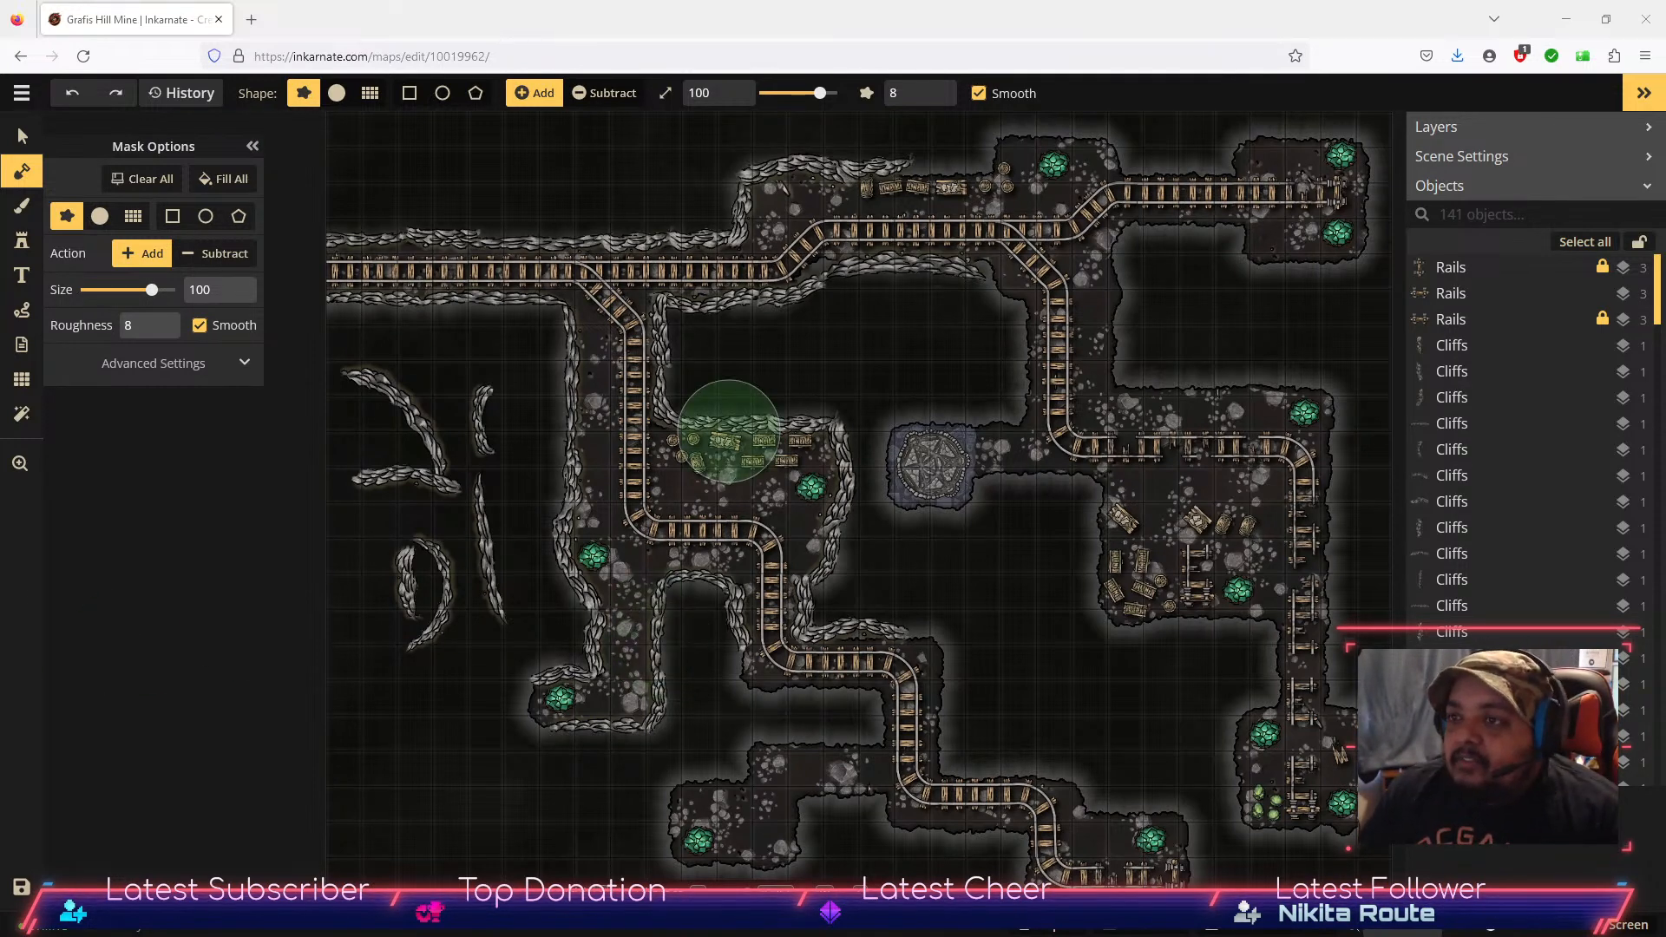
# Step: Delete the cliff stamps along the tunnel edges between the two rail lines and around the crate chamber
pyautogui.press('v')
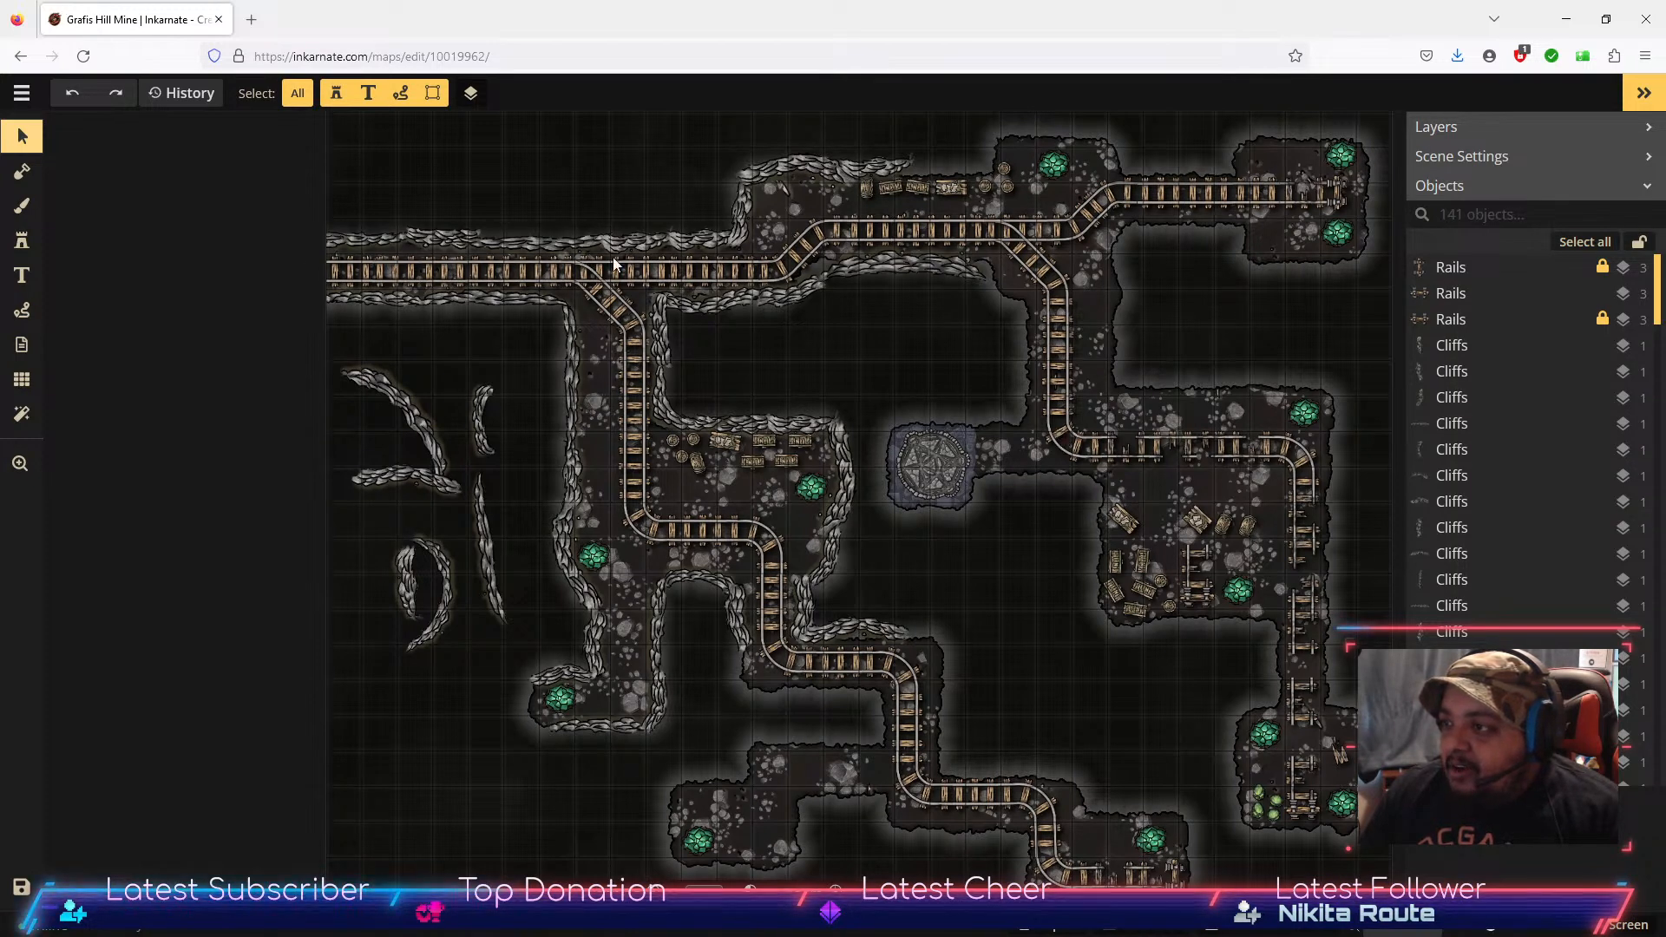
pyautogui.moveTo(976, 357); pyautogui.dragTo(675, 287)
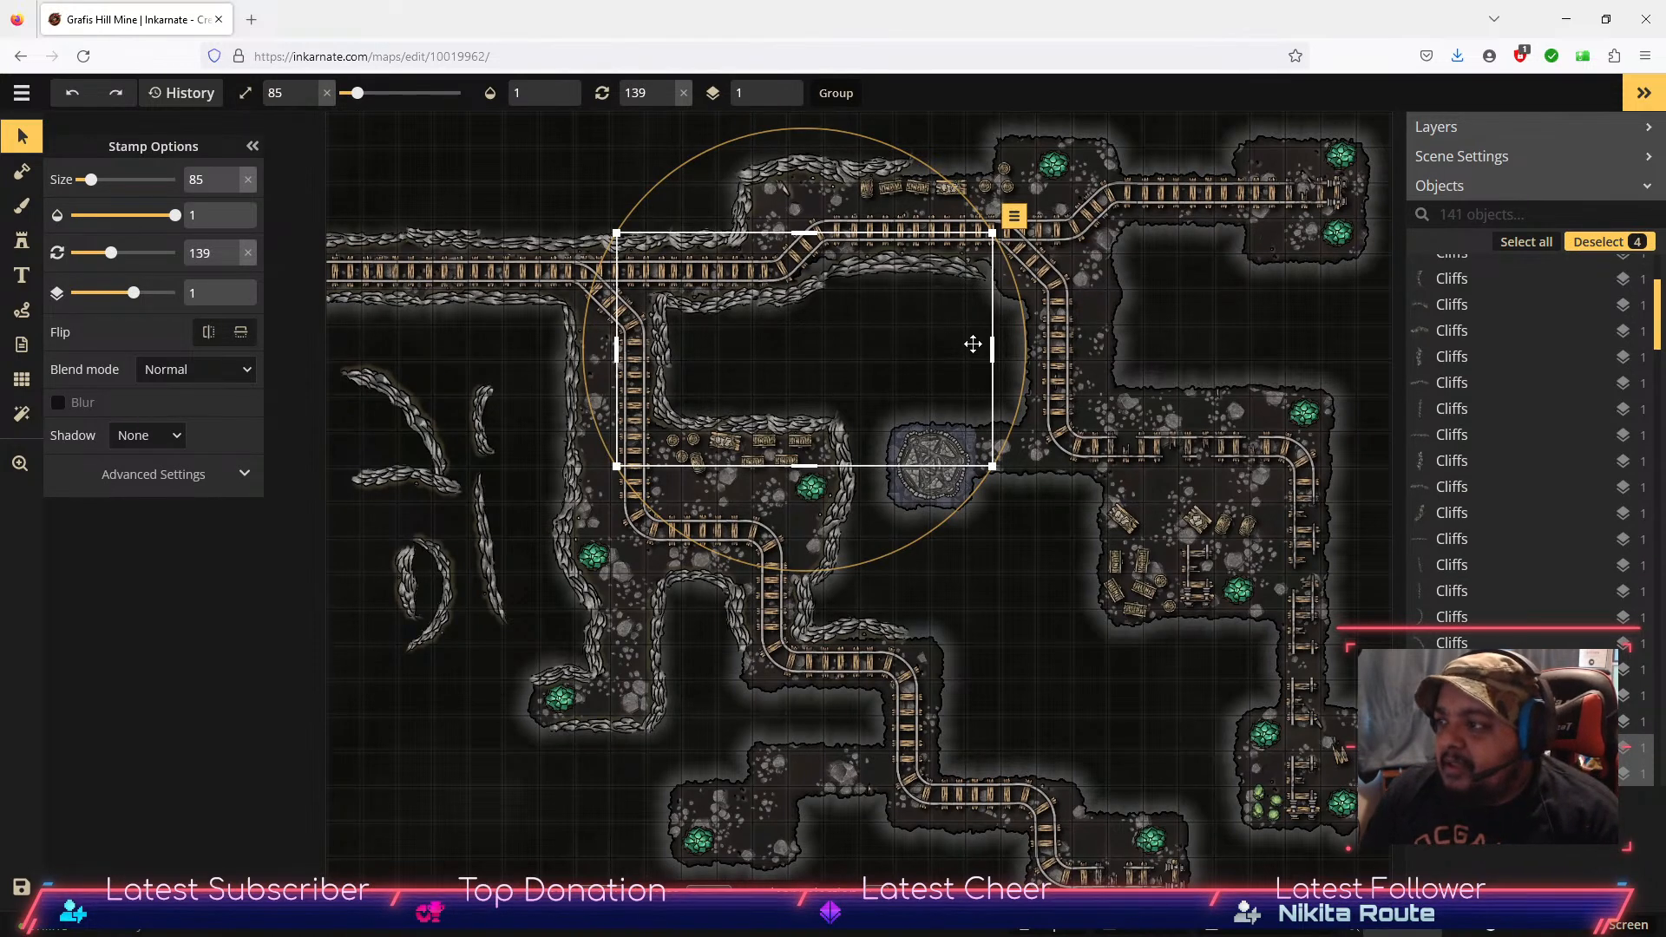
pyautogui.press('Delete')
pyautogui.moveTo(710, 398); pyautogui.dragTo(842, 415)
pyautogui.press('Delete')
pyautogui.moveTo(852, 503); pyautogui.dragTo(854, 503)
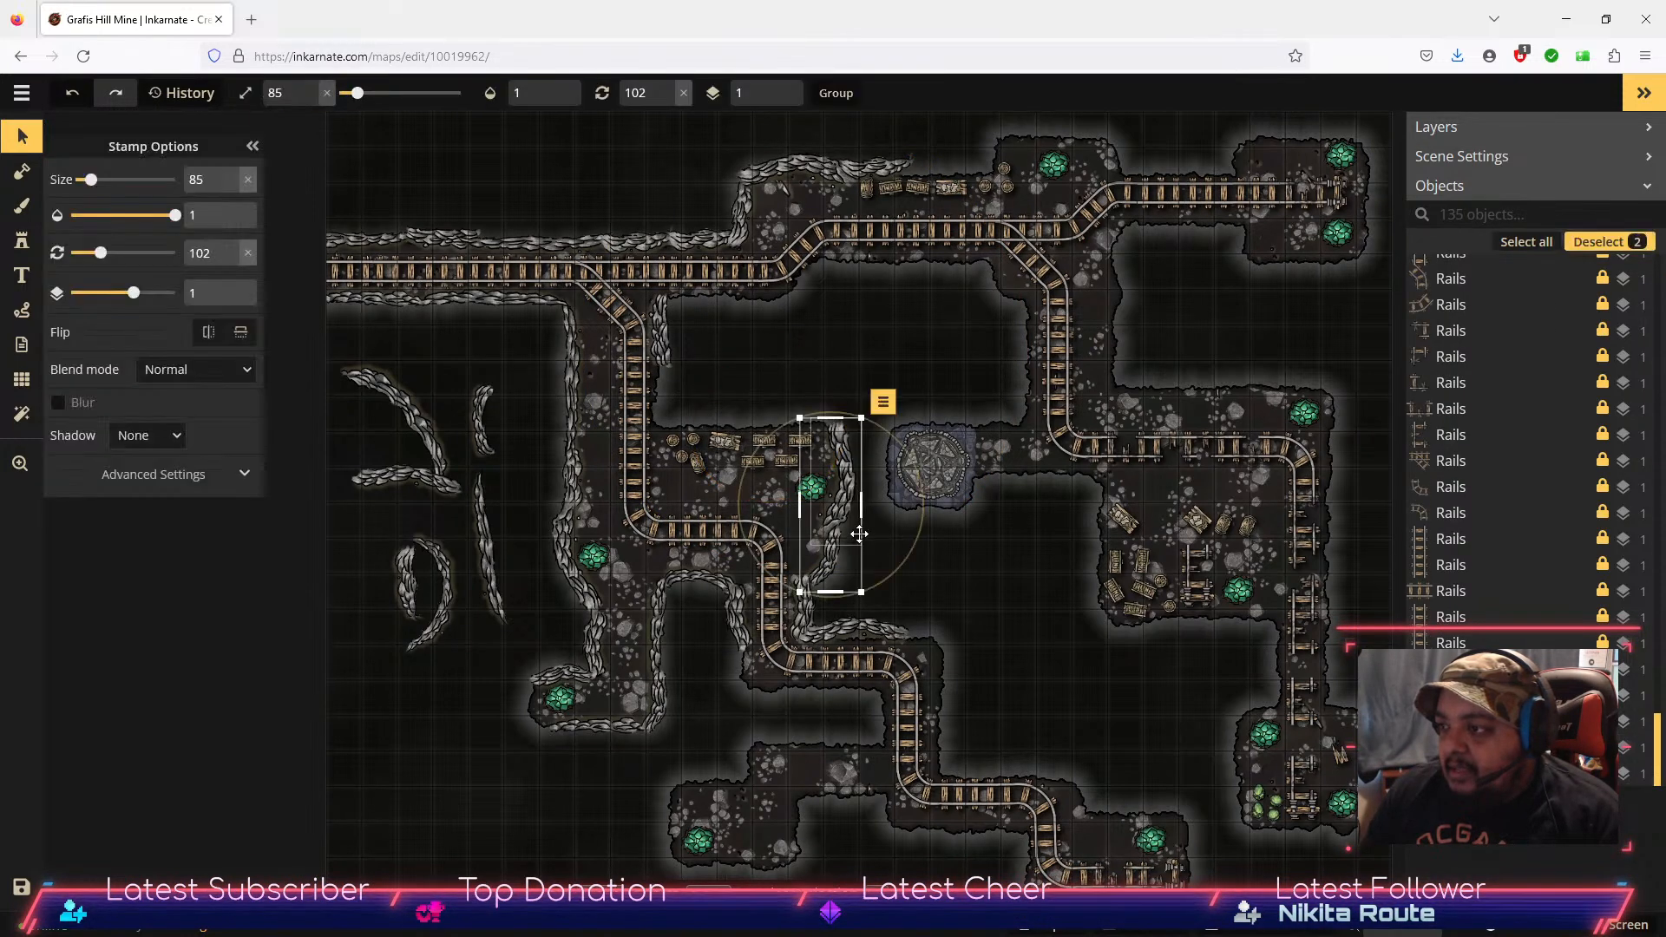
pyautogui.press('Delete')
# Step: Lock the crates, barrels and crystal in the chamber beside the western rail line
pyautogui.moveTo(841, 431); pyautogui.dragTo(670, 497)
pyautogui.click(850, 414)
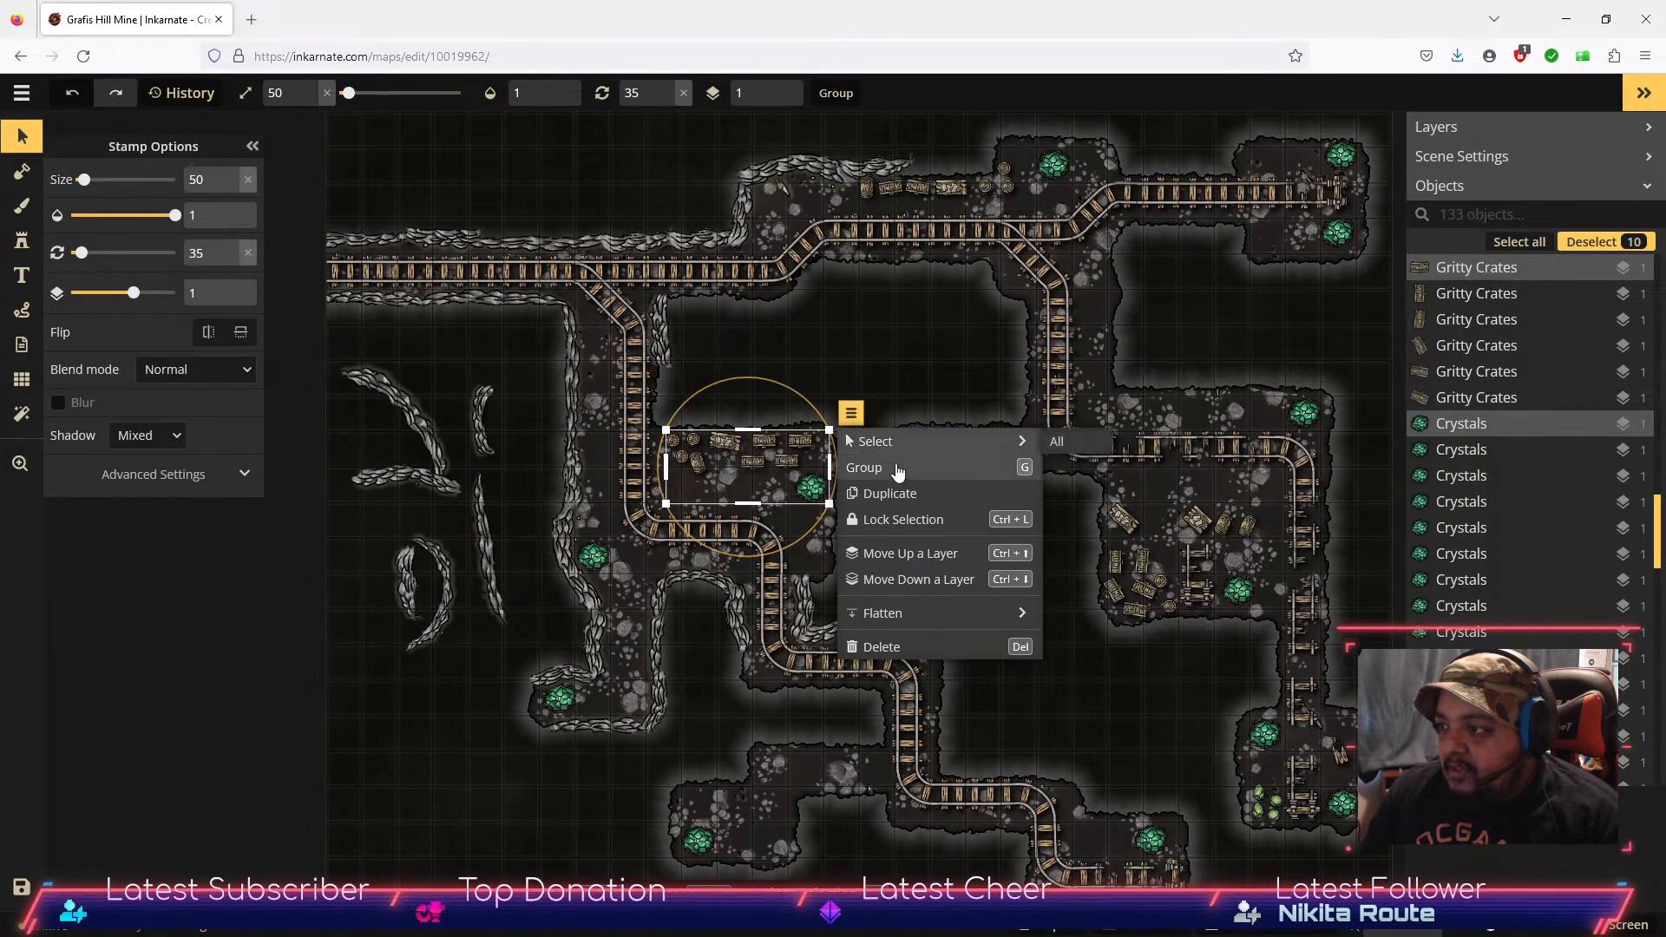
pyautogui.click(899, 520)
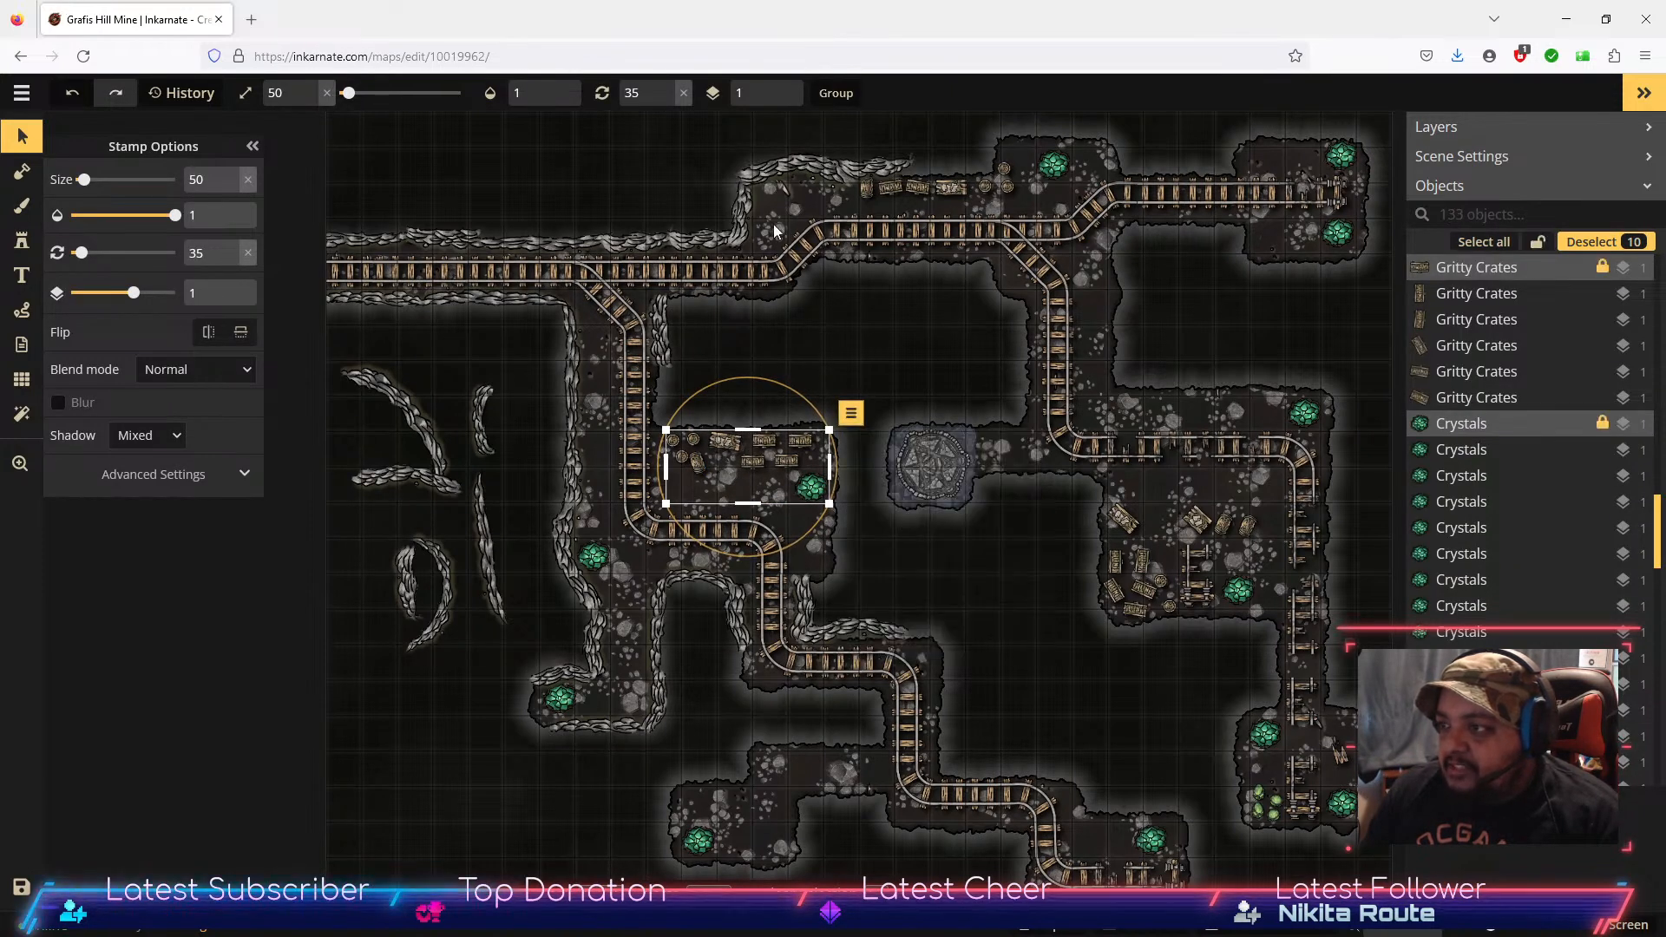
# Step: Lock the two crystals in the western tunnel, one by the rail bend and one in the dead end
pyautogui.click(594, 556)
pyautogui.click(632, 524)
pyautogui.click(696, 606)
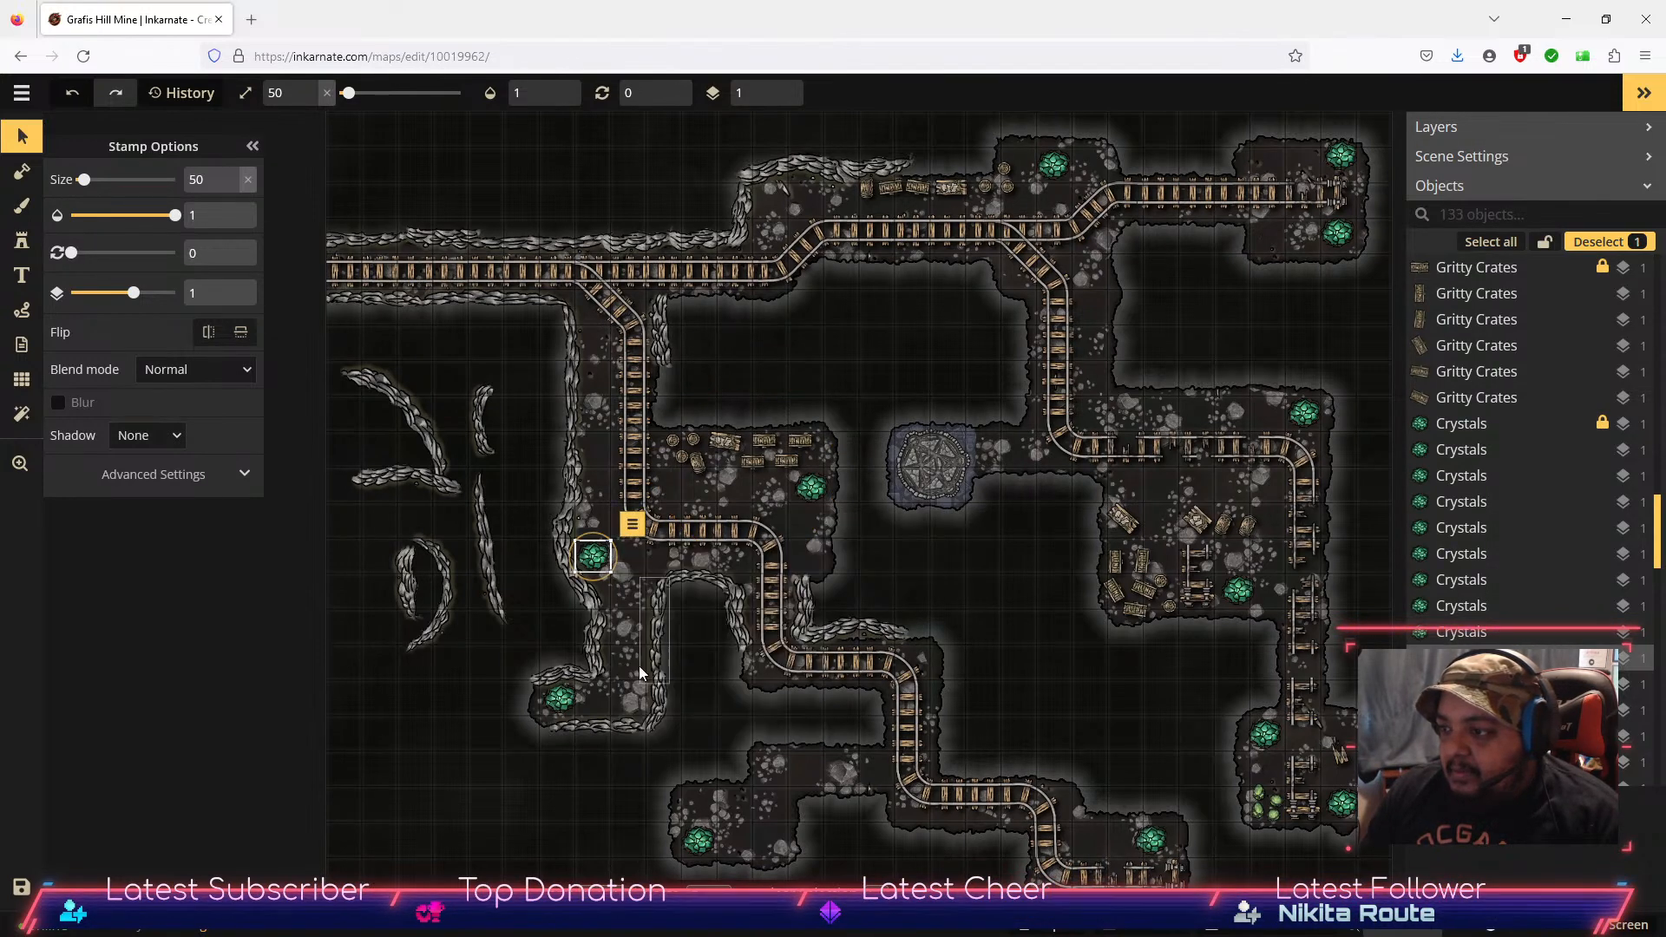
pyautogui.click(563, 697)
pyautogui.click(606, 673)
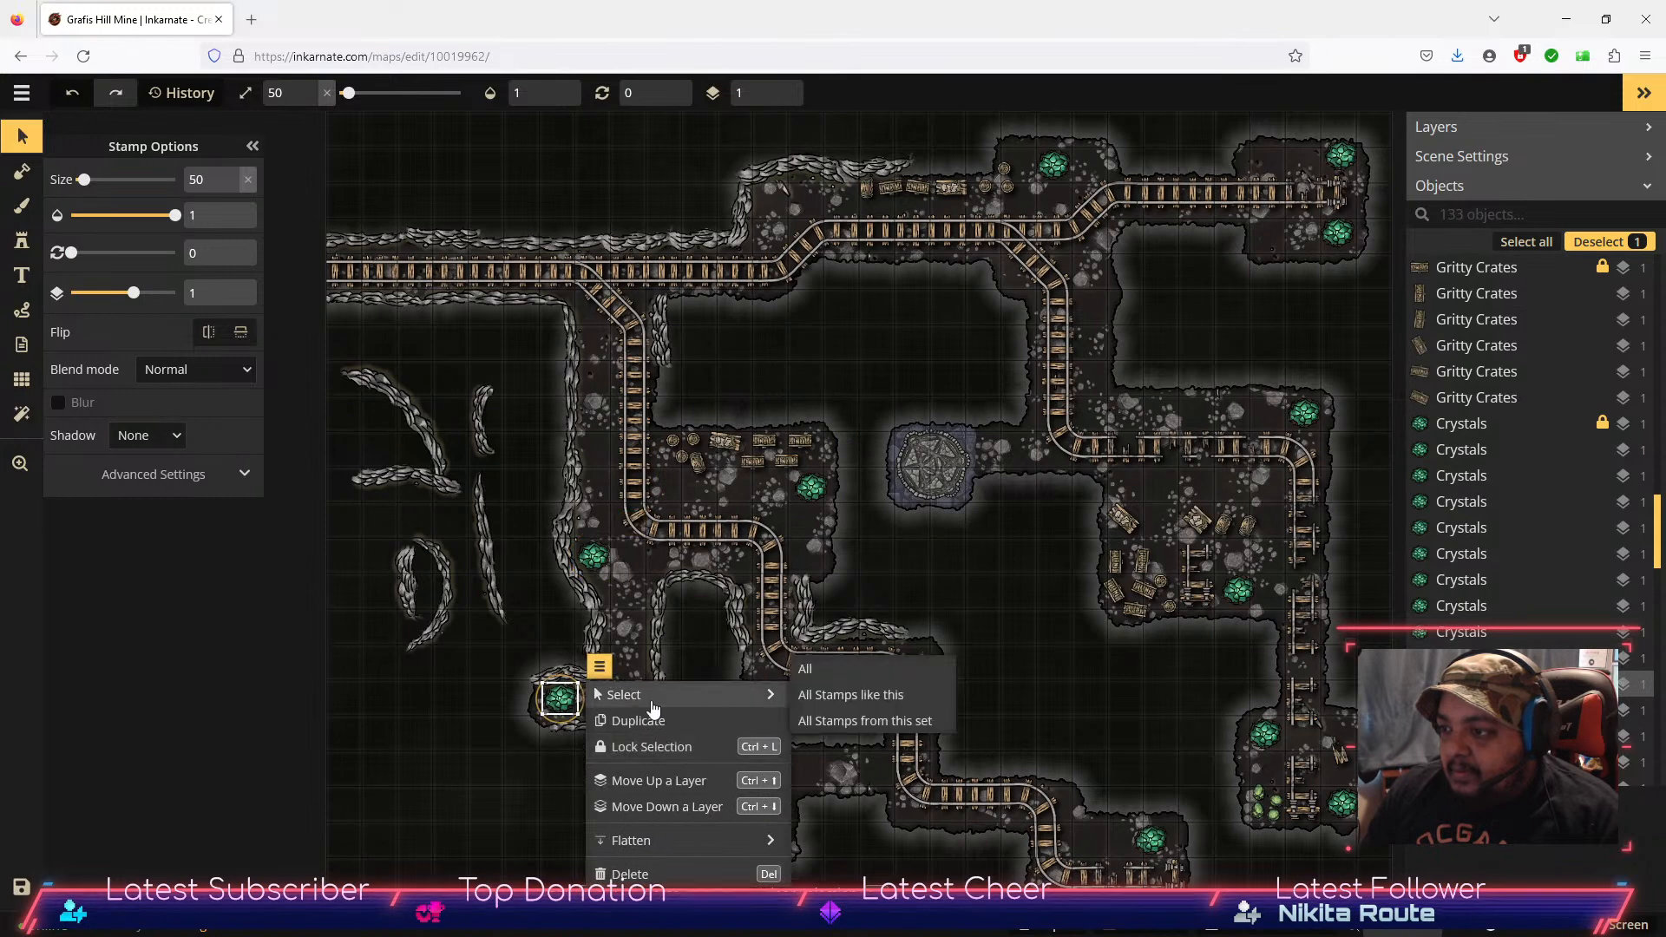
pyautogui.click(684, 745)
# Step: Delete the cliff stamps across the map's western part and lock the crystal in the southern chamber
pyautogui.moveTo(669, 154); pyautogui.dragTo(364, 820)
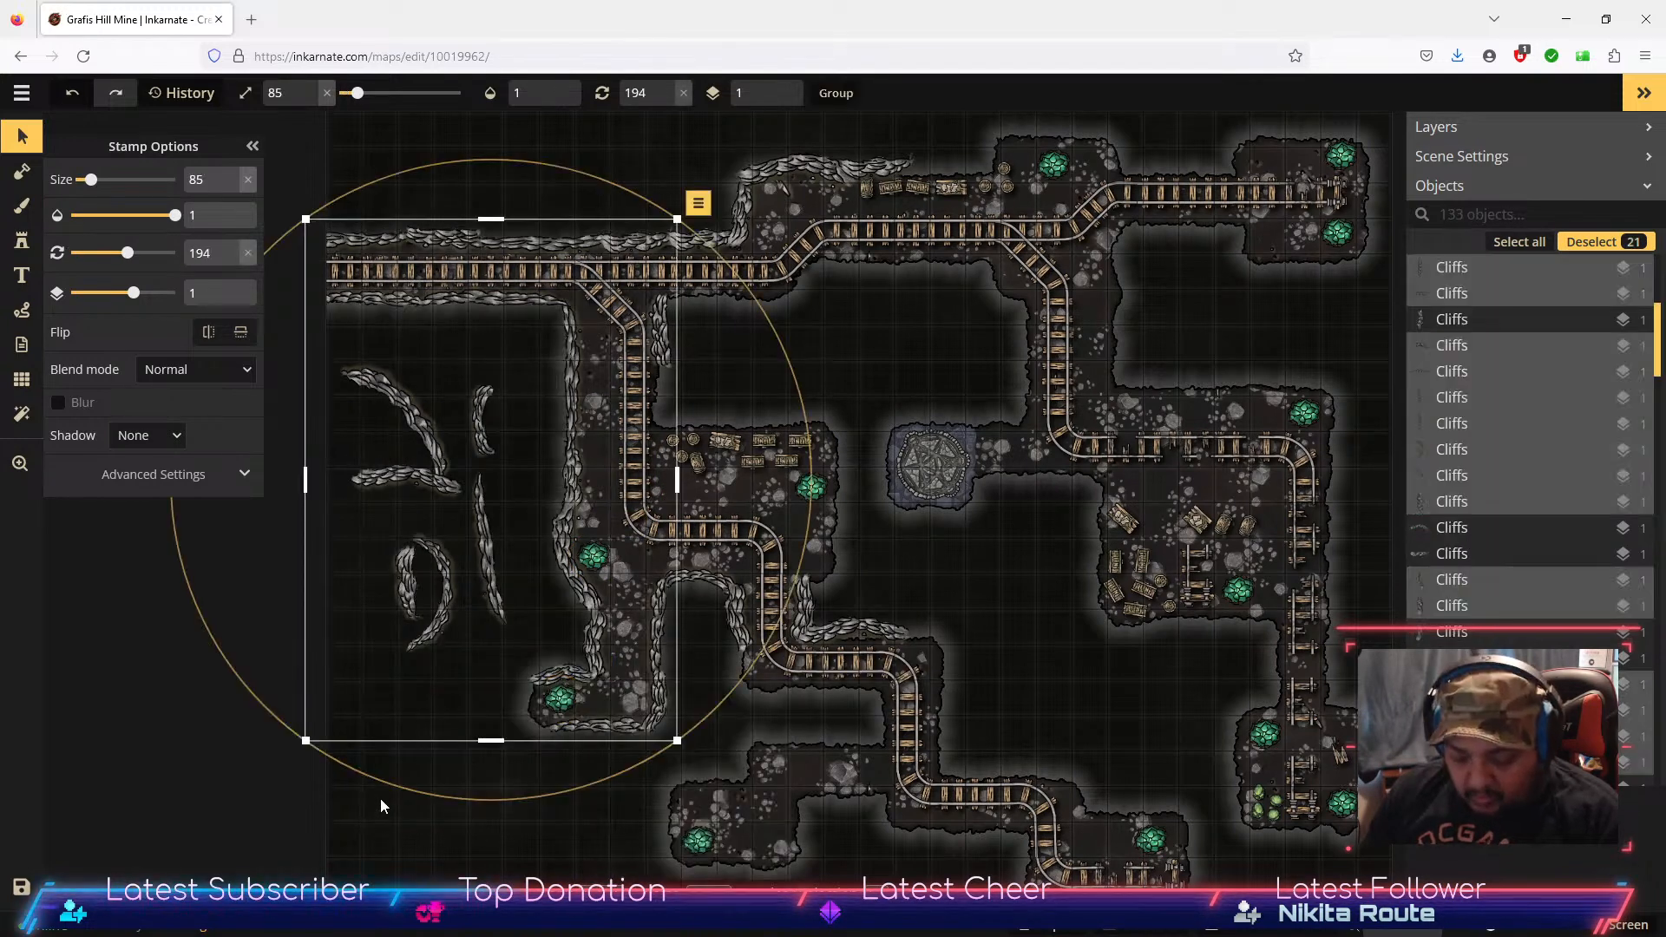
pyautogui.press('Delete')
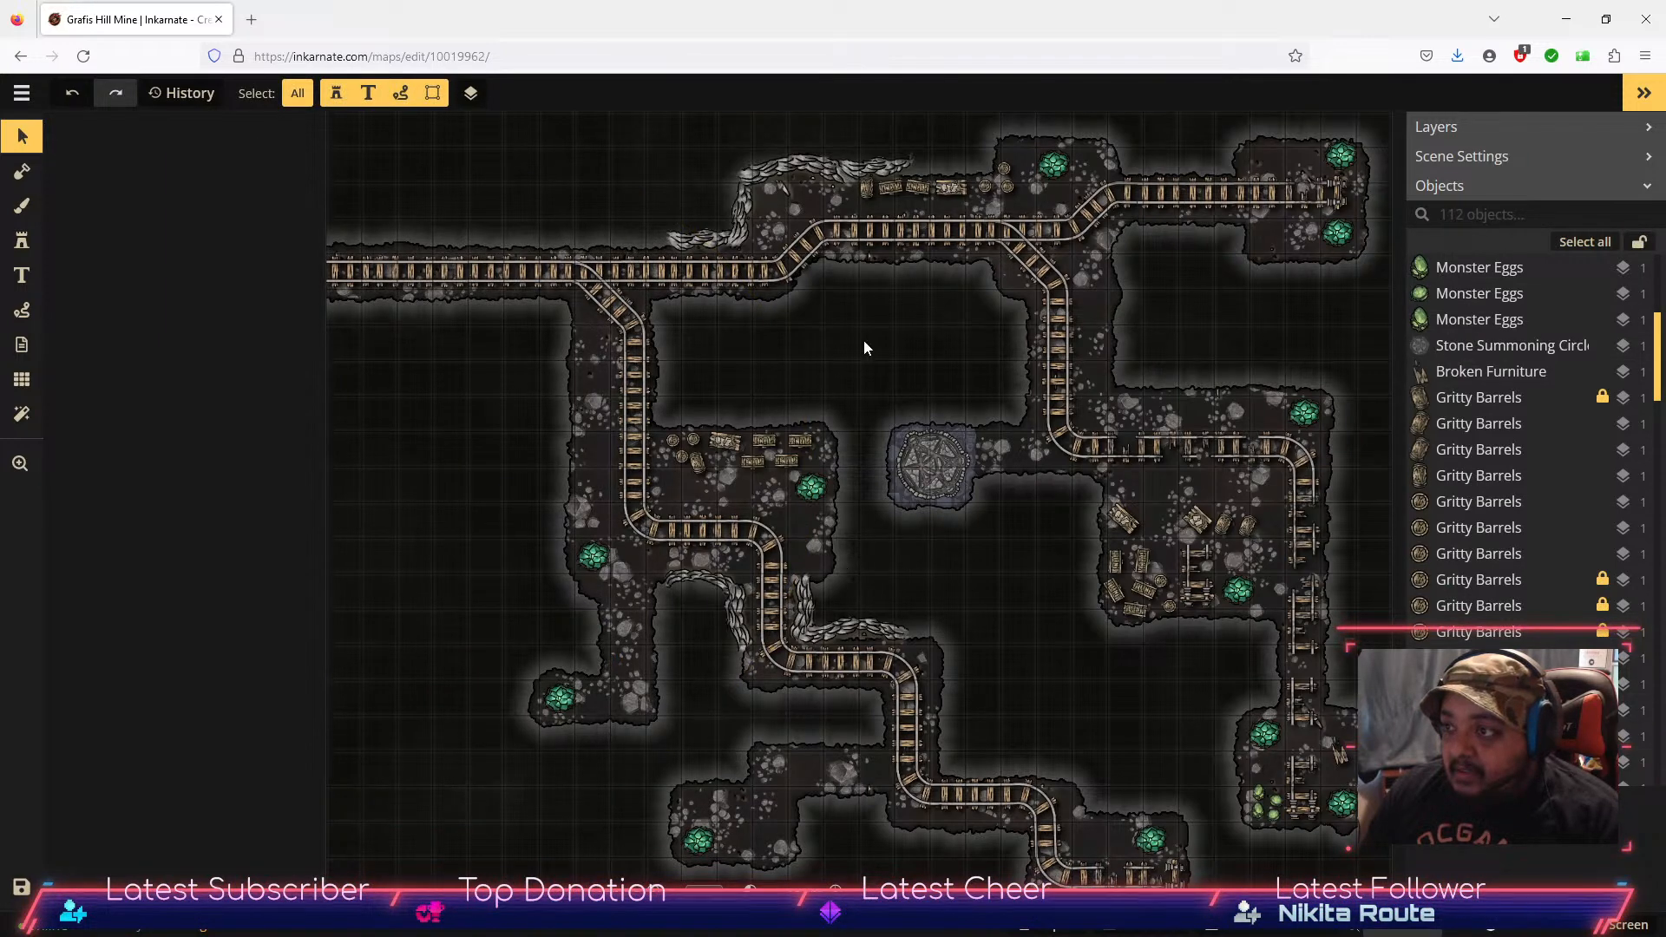
pyautogui.click(707, 841)
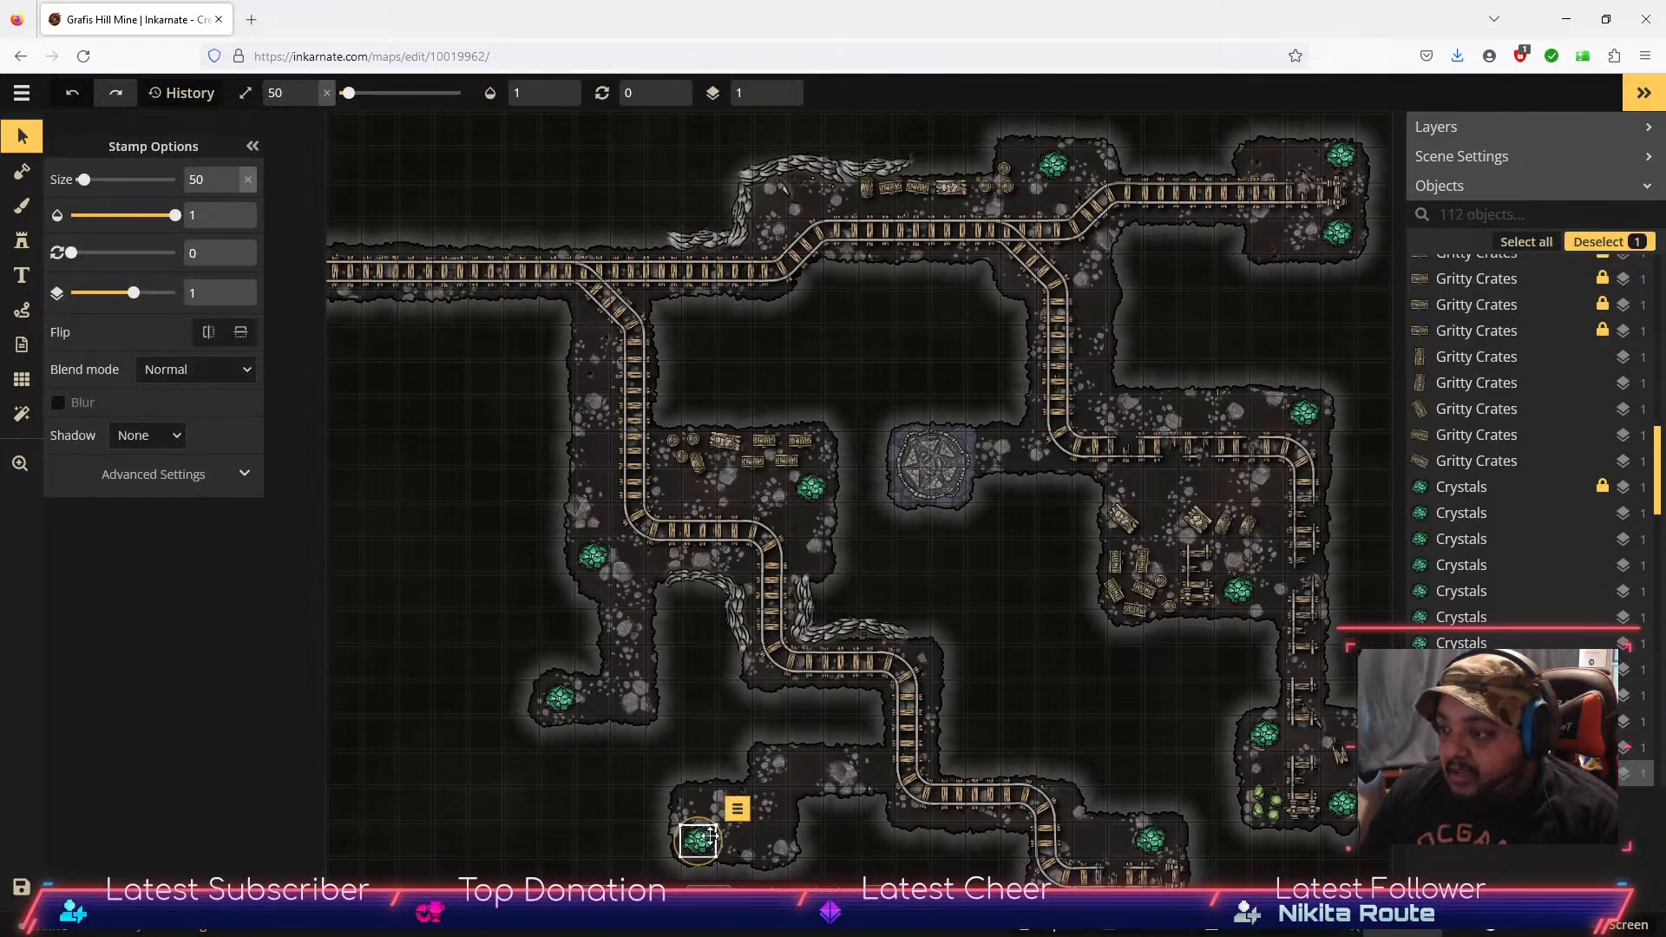
pyautogui.click(737, 809)
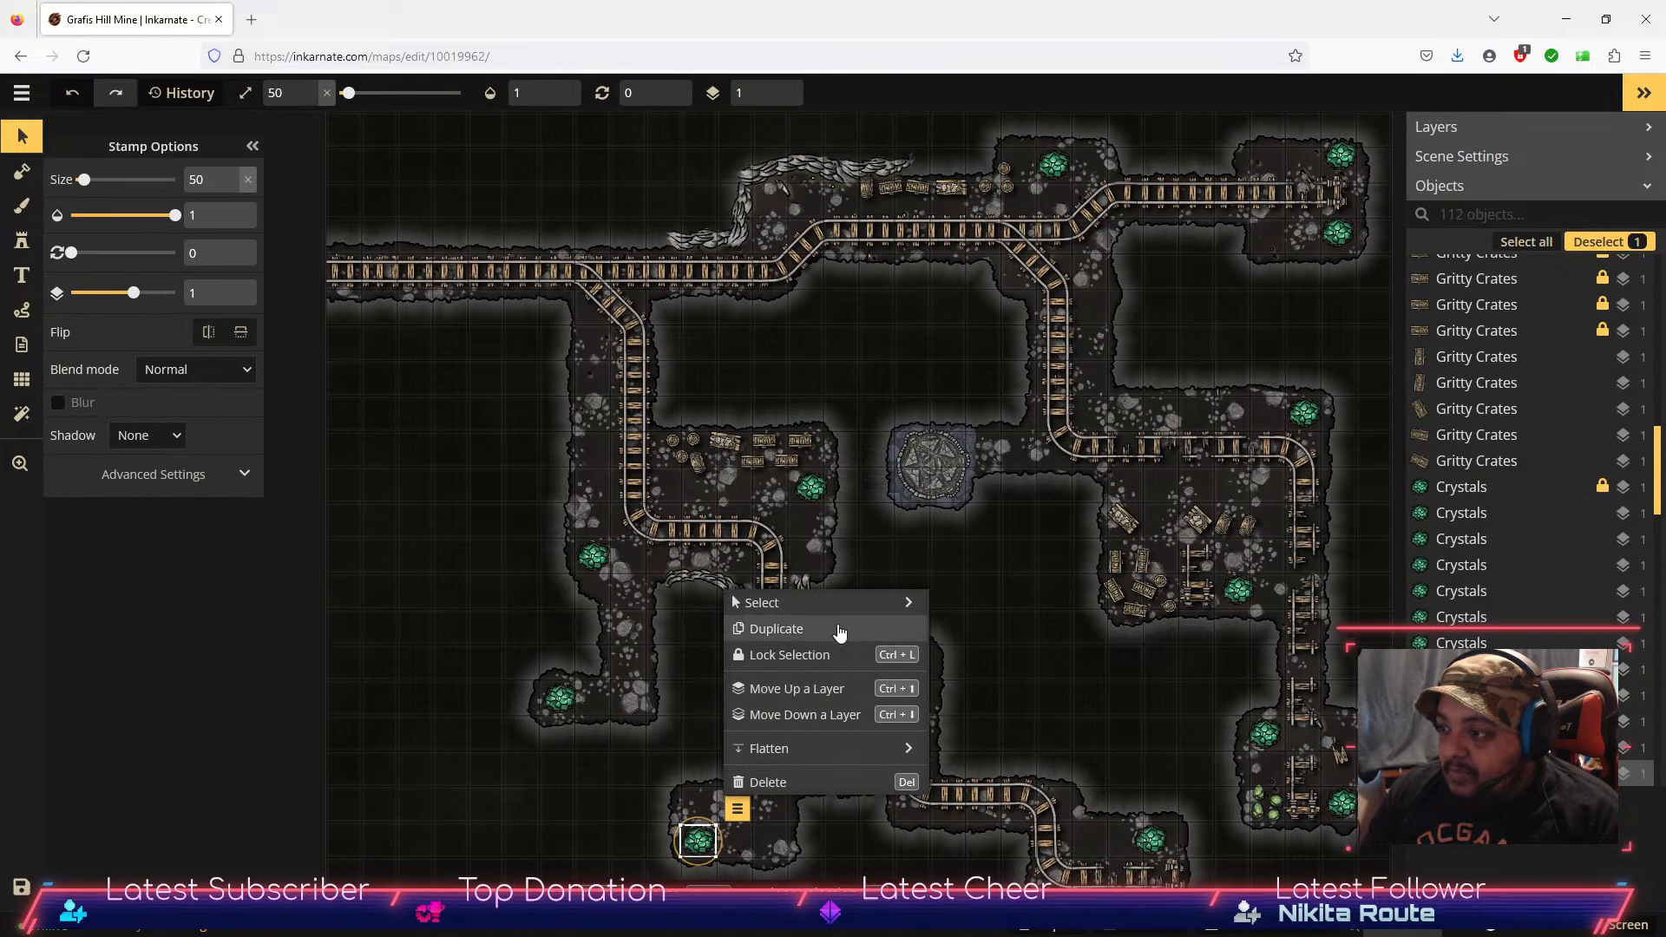
pyautogui.moveTo(840, 610)
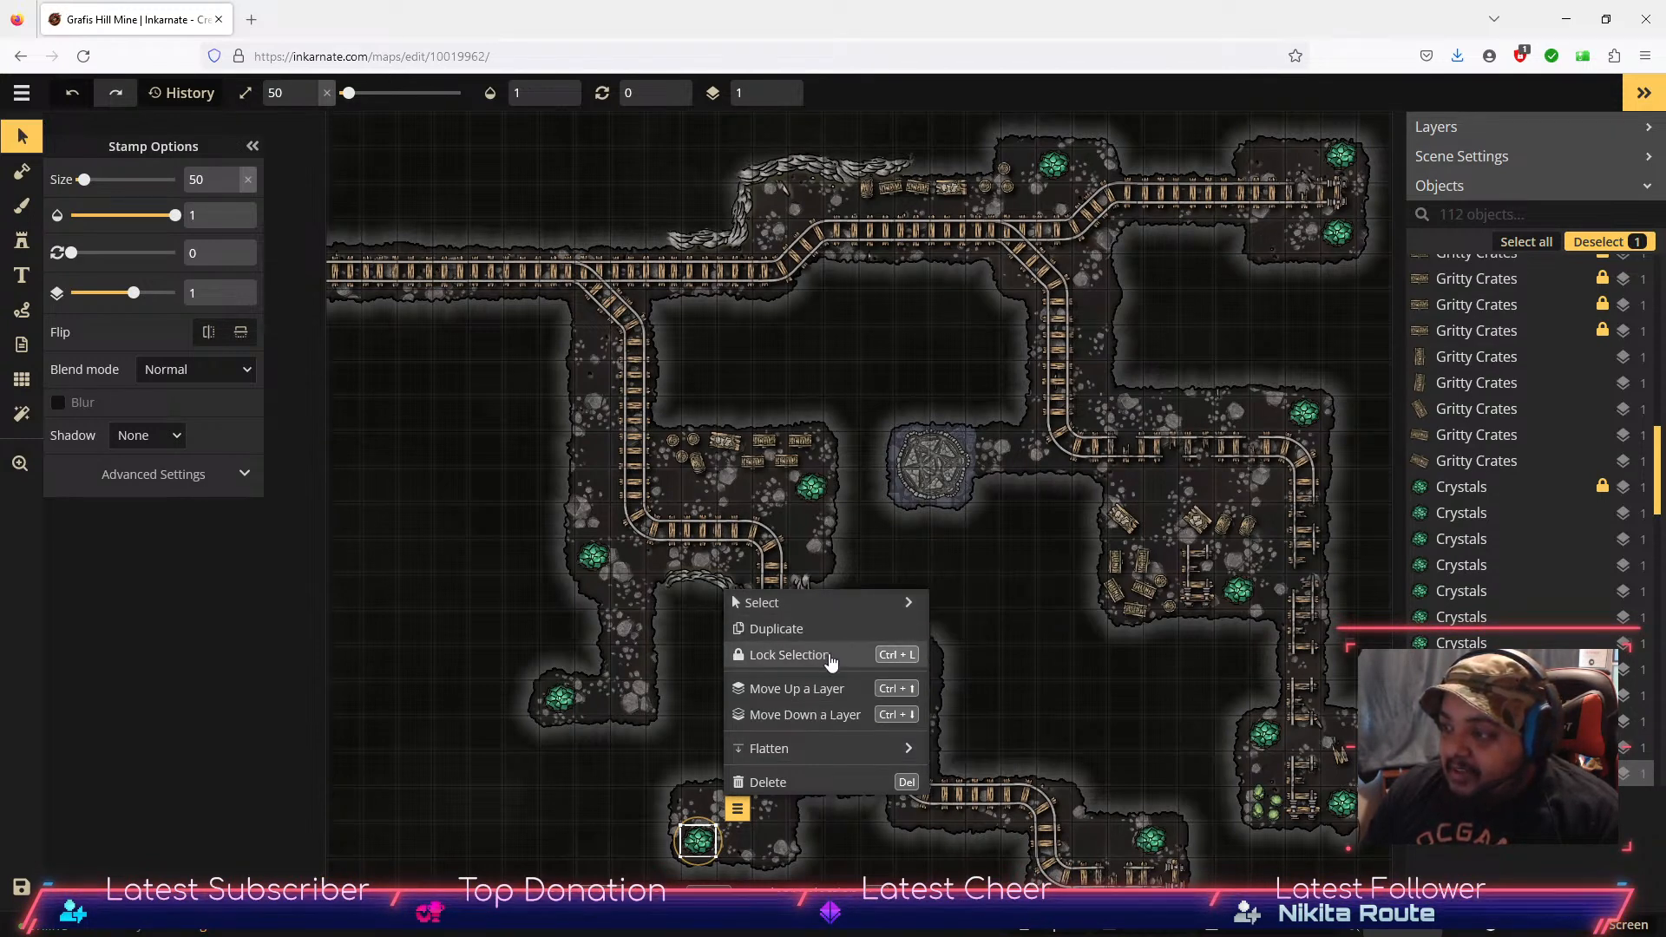
pyautogui.click(830, 657)
pyautogui.click(822, 735)
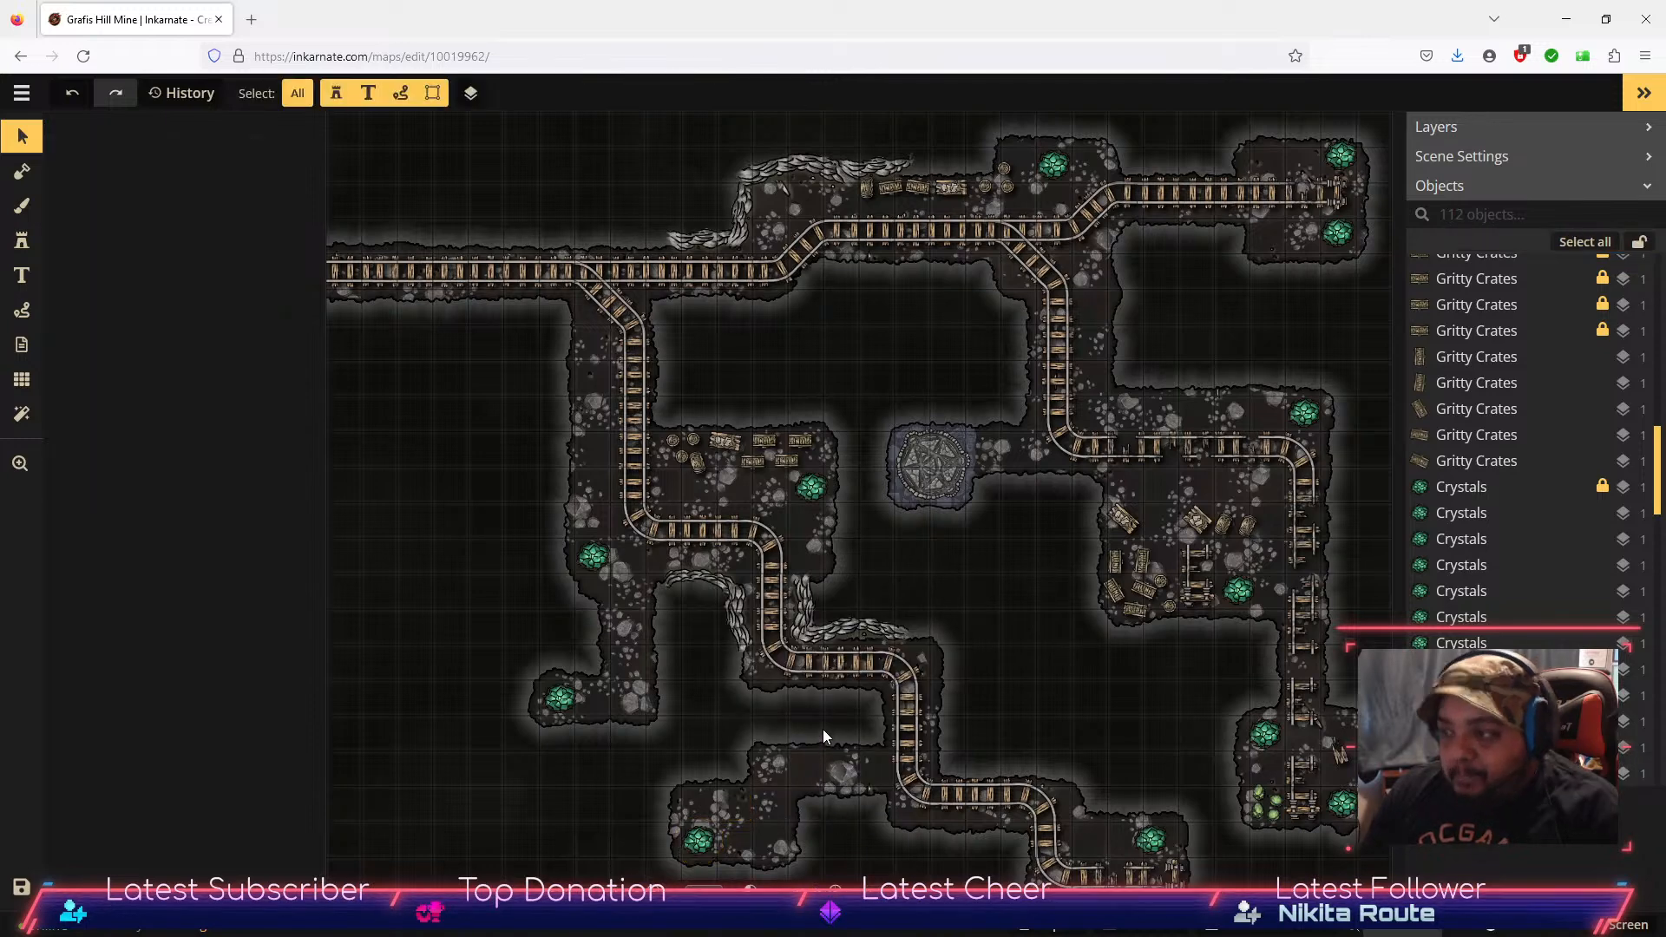
# Step: Delete the cliffs beside the descending central rail tunnel and lock the crystal near that rail line's southern end
pyautogui.moveTo(1007, 593); pyautogui.dragTo(729, 675)
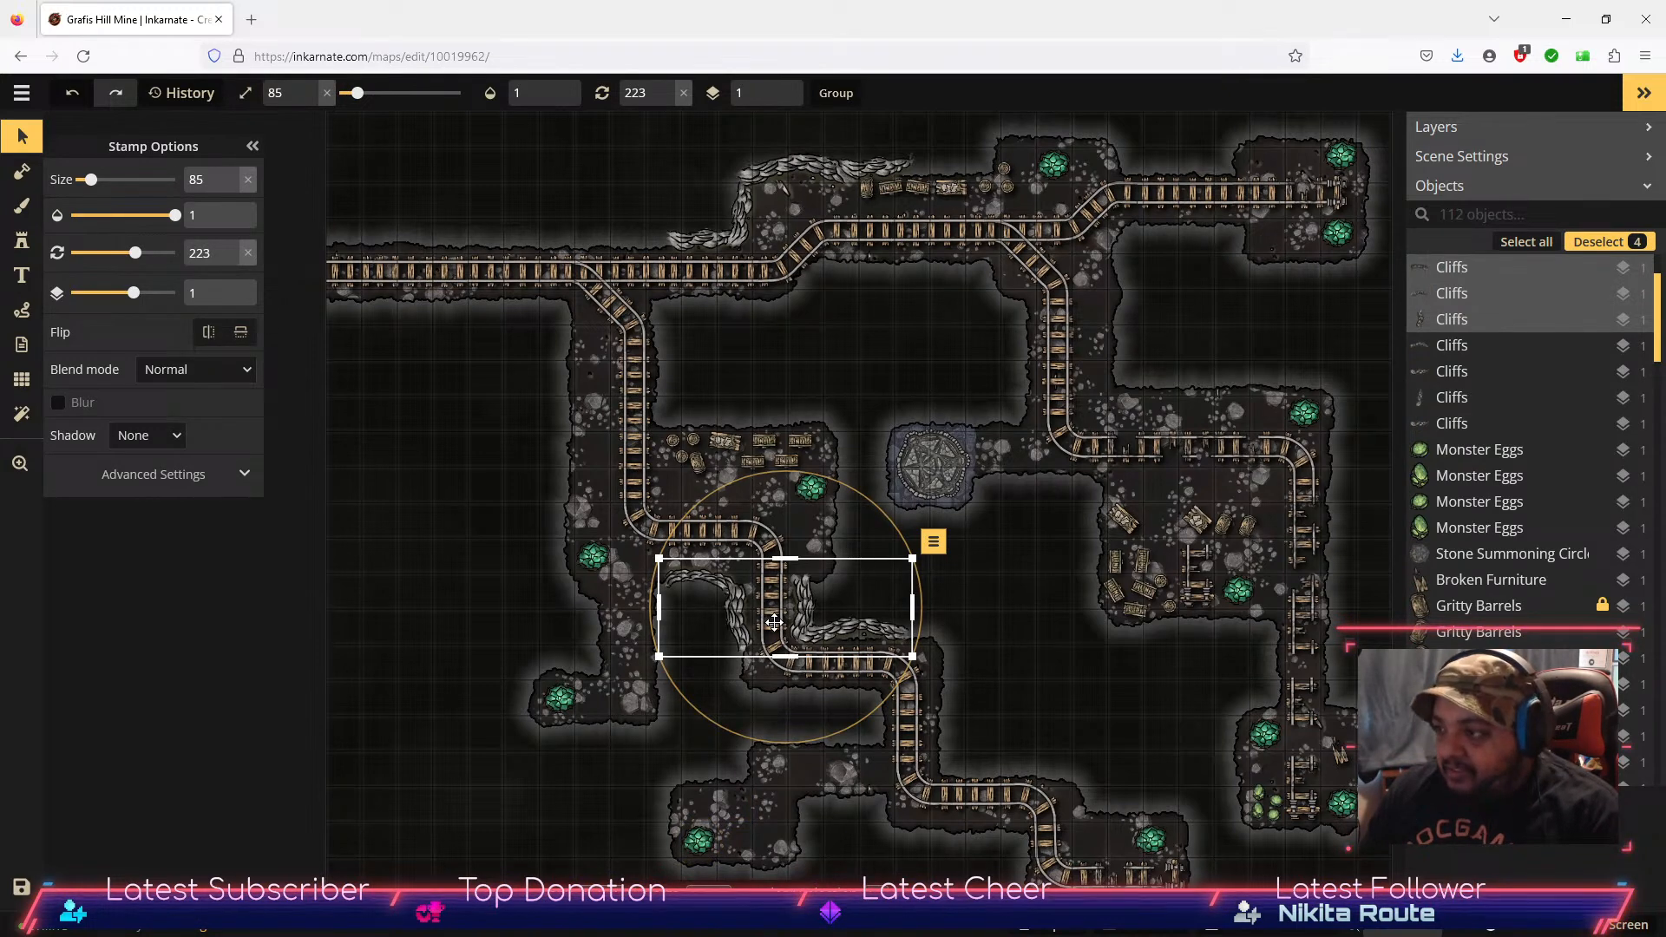
pyautogui.press('Delete')
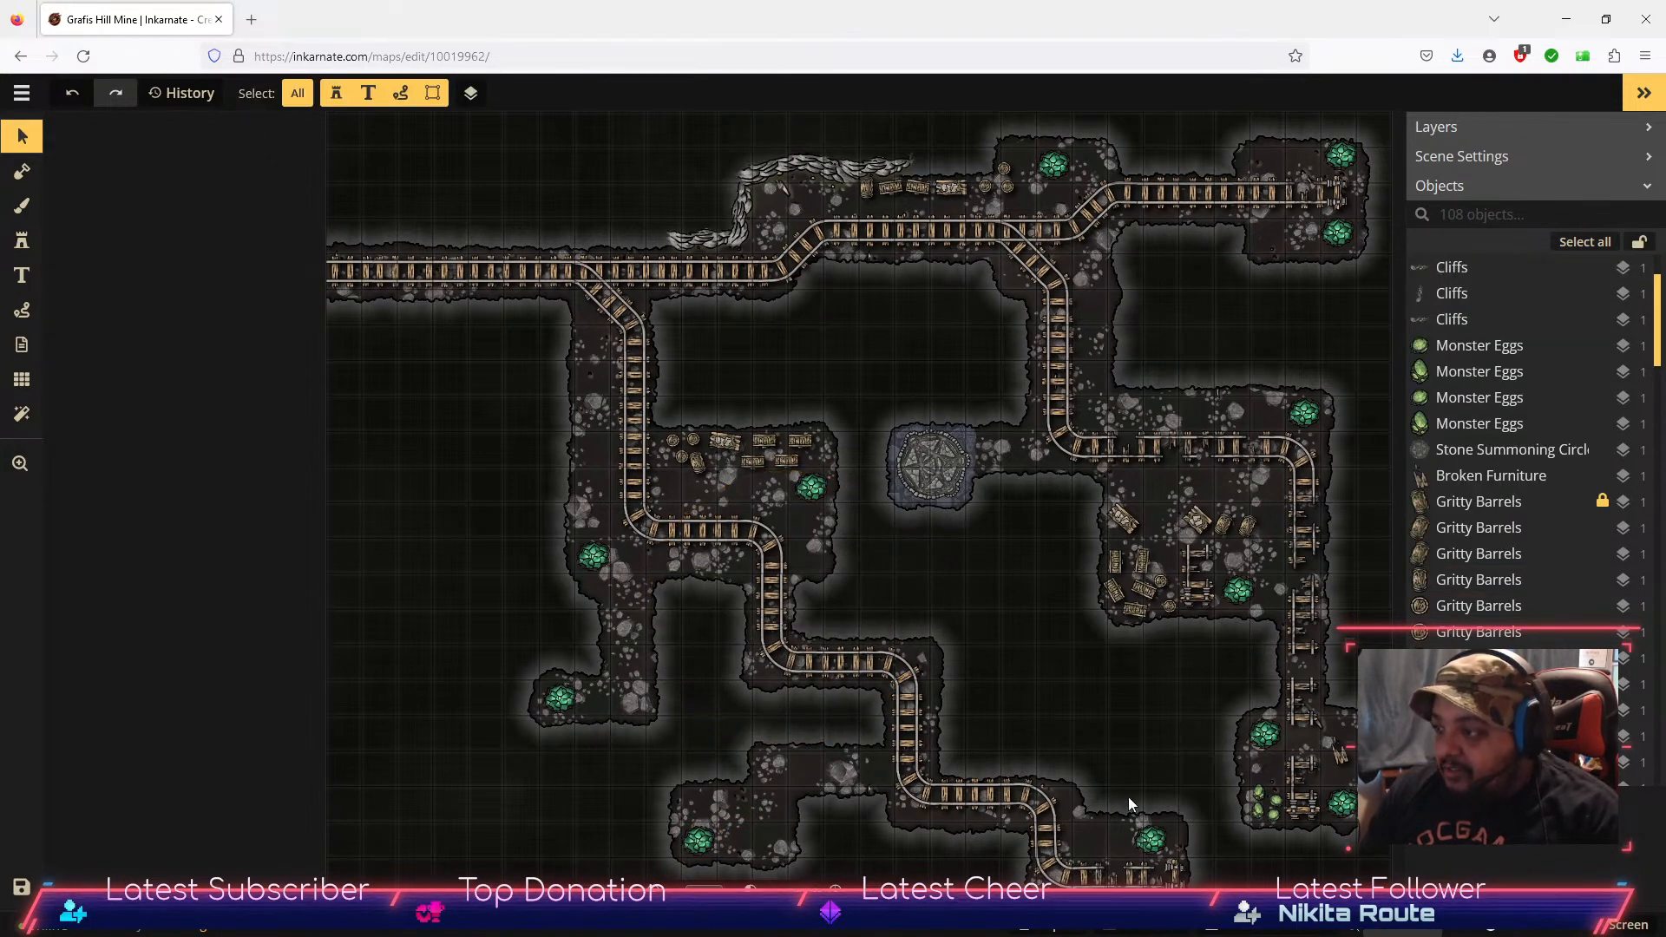
pyautogui.click(1148, 853)
pyautogui.click(1186, 811)
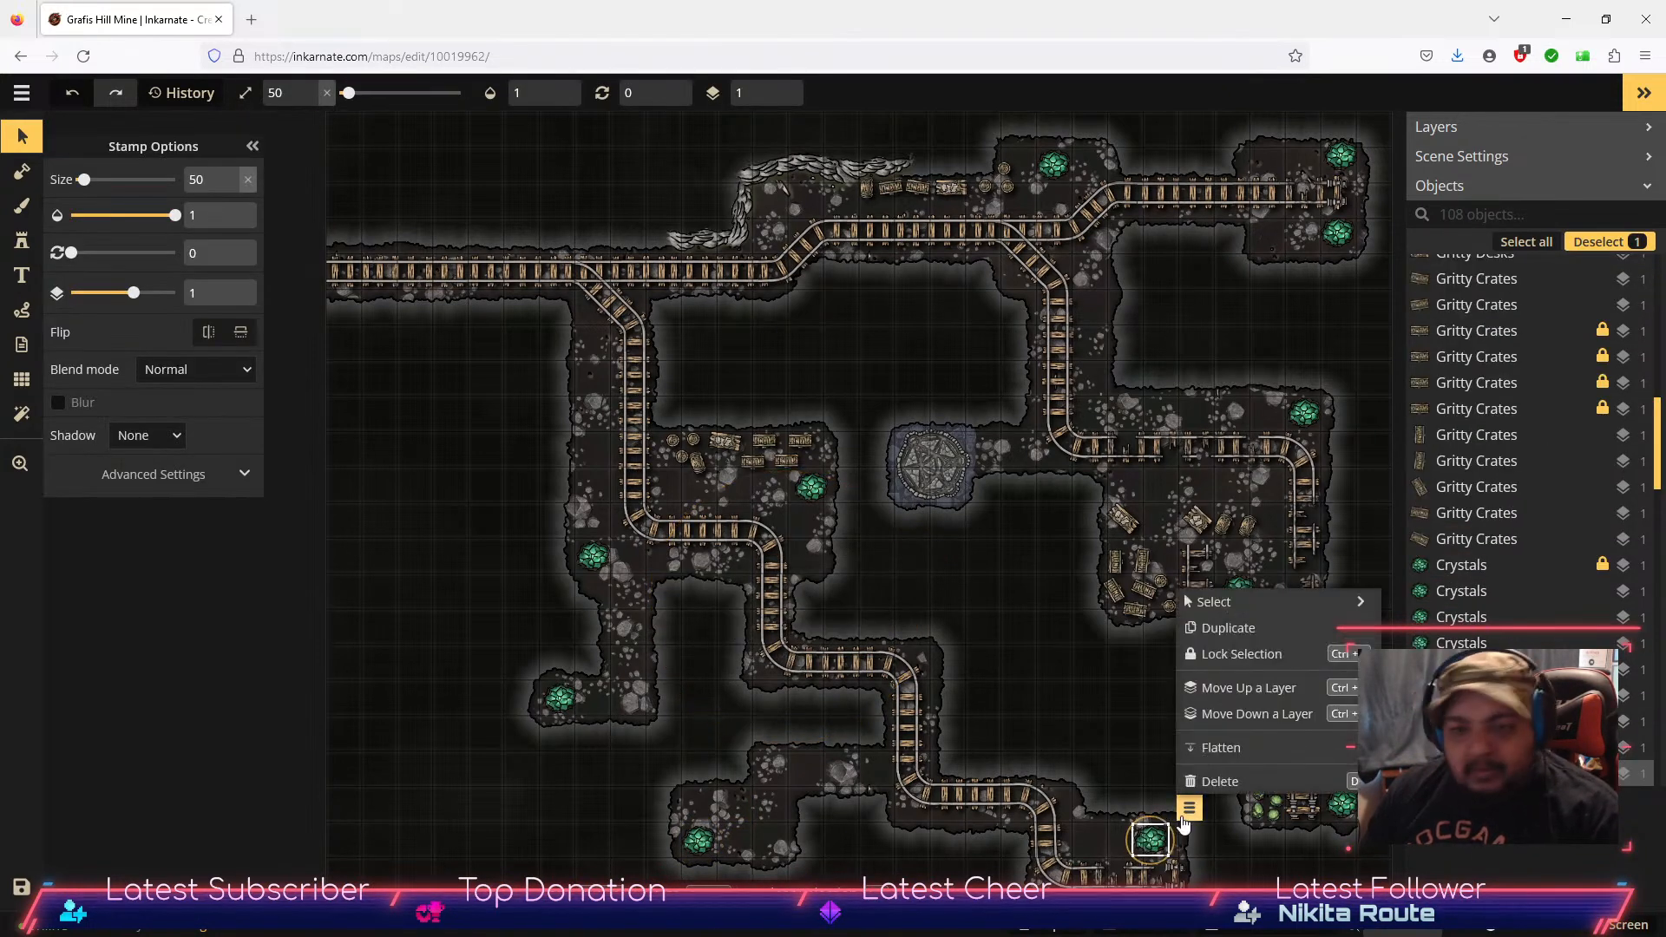
pyautogui.moveTo(1250, 616)
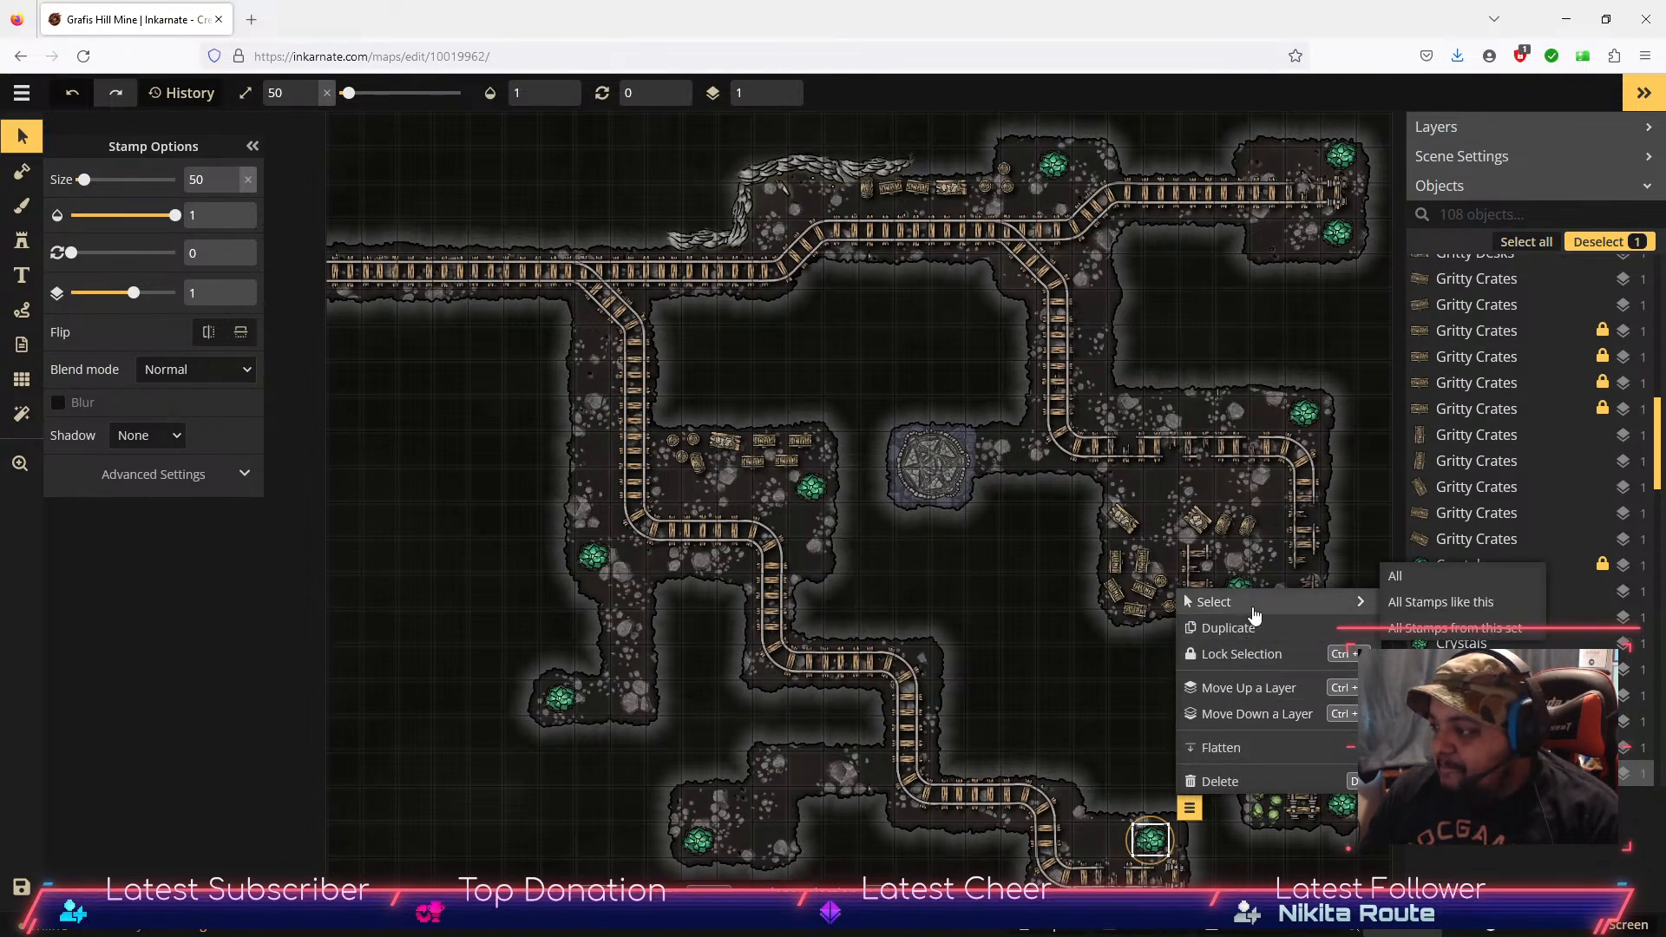
pyautogui.click(1250, 653)
pyautogui.click(1228, 871)
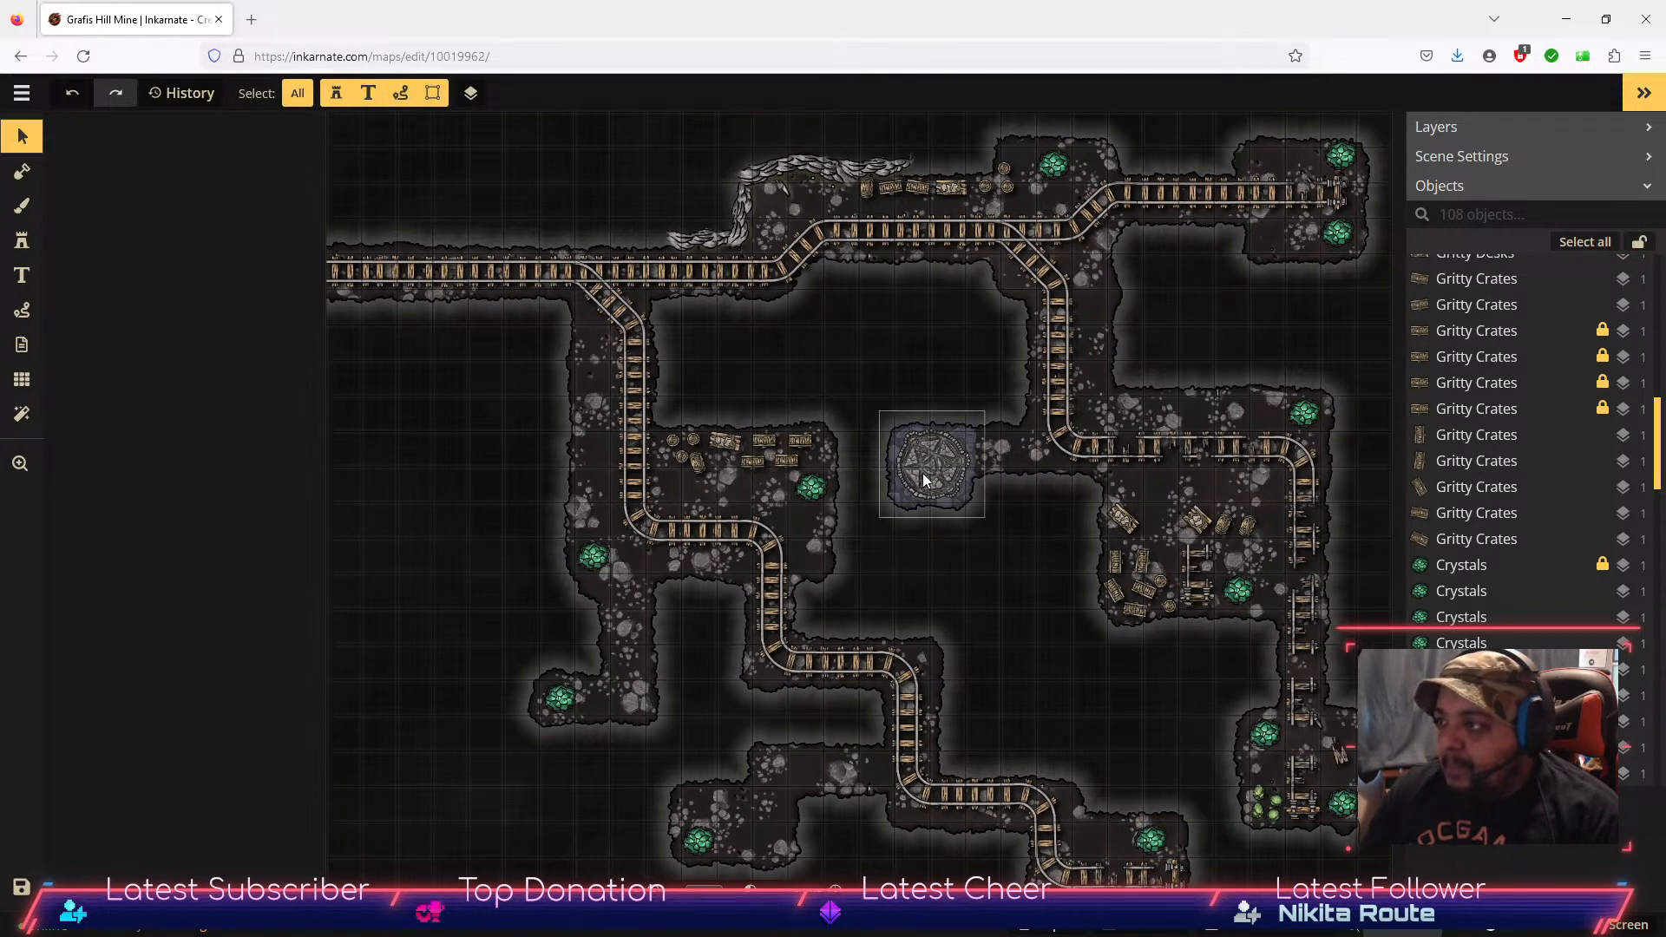
# Step: Delete the remaining cliffs along the northern tunnel and lock all unlocked objects in the eastern half of the map
pyautogui.moveTo(653, 151); pyautogui.dragTo(787, 306)
pyautogui.press('Delete')
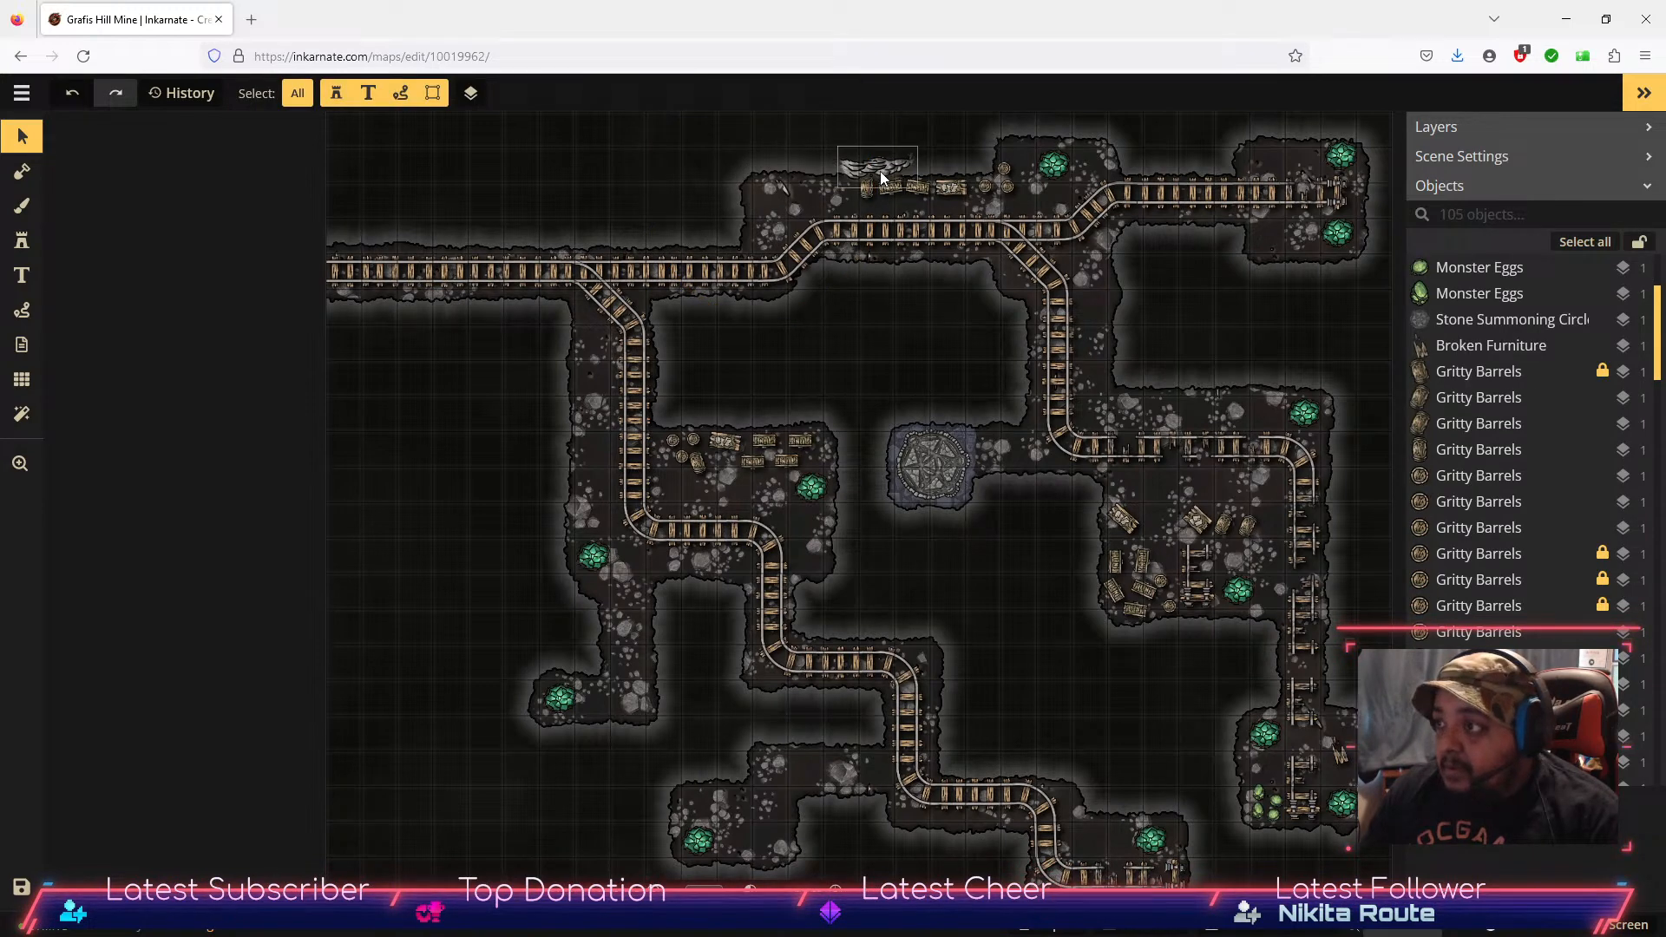
pyautogui.moveTo(835, 156); pyautogui.dragTo(1392, 863)
pyautogui.click(1369, 142)
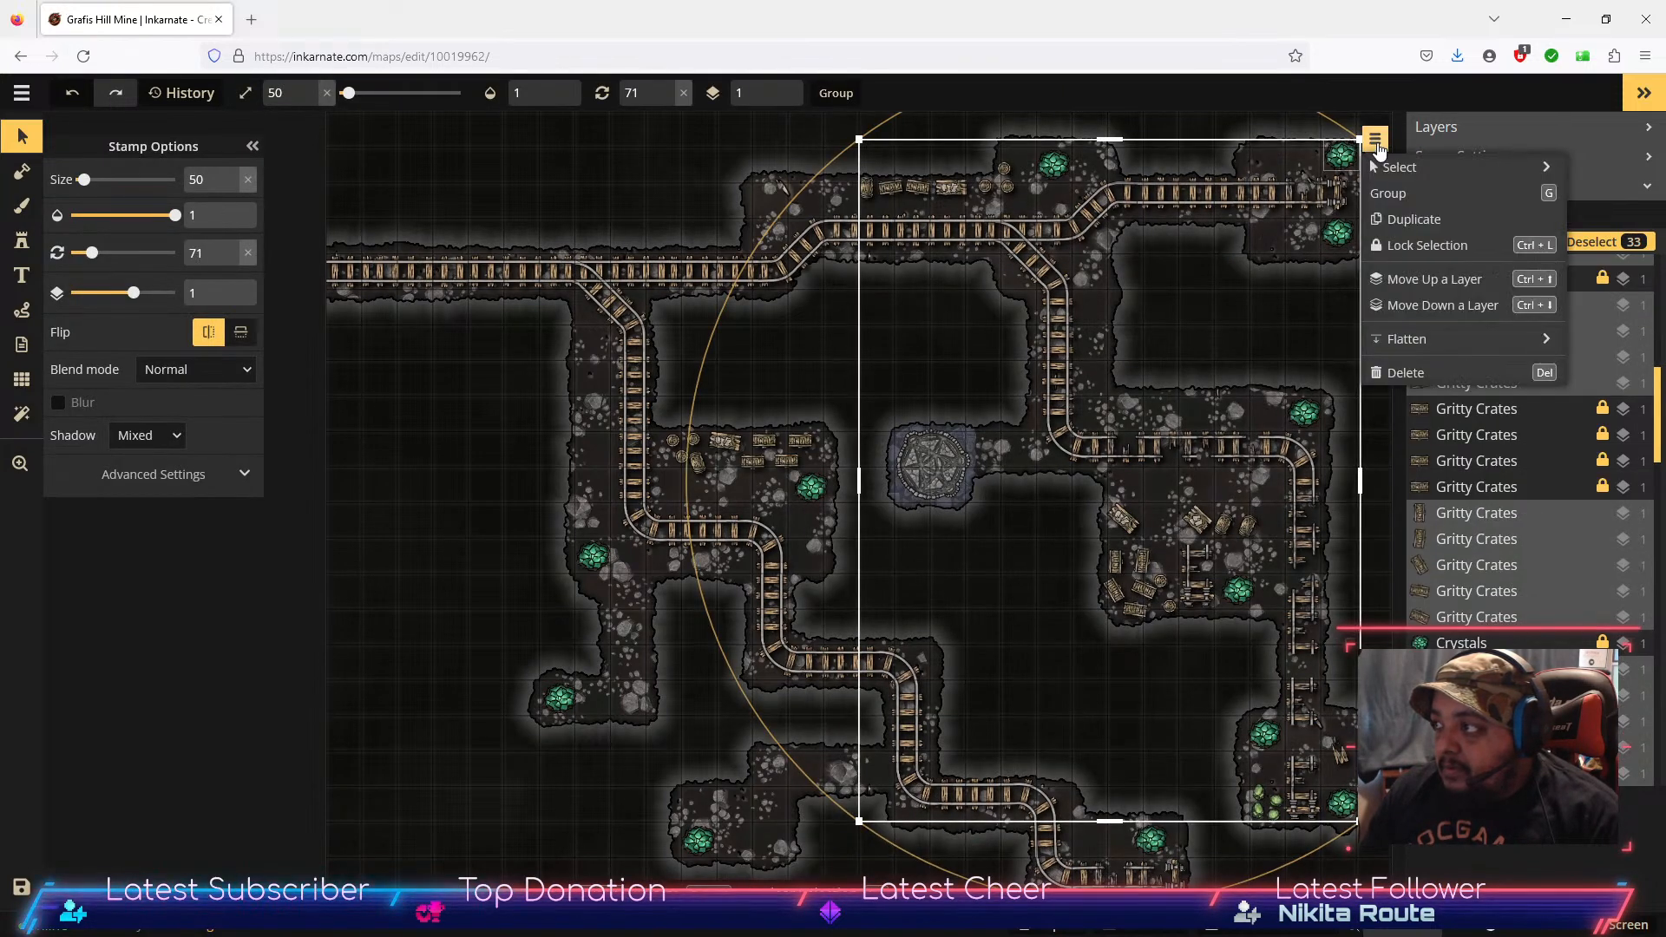
pyautogui.click(1410, 247)
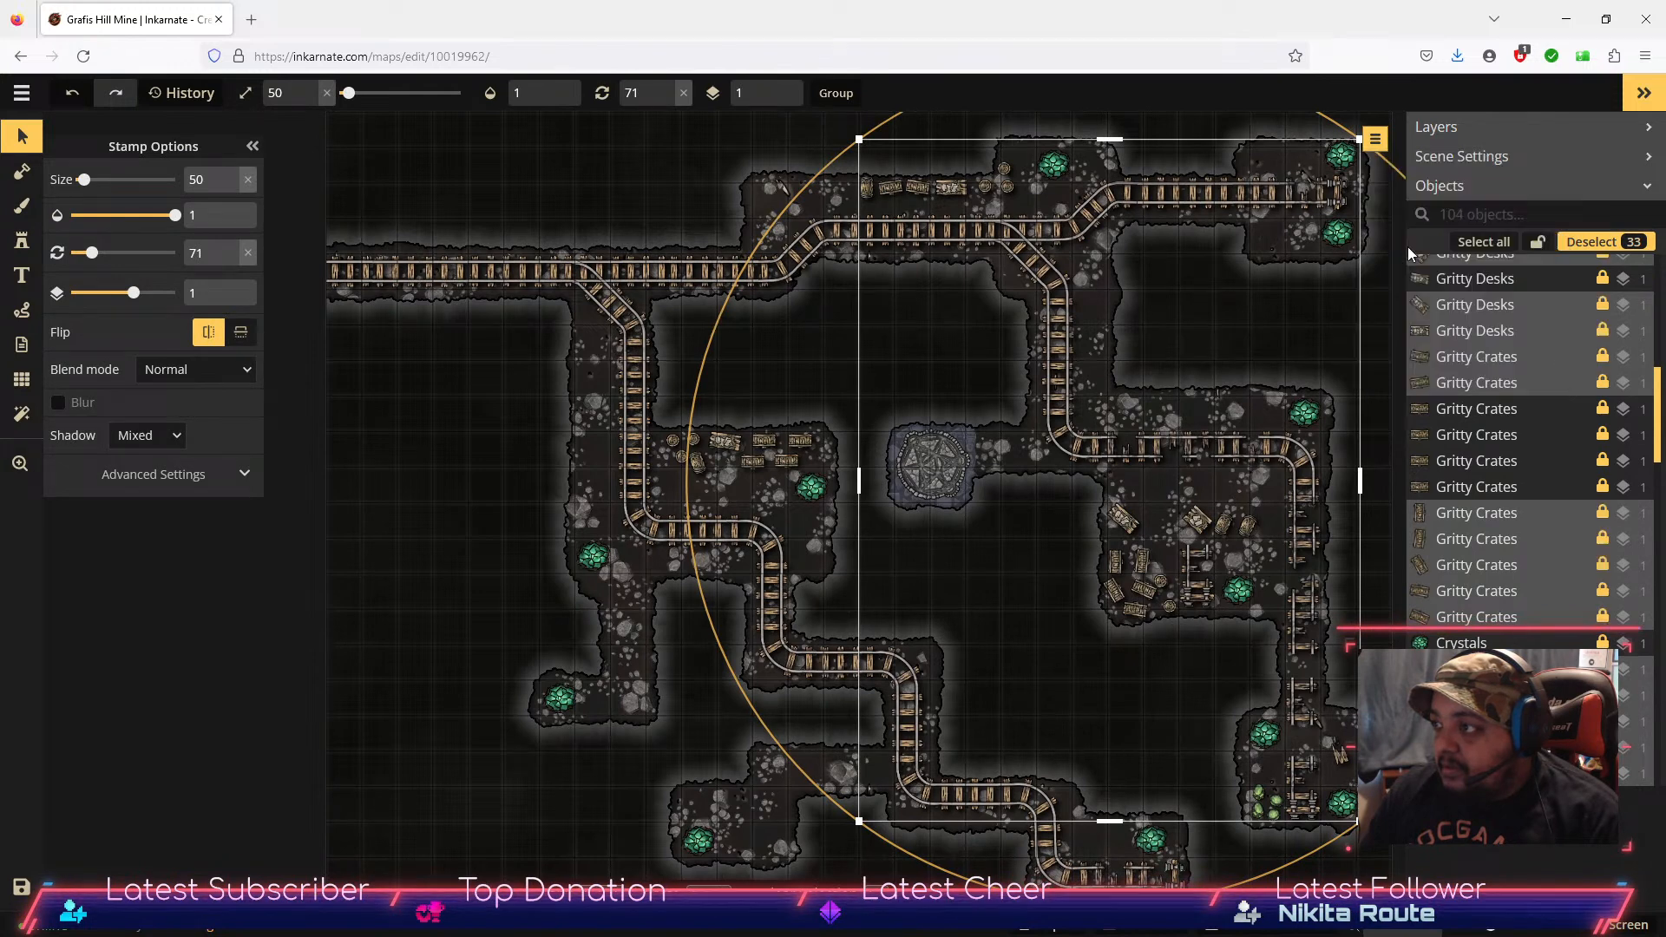
pyautogui.click(444, 481)
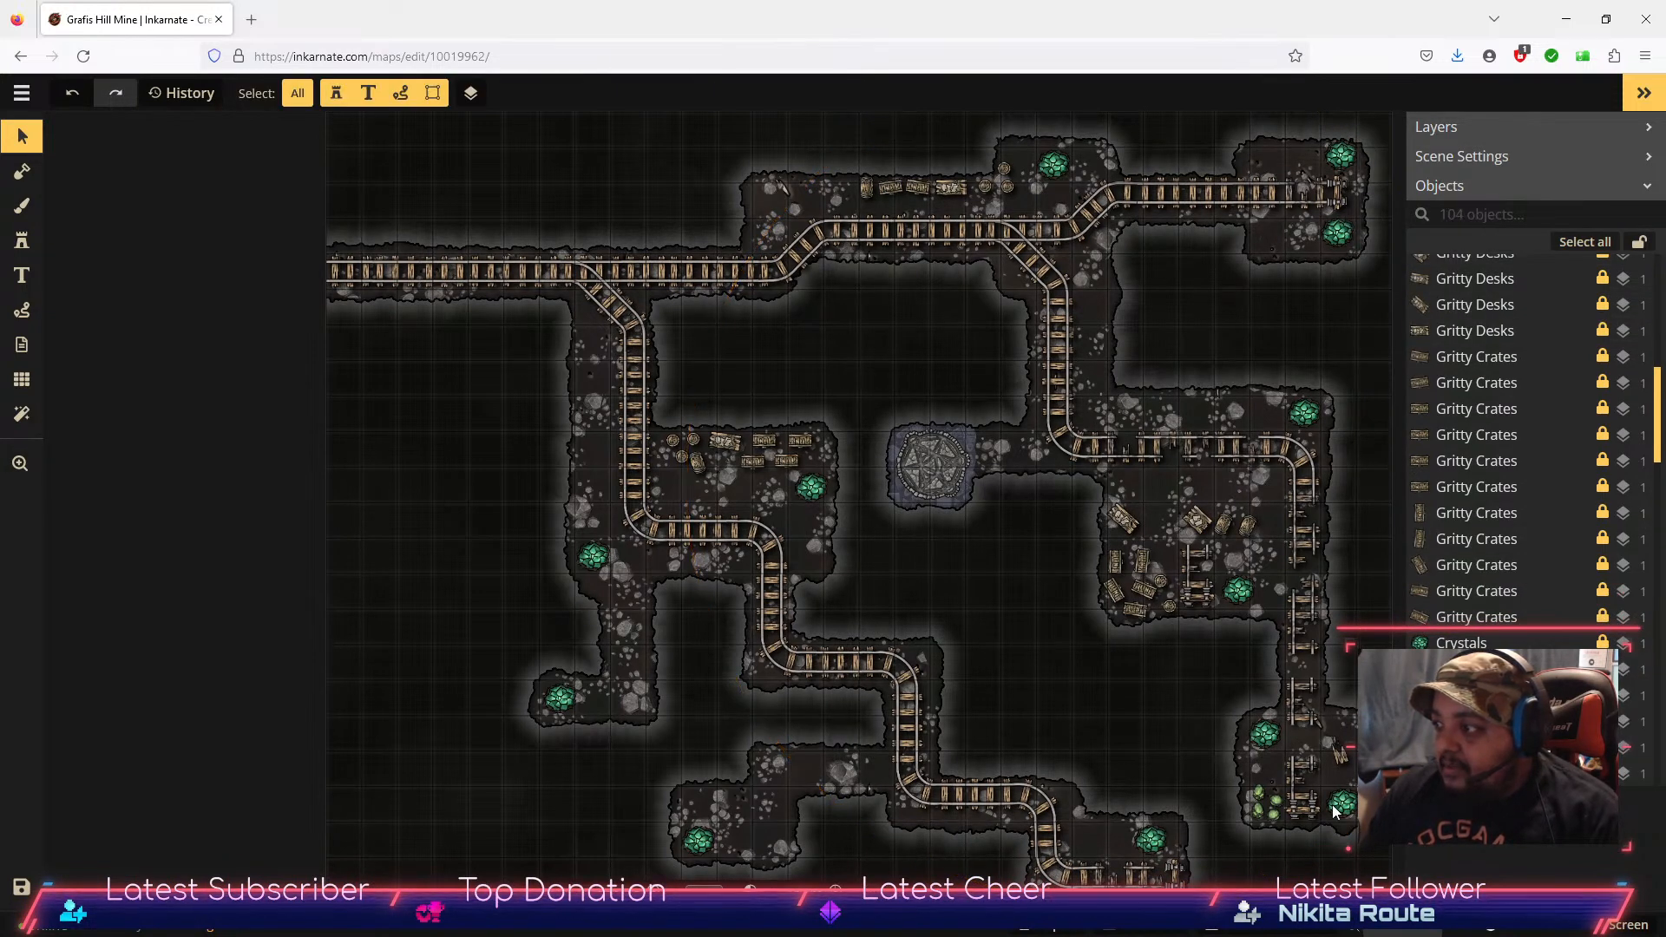
# Step: Check the lock state of the map's objects by selecting individual crates, an area and the entire object list
pyautogui.click(1486, 487)
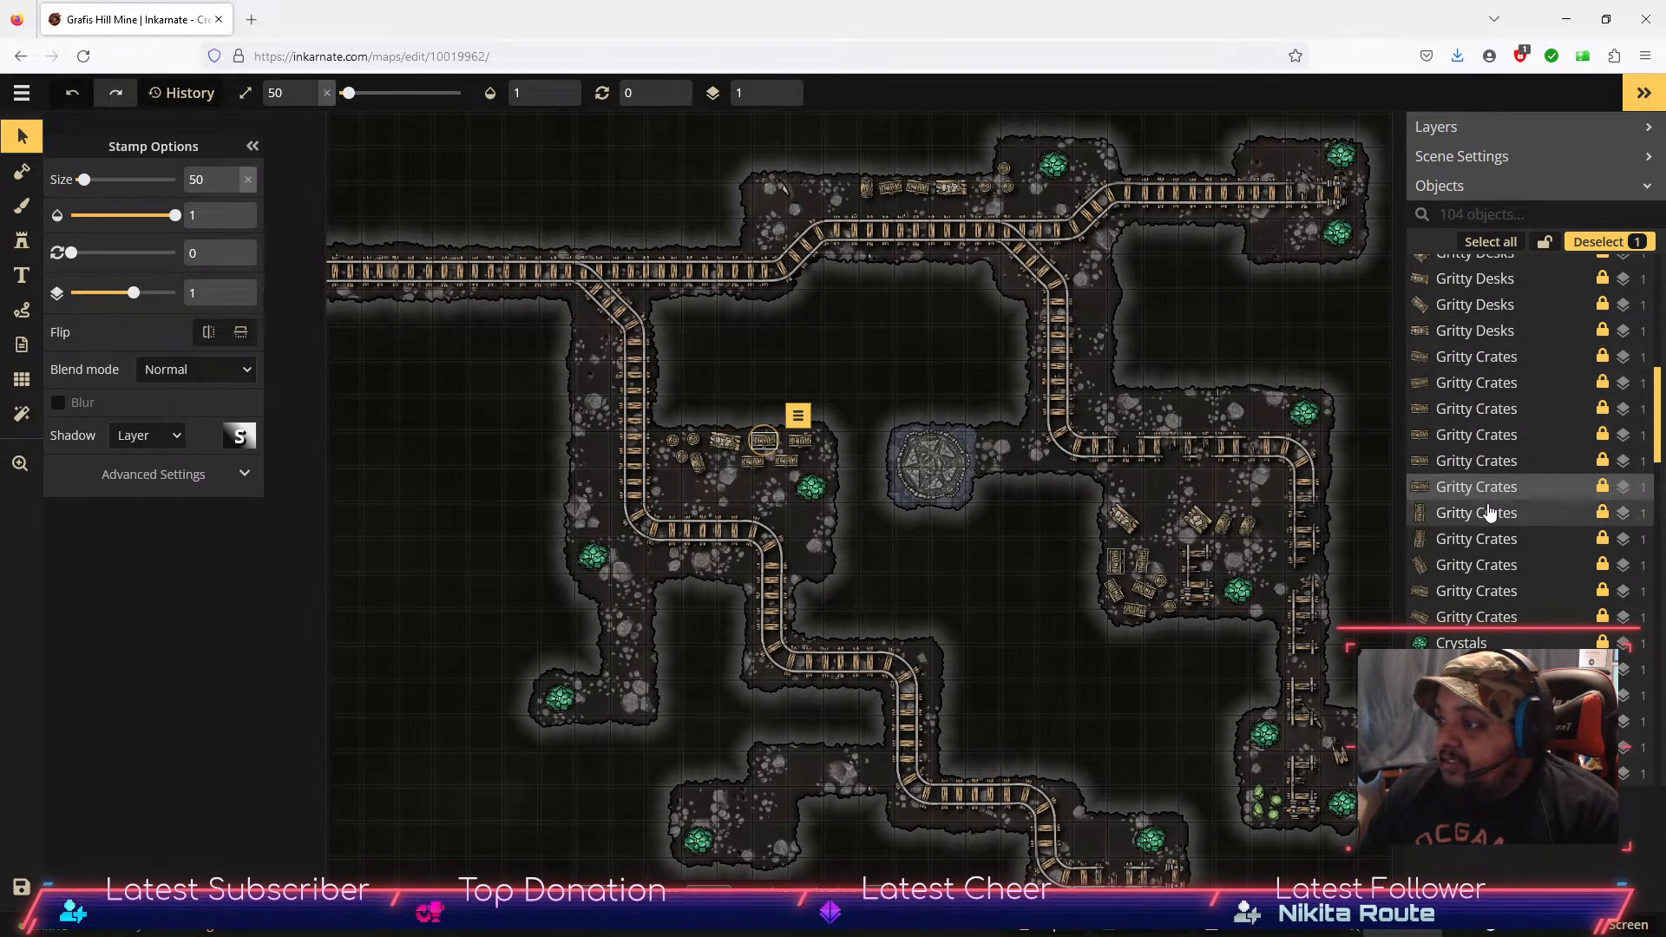
pyautogui.click(1477, 591)
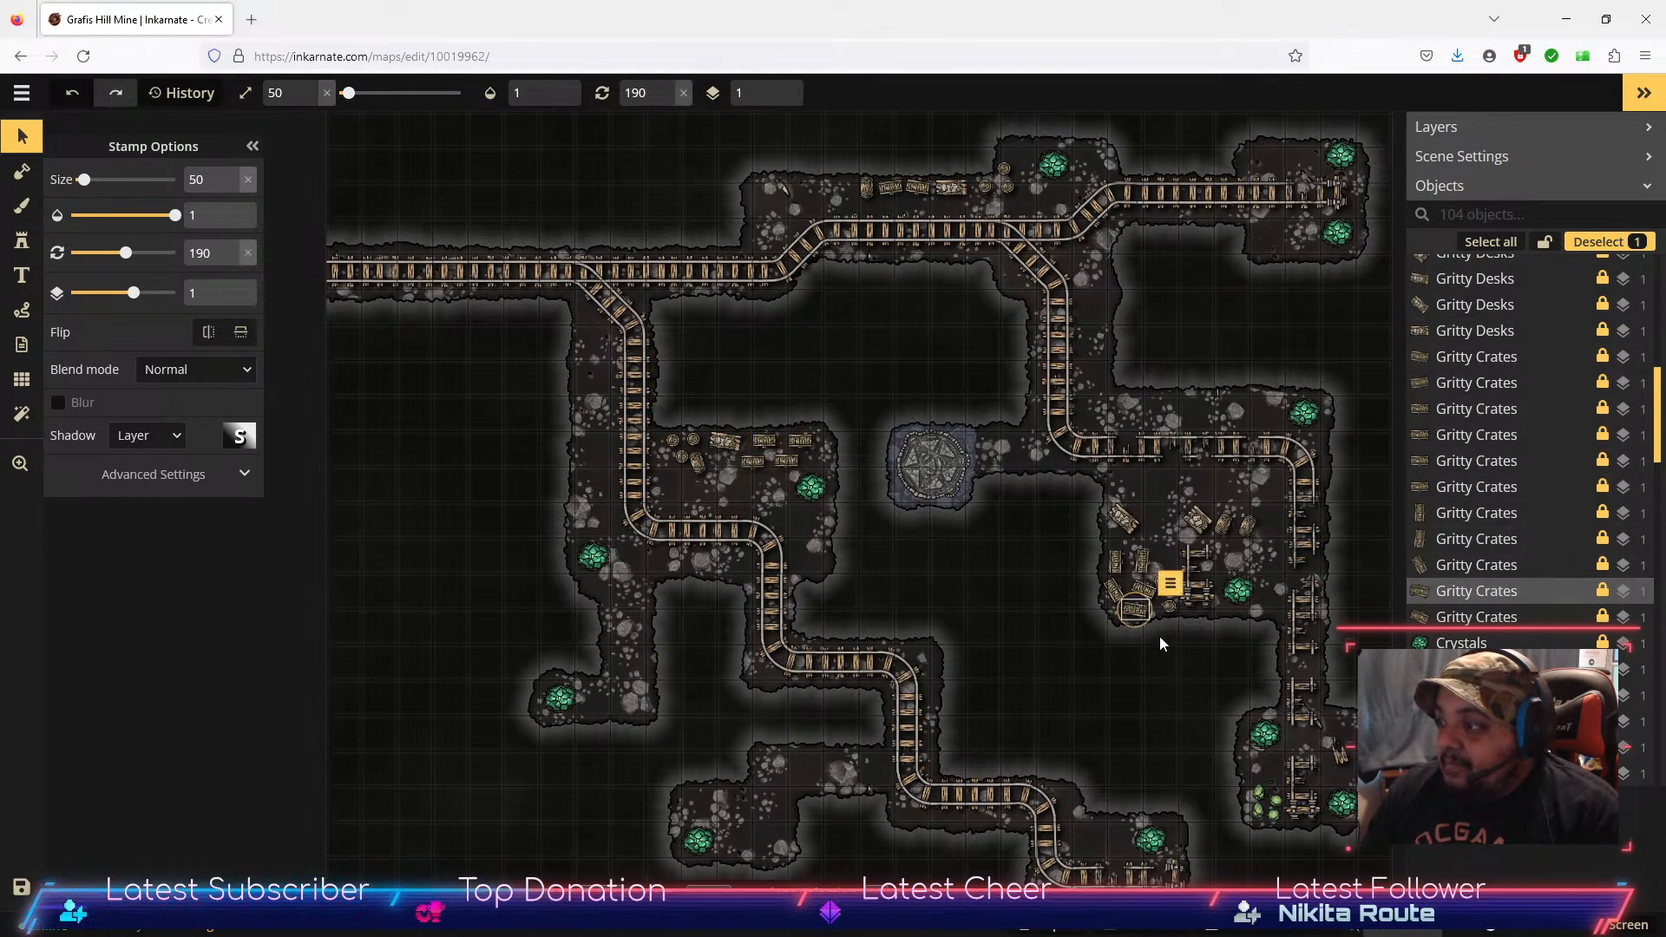
pyautogui.click(1170, 583)
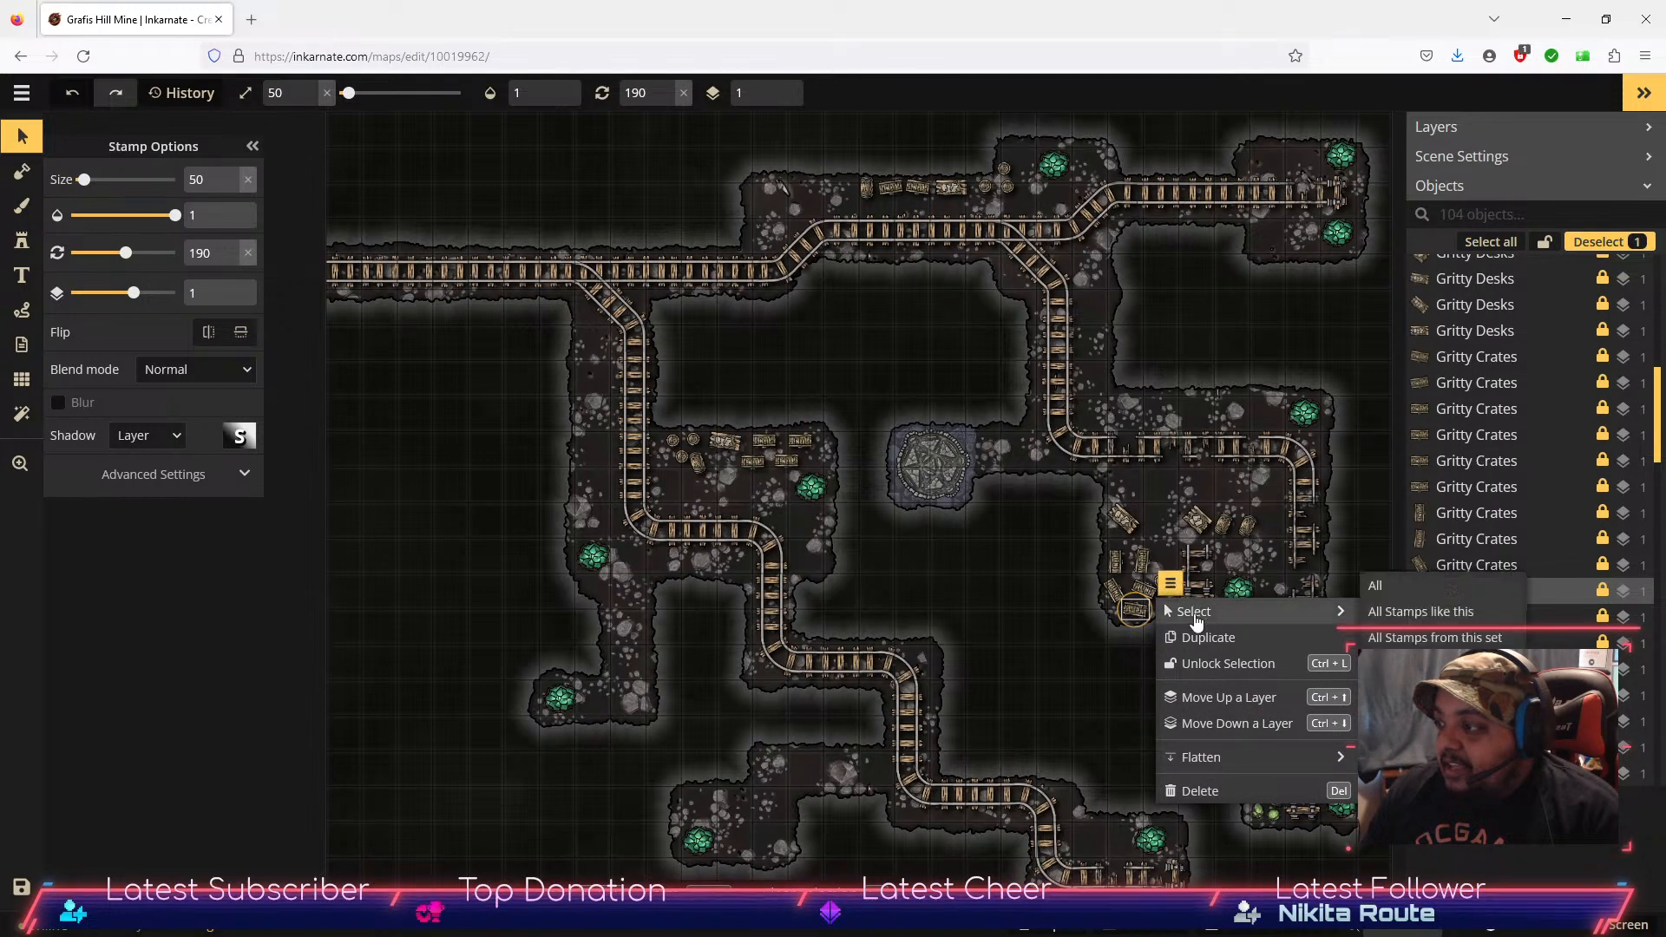
pyautogui.moveTo(1164, 611)
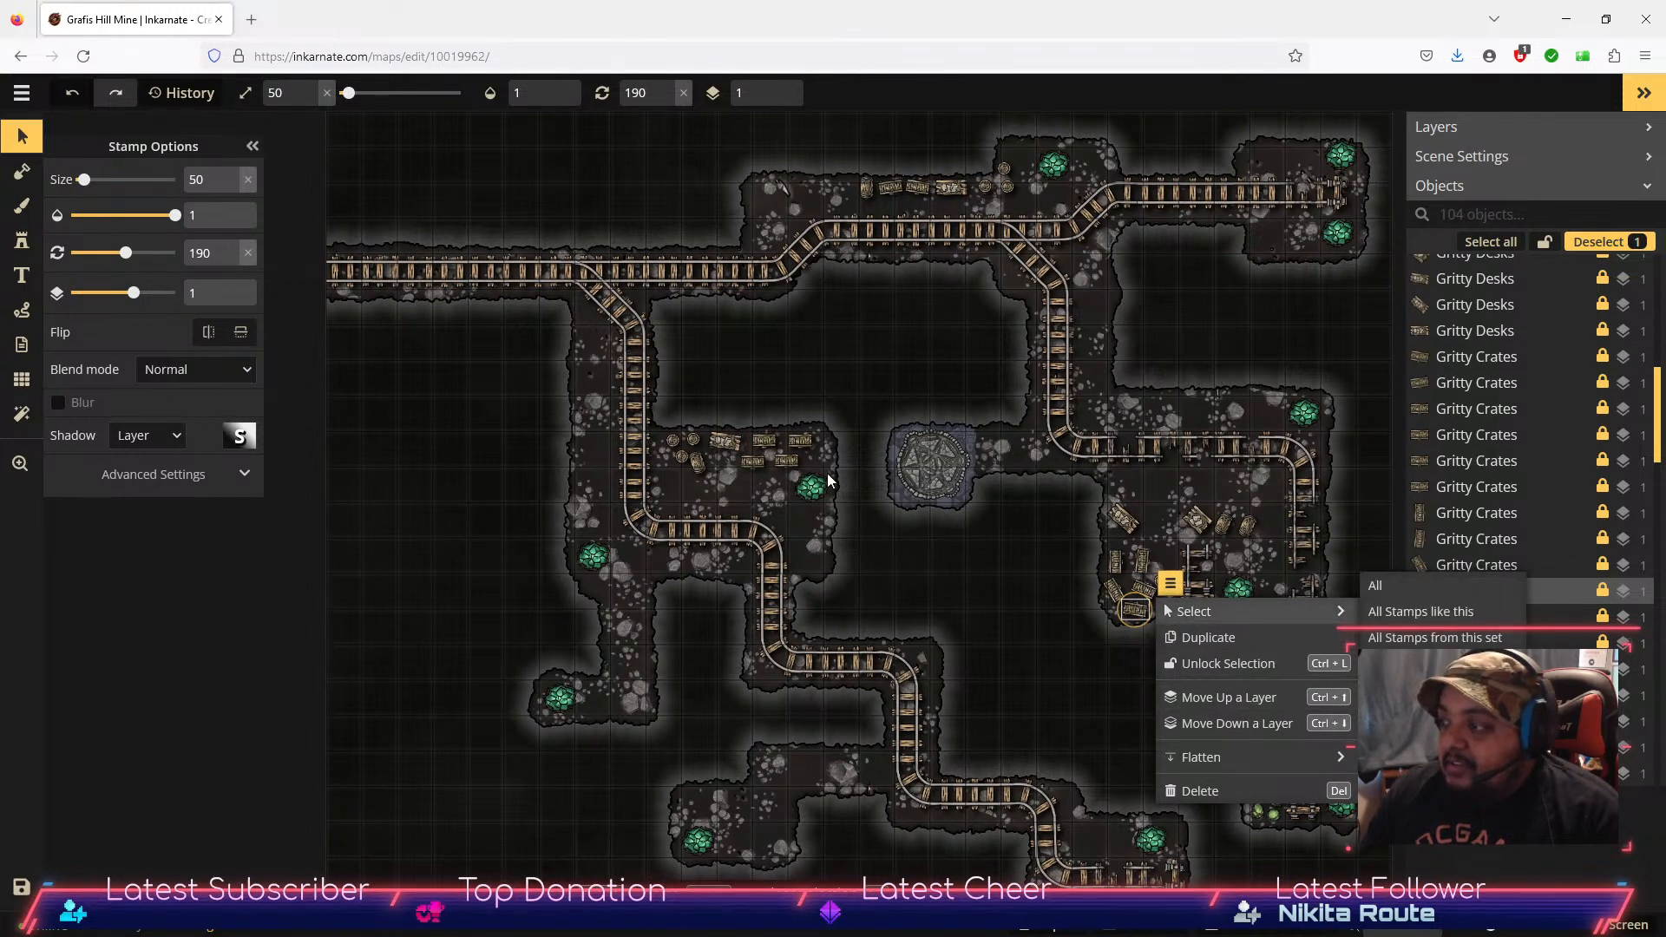
pyautogui.click(338, 636)
pyautogui.moveTo(442, 163); pyautogui.dragTo(1406, 888)
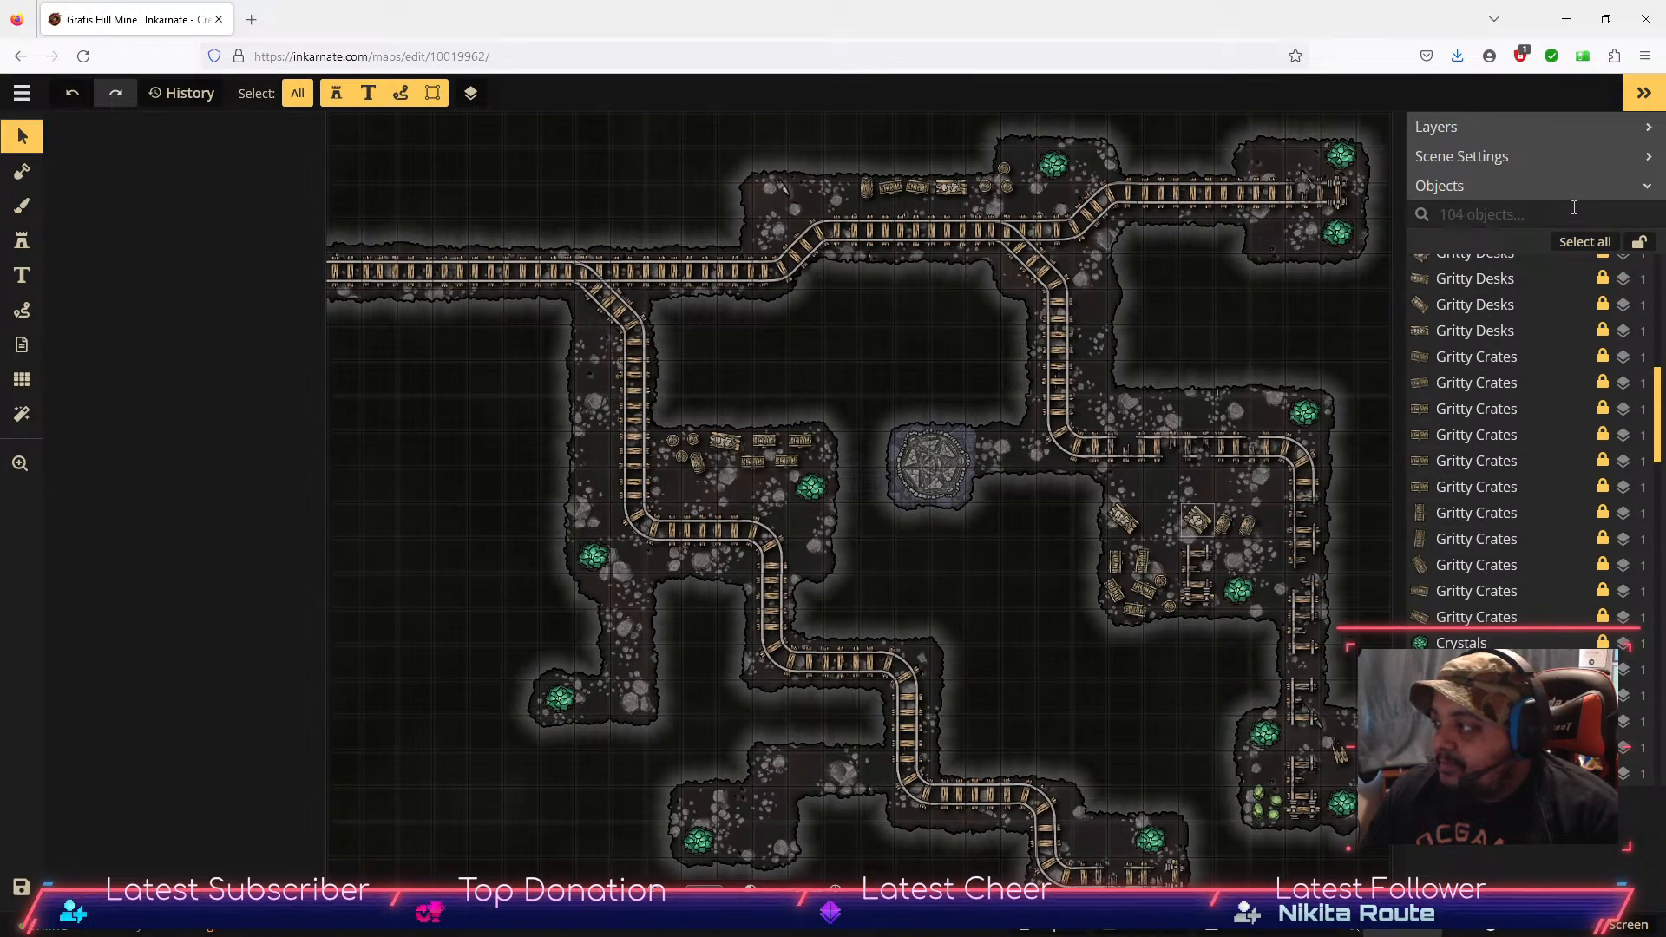
pyautogui.click(1595, 243)
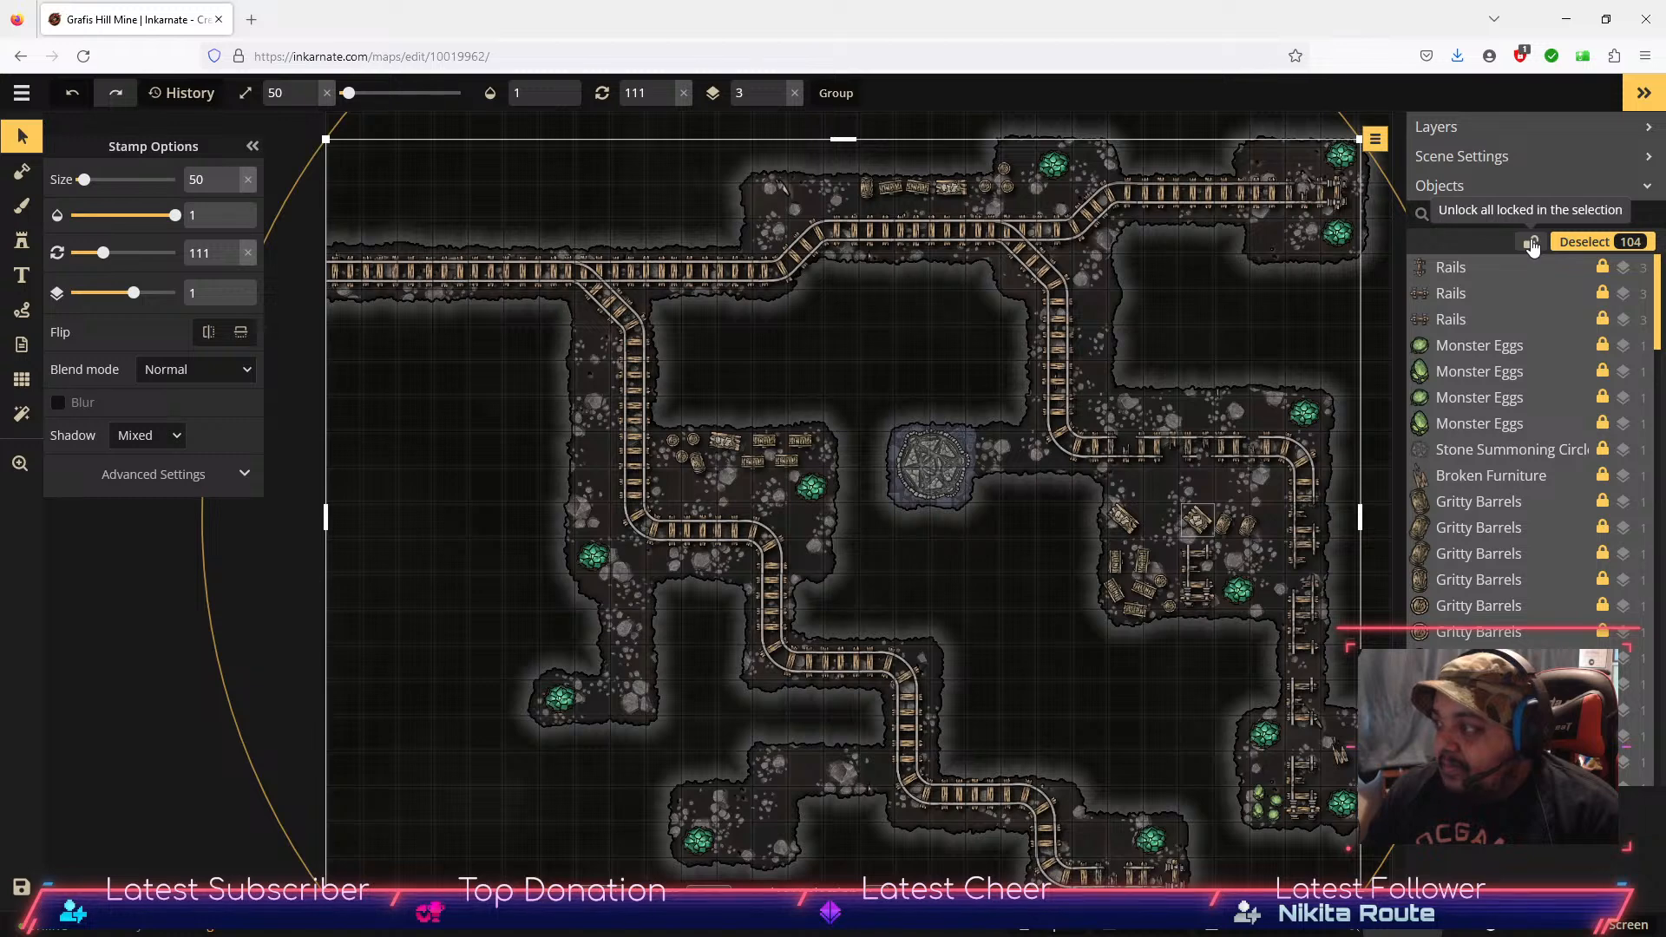
pyautogui.click(469, 507)
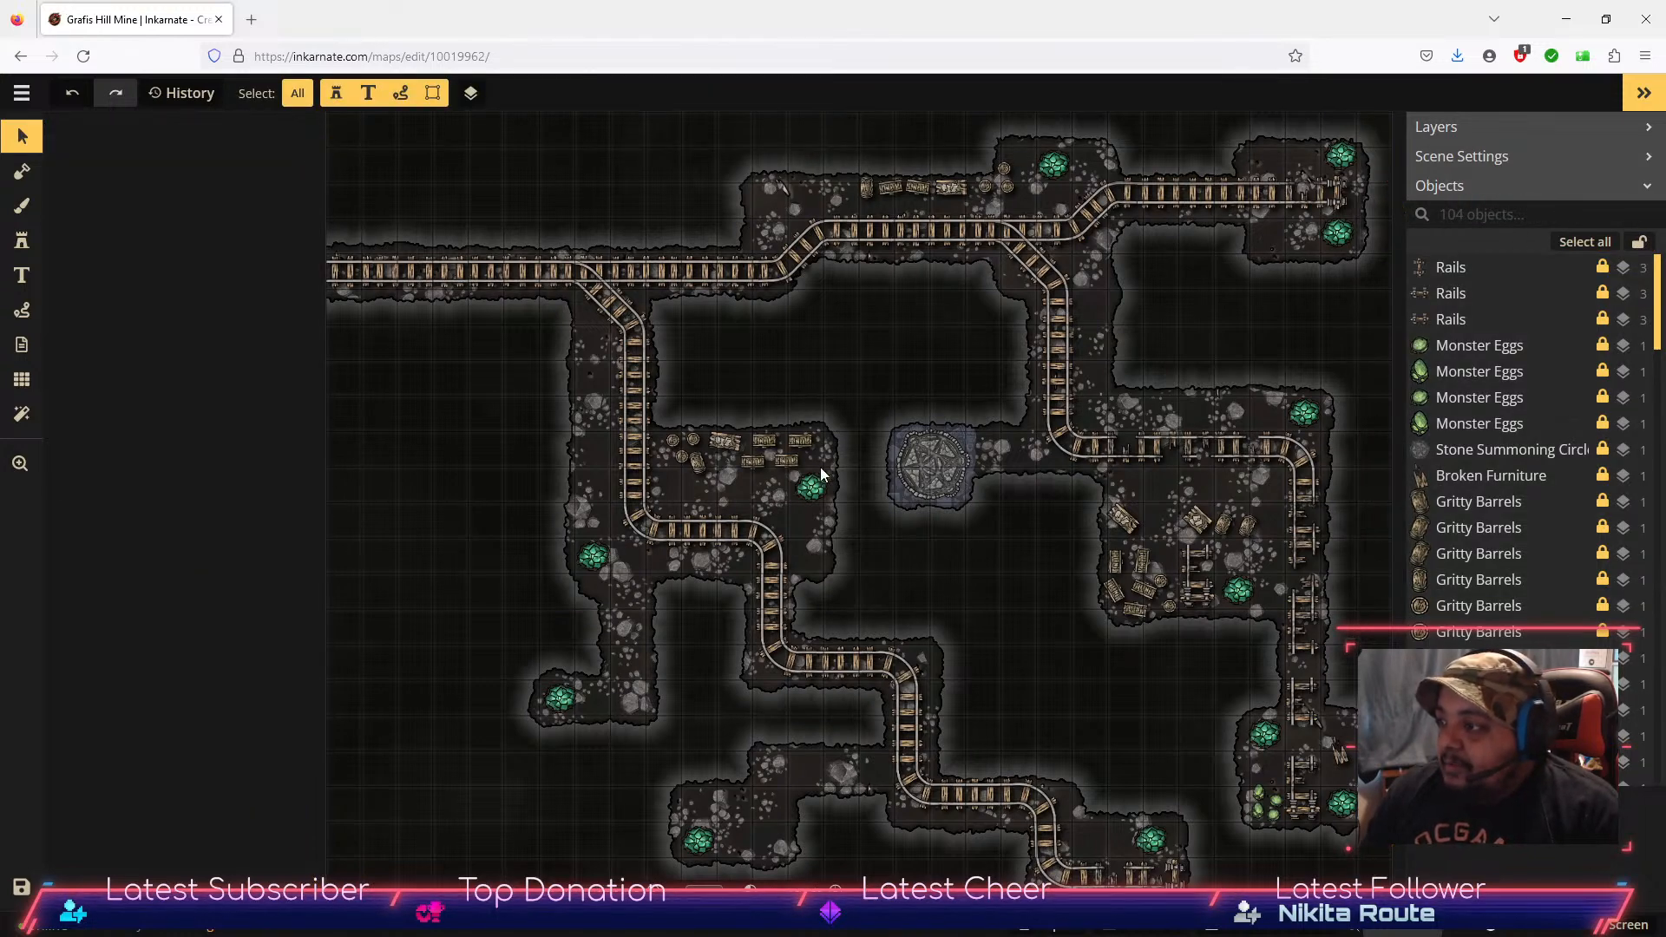
# Step: Browse the Watercolor Battlemaps stamp catalog and choose the long natural wall stamp from the Core pack
pyautogui.click(29, 244)
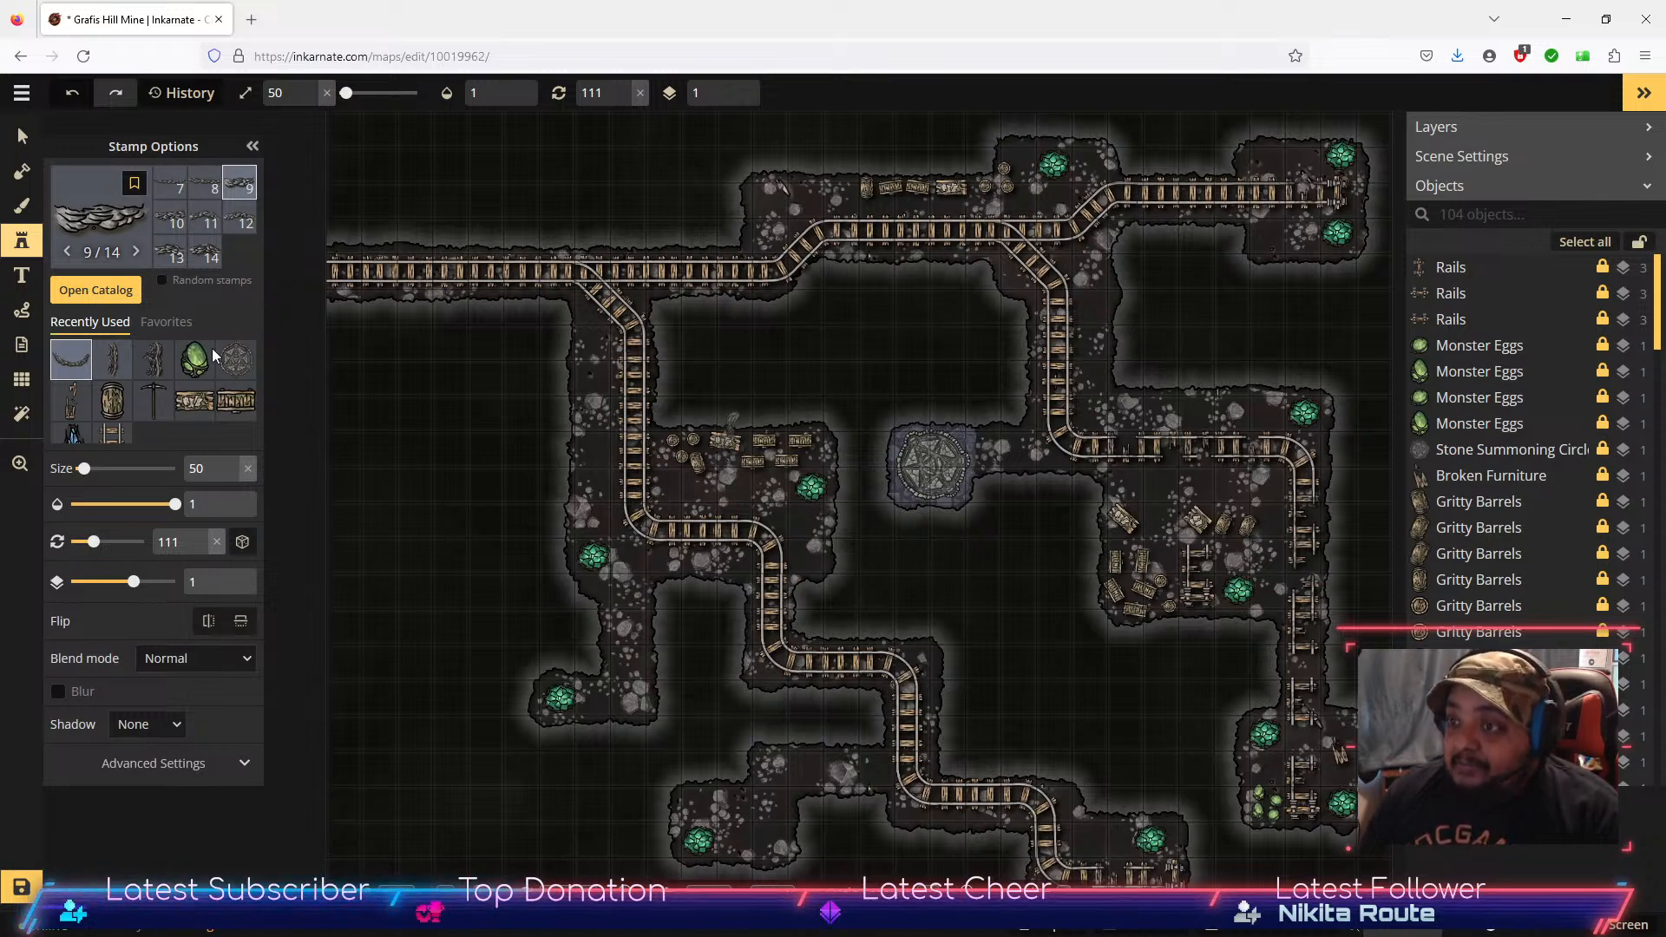
pyautogui.click(228, 299)
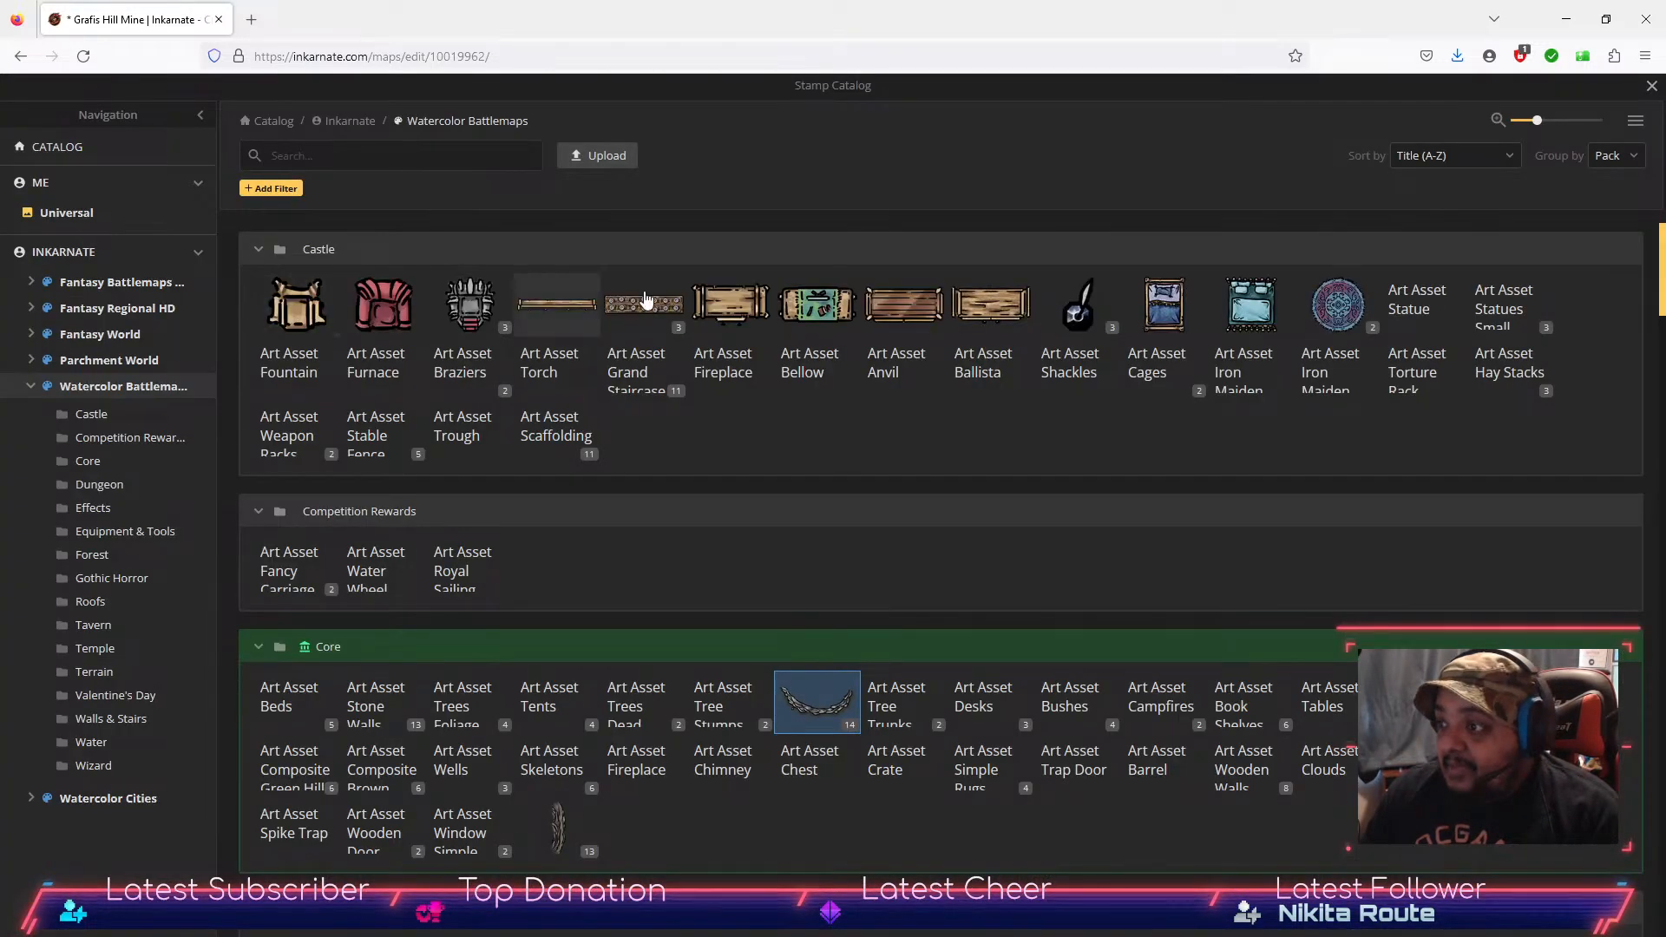
pyautogui.scroll(-4, 996, 458)
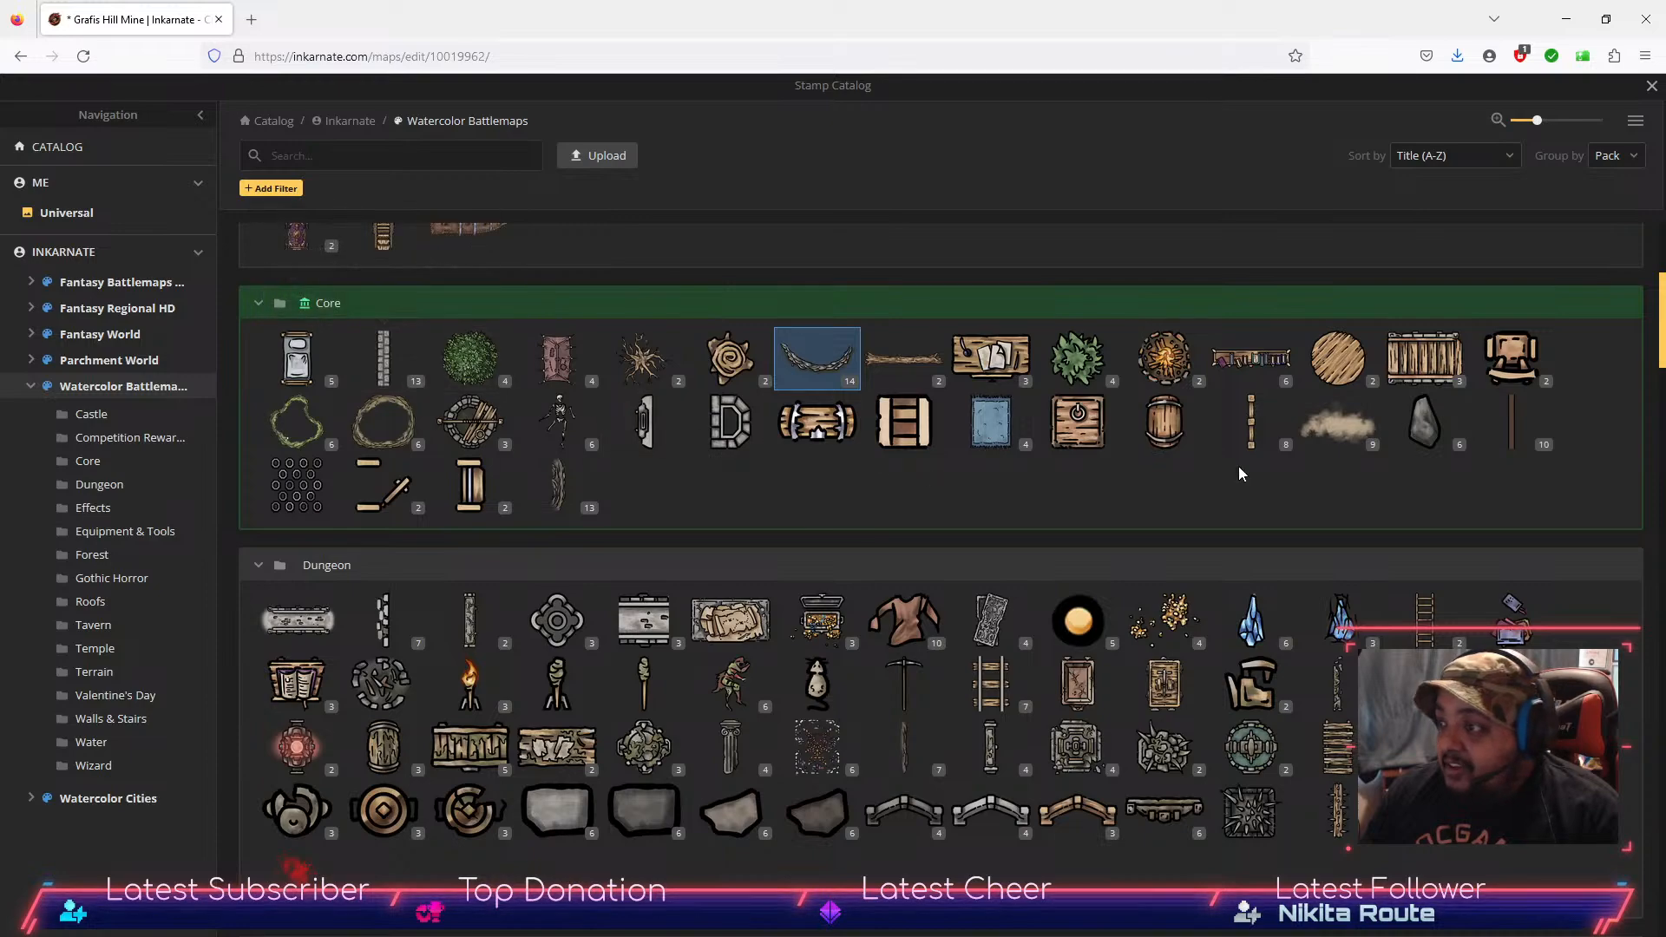
pyautogui.scroll(-20, 1406, 460)
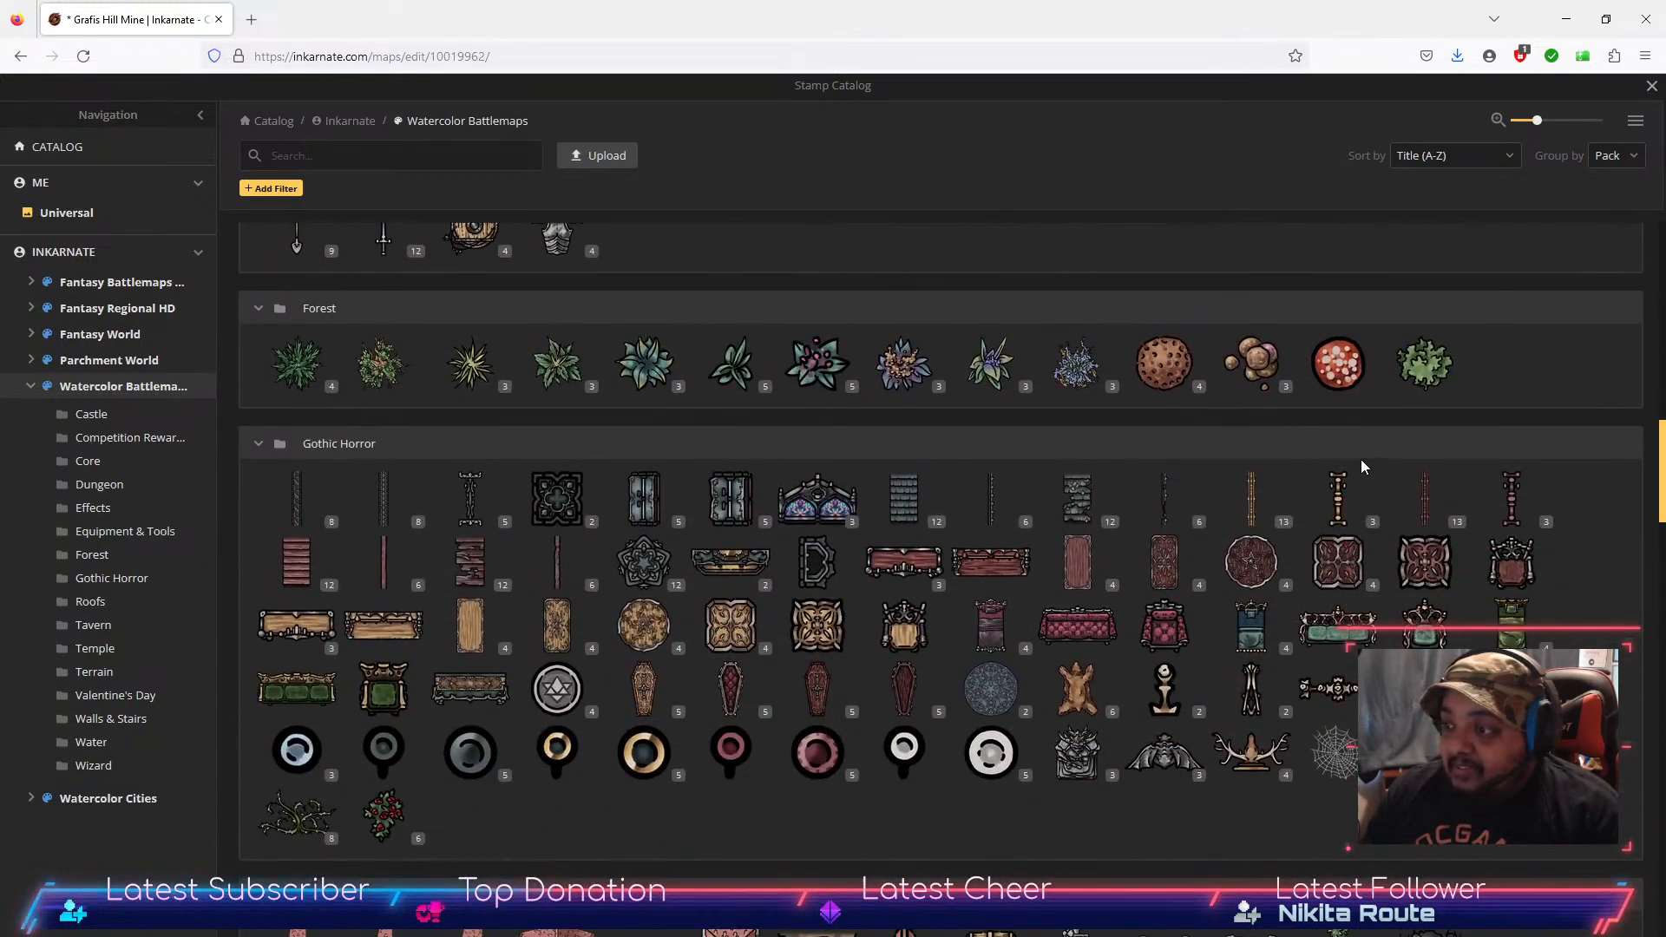
pyautogui.scroll(-3, 1360, 460)
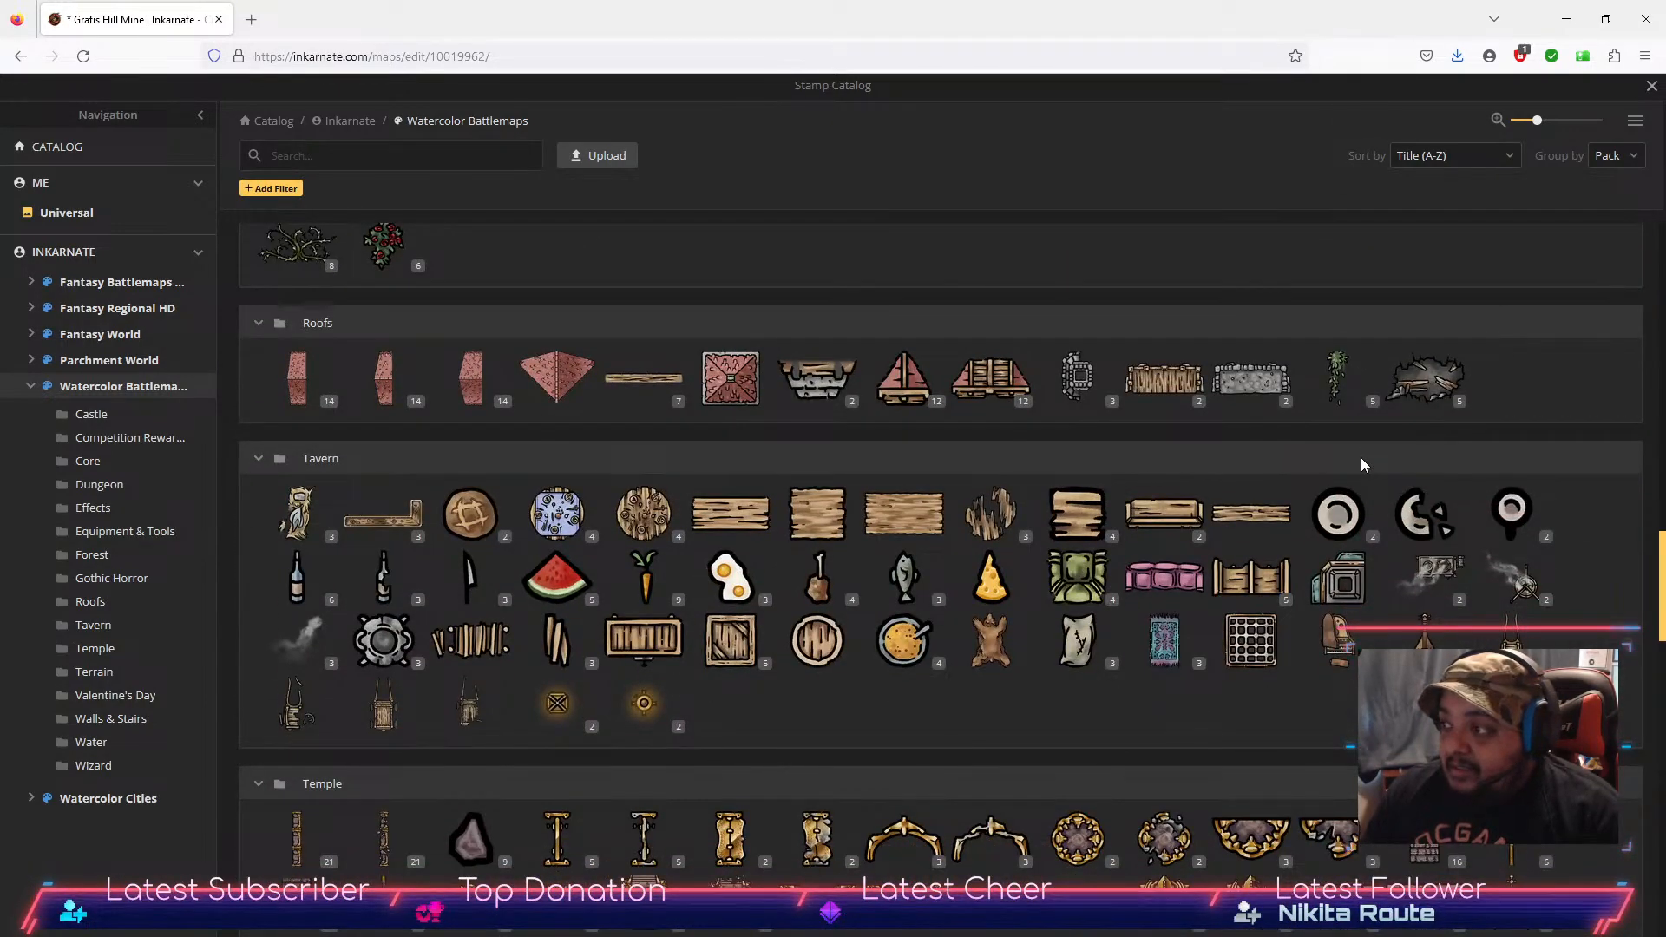
pyautogui.scroll(-3, 1361, 456)
pyautogui.scroll(-10, 1358, 454)
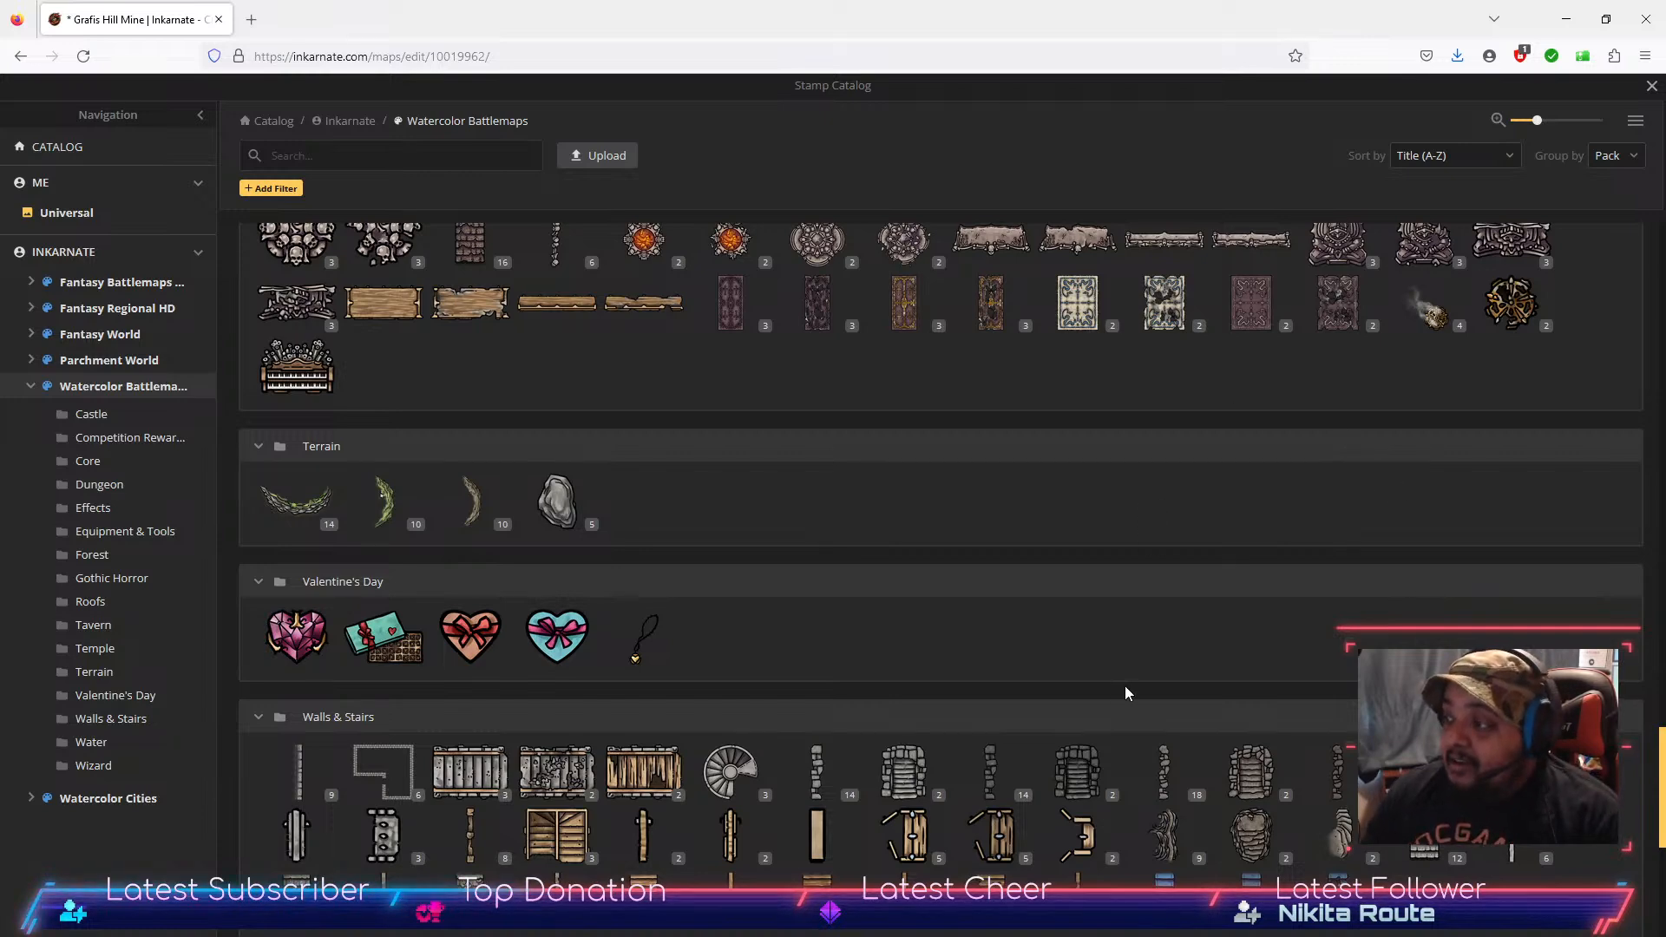
pyautogui.scroll(-5, 1120, 674)
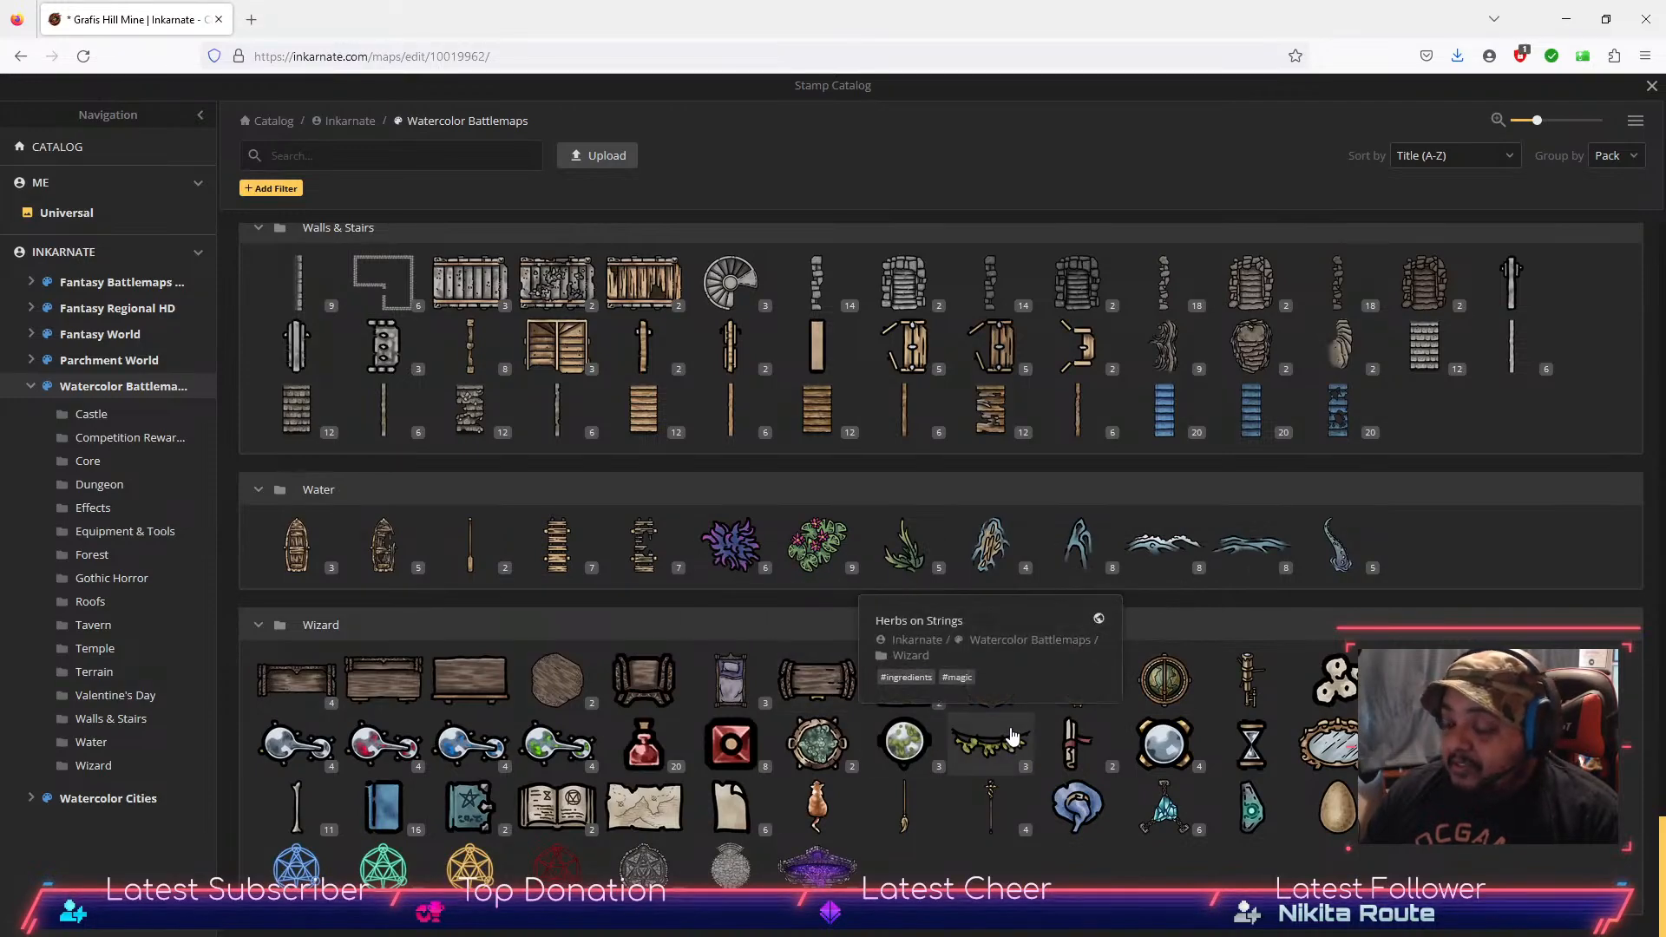
pyautogui.scroll(5, 1458, 633)
pyautogui.scroll(15, 1469, 633)
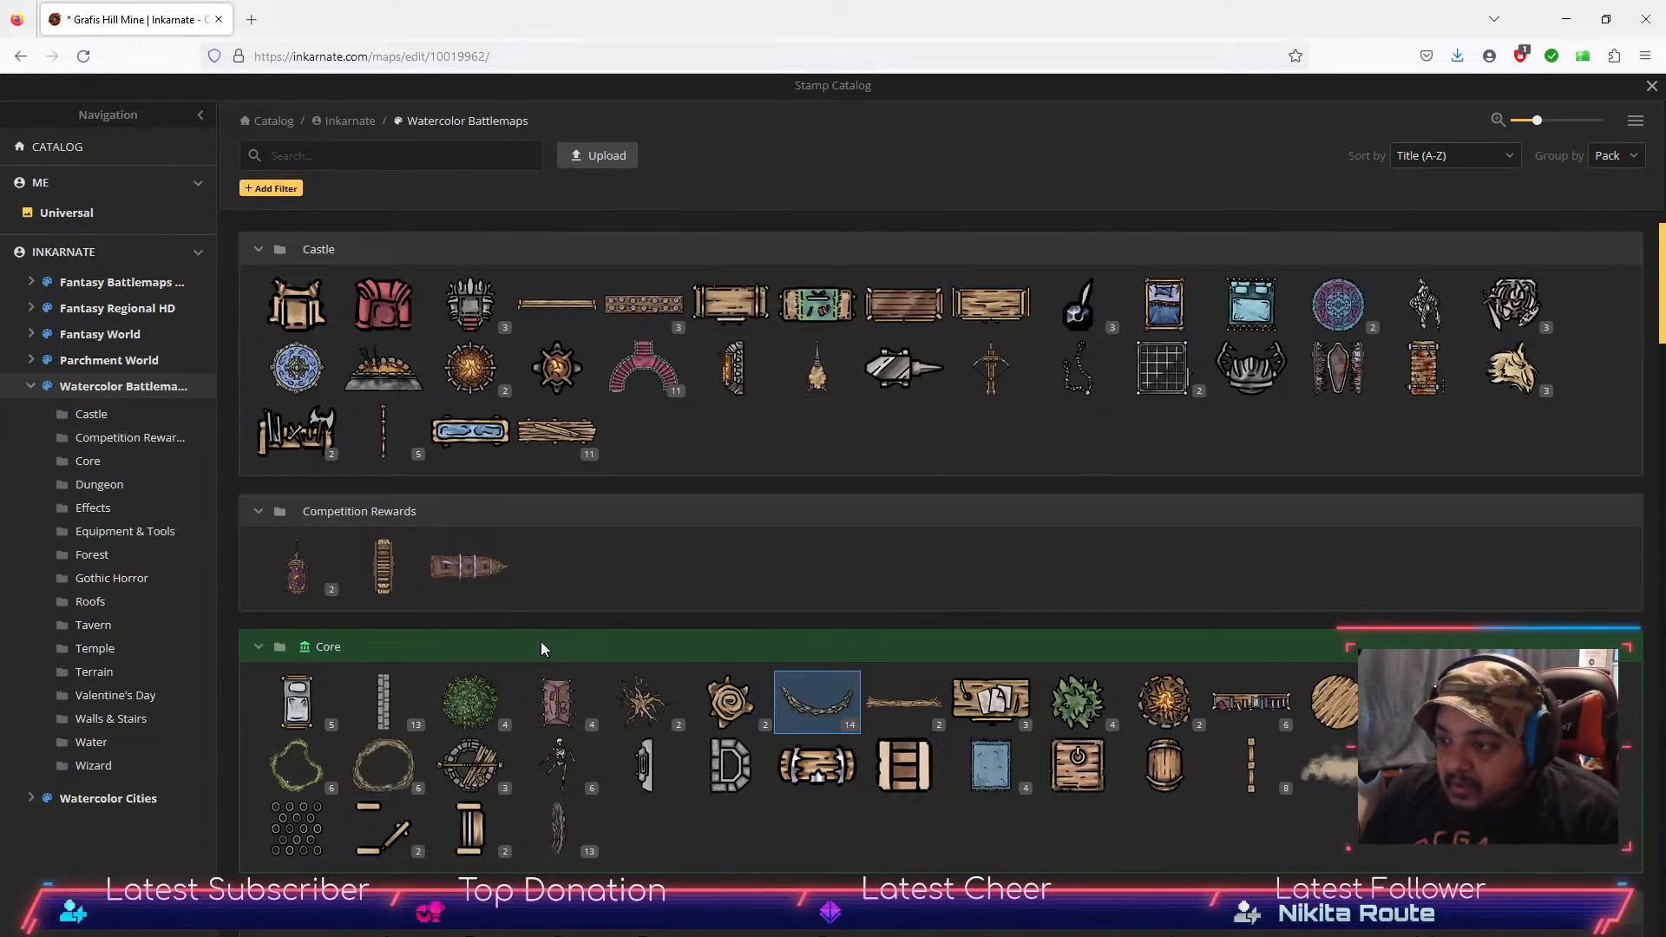
pyautogui.click(560, 838)
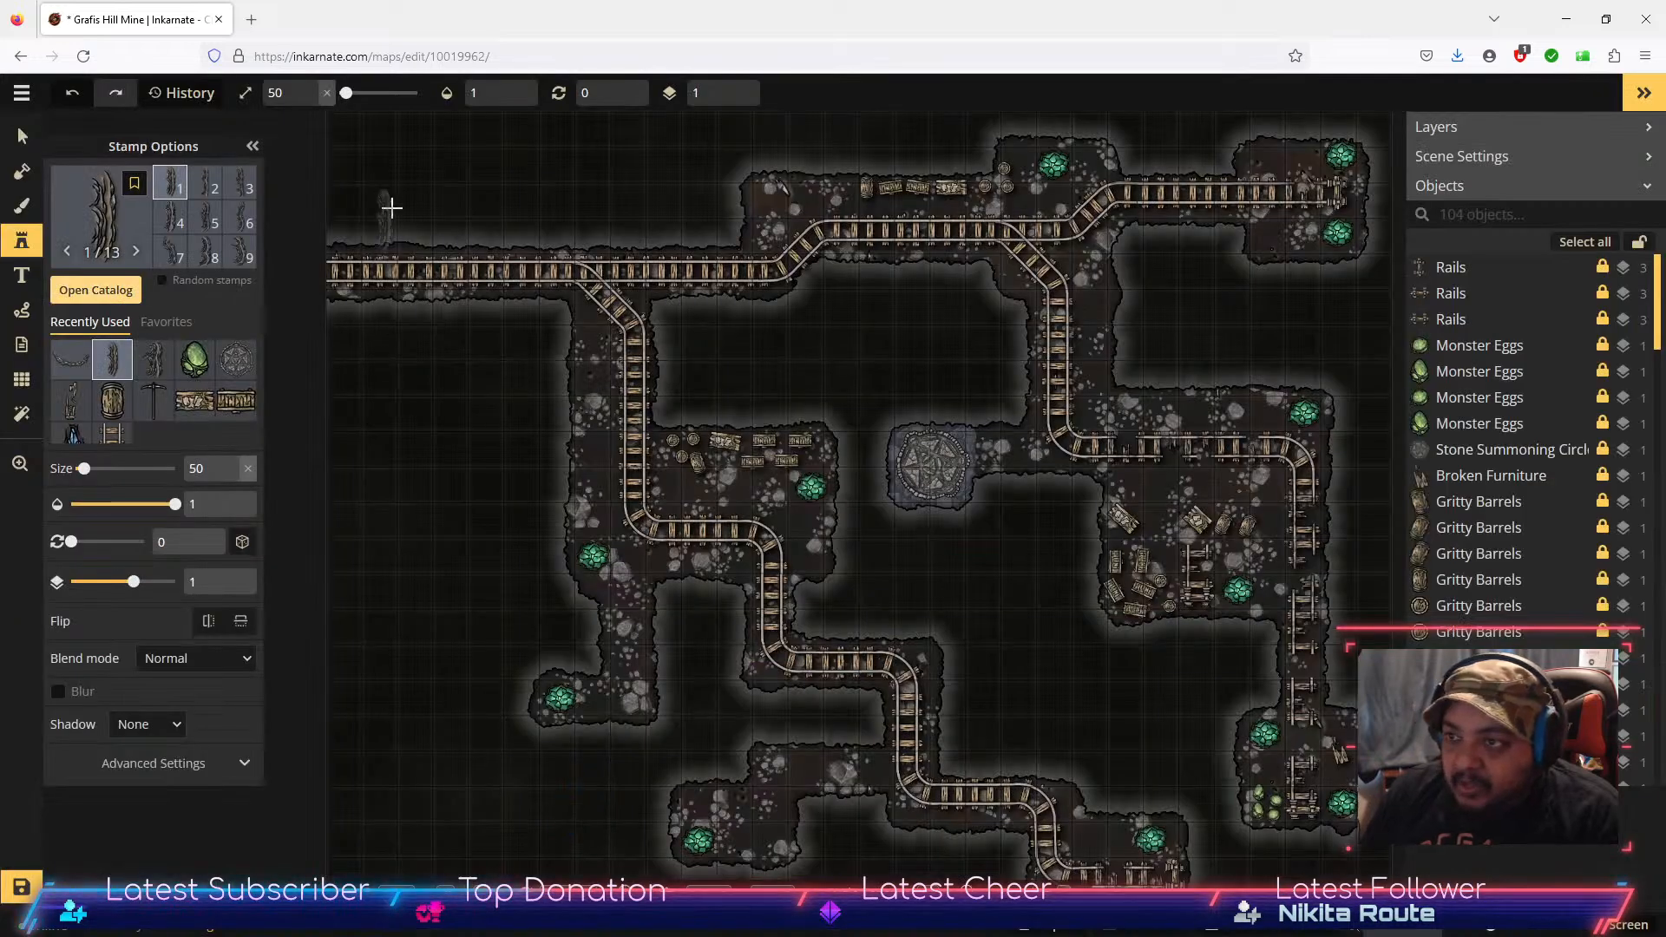
# Step: Place four copies of natural wall variant 2 in a row above the western rail tunnel
pyautogui.click(206, 184)
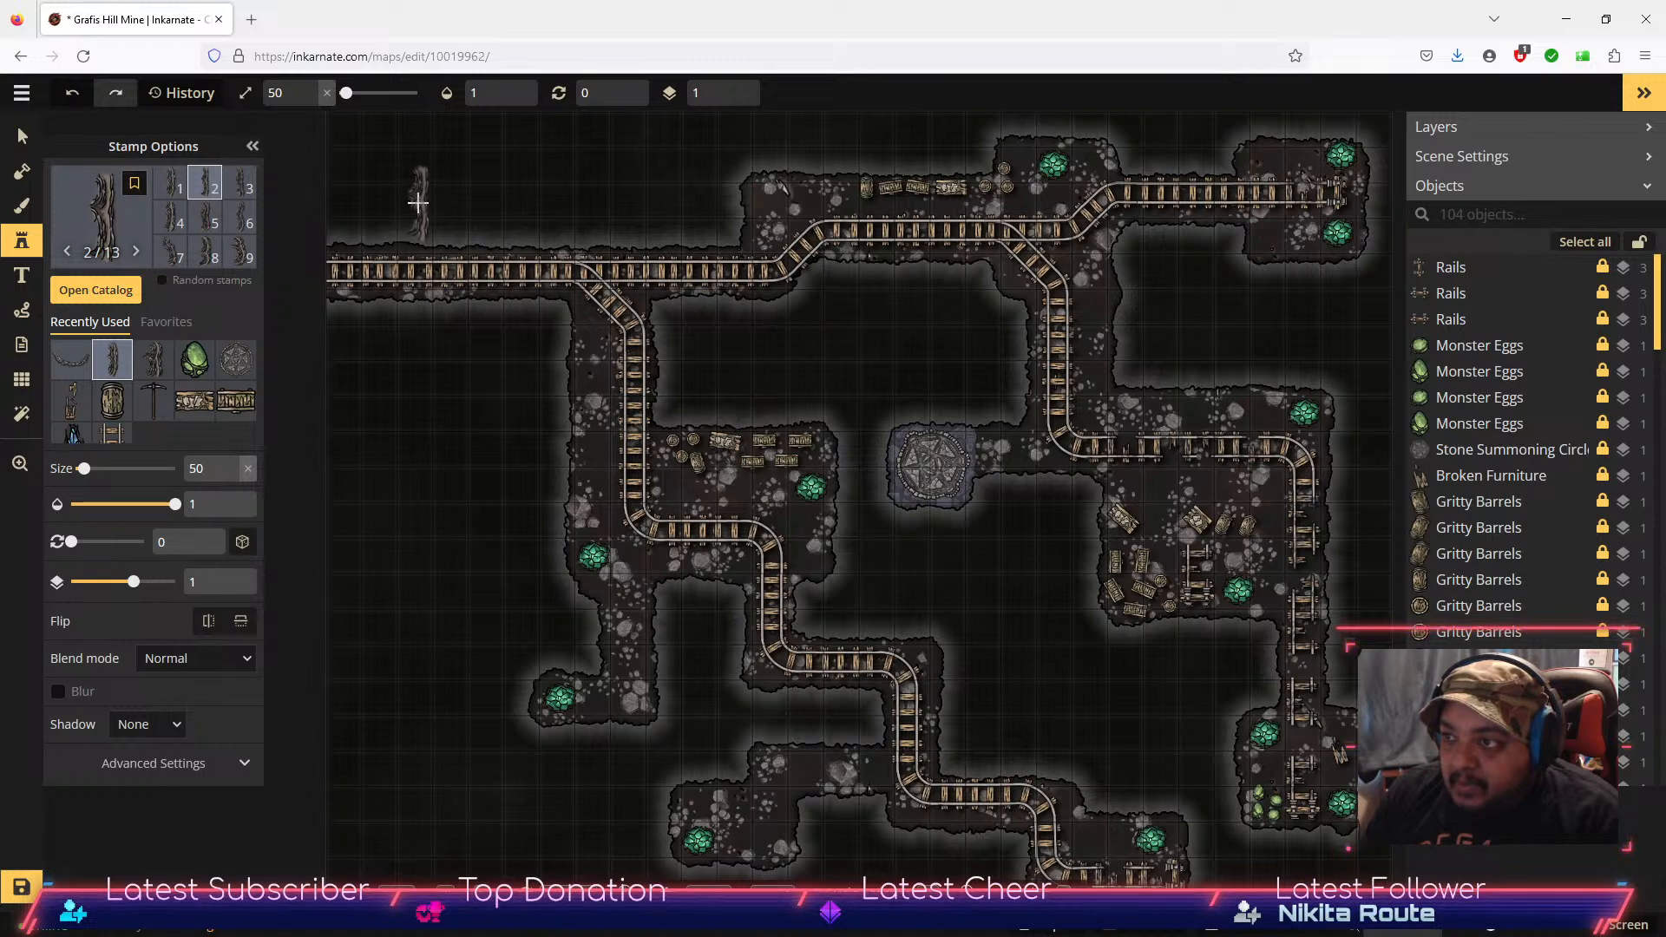
pyautogui.click(419, 203)
pyautogui.click(496, 204)
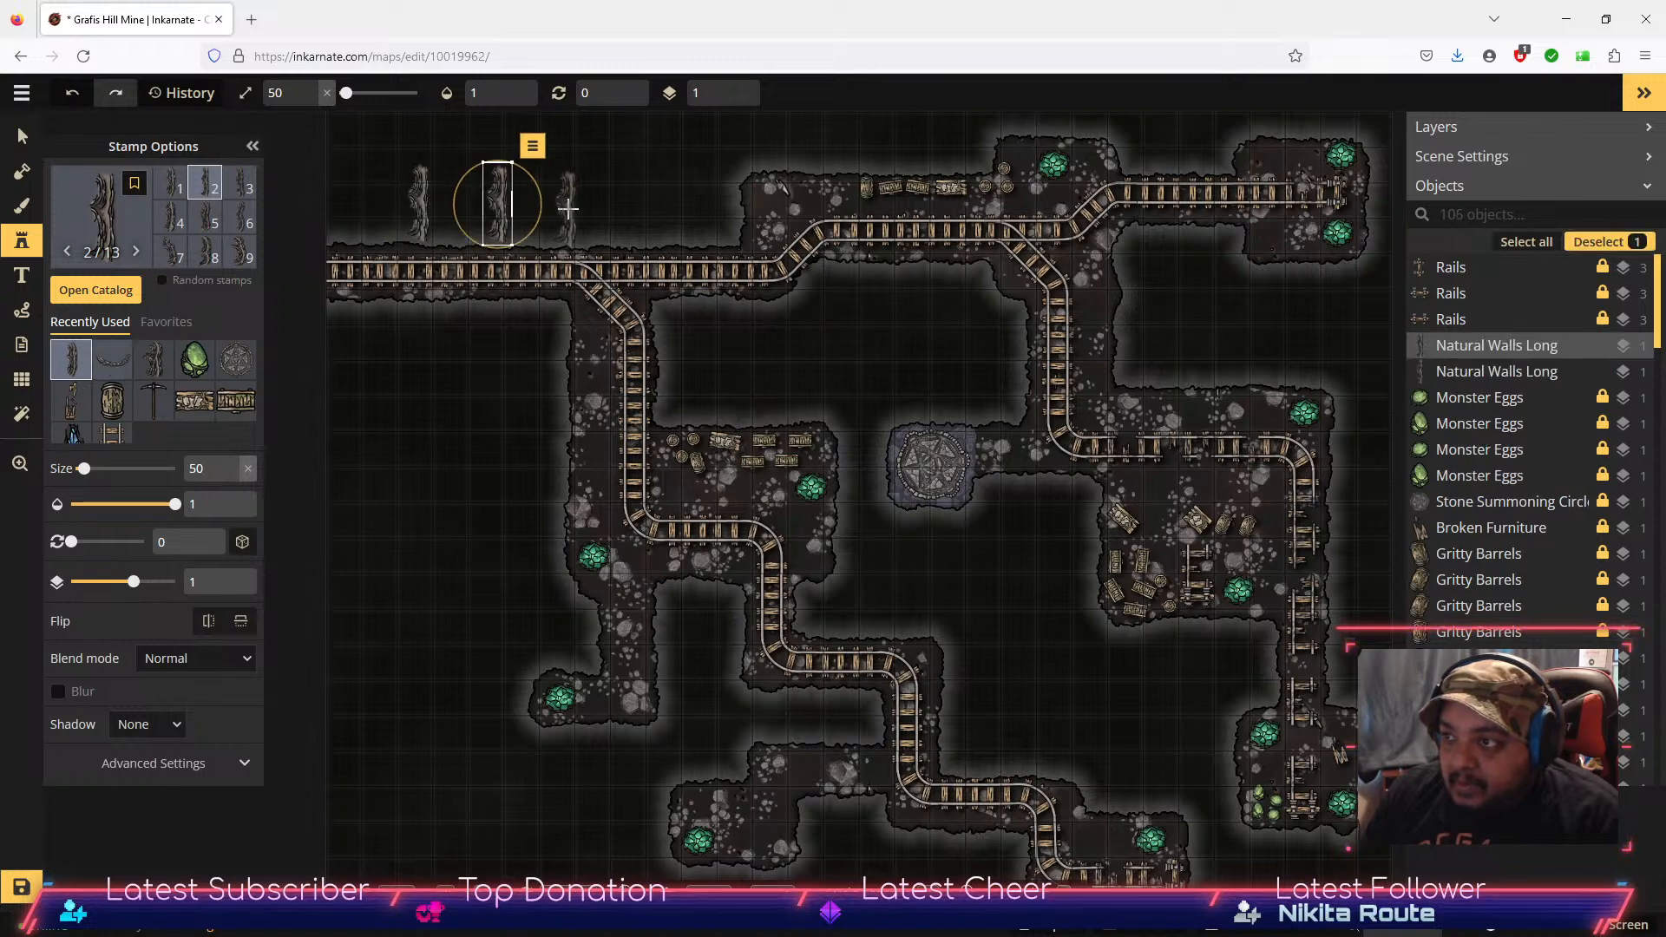
pyautogui.click(571, 205)
pyautogui.click(658, 209)
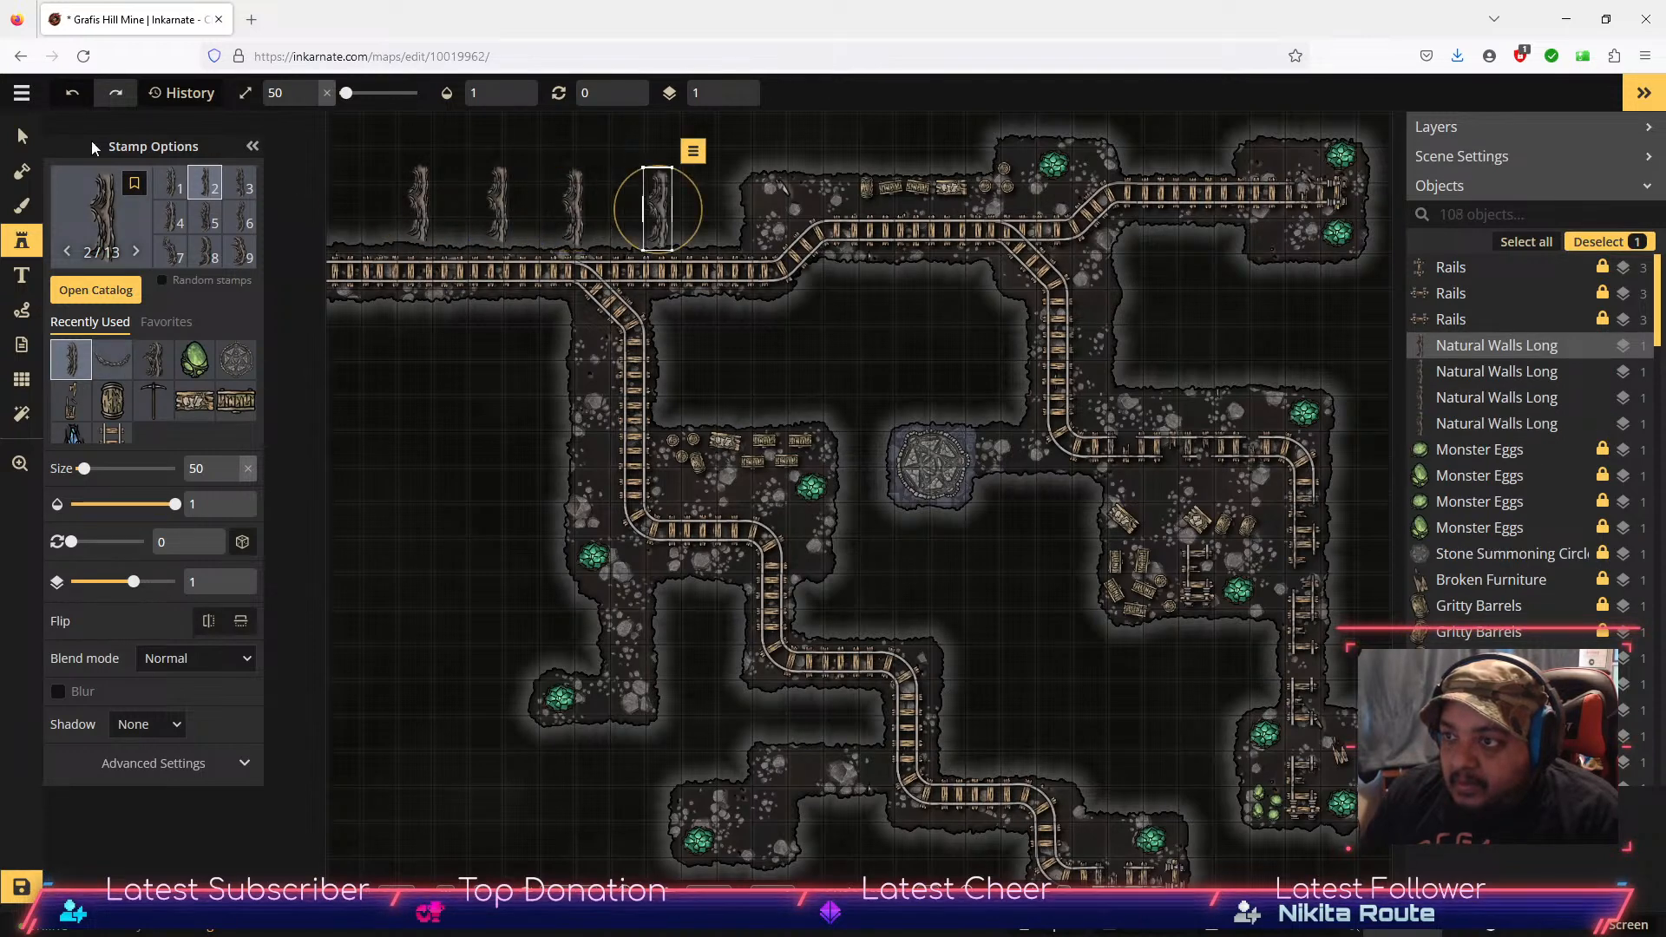
# Step: Rotate the westernmost wall stamp to 90 and fit it along the rail tunnel's northern edge at the map's western border
pyautogui.click(27, 139)
pyautogui.scroll(5, 560, 204)
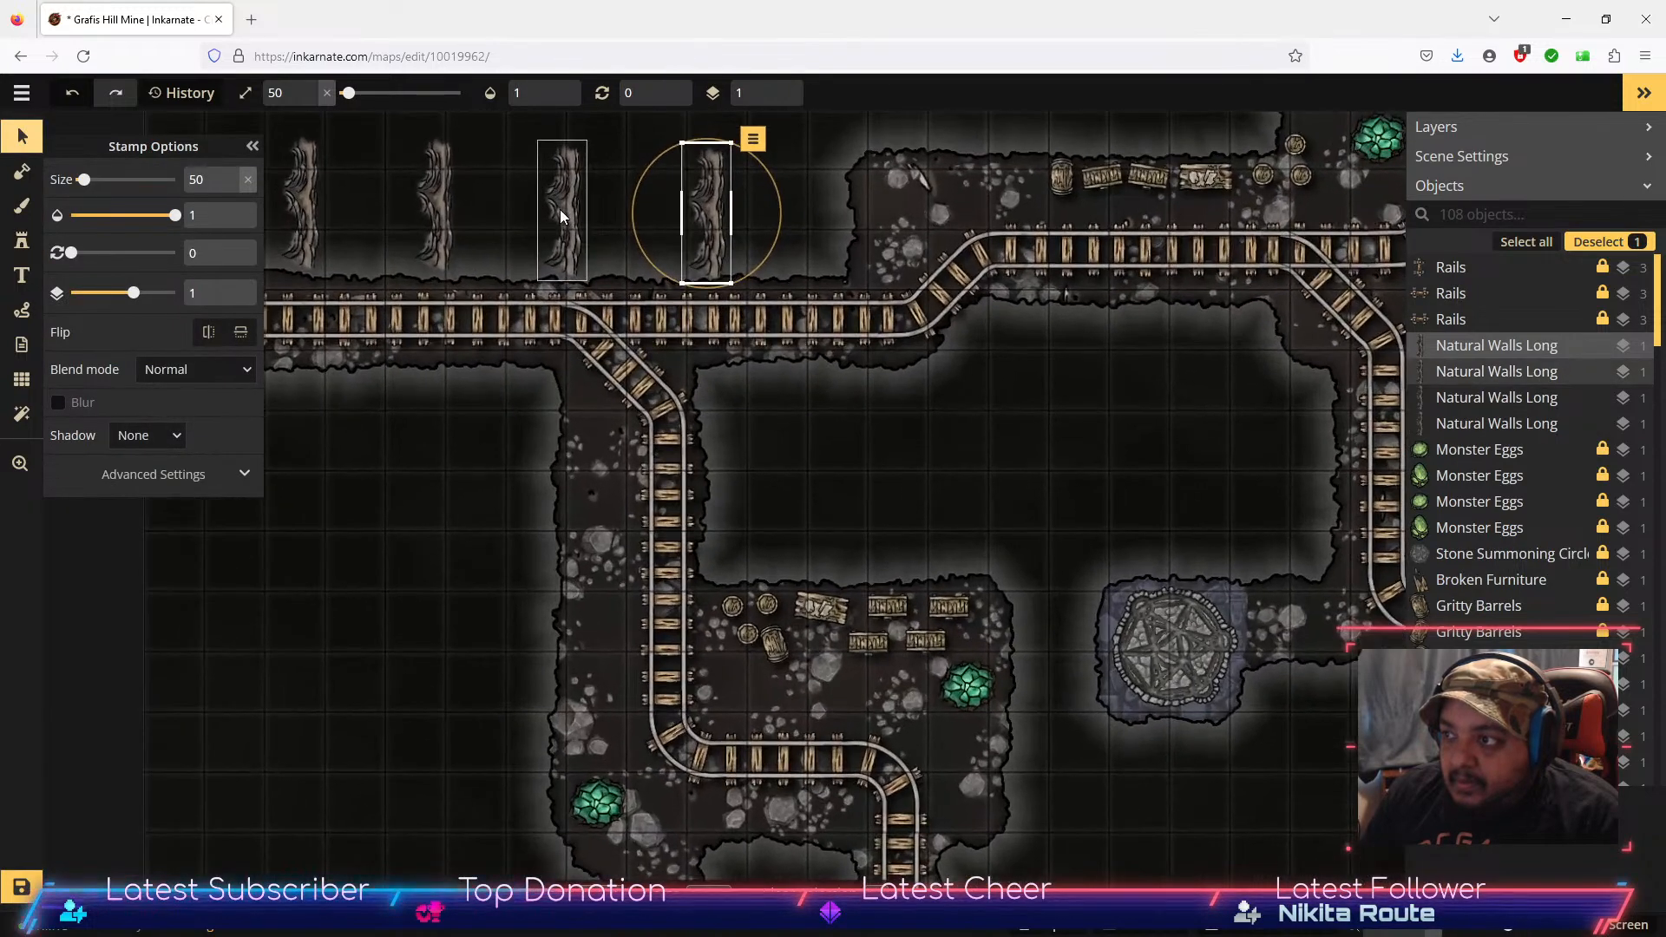
pyautogui.scroll(1, 560, 215)
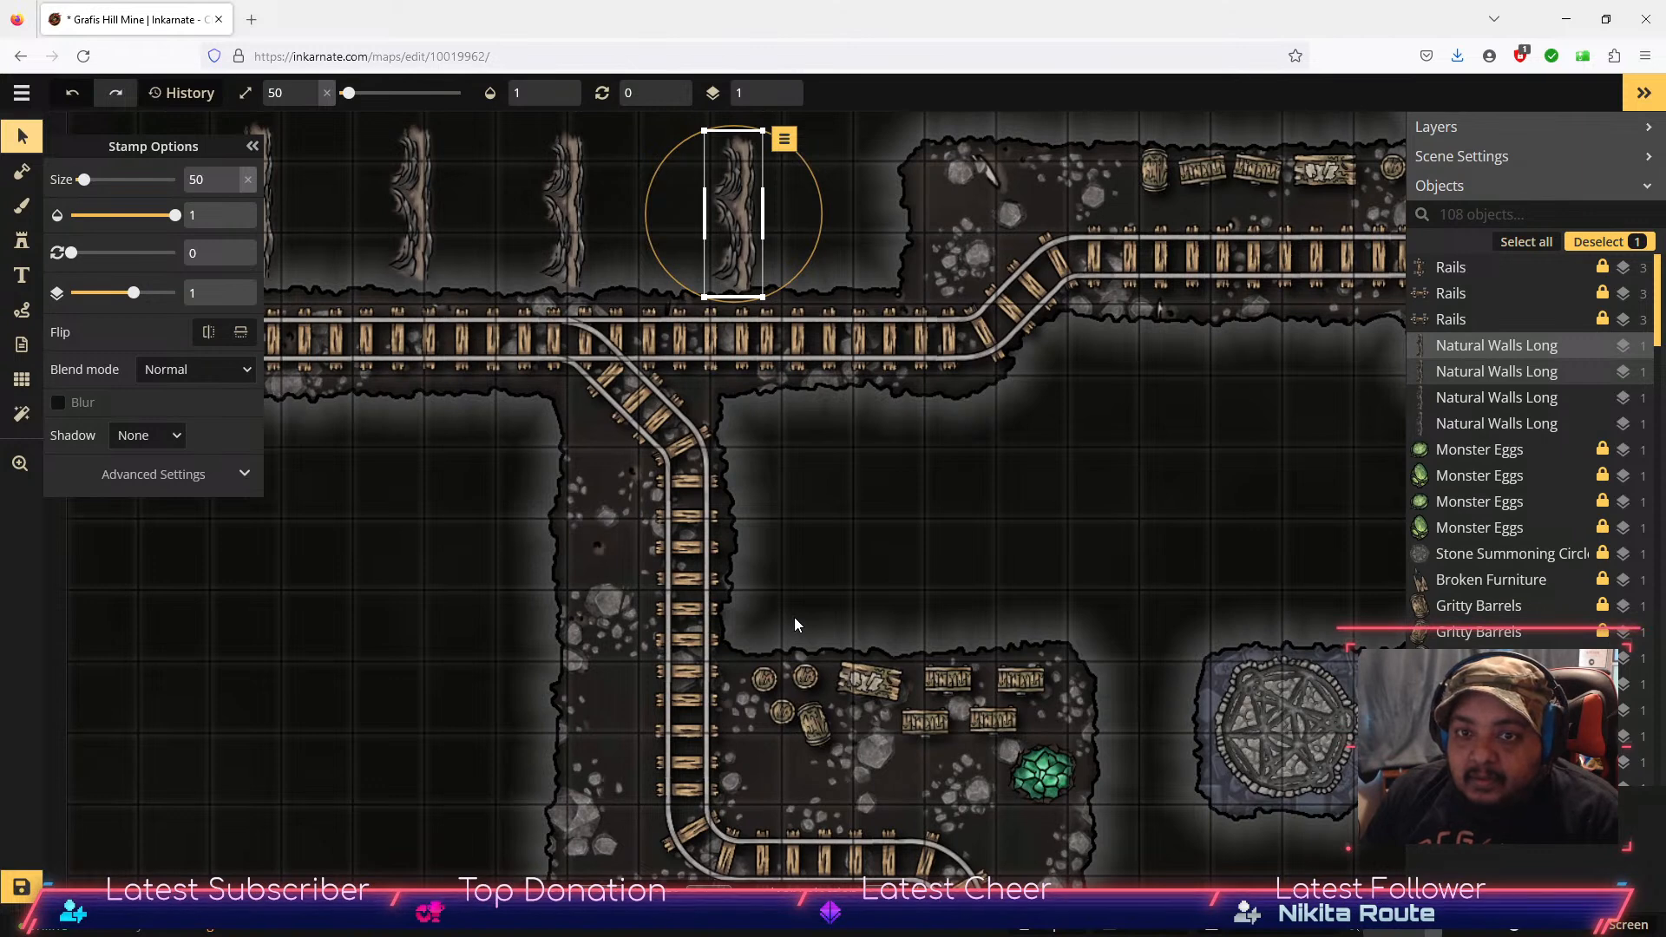
pyautogui.moveTo(568, 596); pyautogui.dragTo(870, 604)
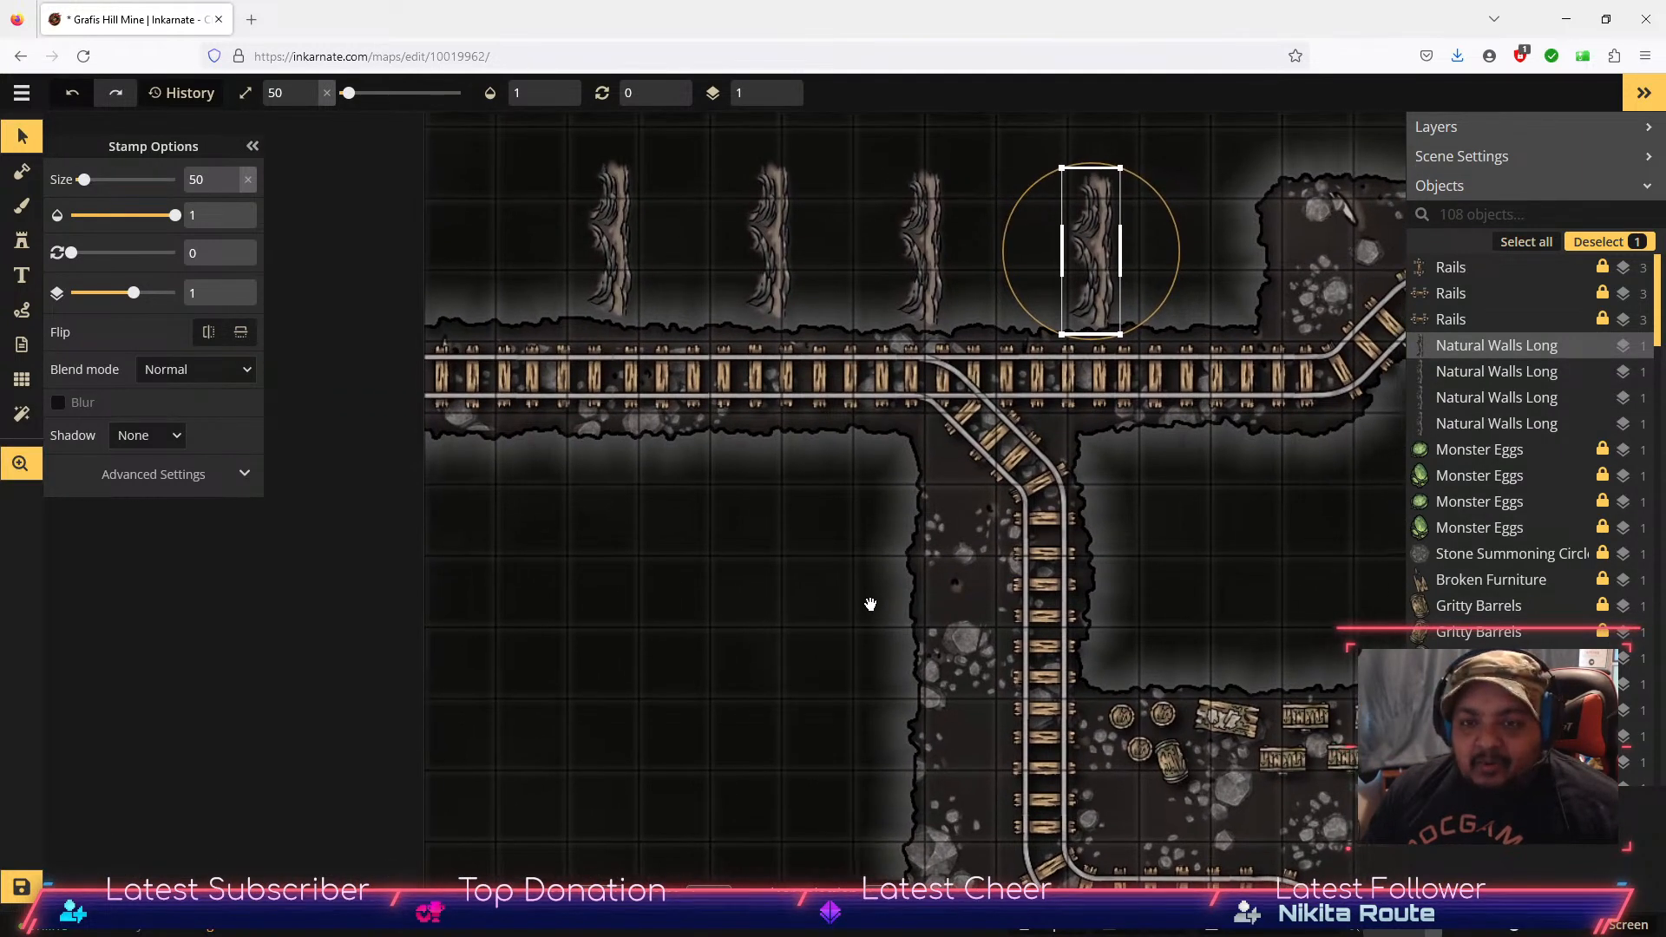
pyautogui.click(629, 222)
pyautogui.moveTo(653, 168); pyautogui.dragTo(735, 312)
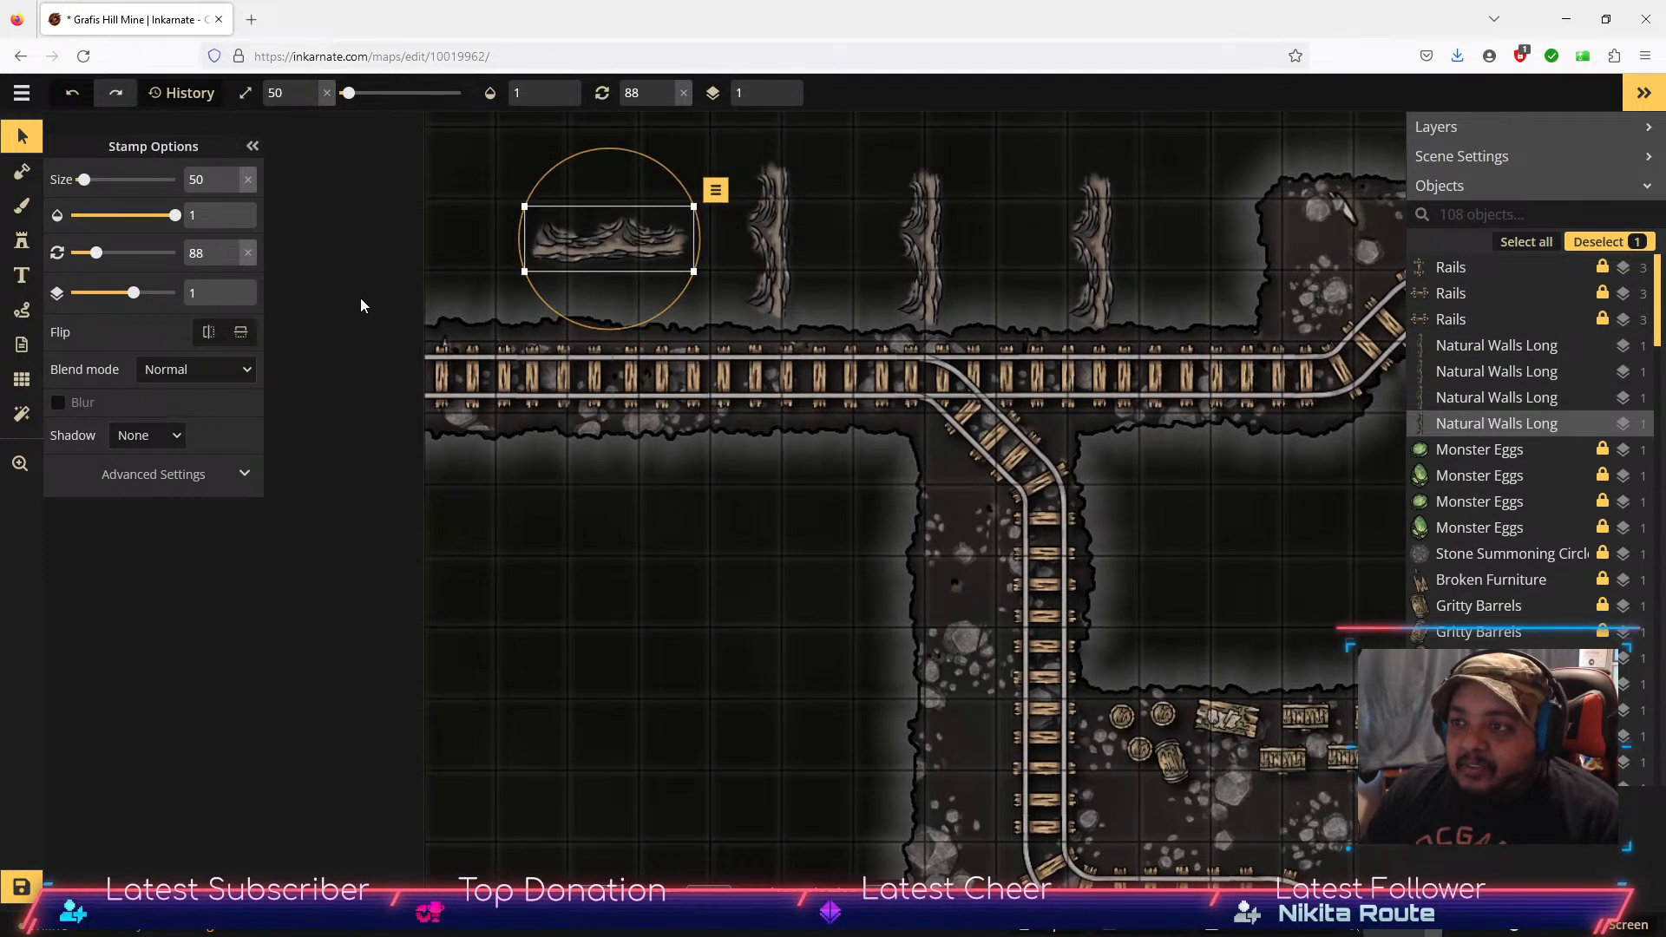
pyautogui.click(228, 250)
pyautogui.click(228, 250)
pyautogui.moveTo(649, 234); pyautogui.dragTo(534, 305)
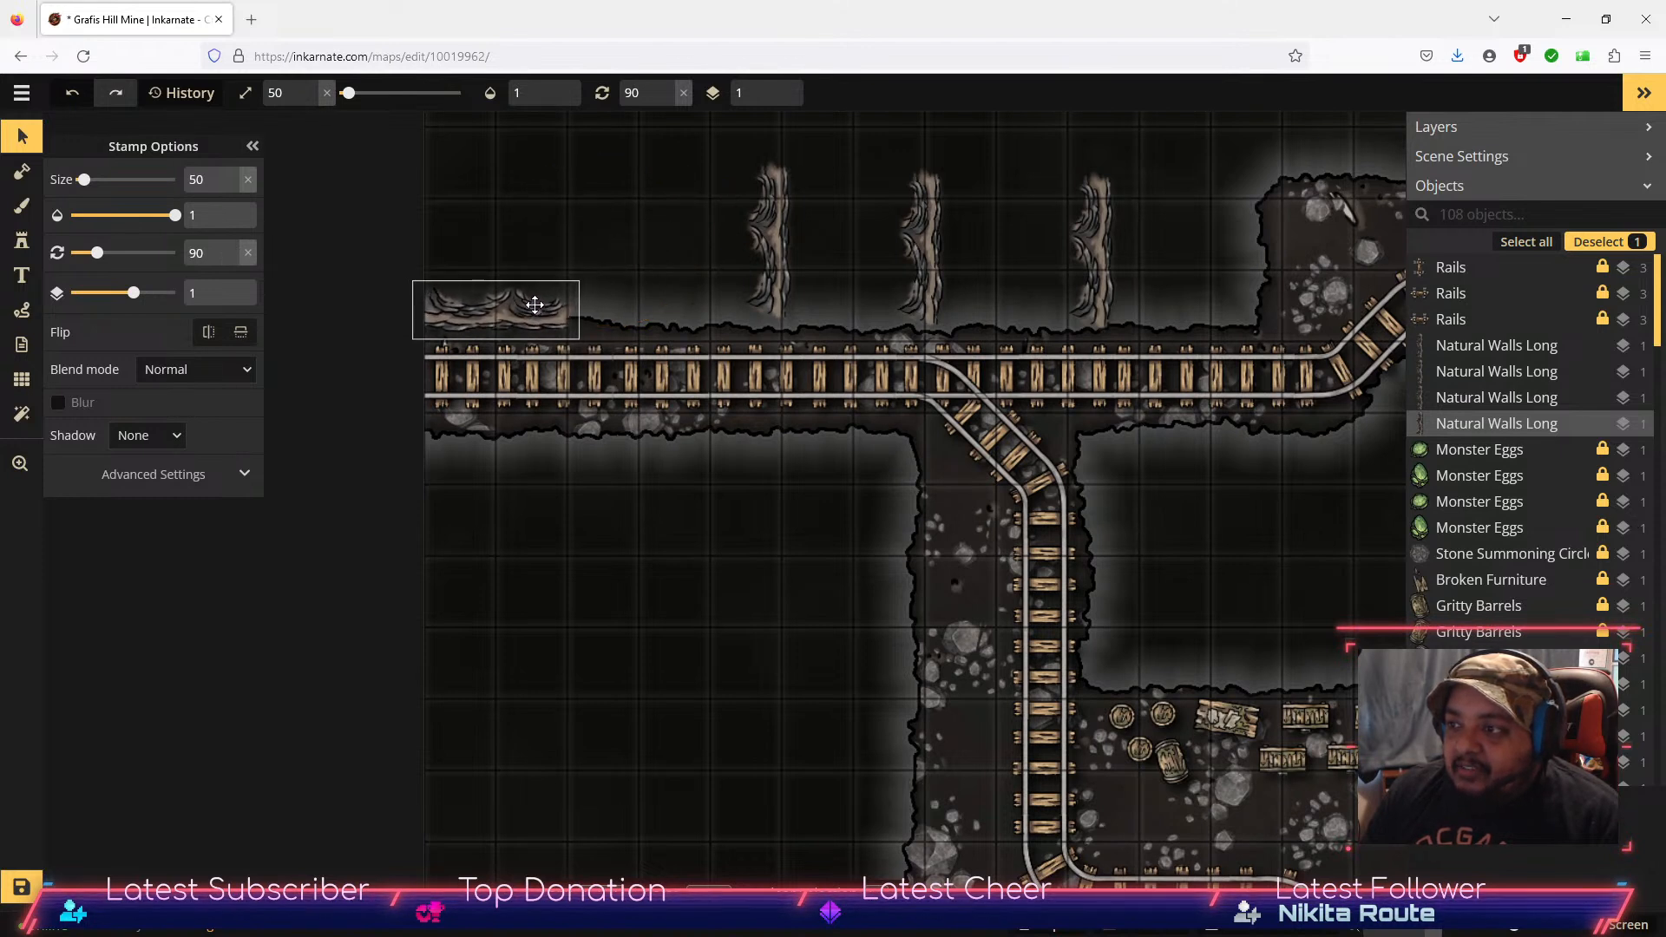
# Step: Move the three remaining upright wall stamps into the empty area south of the western rail tunnel
pyautogui.click(779, 276)
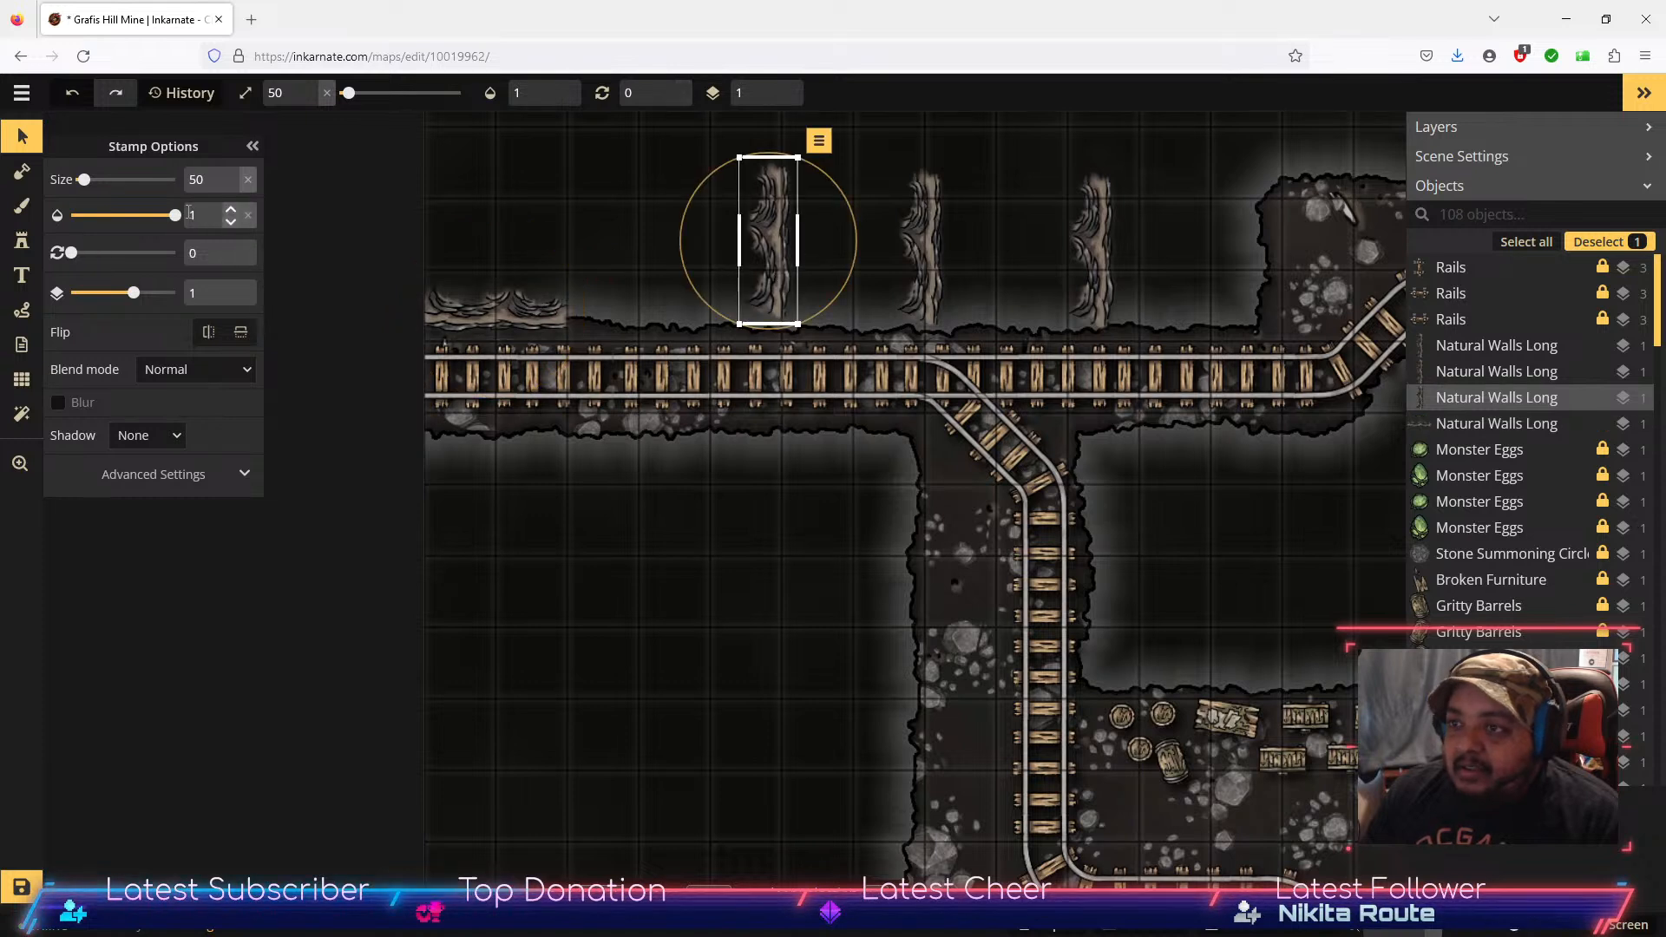
pyautogui.moveTo(764, 241); pyautogui.dragTo(600, 598)
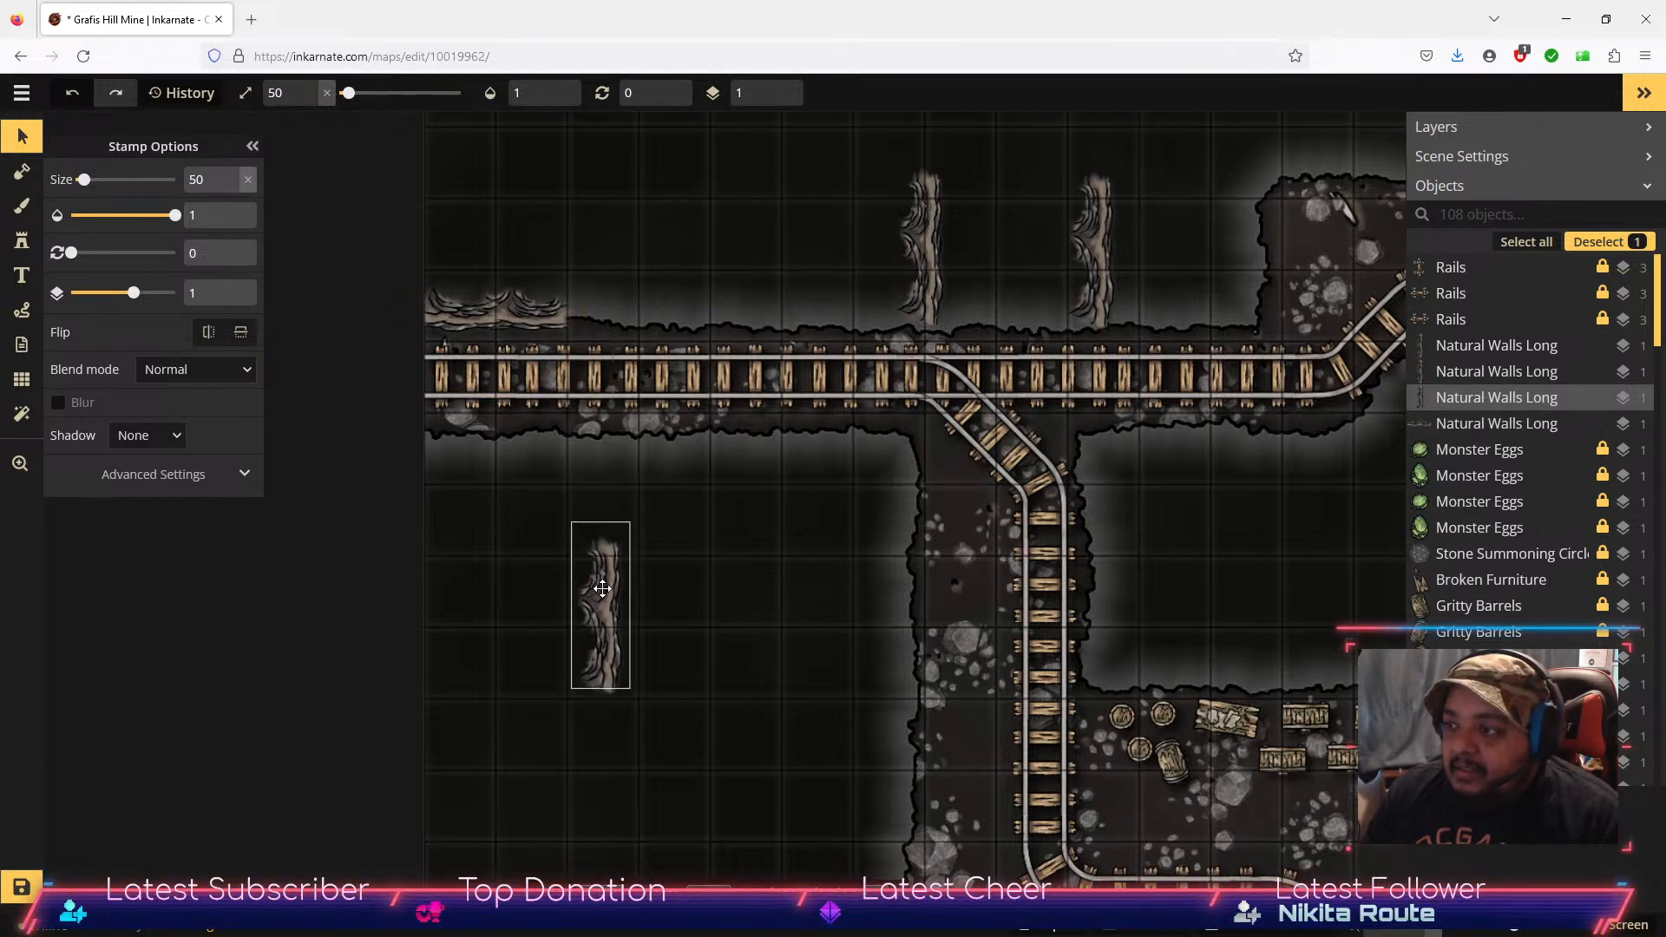
pyautogui.moveTo(918, 253); pyautogui.dragTo(795, 465)
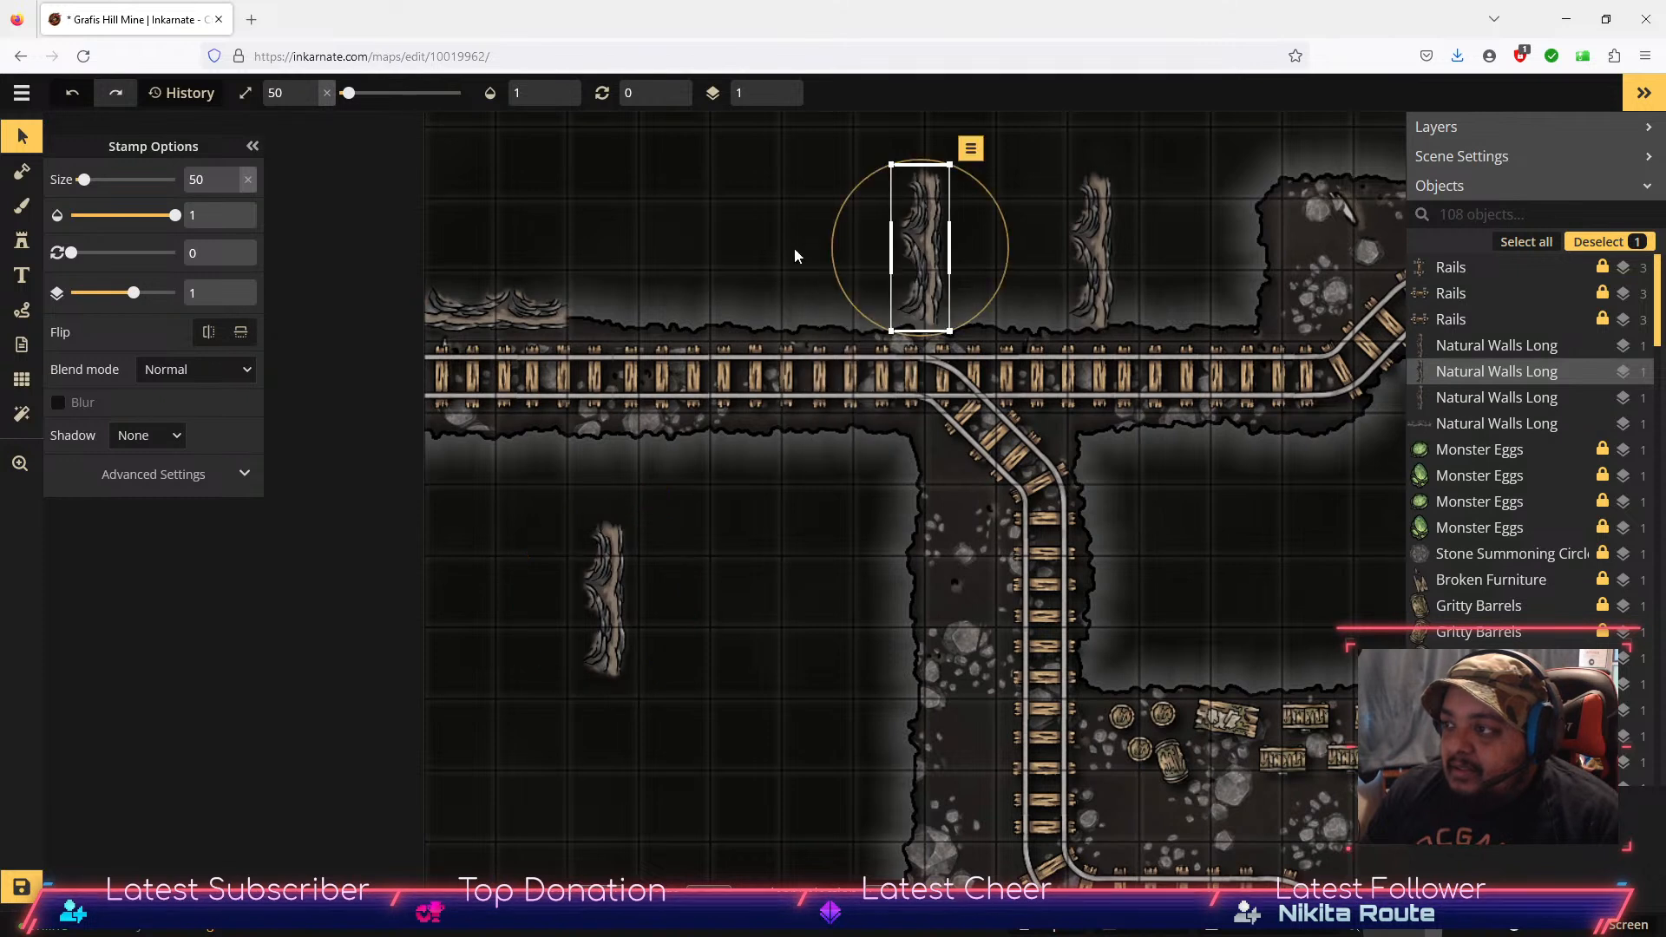
pyautogui.click(784, 227)
pyautogui.moveTo(799, 227); pyautogui.dragTo(1217, 280)
pyautogui.moveTo(917, 272); pyautogui.dragTo(710, 595)
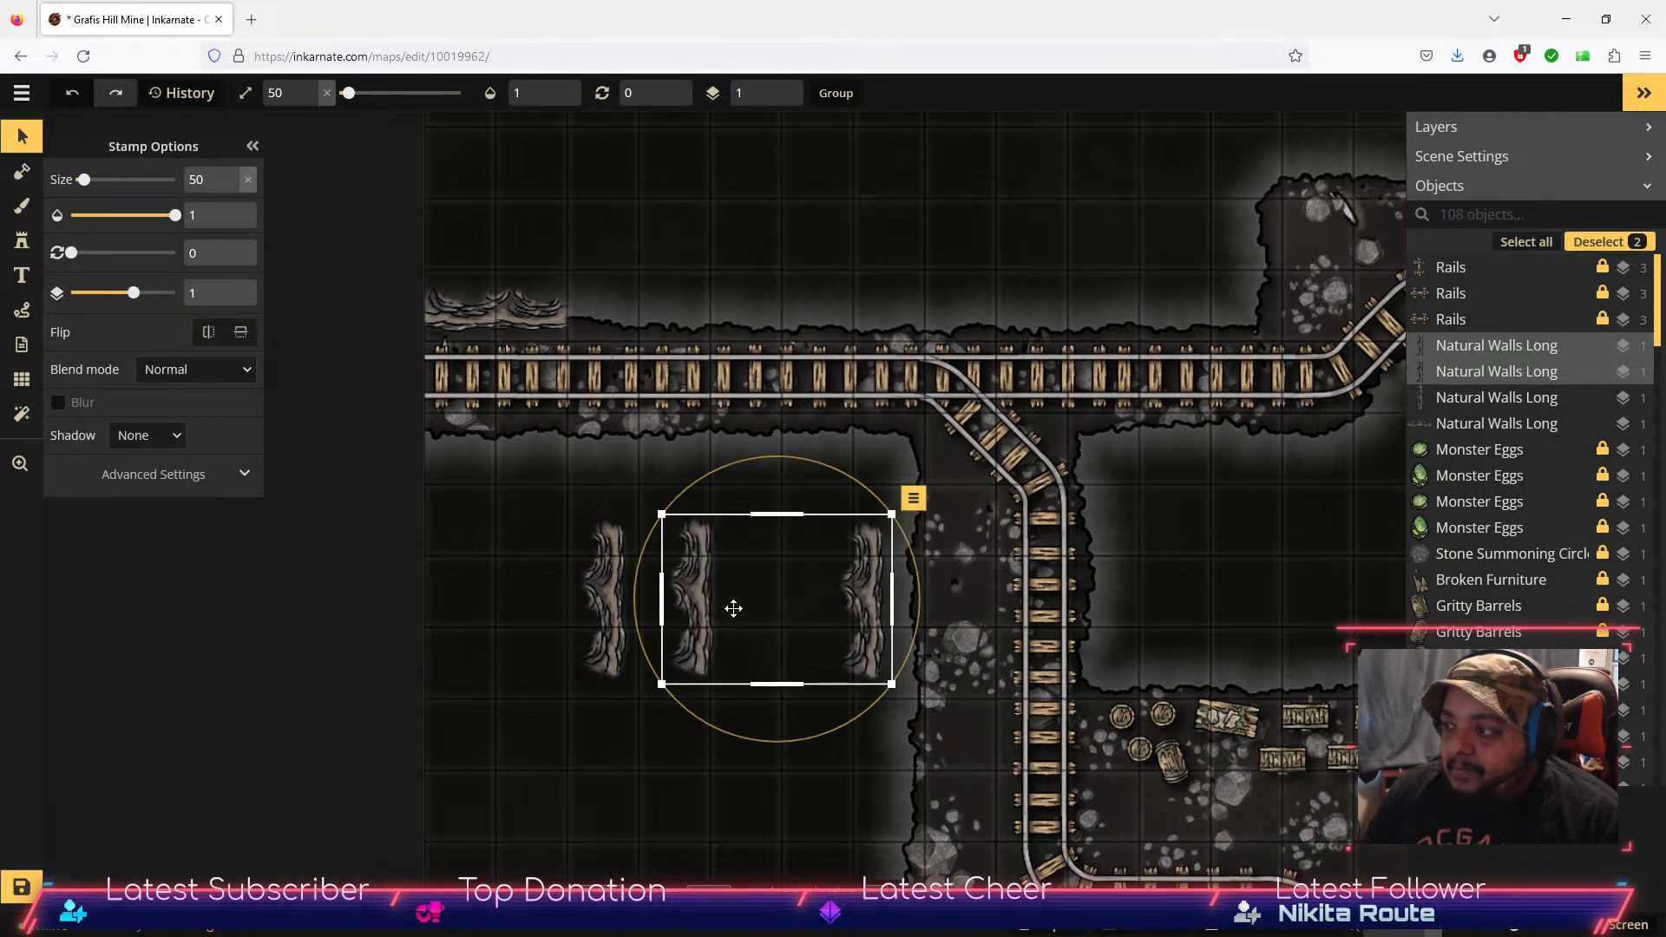
# Step: Place three copies of natural wall variant 3 around the spare walls south of the western tunnel
pyautogui.click(21, 243)
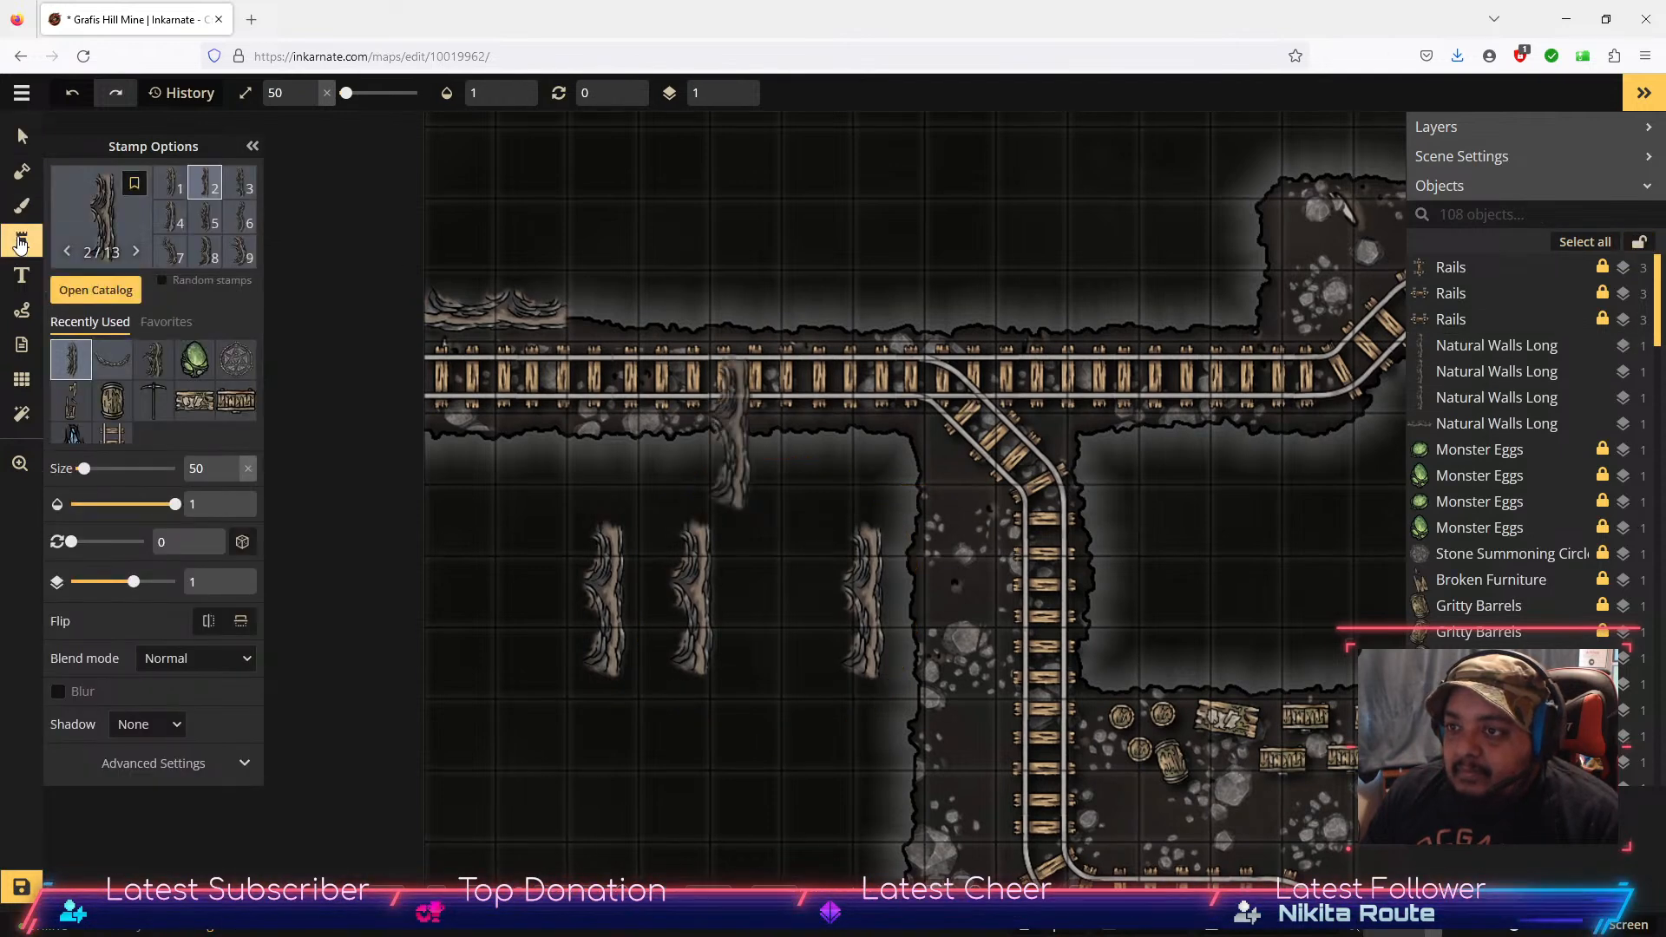
pyautogui.click(247, 193)
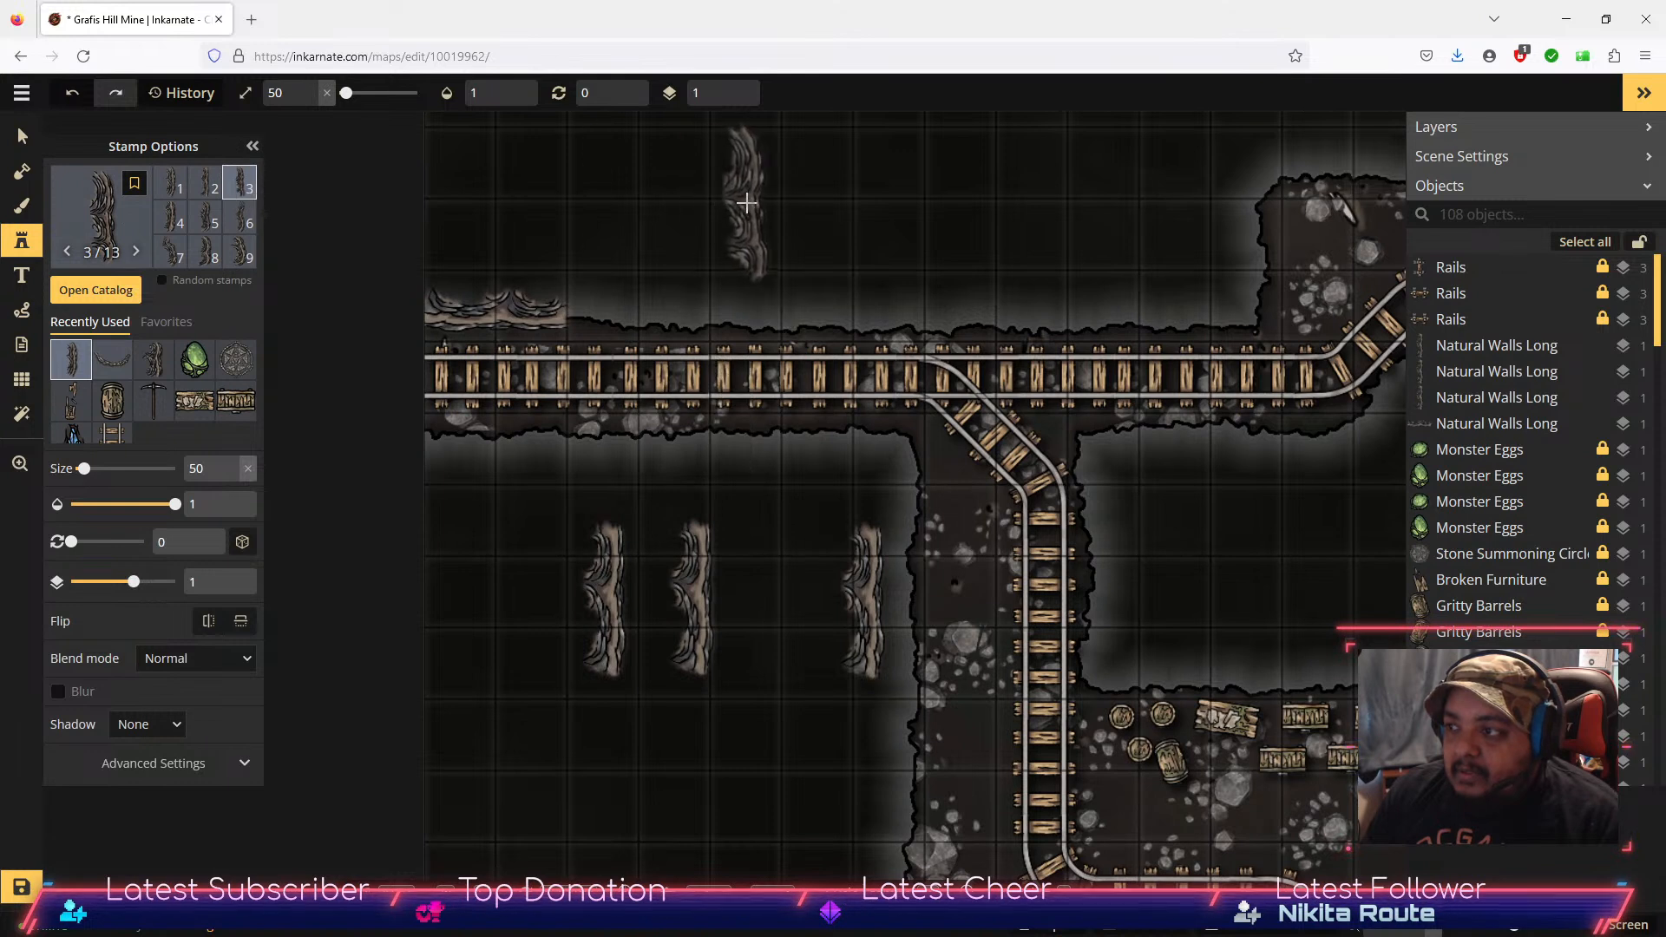
pyautogui.click(776, 605)
pyautogui.click(483, 601)
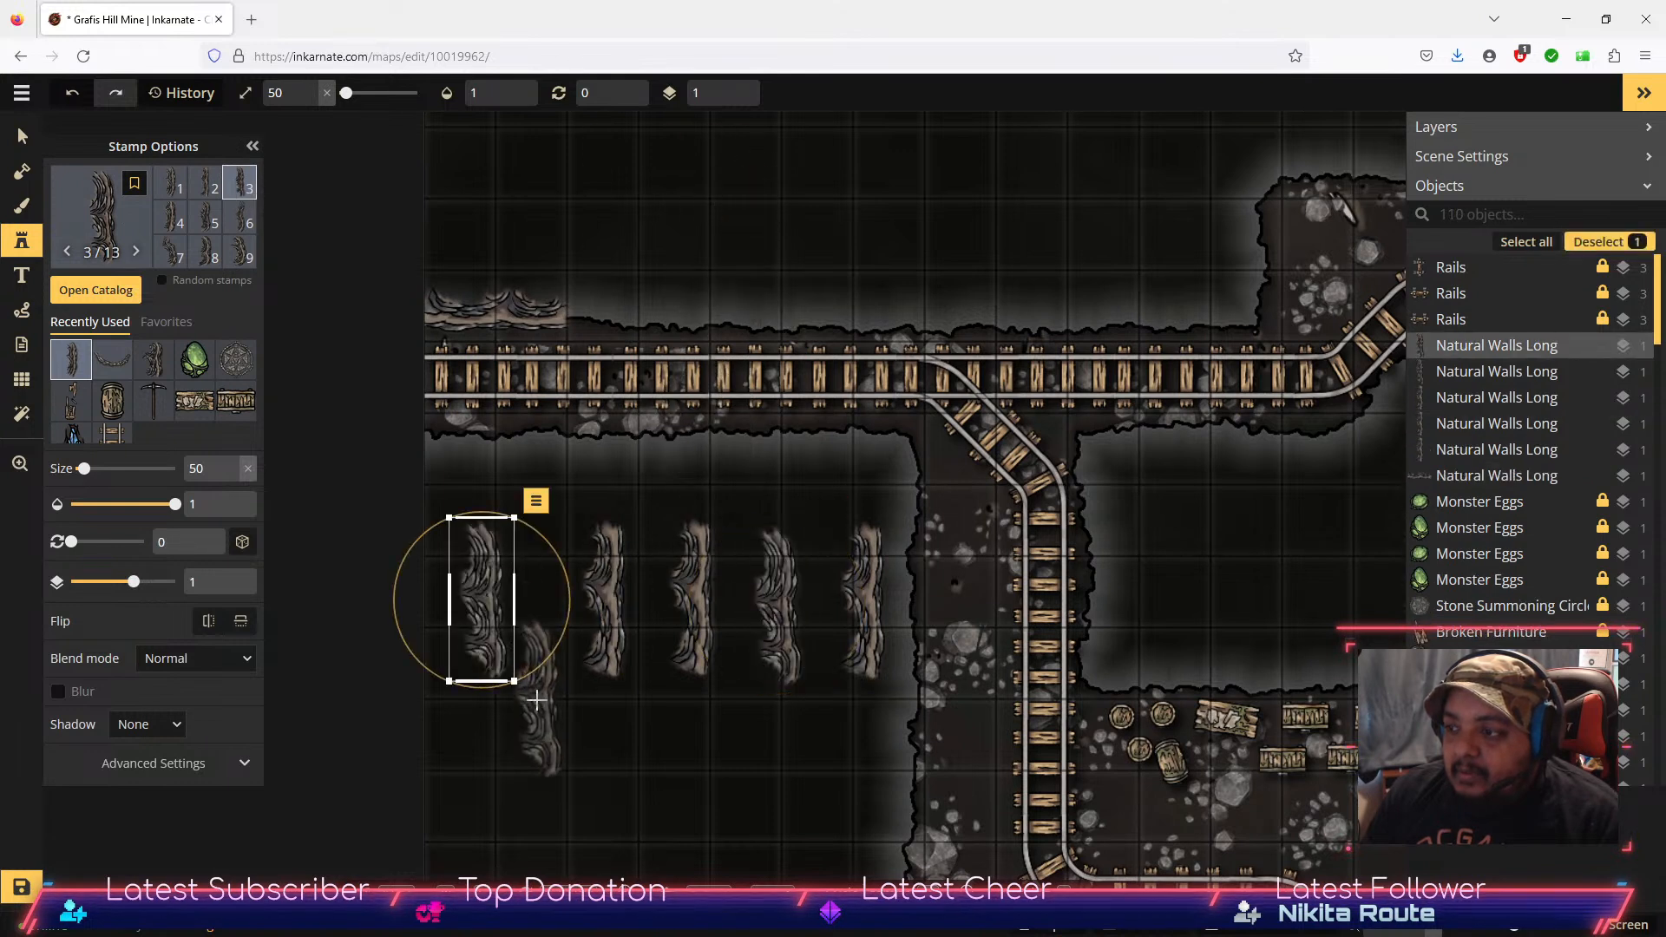
pyautogui.click(555, 750)
# Step: Rotate the lowest variant 3 wall to 95 and join it to the first wall along the tunnel's northern edge
pyautogui.click(19, 141)
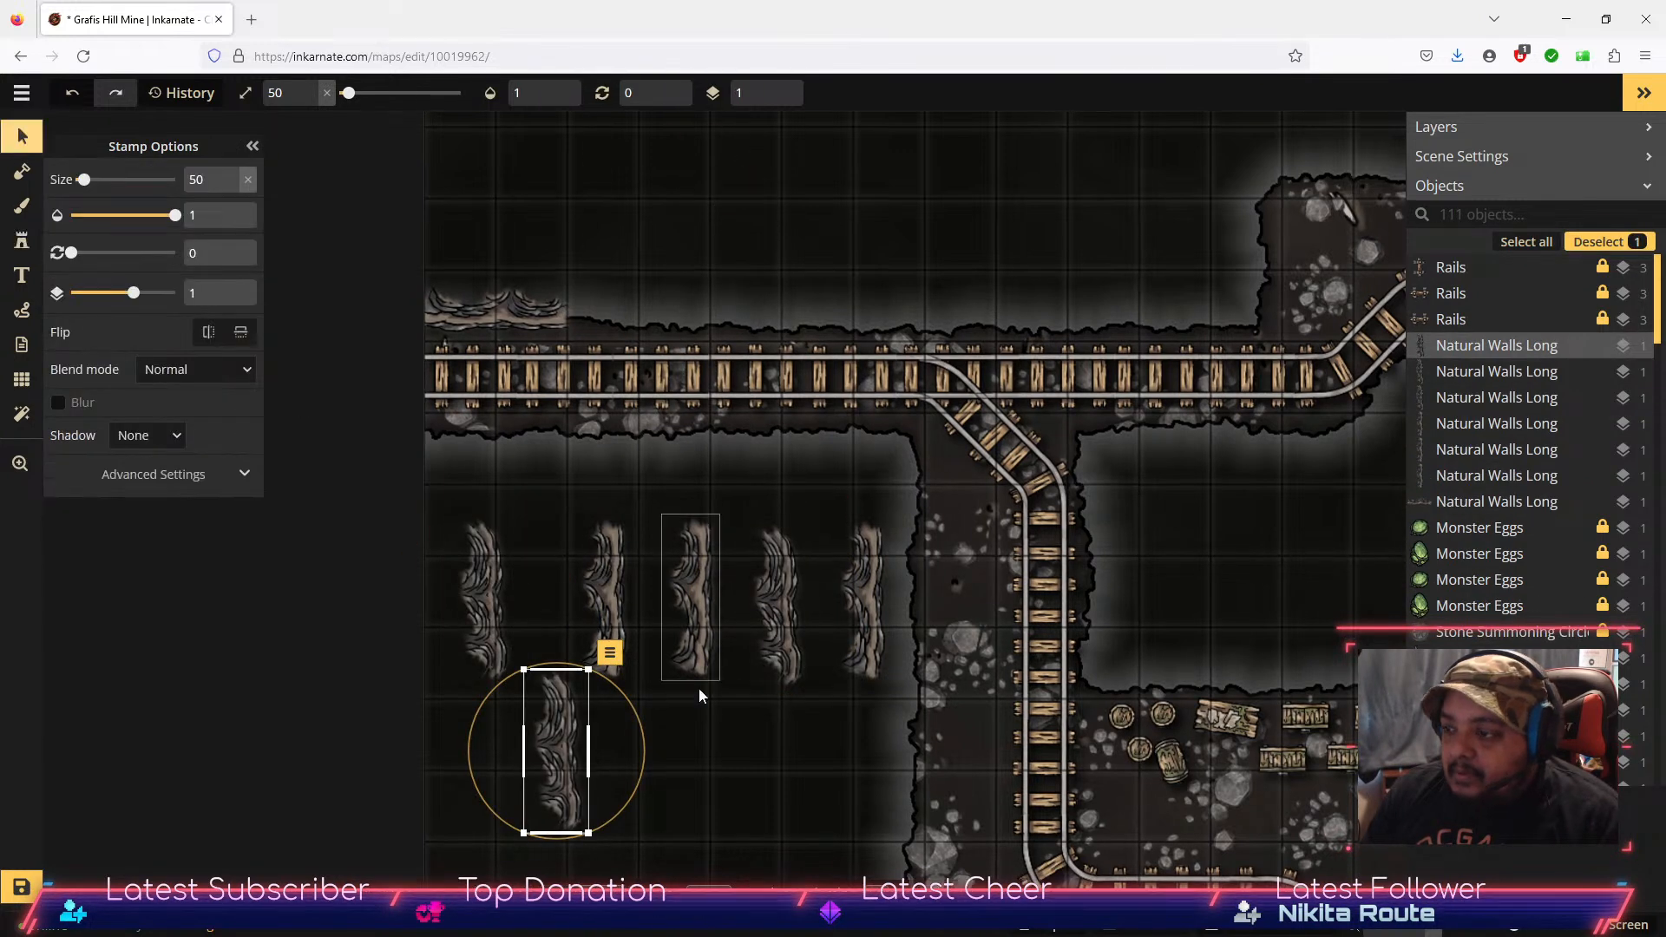
pyautogui.moveTo(551, 761); pyautogui.dragTo(652, 261)
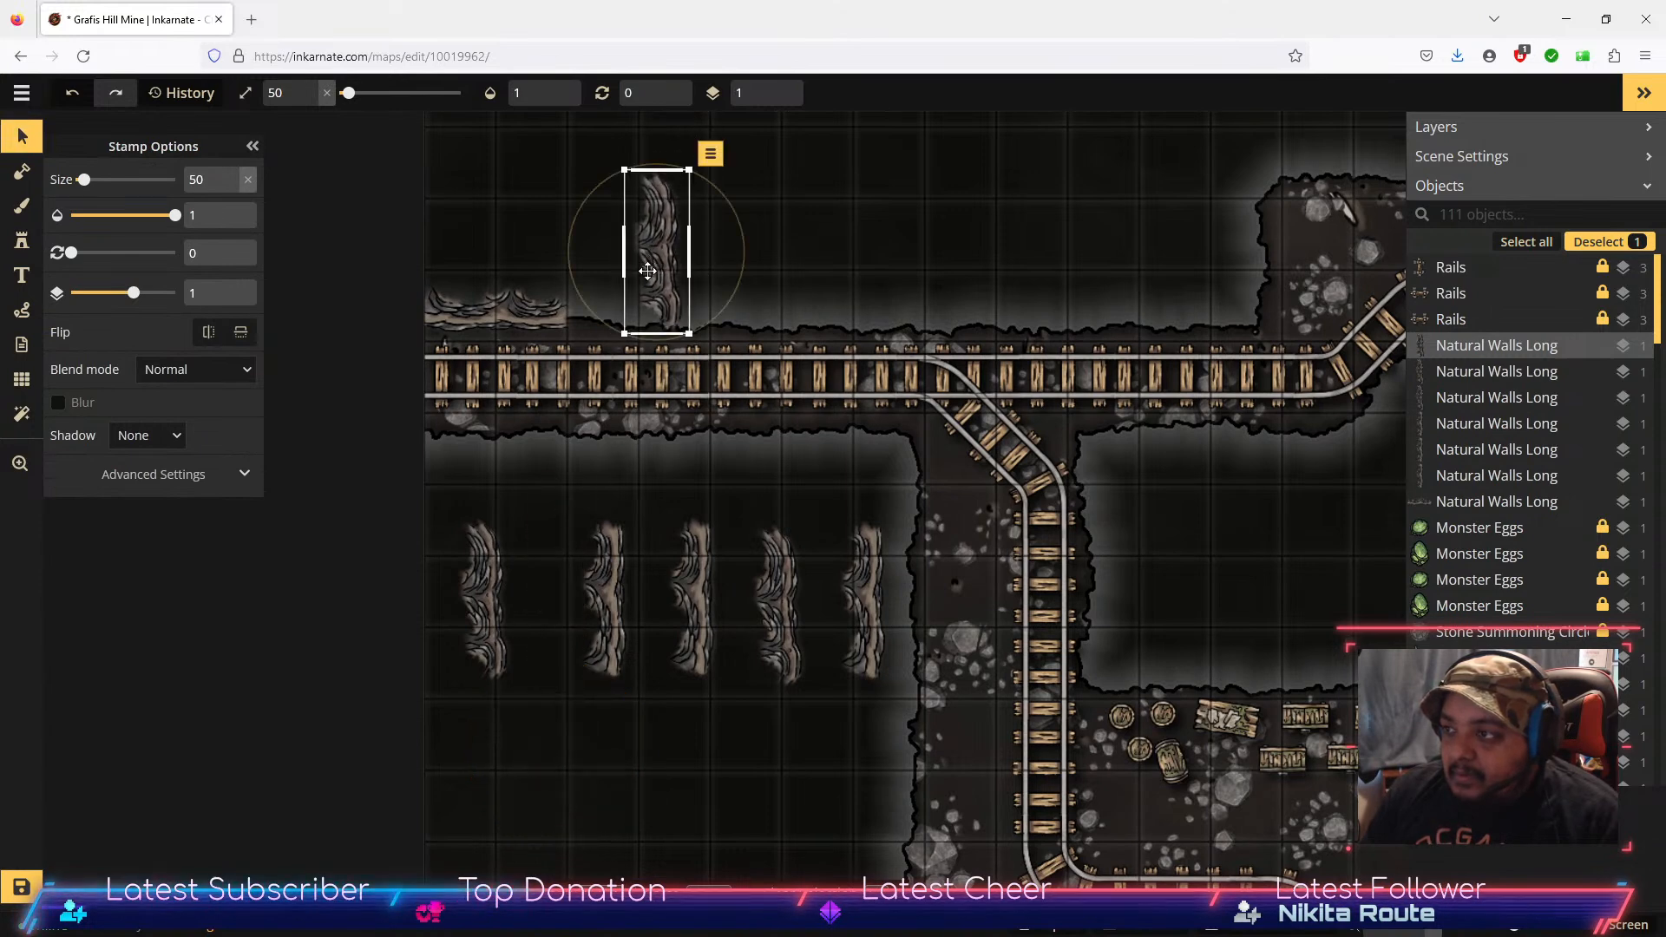
pyautogui.moveTo(720, 193); pyautogui.dragTo(739, 337)
pyautogui.moveTo(673, 242); pyautogui.dragTo(654, 295)
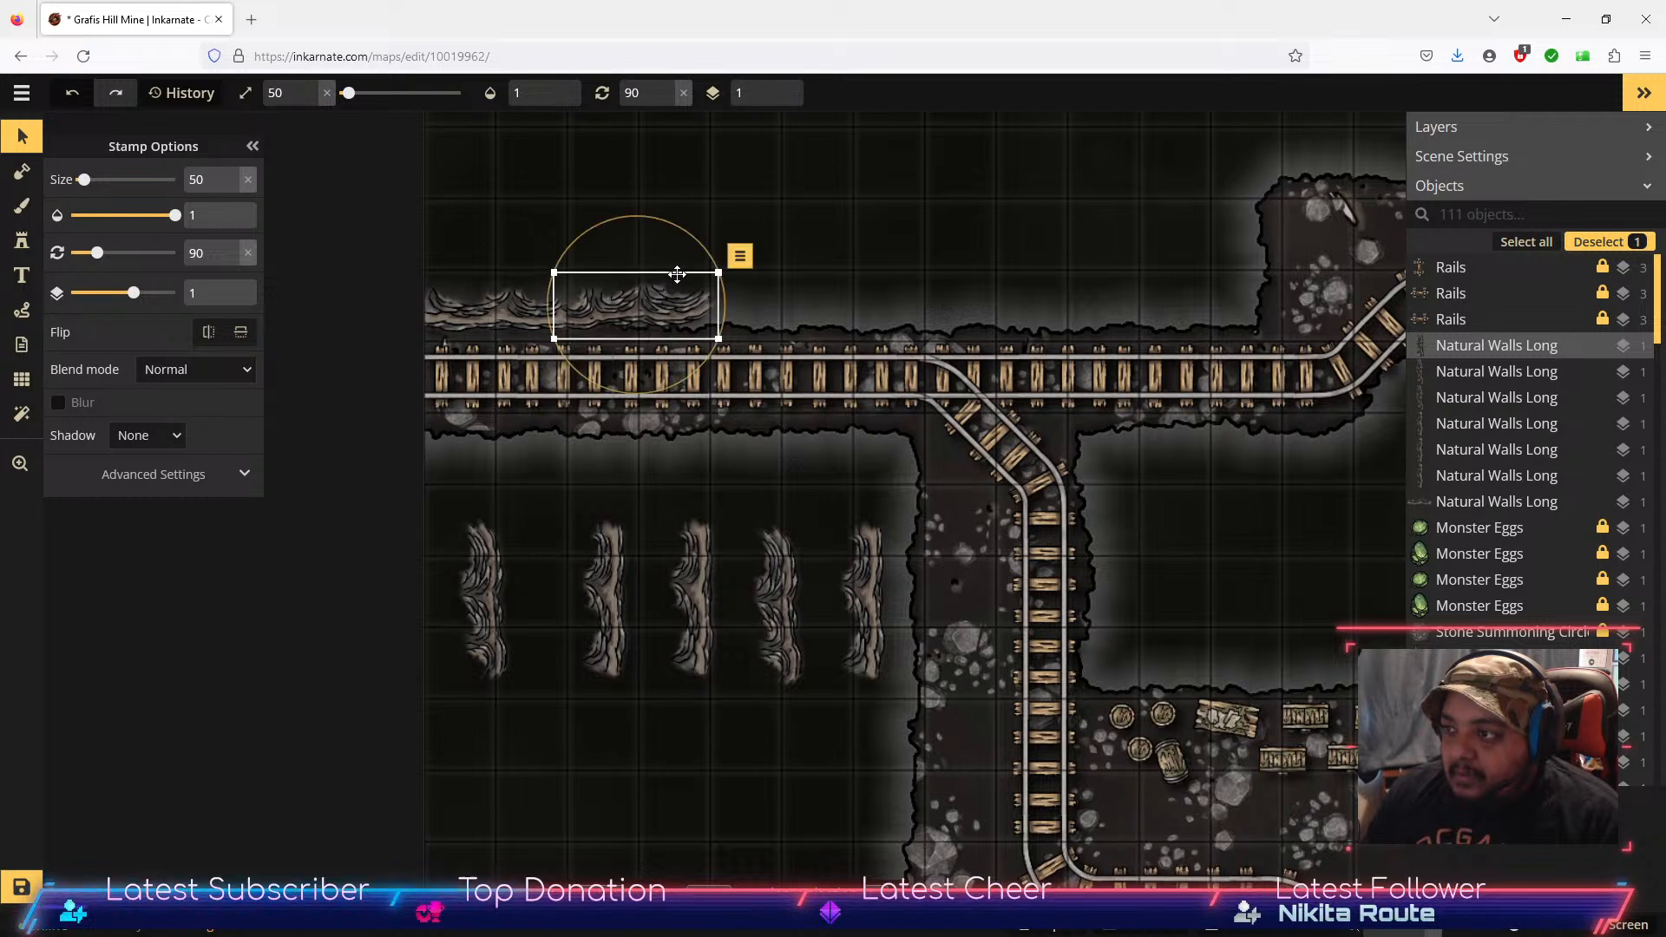
pyautogui.moveTo(703, 244); pyautogui.dragTo(653, 289)
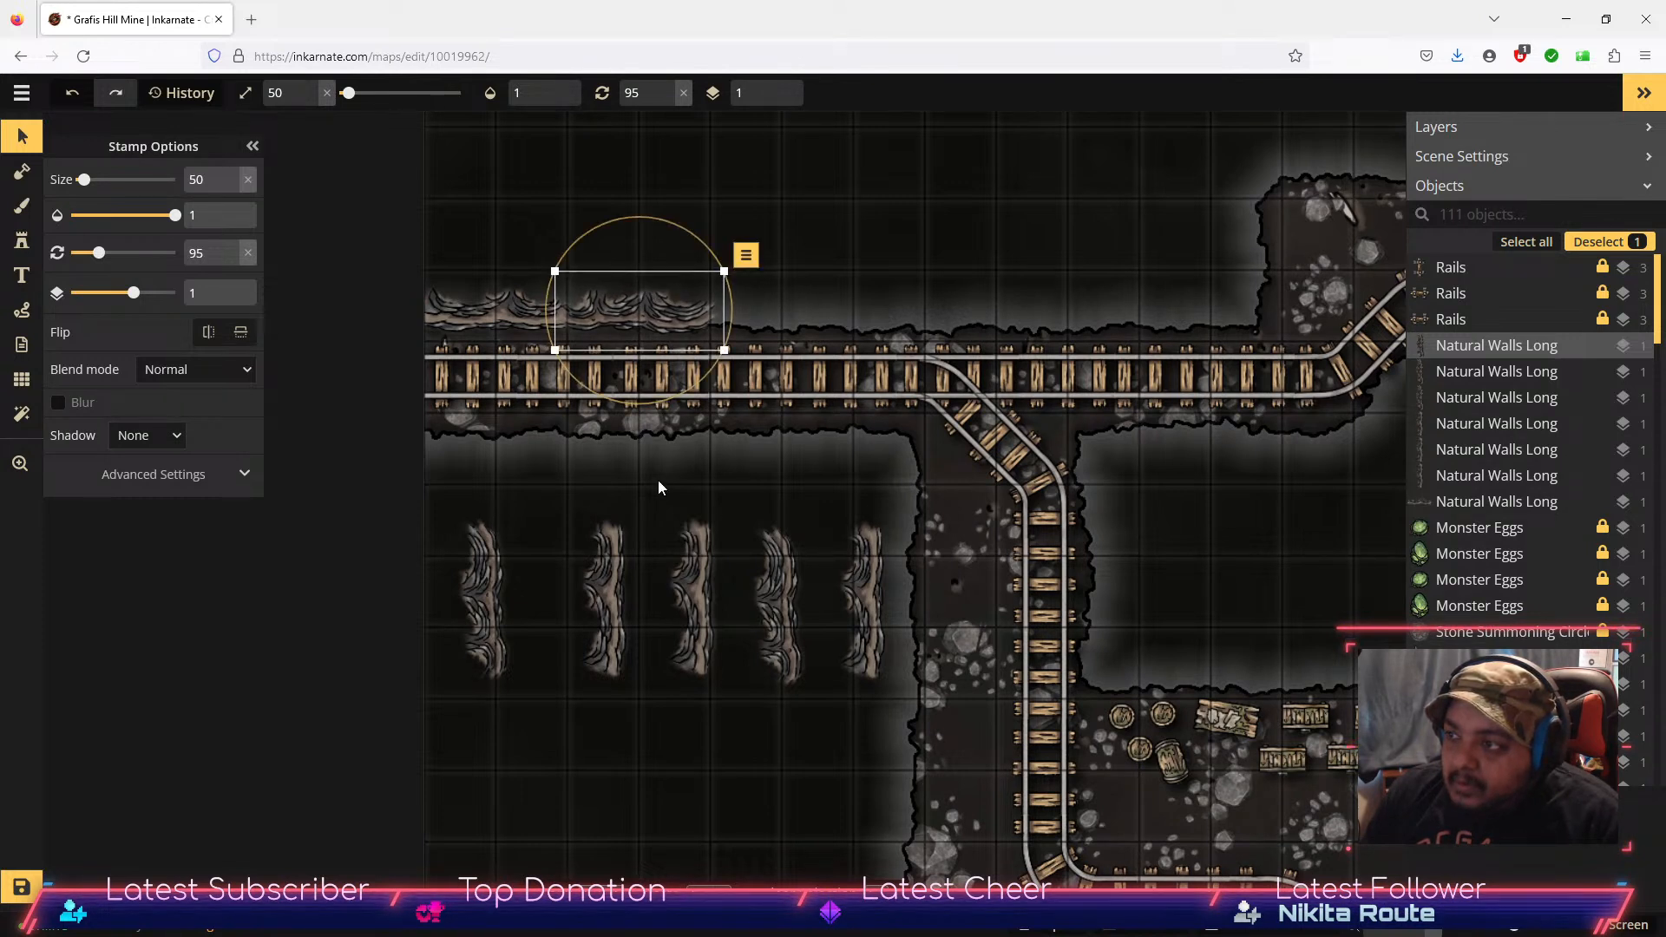
# Step: Rotate the middle spare variant 2 wall to 89 and extend the tunnel's northern wall row eastward with it
pyautogui.click(700, 621)
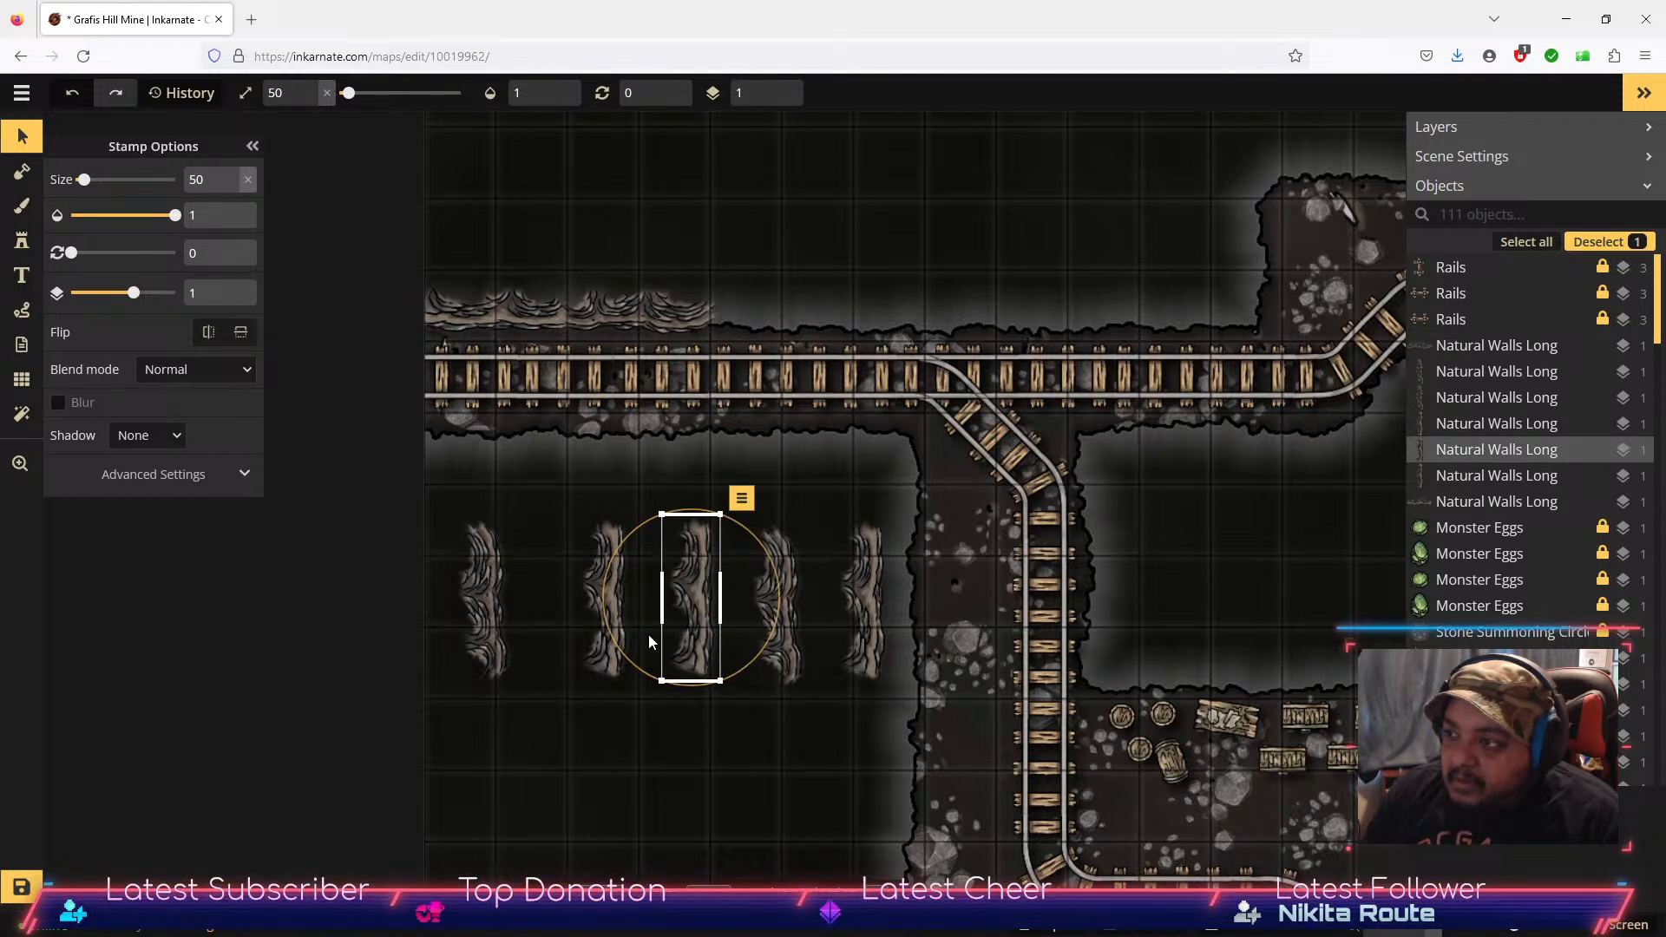
pyautogui.moveTo(752, 668); pyautogui.dragTo(768, 305)
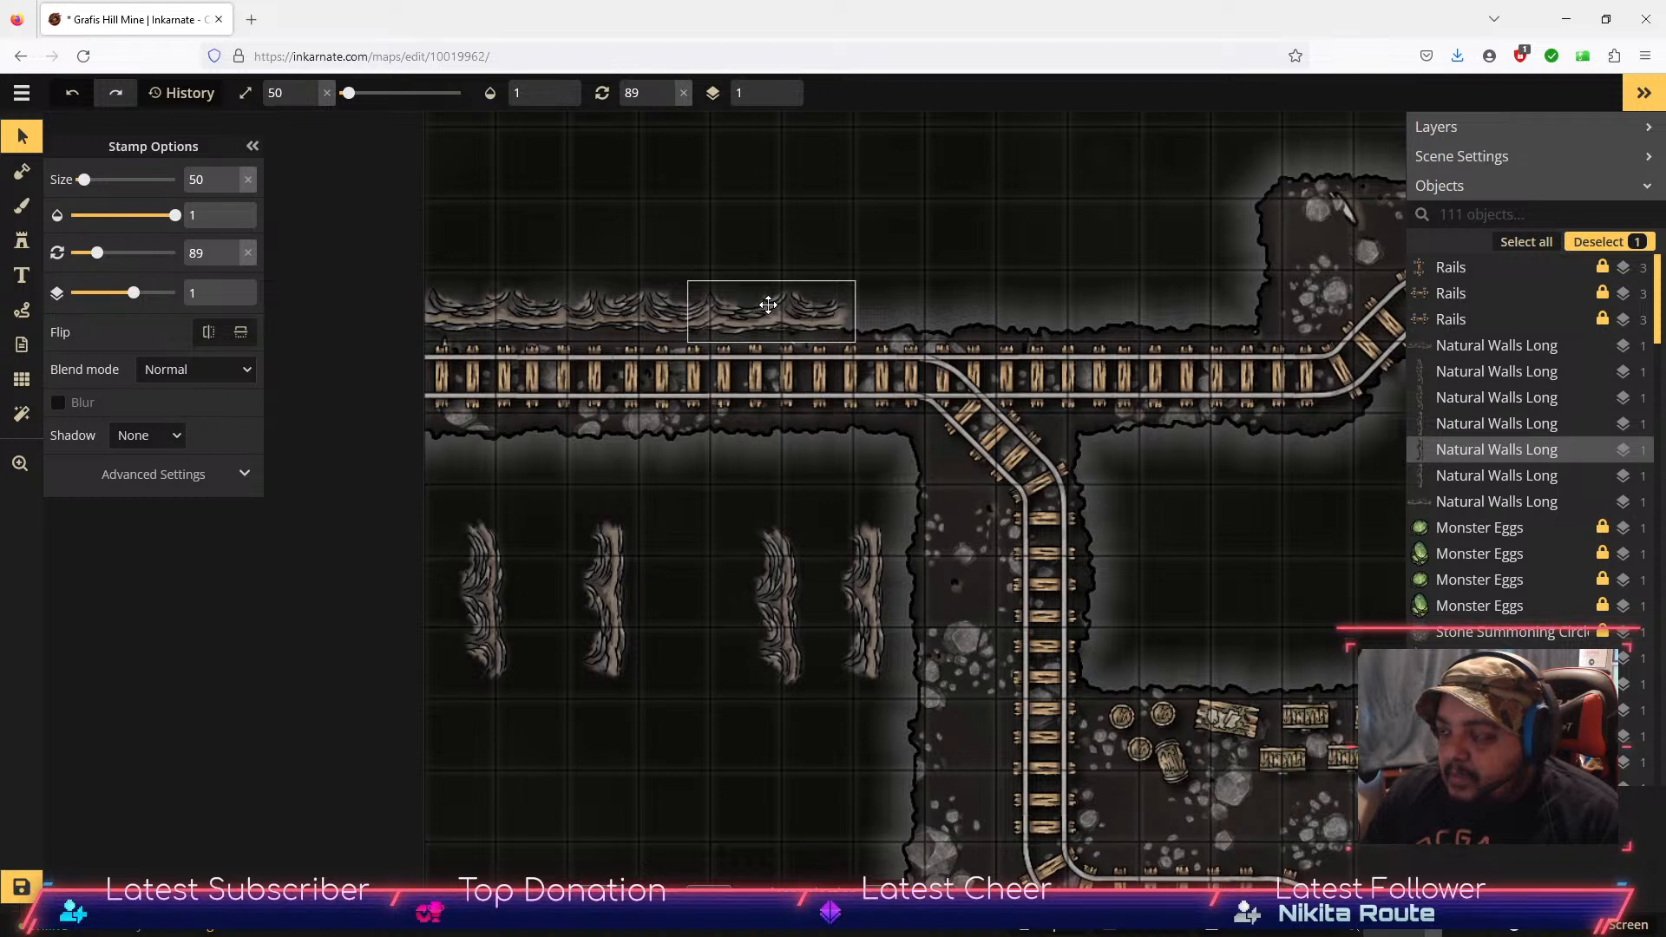
pyautogui.moveTo(768, 305); pyautogui.dragTo(768, 304)
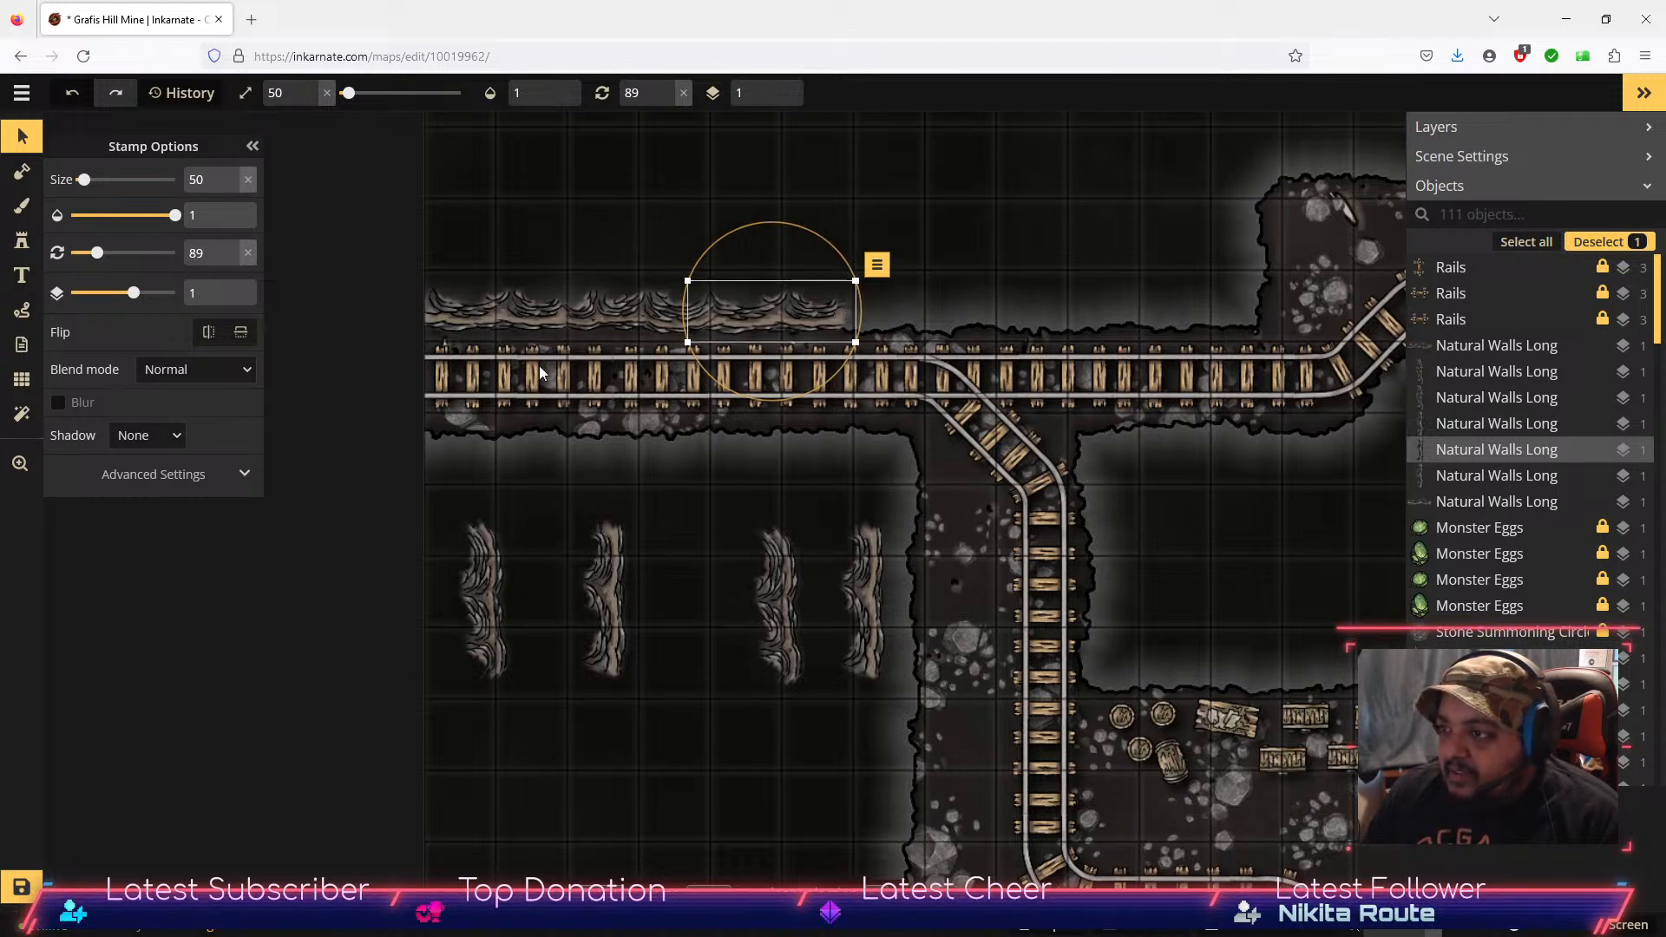
# Step: Rotate the easternmost spare wall to 90 and set it horizontally below the other spare walls
pyautogui.click(854, 622)
pyautogui.moveTo(795, 658); pyautogui.dragTo(715, 769)
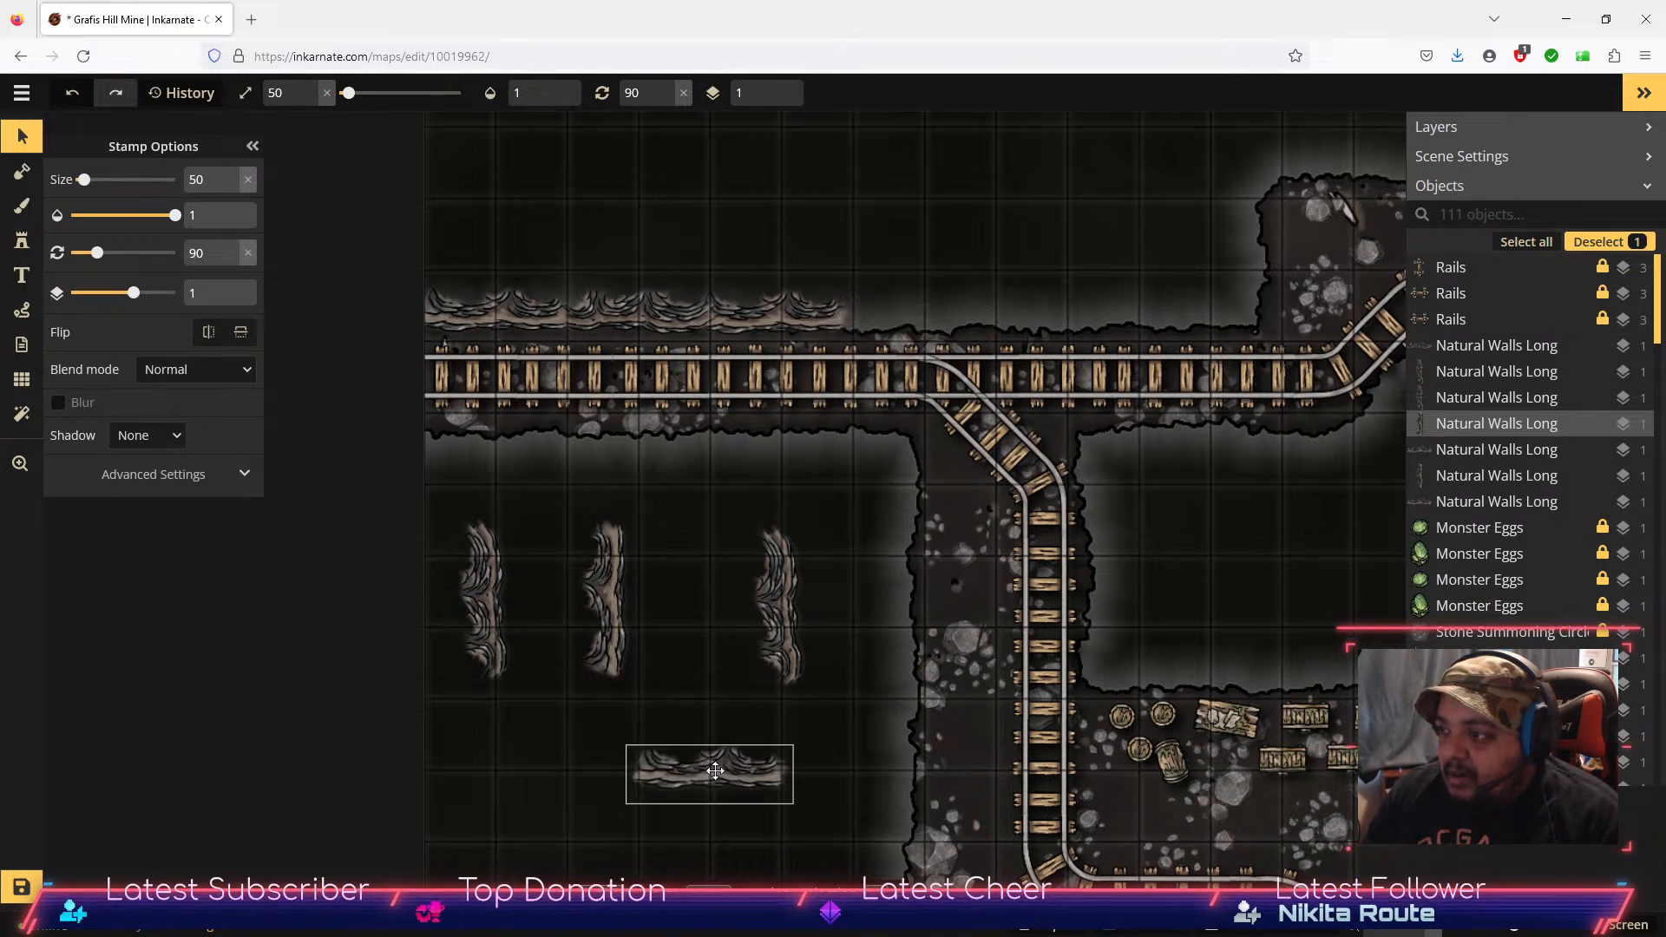
pyautogui.click(775, 647)
pyautogui.click(835, 669)
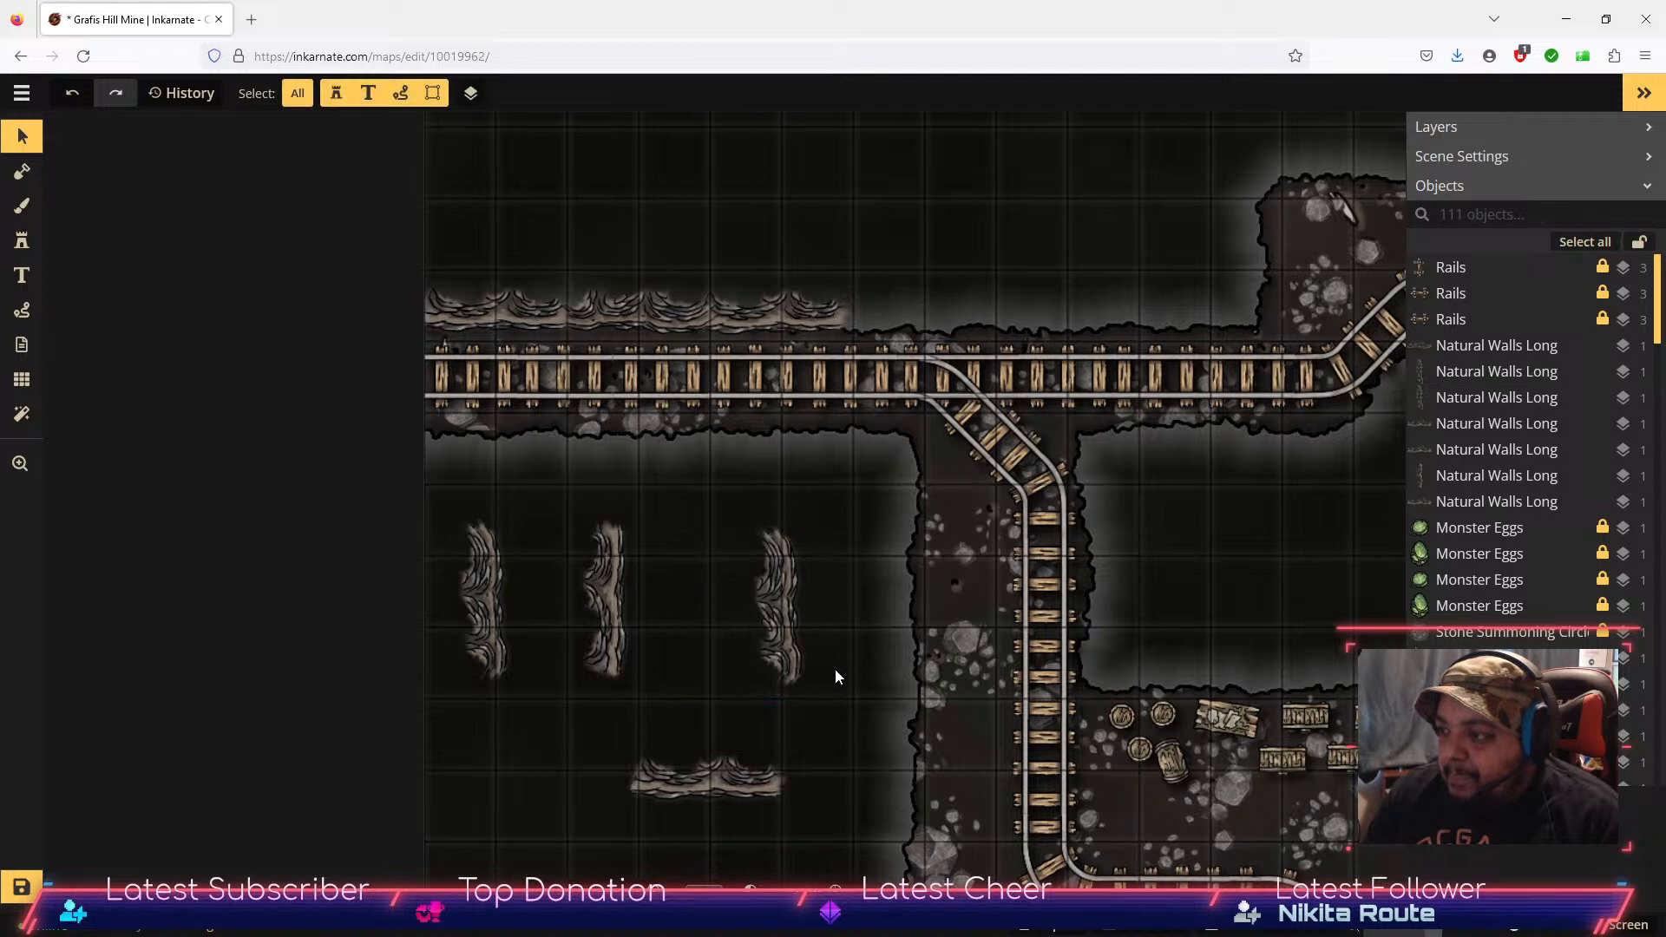
# Step: Rotate the easternmost upright spare wall to 93 and add it to the eastern end of the tunnel's northern wall row
pyautogui.click(788, 649)
pyautogui.moveTo(831, 507); pyautogui.dragTo(940, 313)
pyautogui.click(231, 262)
pyautogui.click(231, 261)
pyautogui.scroll(3, 946, 308)
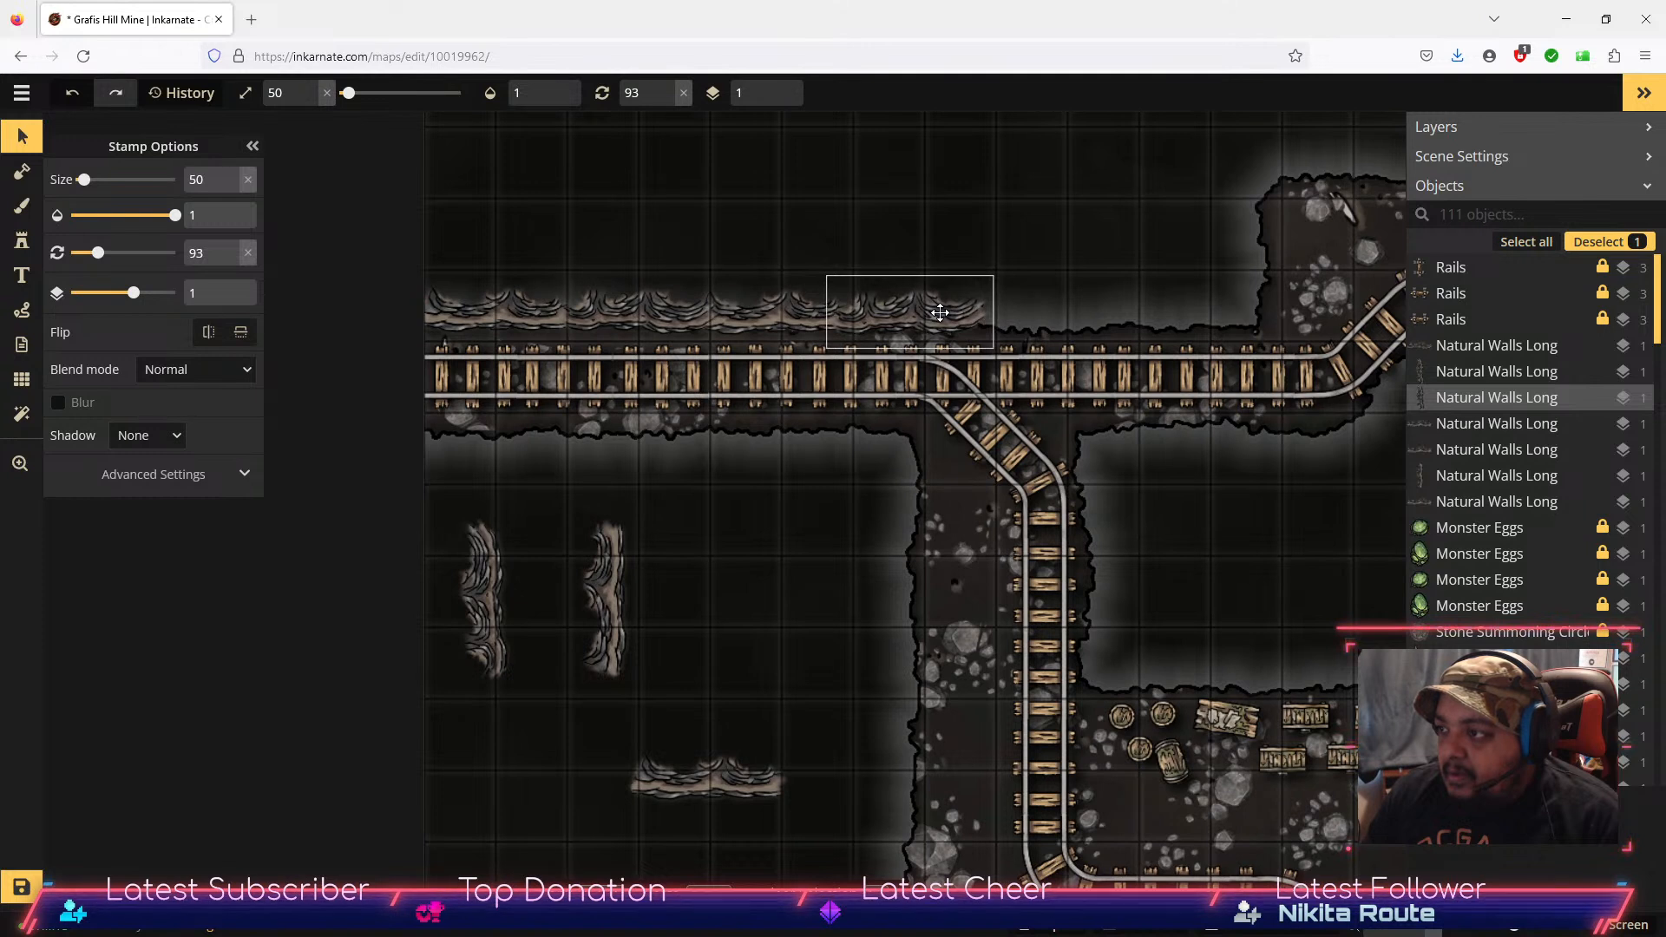
pyautogui.click(772, 644)
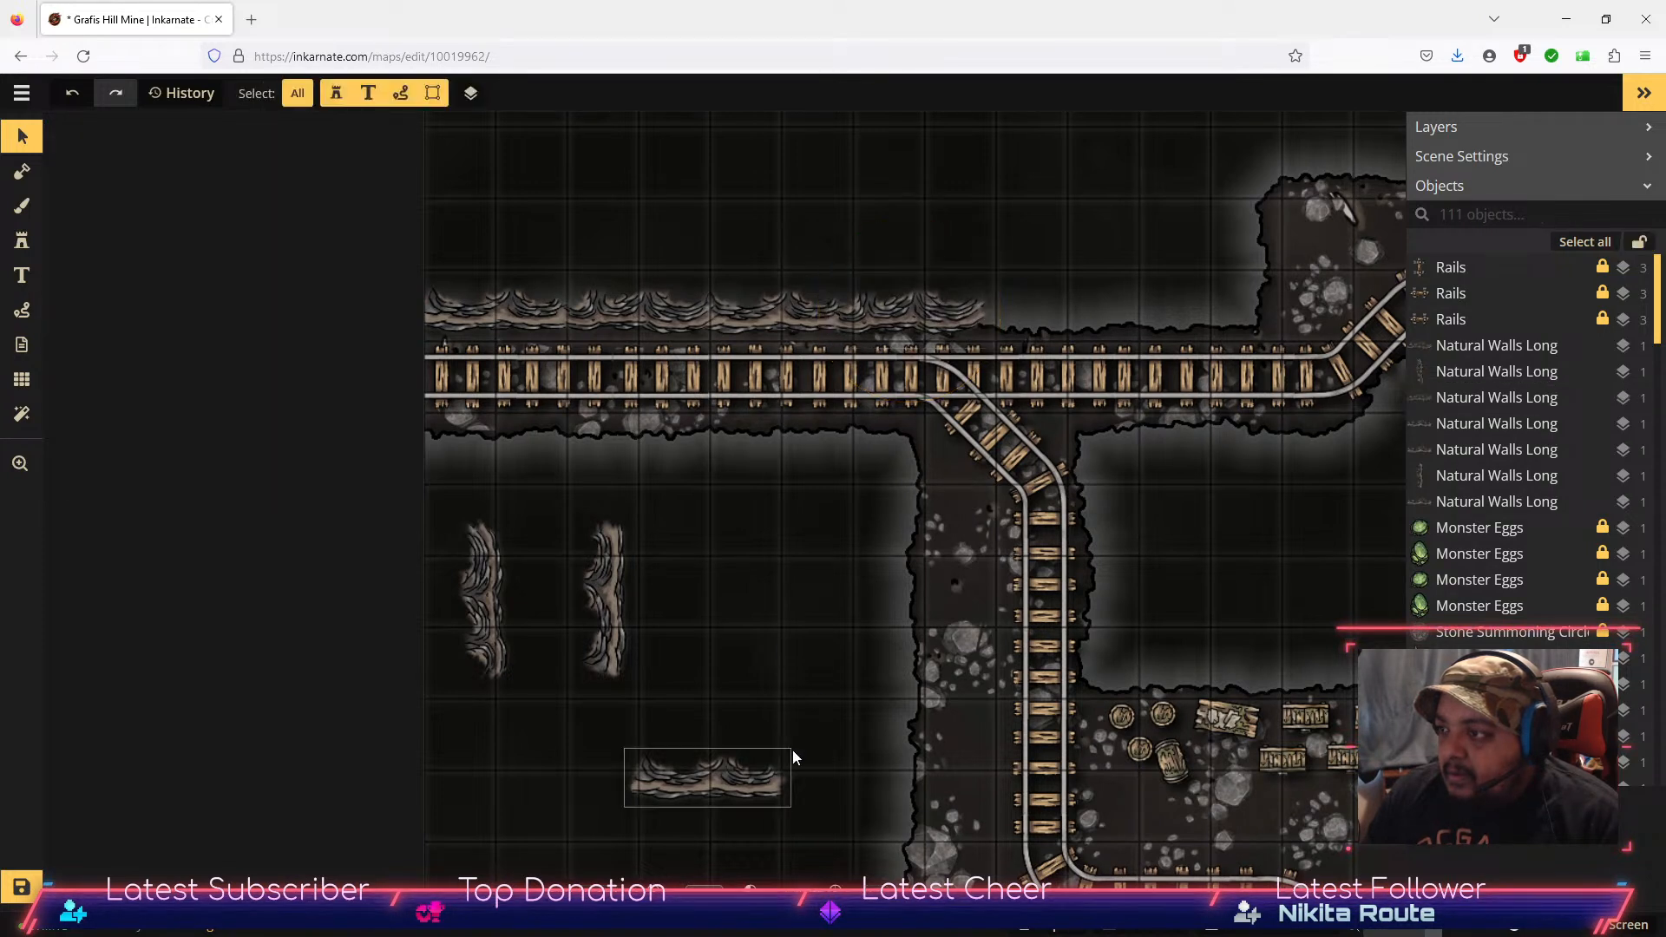
# Step: Move the three spare walls together to the empty area east of the branch tunnel
pyautogui.press('space')
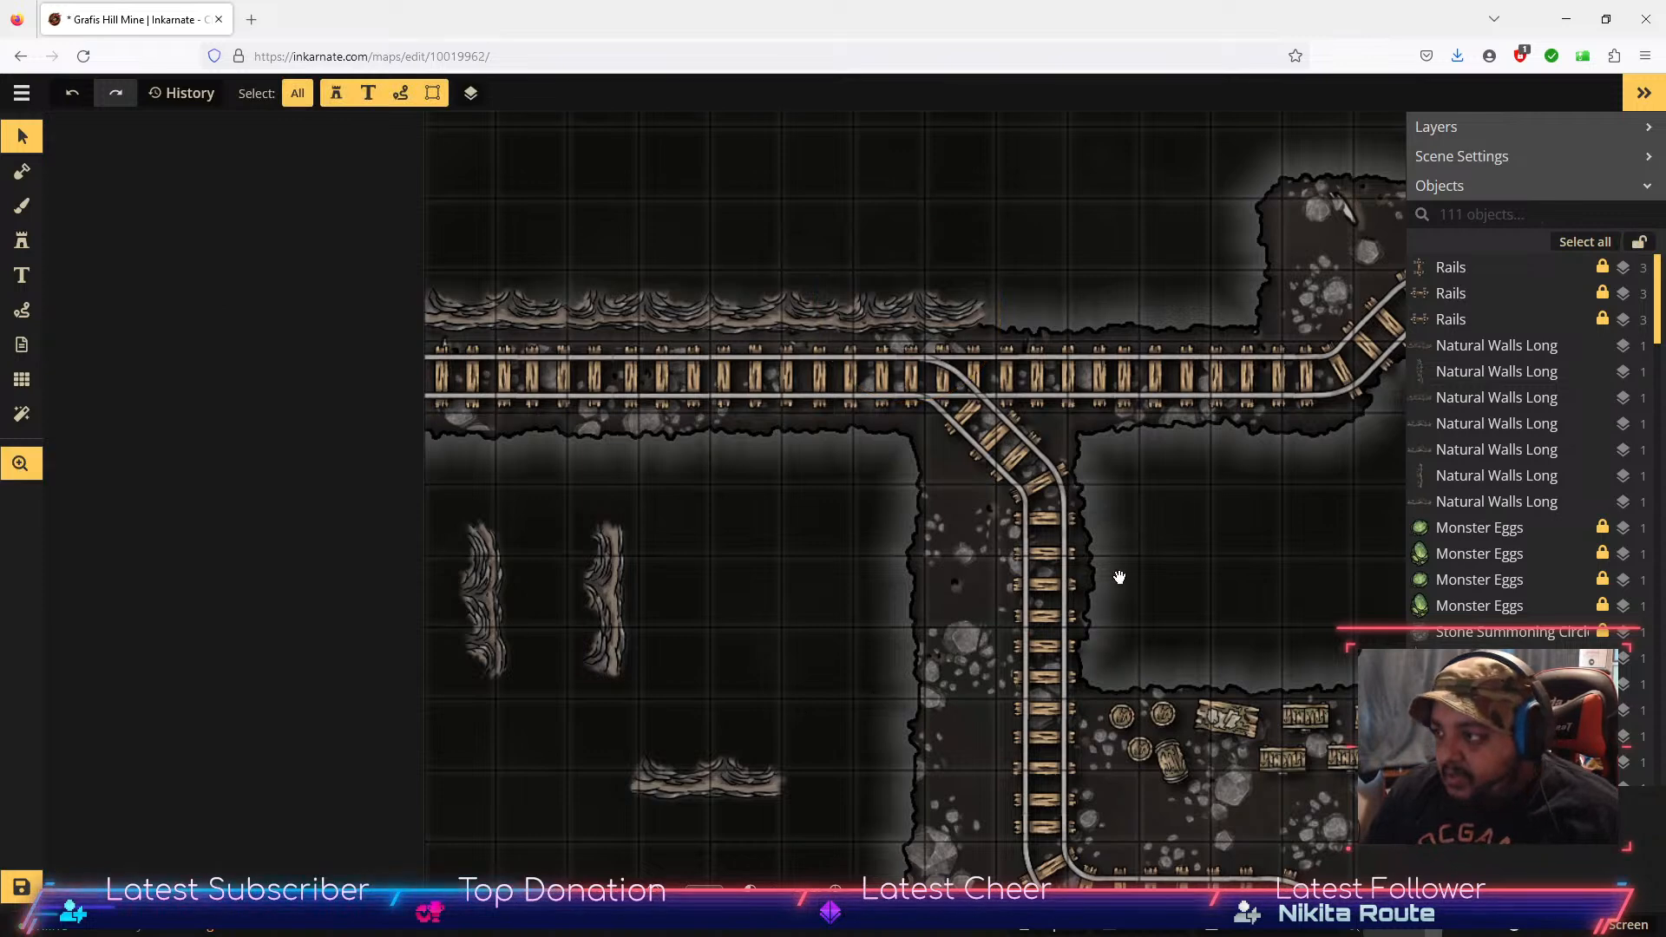
pyautogui.click(607, 612)
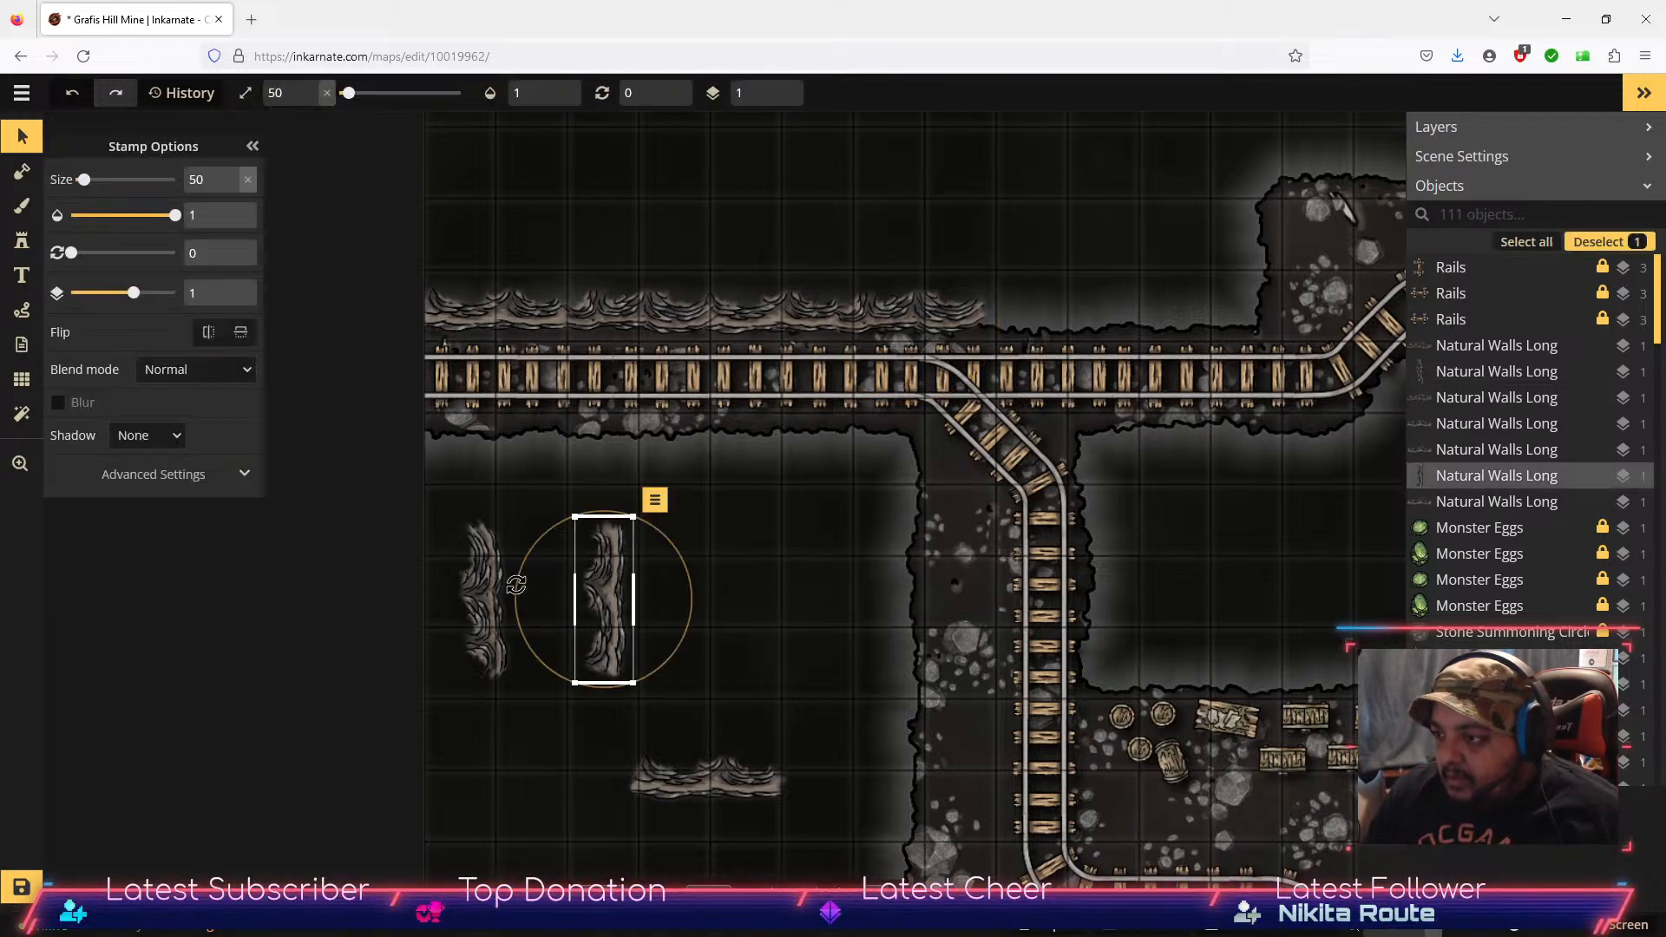
pyautogui.click(794, 575)
pyautogui.moveTo(817, 558); pyautogui.dragTo(473, 855)
pyautogui.moveTo(608, 616); pyautogui.dragTo(1236, 512)
pyautogui.press('space')
pyautogui.moveTo(903, 559); pyautogui.dragTo(680, 638)
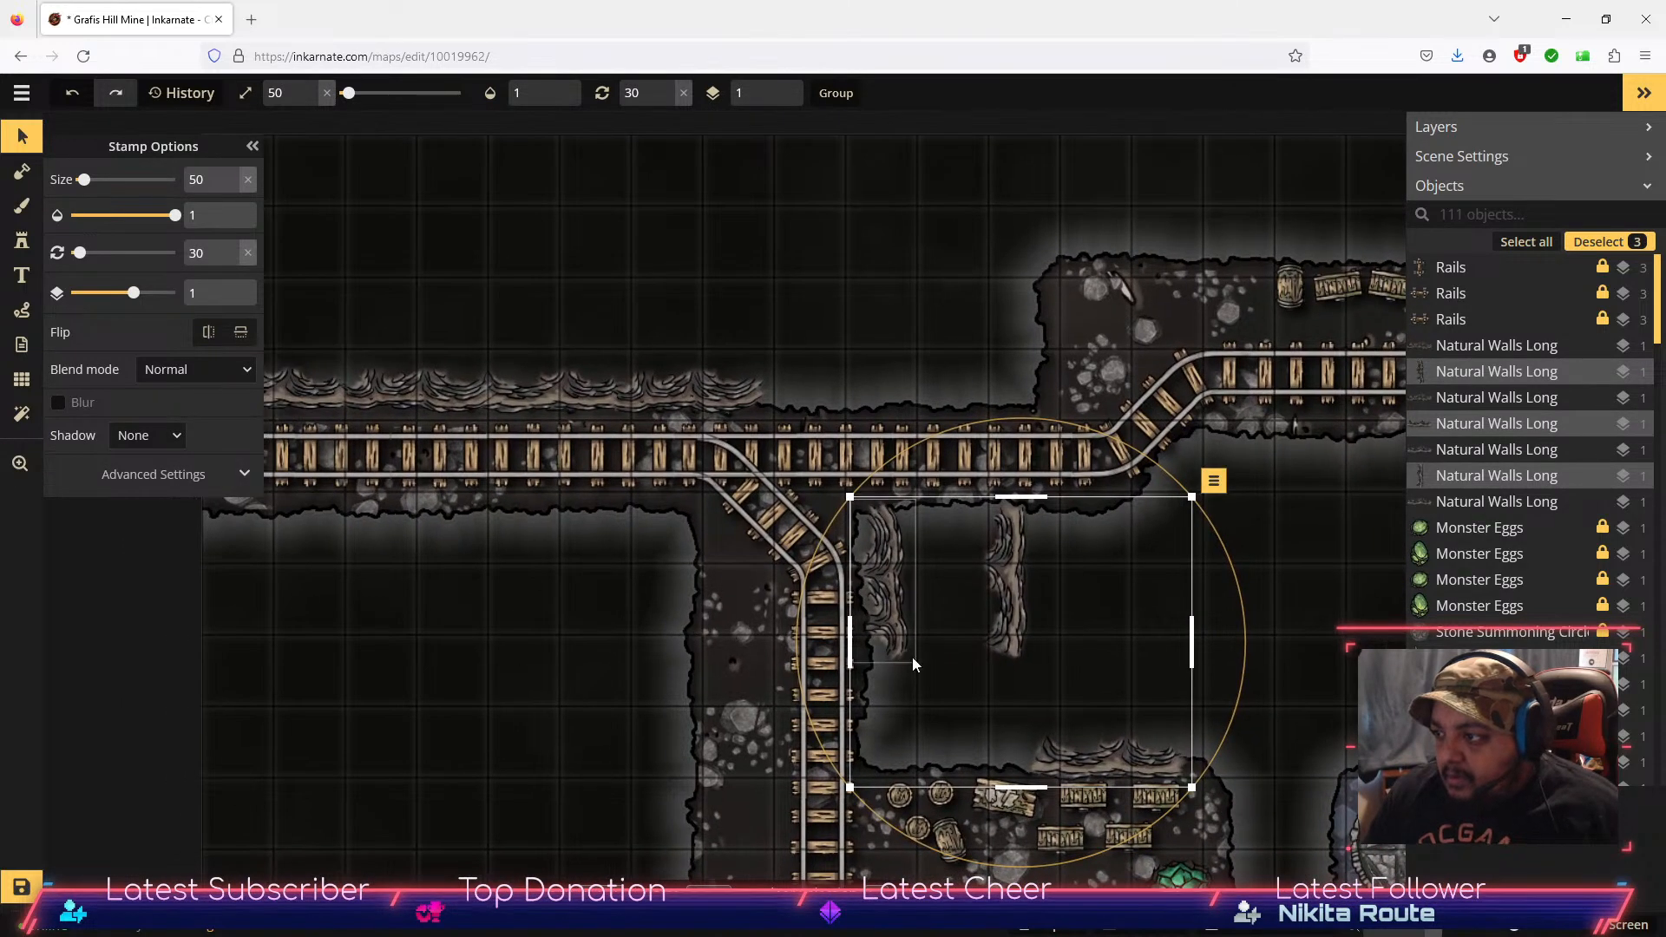
# Step: Extend the tunnel's northern wall row eastward with the horizontal spare wall and the eastern upright spare wall rotated to 90
pyautogui.click(1055, 735)
pyautogui.moveTo(820, 359); pyautogui.dragTo(832, 389)
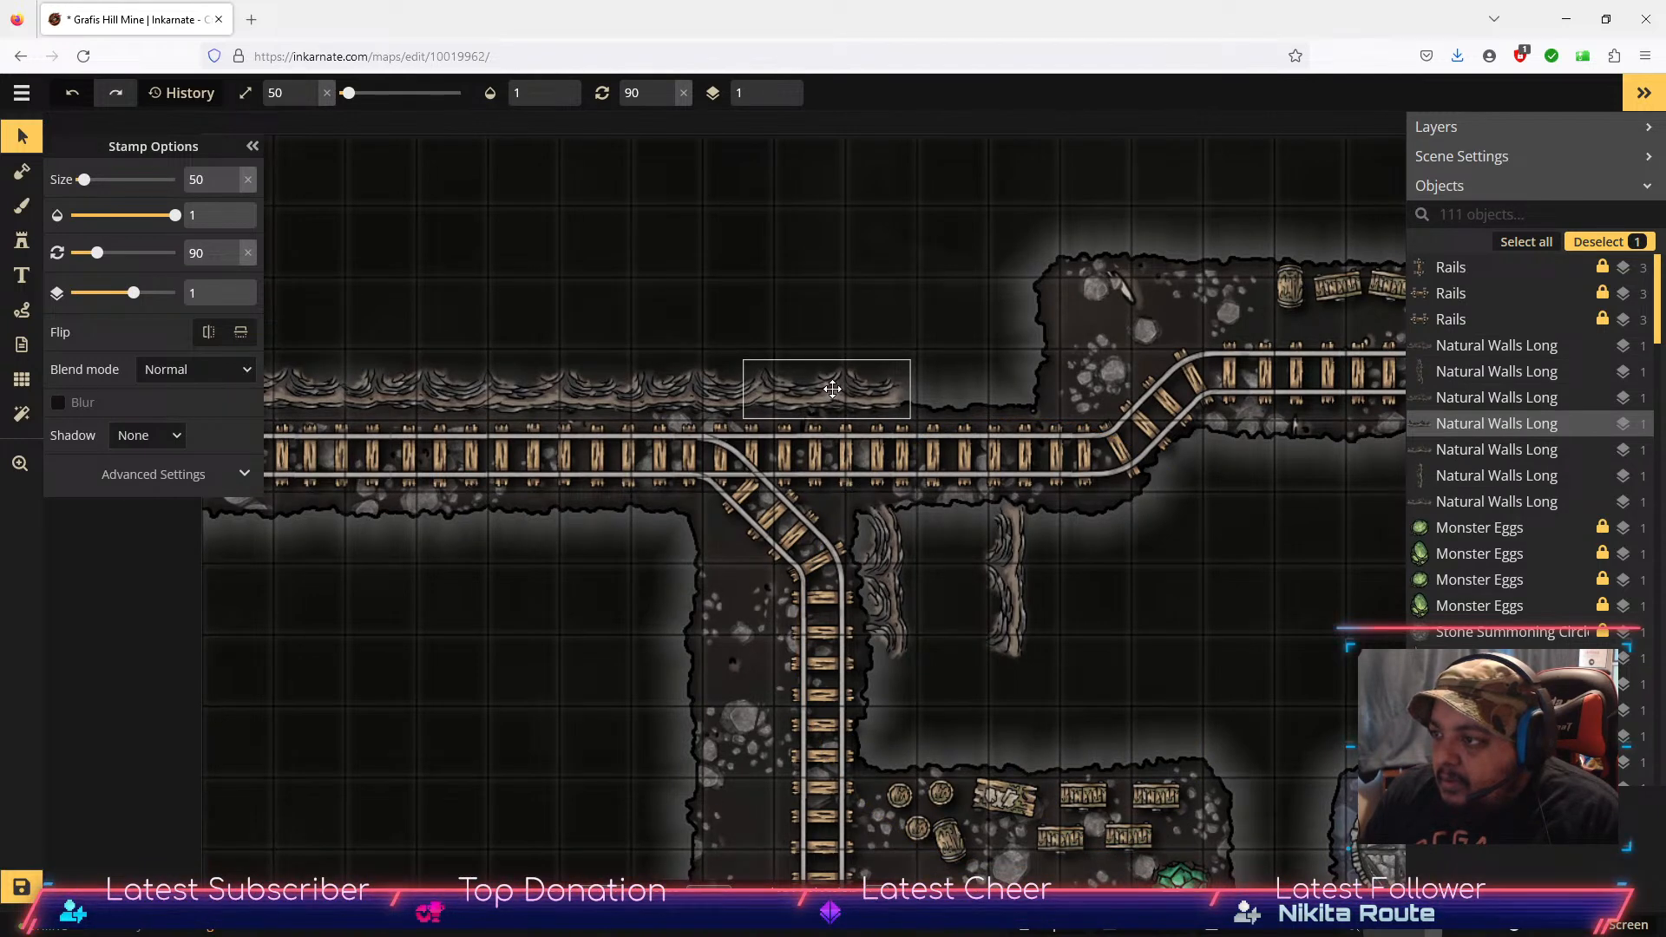
pyautogui.click(1022, 629)
pyautogui.moveTo(1079, 536); pyautogui.dragTo(1060, 671)
pyautogui.moveTo(1024, 579); pyautogui.dragTo(985, 394)
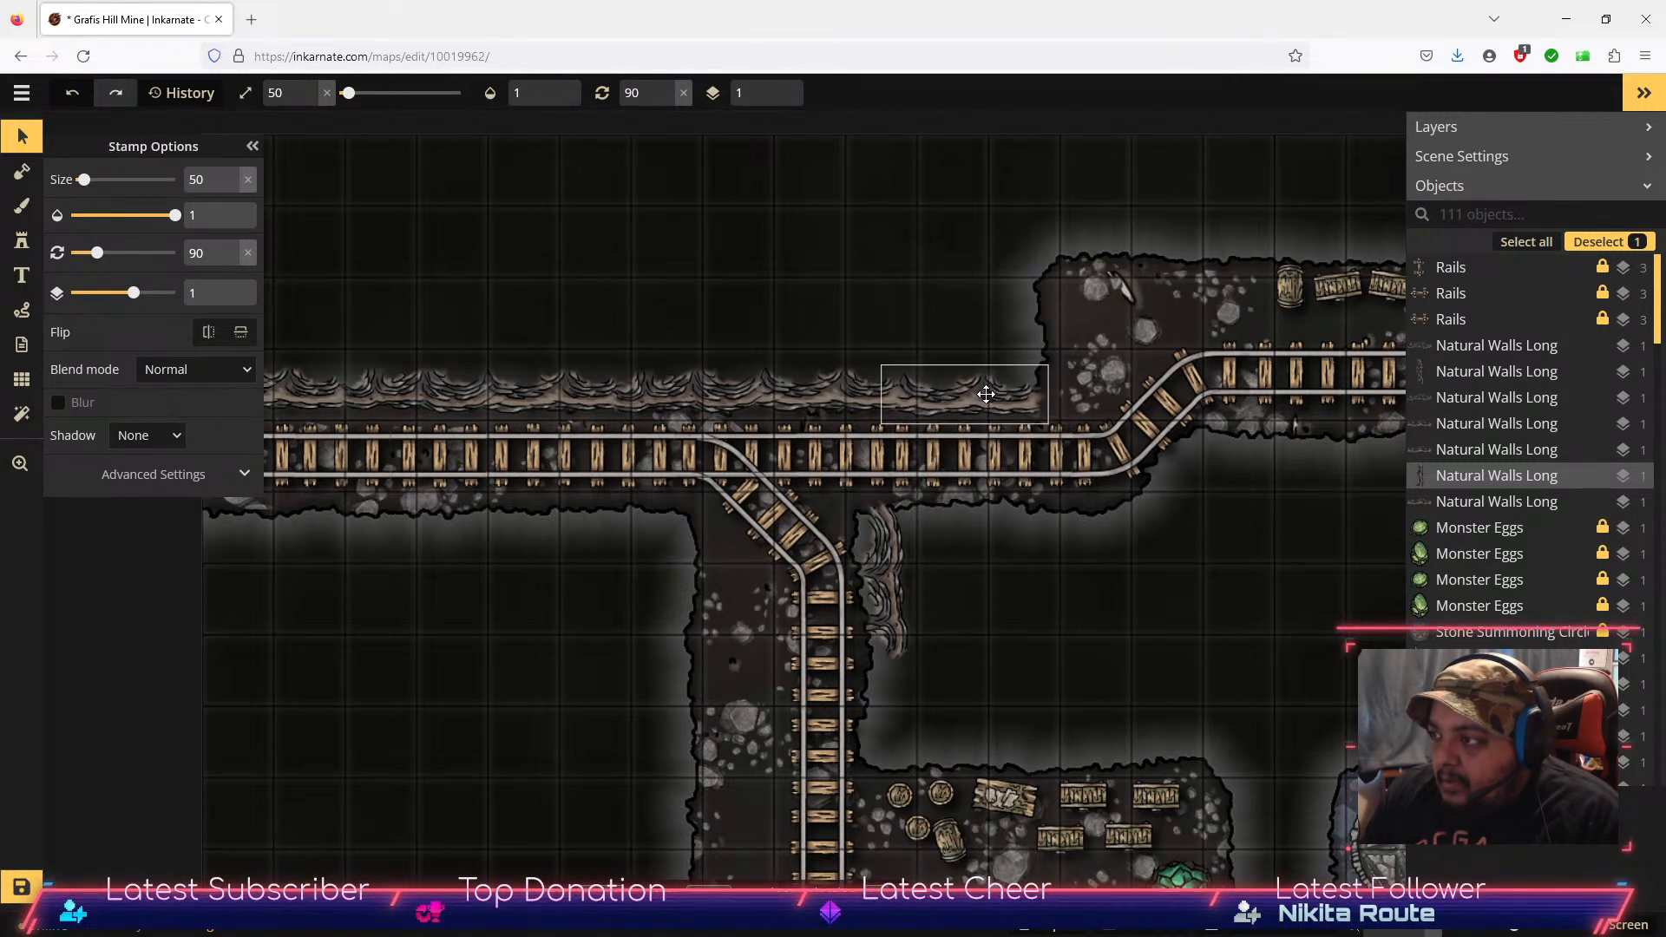
pyautogui.moveTo(986, 394); pyautogui.dragTo(988, 393)
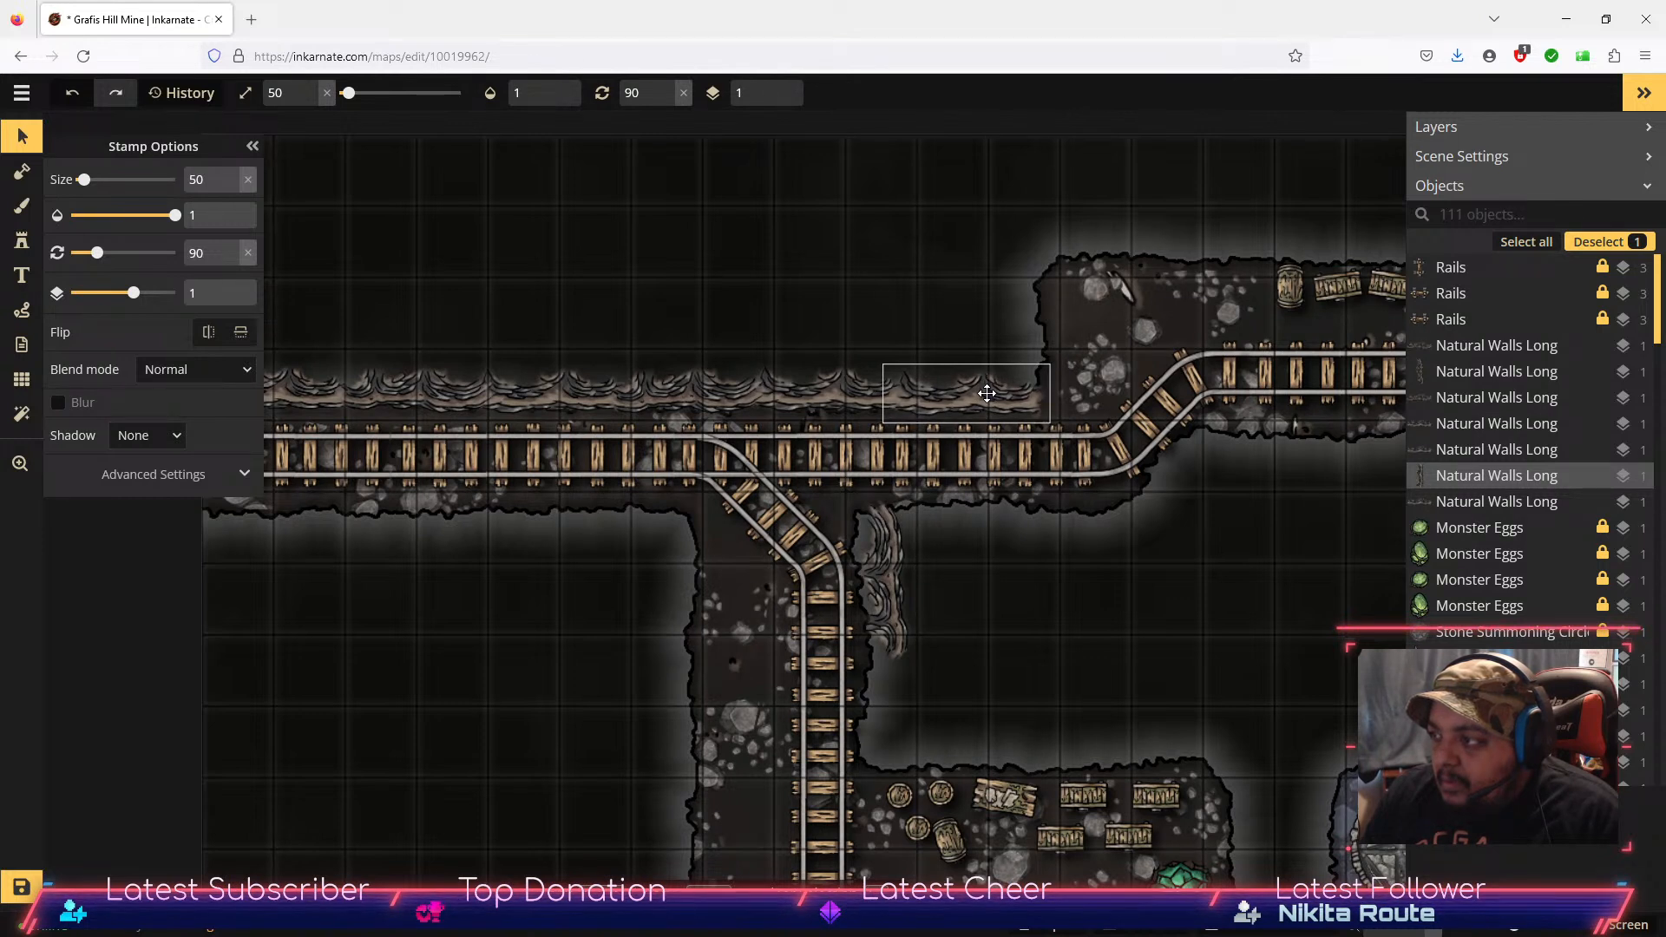
# Step: Place the remaining upright spare wall along the chamber's western edge above the tunnel and rotate it to 4
pyautogui.moveTo(894, 583); pyautogui.dragTo(1032, 333)
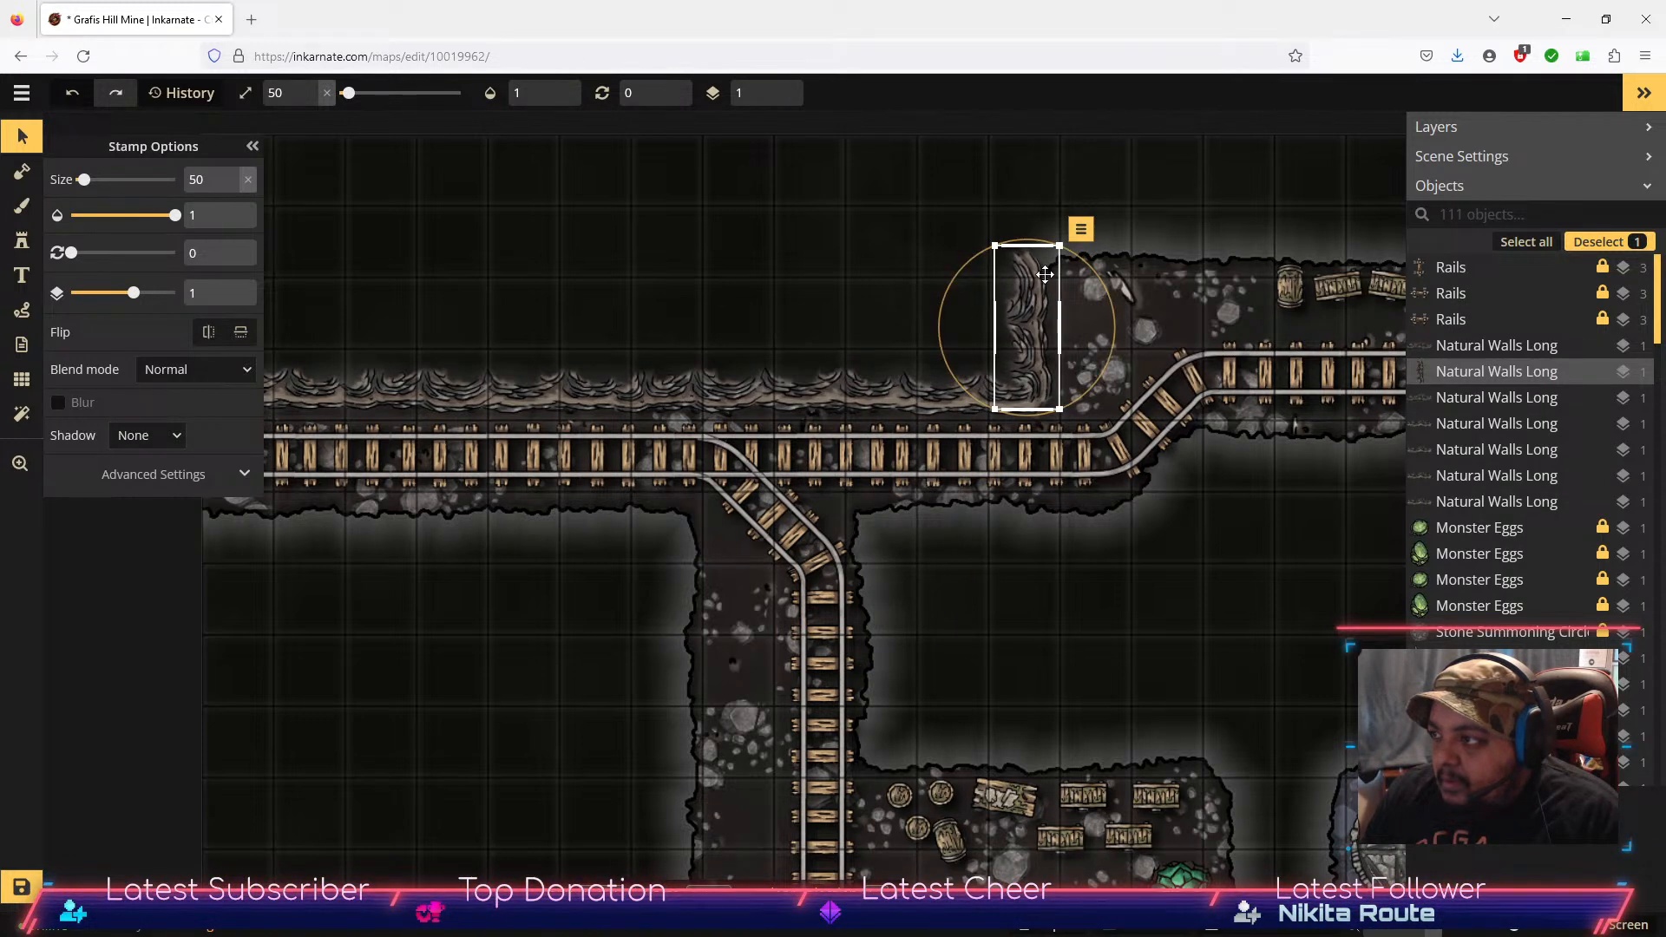
pyautogui.moveTo(1041, 240); pyautogui.dragTo(1036, 284)
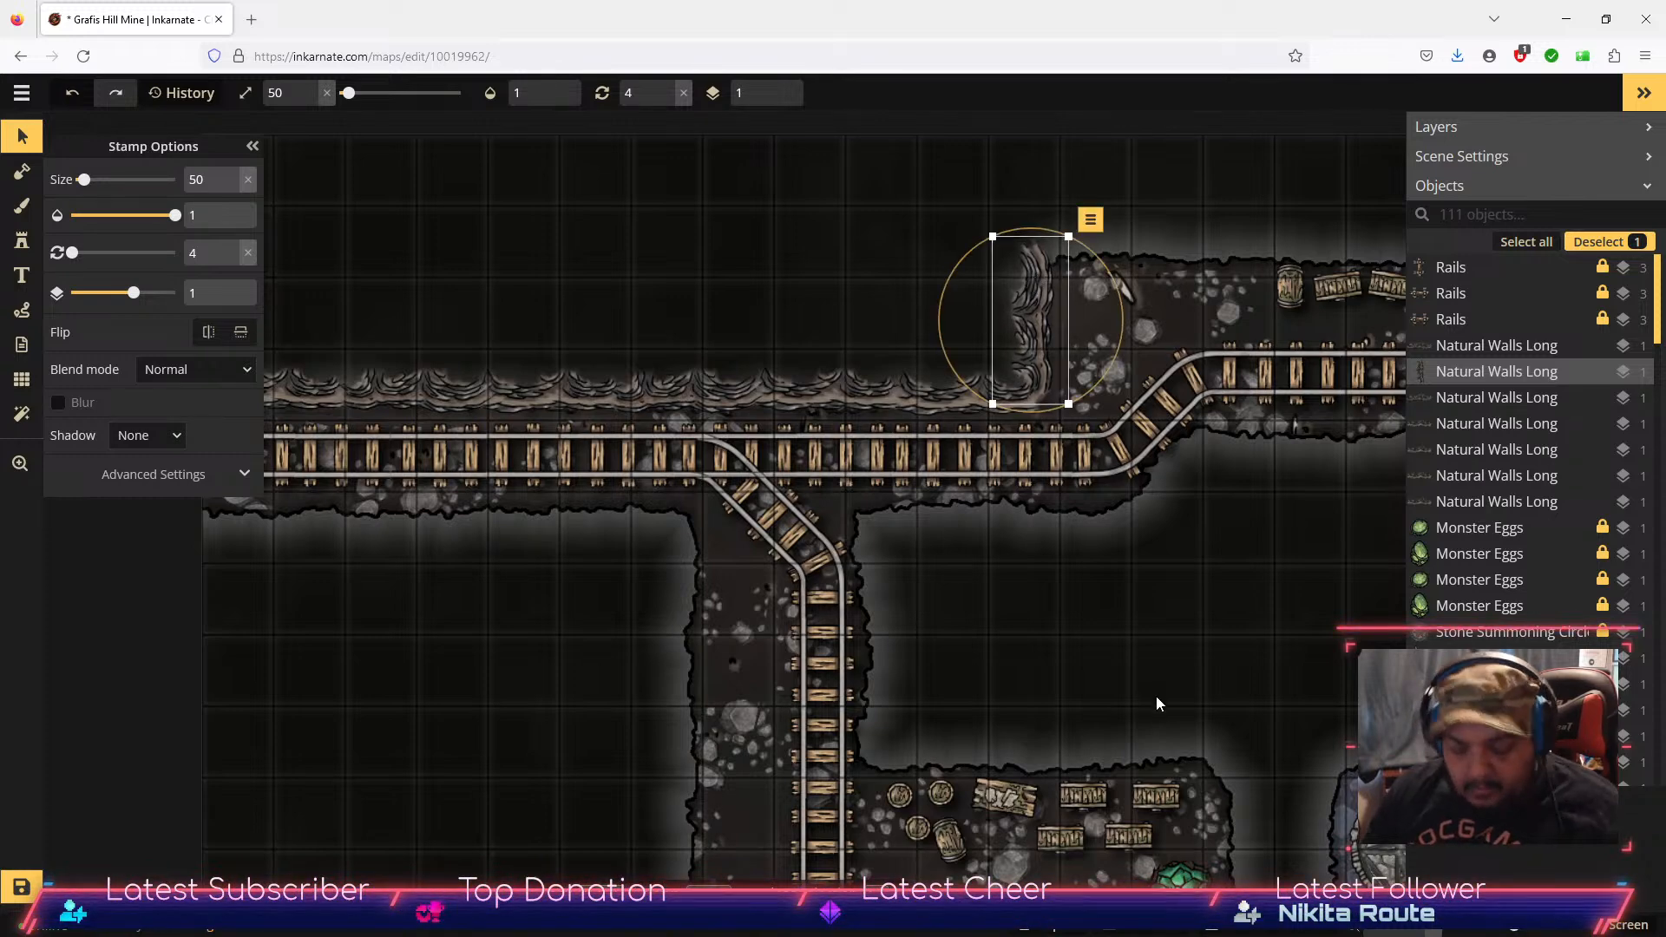
# Step: Place one Natural Walls Long stamp each of variants 8, 7 and 13 as spares in the empty area below the rails
pyautogui.press('space')
pyautogui.moveTo(1233, 610); pyautogui.dragTo(969, 712)
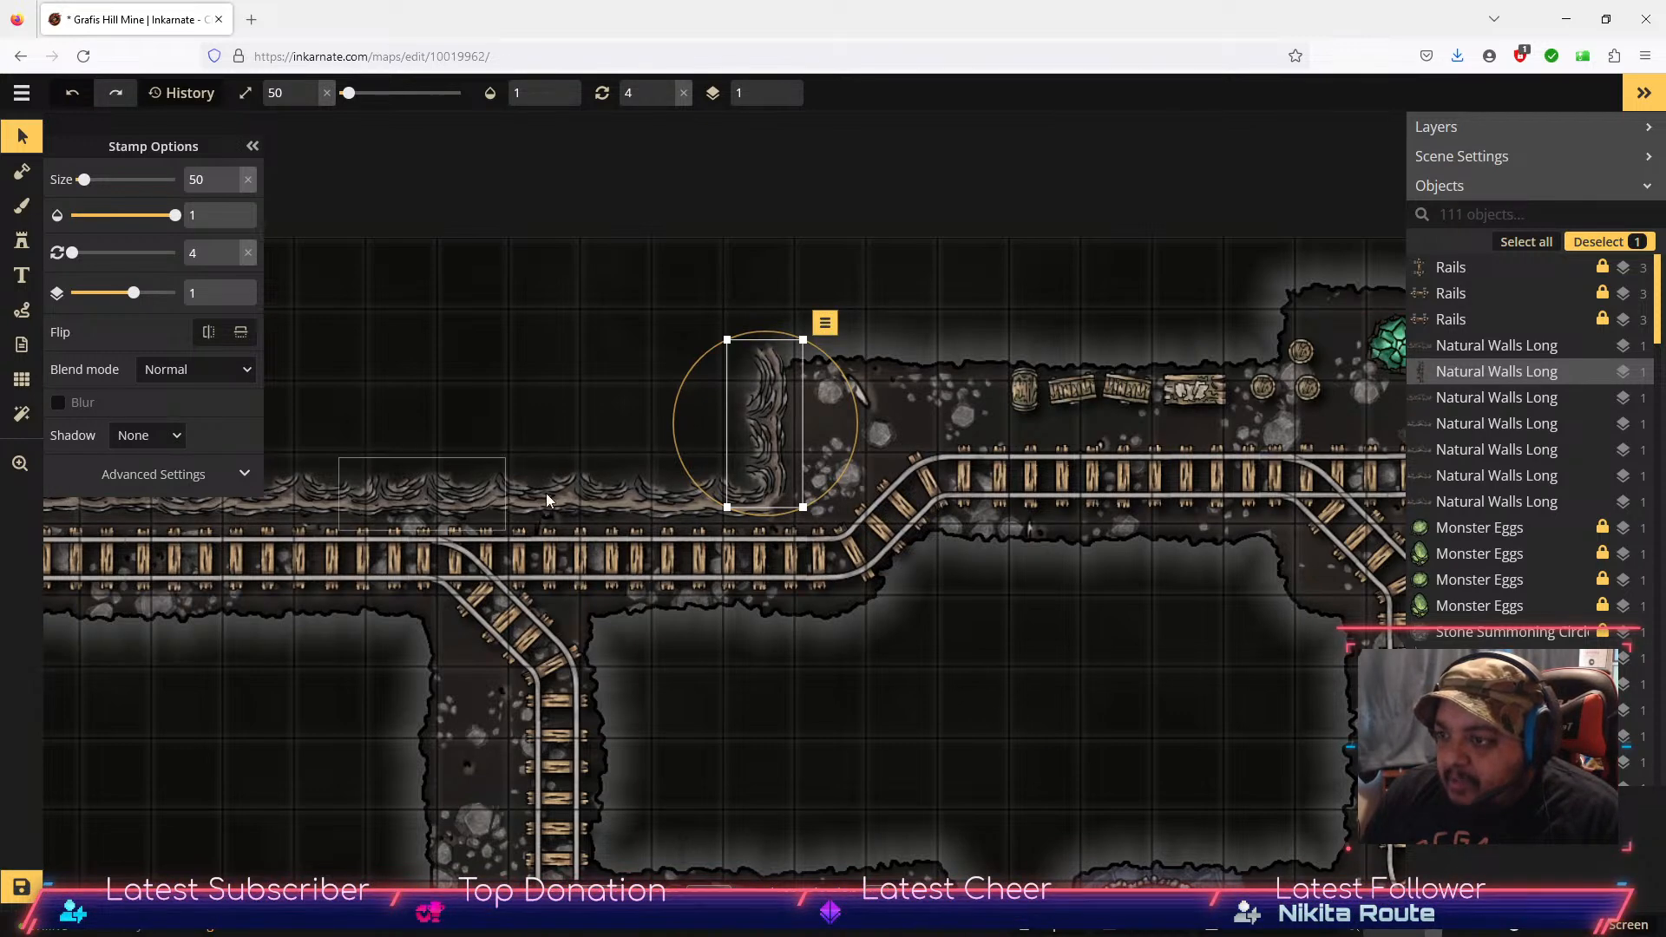
pyautogui.click(22, 246)
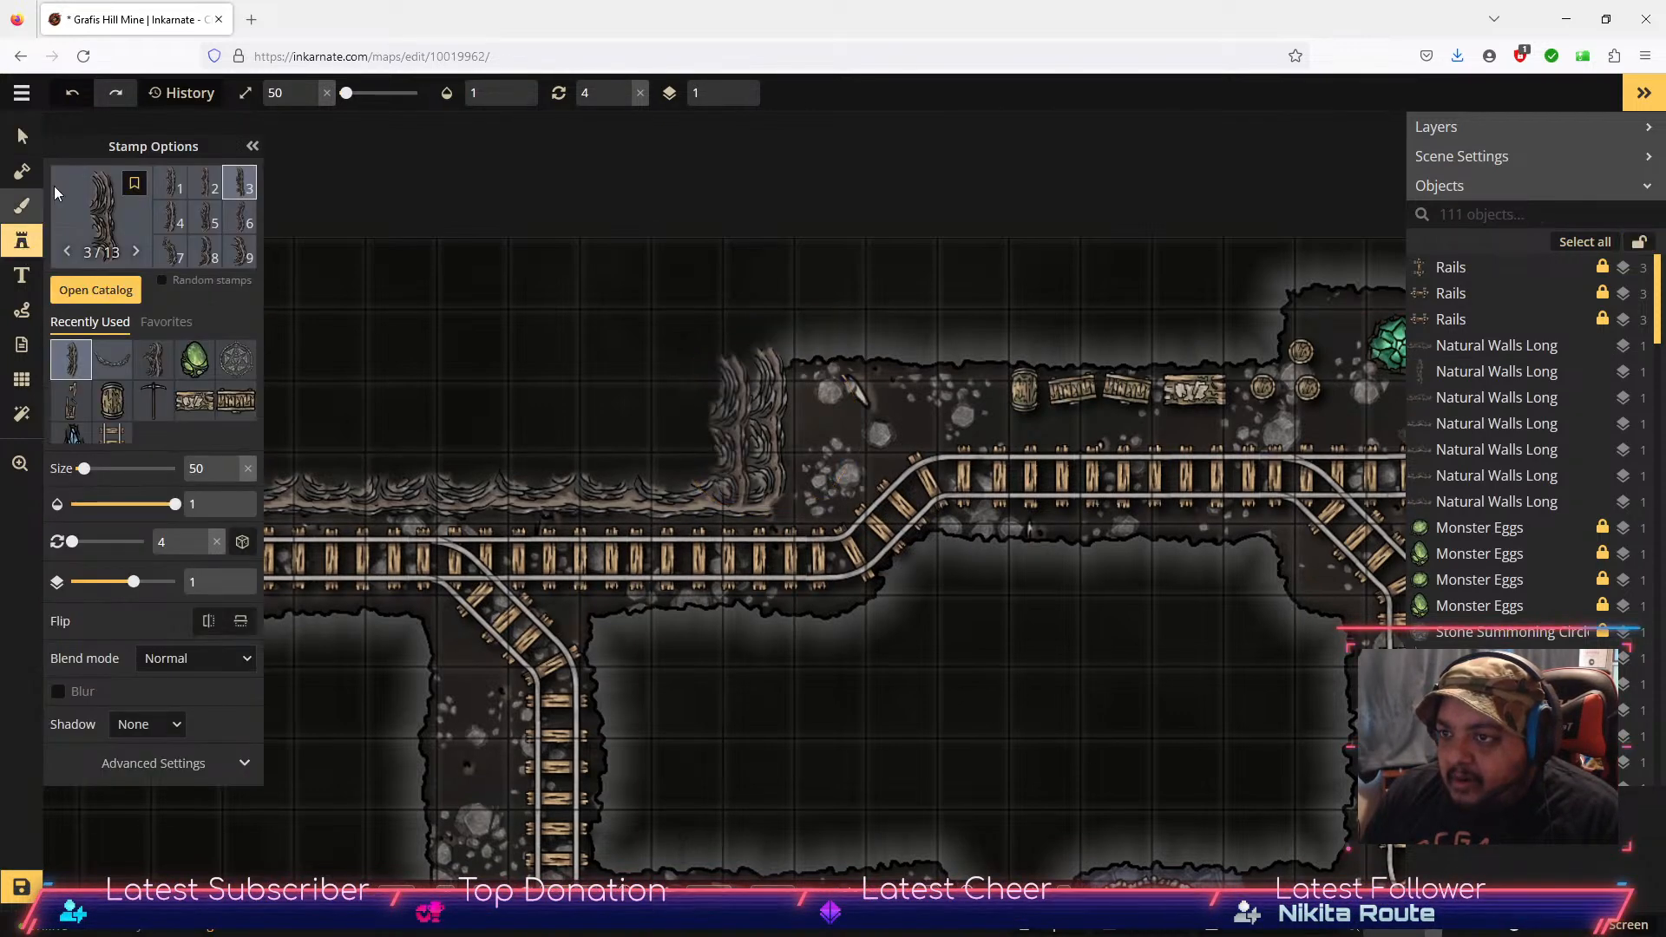
pyautogui.click(207, 253)
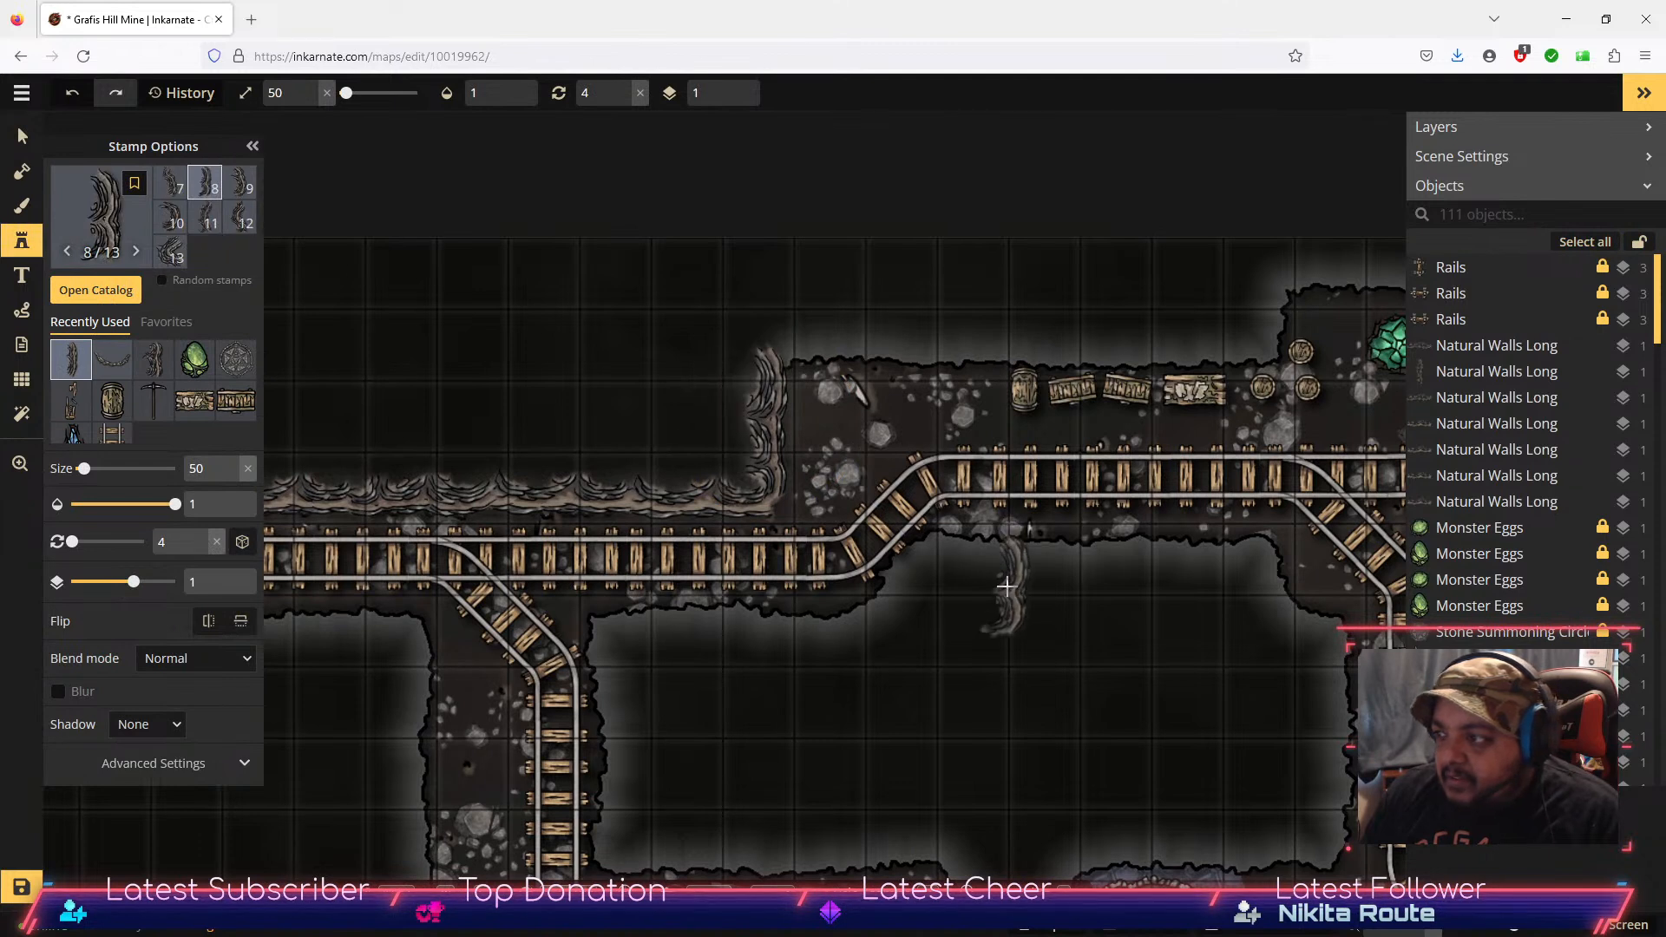
pyautogui.click(990, 630)
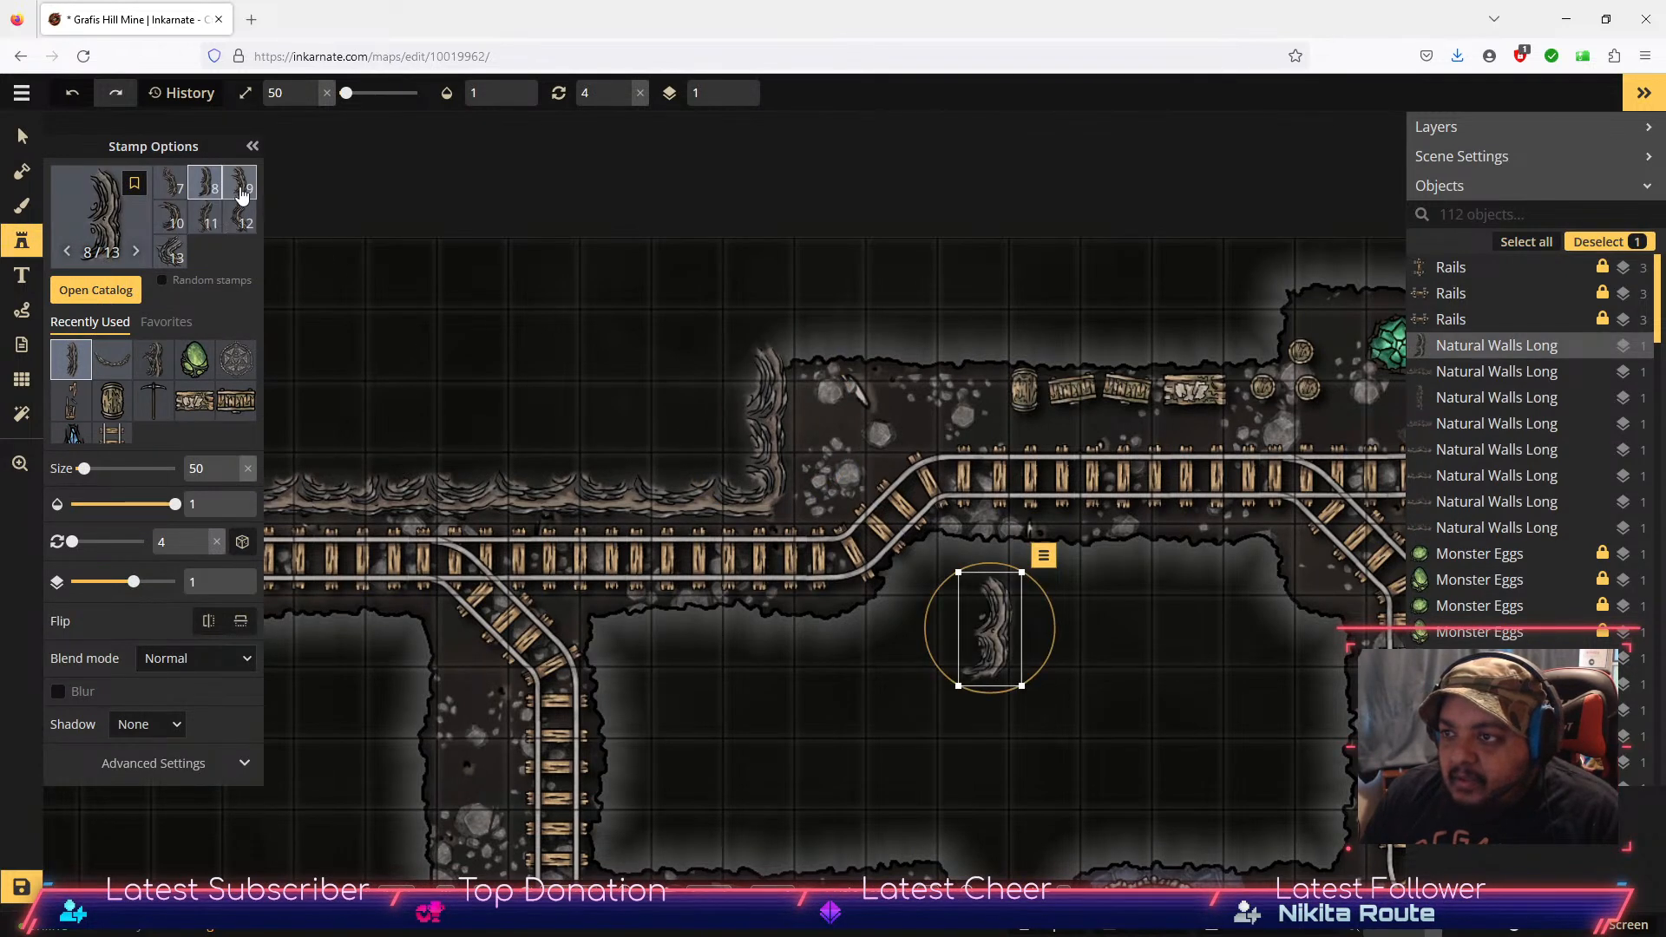
pyautogui.click(171, 182)
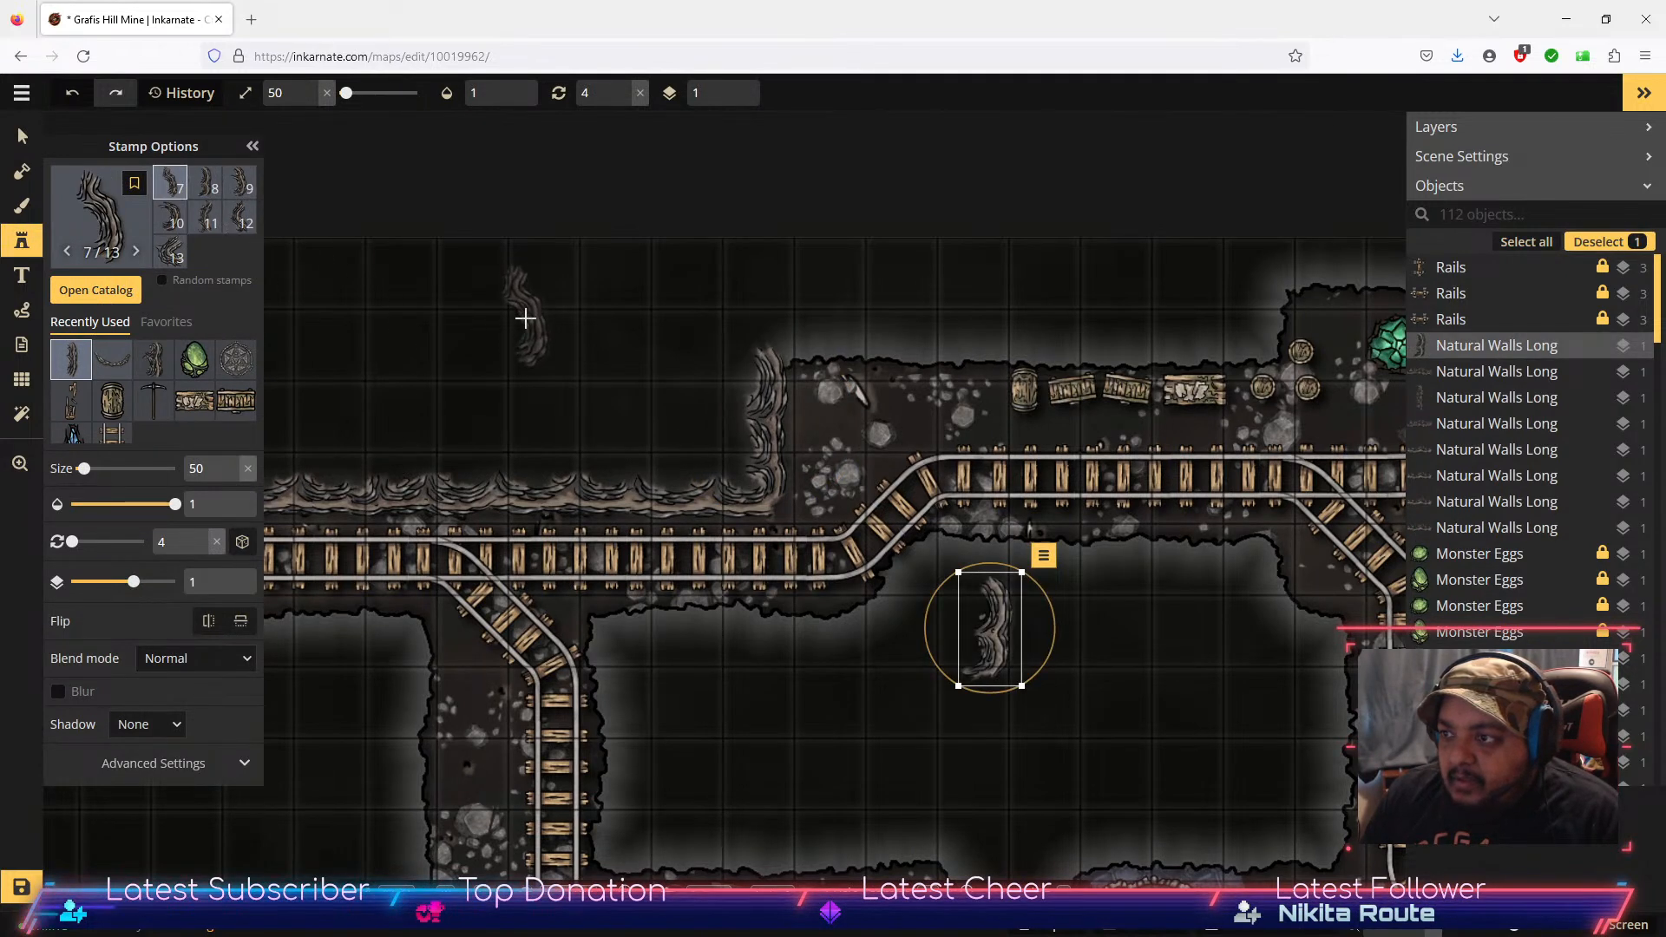
pyautogui.click(1118, 682)
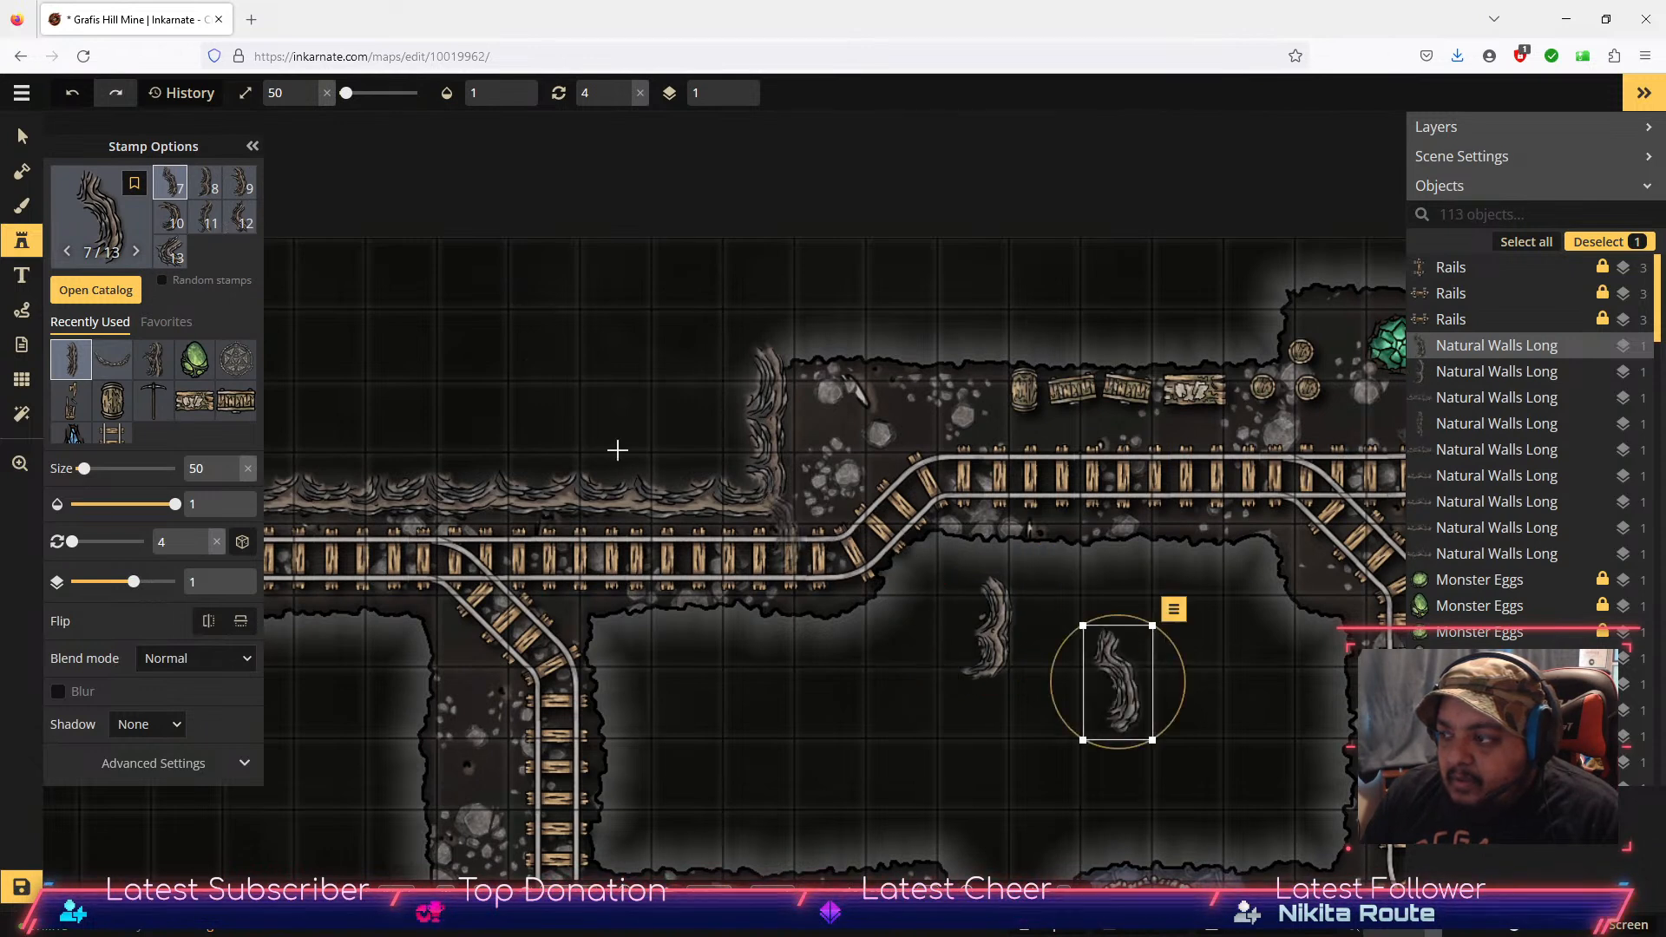
pyautogui.click(173, 252)
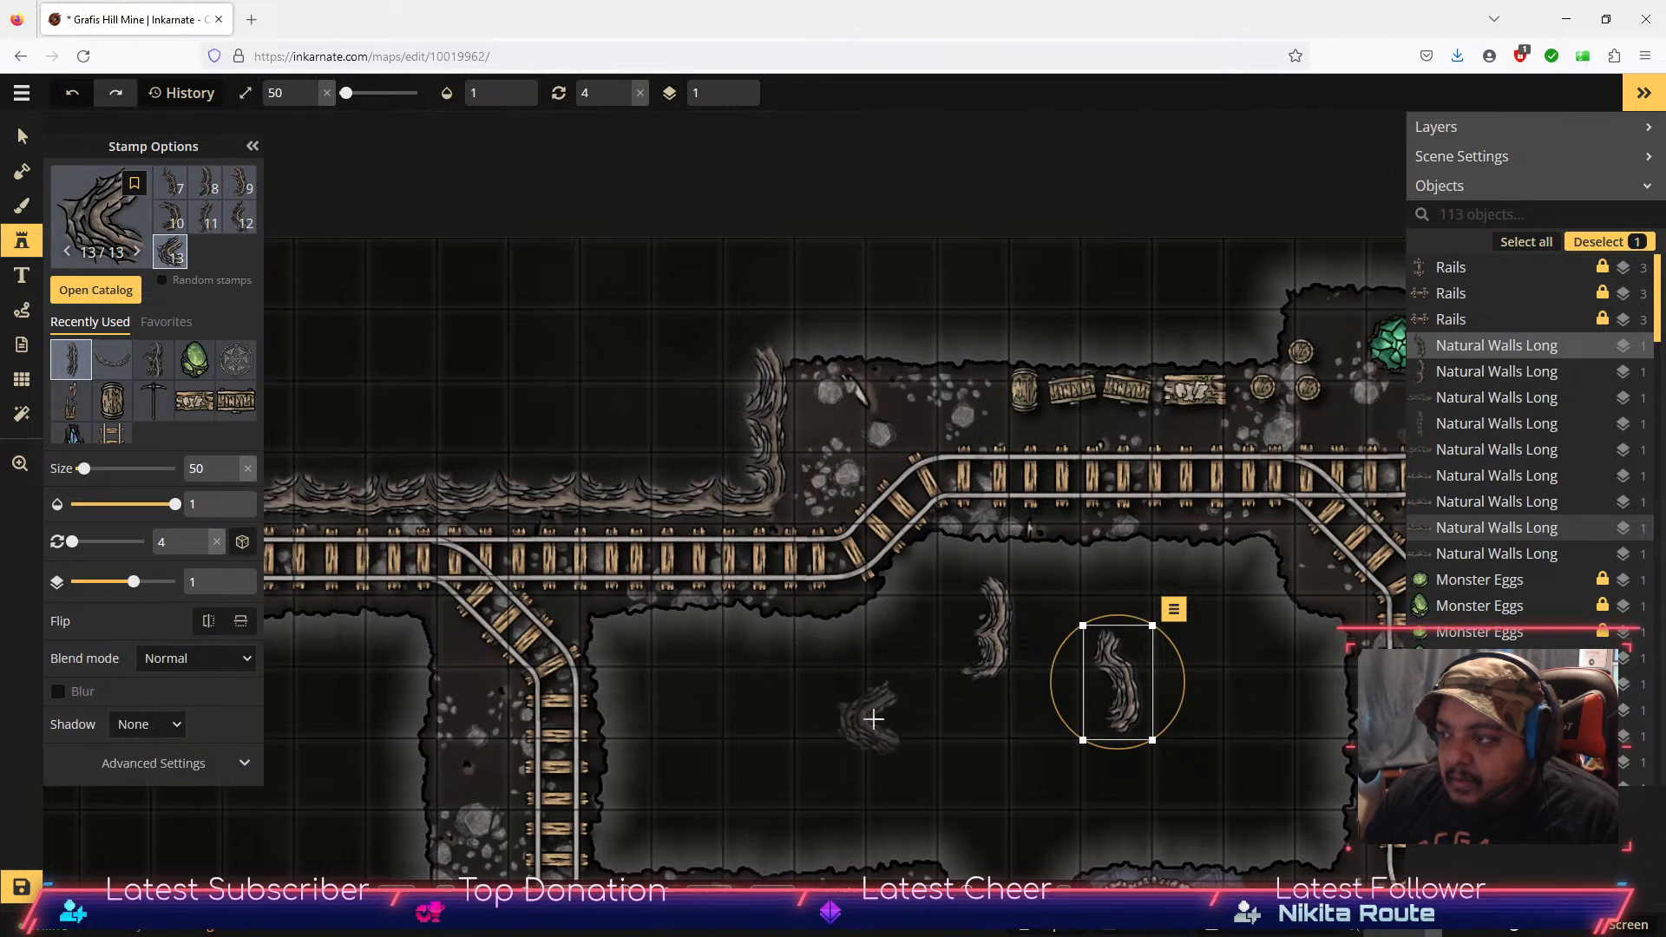
pyautogui.click(873, 719)
# Step: Add one variant 2, one variant 3 and three variant 4 natural wall stamps to the spares below the rails
pyautogui.scroll(2, 230, 204)
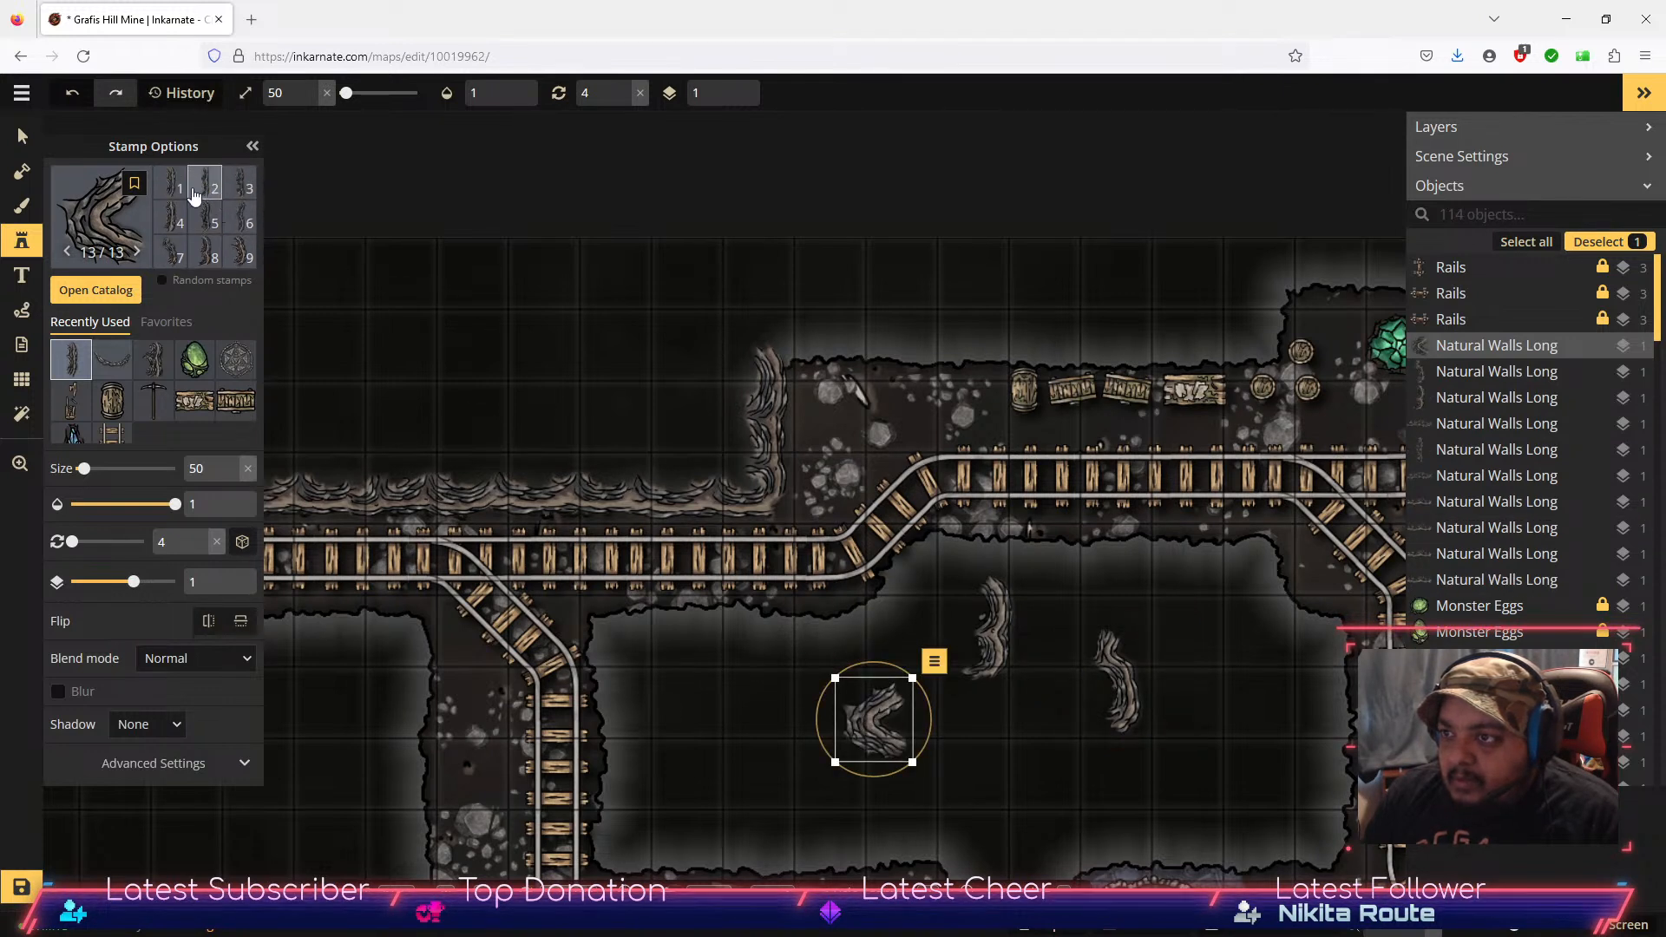
pyautogui.click(206, 191)
pyautogui.click(760, 710)
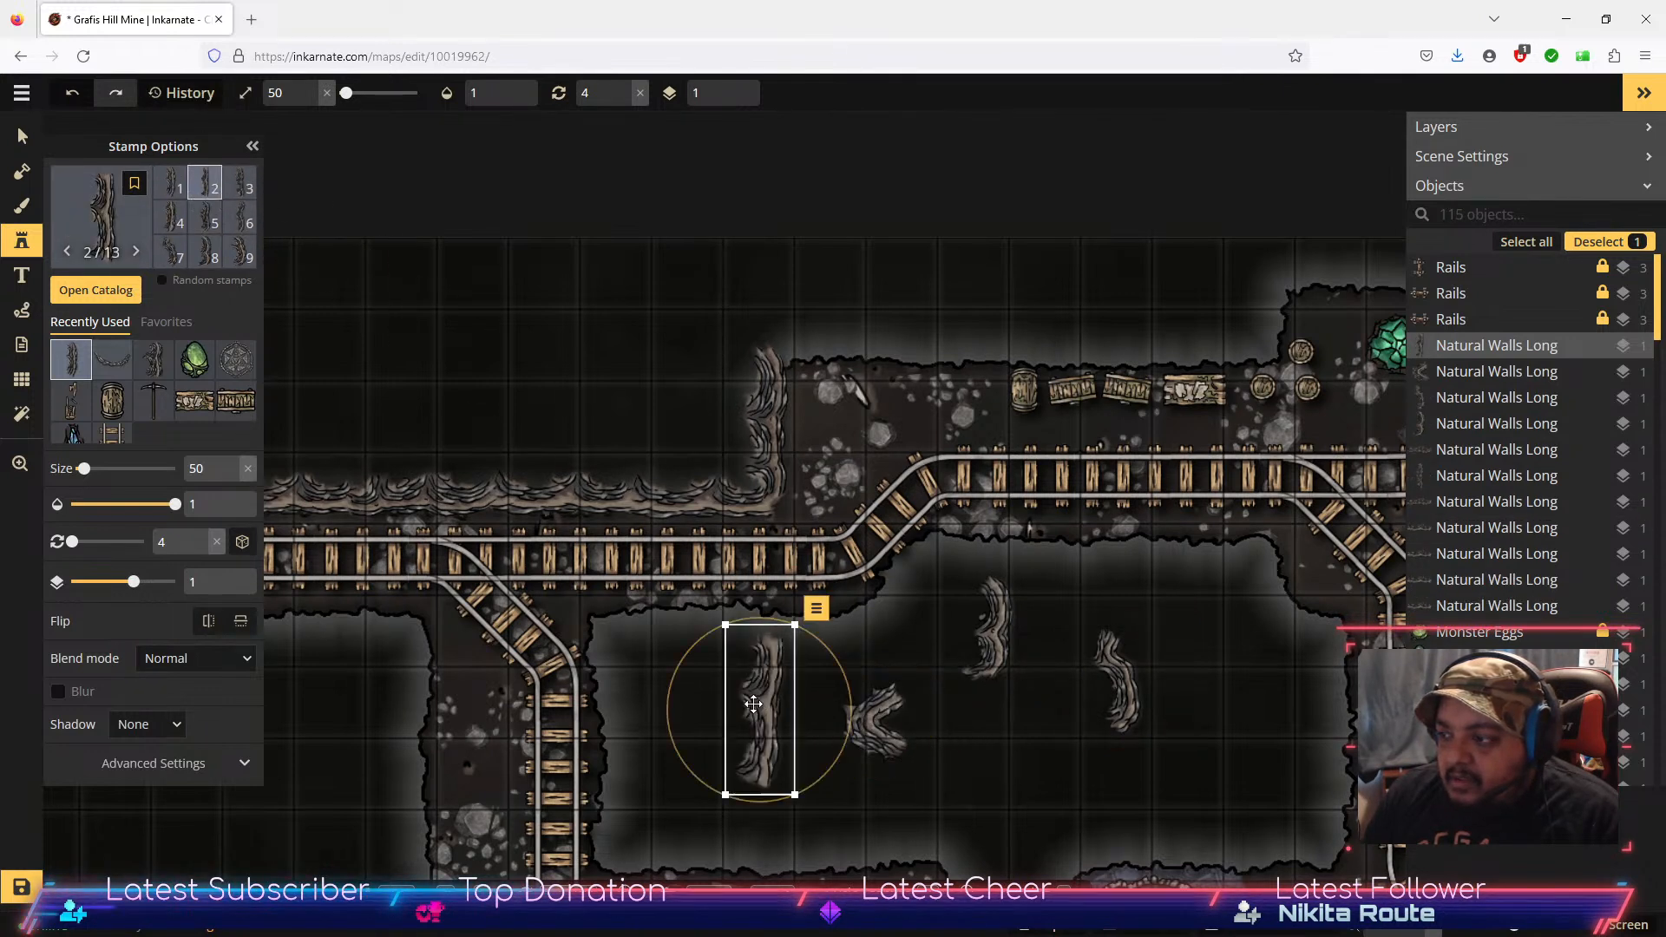
pyautogui.click(240, 185)
pyautogui.click(1216, 686)
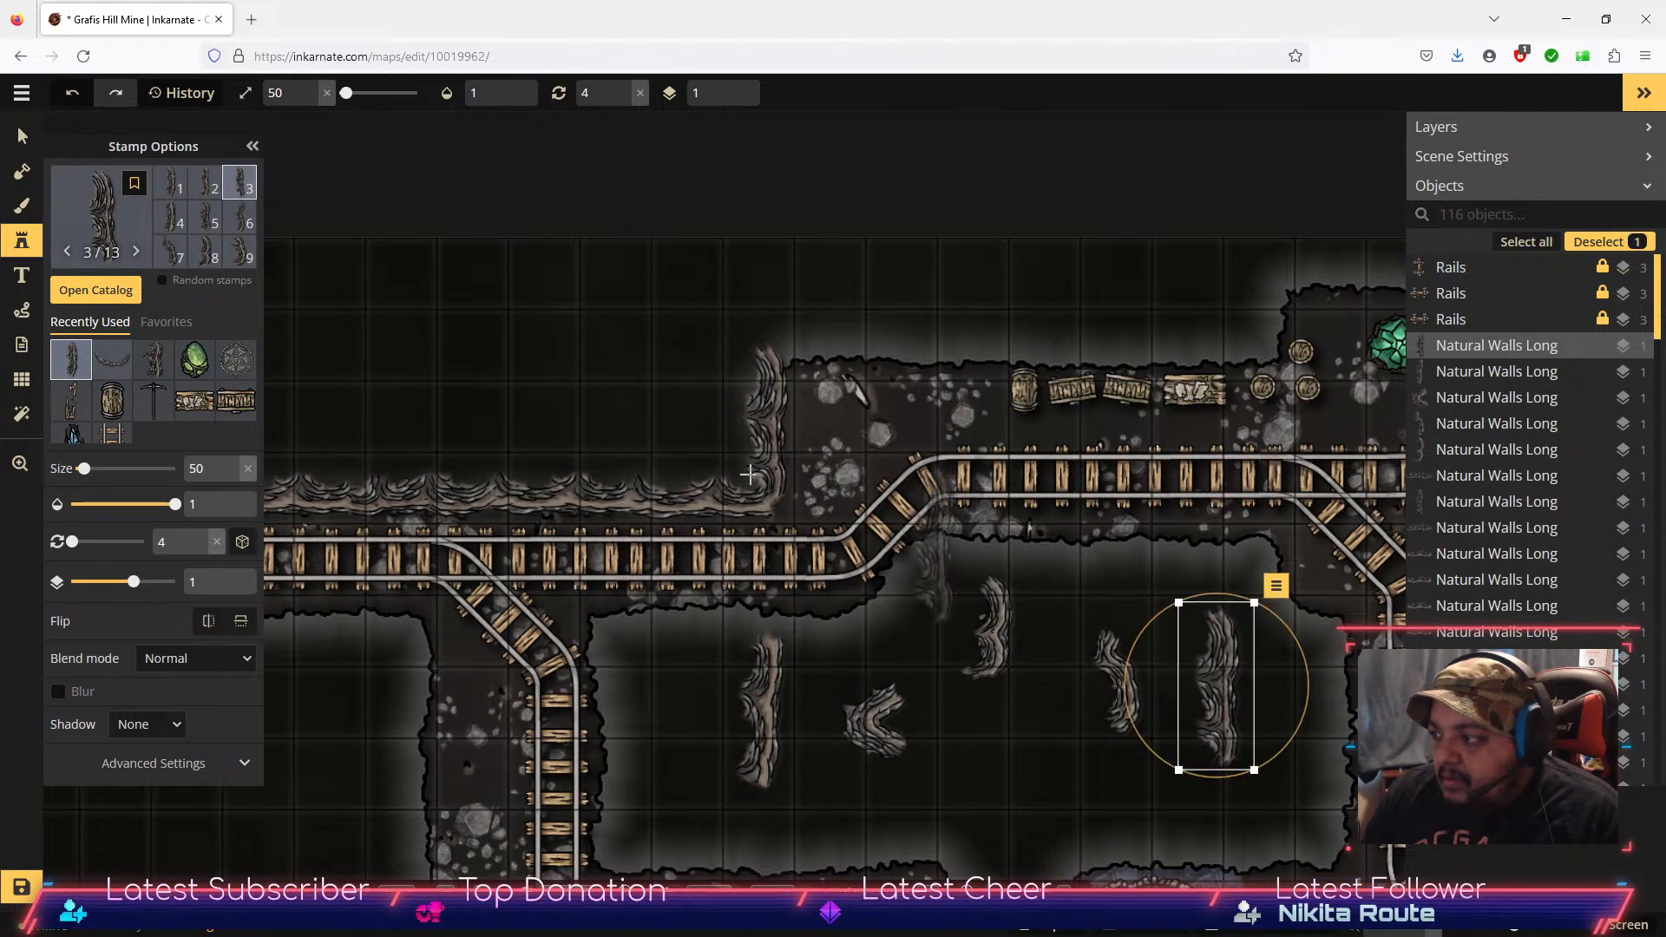
pyautogui.click(174, 219)
pyautogui.click(972, 759)
pyautogui.click(1055, 762)
pyautogui.click(1147, 787)
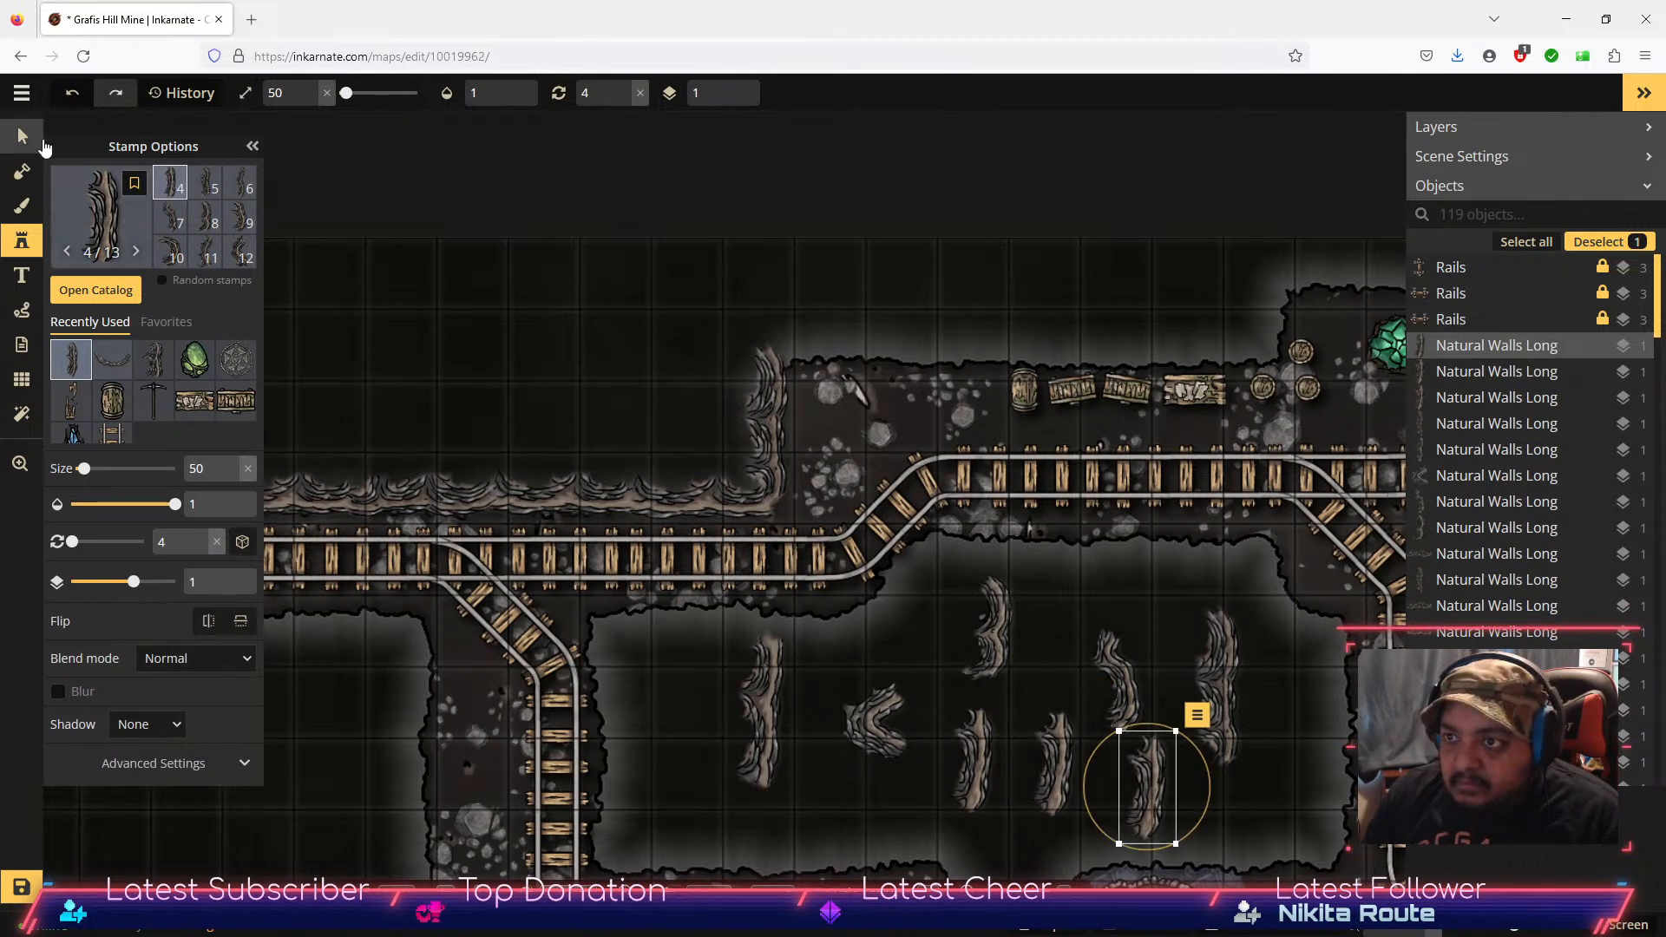
# Step: Browse the Watercolor Battlemaps stamp catalog through the Core and Dungeon packs, then close it
pyautogui.click(24, 138)
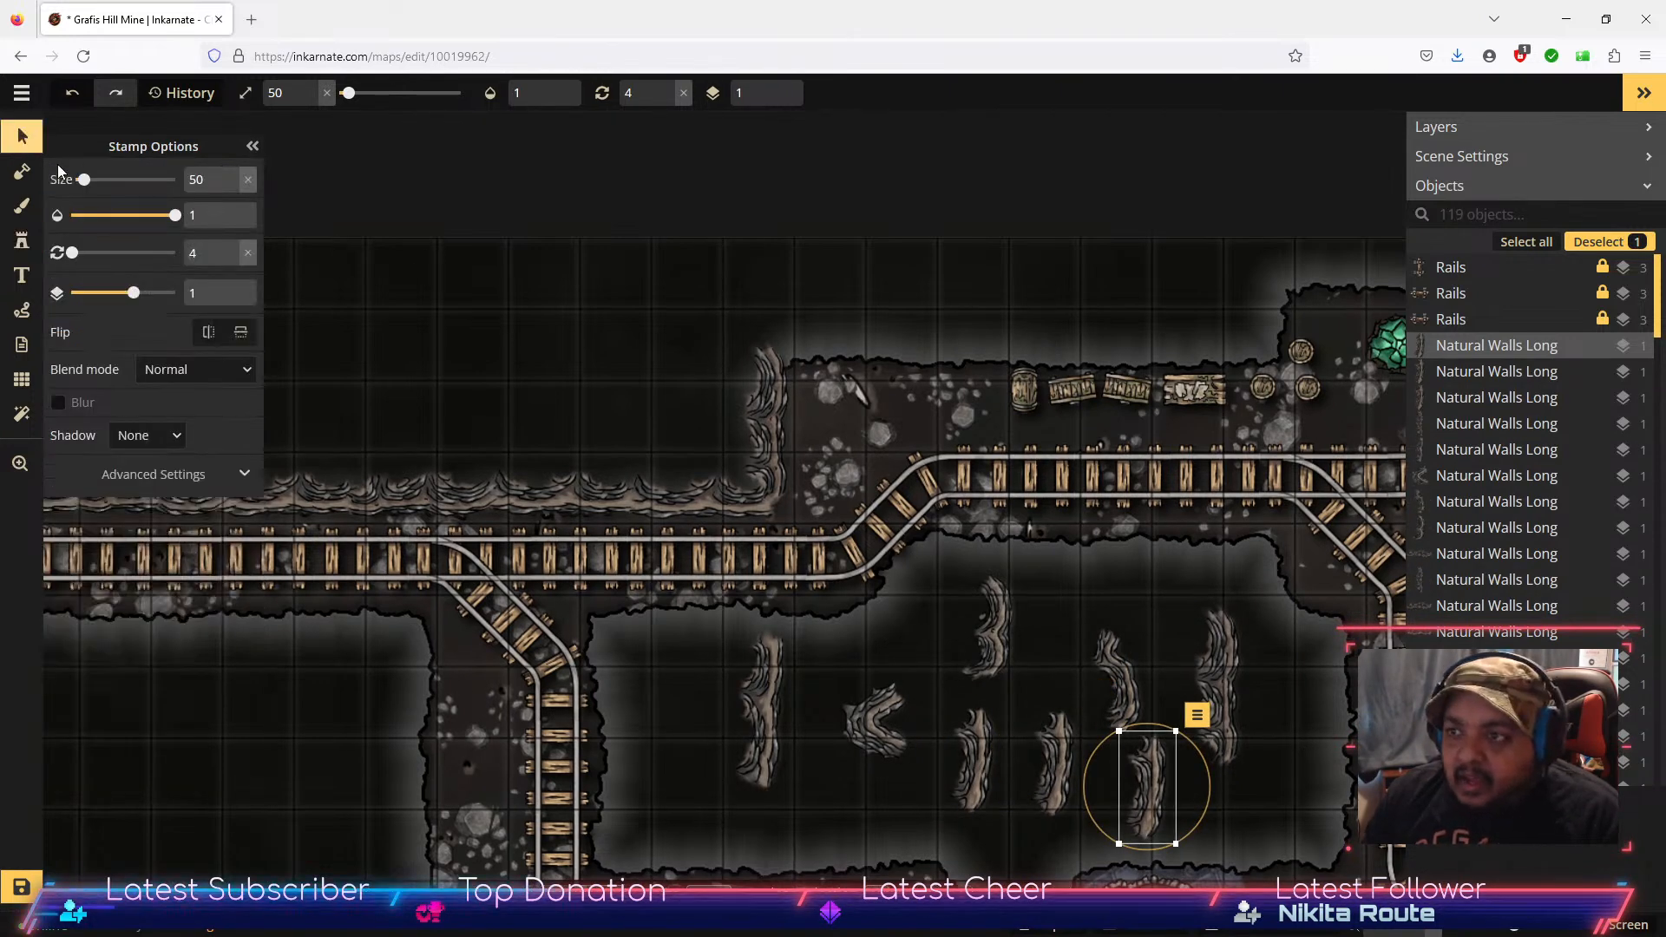
pyautogui.click(22, 241)
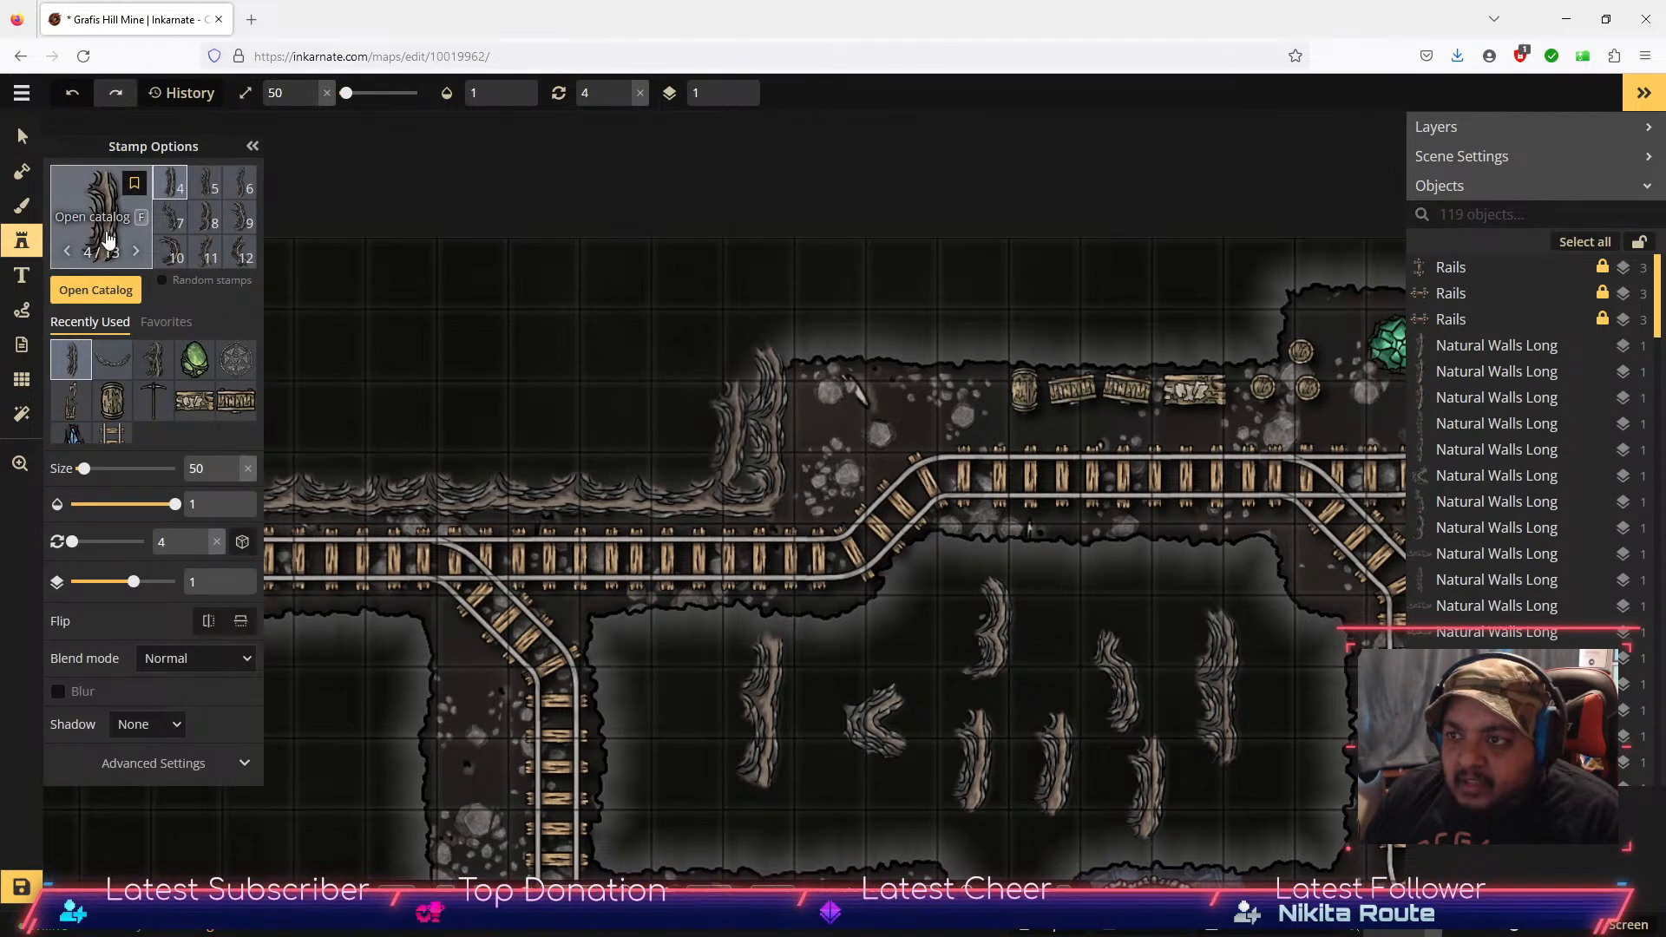
pyautogui.click(97, 289)
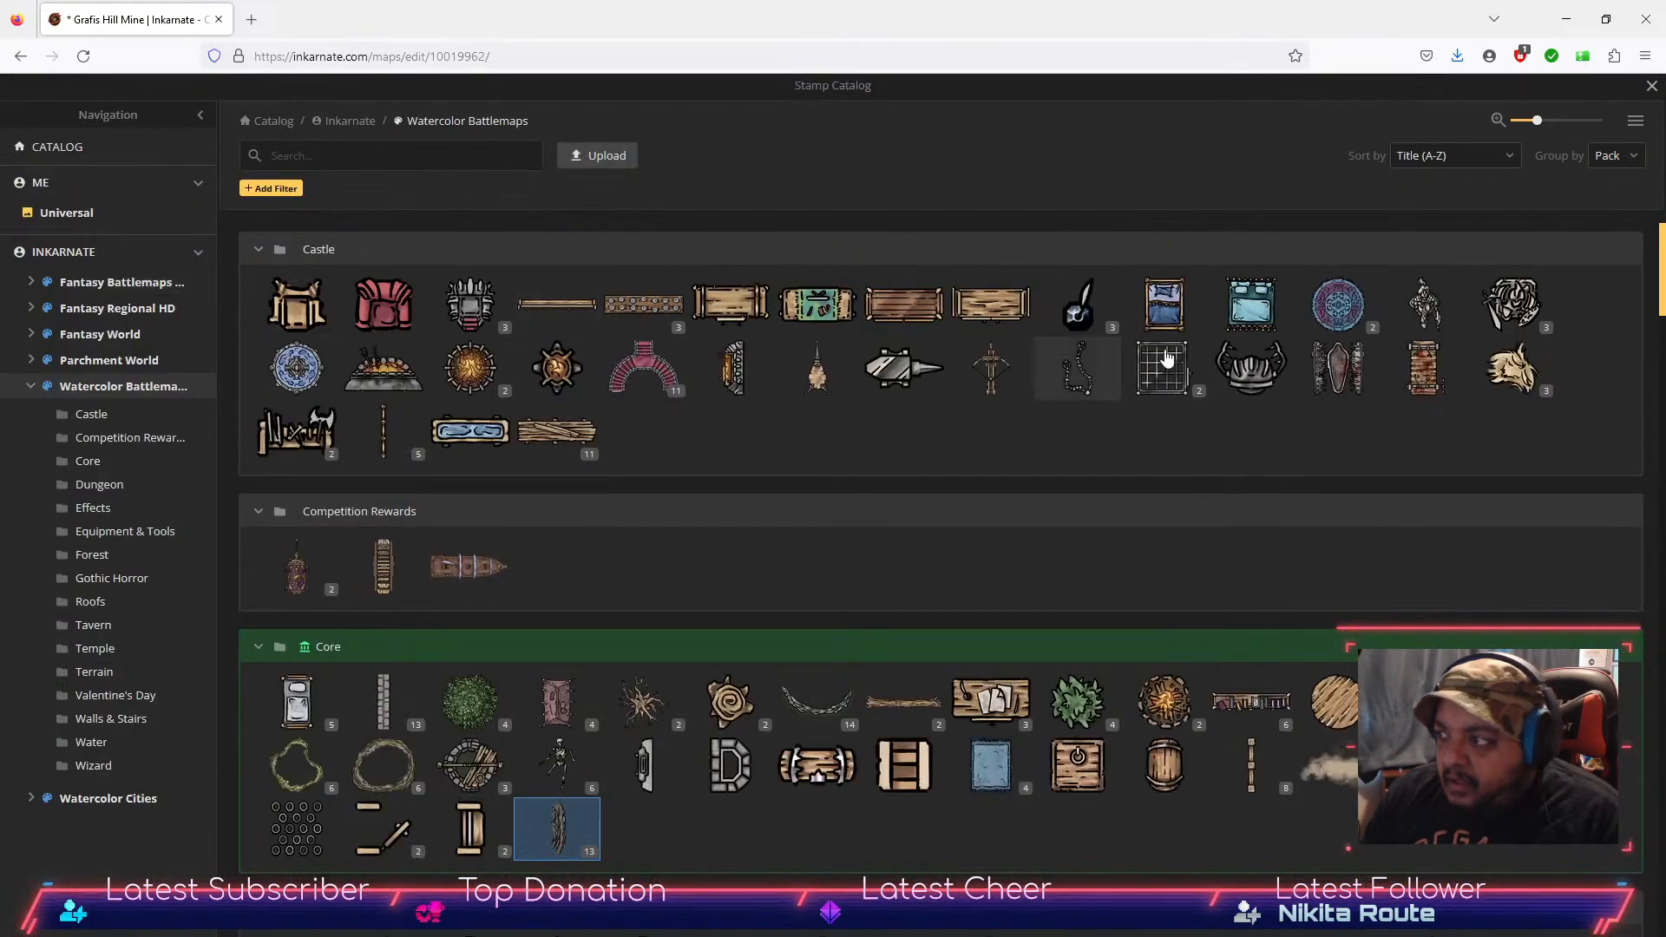
pyautogui.scroll(-2, 720, 514)
pyautogui.scroll(-1, 607, 589)
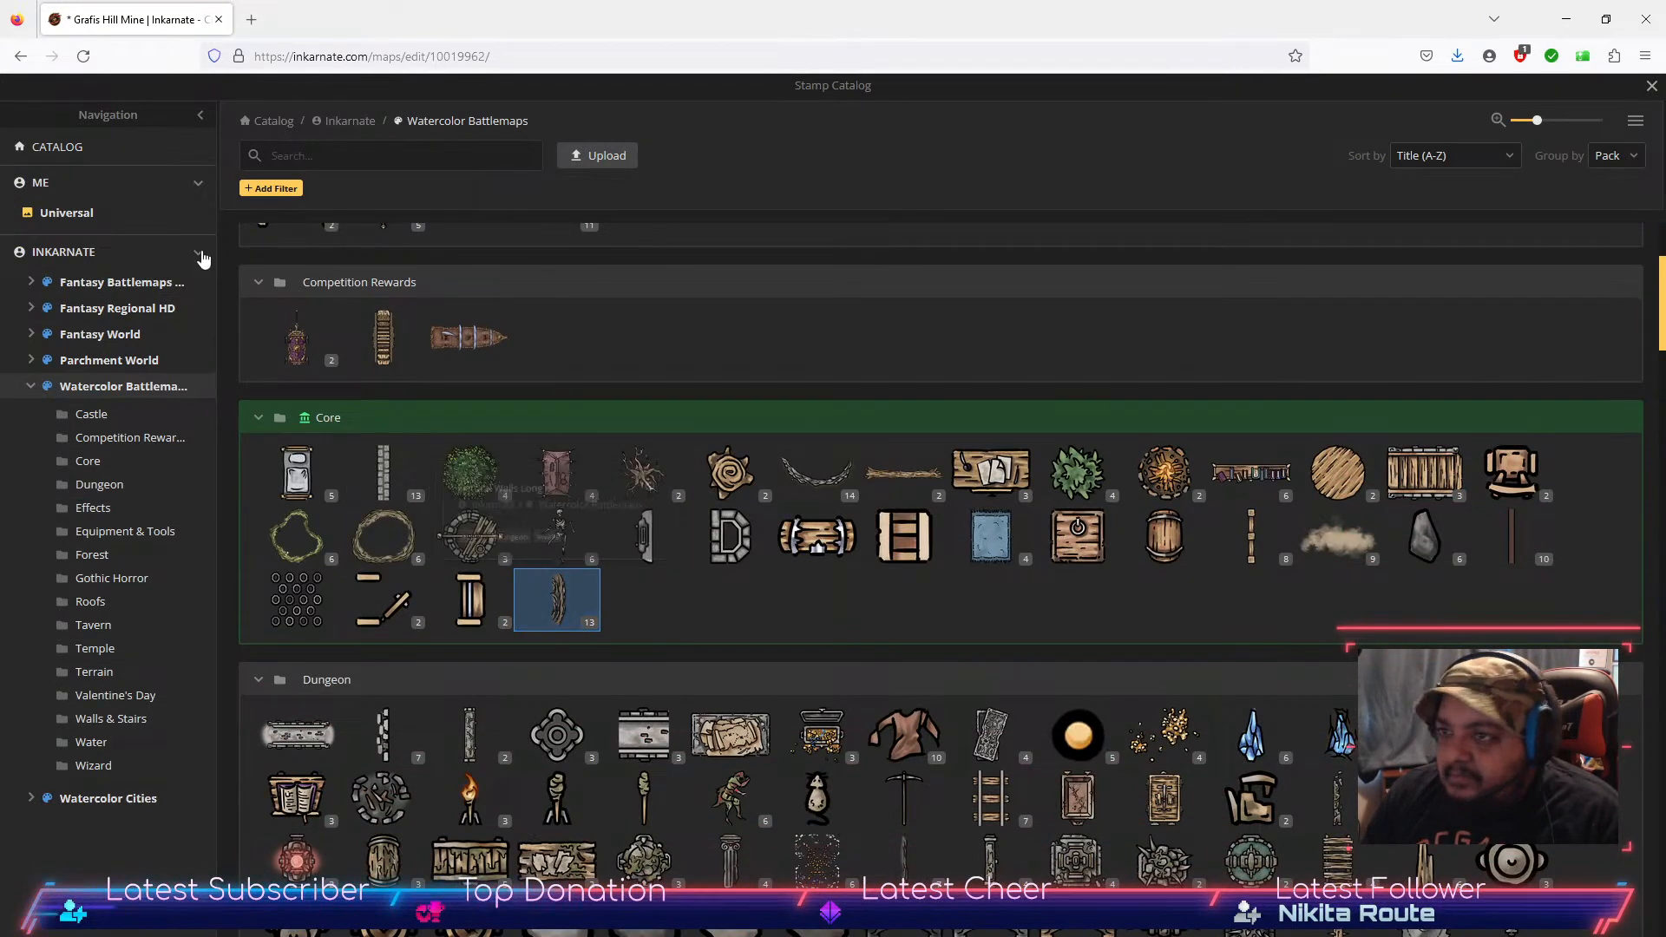
pyautogui.click(1649, 87)
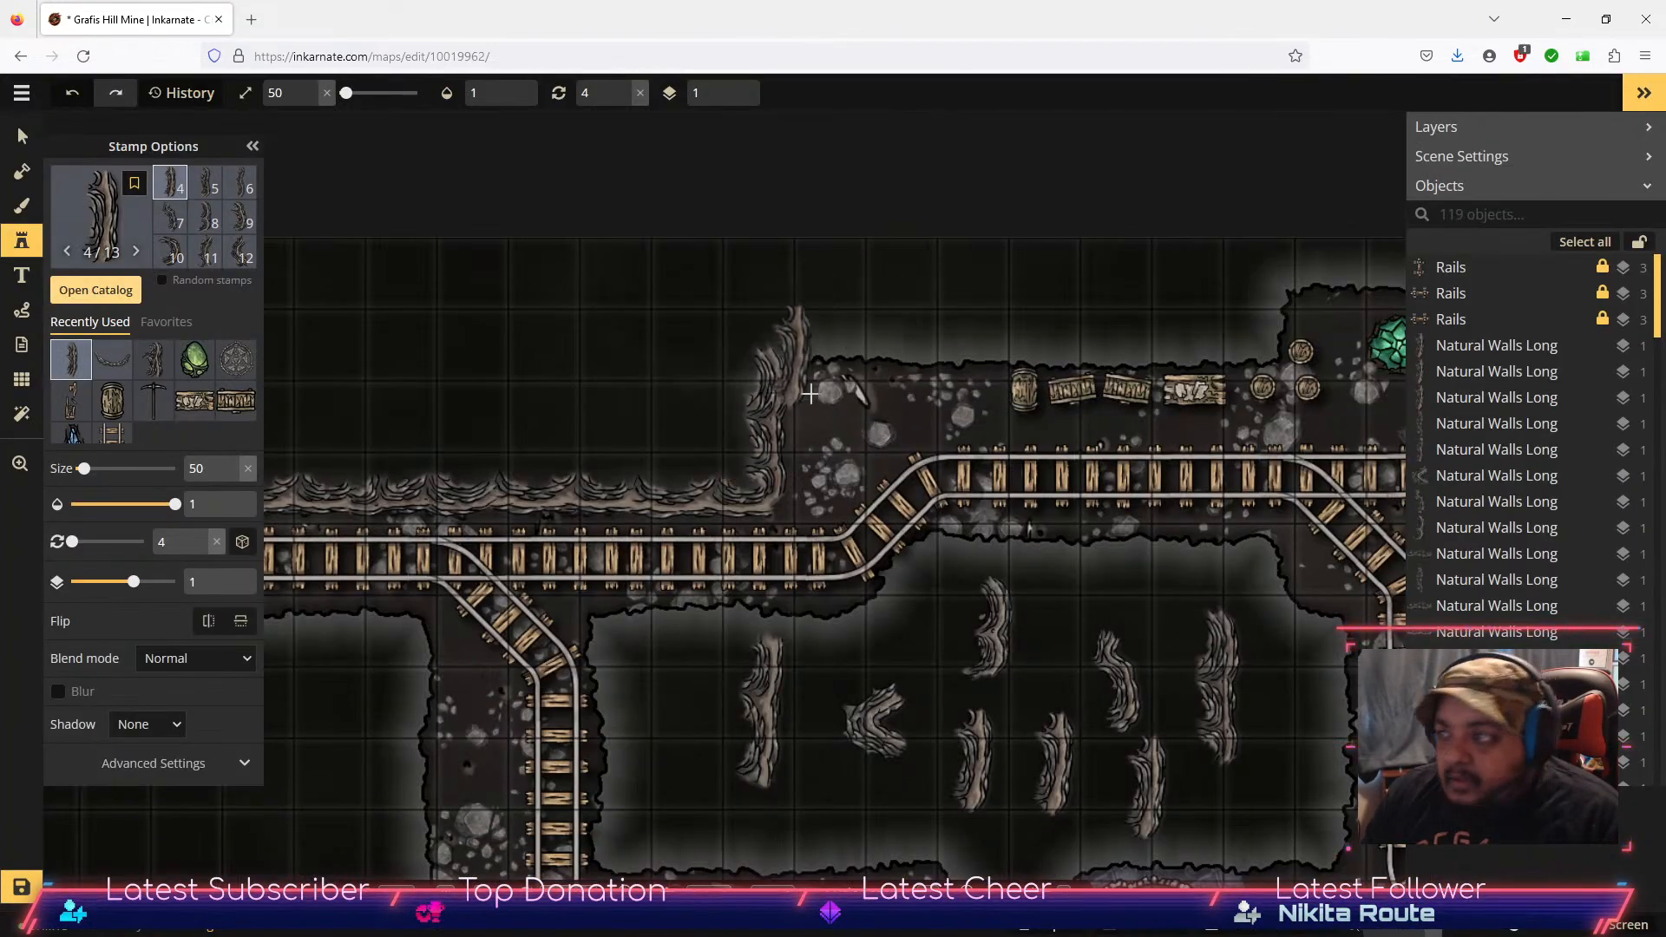
# Step: Rotate the westernmost variant 4 spare wall to horizontal and set it below the other spare walls
pyautogui.click(23, 139)
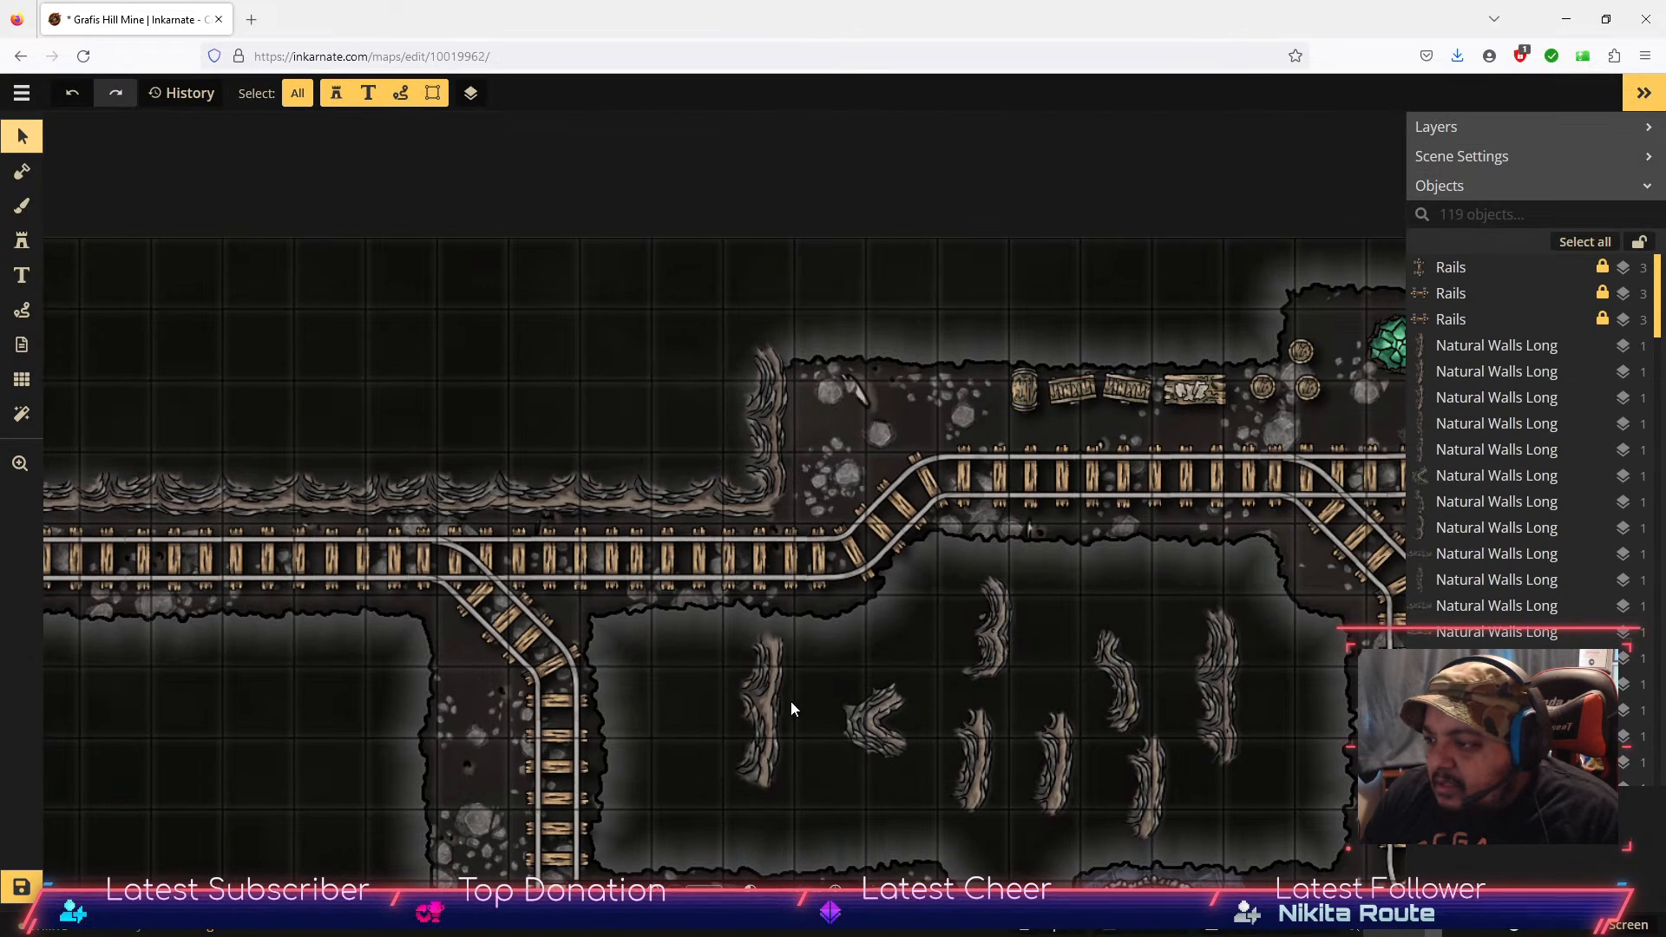
pyautogui.click(987, 768)
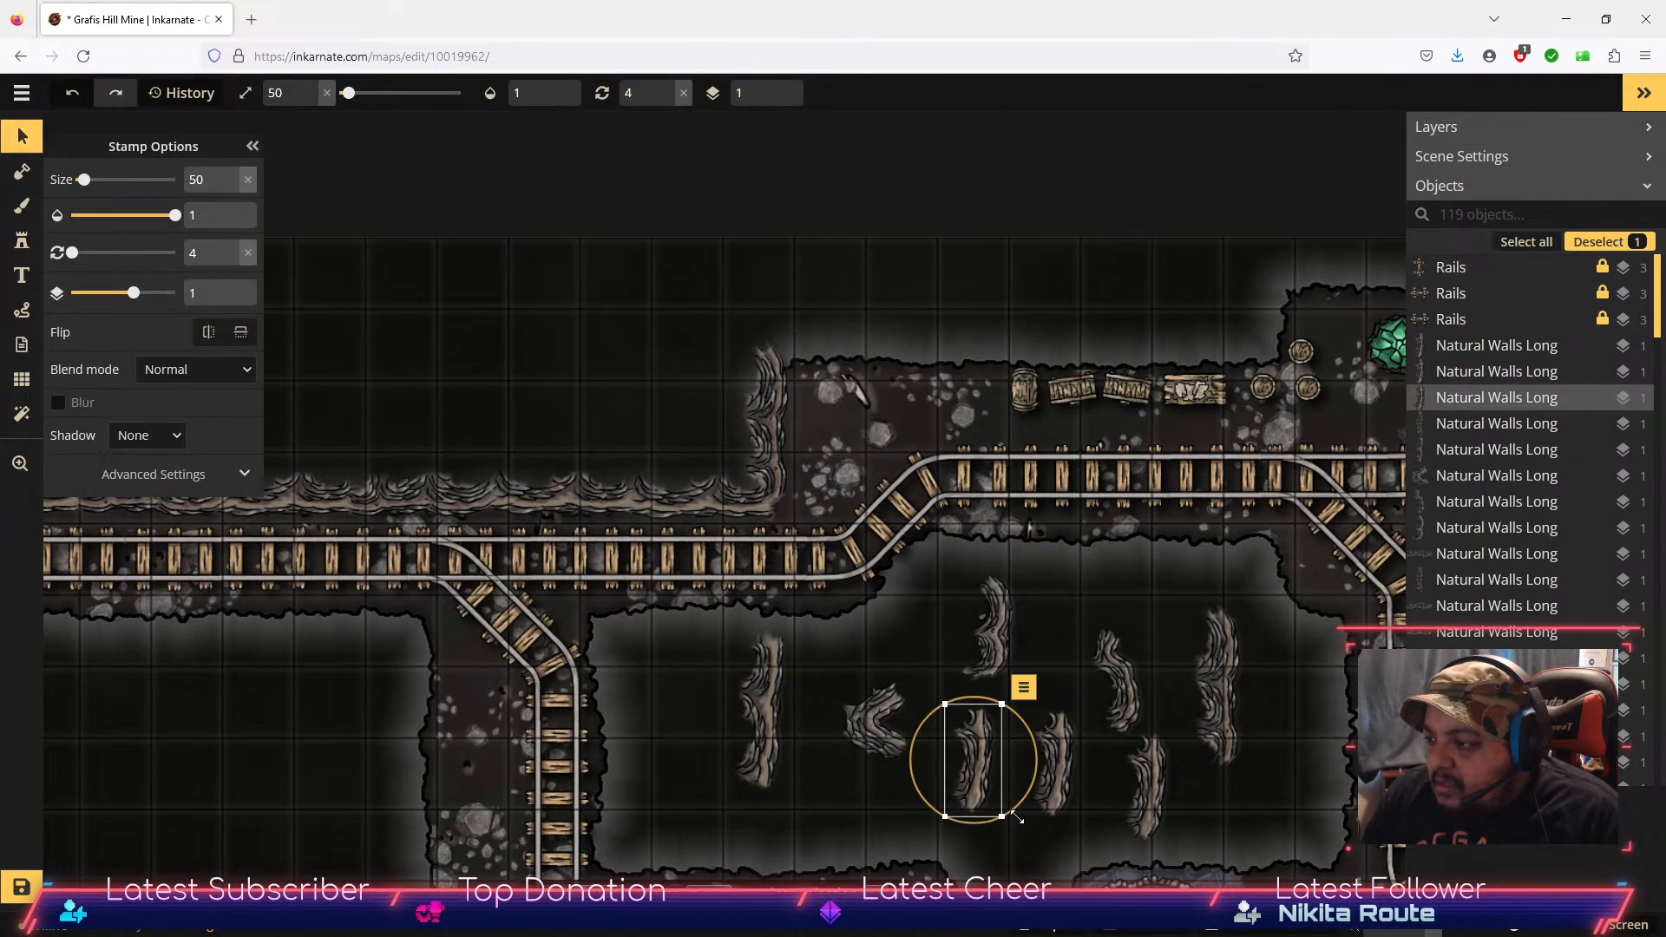
pyautogui.moveTo(1012, 809); pyautogui.dragTo(928, 805)
pyautogui.moveTo(966, 670); pyautogui.dragTo(961, 812)
# Step: Rotate the variant 13 corner wall to 66 and fit it onto the chamber's northwest corner
pyautogui.click(879, 692)
pyautogui.moveTo(879, 693); pyautogui.dragTo(792, 336)
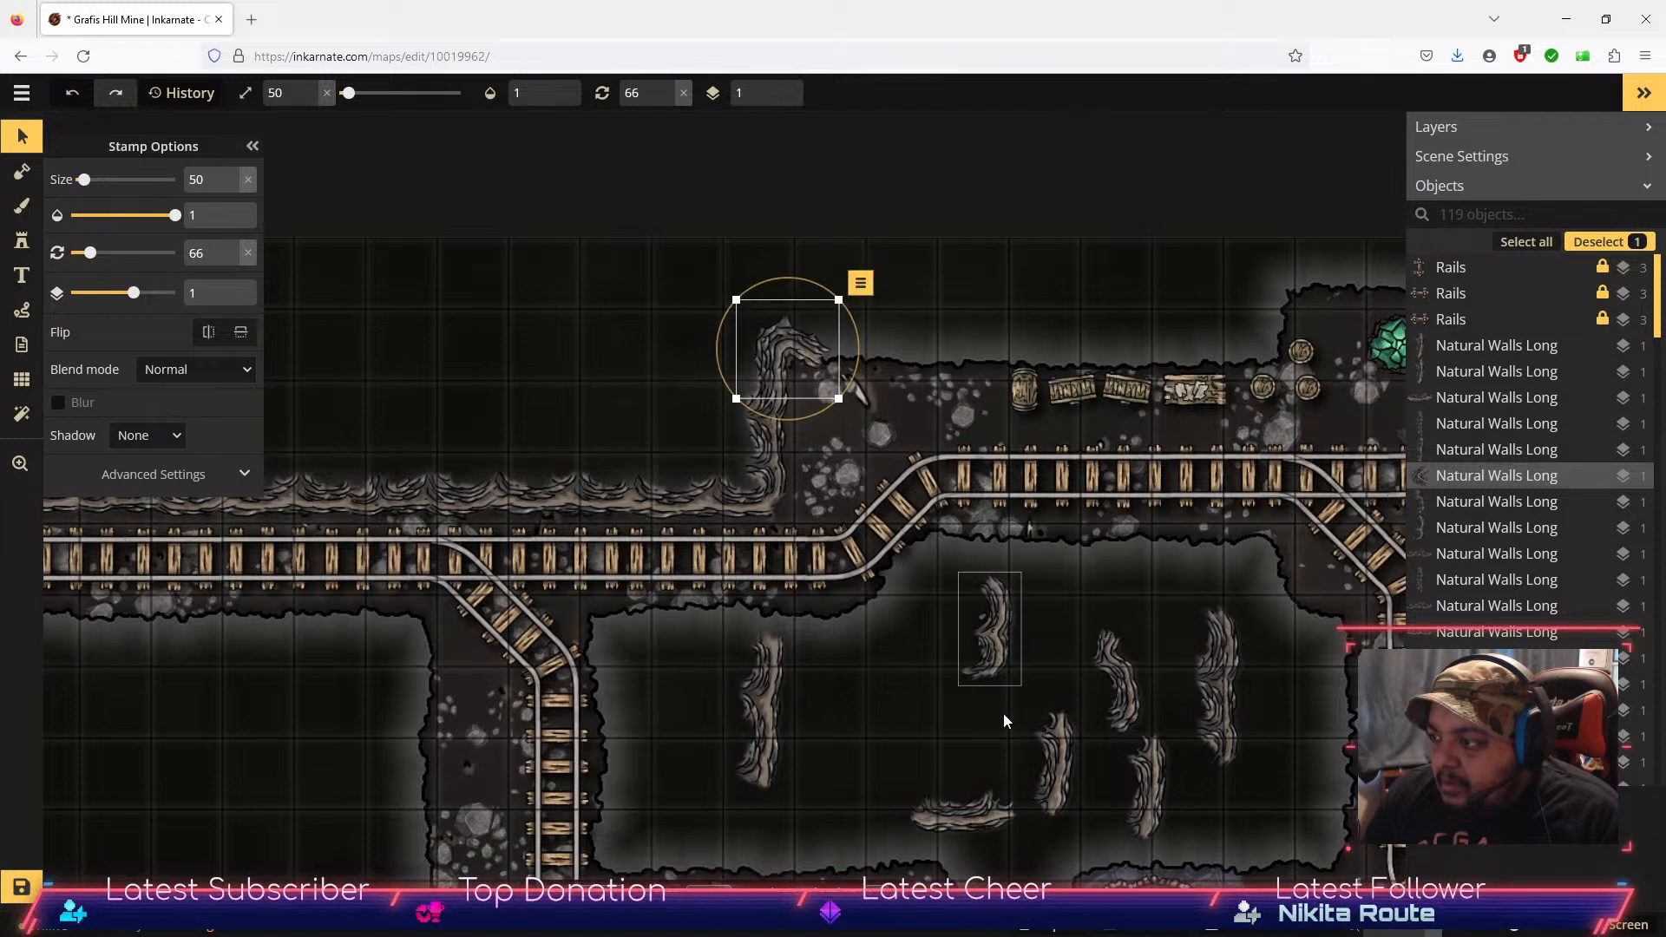
# Step: Join the variant 8 wall to the corner piece along the chamber's northern edge, rotated to 89
pyautogui.click(1005, 659)
pyautogui.moveTo(1039, 672); pyautogui.dragTo(864, 356)
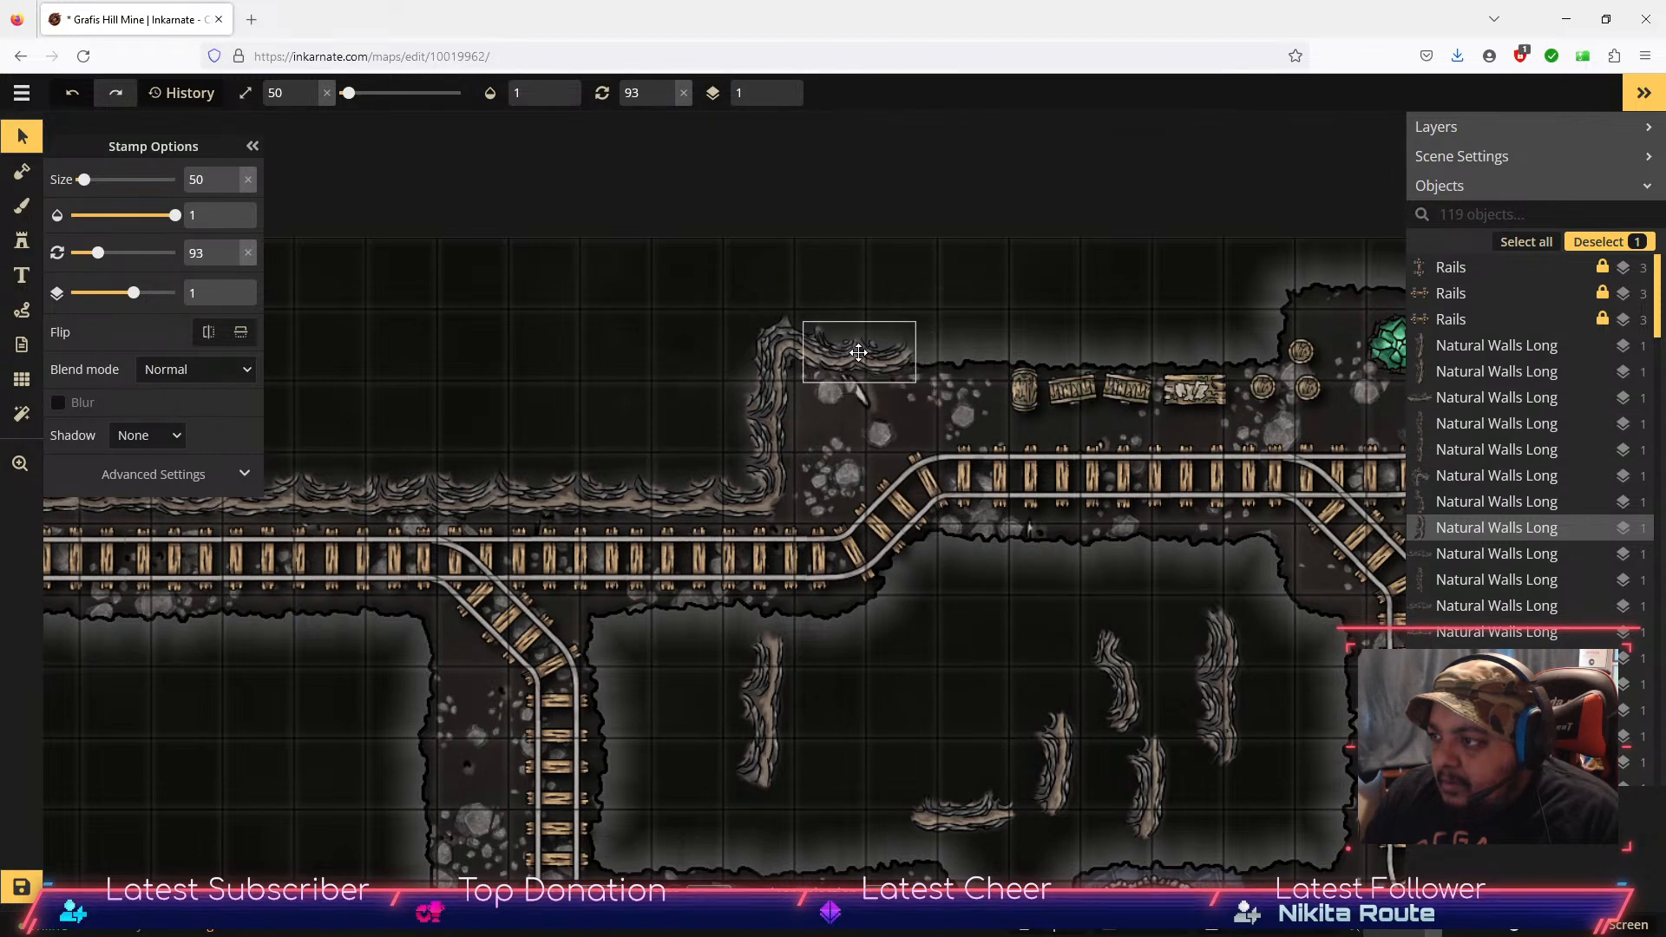
pyautogui.moveTo(923, 366); pyautogui.dragTo(924, 362)
# Step: Raise the short wall beside the chamber's corner piece to layer 2 and nudge it slightly west against the corner
pyautogui.click(953, 319)
pyautogui.click(913, 330)
pyautogui.click(938, 308)
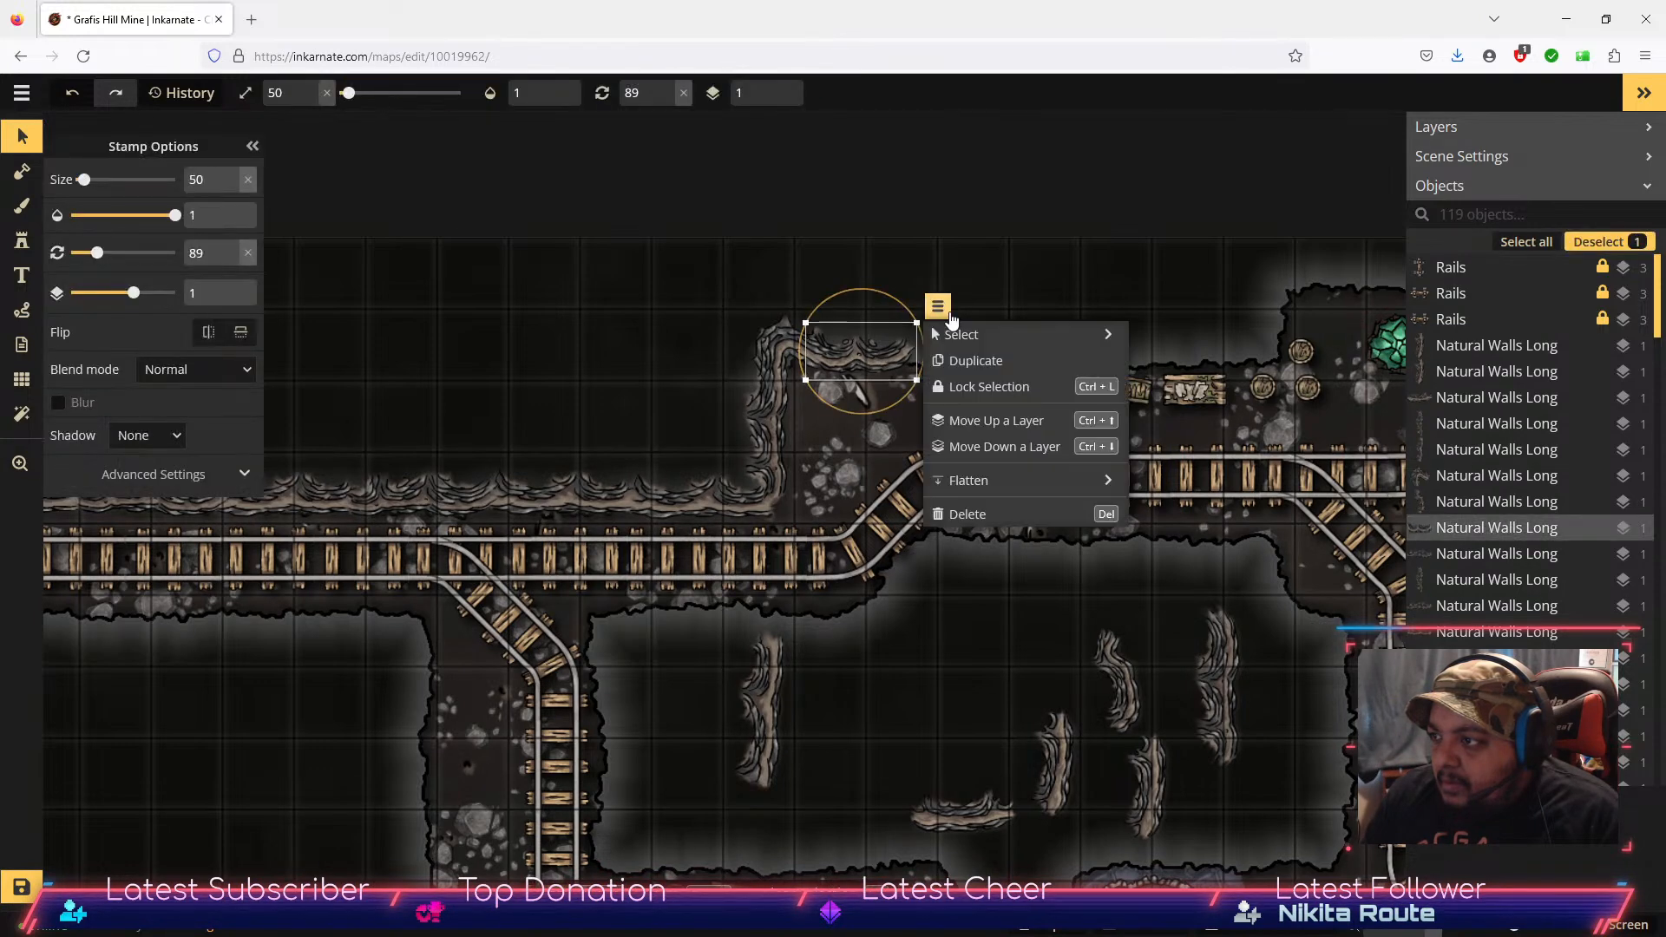
pyautogui.click(997, 420)
pyautogui.click(1008, 258)
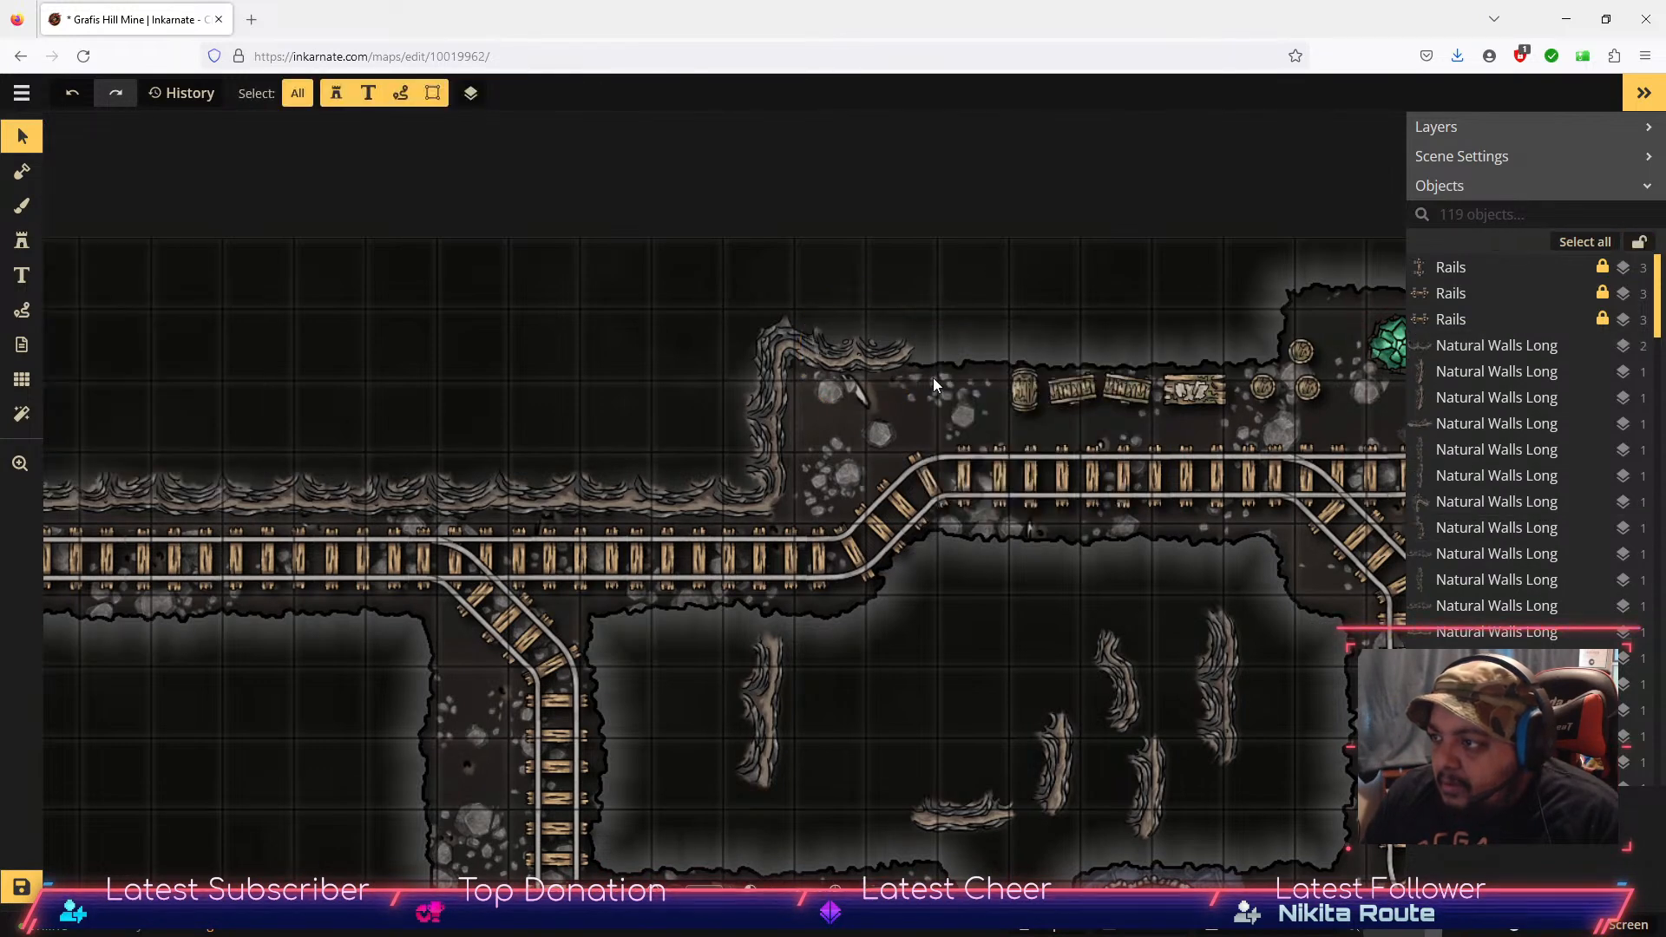
pyautogui.click(891, 354)
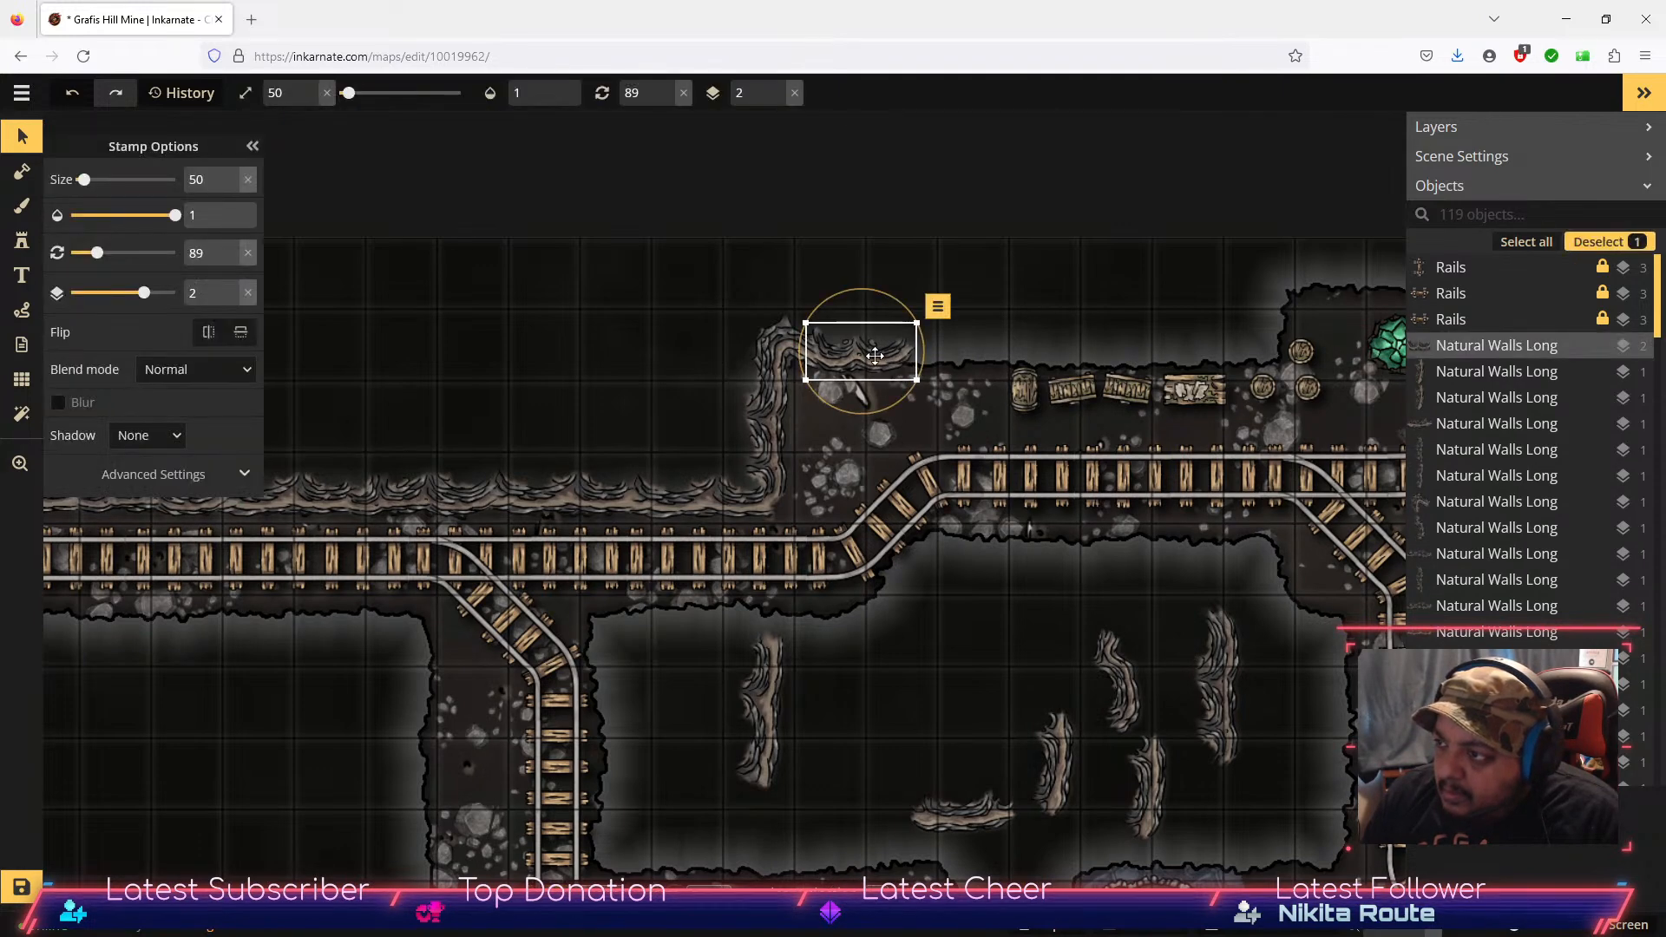
pyautogui.moveTo(856, 359); pyautogui.dragTo(853, 358)
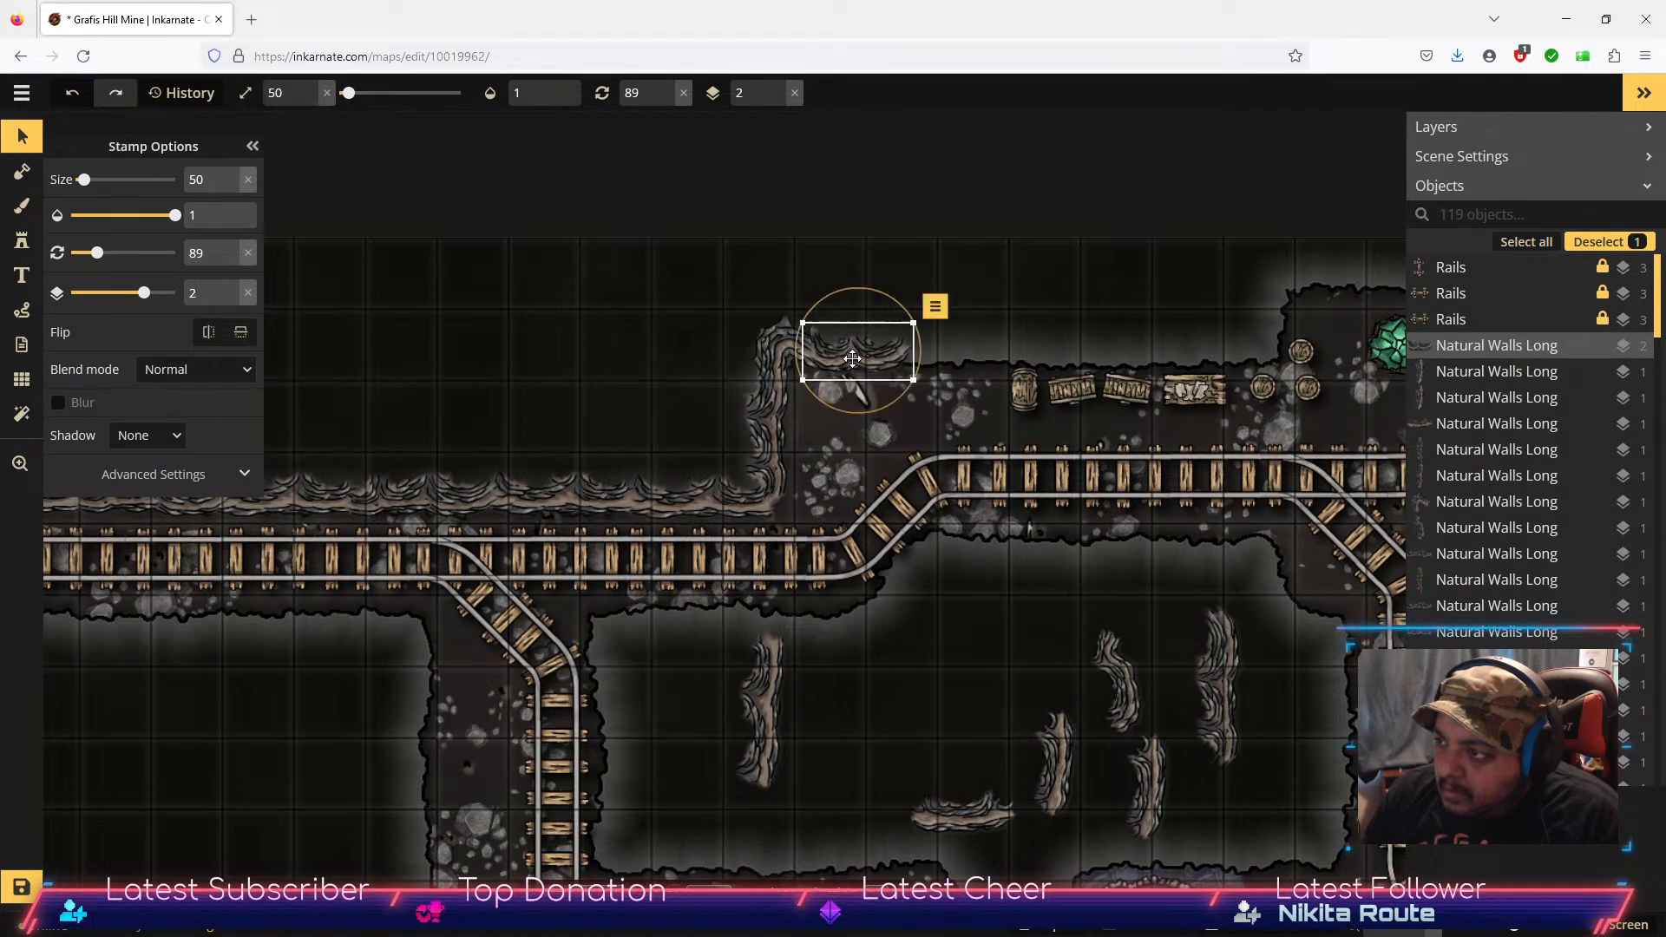
# Step: Rotate the variant 2 spare wall to 90, extend the chamber's northern wall eastward with it and raise it to layer 2
pyautogui.click(897, 716)
pyautogui.click(752, 721)
pyautogui.moveTo(836, 772); pyautogui.dragTo(973, 346)
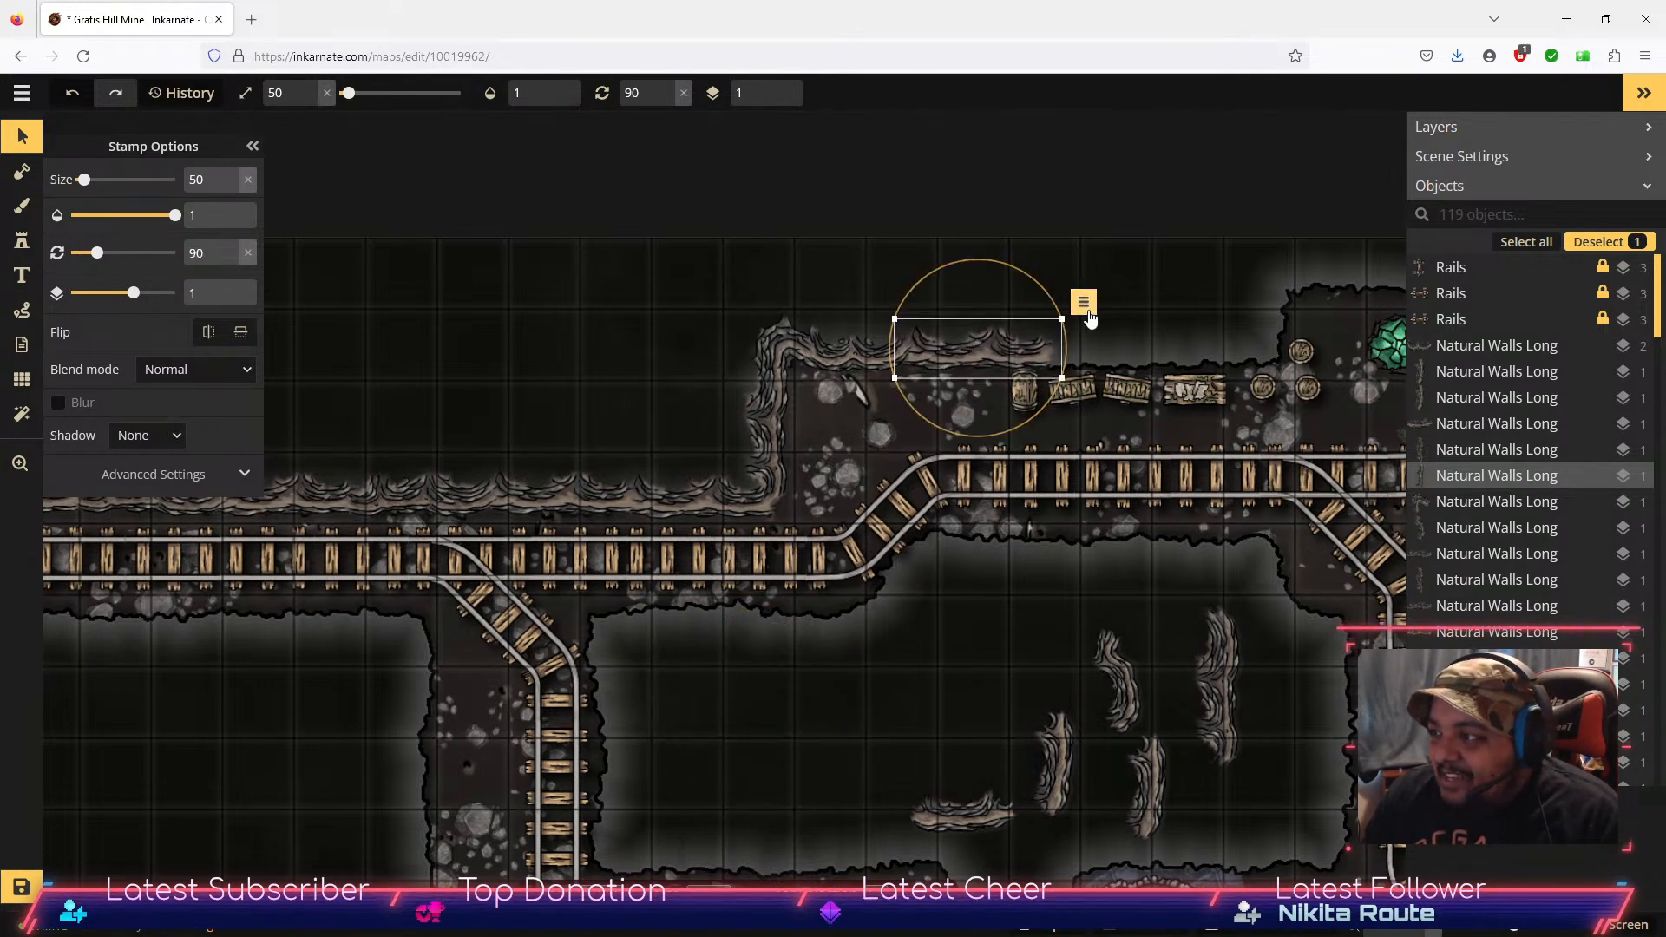
pyautogui.click(1084, 301)
pyautogui.click(1124, 420)
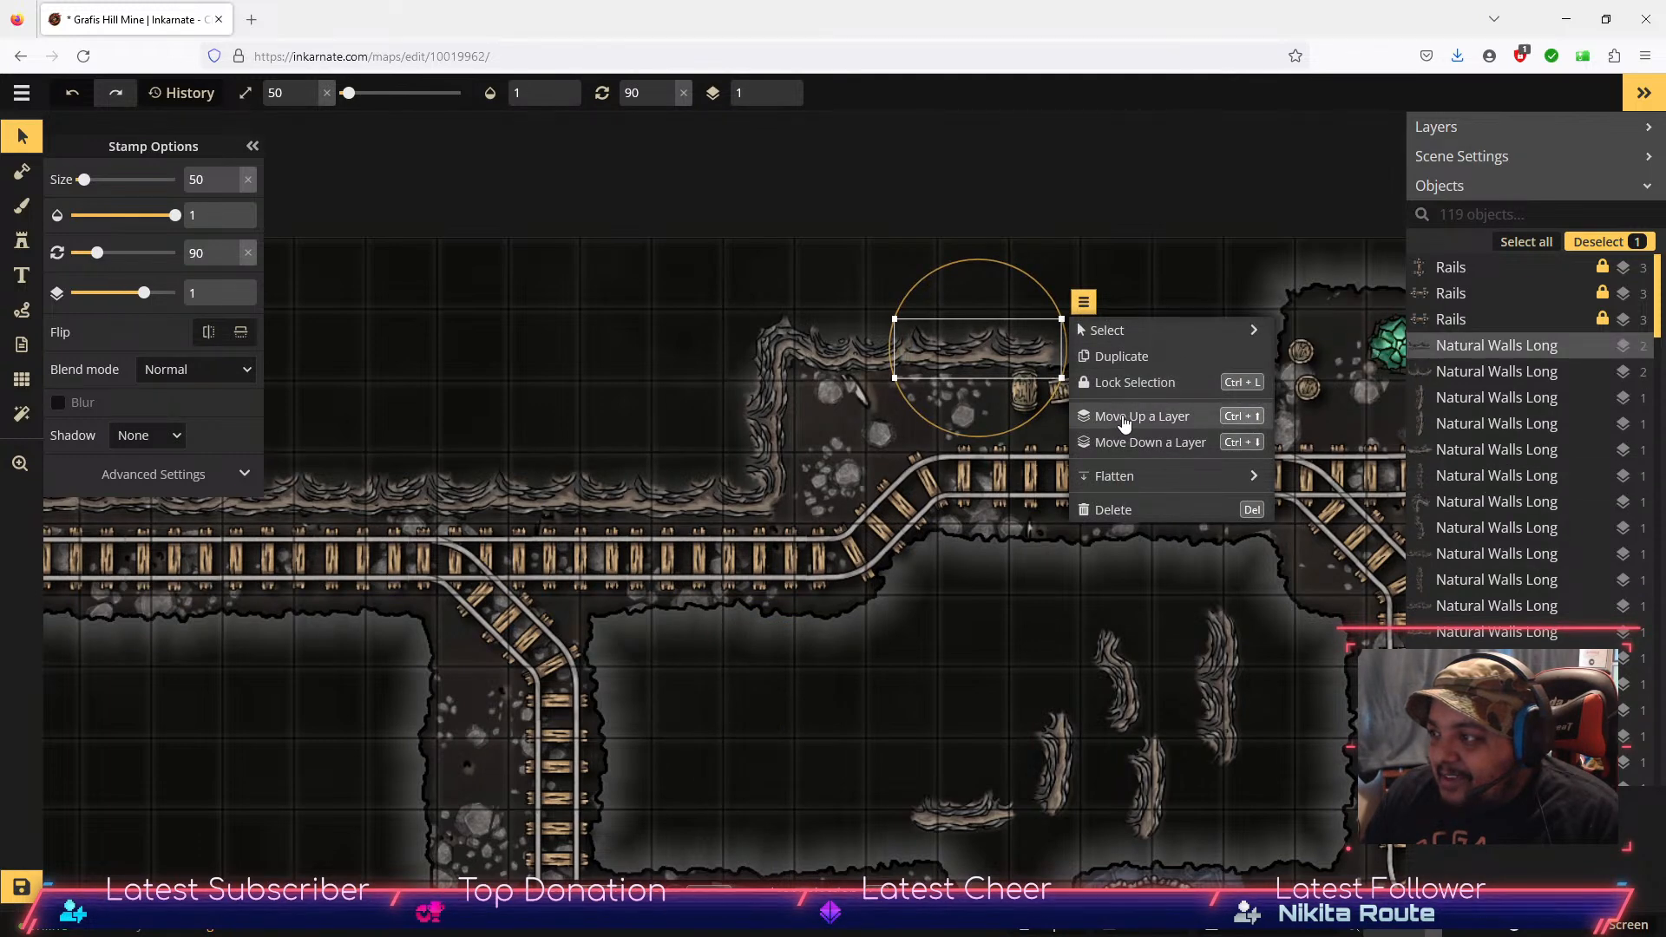
pyautogui.click(931, 657)
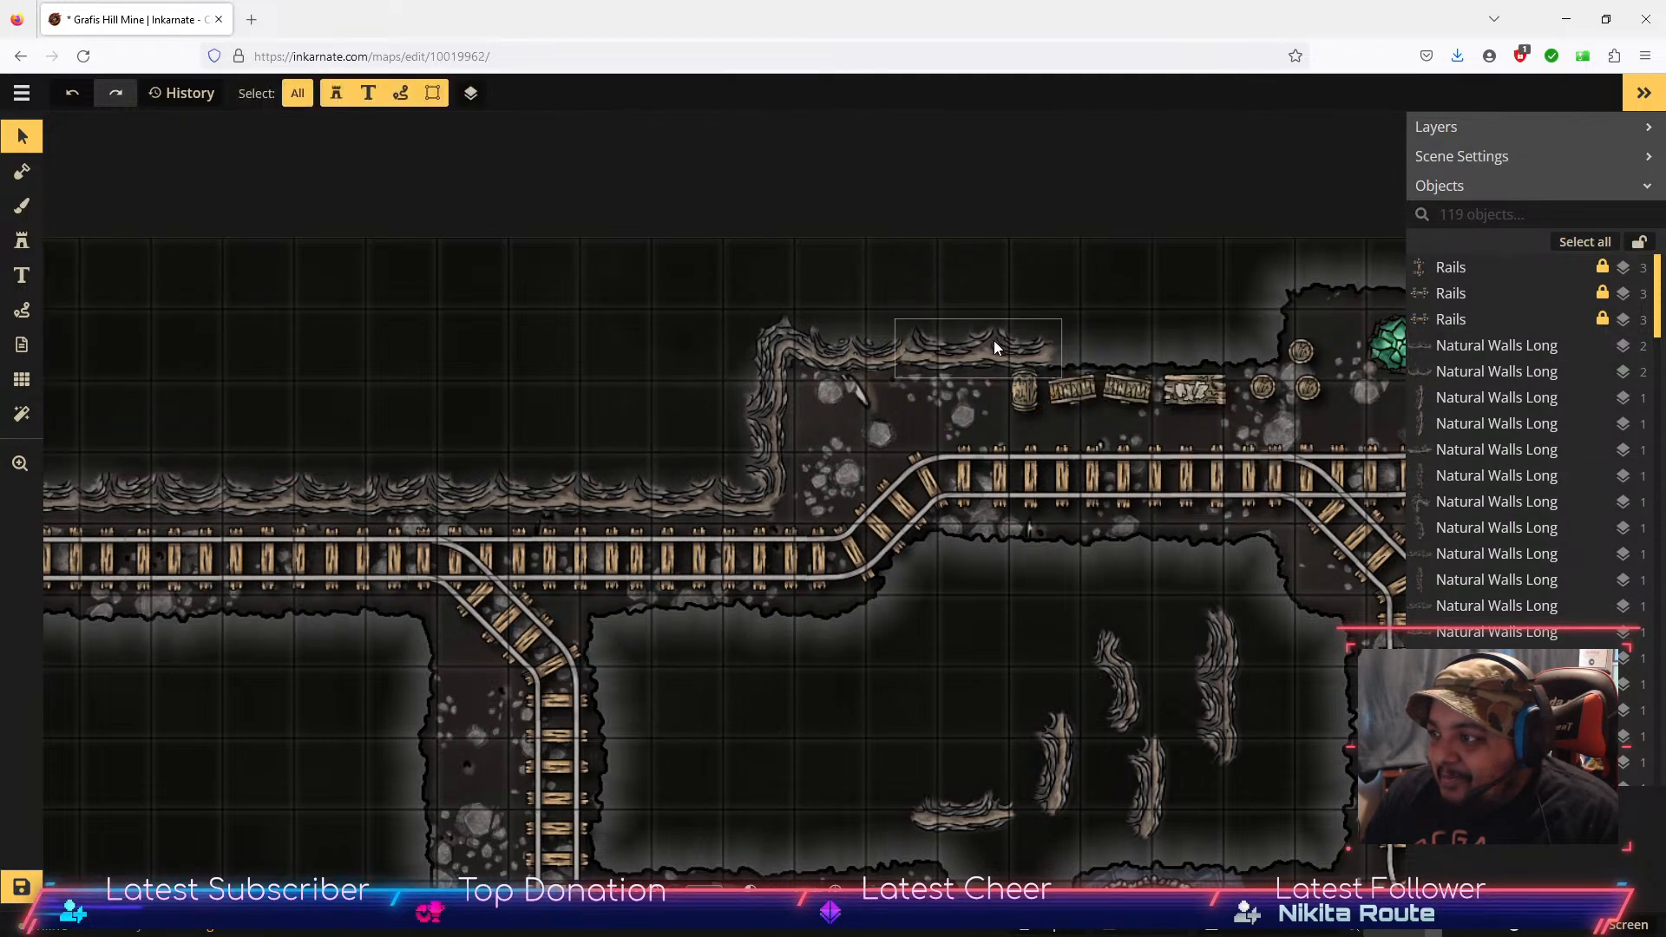
# Step: Nudge the layer 2 northern wall slightly west and rearrange the spare walls south of the rails, turning the curved one roughly horizontal
pyautogui.moveTo(981, 347); pyautogui.dragTo(978, 351)
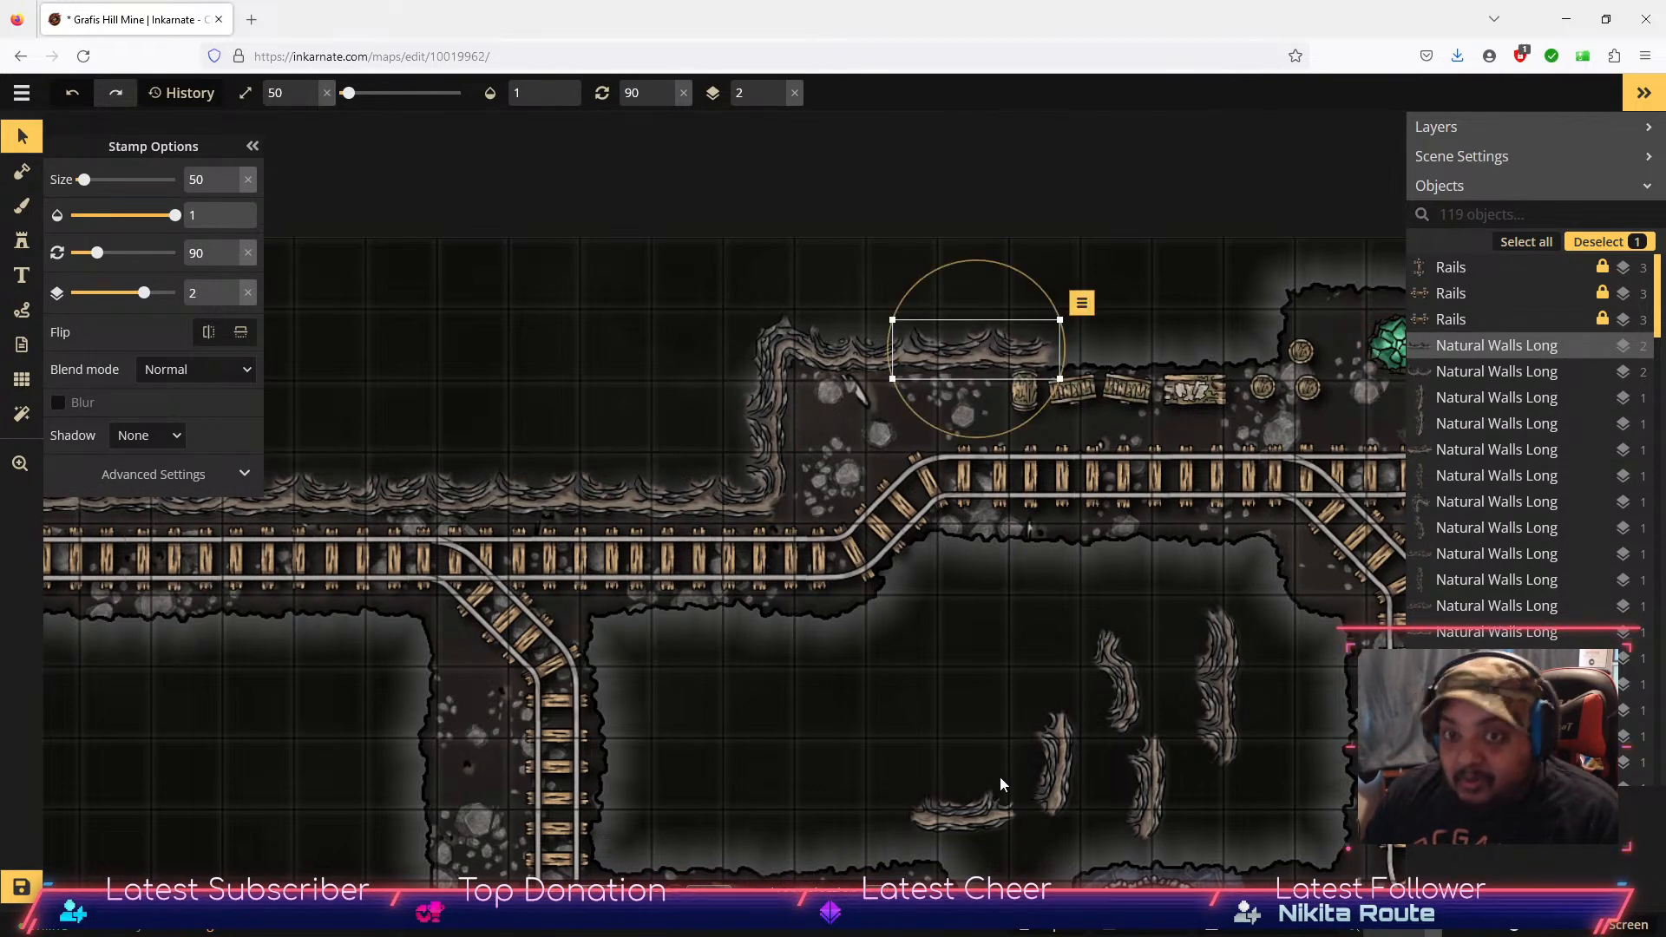
pyautogui.click(1052, 778)
pyautogui.moveTo(1052, 779); pyautogui.dragTo(1026, 654)
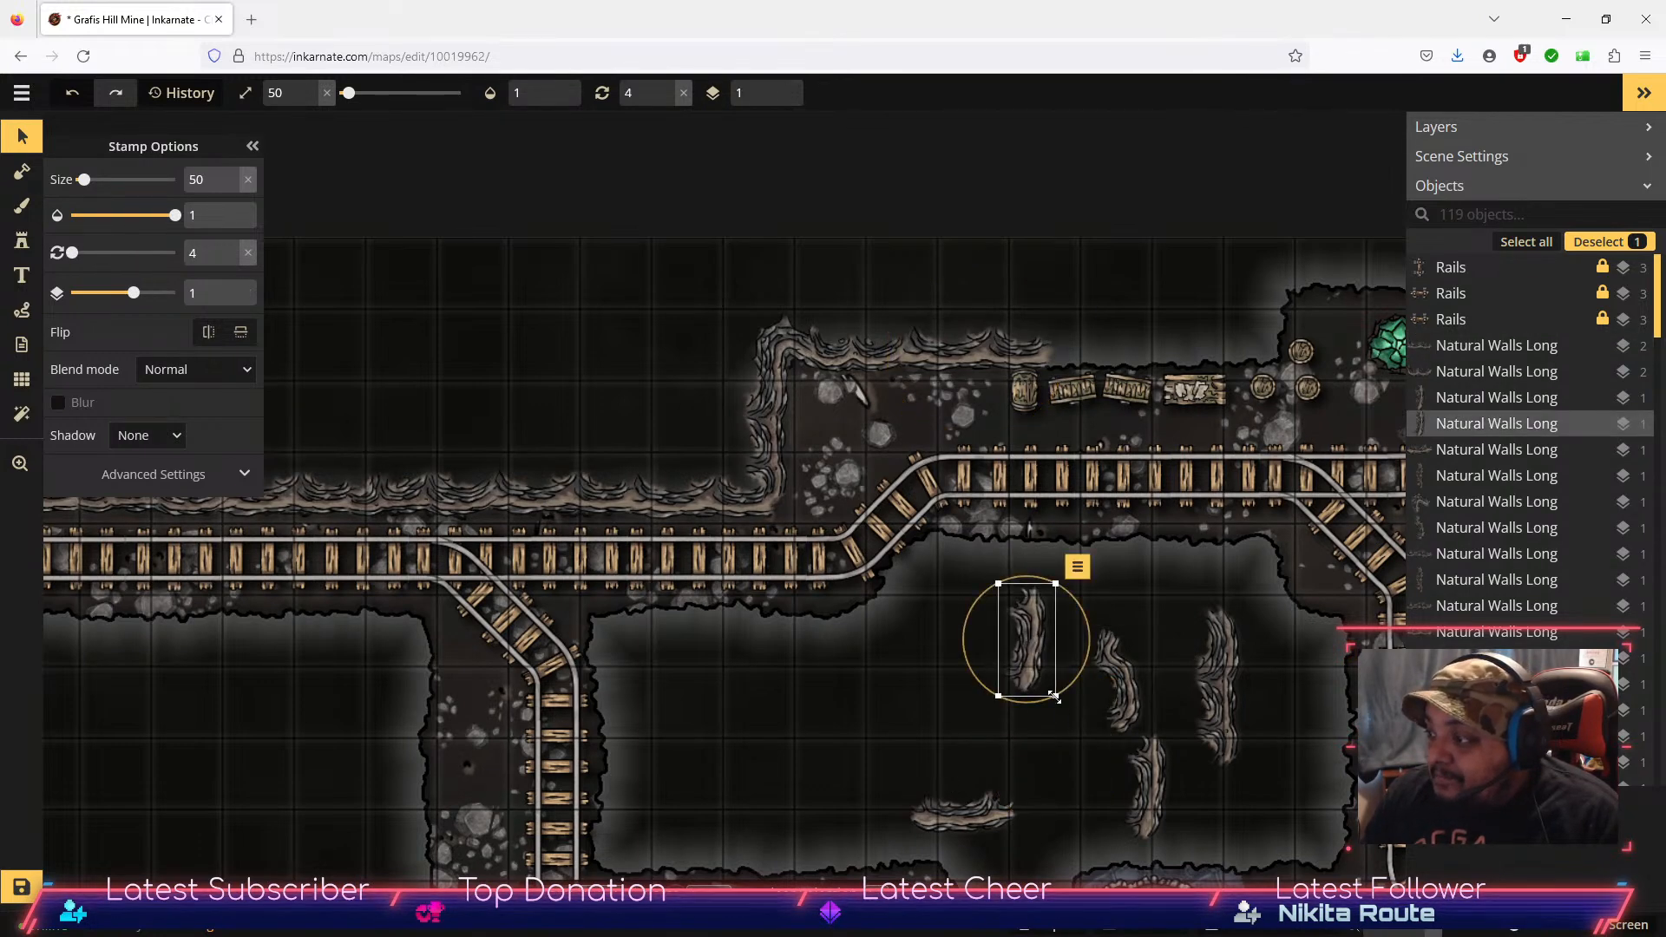
pyautogui.click(1121, 705)
pyautogui.moveTo(1179, 710); pyautogui.dragTo(1076, 716)
pyautogui.moveTo(1119, 650); pyautogui.dragTo(902, 731)
# Step: Rotate the longest spare wall to 93 and extend the chamber's northern wall eastward with it above the crates
pyautogui.click(1243, 692)
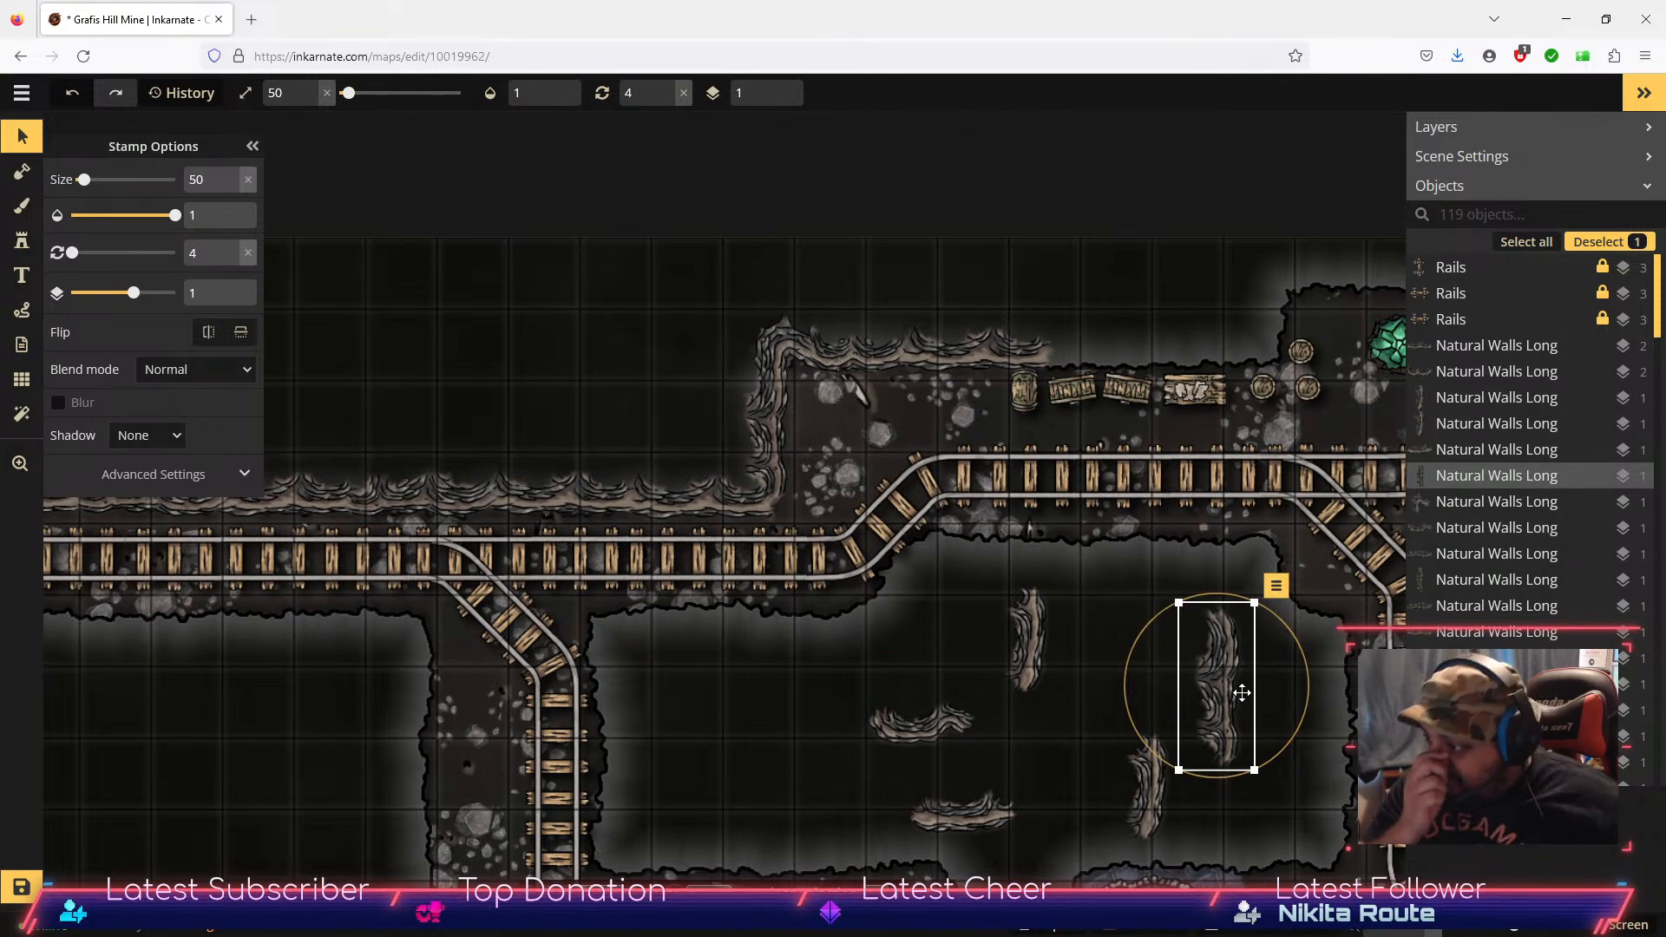
pyautogui.moveTo(1302, 662); pyautogui.dragTo(1238, 751)
pyautogui.moveTo(1217, 685); pyautogui.dragTo(1106, 354)
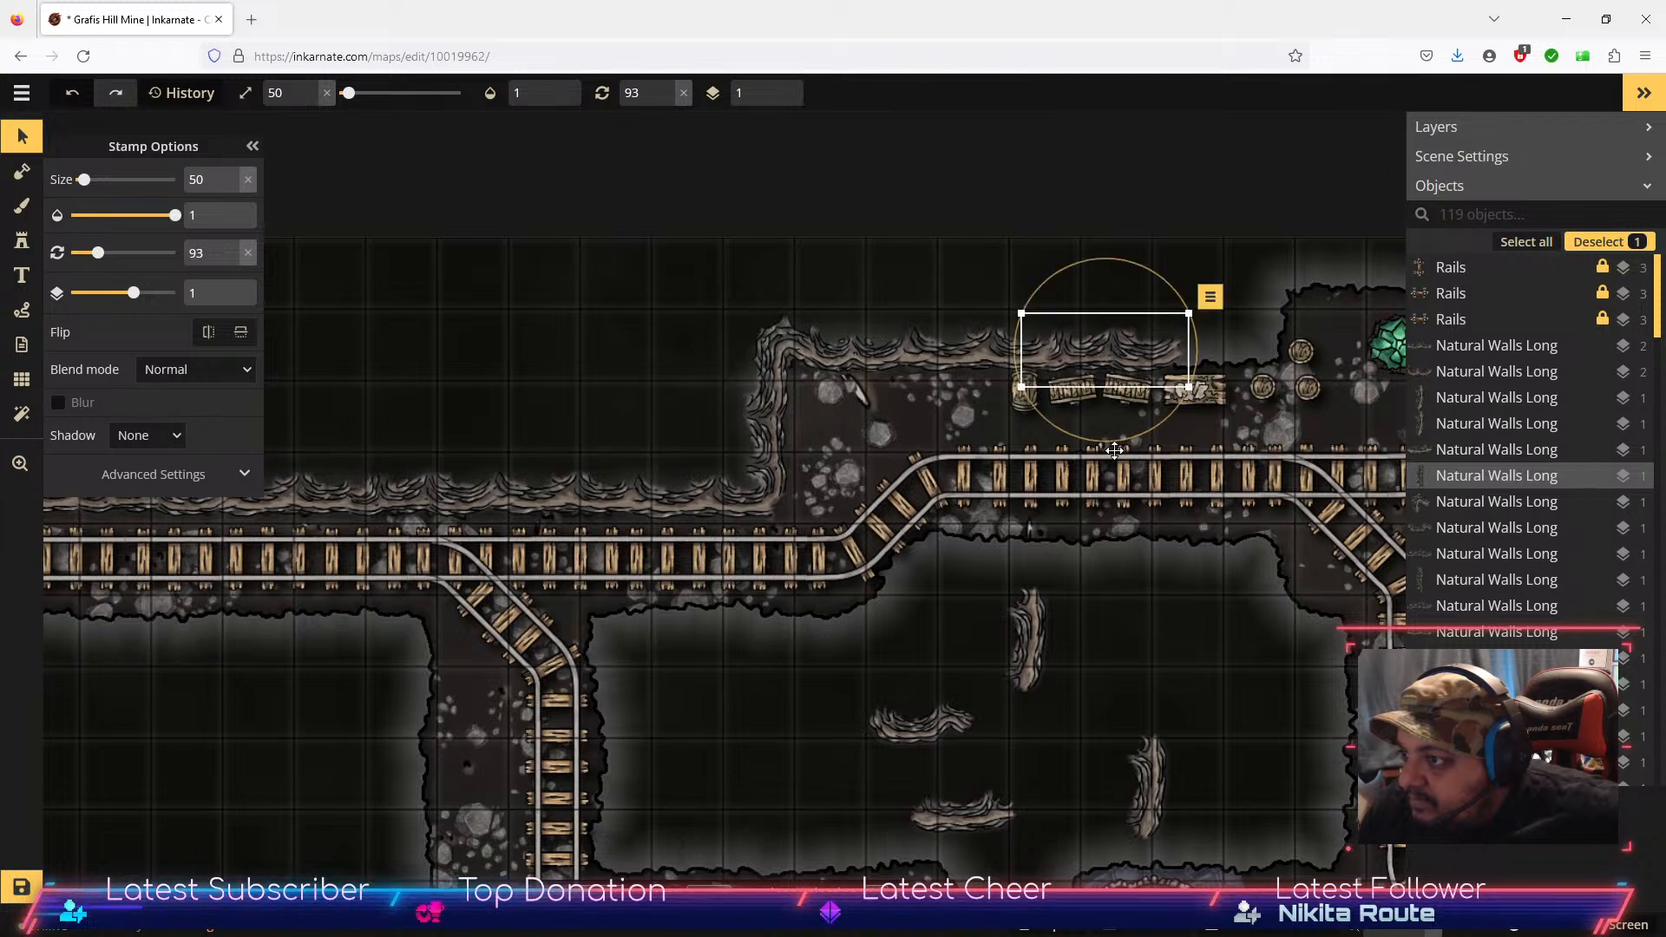
# Step: Undo the trial placement of the curved wall and continue the northern wall to the barrels with the spare rotated to 86
pyautogui.click(929, 700)
pyautogui.moveTo(930, 699); pyautogui.dragTo(1212, 347)
pyautogui.hotkey('ctrl', 'z')
pyautogui.moveTo(968, 806); pyautogui.dragTo(1236, 350)
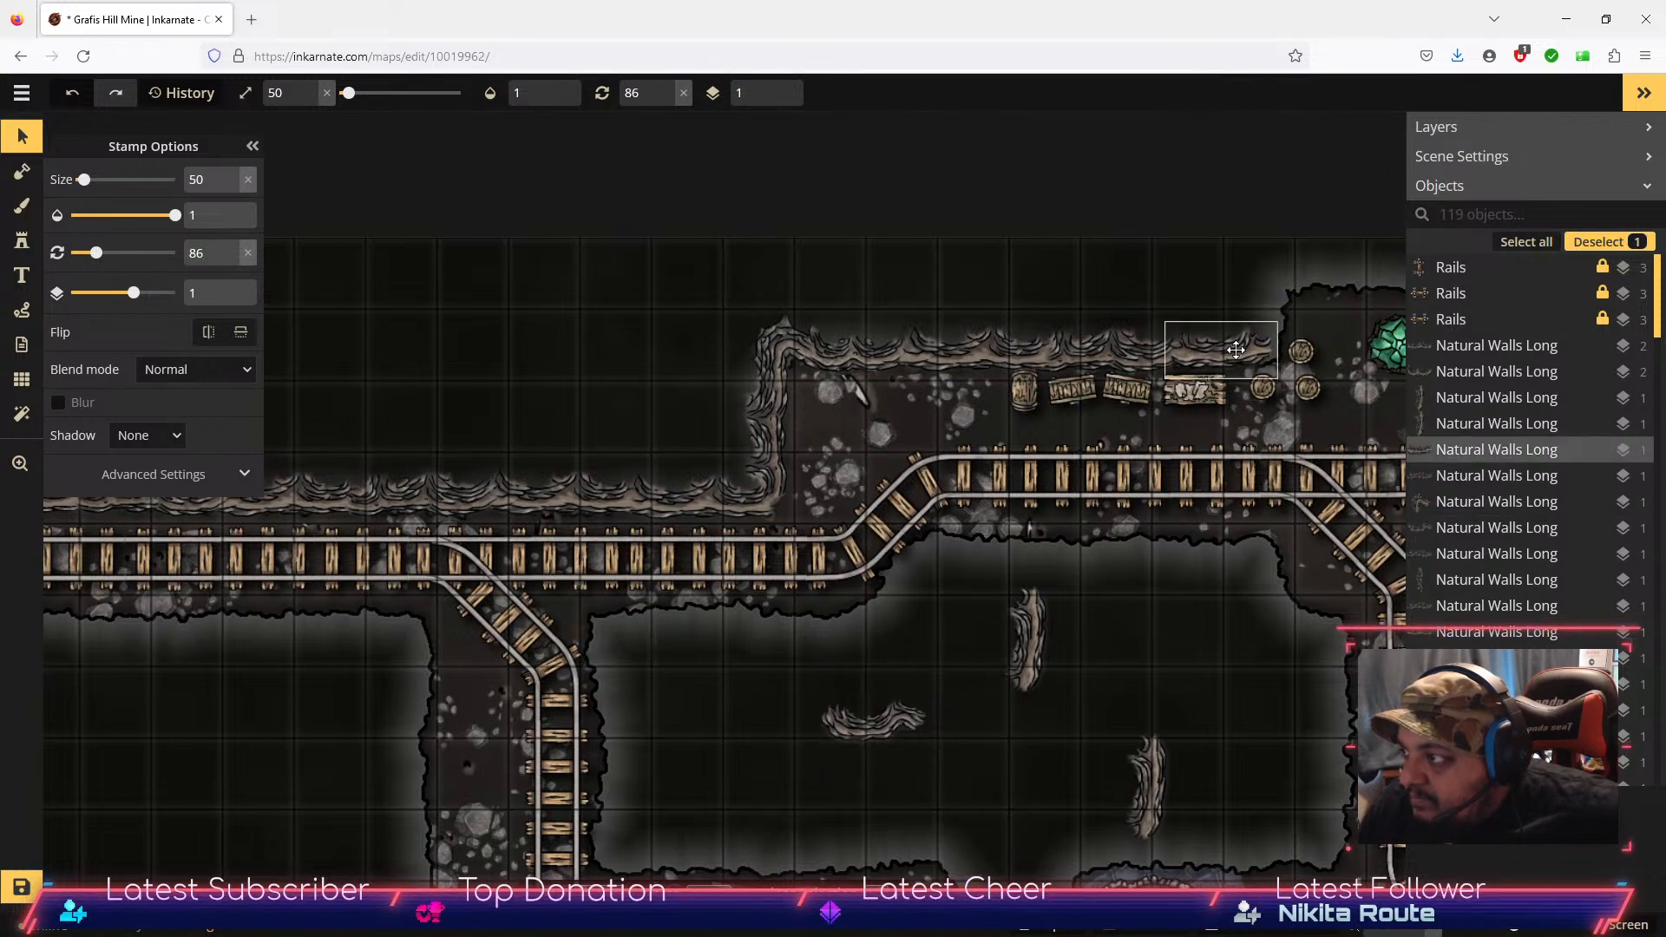
pyautogui.press('Delete')
# Step: Rotate the curved spare wall to 24 and fit it beside the barrels so the northern wall turns up toward the crystal alcove
pyautogui.click(1137, 793)
pyautogui.moveTo(1029, 638); pyautogui.dragTo(1031, 717)
pyautogui.click(867, 720)
pyautogui.moveTo(933, 767); pyautogui.dragTo(1286, 320)
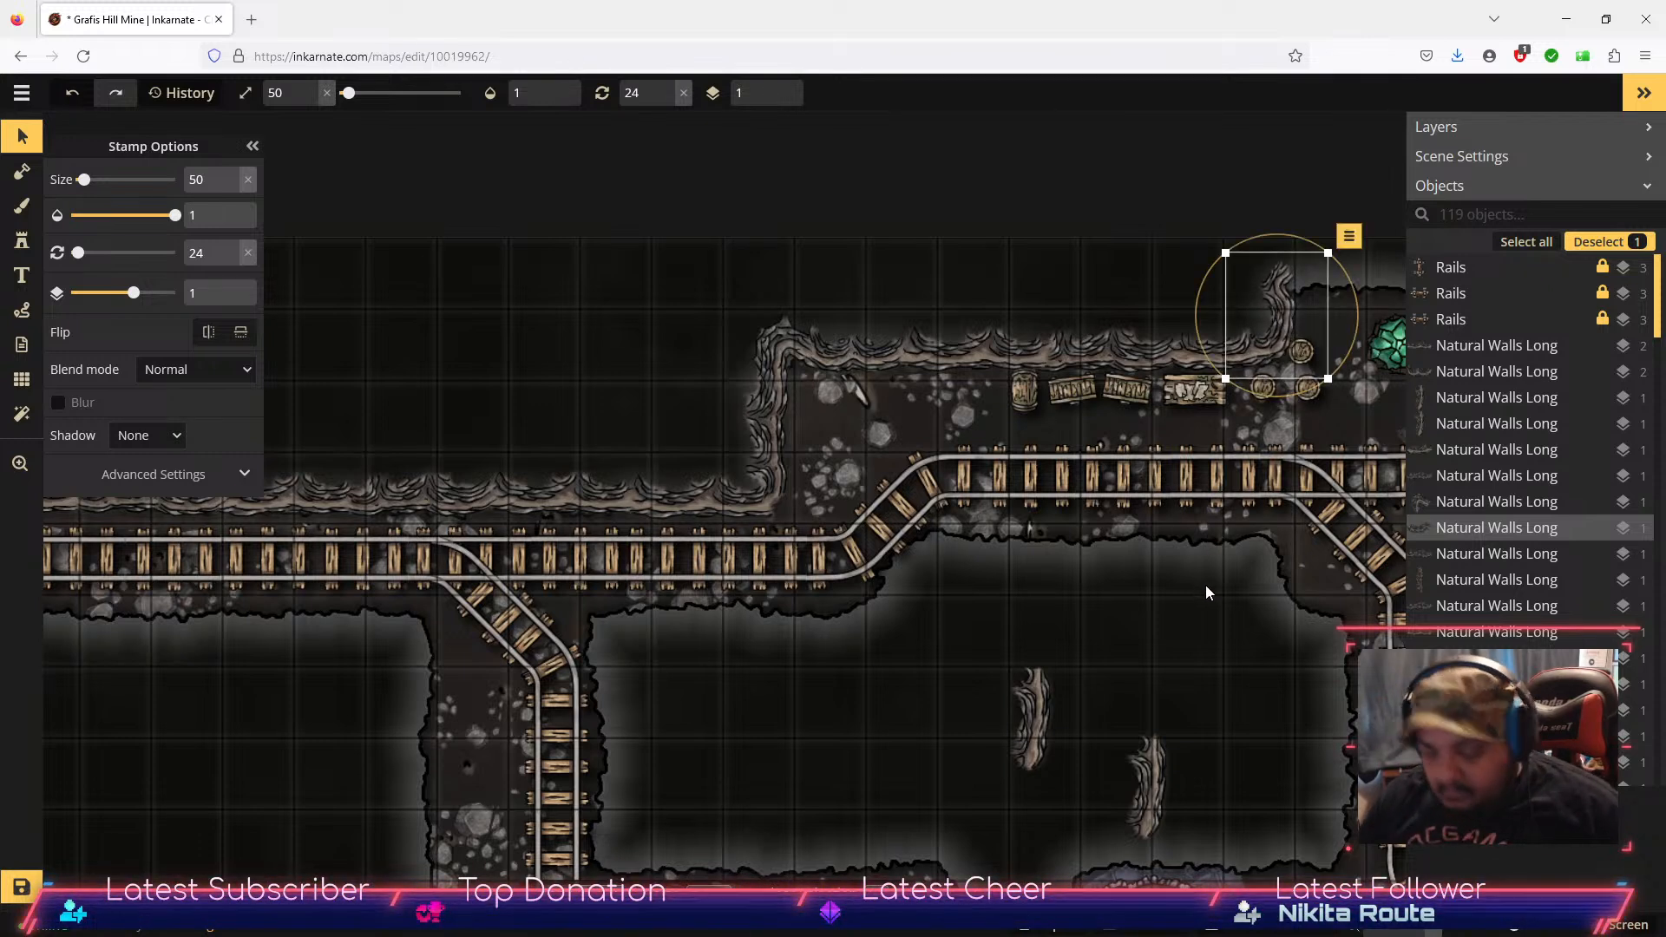
# Step: Rotate the easternmost spare wall to 89 and join it to the curved piece along the crystal alcove's northern edge
pyautogui.press('space')
pyautogui.moveTo(1215, 636); pyautogui.dragTo(932, 641)
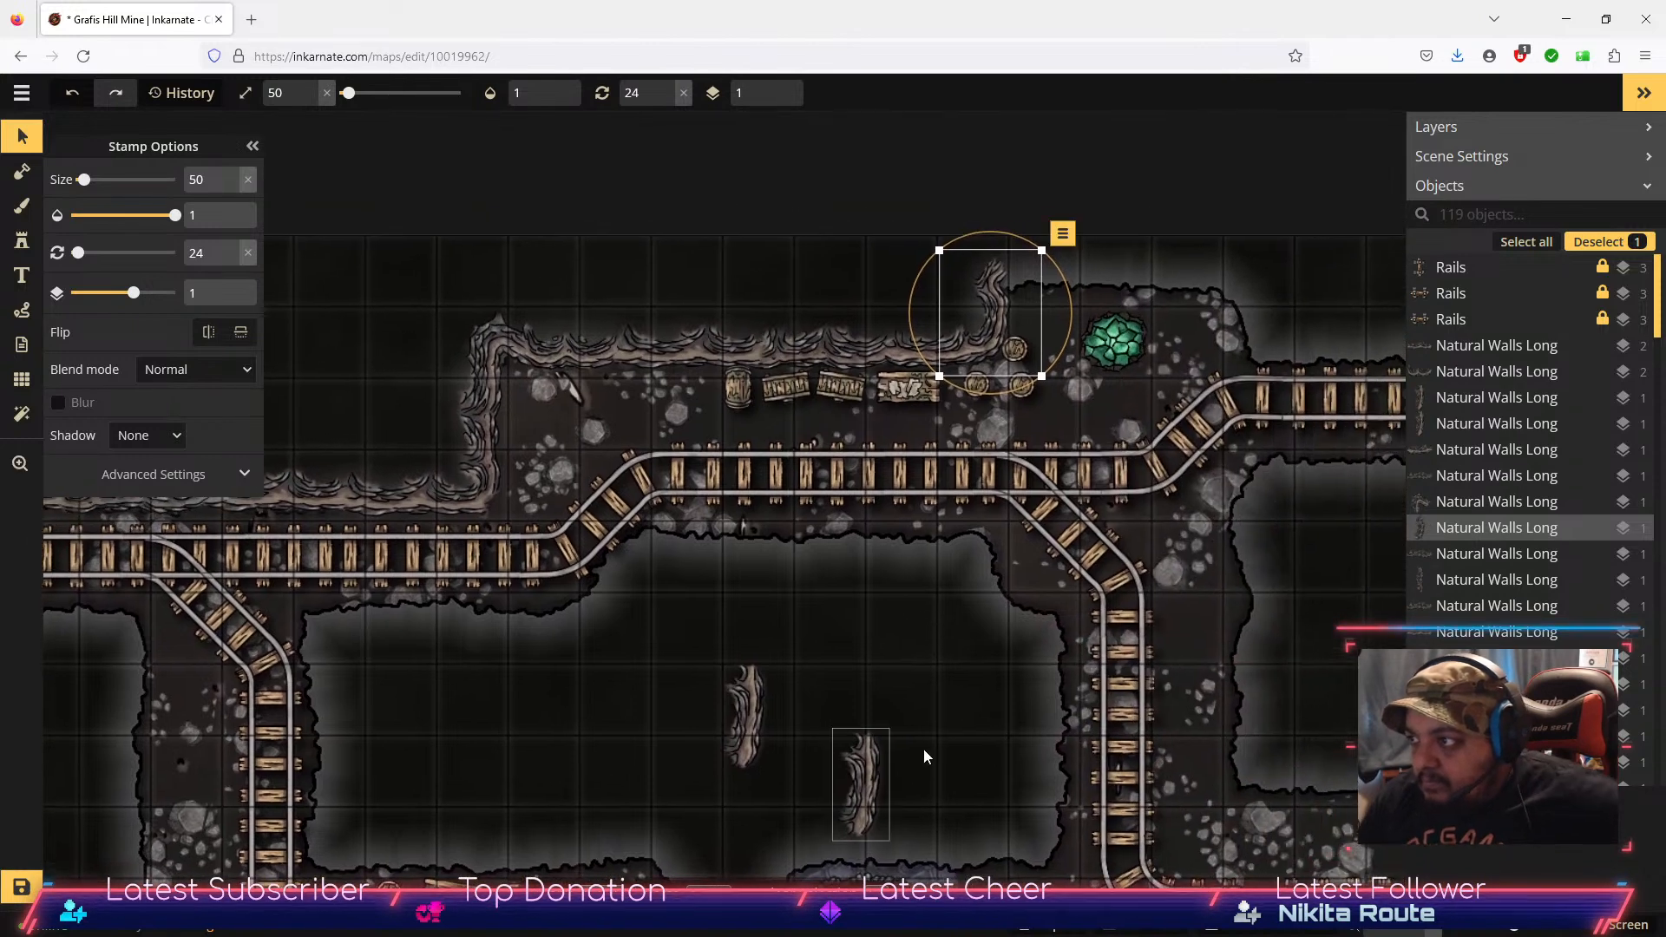
pyautogui.click(871, 796)
pyautogui.moveTo(921, 810); pyautogui.dragTo(845, 851)
pyautogui.moveTo(859, 780); pyautogui.dragTo(1045, 275)
pyautogui.moveTo(1050, 274); pyautogui.dragTo(1116, 279)
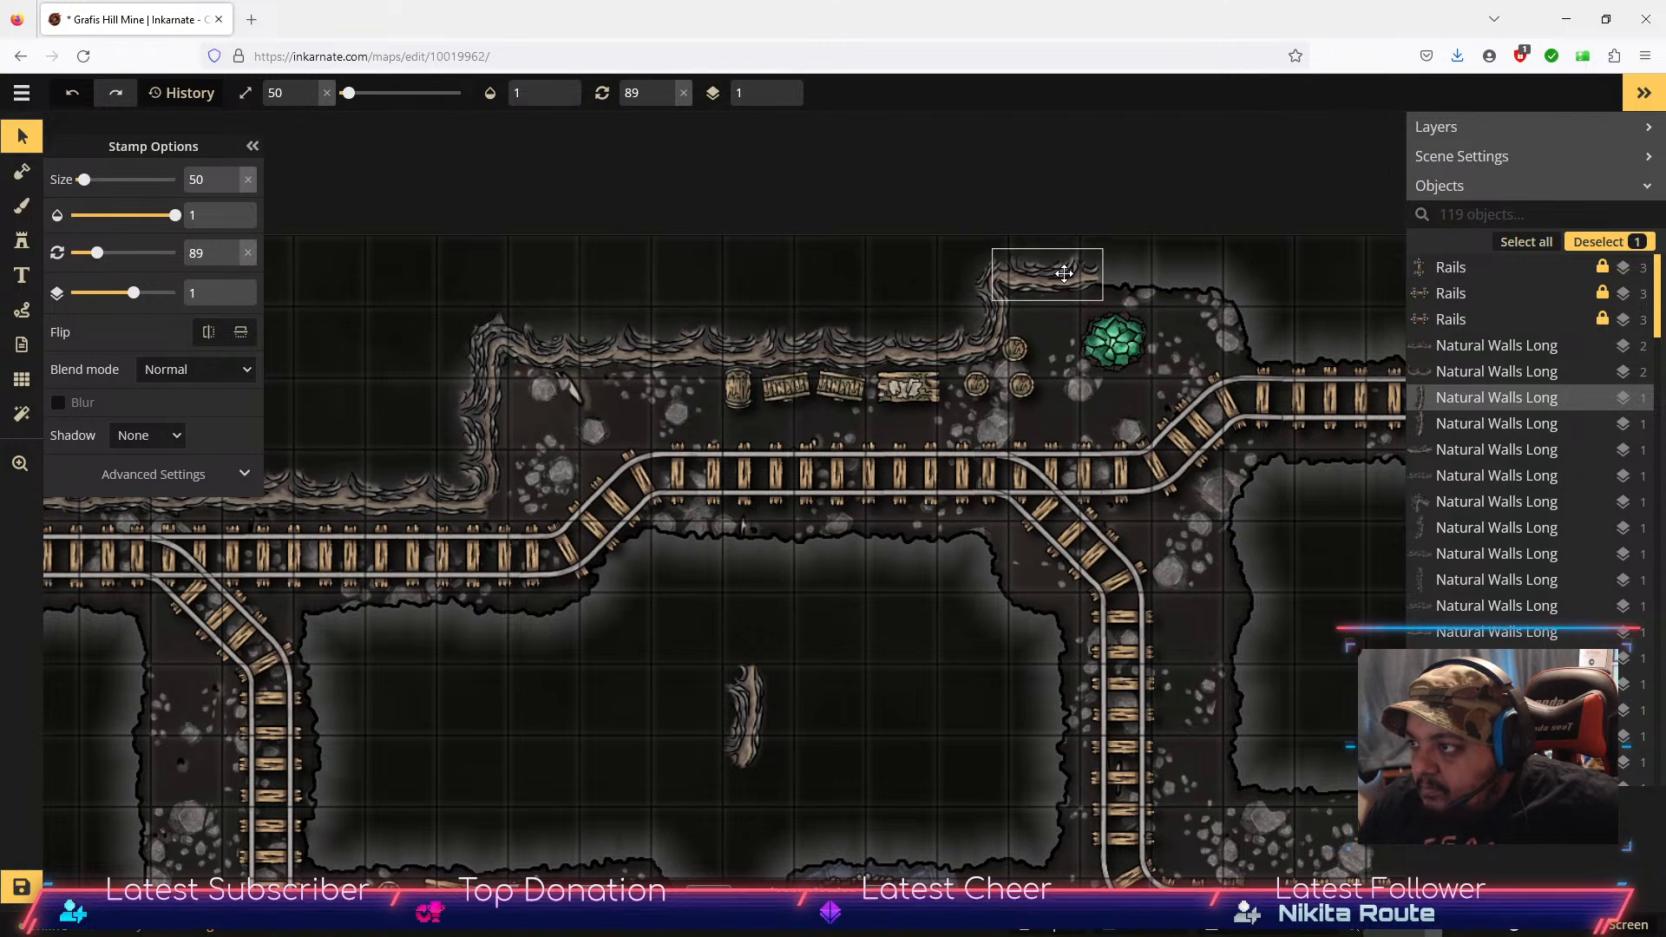
pyautogui.moveTo(1064, 274); pyautogui.dragTo(1063, 273)
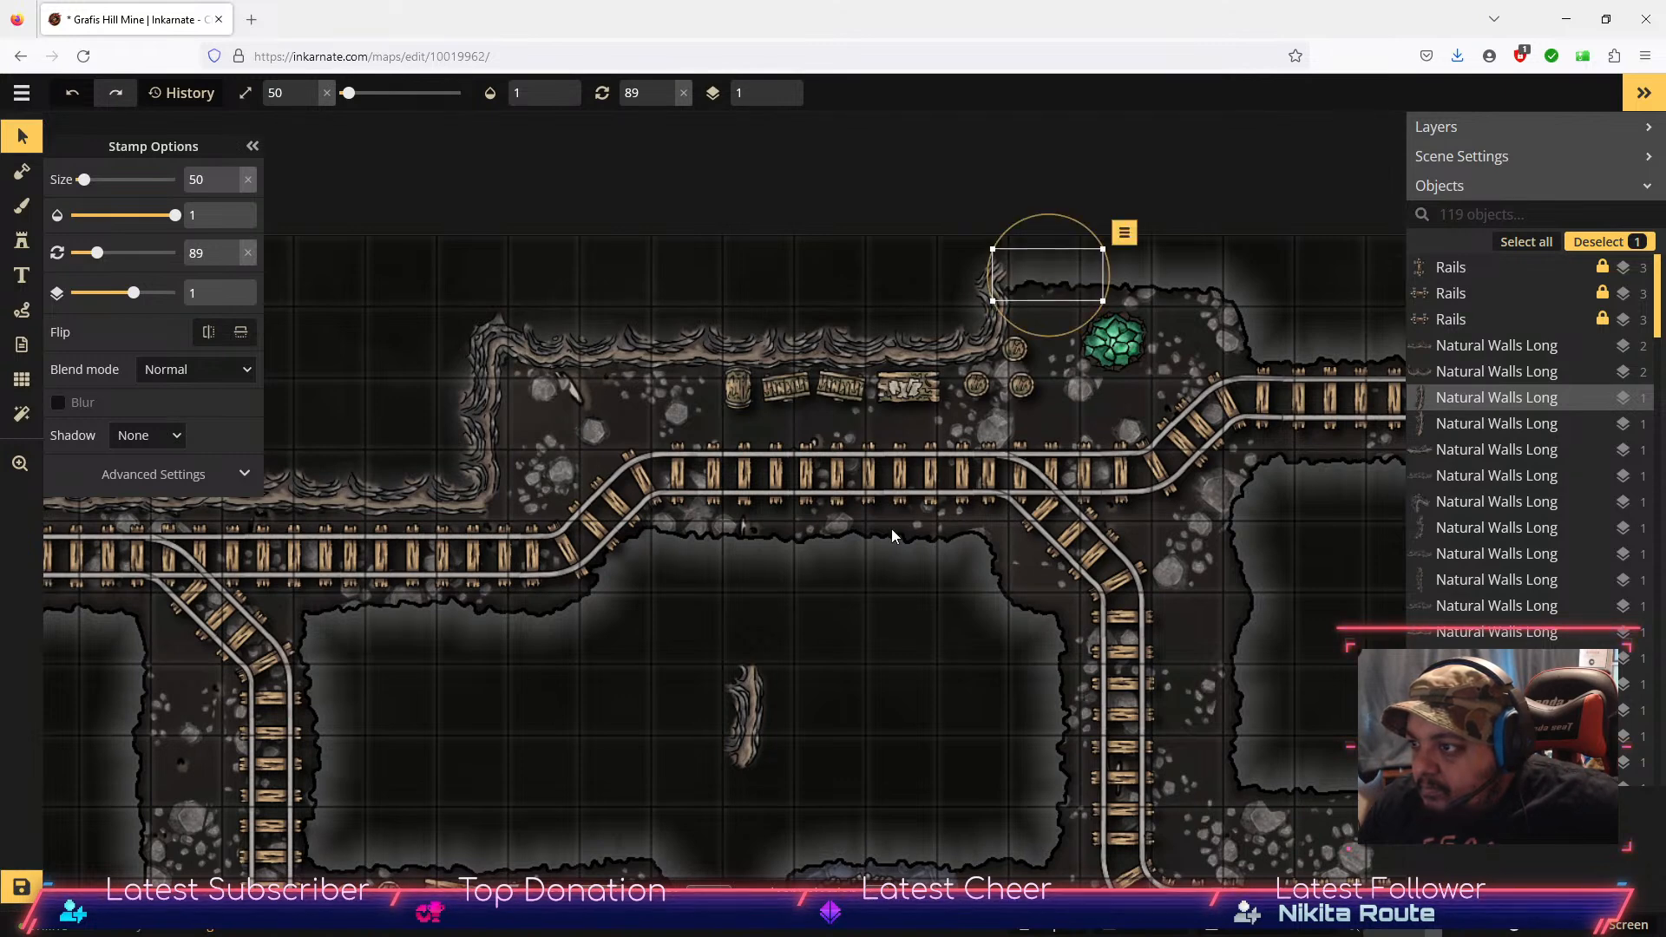
# Step: Rotate the last spare wall to 88 and lay it along the crystal alcove's northern edge beside the curved piece
pyautogui.click(730, 719)
pyautogui.moveTo(809, 719); pyautogui.dragTo(1065, 277)
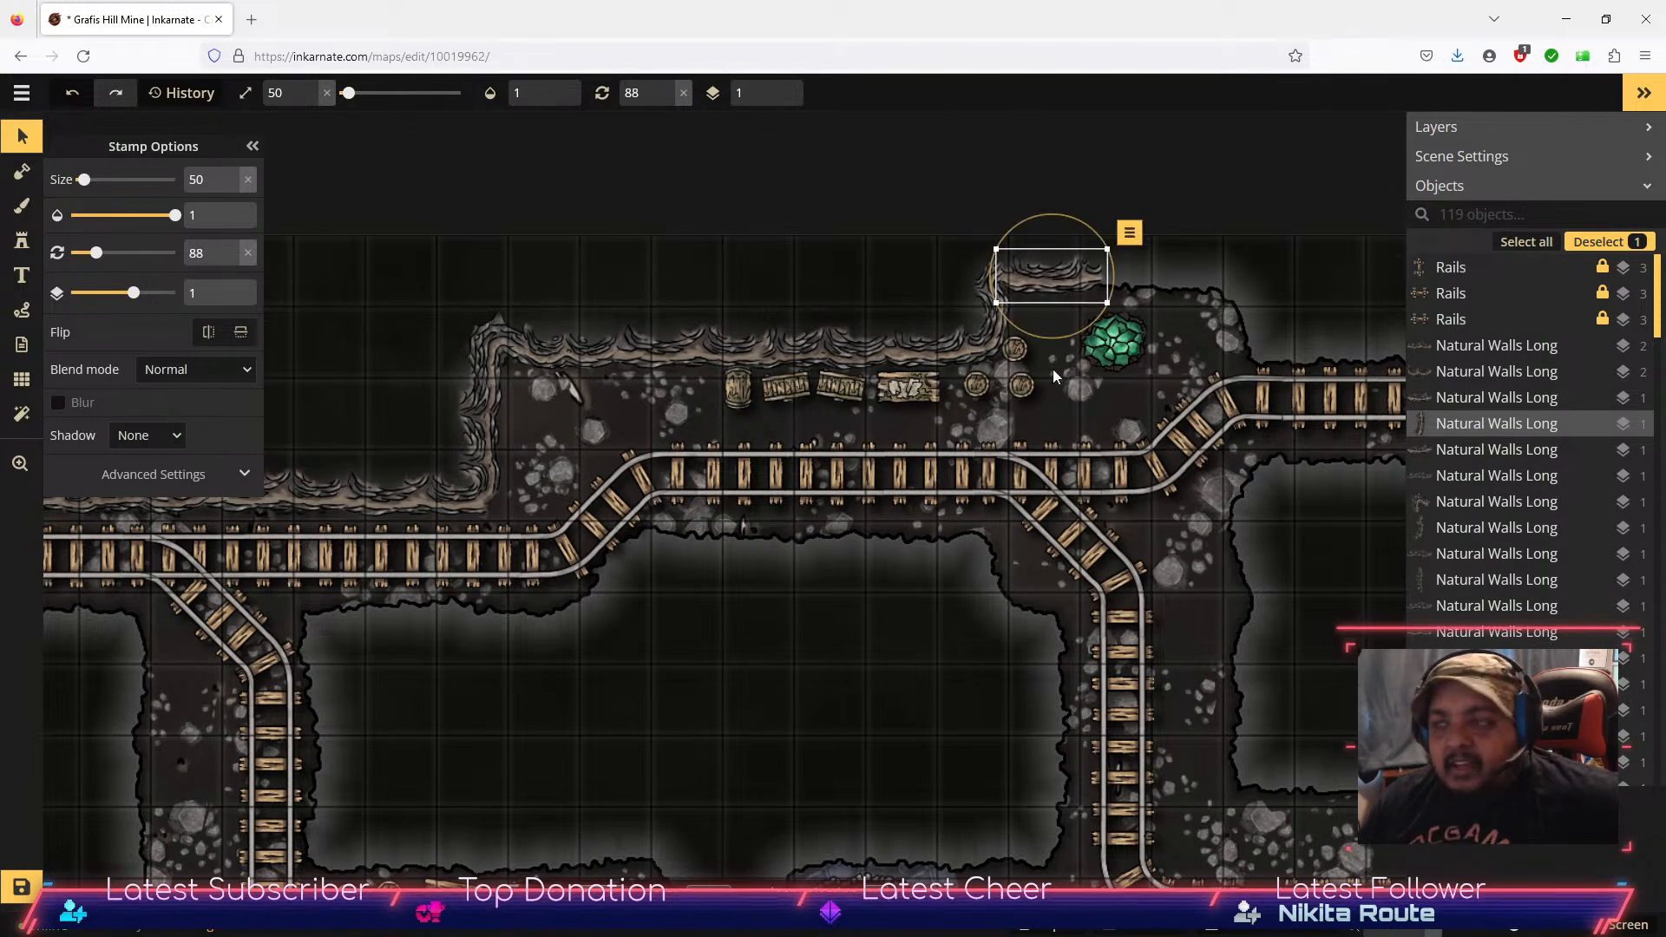
pyautogui.click(922, 630)
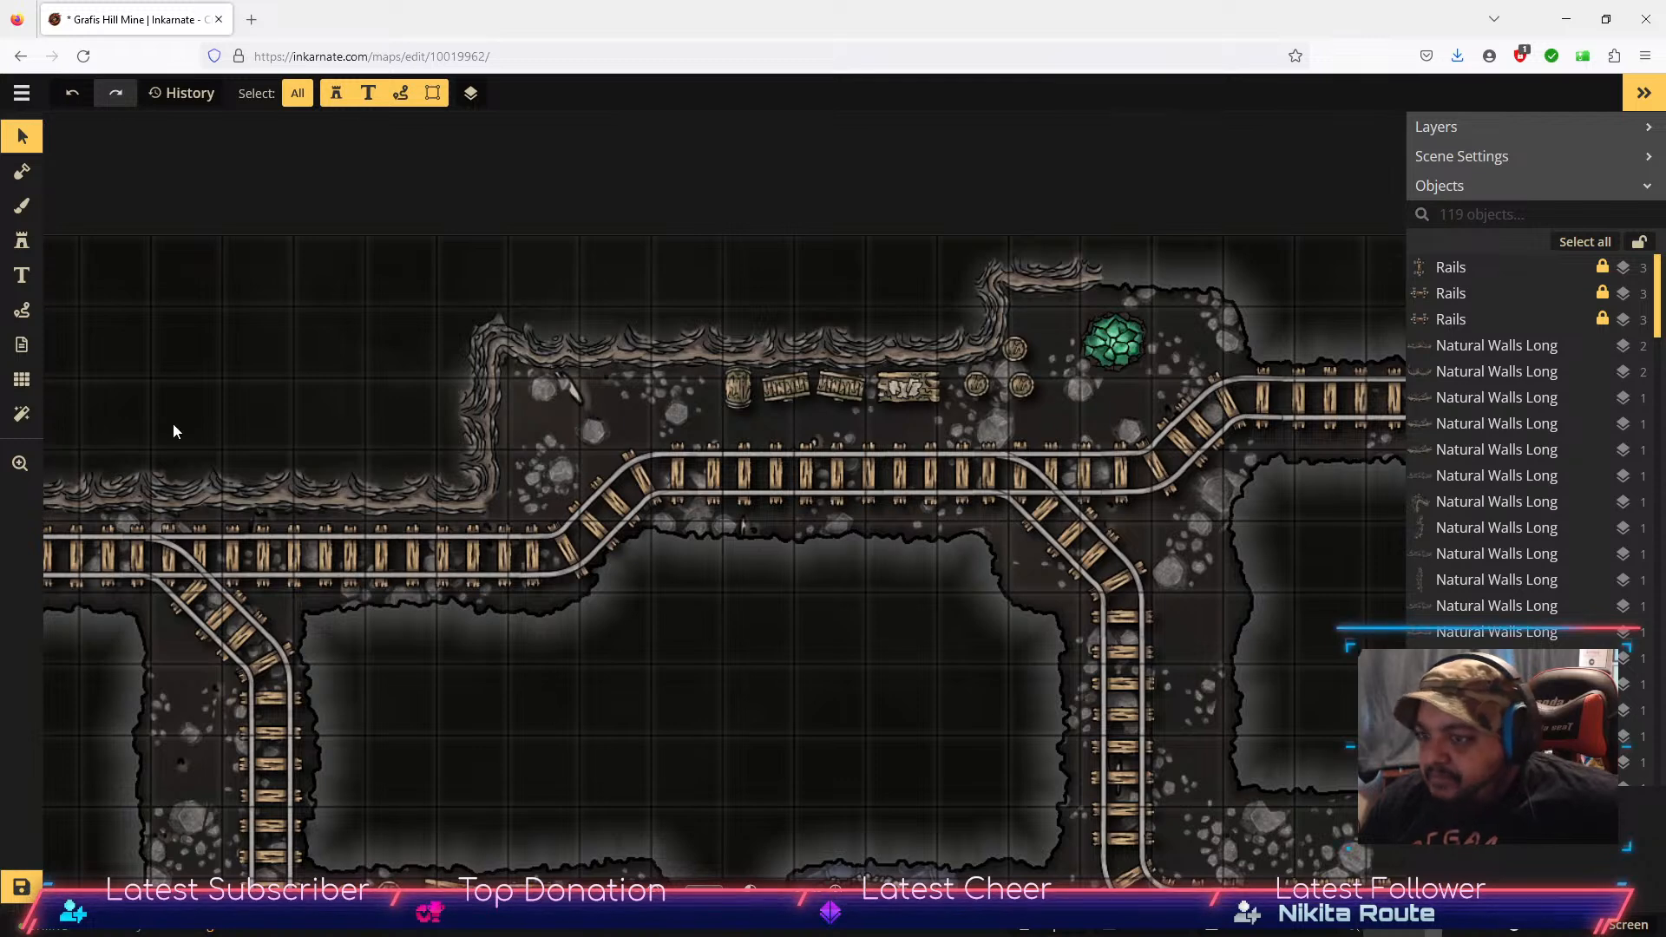
# Step: Stamp one variant 5 and one variant 4 long natural wall as spares in the dark area south of the rails
pyautogui.click(24, 245)
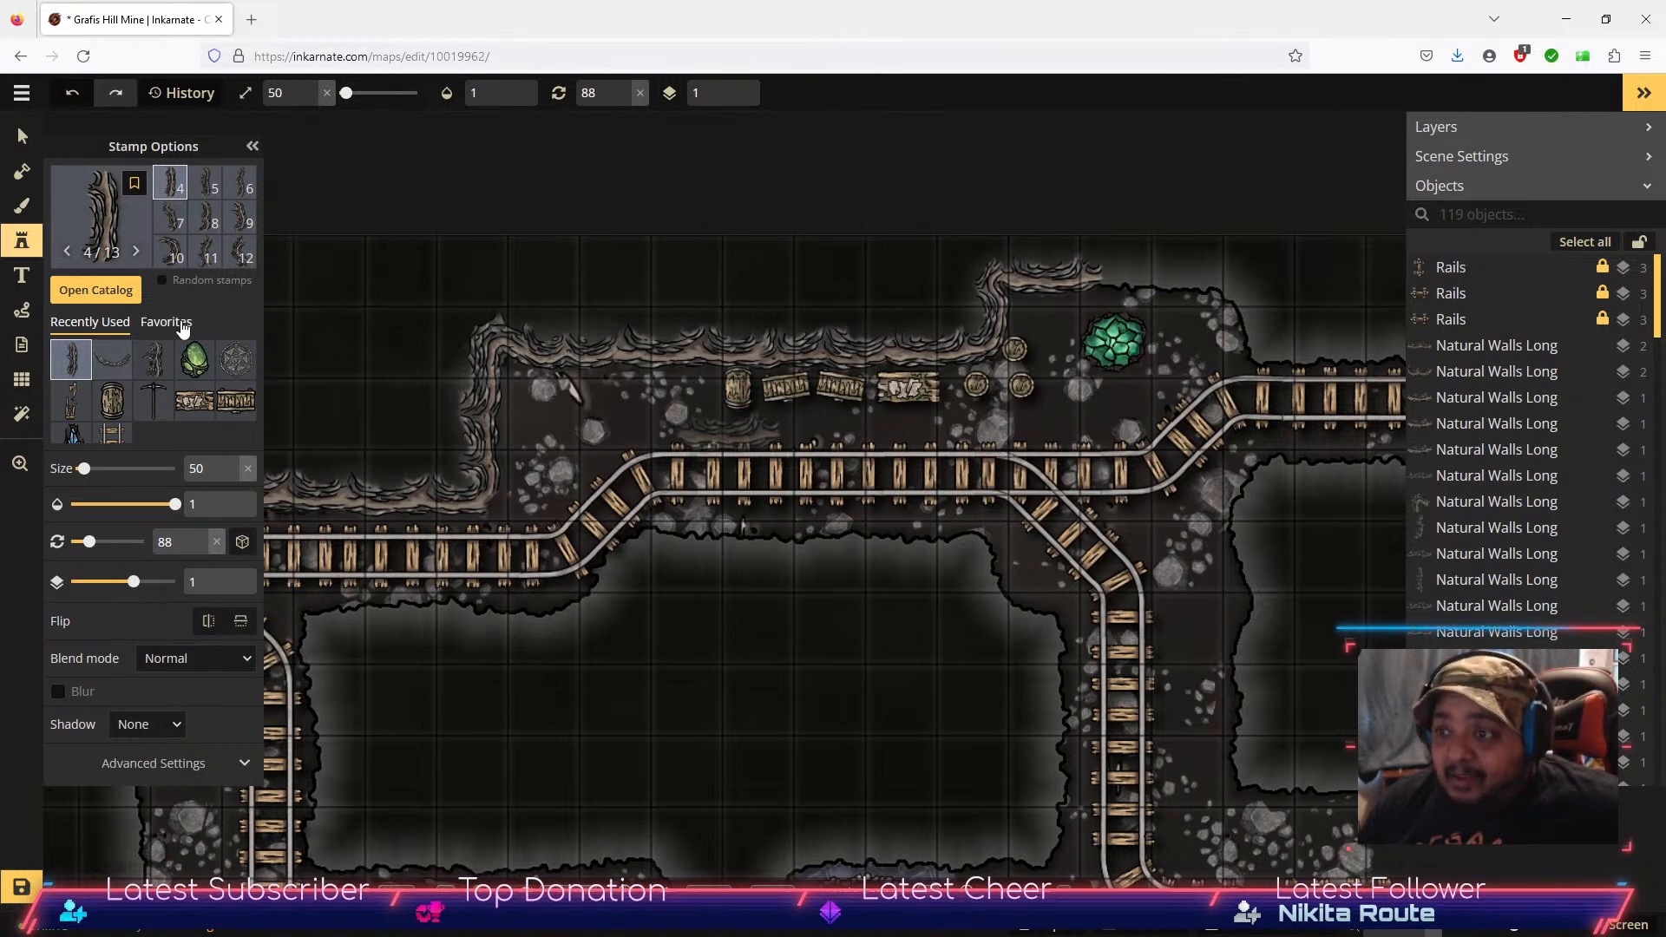
pyautogui.click(211, 186)
pyautogui.click(675, 649)
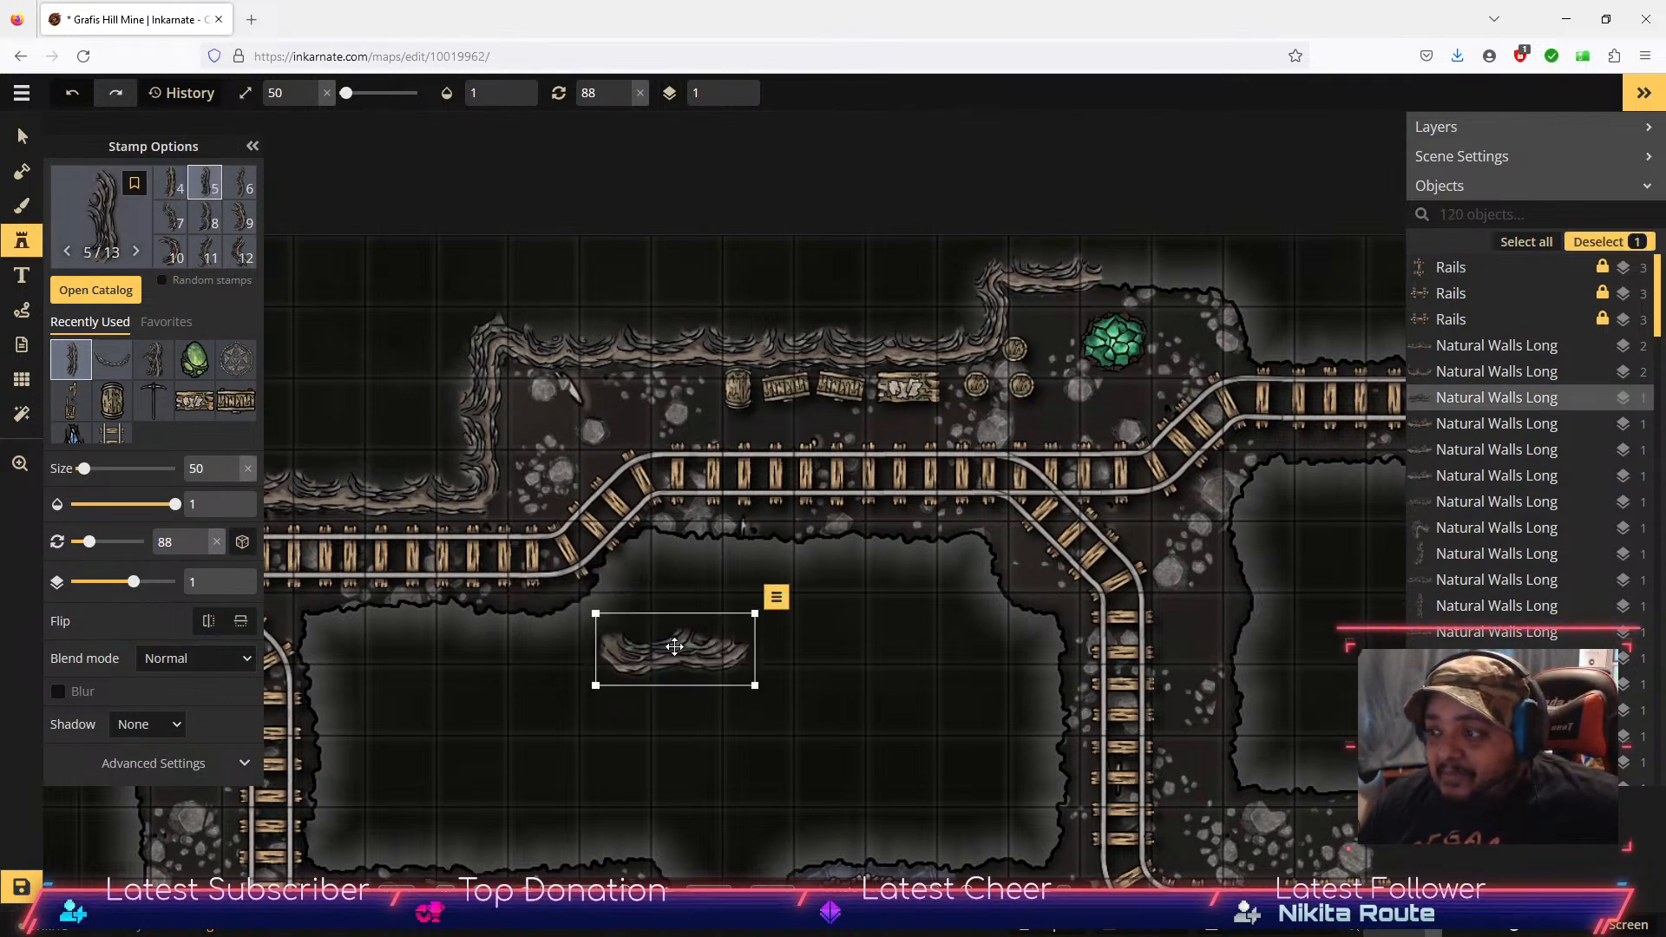
pyautogui.click(174, 197)
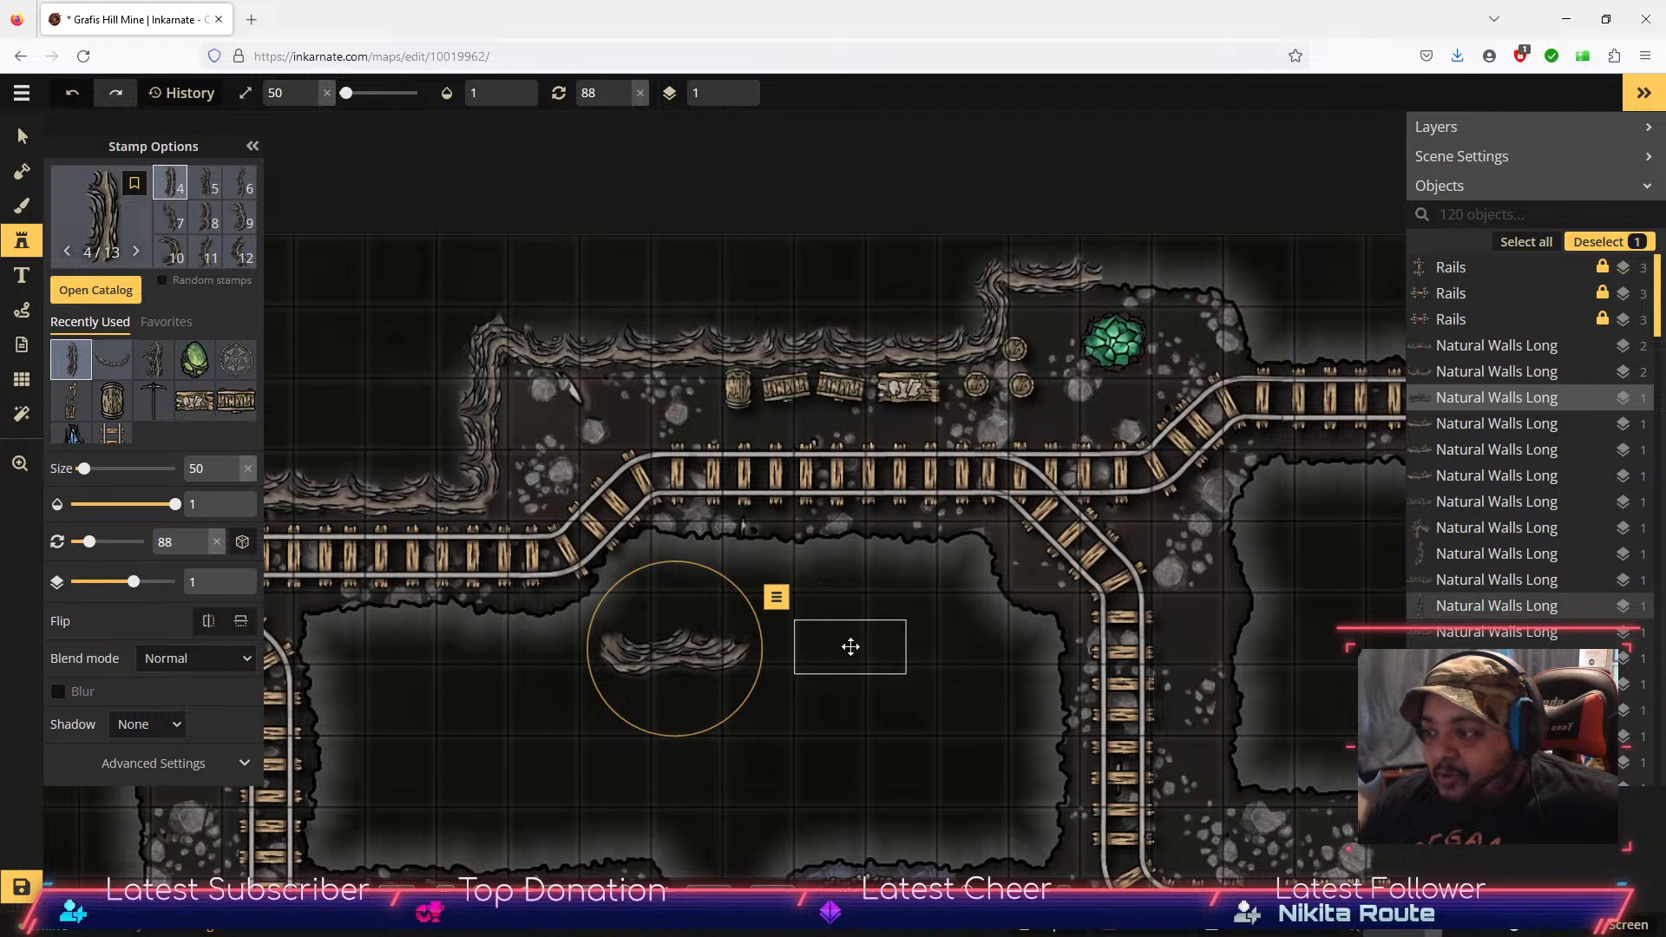
pyautogui.click(848, 646)
# Step: Add one variant 6 and two variant 2 long natural walls to the spares south of the rails
pyautogui.click(239, 202)
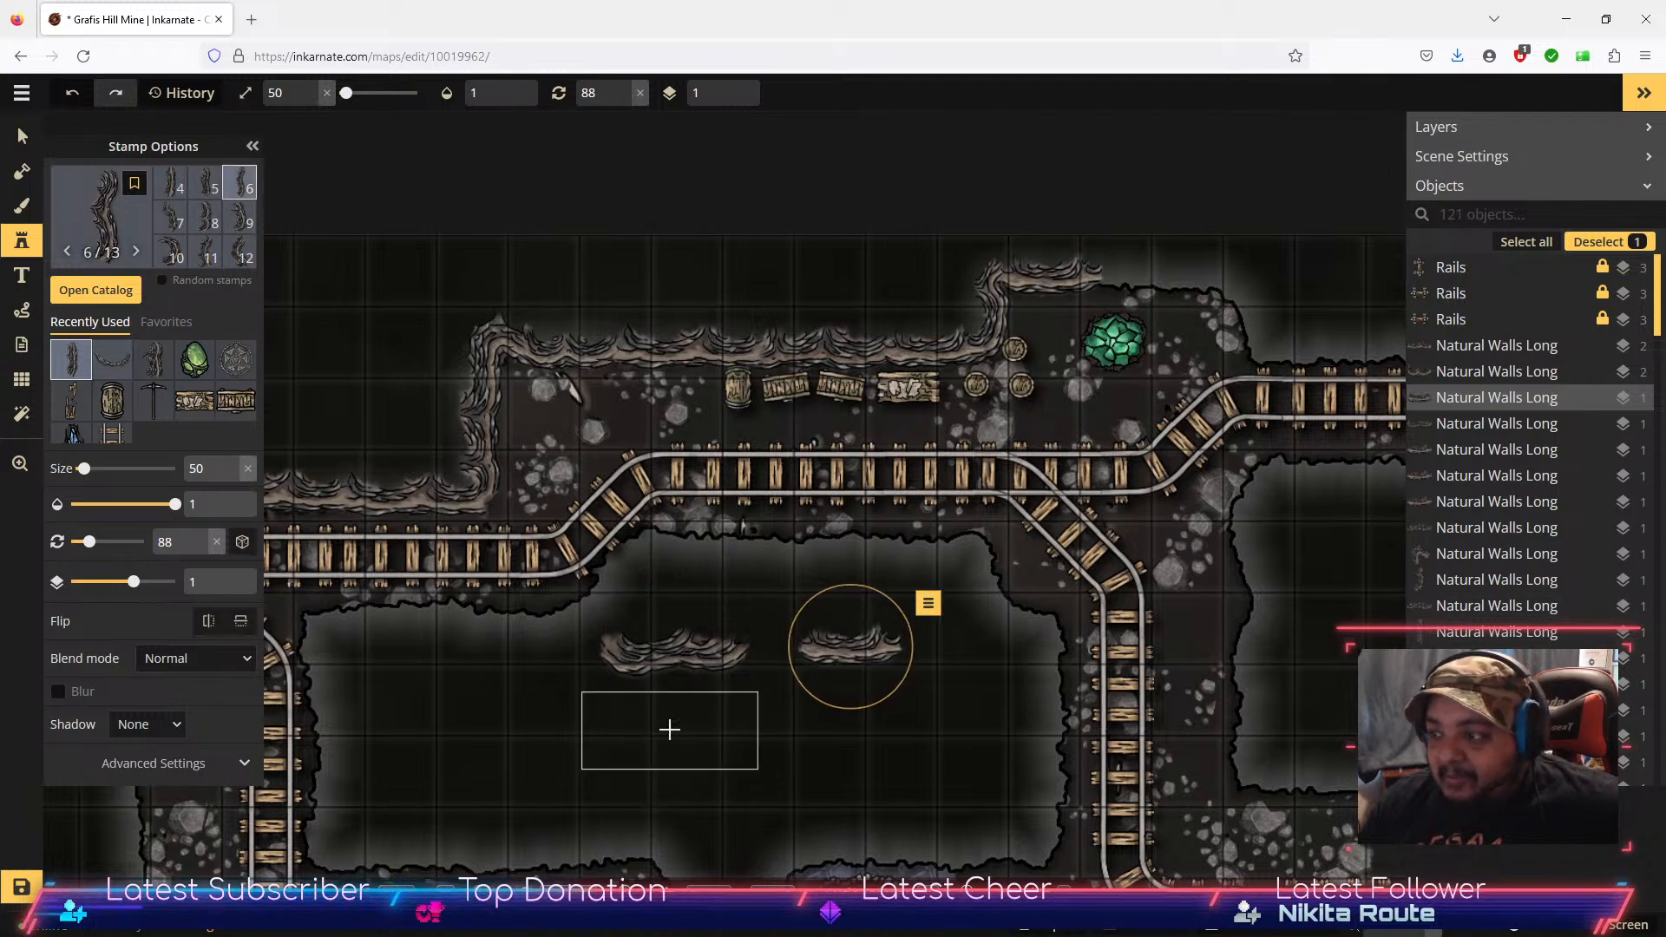
pyautogui.click(672, 730)
pyautogui.scroll(1, 216, 224)
pyautogui.click(206, 184)
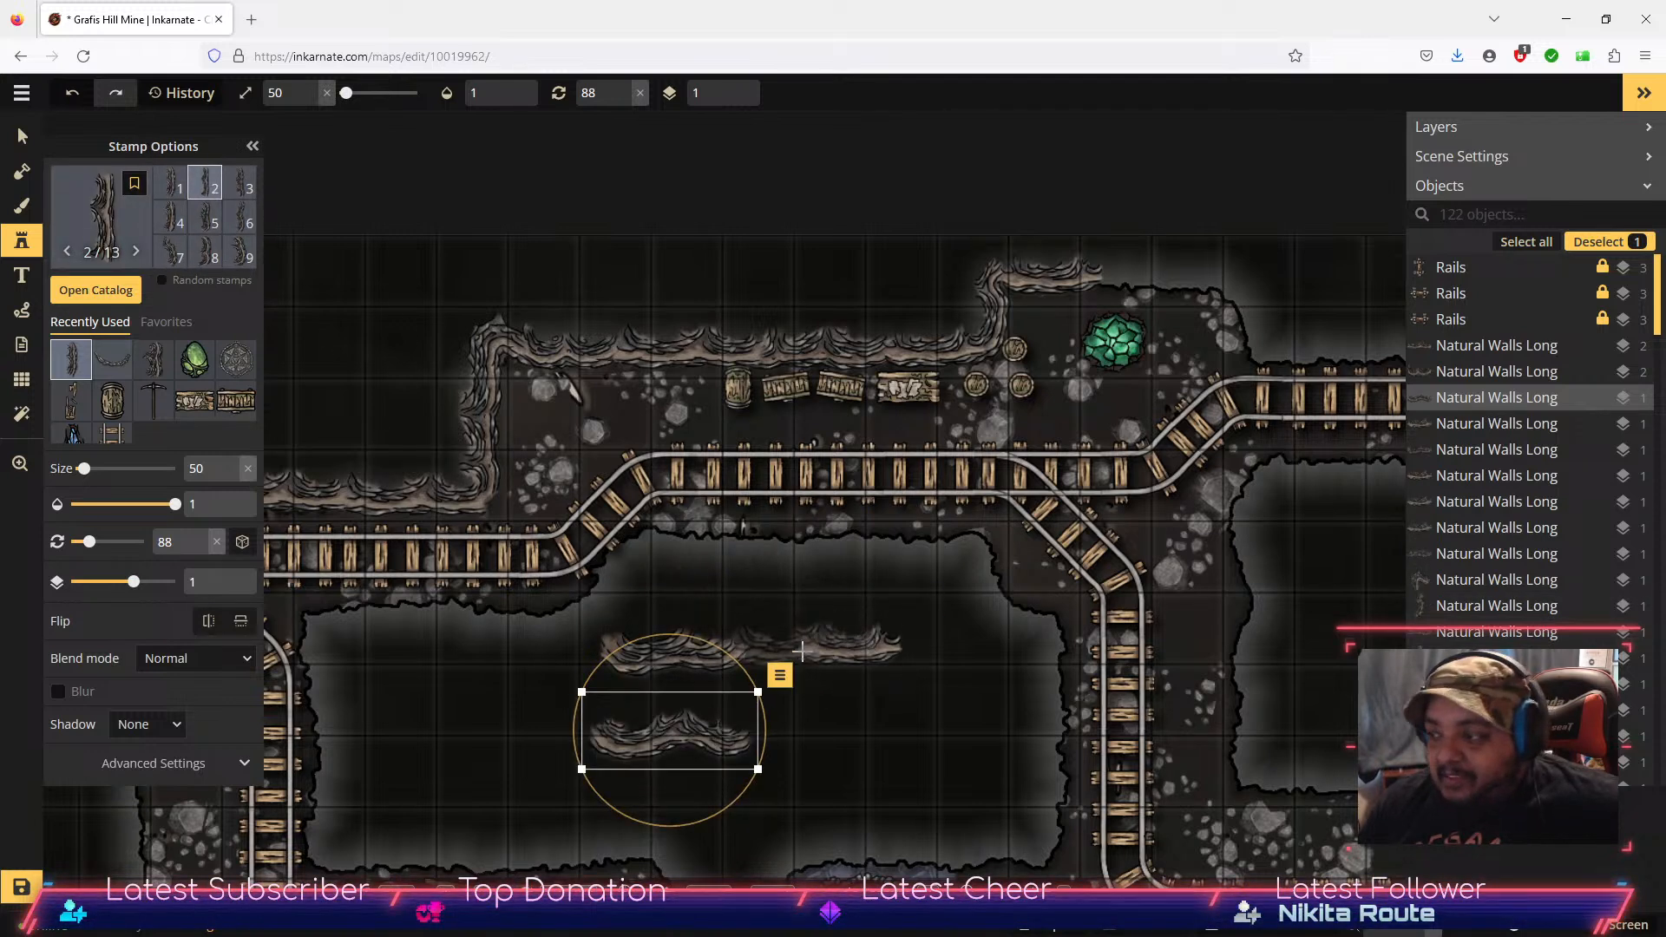
pyautogui.click(837, 739)
pyautogui.click(685, 794)
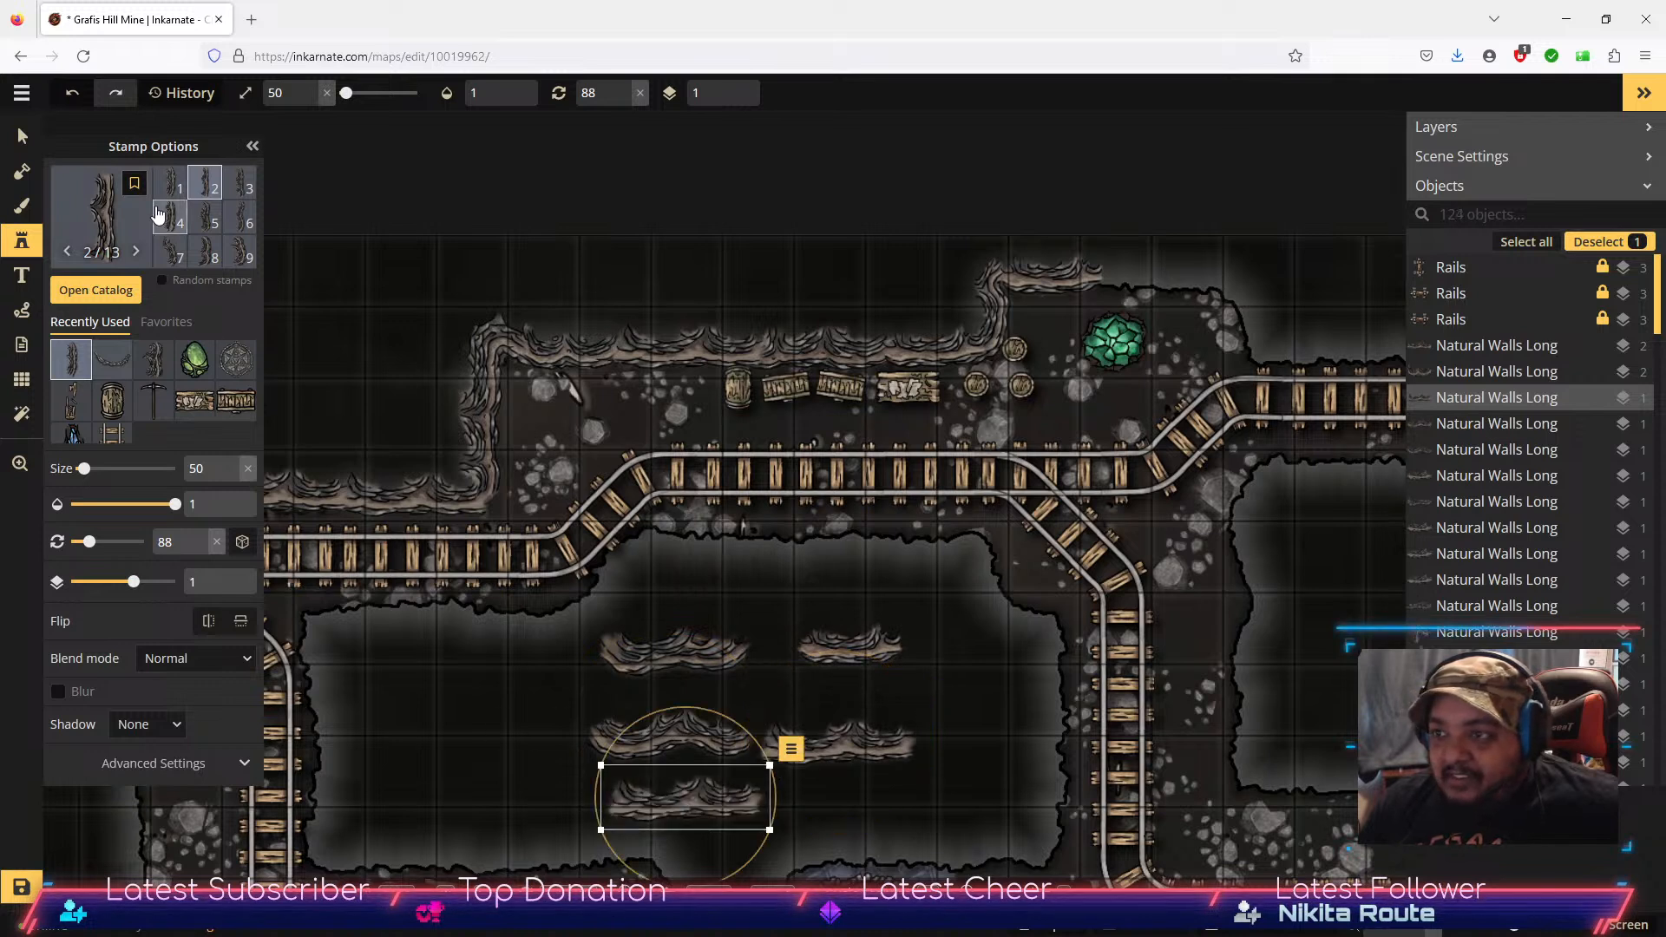
# Step: Add two variant 1 and two variant 3 long natural walls to the spares in the dark area
pyautogui.click(171, 183)
pyautogui.click(470, 714)
pyautogui.click(469, 800)
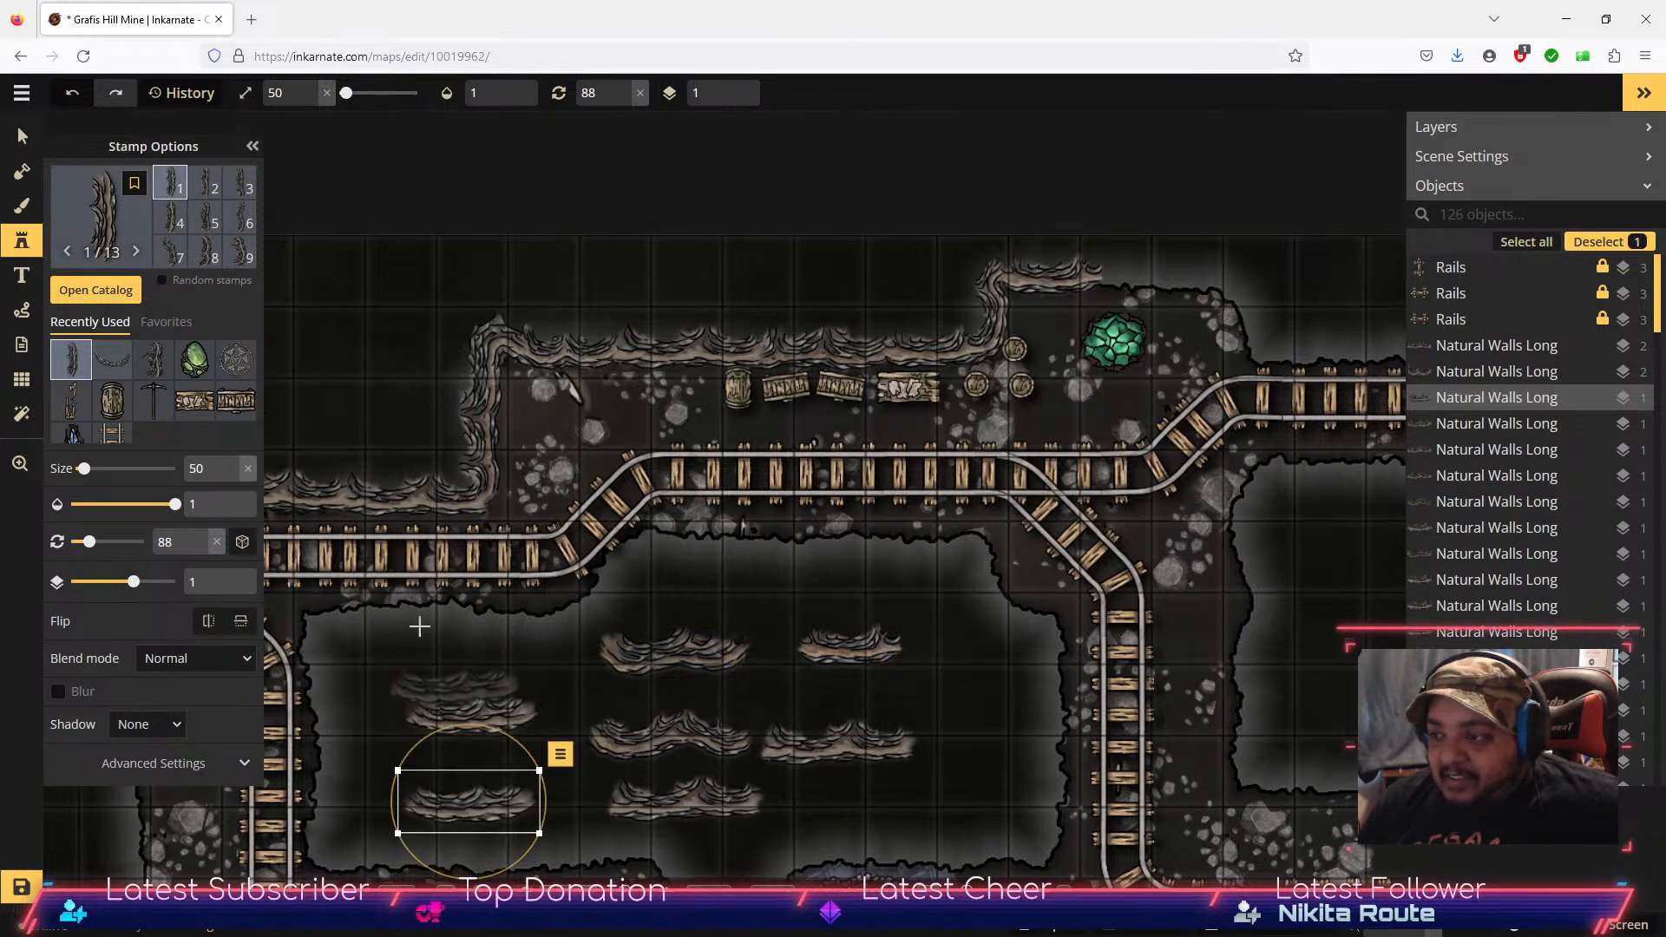
pyautogui.click(243, 185)
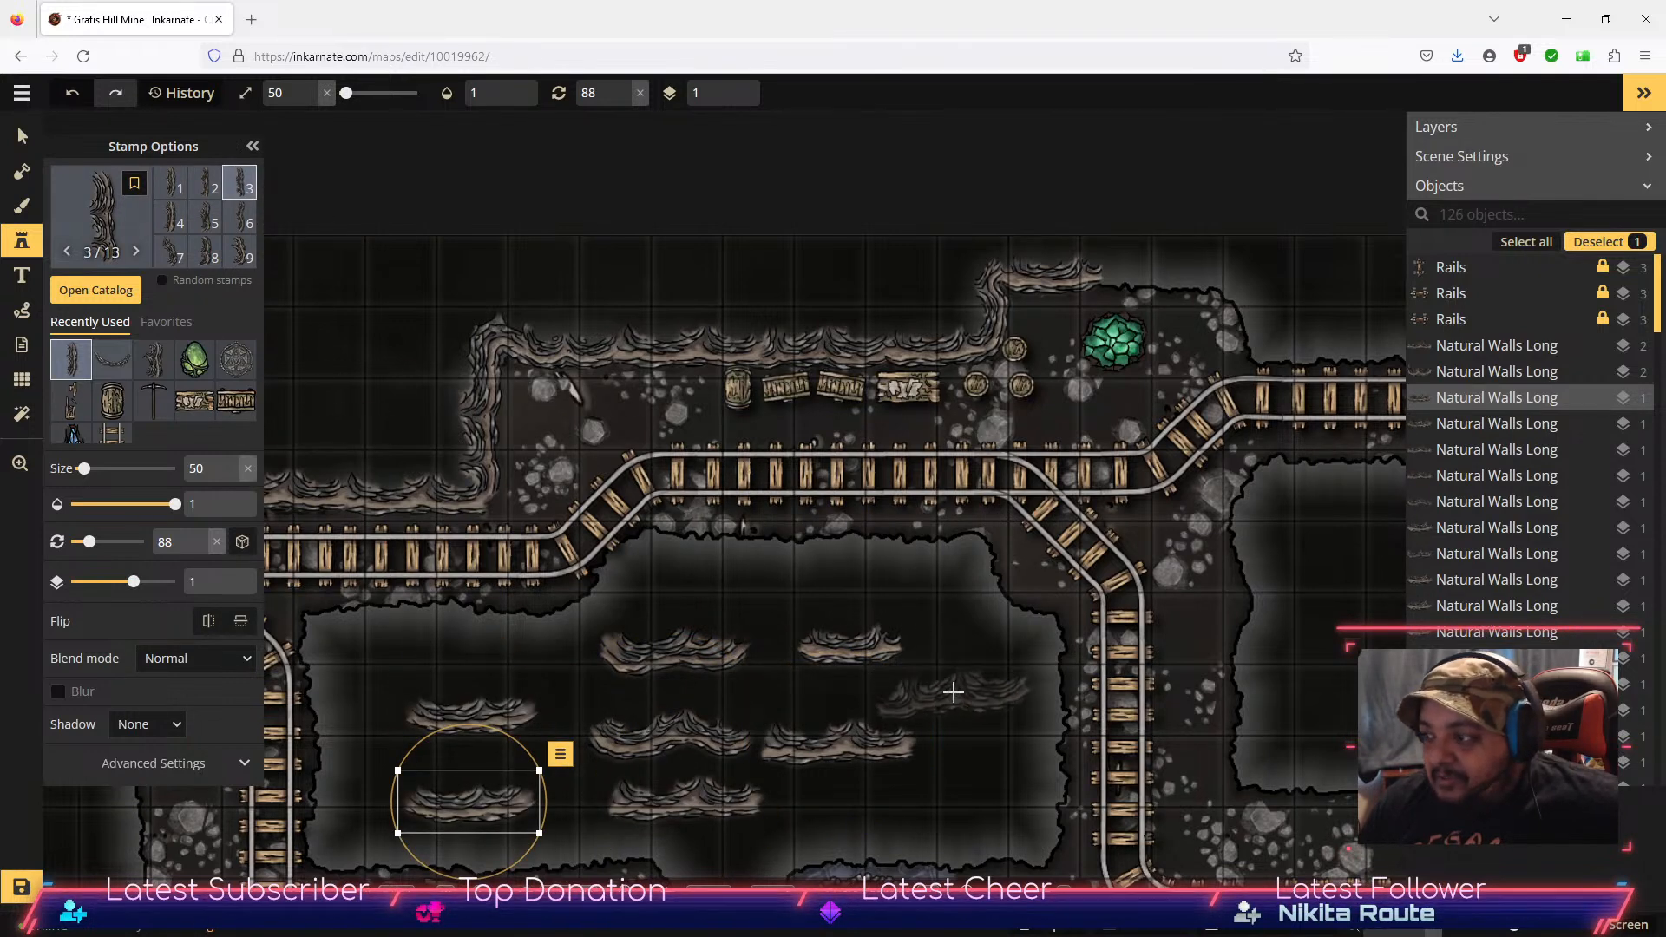
pyautogui.click(954, 692)
pyautogui.click(875, 809)
# Step: Add two more variant 4 walls, a variant 10 curve and a variant 13 corner to the spares
pyautogui.click(170, 216)
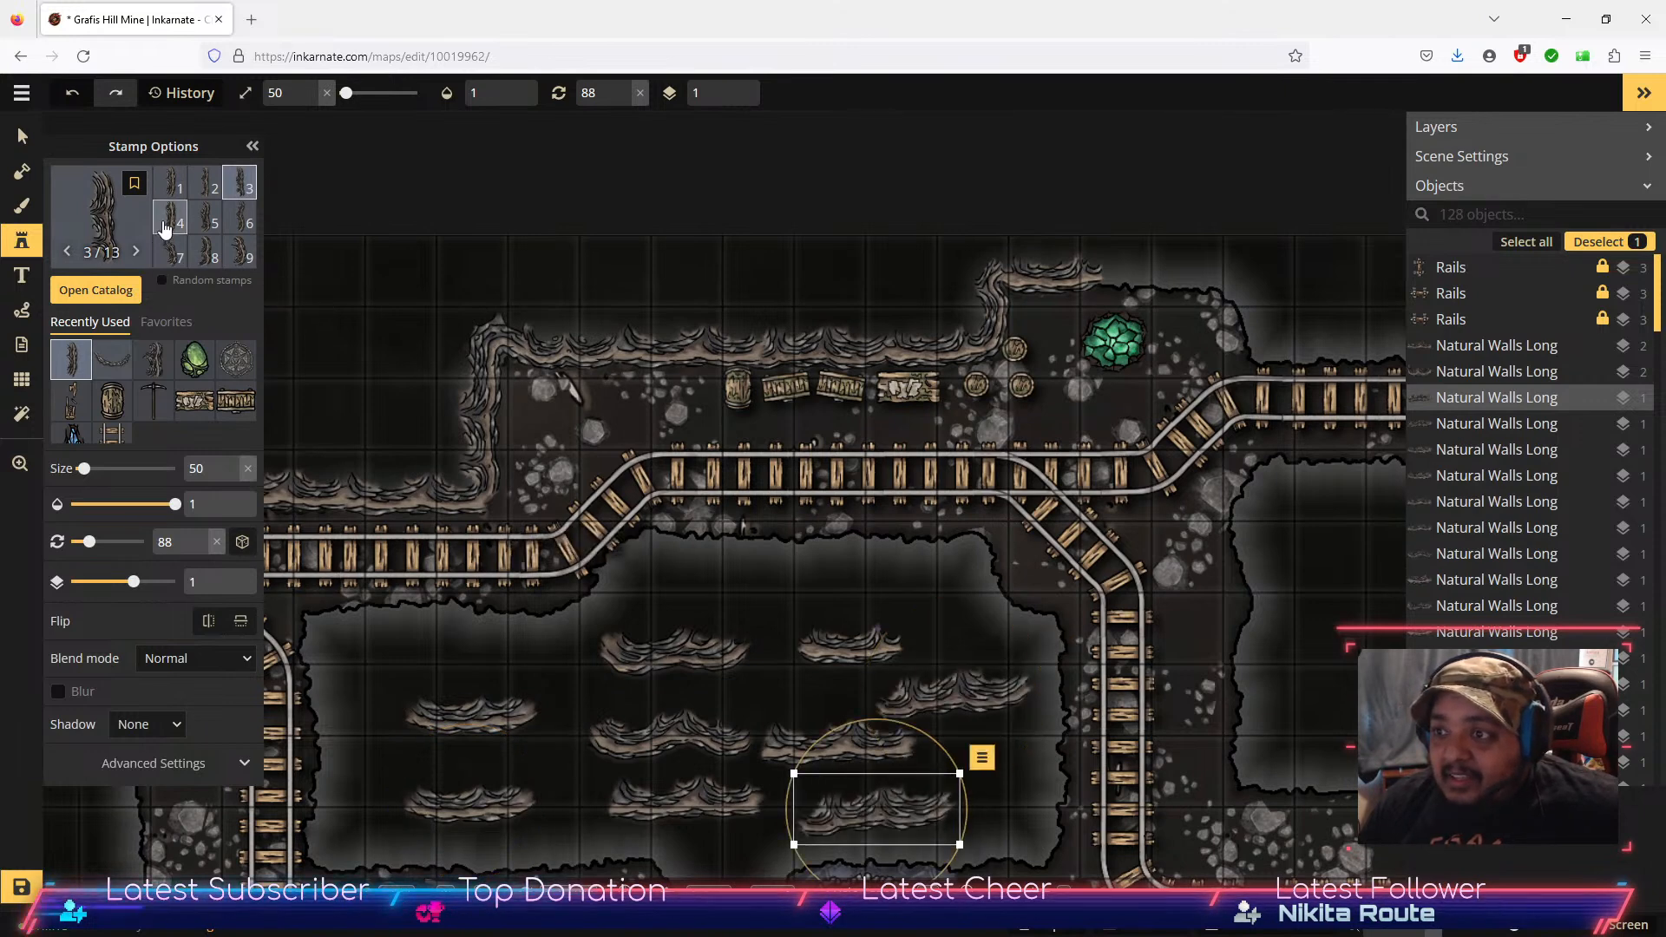
pyautogui.click(449, 663)
pyautogui.click(715, 576)
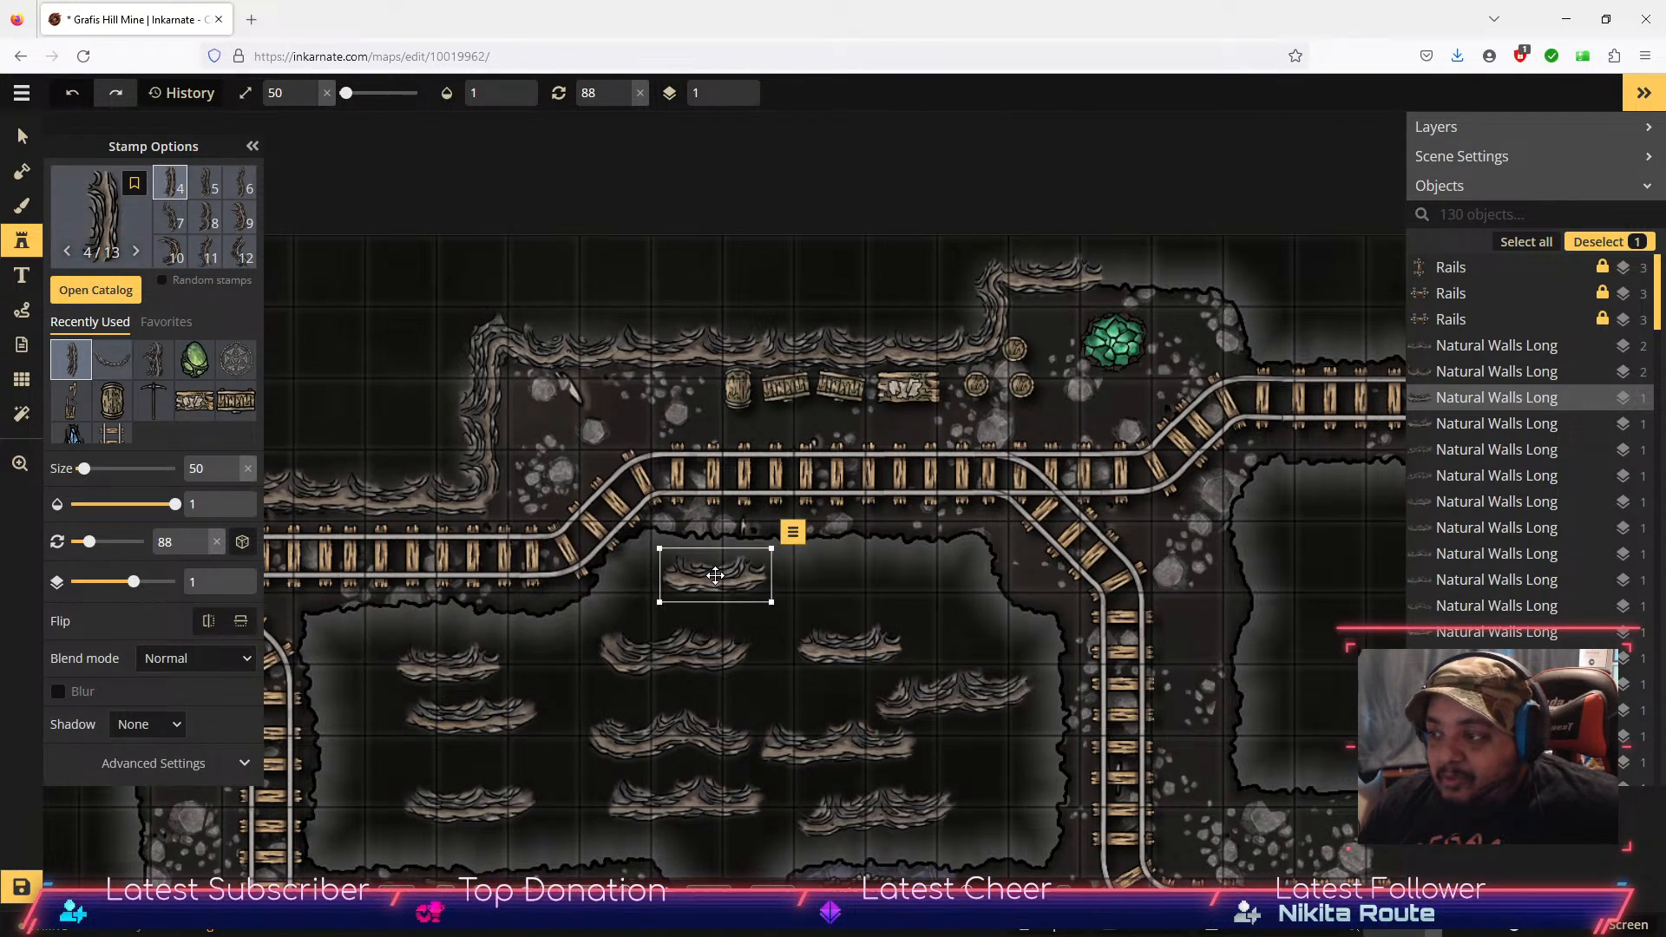
pyautogui.click(172, 252)
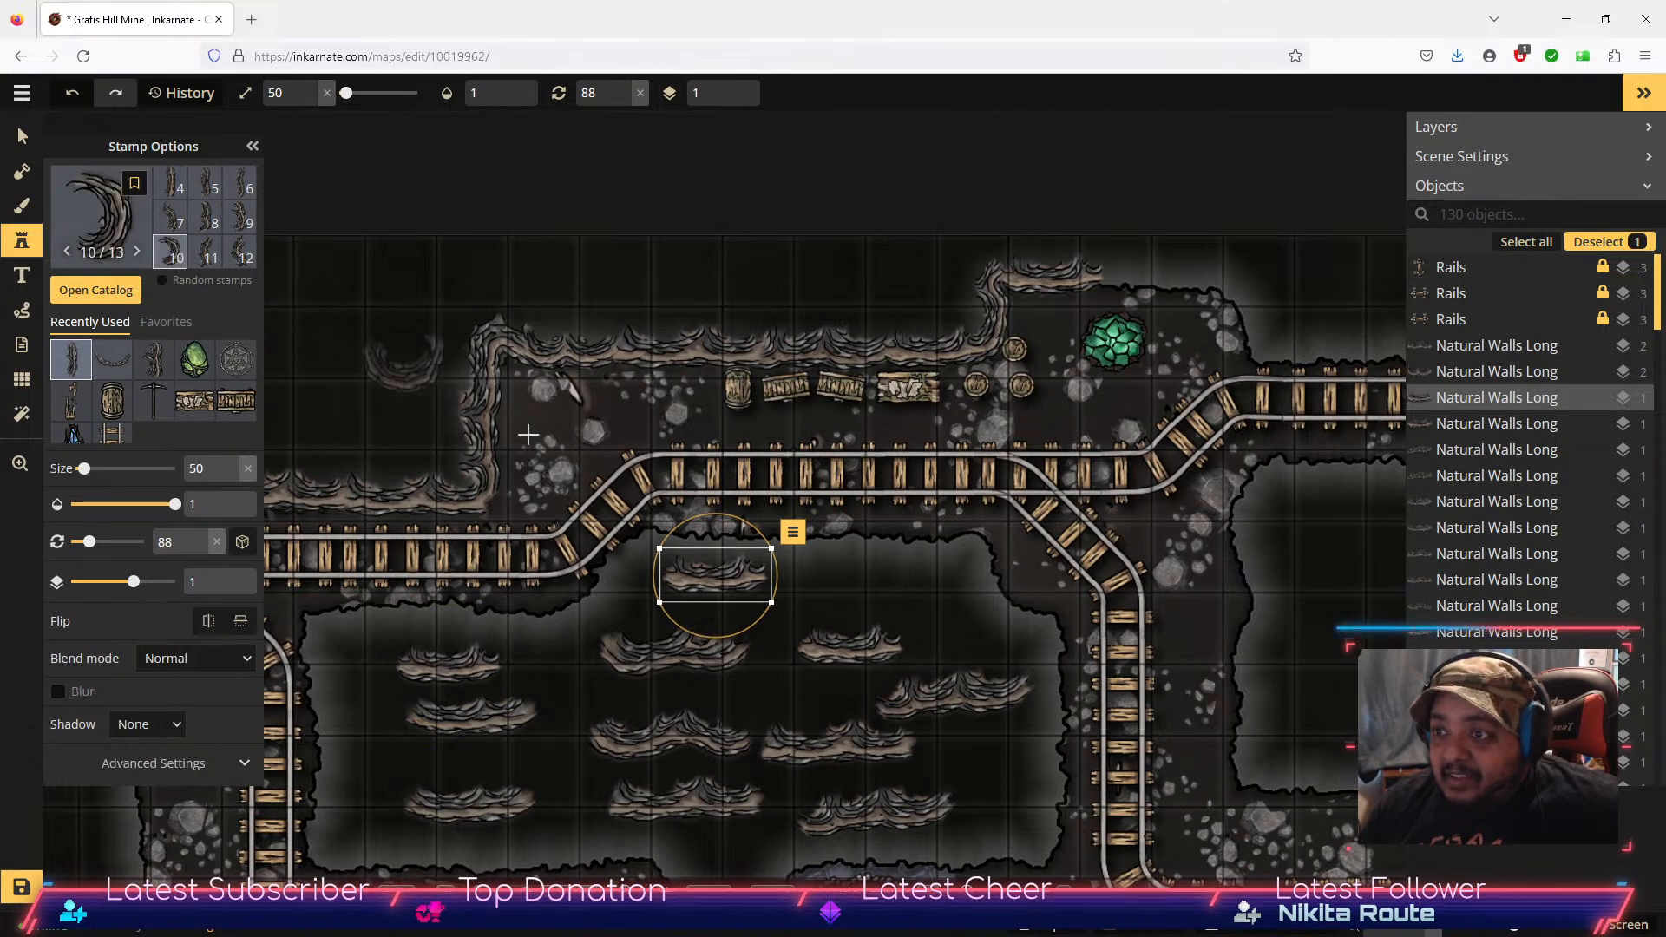
pyautogui.click(900, 582)
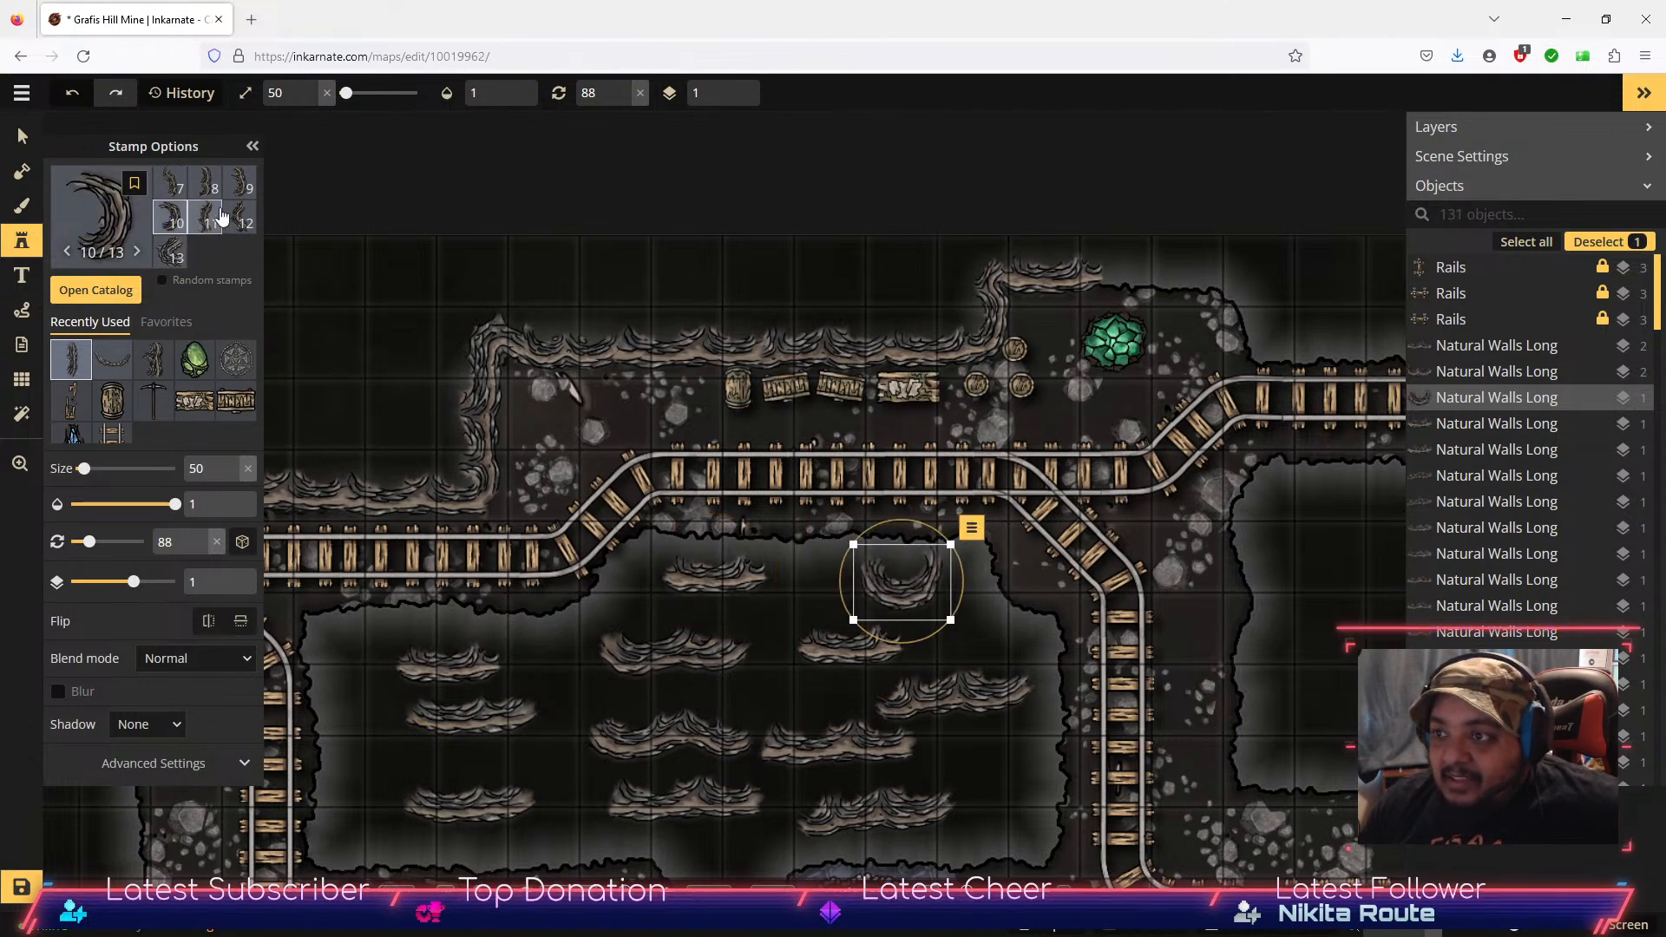
pyautogui.click(173, 252)
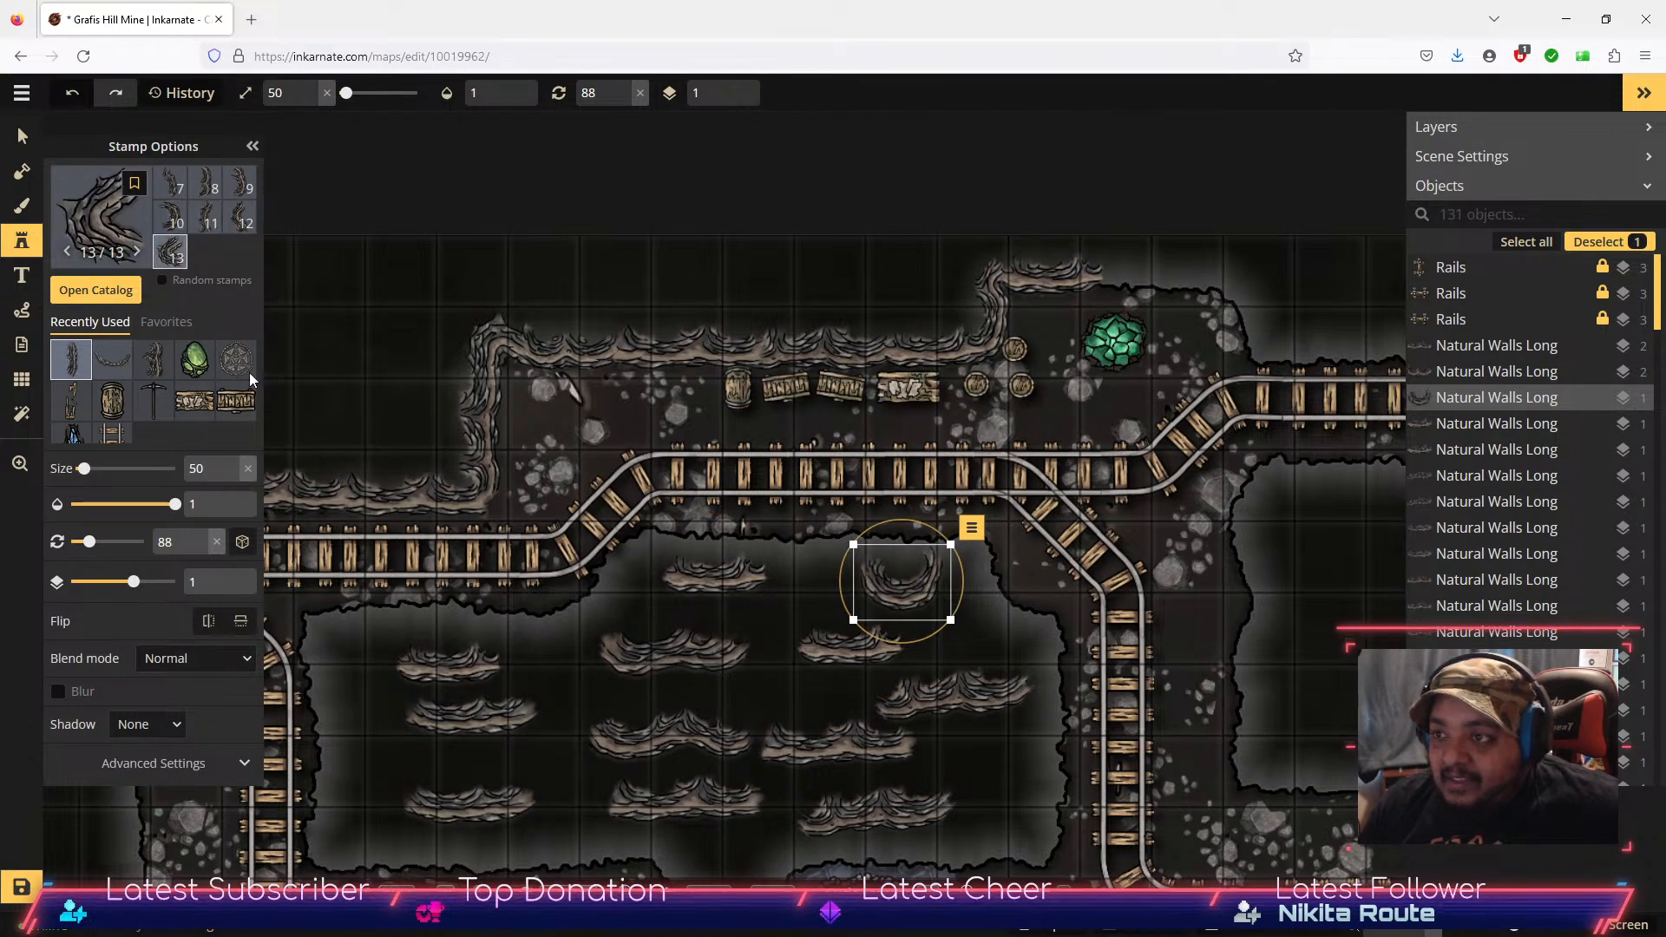
pyautogui.click(362, 690)
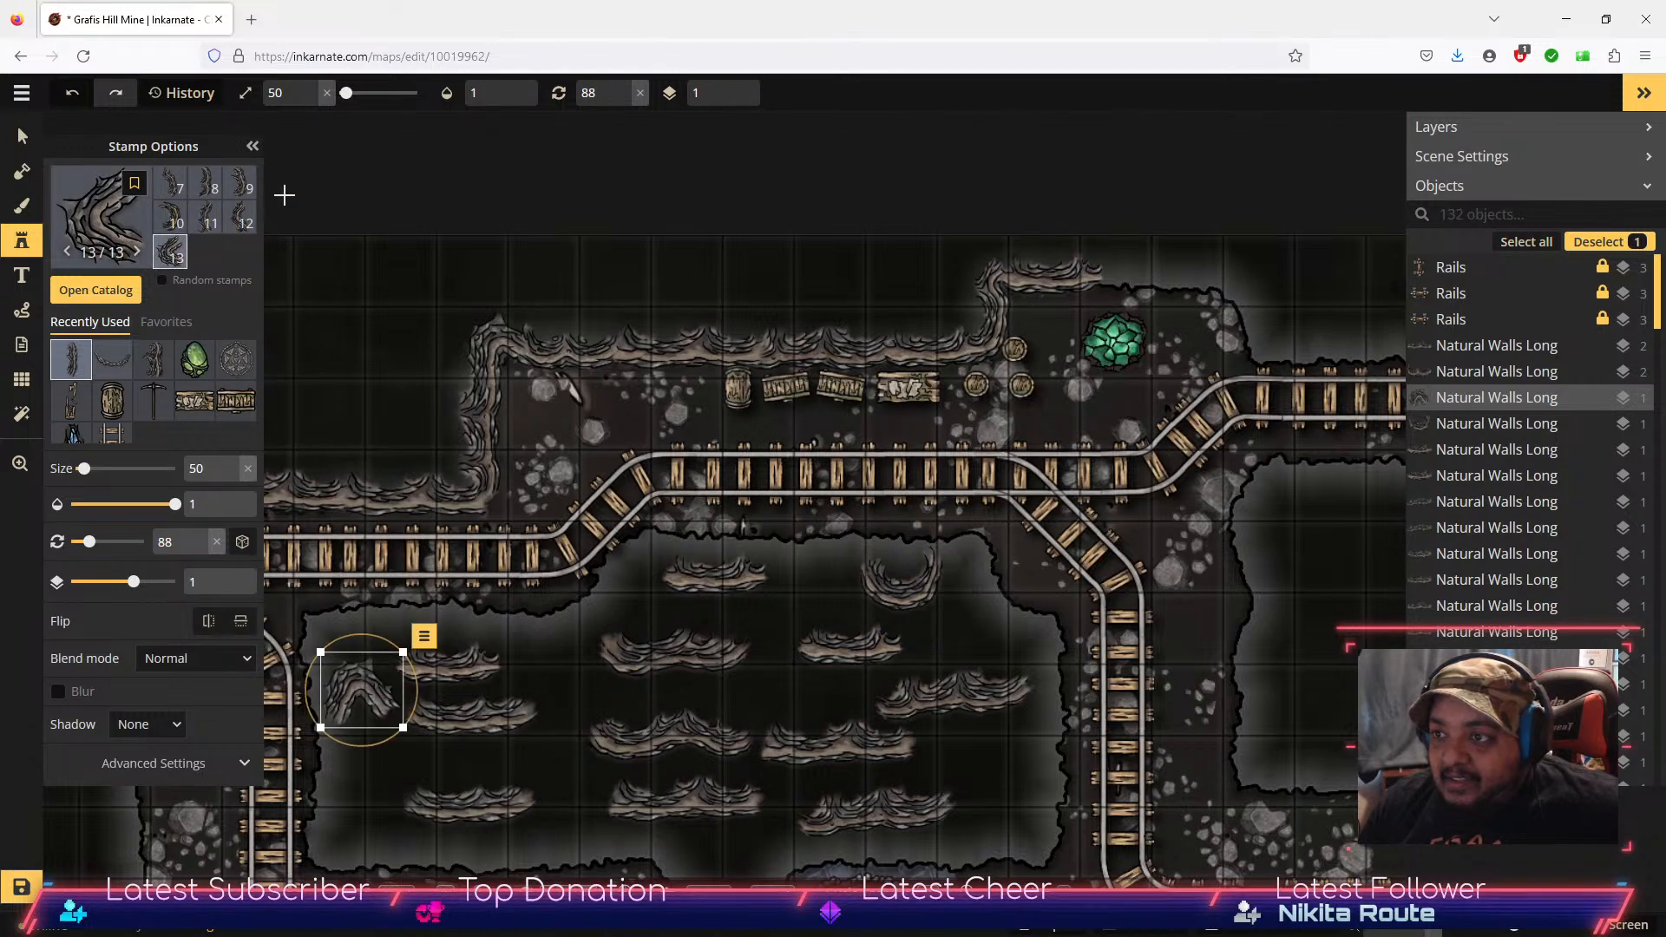
# Step: Extend the crystal alcove's northern wall eastward with the variant 4 spare kept at rotation 88
pyautogui.click(23, 137)
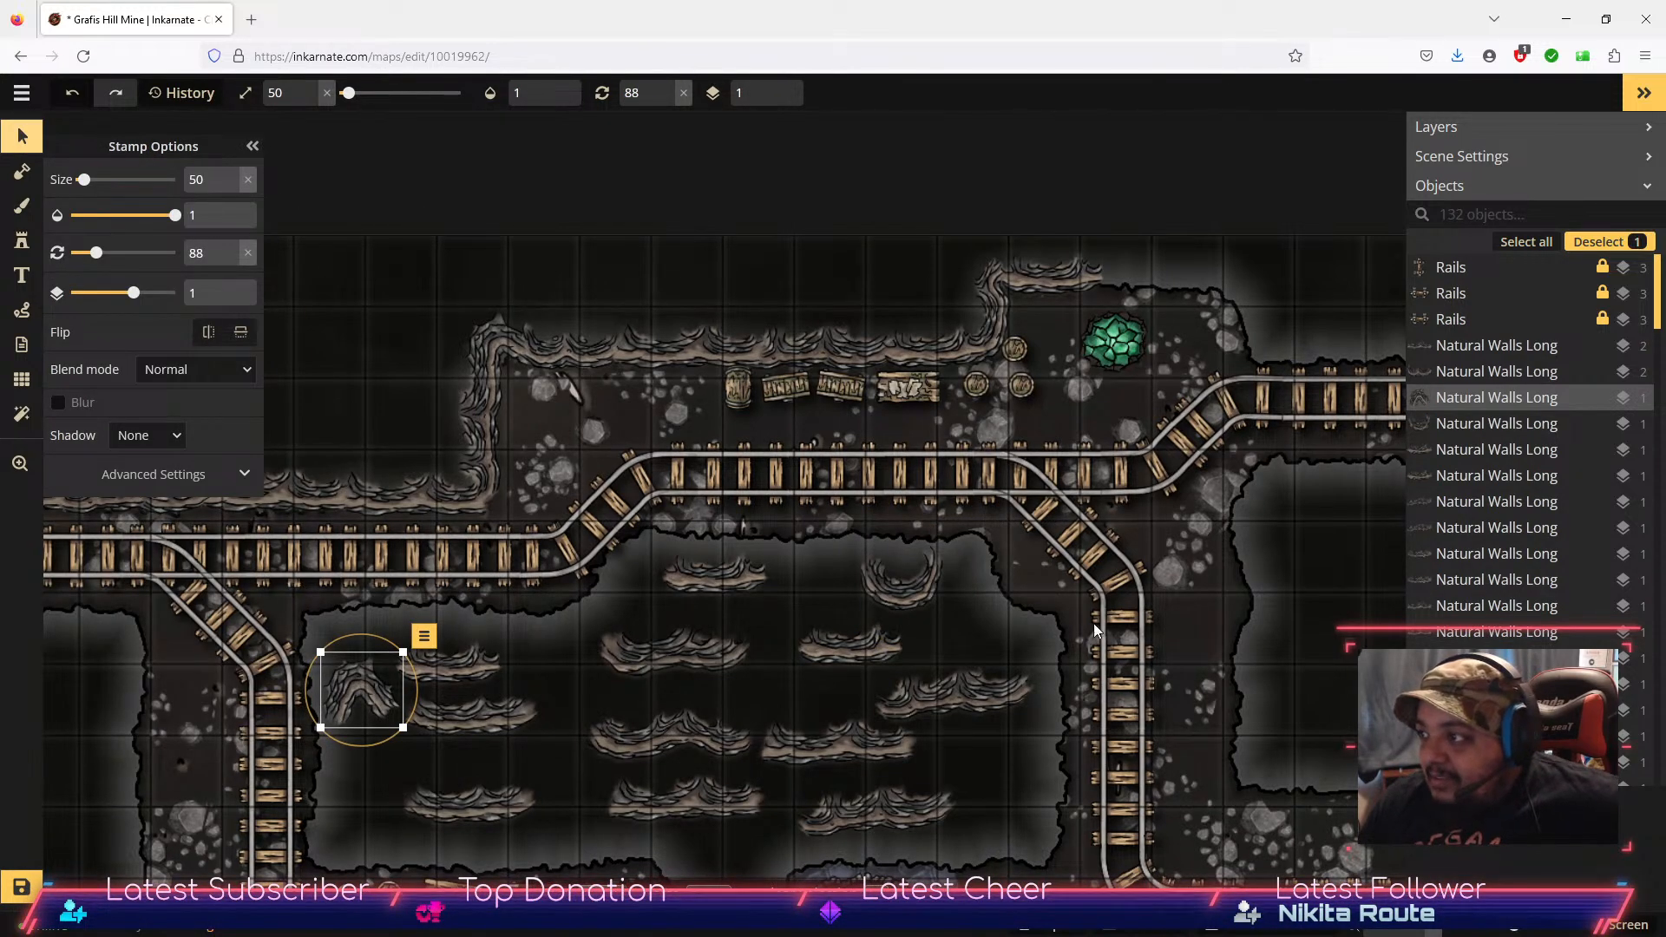
pyautogui.moveTo(691, 653)
pyautogui.mouseDown()
pyautogui.moveTo(1208, 247)
pyautogui.moveTo(1163, 276)
pyautogui.moveTo(1069, 468)
pyautogui.moveTo(715, 652)
pyautogui.mouseUp()
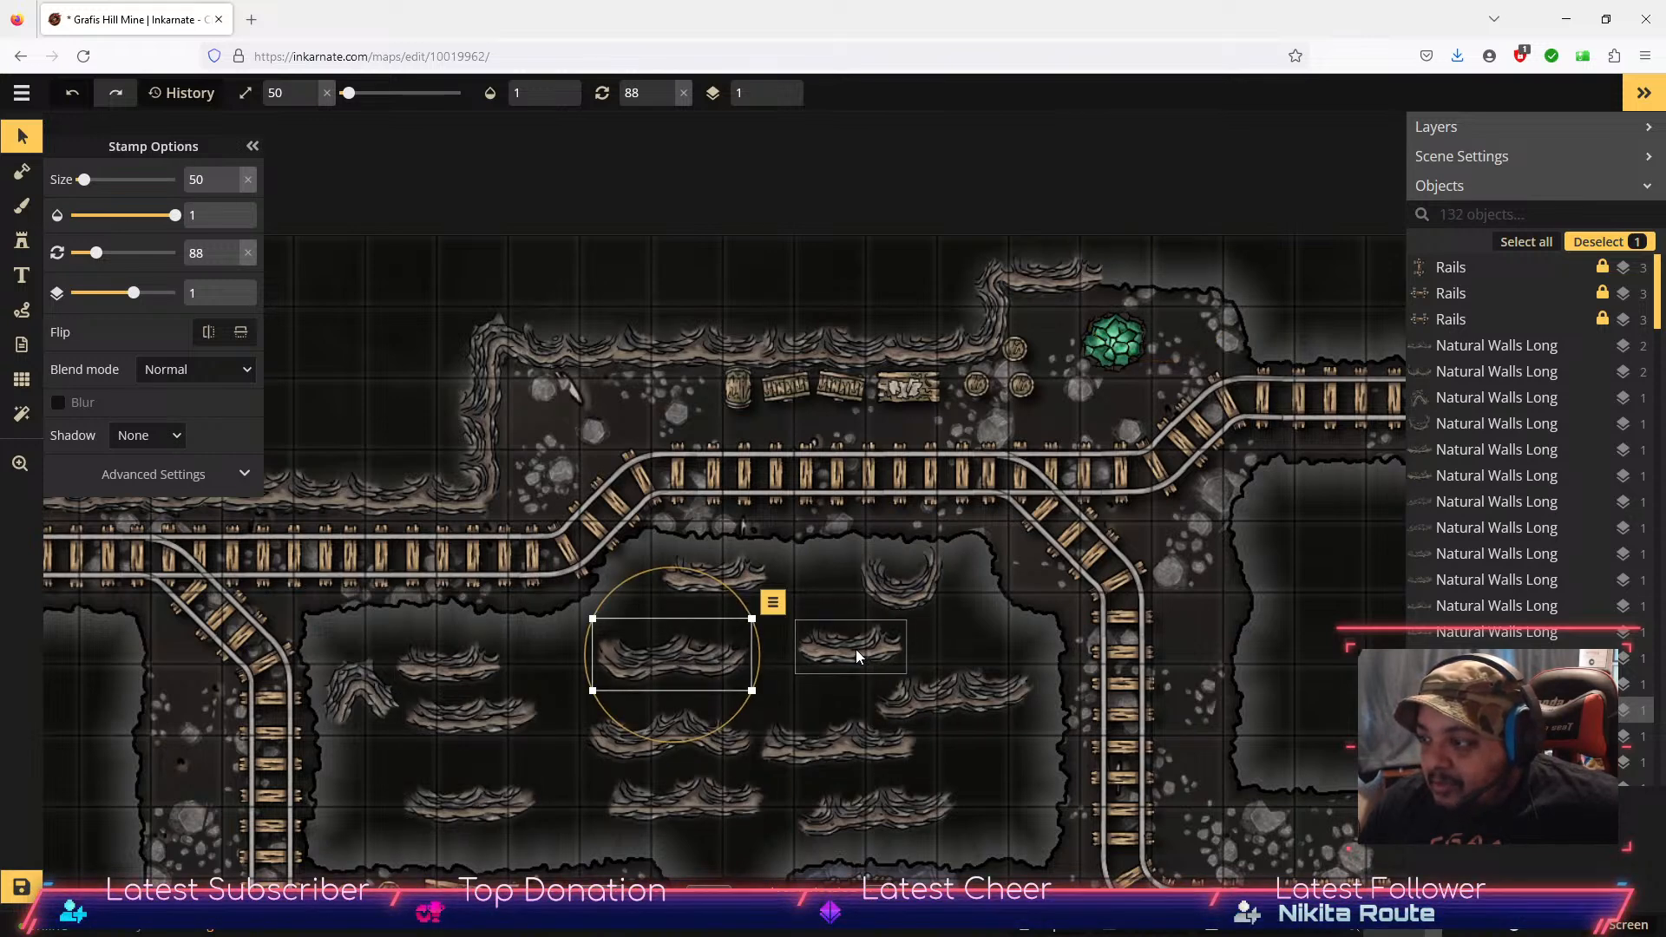
pyautogui.moveTo(852, 654); pyautogui.dragTo(1140, 285)
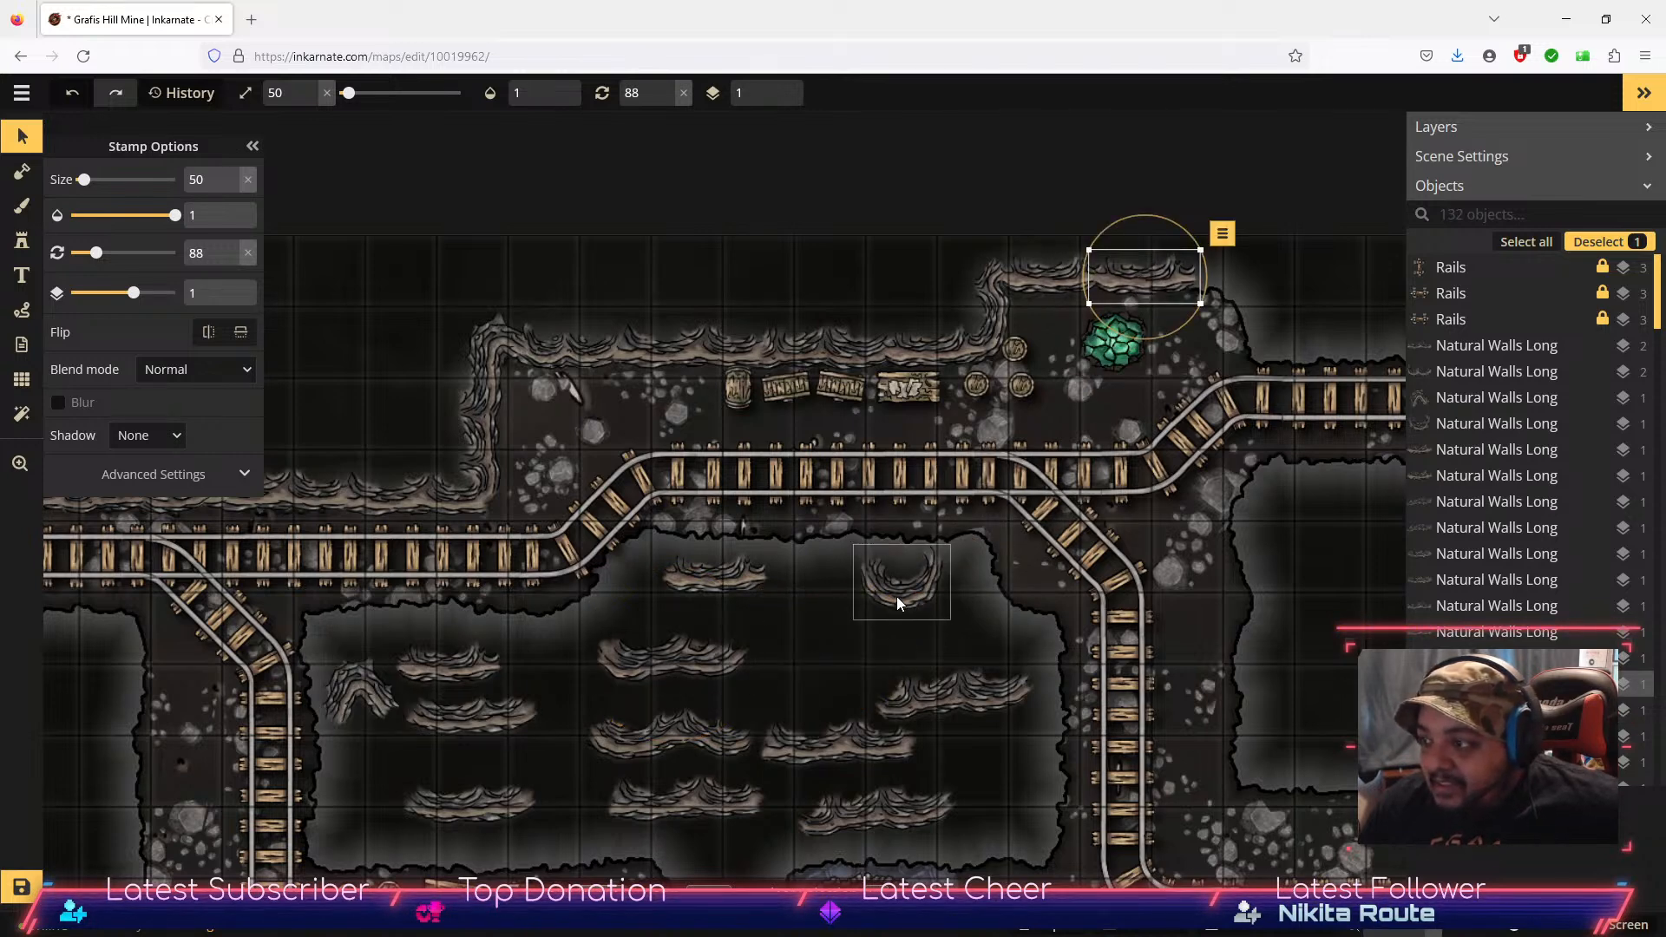
# Step: Try the variant 13 corner wall on the crystal alcove's northeast corner, rotated to 157, and return it to the spares
pyautogui.click(352, 686)
pyautogui.moveTo(358, 683); pyautogui.dragTo(1260, 306)
pyautogui.moveTo(654, 658); pyautogui.dragTo(751, 653)
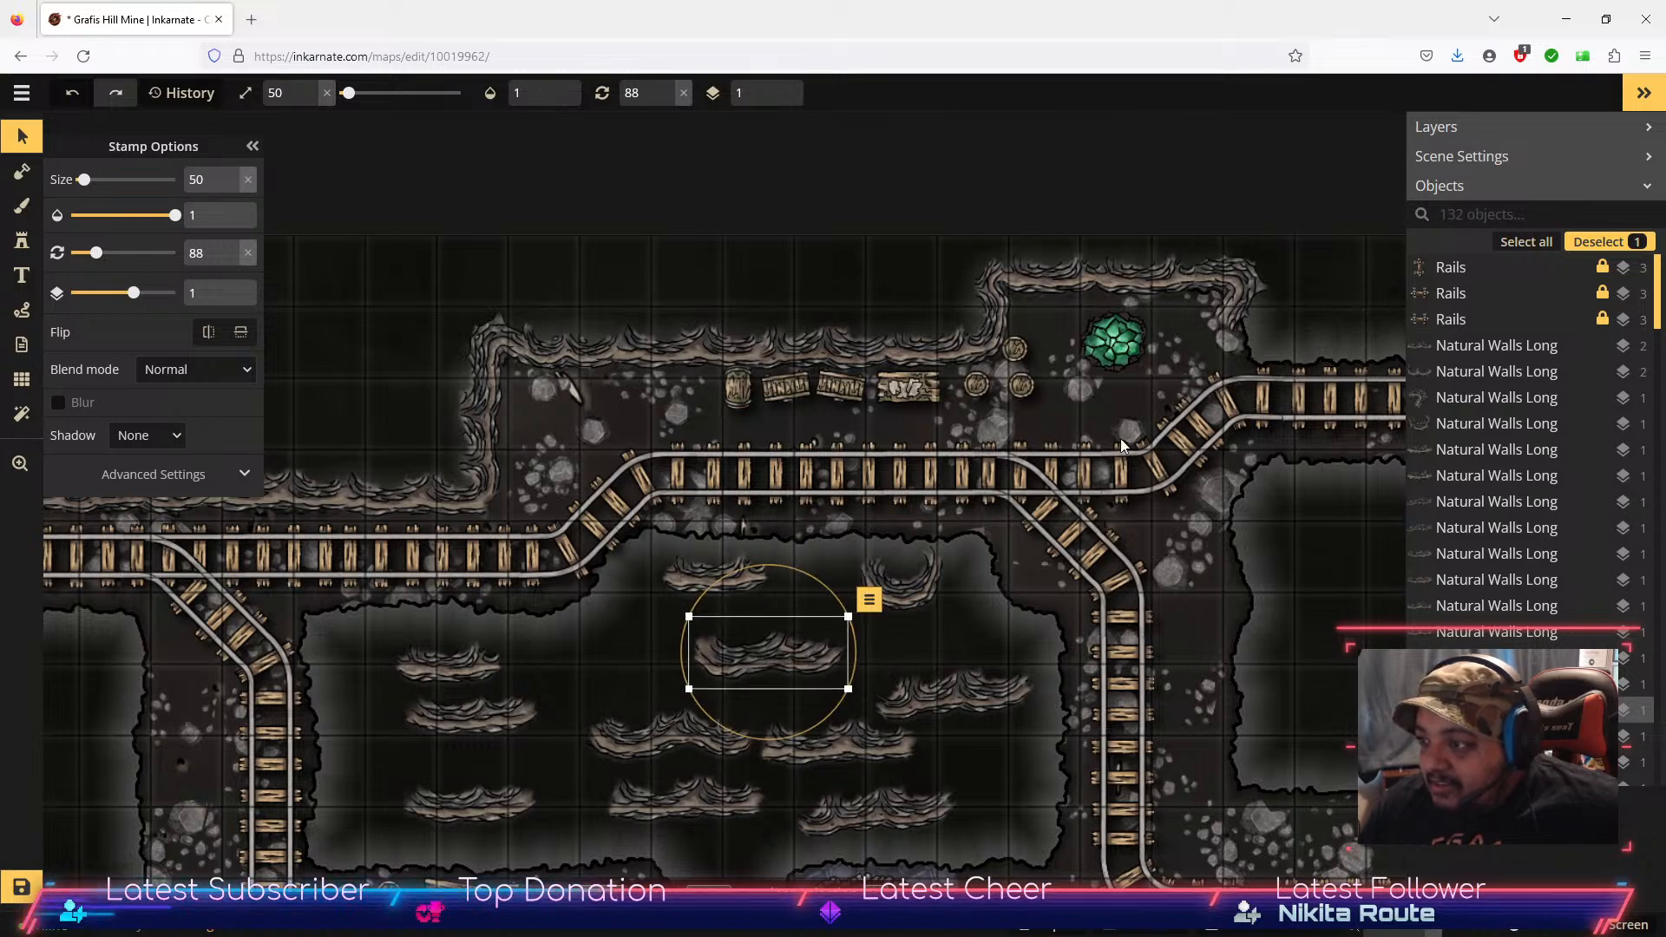
pyautogui.moveTo(1208, 285); pyautogui.dragTo(611, 651)
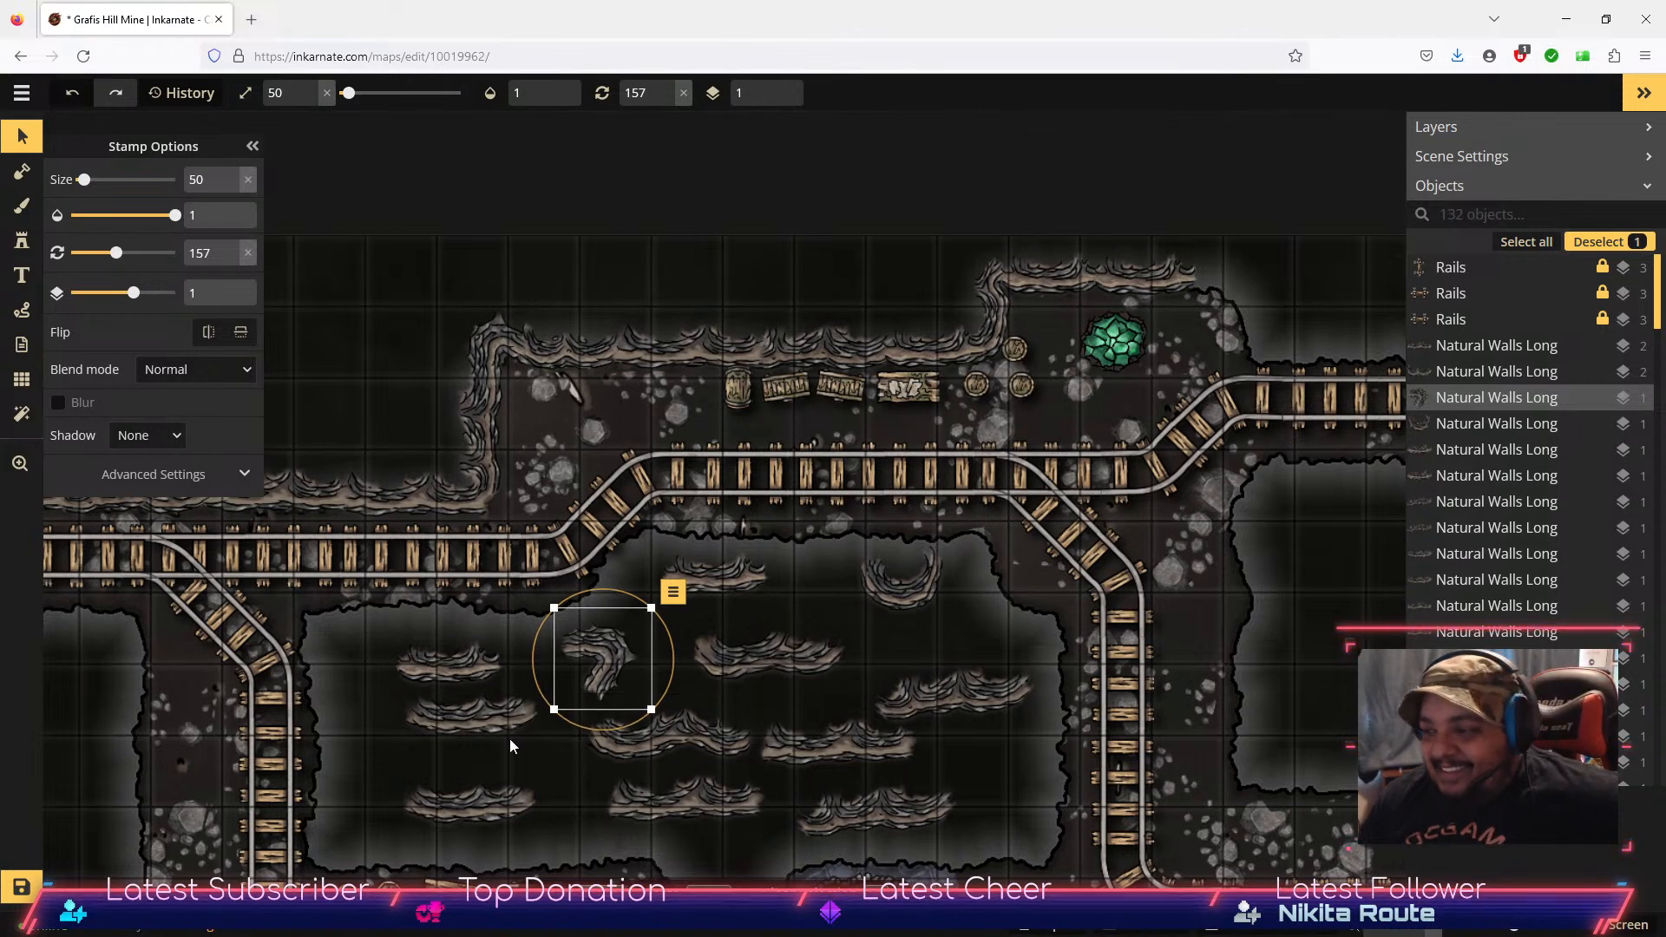
# Step: Try a variant 4 spare wall diagonally on the crystal alcove's northeast corner, rotated to 131, and return it to the spares
pyautogui.click(460, 665)
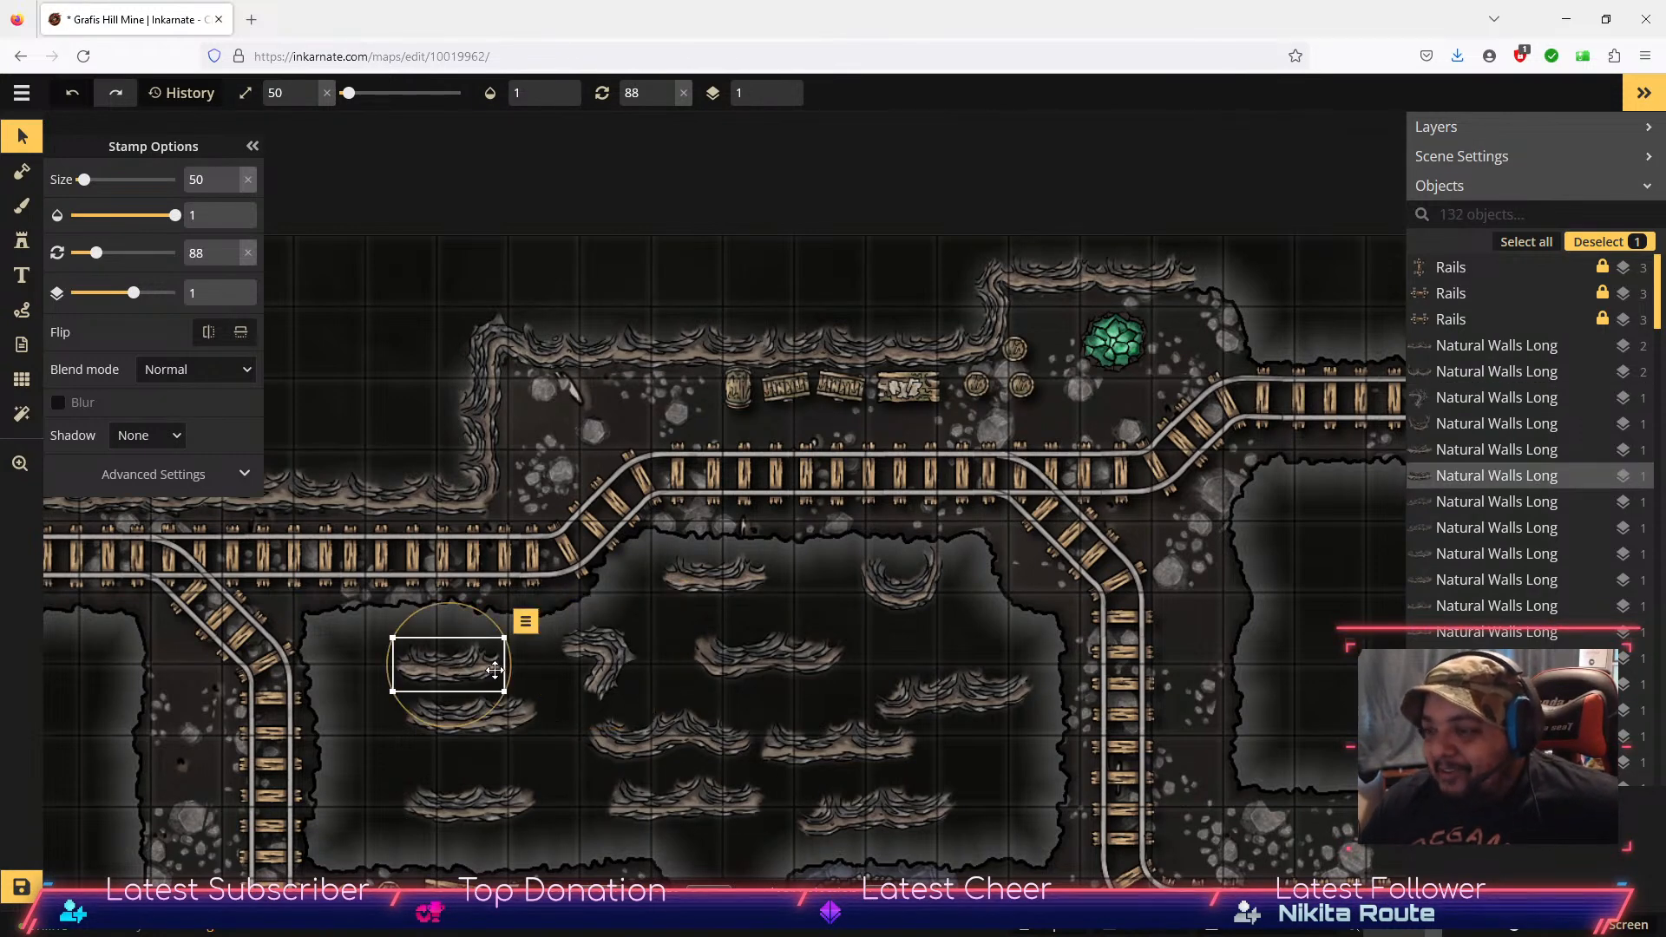
pyautogui.moveTo(449, 664); pyautogui.dragTo(1290, 339)
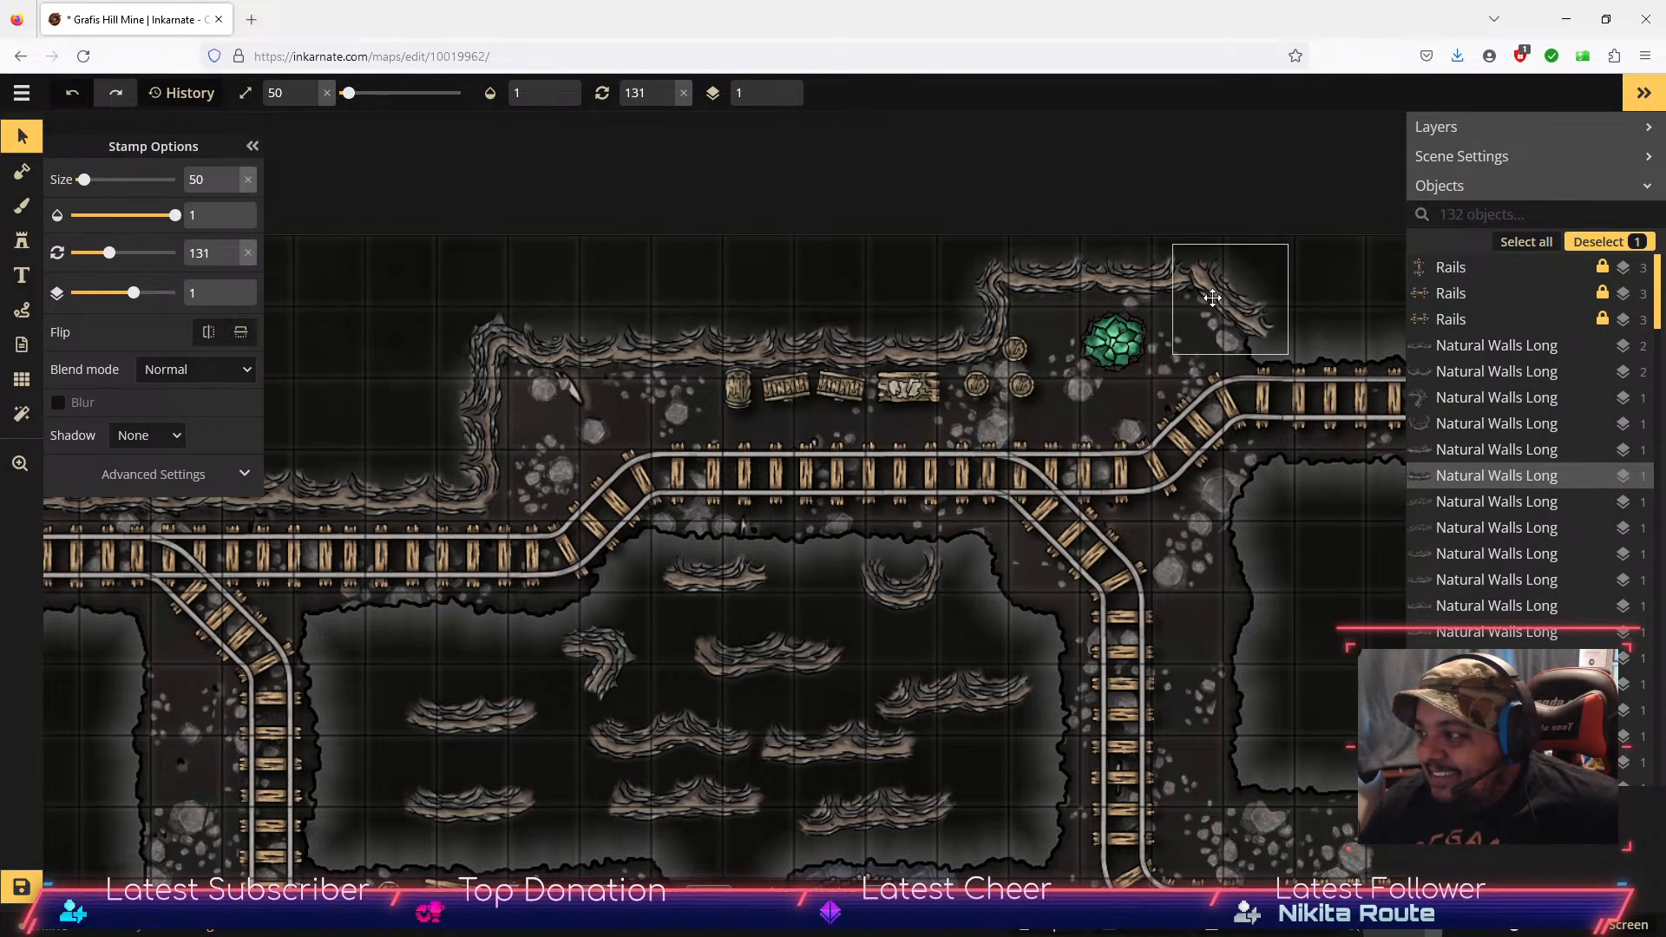
pyautogui.moveTo(1313, 323); pyautogui.dragTo(477, 677)
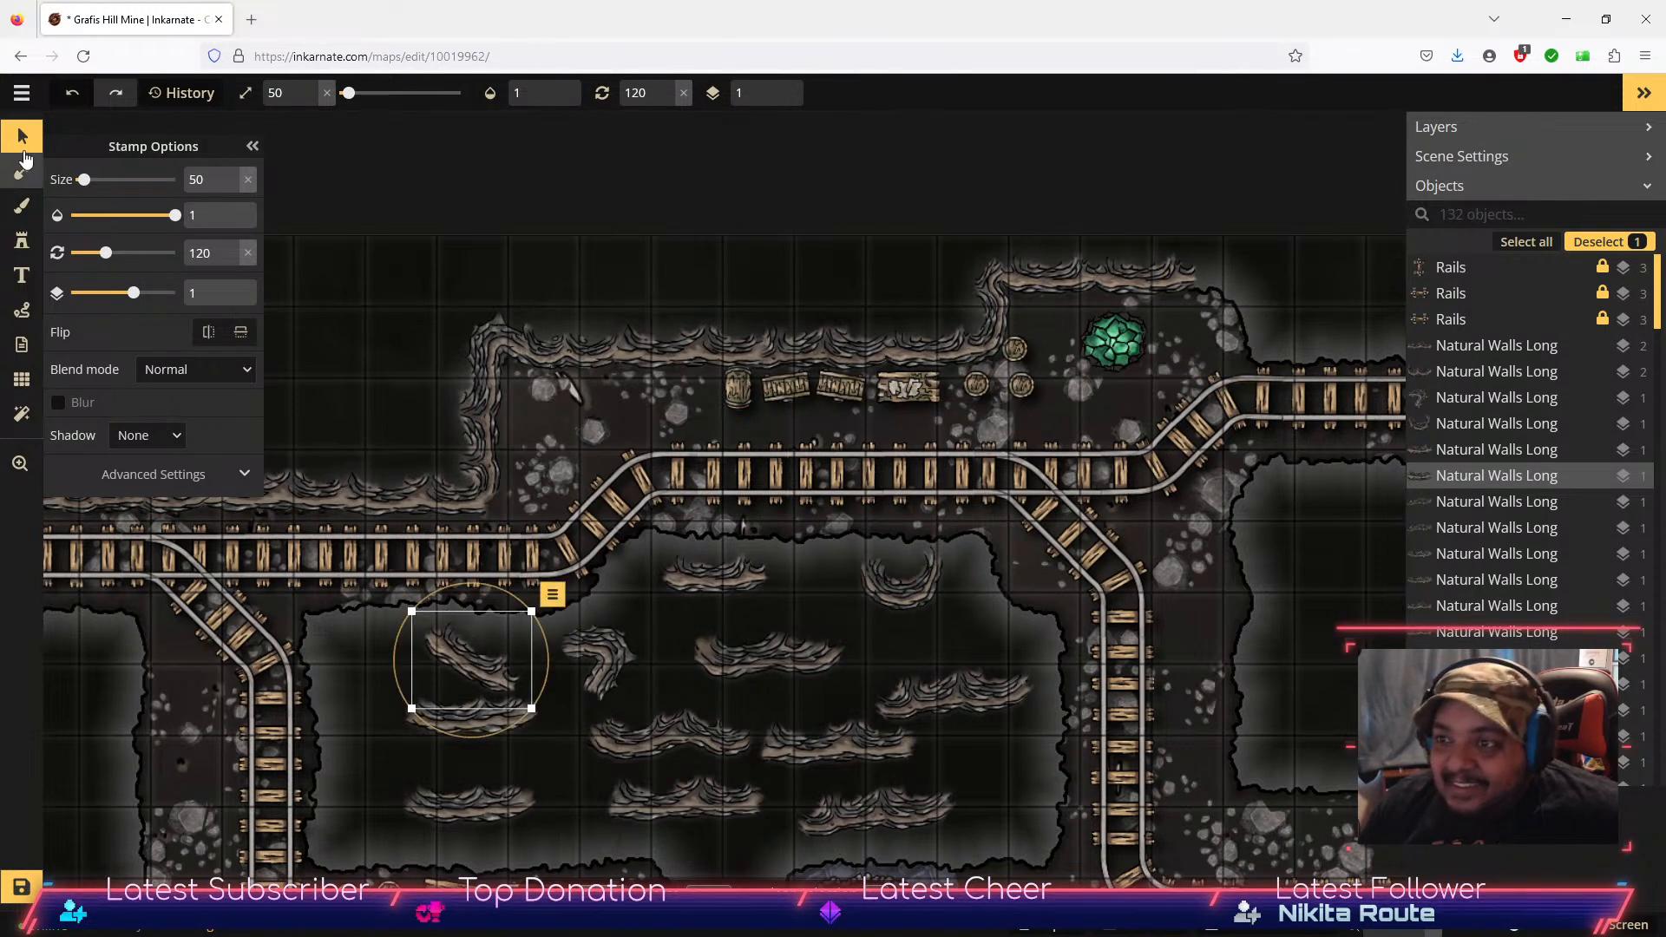
# Step: Add a variant 7 and a variant 8 natural wall at rotation 120 to the spares in the central rock area
pyautogui.click(8, 243)
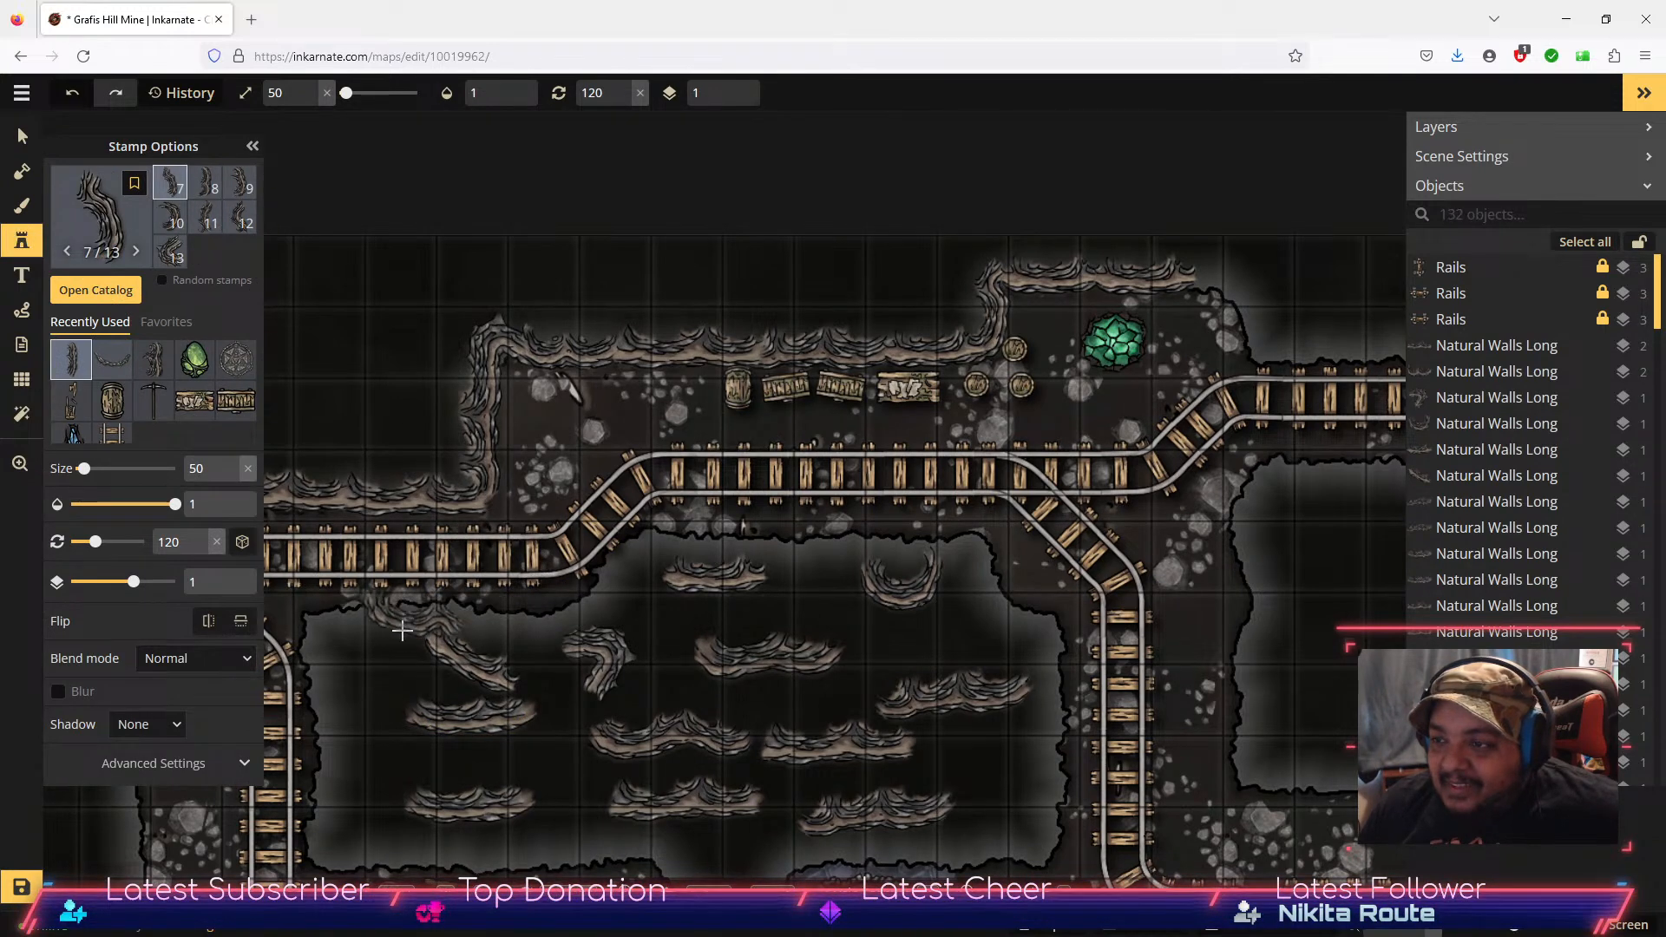
pyautogui.click(378, 657)
pyautogui.click(206, 182)
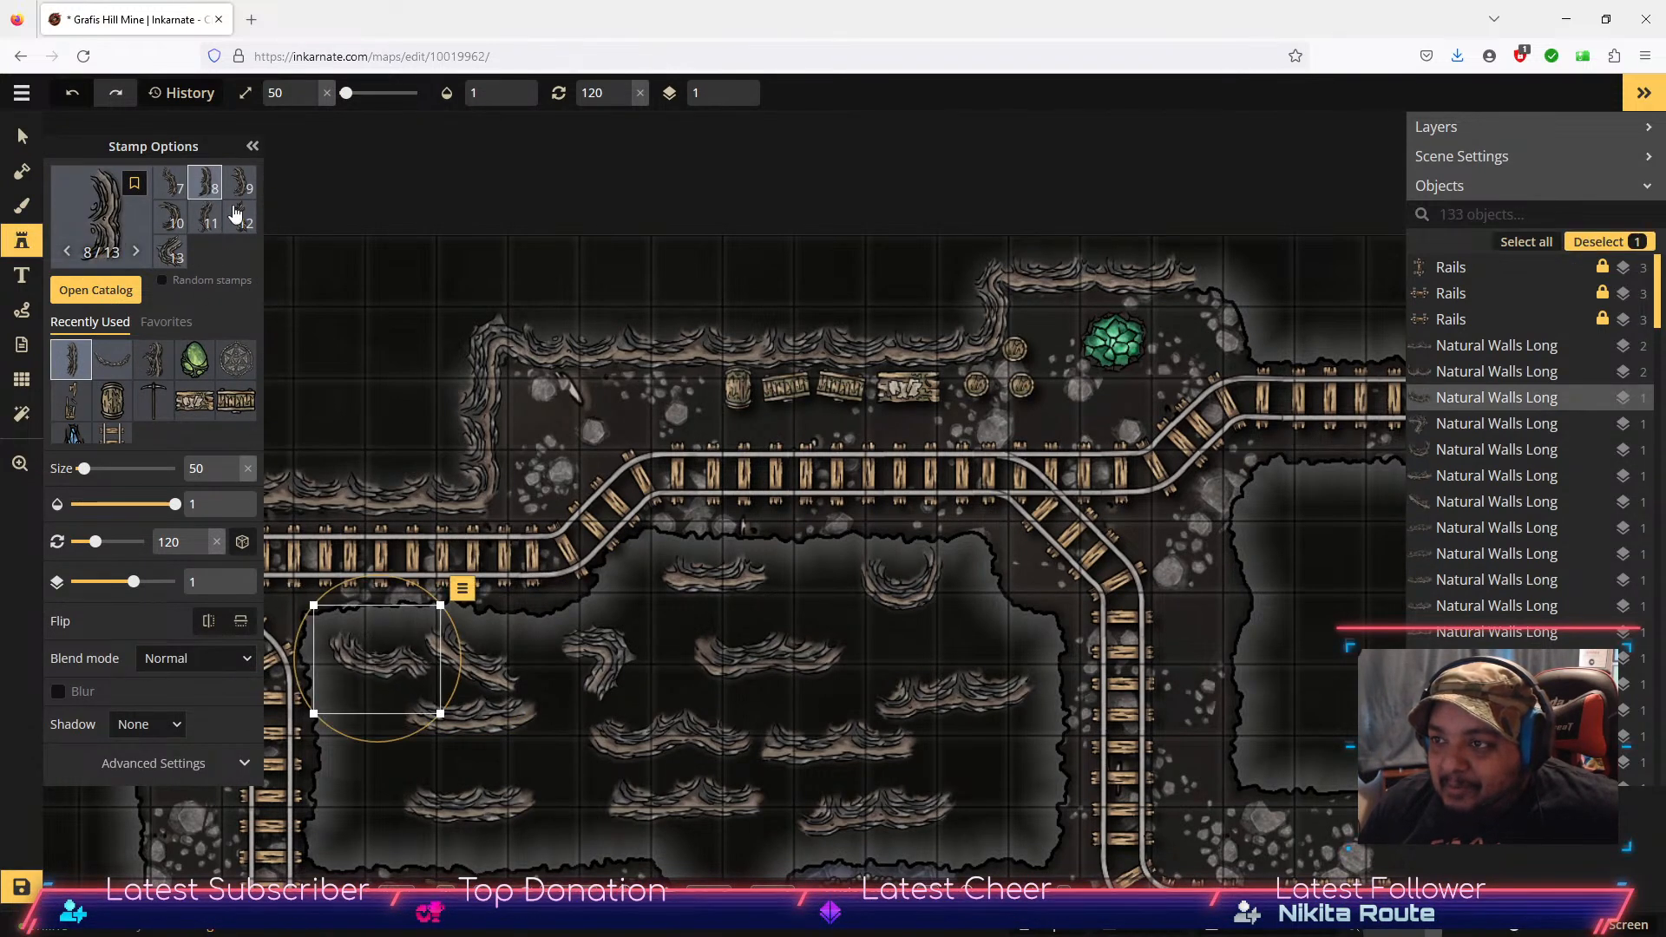
pyautogui.click(366, 820)
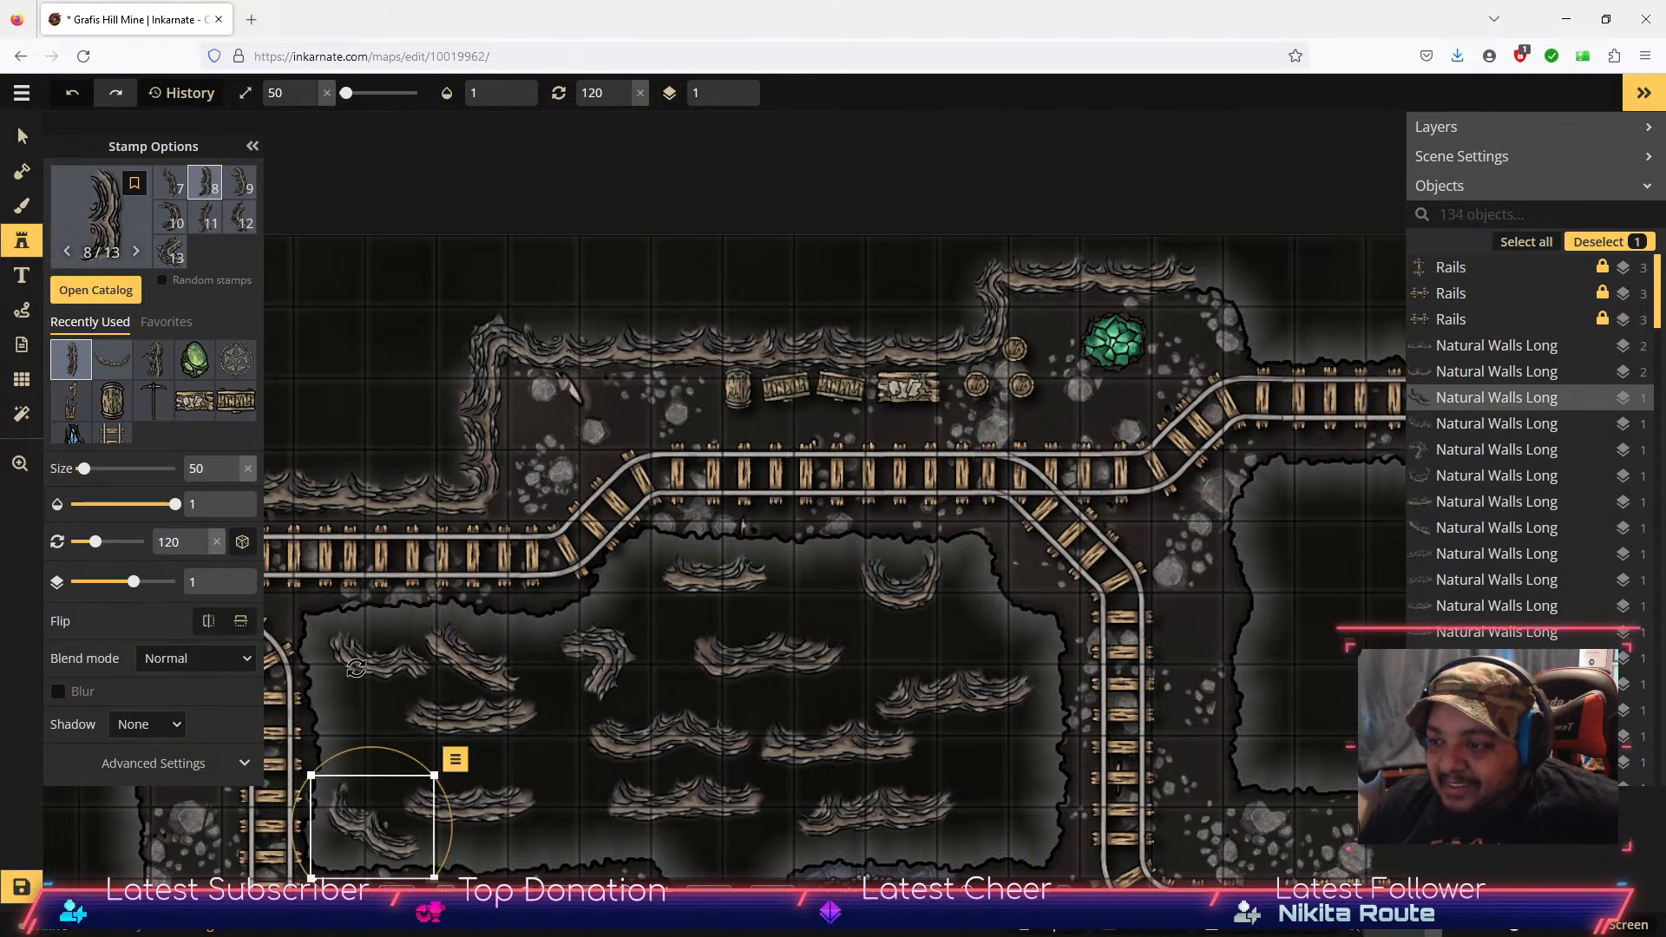
# Step: Place a variant 11 wall on the crystal alcove's northeast corner, rotate it to 129 and align it with the alcove's northern wall
pyautogui.click(173, 223)
pyautogui.click(207, 219)
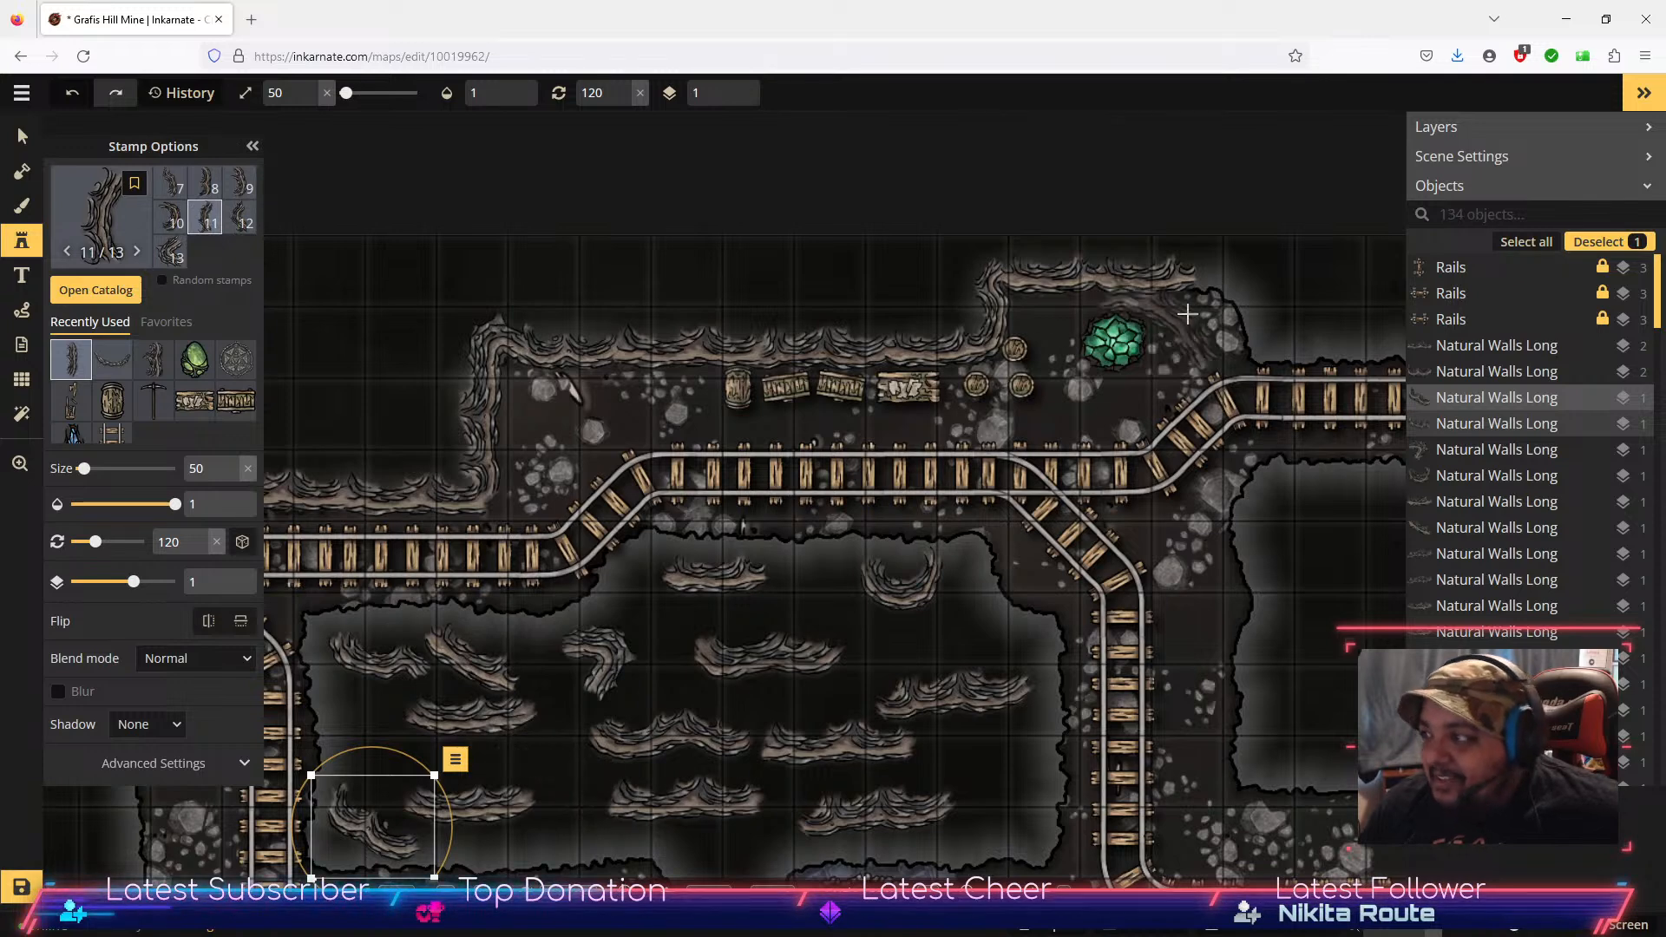
pyautogui.click(1247, 299)
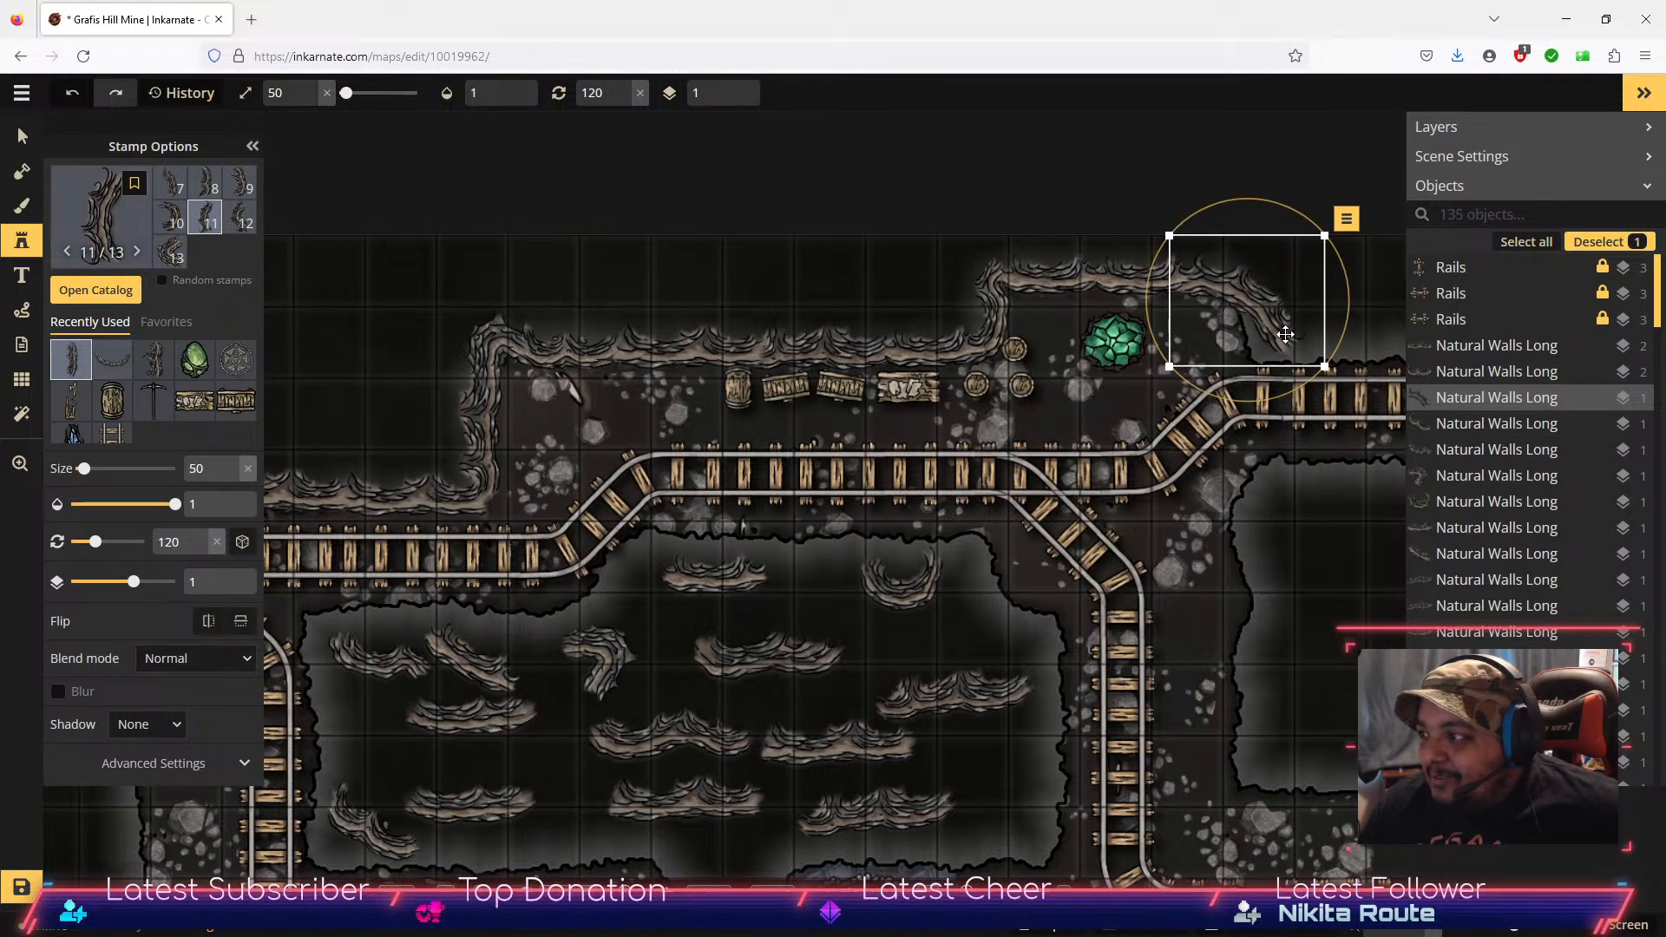
pyautogui.moveTo(1269, 196); pyautogui.dragTo(1286, 201)
pyautogui.moveTo(1234, 298); pyautogui.dragTo(1235, 298)
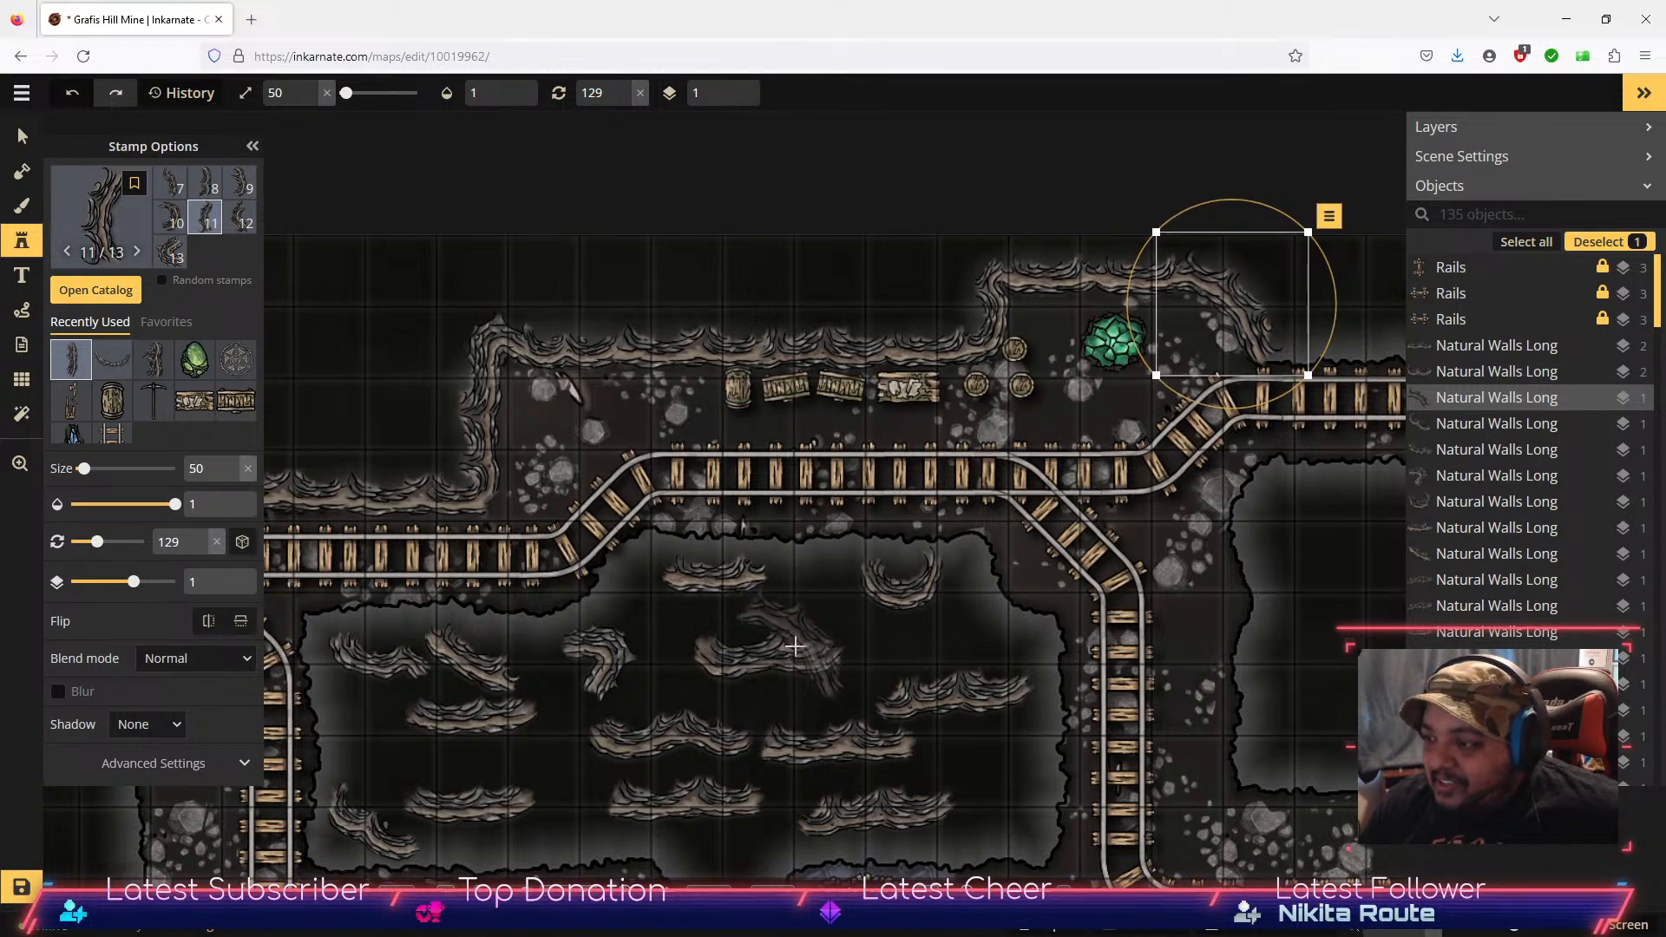
# Step: Try a straight spare wall on the tunnel's north edge just east of the crystal alcove and set it aside in the eastern rock area
pyautogui.click(22, 136)
pyautogui.click(439, 718)
pyautogui.moveTo(439, 719); pyautogui.dragTo(1309, 358)
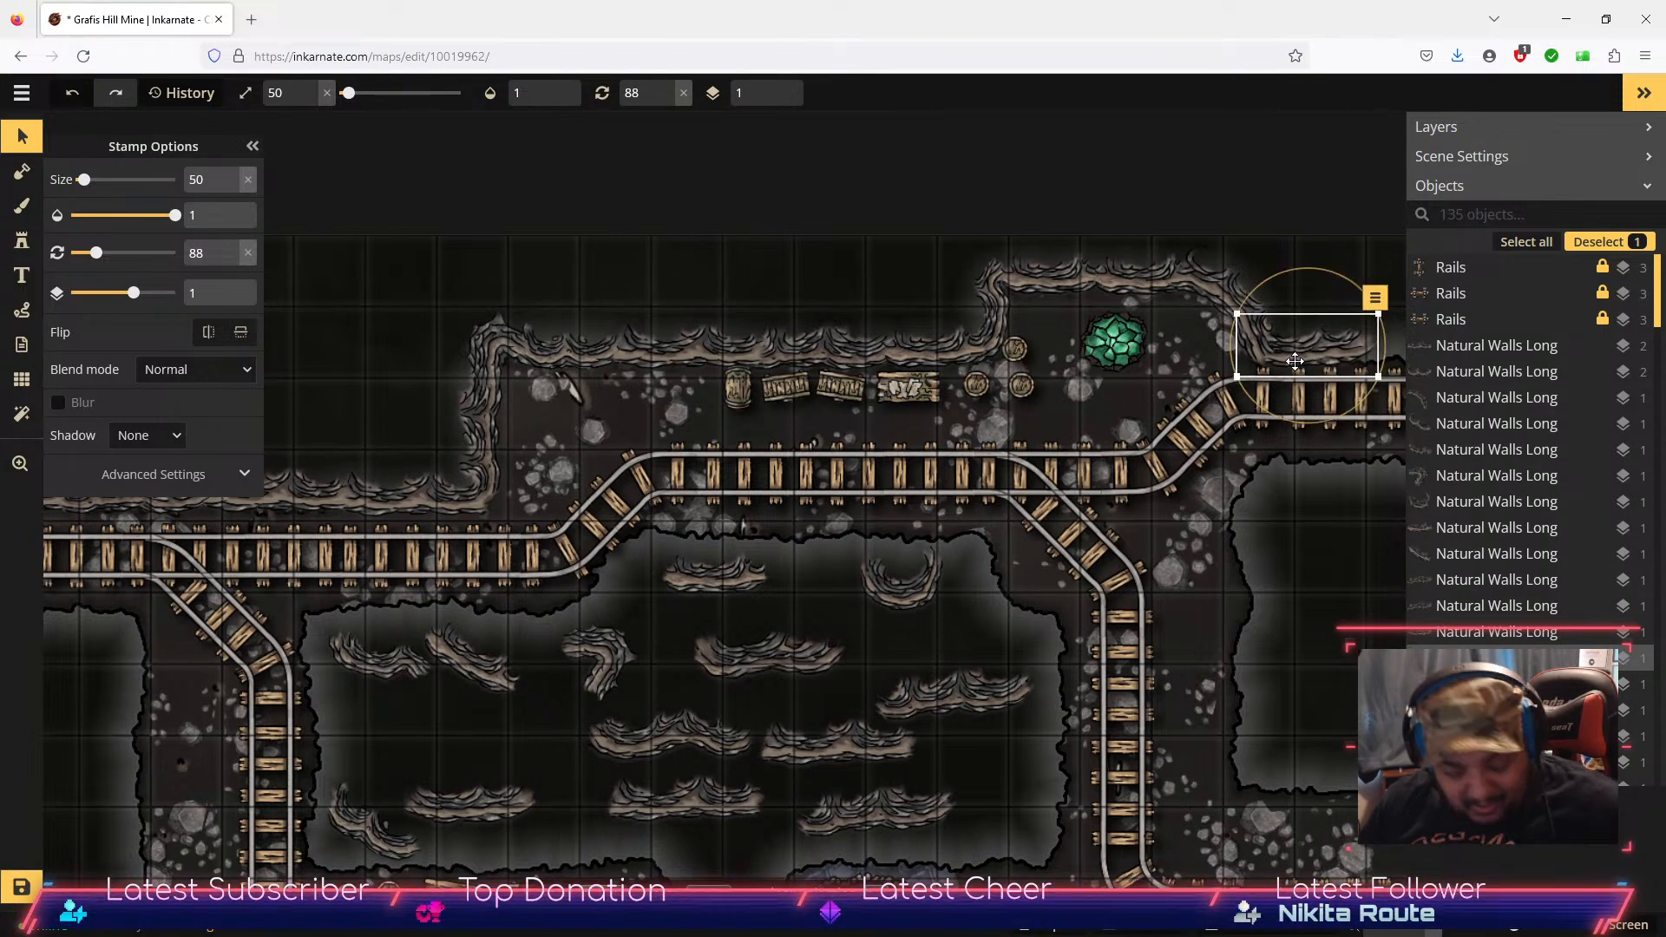
pyautogui.moveTo(1299, 544); pyautogui.dragTo(1033, 517)
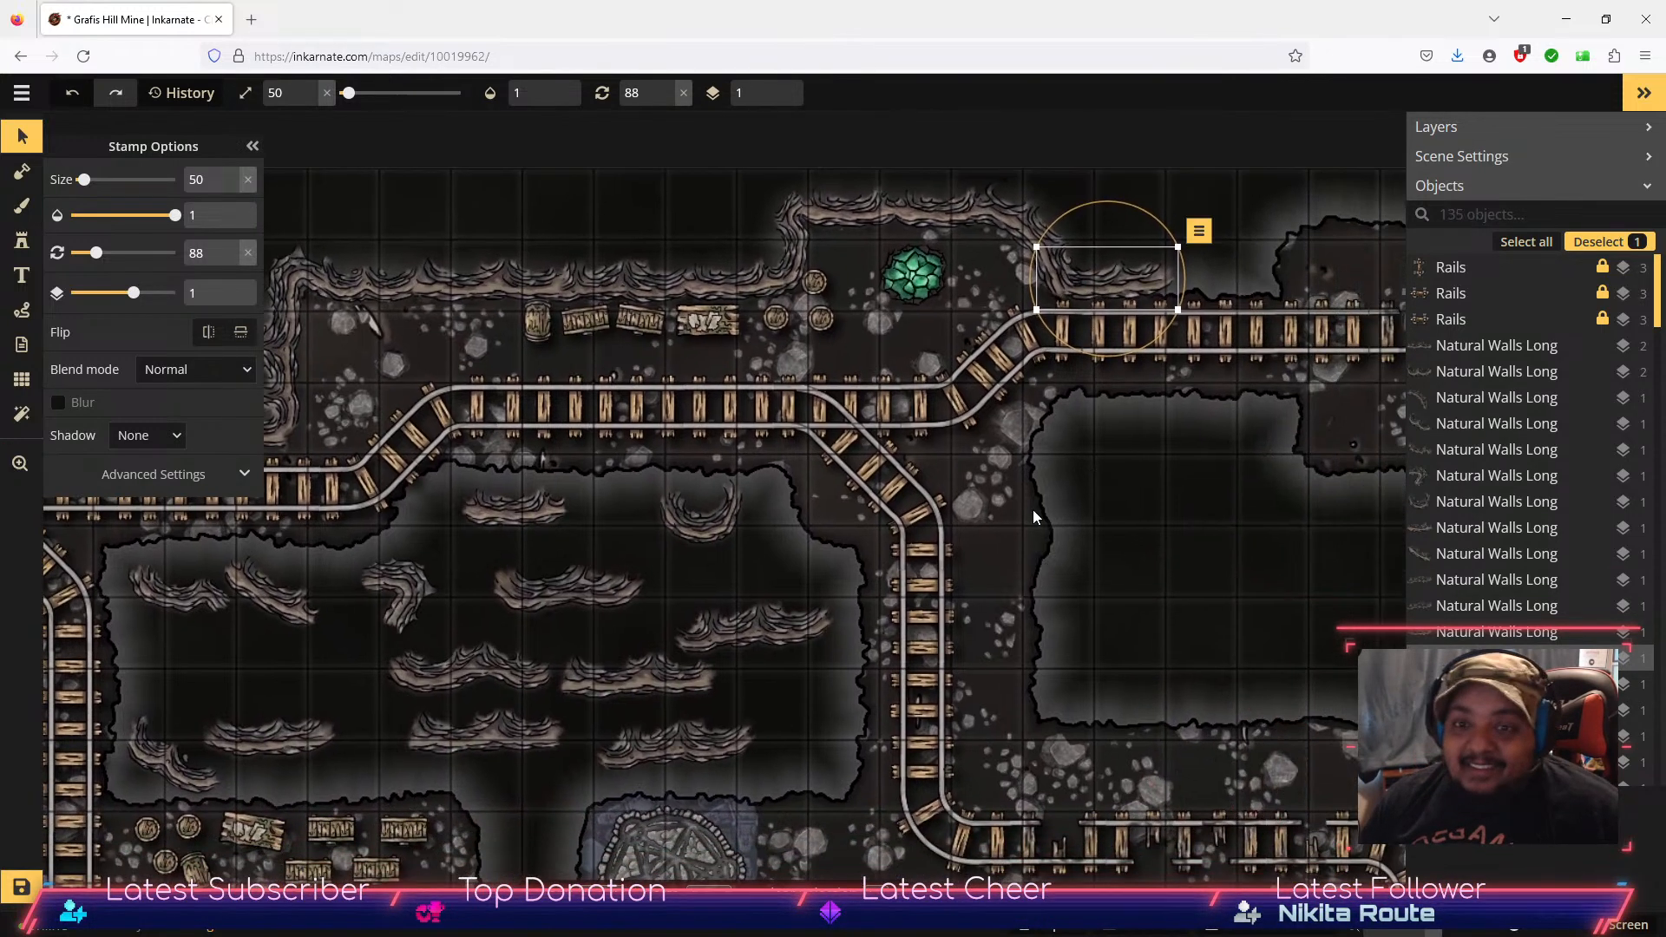
pyautogui.scroll(-2, 1053, 482)
pyautogui.moveTo(1187, 459); pyautogui.dragTo(1138, 482)
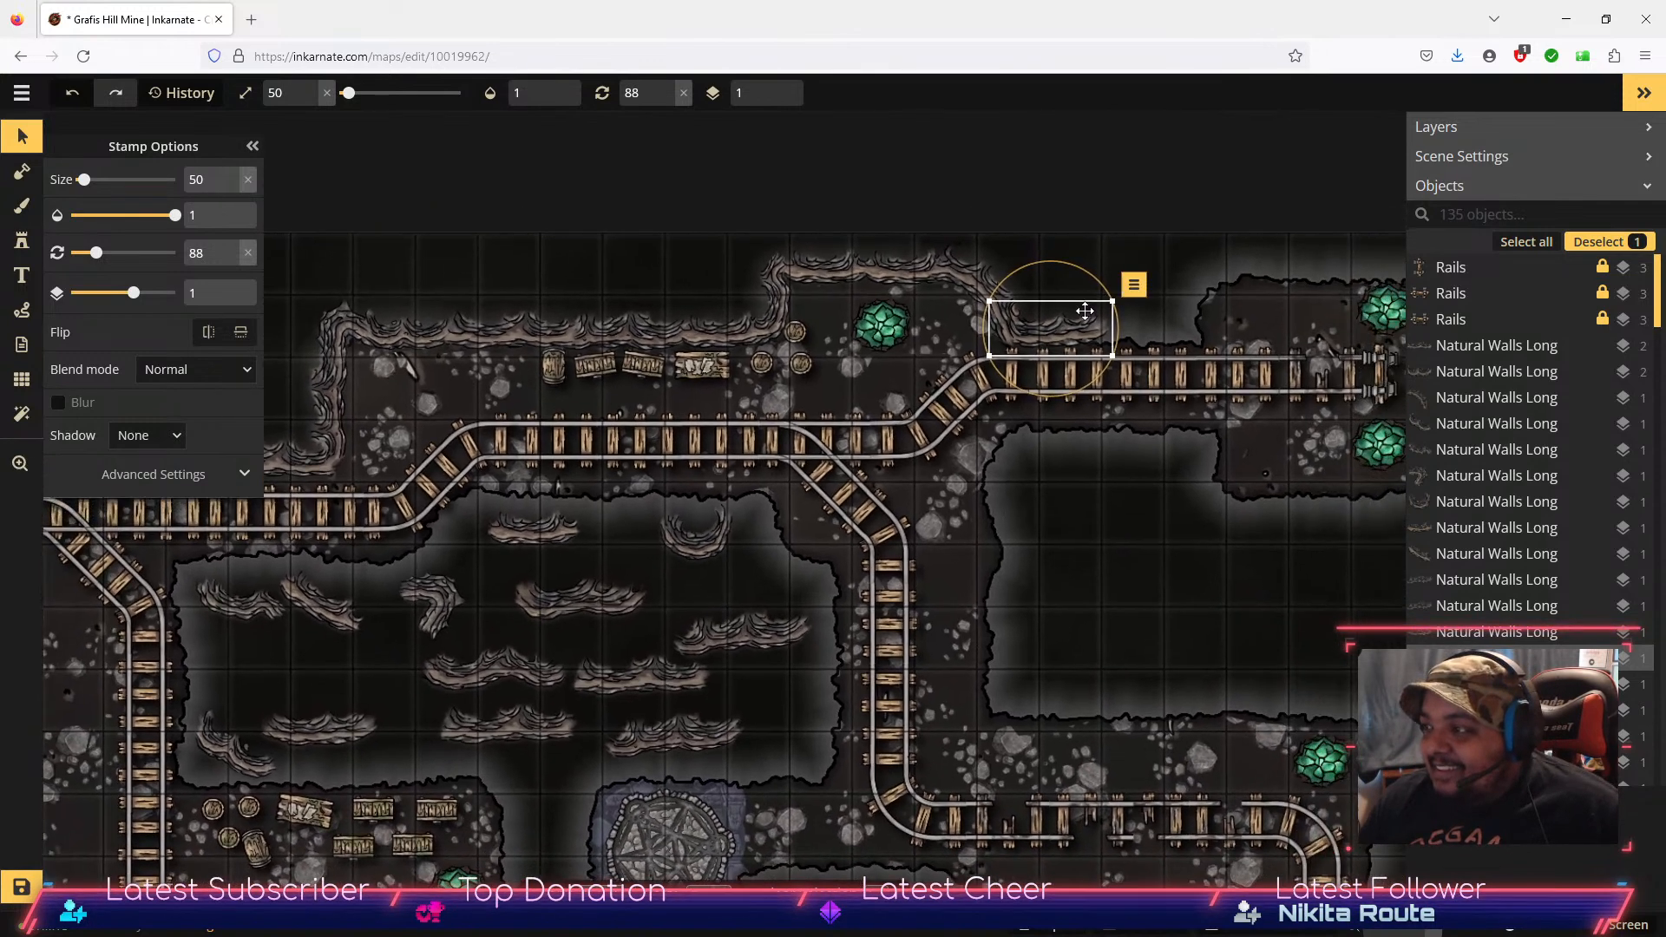
pyautogui.moveTo(1071, 328); pyautogui.dragTo(1140, 583)
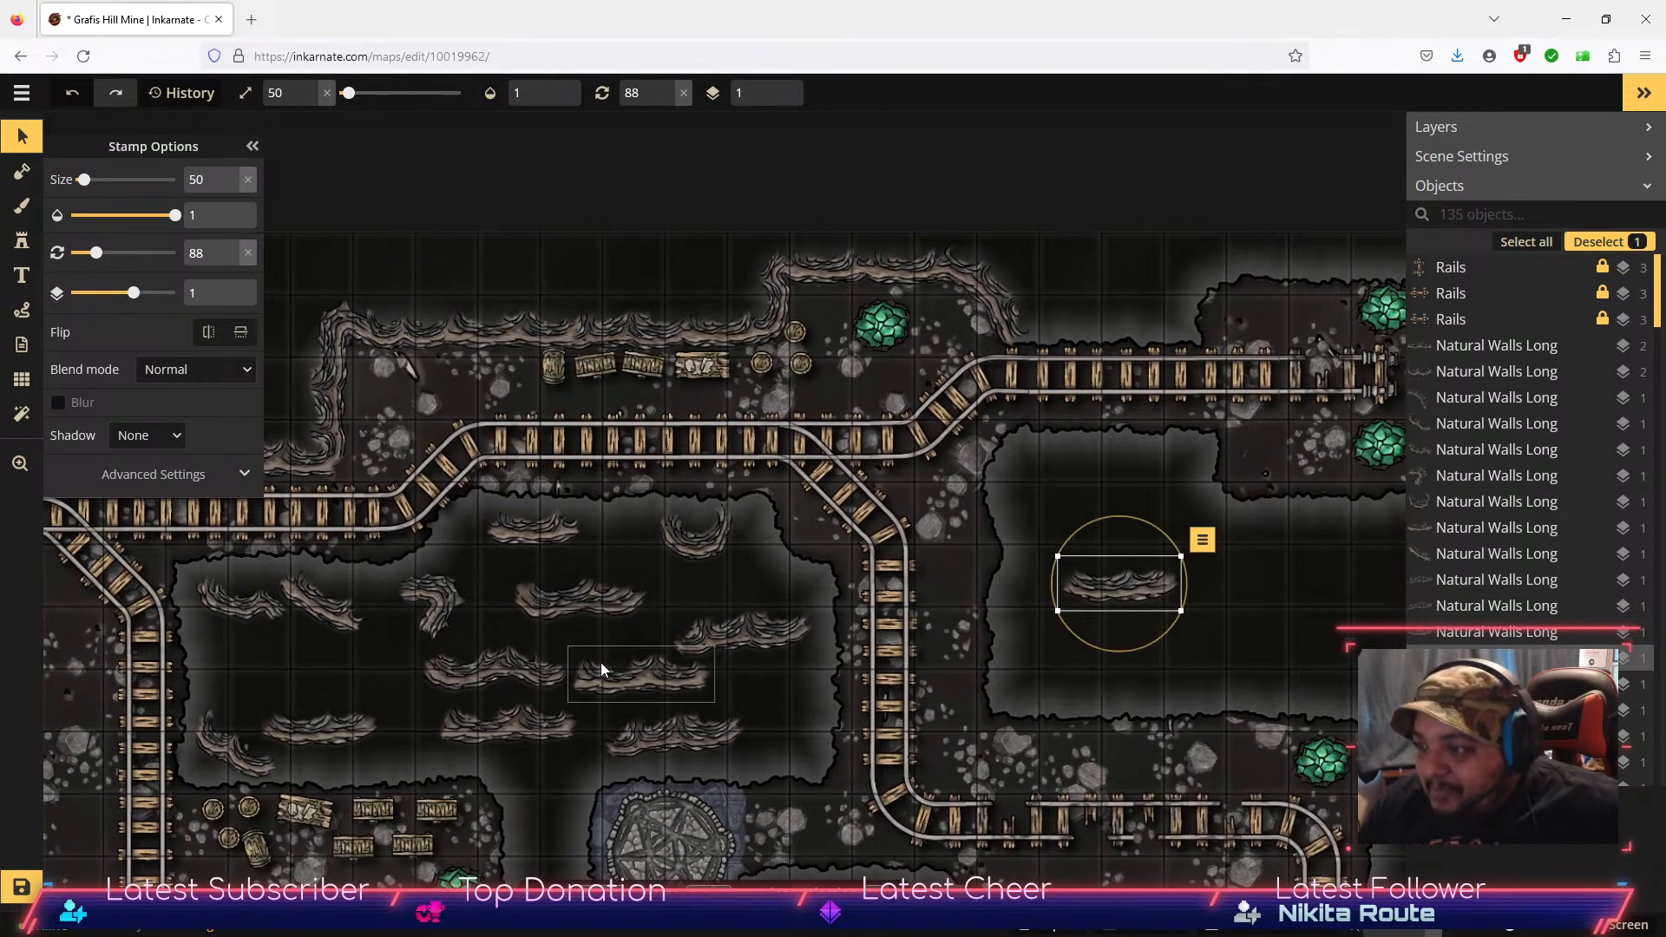
# Step: Line the tunnel's north edge east of the crystal alcove with a long spare on layer 2 at rotation 90 and a short one at 88
pyautogui.click(494, 671)
pyautogui.moveTo(495, 671); pyautogui.dragTo(1110, 565)
pyautogui.moveTo(659, 692); pyautogui.dragTo(1080, 324)
pyautogui.click(1174, 290)
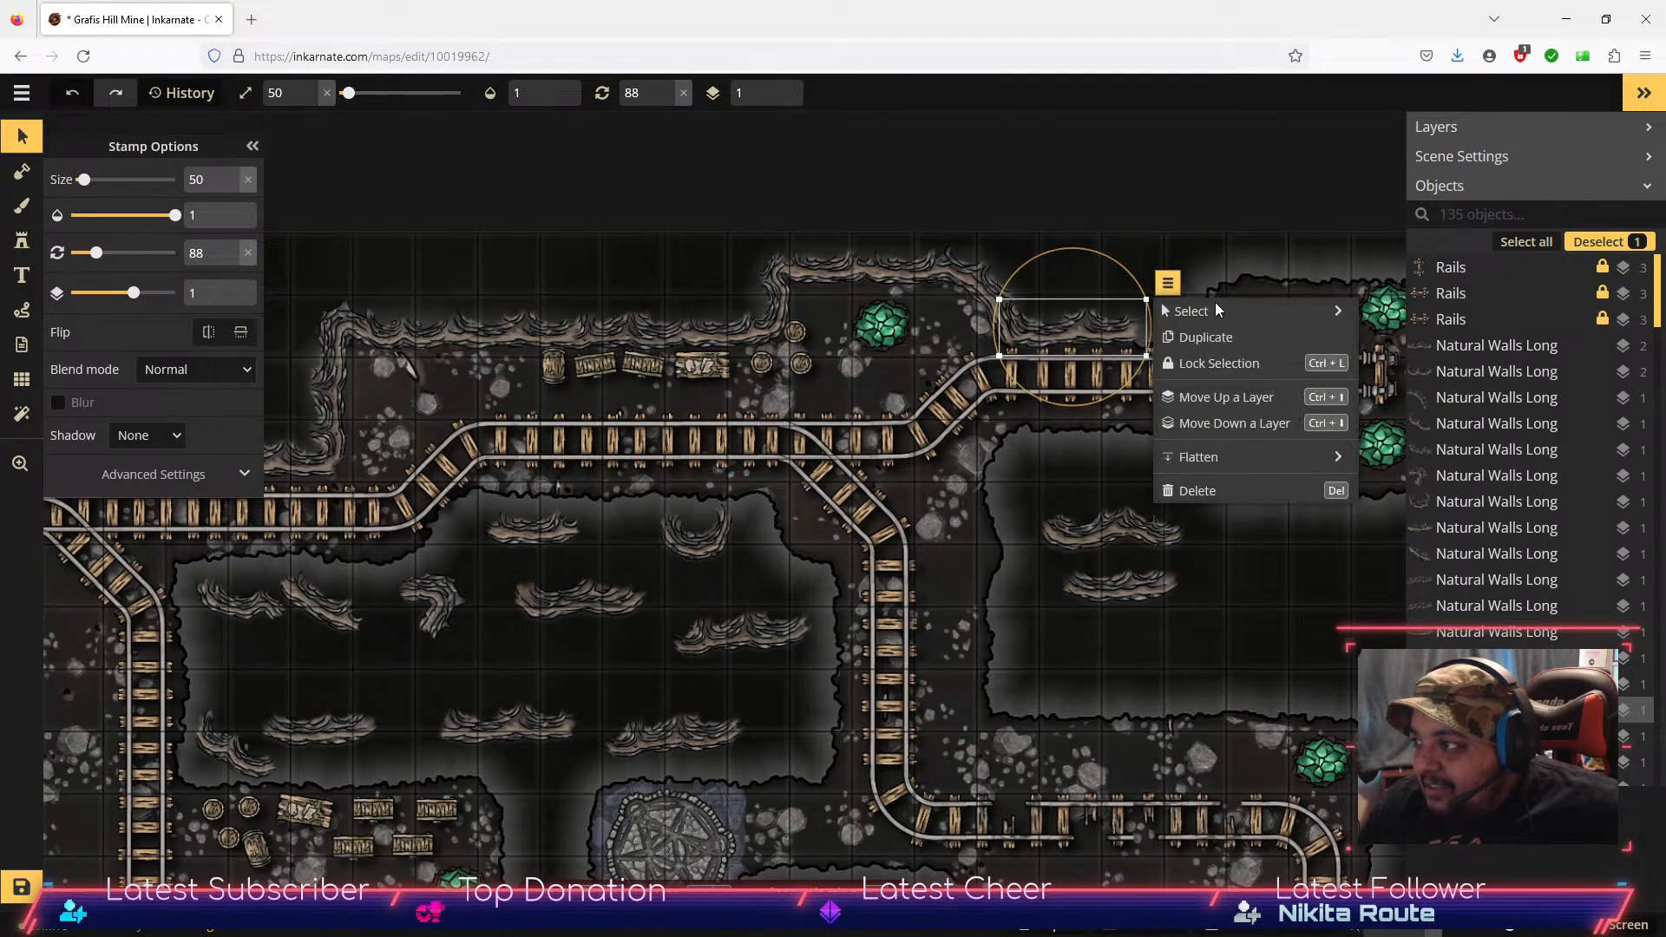
pyautogui.click(1239, 398)
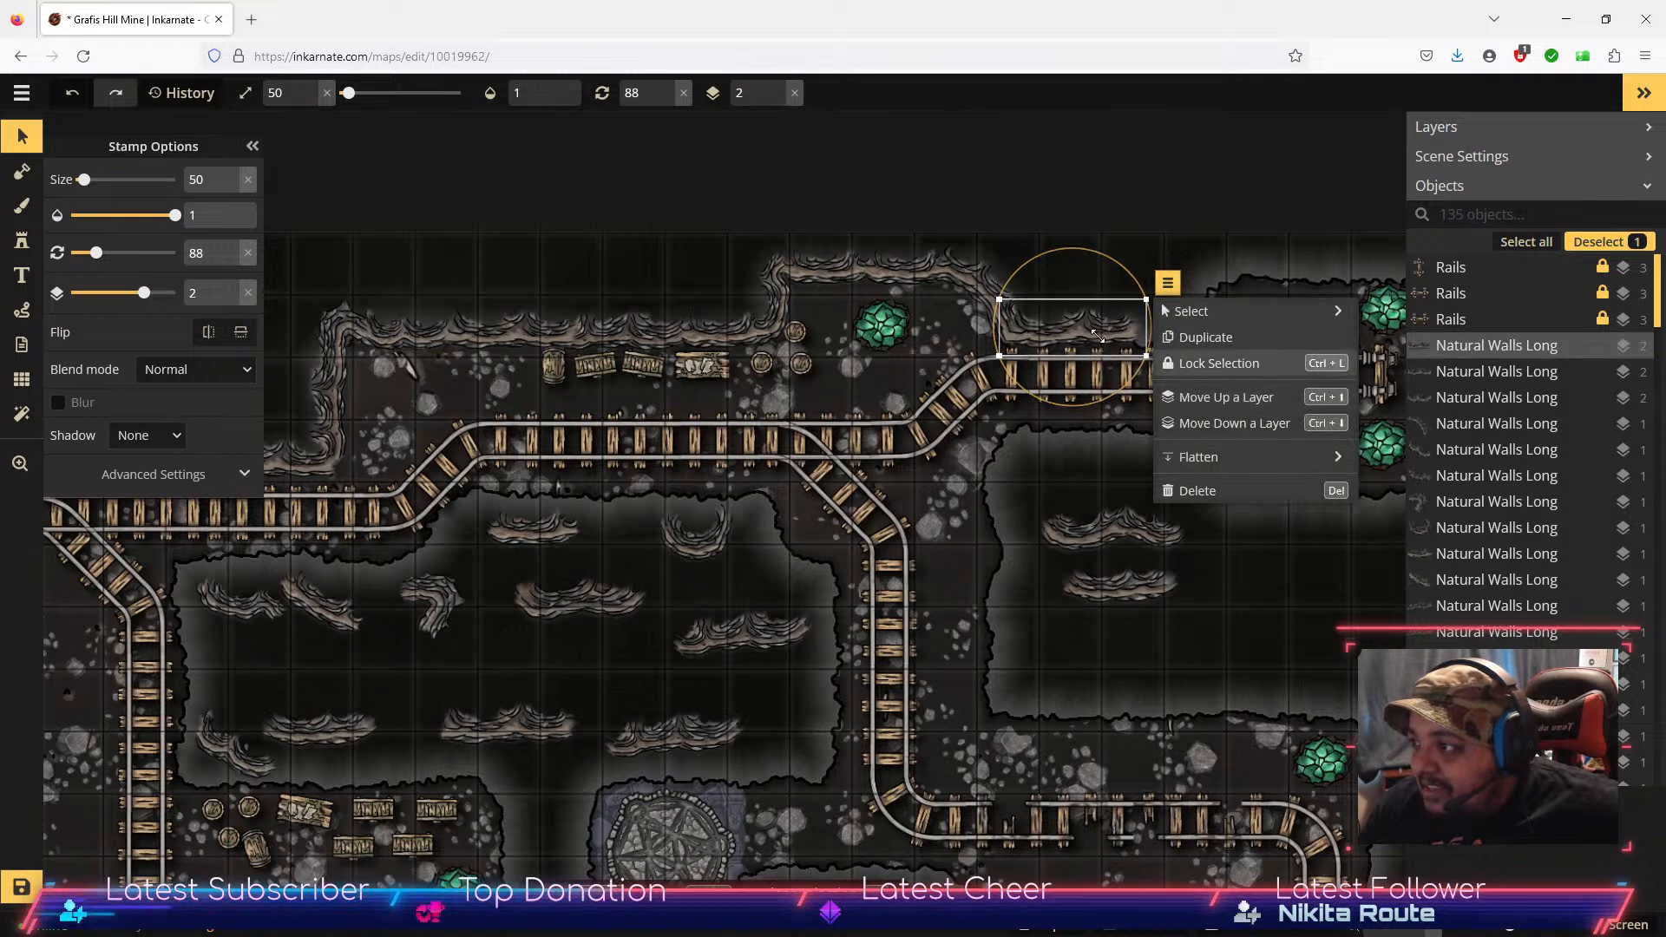
pyautogui.click(1015, 595)
pyautogui.click(1132, 291)
pyautogui.moveTo(1132, 276); pyautogui.dragTo(1134, 279)
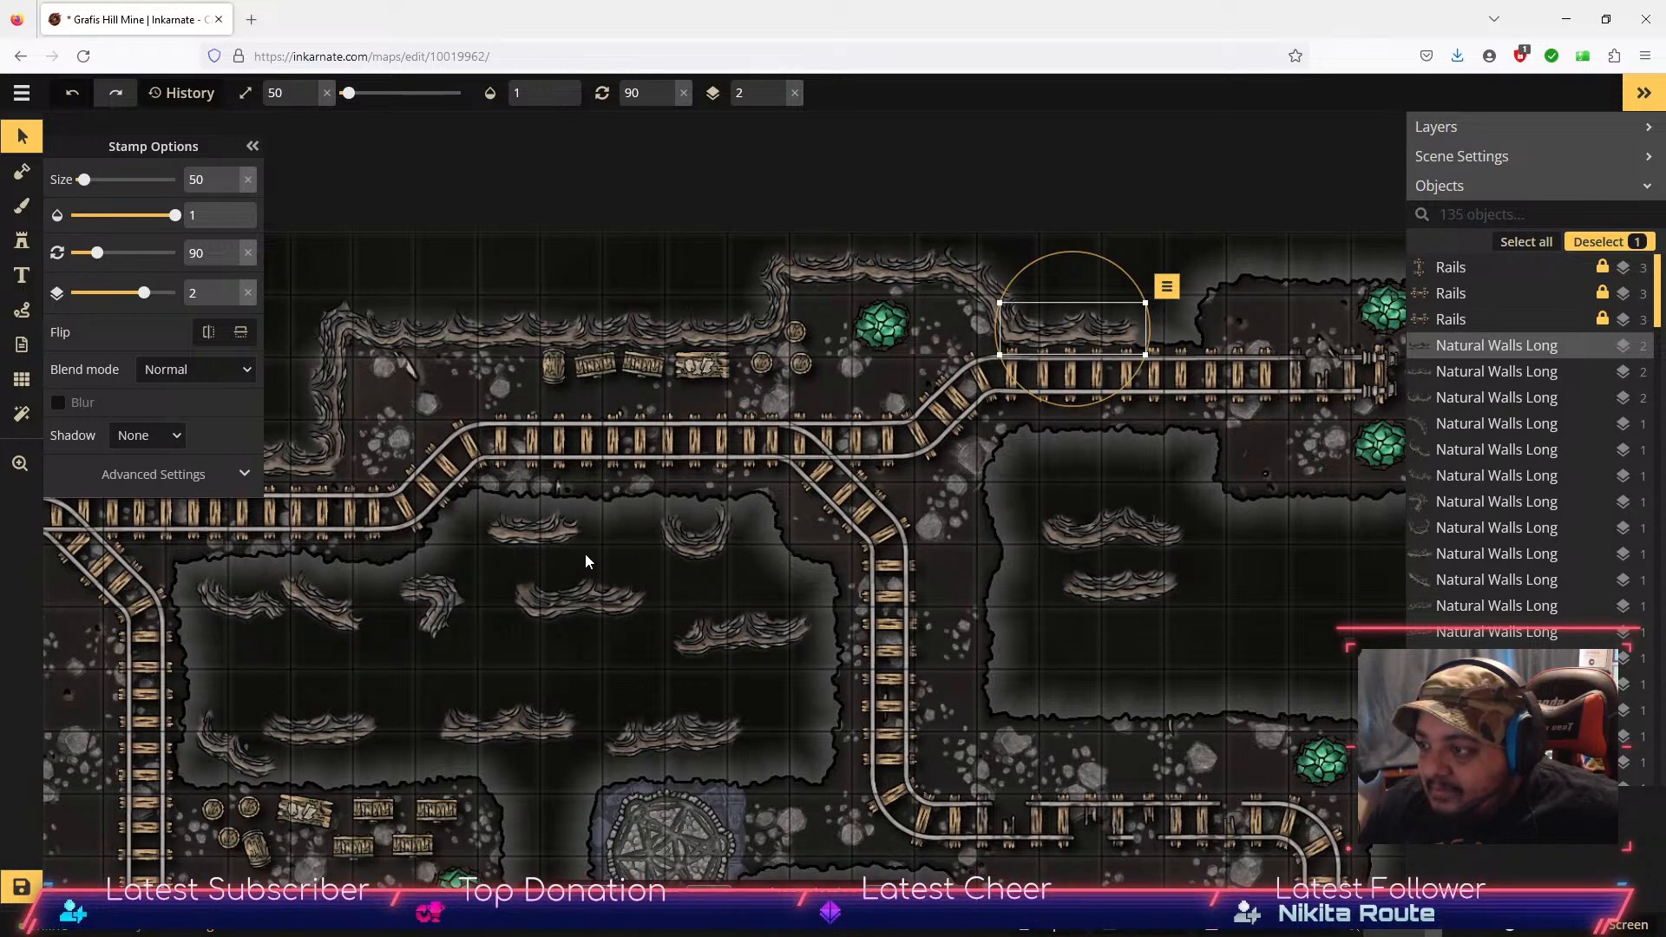
pyautogui.click(543, 538)
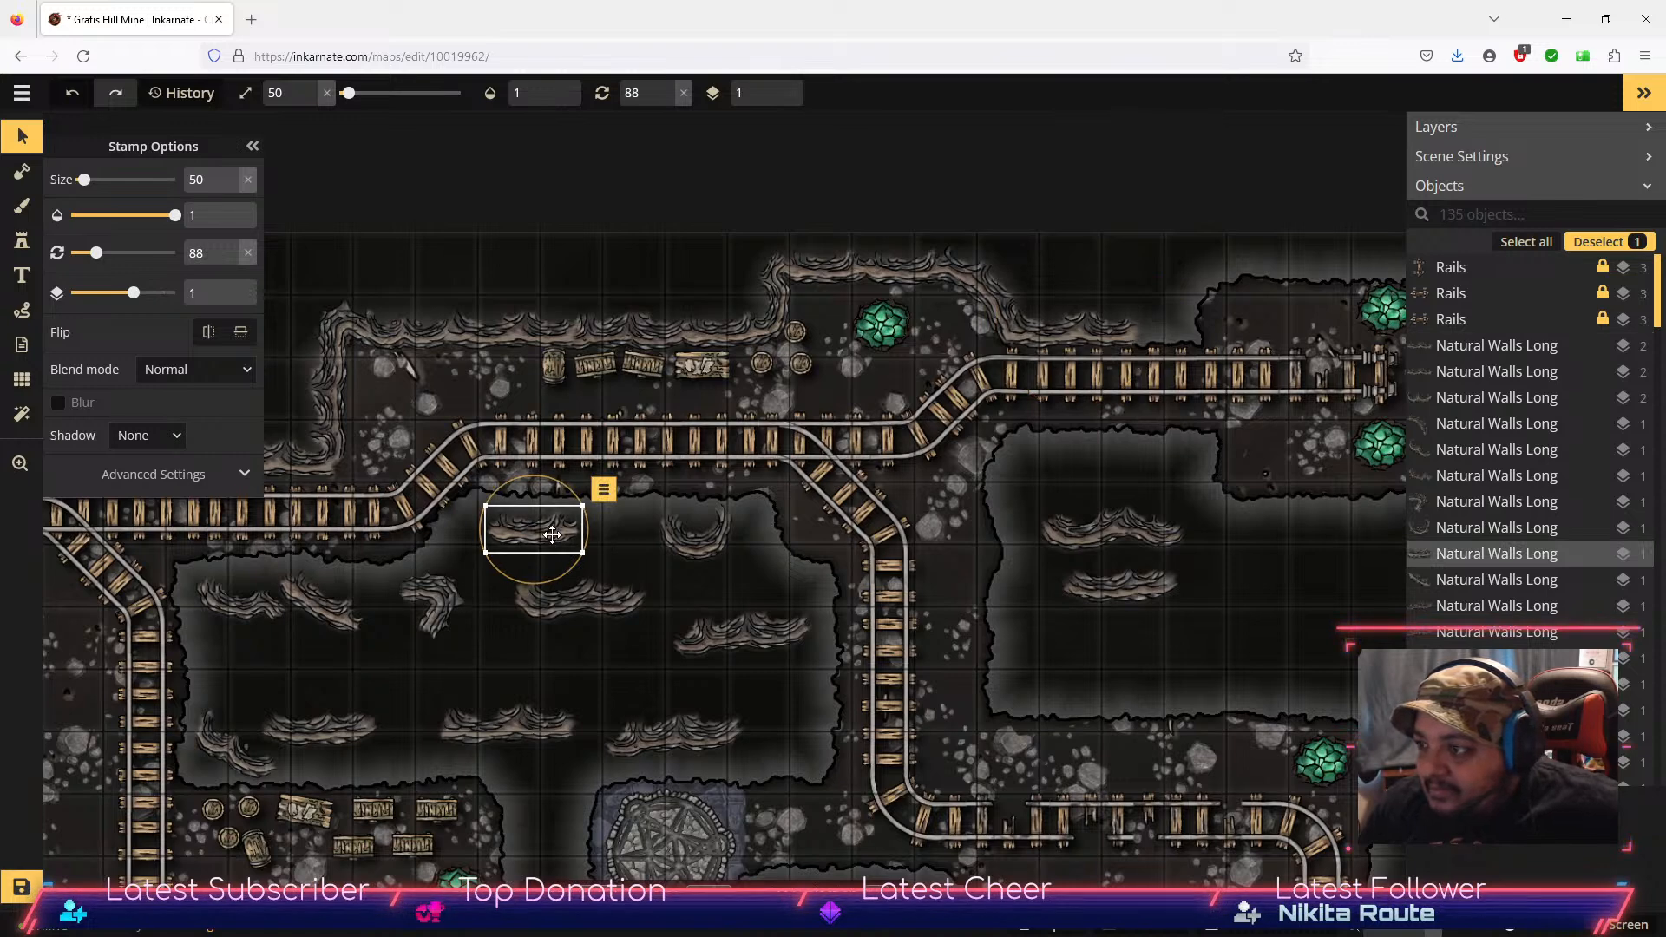
pyautogui.moveTo(536, 531); pyautogui.dragTo(1170, 334)
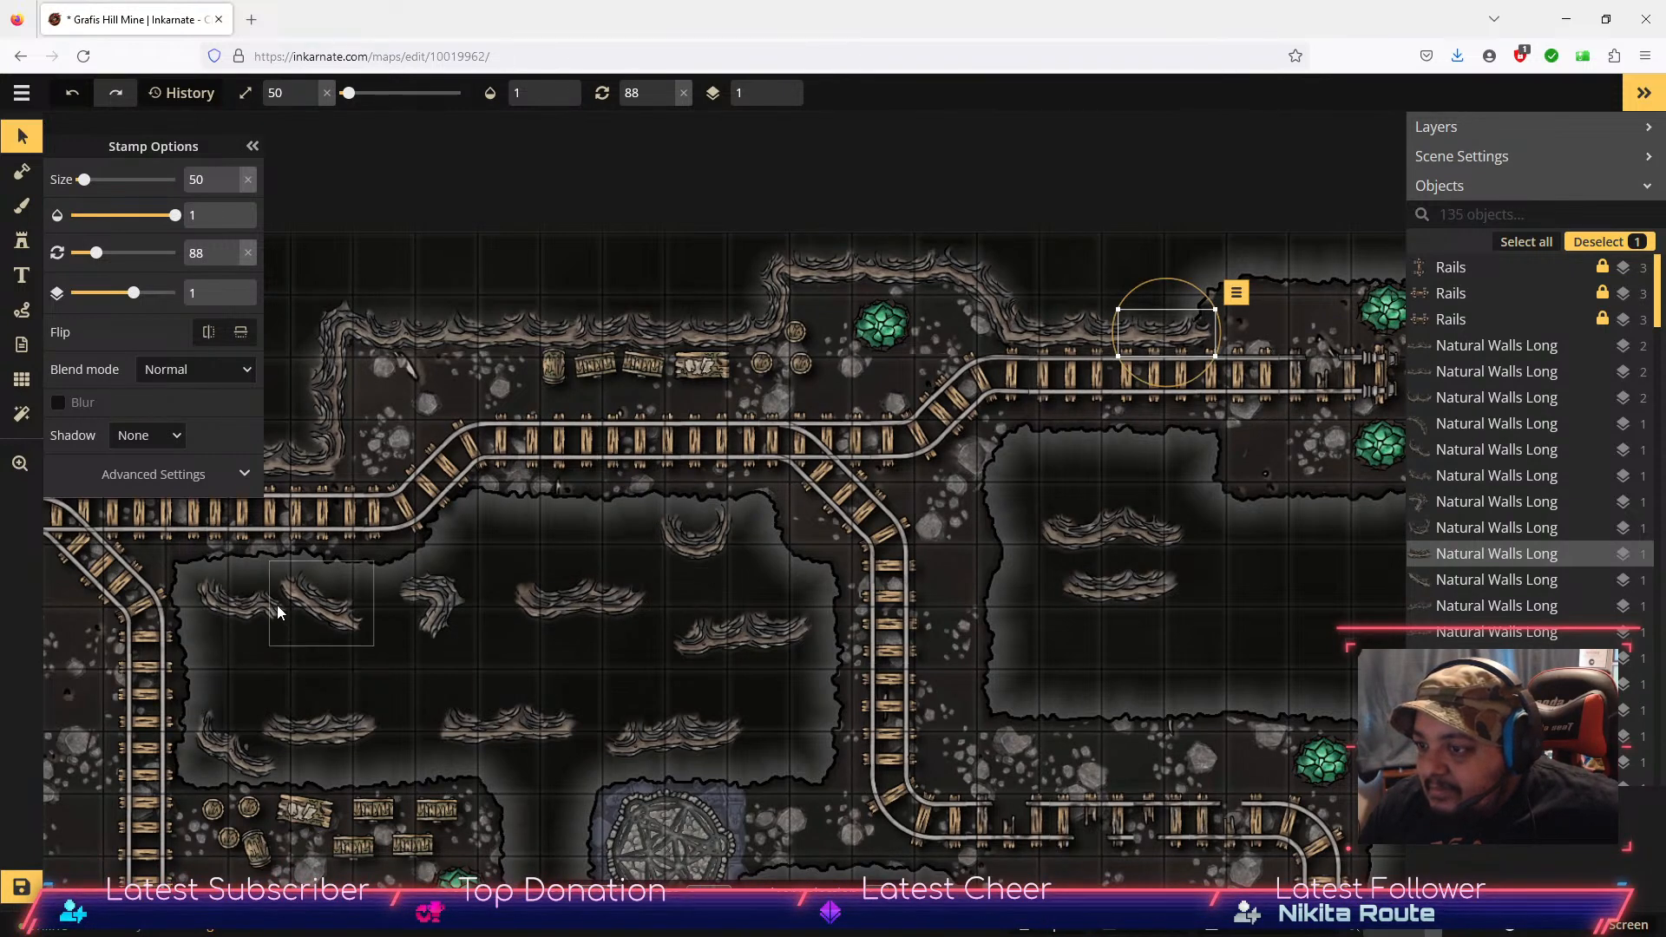
# Step: Try the variant 13 corner wall on the end-of-line chamber's northwest corner, rotated to 51, and return it to the spares
pyautogui.click(440, 605)
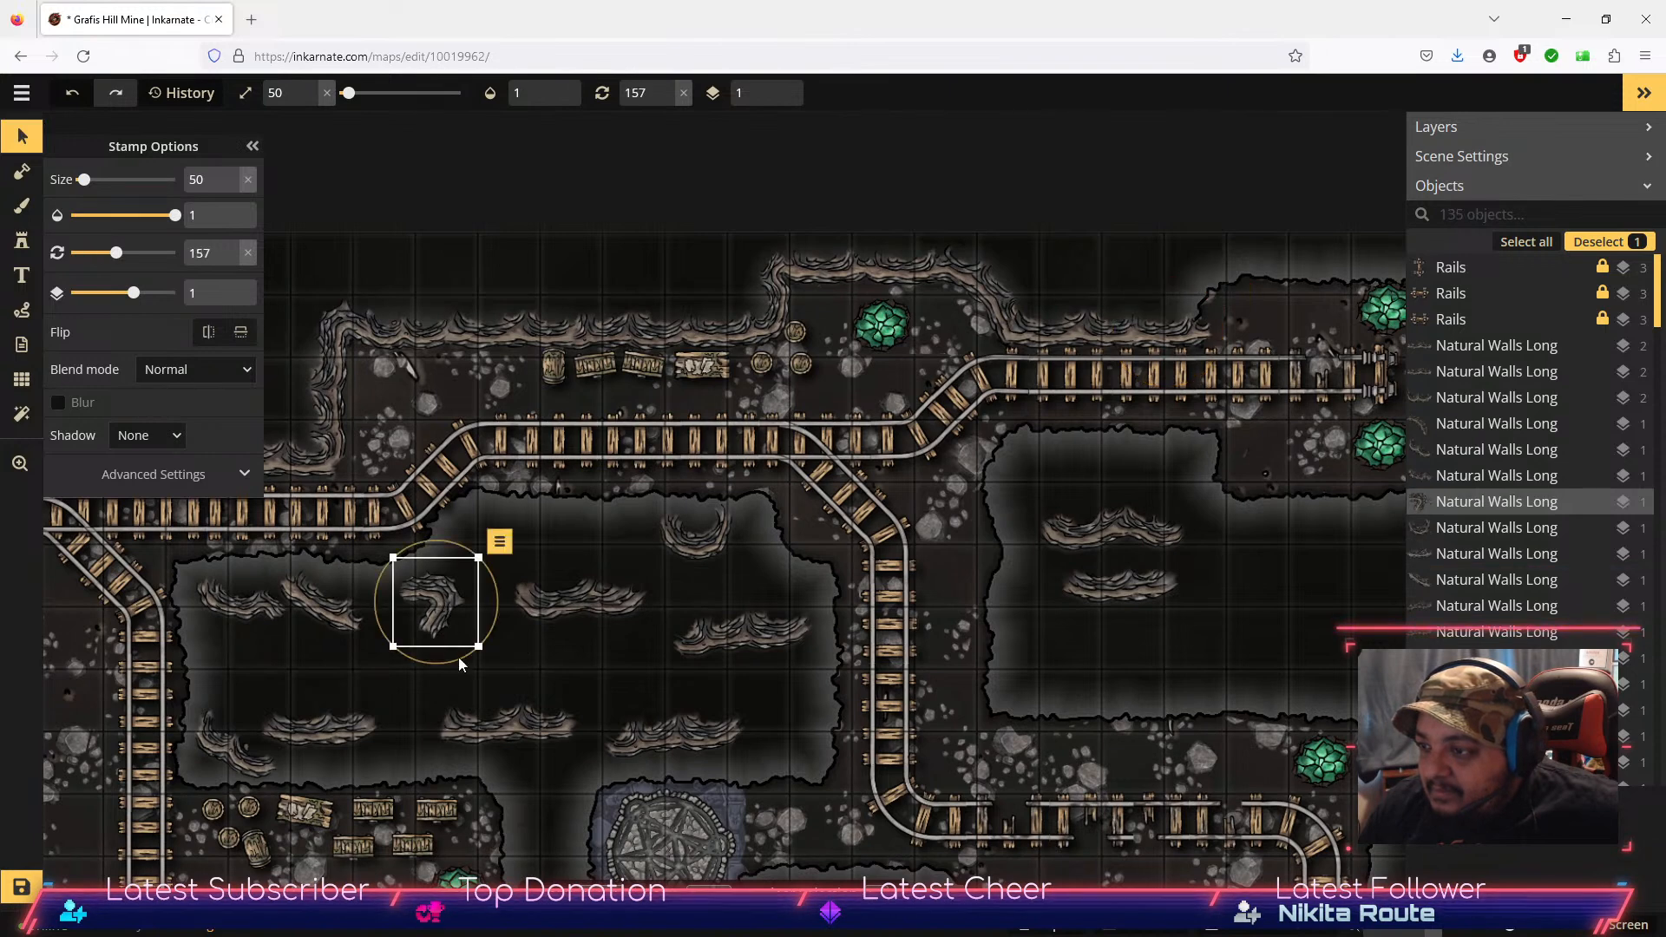
pyautogui.moveTo(495, 555); pyautogui.dragTo(1201, 278)
pyautogui.moveTo(1202, 279); pyautogui.dragTo(487, 590)
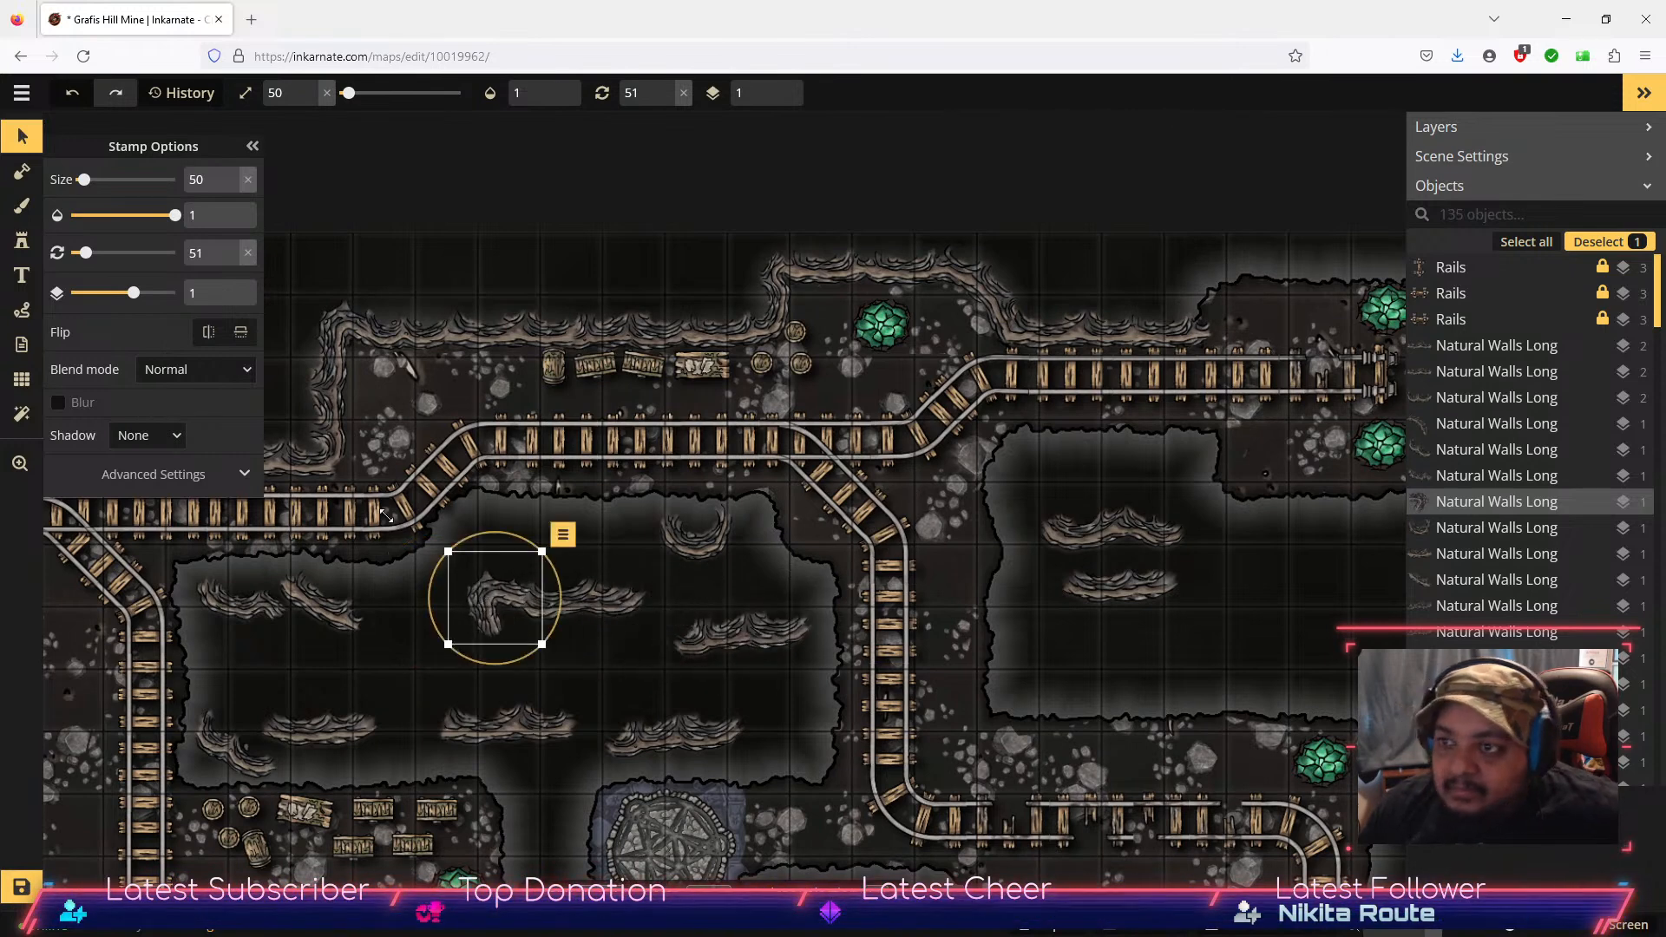
# Step: Place a variant 9 wall on the end-of-line chamber's northwest corner, rotate it to 19 and set it aside in the eastern rock area
pyautogui.click(22, 243)
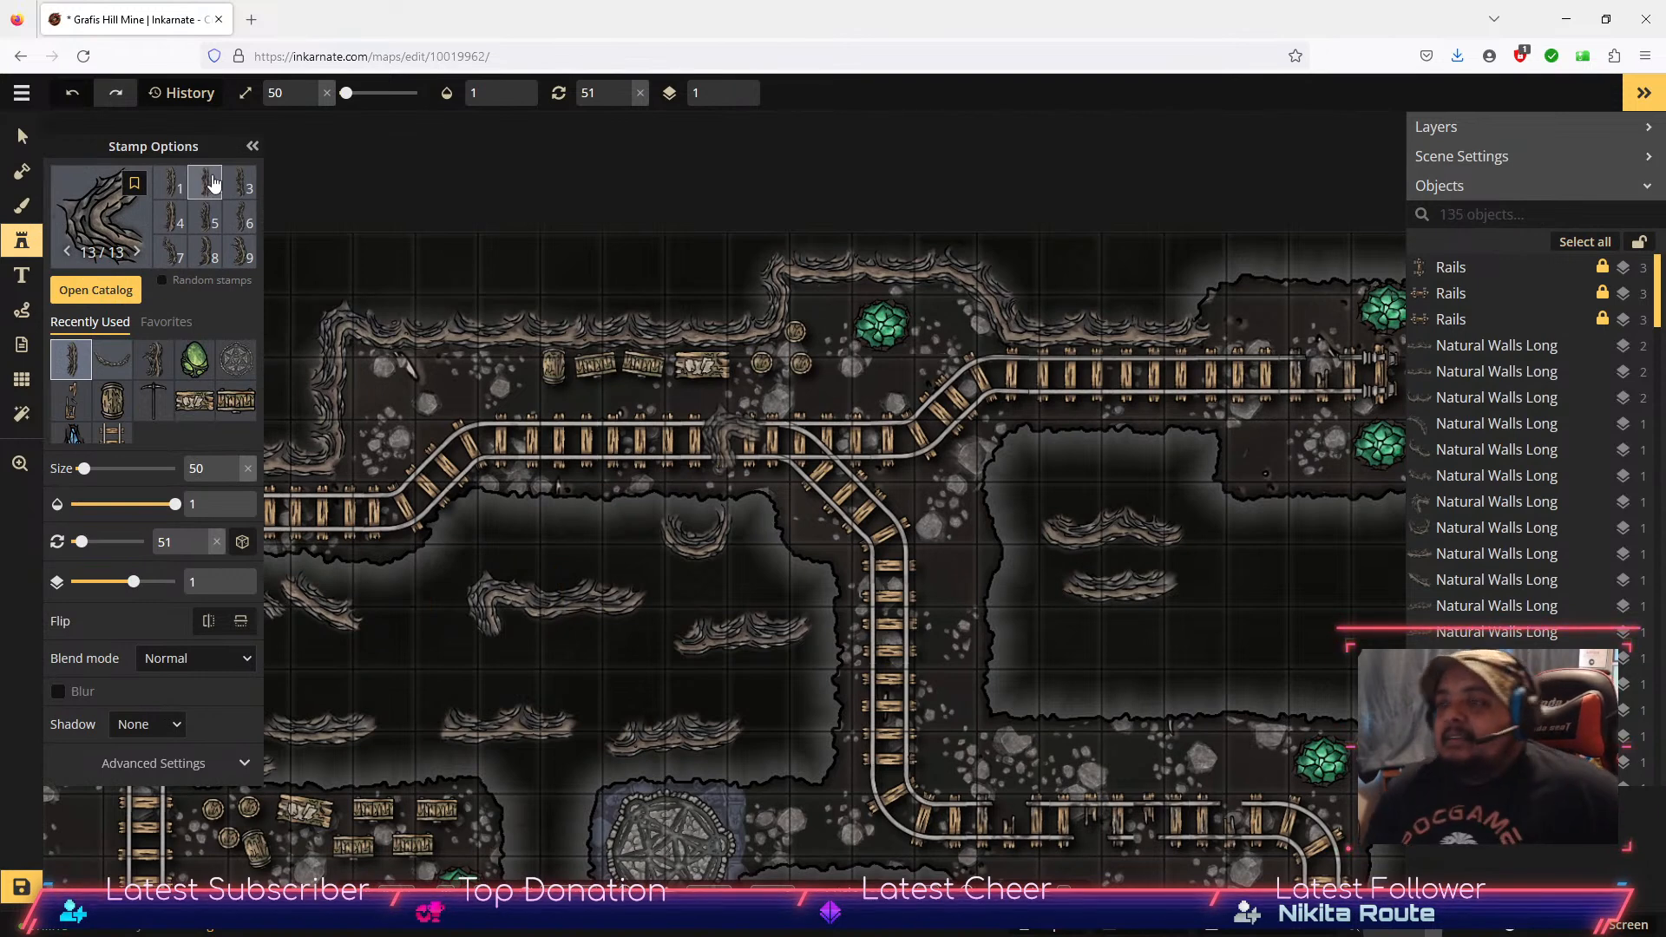
pyautogui.click(239, 250)
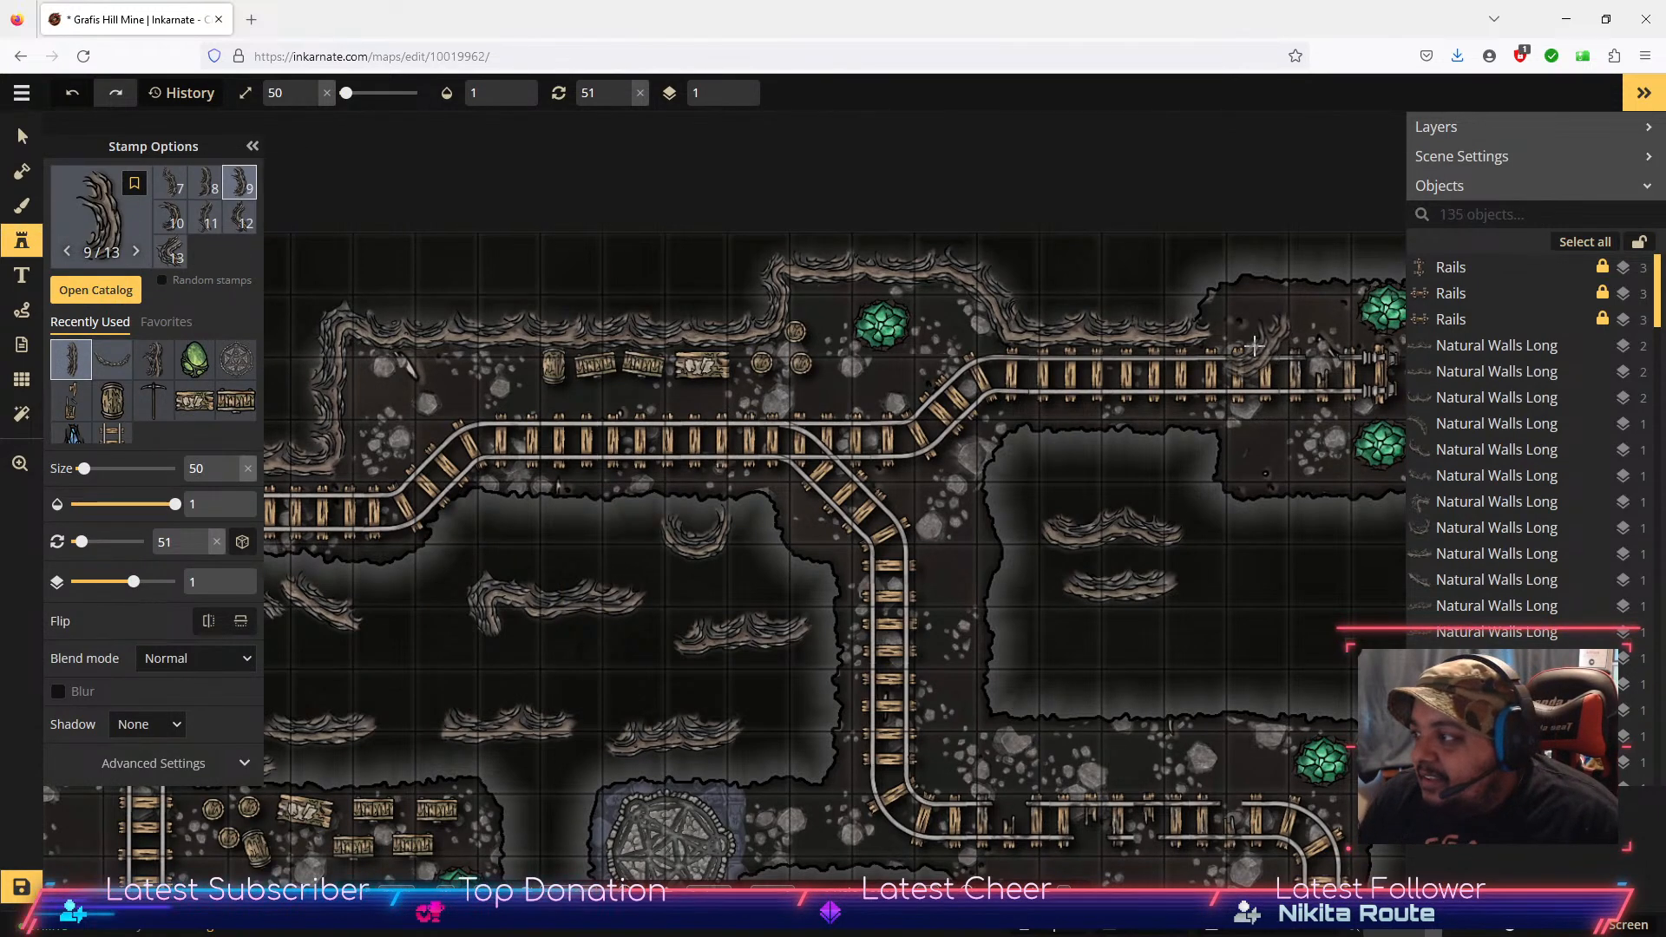
pyautogui.click(1213, 300)
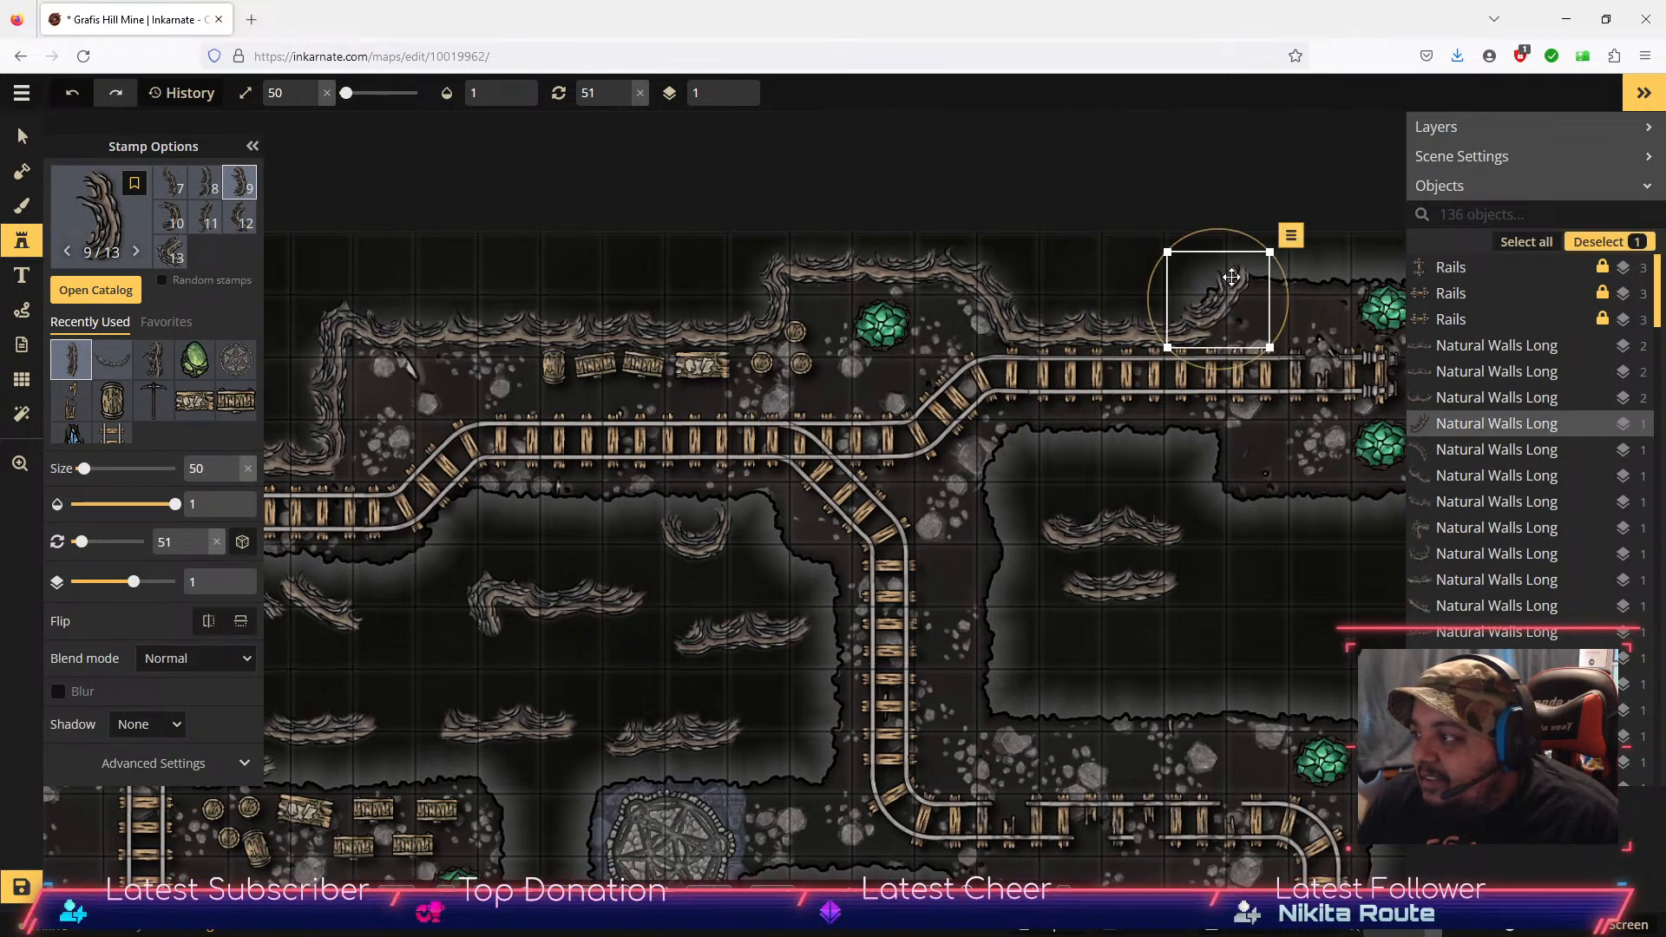
pyautogui.press('v')
pyautogui.moveTo(1236, 232); pyautogui.dragTo(1222, 229)
pyautogui.moveTo(1224, 293); pyautogui.dragTo(1220, 292)
pyautogui.moveTo(1234, 231); pyautogui.dragTo(1192, 236)
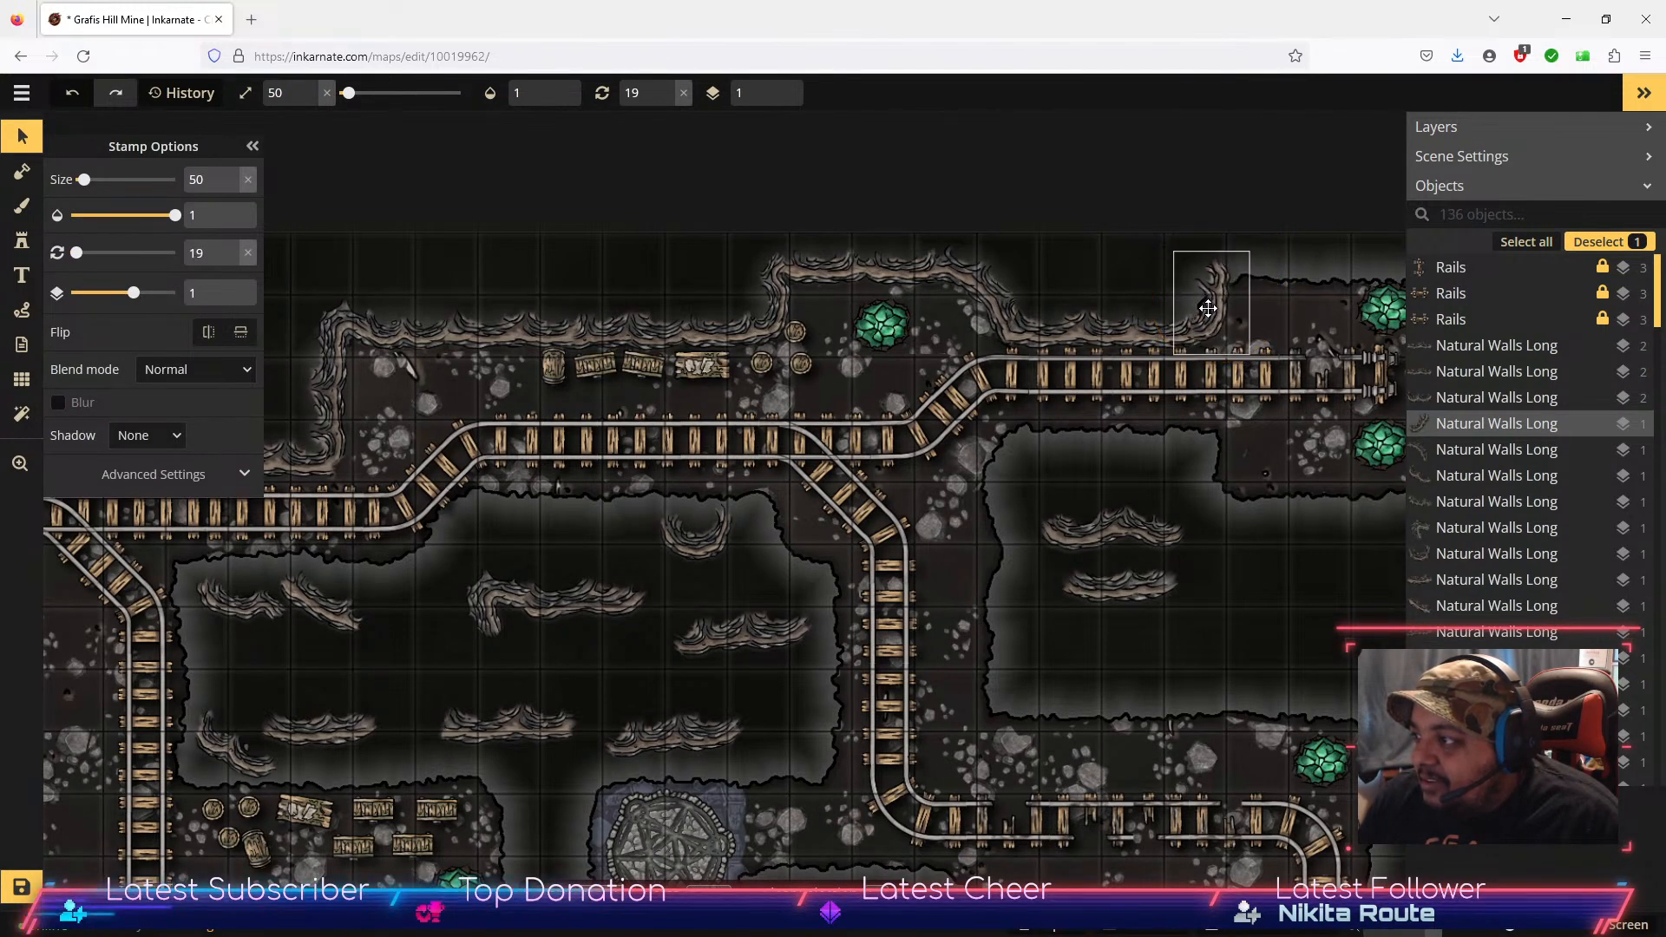
pyautogui.moveTo(1210, 300); pyautogui.dragTo(1229, 660)
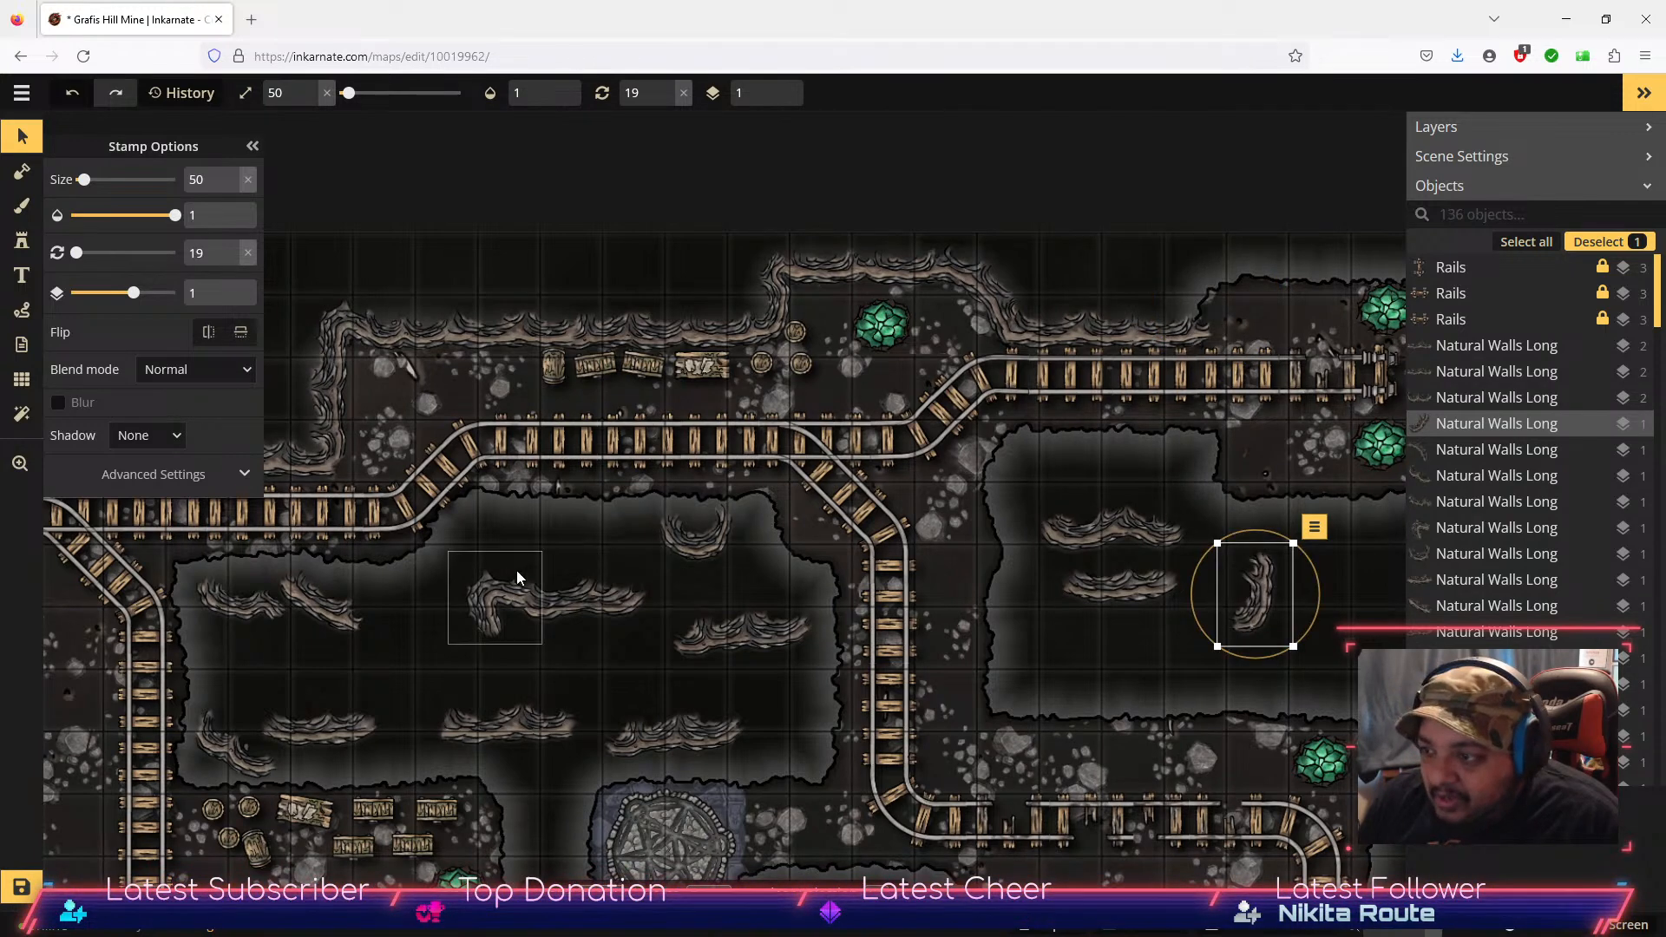
# Step: Try the C-shaped spare wall on the end-of-line chamber's northwest corner, rotated to 216, and return it to the spares
pyautogui.click(669, 556)
pyautogui.moveTo(751, 544); pyautogui.dragTo(1200, 301)
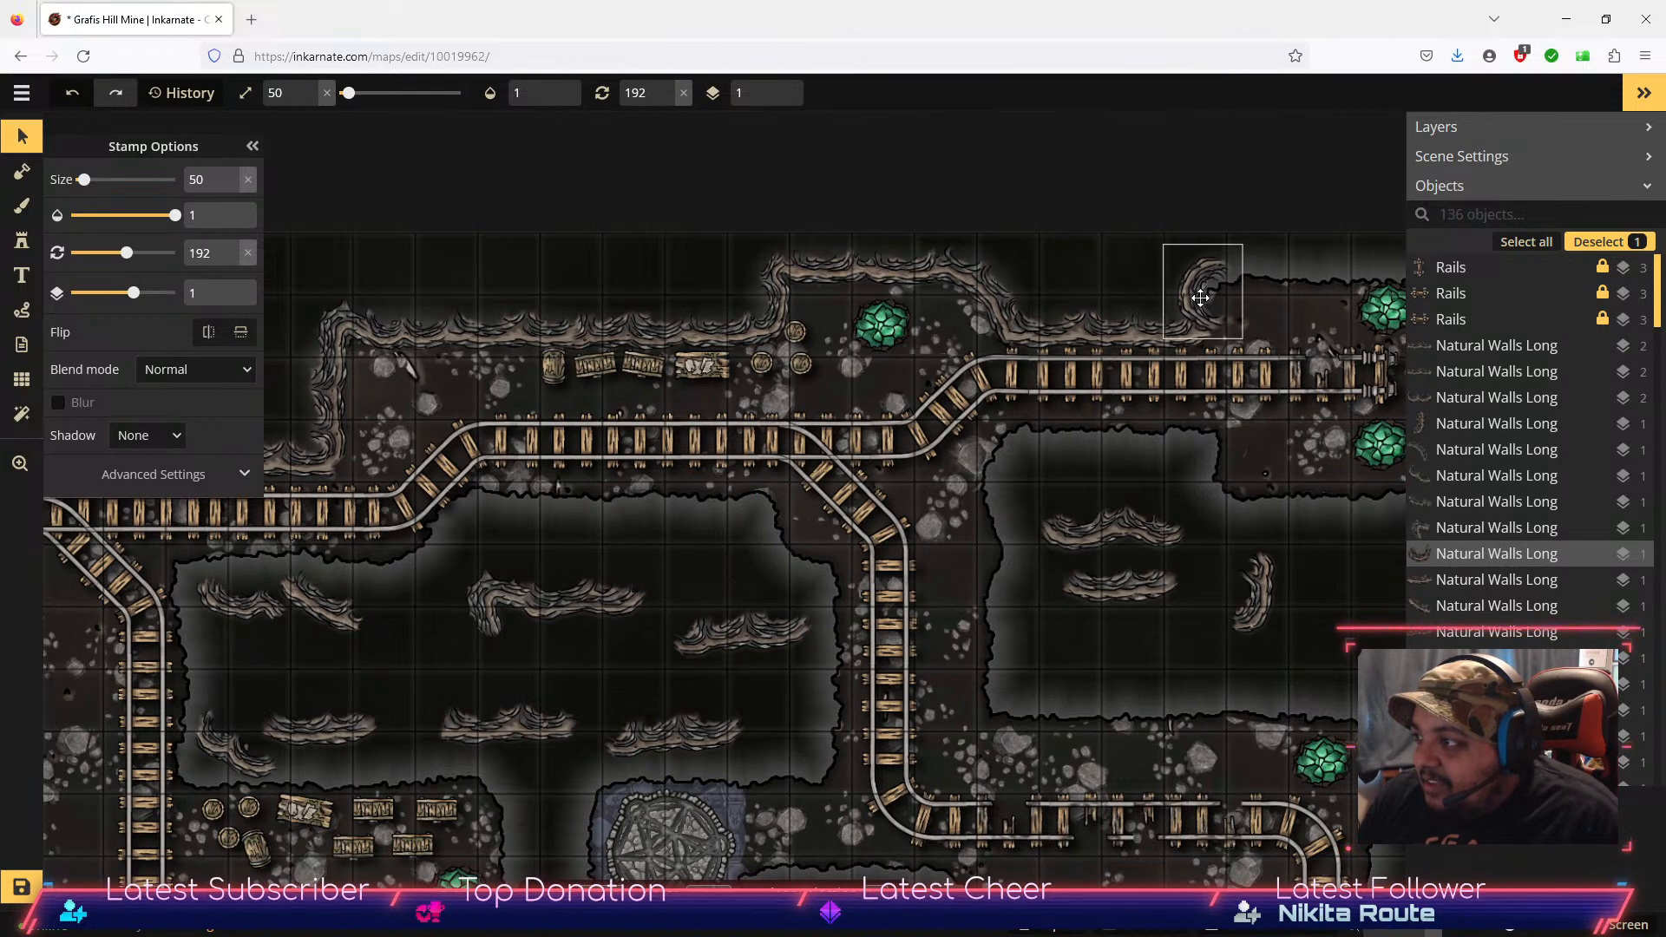
pyautogui.moveTo(1263, 232)
pyautogui.mouseDown()
pyautogui.moveTo(1251, 248)
pyautogui.moveTo(1272, 221)
pyautogui.mouseUp()
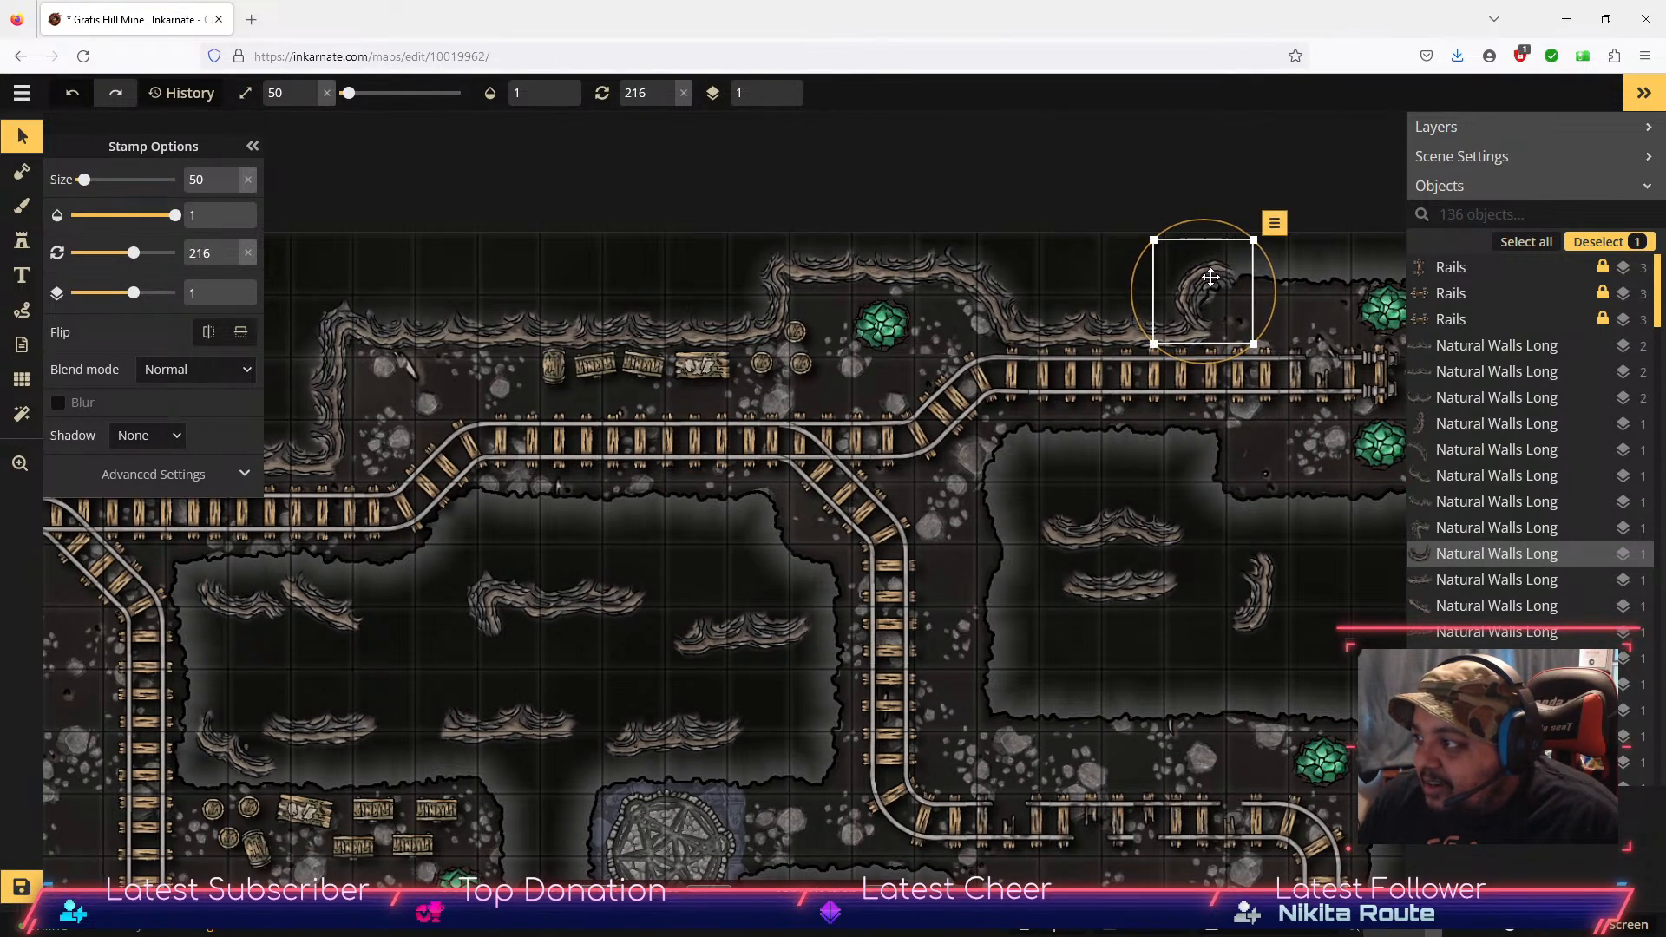
pyautogui.moveTo(1208, 276); pyautogui.dragTo(677, 550)
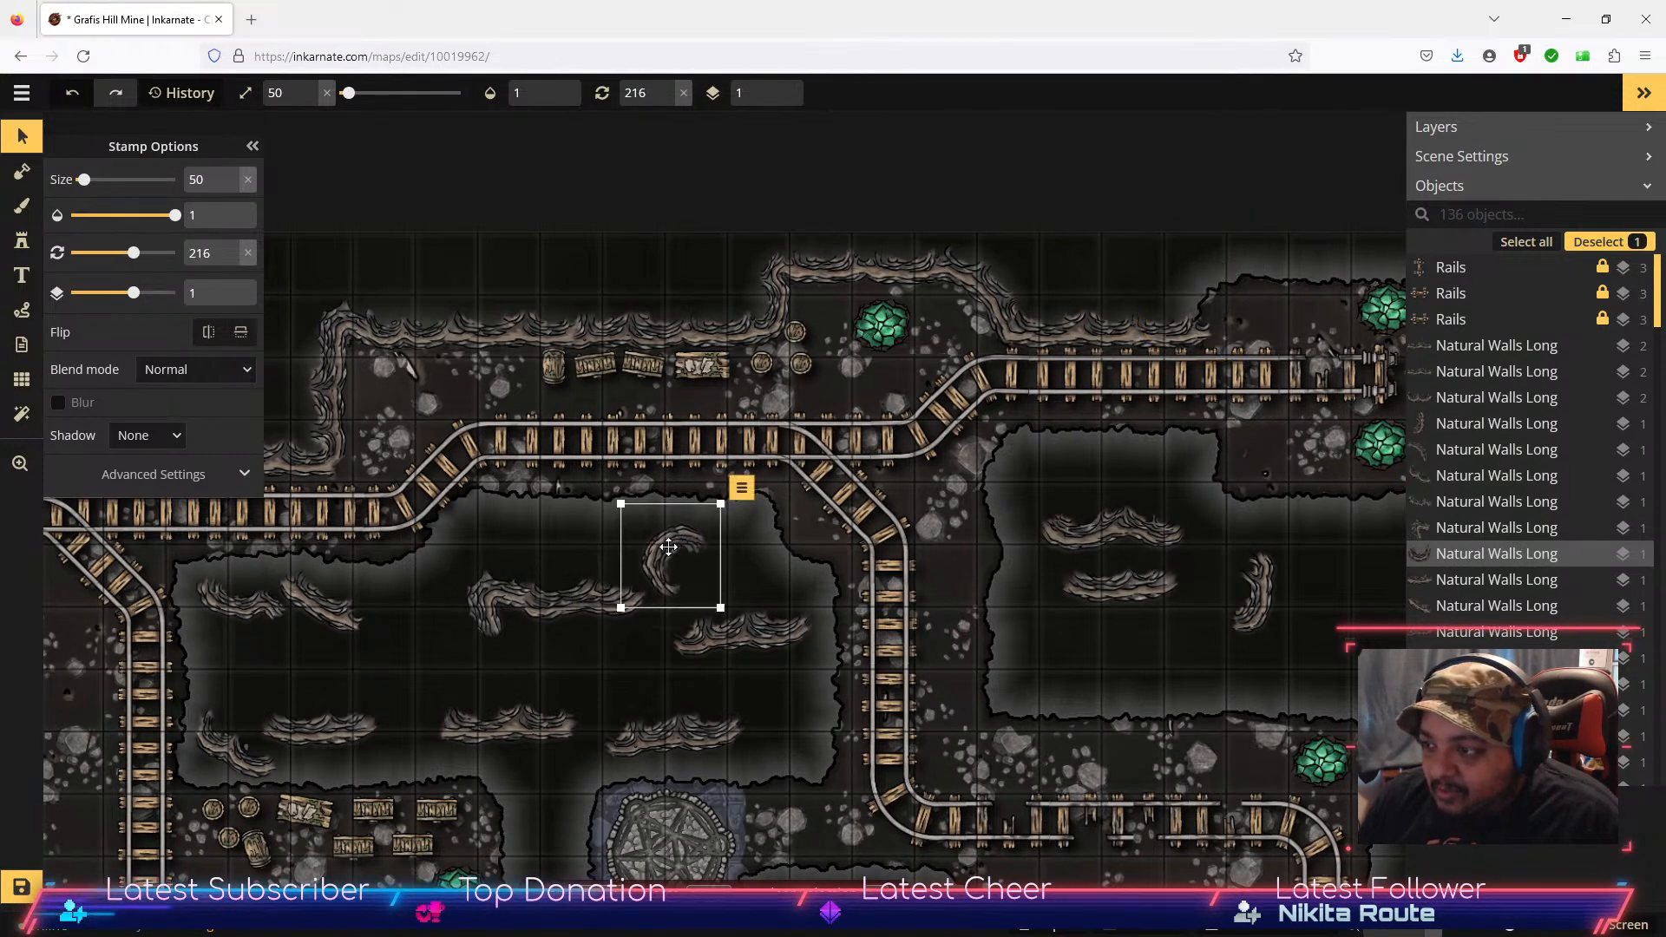
# Step: Fit the variant 13 corner at rotation 51 on the end-of-line chamber's northwest corner and extend it eastward with a long spare at rotation 88
pyautogui.click(539, 610)
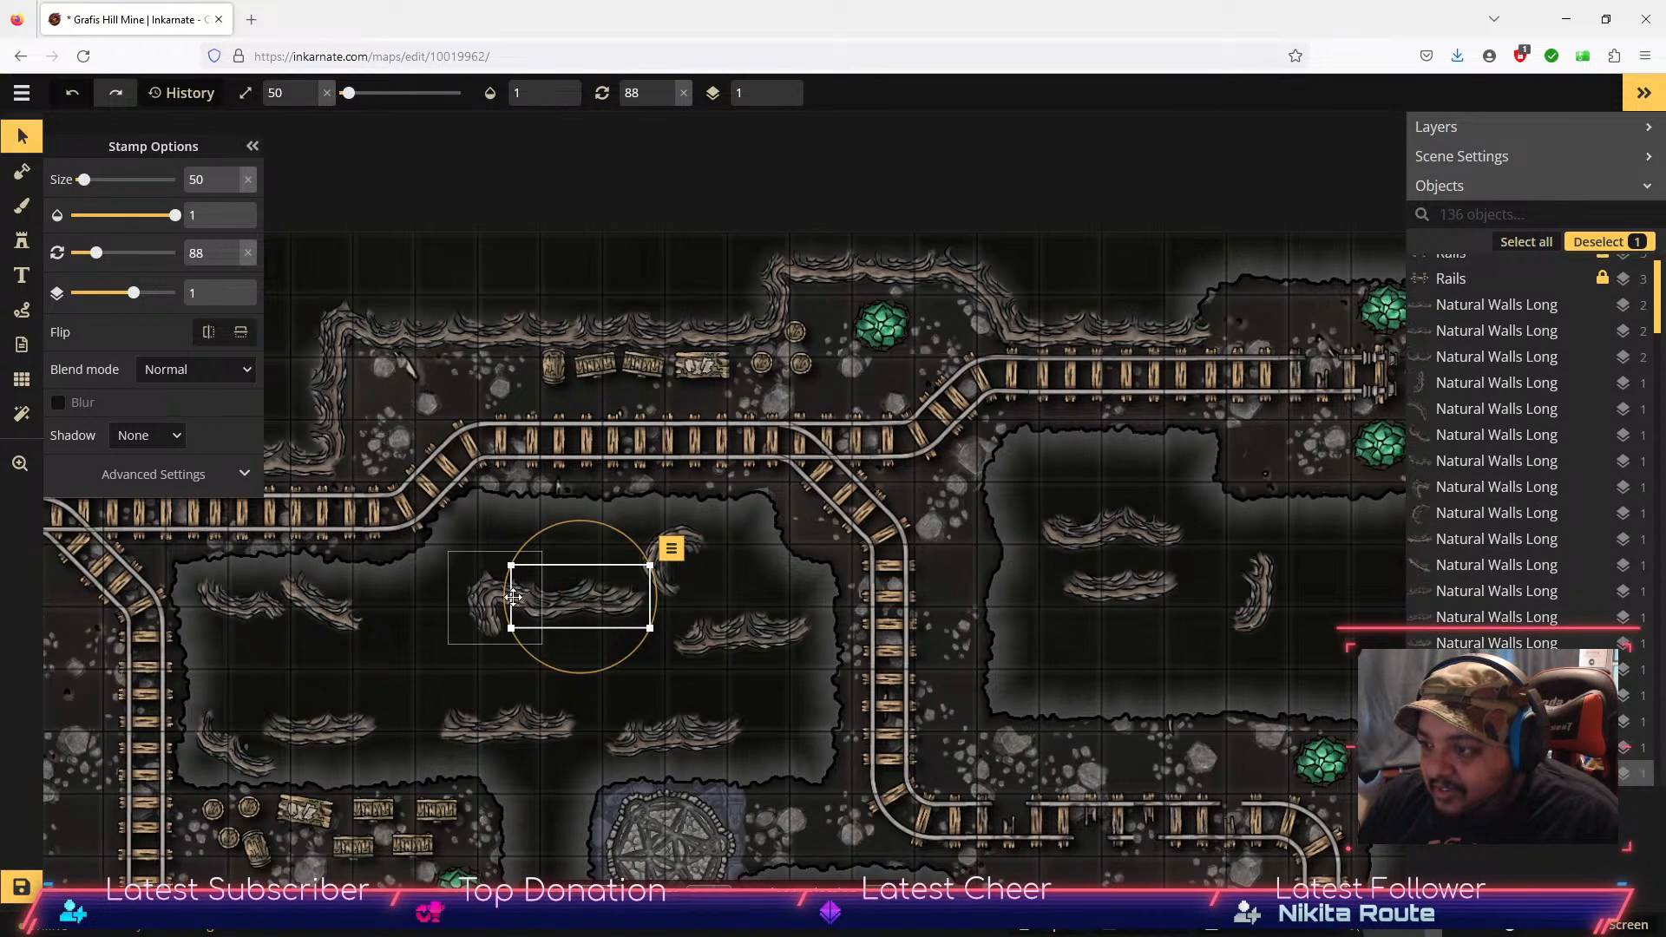
pyautogui.moveTo(480, 612); pyautogui.dragTo(1194, 290)
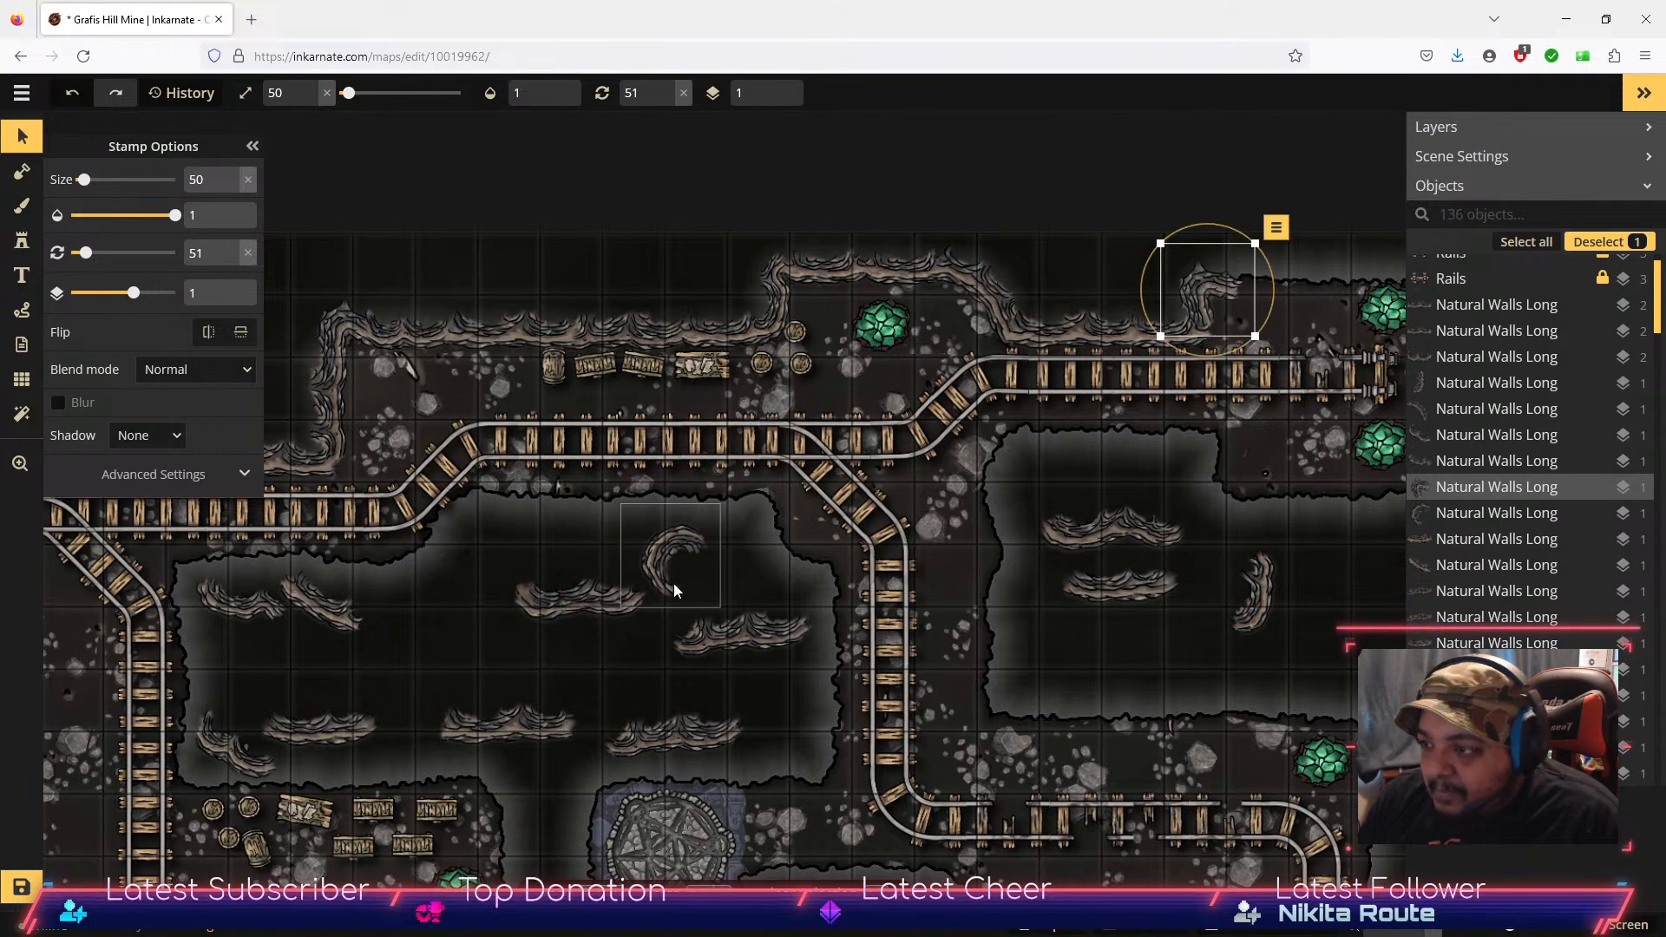
pyautogui.moveTo(529, 622); pyautogui.dragTo(1261, 282)
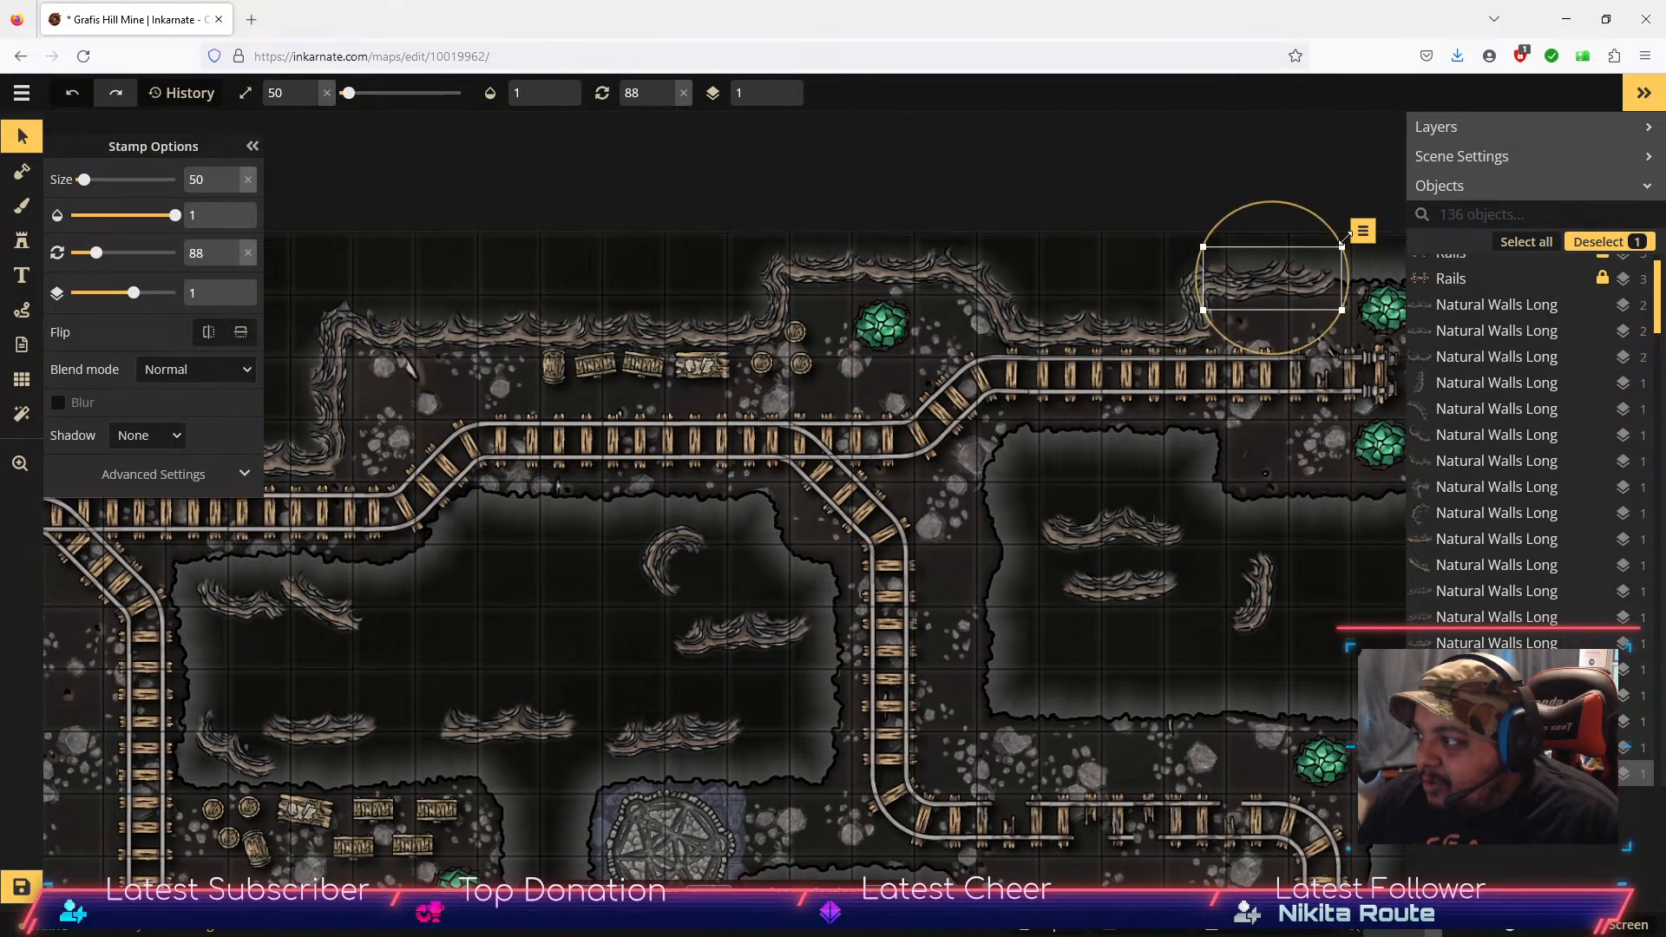
pyautogui.click(1362, 231)
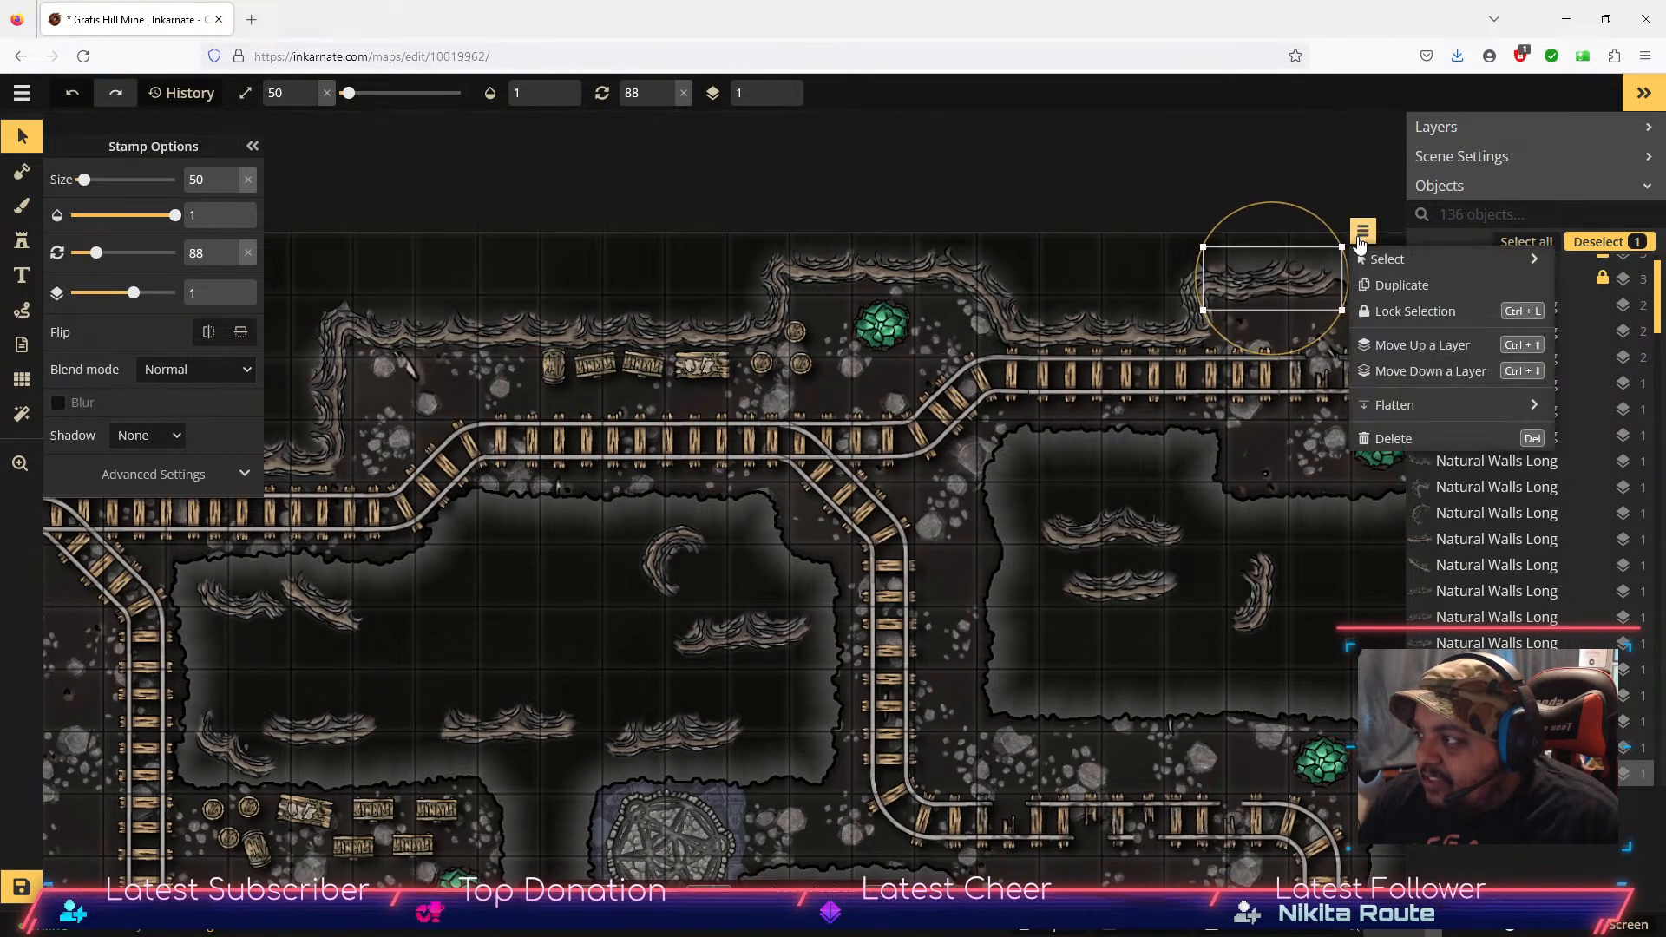
pyautogui.click(1393, 345)
pyautogui.click(1430, 372)
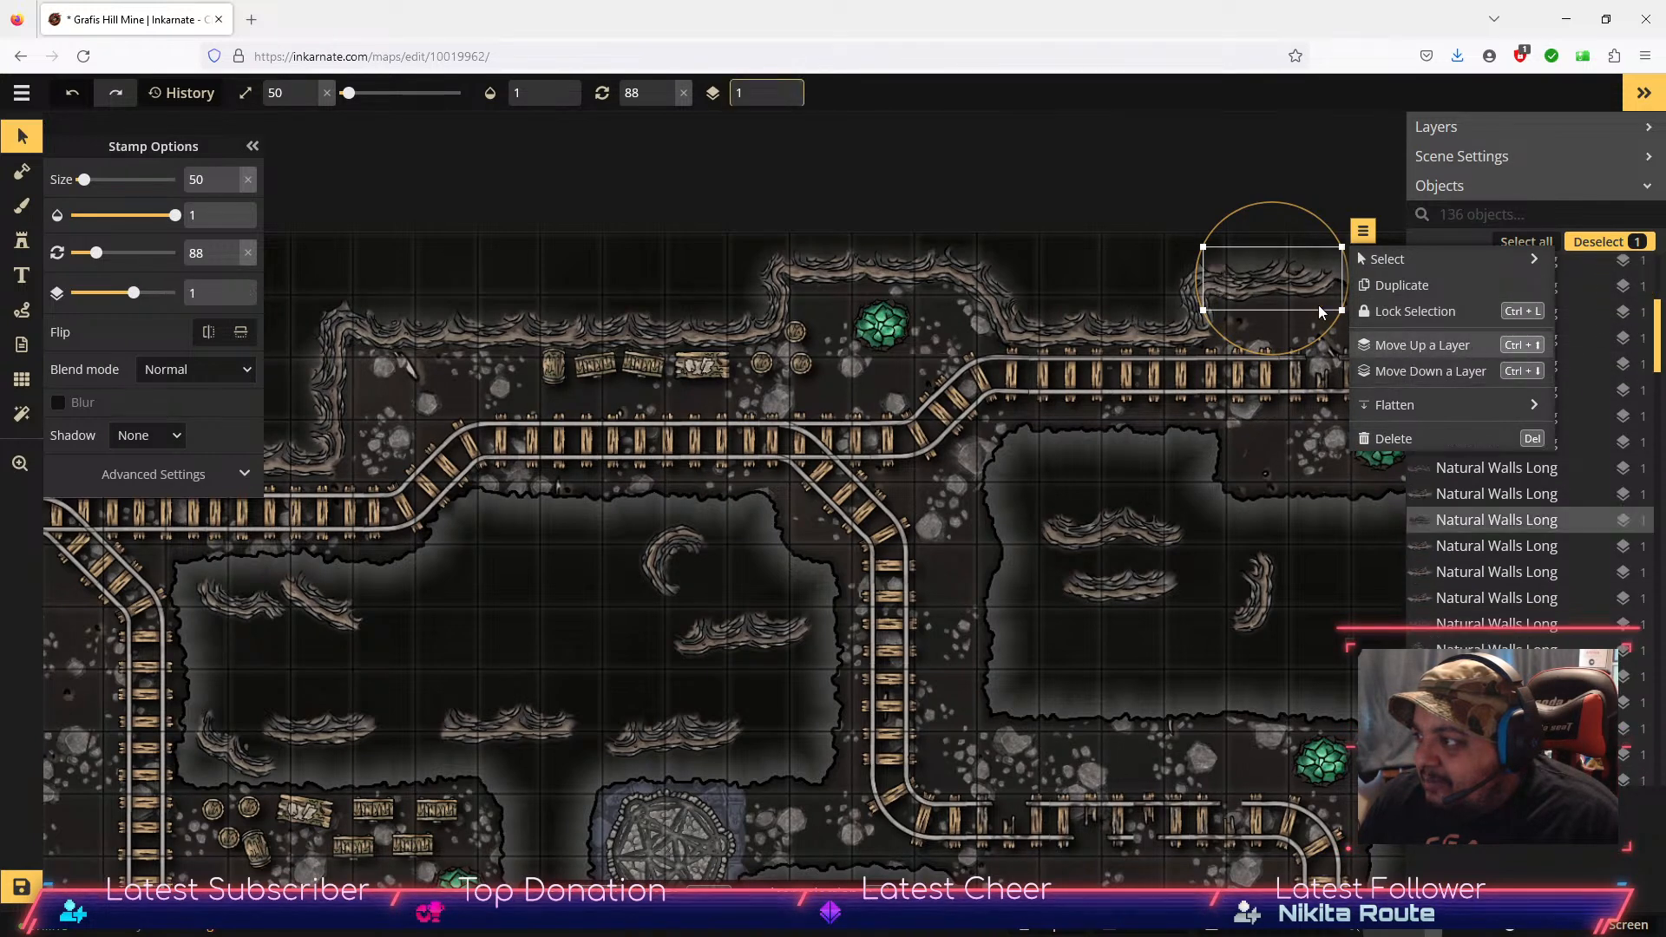
pyautogui.moveTo(1311, 283); pyautogui.dragTo(1291, 283)
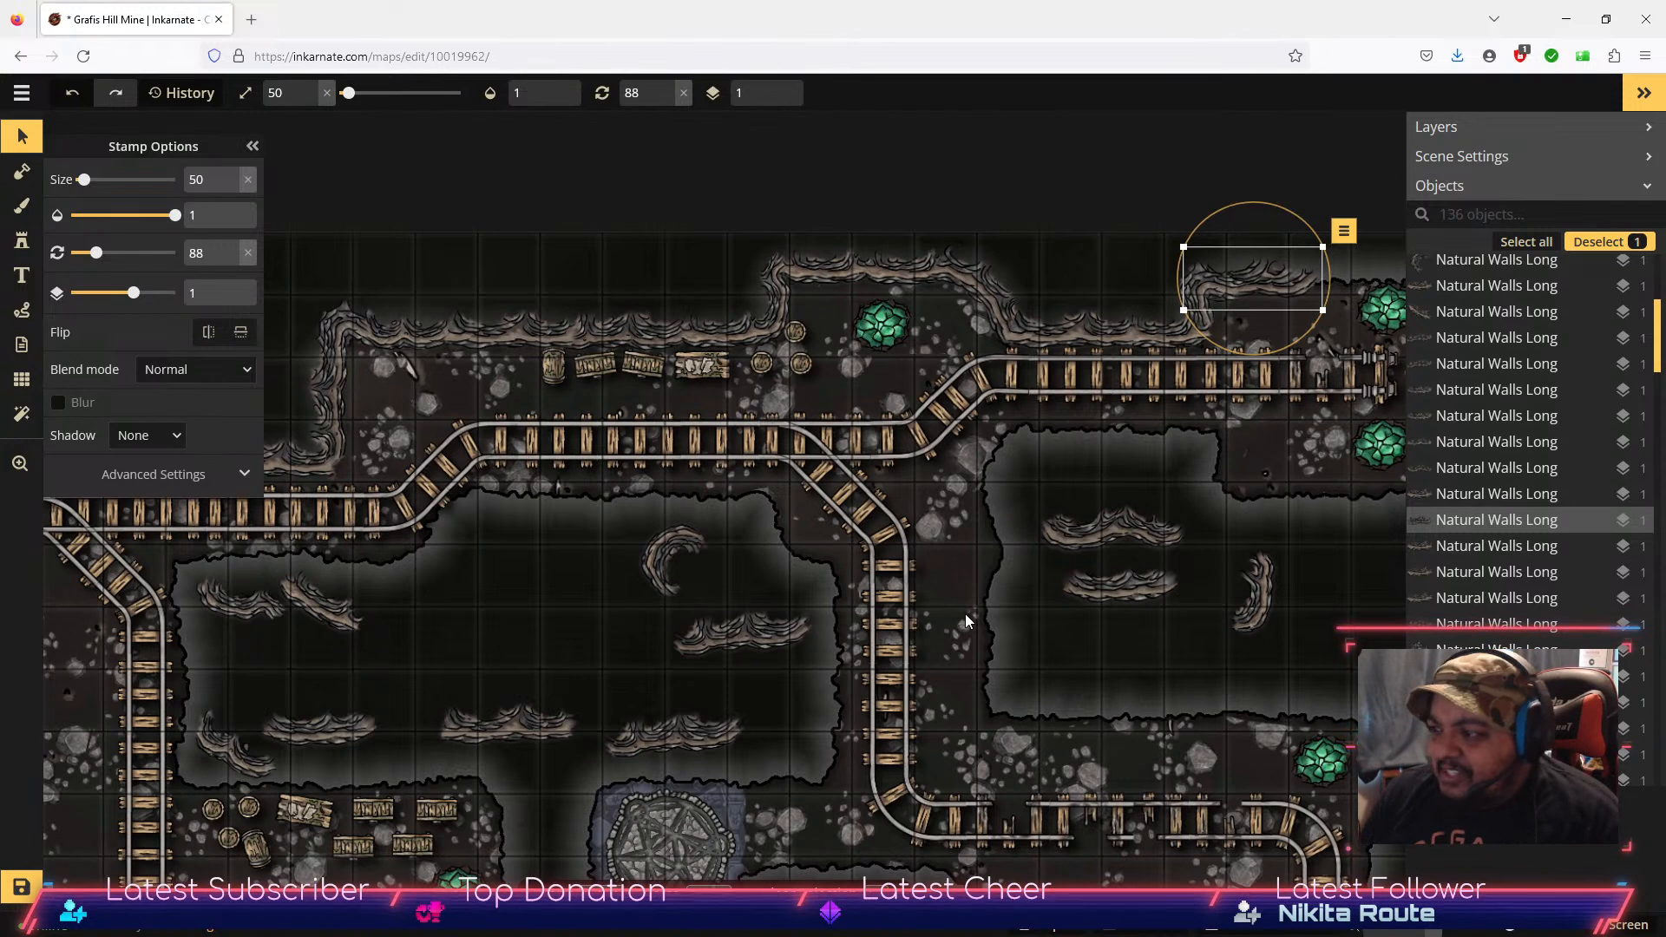
# Step: Regroup the spare walls, moving the variant 7 and one long wall to the eastern rock area and the other western ones closer to the centre
pyautogui.moveTo(241, 616); pyautogui.dragTo(1128, 673)
pyautogui.moveTo(323, 720); pyautogui.dragTo(554, 568)
pyautogui.moveTo(352, 623); pyautogui.dragTo(624, 660)
pyautogui.click(225, 748)
pyautogui.moveTo(225, 748); pyautogui.dragTo(482, 644)
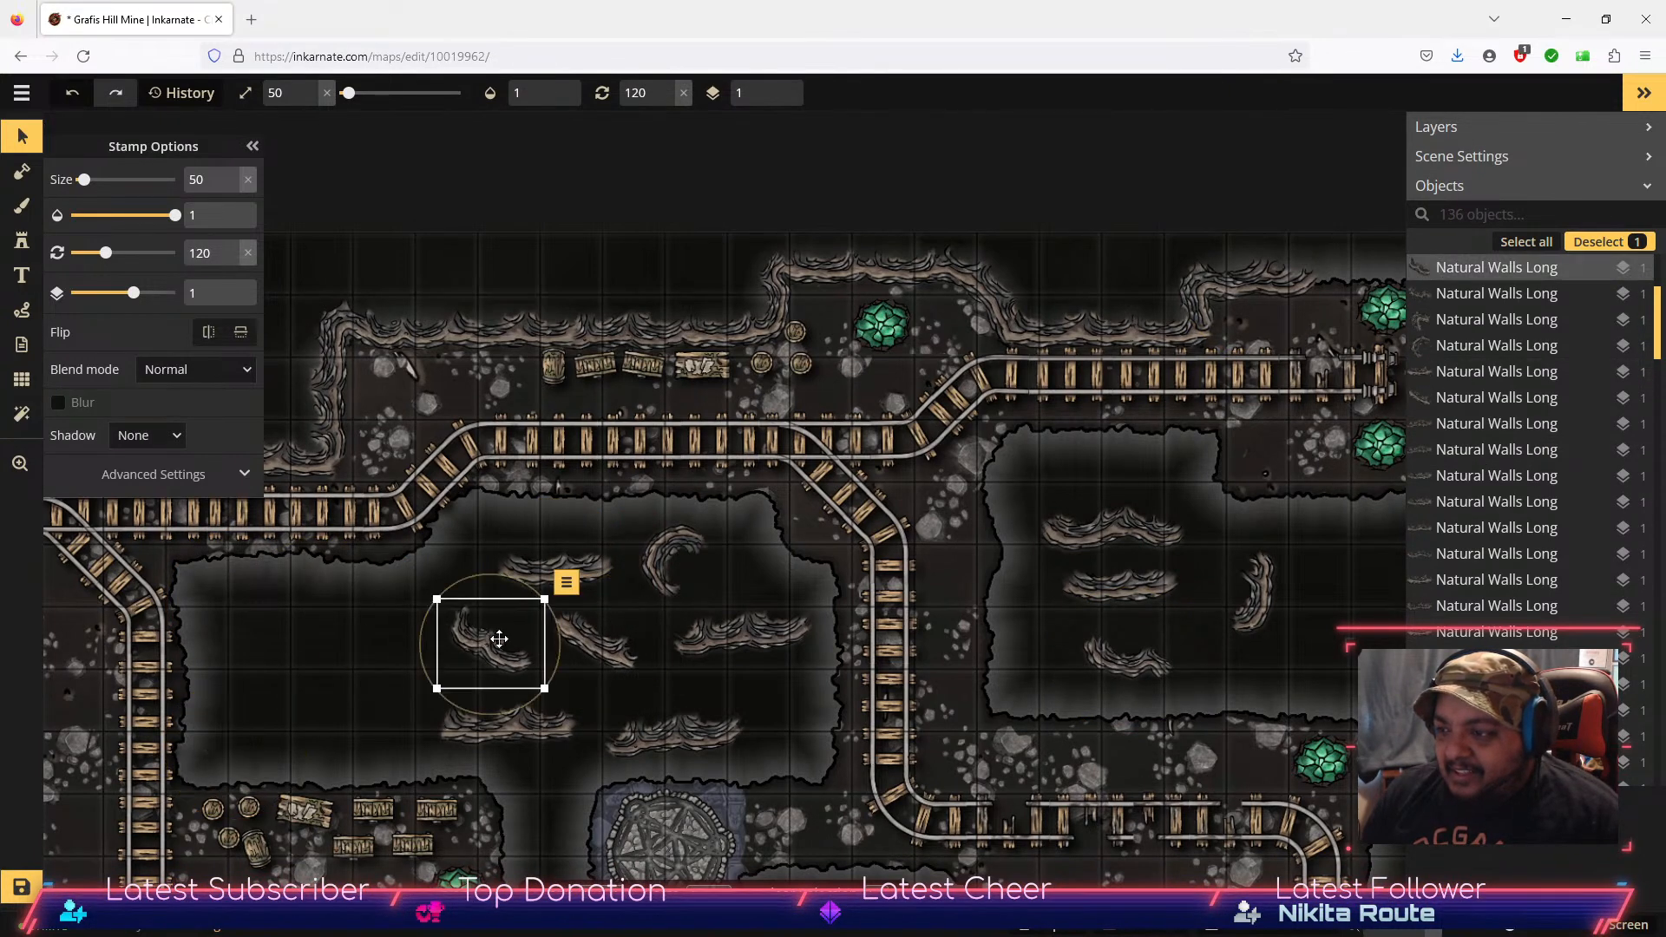
pyautogui.press('space')
pyautogui.moveTo(1237, 685); pyautogui.dragTo(1059, 673)
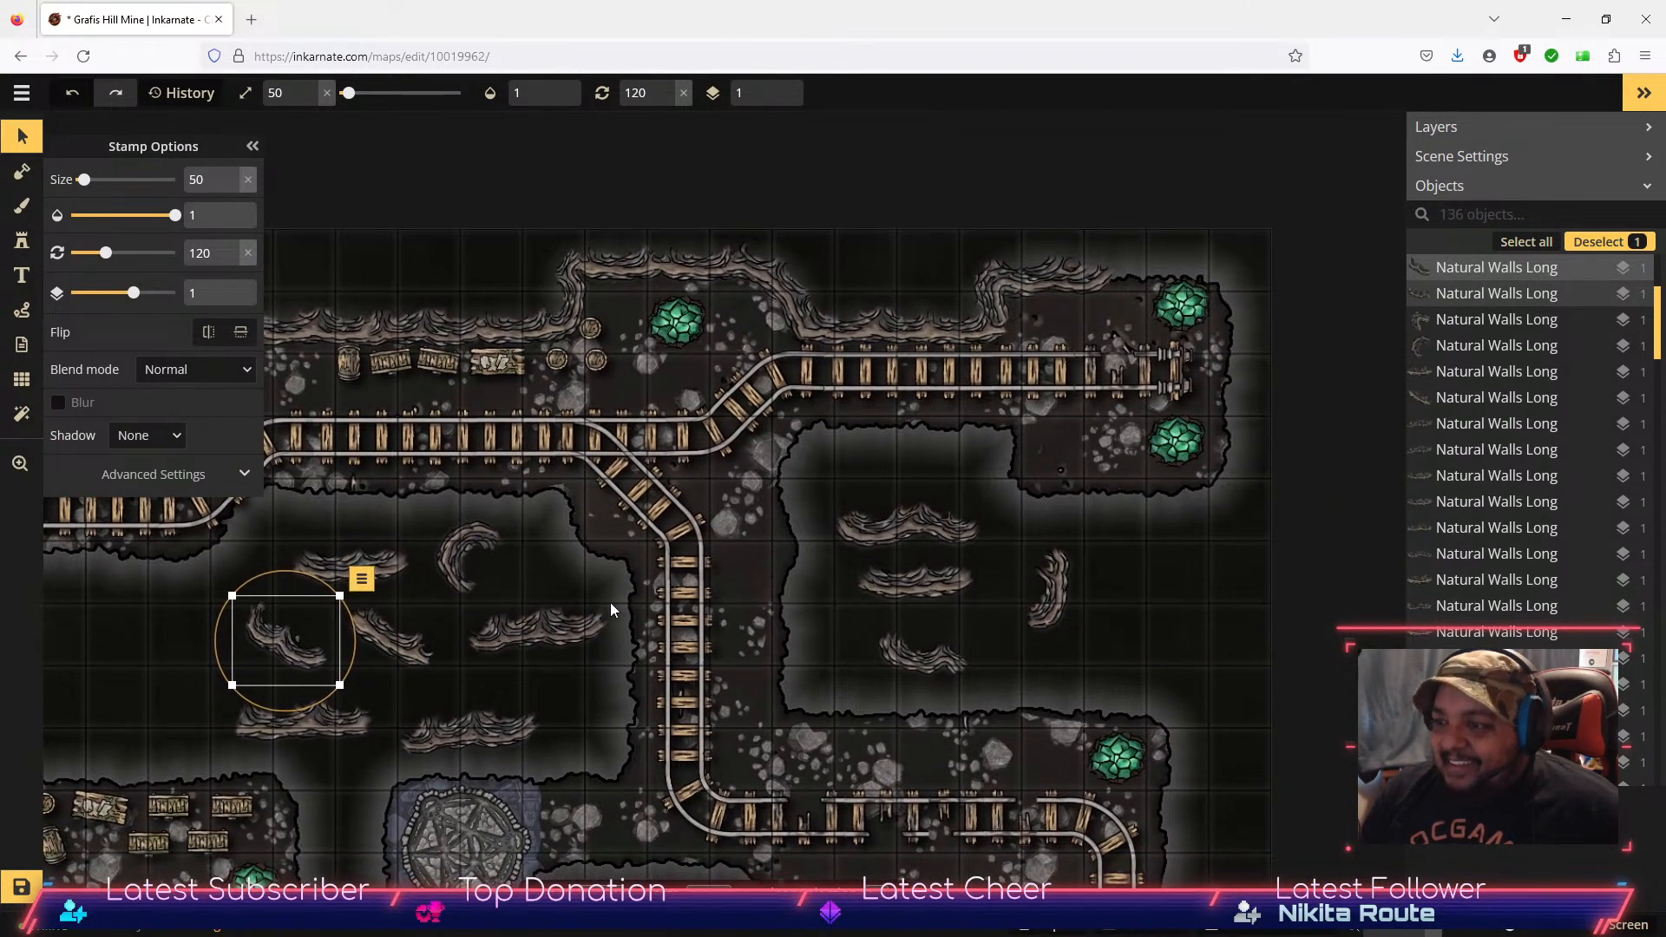
pyautogui.click(517, 638)
pyautogui.moveTo(517, 638); pyautogui.dragTo(1171, 636)
# Step: Turn the upright variant 9 spare in the eastern rock area nearly horizontal and reposition the short straight spare beside it
pyautogui.click(1059, 602)
pyautogui.click(937, 651)
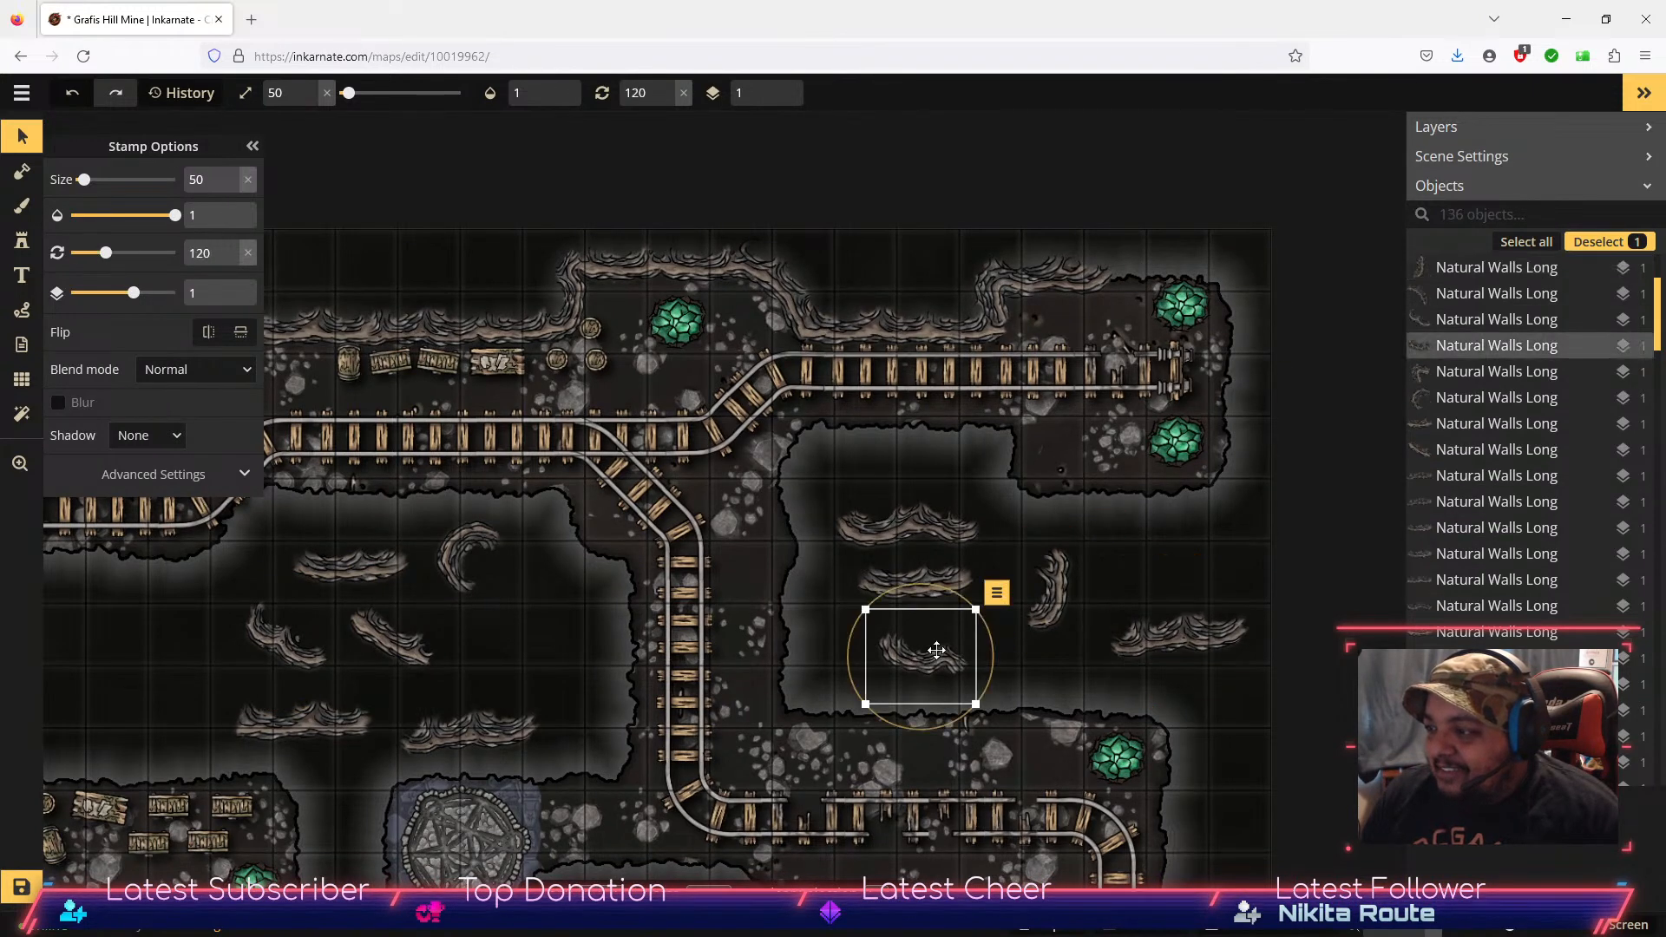
pyautogui.click(1069, 619)
pyautogui.moveTo(1105, 626); pyautogui.dragTo(1037, 655)
pyautogui.click(915, 585)
pyautogui.moveTo(915, 585)
pyautogui.mouseDown()
pyautogui.moveTo(1180, 243)
pyautogui.moveTo(941, 586)
pyautogui.moveTo(906, 595)
pyautogui.mouseUp()
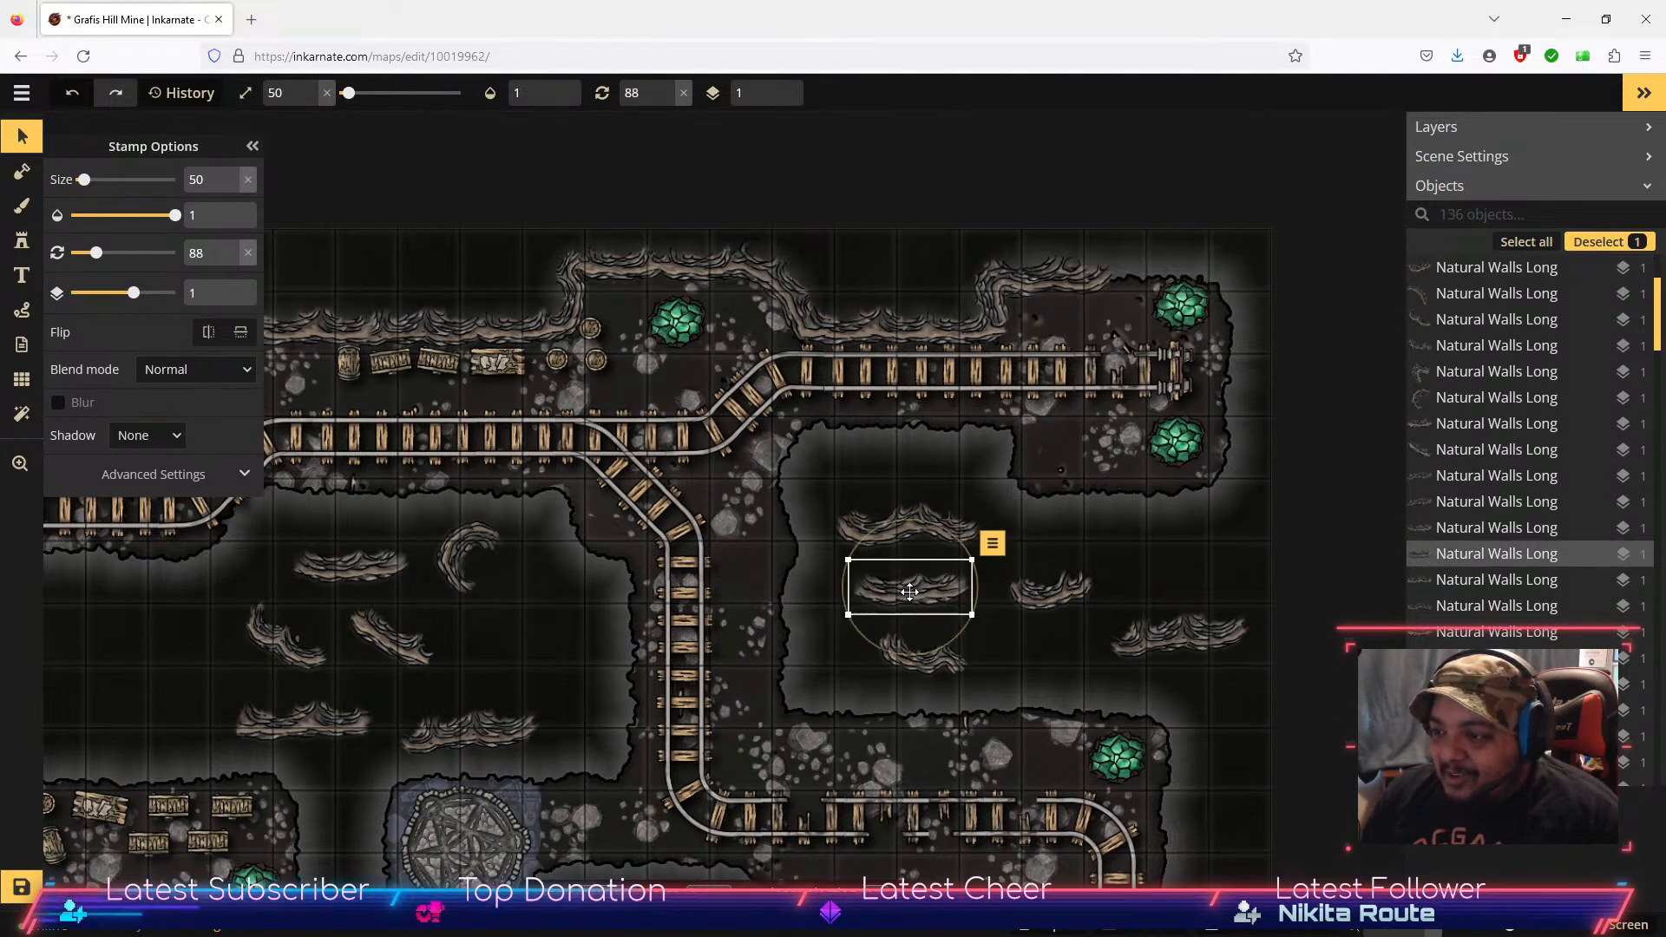
# Step: Move the straight spare wall in the western rock area southeast, placing it beside the diagonal spare
pyautogui.click(334, 719)
pyautogui.click(369, 560)
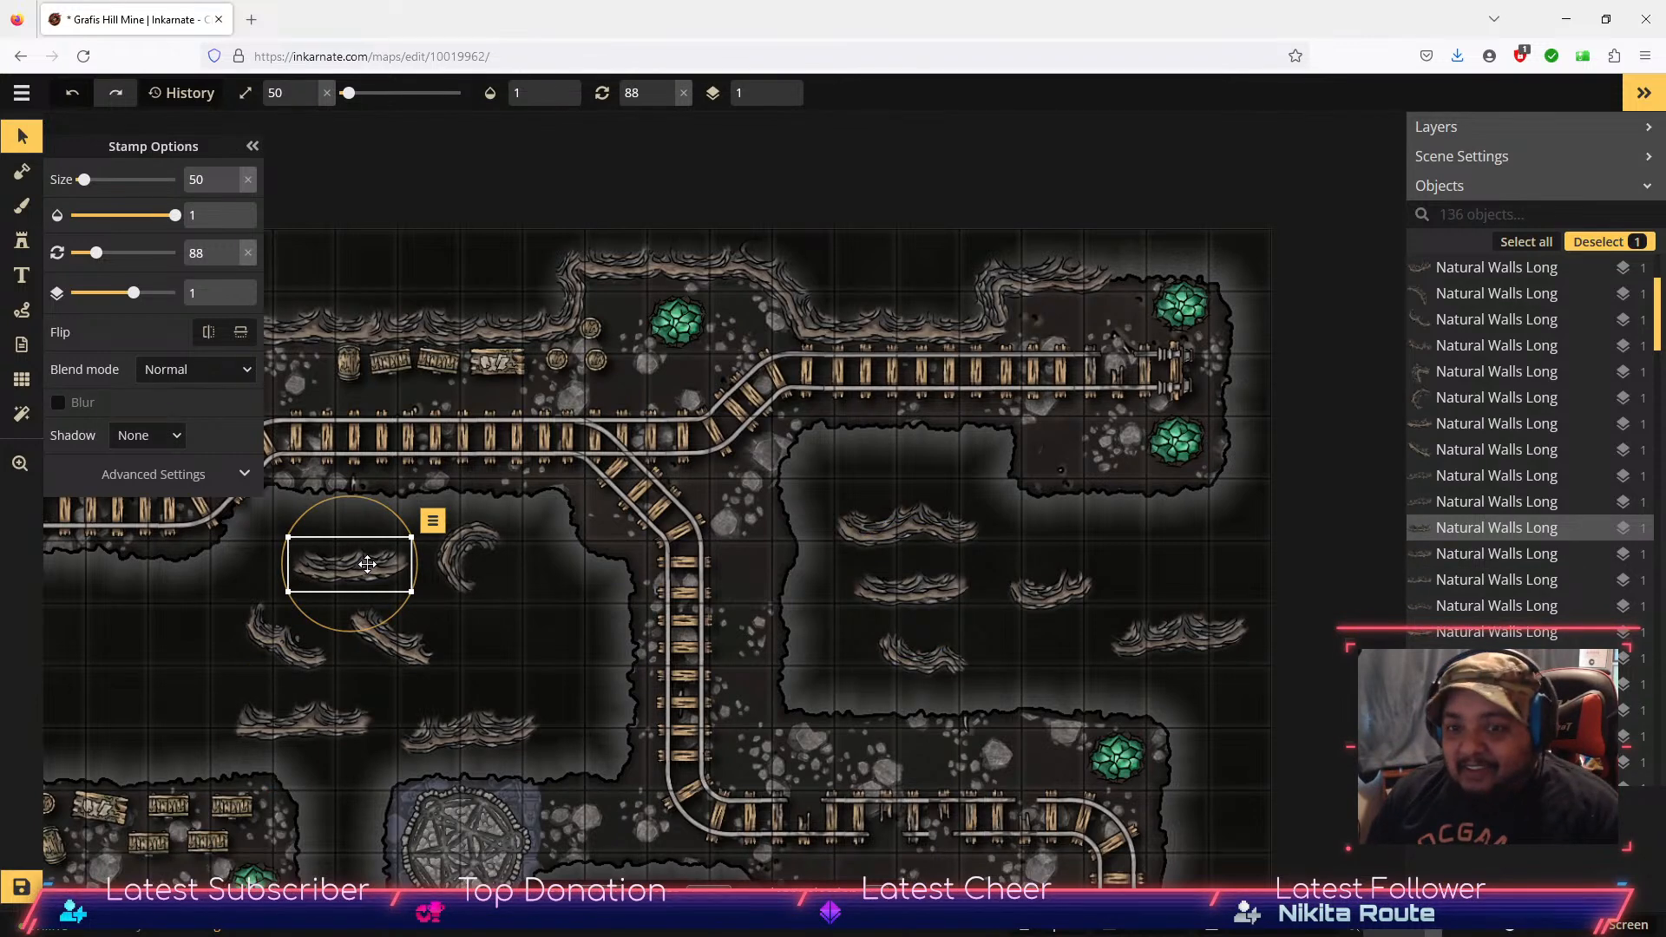
pyautogui.moveTo(344, 569); pyautogui.dragTo(514, 631)
# Step: Try the straight spare from the eastern rock area on the end-of-line chamber's north edge and return it to the spares
pyautogui.click(337, 728)
pyautogui.click(294, 644)
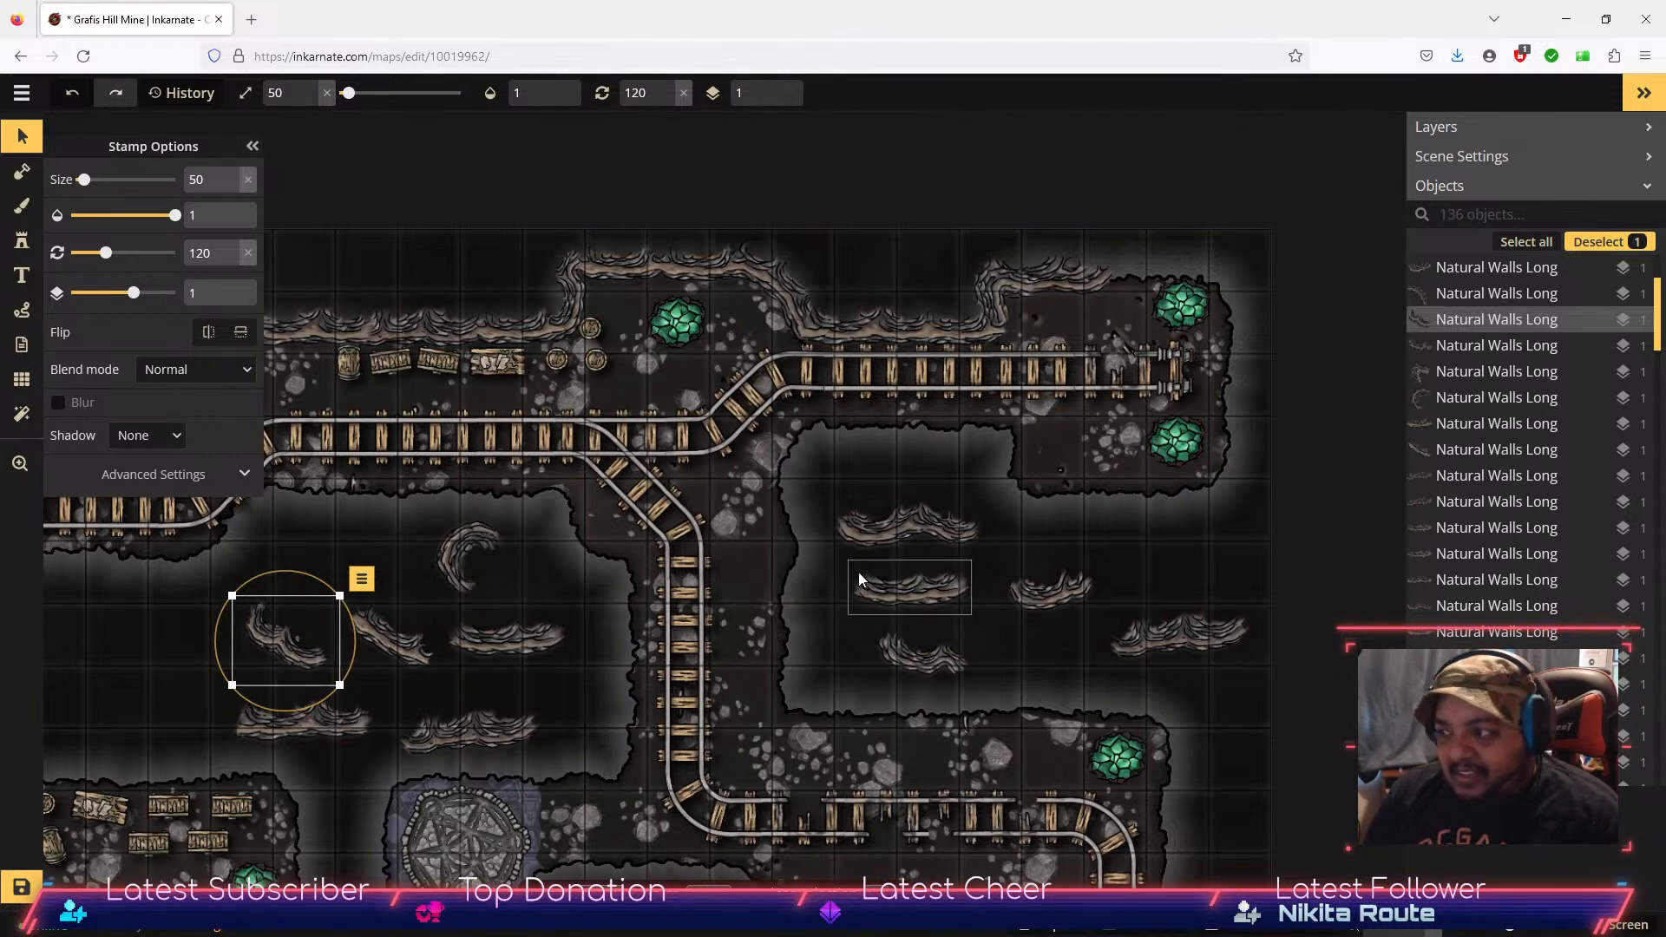
pyautogui.click(935, 659)
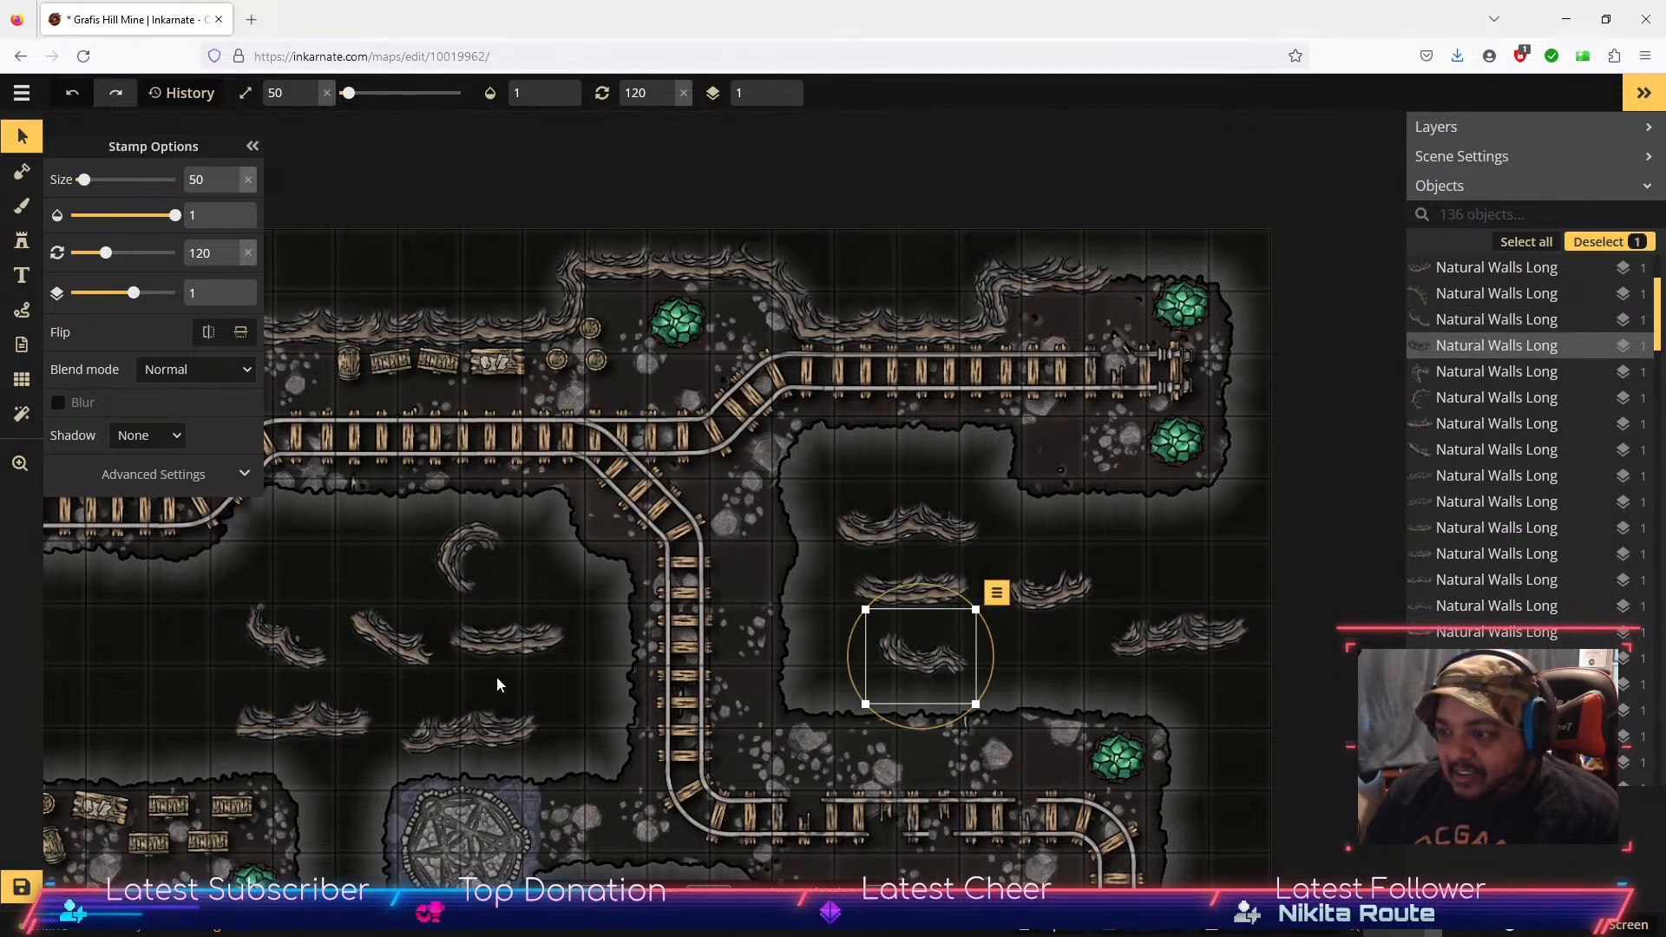
pyautogui.click(500, 748)
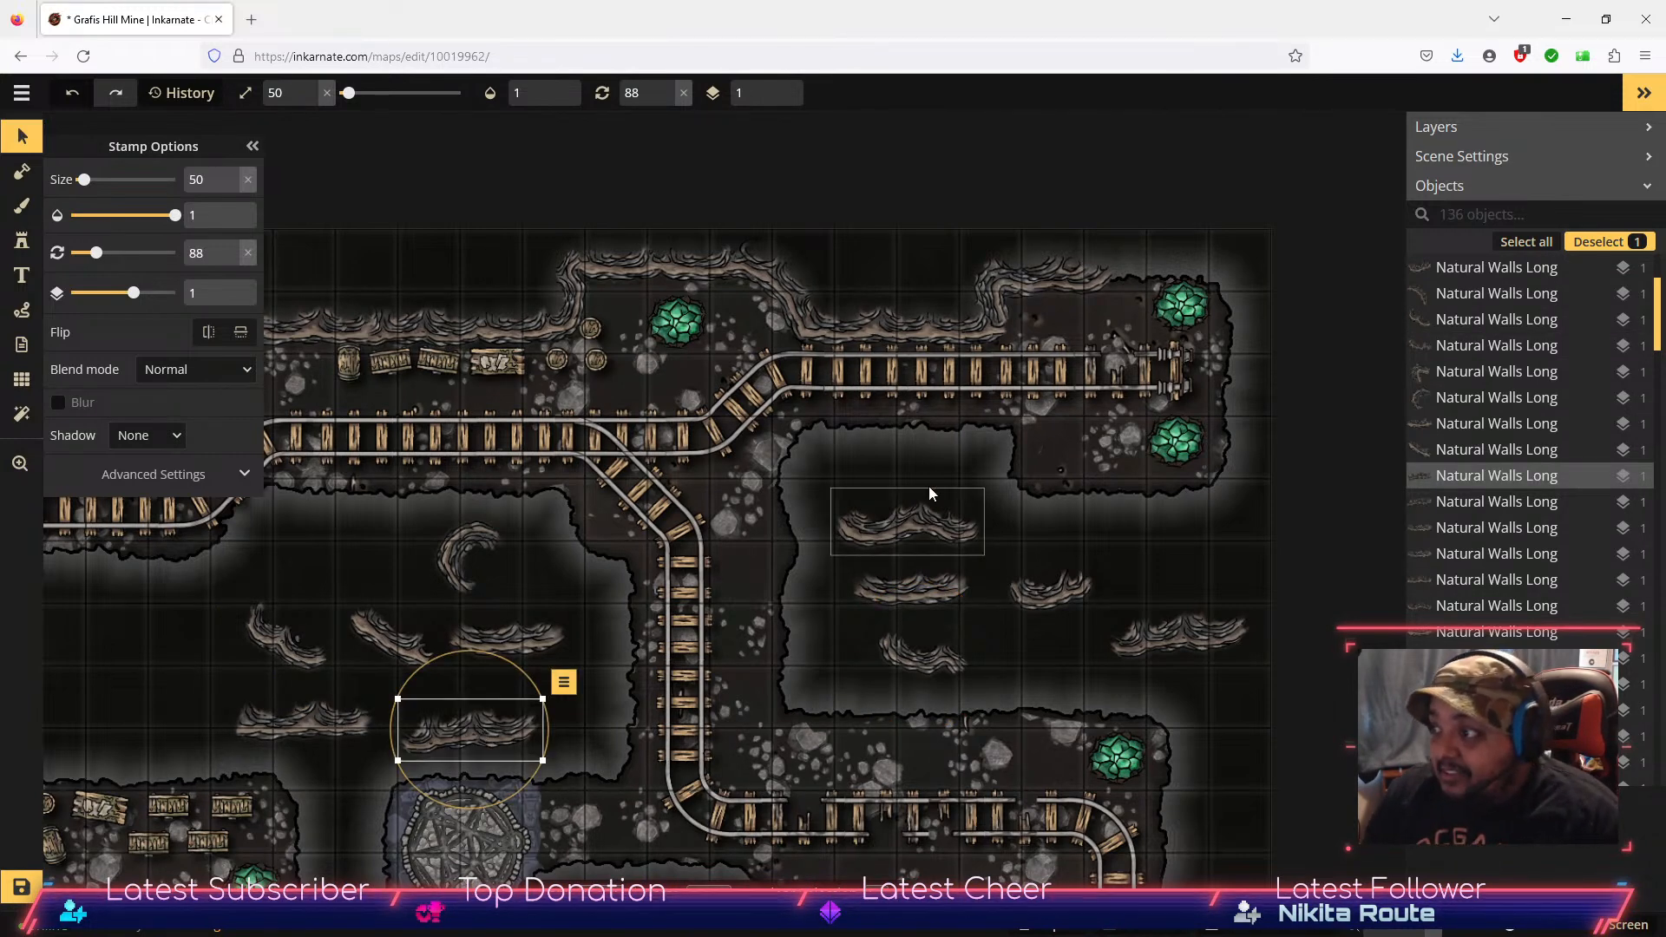
pyautogui.moveTo(948, 592); pyautogui.dragTo(1142, 274)
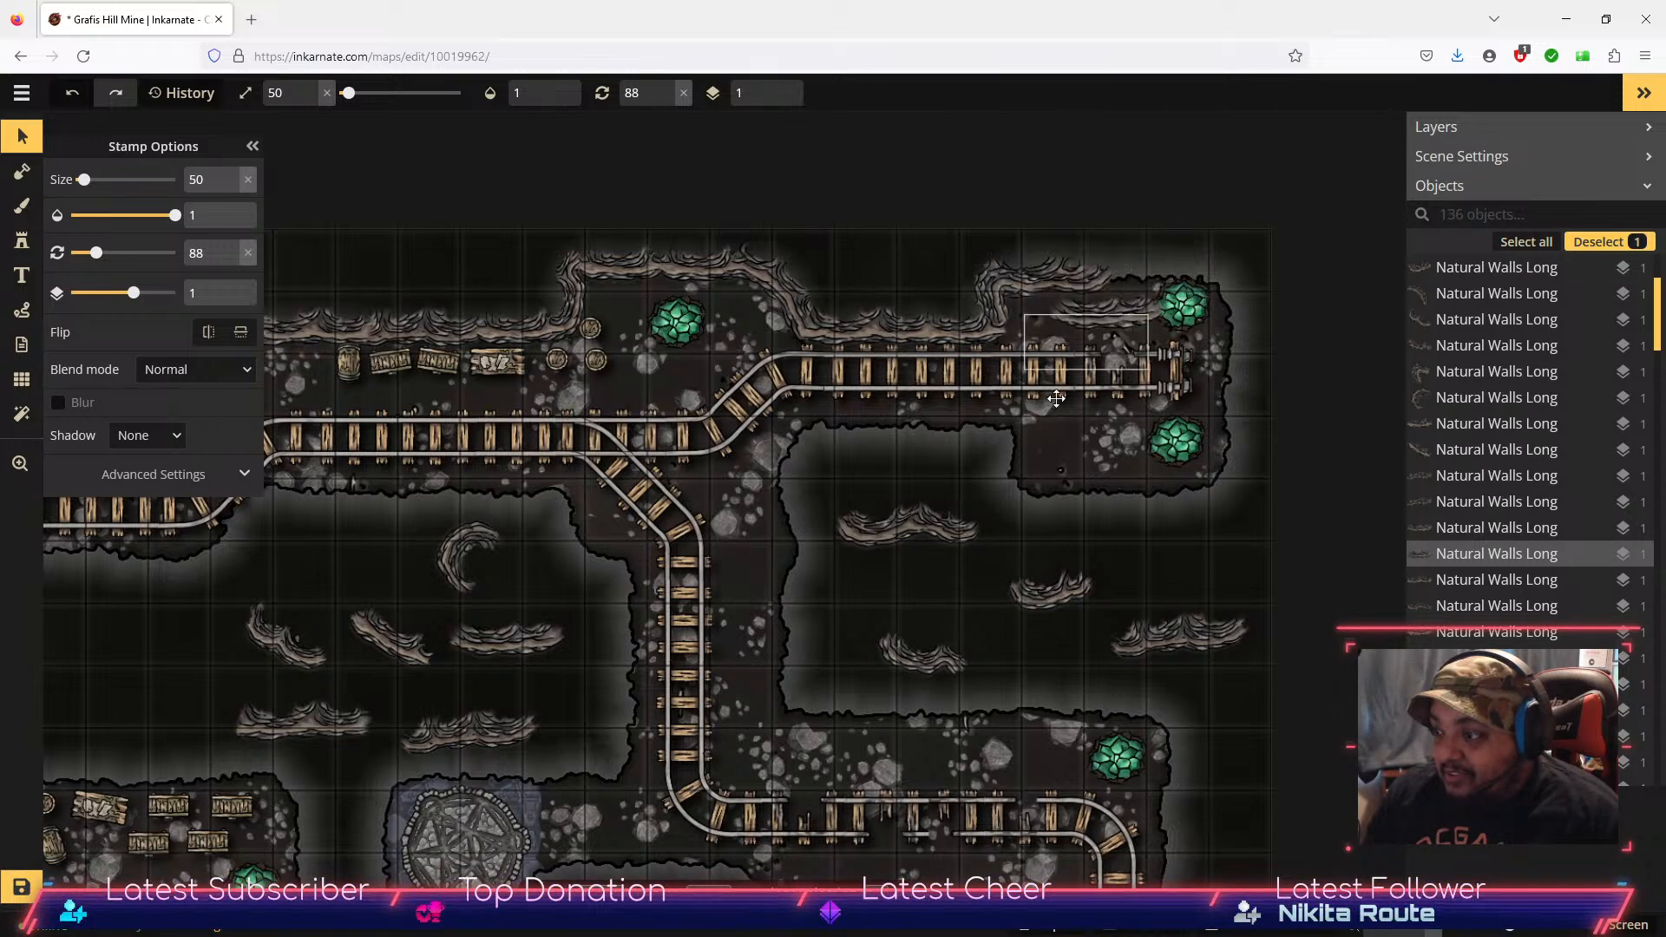
pyautogui.click(914, 673)
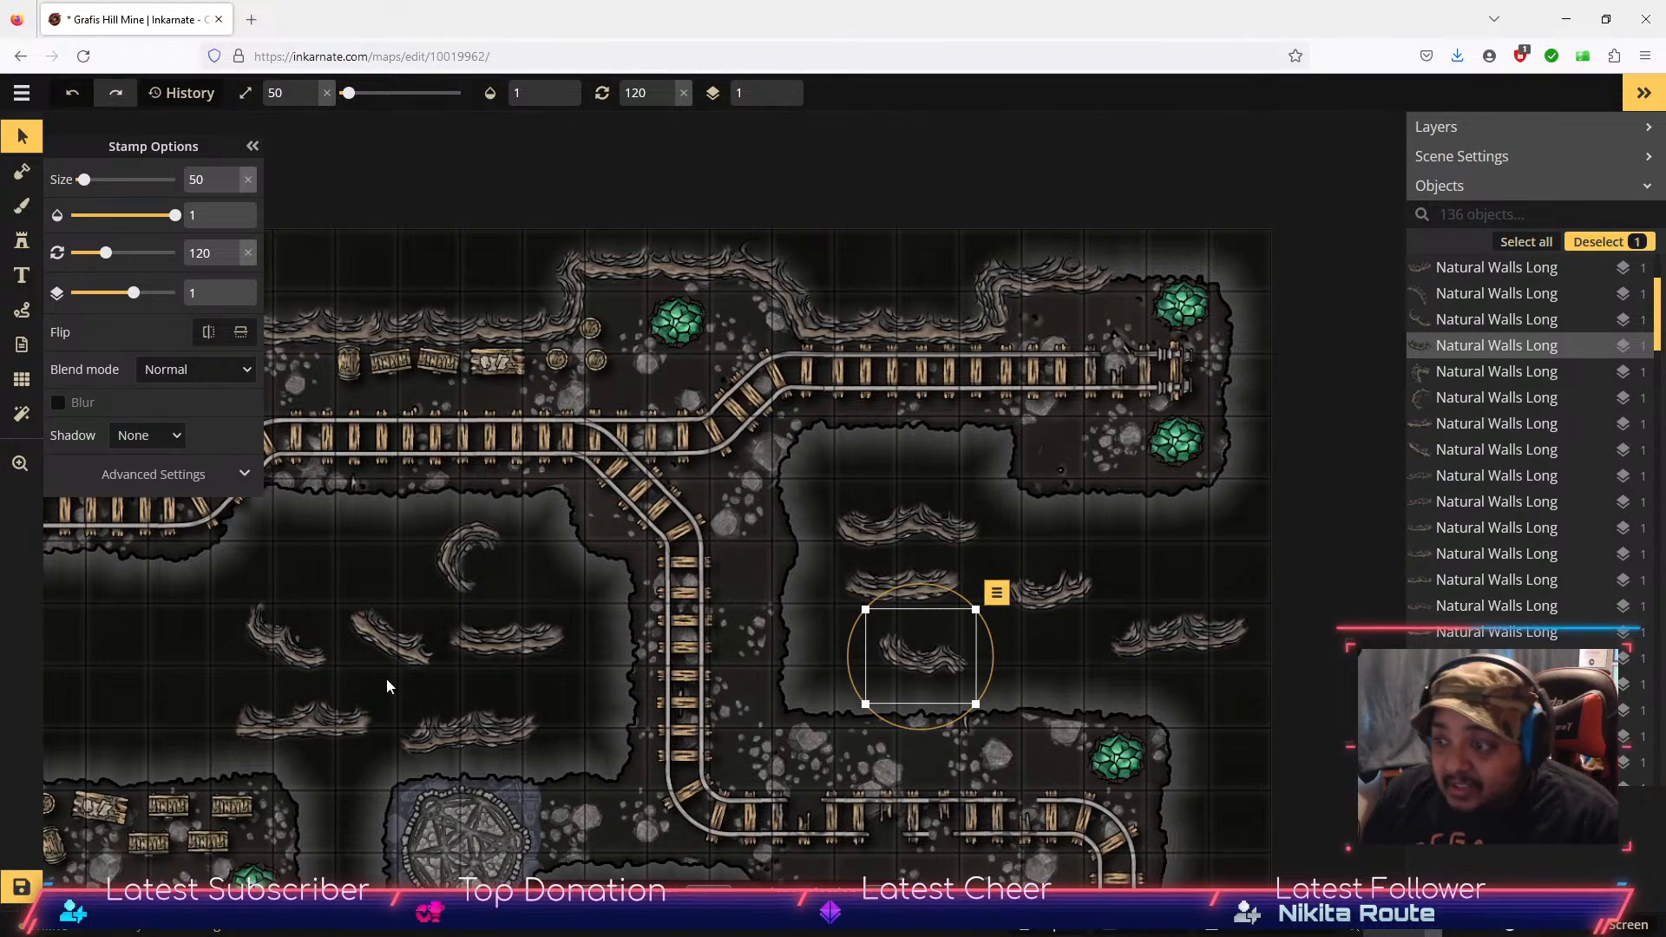
# Step: Extend the end-of-line chamber's north edge eastward with the westernmost diagonal spare, rotated to 82
pyautogui.moveTo(290, 646); pyautogui.dragTo(1228, 236)
pyautogui.moveTo(1144, 273); pyautogui.dragTo(1145, 277)
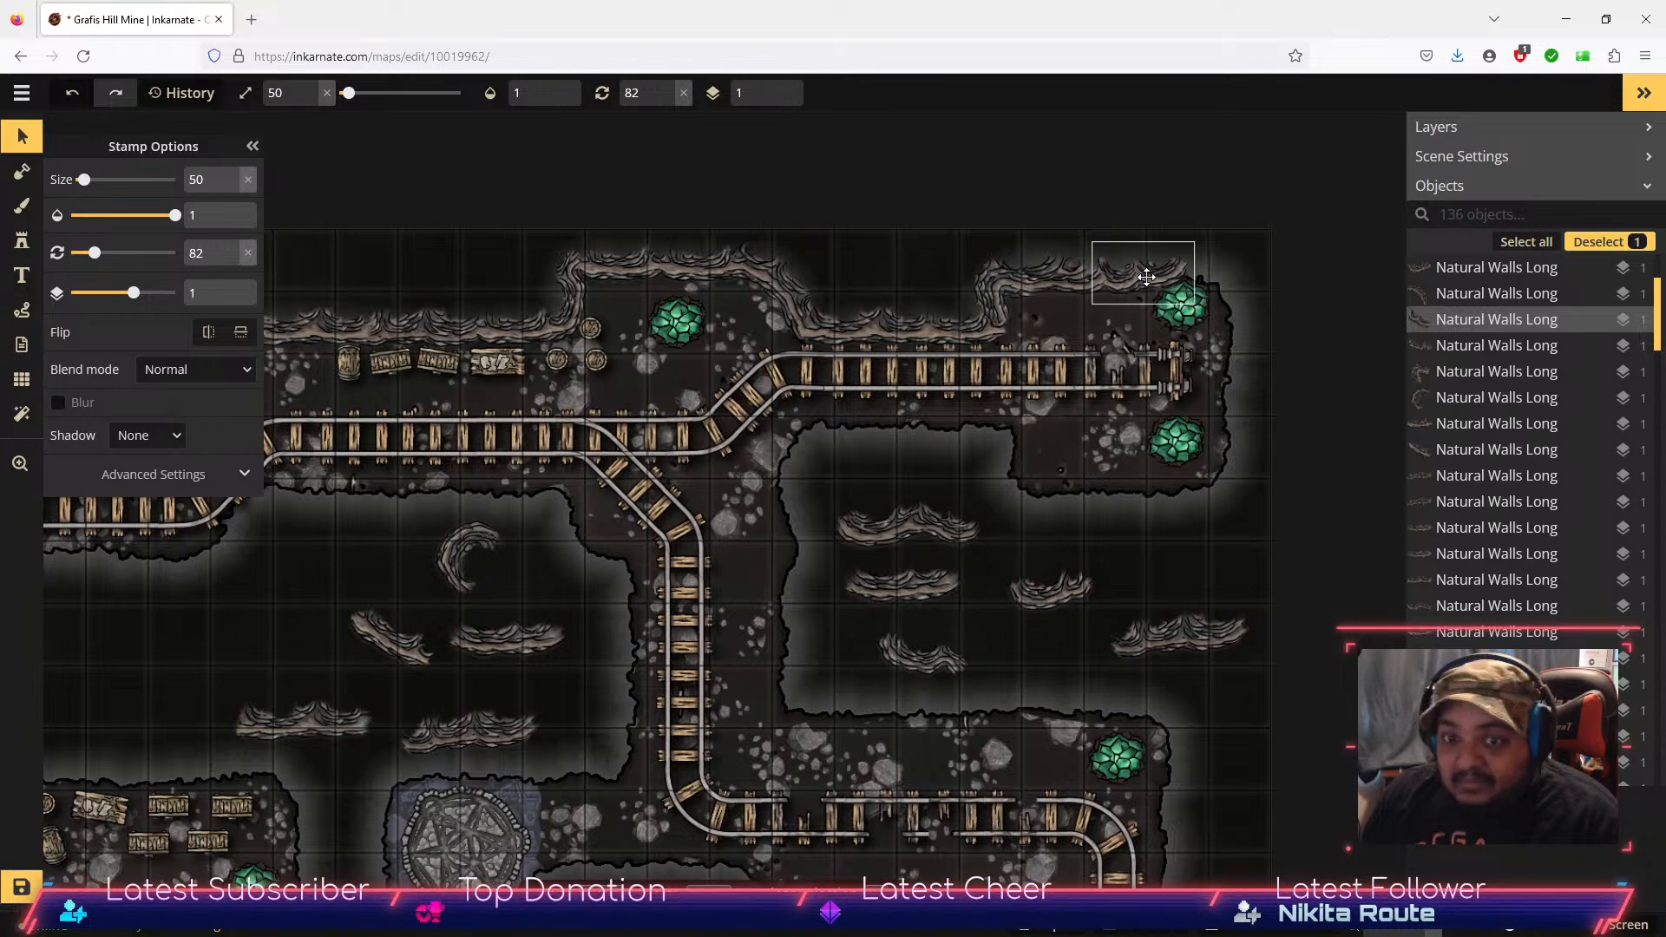
pyautogui.moveTo(1146, 277); pyautogui.dragTo(1146, 278)
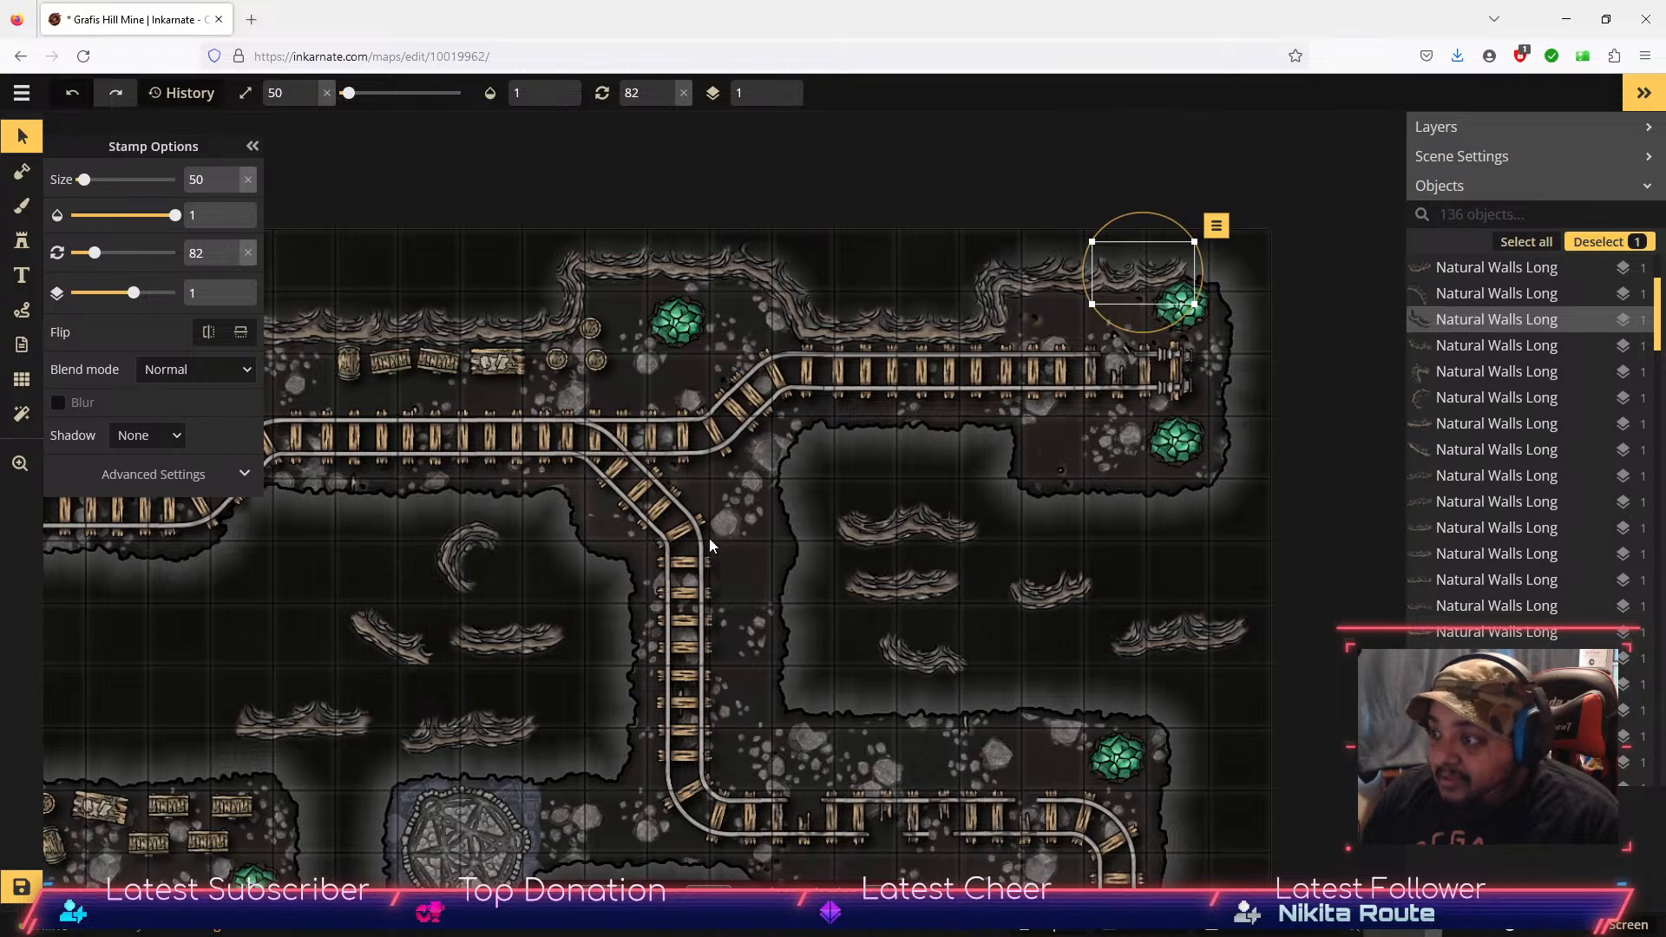
# Step: Rotate the C-shaped spare and move it southwest within the western rock area, and shift the remaining diagonal spare up to the northeast
pyautogui.click(440, 555)
pyautogui.moveTo(493, 486); pyautogui.dragTo(559, 595)
pyautogui.moveTo(481, 535); pyautogui.dragTo(286, 633)
pyautogui.moveTo(396, 663); pyautogui.dragTo(499, 573)
# Step: Turn the straight eastern spare upright at rotation 181, try it on the end-of-line chamber's east edge and undo that last move
pyautogui.click(903, 581)
pyautogui.moveTo(975, 550); pyautogui.dragTo(1233, 390)
pyautogui.hotkey('ctrl', 'z')
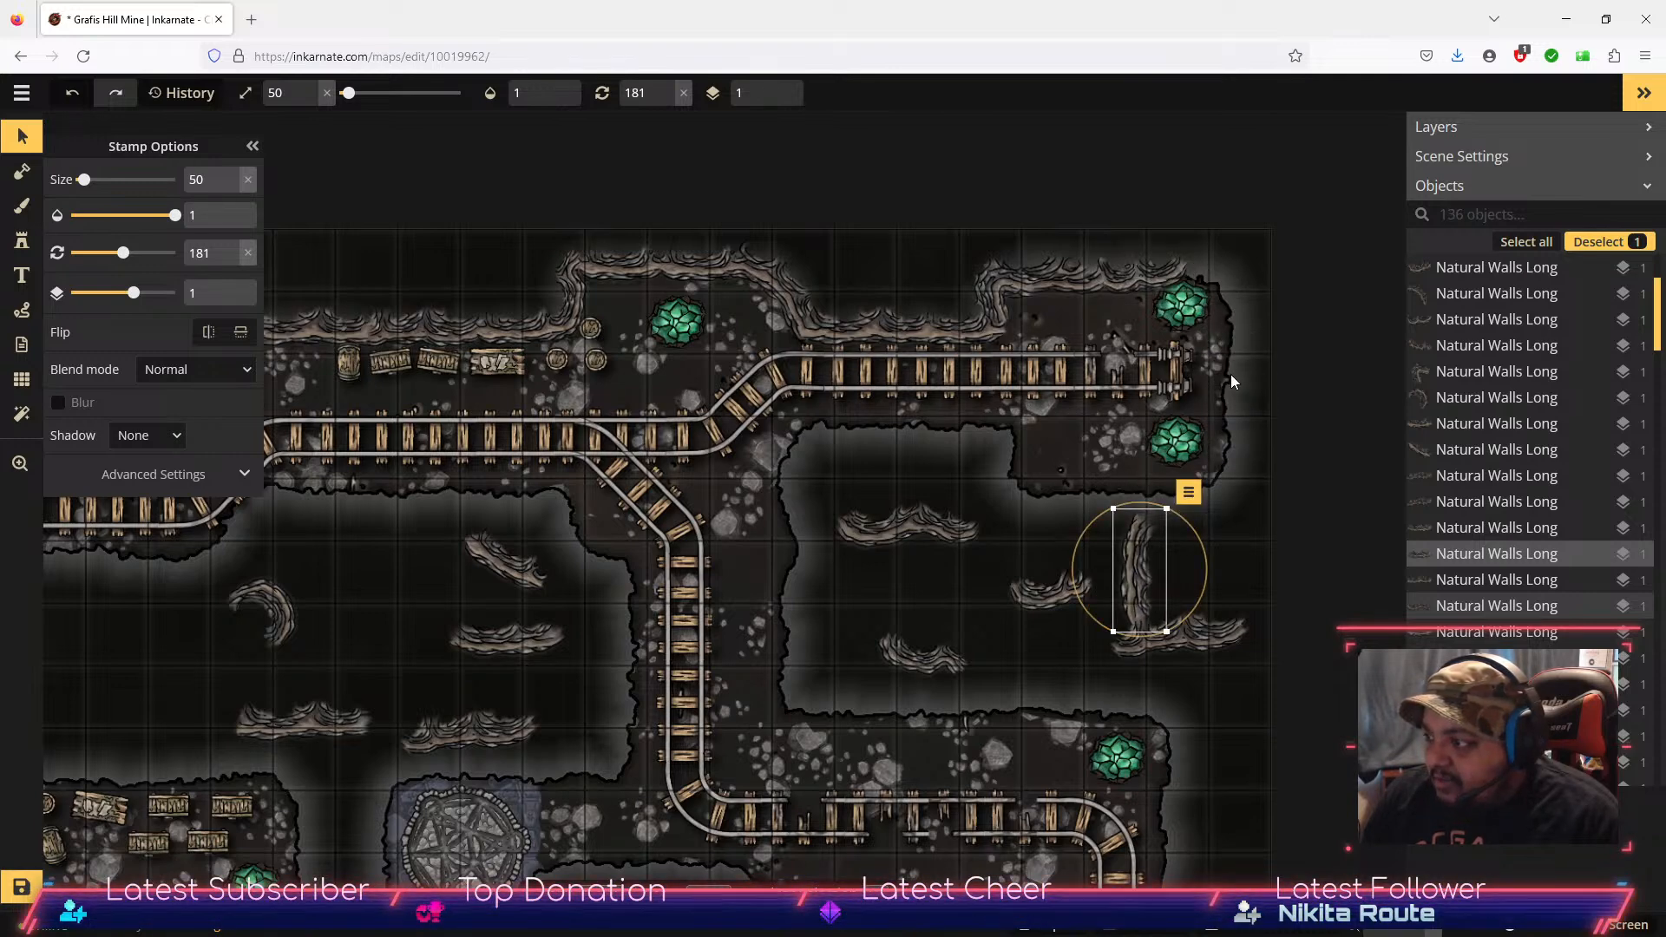
# Step: Add a variant 12 Natural Walls Long stamp at size 50 and rotation 120 among the spares in the eastern rock area
pyautogui.click(953, 669)
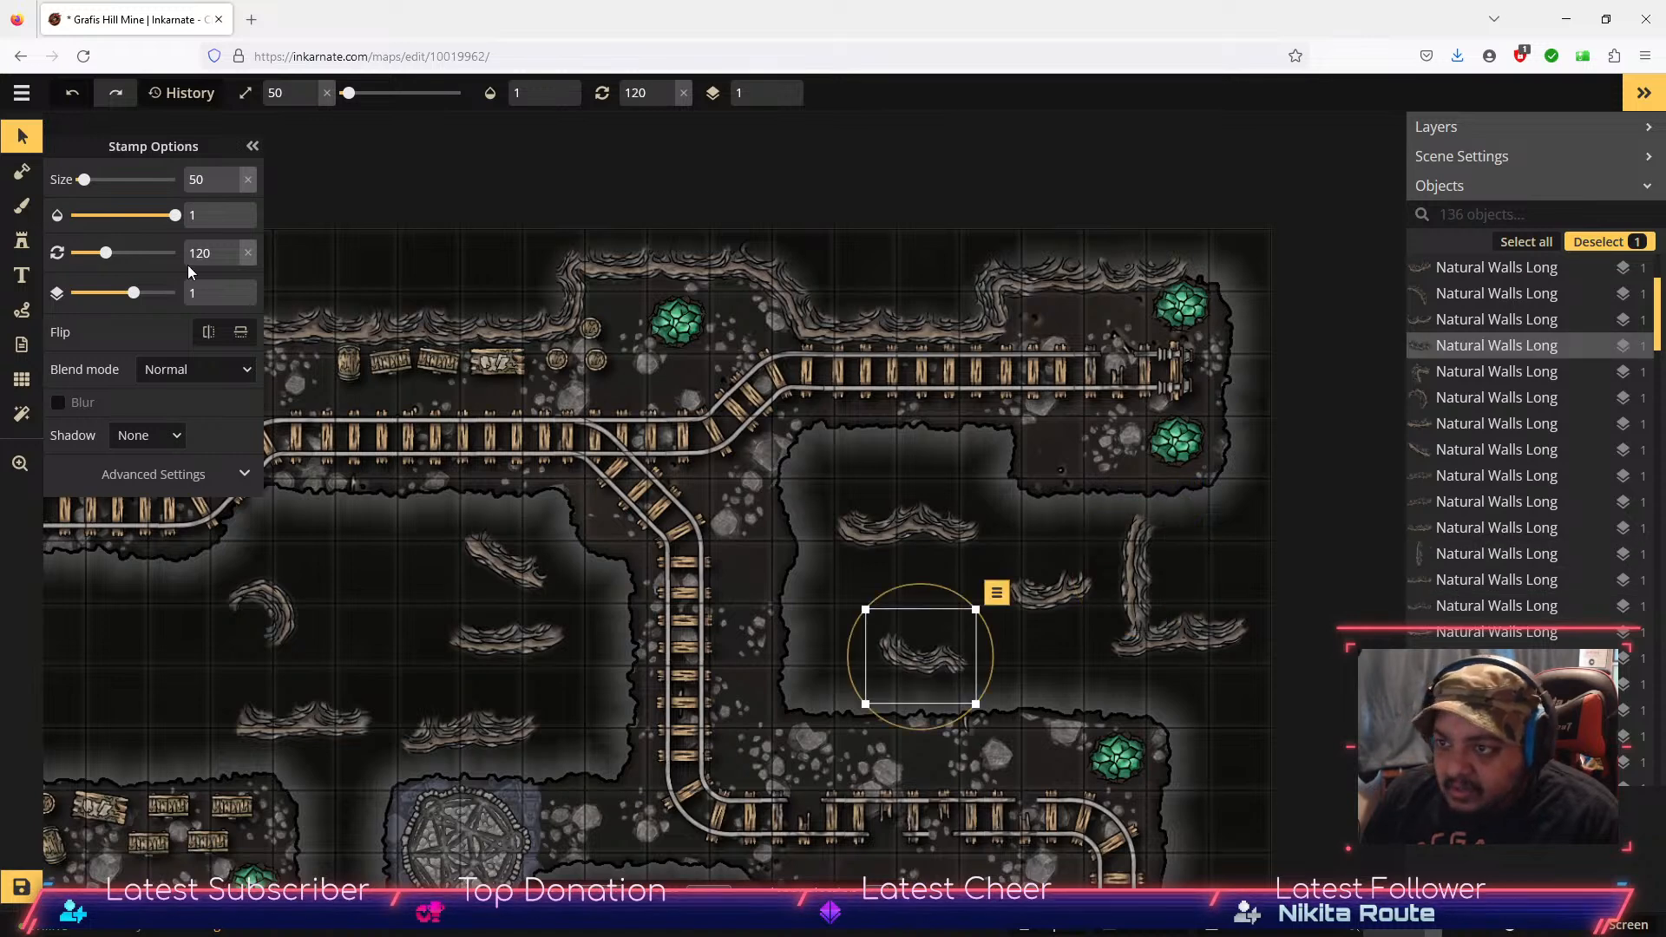
pyautogui.click(21, 206)
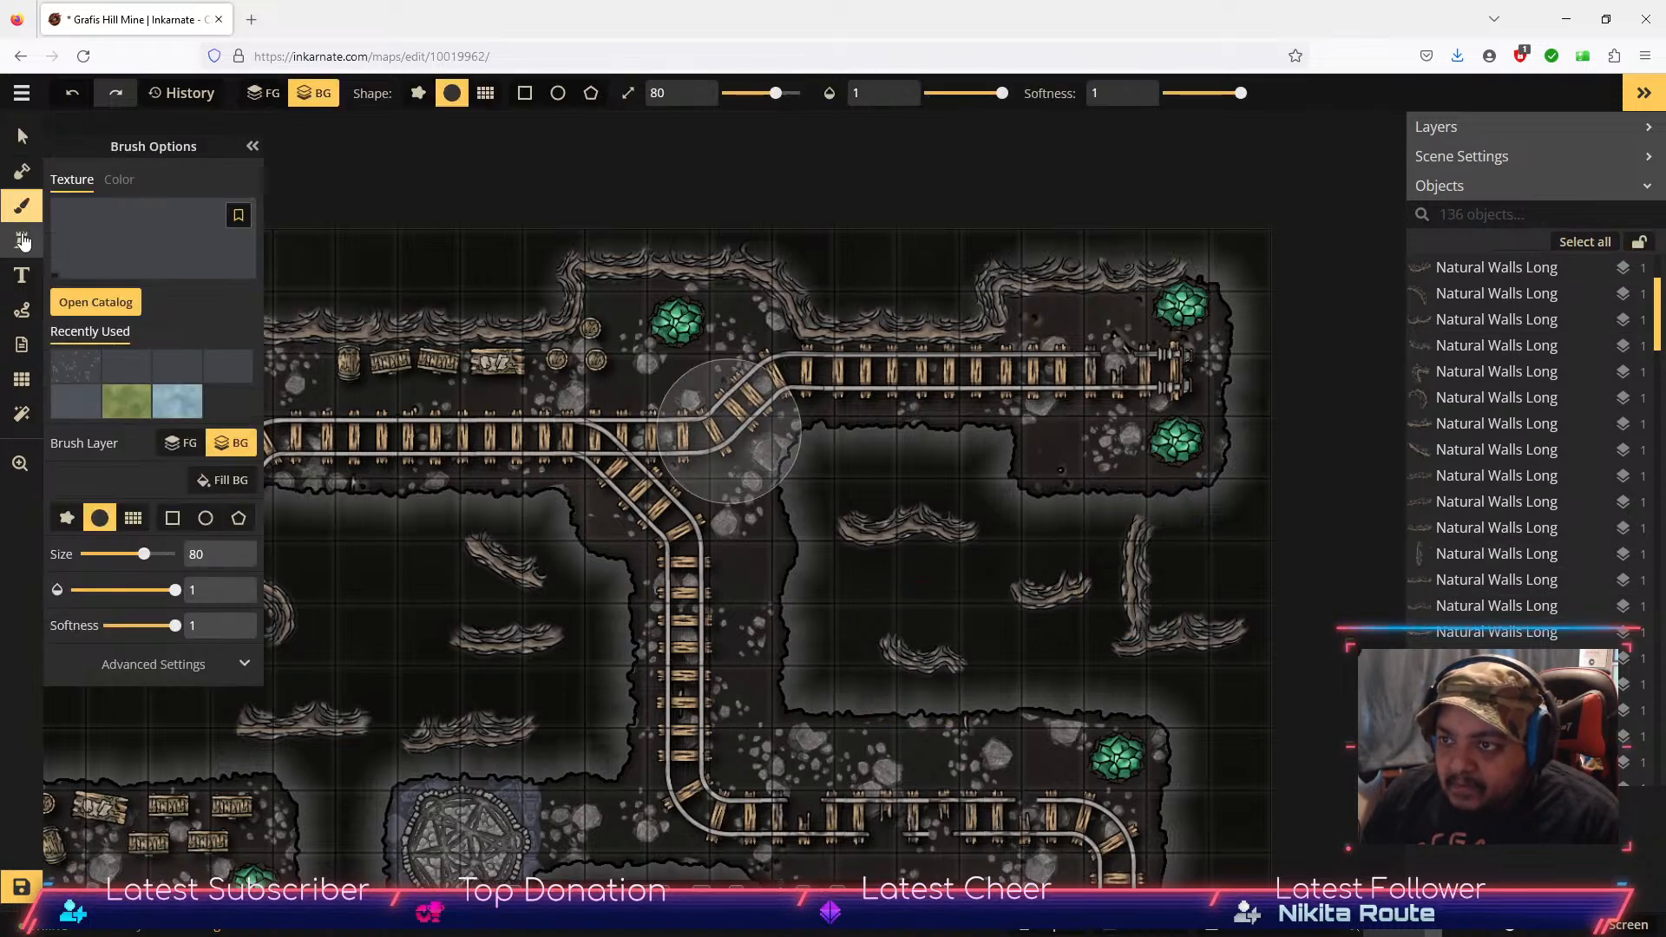
pyautogui.click(22, 241)
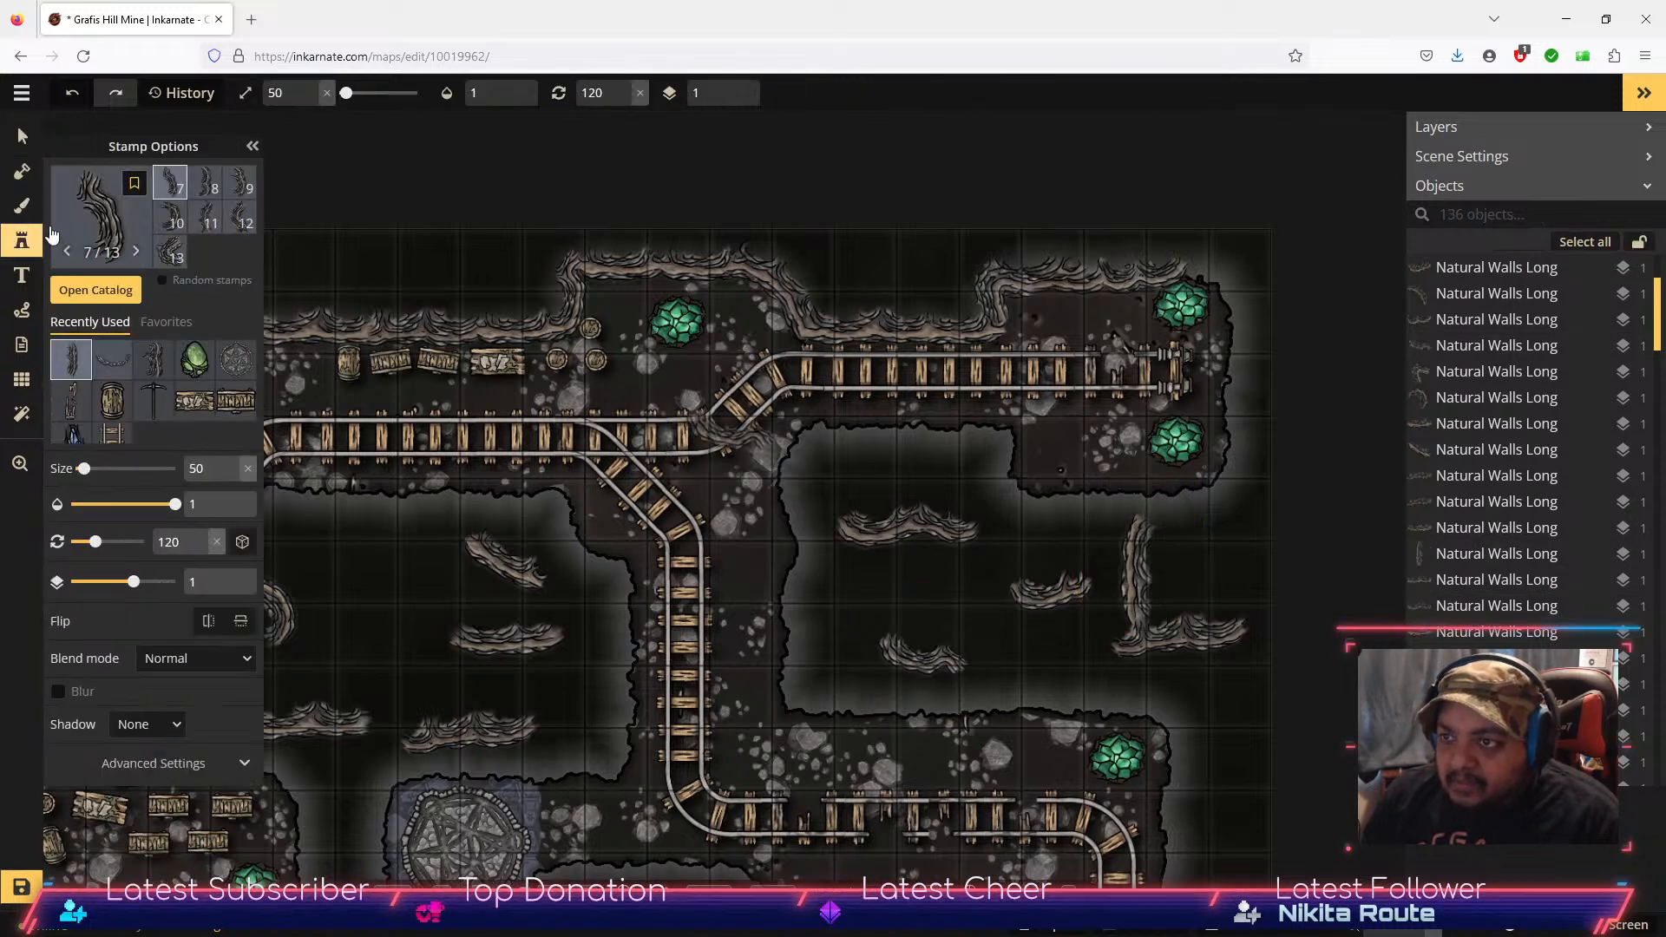
pyautogui.click(241, 217)
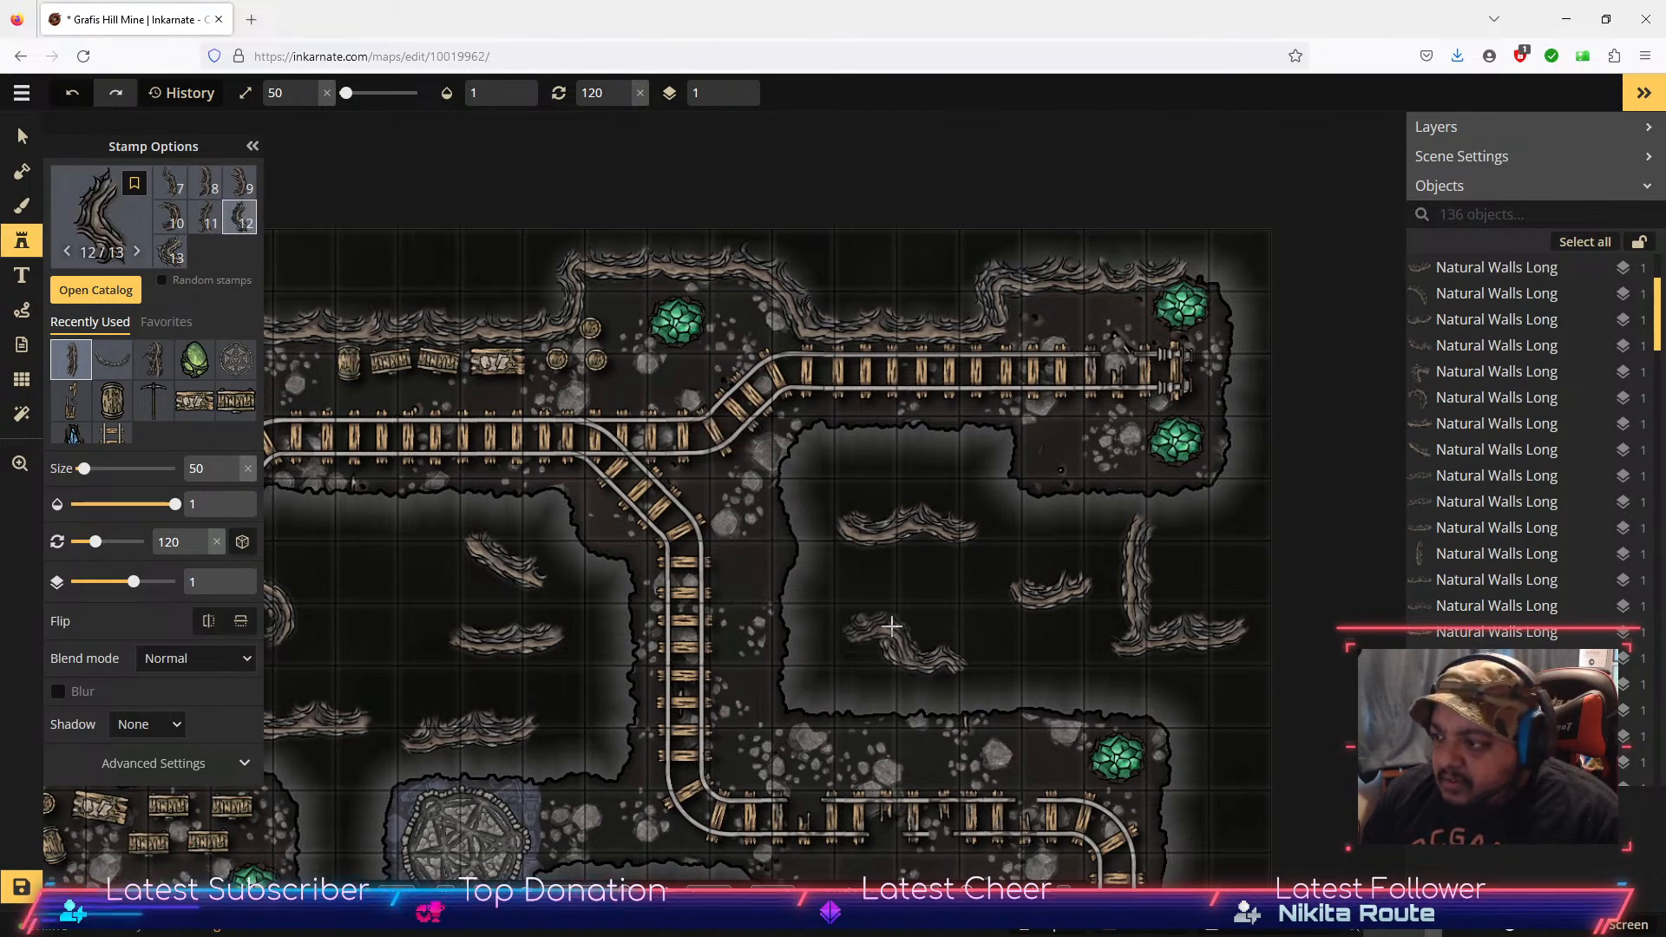
pyautogui.click(914, 590)
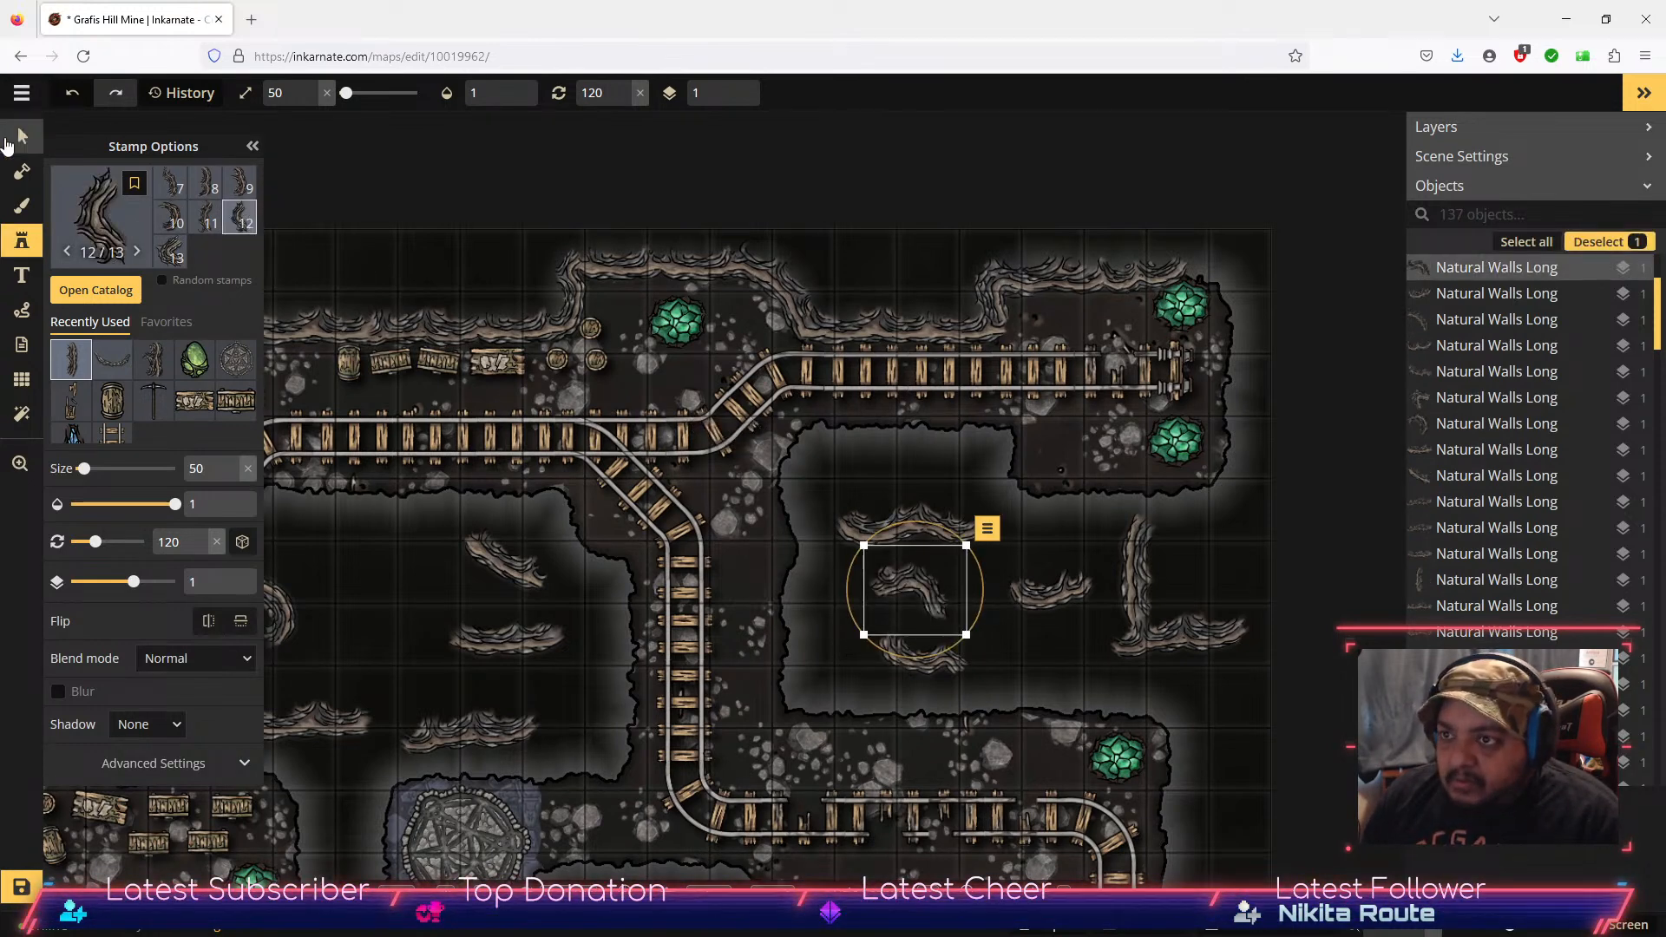
# Step: Fit the new variant 12 wall onto the end-of-line chamber's northeast corner and save the map
pyautogui.click(21, 136)
pyautogui.moveTo(930, 524); pyautogui.dragTo(1187, 239)
pyautogui.moveTo(1239, 309); pyautogui.dragTo(1233, 308)
pyautogui.click(1028, 650)
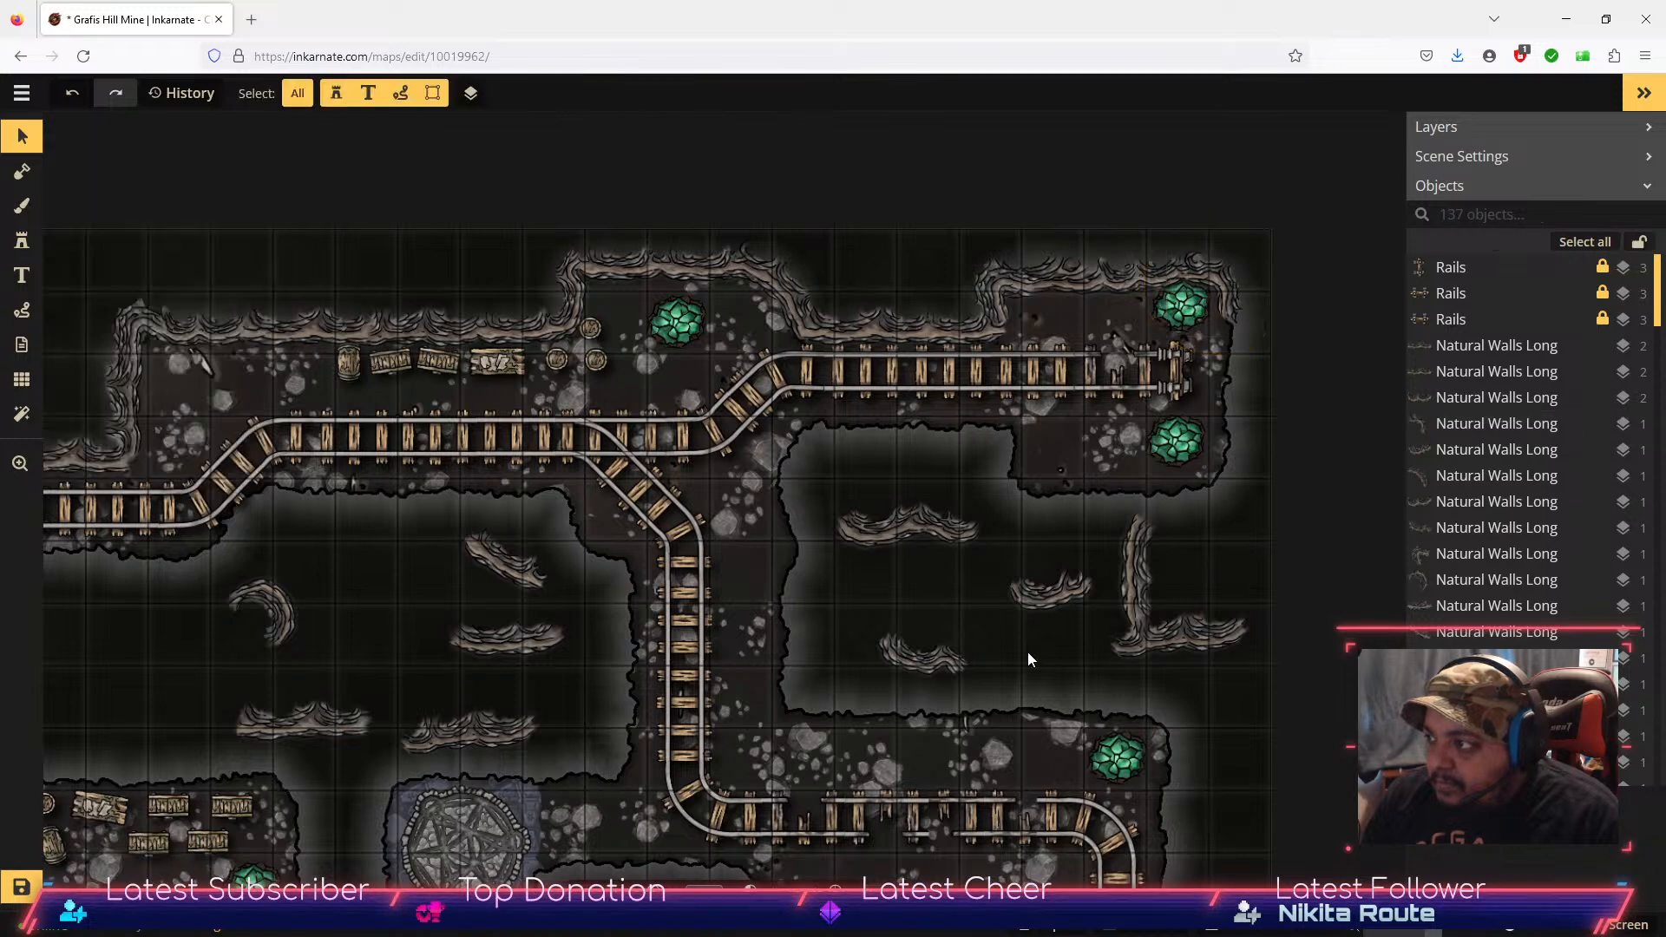
pyautogui.click(26, 886)
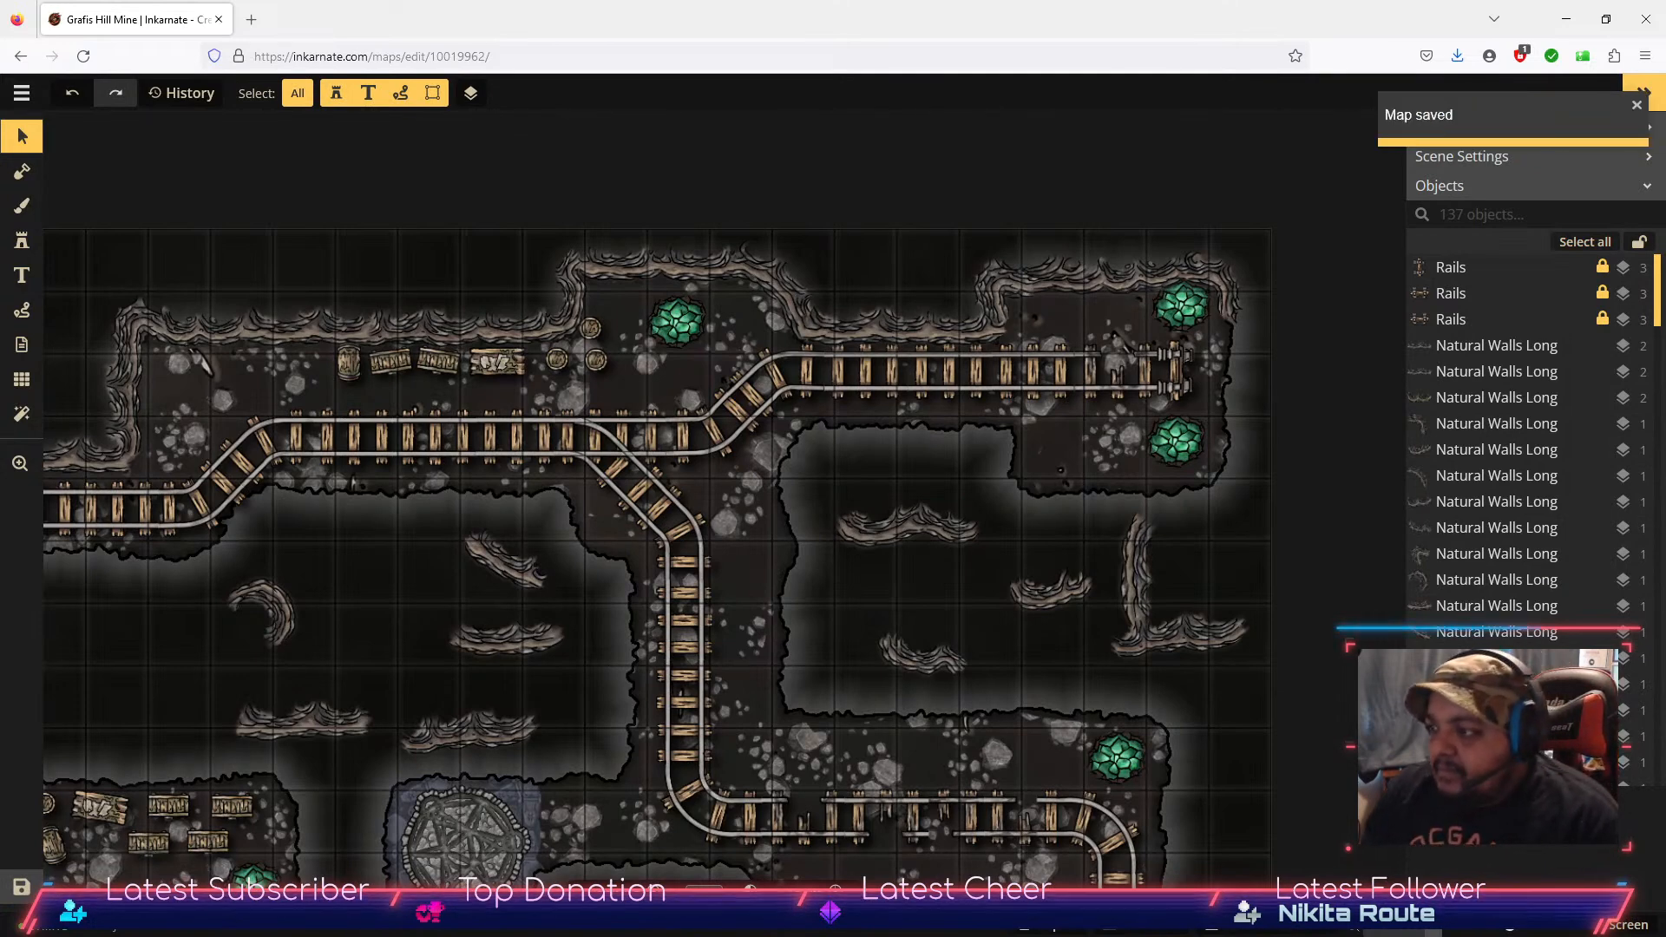
# Step: Move all five spare walls together from the eastern rock area to the western rock area
pyautogui.moveTo(1350, 510); pyautogui.dragTo(846, 666)
pyautogui.moveTo(384, 603); pyautogui.dragTo(164, 584)
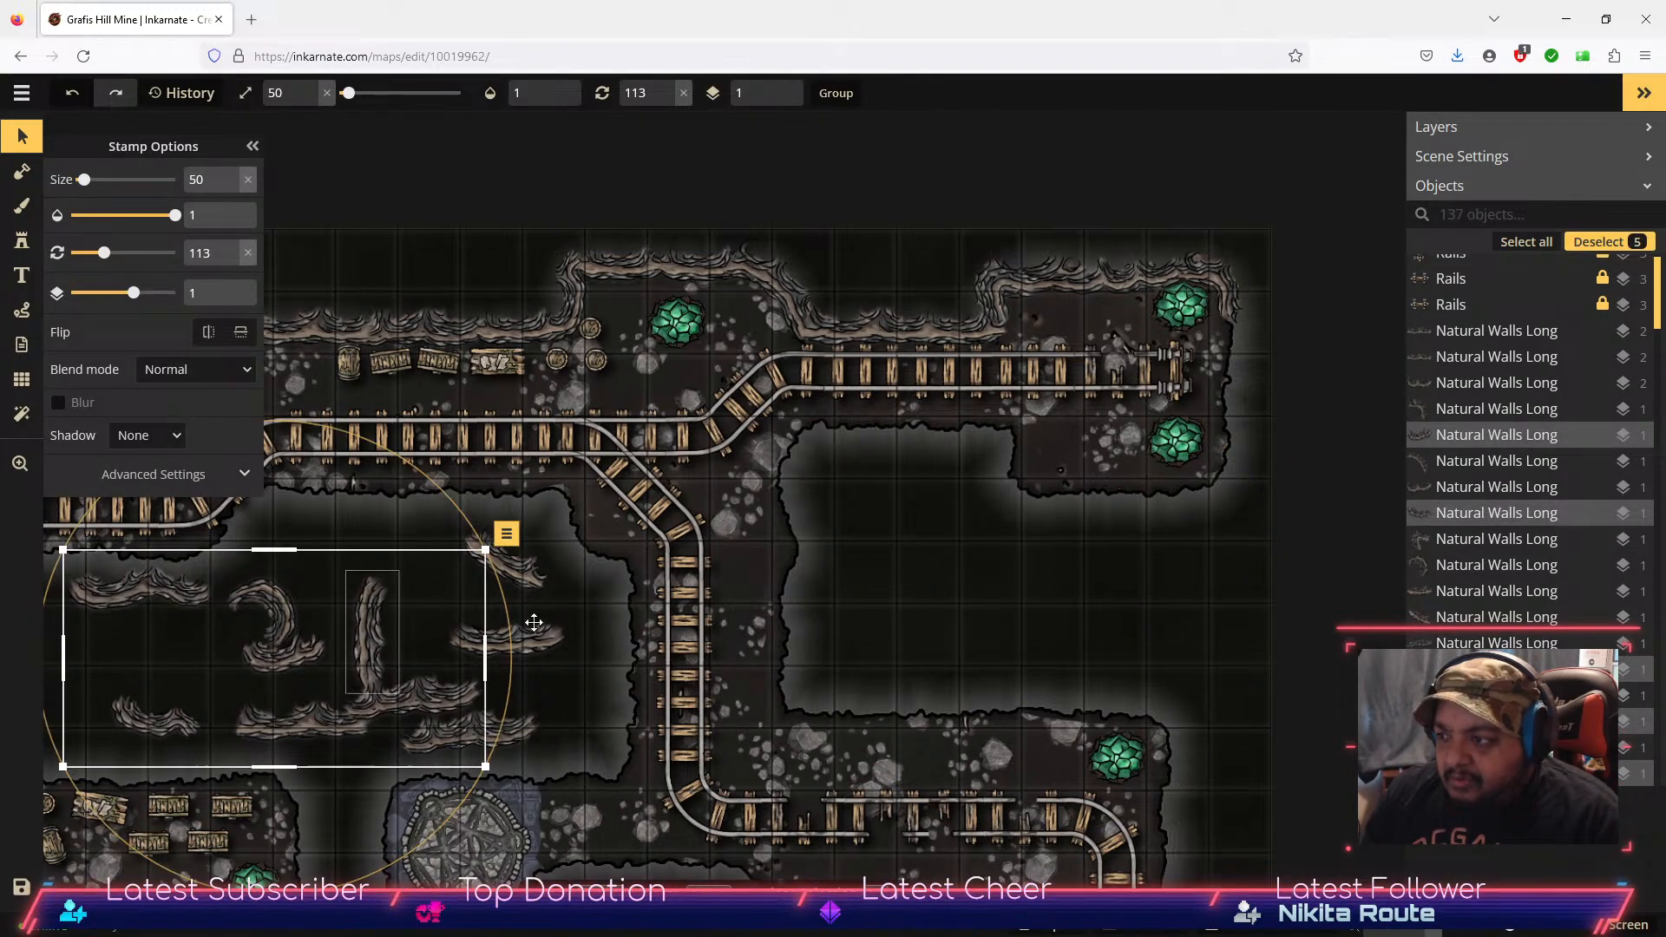
pyautogui.click(1080, 637)
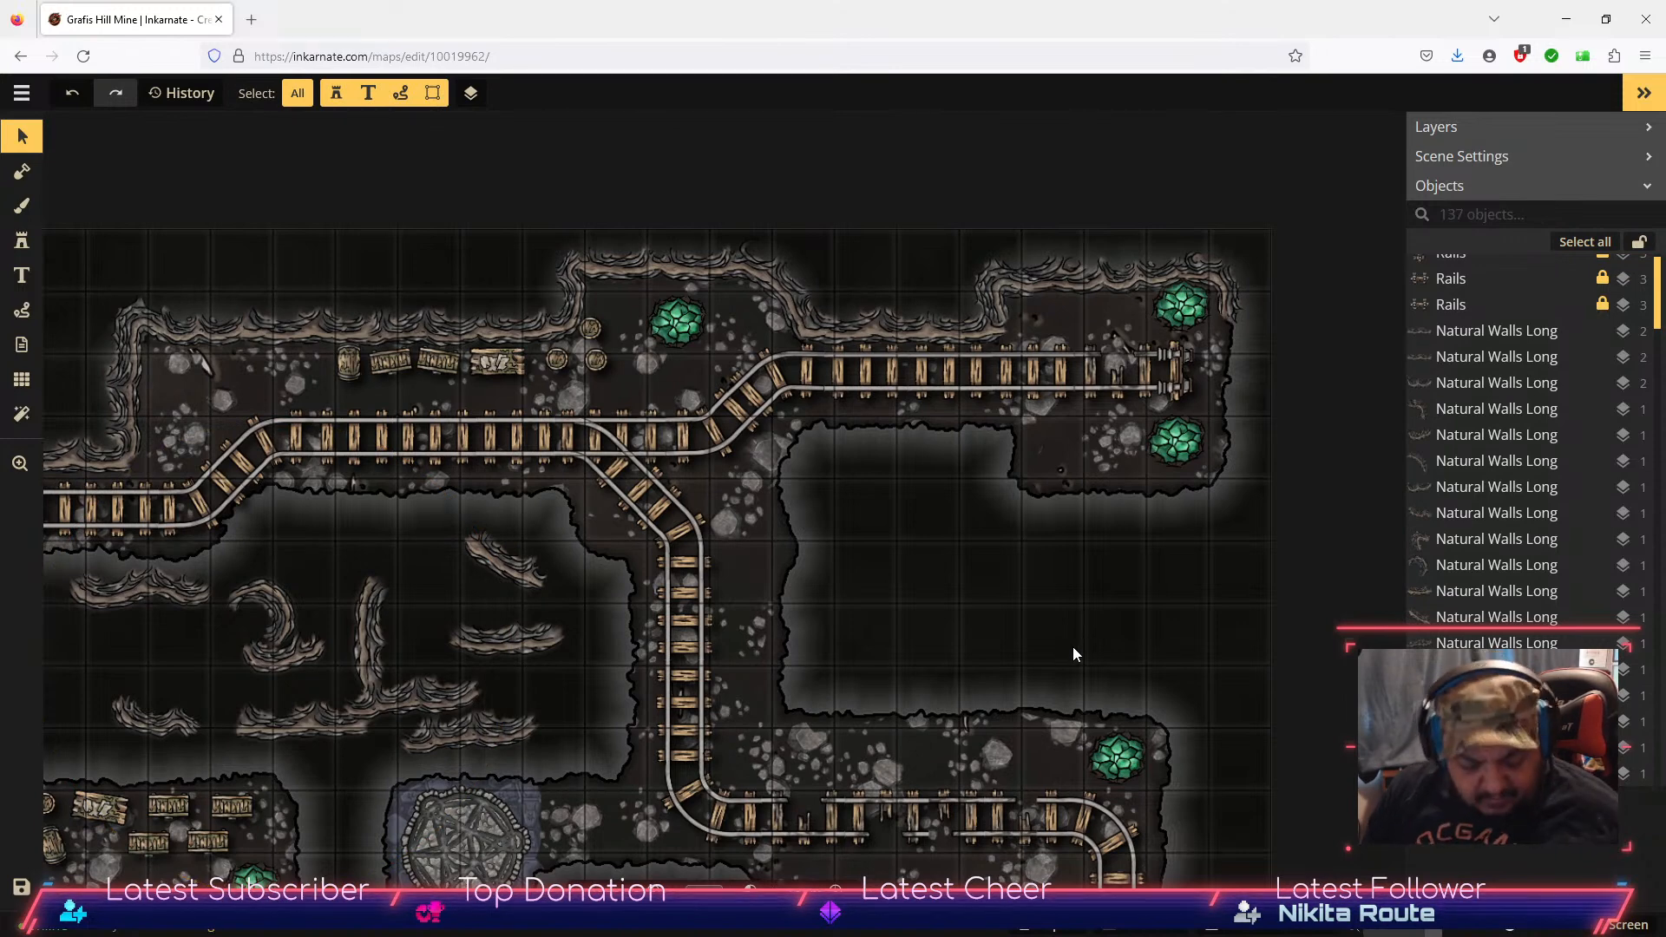
# Step: Add a variant 12 Natural Walls Long stamp at rotation 88 in the rock area above the crate chamber
pyautogui.press('space')
pyautogui.moveTo(911, 577); pyautogui.dragTo(1259, 500)
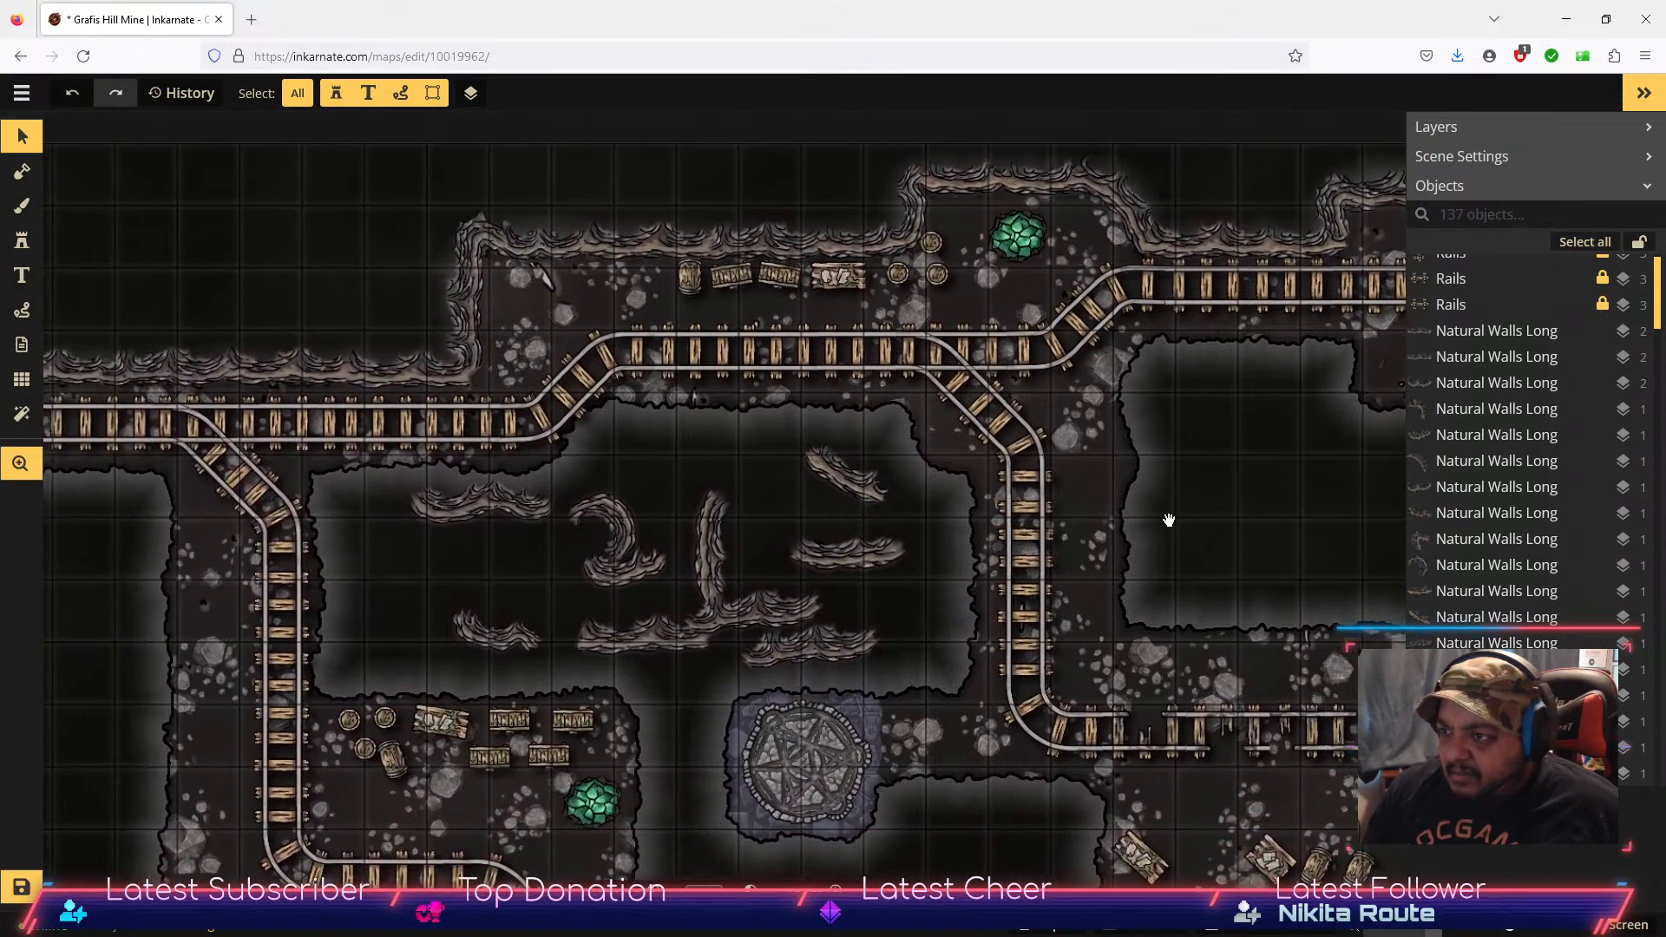
pyautogui.moveTo(1112, 482); pyautogui.dragTo(1284, 470)
pyautogui.moveTo(1068, 424); pyautogui.dragTo(1205, 347)
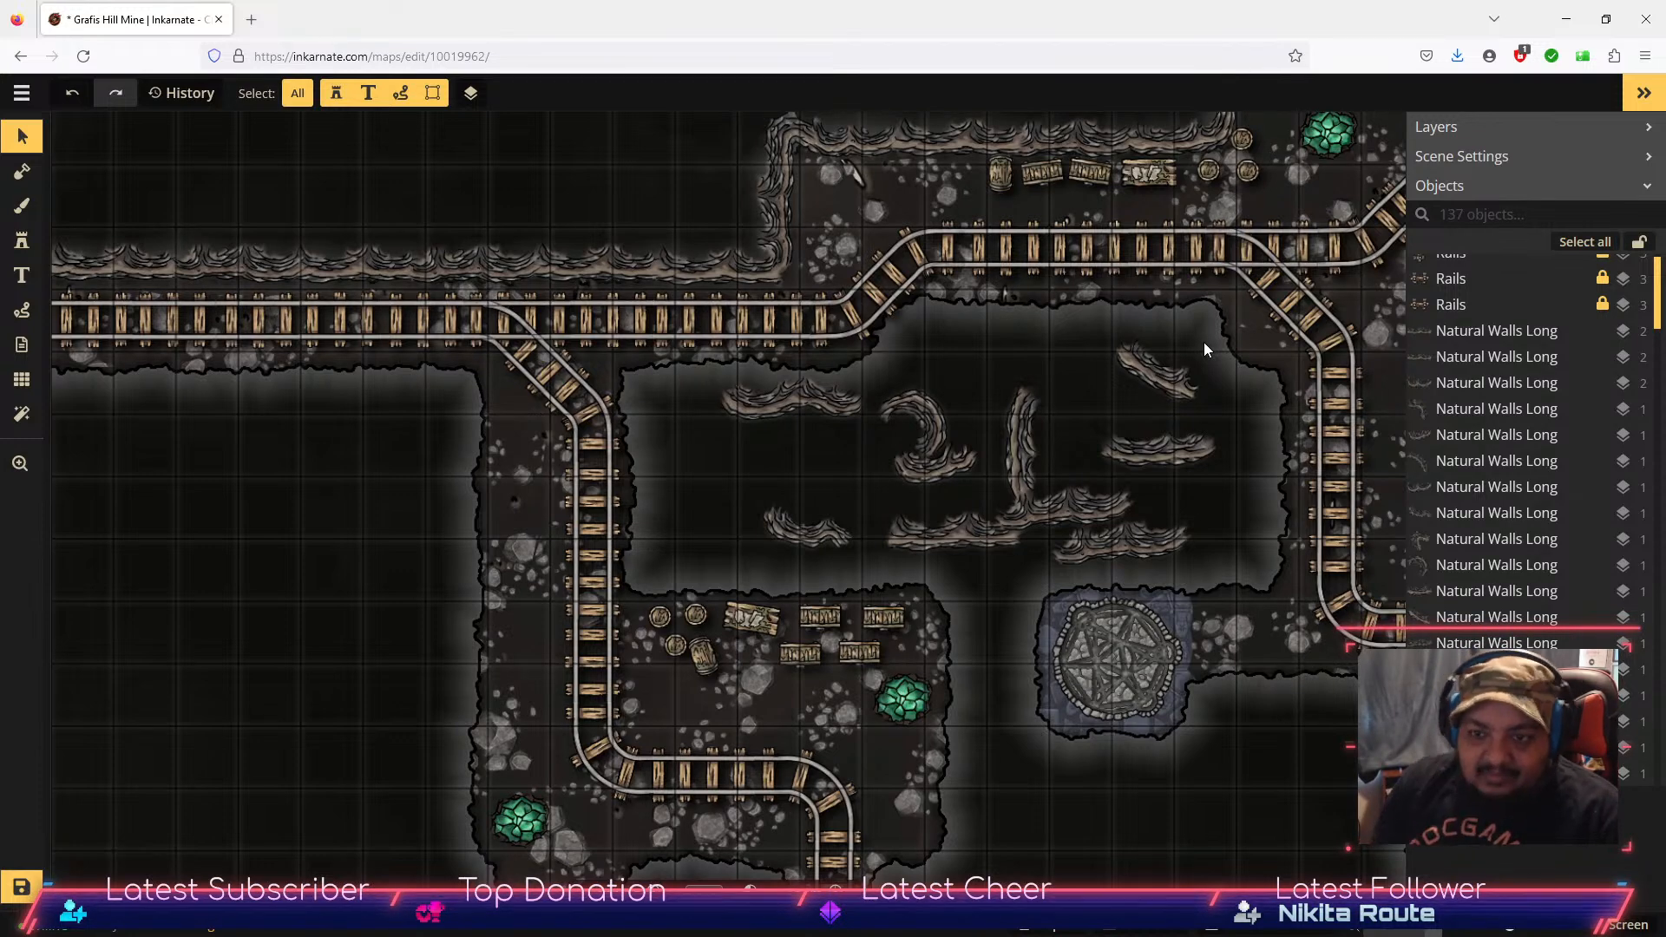
pyautogui.click(969, 542)
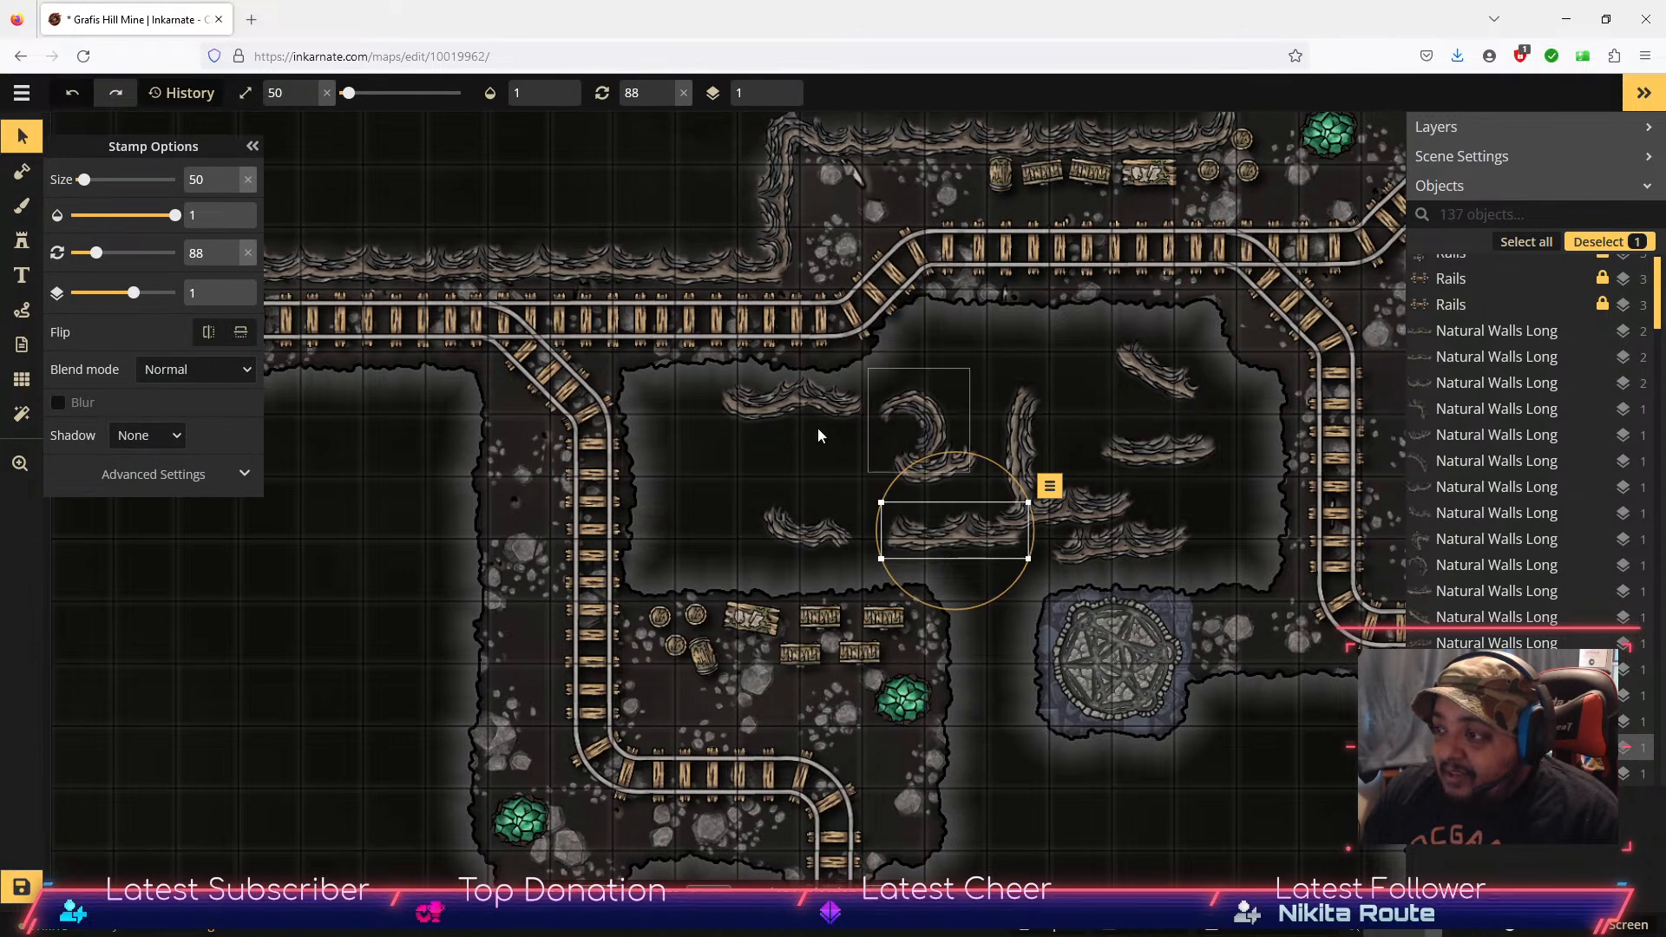
pyautogui.click(22, 240)
pyautogui.scroll(-2, 223, 231)
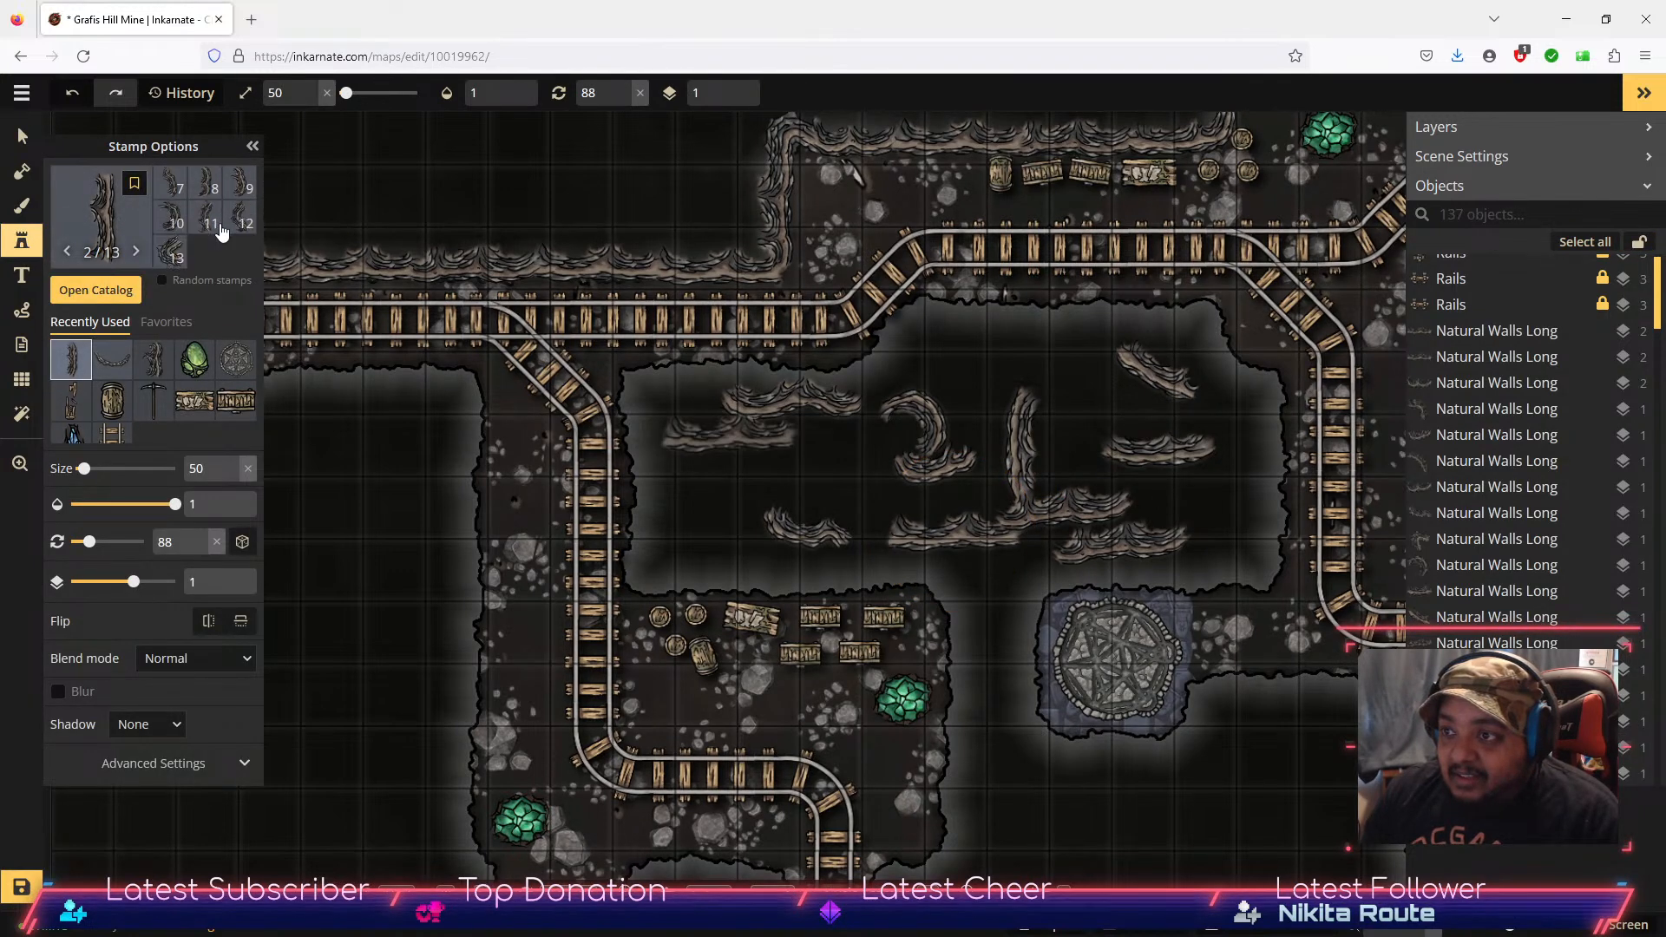
pyautogui.click(240, 219)
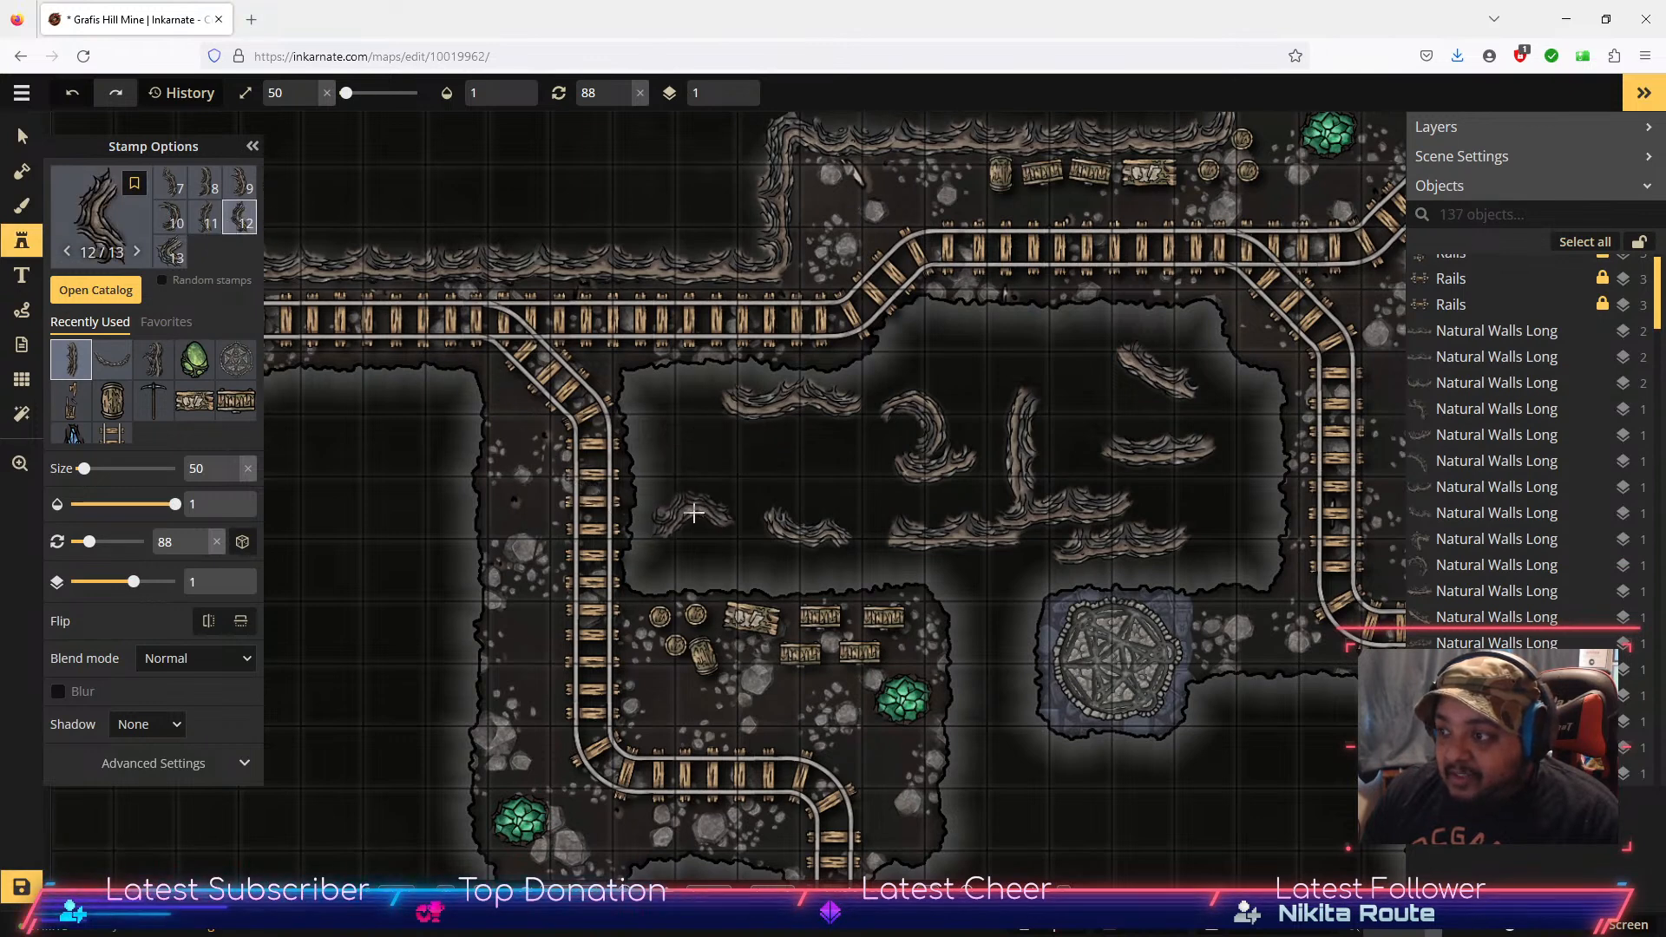
pyautogui.click(697, 502)
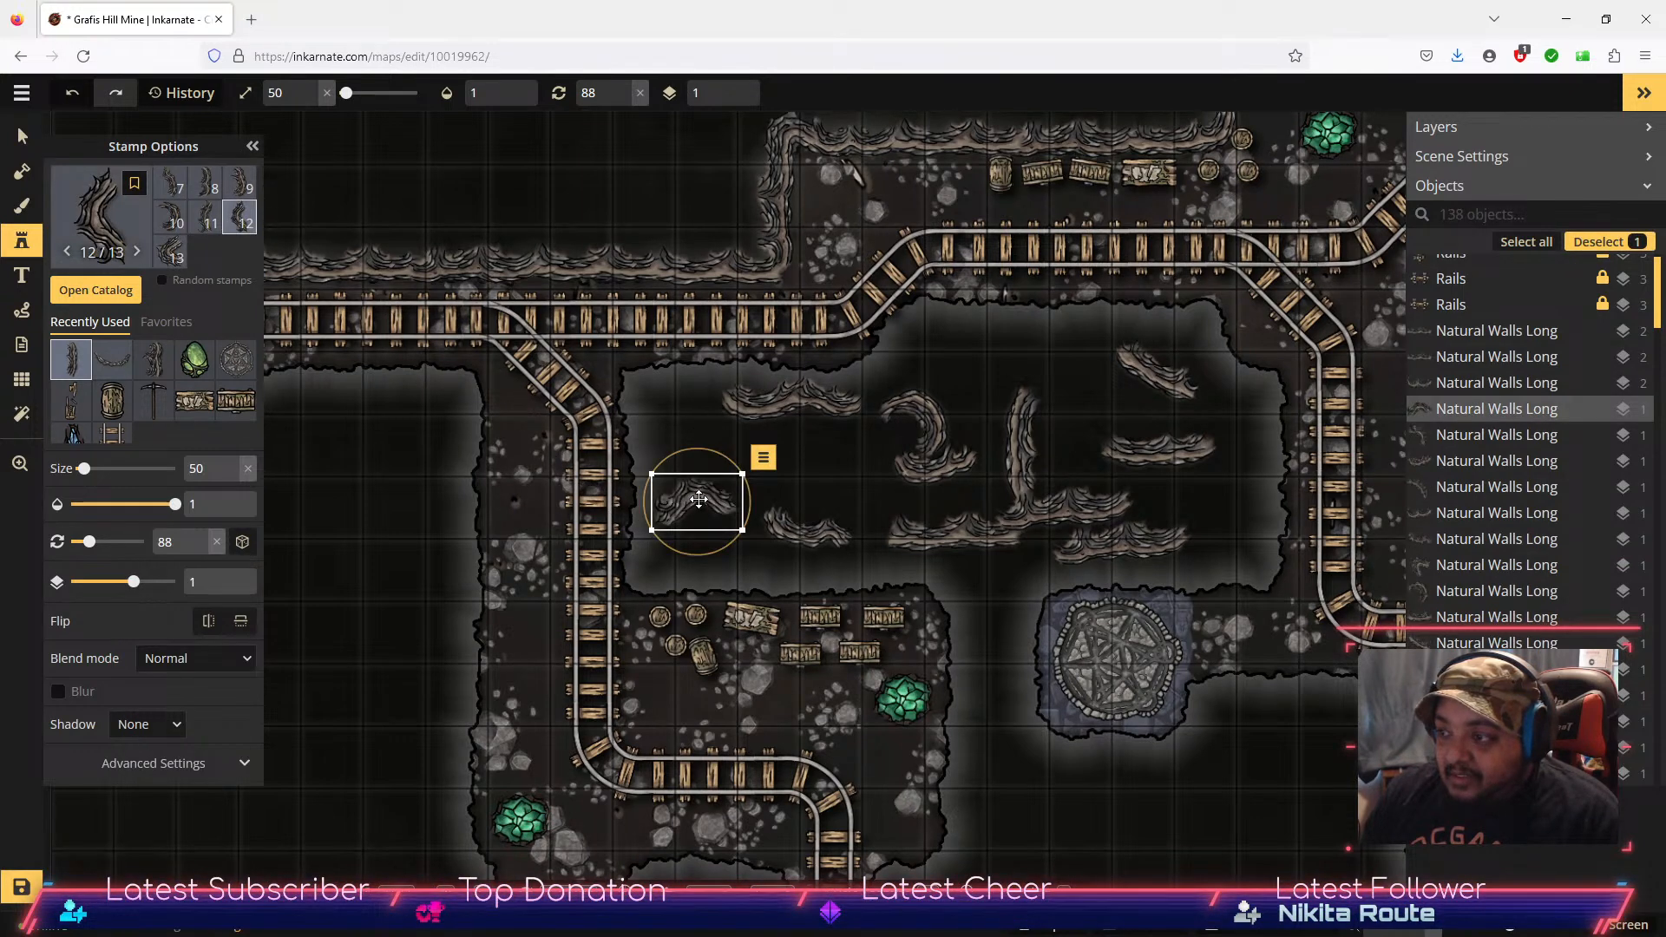
# Step: Test both flips on the new variant 12 wall, then place it unflipped at rotation 131 on the crate chamber's northeast corner
pyautogui.click(206, 622)
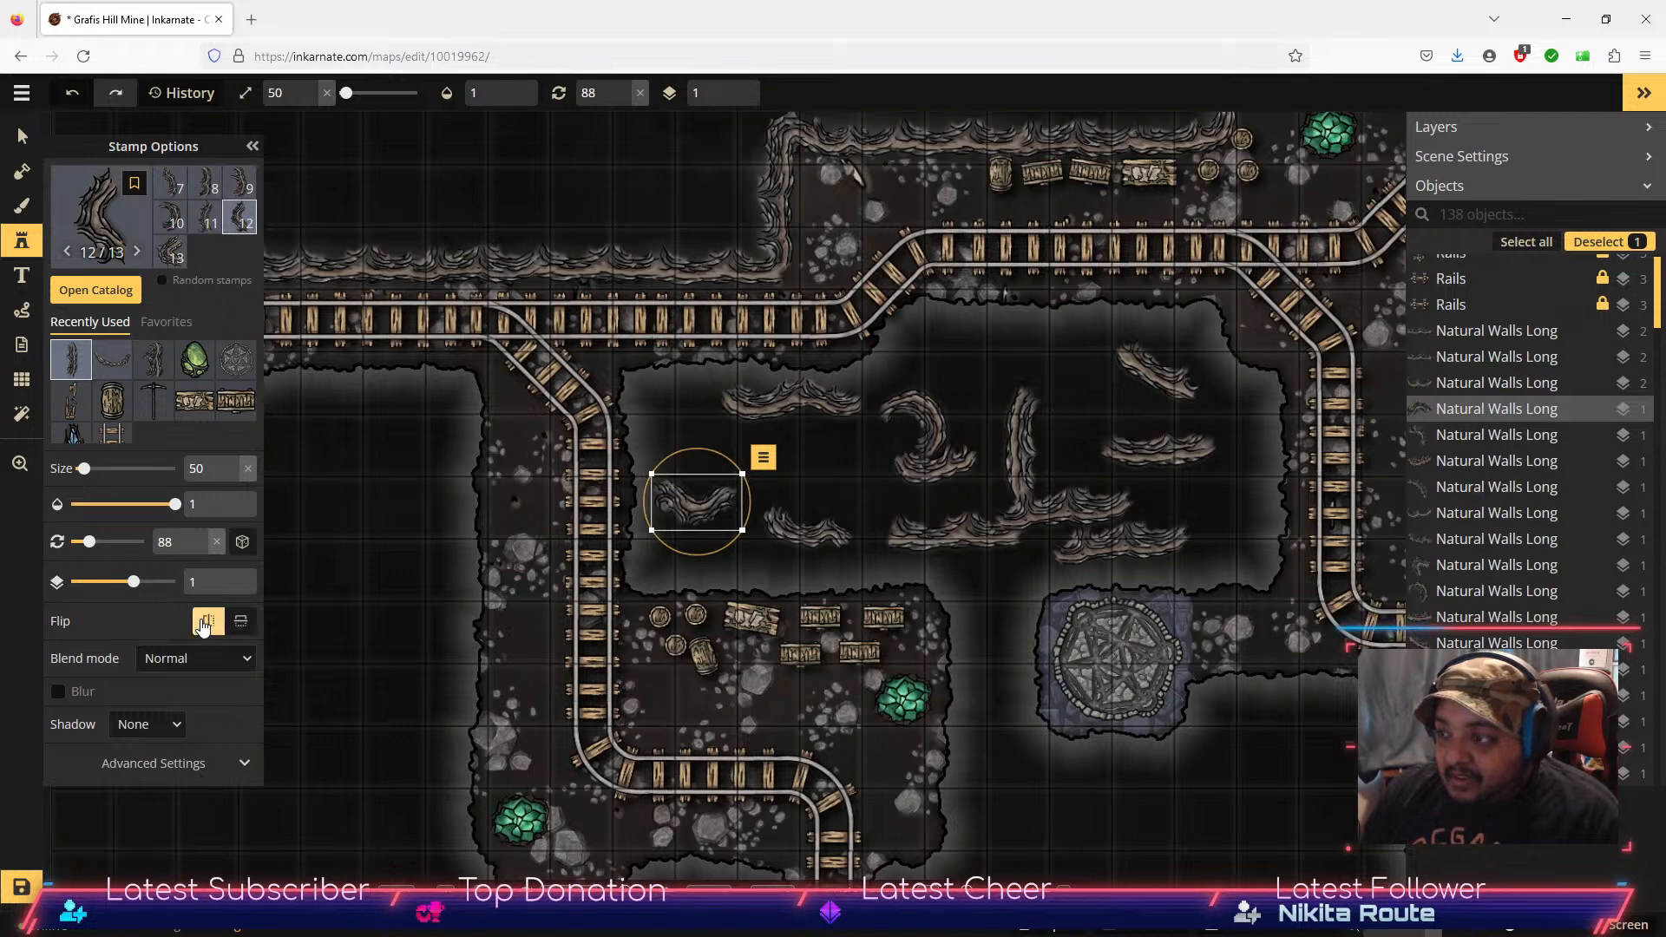
pyautogui.click(204, 625)
pyautogui.moveTo(717, 498); pyautogui.dragTo(694, 544)
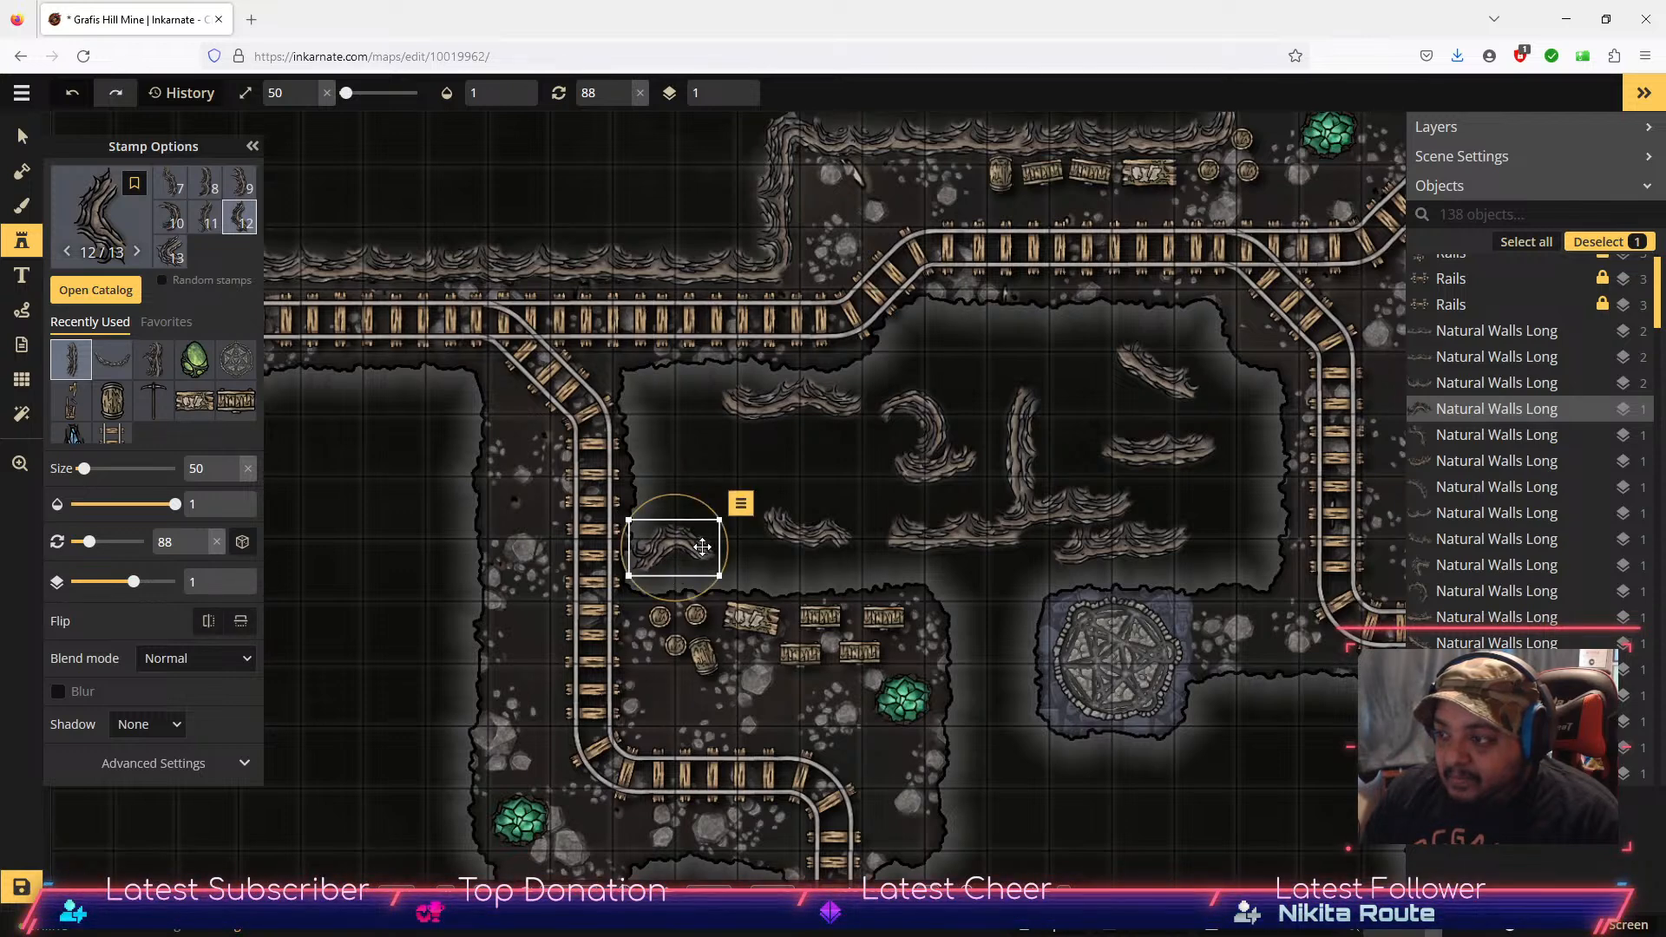
pyautogui.click(243, 622)
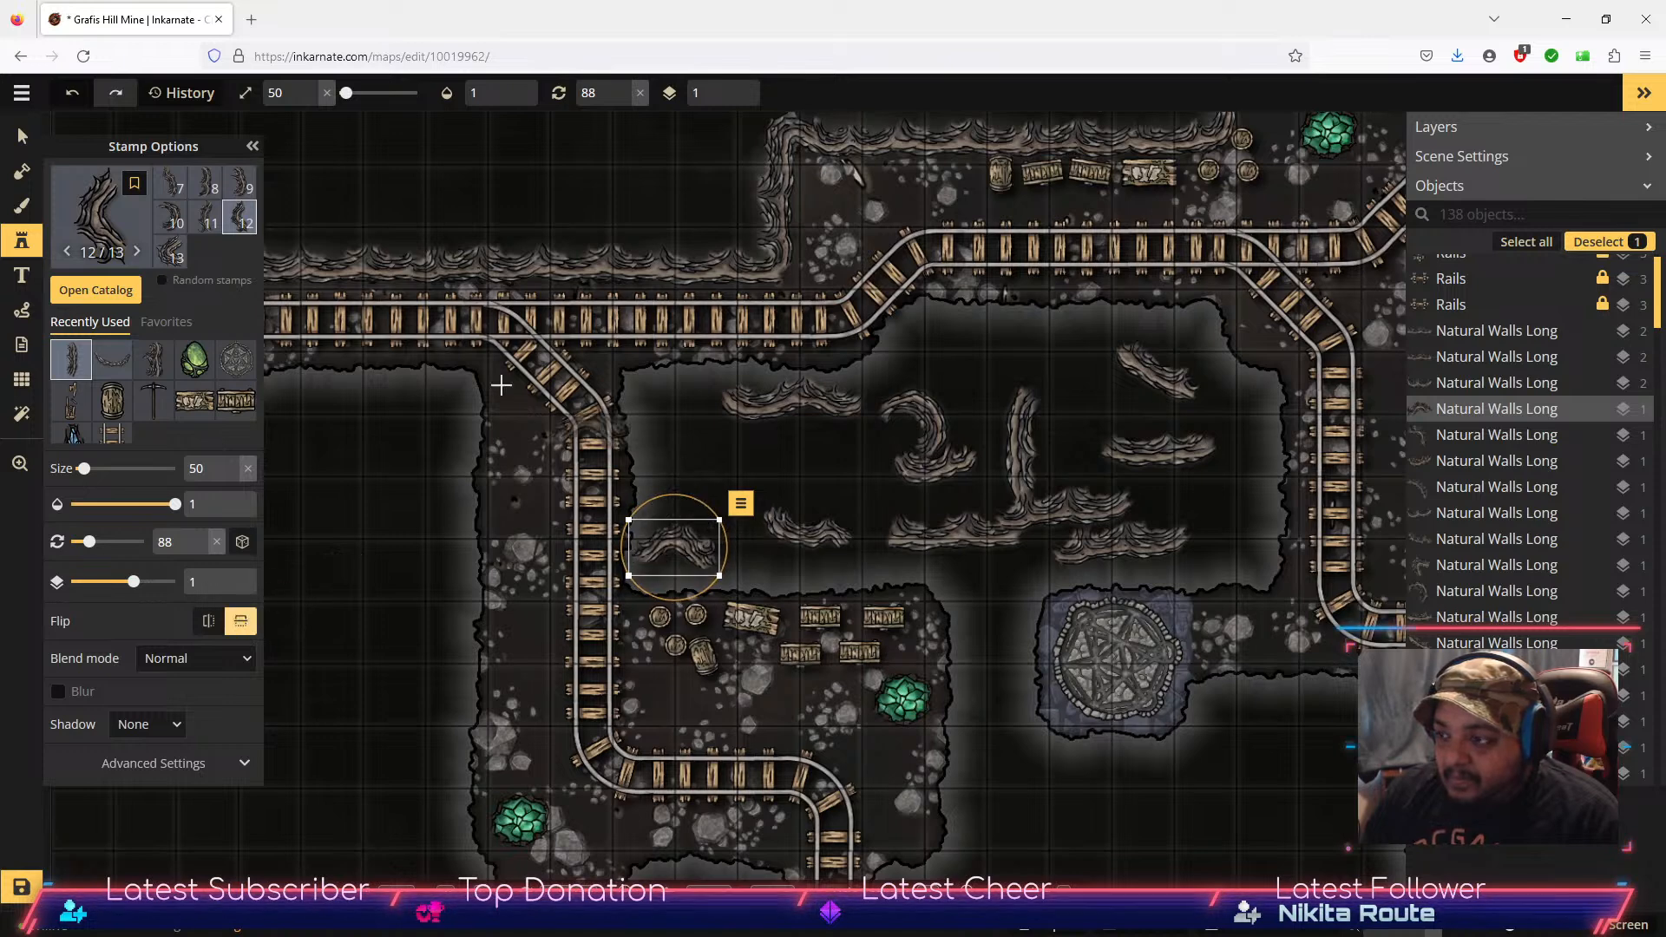
pyautogui.click(23, 138)
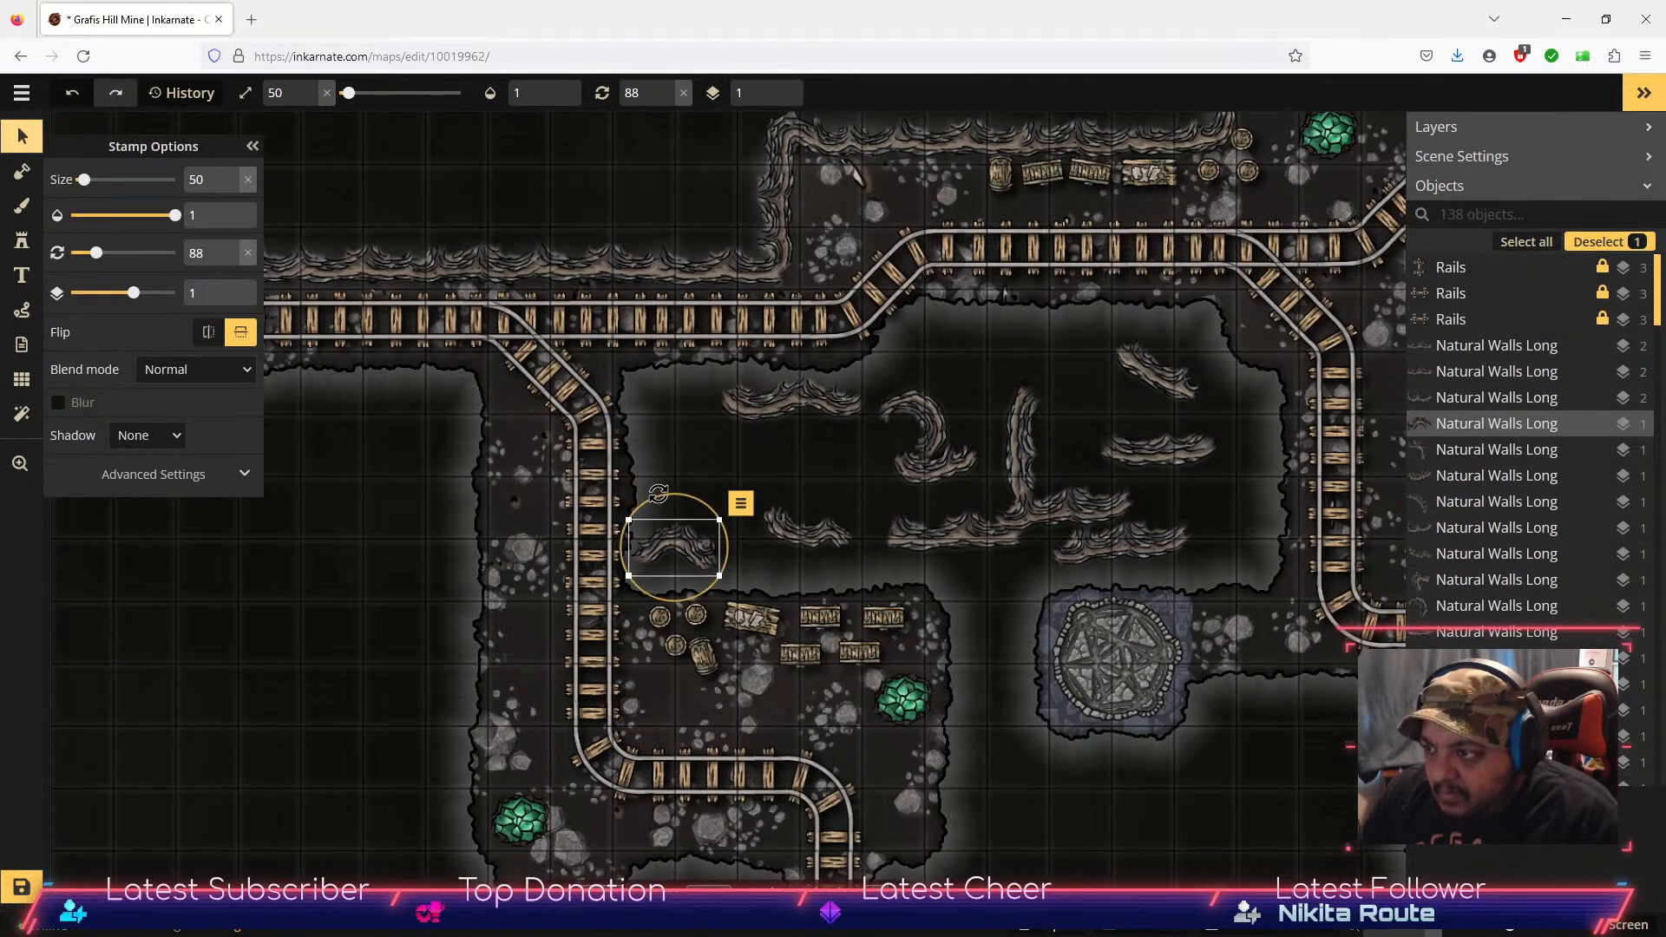
pyautogui.moveTo(658, 493); pyautogui.dragTo(694, 512)
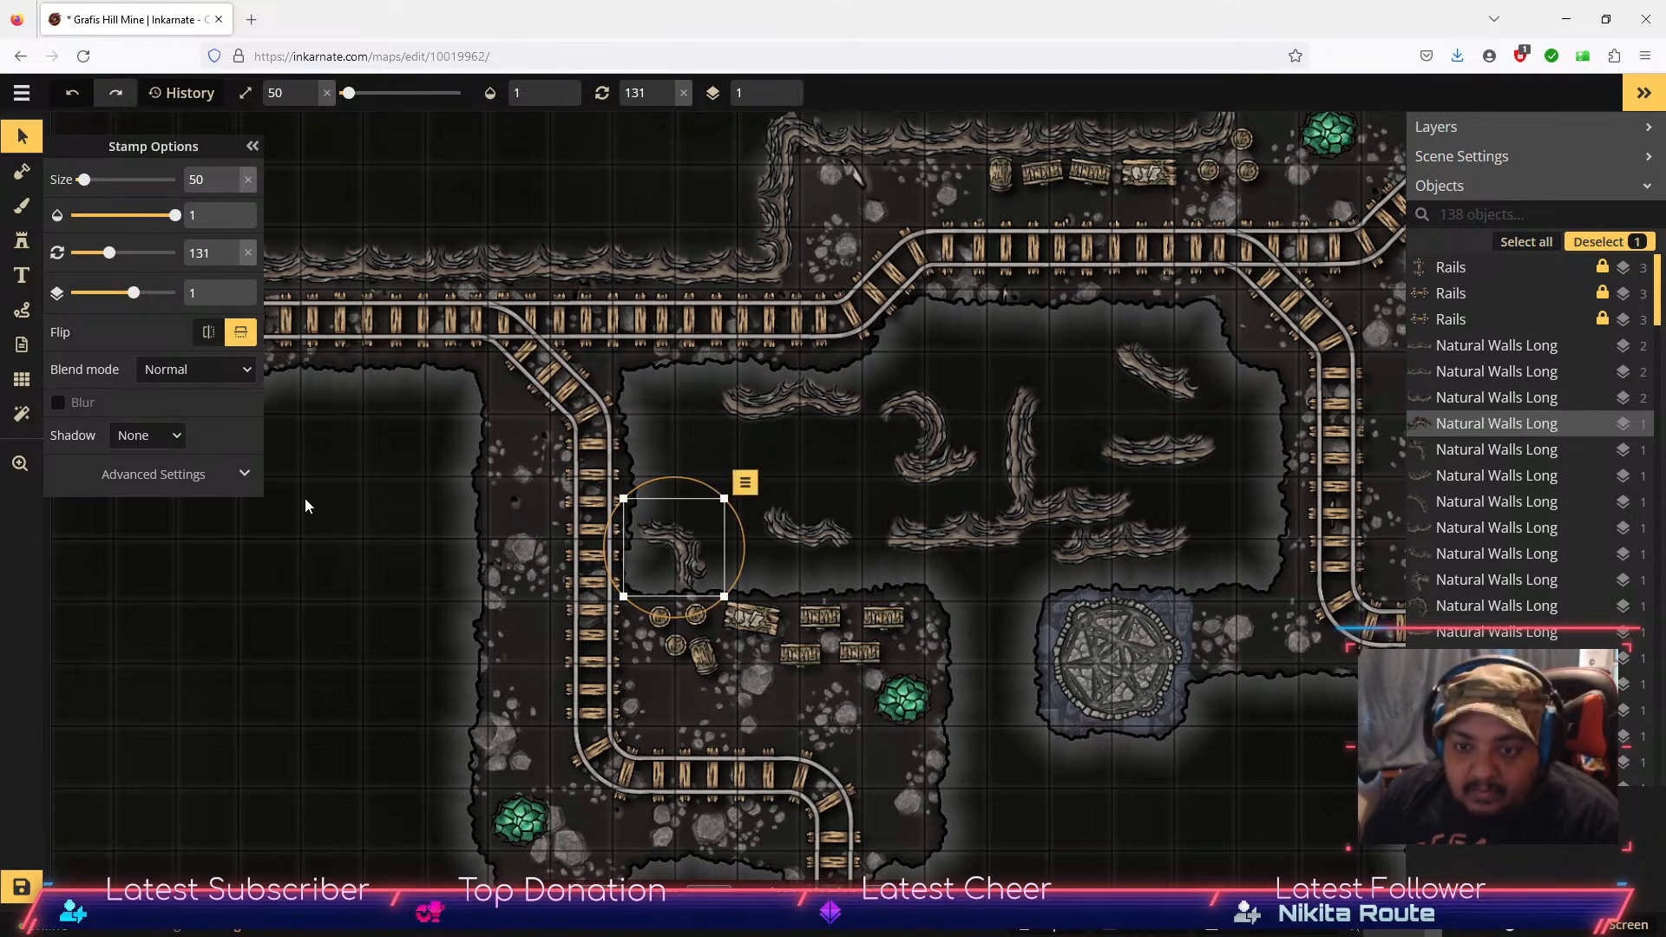
pyautogui.click(242, 334)
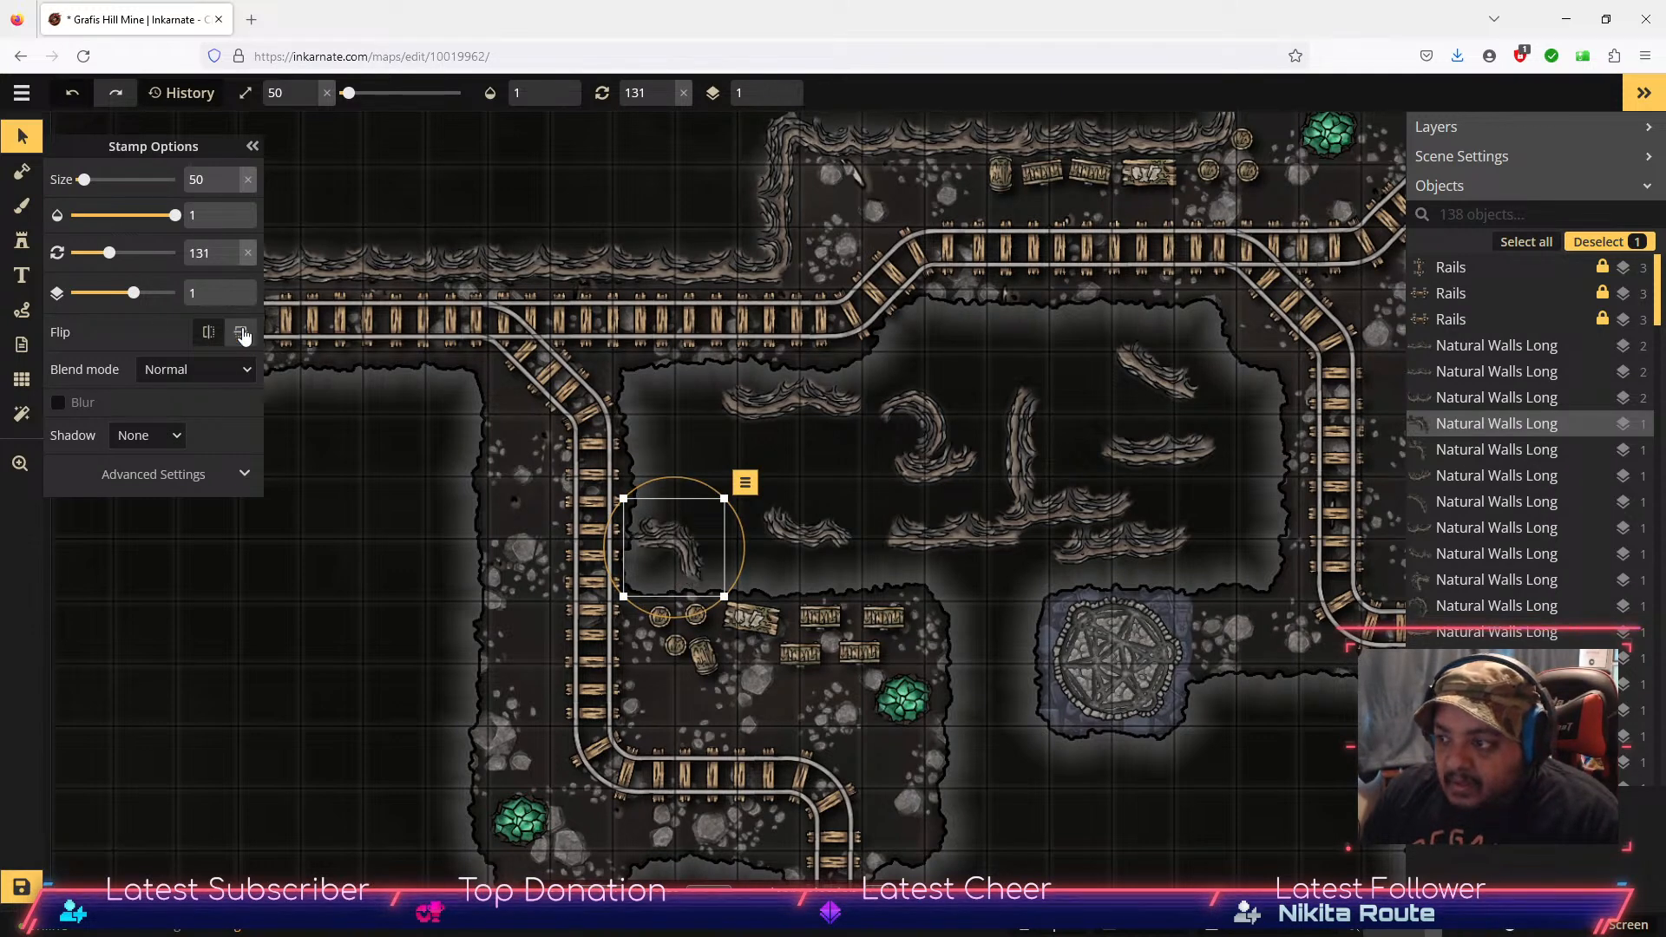
pyautogui.moveTo(709, 554); pyautogui.dragTo(946, 592)
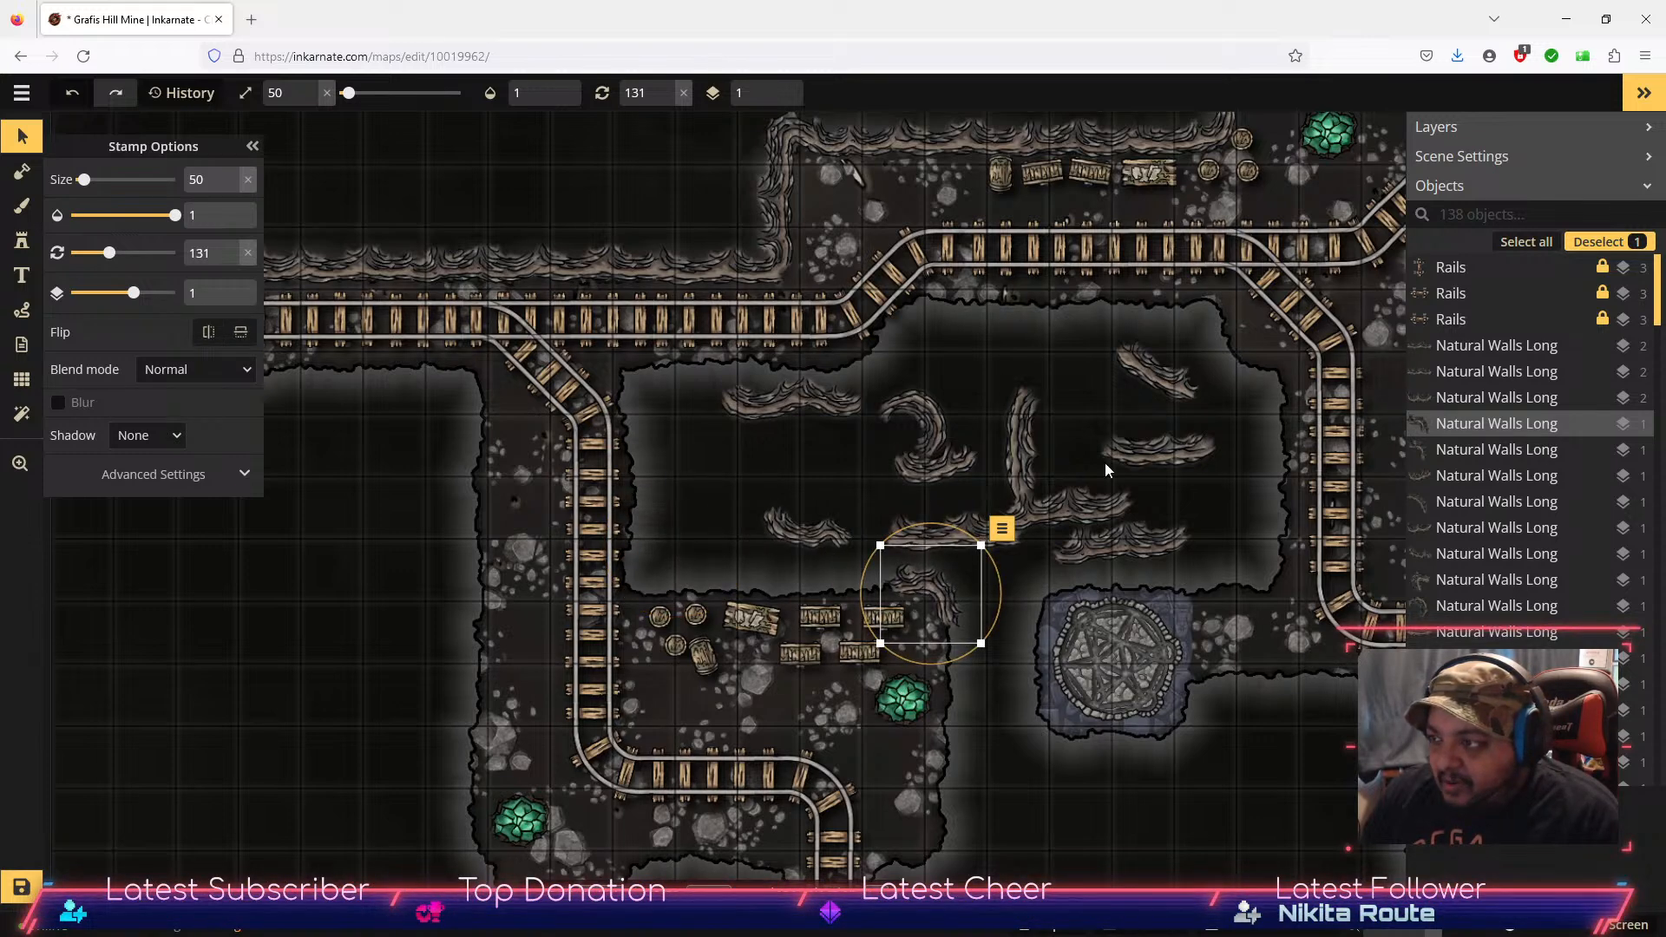
# Step: Line the crate chamber's north edge west of the new corner with a long spare wall, angled to follow the edge
pyautogui.click(1149, 517)
pyautogui.moveTo(1149, 517); pyautogui.dragTo(857, 584)
pyautogui.moveTo(874, 513); pyautogui.dragTo(884, 561)
# Step: Move the rotation 96 spare west within the rock area and extend the crate chamber's north edge westward with a long spare at rotation 88
pyautogui.moveTo(1088, 502); pyautogui.dragTo(784, 464)
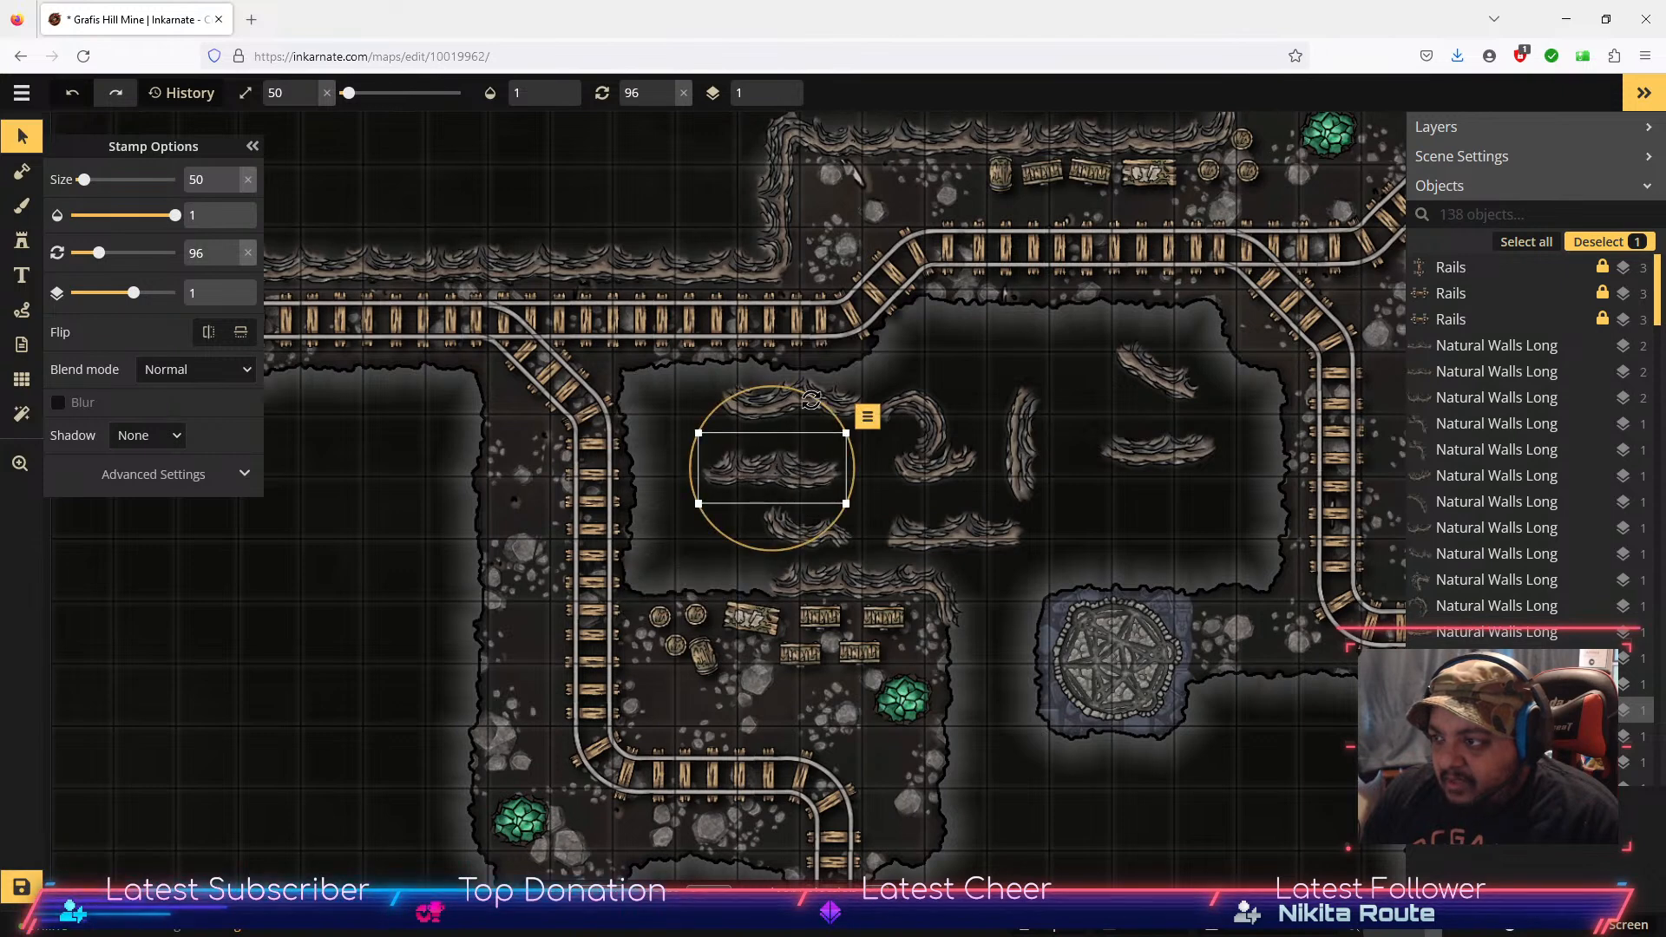
pyautogui.click(844, 391)
pyautogui.moveTo(835, 394); pyautogui.dragTo(736, 573)
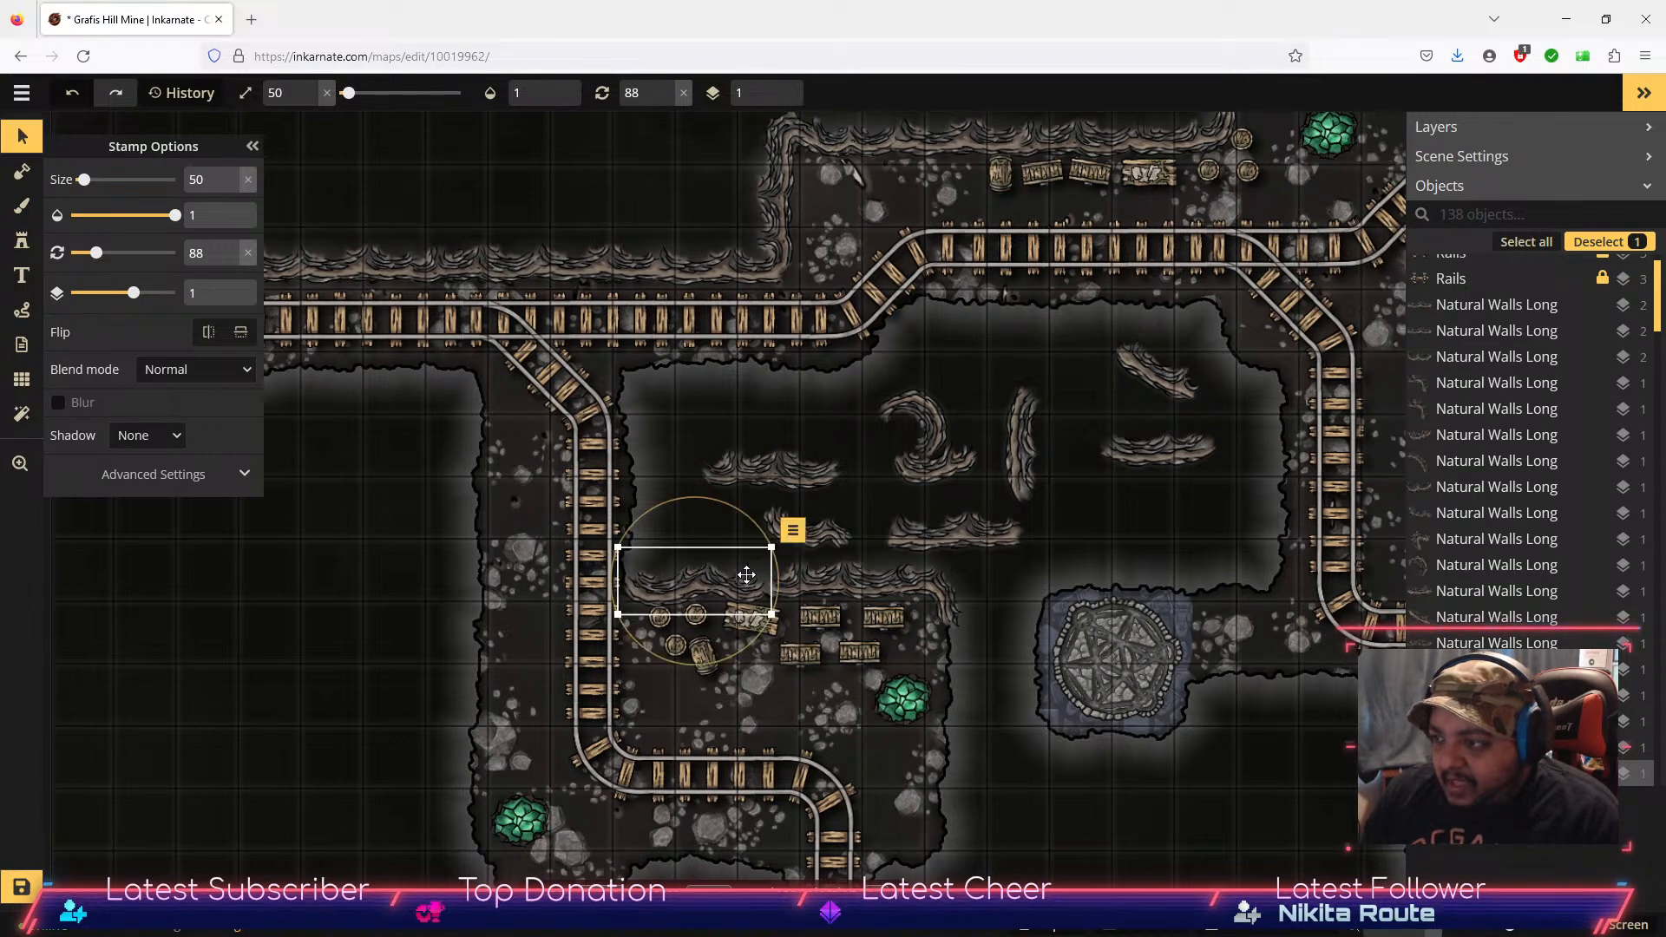
# Step: Adjust the middle wall on the crate chamber's north edge and rotate the northeast corner wall to 138 to join them
pyautogui.click(824, 586)
pyautogui.moveTo(841, 584); pyautogui.dragTo(831, 587)
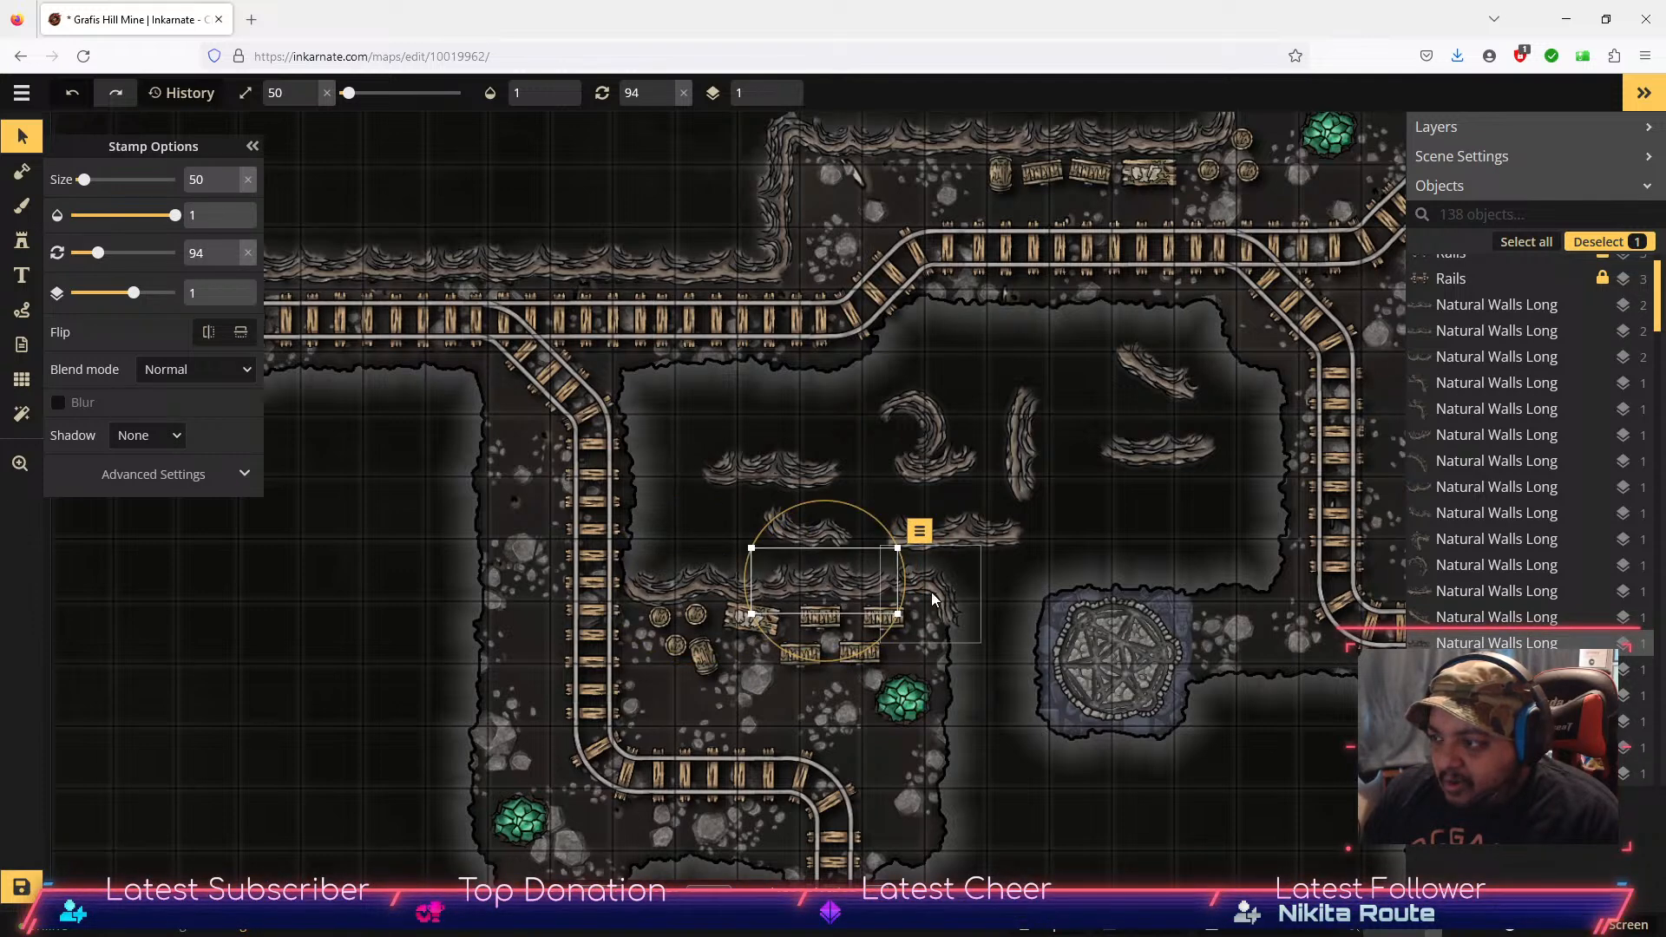
pyautogui.click(932, 592)
pyautogui.moveTo(997, 566); pyautogui.dragTo(929, 581)
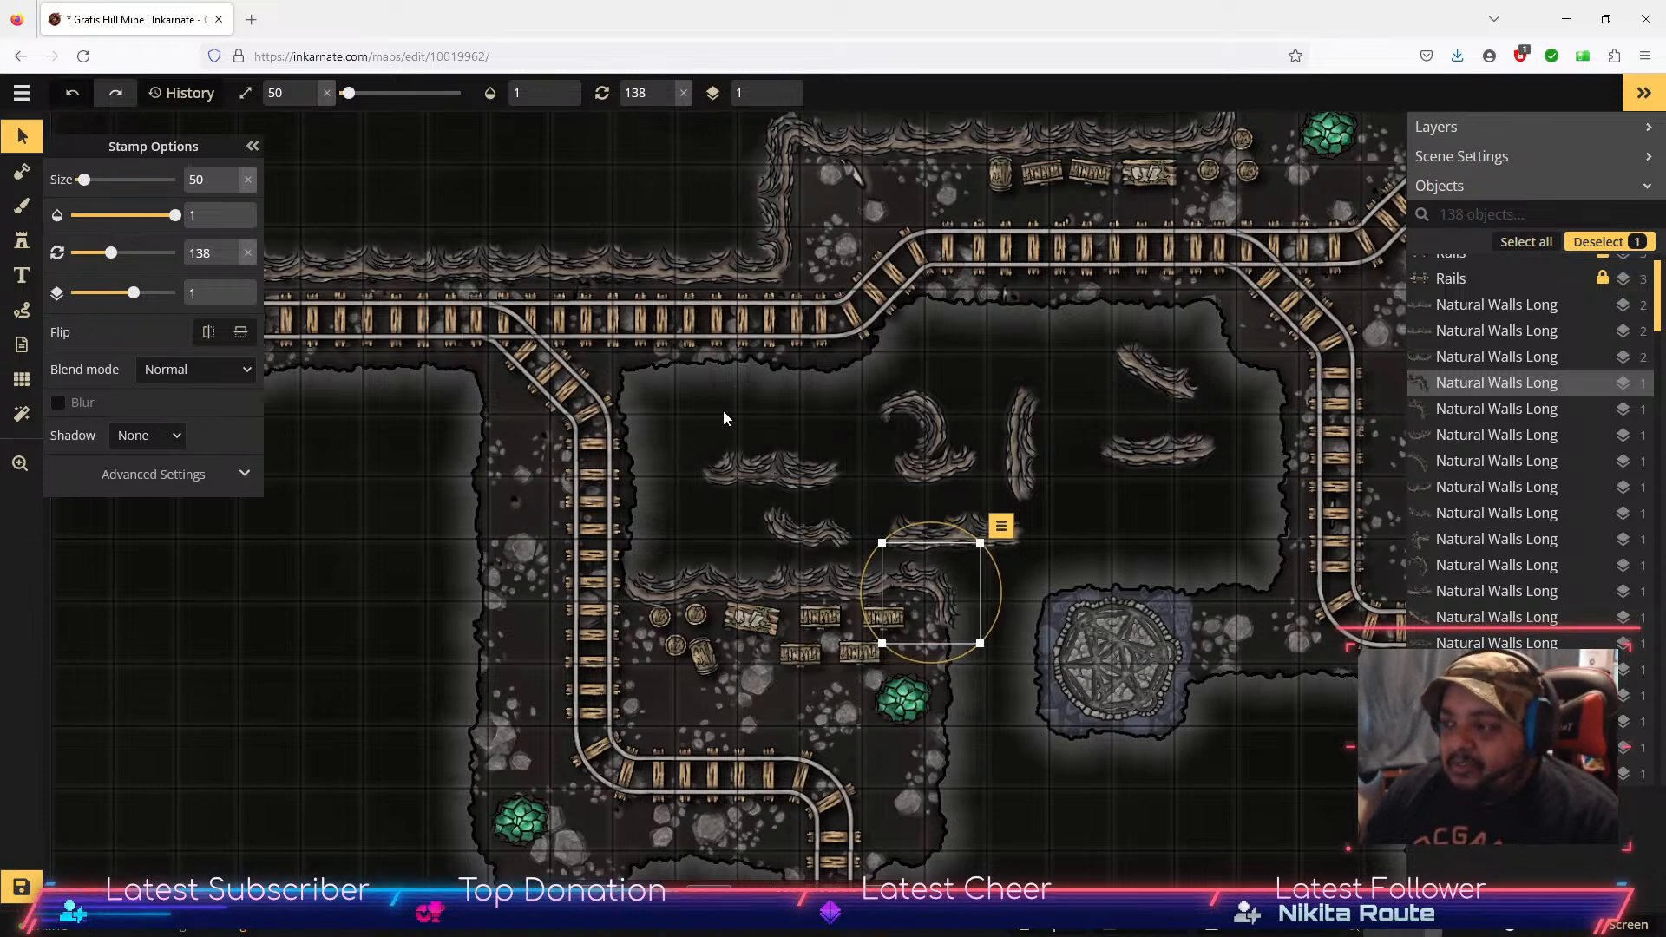
# Step: Try the upright spare wall at the northwest end of the crate chamber's edge, beside the vertical rail tunnel
pyautogui.click(410, 653)
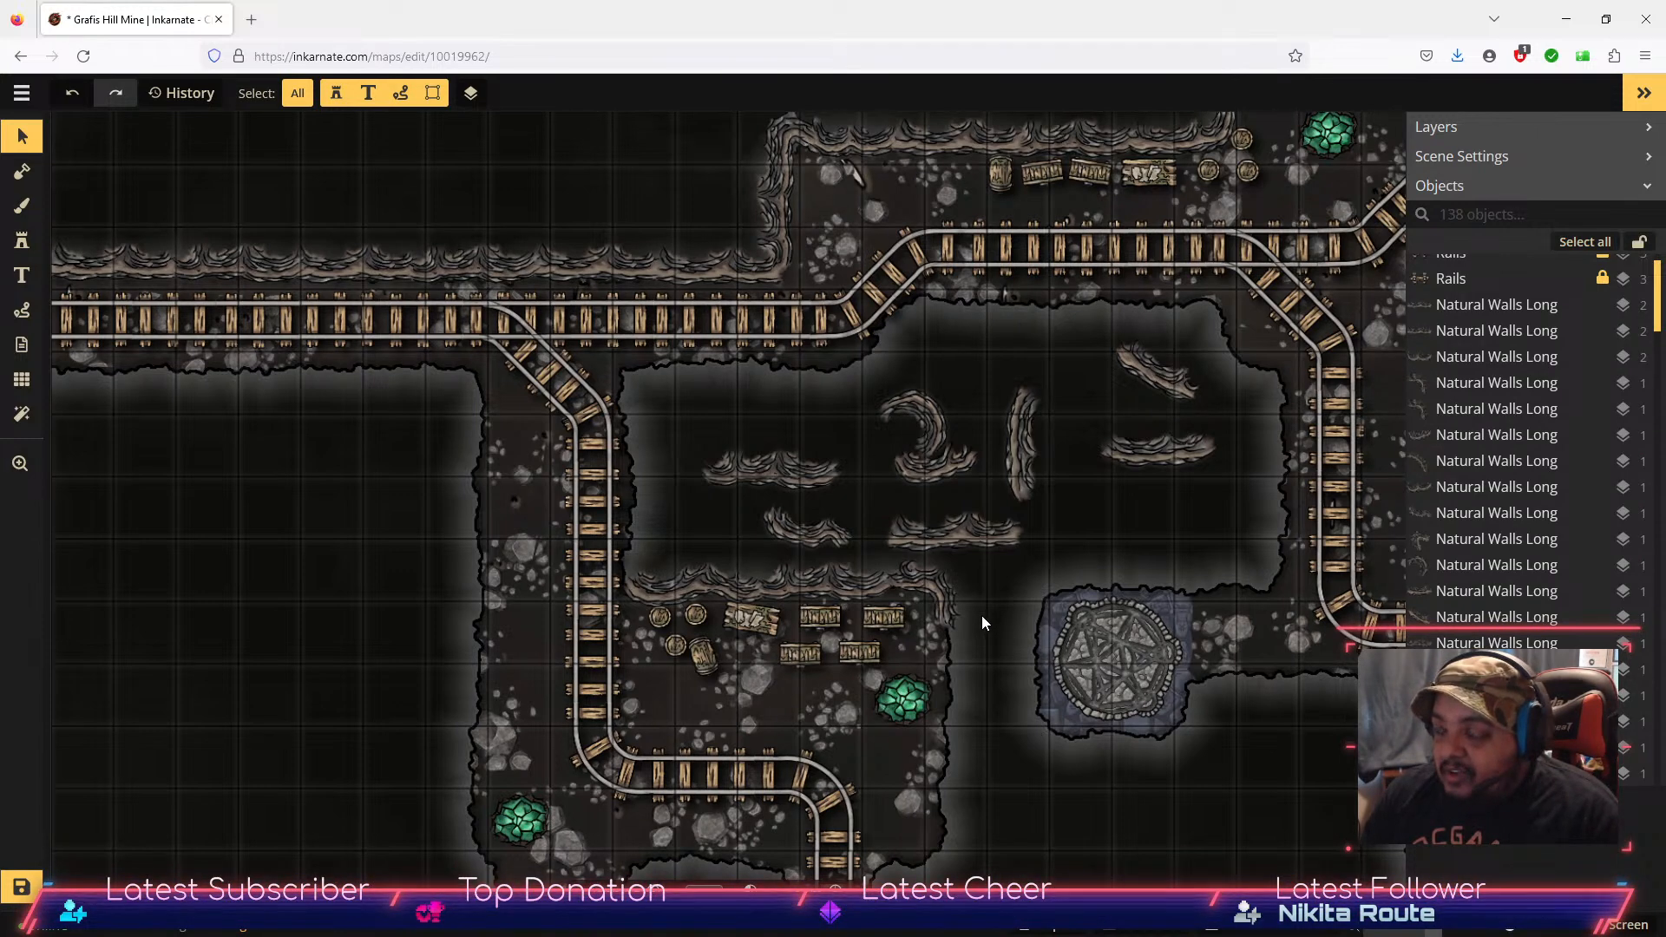
pyautogui.click(1019, 431)
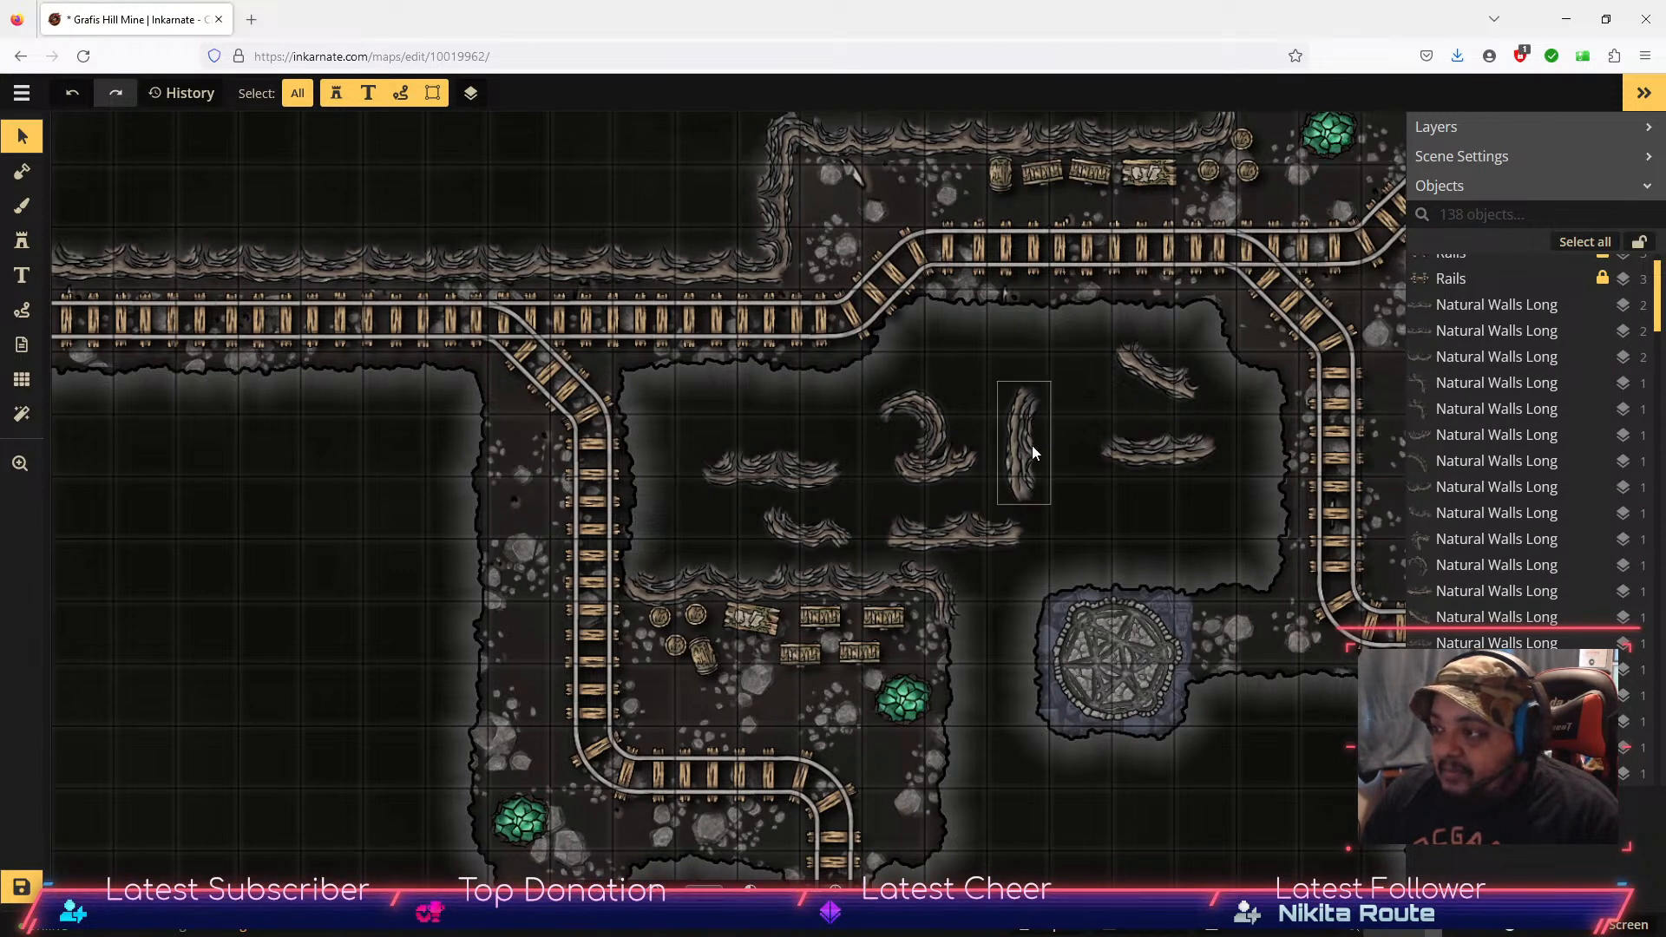
pyautogui.moveTo(1026, 445); pyautogui.dragTo(637, 535)
# Step: Turn the short spare wall in the northeast of the rock area upright to rotation 181 and shift it southwest
pyautogui.click(939, 442)
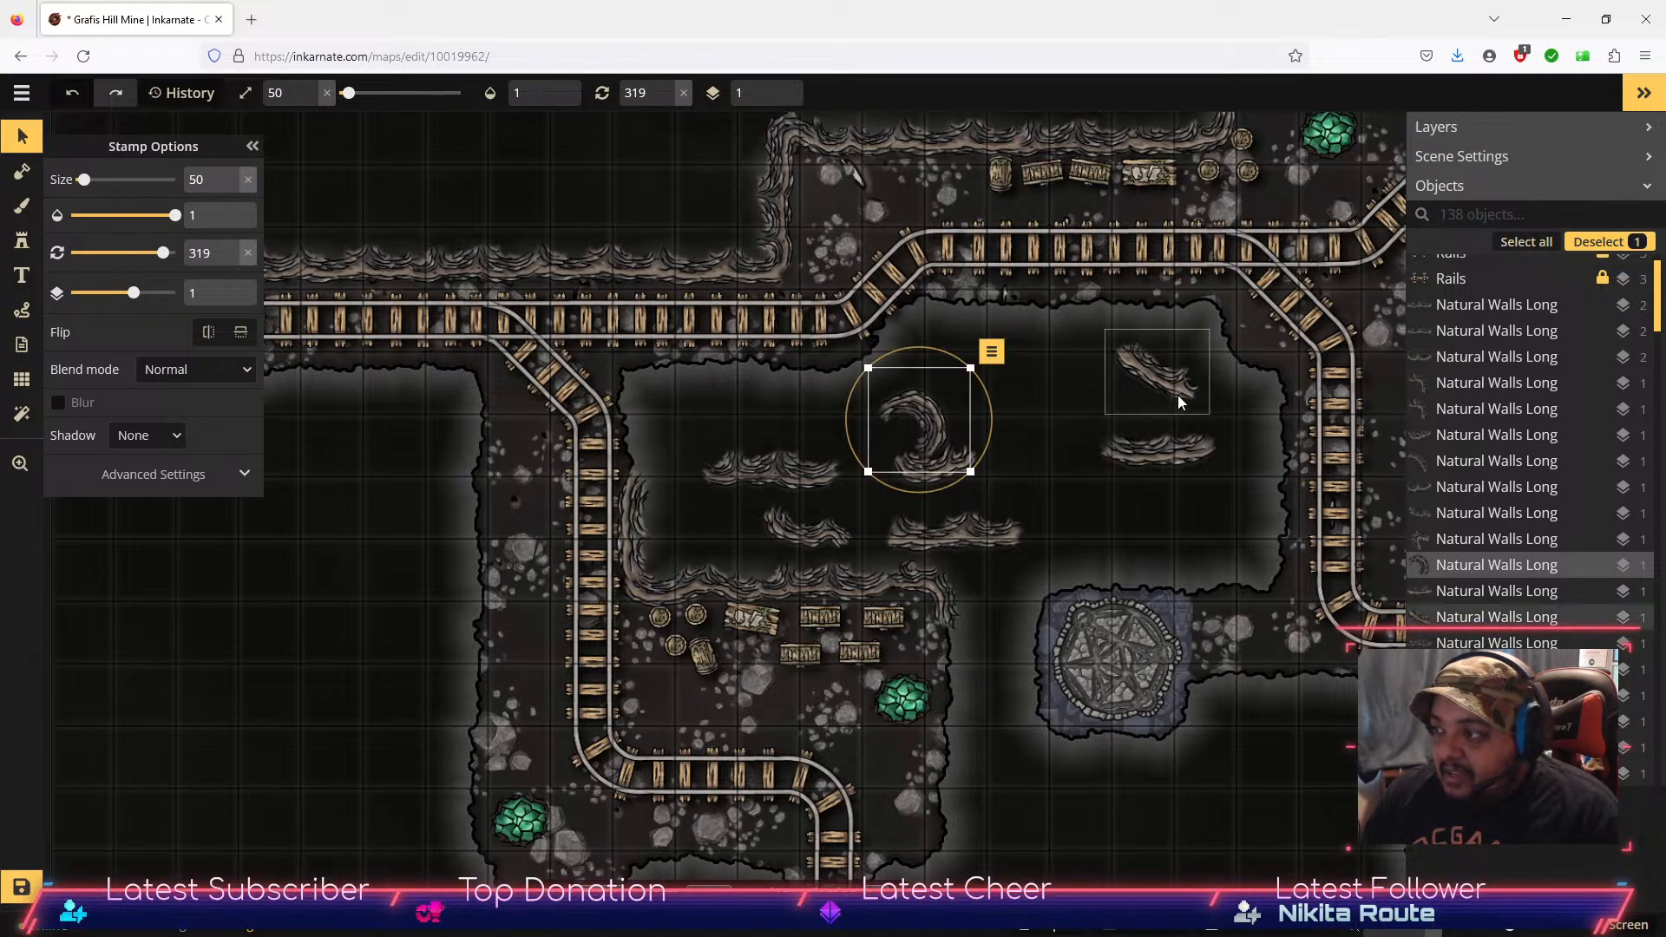
pyautogui.click(1181, 447)
pyautogui.click(1170, 369)
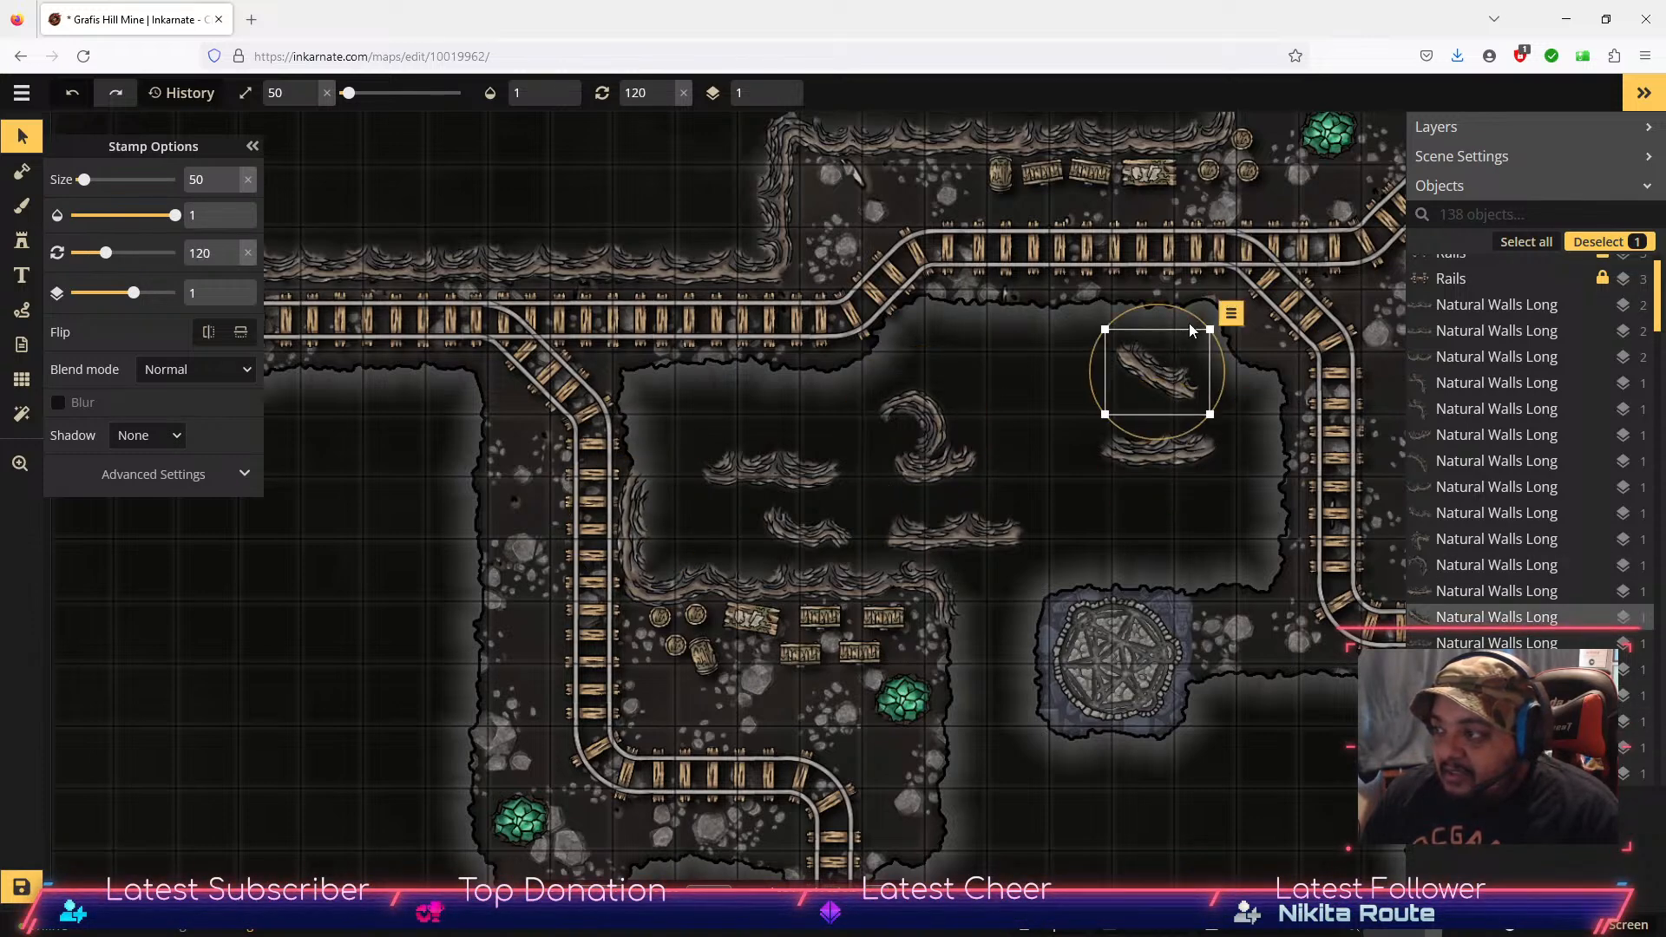
pyautogui.moveTo(1180, 308); pyautogui.dragTo(1065, 386)
# Step: Turn the rotation 96 spare wall upright, fine-tune its angle and move it northeast within the rock area
pyautogui.click(791, 472)
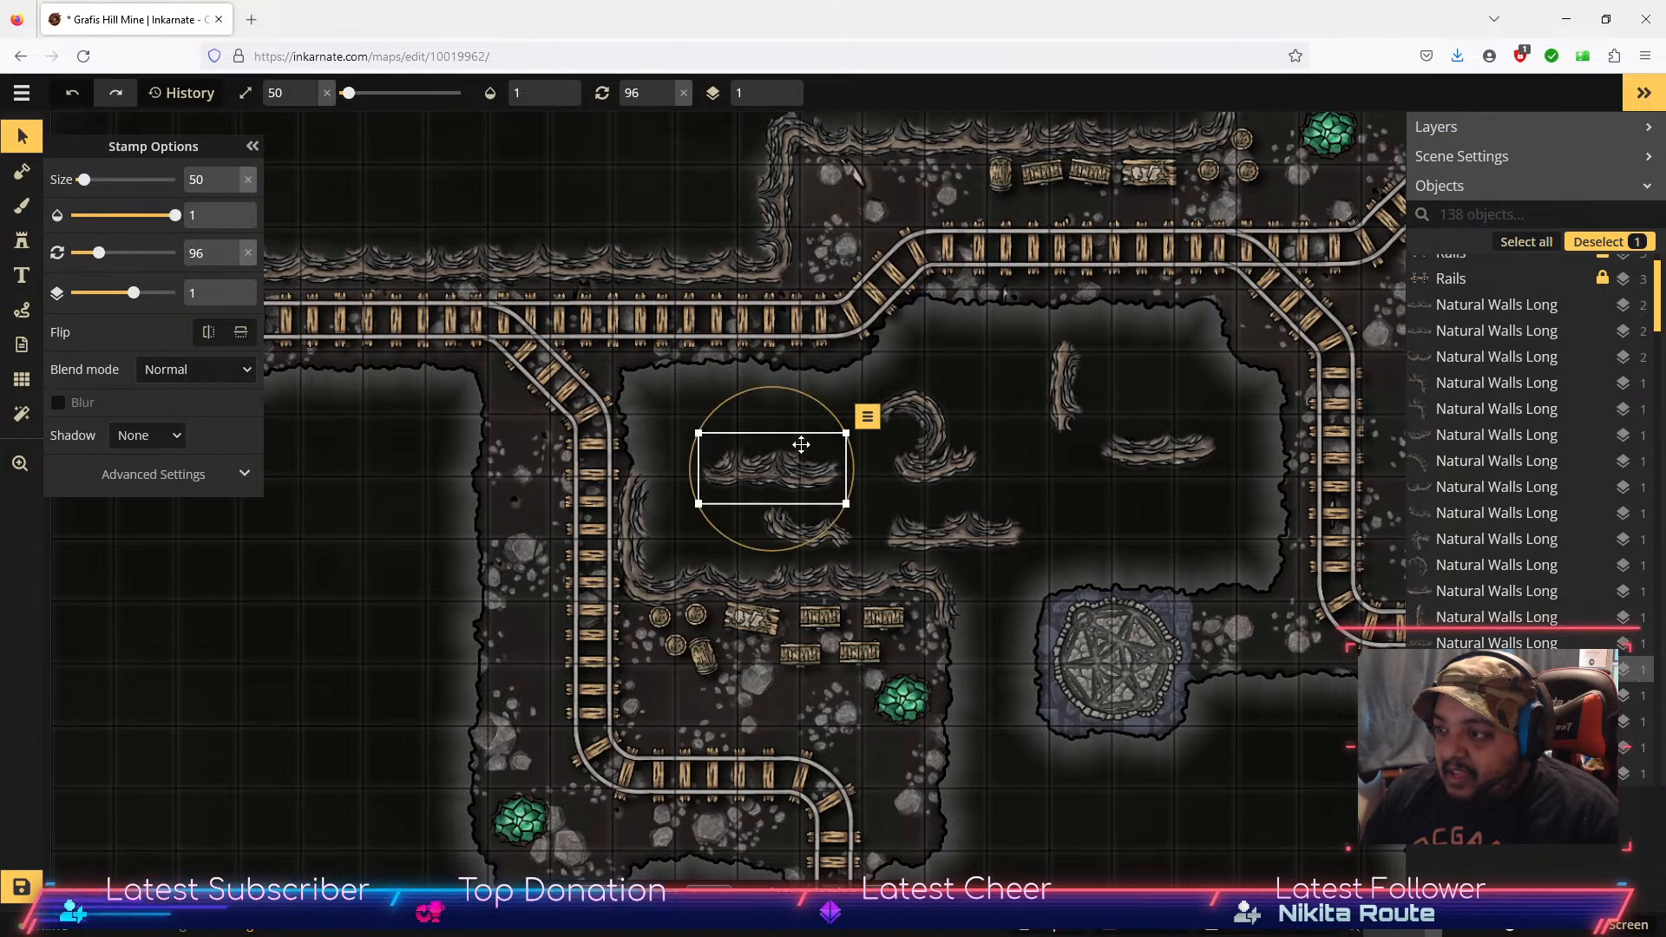
pyautogui.moveTo(798, 422); pyautogui.dragTo(822, 484)
pyautogui.click(230, 253)
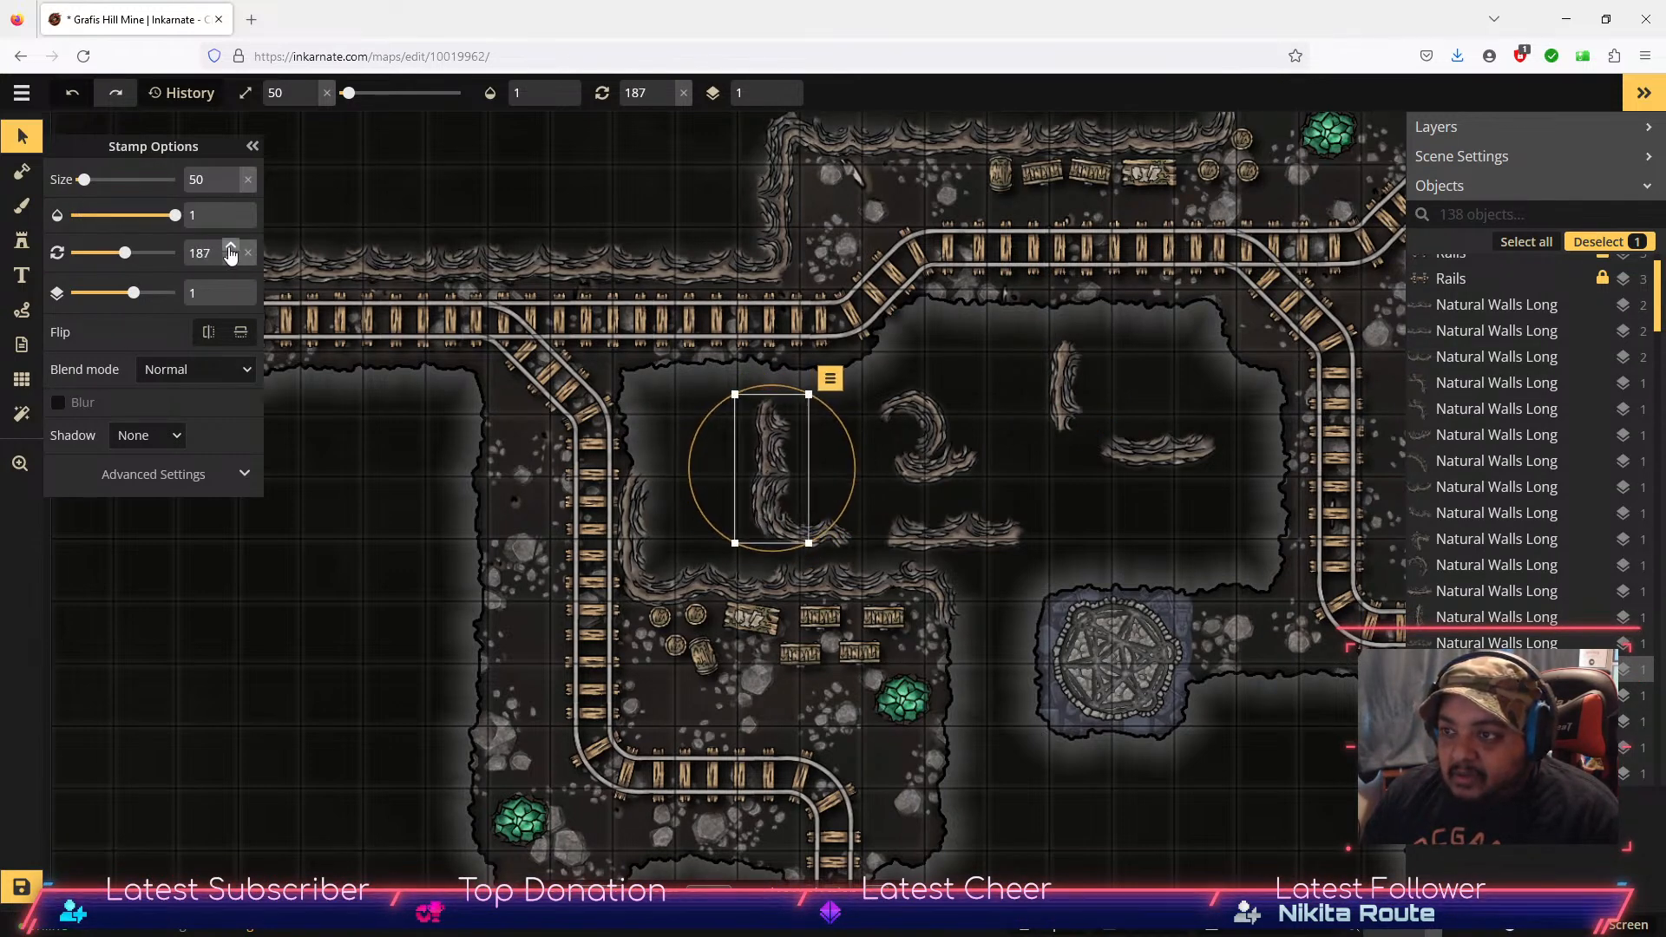
pyautogui.click(230, 263)
pyautogui.click(230, 263)
pyautogui.click(230, 262)
pyautogui.click(230, 262)
pyautogui.click(230, 262)
pyautogui.moveTo(773, 471); pyautogui.dragTo(813, 438)
# Step: Rotate the spare wall above the crate chamber's northeast corner to 180, and group it with the chamber's northwest wall in the rock area's centre
pyautogui.click(988, 549)
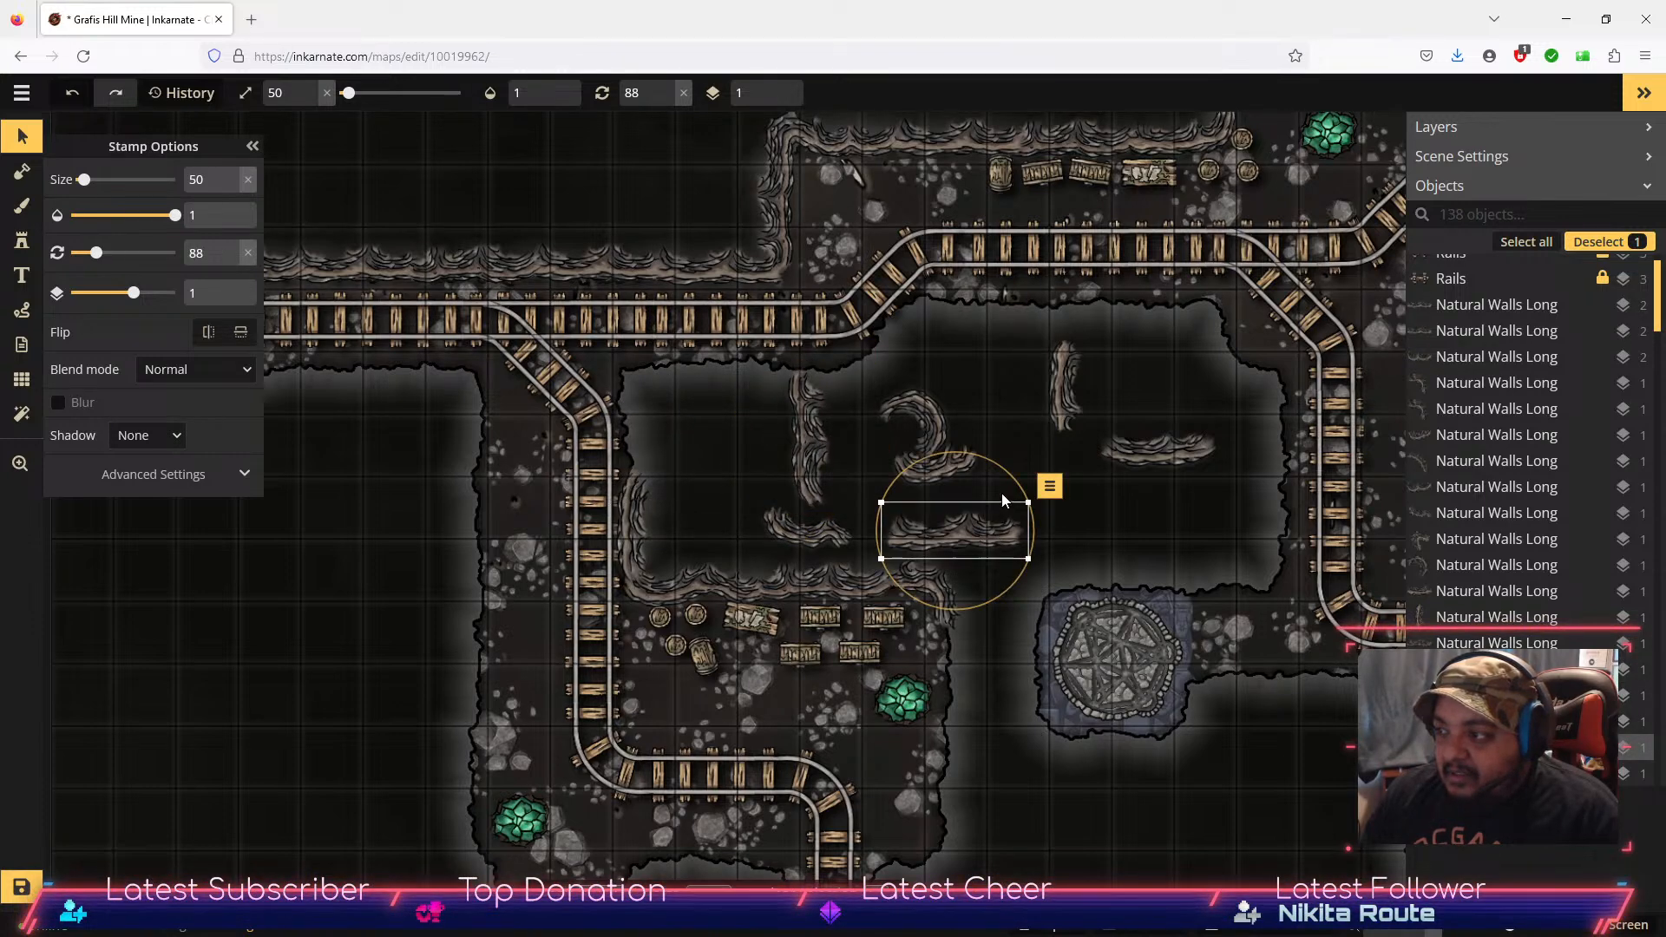
pyautogui.moveTo(996, 461); pyautogui.dragTo(1018, 571)
pyautogui.click(232, 250)
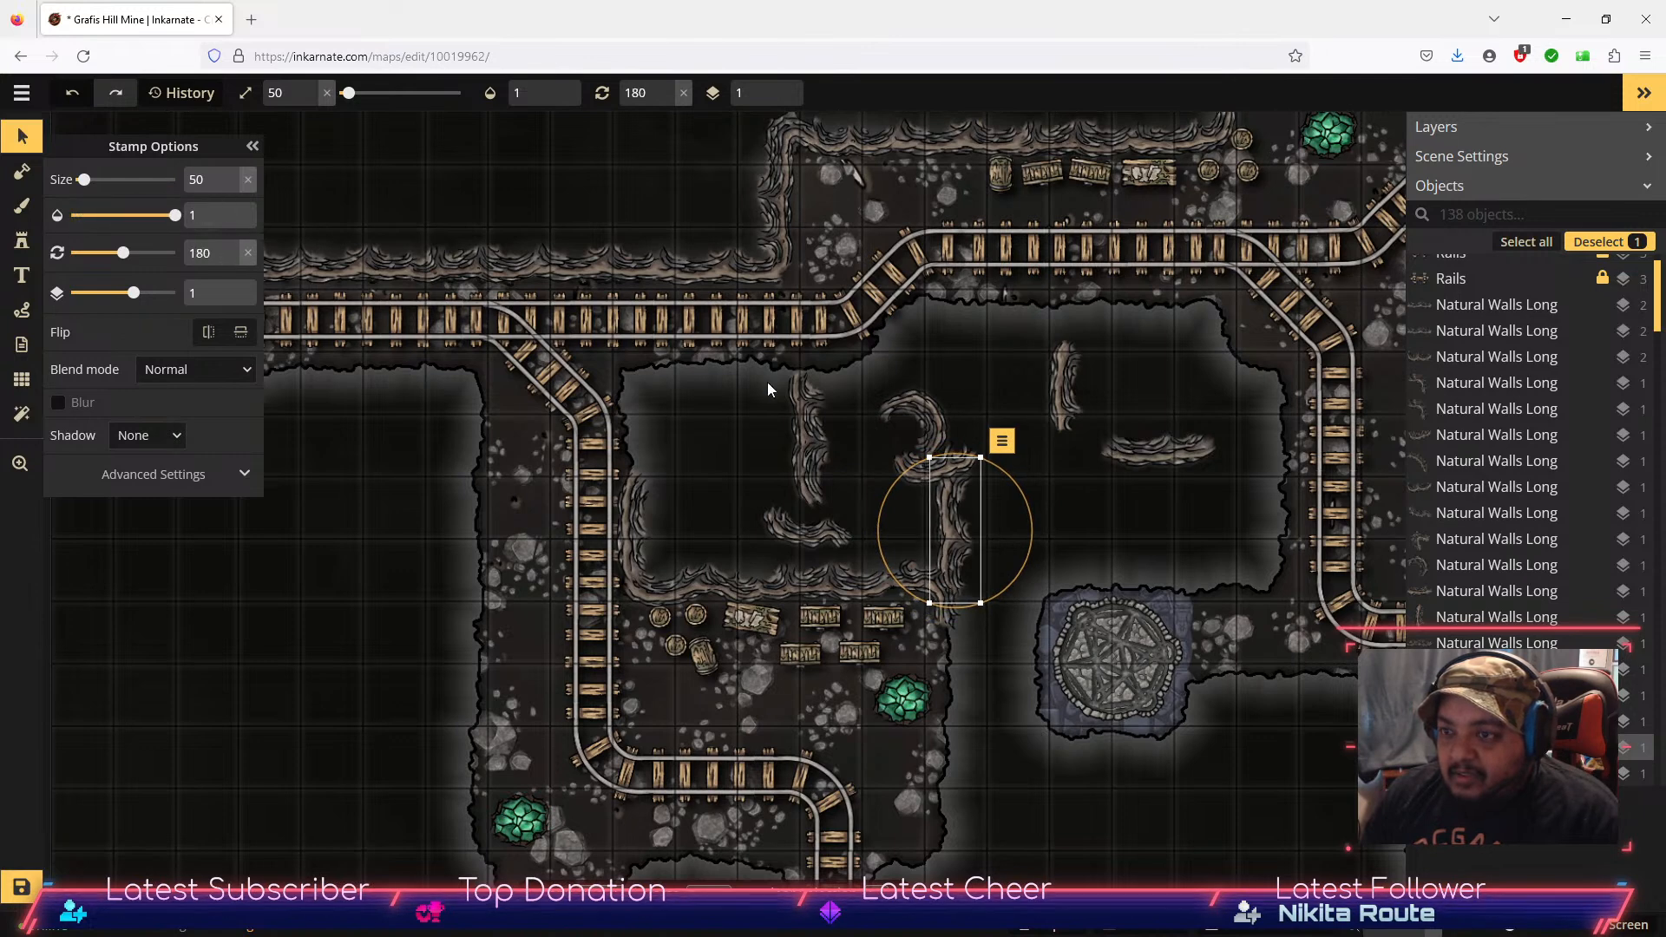
pyautogui.moveTo(955, 530); pyautogui.dragTo(1008, 447)
pyautogui.moveTo(630, 540); pyautogui.dragTo(1055, 505)
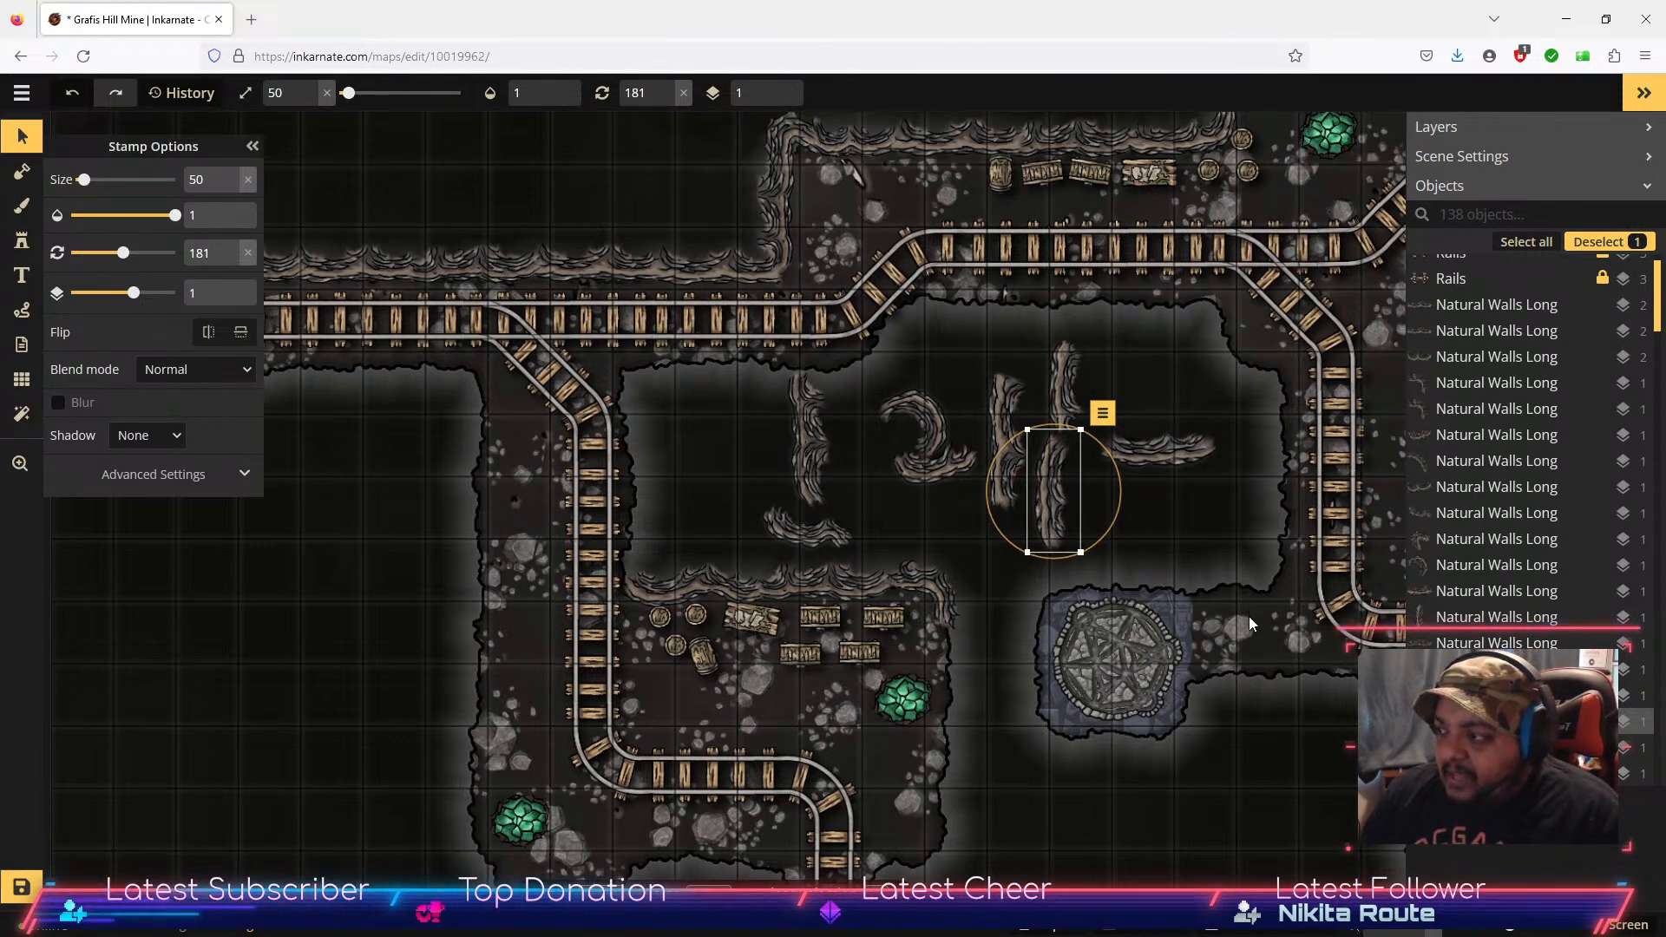
# Step: Line the stone circle chamber's north edge with the rotation 88 spare to the east and a long spare at rotation 93 above the circle
pyautogui.click(1191, 455)
pyautogui.moveTo(1190, 455); pyautogui.dragTo(1251, 588)
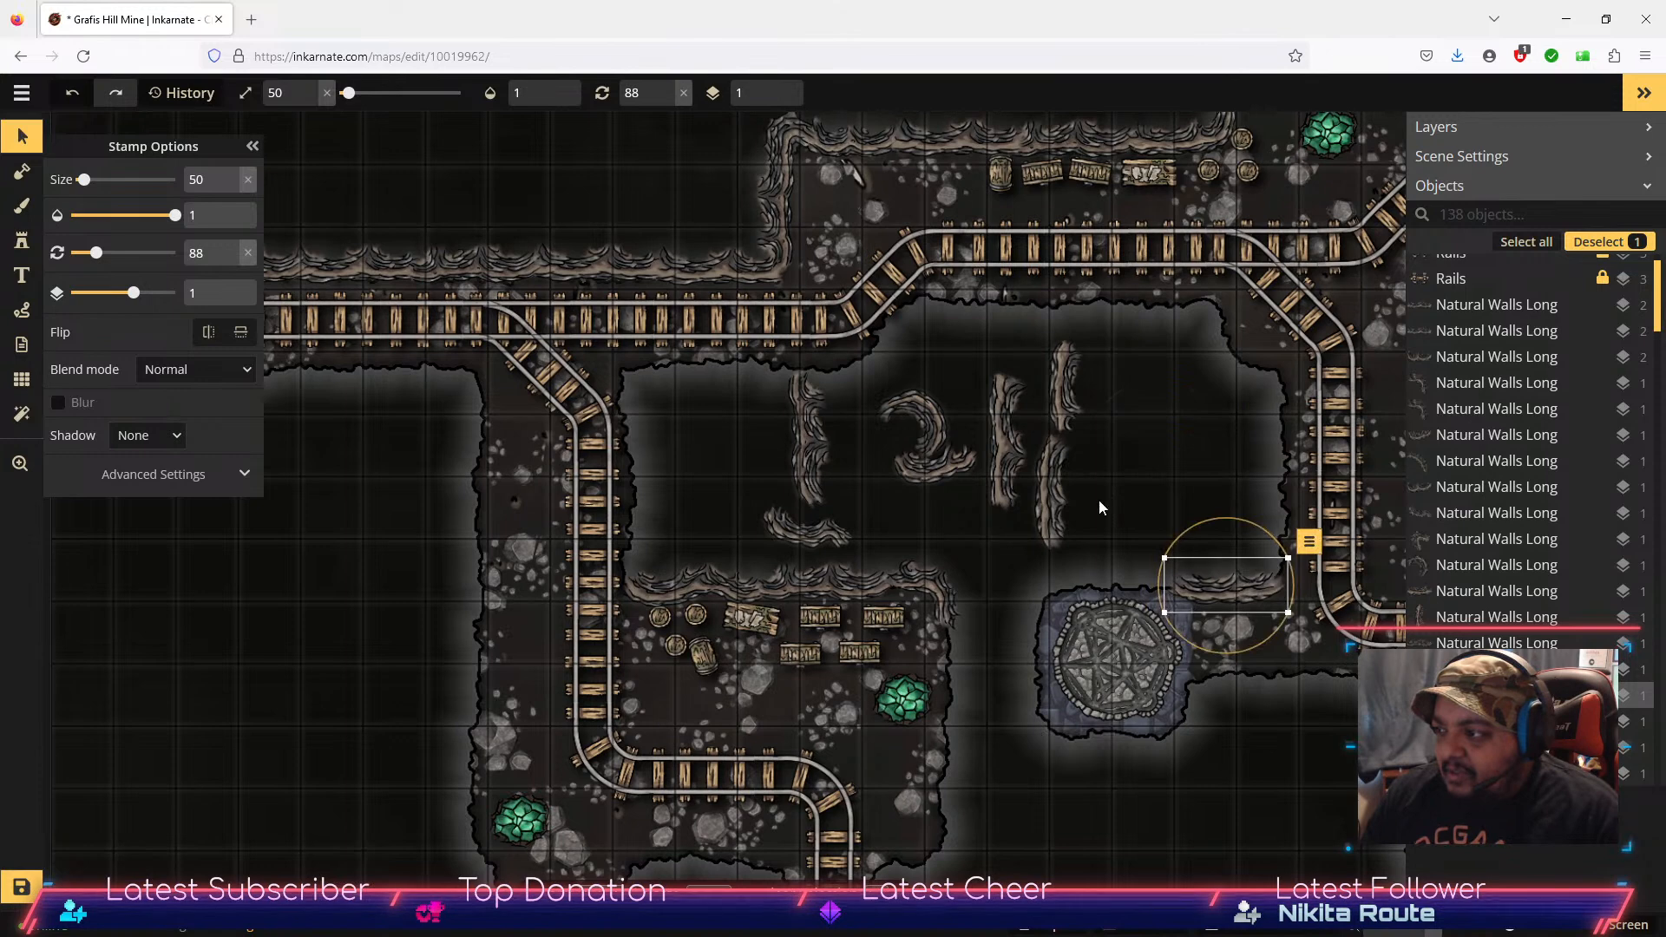
pyautogui.click(823, 433)
pyautogui.moveTo(861, 499); pyautogui.dragTo(888, 382)
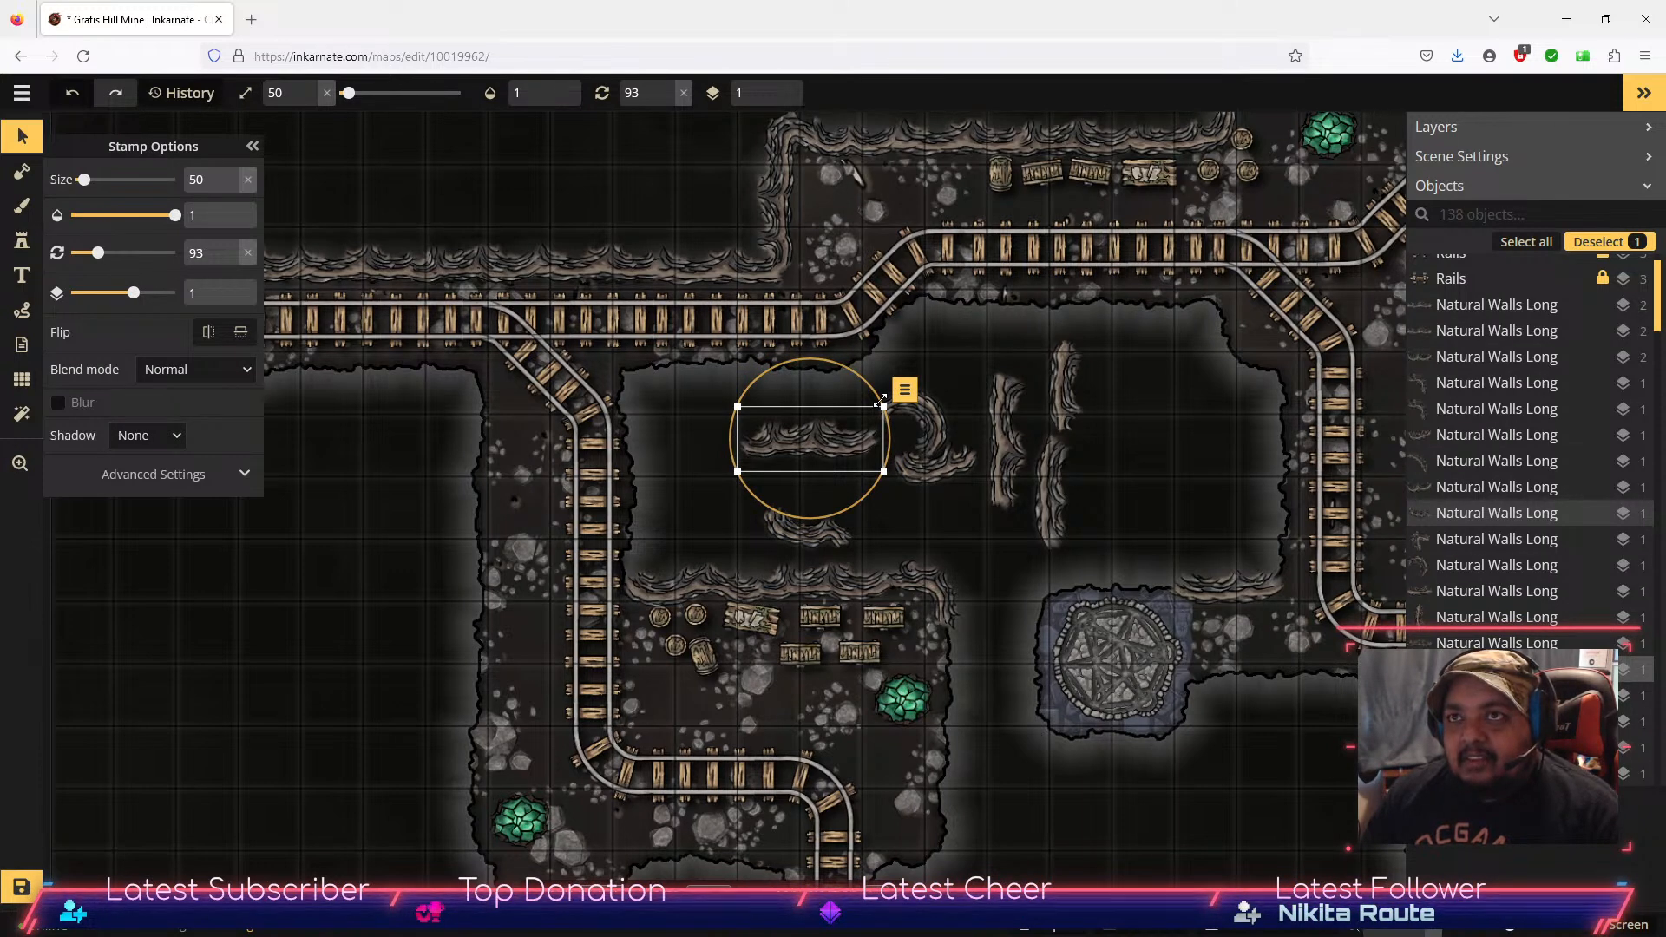
pyautogui.moveTo(820, 434); pyautogui.dragTo(1122, 573)
# Step: Rotate the curved spare wall and move it west within the rock area, clear of the small wall it overlaps
pyautogui.click(915, 417)
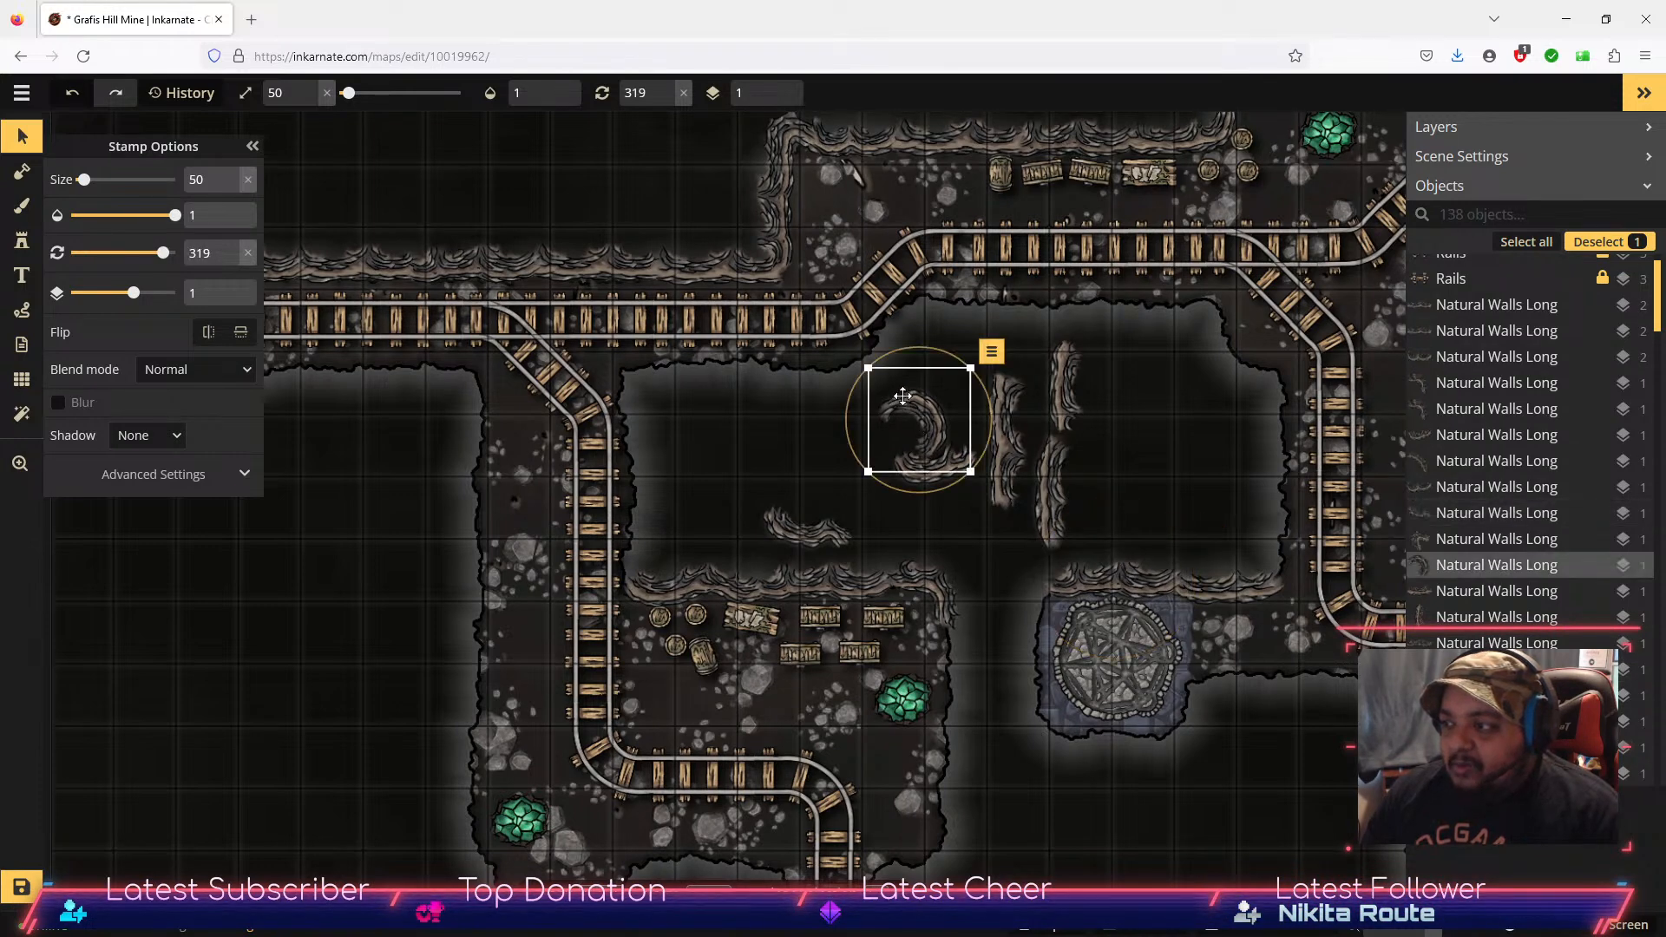
pyautogui.moveTo(934, 351); pyautogui.dragTo(850, 397)
pyautogui.moveTo(923, 417); pyautogui.dragTo(832, 480)
pyautogui.click(838, 531)
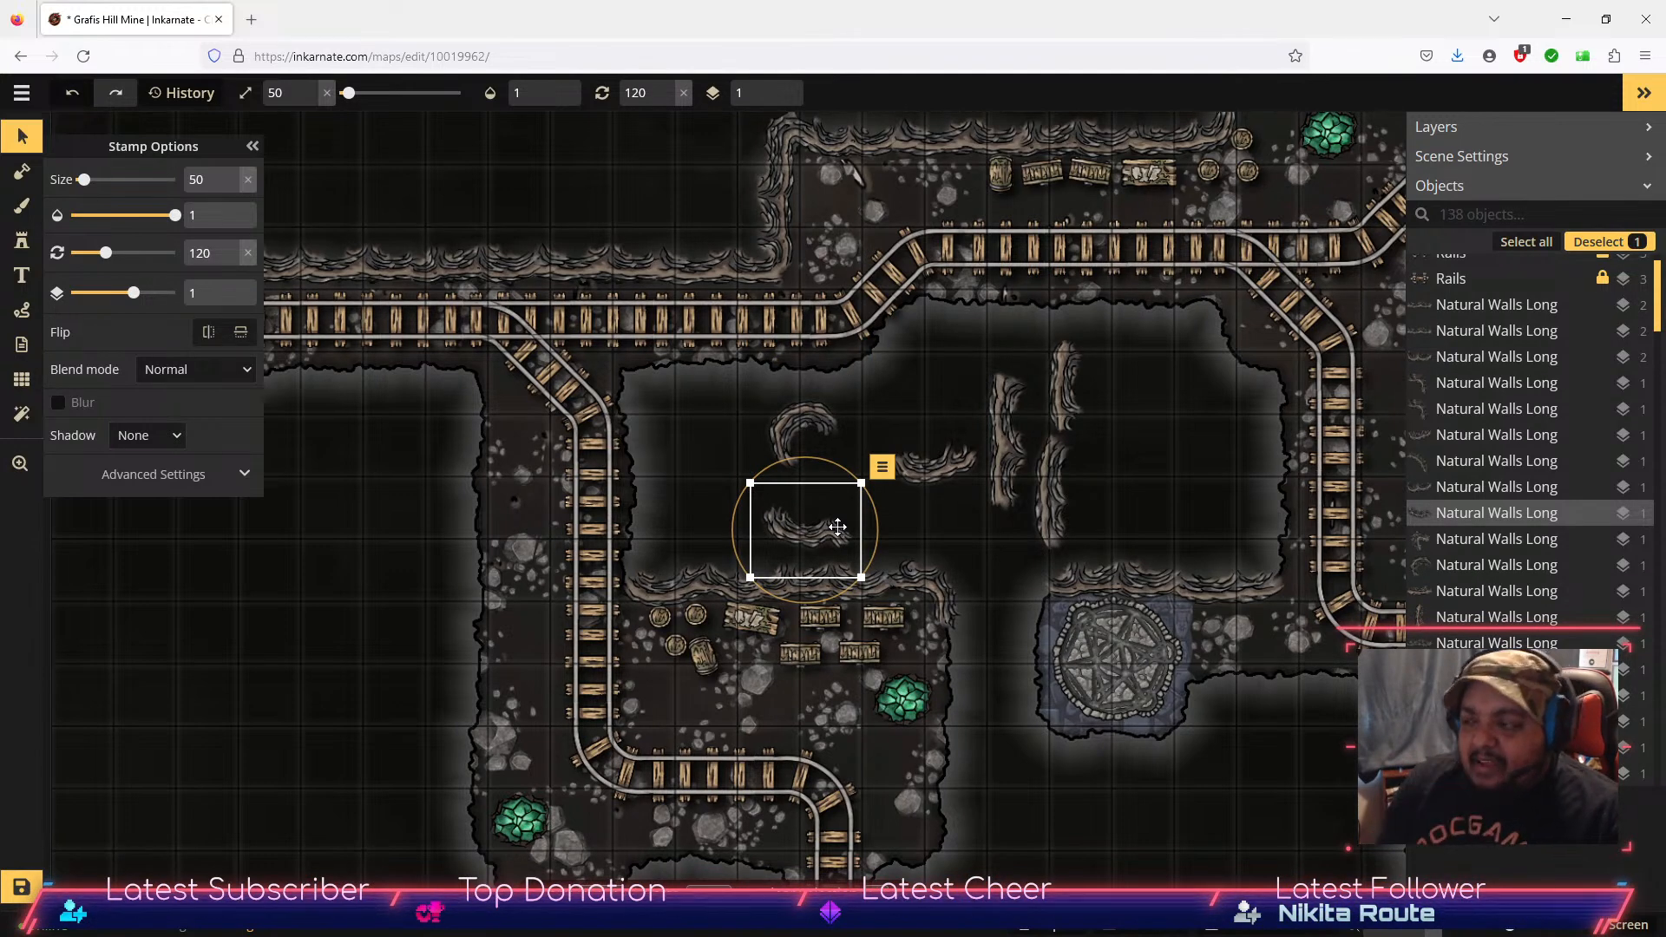
# Step: Nudge the two walls on the stone circle chamber's north edge slightly west so they meet cleanly
pyautogui.click(1112, 576)
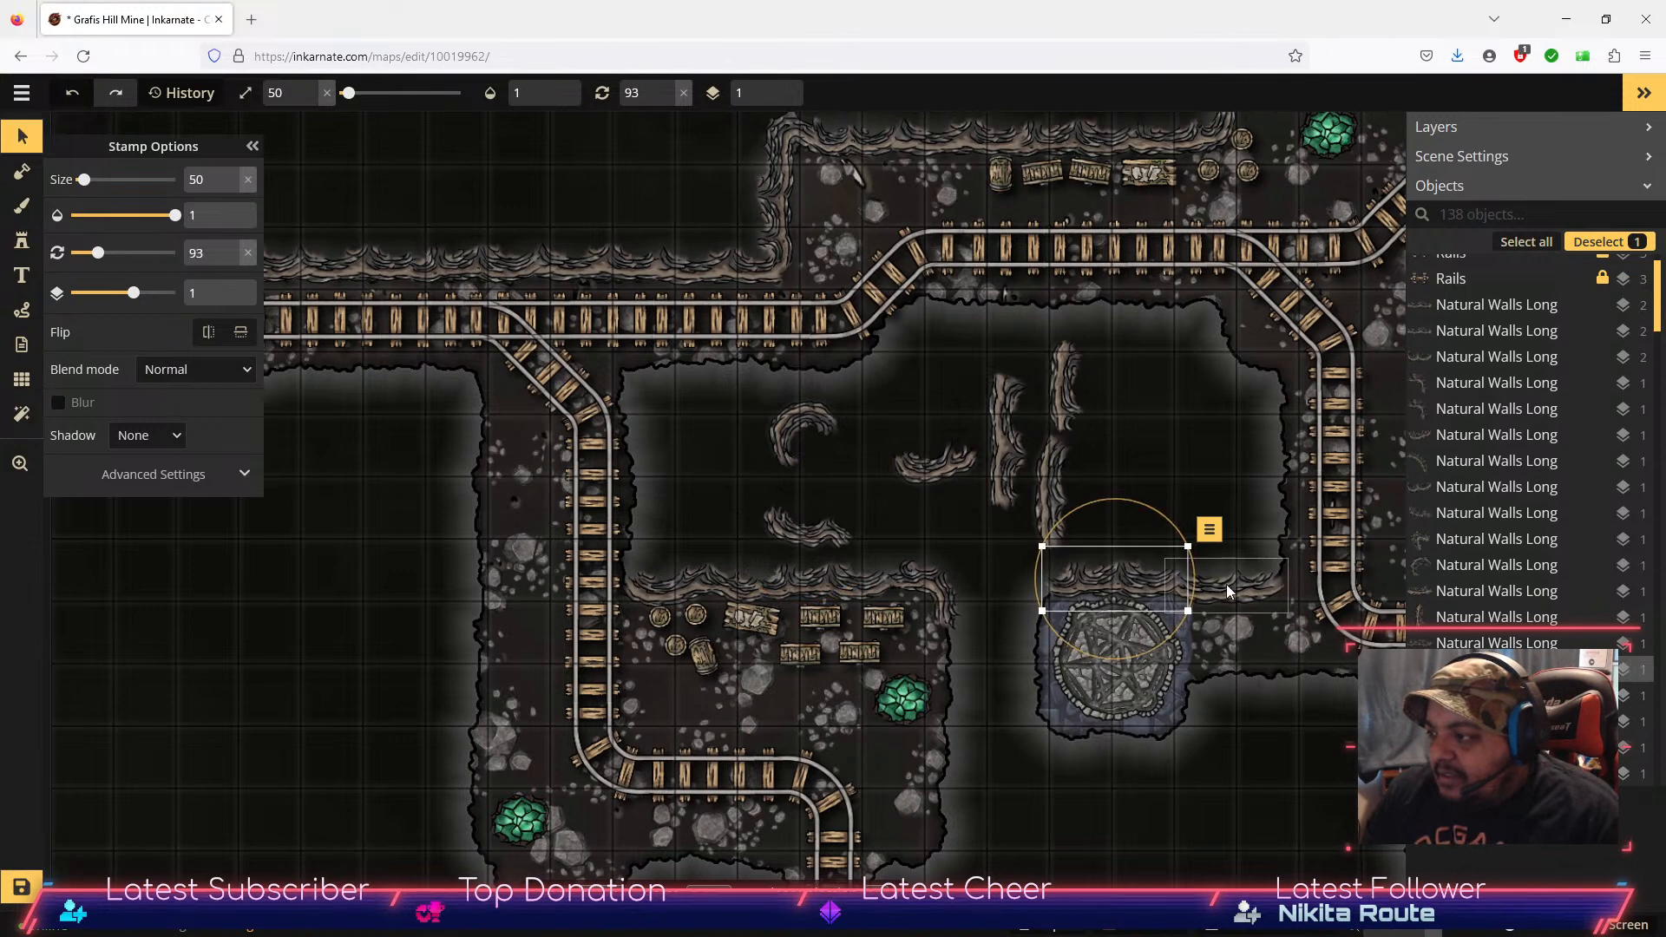
pyautogui.click(1235, 584)
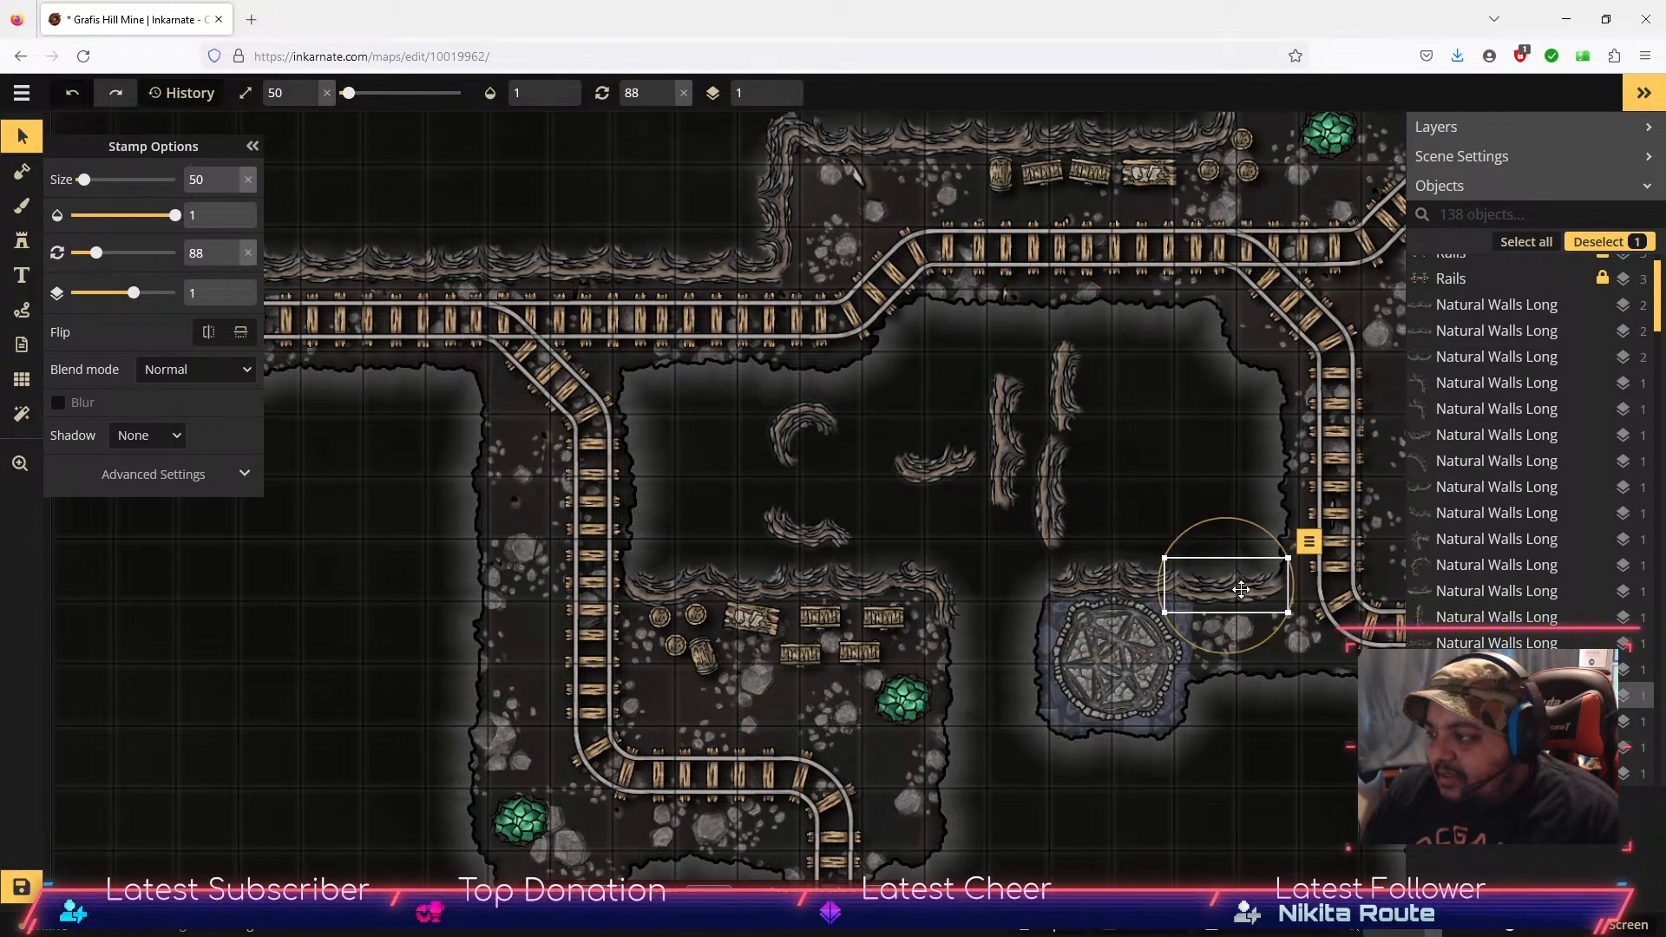
pyautogui.click(1148, 583)
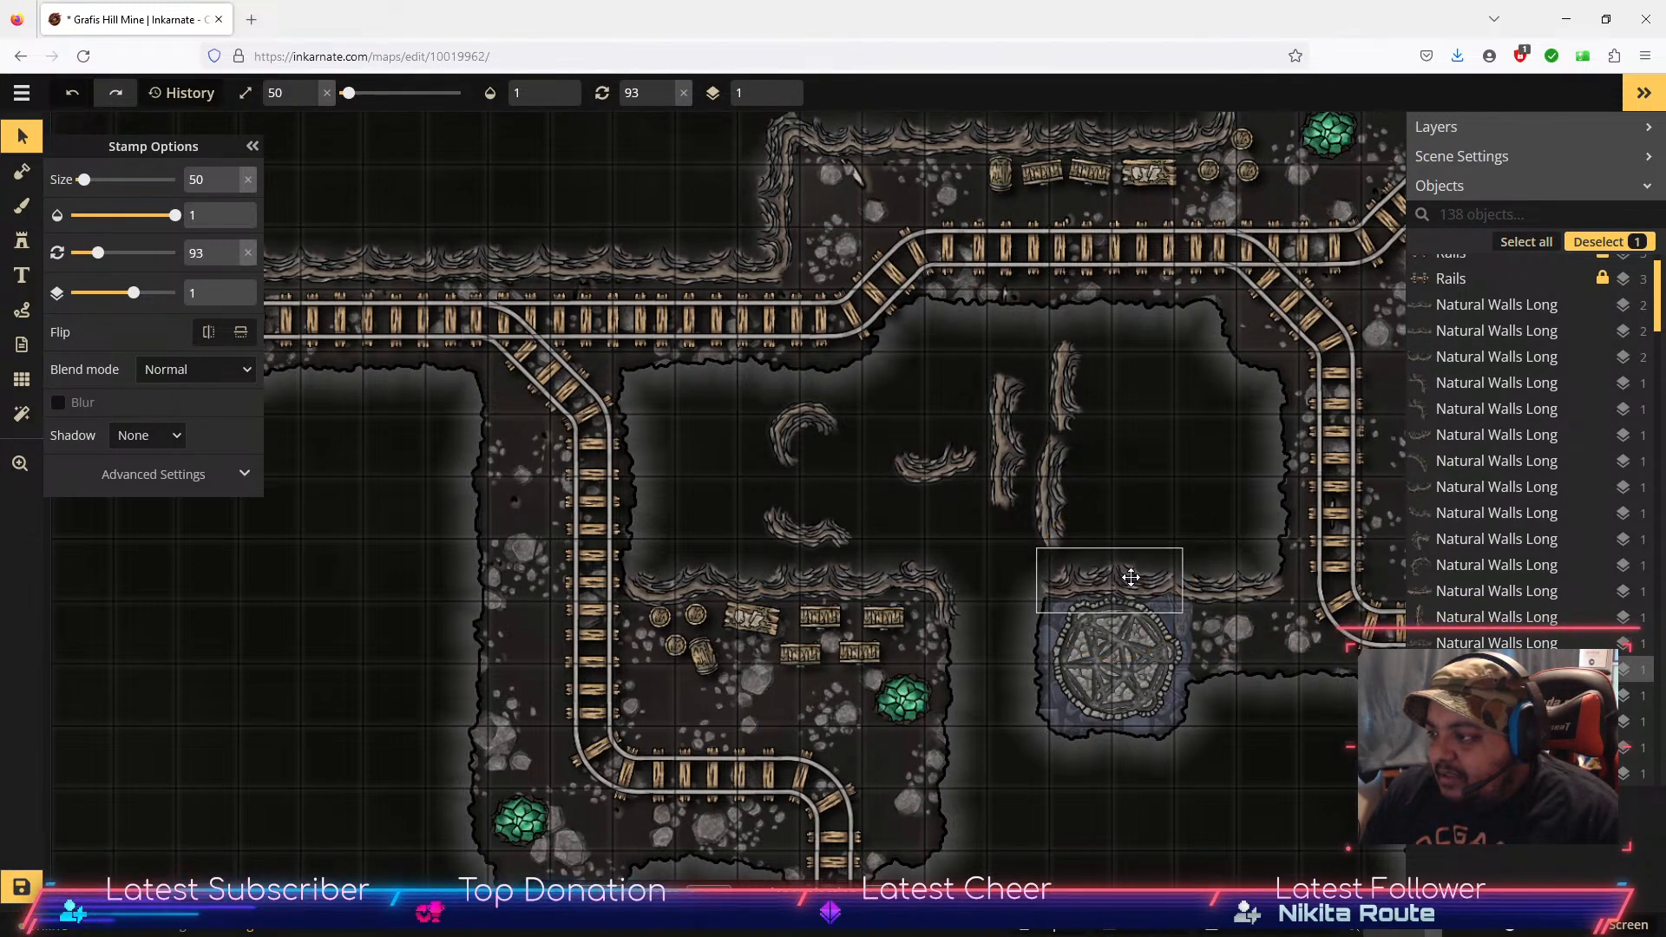
pyautogui.click(1243, 579)
pyautogui.moveTo(1242, 580); pyautogui.dragTo(1238, 580)
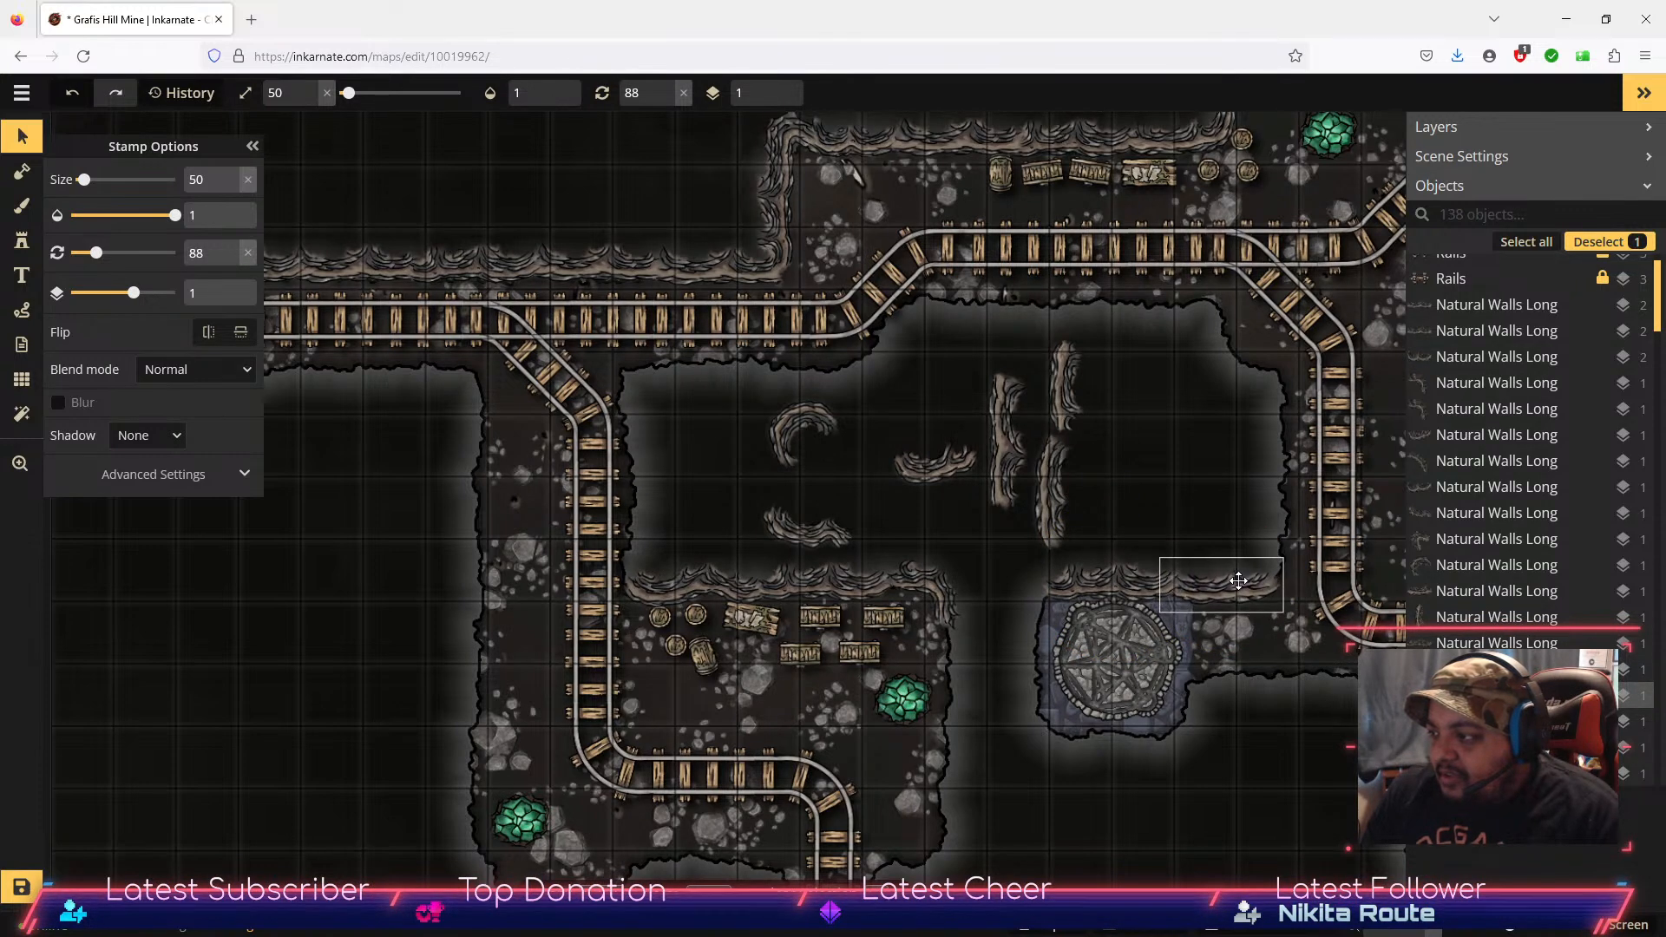
pyautogui.moveTo(1238, 580); pyautogui.dragTo(1239, 581)
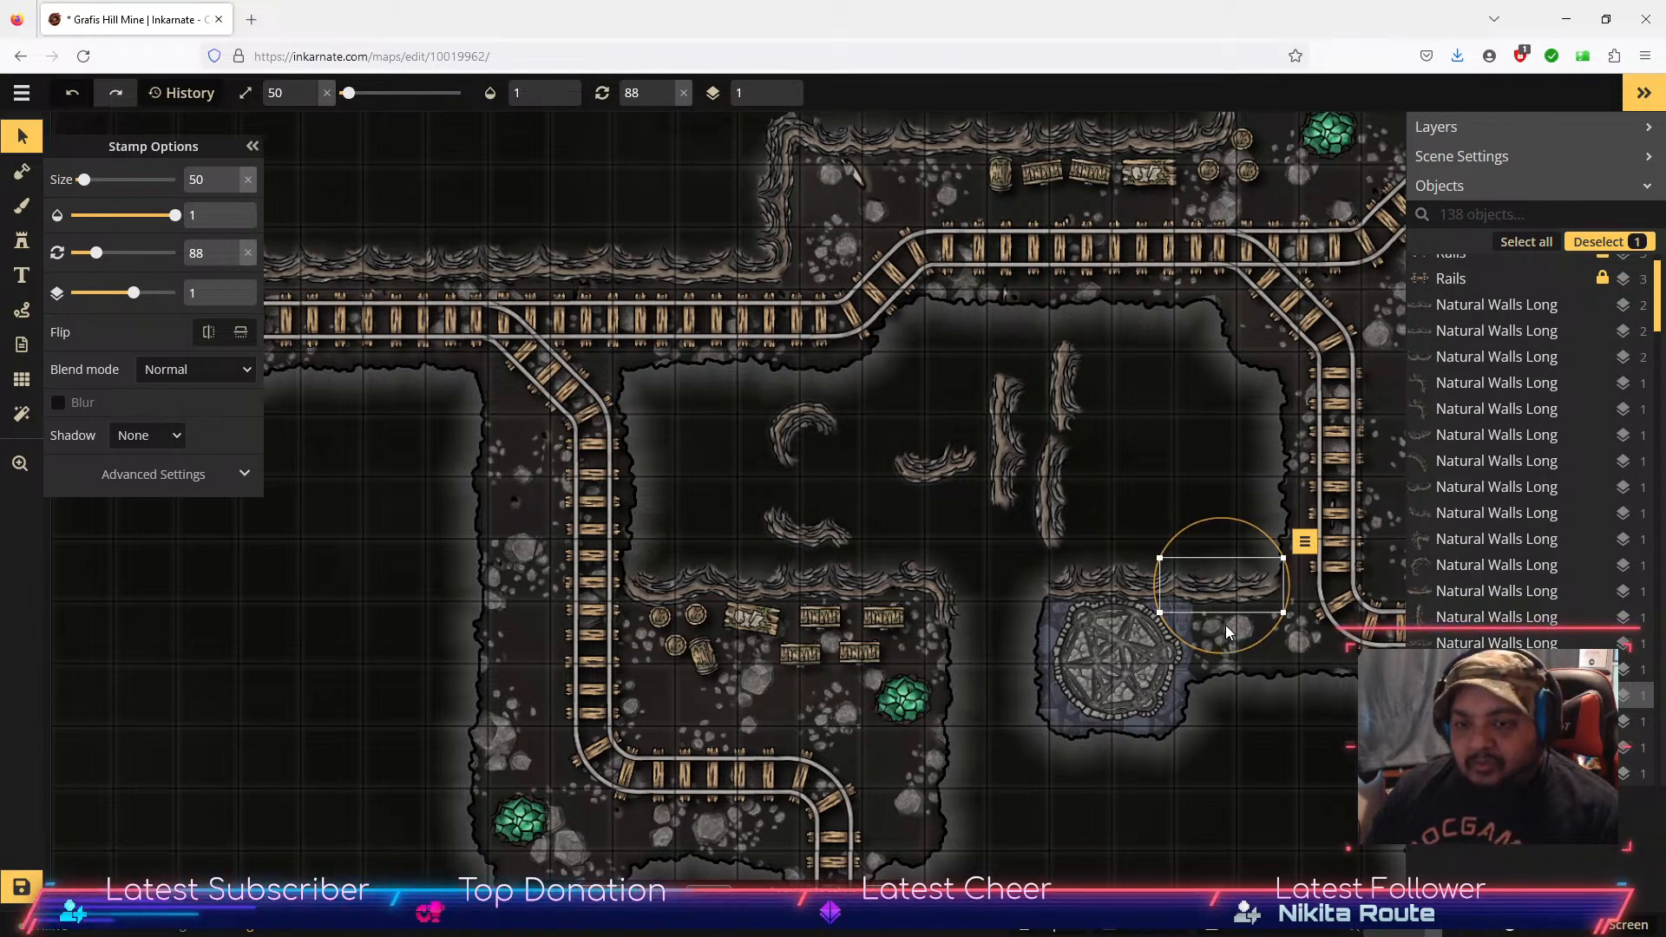
pyautogui.click(1241, 785)
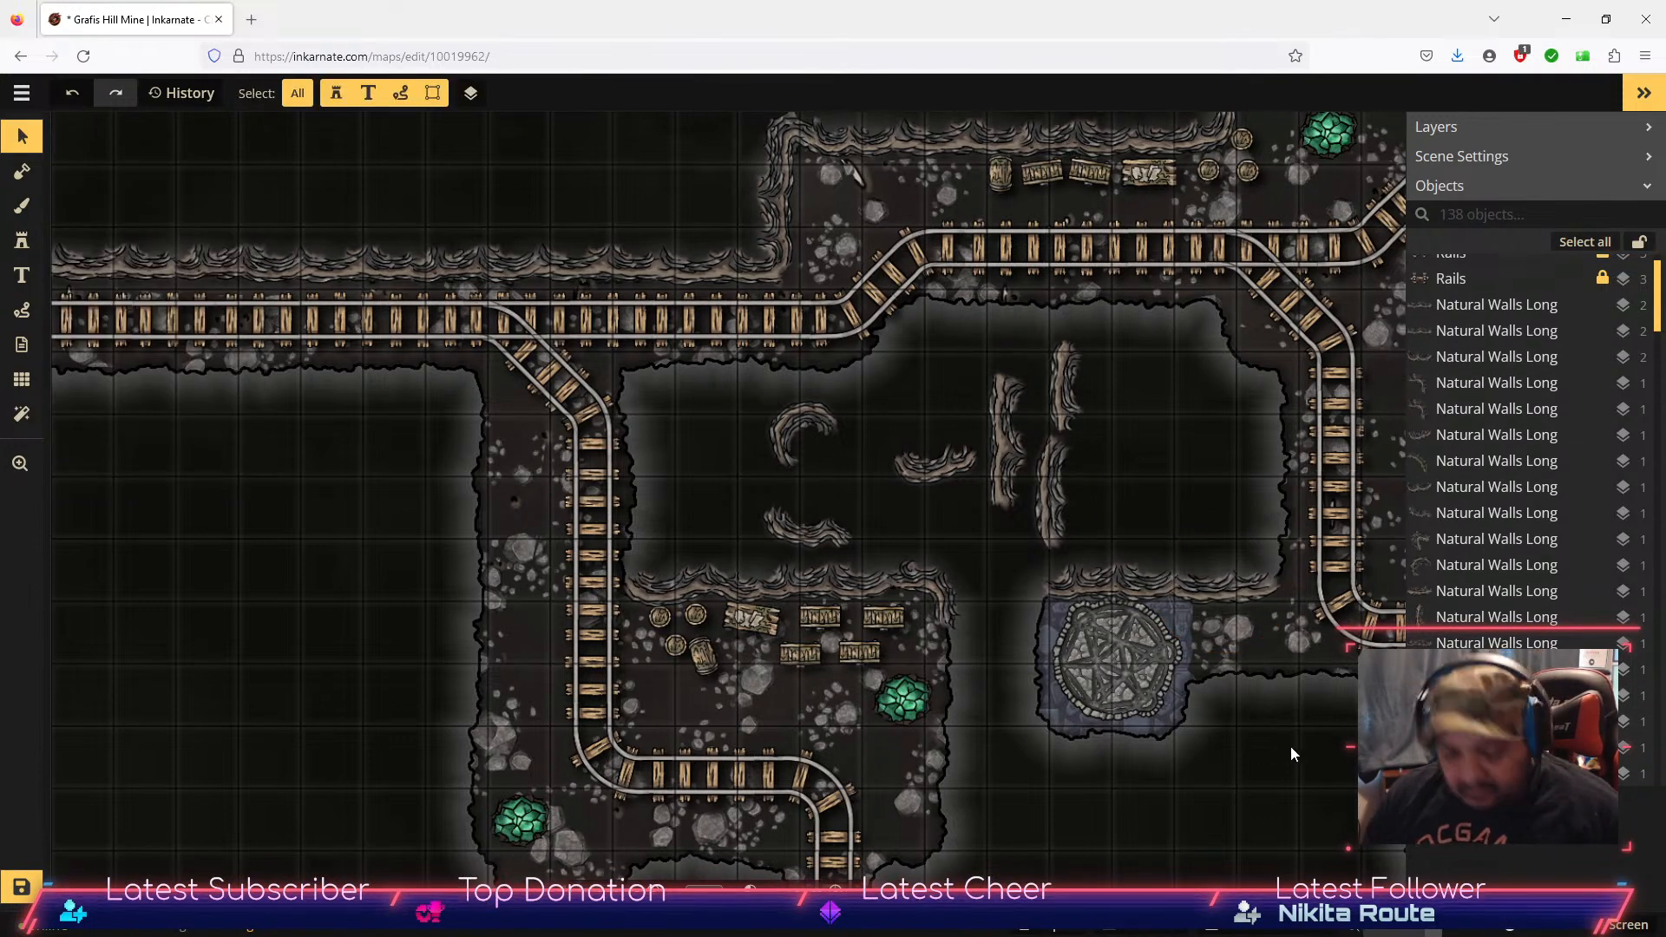
# Step: Place a long upright spare at rotation 90 on the west end of the north edge of the chamber east of the vertical rails
pyautogui.press('space')
pyautogui.moveTo(1341, 766); pyautogui.dragTo(859, 804)
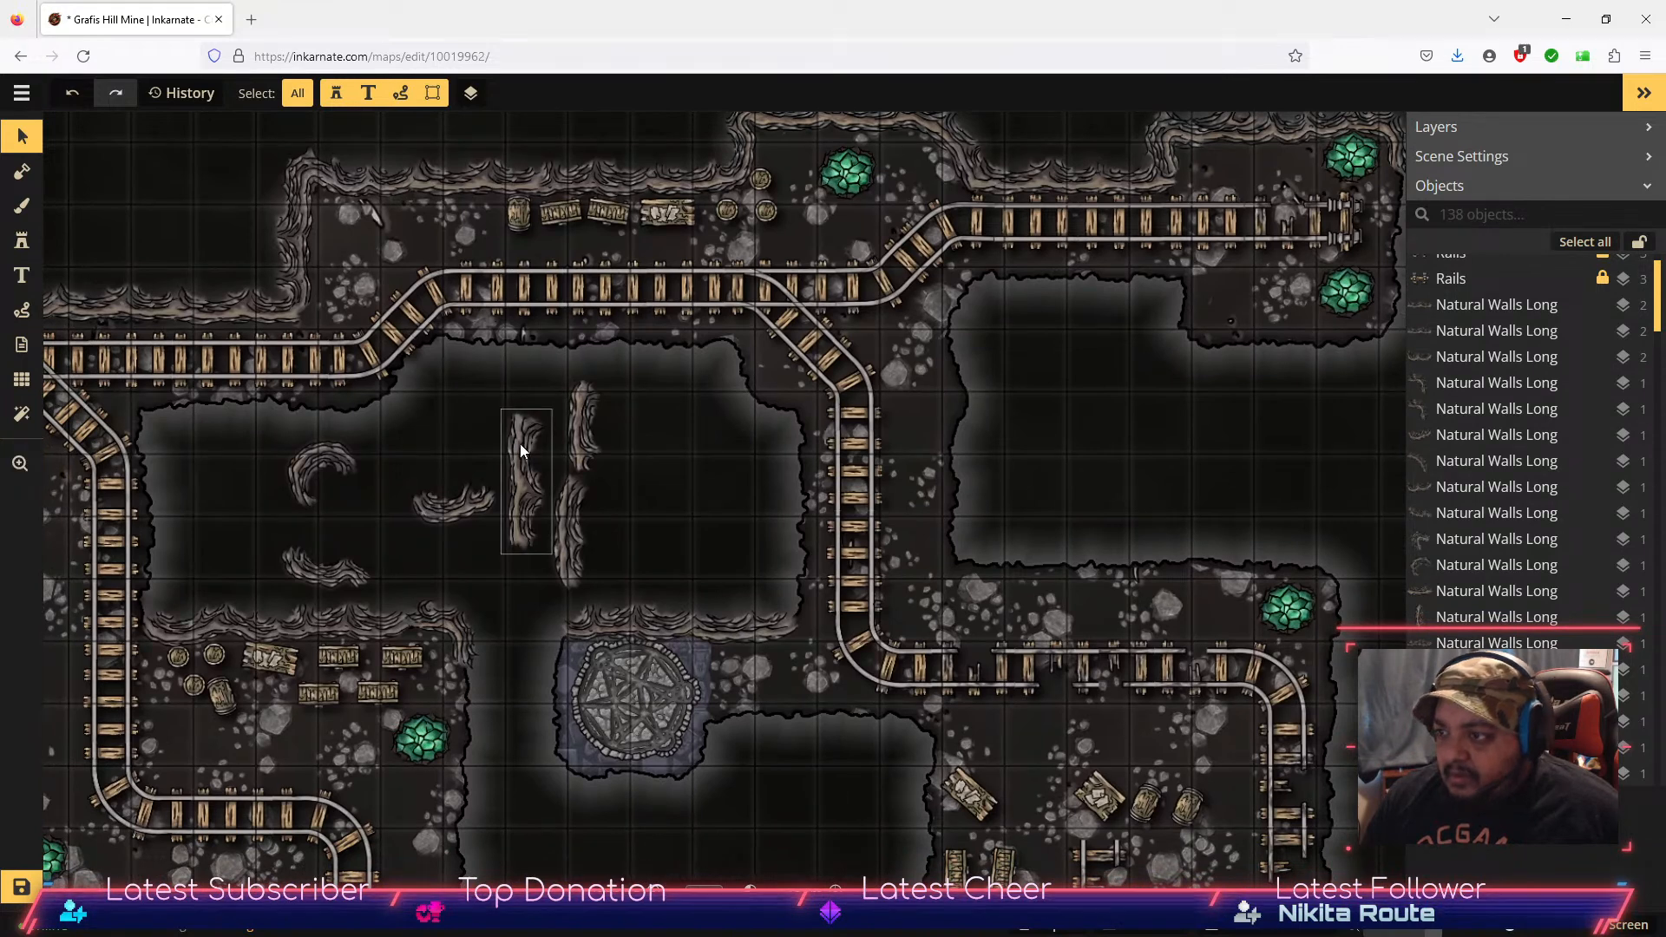
pyautogui.click(519, 469)
pyautogui.moveTo(519, 469); pyautogui.dragTo(1215, 445)
pyautogui.click(231, 248)
pyautogui.moveTo(1144, 461); pyautogui.dragTo(1075, 556)
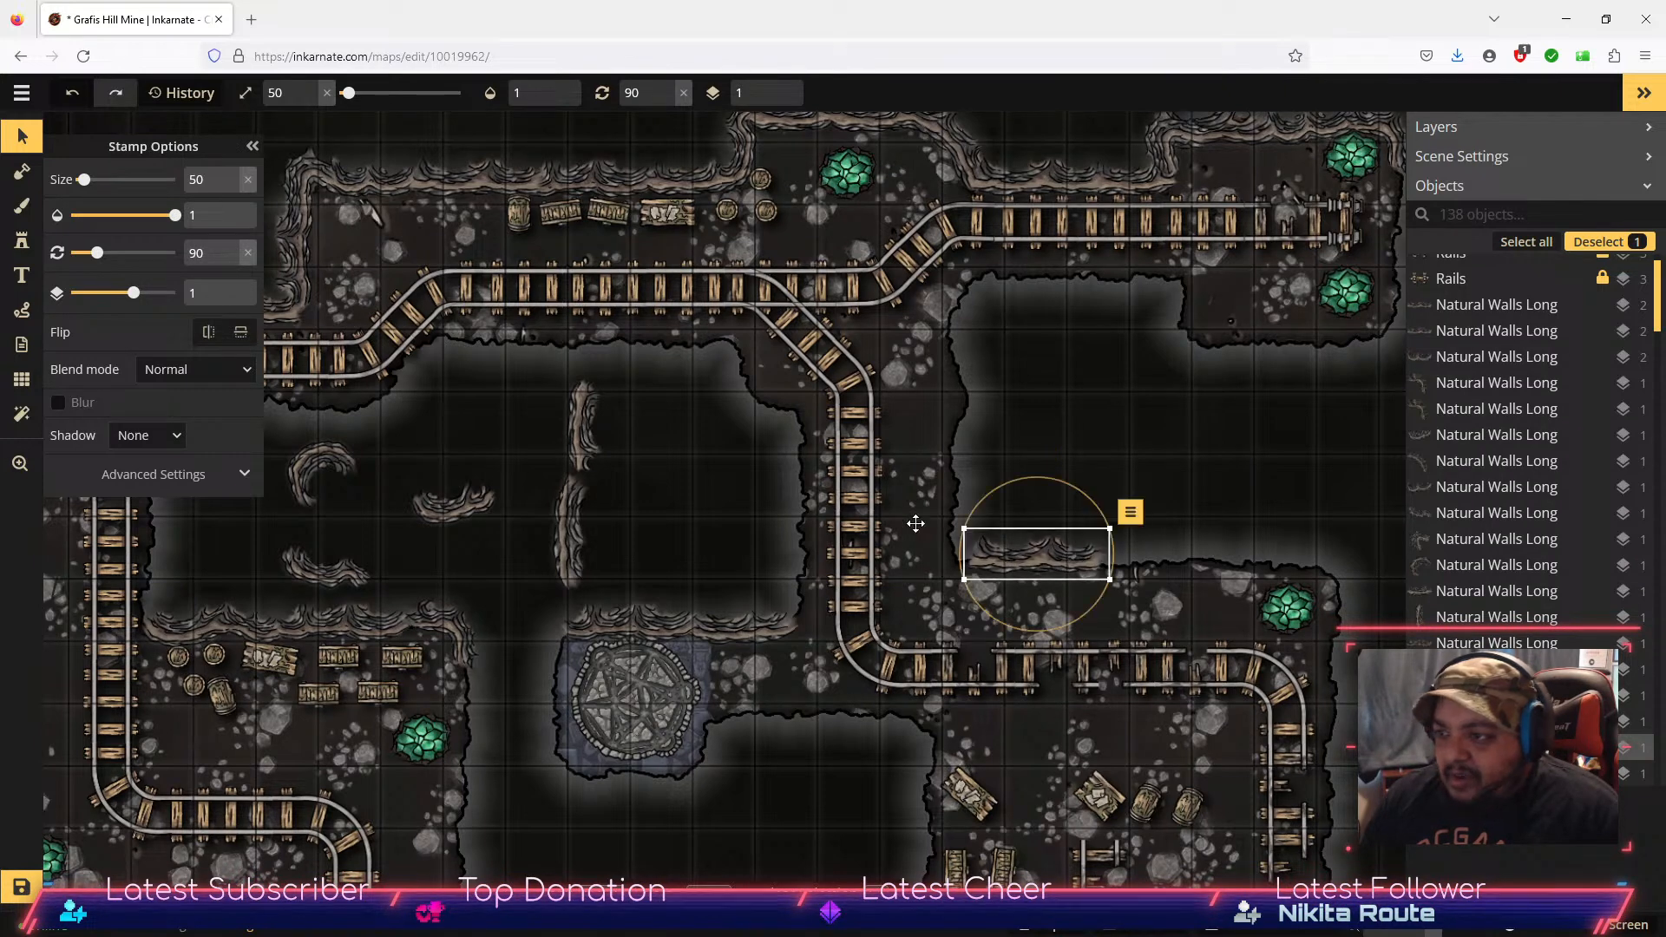
# Step: Place a variant 12 natural wall at rotation 147 on the eastern chamber's northeast corner, beside the green crystal
pyautogui.click(19, 245)
pyautogui.scroll(-2, 216, 234)
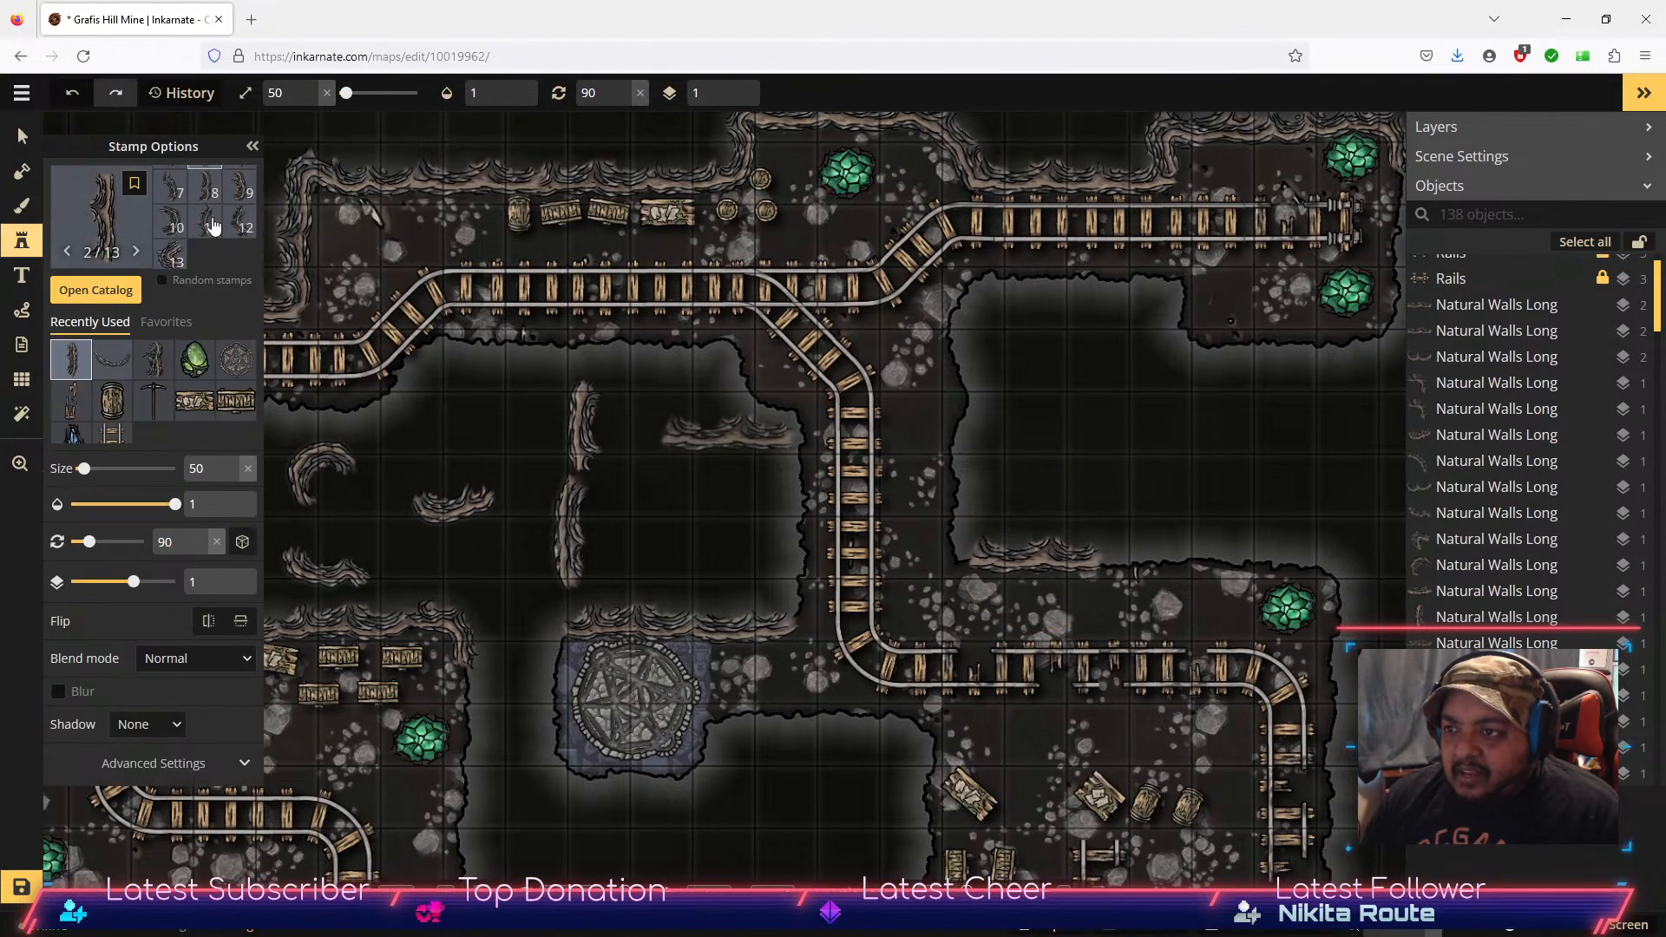
pyautogui.click(178, 248)
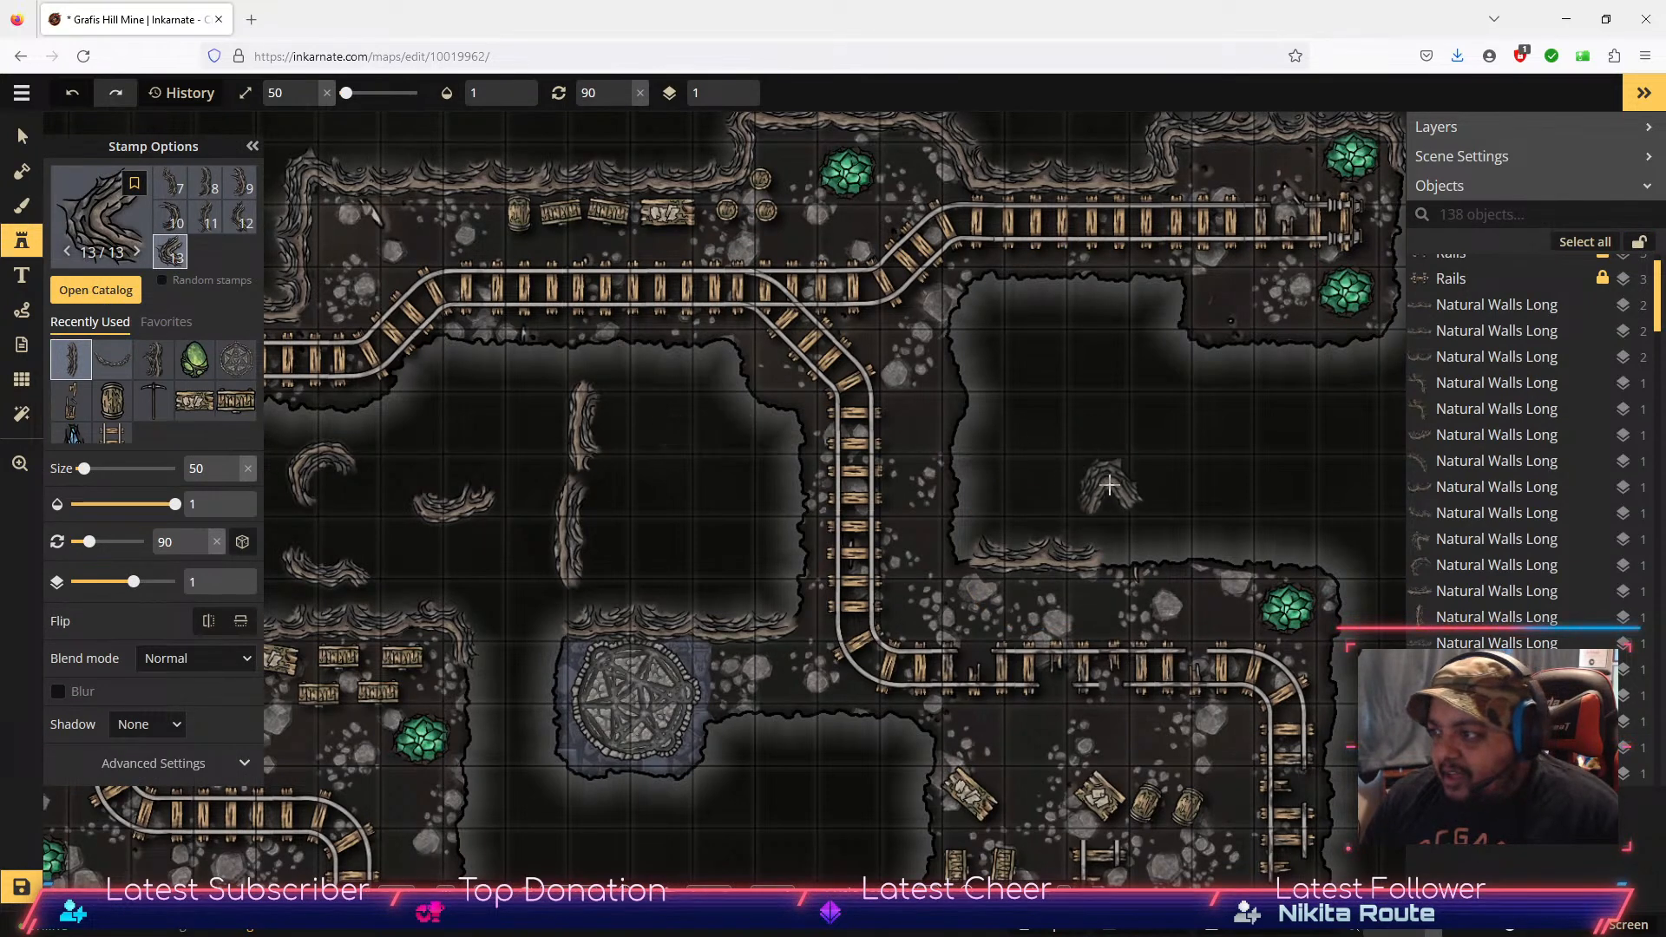
pyautogui.click(241, 226)
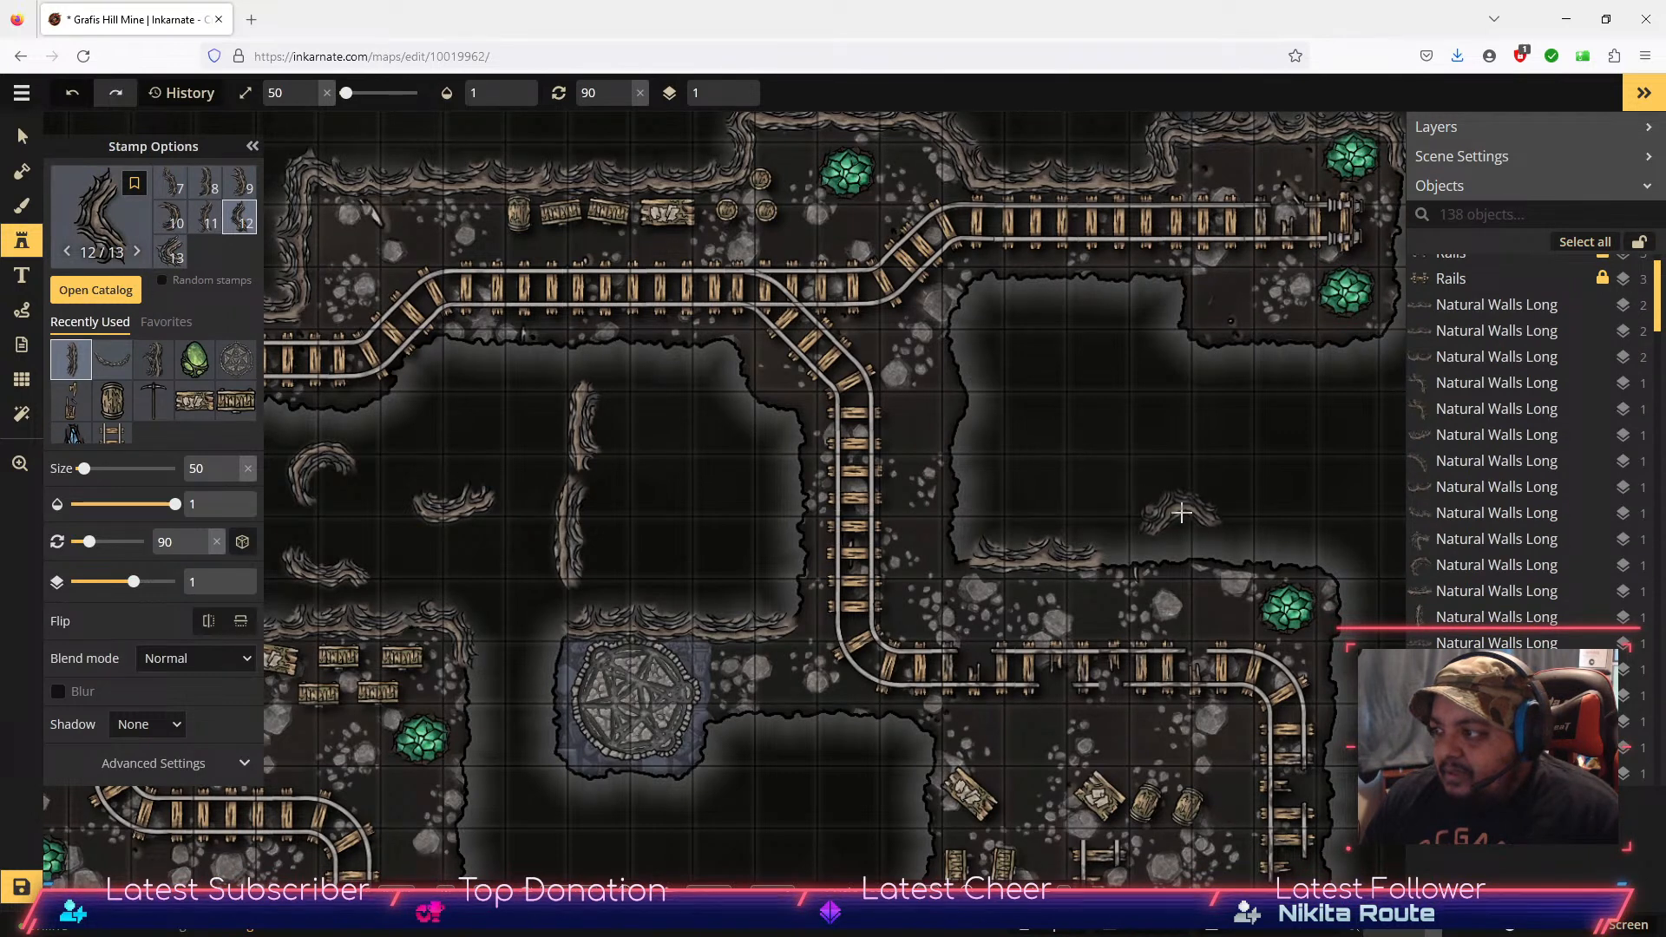
pyautogui.click(1317, 549)
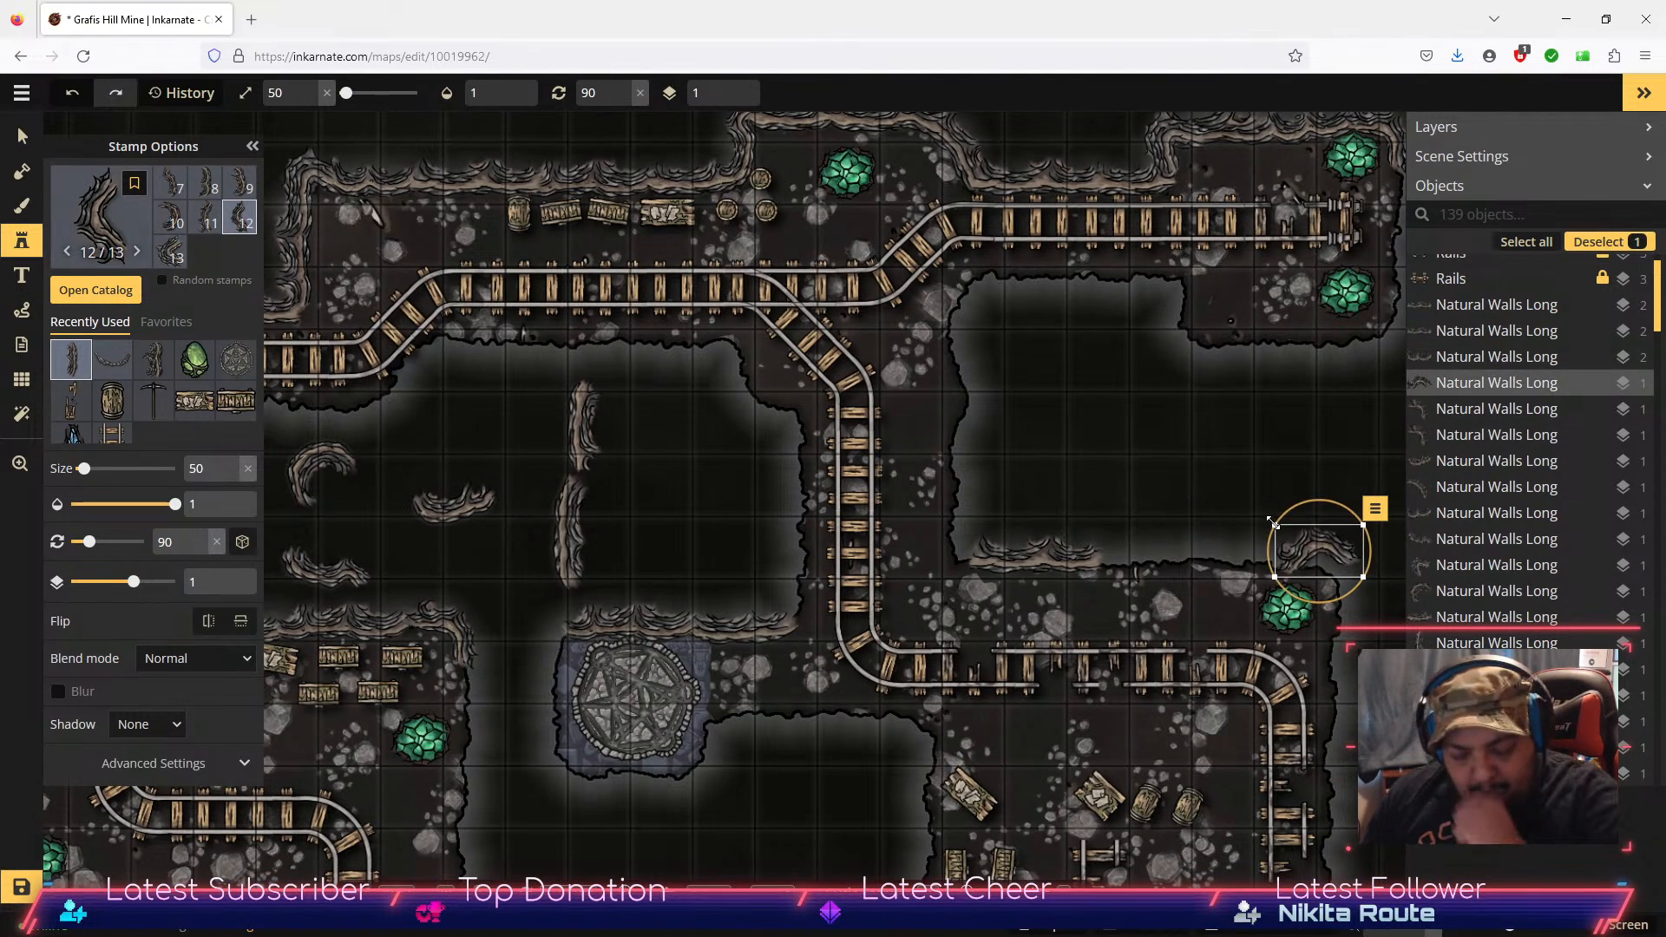
pyautogui.moveTo(1311, 499); pyautogui.dragTo(1326, 489)
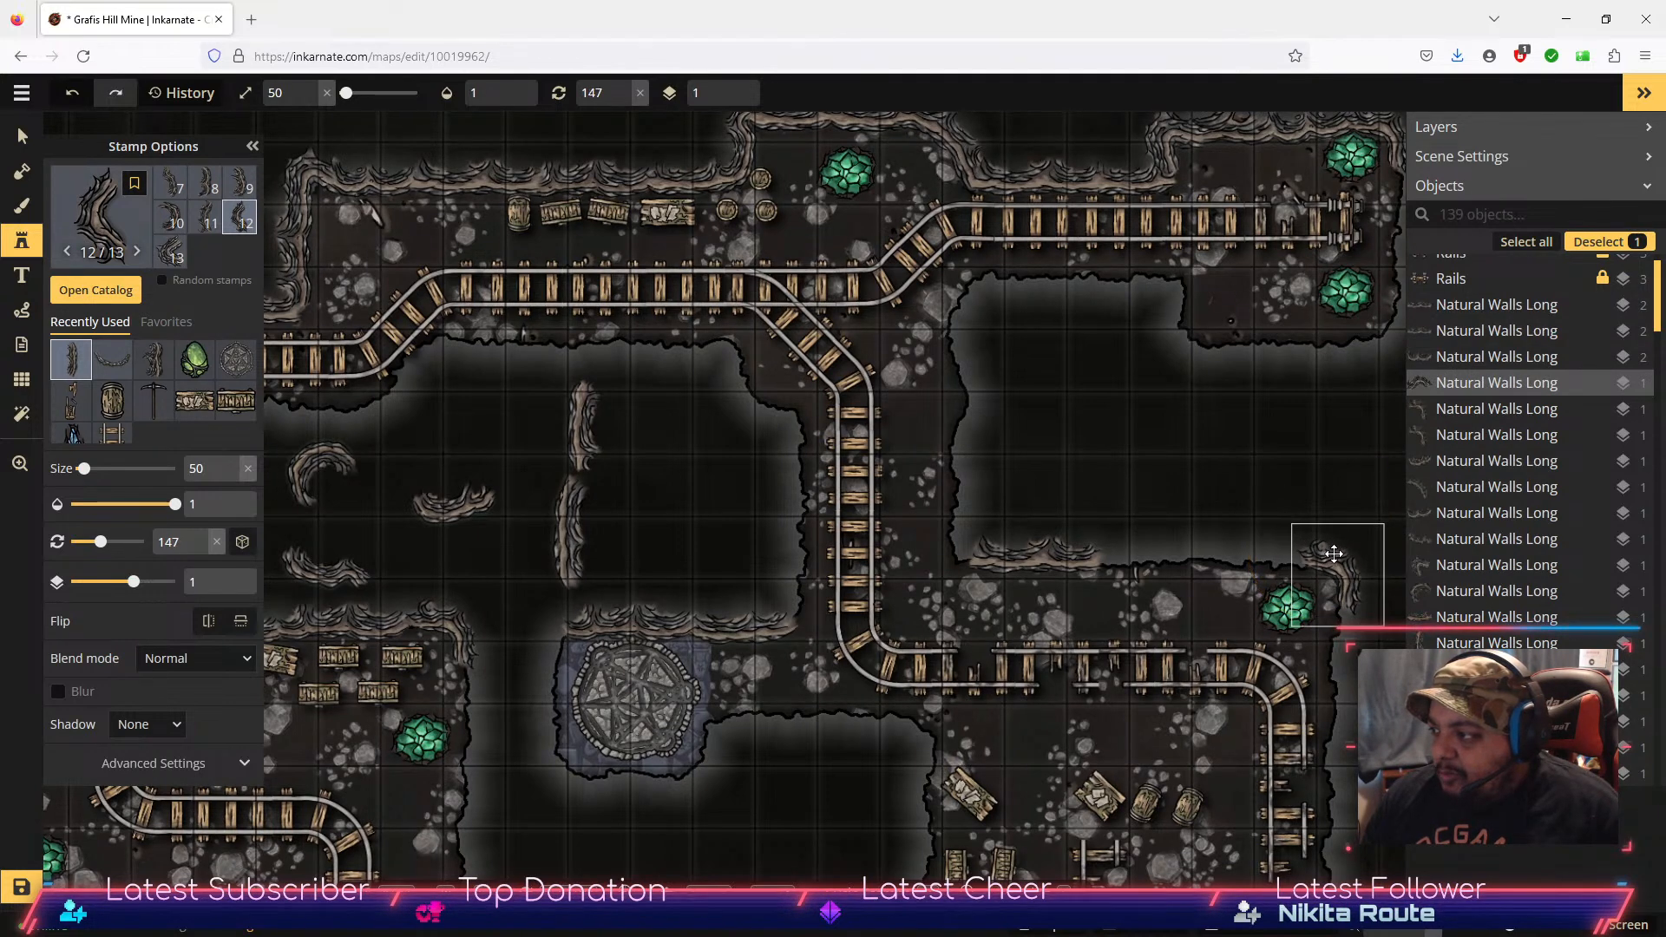
pyautogui.moveTo(1327, 552); pyautogui.dragTo(1331, 555)
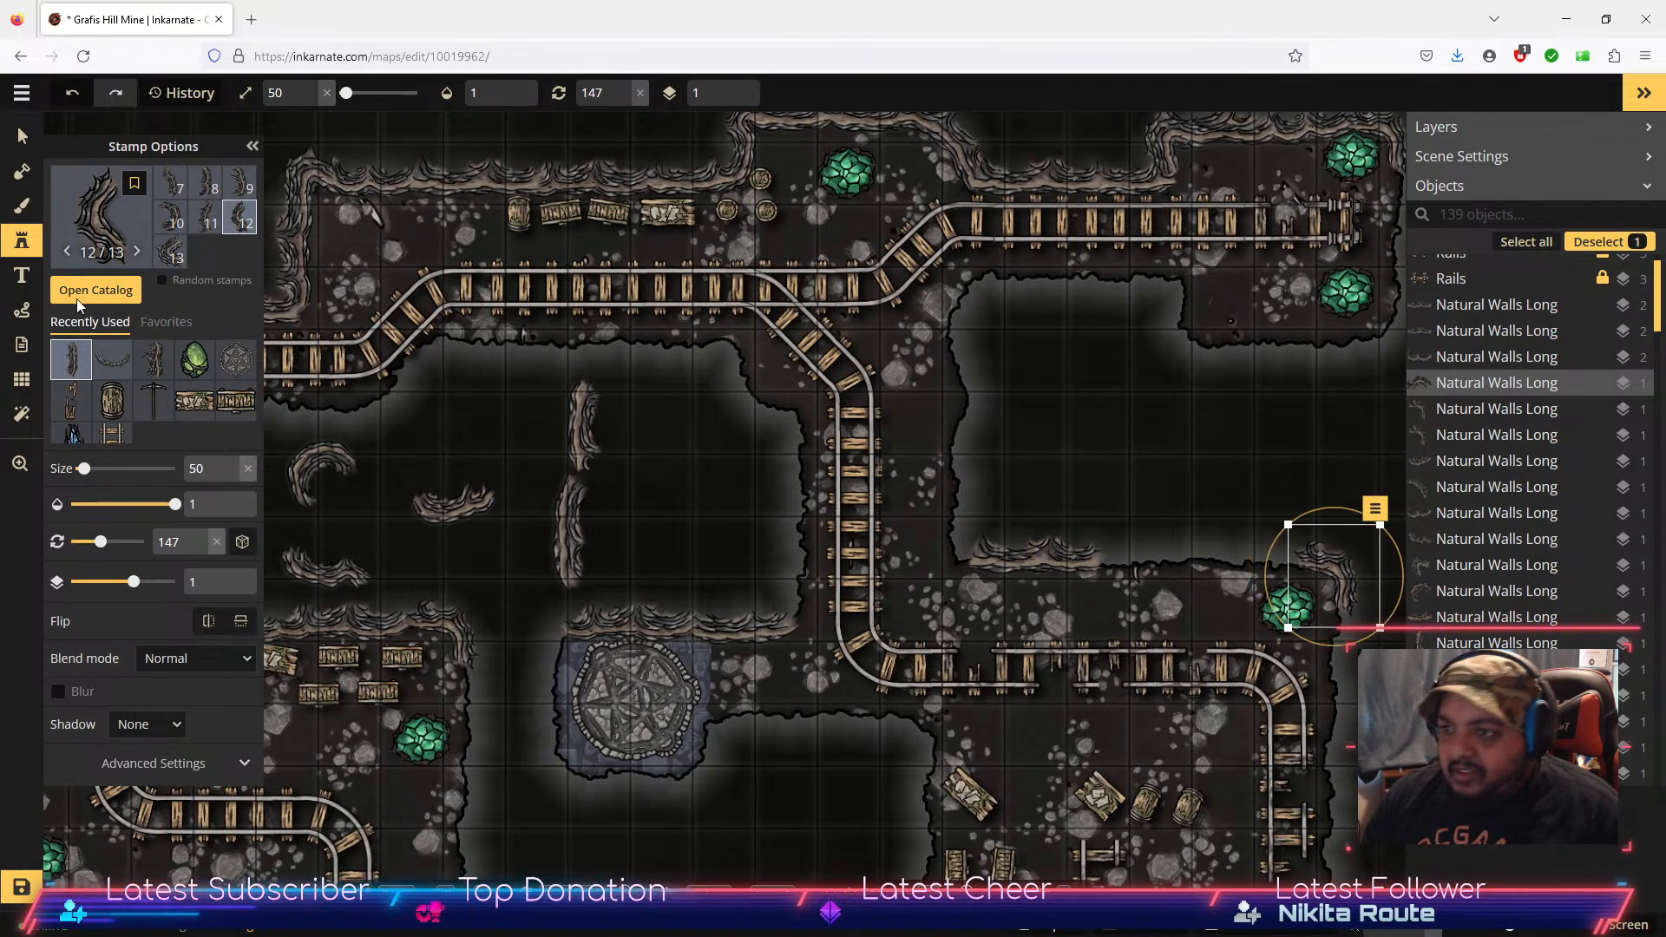
# Step: Rotate the remaining long upright spare to 90 and fit it along the middle of the eastern chamber's north edge
pyautogui.click(26, 144)
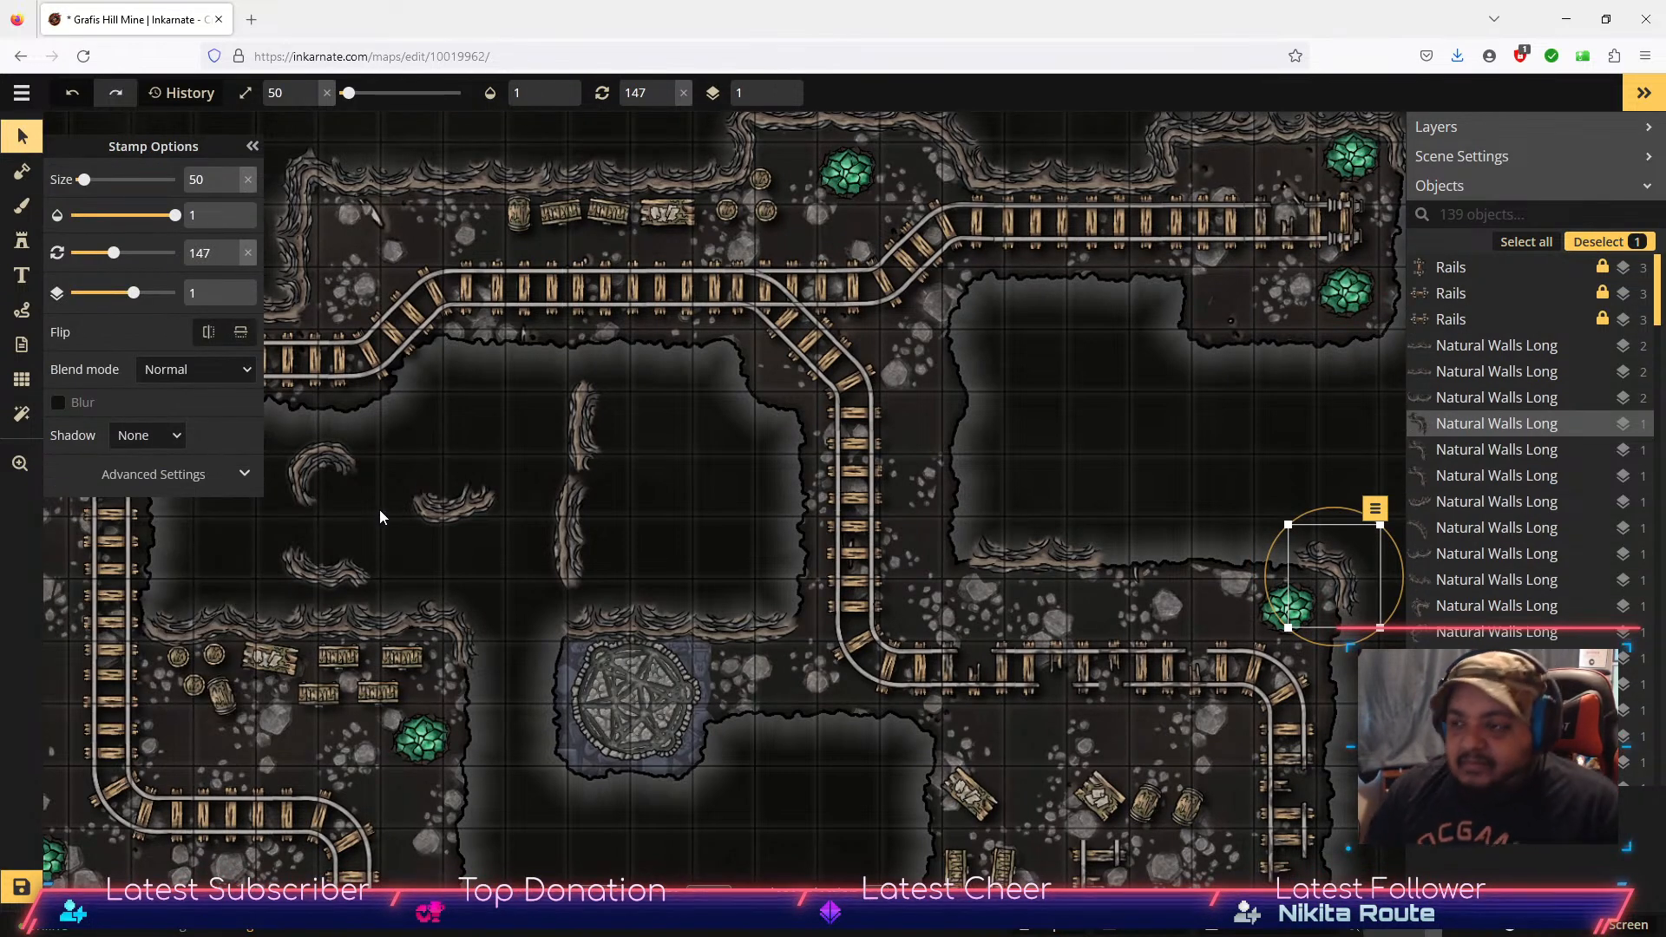
pyautogui.click(573, 520)
pyautogui.moveTo(597, 479); pyautogui.dragTo(1216, 551)
pyautogui.moveTo(1156, 560)
pyautogui.mouseDown()
pyautogui.moveTo(1143, 558)
pyautogui.moveTo(1215, 552)
pyautogui.moveTo(1154, 556)
pyautogui.mouseUp()
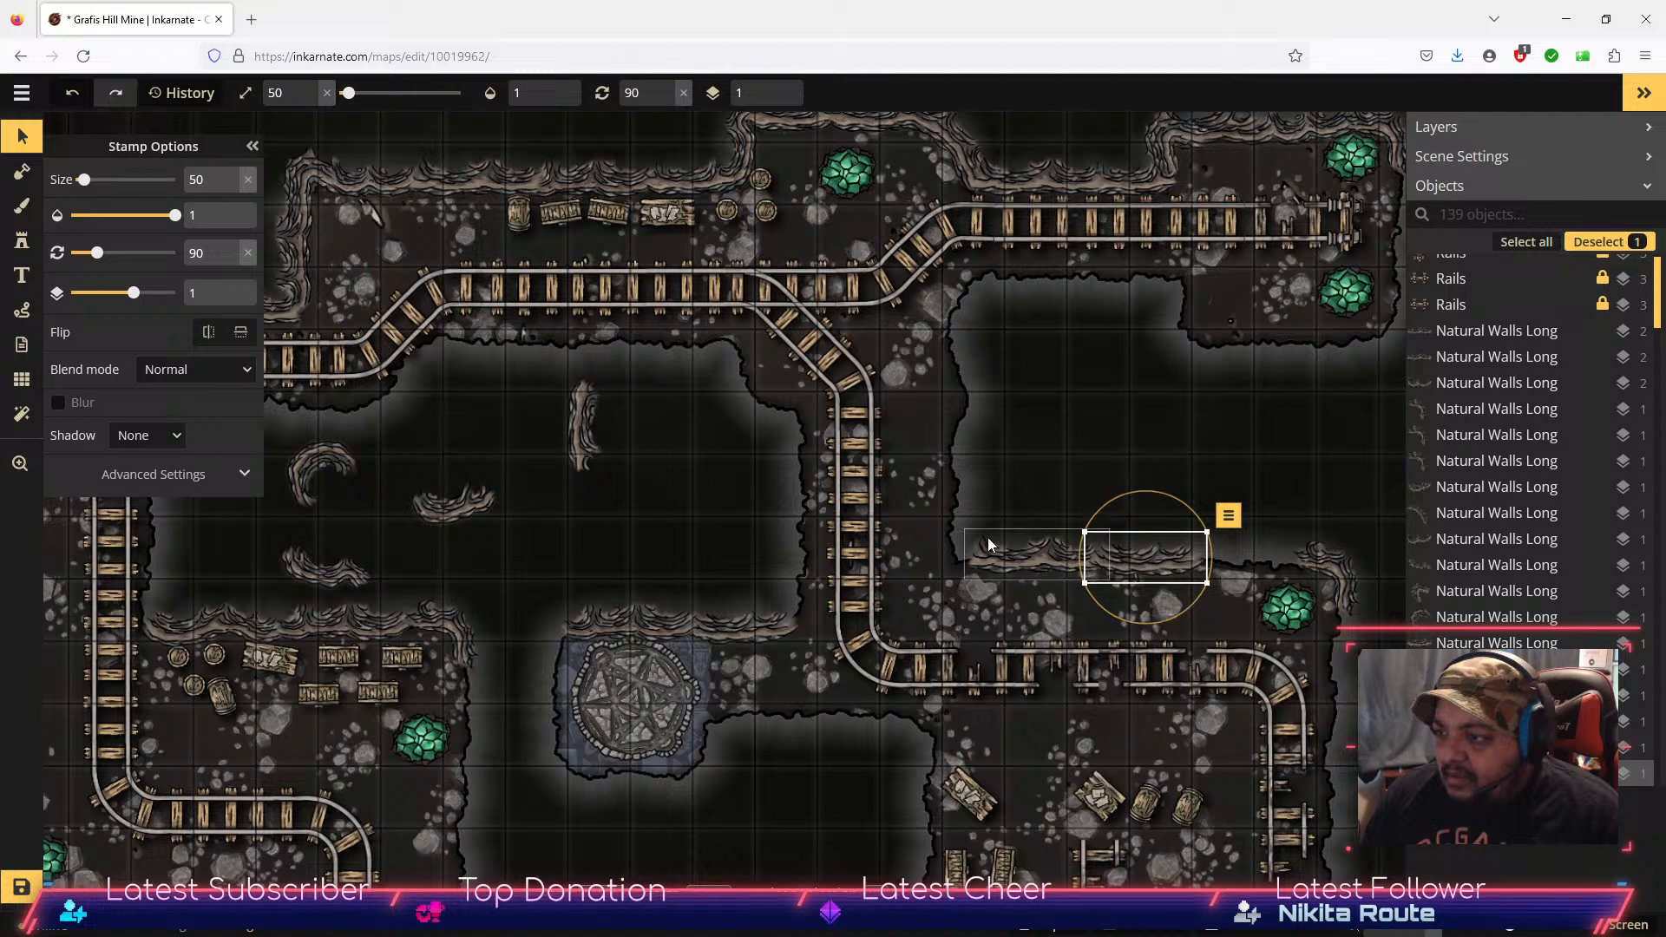
# Step: Add new spare natural walls in variants 5, 6 and 7 at rotation 181 inside the central rock area
pyautogui.click(597, 450)
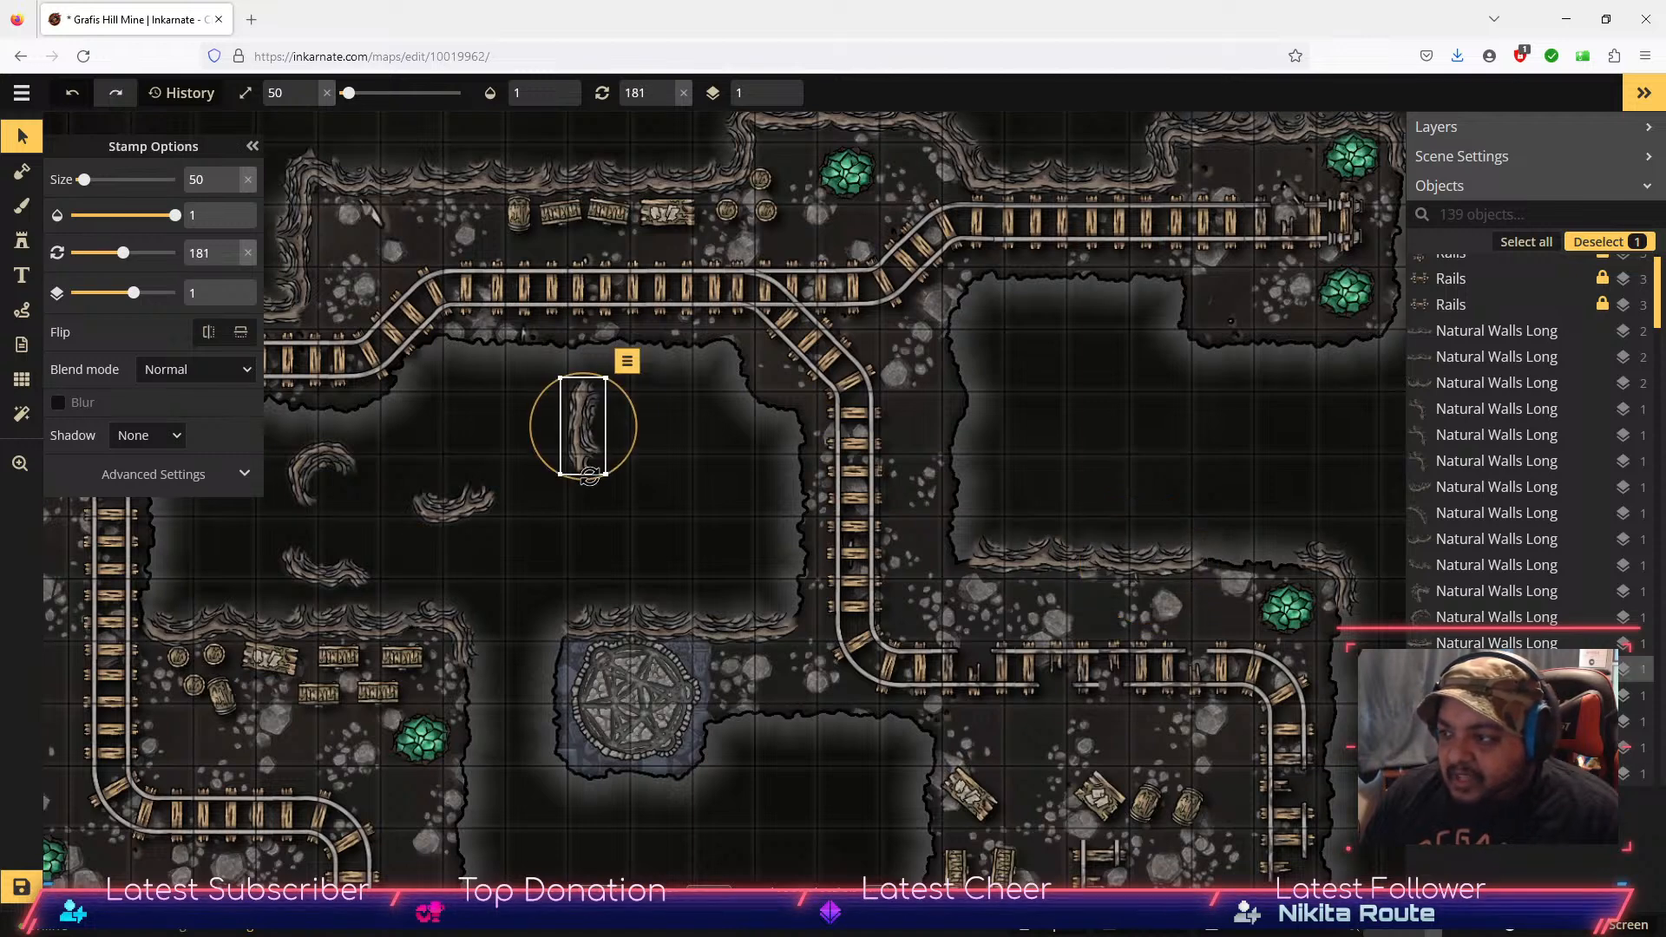
pyautogui.click(22, 243)
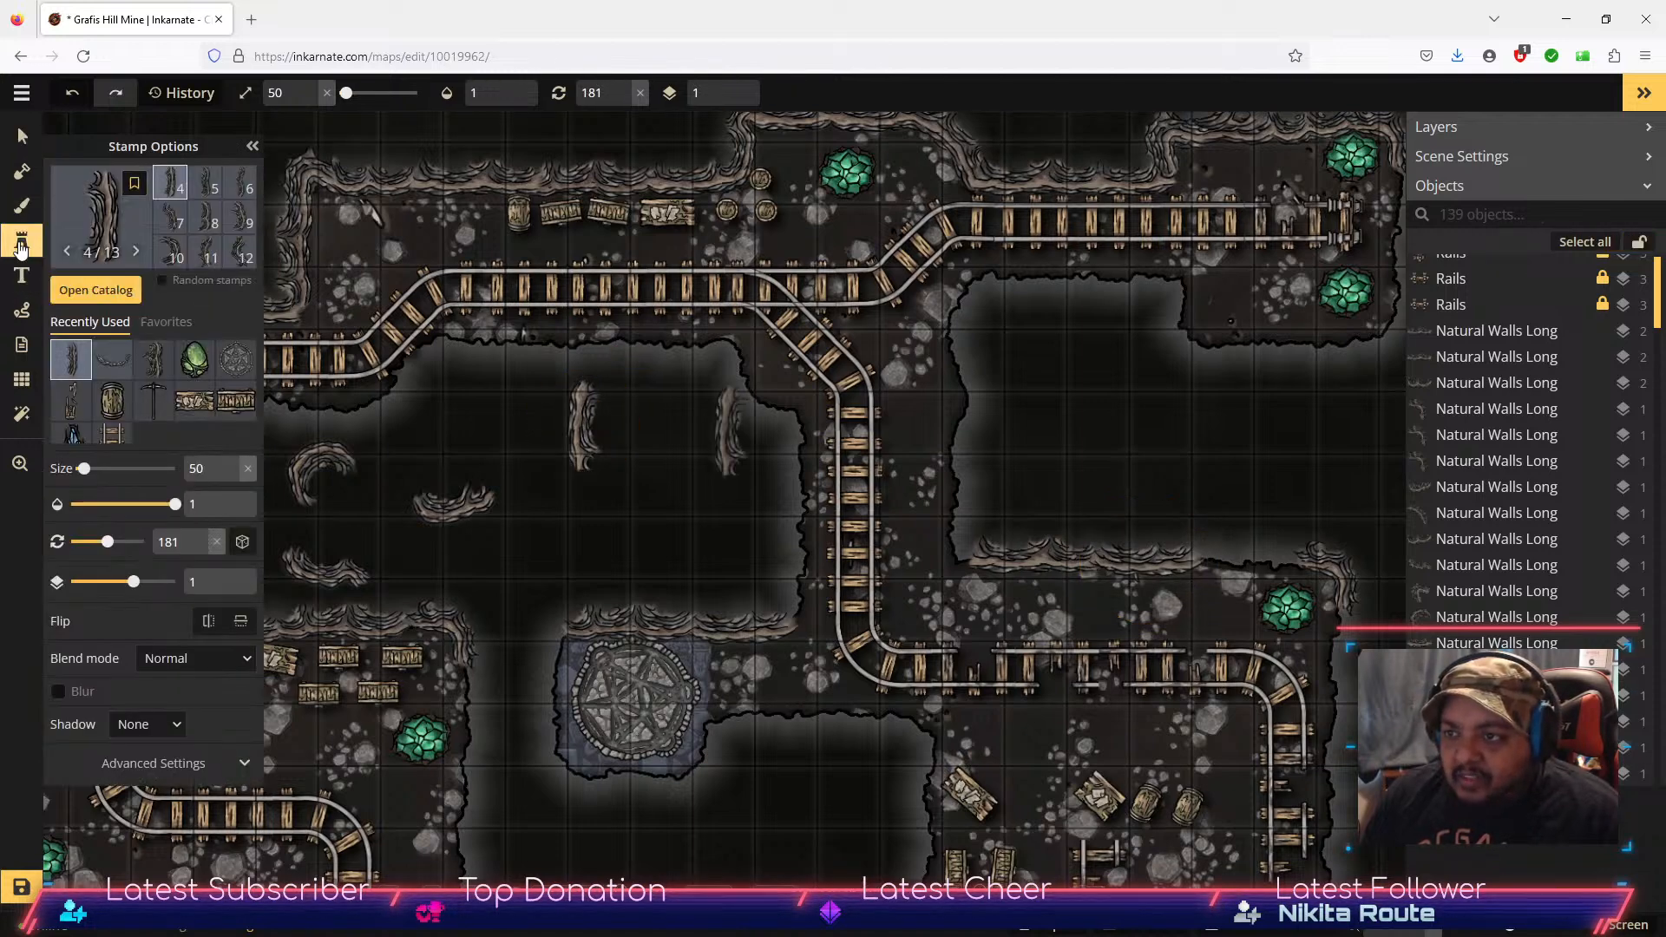
pyautogui.click(208, 188)
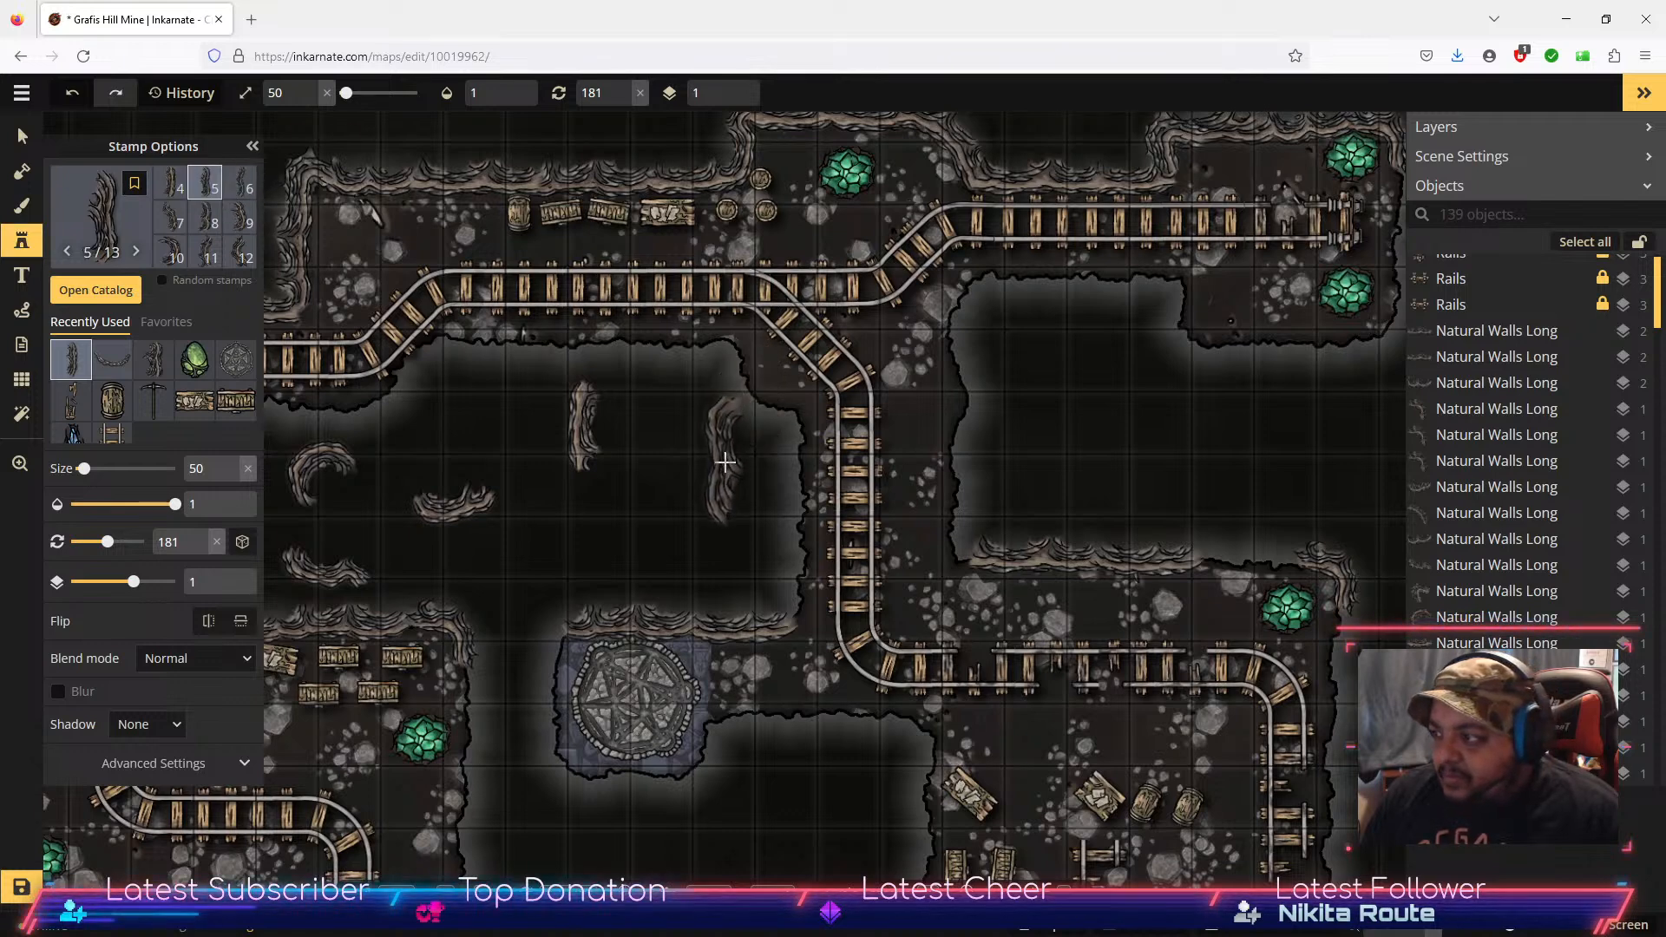
pyautogui.click(695, 478)
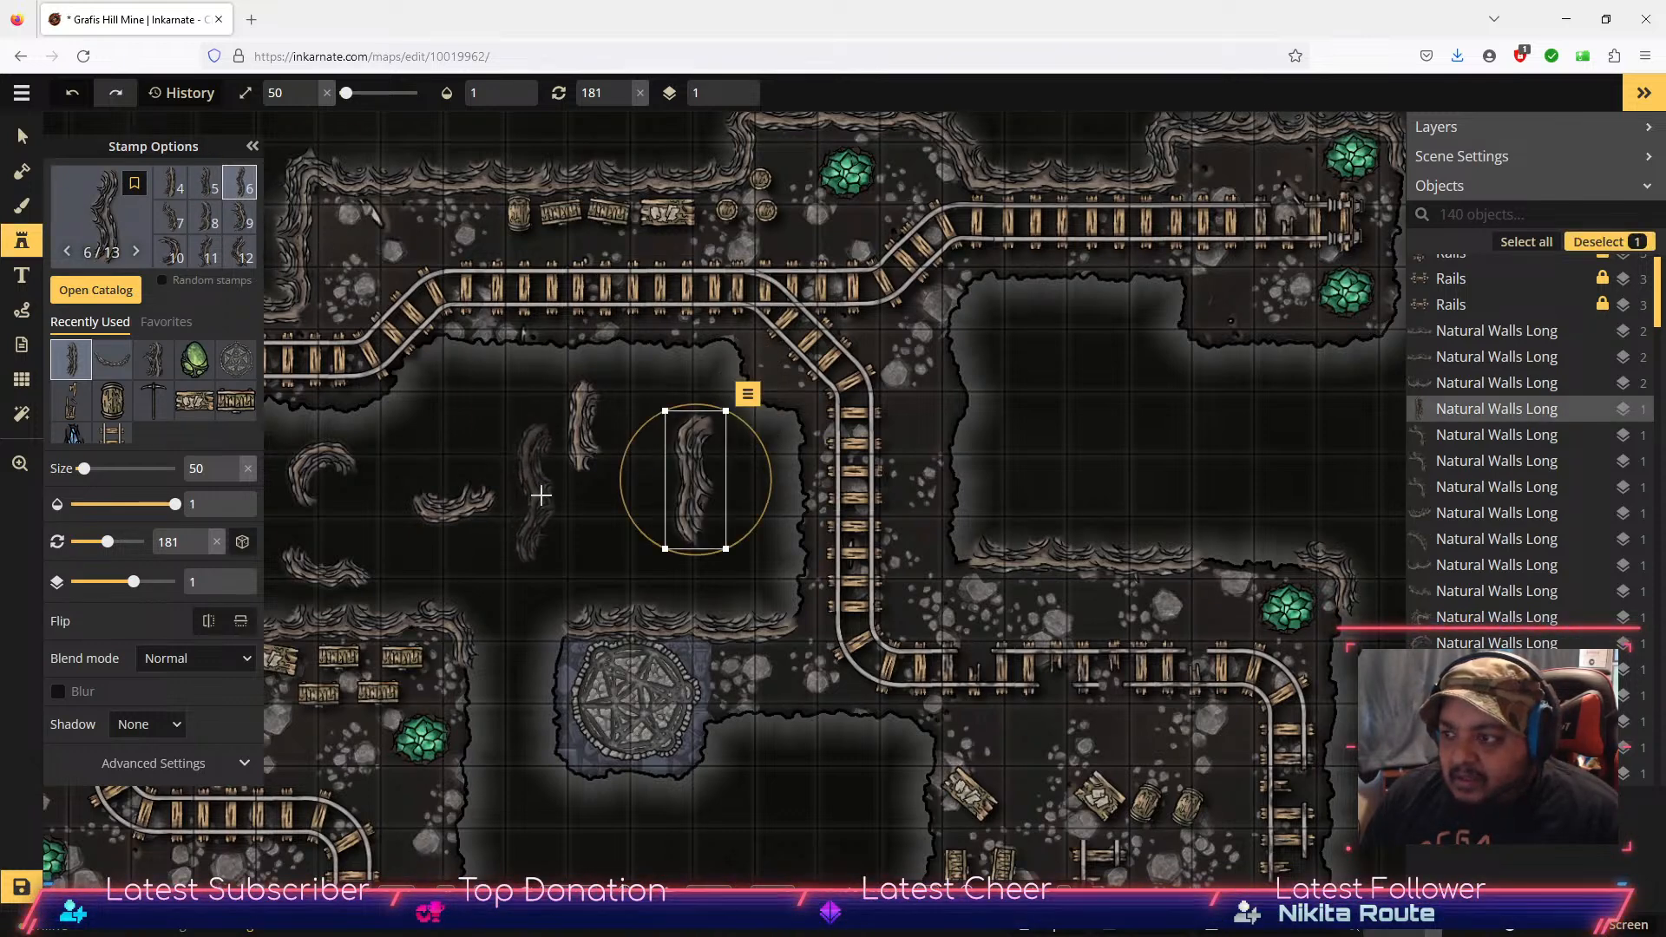
pyautogui.click(540, 493)
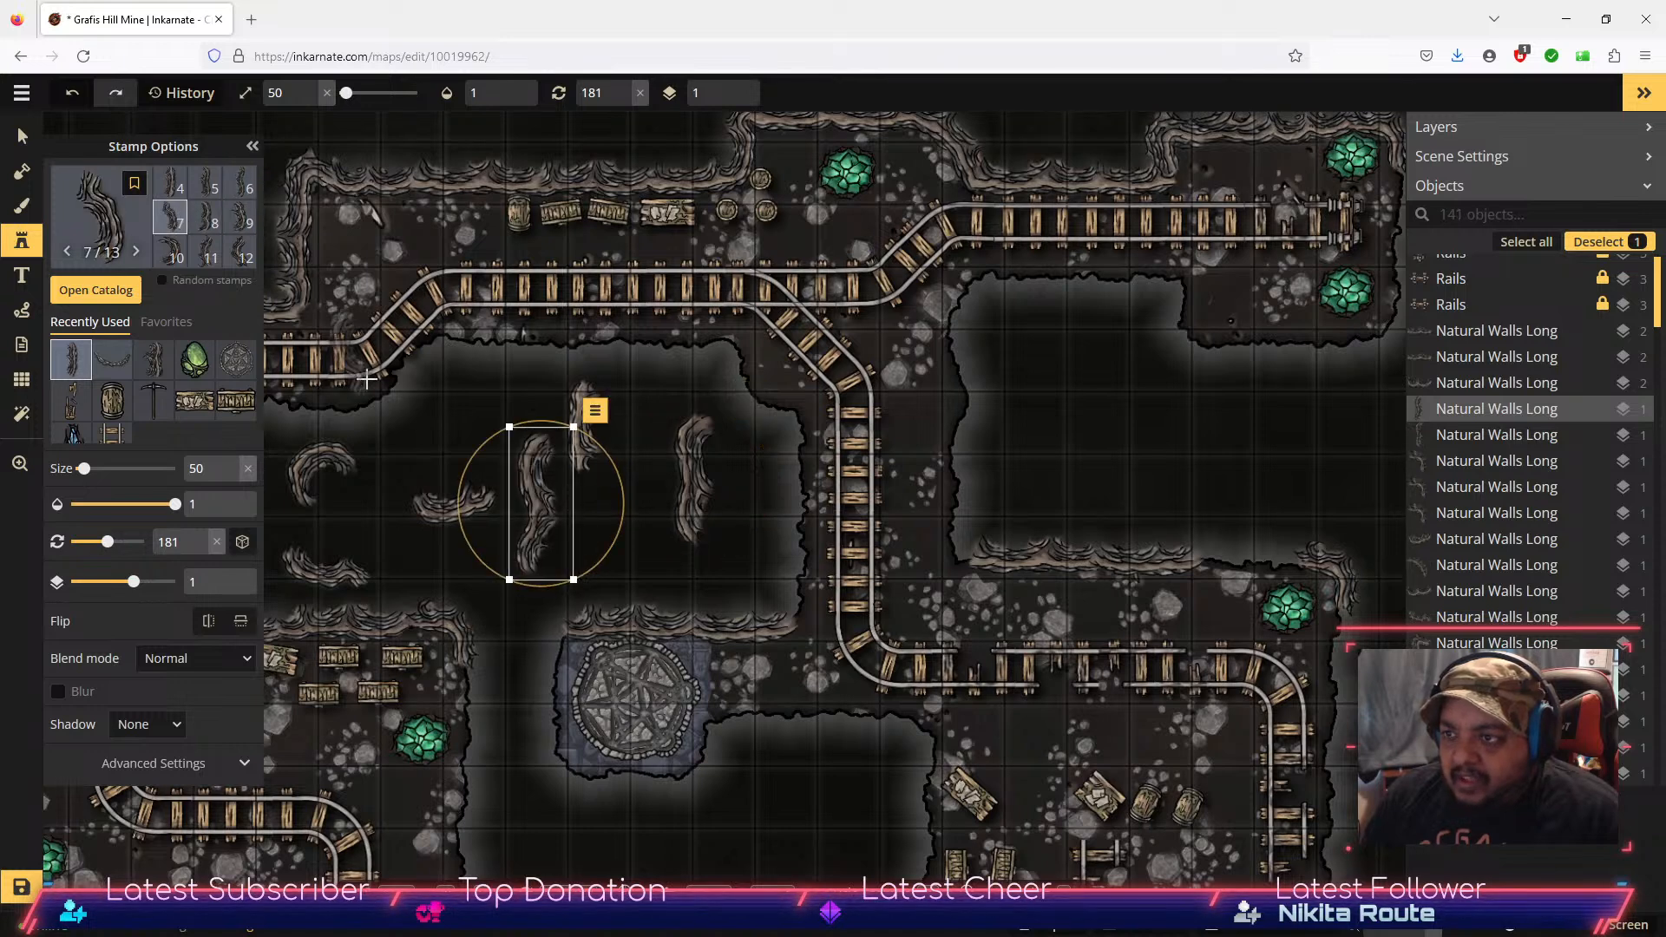
pyautogui.click(430, 429)
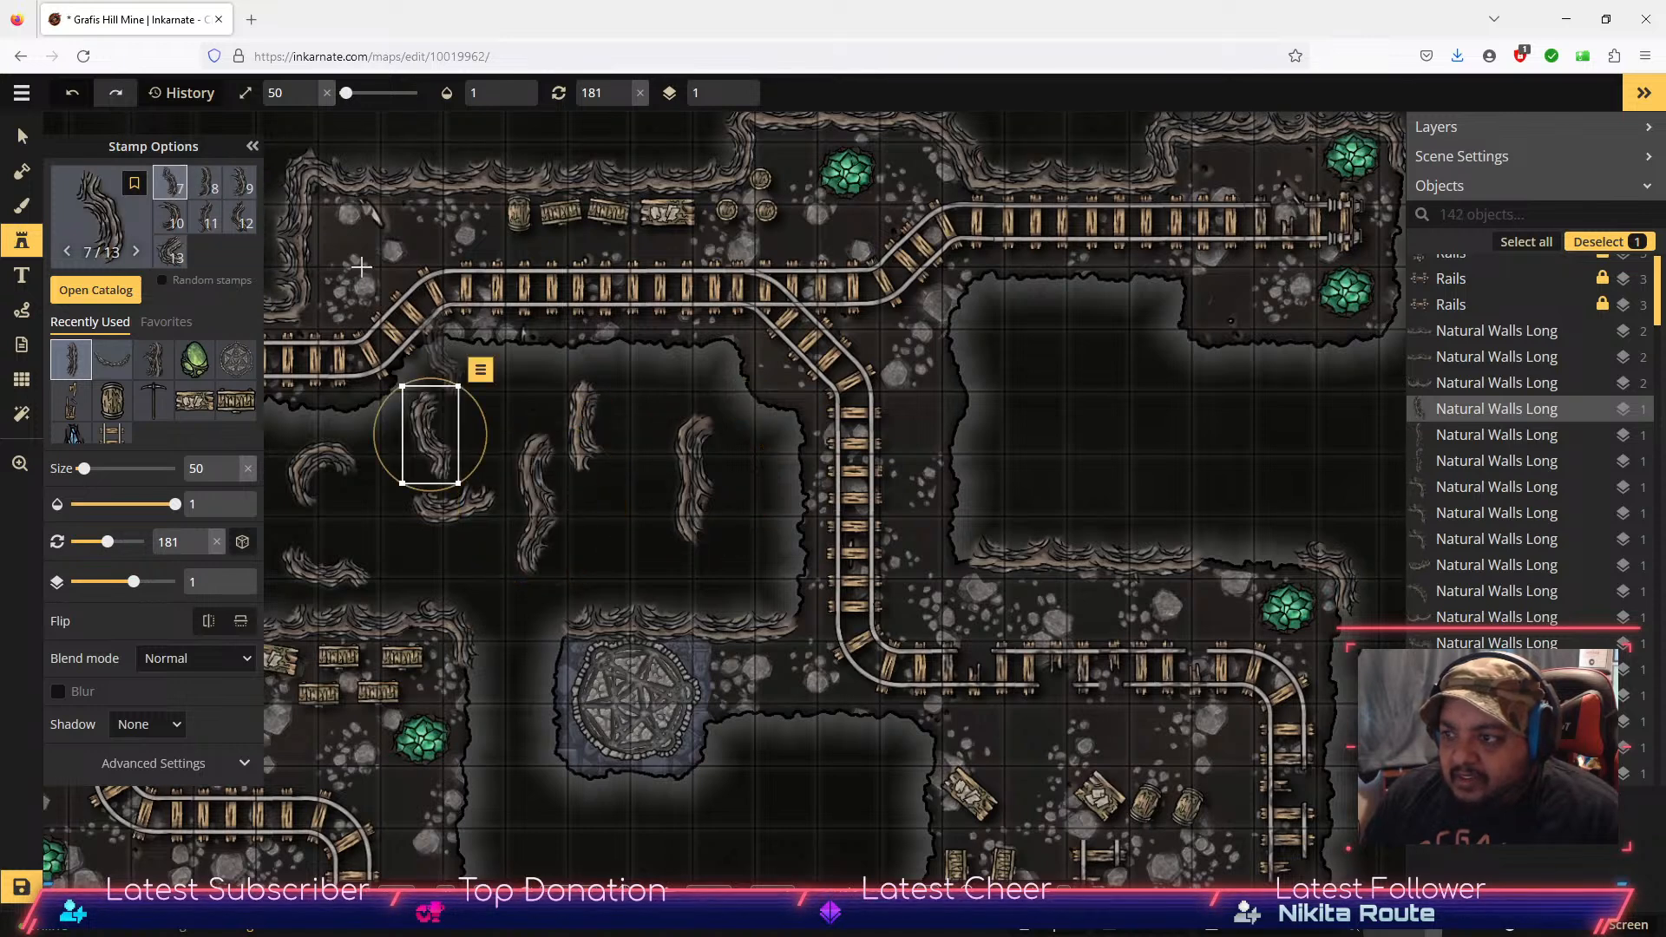
# Step: Add spare natural walls in variants 8 and 4 at rotation 181 inside the central rock area
pyautogui.click(208, 183)
pyautogui.click(614, 514)
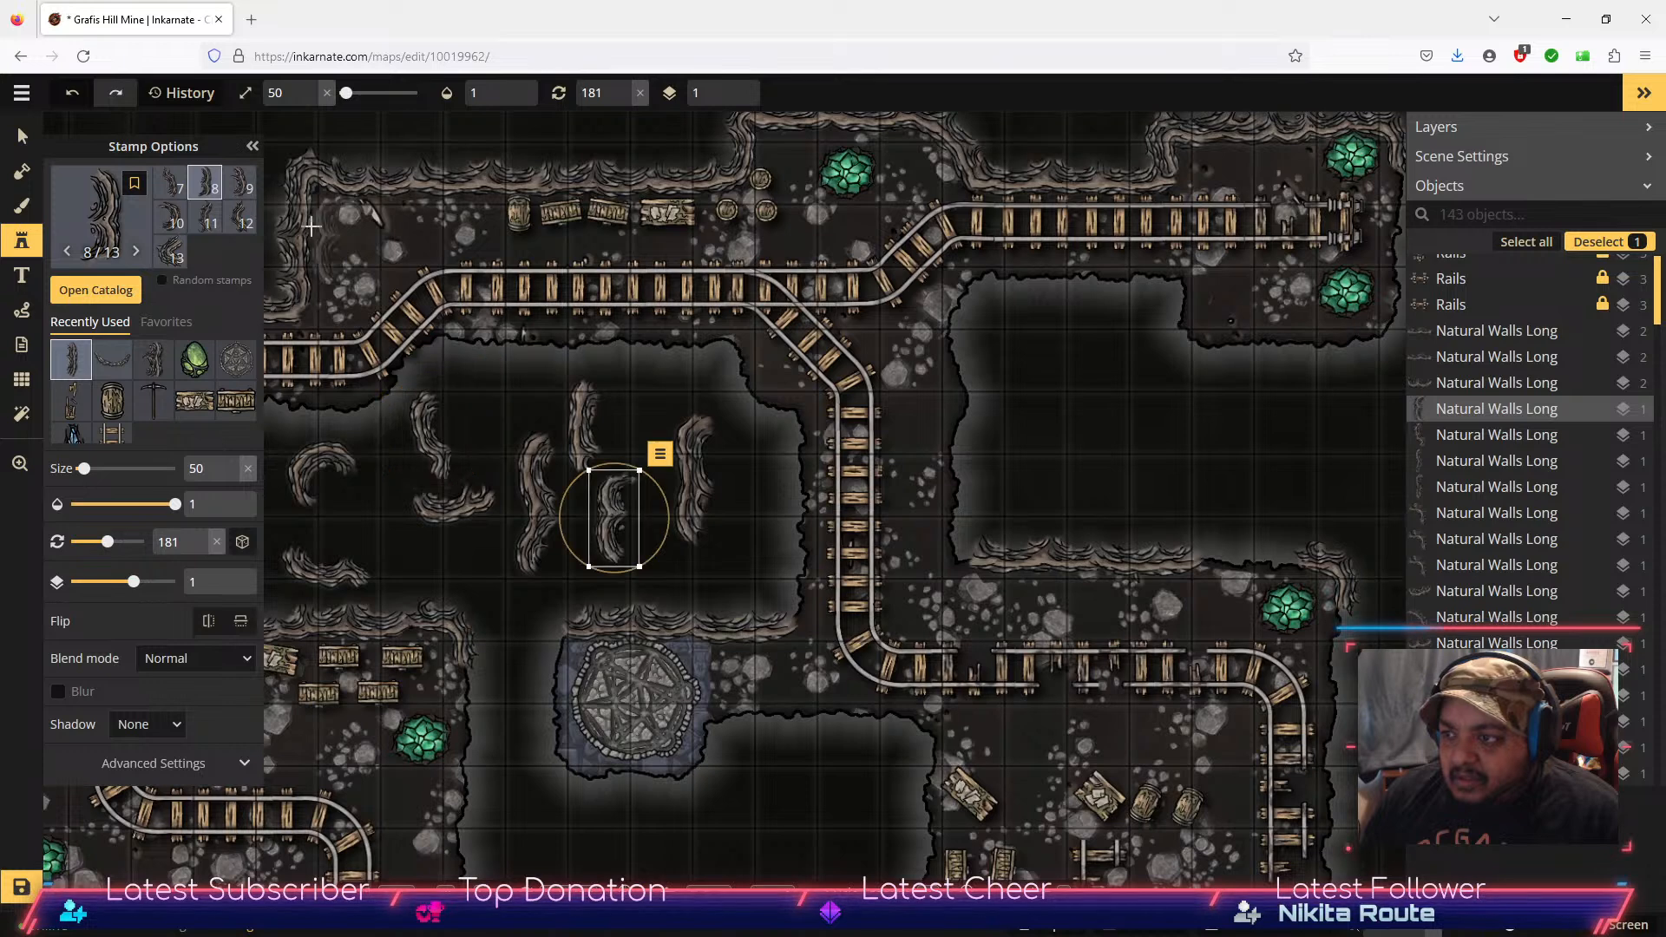
pyautogui.scroll(2, 228, 210)
pyautogui.click(227, 213)
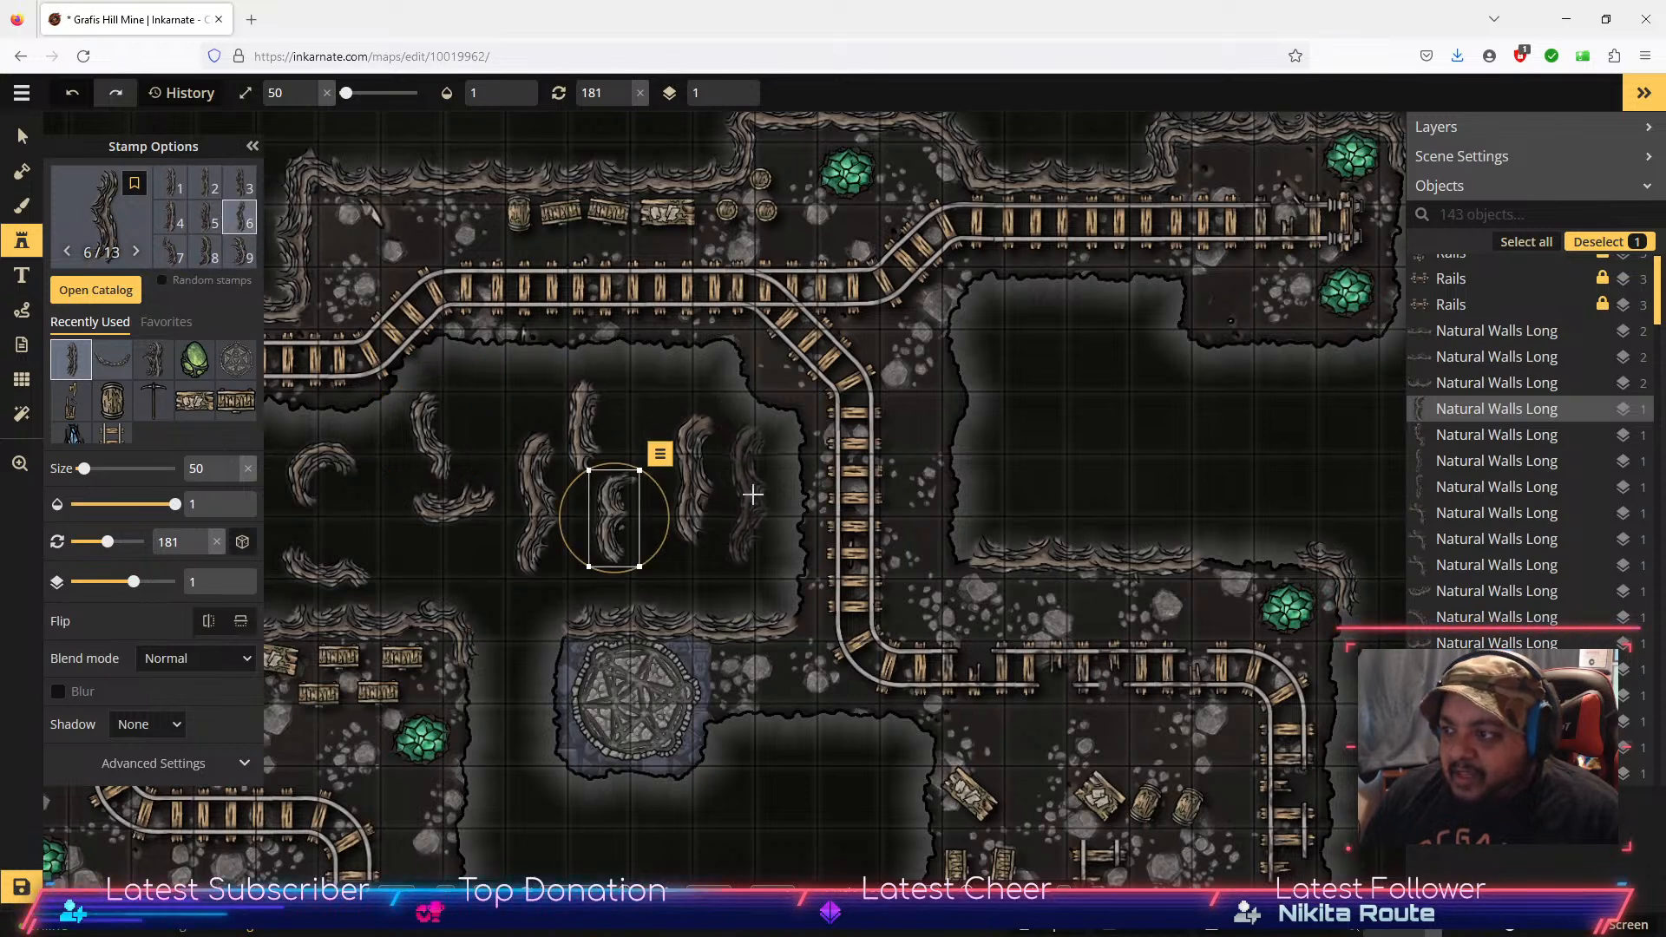
pyautogui.click(202, 217)
pyautogui.scroll(-1, 174, 221)
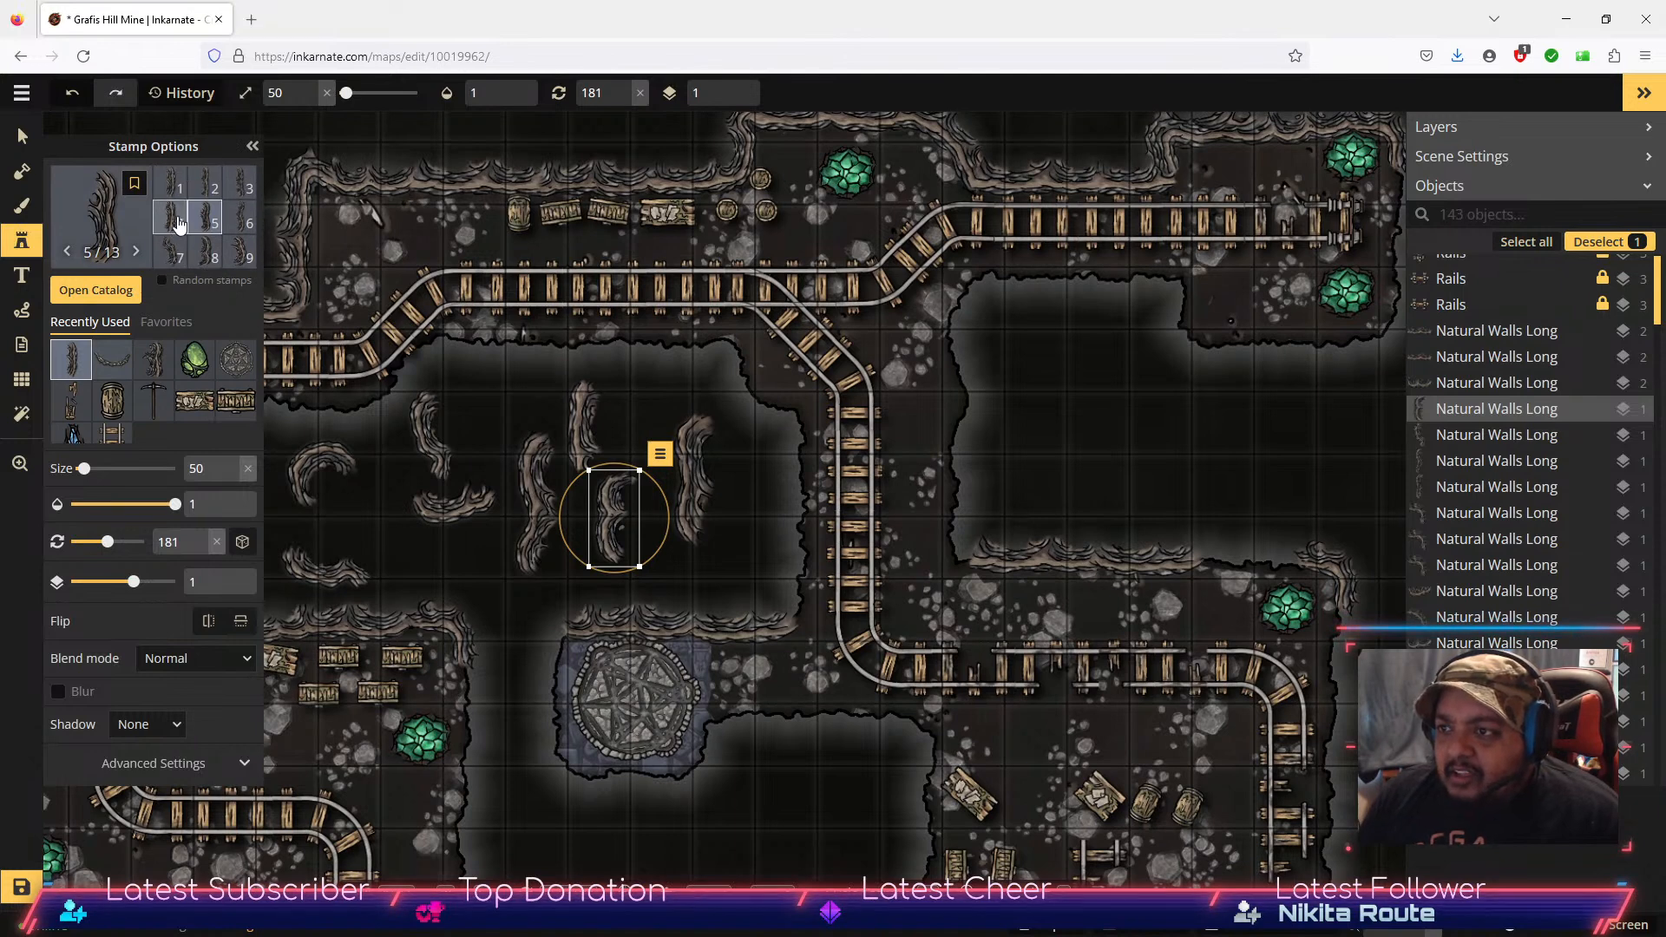
pyautogui.click(170, 184)
pyautogui.click(765, 479)
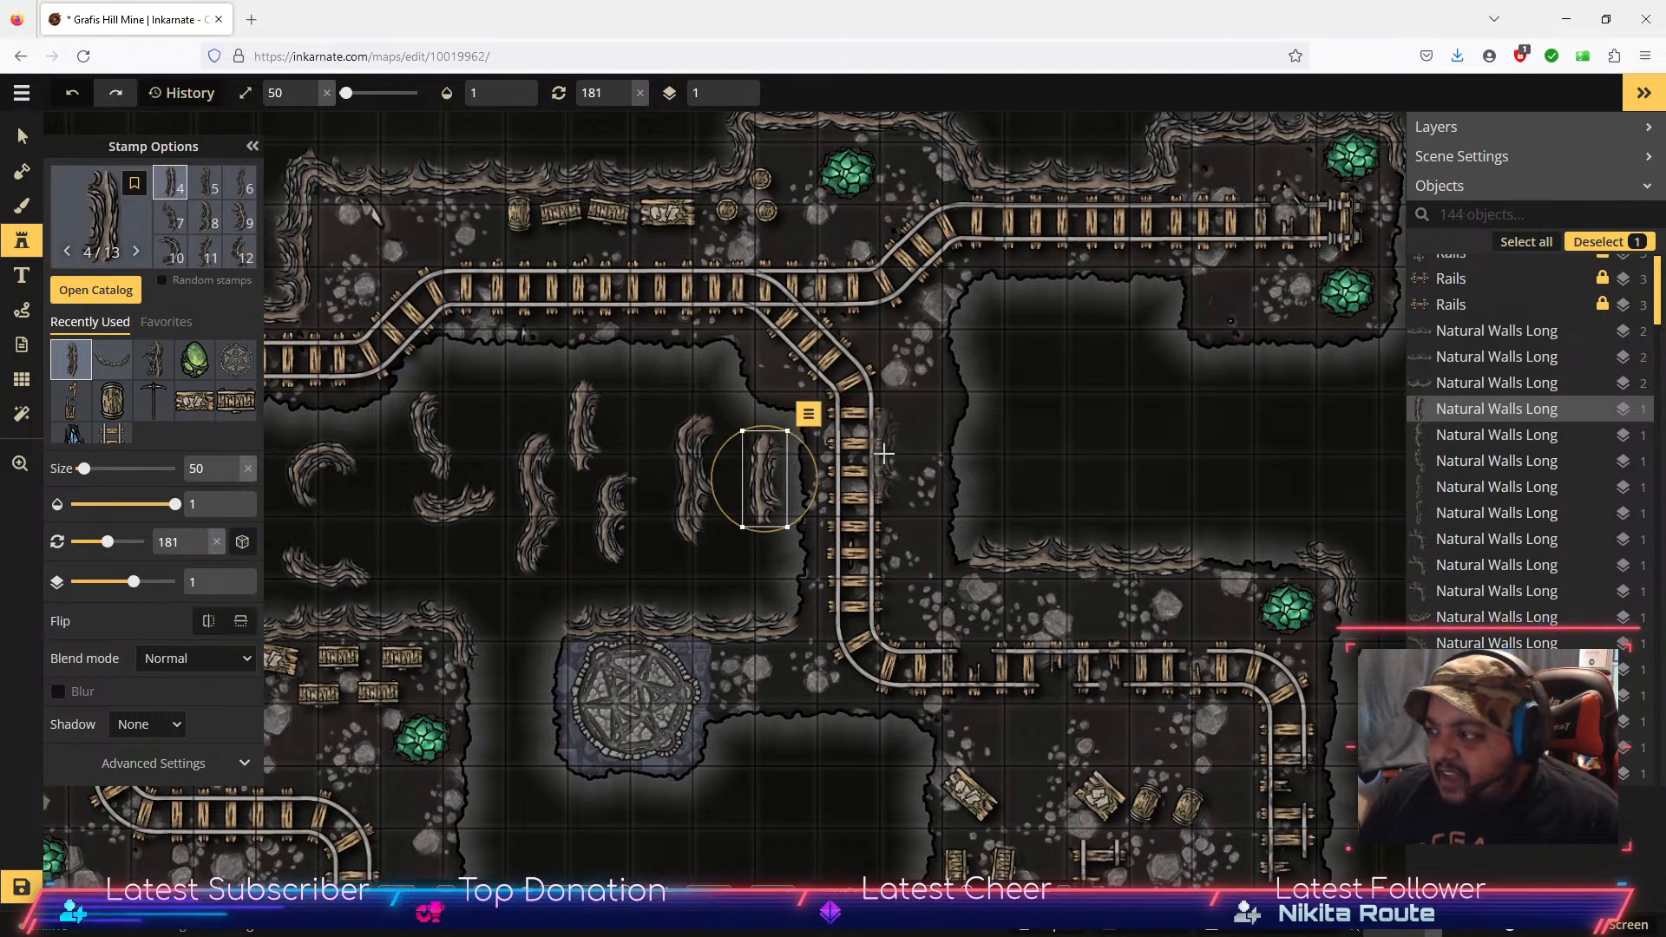
# Step: Add a variant 2 natural wall at the rock area's southern gap and a variant 1 wall in its north, both at rotation 181
pyautogui.scroll(-1, 199, 191)
pyautogui.scroll(2, 200, 187)
pyautogui.click(203, 184)
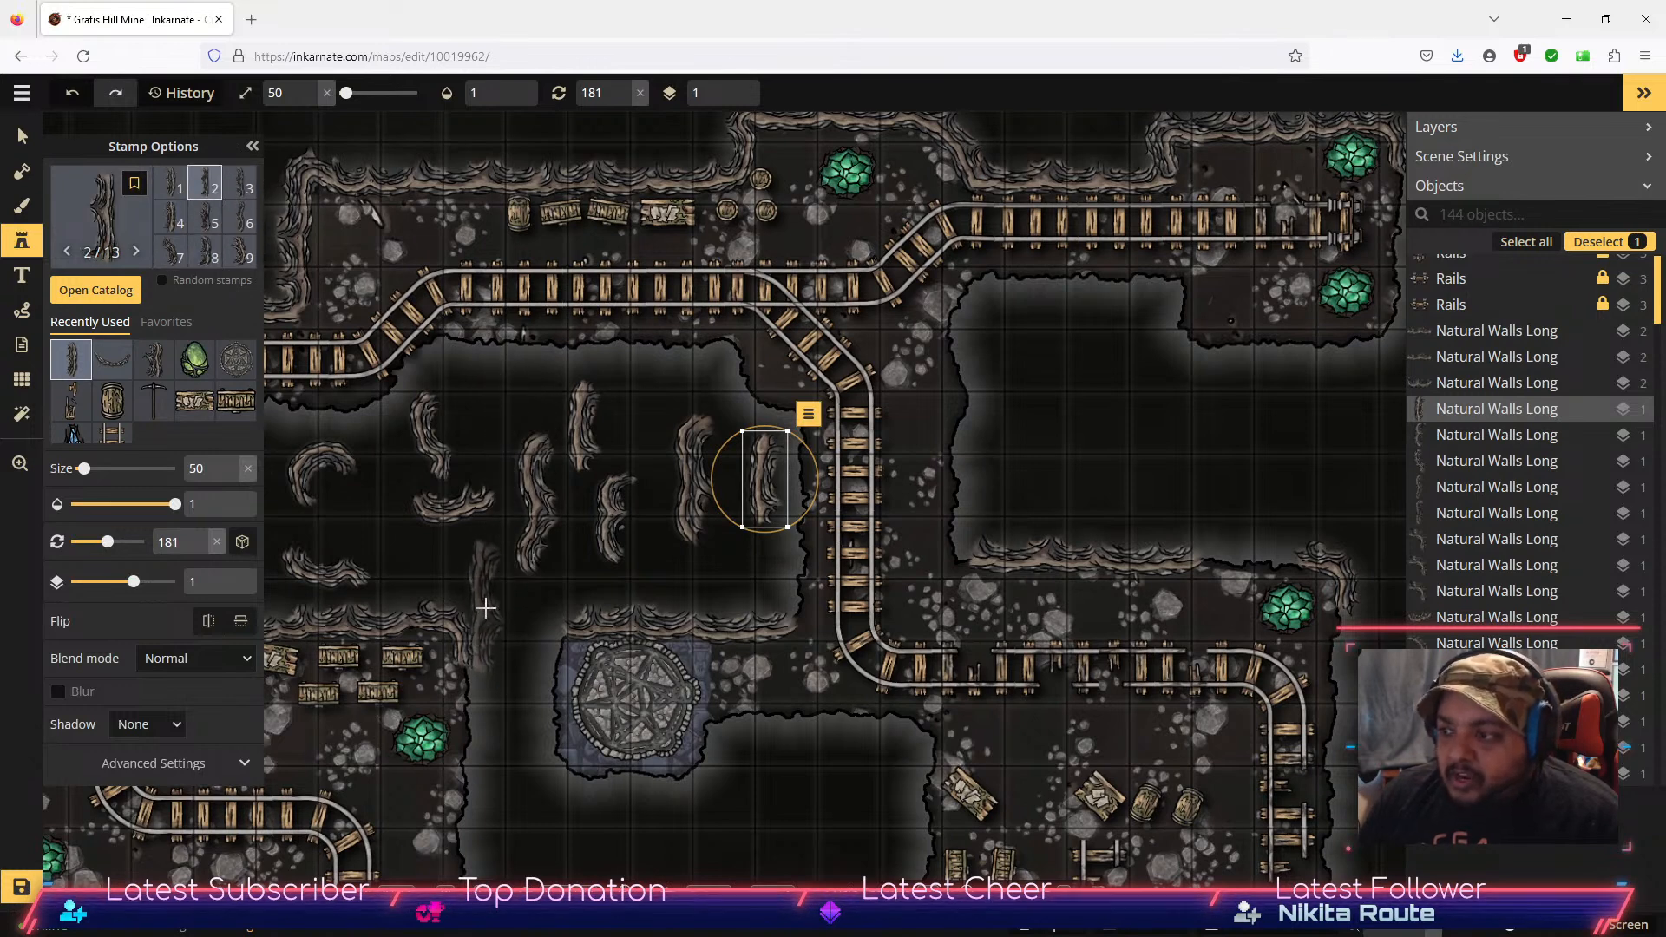
pyautogui.click(486, 608)
pyautogui.click(169, 197)
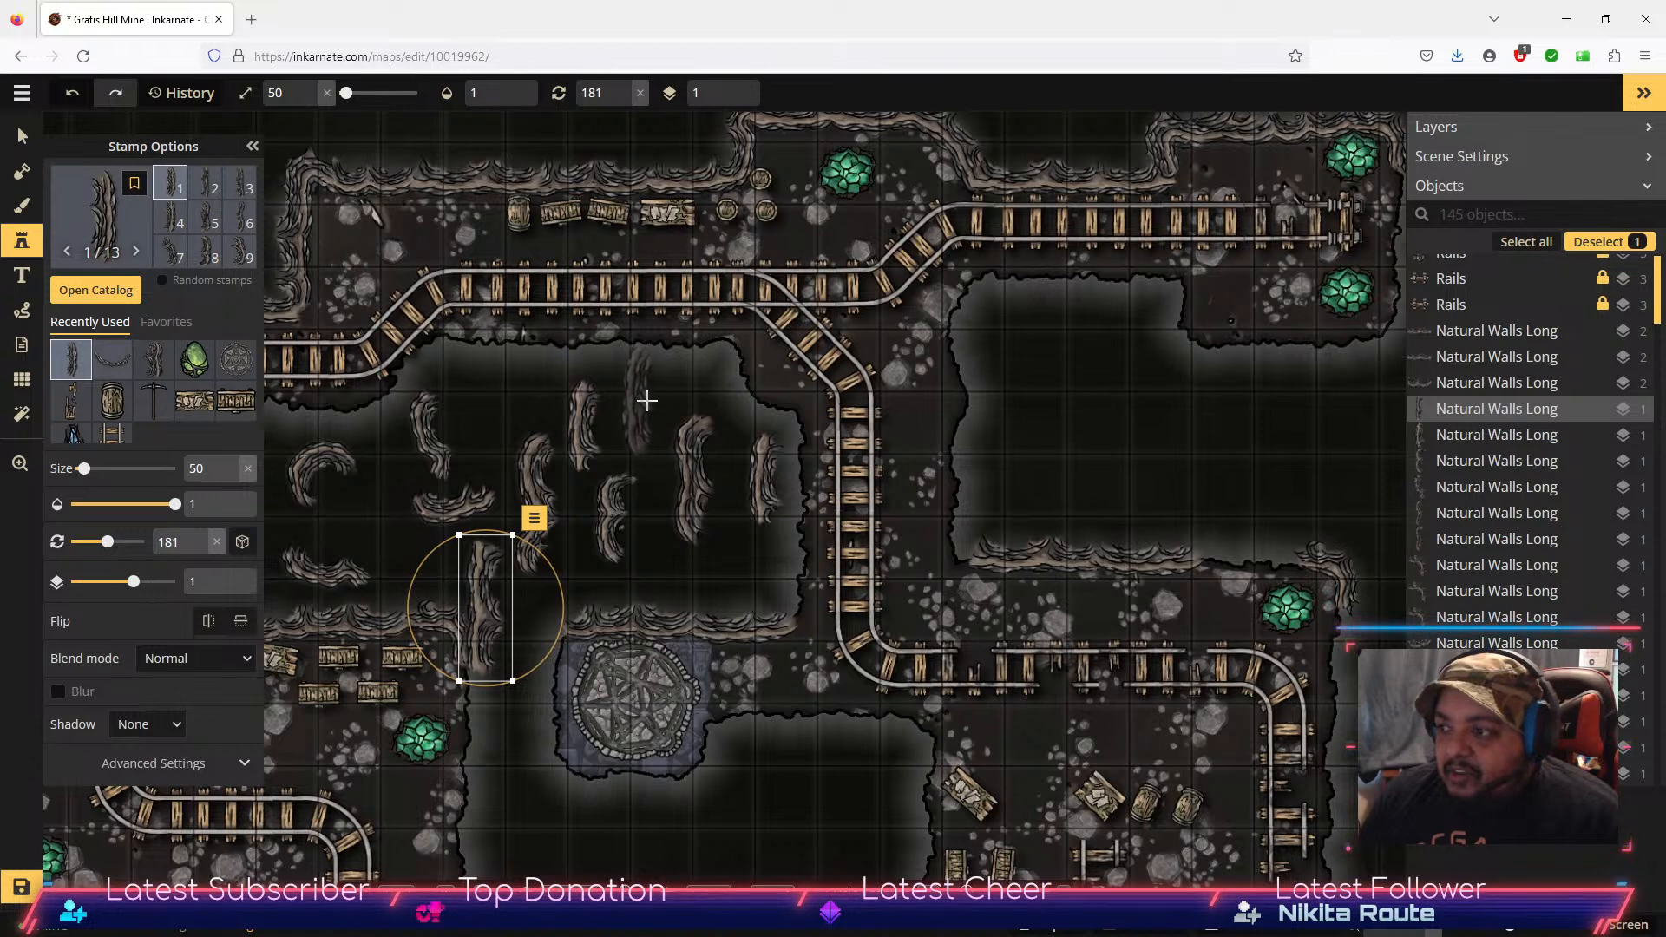
pyautogui.click(649, 409)
# Step: Rotate the variant 1 spare to 91 and lay it below the other spares in the central rock area
pyautogui.click(24, 137)
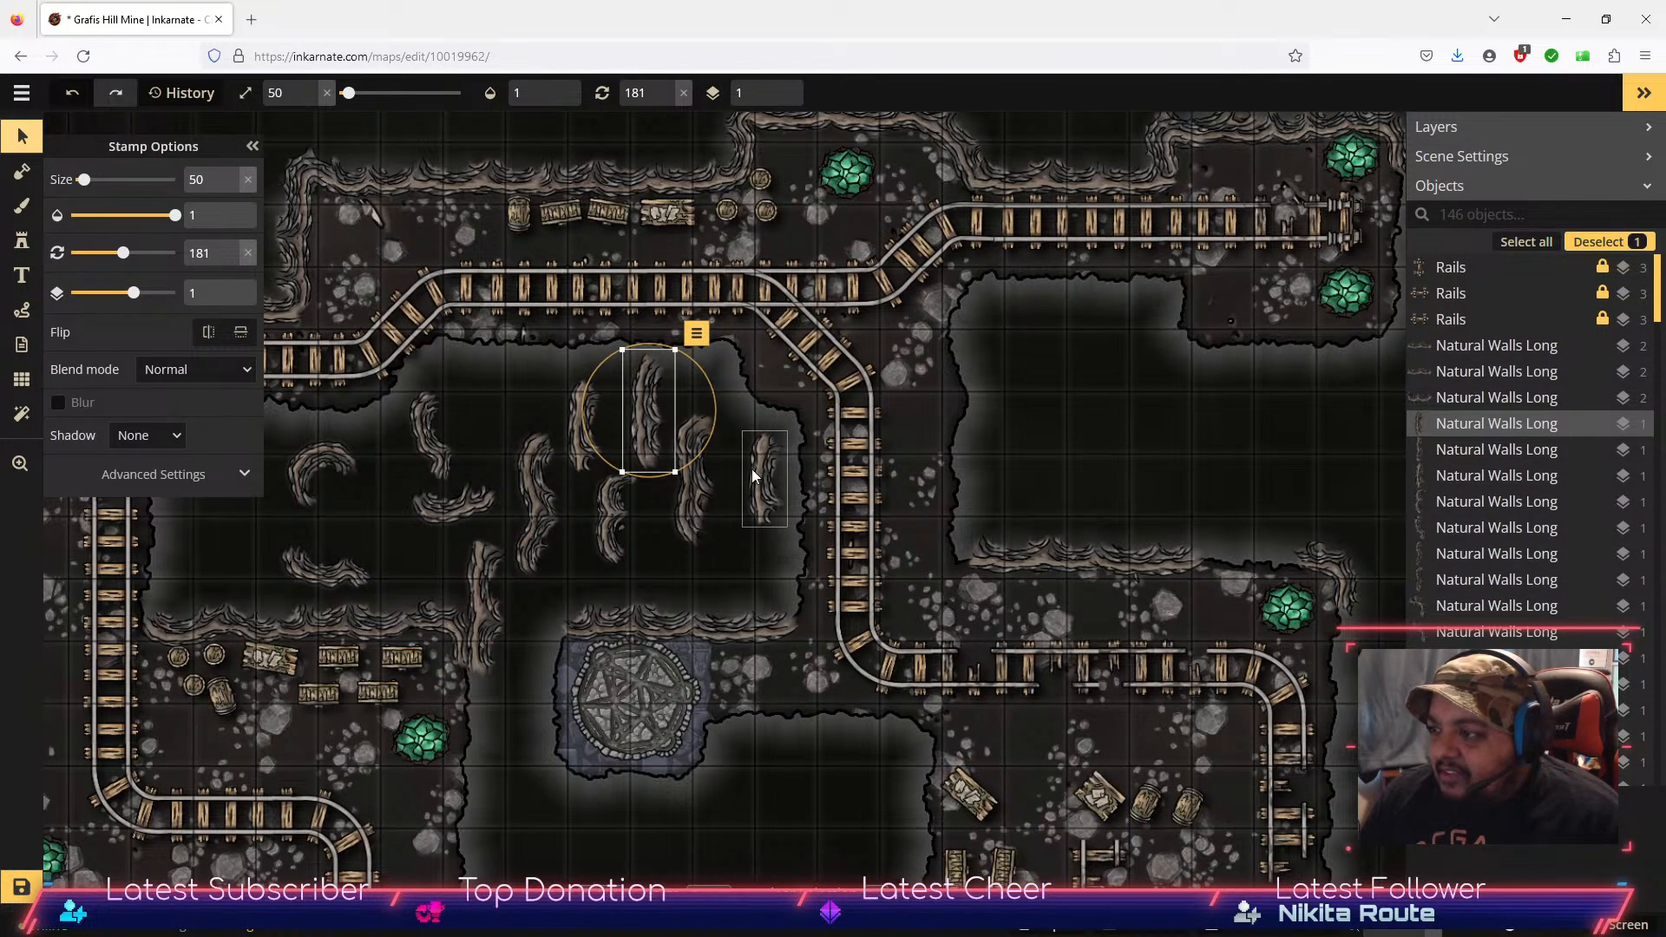
pyautogui.moveTo(706, 432); pyautogui.dragTo(671, 351)
pyautogui.moveTo(651, 410); pyautogui.dragTo(675, 563)
# Step: Rotate the long upright spare to 94 and fit it along the east end of the eastern chamber's north edge
pyautogui.click(689, 456)
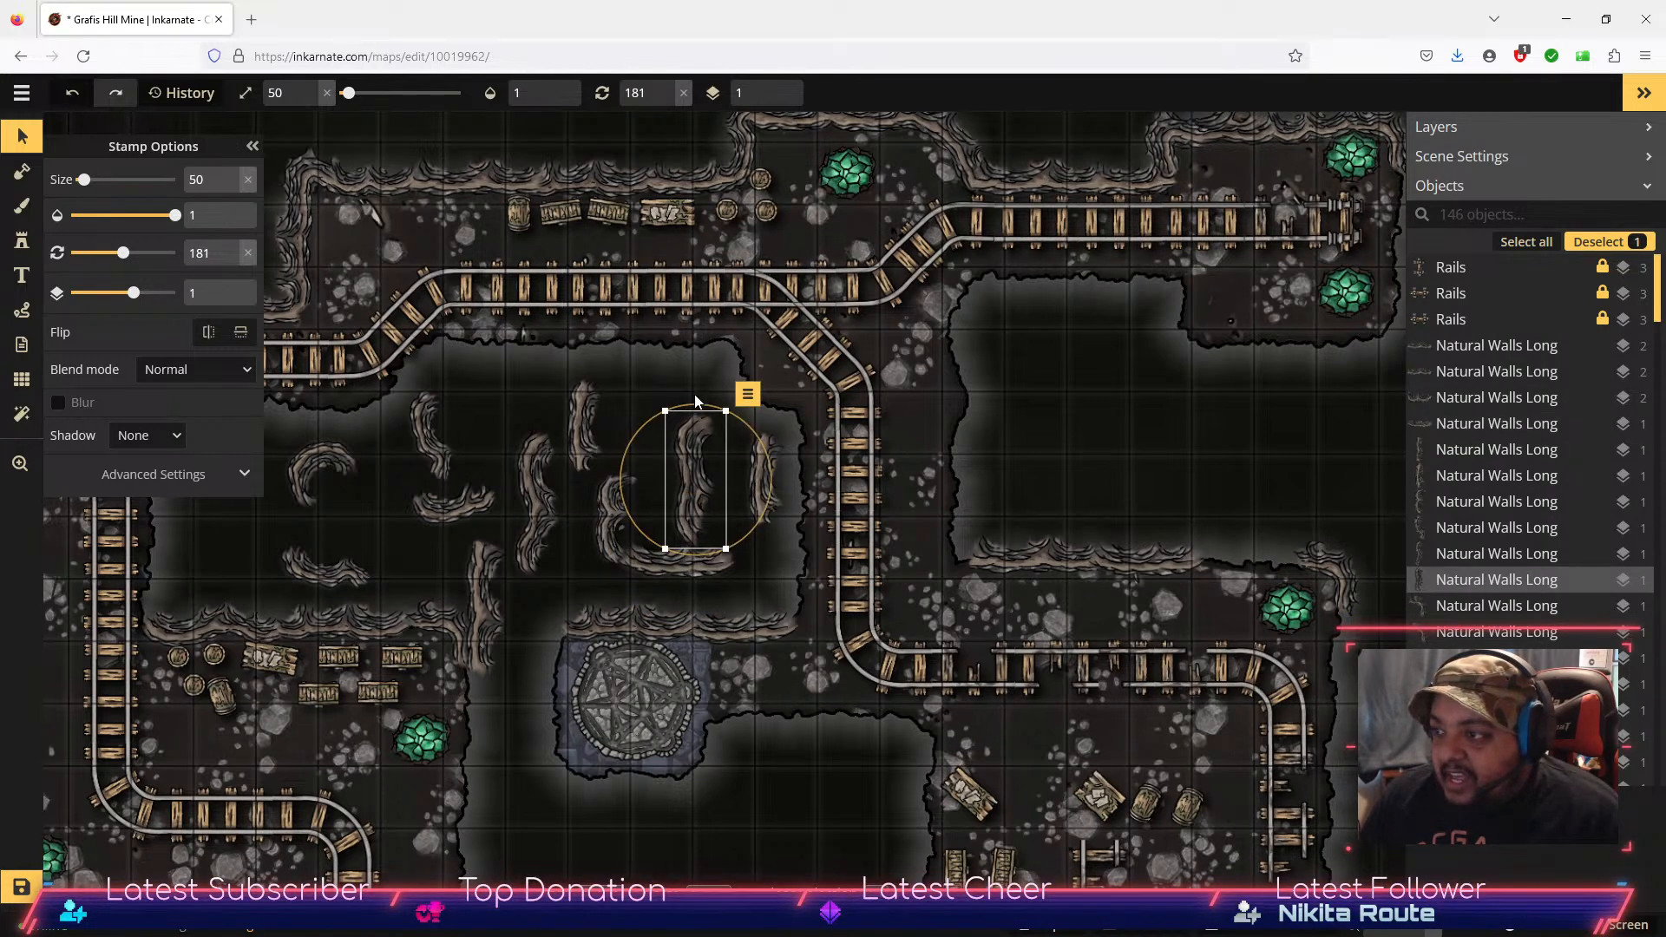
pyautogui.moveTo(685, 400); pyautogui.dragTo(786, 427)
pyautogui.moveTo(695, 469); pyautogui.dragTo(1257, 491)
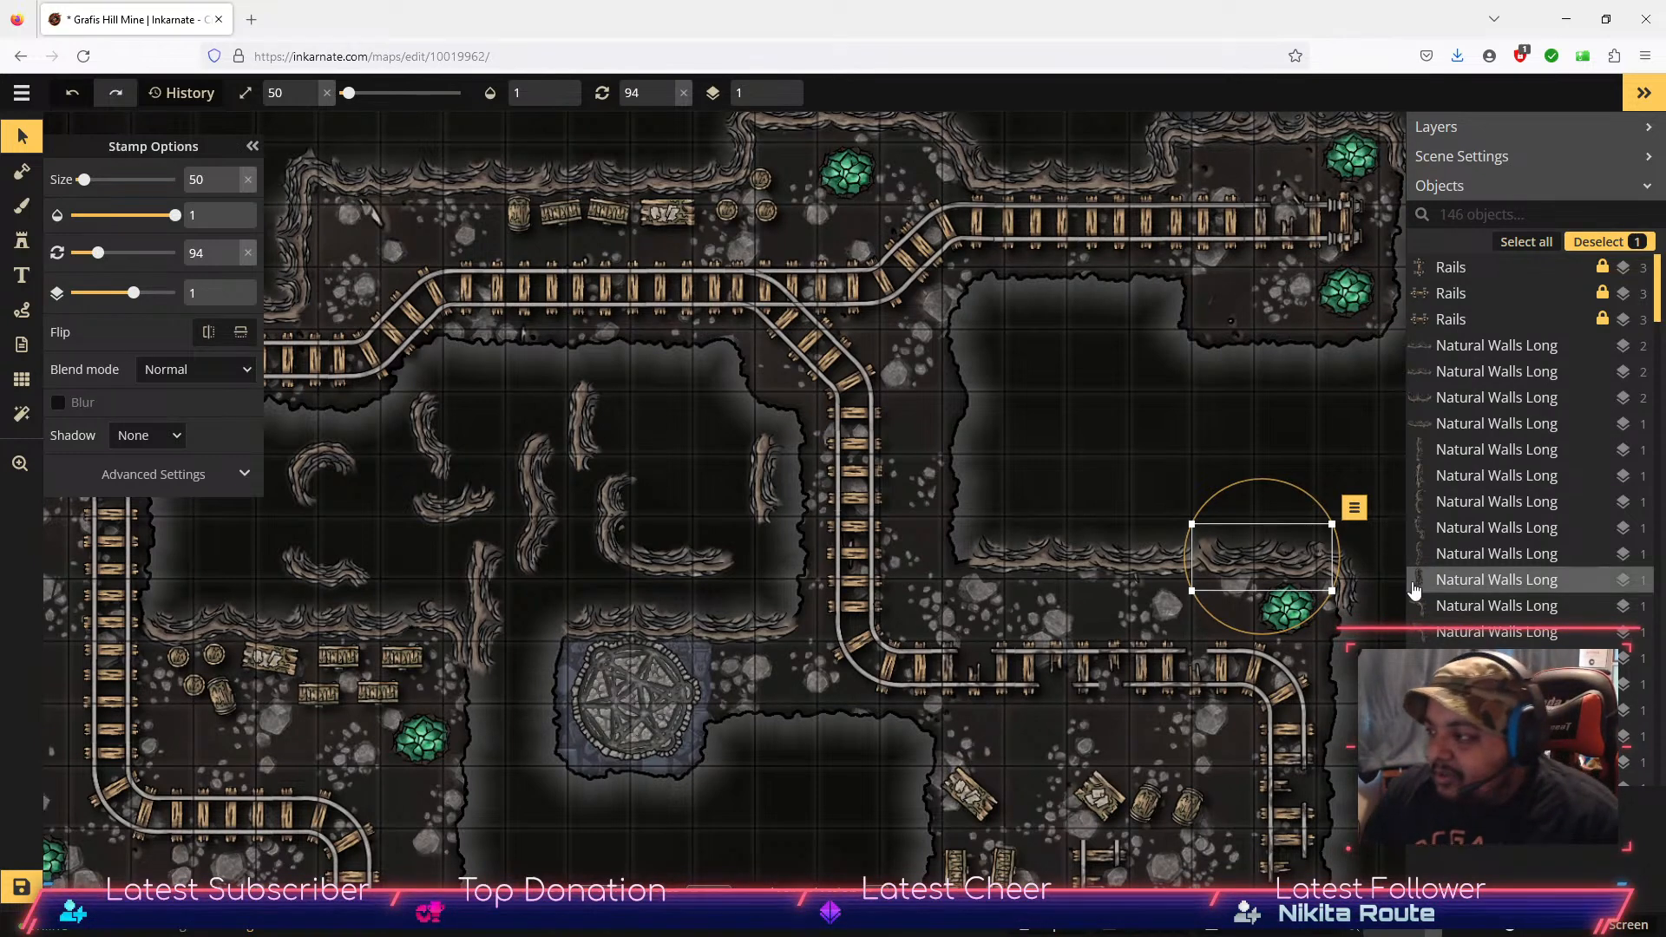
pyautogui.click(17, 139)
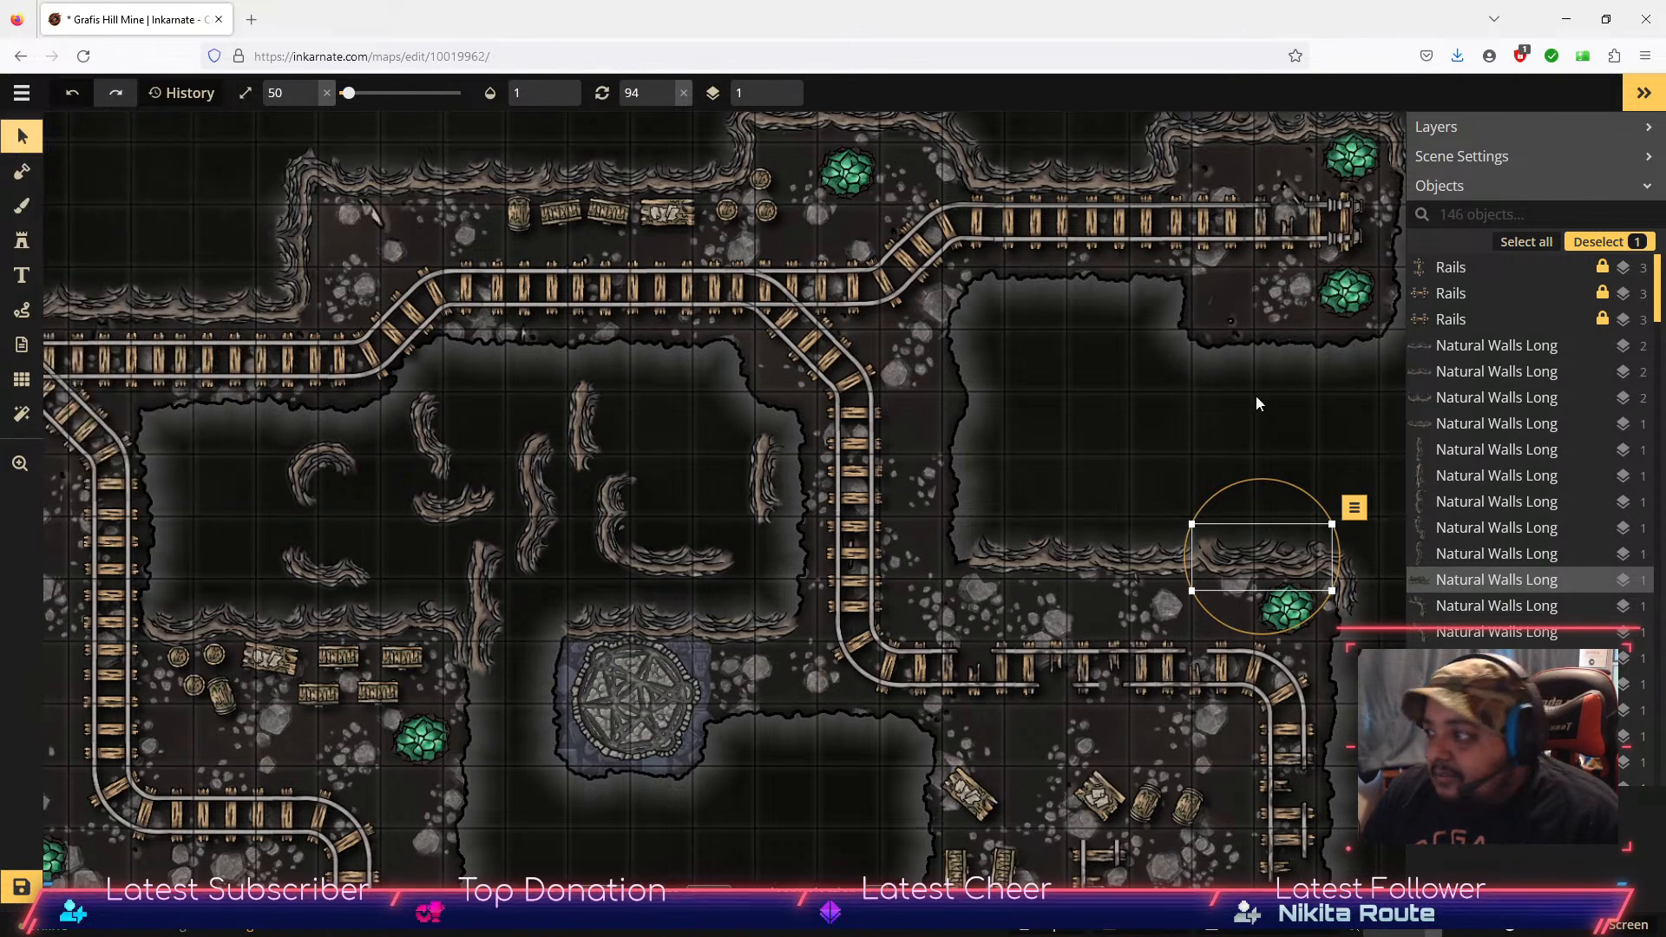
pyautogui.click(1202, 434)
pyautogui.moveTo(1017, 555)
pyautogui.mouseDown()
pyautogui.moveTo(995, 554)
pyautogui.moveTo(1018, 553)
pyautogui.mouseUp()
# Step: Fit the strongly curved spare from the central rock area onto the northwest corner of the eastern chamber
pyautogui.click(755, 503)
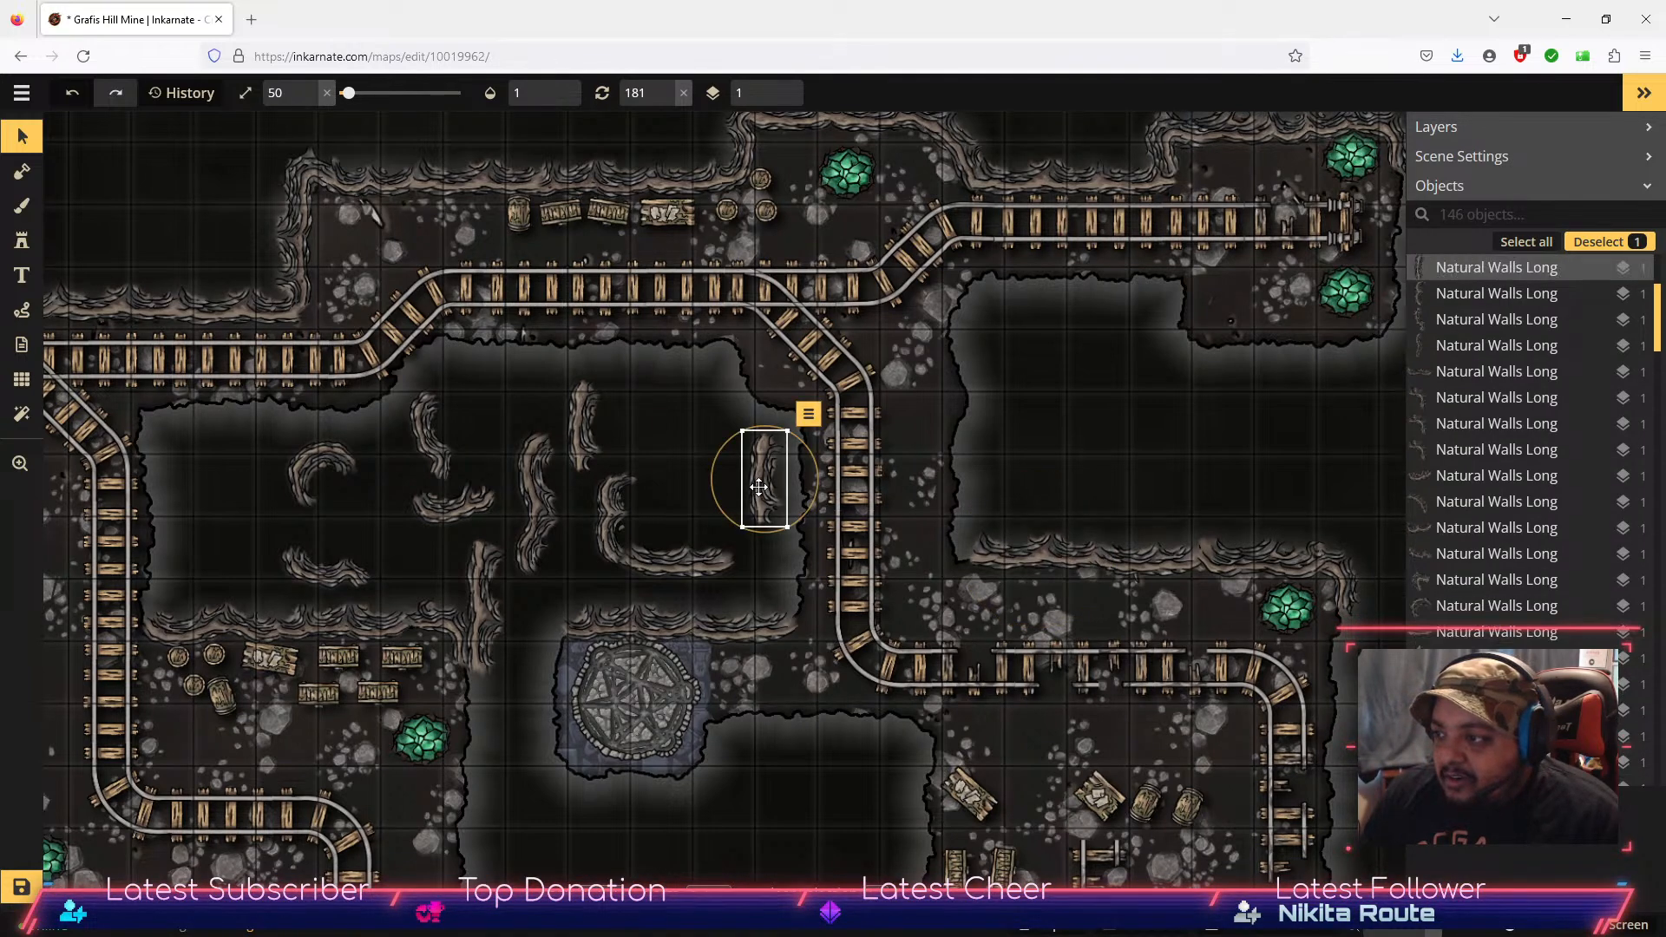
pyautogui.click(474, 506)
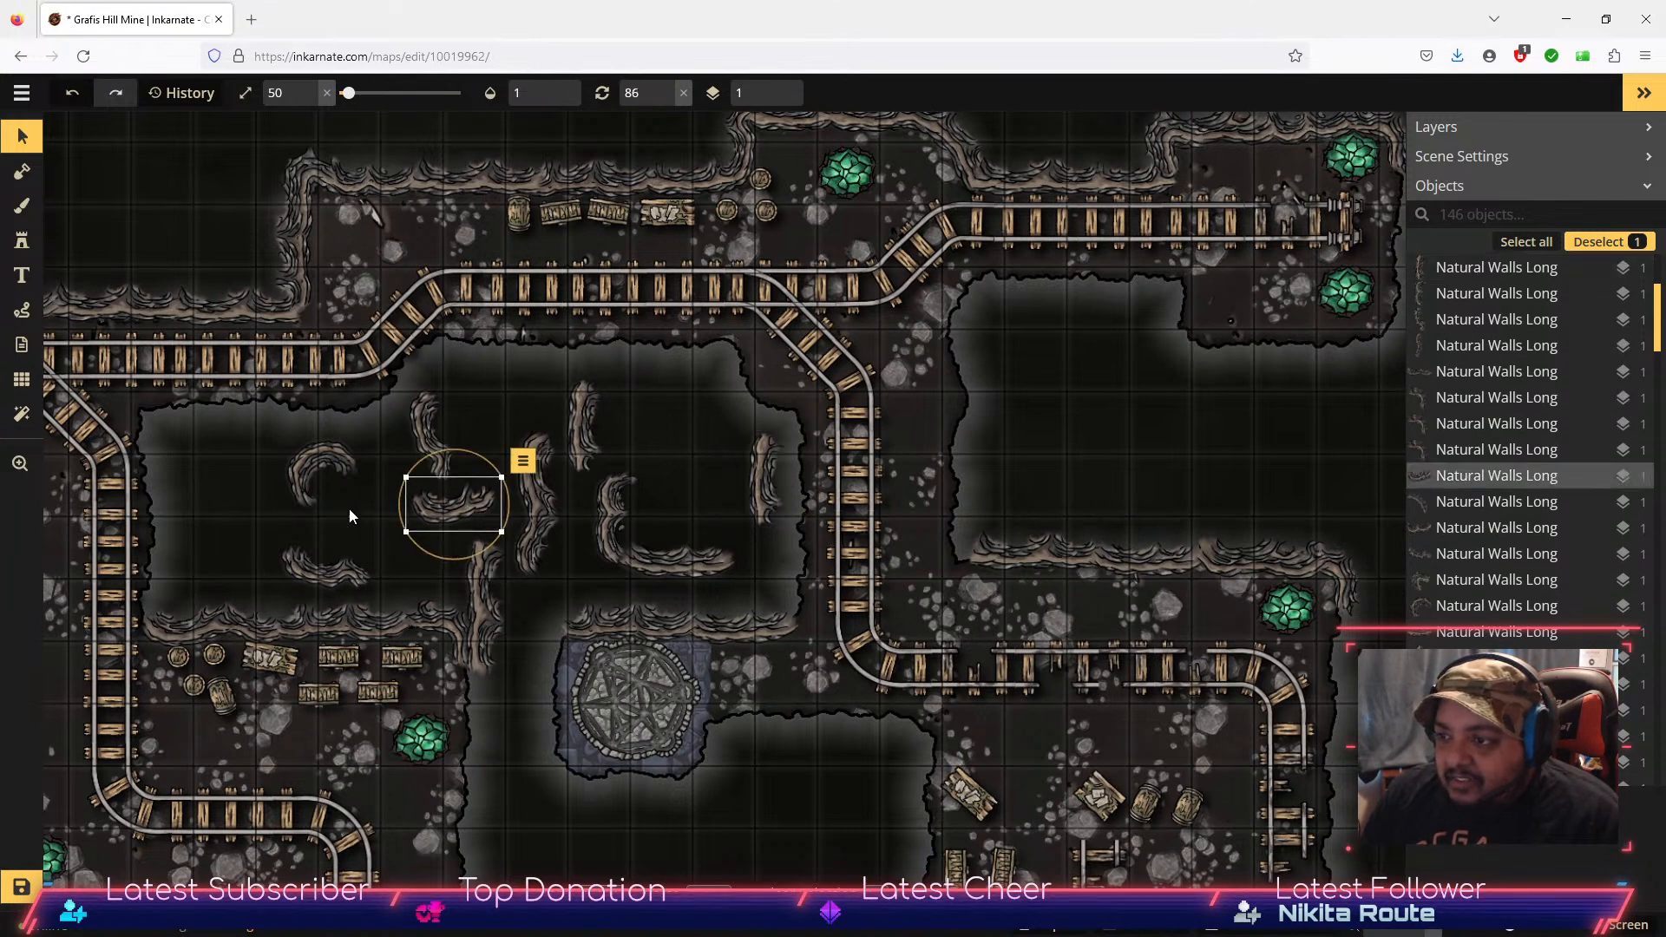
pyautogui.click(328, 469)
pyautogui.moveTo(317, 540); pyautogui.dragTo(961, 537)
# Step: Move the westernmost straight wall on the eastern chamber's north edge up to layer 2 and deselect it
pyautogui.click(1053, 558)
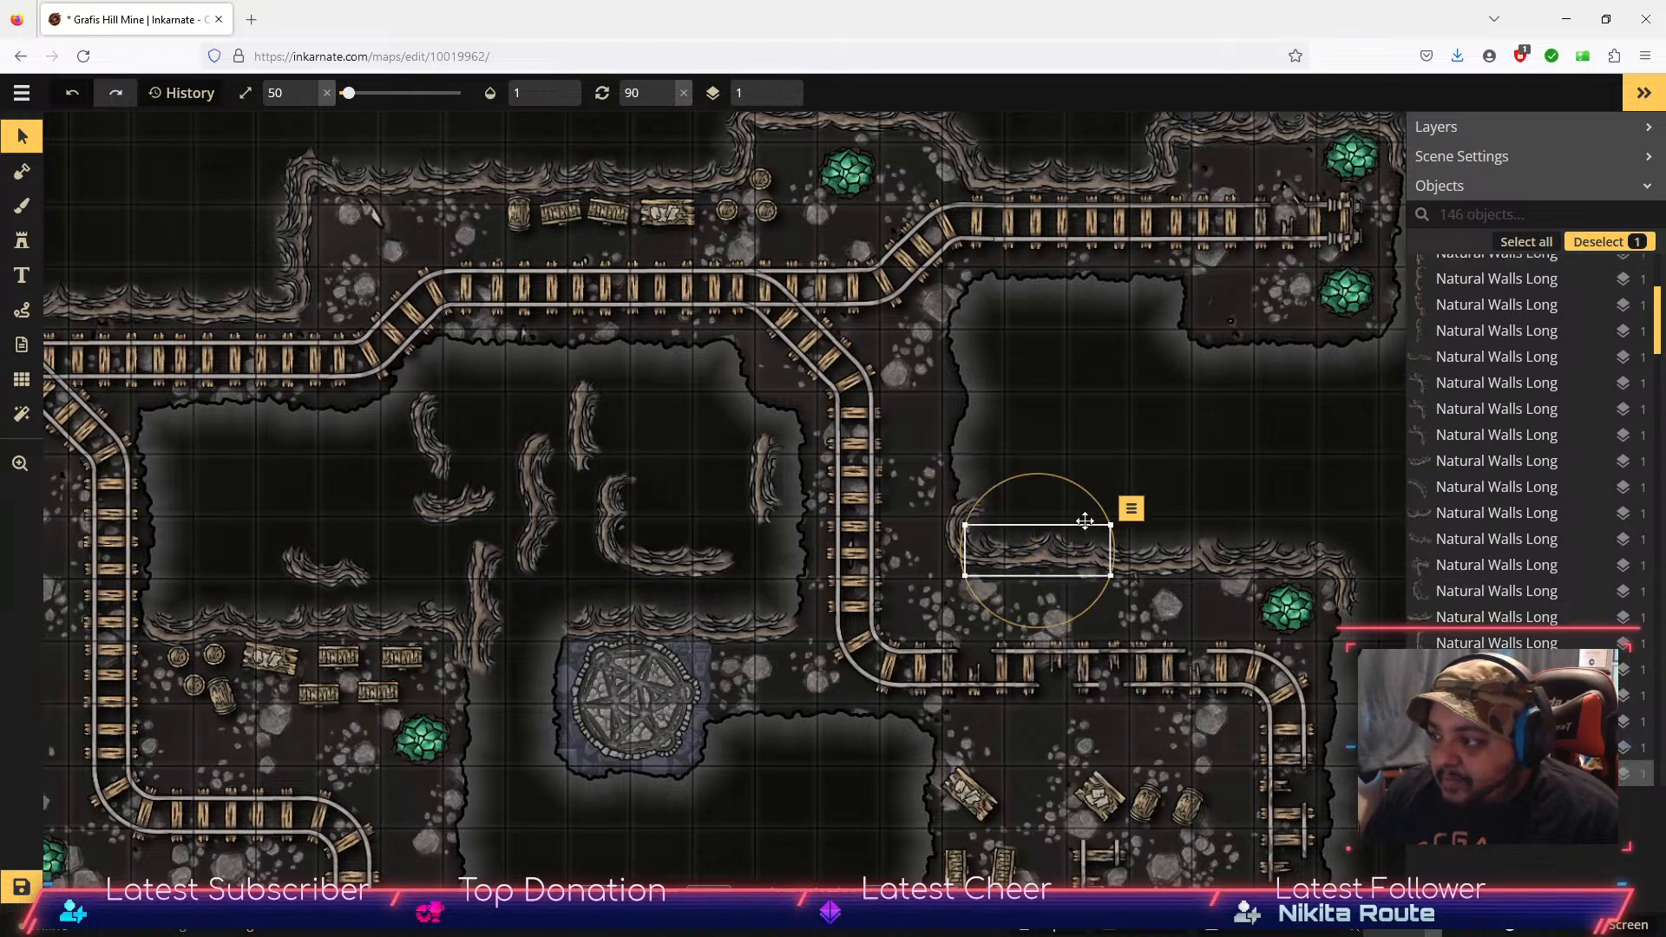
pyautogui.click(1131, 509)
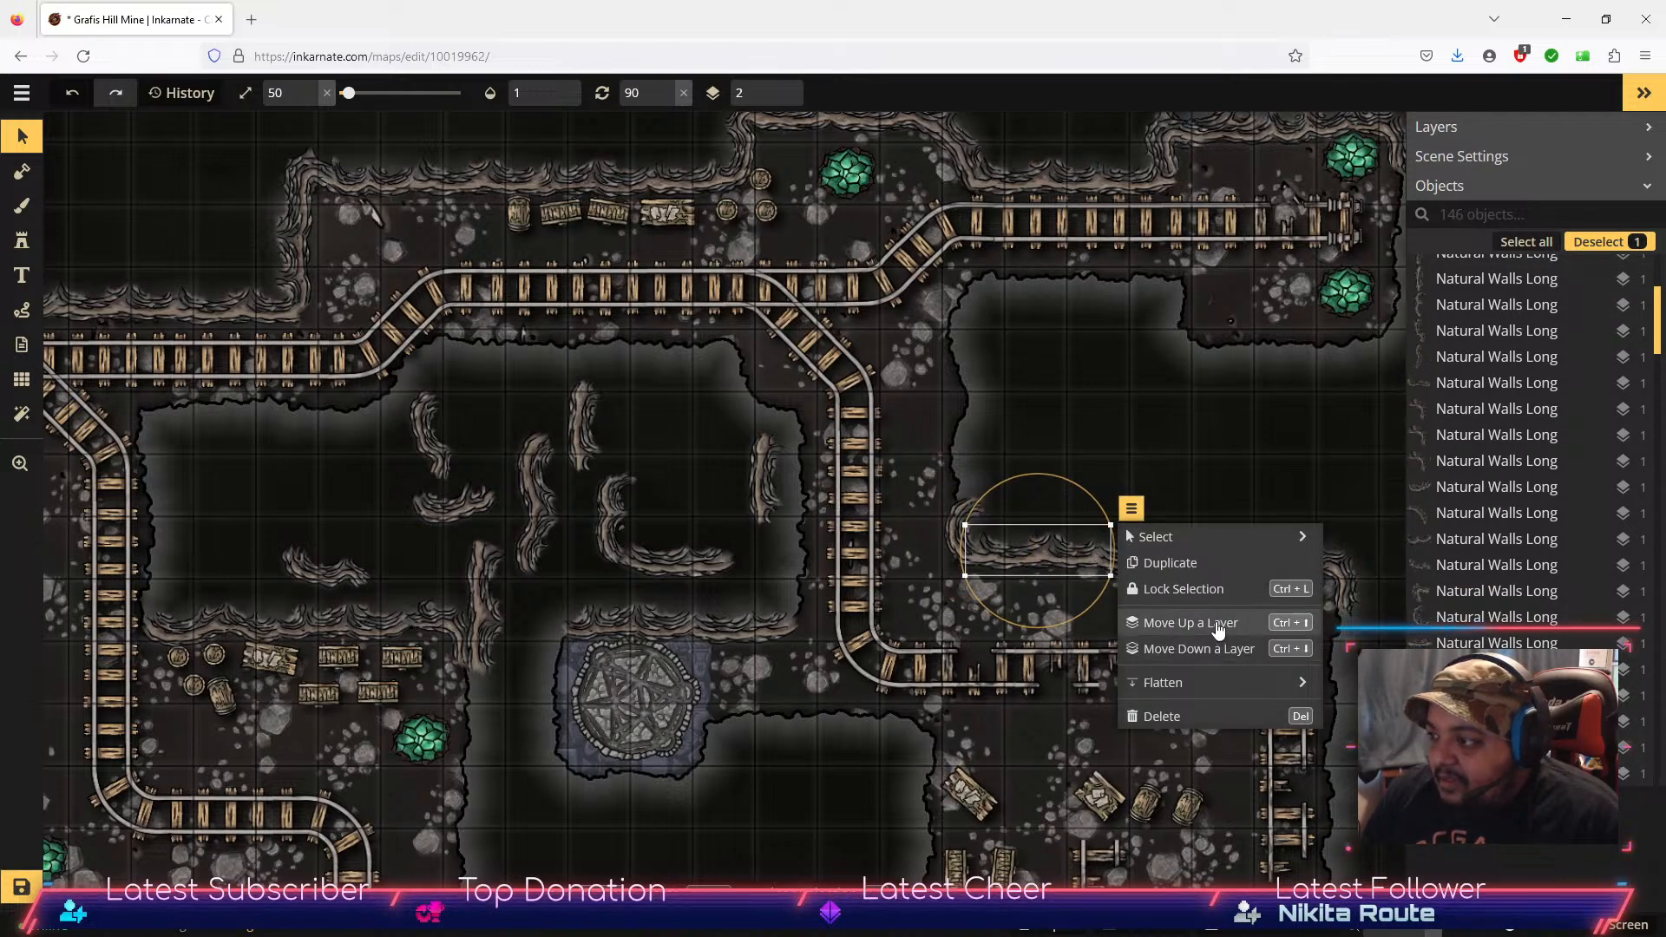
pyautogui.click(1220, 636)
pyautogui.click(1172, 469)
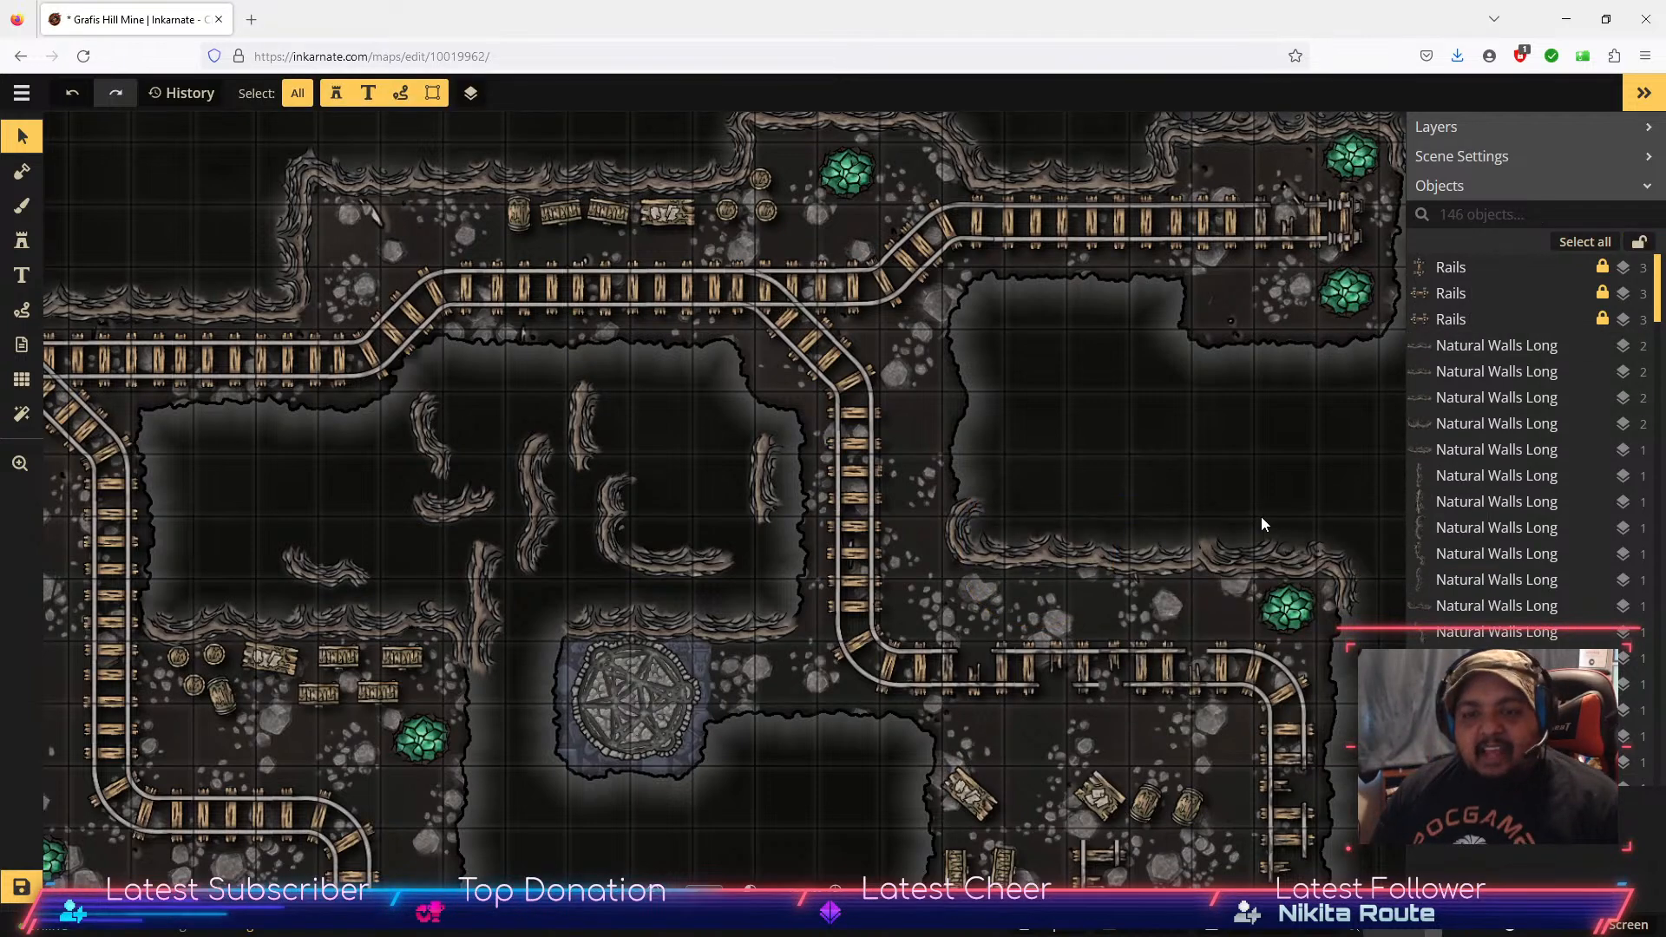
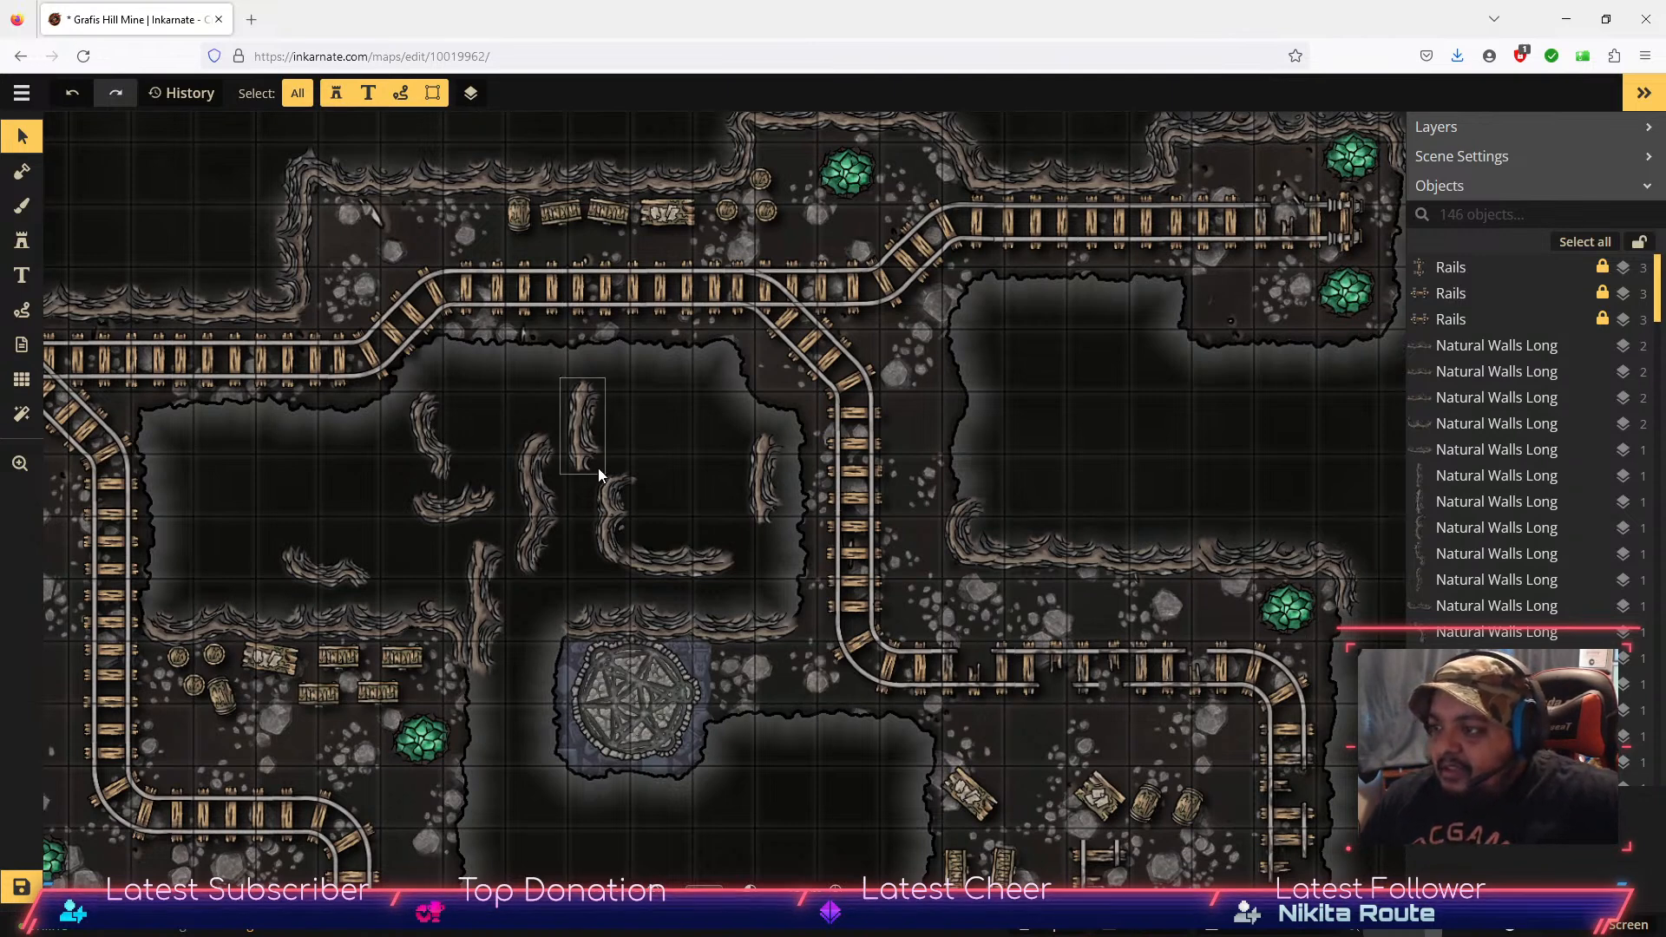
# Step: Line up three short upright spares side by side in the northeast part of the central rock area
pyautogui.click(590, 435)
pyautogui.click(760, 472)
pyautogui.moveTo(760, 472); pyautogui.dragTo(704, 401)
pyautogui.moveTo(583, 423); pyautogui.dragTo(667, 408)
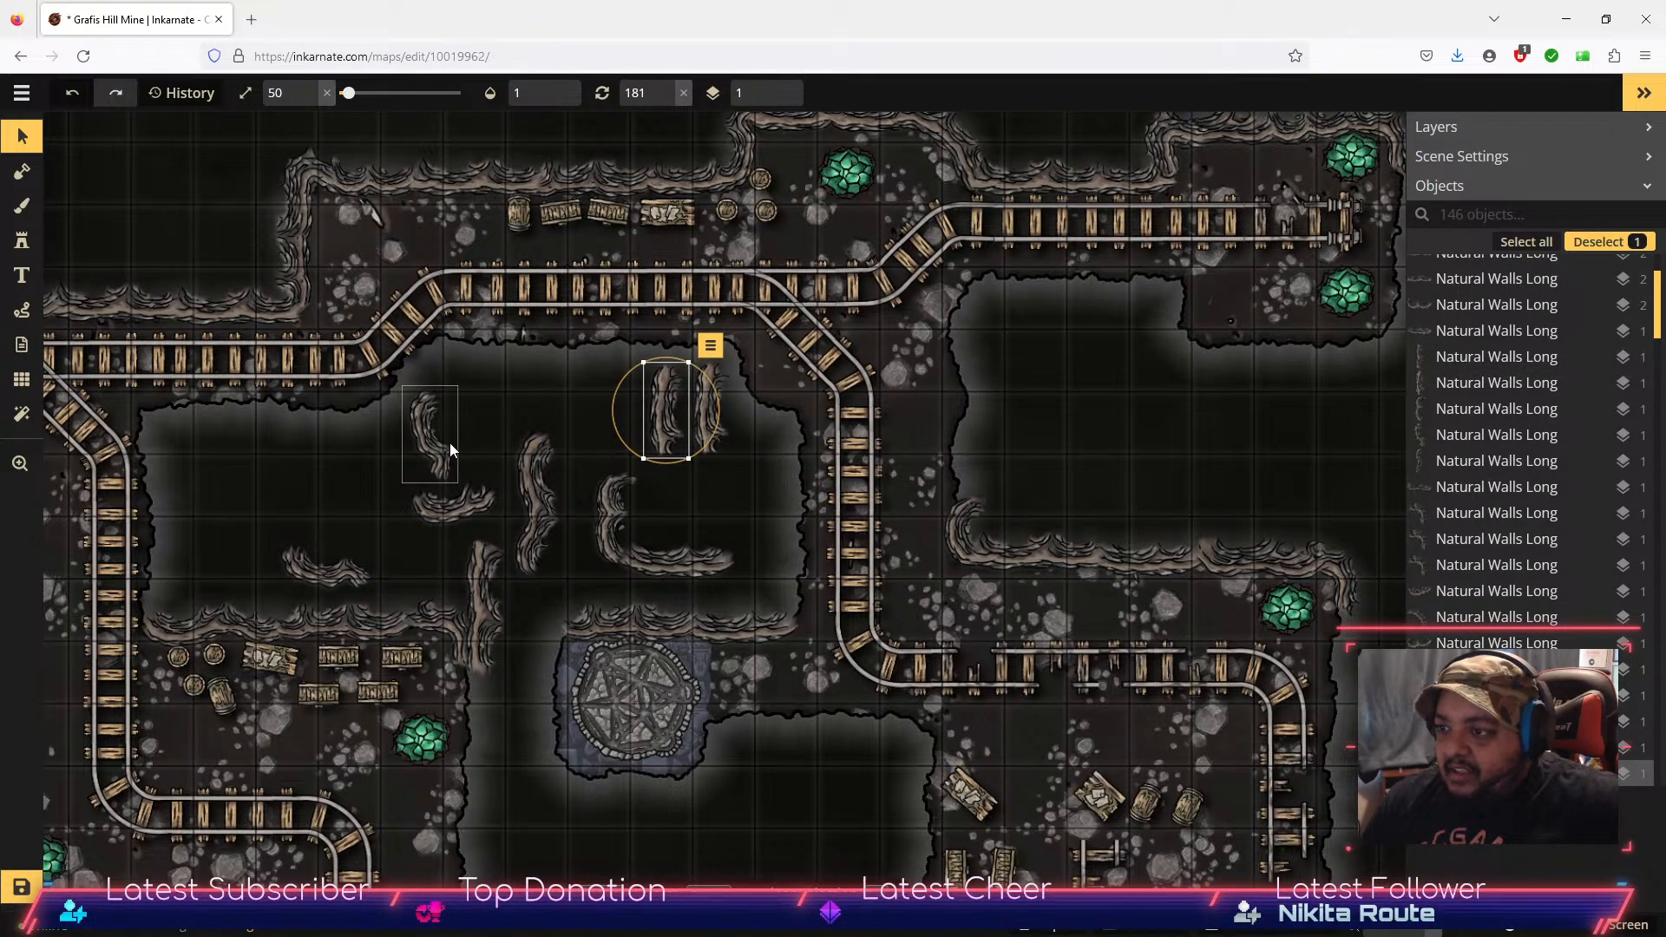
pyautogui.click(425, 447)
pyautogui.moveTo(425, 447); pyautogui.dragTo(612, 424)
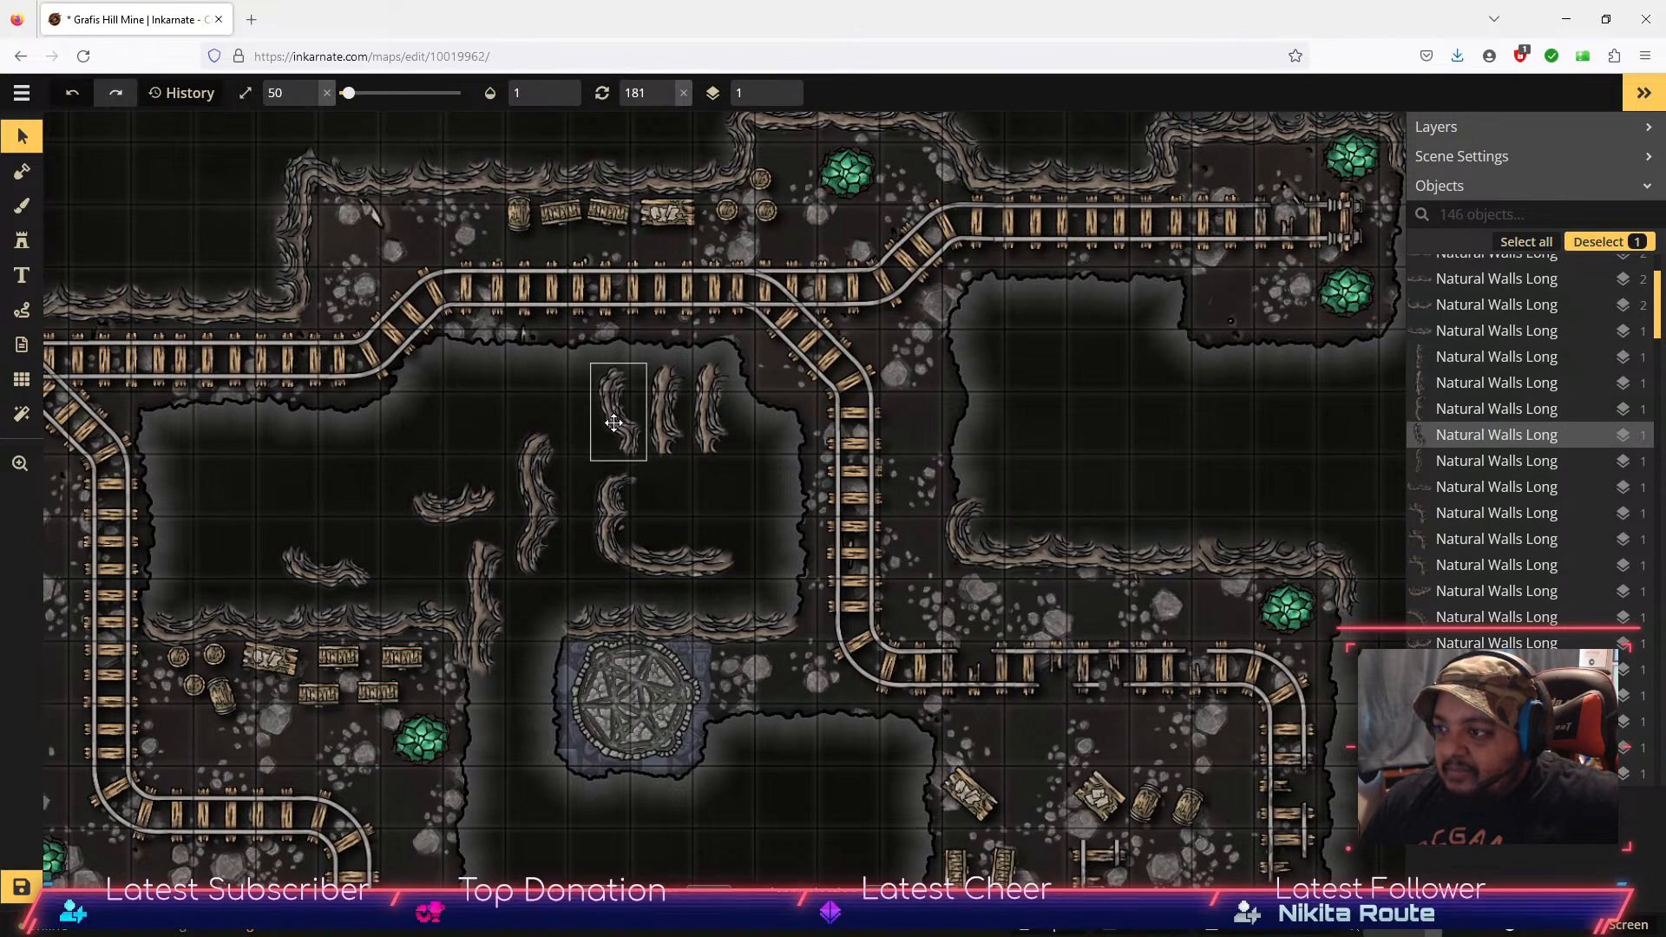
# Step: Shift a long spare west and extend the row westward with three spares at rotations 180, 183 and 172
pyautogui.moveTo(545, 501); pyautogui.dragTo(382, 474)
pyautogui.click(469, 518)
pyautogui.moveTo(487, 462); pyautogui.dragTo(564, 414)
pyautogui.click(355, 560)
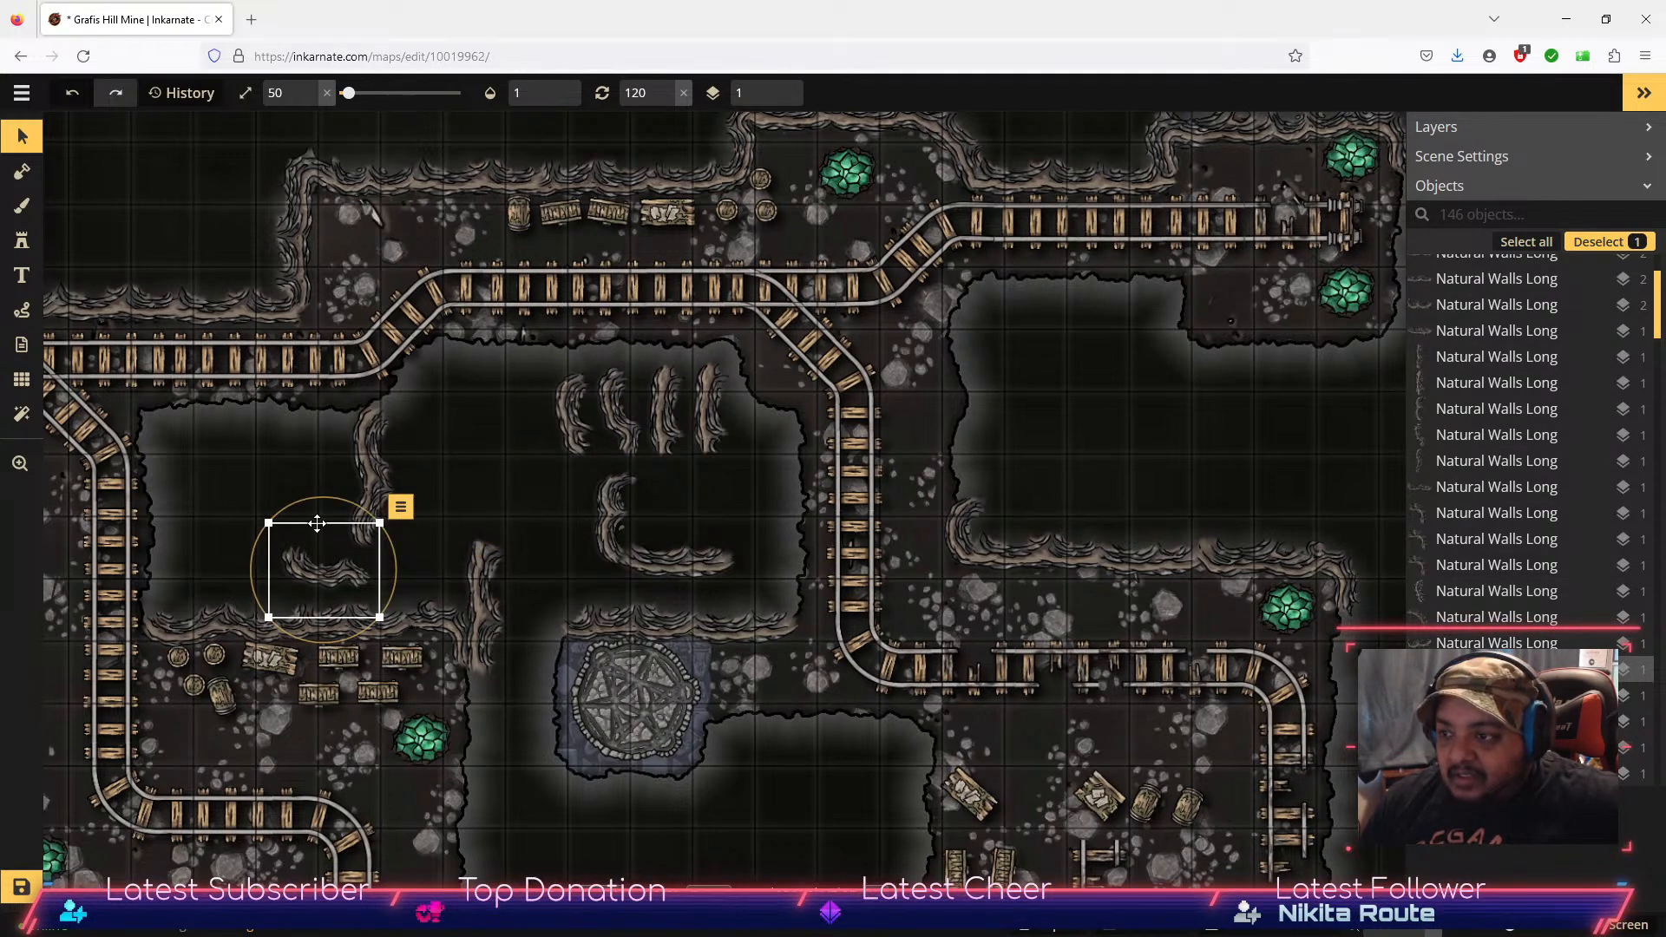
pyautogui.moveTo(324, 496); pyautogui.dragTo(523, 417)
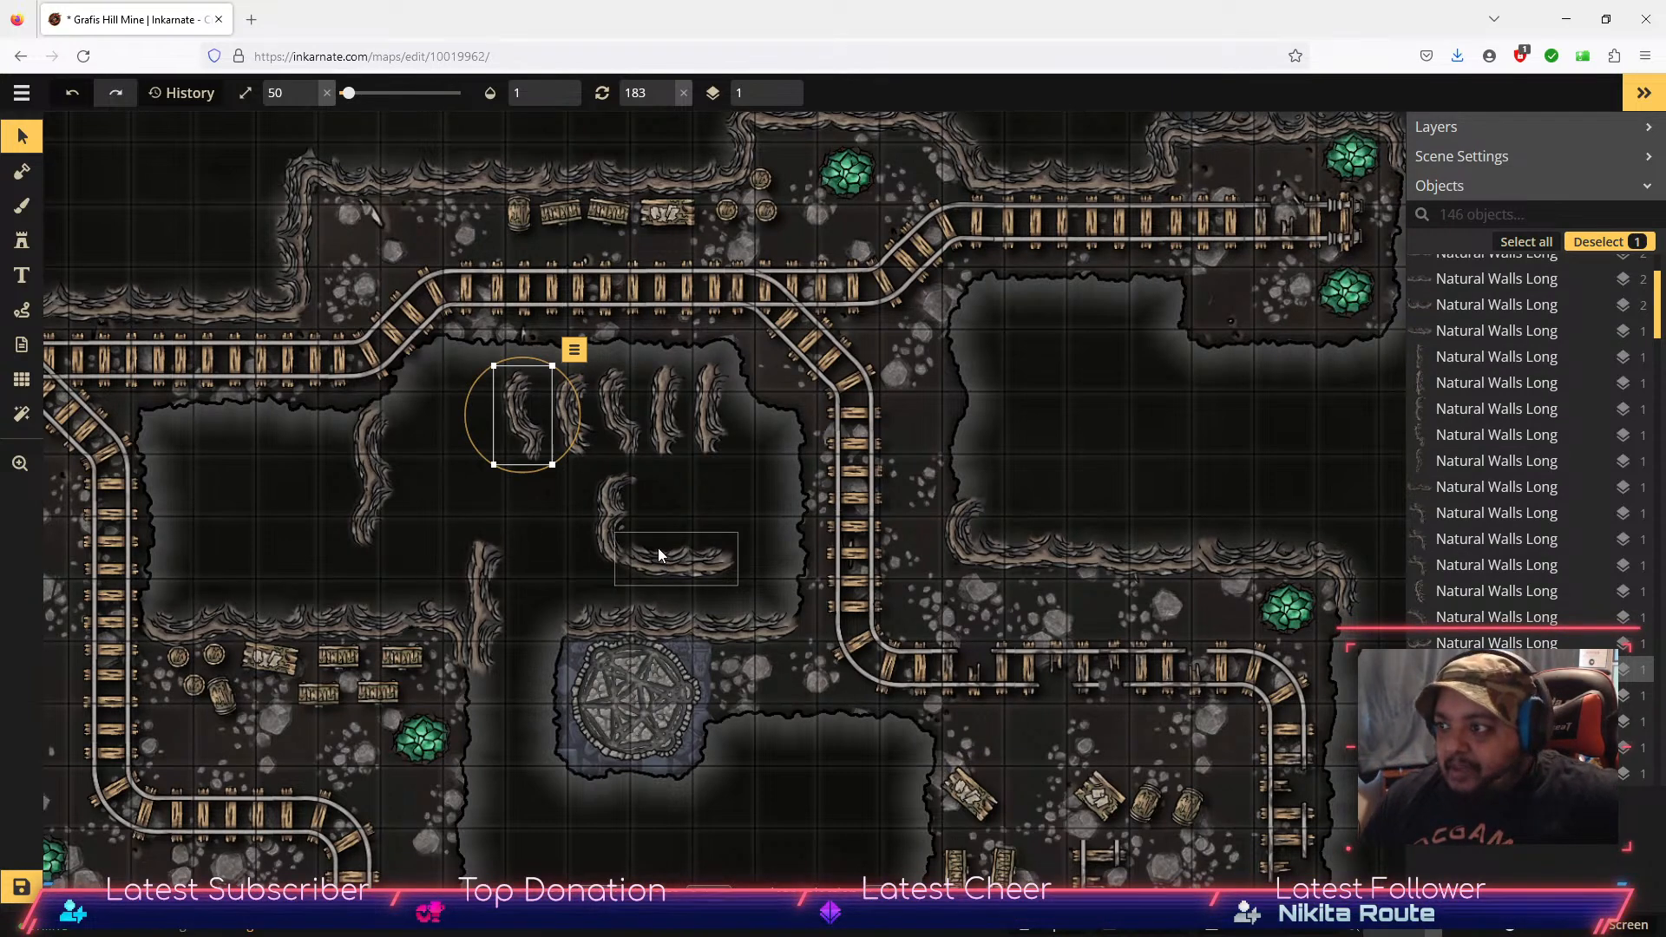
pyautogui.click(714, 566)
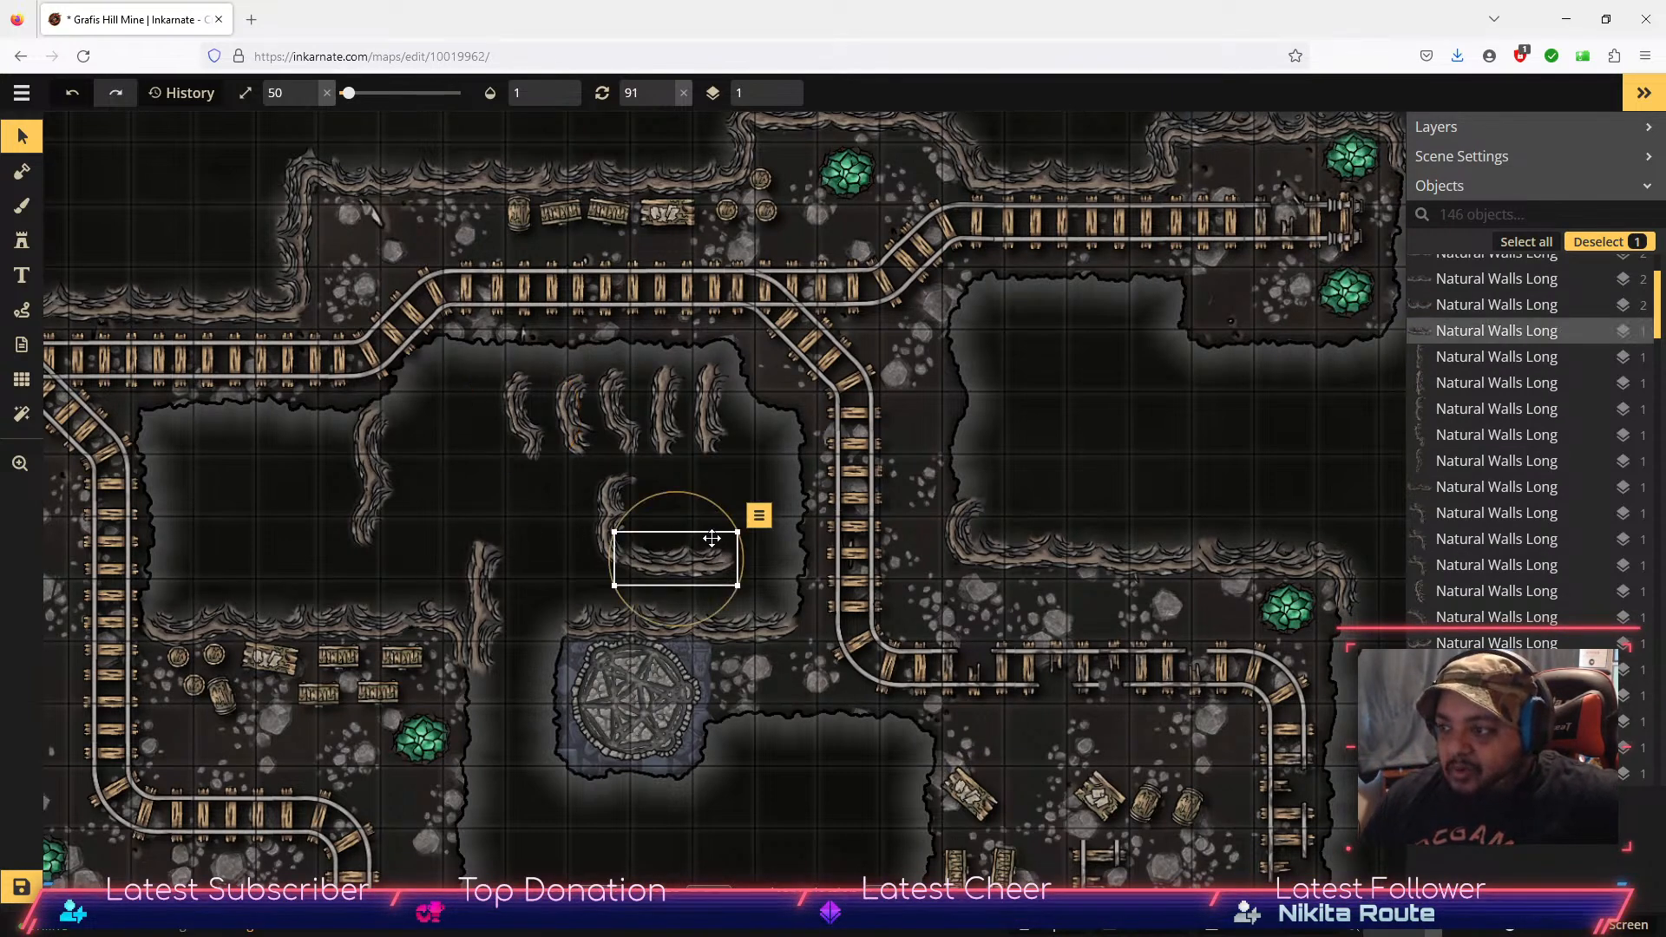
pyautogui.moveTo(698, 493); pyautogui.dragTo(482, 418)
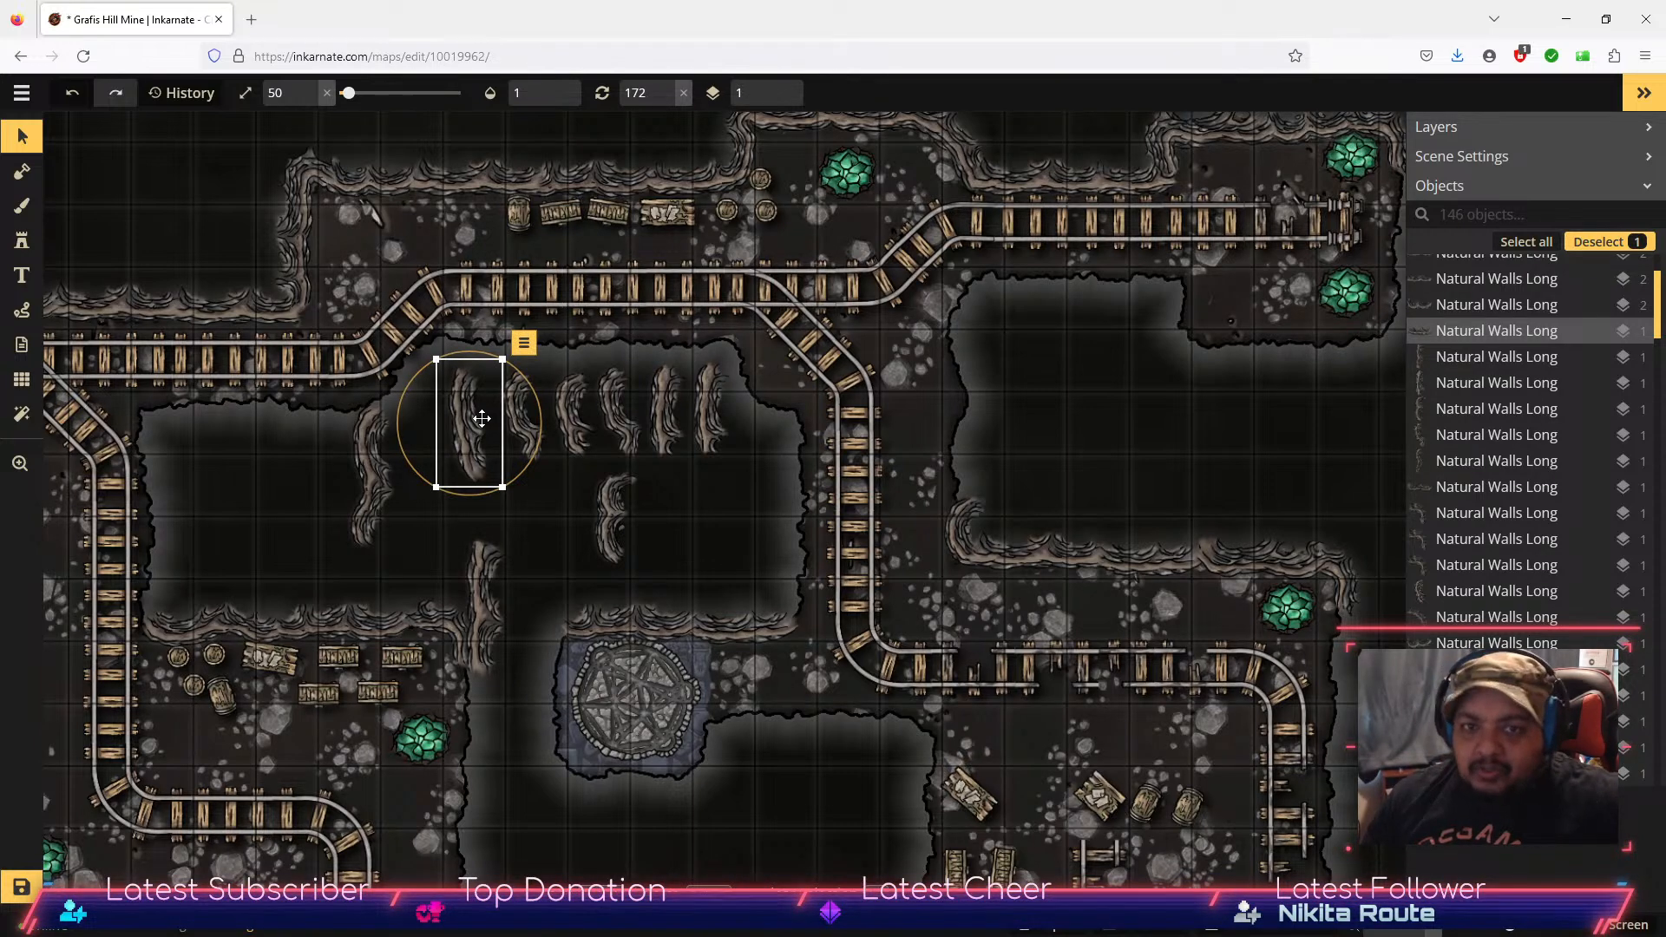
# Step: Arrange the two longest upright spares side by side in the western part of the central rock area
pyautogui.click(500, 602)
pyautogui.moveTo(500, 602); pyautogui.dragTo(261, 418)
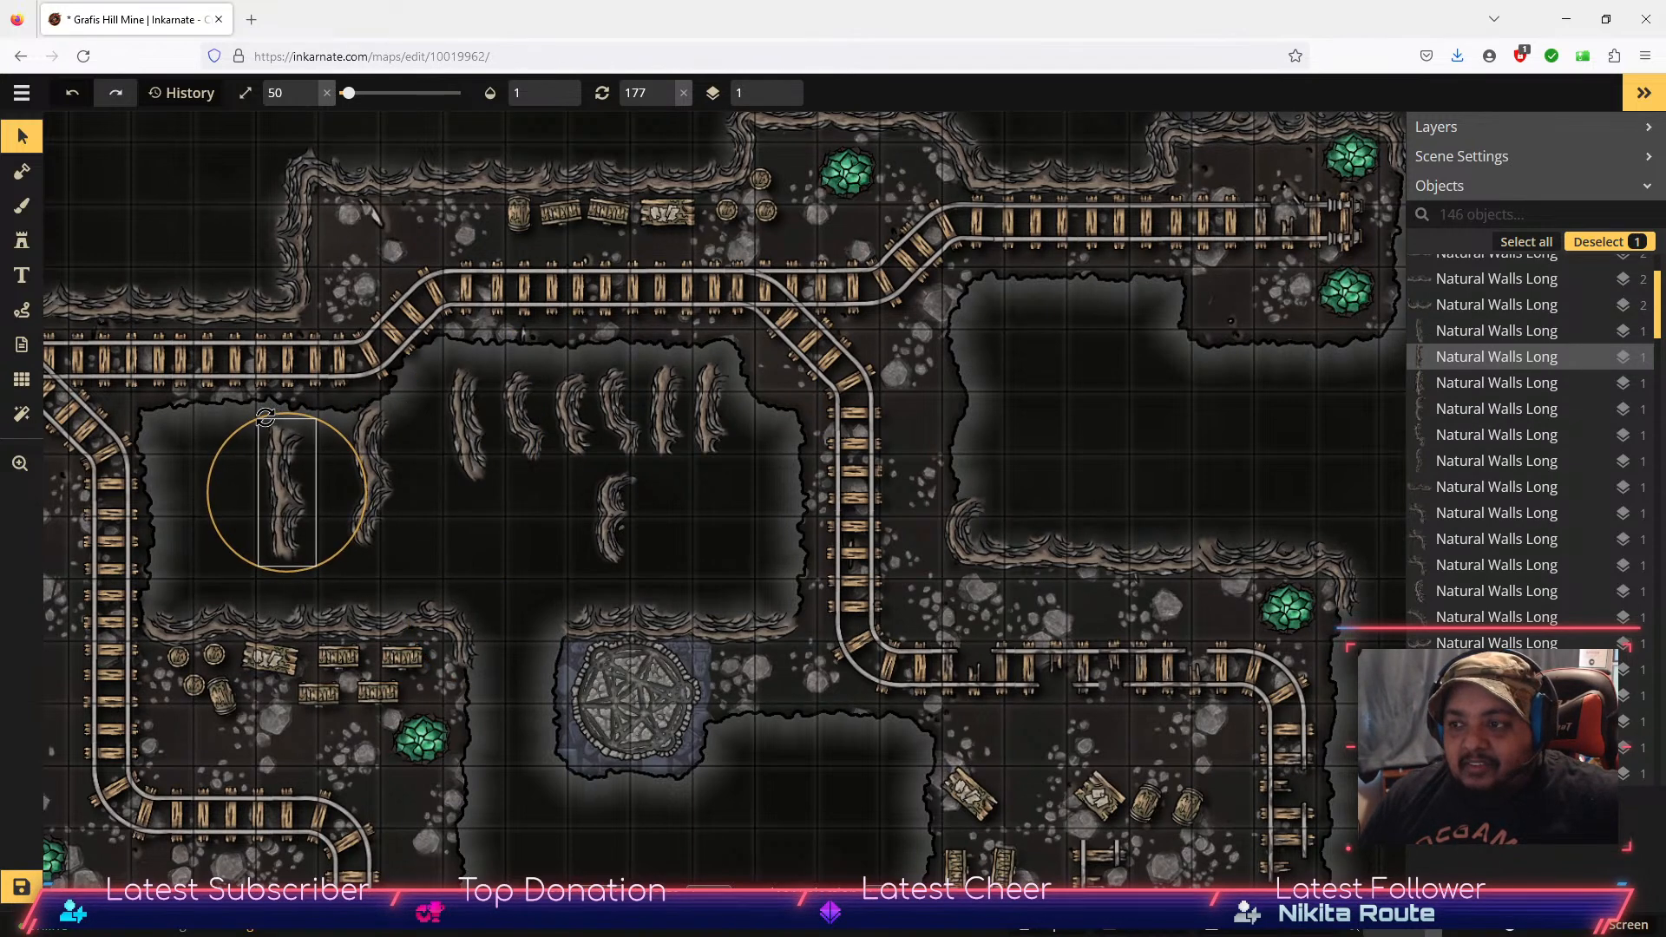
pyautogui.click(382, 456)
pyautogui.moveTo(382, 455)
pyautogui.mouseDown()
pyautogui.moveTo(422, 464)
pyautogui.moveTo(376, 466)
pyautogui.mouseUp()
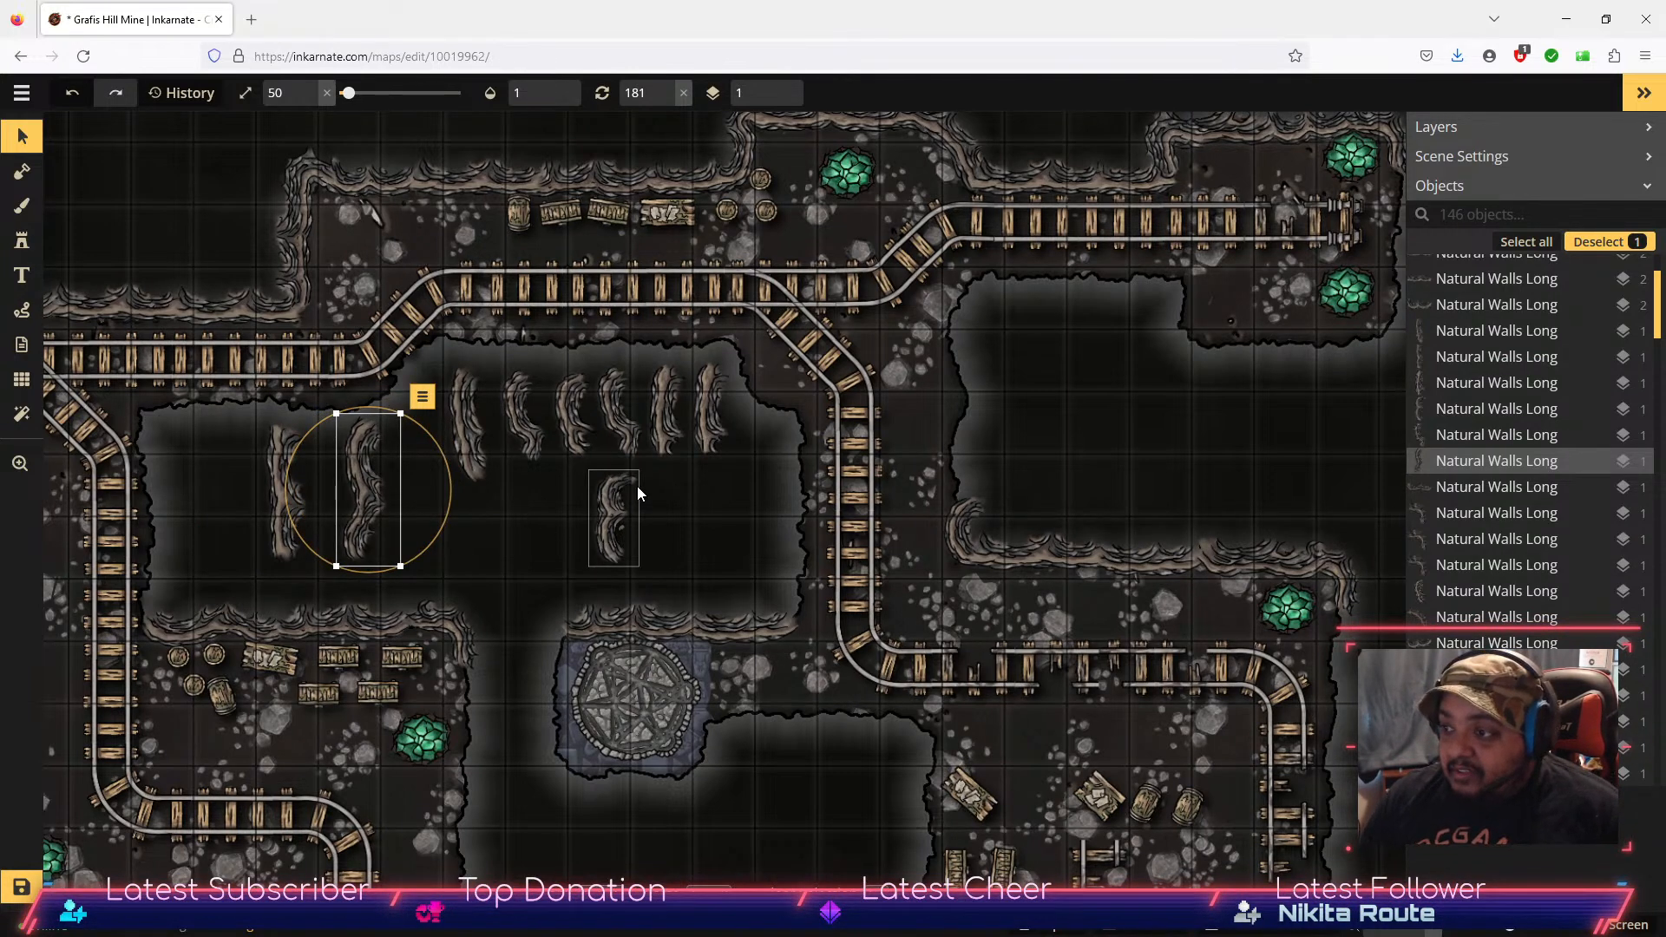
# Step: Rotate the third spare in the row to 11, and turn the spare below the row to 13, shifting it slightly west
pyautogui.click(609, 441)
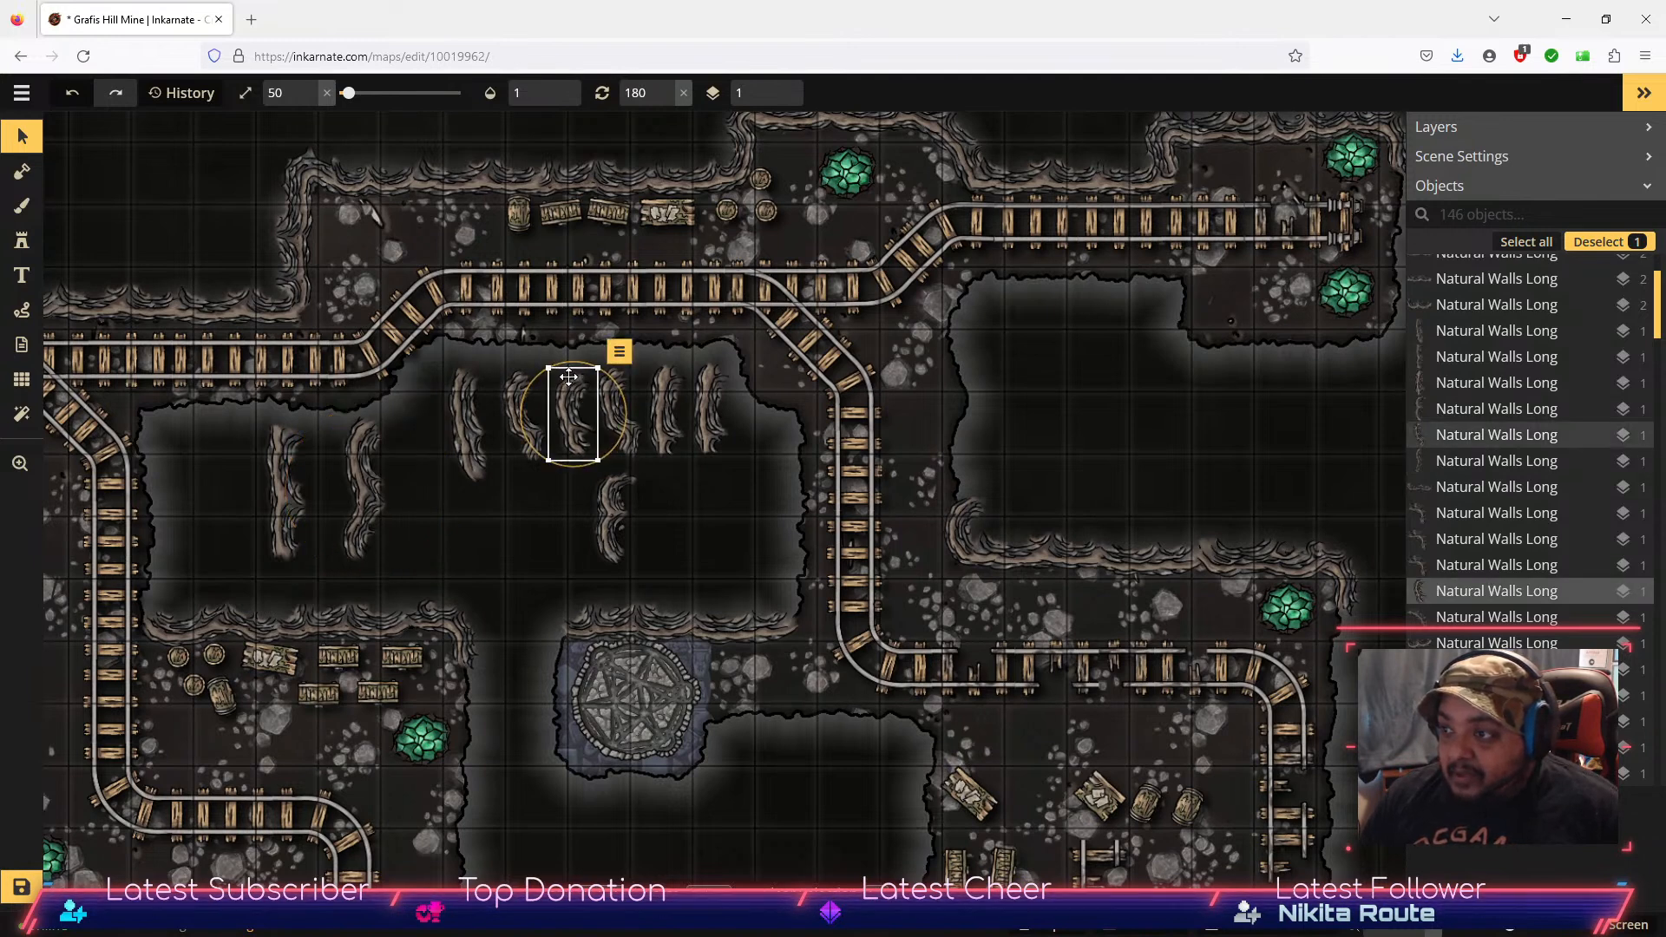
pyautogui.moveTo(571, 362); pyautogui.dragTo(569, 447)
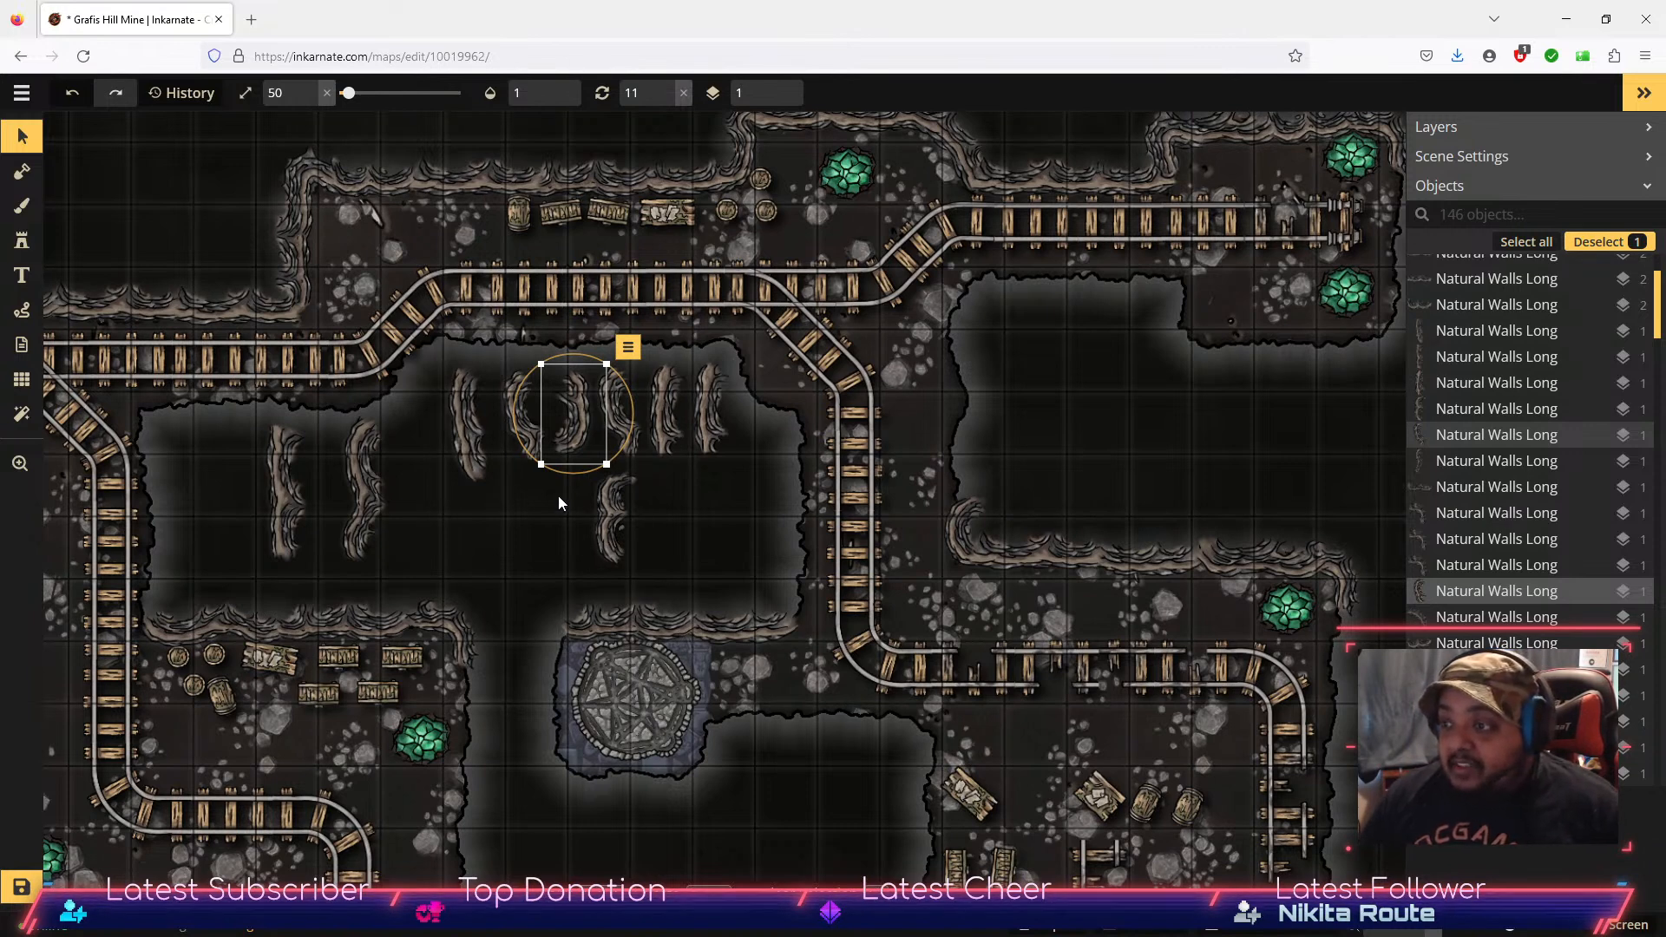
pyautogui.click(615, 555)
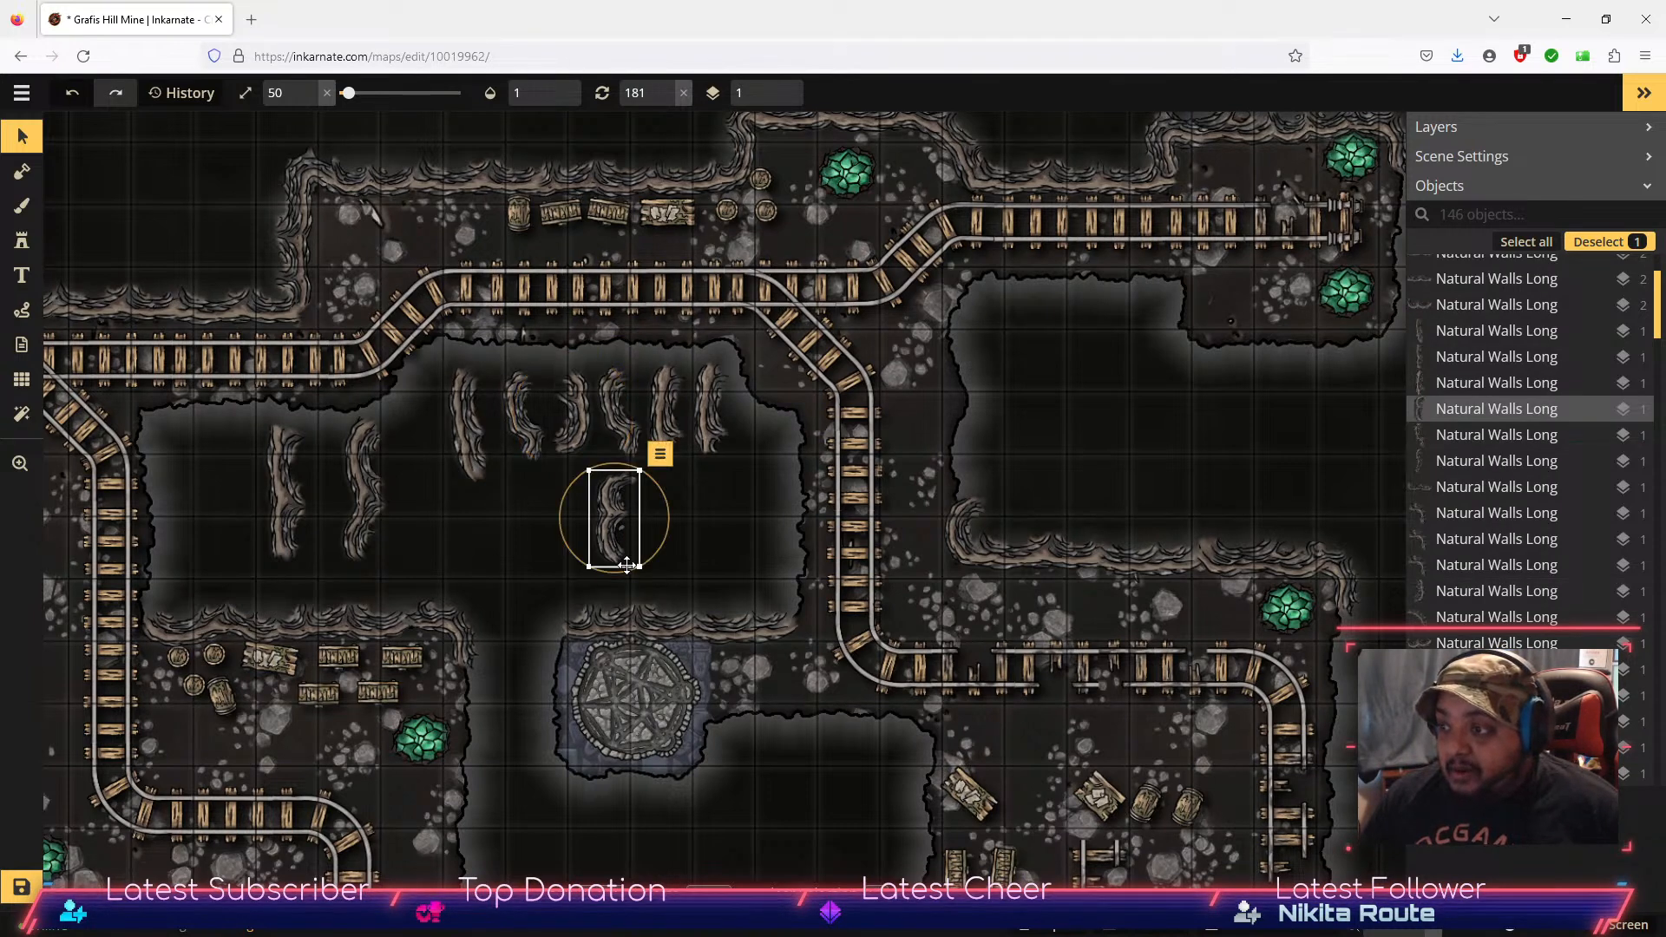
pyautogui.moveTo(626, 574); pyautogui.dragTo(616, 411)
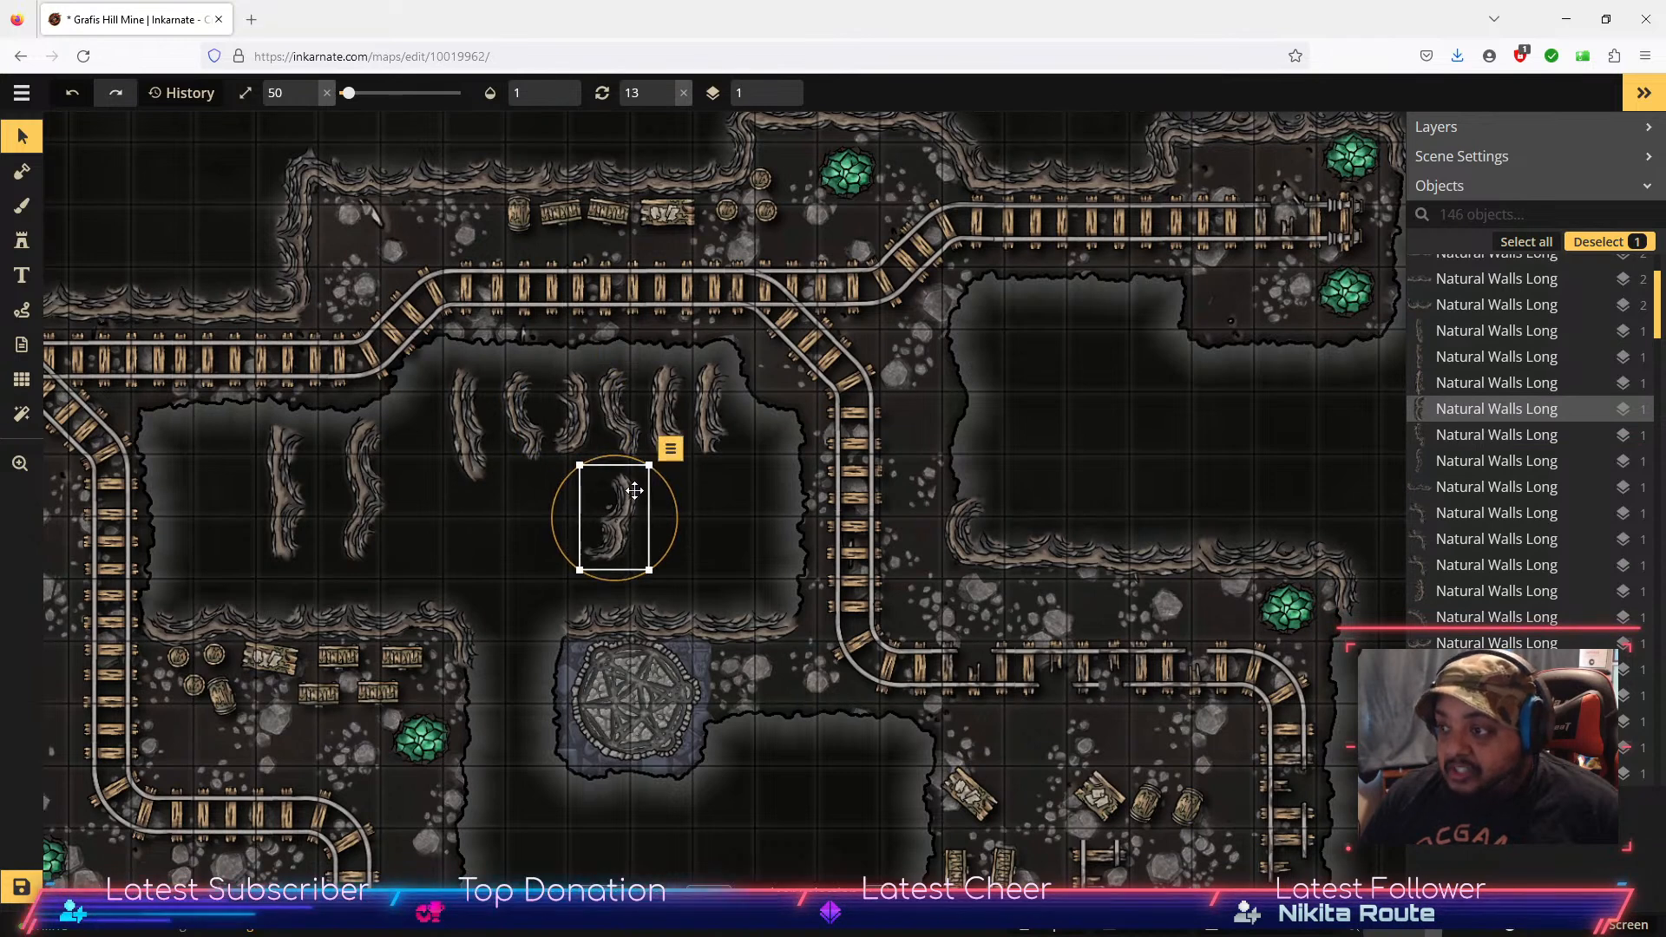
pyautogui.moveTo(637, 525); pyautogui.dragTo(579, 531)
# Step: Place a variant 13 natural wall at rotation 53 on the tunnel corner just northwest of the round stone platform
pyautogui.click(19, 247)
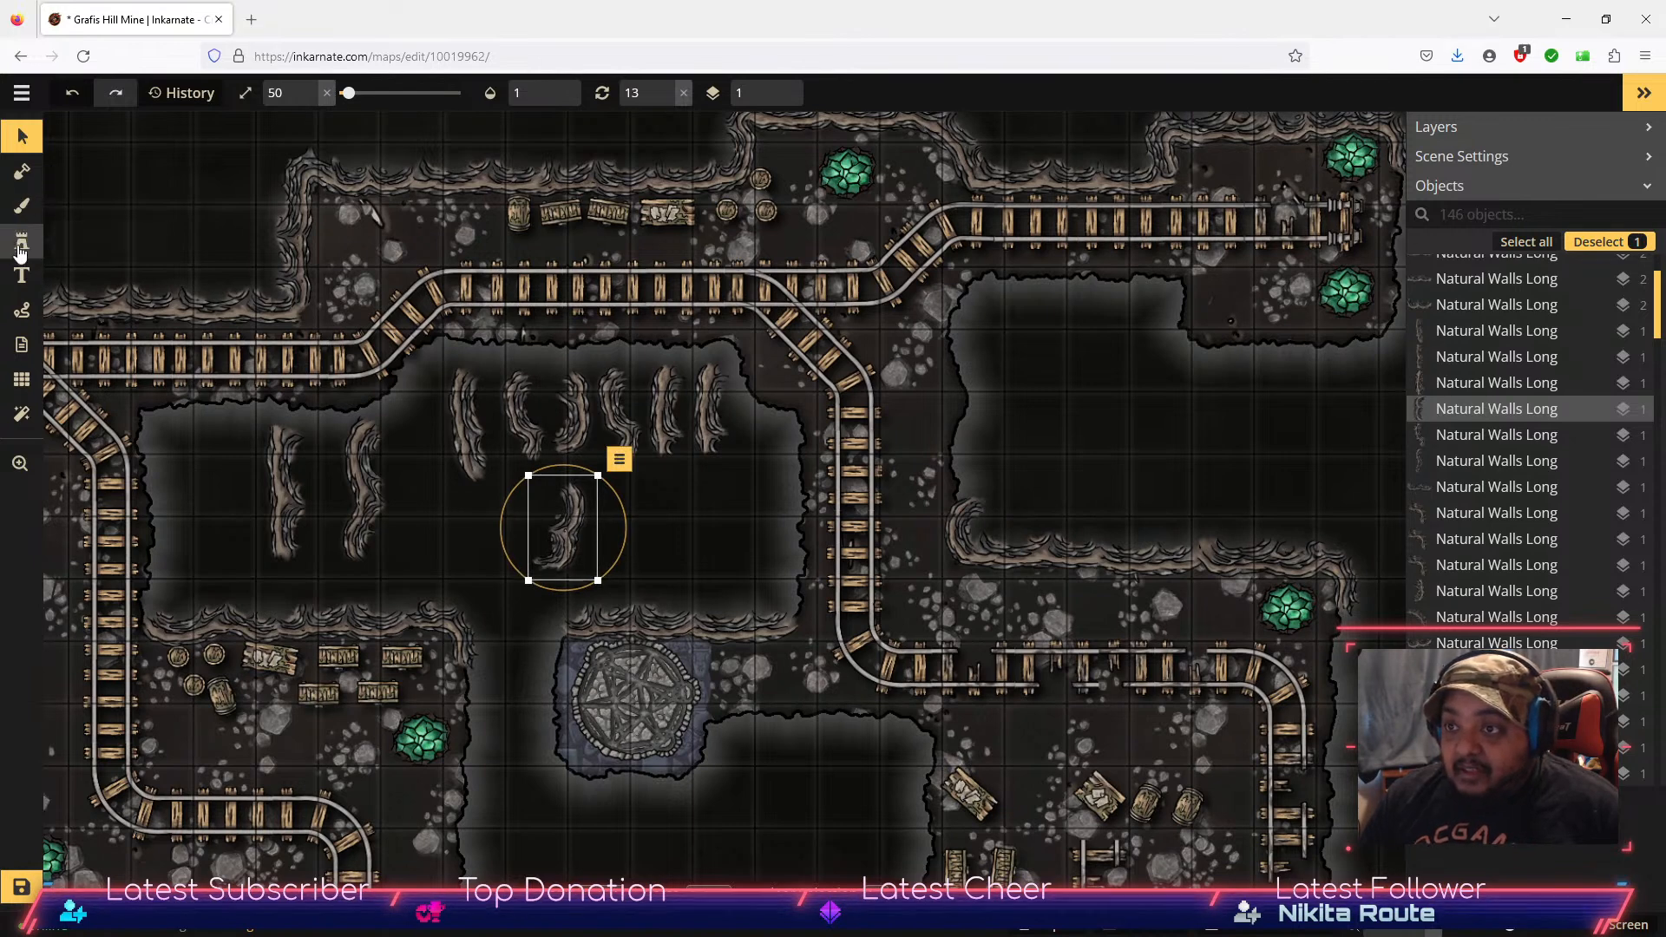
pyautogui.click(170, 251)
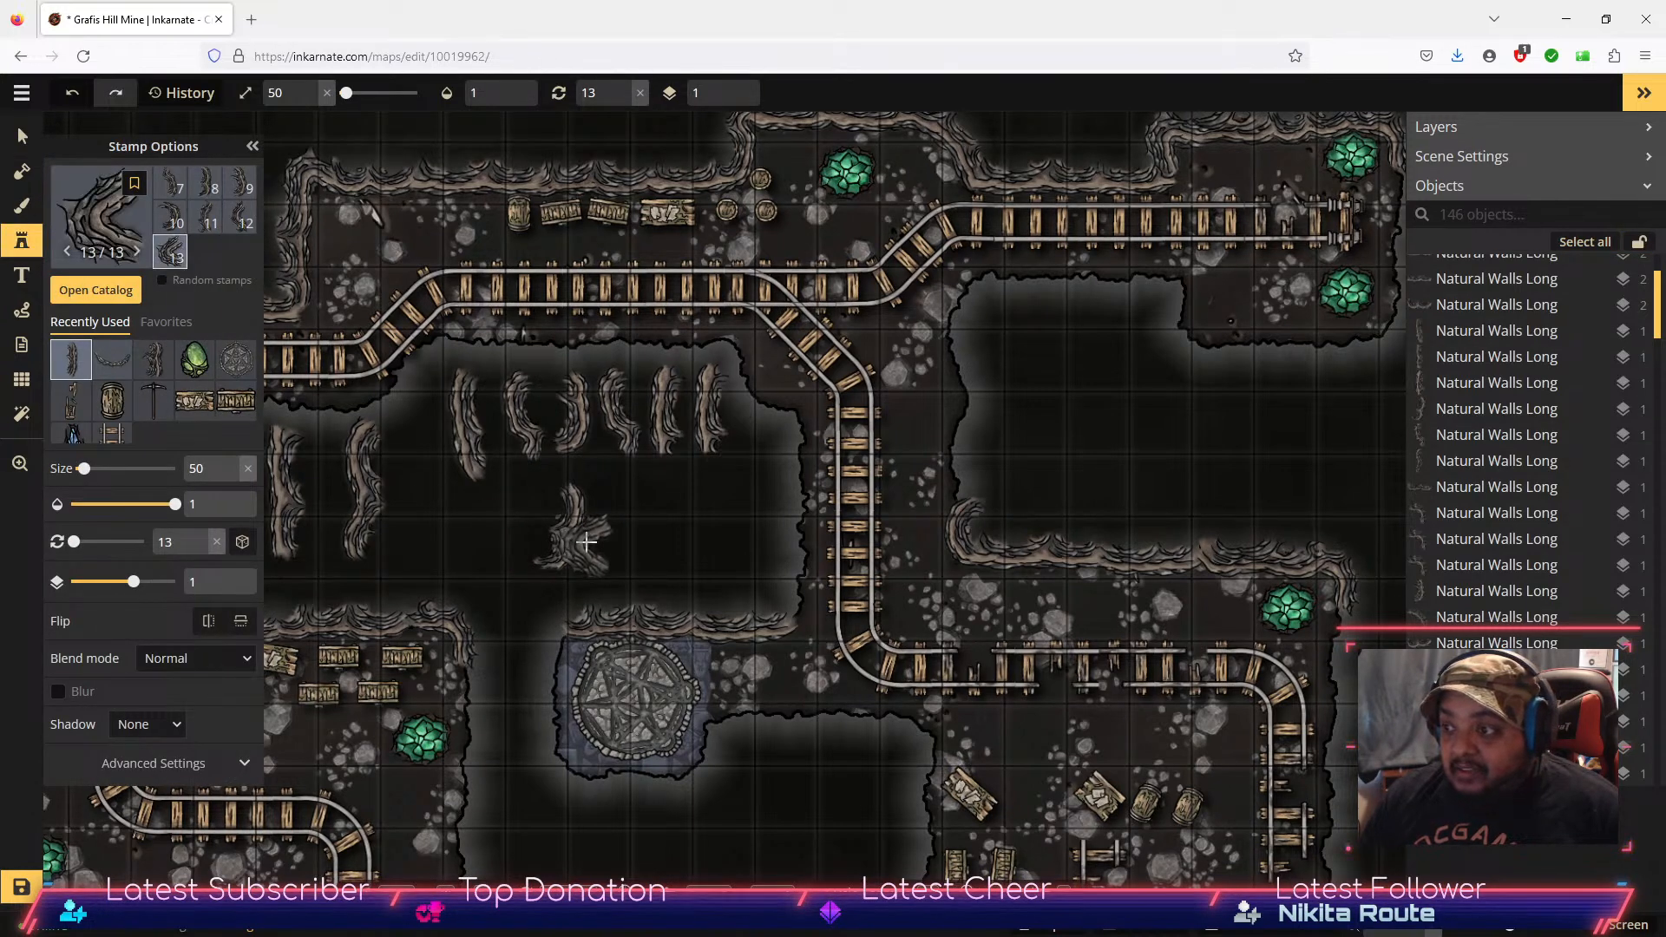
pyautogui.click(641, 528)
pyautogui.click(8, 139)
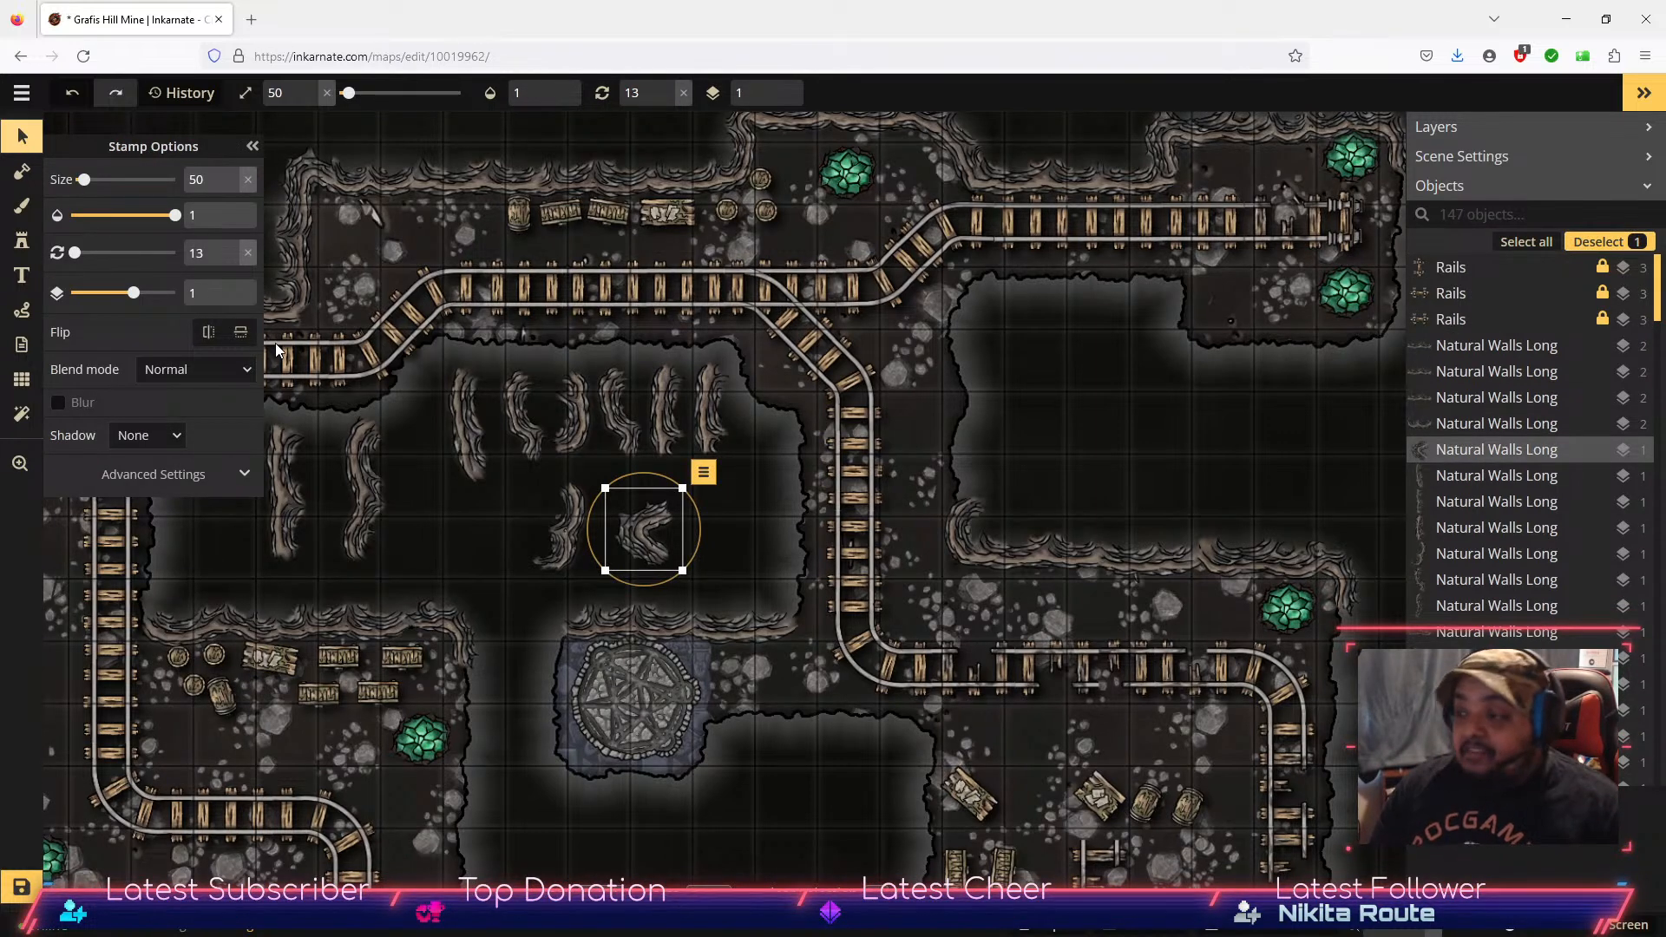
pyautogui.moveTo(654, 476); pyautogui.dragTo(561, 632)
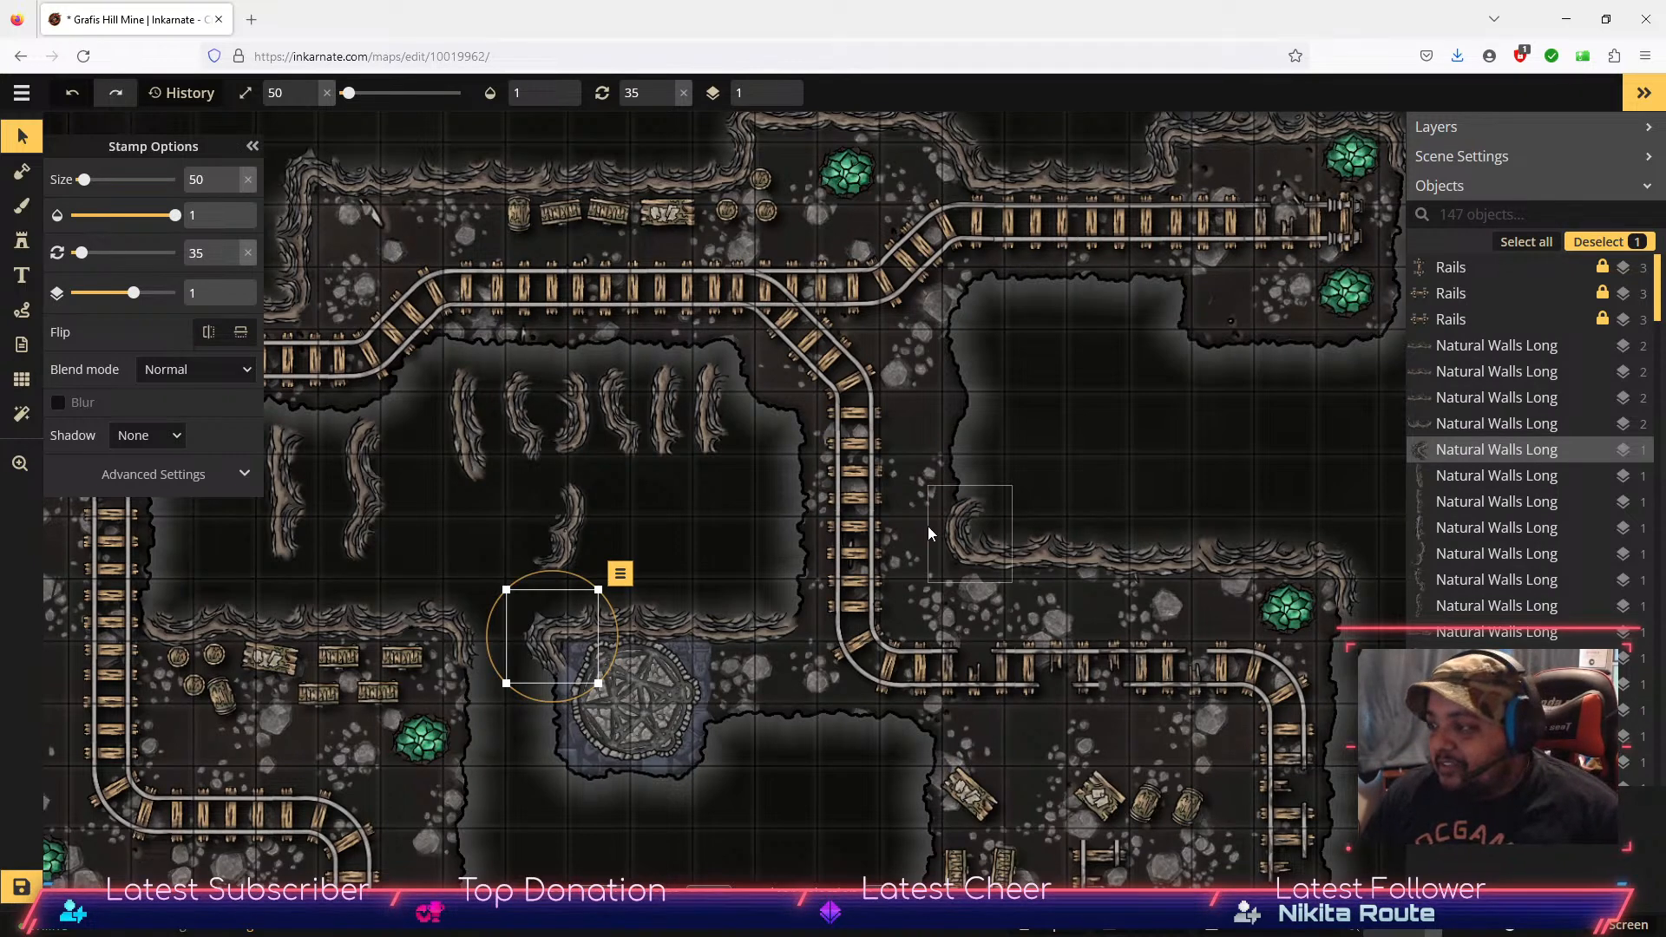
pyautogui.moveTo(1277, 502); pyautogui.dragTo(1288, 326)
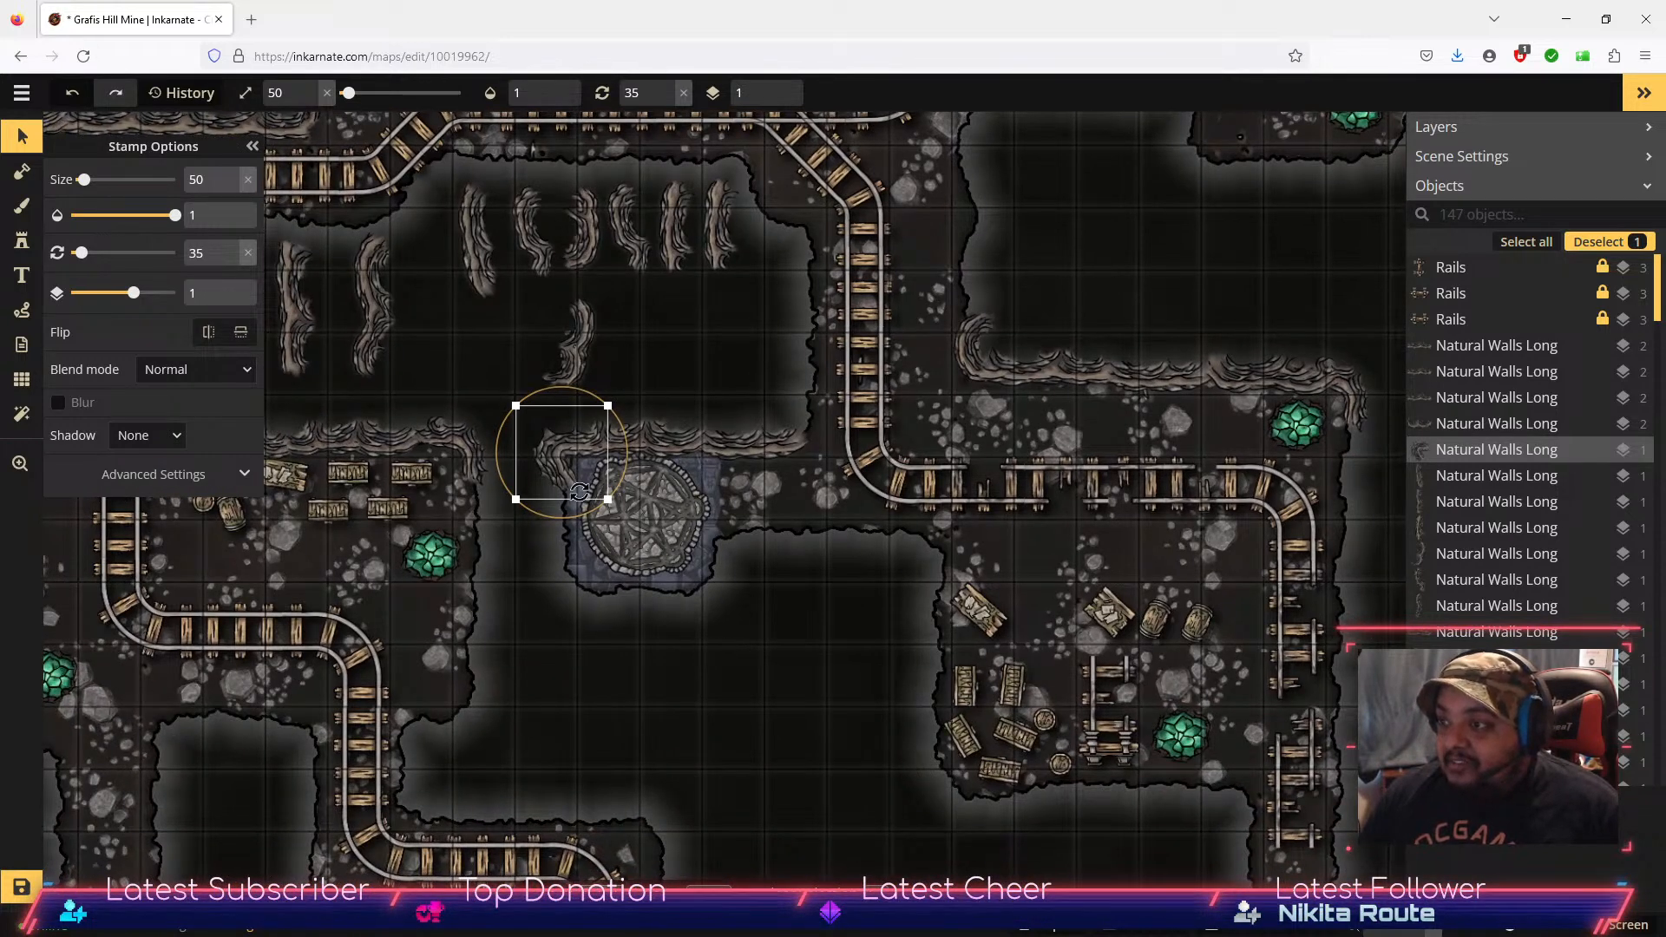
pyautogui.scroll(-6, 559, 448)
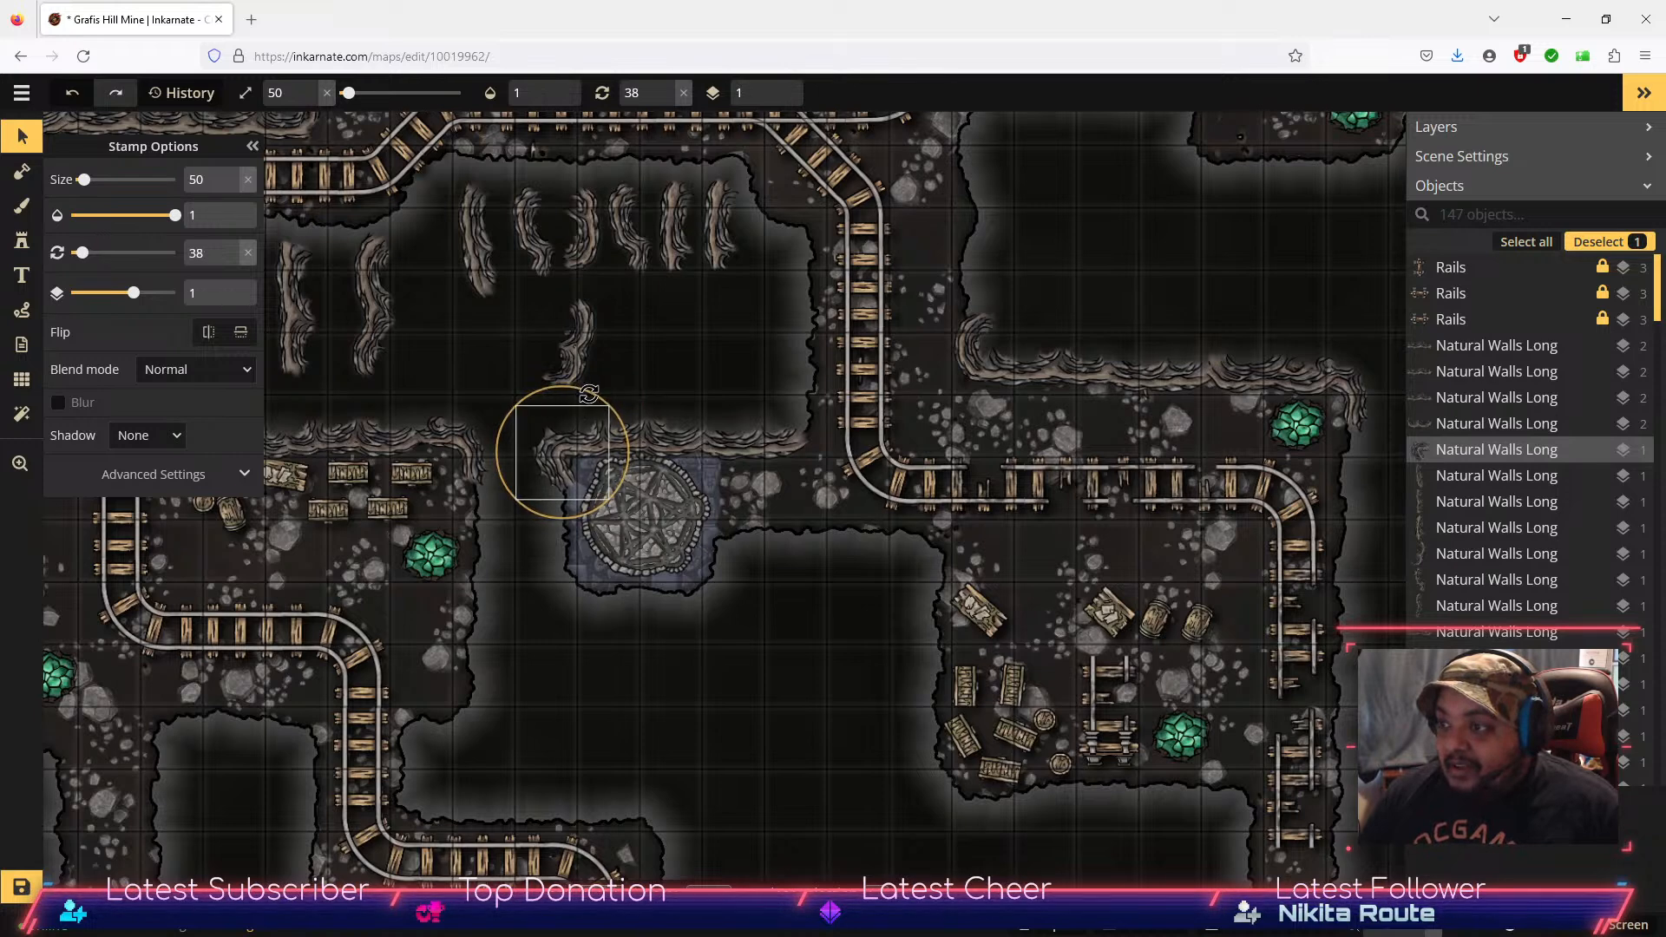
pyautogui.moveTo(565, 450); pyautogui.dragTo(570, 444)
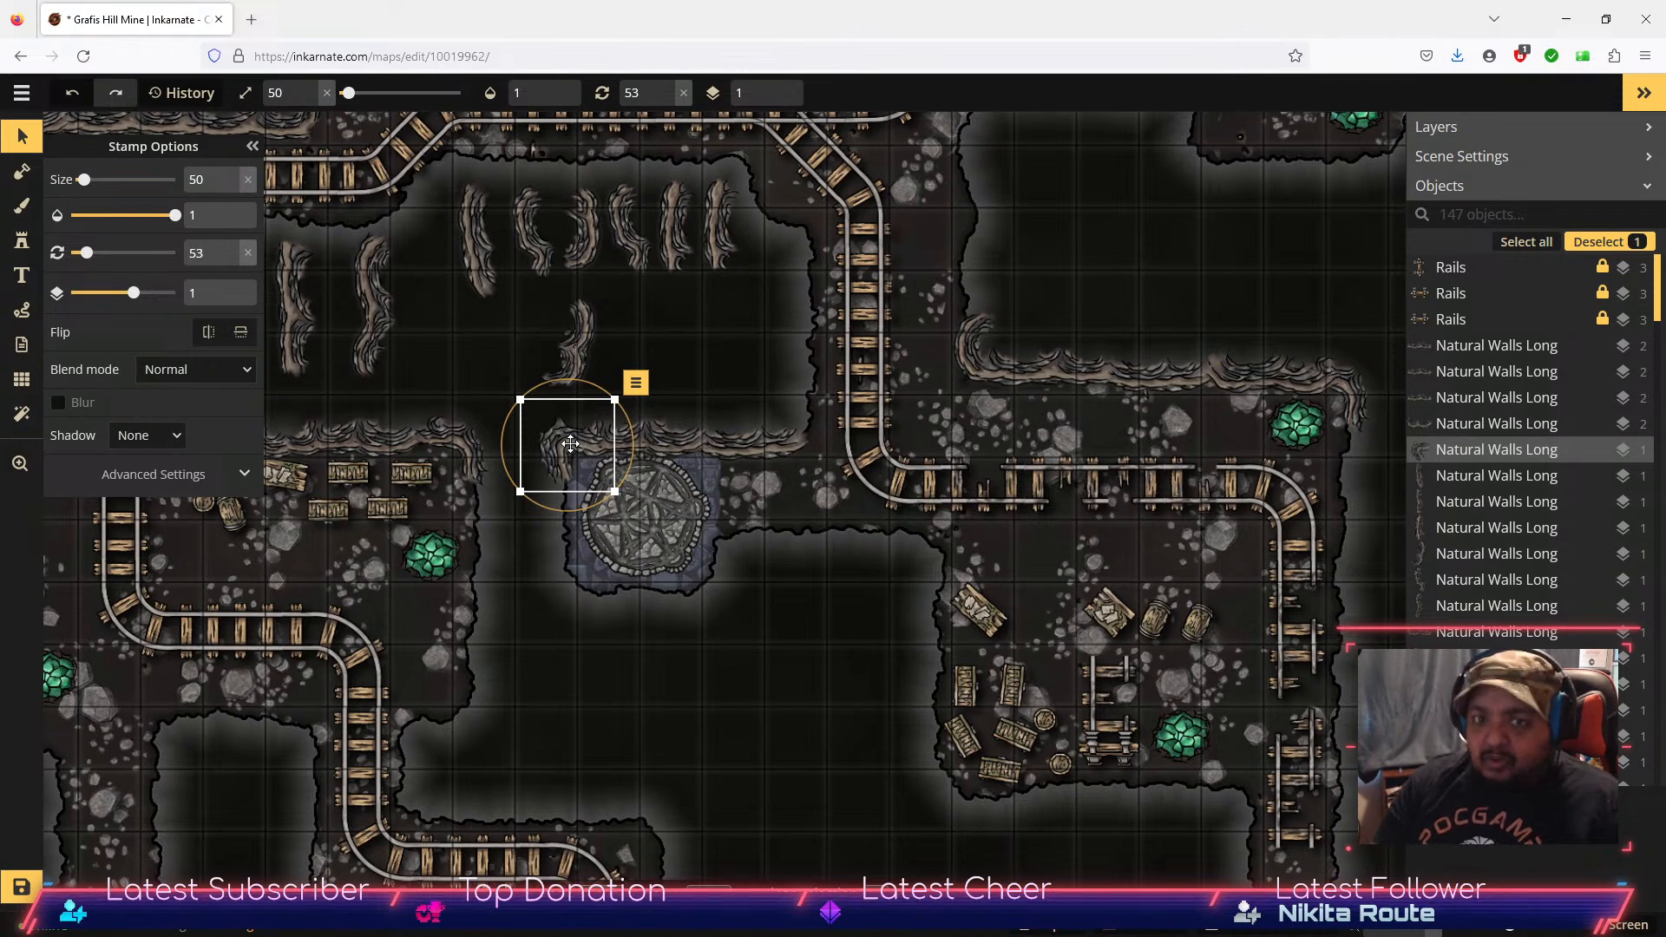
# Step: Place the lone spare below the row at rotation 6 on the southeast corner of the central rock area, beside the rails
pyautogui.click(813, 647)
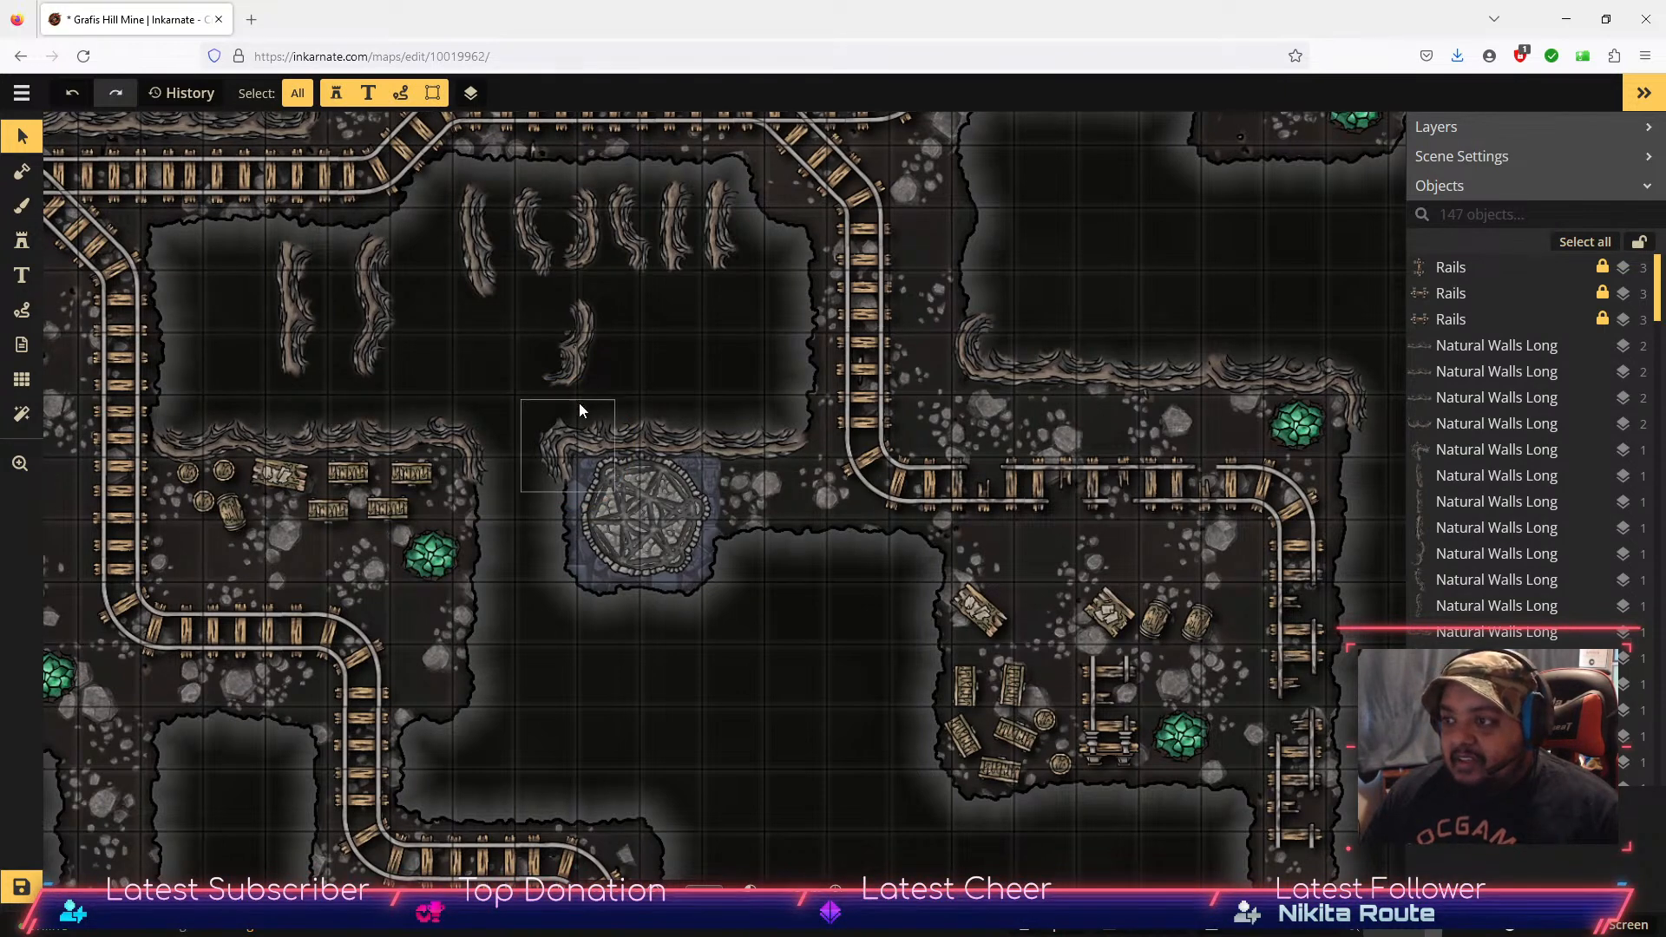
pyautogui.click(575, 356)
pyautogui.moveTo(575, 358); pyautogui.dragTo(800, 417)
pyautogui.moveTo(802, 349); pyautogui.dragTo(801, 374)
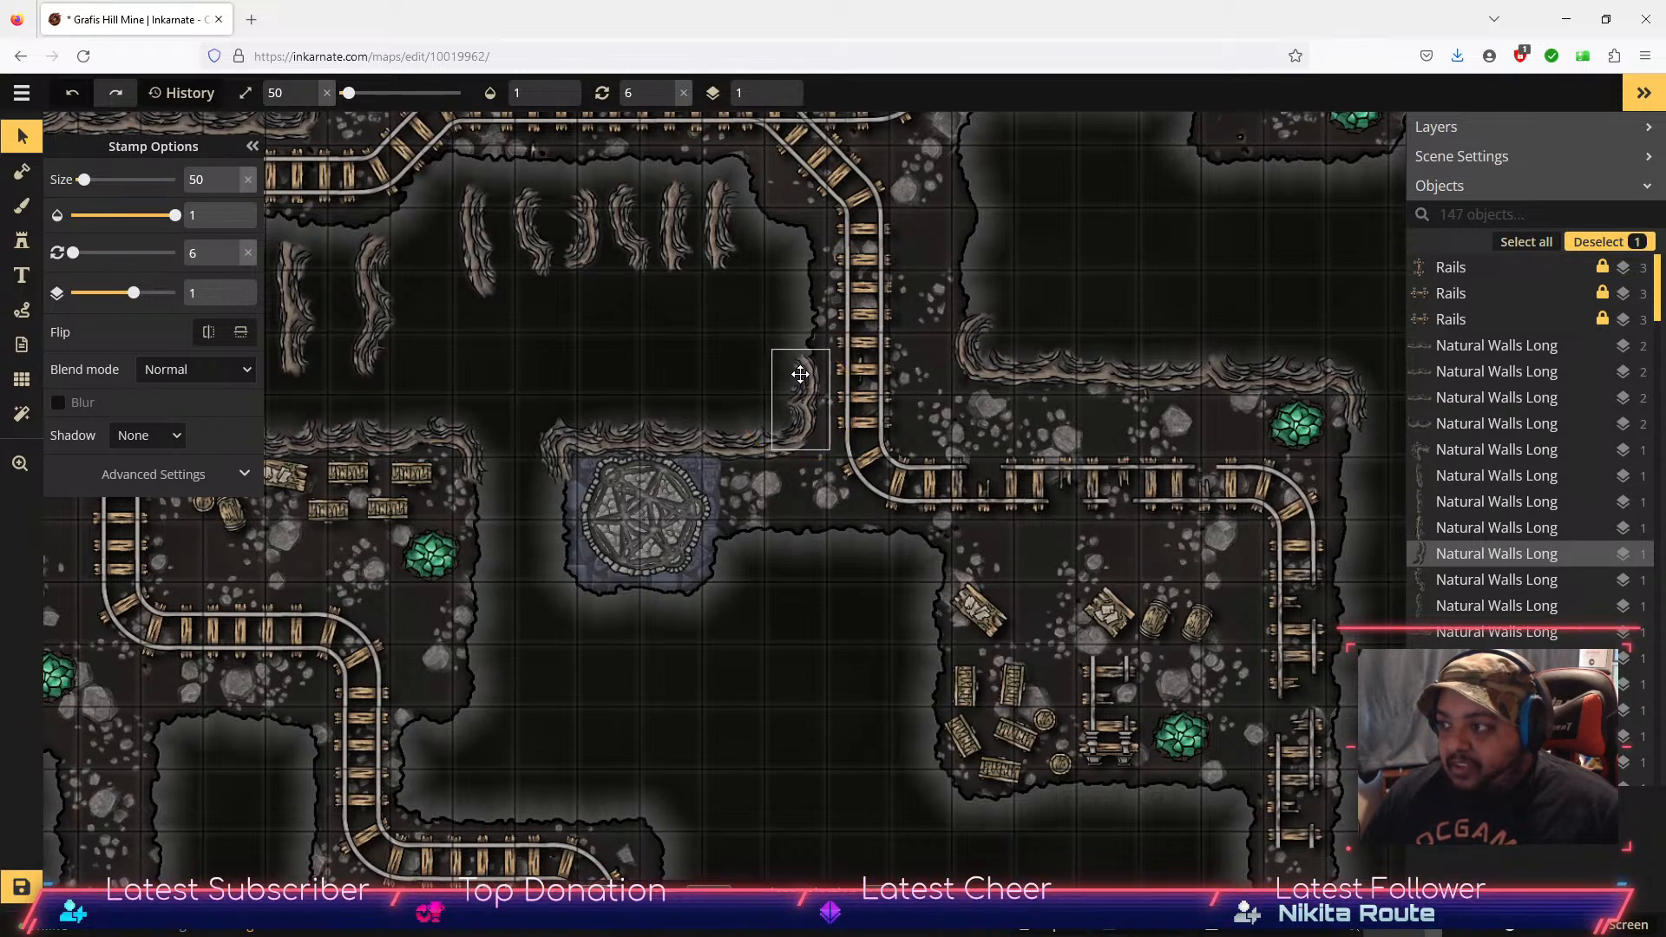
pyautogui.click(825, 638)
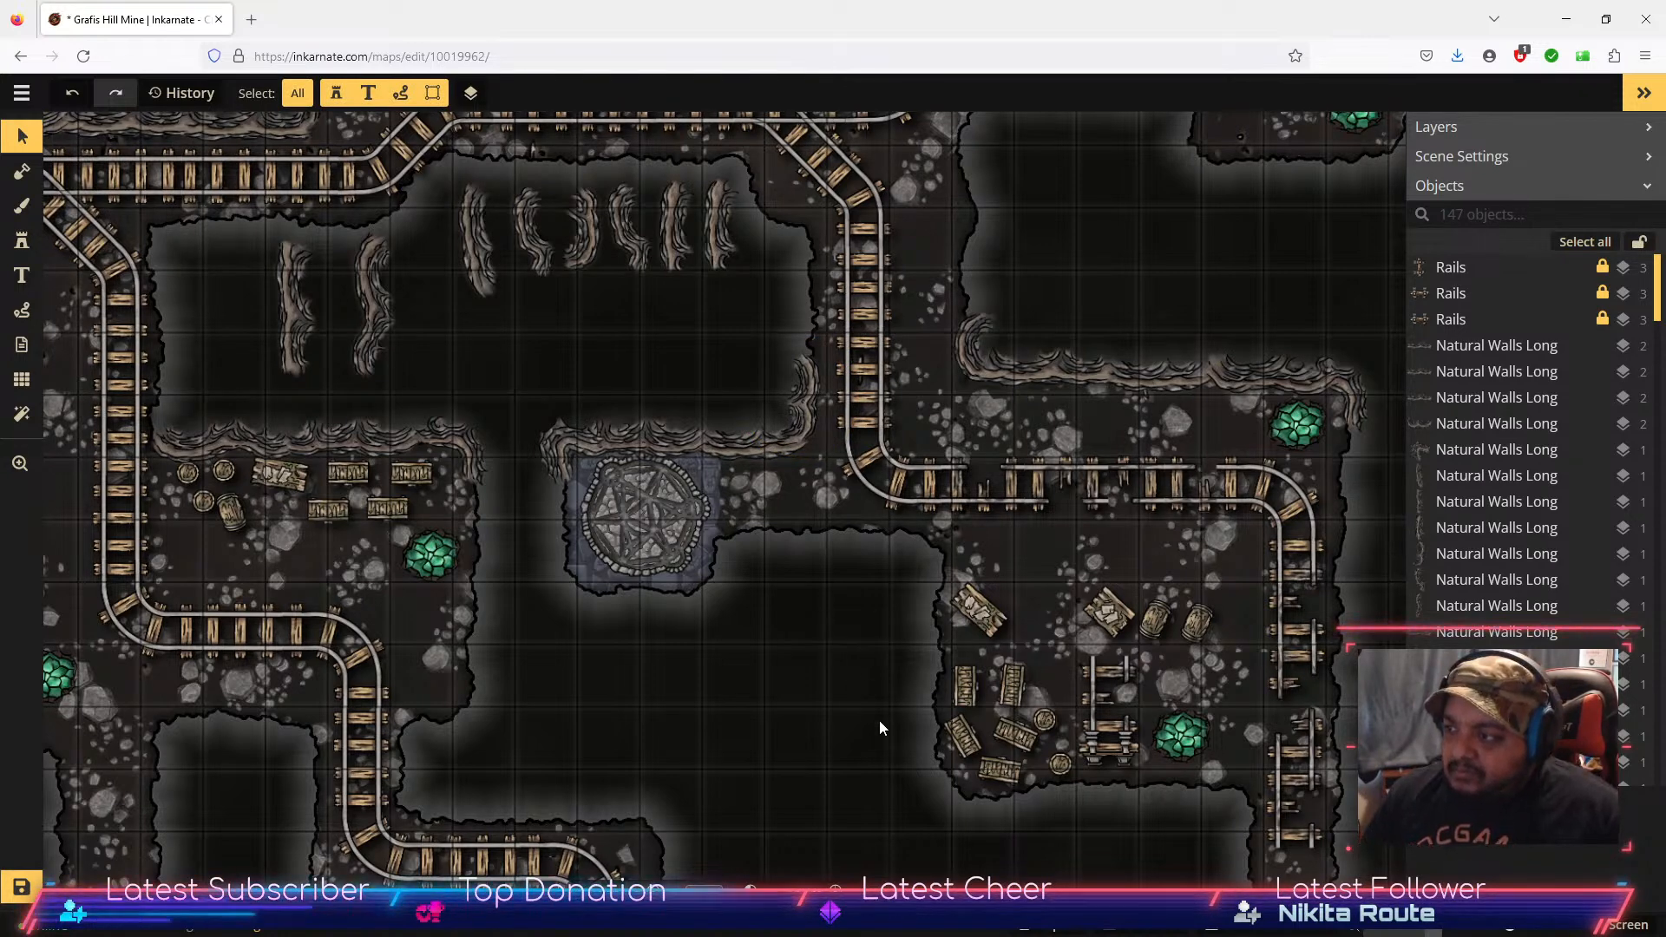
# Step: Line the central rock area's eastern edge with two spares from the row, setting the upper one to rotation 338
pyautogui.press('space')
pyautogui.moveTo(1096, 243); pyautogui.dragTo(1151, 348)
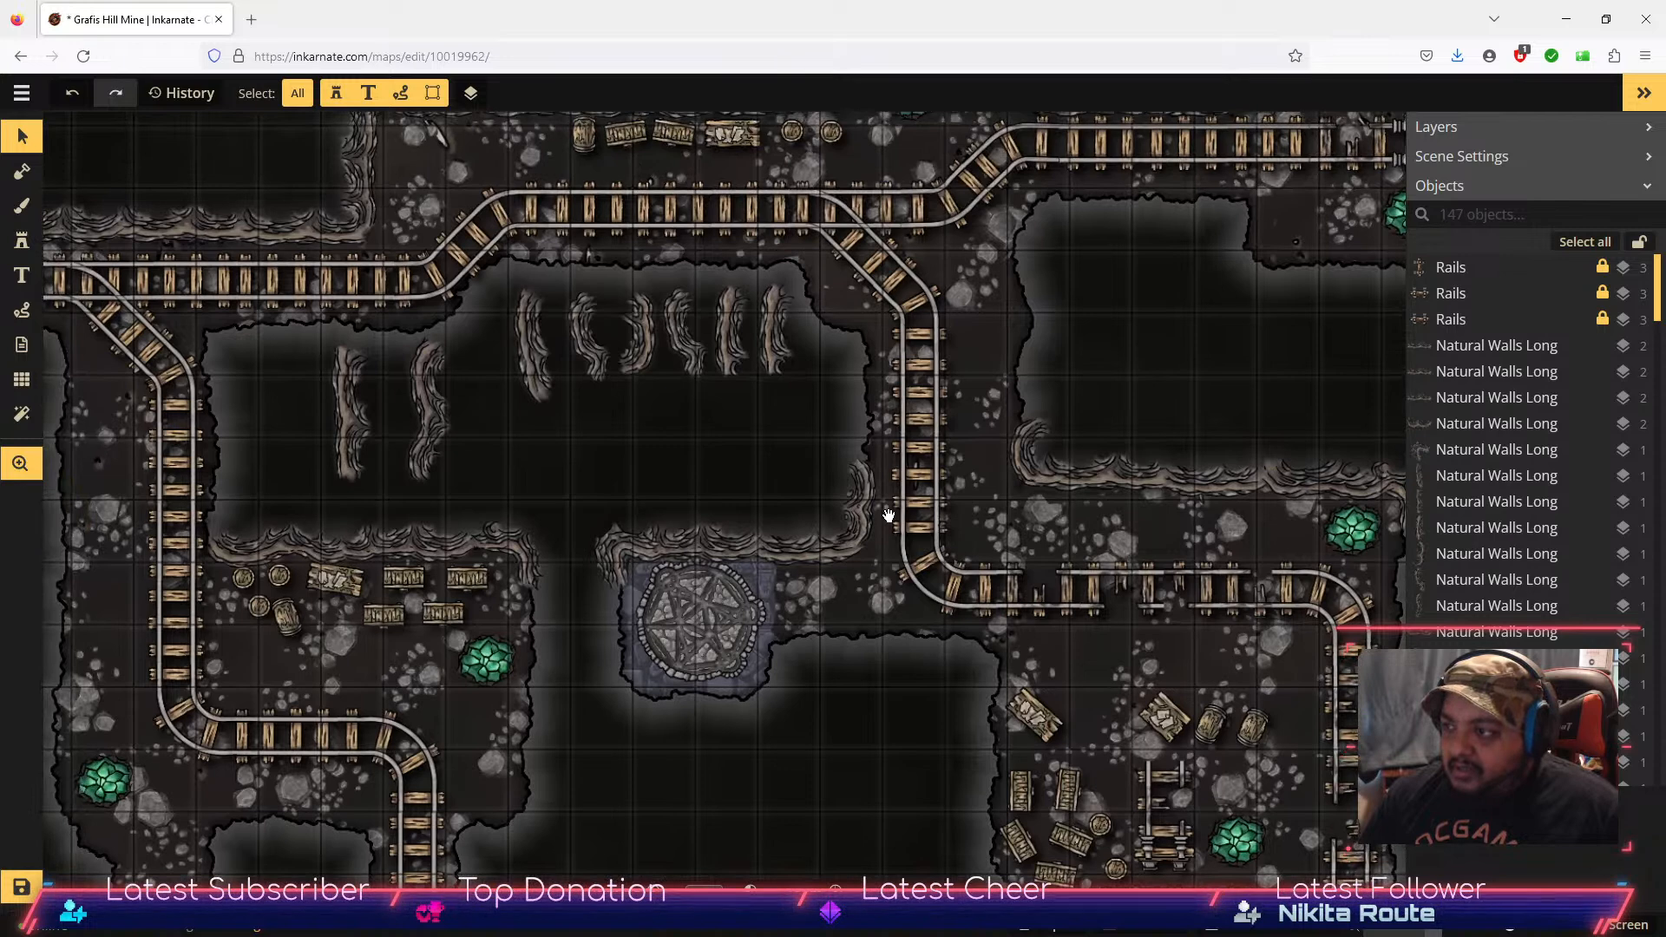
pyautogui.click(777, 368)
pyautogui.moveTo(789, 390); pyautogui.dragTo(772, 253)
pyautogui.moveTo(763, 313); pyautogui.dragTo(846, 411)
pyautogui.moveTo(640, 361); pyautogui.dragTo(862, 375)
pyautogui.moveTo(859, 289); pyautogui.dragTo(860, 353)
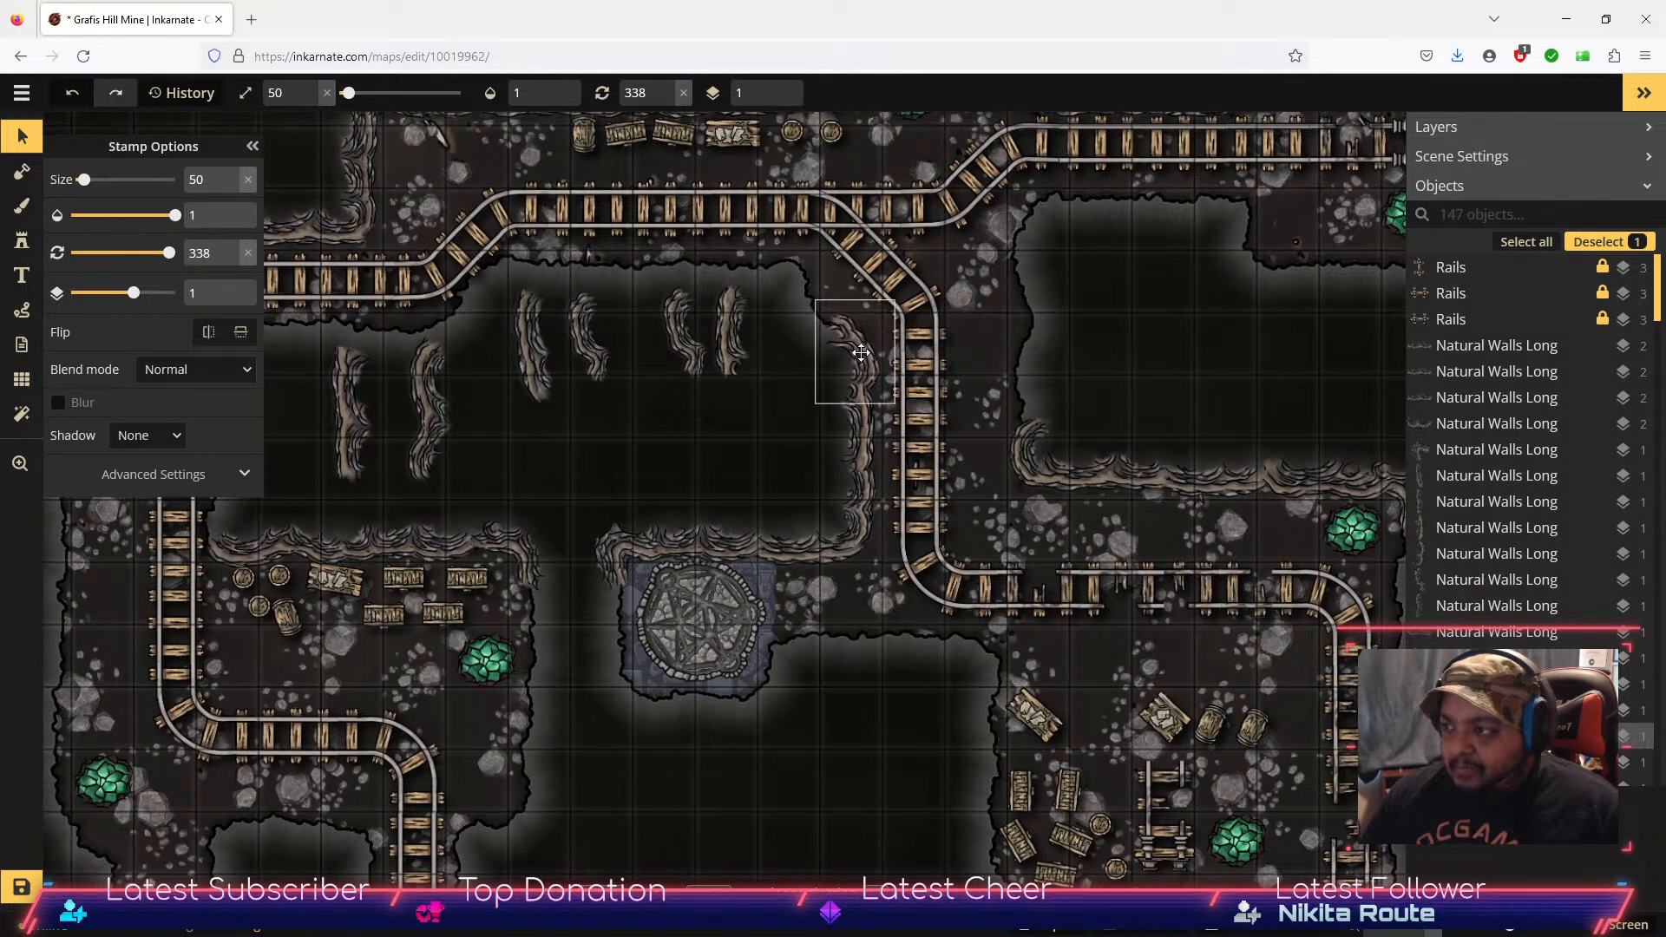
# Step: Place the easternmost remaining spare at rotation 320 along the diagonal northeast edge of the central rock area
pyautogui.click(737, 349)
pyautogui.moveTo(743, 278); pyautogui.dragTo(814, 301)
pyautogui.moveTo(820, 229)
pyautogui.mouseDown()
pyautogui.moveTo(796, 266)
pyautogui.moveTo(829, 227)
pyautogui.mouseUp()
pyautogui.moveTo(805, 288); pyautogui.dragTo(809, 287)
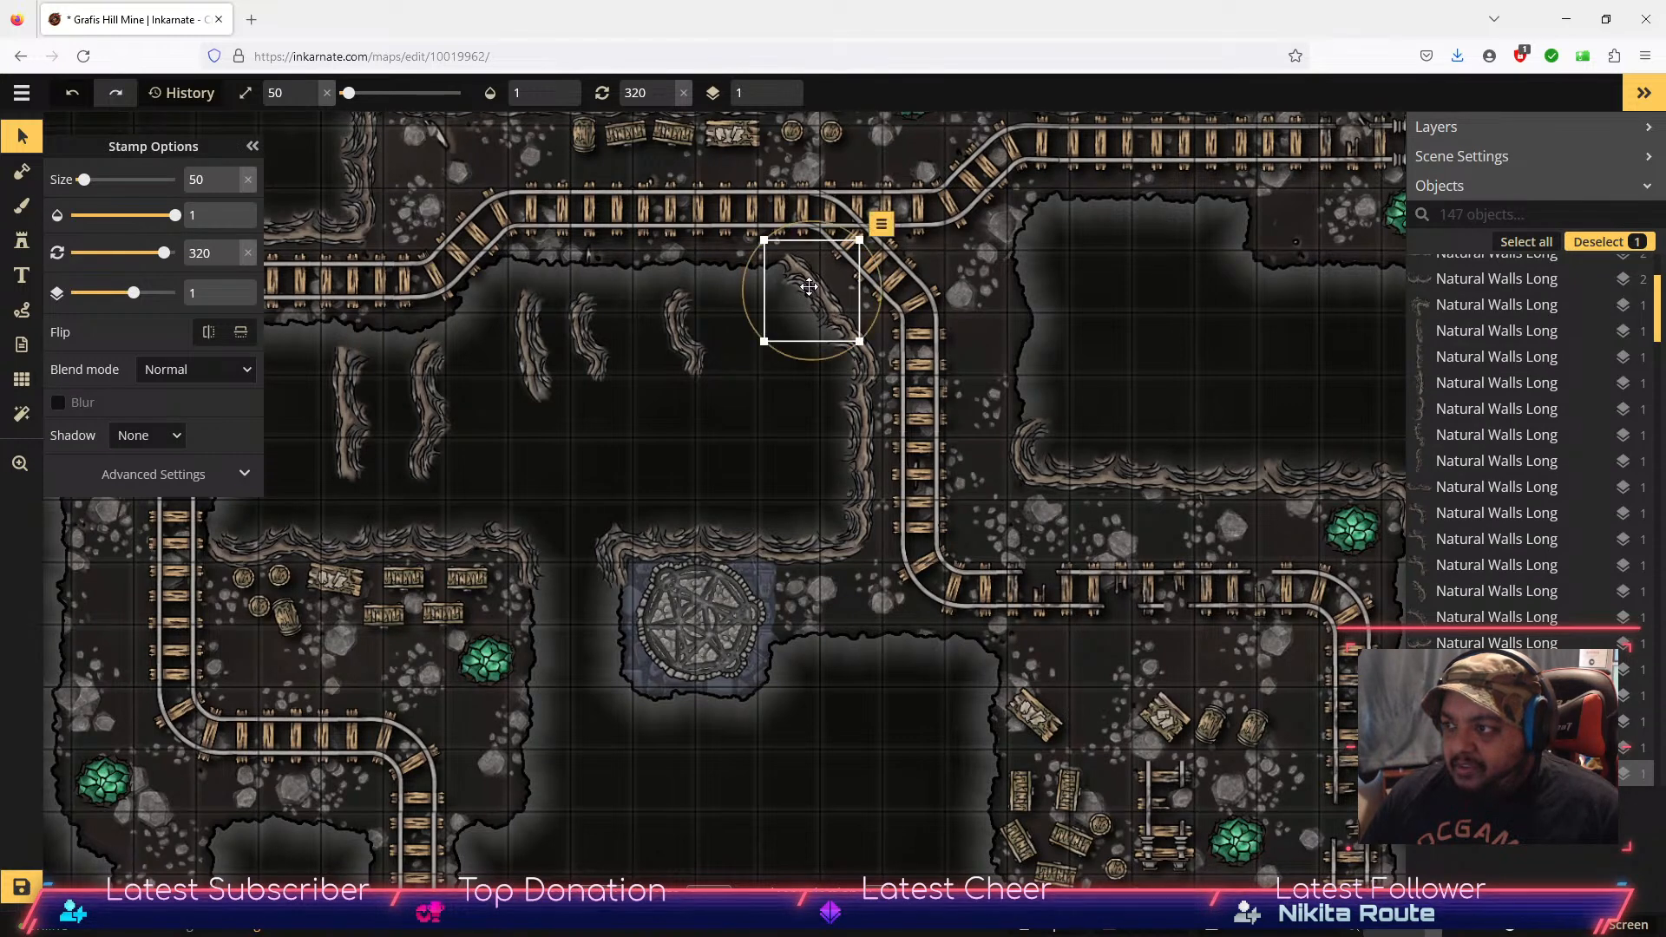
# Step: Move the eastern curved spare below the other one, then lay the adjacent long spare along the northern edge at rotation 270
pyautogui.click(670, 363)
pyautogui.moveTo(681, 334); pyautogui.dragTo(585, 448)
pyautogui.click(533, 344)
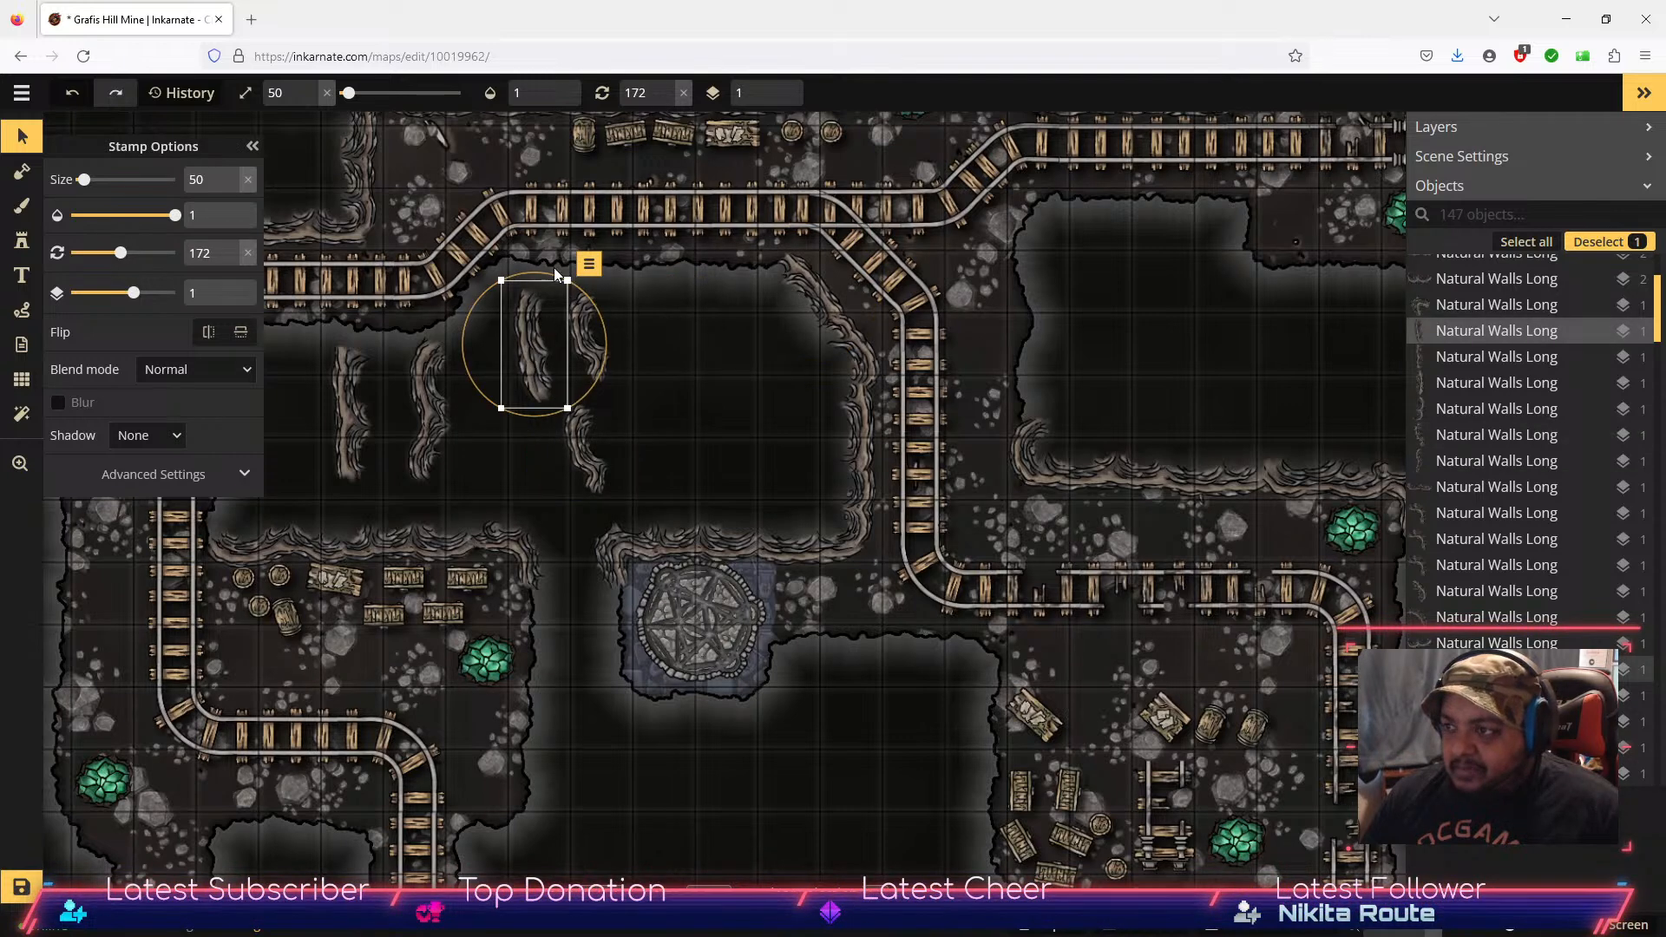
pyautogui.moveTo(543, 269); pyautogui.dragTo(724, 255)
pyautogui.click(231, 247)
pyautogui.click(230, 248)
pyautogui.click(231, 247)
pyautogui.click(231, 247)
pyautogui.click(231, 248)
pyautogui.click(231, 260)
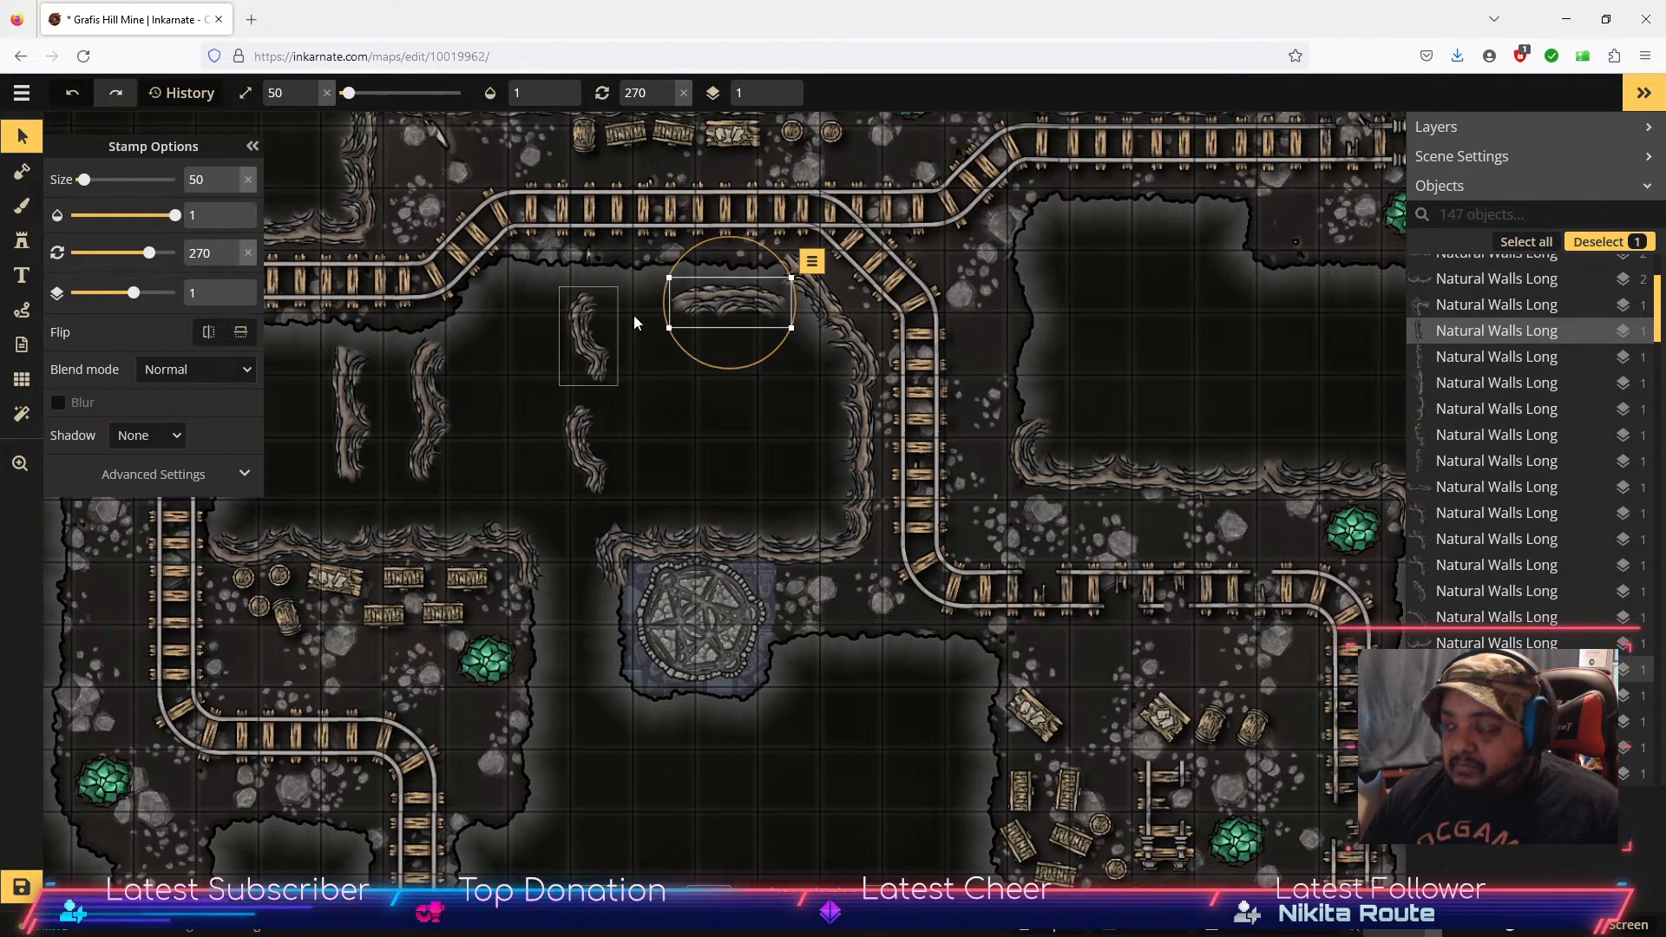
pyautogui.moveTo(733, 303); pyautogui.dragTo(735, 265)
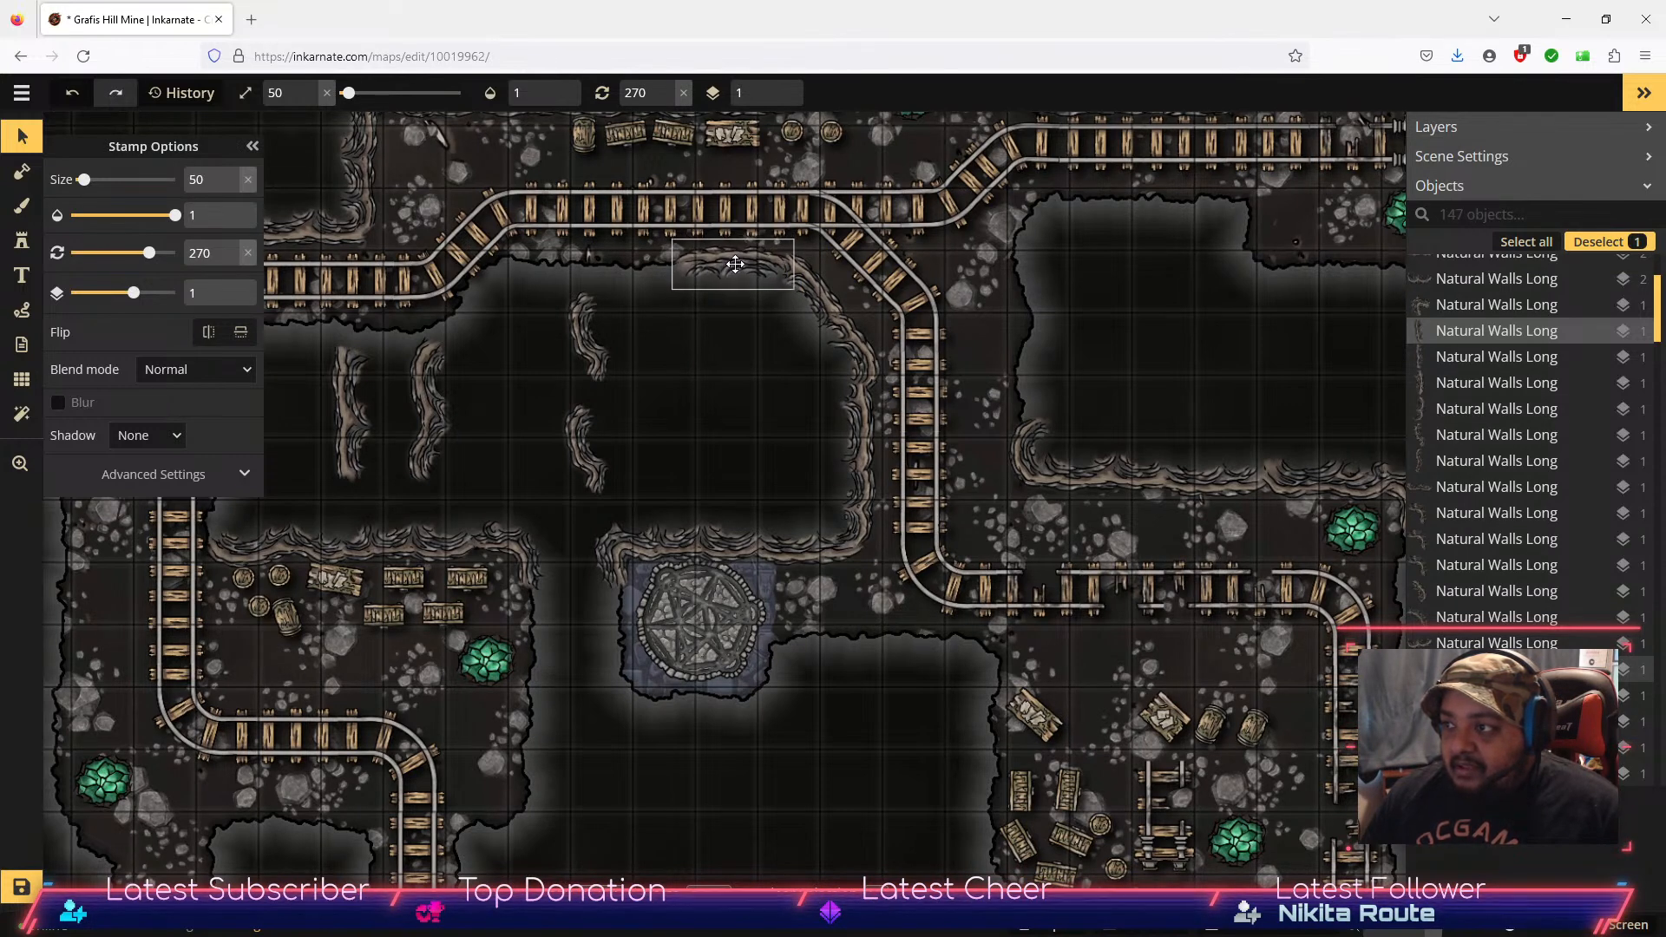
# Step: Extend the northern edge wall westward with one of the two longest upright spares at rotation 269
pyautogui.click(443, 410)
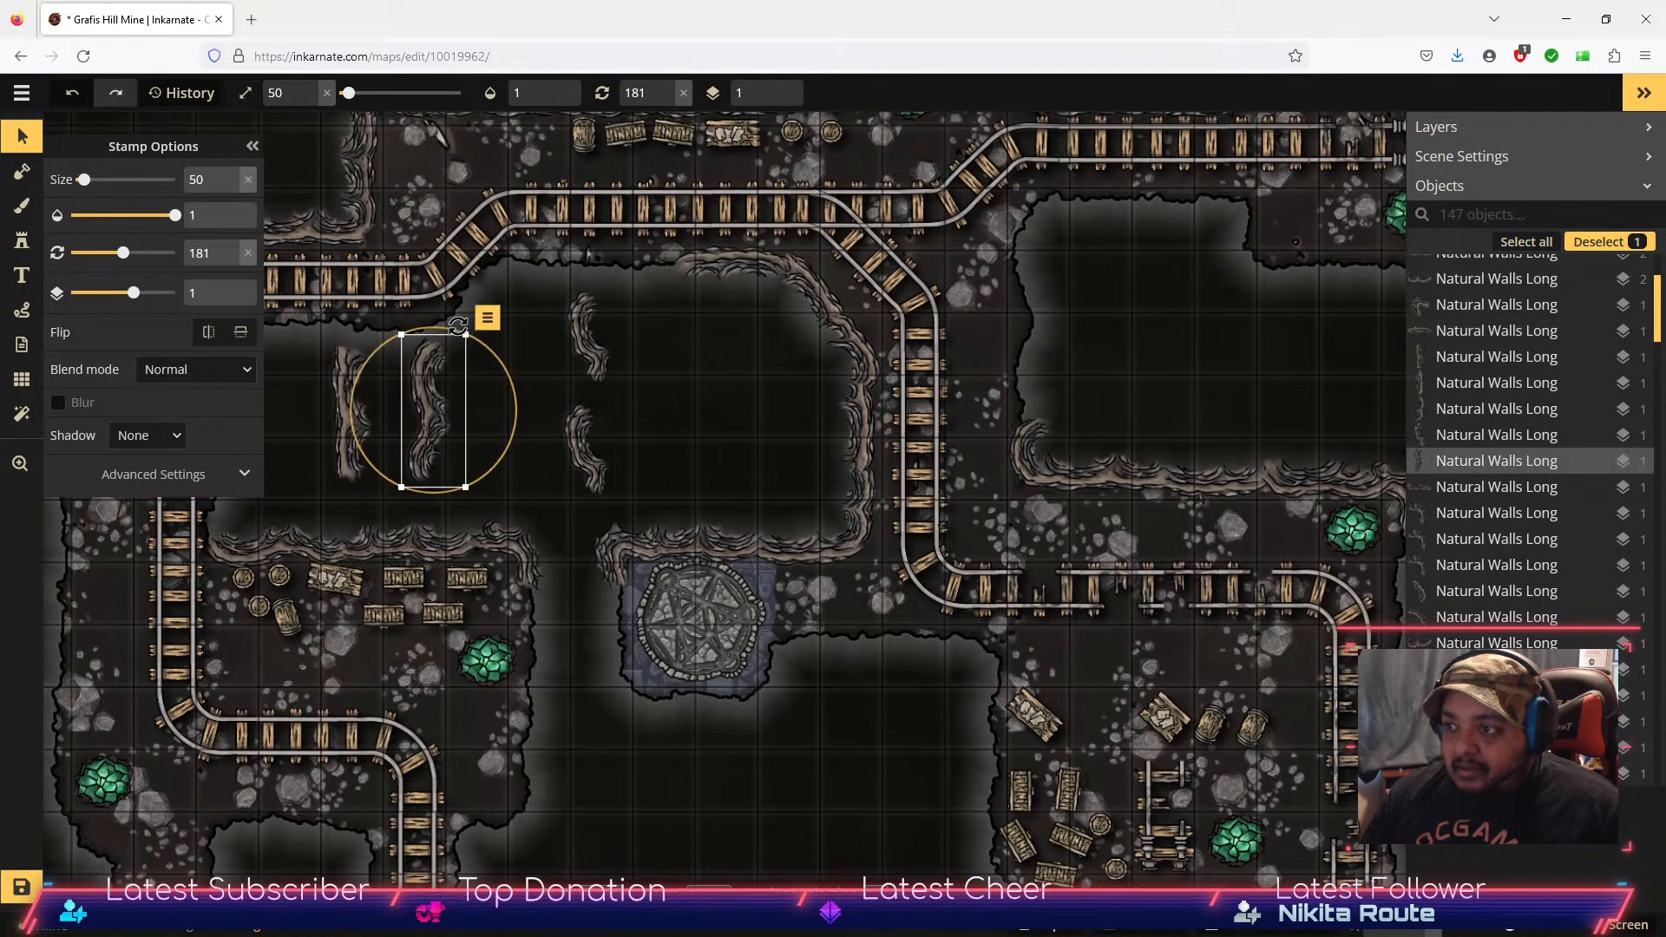
pyautogui.moveTo(451, 333); pyautogui.dragTo(606, 282)
pyautogui.moveTo(650, 199); pyautogui.dragTo(658, 203)
pyautogui.moveTo(617, 285); pyautogui.dragTo(626, 274)
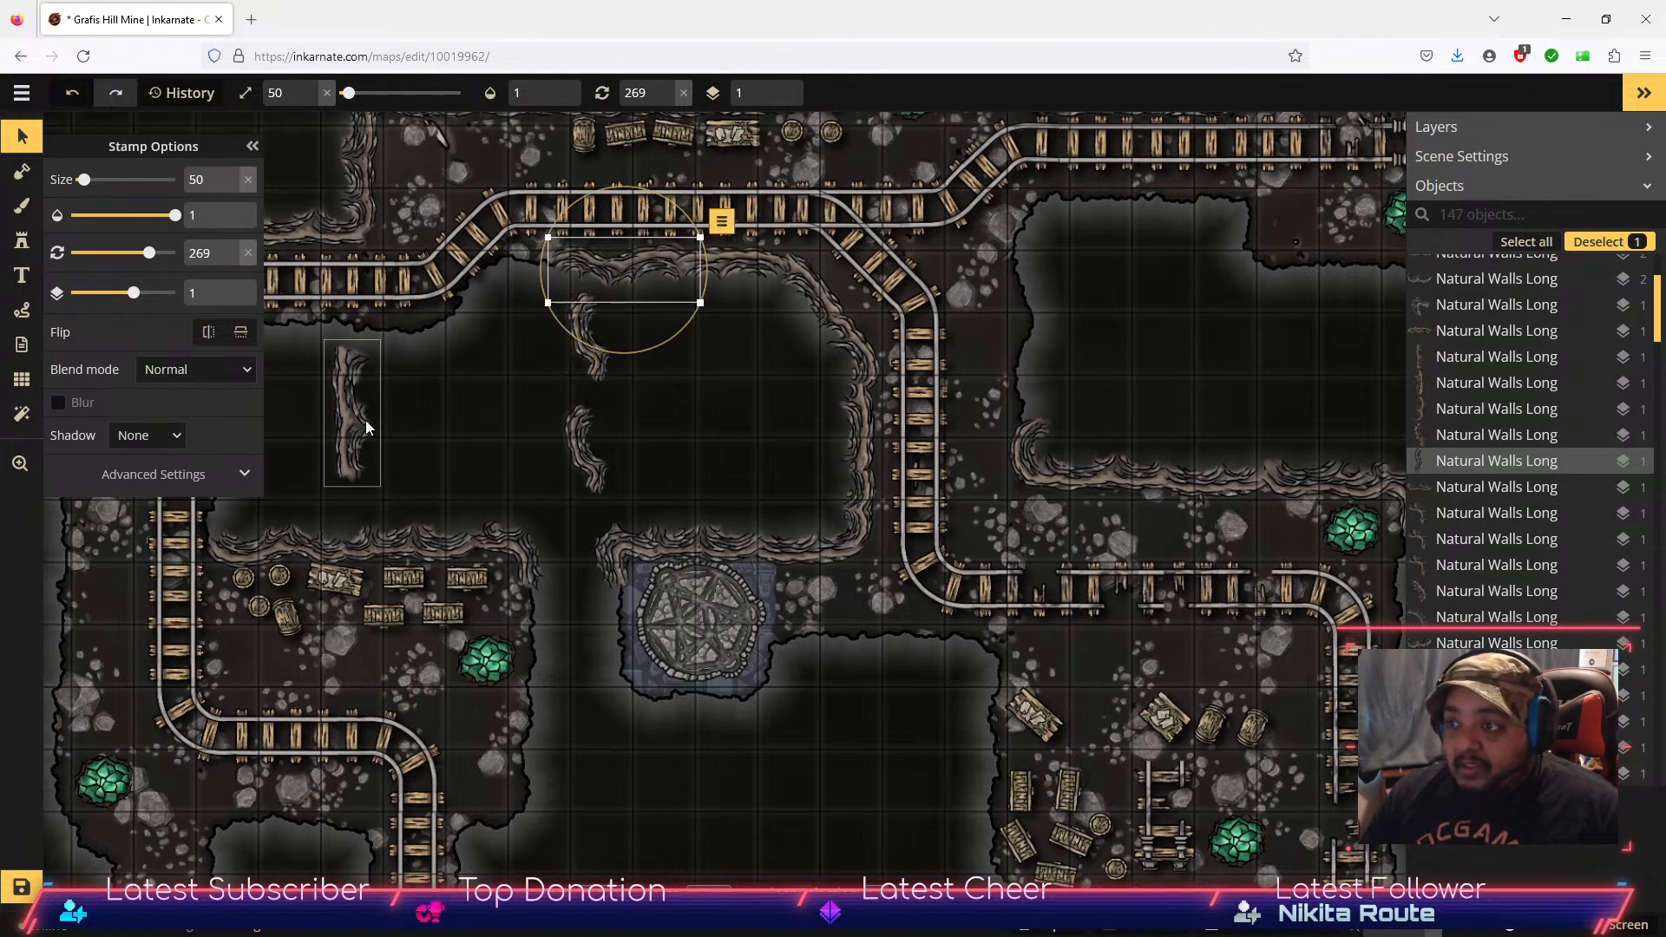
# Step: Rotate the upper curved spare to 235 and move it slightly southeast within the central rock area
pyautogui.click(596, 368)
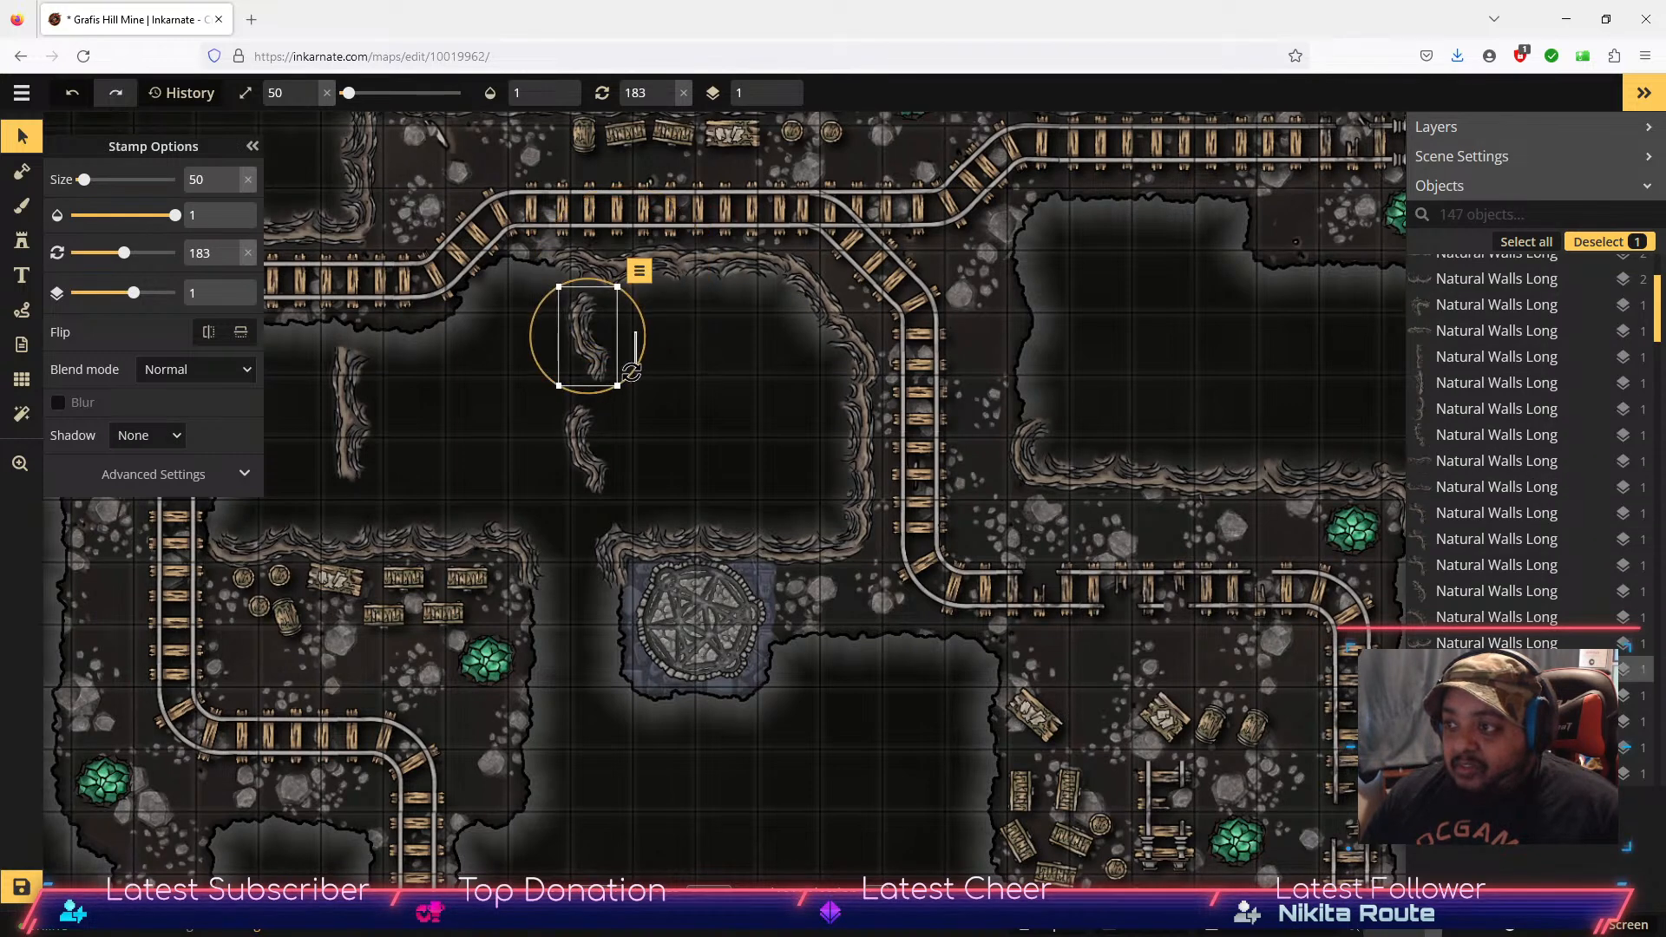
pyautogui.click(640, 320)
pyautogui.click(594, 351)
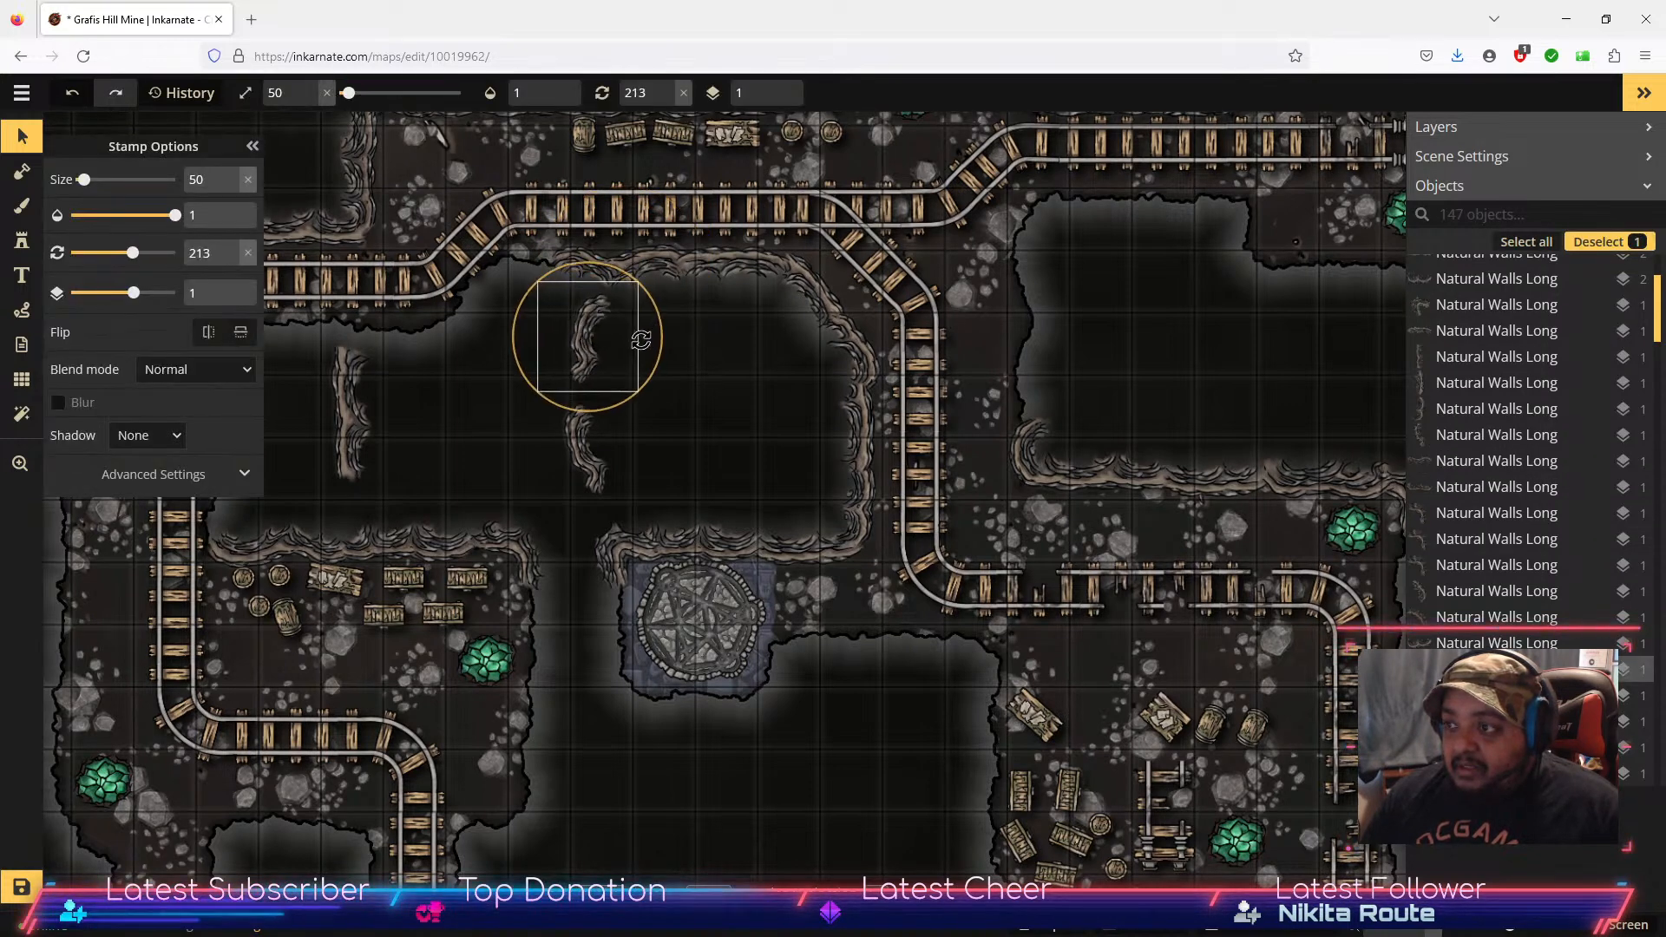
pyautogui.moveTo(599, 328); pyautogui.dragTo(661, 355)
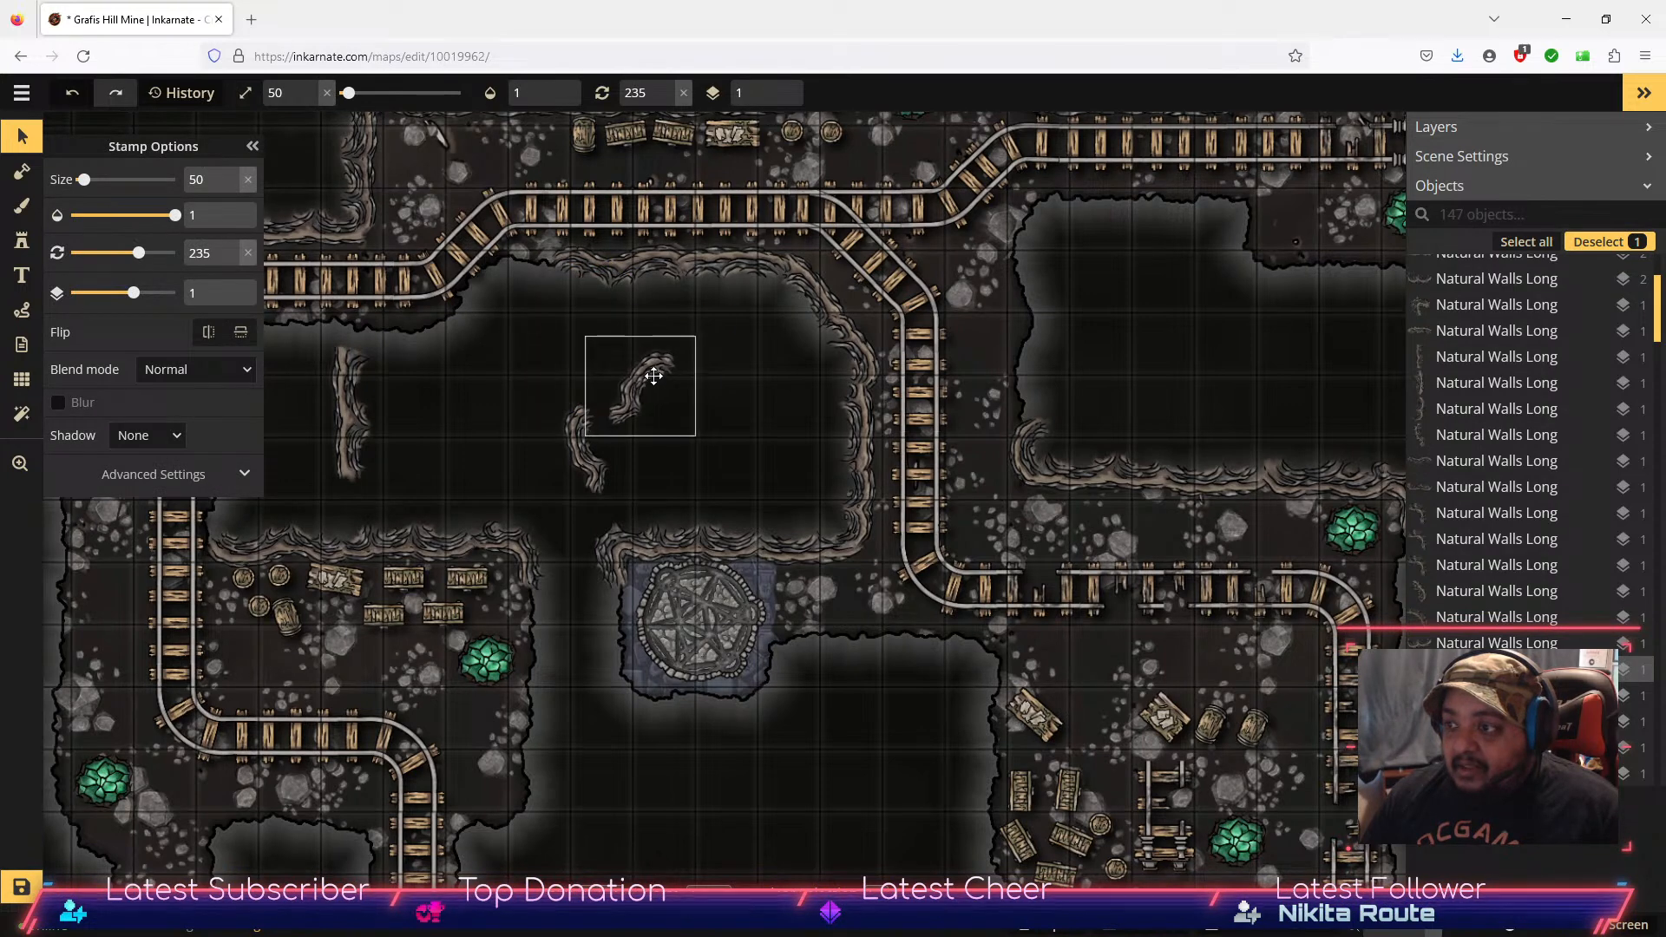
# Step: Stamp new long natural wall spares of variants 2, 3 and 4 at rotation 181 in the central rock area
pyautogui.click(578, 476)
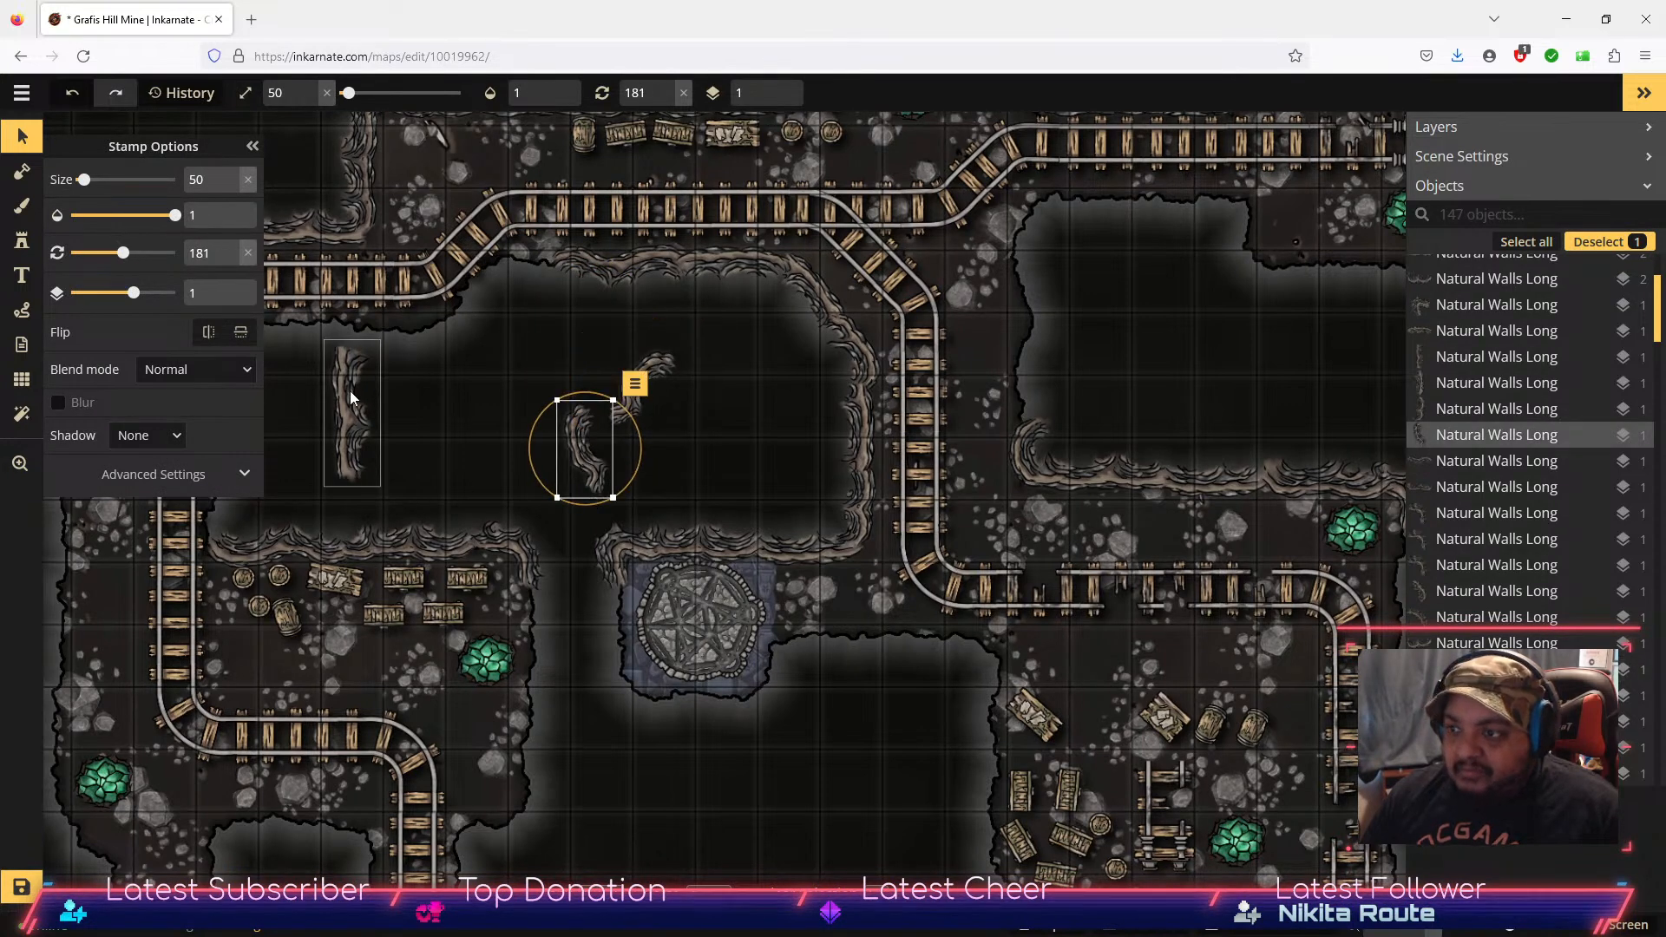
pyautogui.press('space')
pyautogui.moveTo(781, 392); pyautogui.dragTo(880, 509)
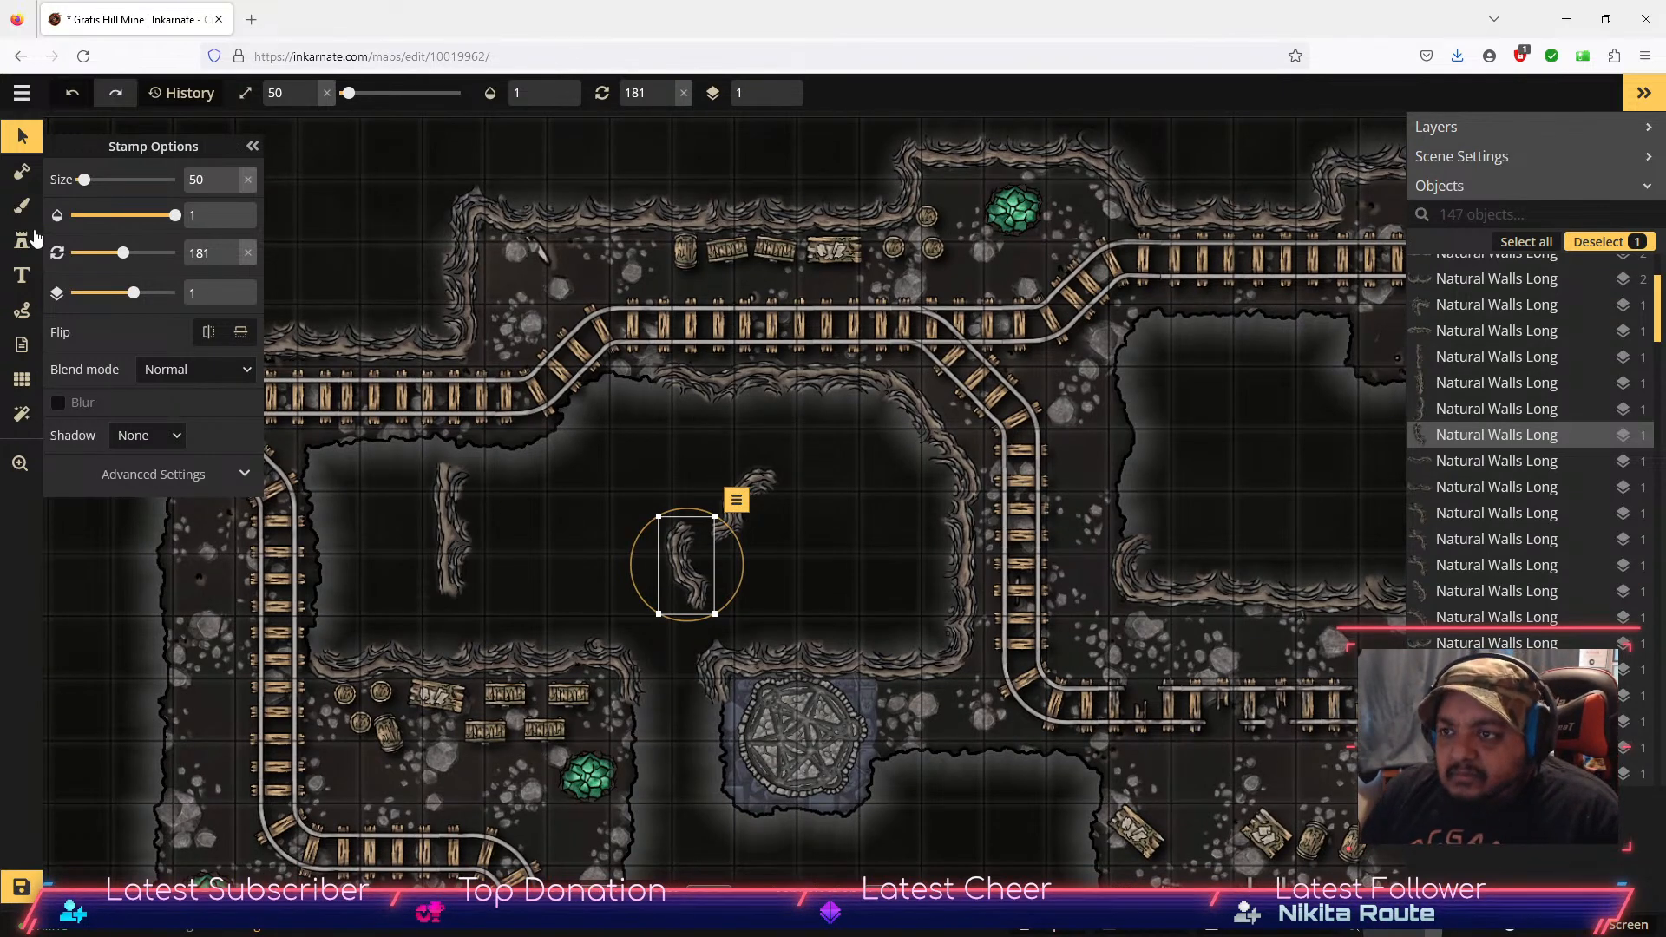
pyautogui.click(21, 242)
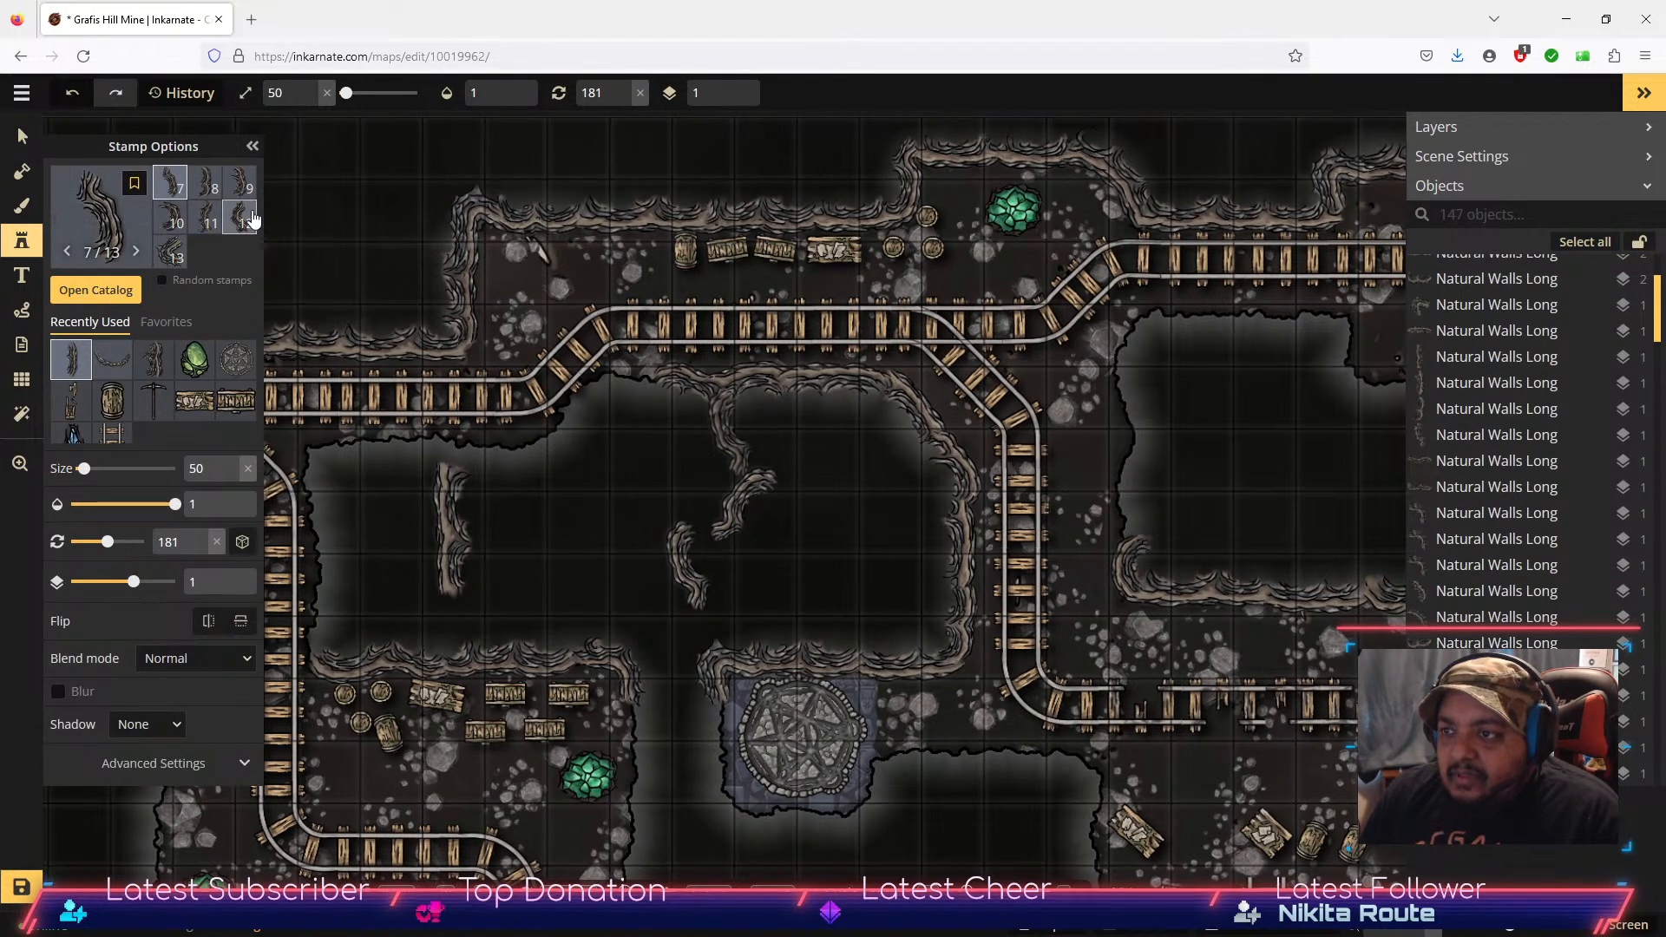
pyautogui.scroll(2, 250, 216)
pyautogui.click(209, 182)
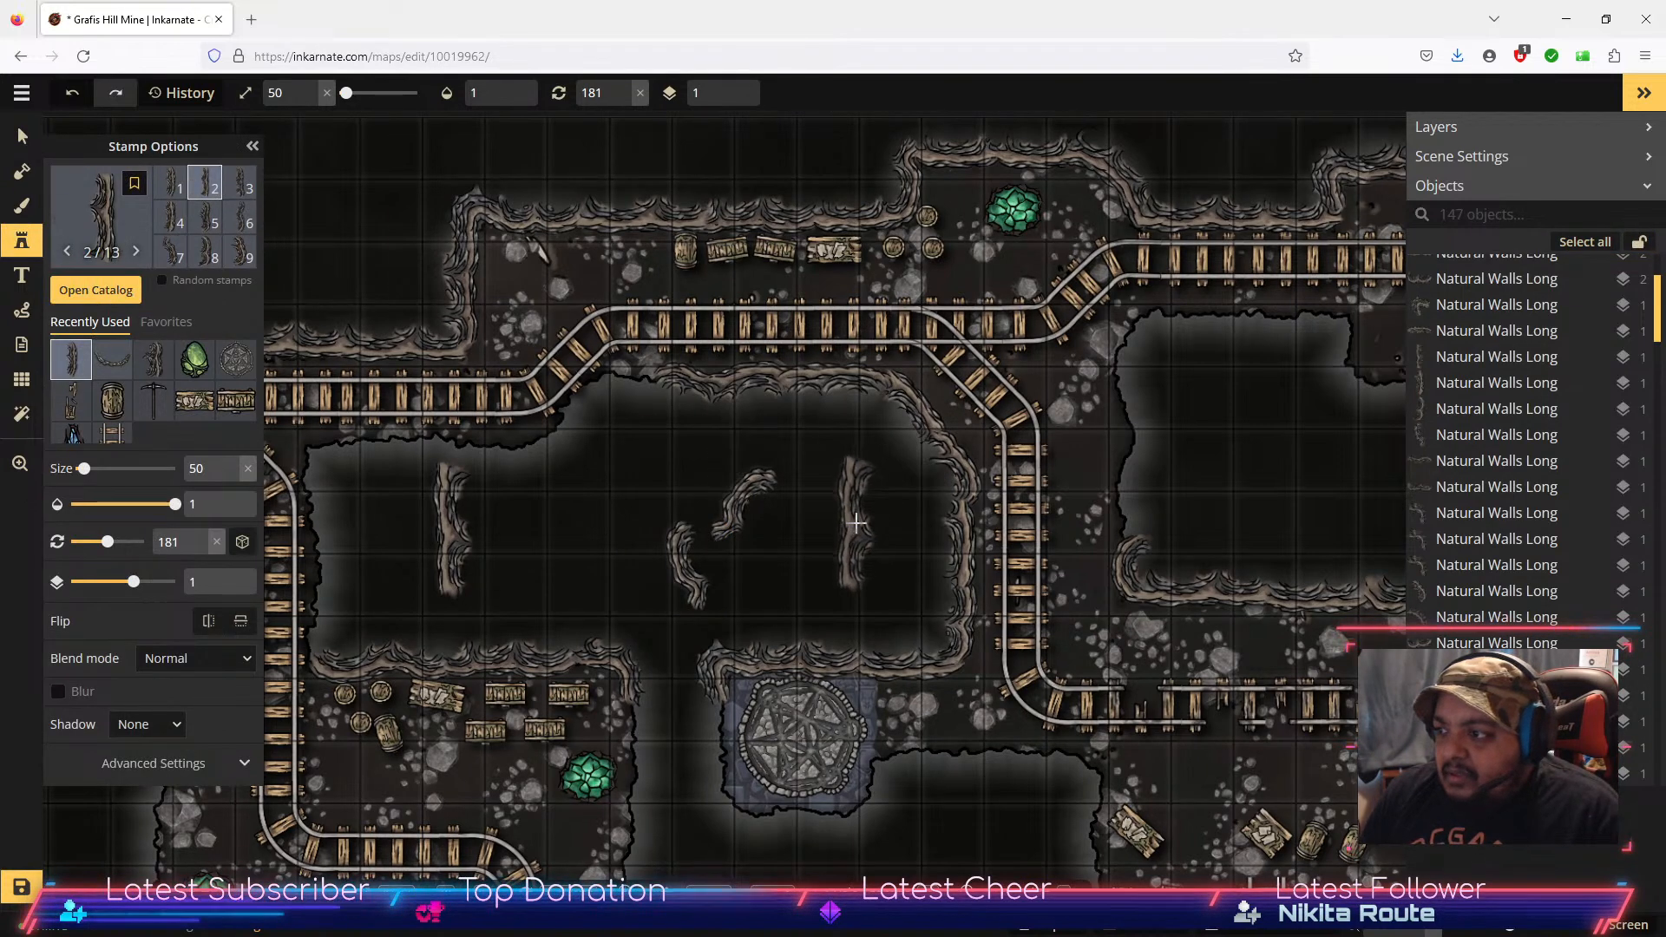
pyautogui.click(849, 529)
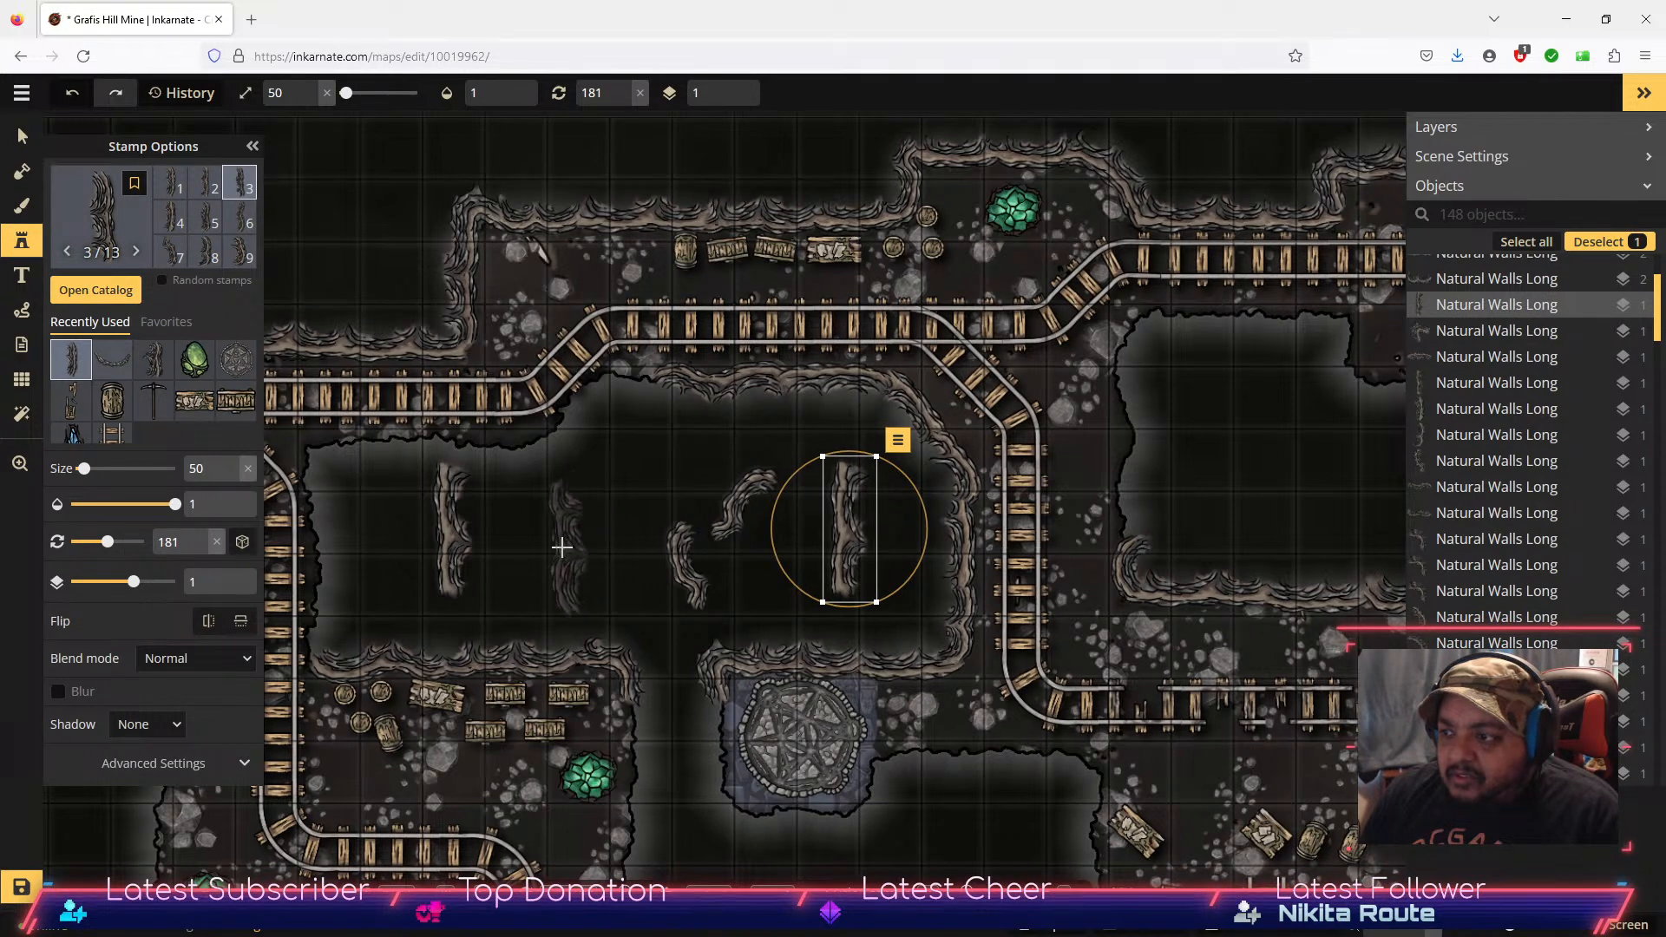
pyautogui.click(558, 546)
pyautogui.click(170, 219)
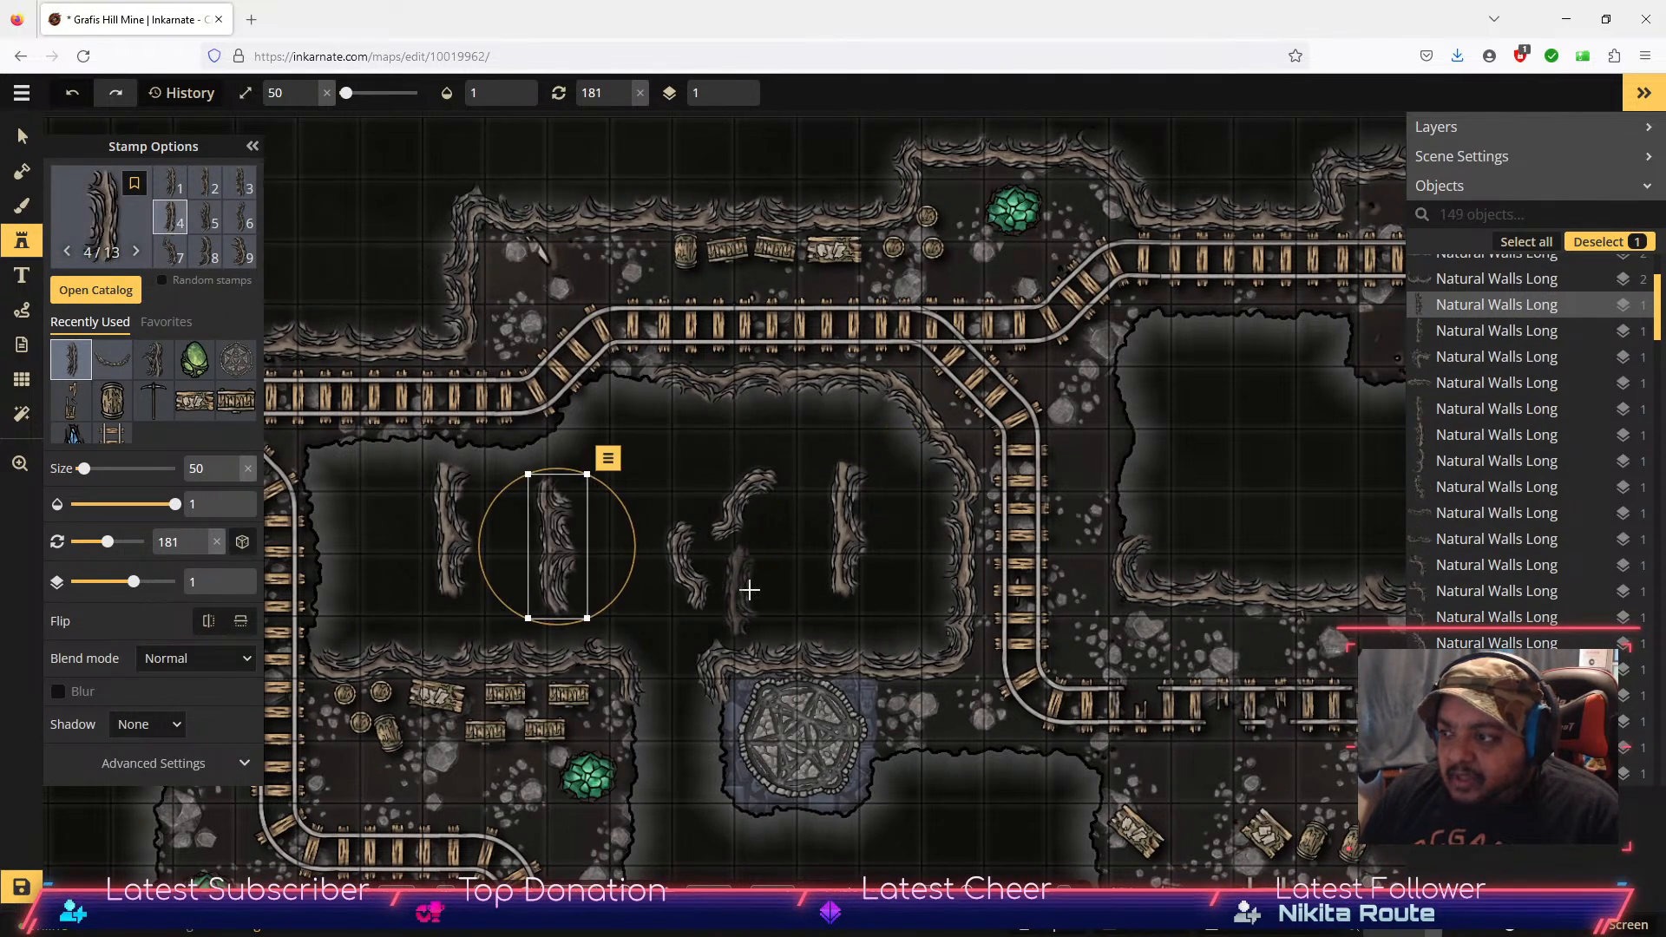
pyautogui.click(774, 570)
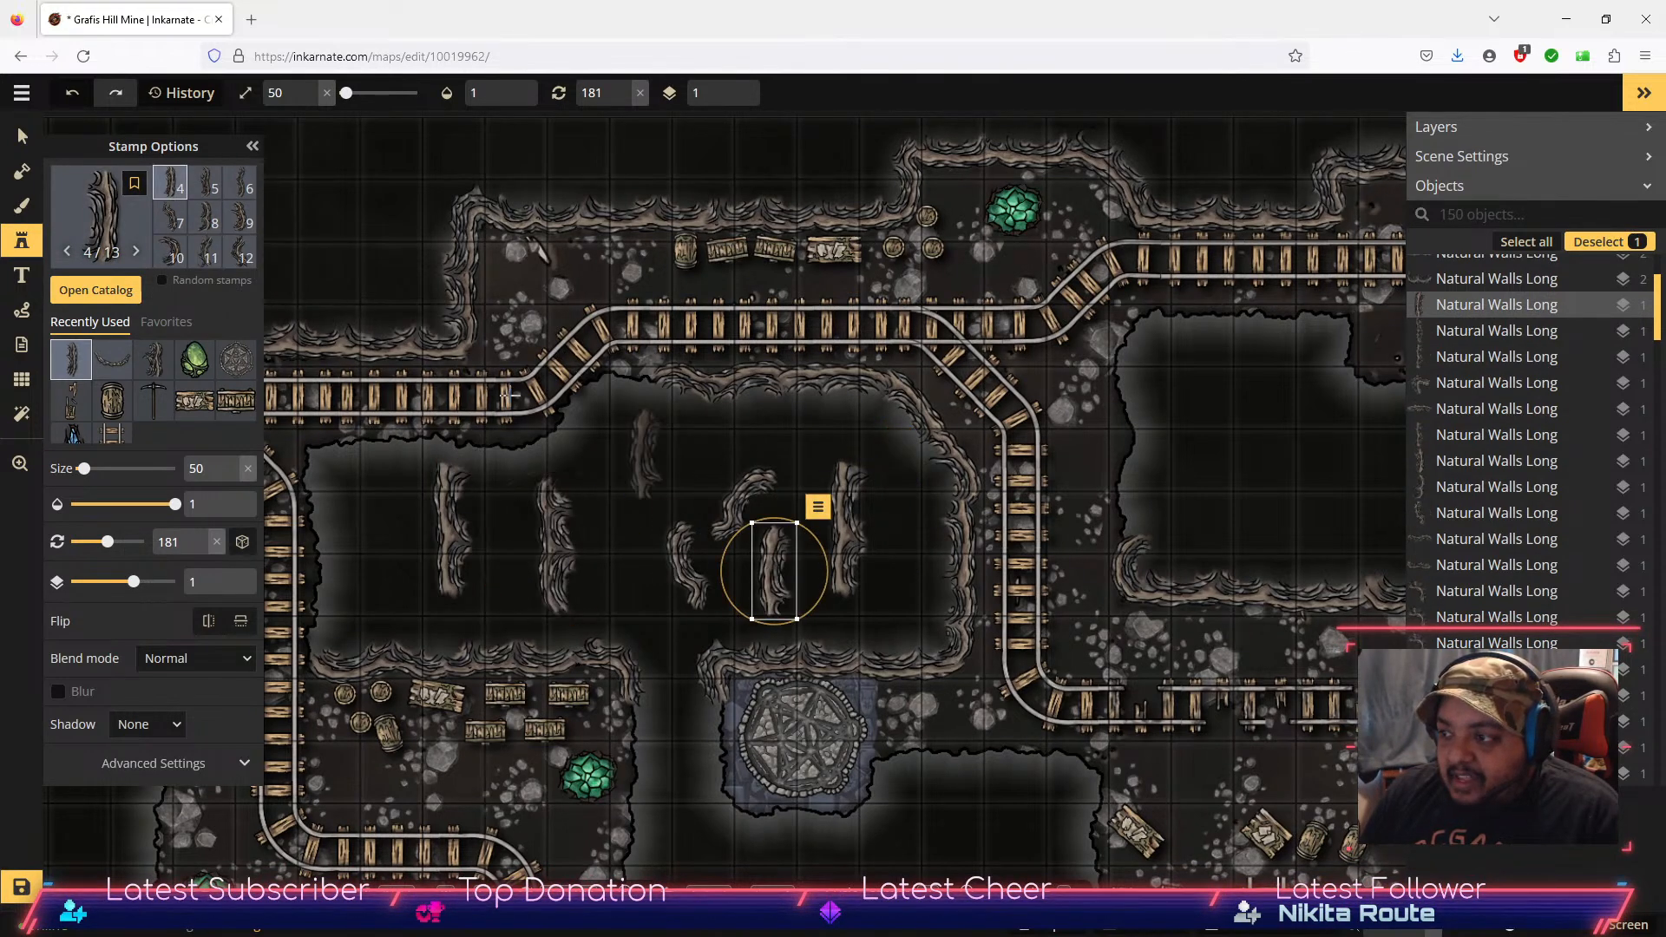
# Step: Add natural wall spares of variants 5, 6 and 7 at rotation 181 in the central rock area
pyautogui.click(208, 186)
pyautogui.click(912, 567)
pyautogui.click(239, 186)
pyautogui.click(390, 542)
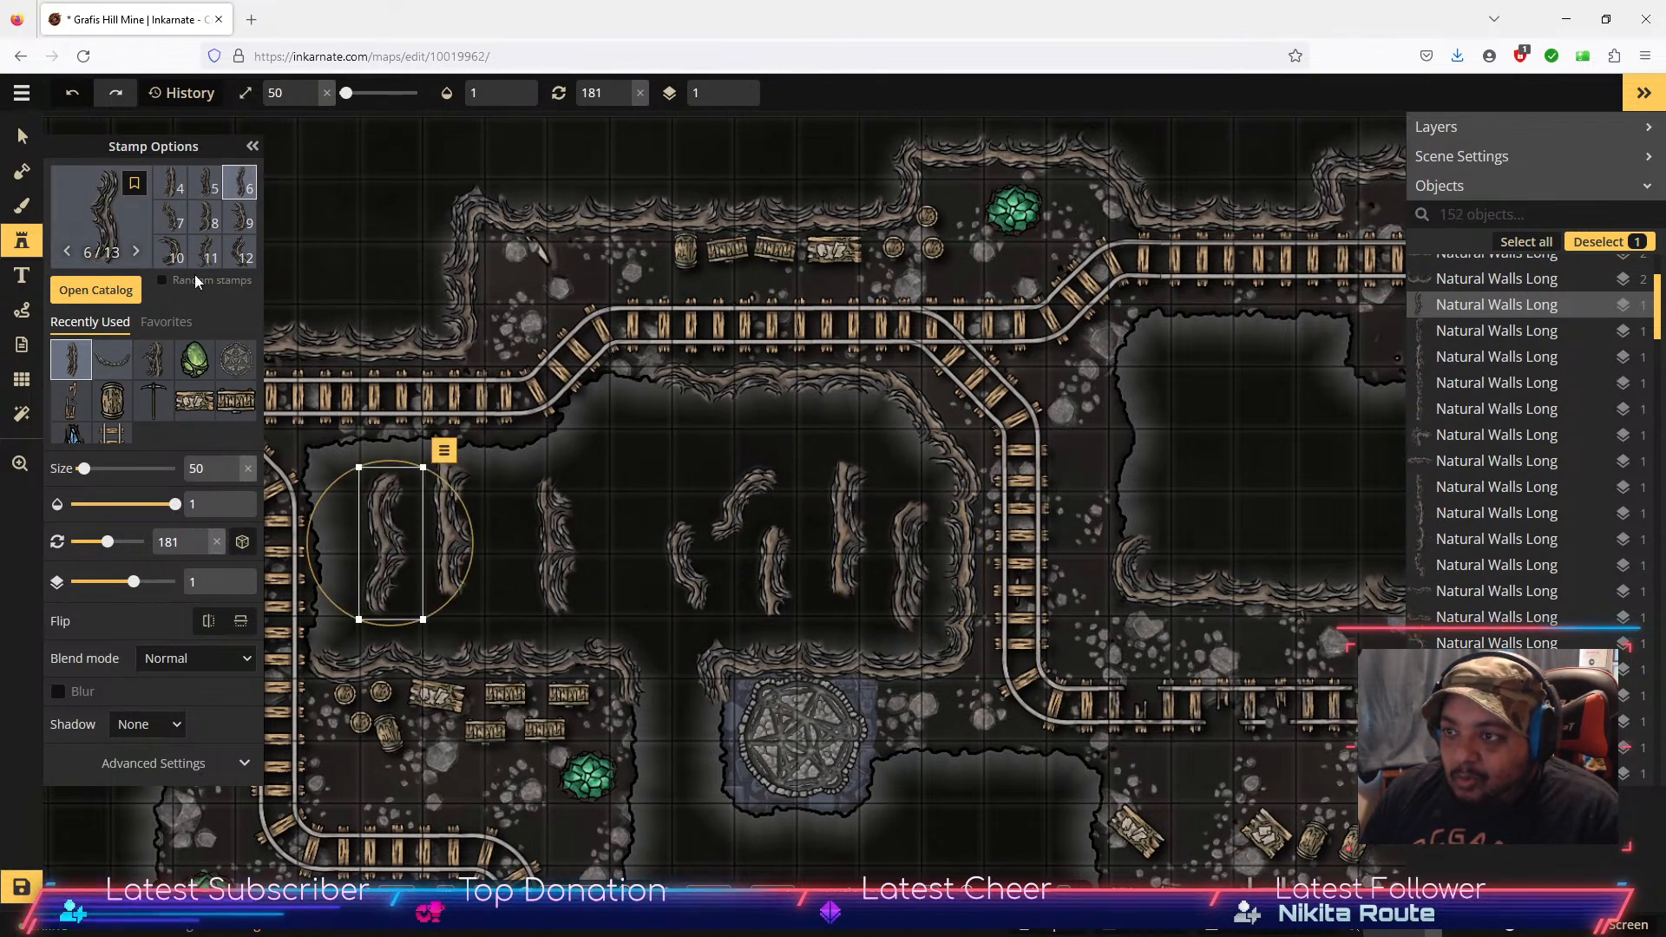
pyautogui.click(174, 219)
pyautogui.click(642, 573)
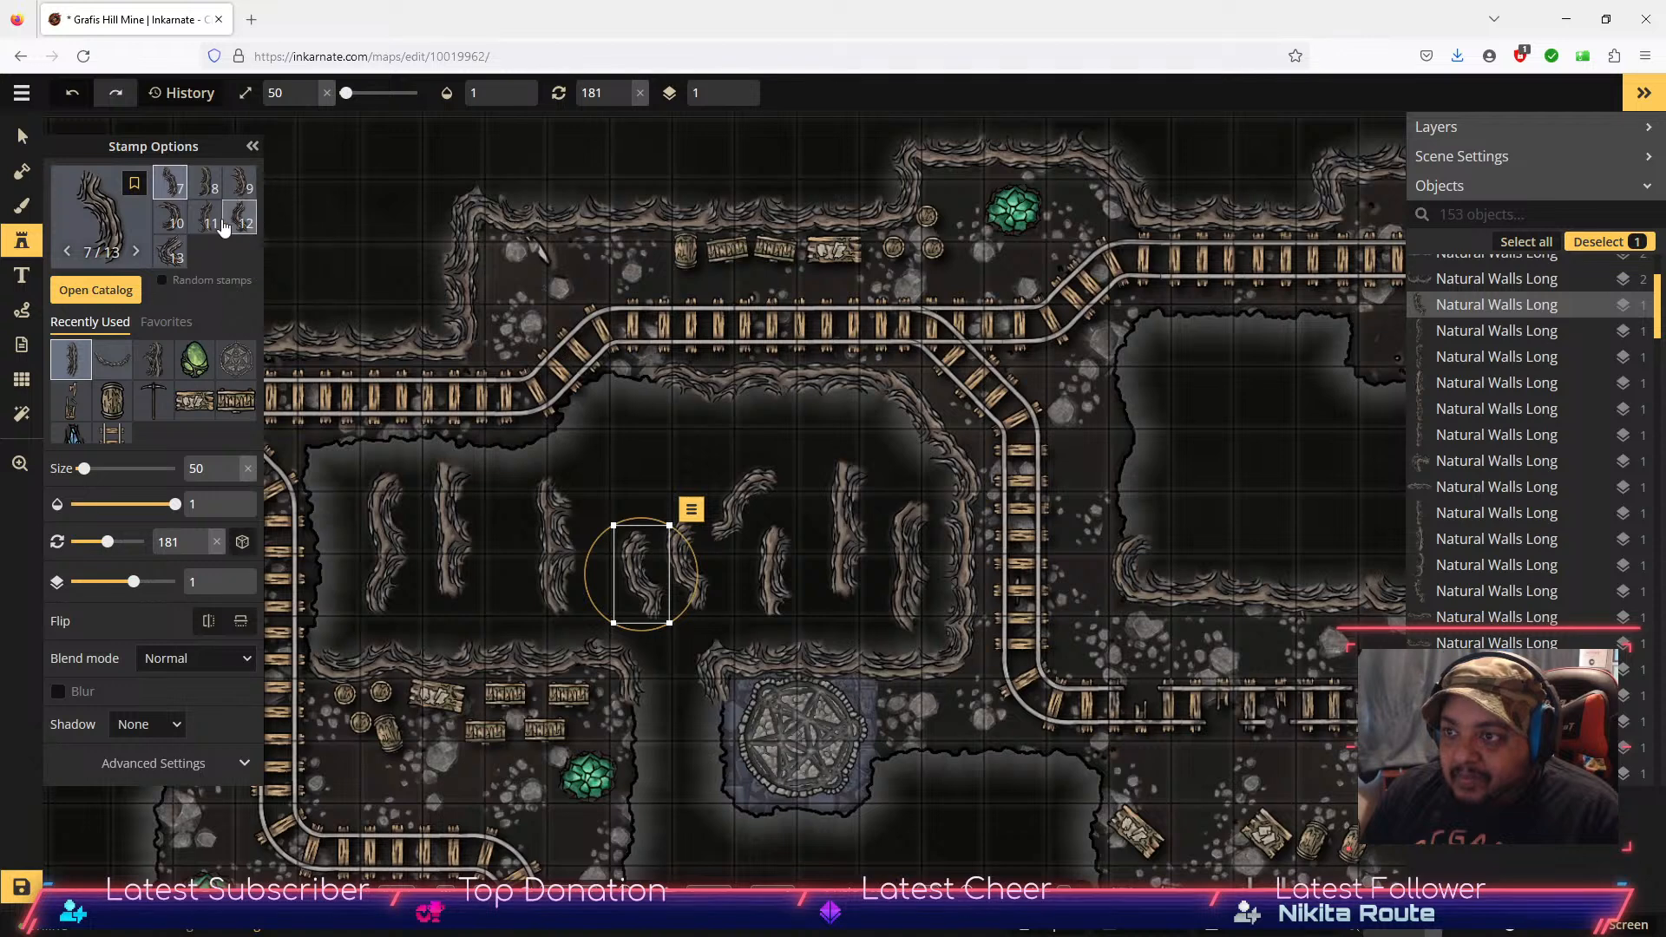
# Step: Stamp spares of variants 8, 9, 10 and 11 around the round platform, and move the variant 11 spare into the eastern rock area
pyautogui.click(214, 190)
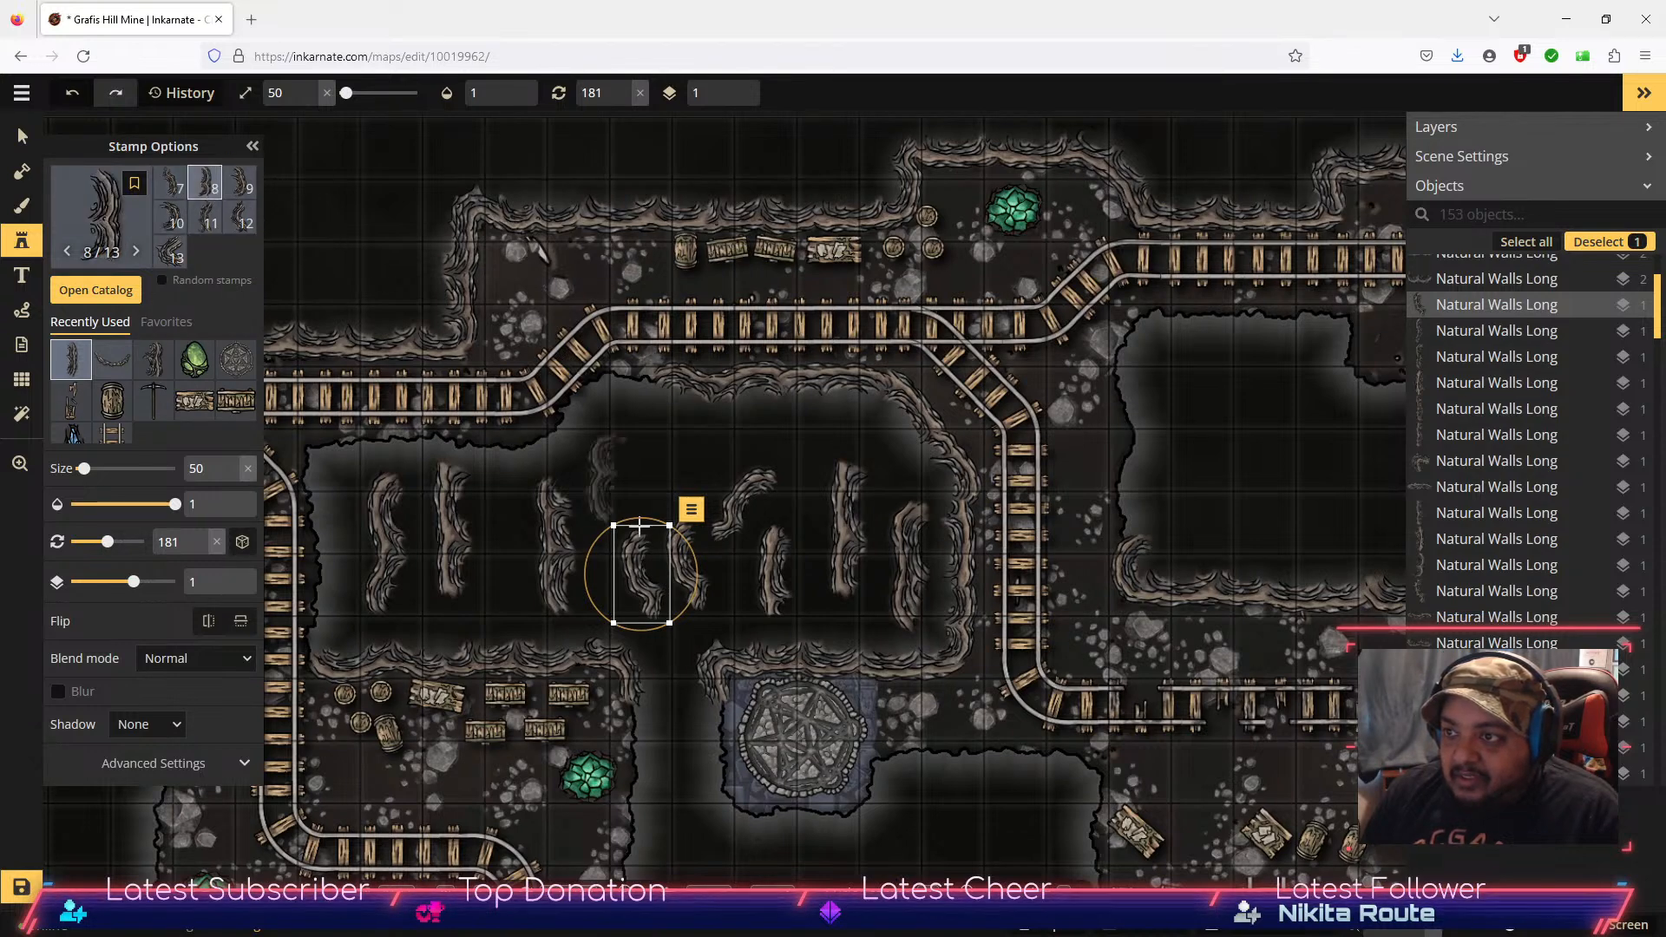
pyautogui.click(680, 692)
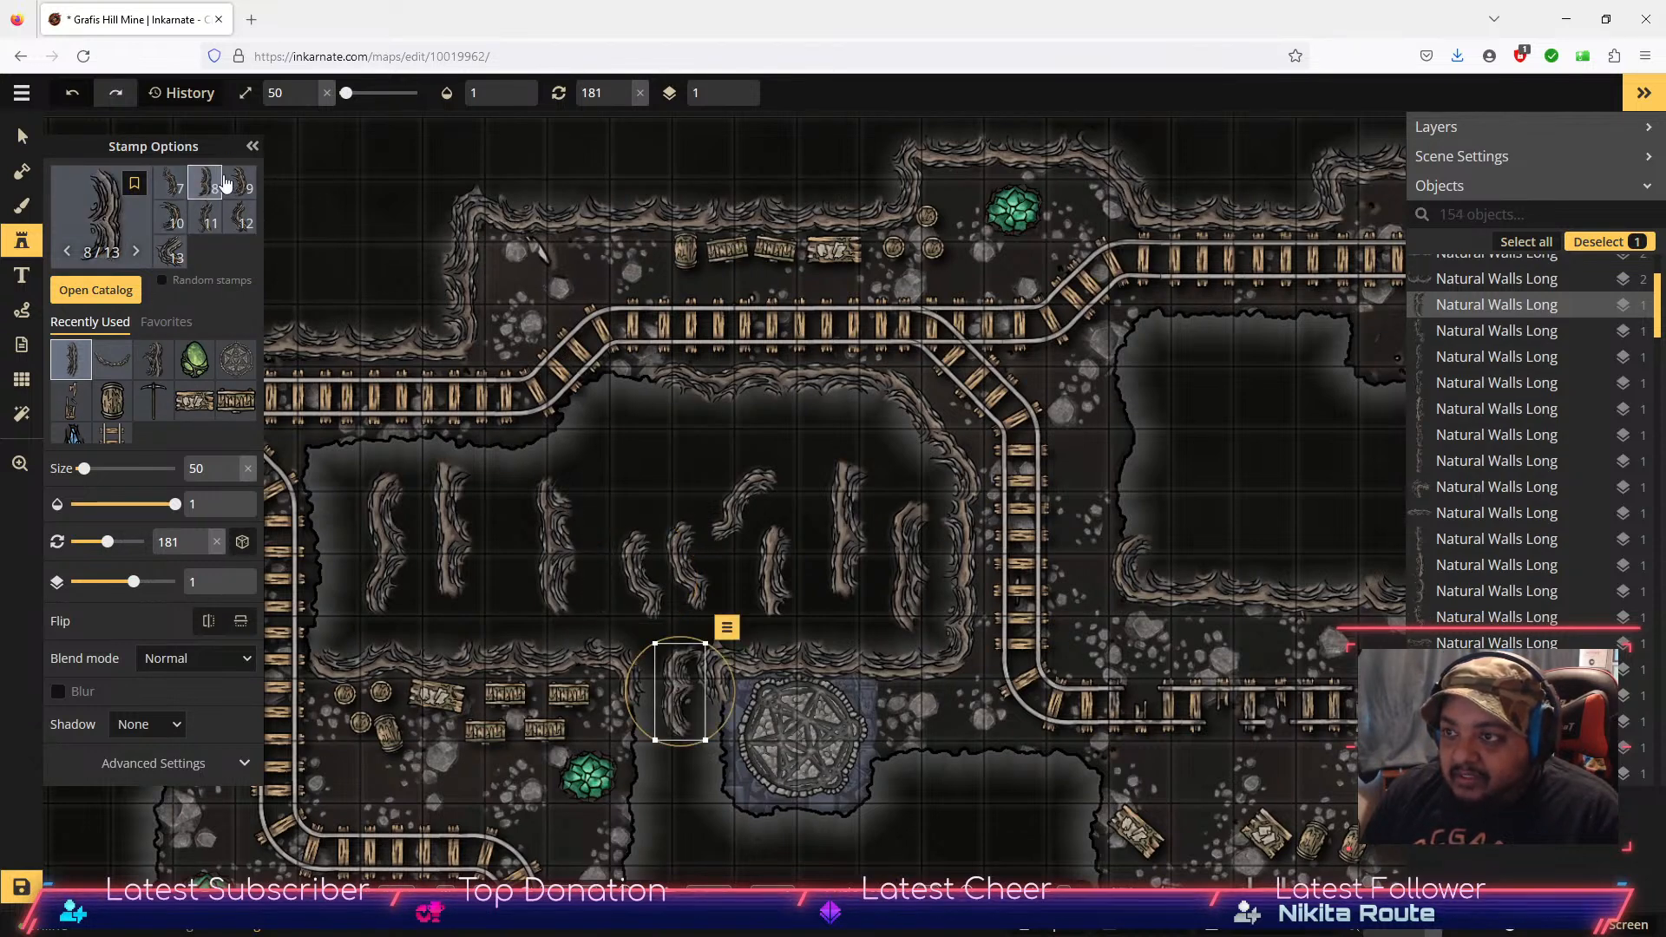
pyautogui.click(239, 183)
pyautogui.click(994, 807)
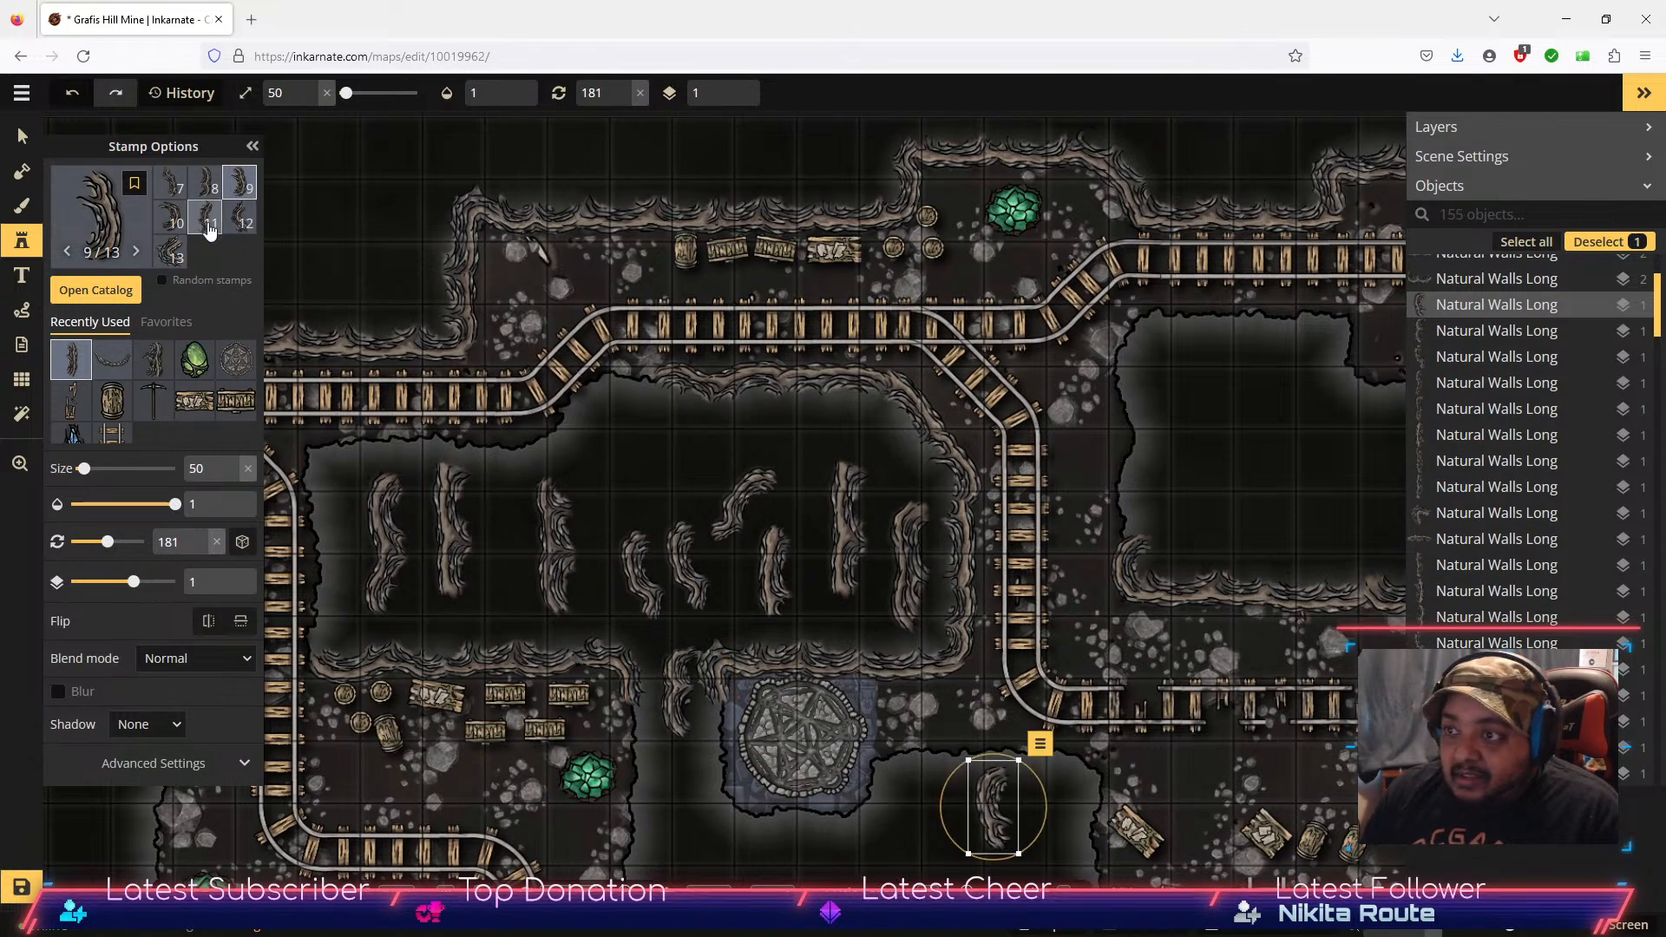
pyautogui.click(178, 224)
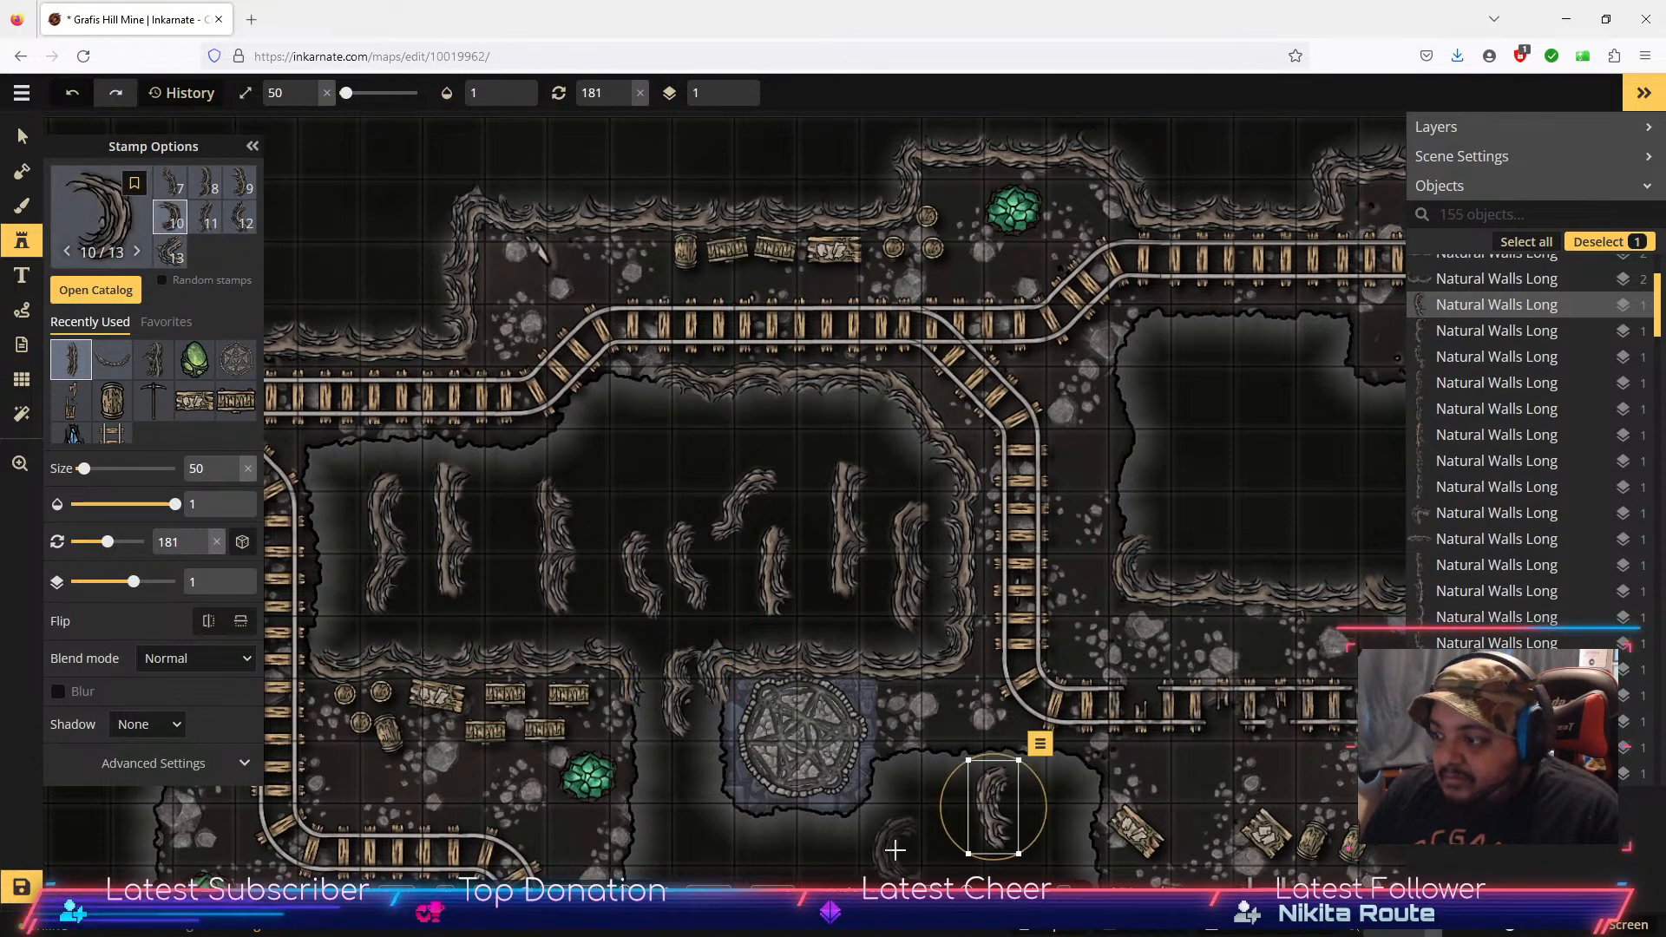
pyautogui.click(899, 835)
pyautogui.click(207, 222)
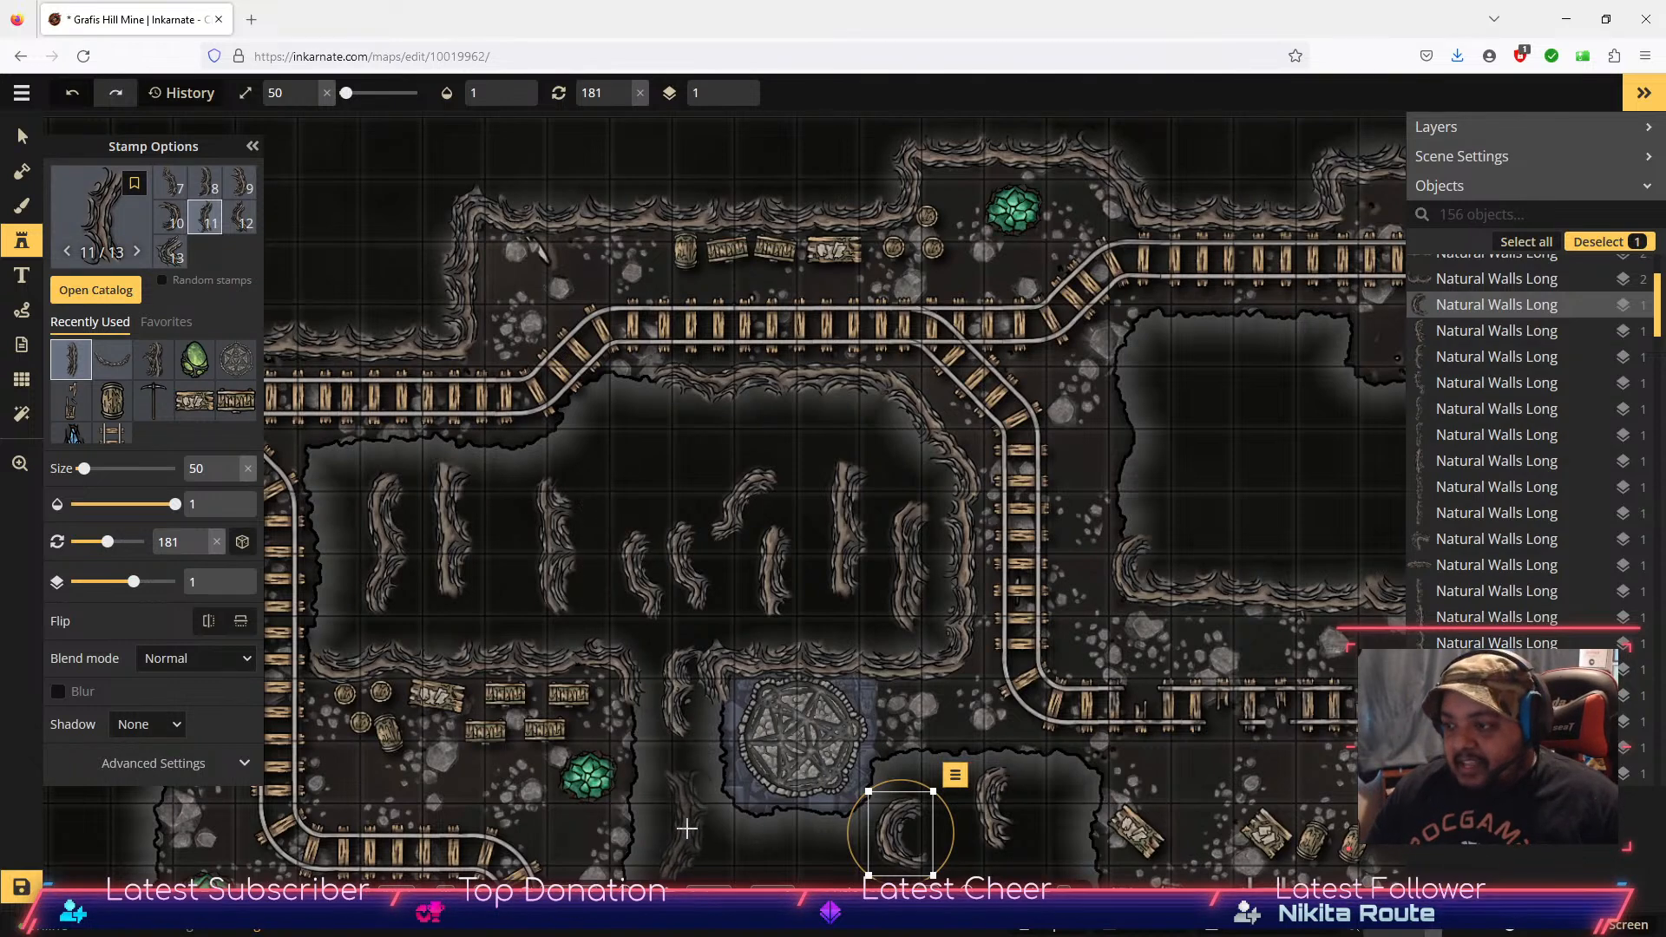
pyautogui.click(690, 827)
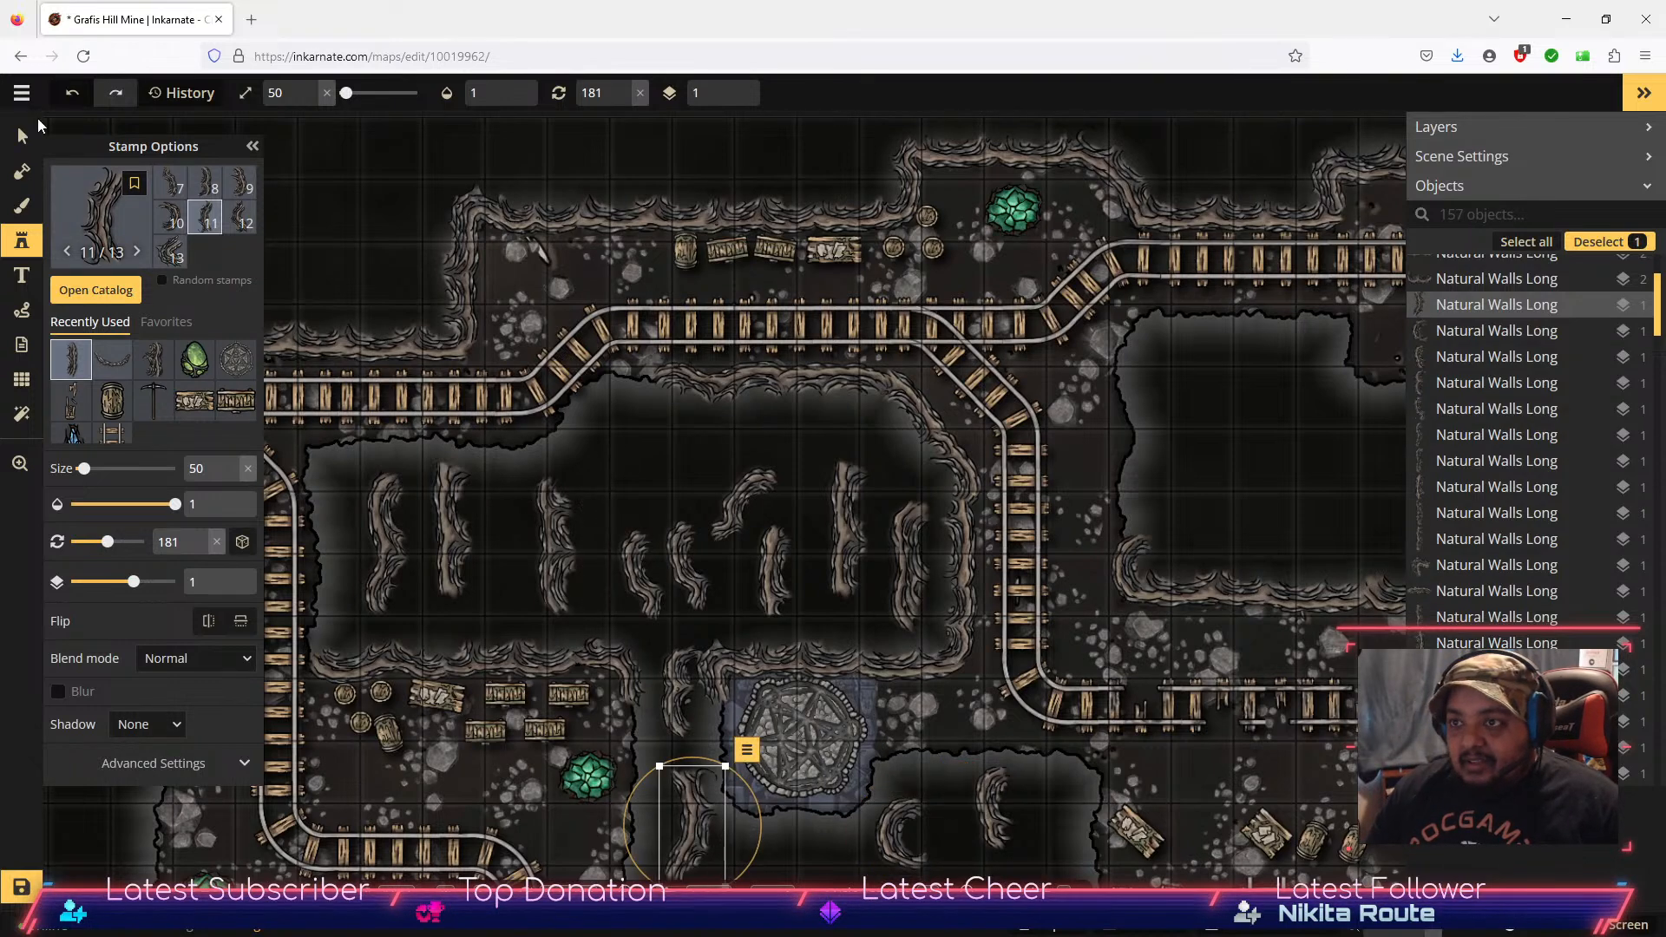
pyautogui.click(23, 135)
pyautogui.moveTo(685, 821); pyautogui.dragTo(1263, 452)
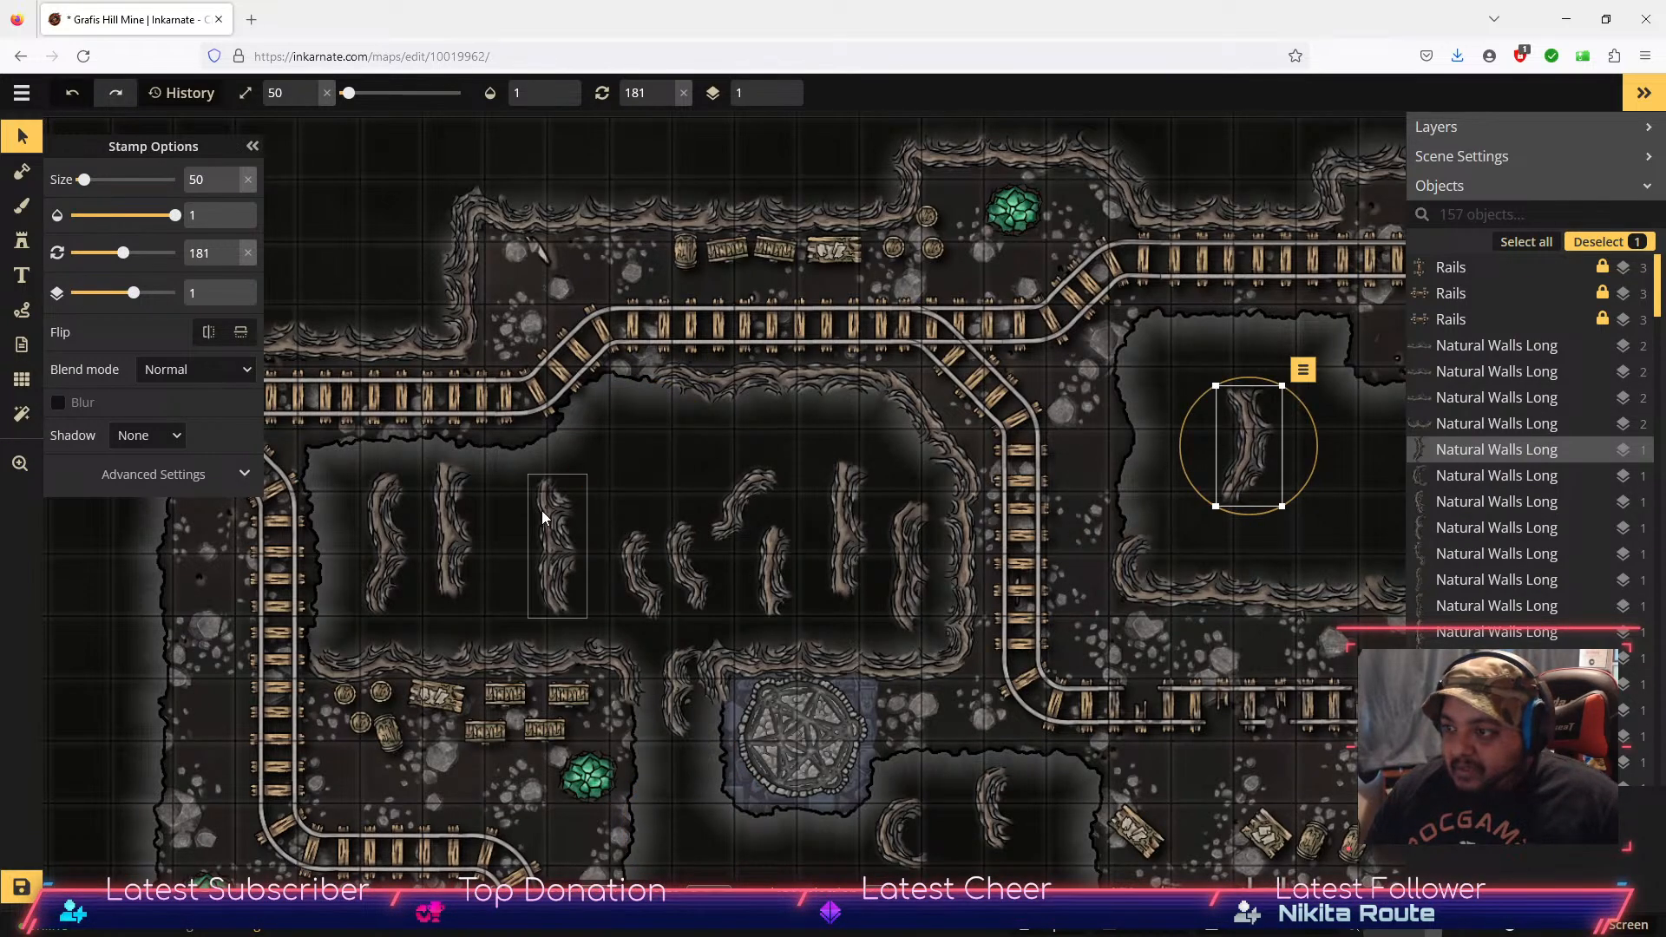
# Step: Turn the variant 3 spare diagonally and shift it north, then move the rotated curved spare slightly north
pyautogui.click(557, 565)
pyautogui.moveTo(581, 473)
pyautogui.mouseDown()
pyautogui.moveTo(631, 523)
pyautogui.moveTo(592, 411)
pyautogui.moveTo(582, 490)
pyautogui.mouseUp()
pyautogui.click(758, 491)
pyautogui.moveTo(761, 493); pyautogui.dragTo(767, 442)
# Step: Rotate the variant 5 spare to 232 and place it on the diagonal northwest edge beside the rail bend
pyautogui.click(913, 570)
pyautogui.moveTo(912, 569); pyautogui.dragTo(632, 432)
pyautogui.moveTo(643, 358); pyautogui.dragTo(794, 347)
pyautogui.moveTo(634, 417); pyautogui.dragTo(587, 400)
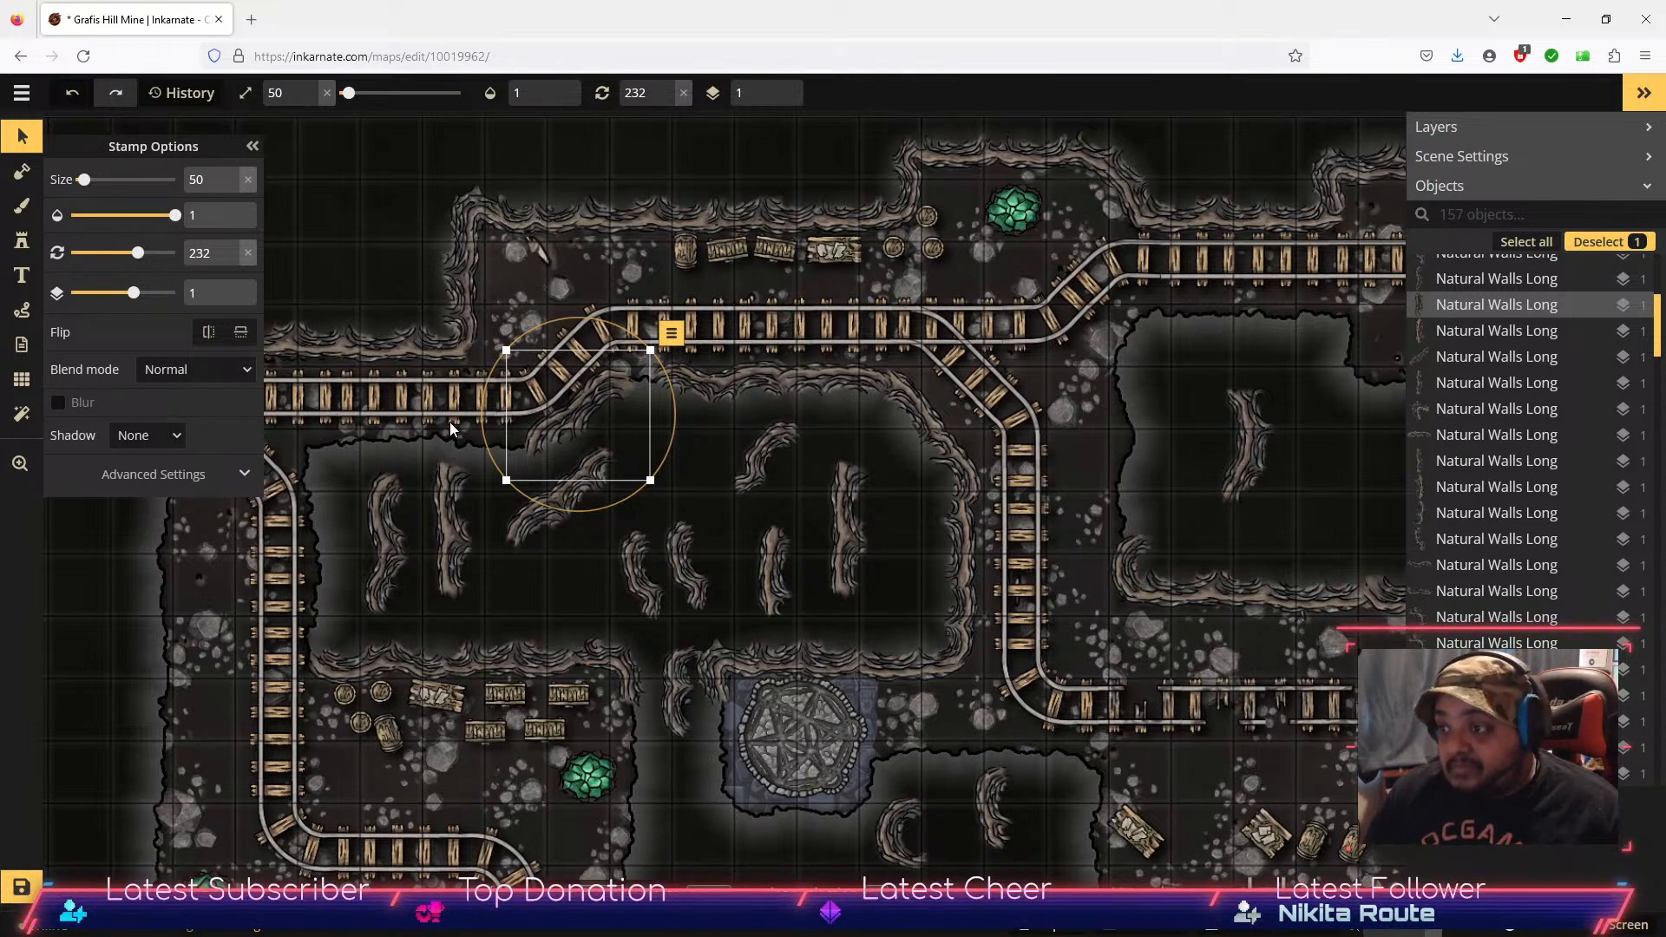
# Step: Rotate the variant 9 spare to 244 and move it from below the platform to just under the northern edge wall
pyautogui.click(664, 597)
pyautogui.click(680, 692)
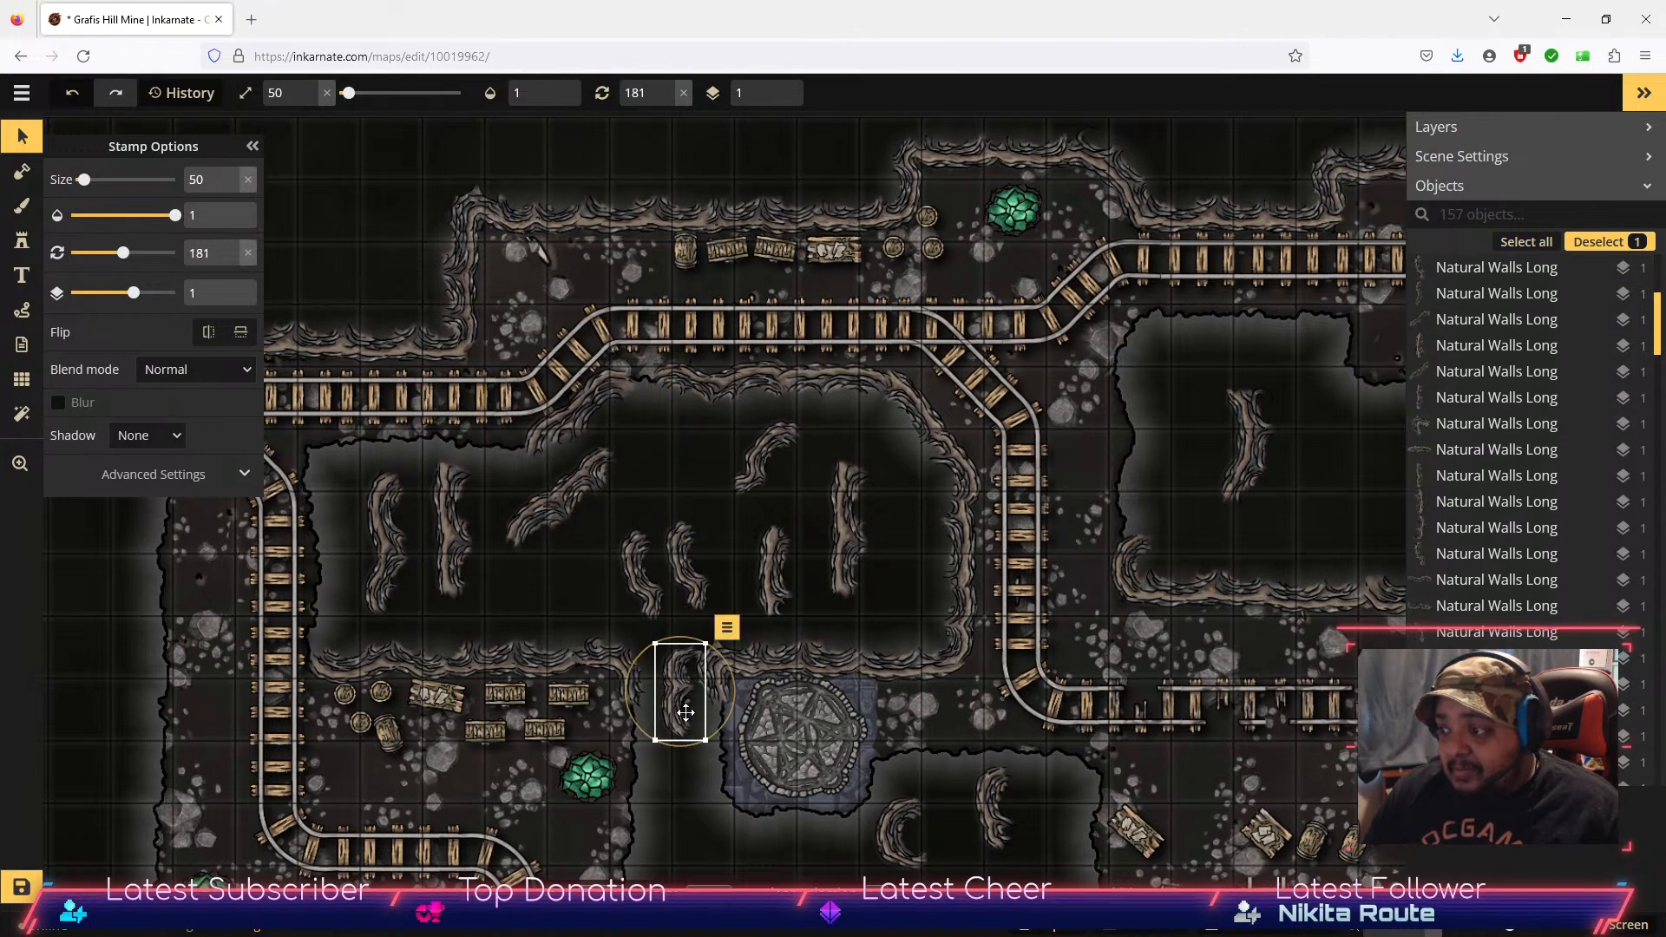
pyautogui.click(994, 827)
pyautogui.moveTo(1047, 835); pyautogui.dragTo(1068, 748)
pyautogui.moveTo(998, 803); pyautogui.dragTo(686, 444)
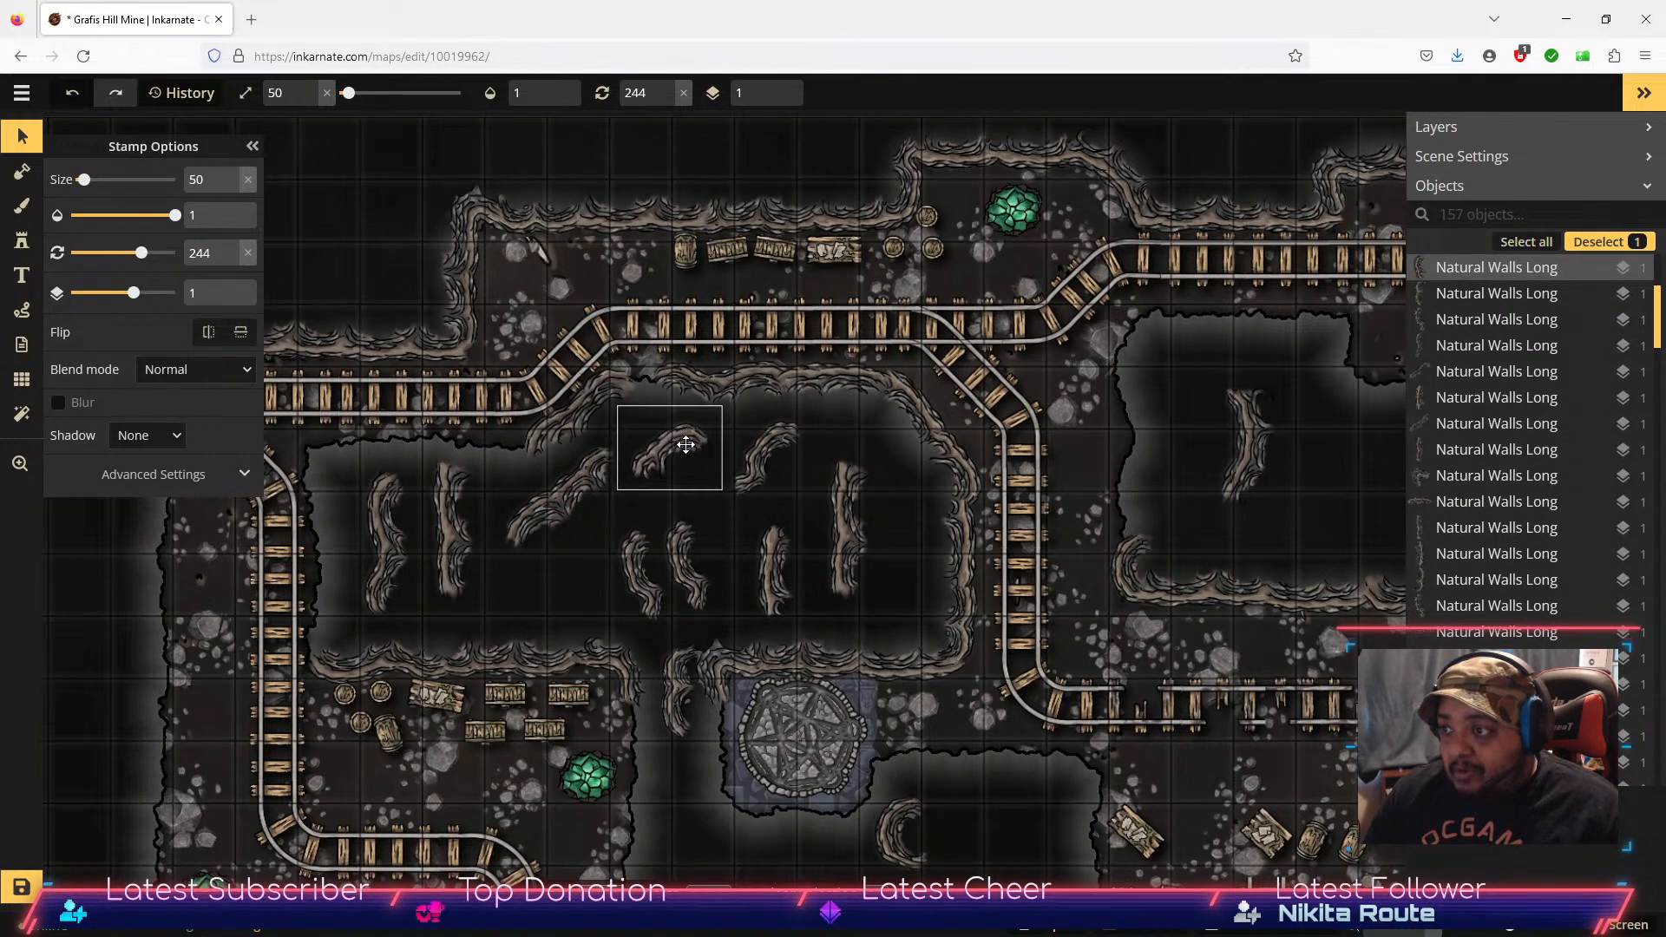
# Step: Move the variant 5 wall from the northwest edge back among the spares, and fit the variant 9 wall at rotation 254 onto the northern edge
pyautogui.click(577, 418)
pyautogui.moveTo(582, 415); pyautogui.dragTo(560, 568)
pyautogui.click(690, 434)
pyautogui.moveTo(690, 434); pyautogui.dragTo(650, 372)
pyautogui.click(678, 473)
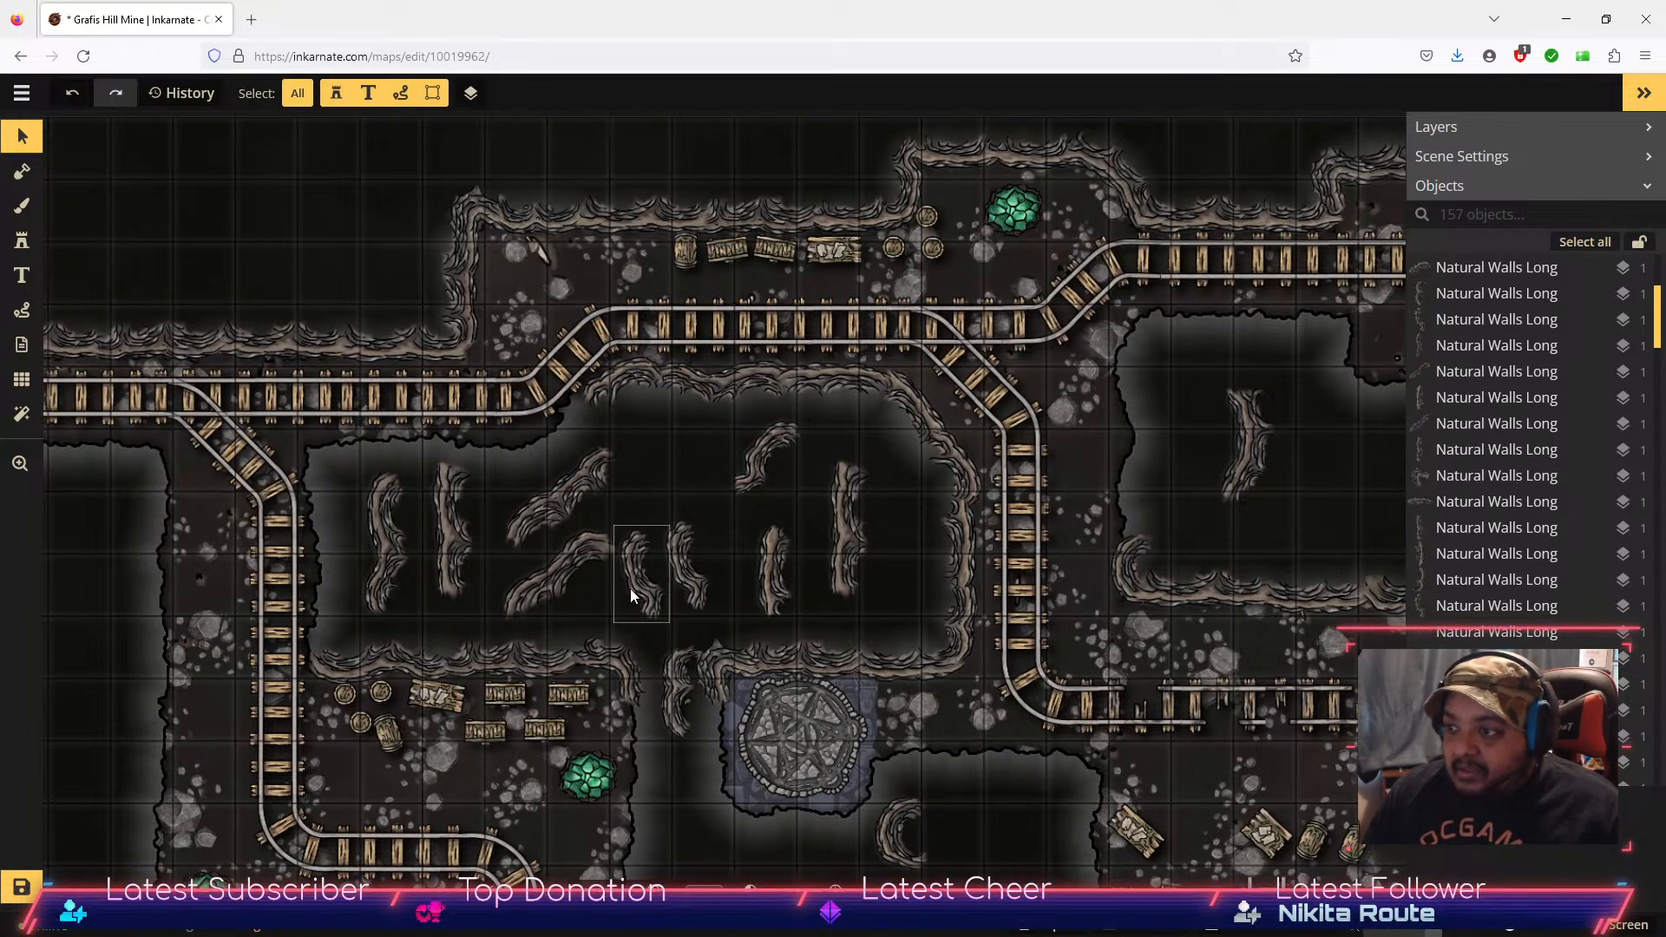
# Step: Place a variant 11 natural wall stamp on the northwest edge just below the rail bend and rotate it to 241
pyautogui.click(22, 241)
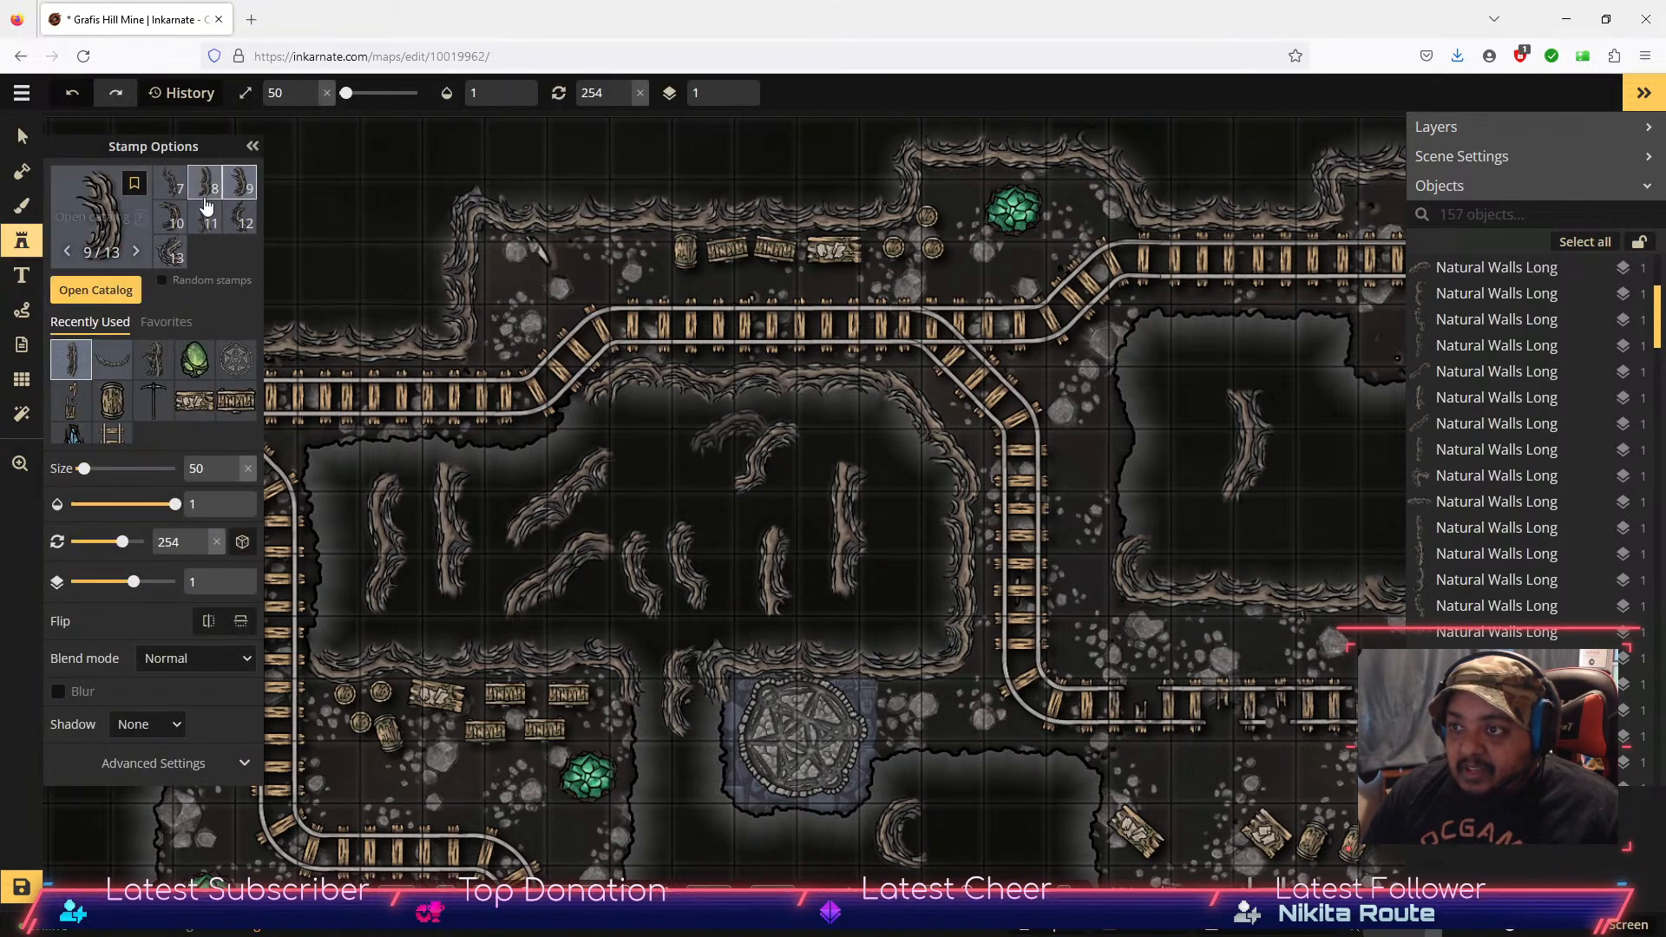
pyautogui.click(178, 221)
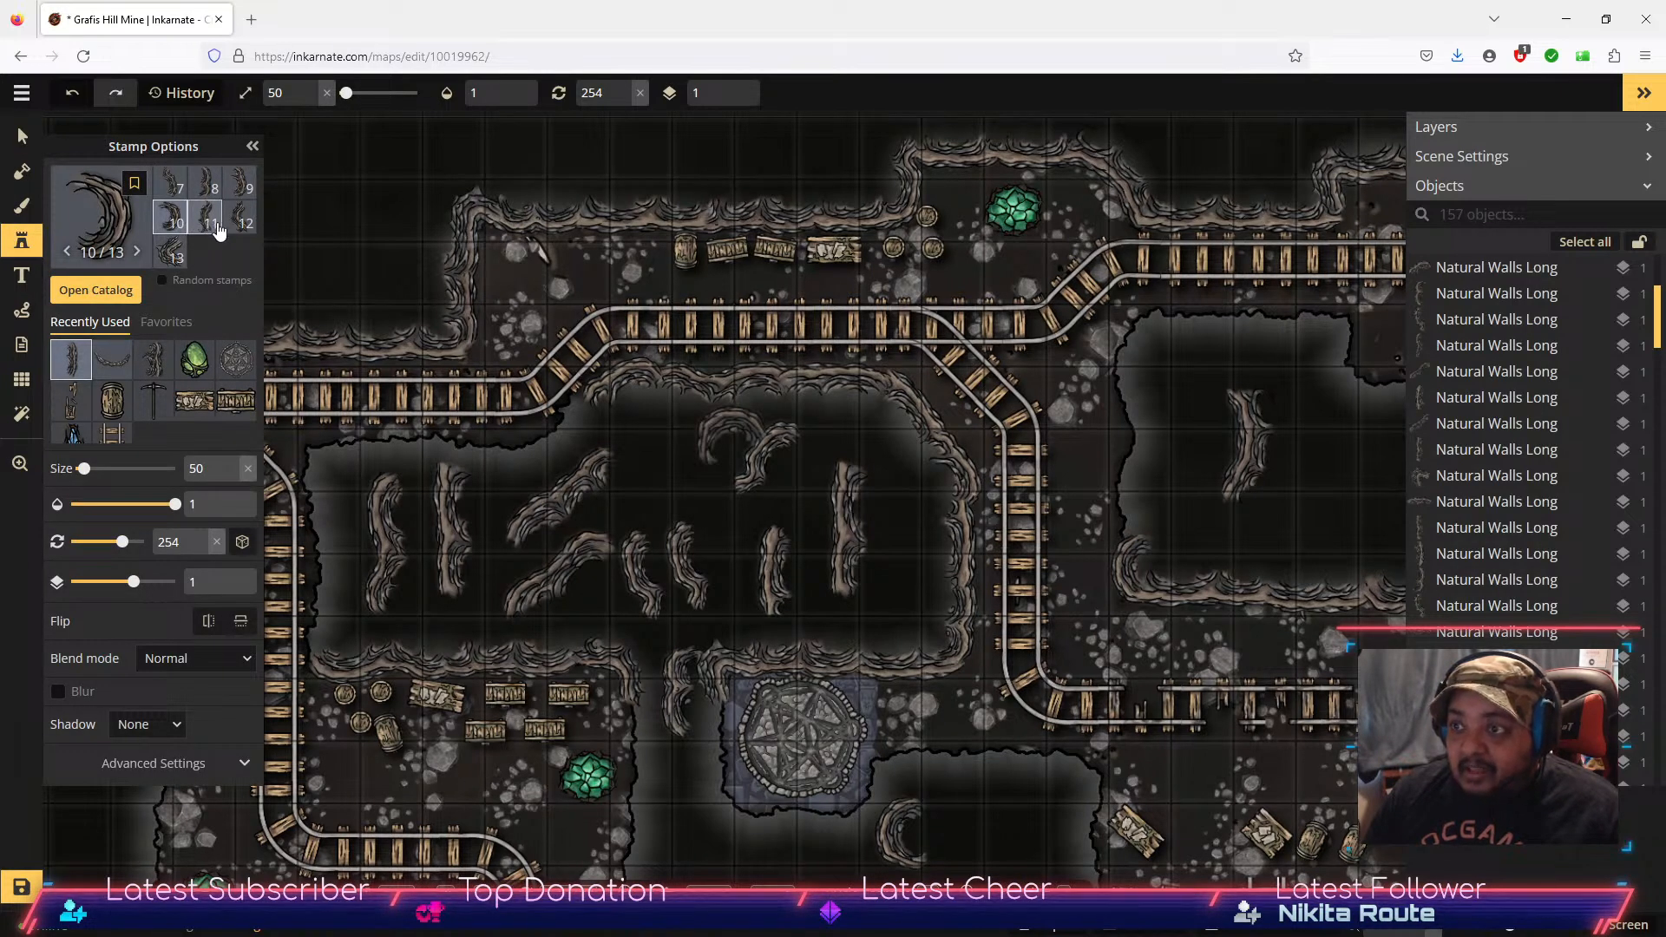
pyautogui.click(214, 227)
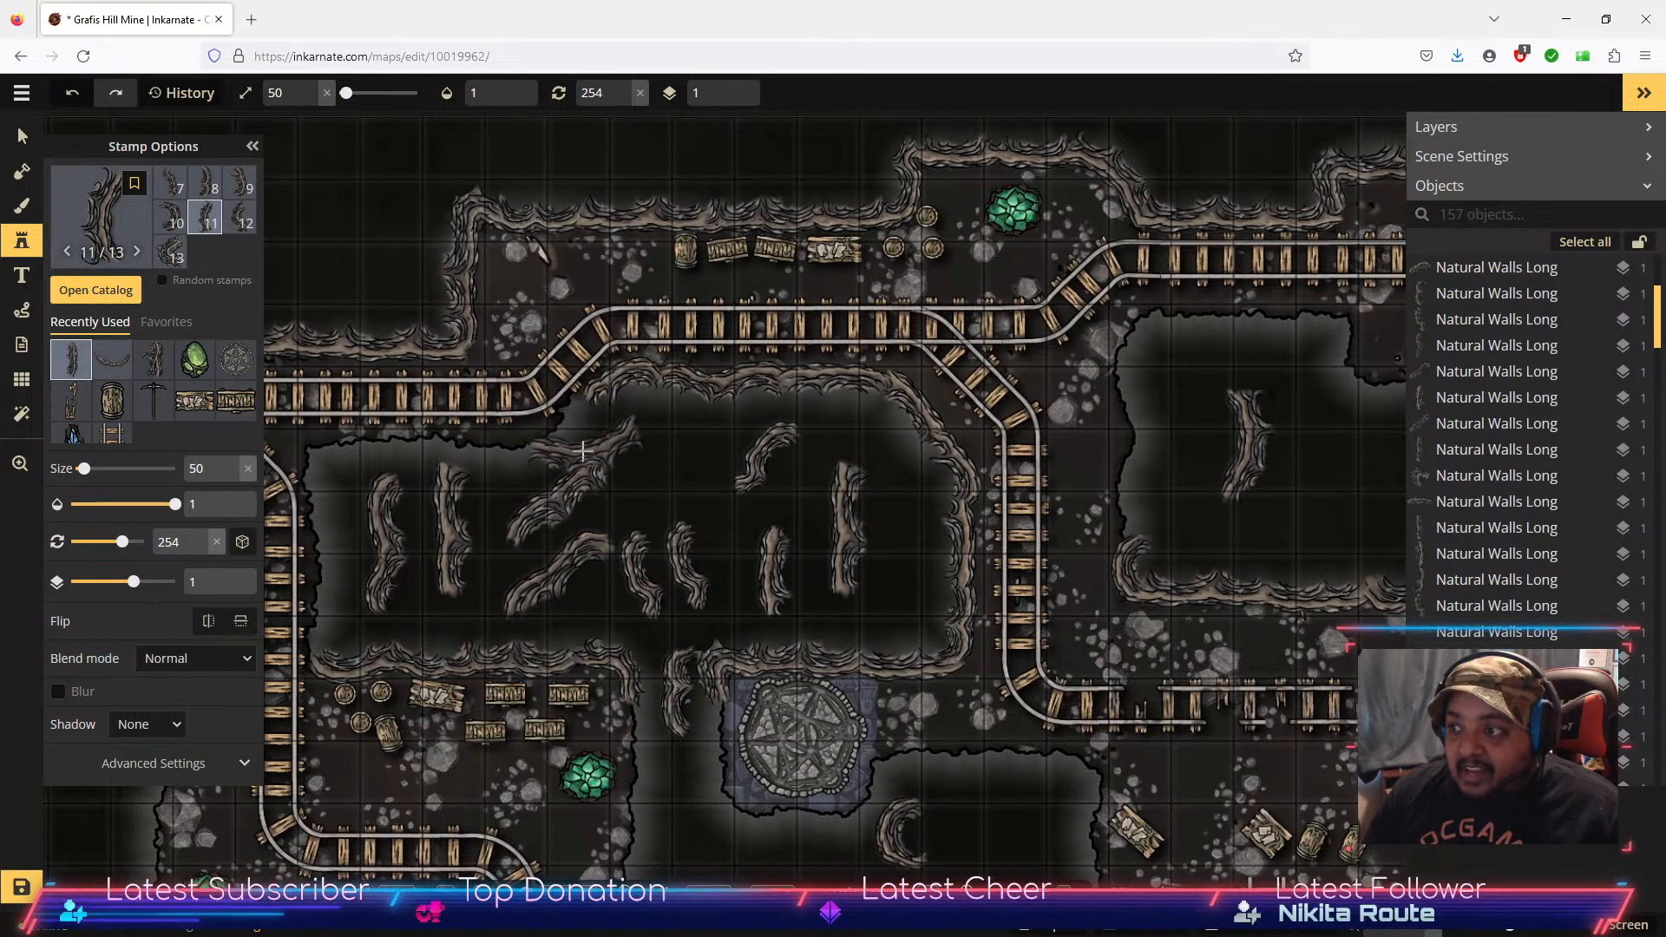
pyautogui.click(539, 450)
pyautogui.press('v')
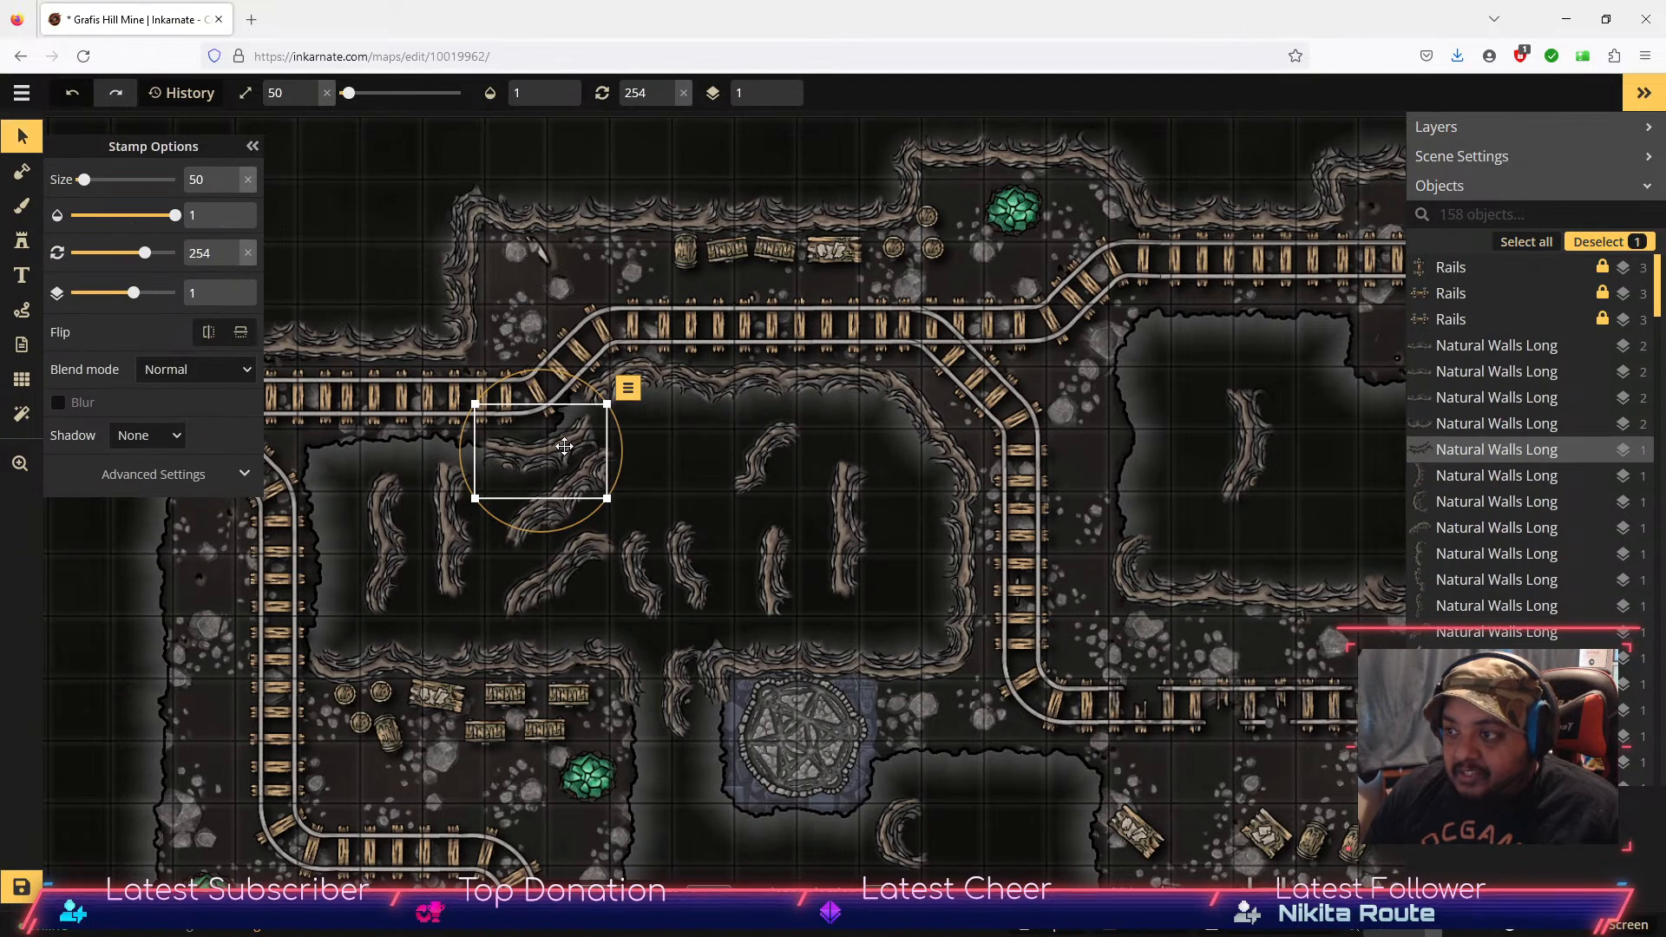
pyautogui.moveTo(629, 382); pyautogui.dragTo(570, 365)
pyautogui.moveTo(562, 433); pyautogui.dragTo(563, 435)
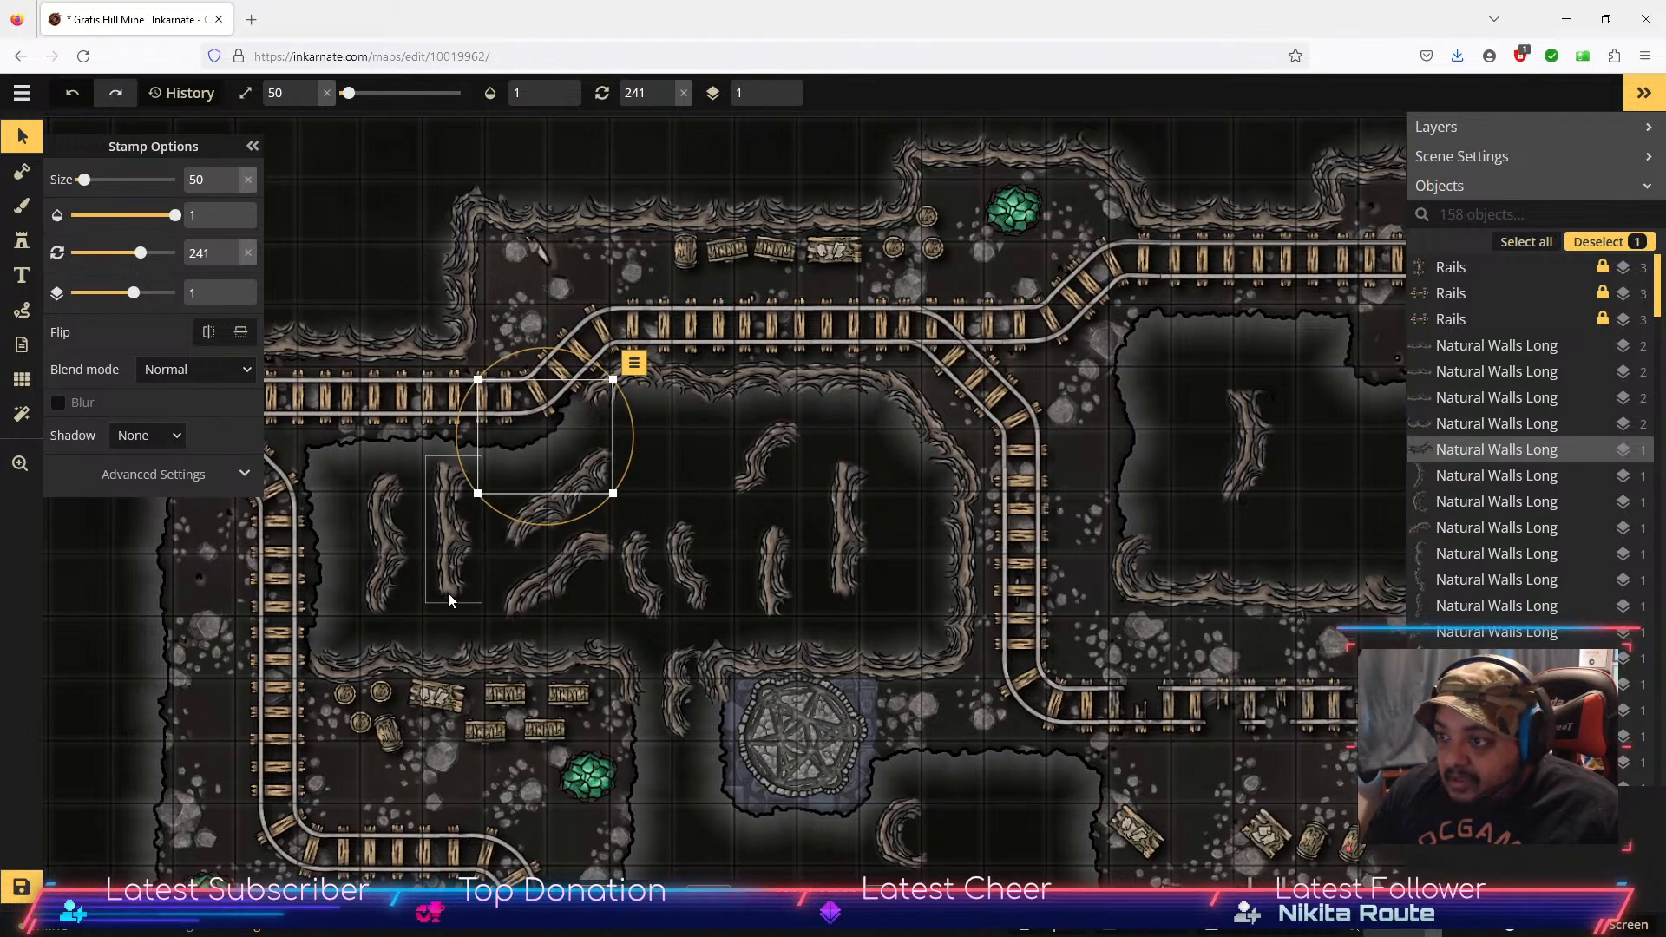
# Step: Move the straight spare wall from the west side of the central block to beside the straight spare on its east side
pyautogui.click(400, 554)
pyautogui.click(468, 502)
pyautogui.moveTo(468, 502); pyautogui.dragTo(918, 509)
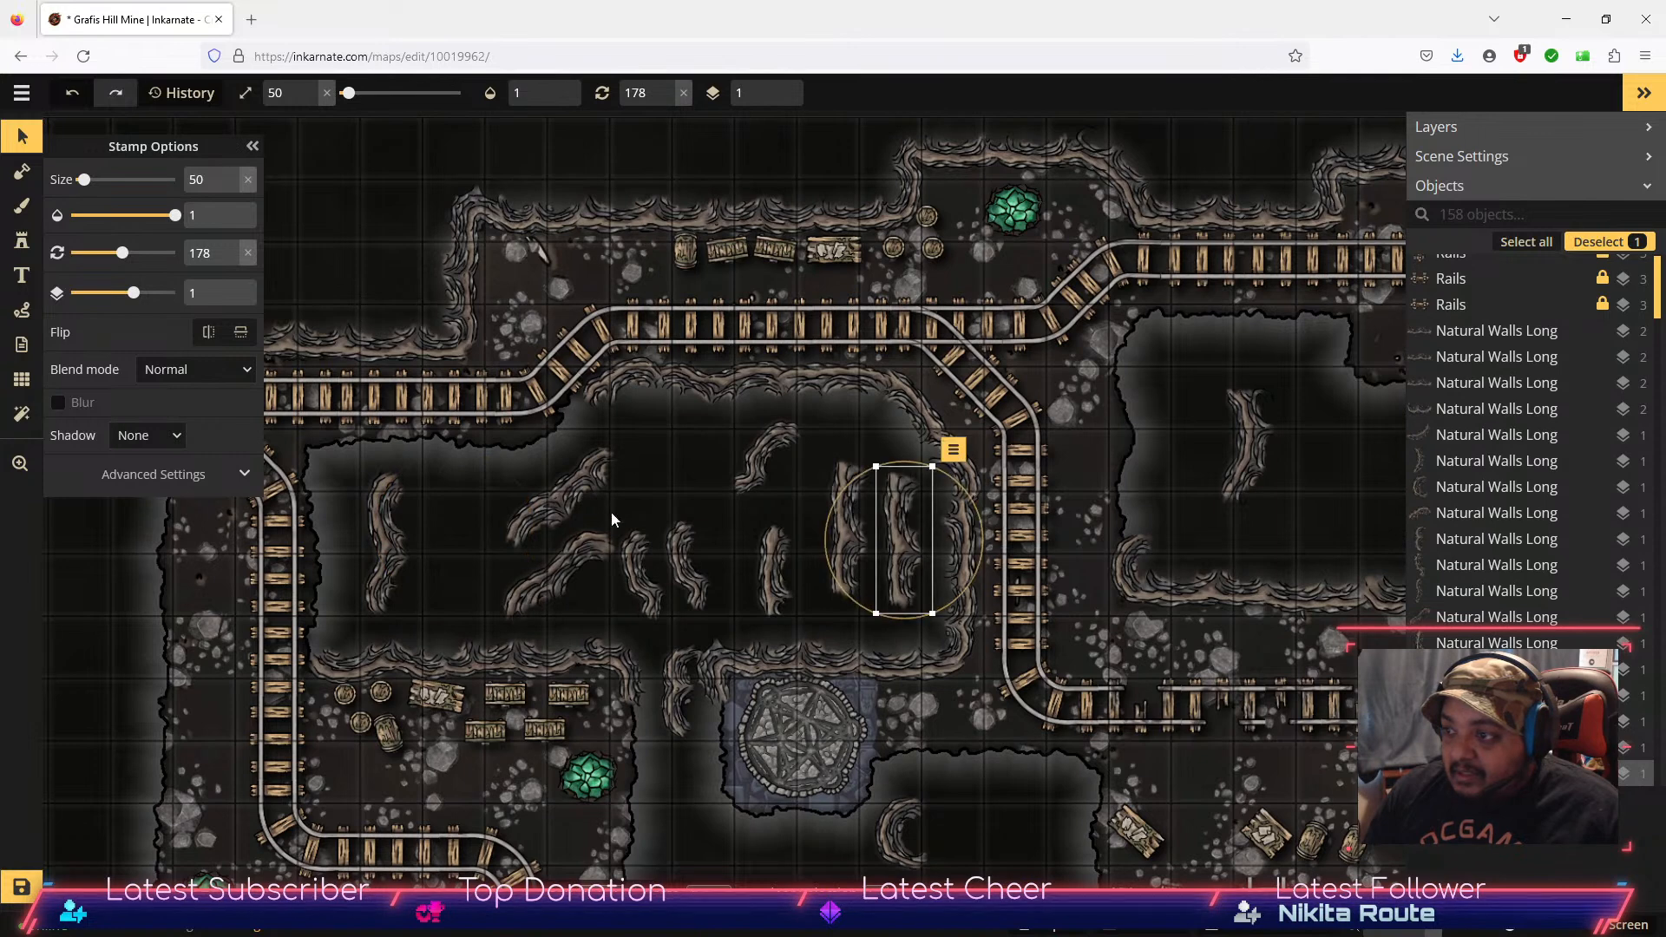
# Step: Rotate the westernmost spare wall to 252, and select the lone spare wall in the dark block east of the rails
pyautogui.click(398, 540)
pyautogui.moveTo(393, 461); pyautogui.dragTo(474, 520)
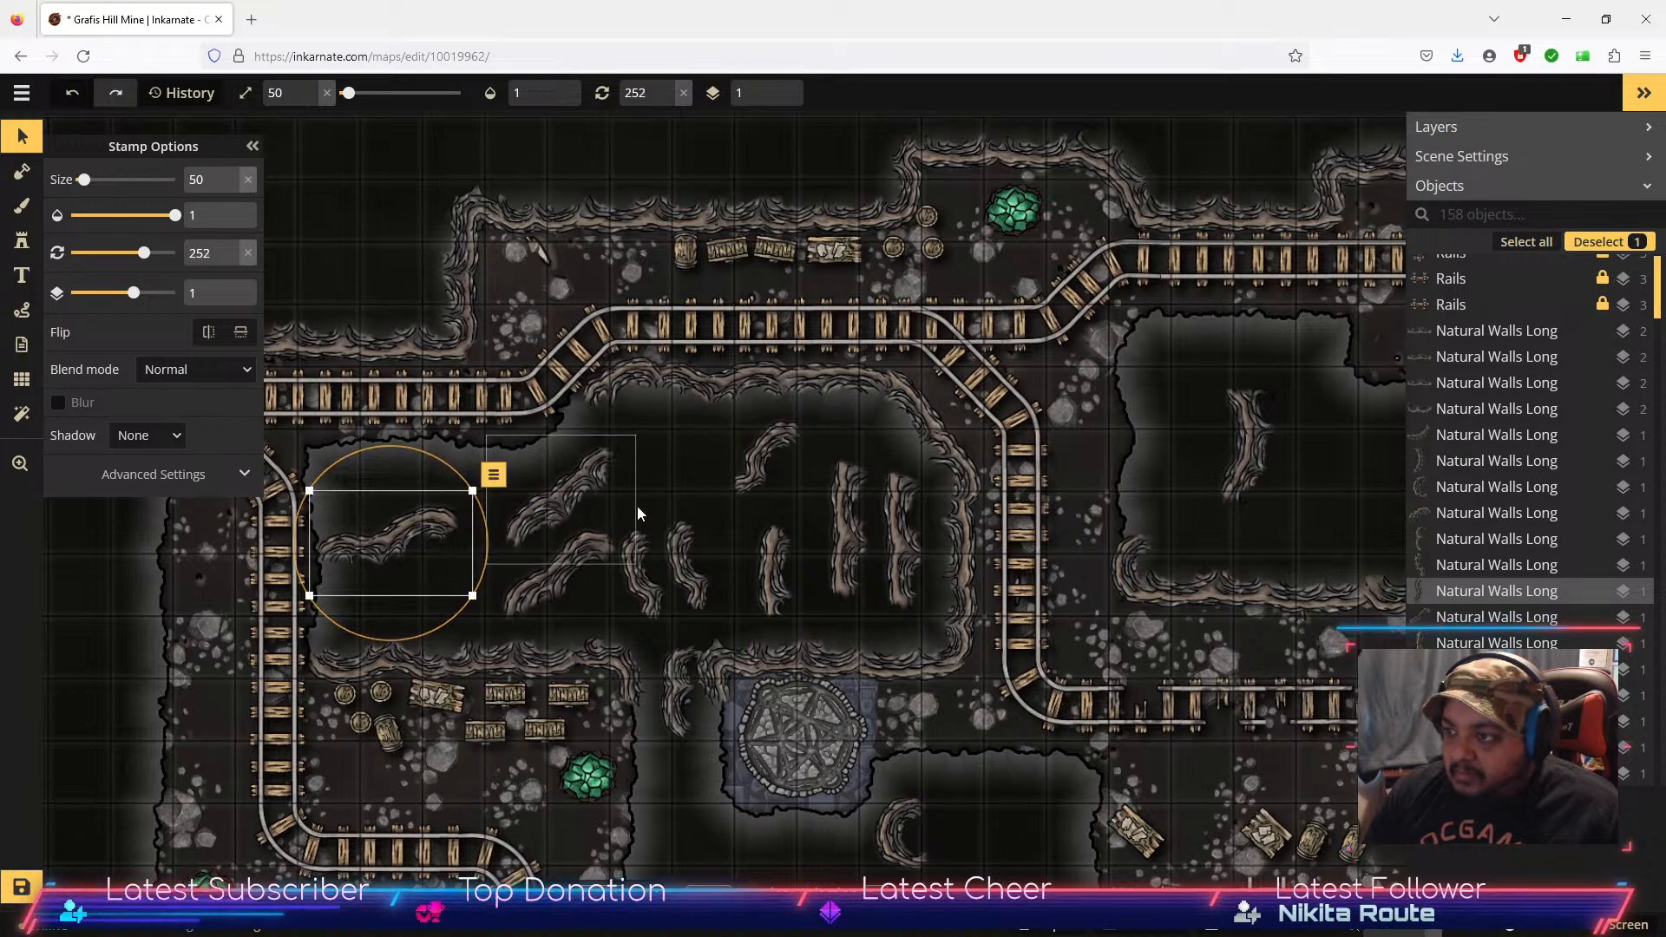
pyautogui.click(1253, 449)
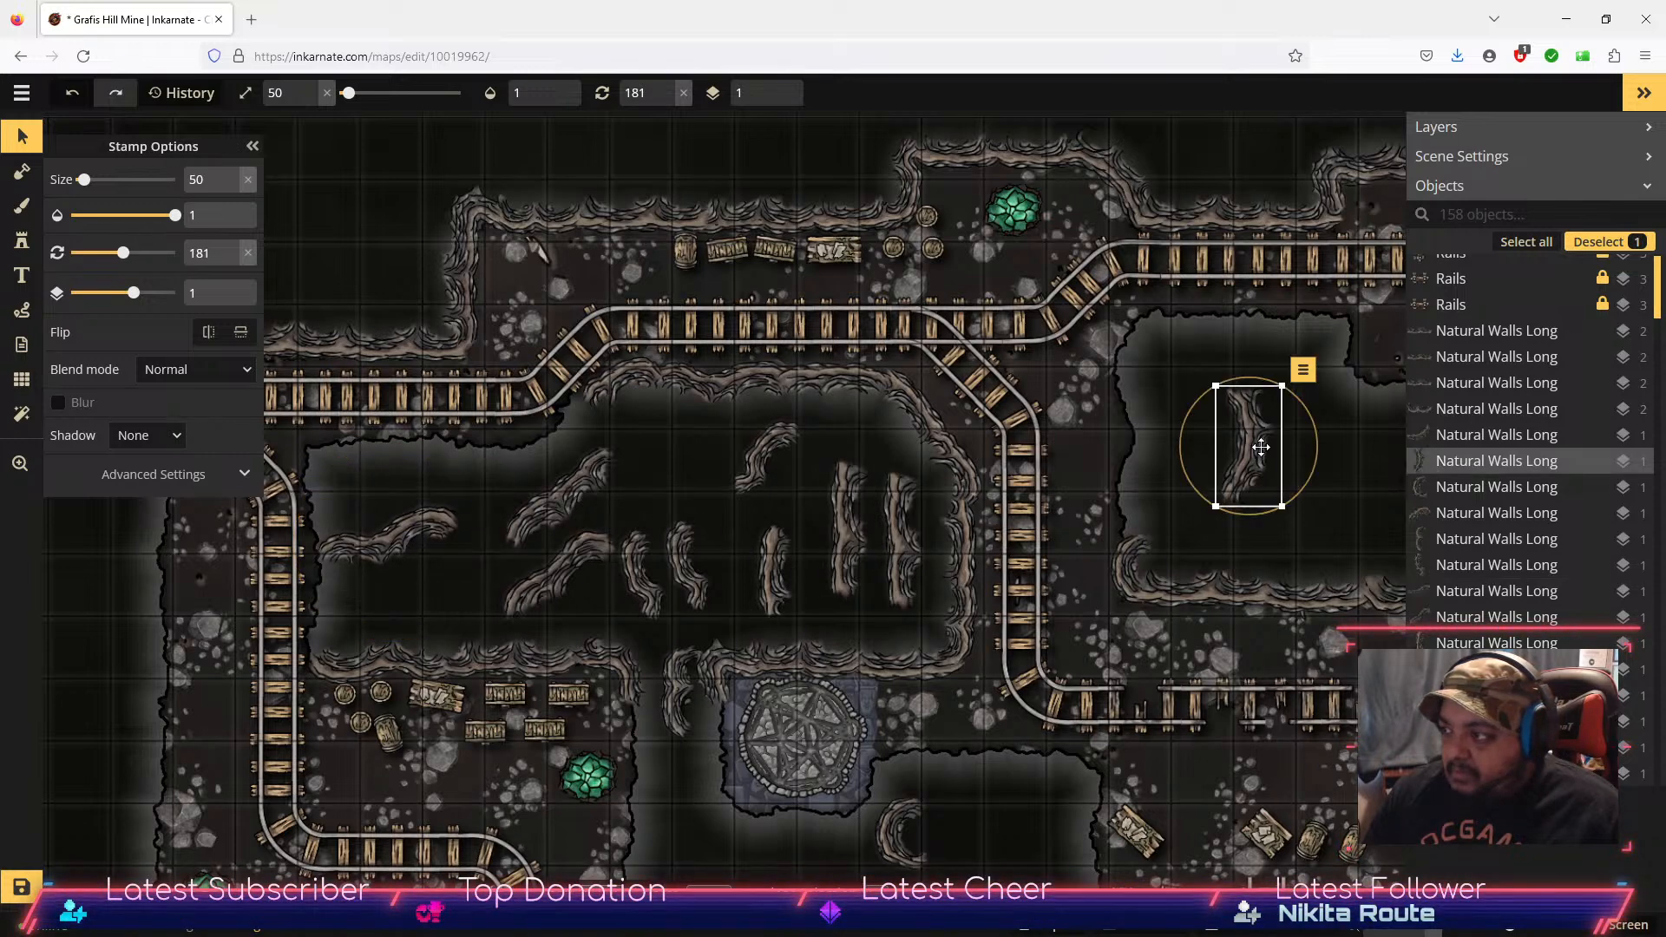
# Step: Move the wall piece from the eastern rock area under the track bend and rotate it to 240, relocating the overlapping diagonal piece to that eastern area
pyautogui.moveTo(1253, 449); pyautogui.dragTo(572, 446)
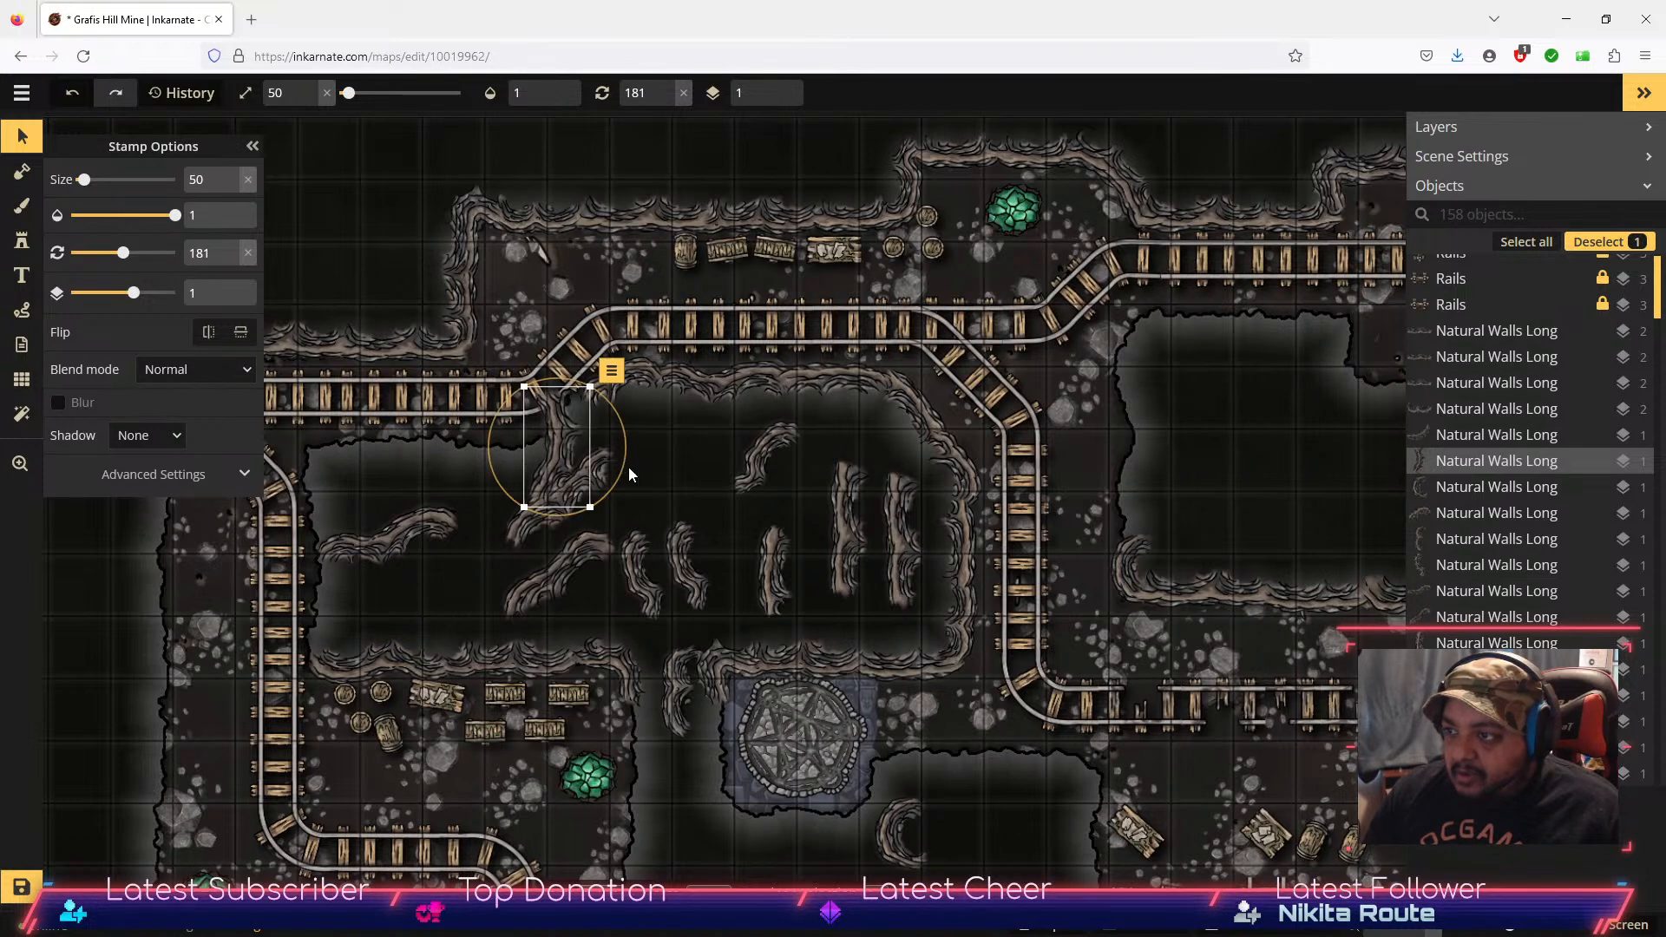
pyautogui.click(526, 530)
pyautogui.moveTo(528, 528); pyautogui.dragTo(1212, 496)
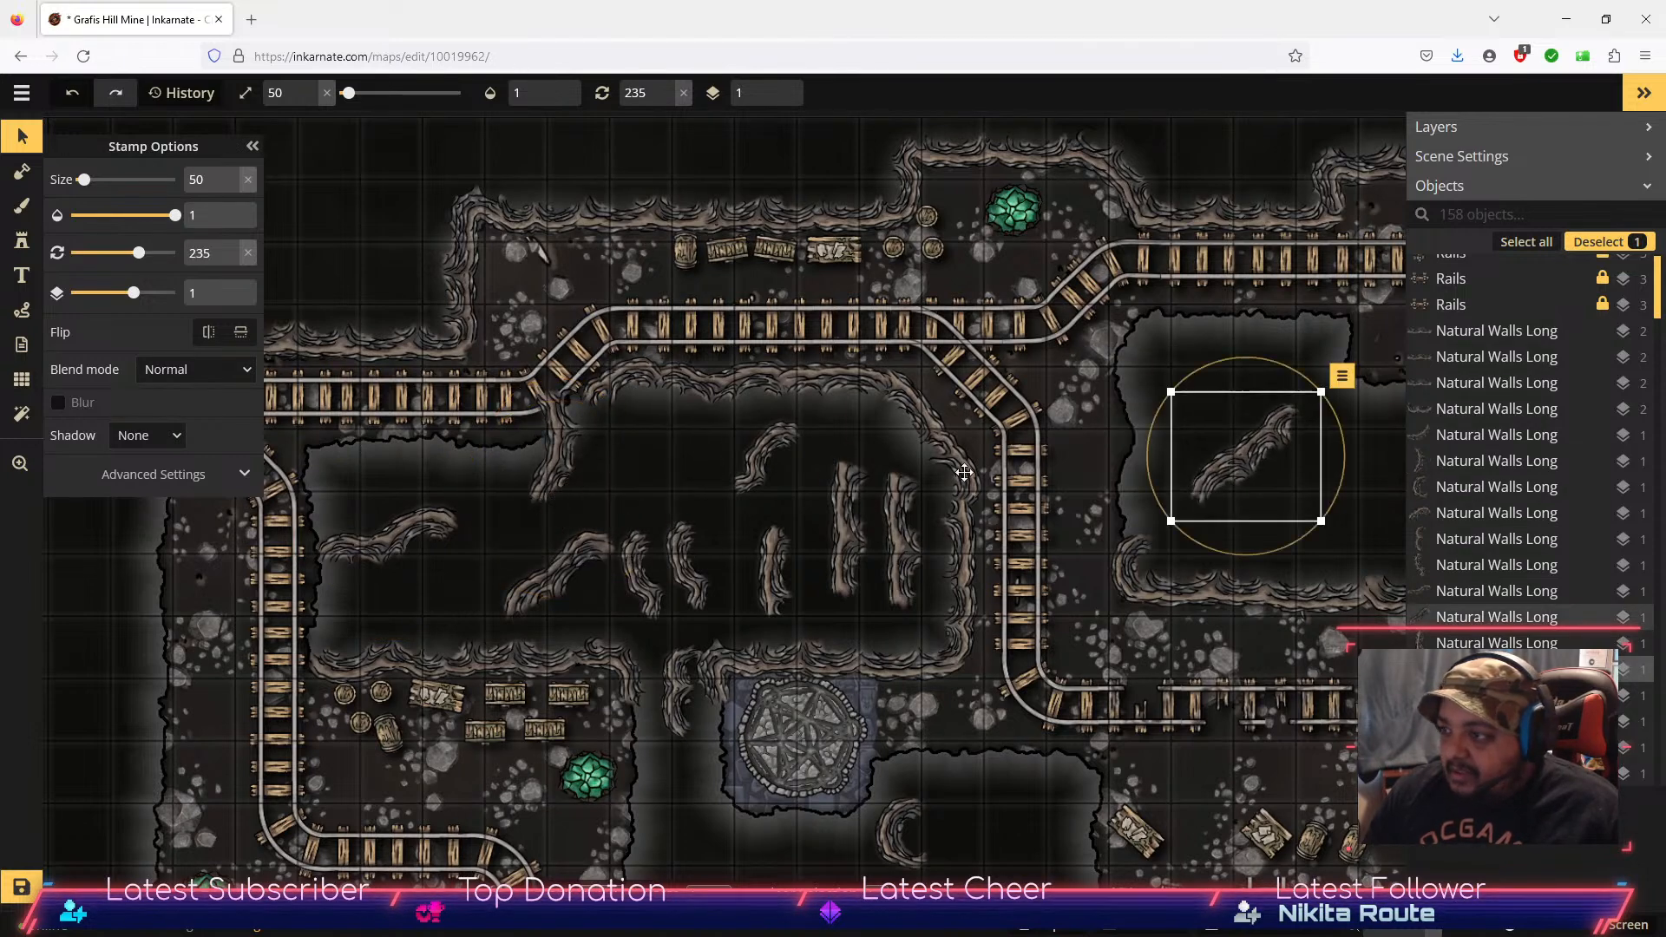
pyautogui.click(574, 498)
pyautogui.moveTo(612, 487); pyautogui.dragTo(569, 438)
pyautogui.moveTo(522, 522); pyautogui.dragTo(524, 524)
pyautogui.moveTo(554, 457); pyautogui.dragTo(553, 457)
pyautogui.moveTo(530, 531); pyautogui.dragTo(532, 531)
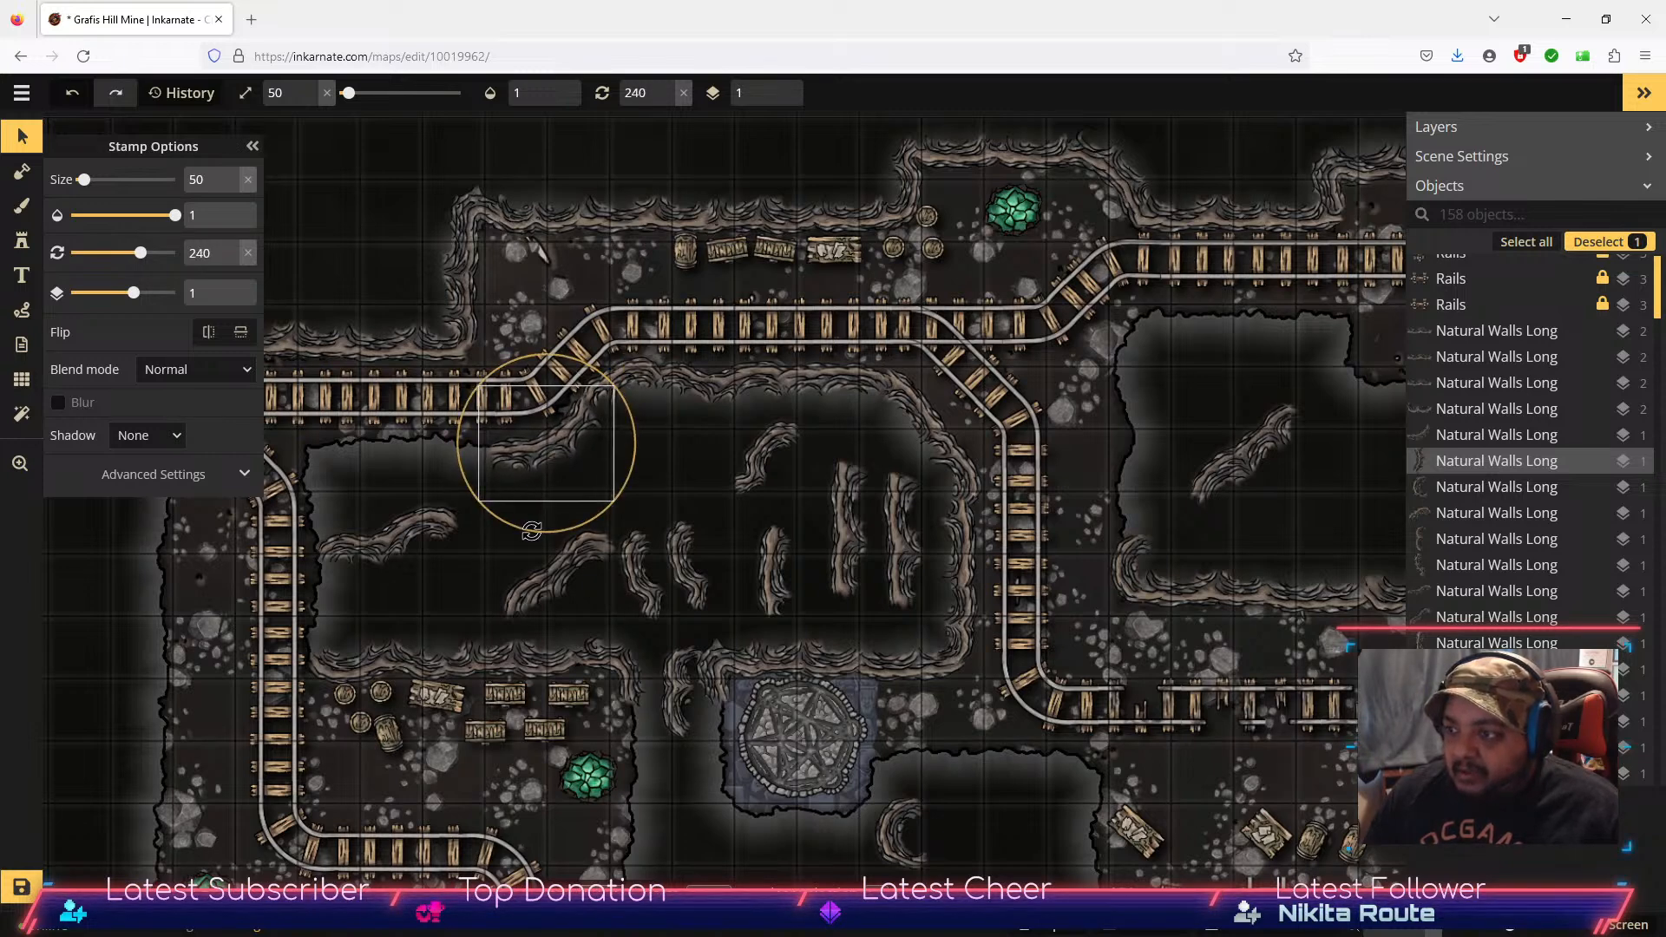
pyautogui.click(690, 450)
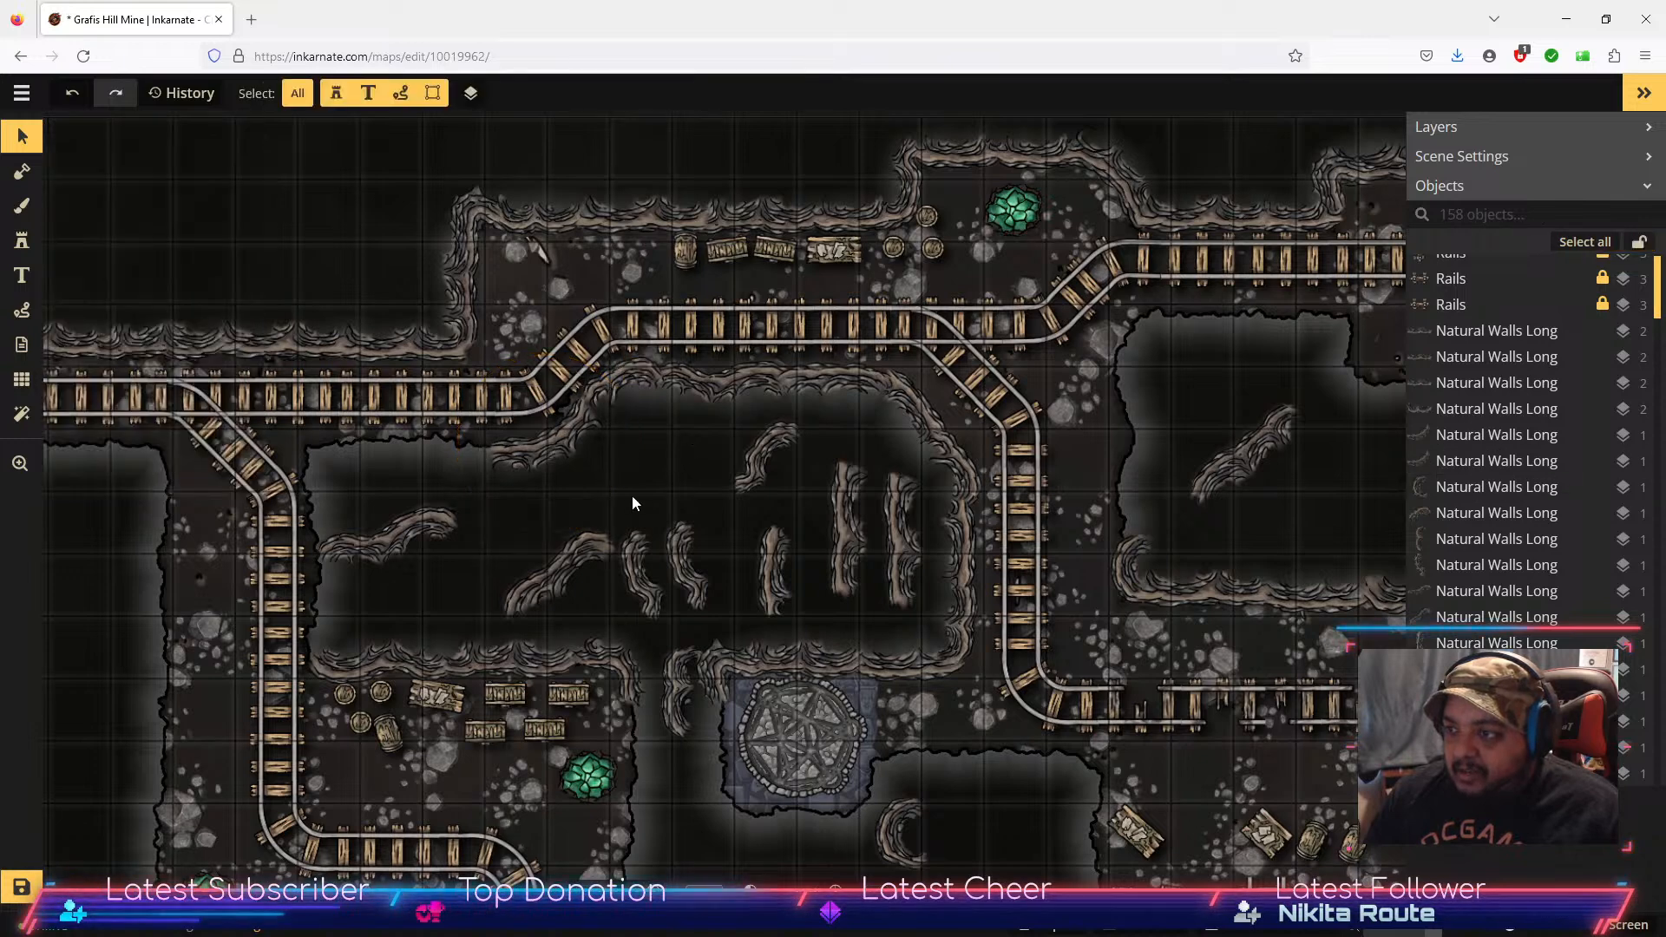
# Step: Shift the westernmost spare wall inward and line a straight wall piece along the central rock's northwestern edge, rotated to 271
pyautogui.click(412, 522)
pyautogui.moveTo(411, 523); pyautogui.dragTo(493, 541)
pyautogui.click(848, 512)
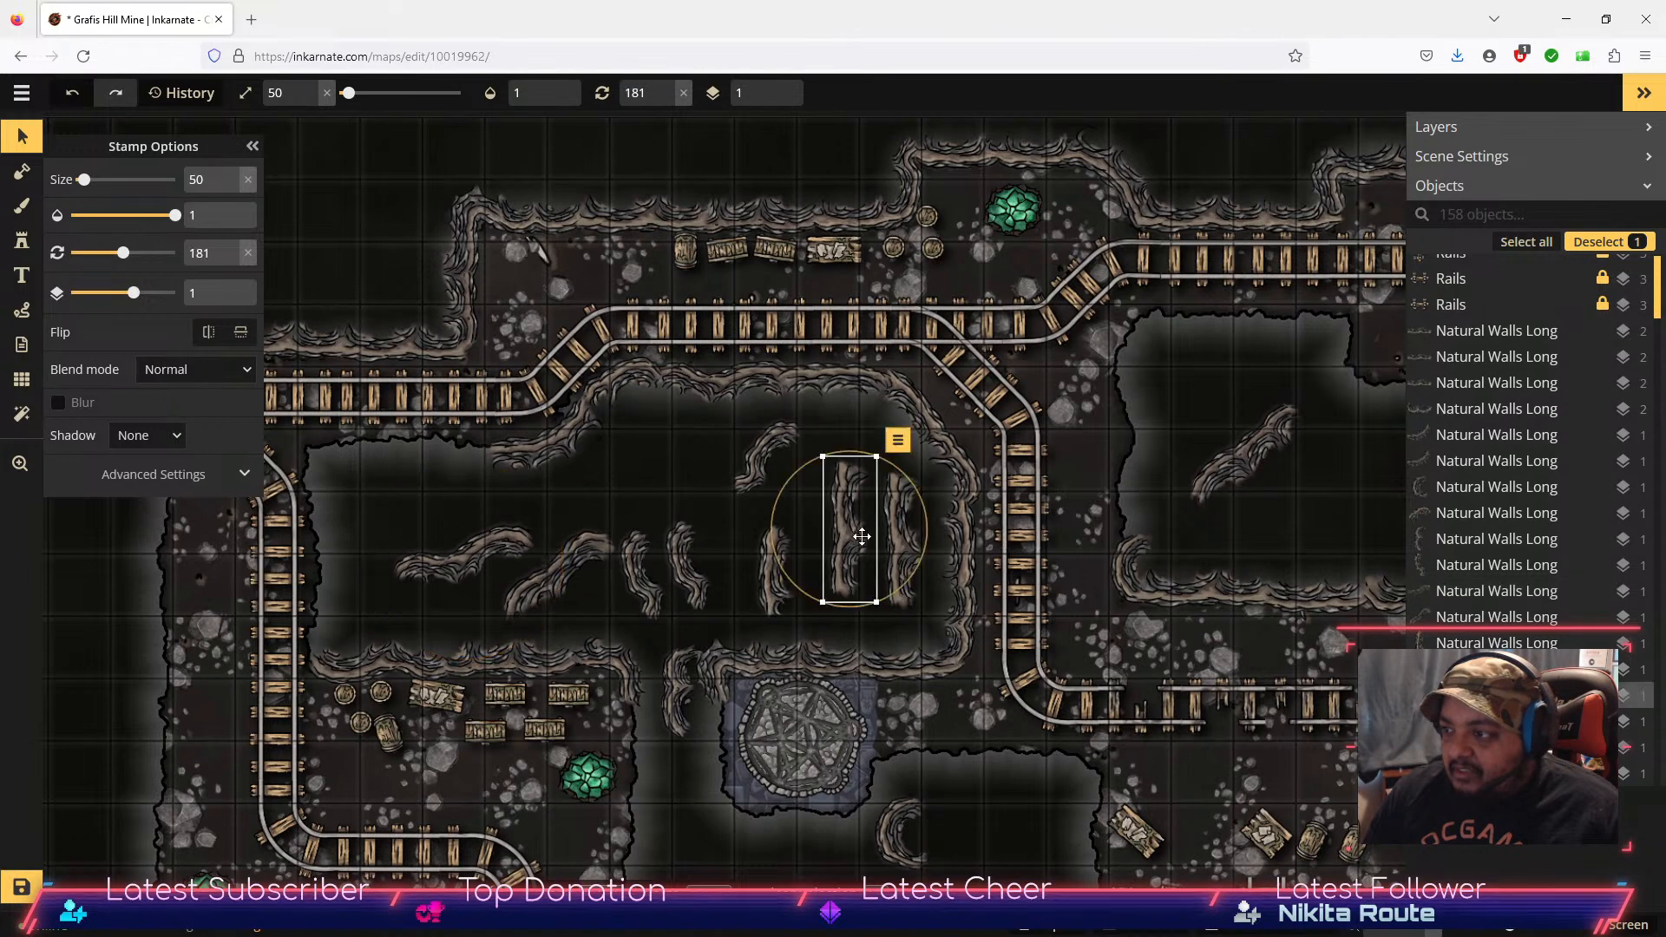
pyautogui.moveTo(844, 538); pyautogui.dragTo(665, 492)
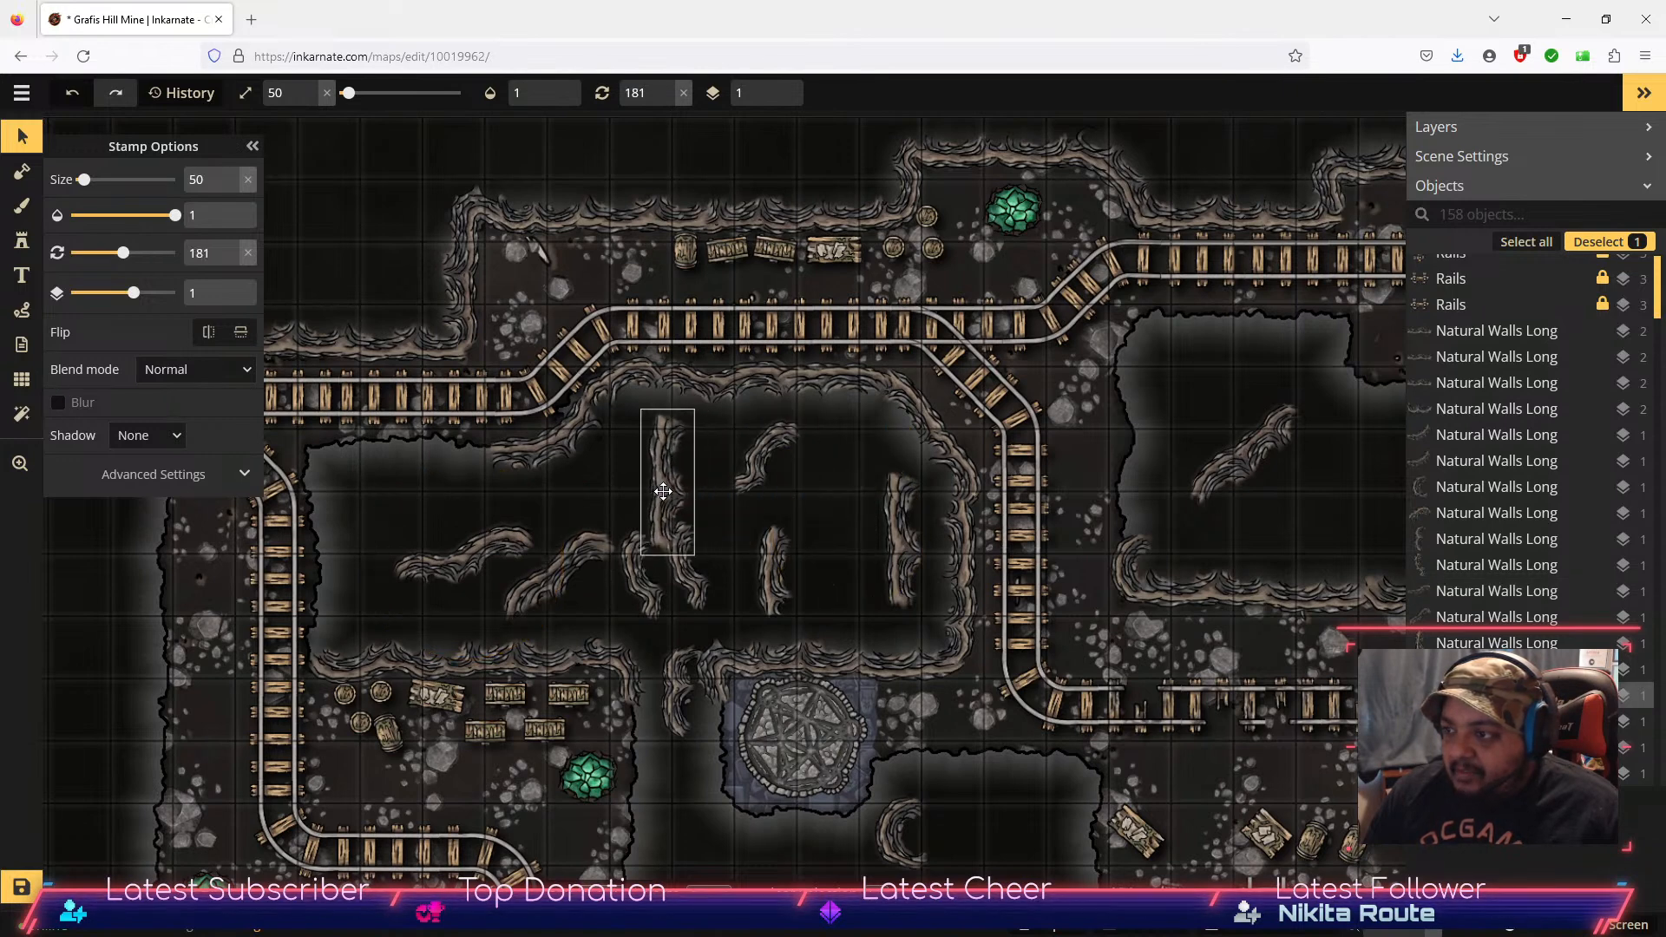
pyautogui.moveTo(694, 404); pyautogui.dragTo(448, 450)
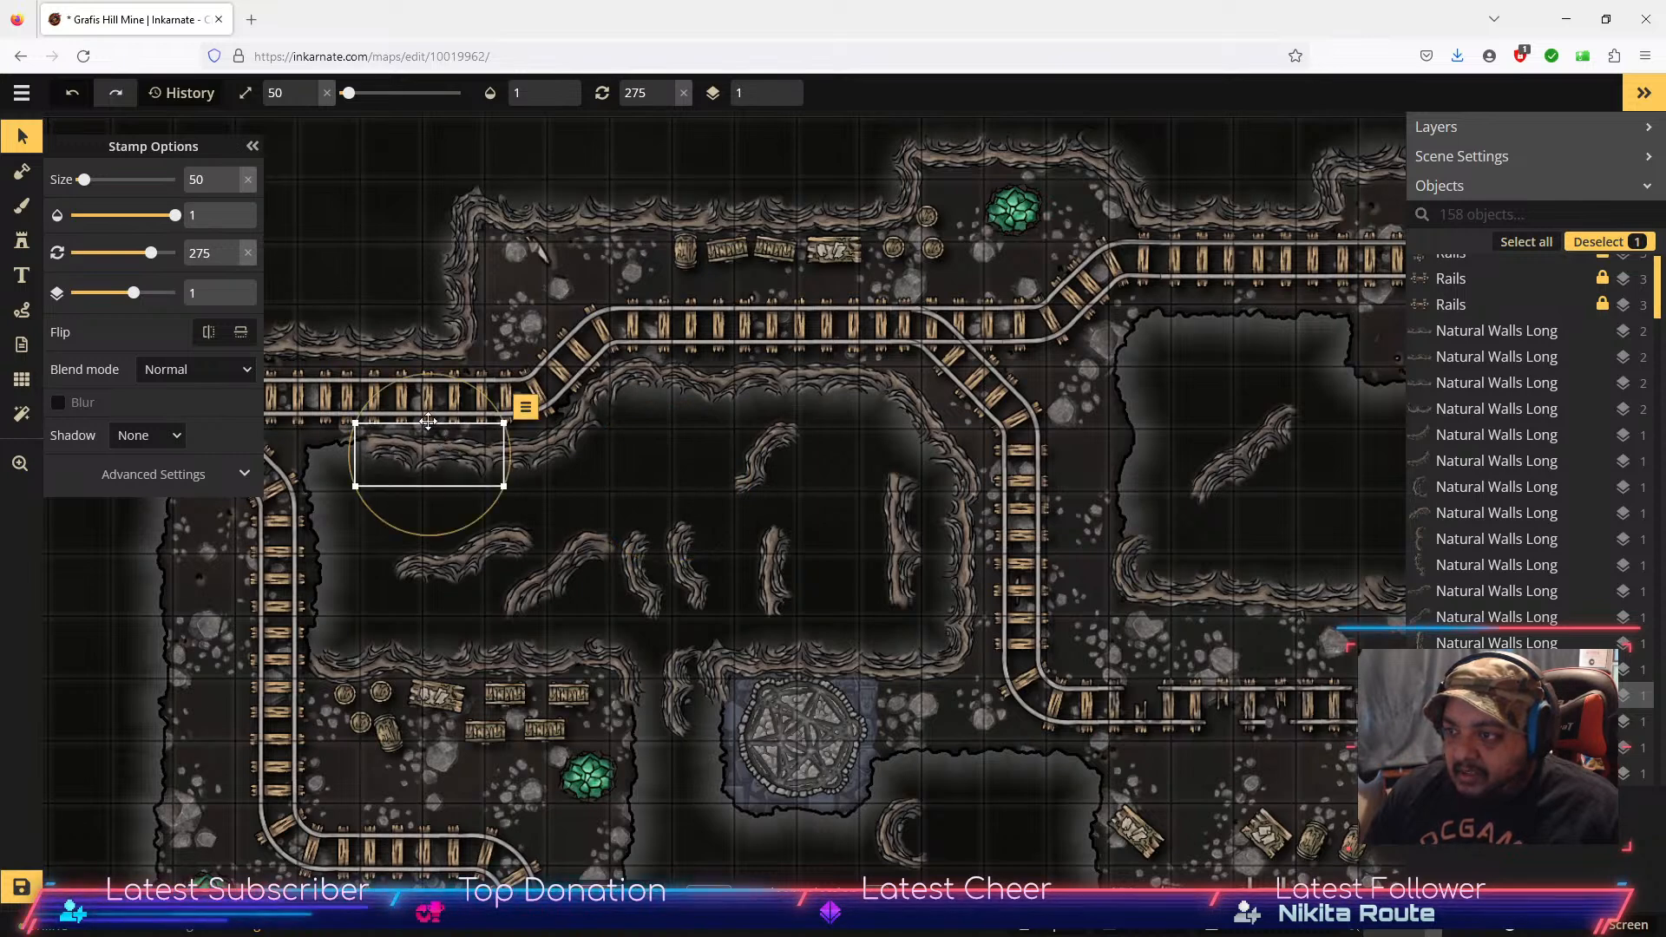
pyautogui.moveTo(400, 383); pyautogui.dragTo(394, 383)
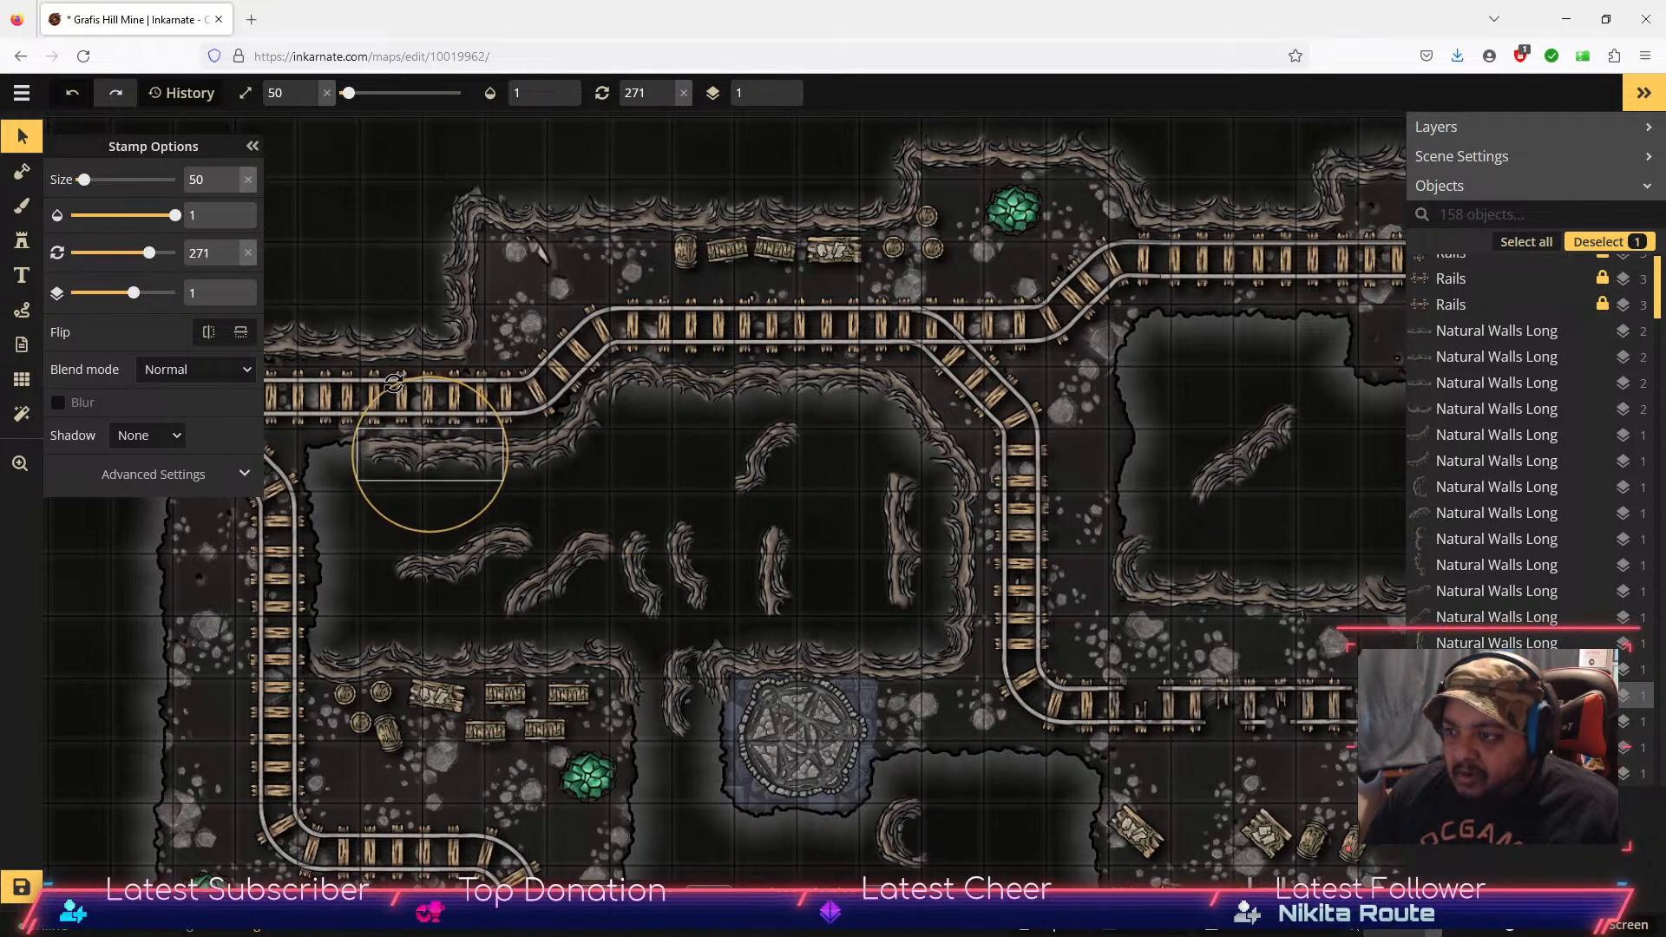
pyautogui.moveTo(444, 464); pyautogui.dragTo(446, 463)
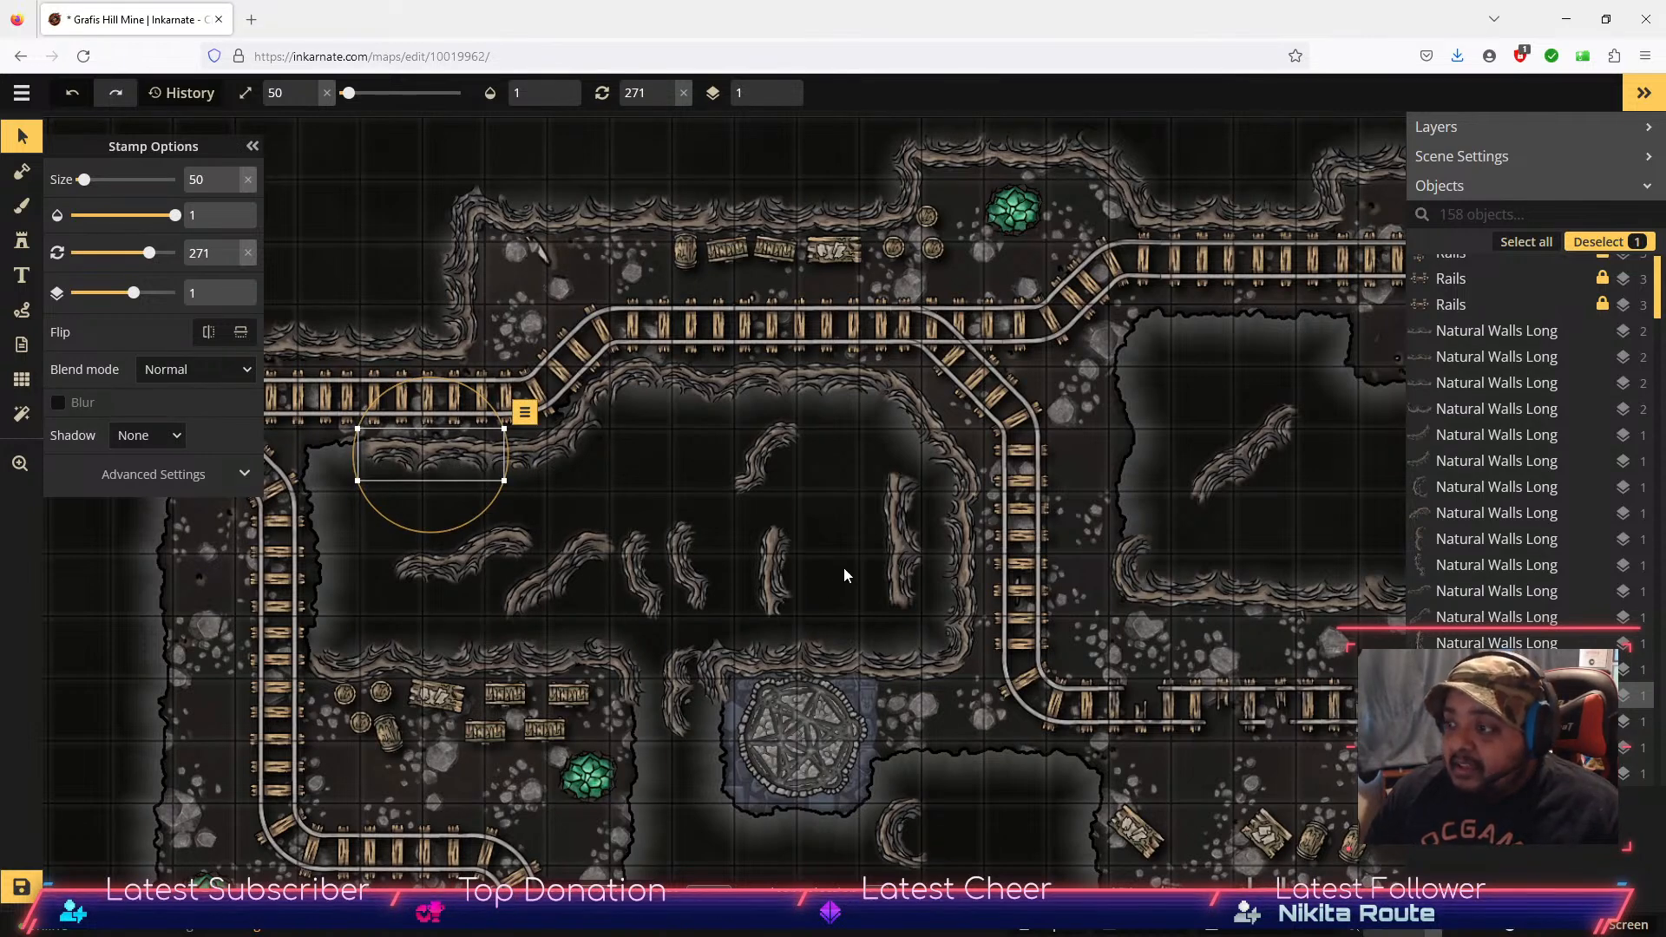
# Step: Bring the diagonal wall from the eastern rock area back among the spare pieces and rotate it to 190
pyautogui.click(1236, 478)
pyautogui.moveTo(1235, 478); pyautogui.dragTo(893, 579)
pyautogui.moveTo(863, 512); pyautogui.dragTo(858, 559)
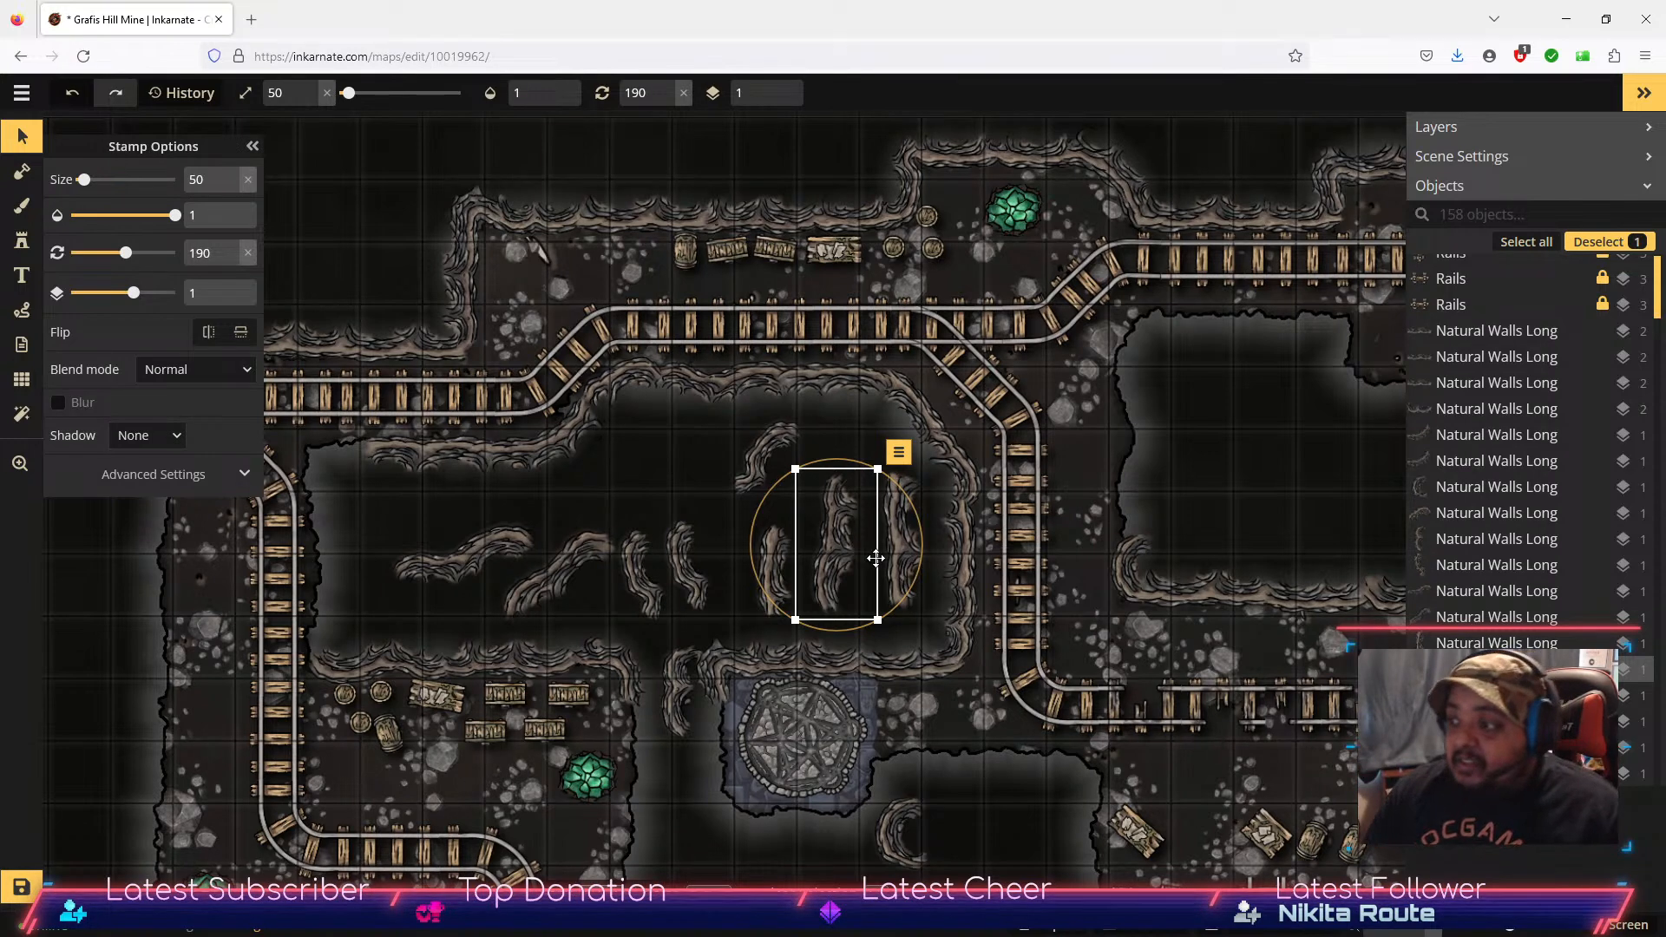
pyautogui.click(688, 576)
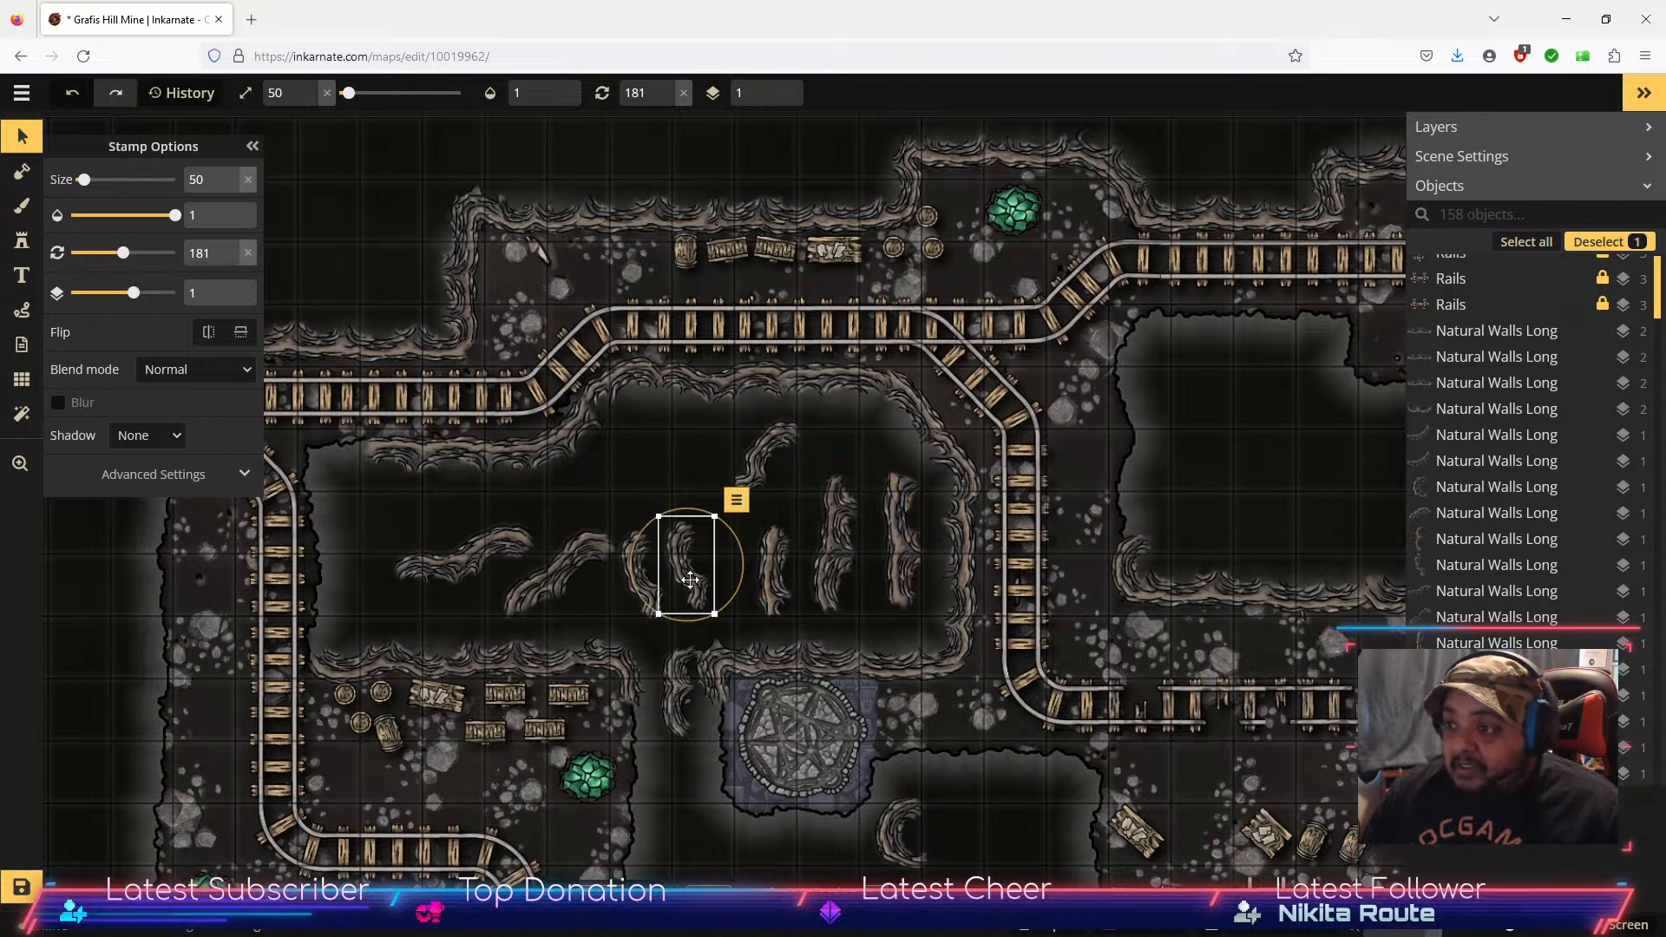
# Step: Place the small curved spare wall, rotated 235, on the central rock's northwest corner beside the track junction
pyautogui.click(773, 449)
pyautogui.moveTo(774, 448); pyautogui.dragTo(345, 464)
pyautogui.press('space')
pyautogui.moveTo(358, 581); pyautogui.dragTo(562, 606)
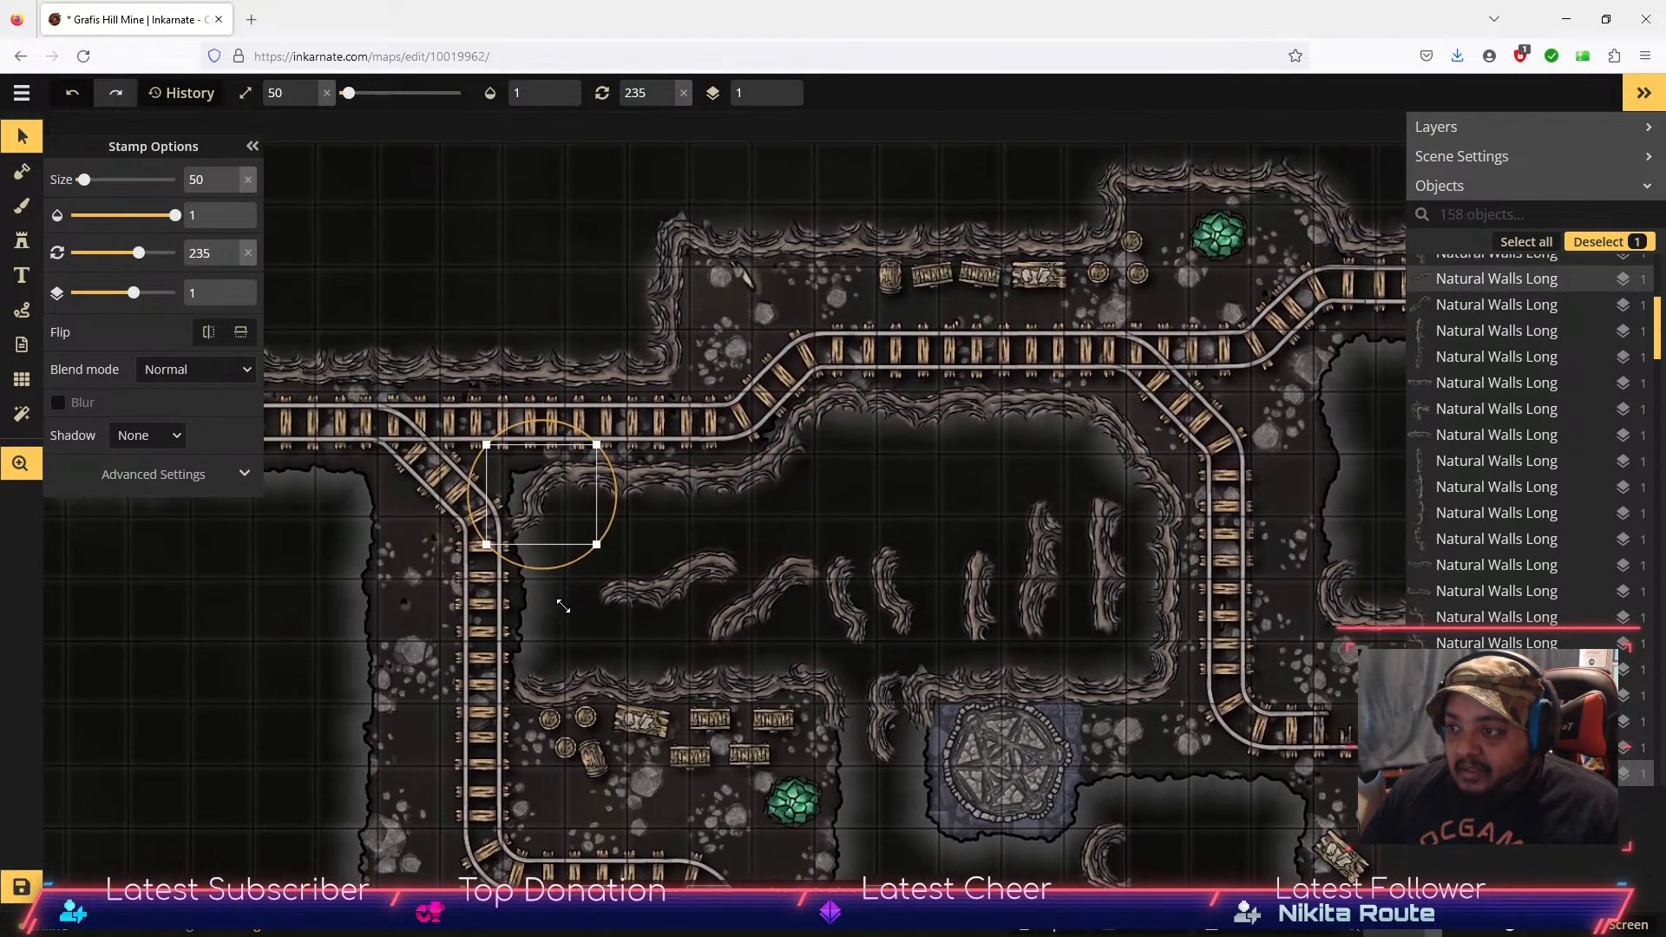
# Step: Set the mask brush to size 25 in add mode and touch up the floor edge around the central rock's northwest corner
pyautogui.click(21, 206)
pyautogui.click(15, 174)
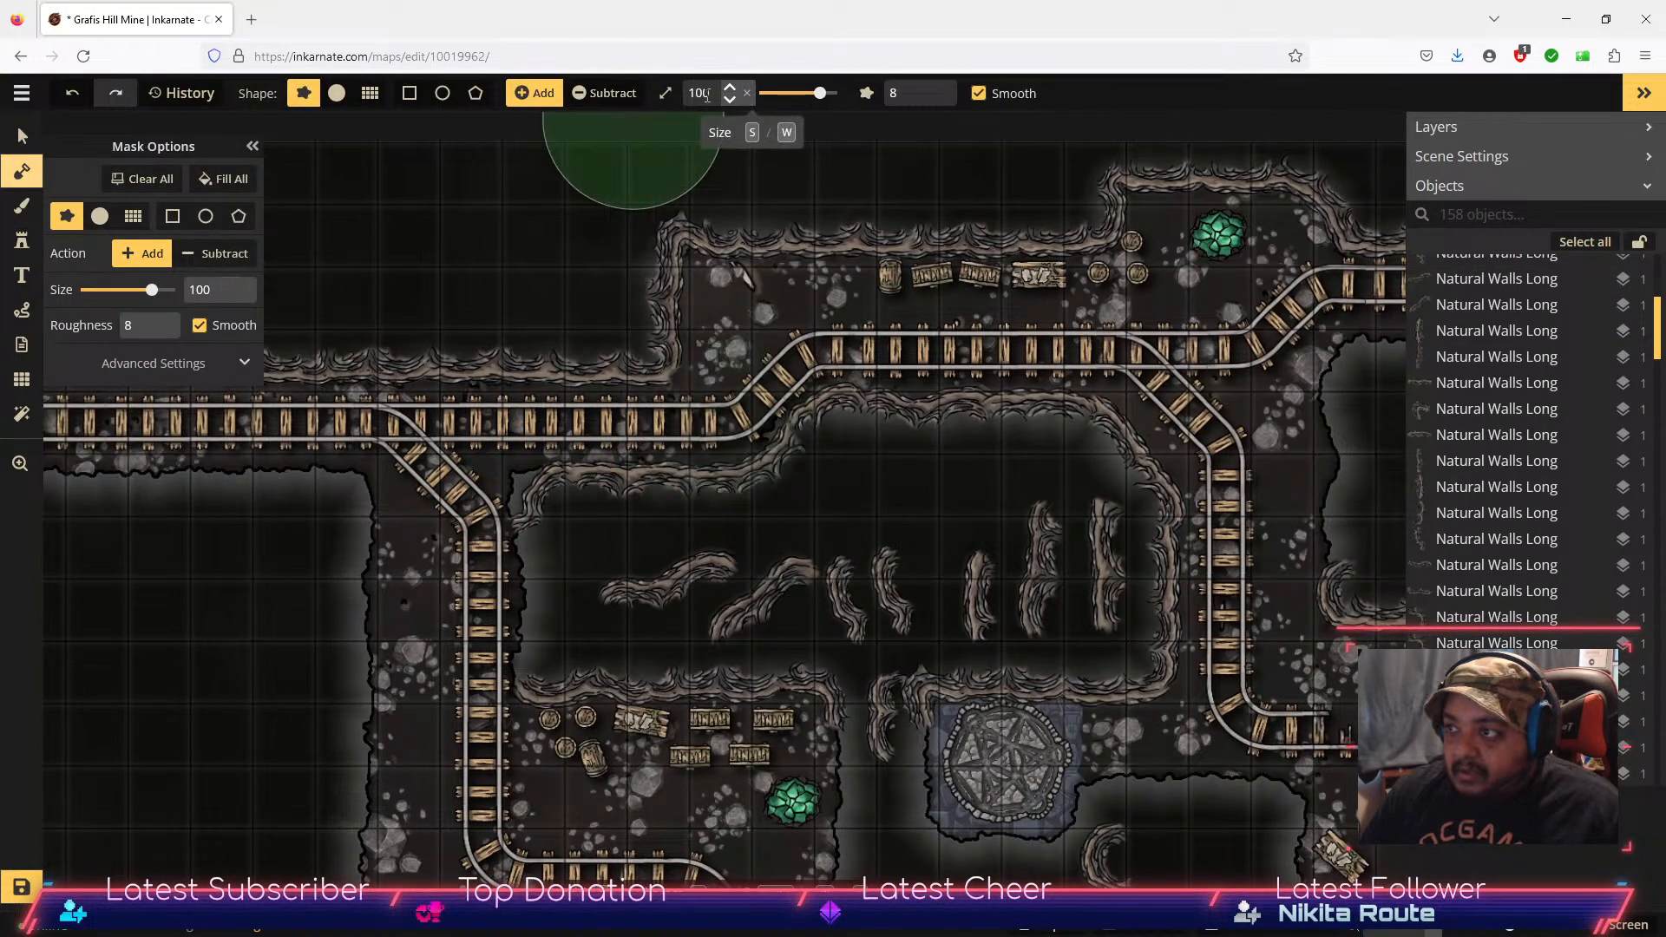
pyautogui.moveTo(727, 101); pyautogui.dragTo(729, 104)
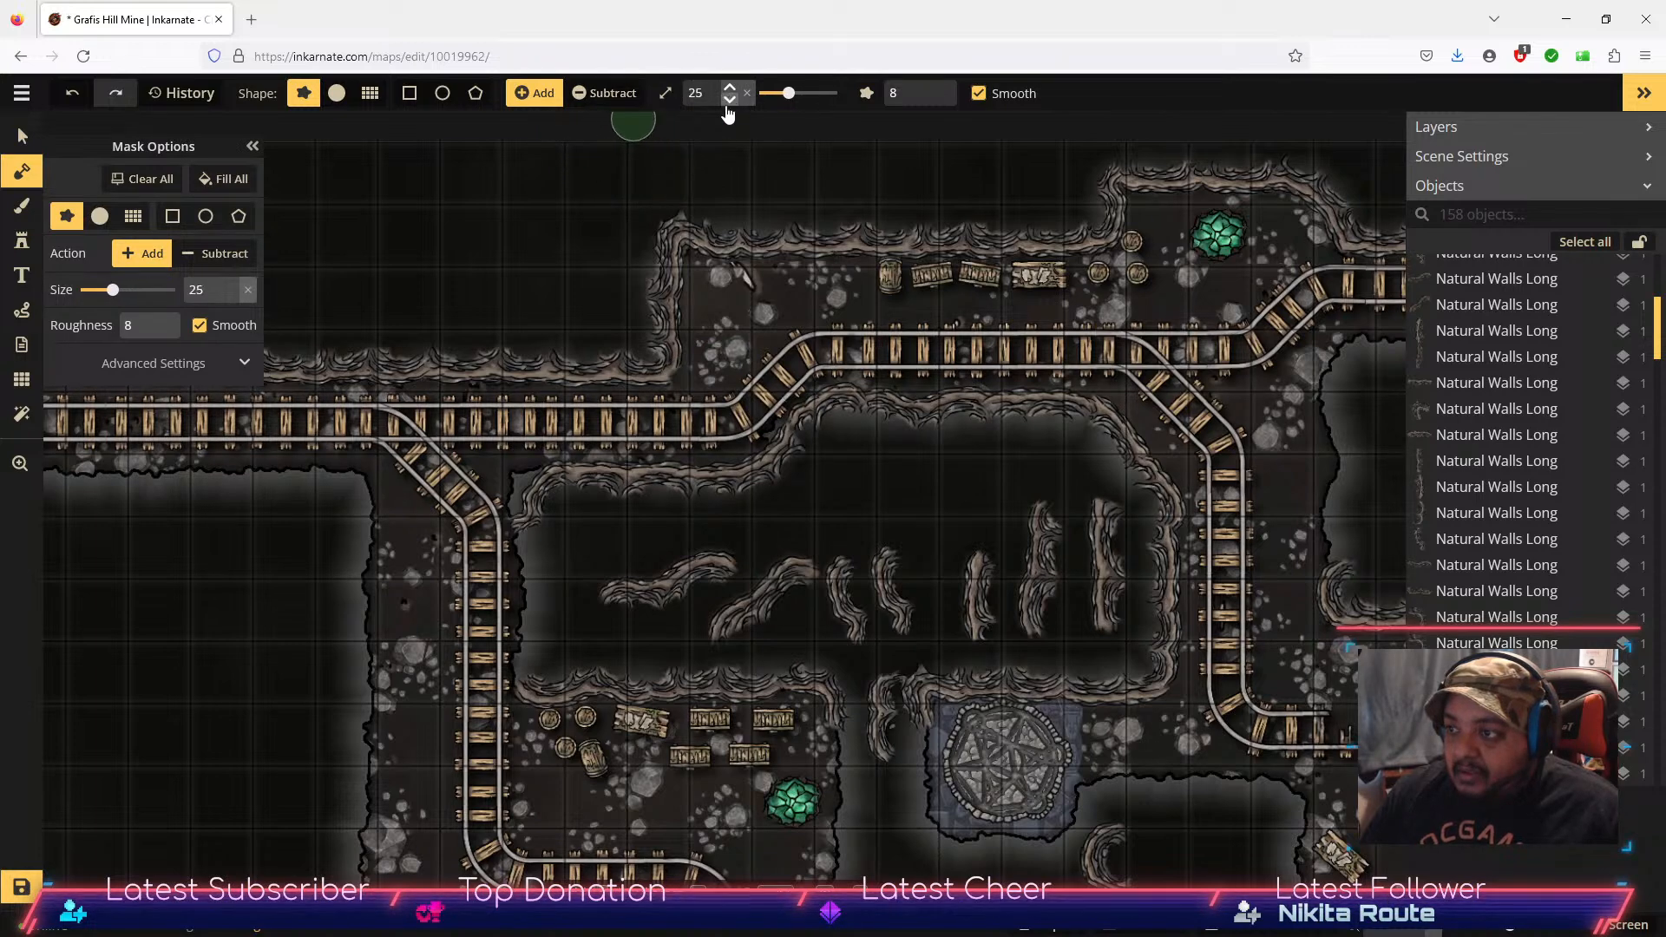
pyautogui.click(23, 136)
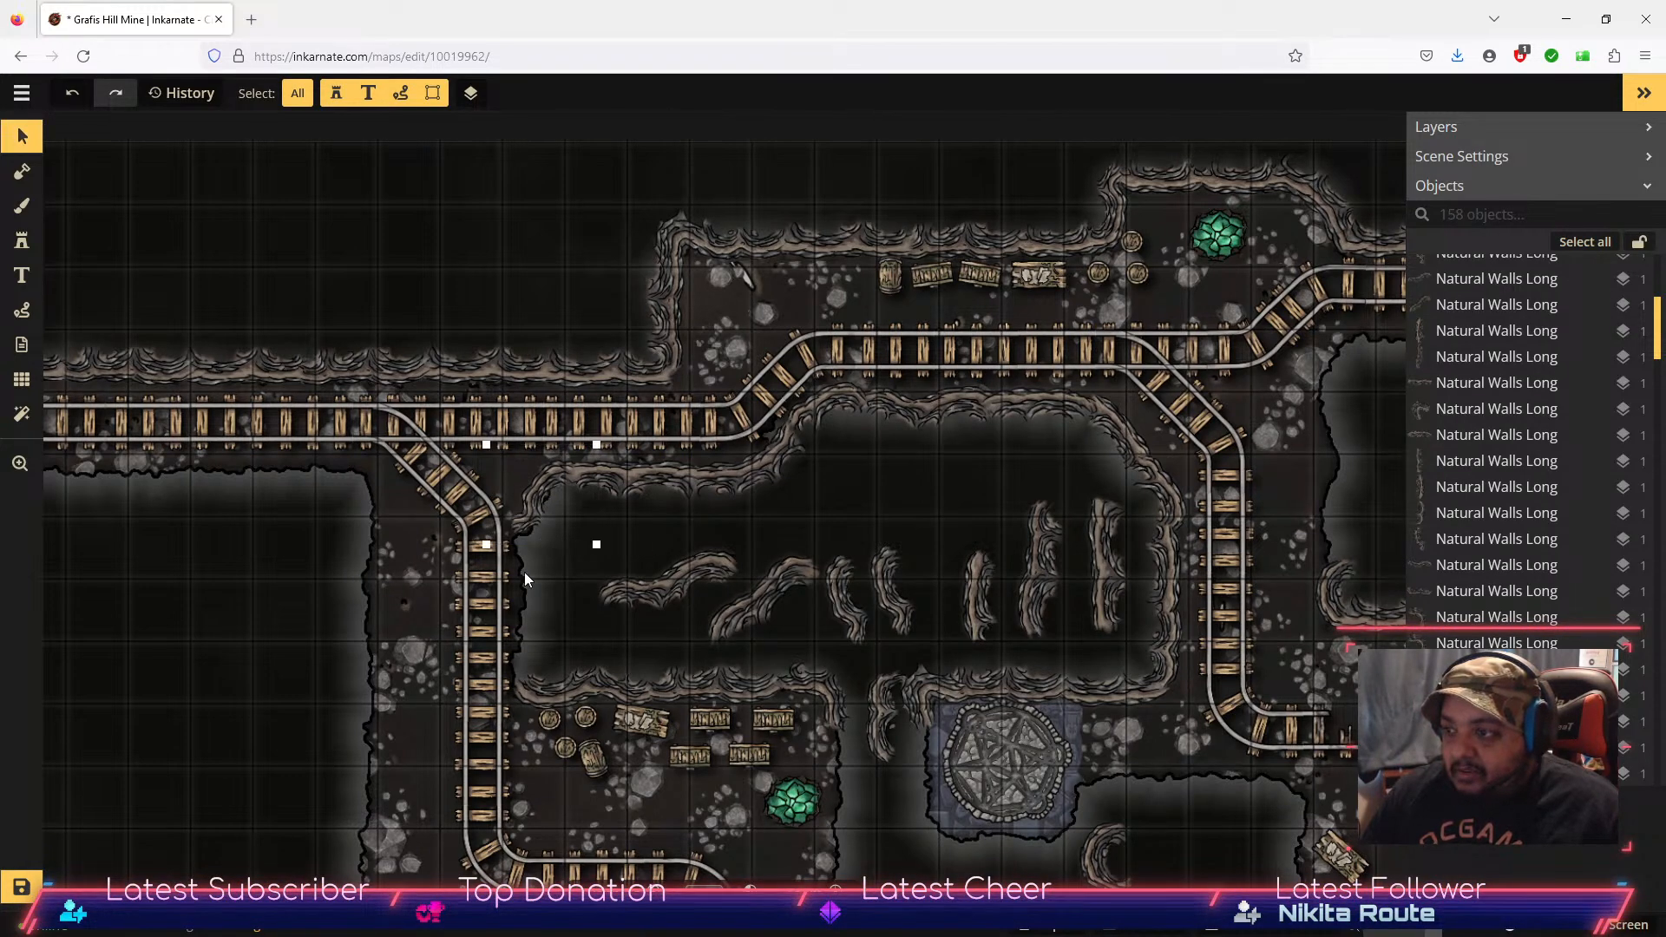
pyautogui.click(507, 530)
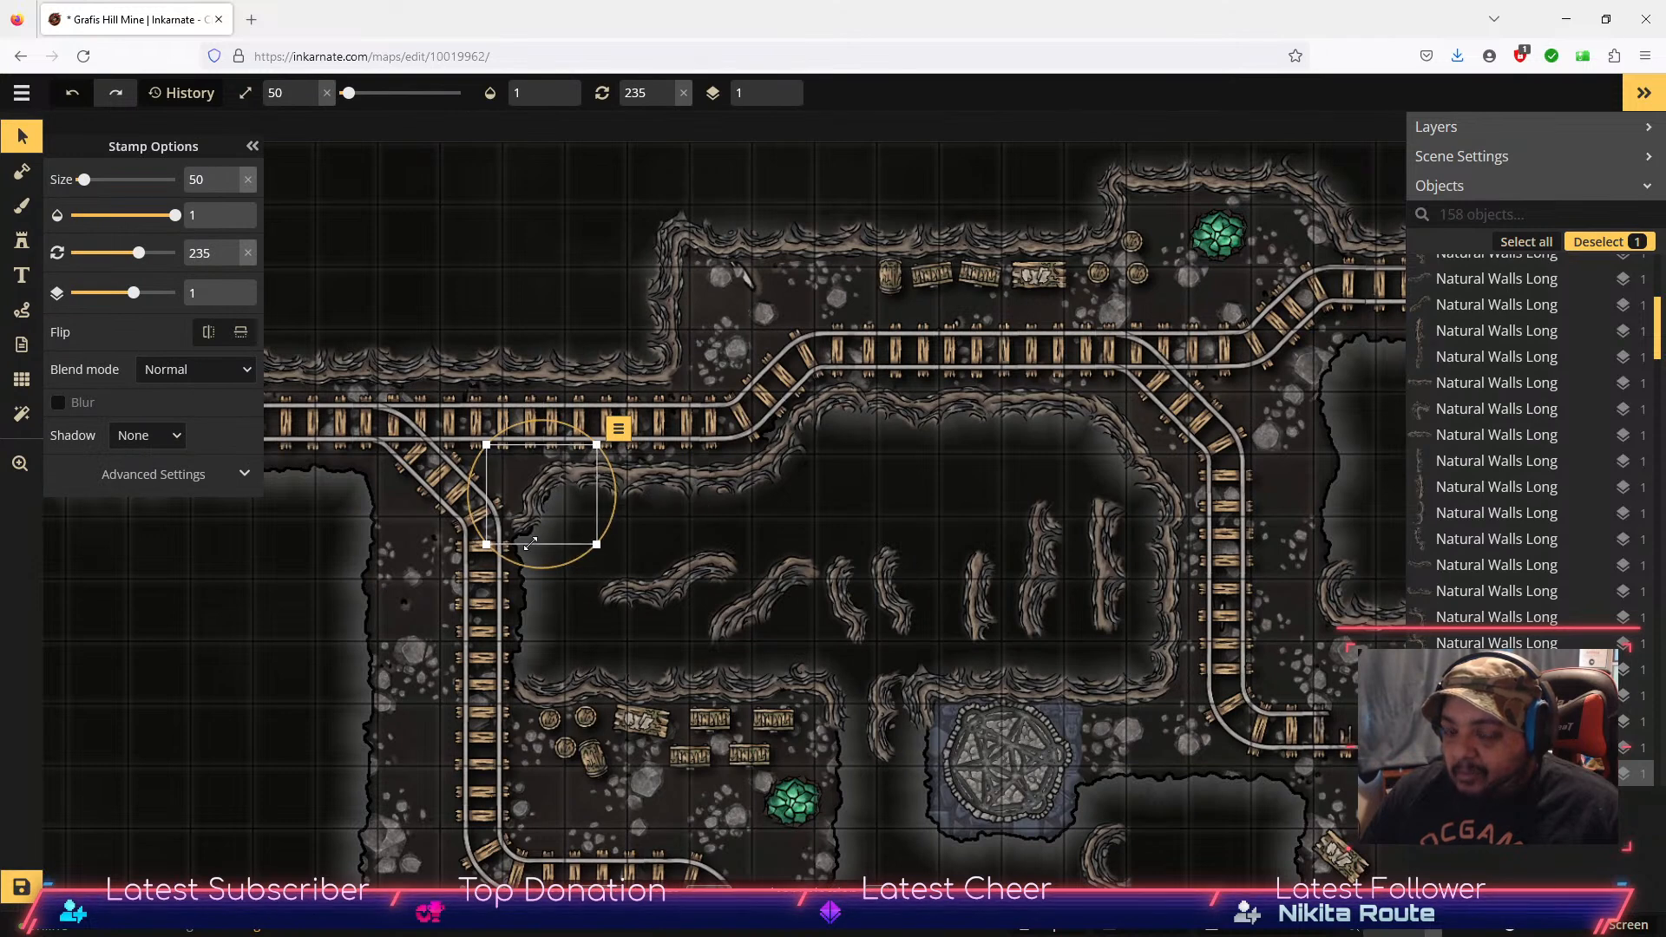
pyautogui.click(986, 503)
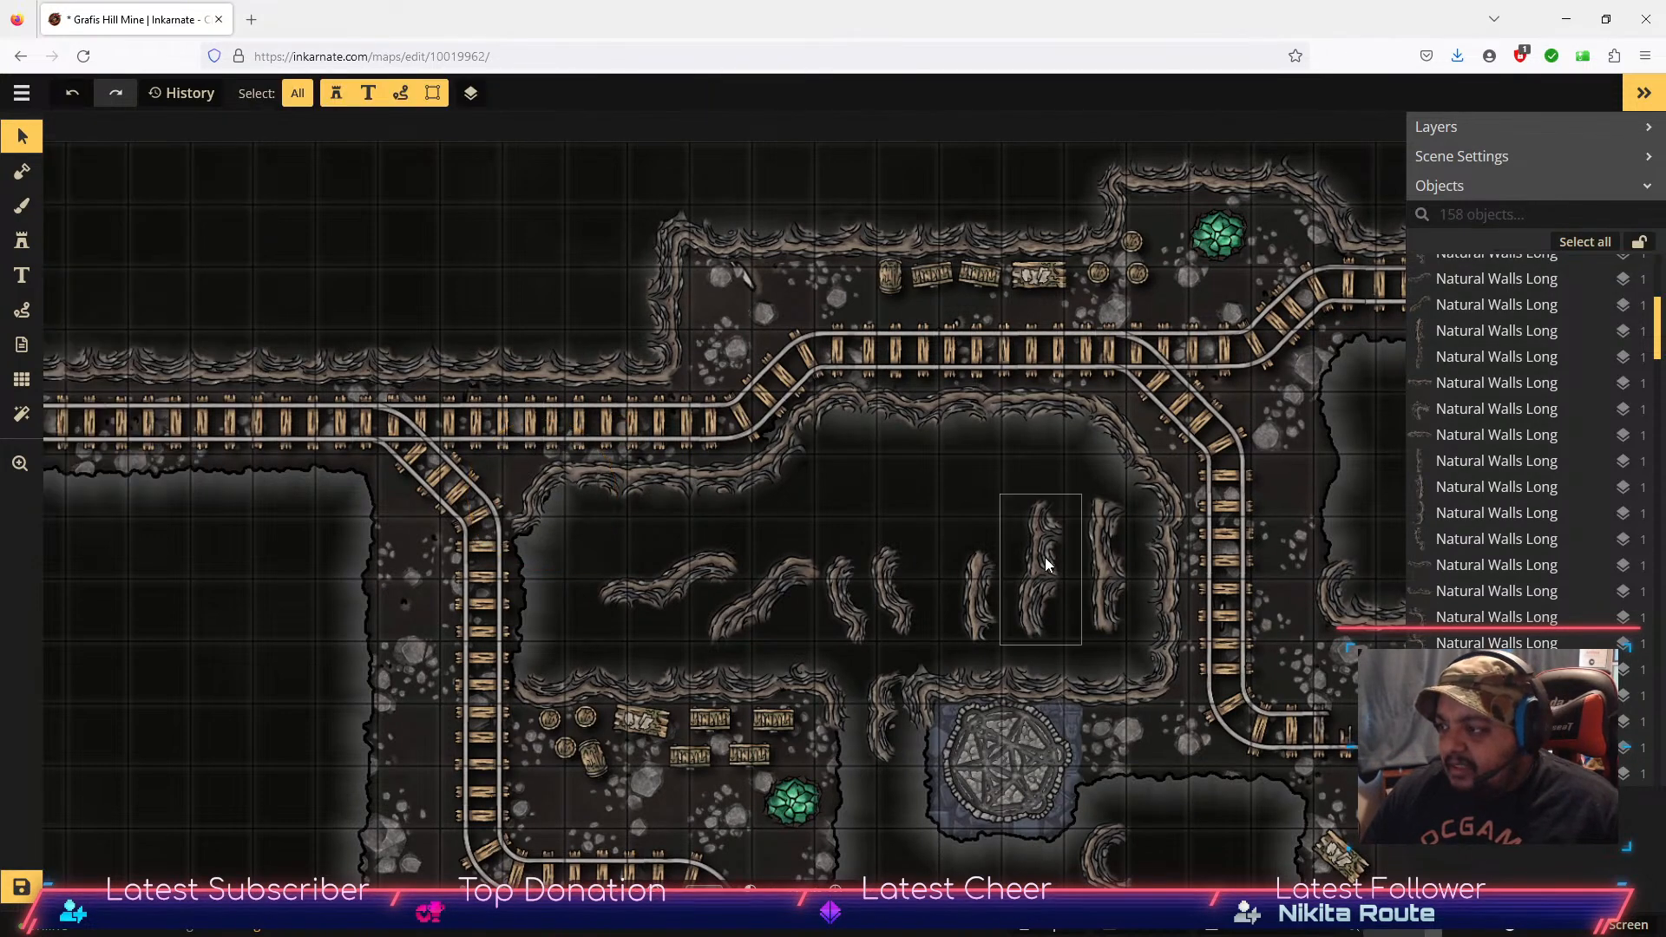
# Step: Line the central rock's west edge with two vertical wall pieces, the longer one rotated to 184 and the shorter one at the southwest corner
pyautogui.click(1056, 550)
pyautogui.moveTo(1056, 551); pyautogui.dragTo(553, 548)
pyautogui.moveTo(548, 478); pyautogui.dragTo(534, 484)
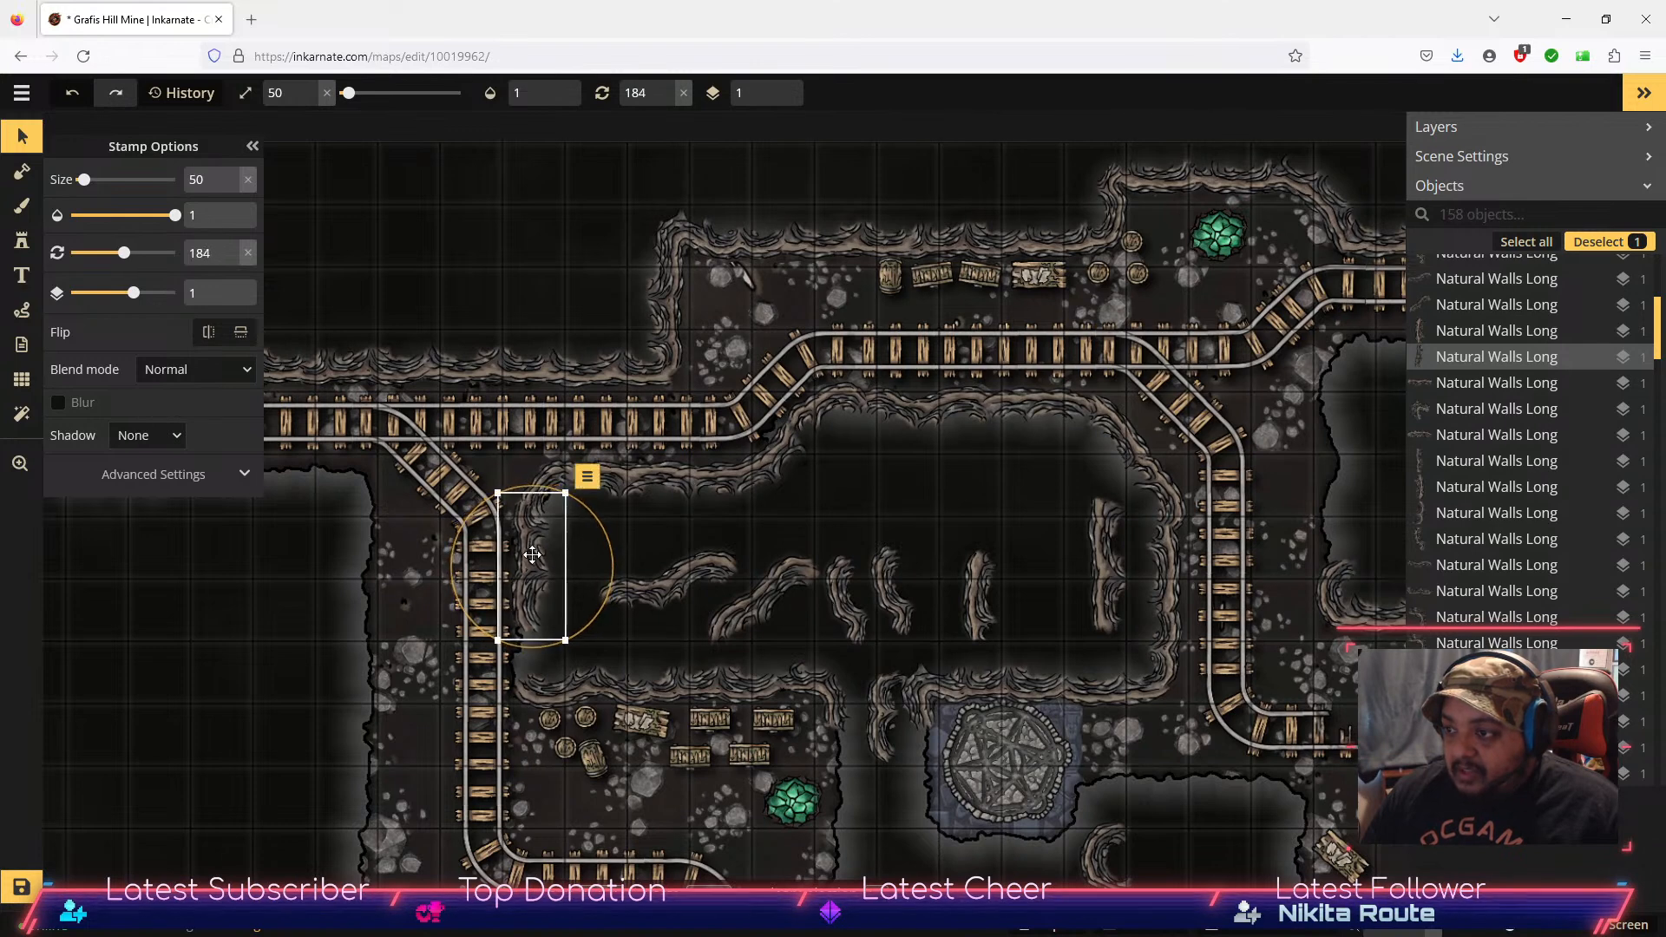
pyautogui.moveTo(537, 548); pyautogui.dragTo(537, 550)
pyautogui.click(978, 586)
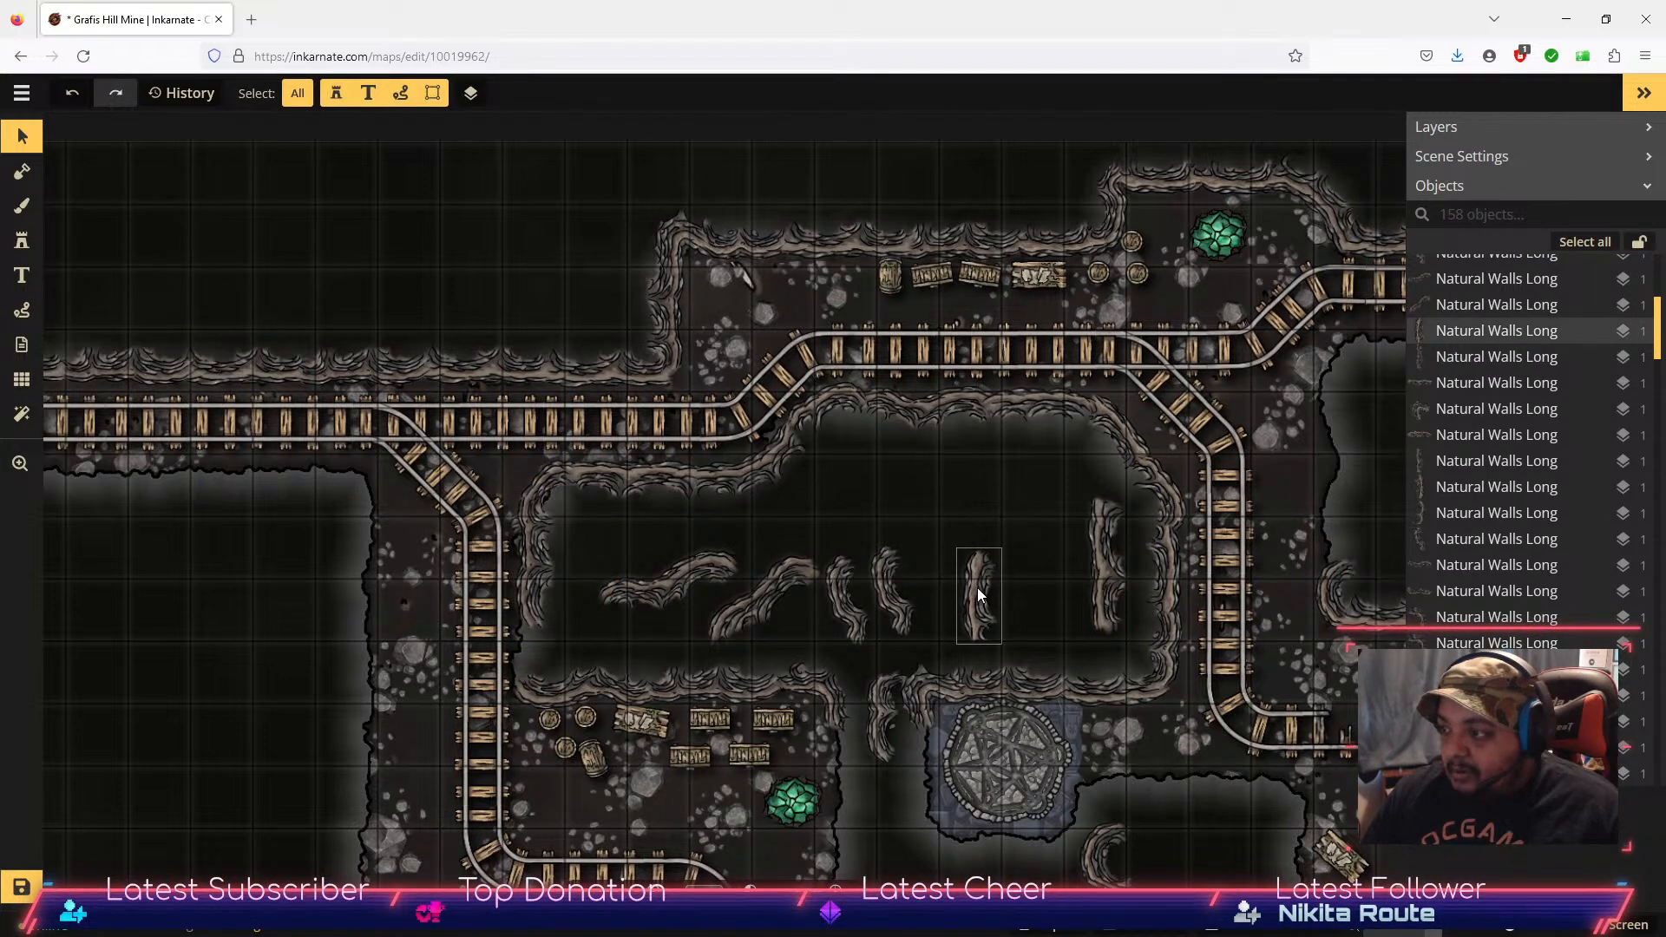
pyautogui.moveTo(977, 589); pyautogui.dragTo(529, 655)
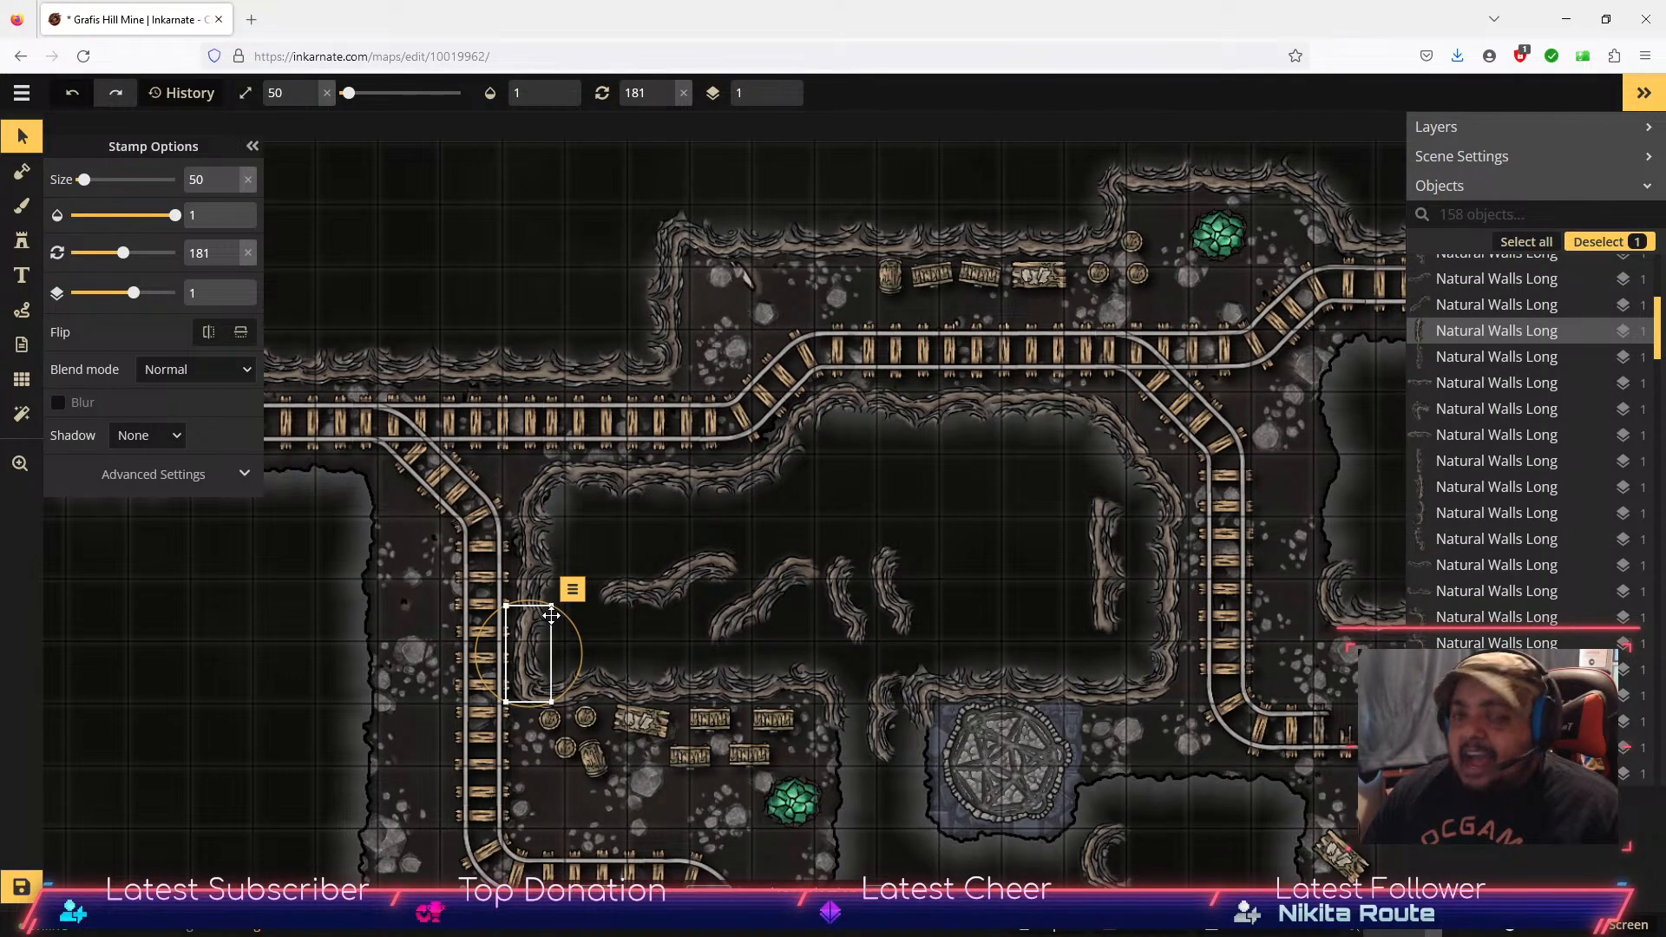
# Step: Regroup the spare walls toward the rock's east side, rotating the two long slanted pieces upright to 174 and 183
pyautogui.moveTo(898, 605); pyautogui.dragTo(1018, 590)
pyautogui.click(819, 625)
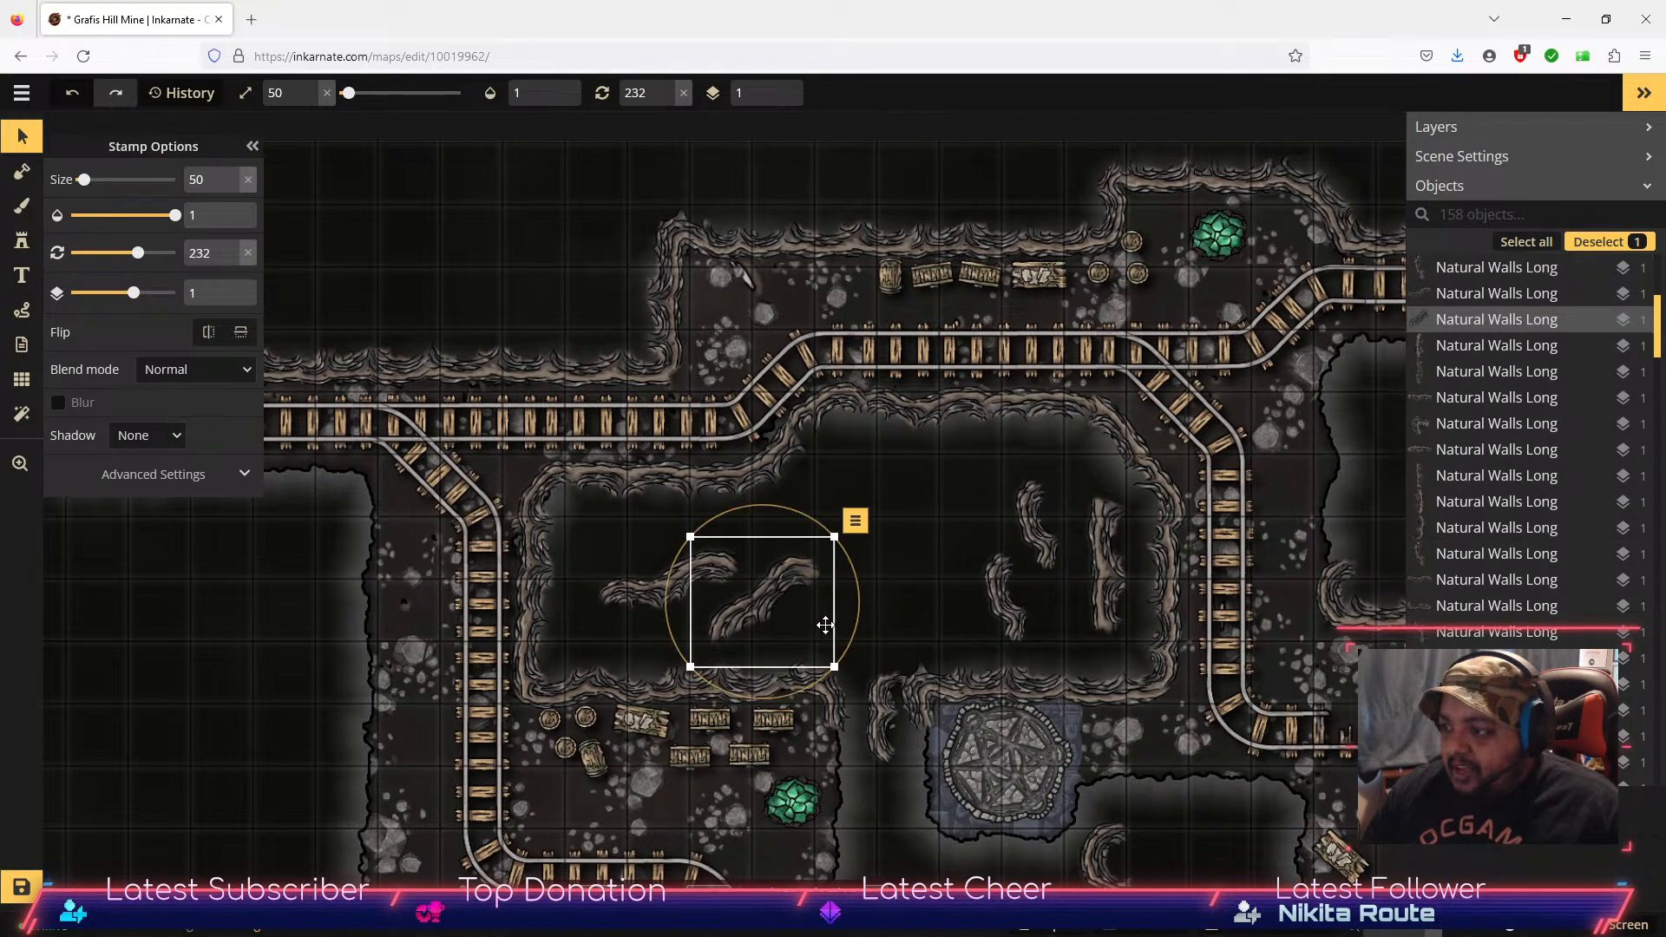
pyautogui.moveTo(859, 608); pyautogui.dragTo(816, 535)
pyautogui.moveTo(762, 591); pyautogui.dragTo(928, 527)
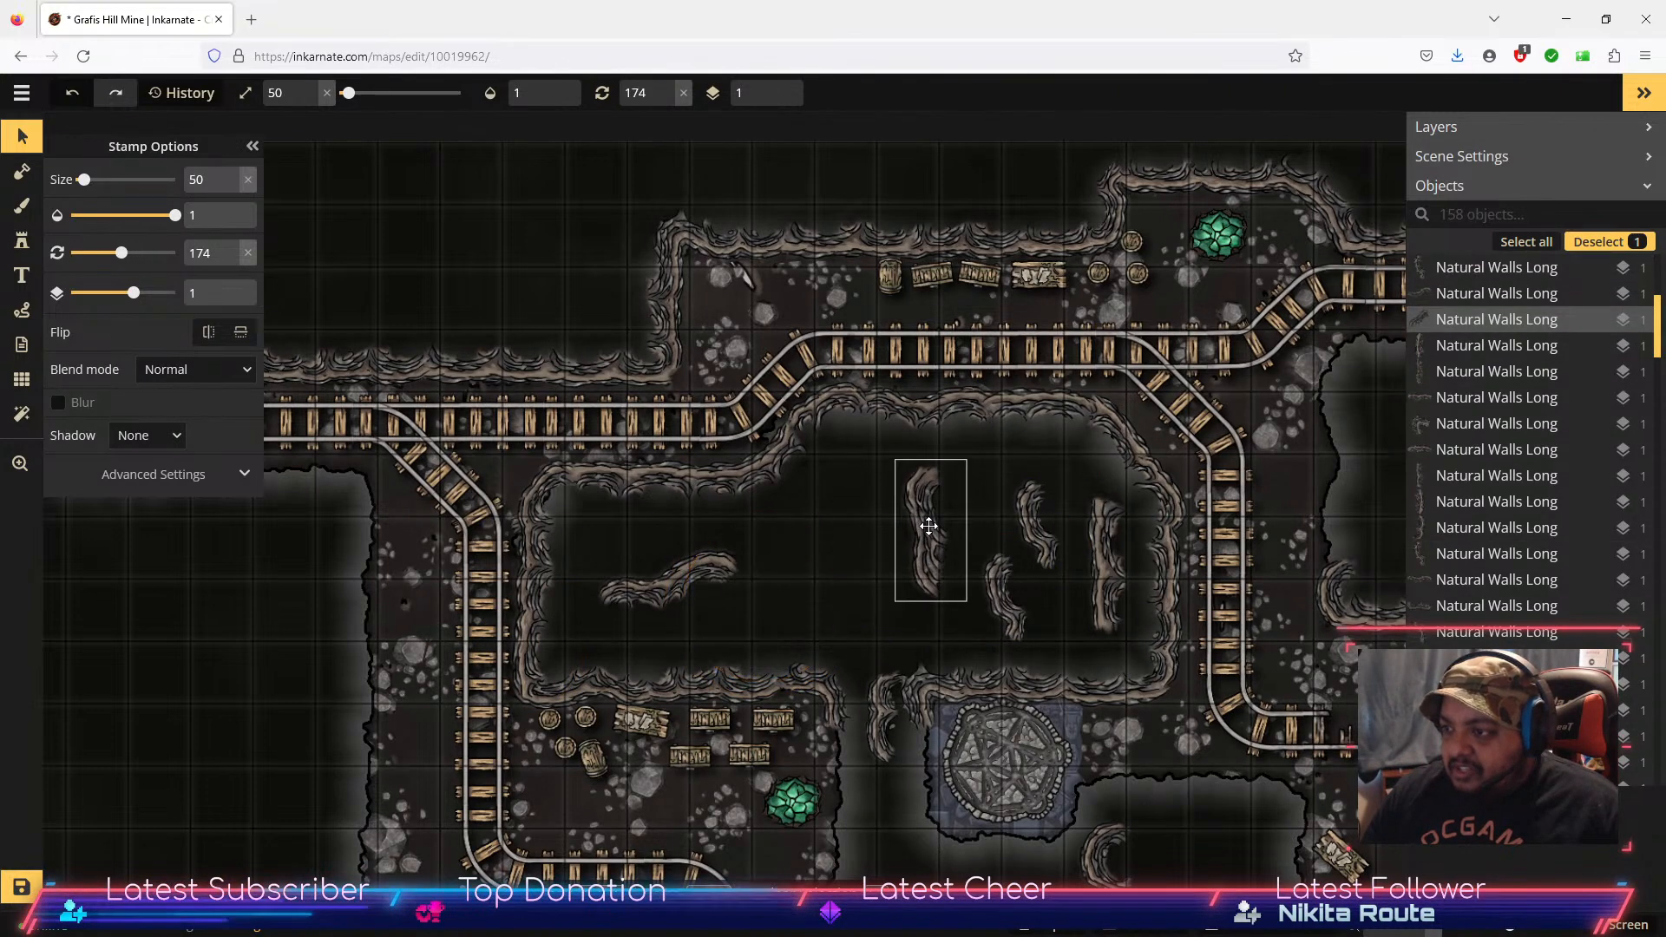
pyautogui.click(682, 590)
pyautogui.moveTo(739, 660); pyautogui.dragTo(761, 549)
pyautogui.moveTo(653, 684); pyautogui.dragTo(858, 643)
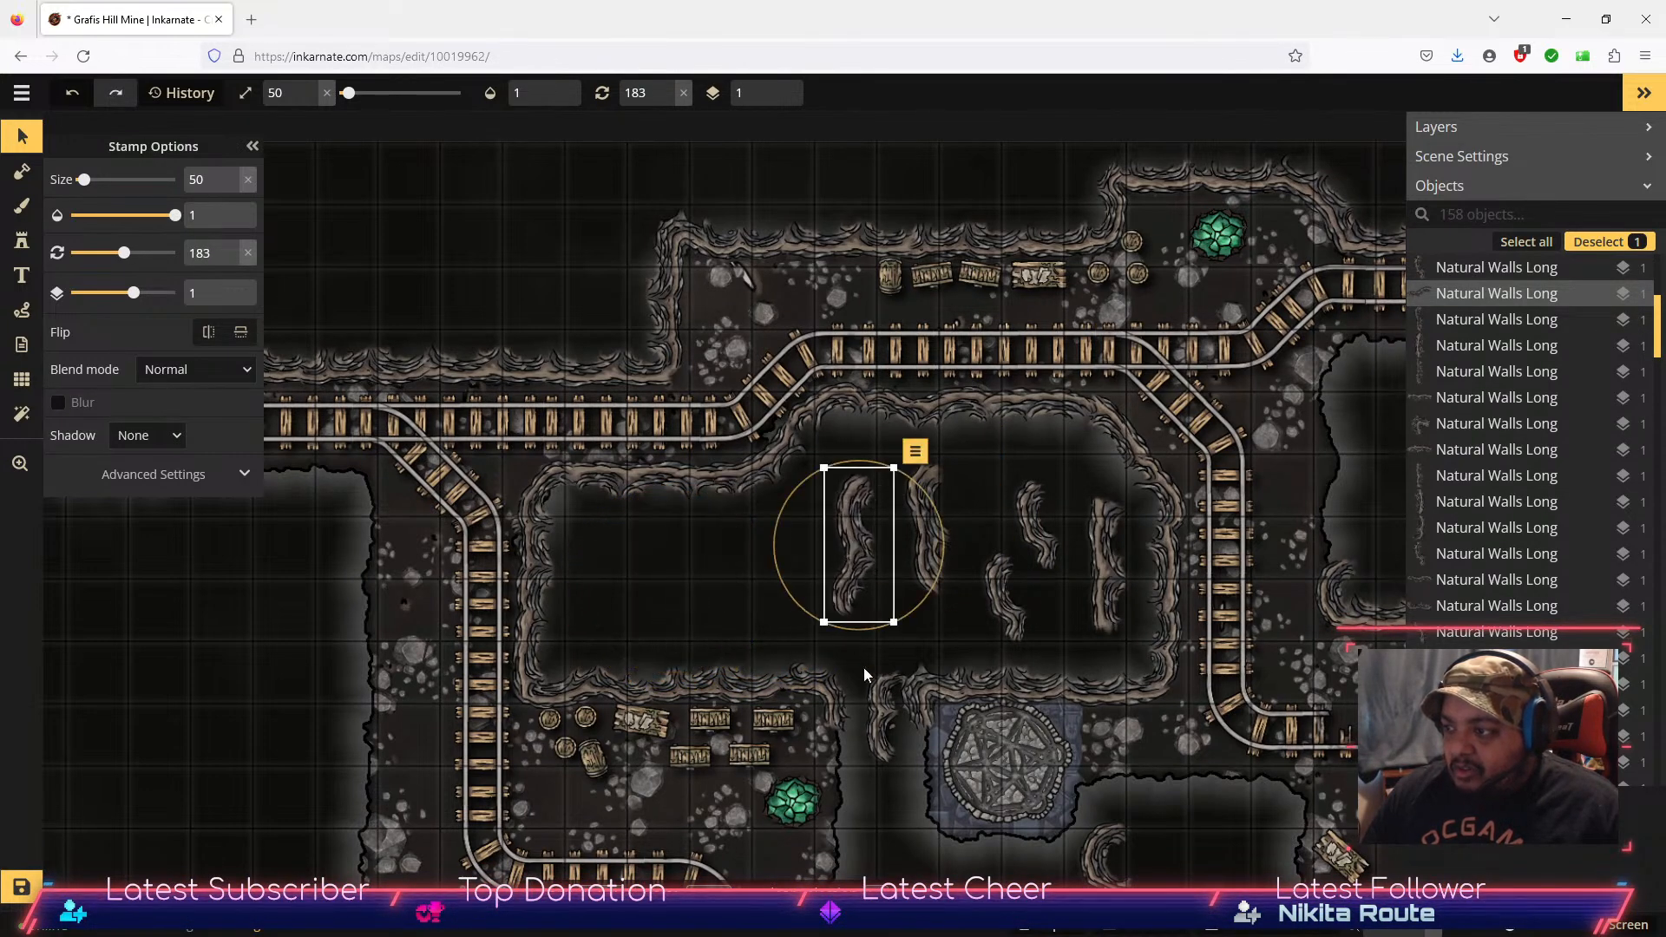
# Step: Arrange the remaining spare walls in a row inside the central rock, bringing in the loose pieces from beside and below the rune circle
pyautogui.moveTo(881, 719); pyautogui.dragTo(781, 568)
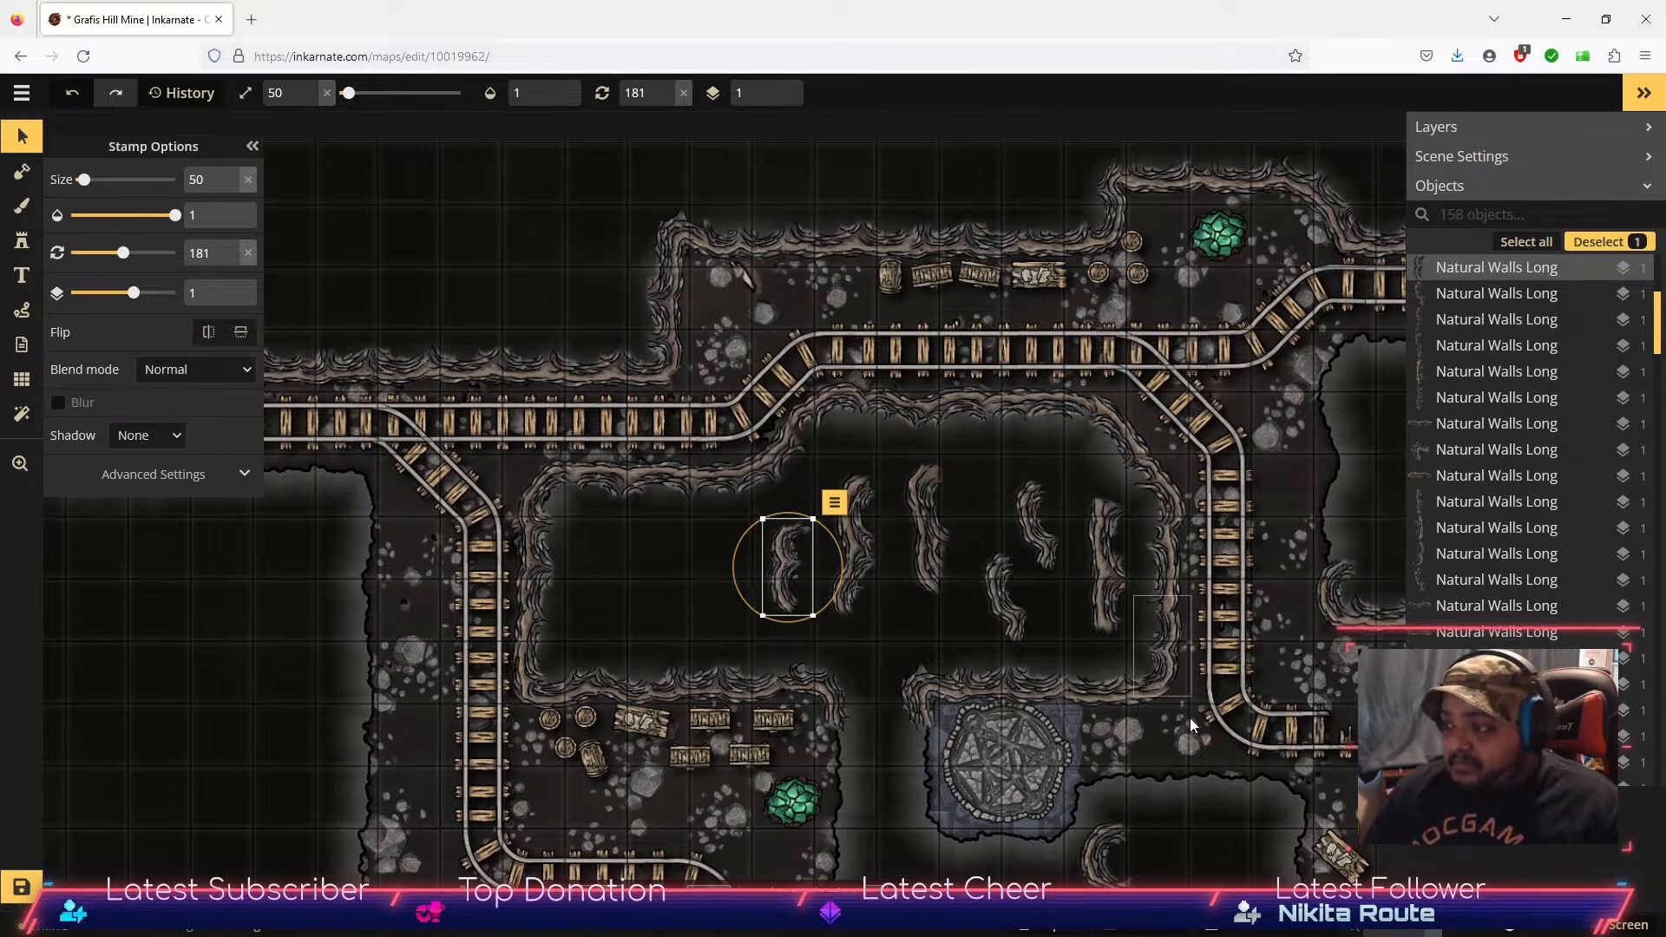
pyautogui.moveTo(1108, 883); pyautogui.dragTo(739, 568)
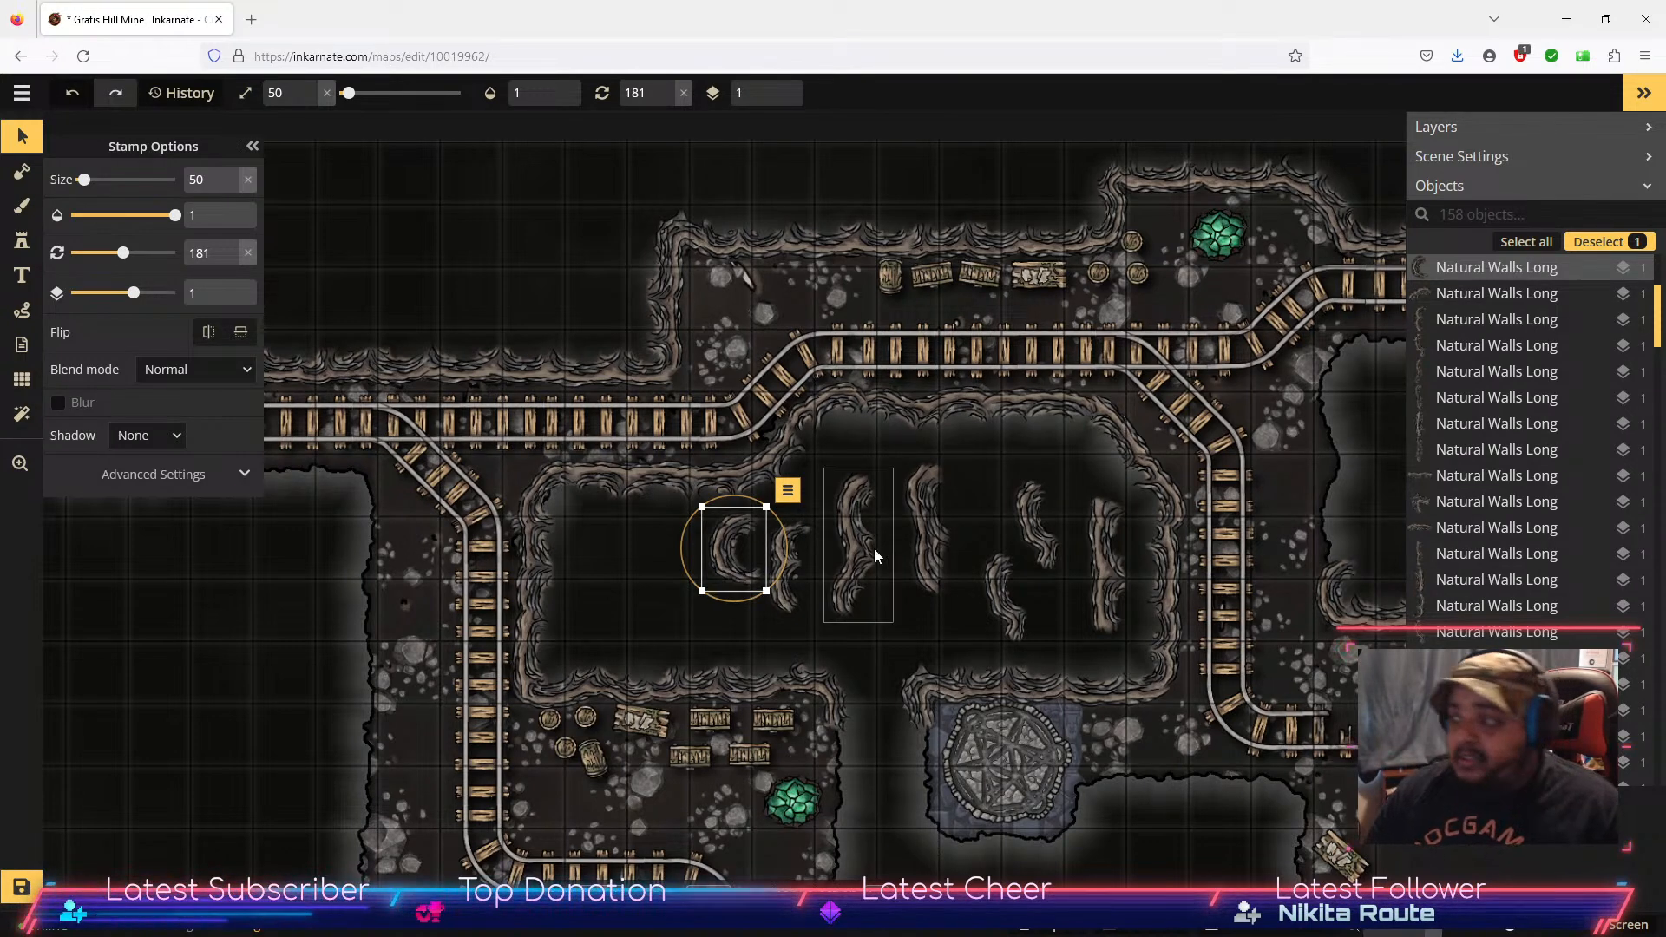
pyautogui.moveTo(1012, 619); pyautogui.dragTo(657, 586)
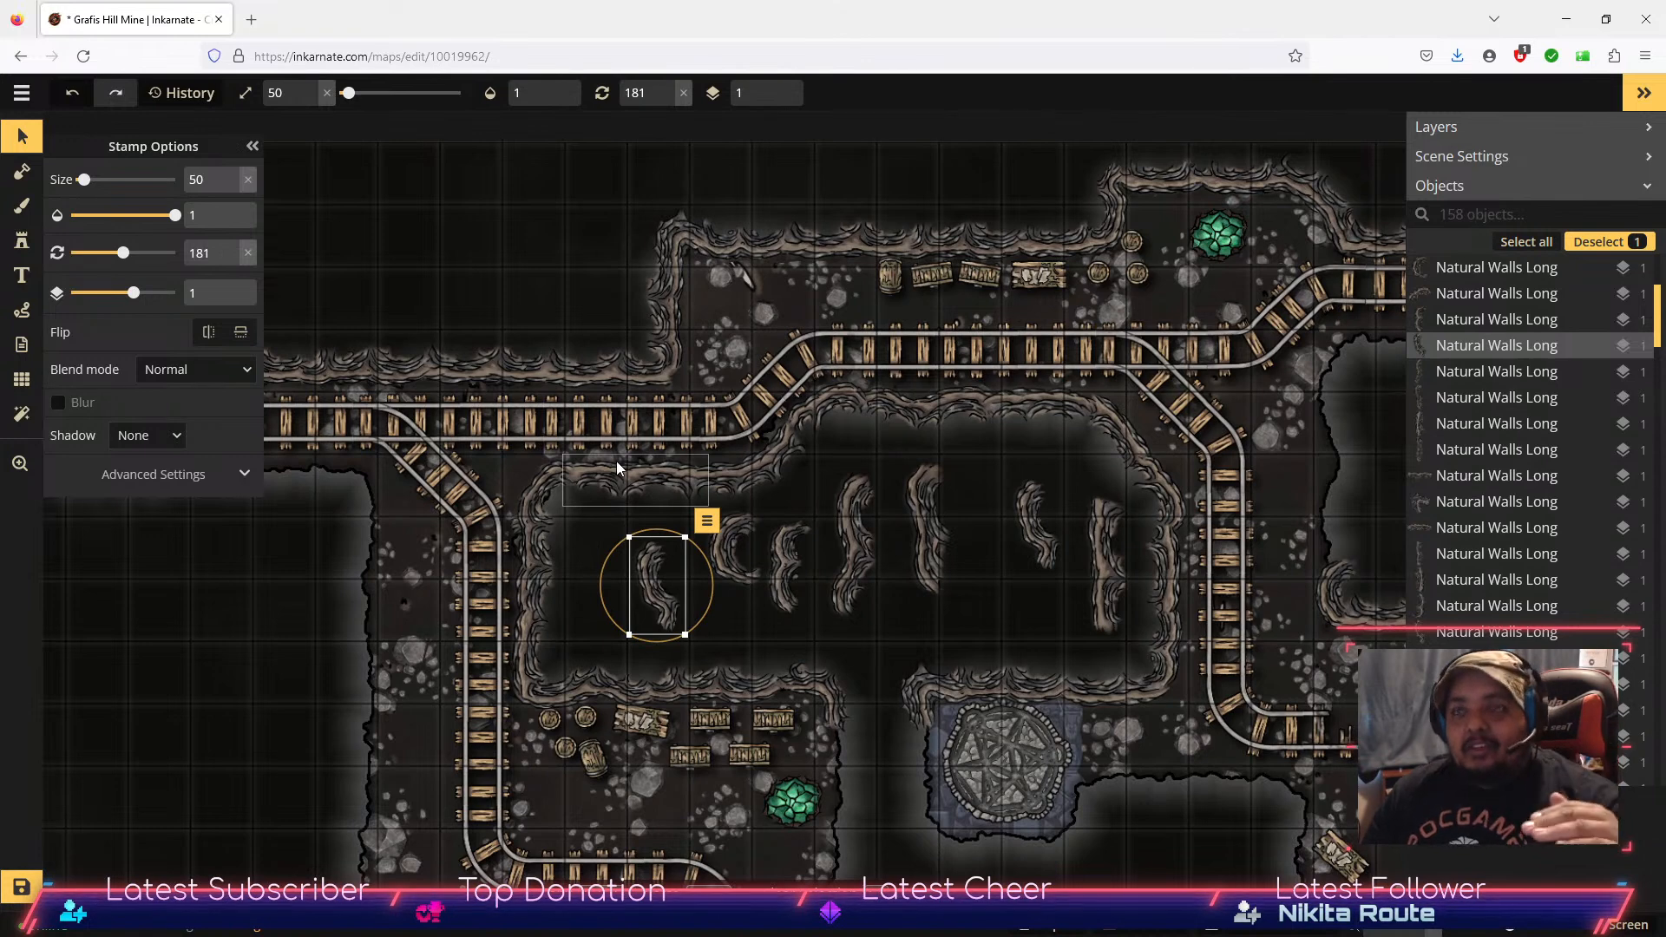
pyautogui.moveTo(1033, 524); pyautogui.dragTo(990, 508)
pyautogui.moveTo(1106, 566); pyautogui.dragTo(1061, 540)
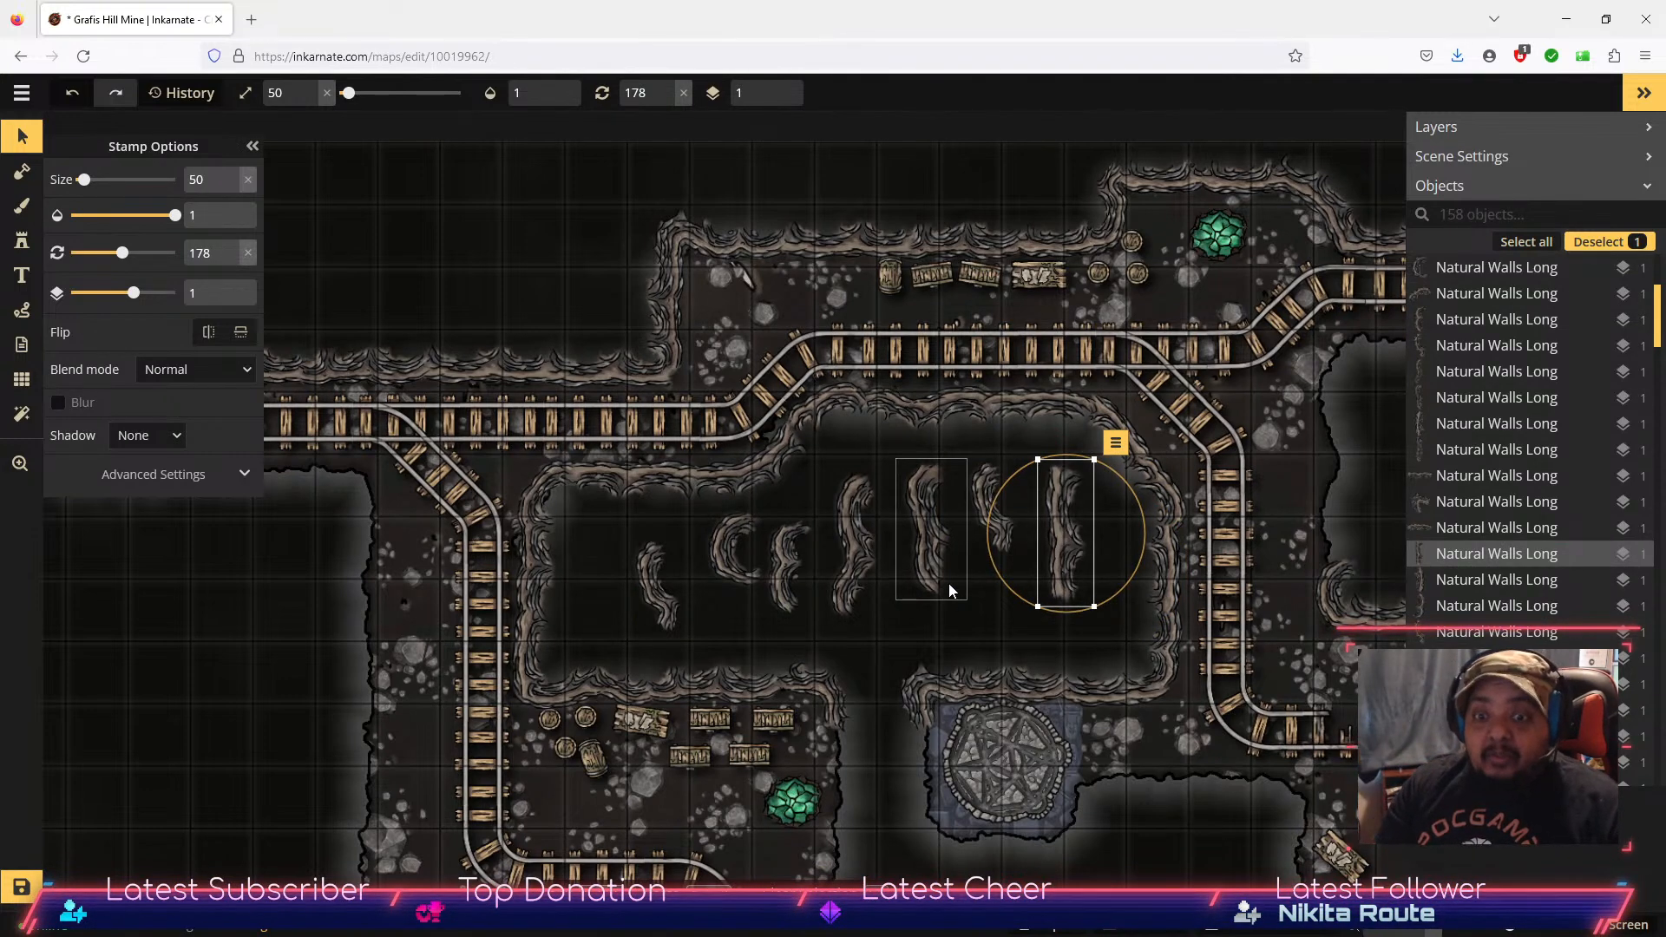
# Step: Place the easternmost spare wall, rotated 178, along the east edge of the crate room next to the green crystal
pyautogui.press('space')
pyautogui.moveTo(906, 642); pyautogui.dragTo(997, 446)
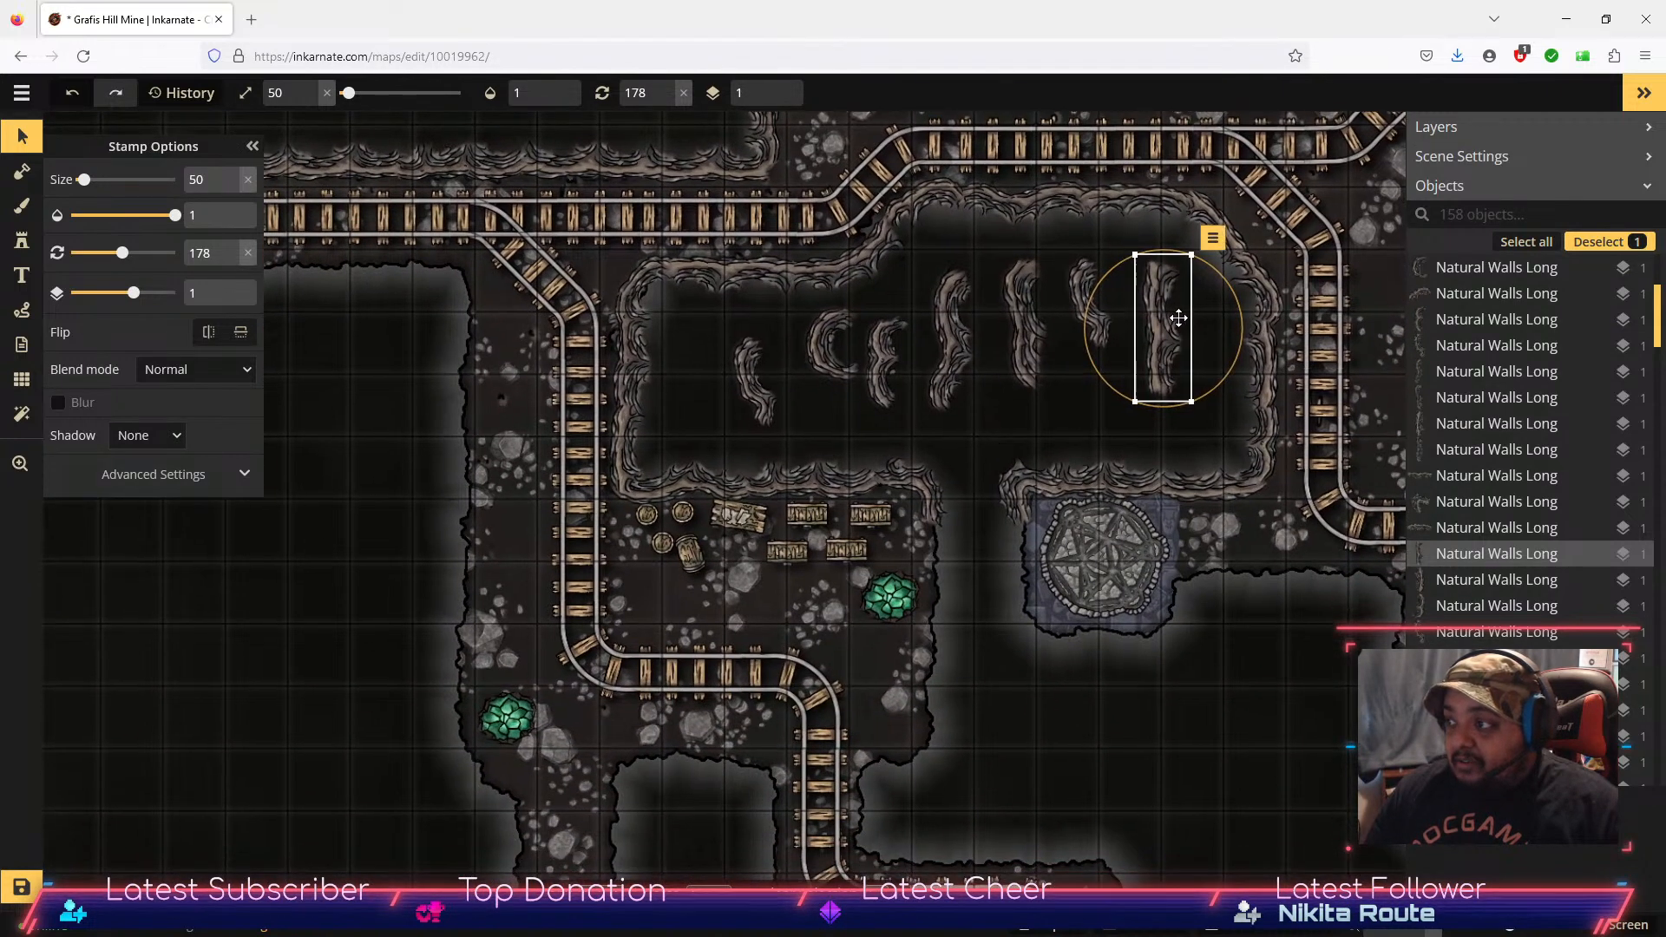
pyautogui.moveTo(1166, 333); pyautogui.dragTo(941, 584)
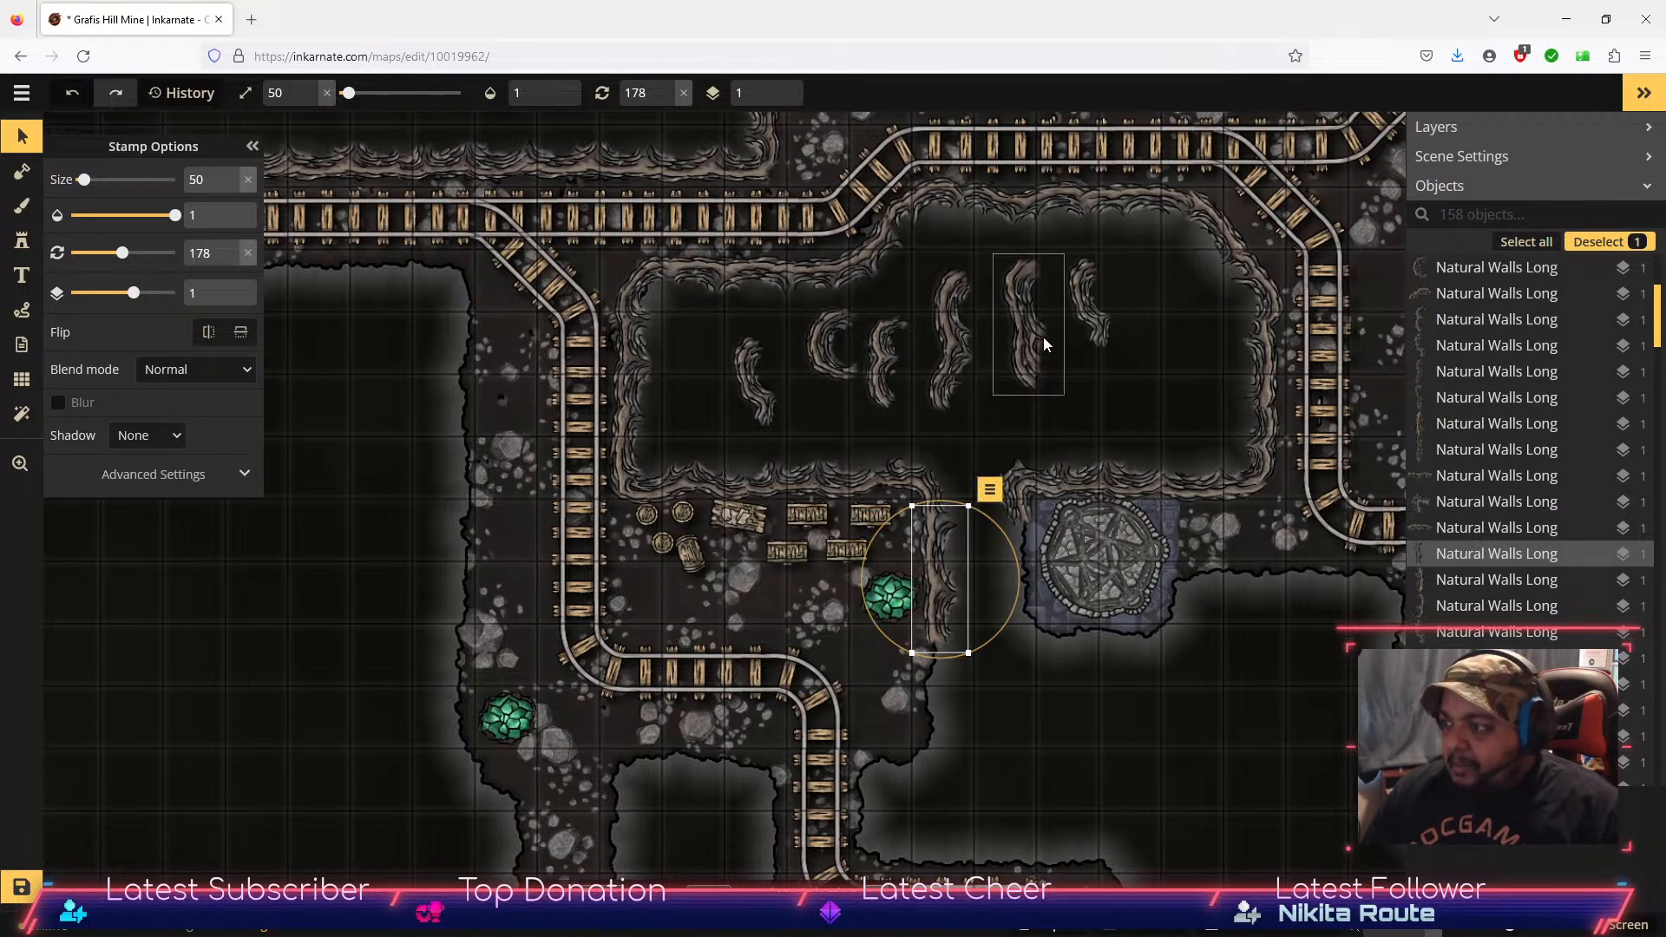
# Step: Move a long spare wall to the south edge of the rune circle platform and rotate it to 270
pyautogui.moveTo(954, 335); pyautogui.dragTo(1050, 379)
pyautogui.click(953, 341)
pyautogui.moveTo(956, 333); pyautogui.dragTo(1215, 688)
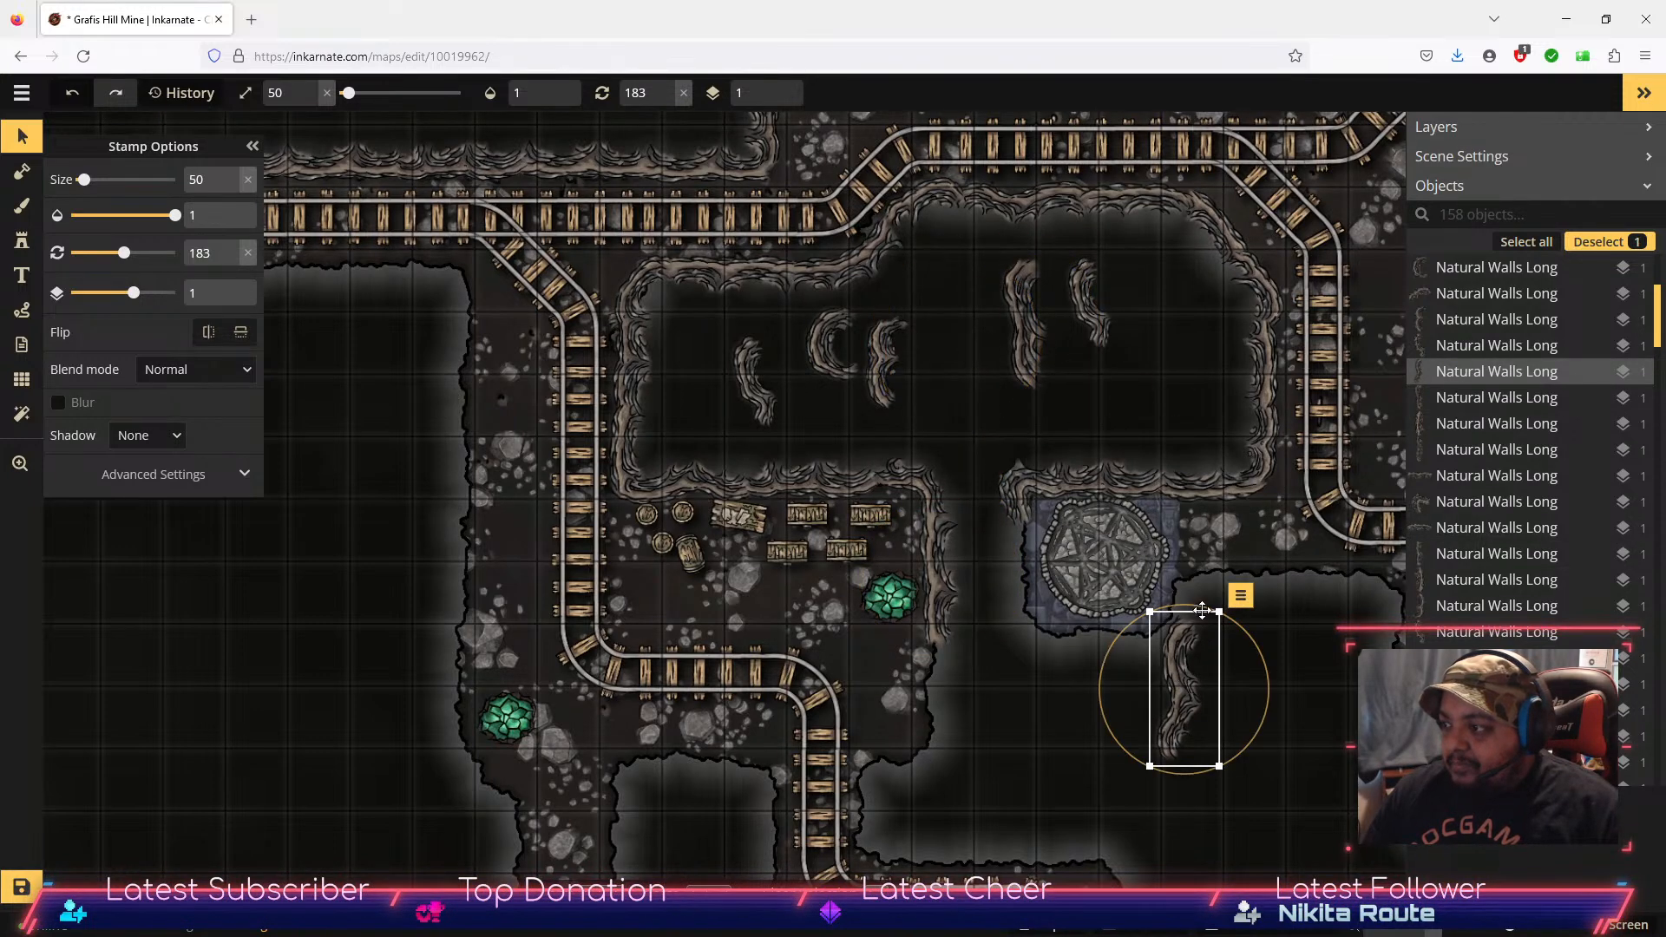
pyautogui.moveTo(1239, 597); pyautogui.dragTo(1143, 638)
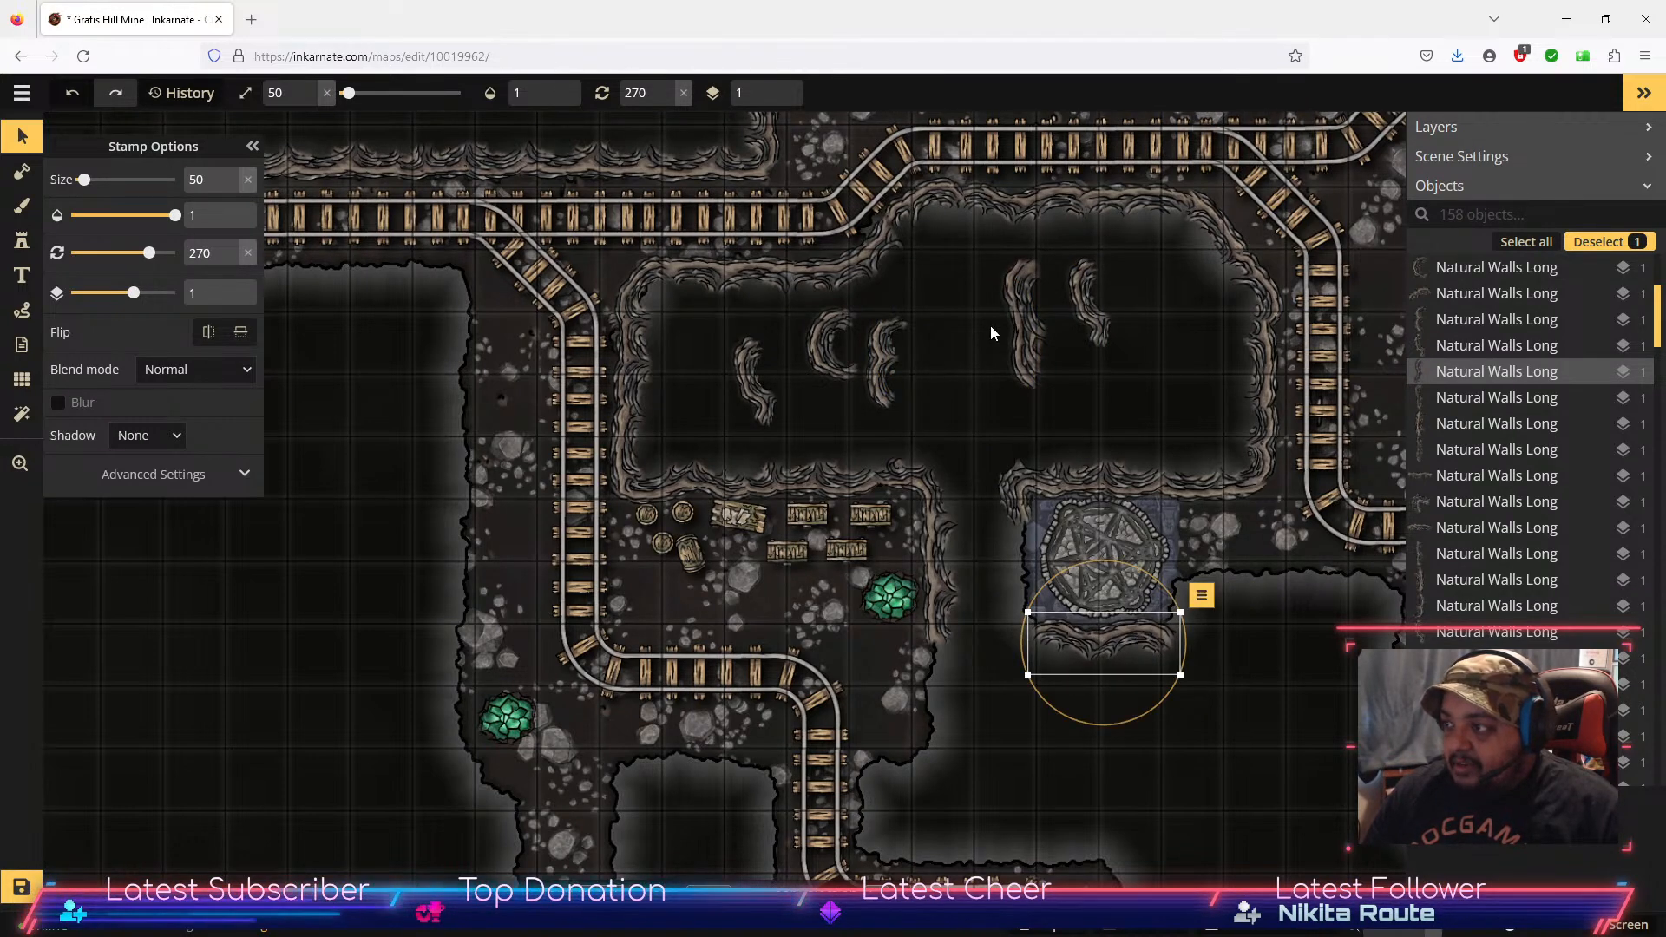
# Step: Stamp Natural Walls Long variant 12 at size 50 and fit it to the rune platform's southeast corner, rotated to 216
pyautogui.click(1050, 334)
pyautogui.moveTo(1042, 341); pyautogui.dragTo(1003, 291)
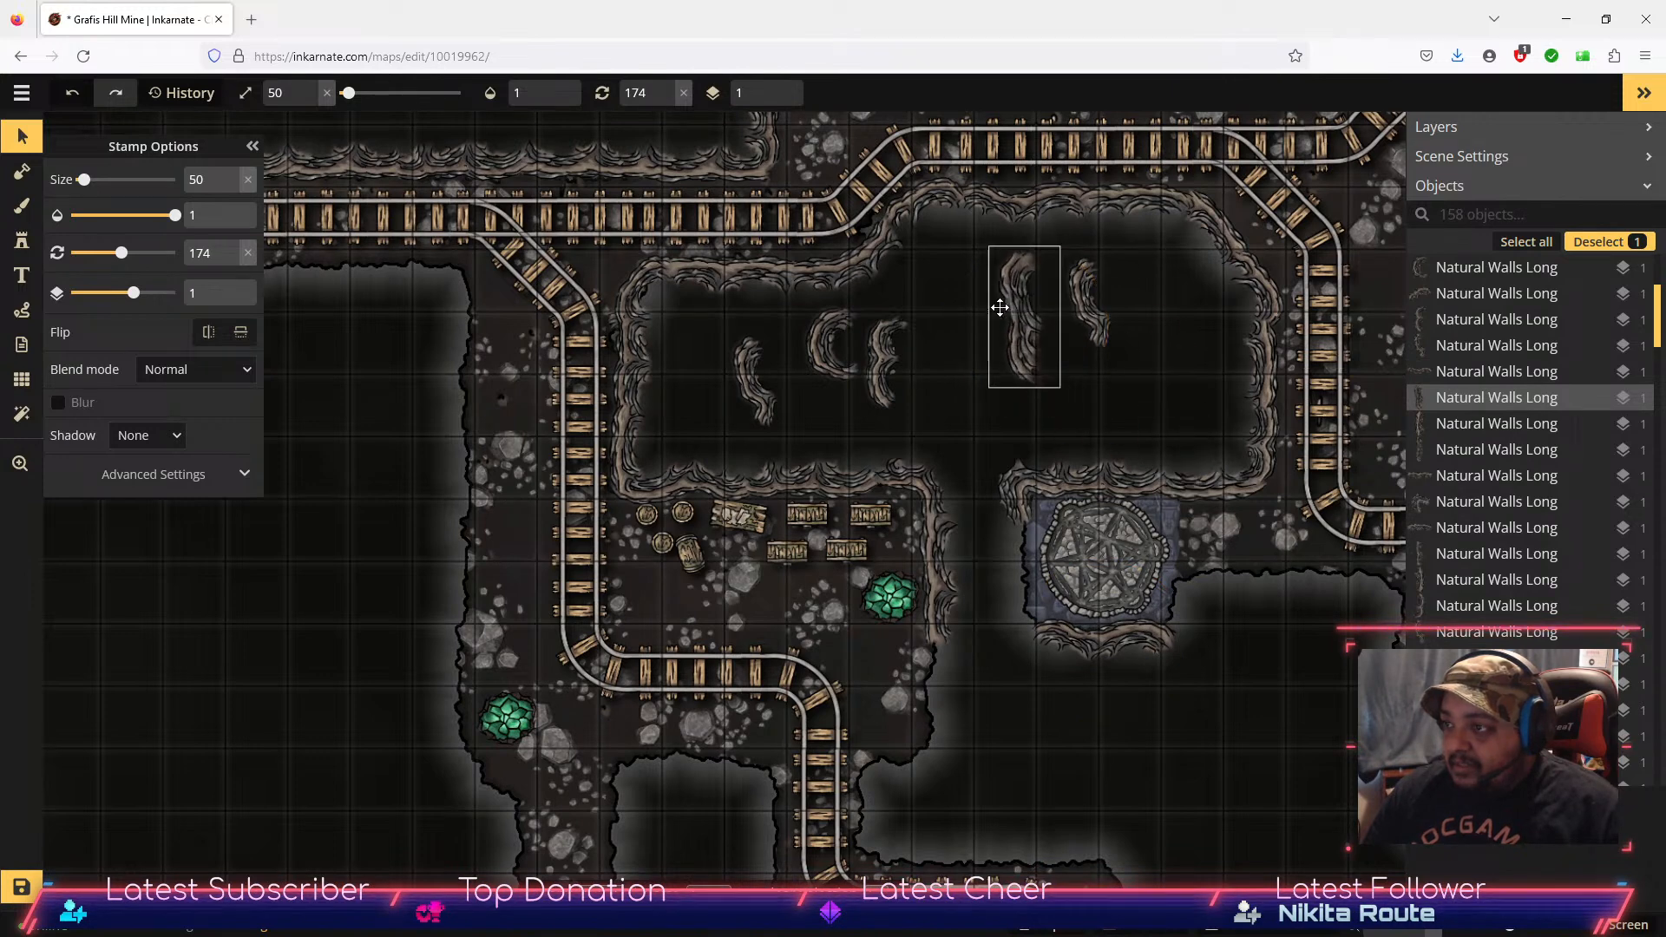
pyautogui.click(16, 248)
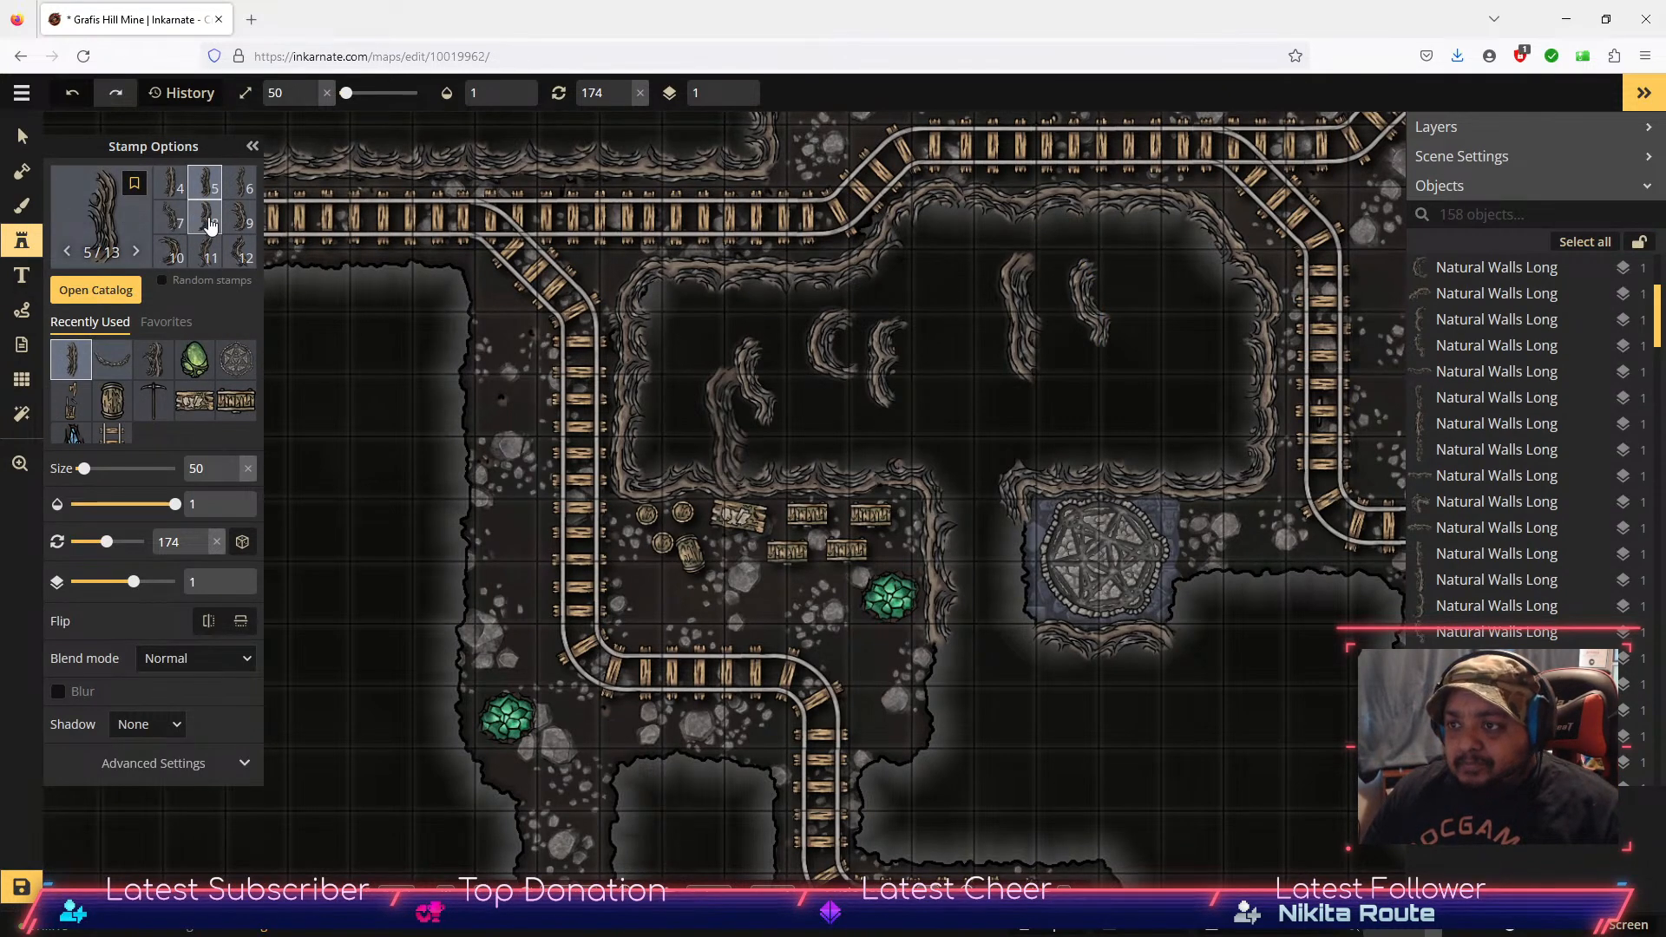
pyautogui.scroll(-1, 247, 222)
pyautogui.click(241, 219)
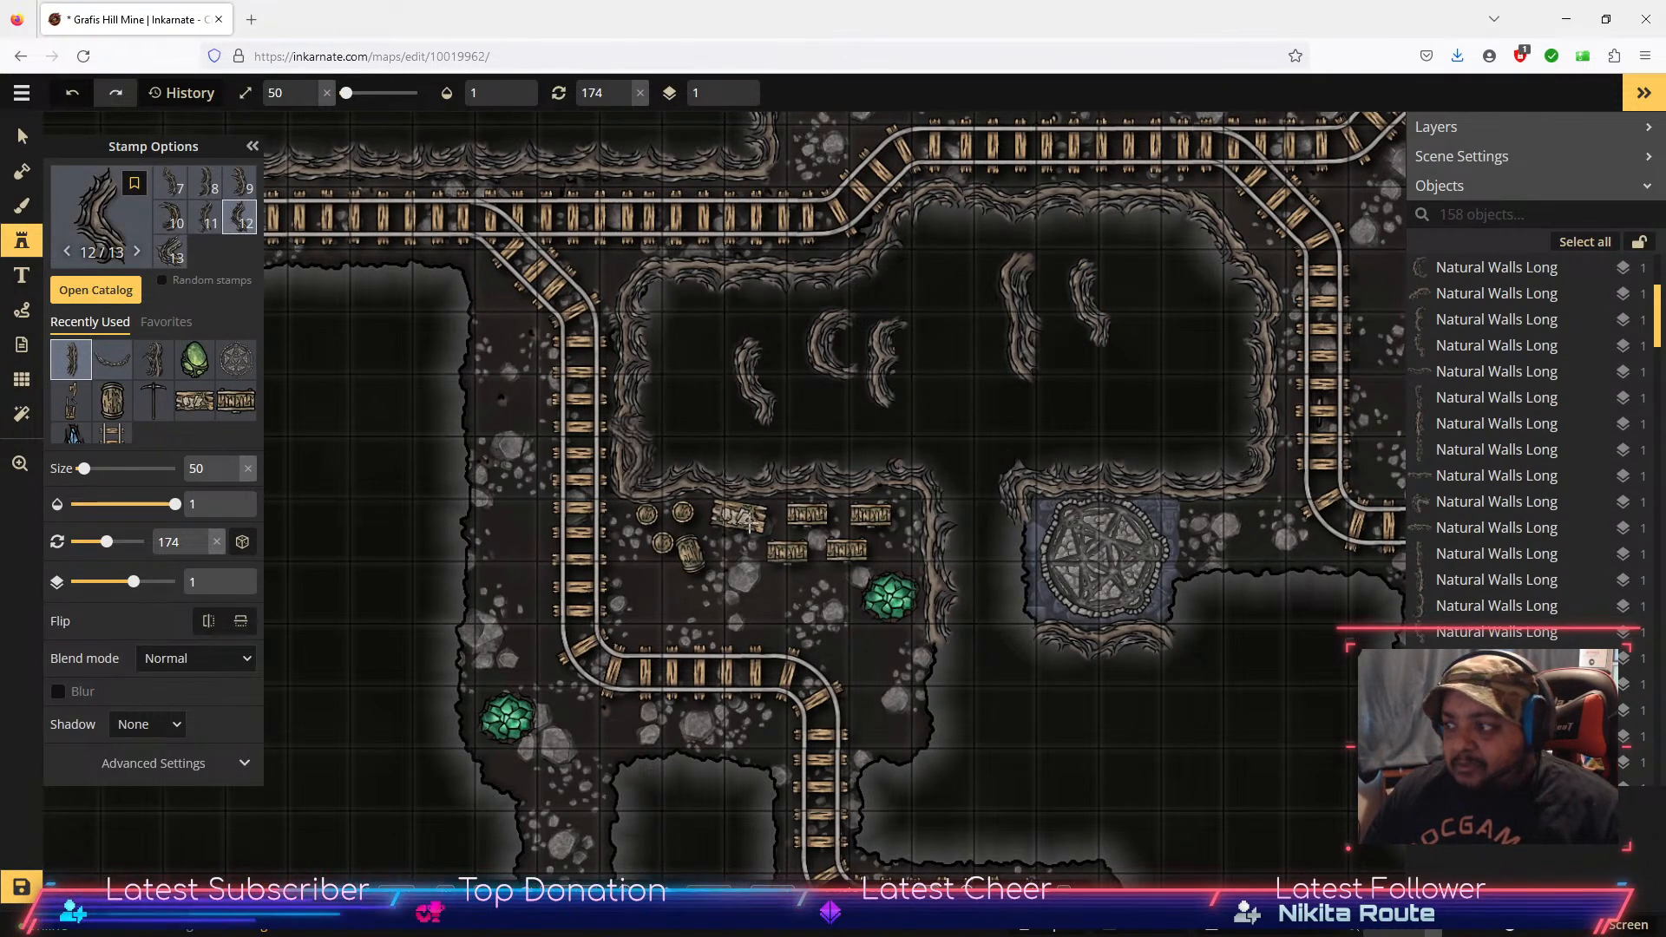
pyautogui.click(1215, 644)
pyautogui.scroll(-5, 1217, 641)
pyautogui.moveTo(1222, 631); pyautogui.dragTo(1181, 614)
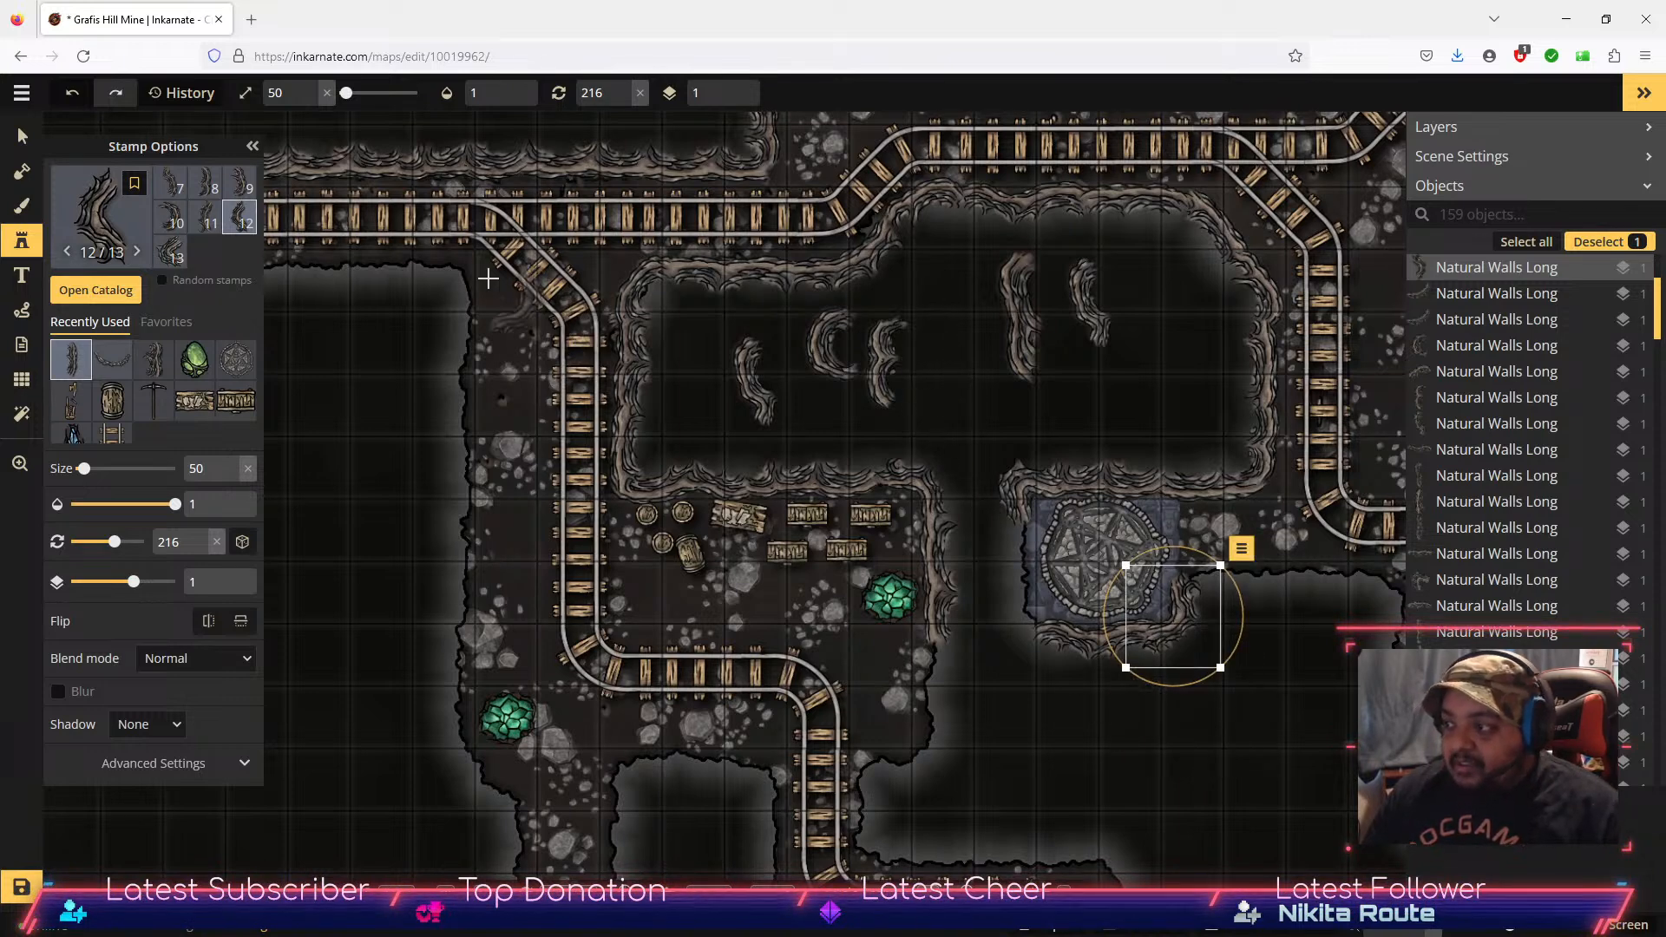
# Step: Nudge the corner wall stamp slightly into place at the southeast corner of the rune circle platform
pyautogui.click(22, 136)
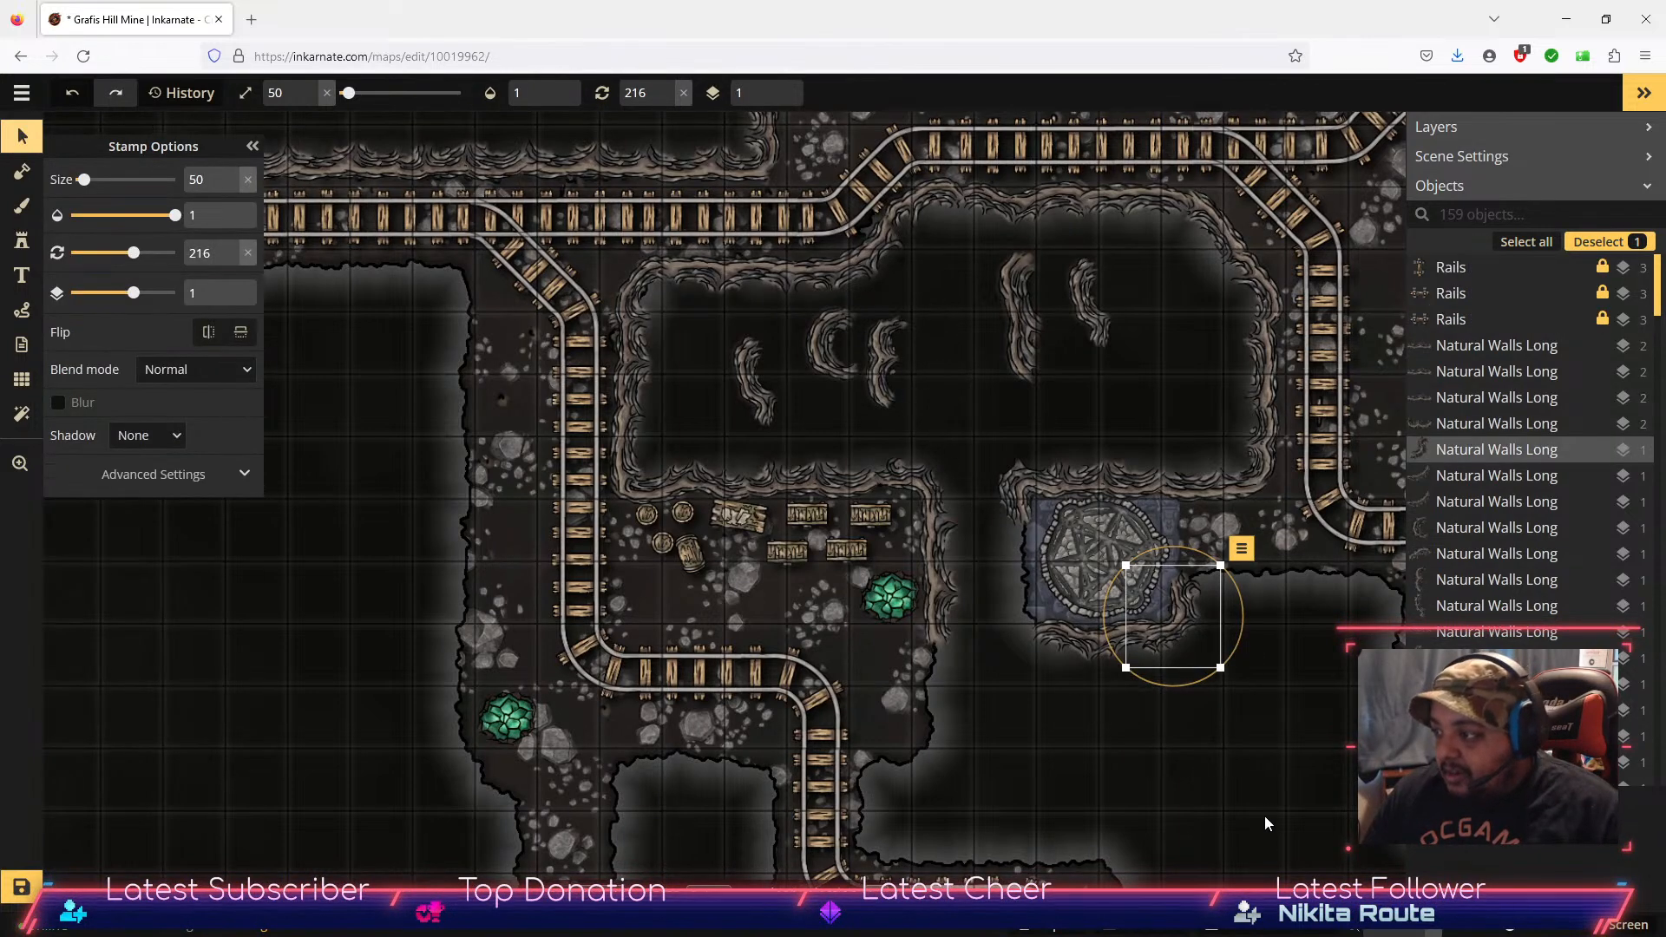
pyautogui.click(1263, 807)
pyautogui.click(1179, 639)
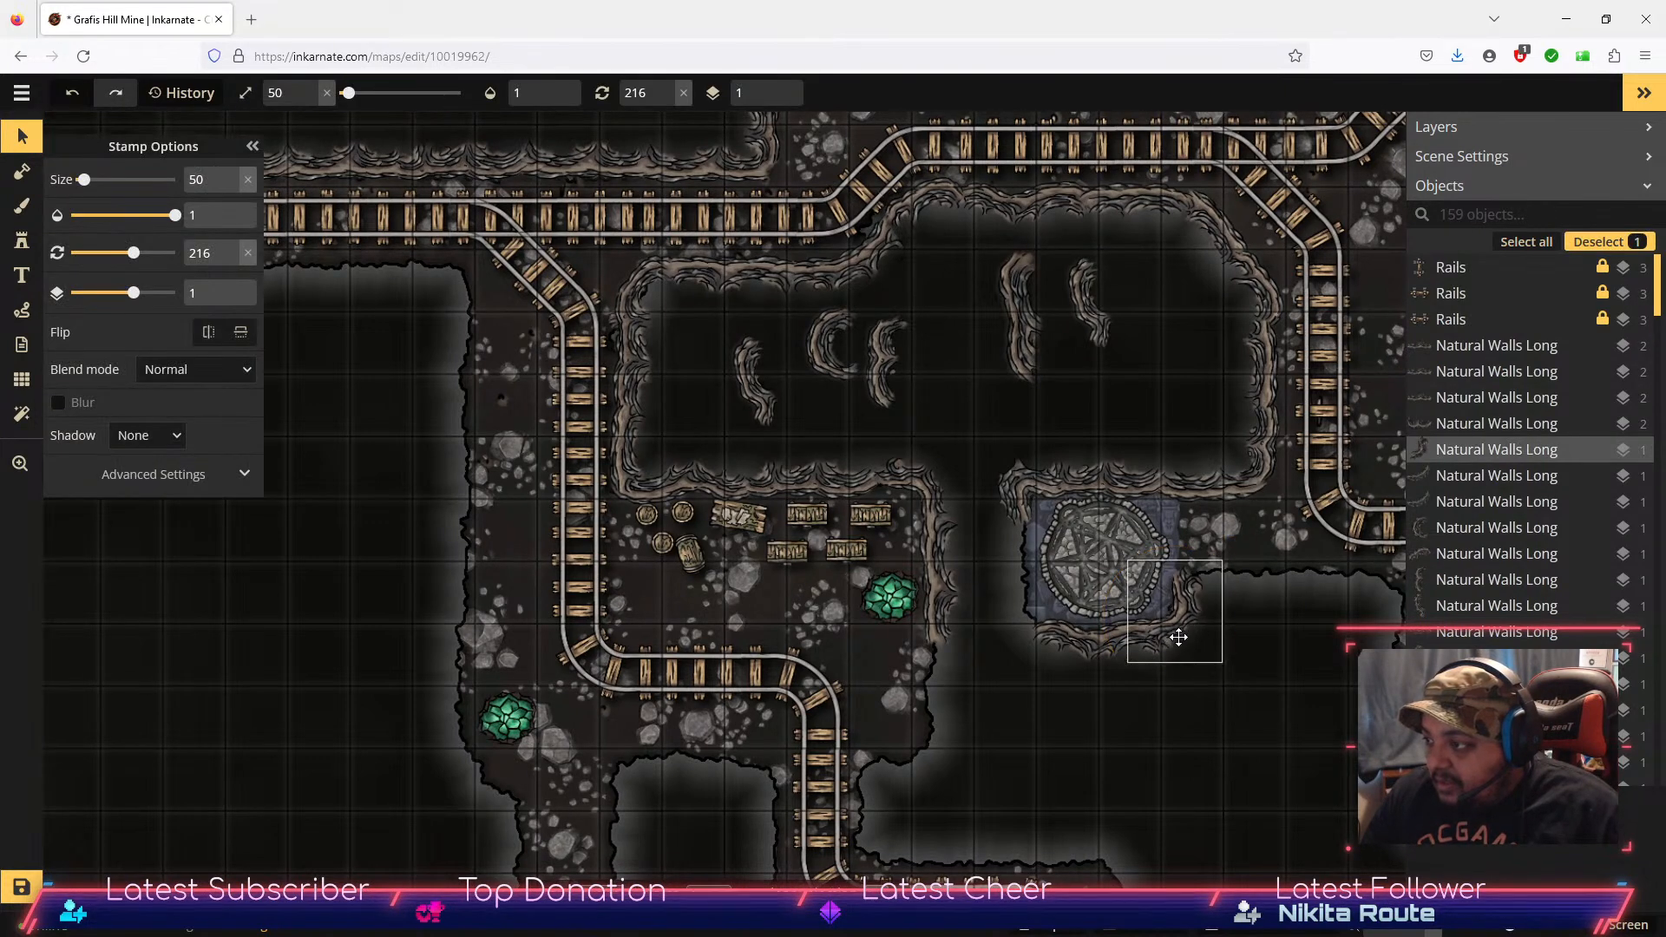
pyautogui.click(1237, 747)
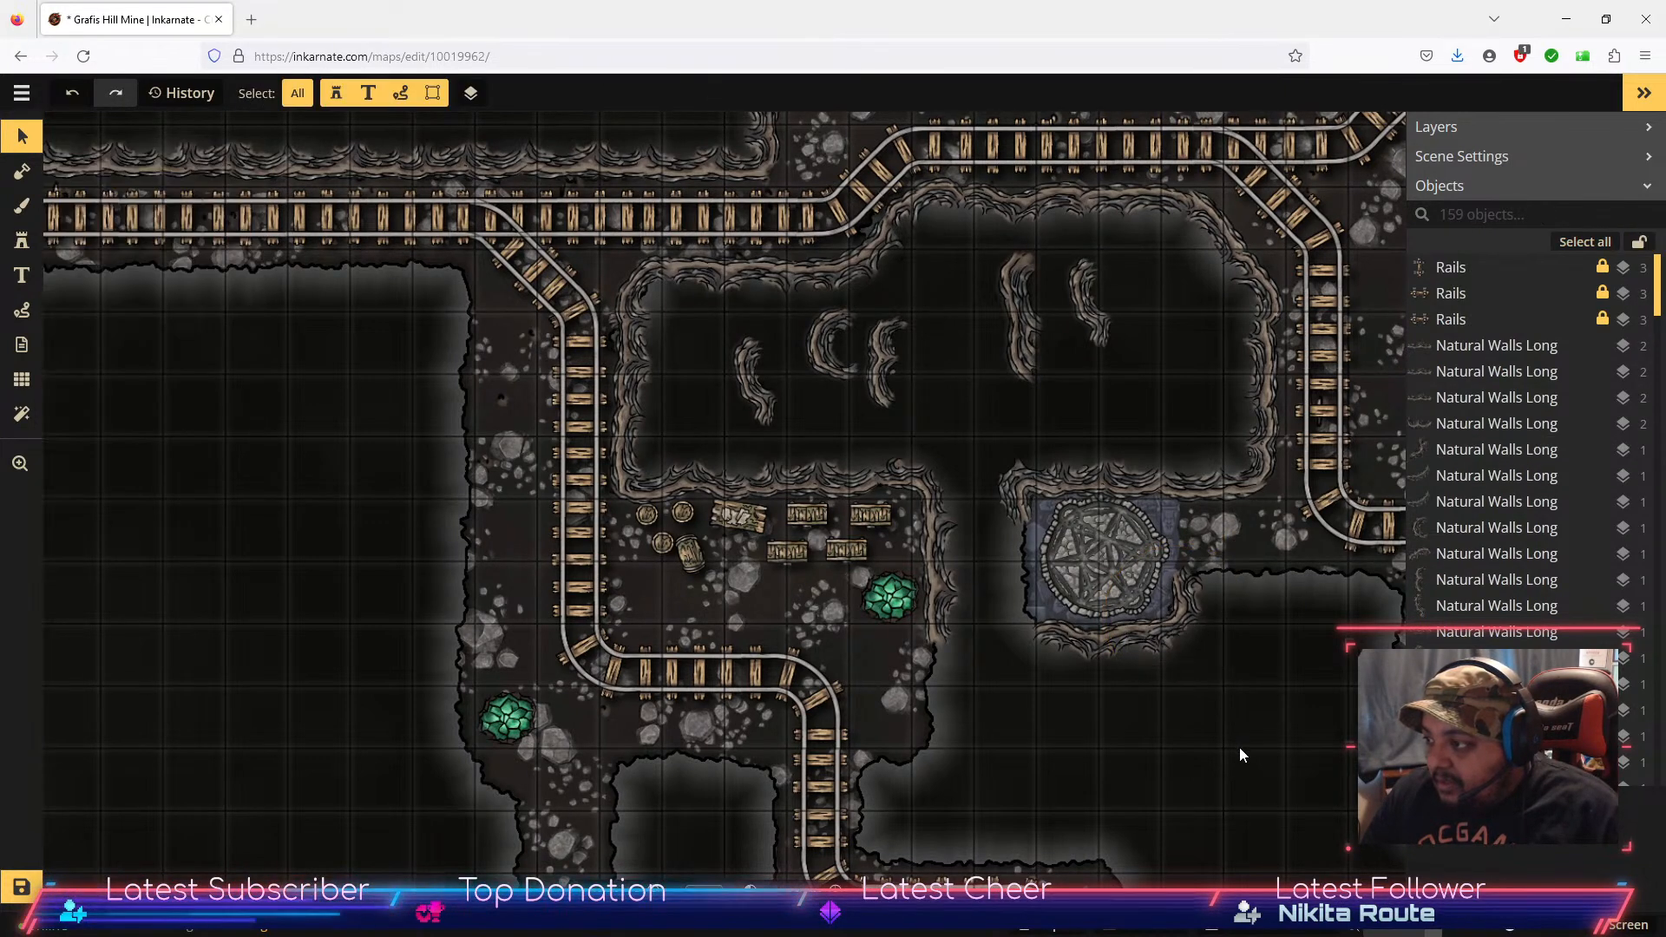
# Step: Move the easternmost spare wall from inside the central rock to the west edge of the rune platform and fit it there
pyautogui.click(1091, 310)
pyautogui.moveTo(1084, 297); pyautogui.dragTo(1027, 581)
pyautogui.moveTo(1030, 501); pyautogui.dragTo(1022, 500)
pyautogui.moveTo(1019, 578); pyautogui.dragTo(1022, 563)
# Step: Shift the crescent wall slightly west inside the central rock and rotate the spare wall beside it to 319
pyautogui.click(833, 347)
pyautogui.moveTo(833, 347)
pyautogui.mouseDown()
pyautogui.moveTo(937, 590)
pyautogui.moveTo(1024, 622)
pyautogui.moveTo(1012, 690)
pyautogui.moveTo(885, 347)
pyautogui.moveTo(811, 352)
pyautogui.mouseUp()
pyautogui.click(883, 364)
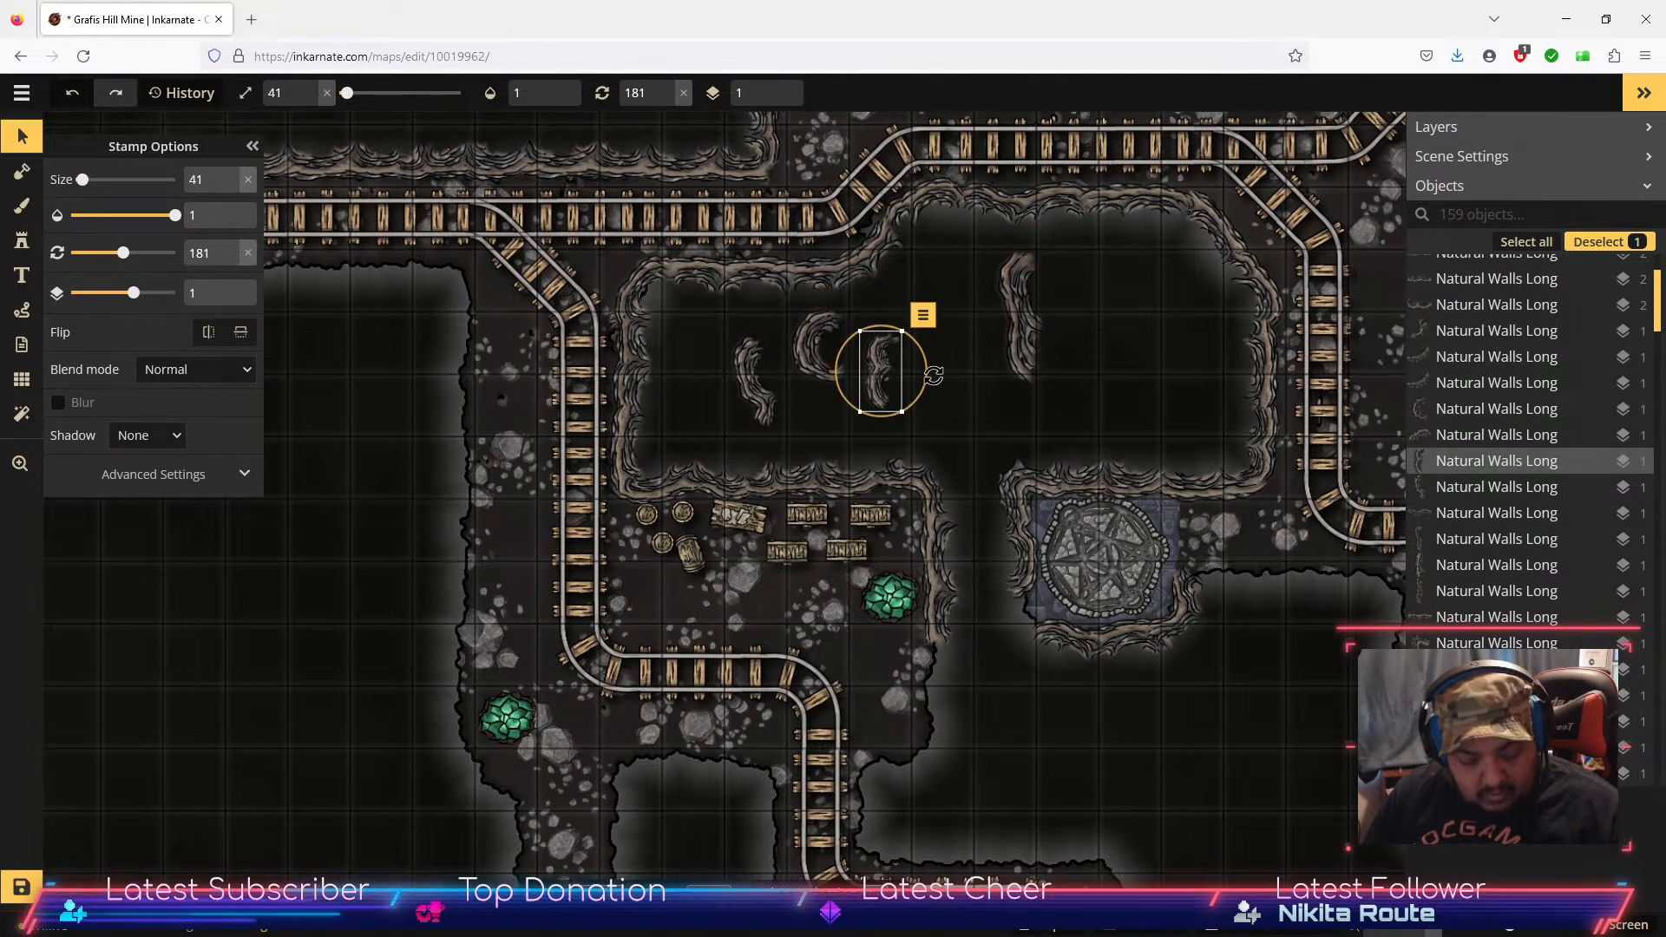
pyautogui.hotkey('ctrl', 'z')
pyautogui.click(1091, 424)
pyautogui.click(898, 369)
pyautogui.moveTo(900, 314); pyautogui.dragTo(933, 320)
# Step: Stamp Natural Walls Long variant 12 at size 50, rotated 319, on the rune platform's southwest corner
pyautogui.click(26, 242)
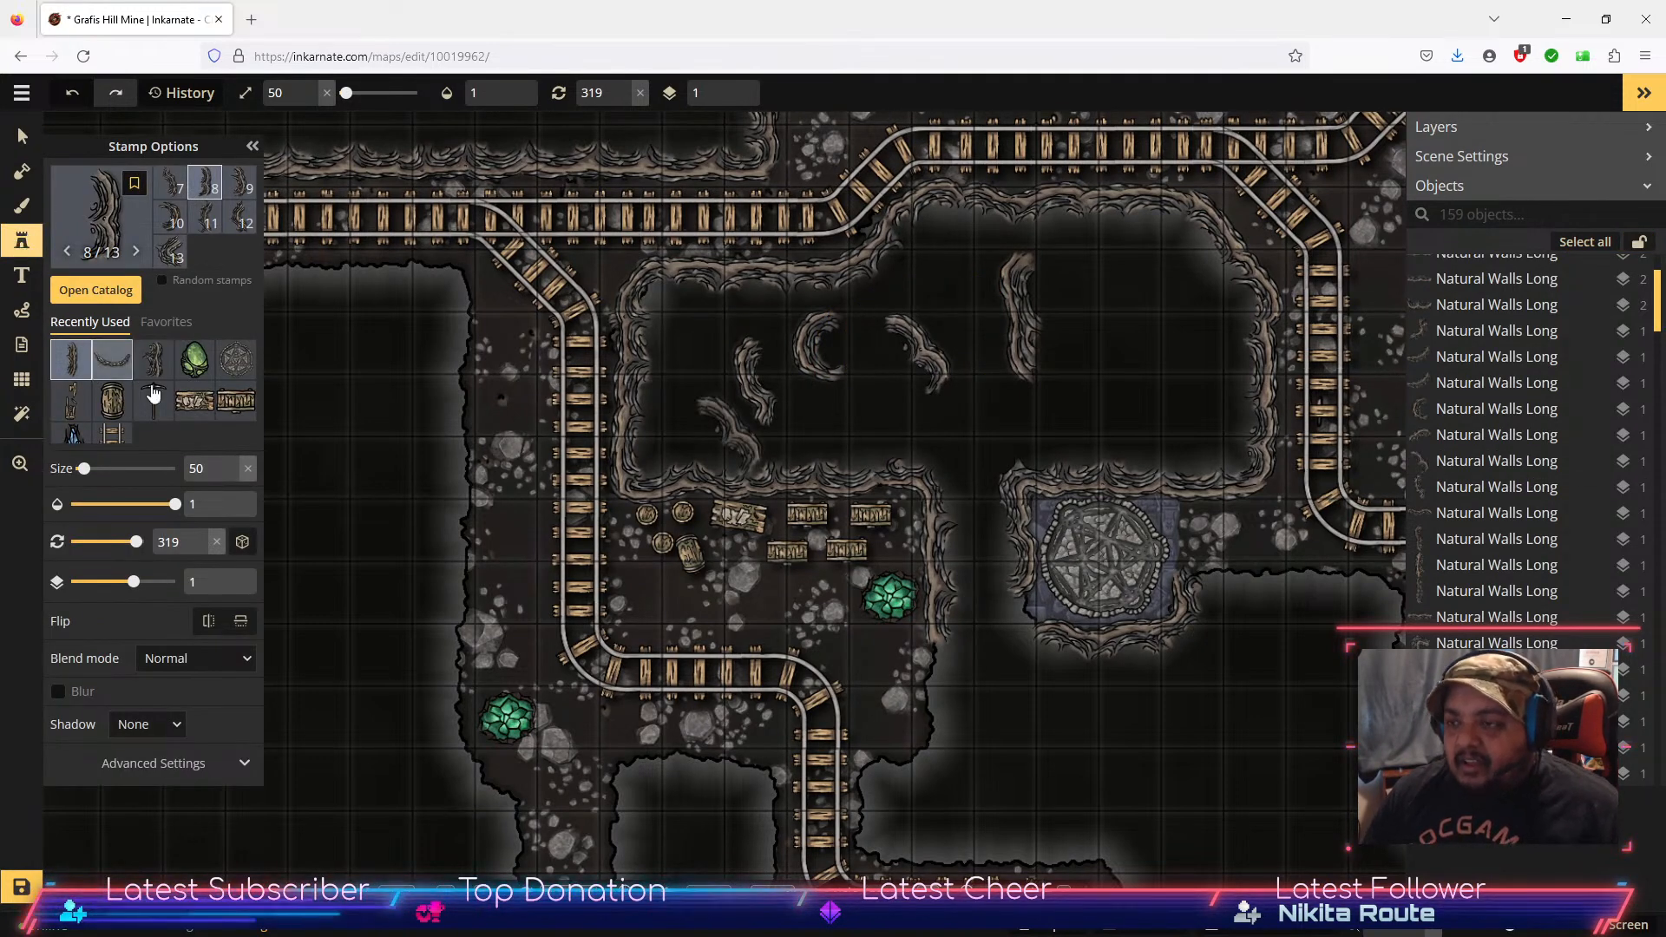
pyautogui.click(233, 214)
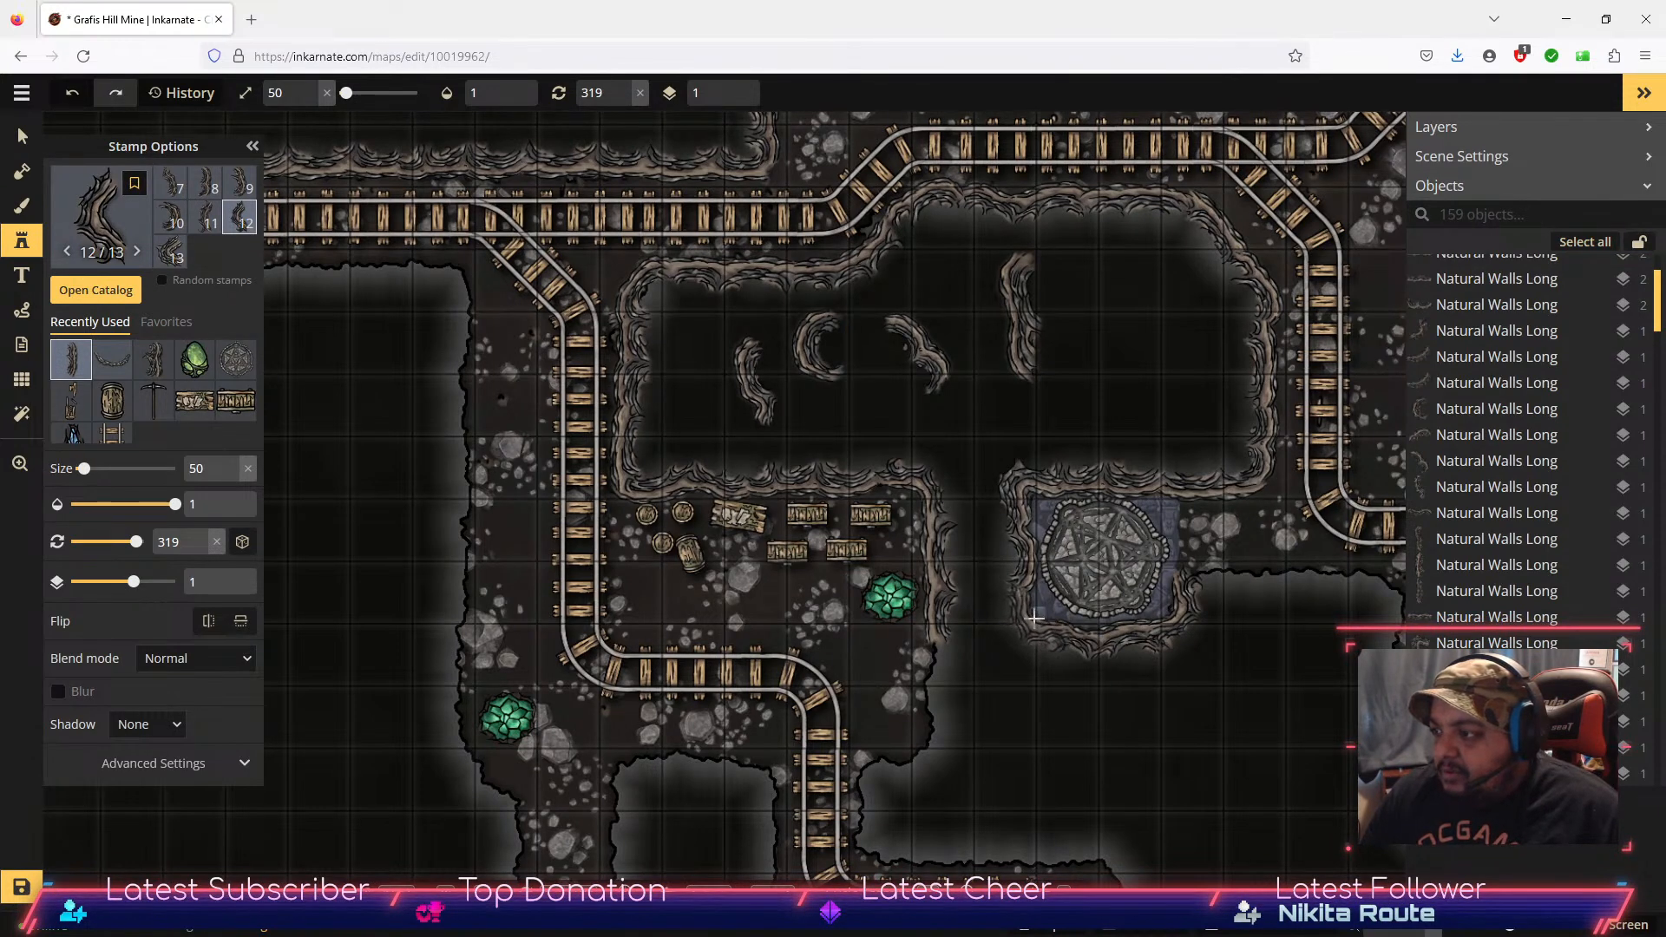
pyautogui.click(1036, 618)
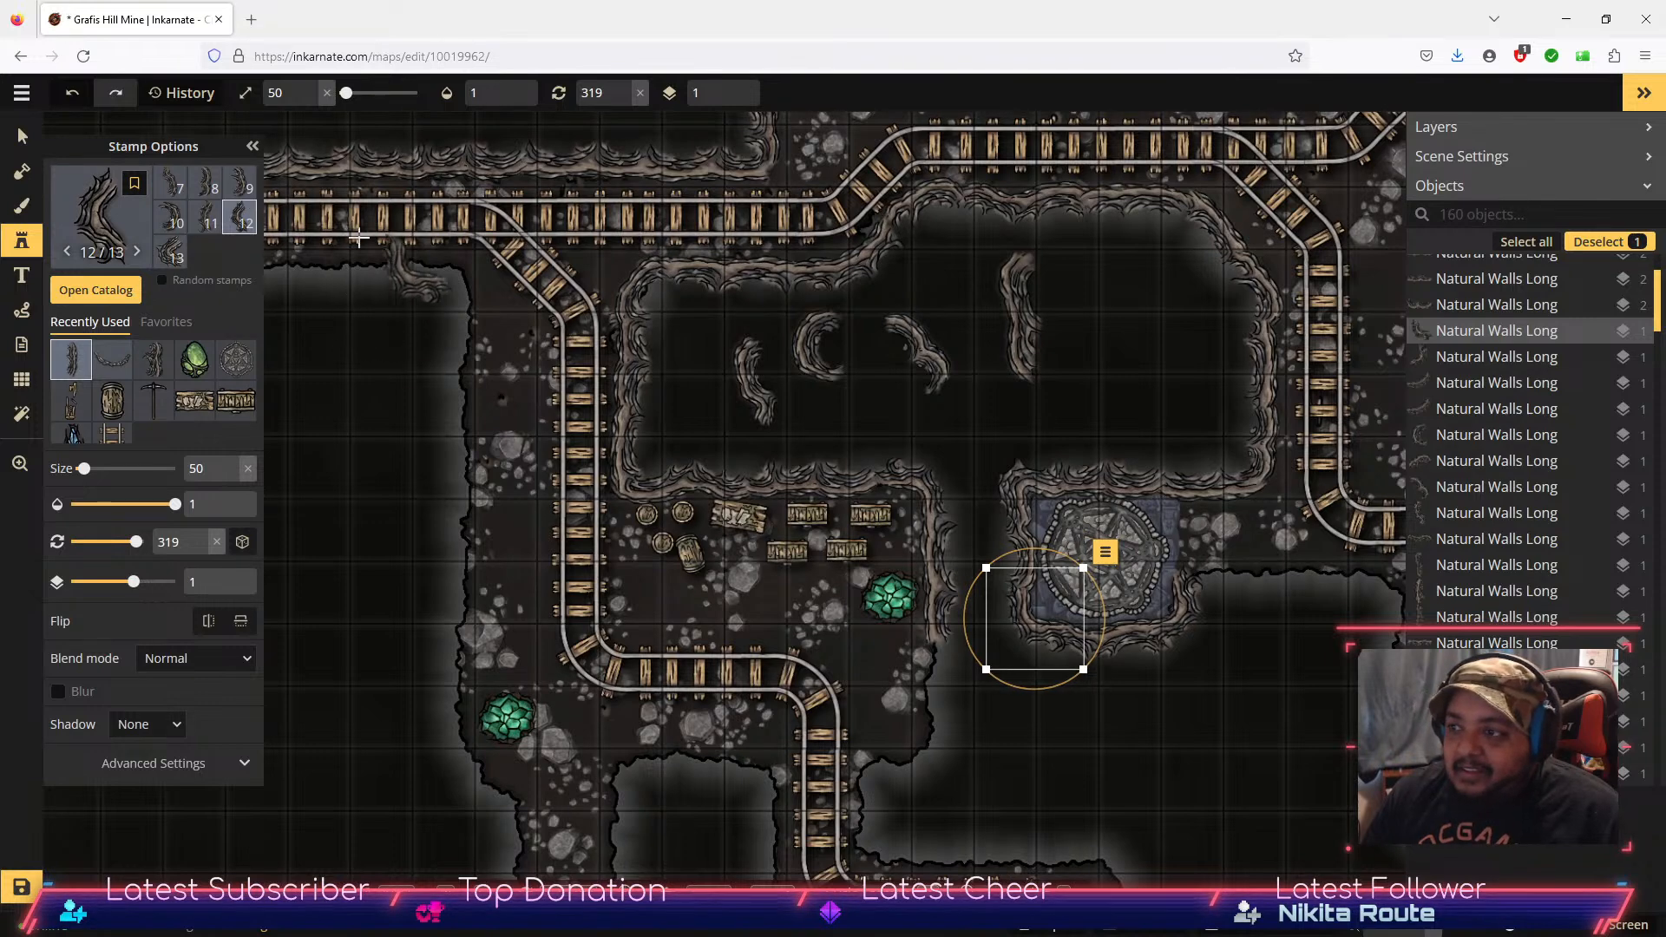
pyautogui.click(22, 136)
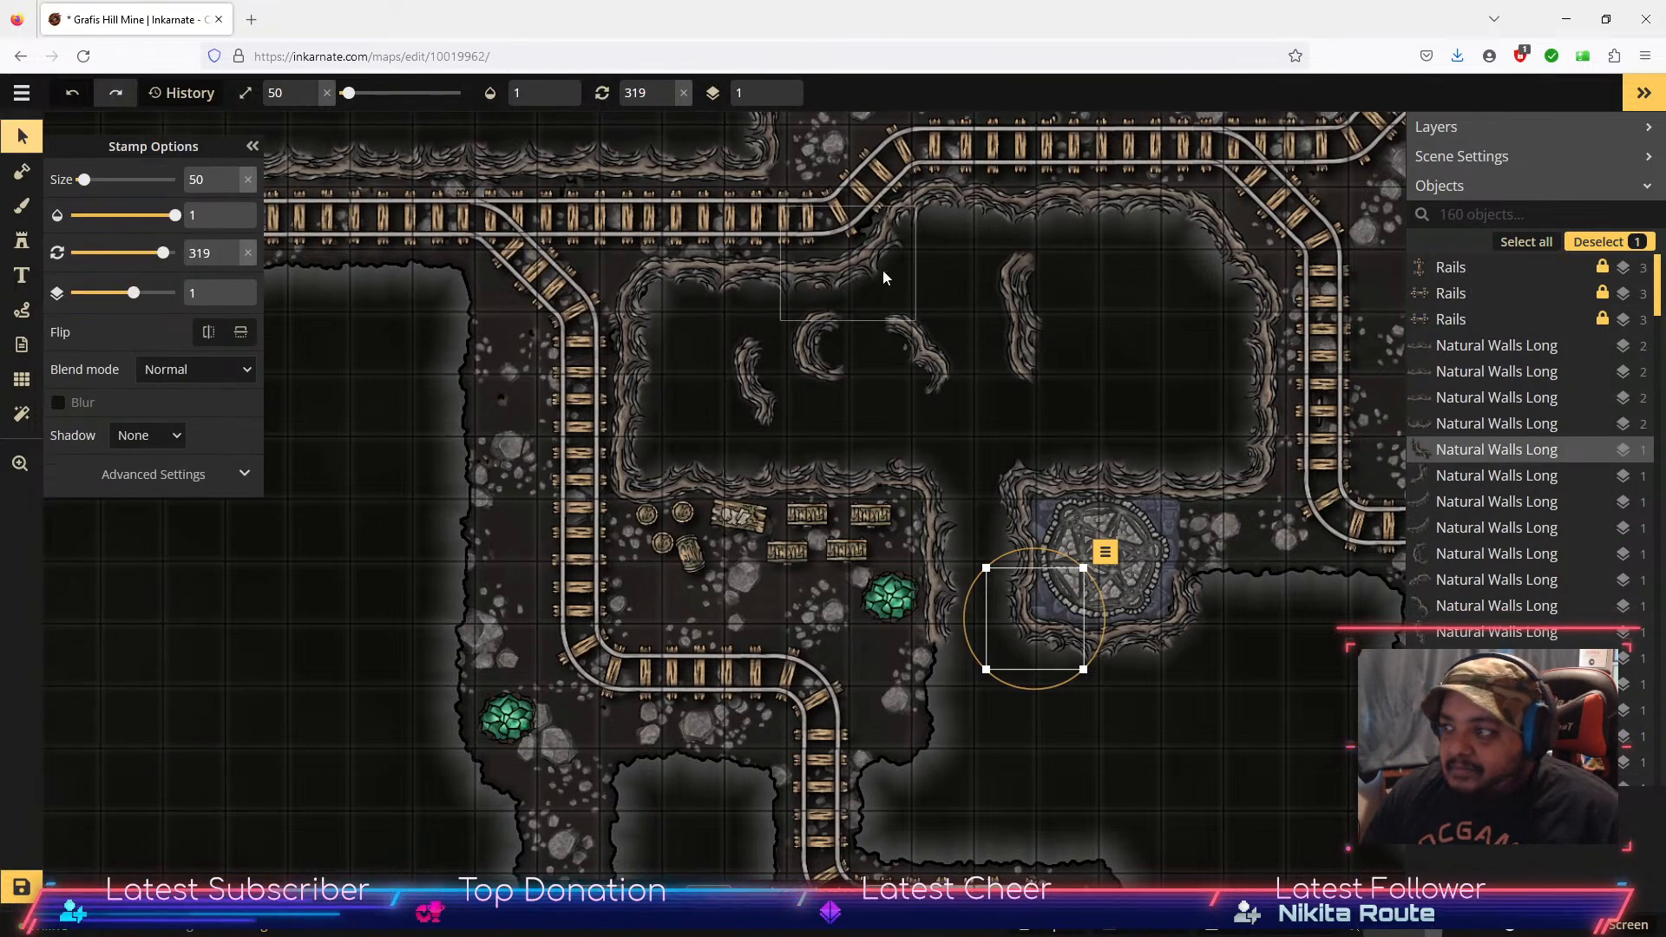
# Step: Place the long spare wall, rotated to 271, along the south edge of the corridor east of the rune platform and move it up to layer 2
pyautogui.click(1024, 303)
pyautogui.moveTo(1092, 276)
pyautogui.mouseDown()
pyautogui.moveTo(1098, 292)
pyautogui.moveTo(1108, 264)
pyautogui.mouseUp()
pyautogui.moveTo(1024, 318); pyautogui.dragTo(1256, 566)
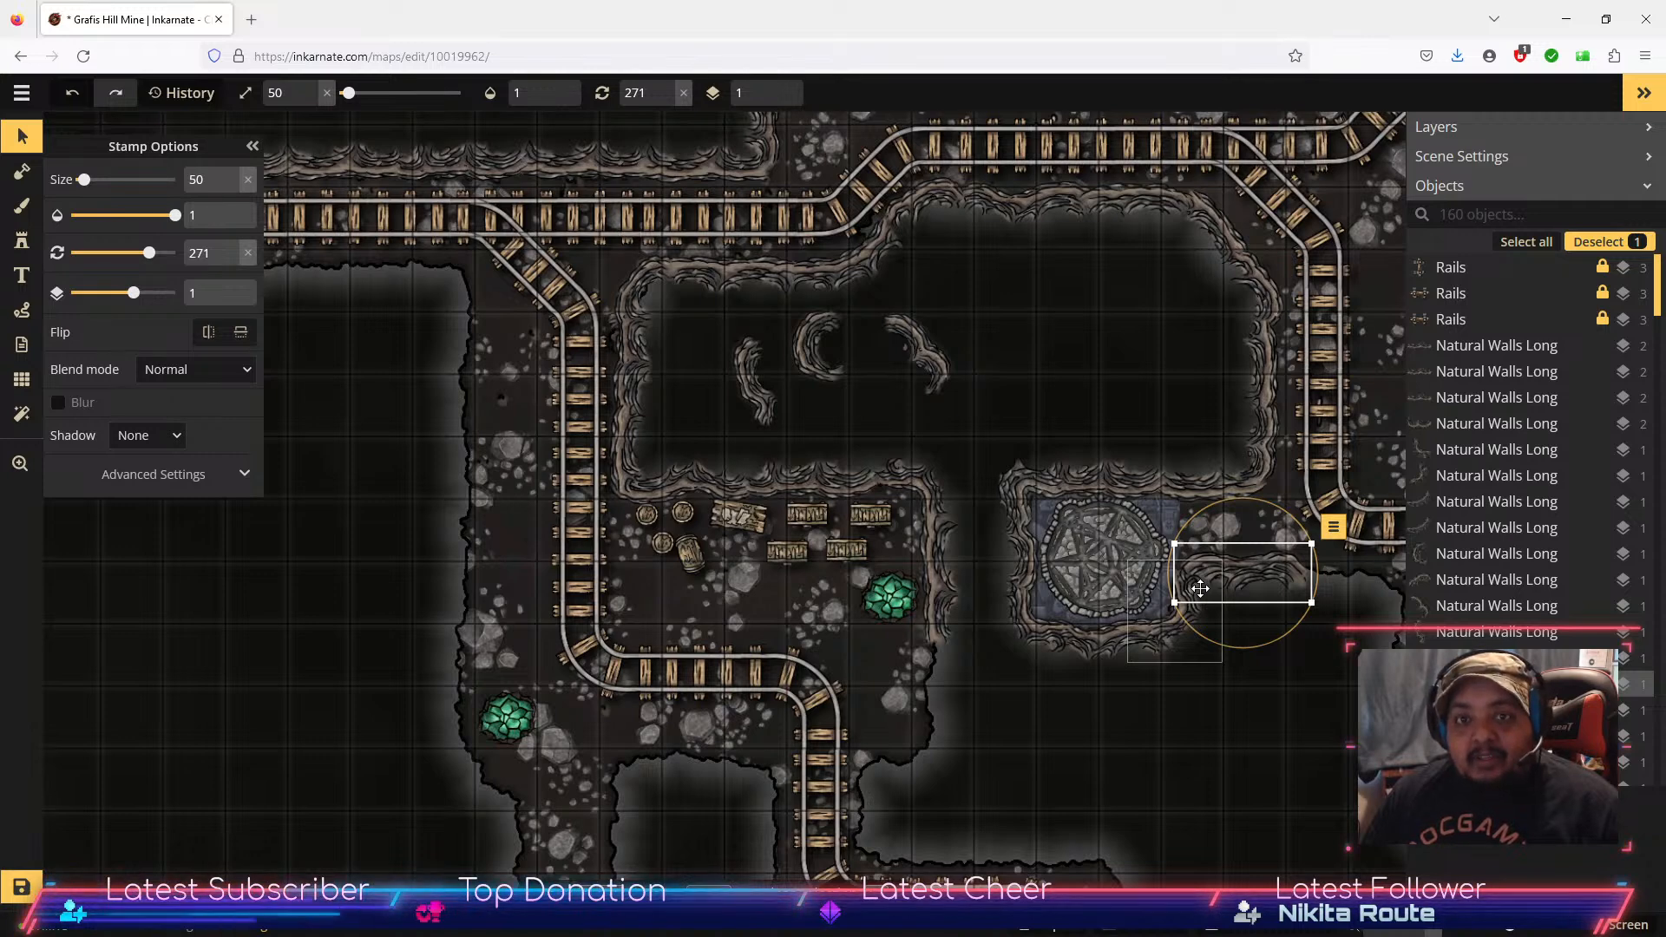
pyautogui.click(1266, 719)
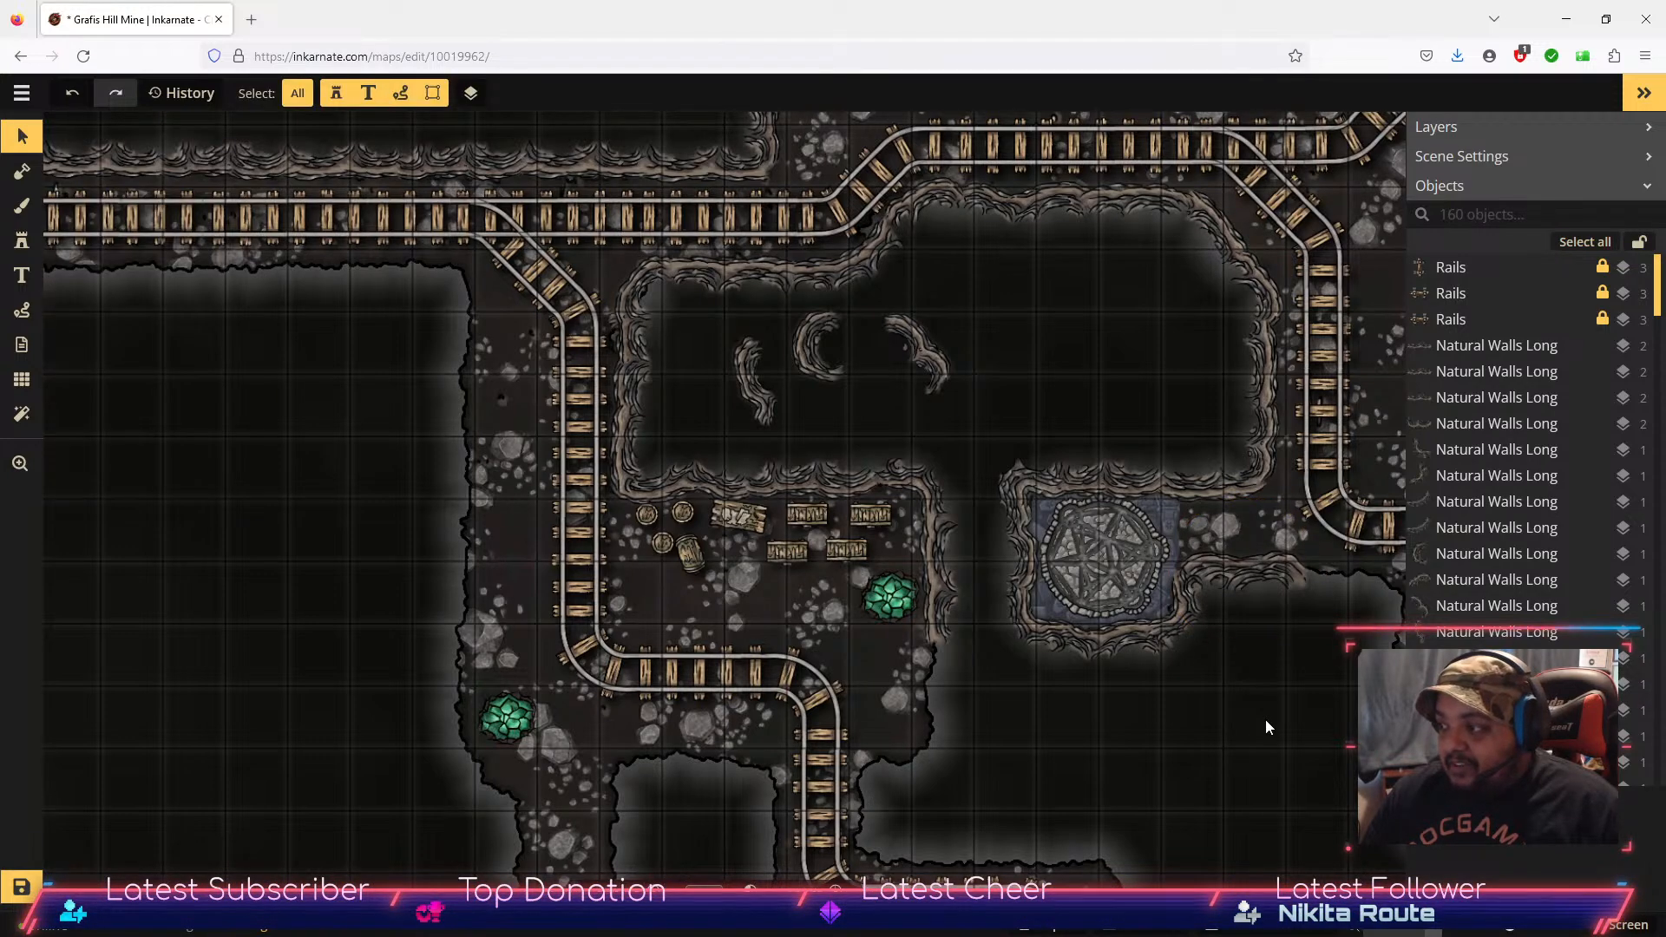
pyautogui.click(1258, 580)
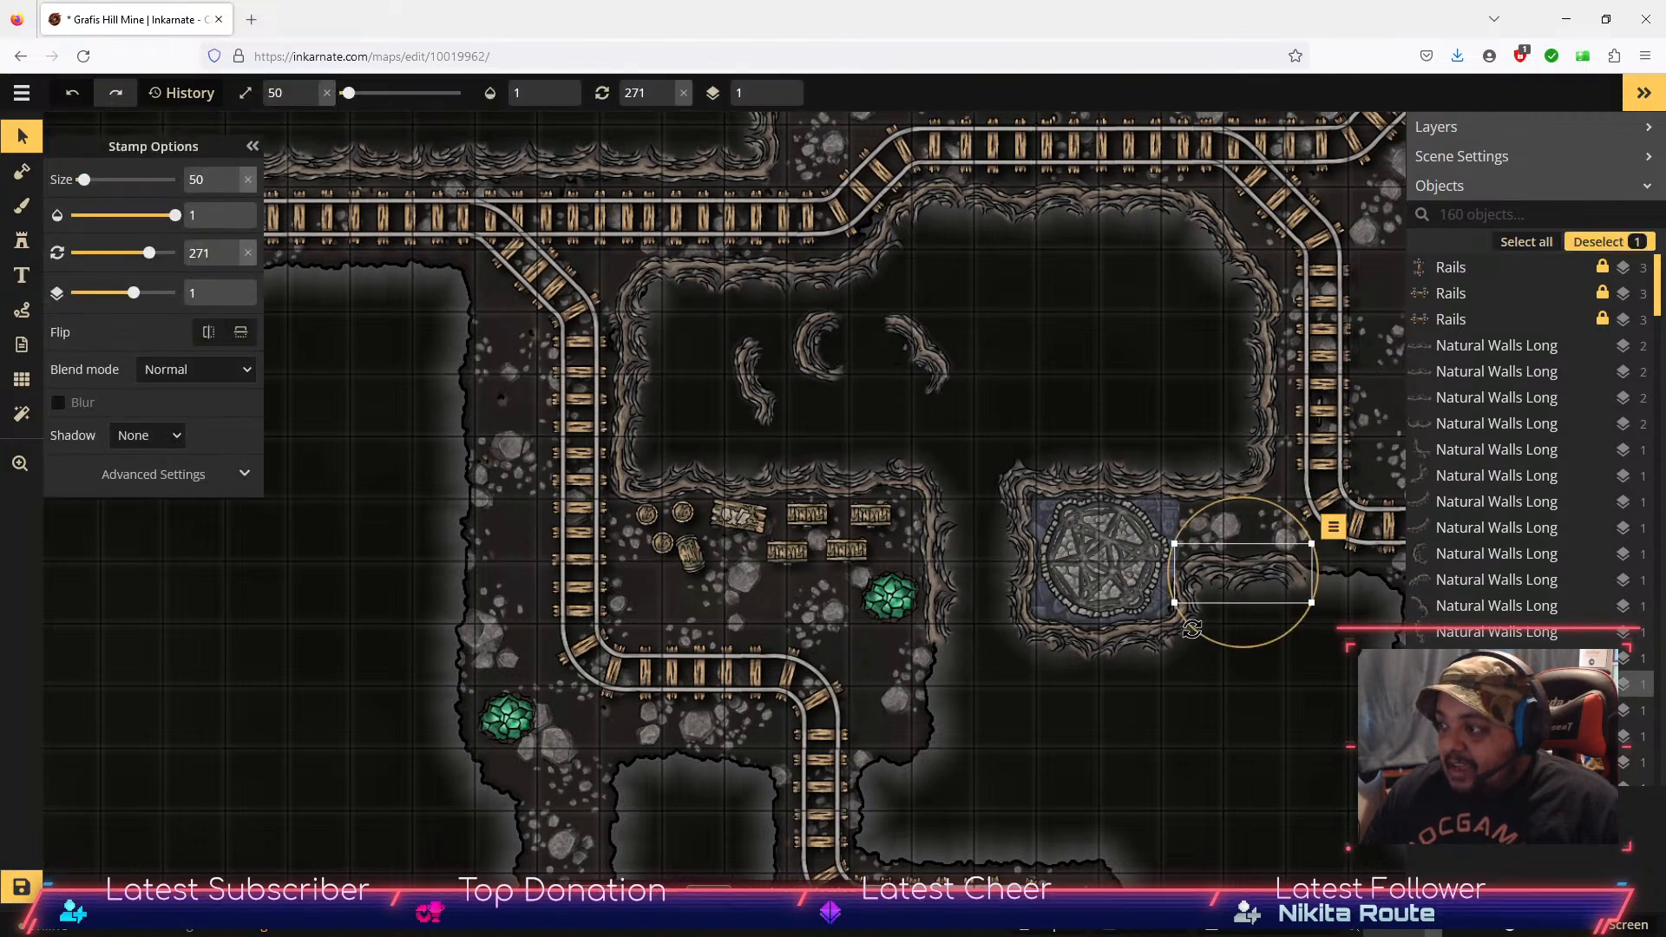
pyautogui.click(1334, 526)
pyautogui.click(1382, 641)
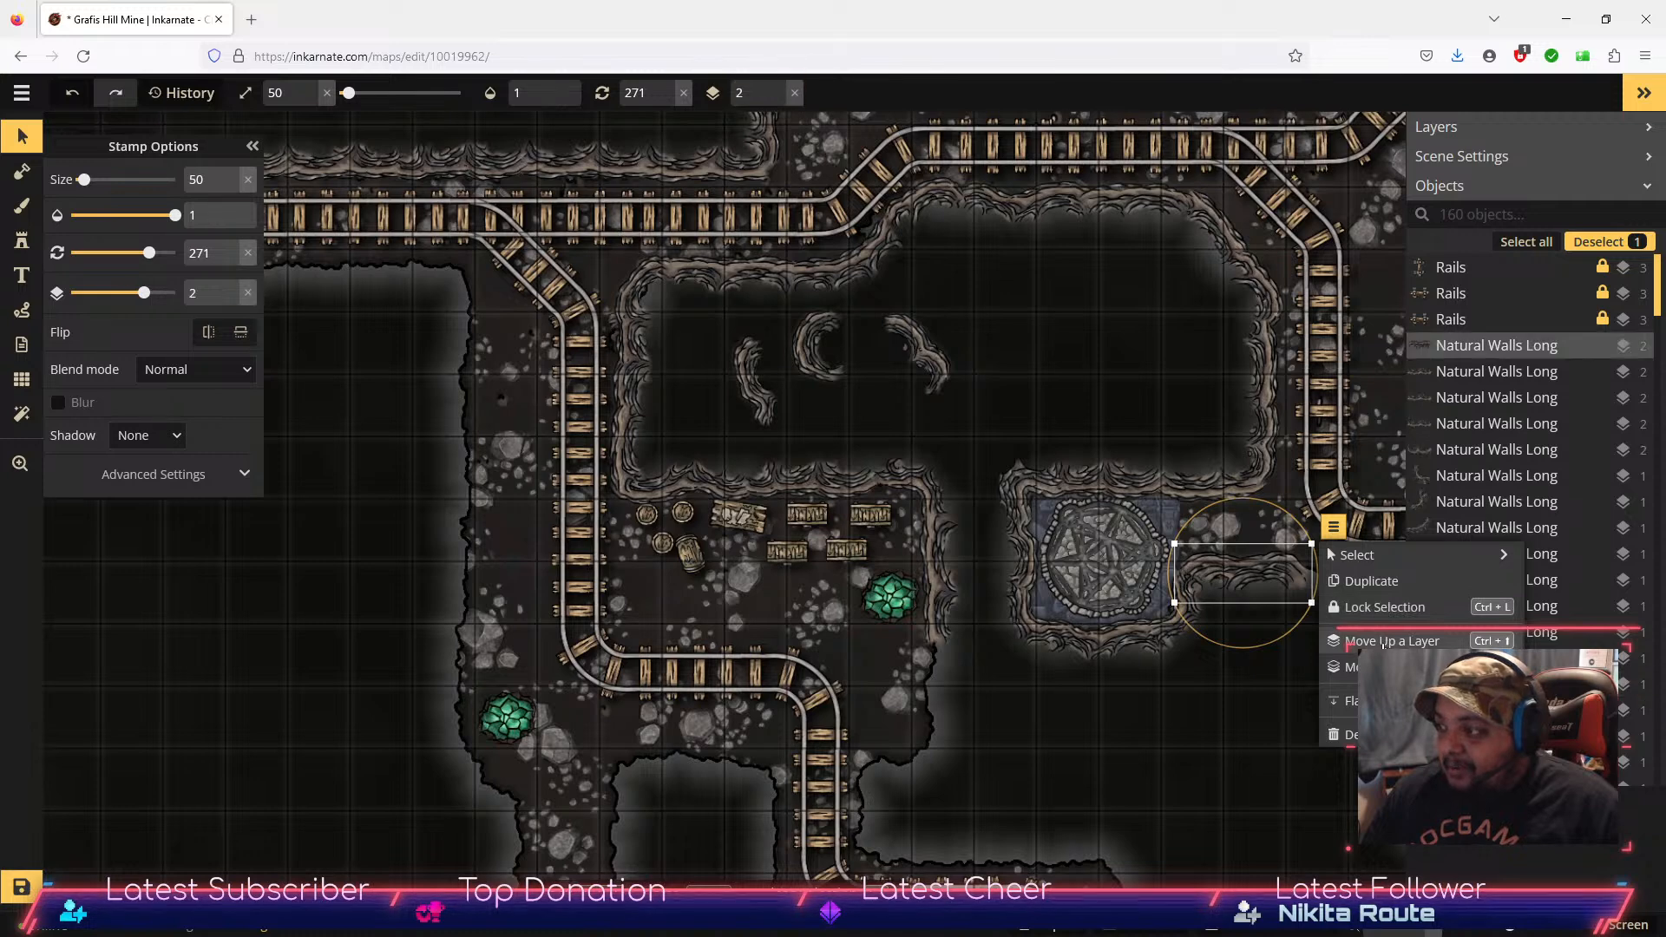
pyautogui.click(1199, 727)
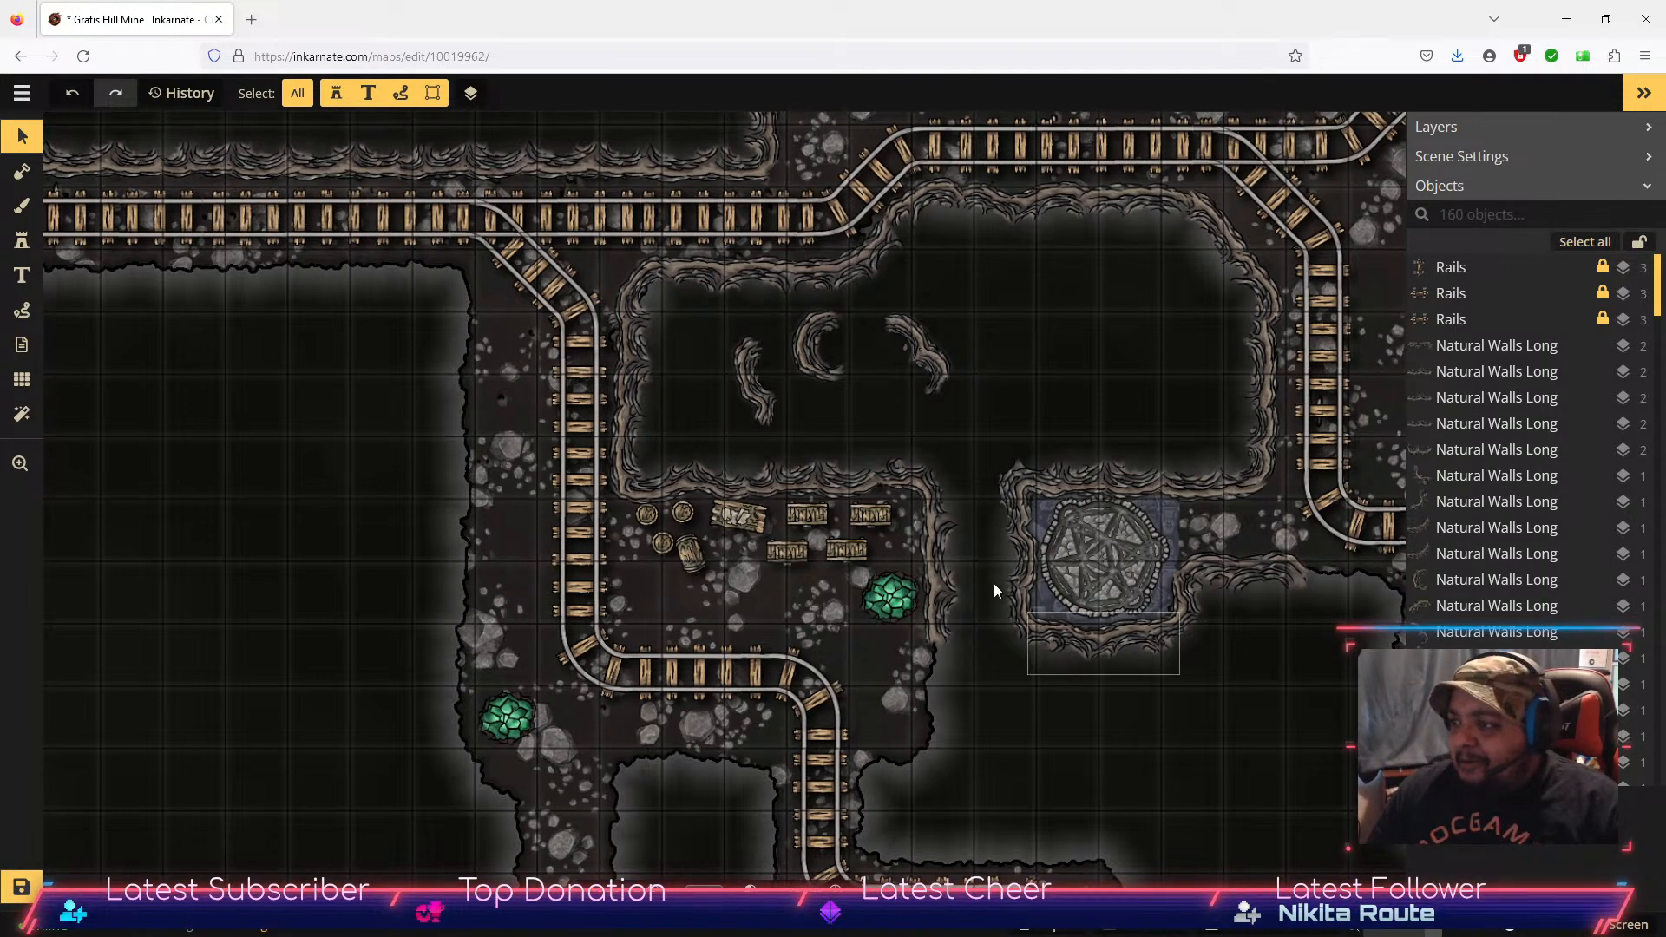
# Step: Extend the corridor's south edge eastward with the curved spare wall from the central rock, rotated to 265
pyautogui.click(930, 372)
pyautogui.moveTo(930, 371); pyautogui.dragTo(1351, 576)
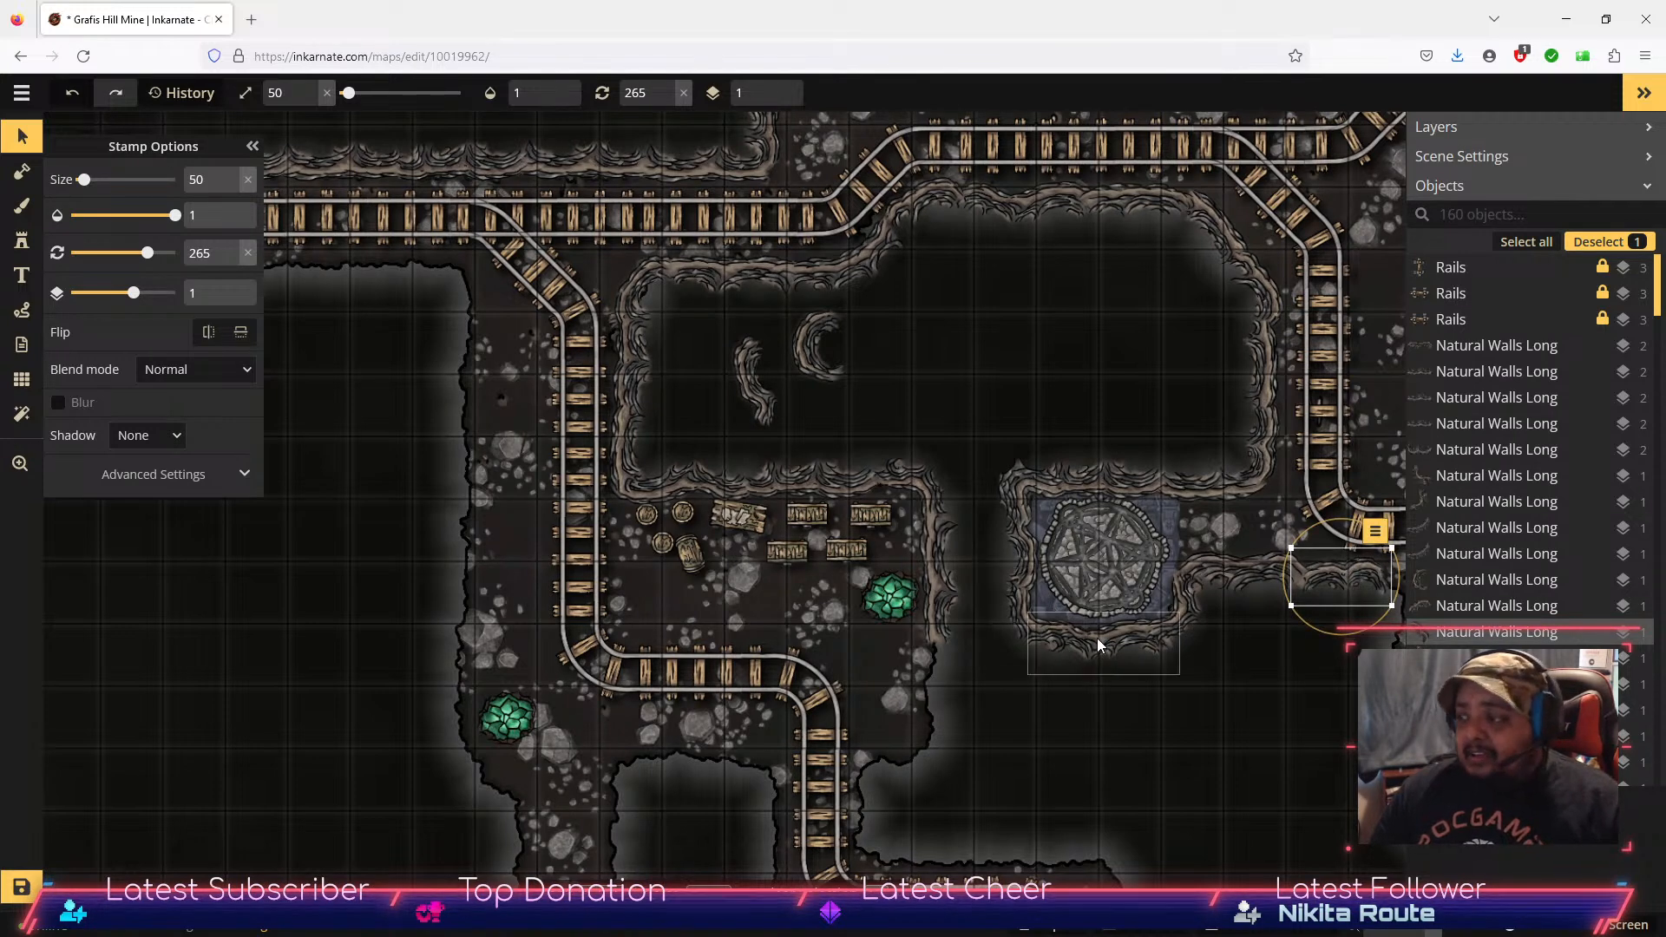
# Step: Move the last two spare walls, the wavy one and the crescent, out of the central rock to the empty area southeast of the rune platform
pyautogui.click(770, 408)
pyautogui.moveTo(771, 407); pyautogui.dragTo(1351, 705)
pyautogui.click(812, 350)
pyautogui.moveTo(813, 349); pyautogui.dragTo(1166, 704)
pyautogui.press('space')
pyautogui.moveTo(1254, 773); pyautogui.dragTo(1015, 732)
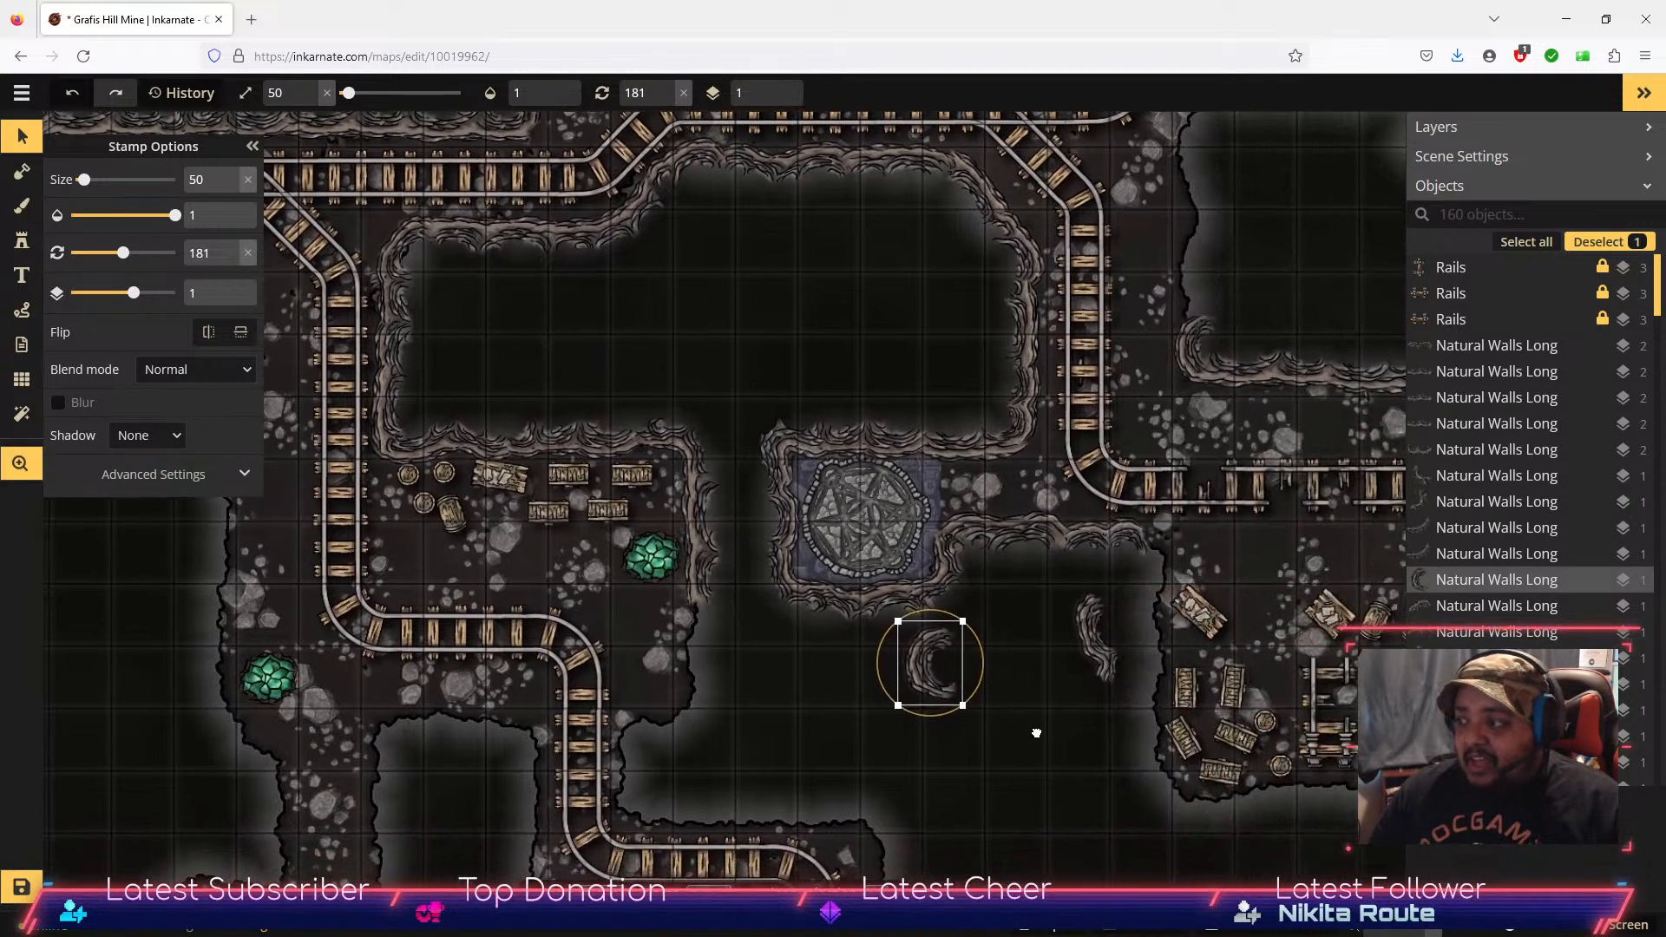
# Step: Rotate the wavy spare wall to 6, set it just east of the crescent wall, and save the map
pyautogui.click(1102, 604)
pyautogui.moveTo(1100, 579); pyautogui.dragTo(1096, 719)
pyautogui.moveTo(1095, 630); pyautogui.dragTo(1153, 580)
pyautogui.moveTo(1191, 634); pyautogui.dragTo(1041, 694)
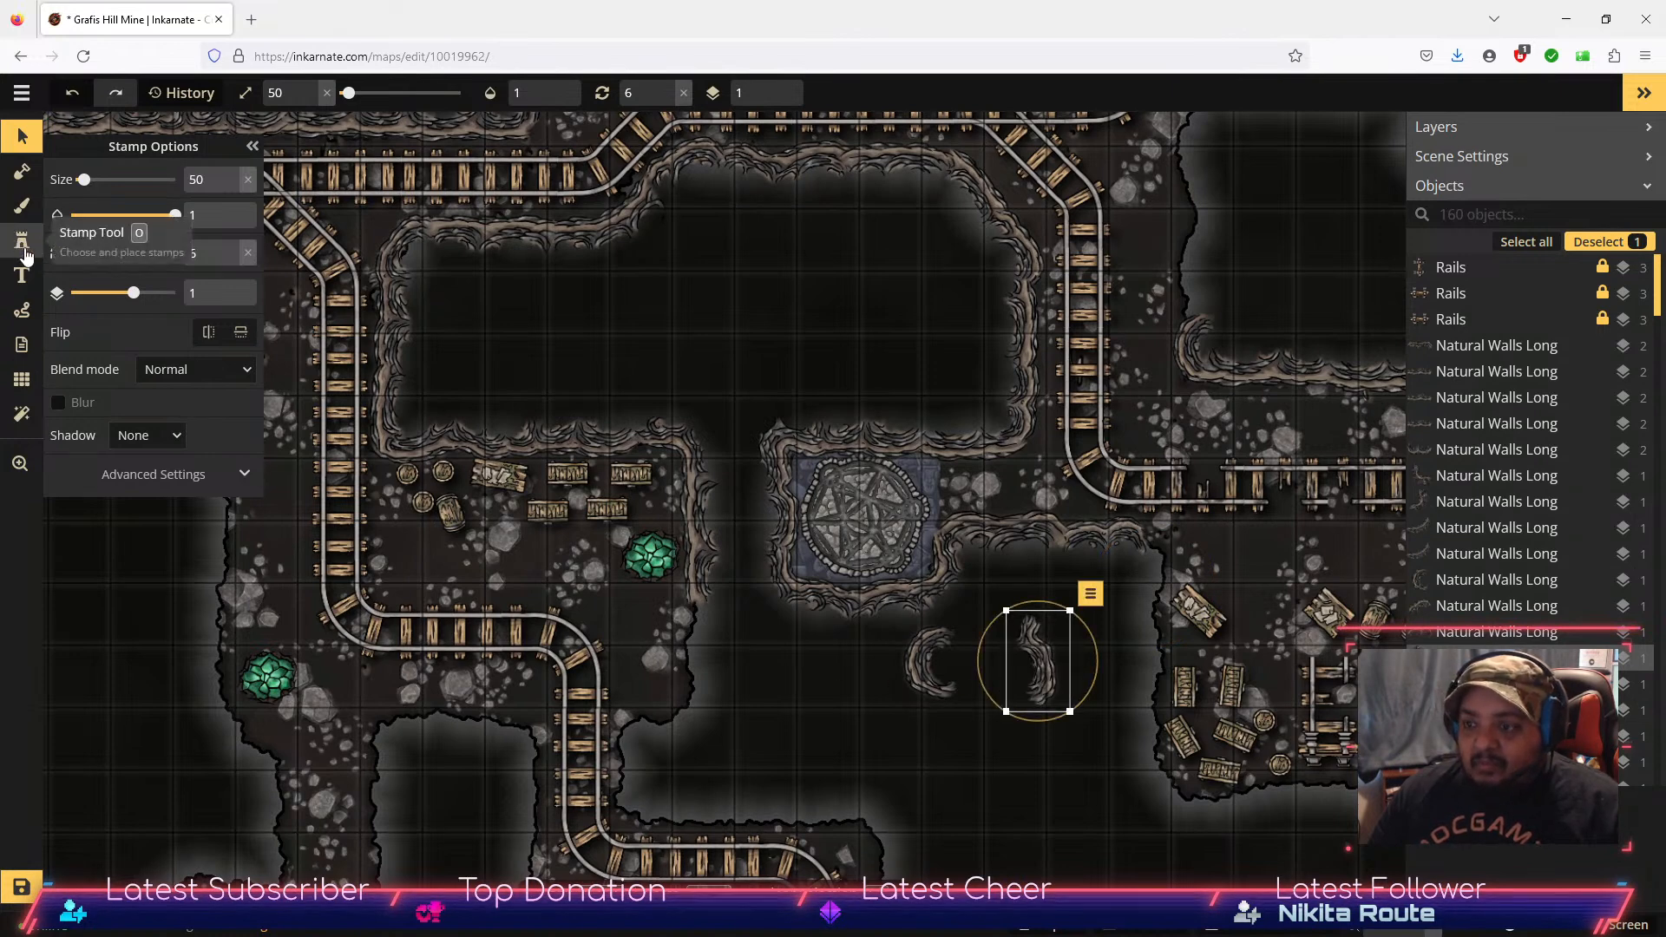
pyautogui.click(22, 887)
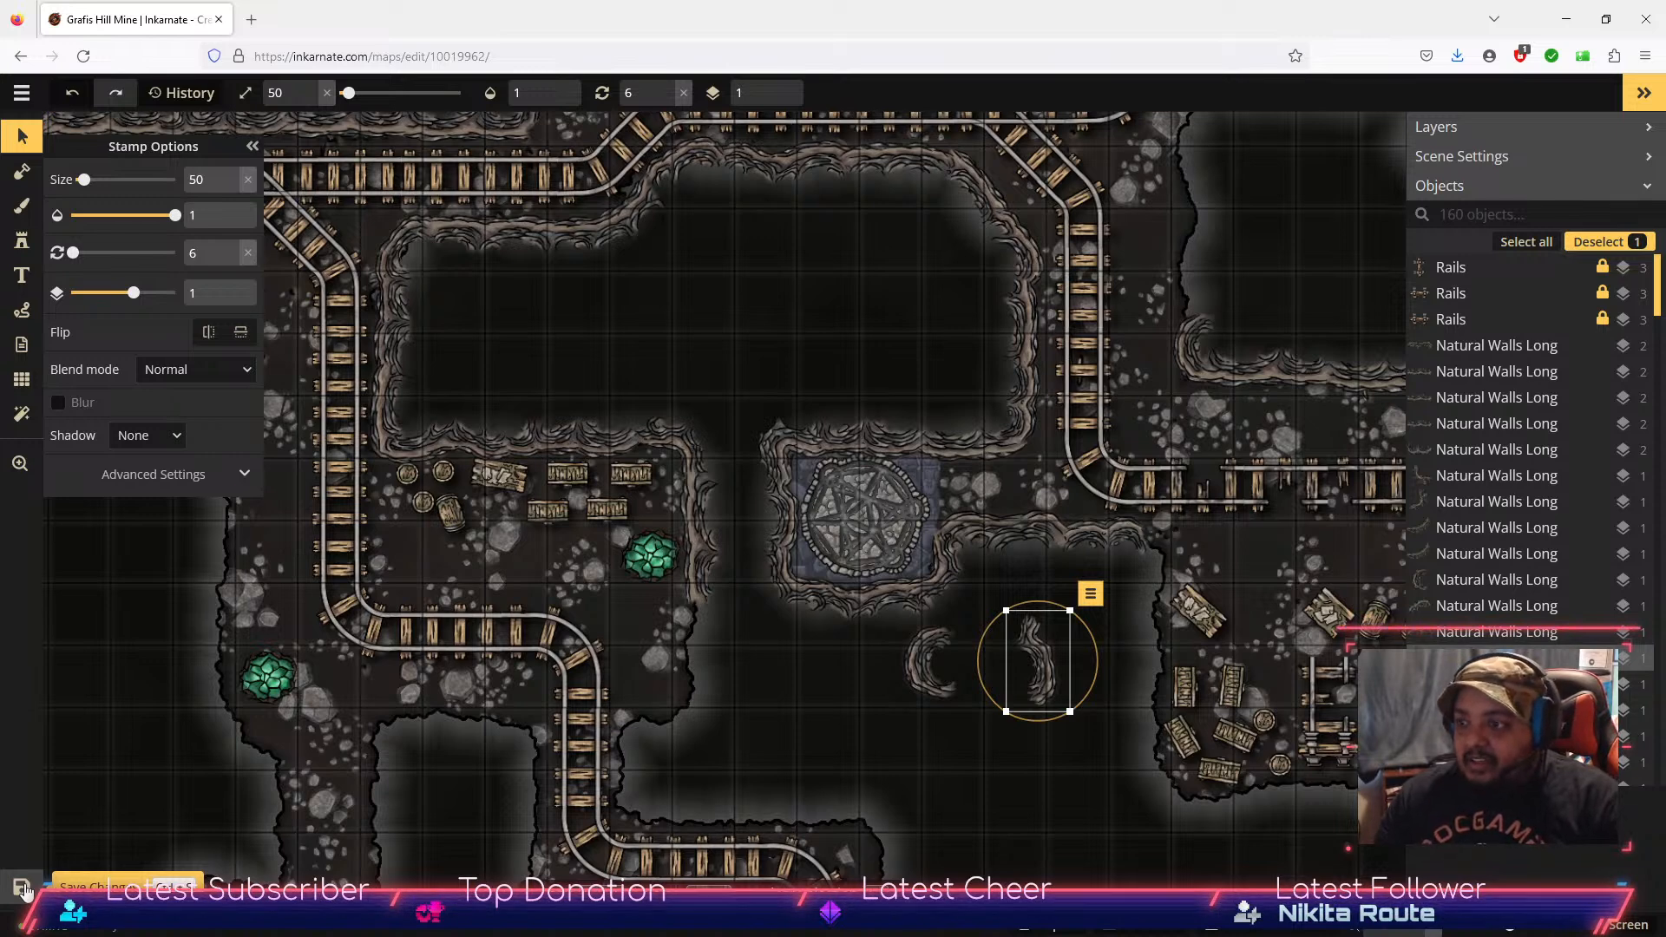
# Step: Stamp spare Natural Walls Long variants 8 and 9 at size 50, rotation 6, near the loose walls south of the rune platform
pyautogui.click(22, 240)
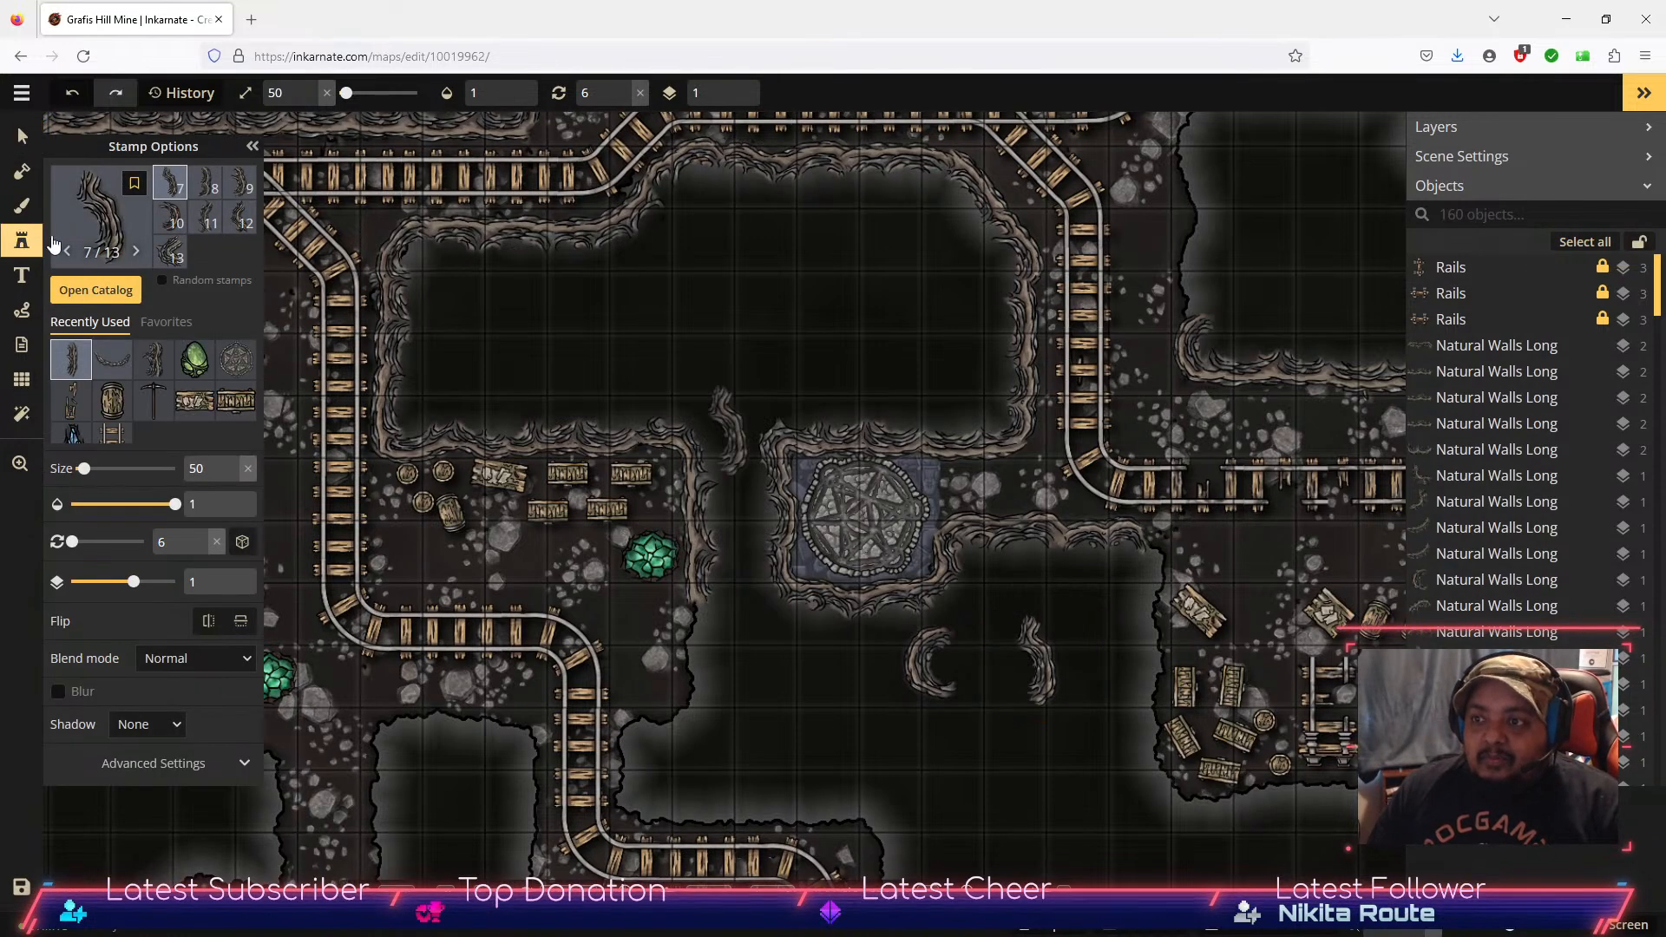
pyautogui.scroll(2, 224, 231)
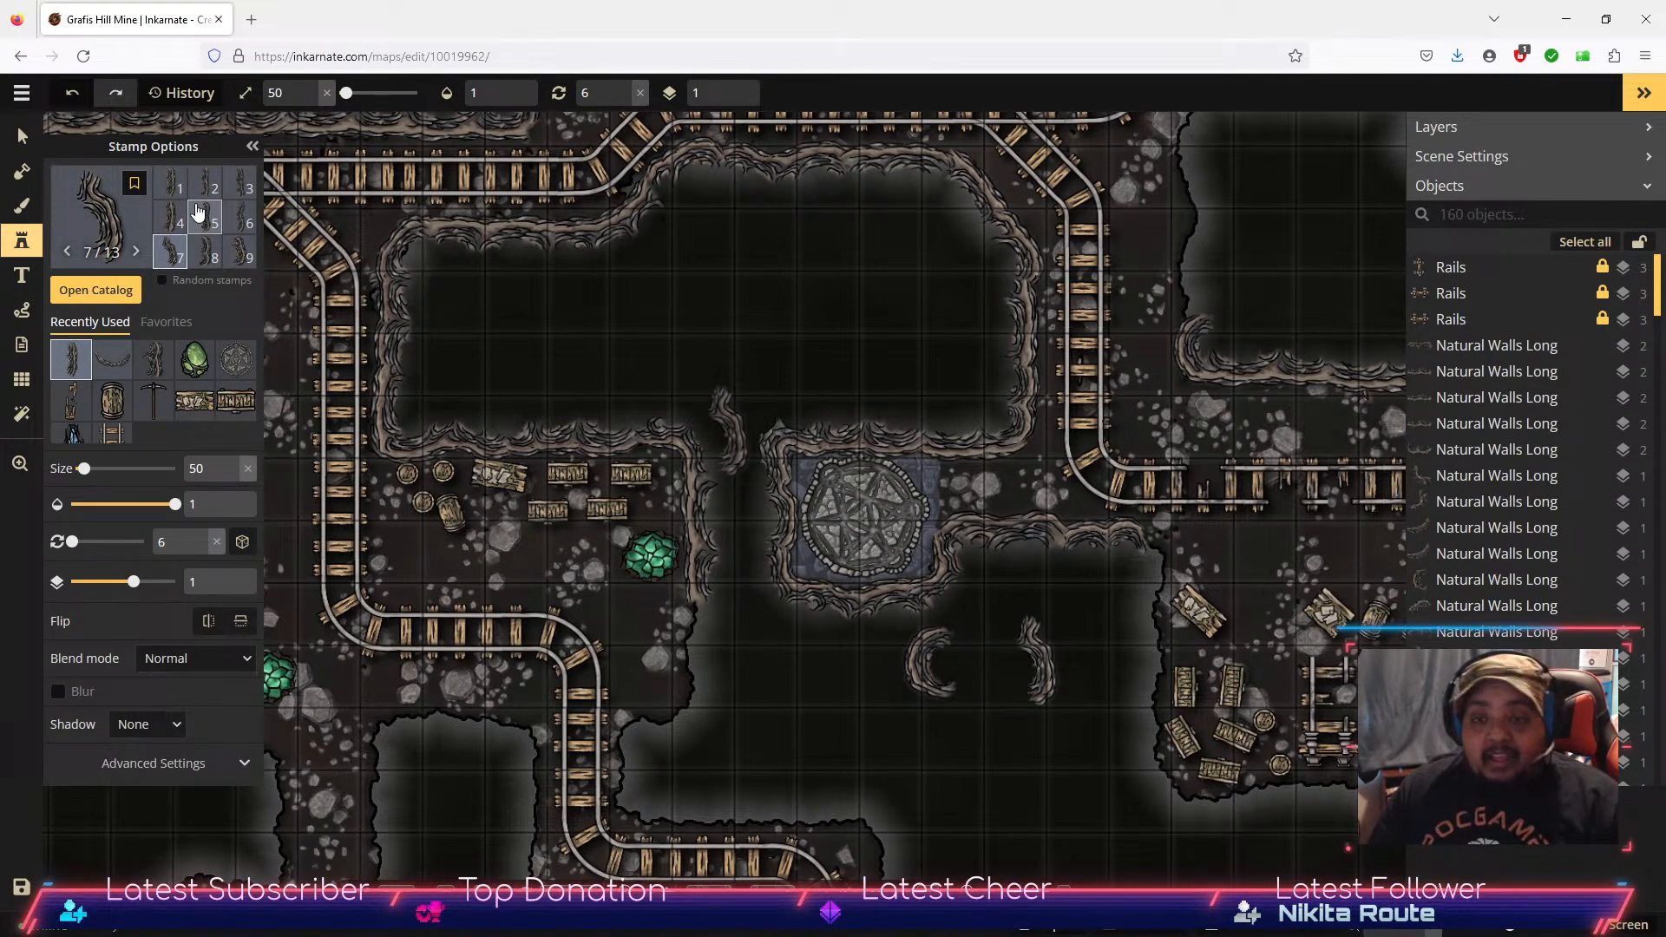
pyautogui.click(210, 248)
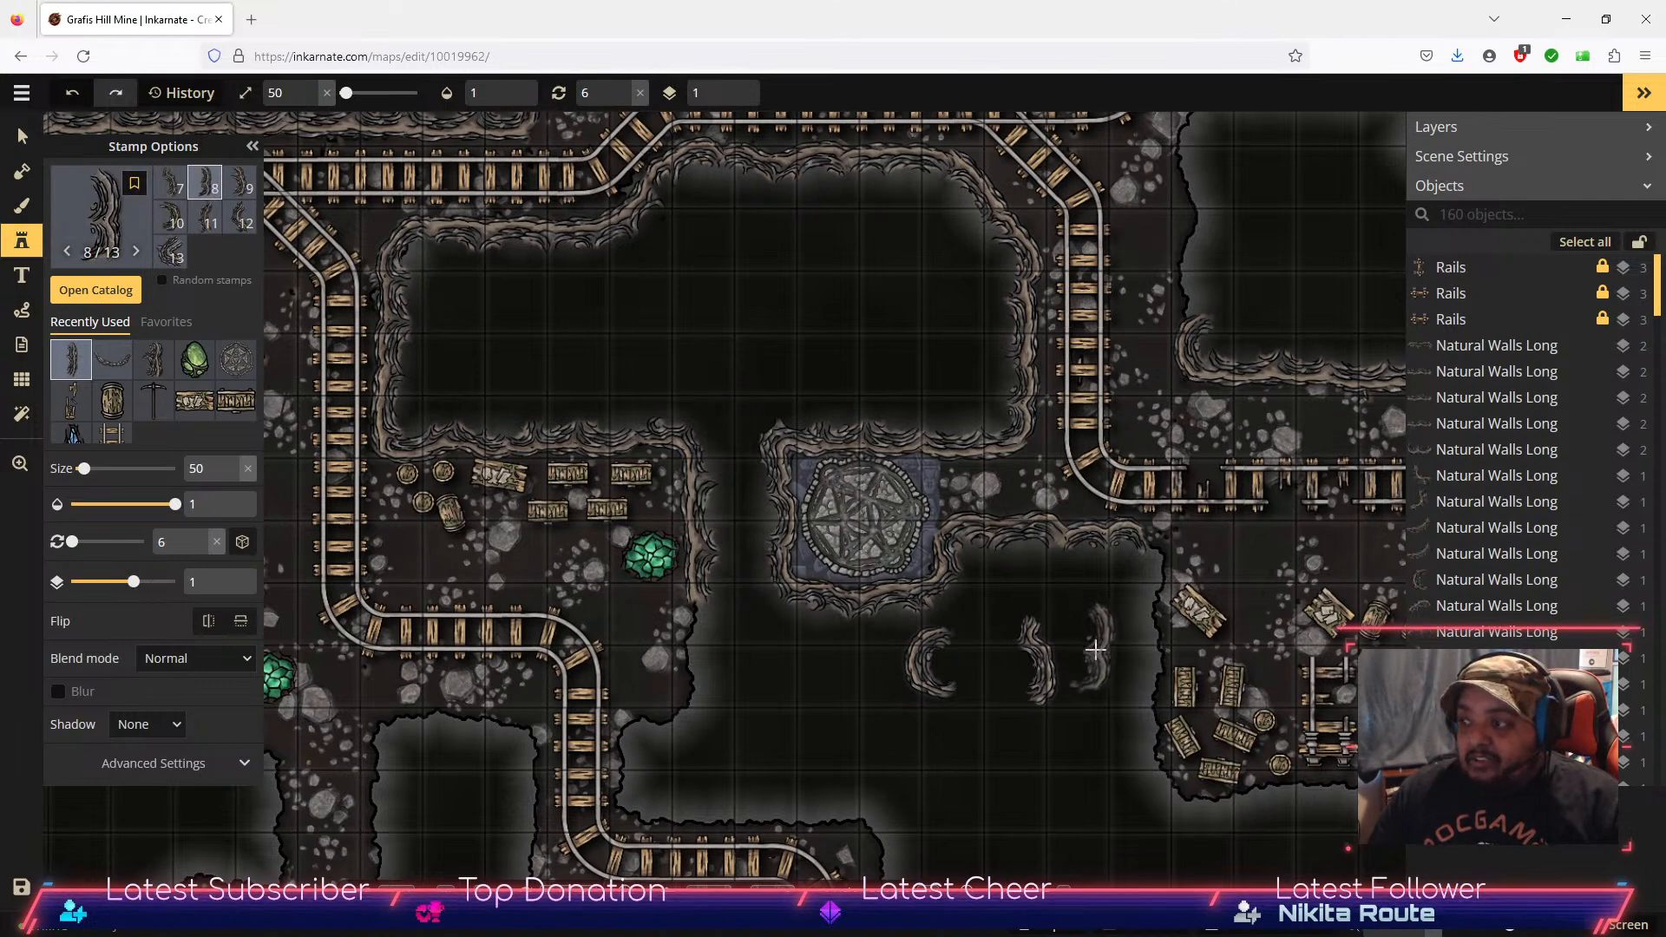
pyautogui.click(1097, 663)
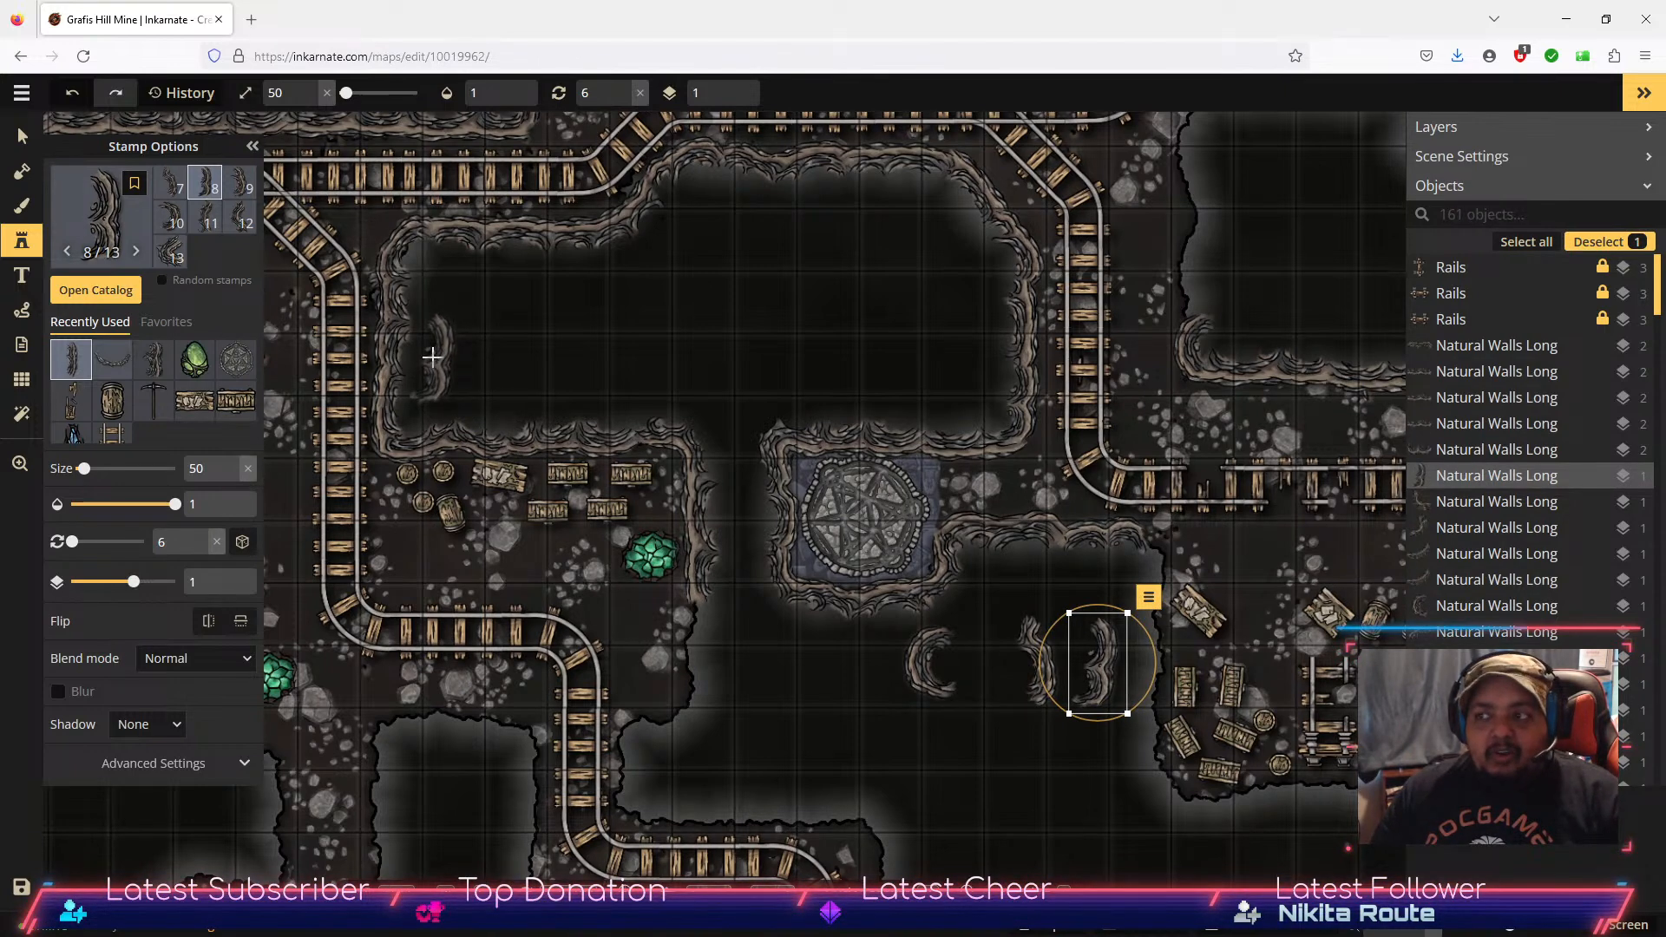
pyautogui.click(242, 196)
pyautogui.scroll(2, 242, 229)
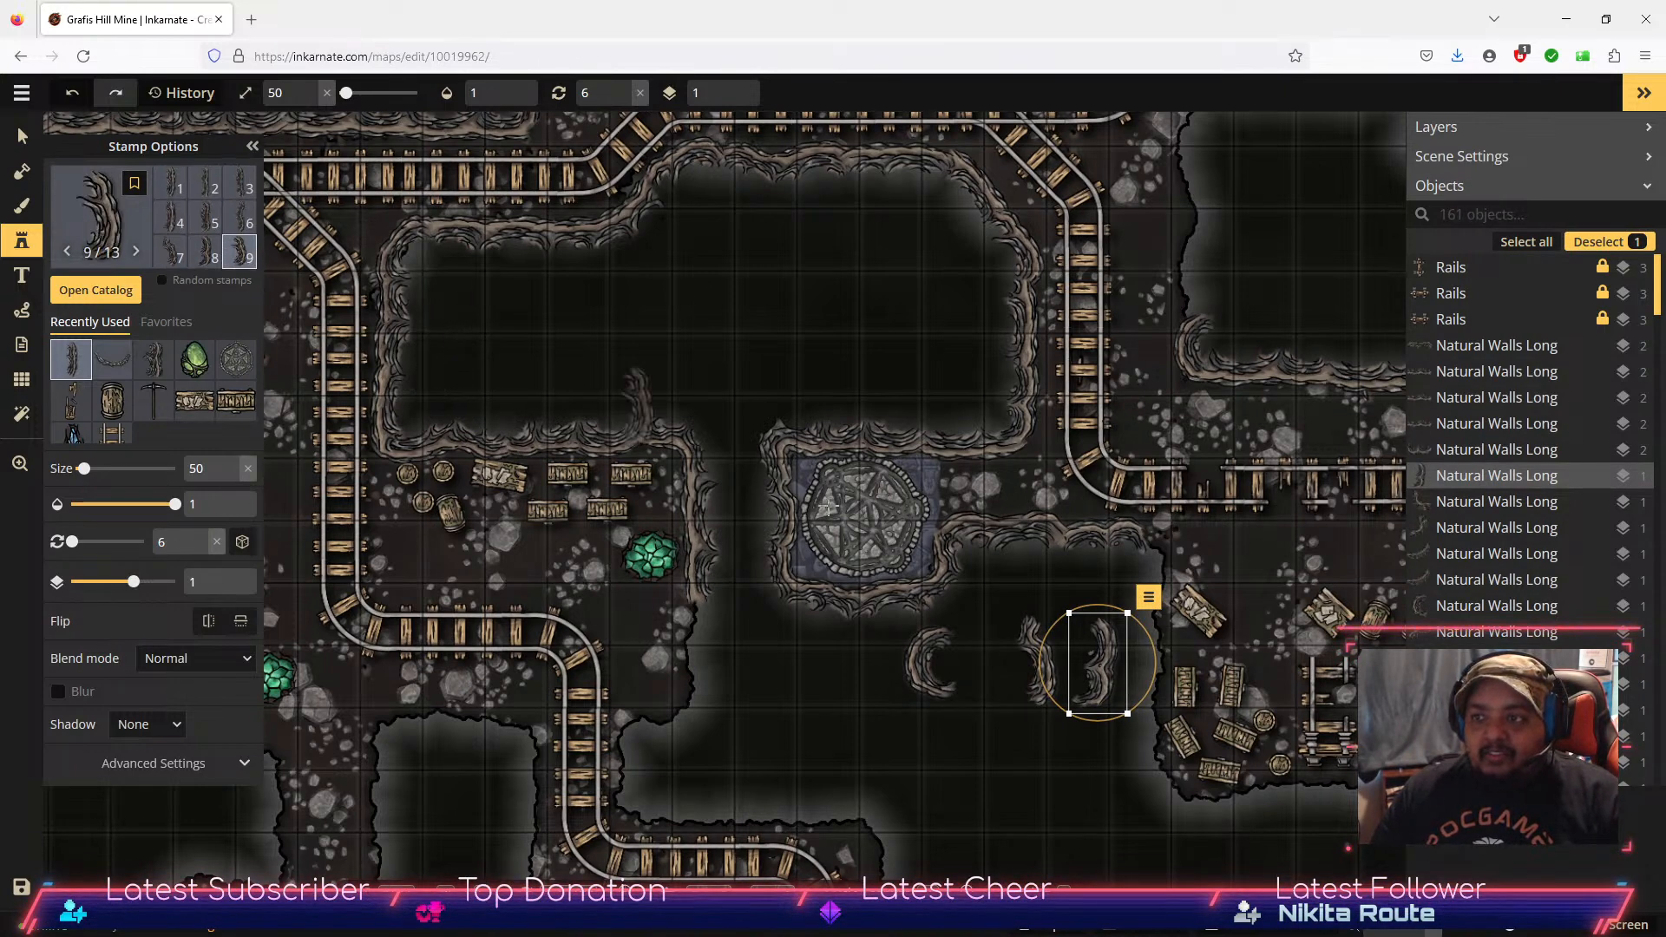
pyautogui.click(996, 744)
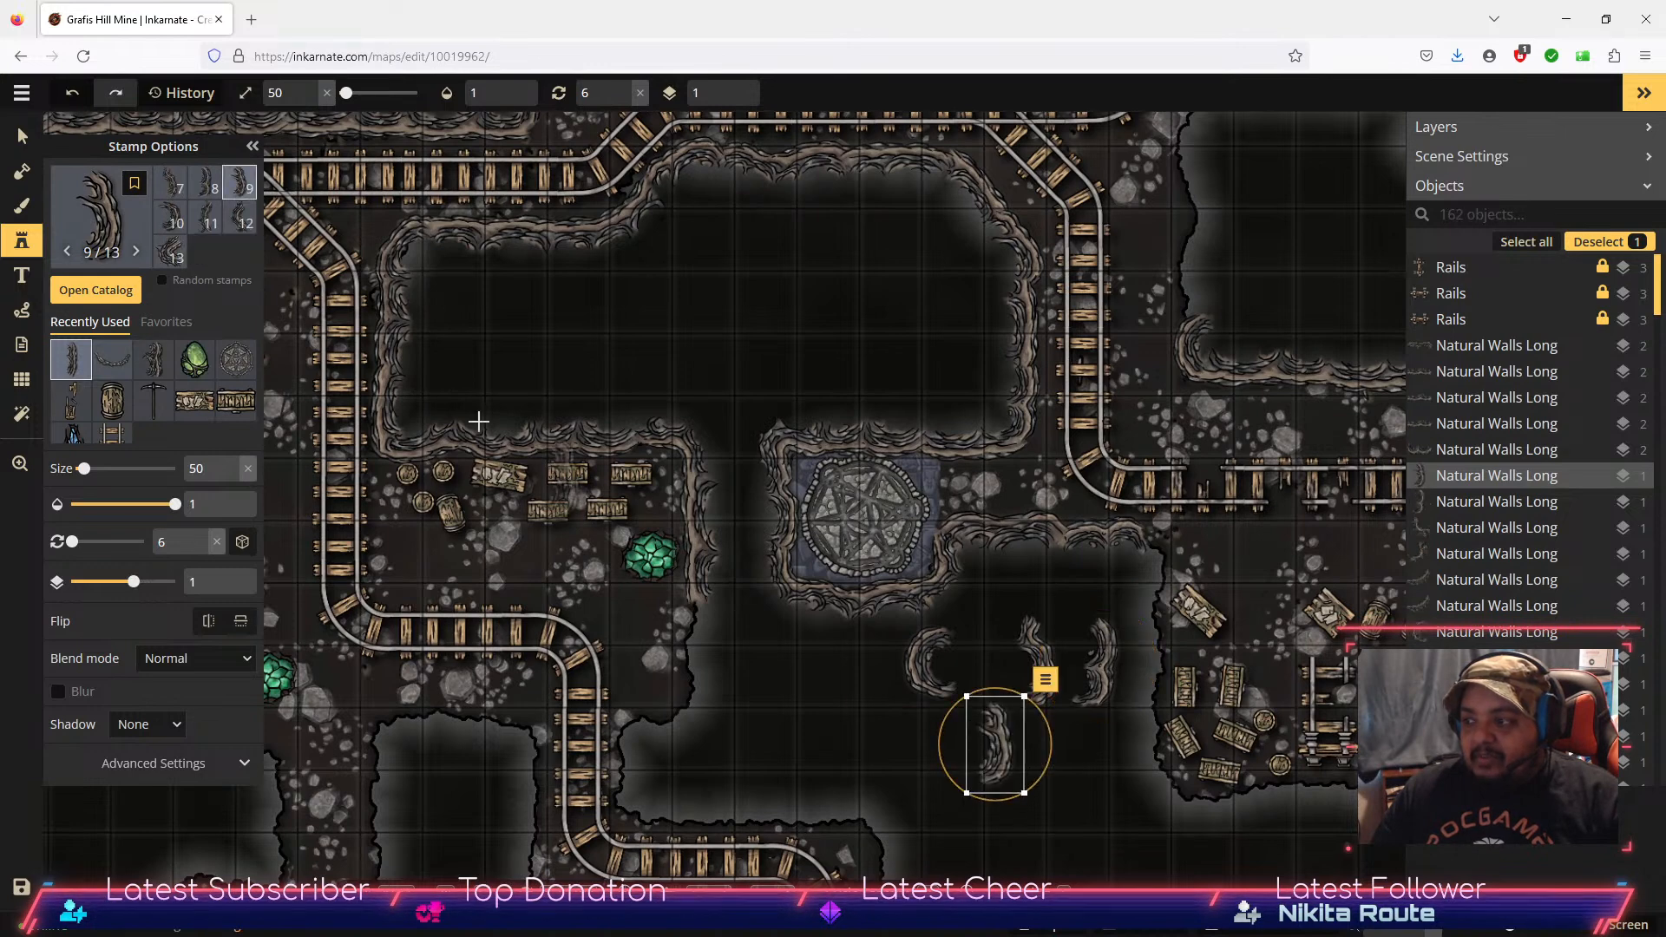
# Step: Stamp spare Natural Walls Long variants 1, 2, 3 and 4 at size 50, rotation 6, around the loose walls and south of the eastern crate room
pyautogui.scroll(2, 173, 209)
pyautogui.click(171, 187)
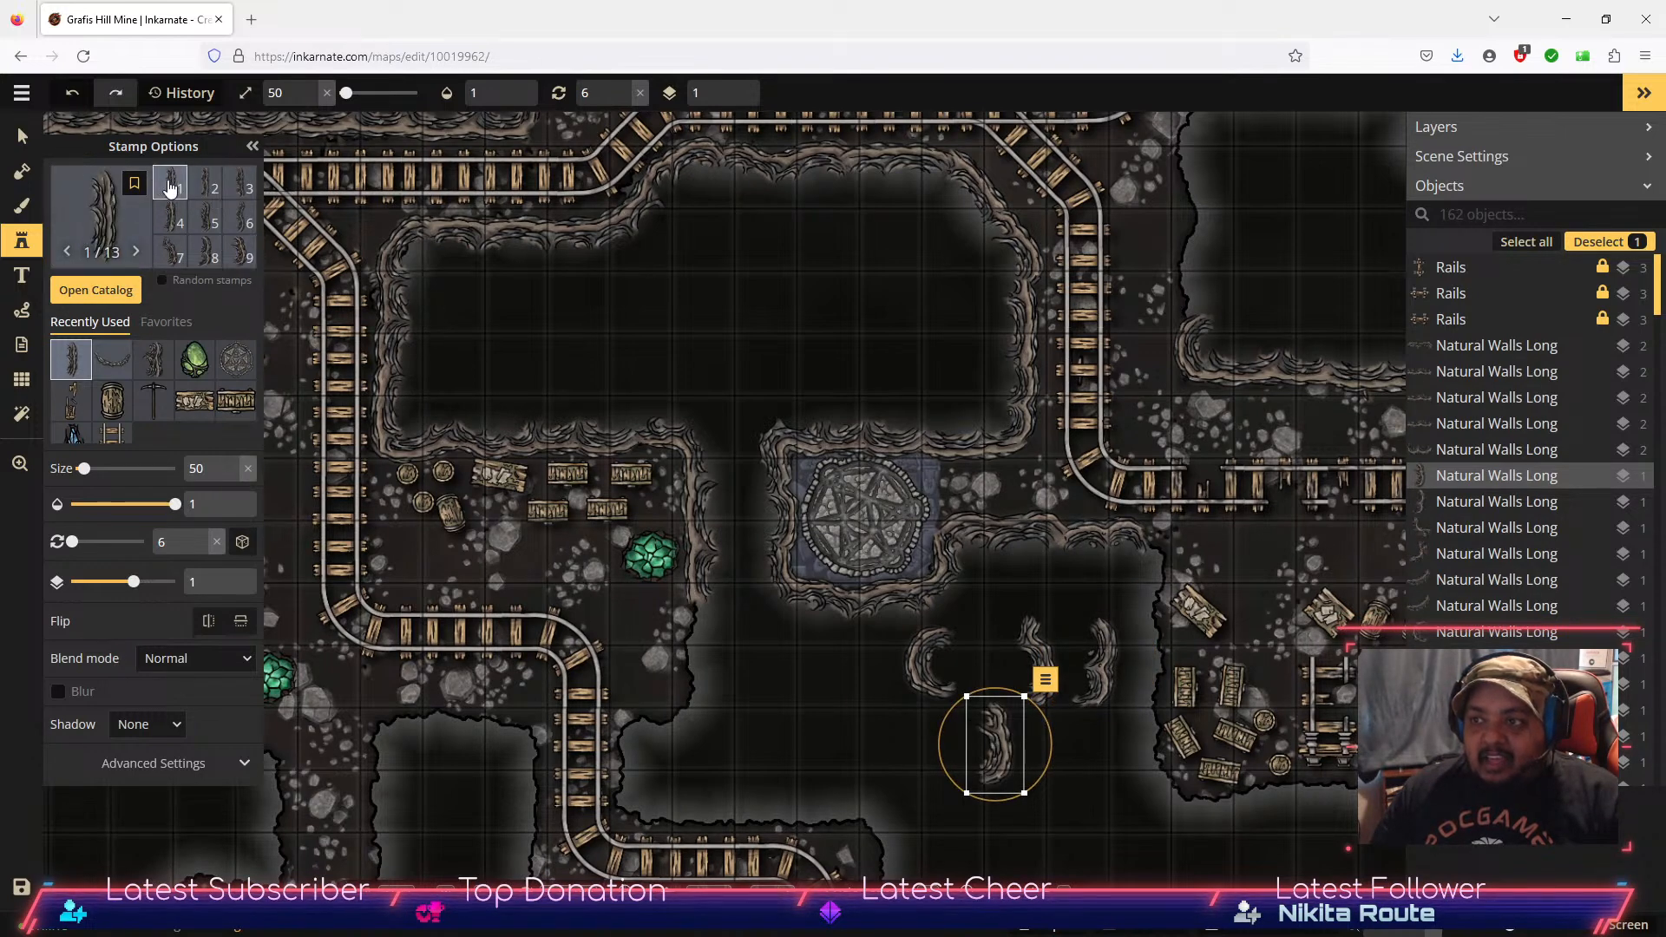
pyautogui.click(831, 682)
pyautogui.click(205, 184)
pyautogui.click(925, 781)
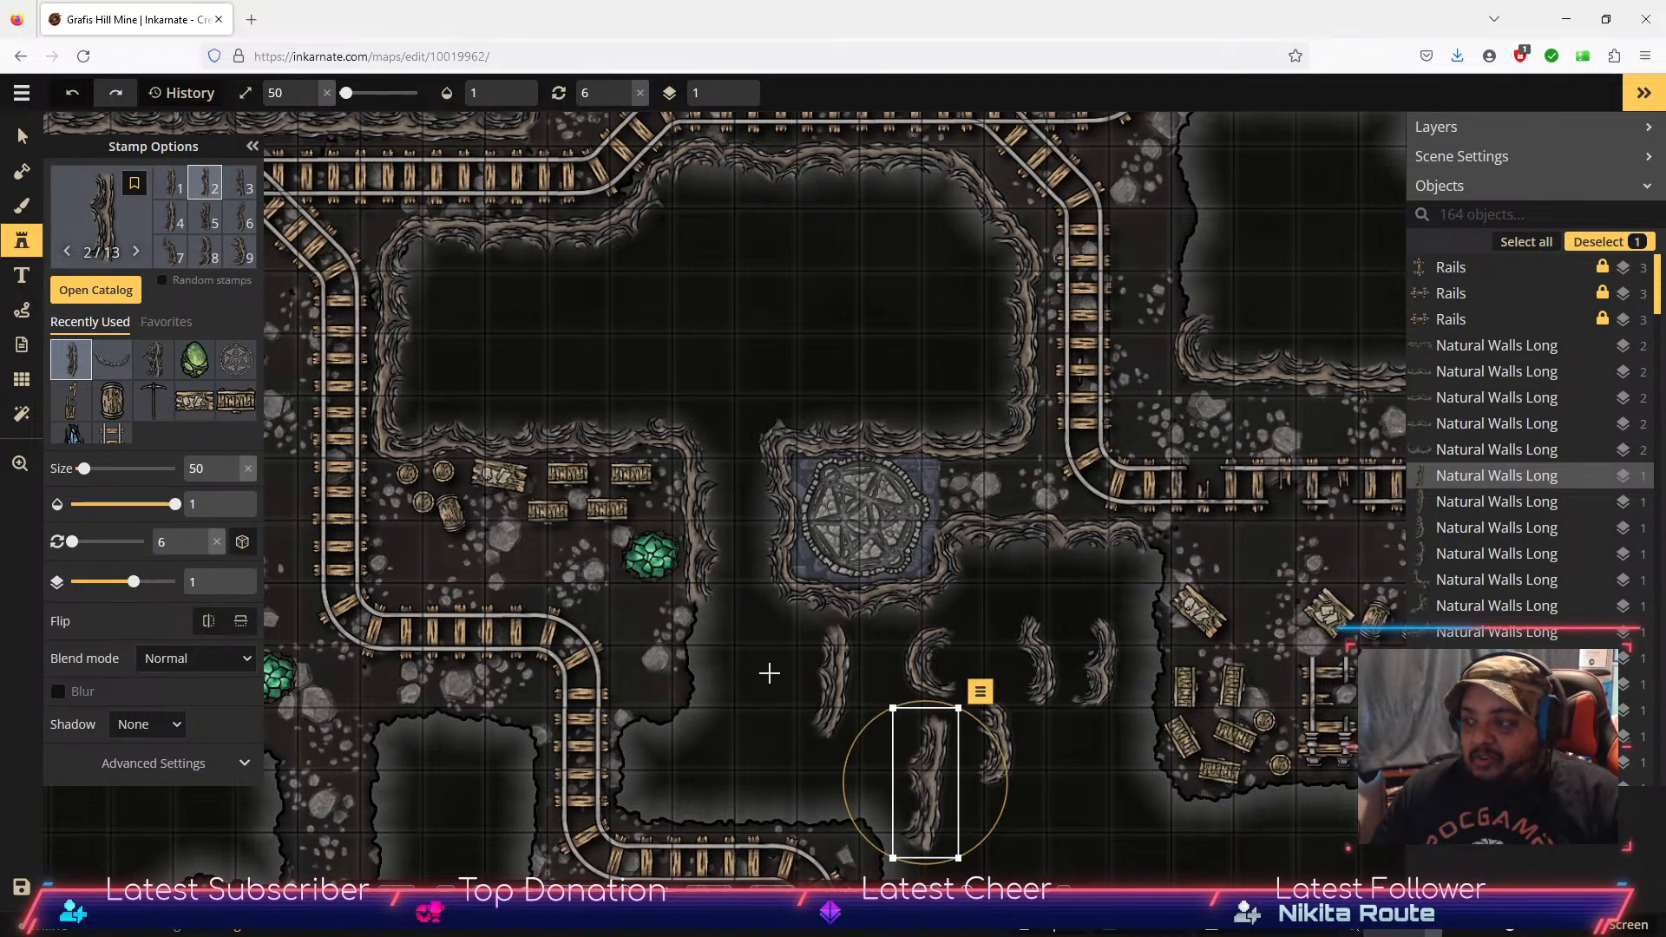
pyautogui.click(235, 184)
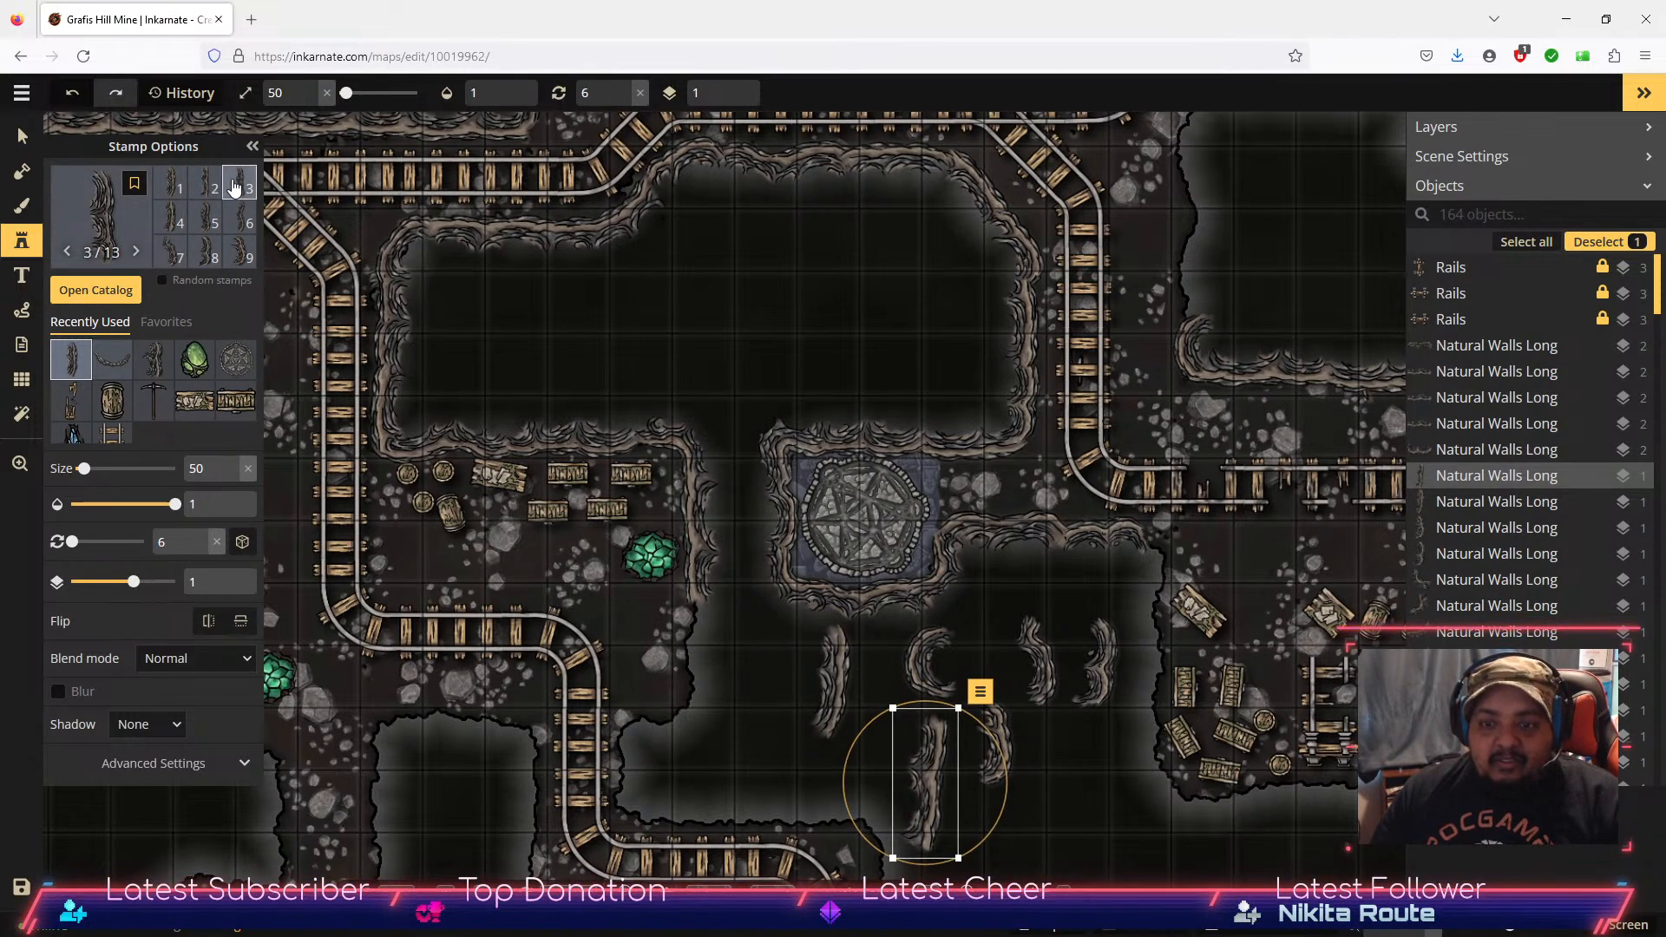
pyautogui.click(1093, 800)
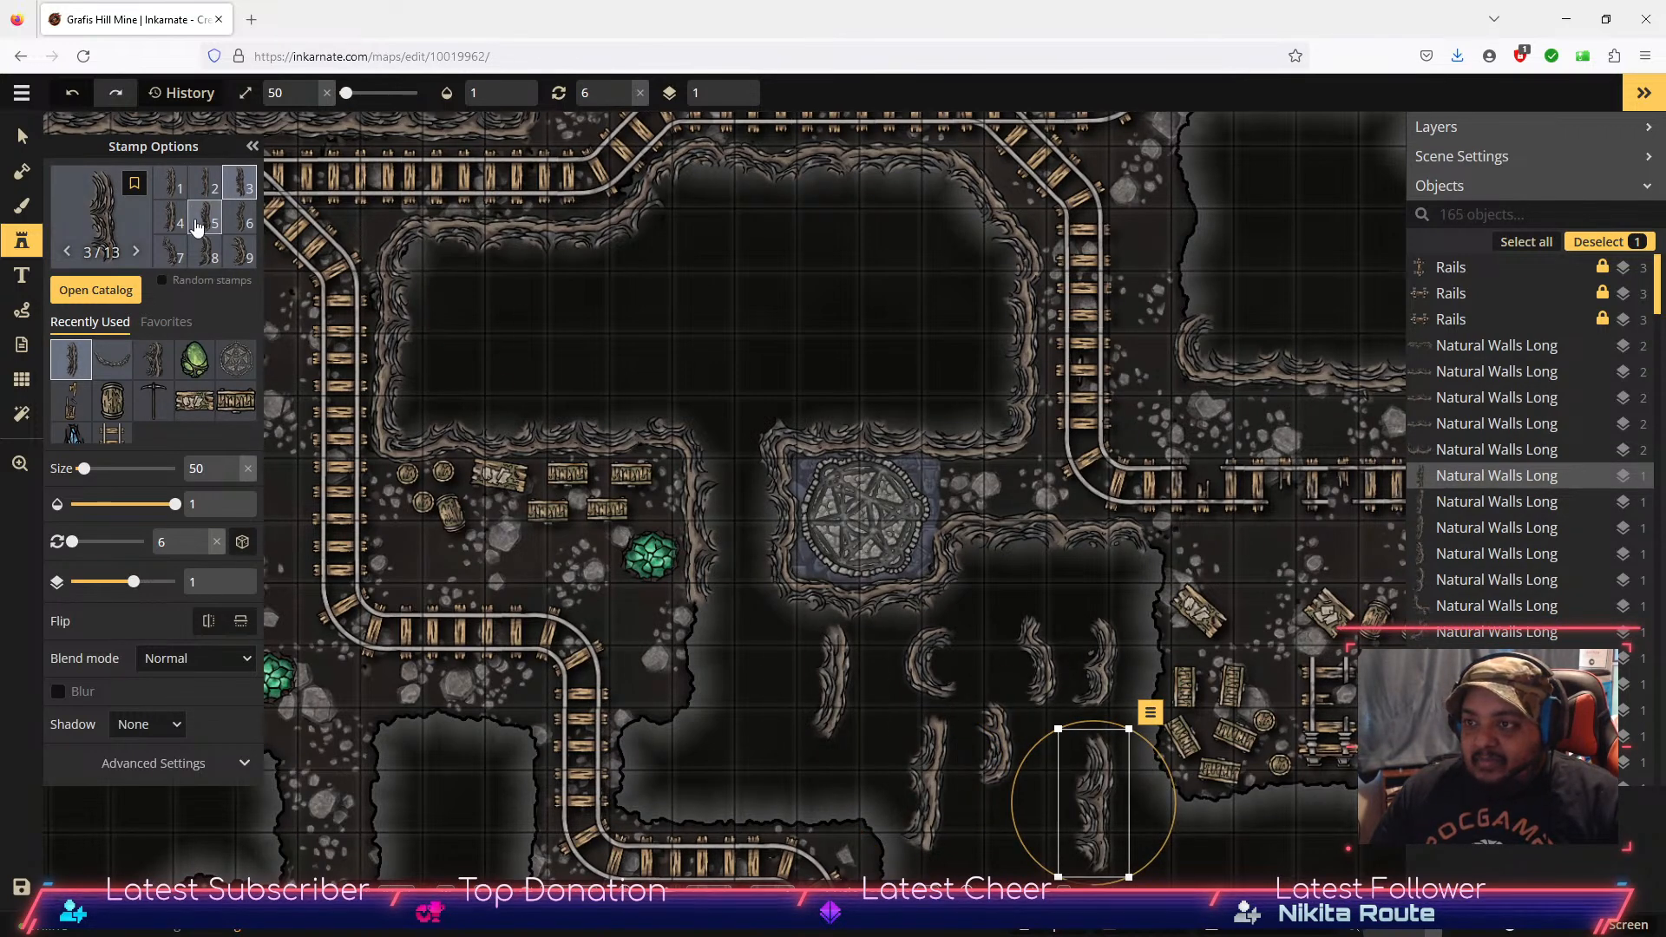
pyautogui.click(170, 217)
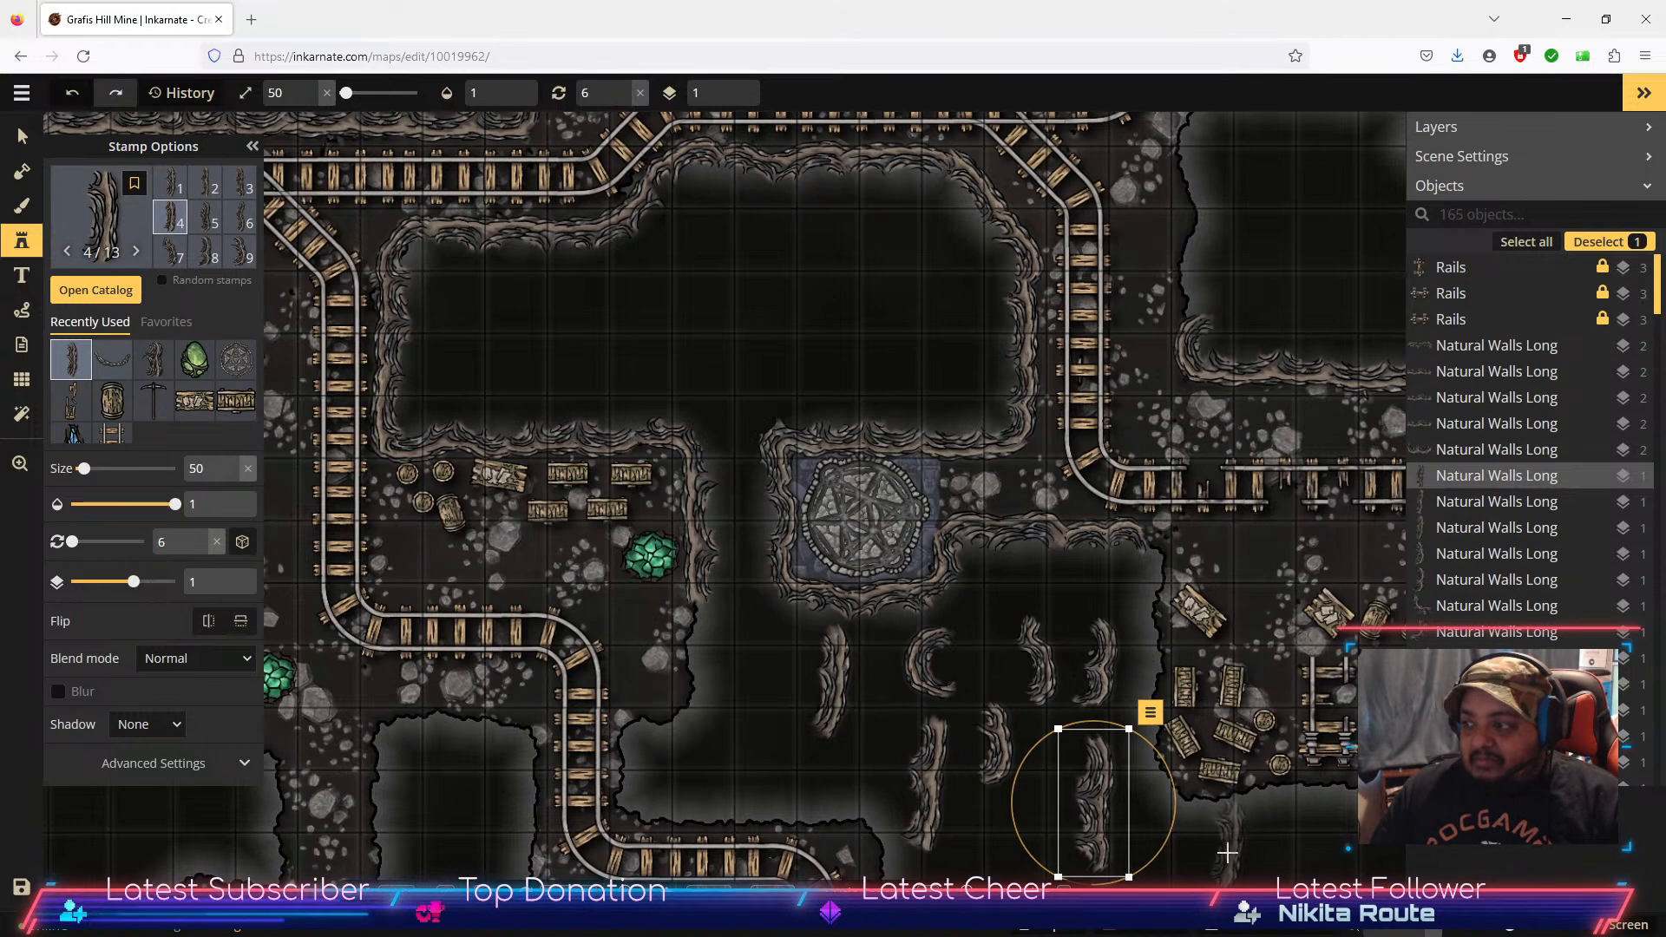
pyautogui.click(1194, 859)
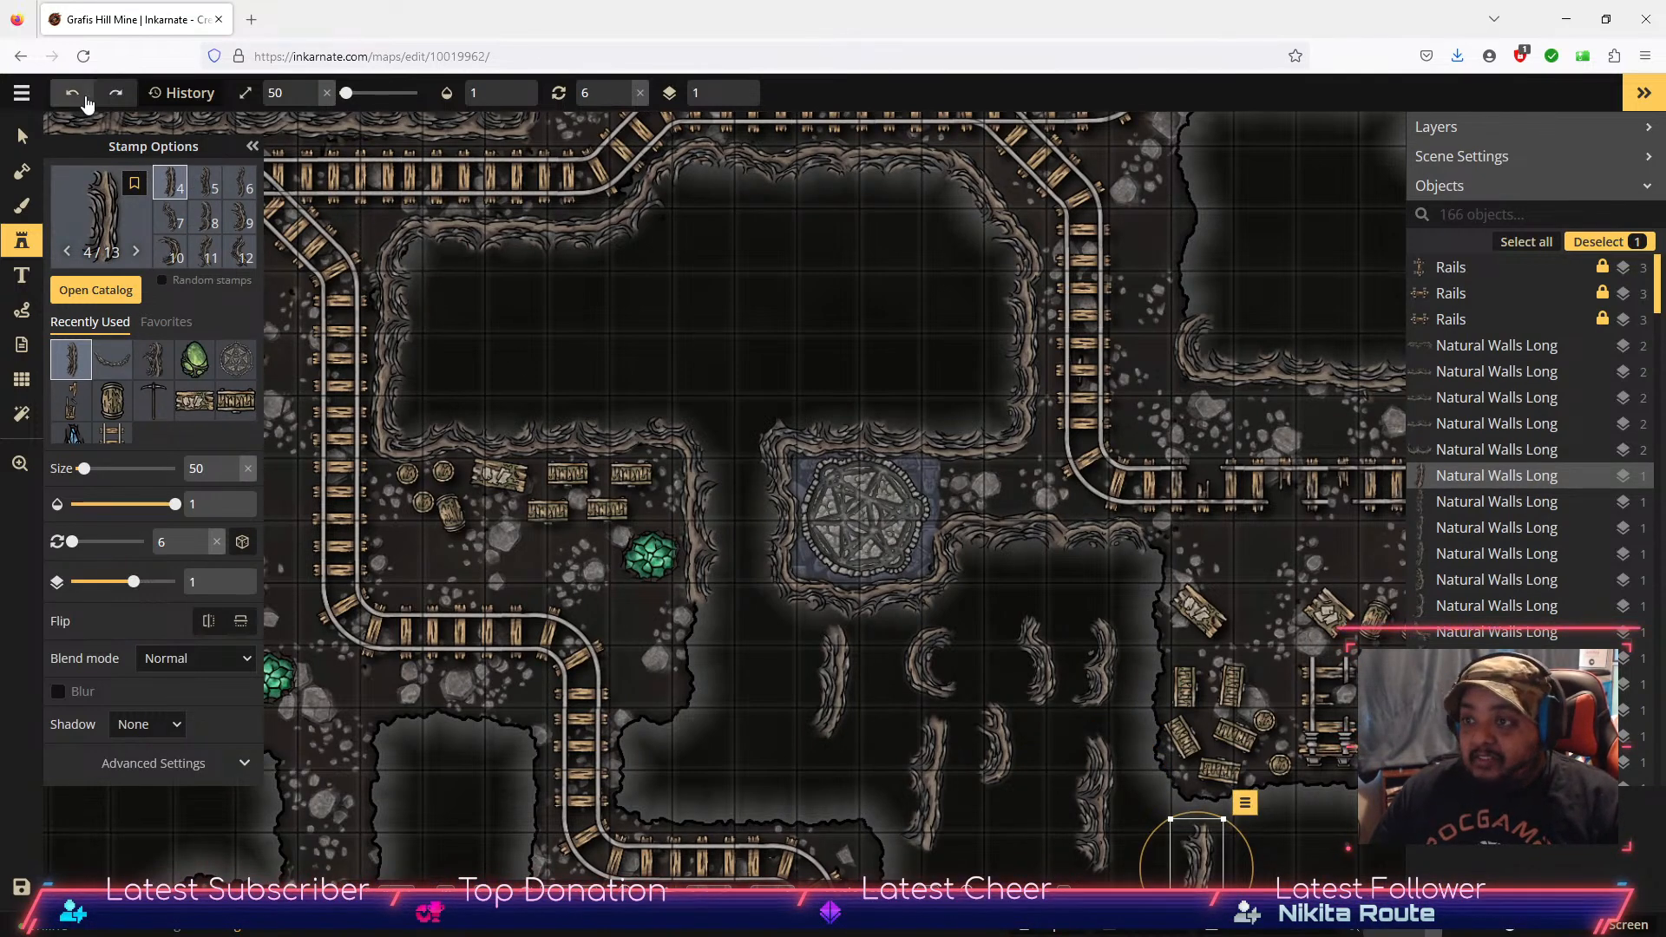
# Step: Line the west edge of the eastern crate room with the variant 3 wall and, below it, the variant 4 wall rotated to 0
pyautogui.click(21, 139)
pyautogui.moveTo(811, 708); pyautogui.dragTo(508, 561)
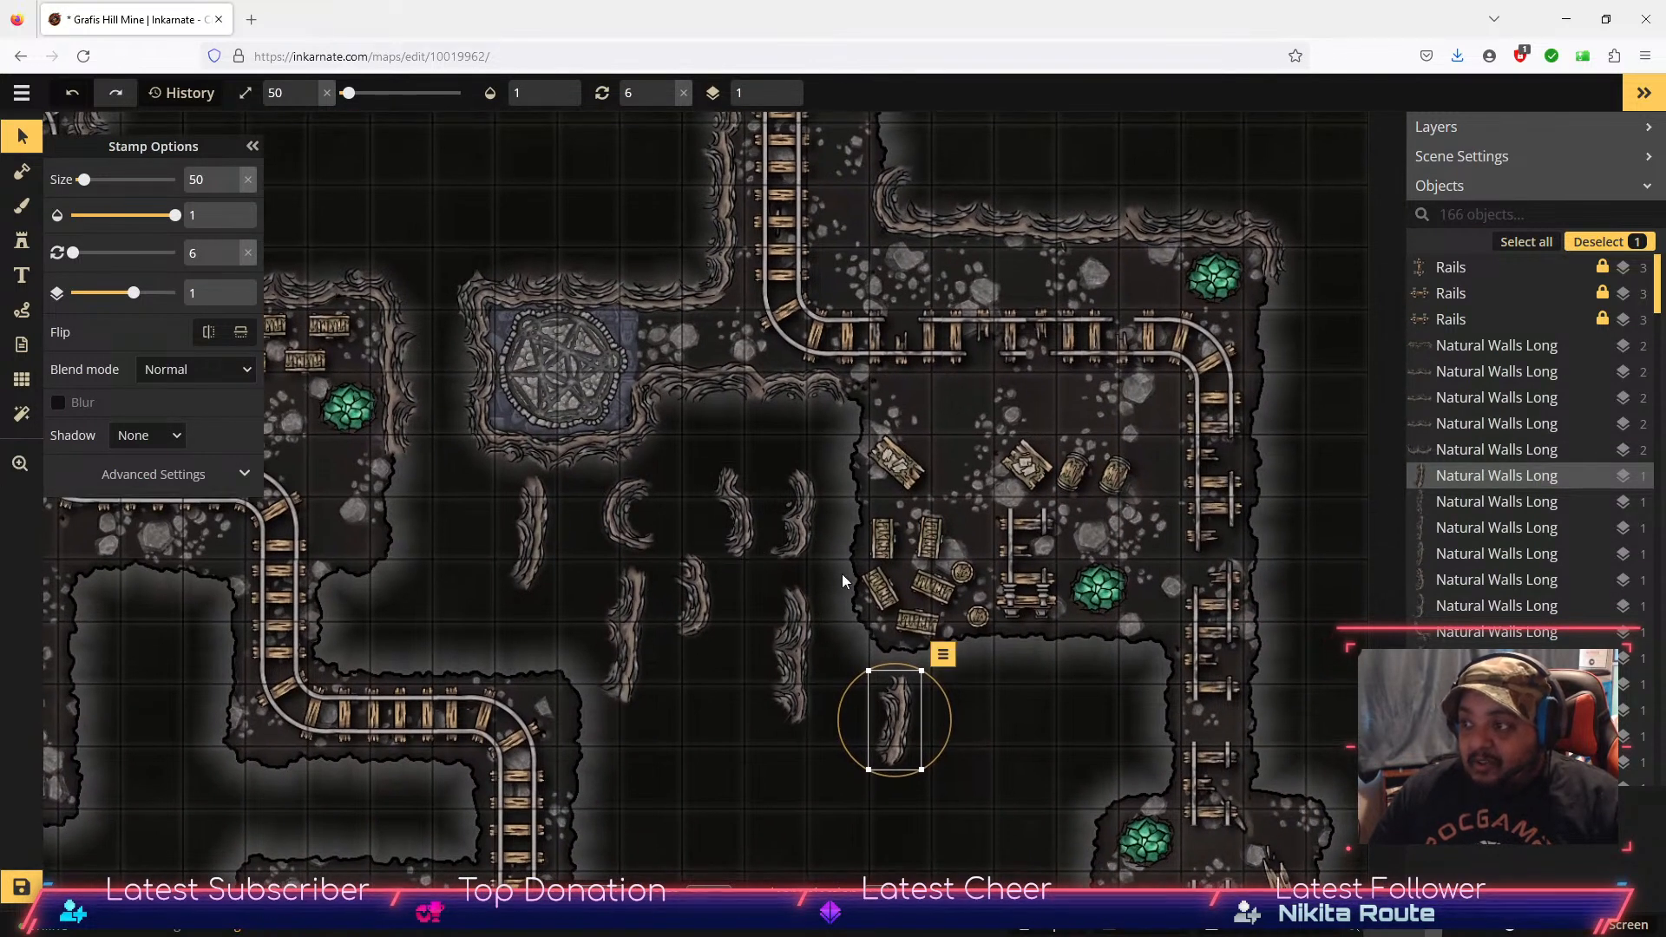
pyautogui.moveTo(792, 641); pyautogui.dragTo(849, 446)
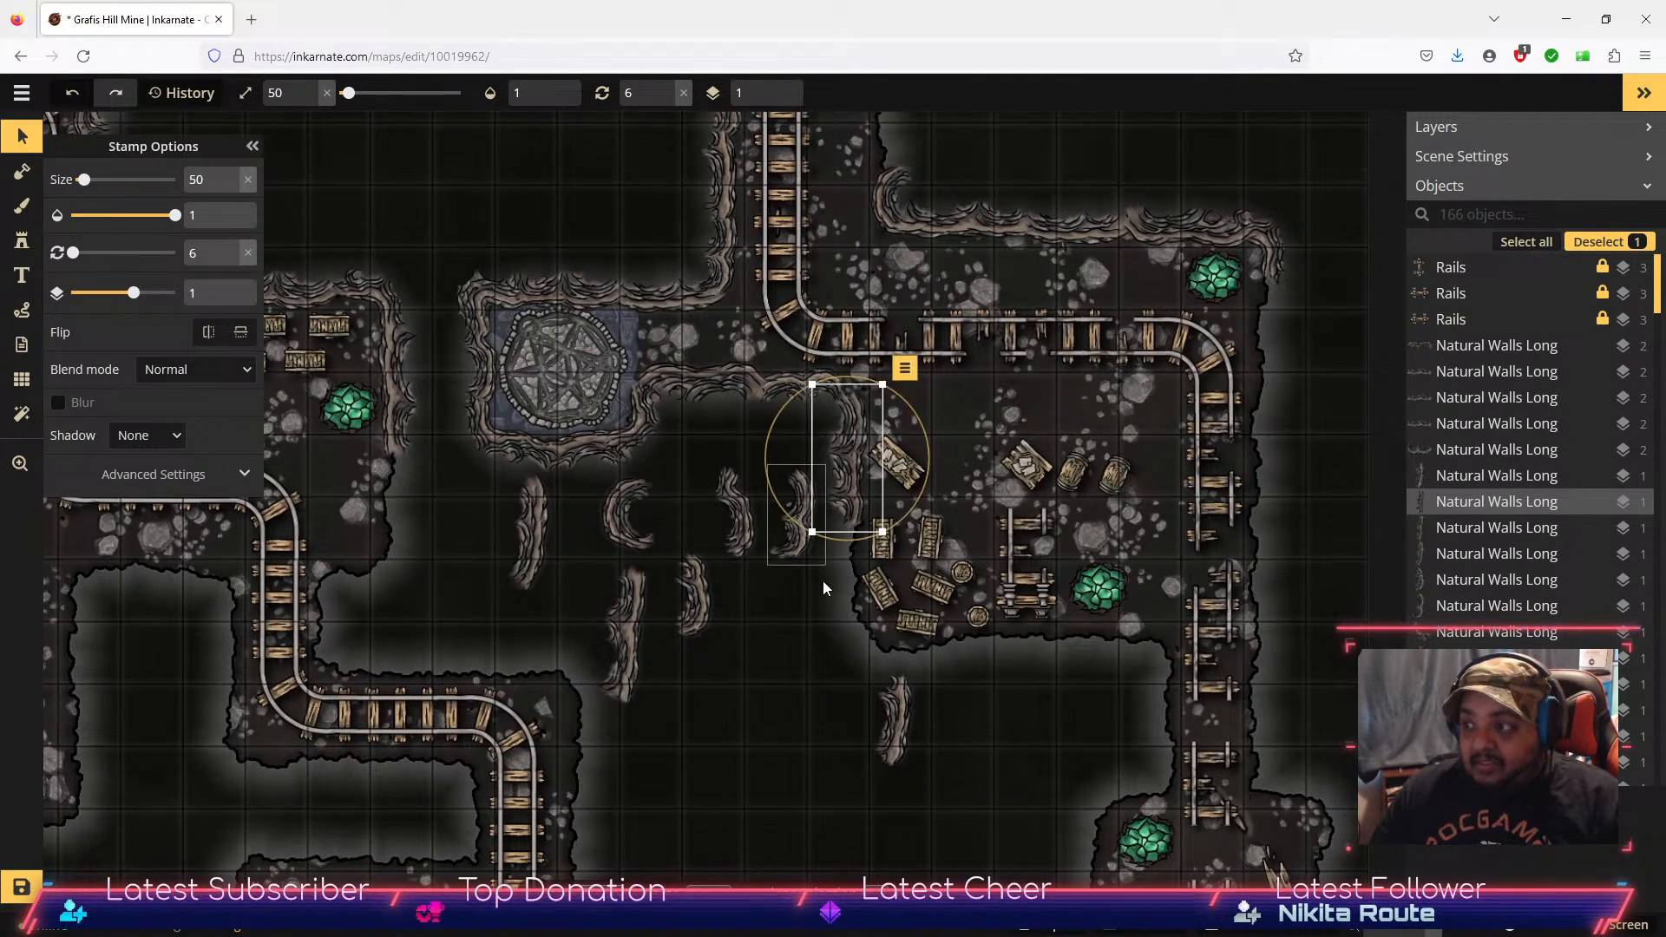
pyautogui.click(900, 725)
pyautogui.moveTo(901, 723); pyautogui.dragTo(845, 575)
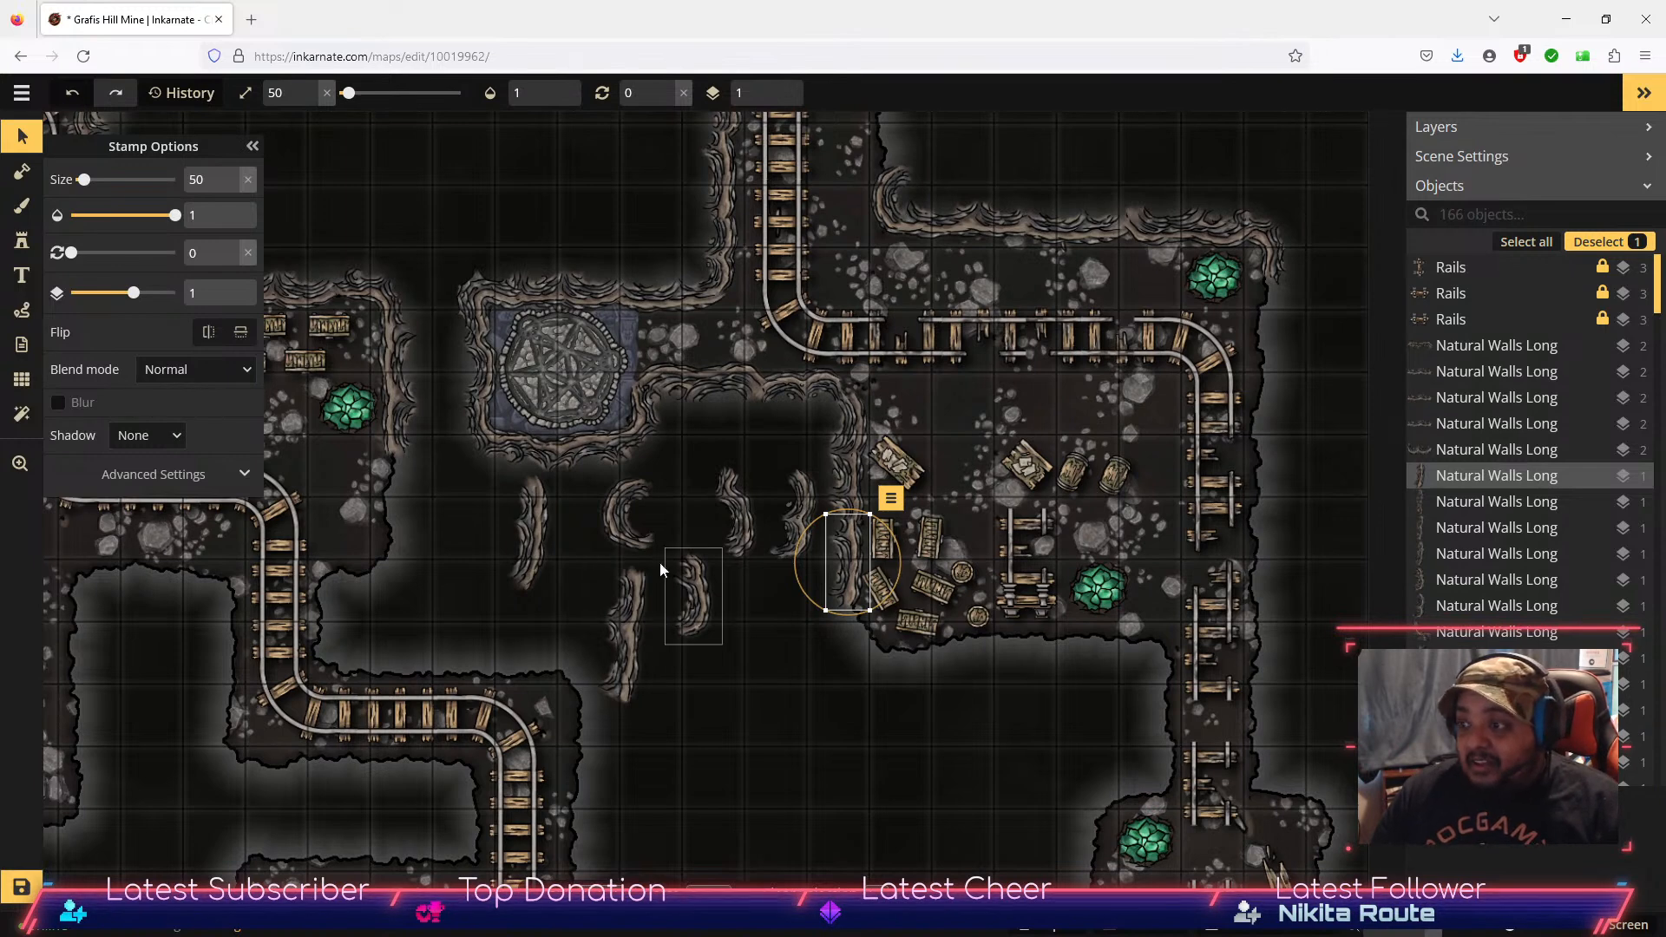
# Step: Set the variant 8 wall aside and fit the variant 9 wall to the eastern crate room's southwest corner, rotated to 327
pyautogui.click(547, 542)
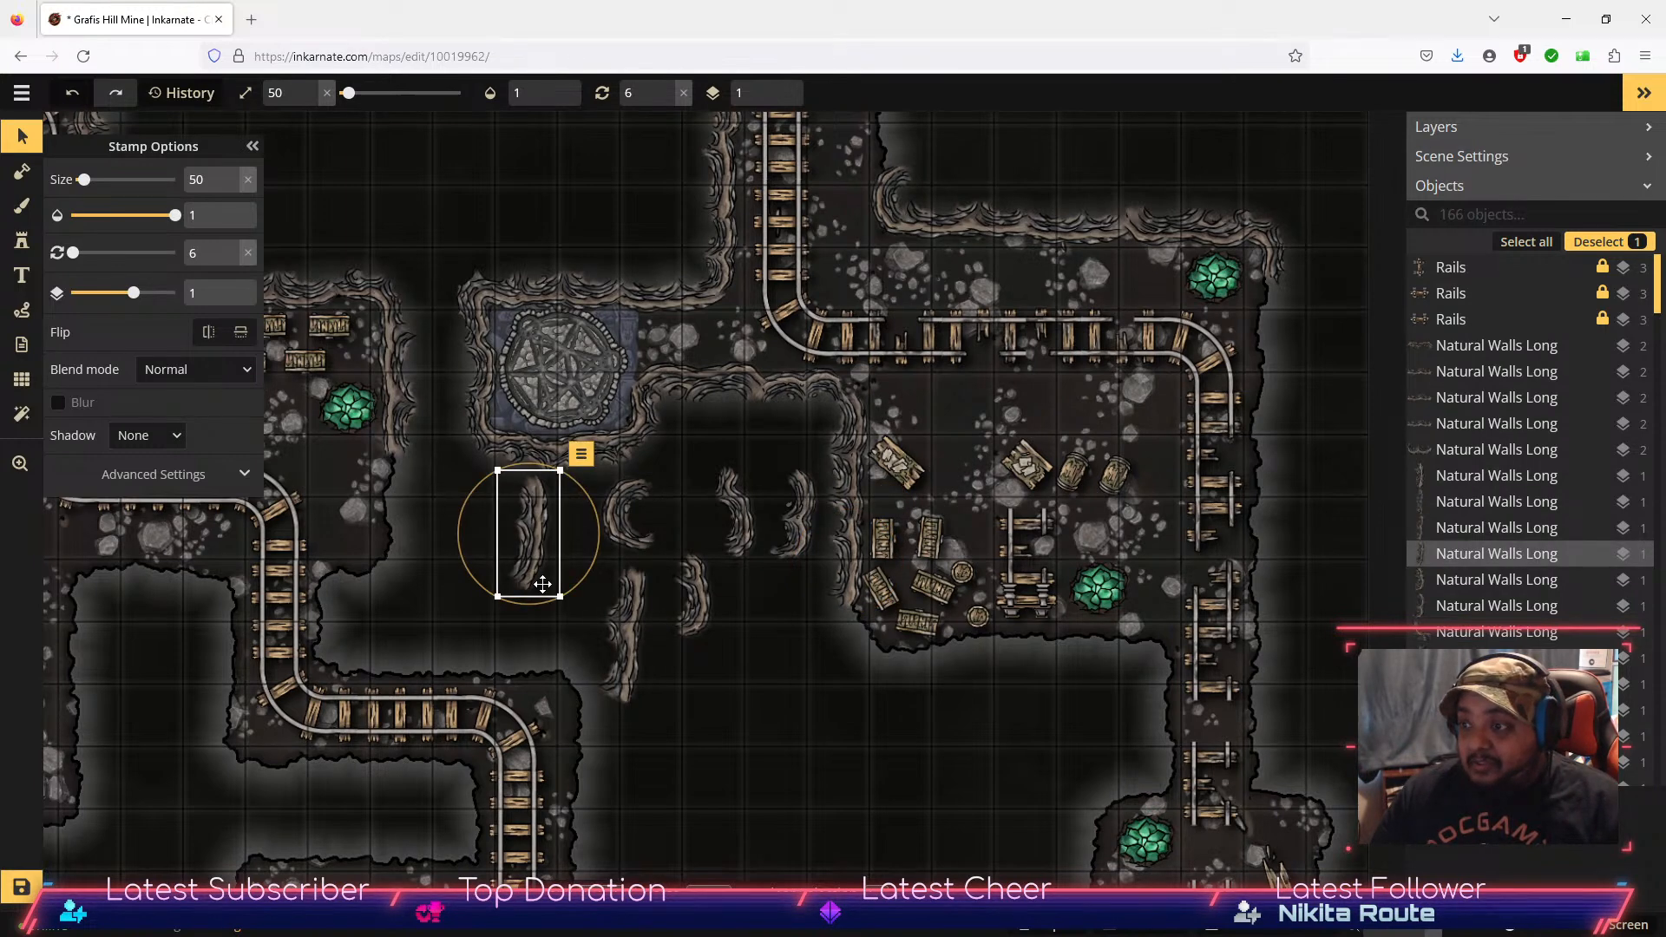
pyautogui.click(793, 547)
pyautogui.moveTo(802, 586); pyautogui.dragTo(902, 705)
pyautogui.moveTo(870, 636)
pyautogui.mouseDown()
pyautogui.moveTo(768, 652)
pyautogui.moveTo(752, 639)
pyautogui.moveTo(800, 594)
pyautogui.moveTo(913, 643)
pyautogui.moveTo(879, 642)
pyautogui.mouseUp()
pyautogui.click(692, 600)
pyautogui.scroll(-1, 881, 649)
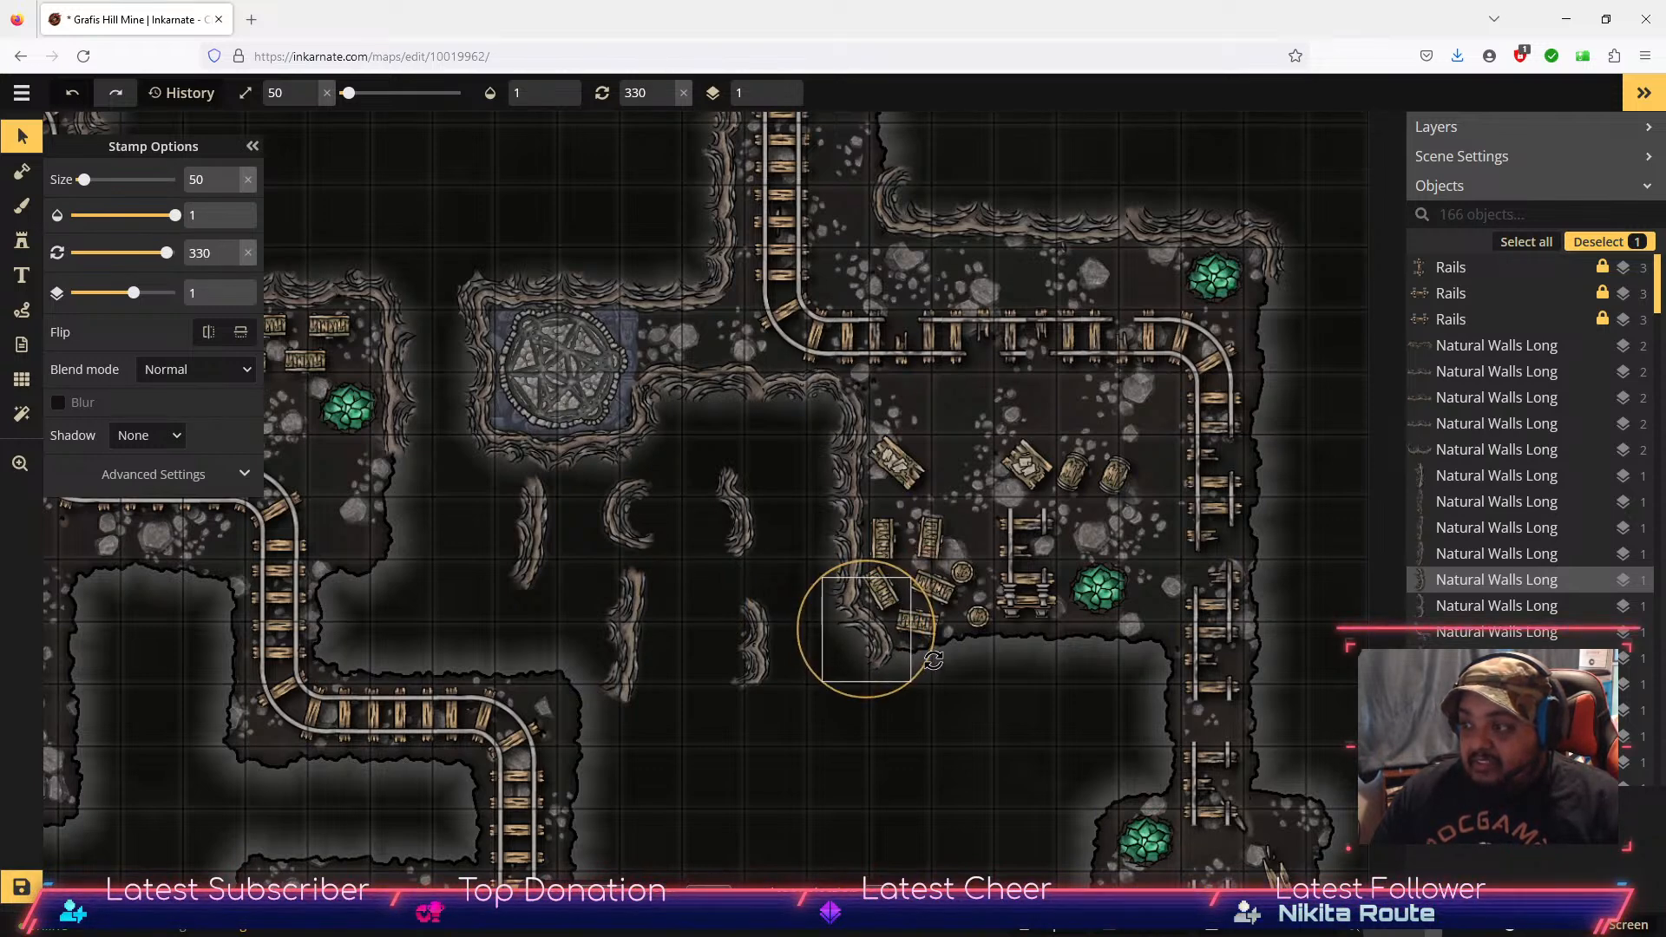
pyautogui.moveTo(930, 656); pyautogui.dragTo(926, 661)
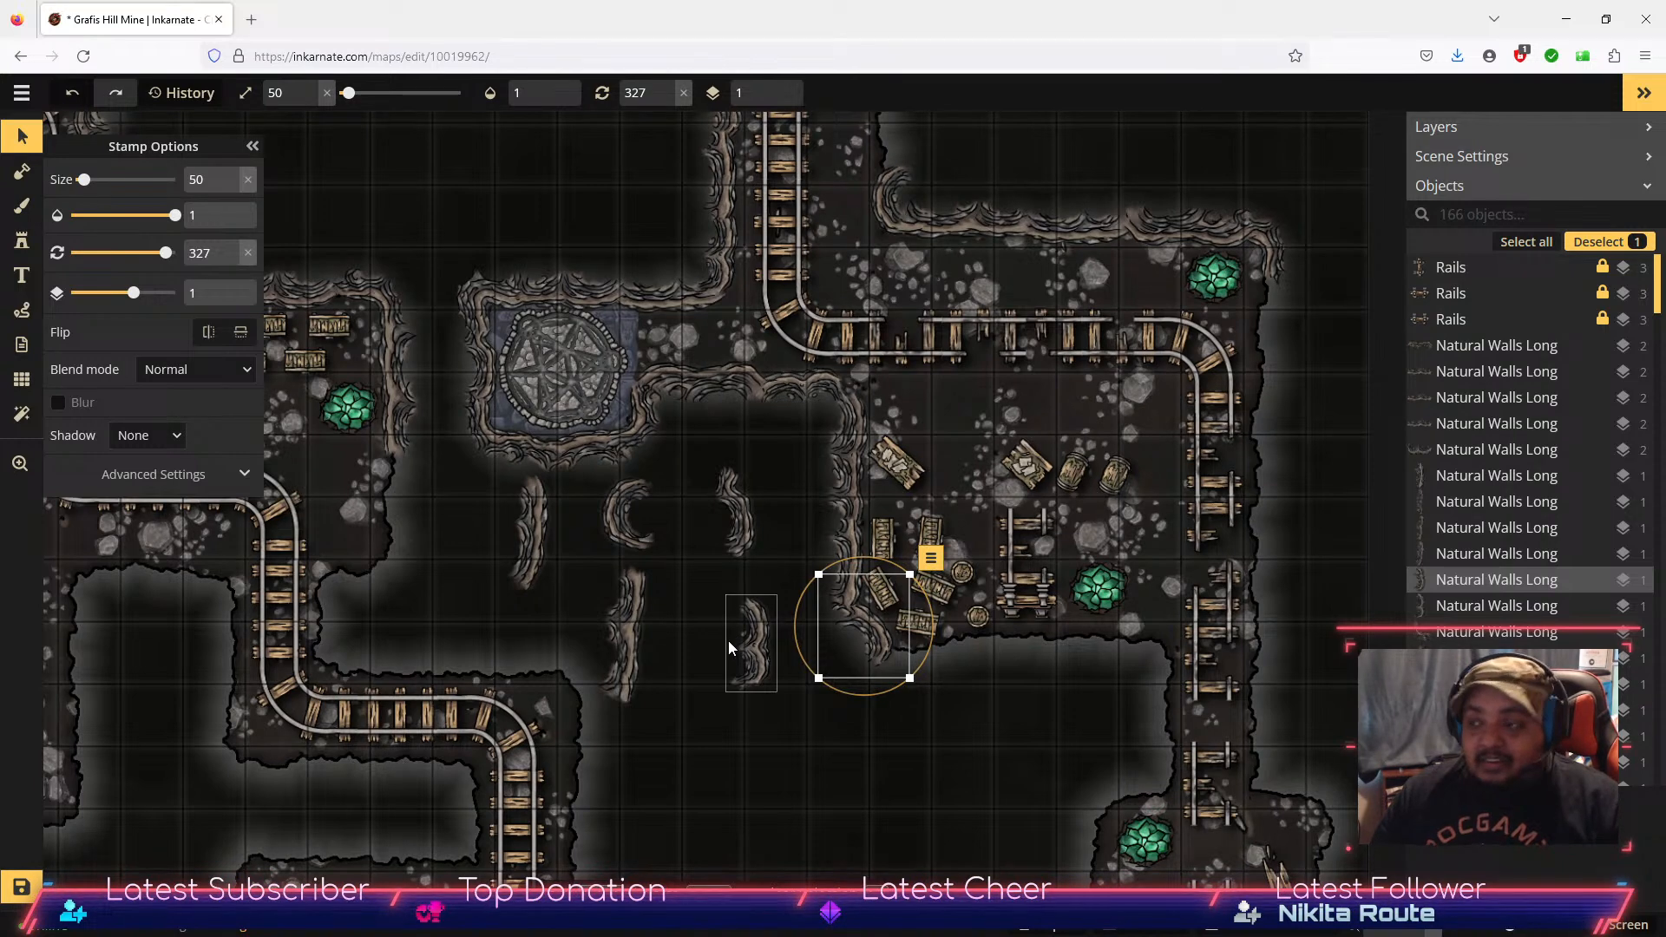
# Step: Rotate the loose wall south of the rune platform to horizontal and line the eastern crate room's south edge with the long wall rotated to 271
pyautogui.click(542, 568)
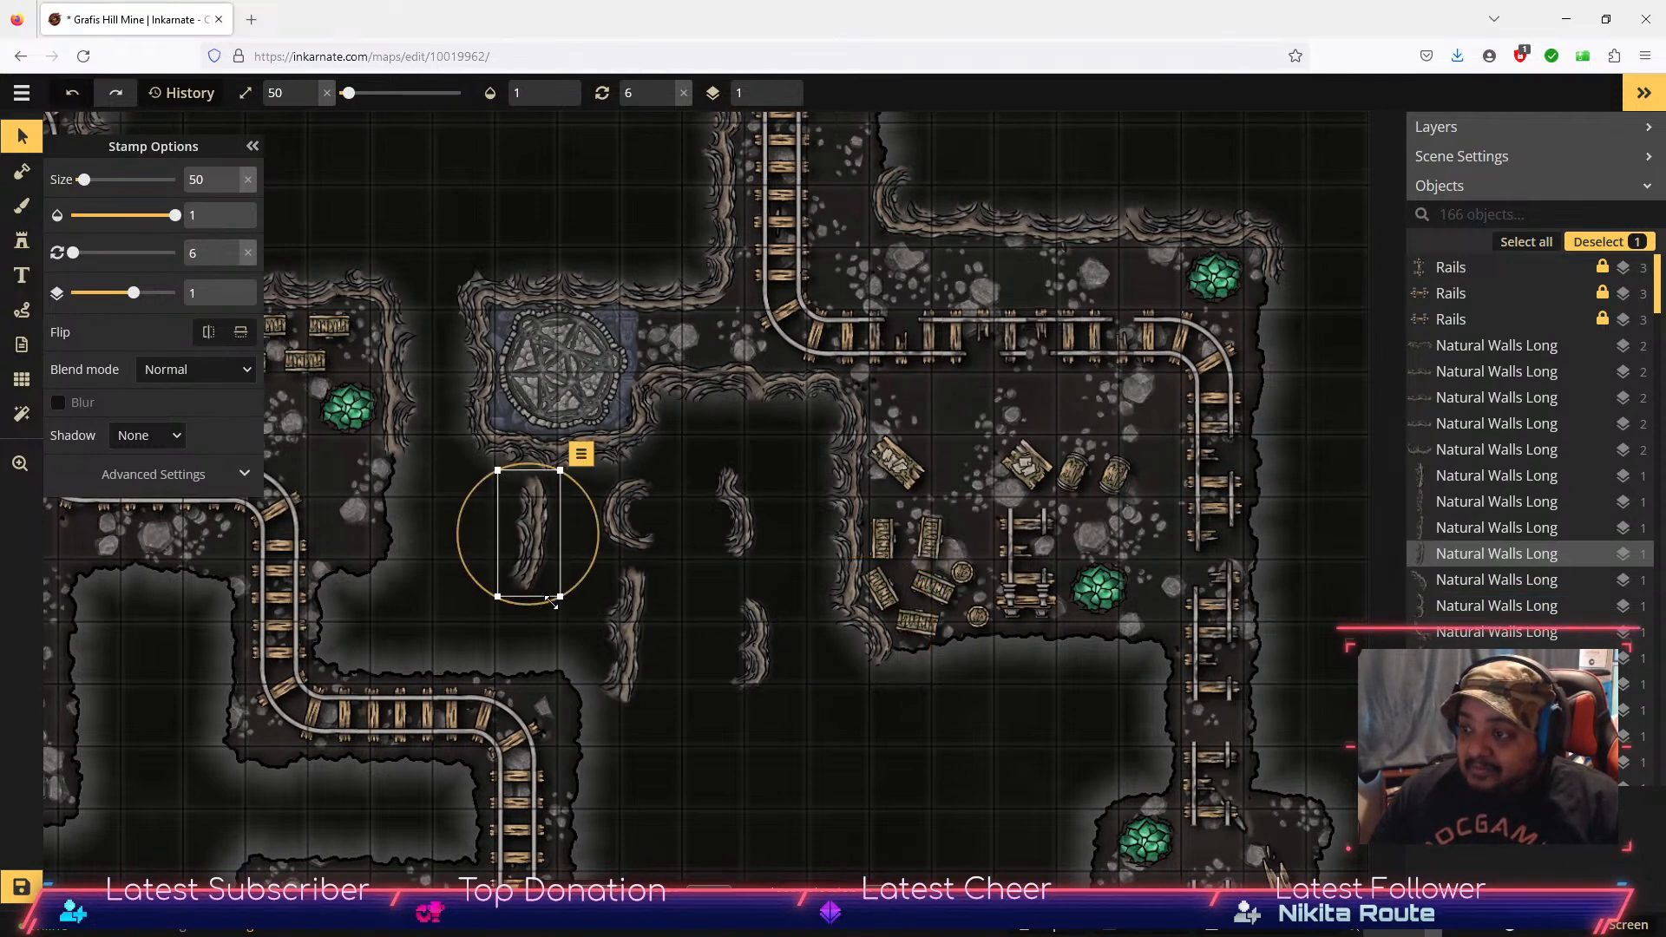
pyautogui.moveTo(542, 608); pyautogui.dragTo(548, 528)
pyautogui.click(625, 651)
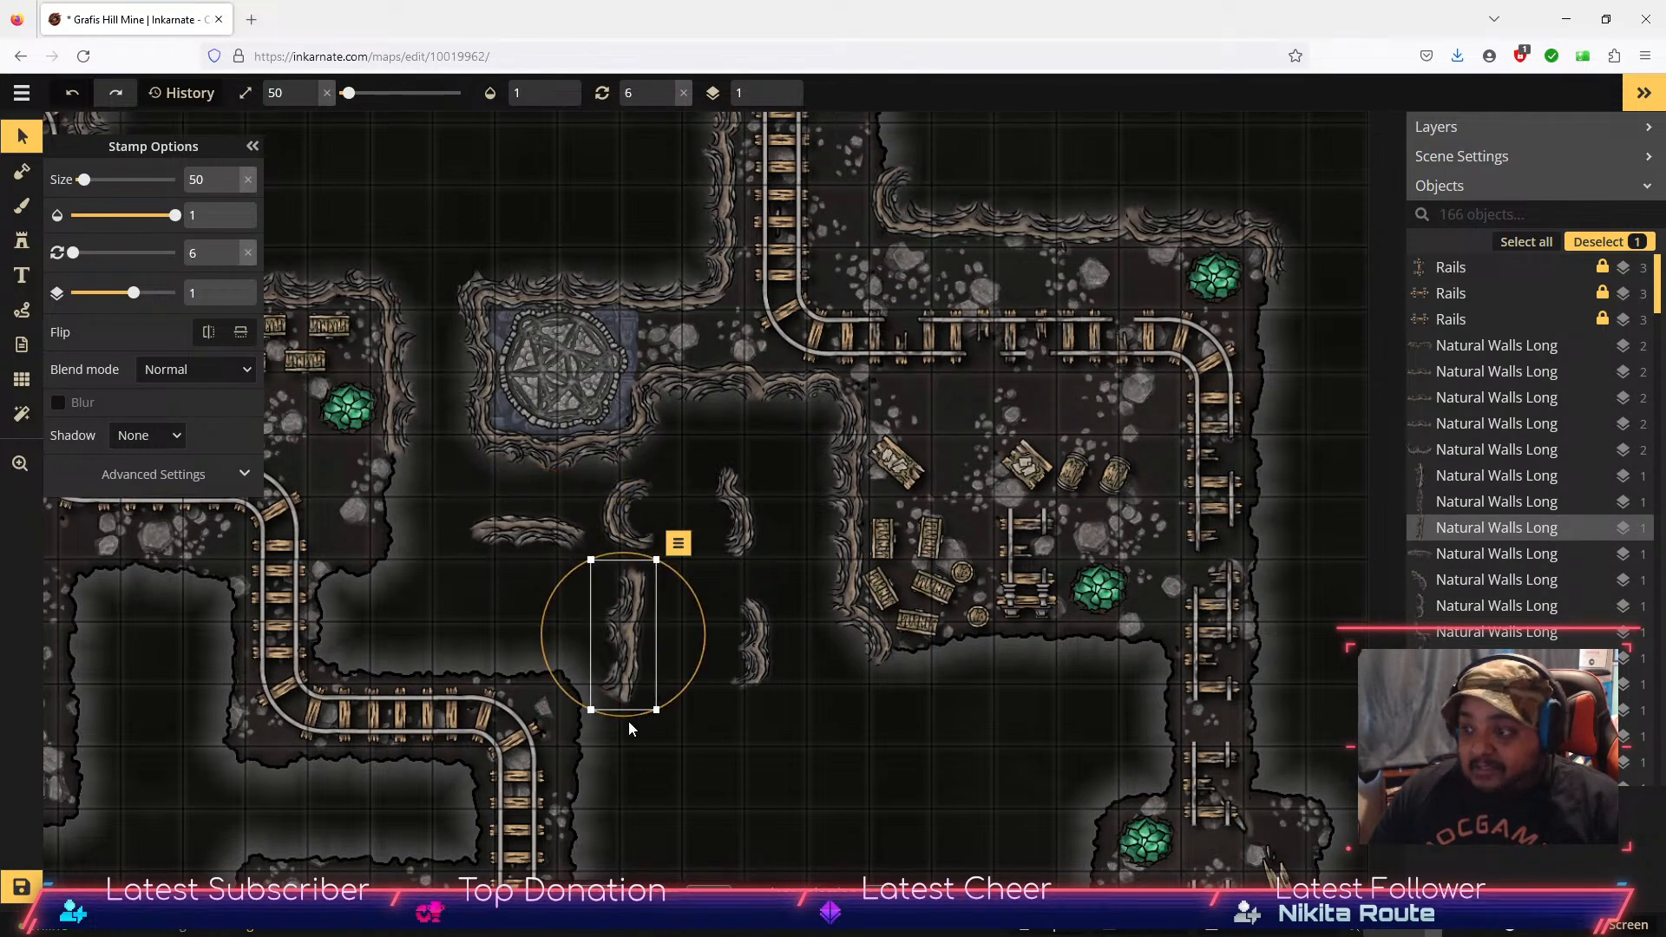
pyautogui.moveTo(628, 719); pyautogui.dragTo(1000, 610)
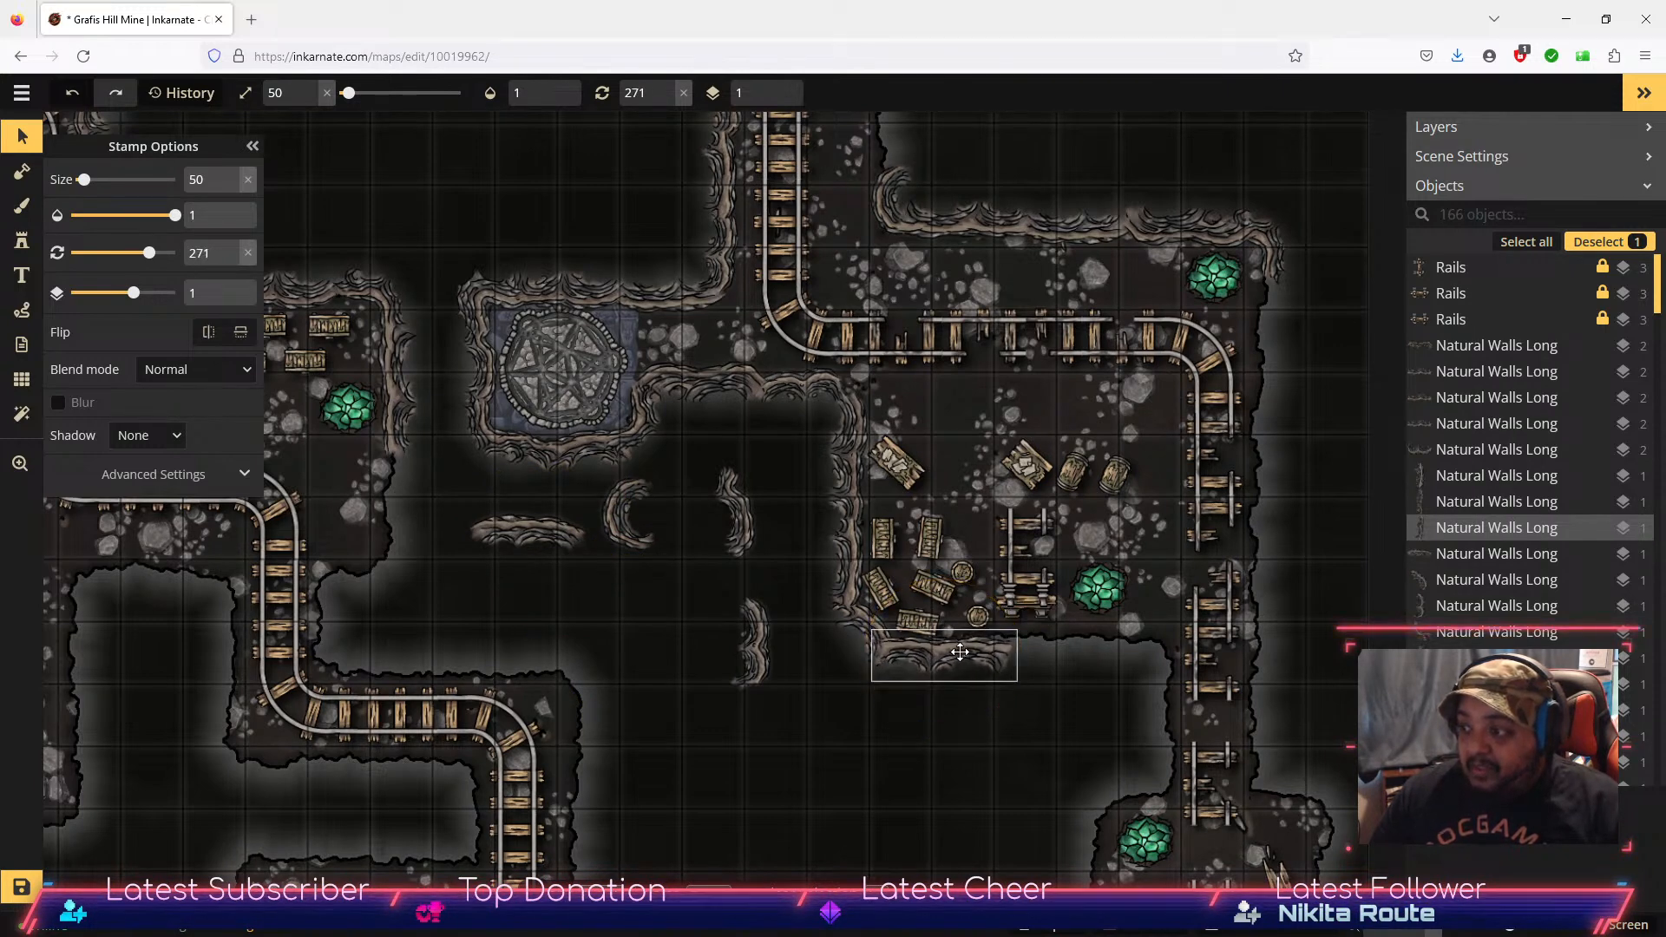
# Step: Move the crate room's south wall down to layer 0 and nudge it up against the cave edge
pyautogui.click(1036, 615)
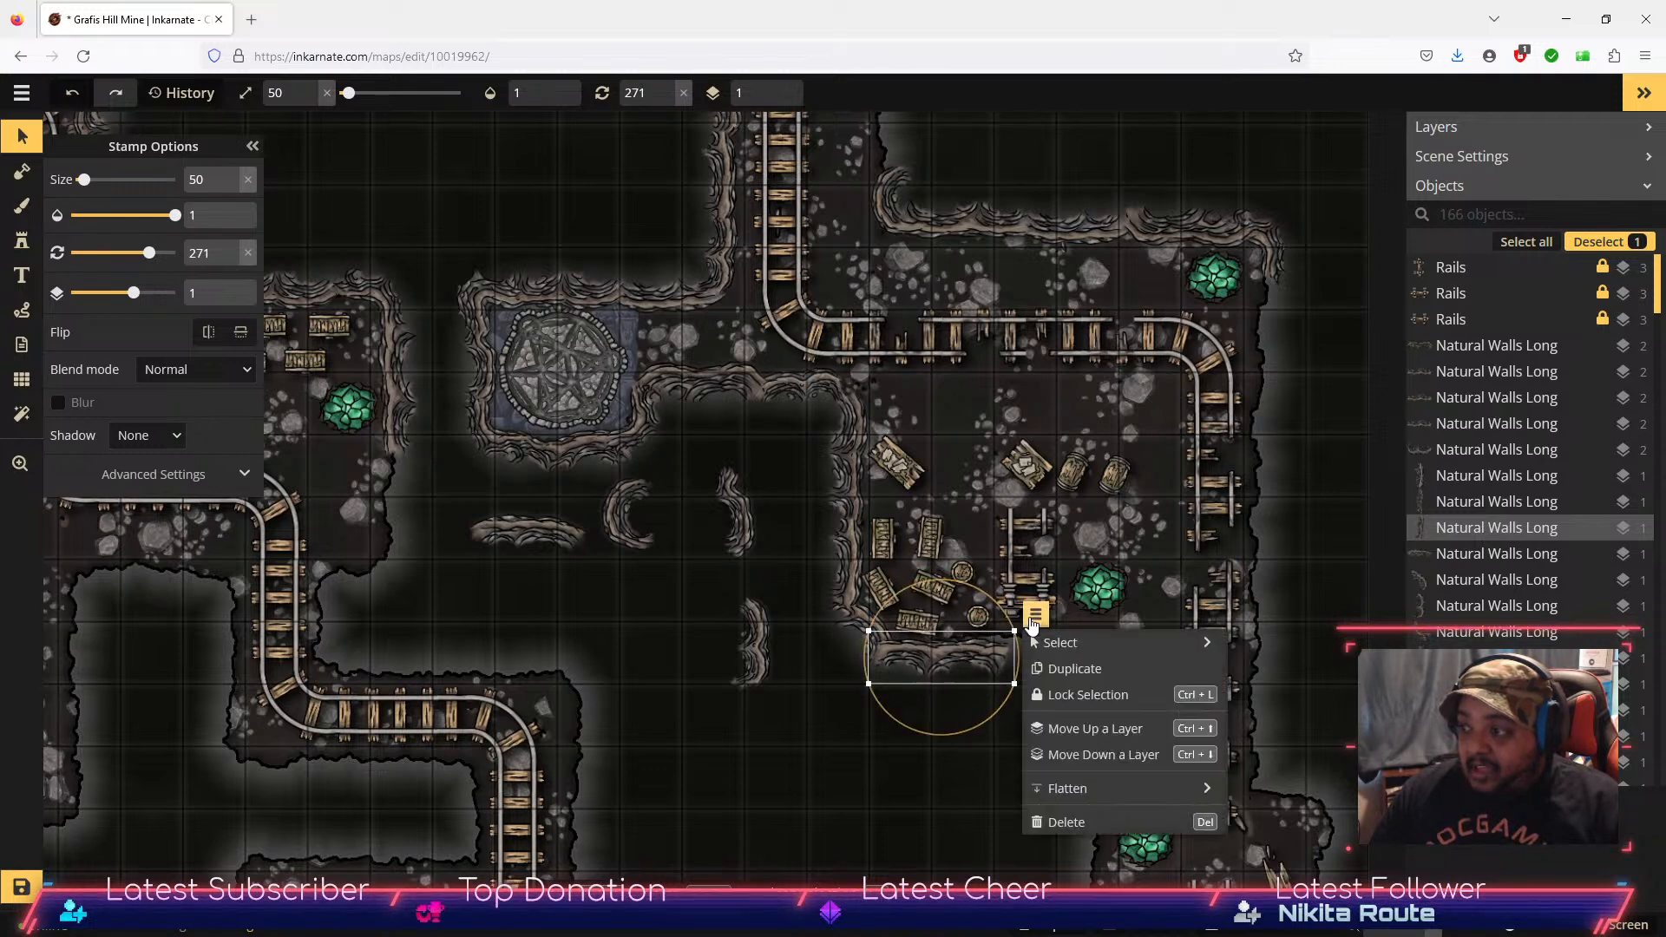
pyautogui.click(1089, 756)
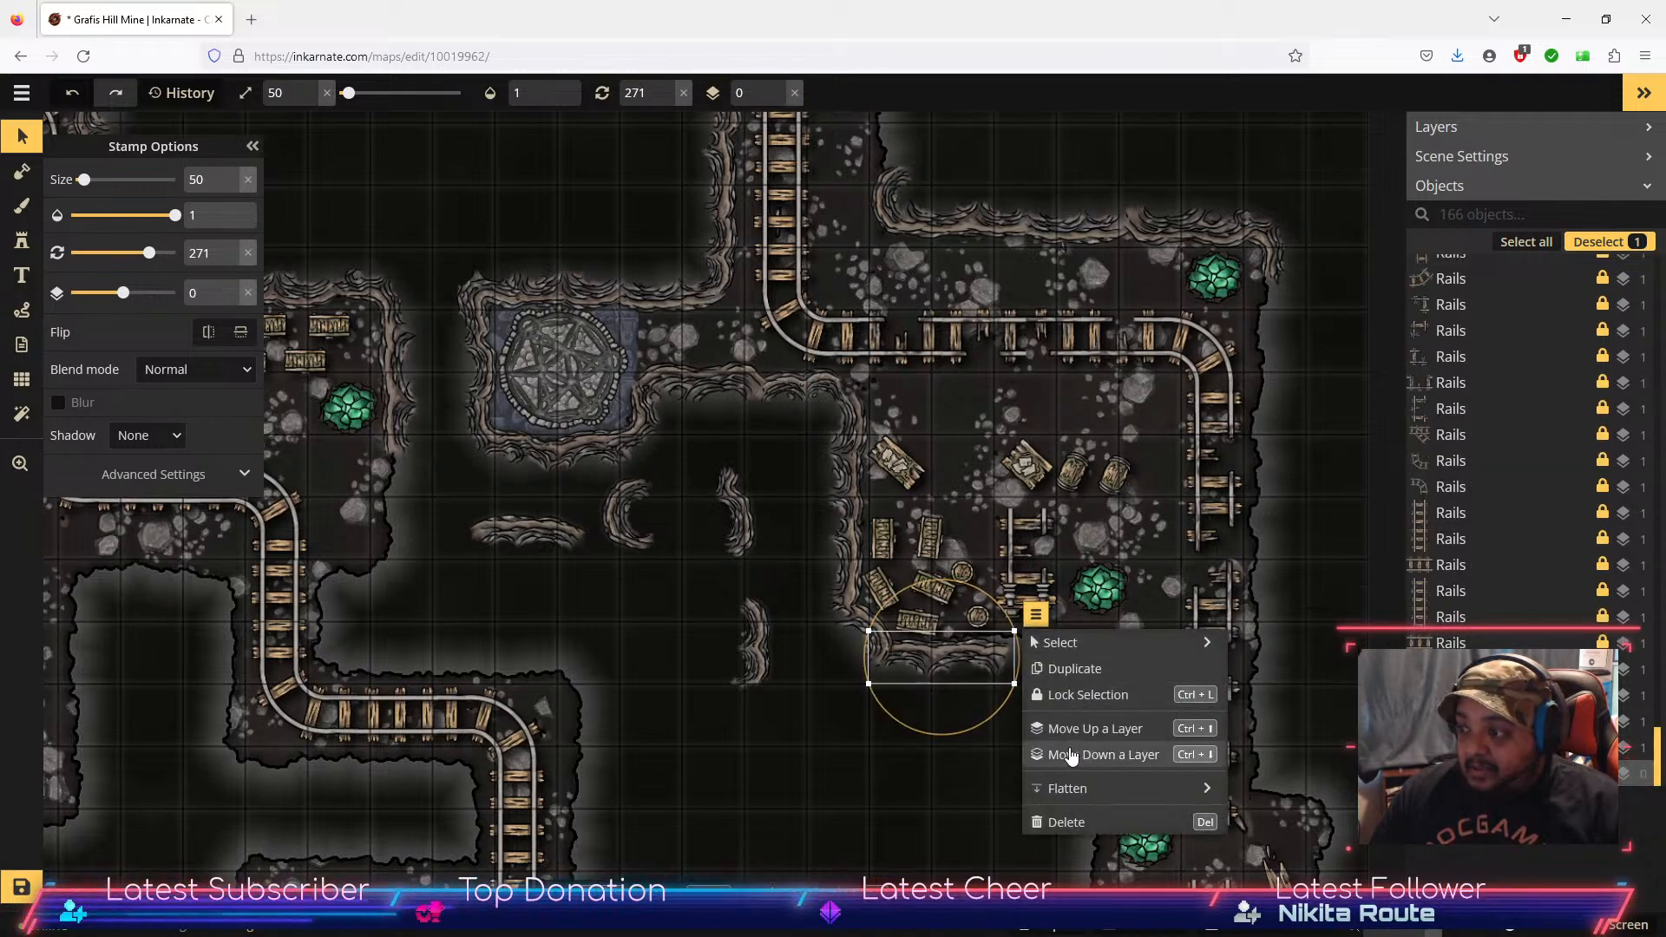
pyautogui.click(818, 681)
pyautogui.click(968, 659)
pyautogui.moveTo(961, 659); pyautogui.dragTo(962, 655)
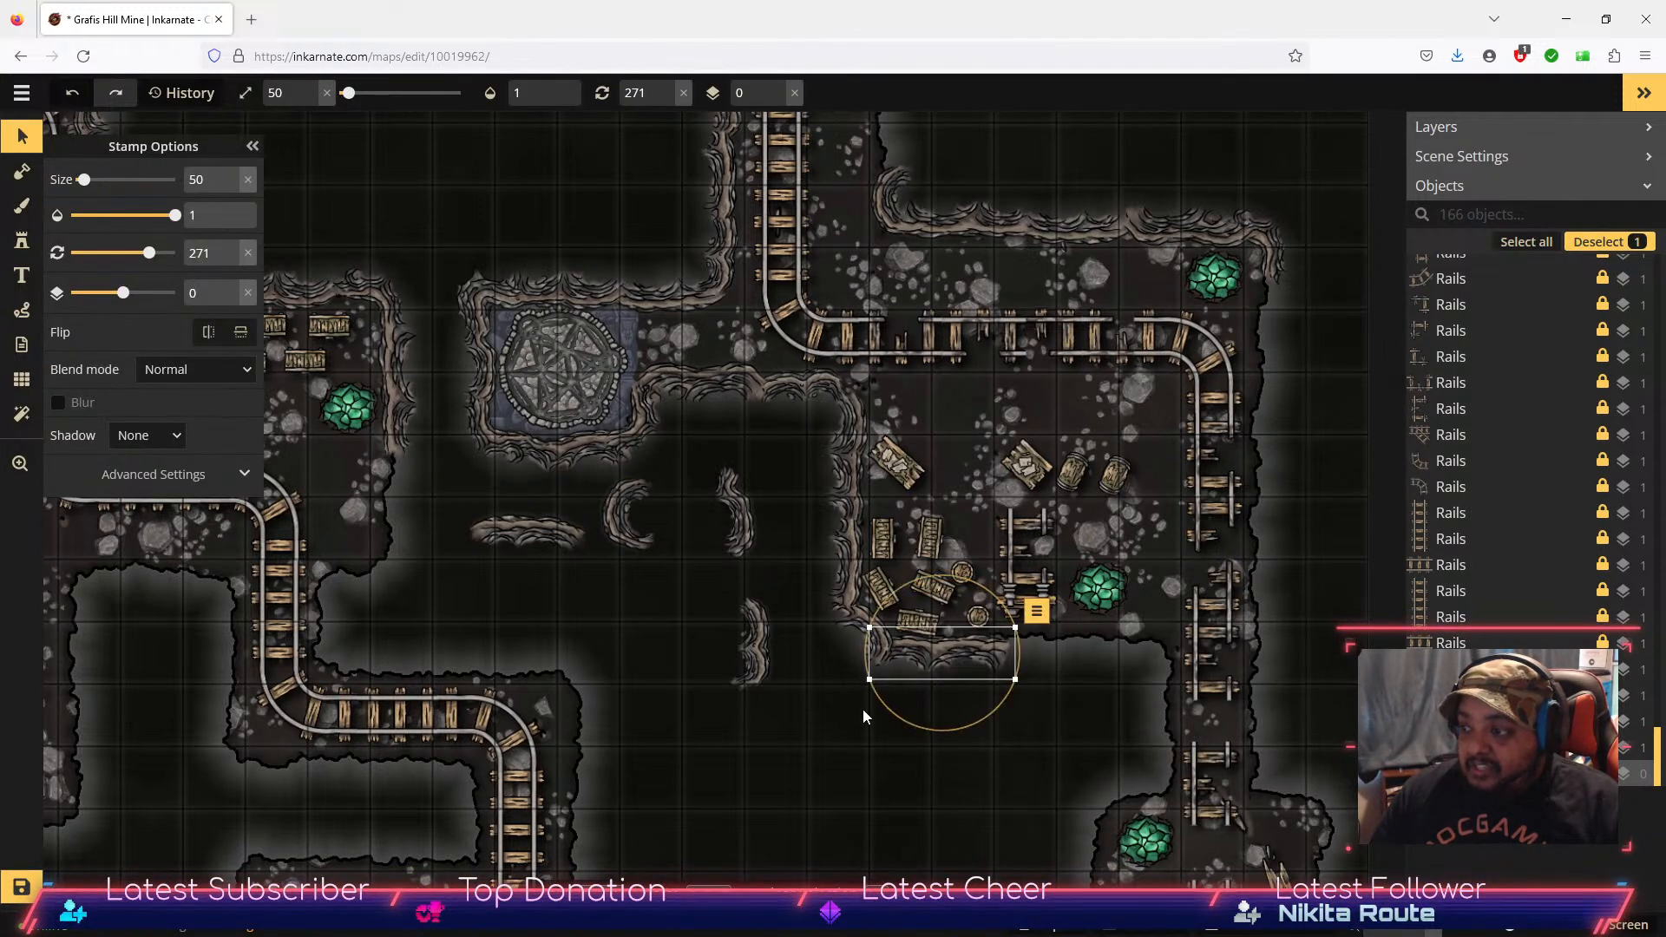
pyautogui.click(803, 713)
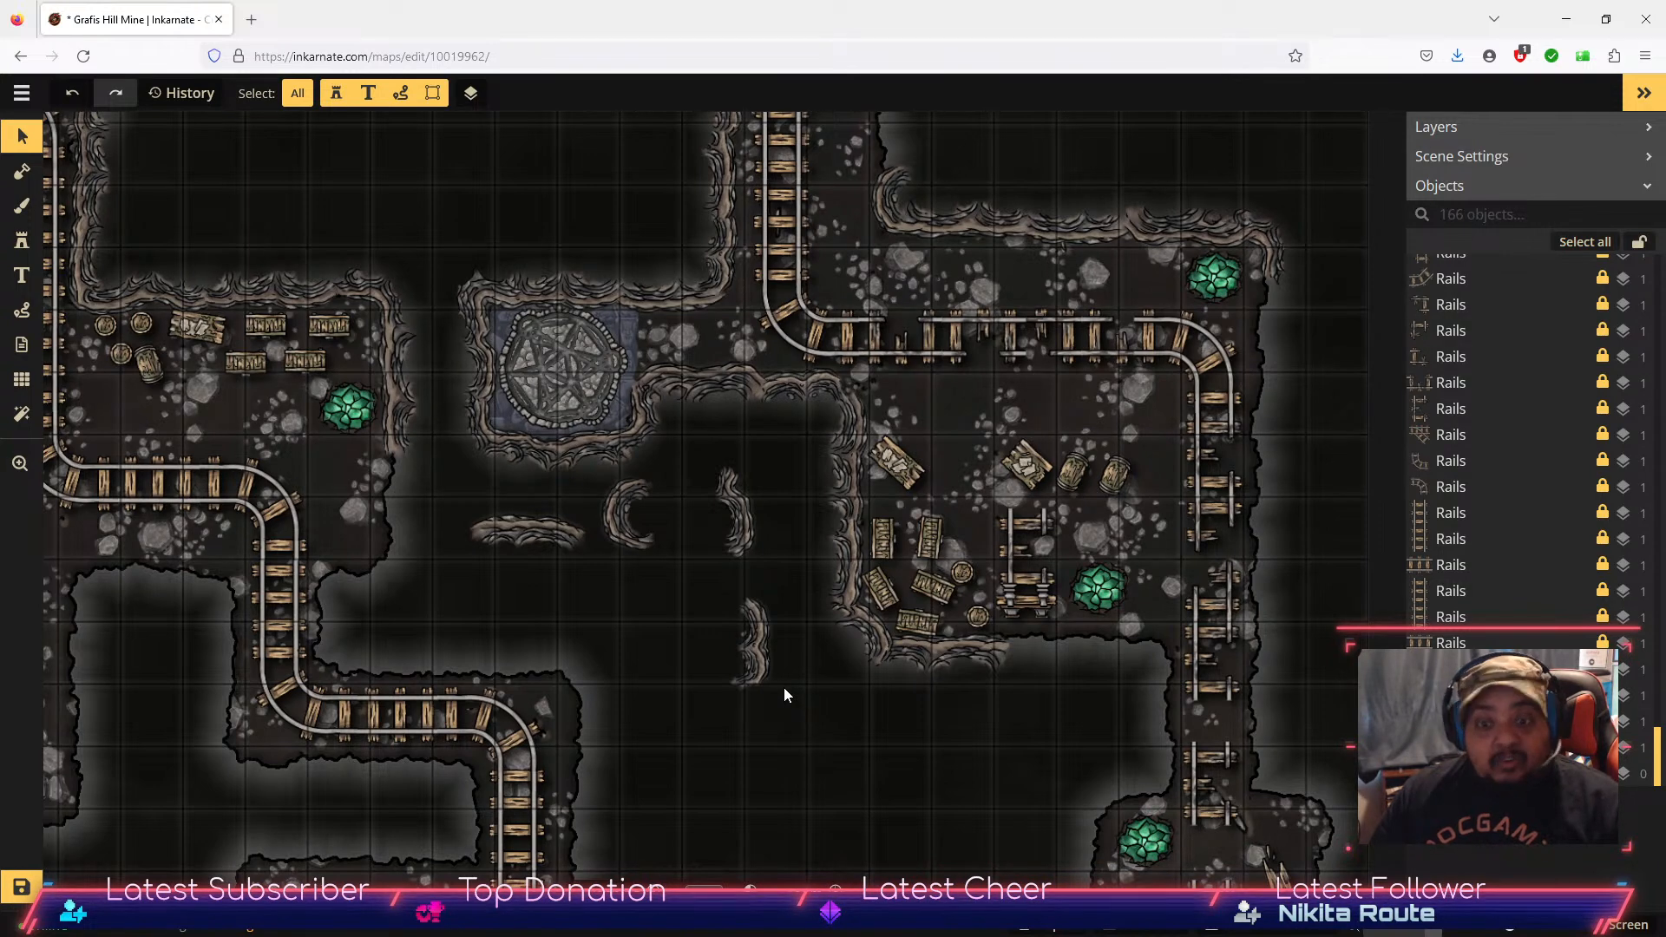
# Step: Continue the crate room's south edge eastward with the horizontal loose wall at rotation 269 and the variant 7 wall at rotation 287
pyautogui.moveTo(536, 538); pyautogui.dragTo(1114, 646)
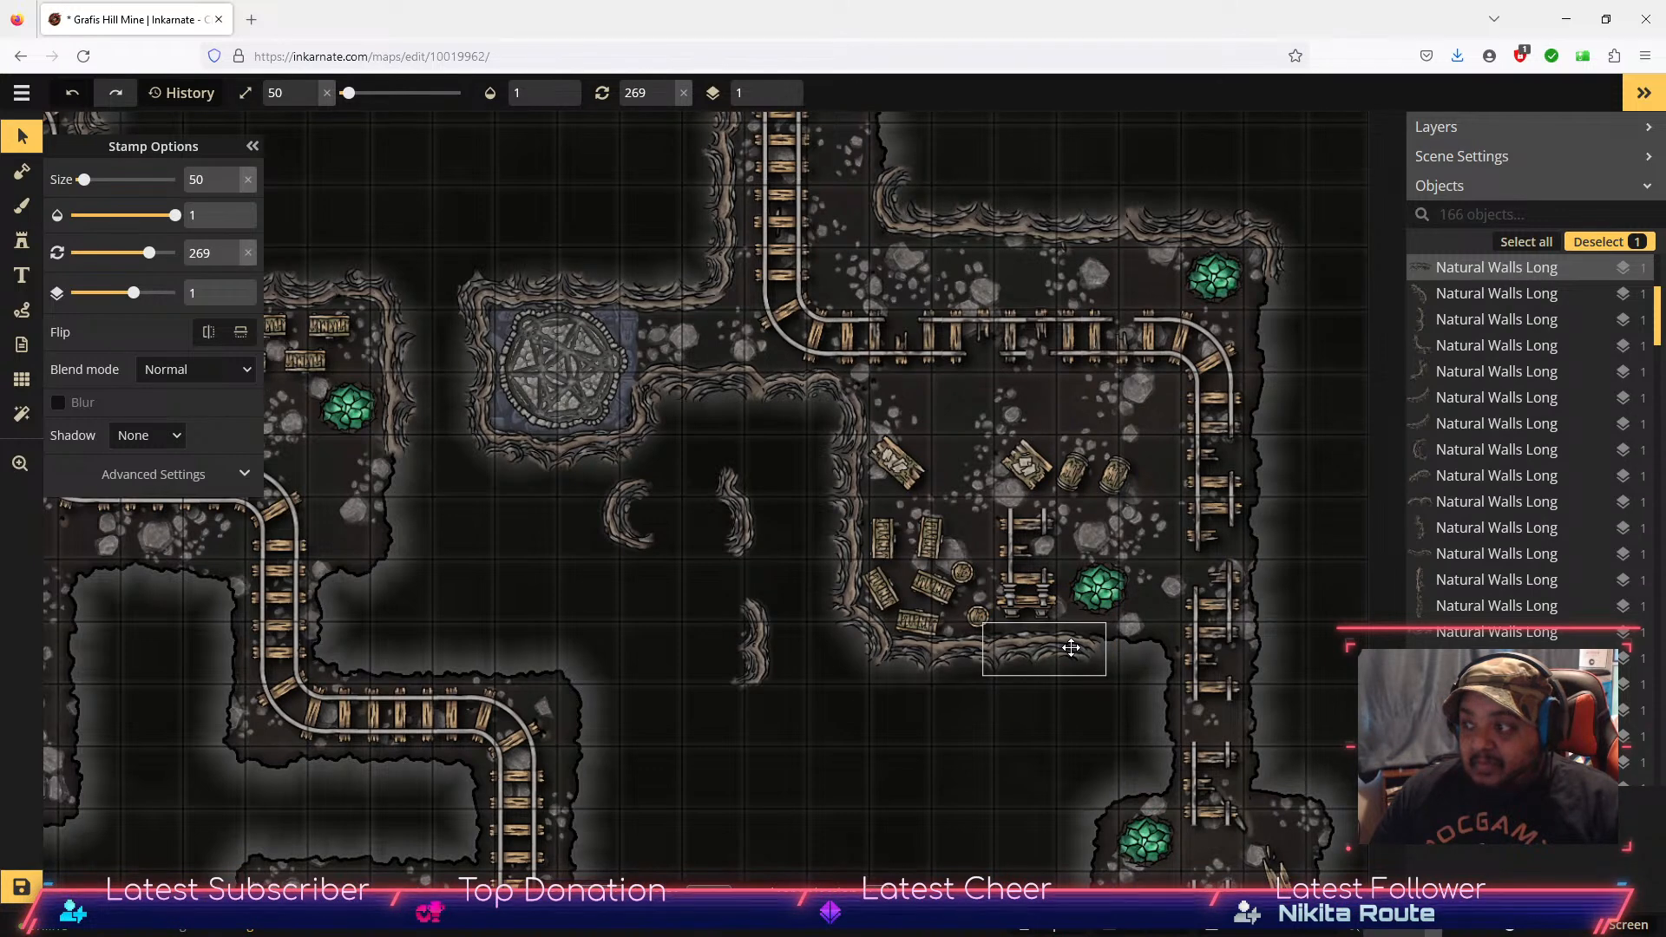
pyautogui.click(748, 535)
pyautogui.moveTo(776, 553); pyautogui.dragTo(1141, 643)
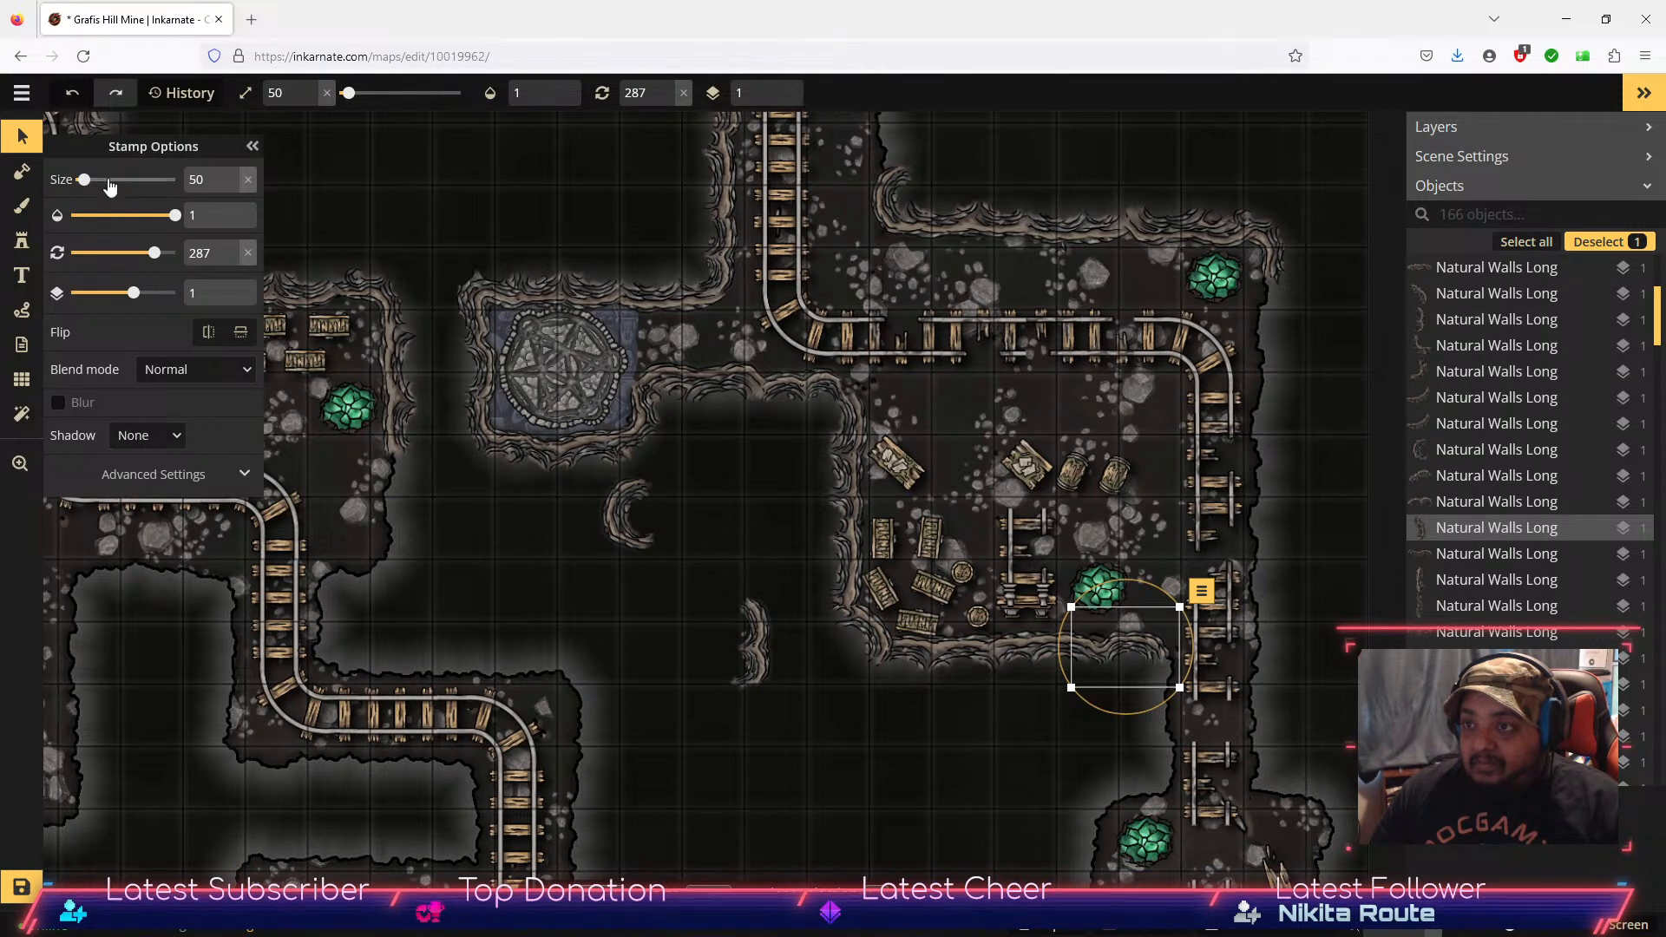
# Step: Stamp spare Natural Walls Long variants 1, 2 and 3 at size 50, rotation 287, in the empty area south of the crate room
pyautogui.click(22, 240)
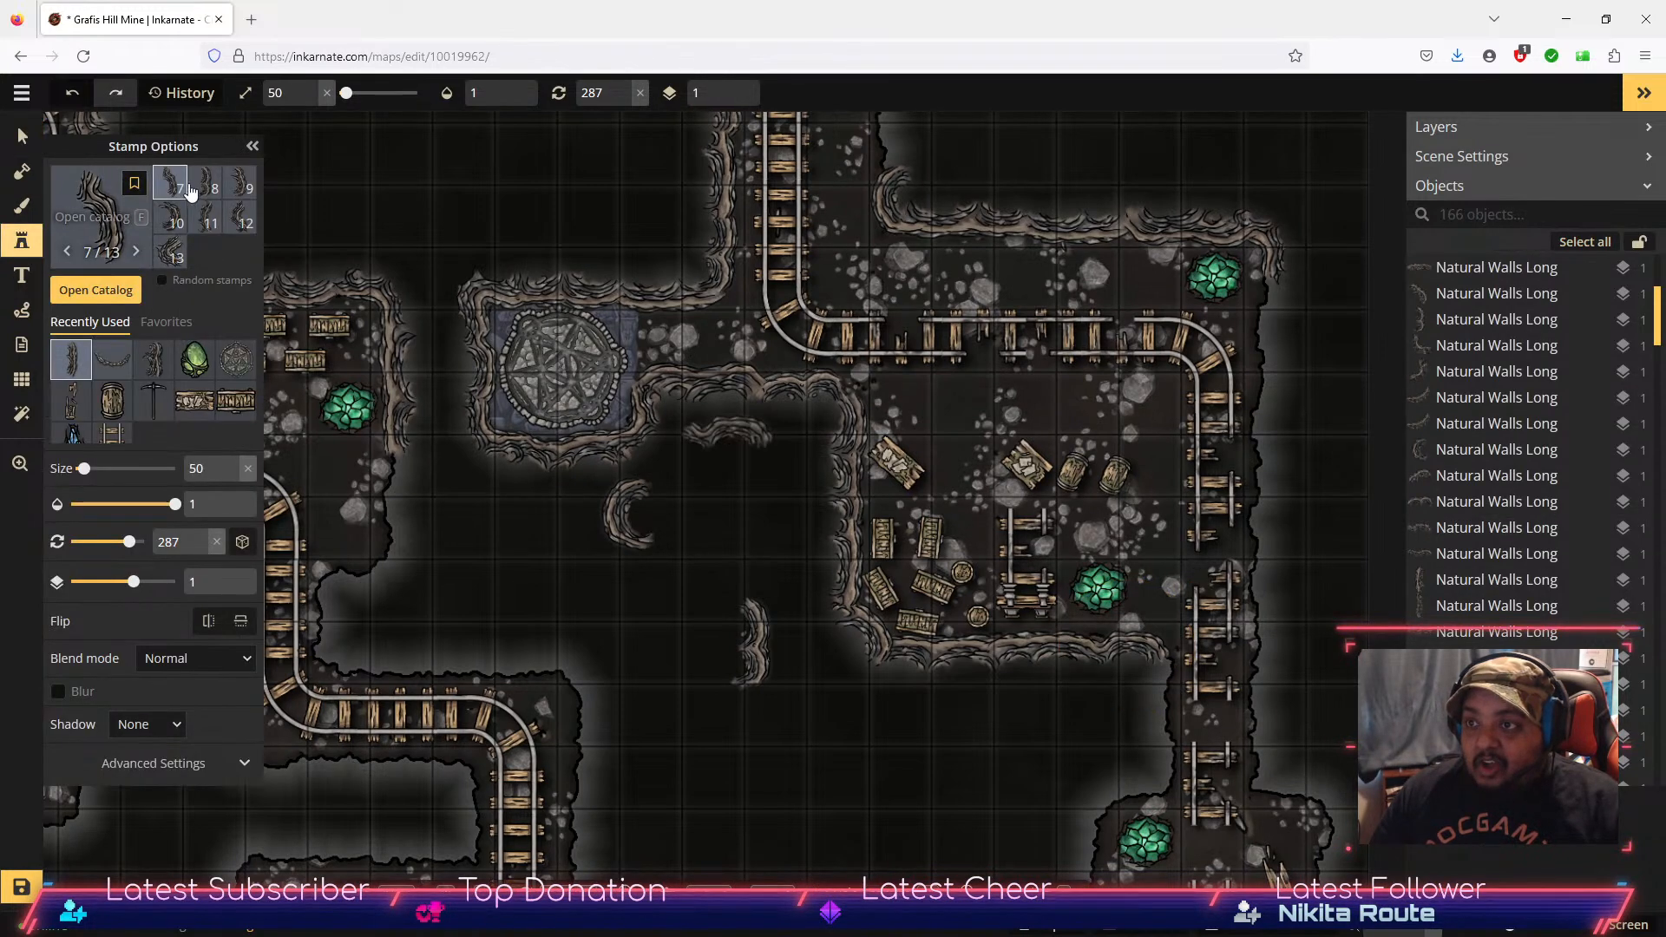
pyautogui.scroll(2, 224, 192)
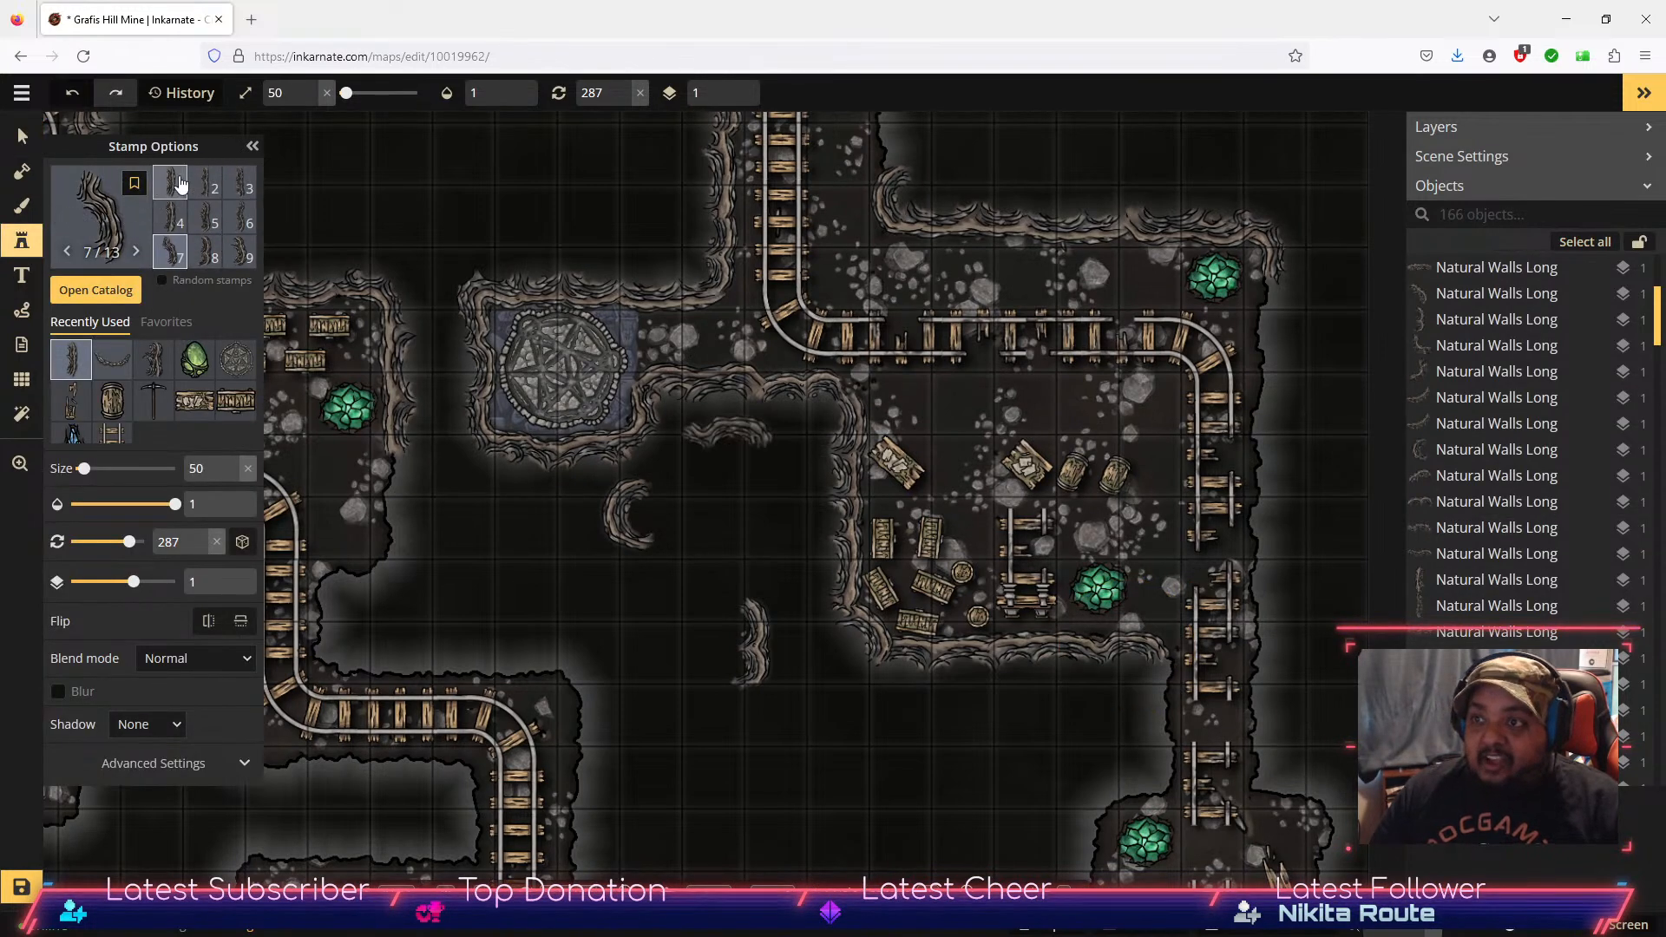
pyautogui.click(180, 182)
pyautogui.click(892, 740)
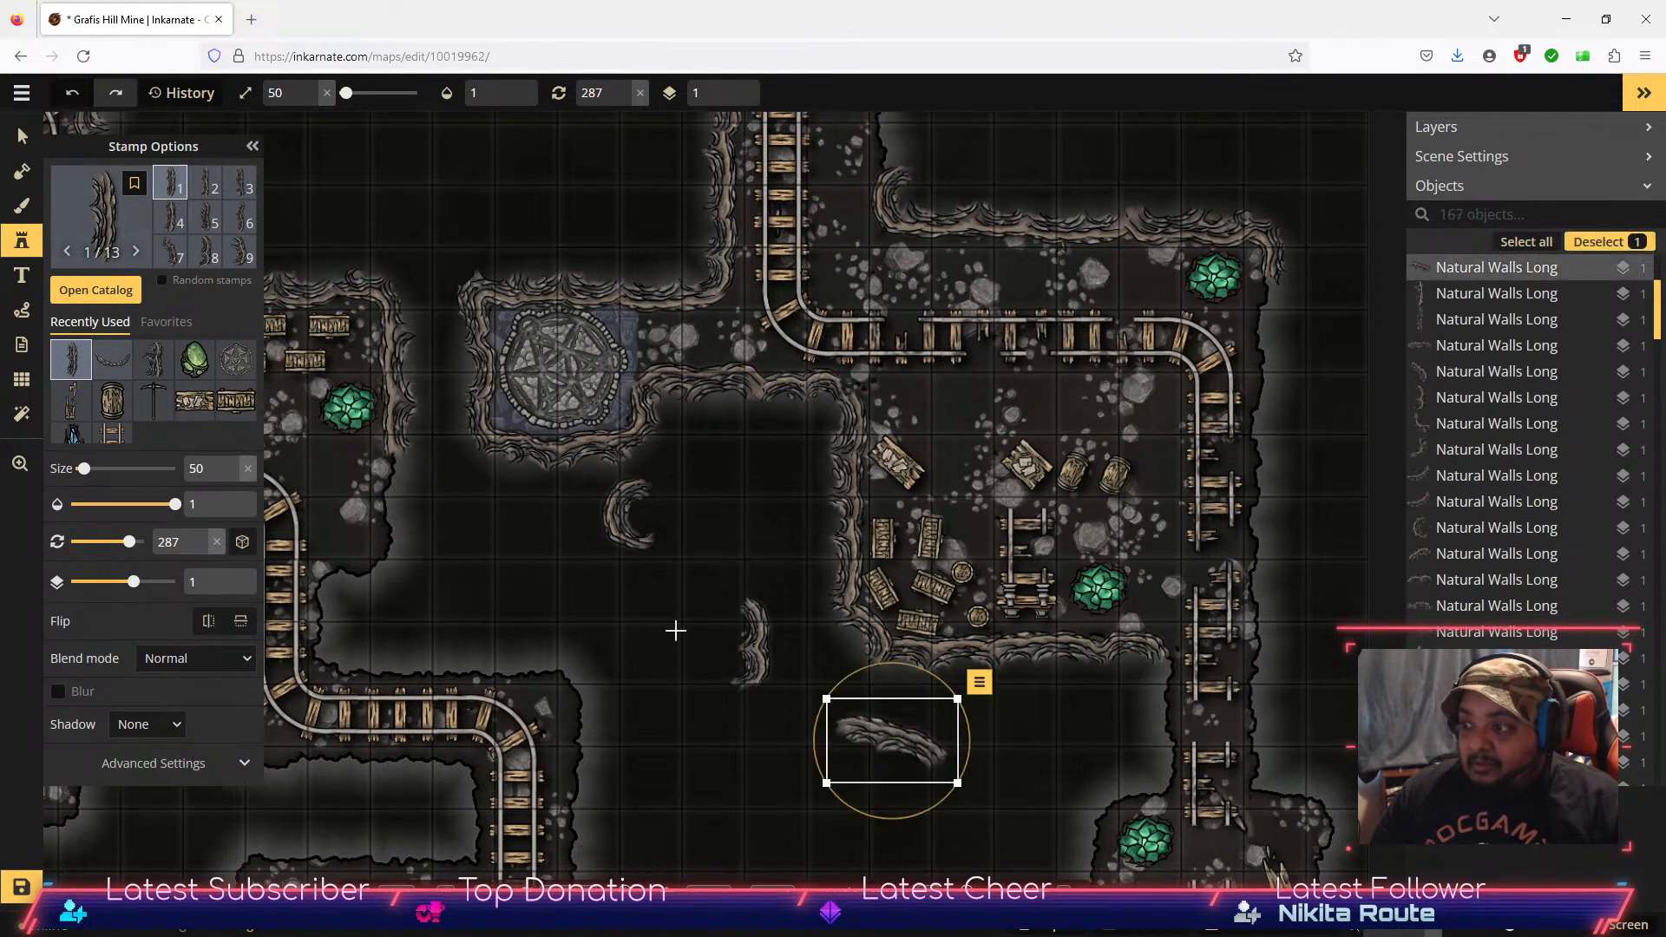
pyautogui.click(202, 182)
pyautogui.click(703, 736)
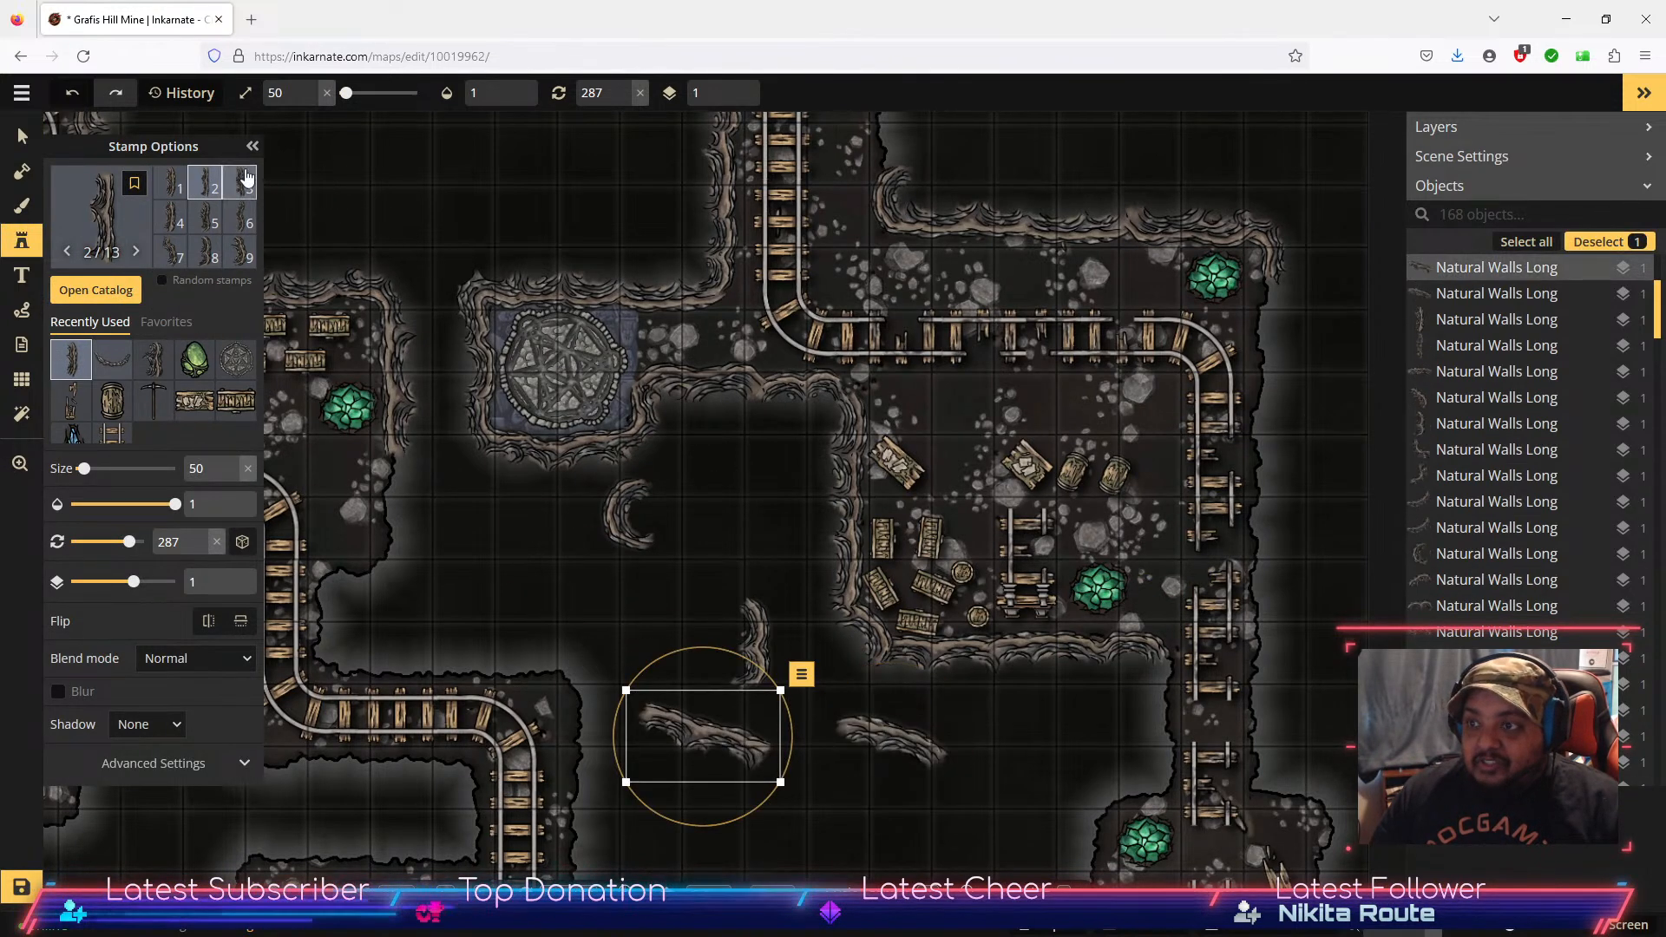
pyautogui.click(240, 182)
pyautogui.click(869, 811)
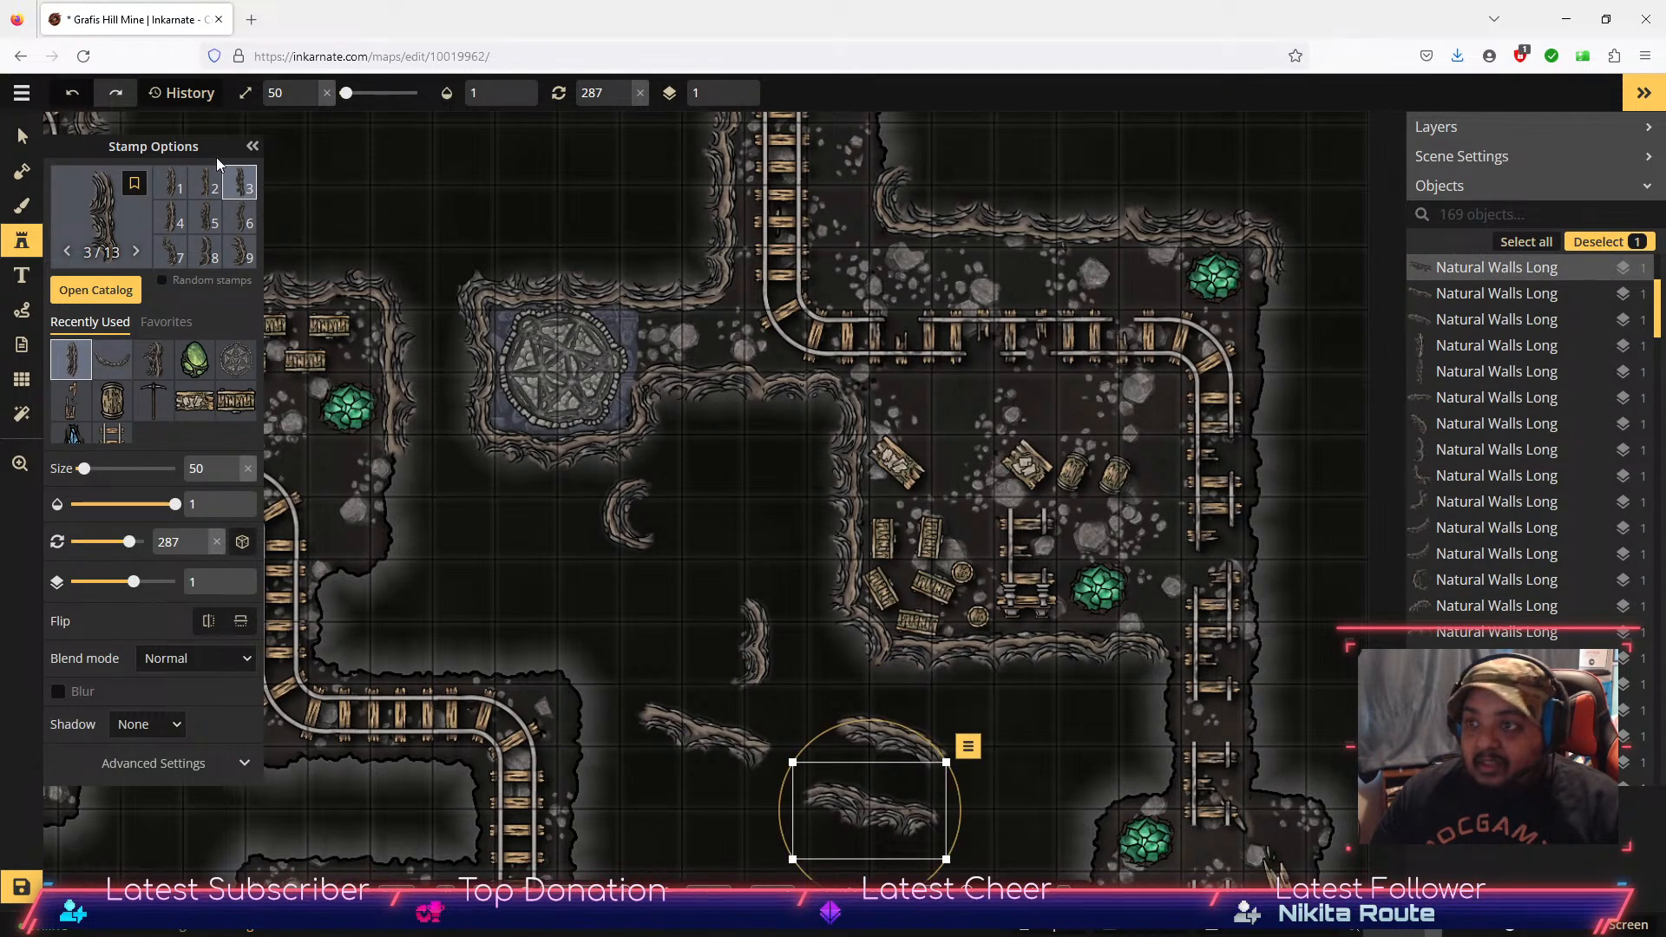
# Step: Stamp spare Natural Walls Long variants 4, 5 and 6 at size 50, rotation 287, around the other loose walls
pyautogui.click(171, 217)
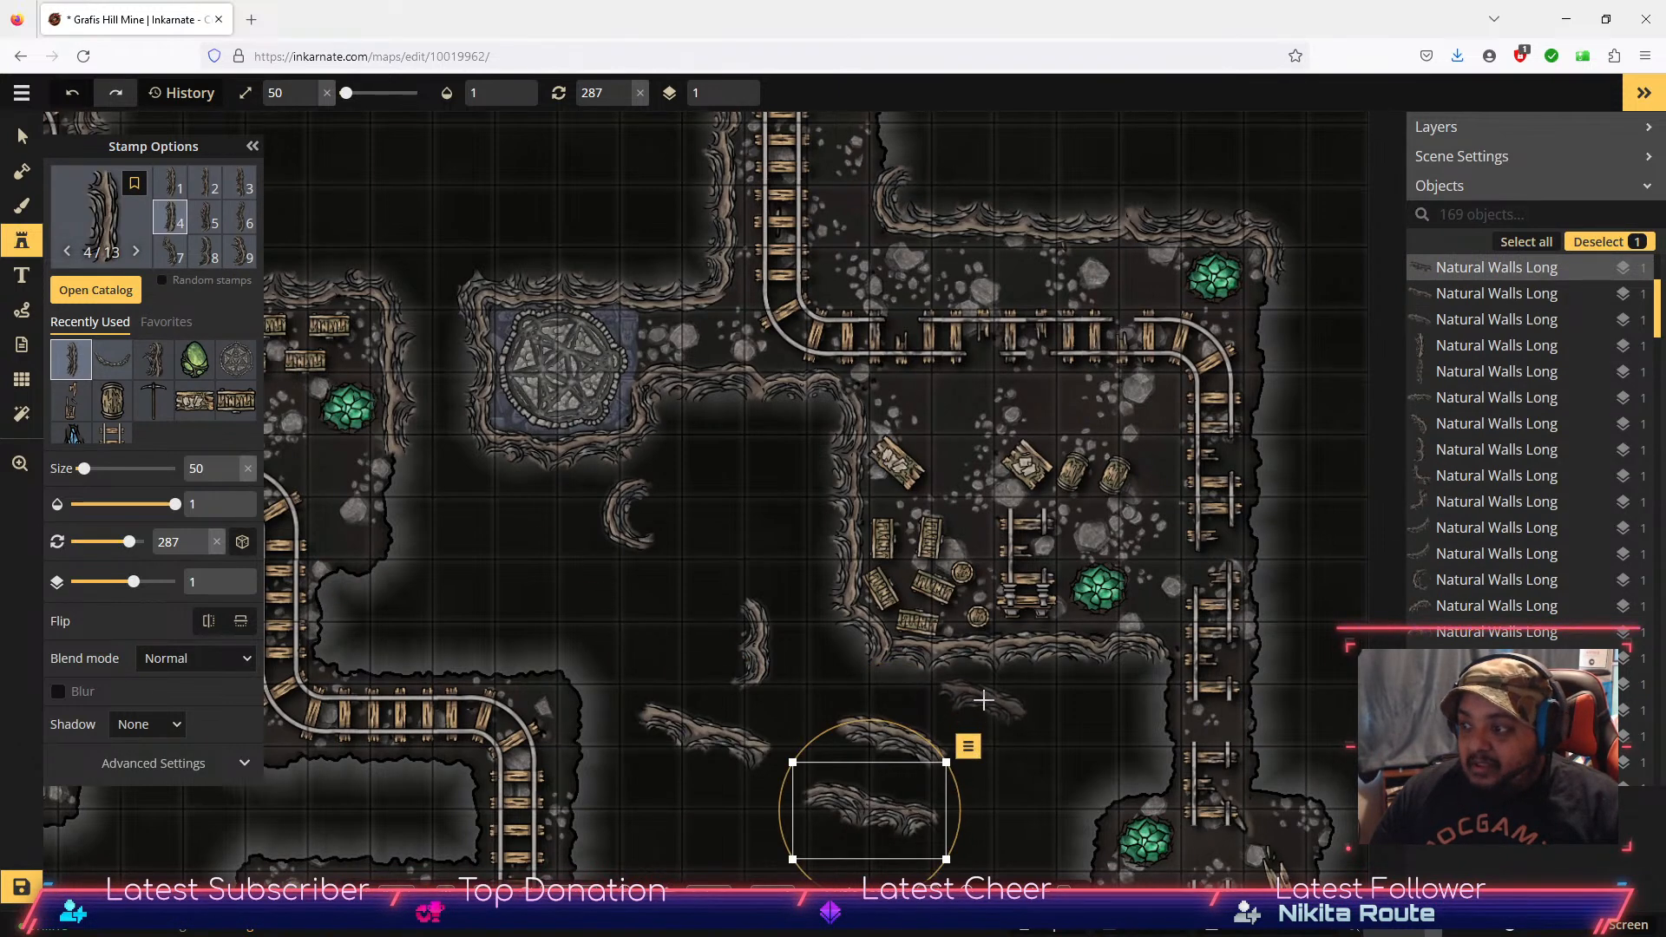
pyautogui.click(985, 702)
pyautogui.click(209, 190)
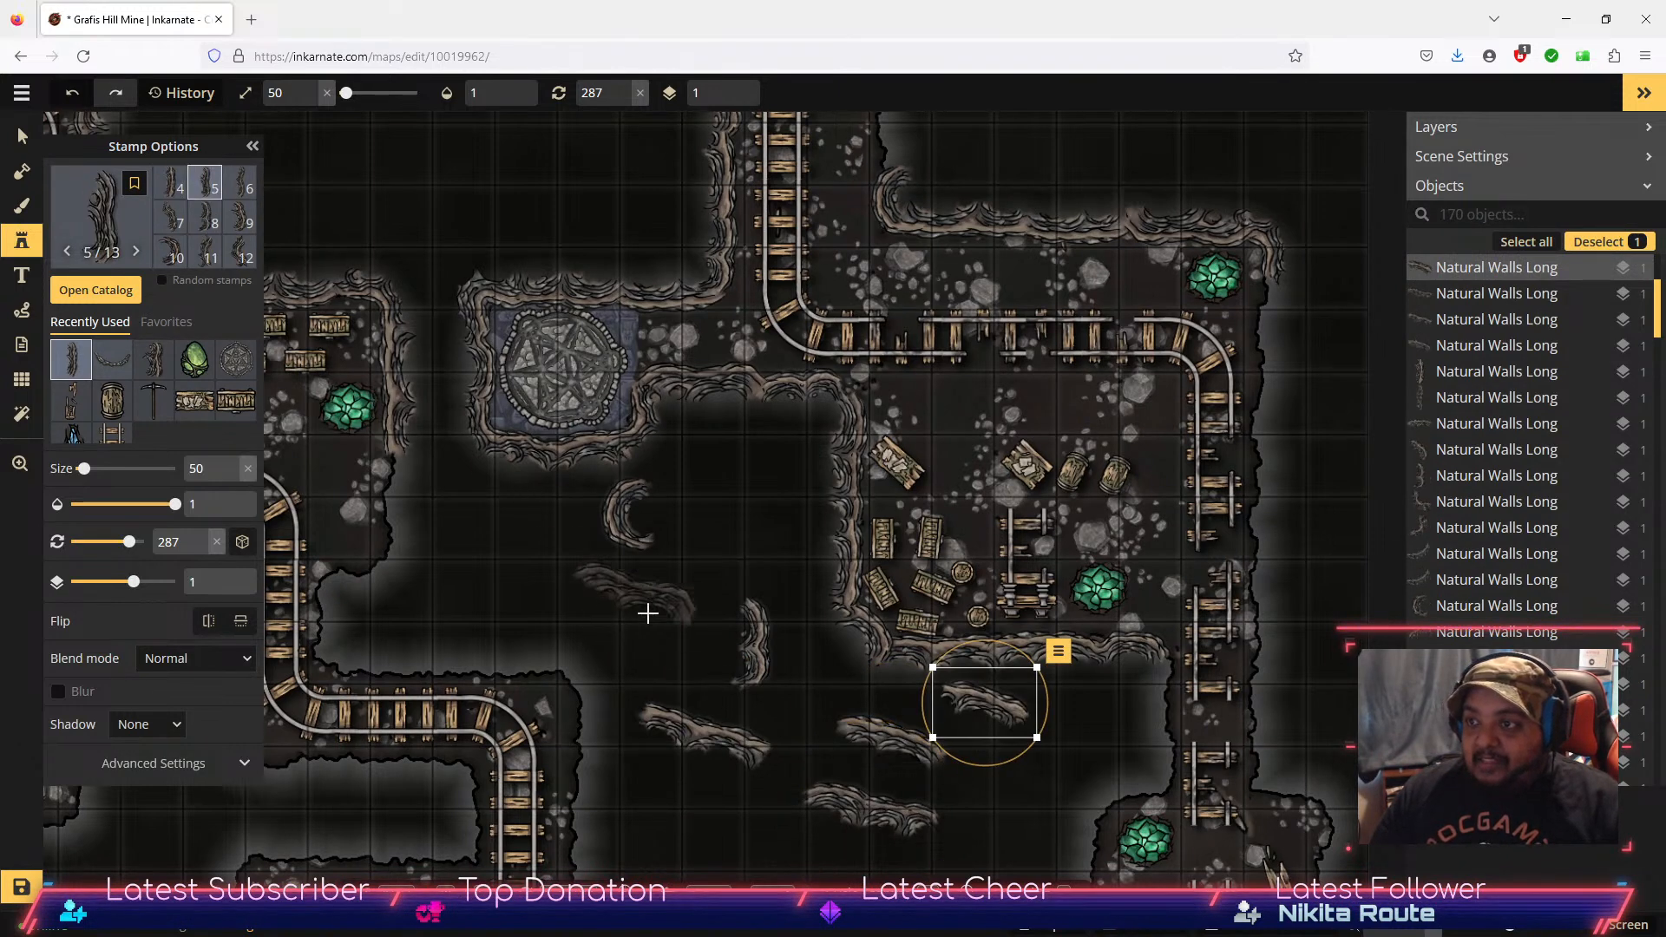
pyautogui.click(698, 790)
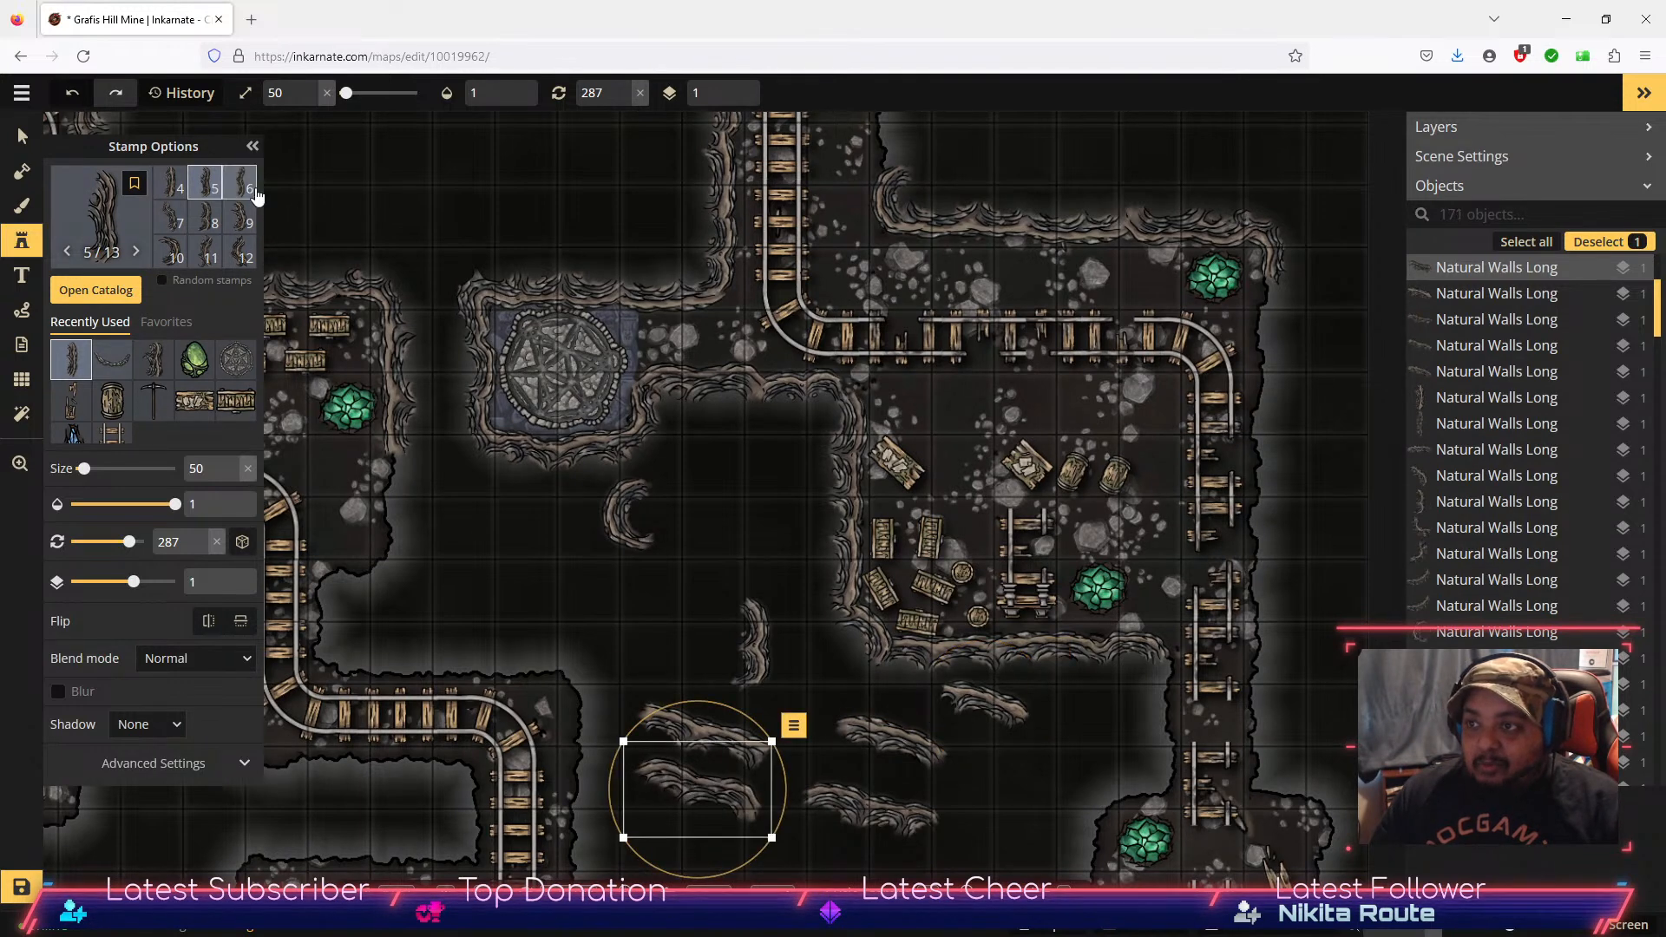
pyautogui.click(656, 628)
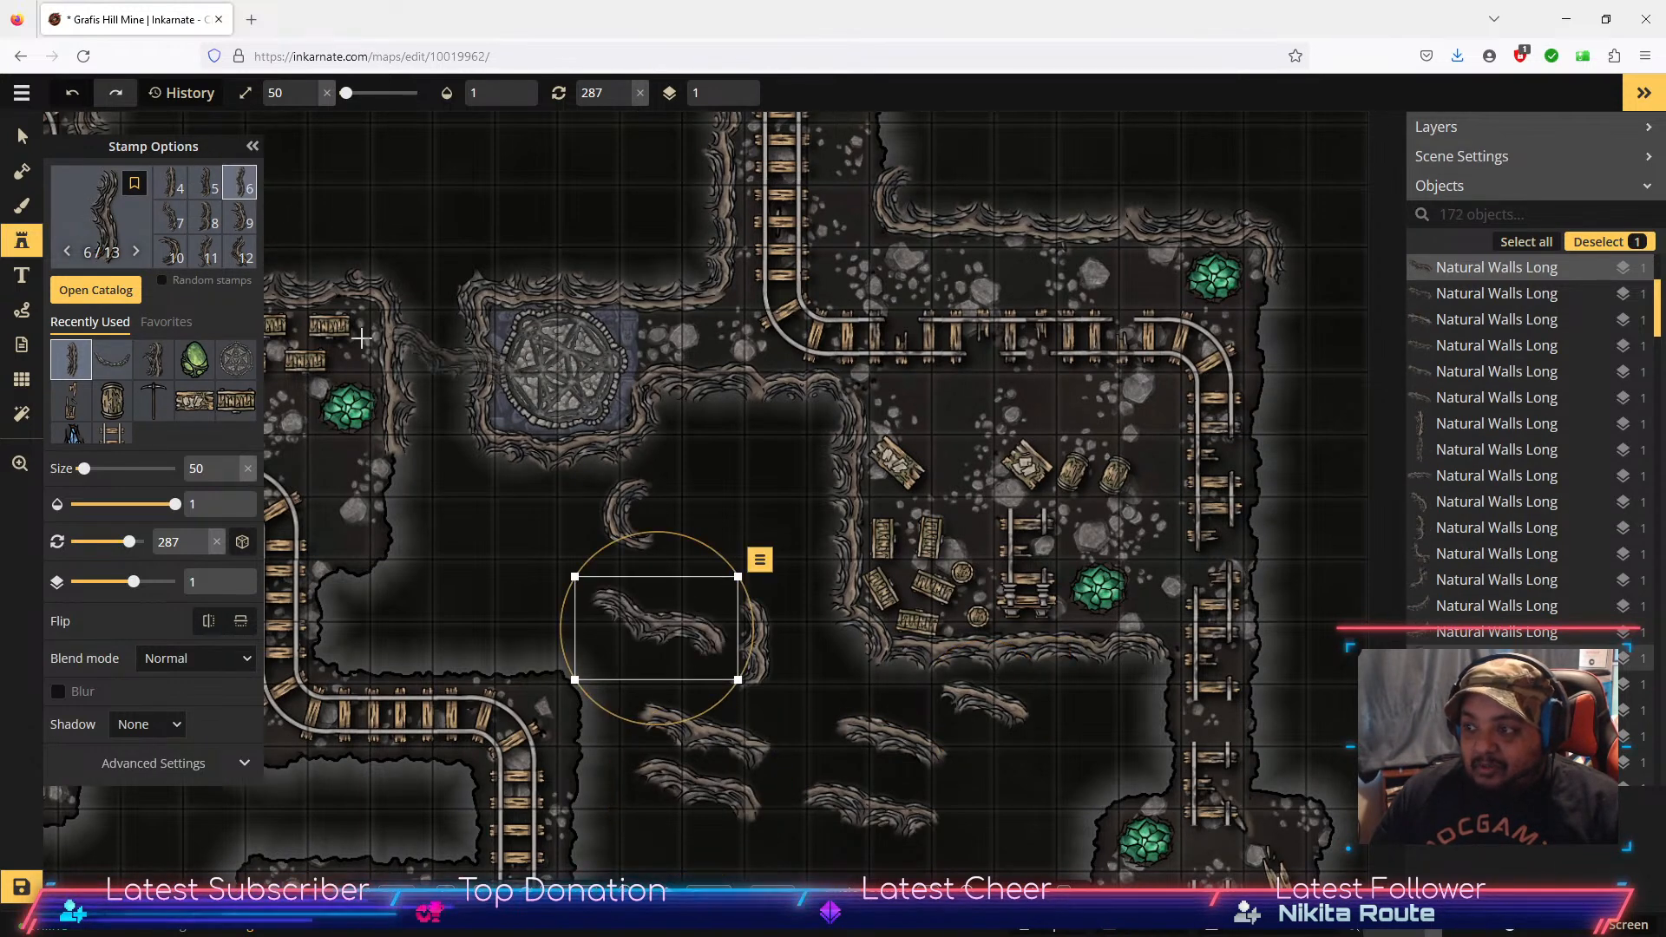
# Step: Line the west edge of the southern rail passage with the variant 6 wall rotated to 353 and, at its foot, the variant 4 wall rotated to 92
pyautogui.click(21, 138)
pyautogui.press('space')
pyautogui.moveTo(1061, 752); pyautogui.dragTo(893, 593)
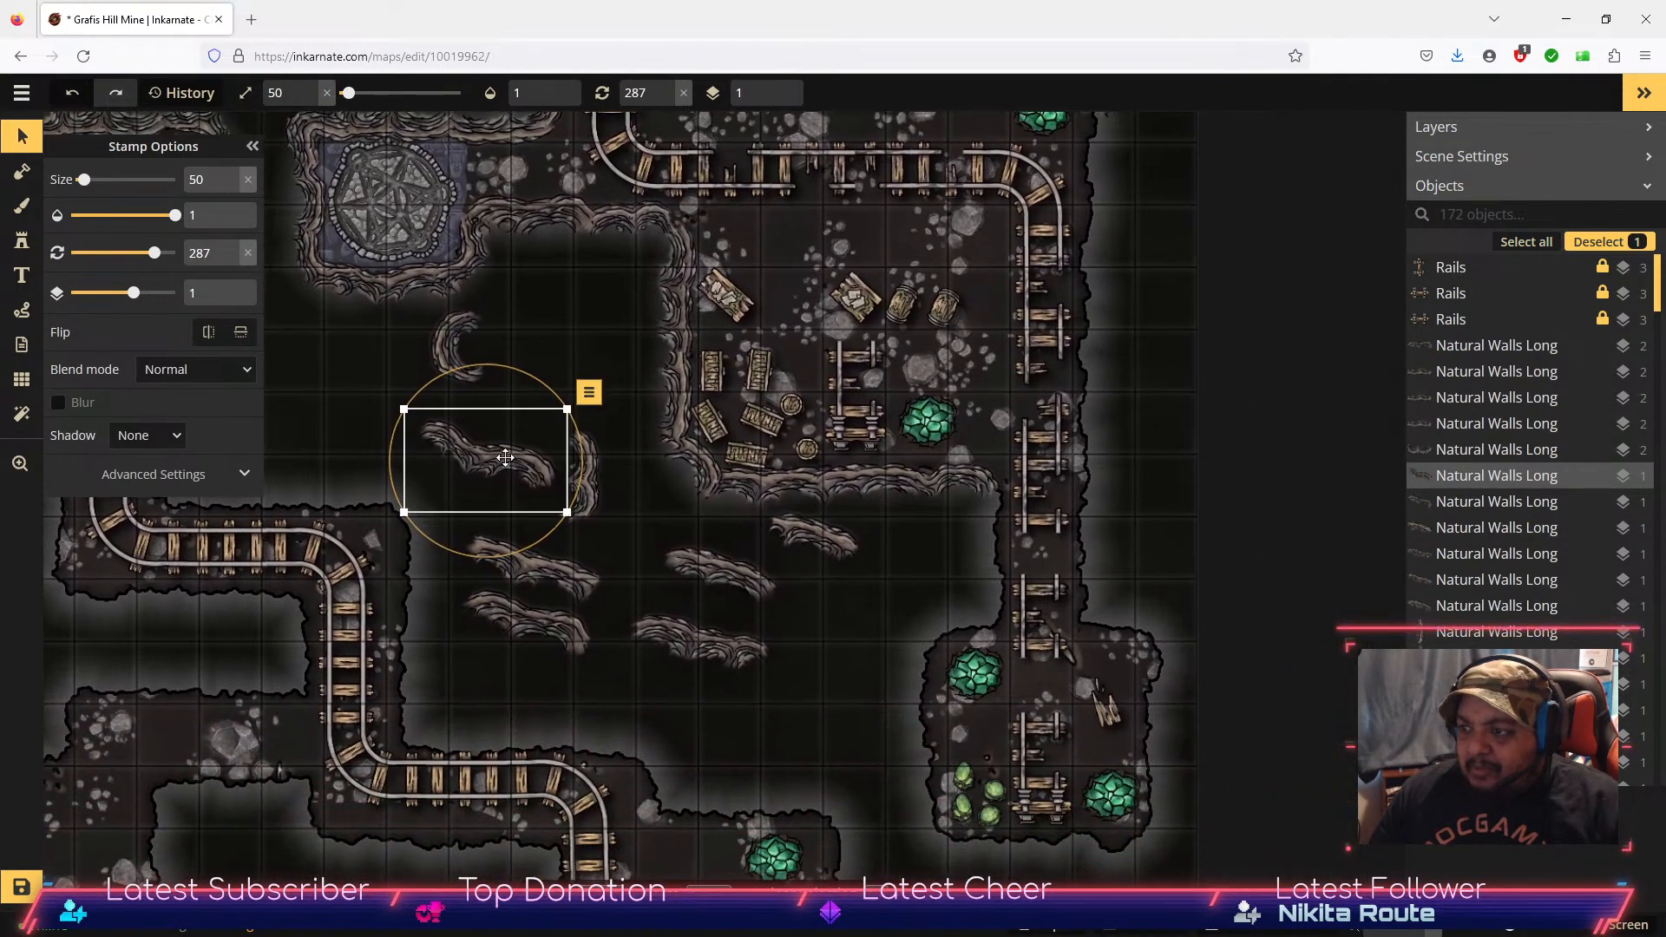
pyautogui.moveTo(504, 367); pyautogui.dragTo(987, 540)
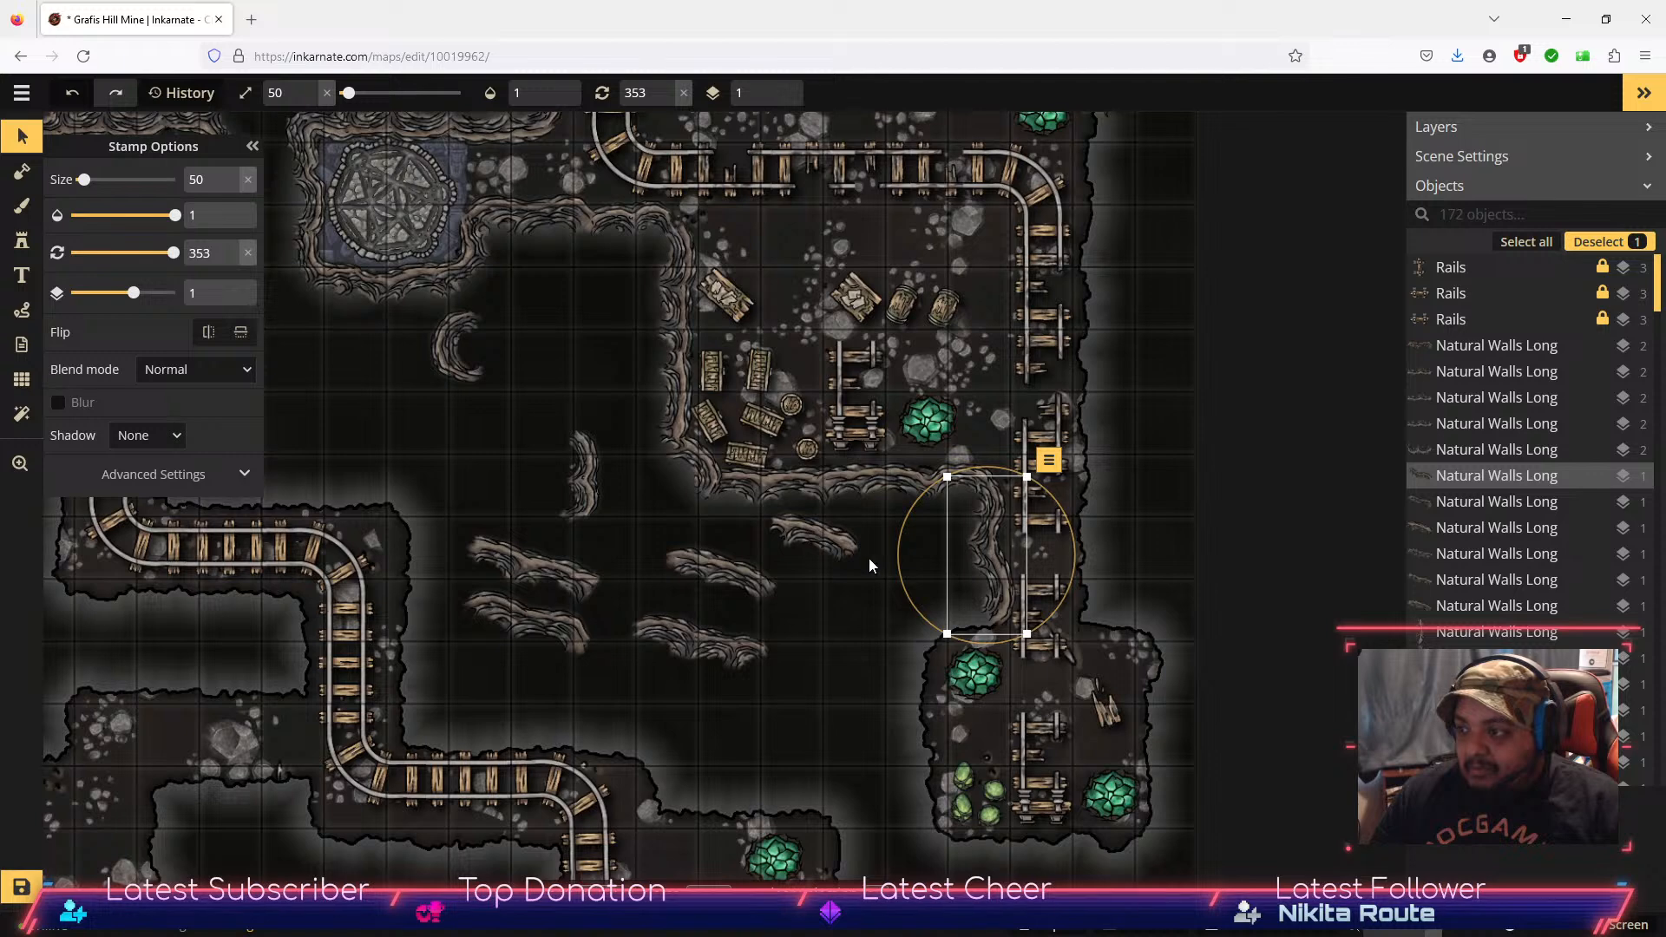
pyautogui.click(847, 555)
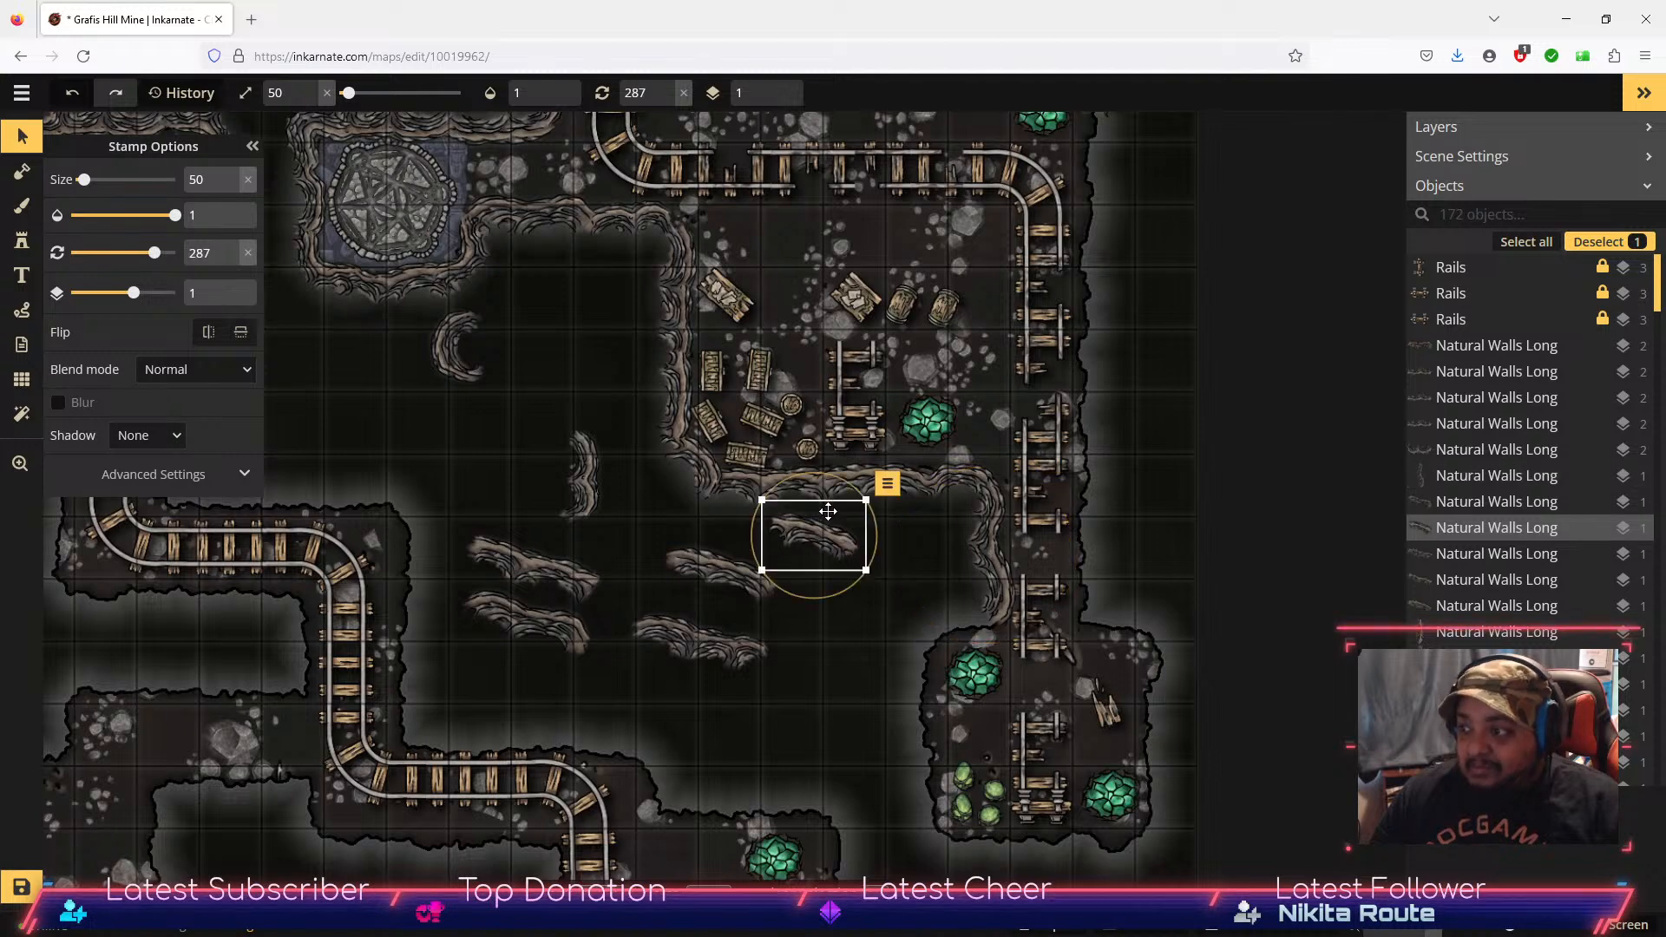
pyautogui.moveTo(887, 531); pyautogui.dragTo(949, 613)
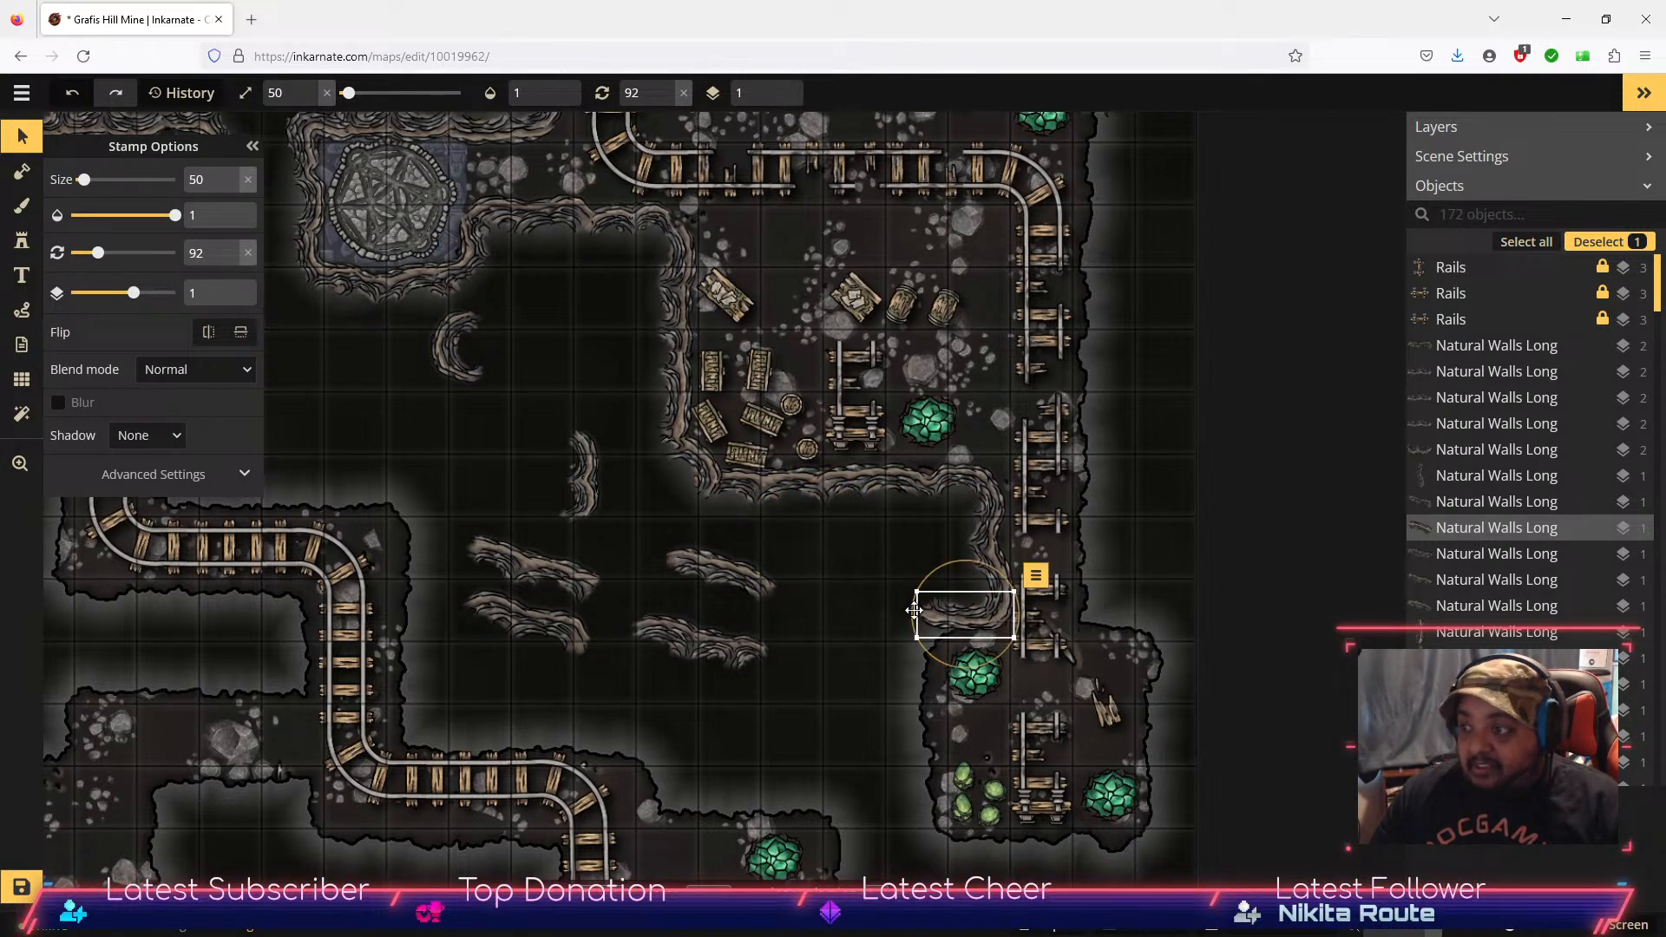
# Step: Stamp spare Natural Walls Long variants 12 and 13 at size 50, rotation 92, near the loose walls
pyautogui.click(22, 241)
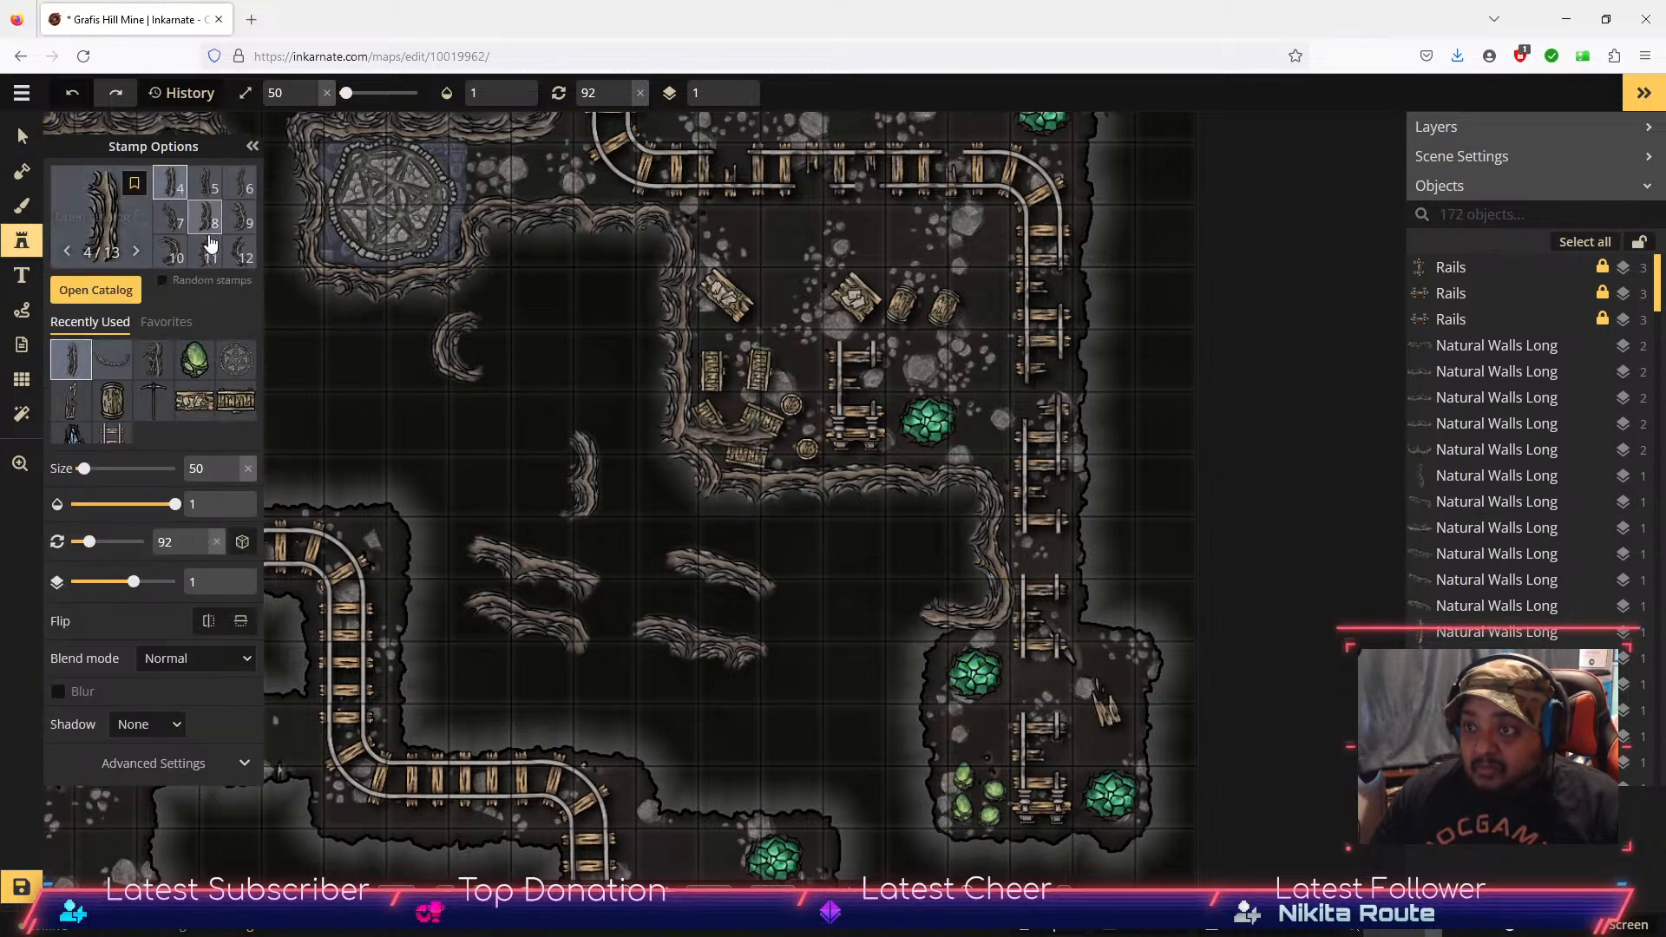
pyautogui.scroll(-1, 215, 236)
pyautogui.click(239, 219)
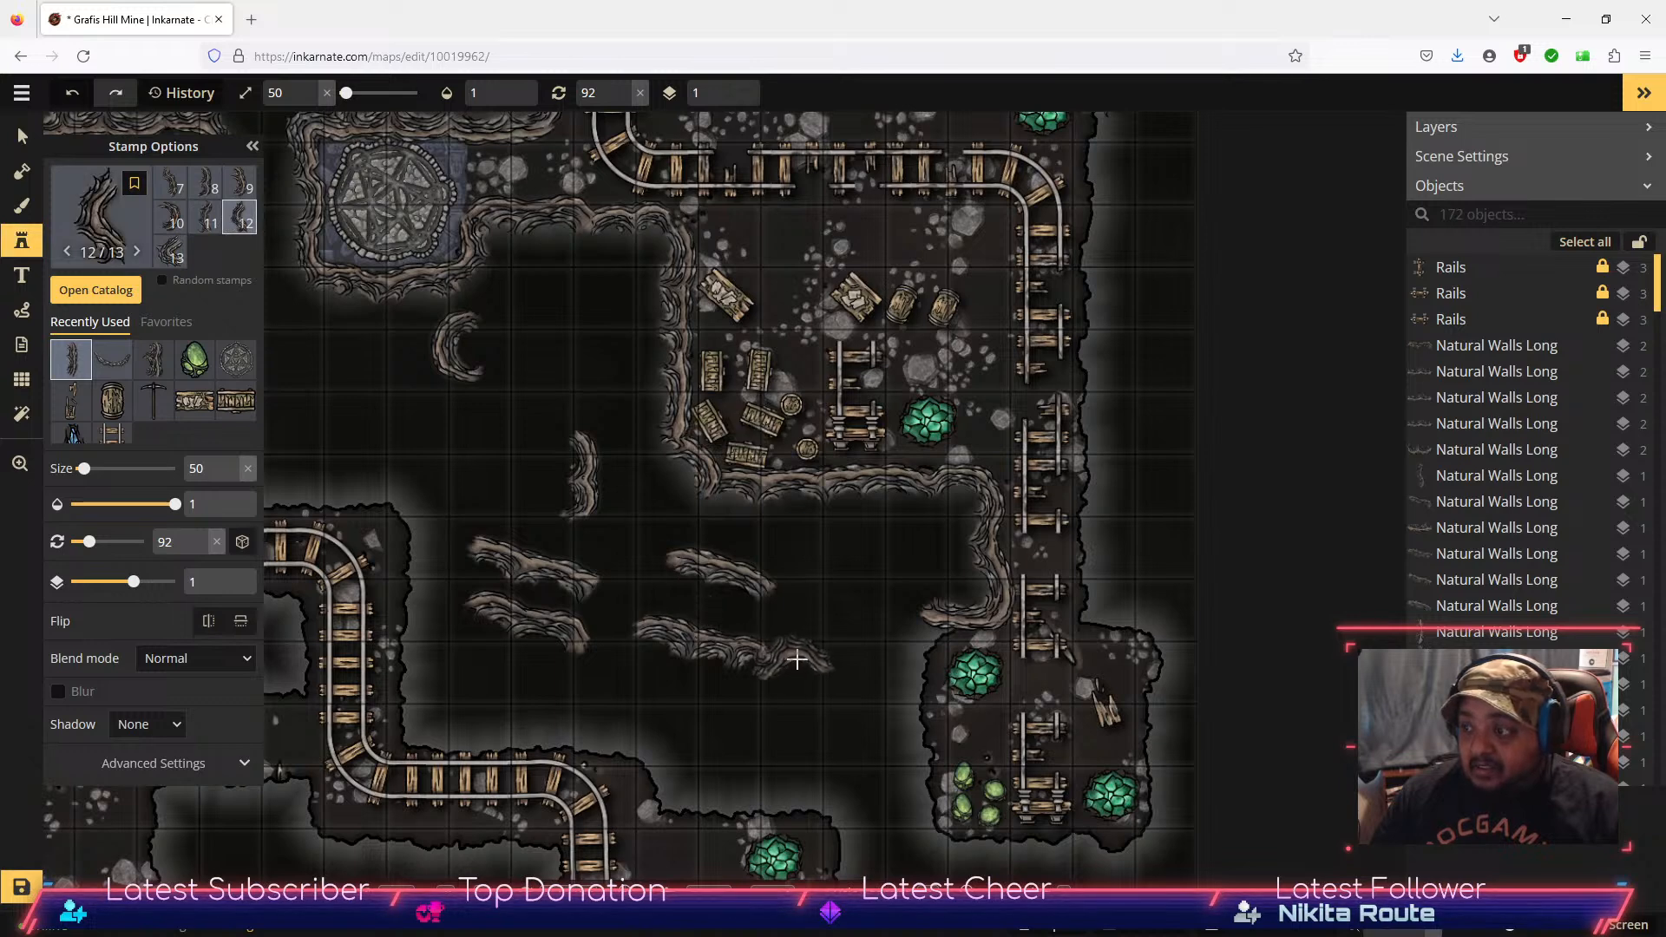
pyautogui.click(821, 644)
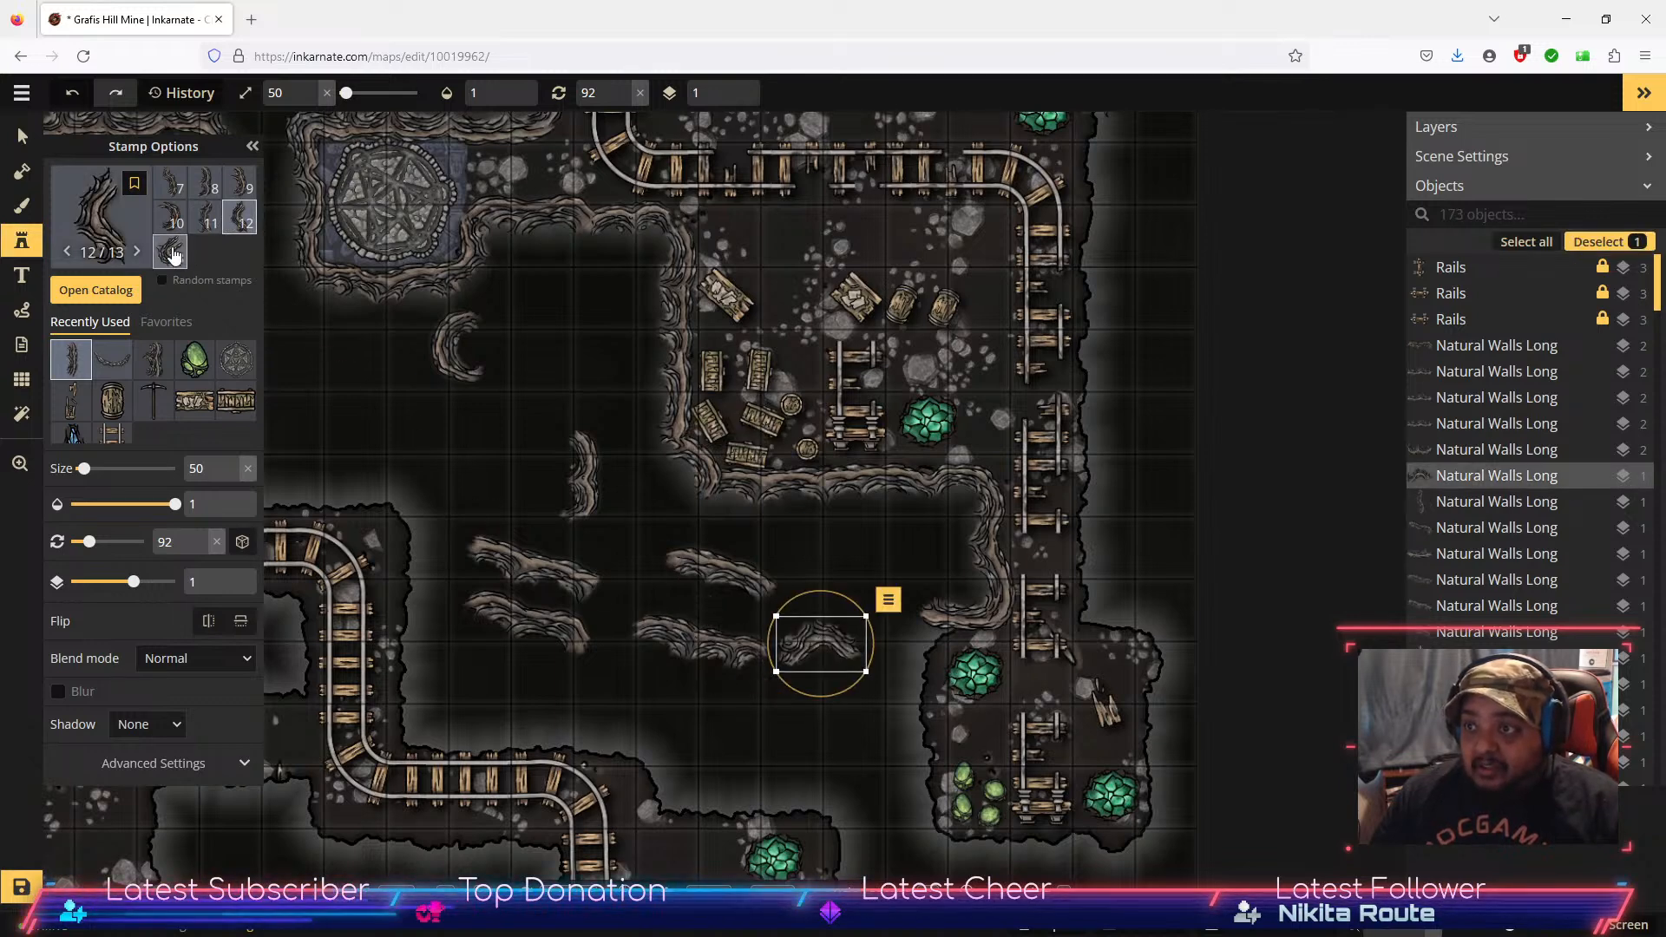
pyautogui.click(173, 253)
pyautogui.click(495, 452)
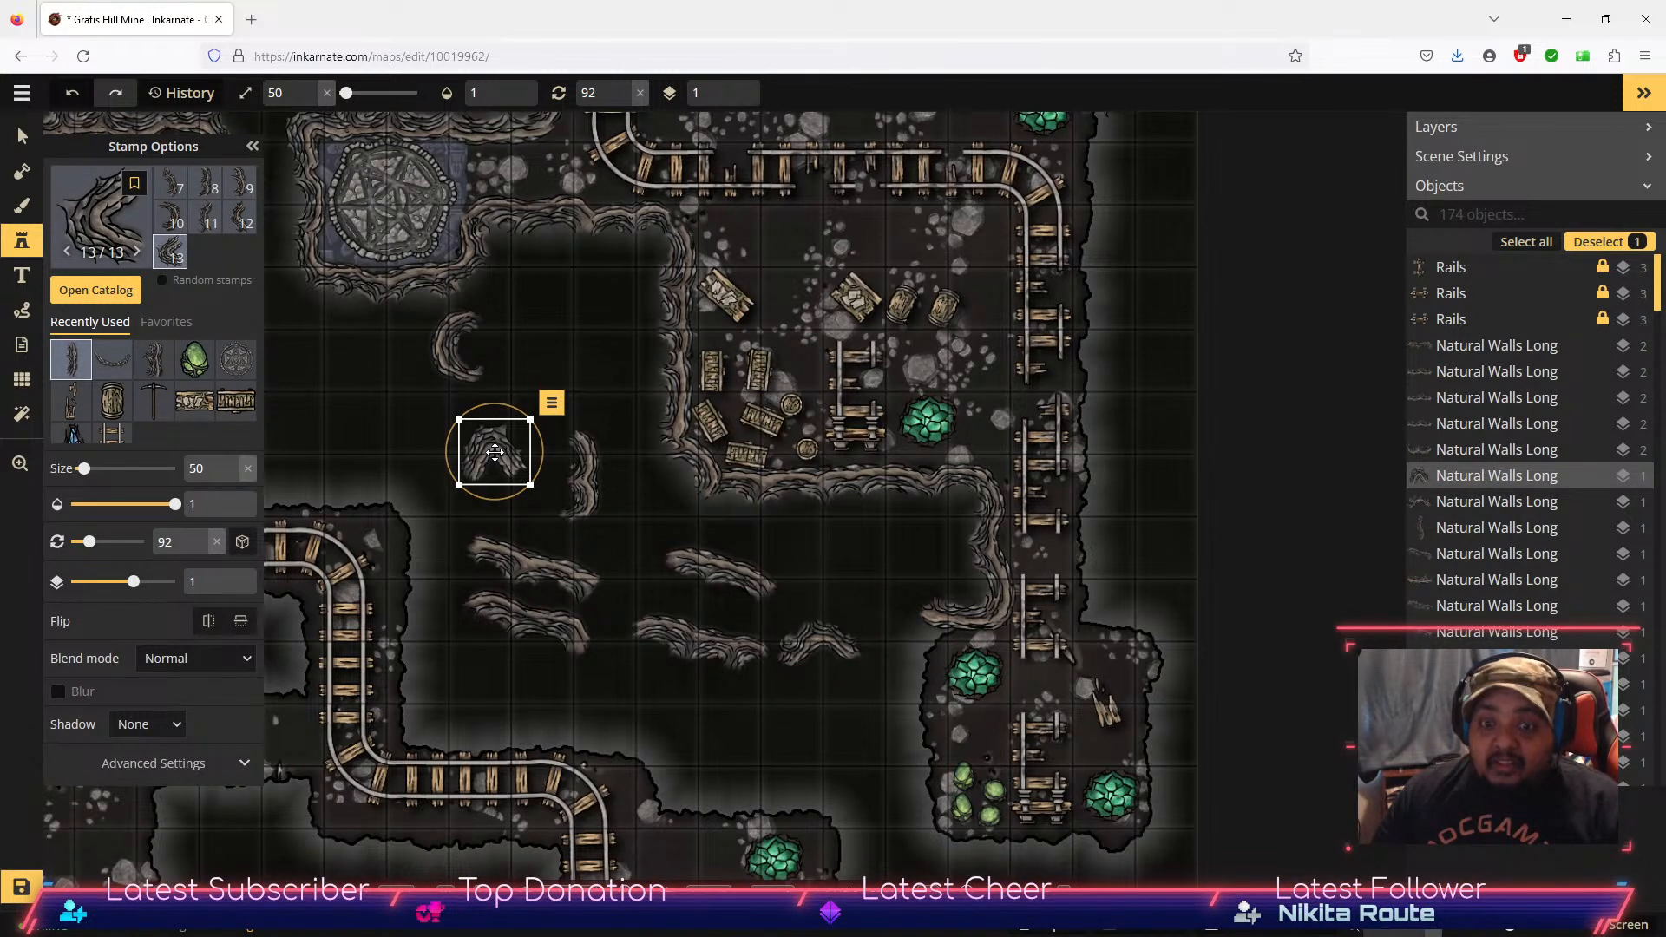
# Step: Turn the variant 12 wall upright and set the loose vertical wall aside below the variant 3 wall
pyautogui.click(30, 141)
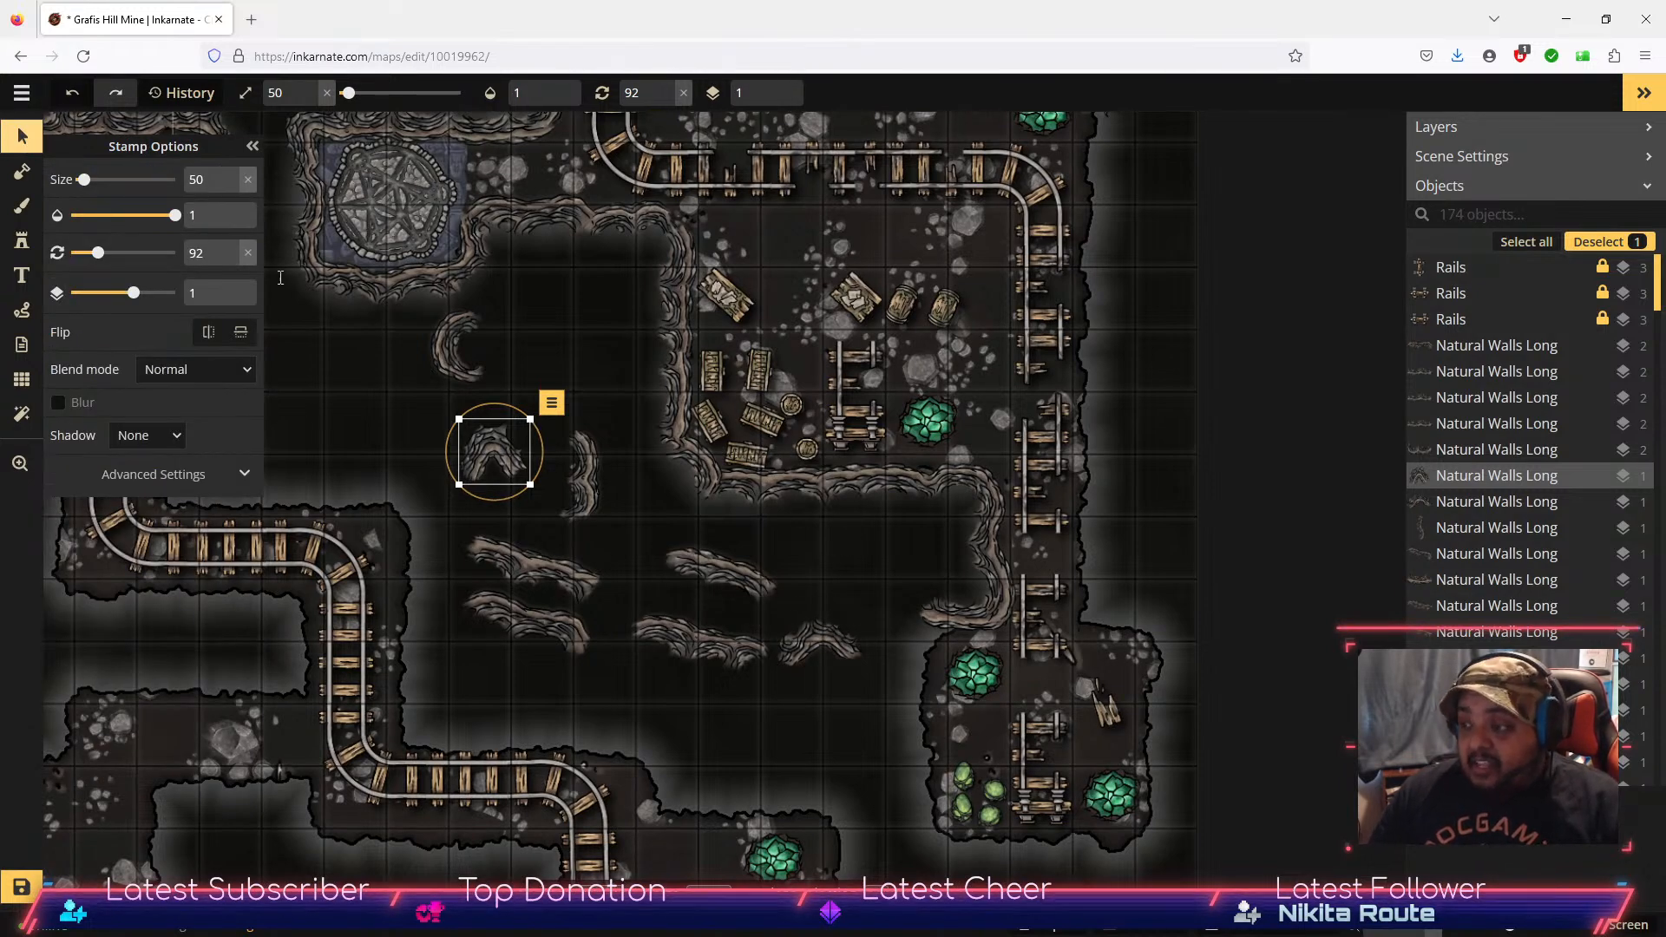
pyautogui.click(797, 653)
pyautogui.moveTo(801, 696); pyautogui.dragTo(858, 685)
pyautogui.moveTo(823, 626)
pyautogui.mouseDown()
pyautogui.moveTo(933, 635)
pyautogui.moveTo(920, 618)
pyautogui.moveTo(819, 632)
pyautogui.mouseUp()
pyautogui.click(457, 355)
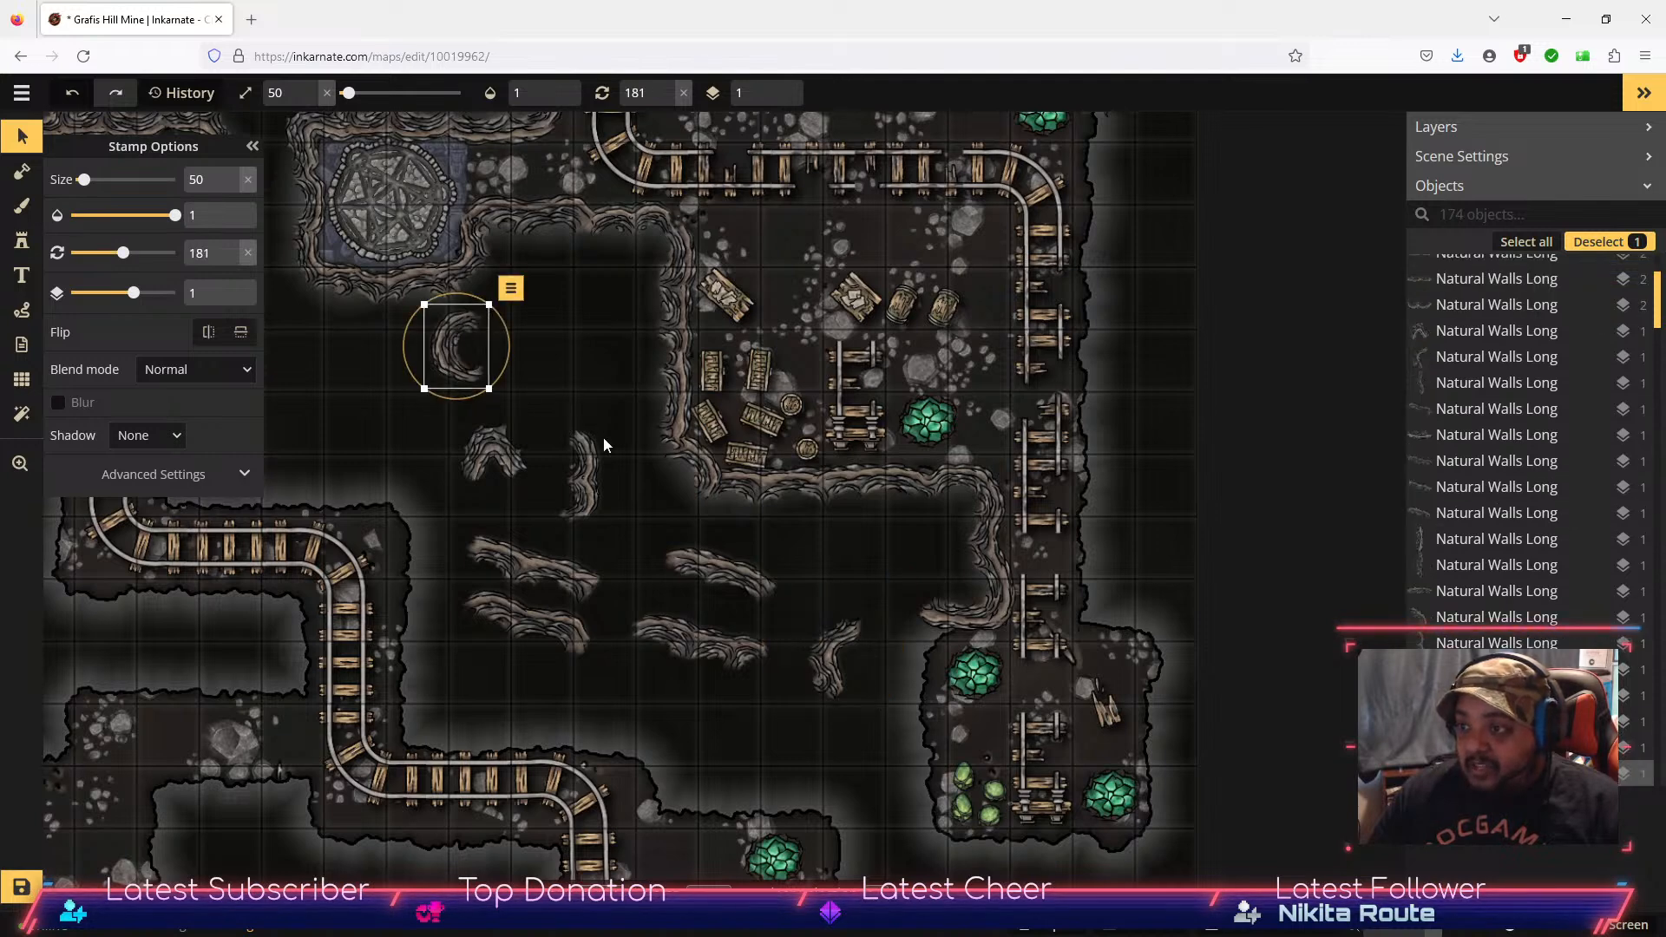
pyautogui.click(581, 476)
pyautogui.moveTo(583, 473); pyautogui.dragTo(692, 675)
# Step: Rotate the variant 4 wall at the passage foot to 69 and fit the variant 12 wall to the southeastern crystal room's northwest corner
pyautogui.click(942, 614)
pyautogui.moveTo(942, 614)
pyautogui.mouseDown()
pyautogui.moveTo(952, 566)
pyautogui.moveTo(973, 623)
pyautogui.mouseUp()
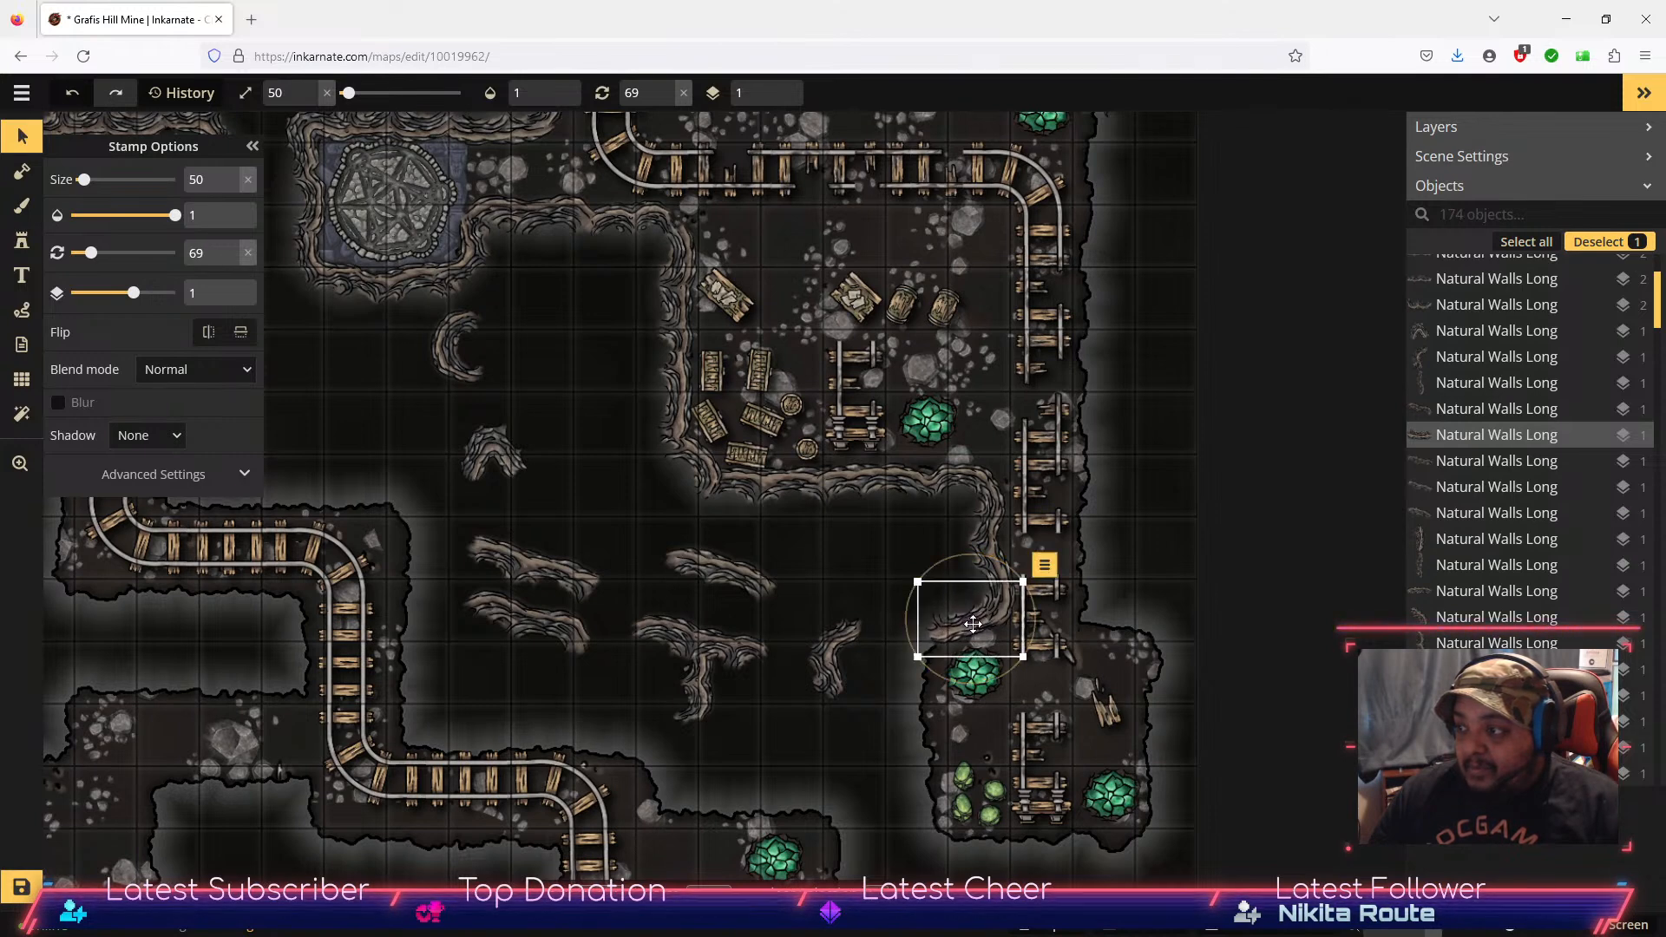
pyautogui.click(833, 649)
pyautogui.moveTo(833, 650); pyautogui.dragTo(912, 654)
pyautogui.click(829, 657)
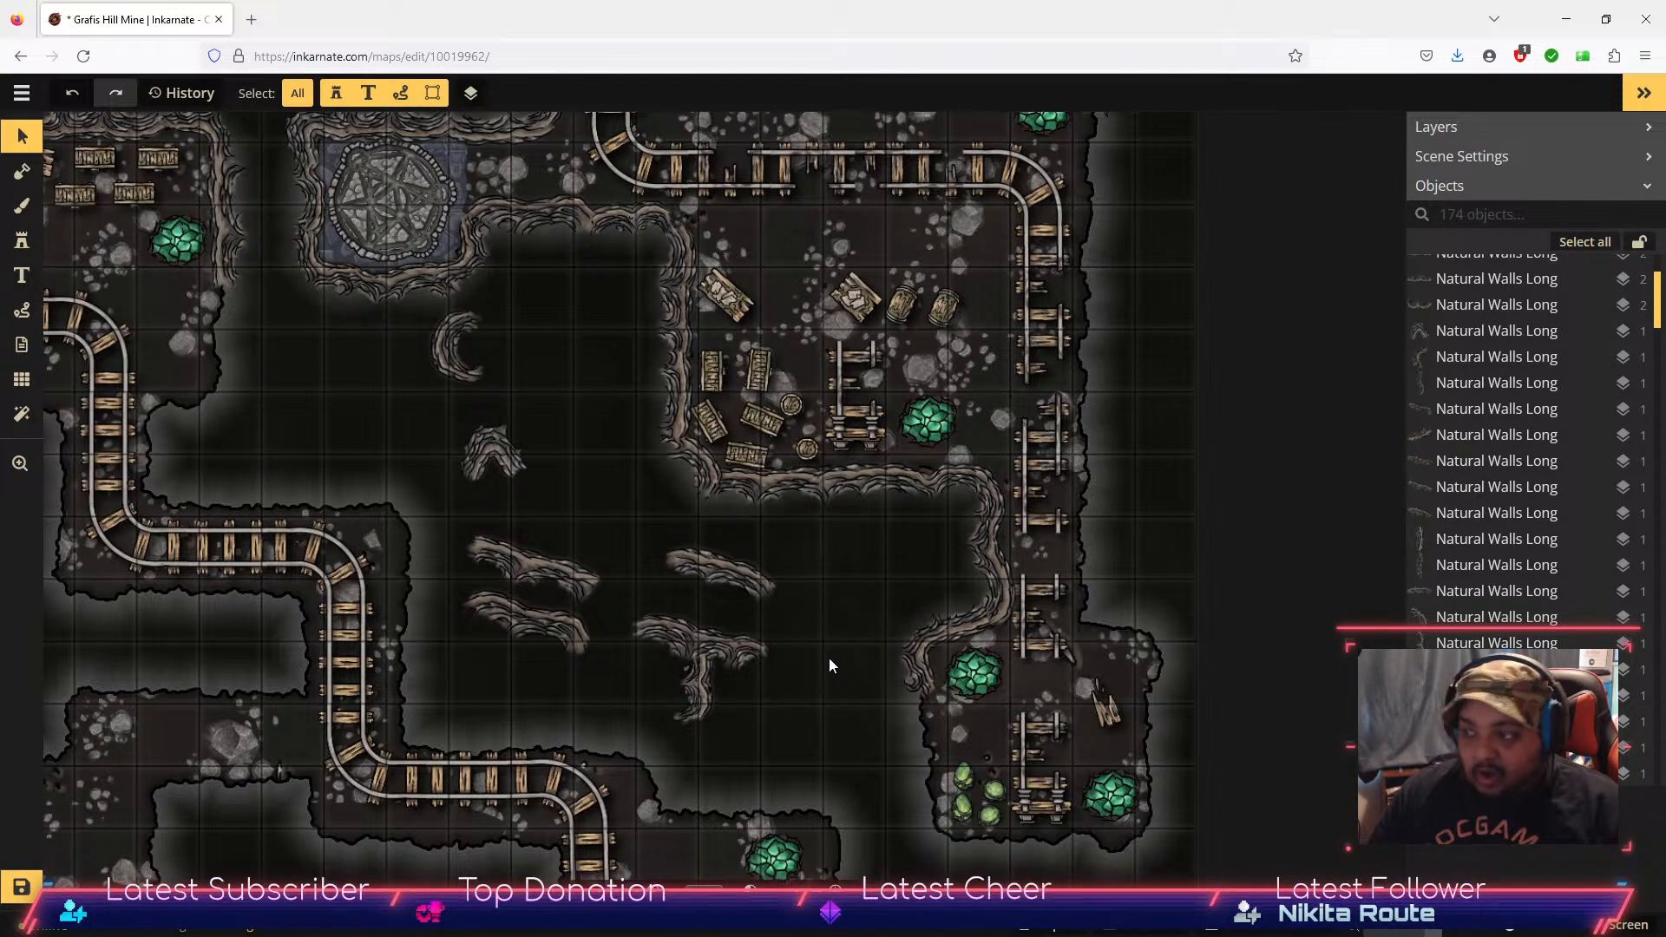
# Step: Line the west edge of the southeastern crystal room with the variant 2 wall rotated to 357
pyautogui.press('space')
pyautogui.moveTo(821, 683); pyautogui.dragTo(818, 487)
pyautogui.click(582, 414)
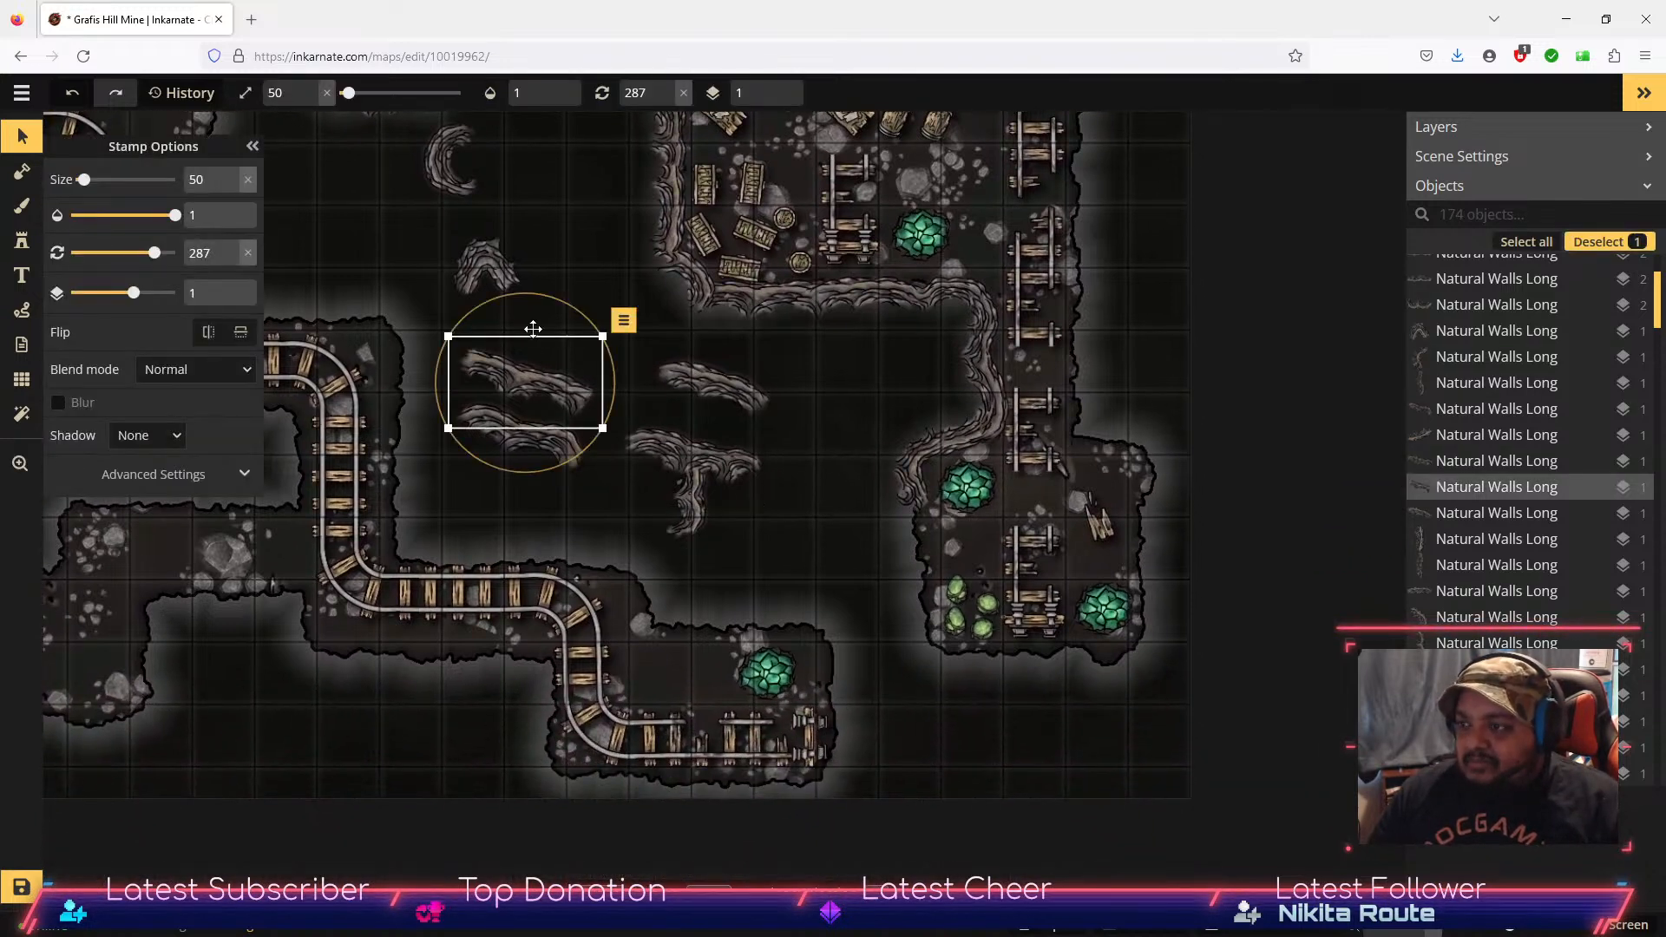
pyautogui.moveTo(534, 306); pyautogui.dragTo(899, 530)
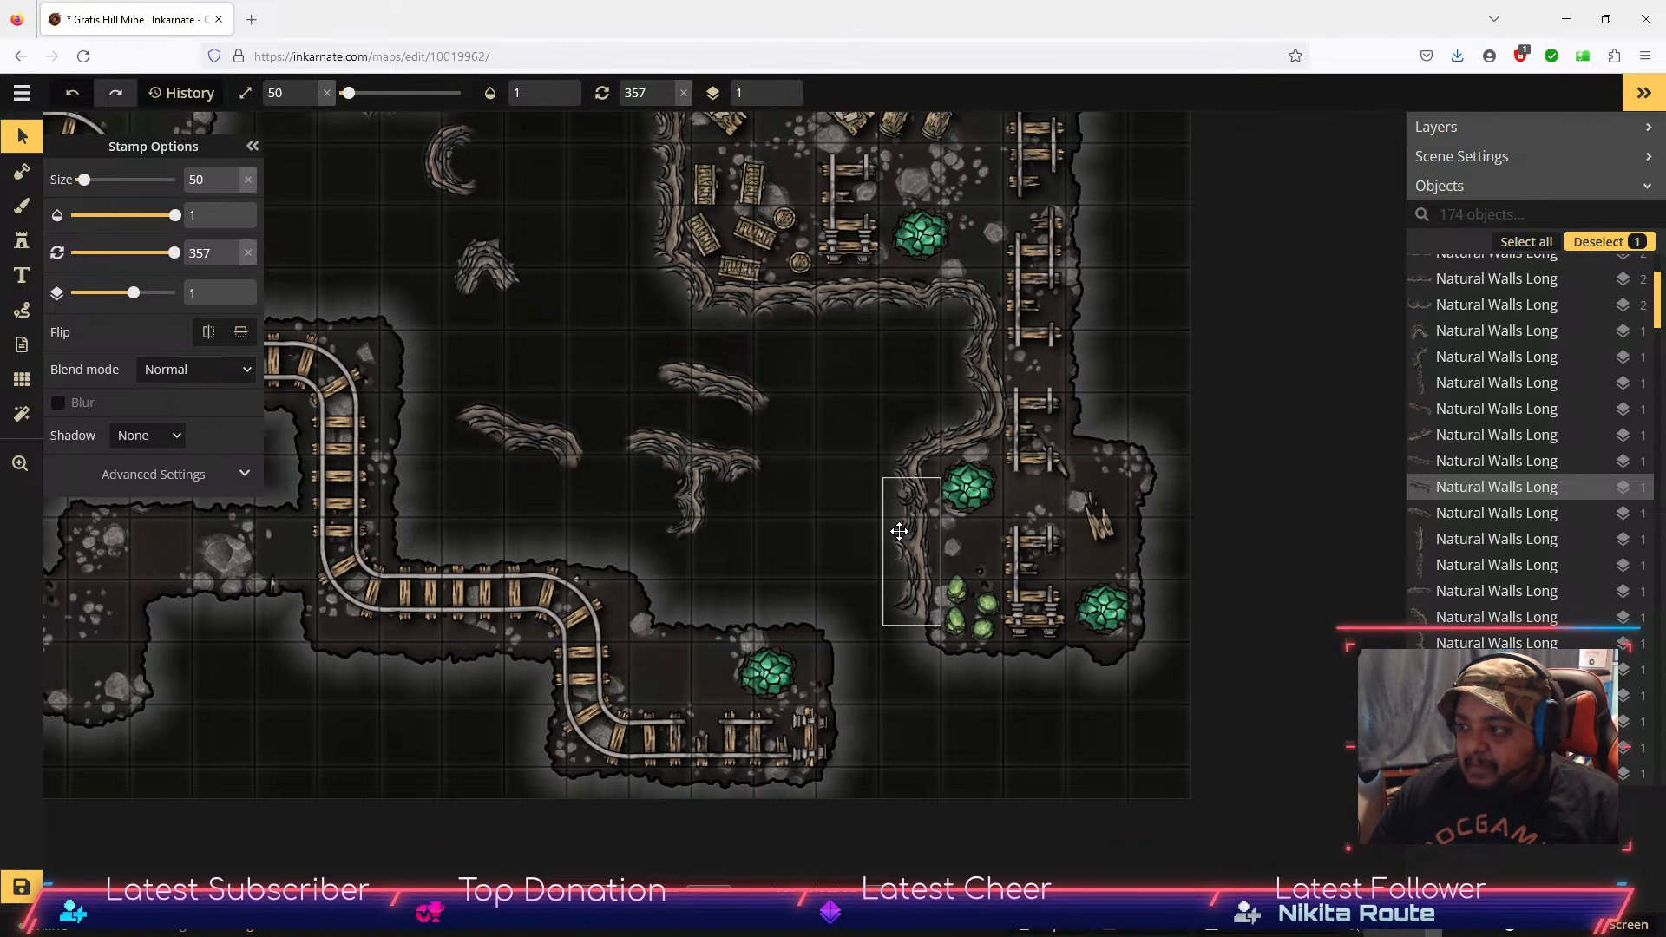
# Step: Fit the variant 13 wall to the southeastern crystal room's southwest corner at size 53, rotated to 353
pyautogui.click(717, 502)
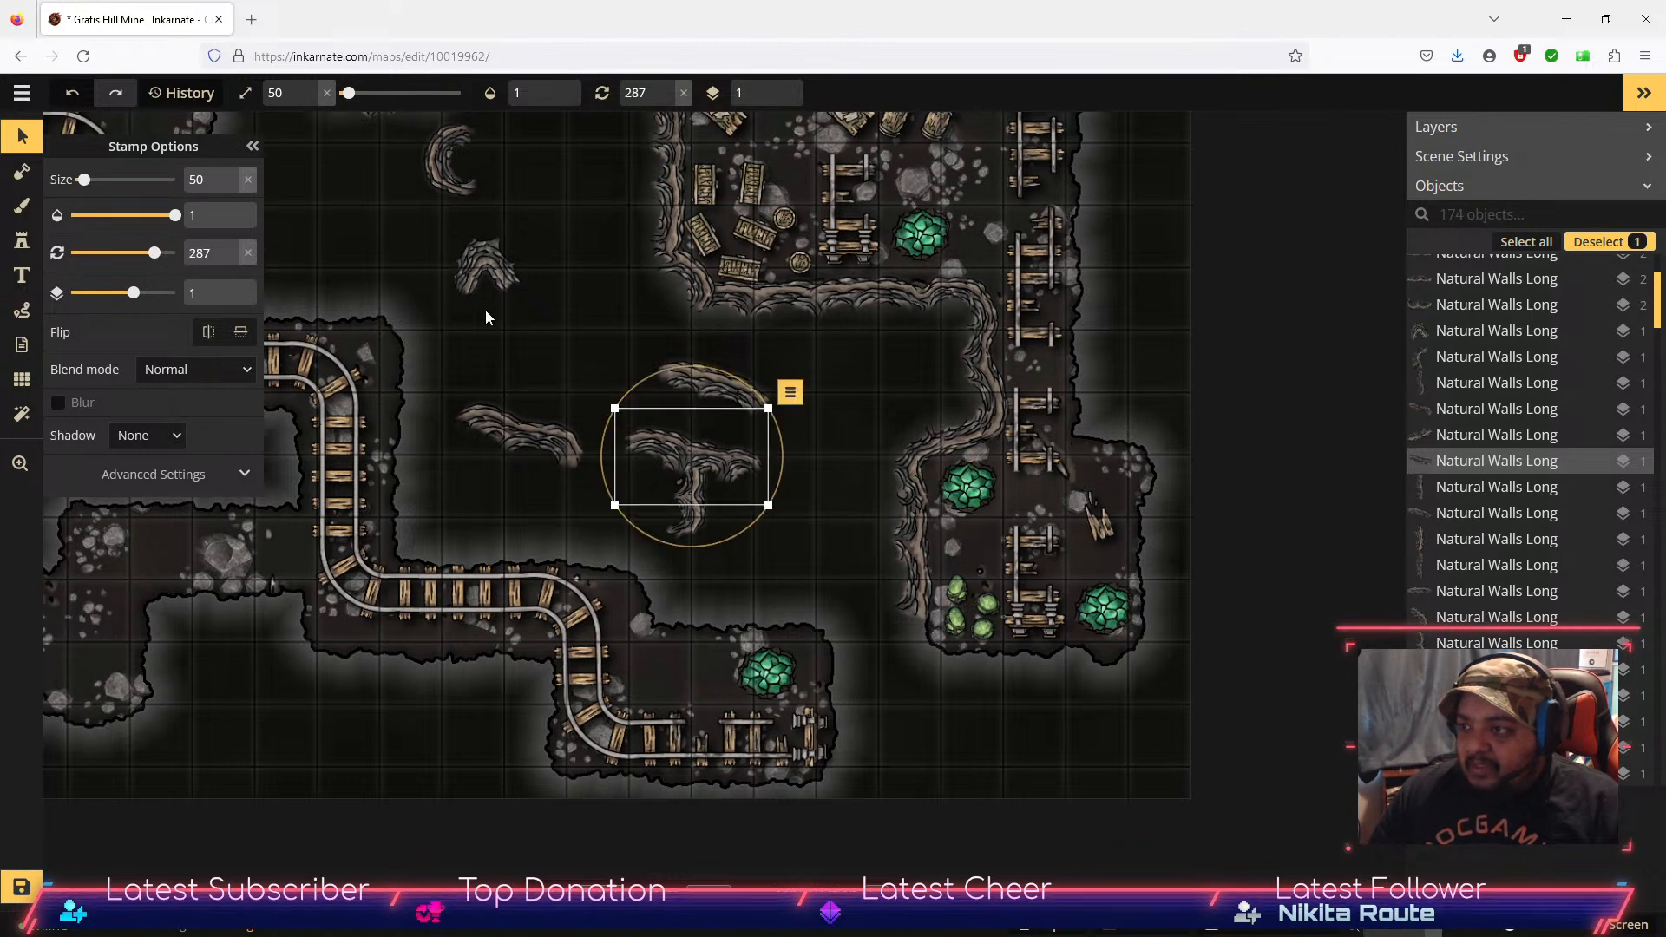
pyautogui.click(468, 257)
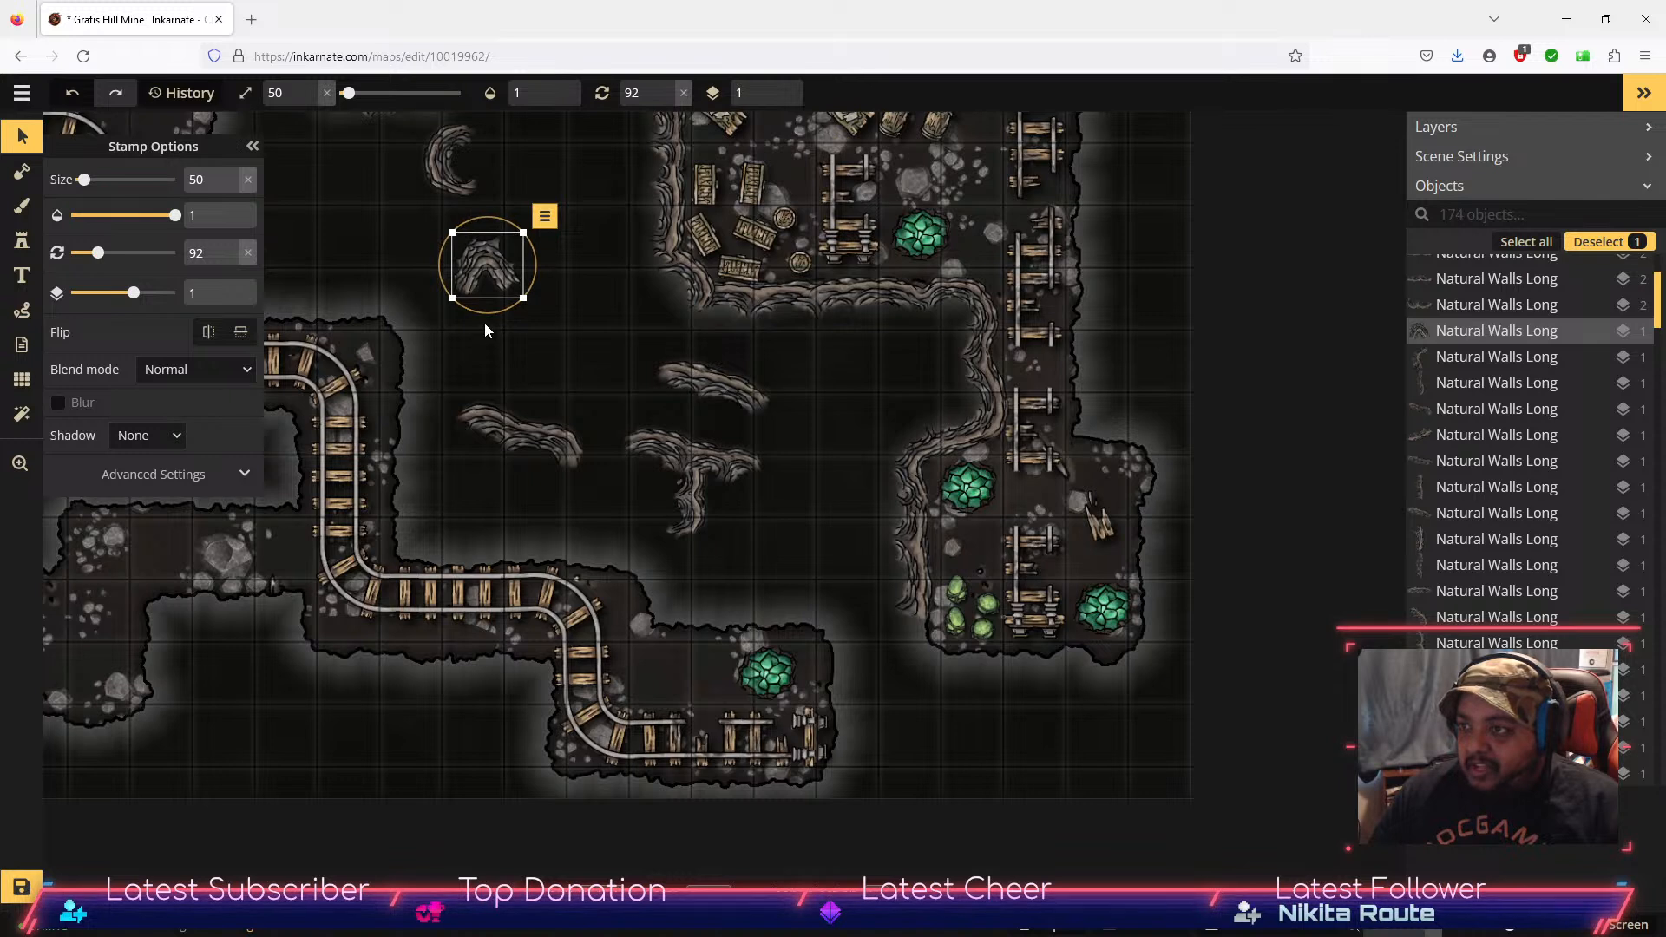
pyautogui.moveTo(486, 317); pyautogui.dragTo(945, 687)
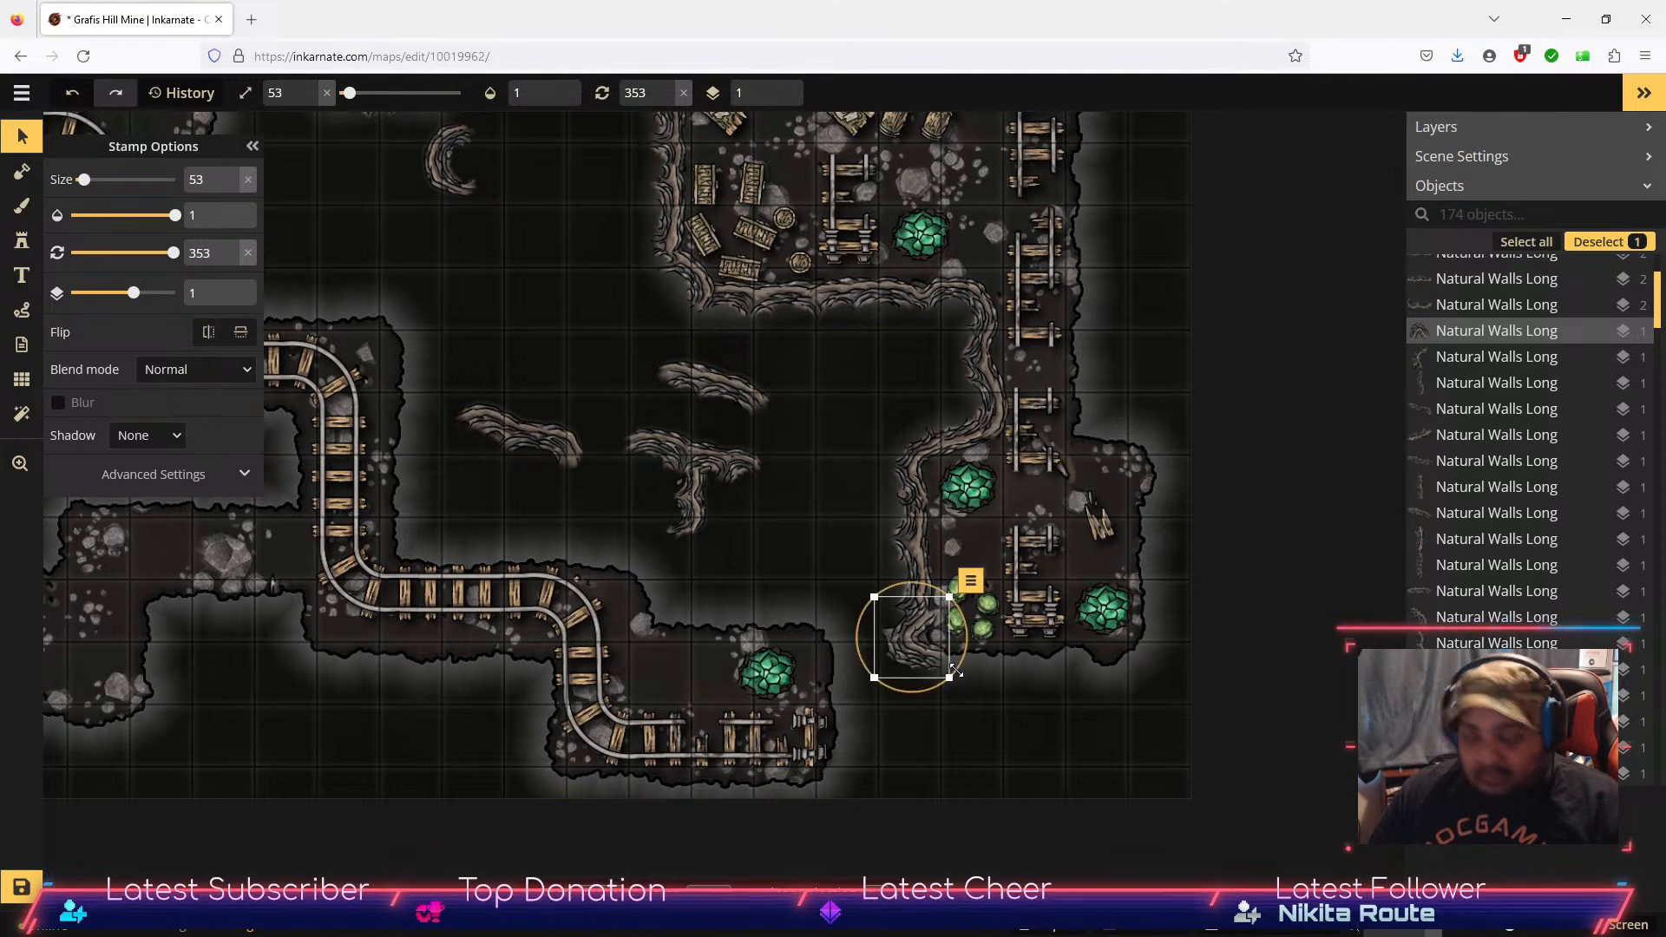
# Step: Undo fitting the variant 13 wall to the southeastern crystal room's southwest corner and deselect it
pyautogui.hotkey('ctrl', 'z')
pyautogui.hotkey('ctrl', 'z')
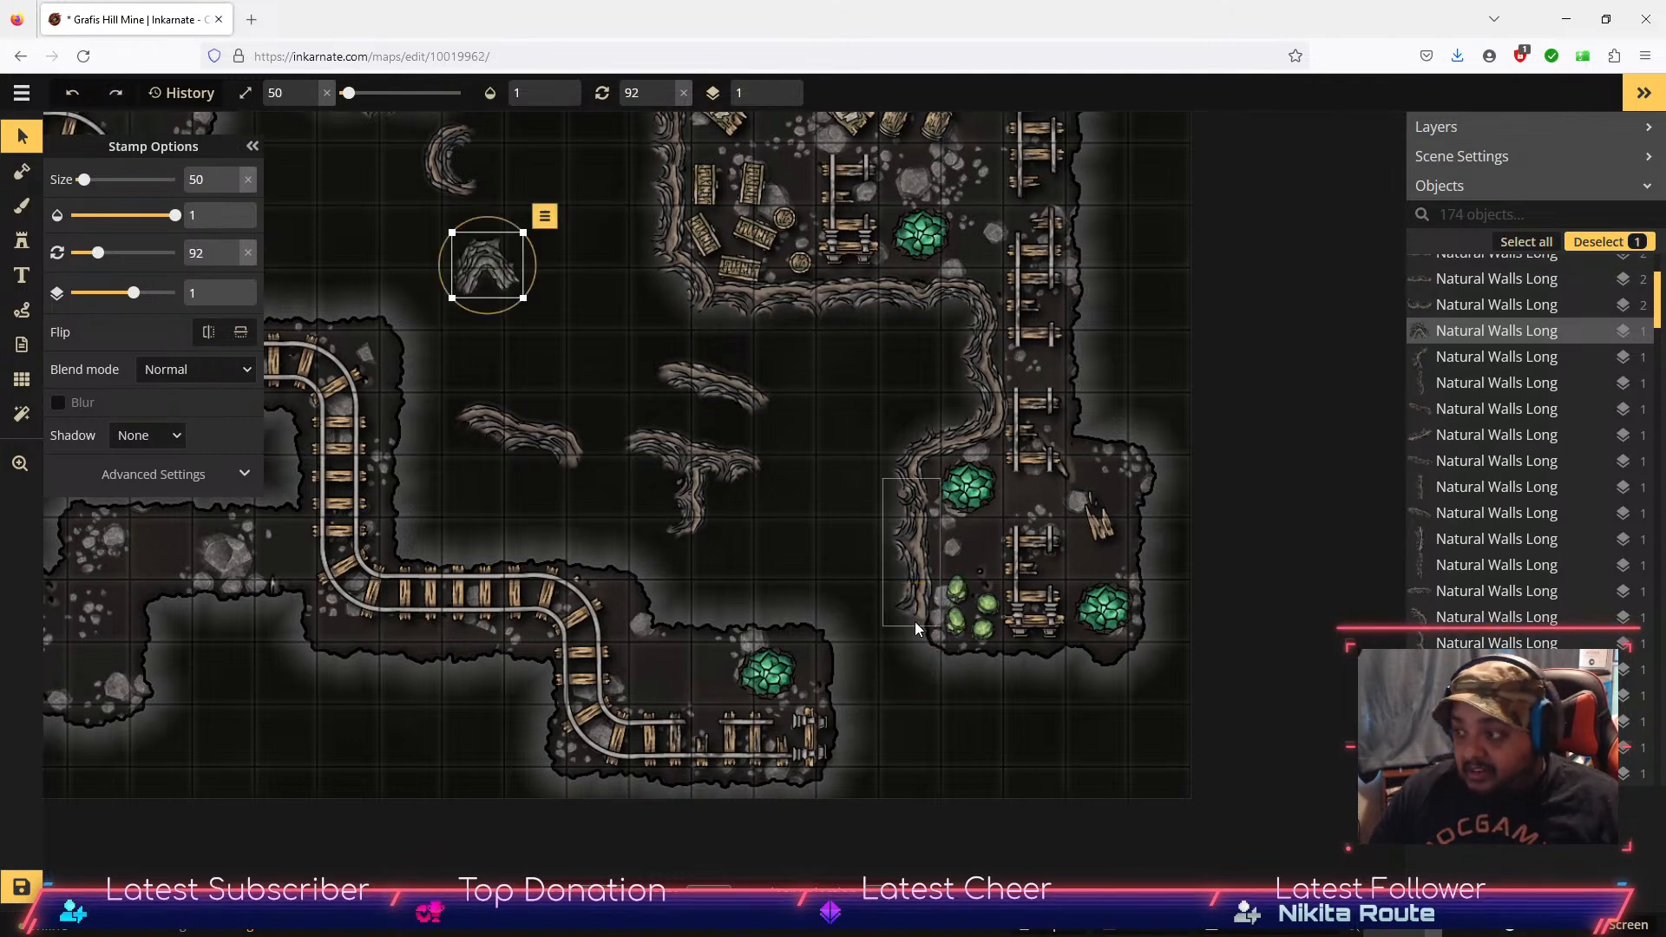
pyautogui.click(561, 315)
# Step: Place three variant 12 natural walls at size 50 and rotation 92, two south and one west of the southeastern crystal room
pyautogui.click(23, 251)
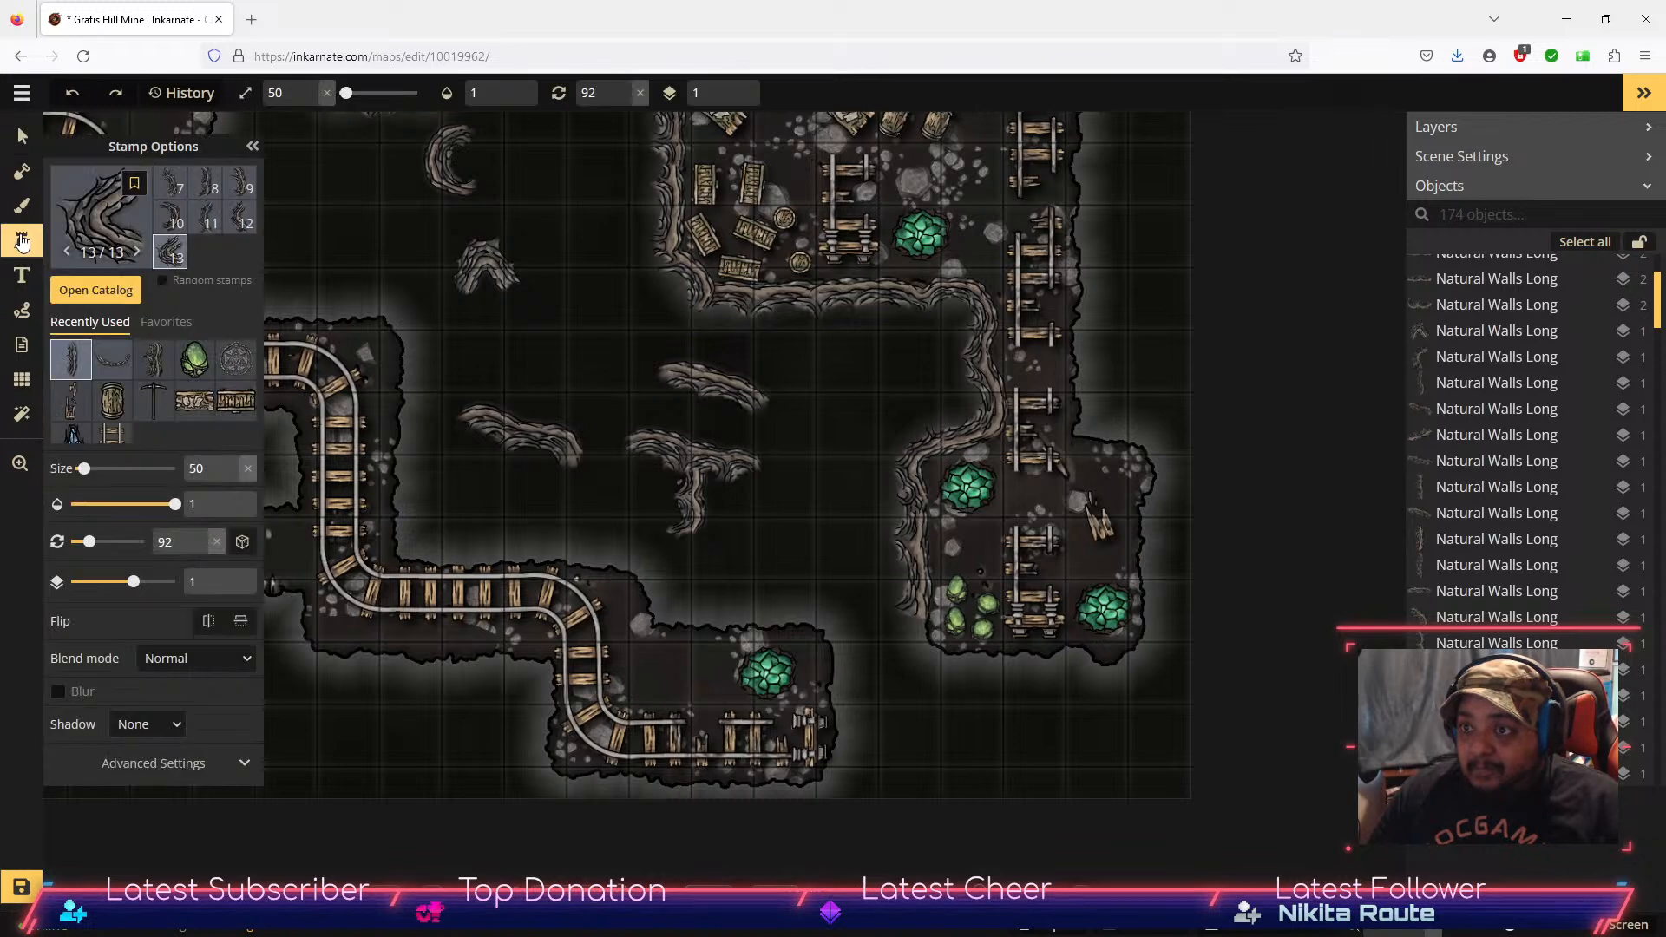
pyautogui.click(241, 222)
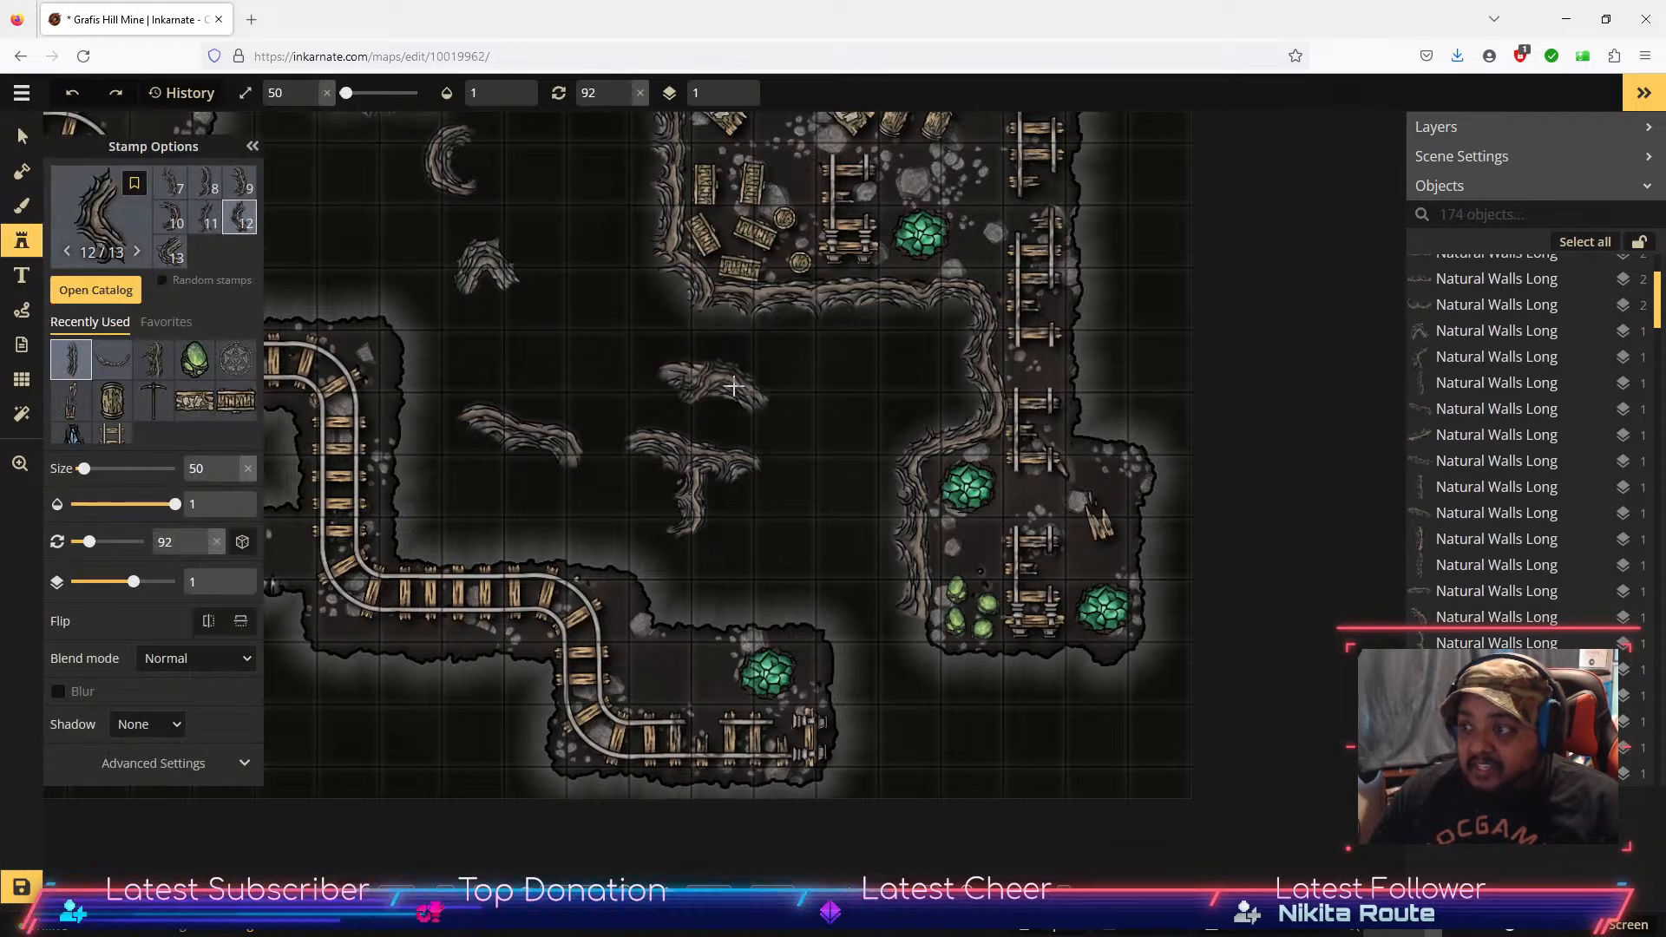
pyautogui.click(925, 733)
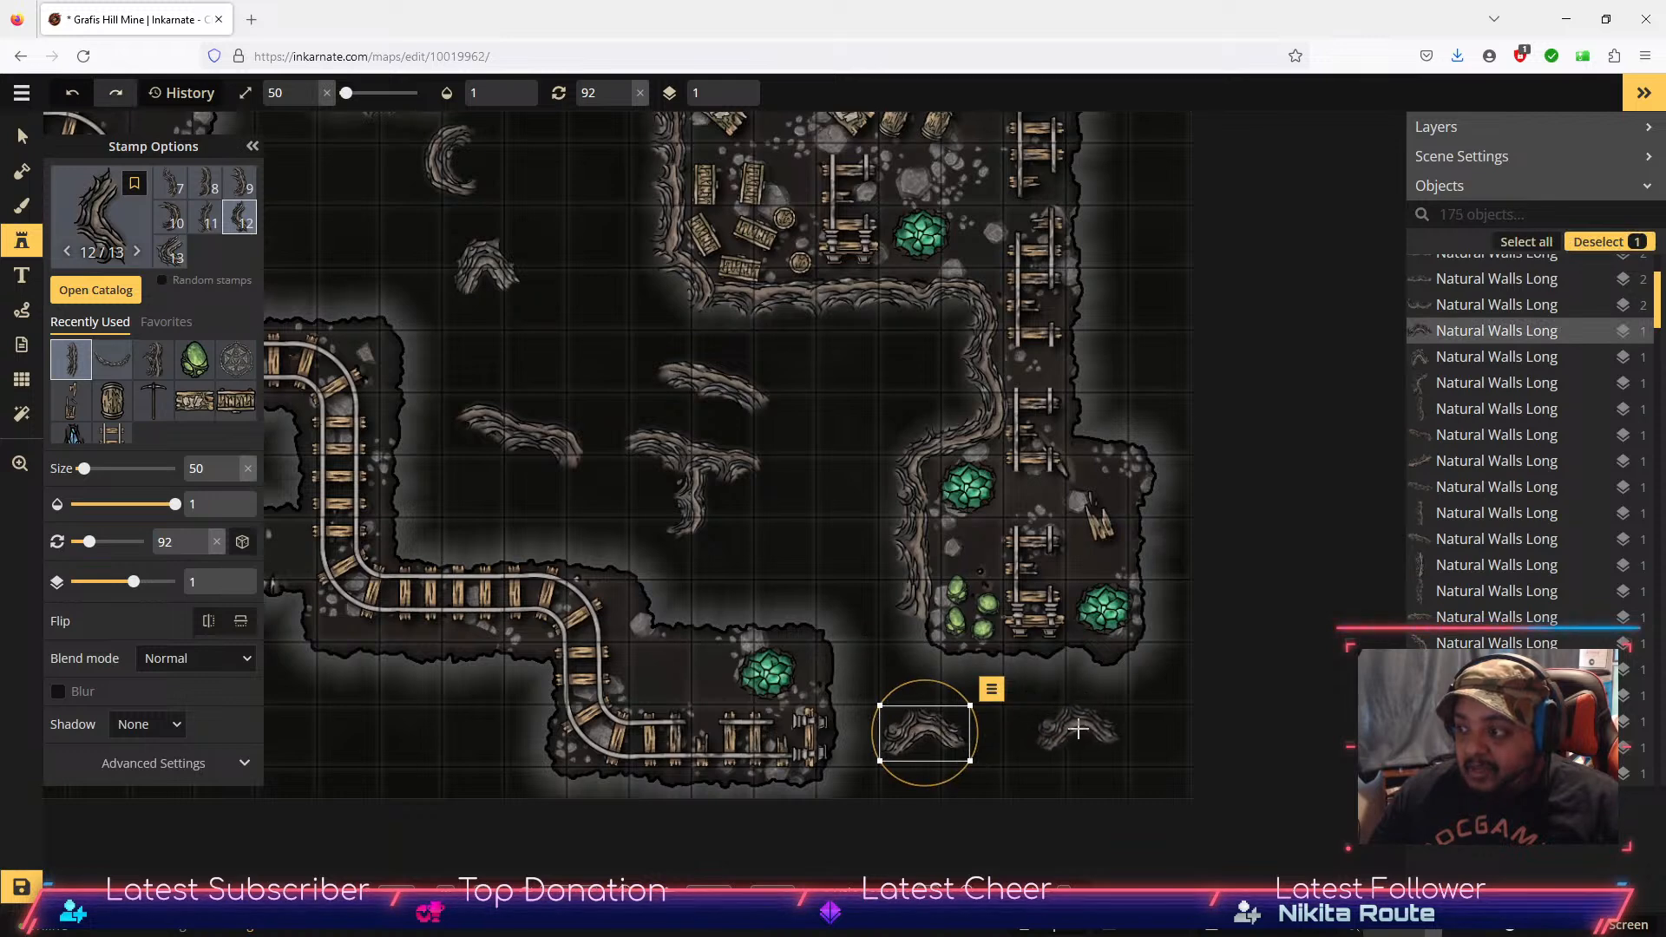
pyautogui.click(1078, 729)
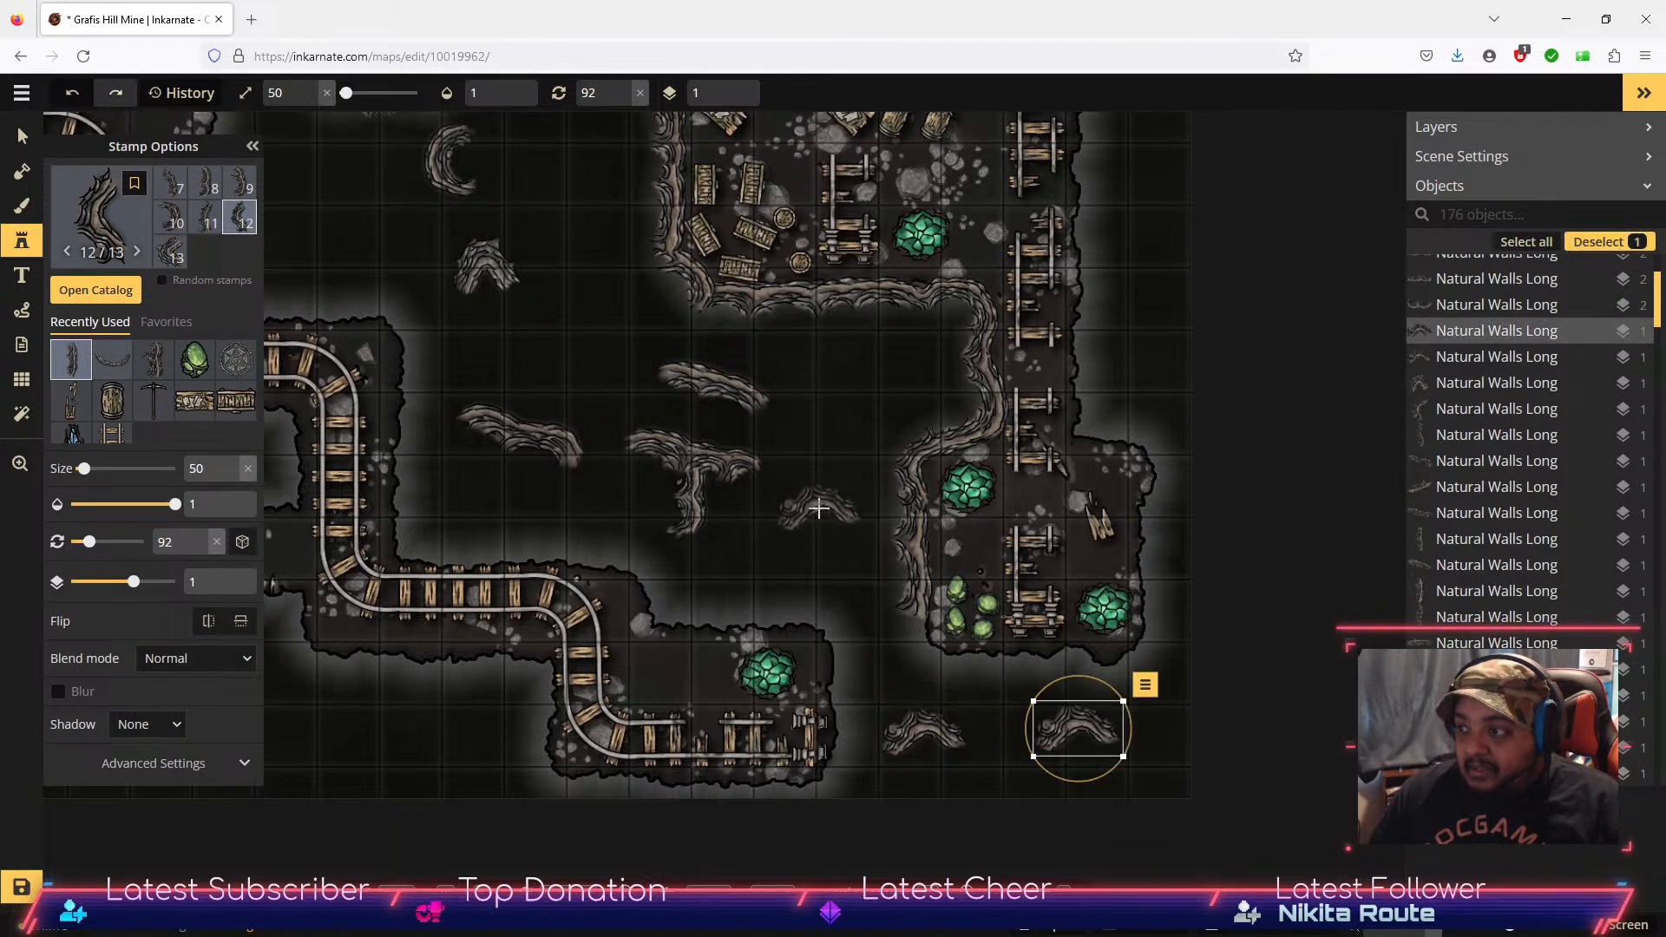
pyautogui.click(820, 509)
pyautogui.click(22, 136)
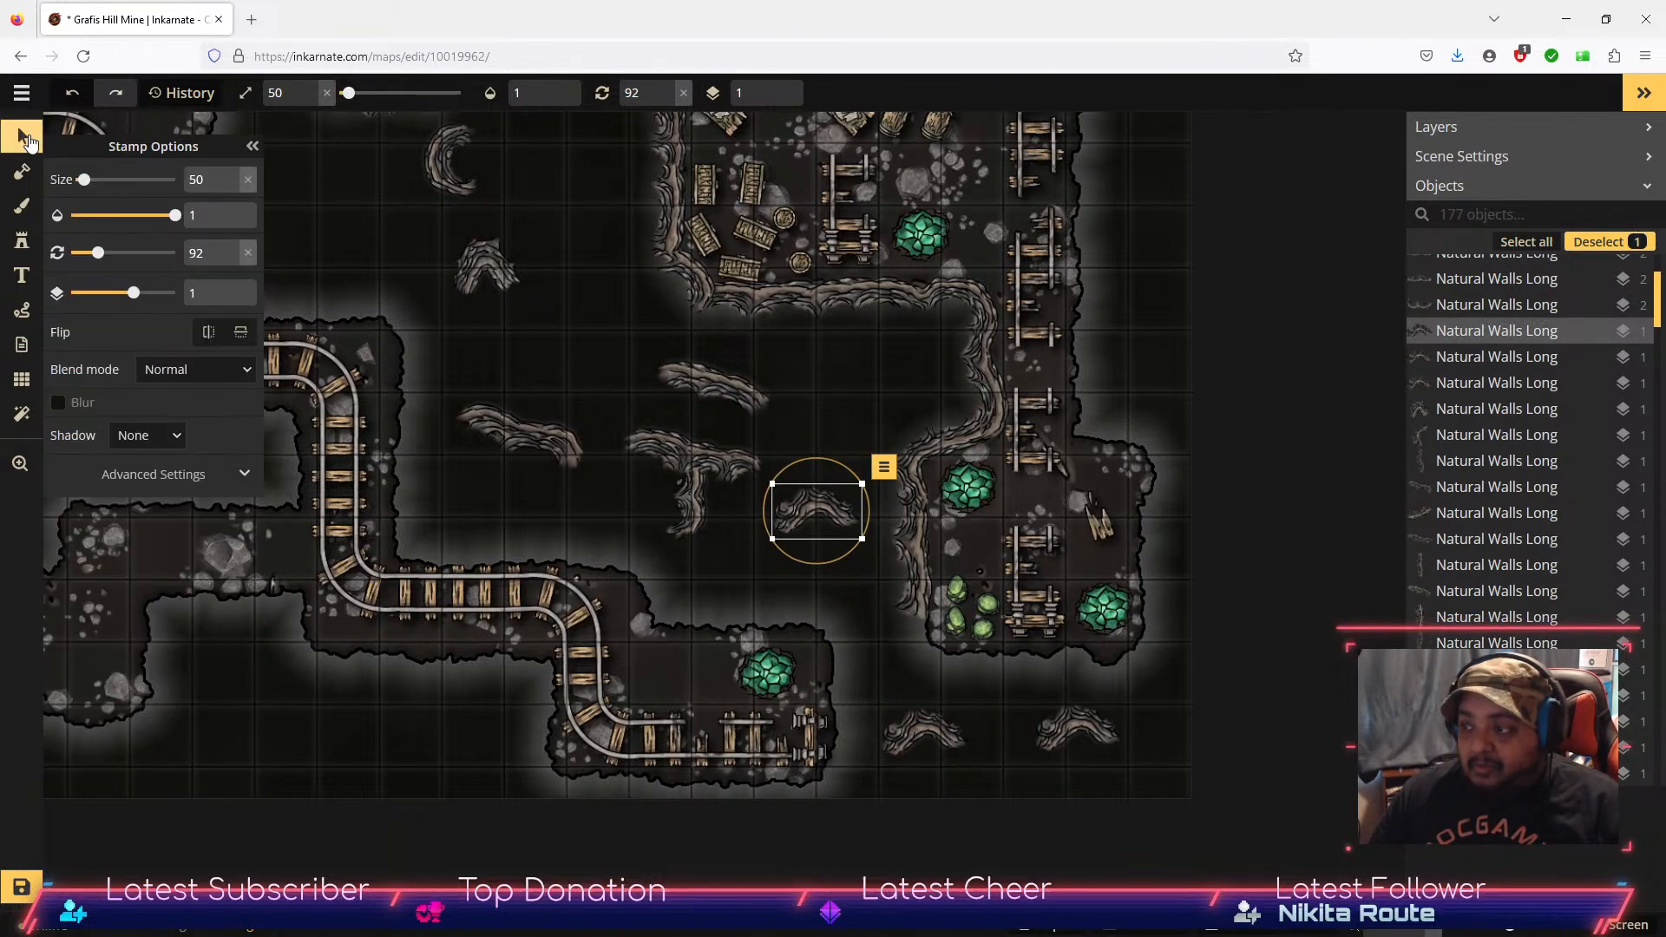
# Step: Fit a variant 12 wall to the southeastern crystal room's southwest corner, rotated to 318
pyautogui.click(956, 745)
pyautogui.moveTo(958, 778); pyautogui.dragTo(927, 645)
pyautogui.moveTo(963, 591); pyautogui.dragTo(967, 595)
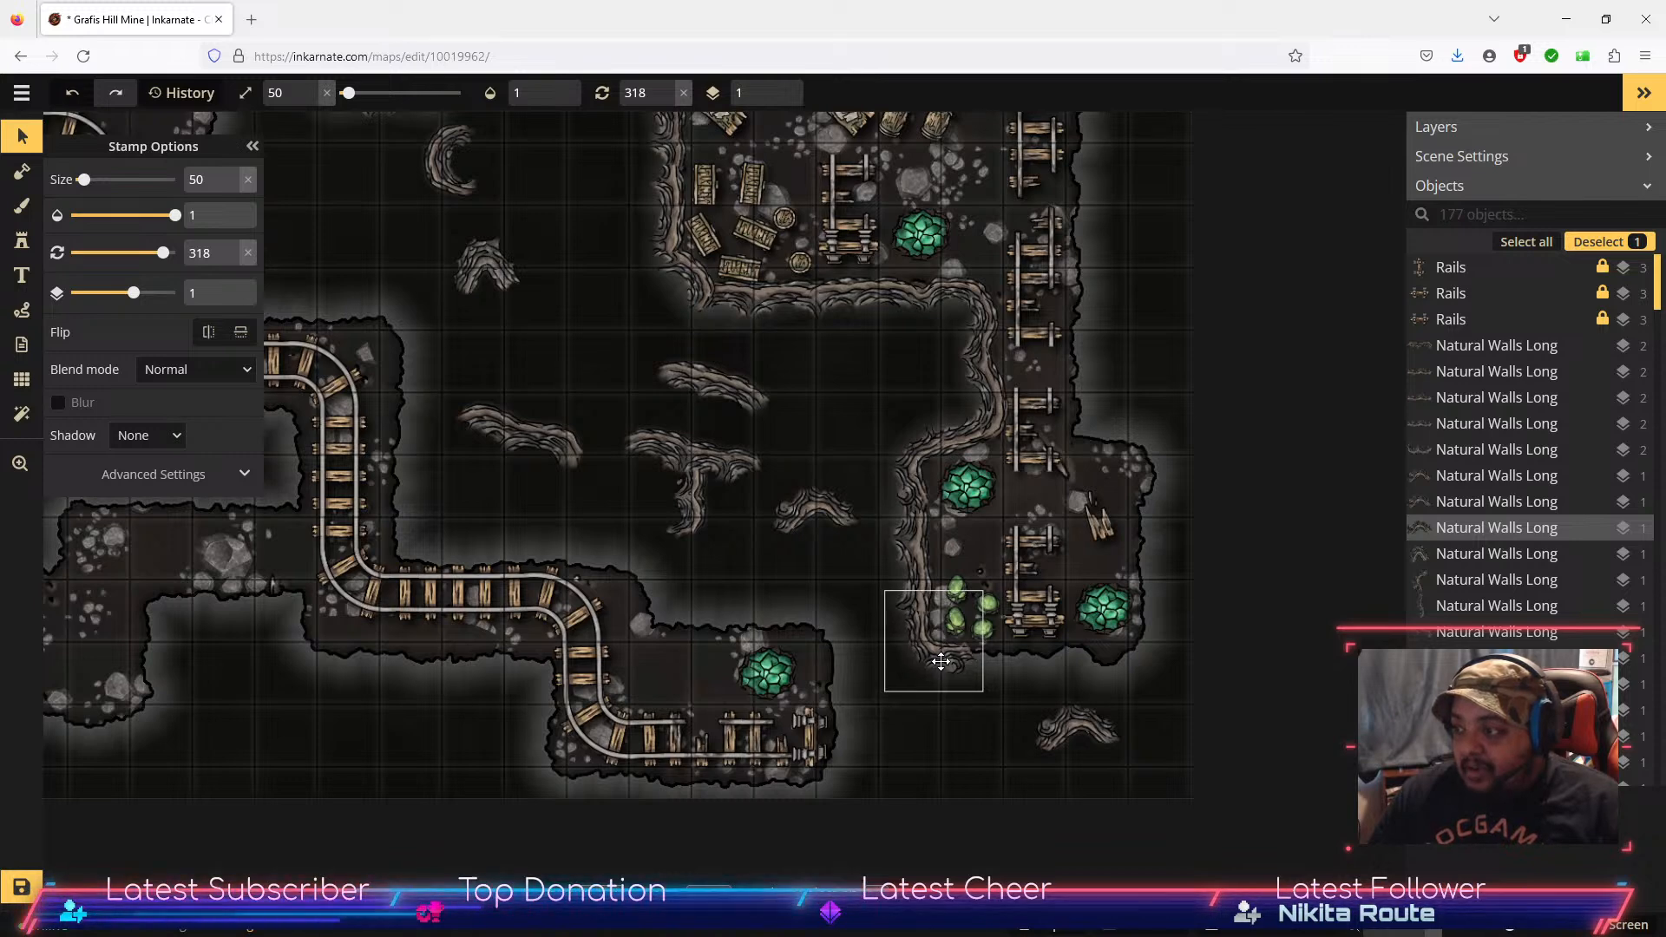
pyautogui.click(929, 741)
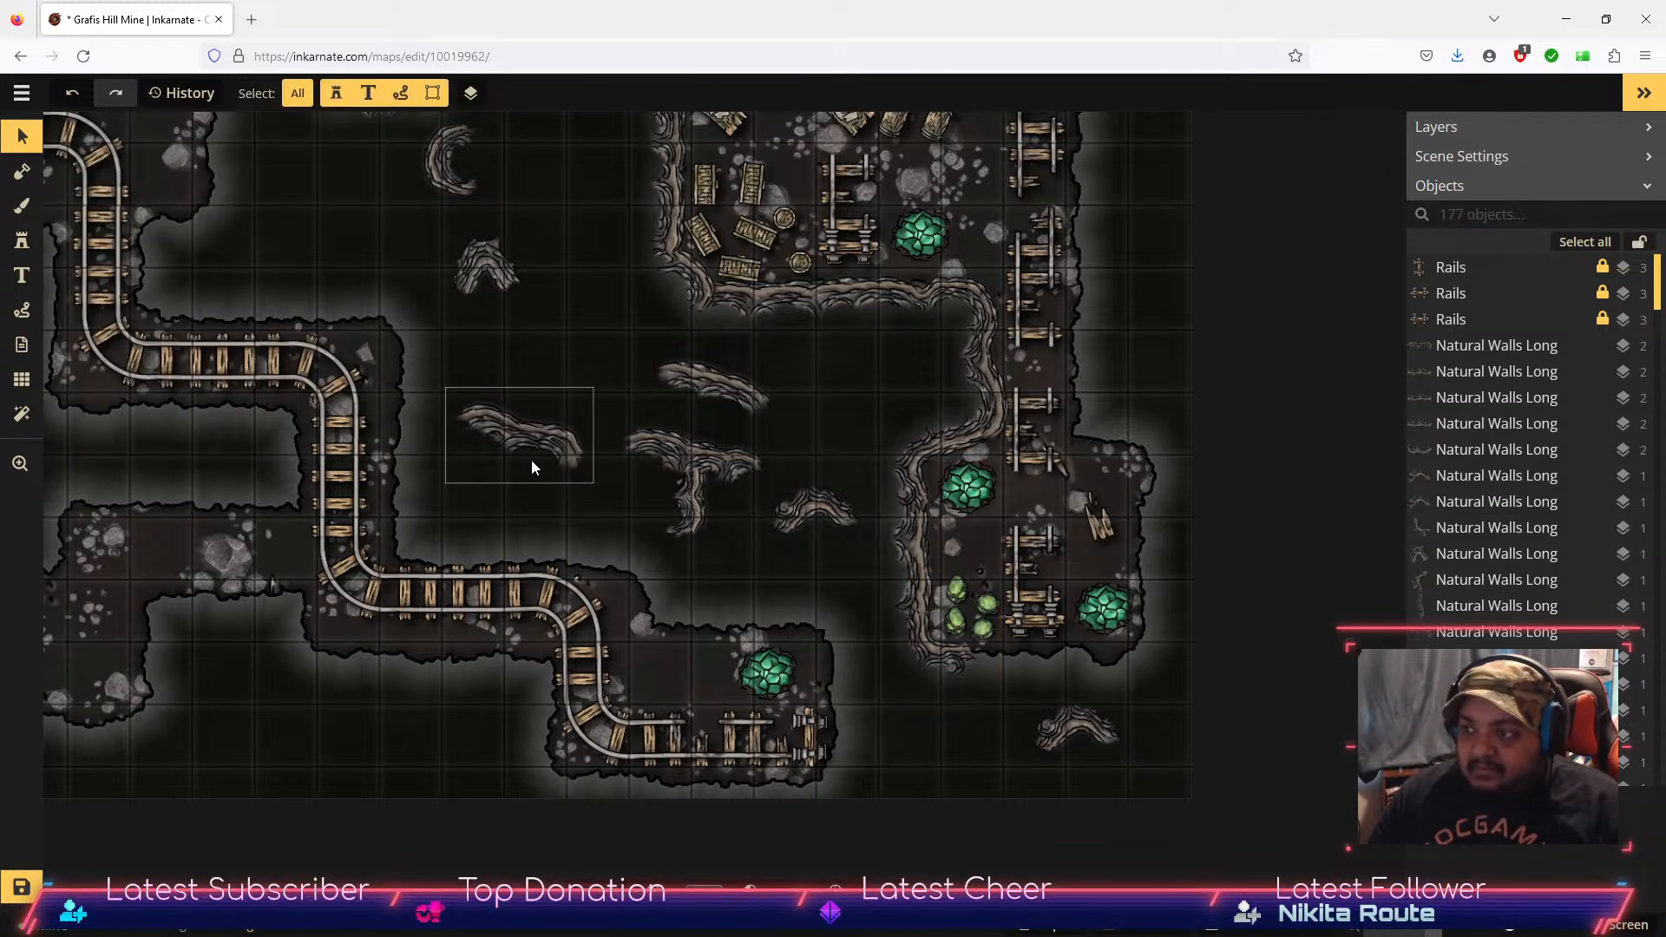
# Step: Line the south edge of the southeastern crystal room with the loose variant 3 wall, rotated to about 279
pyautogui.click(726, 433)
pyautogui.moveTo(725, 432); pyautogui.dragTo(978, 726)
pyautogui.moveTo(971, 792); pyautogui.dragTo(957, 796)
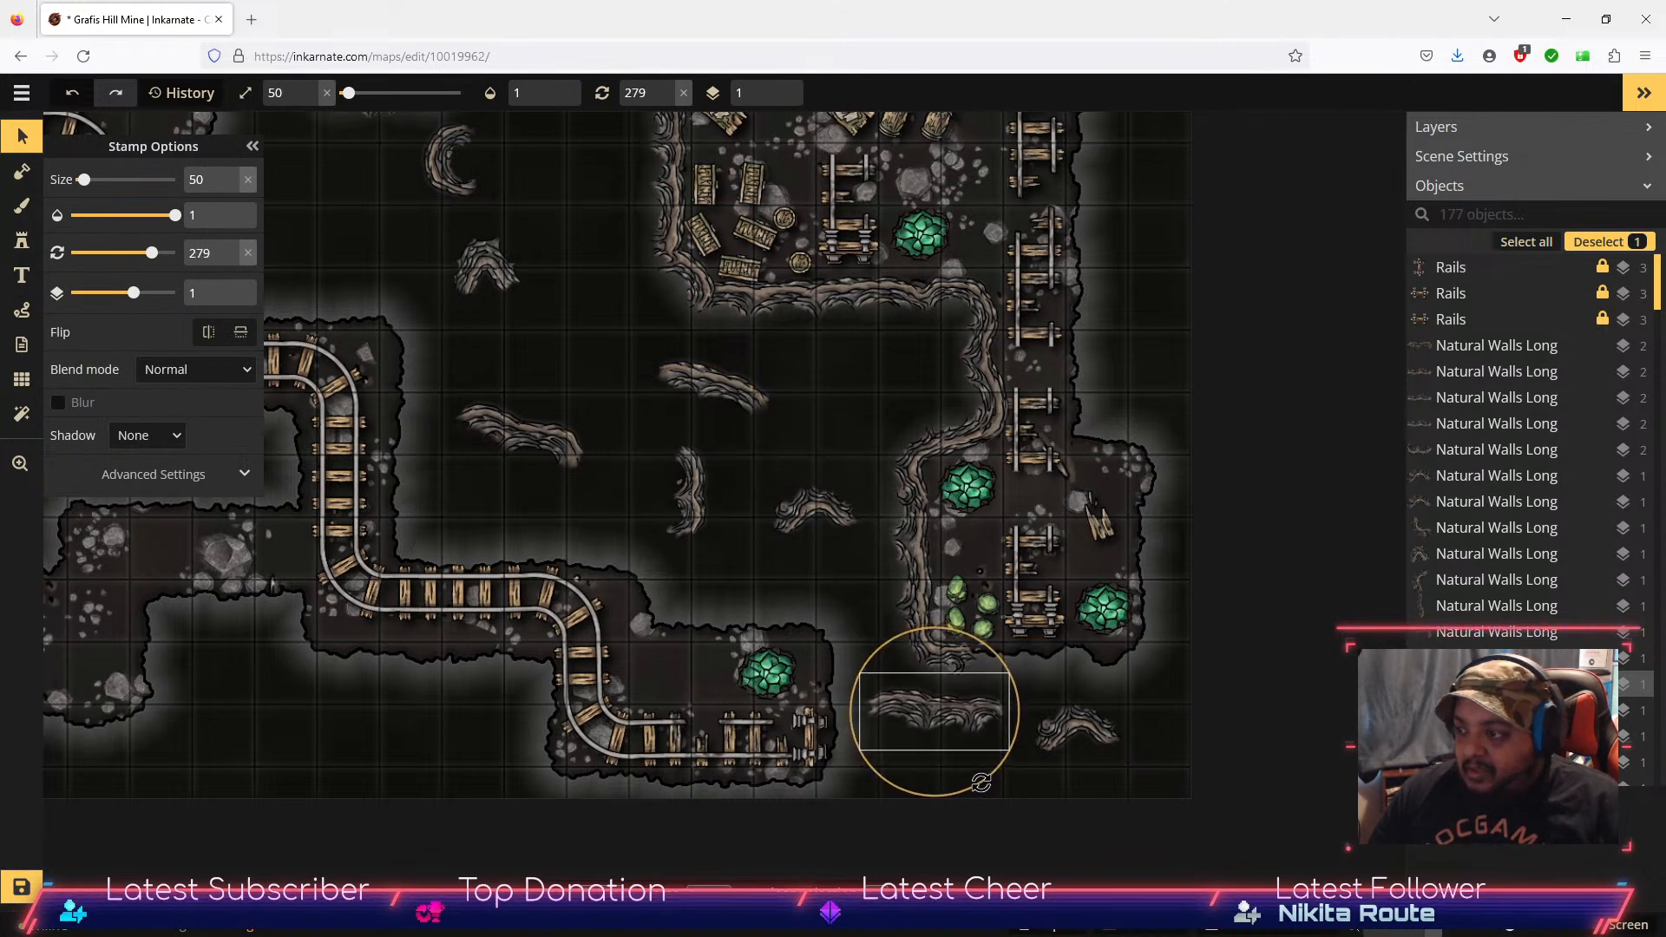
pyautogui.moveTo(961, 713); pyautogui.dragTo(1055, 662)
# Step: Fit the second variant 12 wall to the southeastern crystal room's southeast corner, rotated to 244, and lower it to layer 0
pyautogui.click(1106, 736)
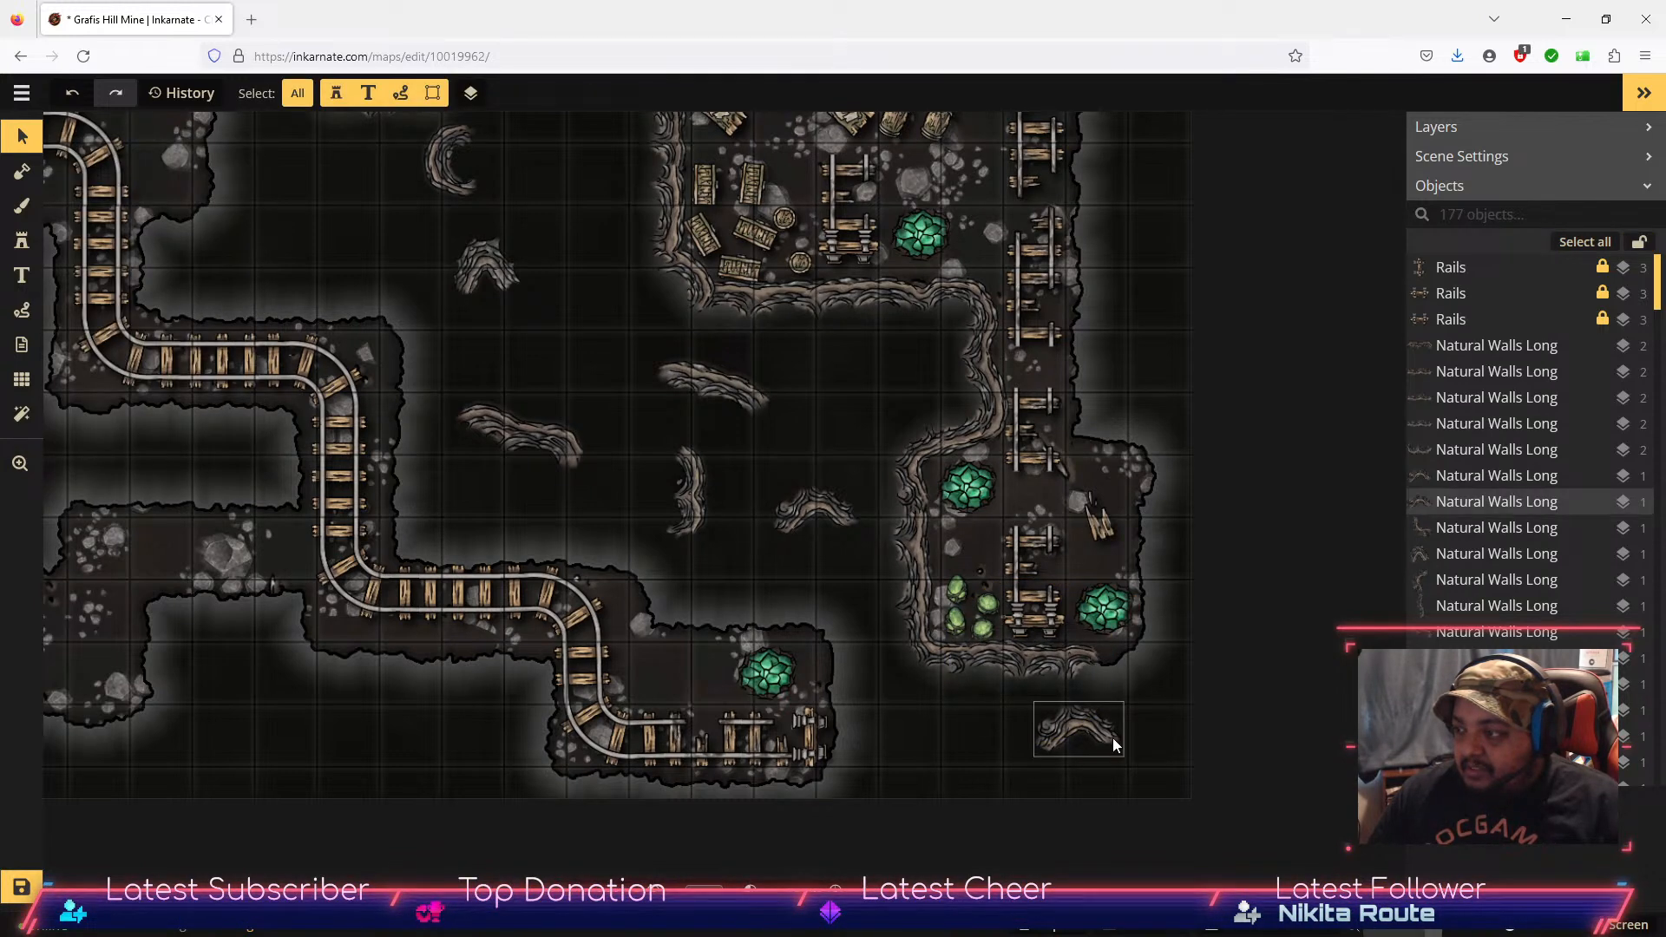
pyautogui.moveTo(1115, 746); pyautogui.dragTo(1121, 670)
pyautogui.click(1193, 599)
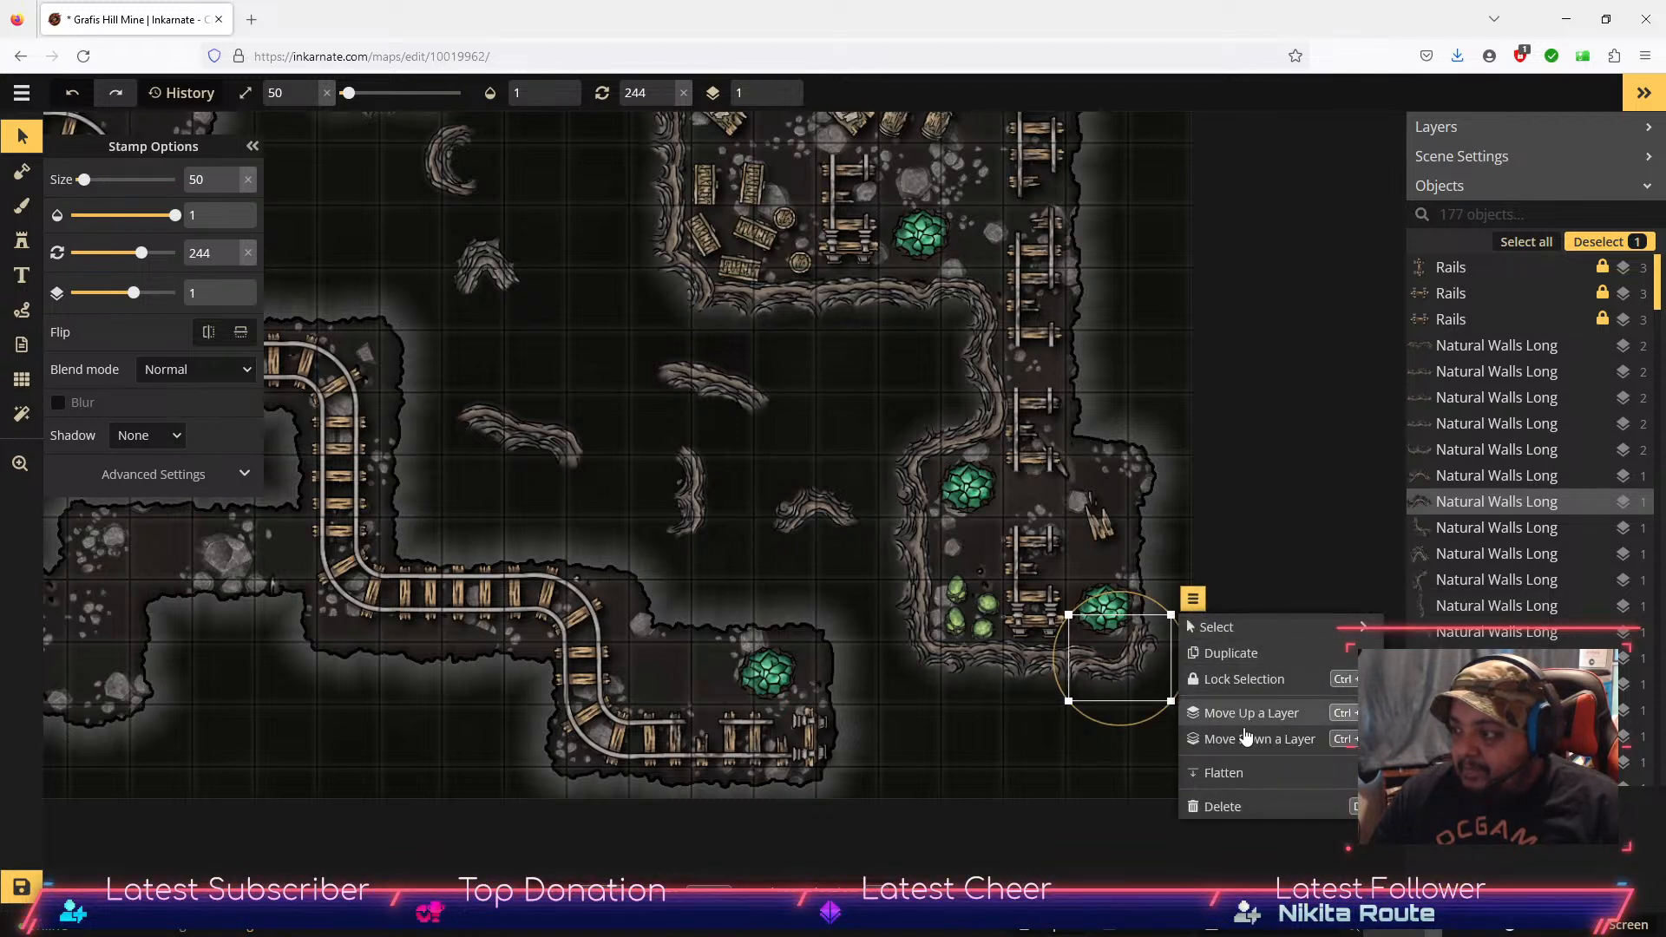
pyautogui.click(1247, 740)
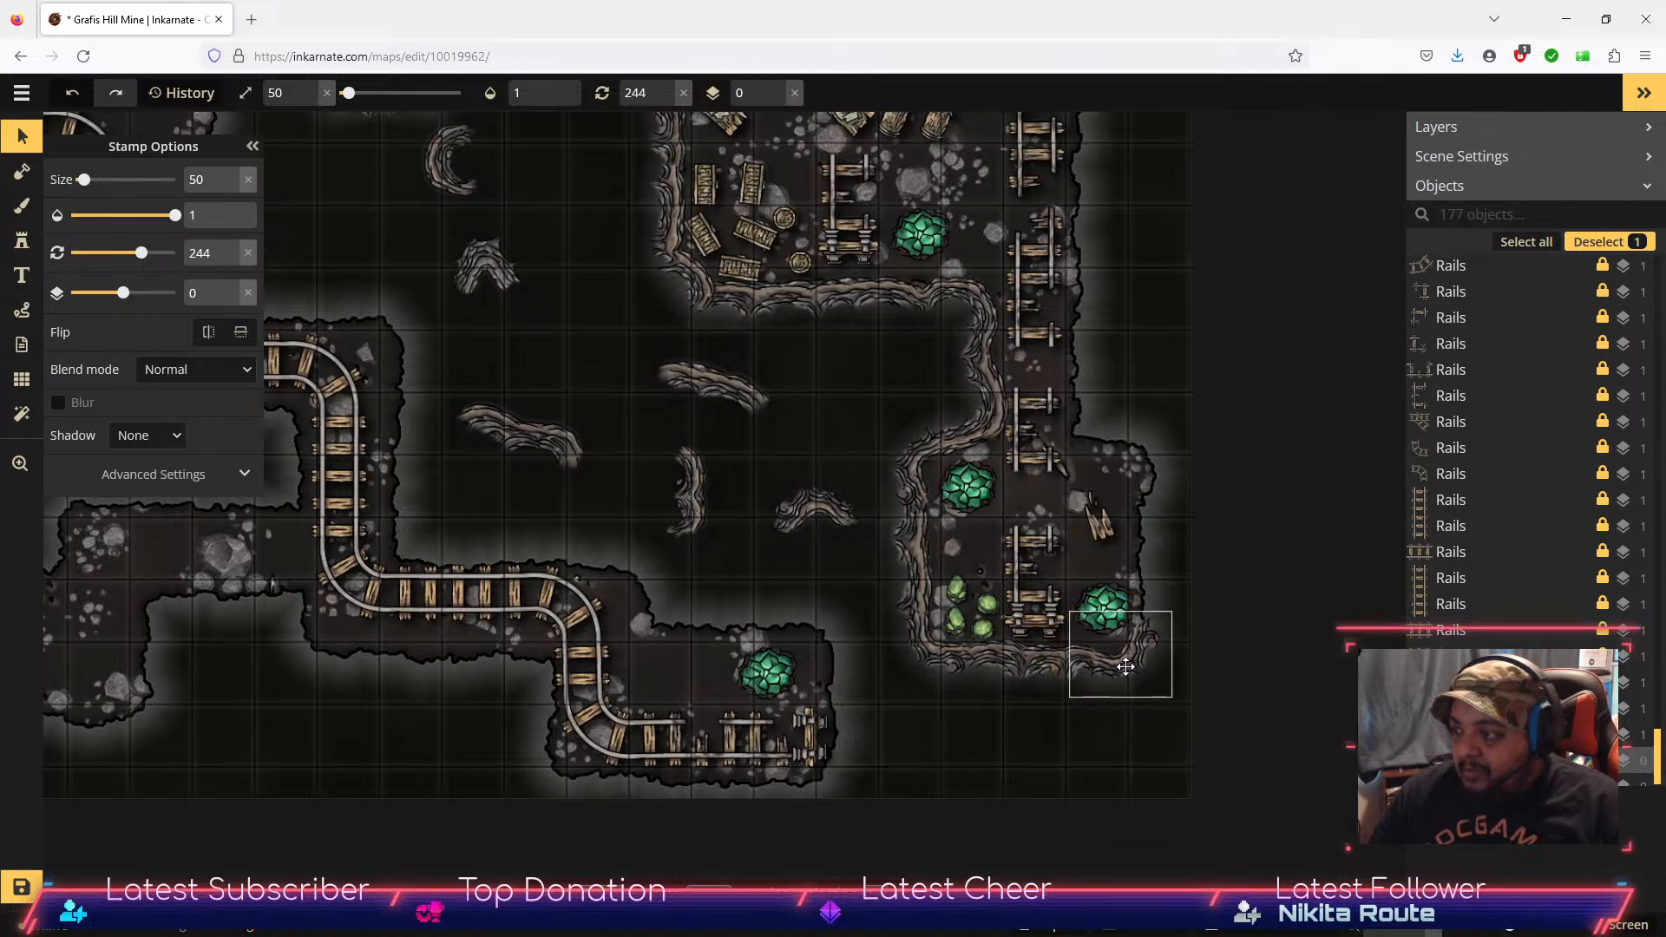
pyautogui.click(1126, 666)
pyautogui.click(1007, 754)
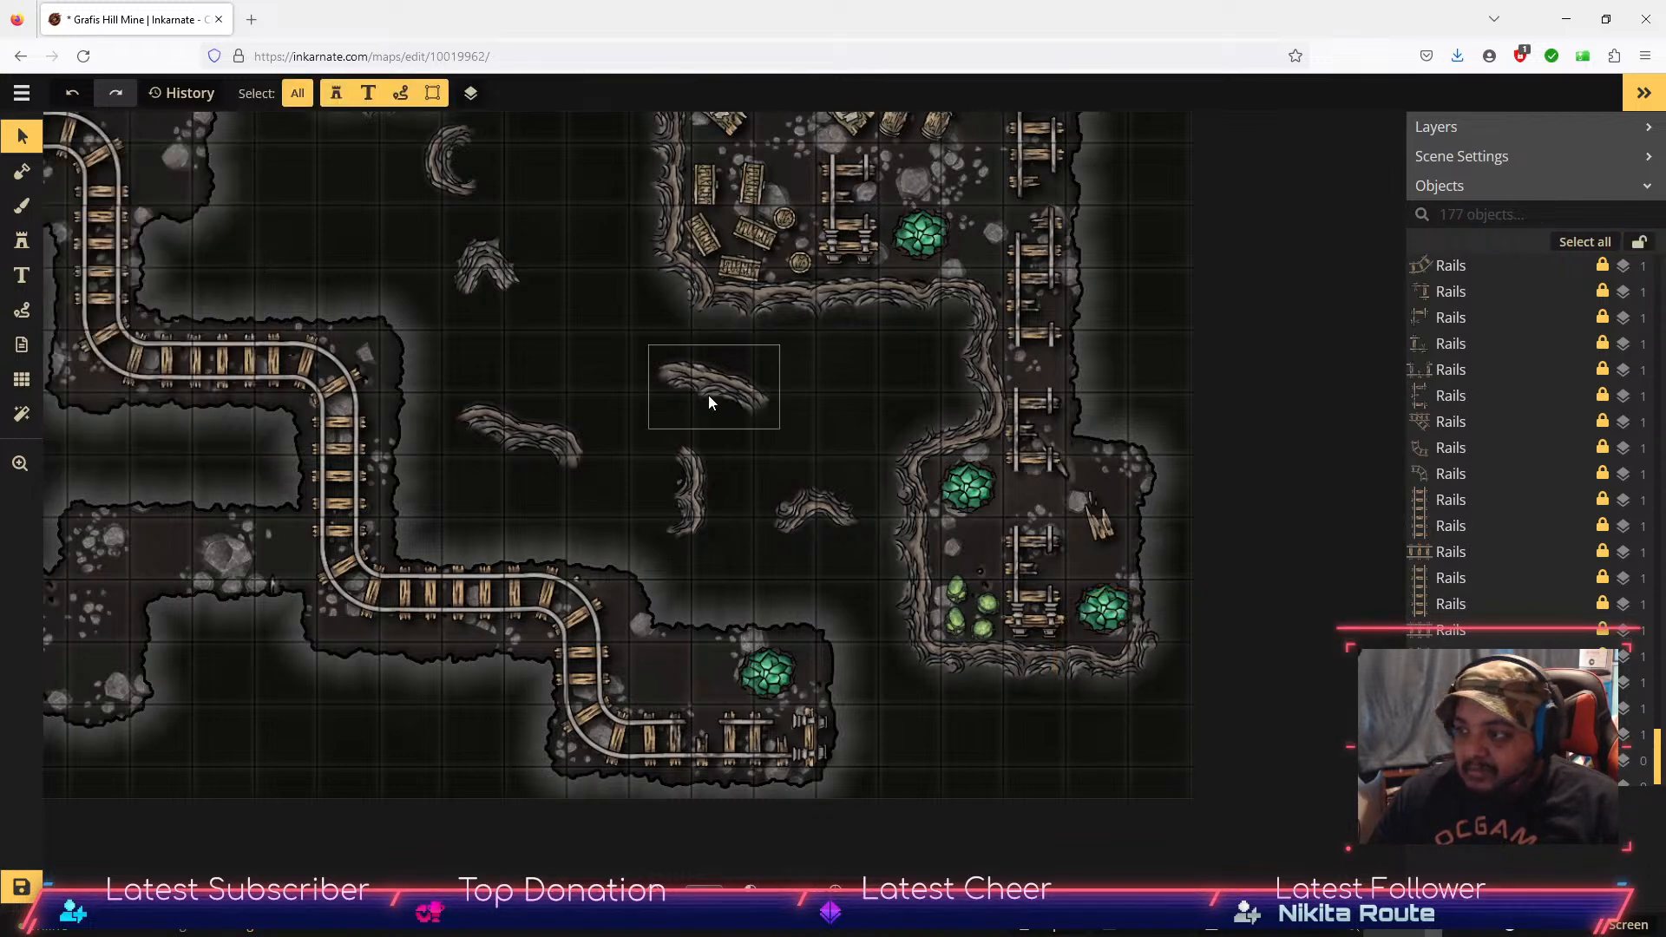
# Step: Turn the two loose slanted walls in the empty central area upright, rotating the western one to 177
pyautogui.click(665, 407)
pyautogui.moveTo(722, 473); pyautogui.dragTo(625, 420)
pyautogui.click(494, 473)
pyautogui.moveTo(496, 523); pyautogui.dragTo(575, 433)
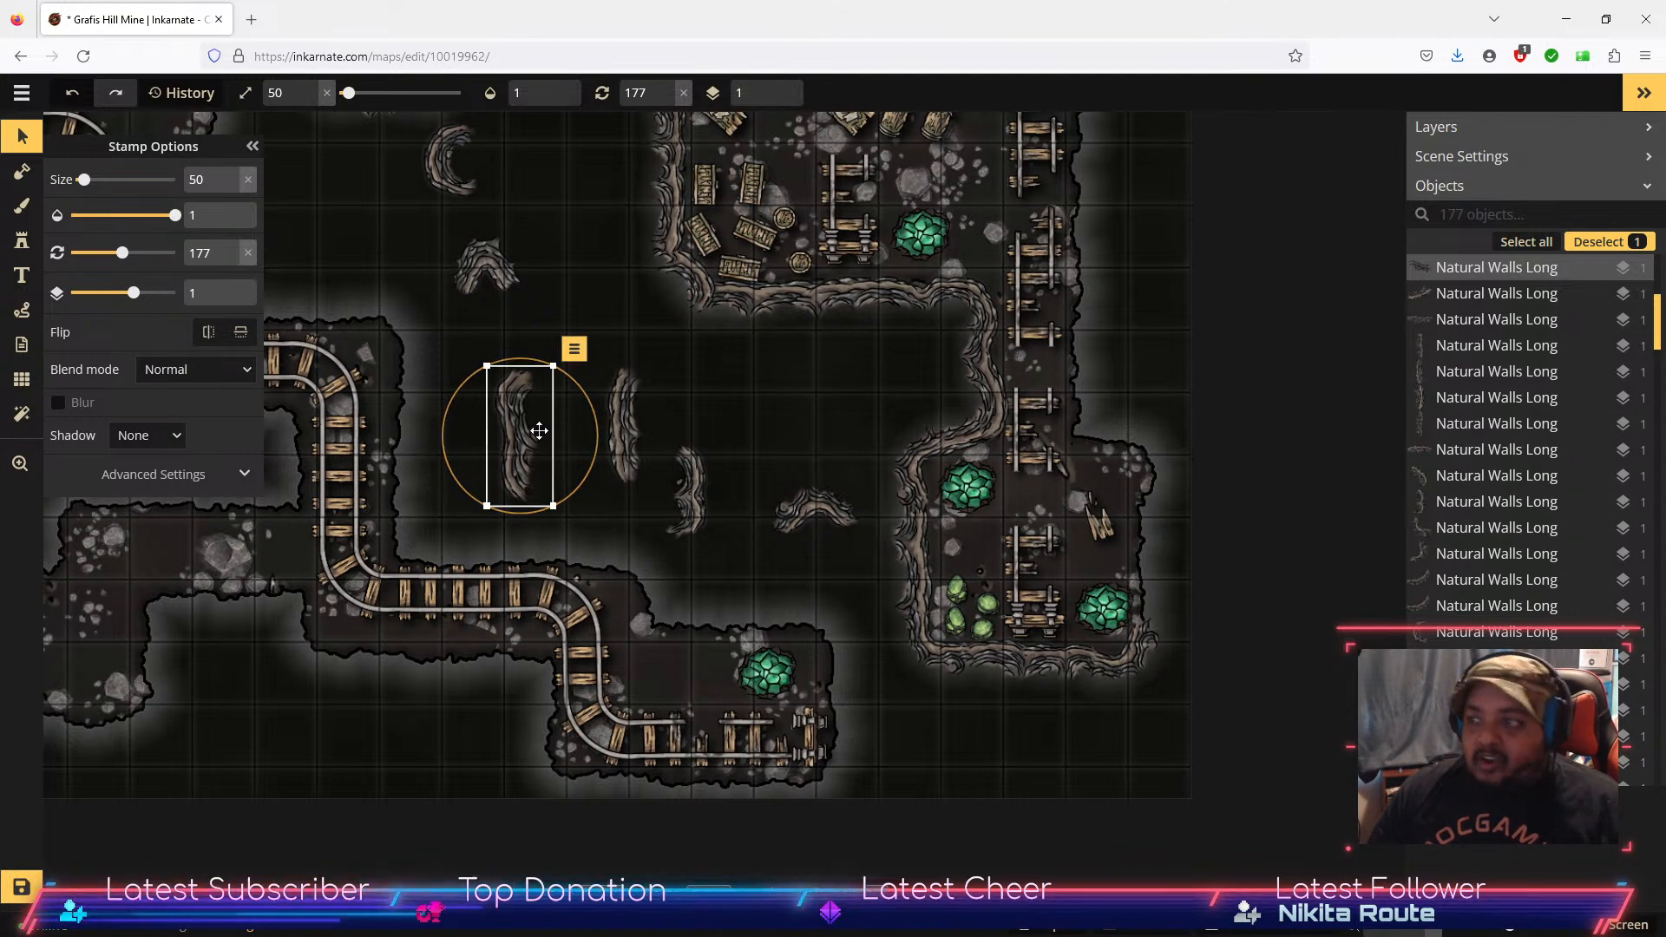
pyautogui.moveTo(514, 436)
pyautogui.mouseDown()
pyautogui.moveTo(1172, 545)
pyautogui.moveTo(1144, 564)
pyautogui.moveTo(507, 413)
pyautogui.mouseUp()
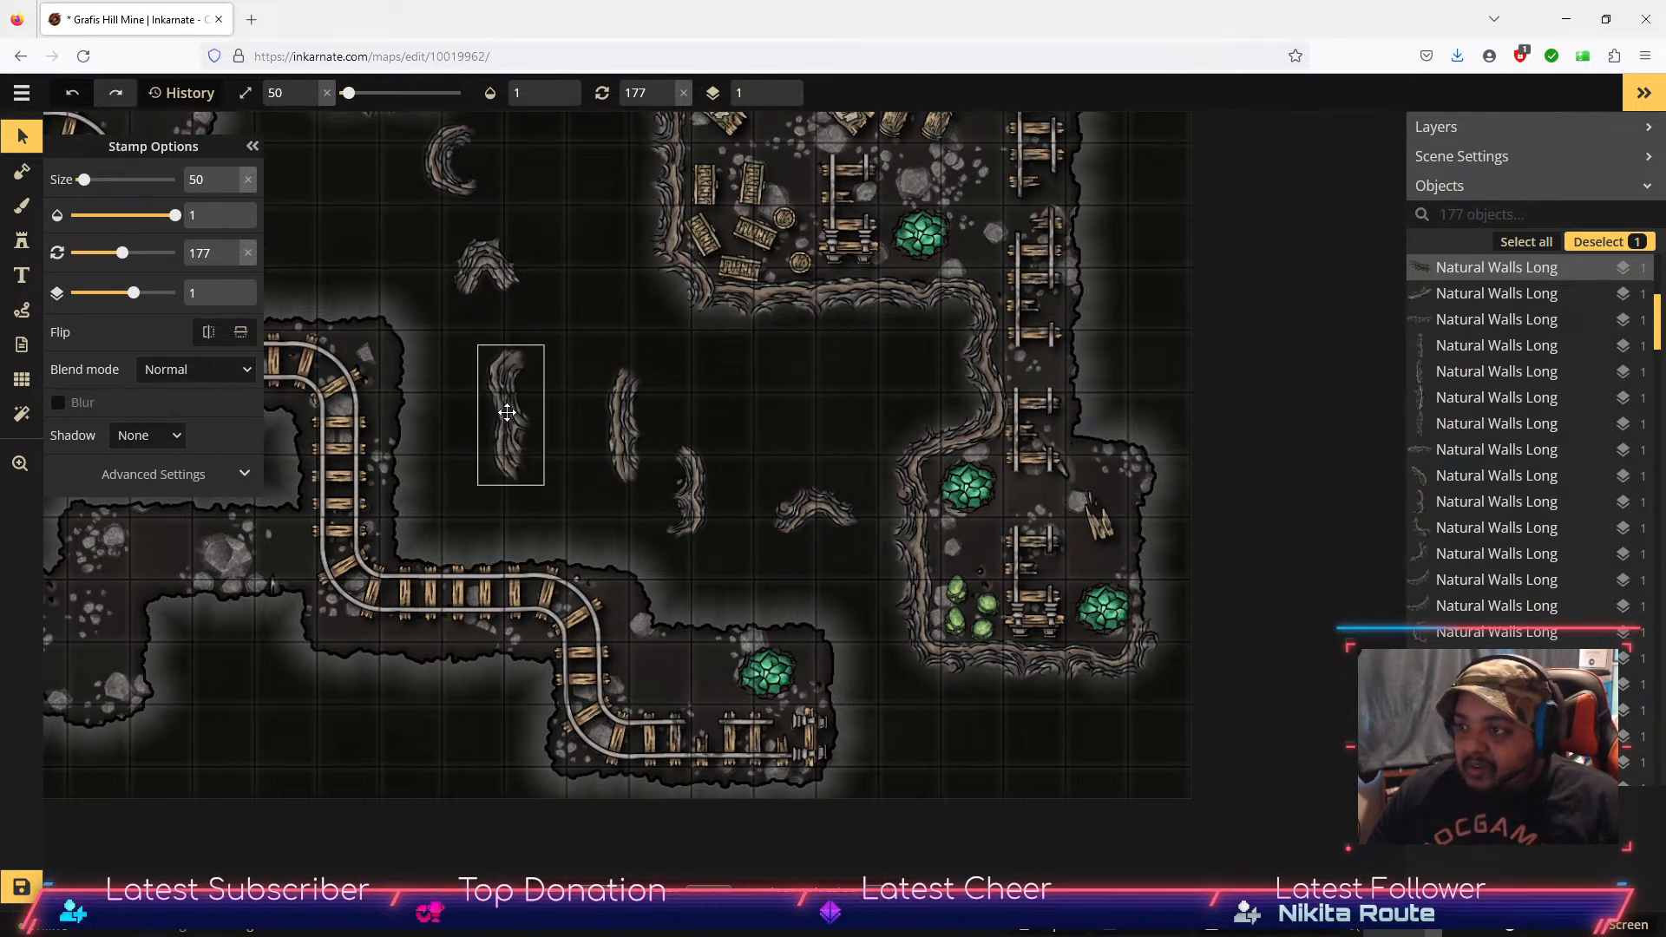
# Step: Place a variant 6 wall at size 50 and rotation 177 along the southeastern crystal room's east edge
pyautogui.click(22, 240)
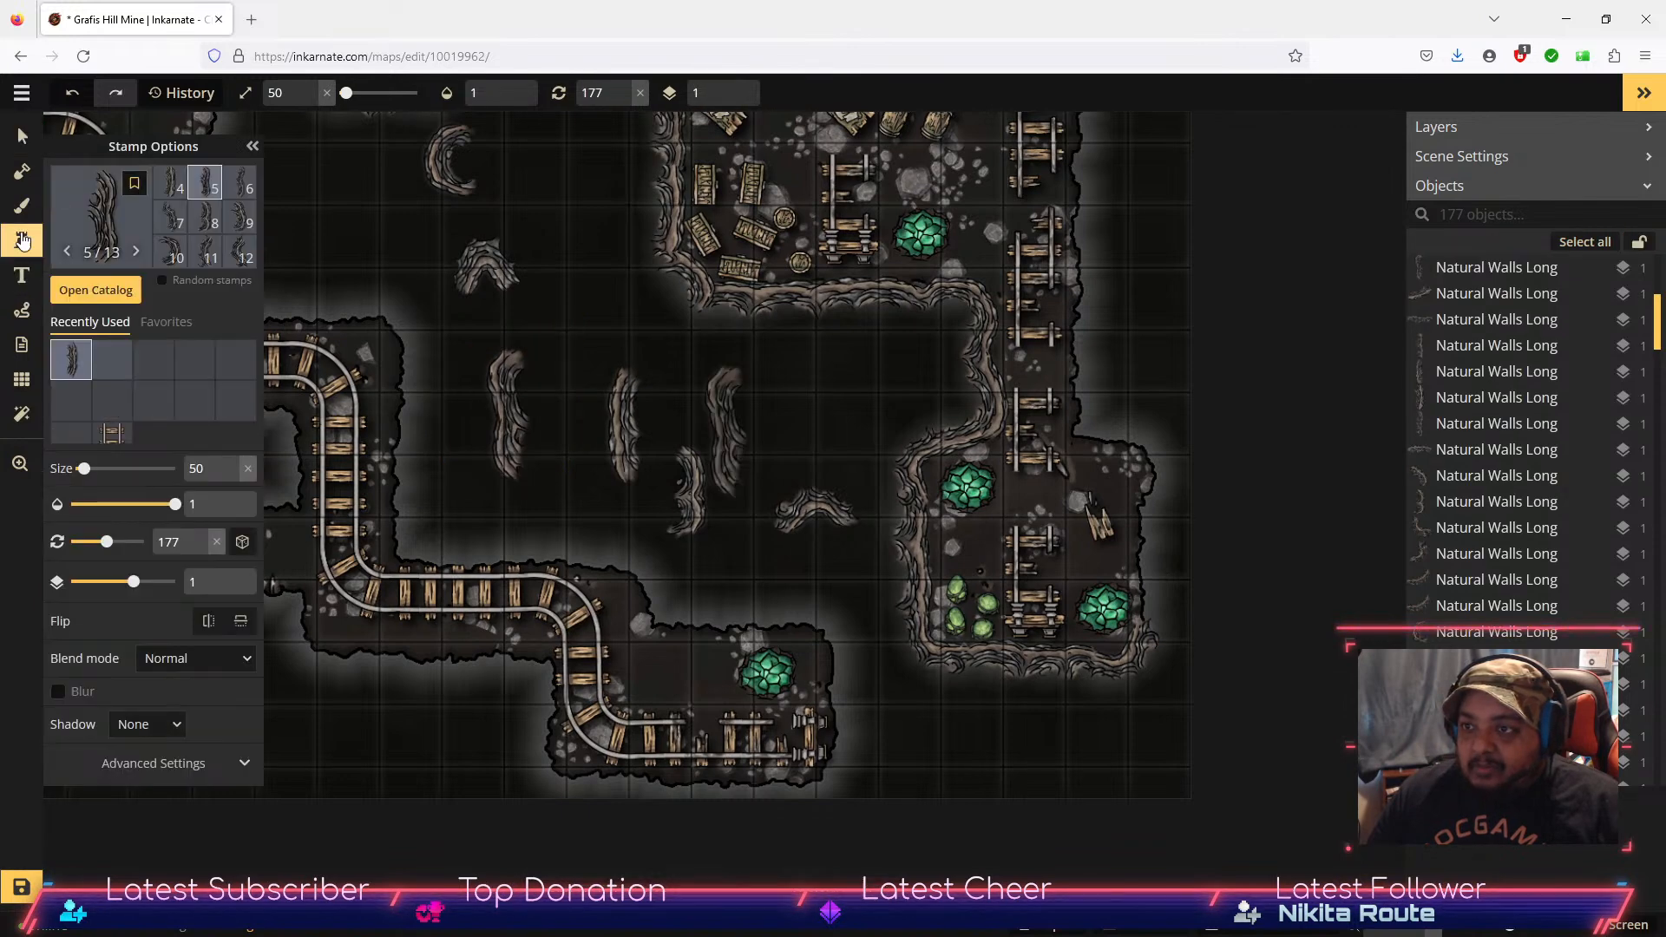
pyautogui.click(243, 186)
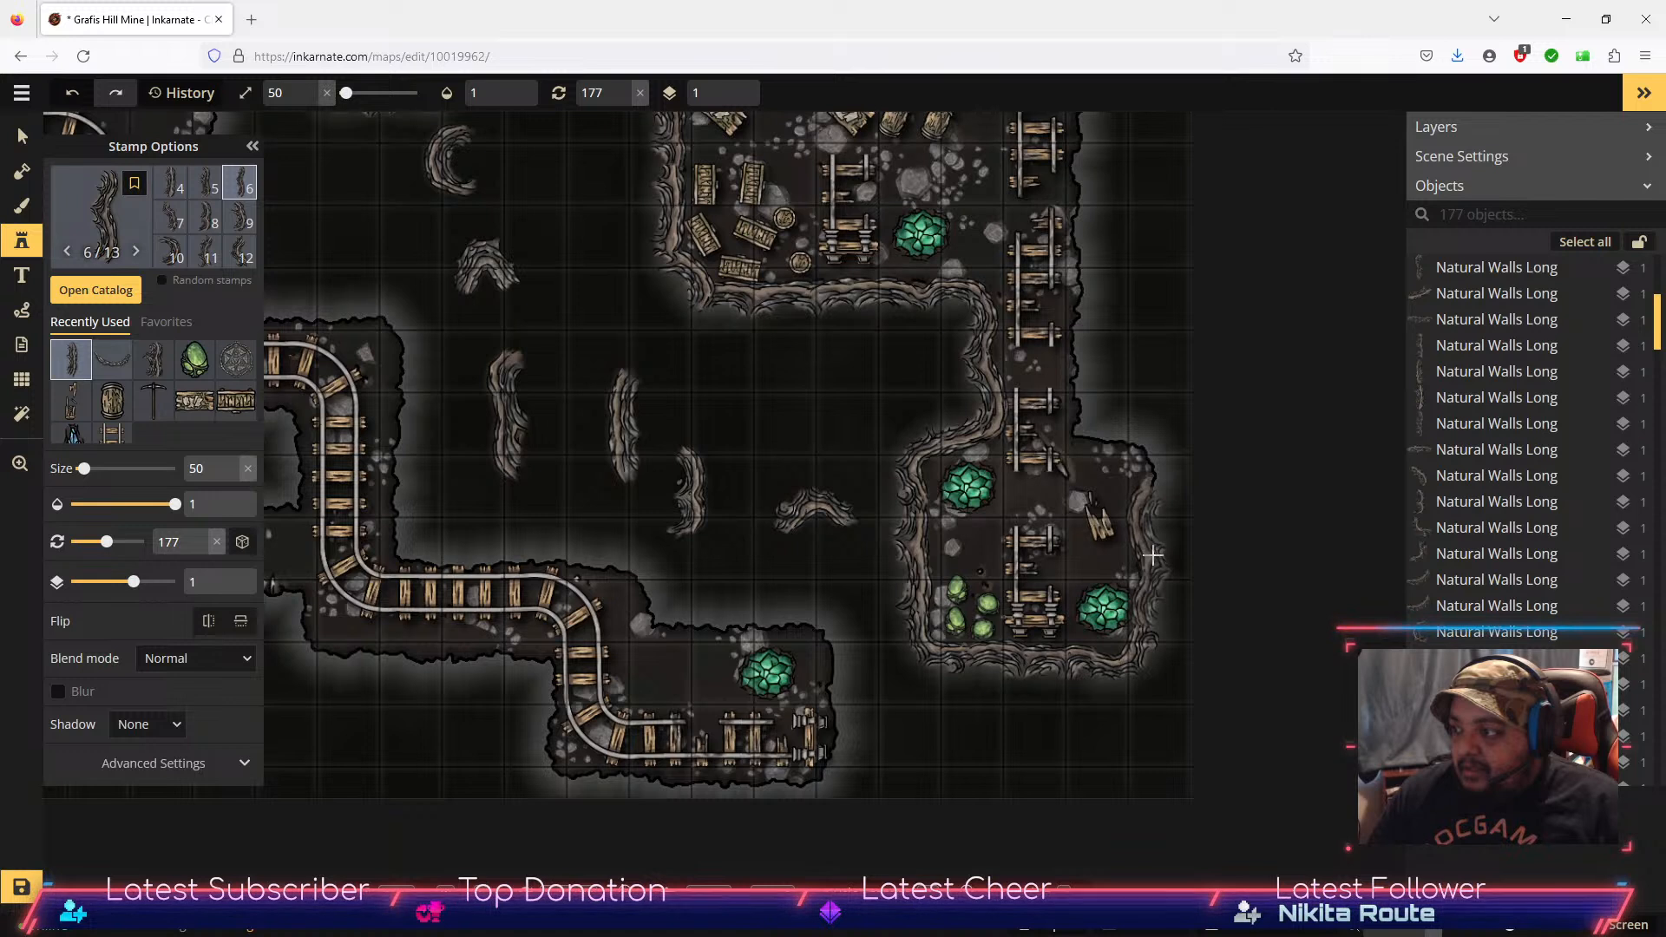
pyautogui.click(1152, 555)
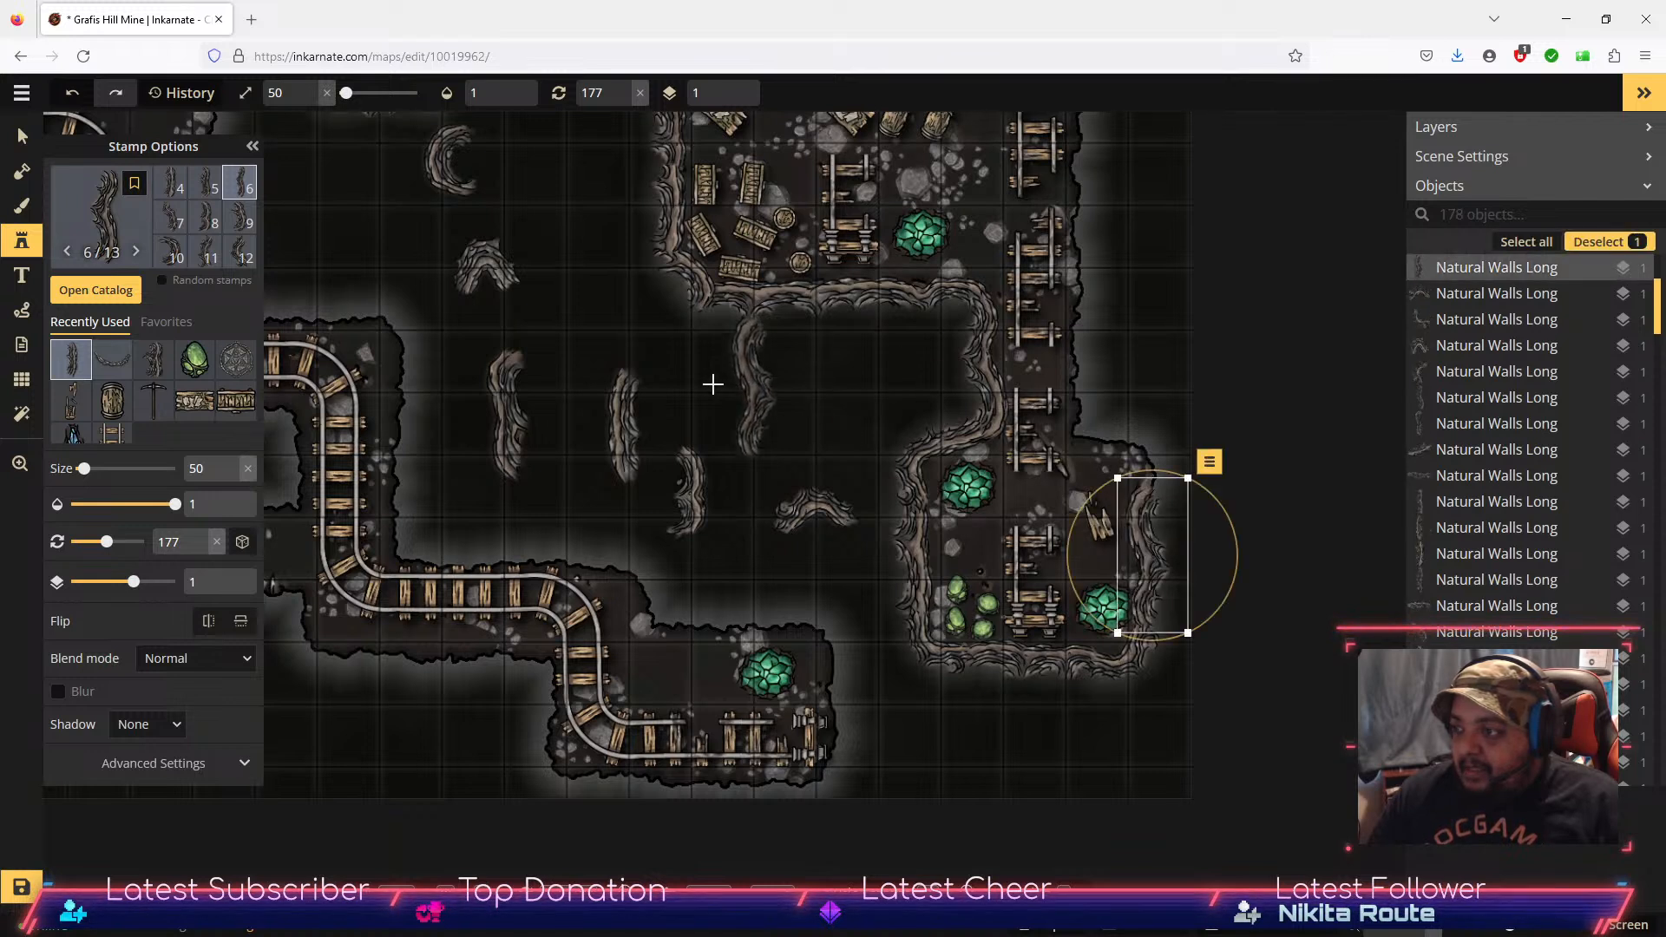
# Step: Place two variant 7 walls at rotation 177 in the empty central area and set them side by side
pyautogui.click(178, 220)
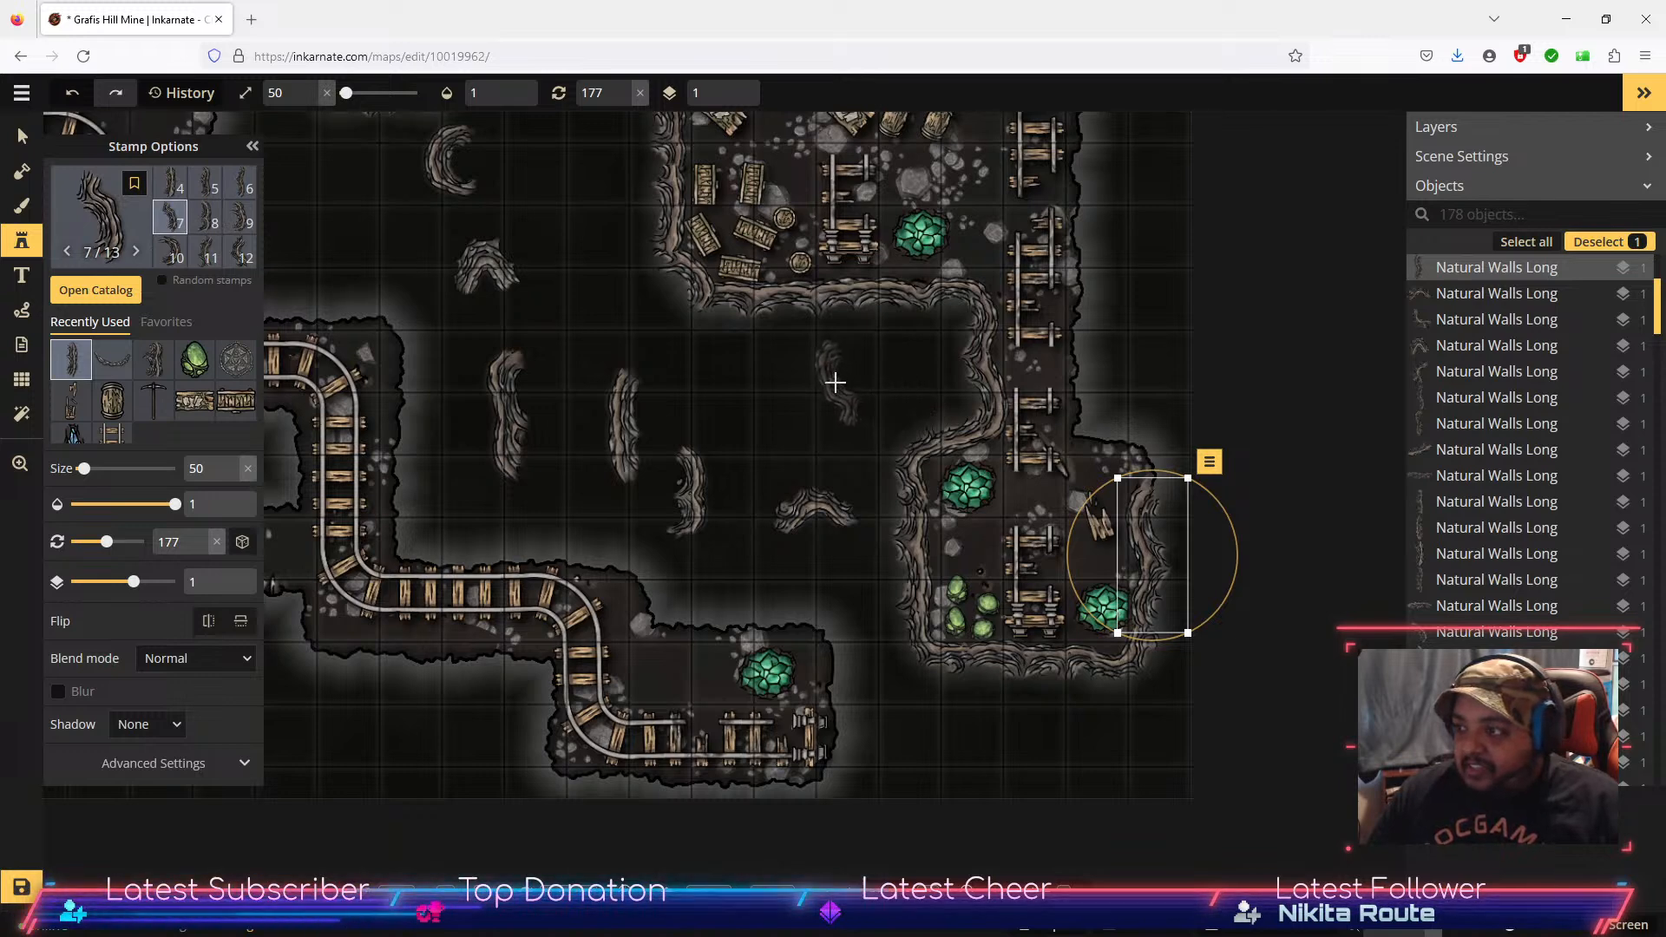
pyautogui.click(753, 384)
pyautogui.click(841, 516)
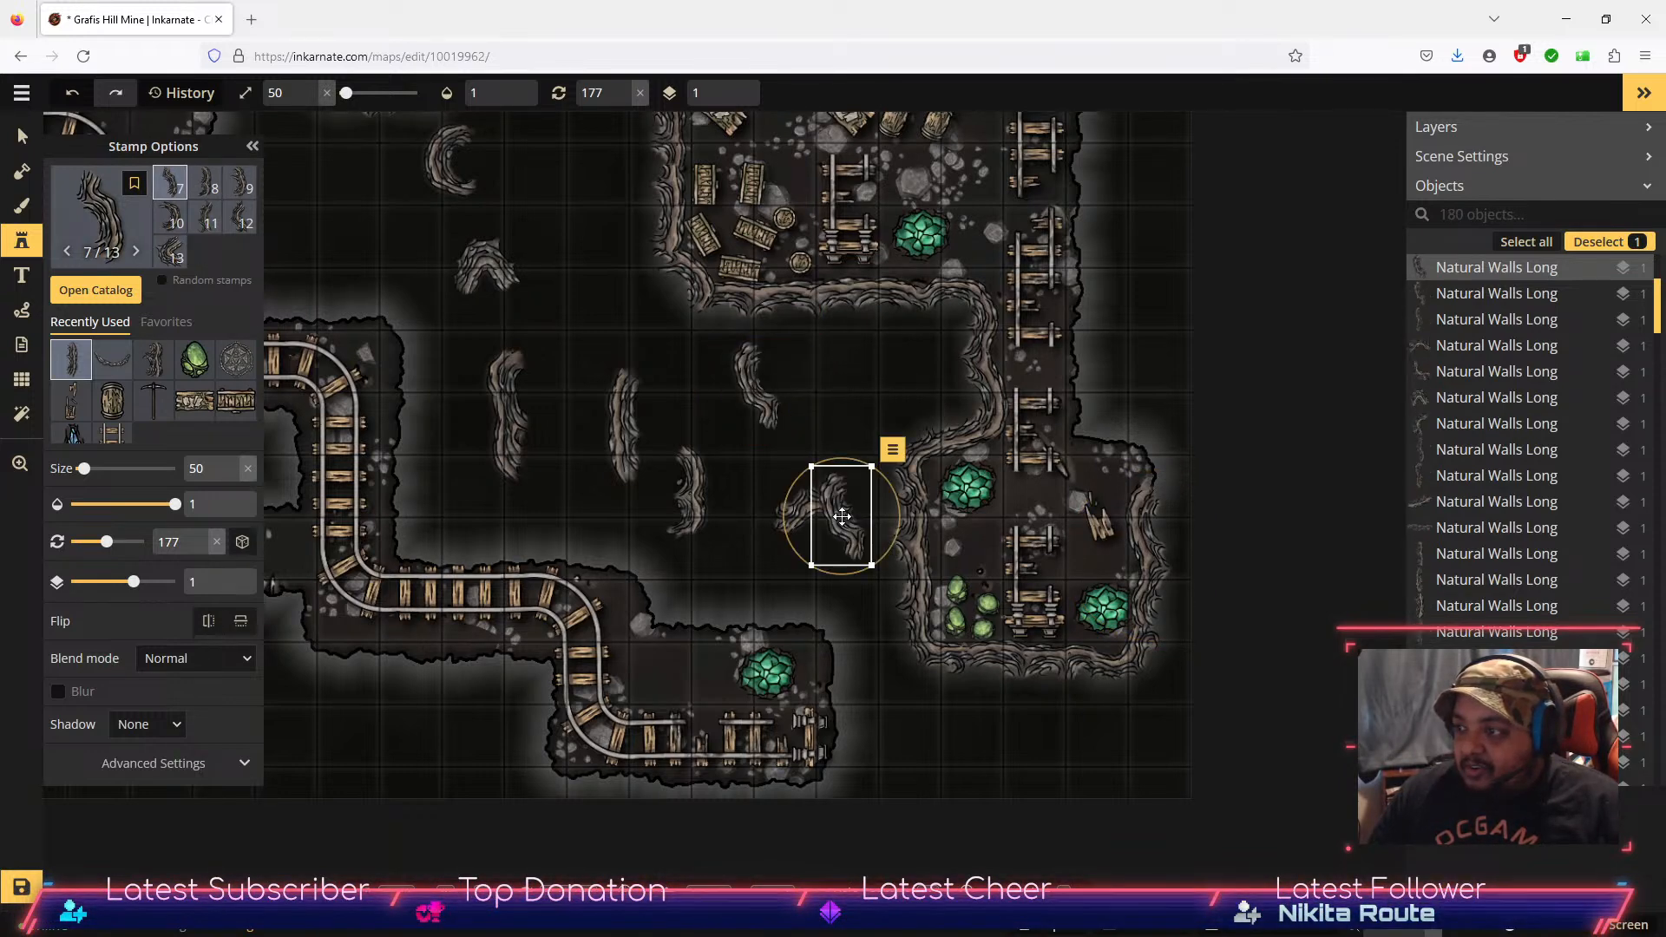
pyautogui.click(26, 135)
pyautogui.moveTo(840, 514); pyautogui.dragTo(814, 376)
# Step: Fit the remaining variant 12 wall to the southeastern crystal room's northeast corner, rotated to 146
pyautogui.click(830, 500)
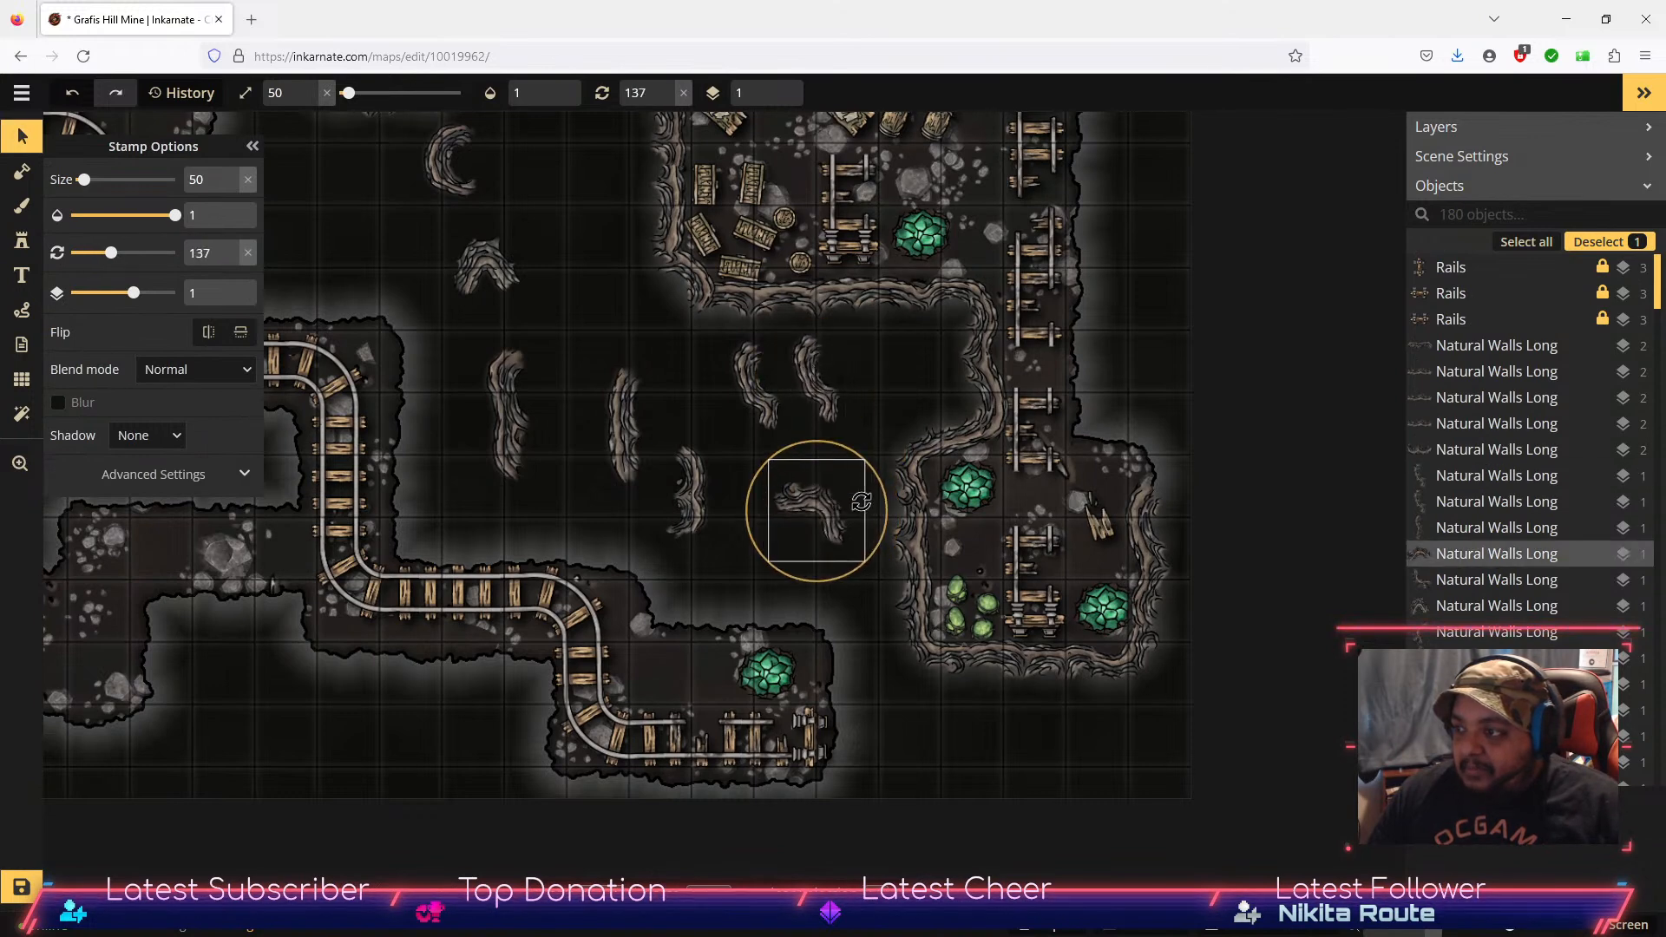
pyautogui.moveTo(830, 501); pyautogui.dragTo(1172, 461)
pyautogui.moveTo(1165, 390); pyautogui.dragTo(1143, 390)
pyautogui.moveTo(1160, 450); pyautogui.dragTo(1149, 469)
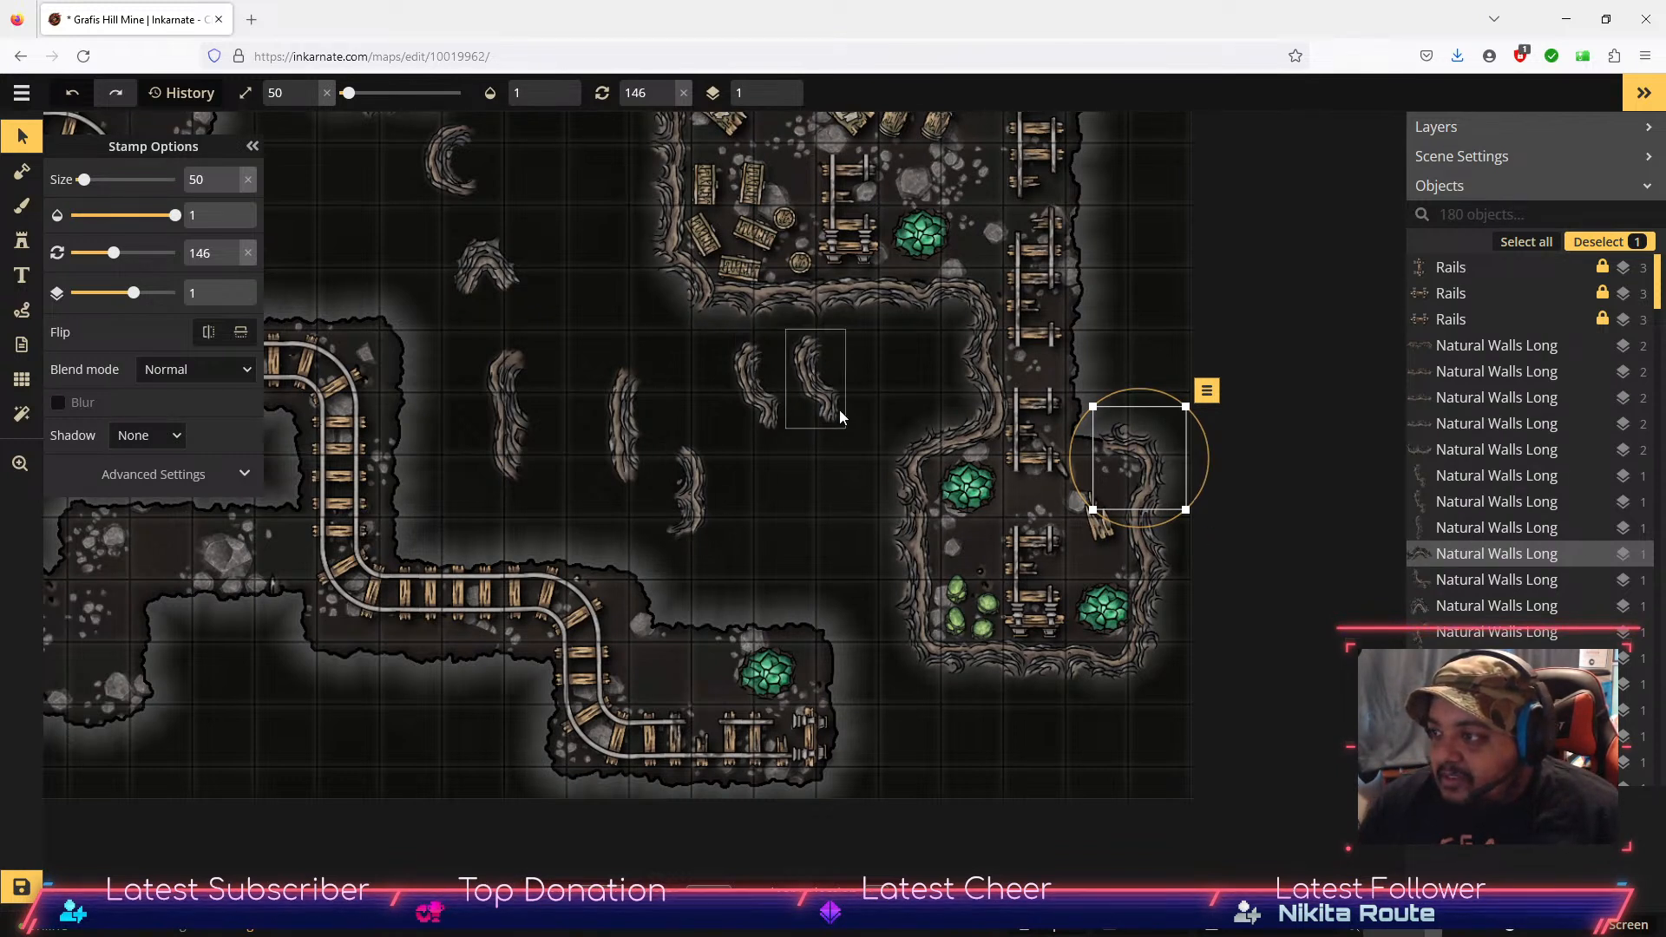
# Step: Fit the upright variant 5 wall to the east edge of the passage above the crystal room and nudge the northeast corner wall to meet it
pyautogui.moveTo(518, 423); pyautogui.dragTo(1076, 385)
pyautogui.click(1153, 464)
pyautogui.moveTo(1154, 463); pyautogui.dragTo(1146, 466)
pyautogui.click(1090, 363)
pyautogui.moveTo(1085, 361)
pyautogui.mouseDown()
pyautogui.moveTo(1098, 392)
pyautogui.moveTo(1083, 393)
pyautogui.mouseUp()
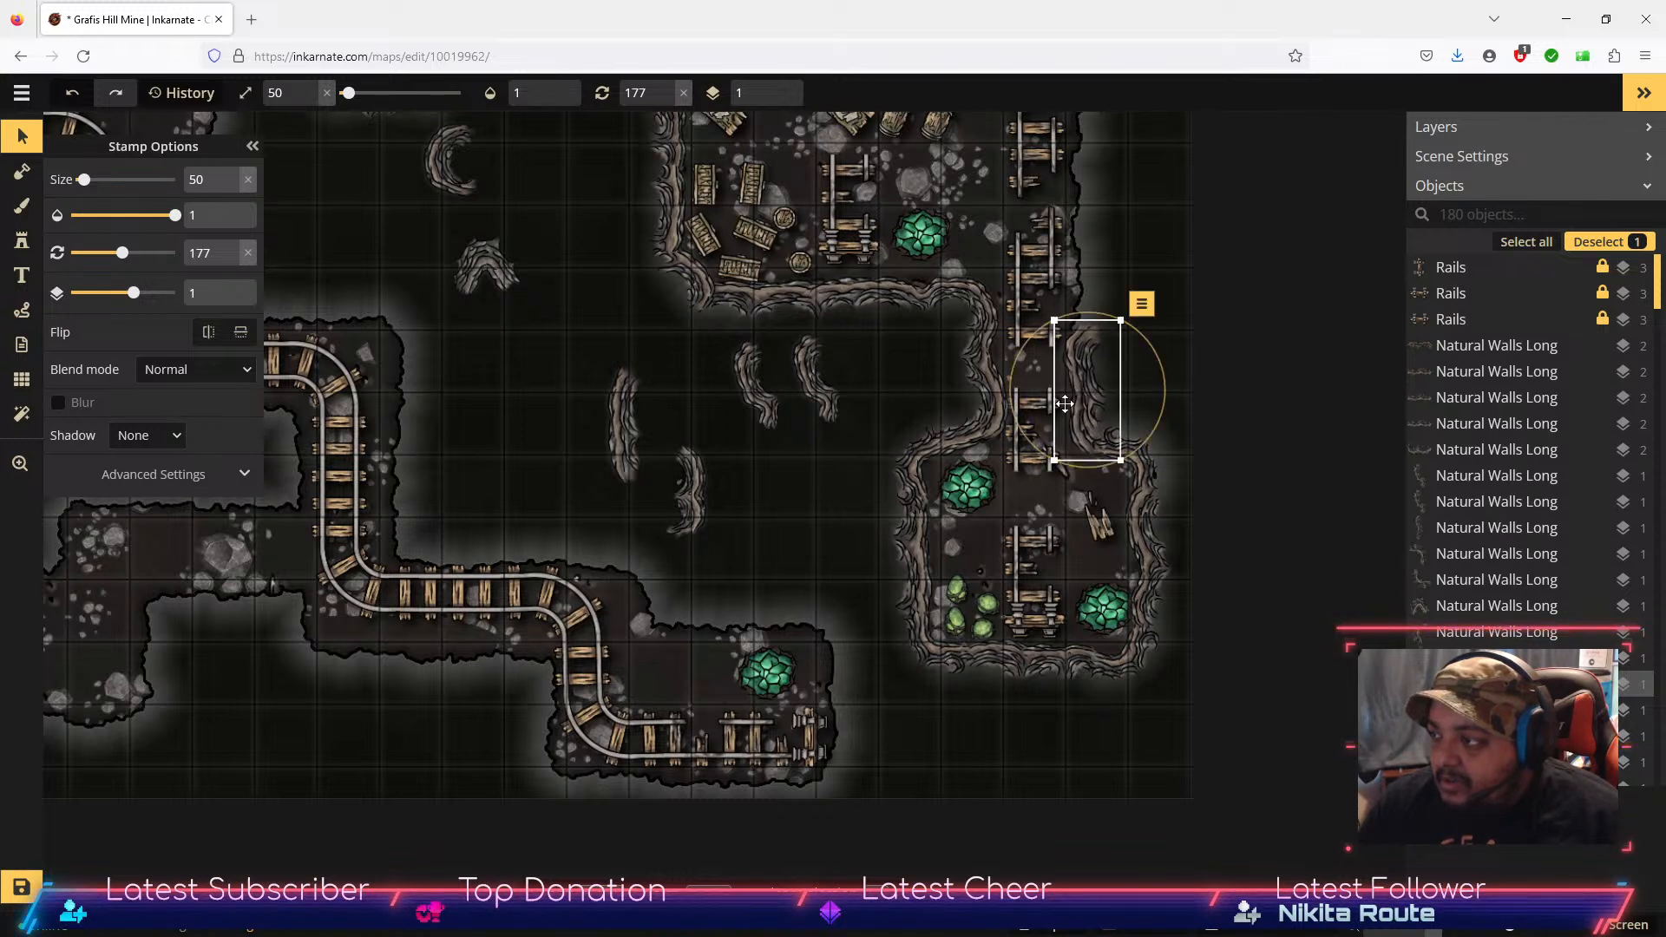
pyautogui.click(743, 571)
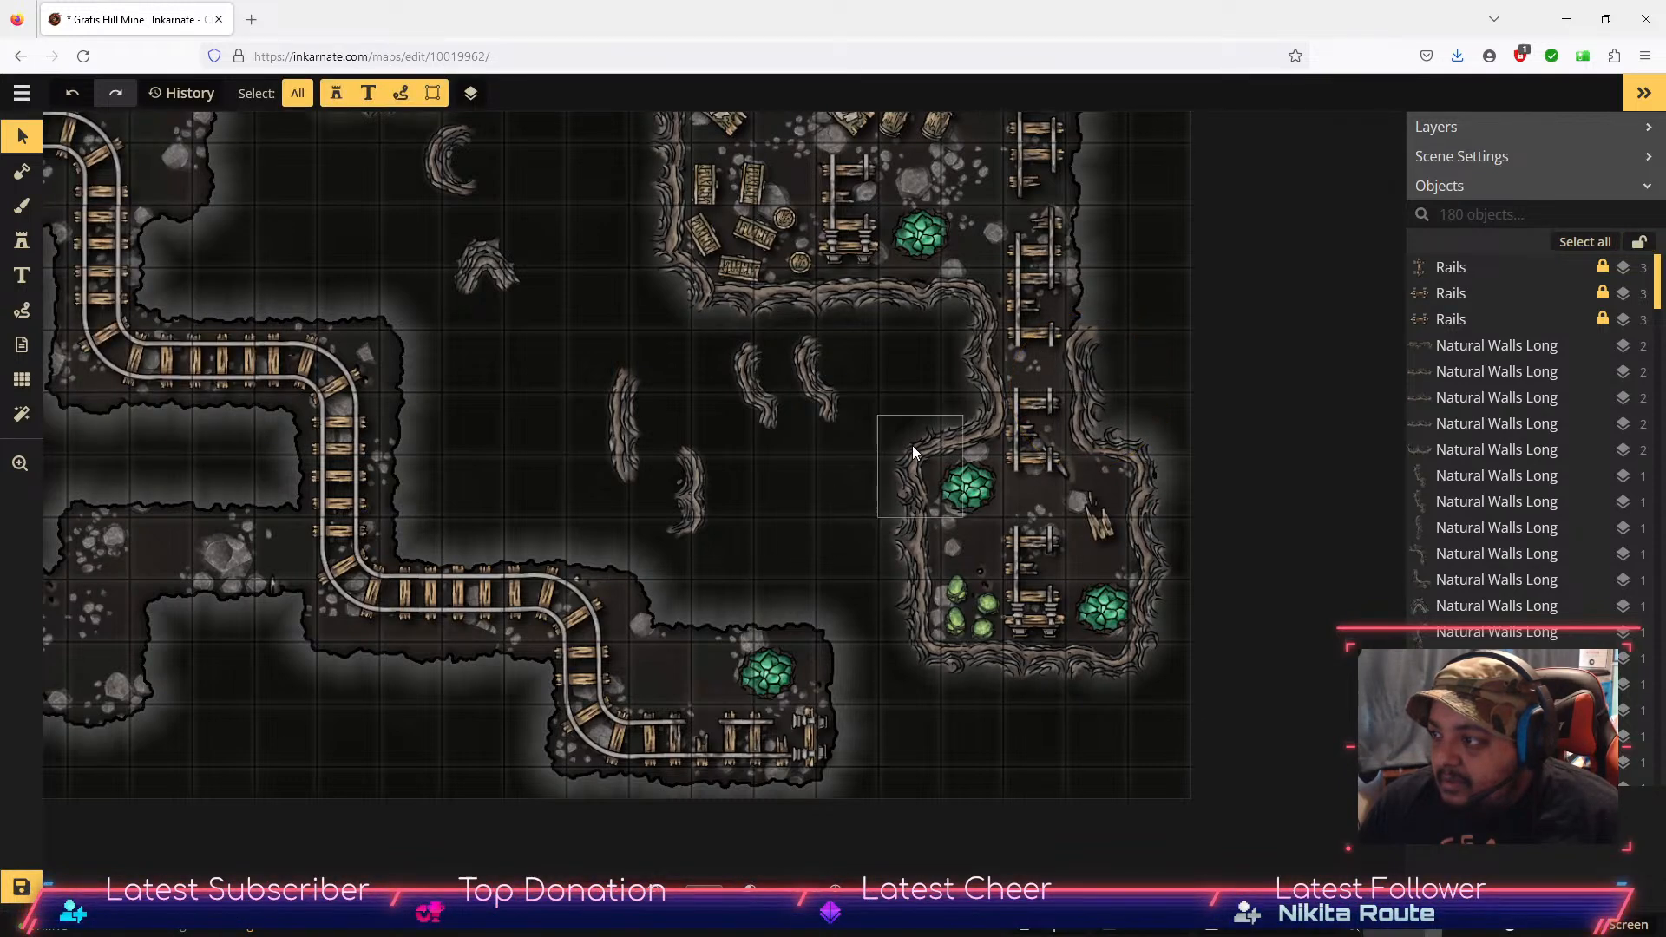
pyautogui.scroll(-2, 911, 446)
pyautogui.scroll(-2, 915, 446)
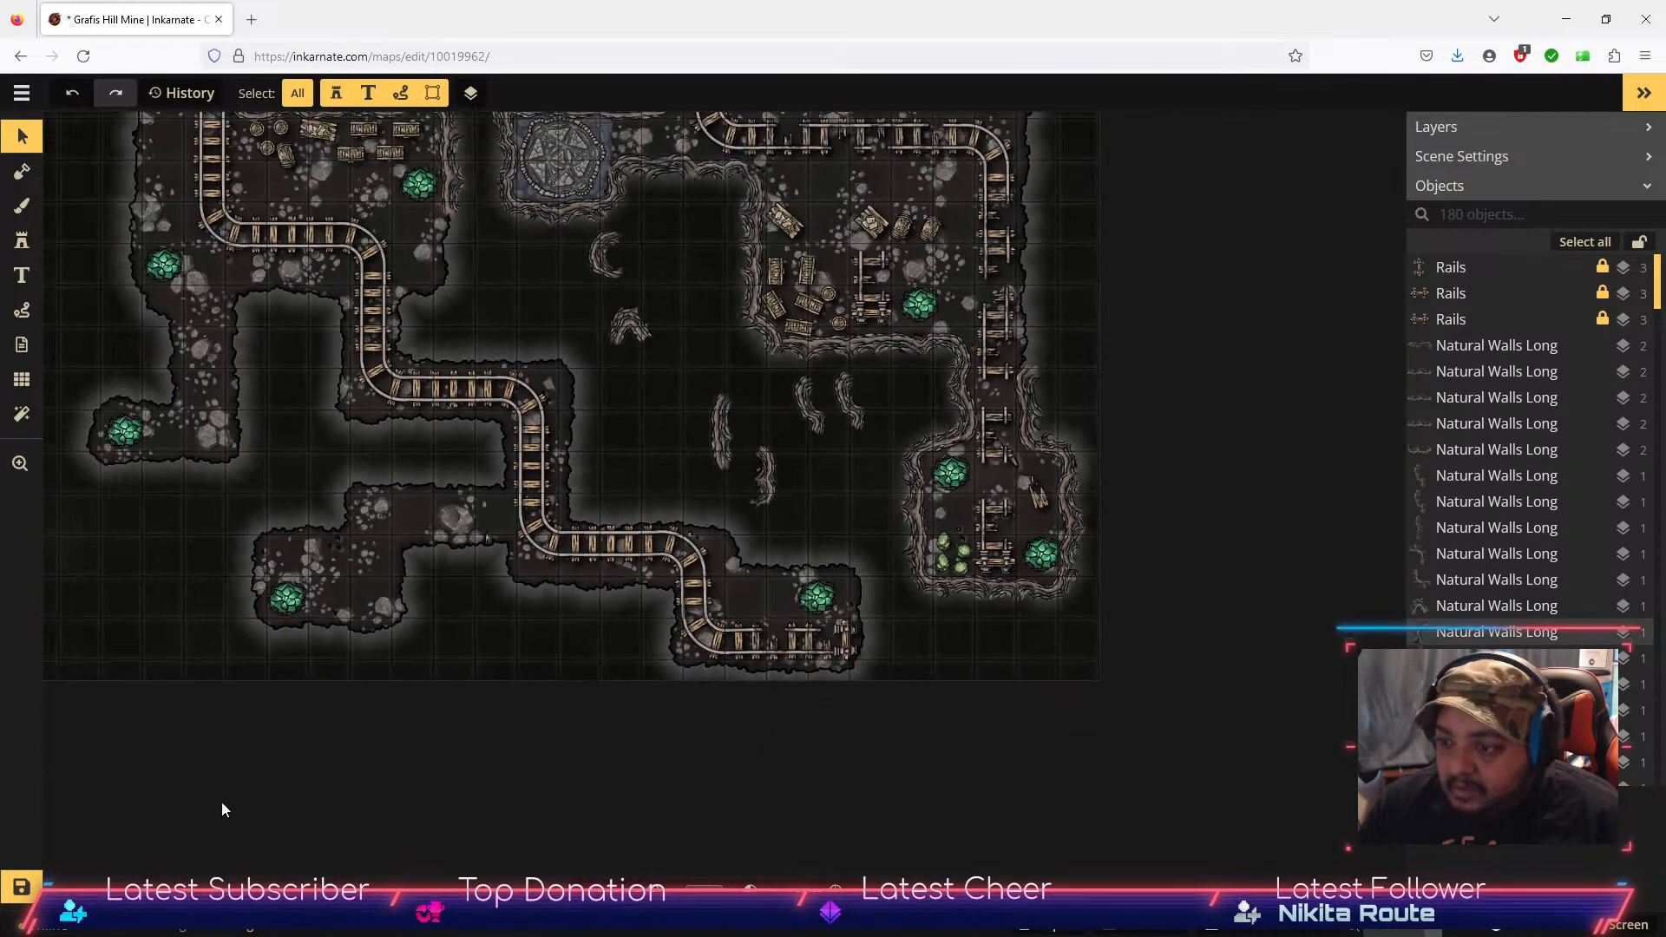
pyautogui.click(1616, 929)
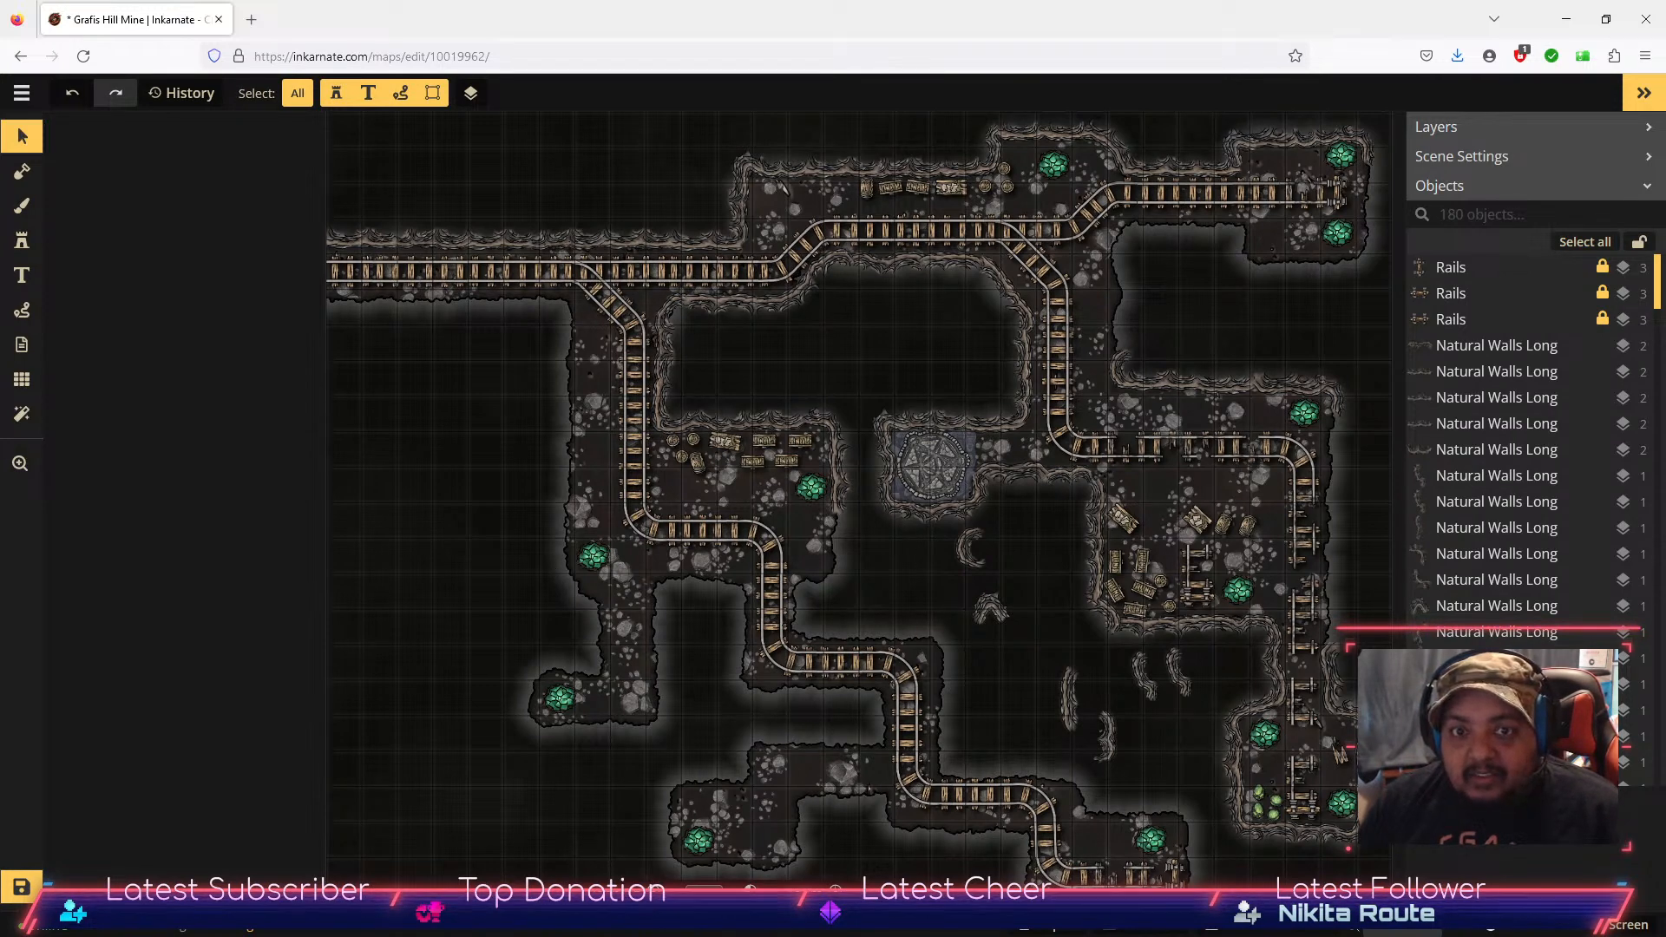
# Step: Raise the variant 1 wall on the passage's east edge to layer 2 and shift it slightly north
pyautogui.press('space')
pyautogui.moveTo(1000, 707); pyautogui.dragTo(1114, 521)
pyautogui.scroll(3, 1172, 548)
pyautogui.click(1159, 458)
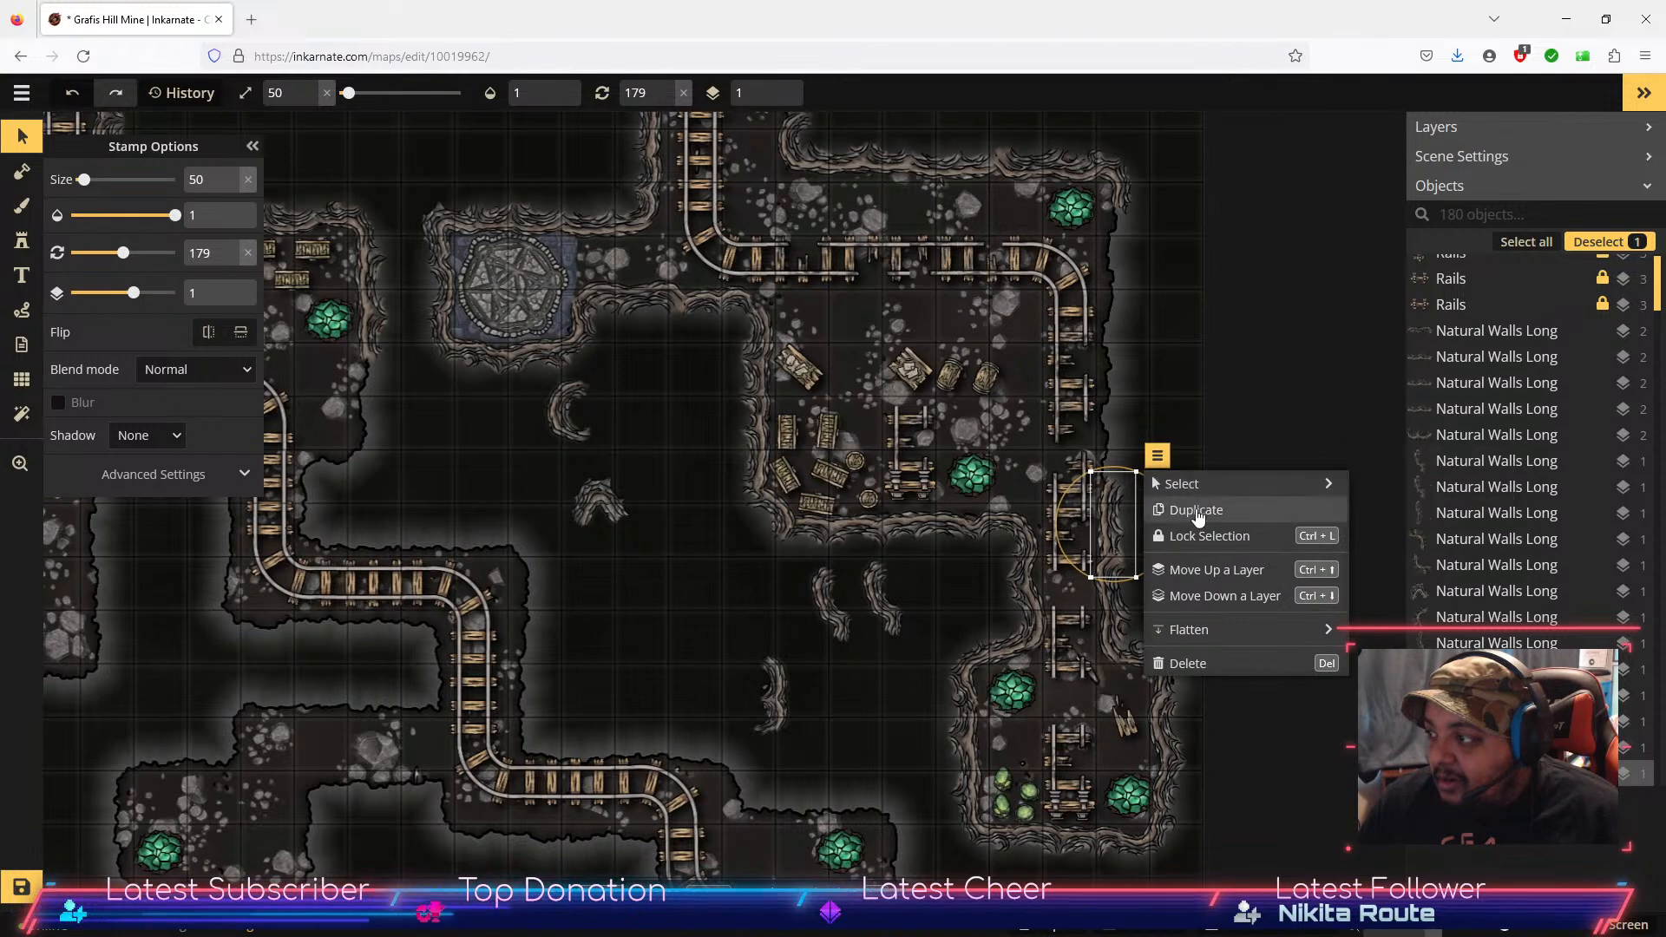
pyautogui.click(1202, 570)
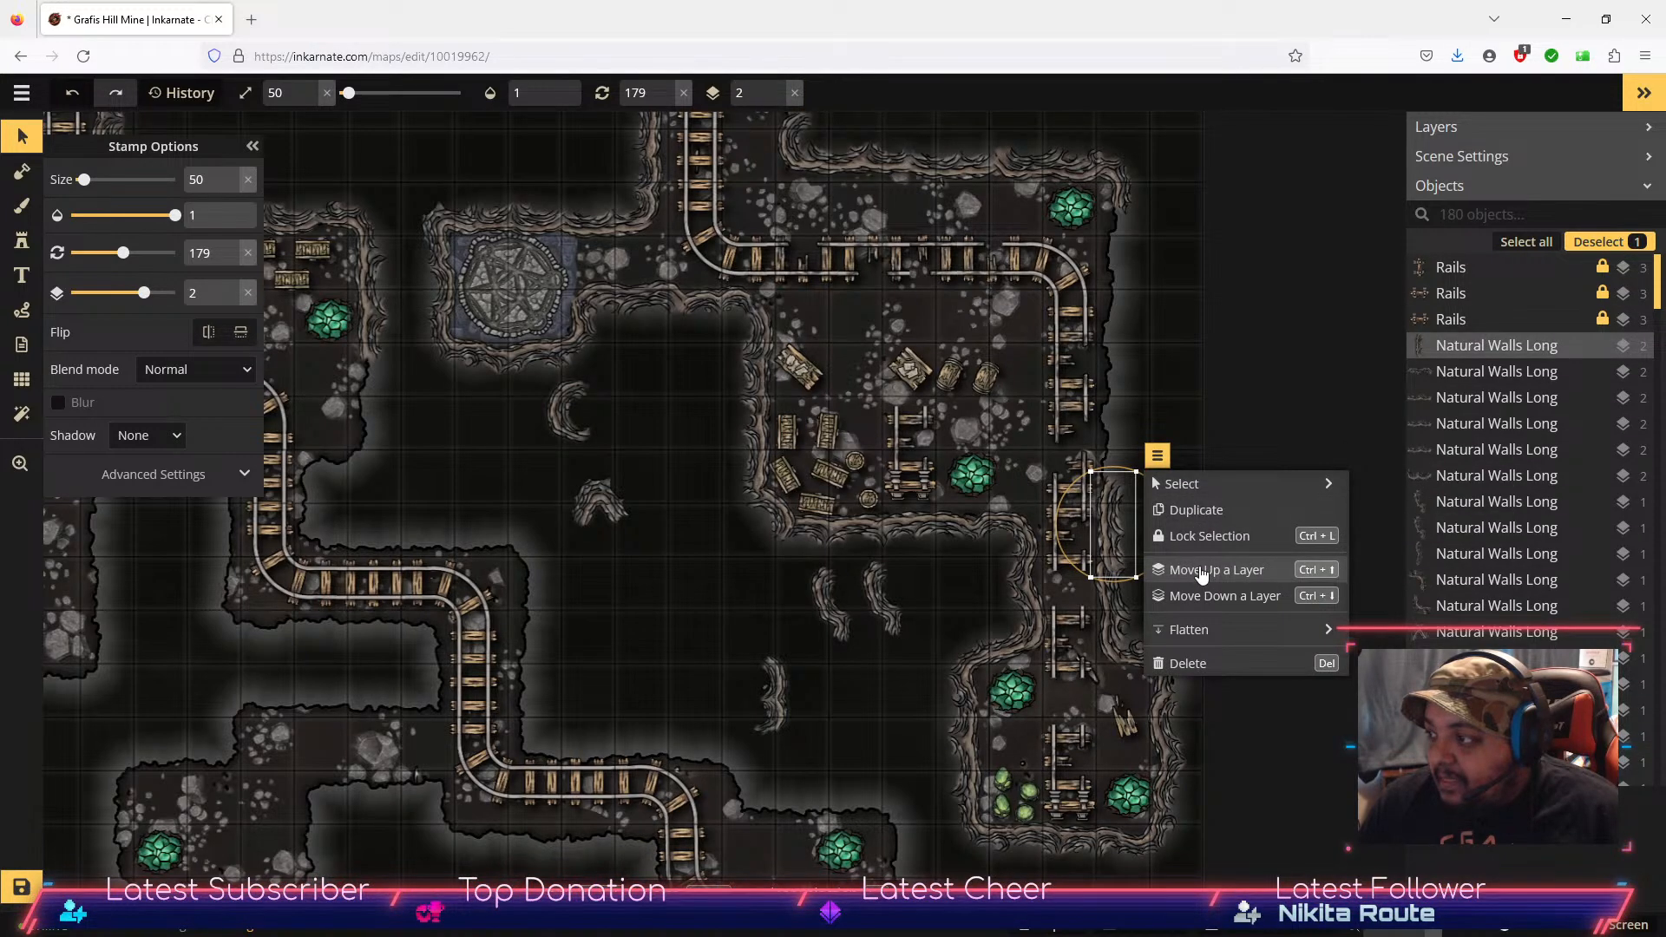
pyautogui.moveTo(1111, 525); pyautogui.dragTo(1109, 513)
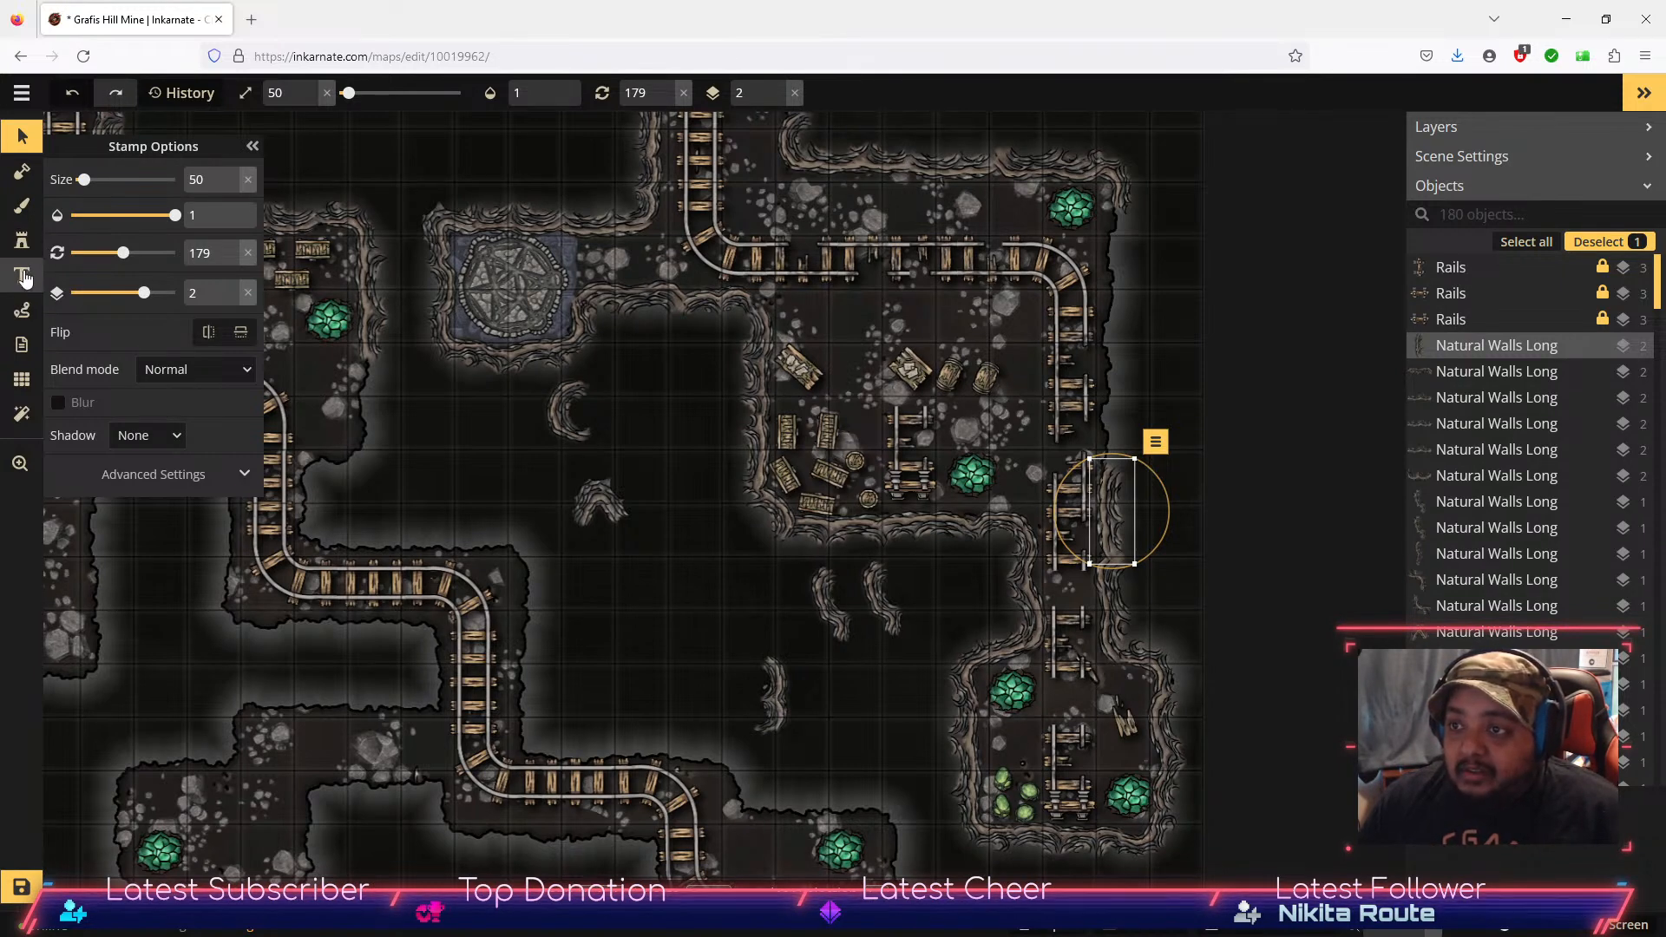
# Step: Place two variant 2 walls and two variant 1 walls at size 50, rotation 179 and layer 2 in the empty central area
pyautogui.click(22, 246)
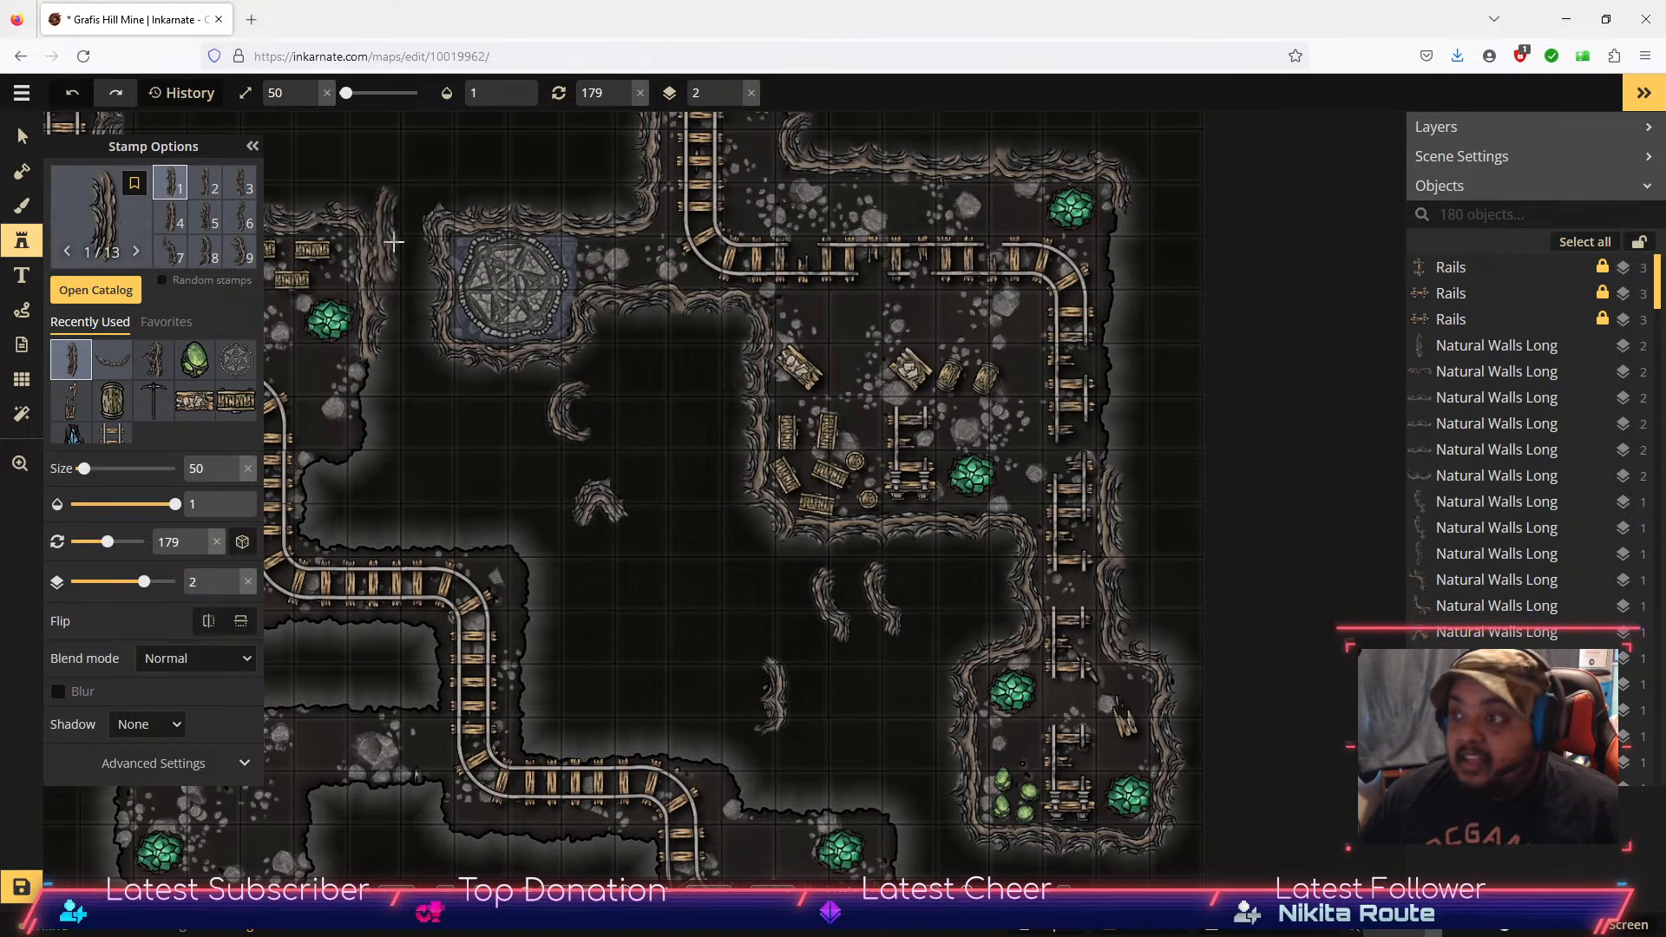
pyautogui.click(205, 183)
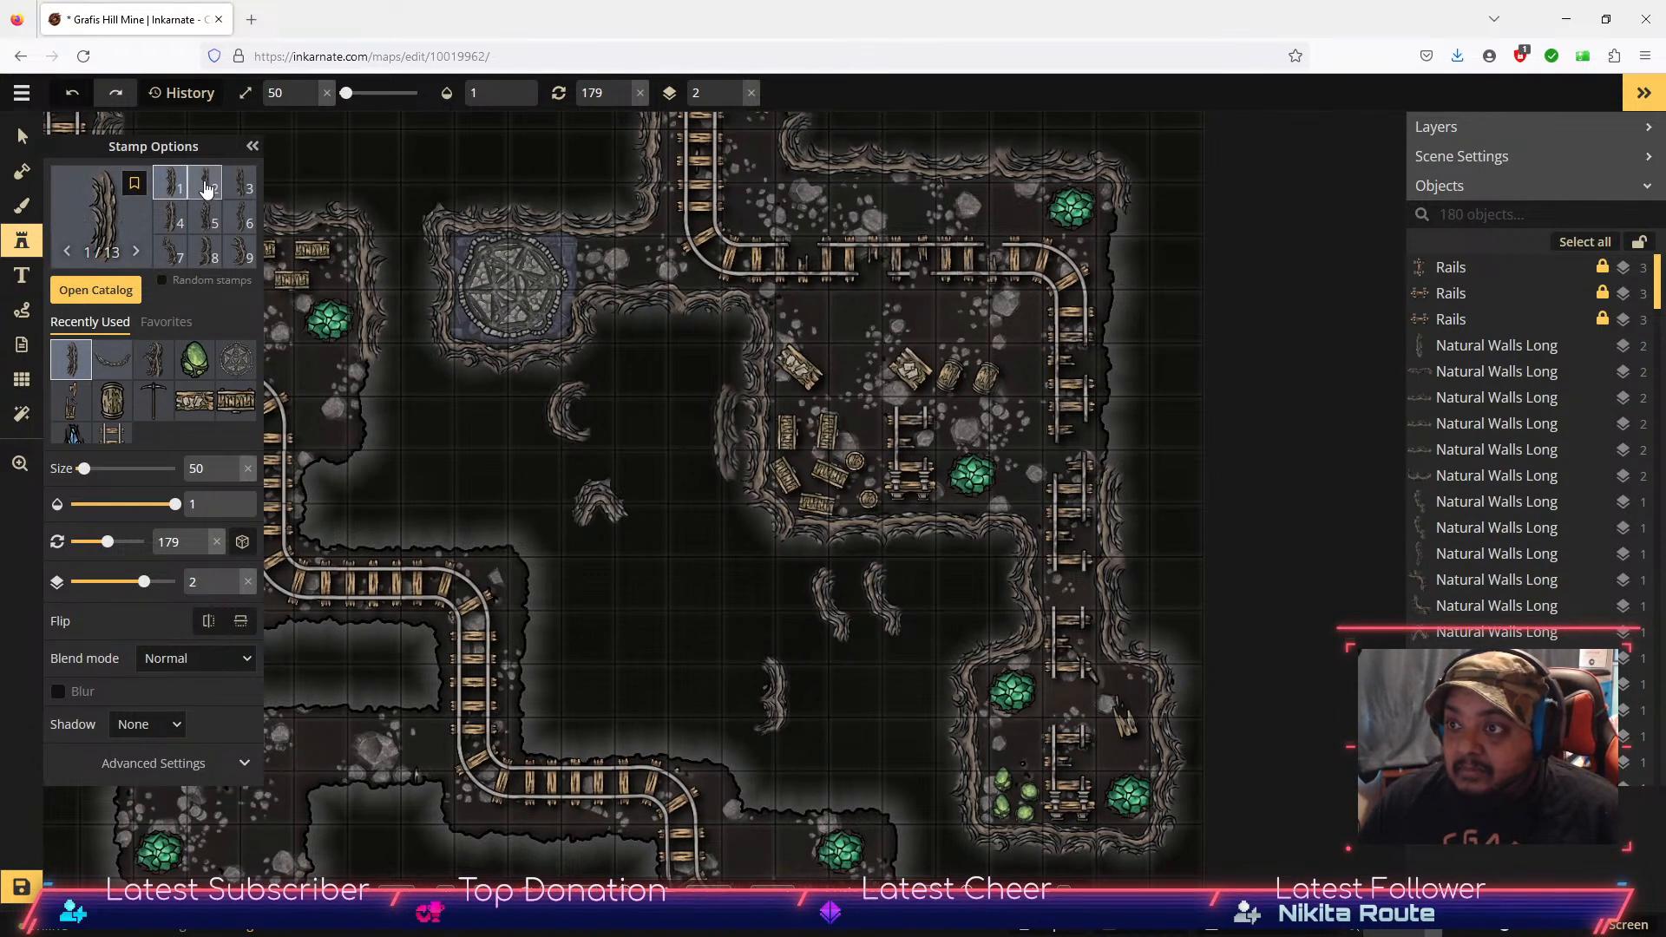
pyautogui.click(699, 578)
pyautogui.click(629, 606)
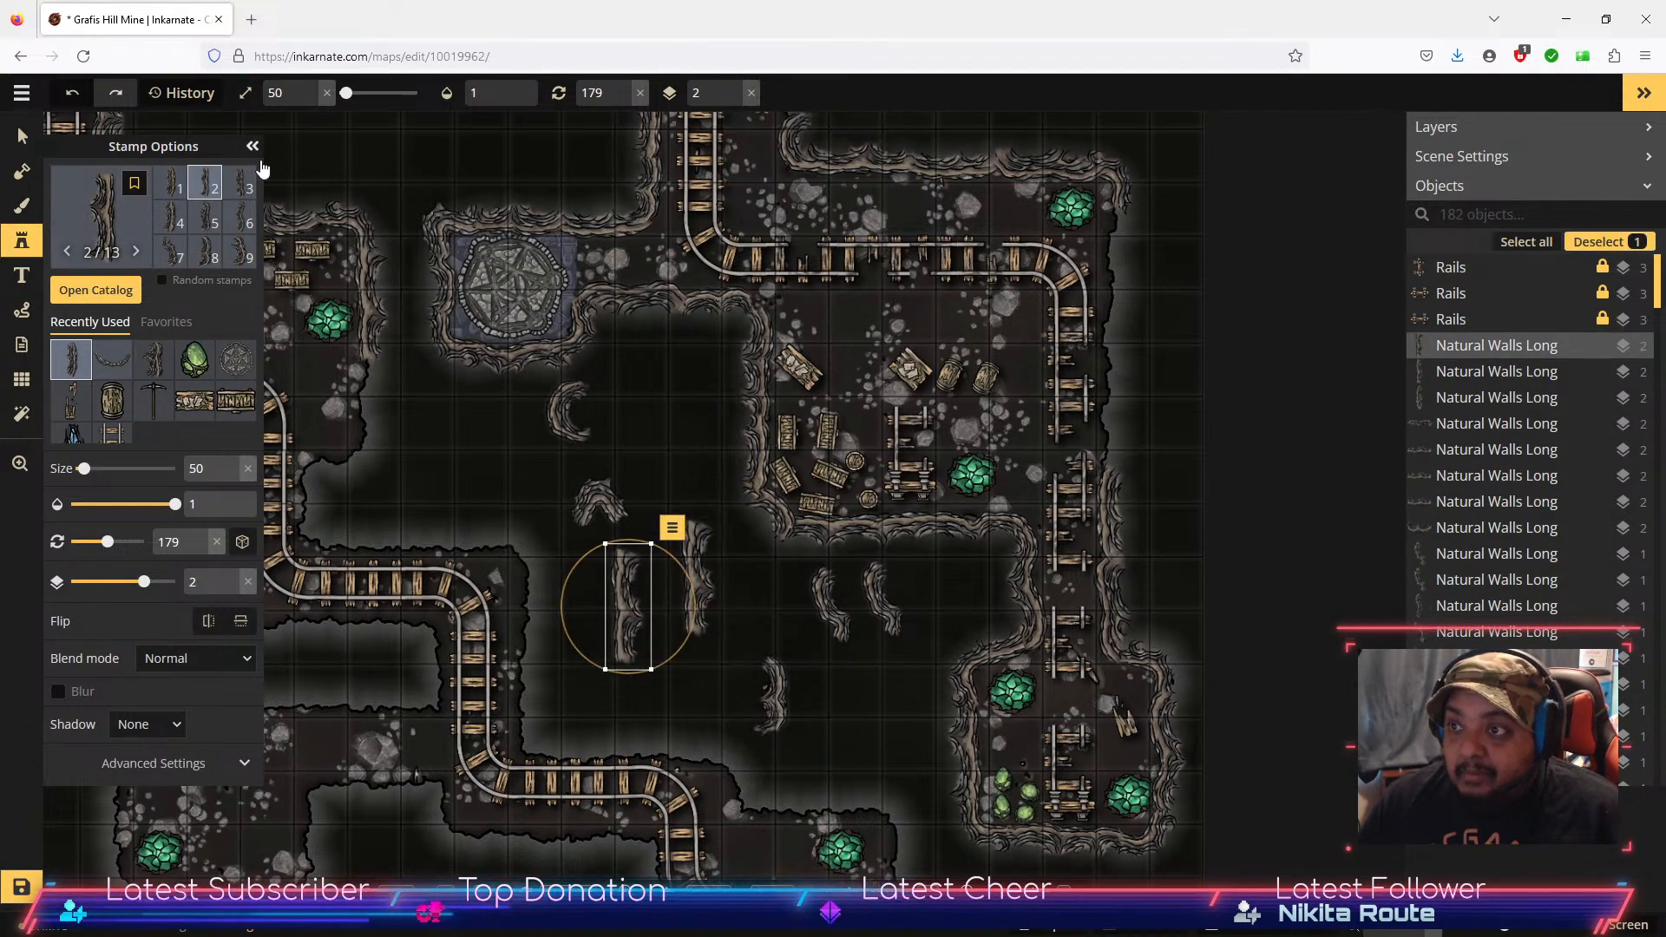
pyautogui.click(170, 183)
pyautogui.click(494, 474)
pyautogui.click(656, 432)
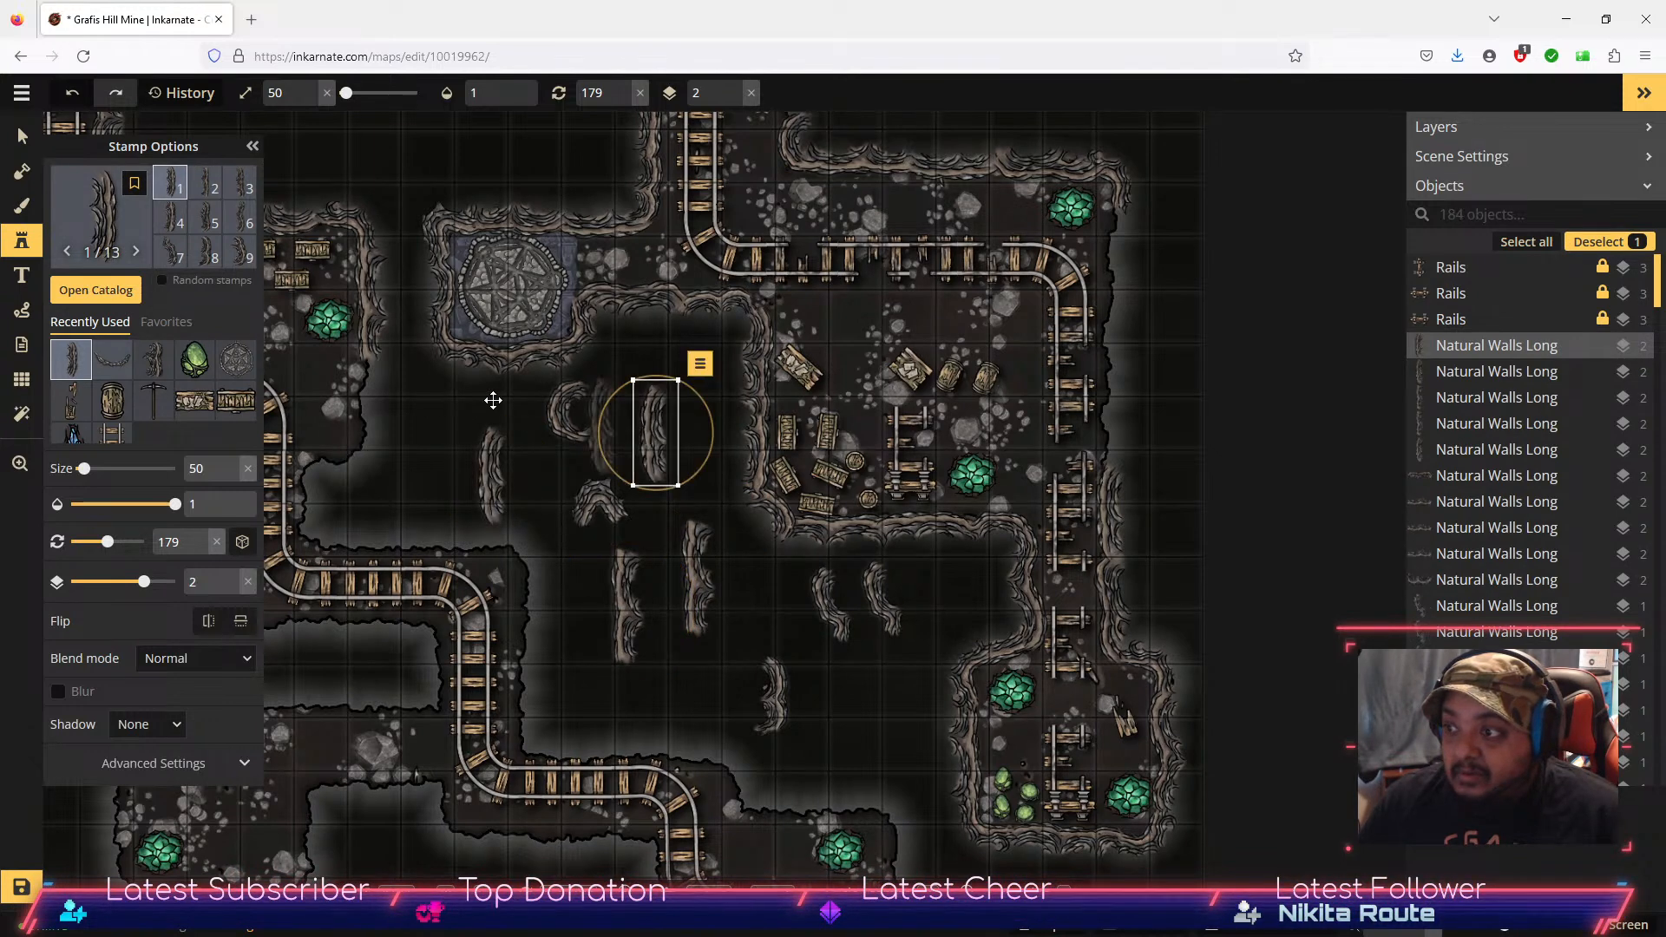
# Step: Place two variant 3 walls, one variant 4 wall and one variant 5 wall at size 50, rotation 179 and layer 2 in the empty central area
pyautogui.click(240, 184)
pyautogui.click(583, 671)
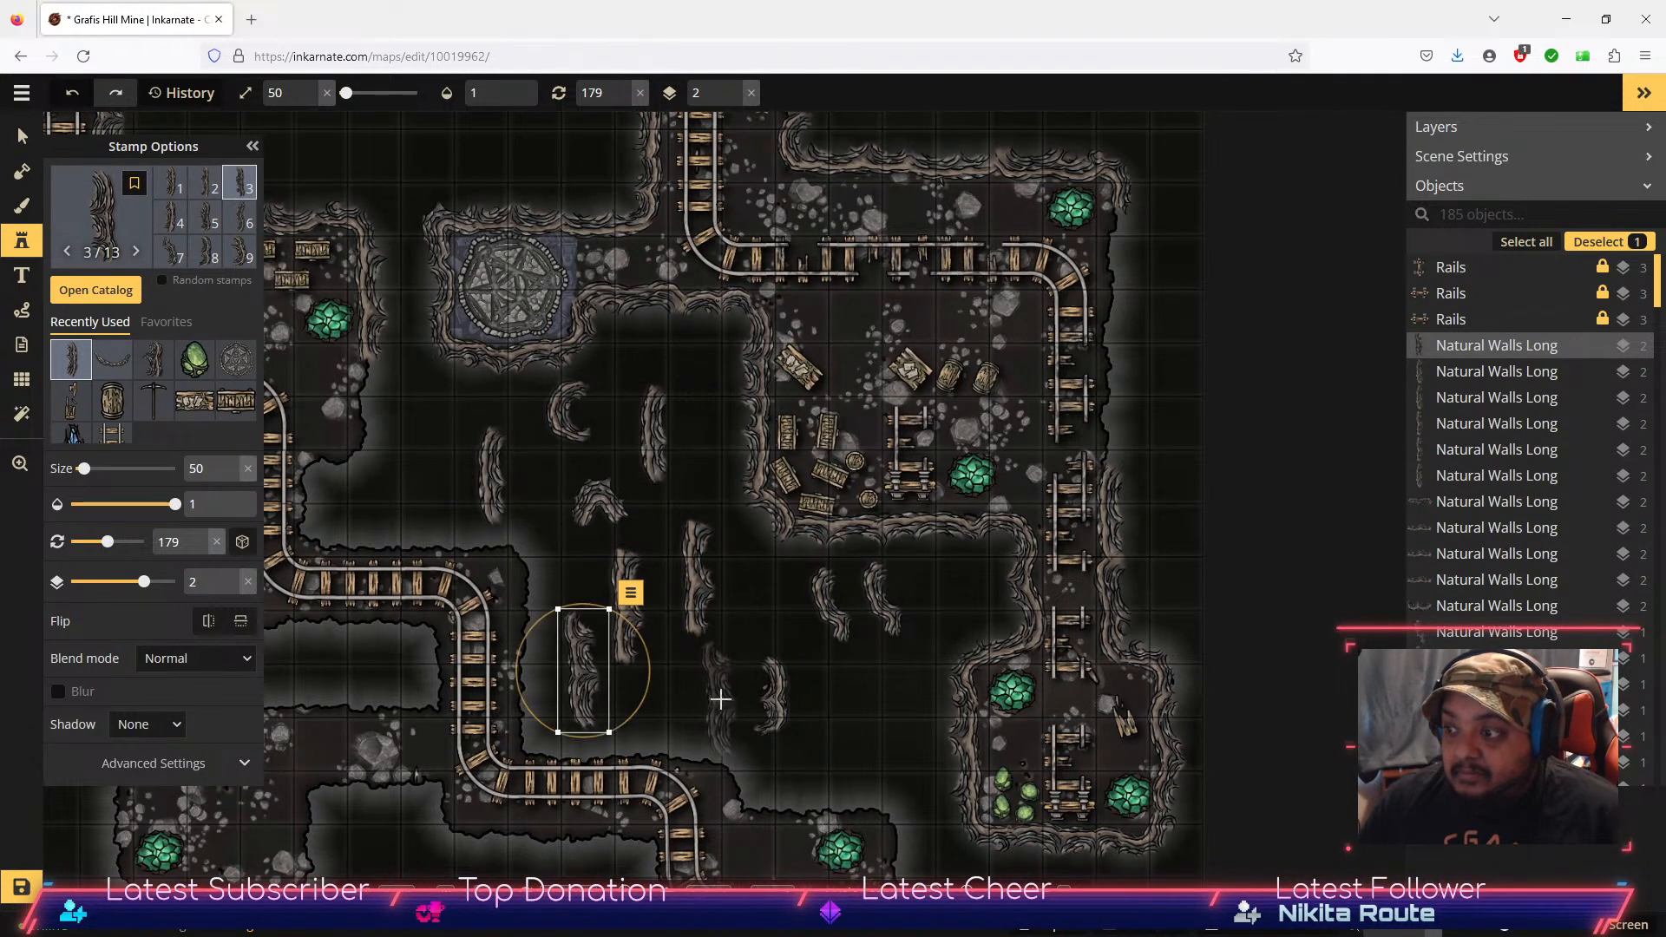
pyautogui.click(722, 694)
pyautogui.click(178, 219)
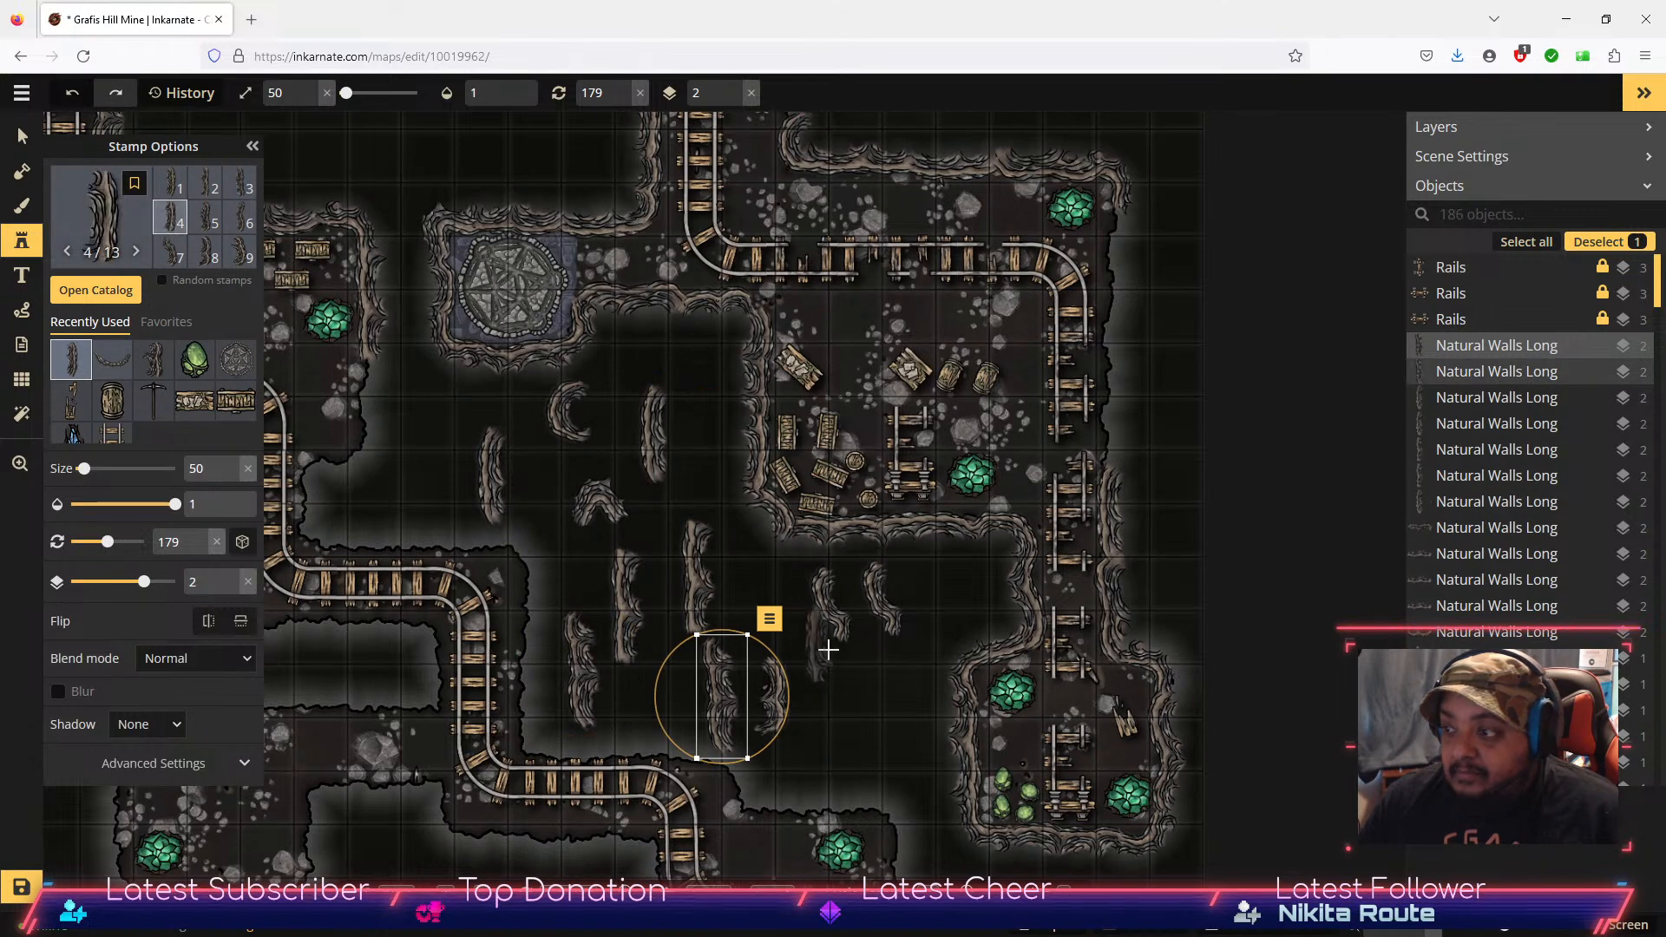
pyautogui.click(841, 716)
pyautogui.scroll(-1, 243, 230)
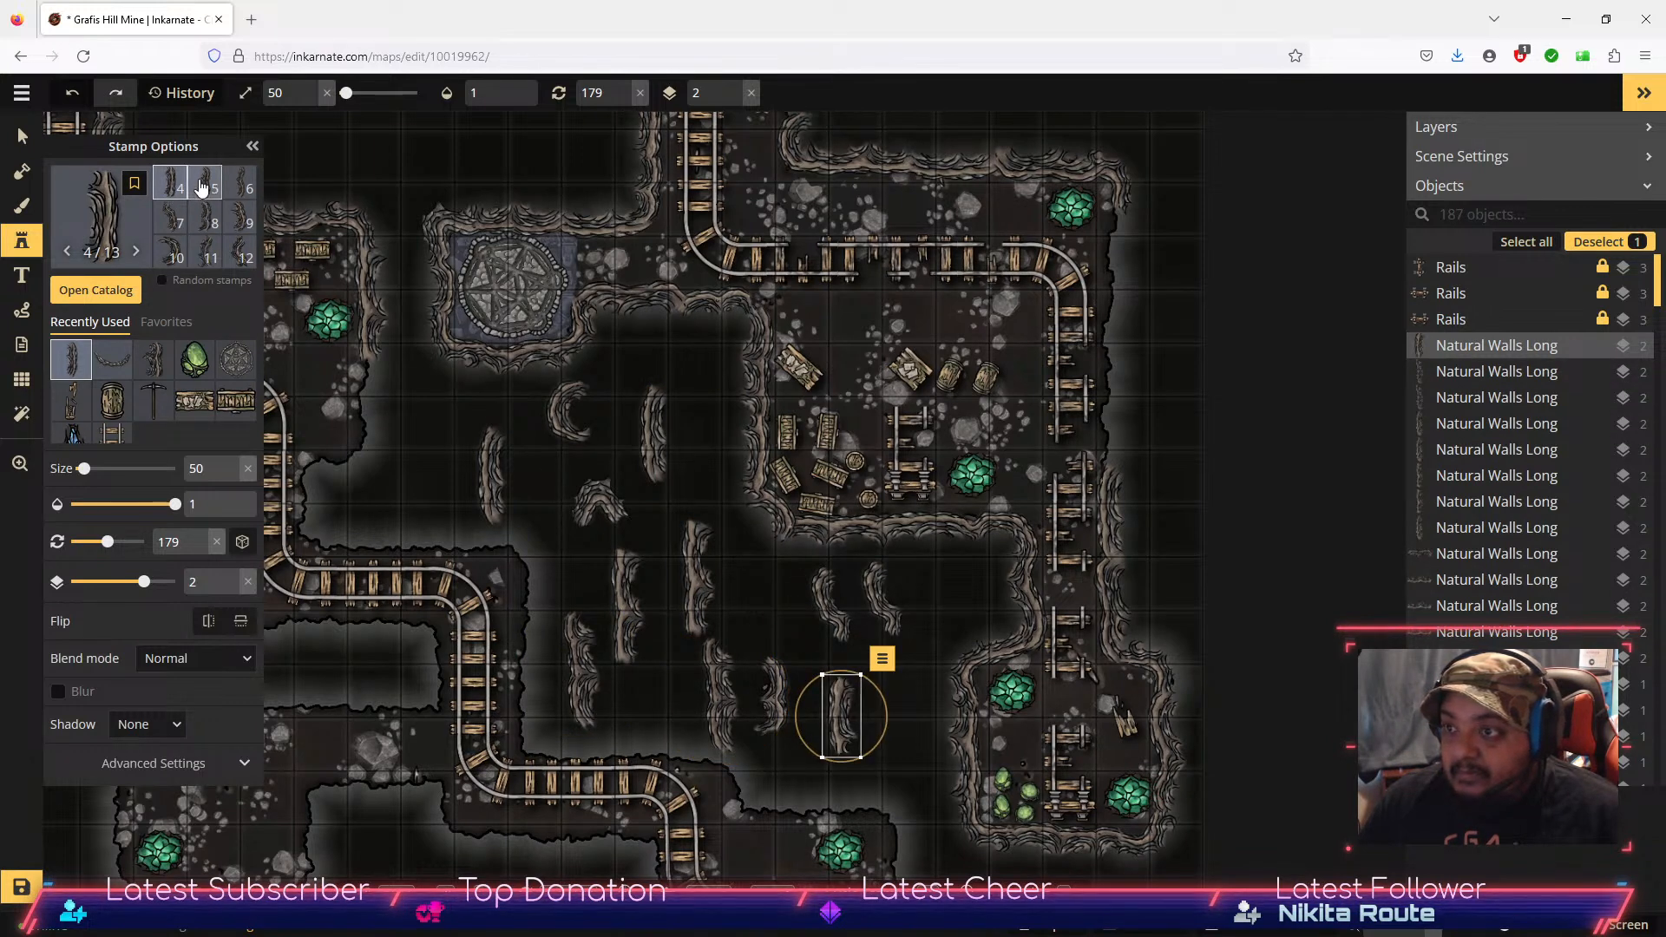
pyautogui.click(205, 186)
pyautogui.click(430, 449)
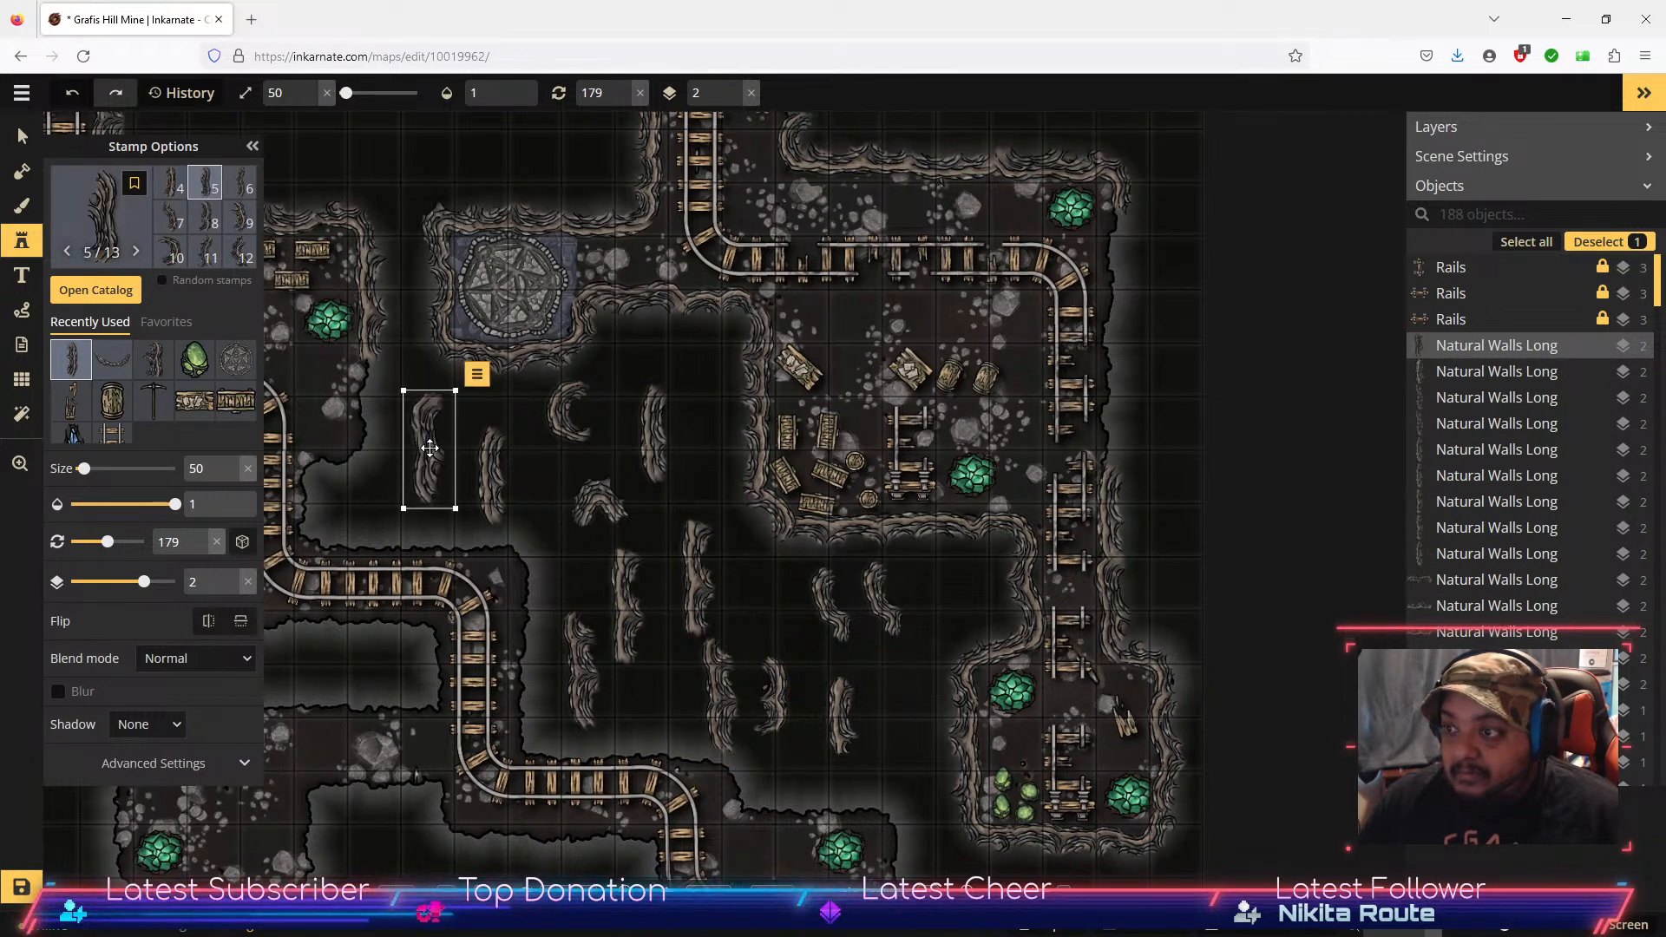
# Step: Fit three upright spare walls, including the variant 4 piece, along the east edge of the eastern rail passage up to its northeast corner
pyautogui.click(22, 136)
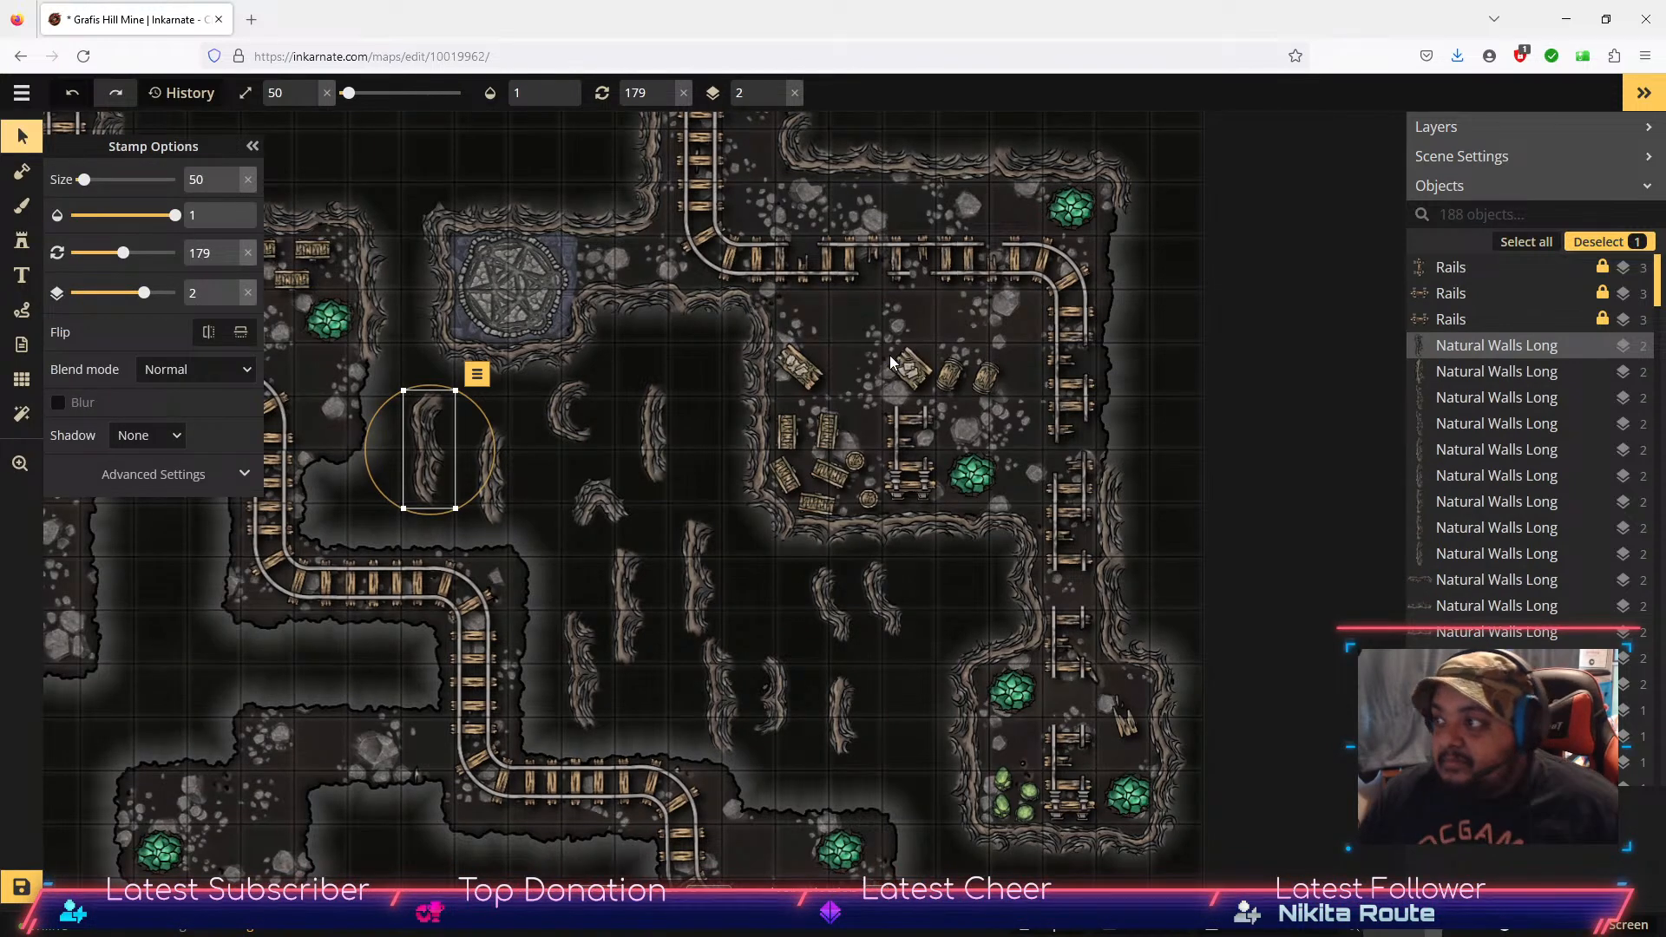
pyautogui.click(707, 583)
pyautogui.moveTo(708, 583); pyautogui.dragTo(1121, 435)
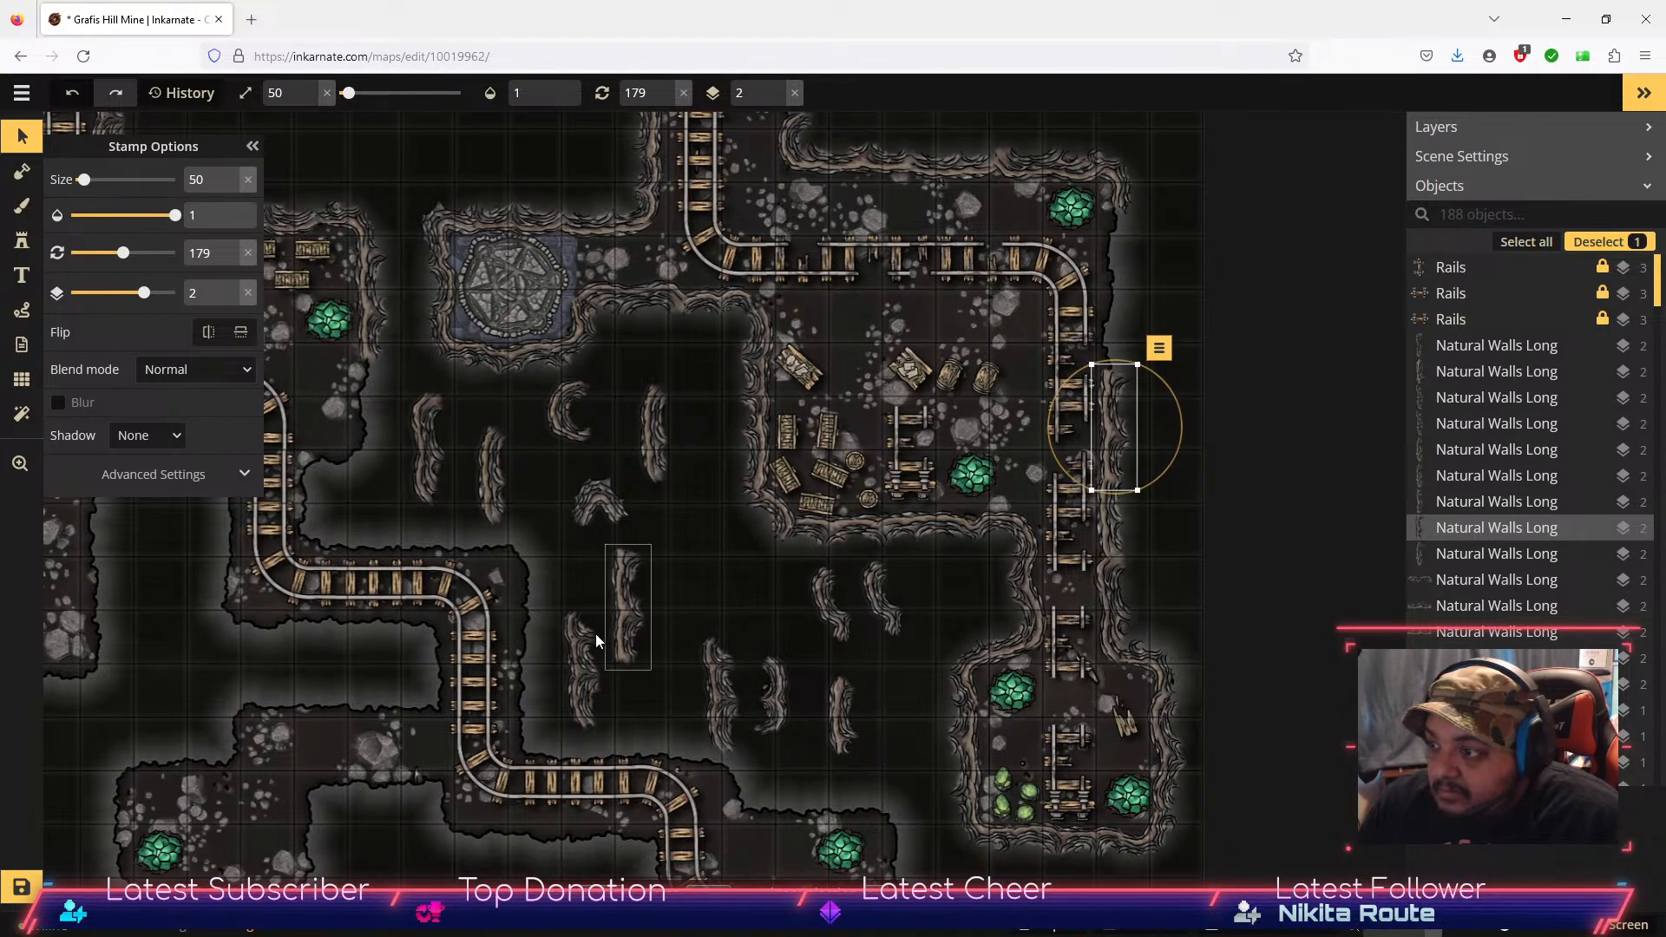
pyautogui.click(631, 621)
pyautogui.moveTo(623, 604); pyautogui.dragTo(1114, 324)
pyautogui.click(816, 670)
pyautogui.moveTo(816, 671); pyautogui.dragTo(1122, 229)
pyautogui.click(1170, 342)
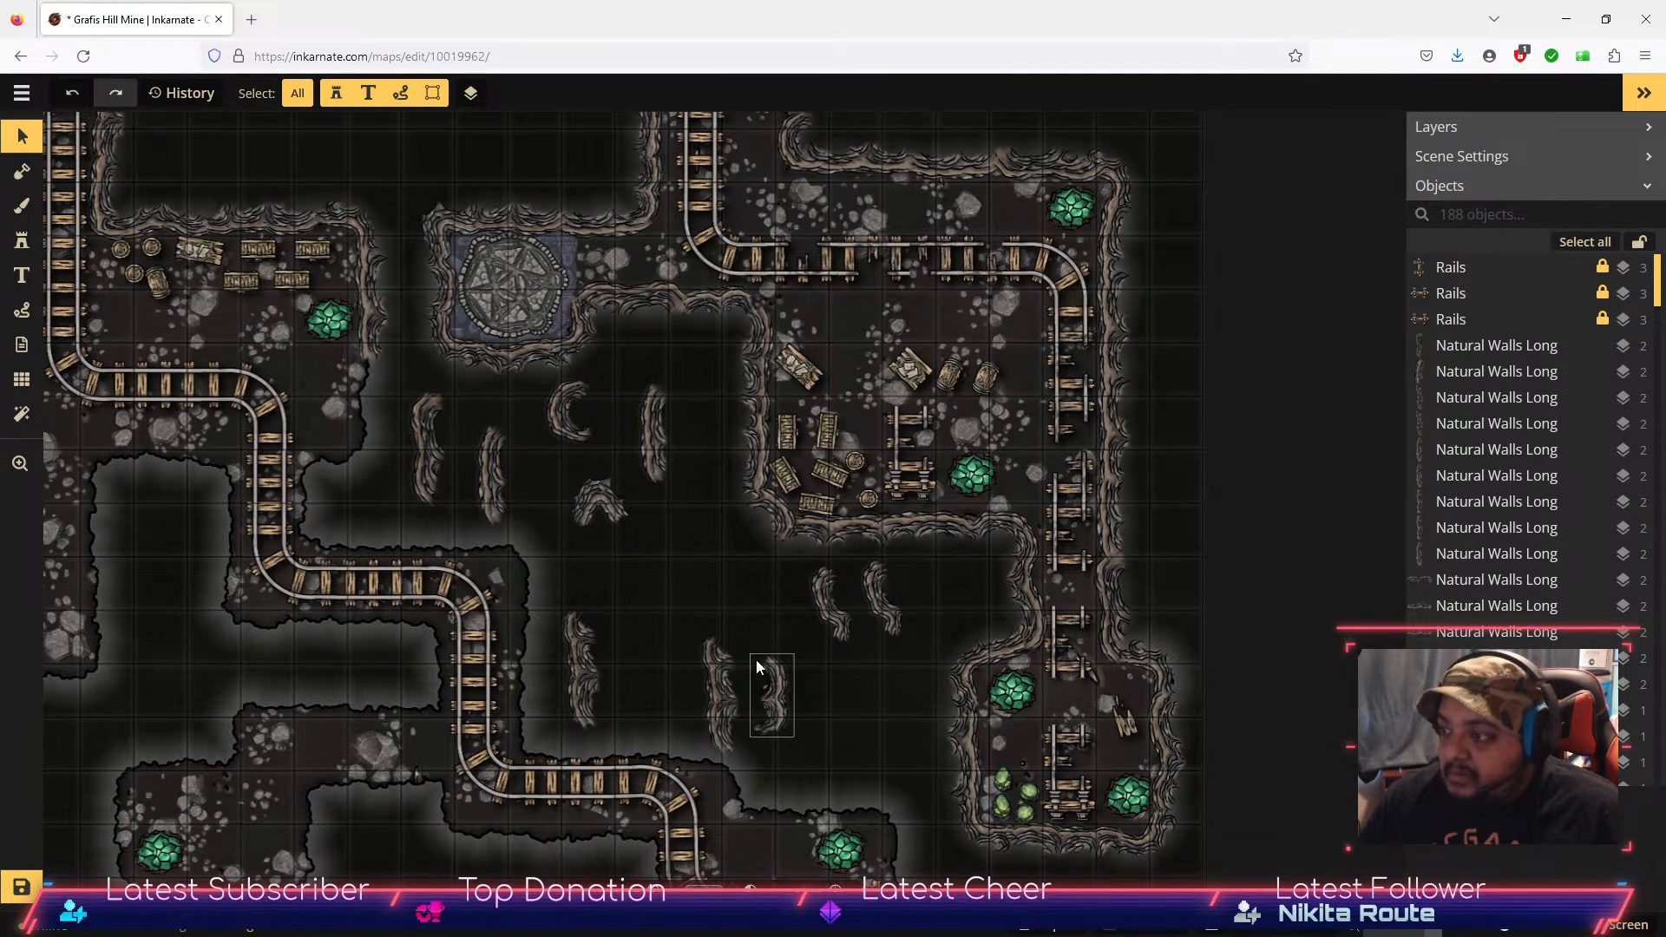
# Step: Fit a short curved spare wall to the east edge of the rail passage just south of the western crate room
pyautogui.press('space')
pyautogui.moveTo(641, 566); pyautogui.dragTo(904, 356)
pyautogui.press('space')
pyautogui.moveTo(796, 353); pyautogui.dragTo(1012, 480)
pyautogui.click(802, 359)
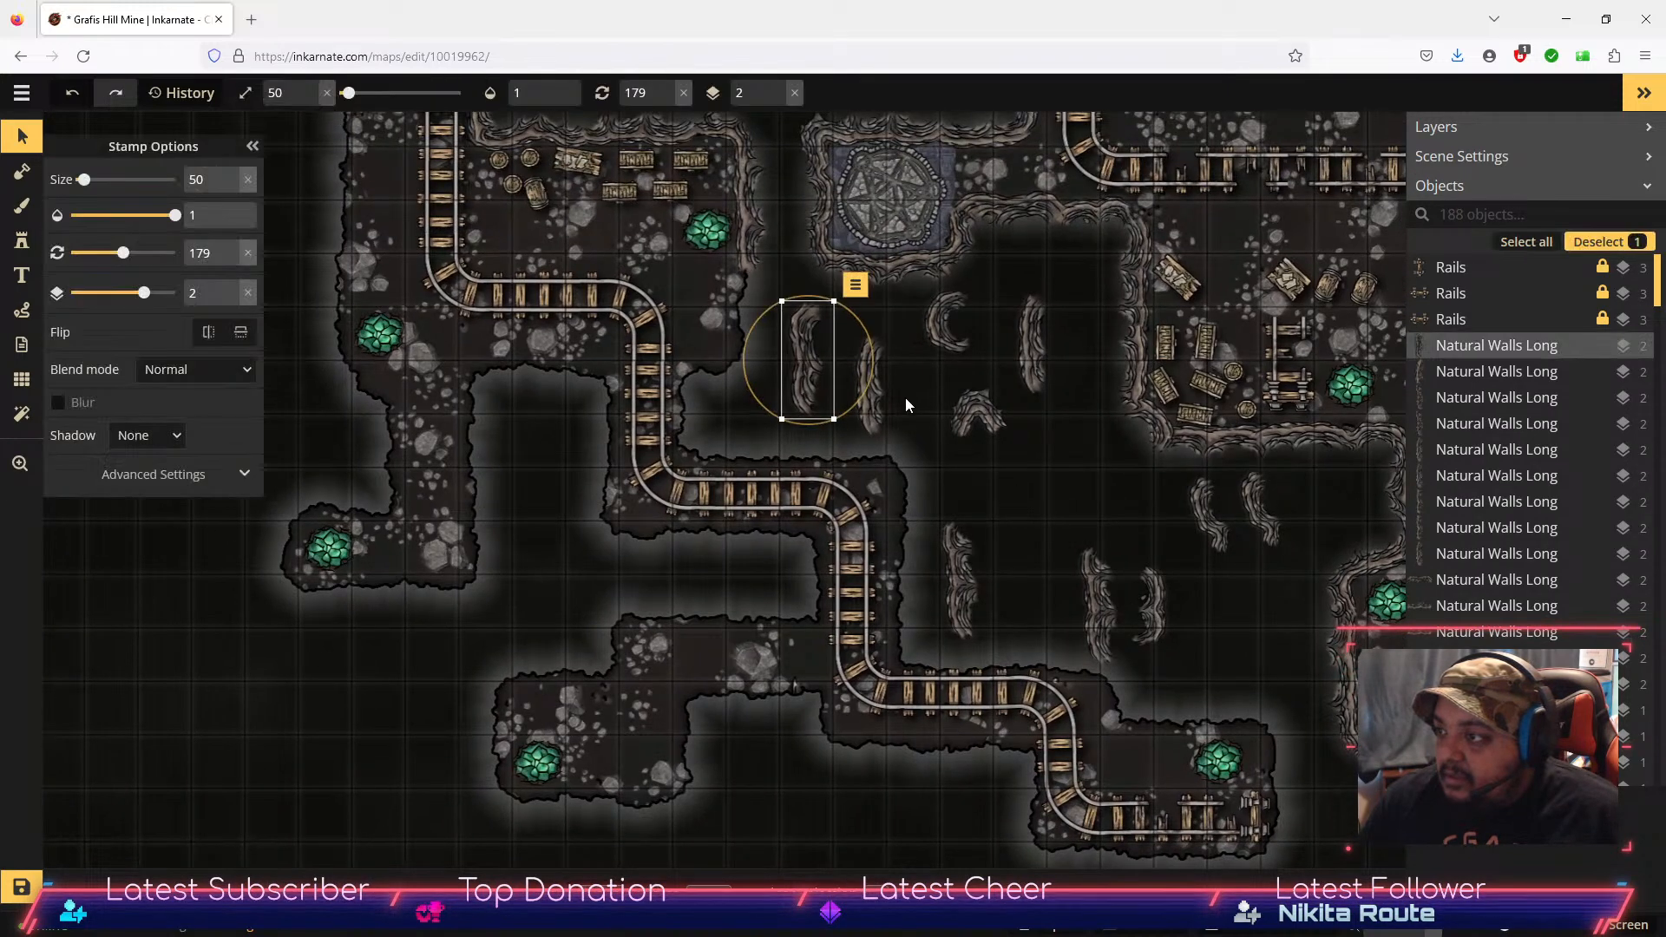
pyautogui.click(1149, 618)
pyautogui.moveTo(1148, 618); pyautogui.dragTo(696, 410)
# Step: Reposition two spare walls in the central area and fit the remaining upright variant 1 wall to the crate room's east edge
pyautogui.click(999, 425)
pyautogui.moveTo(983, 369); pyautogui.dragTo(979, 446)
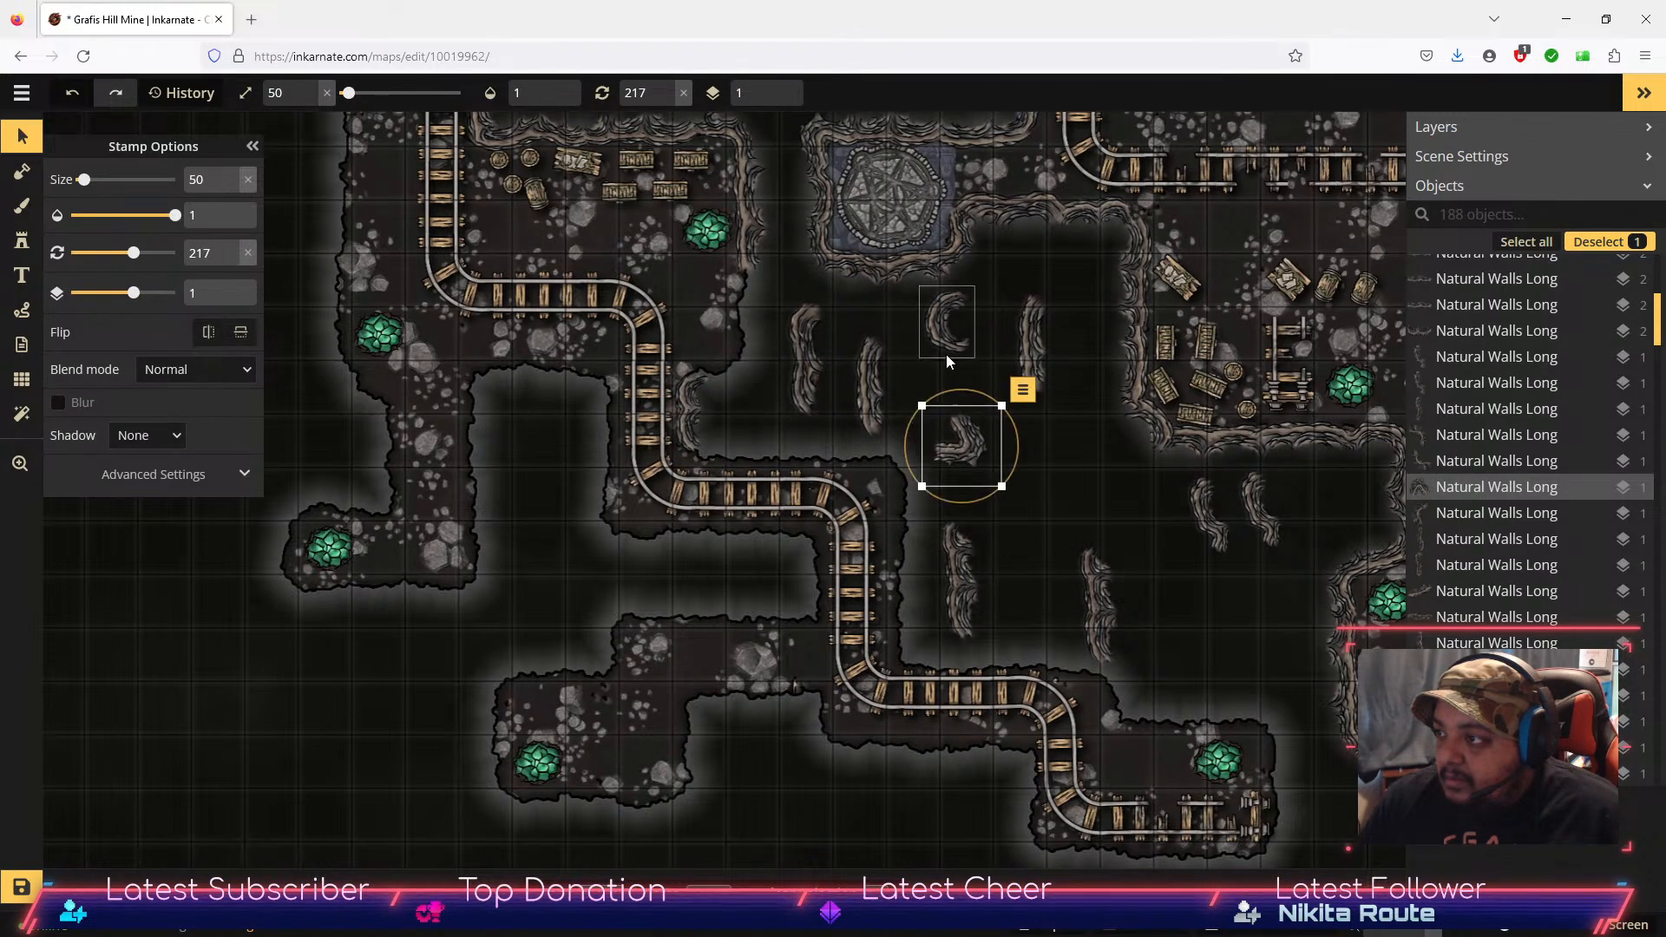
pyautogui.click(966, 595)
pyautogui.moveTo(966, 576); pyautogui.dragTo(1054, 528)
pyautogui.click(857, 395)
pyautogui.moveTo(1017, 361); pyautogui.dragTo(743, 314)
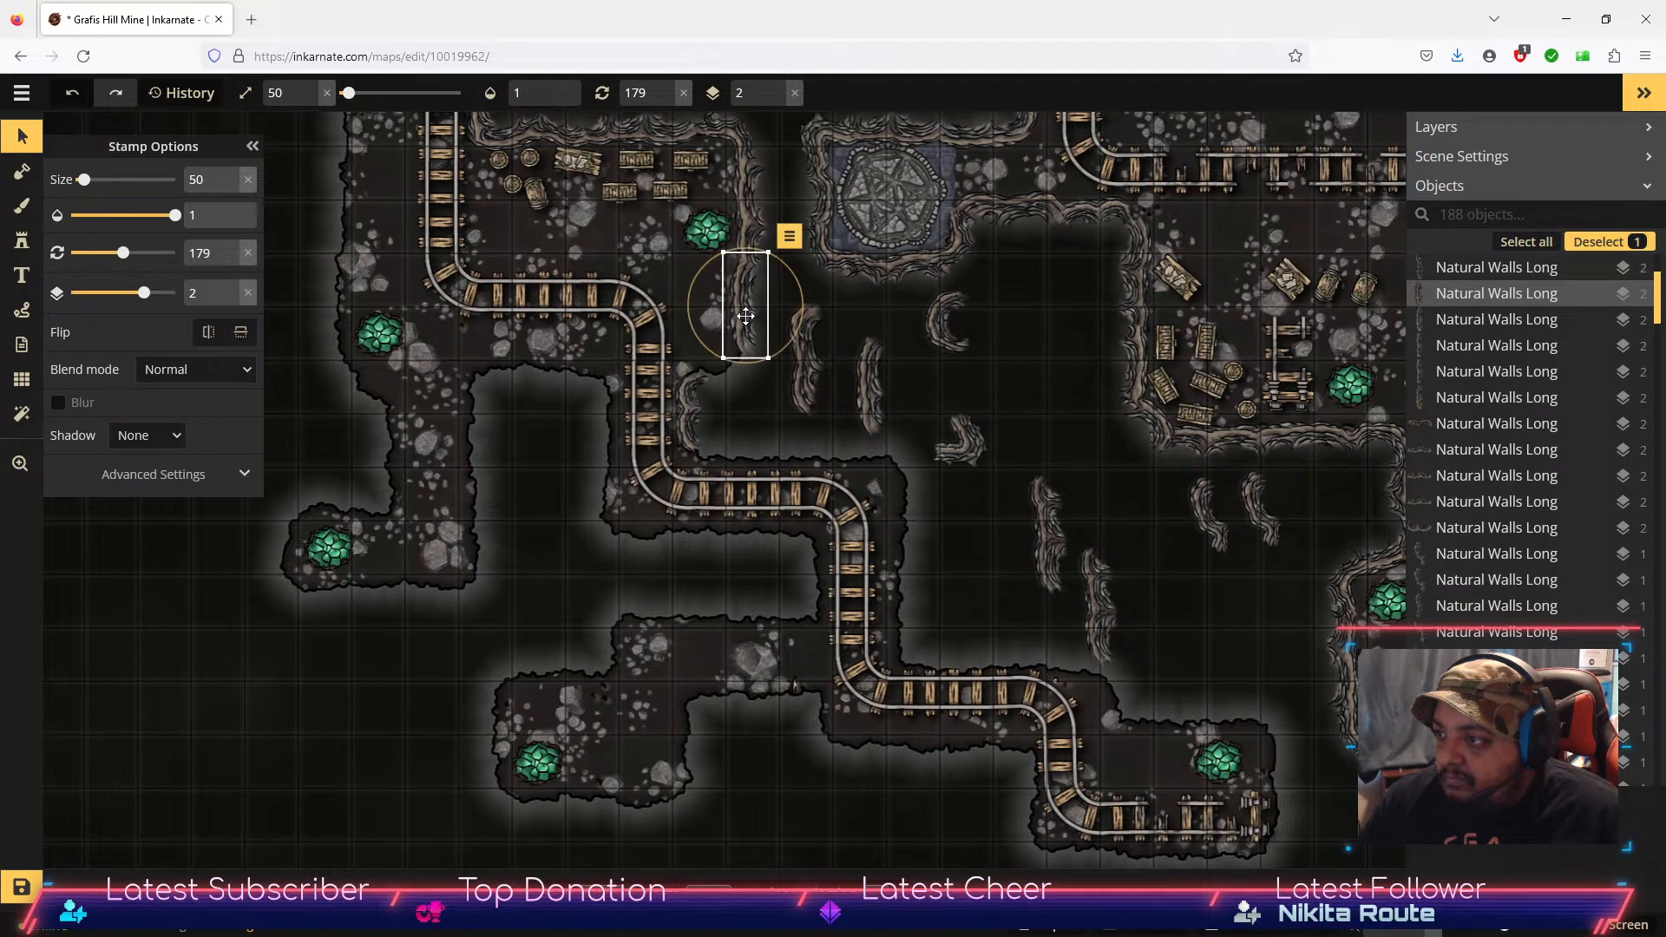
# Step: Try to fit the variant 13 wall to the crate room's southeast corner, then return it to the central area rotated to 233
pyautogui.moveTo(971, 457); pyautogui.dragTo(749, 383)
pyautogui.moveTo(749, 318); pyautogui.dragTo(764, 322)
pyautogui.moveTo(744, 376); pyautogui.dragTo(755, 324)
pyautogui.moveTo(755, 328); pyautogui.dragTo(1009, 383)
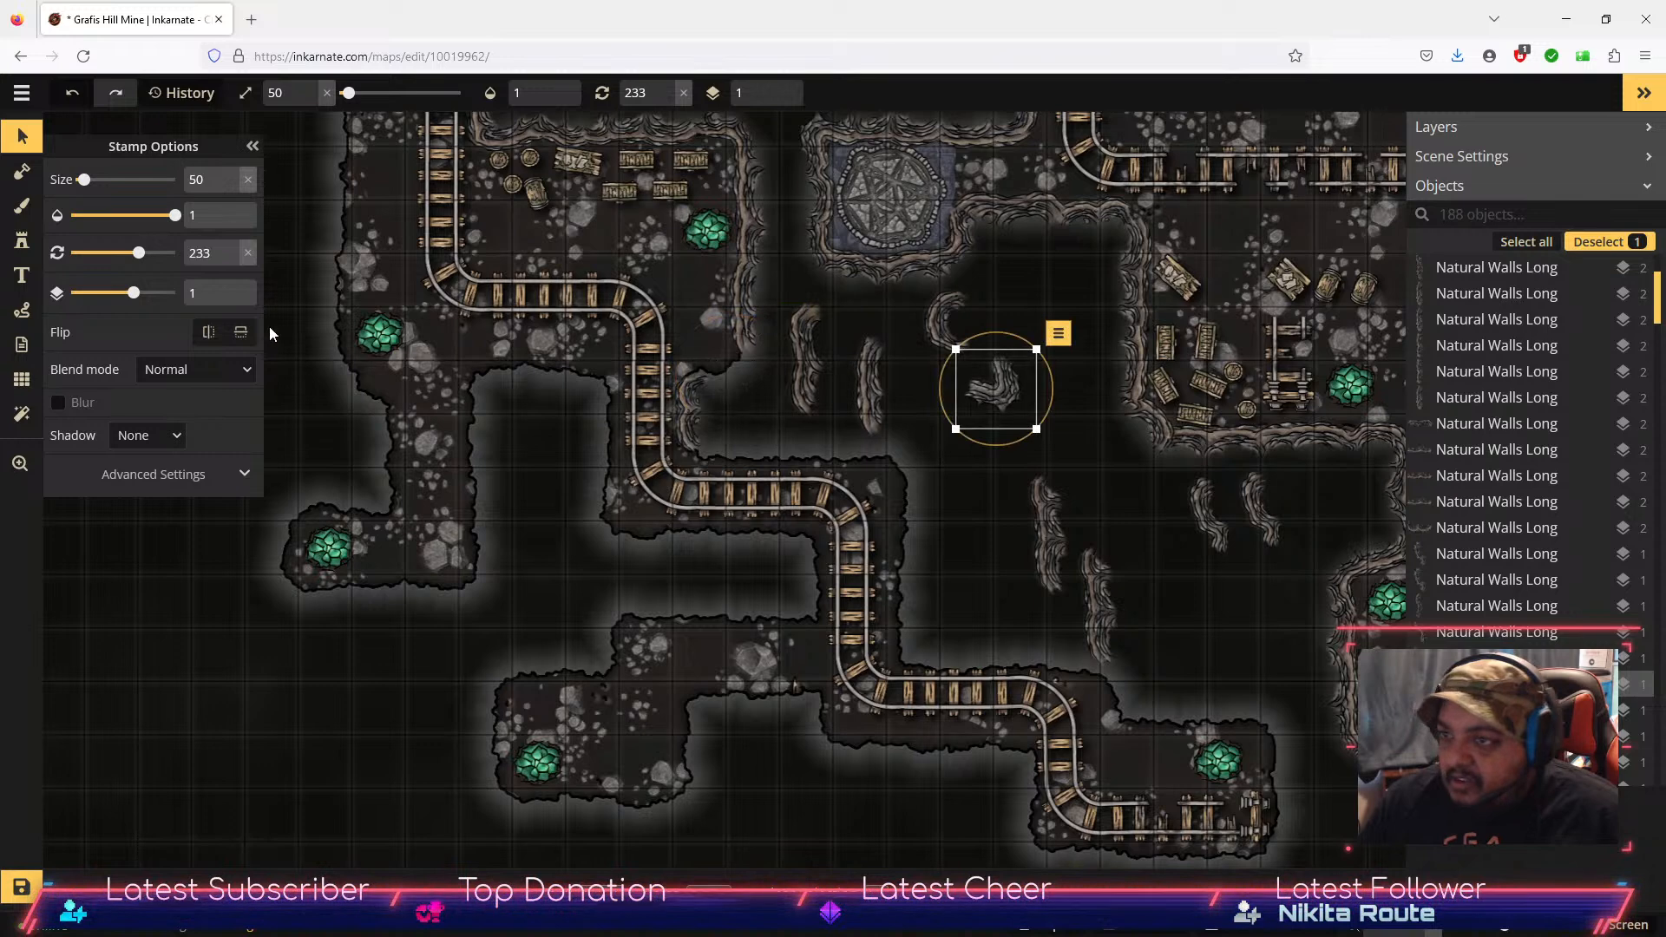
# Step: Place one wall each of variants 5, 6, 7 and 12 at size 50, rotation 233 and layer 1 in the empty central area
pyautogui.click(38, 254)
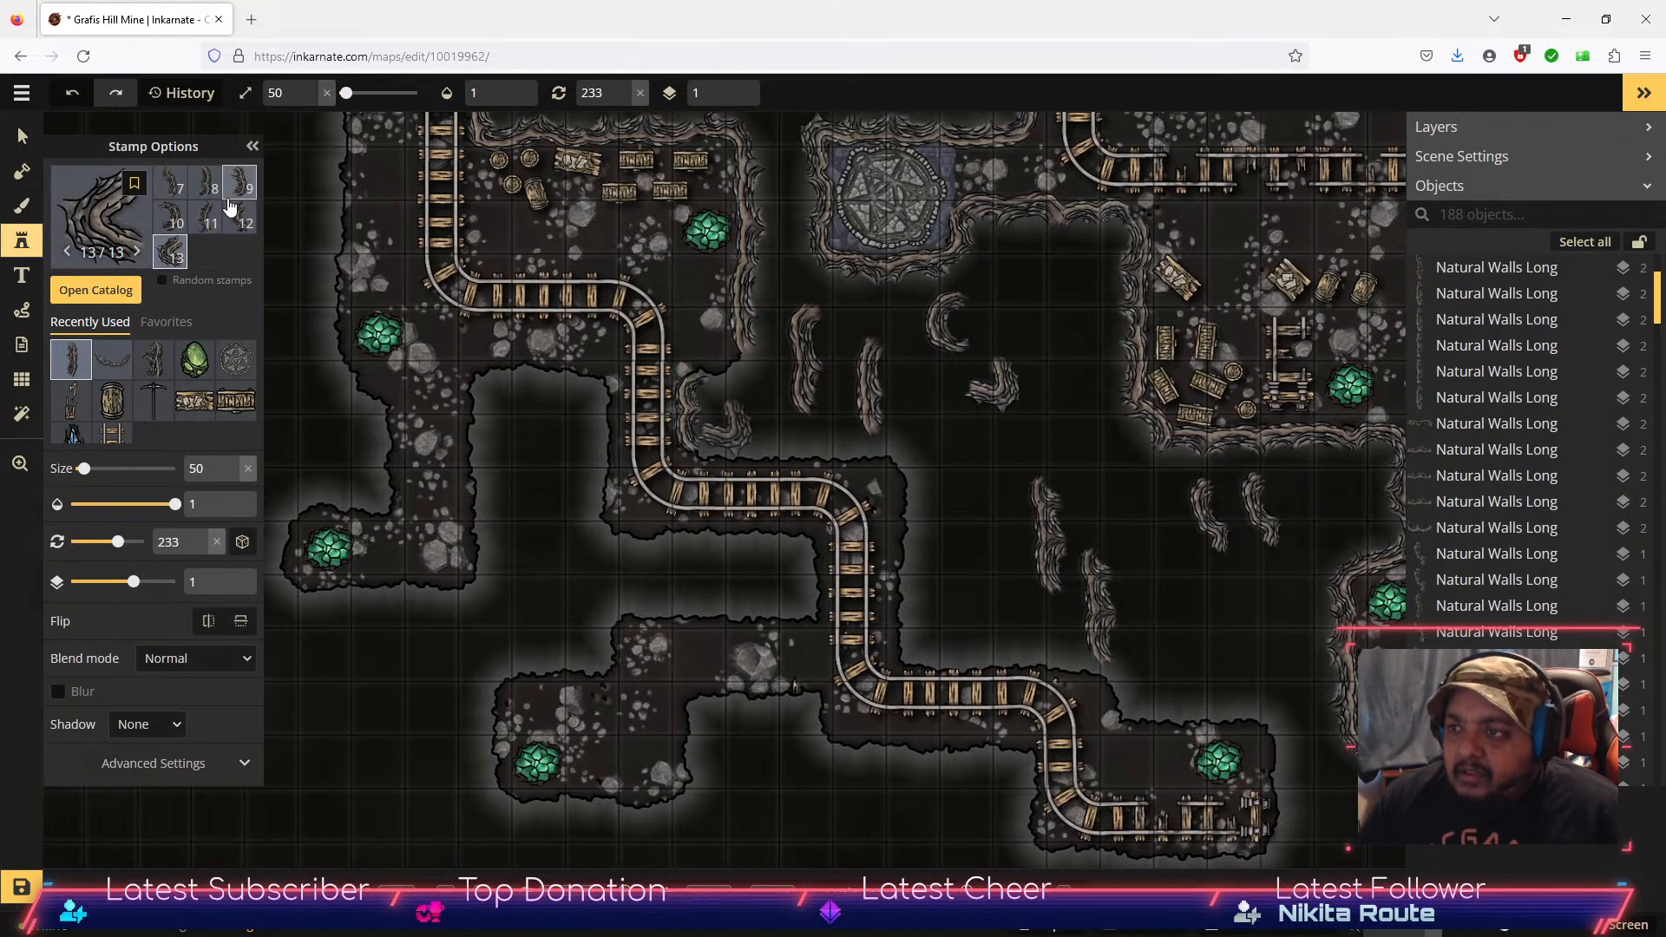
pyautogui.click(205, 217)
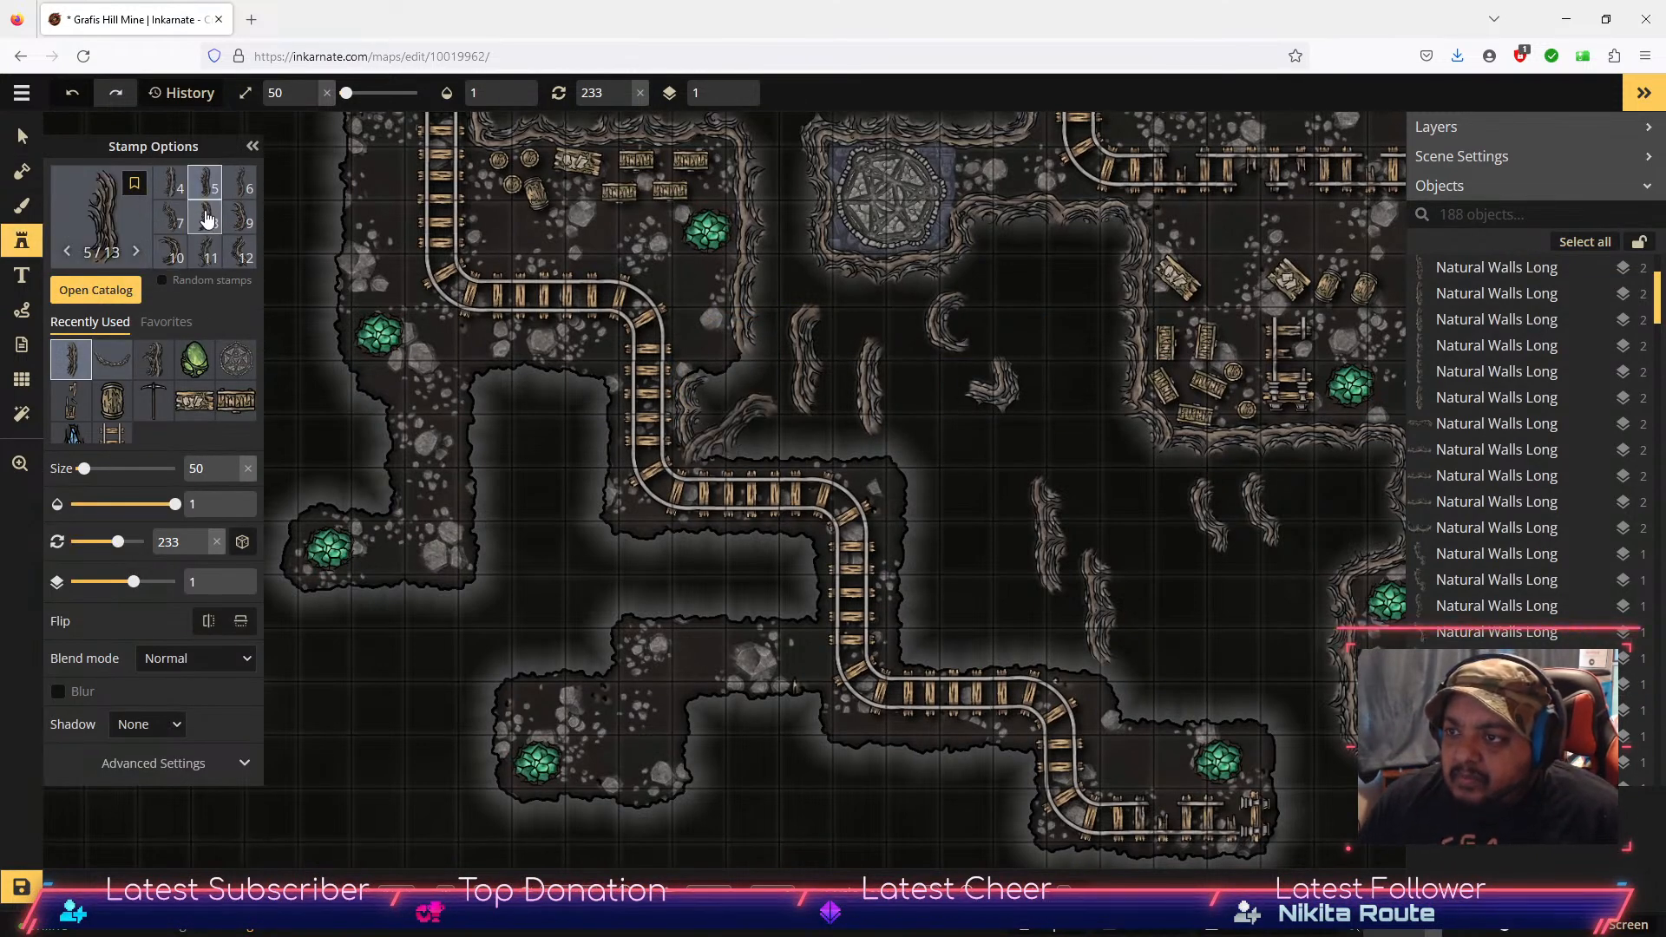
pyautogui.click(972, 480)
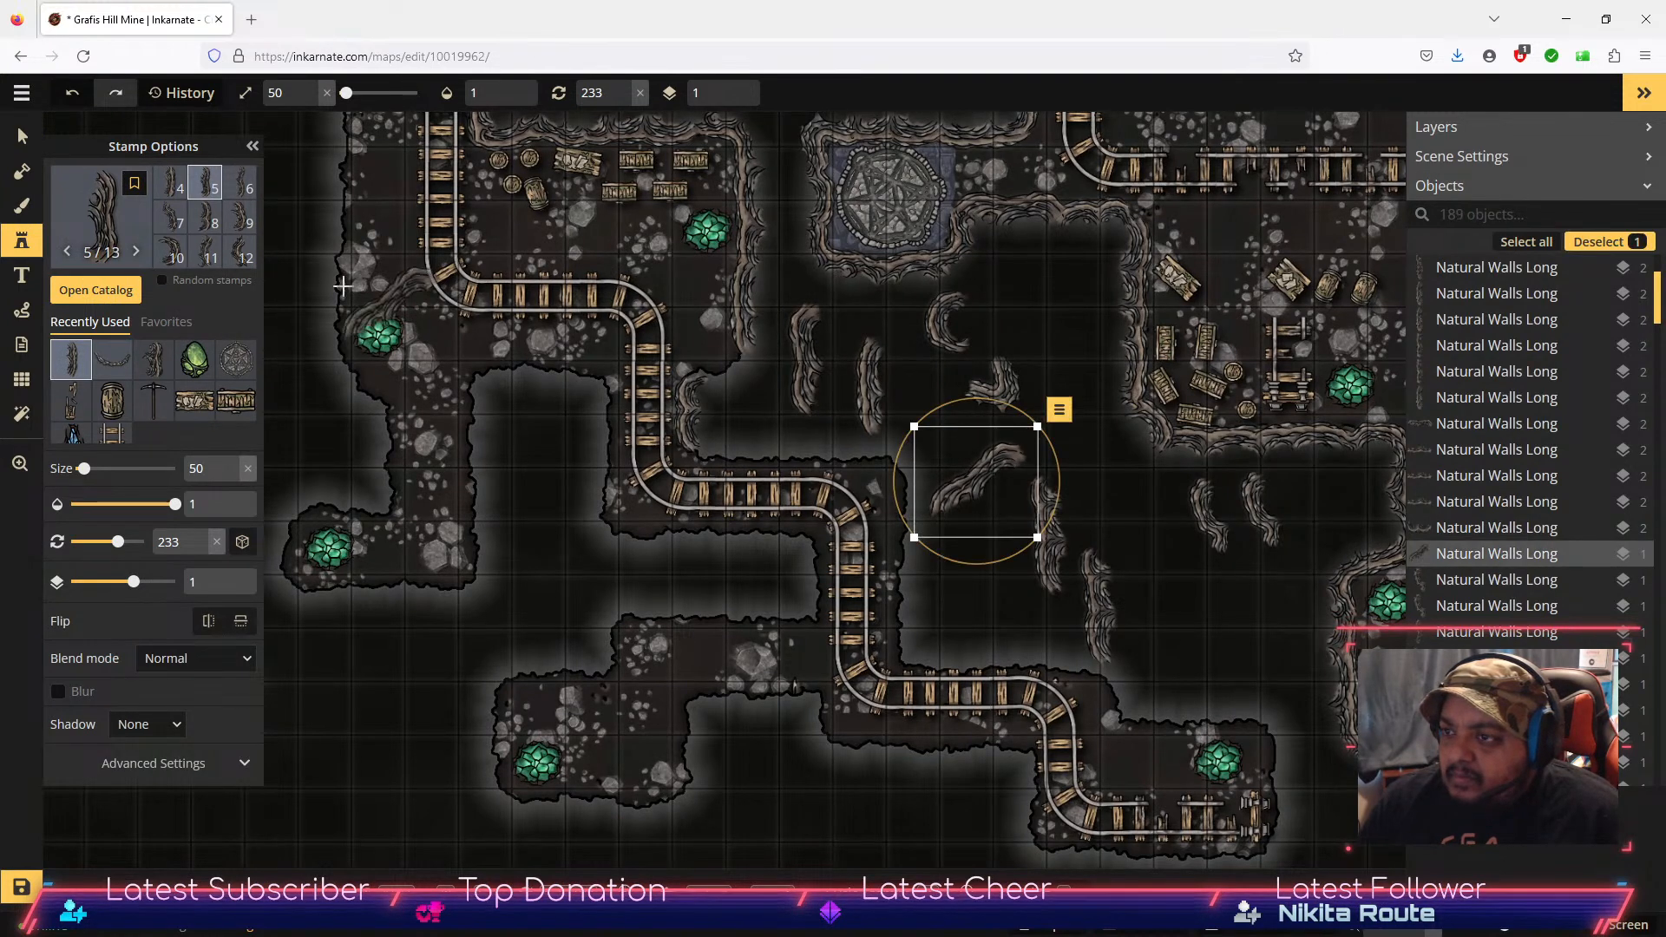
pyautogui.click(240, 182)
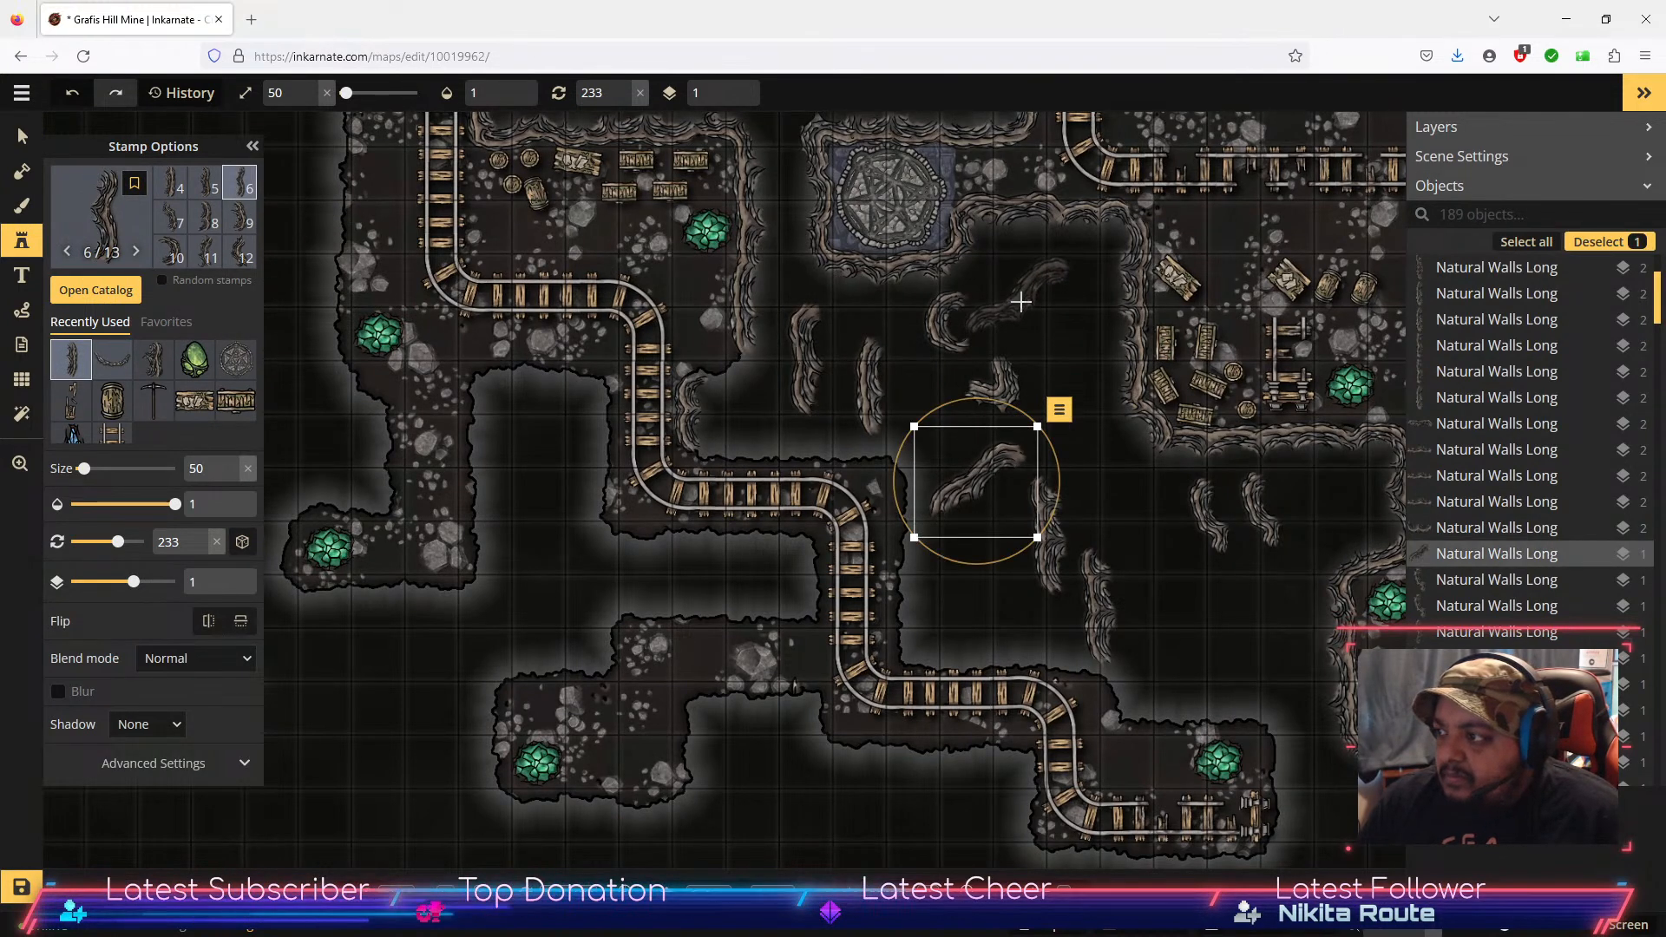
pyautogui.click(1030, 308)
pyautogui.click(174, 217)
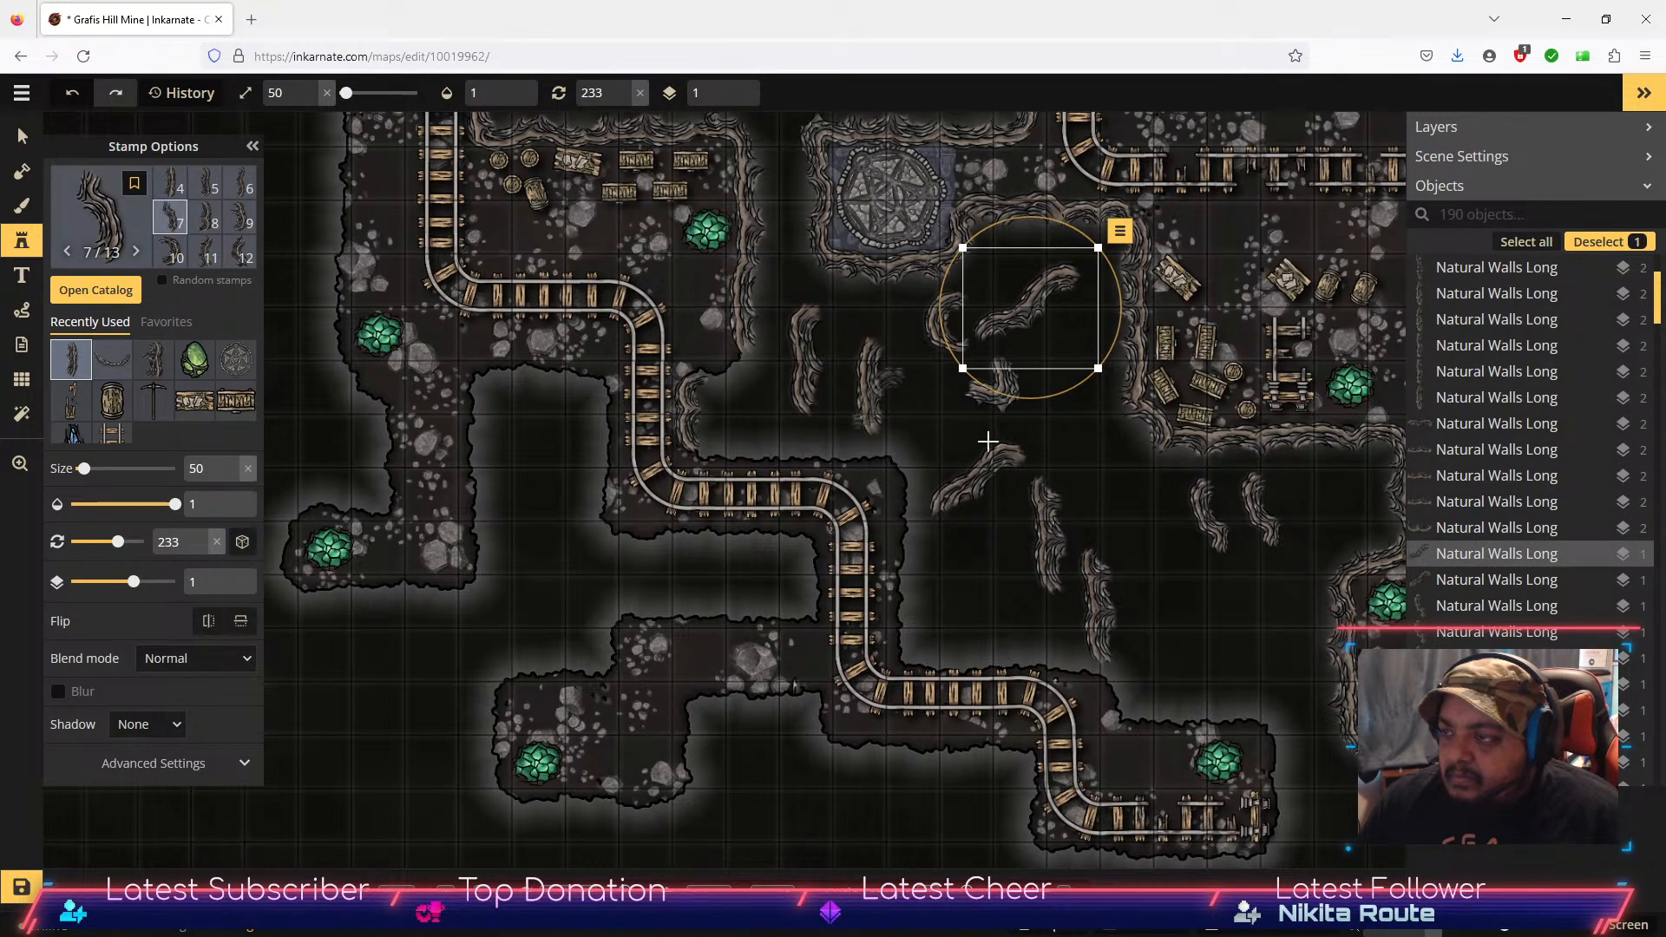
pyautogui.click(1116, 492)
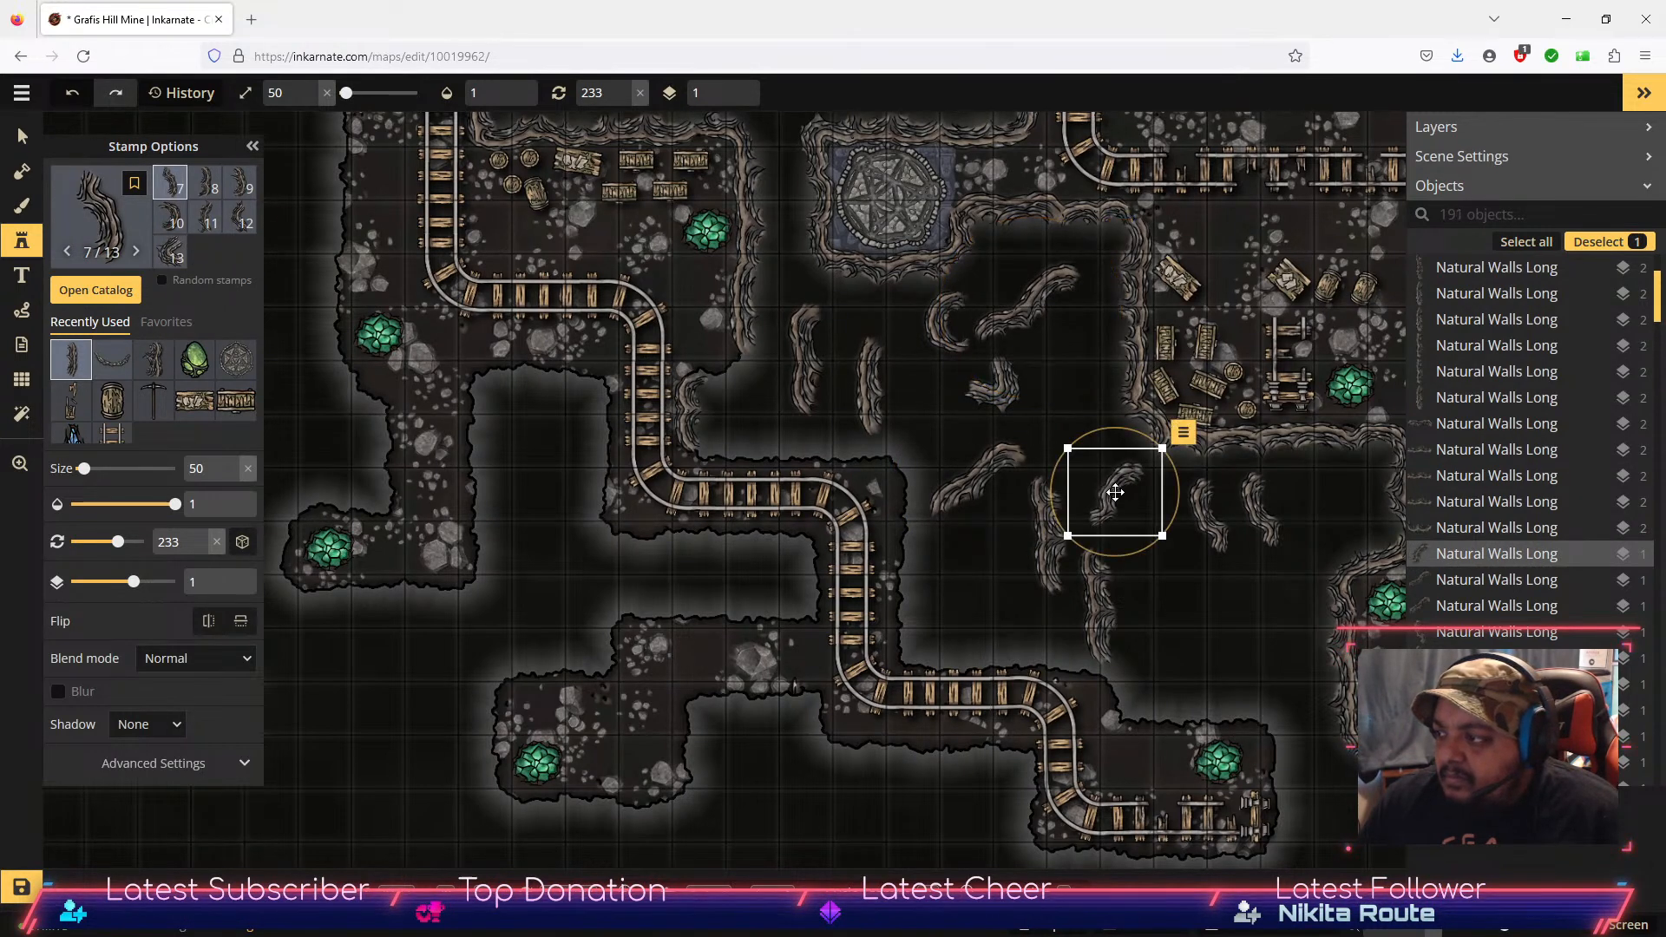
pyautogui.click(236, 221)
pyautogui.click(1192, 615)
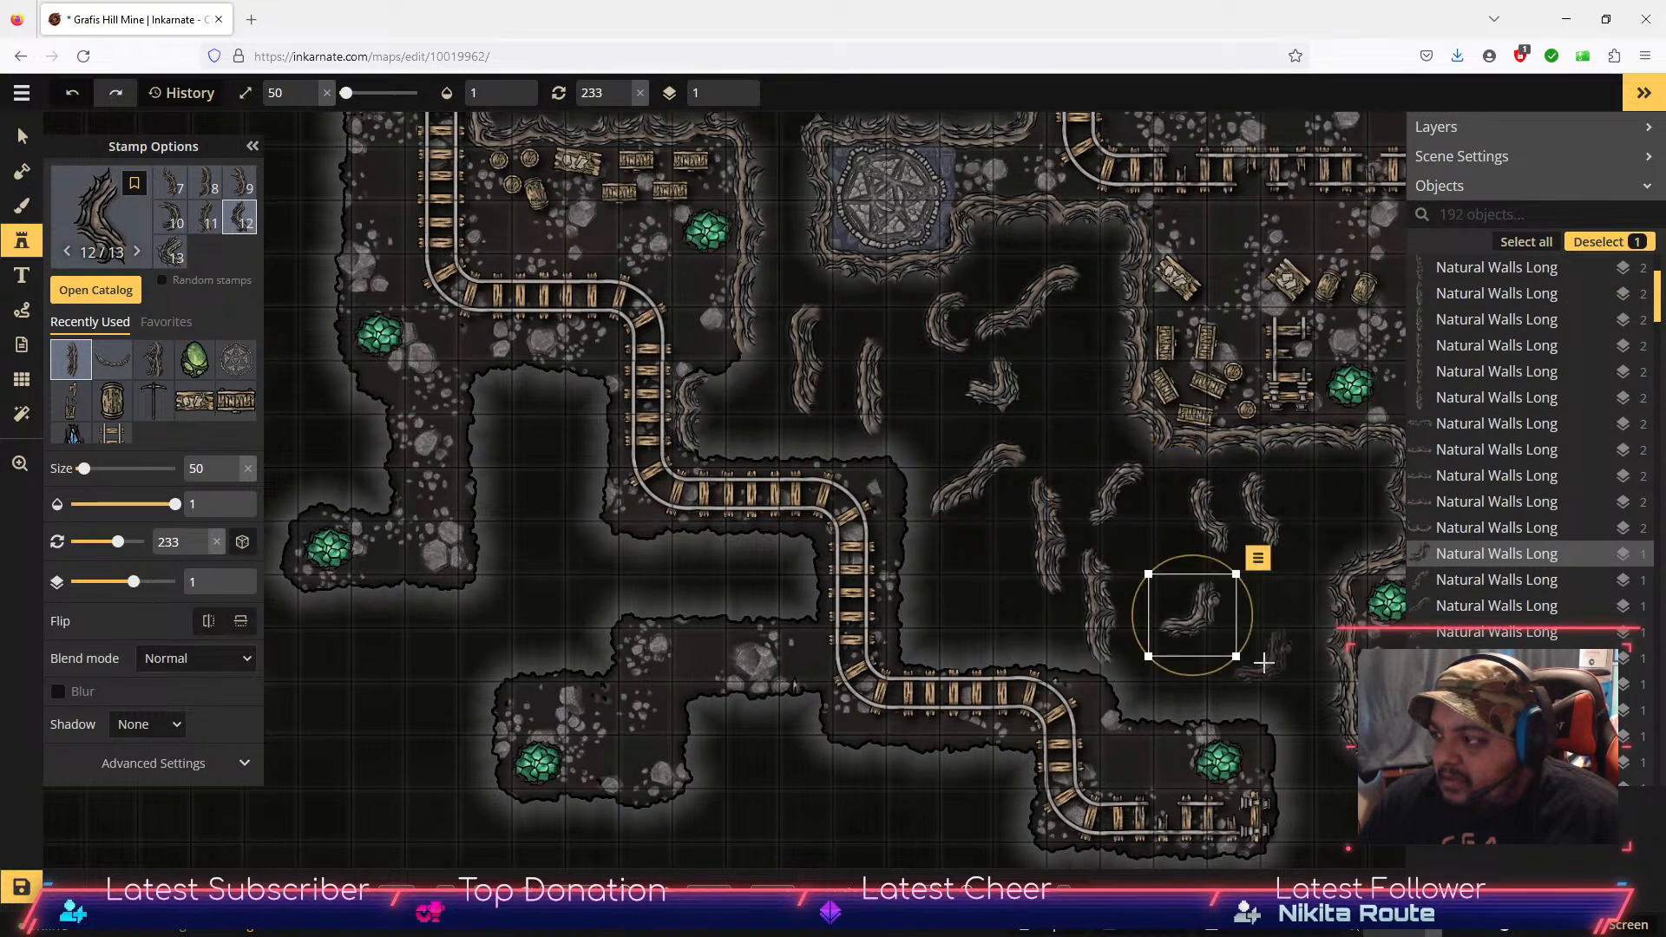
# Step: Fit the variant 12 wall to the crate room's southeast corner, rotated to 250
pyautogui.click(30, 142)
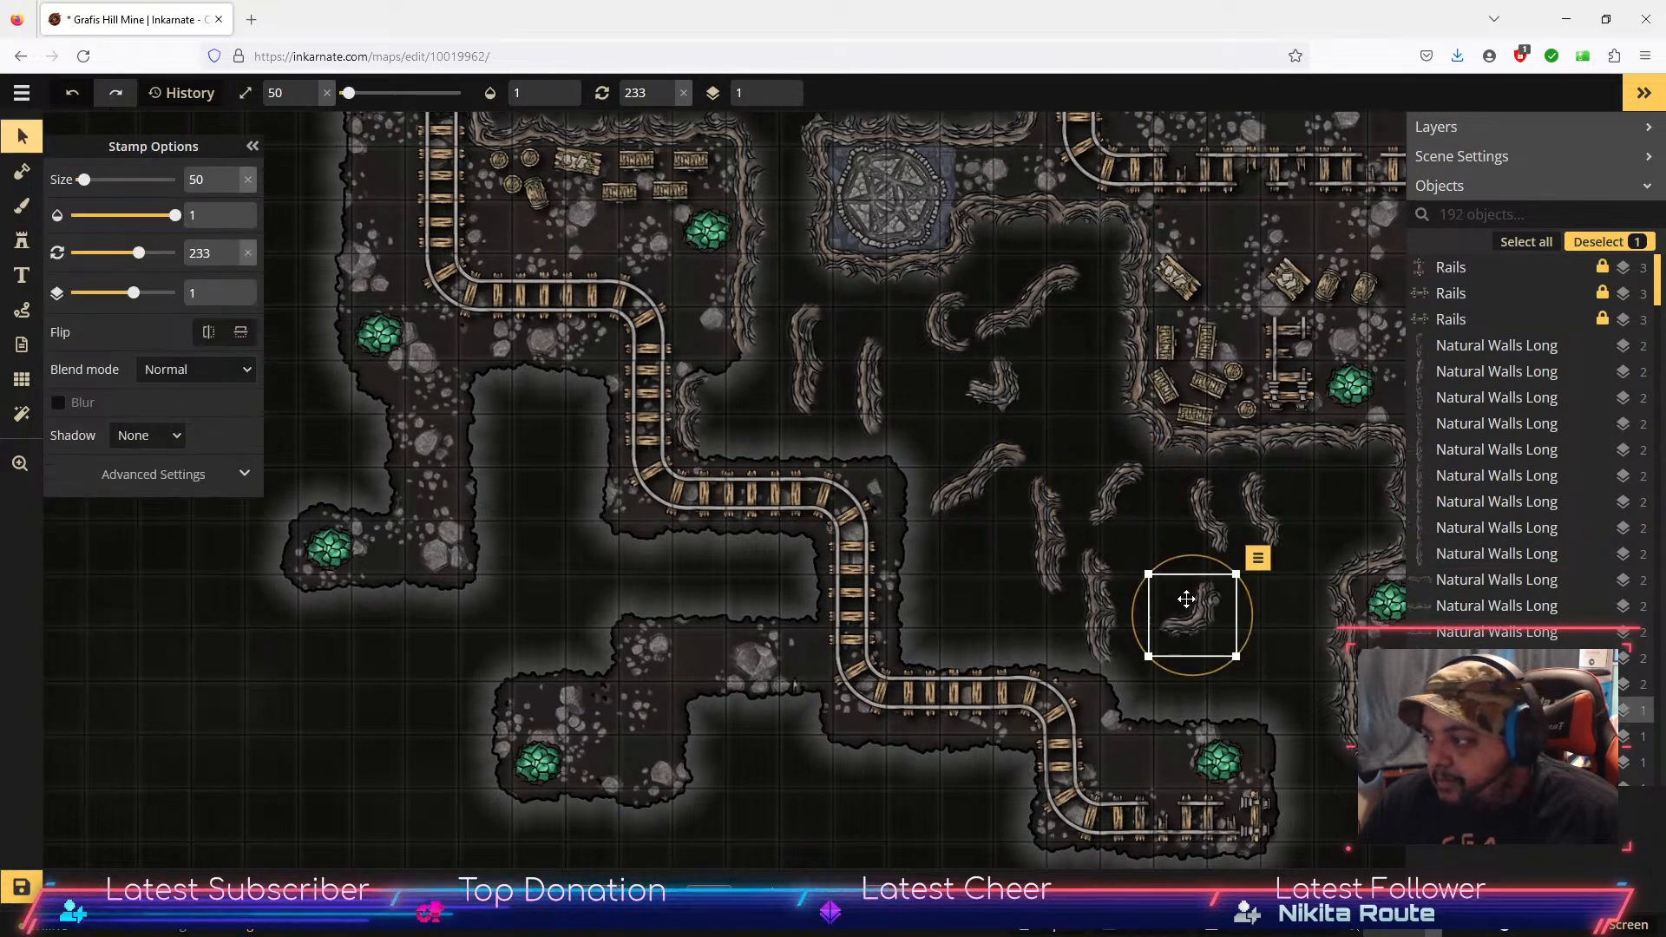
pyautogui.moveTo(696, 374); pyautogui.dragTo(783, 391)
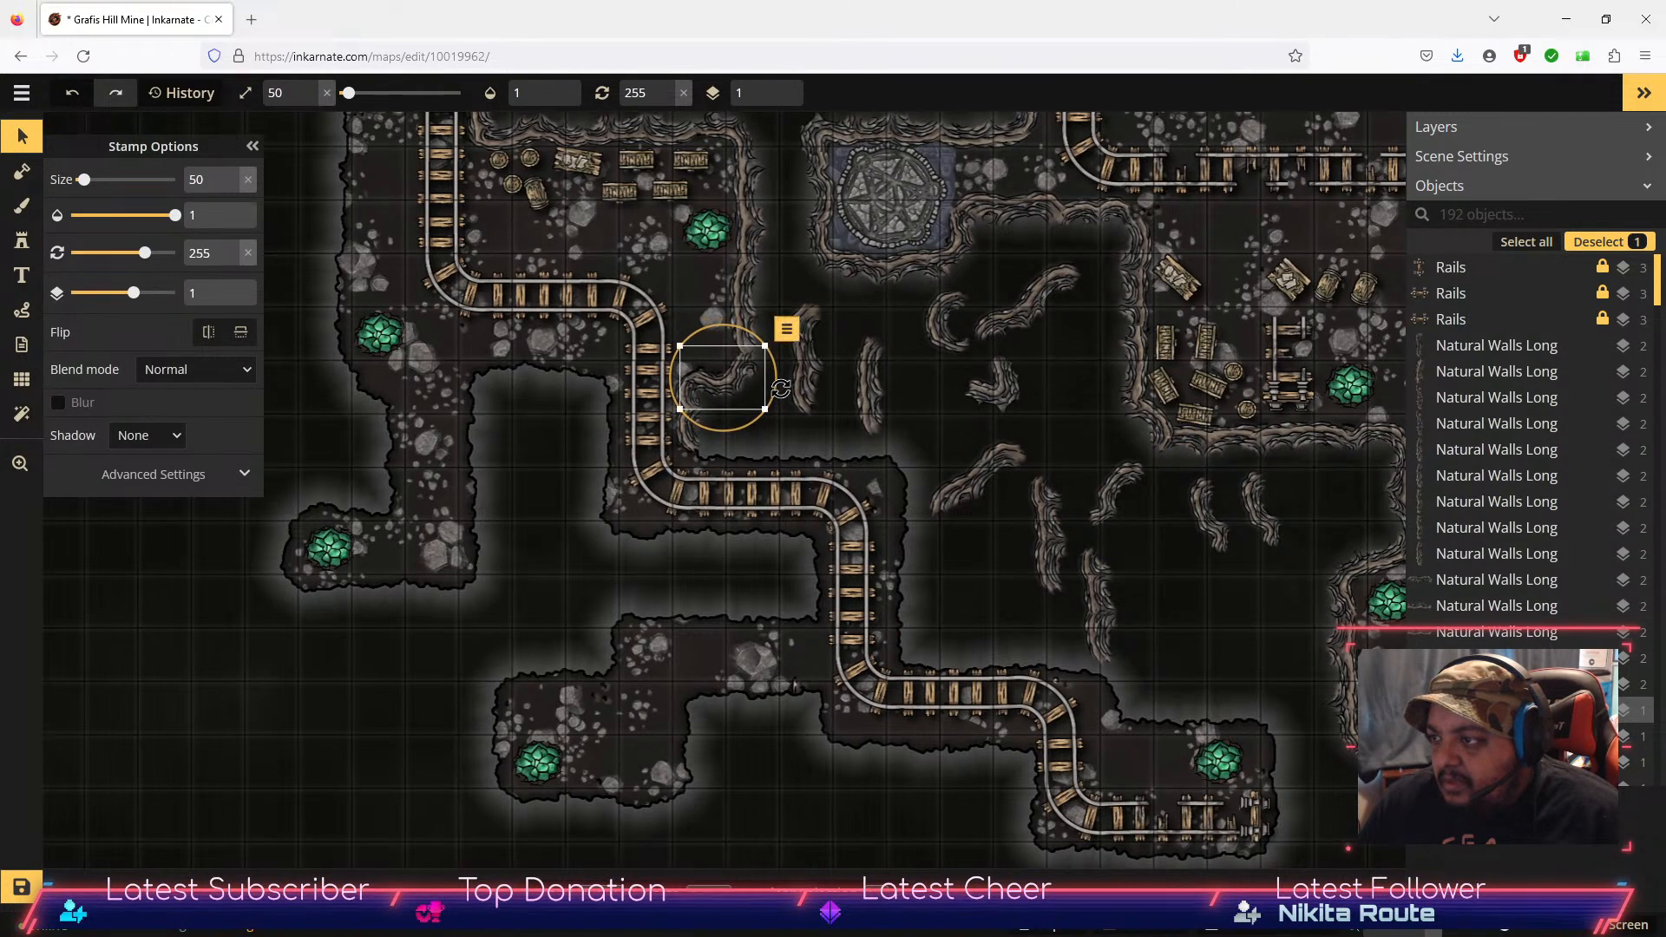
pyautogui.click(745, 388)
pyautogui.moveTo(776, 395); pyautogui.dragTo(778, 390)
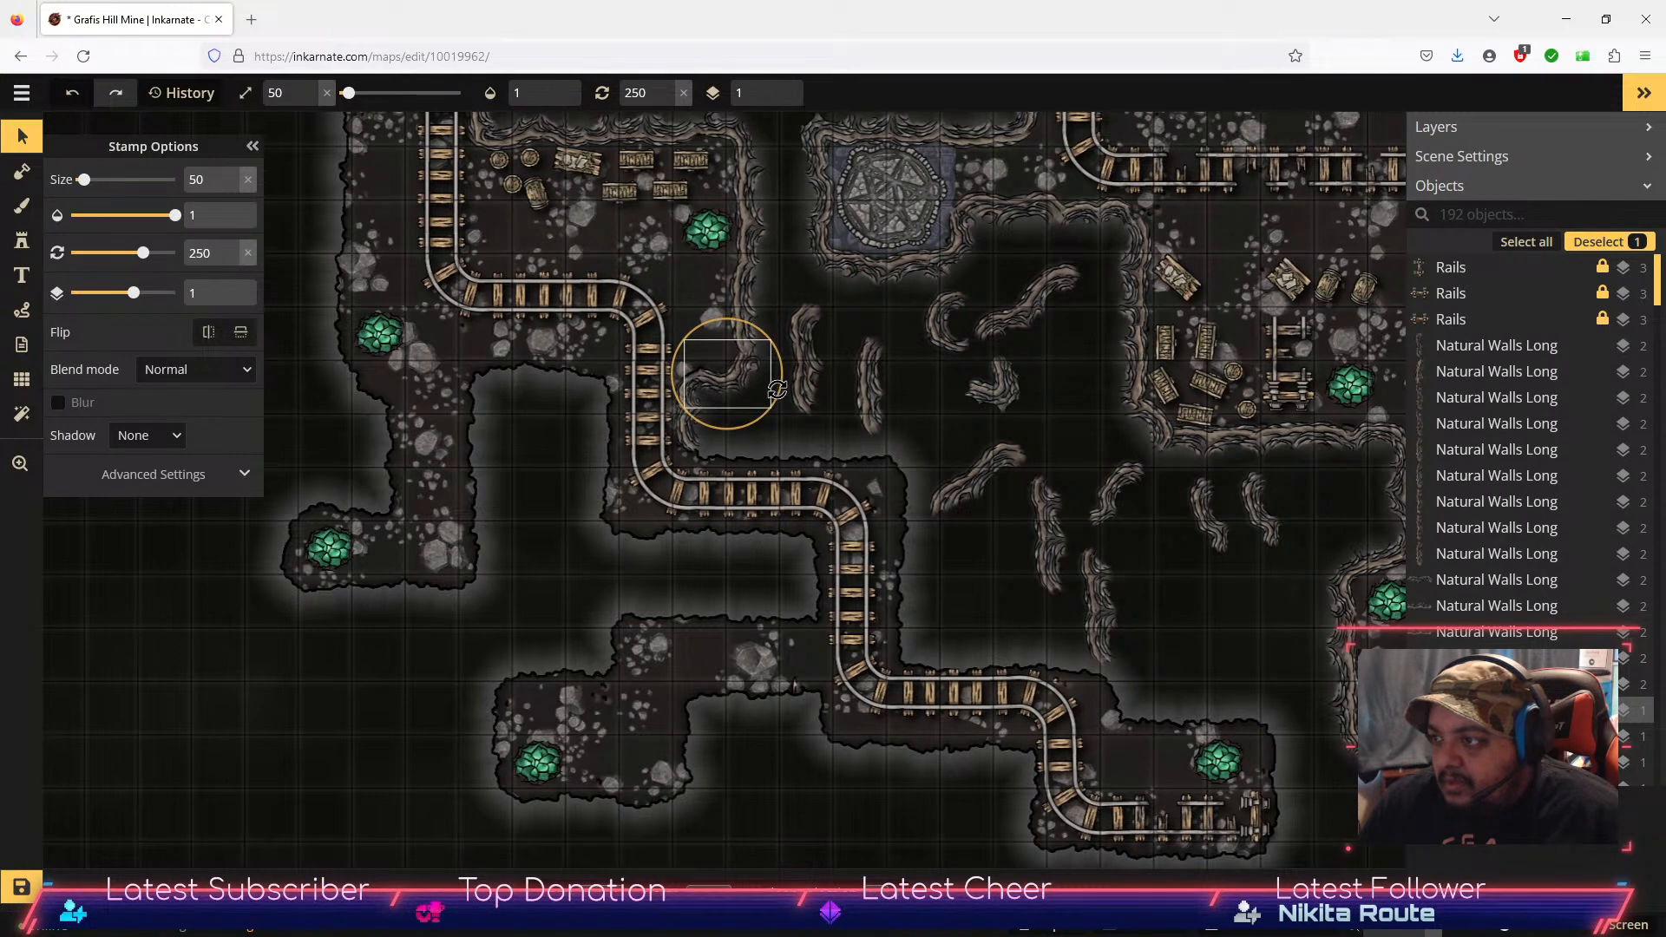
pyautogui.click(931, 403)
# Step: Fit the variant 6 wall along the north edge of the horizontal rail passage below the crate room, rotated to 88
pyautogui.click(1045, 300)
pyautogui.moveTo(1022, 221); pyautogui.dragTo(1011, 368)
pyautogui.moveTo(1035, 303); pyautogui.dragTo(762, 439)
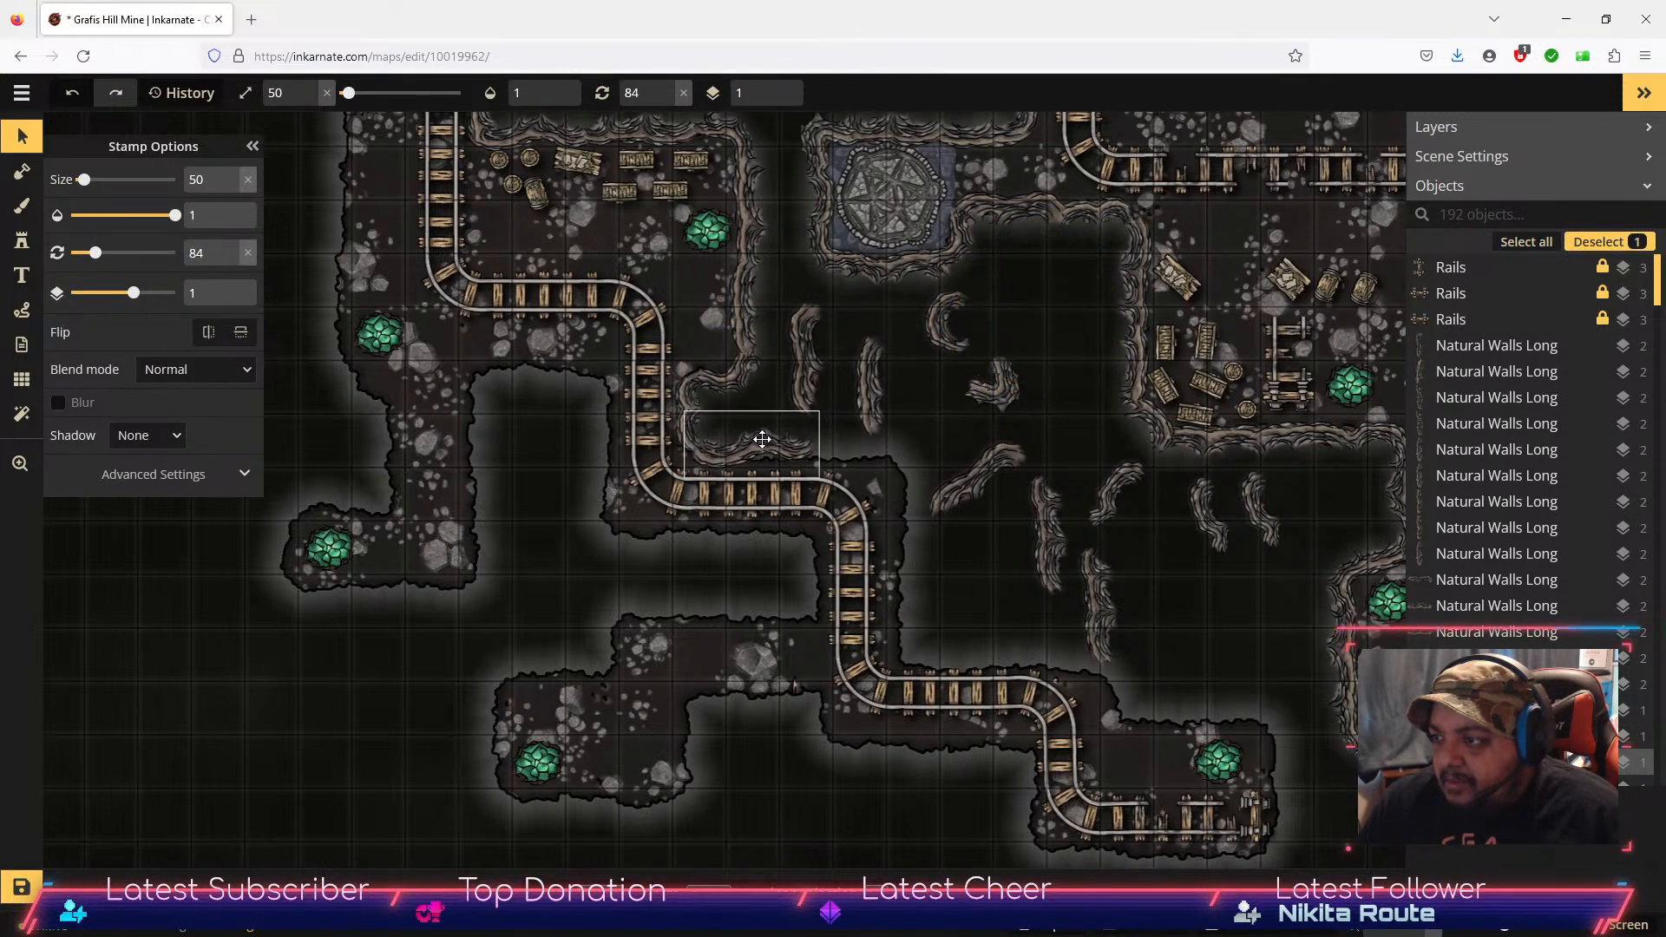
pyautogui.moveTo(765, 369); pyautogui.dragTo(770, 370)
pyautogui.moveTo(768, 438); pyautogui.dragTo(765, 441)
pyautogui.moveTo(783, 384); pyautogui.dragTo(747, 438)
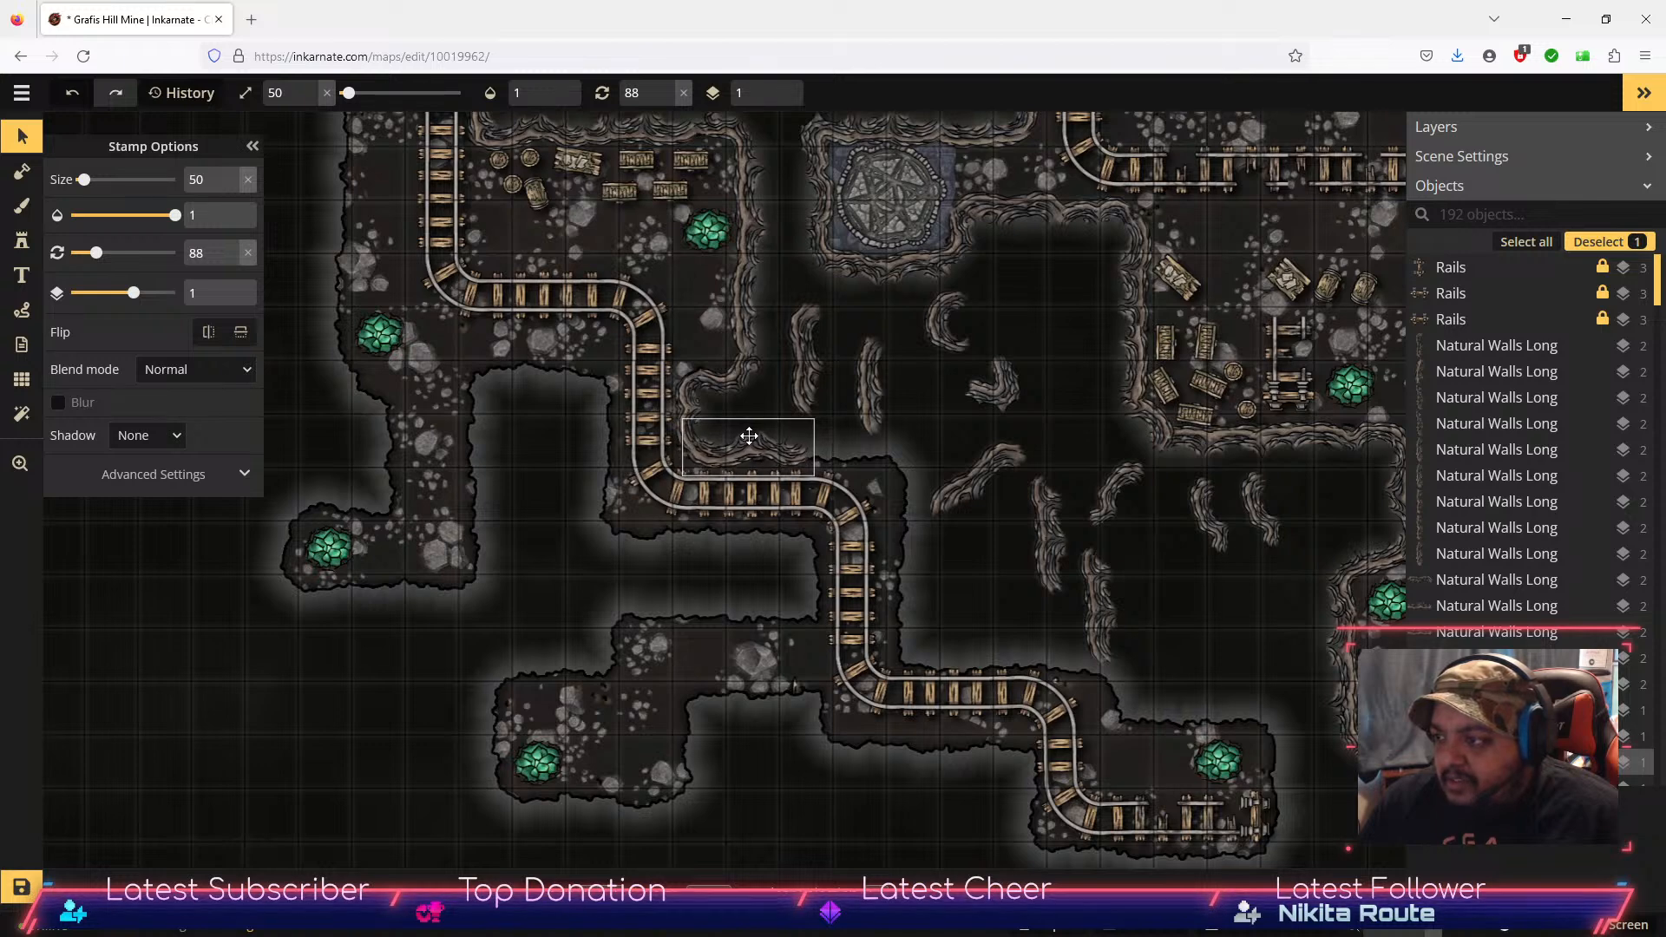
pyautogui.moveTo(748, 436); pyautogui.dragTo(748, 436)
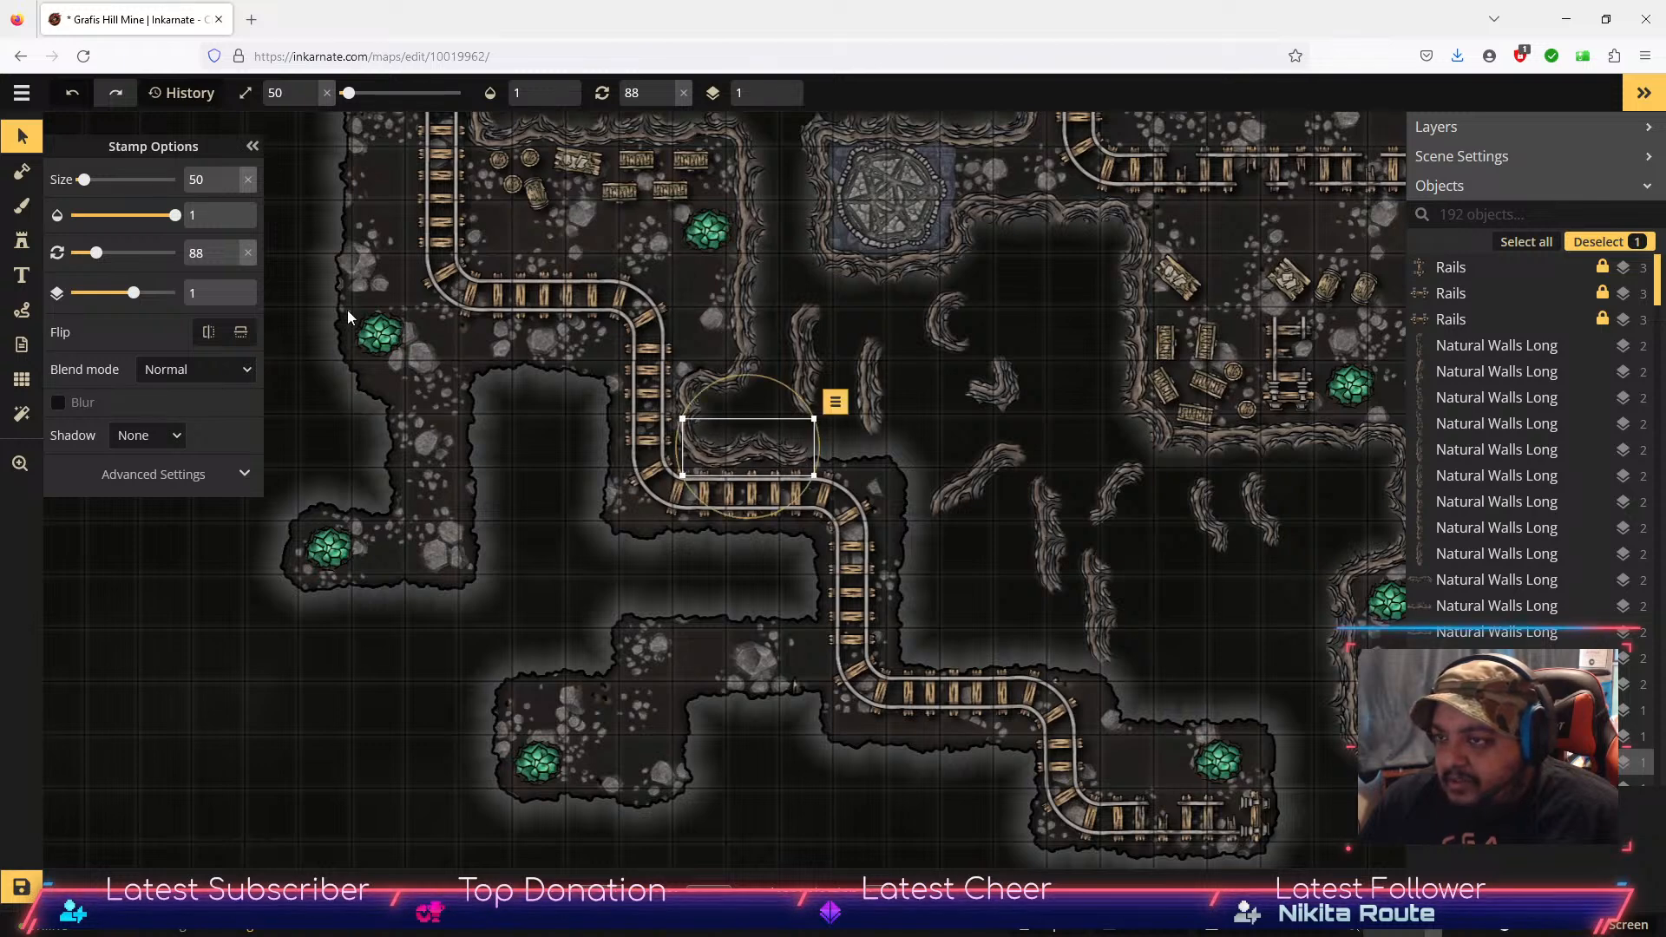
# Step: Rotate a short curved spare wall east of the central area to 89 and set it down slightly further south
pyautogui.click(17, 178)
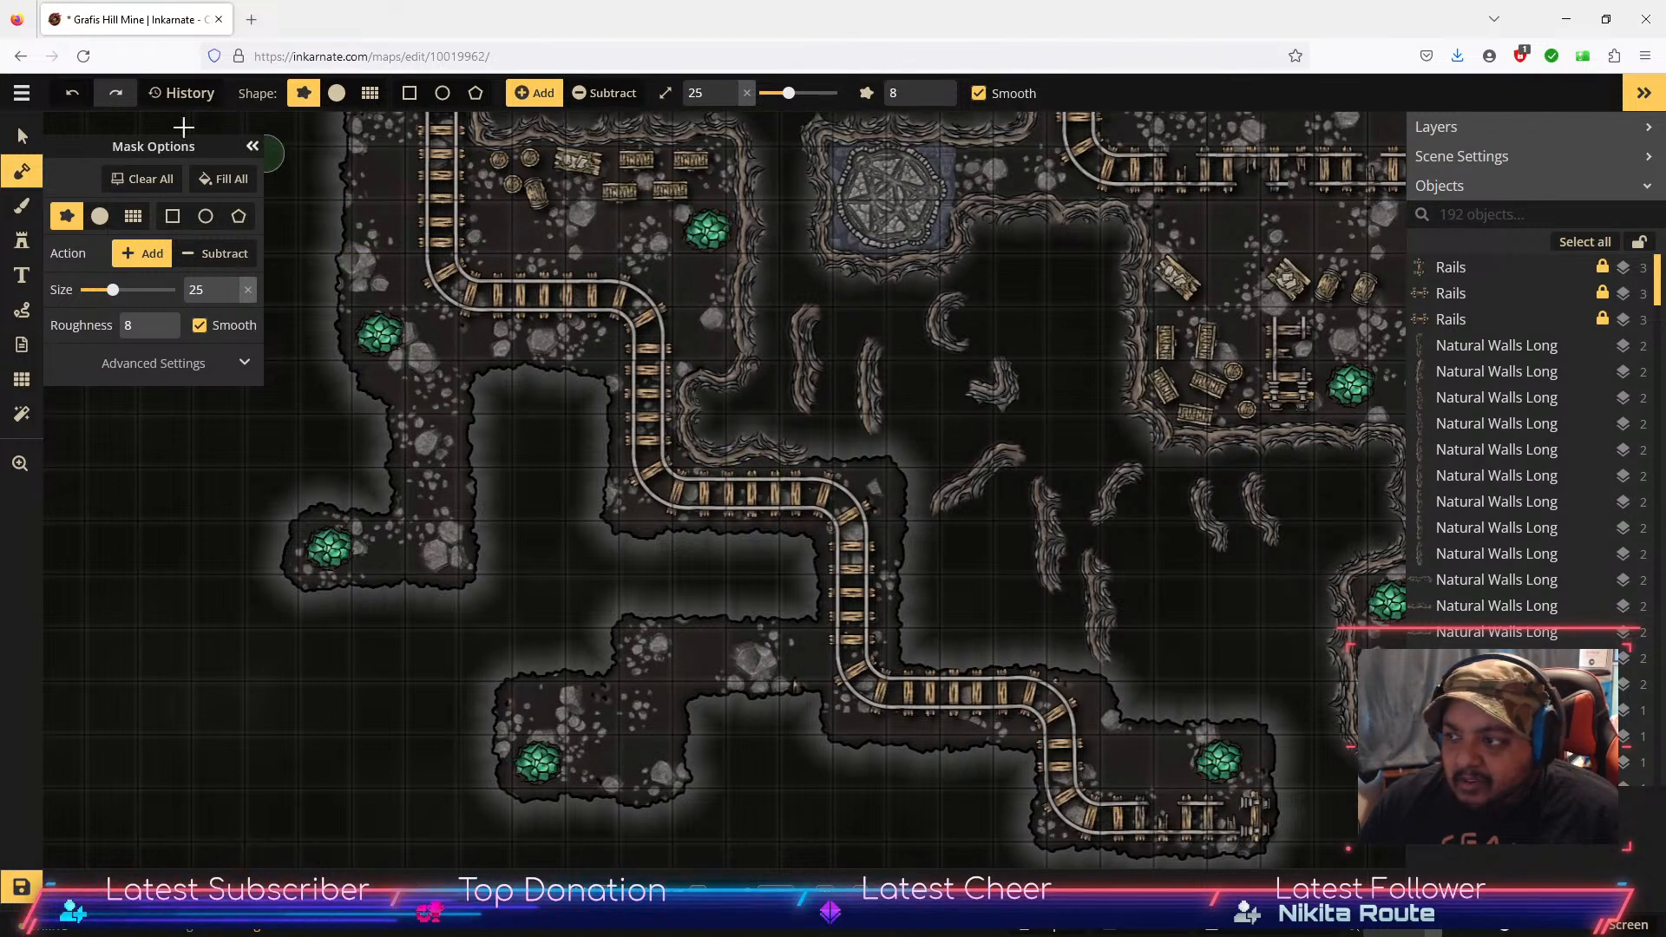
pyautogui.click(19, 139)
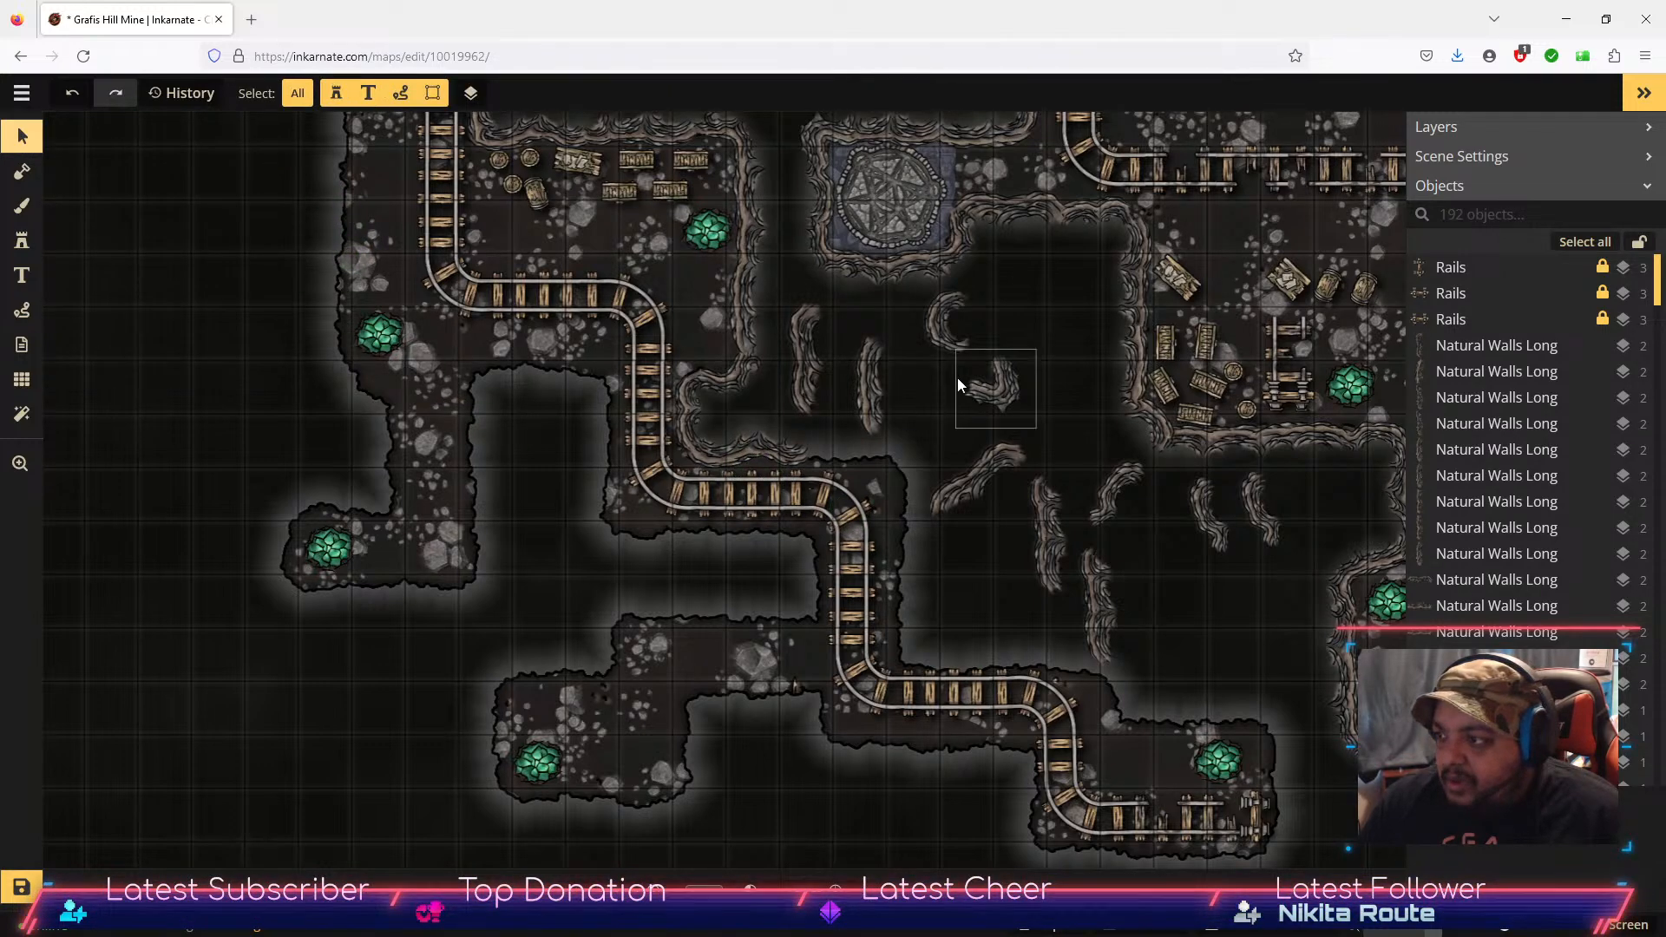
pyautogui.click(880, 407)
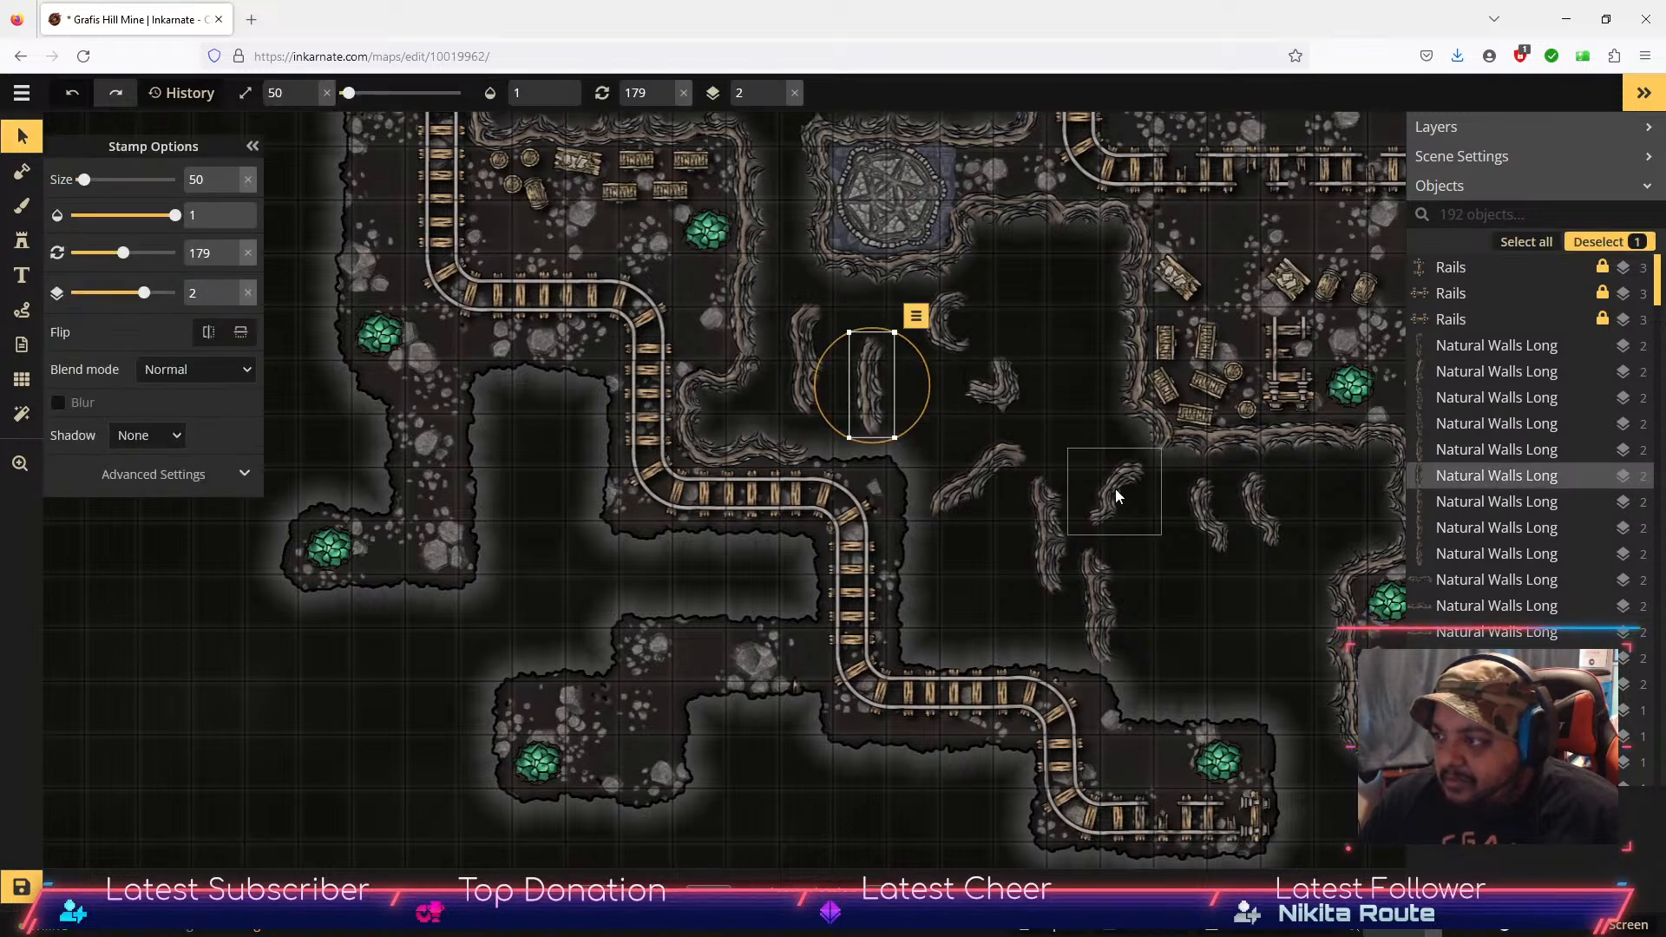
pyautogui.click(1217, 525)
pyautogui.moveTo(1213, 468); pyautogui.dragTo(1253, 582)
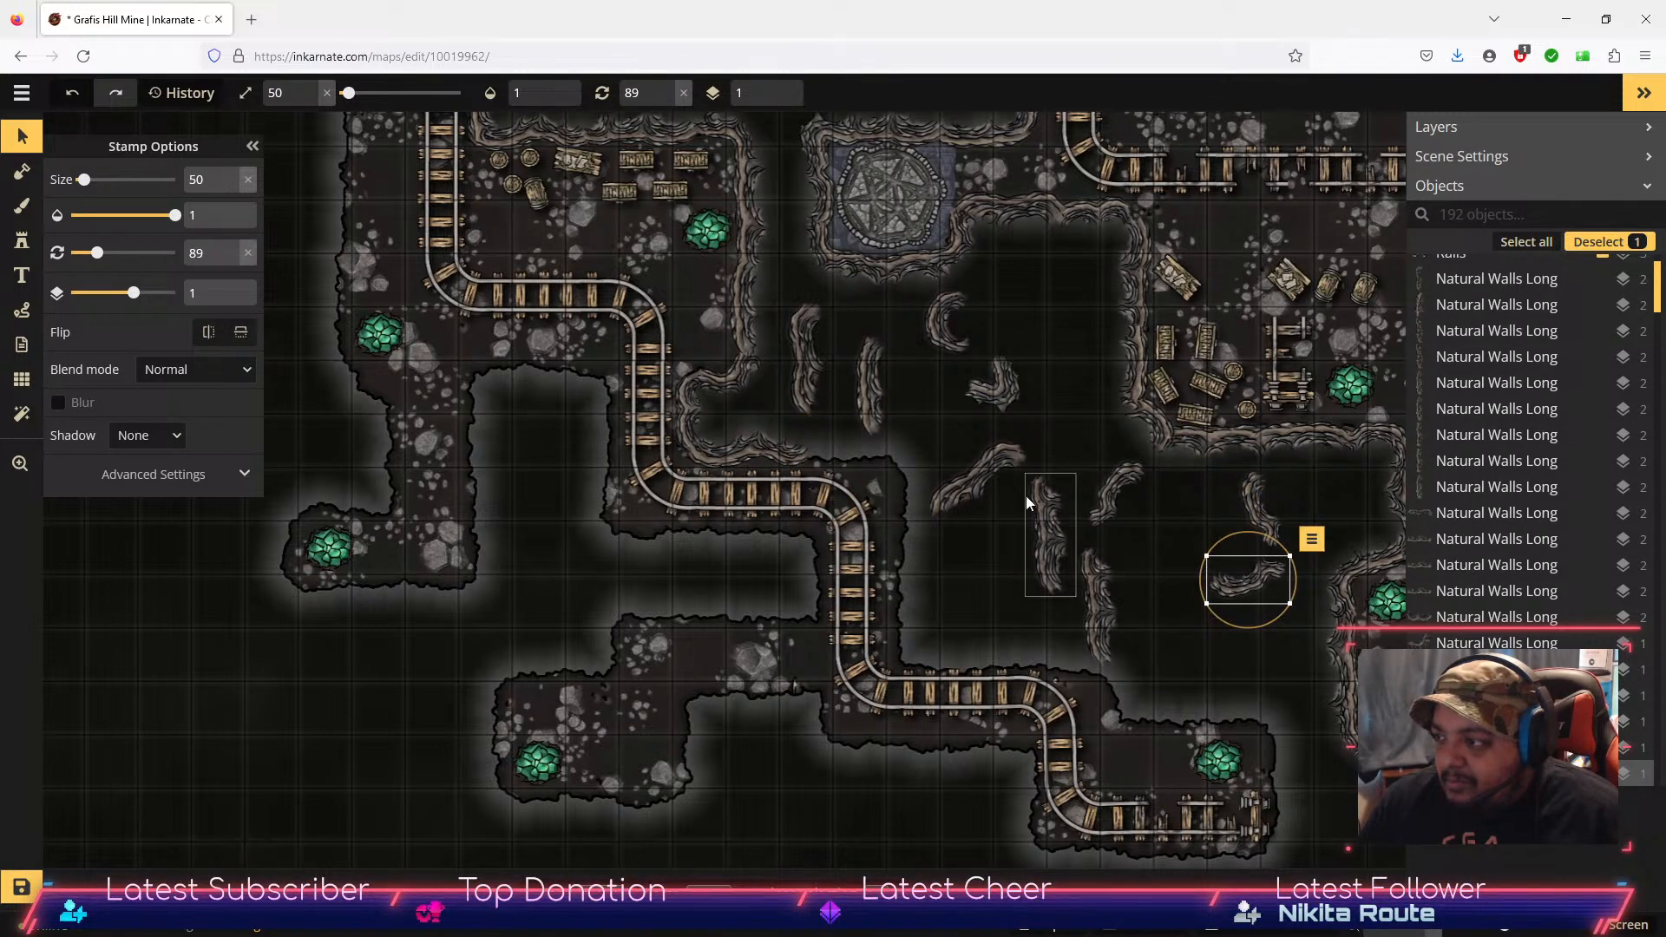
# Step: Try the spare variant 5 wall at rotation 179 on the east edge of the central rail passage, then move it back to the empty area
pyautogui.moveTo(989, 471); pyautogui.dragTo(916, 539)
pyautogui.scroll(-6, 964, 515)
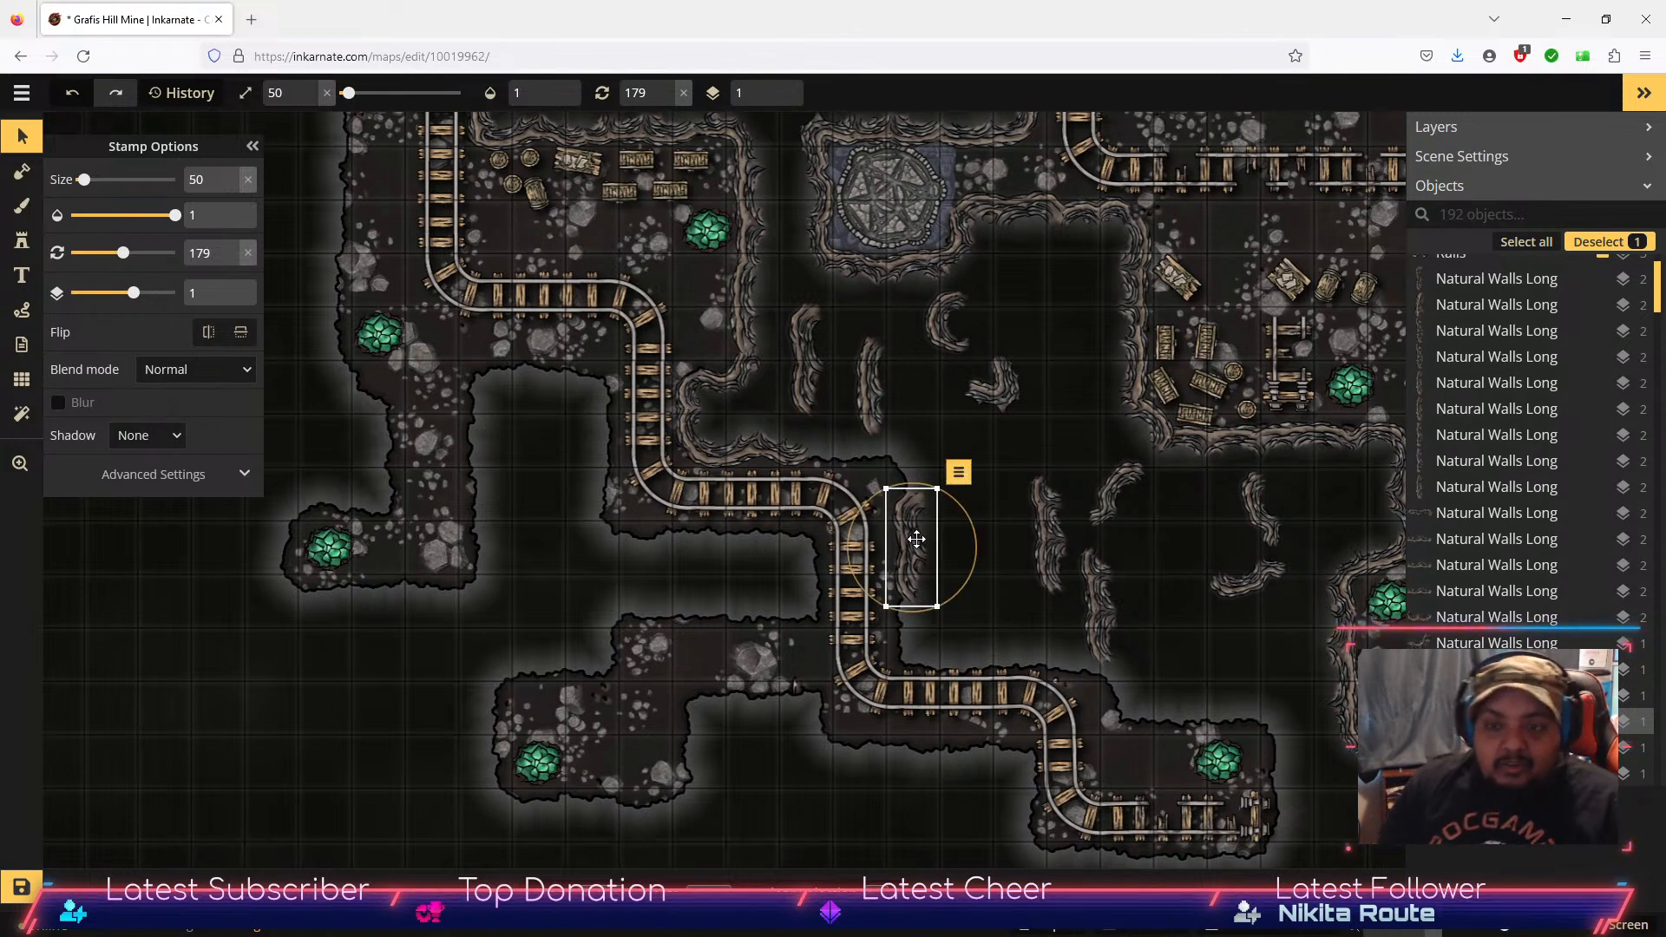
pyautogui.moveTo(919, 548); pyautogui.dragTo(1056, 323)
# Step: Move the variant 13 wall northwest and a layer 2 variant 3 wall slightly northwest within the empty central area
pyautogui.click(991, 391)
pyautogui.moveTo(985, 388); pyautogui.dragTo(884, 331)
pyautogui.click(1057, 532)
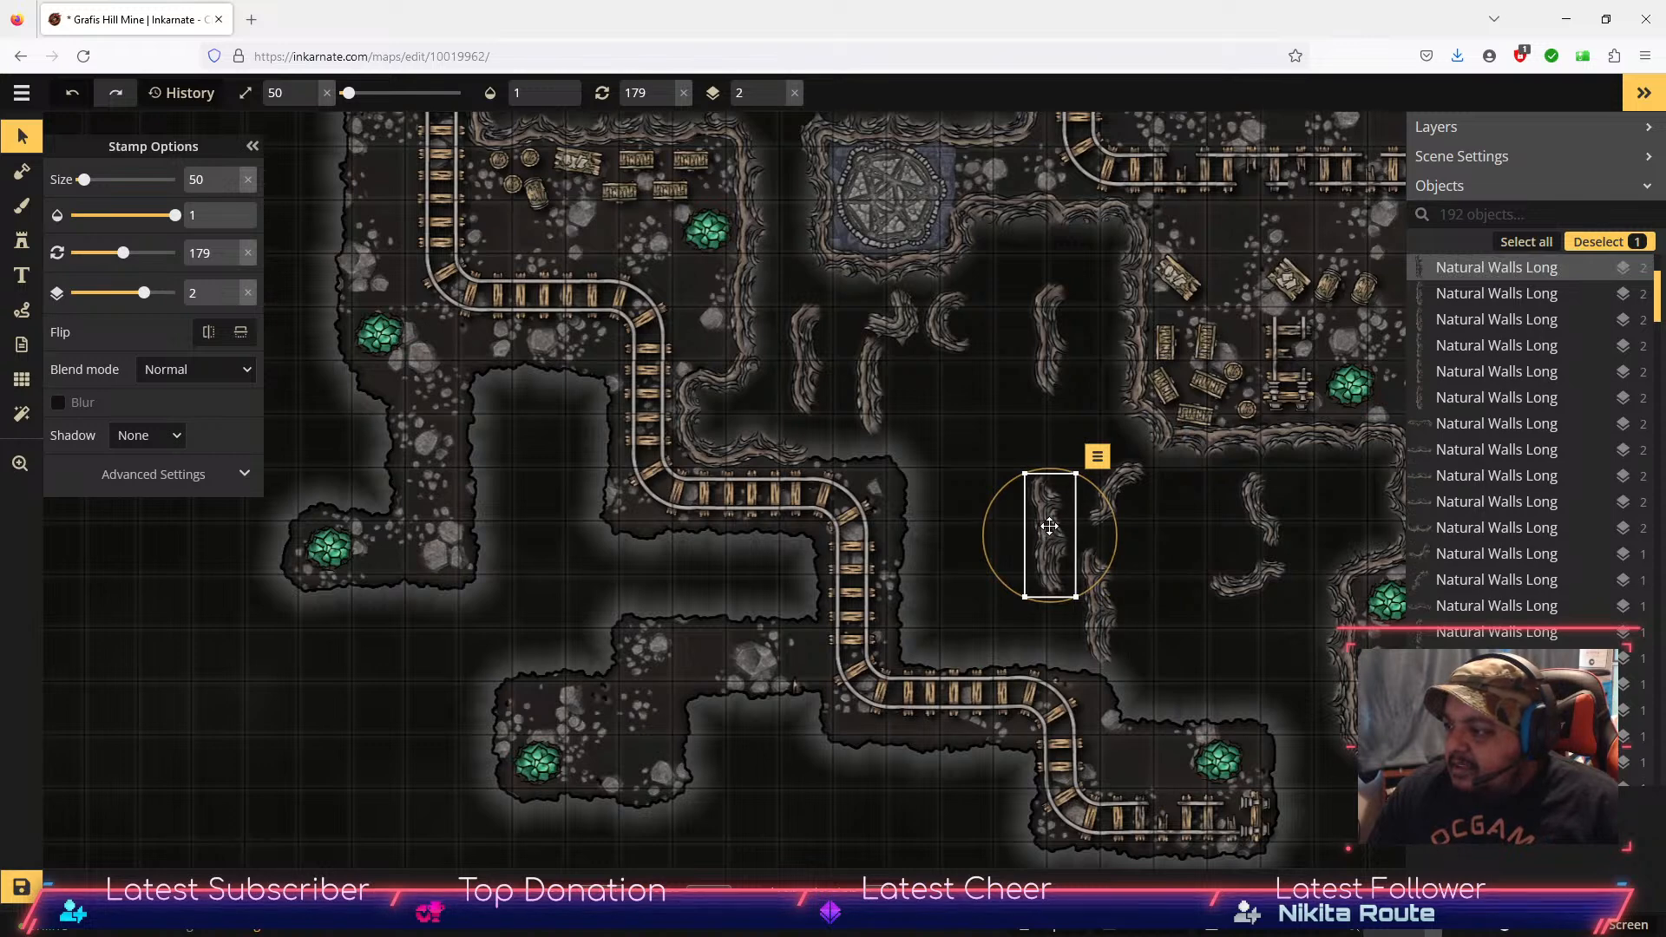
pyautogui.moveTo(1043, 524); pyautogui.dragTo(1009, 496)
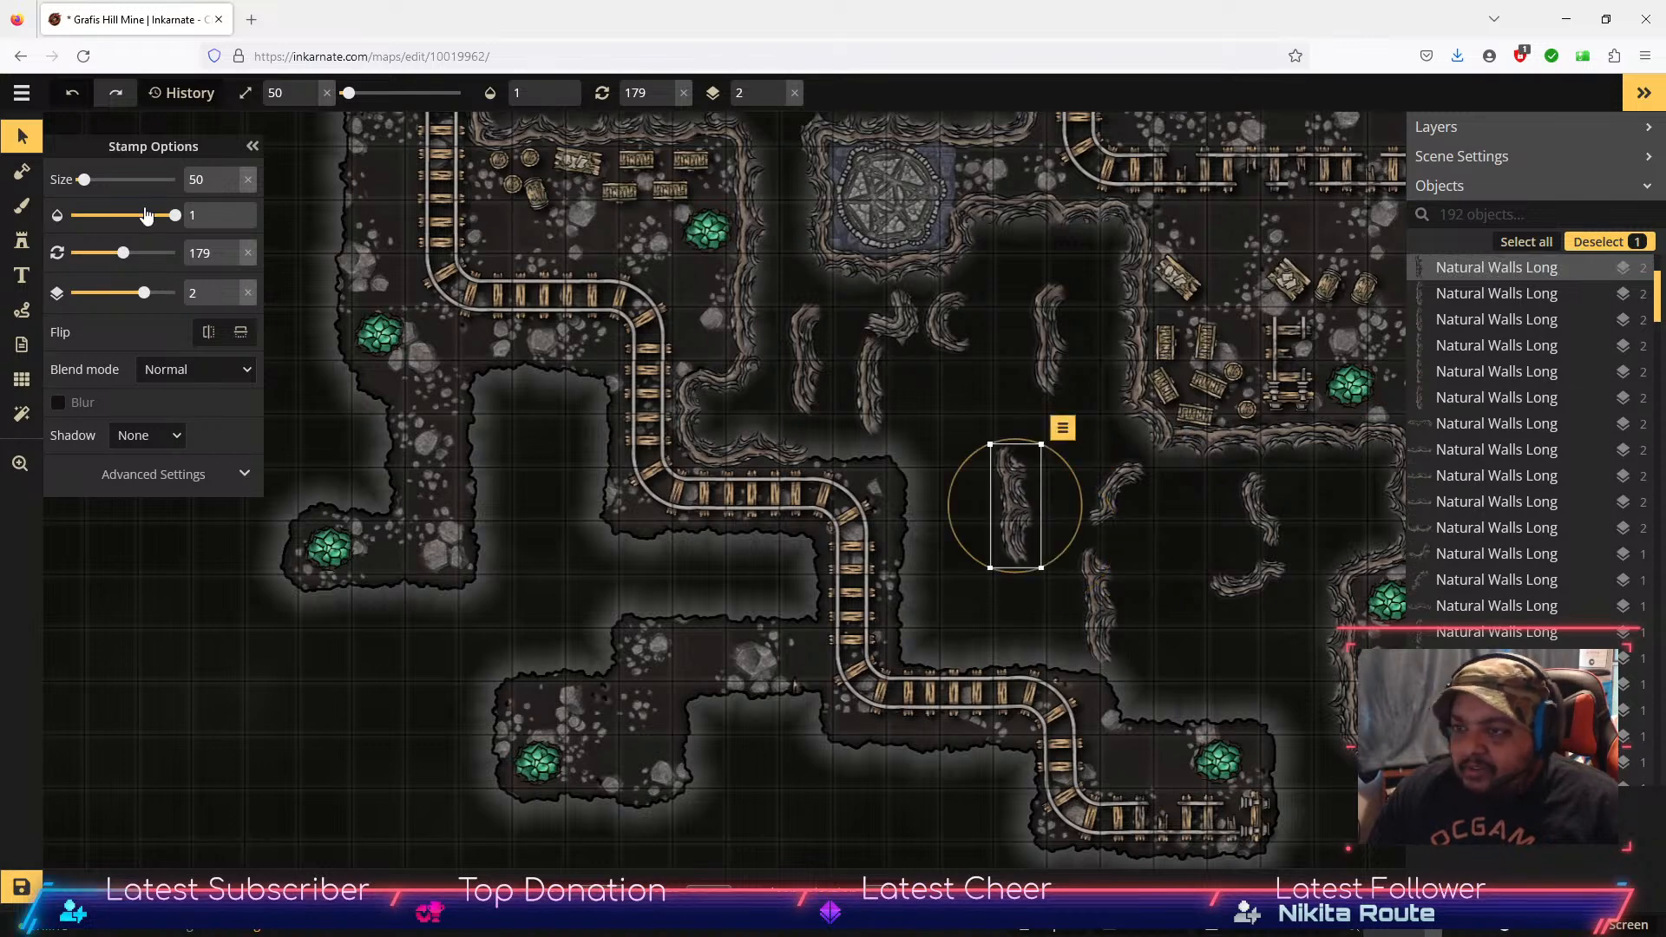
# Step: Place one variant 5, two variant 12 and one variant 11 natural wall in the empty central area at rotation 179
pyautogui.click(23, 243)
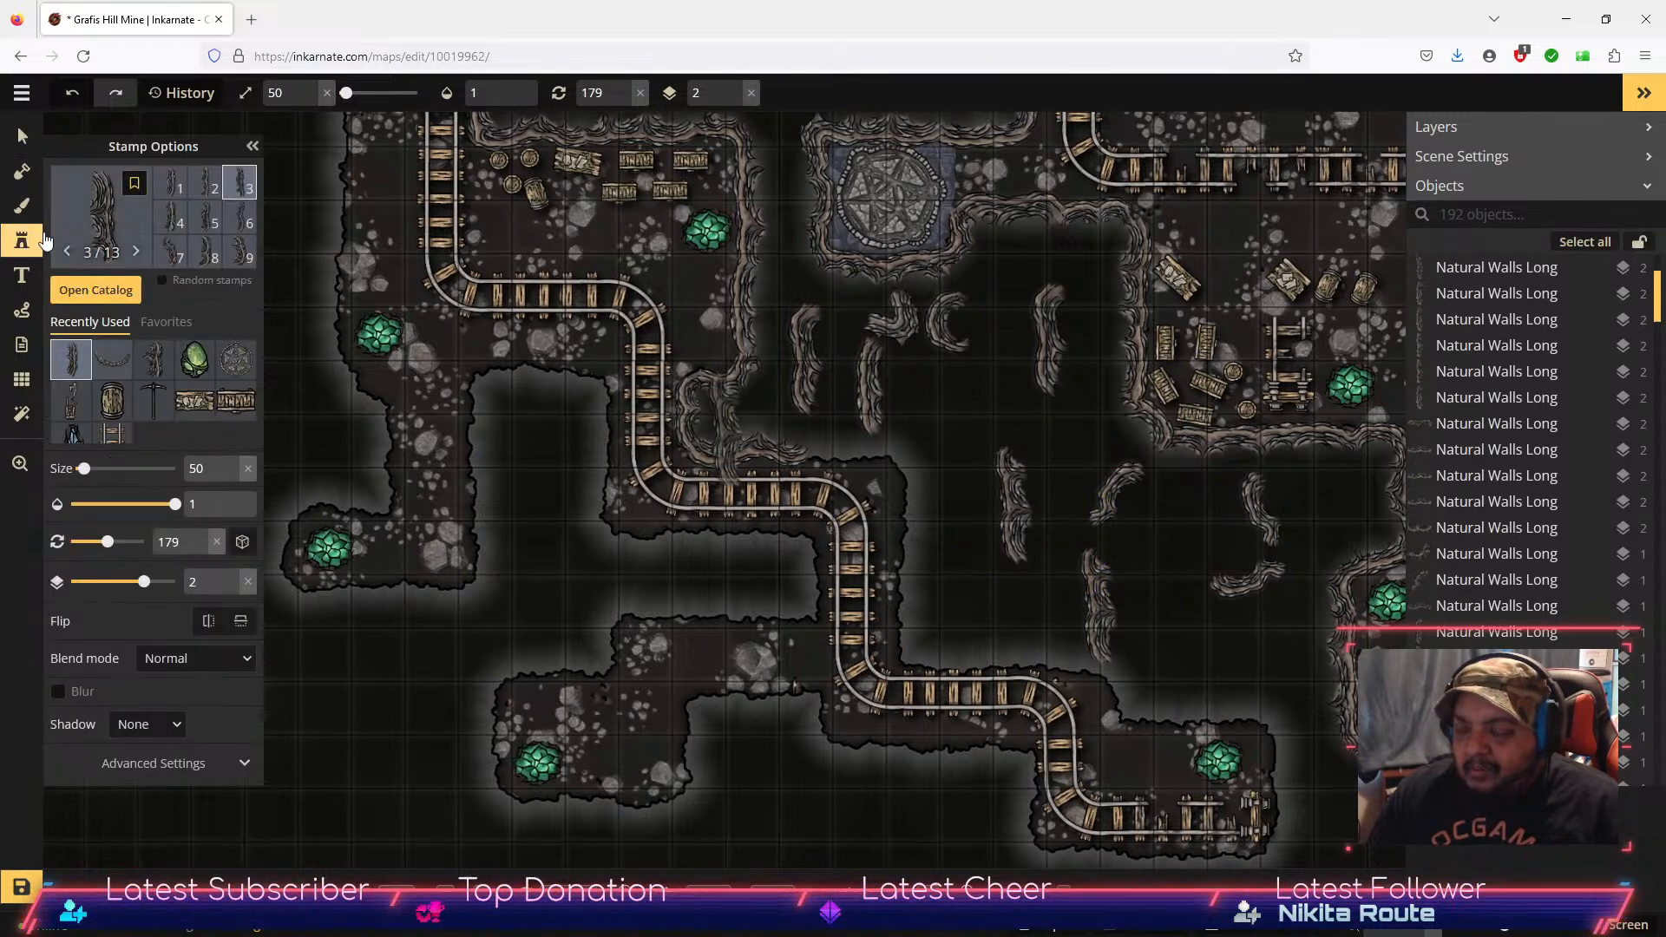
pyautogui.click(210, 217)
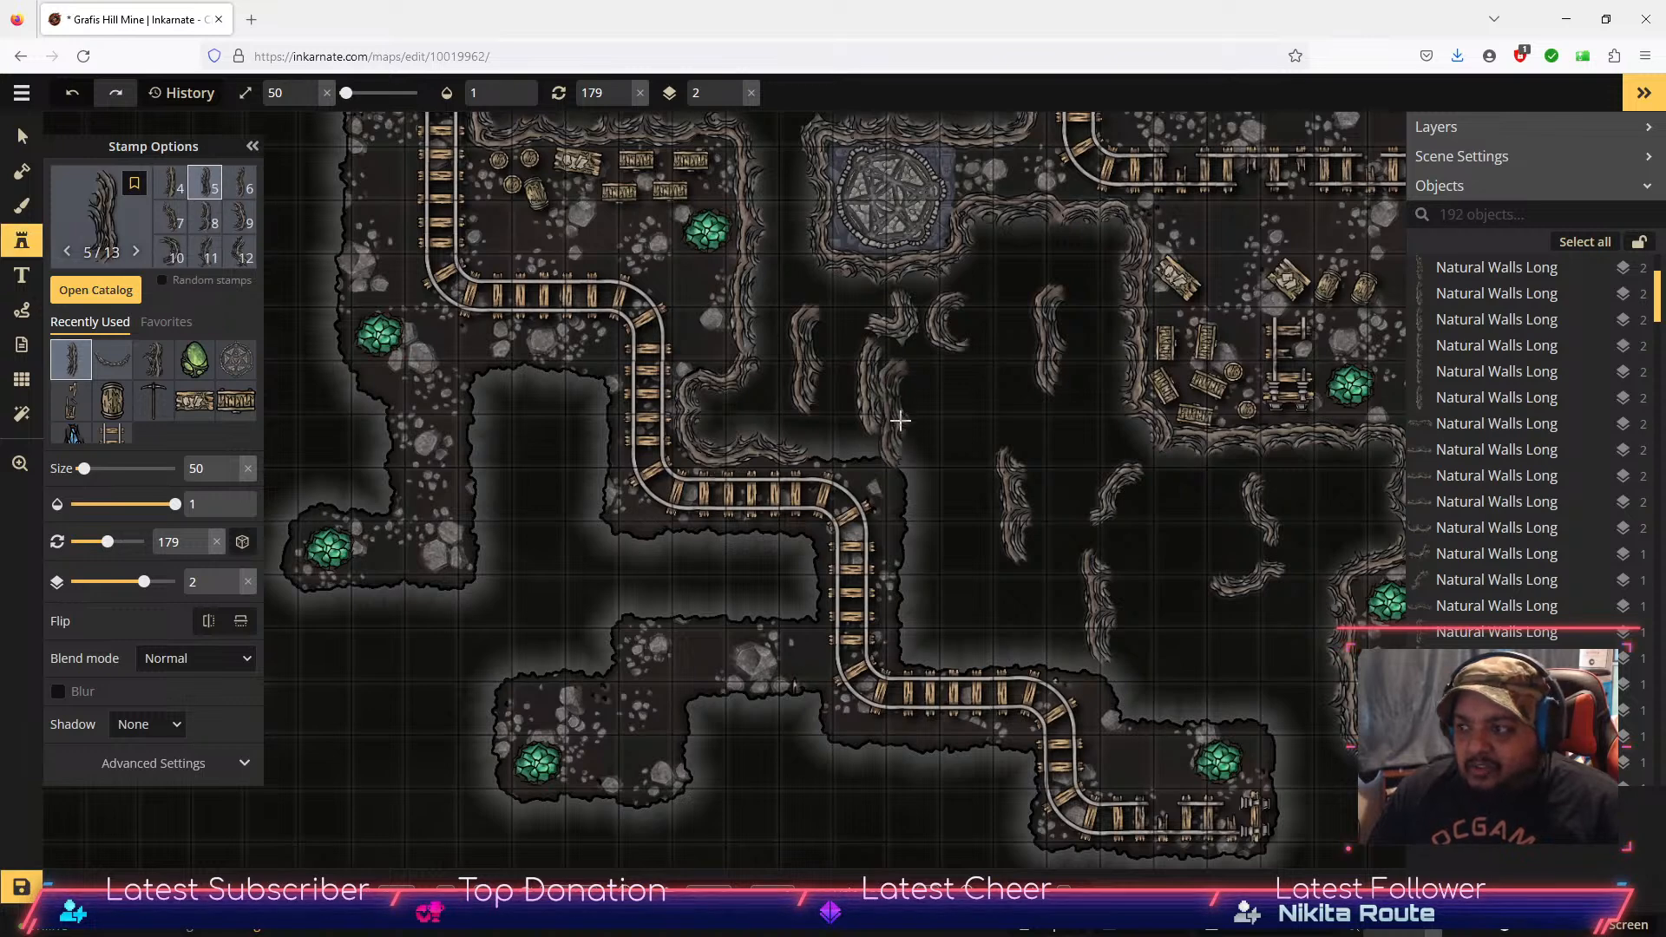
pyautogui.click(957, 436)
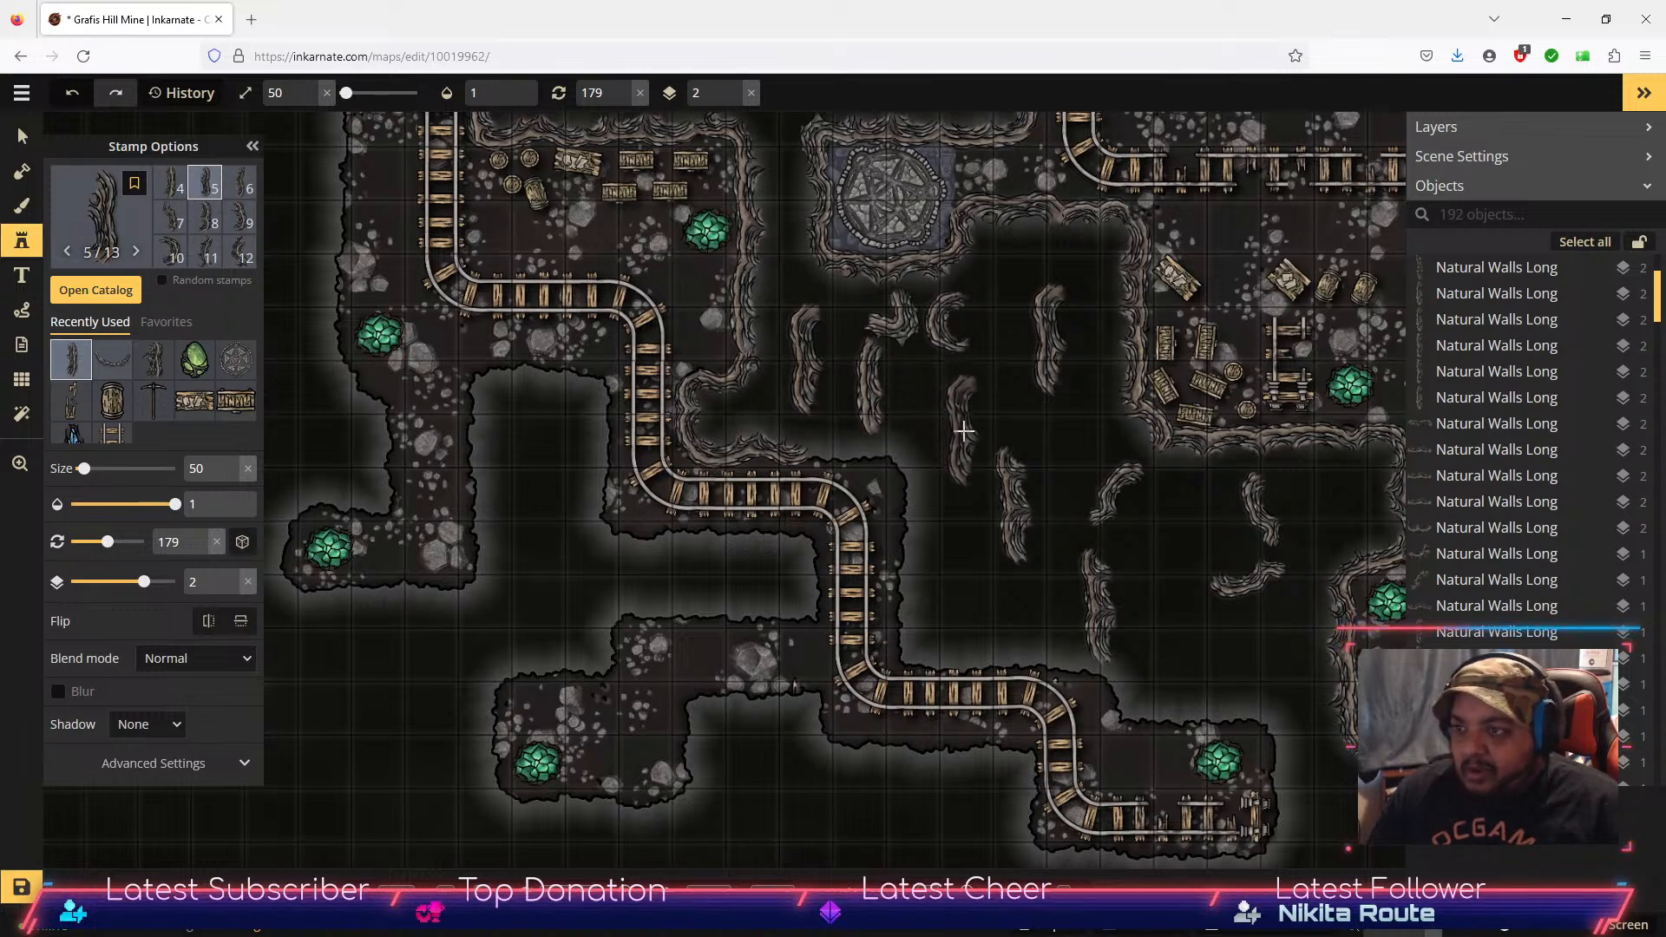
pyautogui.click(236, 254)
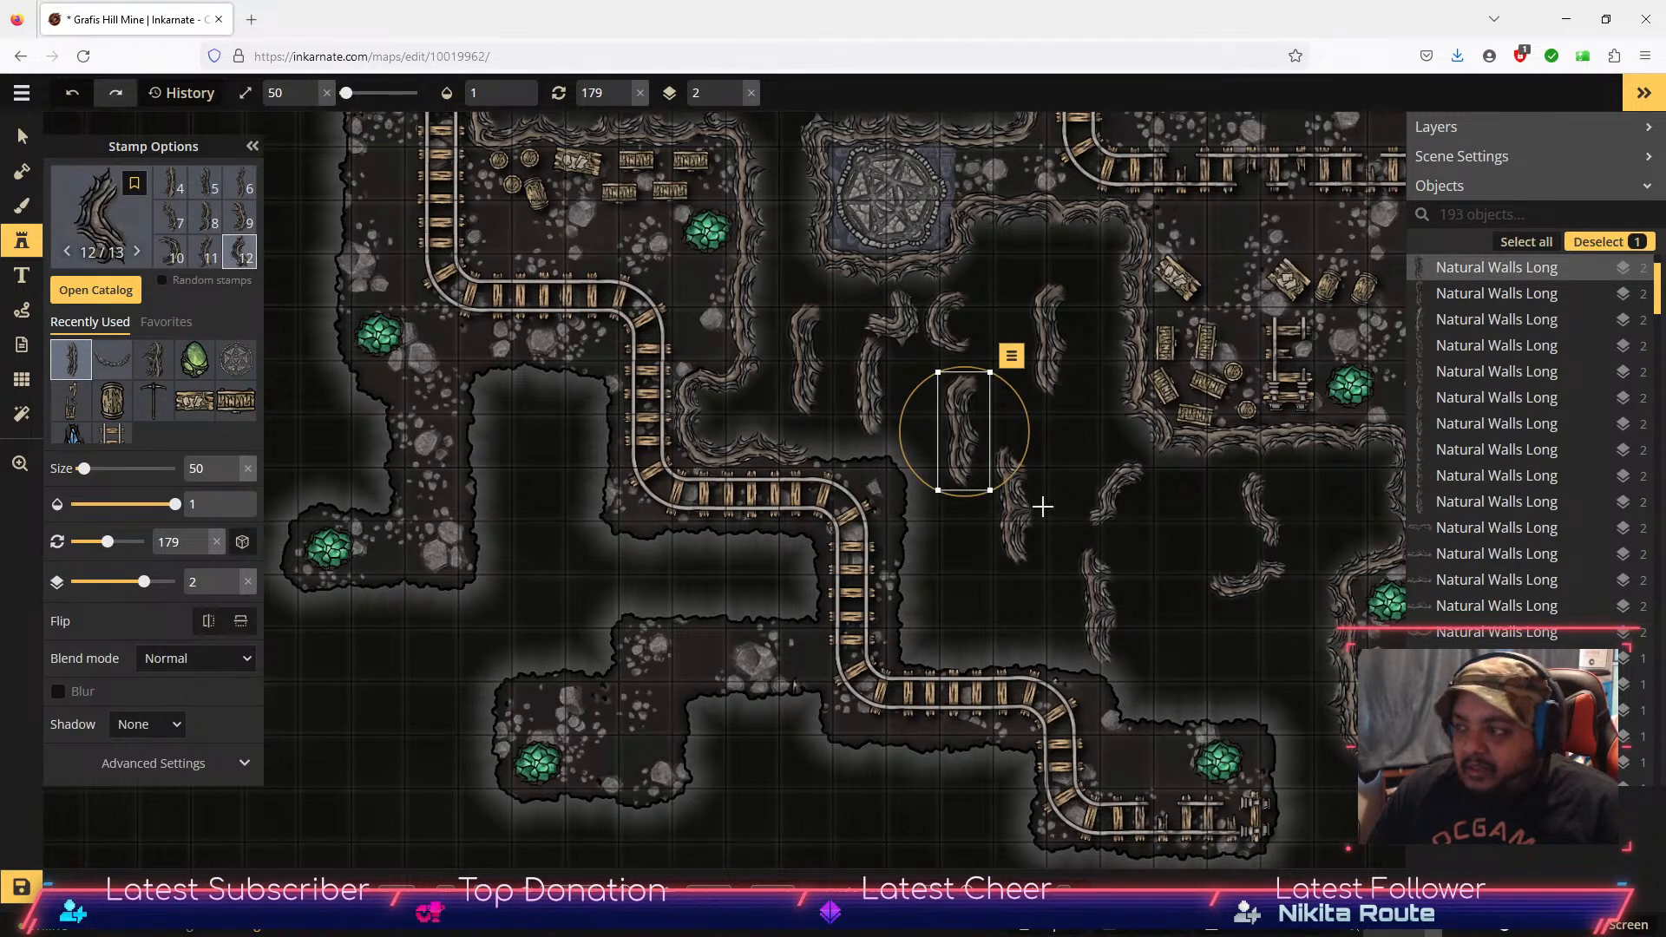
pyautogui.click(1153, 543)
pyautogui.click(1176, 618)
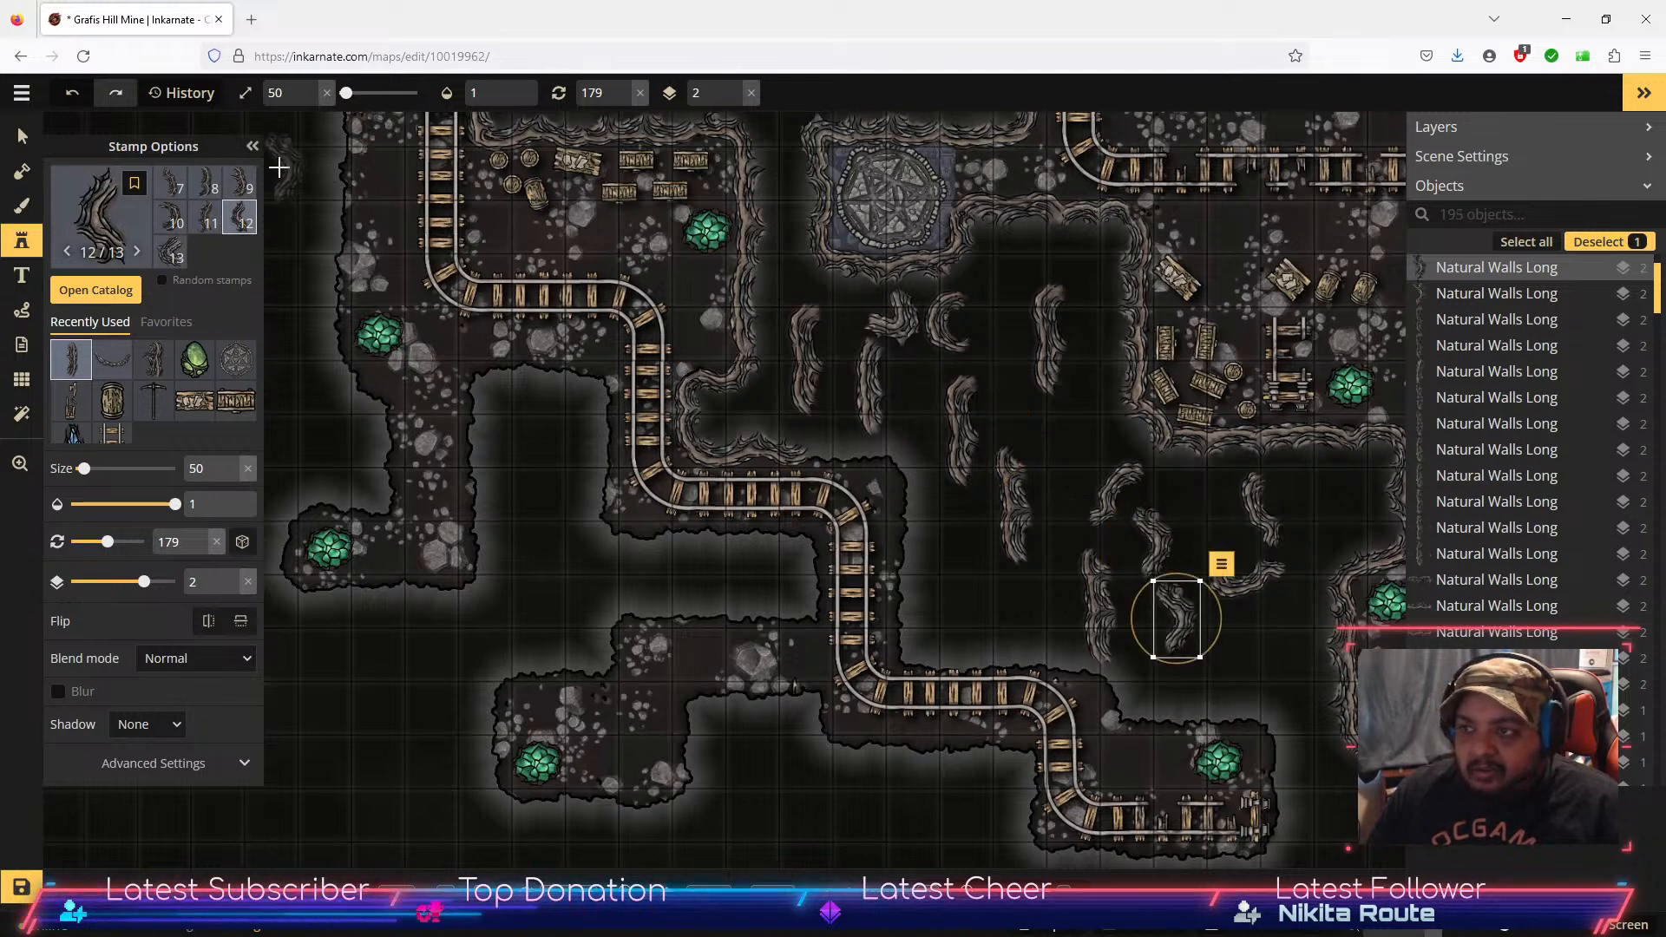
pyautogui.click(173, 253)
pyautogui.click(208, 218)
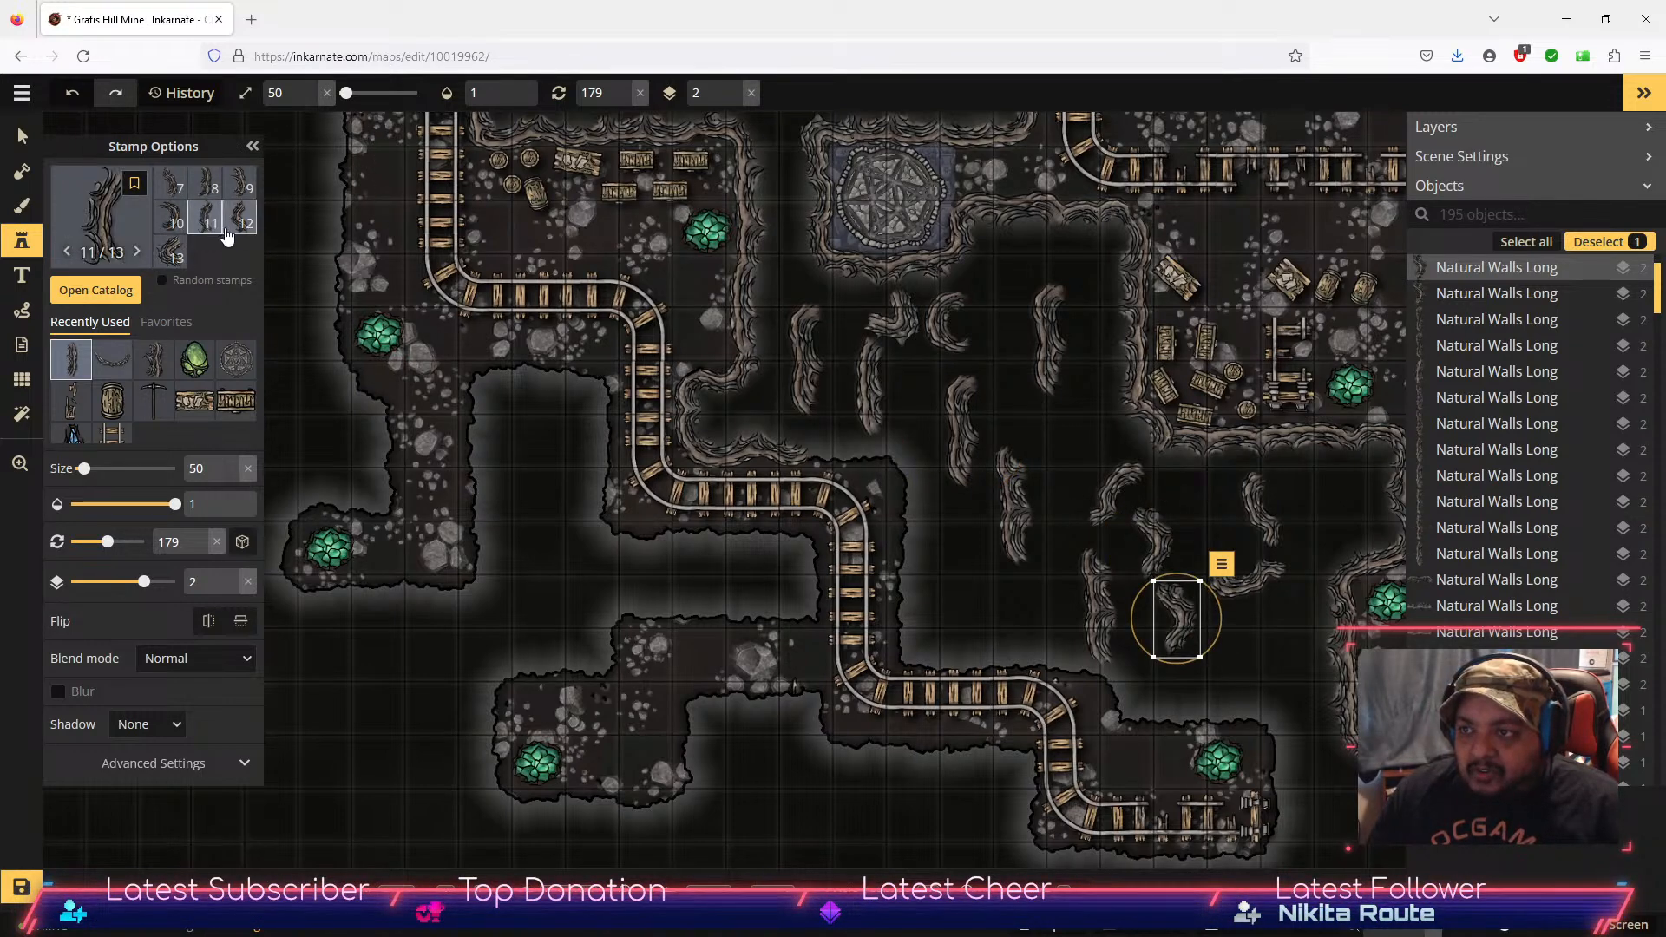
pyautogui.click(966, 578)
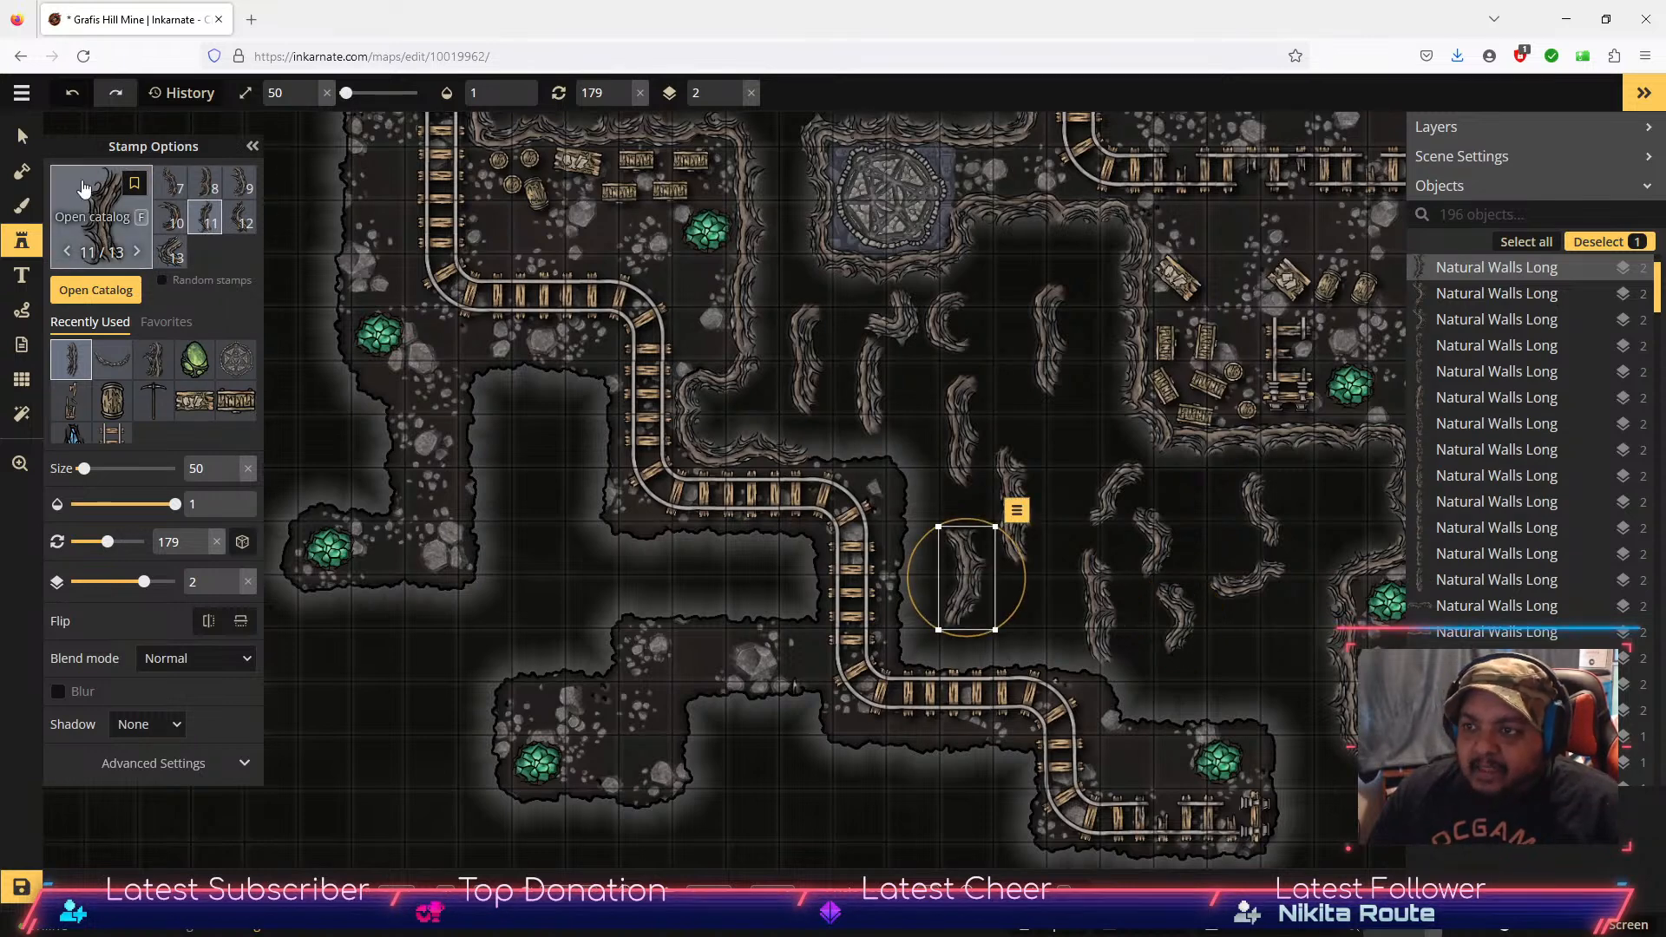
# Step: Rotate the variant 11 wall to 97, try it on the rail passage's north edge, and set it aside in the empty southwest area
pyautogui.click(10, 137)
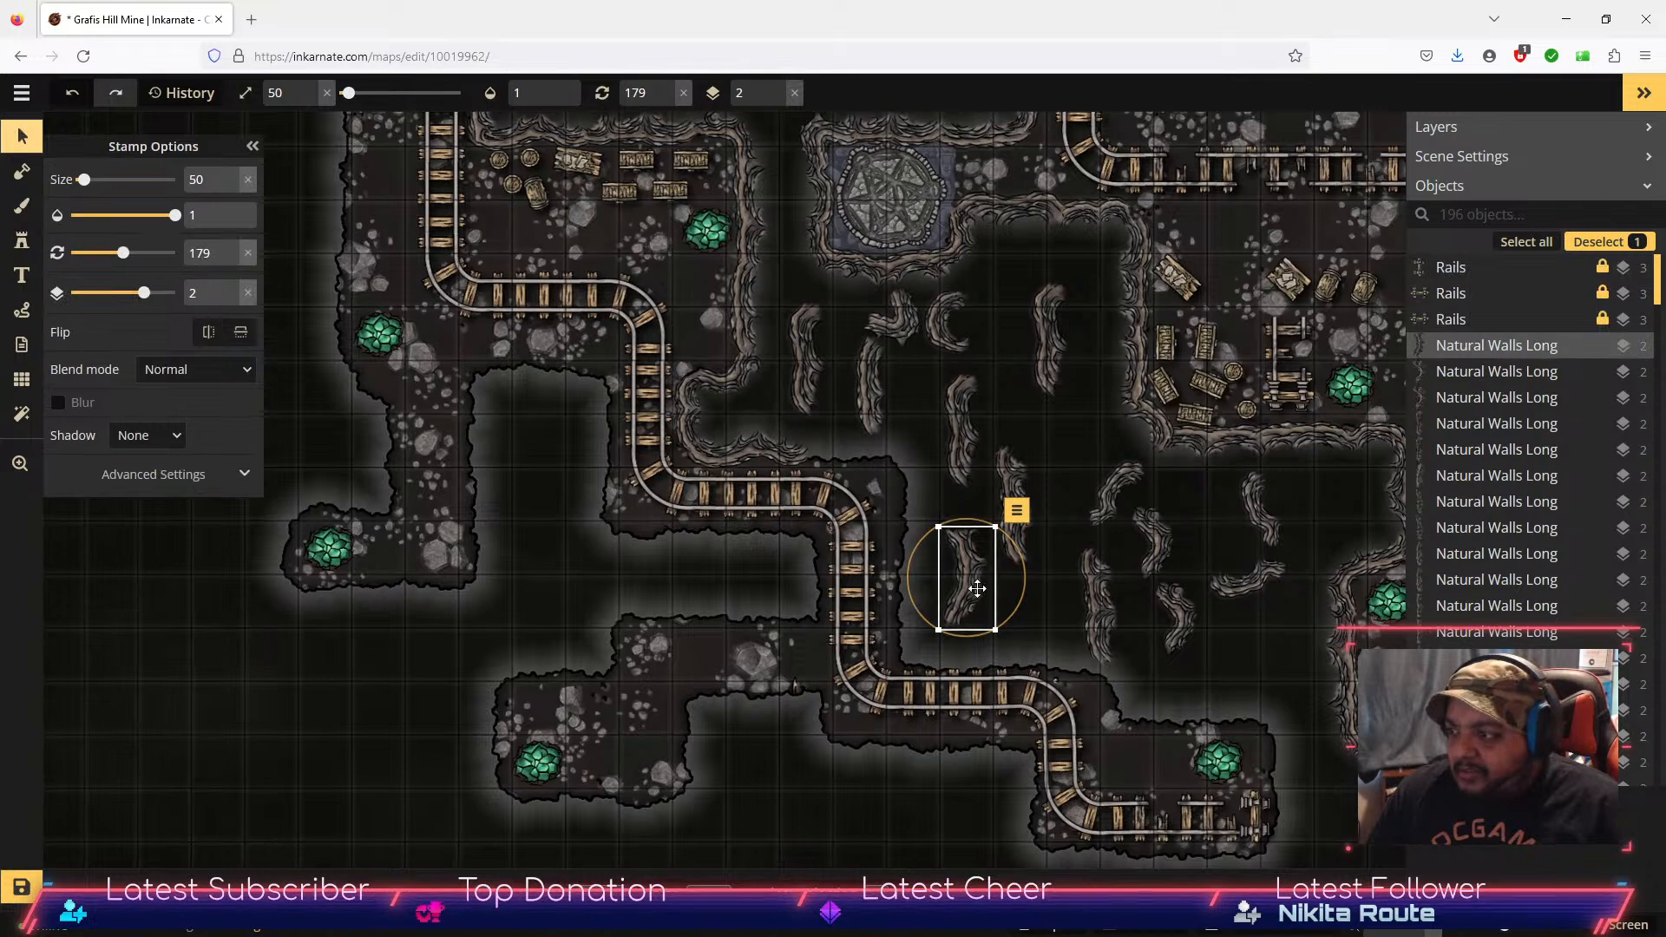
pyautogui.moveTo(974, 518); pyautogui.dragTo(846, 449)
pyautogui.moveTo(931, 393); pyautogui.dragTo(246, 712)
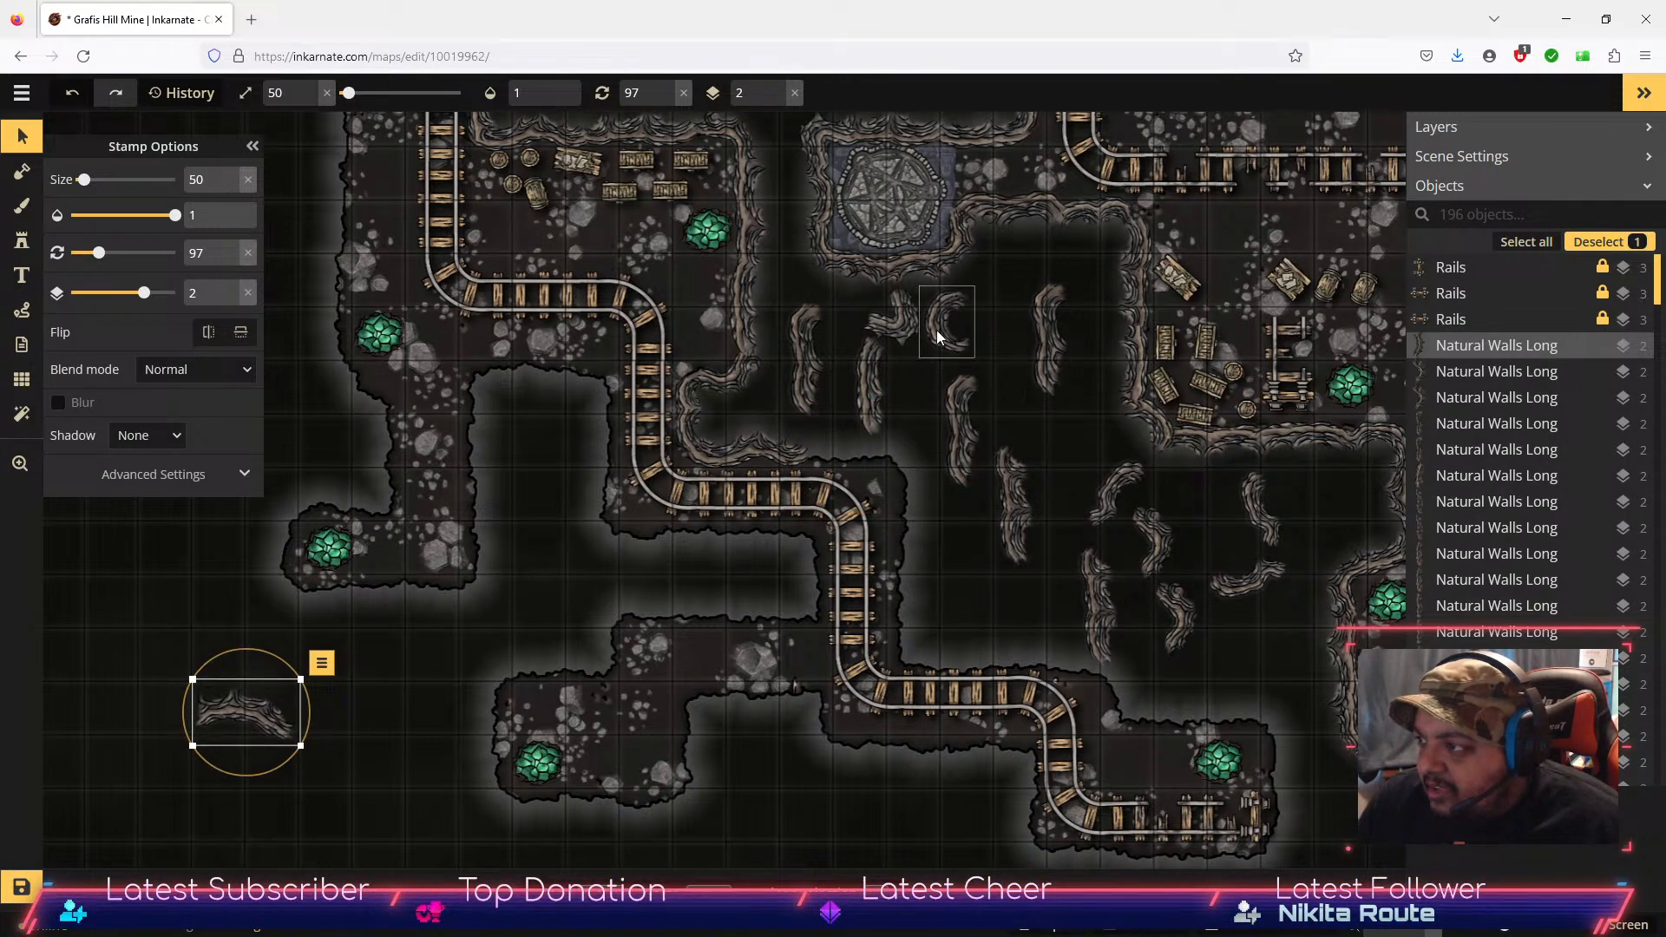
# Step: Fit a spare wall at rotation 90 along the rail passage's north edge and a short variant 12 wall at 162 around its northeast corner
pyautogui.click(864, 392)
pyautogui.moveTo(880, 445); pyautogui.dragTo(843, 455)
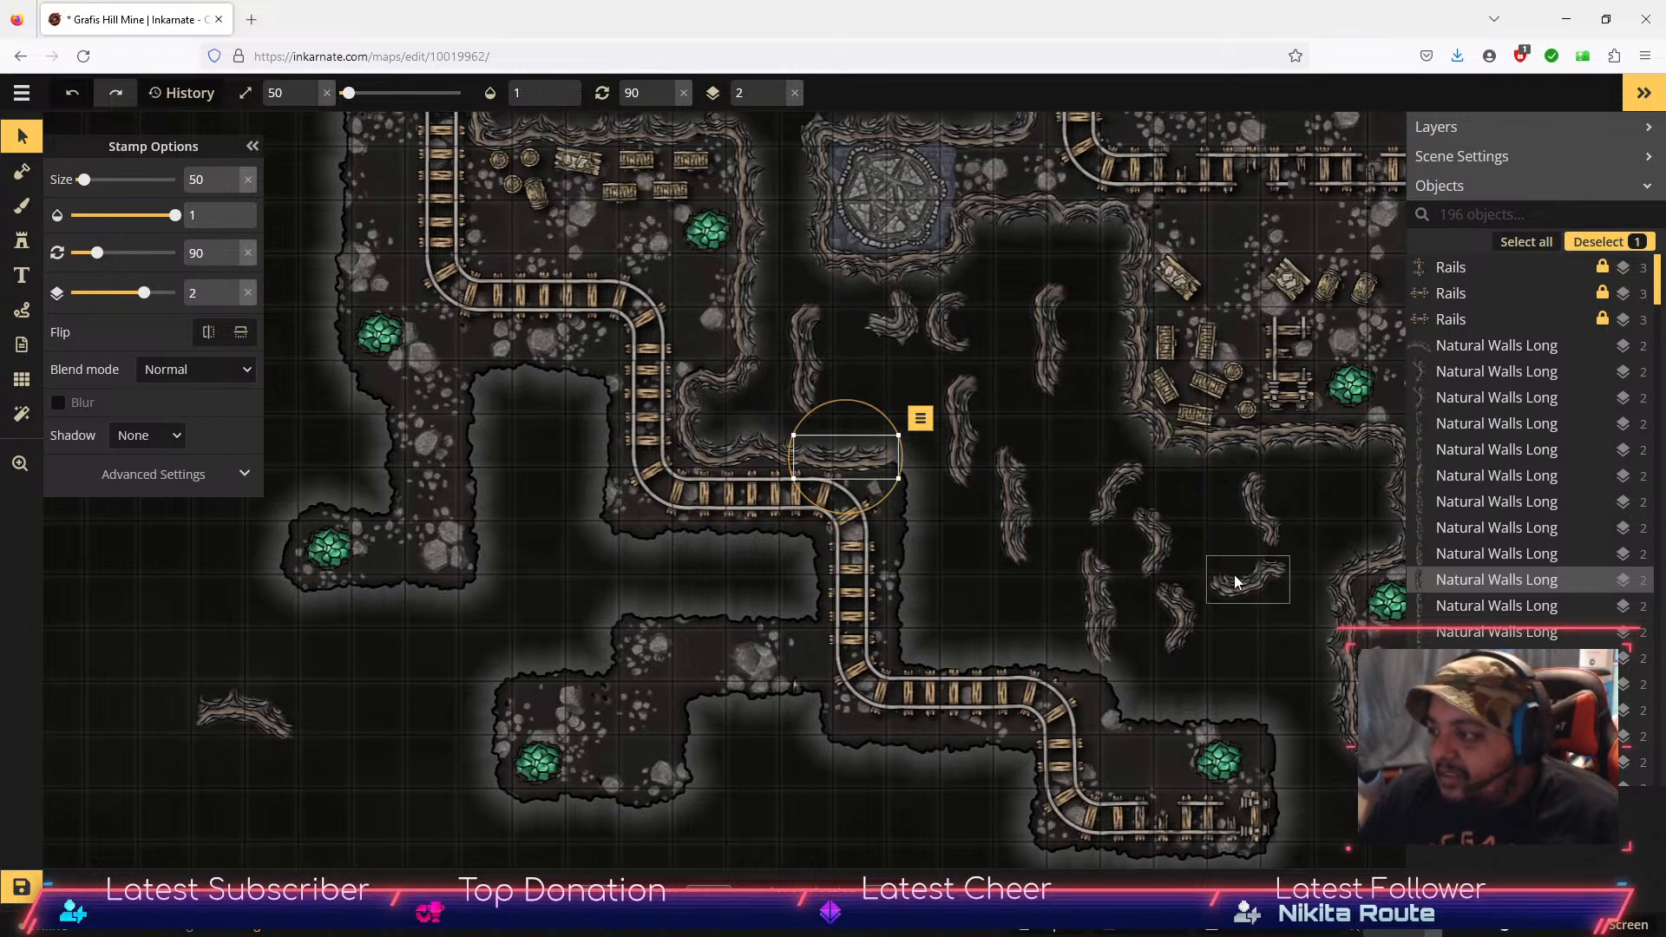
pyautogui.moveTo(1173, 552); pyautogui.dragTo(919, 478)
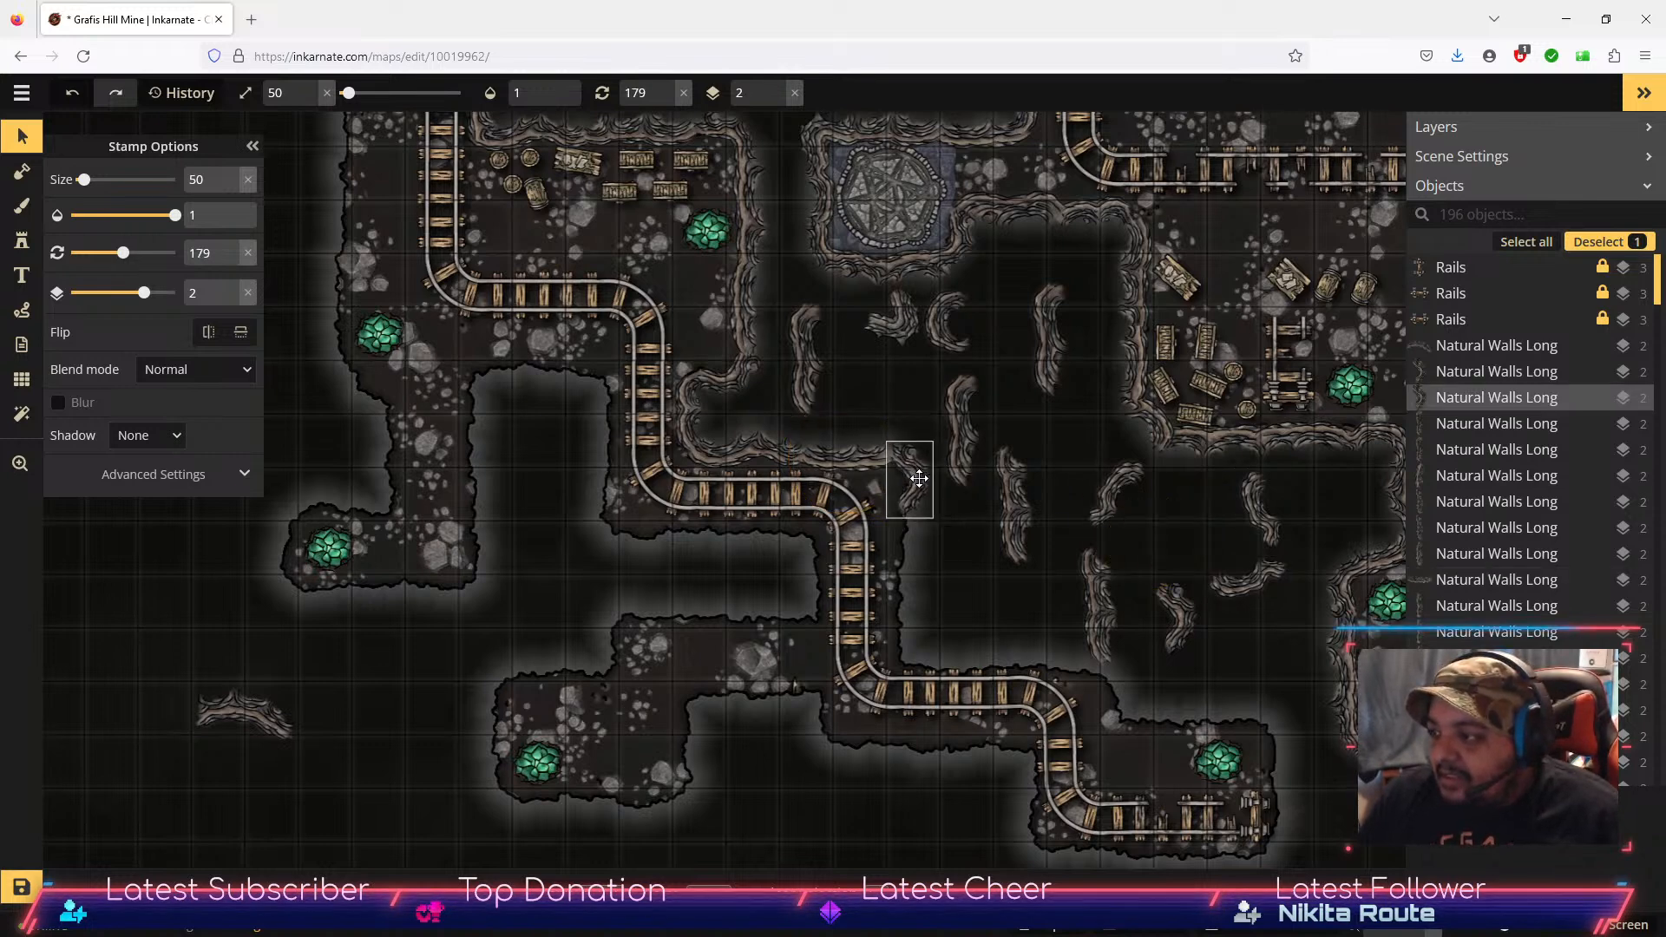
pyautogui.moveTo(955, 424); pyautogui.dragTo(905, 480)
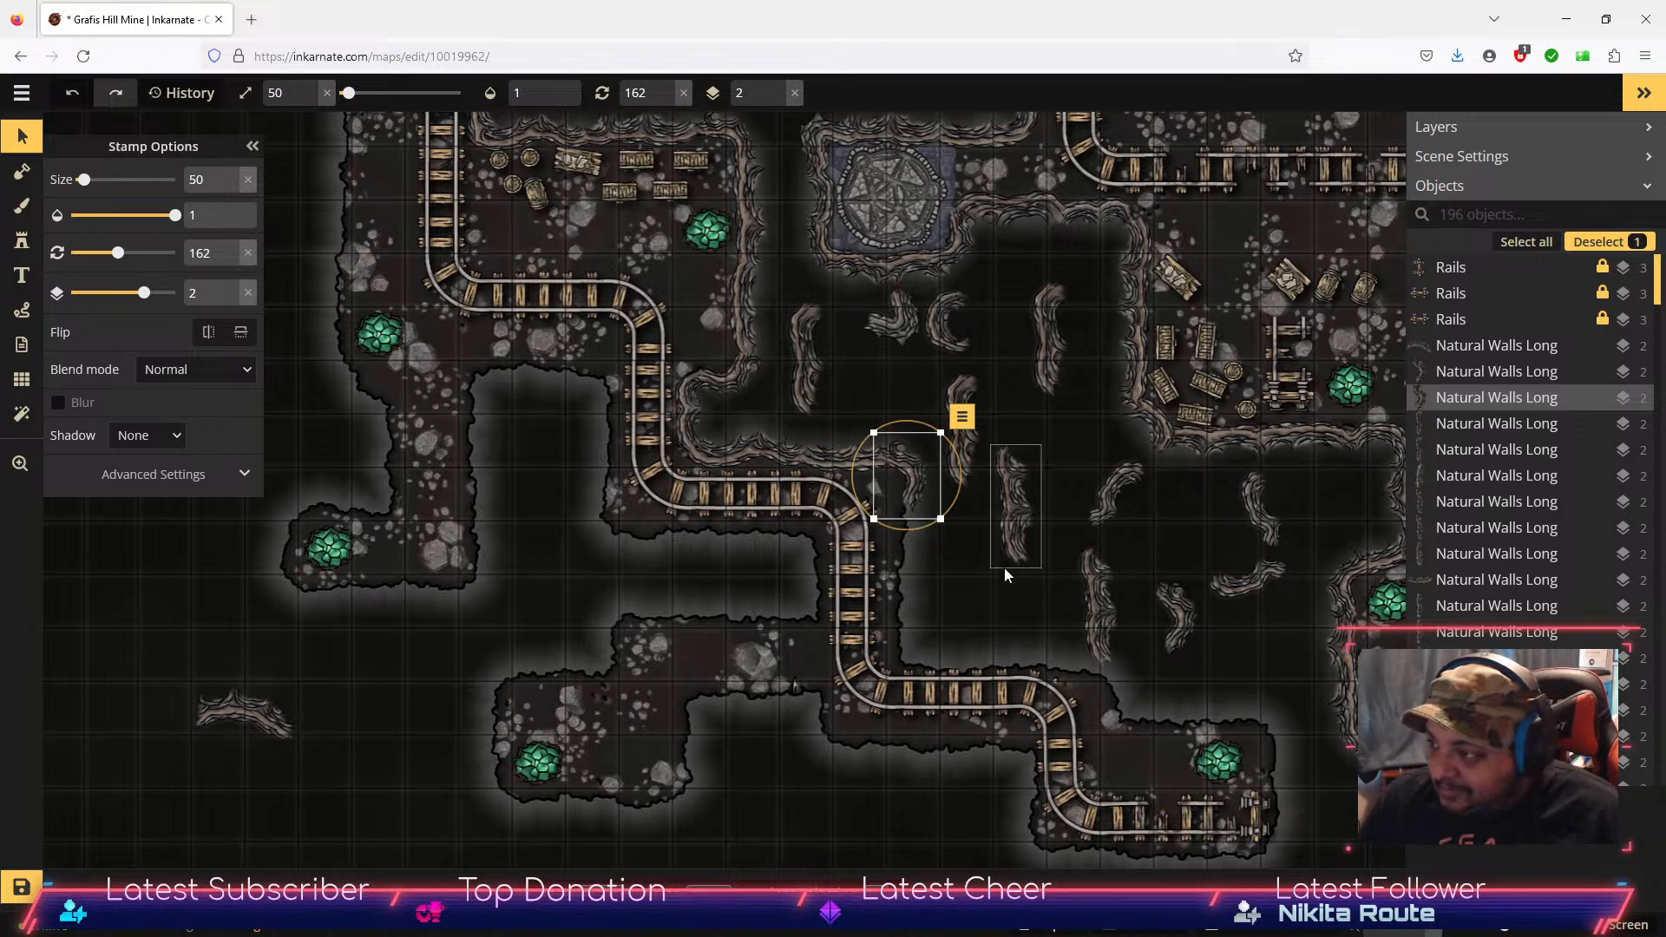
# Step: Fit the long spare wall at rotation 186 on the vertical rail passage's east edge, and bring the variant 11 wall back to the central area
pyautogui.click(1013, 499)
pyautogui.moveTo(1014, 499); pyautogui.dragTo(911, 560)
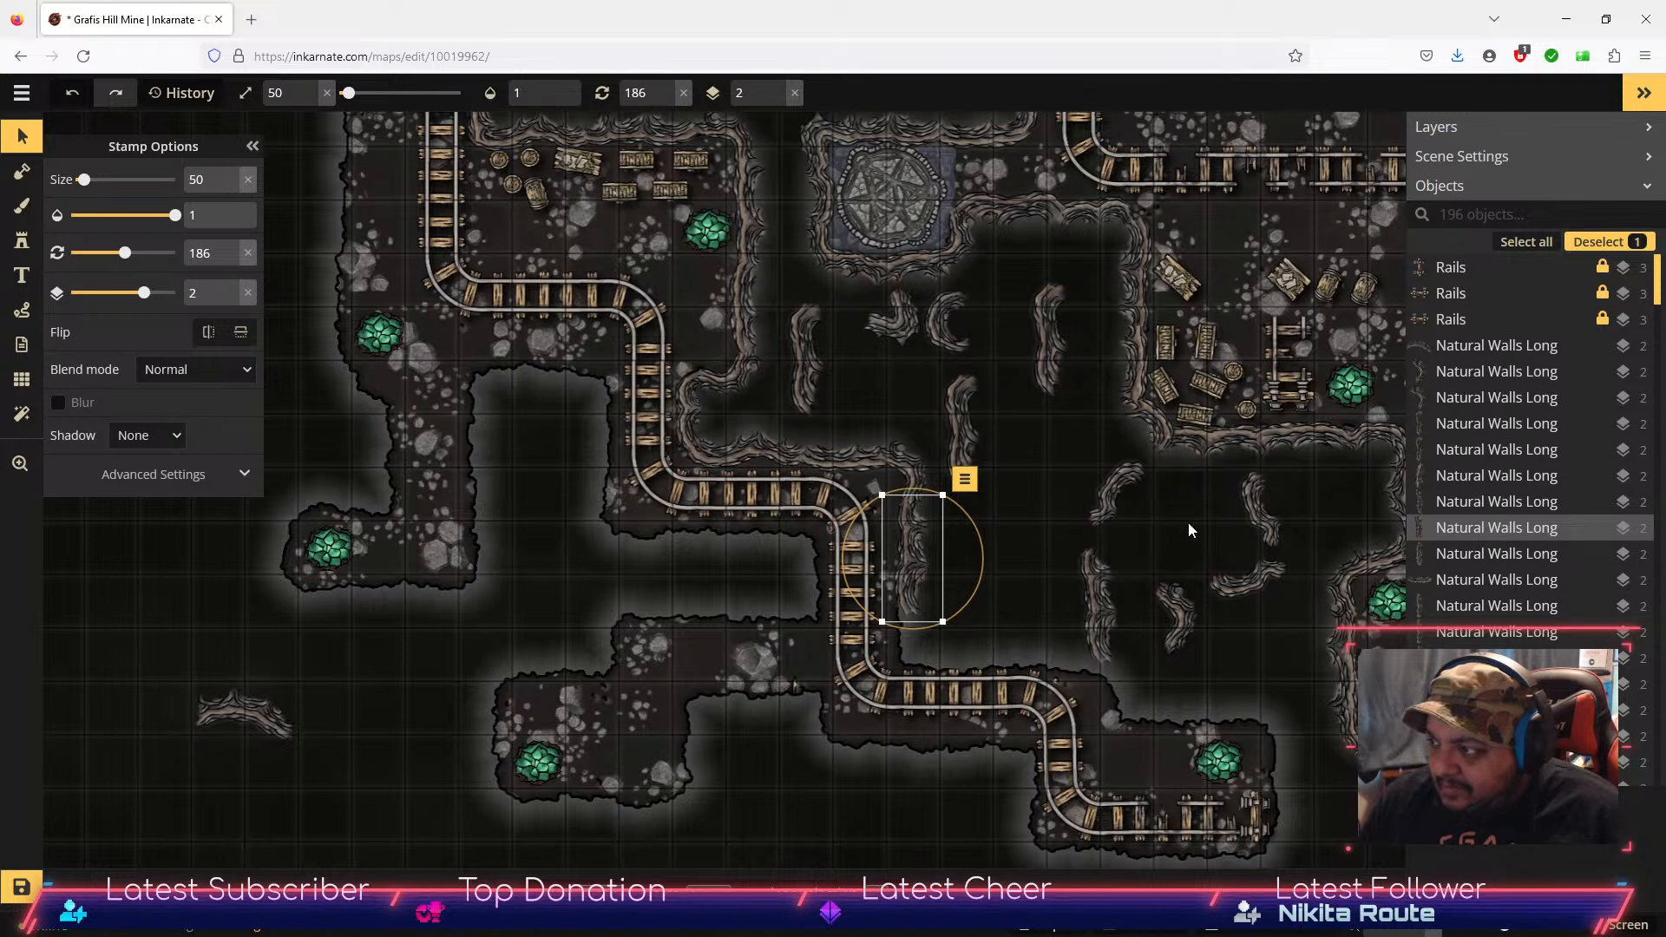
pyautogui.click(246, 720)
pyautogui.moveTo(257, 697); pyautogui.dragTo(1054, 425)
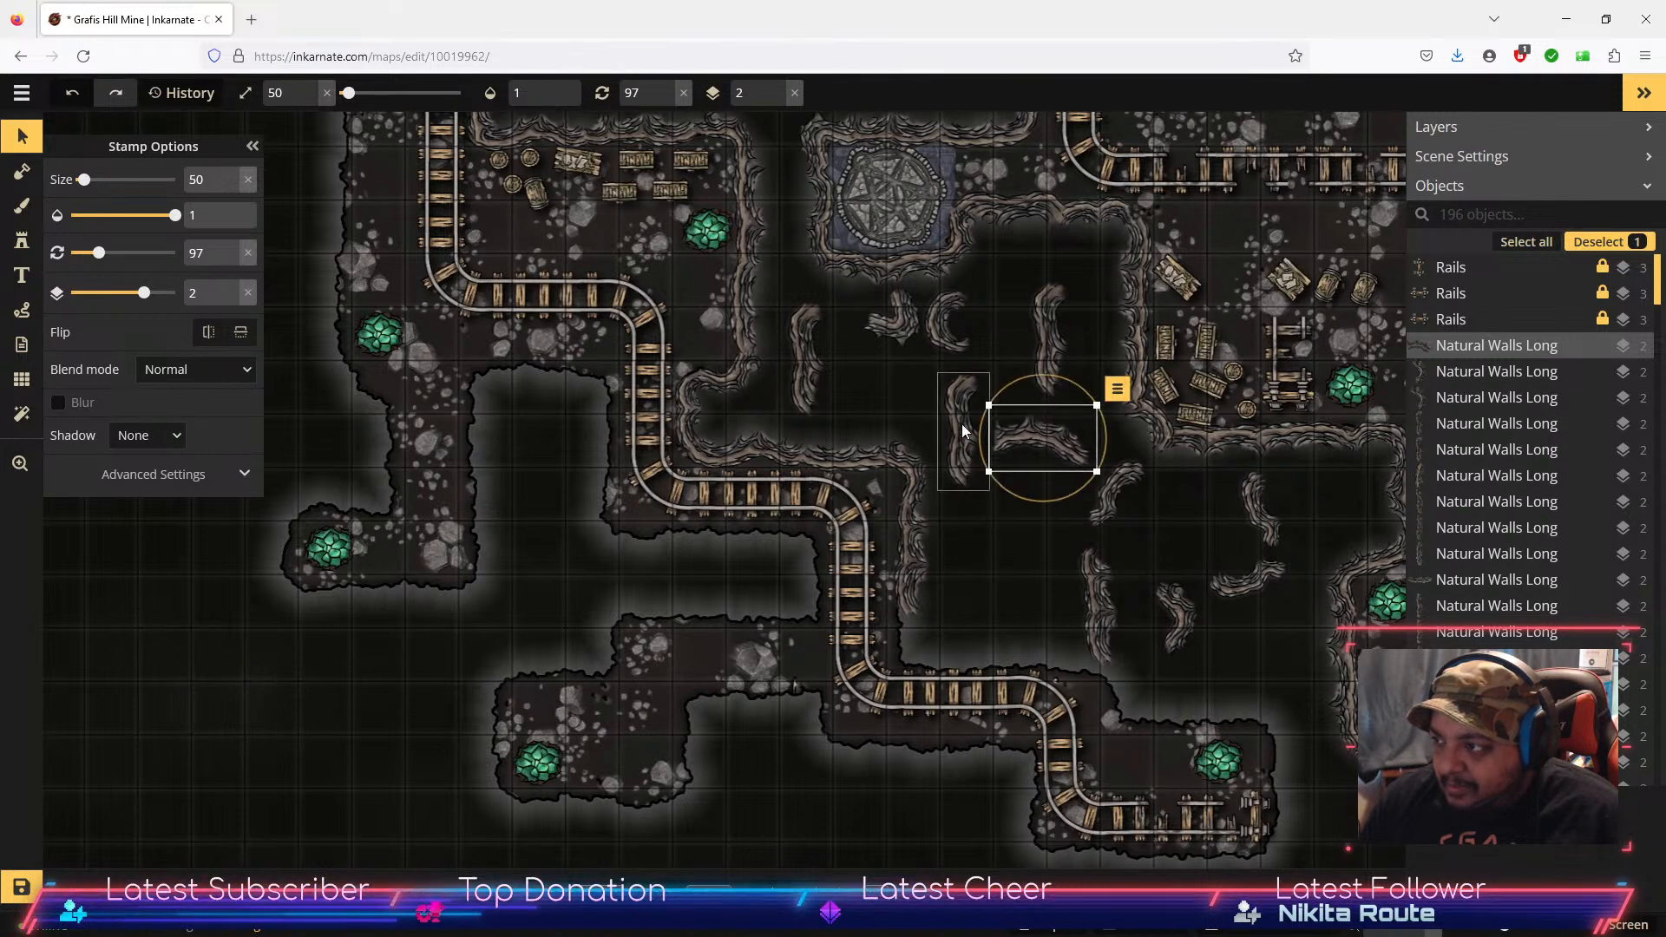
# Step: Fit the spare wall lying east of the crate room along the north edge of the lower horizontal rail passage, rotated to 86
pyautogui.click(809, 371)
pyautogui.moveTo(856, 408); pyautogui.dragTo(863, 322)
pyautogui.moveTo(787, 359); pyautogui.dragTo(958, 642)
pyautogui.scroll(-5, 961, 643)
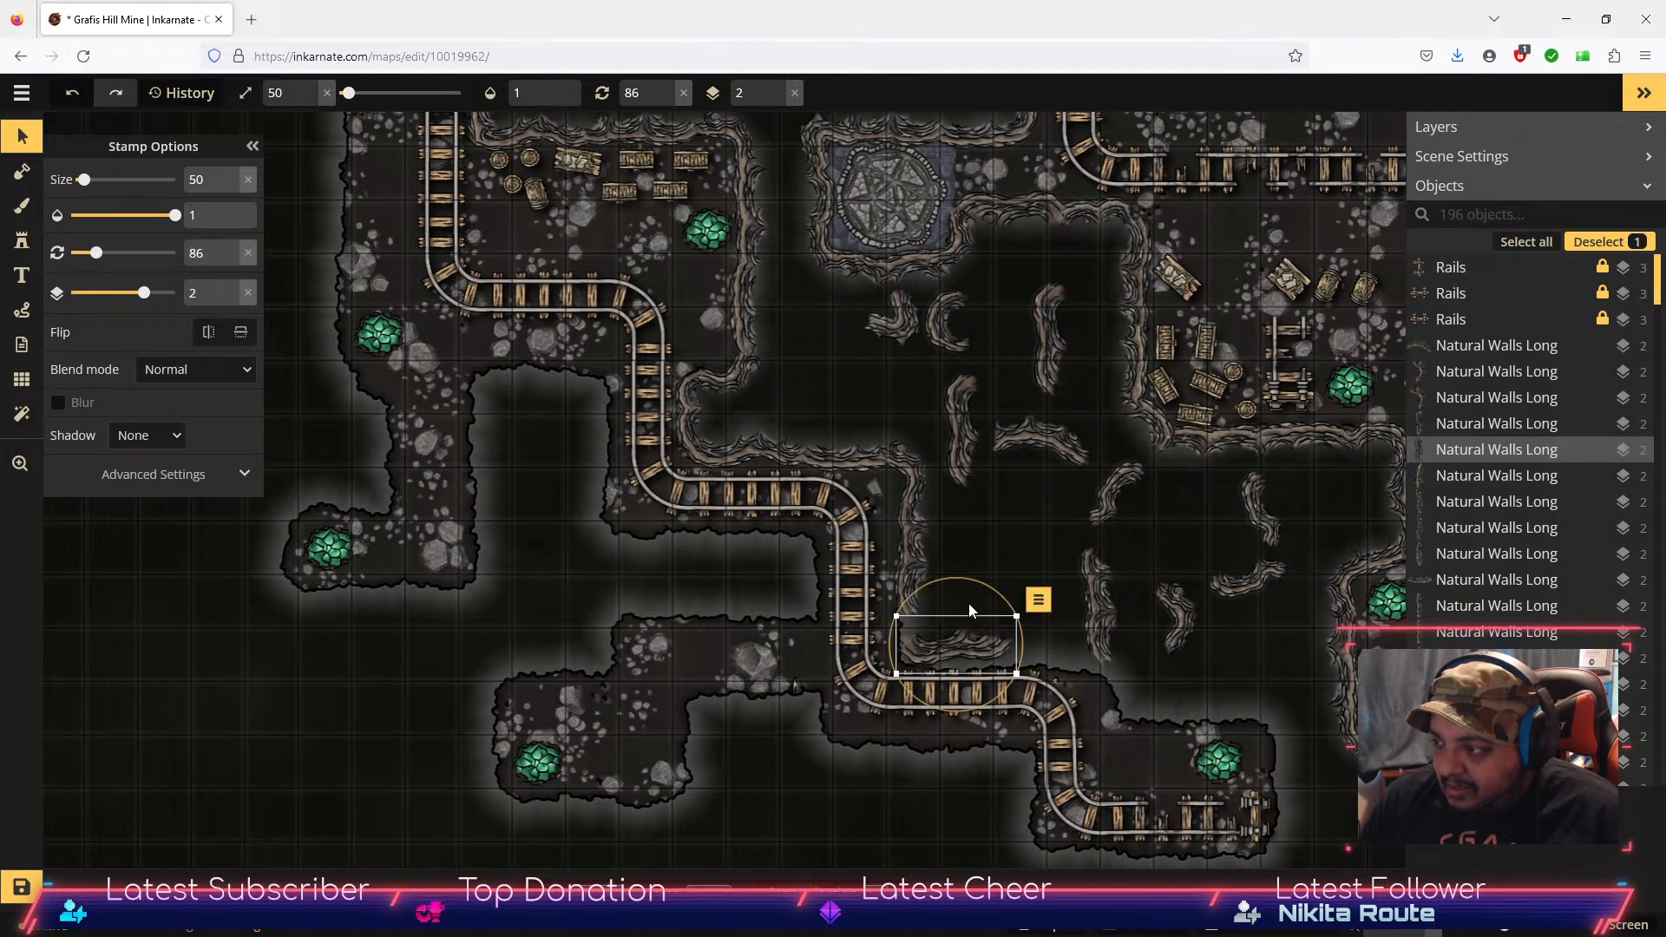
pyautogui.moveTo(972, 583); pyautogui.dragTo(959, 642)
# Step: Nudge the vertical passage's east-edge wall and the short corner wall above it slightly south
pyautogui.click(911, 576)
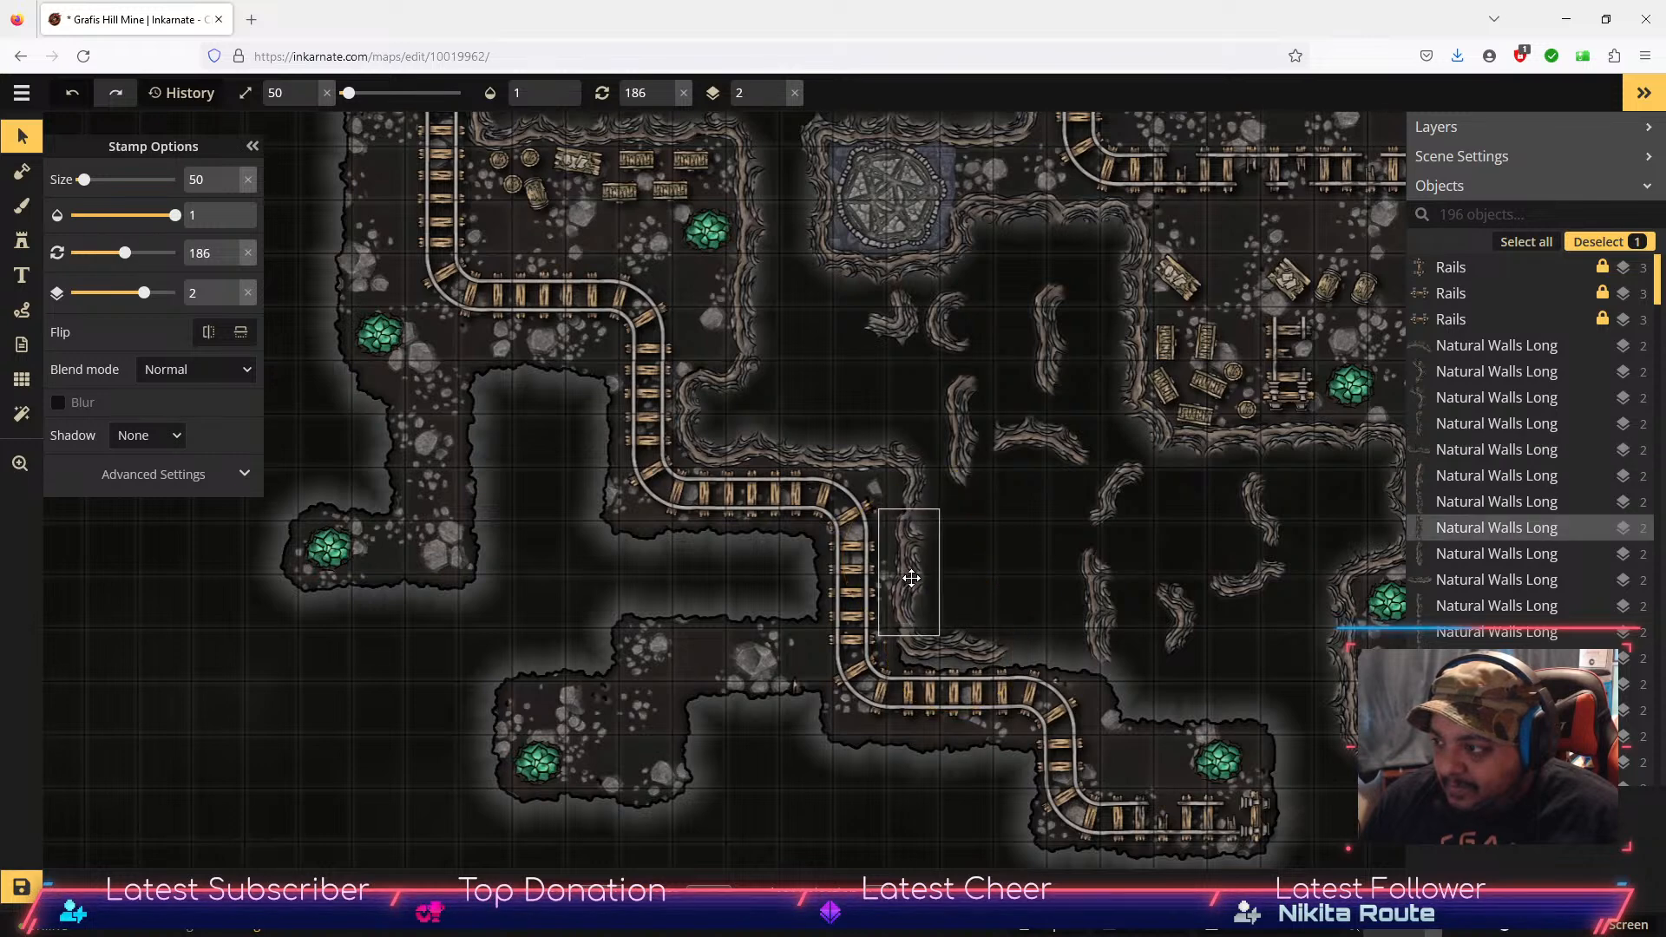
pyautogui.click(1030, 538)
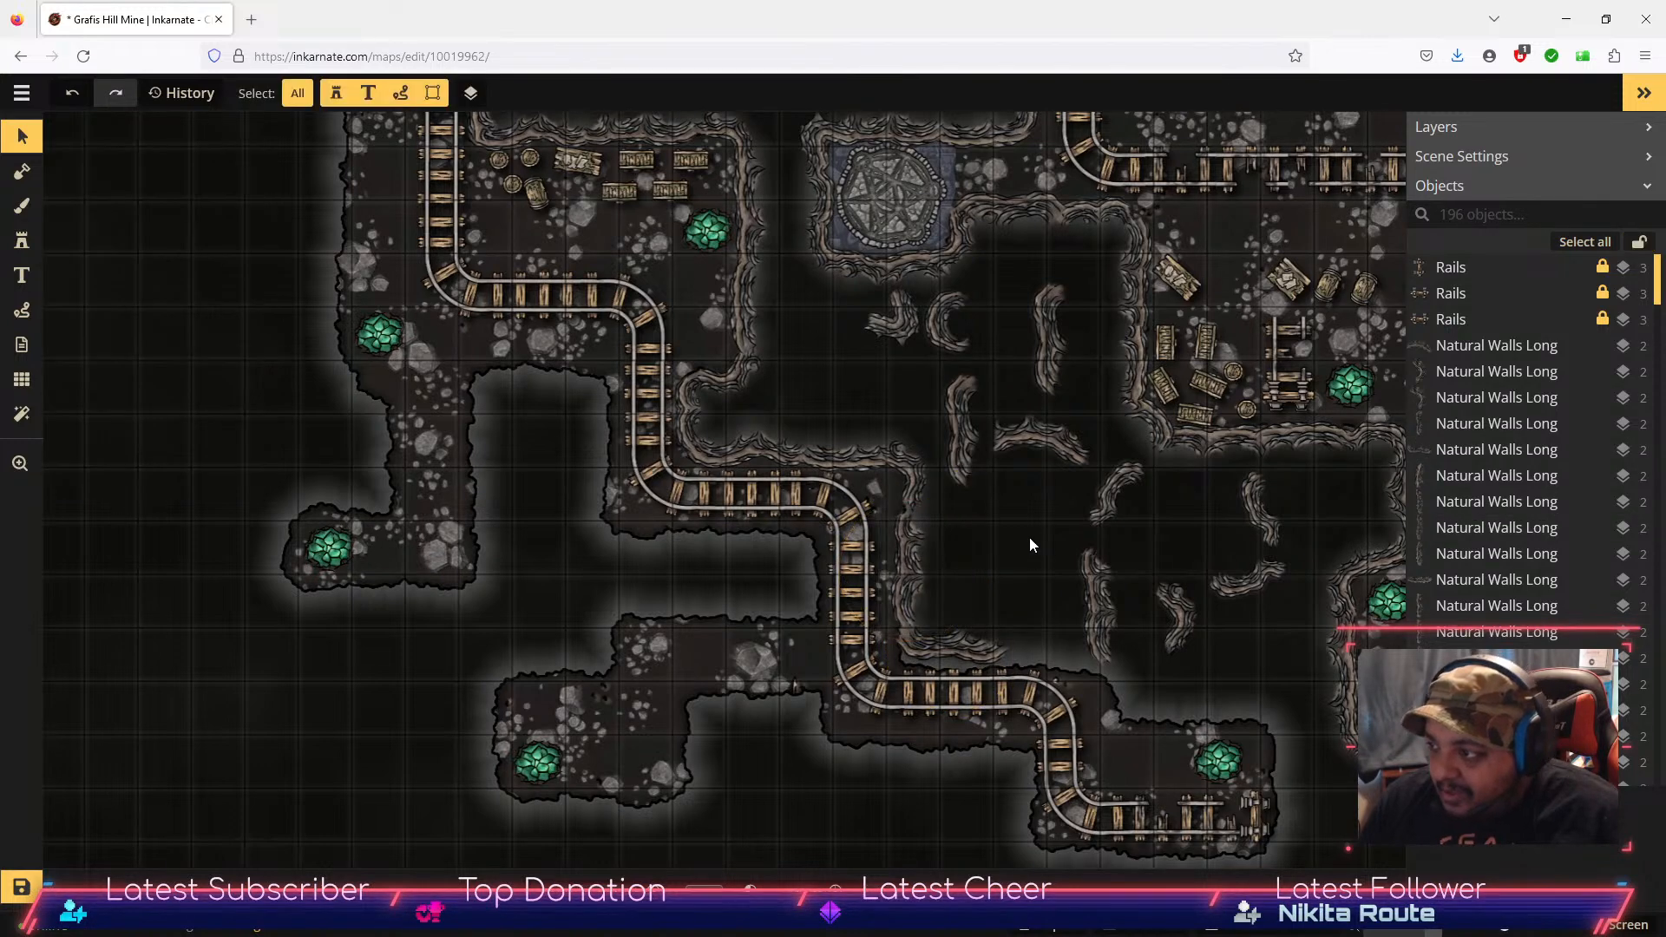
pyautogui.click(923, 494)
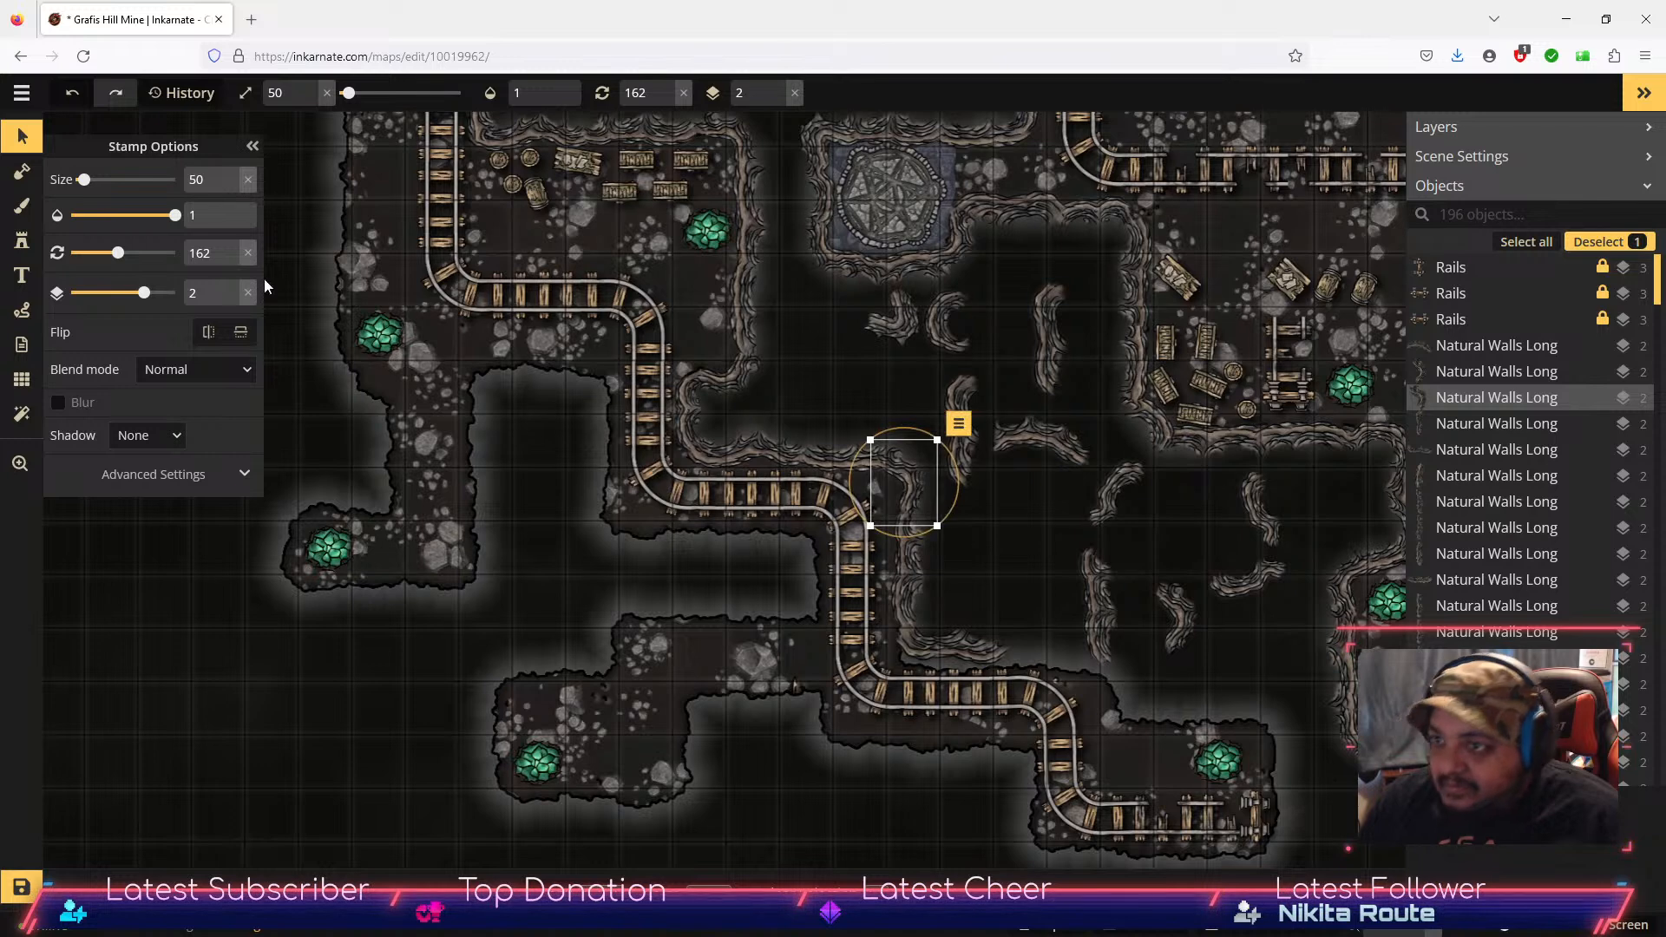
pyautogui.click(25, 173)
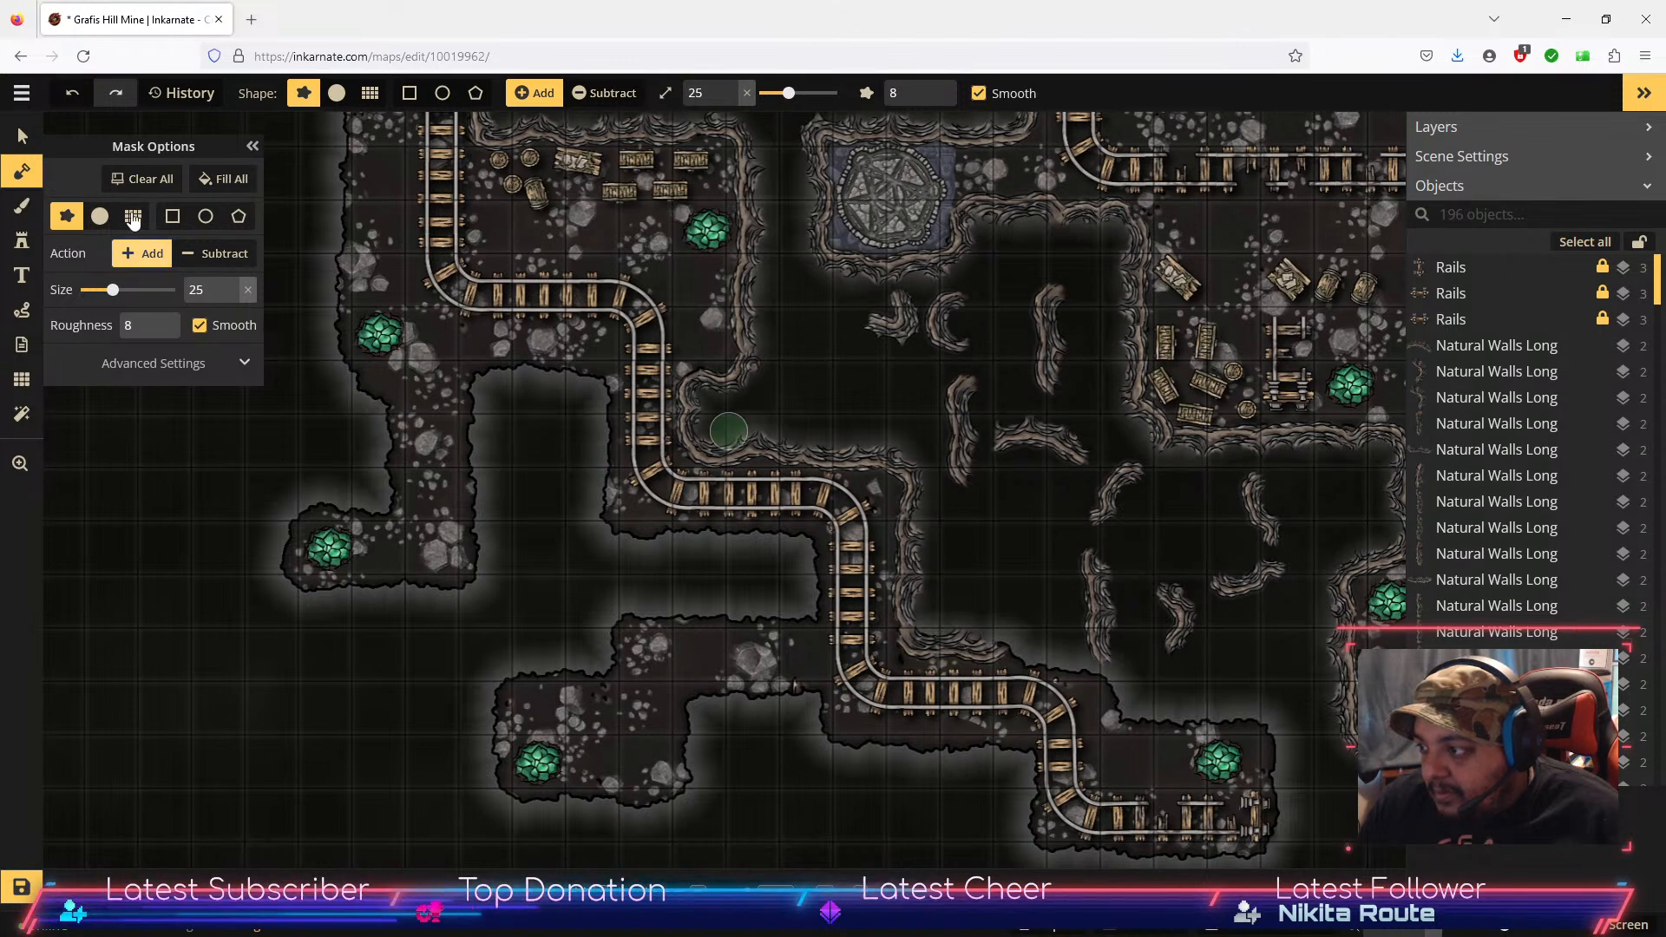
pyautogui.click(27, 137)
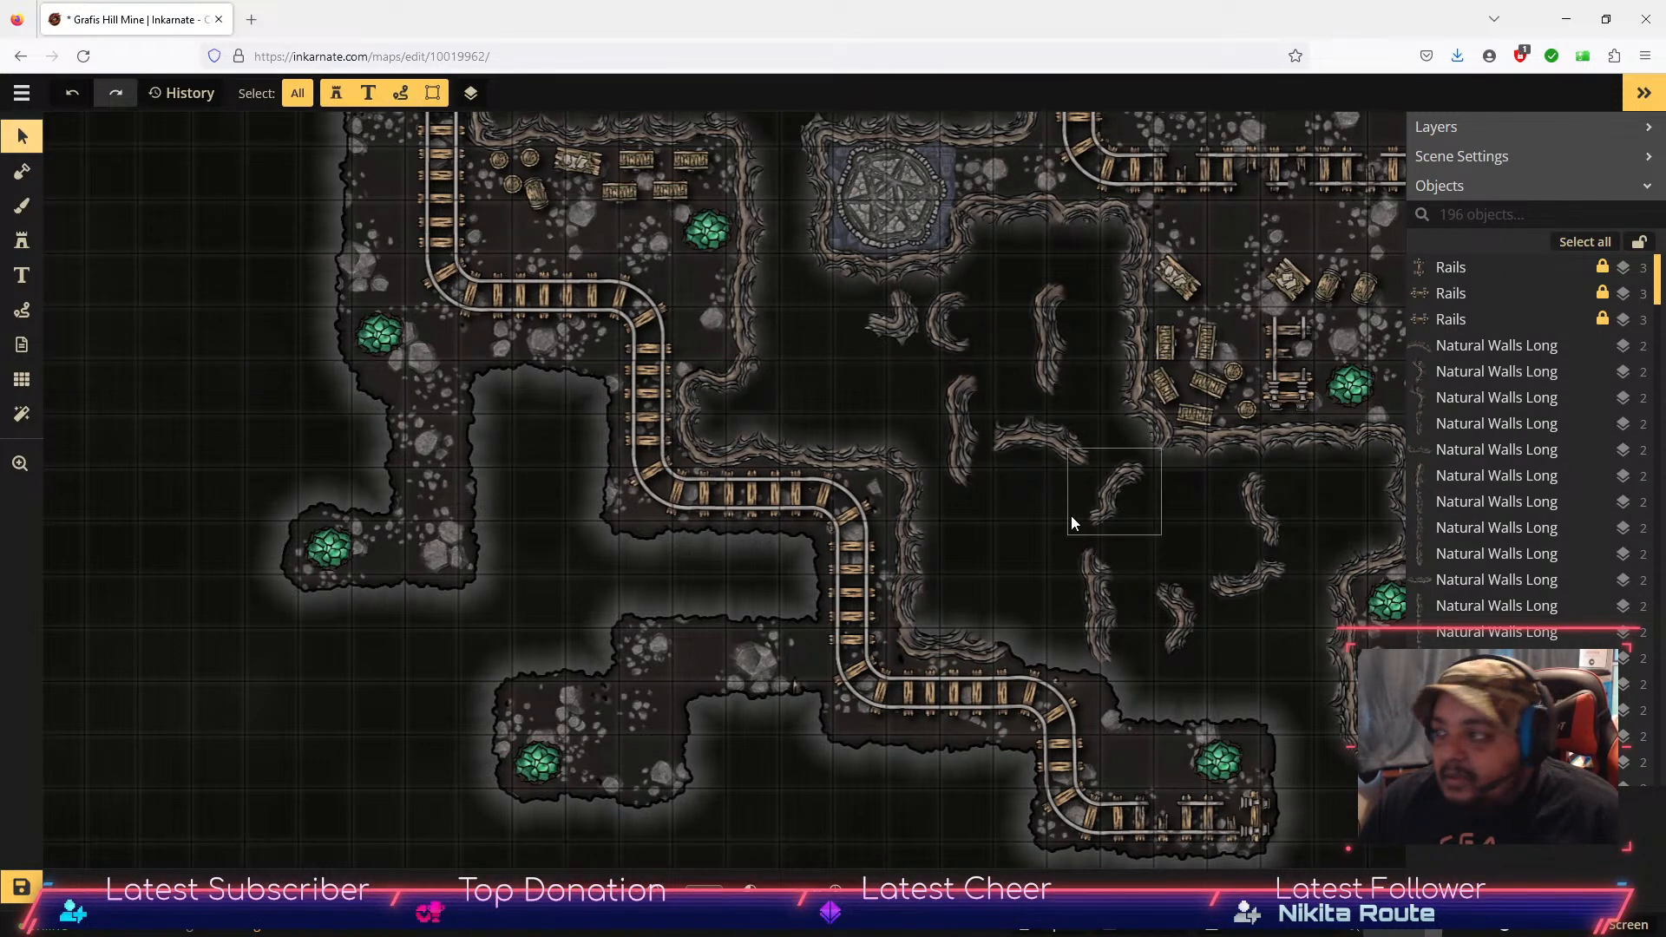
# Step: Rotate the variant 5 wall to 111, try it at the lower rail bend, and move it back to the empty central area
pyautogui.click(1050, 435)
pyautogui.moveTo(1047, 433)
pyautogui.mouseDown()
pyautogui.moveTo(1091, 637)
pyautogui.moveTo(1026, 503)
pyautogui.moveTo(1043, 421)
pyautogui.mouseUp()
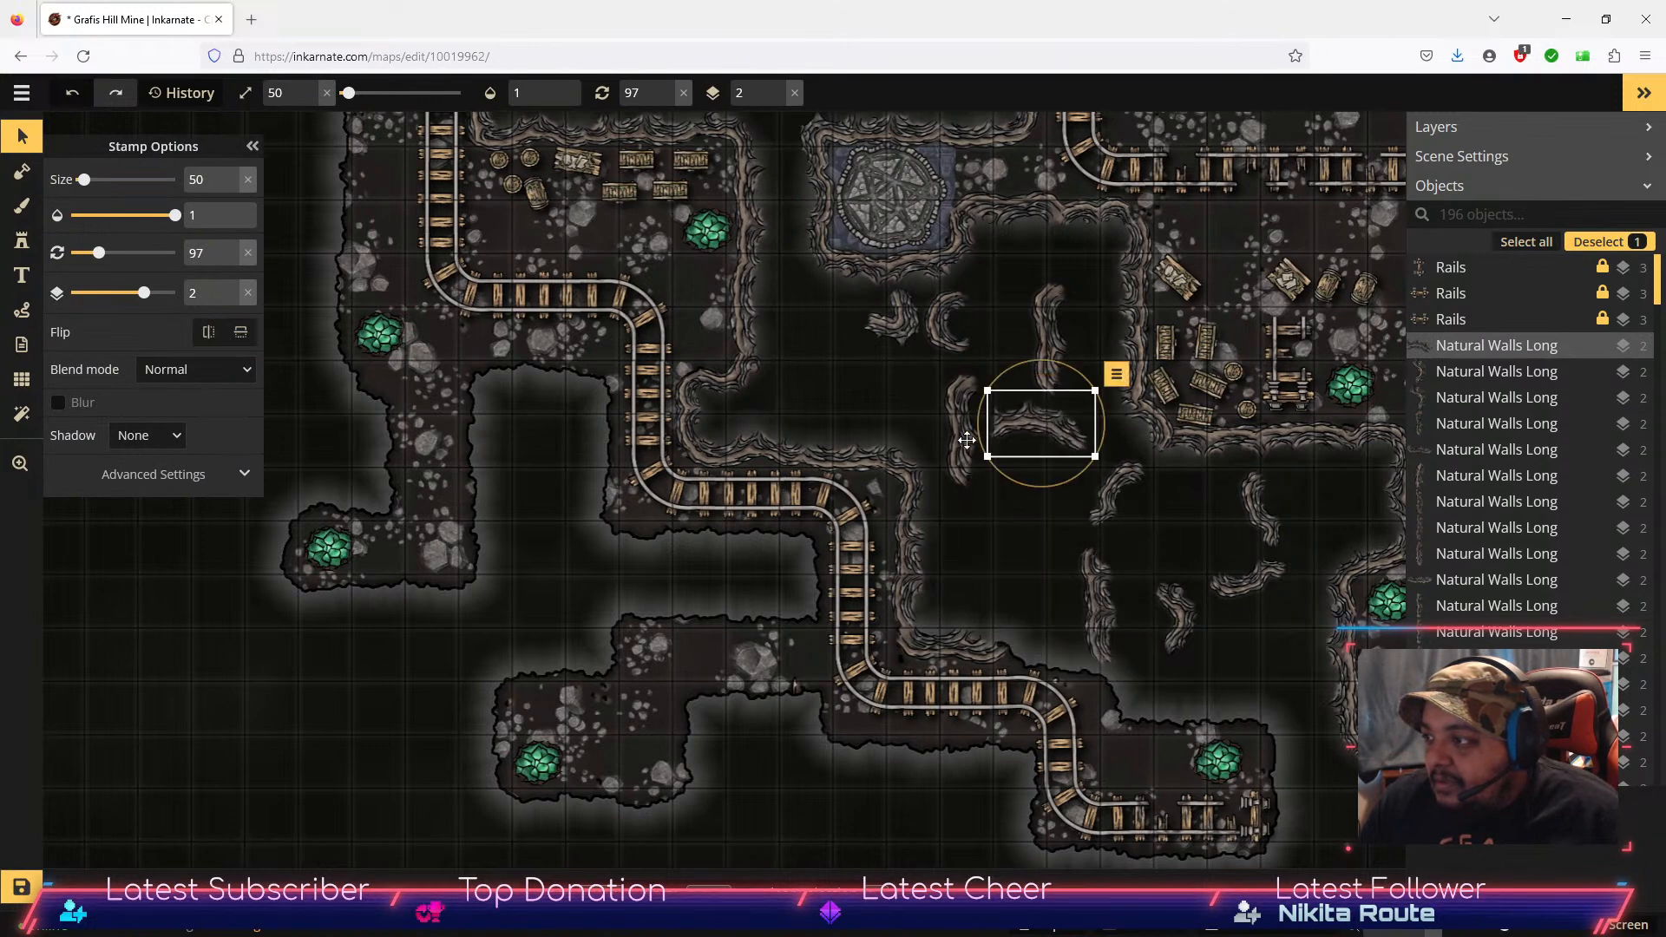
pyautogui.click(958, 486)
pyautogui.moveTo(964, 501); pyautogui.dragTo(1049, 651)
pyautogui.moveTo(1069, 577); pyautogui.dragTo(1075, 579)
pyautogui.moveTo(1041, 643); pyautogui.dragTo(998, 508)
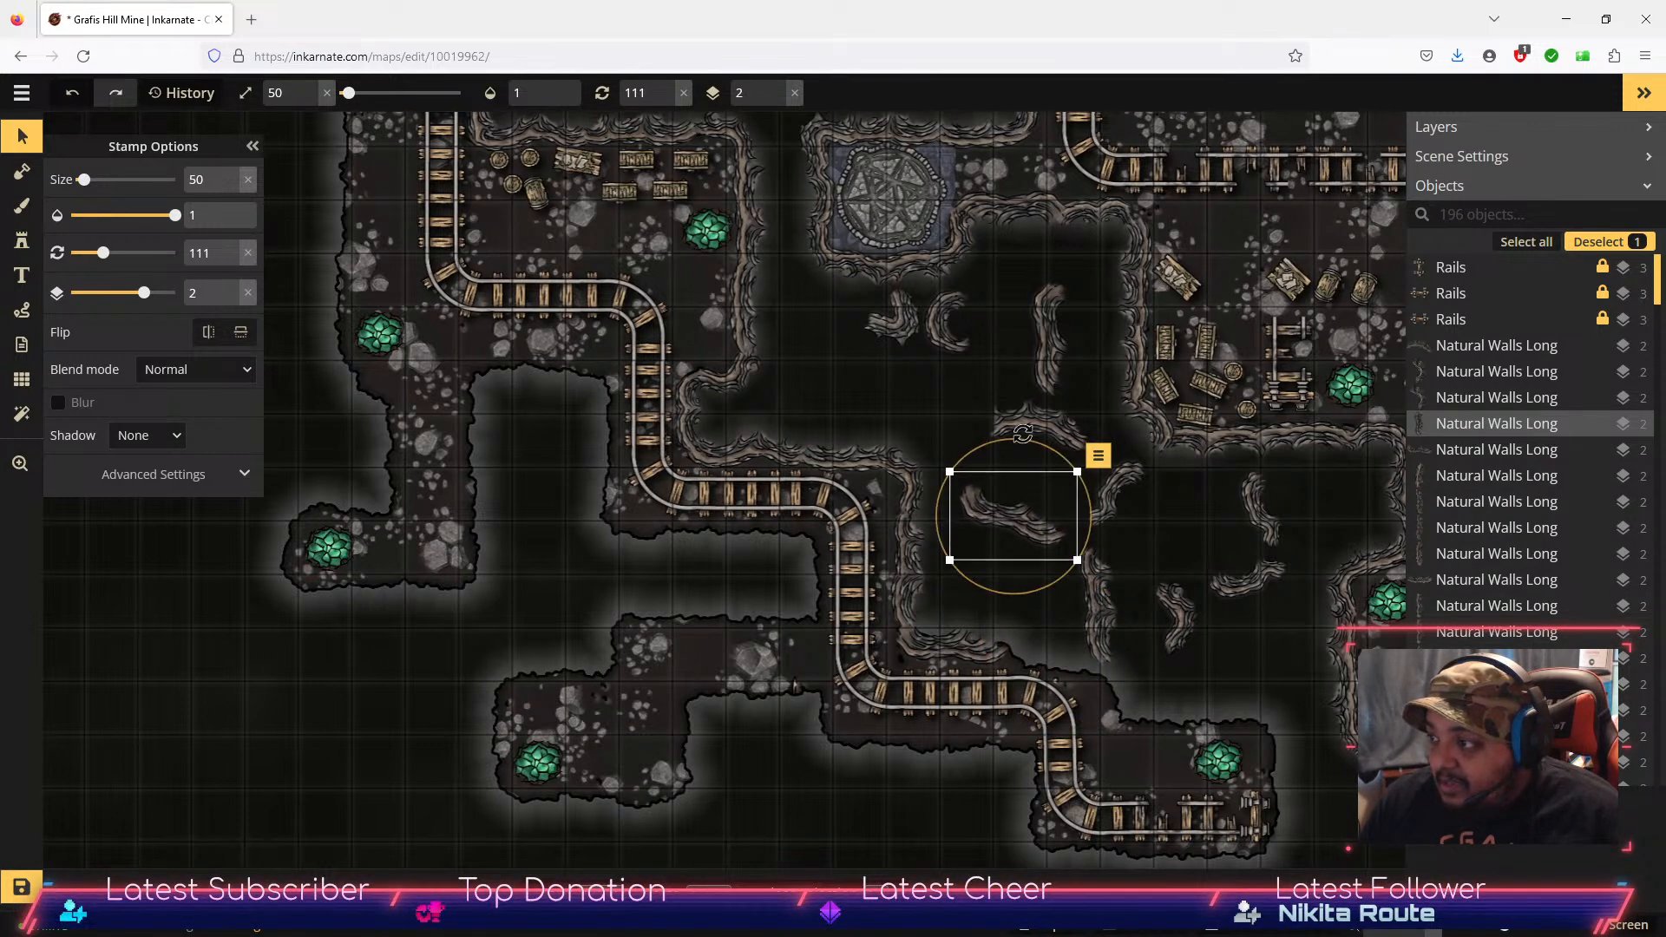
# Step: Rotate the variant 11 wall to 109, try it at the lower rail bend, and set it down just north of the passage
pyautogui.click(1100, 439)
pyautogui.moveTo(1102, 440); pyautogui.dragTo(1095, 659)
pyautogui.moveTo(1069, 592); pyautogui.dragTo(1012, 580)
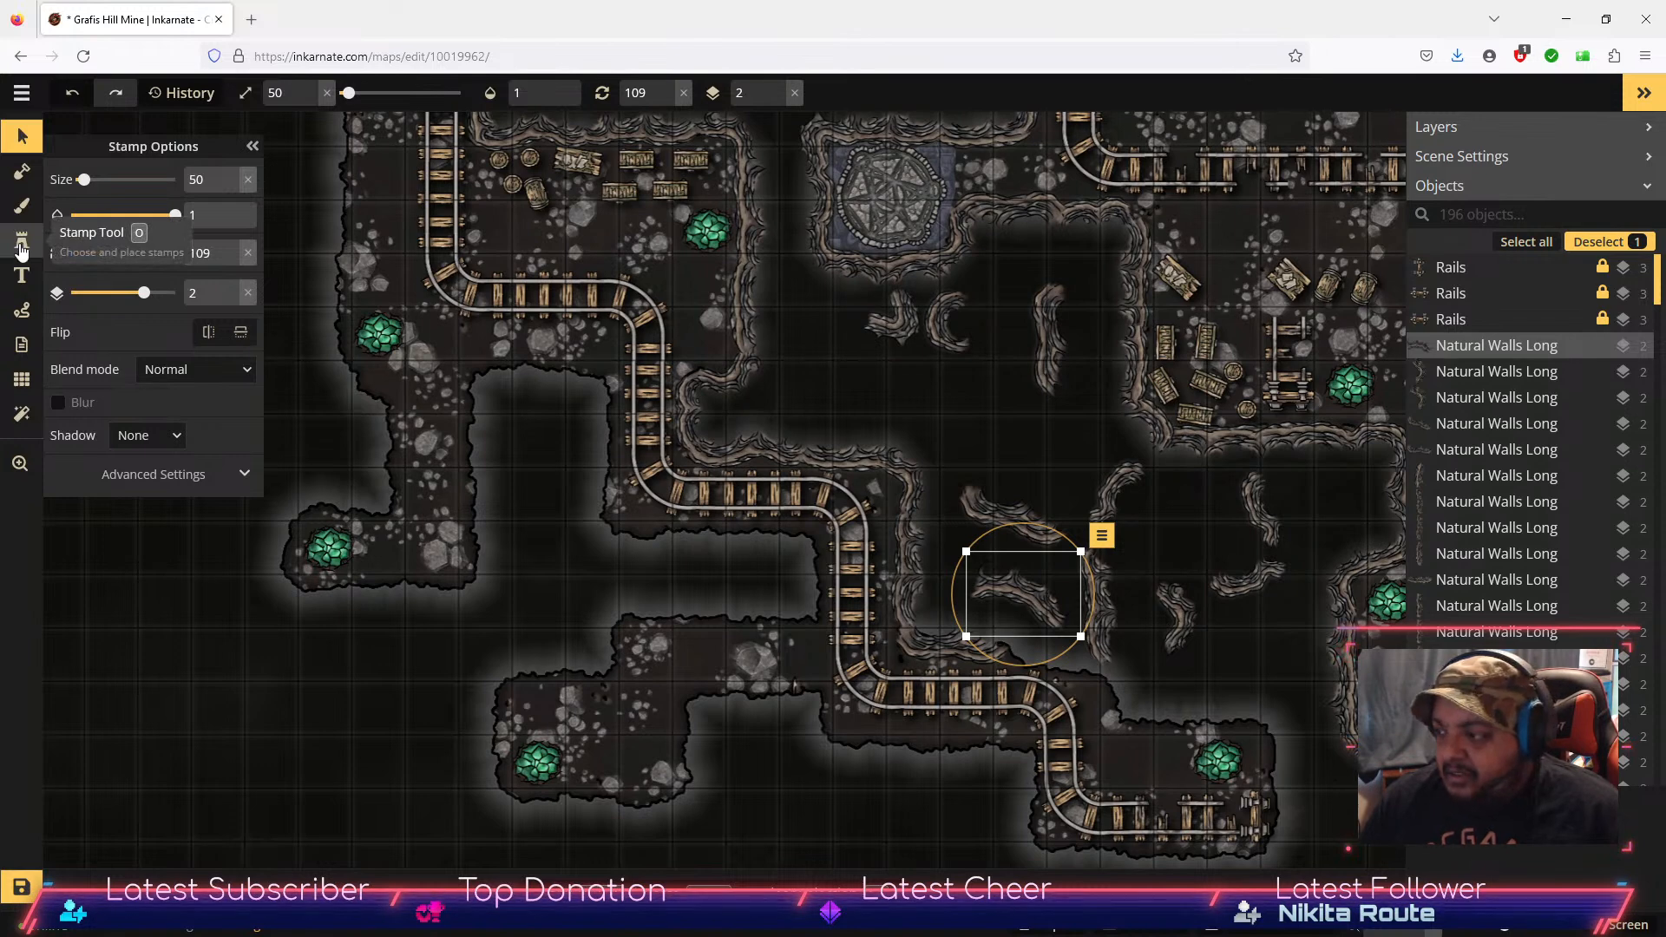
# Step: Add floor to the mask on the outer side of the lower rail bend with a size 25, roughness 8 brush
pyautogui.click(22, 206)
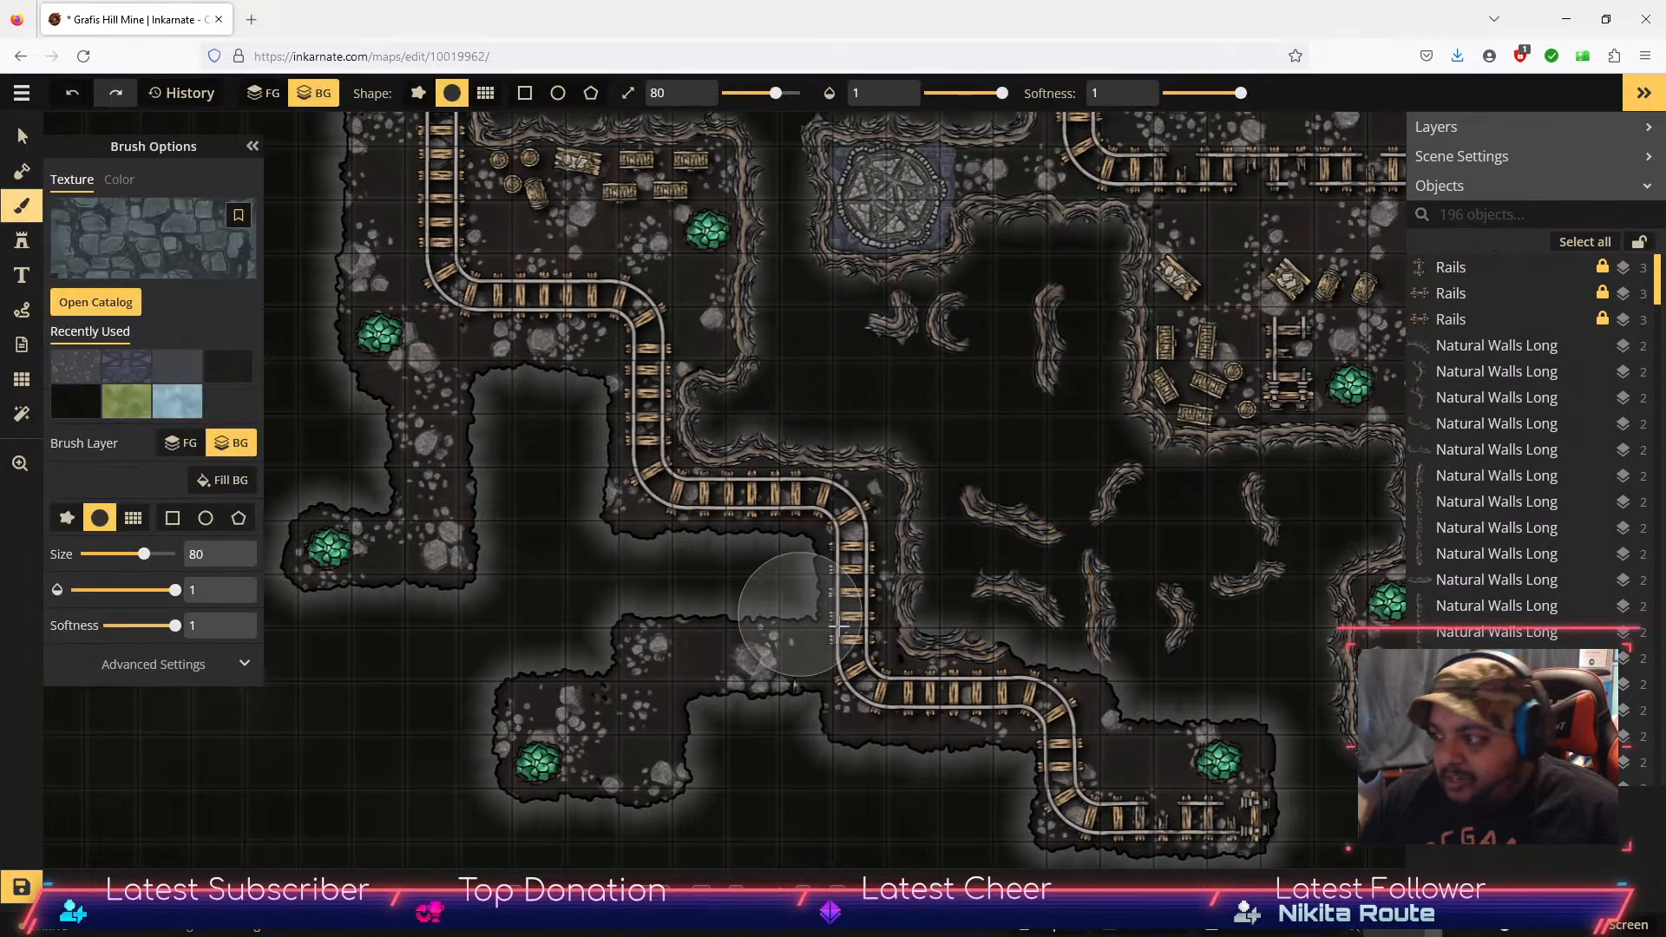
pyautogui.click(22, 171)
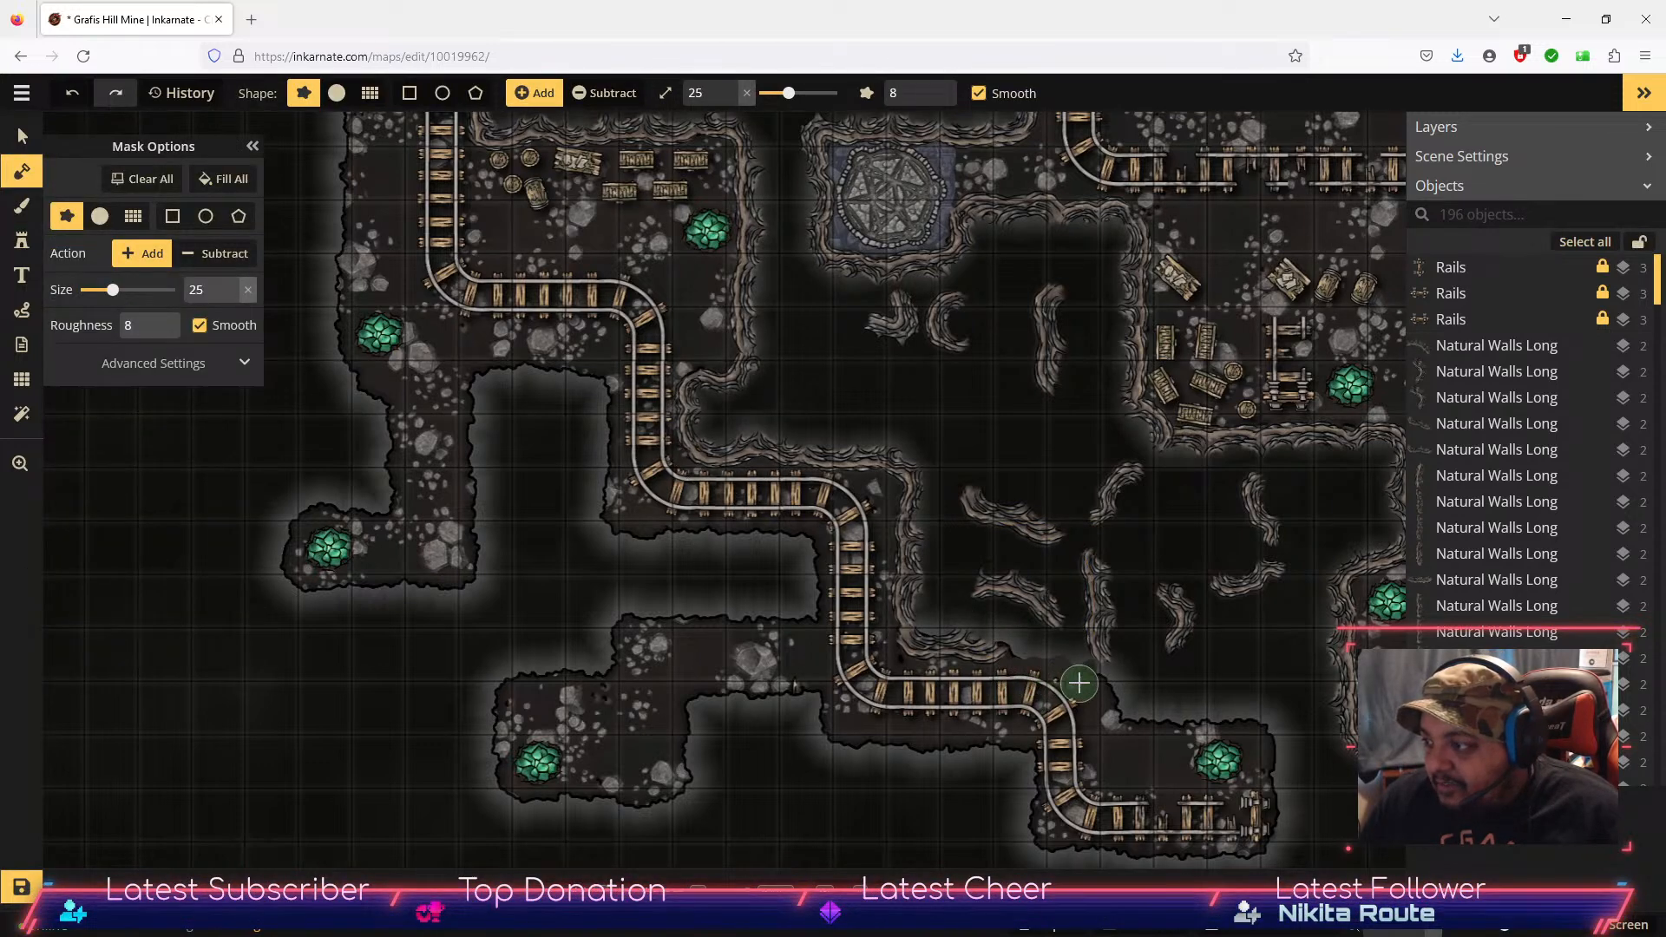
pyautogui.moveTo(1088, 689); pyautogui.dragTo(1044, 712)
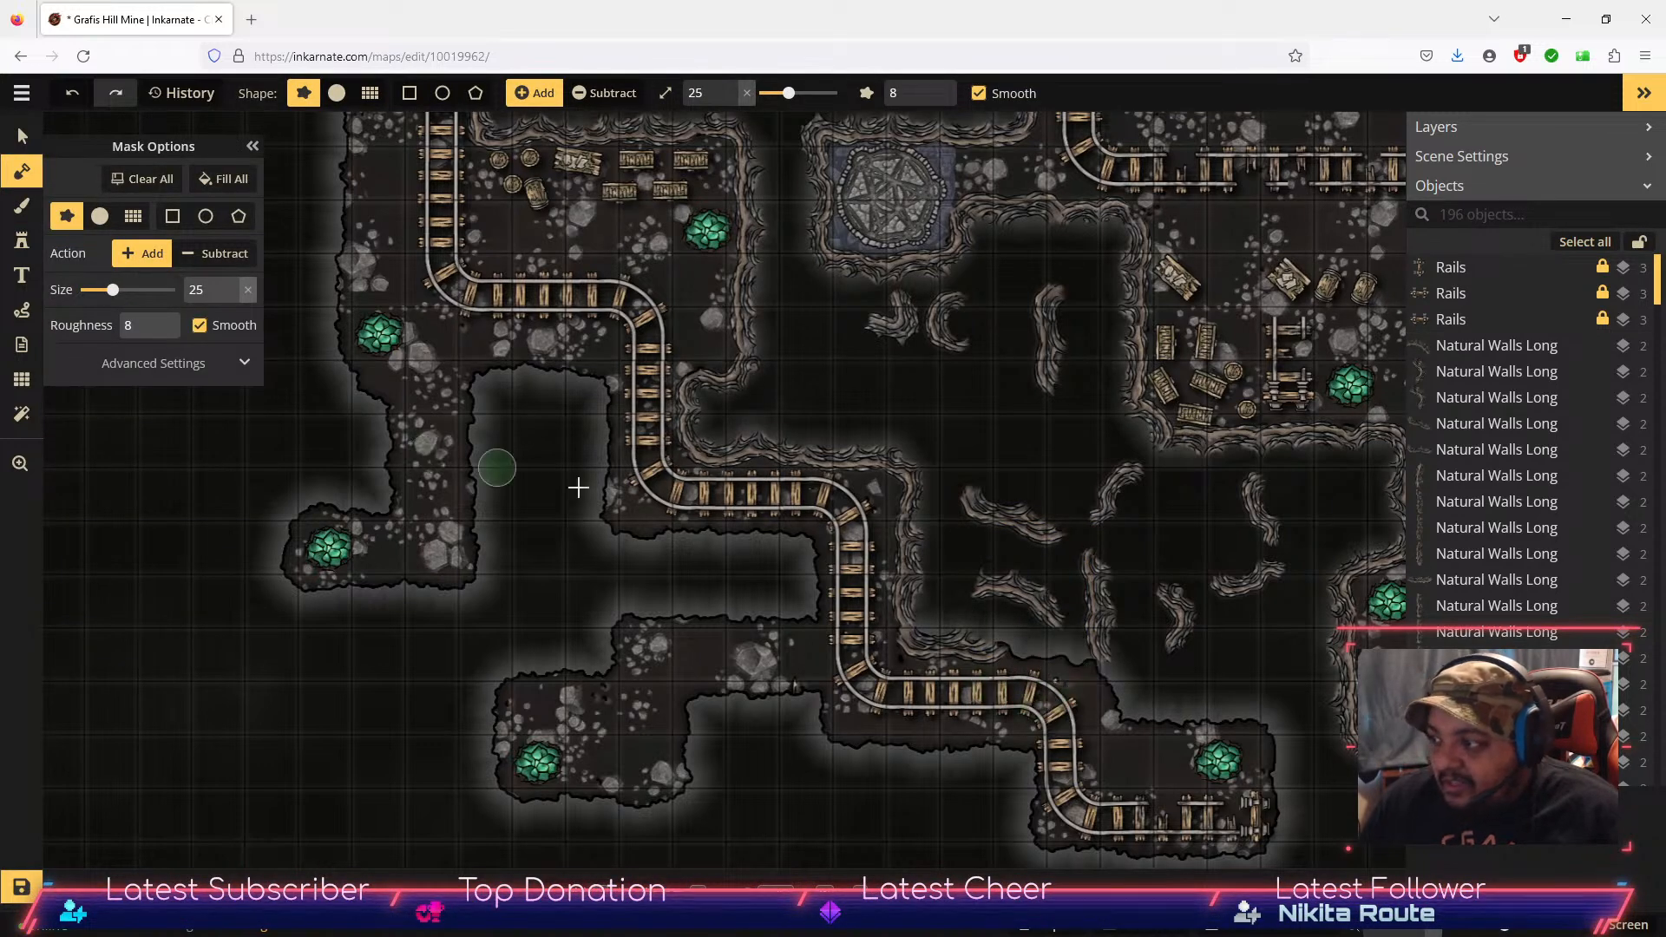
# Step: Move the long rotation 179 wall northeast out of the way and fit the variant 11 wall around the lower rail bend at rotation 109
pyautogui.click(18, 139)
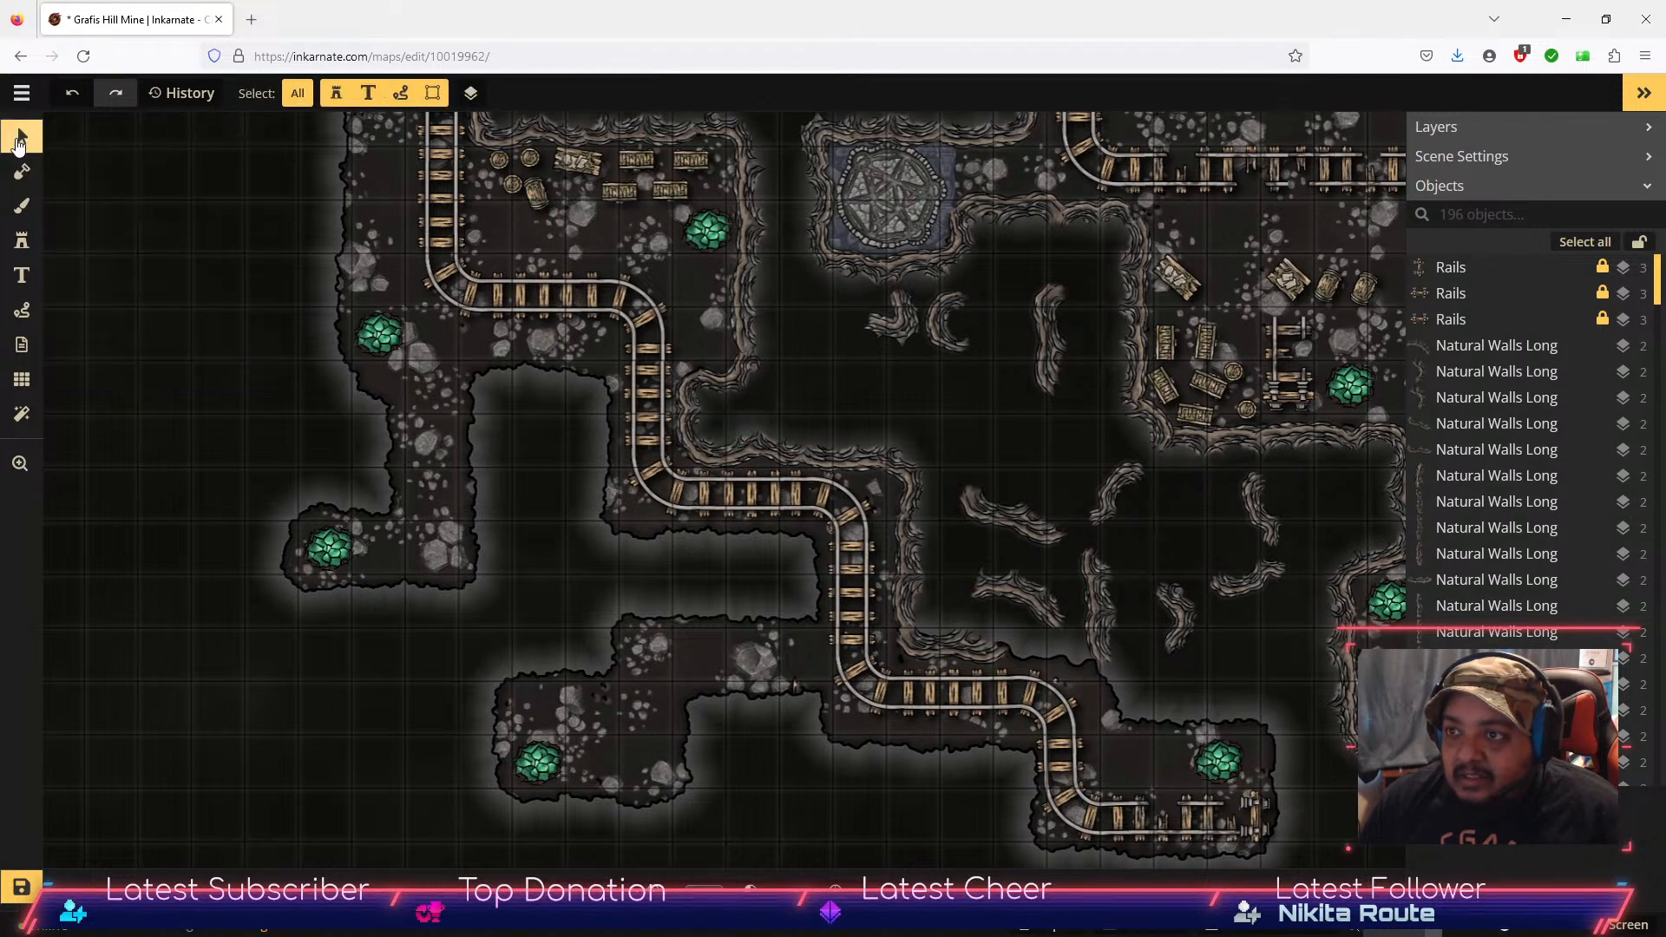
pyautogui.click(1002, 599)
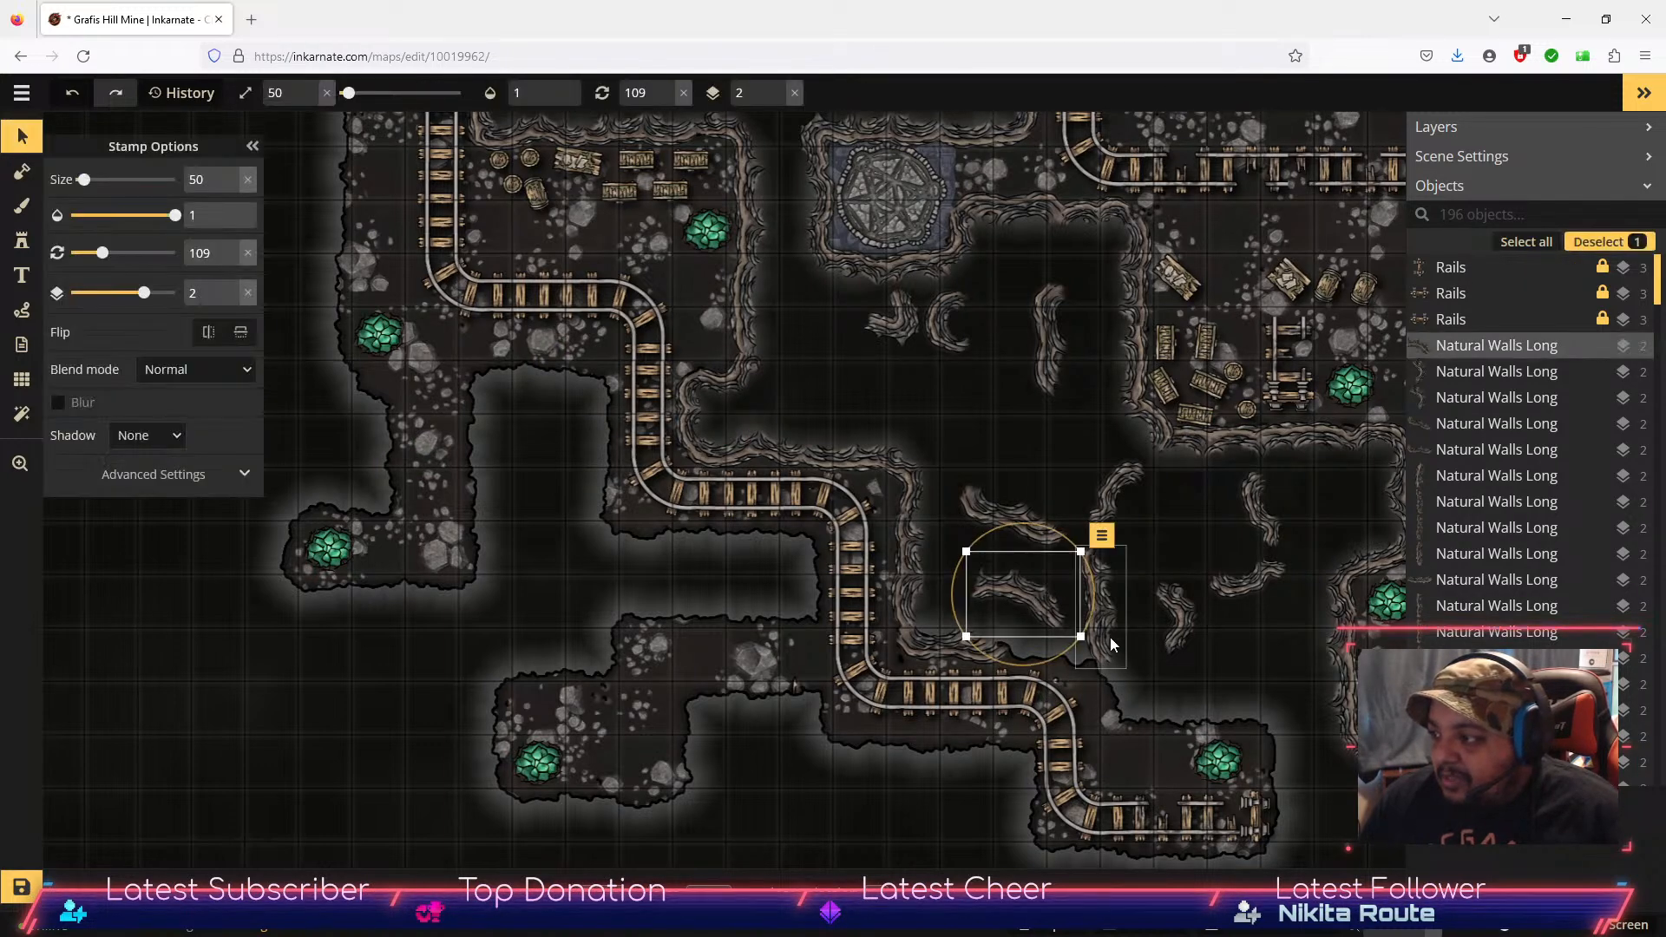
pyautogui.moveTo(1026, 602); pyautogui.dragTo(1013, 453)
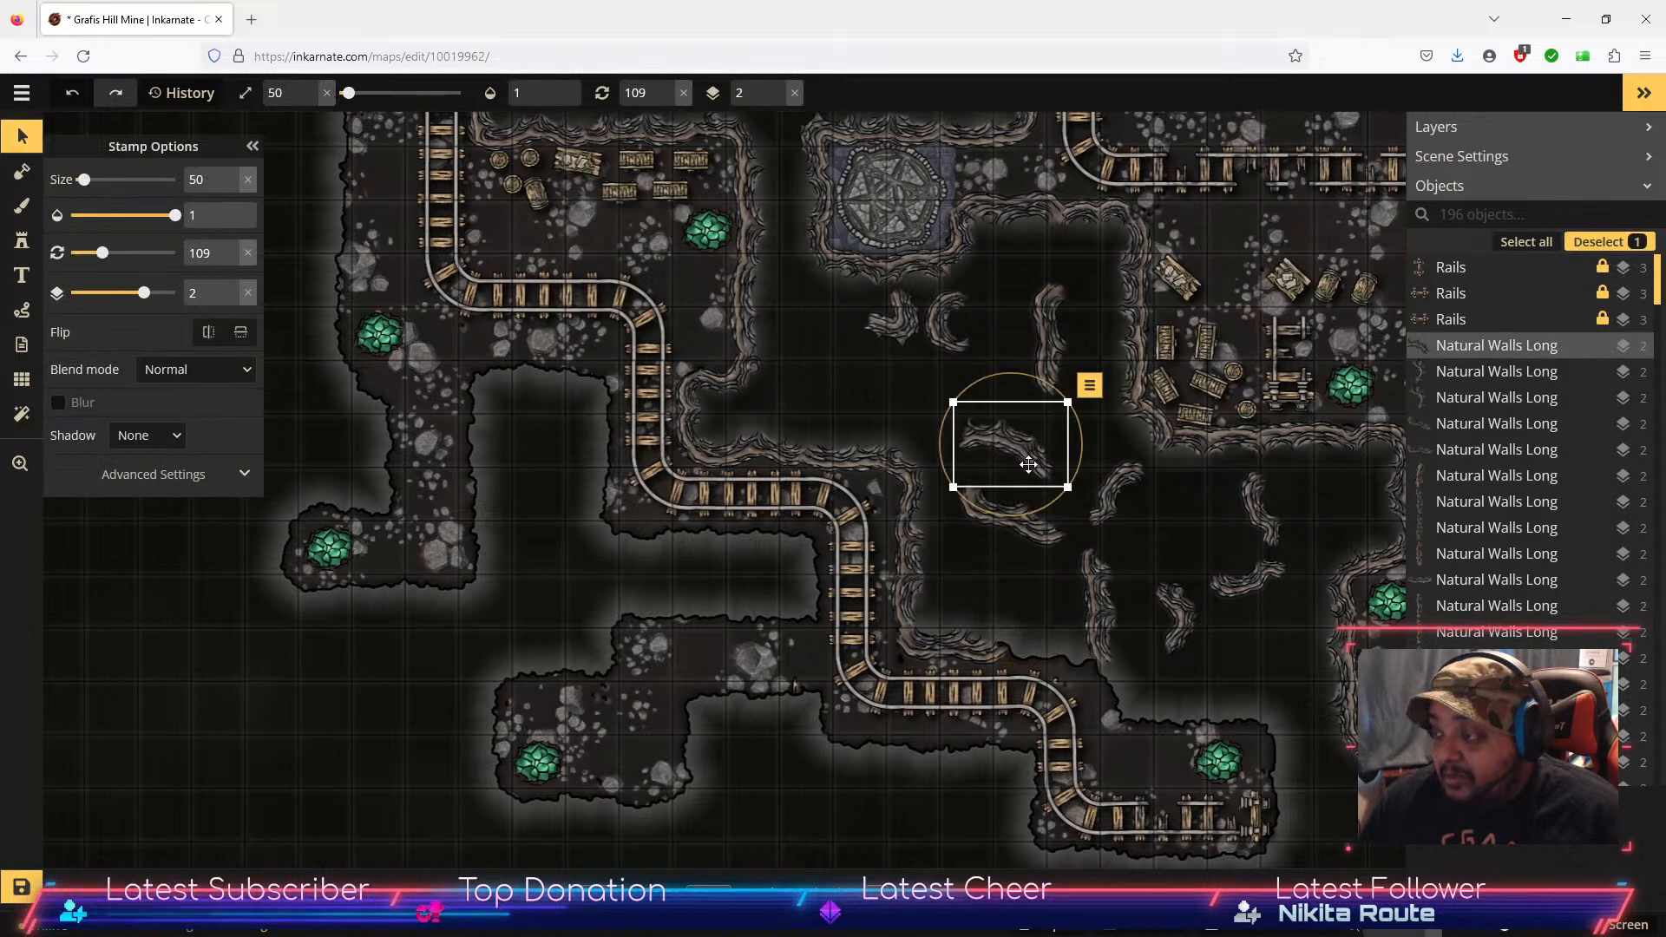
pyautogui.click(1105, 638)
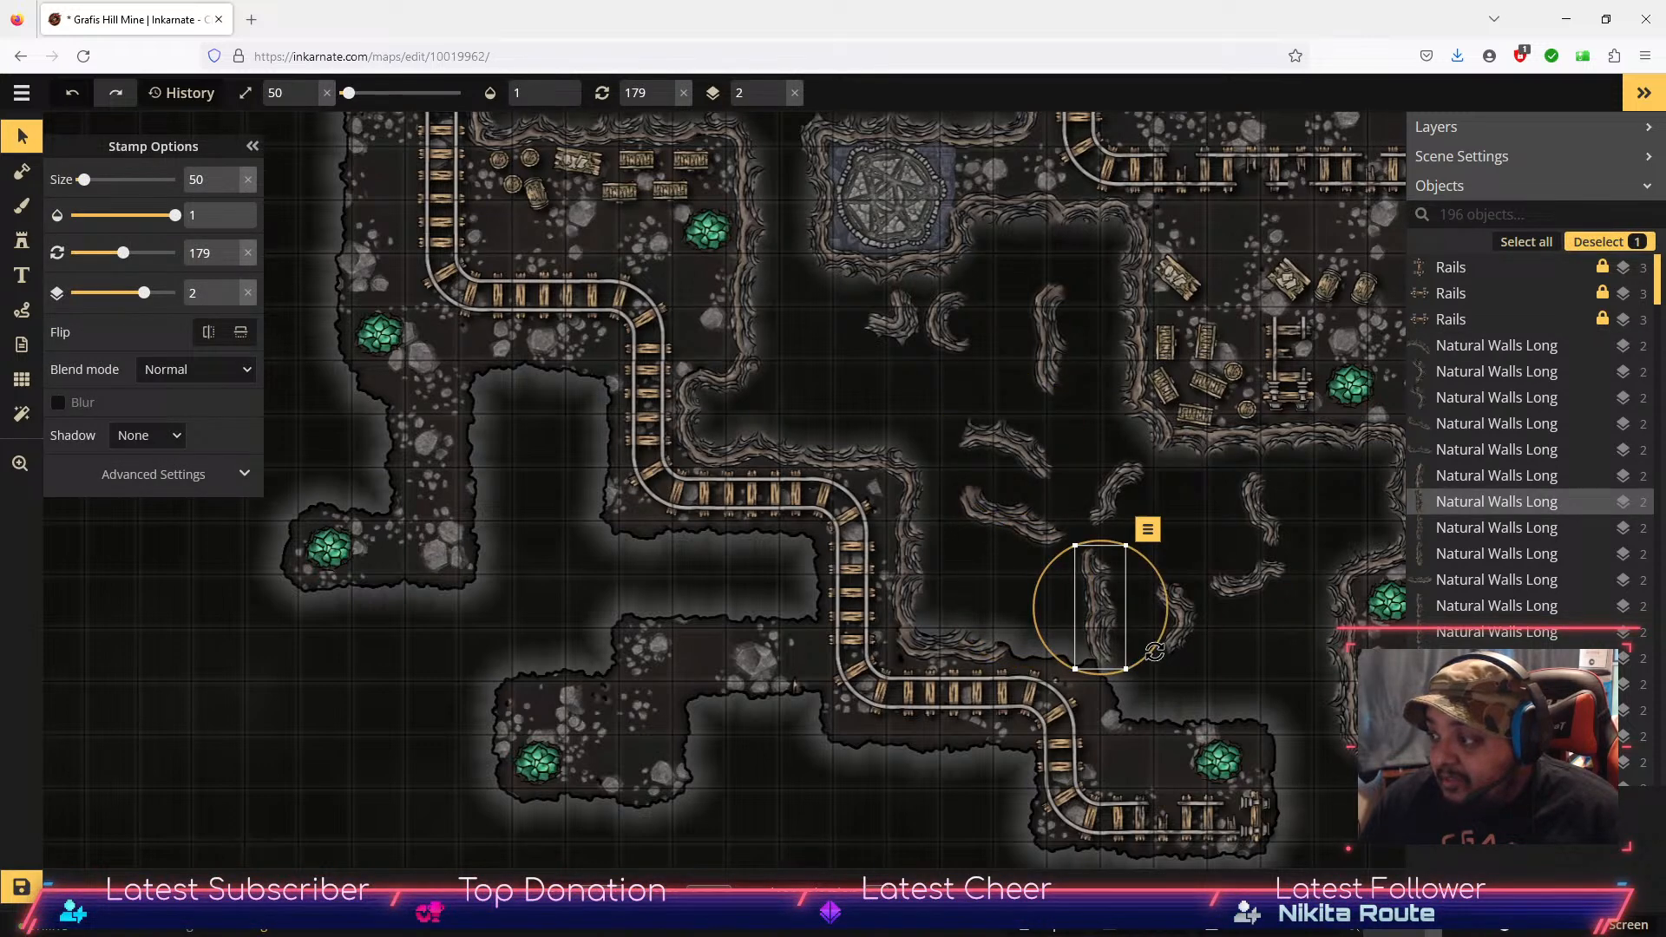
pyautogui.moveTo(1099, 605); pyautogui.dragTo(1192, 526)
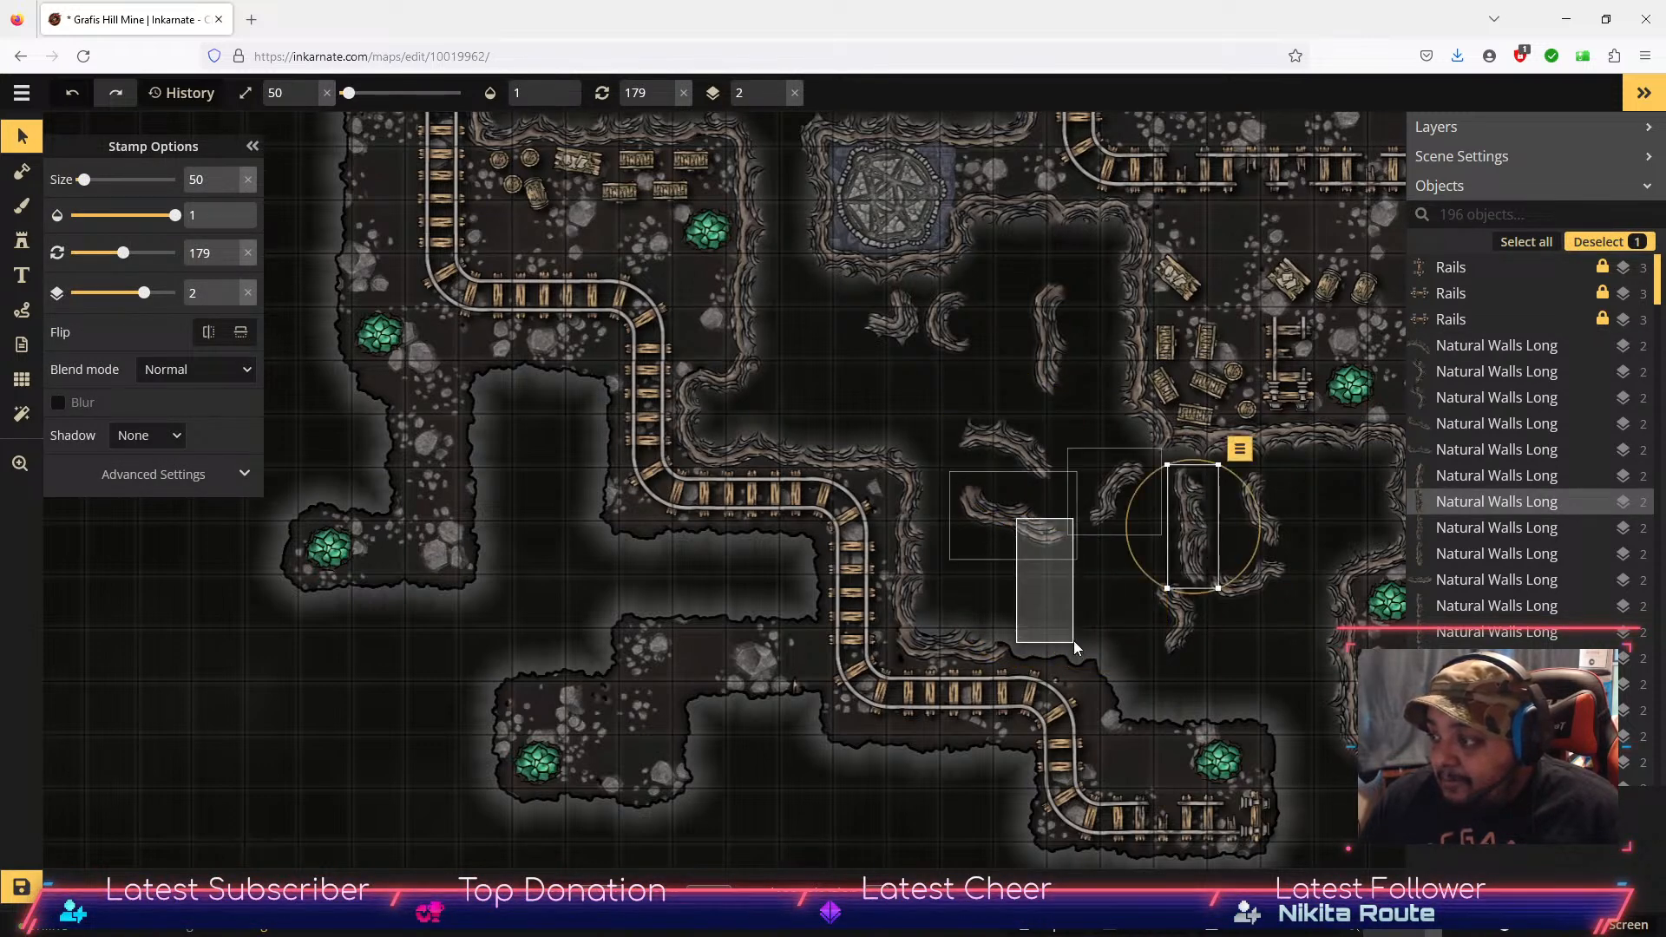
pyautogui.click(1024, 520)
pyautogui.moveTo(1005, 437); pyautogui.dragTo(1044, 643)
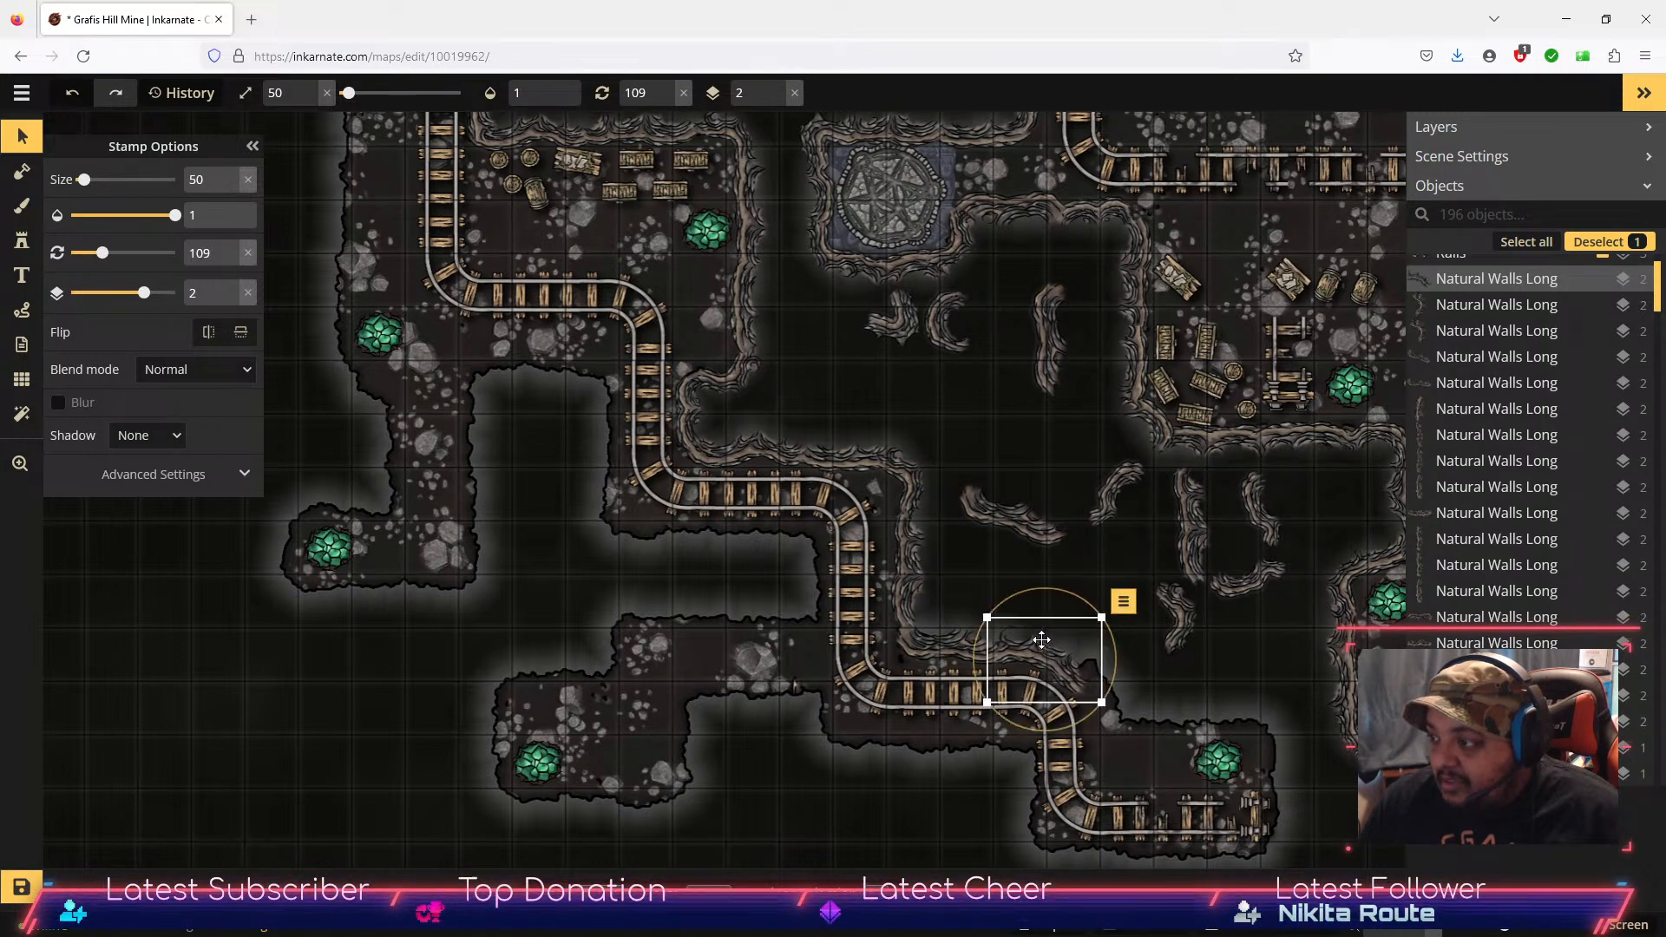
# Step: Subtract the excess floor outside the wall at the lower rail bend with a size 30 mask brush
pyautogui.click(23, 177)
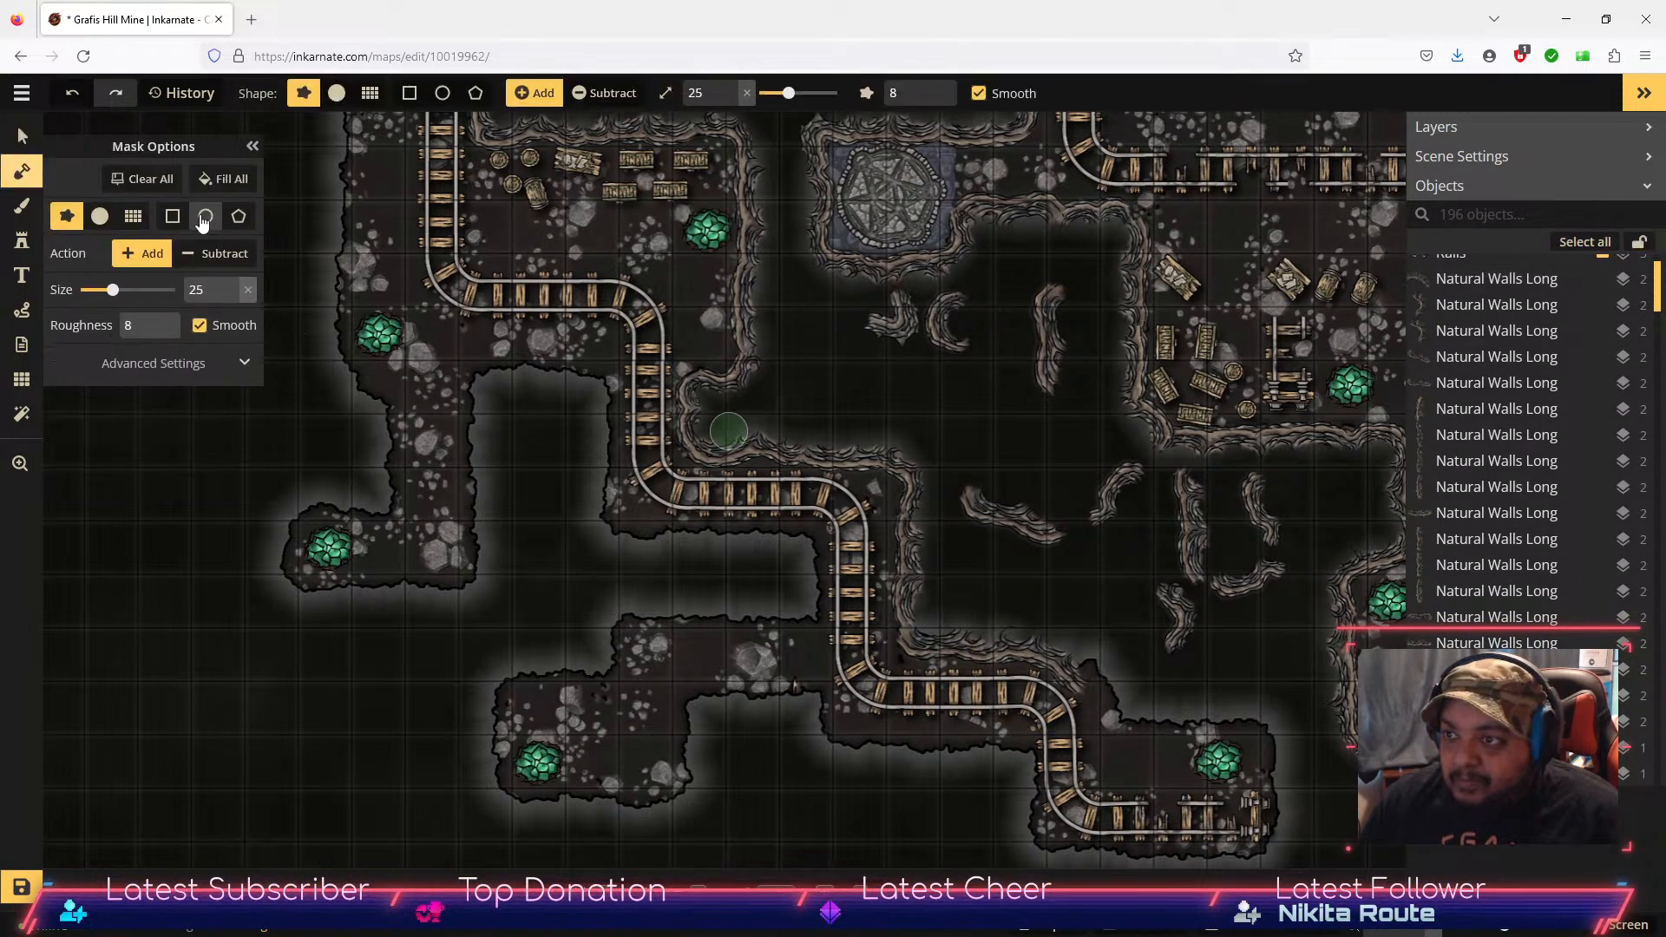
pyautogui.click(218, 260)
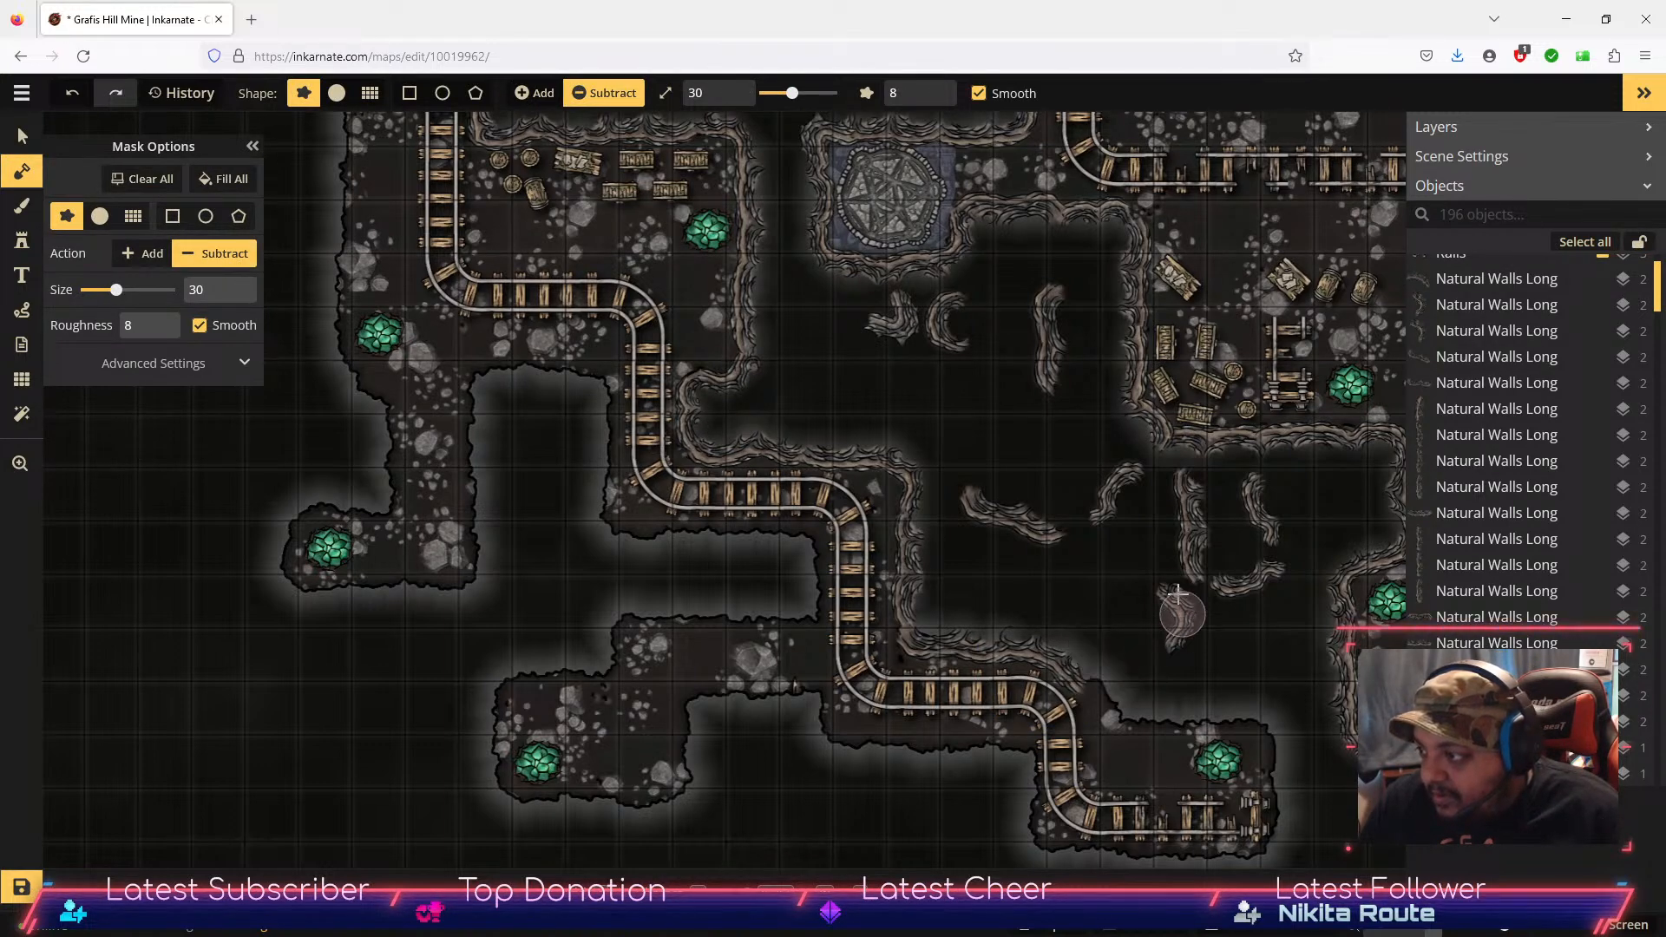
pyautogui.click(22, 139)
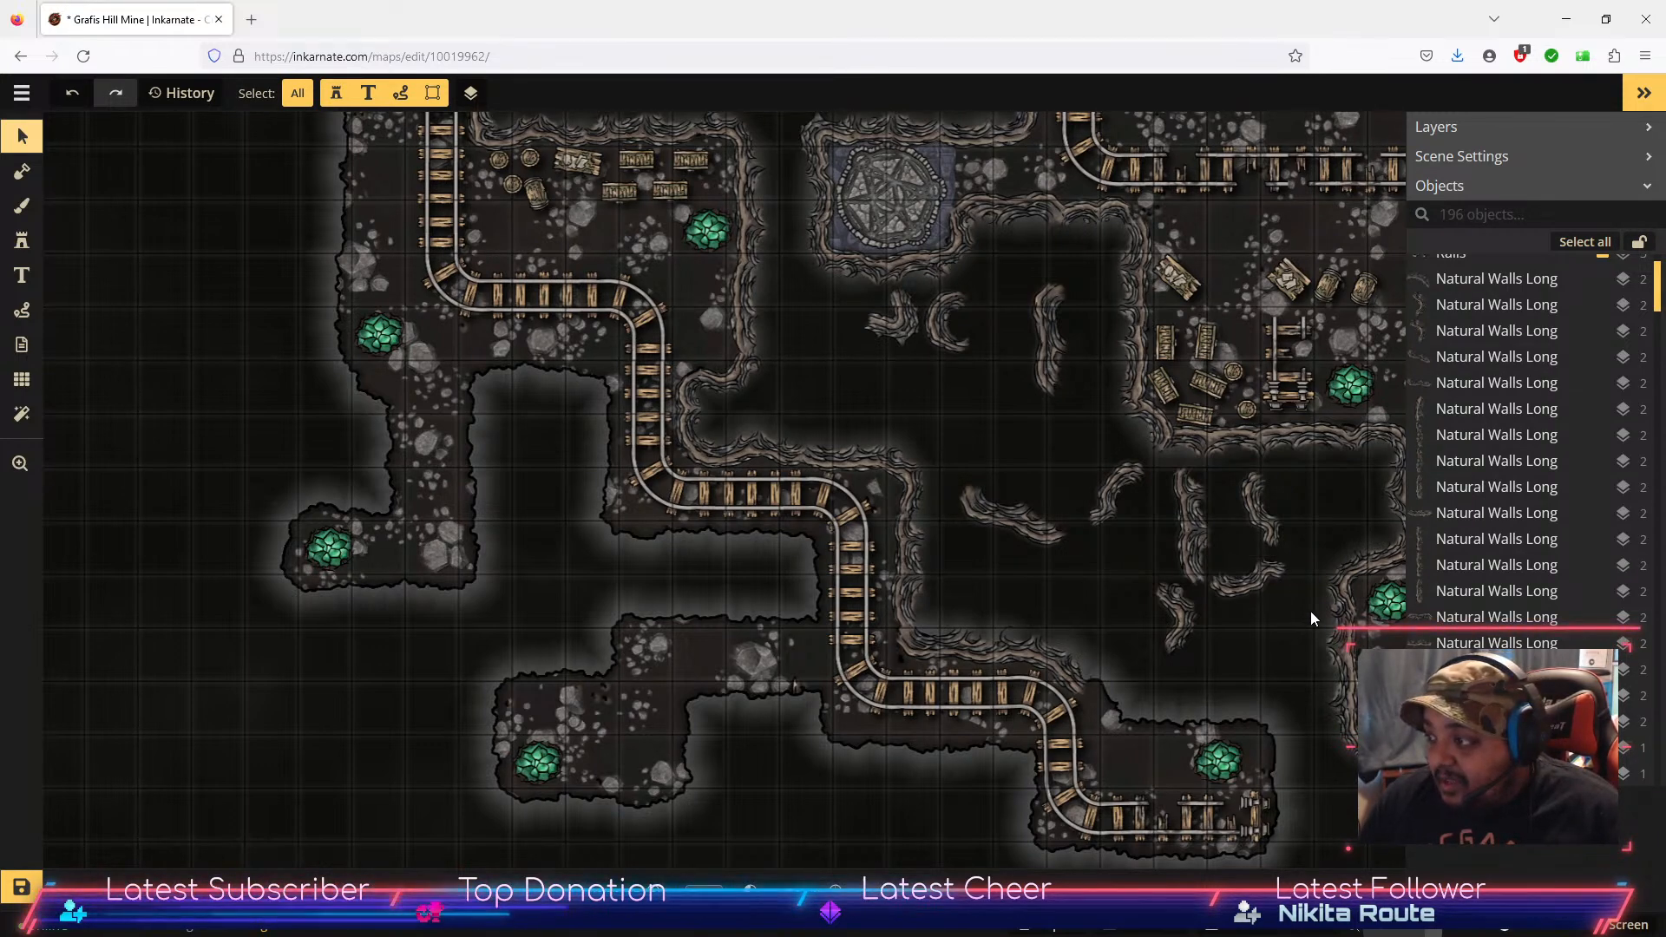
# Step: Fit the rotation 116 wall along the slope beyond the lower rail bend and the curved rotation 144 wall at the end chamber's northeast corner
pyautogui.click(1264, 573)
pyautogui.moveTo(1197, 518); pyautogui.dragTo(1095, 536)
pyautogui.moveTo(1133, 612); pyautogui.dragTo(1054, 599)
pyautogui.moveTo(983, 510); pyautogui.dragTo(1190, 693)
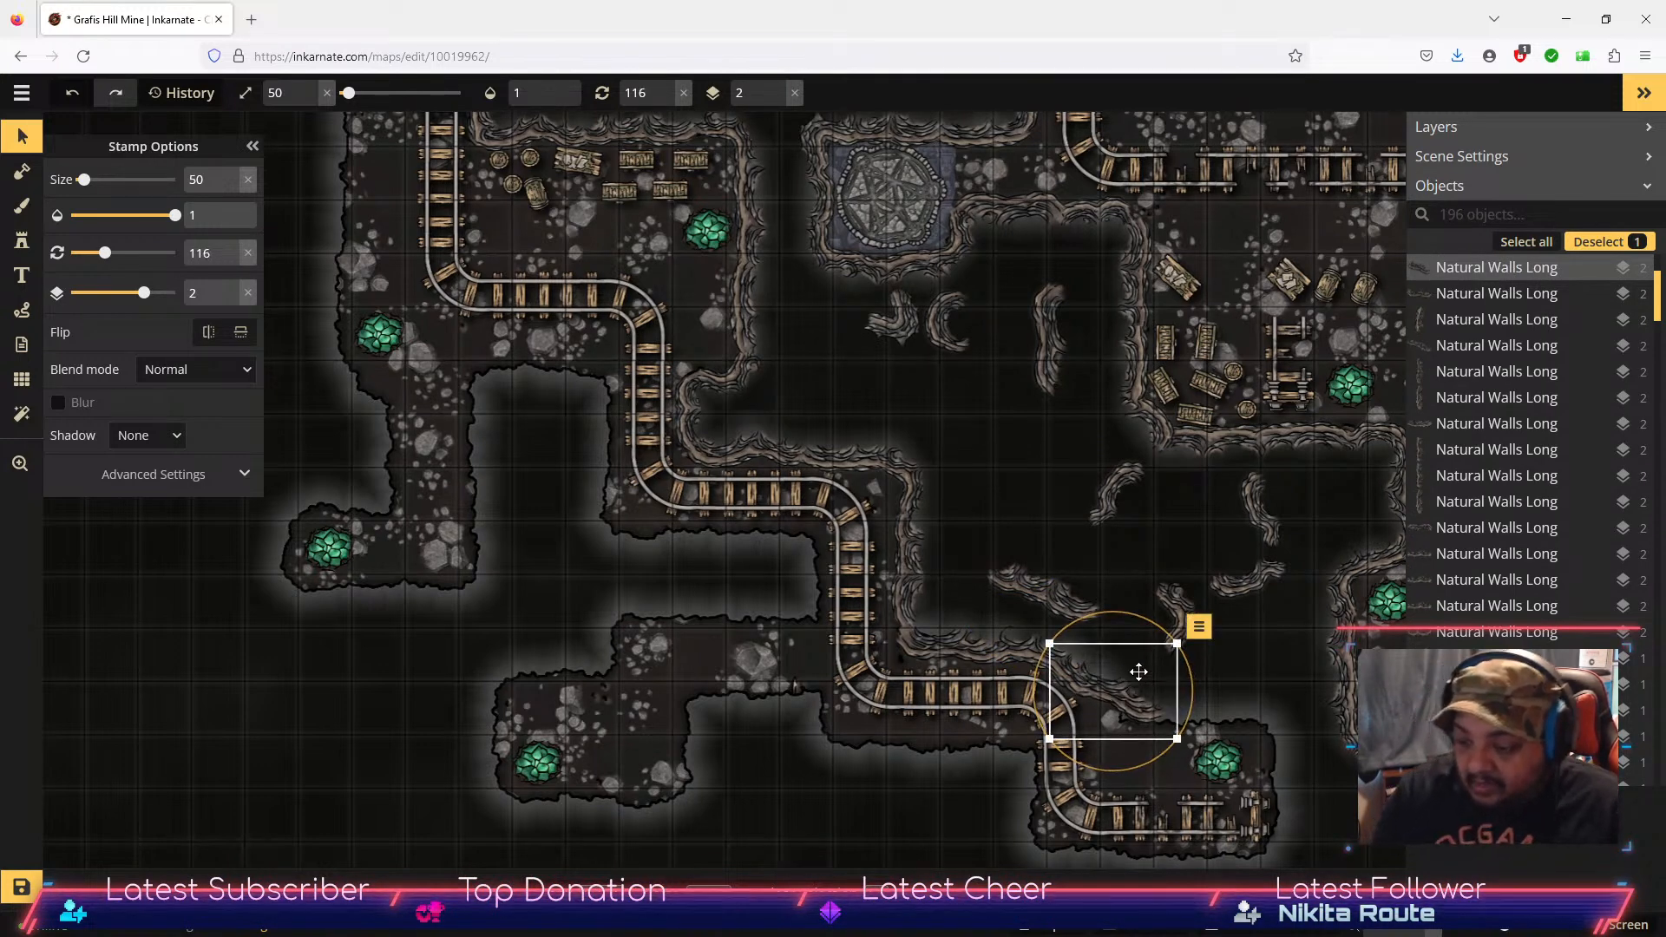
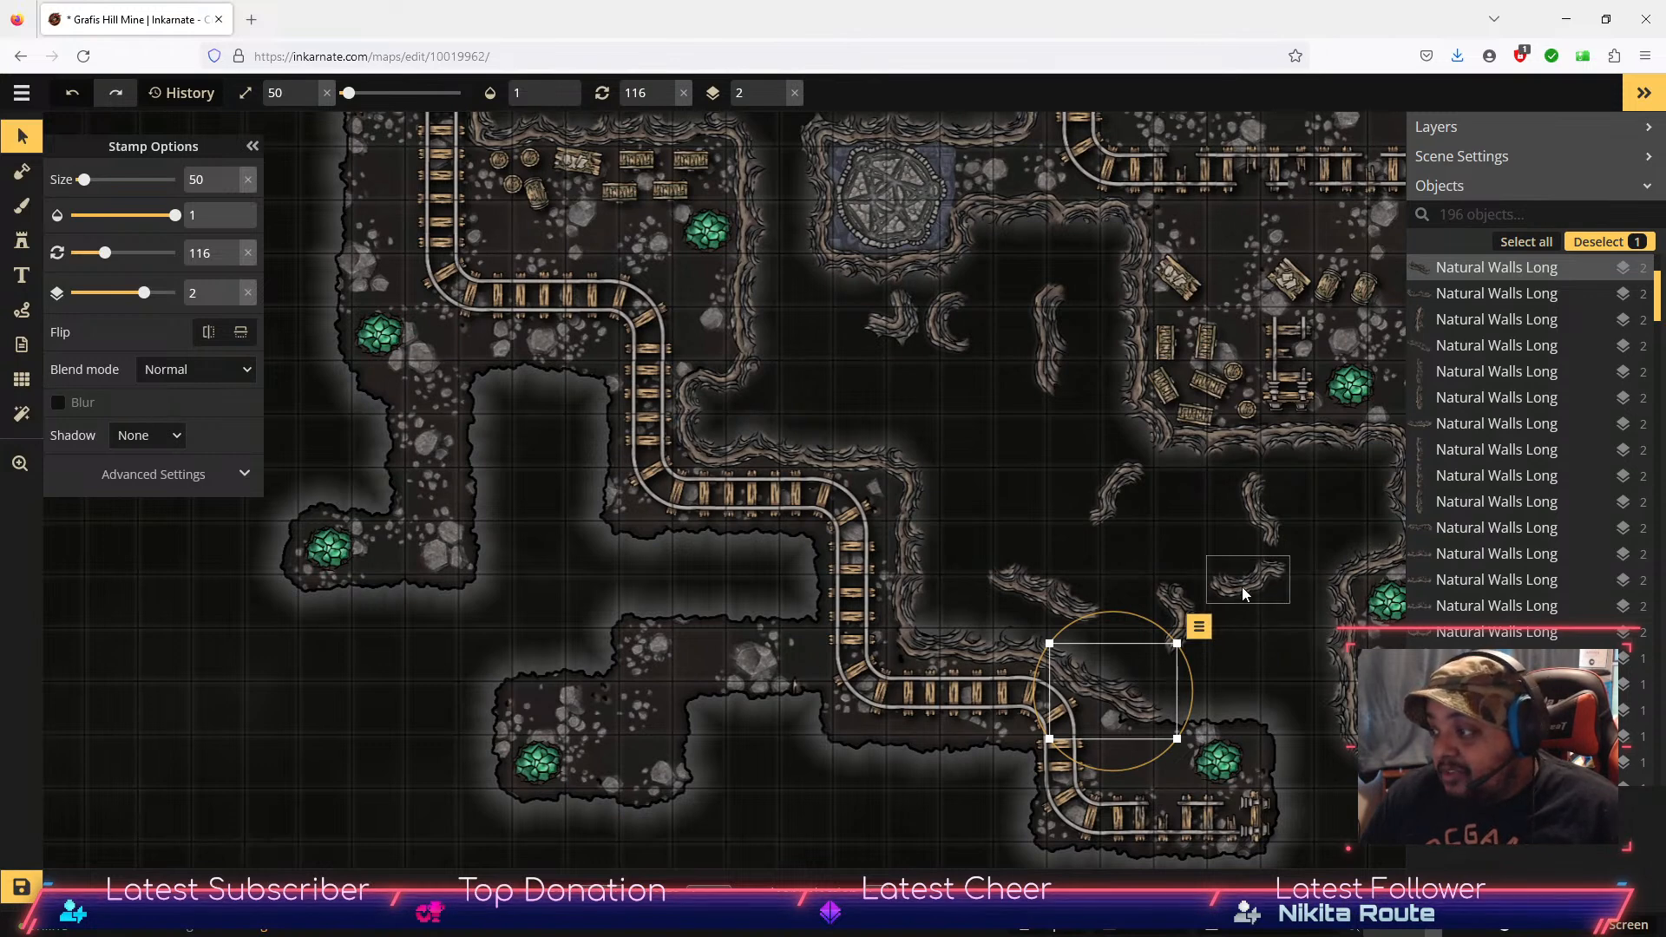
pyautogui.click(1163, 599)
pyautogui.moveTo(1162, 598); pyautogui.dragTo(1271, 722)
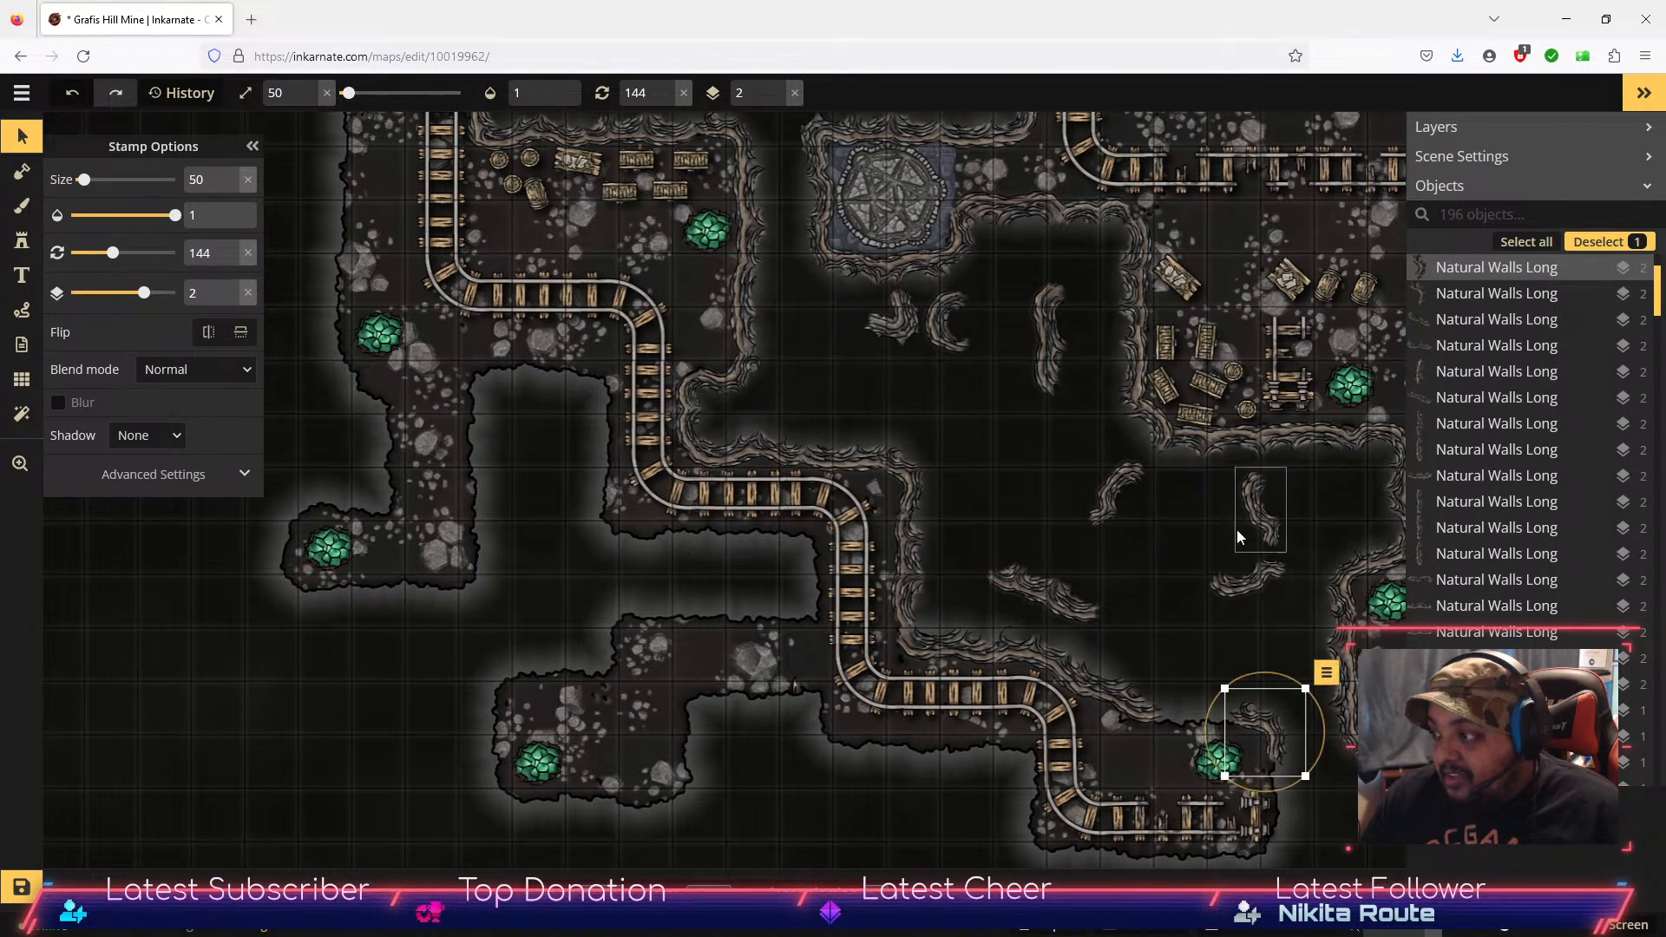
# Step: Try a spare long wall rotated to 94 along the end chamber's north edge, and move it back to the empty area
pyautogui.click(1050, 356)
pyautogui.moveTo(1065, 412); pyautogui.dragTo(1173, 665)
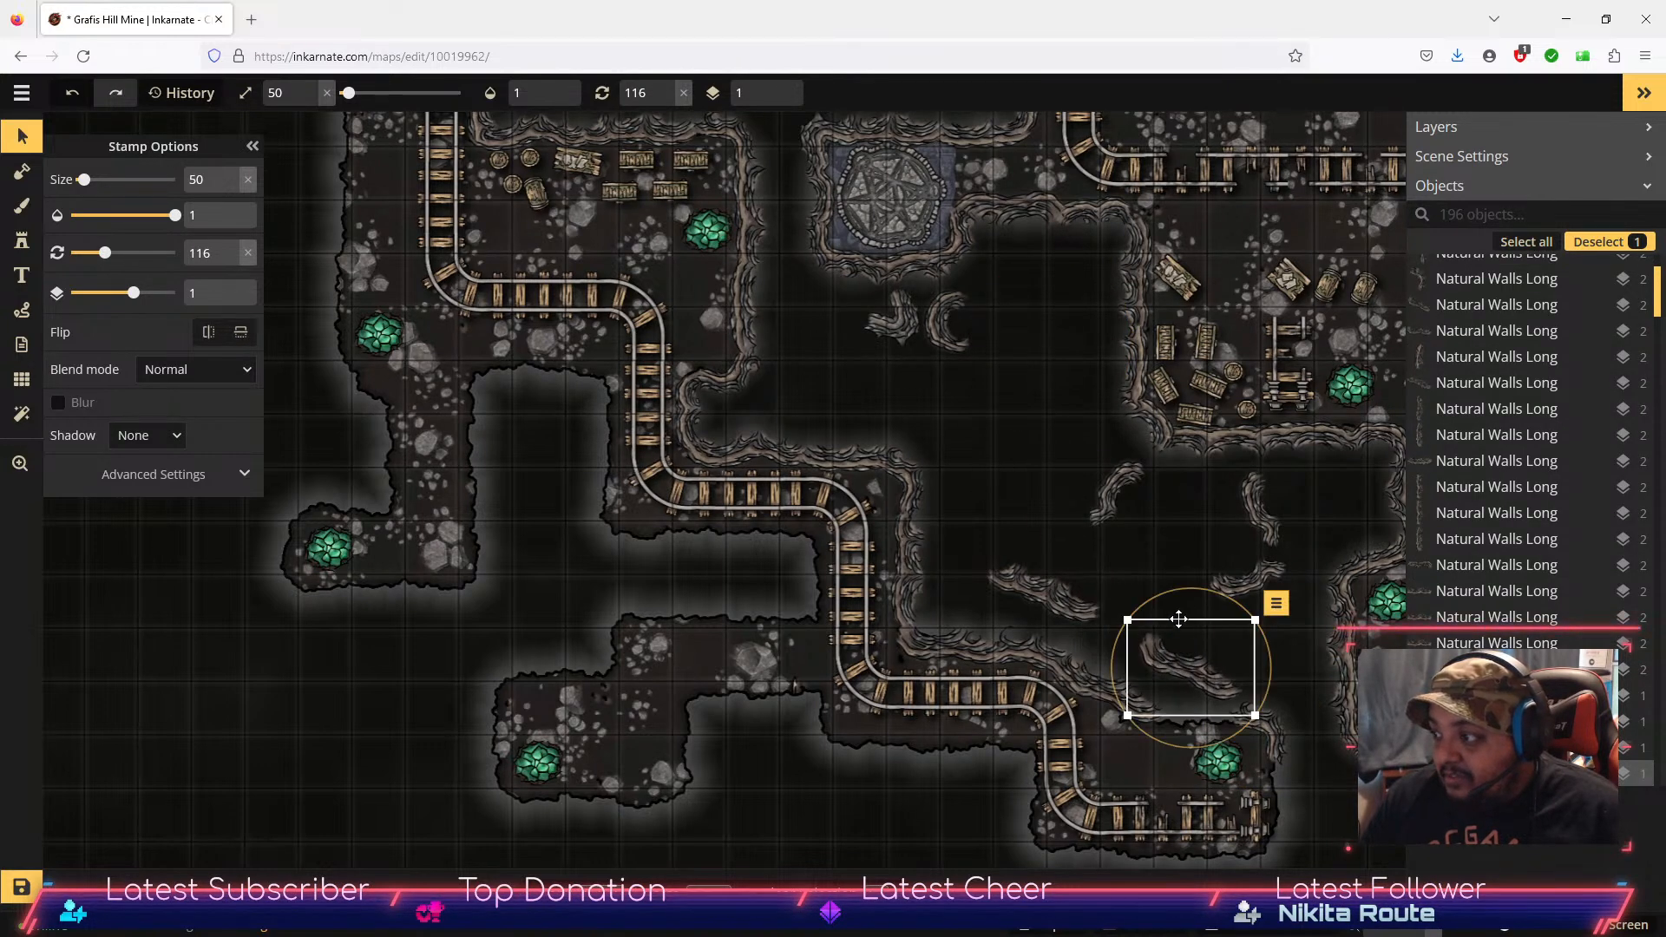
pyautogui.moveTo(1183, 586); pyautogui.dragTo(1159, 592)
pyautogui.moveTo(1187, 666)
pyautogui.mouseDown()
pyautogui.moveTo(1192, 711)
pyautogui.moveTo(1210, 646)
pyautogui.mouseUp()
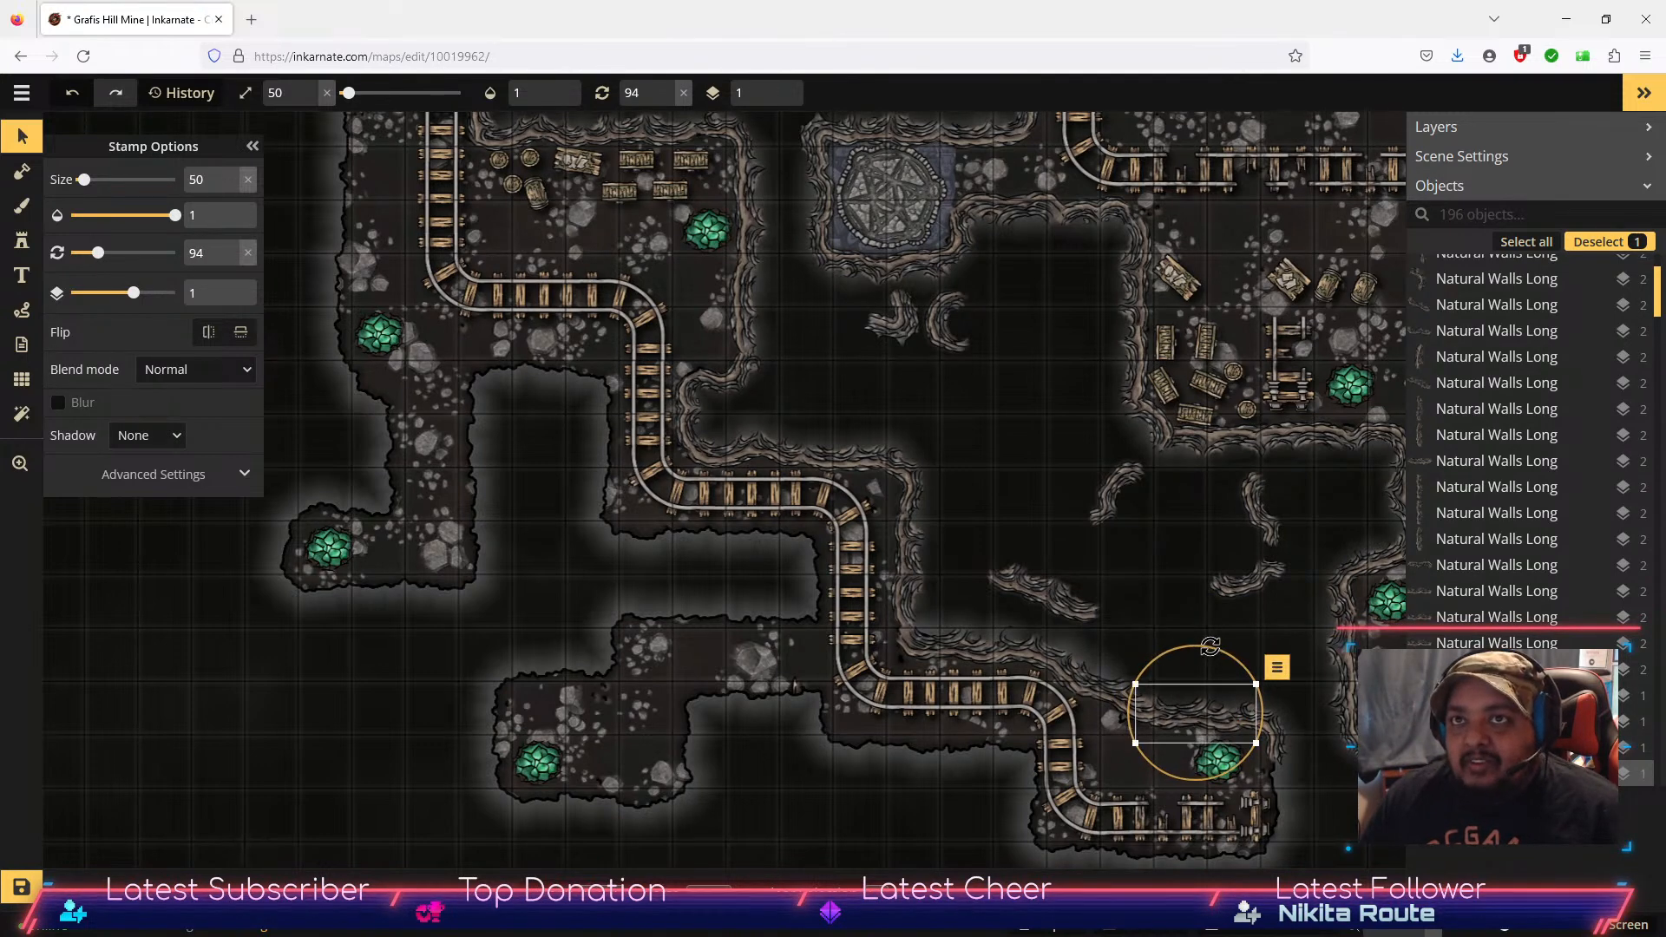
pyautogui.moveTo(1188, 712); pyautogui.dragTo(1185, 710)
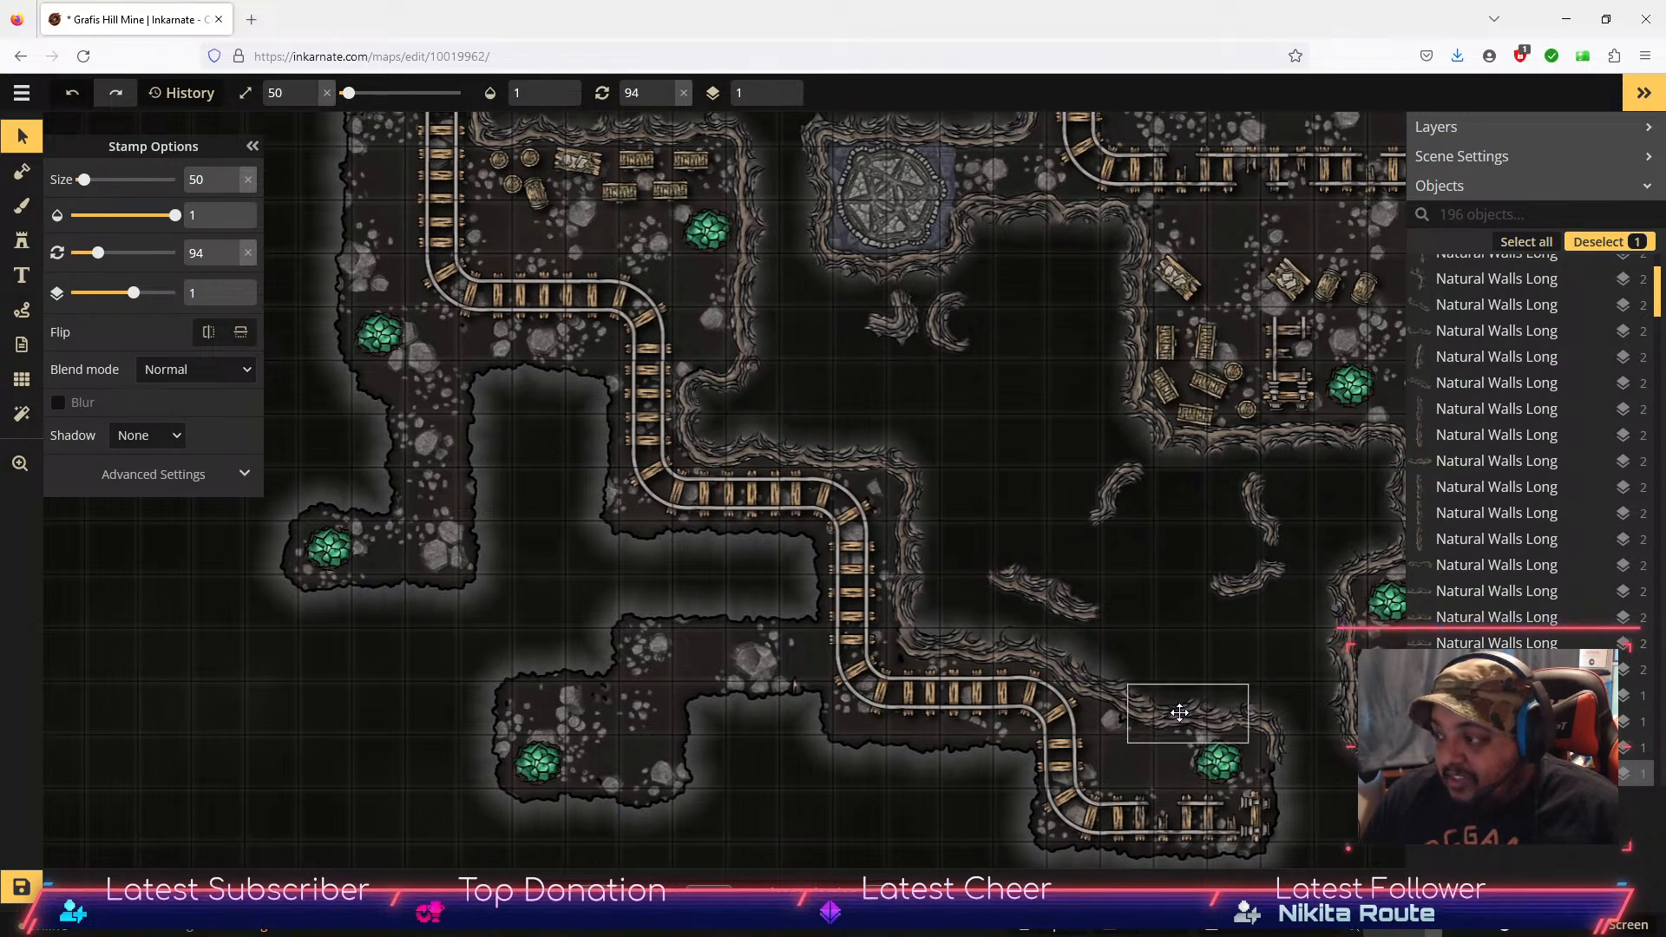
pyautogui.moveTo(1189, 709); pyautogui.dragTo(981, 427)
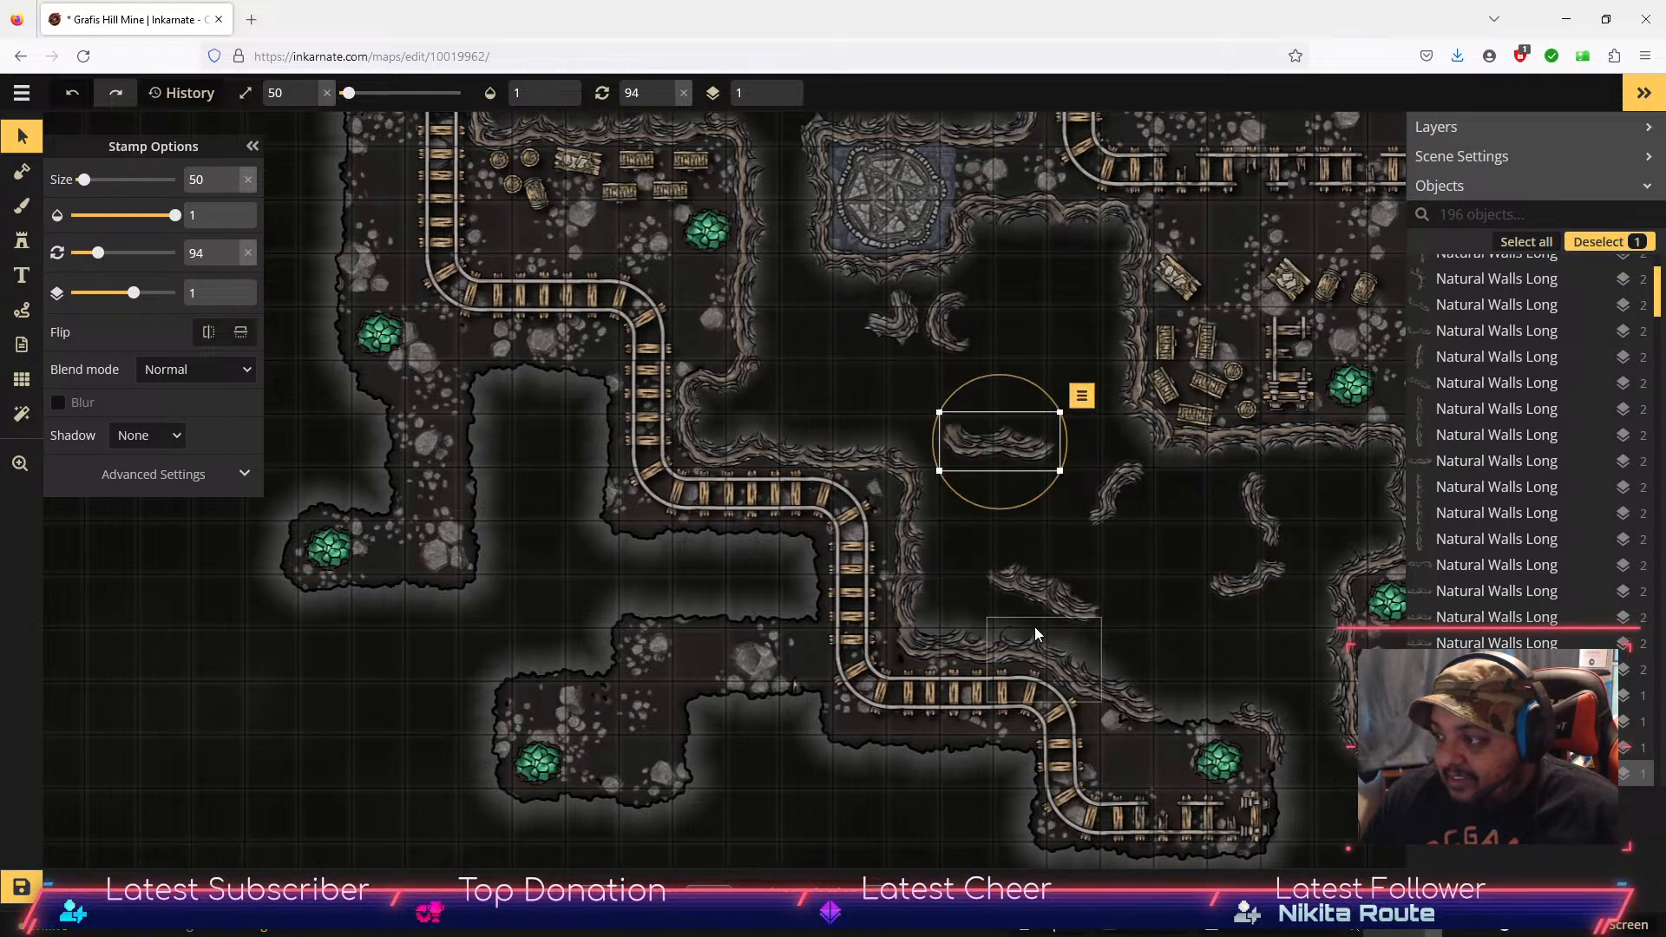
# Step: Fit the long rotation 102 wall along the end chamber's north edge, bridging to the northeast corner piece
pyautogui.click(1054, 606)
pyautogui.scroll(-3, 1090, 575)
pyautogui.moveTo(1091, 575); pyautogui.dragTo(1208, 707)
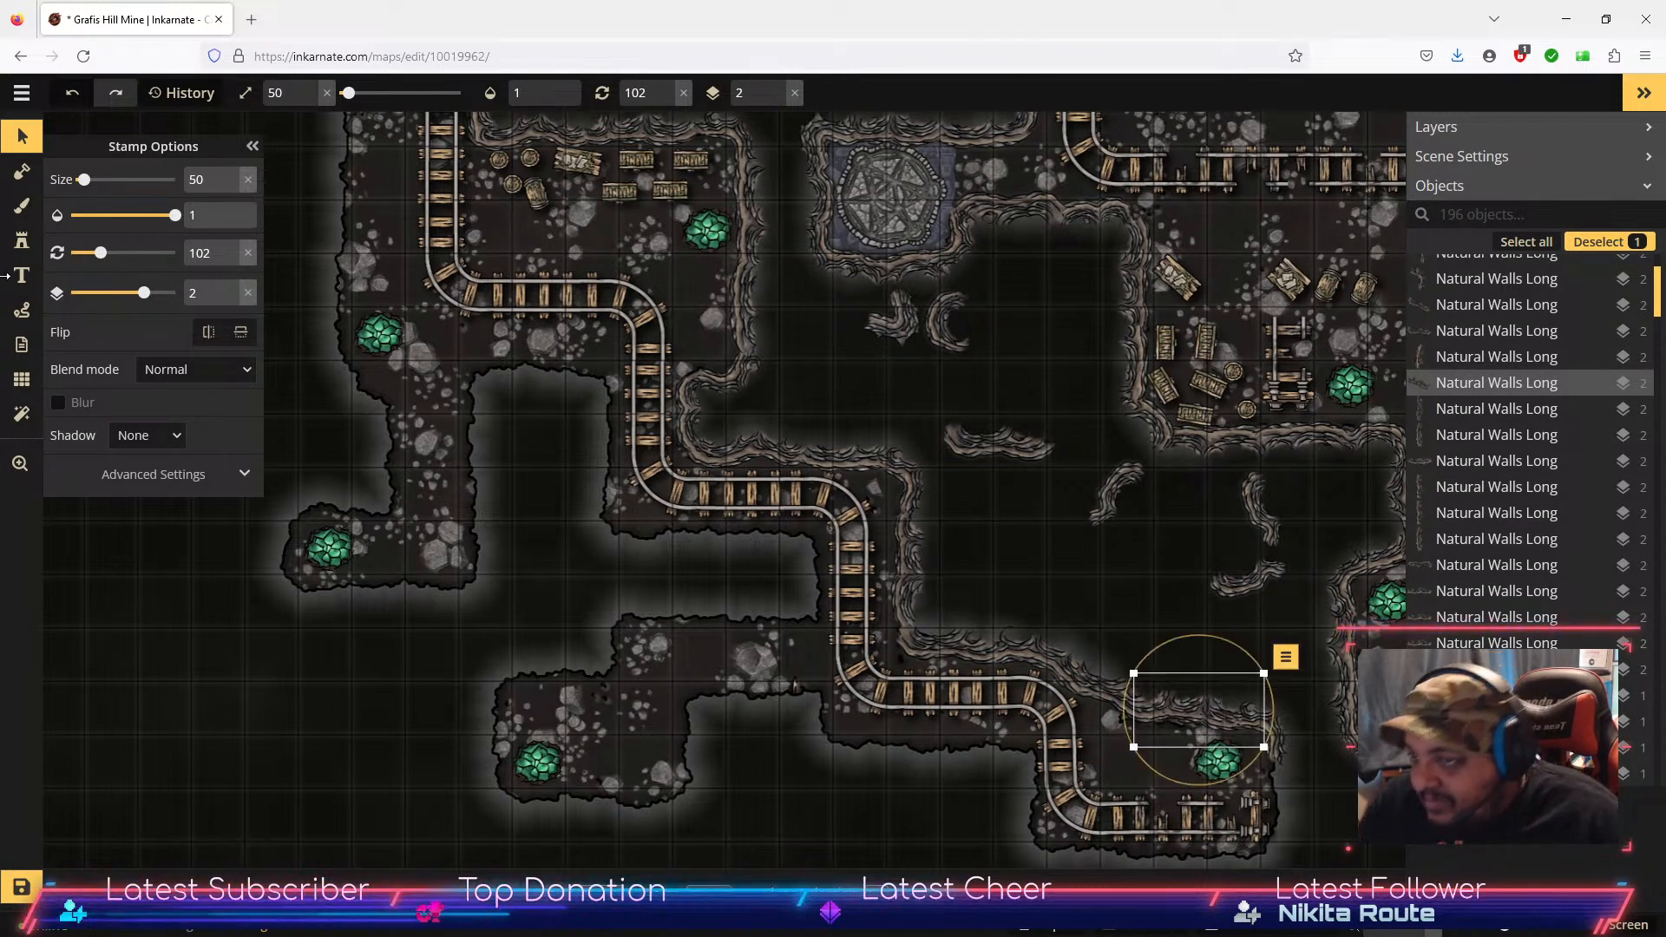
# Step: Trim and refill the floor mask along the end chamber's north wall with brush sizes 30 and 25, and save the map
pyautogui.click(23, 173)
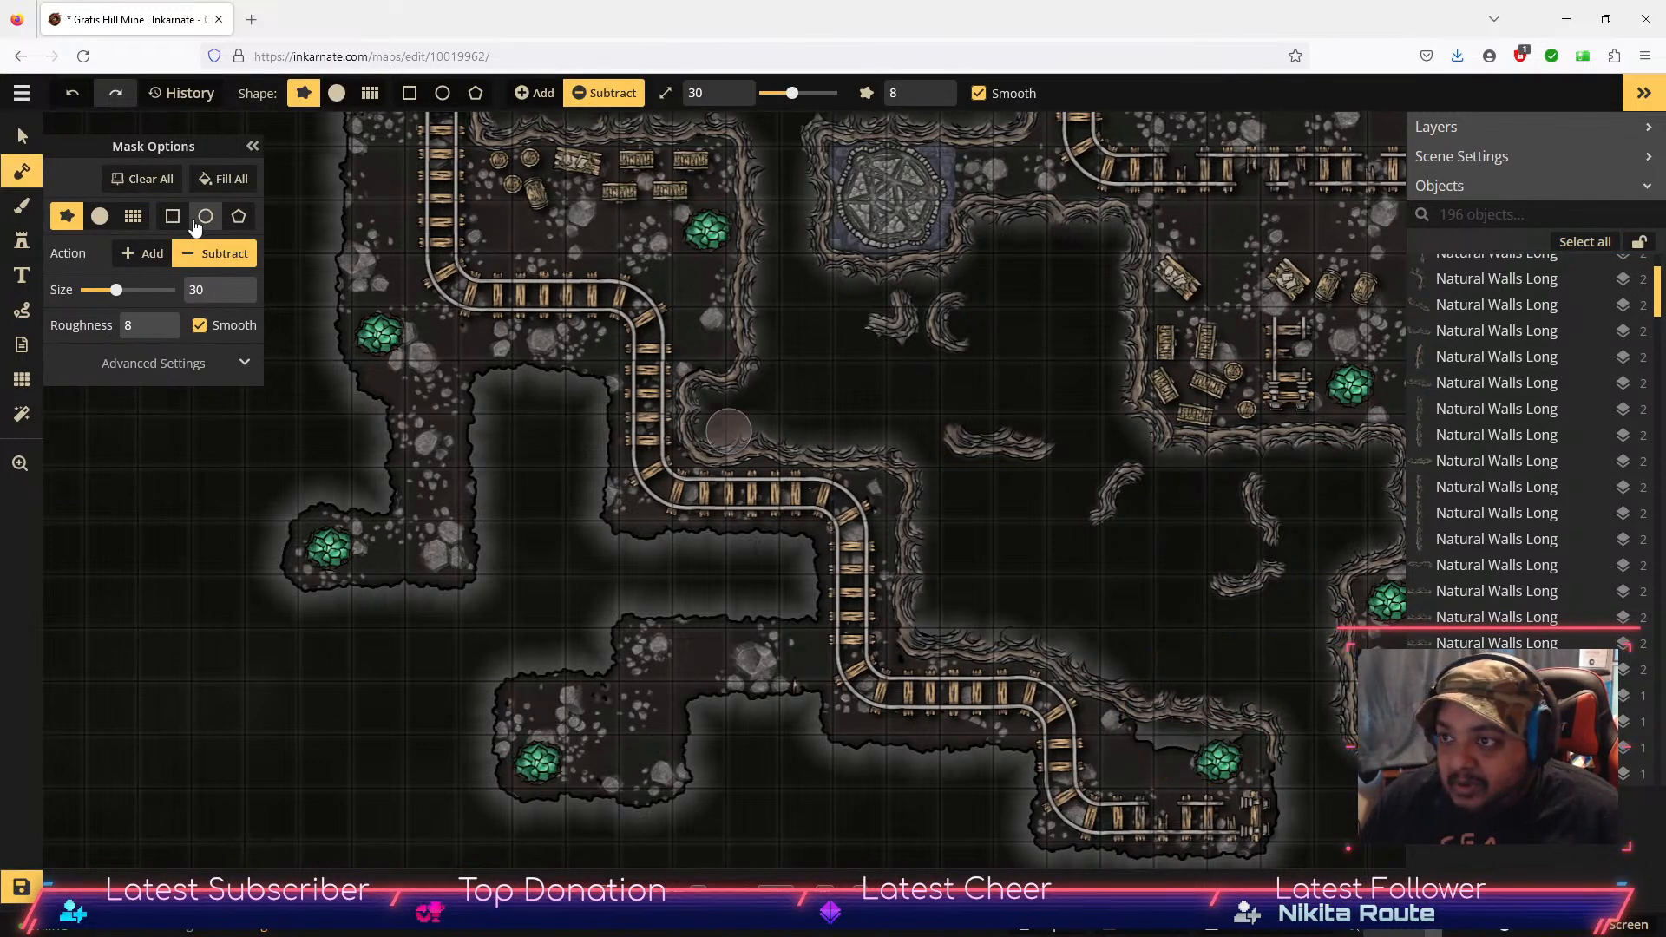
pyautogui.click(152, 253)
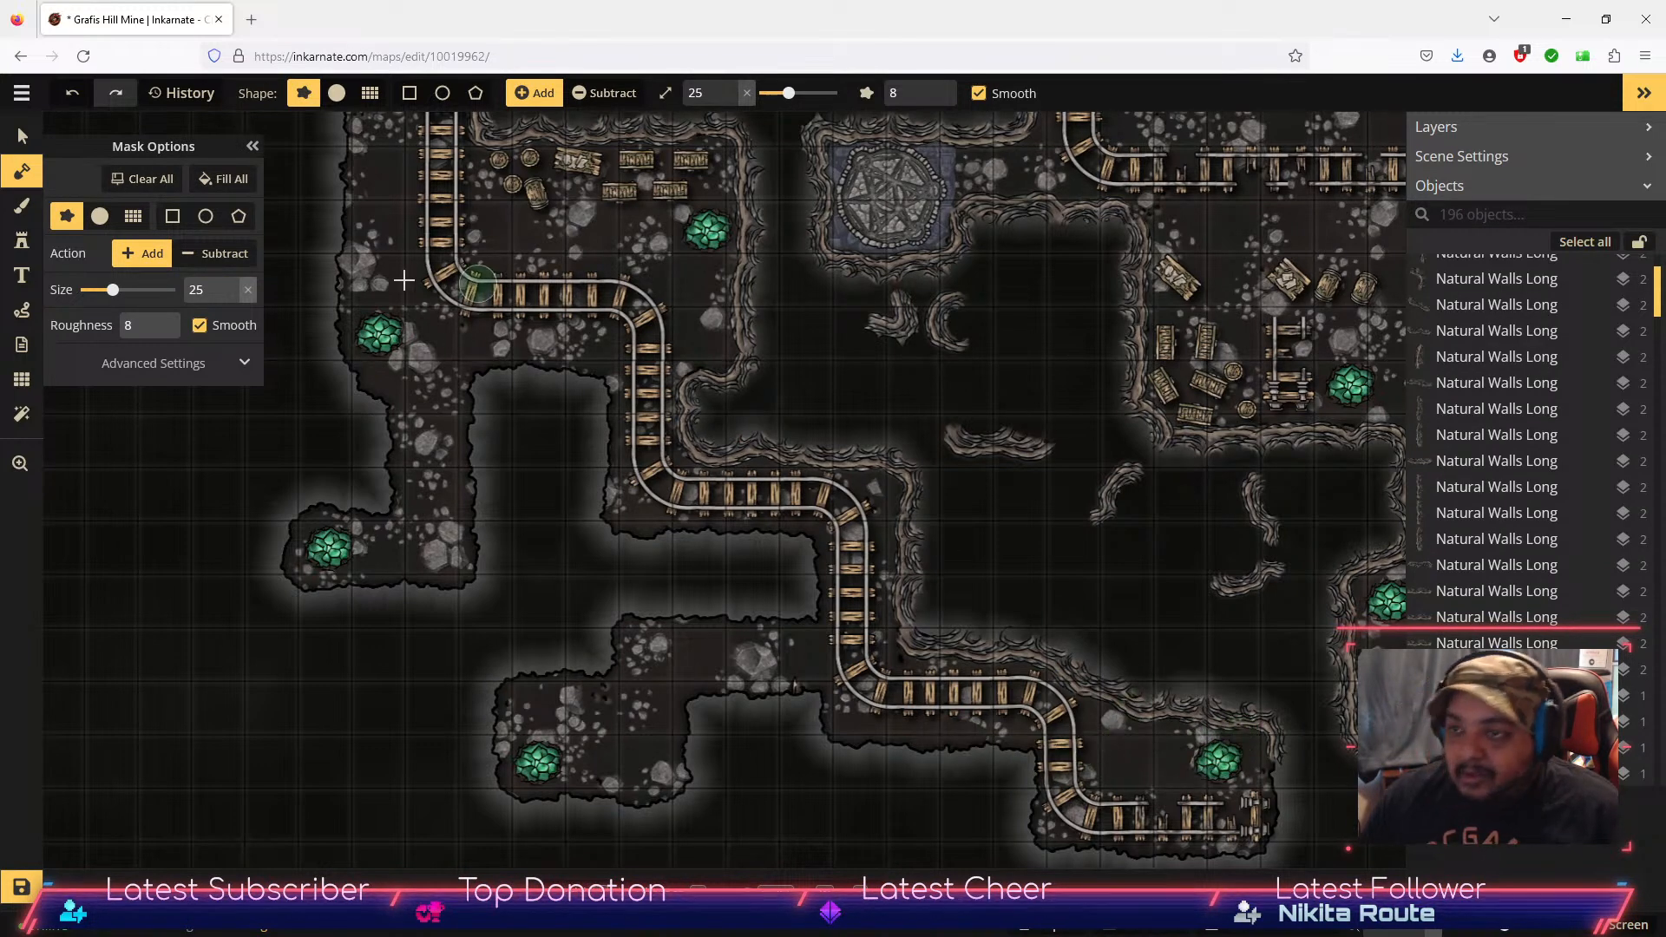
pyautogui.click(22, 137)
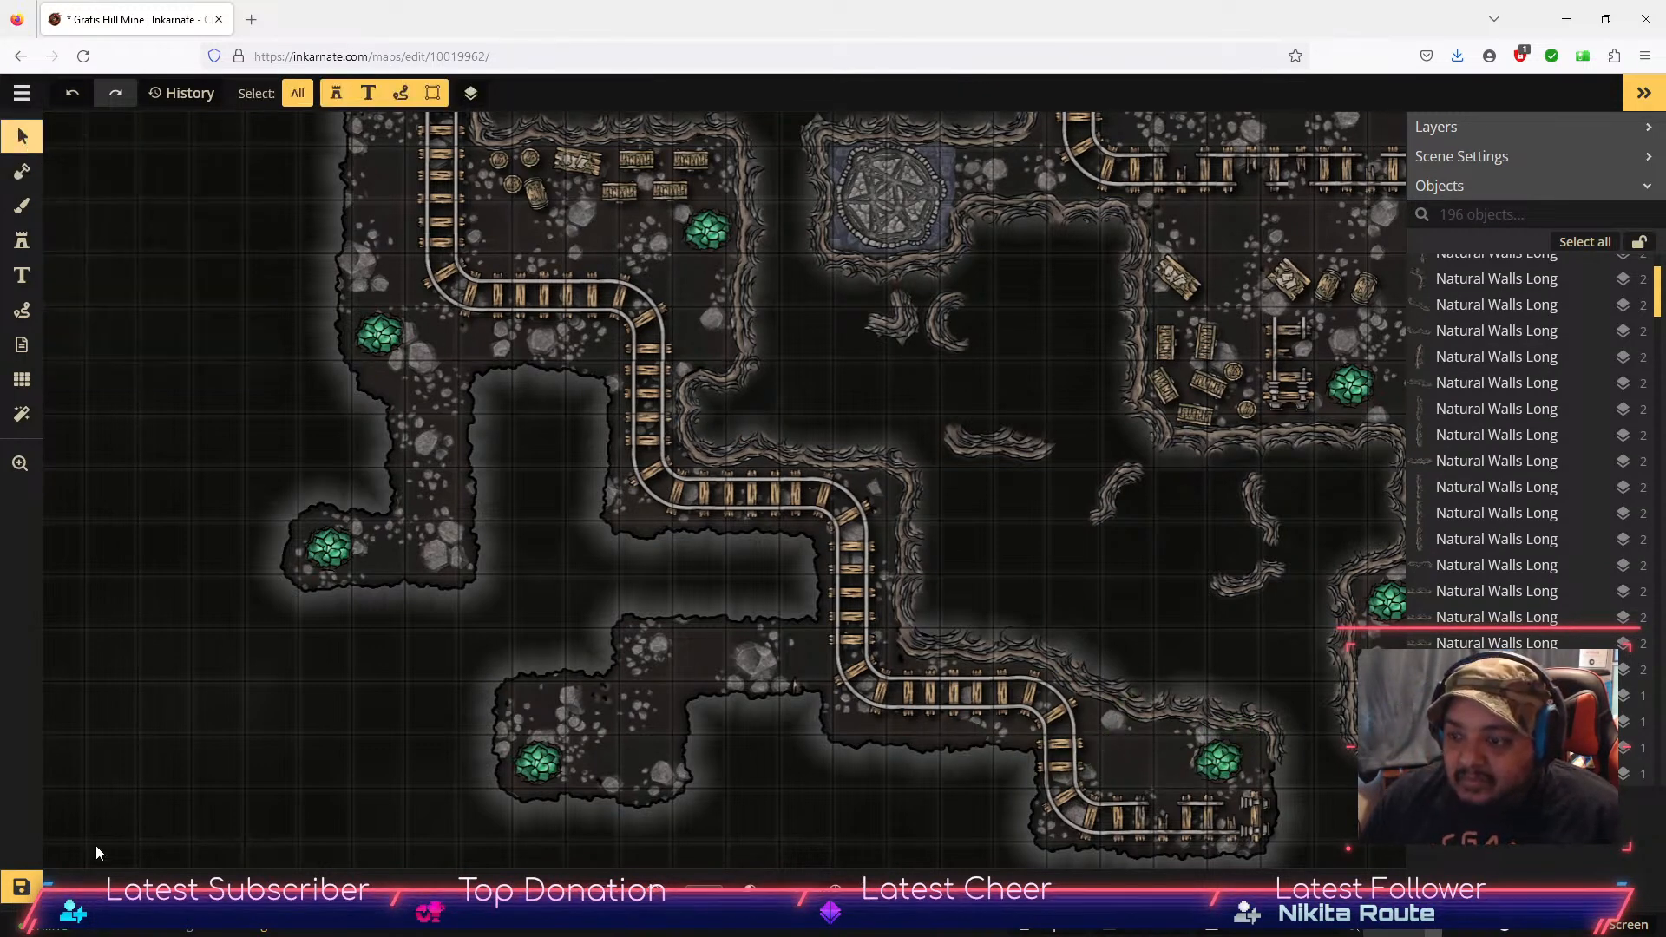
pyautogui.click(24, 887)
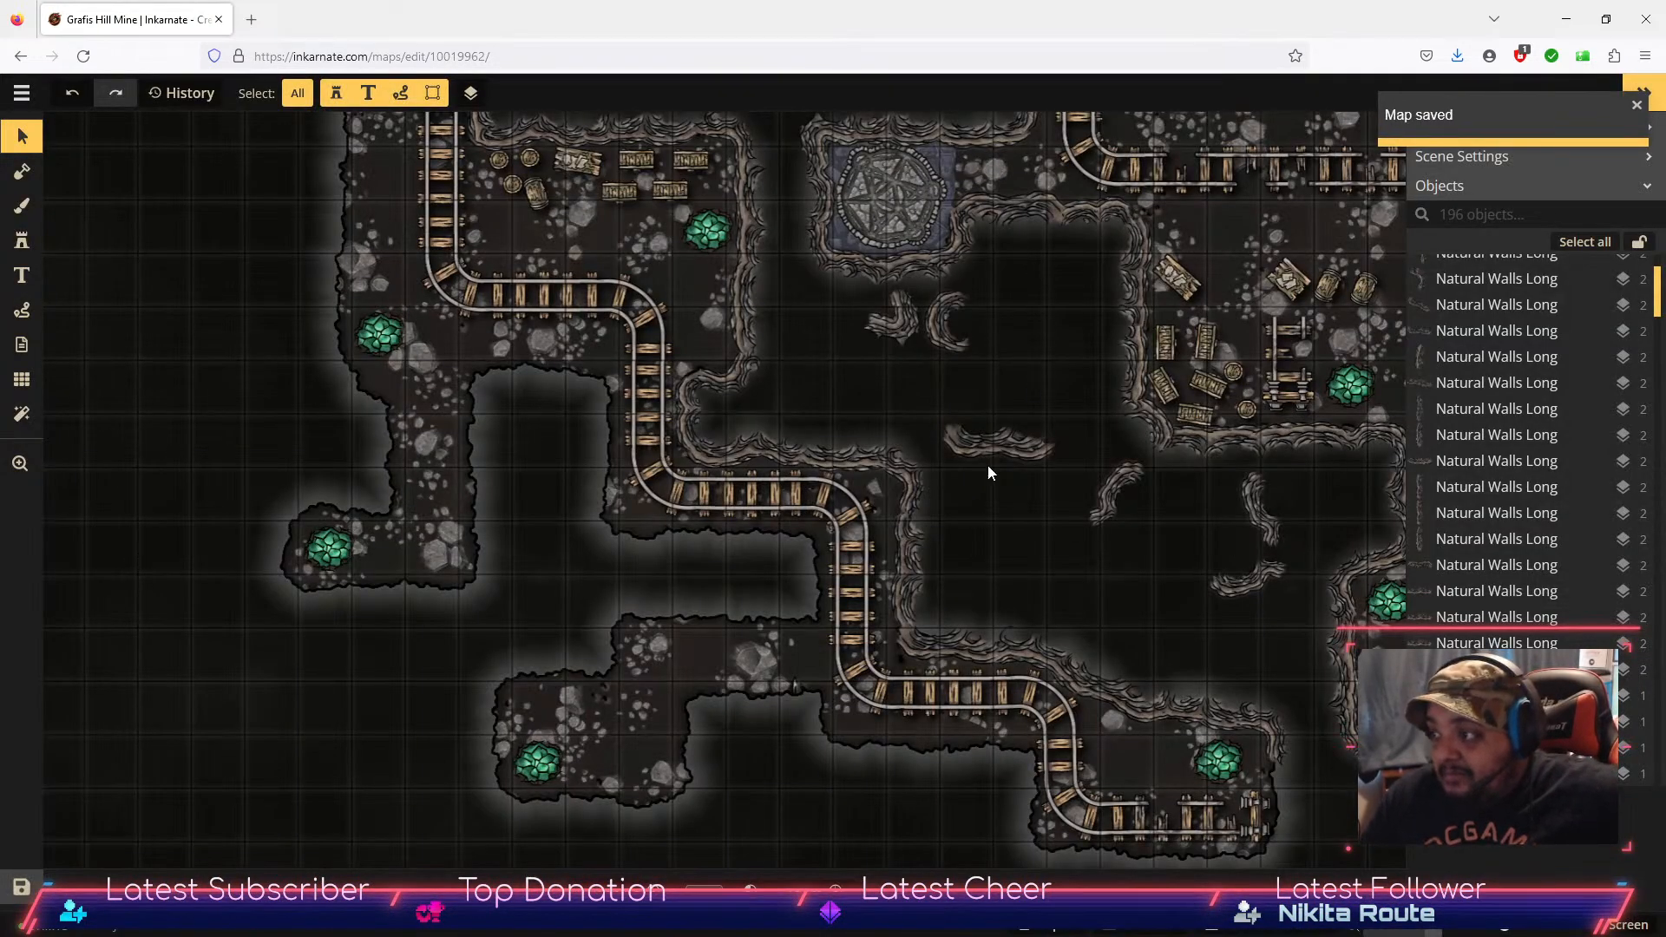
# Step: Rotate the spare long wall to 181 and set it aside, and fit the curved wall at rotation 186 along the end chamber's east edge
pyautogui.click(985, 436)
pyautogui.moveTo(985, 435); pyautogui.dragTo(1015, 458)
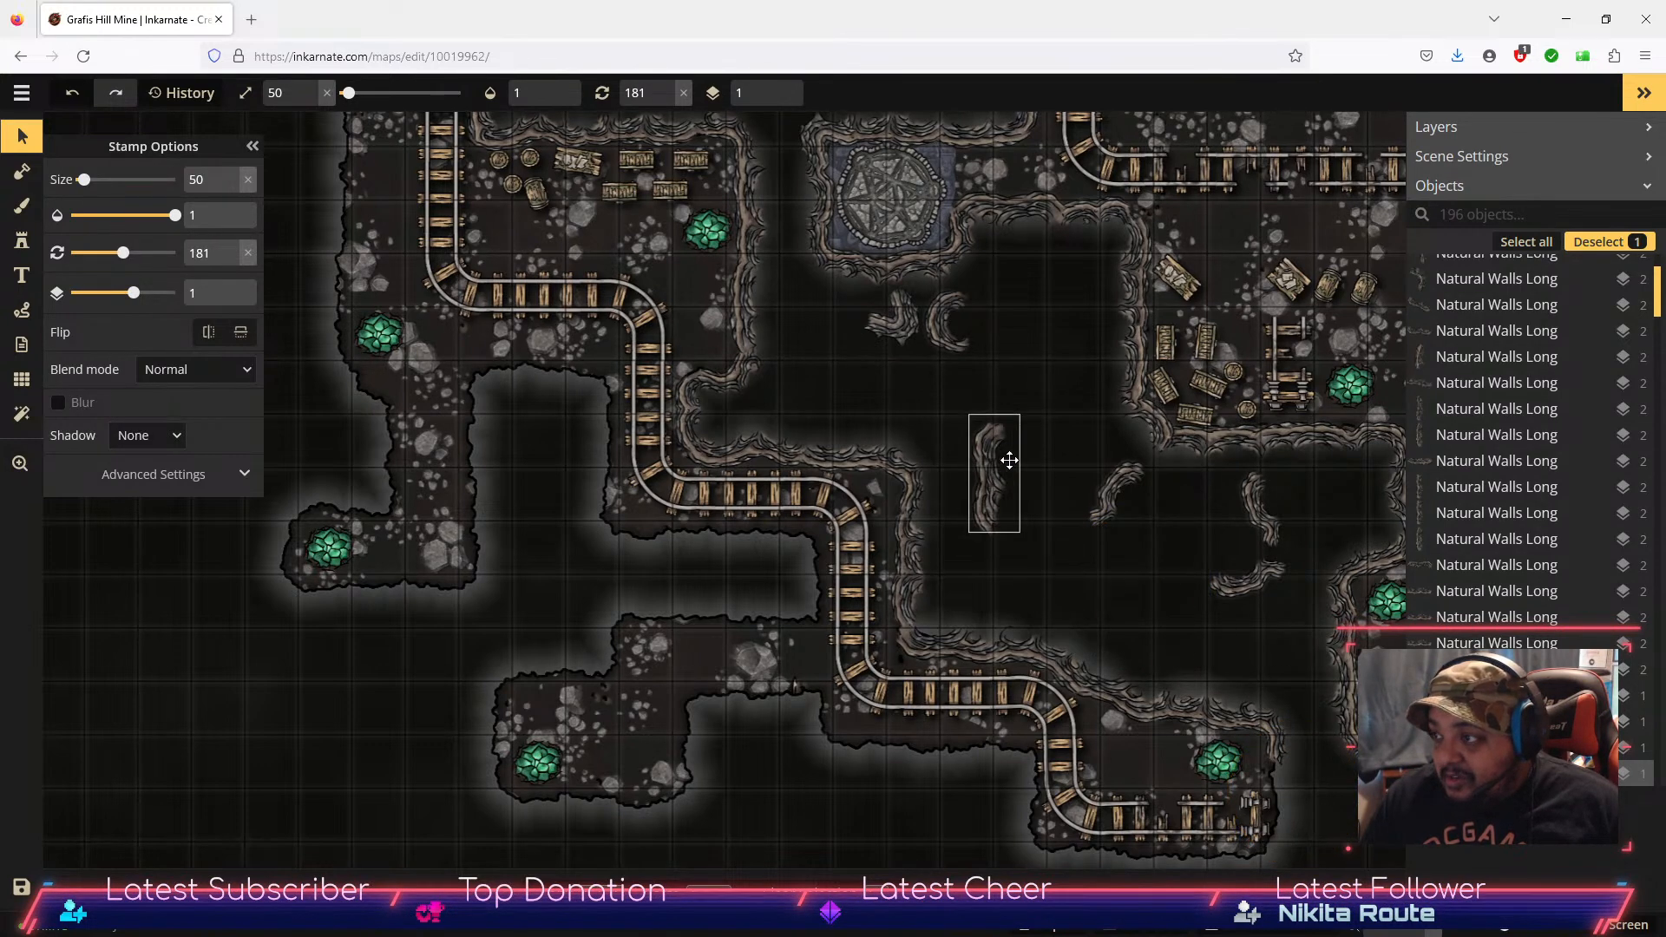
pyautogui.click(1096, 498)
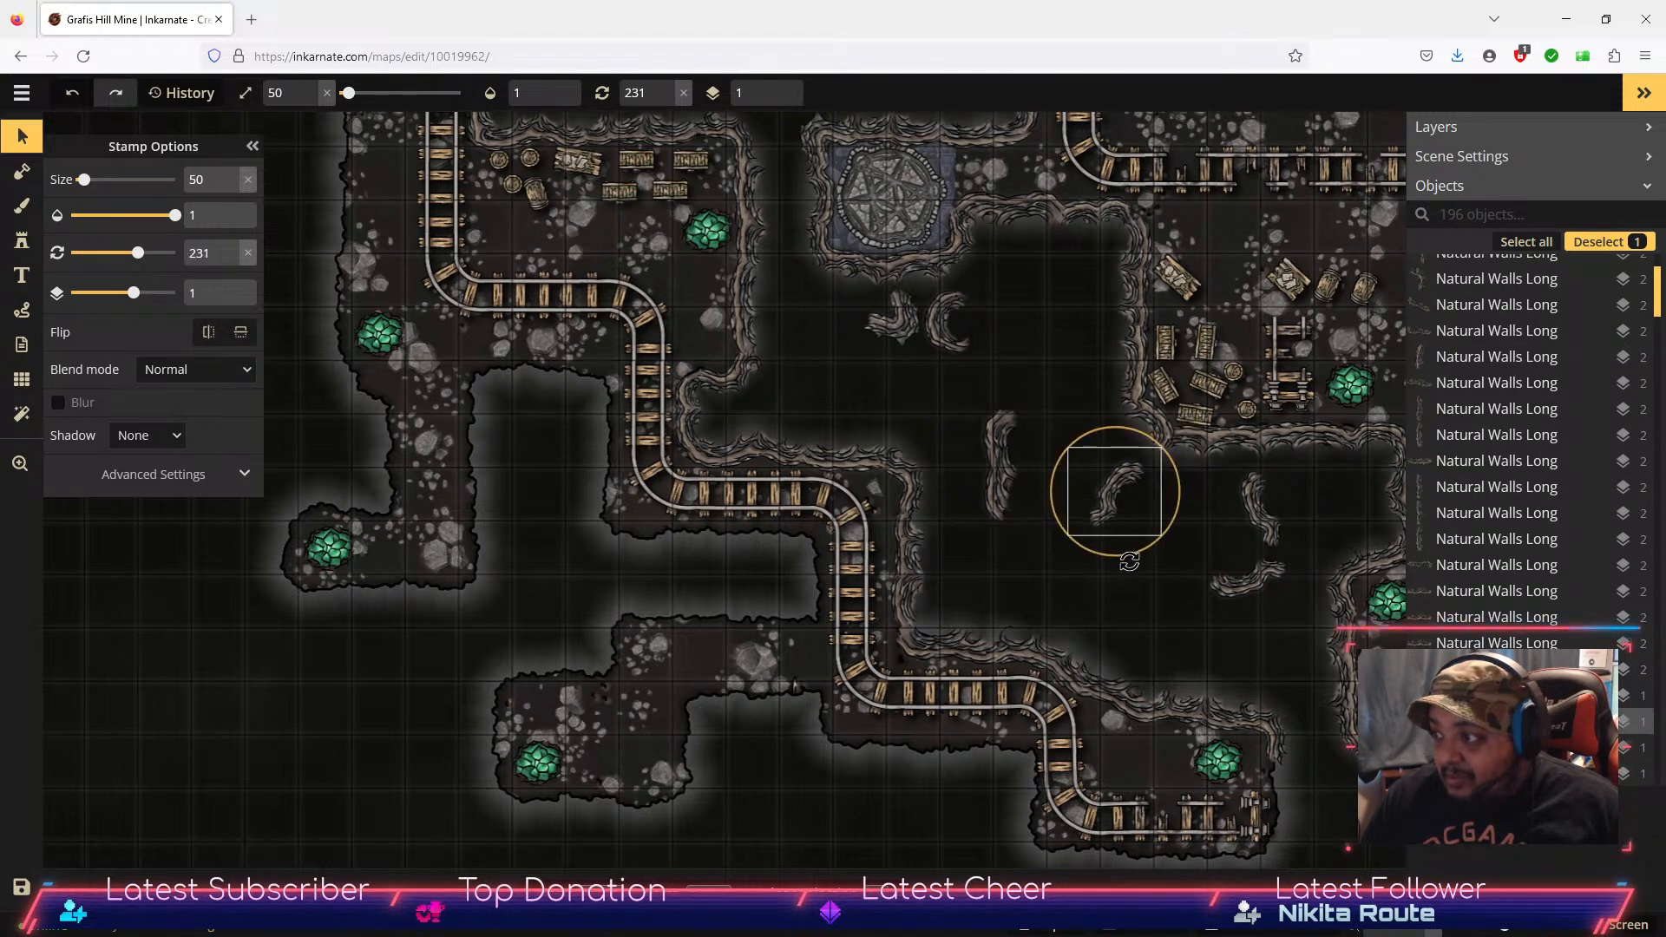
pyautogui.moveTo(1107, 493); pyautogui.dragTo(1274, 771)
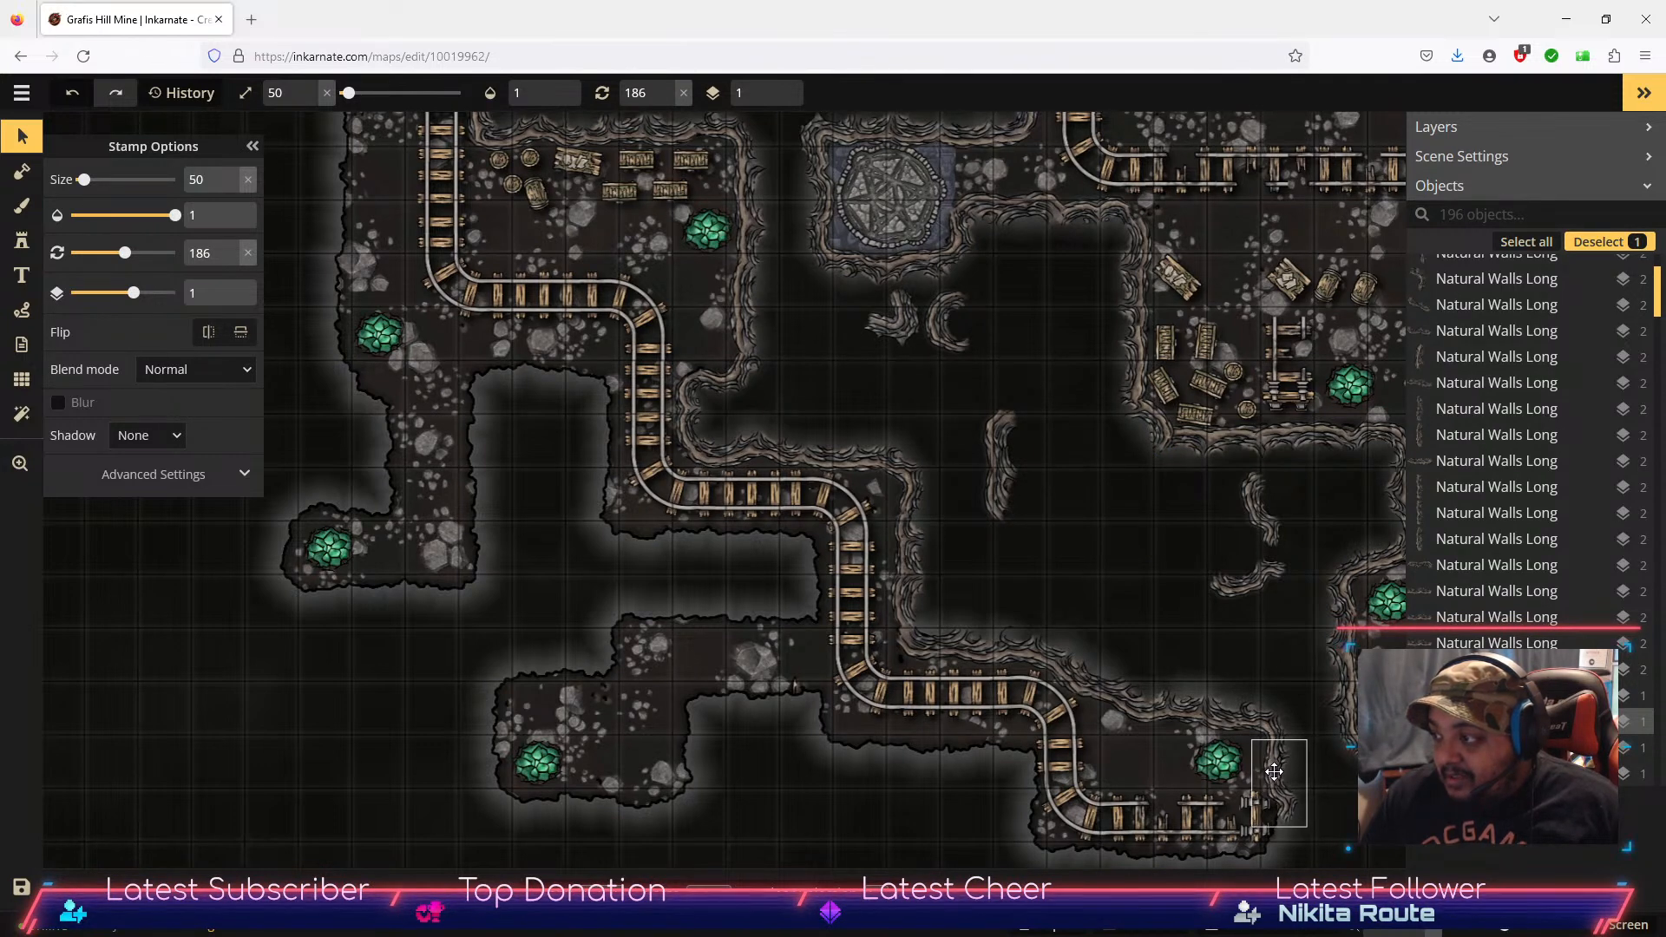
# Step: Place a variant 12 natural wall stamp at rotation 233 on the end chamber's southeast corner
pyautogui.click(889, 326)
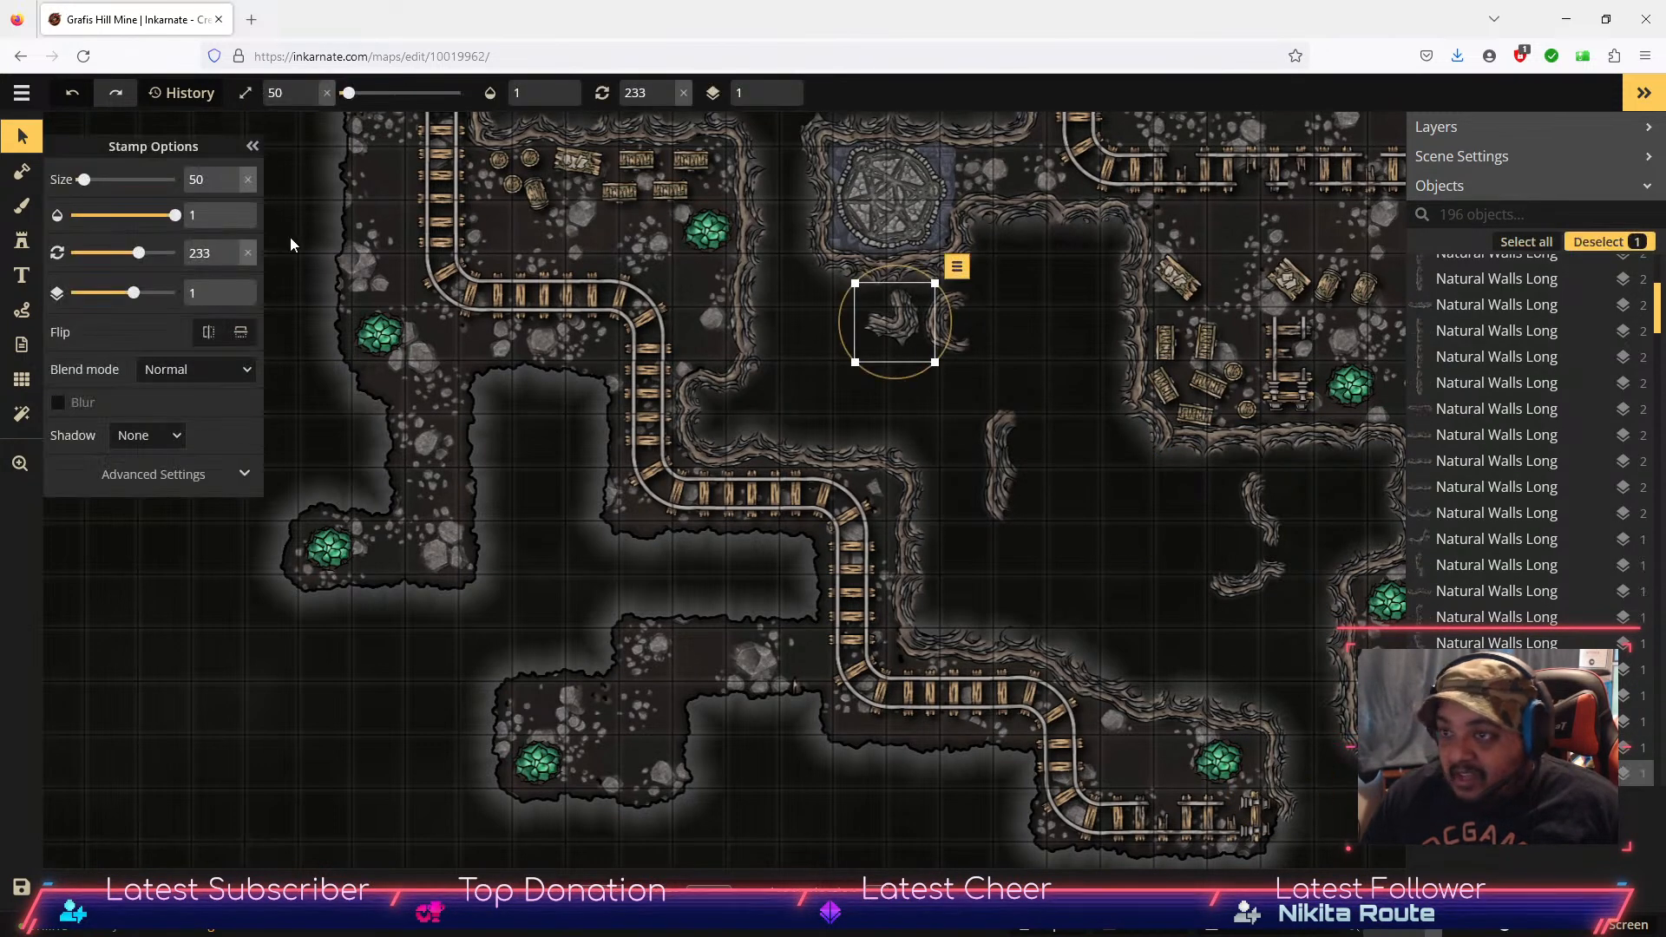
pyautogui.click(22, 240)
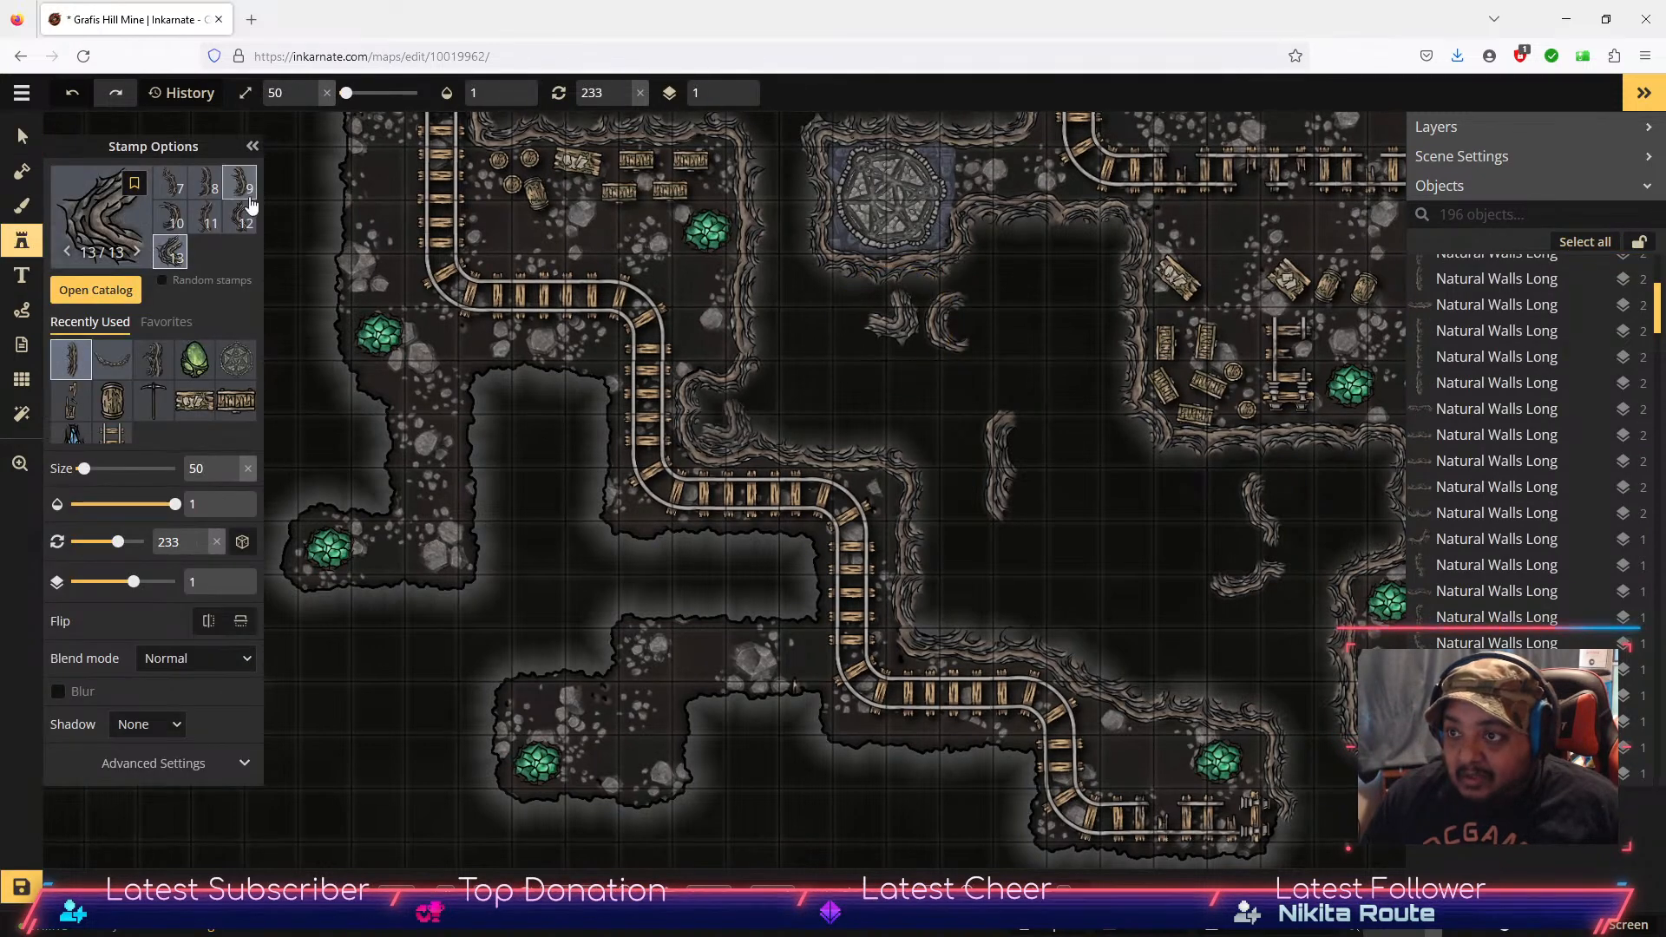
pyautogui.click(243, 226)
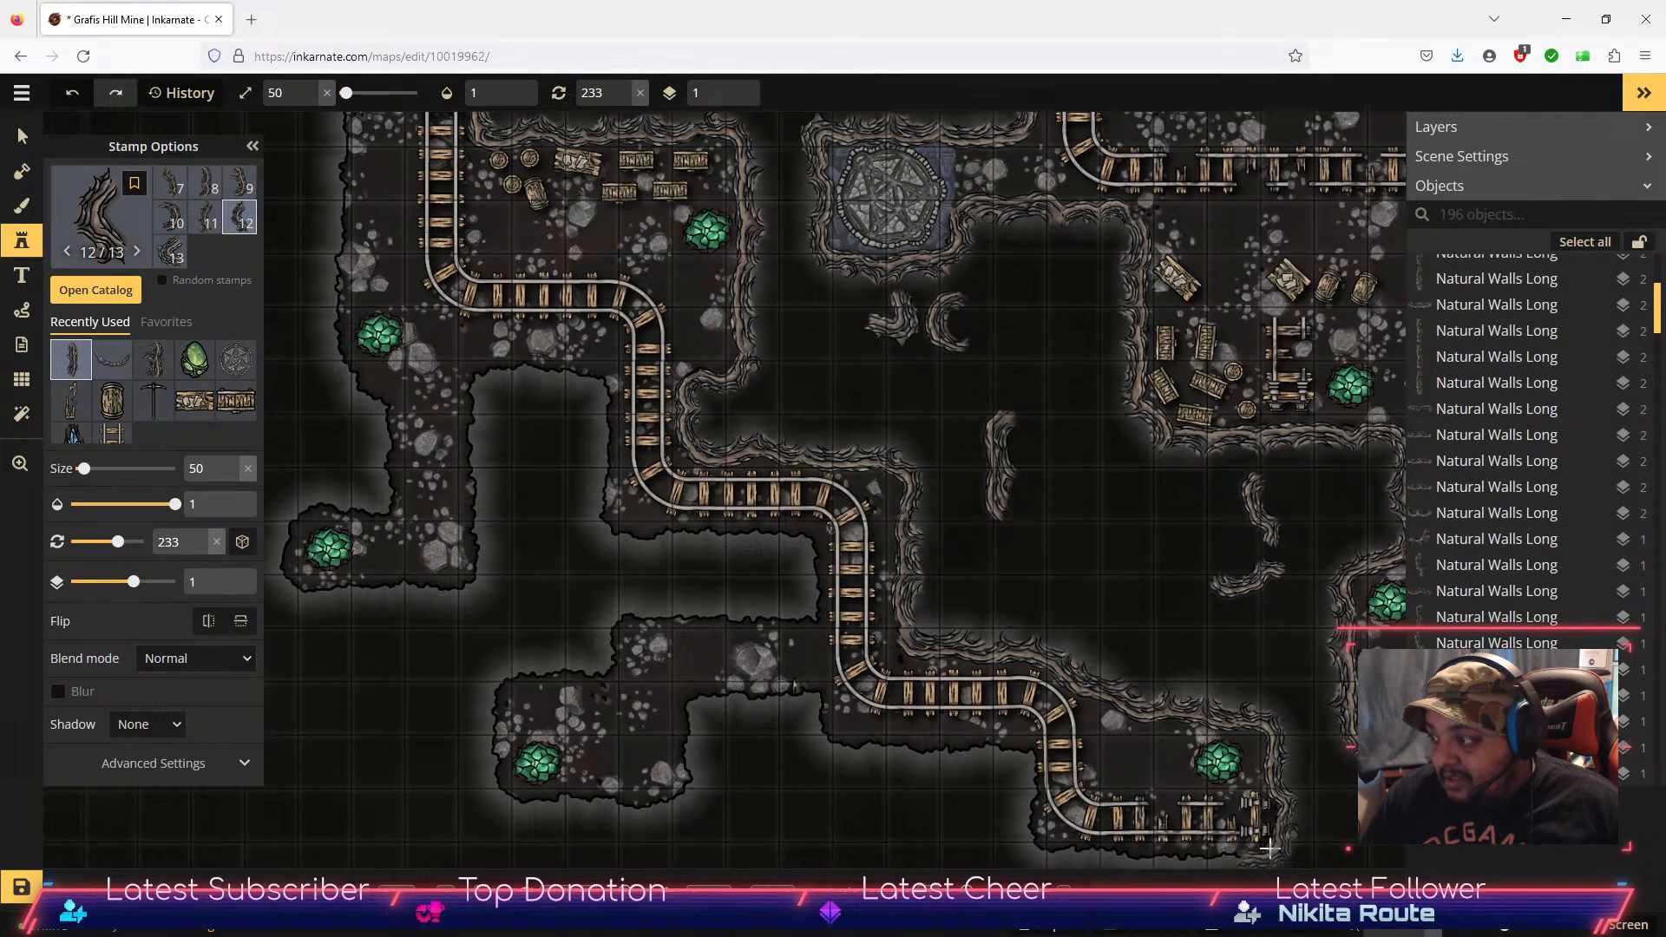
pyautogui.click(1268, 848)
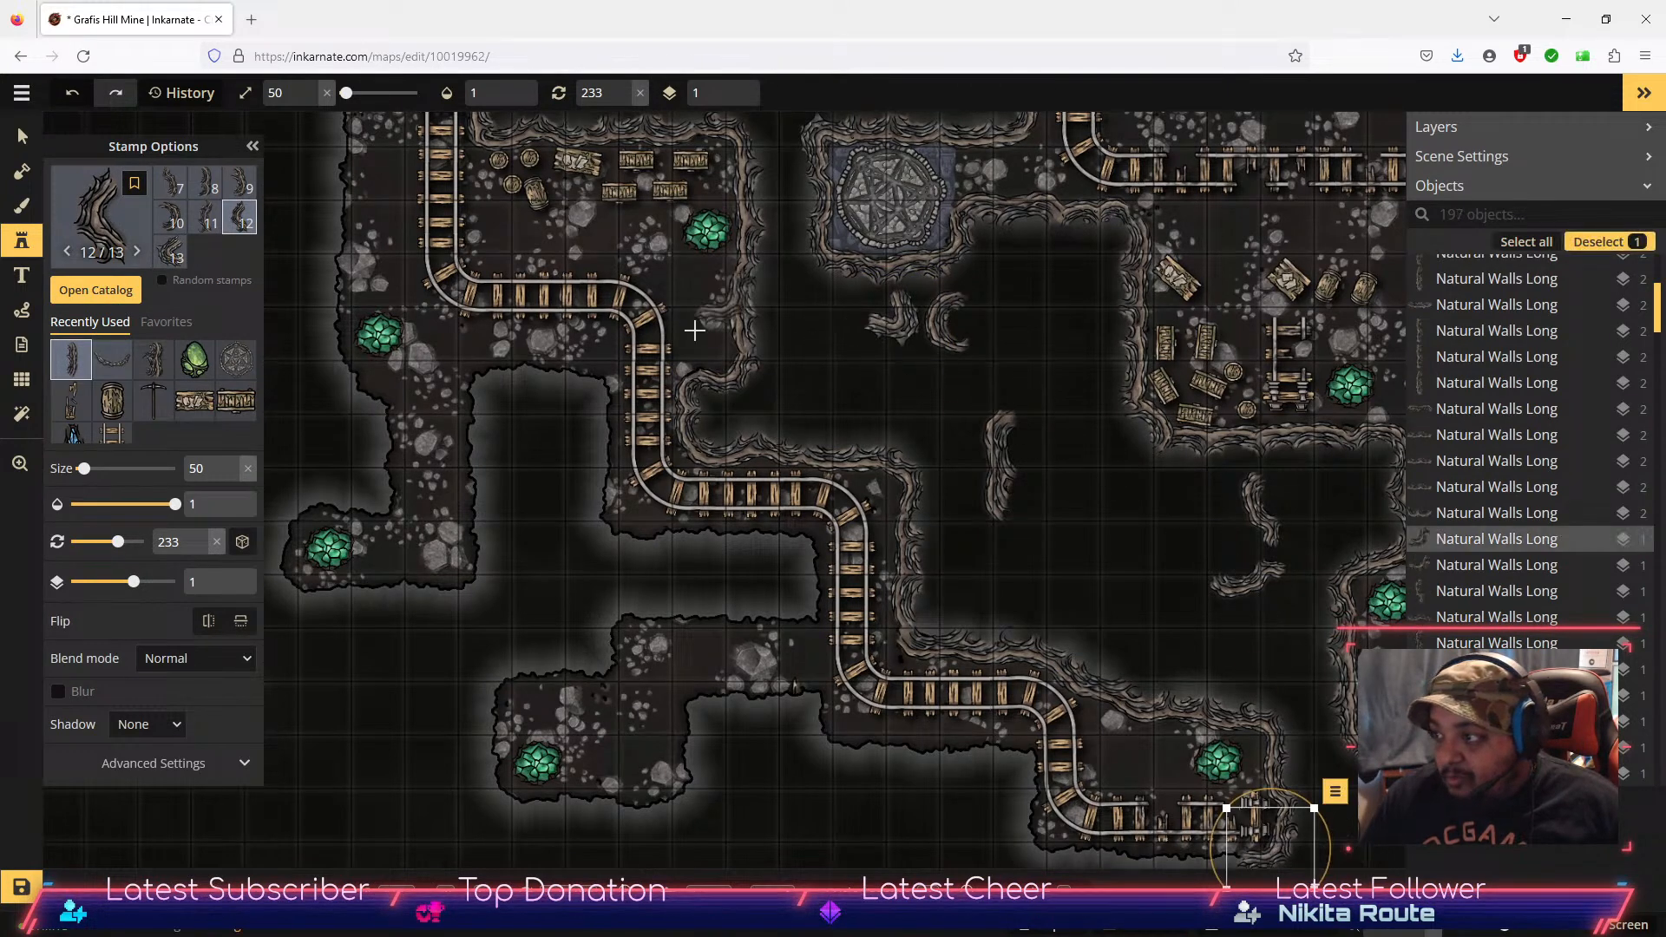
# Step: Rotate the spare long wall to 272 and fit it along the end chamber's south edge, beside the southeast corner piece
pyautogui.click(19, 136)
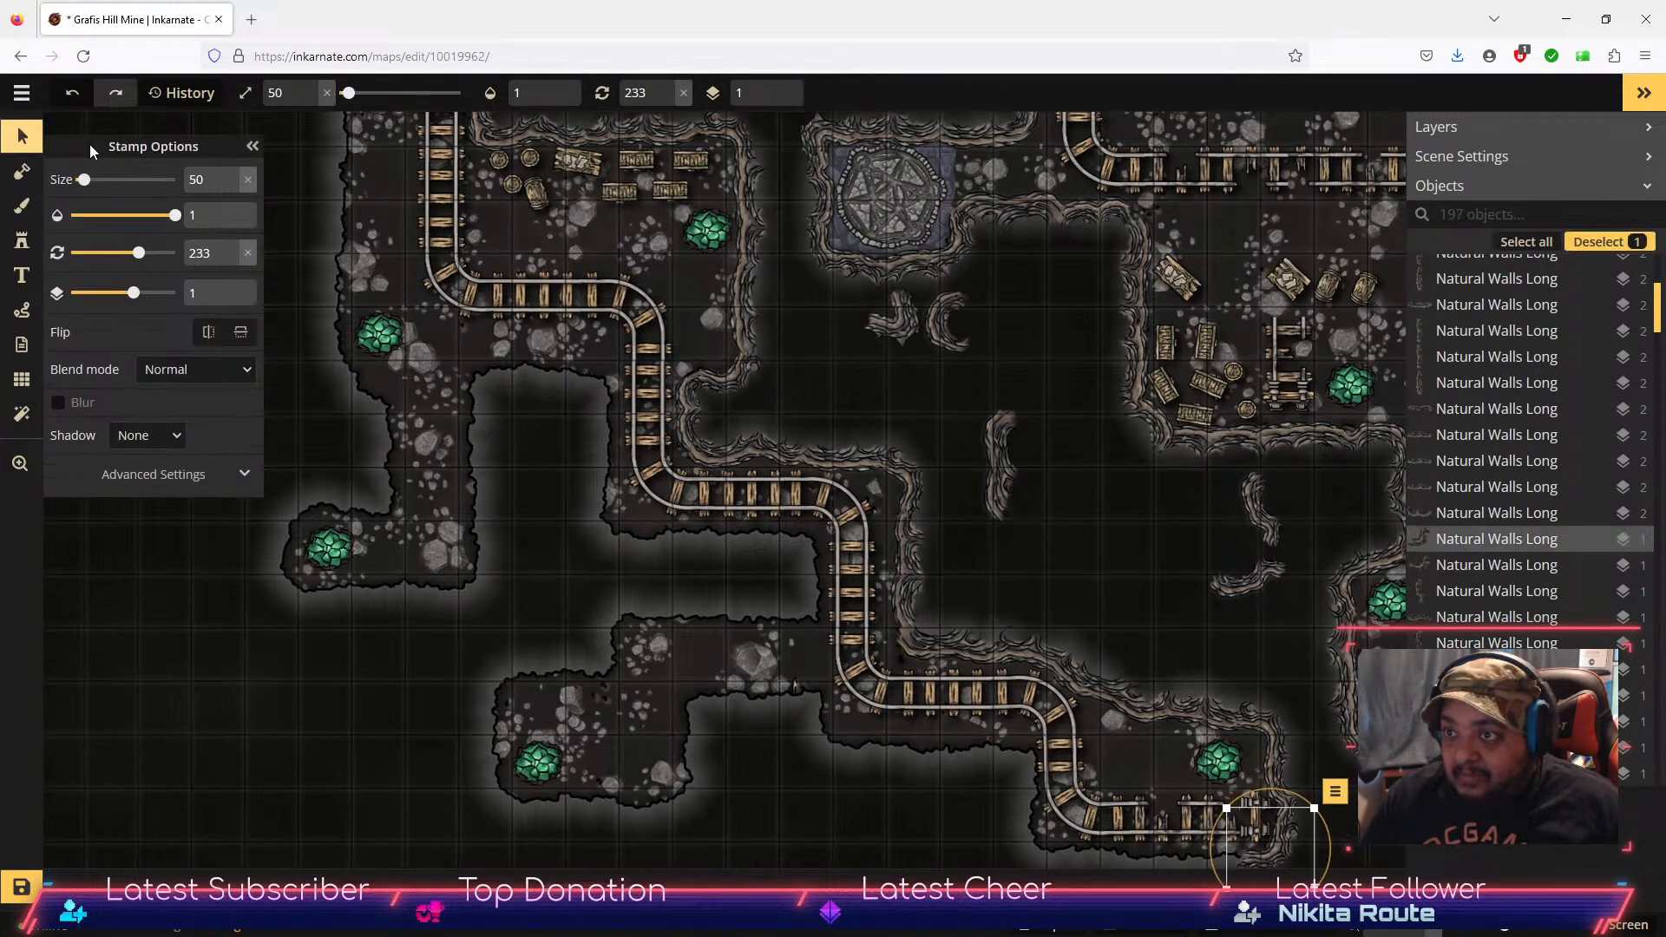
pyautogui.click(1005, 473)
pyautogui.moveTo(1065, 485); pyautogui.dragTo(1213, 862)
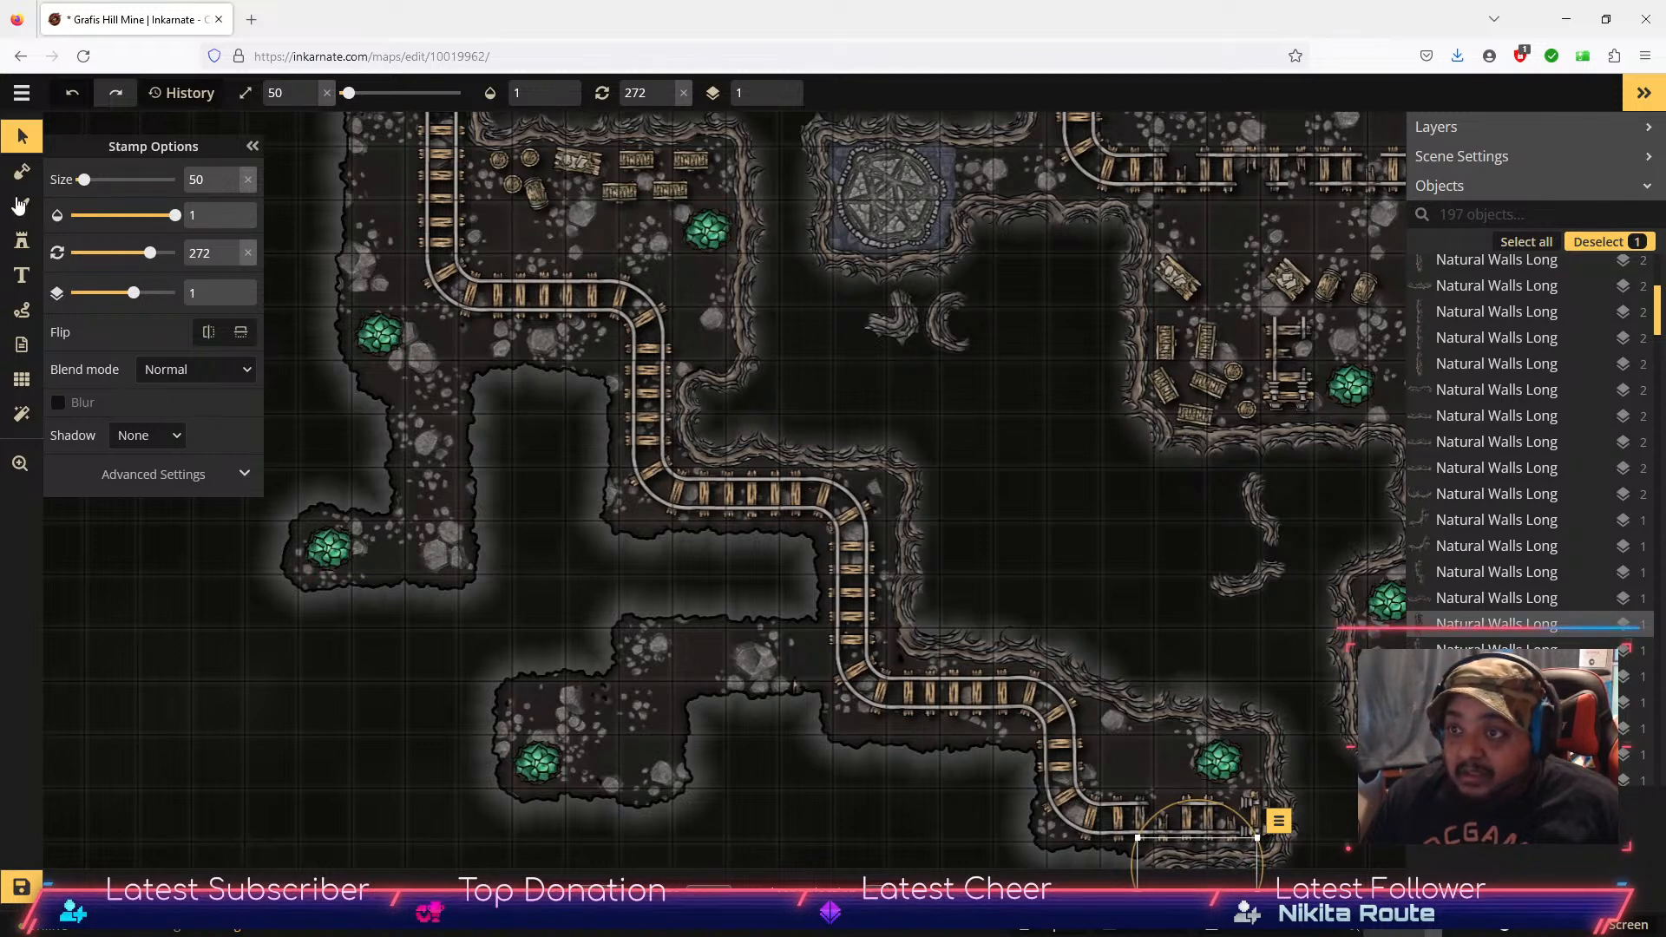
# Step: Place spare natural wall stamps of variants 8, 1, 2, 3 and 4 at rotation 272 in the empty area northeast of the rail passage
pyautogui.click(20, 237)
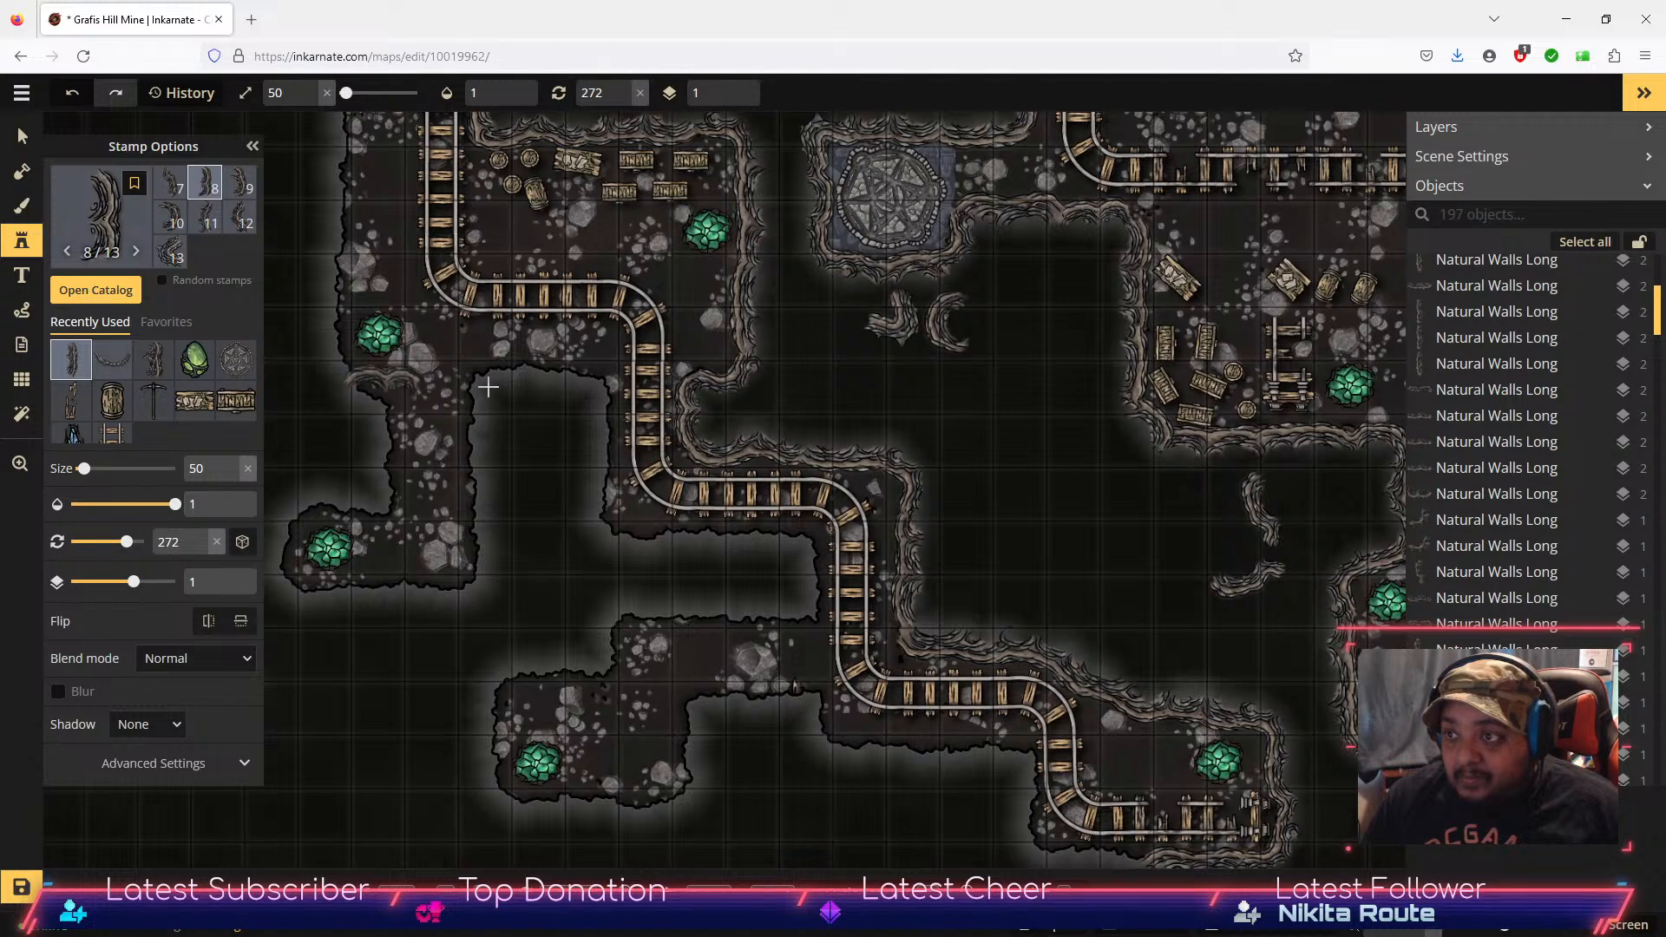
pyautogui.click(1007, 473)
pyautogui.scroll(2, 200, 206)
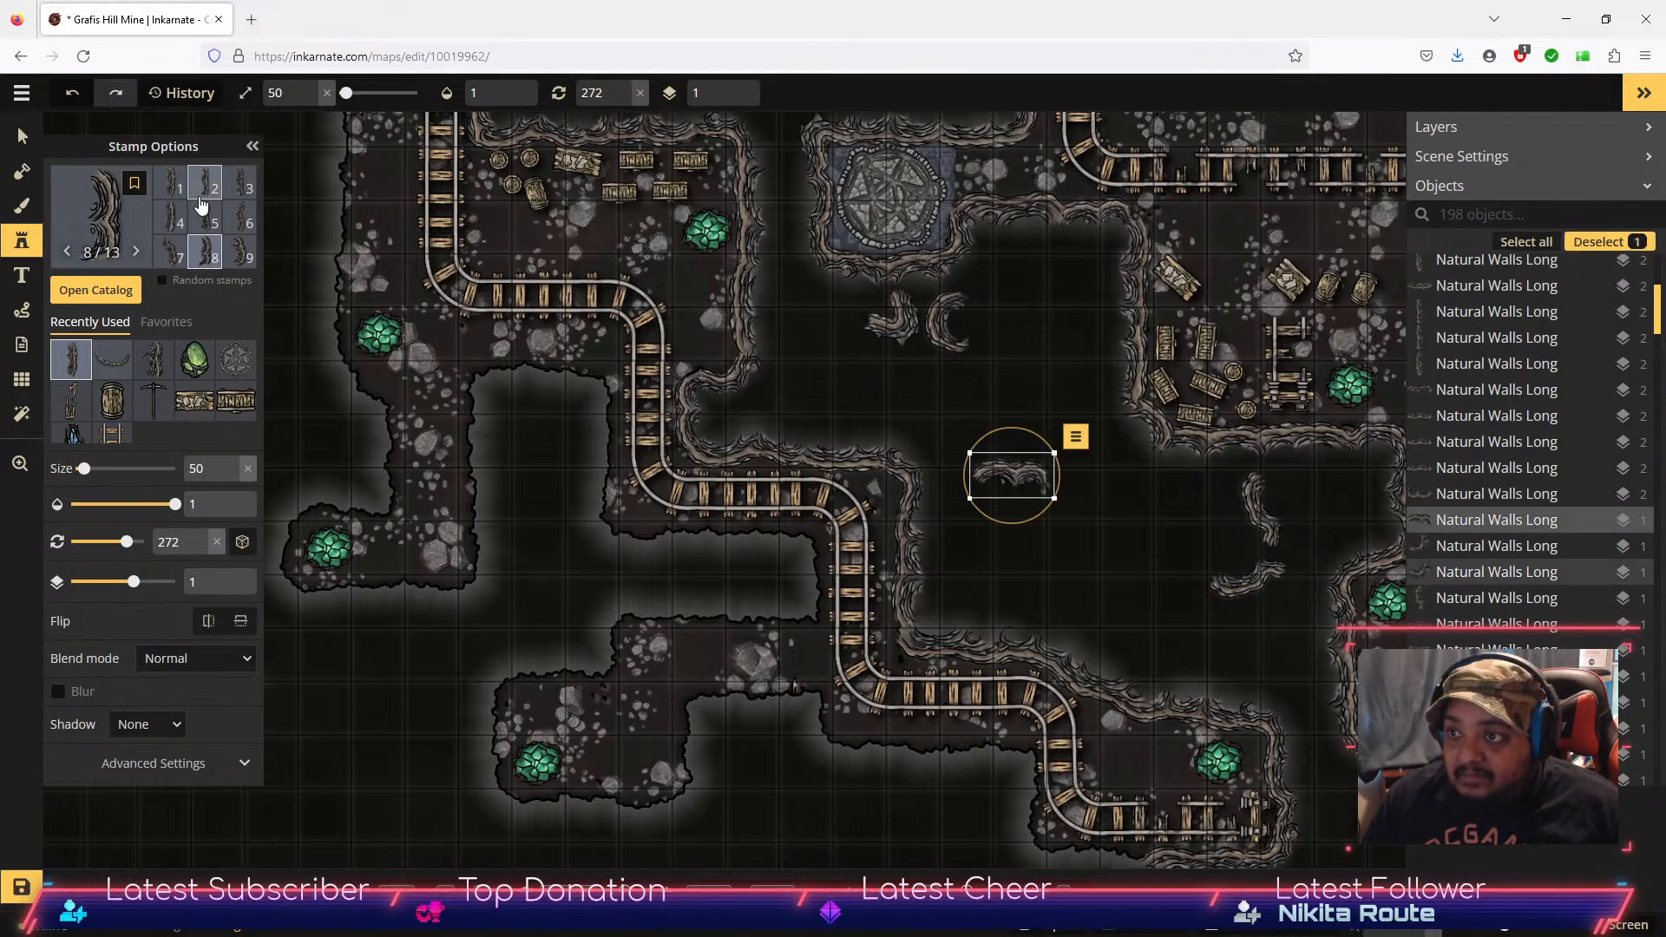
pyautogui.click(178, 184)
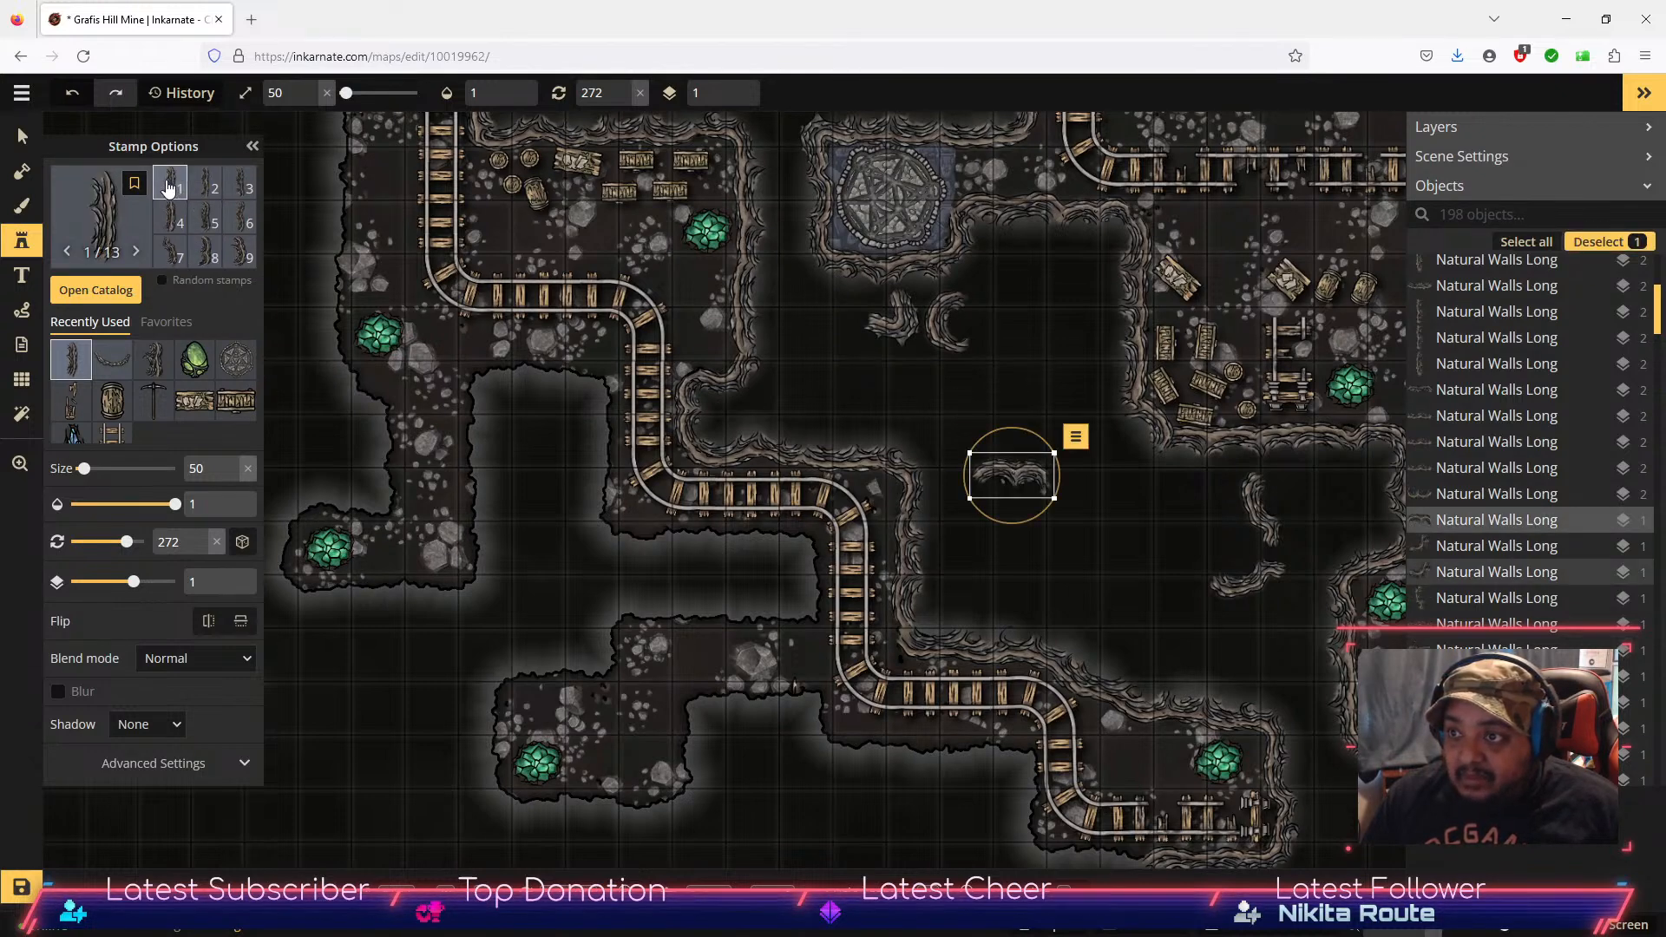
pyautogui.click(1100, 540)
pyautogui.click(203, 184)
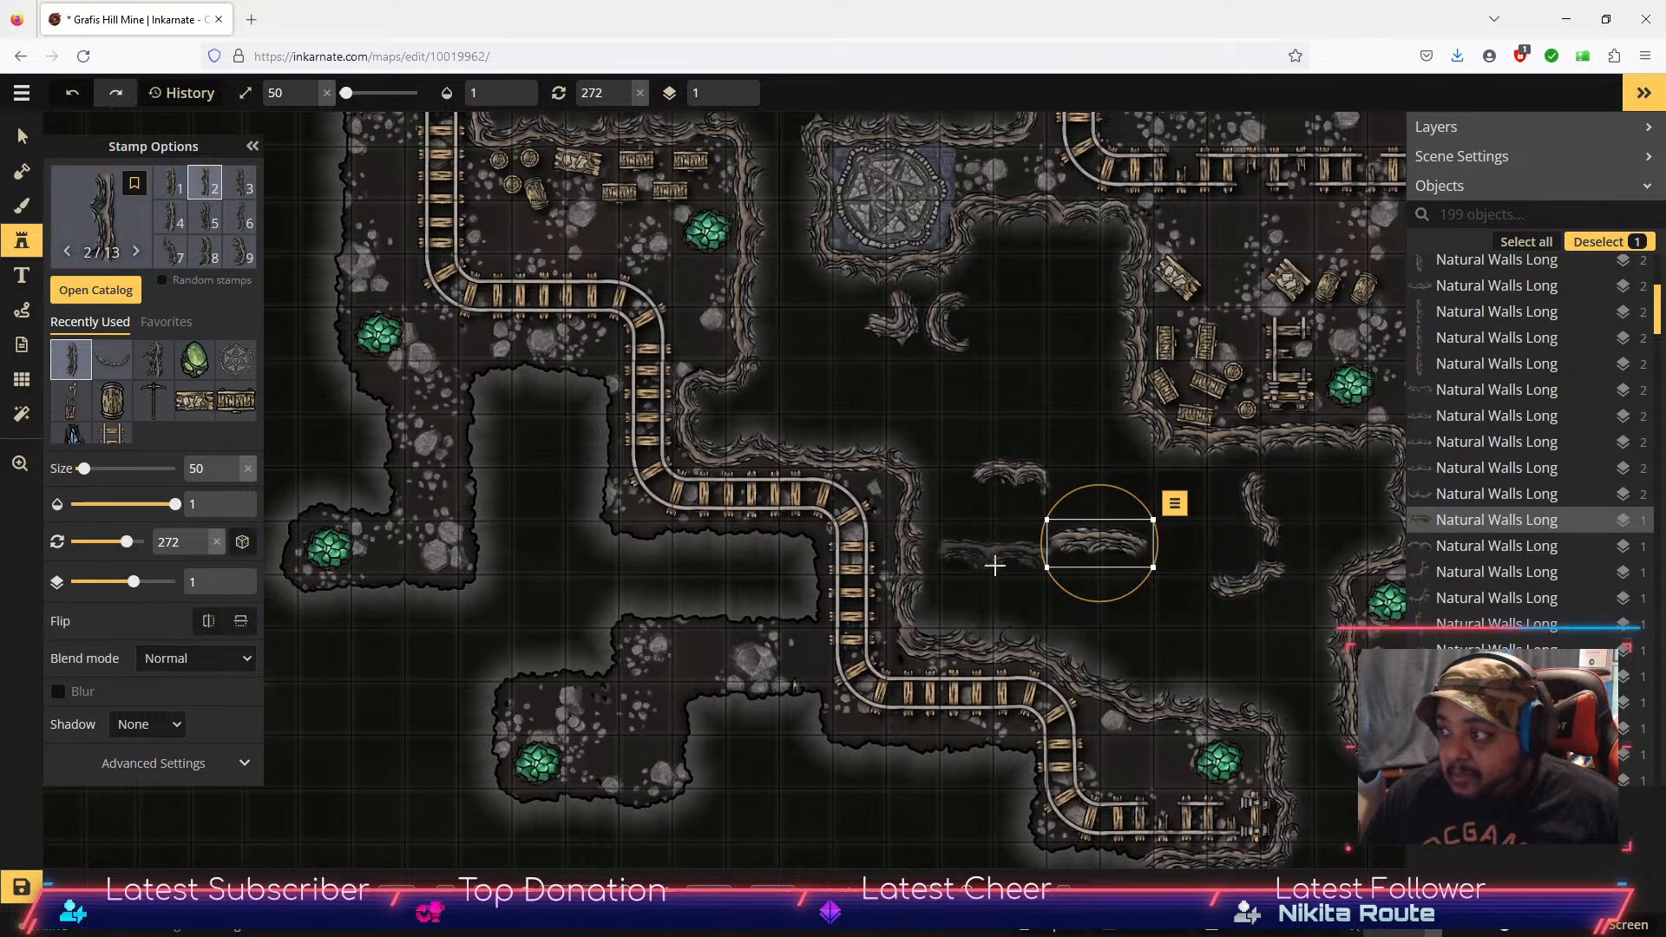
pyautogui.click(1007, 610)
pyautogui.click(239, 183)
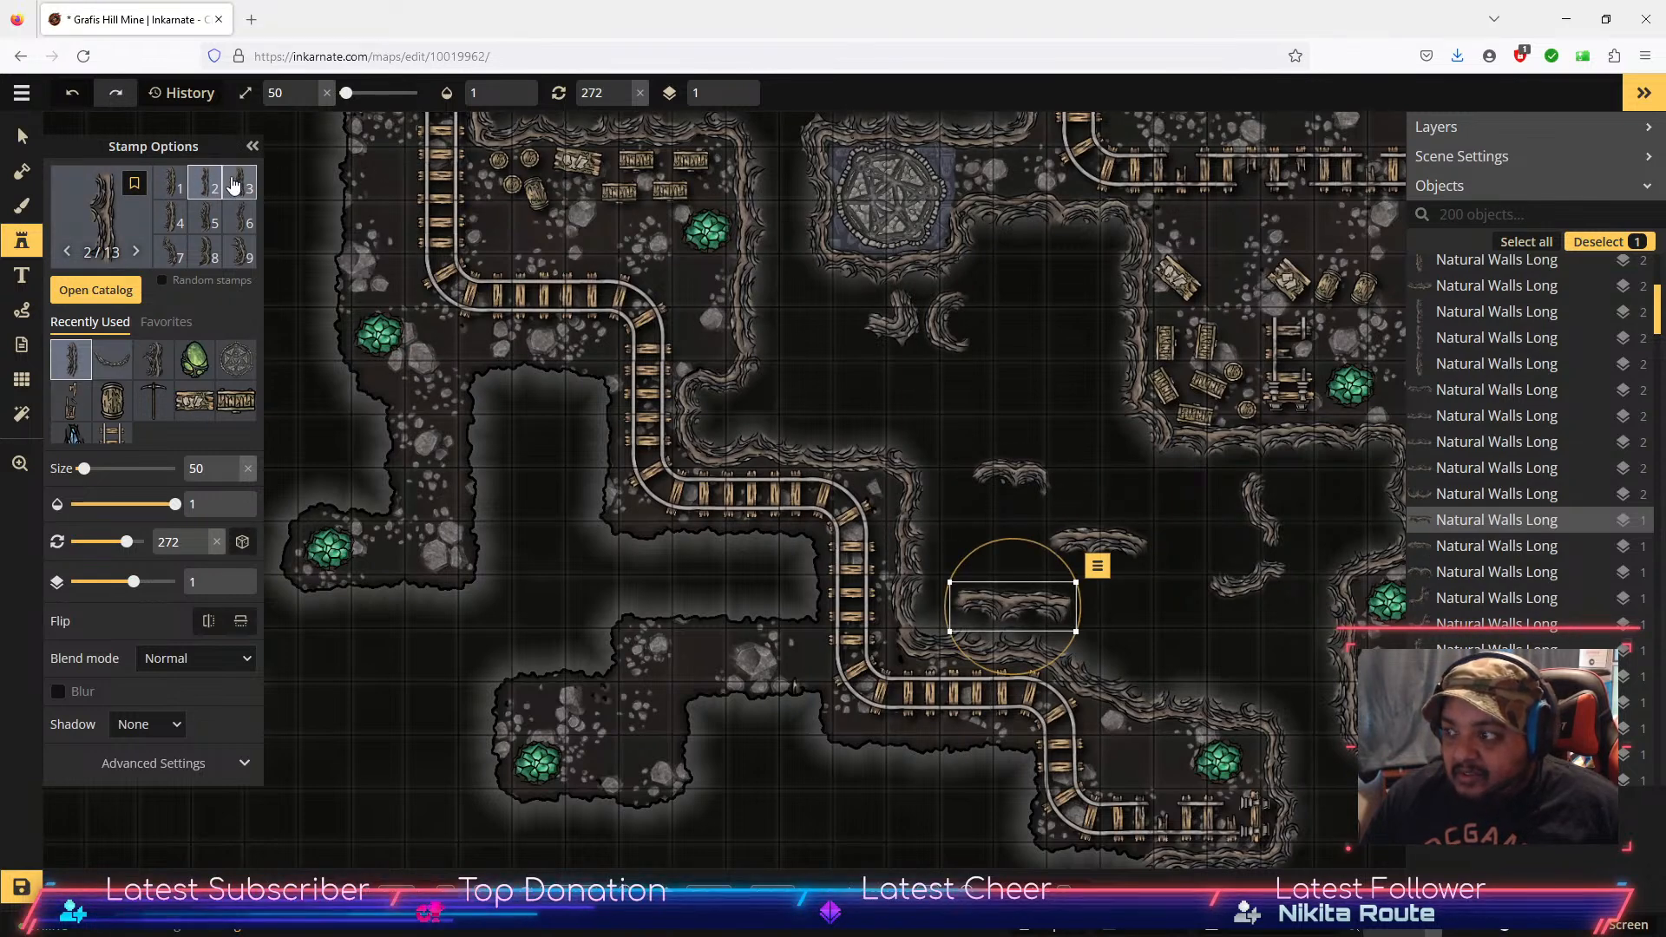
pyautogui.click(1009, 423)
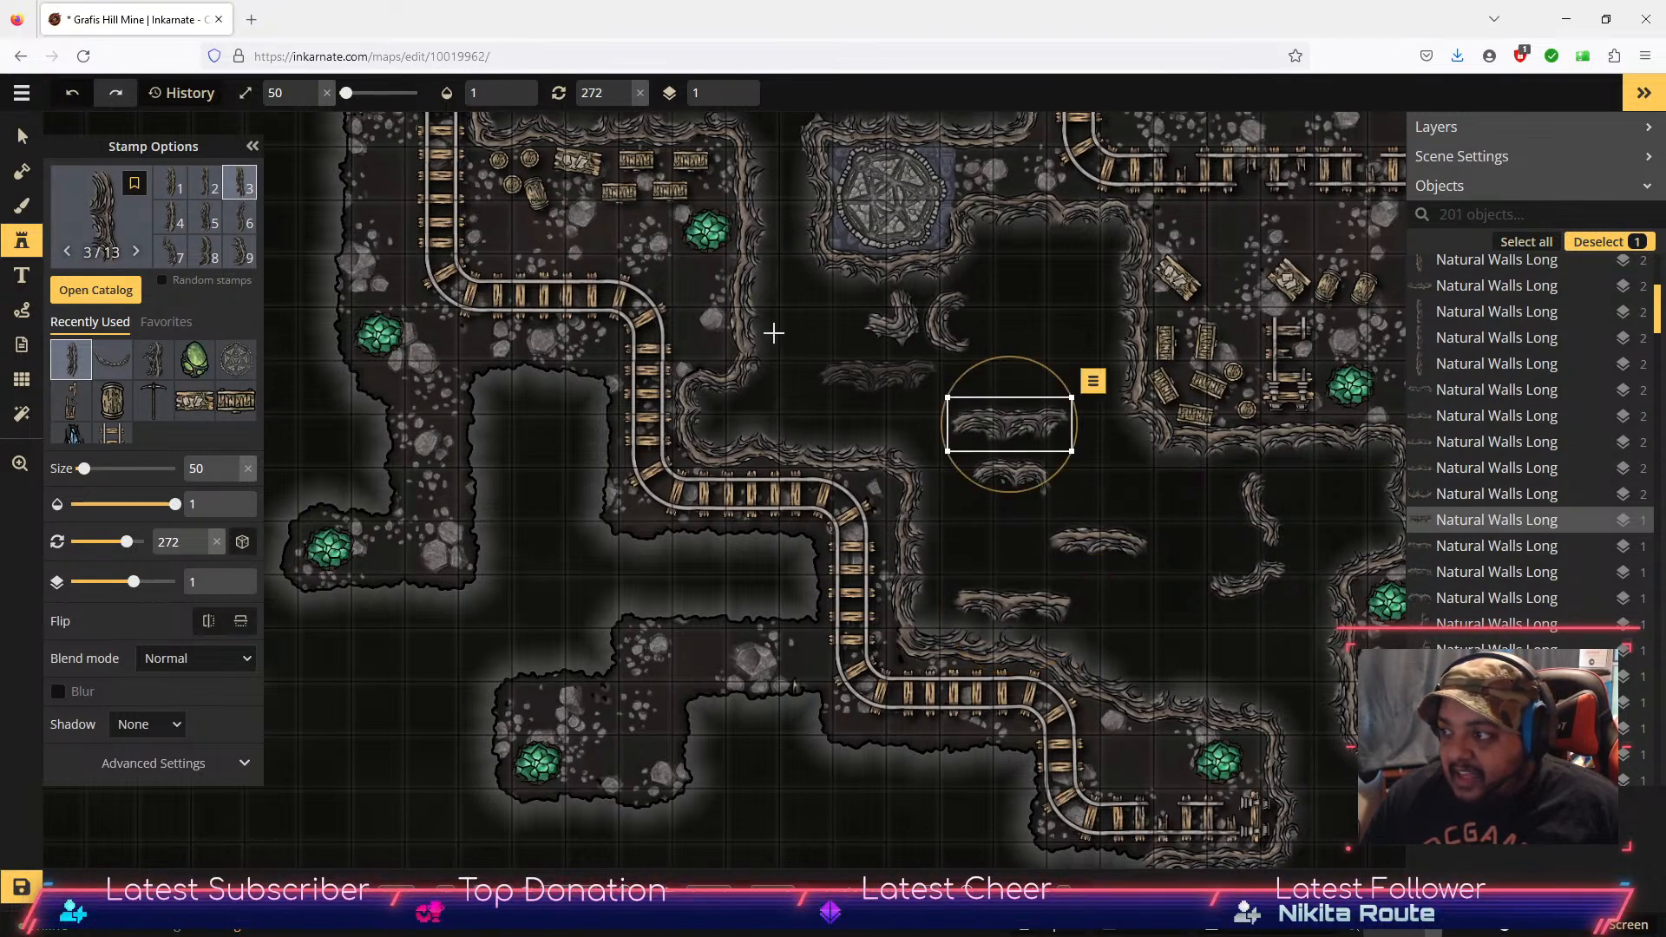
pyautogui.click(173, 224)
pyautogui.click(1150, 599)
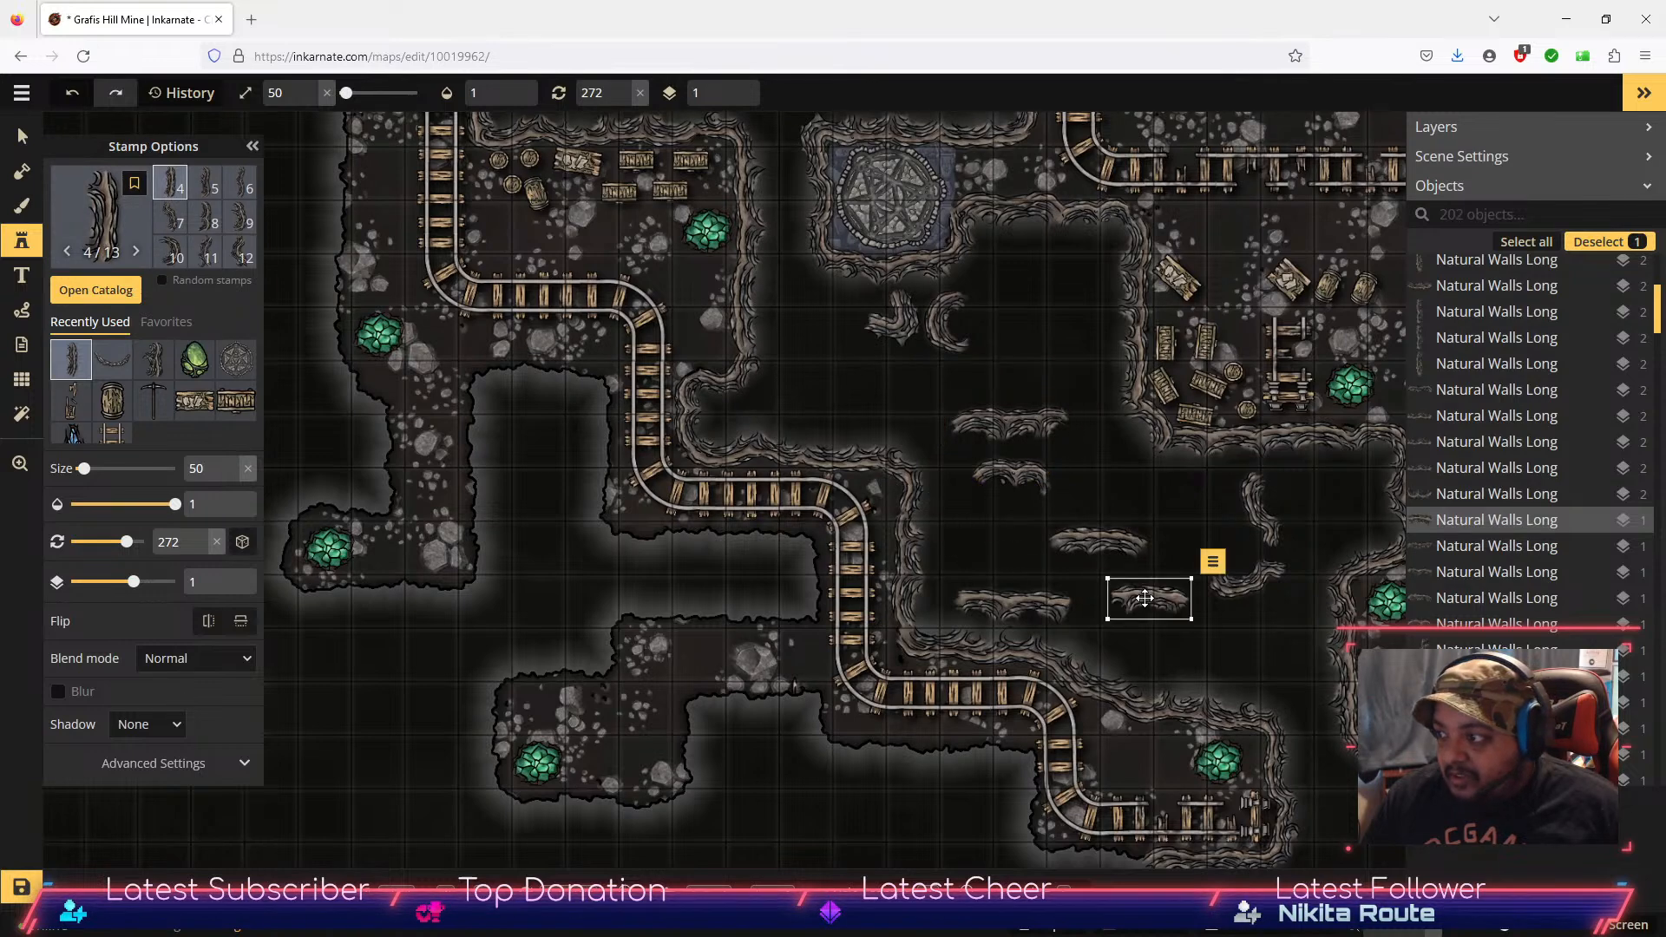
# Step: Place a variant 5 wall stamp at rotation 272 and fit it along the western part of the end chamber's south edge
pyautogui.click(205, 182)
pyautogui.click(1144, 503)
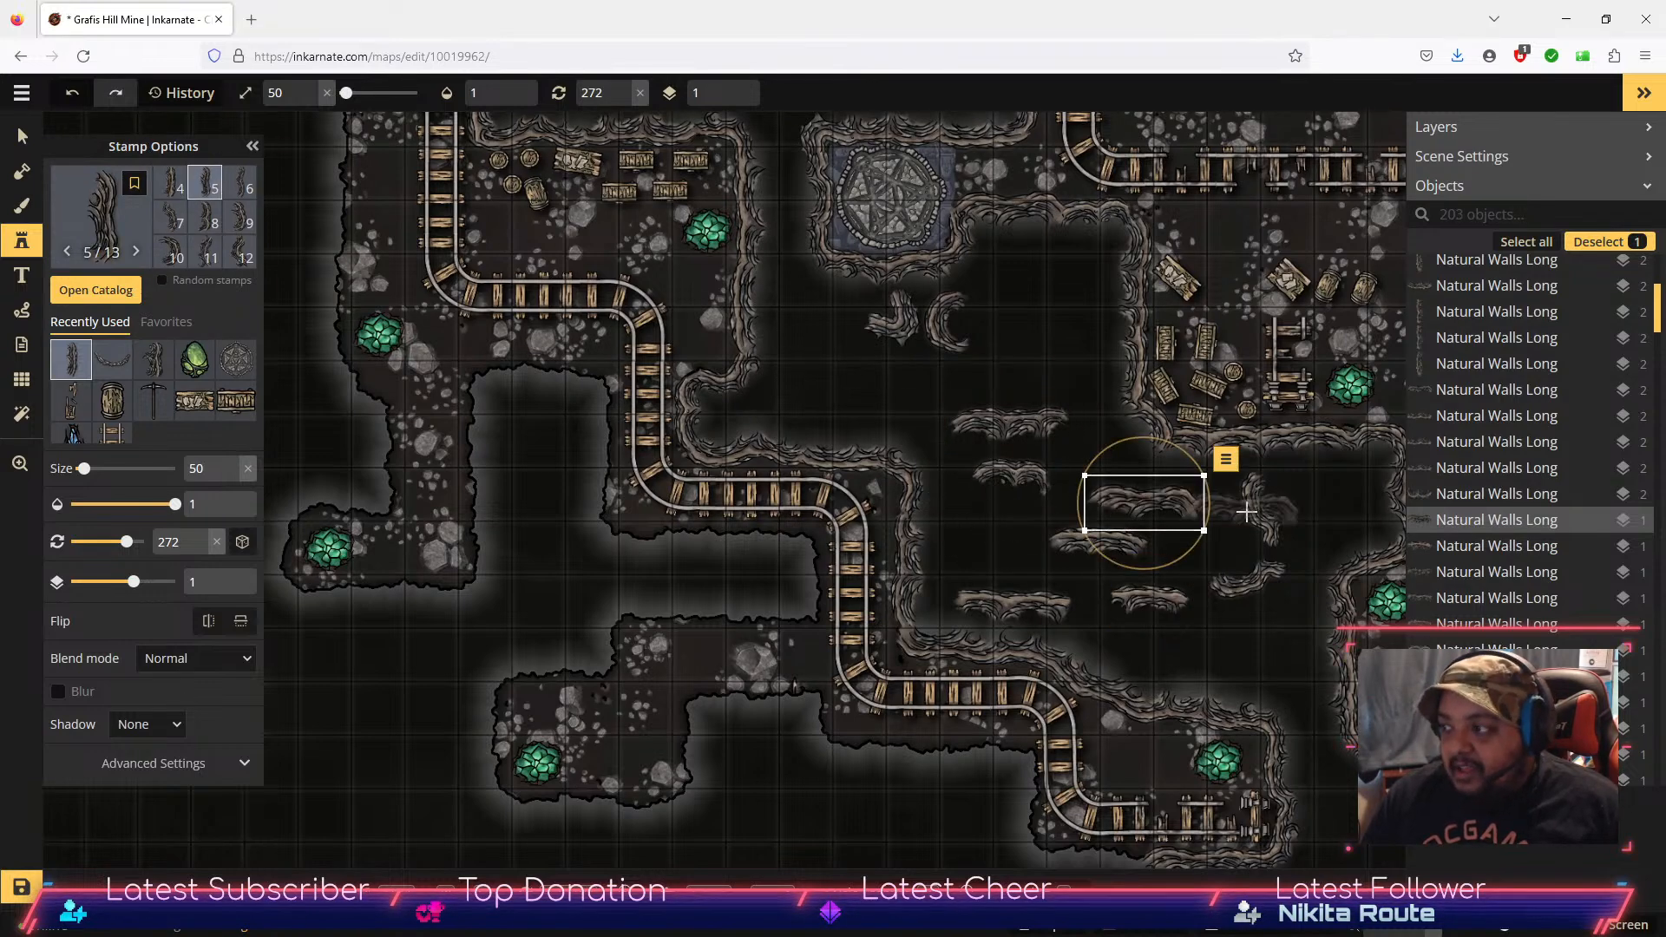
pyautogui.click(22, 137)
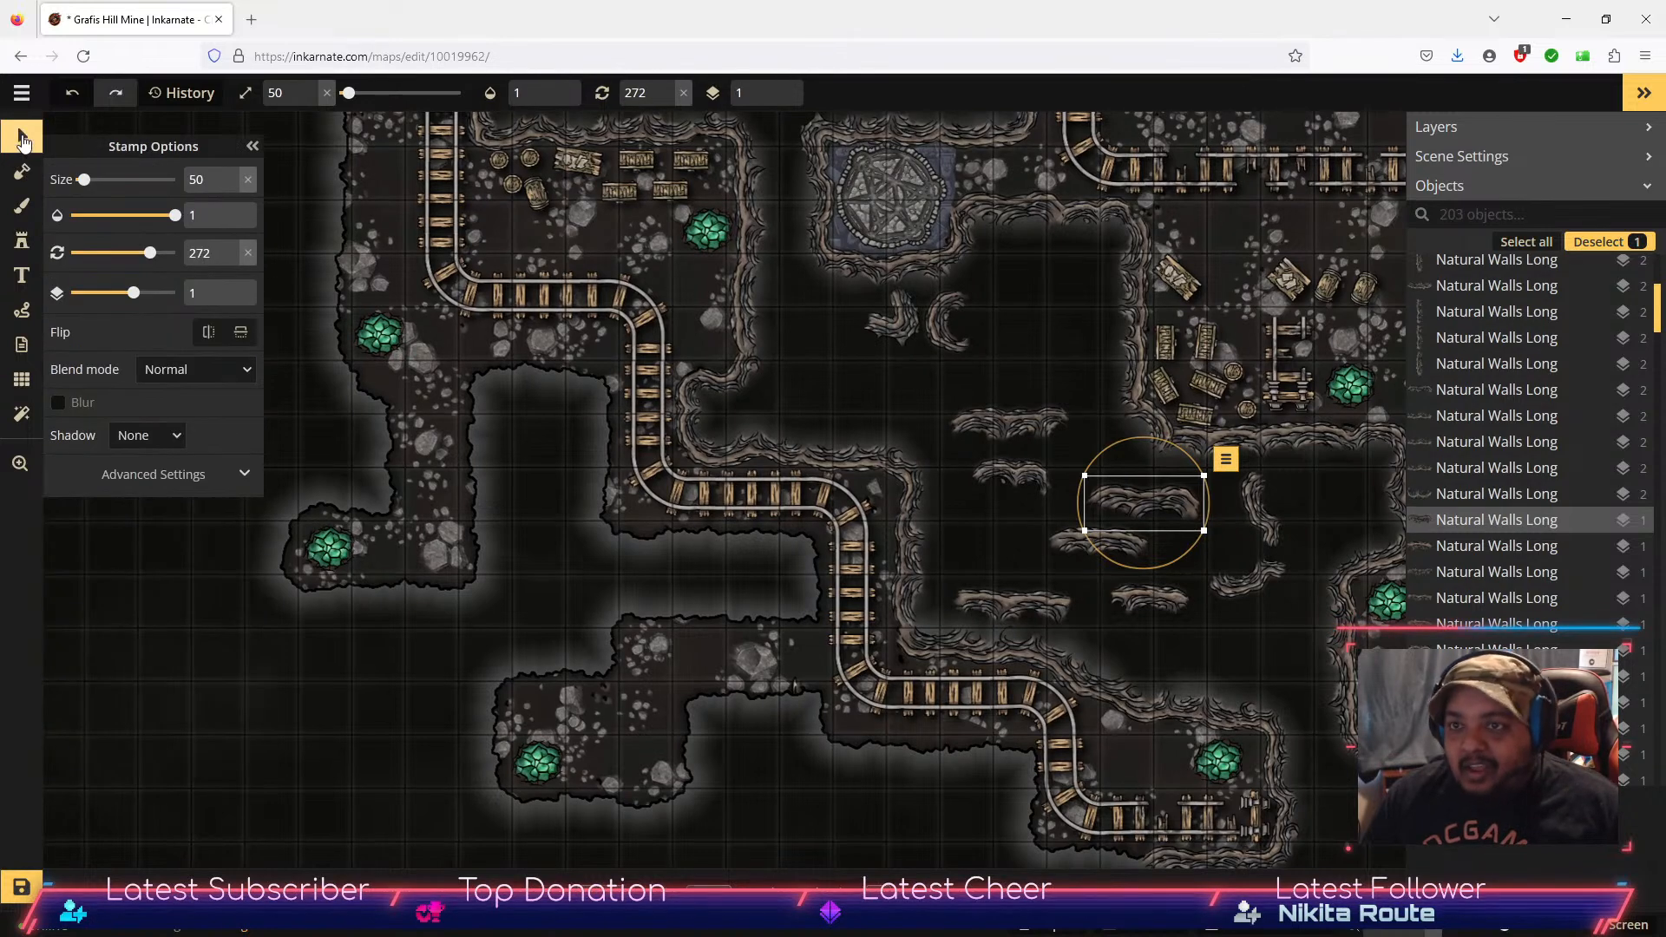
pyautogui.moveTo(1167, 510); pyautogui.dragTo(1120, 861)
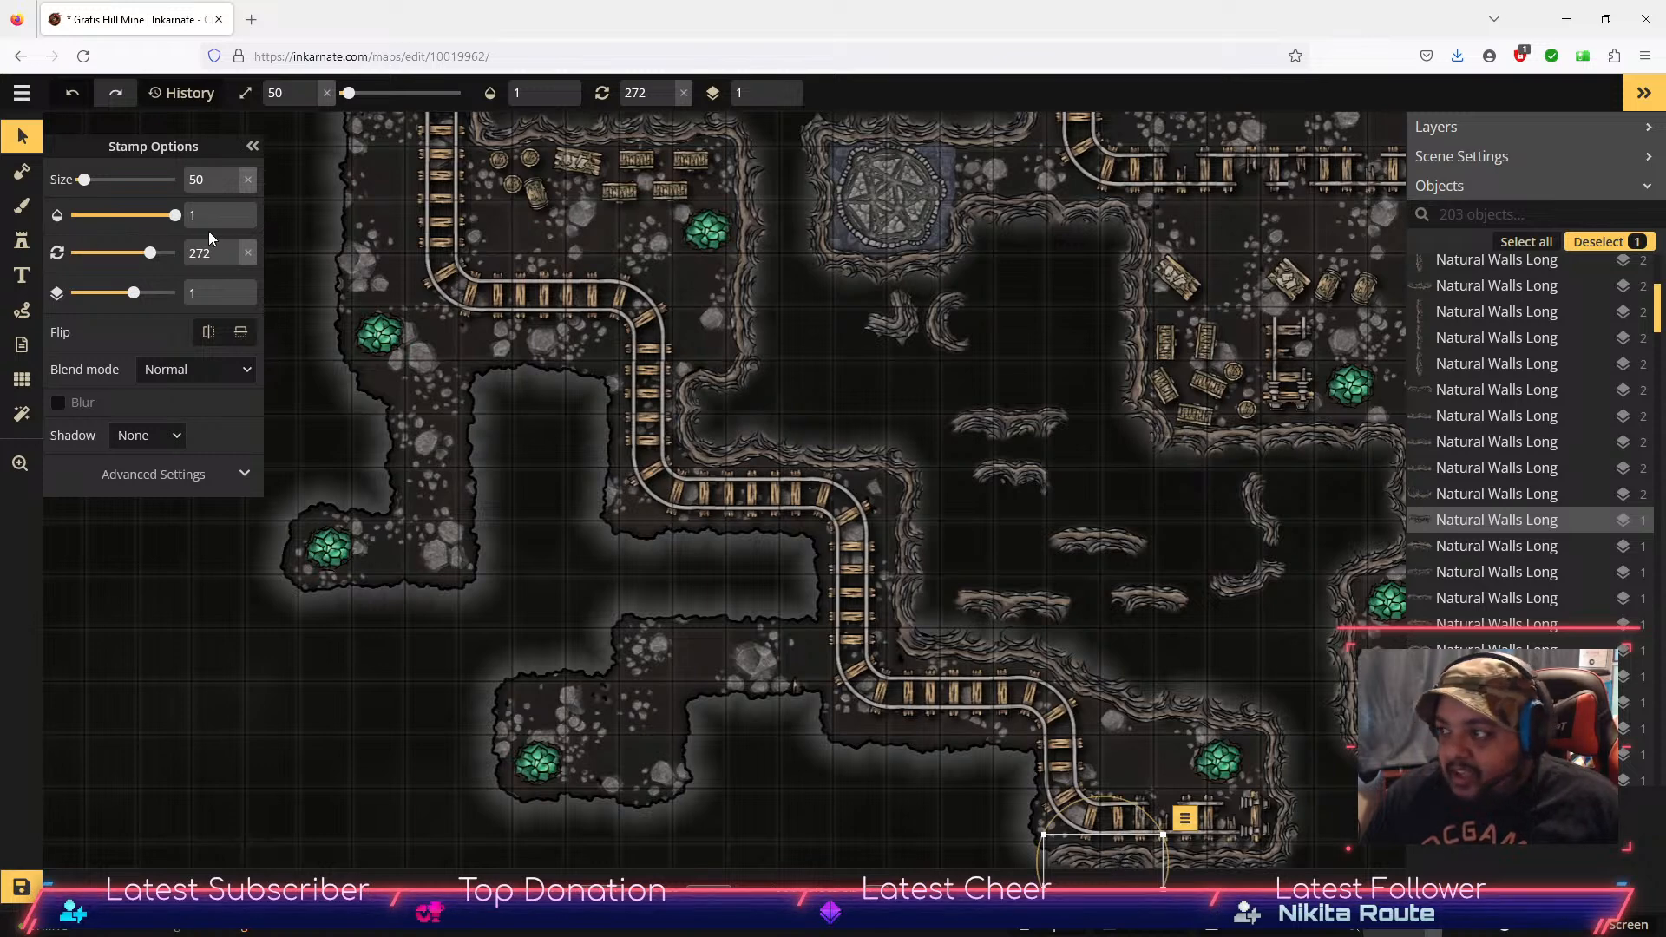
# Step: Place a variant 12 natural wall stamp, rotate it to 351, and fit it on the end chamber's southwest corner
pyautogui.click(19, 241)
pyautogui.scroll(-1, 195, 227)
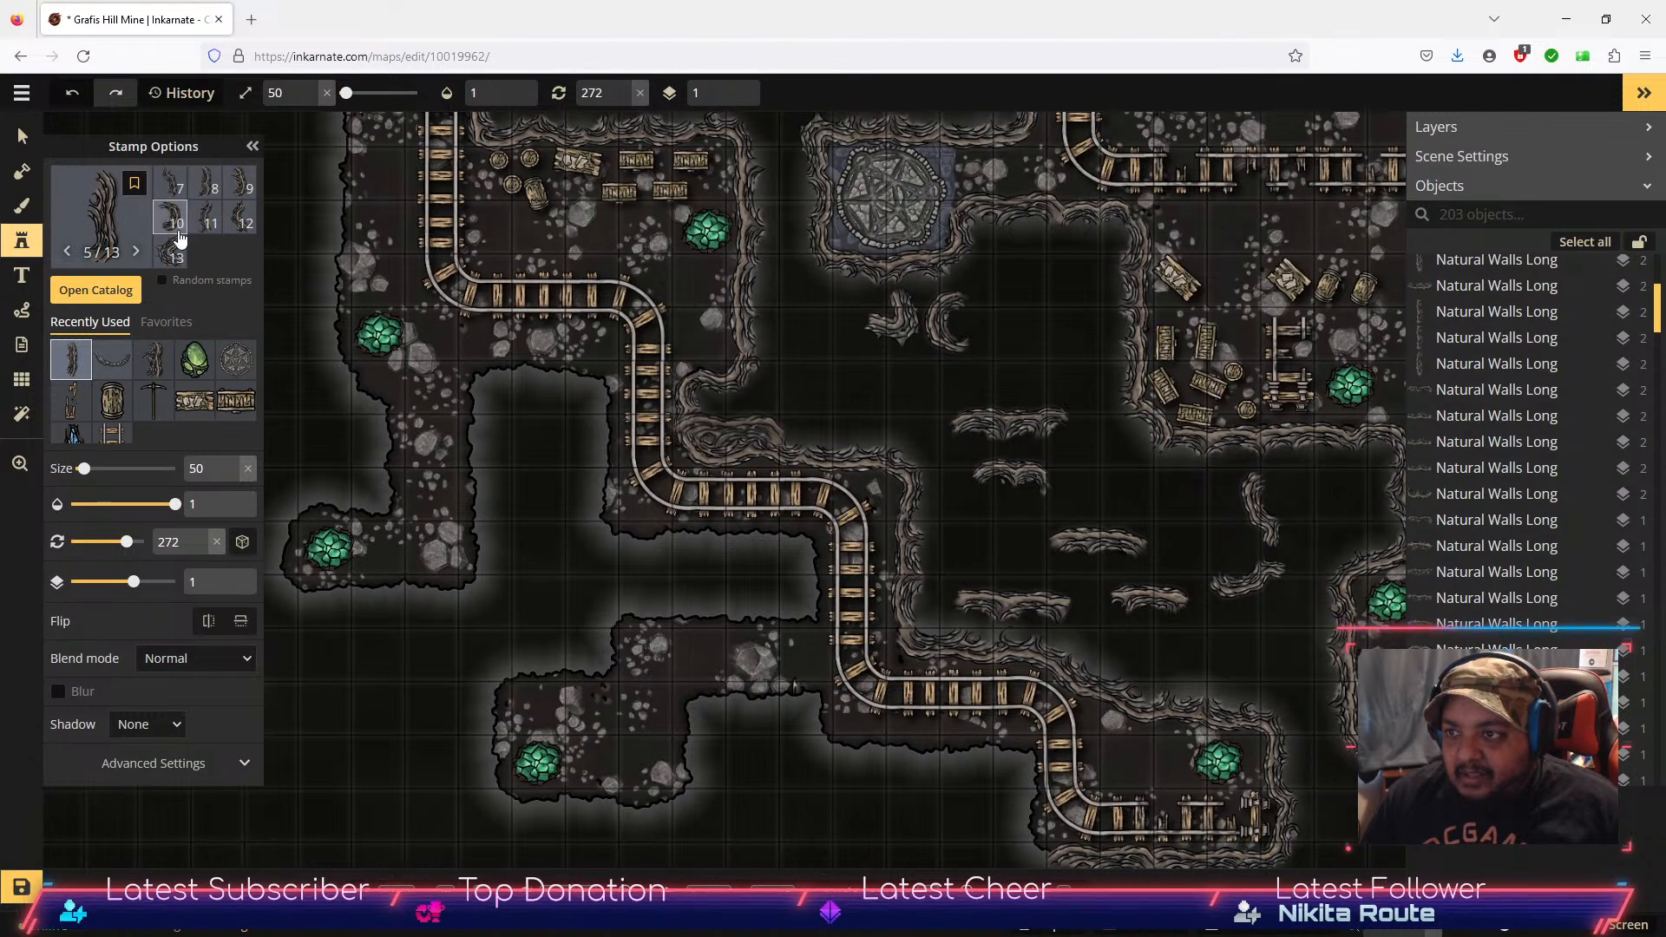
pyautogui.click(246, 227)
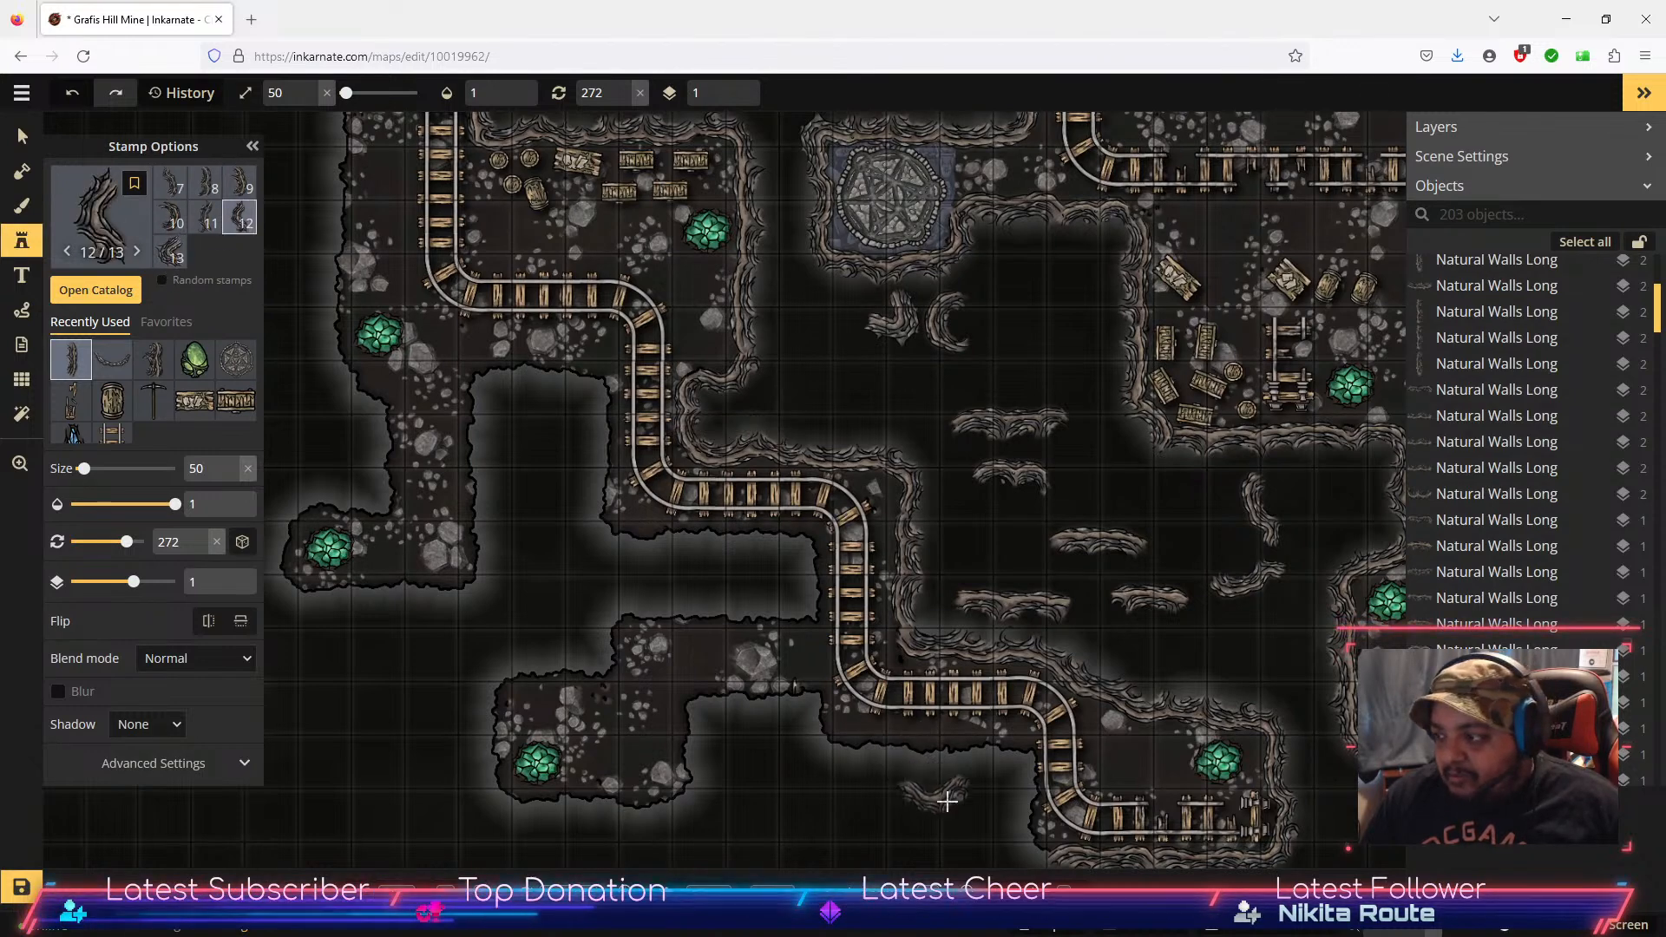
pyautogui.click(937, 806)
pyautogui.click(22, 143)
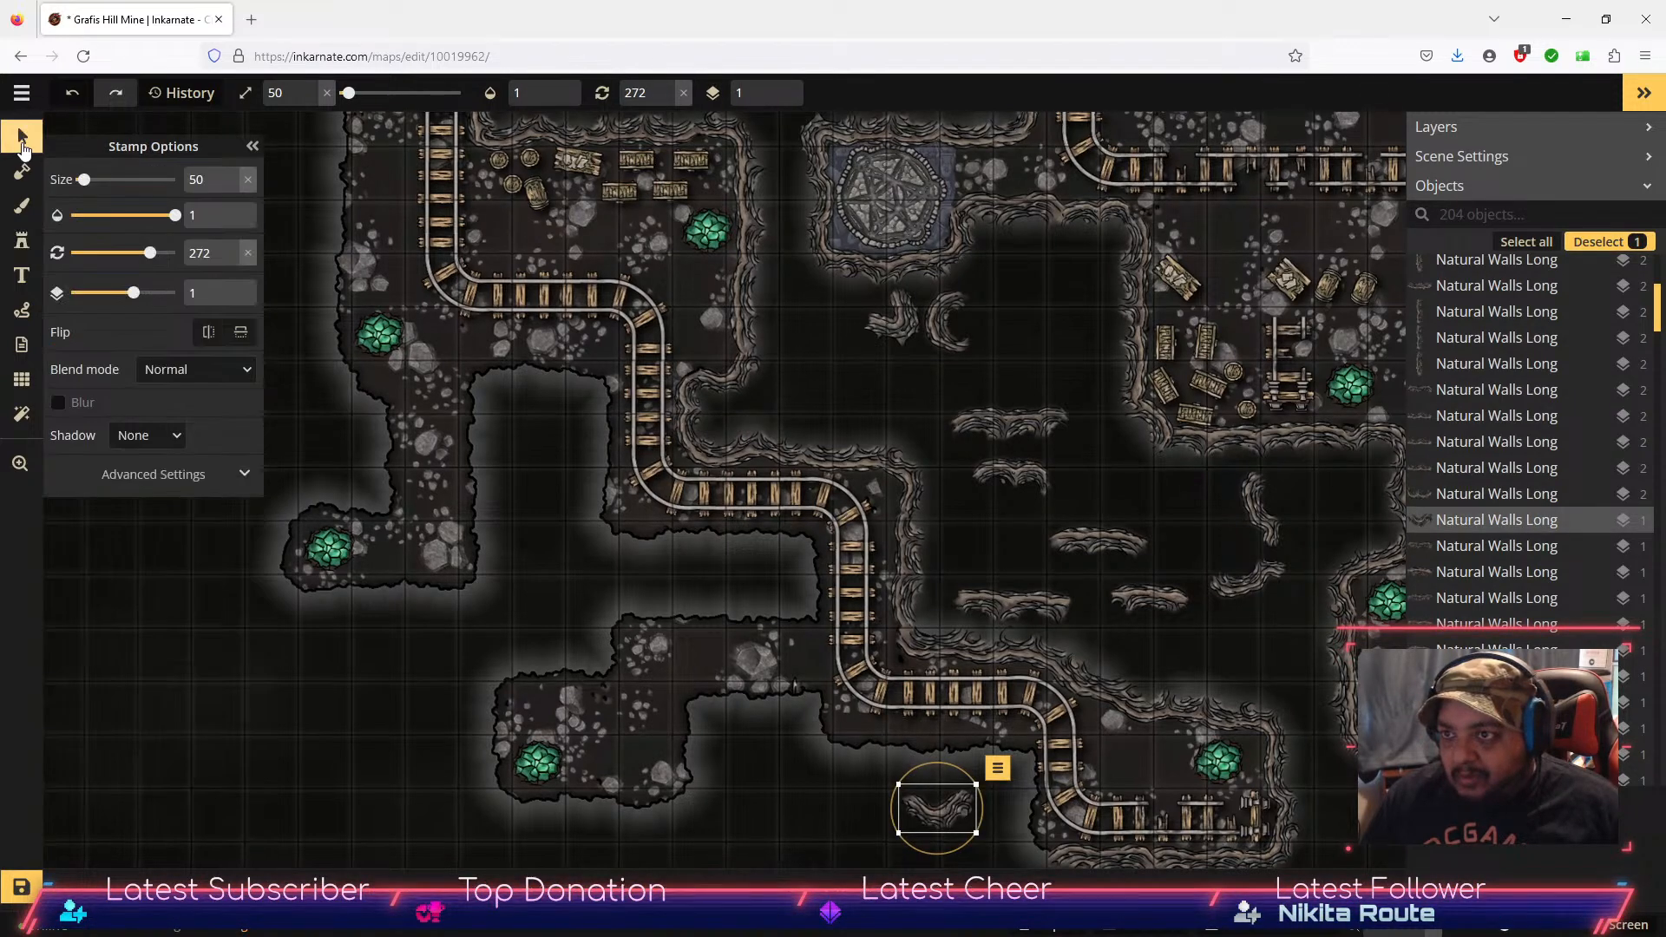
pyautogui.moveTo(958, 768); pyautogui.dragTo(982, 821)
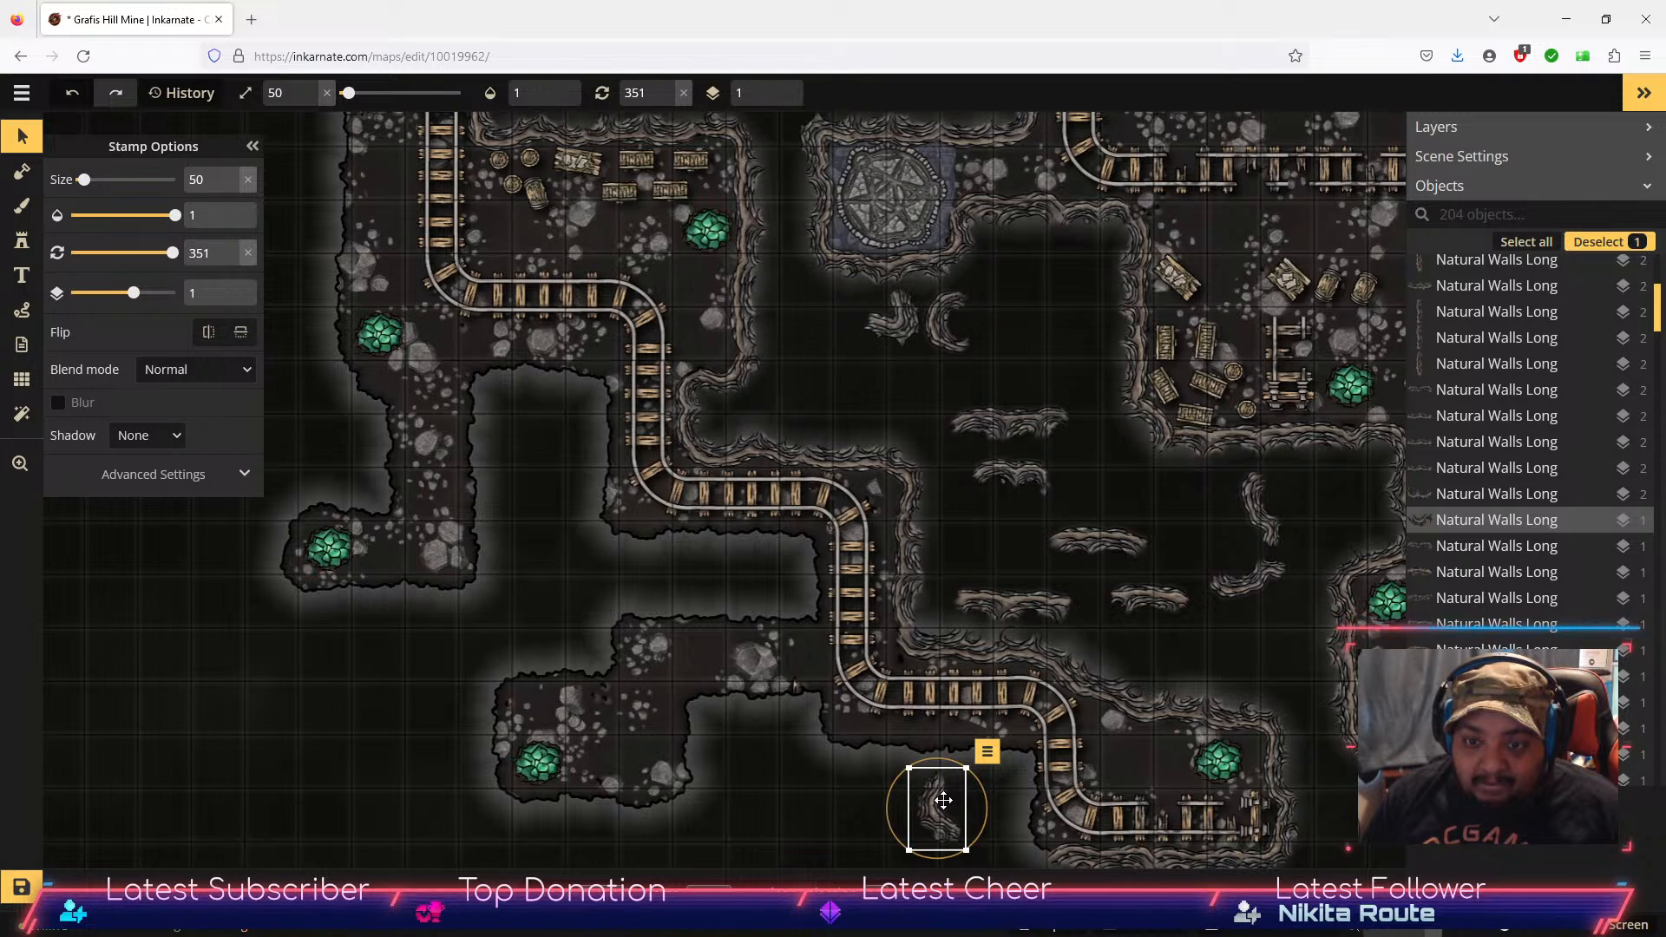
pyautogui.moveTo(940, 821); pyautogui.dragTo(1036, 848)
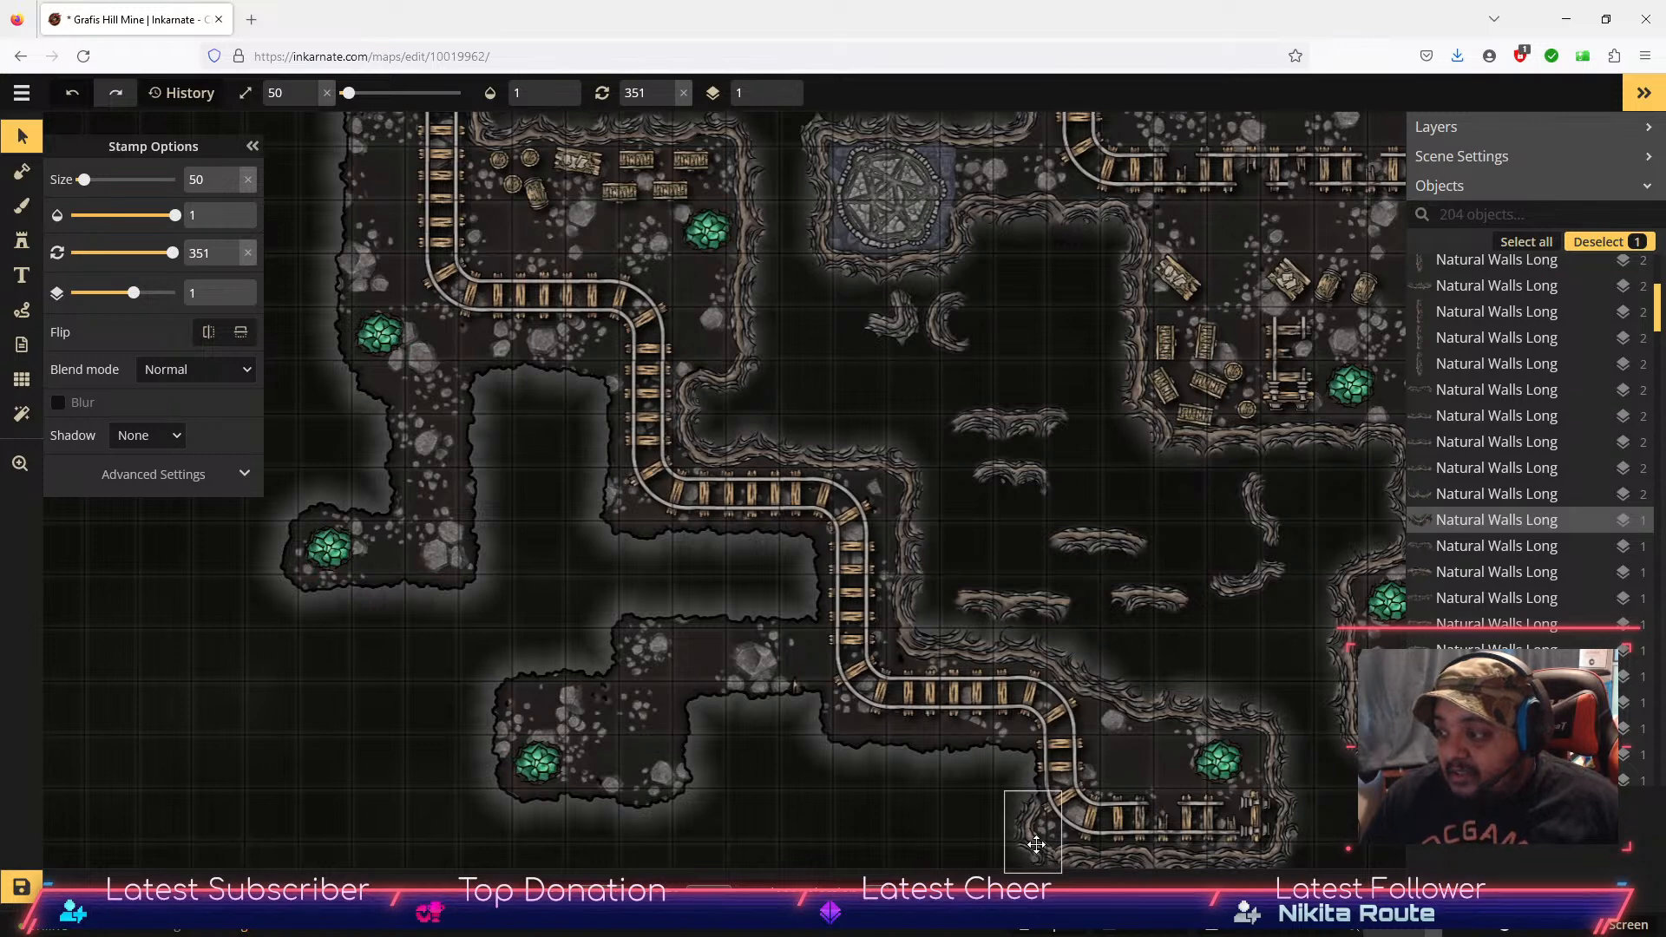
pyautogui.moveTo(1036, 844); pyautogui.dragTo(1036, 844)
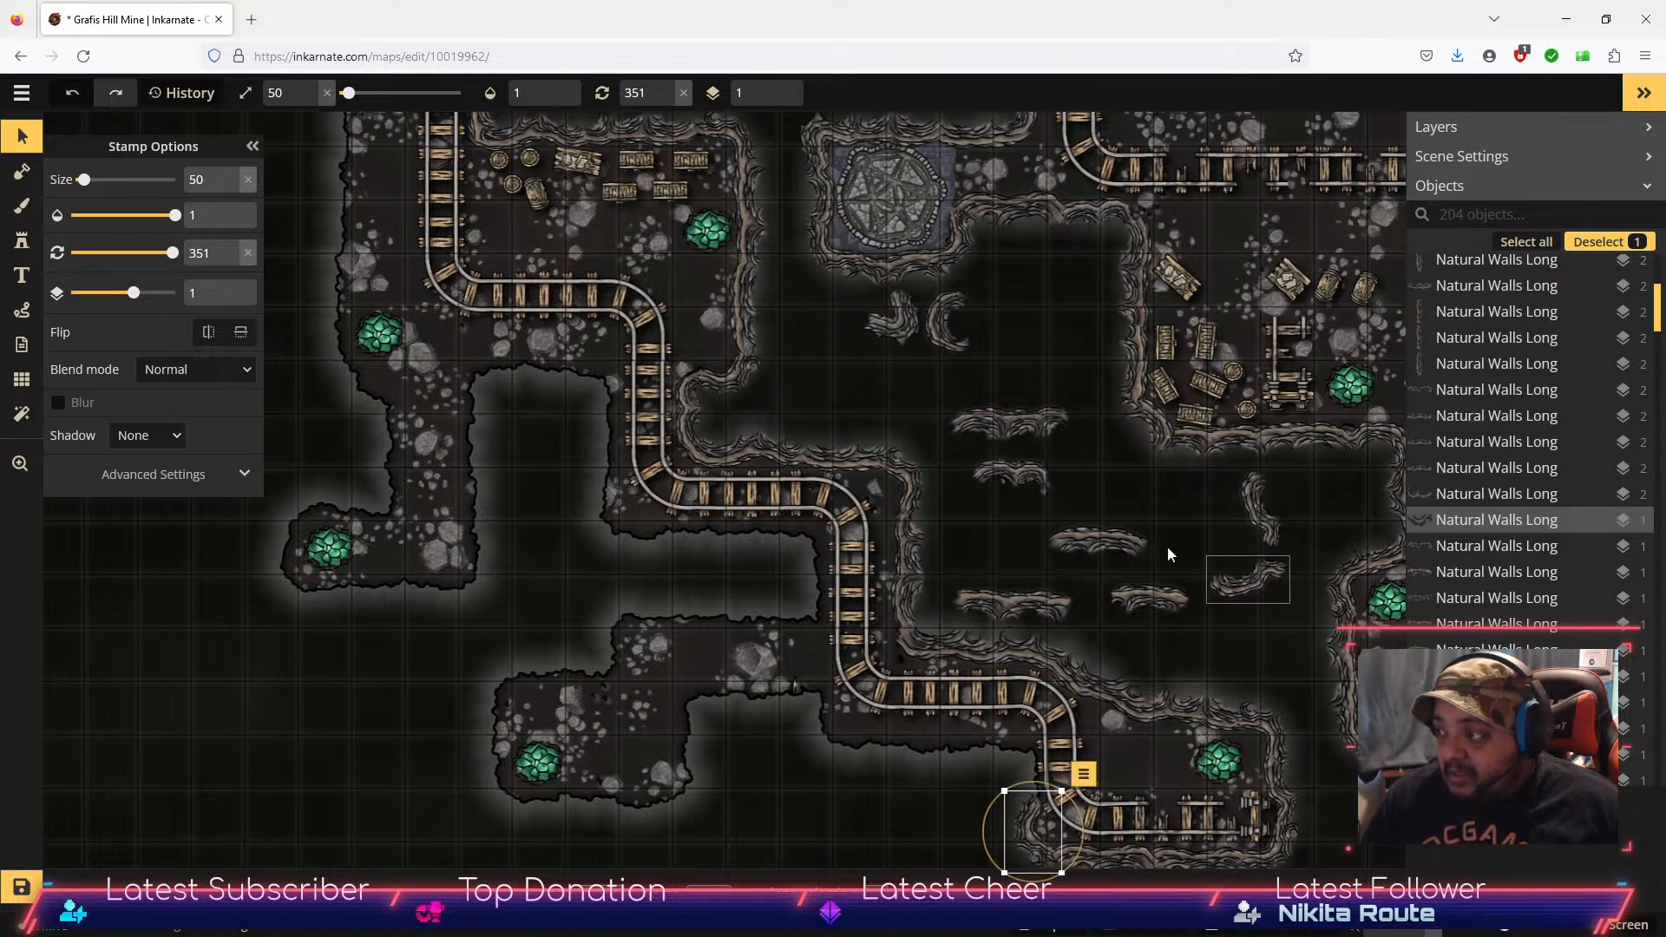
# Step: Rotate the spare variant 8 wall to 298 and place variant 11, 12 and 9 wall stamps at that rotation south of the rail passage
pyautogui.click(1030, 480)
pyautogui.moveTo(1043, 435); pyautogui.dragTo(1007, 492)
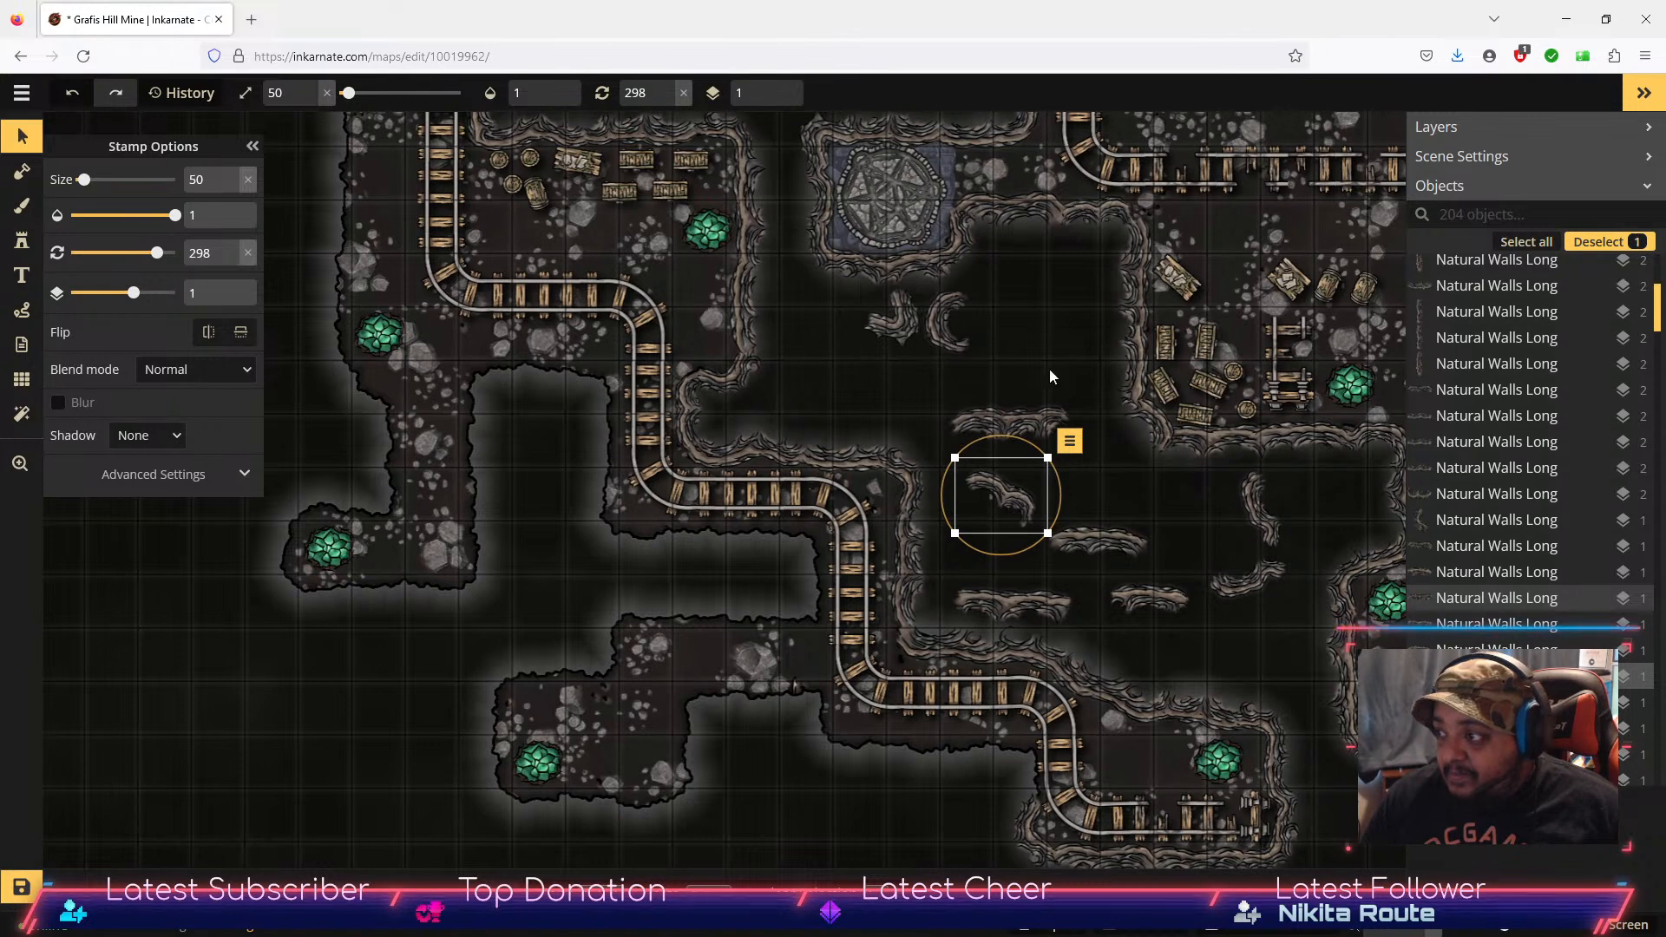
pyautogui.click(22, 241)
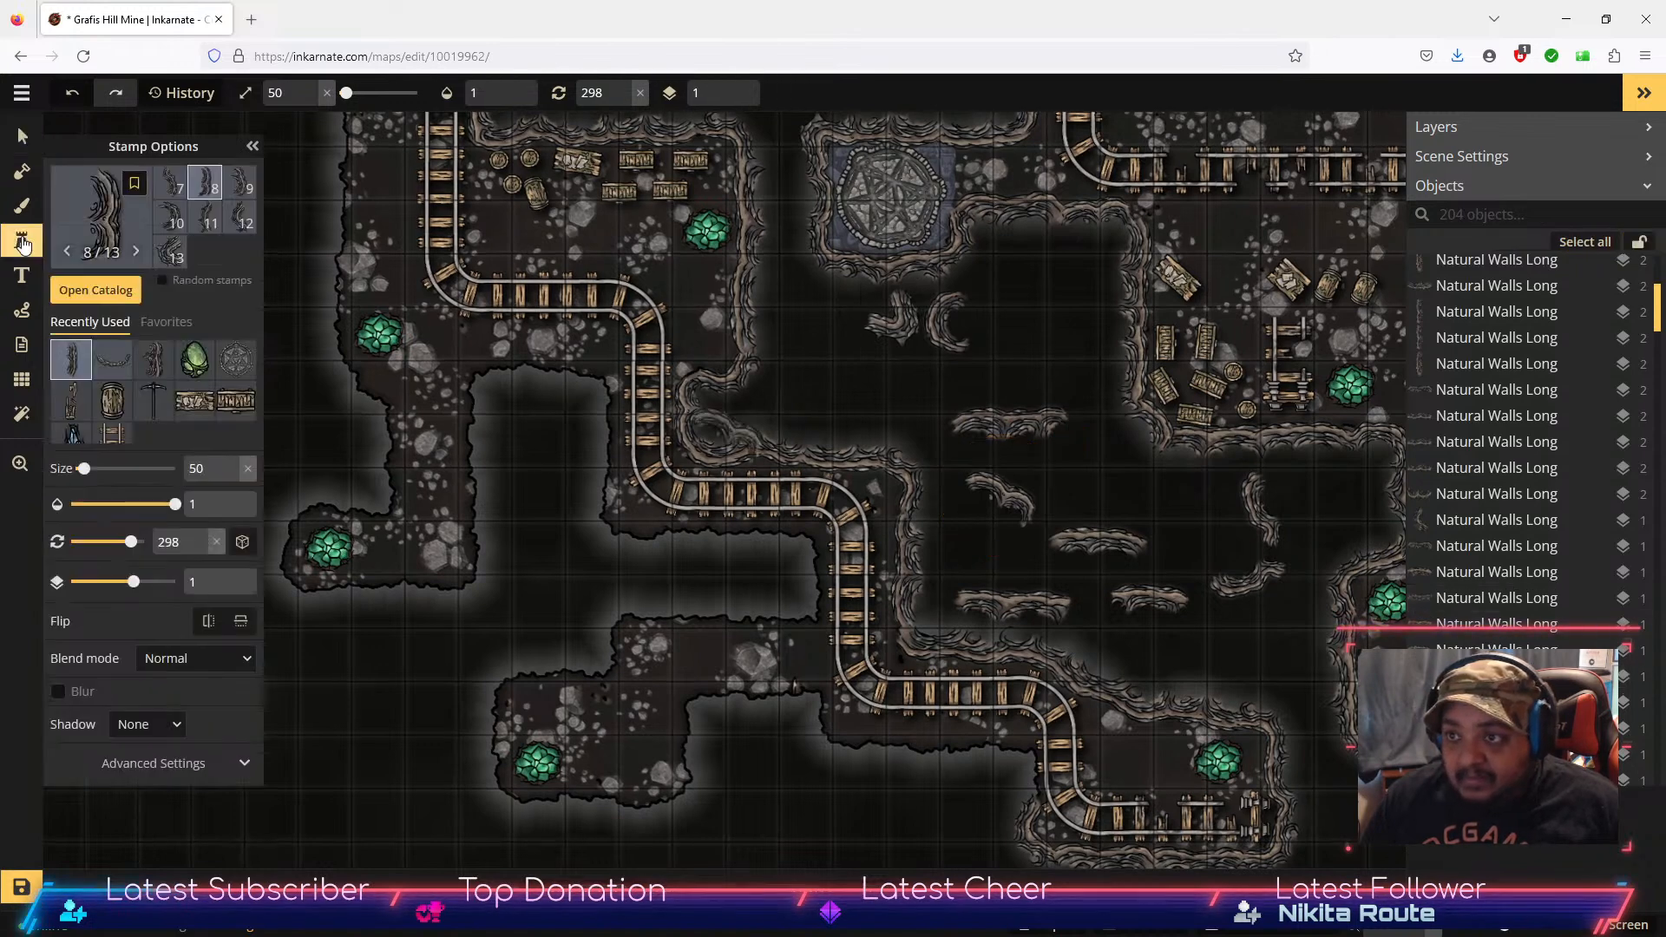
pyautogui.click(209, 217)
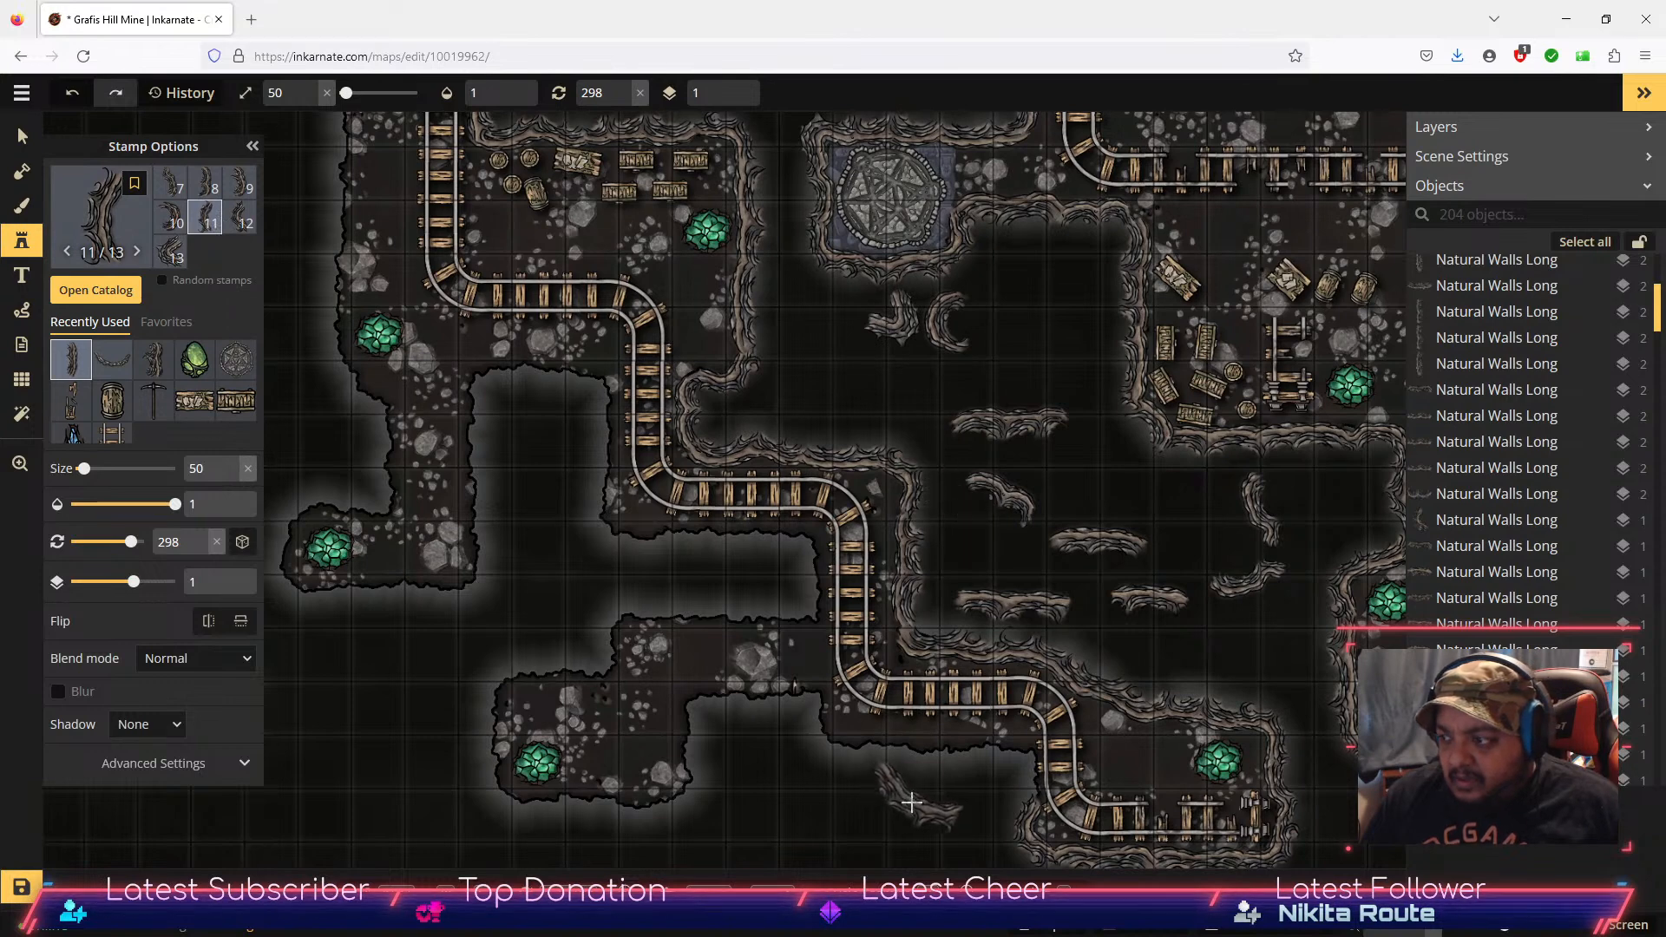
pyautogui.click(915, 806)
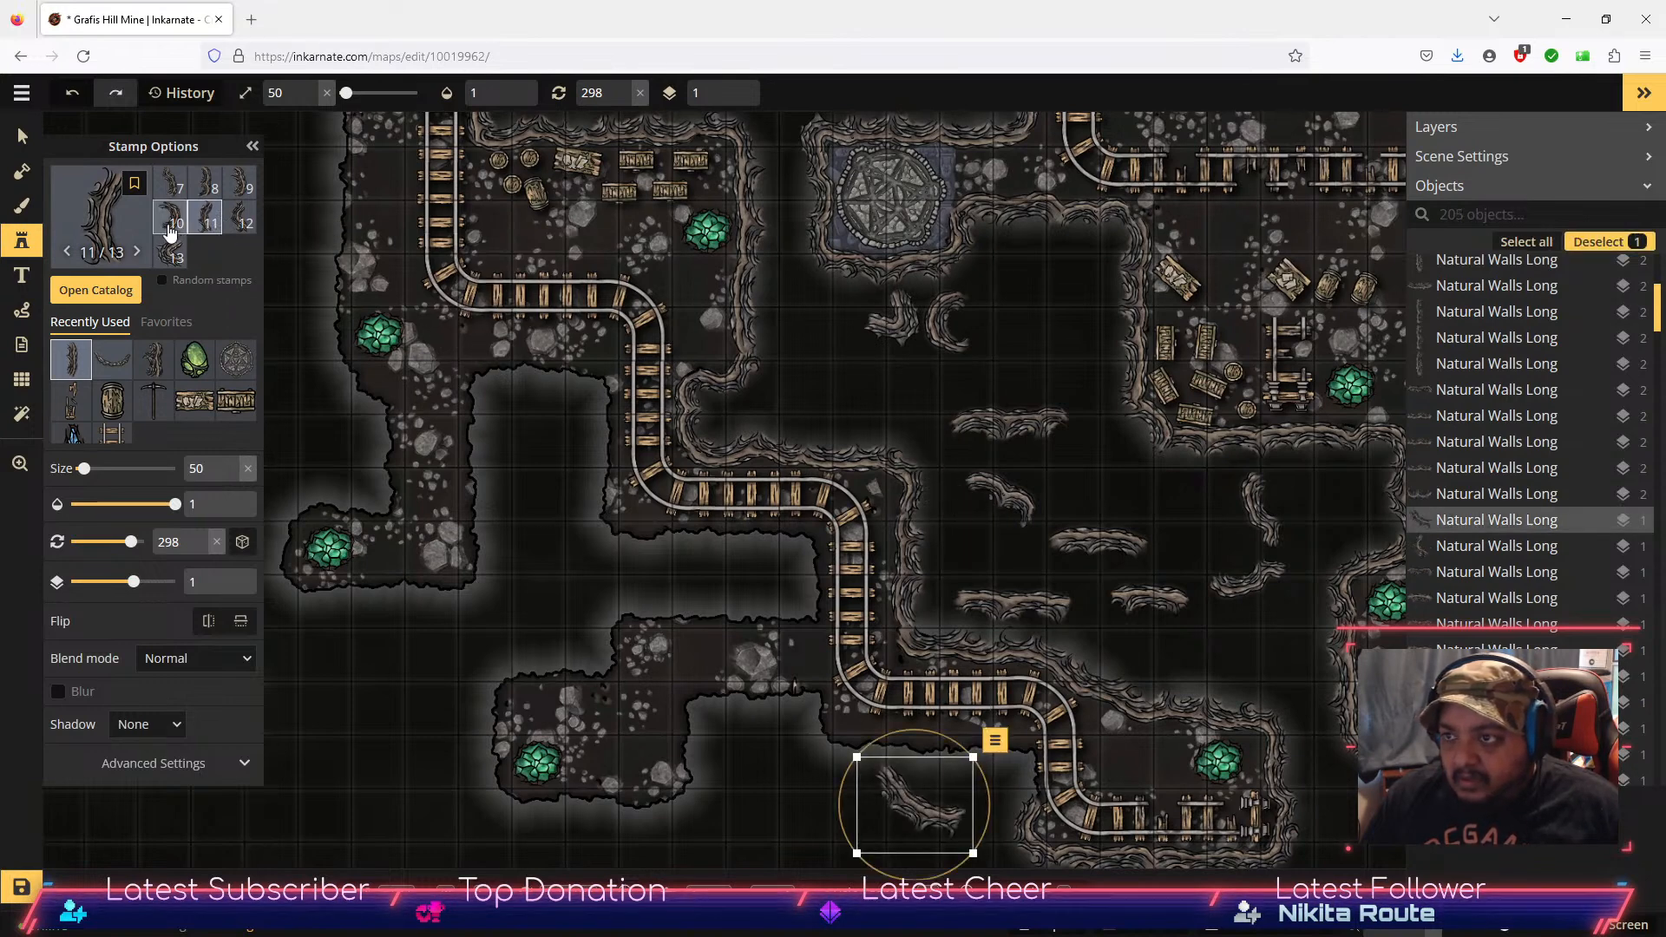
pyautogui.click(240, 219)
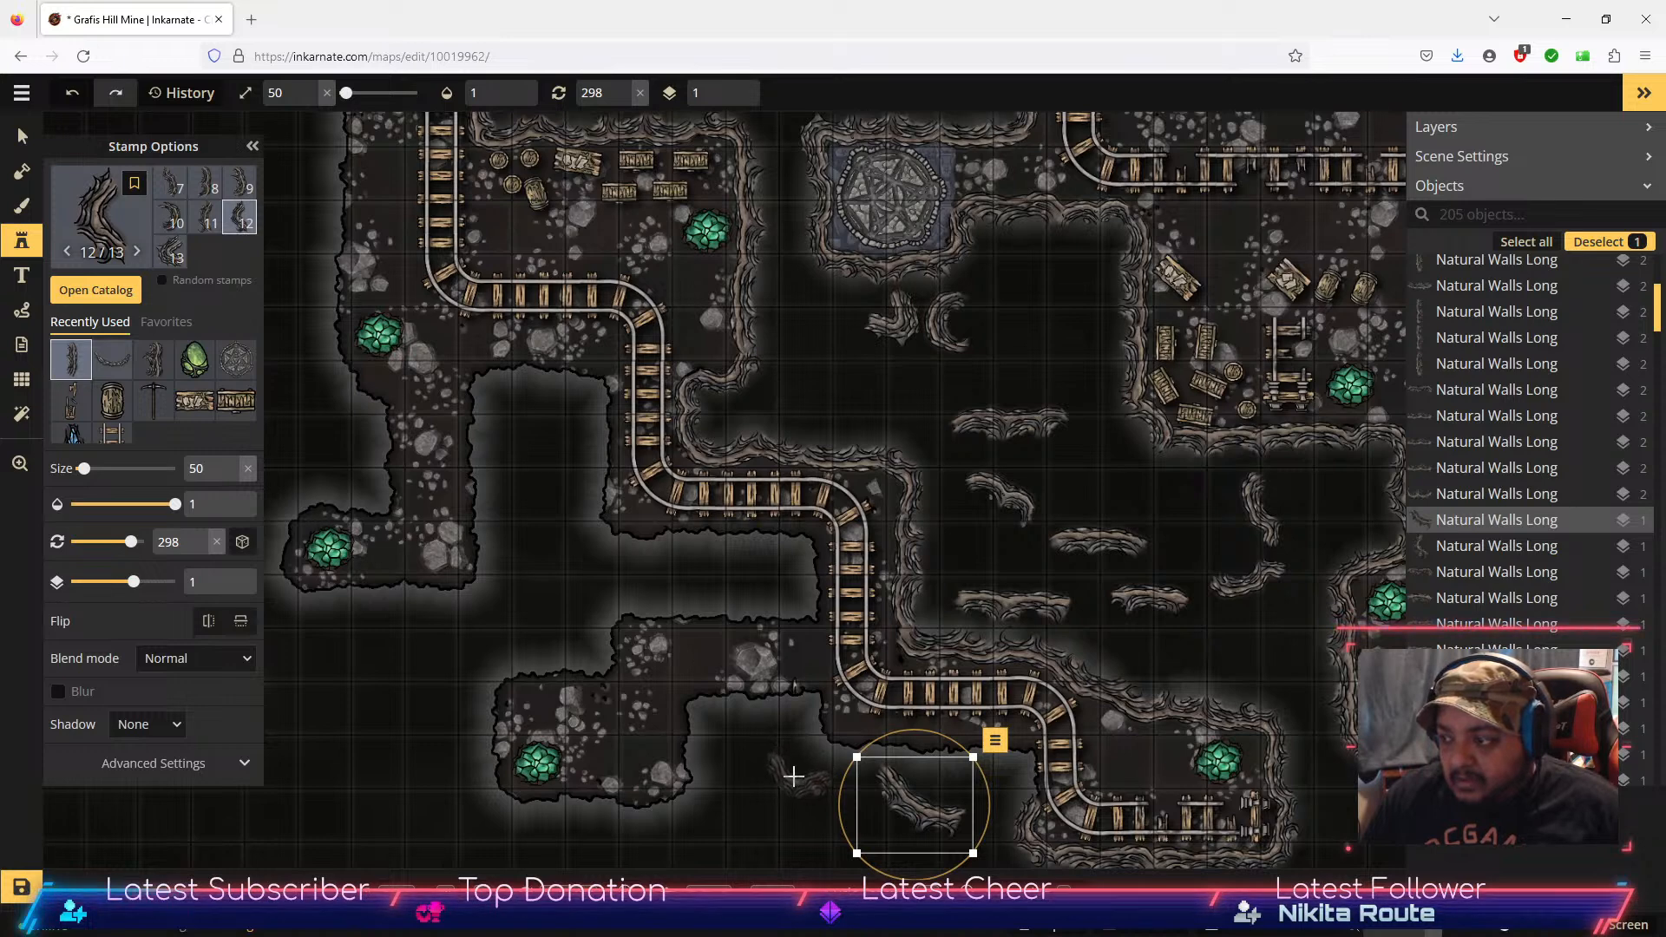
pyautogui.click(824, 739)
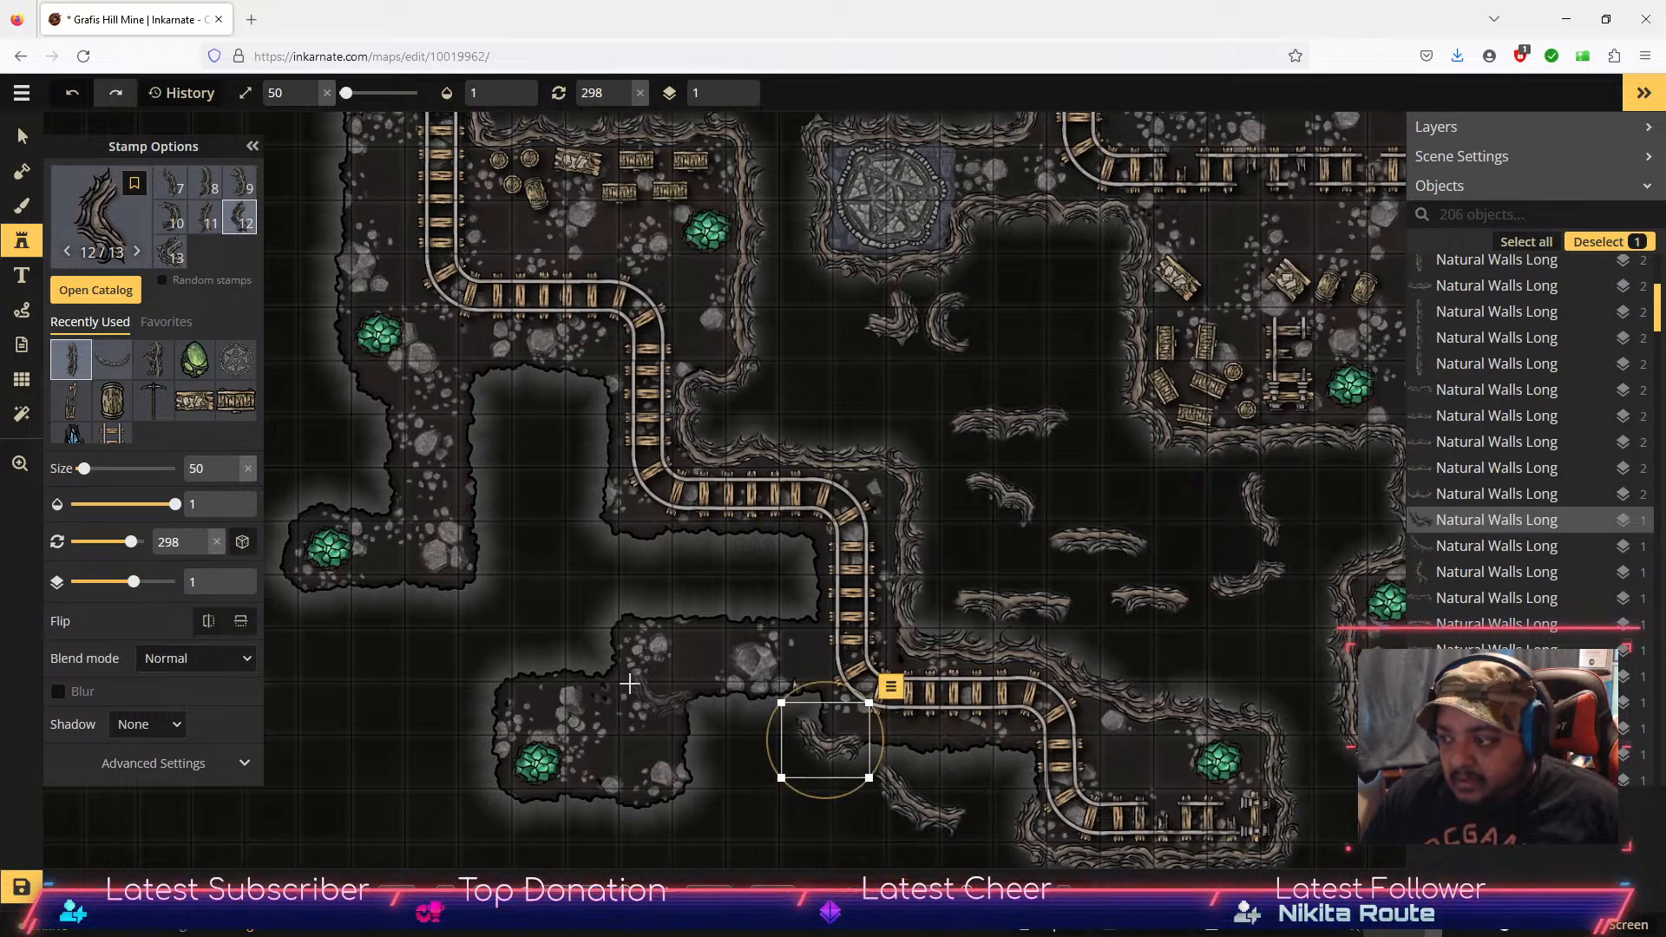
pyautogui.click(240, 183)
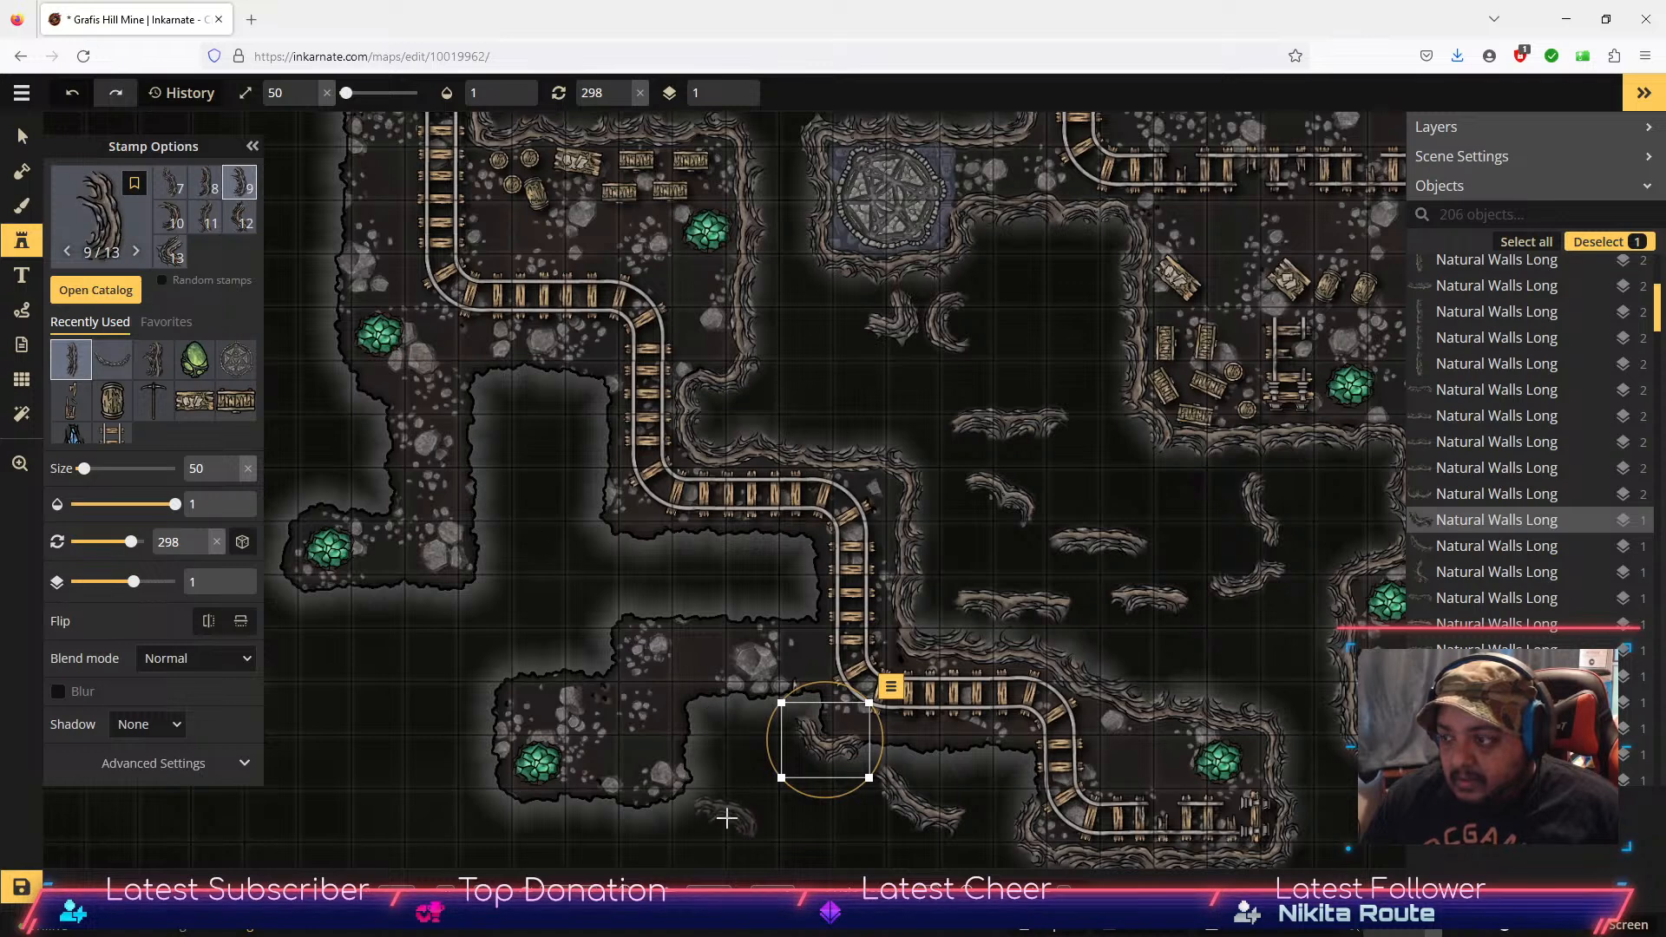
pyautogui.click(980, 775)
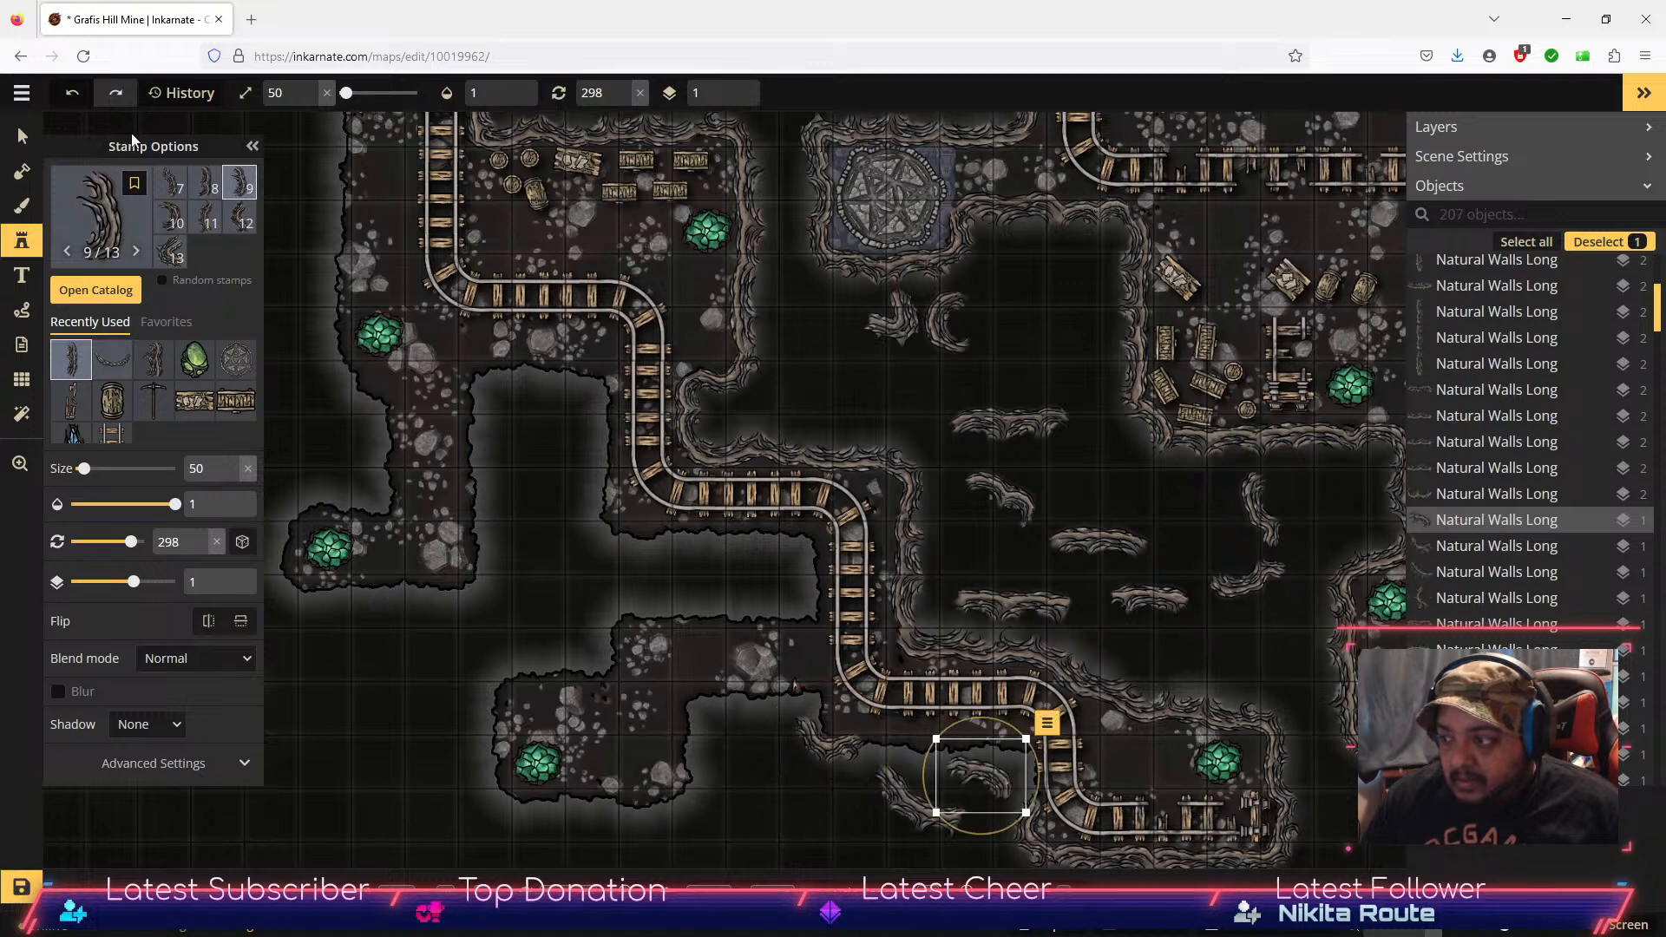
# Step: Rotate the new variant 9 wall to 310 and fit it on the bend where the rail passage's south edge meets the end chamber
pyautogui.click(21, 137)
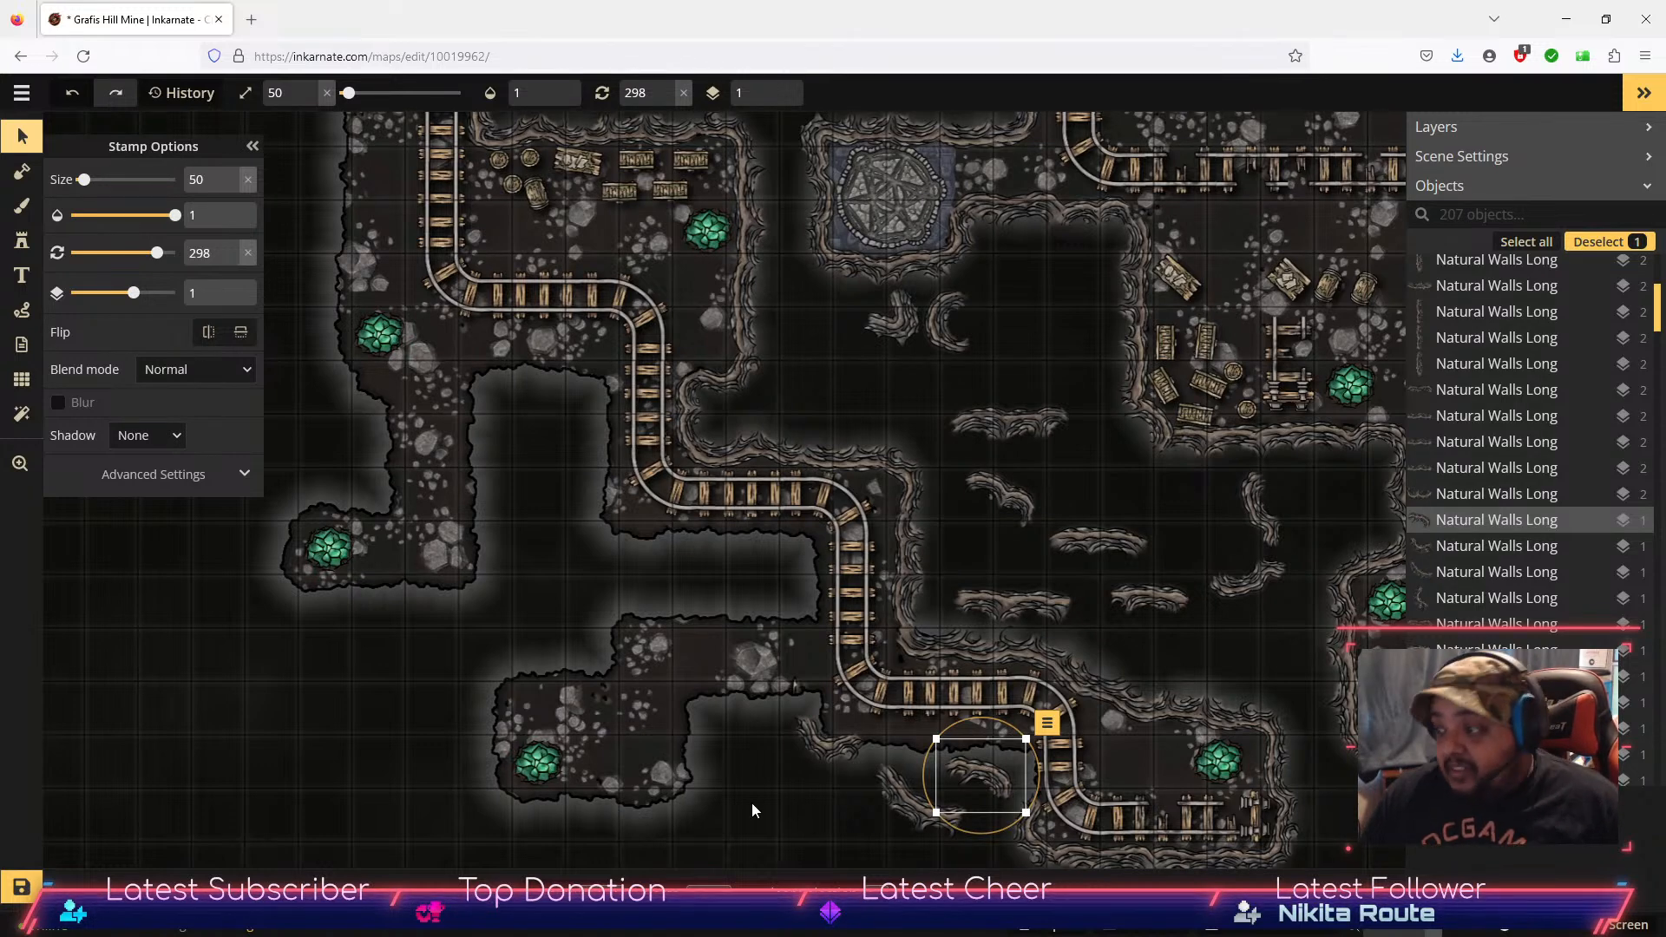
pyautogui.moveTo(984, 780); pyautogui.dragTo(1016, 786)
pyautogui.moveTo(1018, 725); pyautogui.dragTo(1024, 782)
pyautogui.moveTo(1013, 717); pyautogui.dragTo(1001, 719)
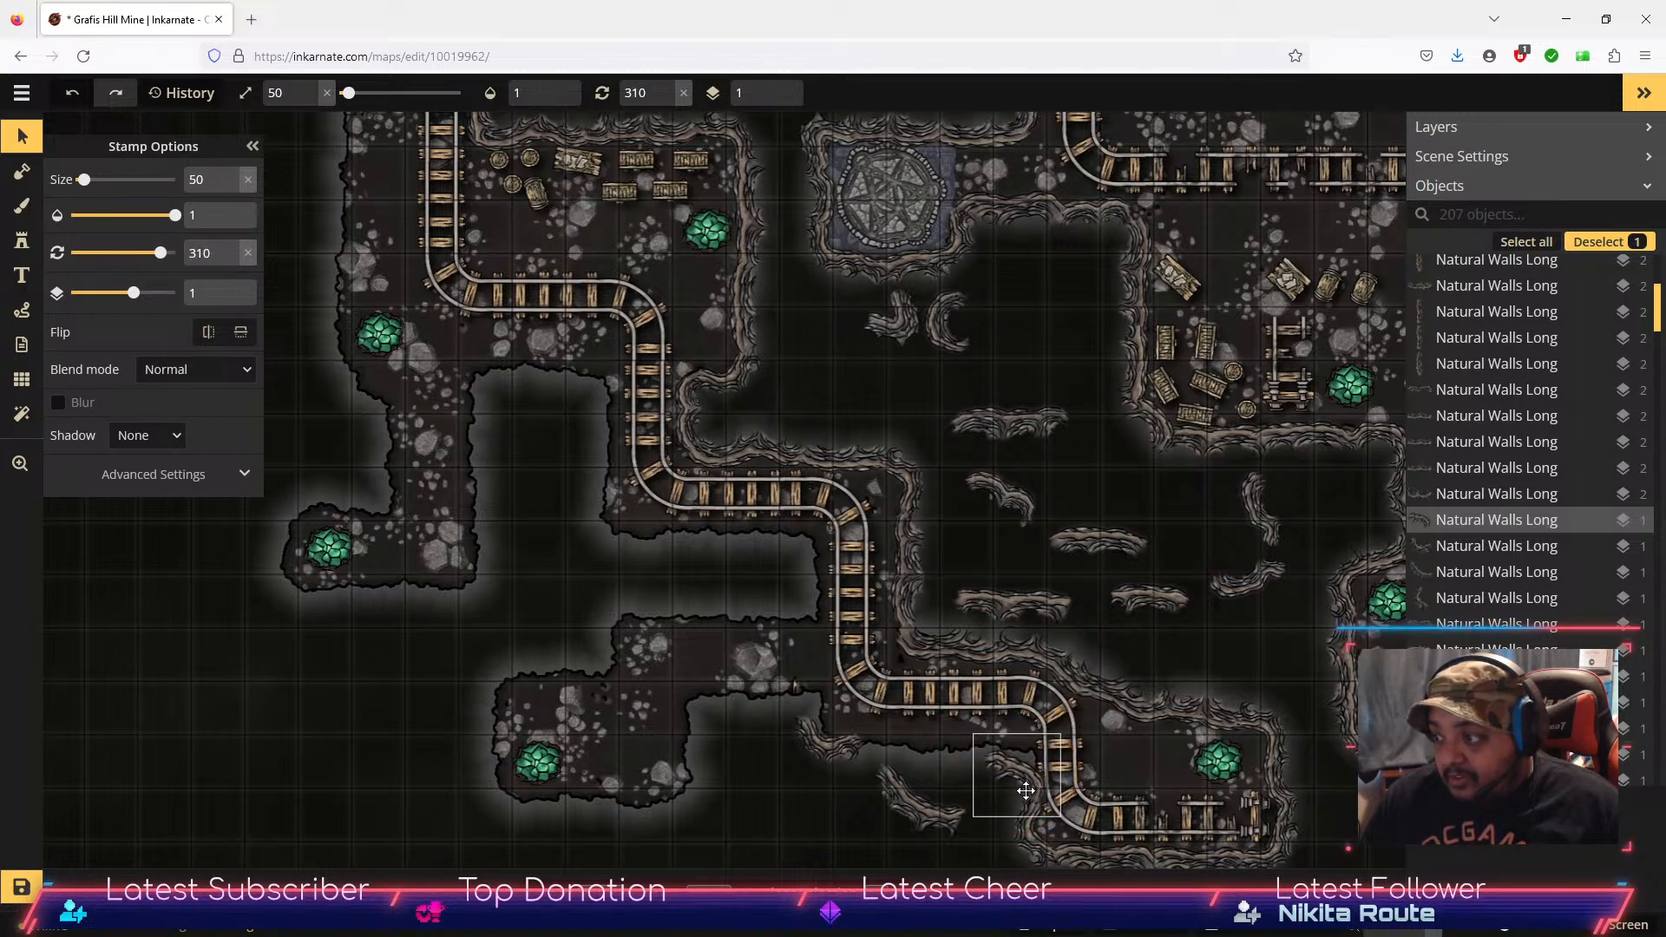
# Step: Rotate the variant 11 wall to 266, fit it along the rail passage's south edge, and extend the floor mask to meet it
pyautogui.click(939, 829)
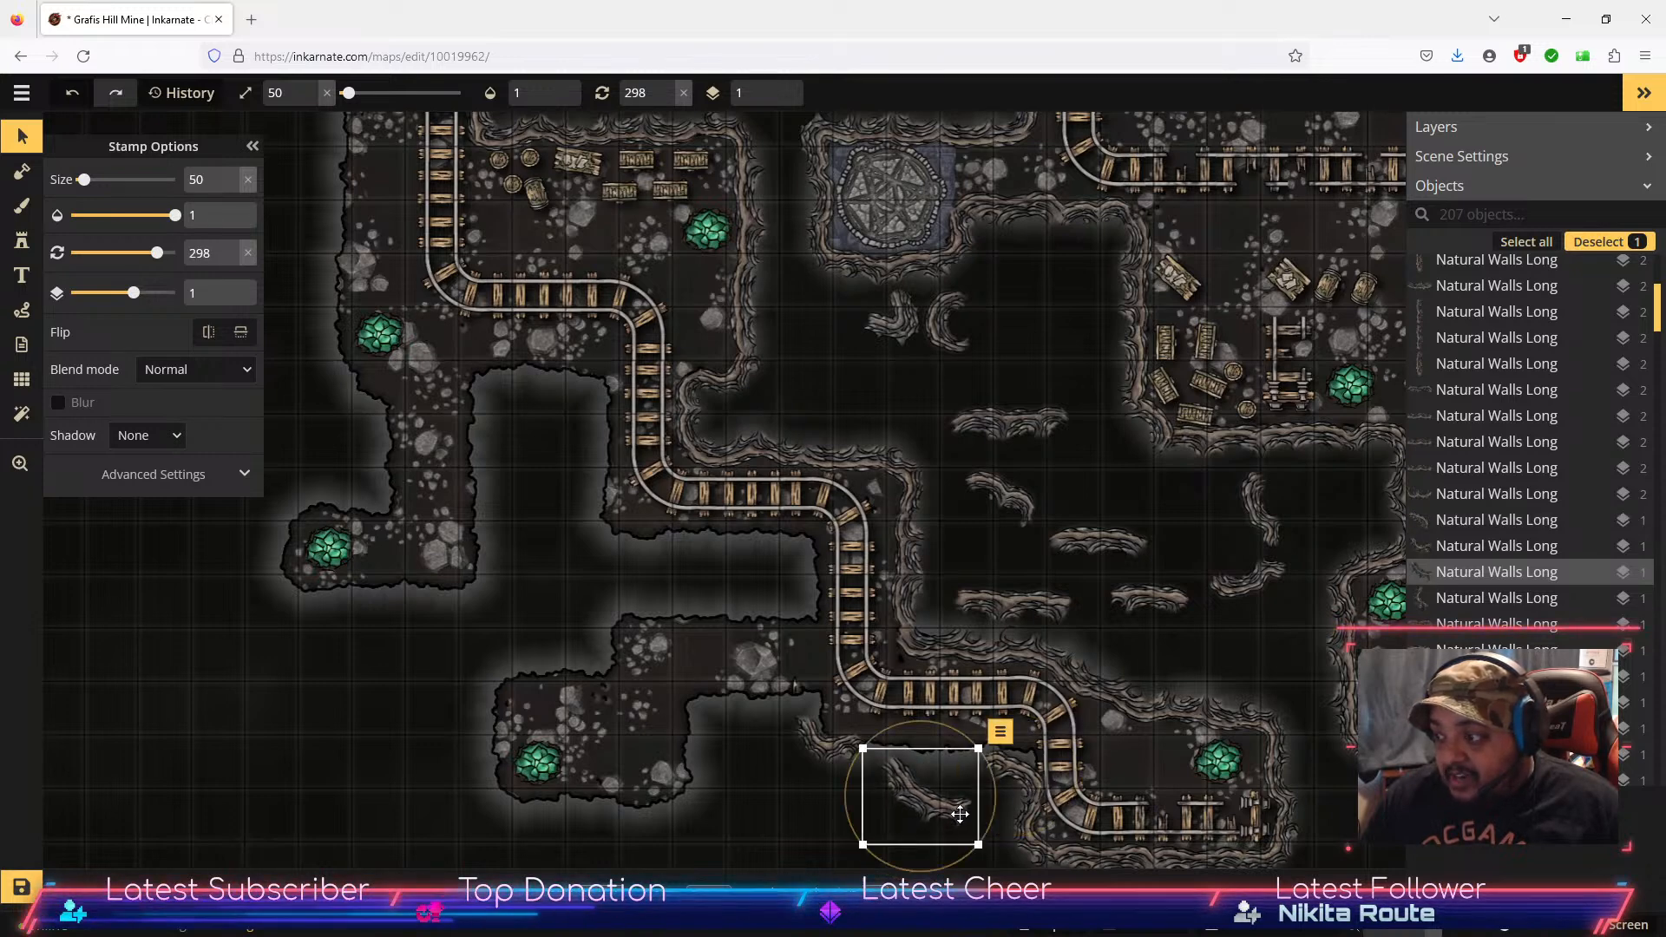
pyautogui.moveTo(961, 721); pyautogui.dragTo(907, 723)
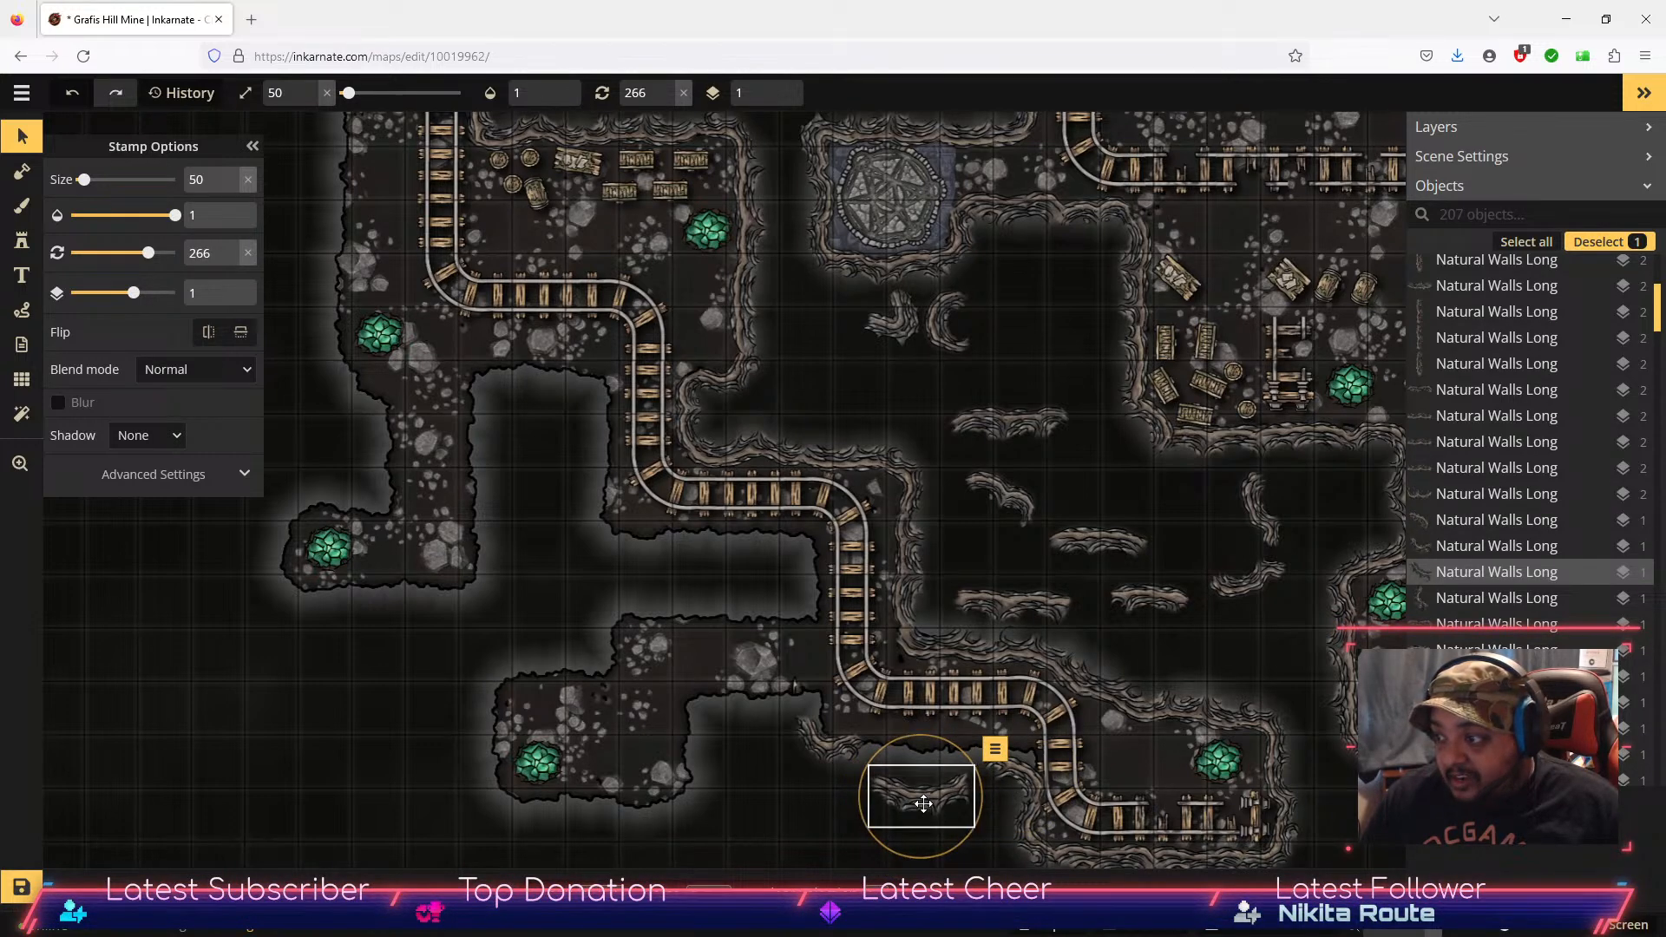
pyautogui.moveTo(943, 783); pyautogui.dragTo(940, 786)
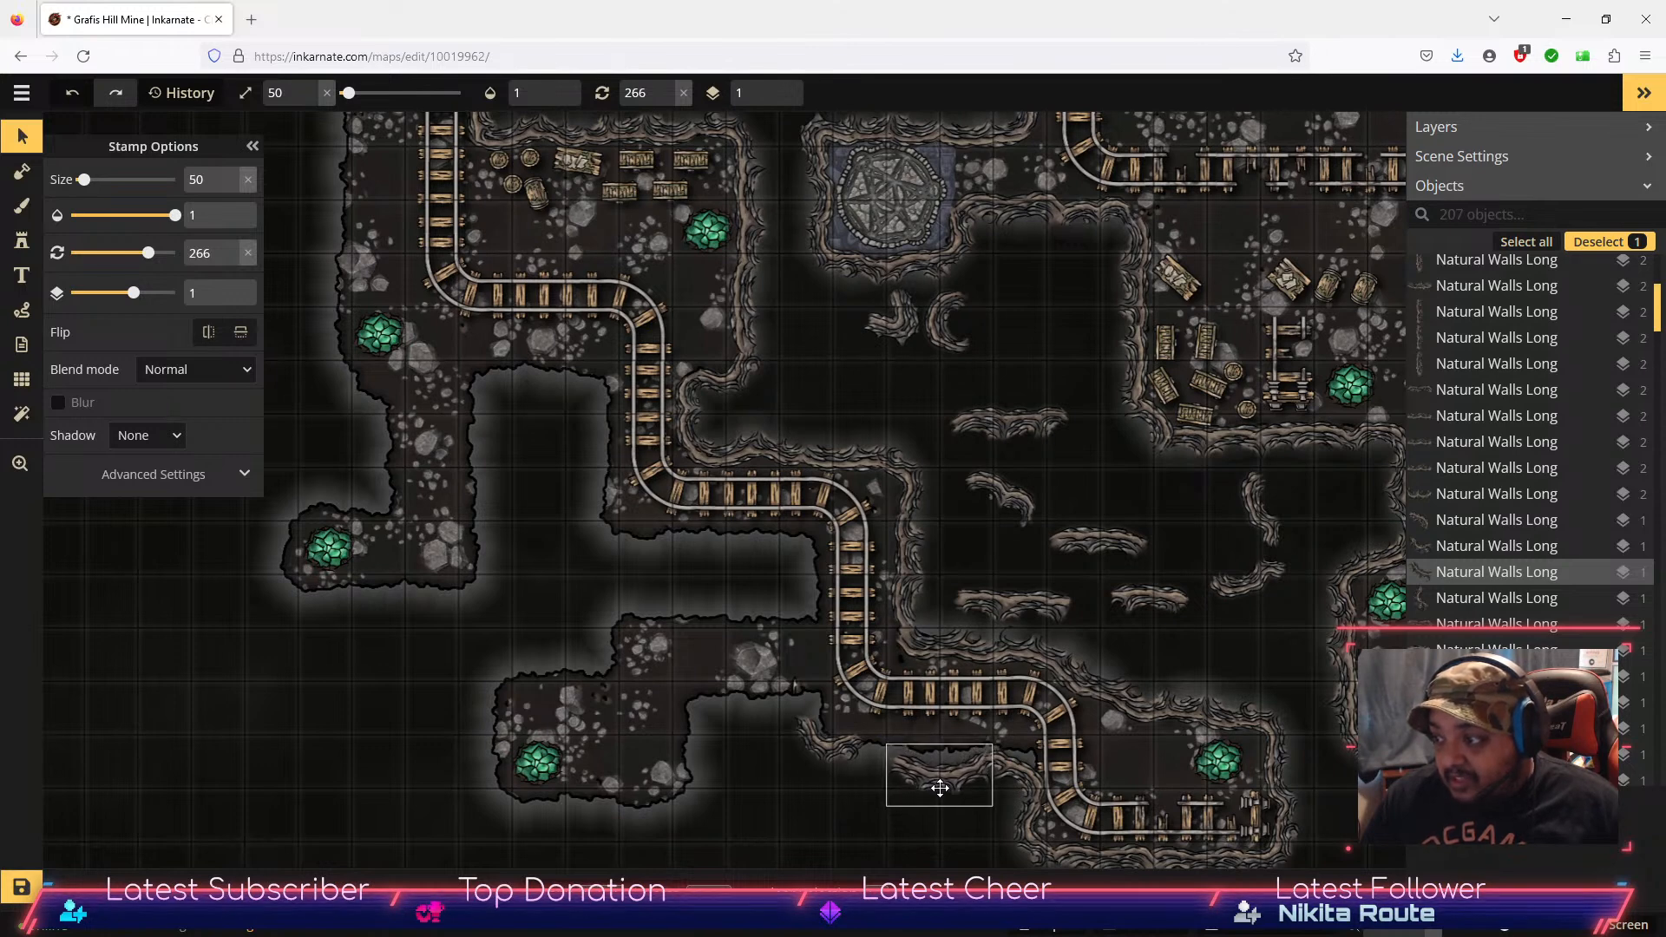
pyautogui.moveTo(941, 787); pyautogui.dragTo(941, 787)
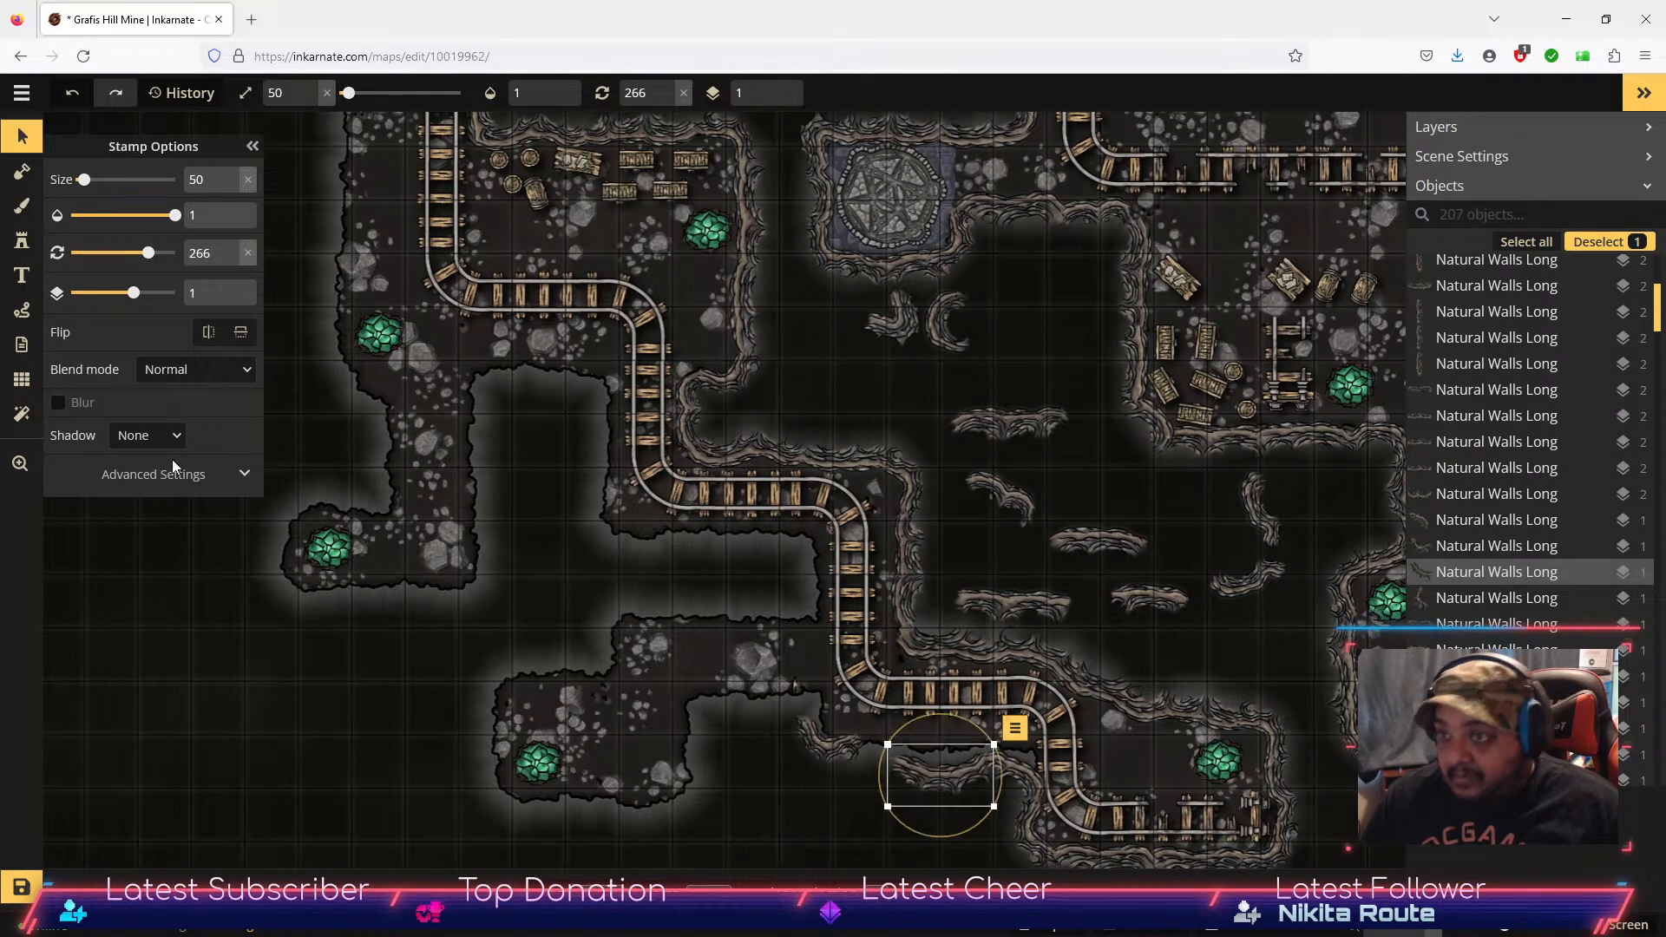
pyautogui.click(23, 173)
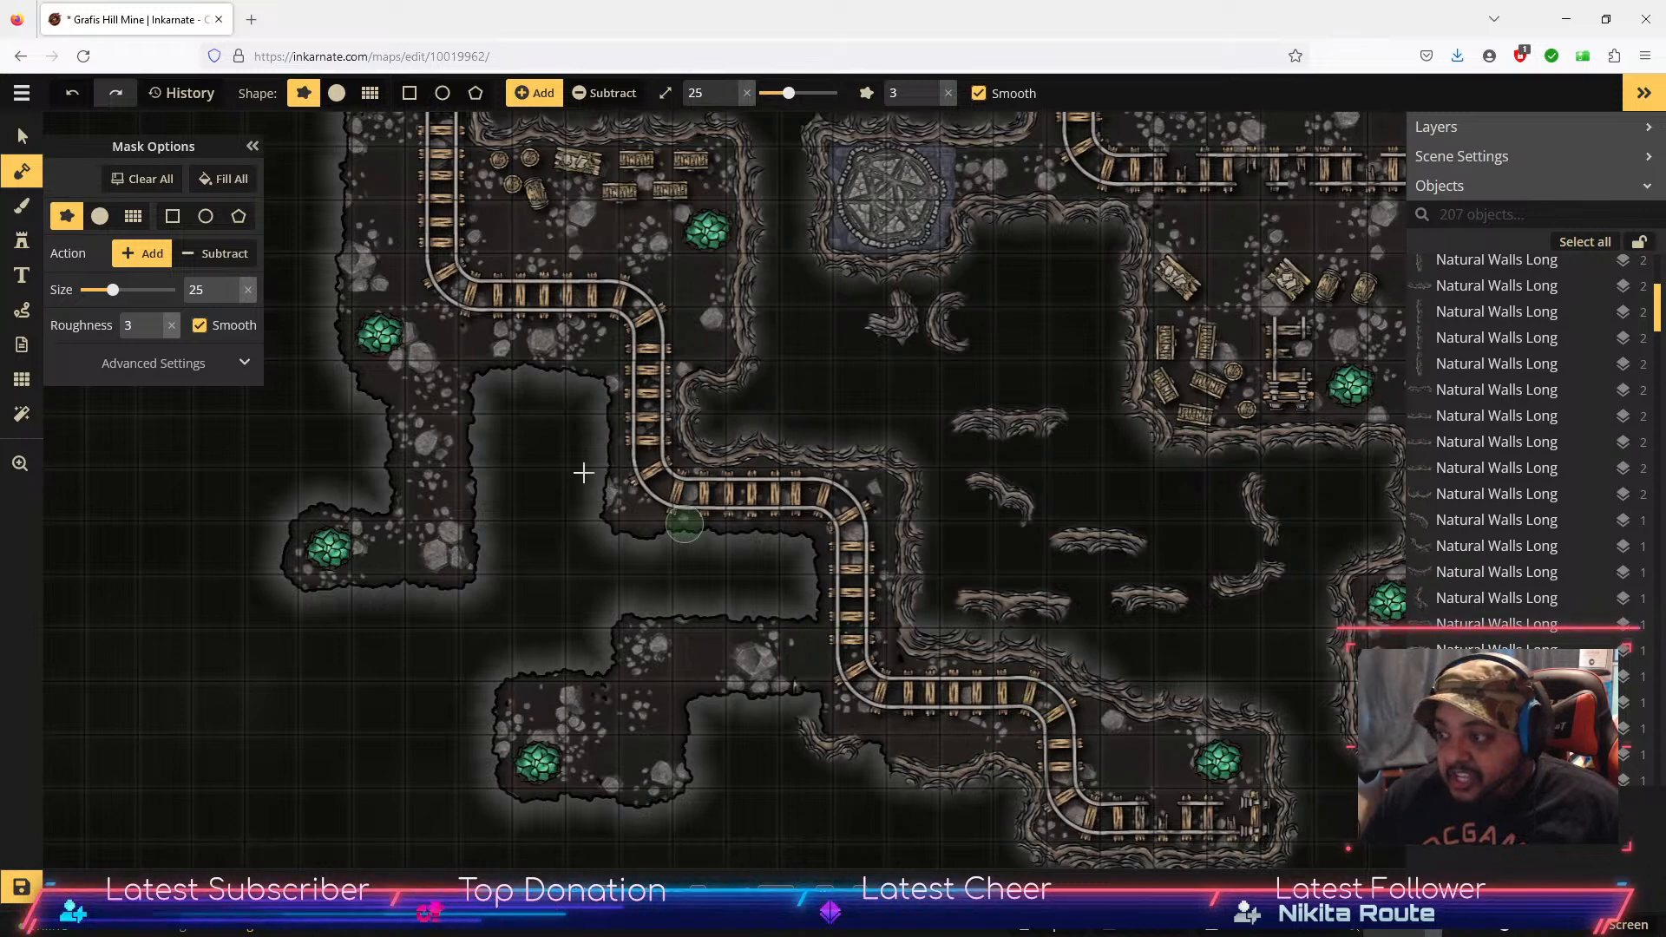
pyautogui.click(22, 137)
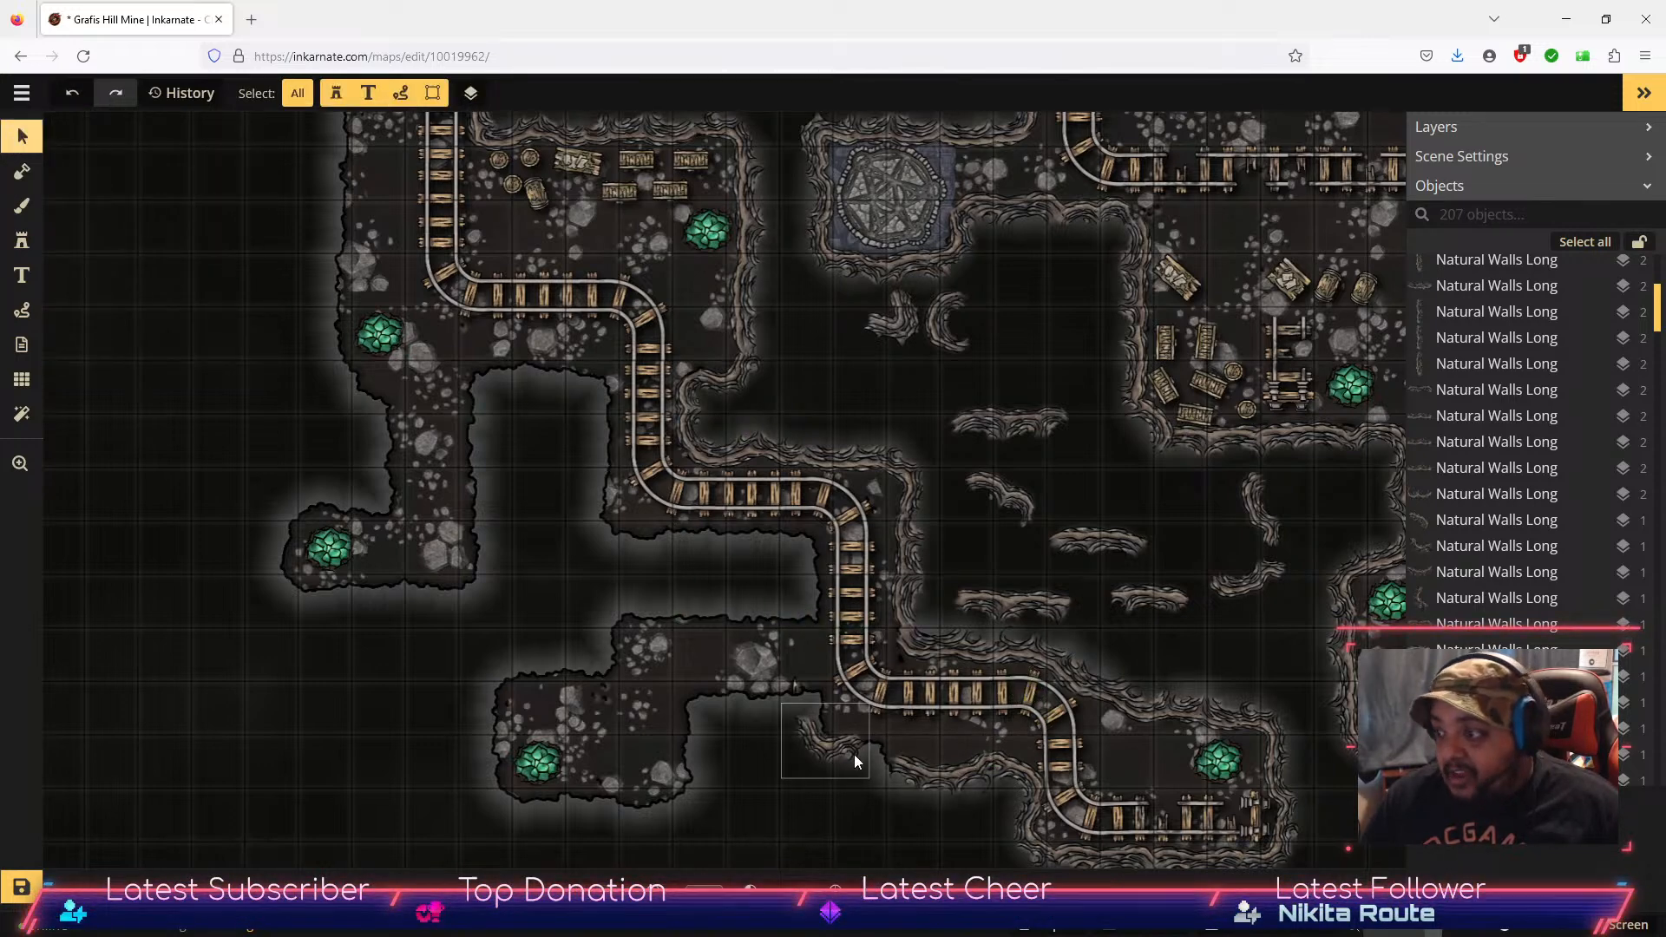
# Step: Set the variant 12 wall aside at rotation 322 and fit the spare short wall at rotation 281 on the south edge's western end
pyautogui.click(815, 719)
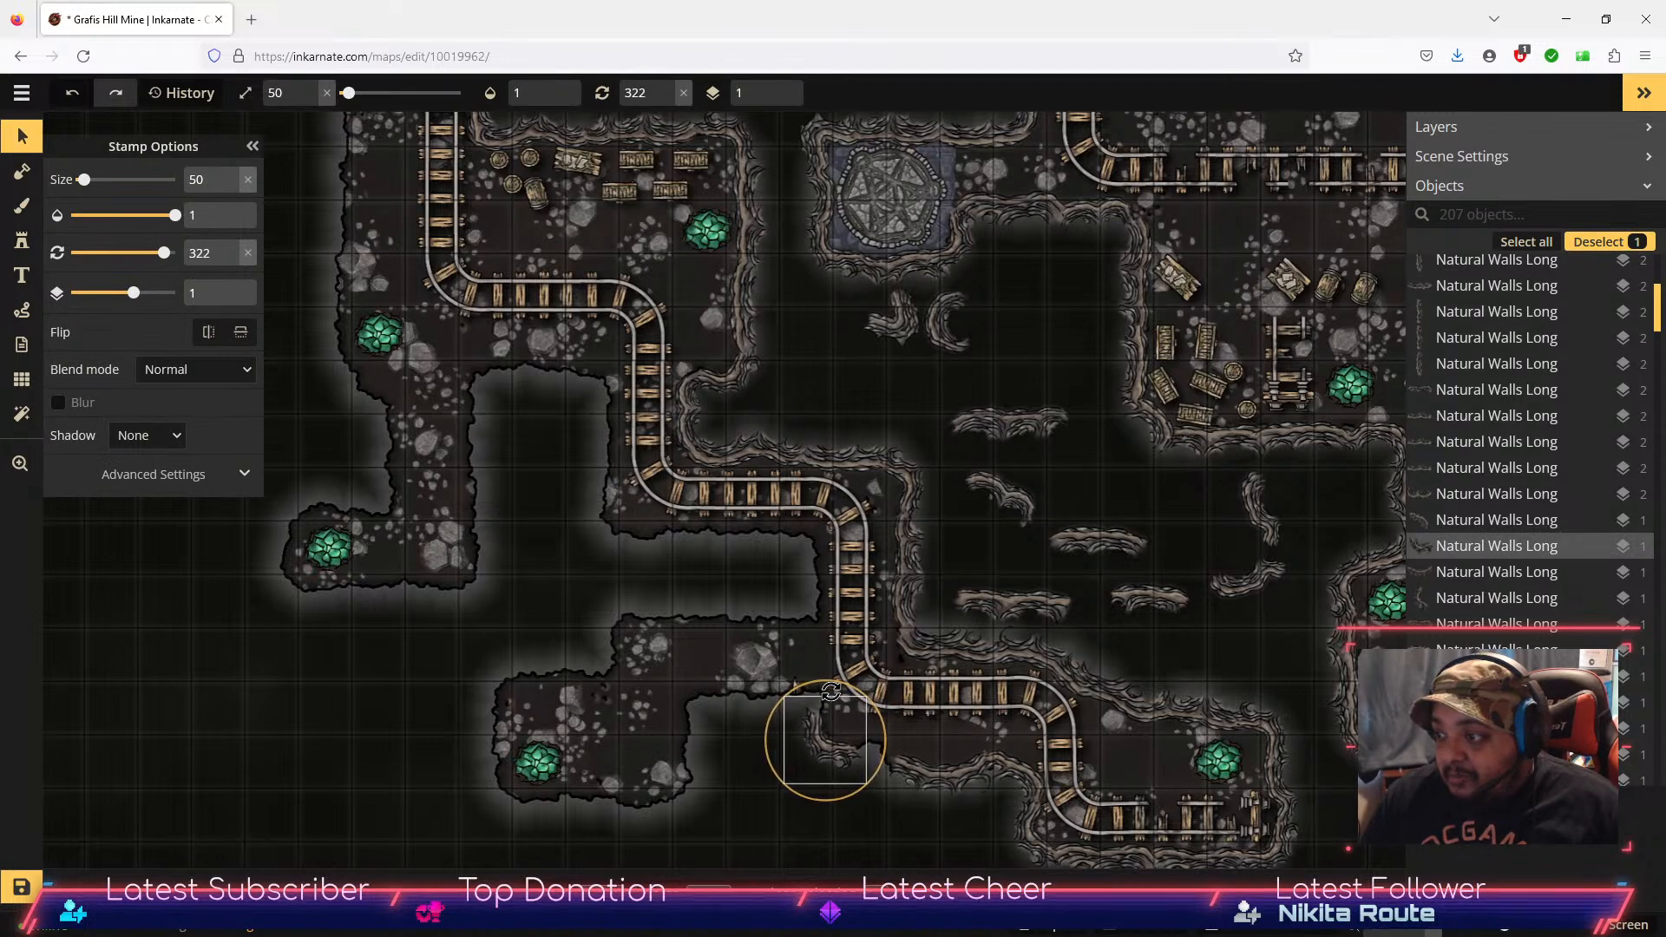
pyautogui.moveTo(810, 746); pyautogui.dragTo(811, 736)
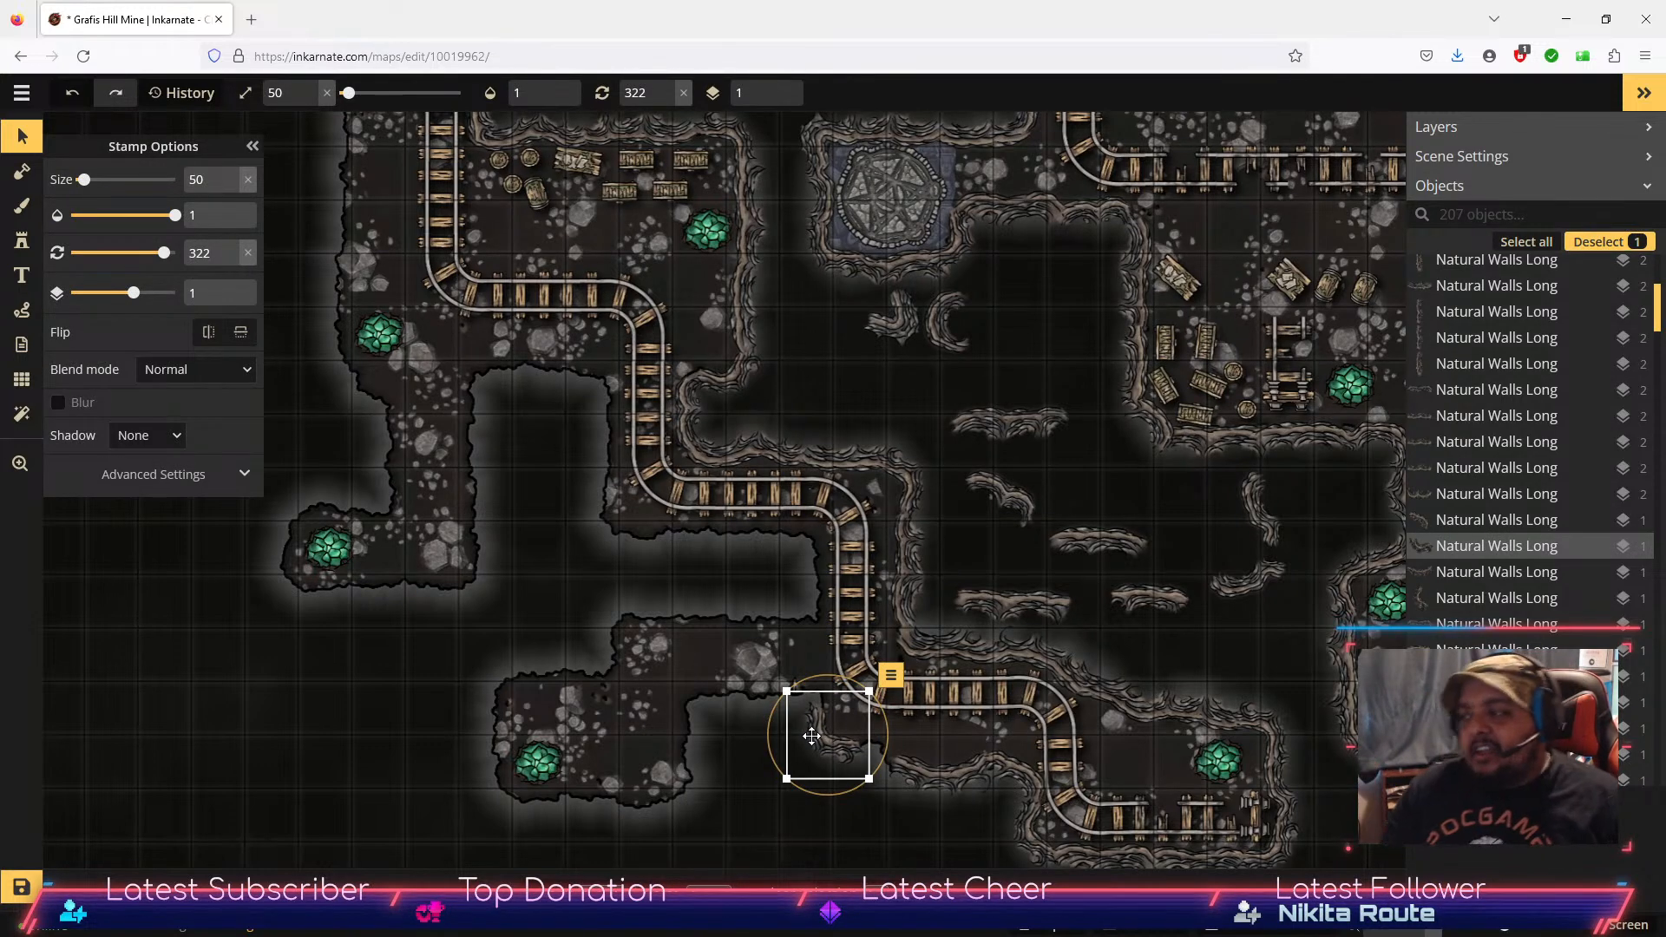
pyautogui.moveTo(1153, 598); pyautogui.dragTo(737, 821)
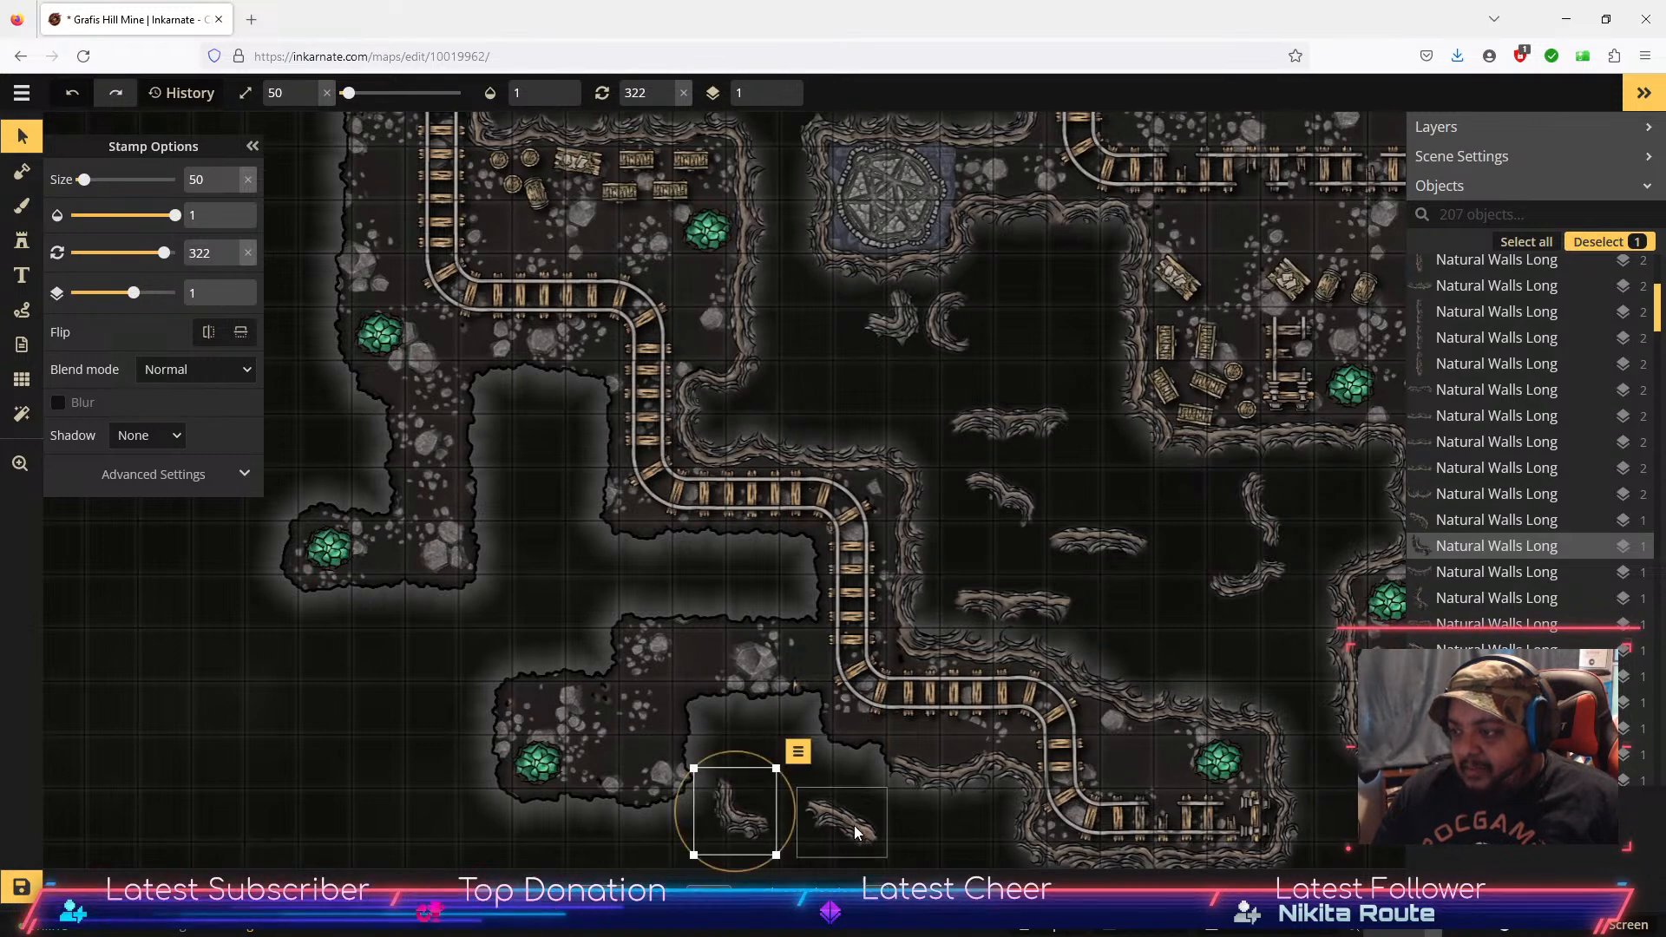
pyautogui.click(861, 828)
pyautogui.moveTo(896, 810); pyautogui.dragTo(892, 796)
pyautogui.moveTo(834, 824); pyautogui.dragTo(855, 755)
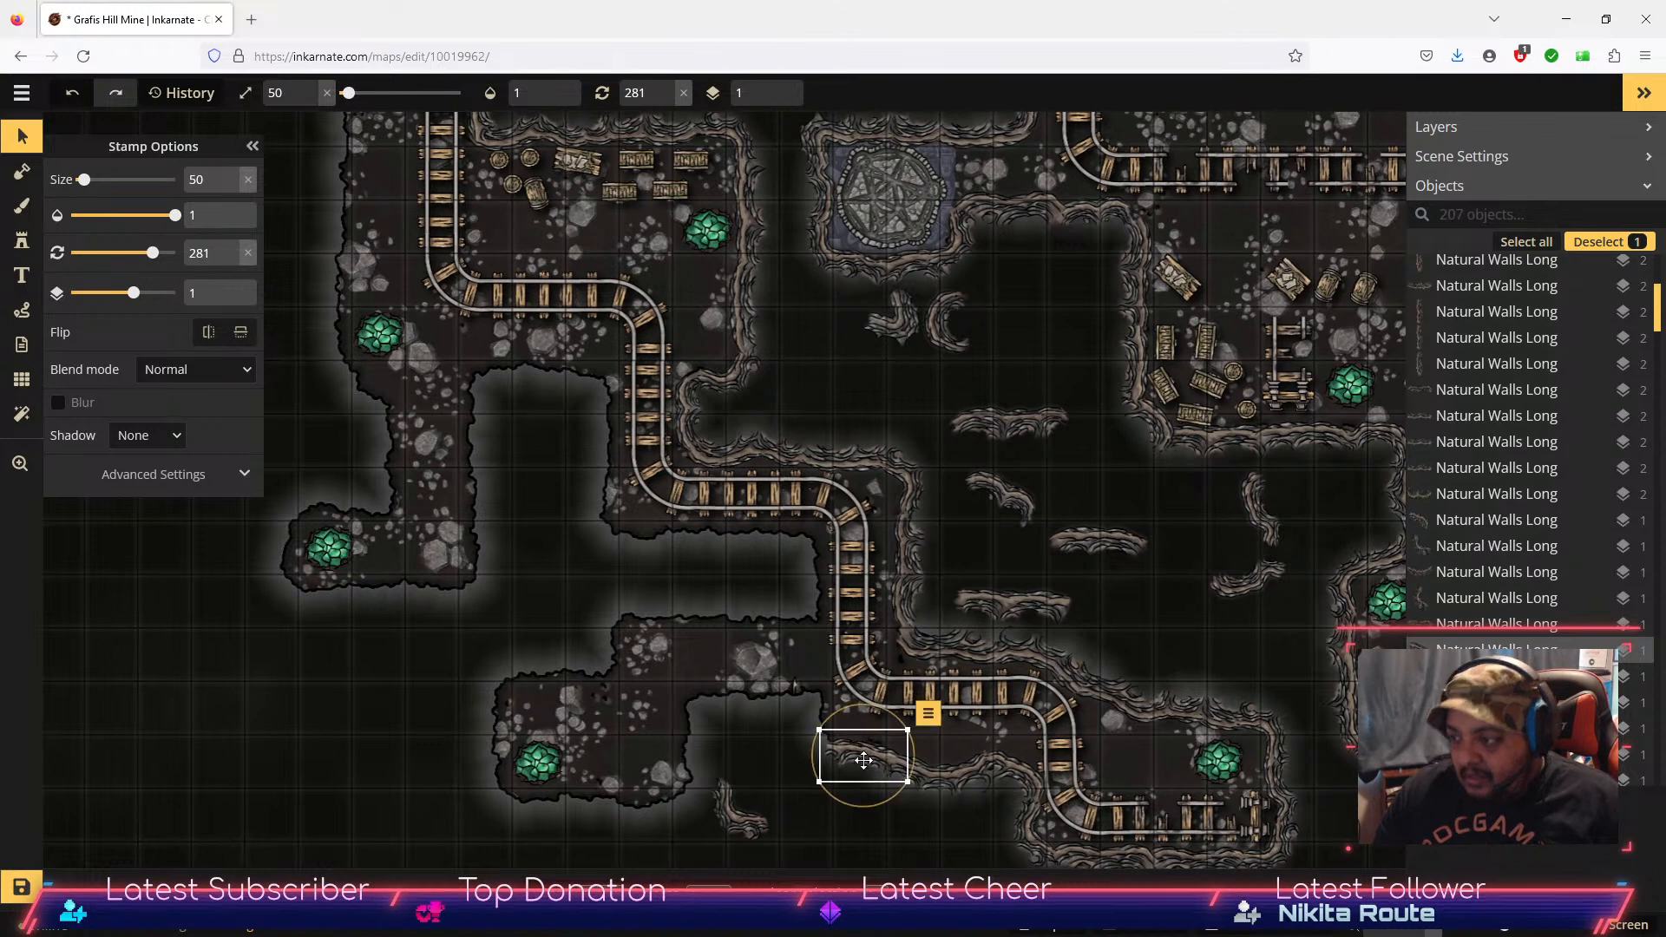
# Step: Place variant 12, 11 and 9 natural wall stamps at rotation 233 in the dark areas around the western side chamber
pyautogui.scroll(3, 931, 783)
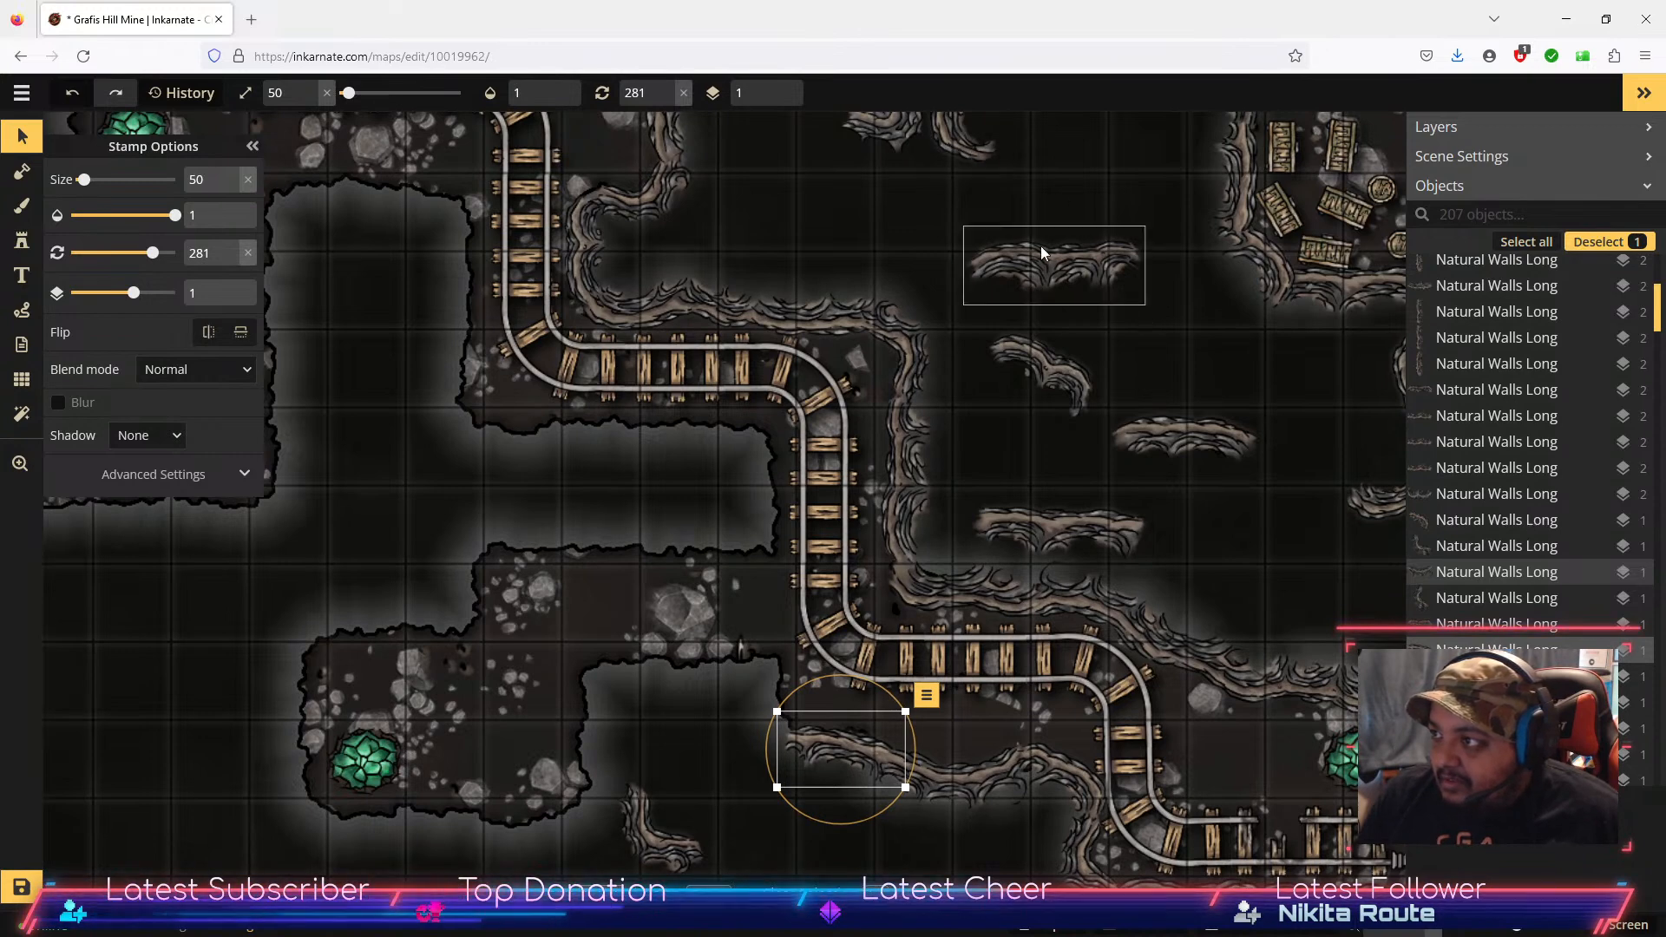
pyautogui.click(890, 137)
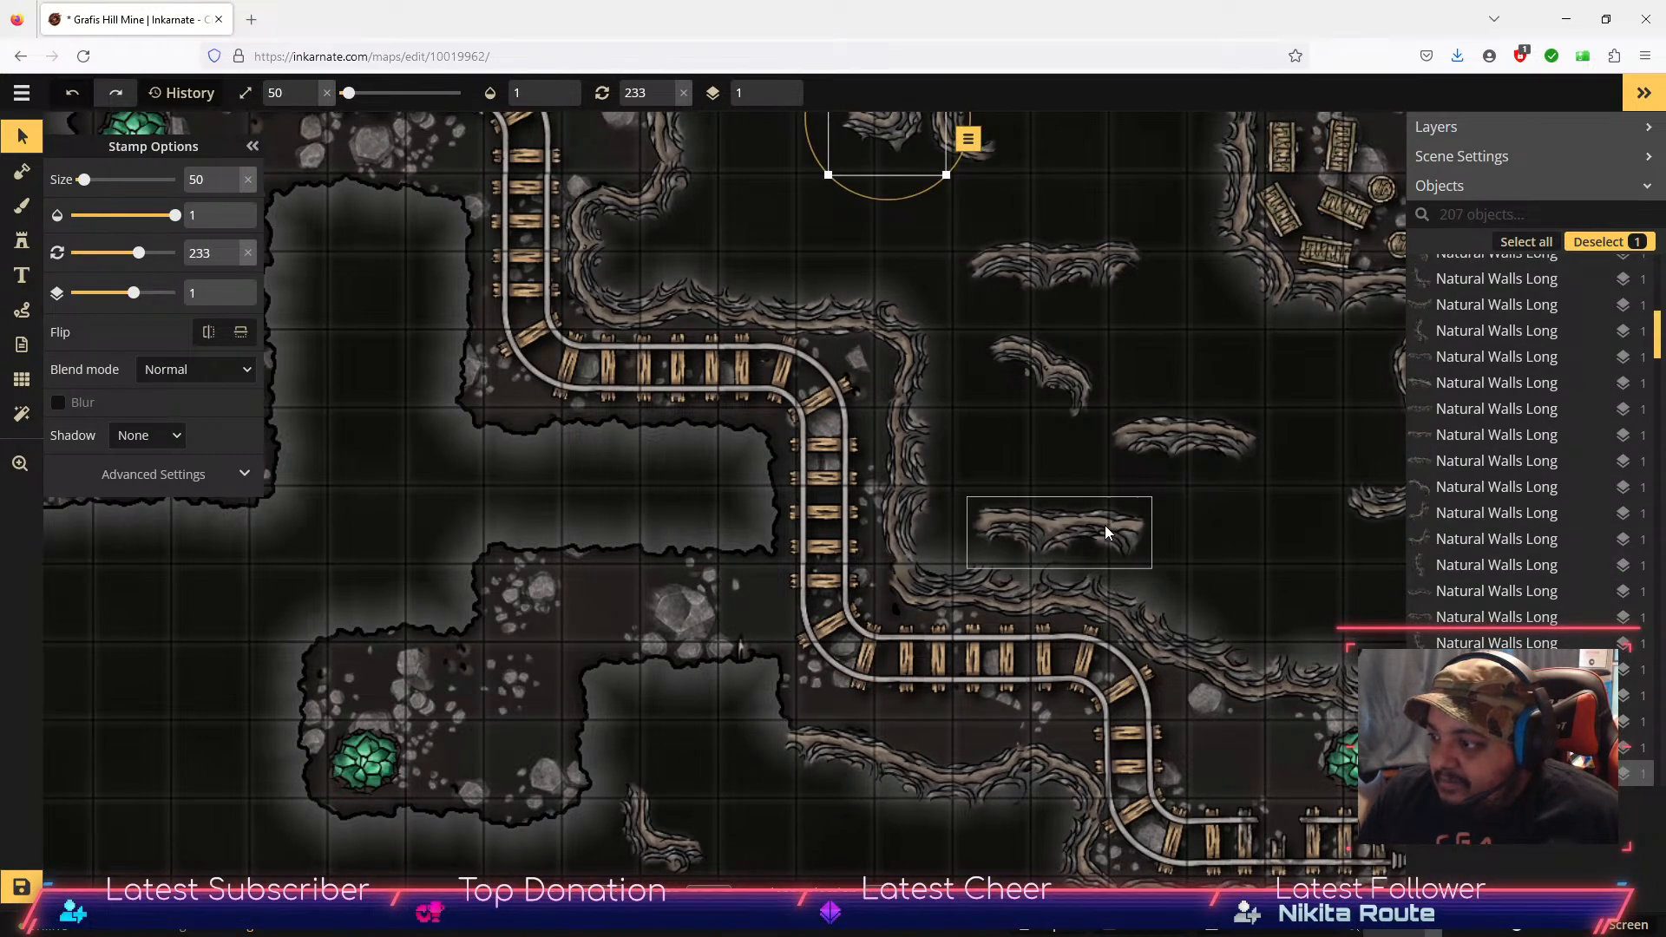
pyautogui.click(21, 241)
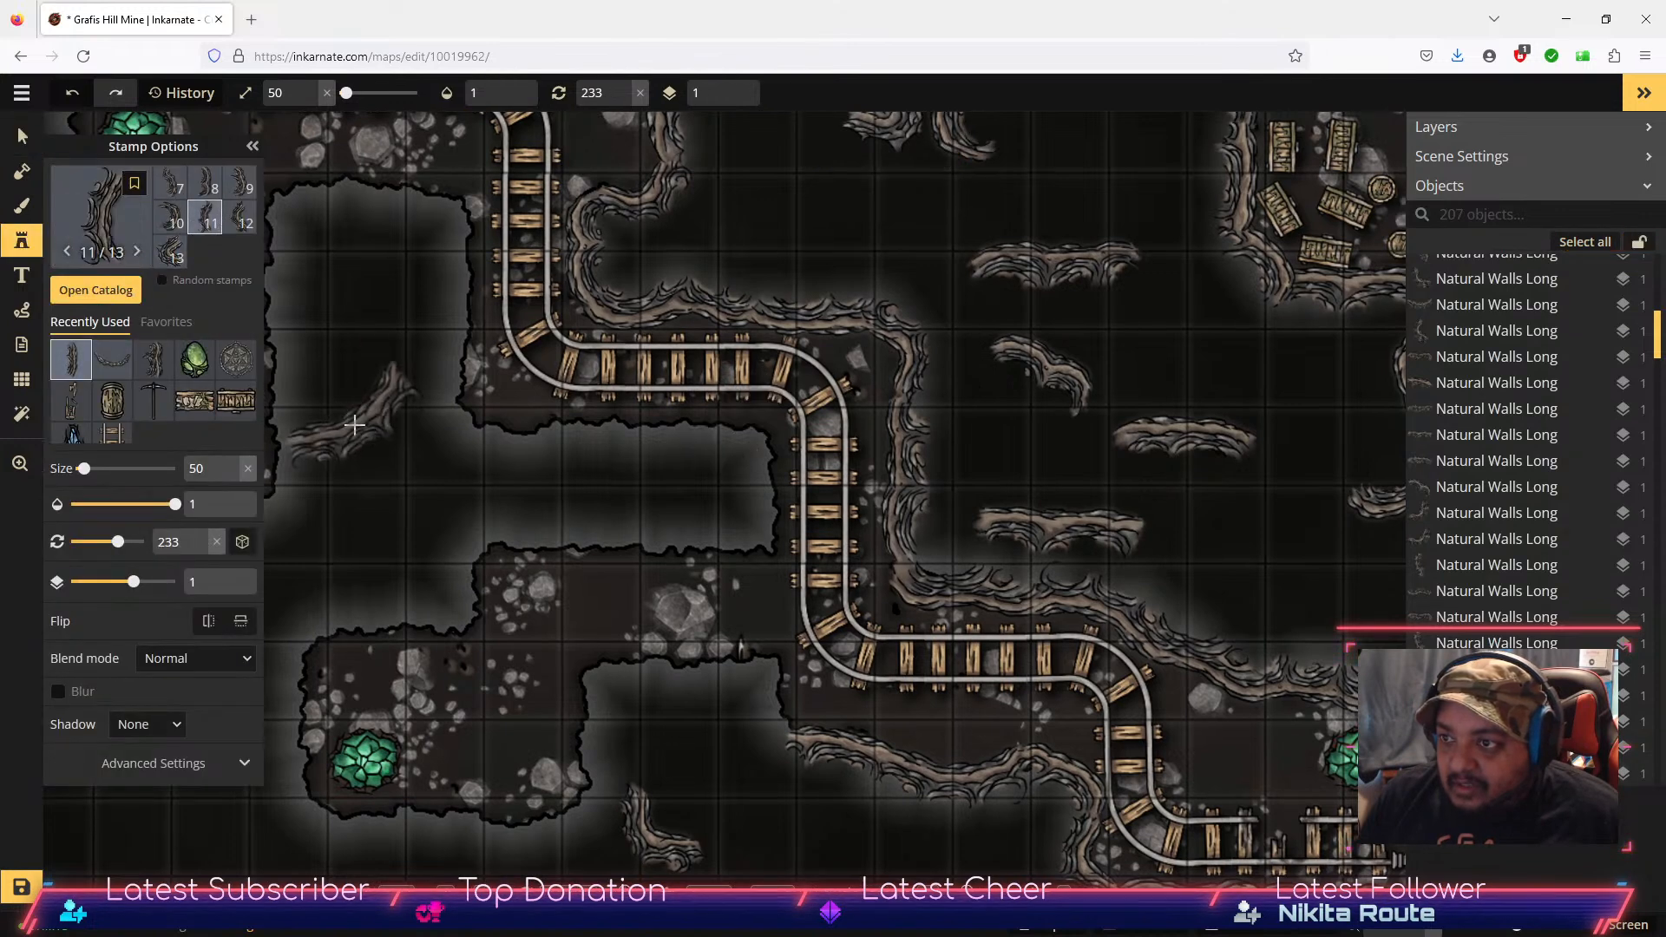
pyautogui.click(239, 217)
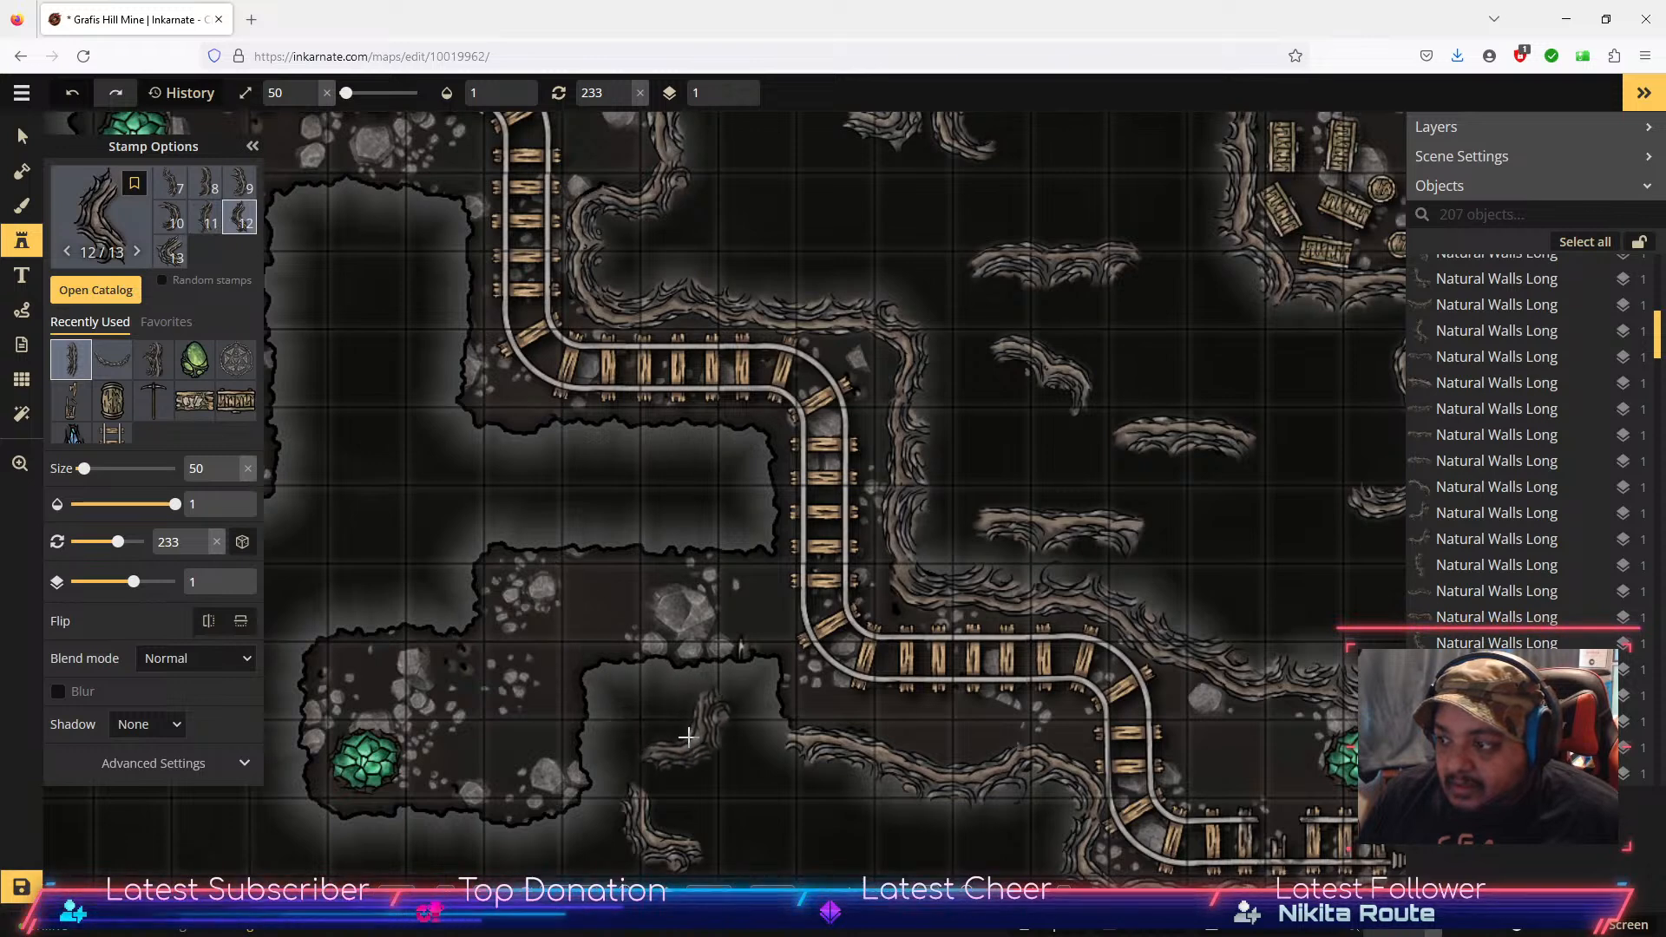
pyautogui.click(695, 736)
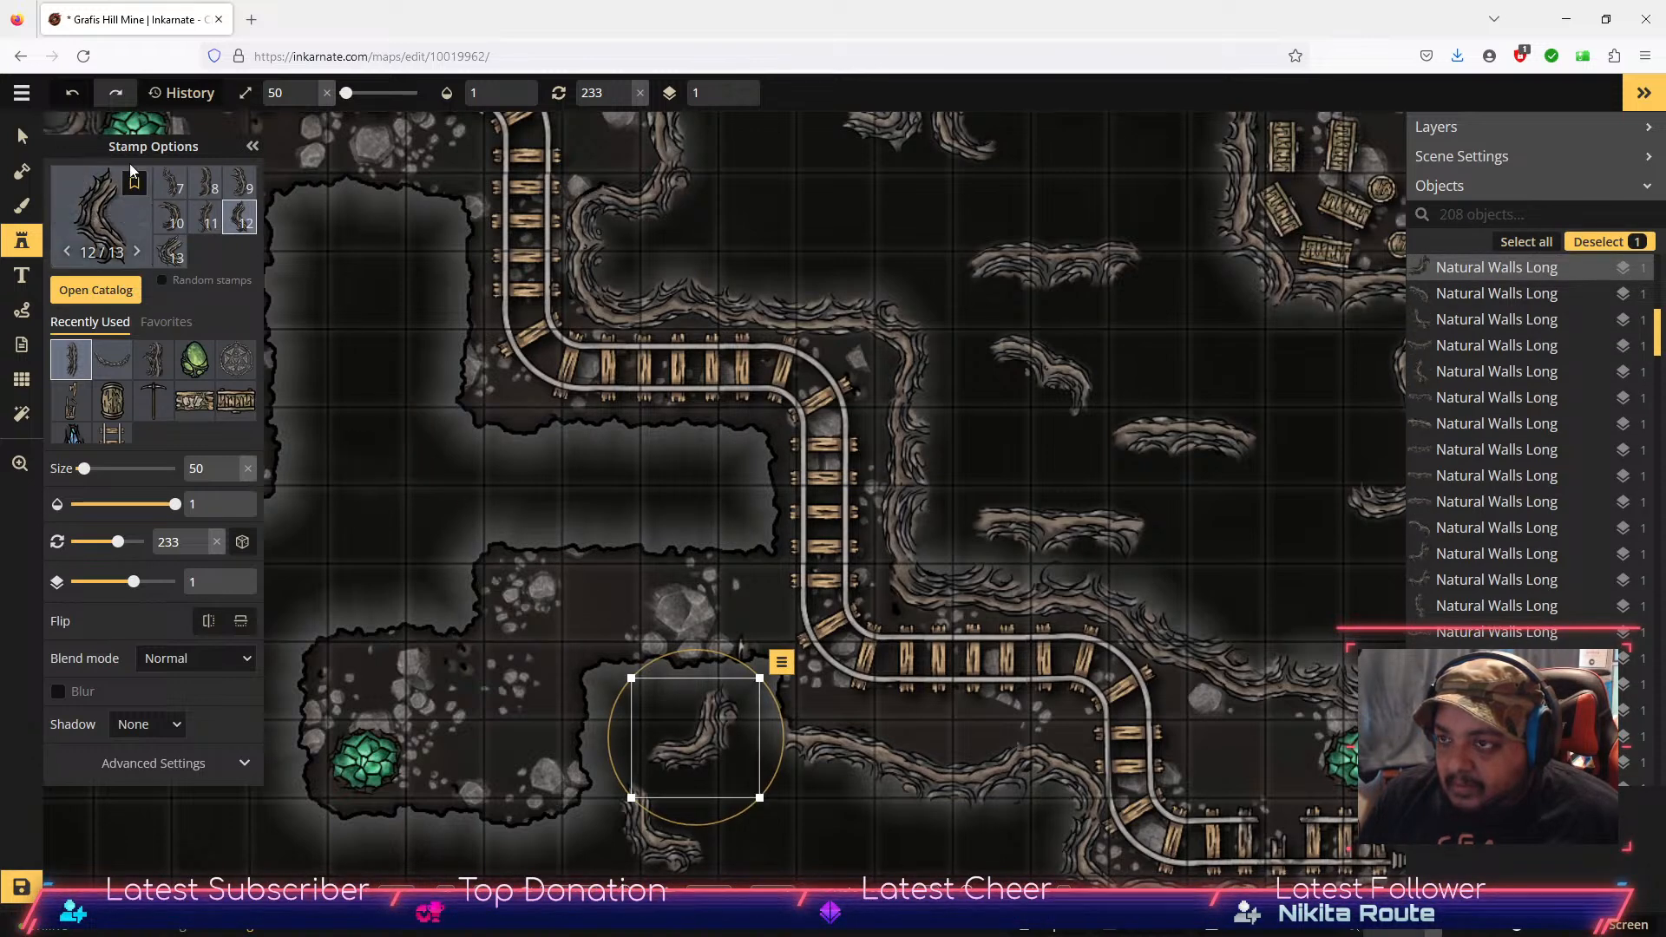
pyautogui.click(208, 217)
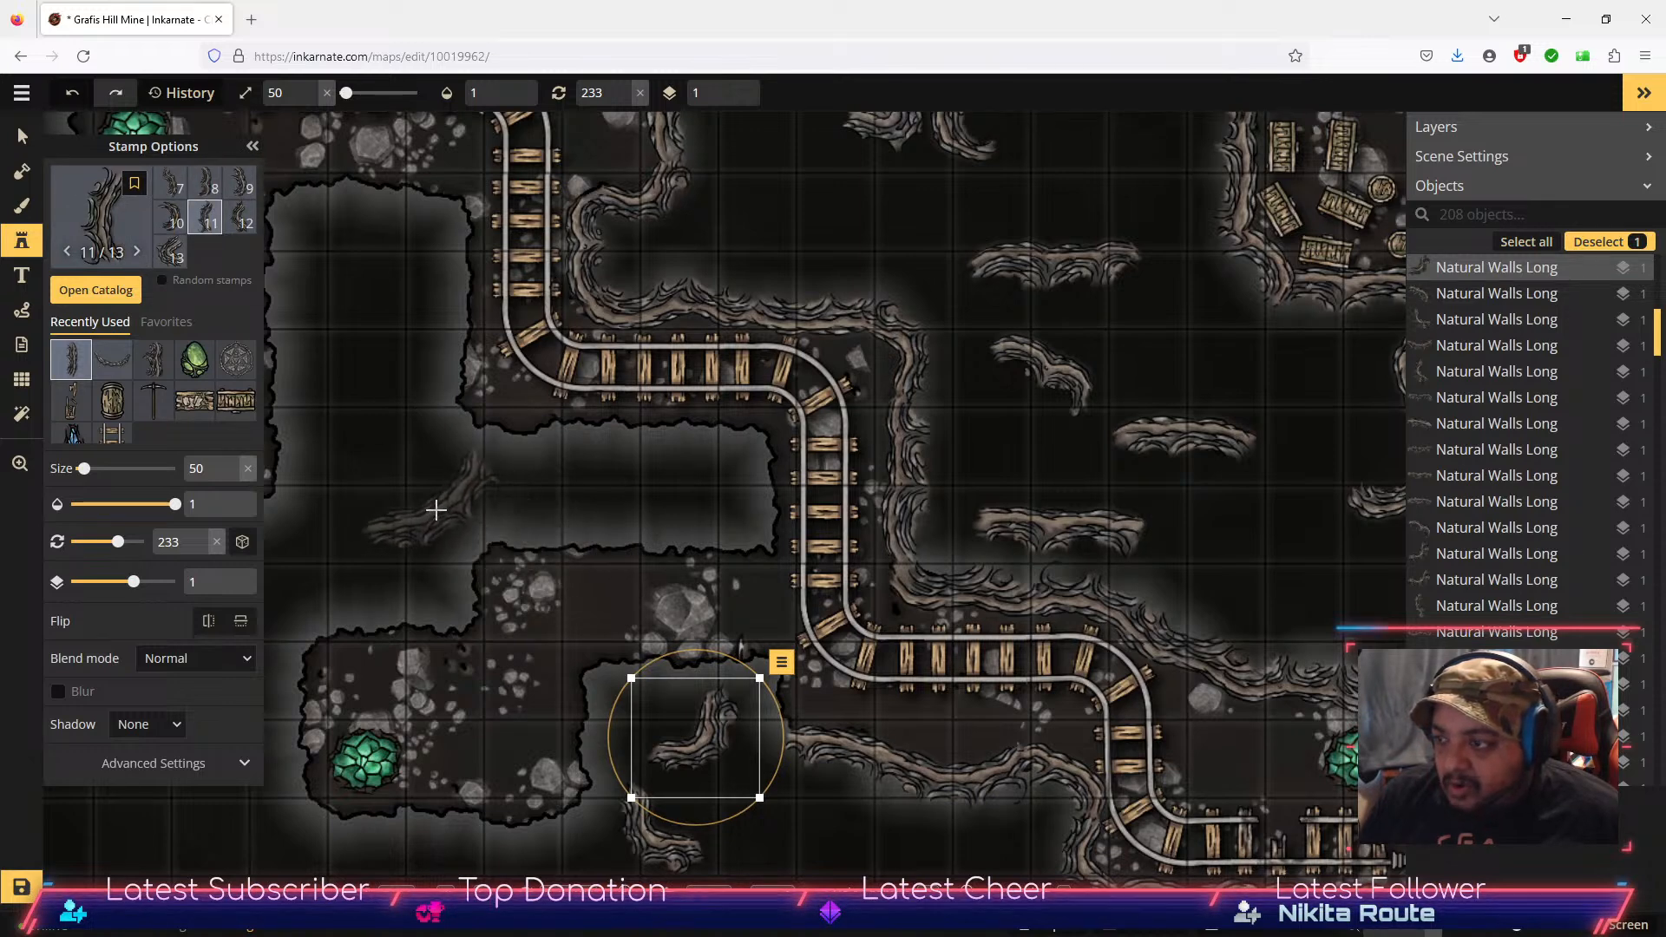
pyautogui.click(460, 519)
pyautogui.click(243, 191)
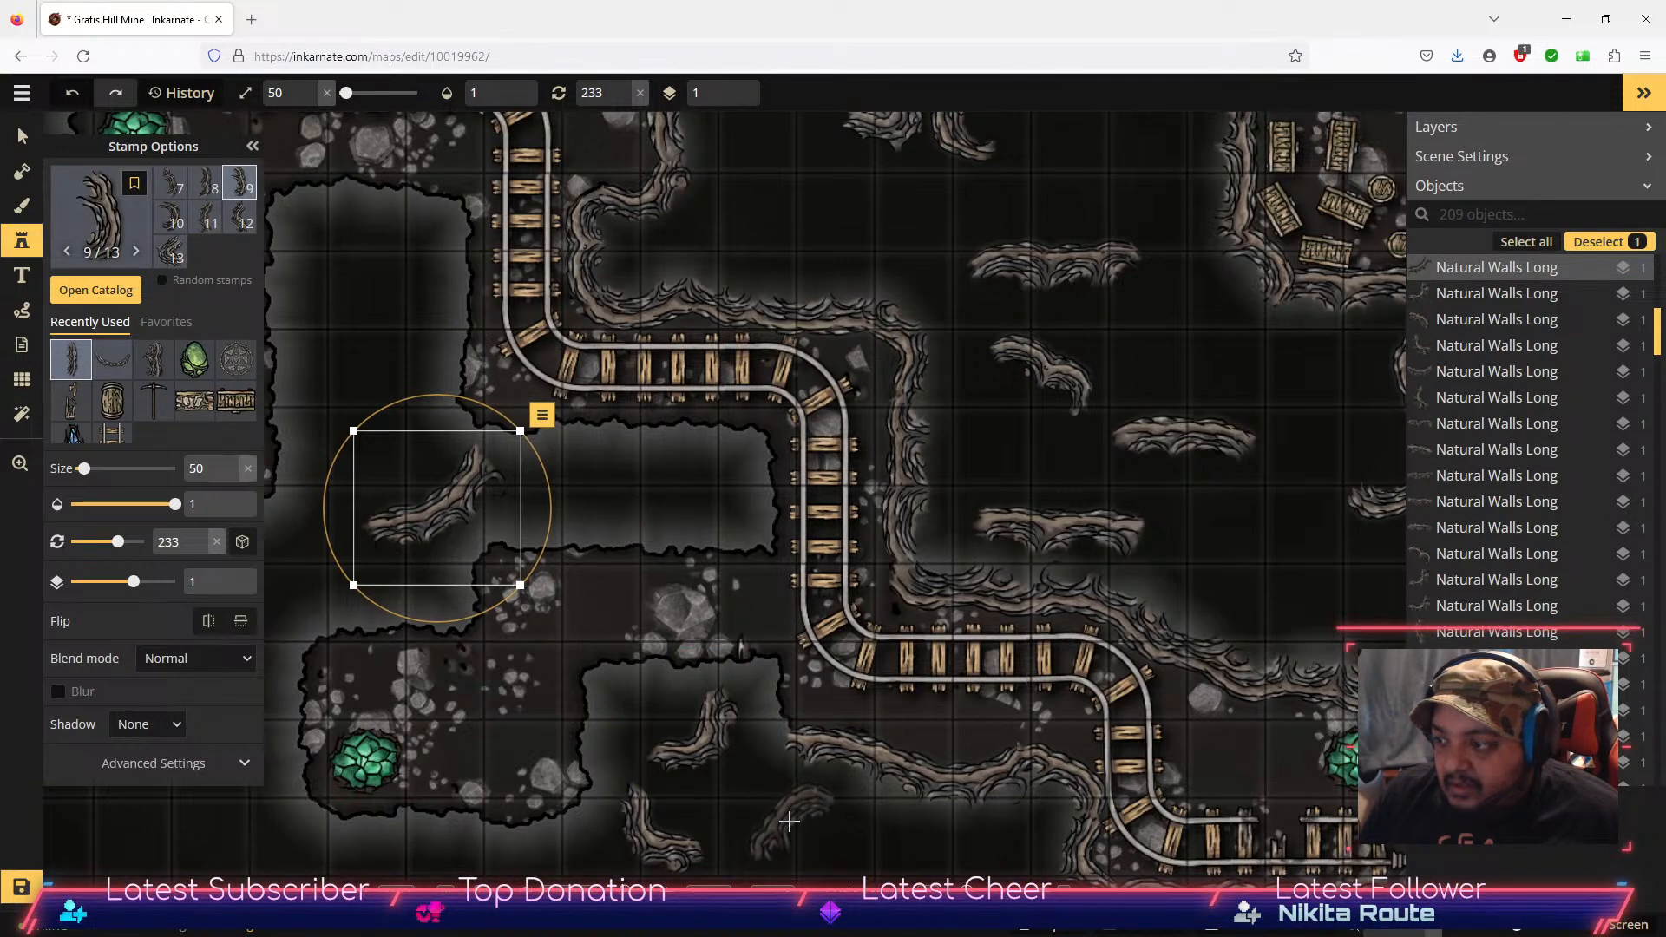
pyautogui.click(790, 818)
# Step: Place another variant 9 natural wall near the west end of the rail passage's south edge and rotate it to 329
pyautogui.moveTo(769, 740)
pyautogui.mouseDown()
pyautogui.moveTo(824, 746)
pyautogui.moveTo(865, 775)
pyautogui.moveTo(866, 854)
pyautogui.moveTo(812, 808)
pyautogui.moveTo(780, 713)
pyautogui.mouseUp()
pyautogui.moveTo(780, 631); pyautogui.dragTo(745, 615)
pyautogui.moveTo(760, 717); pyautogui.dragTo(735, 700)
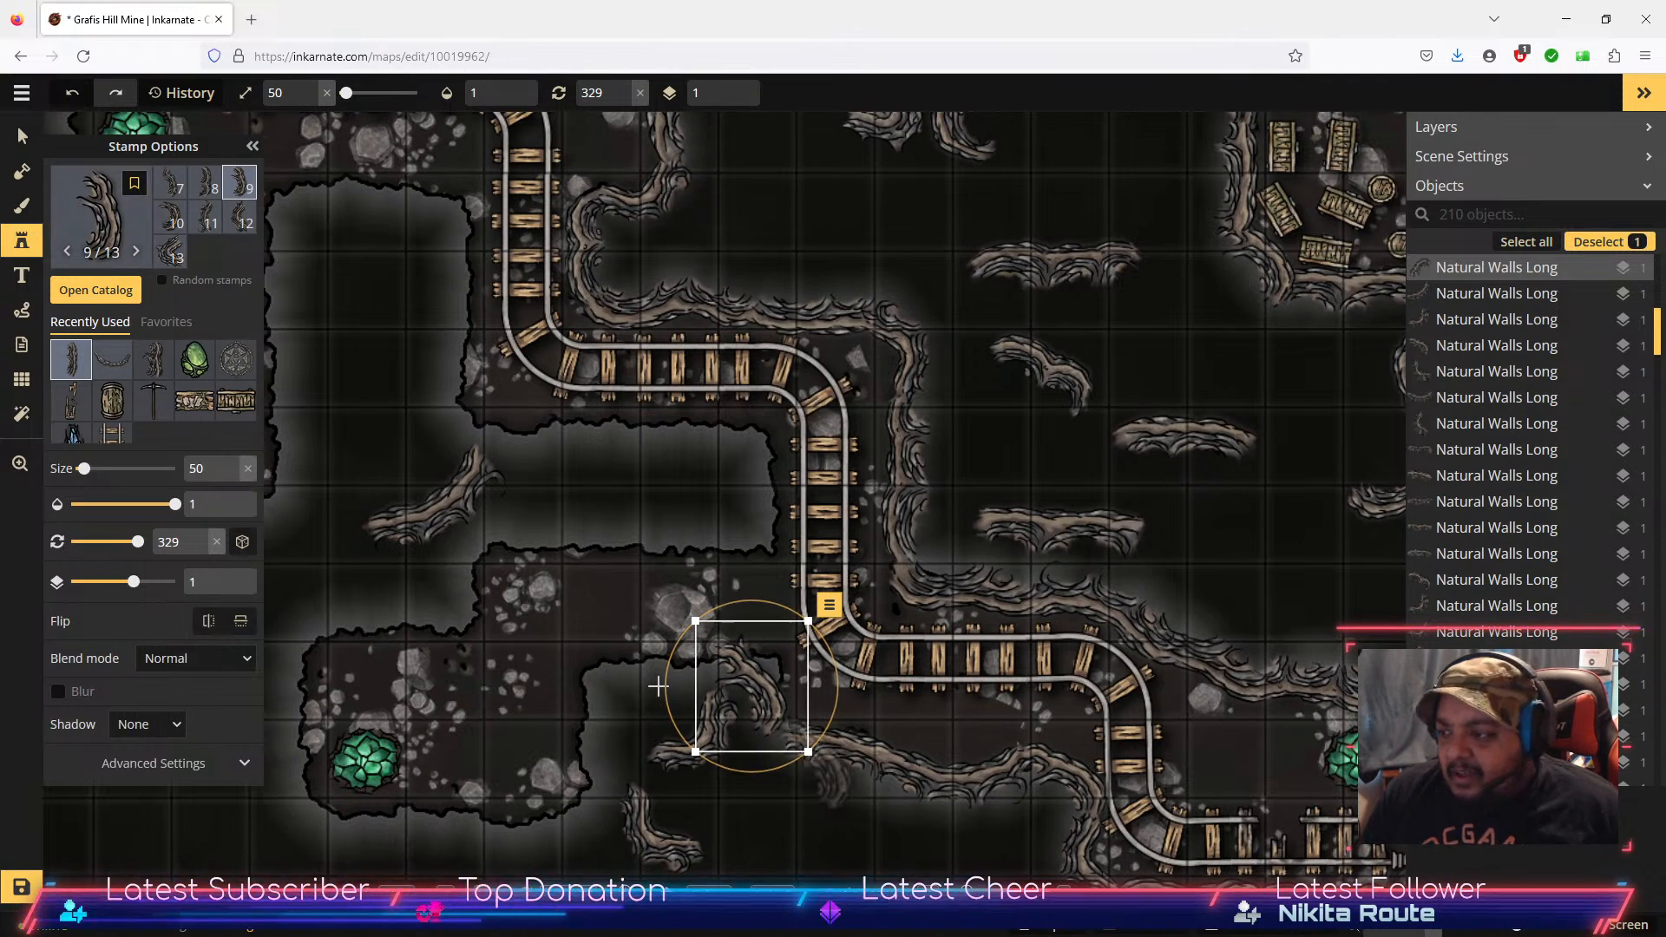
# Step: Move the three spare walls away from the passage's south edge into the dark areas north and west of the western side chamber
pyautogui.click(16, 137)
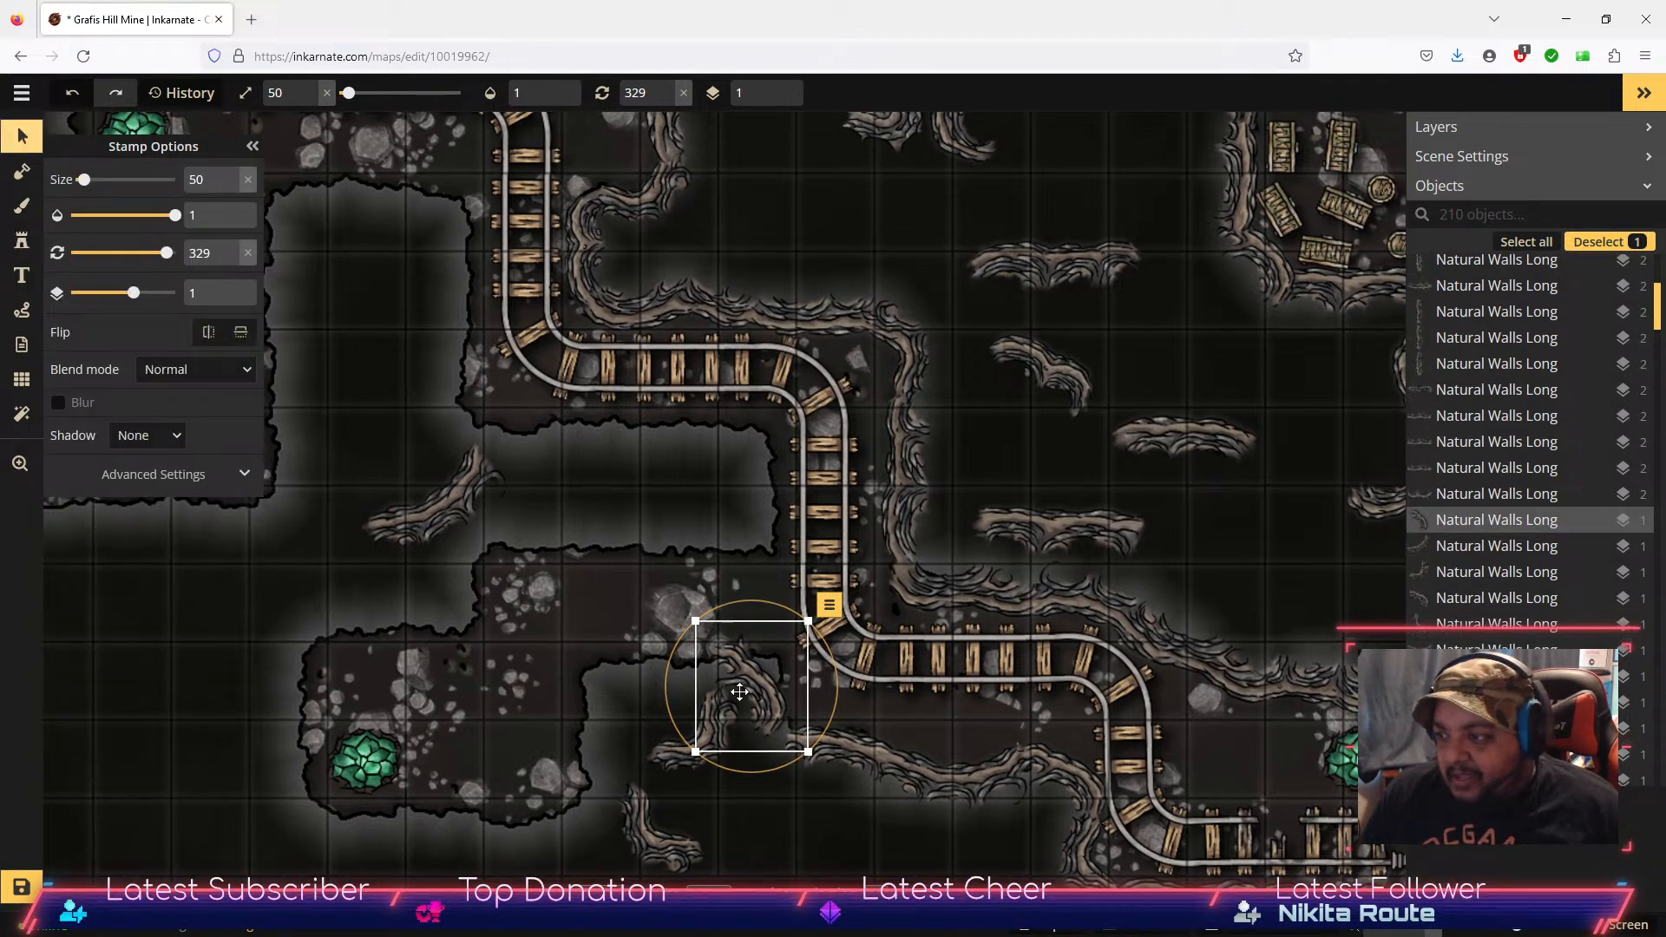
pyautogui.moveTo(747, 687); pyautogui.dragTo(382, 416)
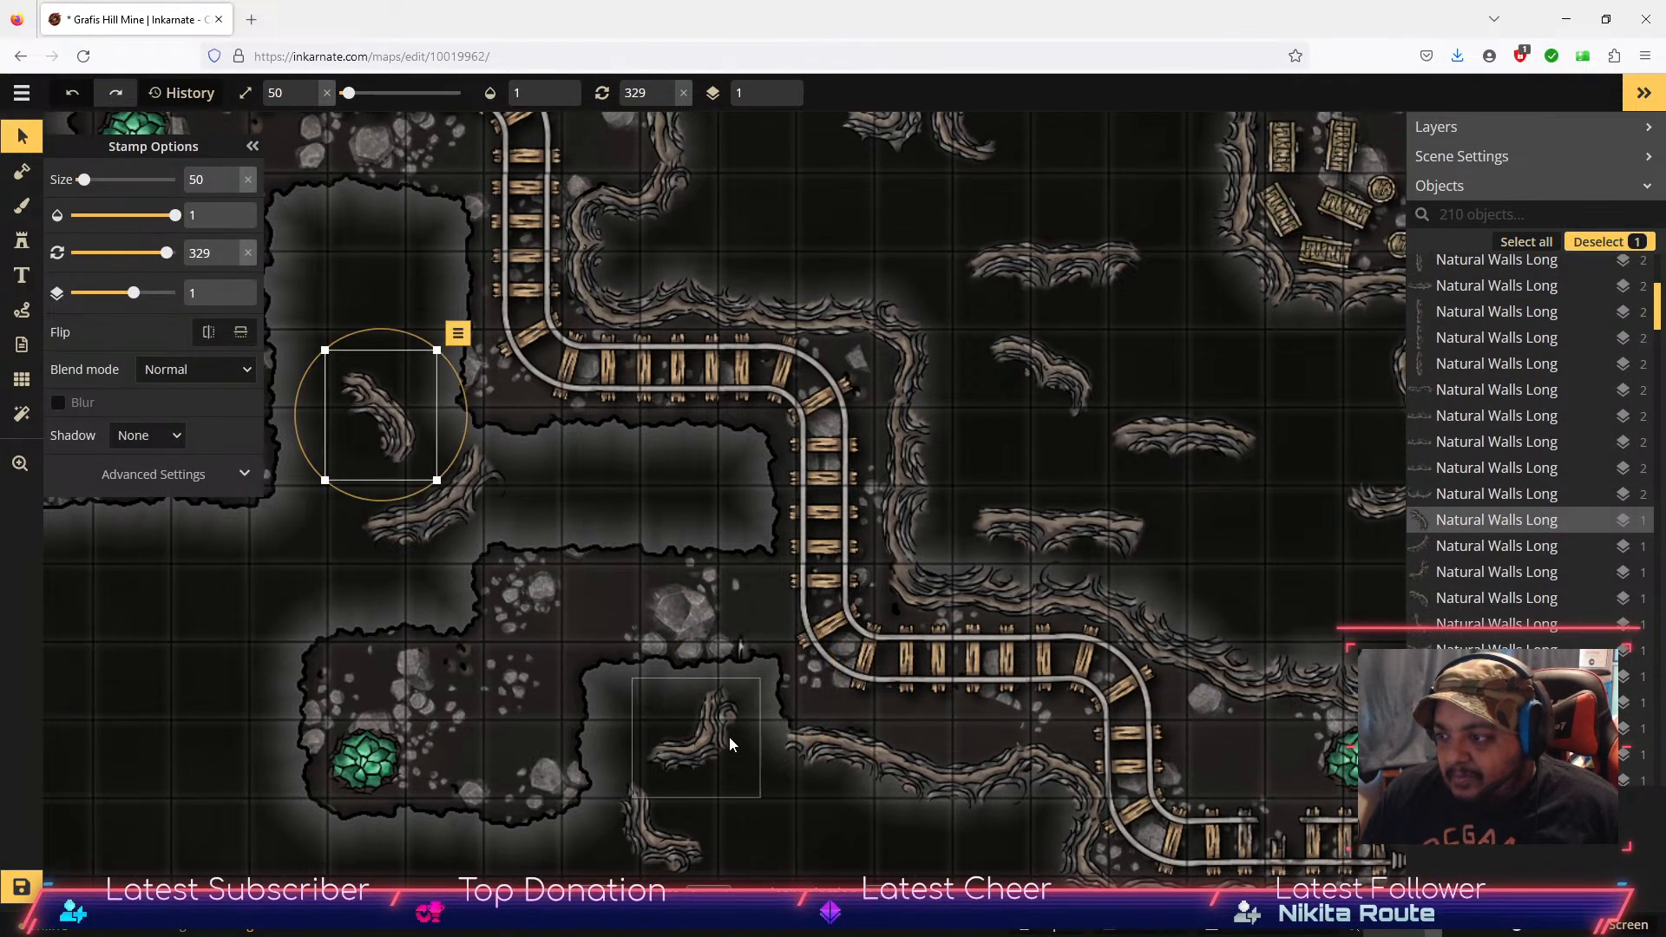
pyautogui.click(703, 744)
pyautogui.moveTo(704, 716); pyautogui.dragTo(175, 583)
pyautogui.moveTo(664, 840); pyautogui.dragTo(186, 757)
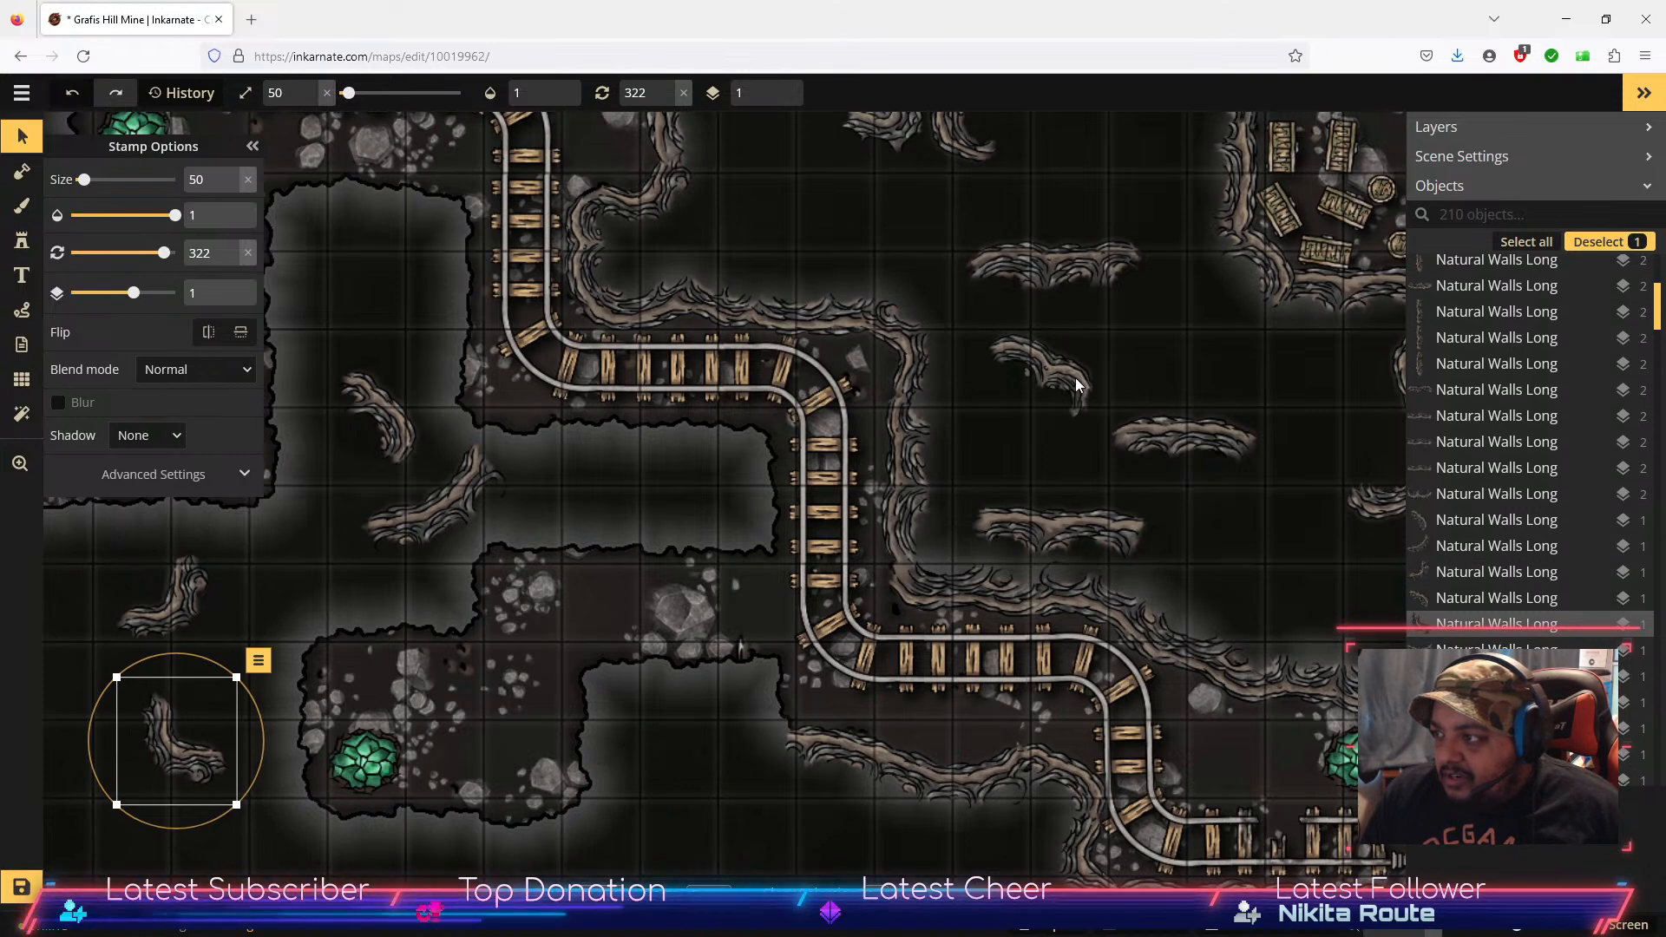
# Step: Rotate the spare short wall east of the rails to 320 and fit another at rotation 170 on the south edge's western end
pyautogui.click(1081, 411)
pyautogui.moveTo(1108, 314); pyautogui.dragTo(1099, 303)
pyautogui.moveTo(1055, 377); pyautogui.dragTo(1104, 367)
pyautogui.moveTo(1378, 523); pyautogui.dragTo(1241, 553)
pyautogui.moveTo(1280, 466); pyautogui.dragTo(786, 723)
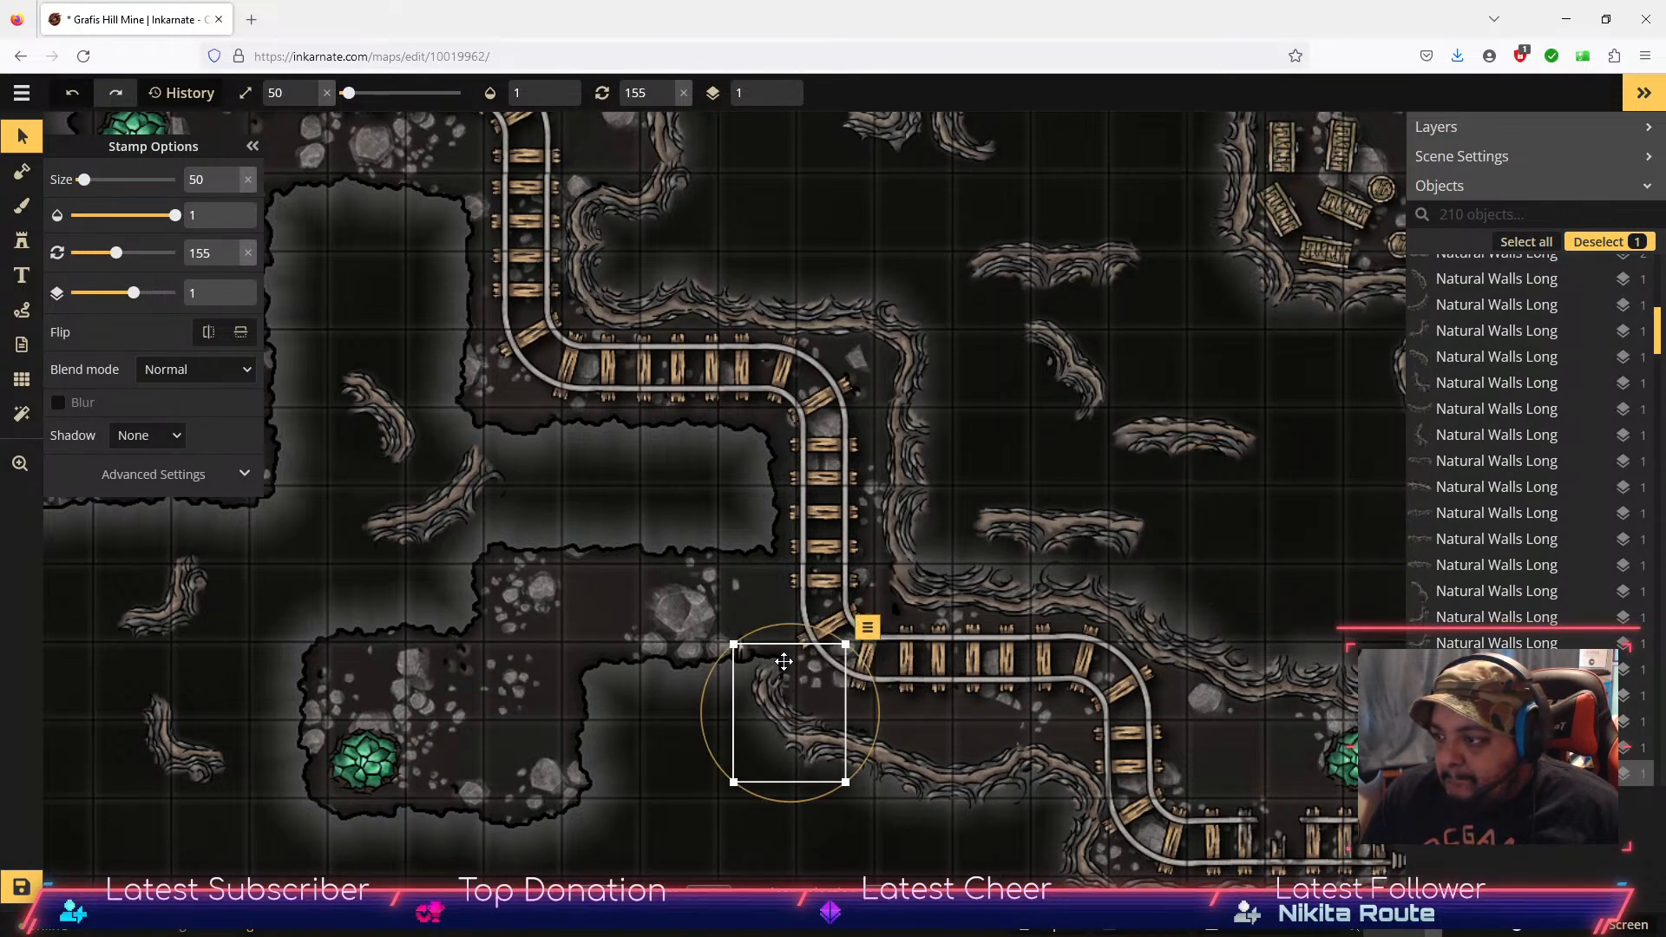
pyautogui.moveTo(796, 623); pyautogui.dragTo(819, 629)
pyautogui.moveTo(774, 691); pyautogui.dragTo(778, 695)
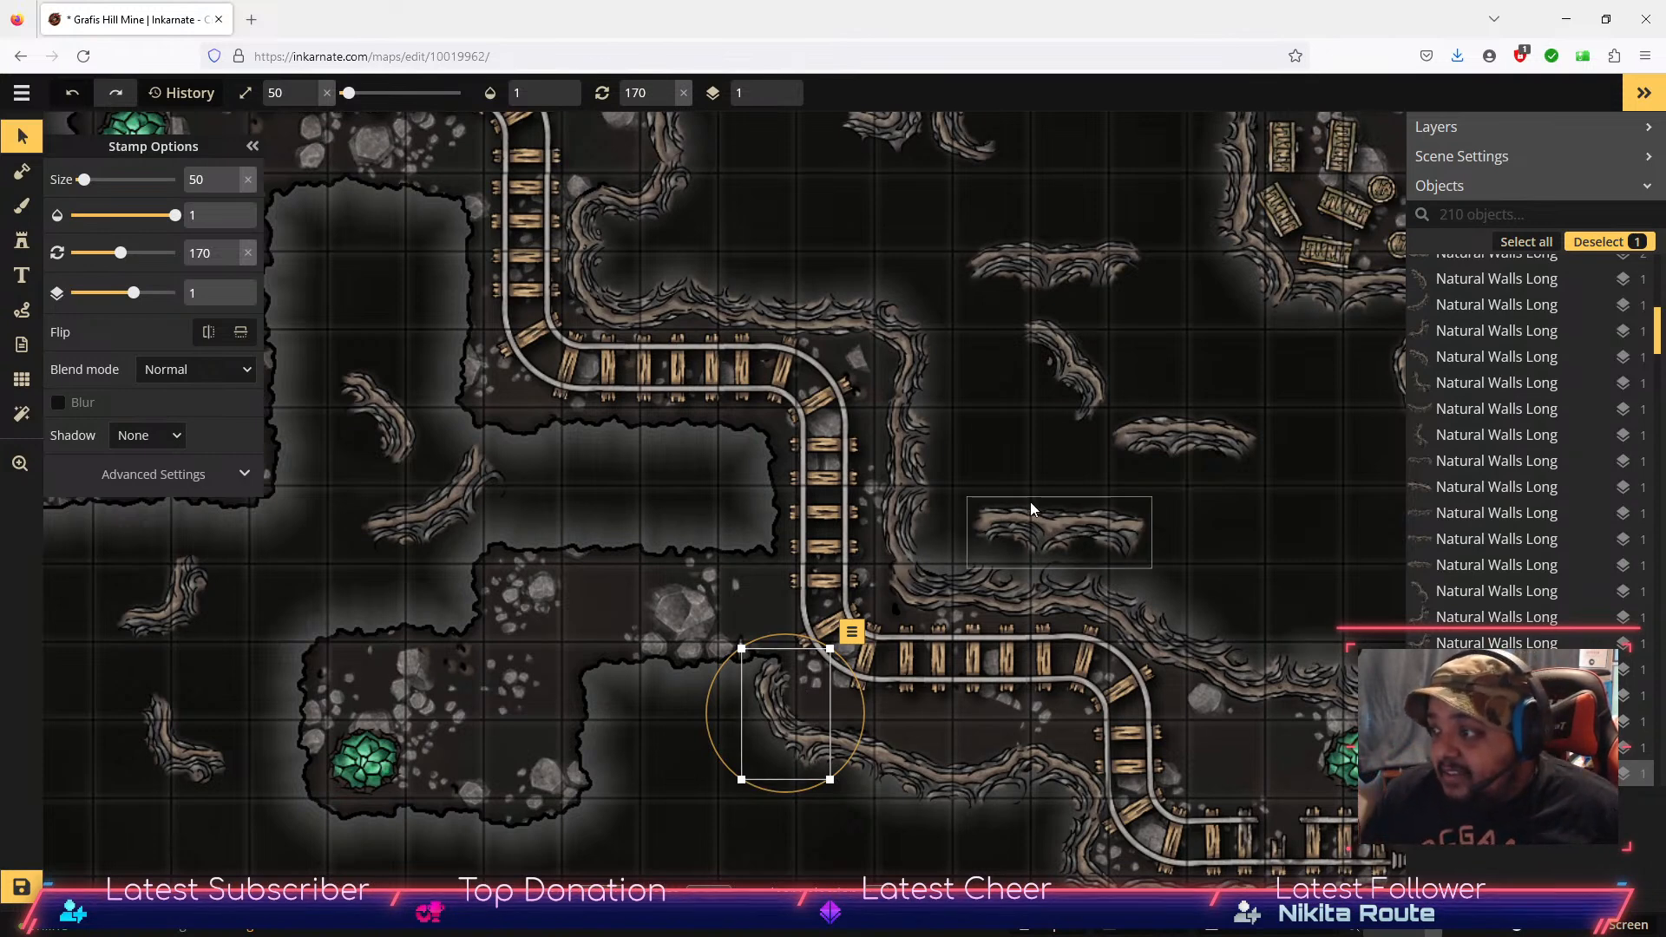
# Step: Fit the rotation 272 wall along the side passage's south edge and turn the short spare wall onto the bend into the side chamber
pyautogui.click(1106, 521)
pyautogui.moveTo(1106, 522); pyautogui.dragTo(724, 667)
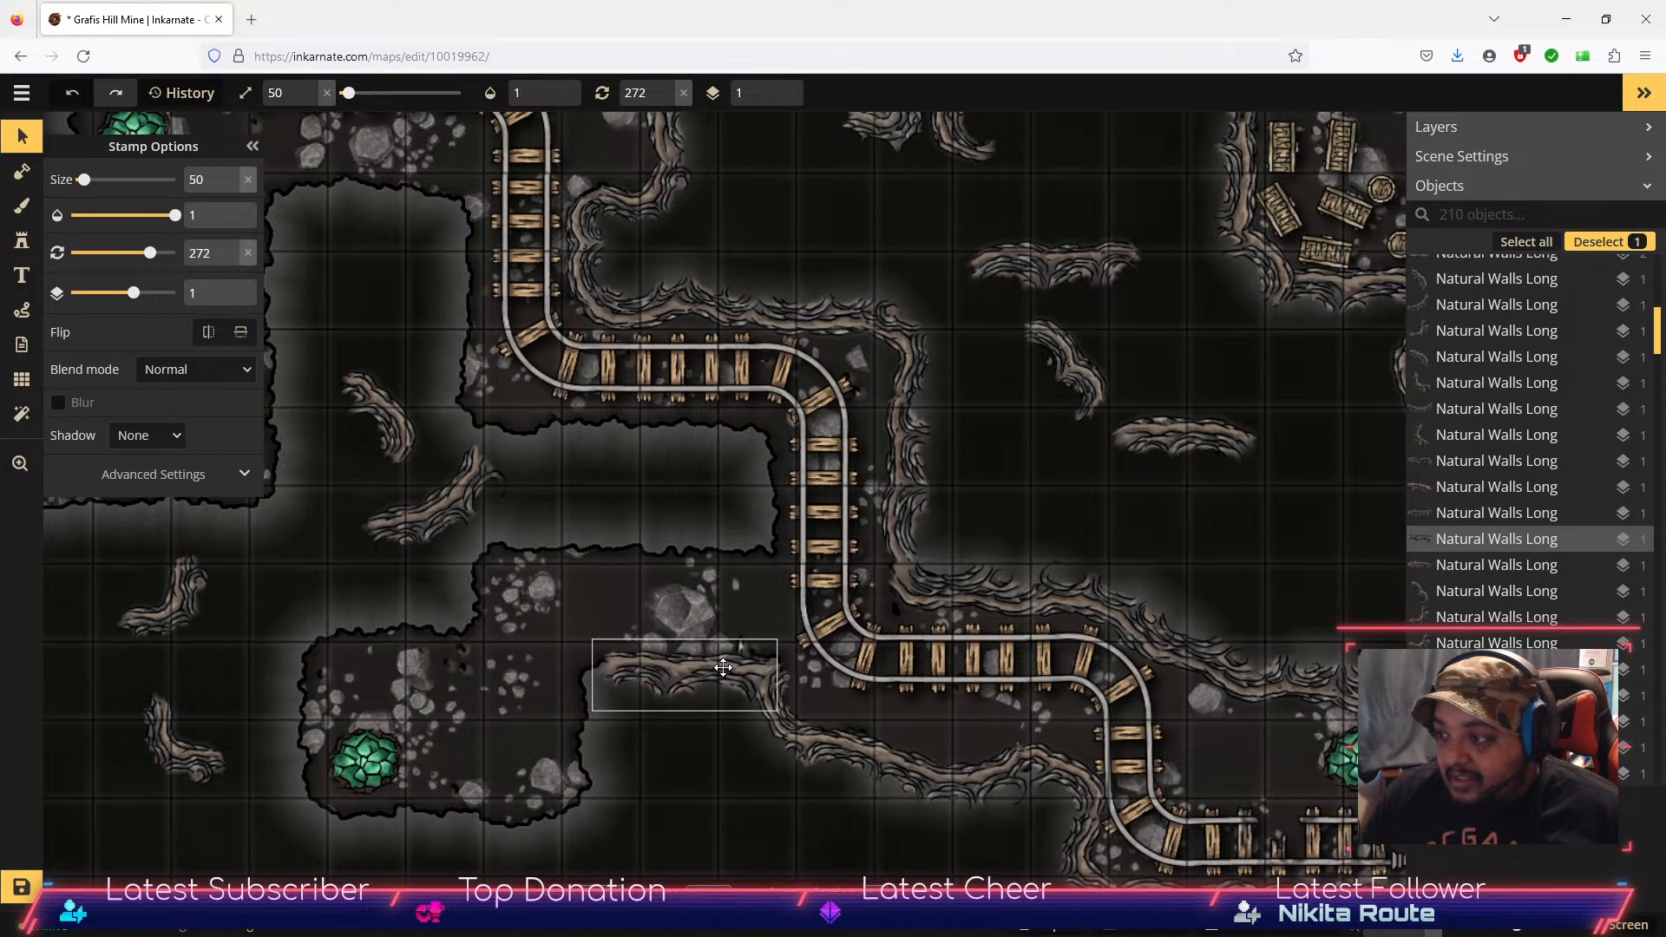
pyautogui.click(1069, 331)
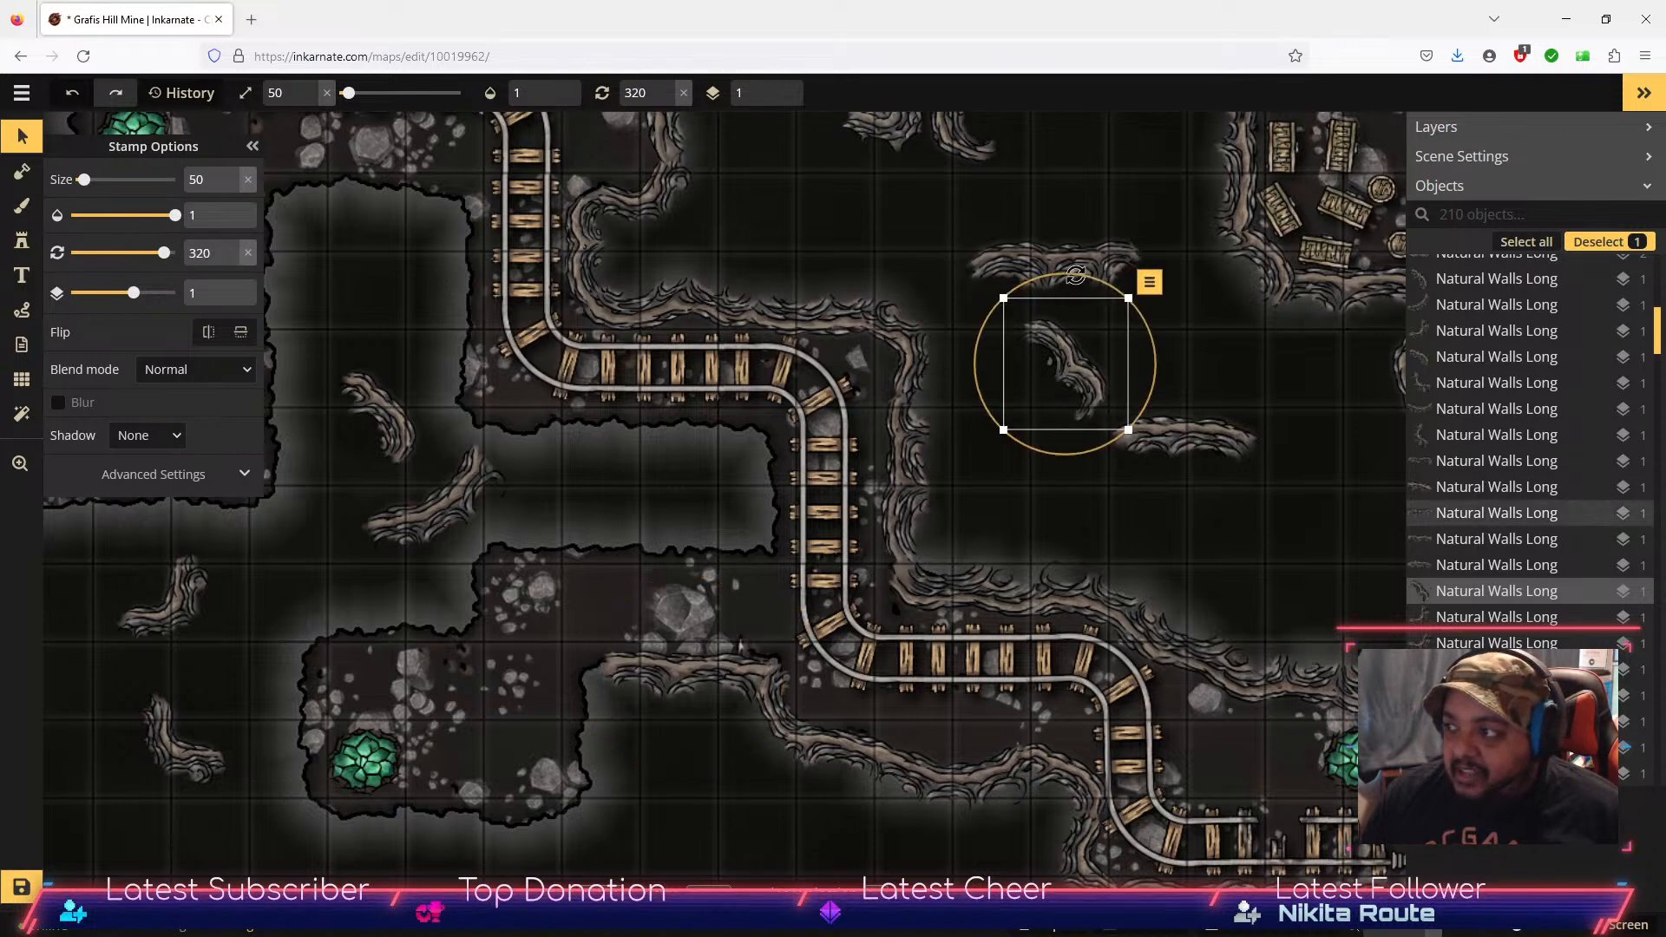
pyautogui.moveTo(1076, 276); pyautogui.dragTo(988, 359)
pyautogui.moveTo(1099, 351); pyautogui.dragTo(663, 756)
pyautogui.moveTo(684, 697); pyautogui.dragTo(649, 681)
pyautogui.moveTo(632, 750); pyautogui.dragTo(595, 689)
# Step: Fit a spare wall at rotation 228 on the side chamber's southeast corner and another at rotation 271 along its south edge
pyautogui.click(178, 758)
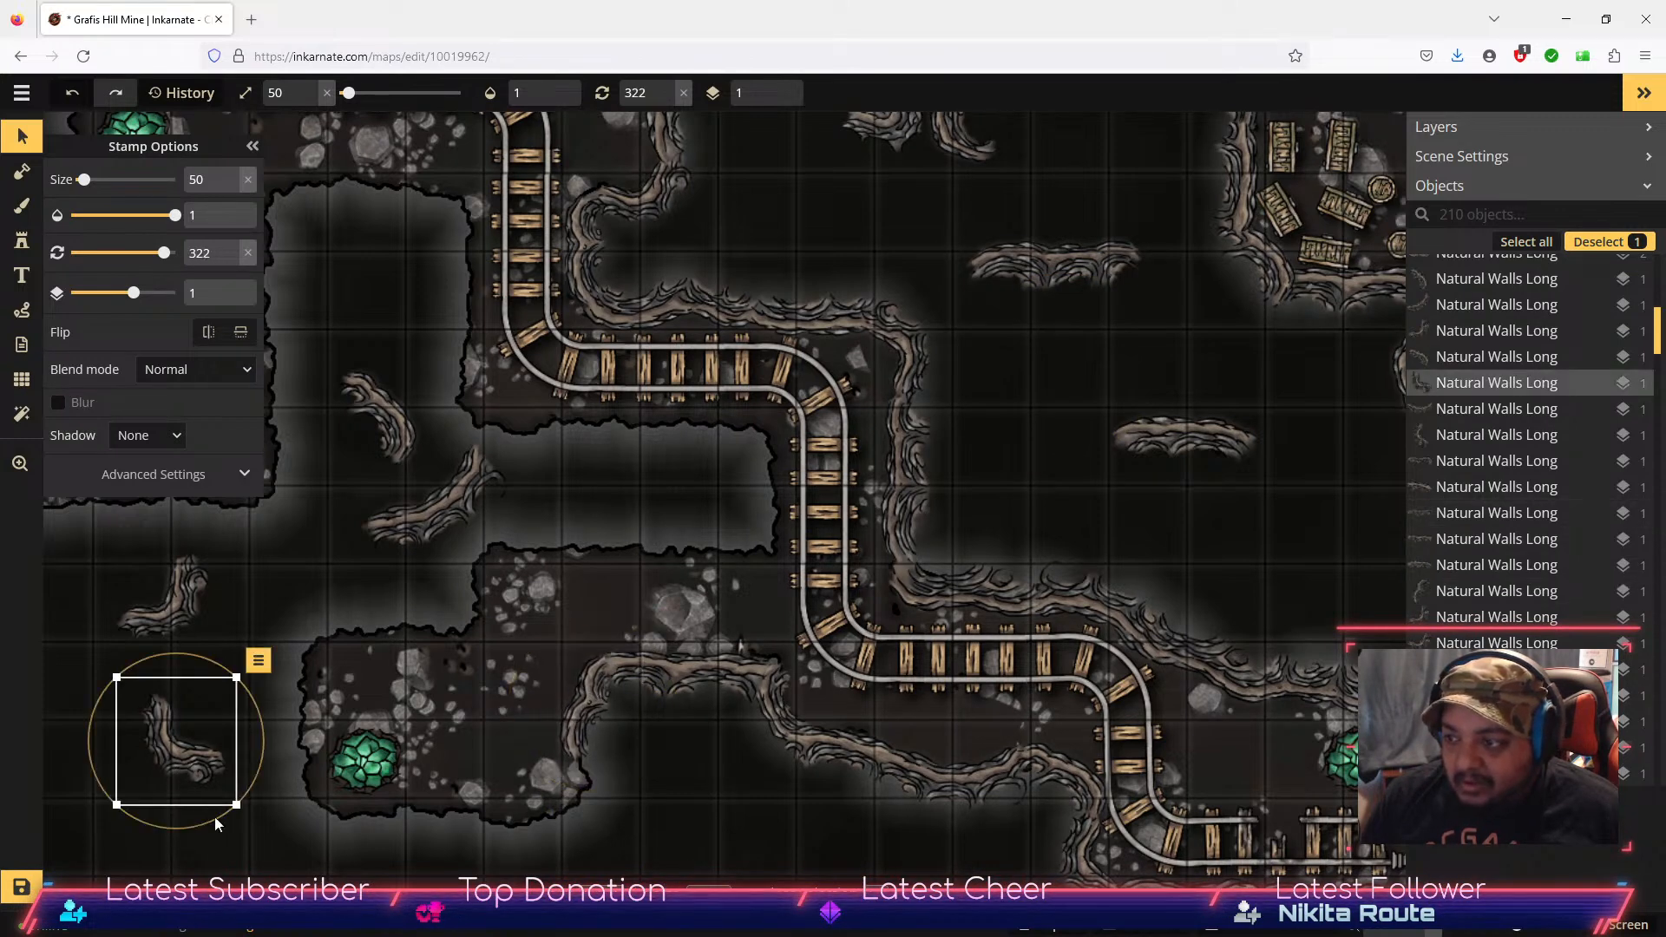
pyautogui.moveTo(193, 826); pyautogui.dragTo(300, 720)
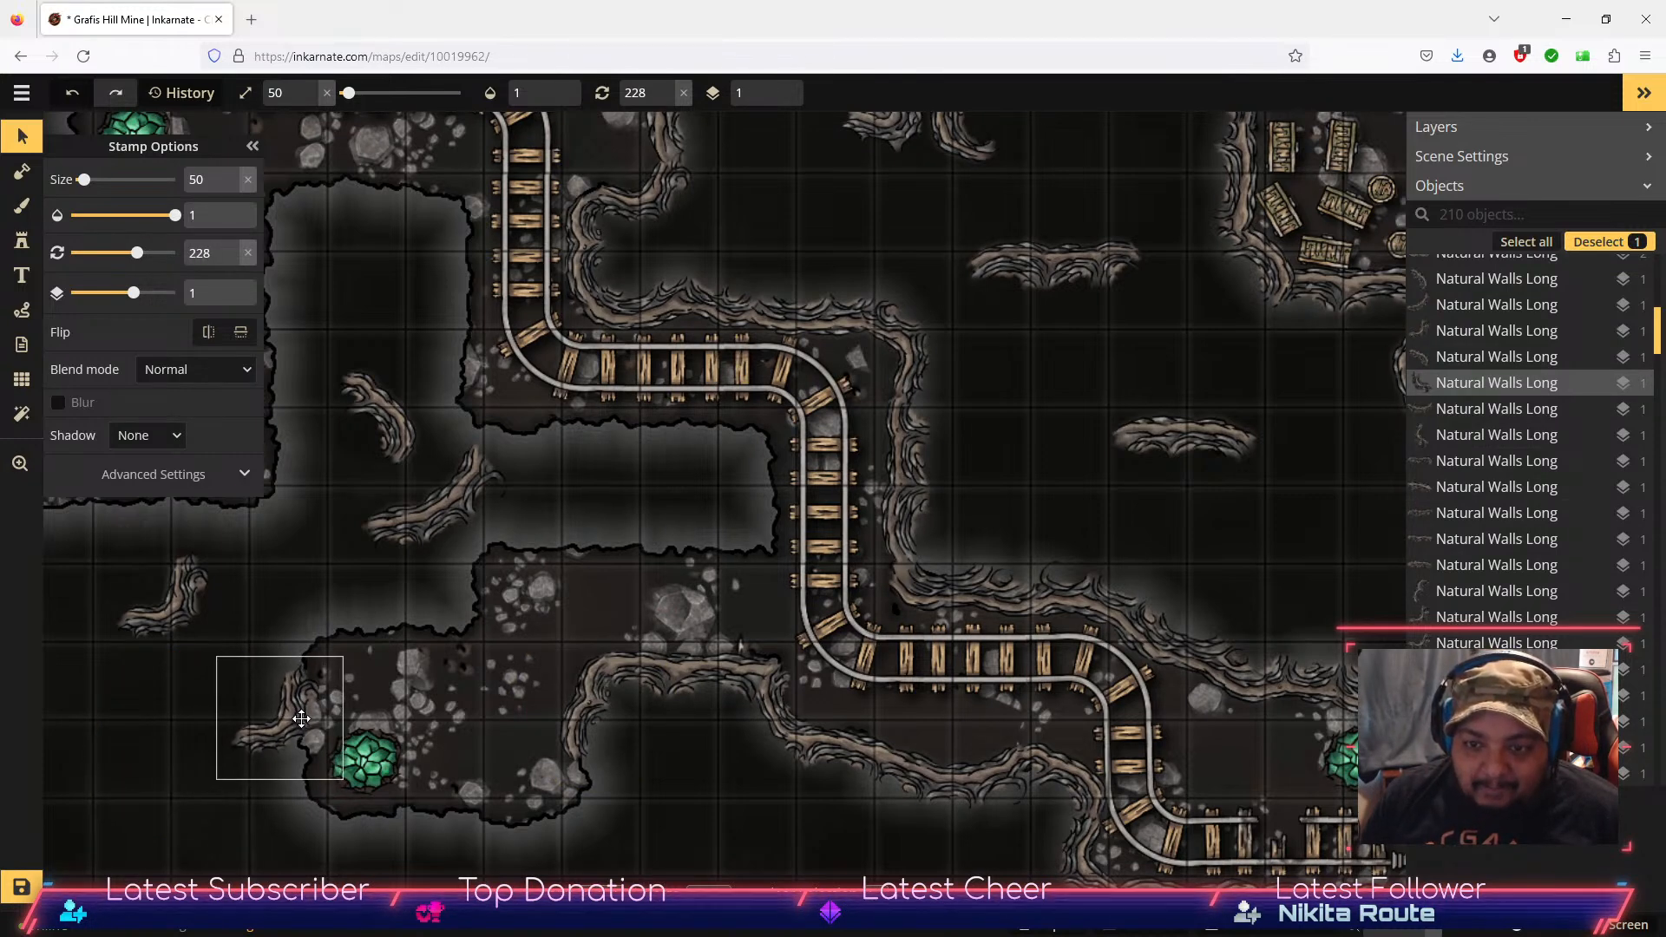
pyautogui.moveTo(301, 716); pyautogui.dragTo(588, 803)
pyautogui.click(441, 505)
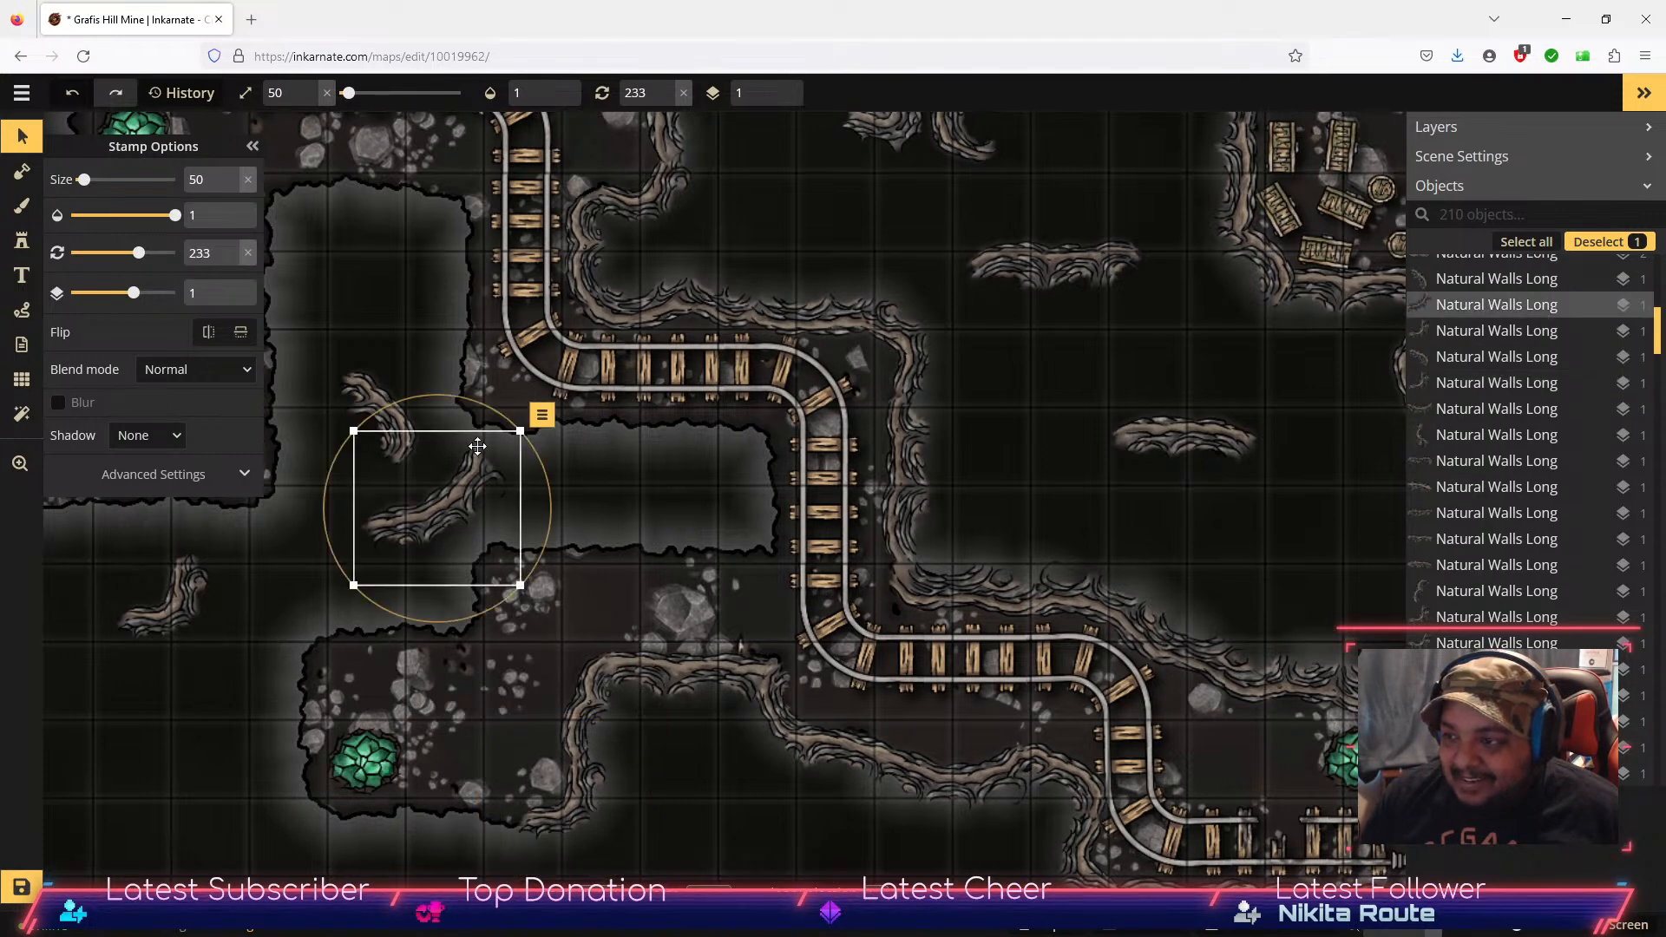
pyautogui.moveTo(459, 396); pyautogui.dragTo(521, 434)
pyautogui.moveTo(433, 519); pyautogui.dragTo(456, 845)
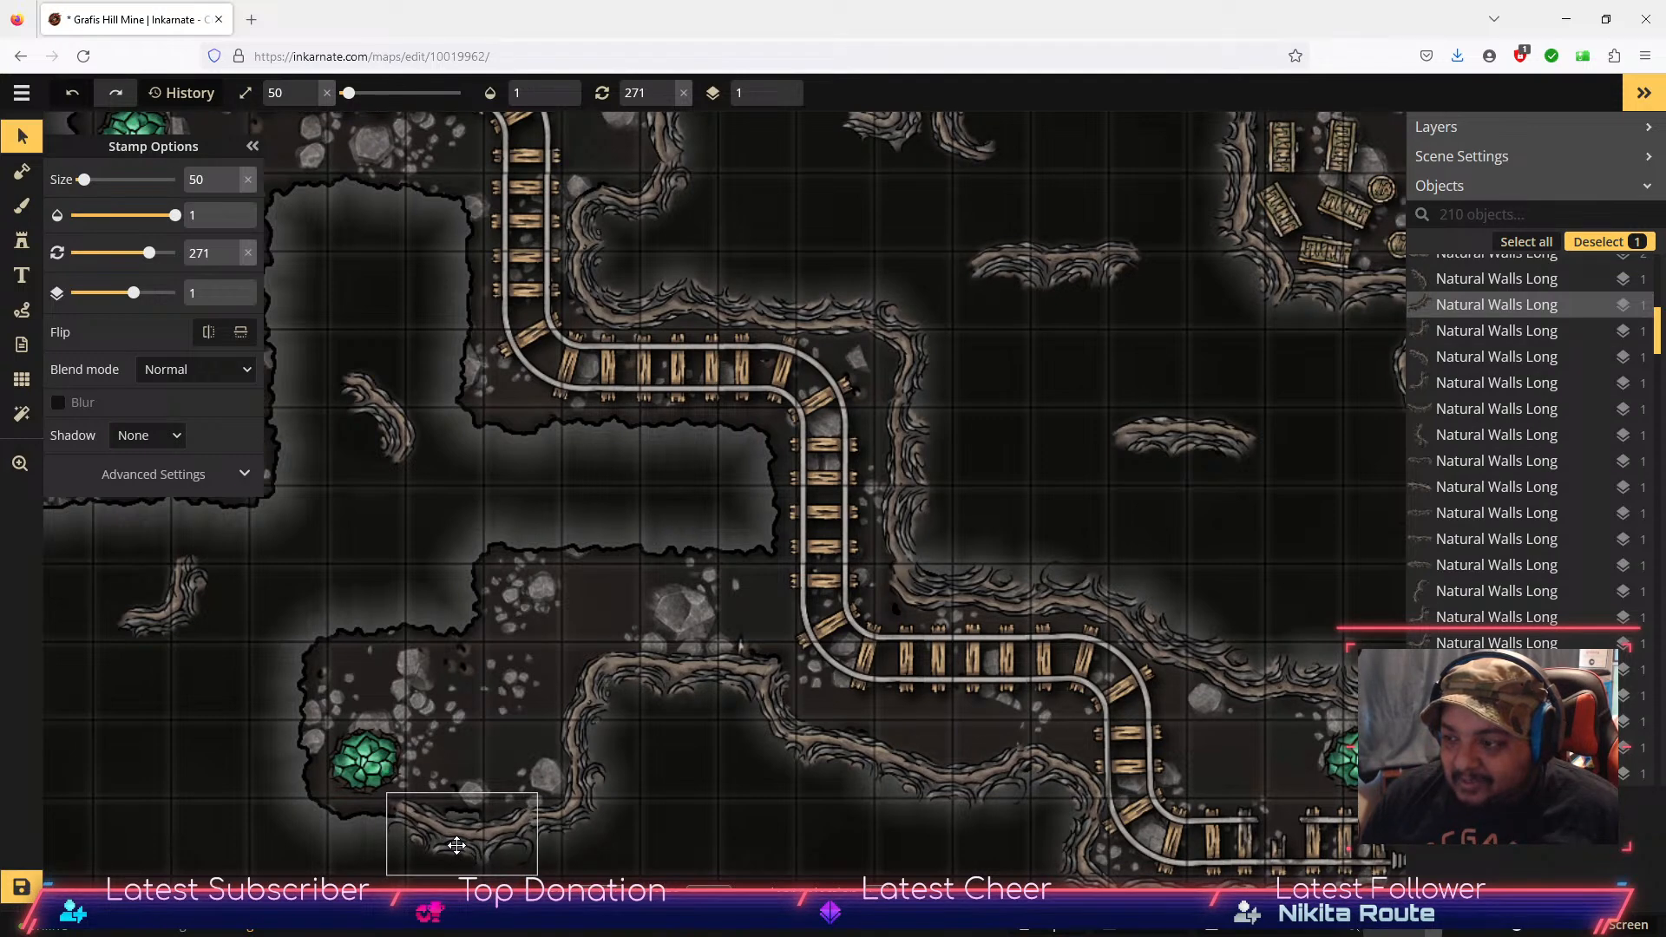
# Step: Rotate the spare wall west of the side chamber to 341 and fit it on the chamber's southwest corner
pyautogui.click(189, 586)
pyautogui.moveTo(199, 524); pyautogui.dragTo(150, 750)
pyautogui.moveTo(165, 653); pyautogui.dragTo(185, 670)
pyautogui.moveTo(116, 724); pyautogui.dragTo(290, 797)
pyautogui.moveTo(311, 701); pyautogui.dragTo(324, 701)
pyautogui.moveTo(287, 777); pyautogui.dragTo(287, 770)
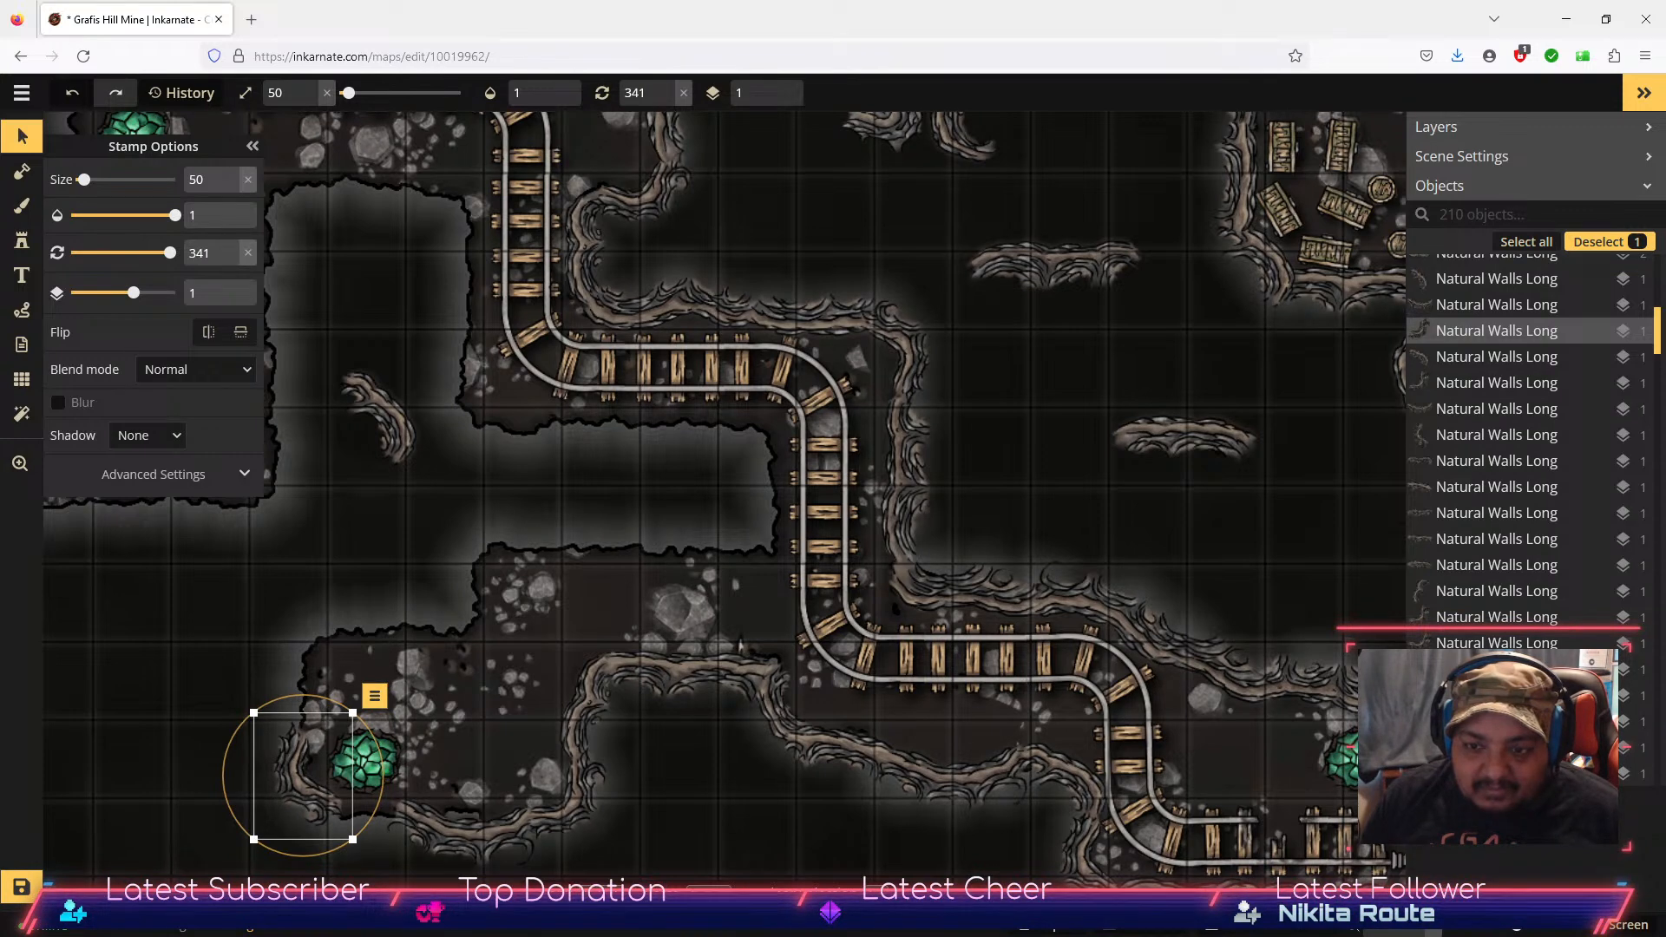
# Step: Set the corner wall aside to the west and fit the spare variant 9 wall at rotation 283 along the side chamber's south edge
pyautogui.click(401, 435)
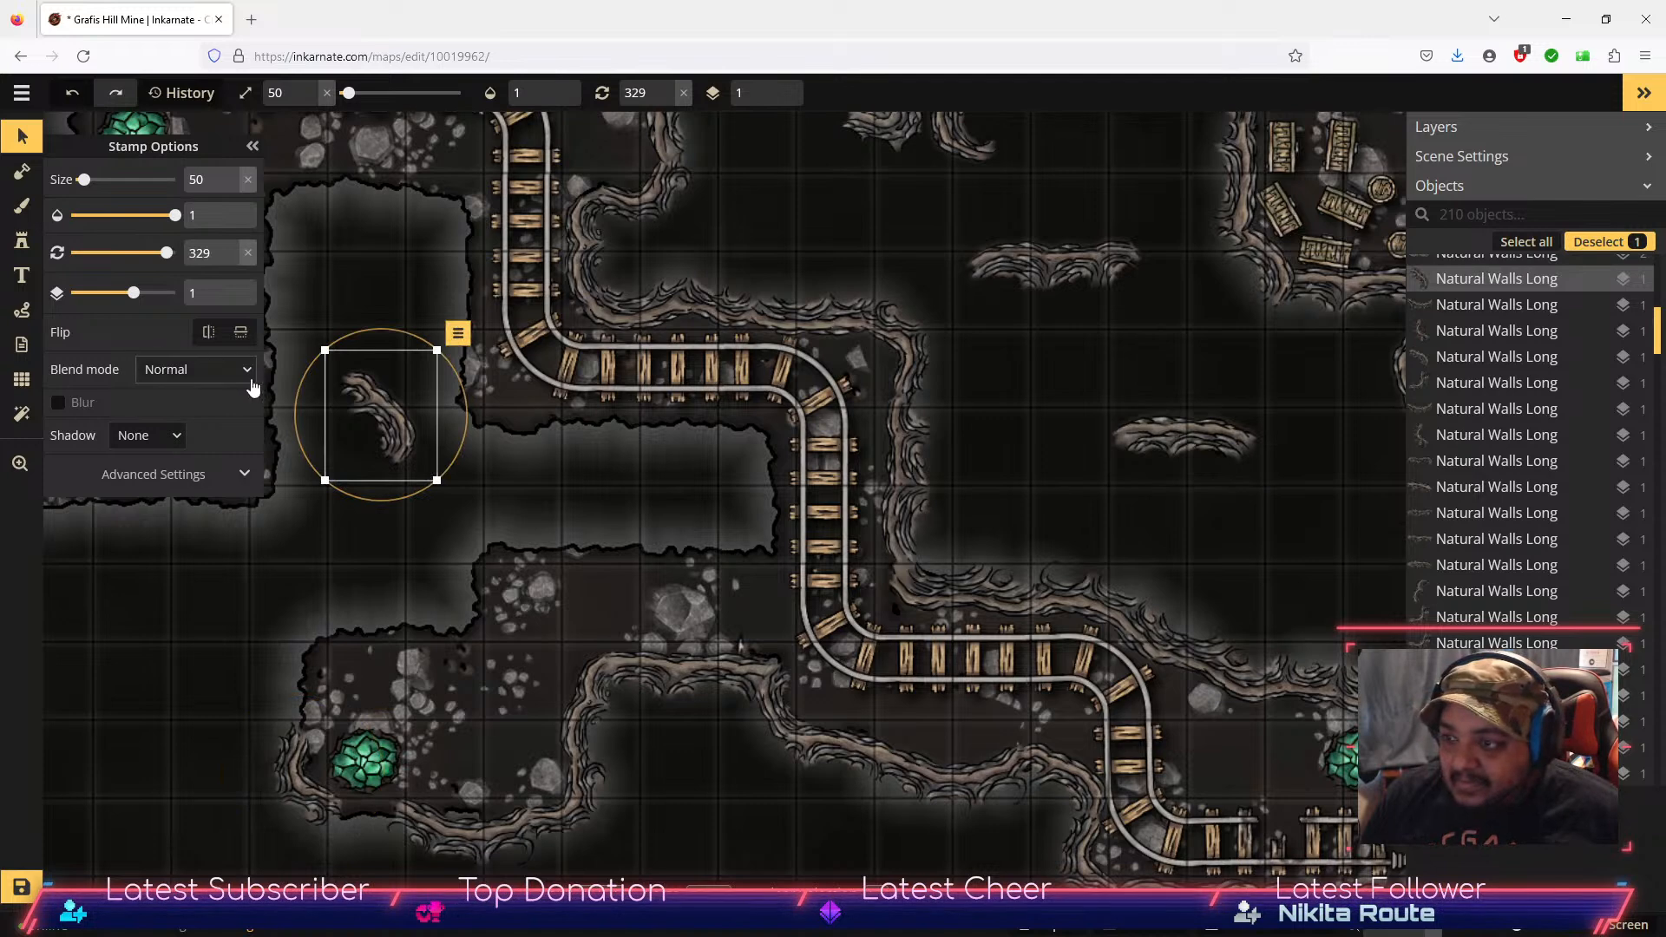
pyautogui.moveTo(395, 419); pyautogui.dragTo(227, 831)
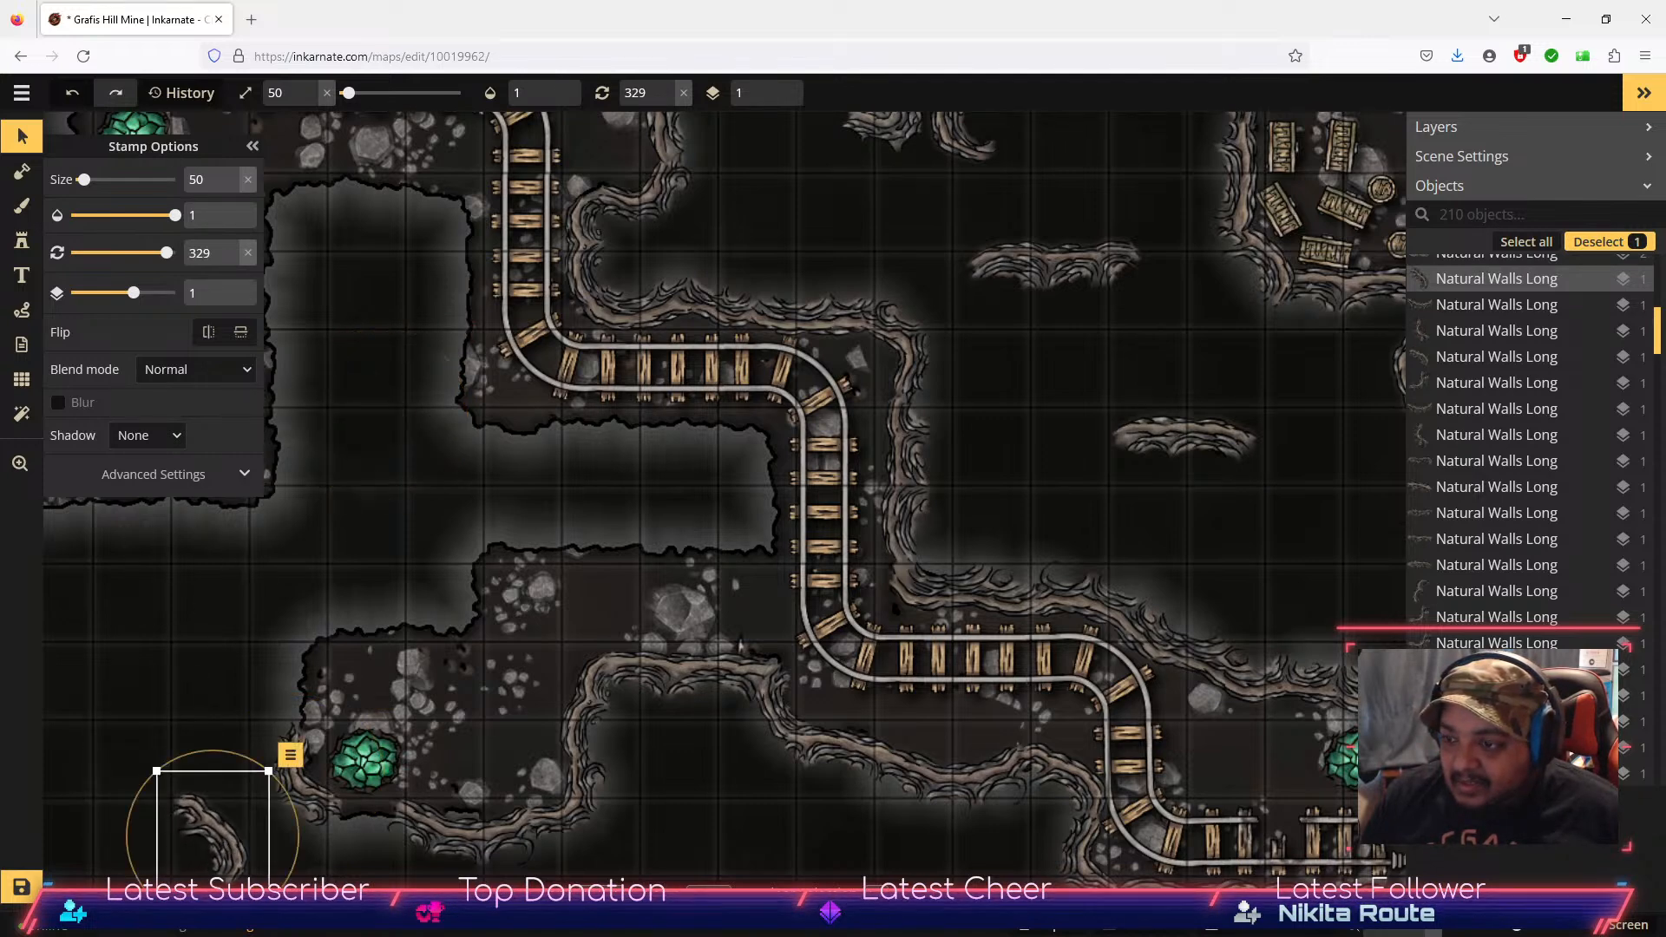
pyautogui.click(323, 801)
pyautogui.moveTo(323, 801); pyautogui.dragTo(191, 703)
pyautogui.click(253, 850)
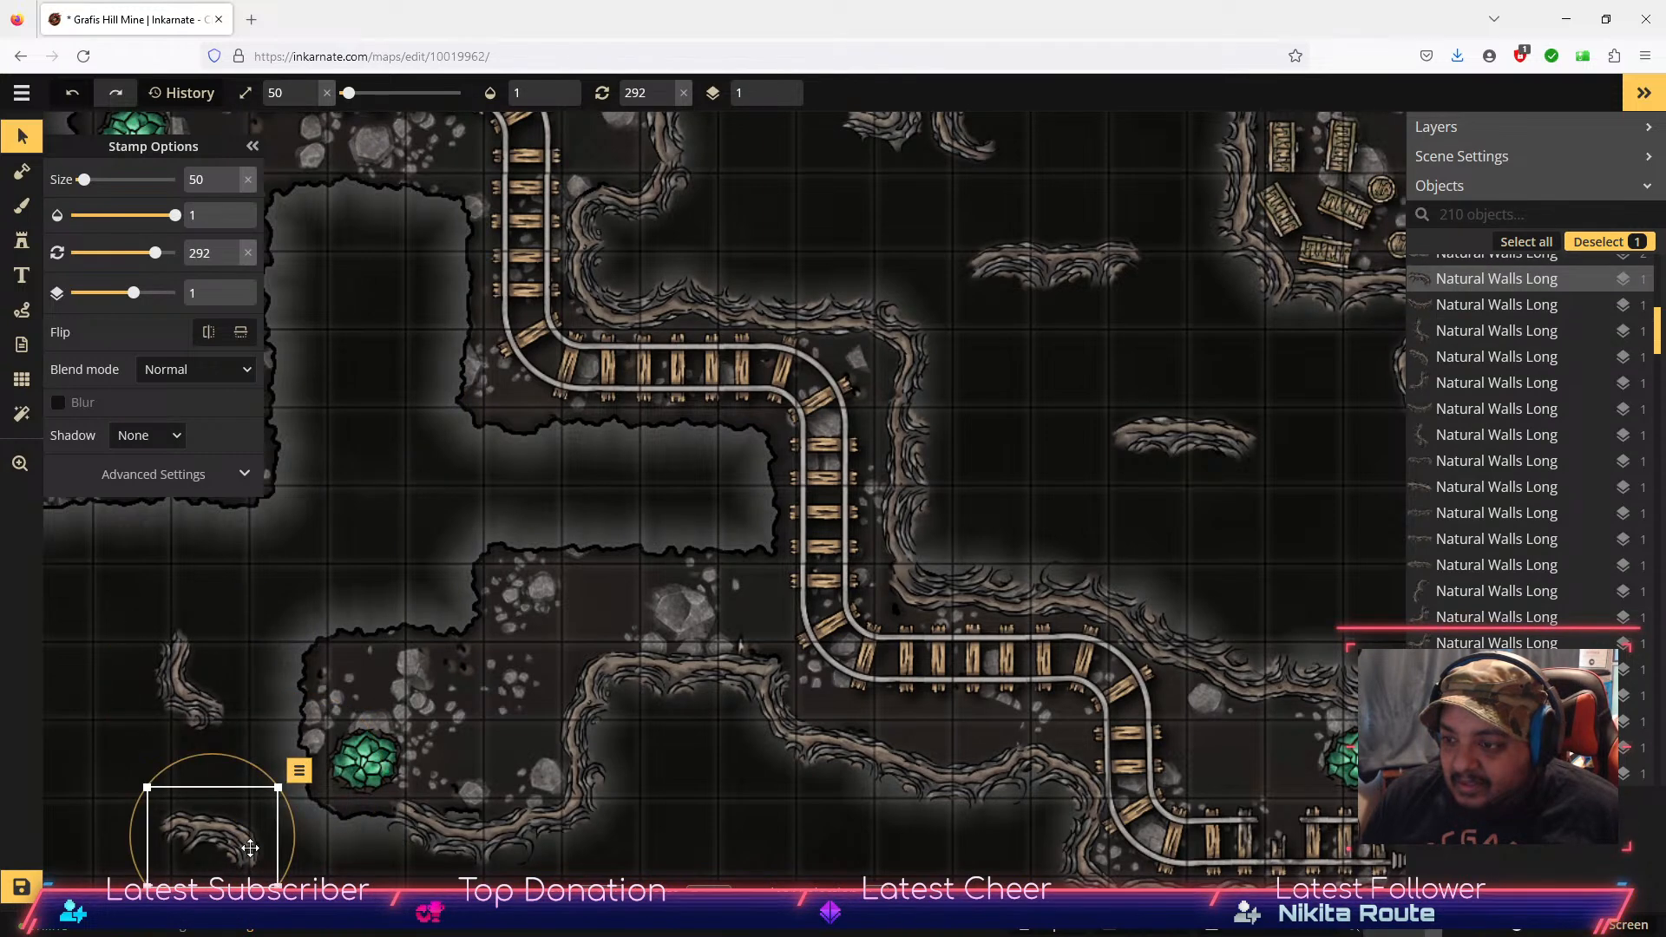
pyautogui.moveTo(245, 854); pyautogui.dragTo(401, 828)
pyautogui.moveTo(357, 729); pyautogui.dragTo(344, 732)
pyautogui.moveTo(357, 823); pyautogui.dragTo(354, 821)
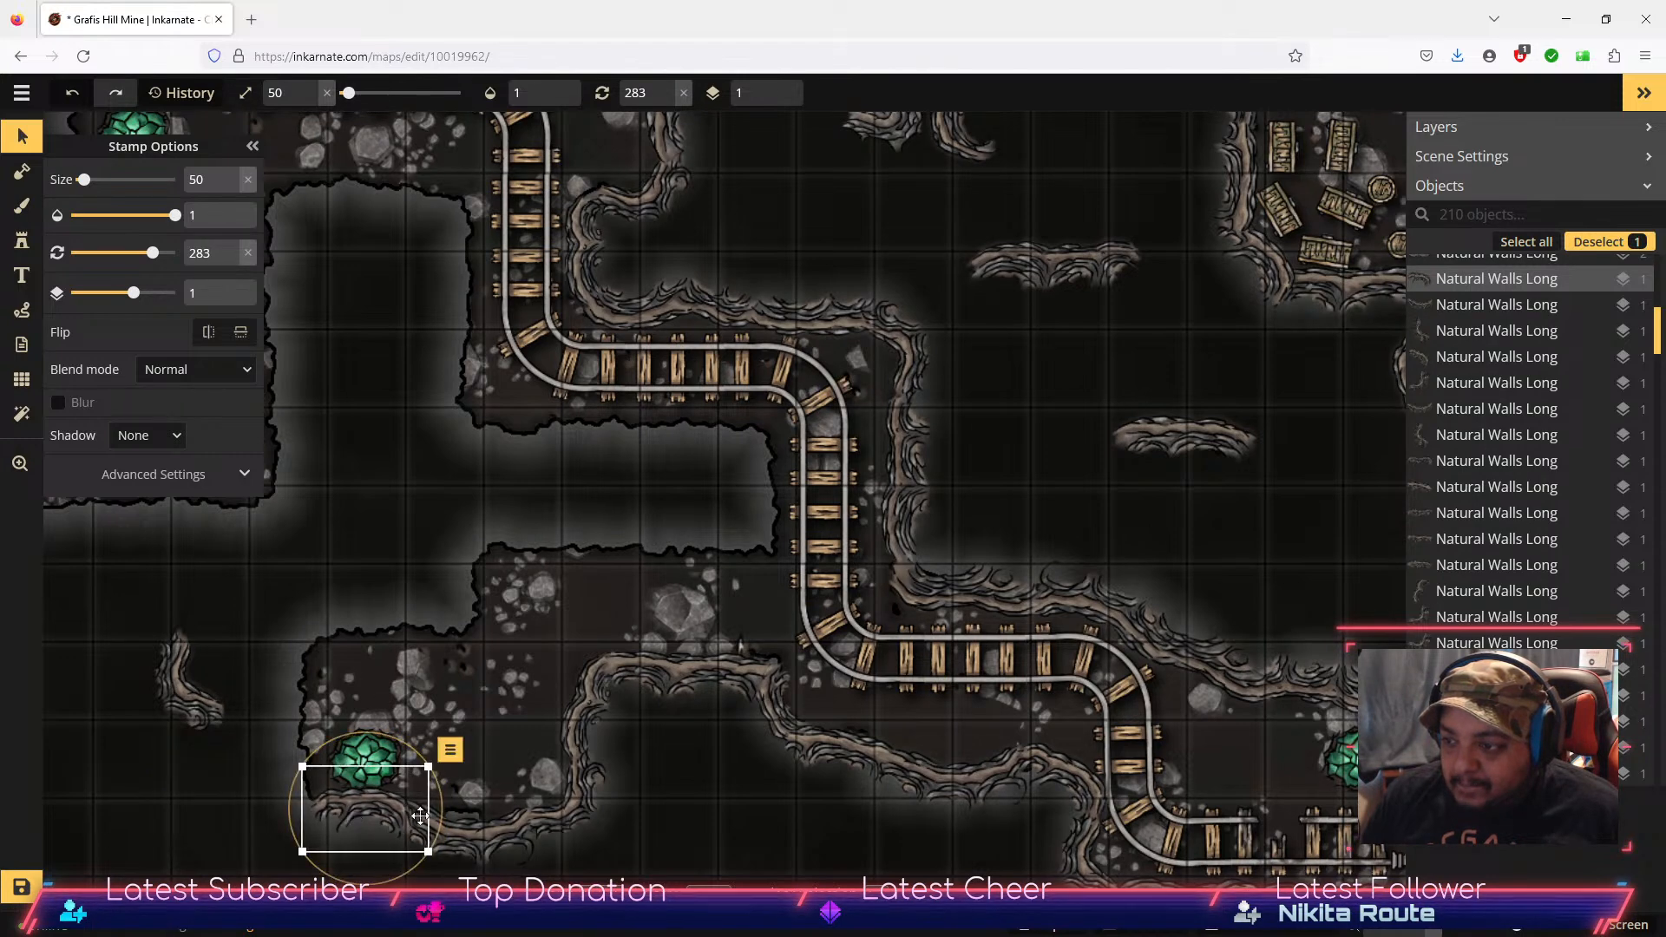
# Step: Move the rotation 283 wall on the side chamber's south edge down to layer 0 and deselect it
pyautogui.click(451, 750)
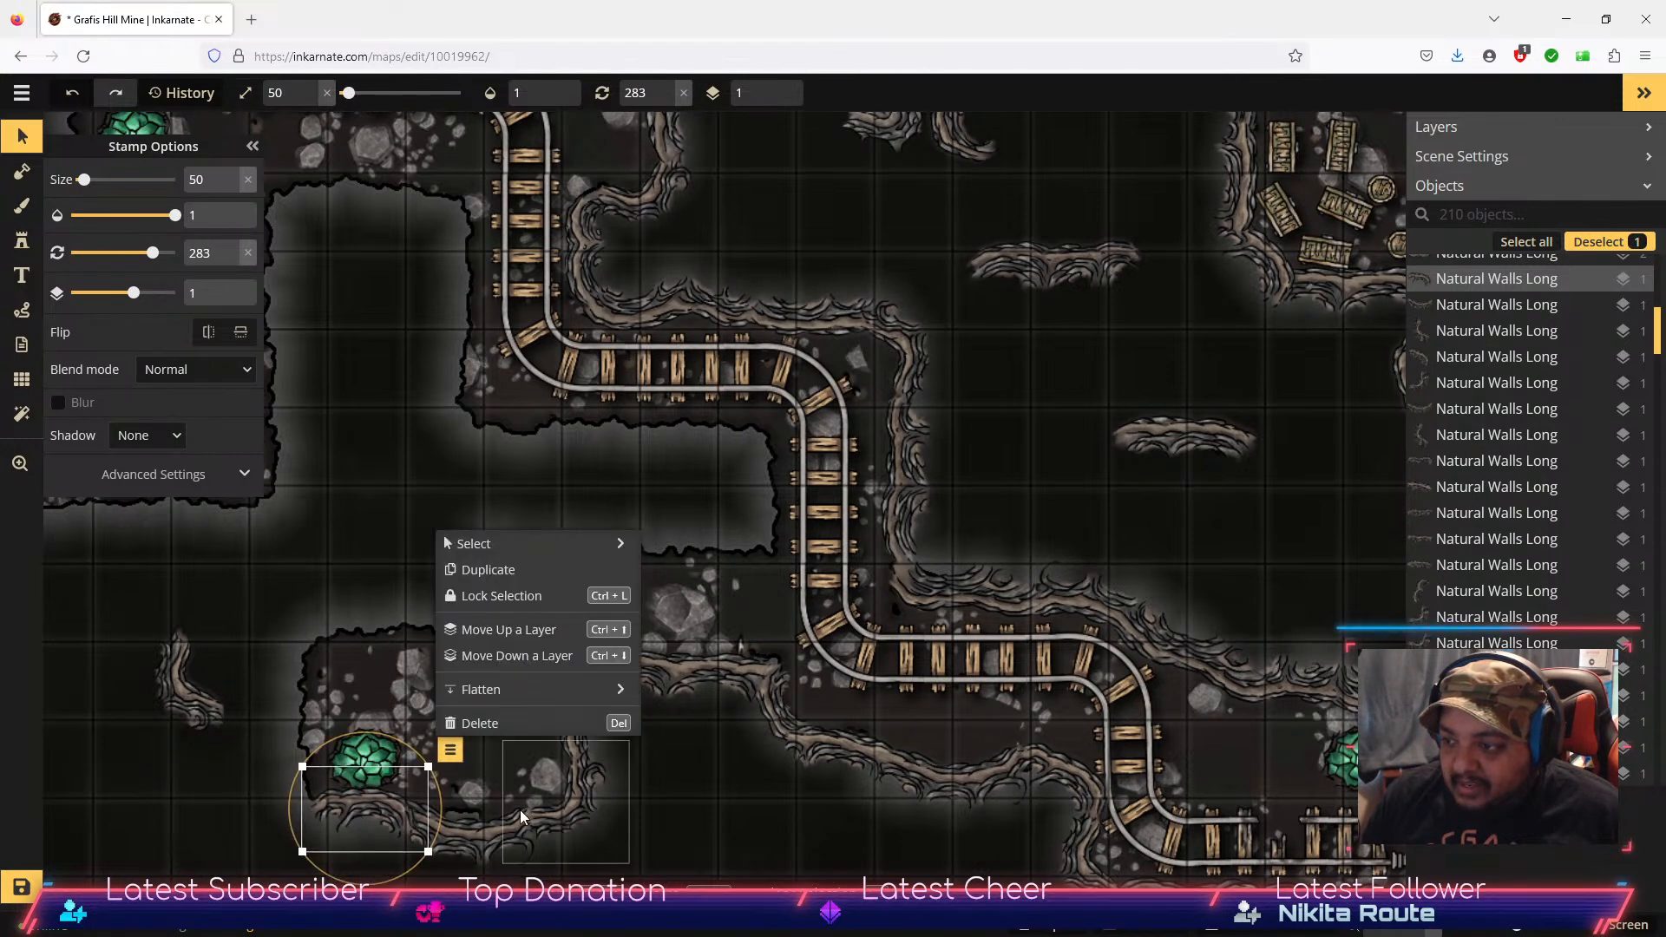
pyautogui.click(550, 658)
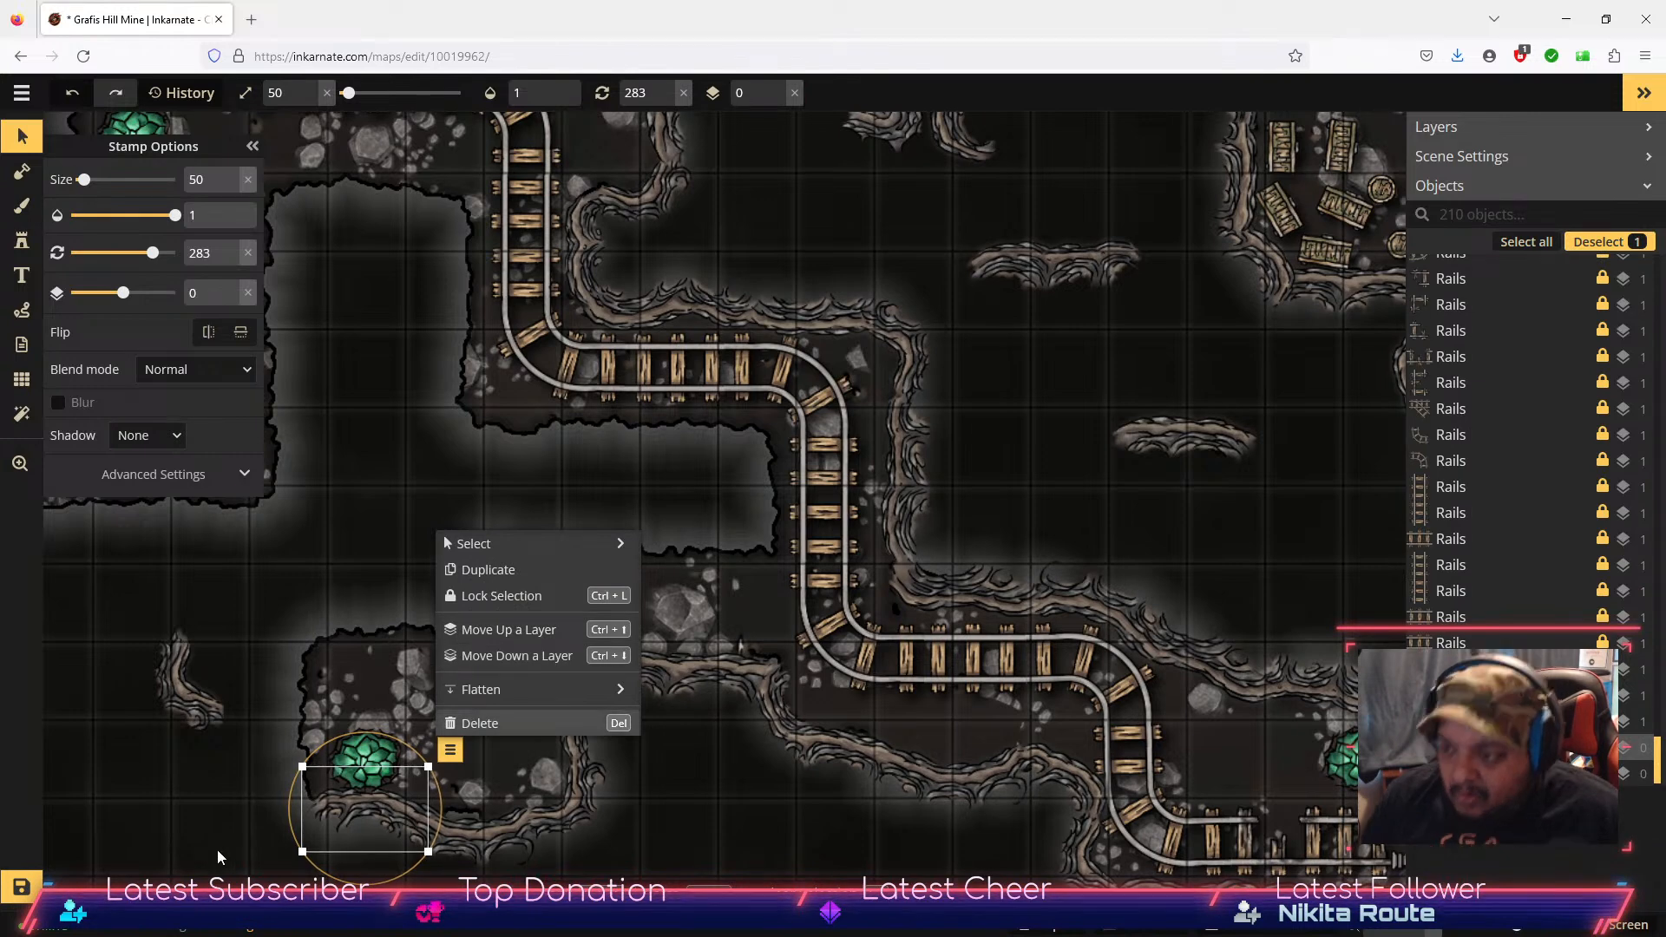
pyautogui.click(217, 802)
pyautogui.click(217, 800)
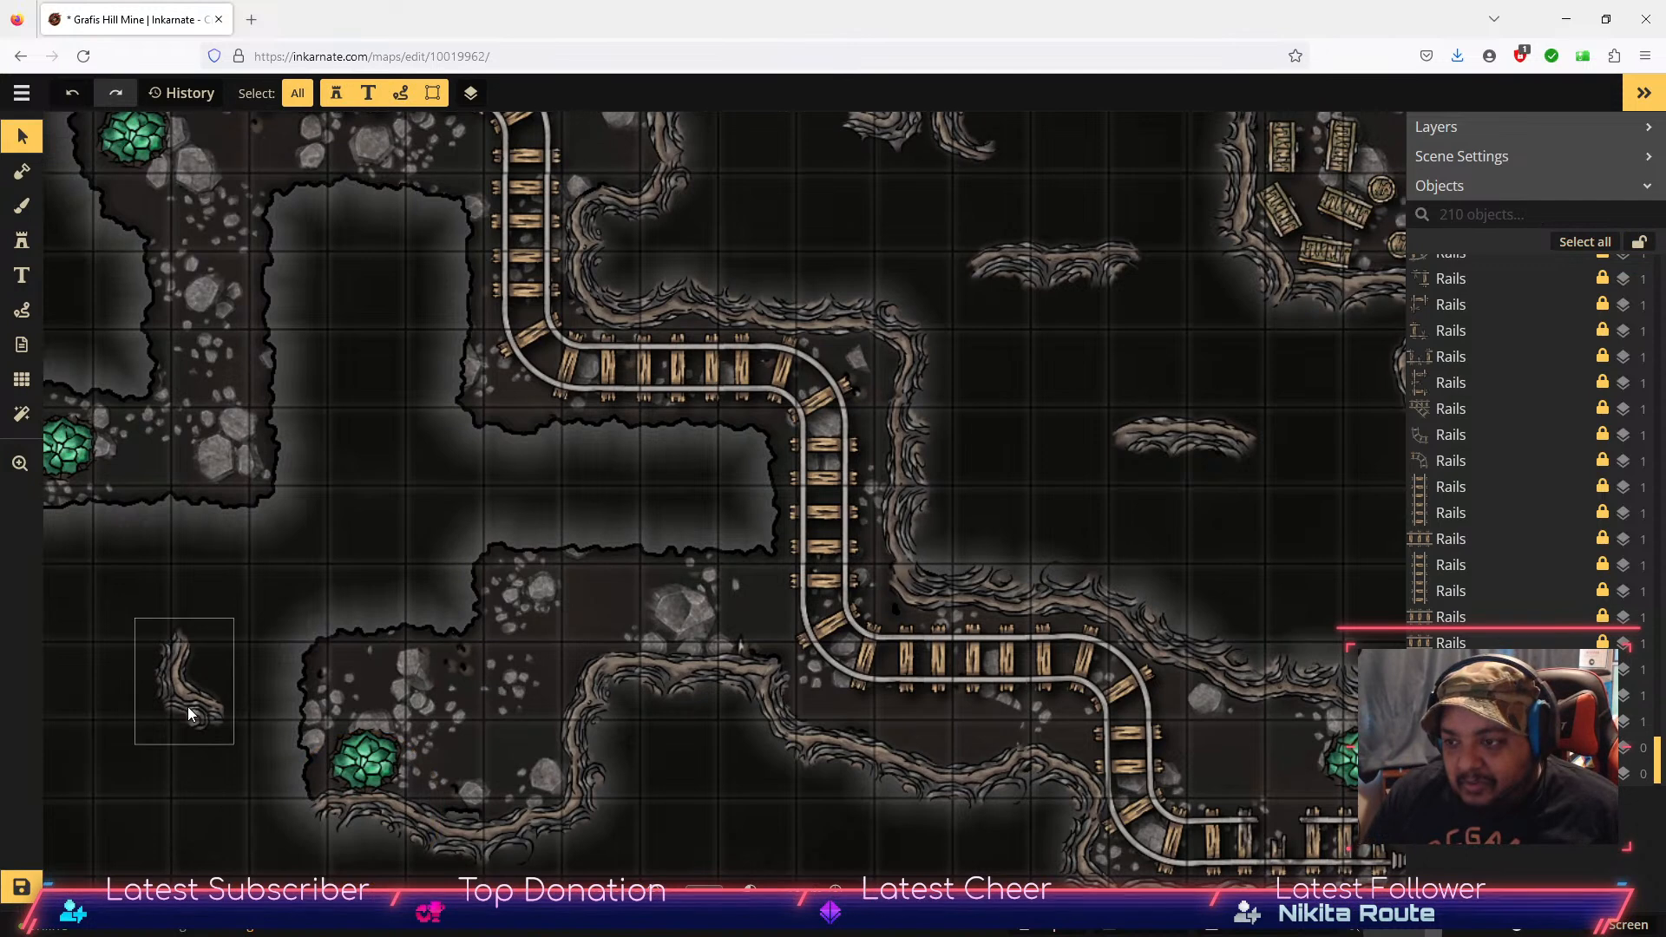
# Step: Park the rotation 341 wall in the dark area east of the rails and fit a straight spare wall at rotation 359 on the chamber's west edge
pyautogui.click(220, 683)
pyautogui.moveTo(220, 683); pyautogui.dragTo(1037, 425)
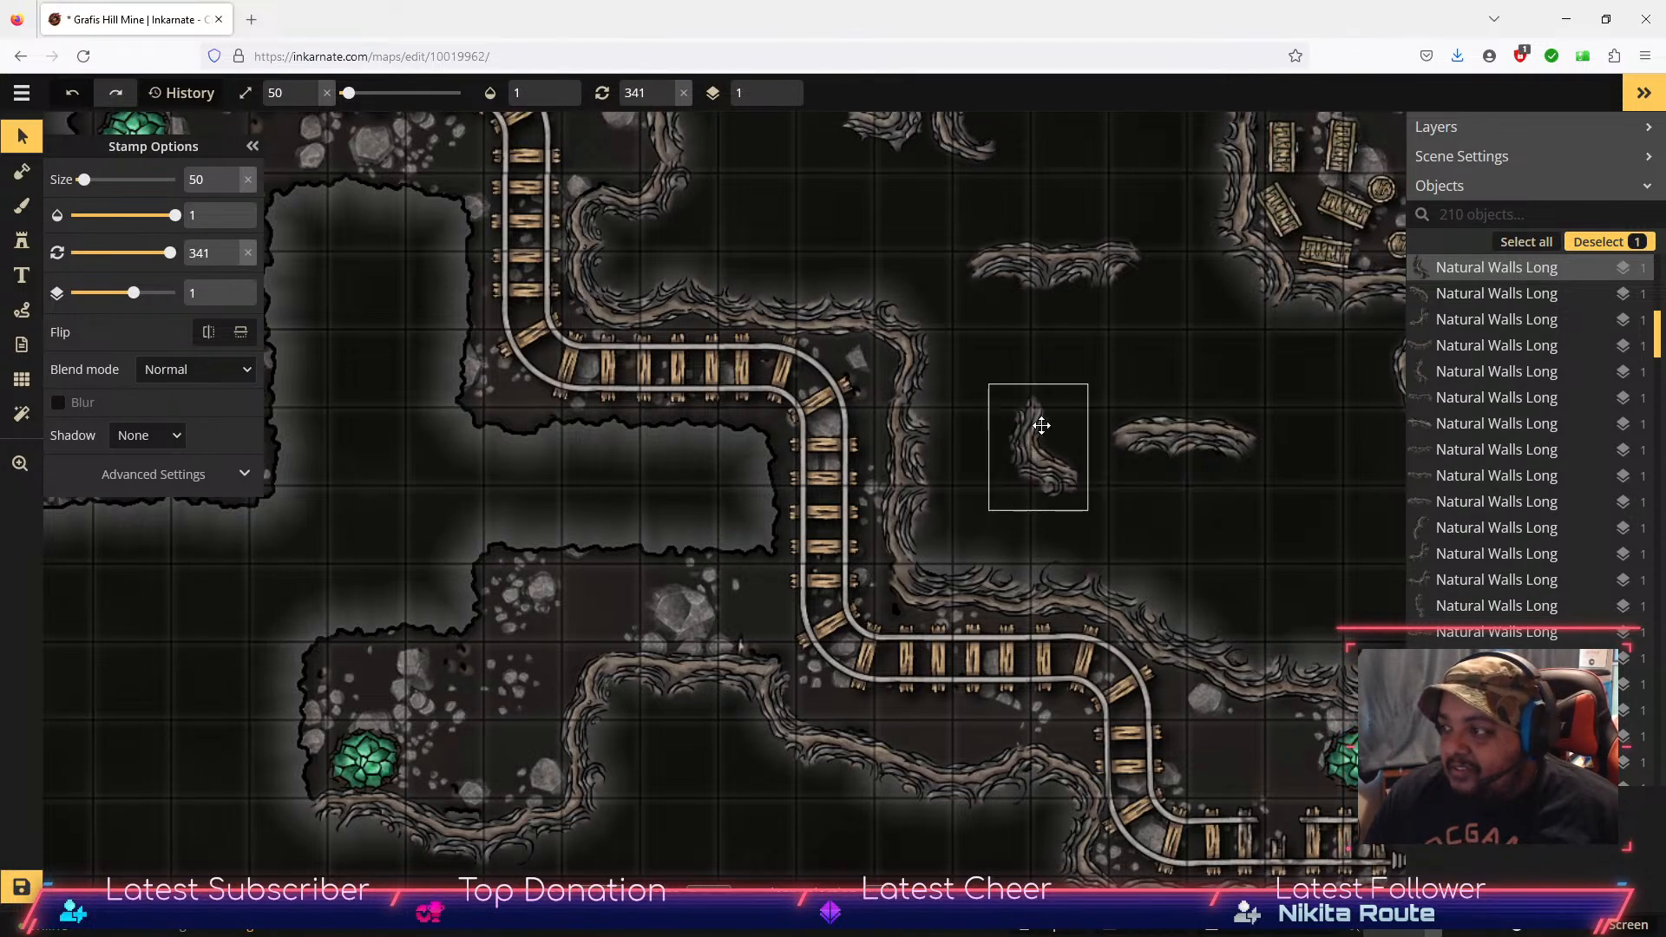
pyautogui.click(1224, 422)
pyautogui.click(1241, 375)
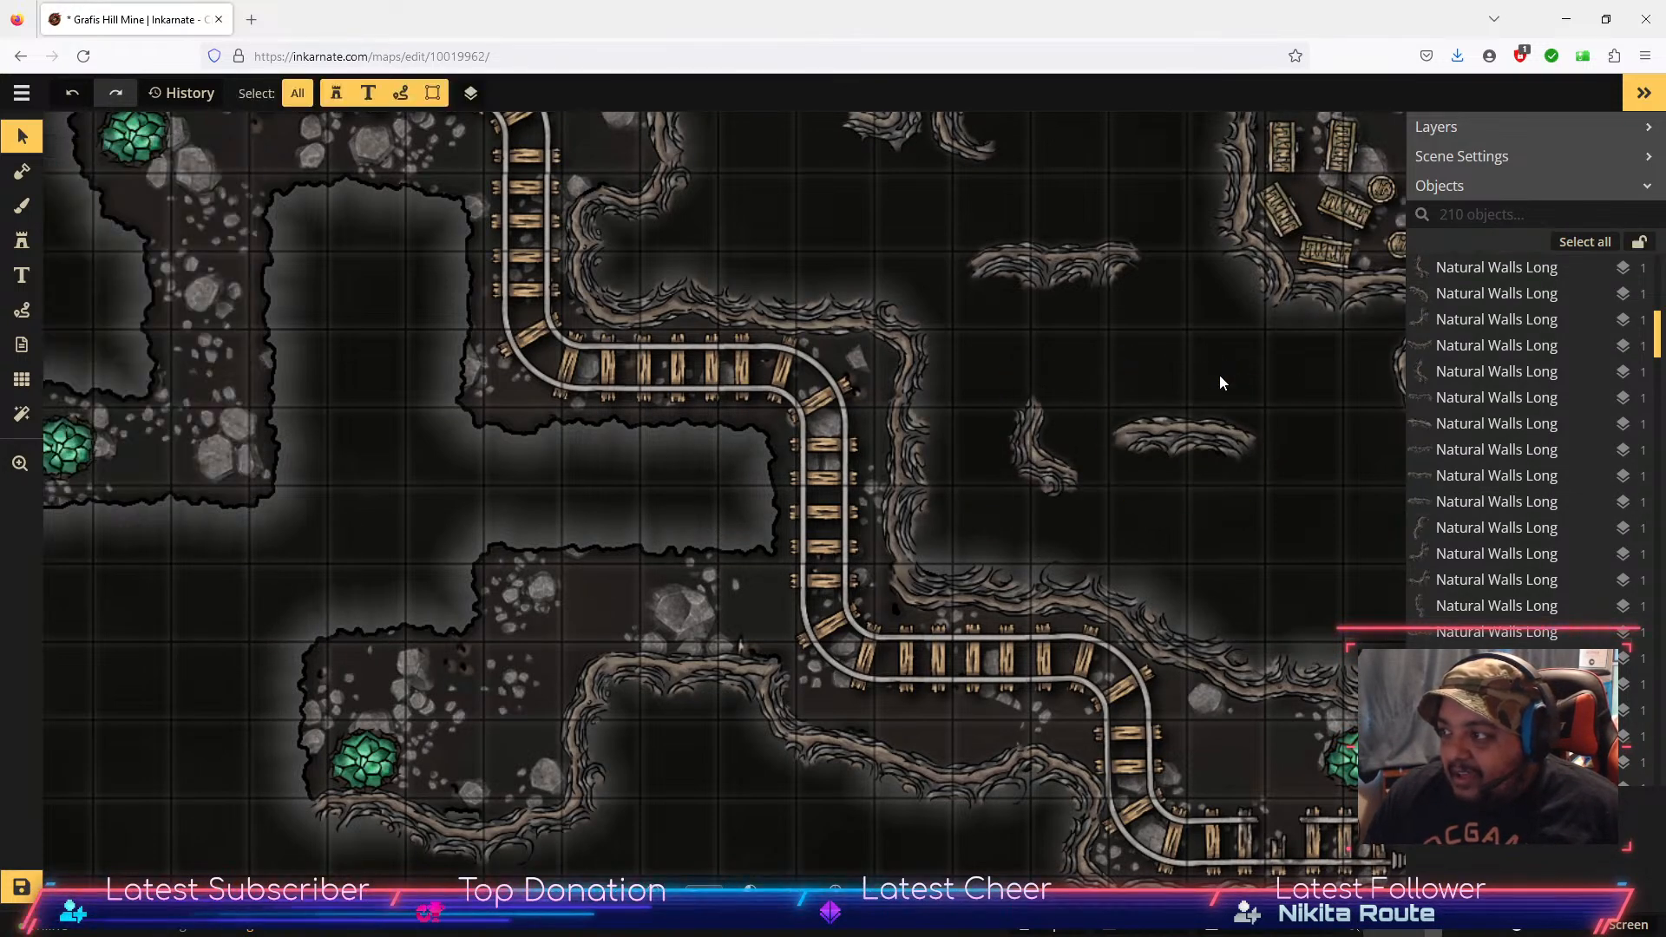
pyautogui.click(1206, 420)
pyautogui.moveTo(1198, 357); pyautogui.dragTo(314, 712)
pyautogui.moveTo(326, 632); pyautogui.dragTo(337, 637)
pyautogui.moveTo(308, 700); pyautogui.dragTo(306, 705)
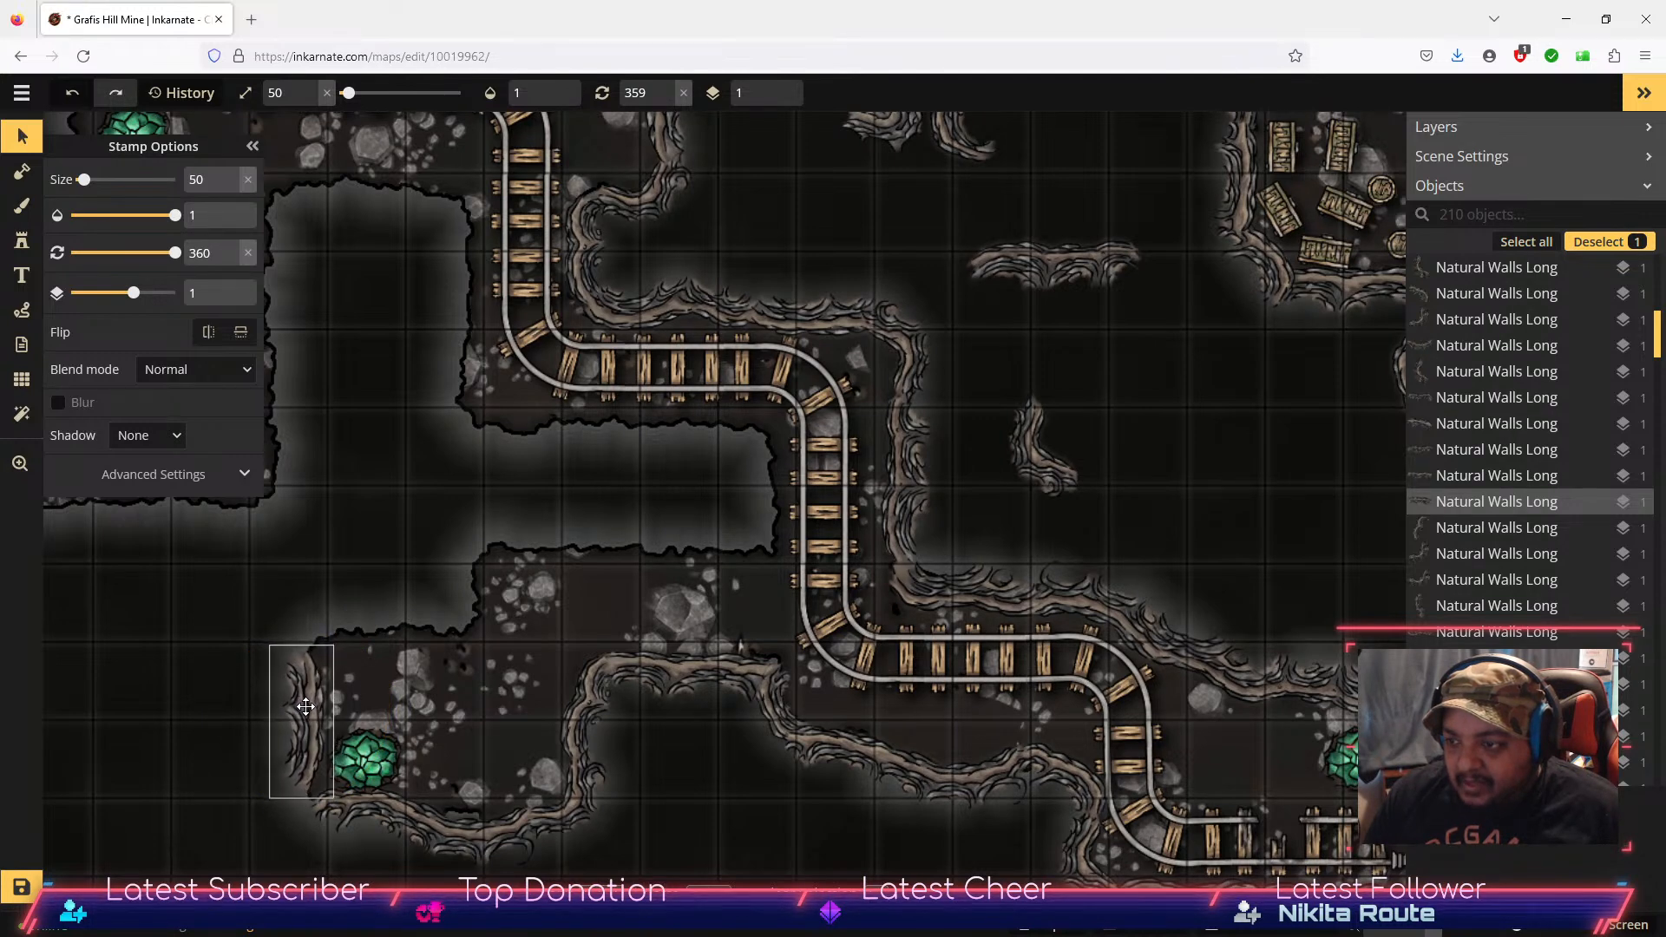
# Step: Return the rotation 341 wall to the side chamber's southwest corner and adjust the west edge wall to rotation 3
pyautogui.click(1033, 447)
pyautogui.moveTo(1033, 447); pyautogui.dragTo(296, 769)
pyautogui.click(308, 688)
pyautogui.moveTo(304, 684)
pyautogui.mouseDown()
pyautogui.moveTo(311, 631)
pyautogui.moveTo(303, 669)
pyautogui.mouseUp()
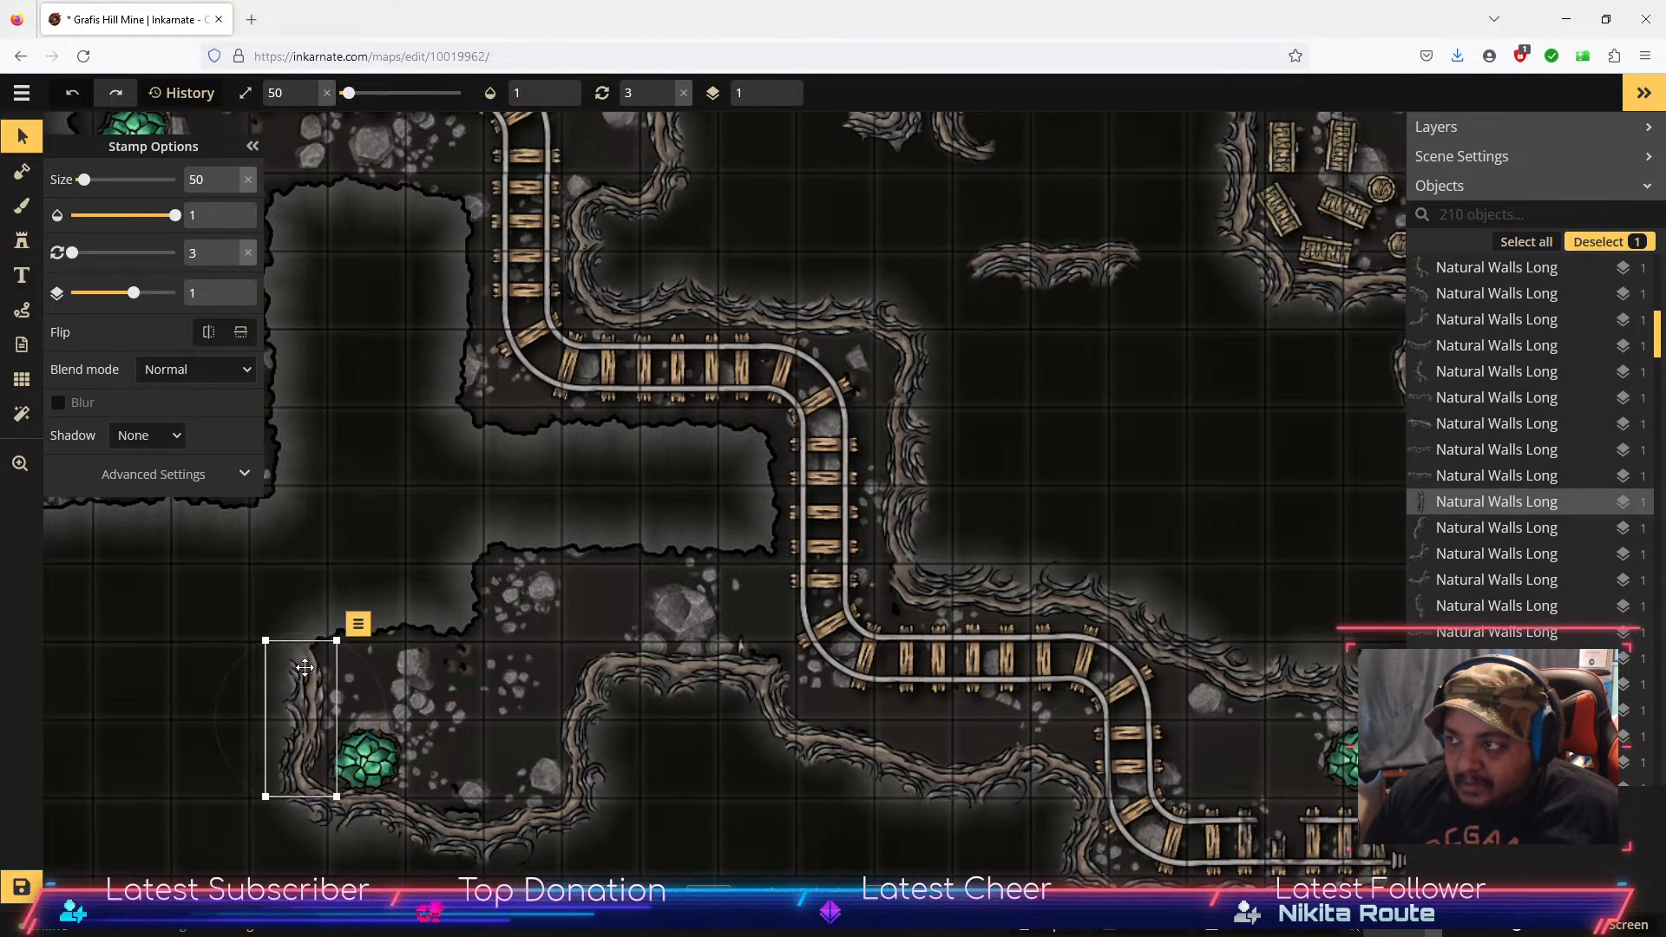
# Step: Fit a spare wall at rotation 36 on the side chamber's northwest corner and the remaining long wall along its north edge
pyautogui.click(876, 147)
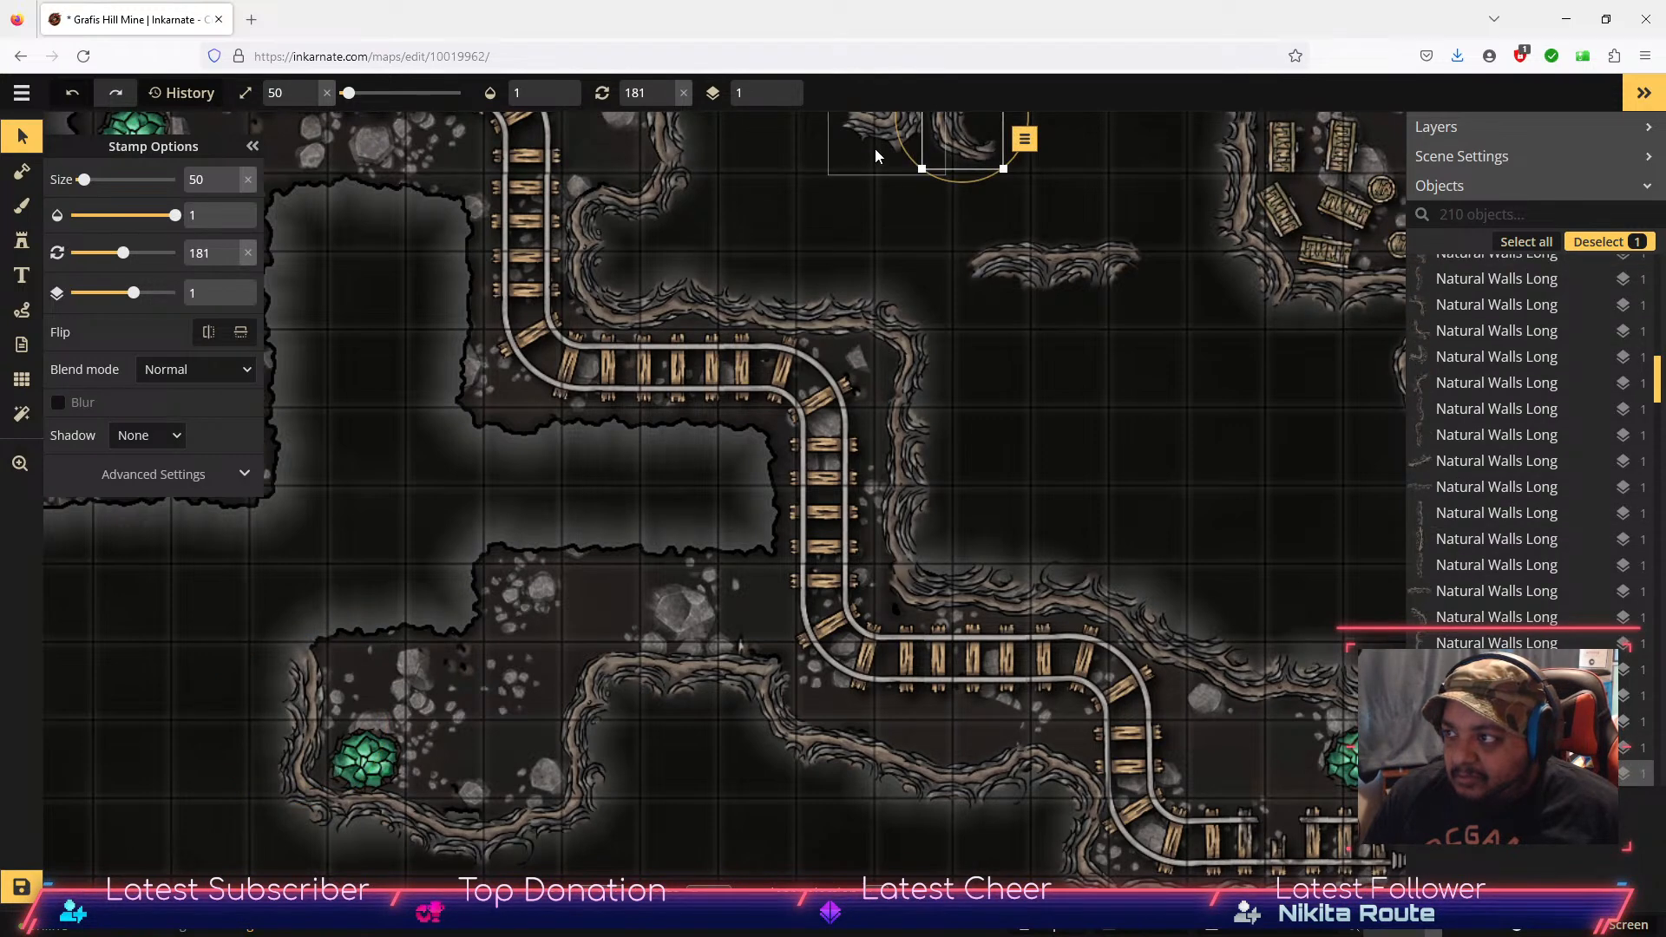
pyautogui.moveTo(887, 128); pyautogui.dragTo(271, 725)
pyautogui.moveTo(245, 628); pyautogui.dragTo(304, 626)
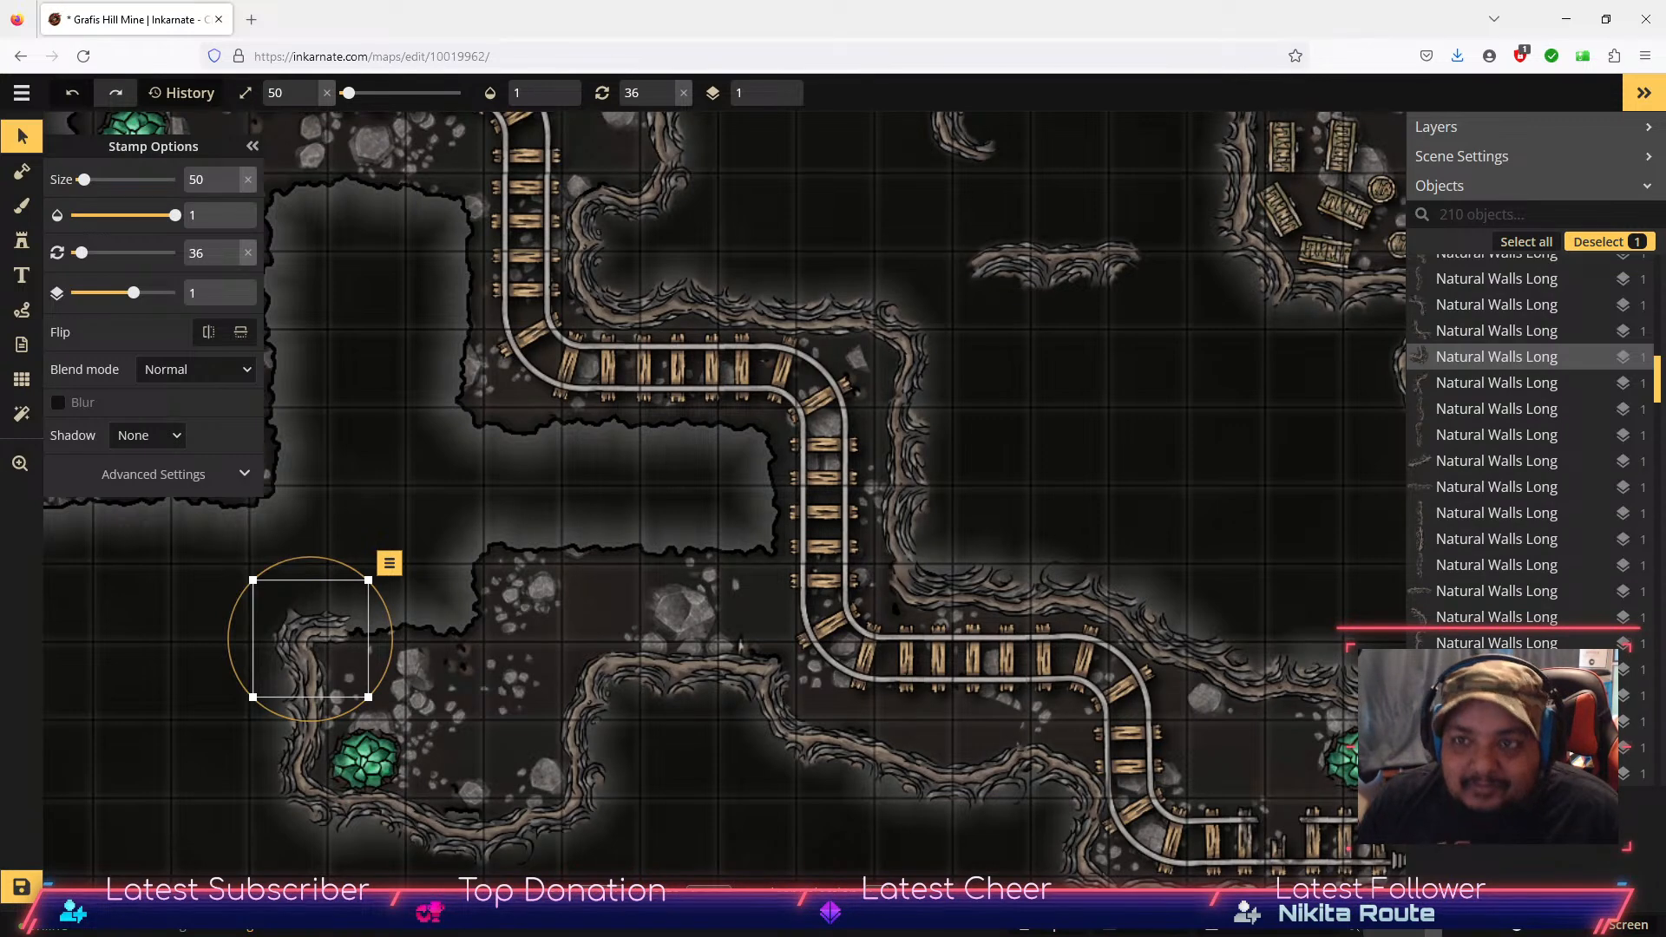
pyautogui.click(1087, 276)
pyautogui.moveTo(1108, 182); pyautogui.dragTo(396, 618)
pyautogui.click(175, 748)
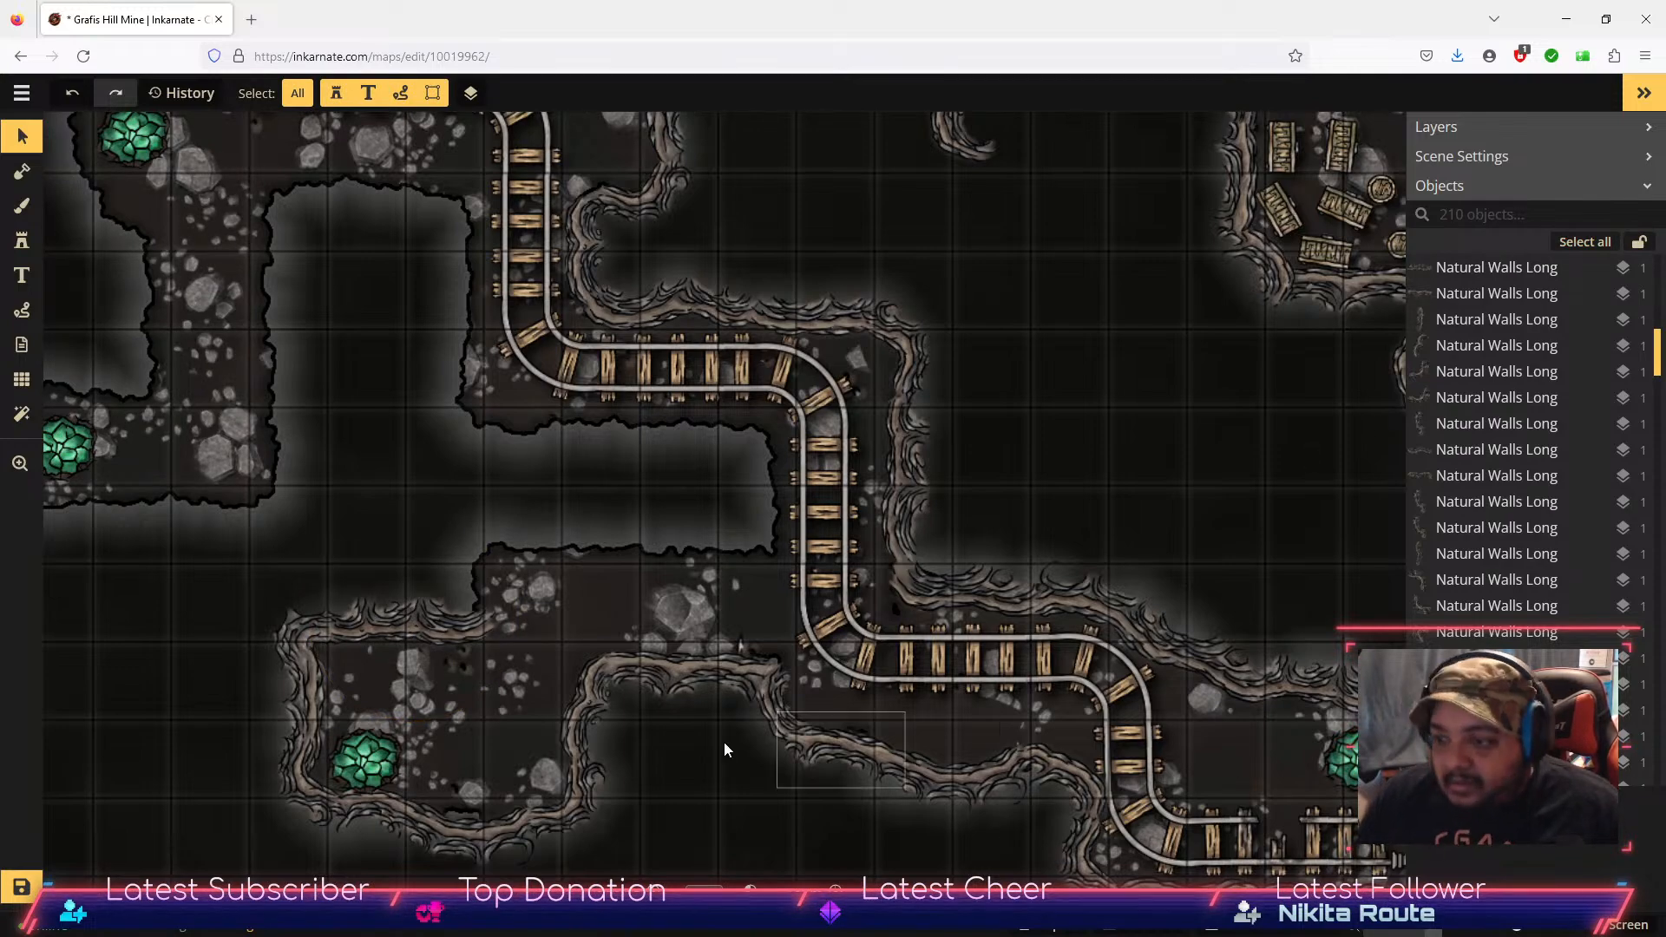
# Step: Bring the two leftover spare walls from the map's centre and east to the dark area below the small western crystal alcove
pyautogui.scroll(-2, 1154, 696)
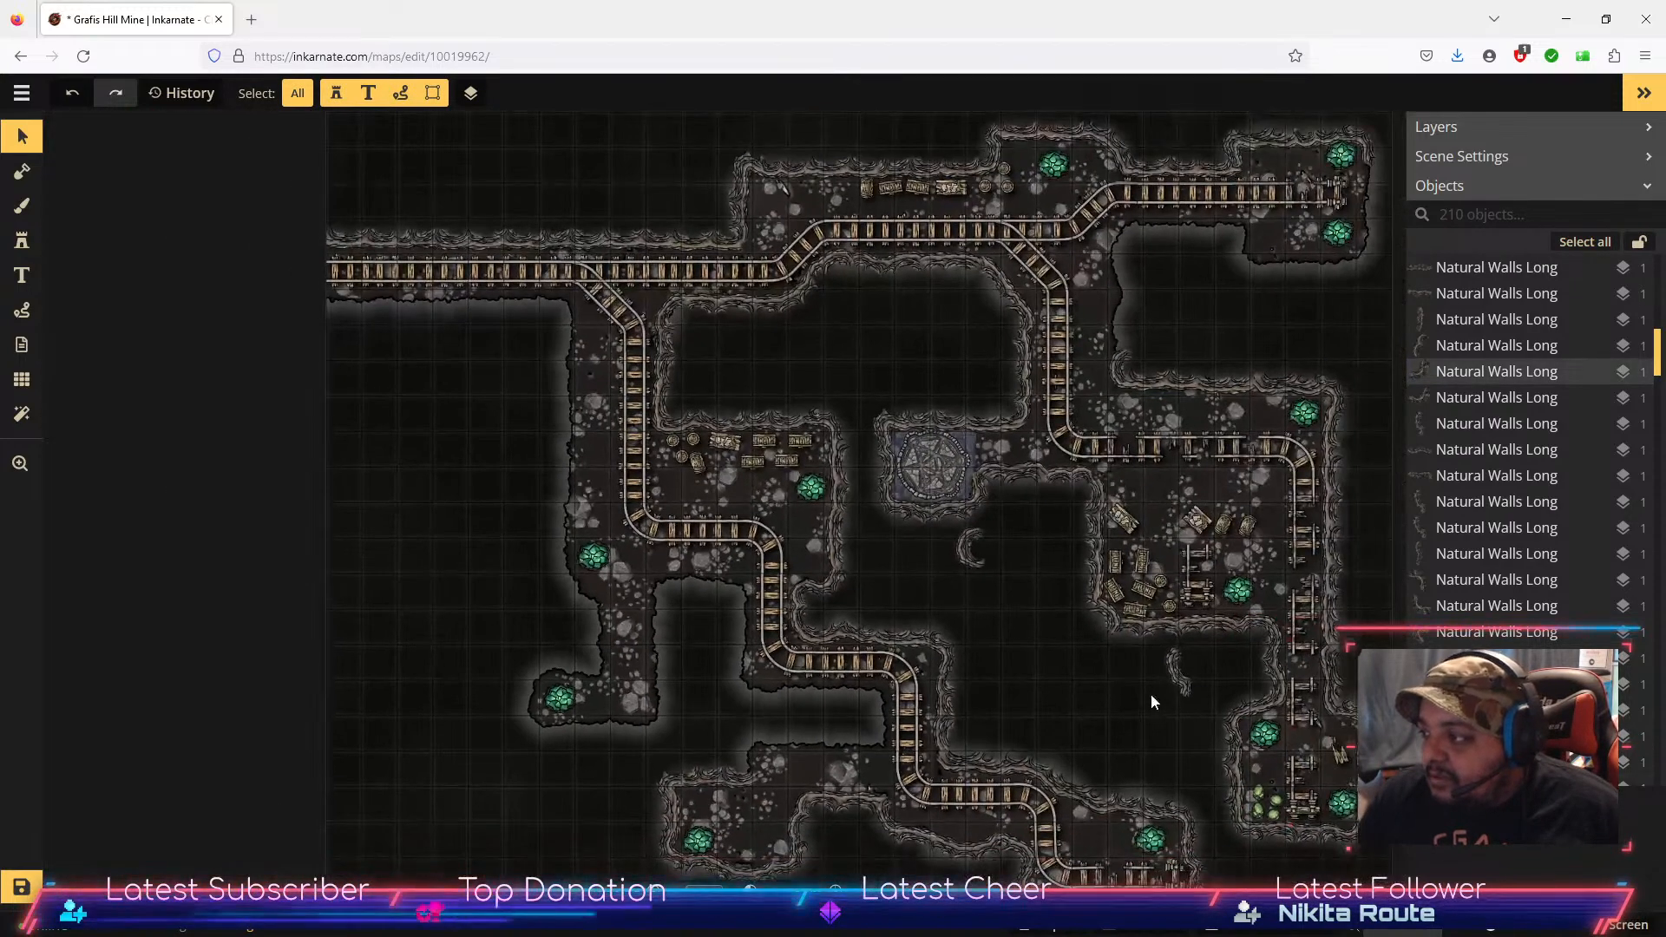
pyautogui.click(1175, 673)
pyautogui.moveTo(1176, 673); pyautogui.dragTo(562, 784)
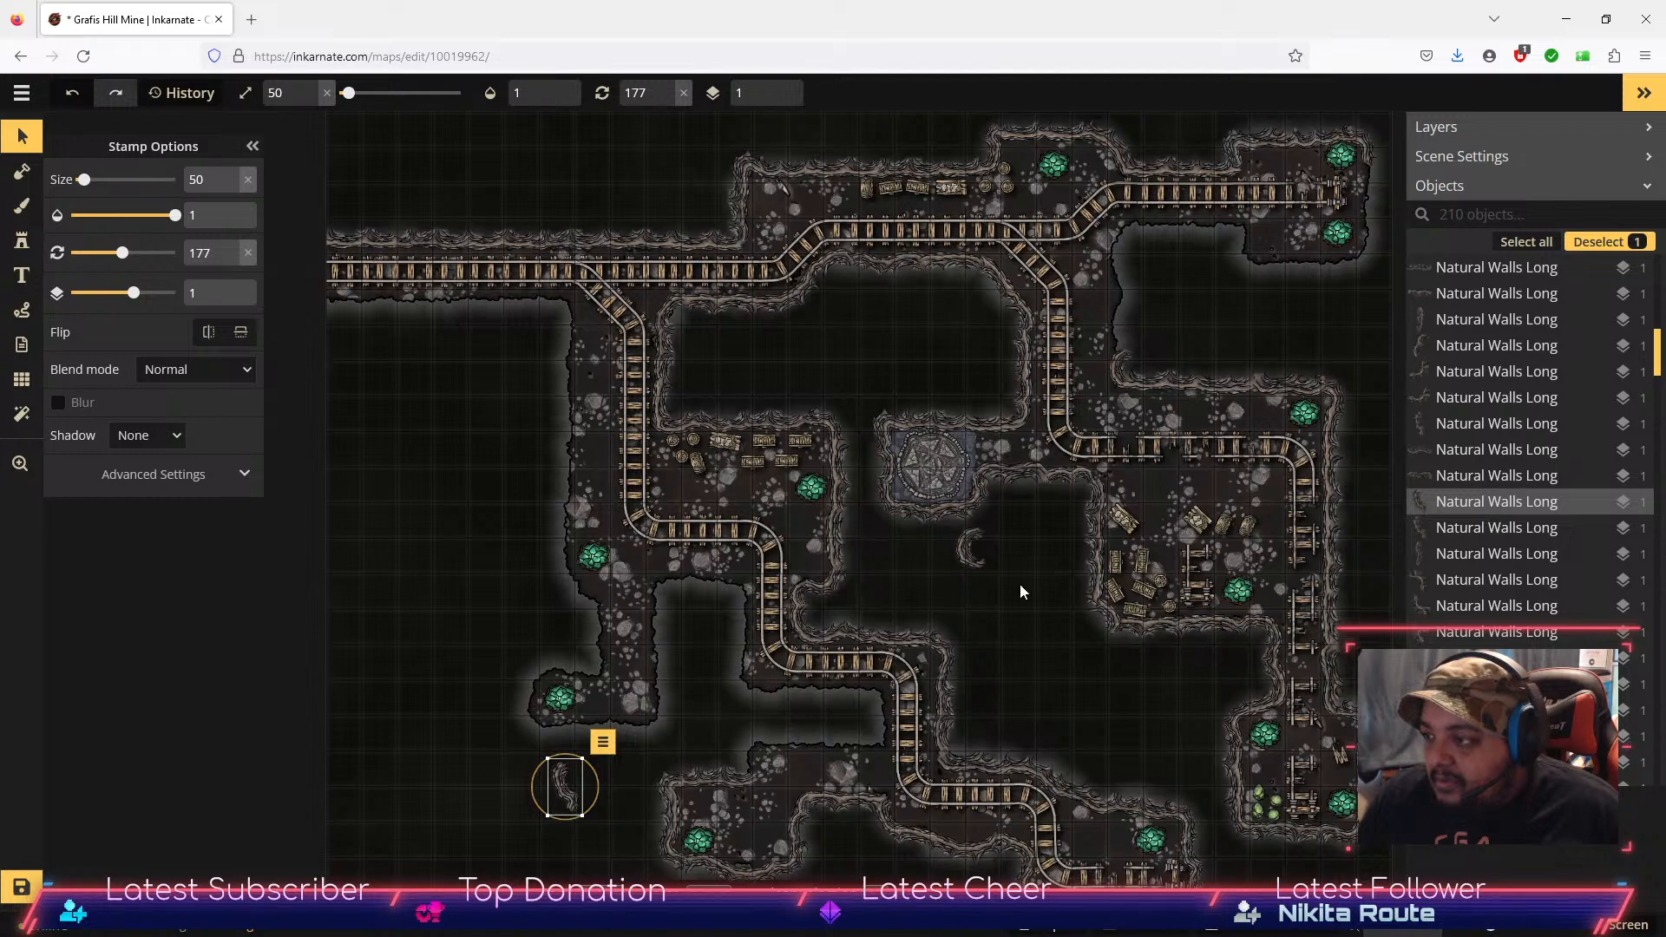
pyautogui.moveTo(974, 550); pyautogui.dragTo(529, 779)
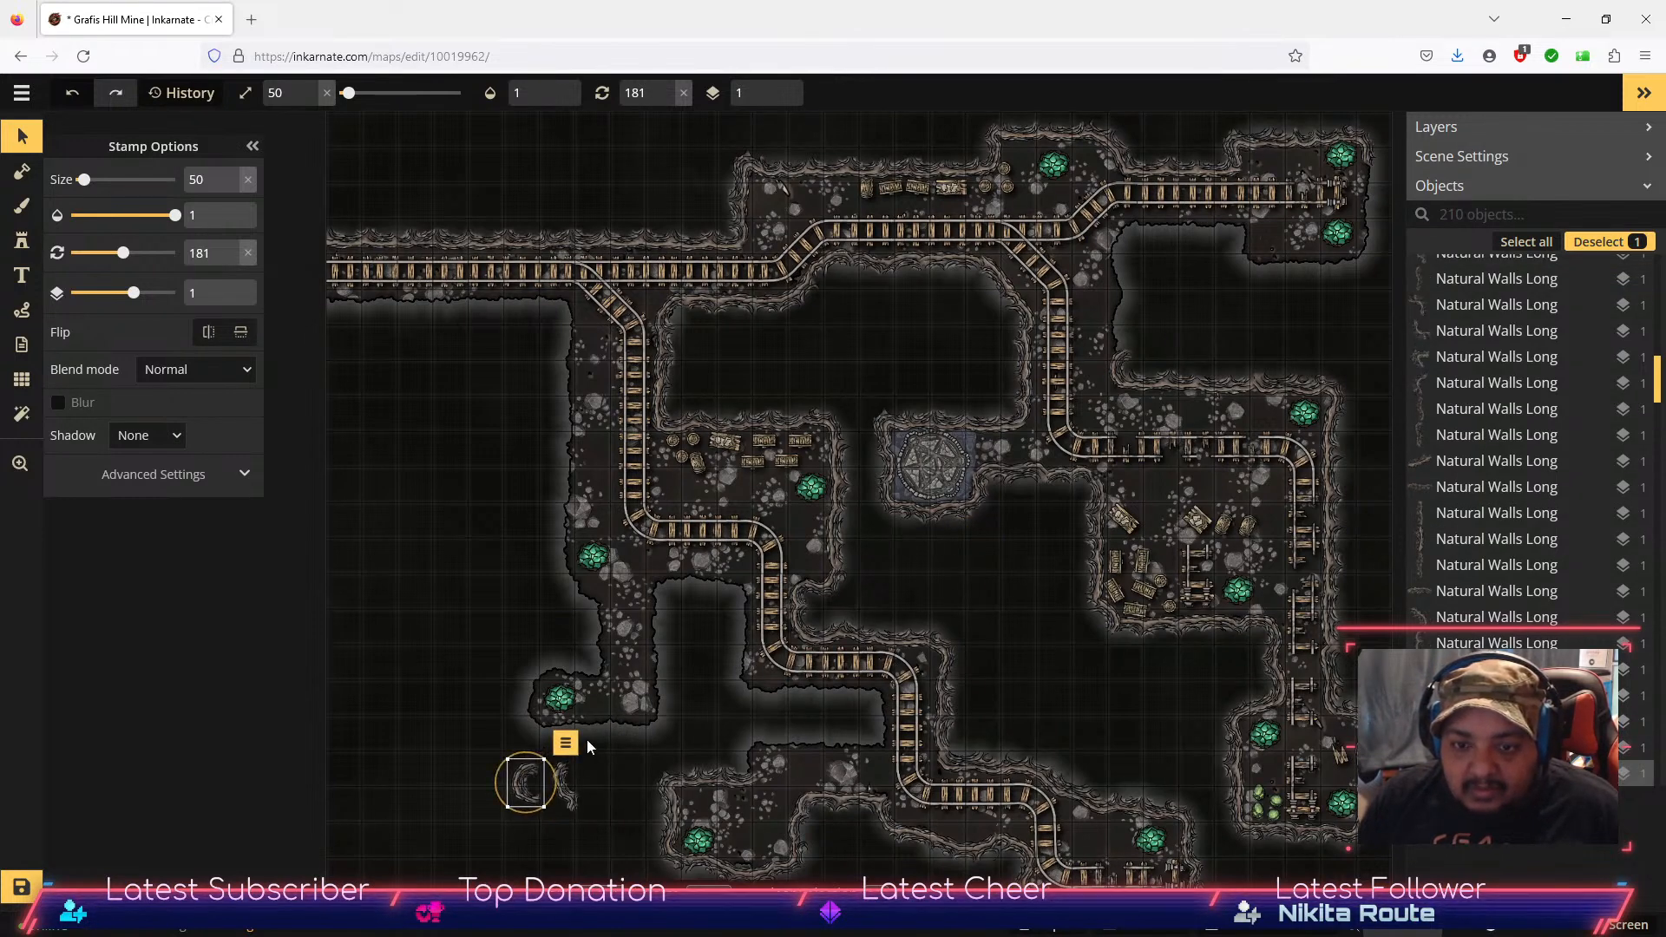
pyautogui.scroll(1, 715, 859)
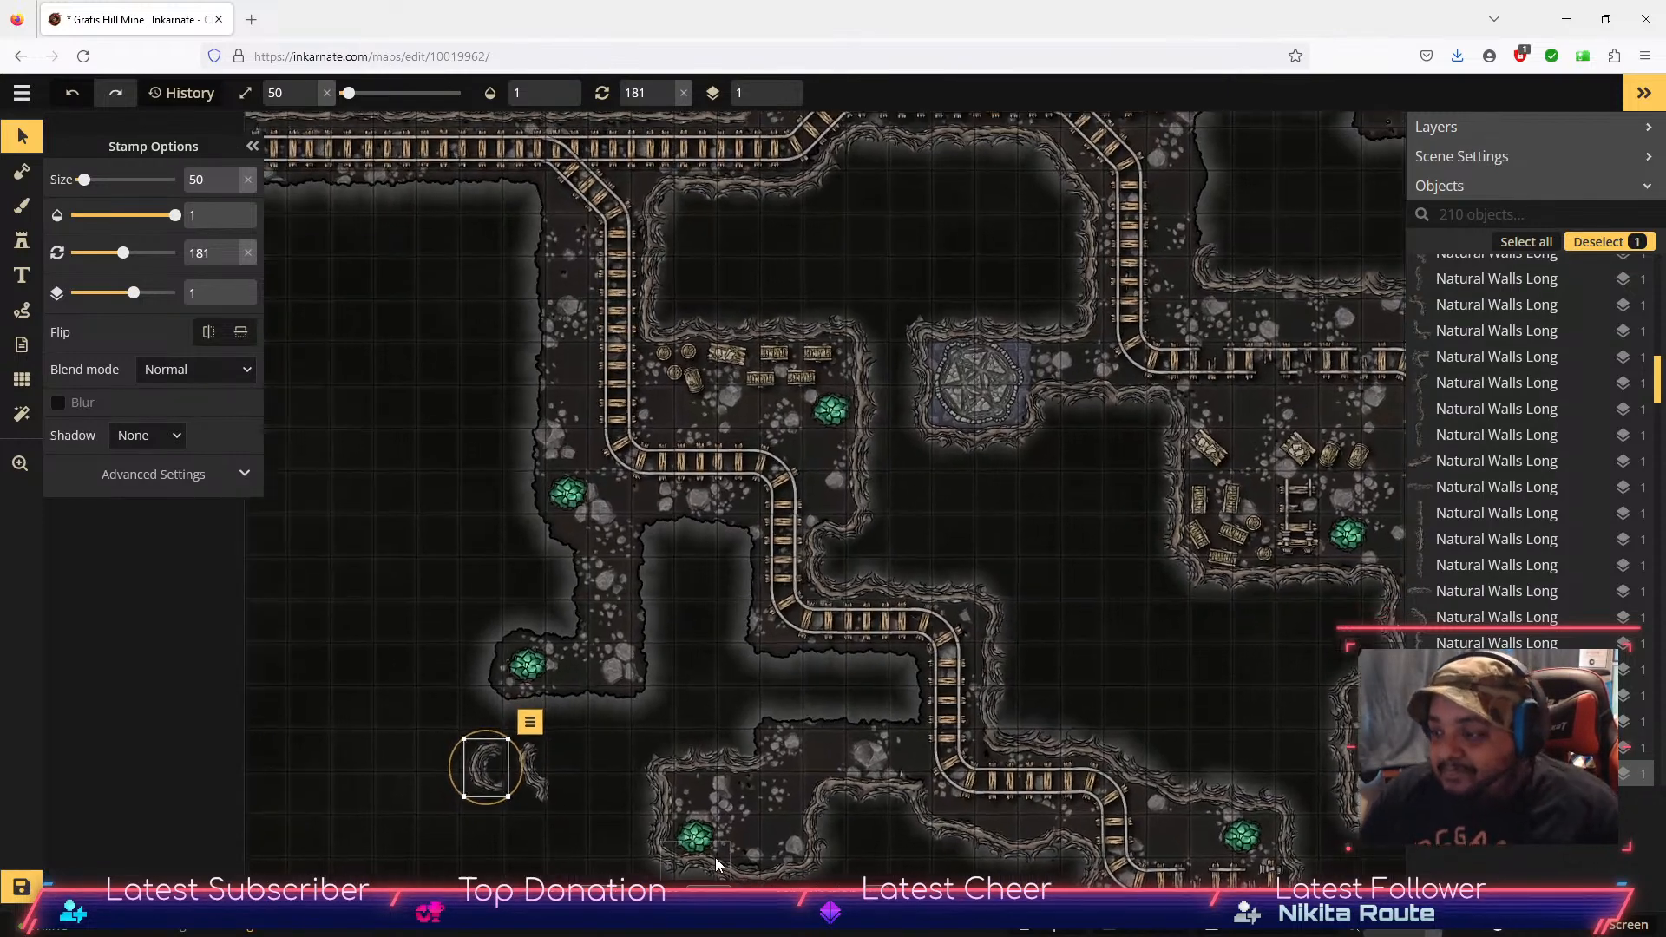
pyautogui.scroll(4, 716, 858)
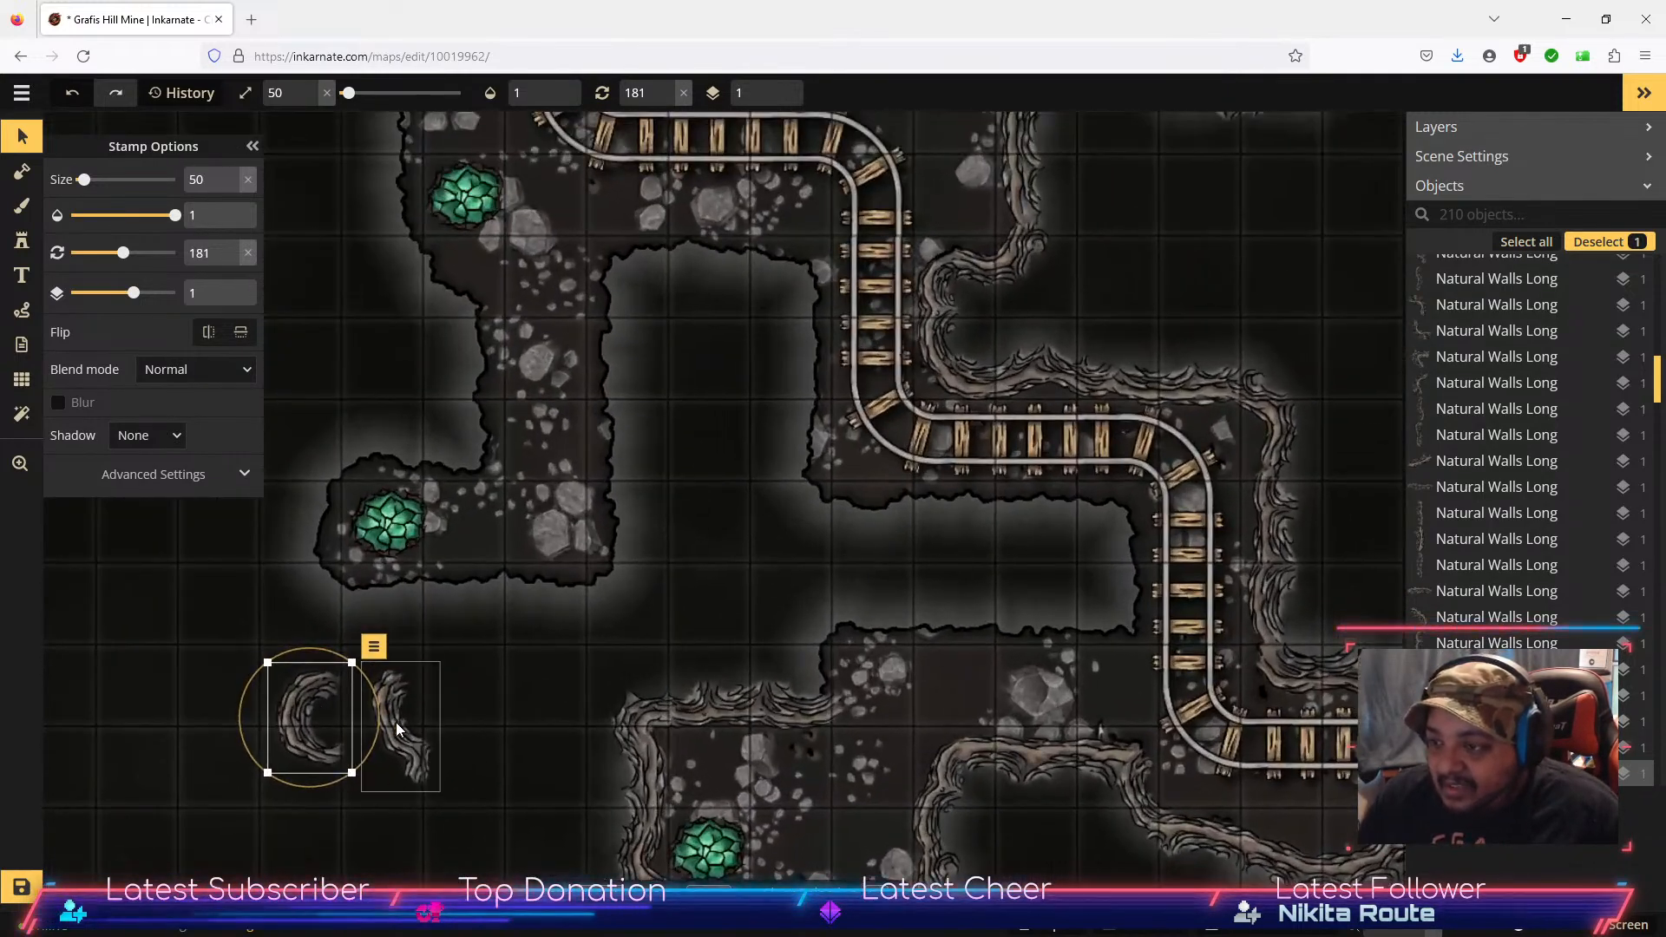
pyautogui.moveTo(401, 726); pyautogui.dragTo(470, 725)
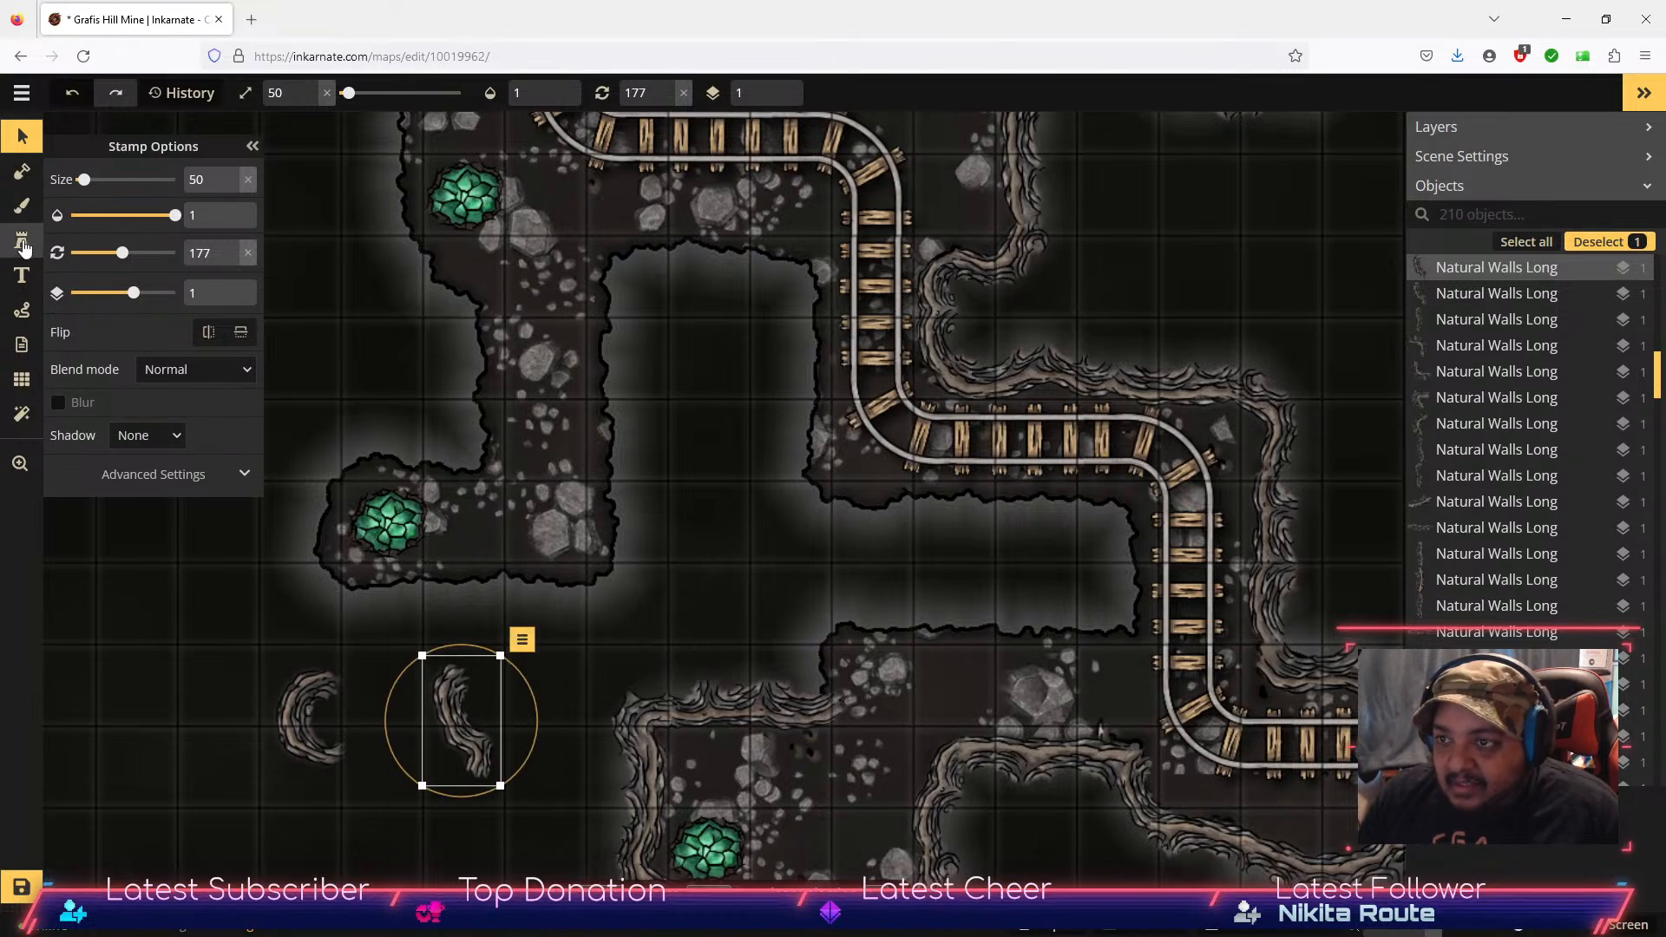
# Step: Stamp two spare Natural Walls Long in the dark areas north of the western side chamber, using variants 8 and 11
pyautogui.click(22, 243)
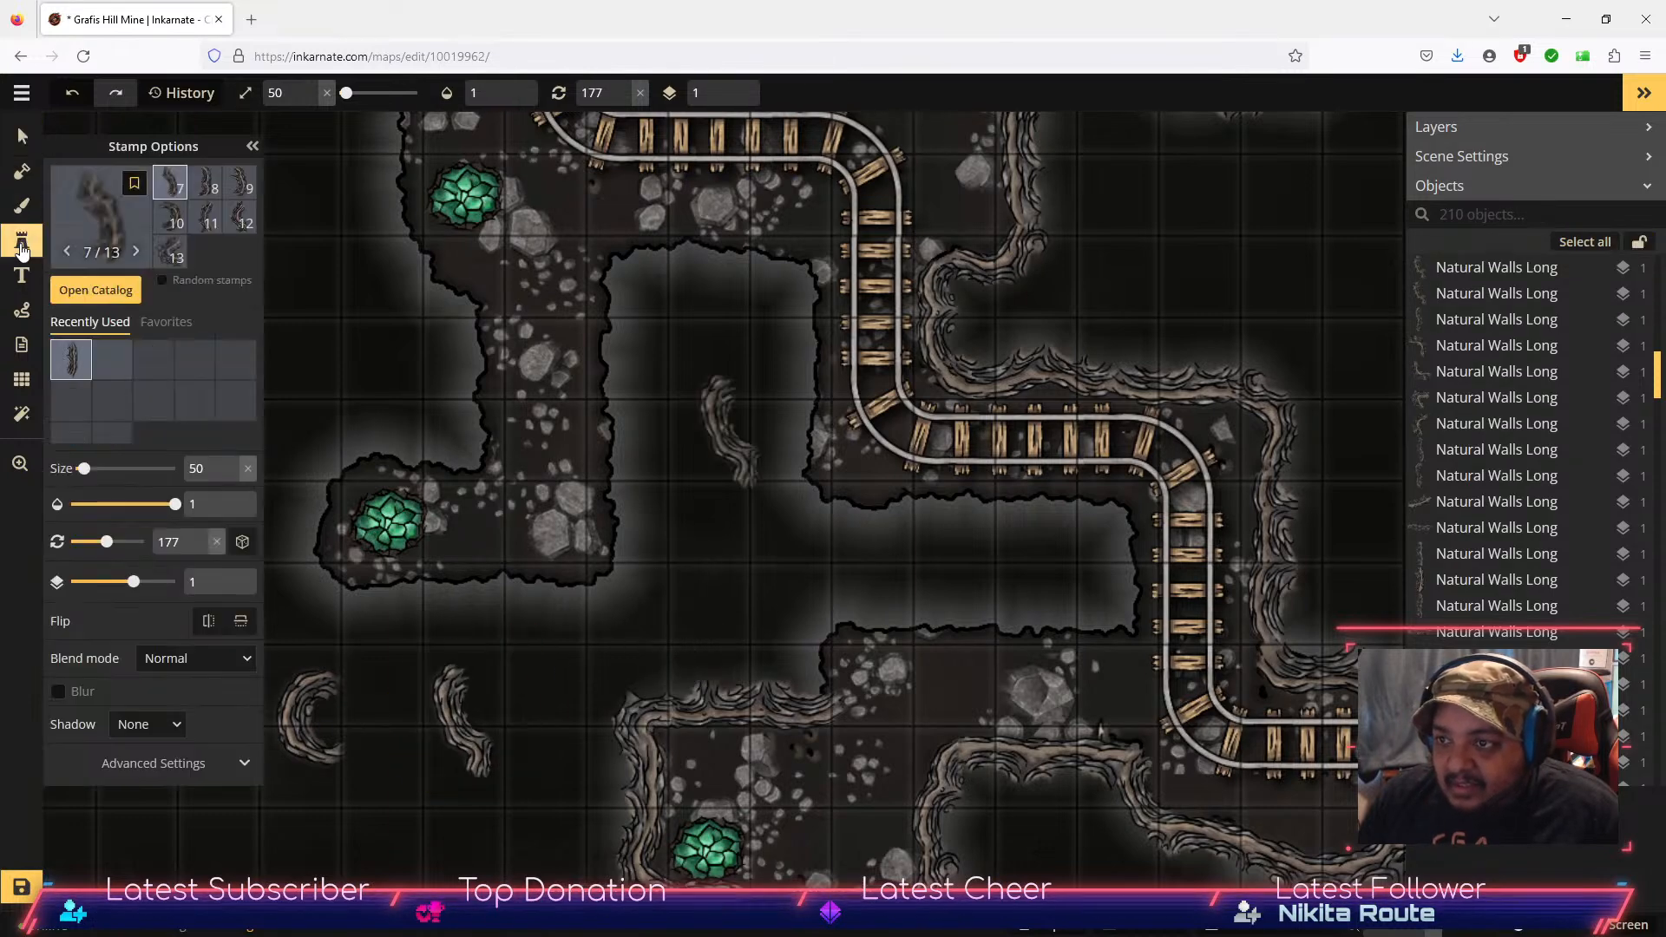
pyautogui.click(205, 184)
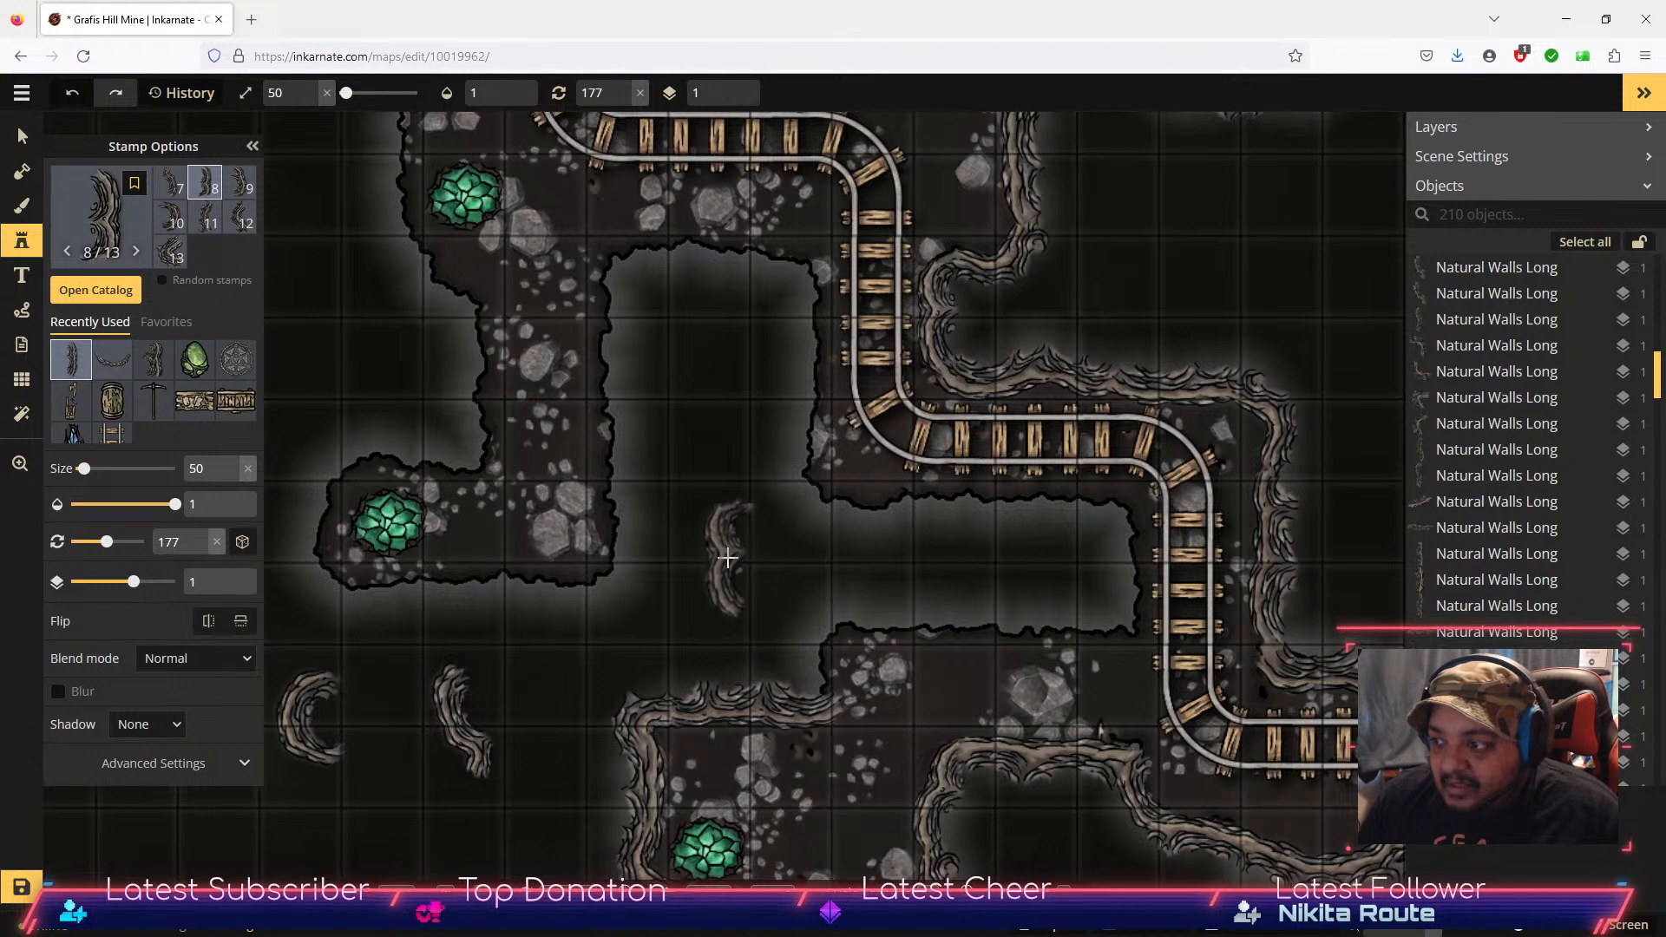
pyautogui.click(728, 560)
pyautogui.click(171, 219)
pyautogui.click(209, 217)
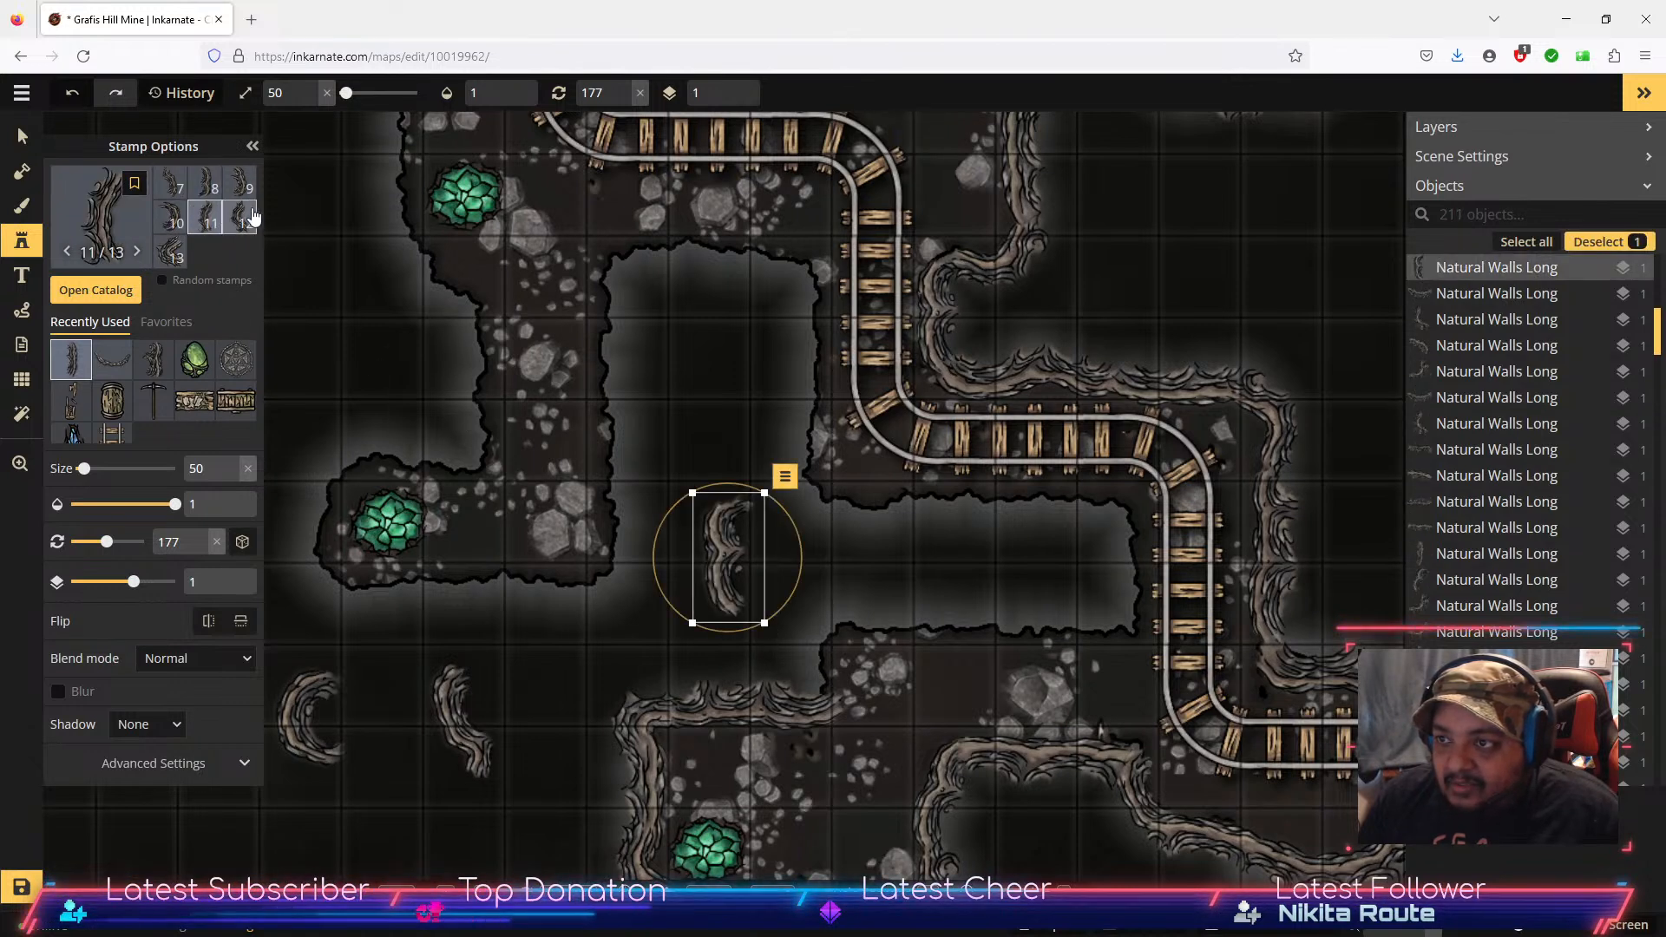
pyautogui.click(564, 695)
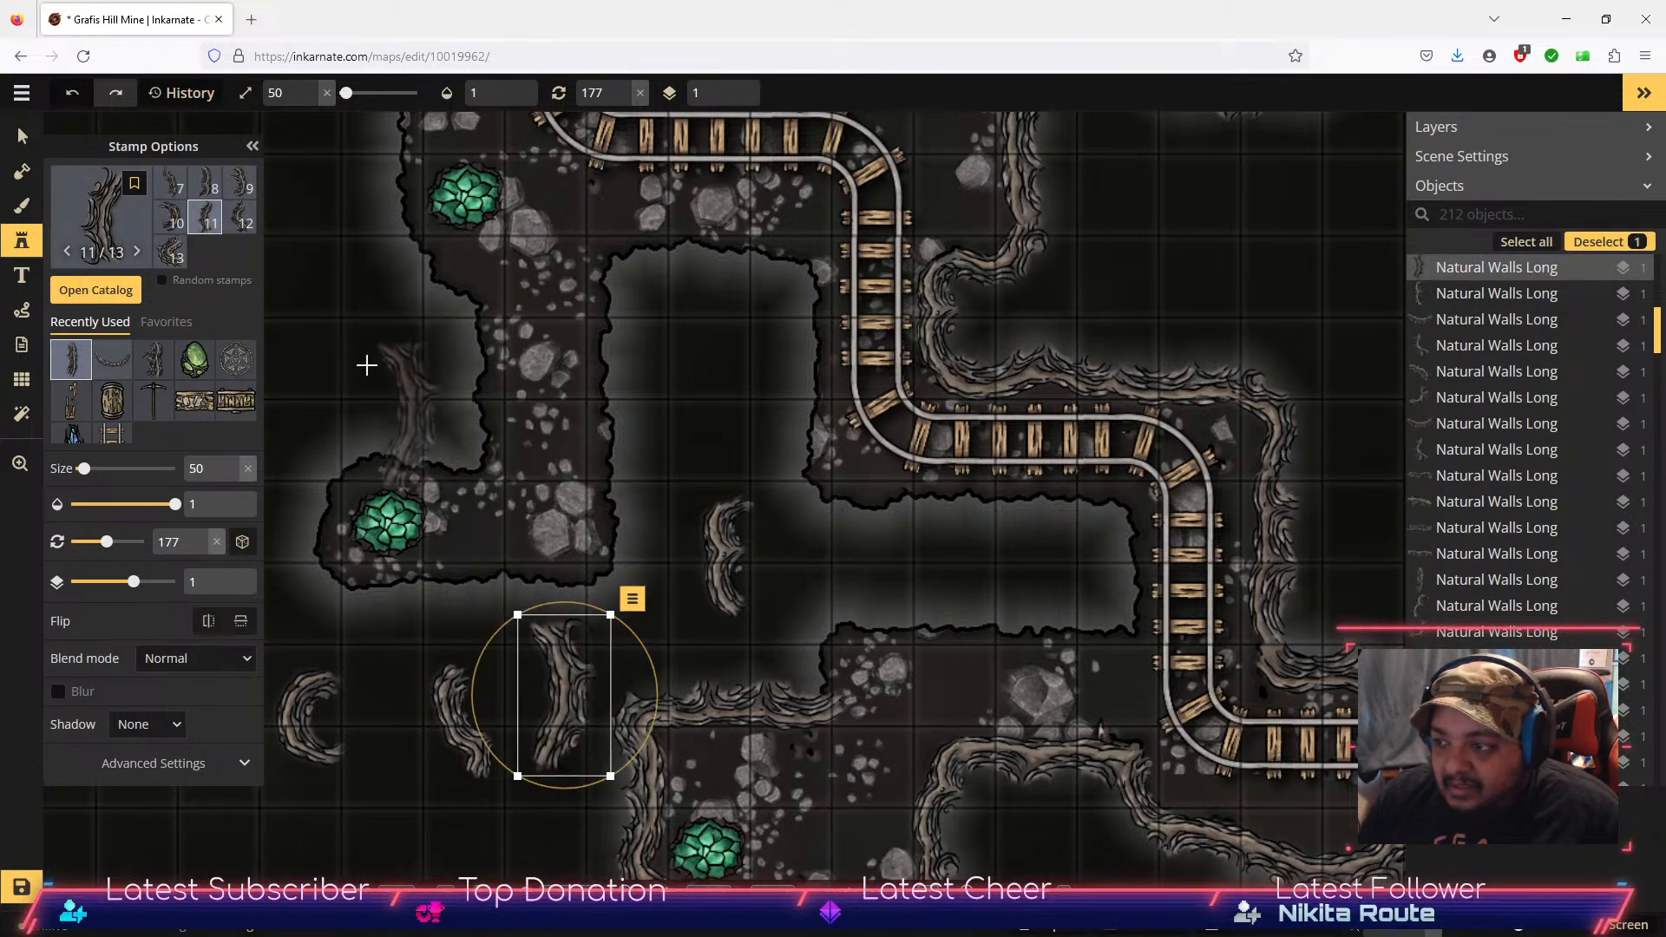
# Step: Stamp wall variant 12 and fit it at rotation 31 on the passage corner at the east end of the side chamber's north wall
pyautogui.click(239, 217)
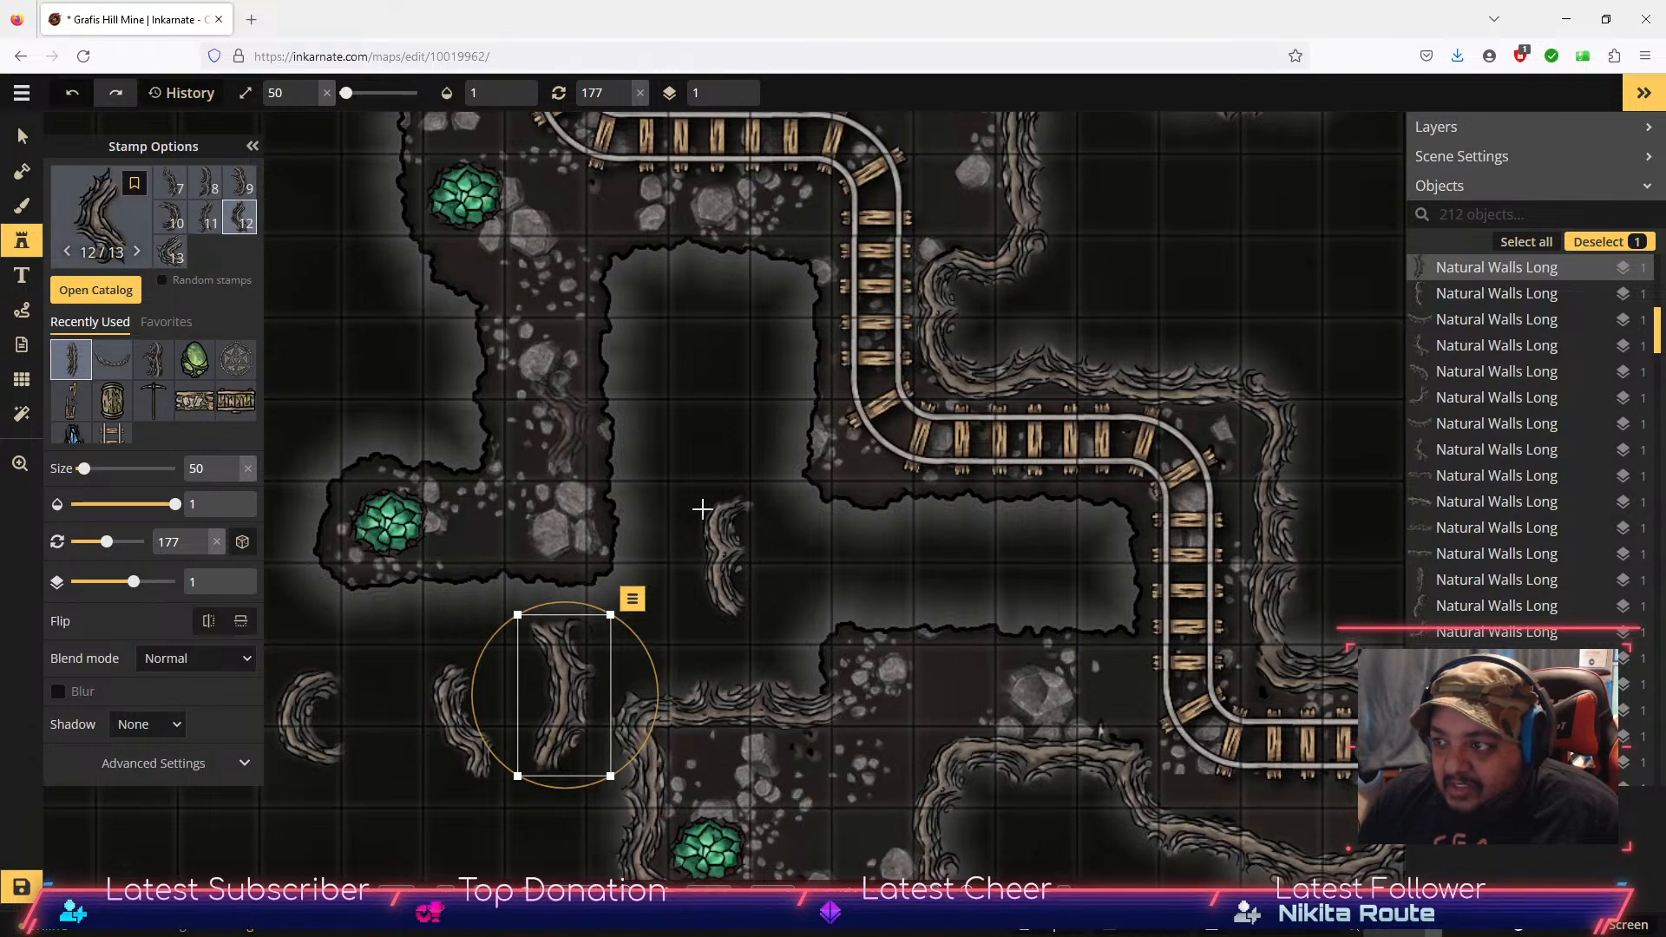
pyautogui.click(871, 584)
pyautogui.moveTo(859, 515); pyautogui.dragTo(814, 668)
pyautogui.moveTo(867, 594); pyautogui.dragTo(846, 657)
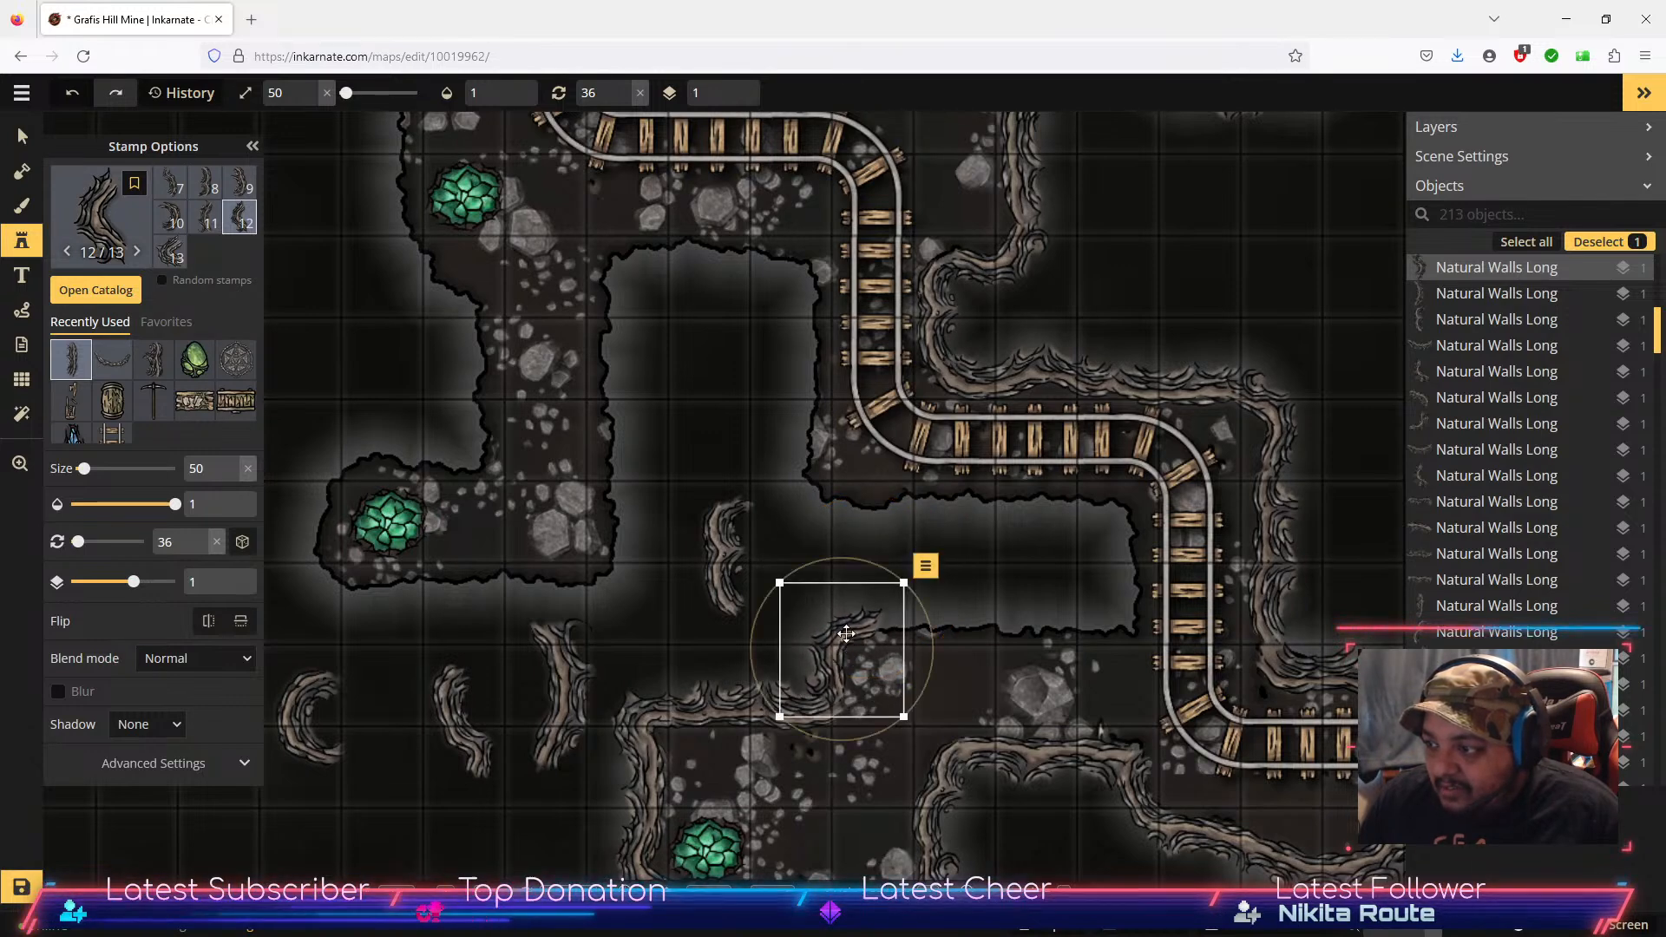
pyautogui.moveTo(854, 563); pyautogui.dragTo(847, 560)
pyautogui.moveTo(820, 638); pyautogui.dragTo(810, 639)
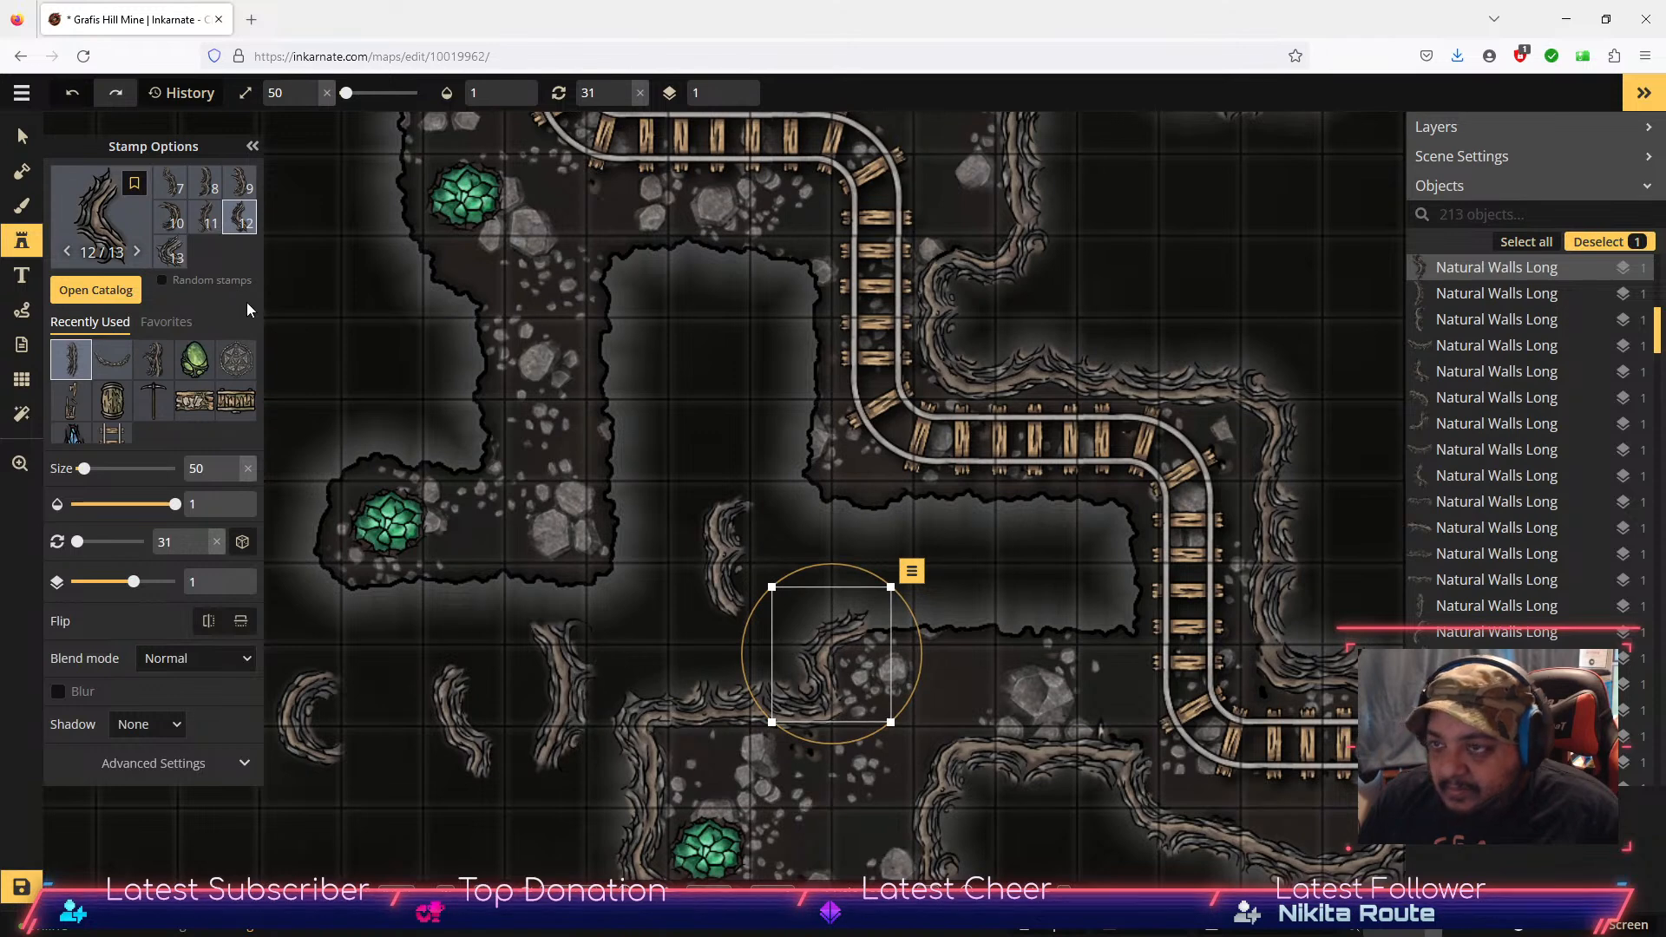
# Step: Fit the spare variant 11 wall at rotation 87 along the passage's north edge, continuing east from the corner wall
pyautogui.click(23, 137)
pyautogui.click(562, 695)
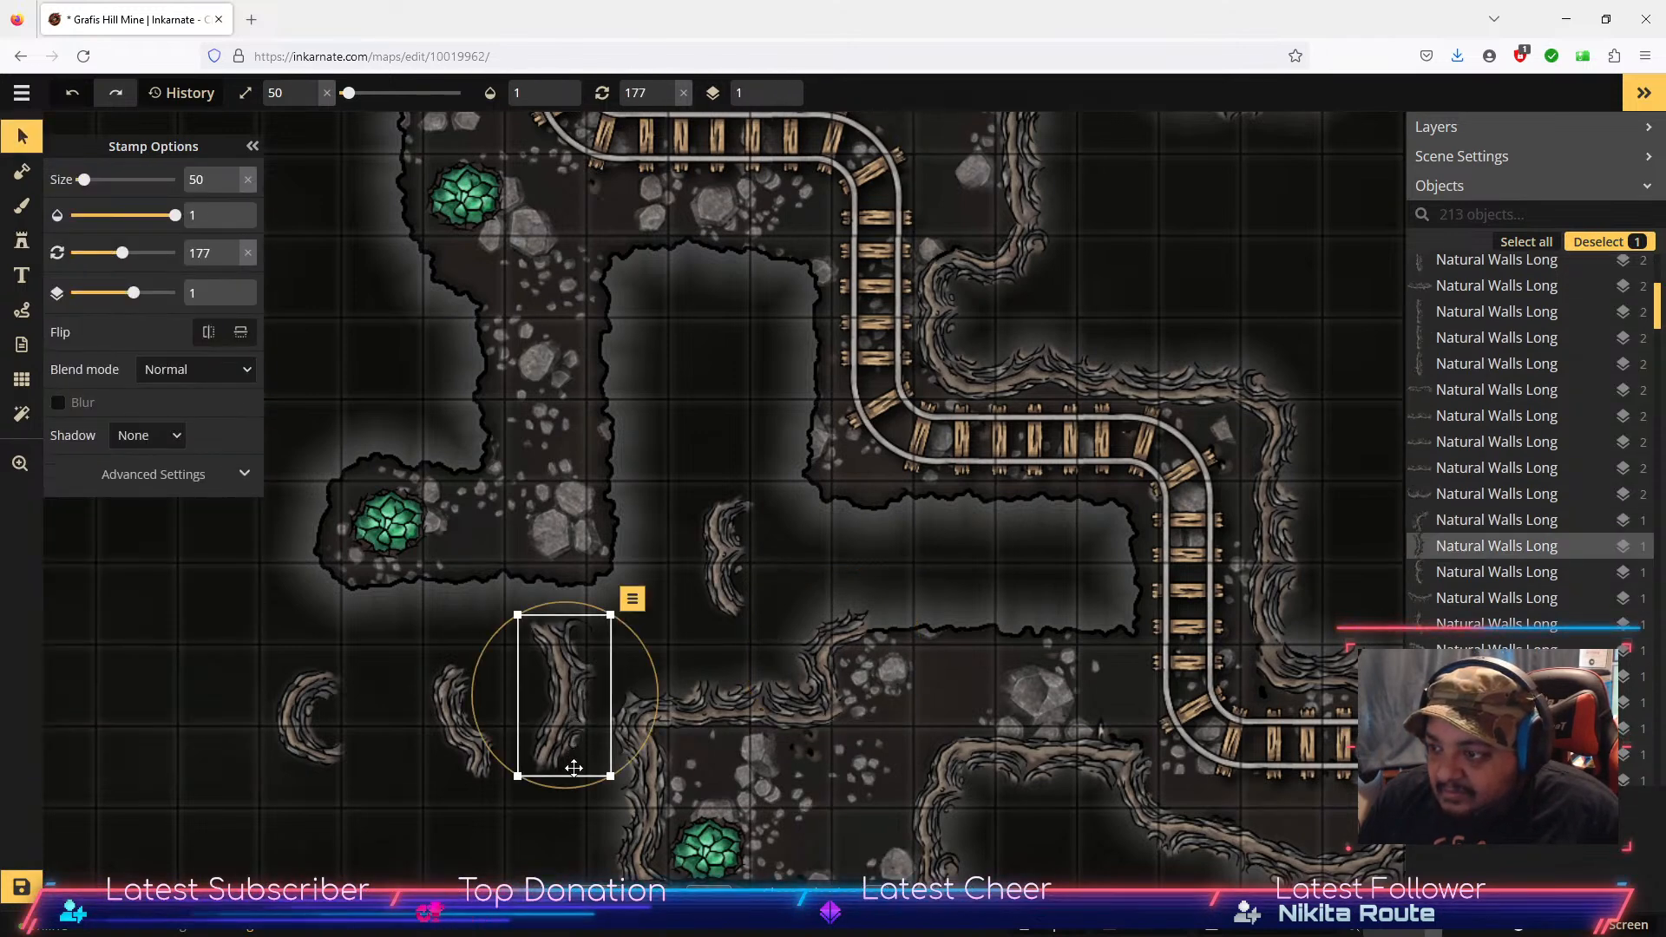
pyautogui.moveTo(575, 786); pyautogui.dragTo(915, 605)
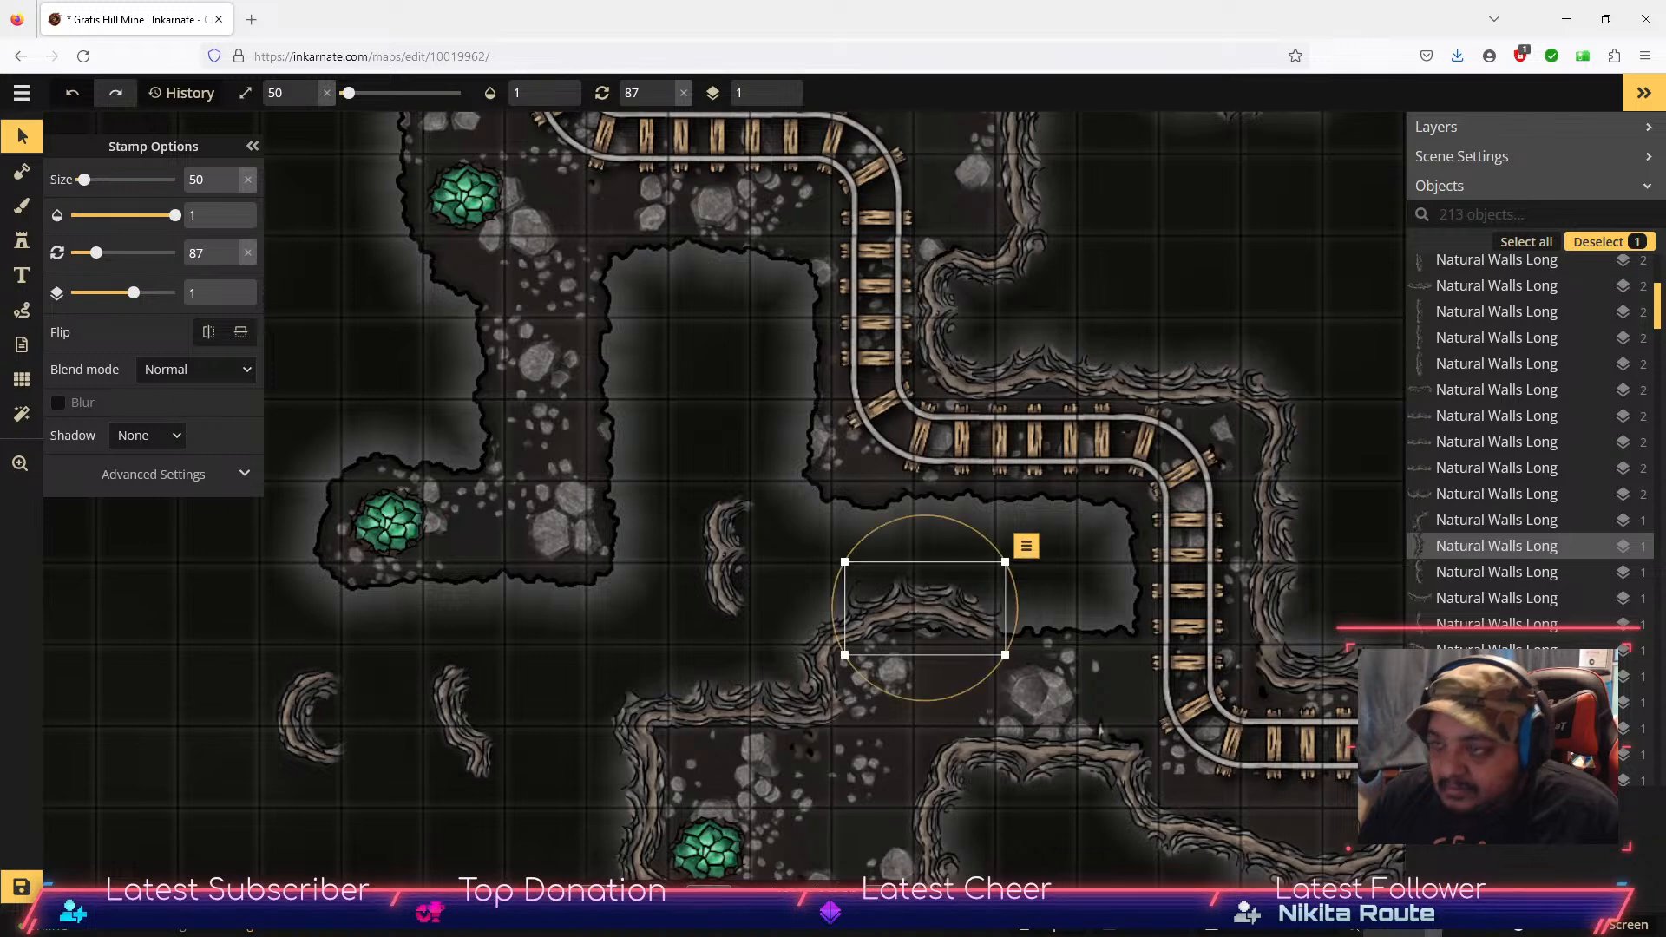
pyautogui.click(21, 173)
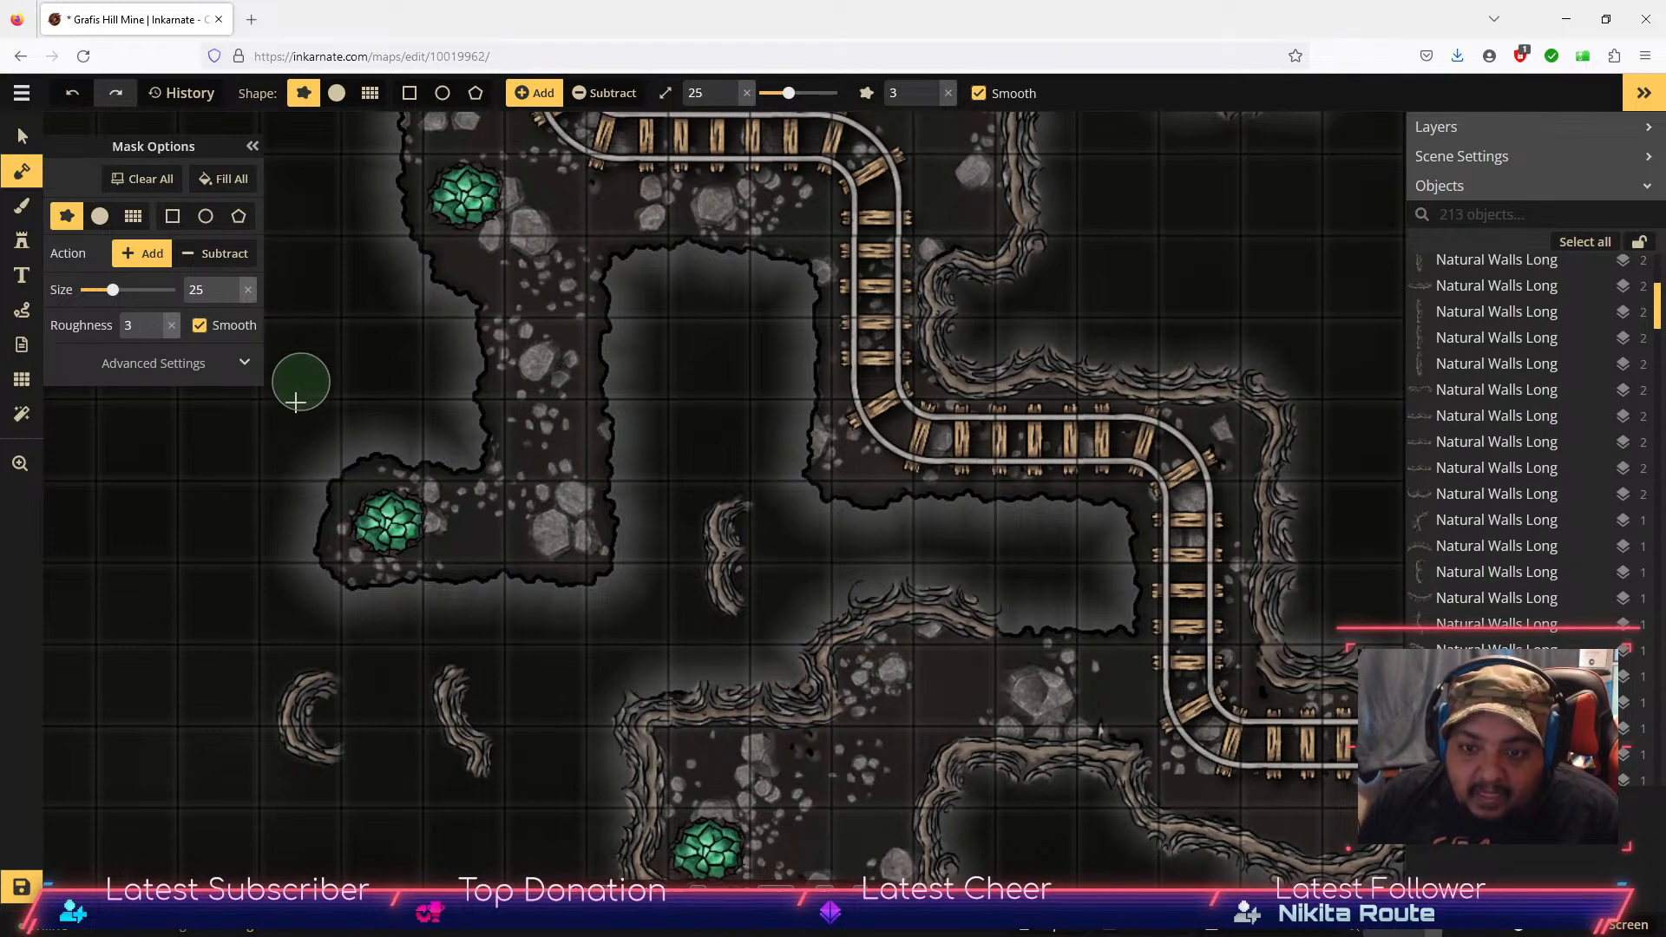
# Step: Fit the spare variant 8 wall at rotation 84 on the remaining passage north edge, extending the wall toward the rails
pyautogui.click(22, 139)
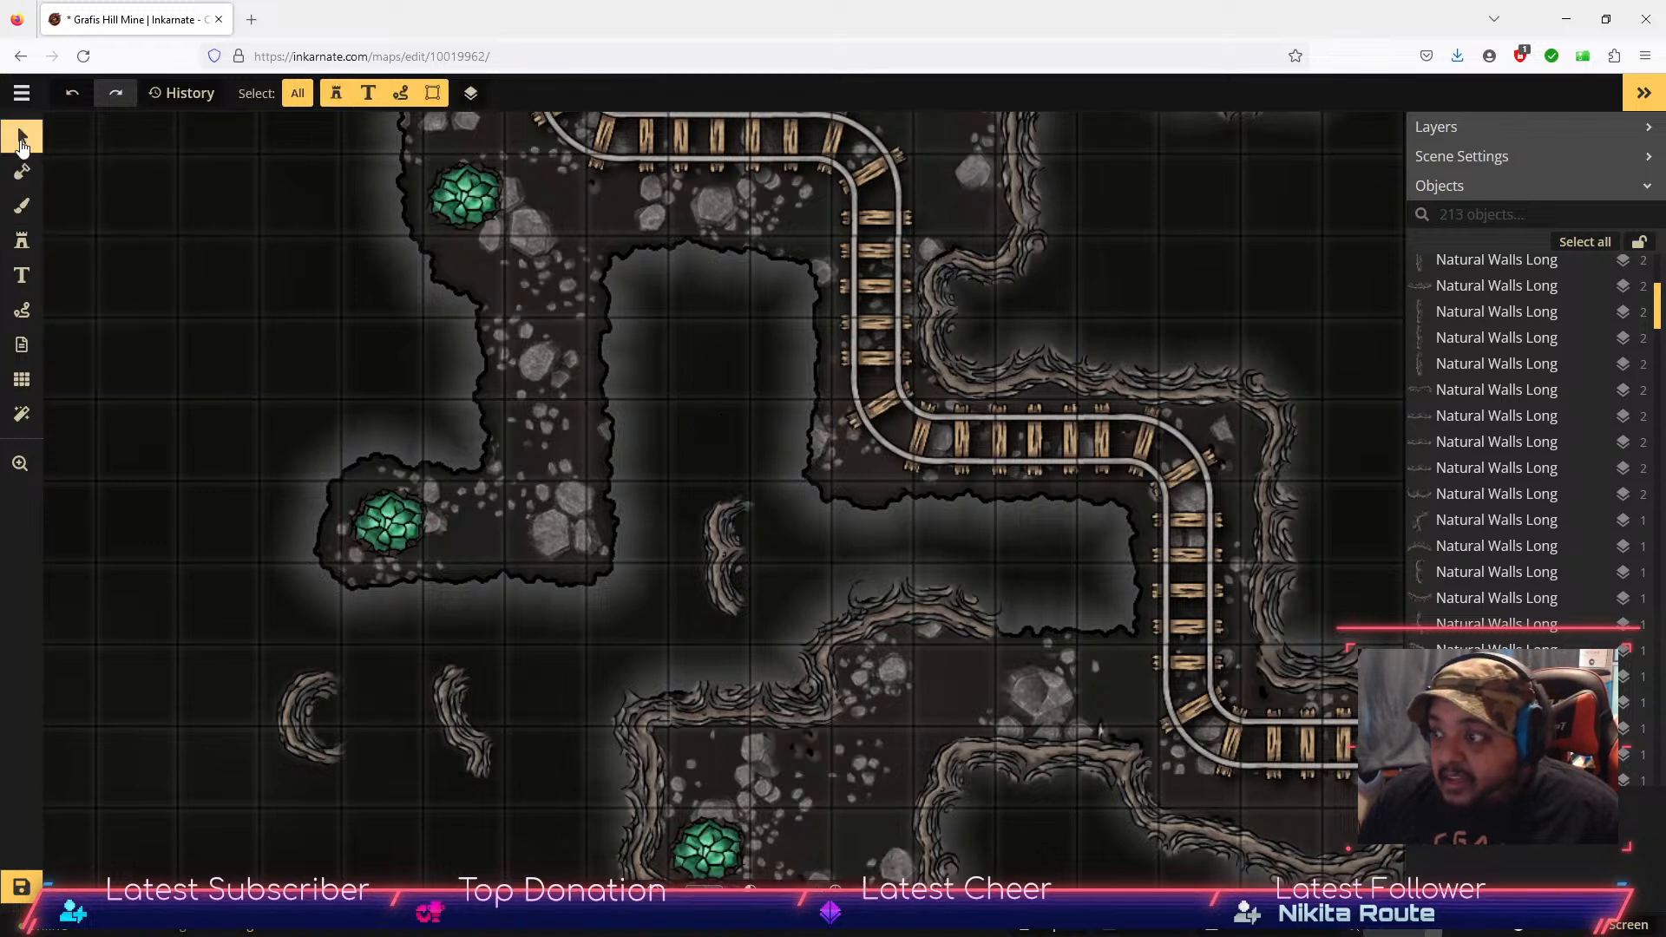
pyautogui.click(745, 592)
pyautogui.moveTo(742, 632); pyautogui.dragTo(1044, 629)
pyautogui.moveTo(1076, 554); pyautogui.dragTo(1074, 551)
pyautogui.moveTo(1044, 629); pyautogui.dragTo(1040, 627)
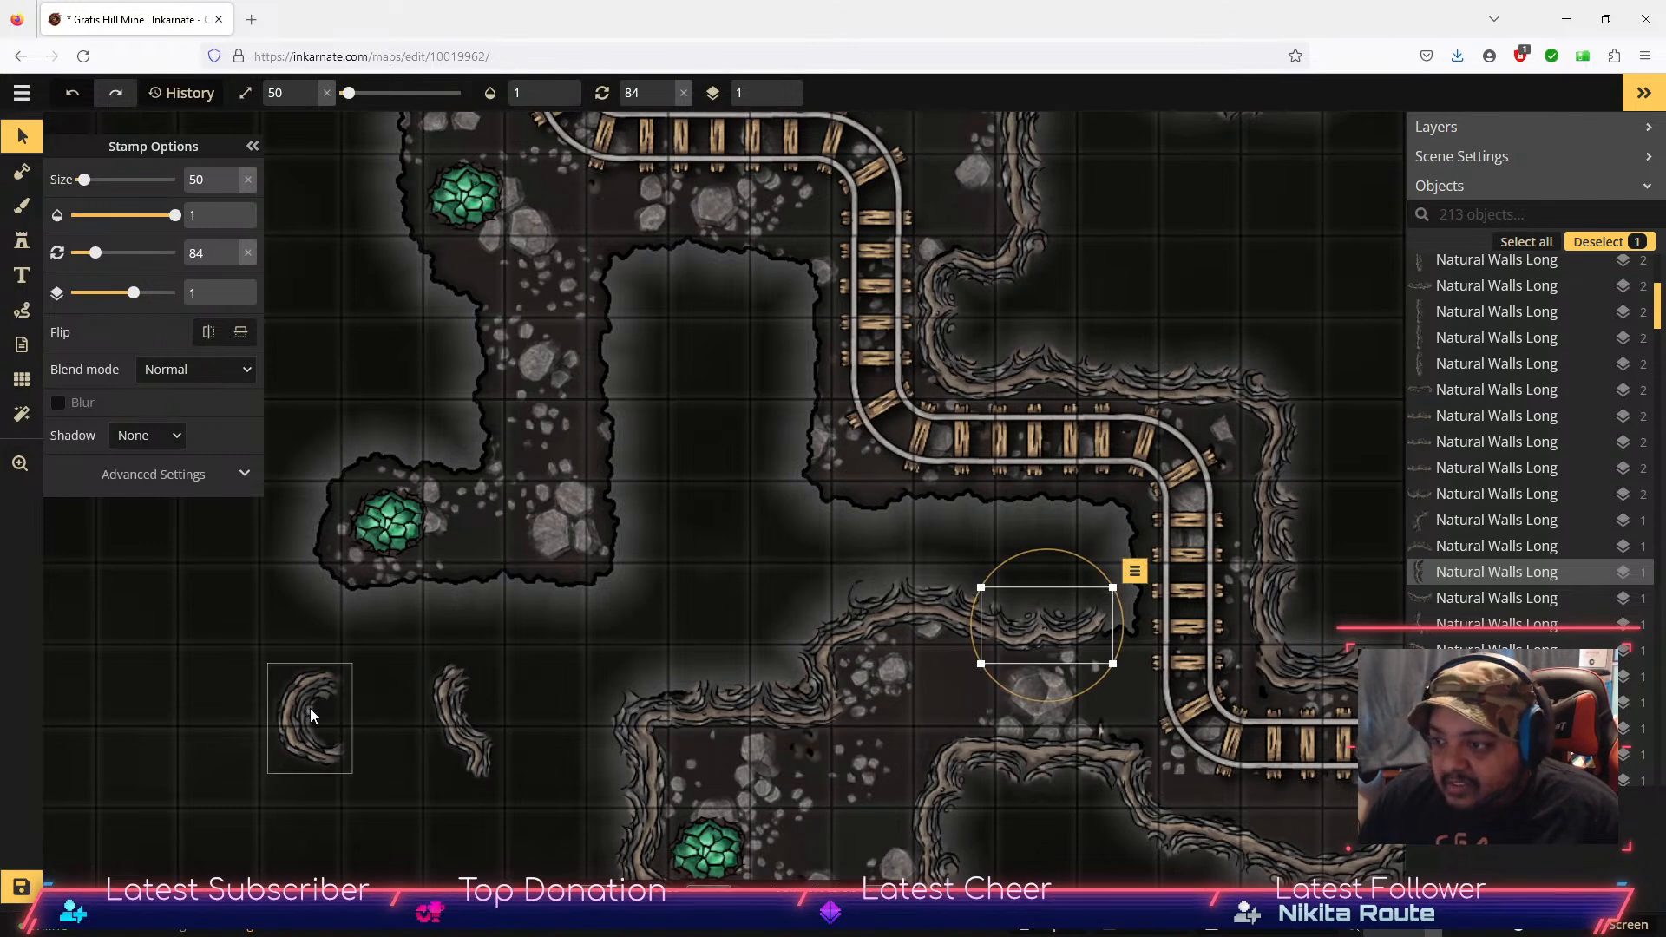
# Step: Place variants 6, 5 and 4 of the Natural Walls Long stamp in the dark area between and below the passages
pyautogui.click(22, 242)
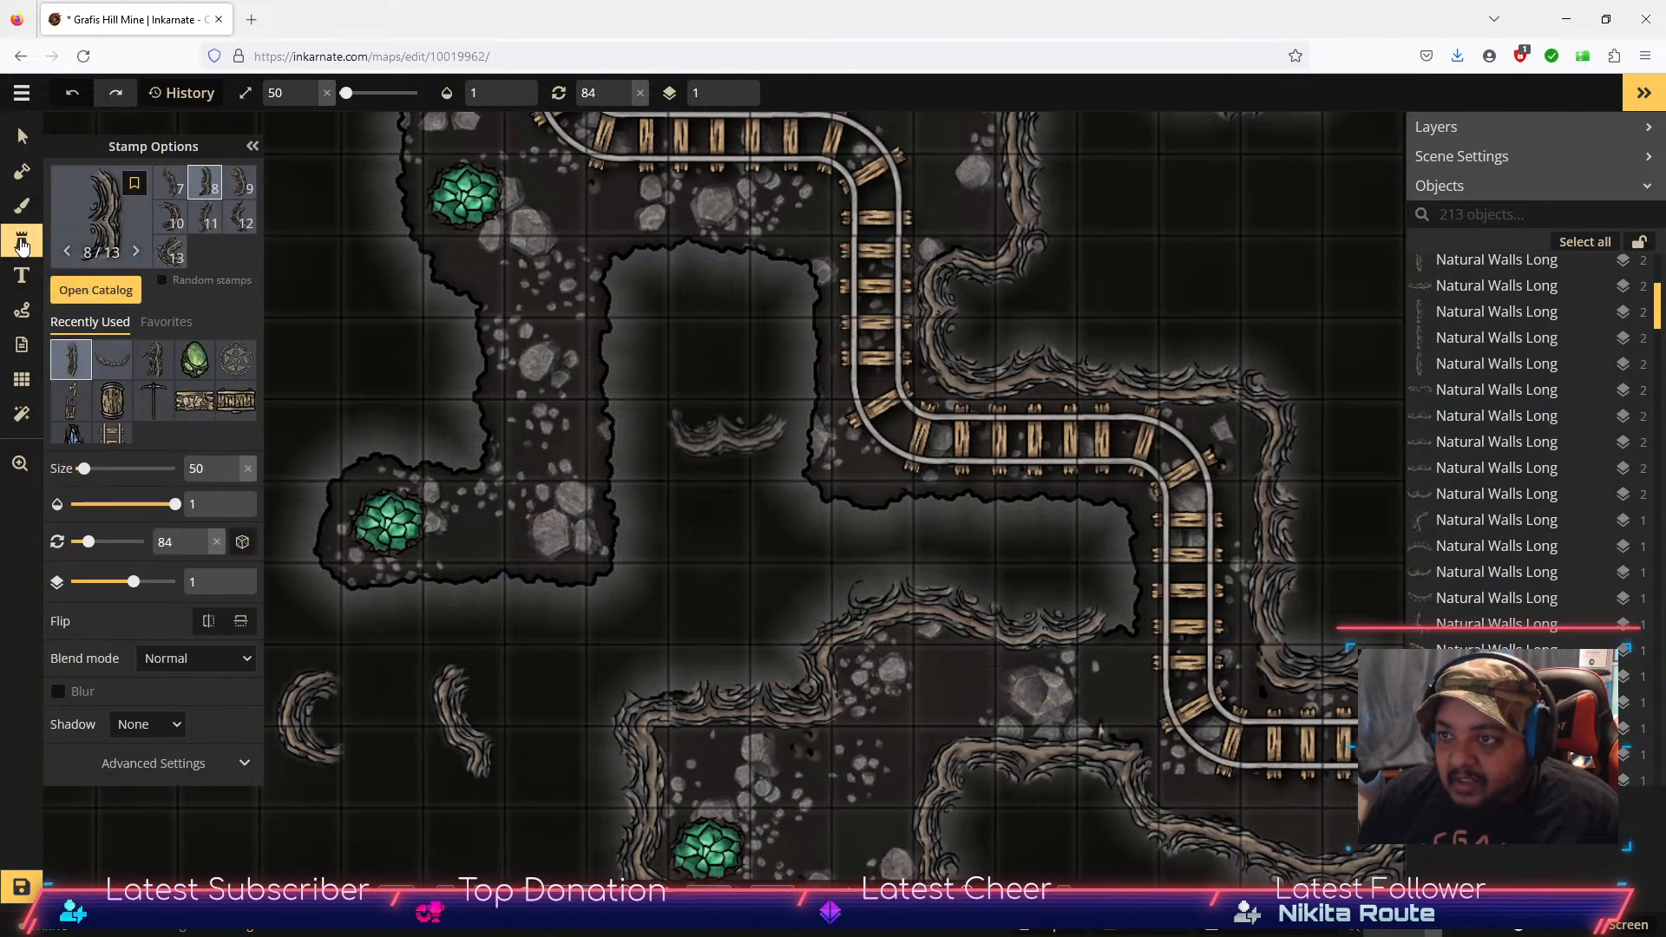
pyautogui.scroll(3, 236, 224)
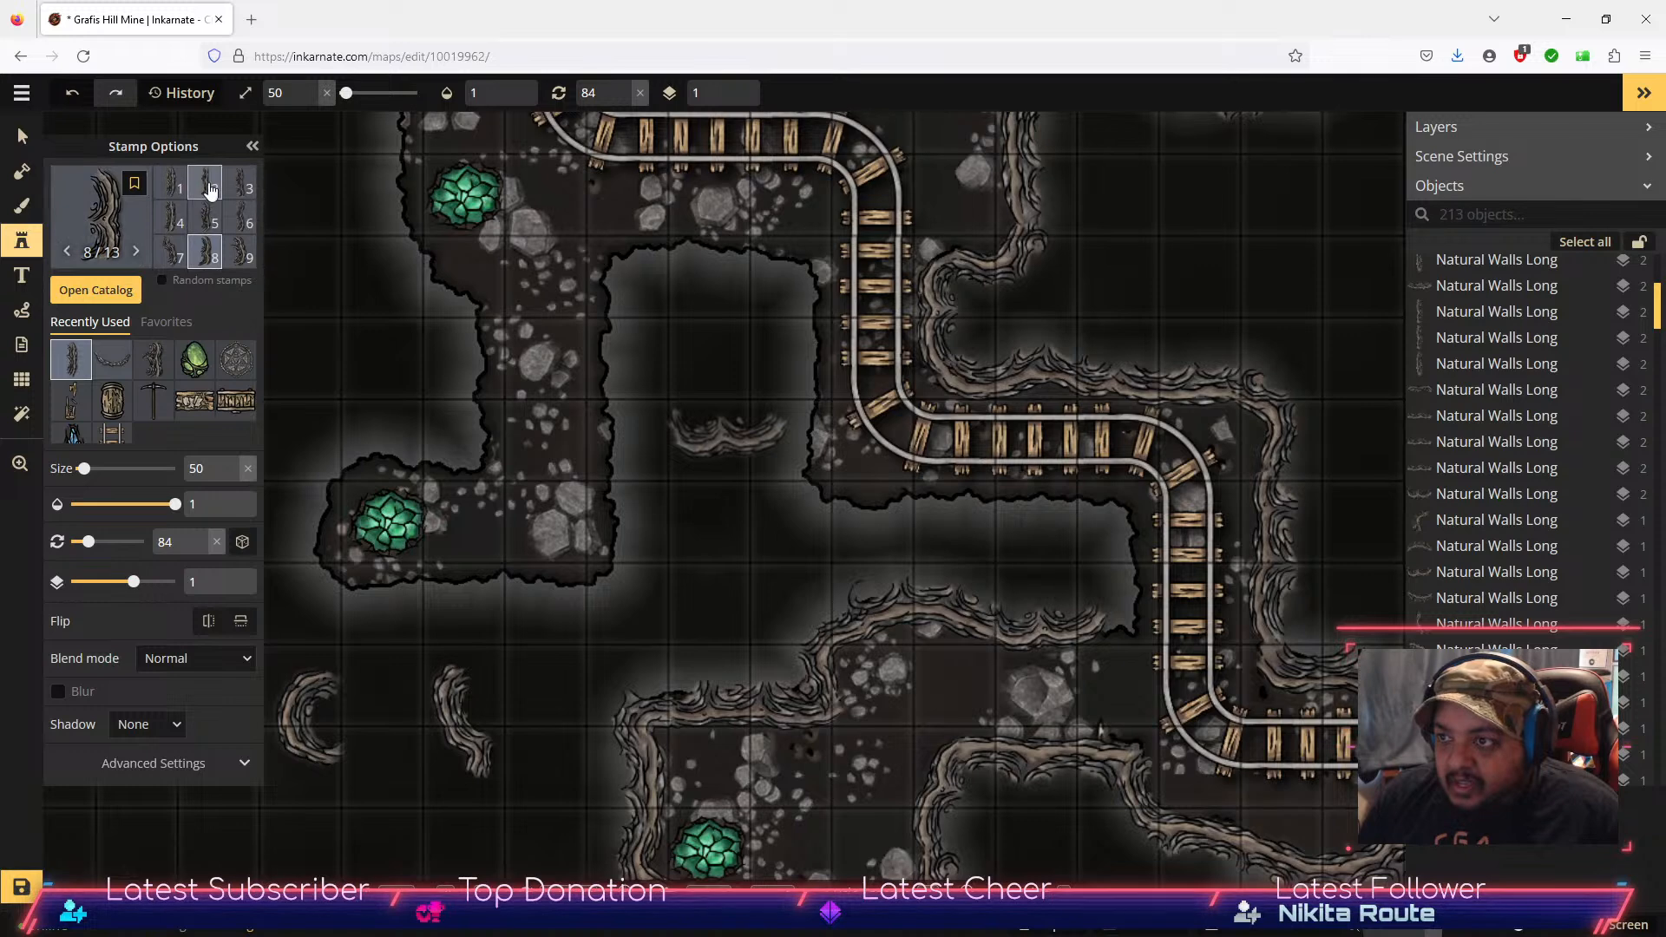
pyautogui.click(239, 217)
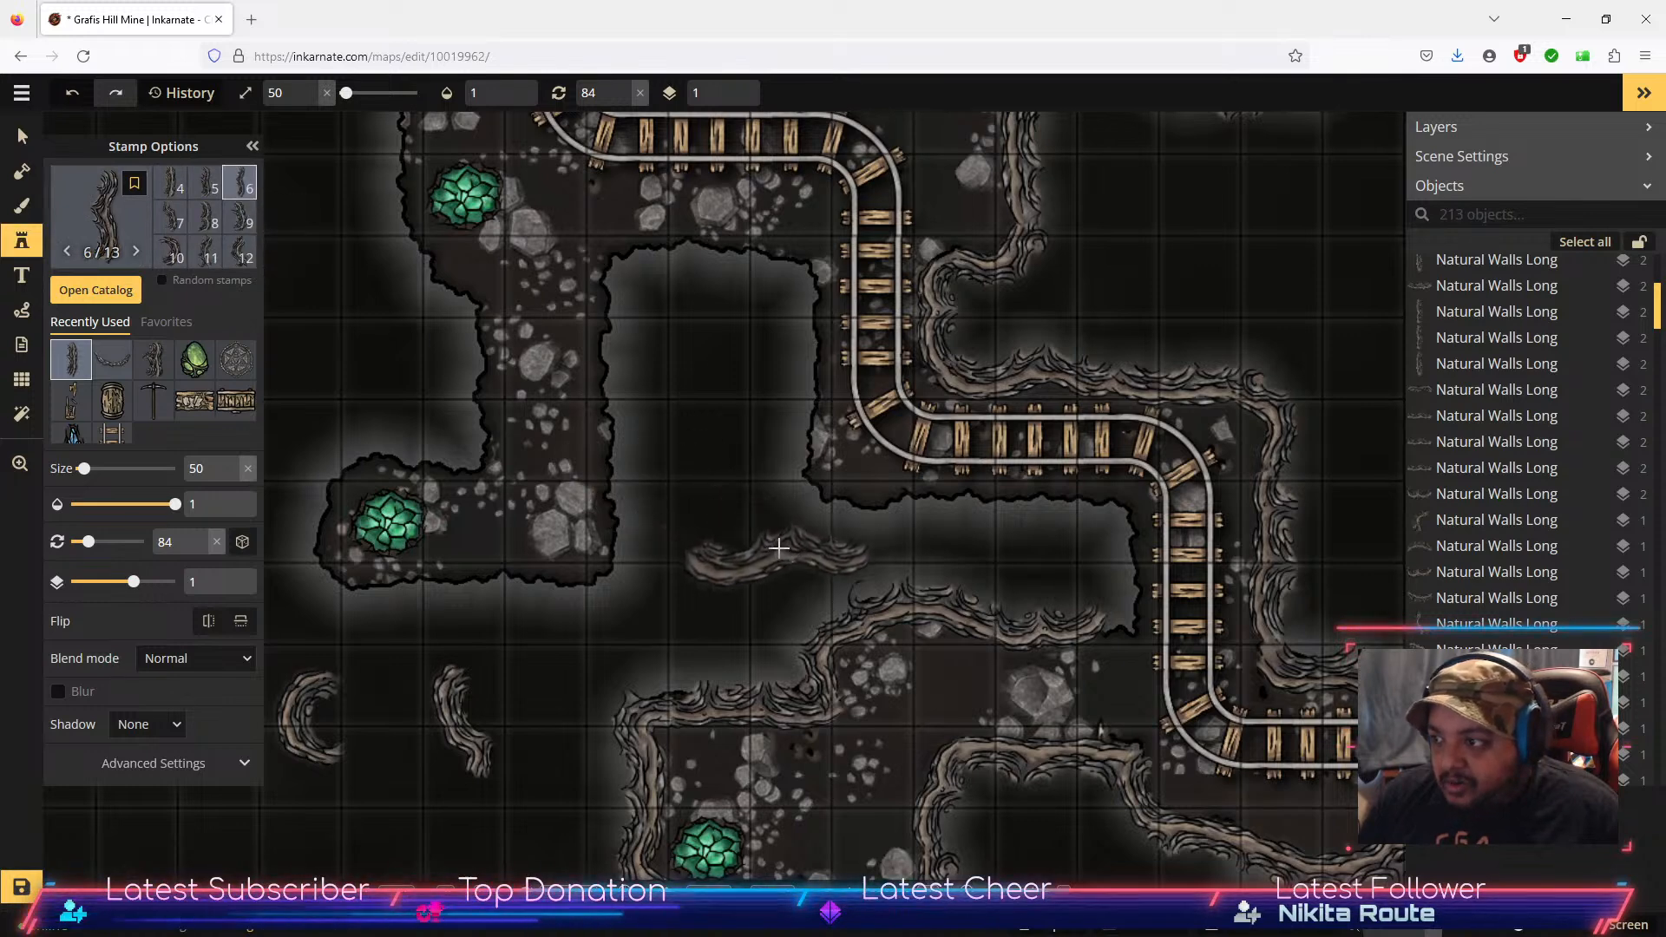
pyautogui.click(777, 525)
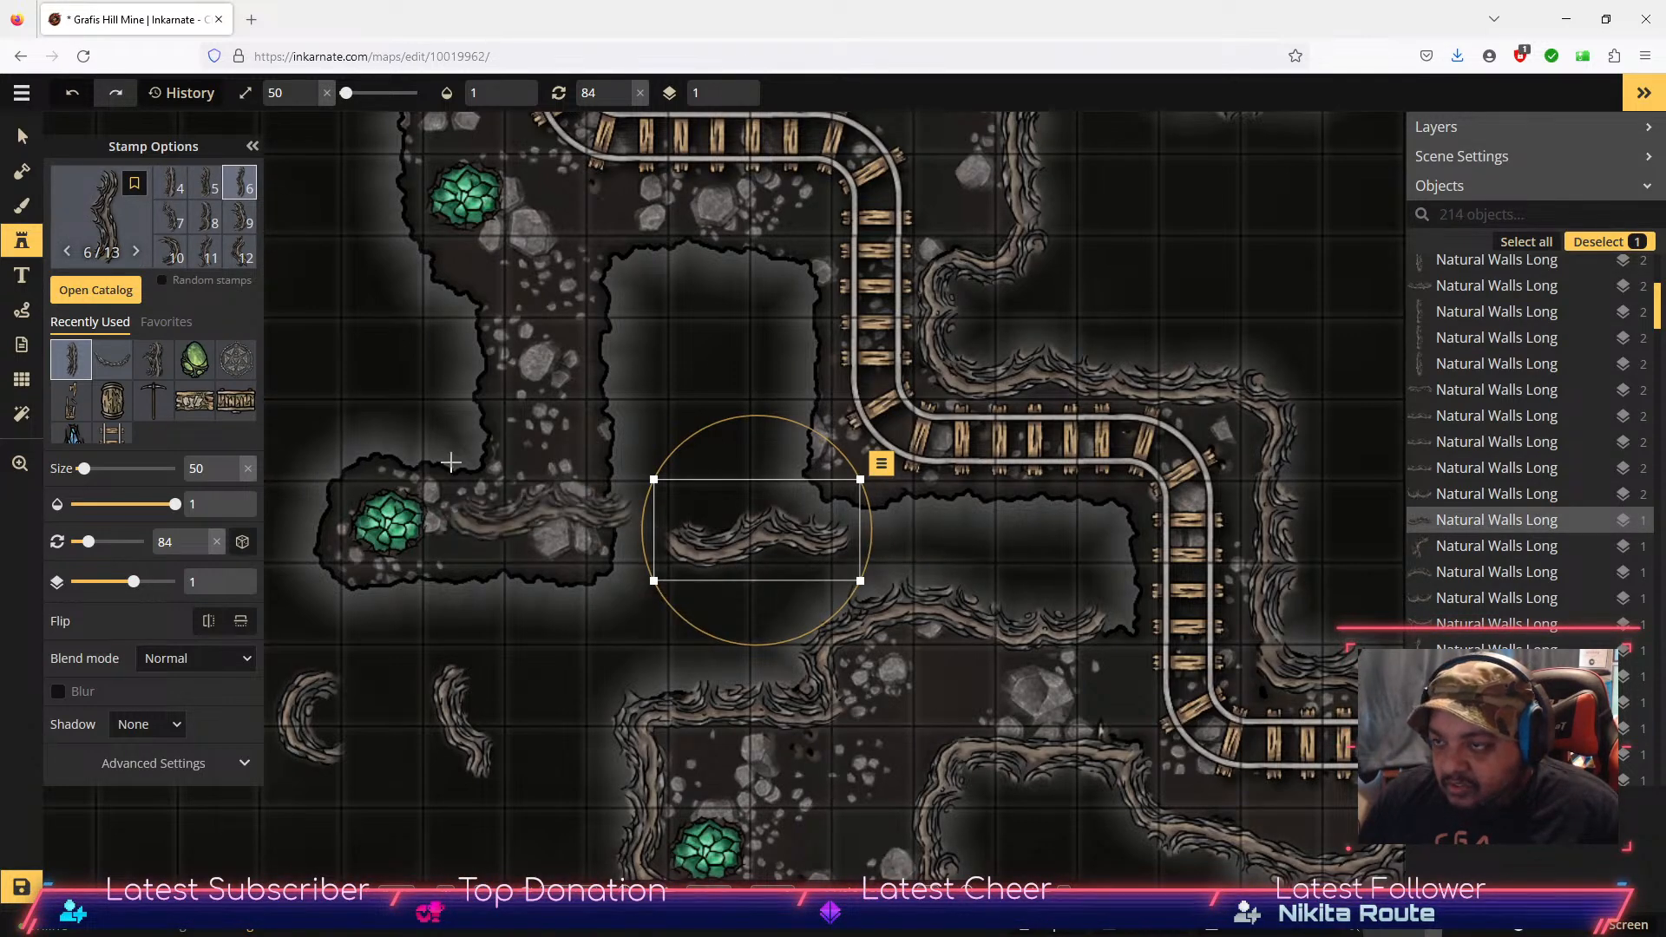
pyautogui.click(569, 643)
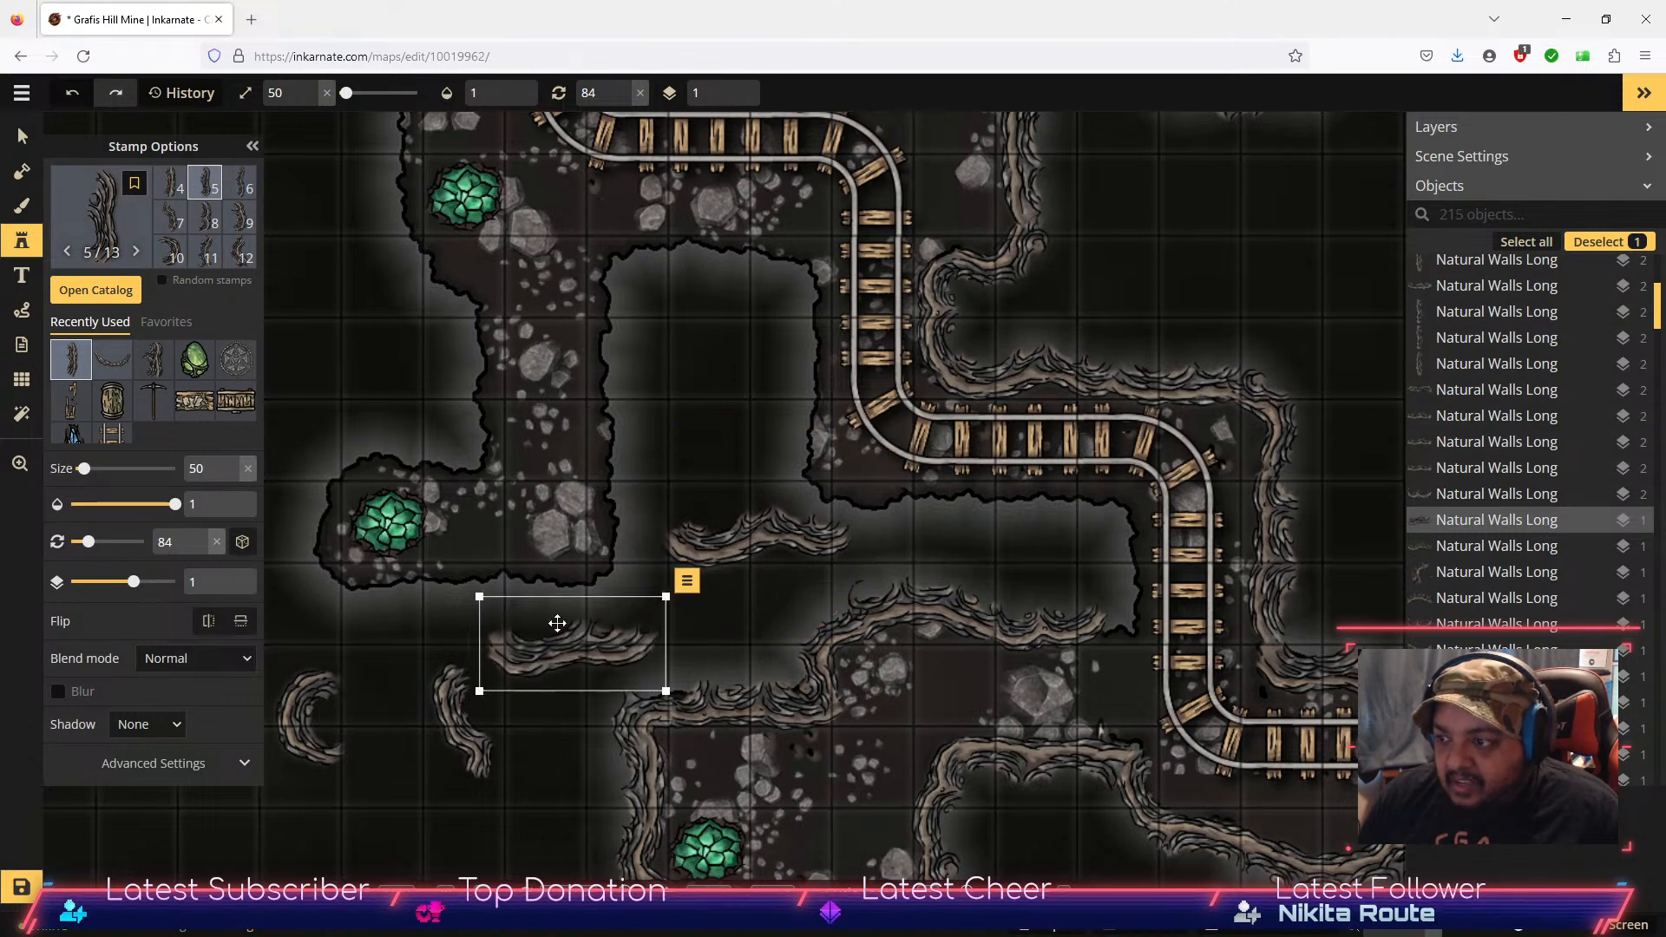
pyautogui.click(170, 184)
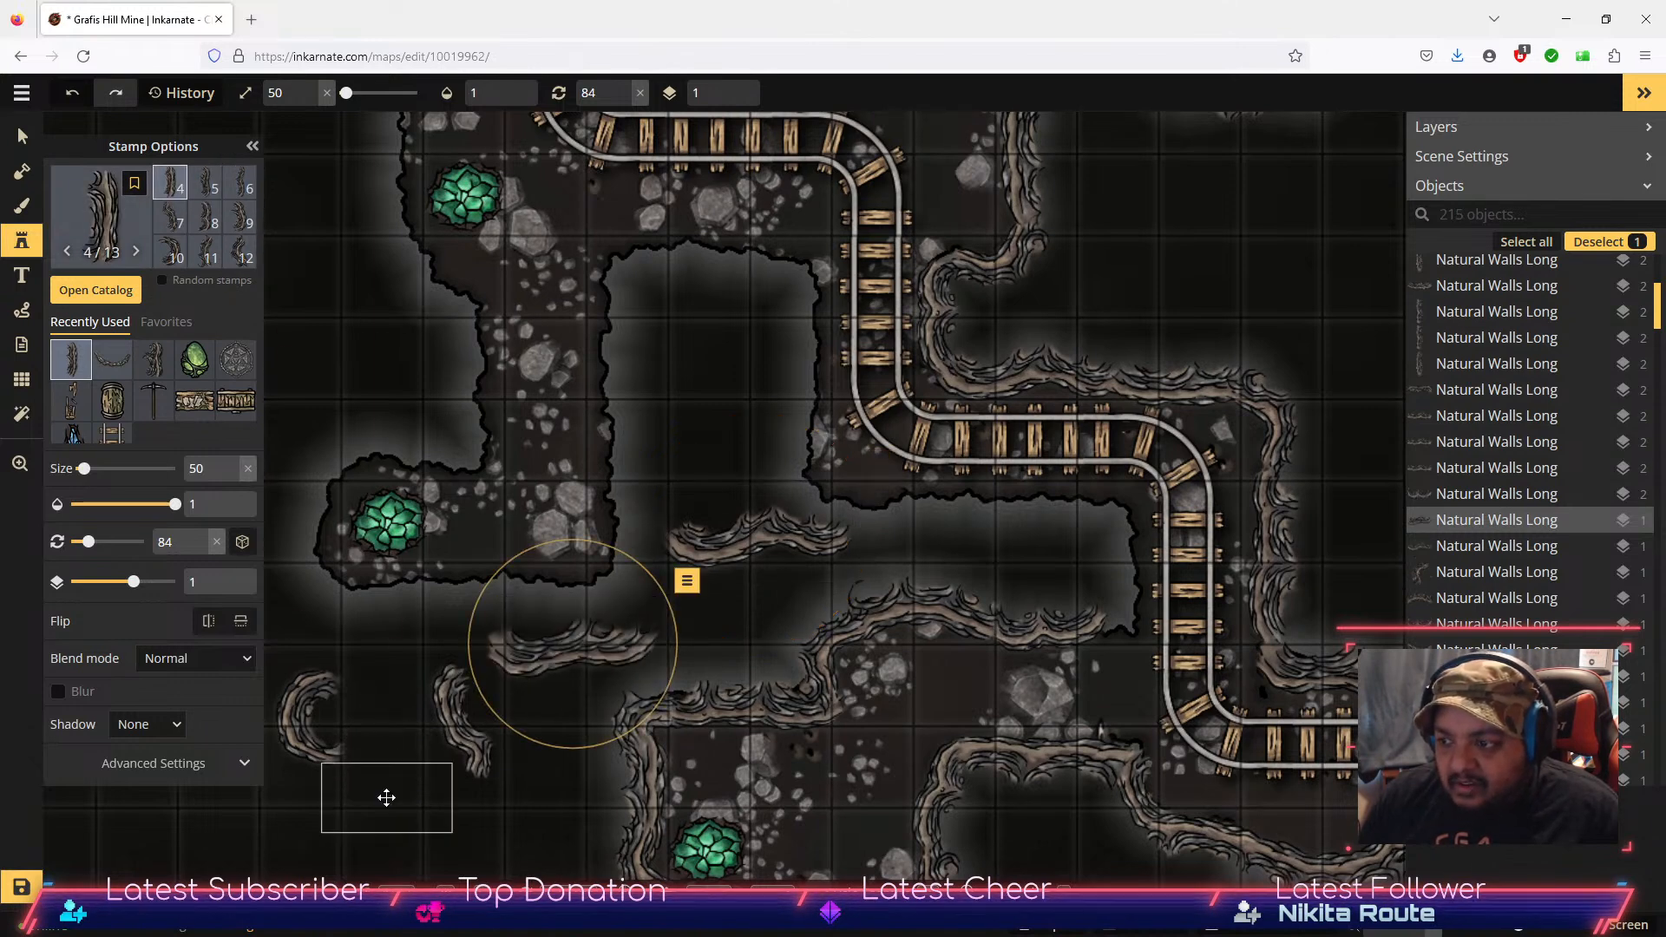
pyautogui.click(386, 798)
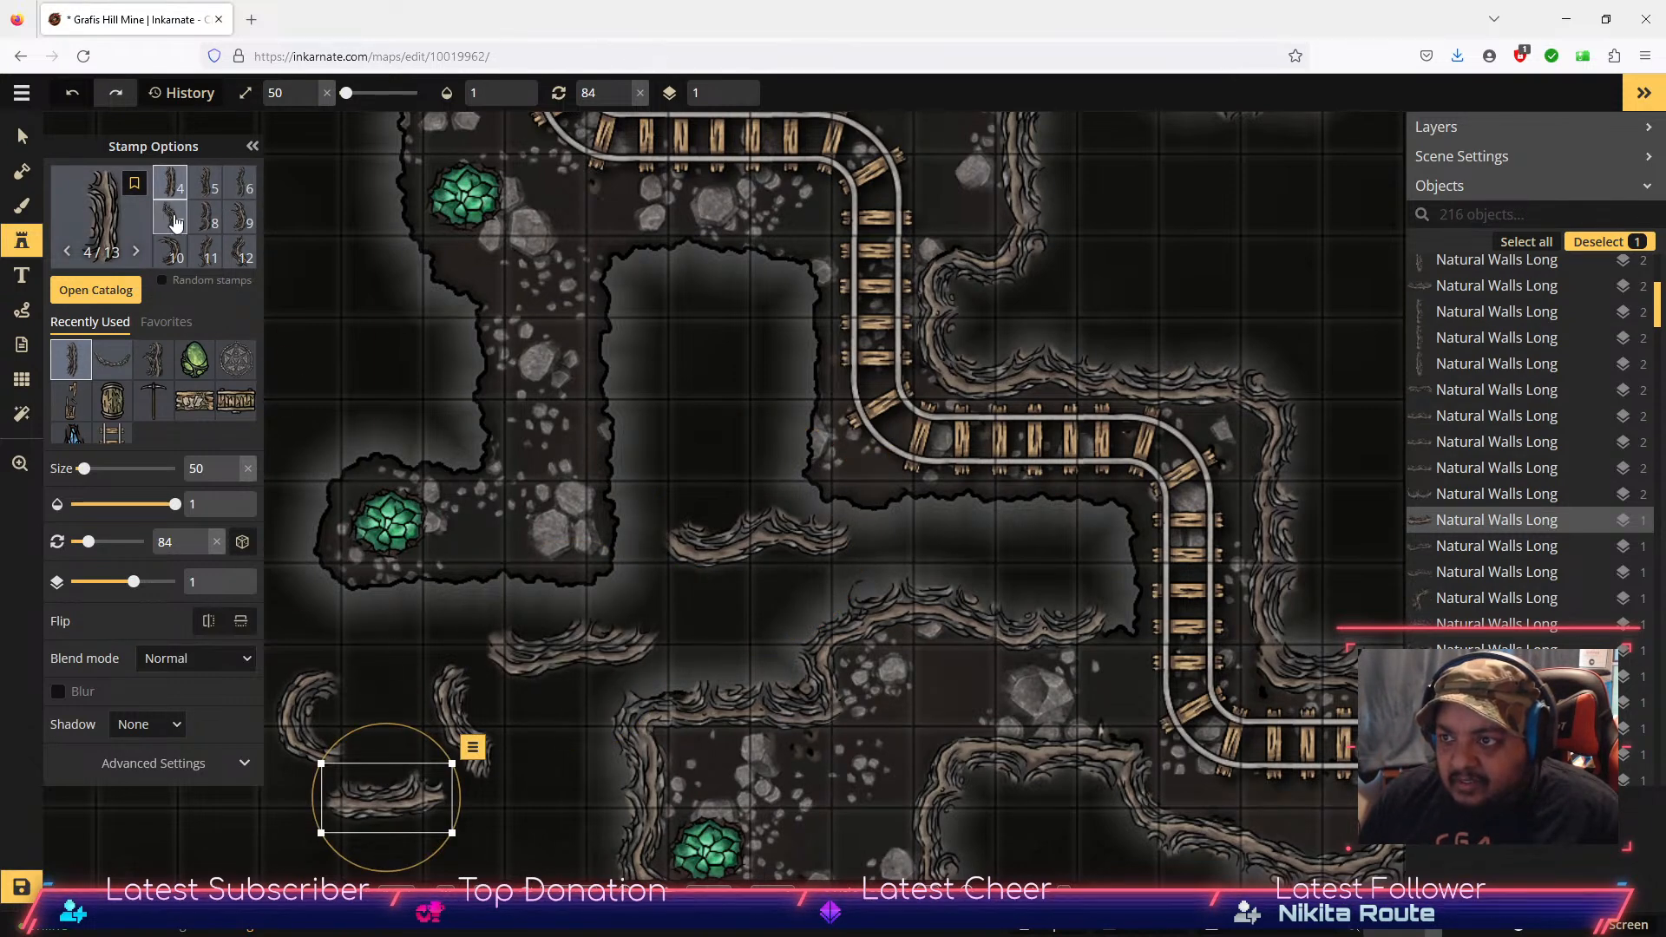
pyautogui.click(171, 218)
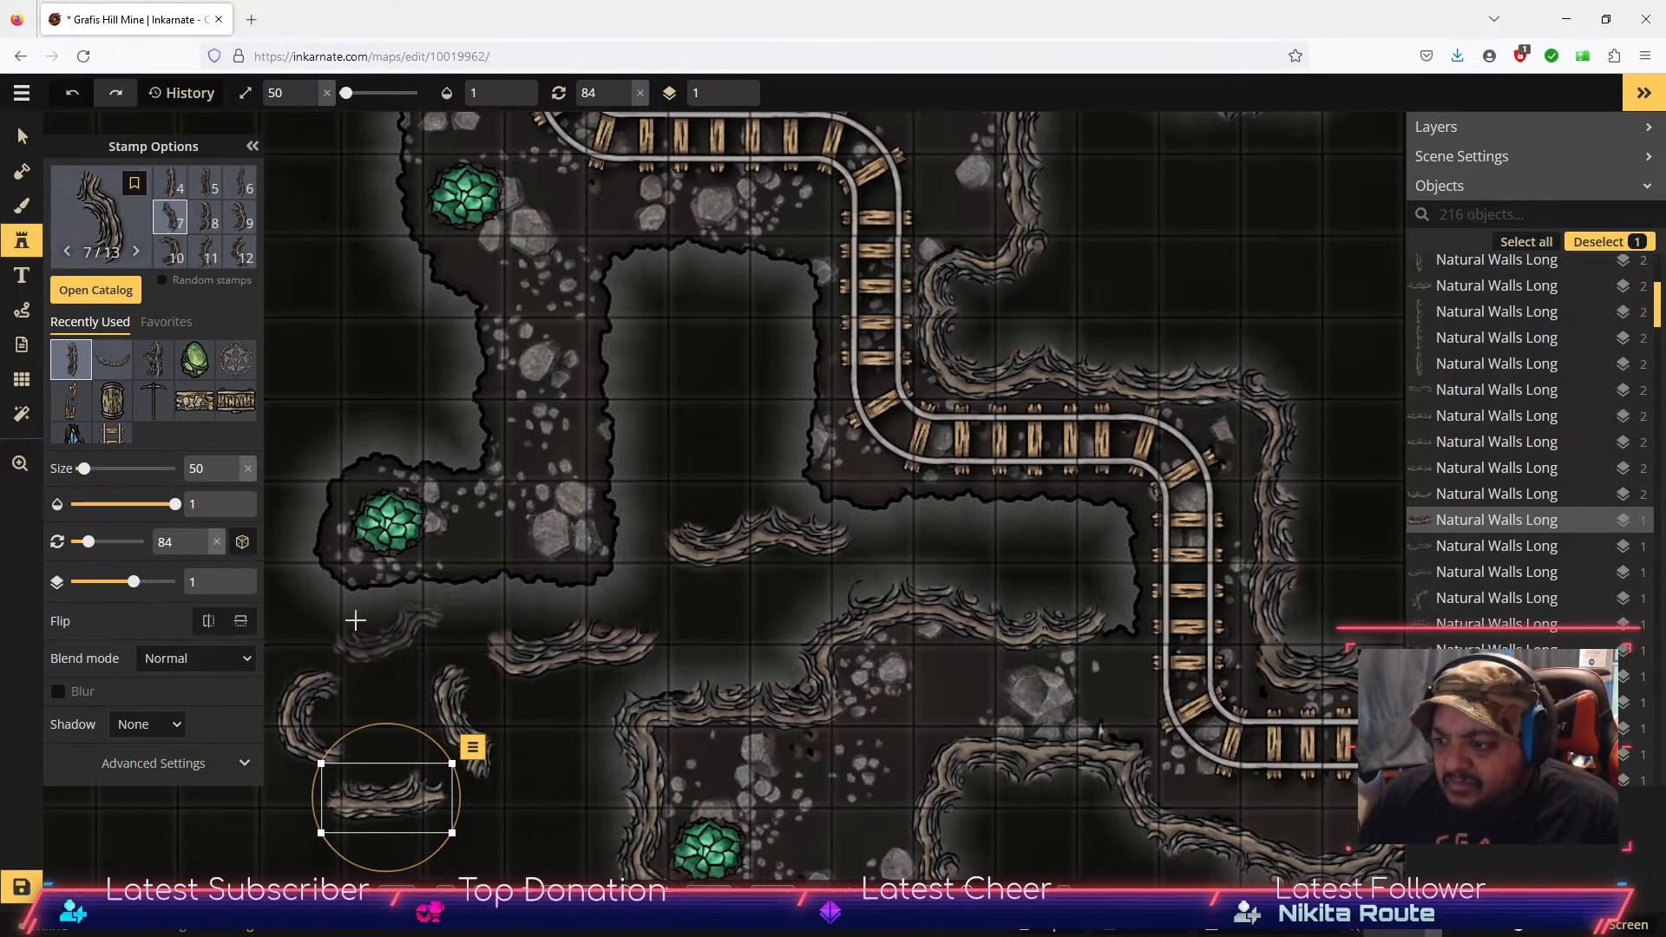
# Step: Move the short variant 4 wall beside the vertical rails and rotate it to 359 degrees, closing the end of the dark pocket
pyautogui.click(23, 137)
pyautogui.click(363, 793)
pyautogui.moveTo(386, 816); pyautogui.dragTo(1079, 514)
pyautogui.moveTo(983, 615); pyautogui.dragTo(1131, 580)
pyautogui.moveTo(1122, 498); pyautogui.dragTo(1114, 499)
pyautogui.moveTo(1116, 557); pyautogui.dragTo(1116, 560)
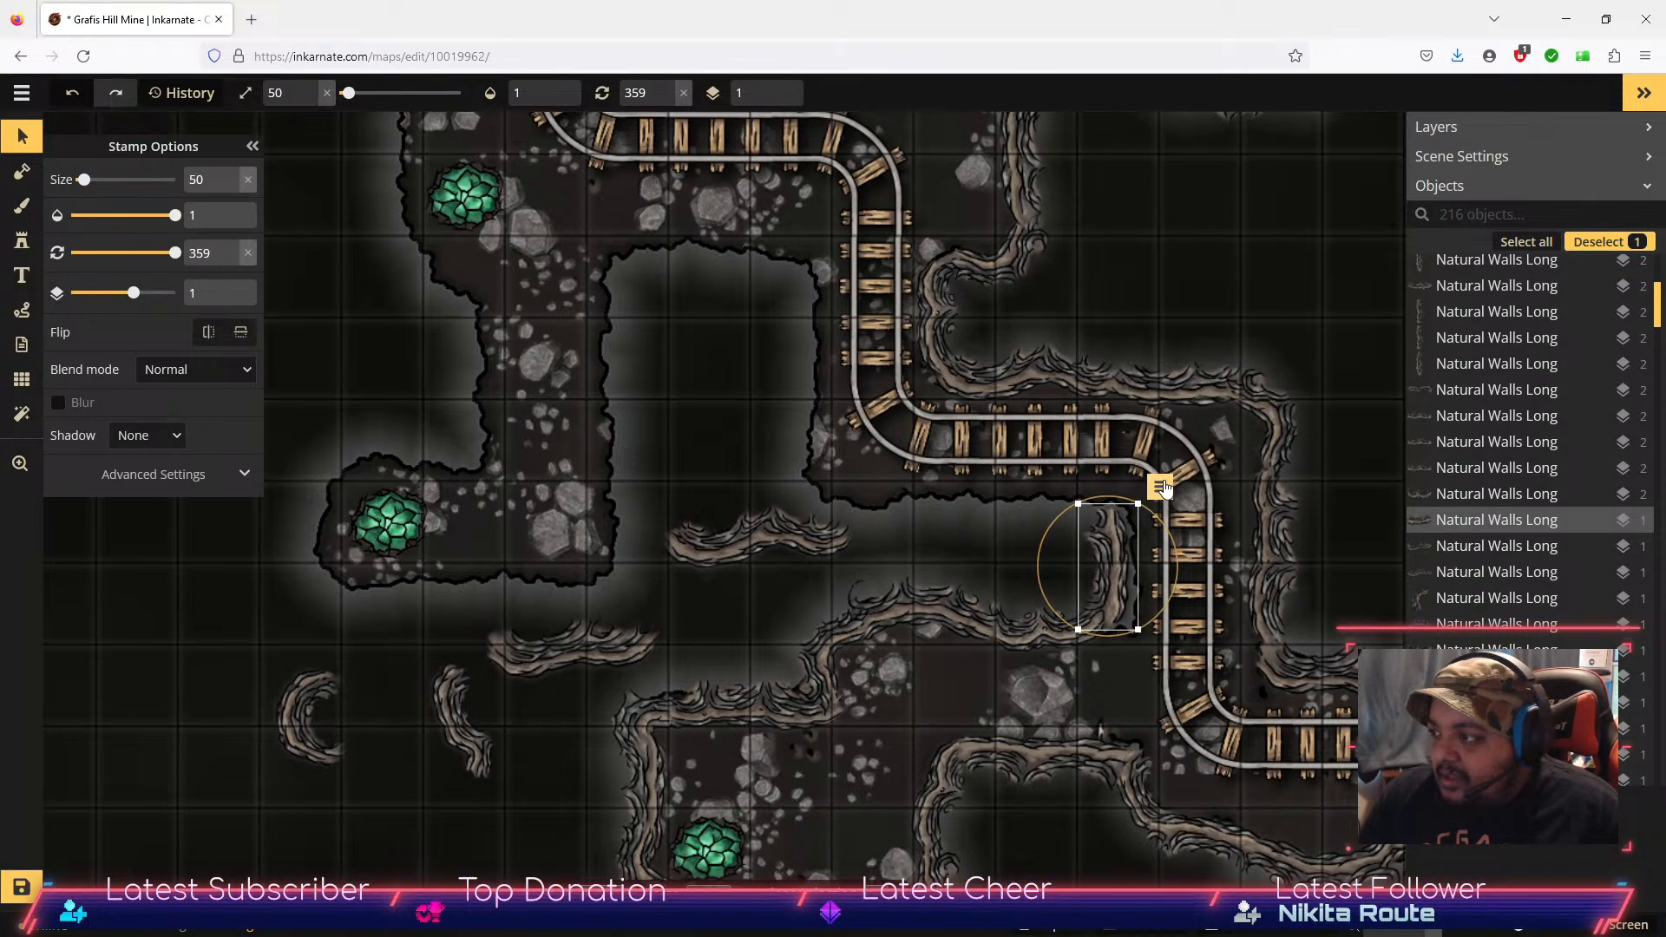
# Step: Move the vertical wall piece beside the rails down one layer and deselect it
pyautogui.click(1161, 488)
pyautogui.click(1227, 627)
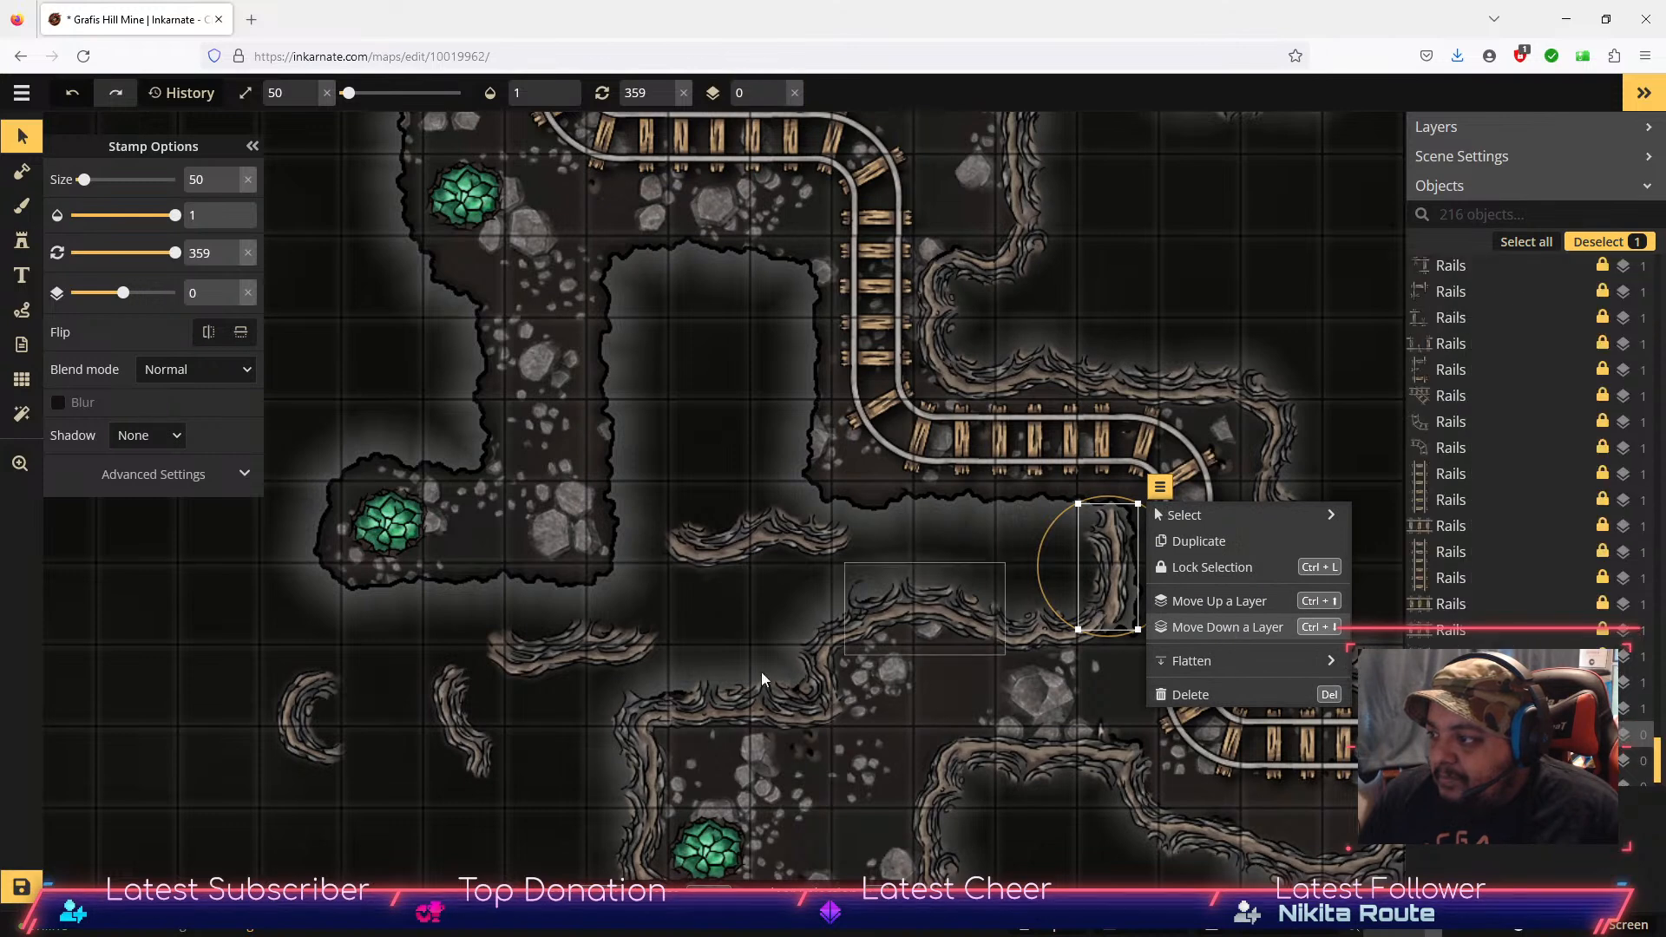
pyautogui.click(559, 768)
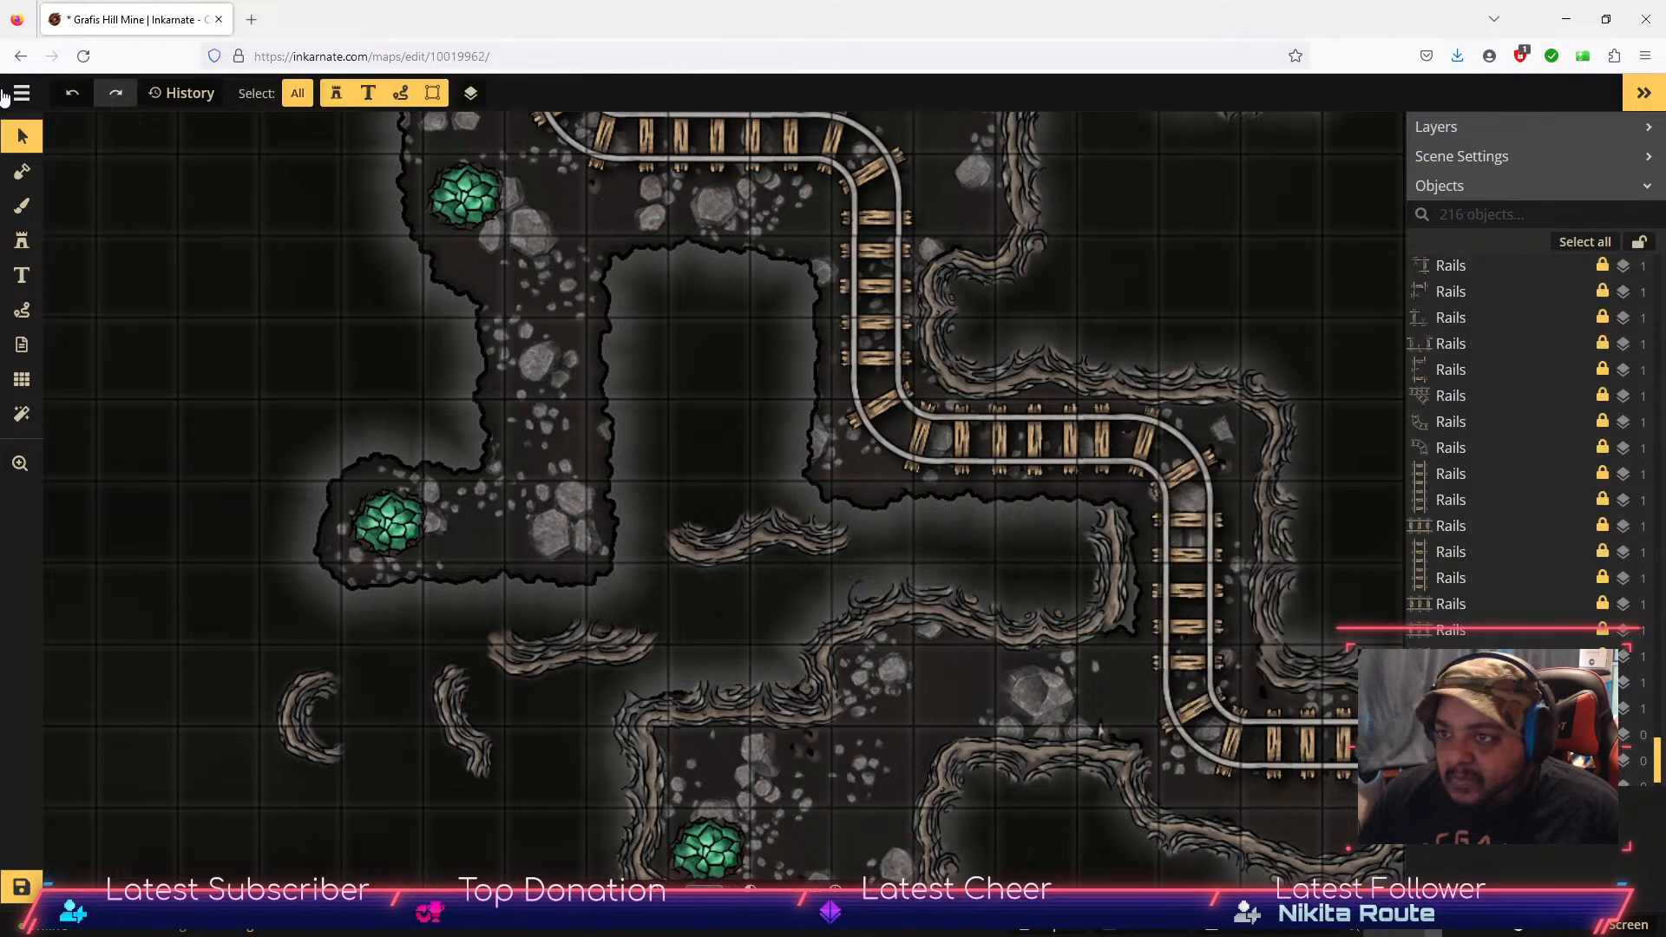
# Step: Look through the Watercolor Battlemaps stamp catalog for more wall pieces
pyautogui.click(22, 243)
pyautogui.click(93, 291)
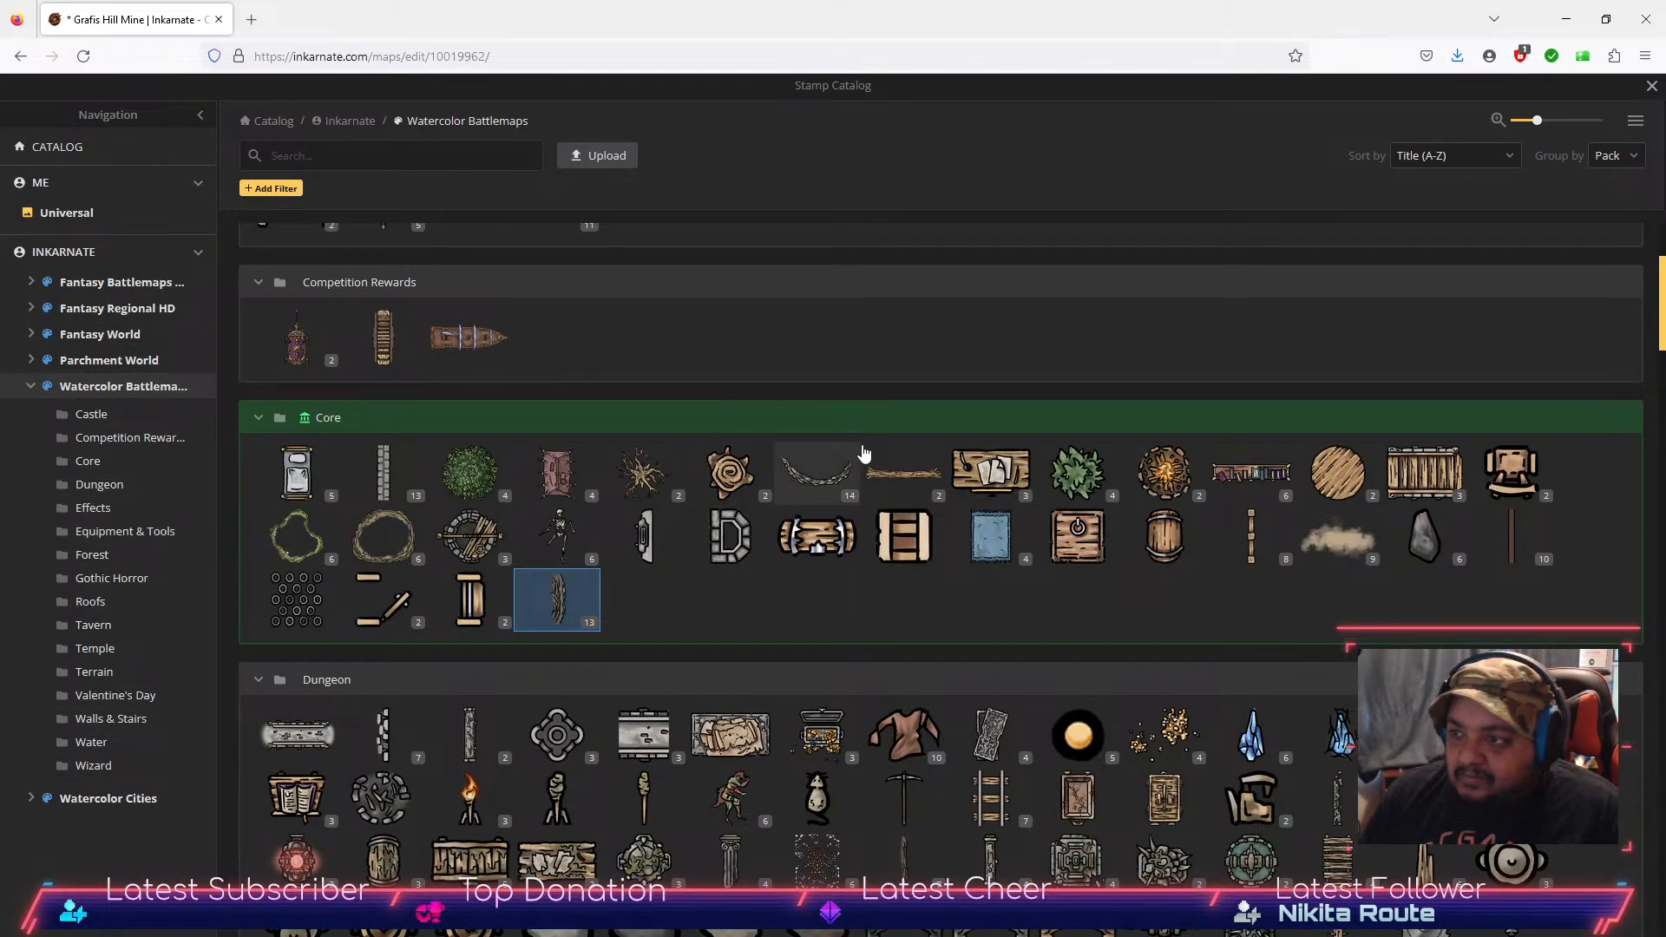
pyautogui.scroll(-20, 876, 443)
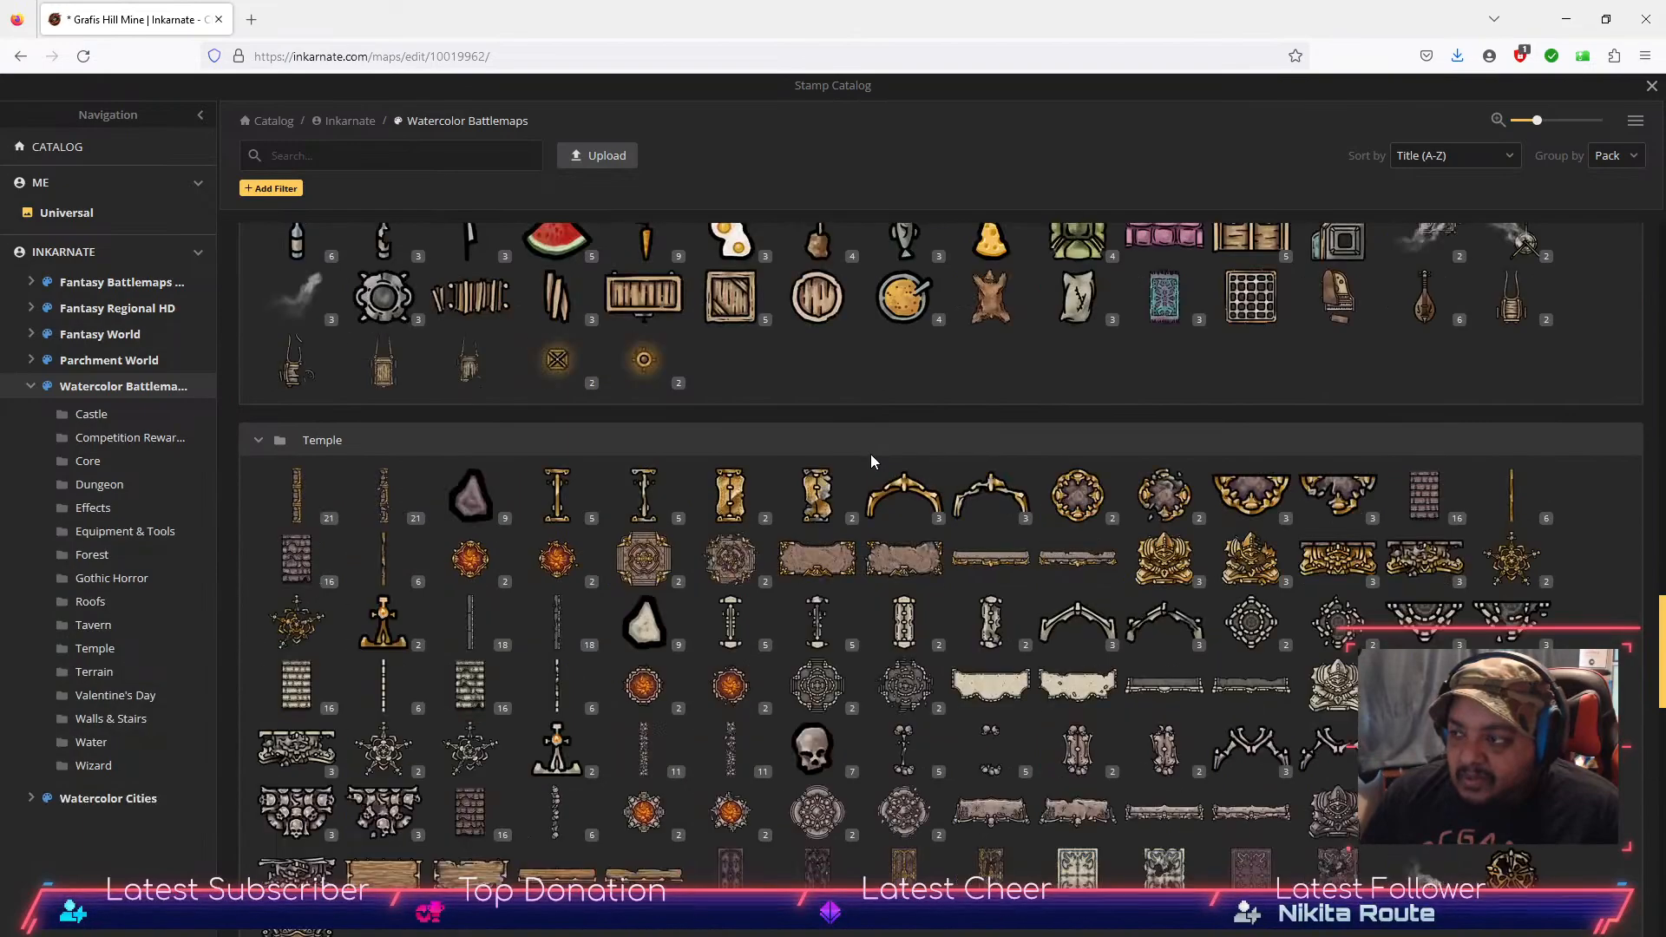
pyautogui.scroll(-15, 869, 454)
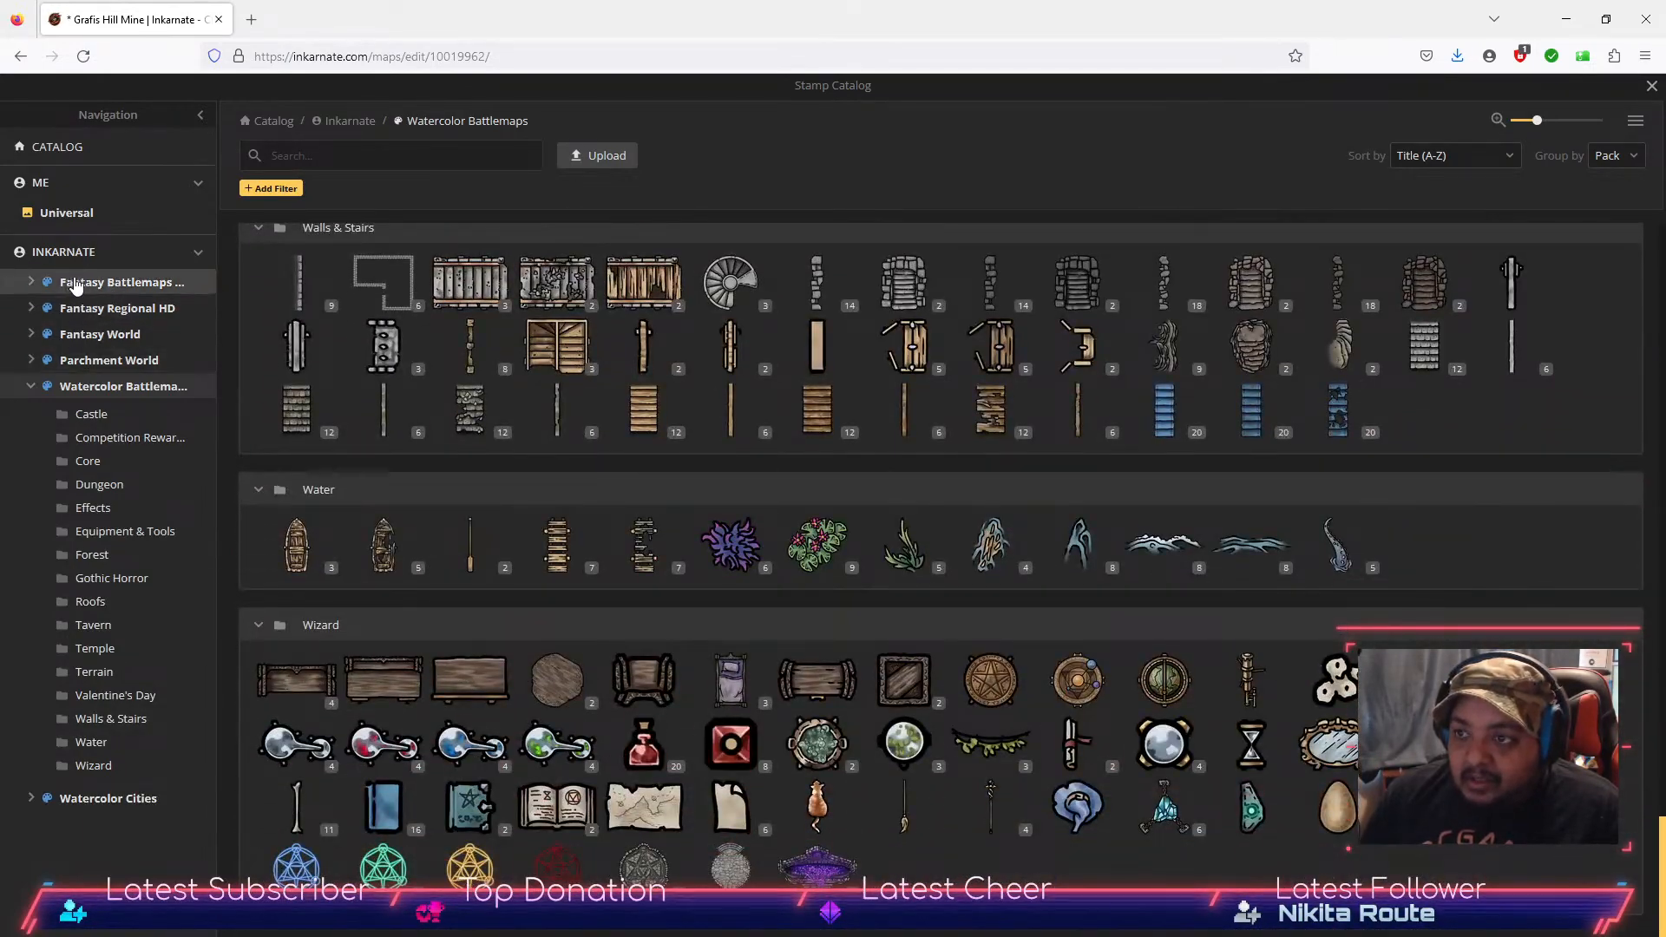
# Step: Browse the Fantasy Battlemaps 2.0 stamp categories, return to Watercolor Battlemaps and leave the catalog without picking a stamp
pyautogui.click(32, 283)
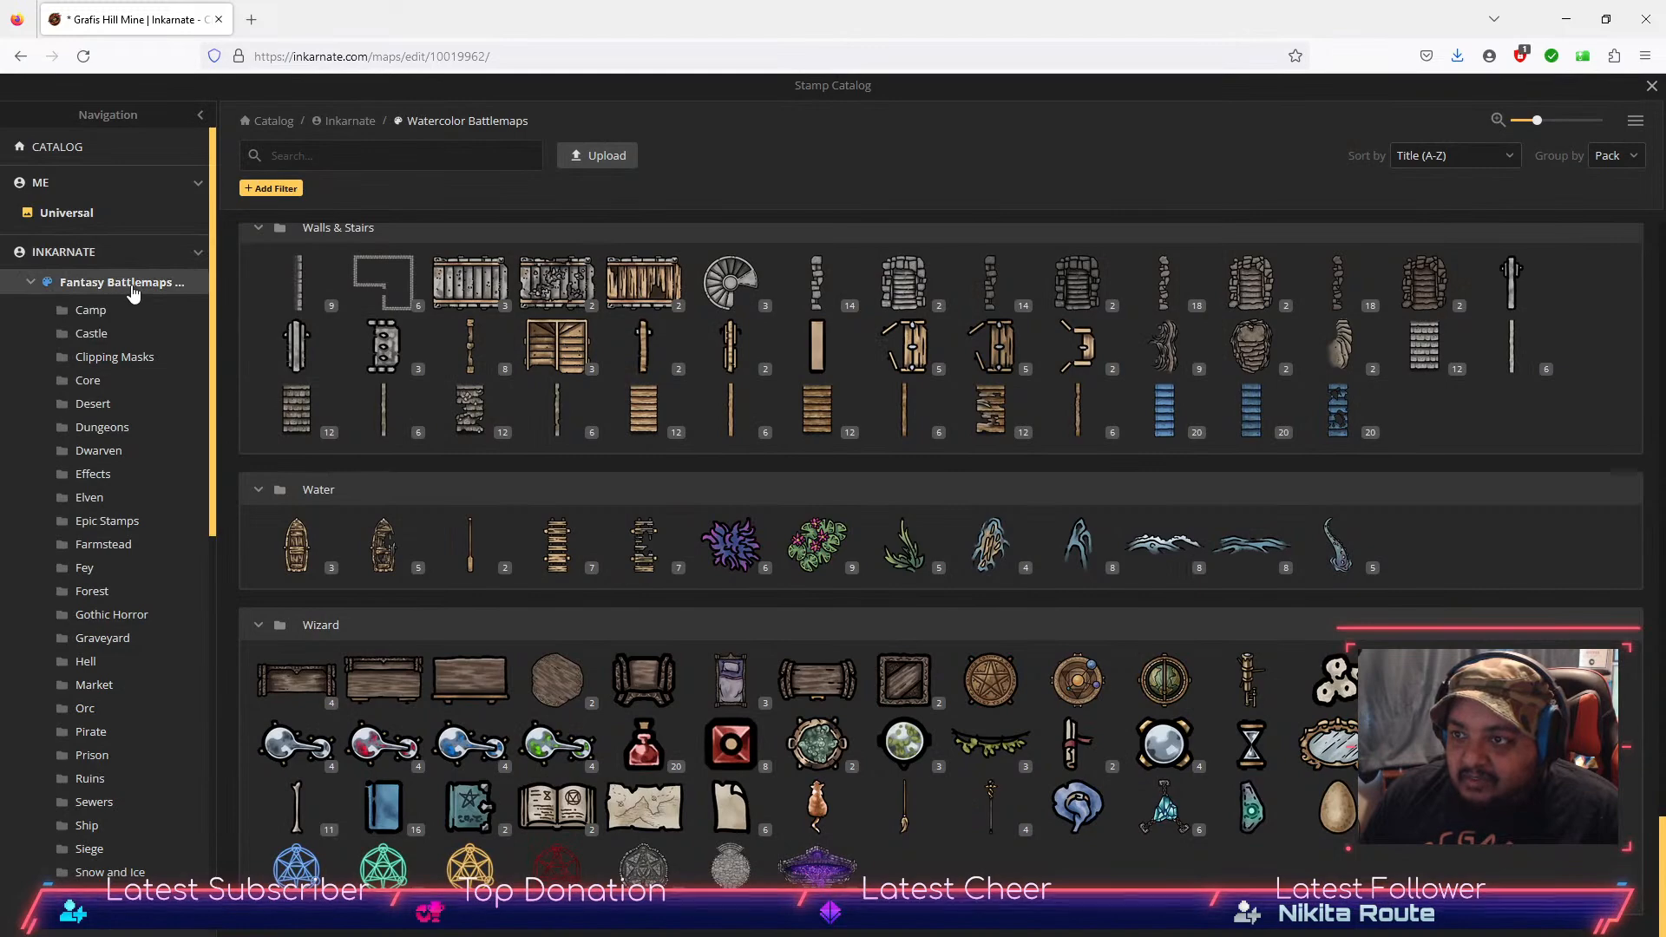
pyautogui.click(122, 283)
pyautogui.scroll(-3, 843, 336)
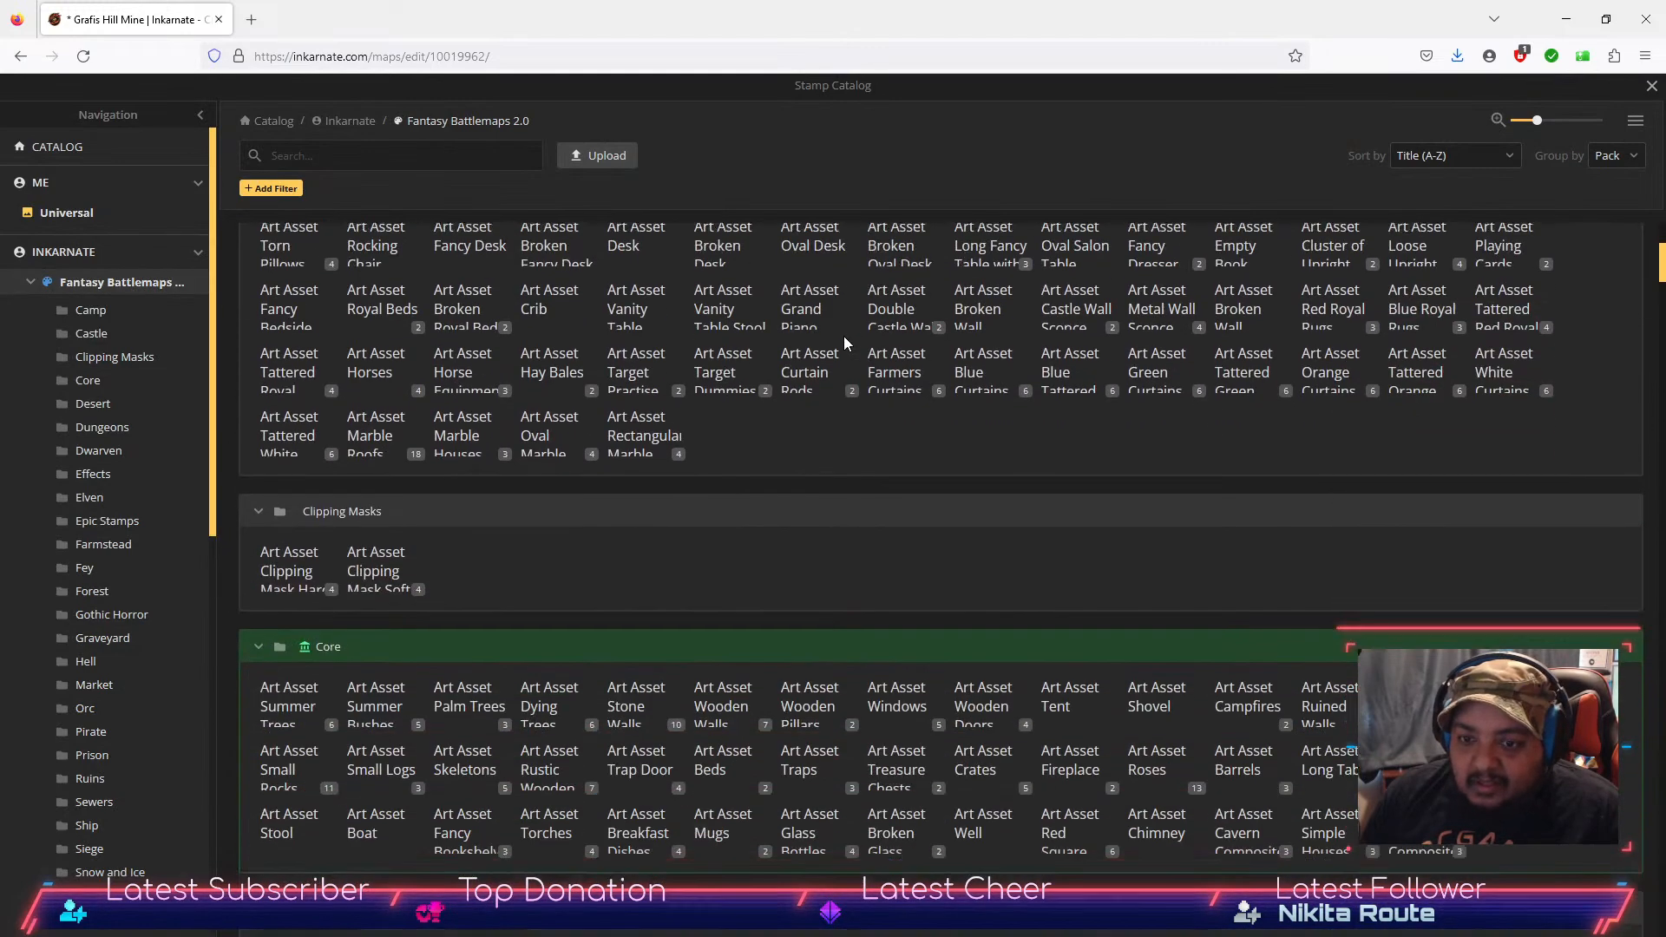
pyautogui.scroll(2, 842, 335)
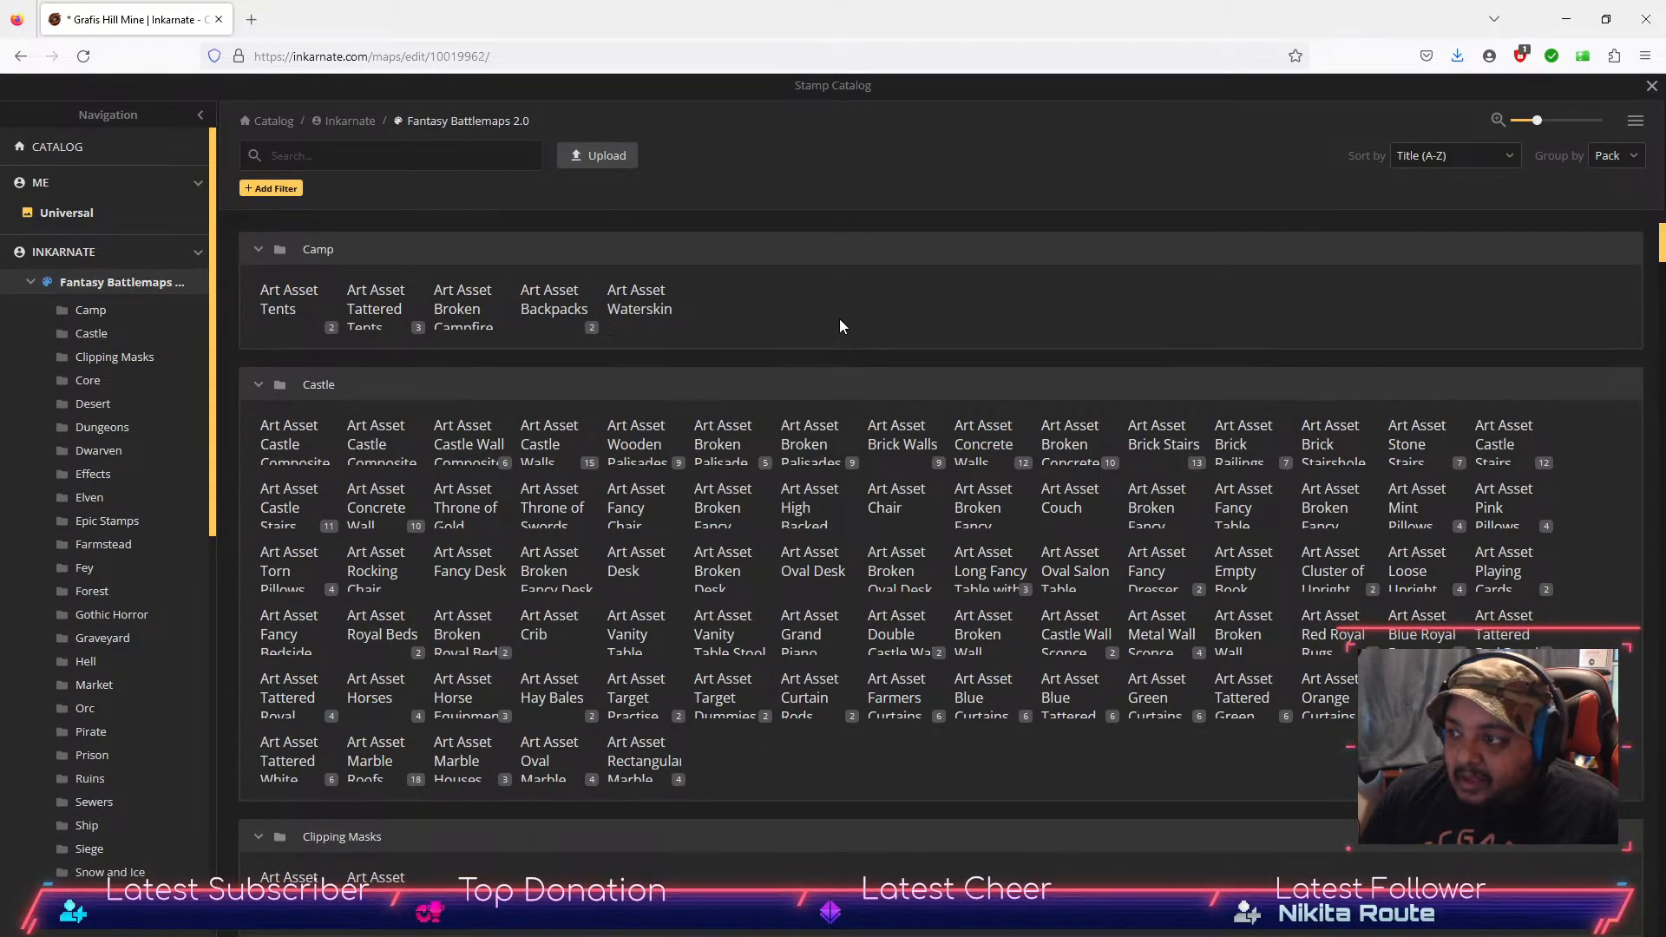
pyautogui.scroll(-15, 950, 378)
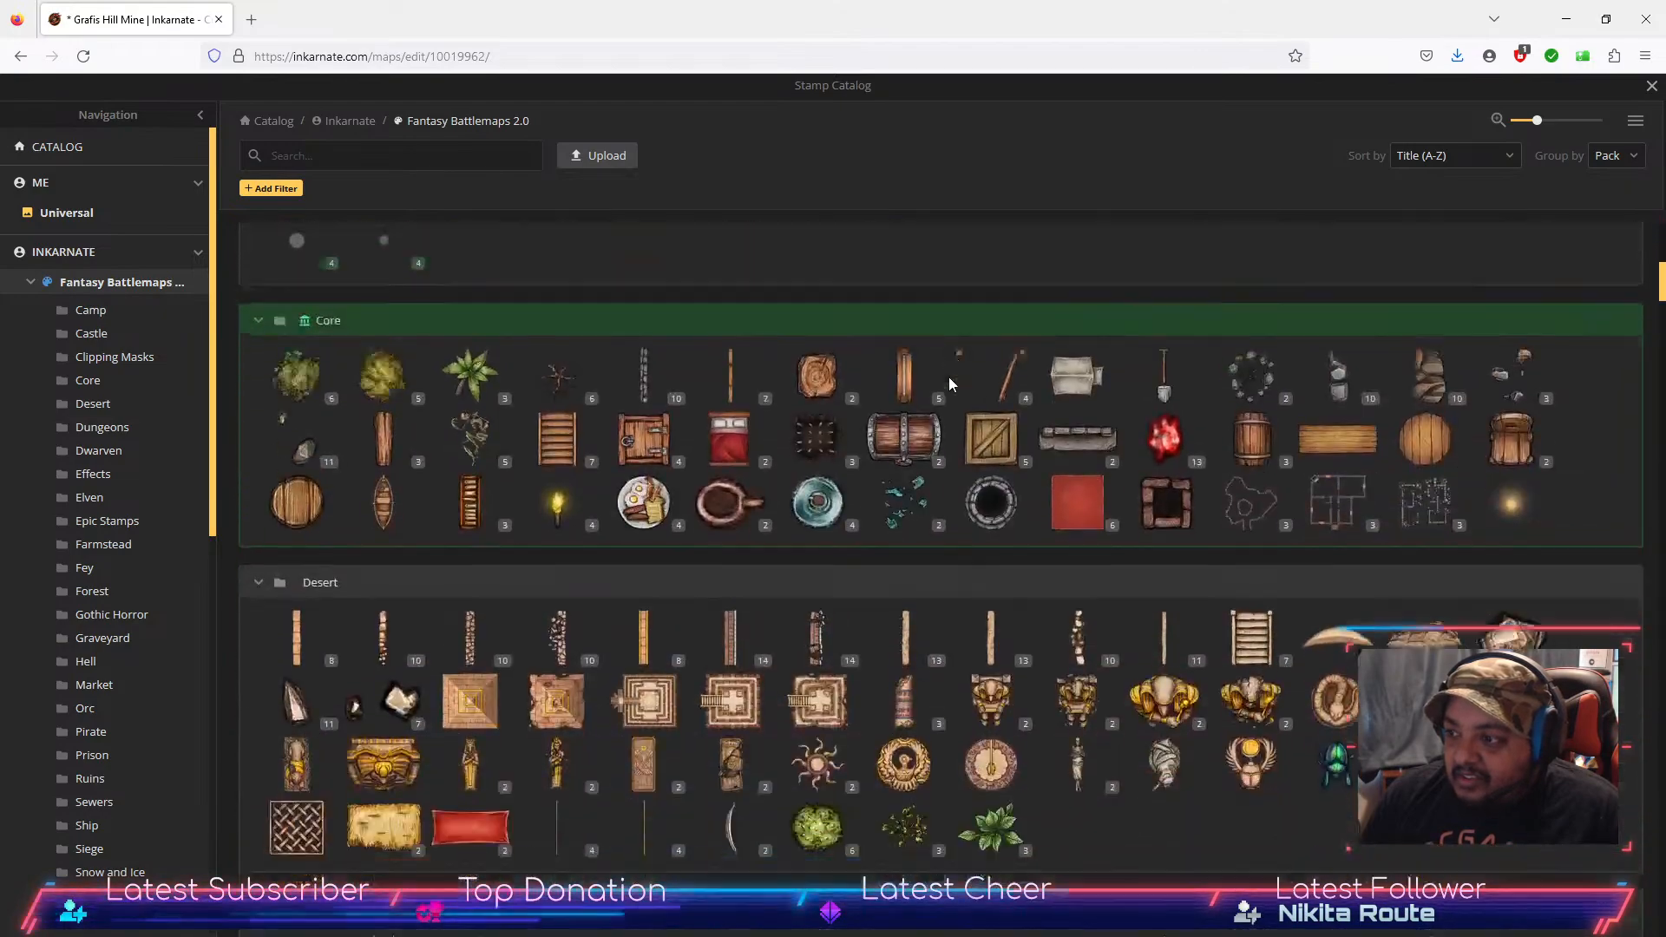
pyautogui.scroll(-20, 932, 367)
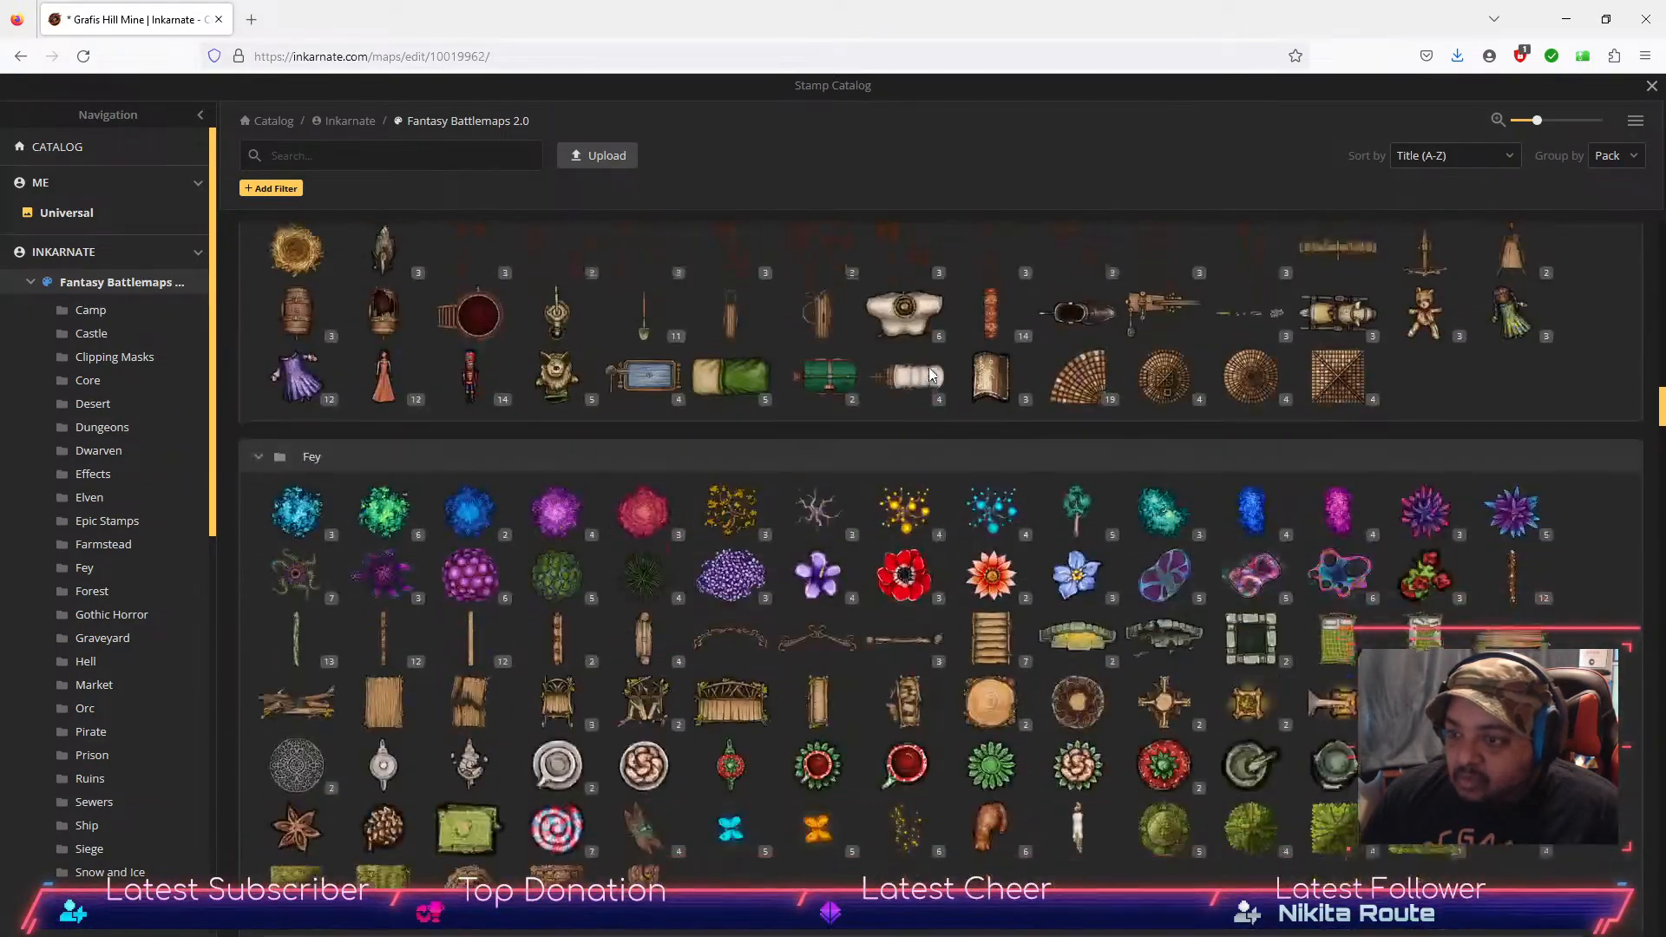
pyautogui.scroll(-15, 924, 371)
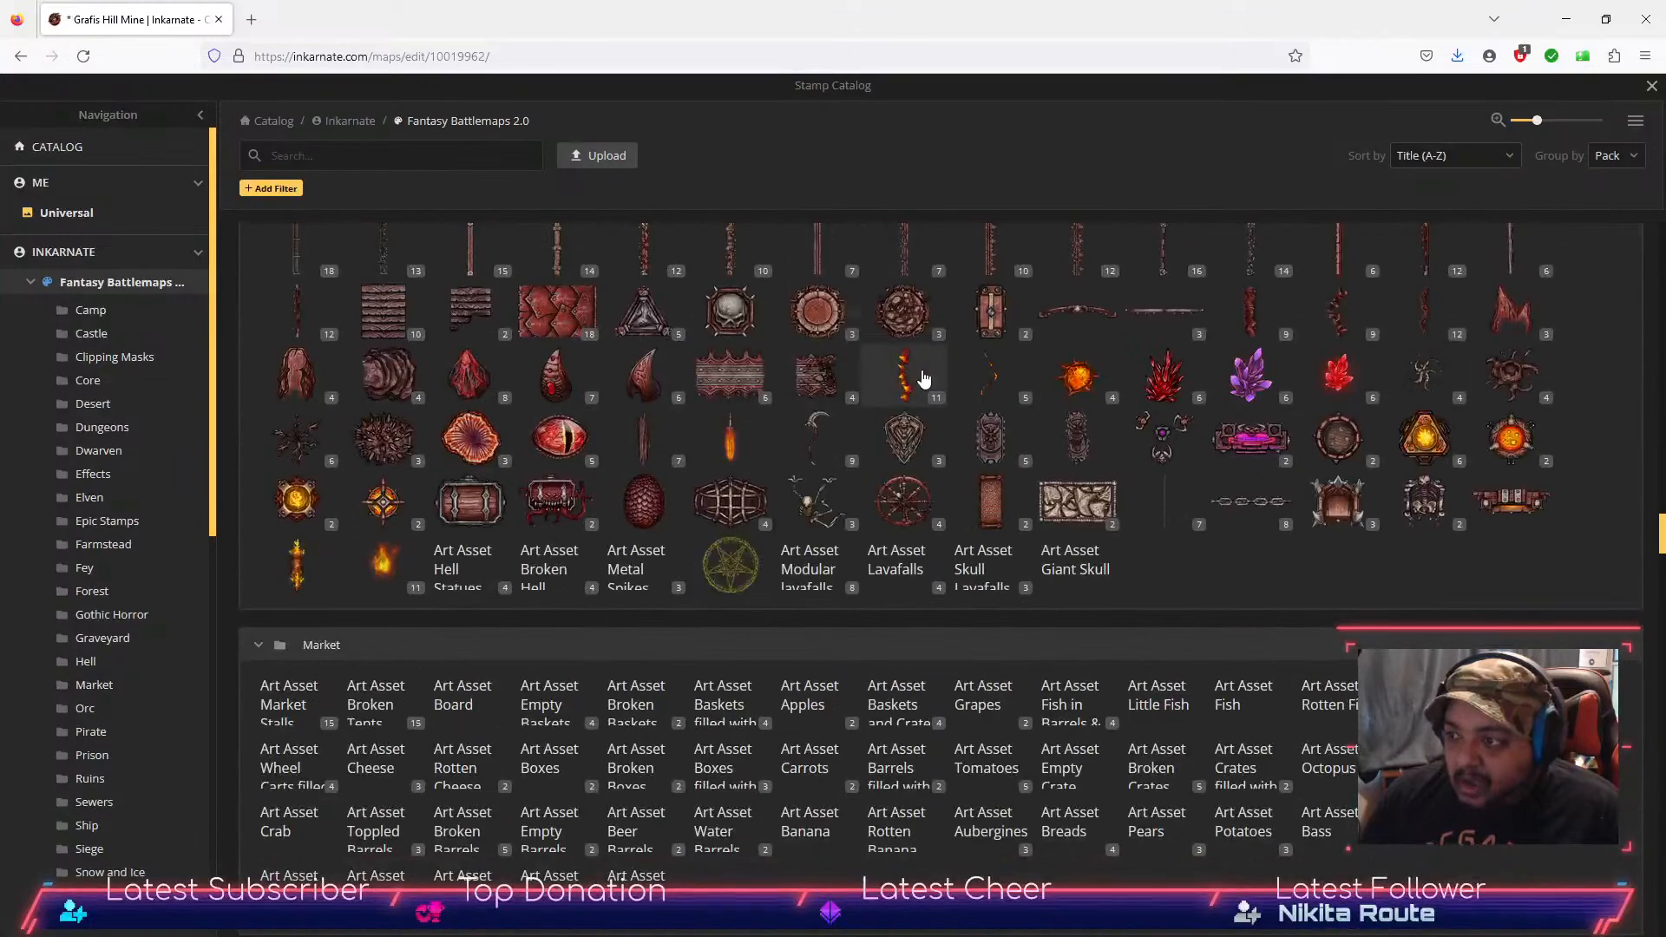
pyautogui.scroll(-20, 924, 367)
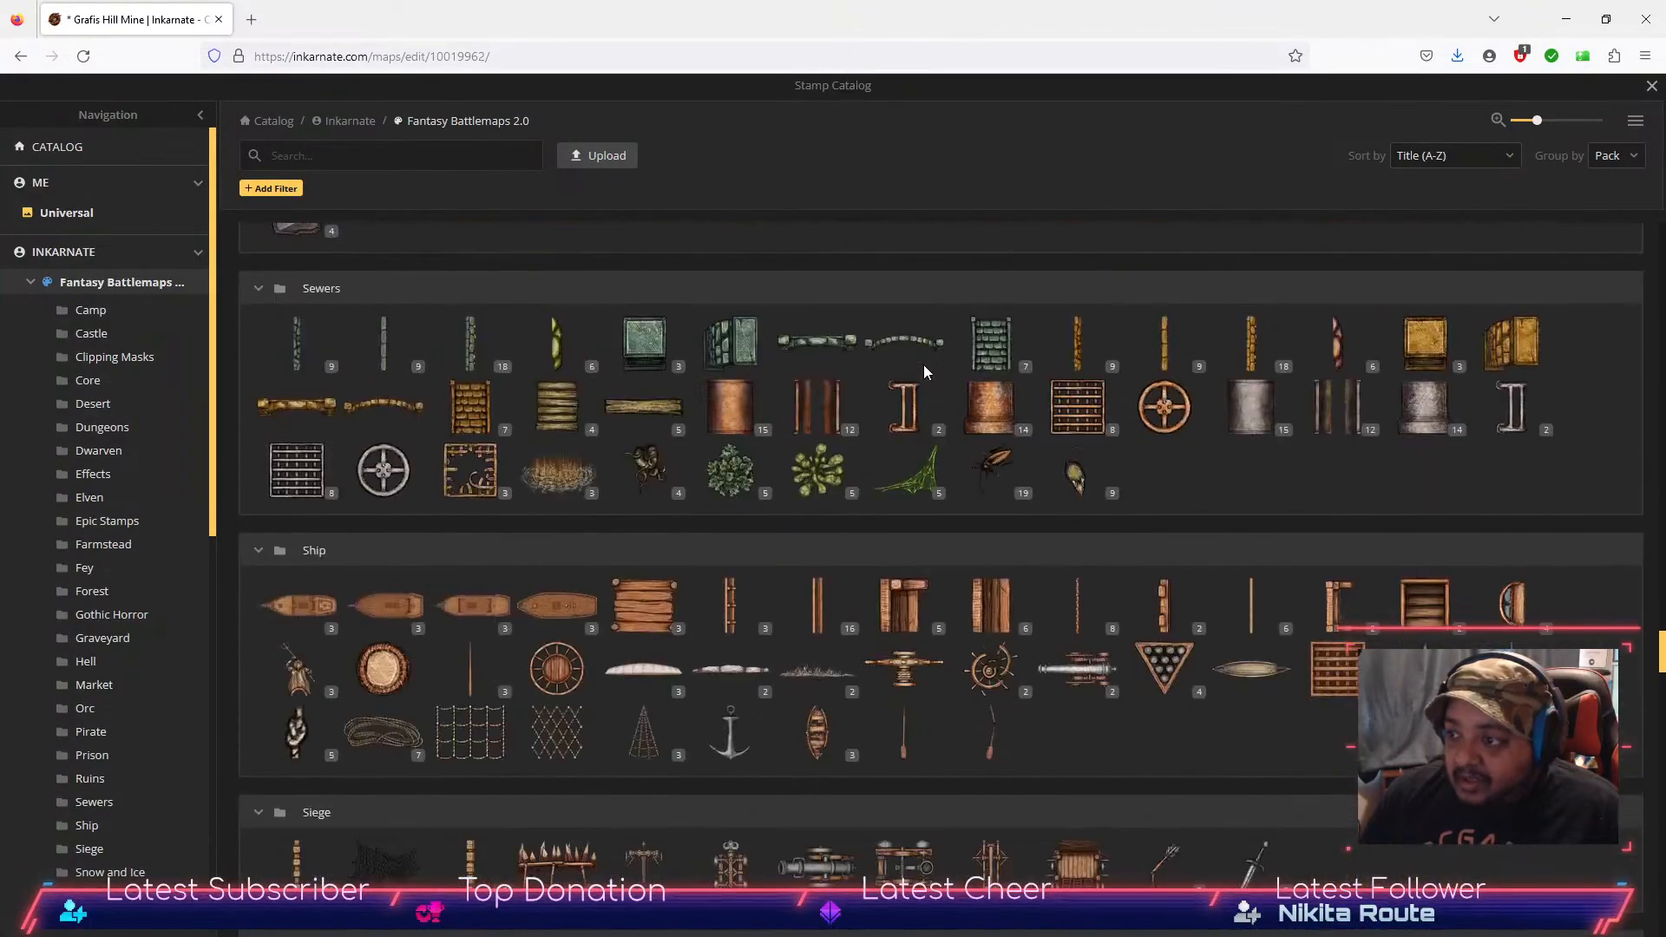
pyautogui.scroll(-20, 508, 451)
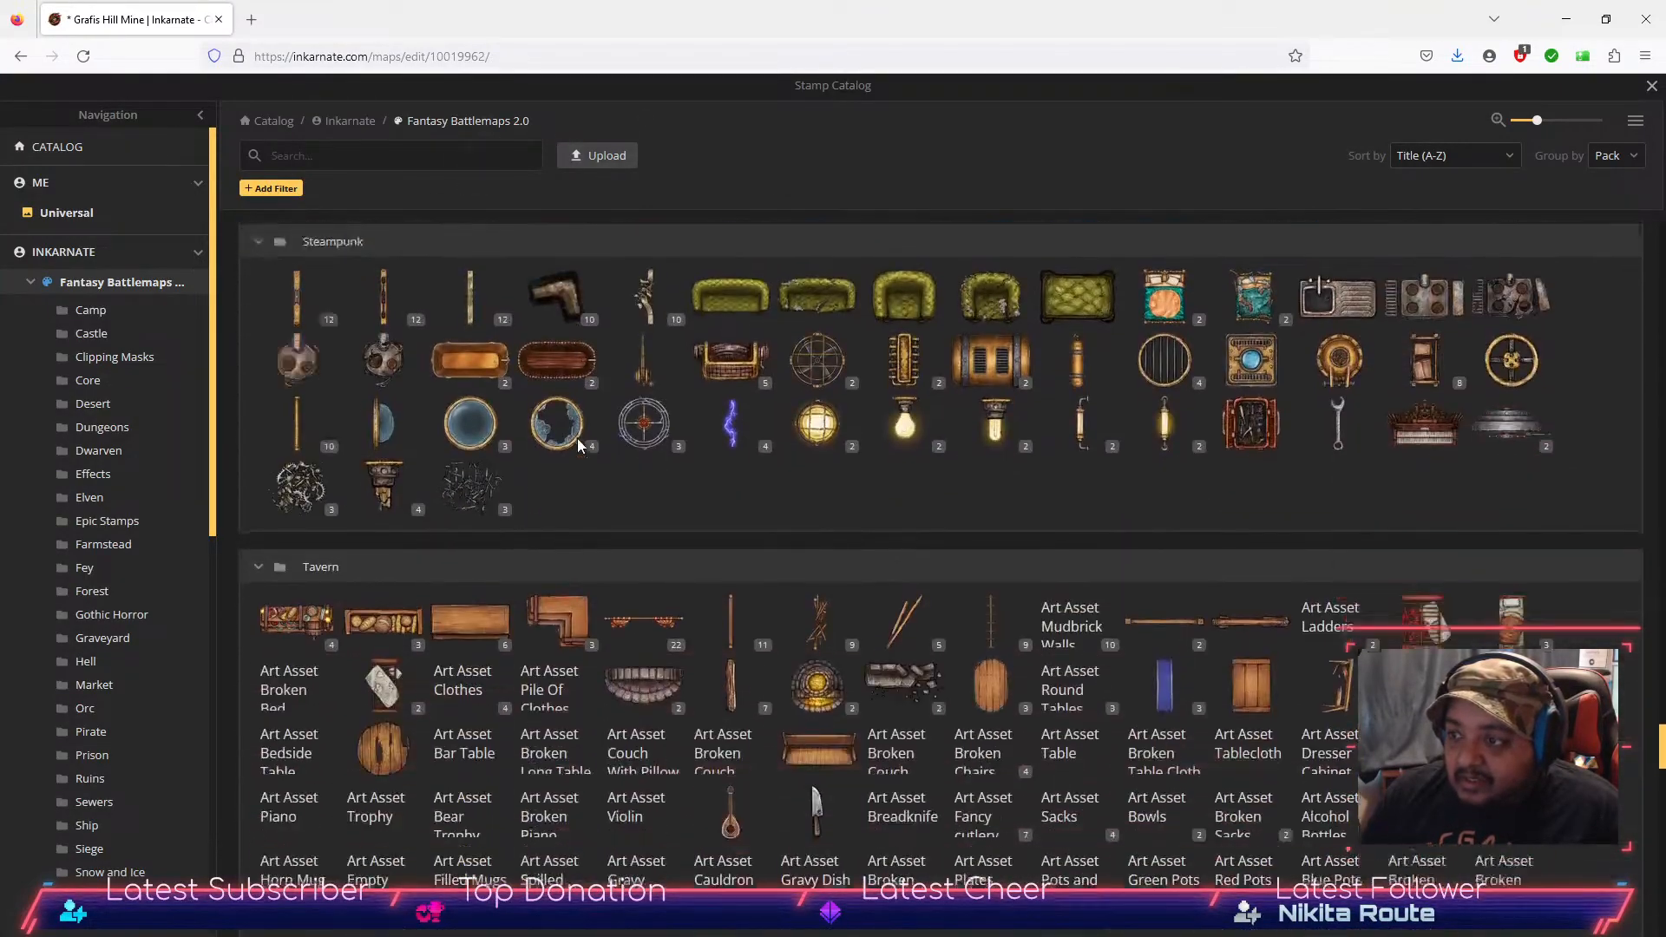
pyautogui.scroll(-20, 578, 444)
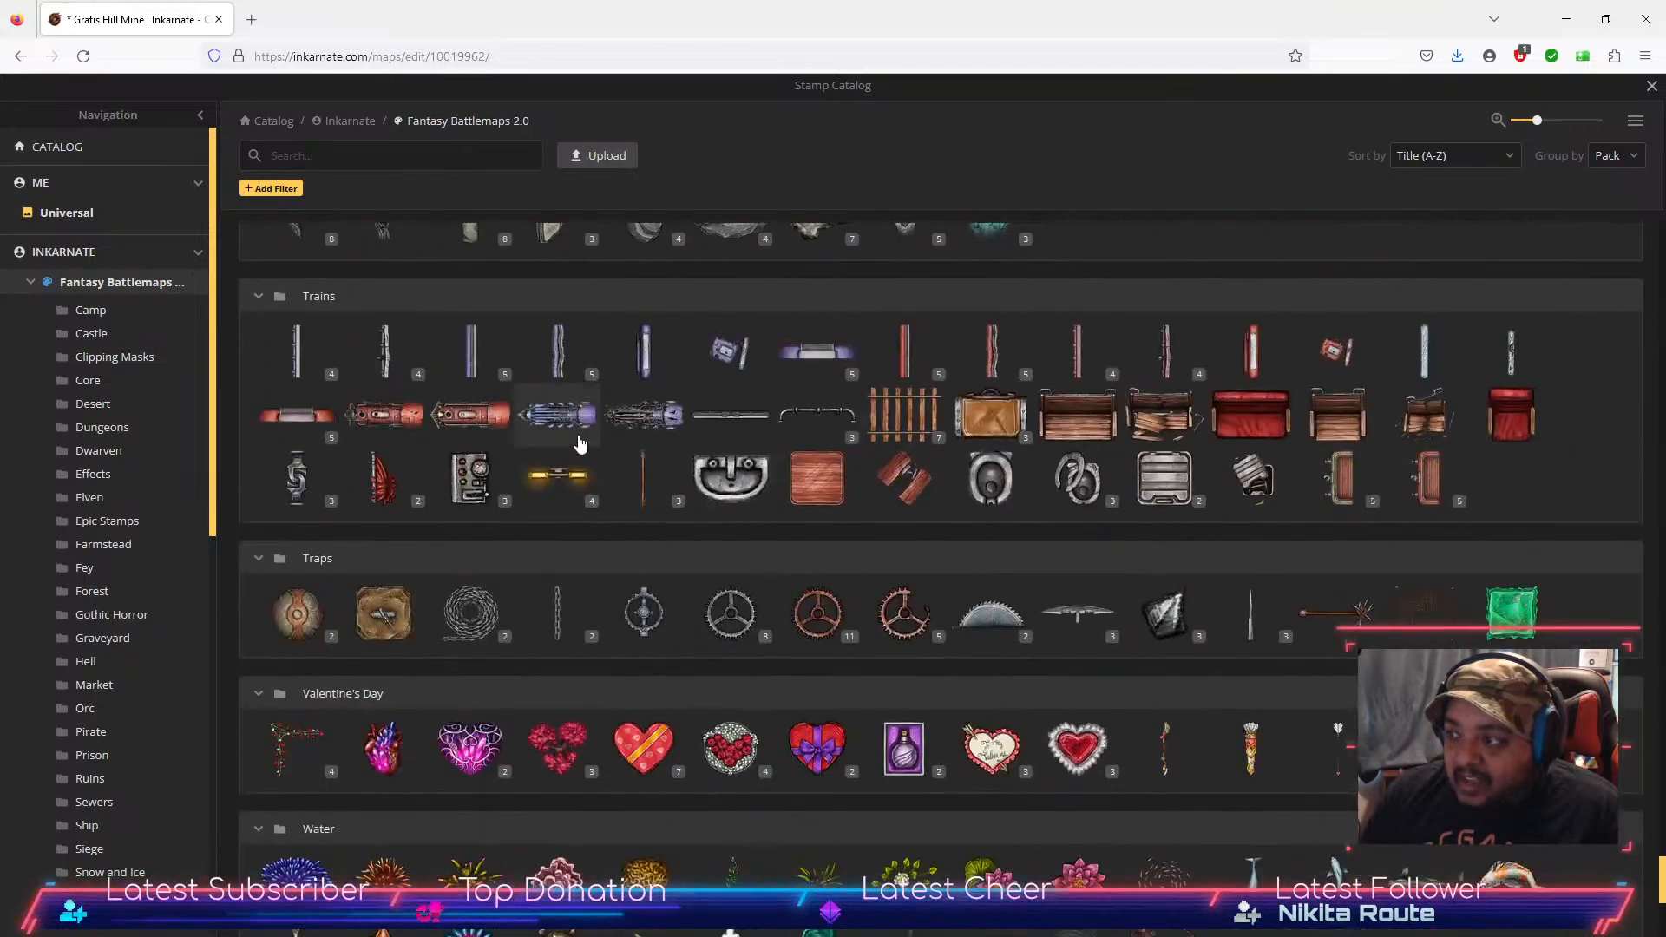
pyautogui.scroll(5, 580, 434)
pyautogui.scroll(-5, 580, 434)
pyautogui.scroll(15, 353, 613)
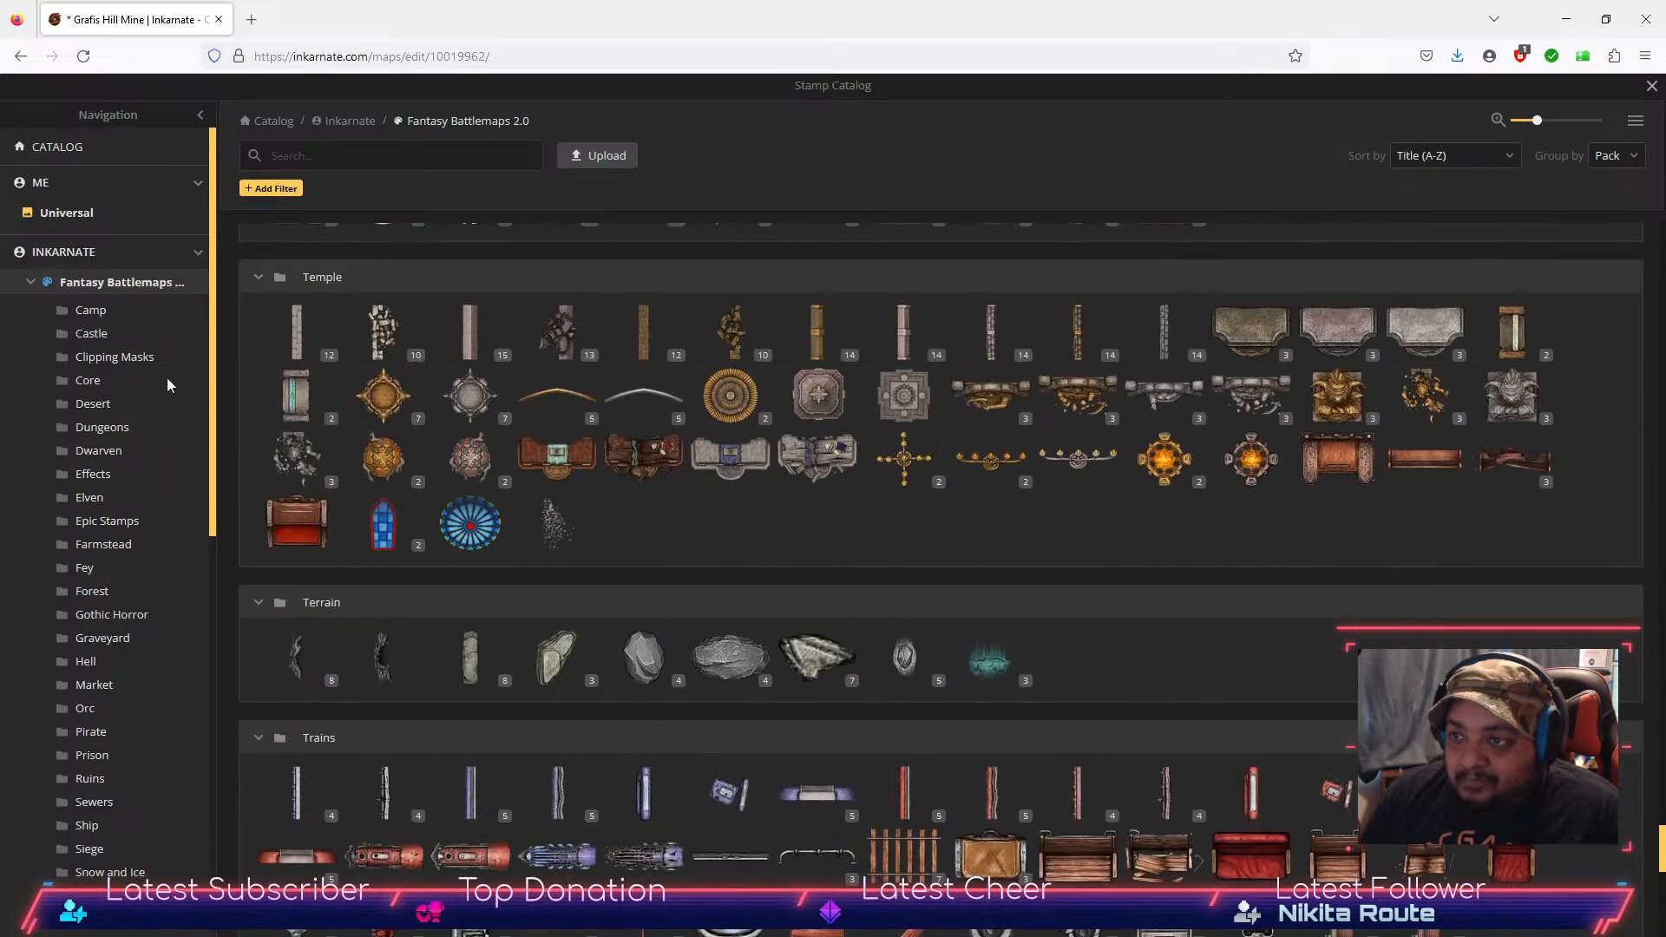
pyautogui.click(31, 283)
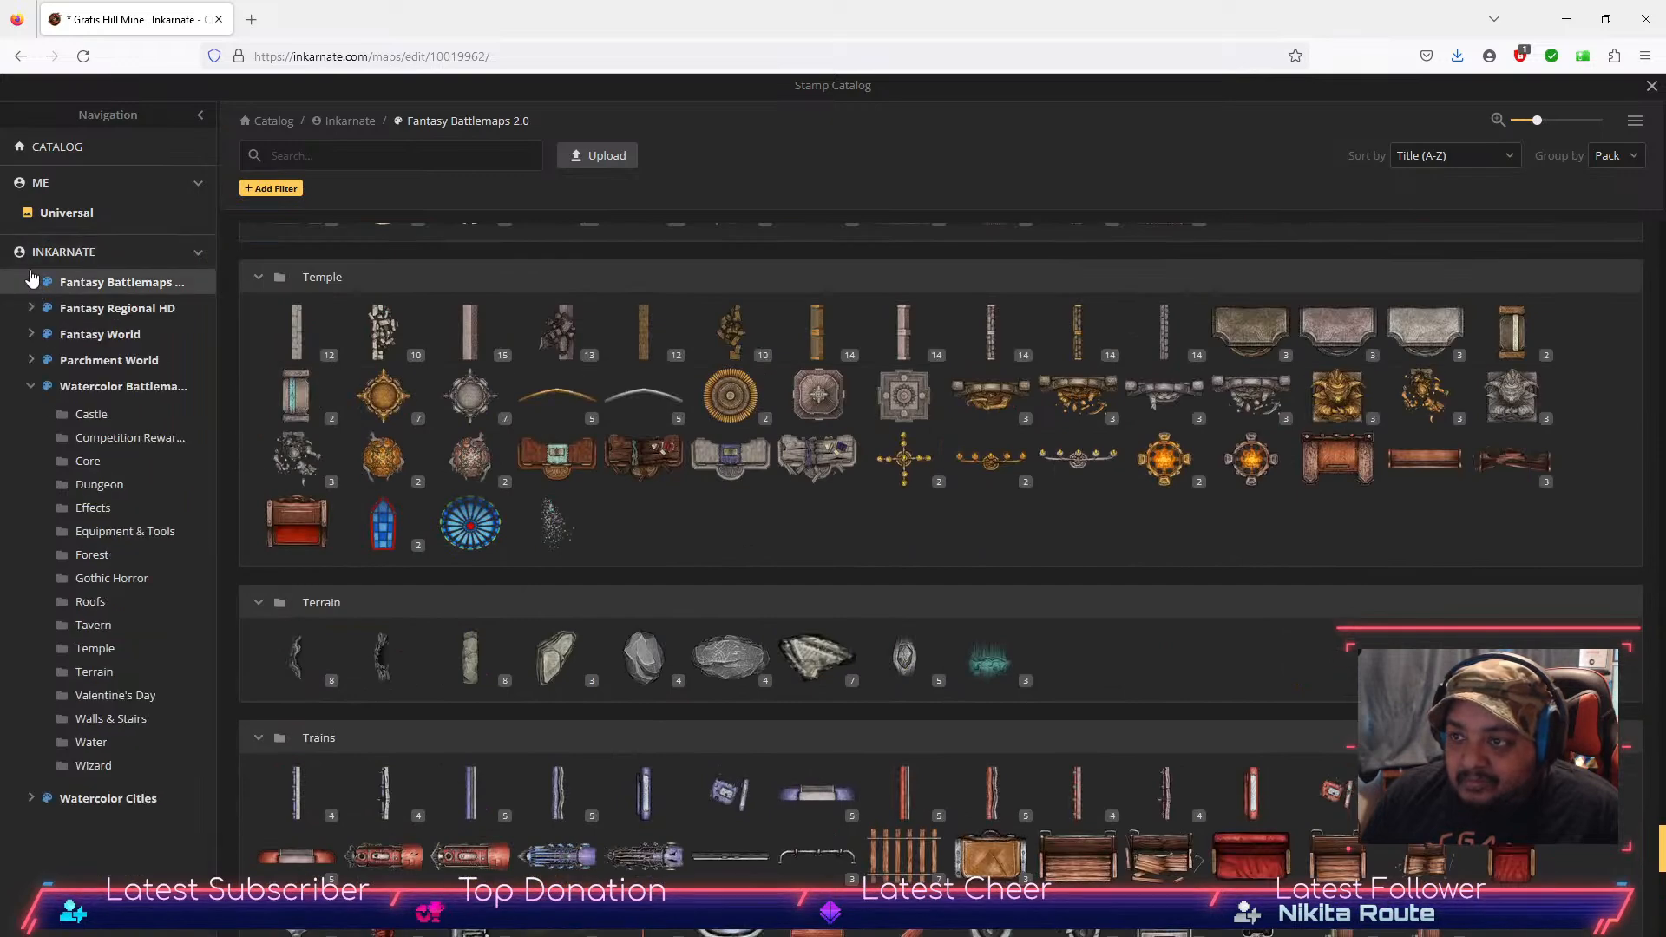
pyautogui.click(139, 387)
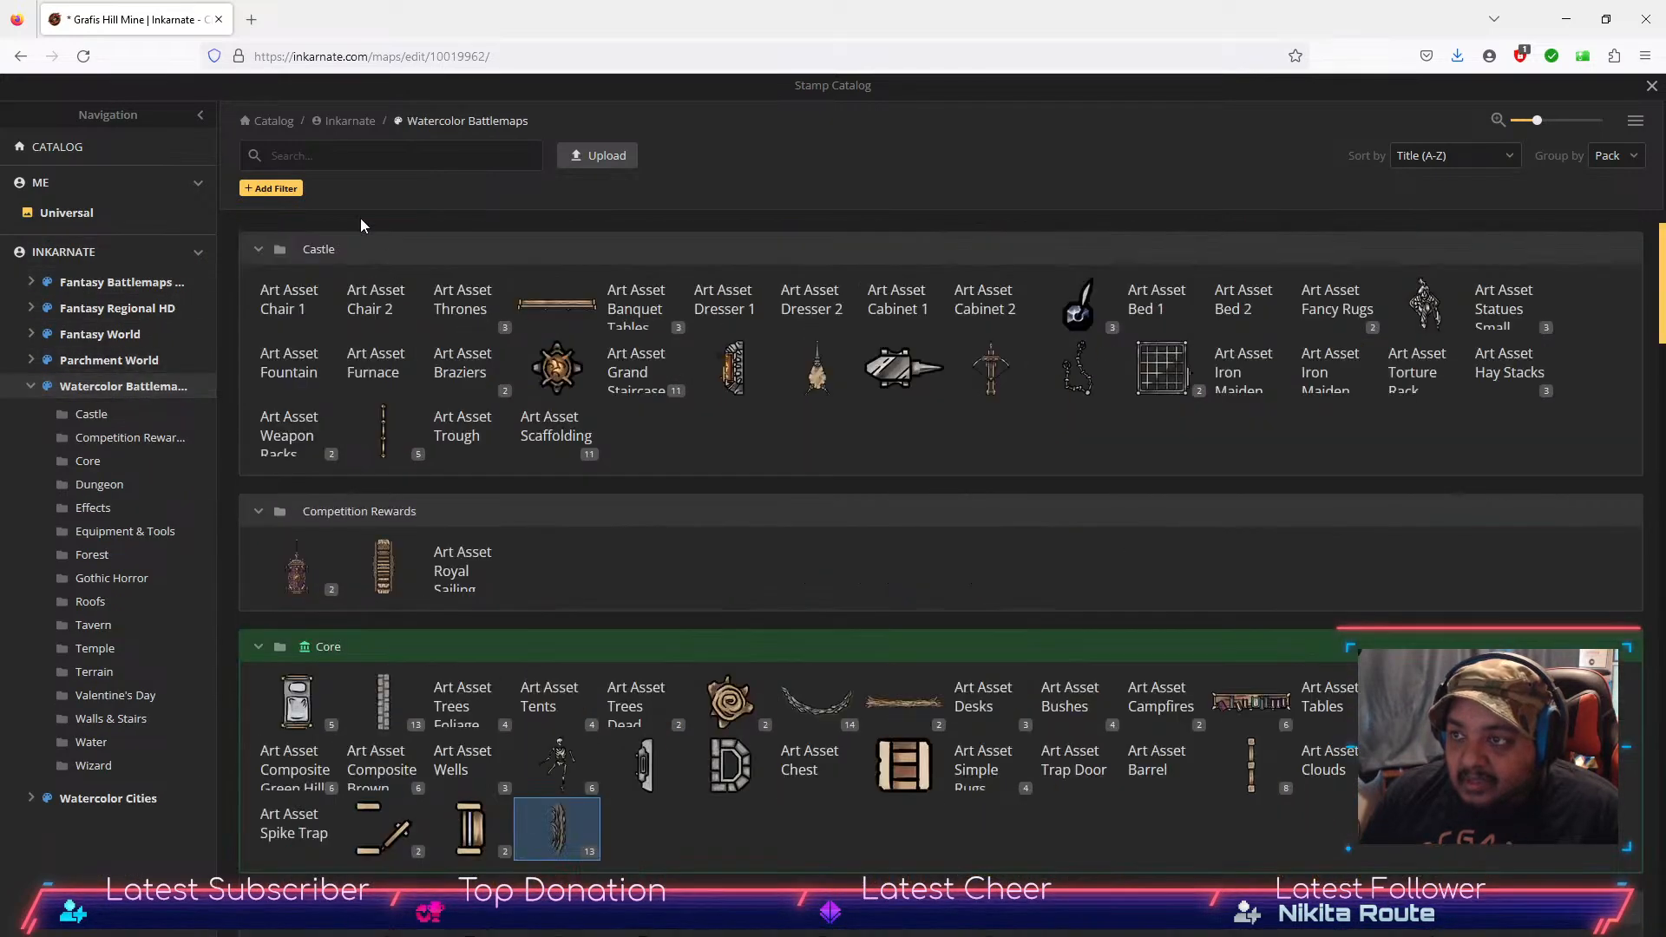
pyautogui.click(1651, 88)
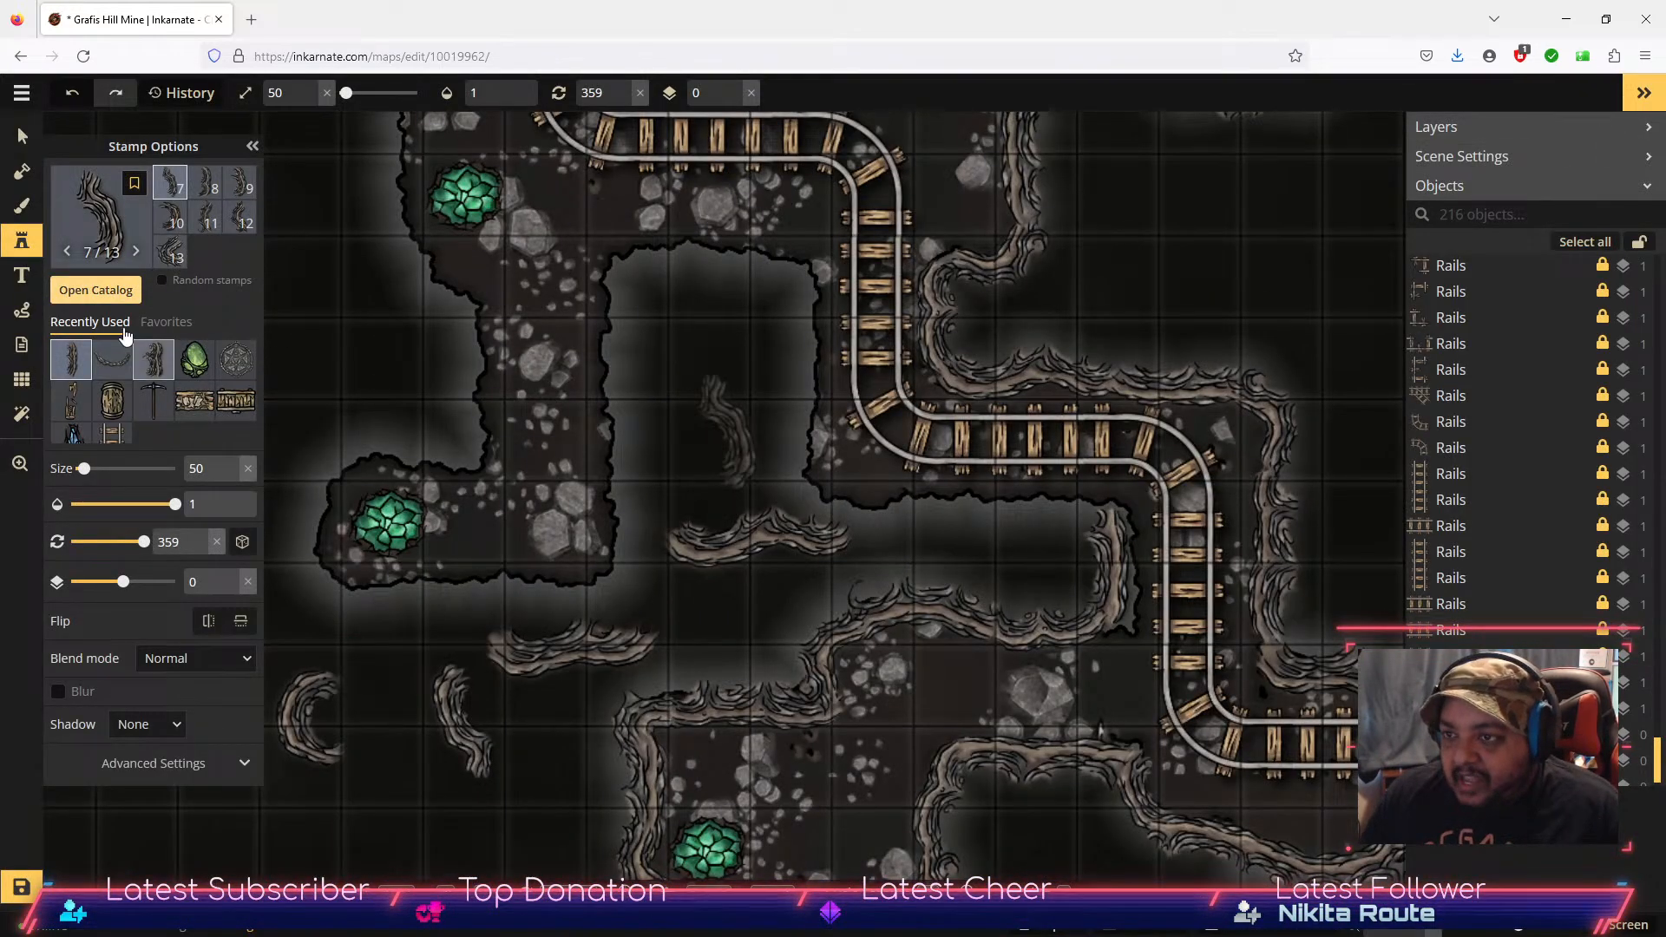
# Step: Rotate the wavy variant 6 wall to 266 degrees and move it along the lower edge of the horizontal rail passage
pyautogui.click(19, 132)
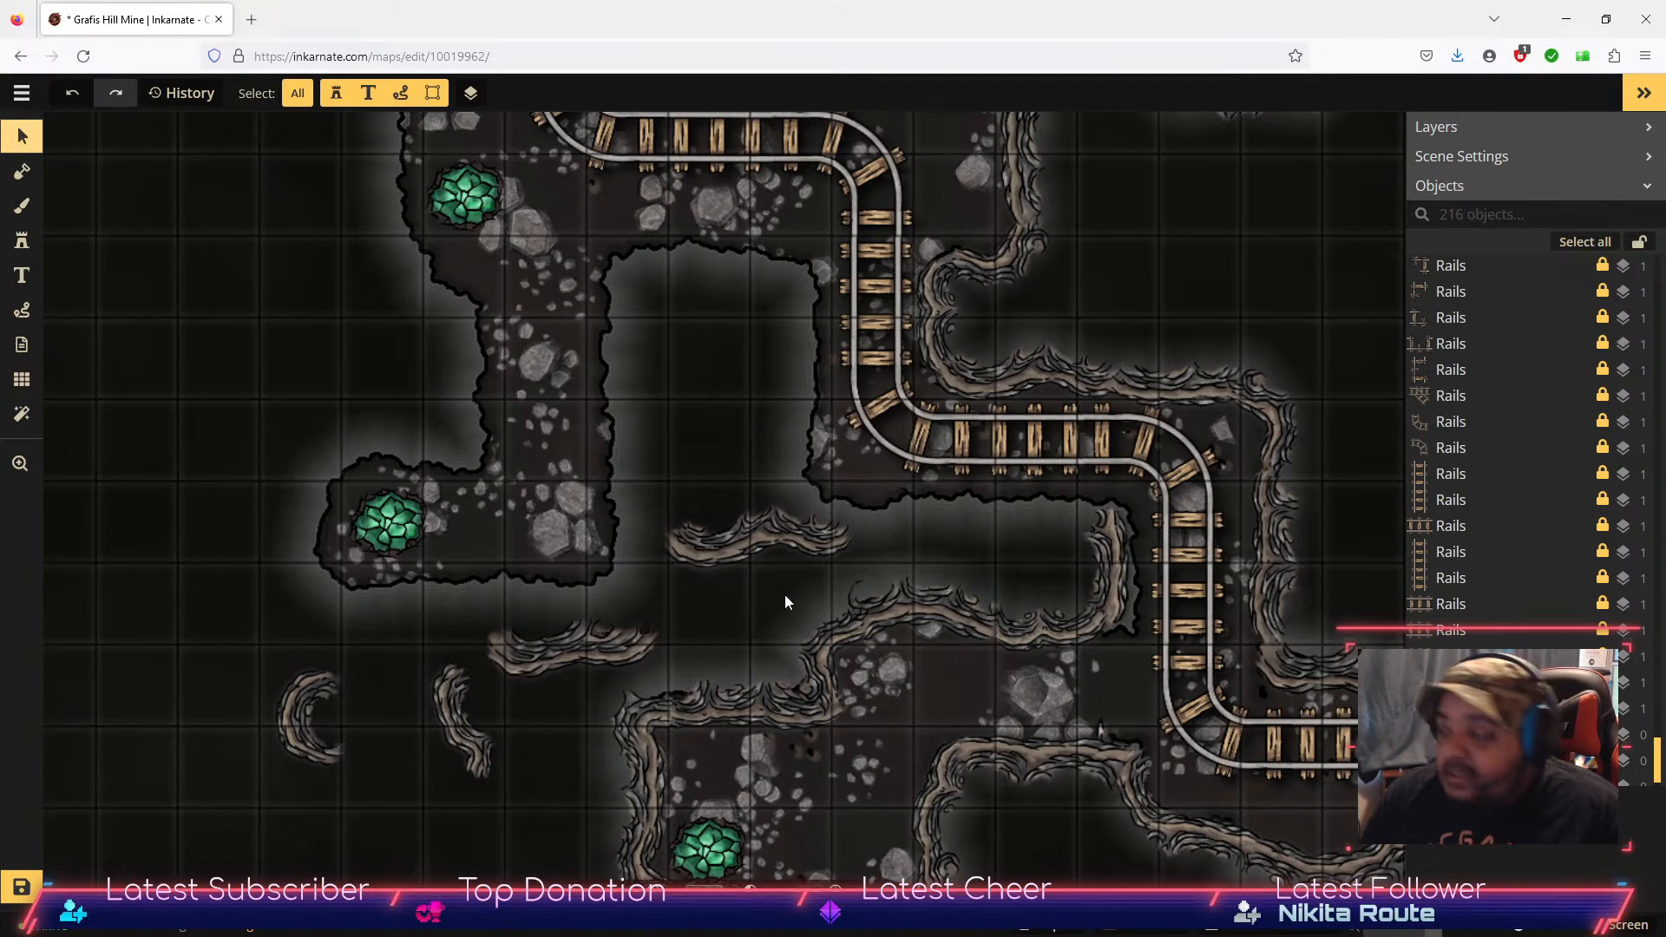
pyautogui.click(774, 543)
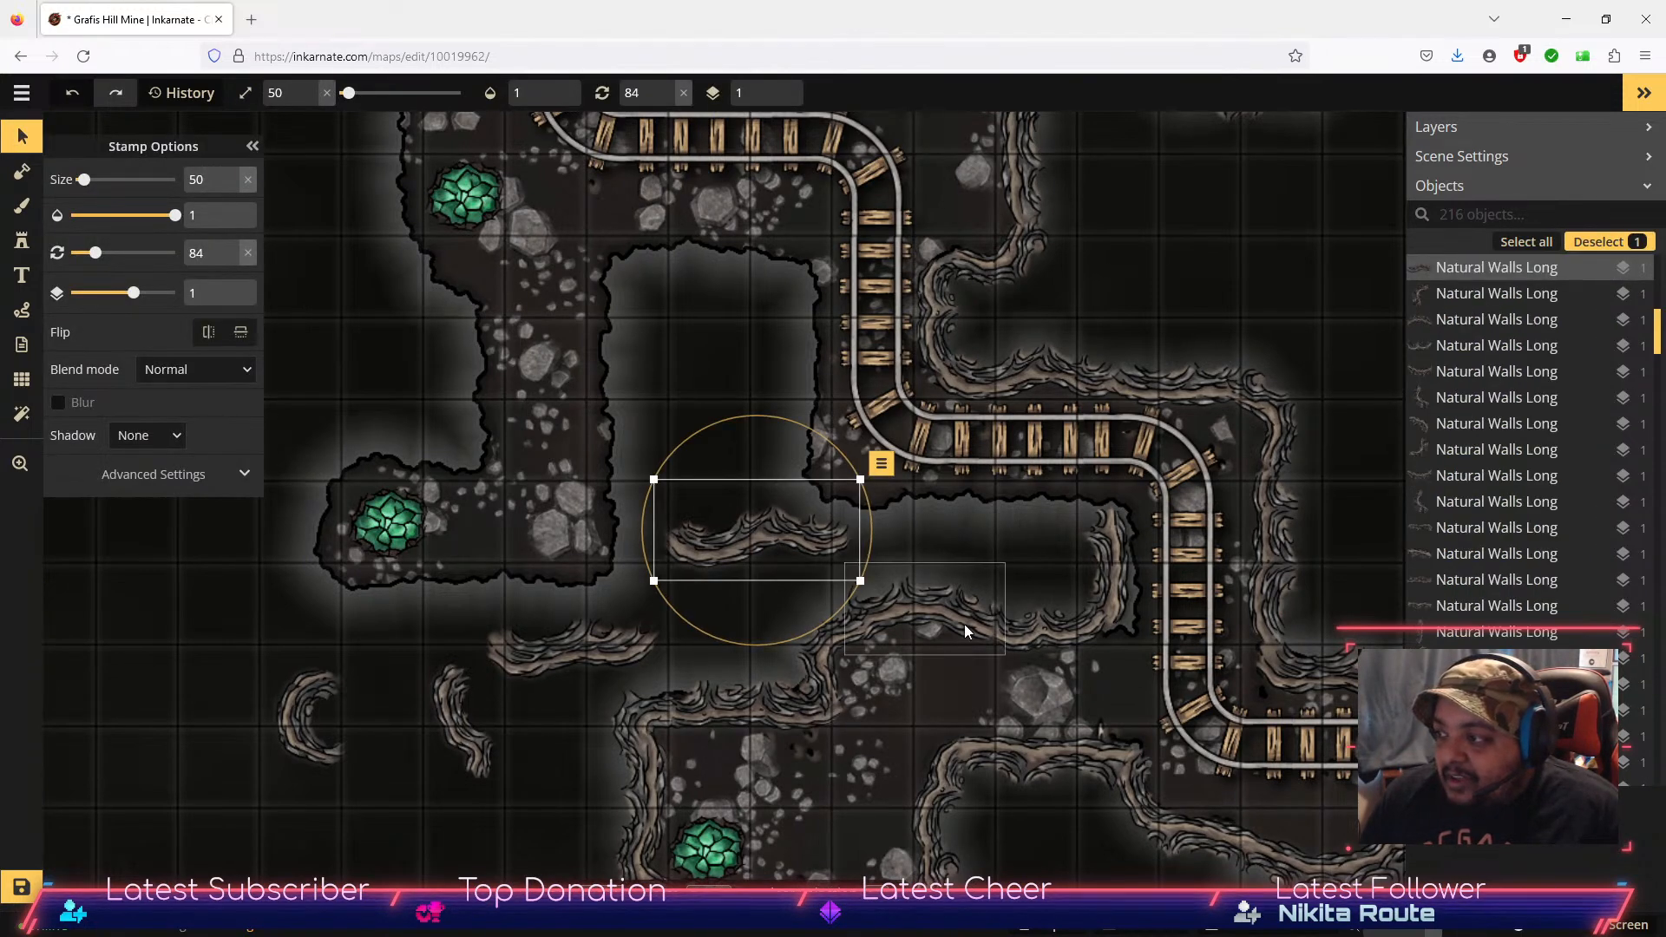
pyautogui.moveTo(682, 625); pyautogui.dragTo(833, 439)
pyautogui.moveTo(799, 516); pyautogui.dragTo(1063, 501)
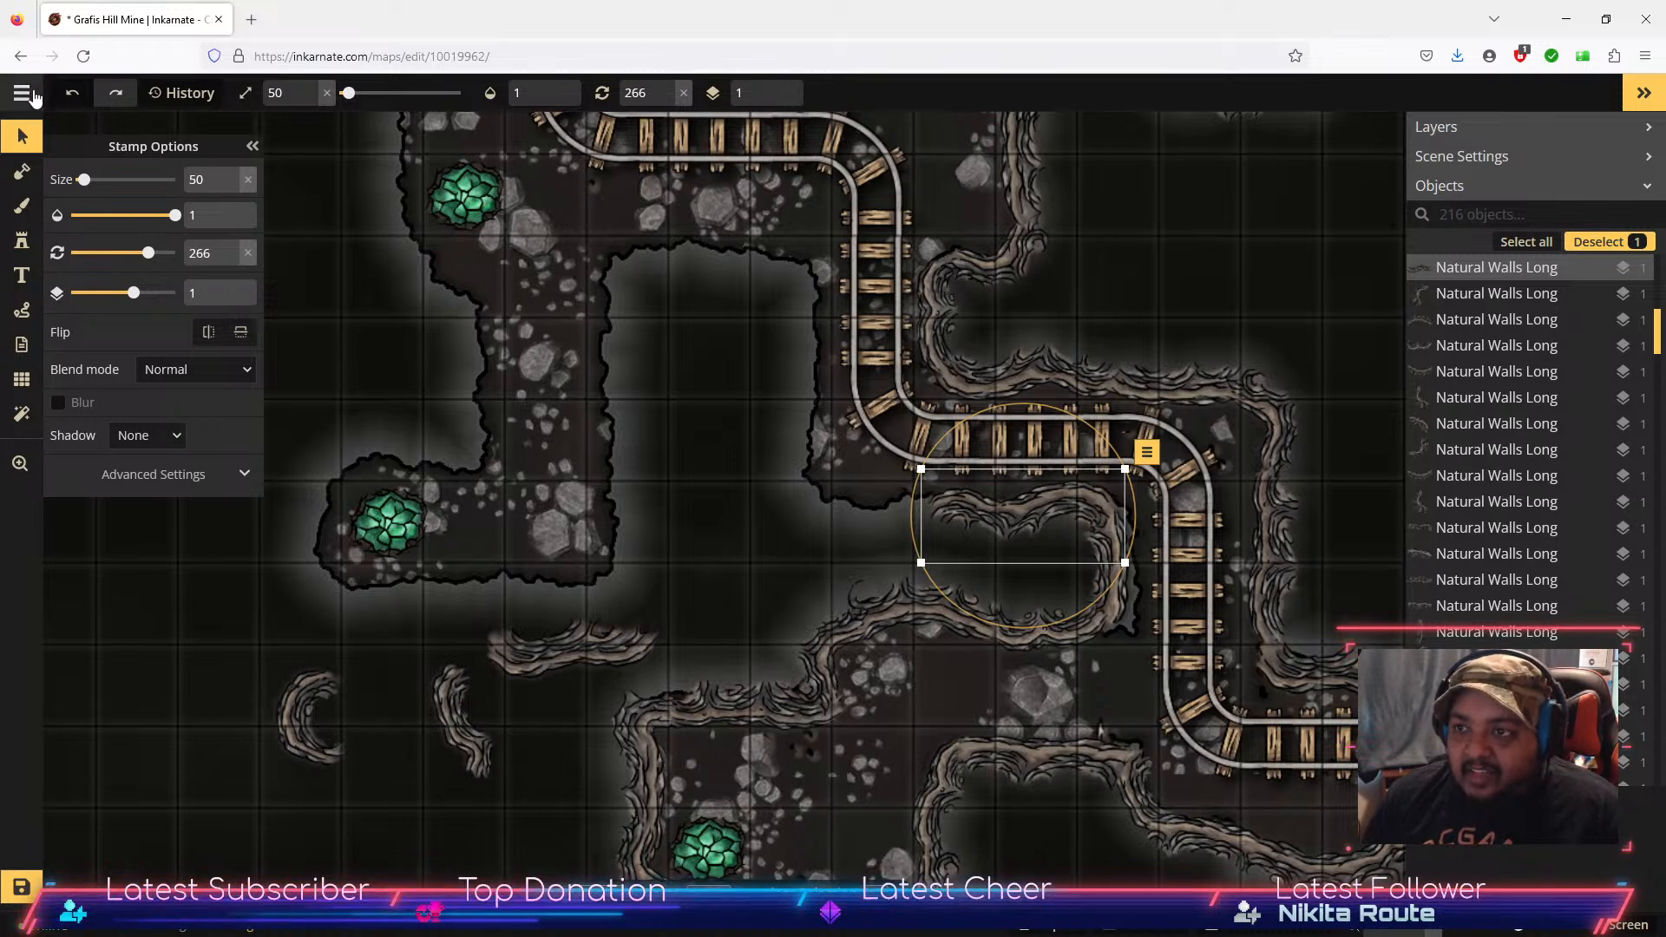
pyautogui.click(22, 241)
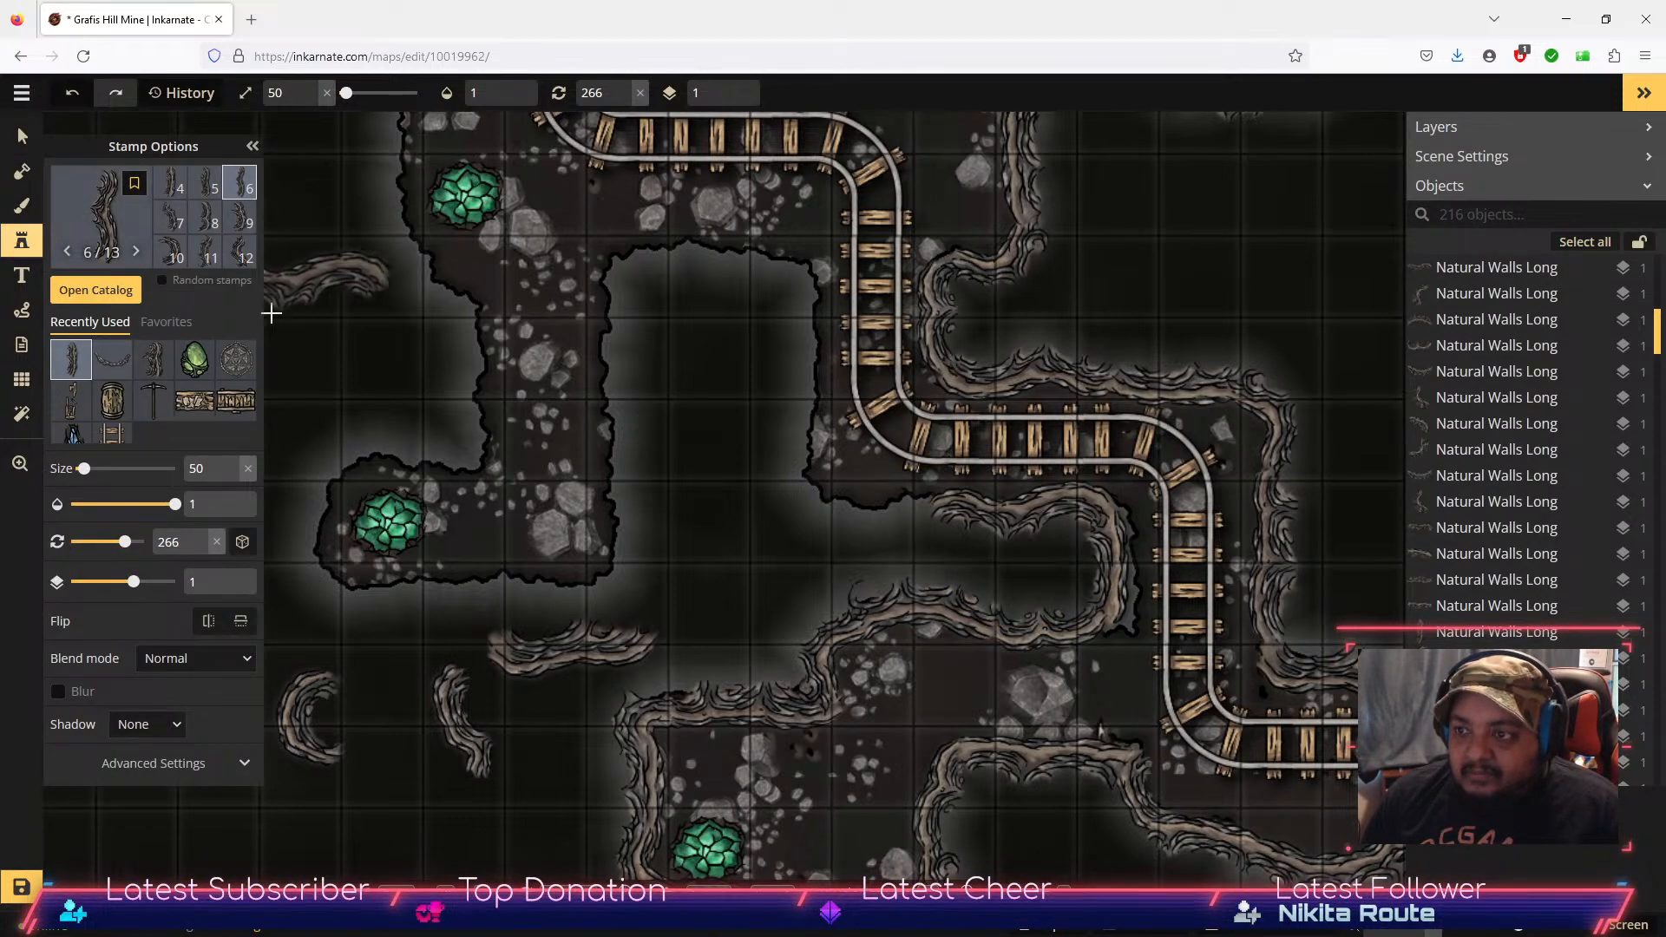
pyautogui.click(23, 137)
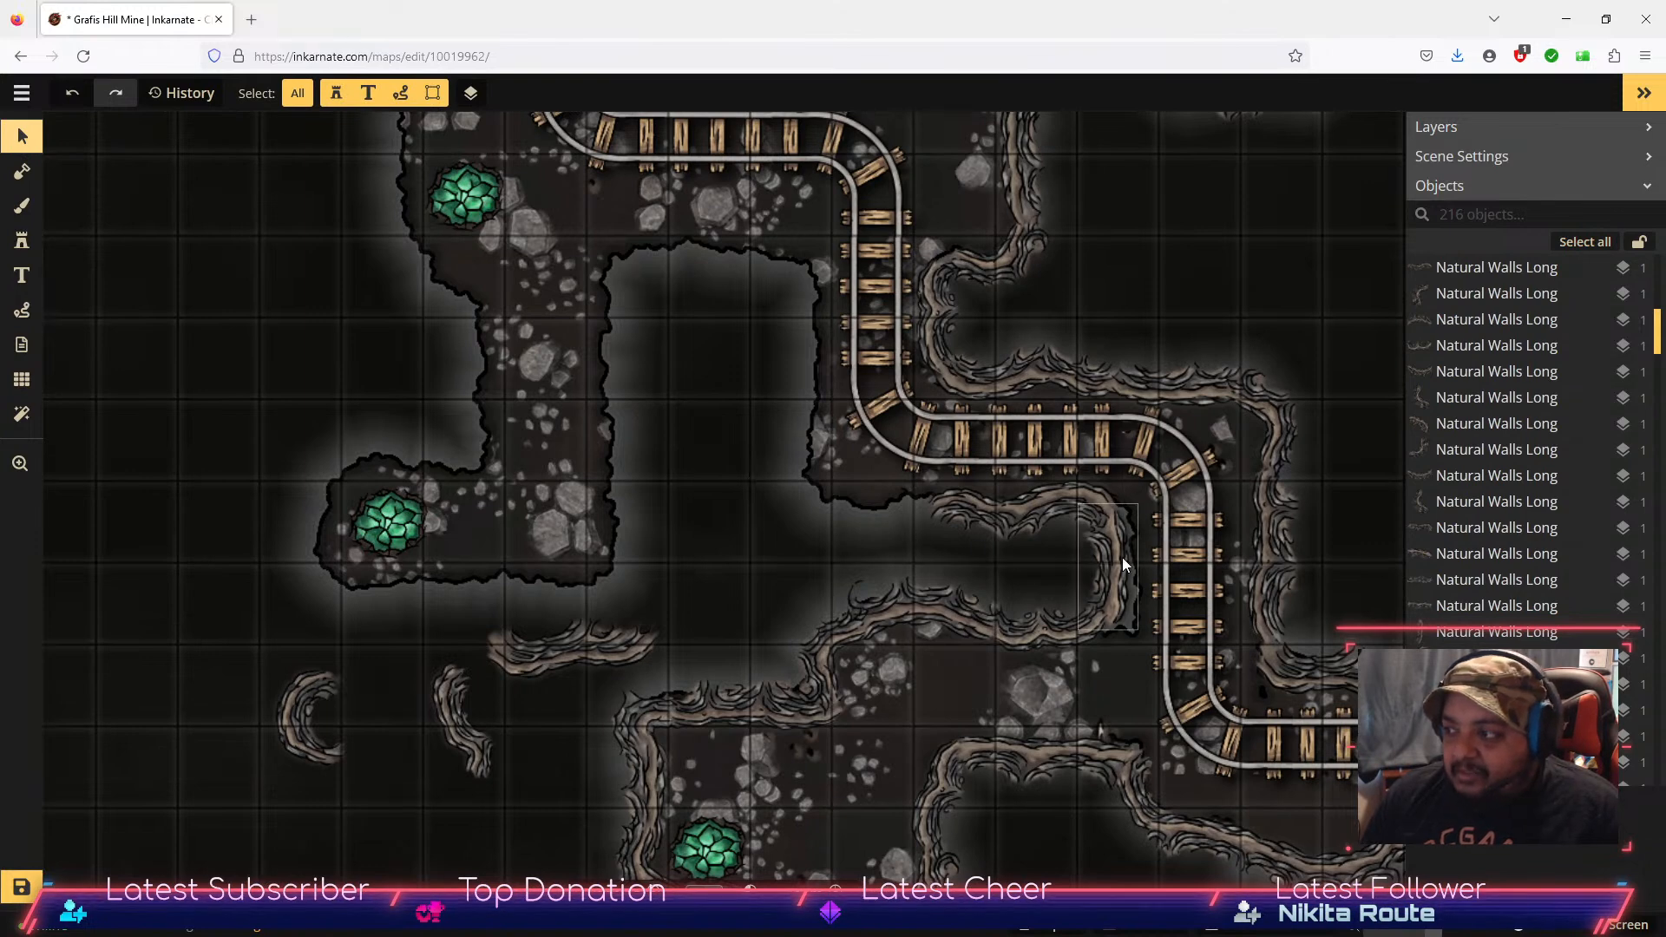
pyautogui.click(22, 209)
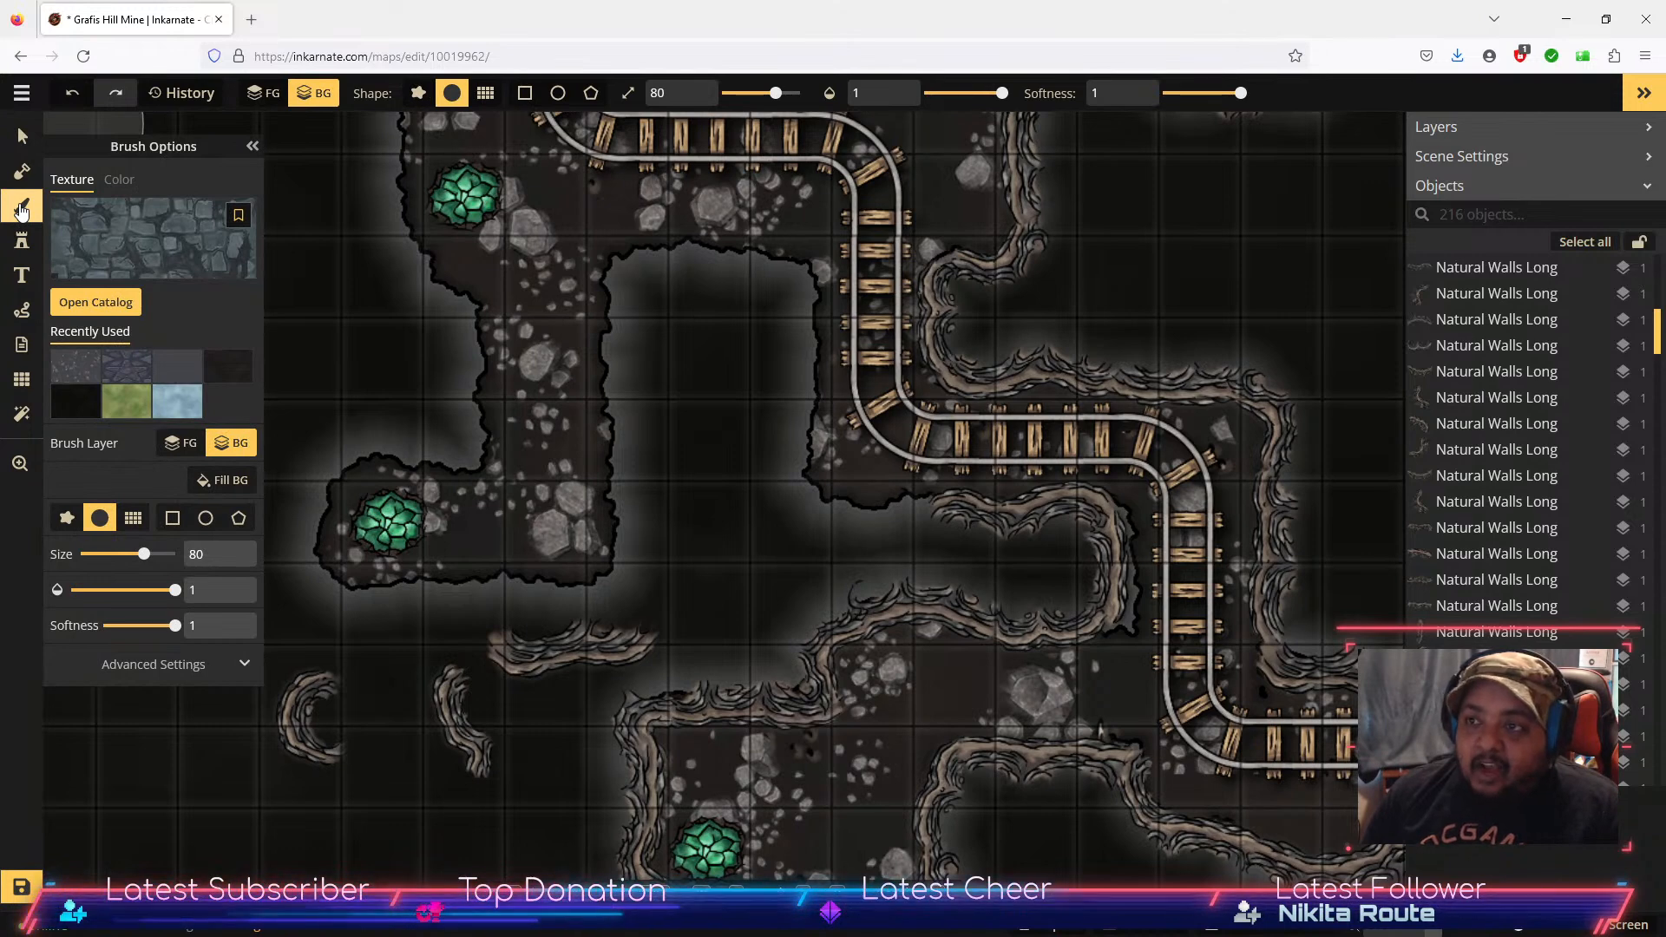
# Step: Add to the floor mask with the size 25 brush along the rail passage's lower edge and behind the vertical wall
pyautogui.click(22, 171)
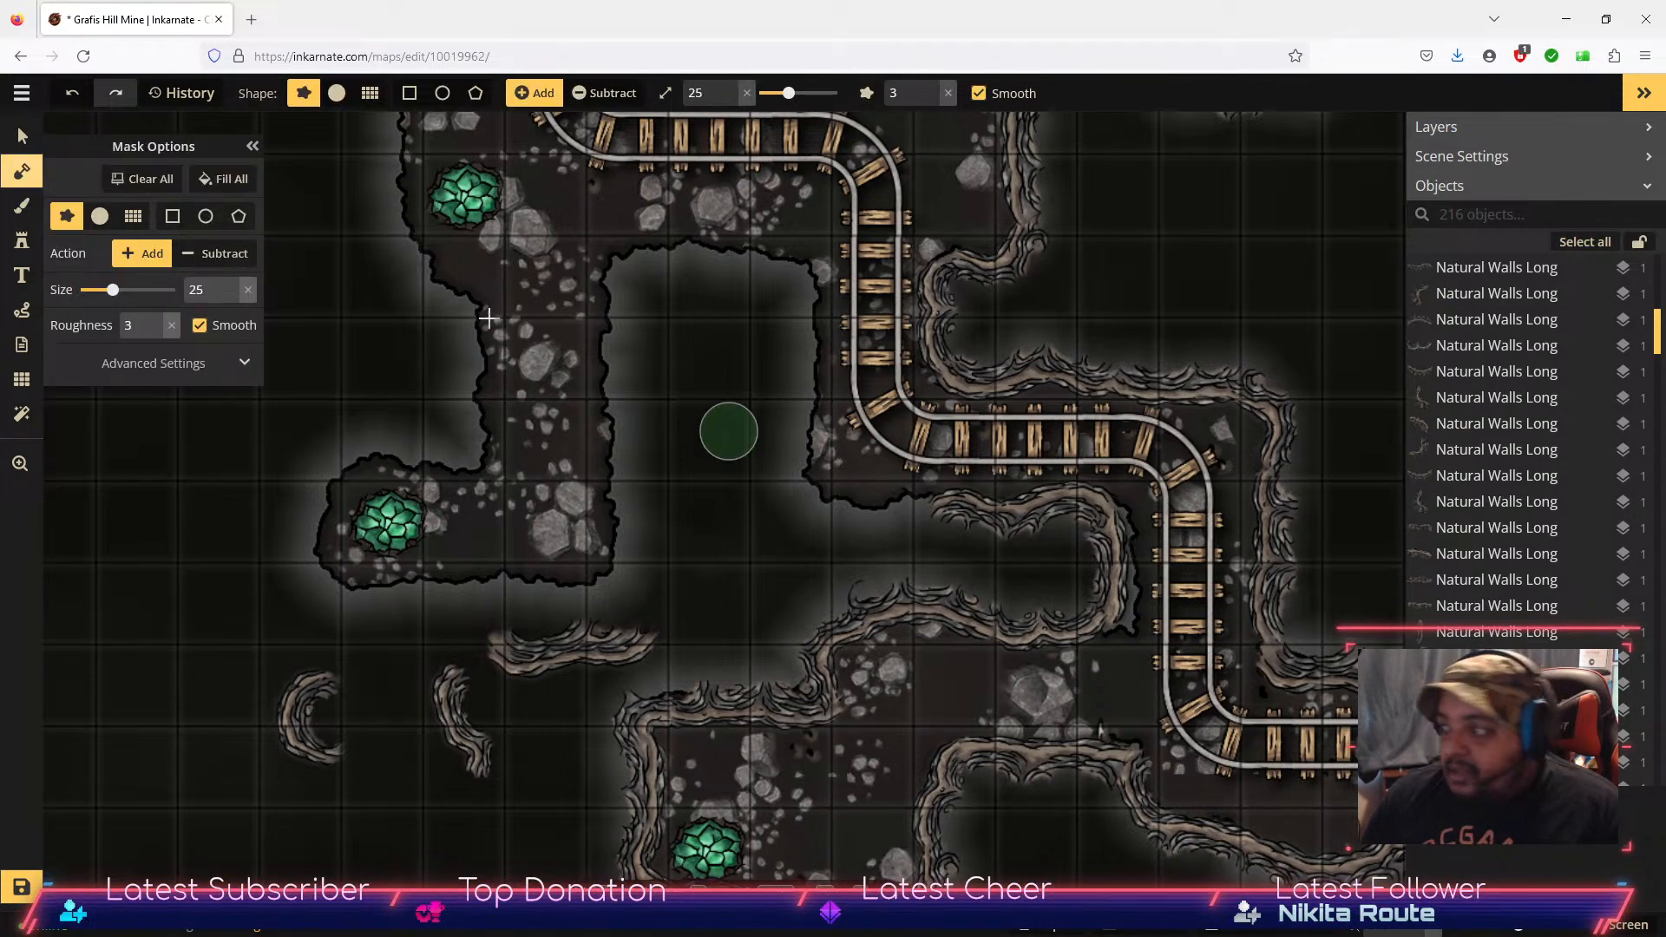
pyautogui.moveTo(859, 482)
pyautogui.mouseDown()
pyautogui.moveTo(1033, 480)
pyautogui.moveTo(1128, 517)
pyautogui.moveTo(1132, 639)
pyautogui.mouseUp()
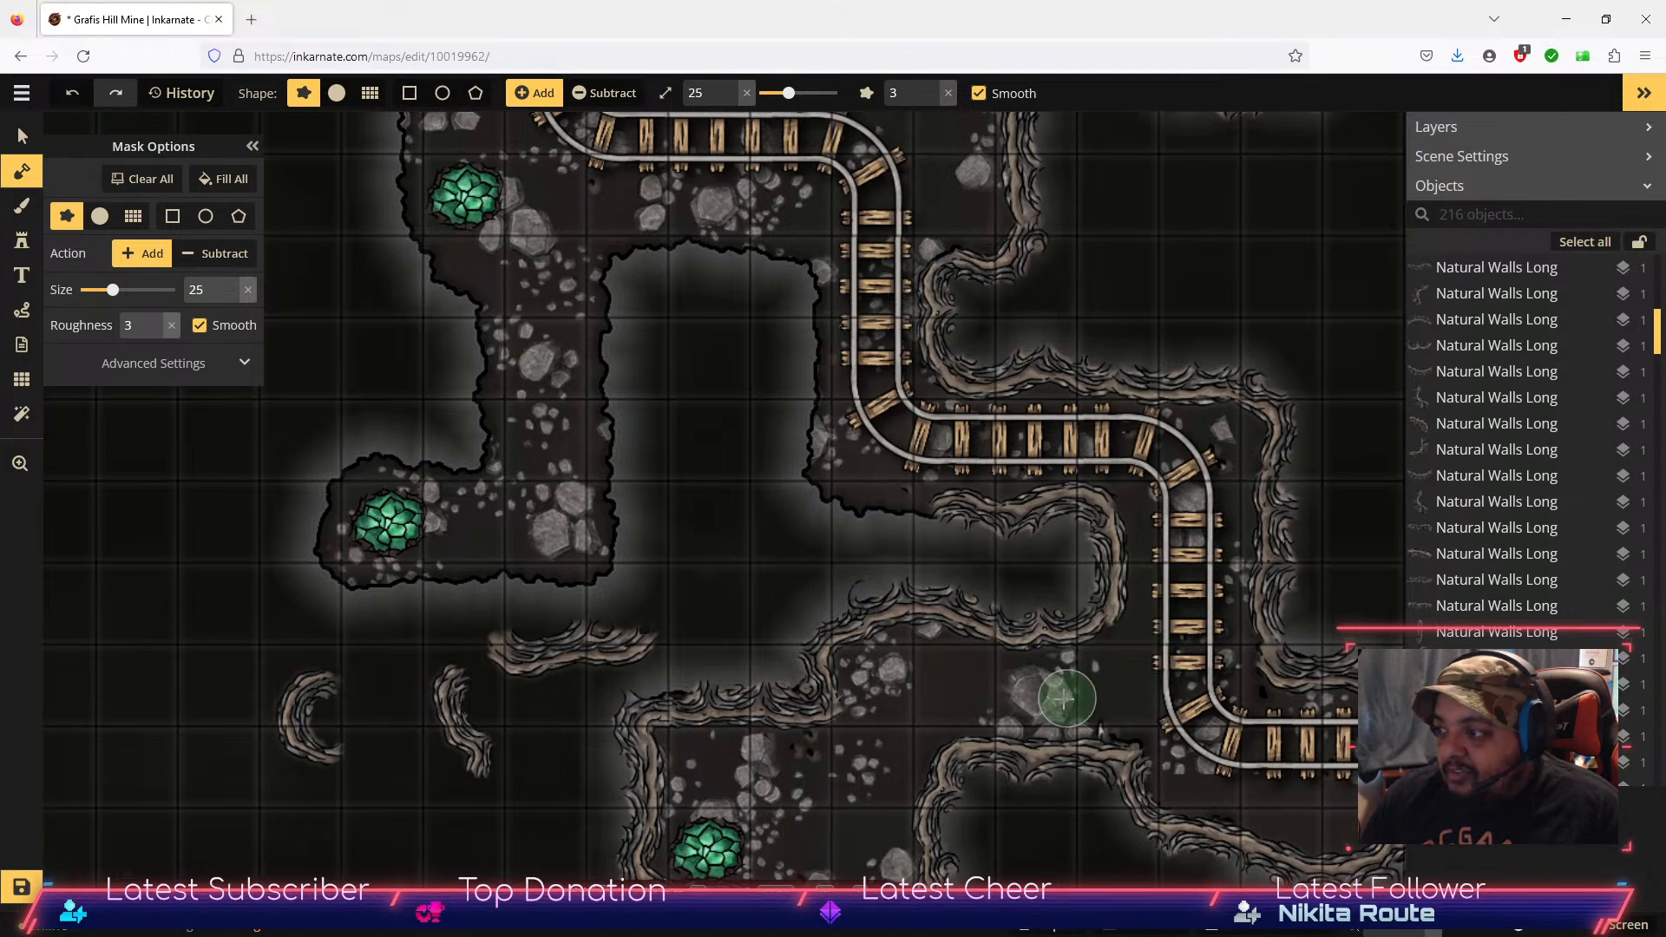
# Step: Extend the floor mask beneath the wall along the boulder chamber's upper edge with the size 25 brush
pyautogui.moveTo(1013, 637); pyautogui.dragTo(1110, 640)
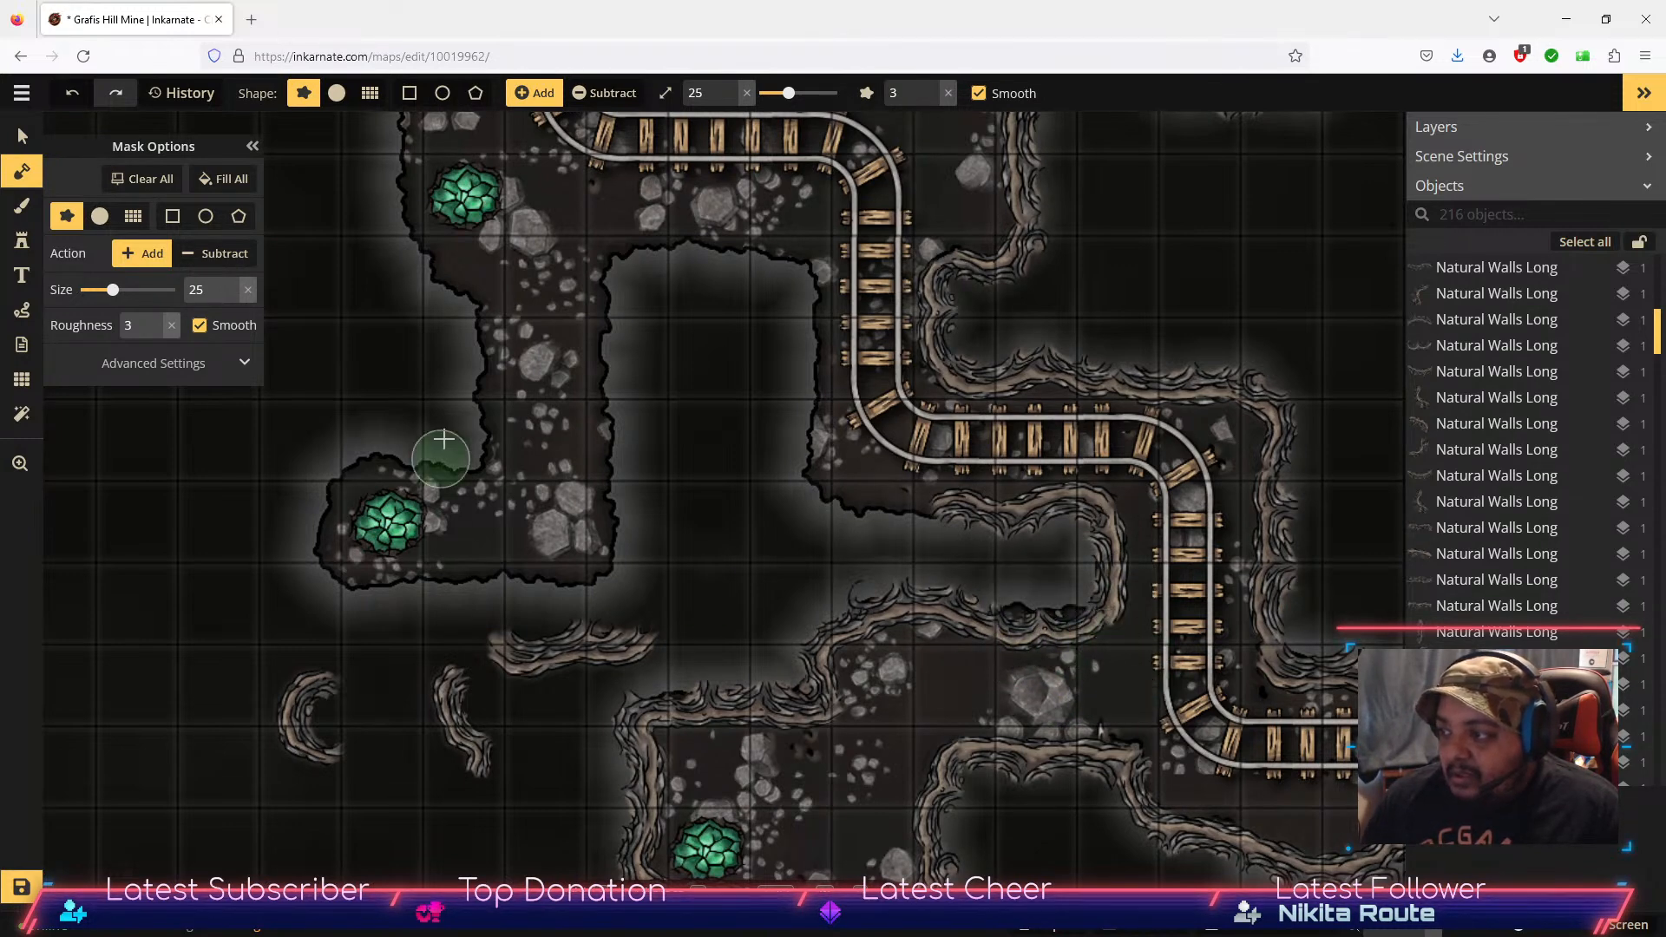
pyautogui.click(217, 252)
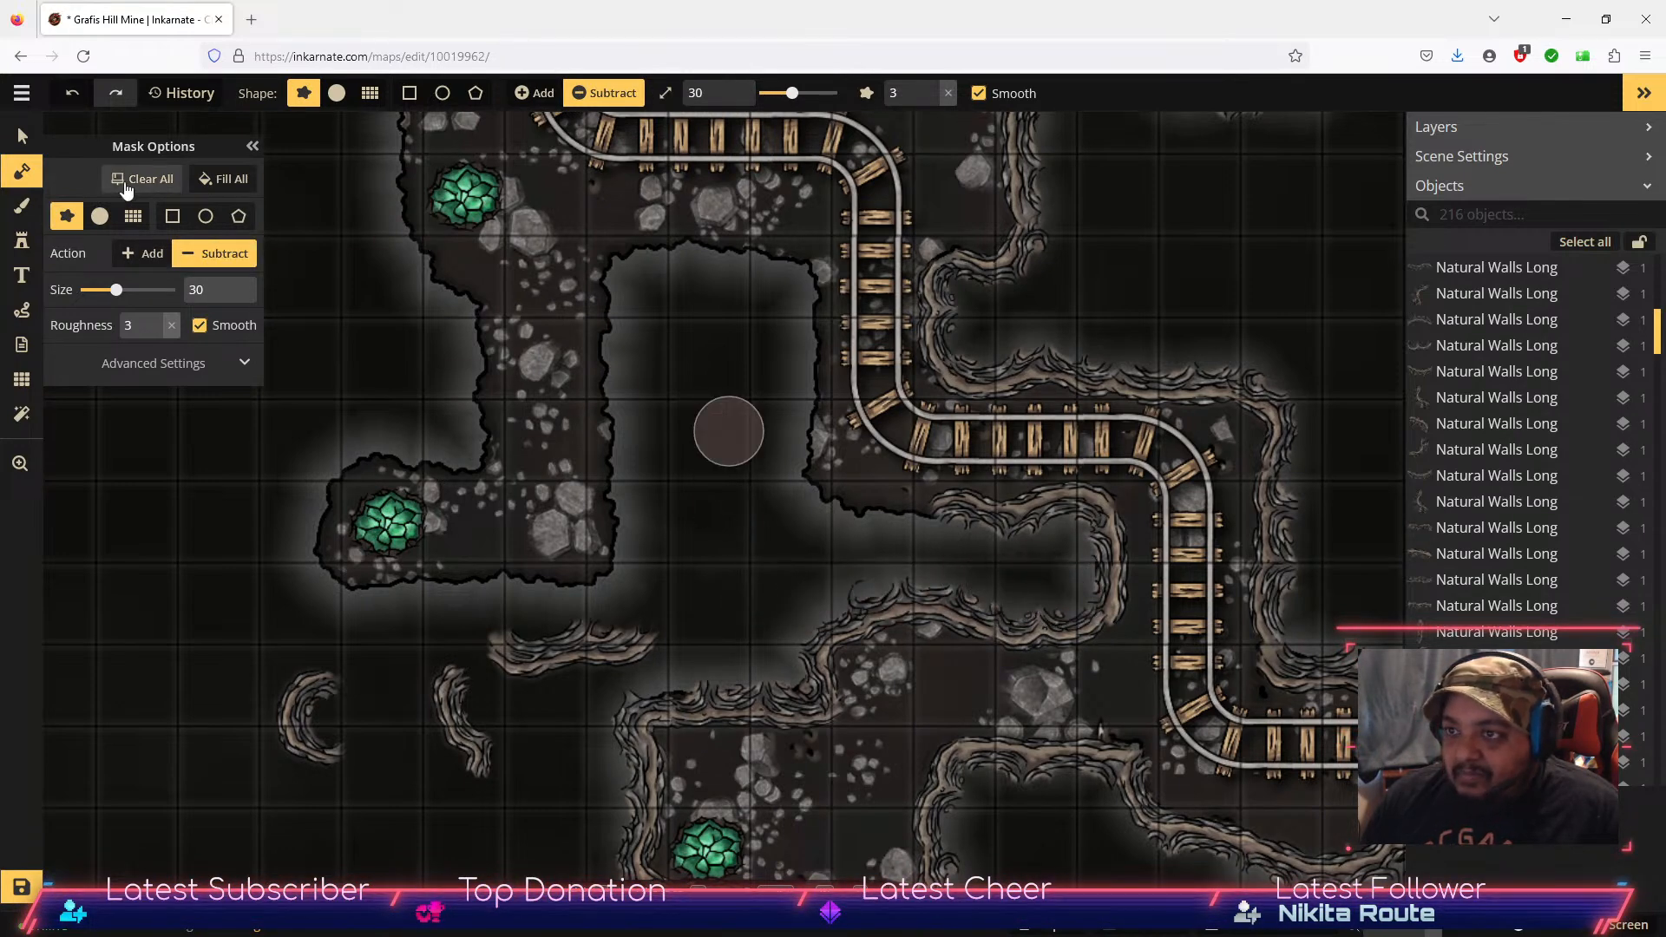
pyautogui.click(22, 135)
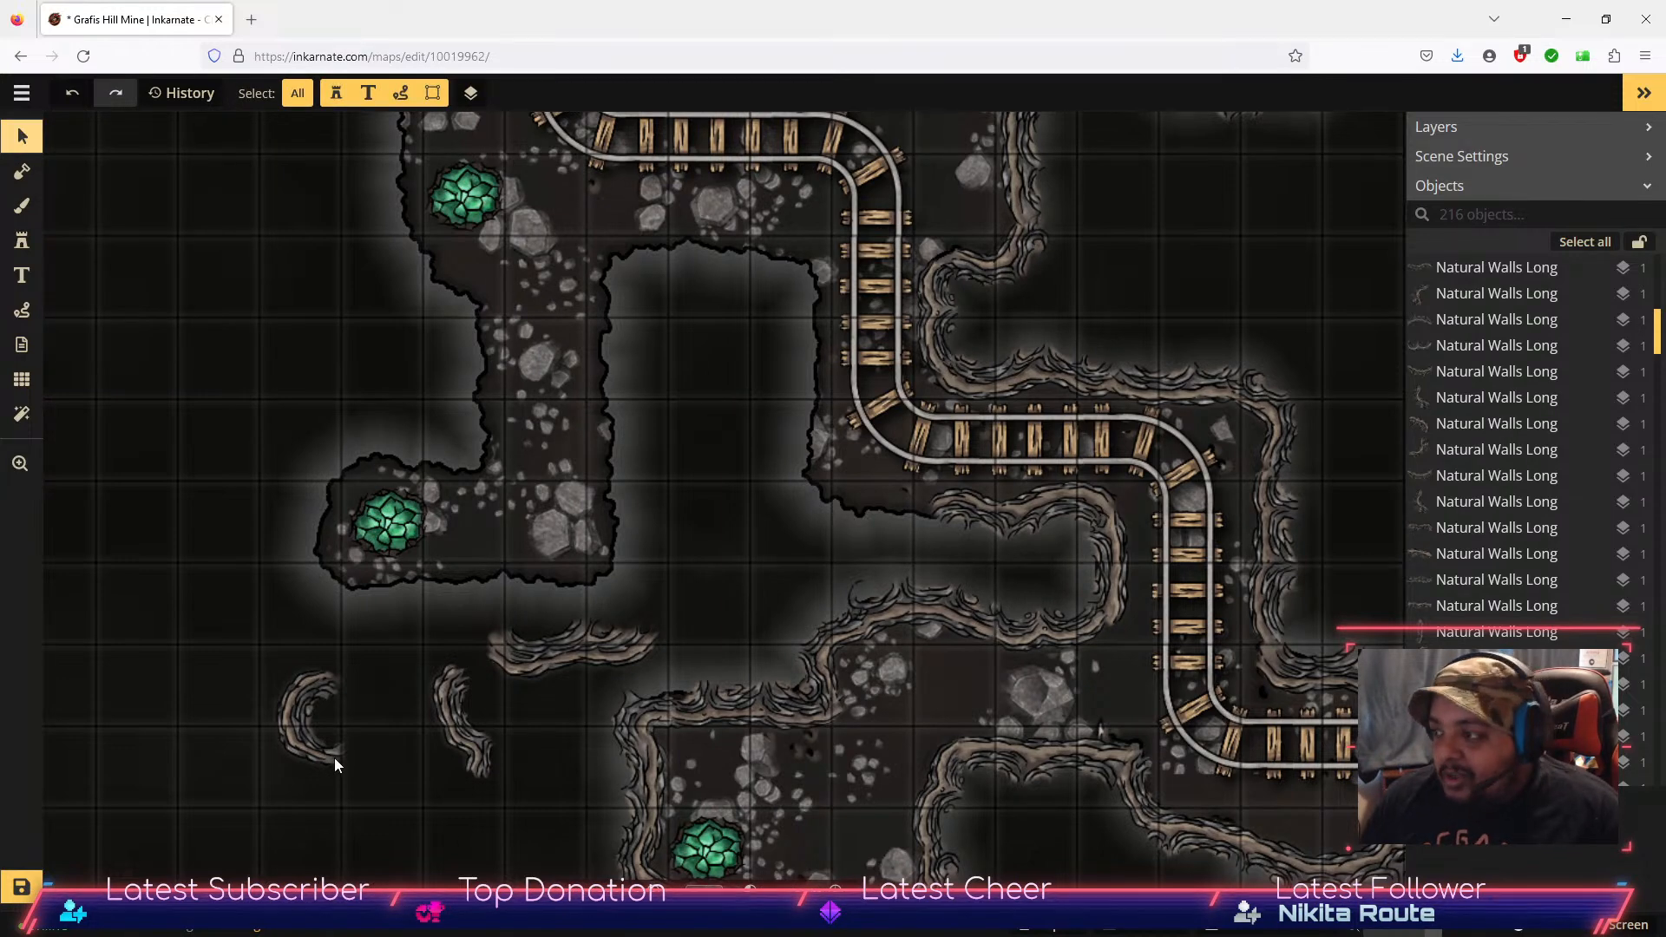
# Step: Rotate the spare horizontal wall upright and place it along the western edge of the vertical rail passage
pyautogui.click(607, 660)
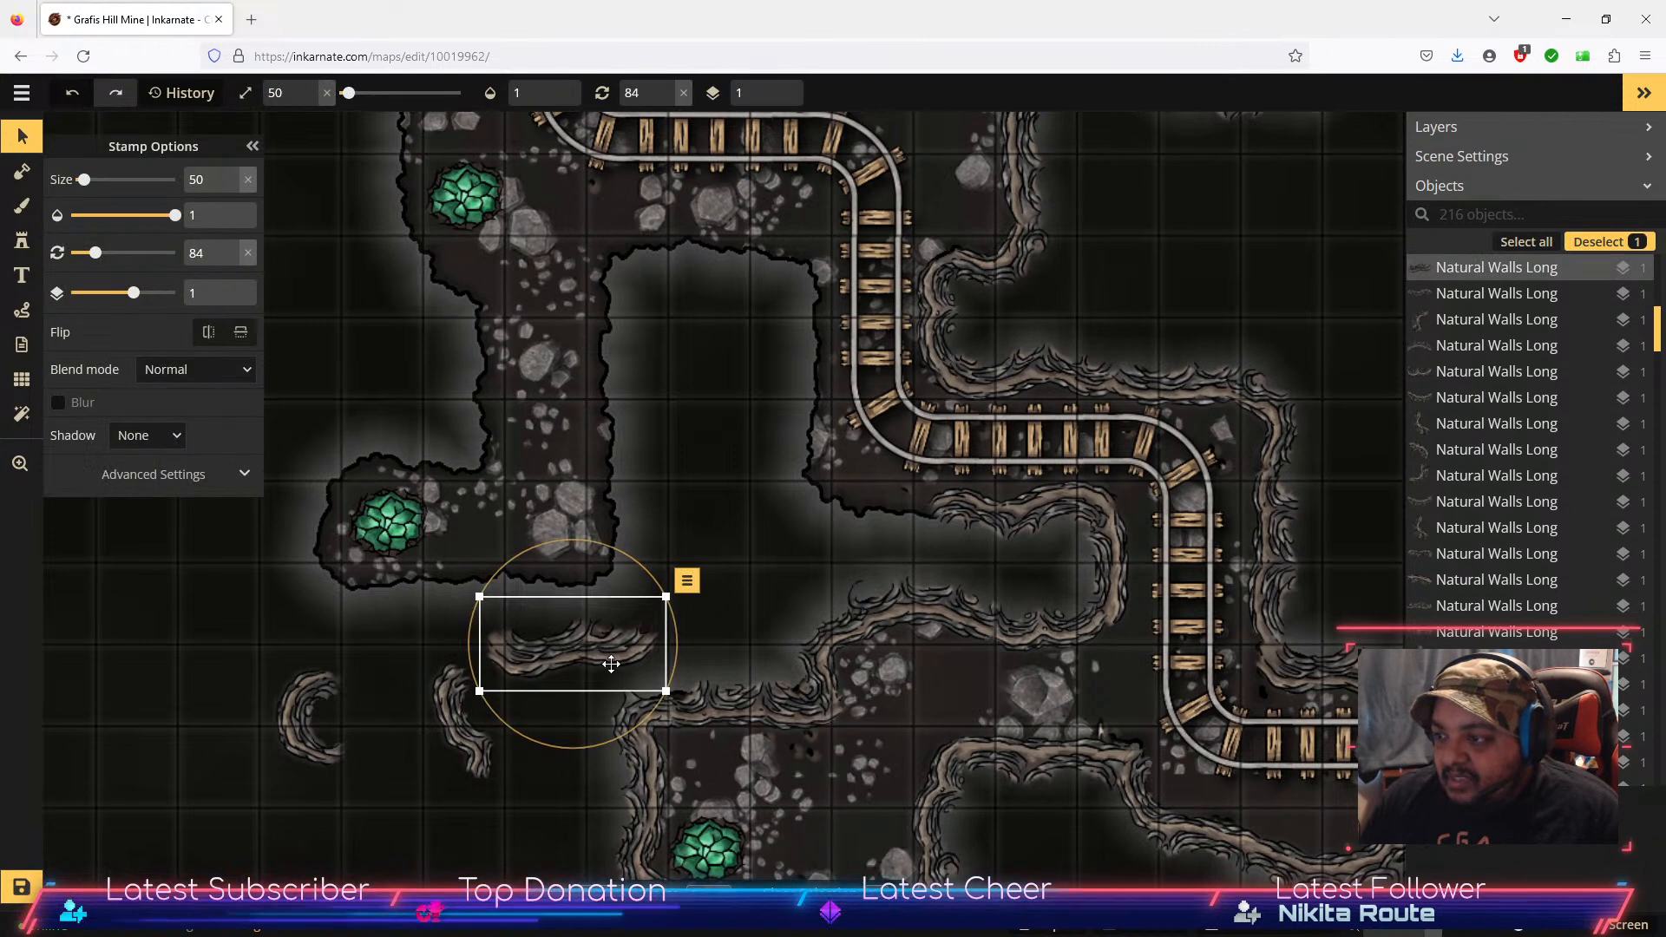
pyautogui.moveTo(611, 745); pyautogui.dragTo(639, 625)
pyautogui.moveTo(639, 565); pyautogui.dragTo(795, 341)
# Step: Try the spare wavy wall at the rail passage's lower corner, rotated to 357 degrees, and return it to the spare pieces
pyautogui.moveTo(471, 753); pyautogui.dragTo(774, 561)
pyautogui.moveTo(807, 446)
pyautogui.mouseDown()
pyautogui.moveTo(827, 527)
pyautogui.moveTo(815, 442)
pyautogui.mouseUp()
pyautogui.moveTo(751, 519); pyautogui.dragTo(437, 742)
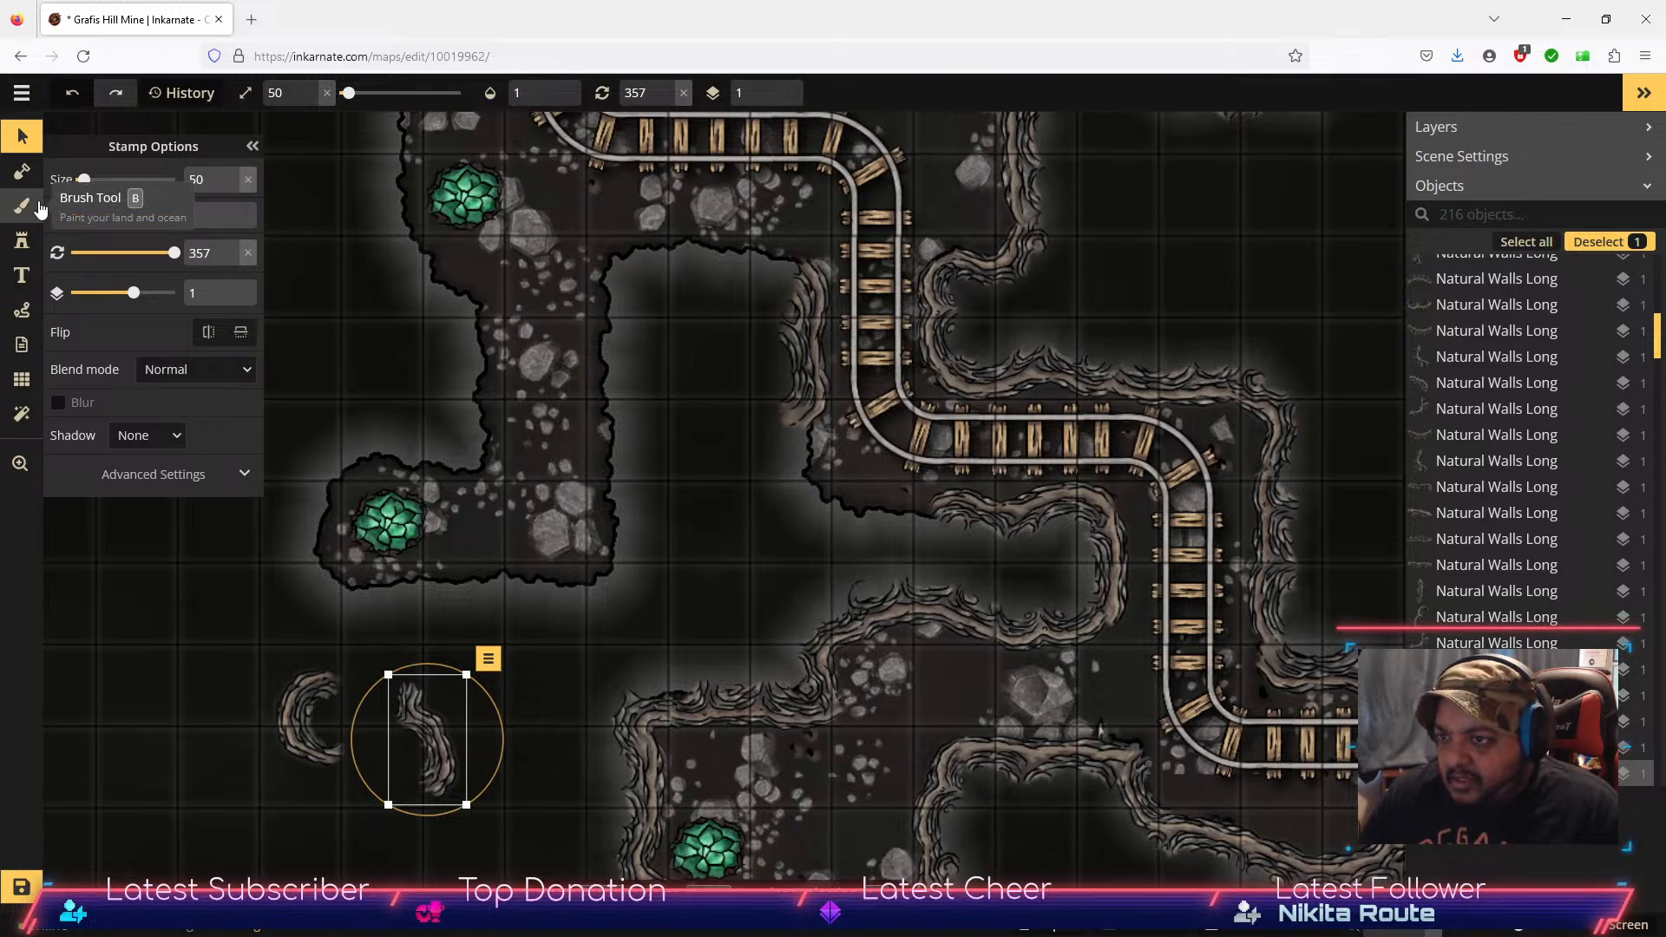
# Step: Place Natural Walls Long variants 8, 11 and 12 at size 50 and 357 degrees in the dark area west of the rail passage
pyautogui.click(22, 241)
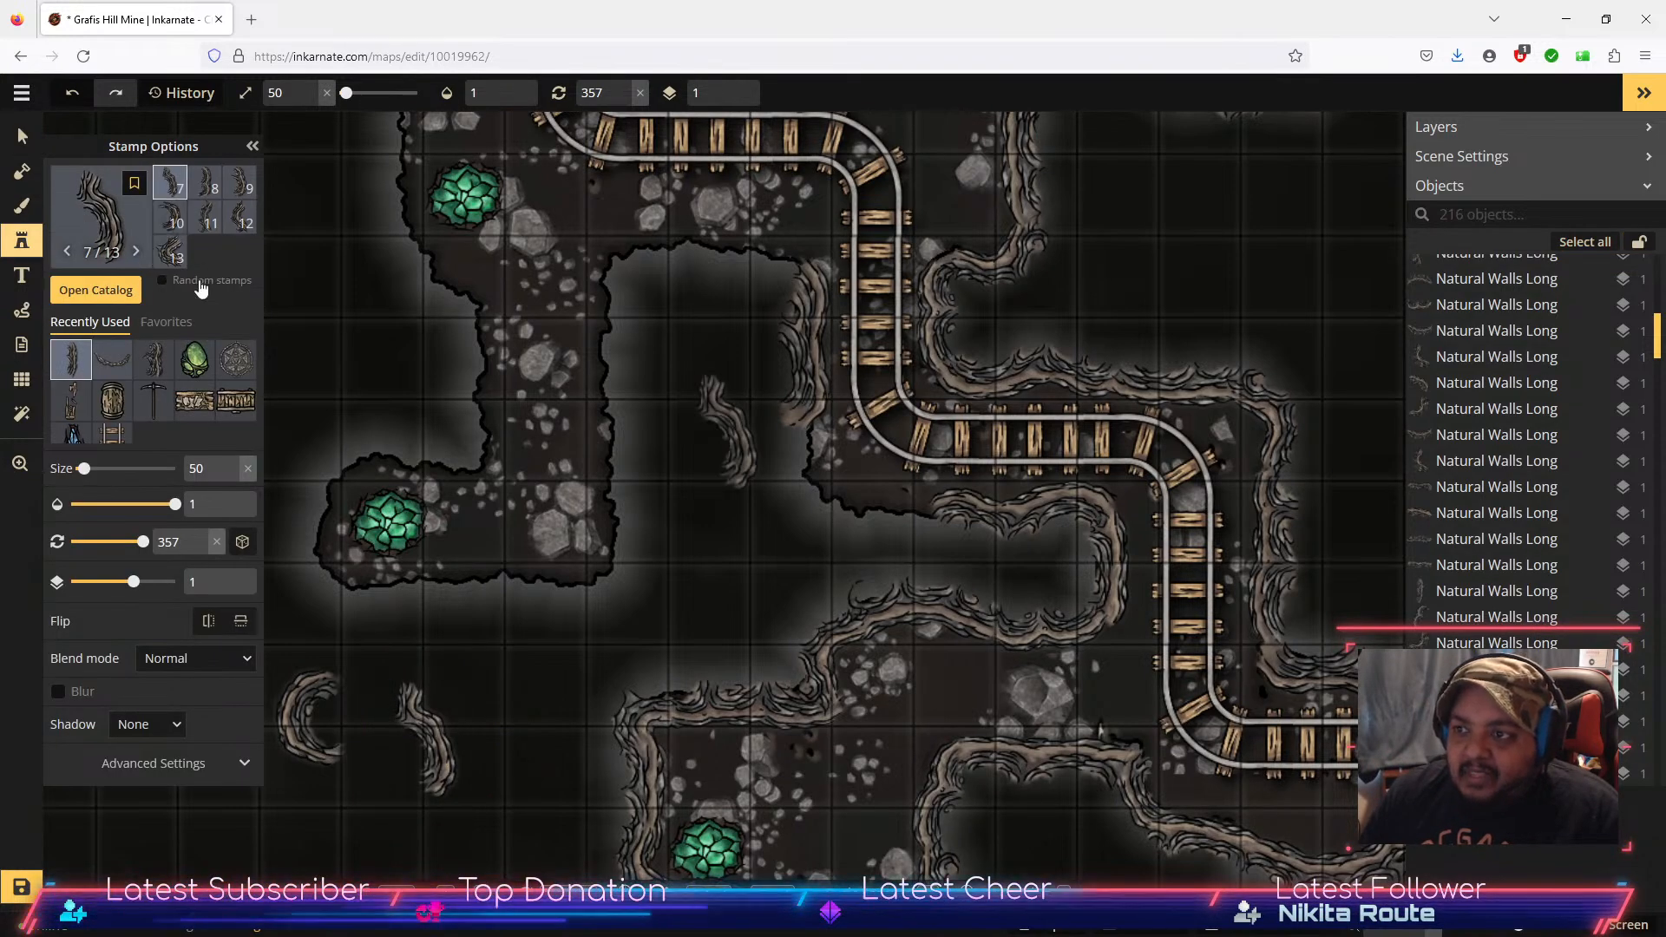
pyautogui.click(96, 290)
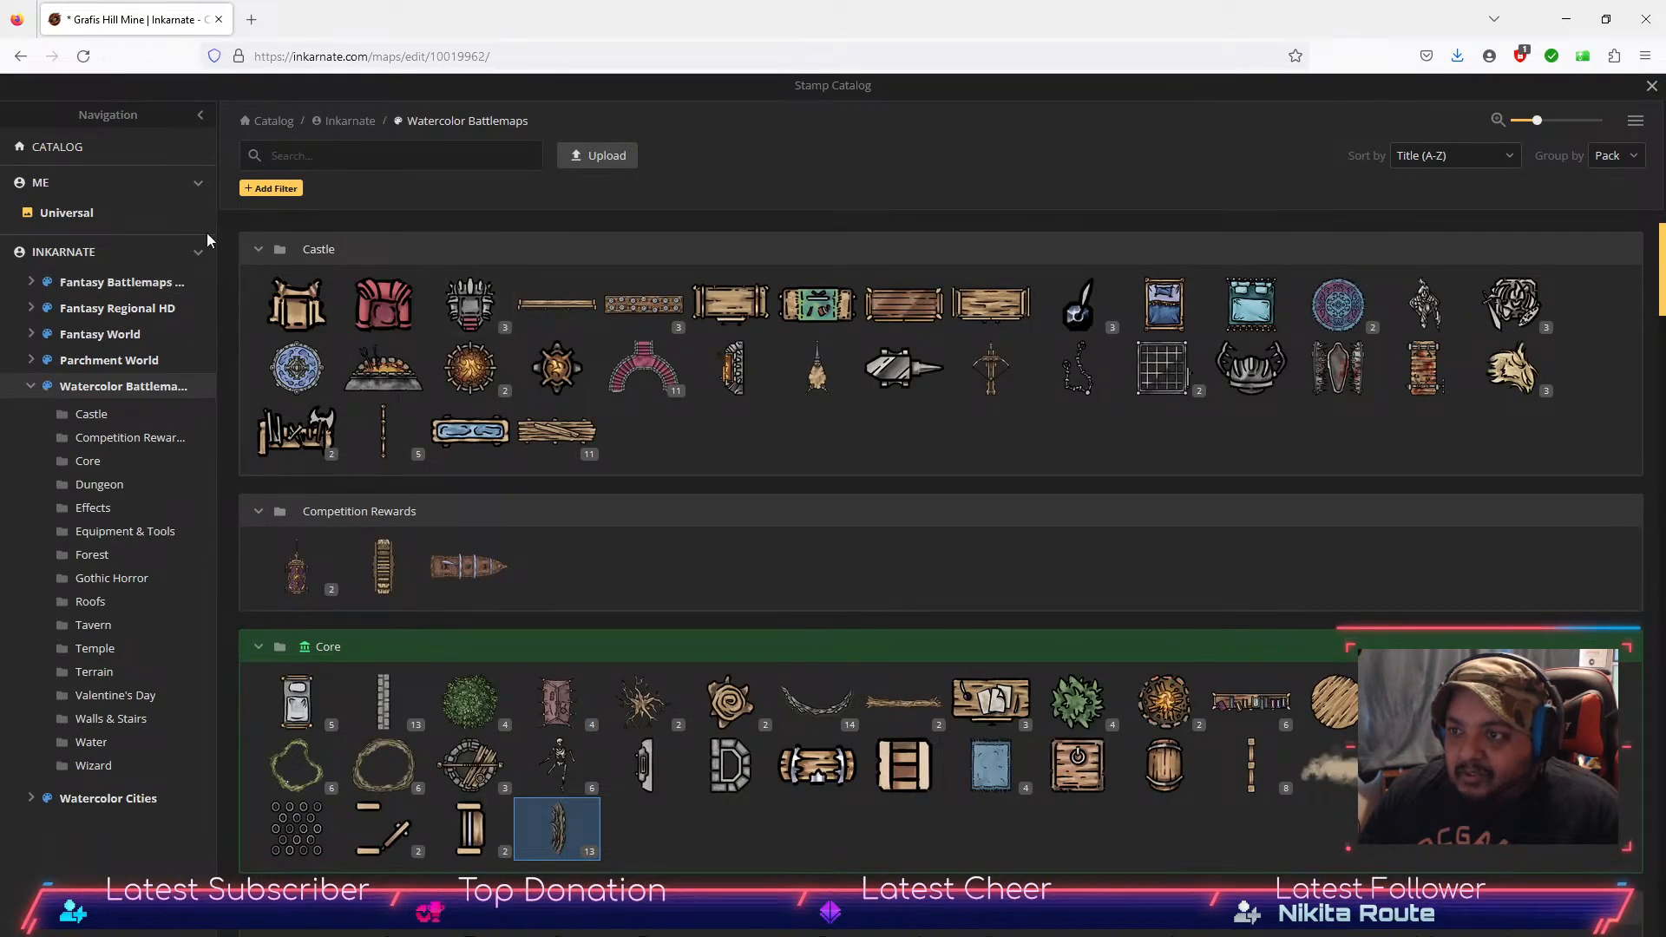
pyautogui.click(1652, 85)
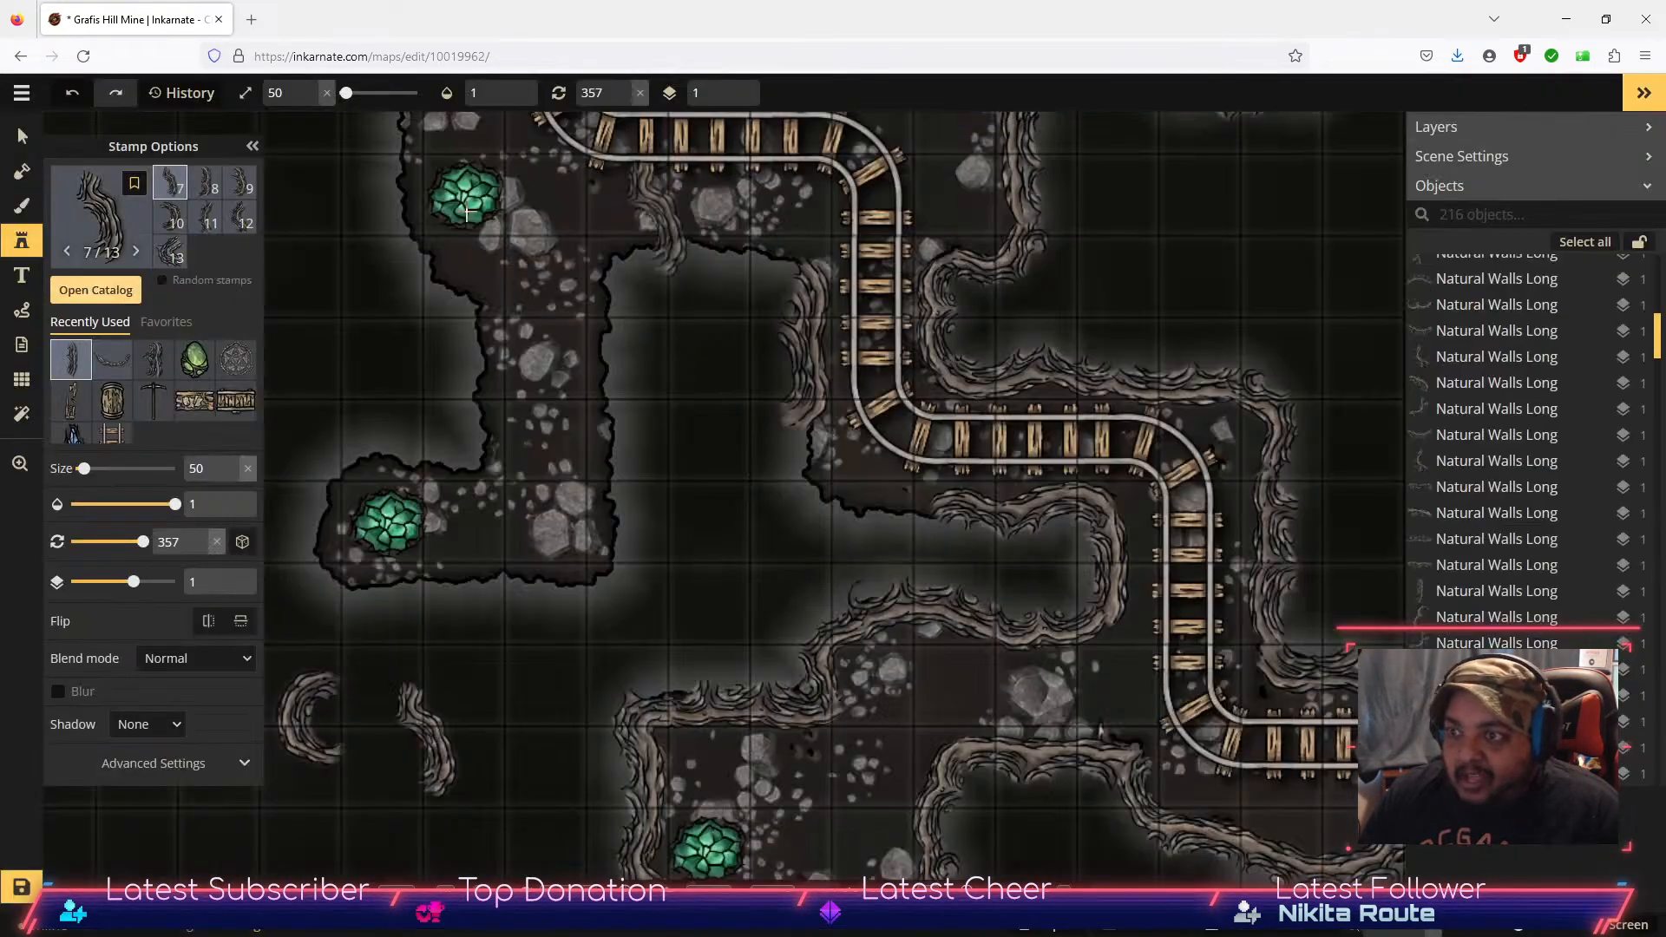
pyautogui.click(204, 182)
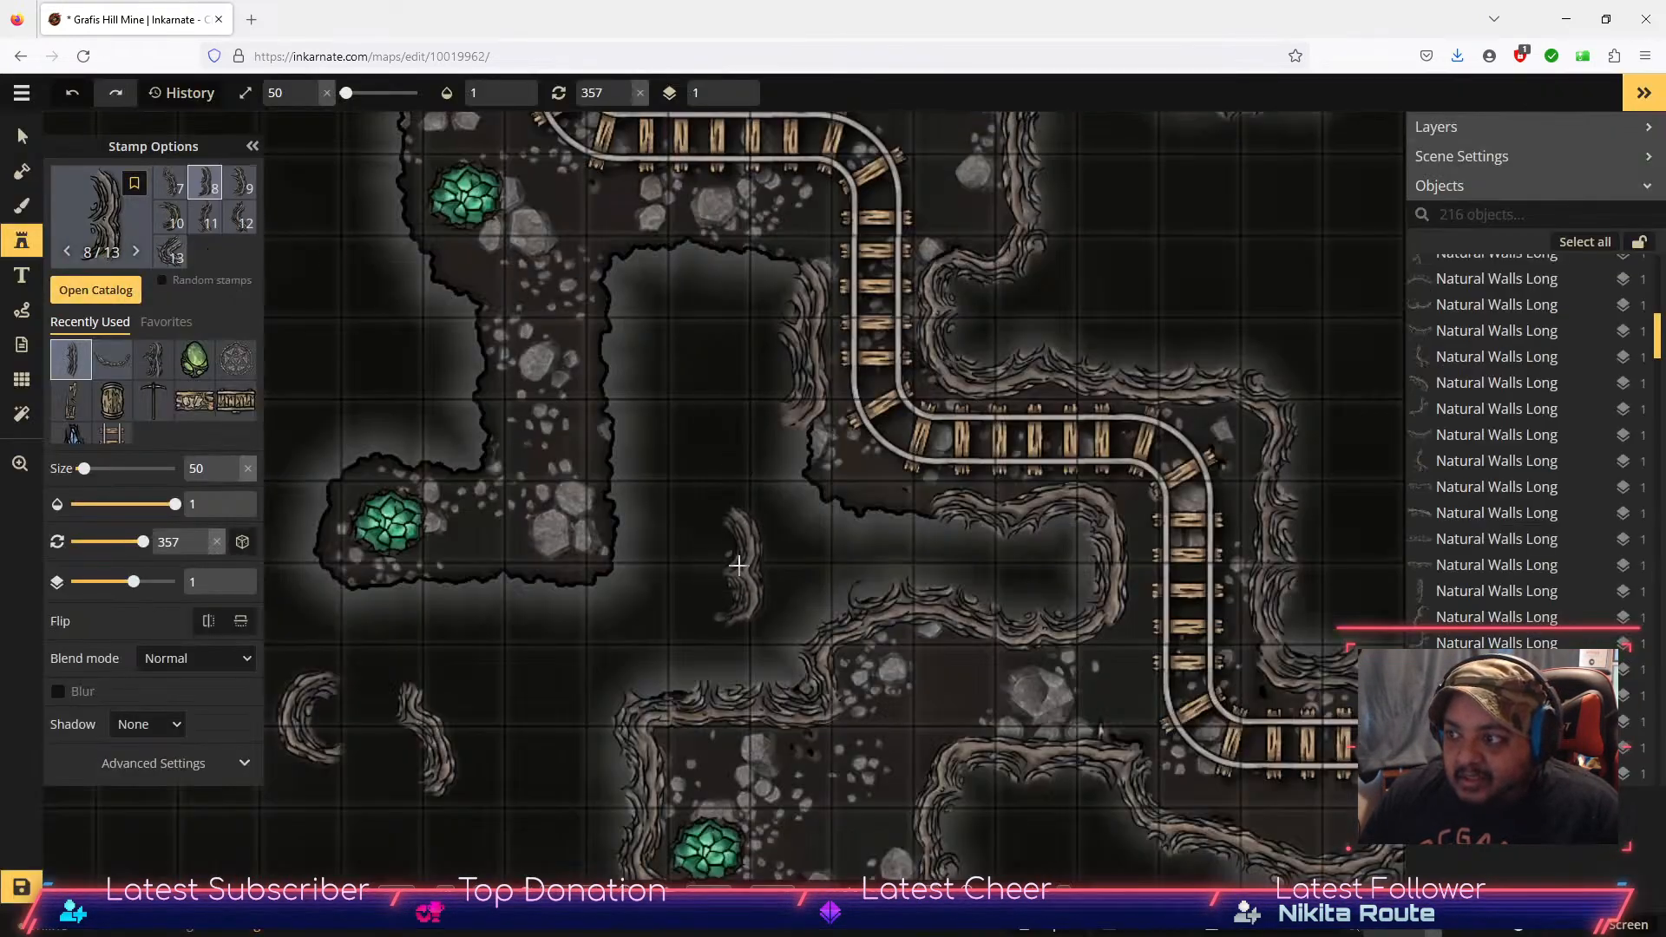
pyautogui.click(718, 539)
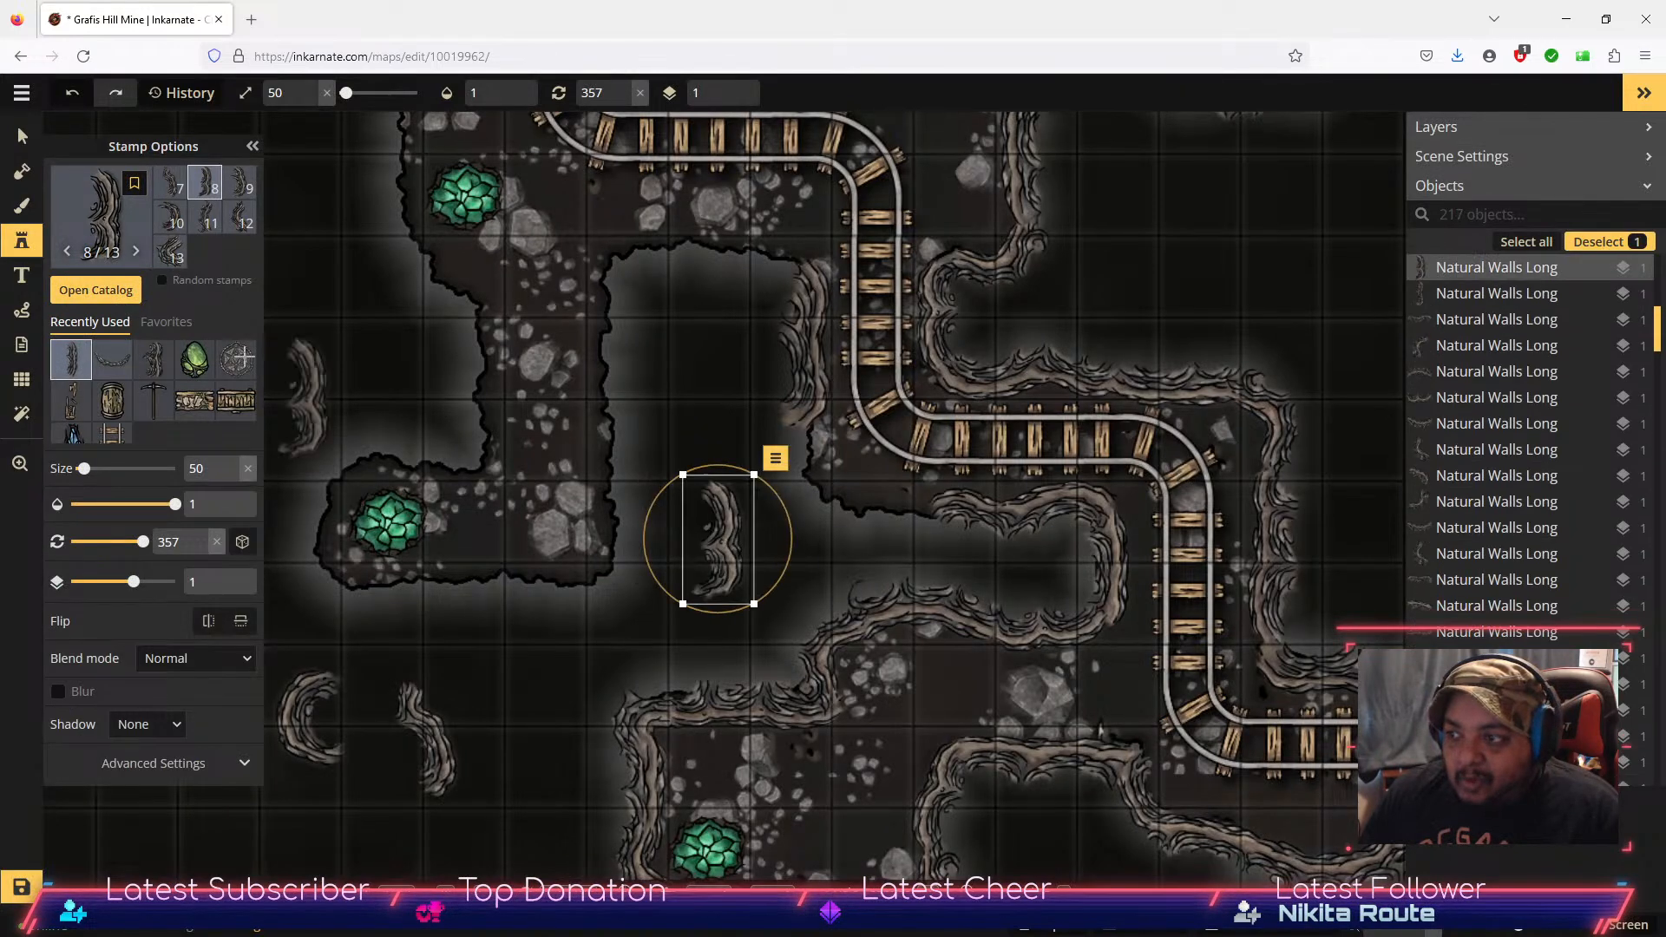
pyautogui.click(174, 224)
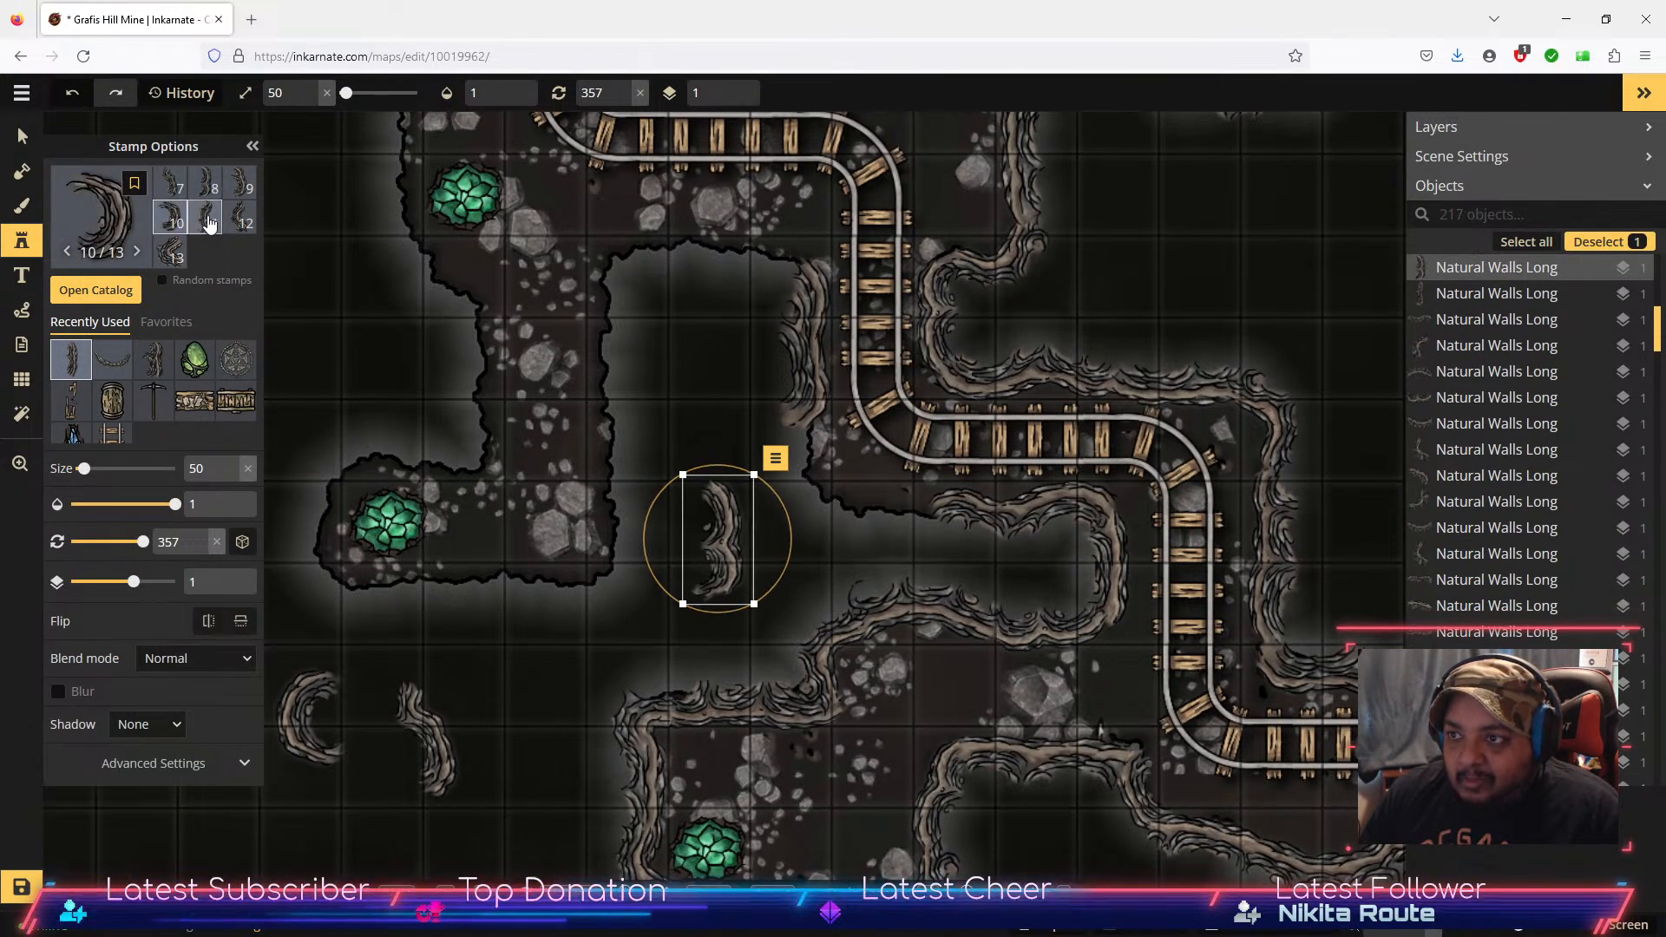
pyautogui.click(208, 223)
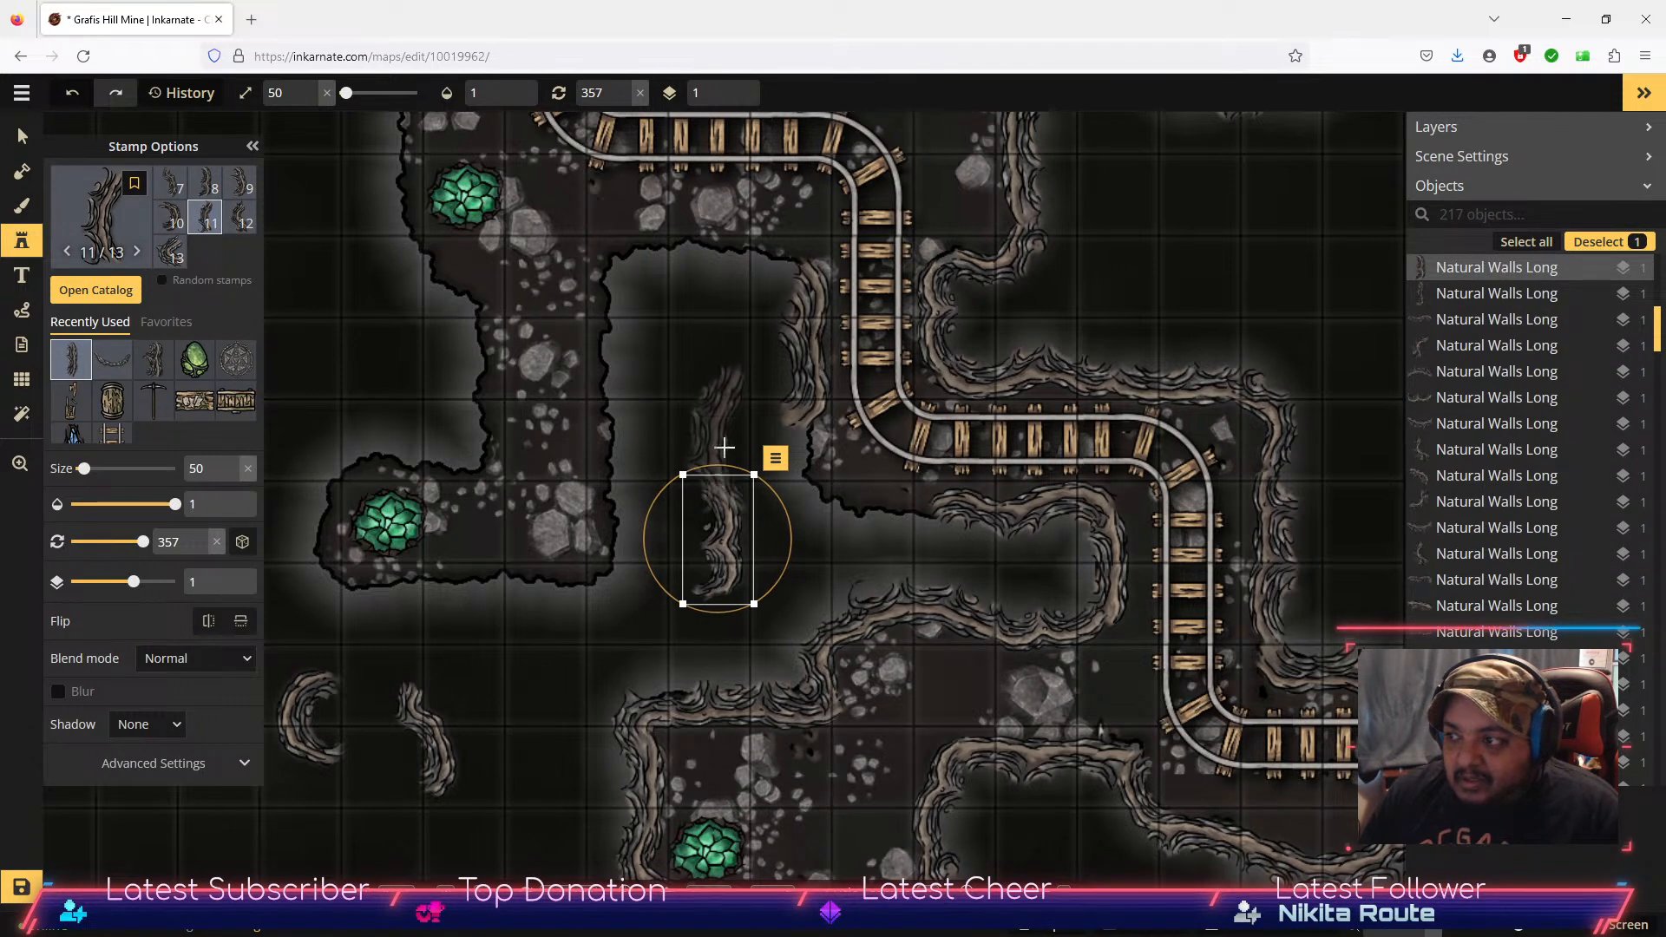
pyautogui.click(552, 697)
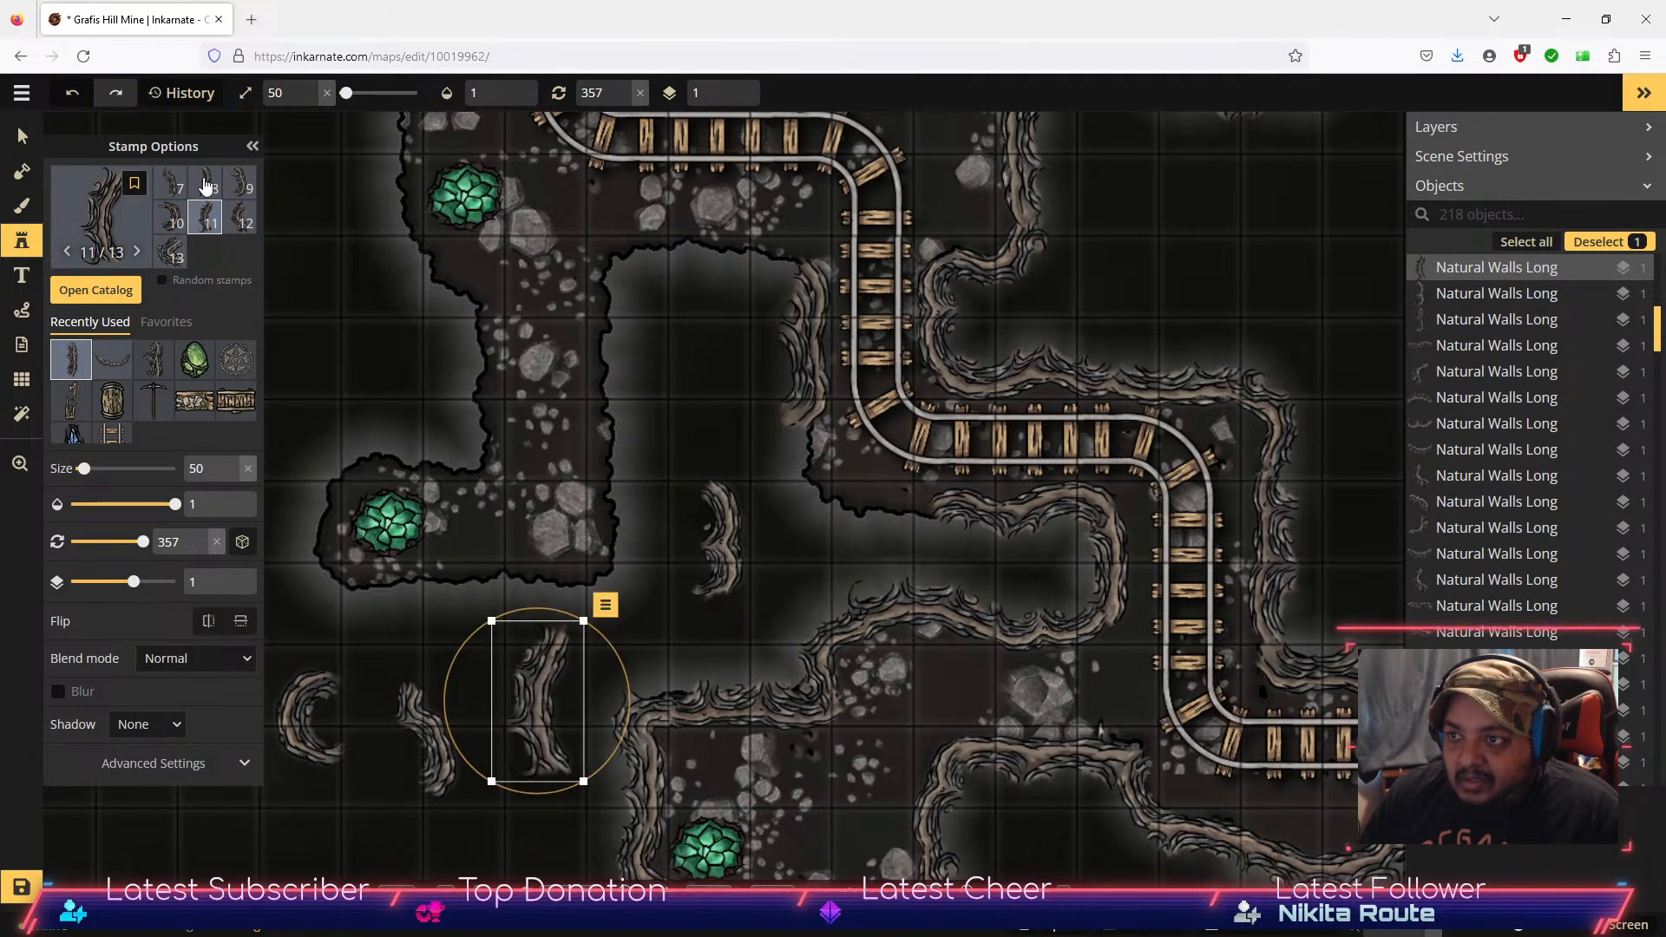
pyautogui.click(247, 224)
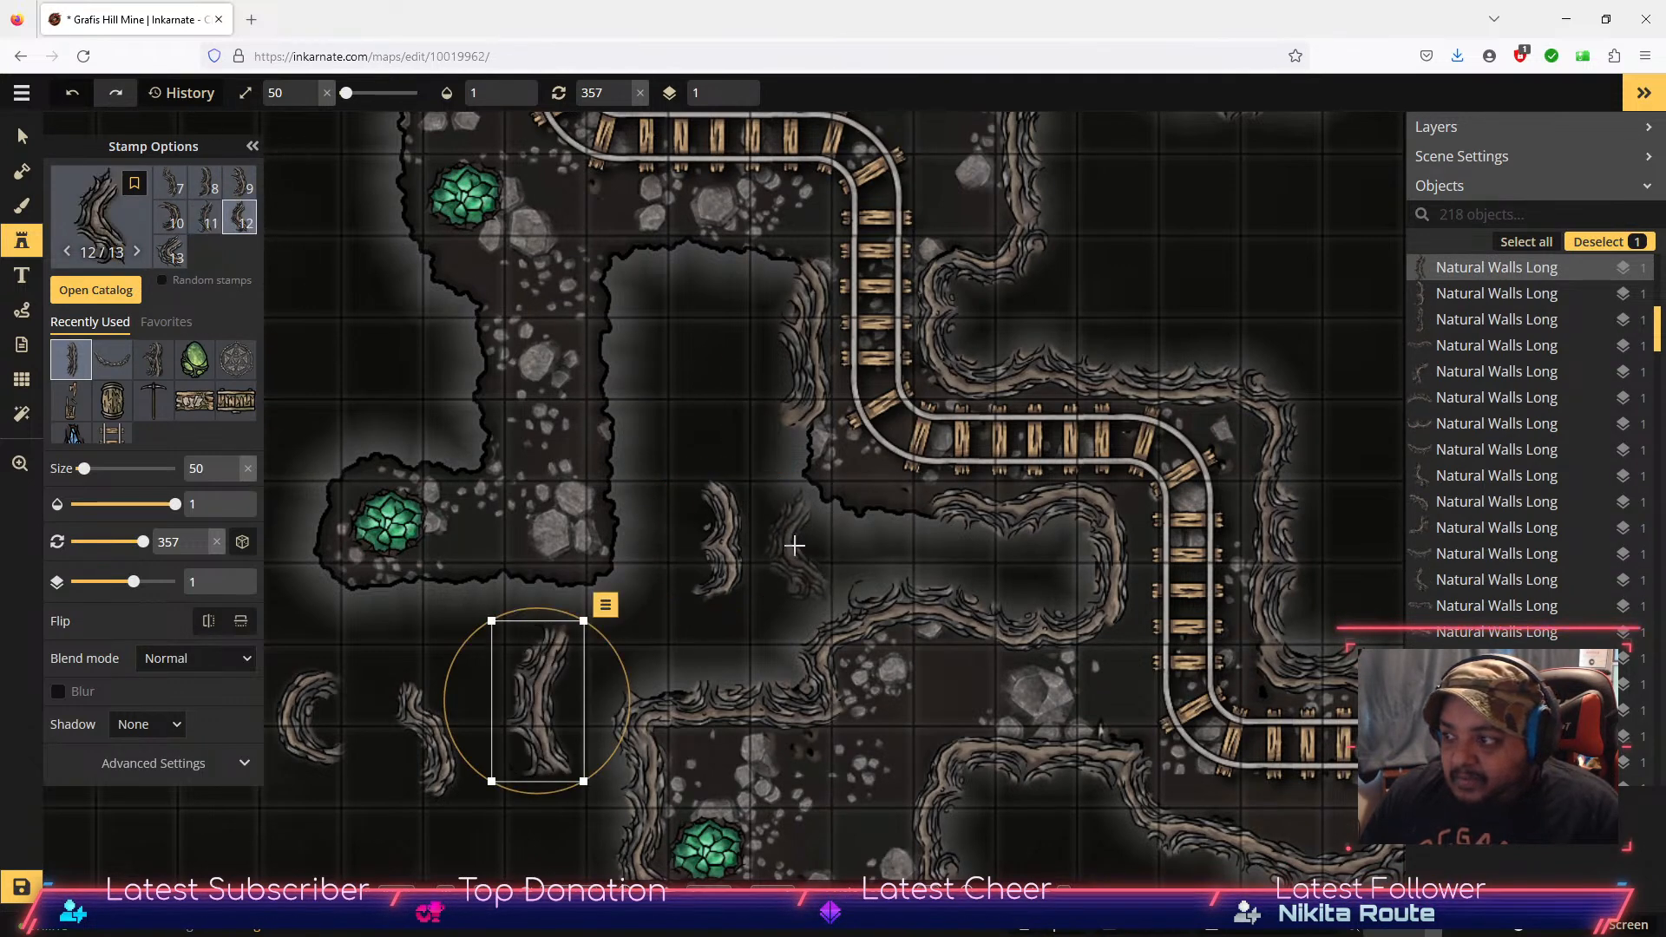
pyautogui.click(787, 532)
# Step: Fit the variant 12 wall into the rail passage's lower-left corner and lay variant 8 at 269 degrees along its lower edge
pyautogui.click(22, 136)
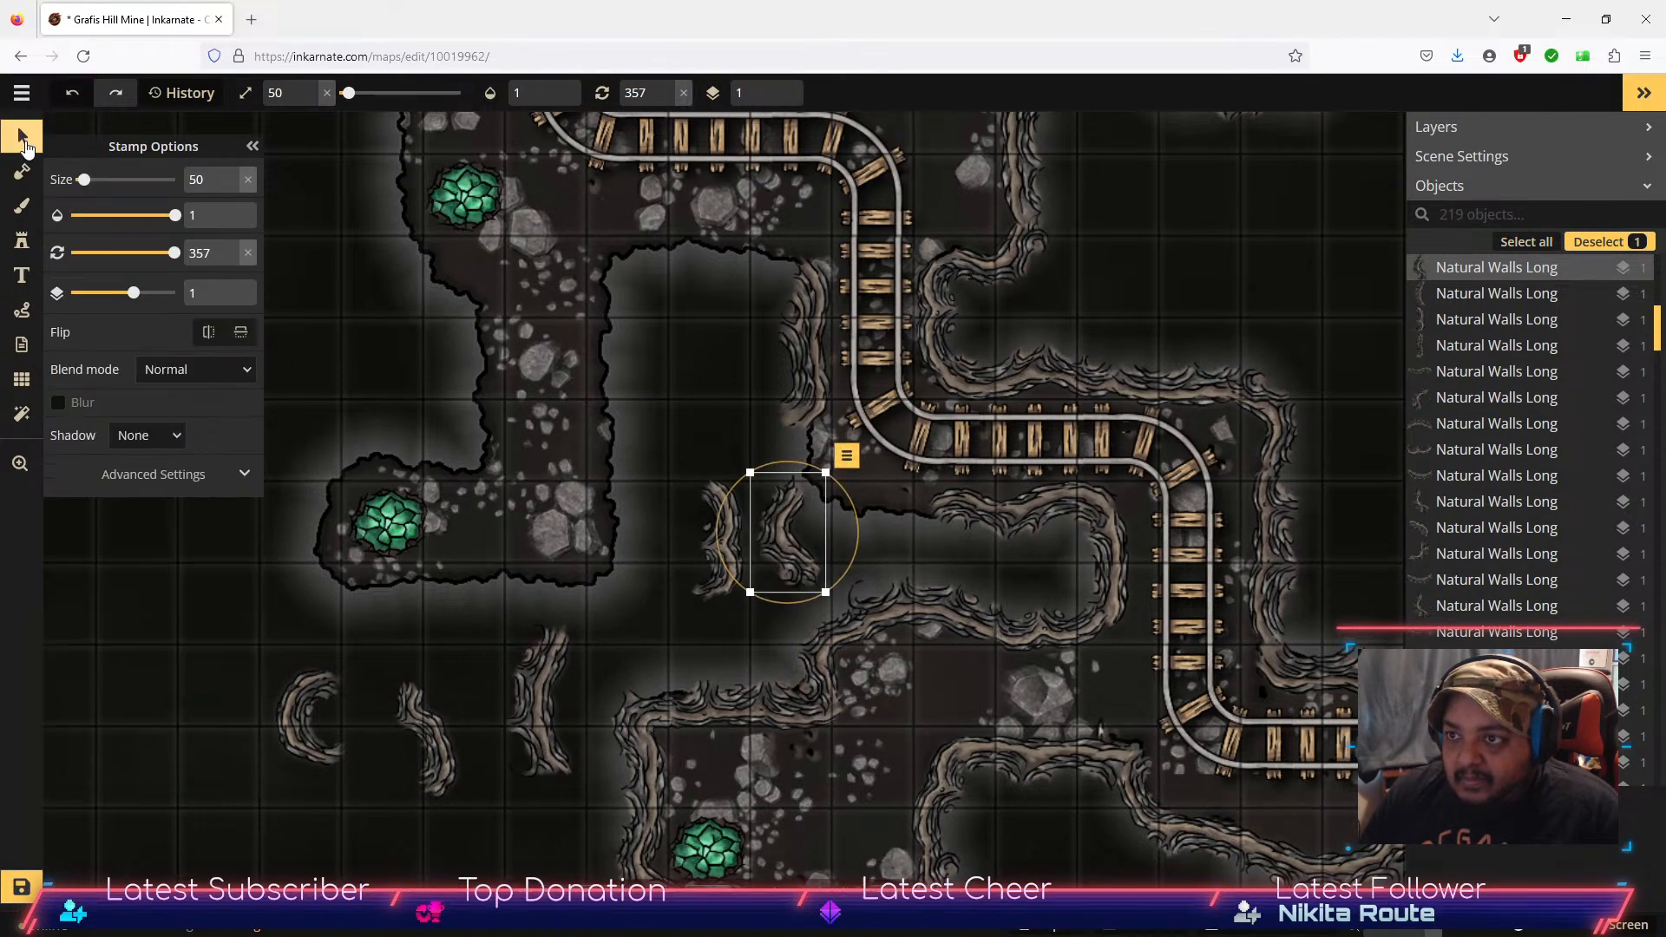
pyautogui.moveTo(800, 565)
pyautogui.mouseDown()
pyautogui.moveTo(811, 499)
pyautogui.moveTo(867, 503)
pyautogui.moveTo(806, 489)
pyautogui.moveTo(799, 587)
pyautogui.mouseUp()
pyautogui.click(720, 556)
pyautogui.moveTo(720, 543); pyautogui.dragTo(911, 510)
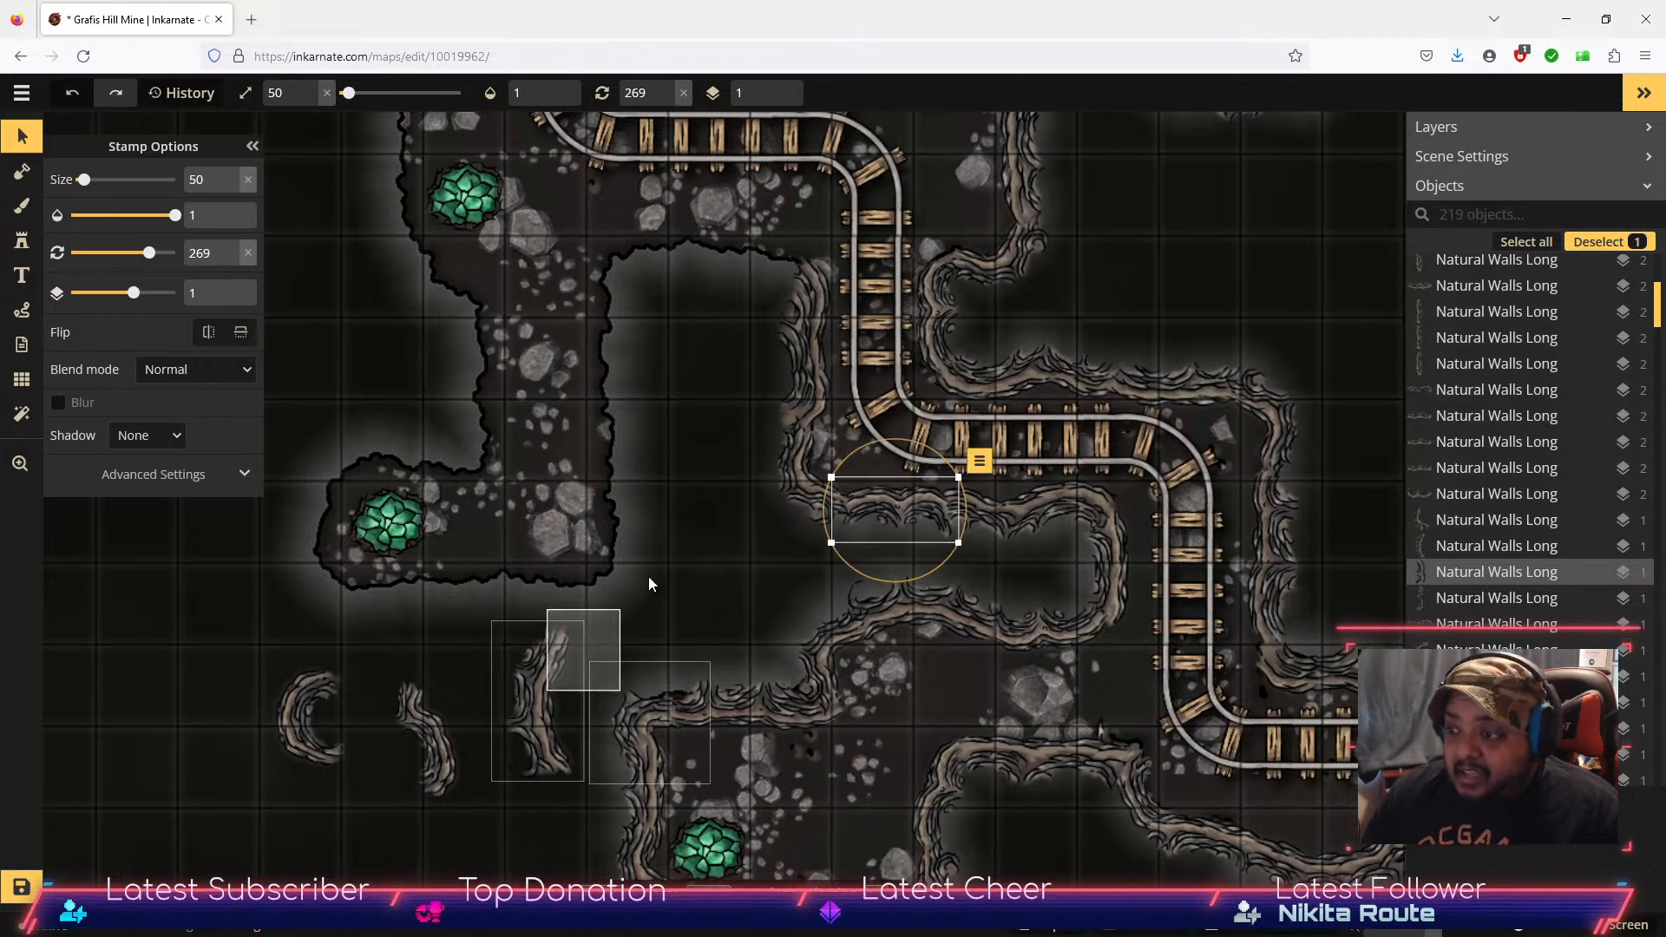
# Step: Try the spare variant 11 wall, rotated to 267 degrees, near the dark block's upper edge and set it aside again
pyautogui.click(538, 698)
pyautogui.moveTo(538, 699); pyautogui.dragTo(694, 405)
pyautogui.moveTo(689, 316); pyautogui.dragTo(582, 651)
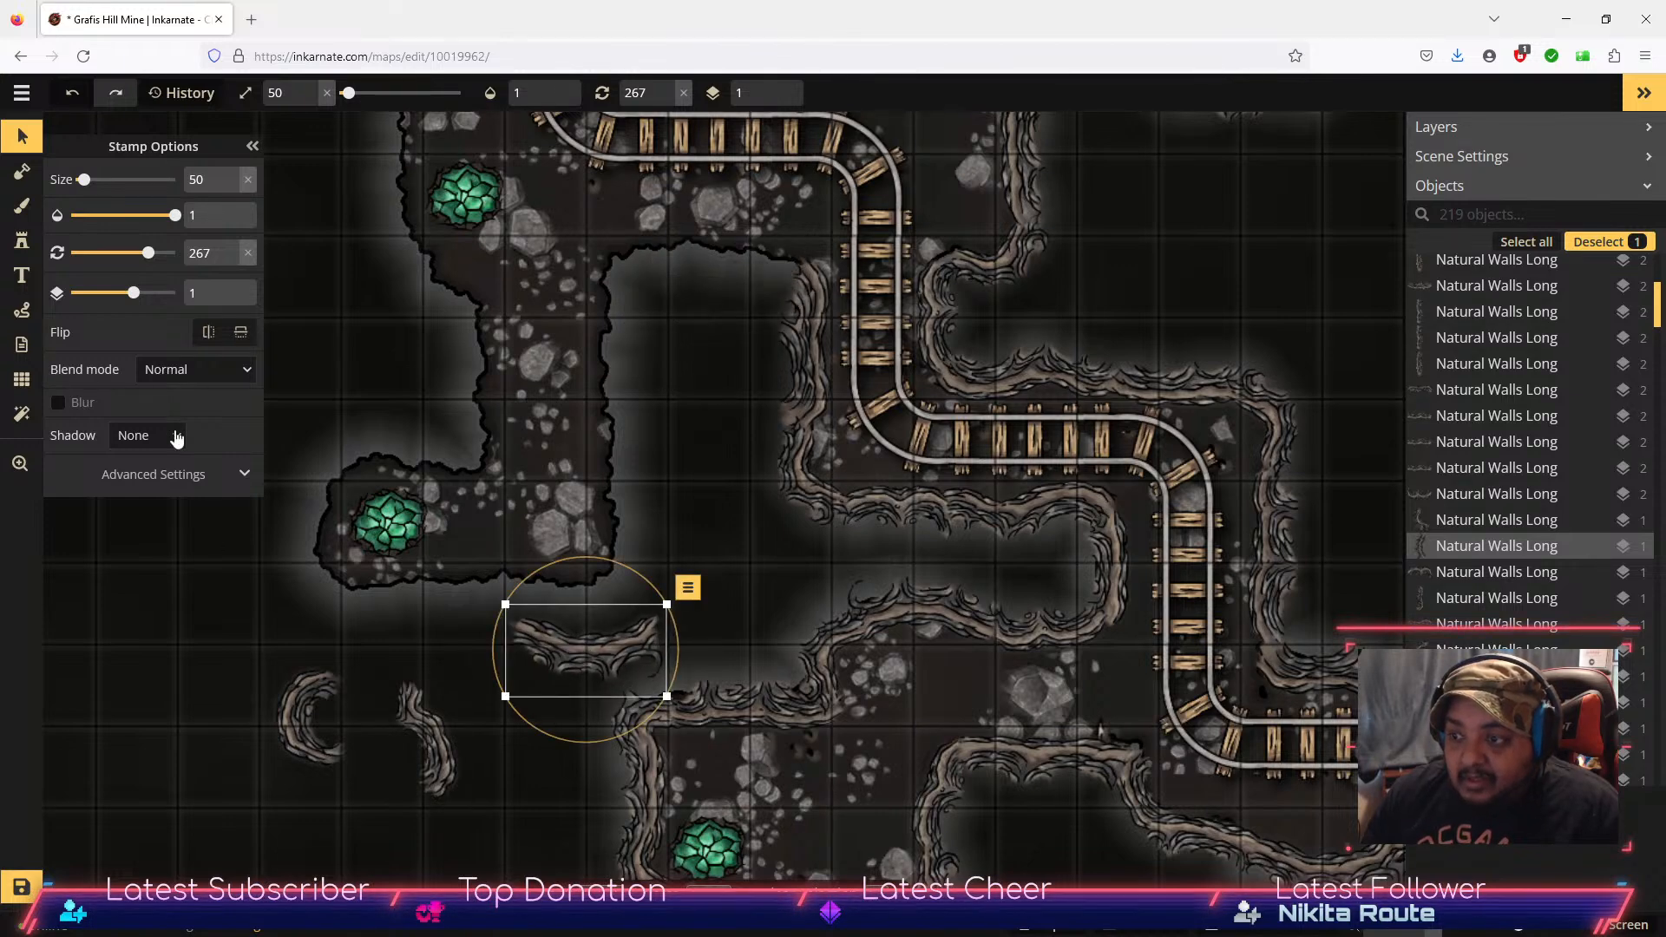
# Step: Place a variant 8 wall along the dark block's upper edge beside the rails, rotated to 273 degrees
pyautogui.click(22, 239)
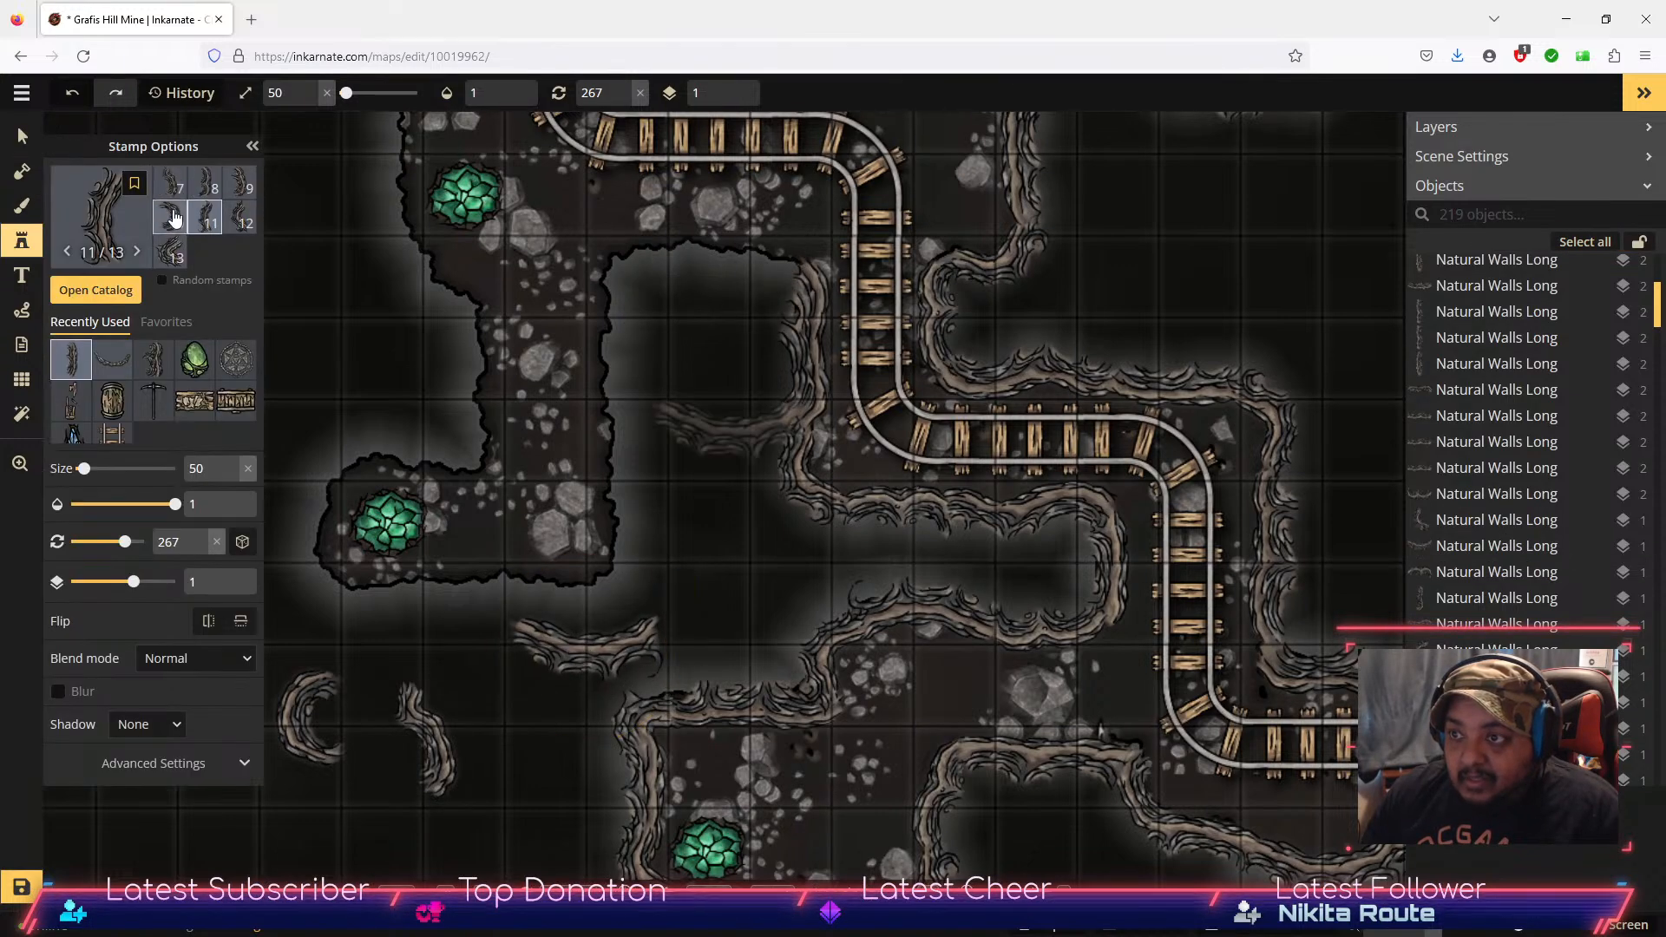
pyautogui.click(205, 184)
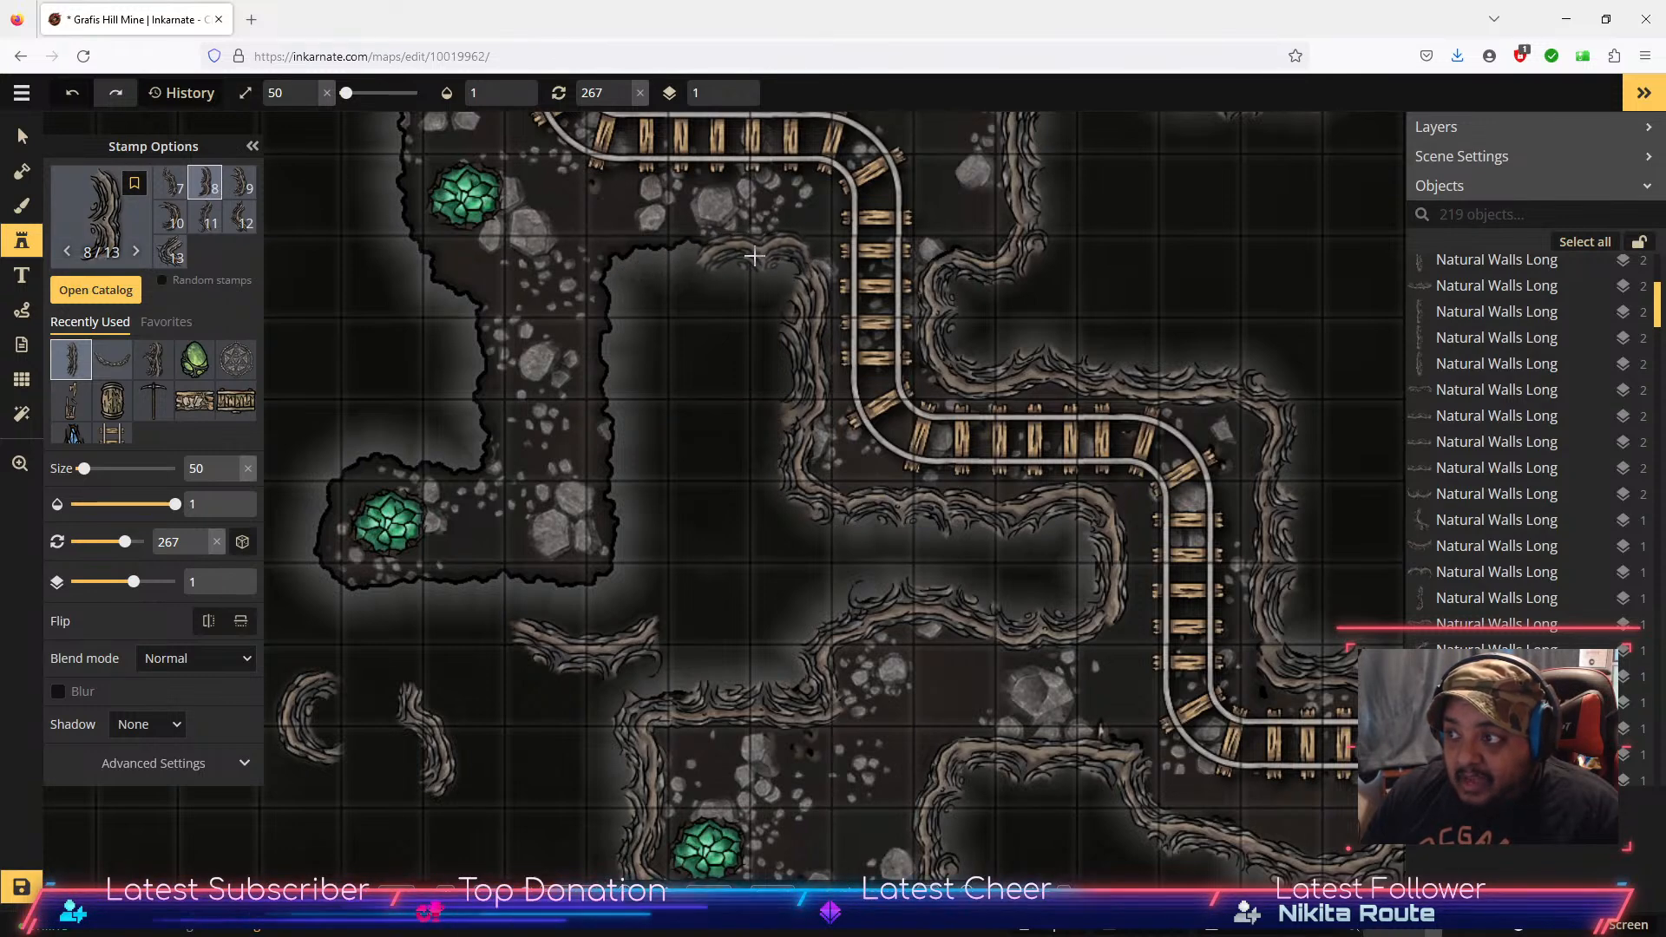
pyautogui.click(753, 256)
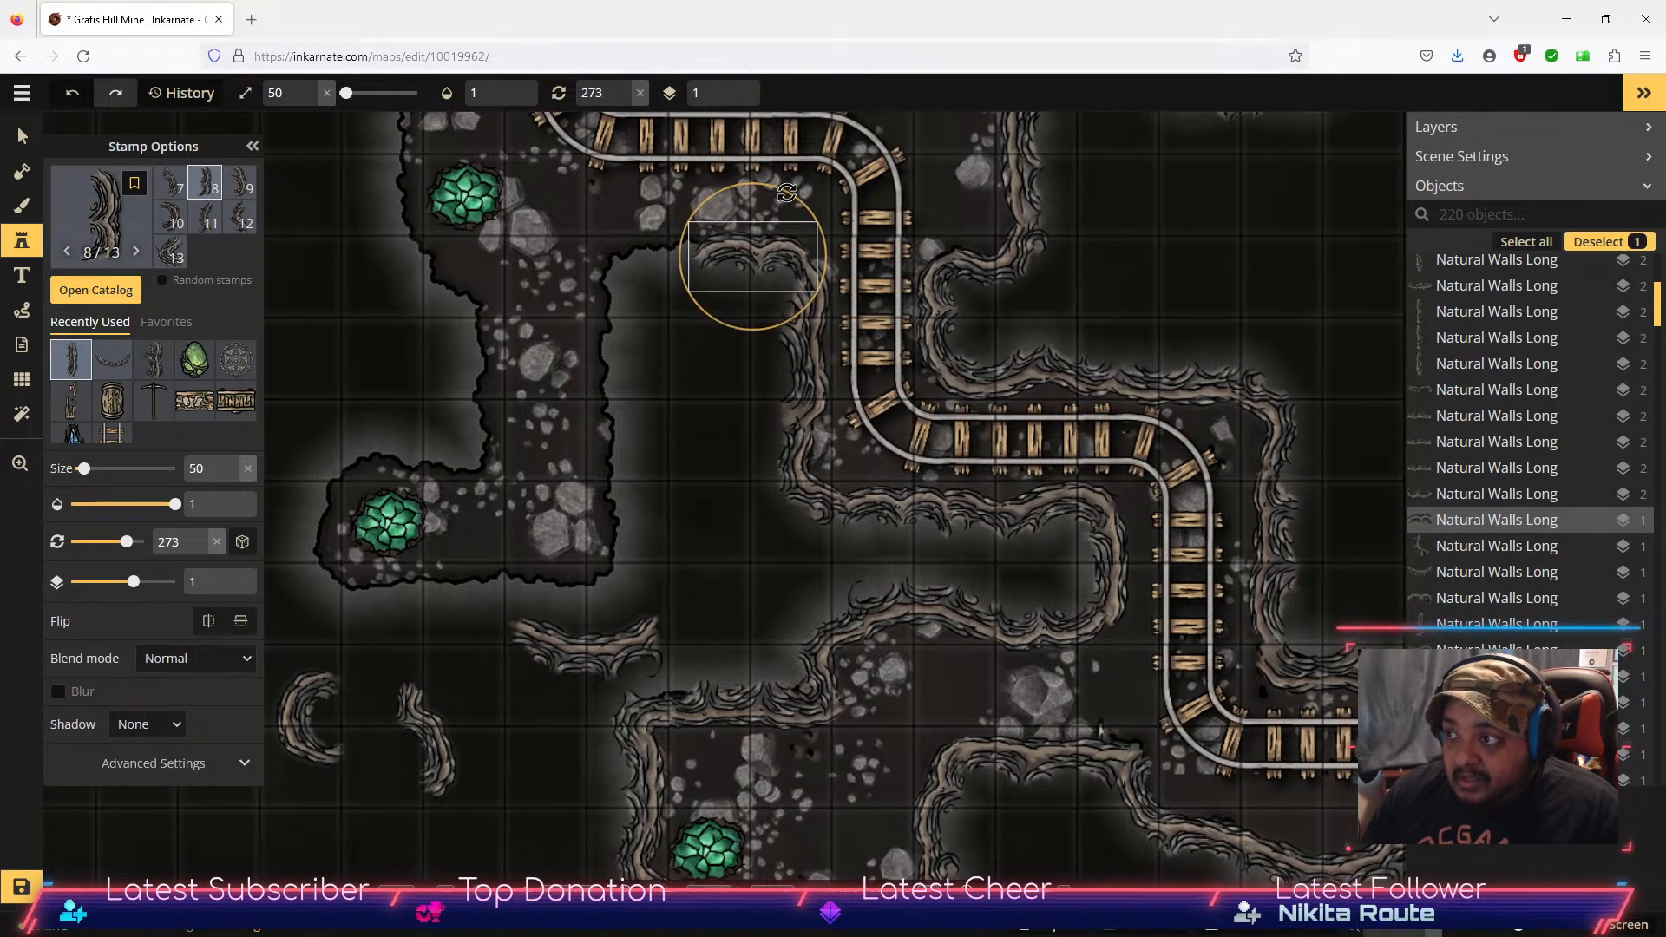
pyautogui.moveTo(745, 249); pyautogui.dragTo(744, 251)
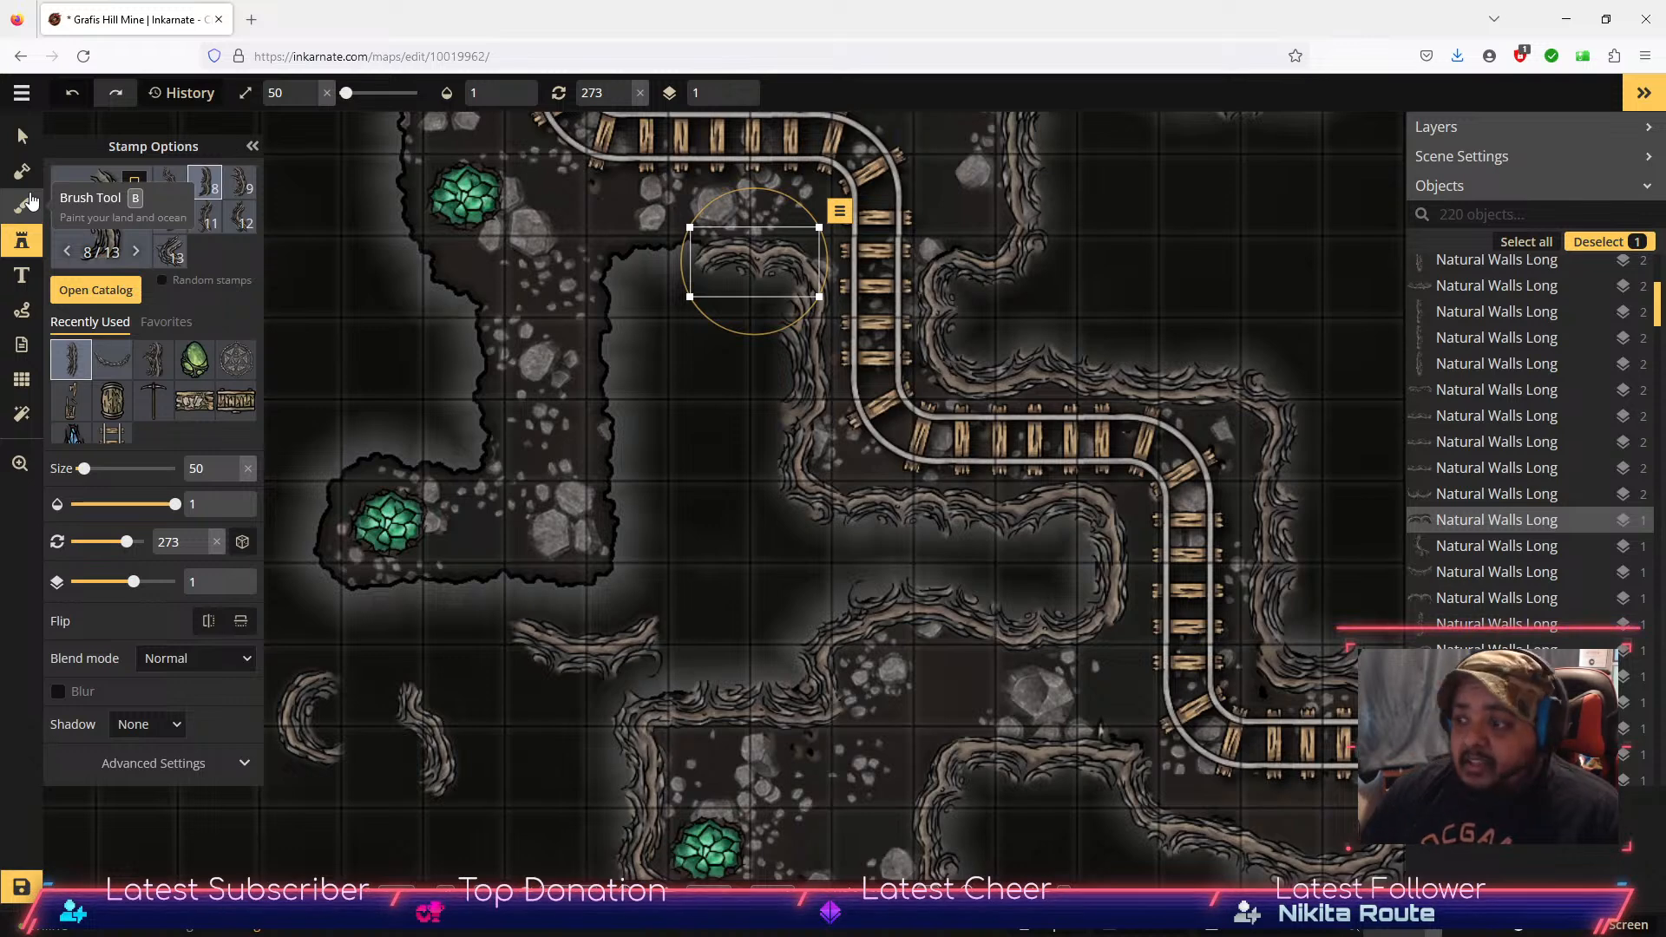
# Step: Shift the spare variant 11 wall further west, below the boulder passage
pyautogui.click(21, 136)
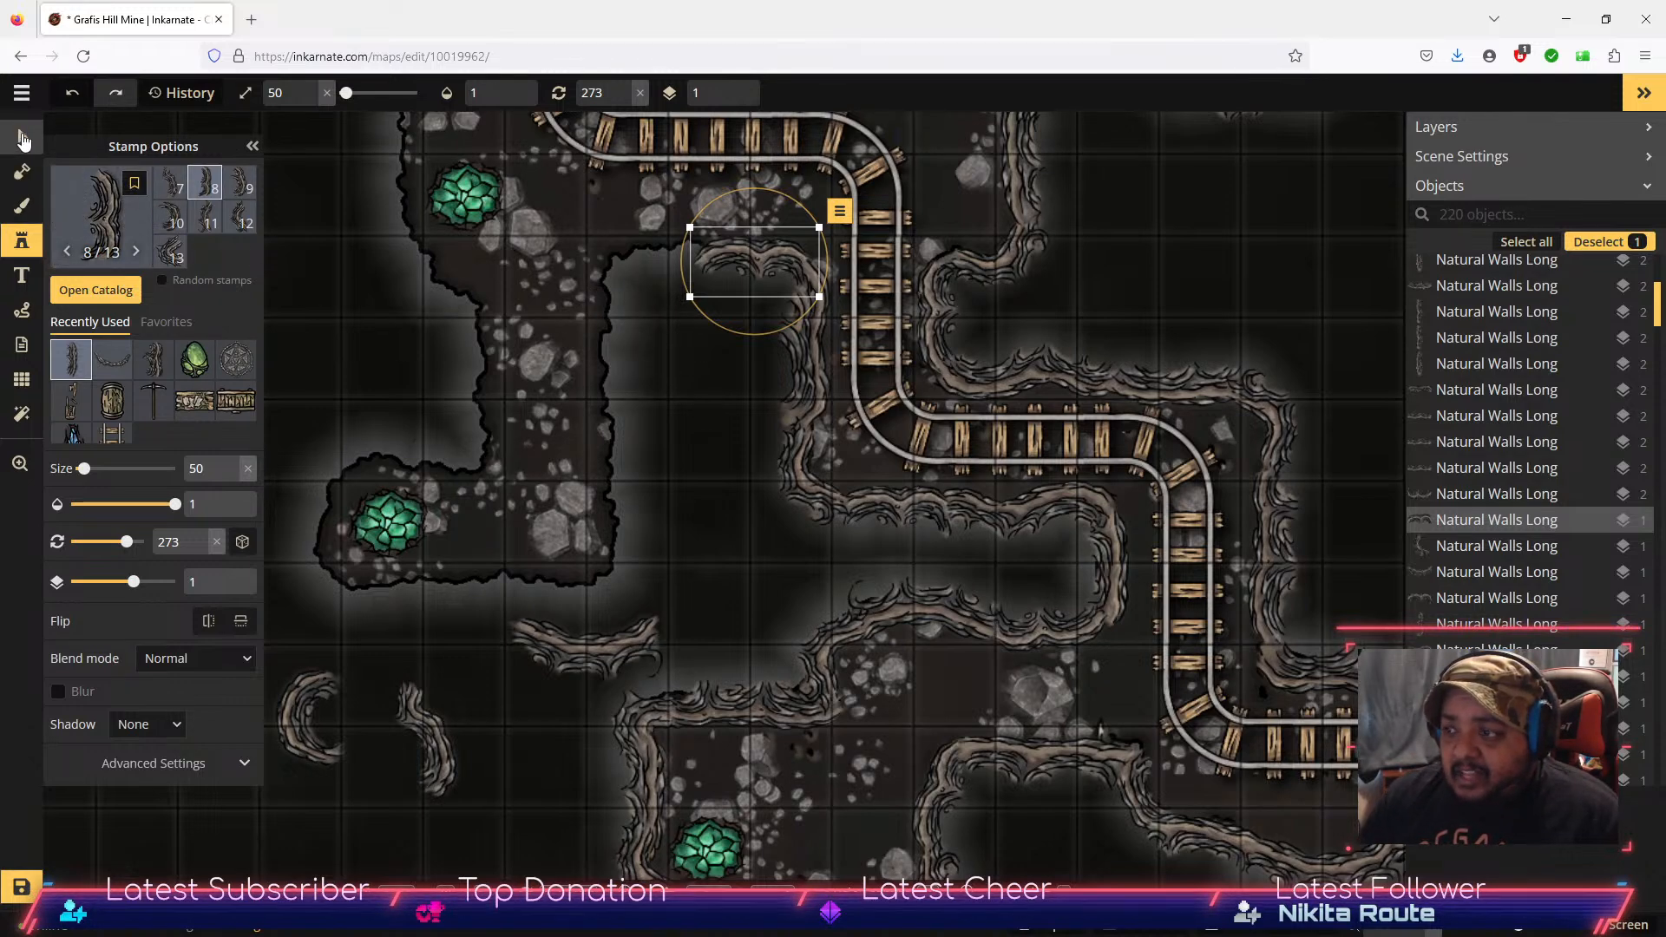
pyautogui.click(581, 679)
pyautogui.moveTo(638, 660); pyautogui.dragTo(582, 664)
# Step: Place variant 6 and 8 walls as spares and variant 9 along the dark block's upper edge, all at 267 degrees
pyautogui.click(22, 240)
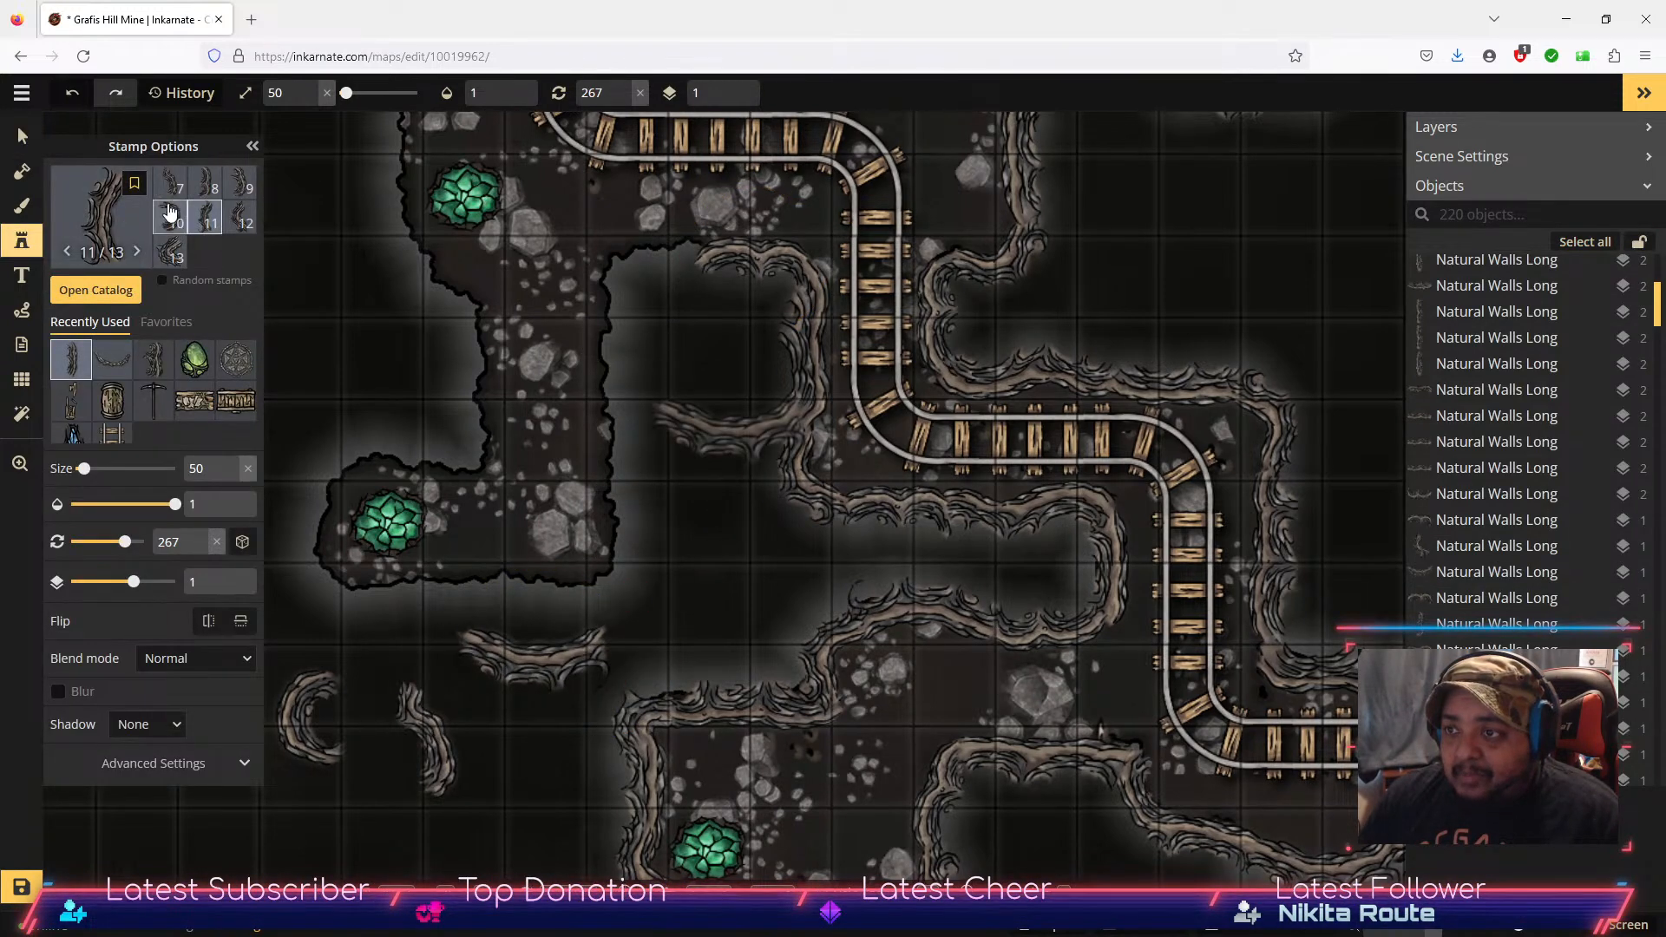
pyautogui.scroll(2, 235, 219)
pyautogui.click(240, 230)
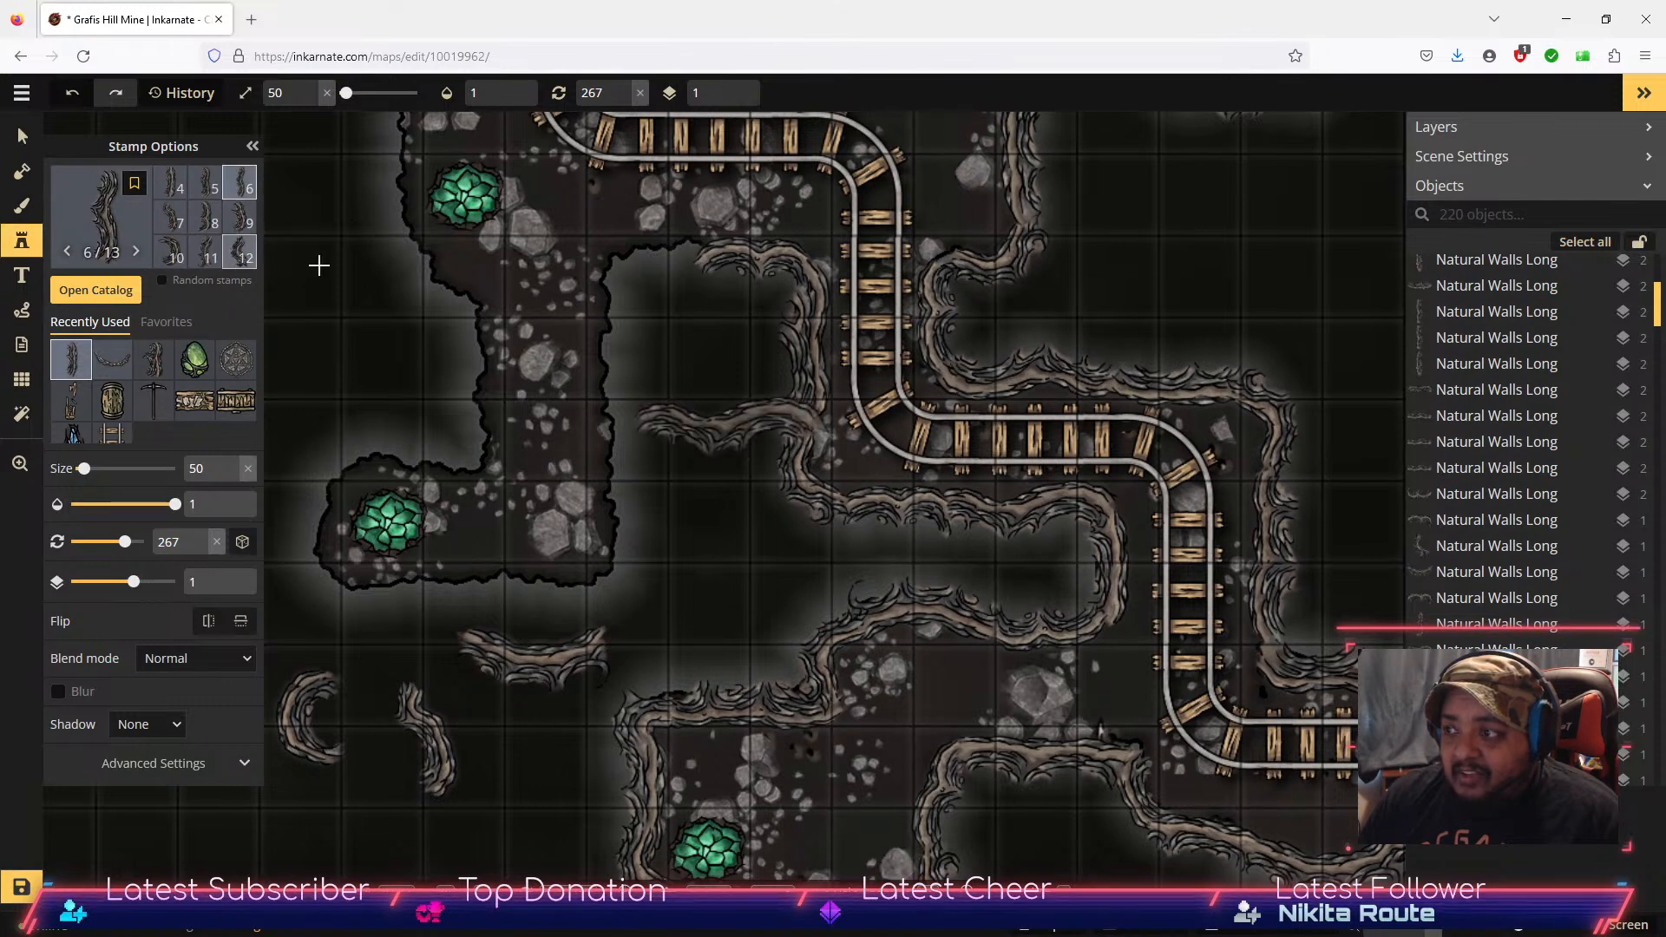
pyautogui.click(716, 589)
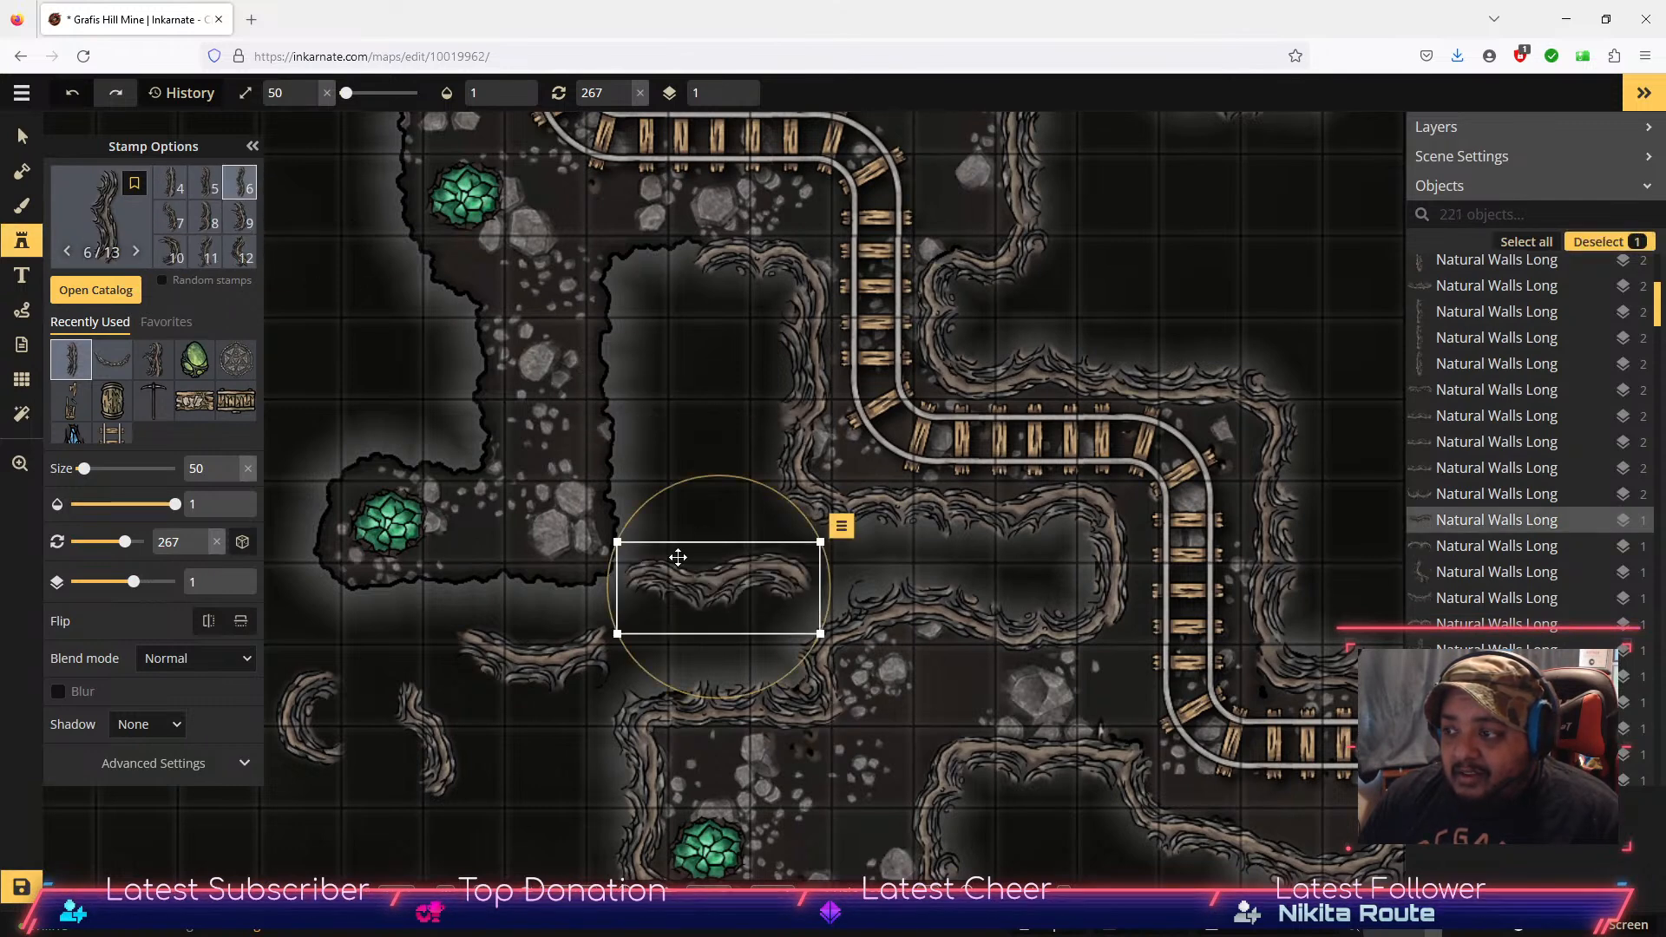
pyautogui.click(206, 218)
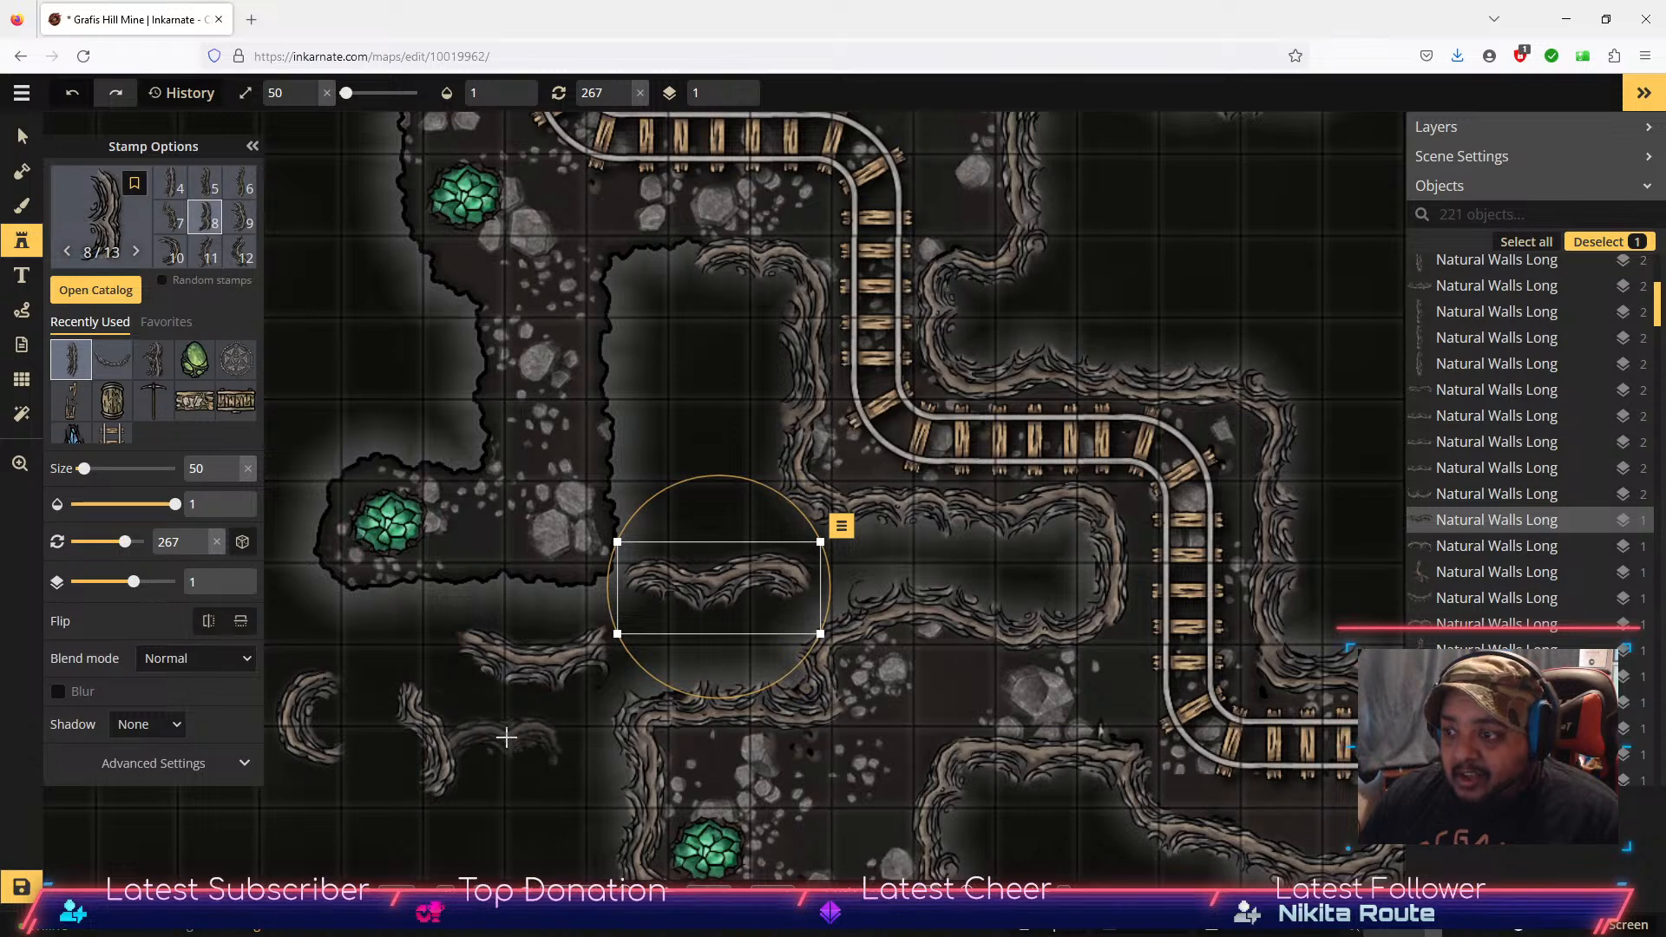
pyautogui.click(527, 737)
pyautogui.click(240, 218)
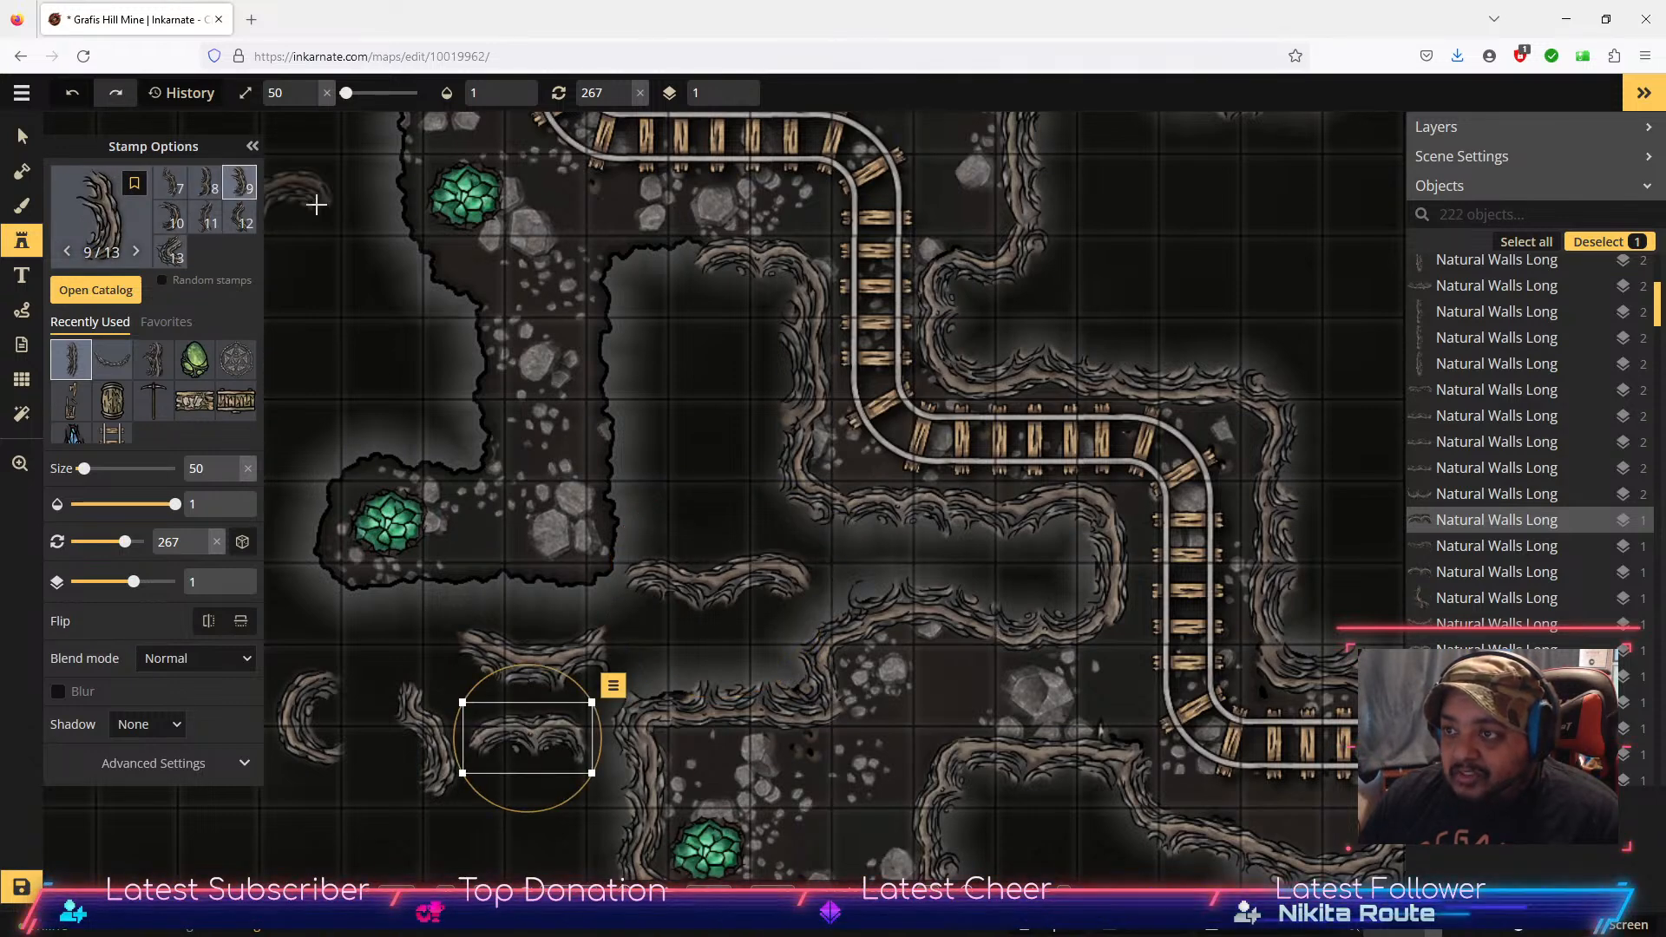
pyautogui.click(656, 258)
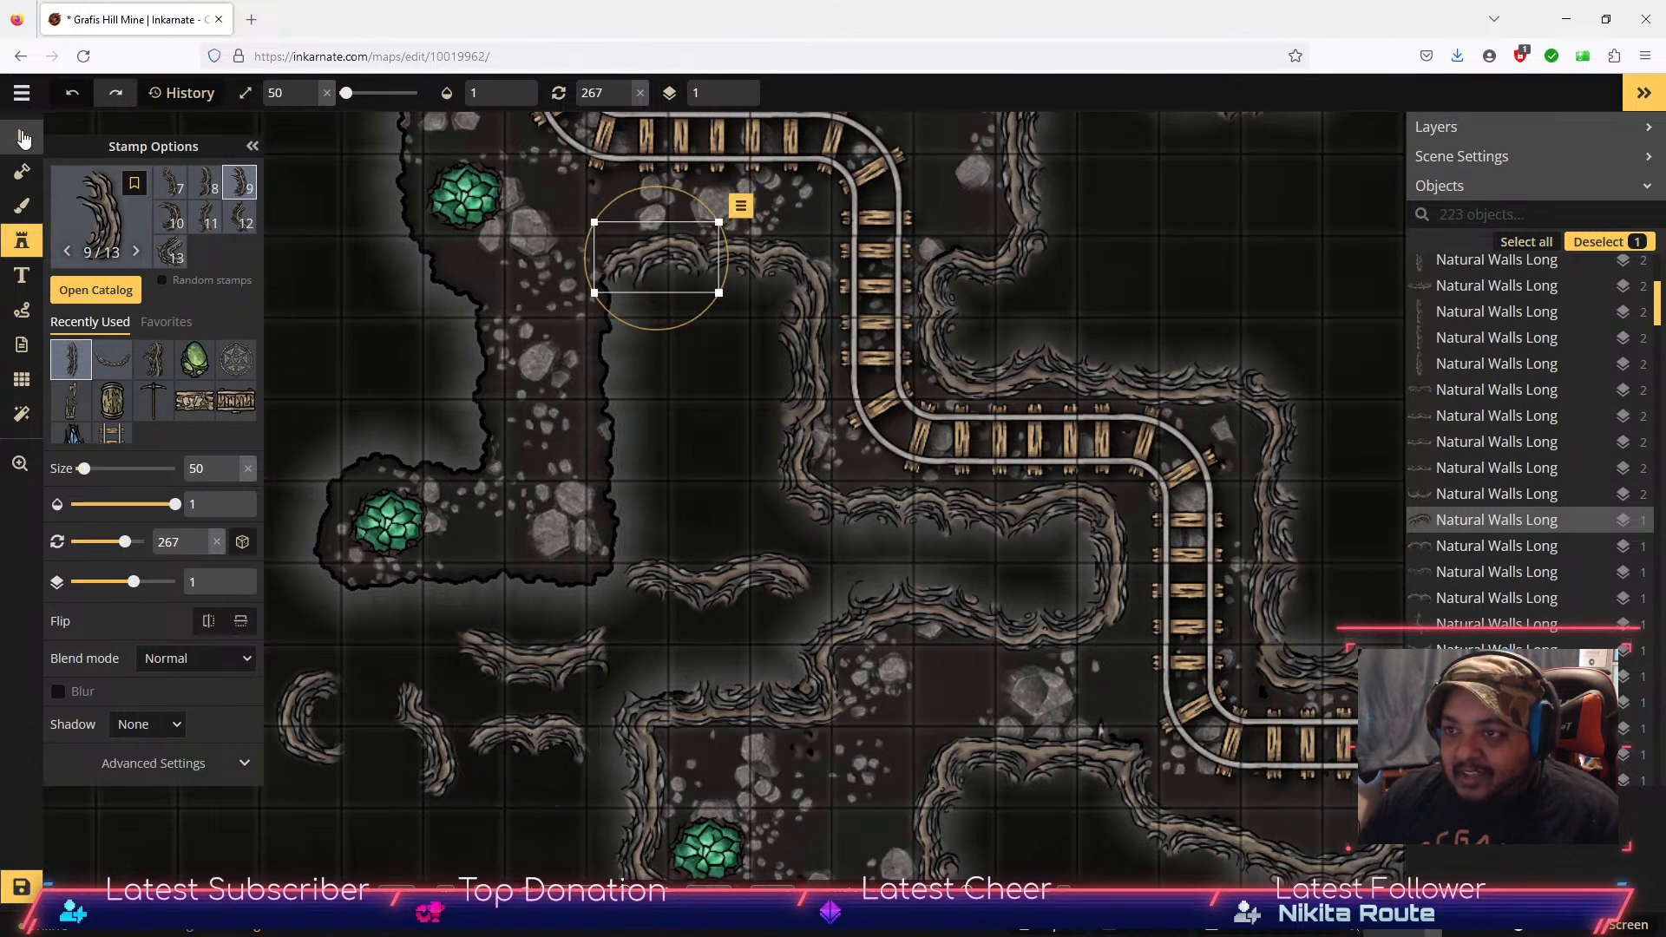
# Step: Rotate the variant 6 wall to 177 degrees and fit it along the eastern edge of the vertical boulder passage
pyautogui.click(21, 136)
pyautogui.click(695, 573)
pyautogui.moveTo(753, 481); pyautogui.dragTo(622, 532)
pyautogui.moveTo(729, 558); pyautogui.dragTo(621, 331)
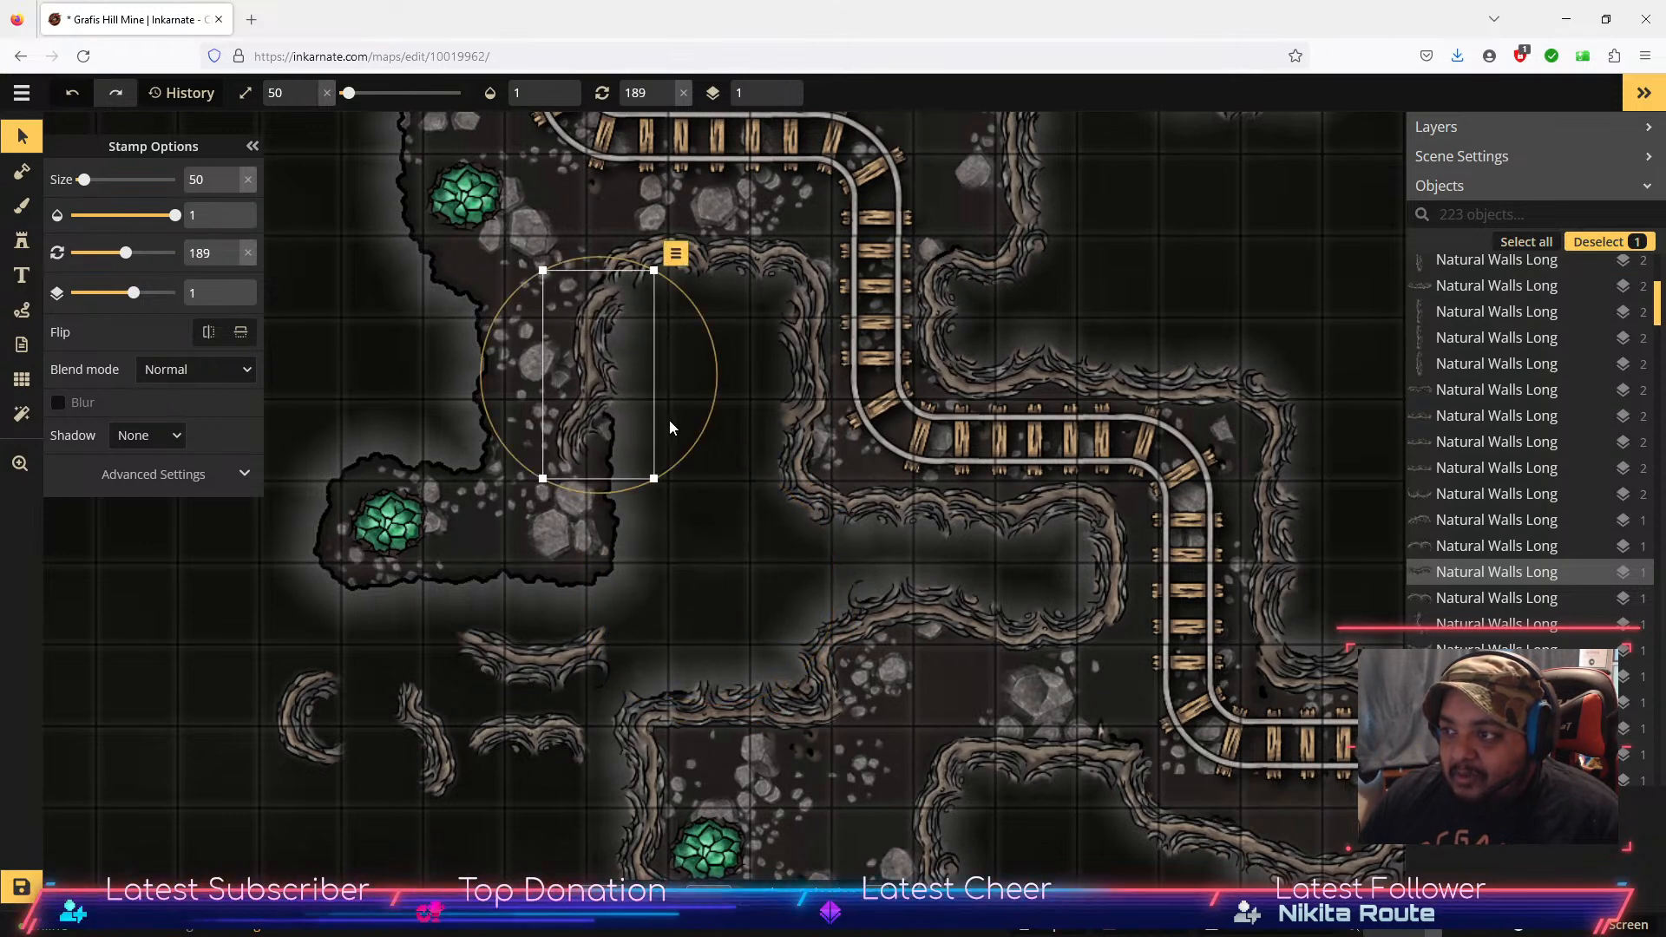
pyautogui.moveTo(704, 432); pyautogui.dragTo(713, 408)
pyautogui.moveTo(607, 391); pyautogui.dragTo(625, 378)
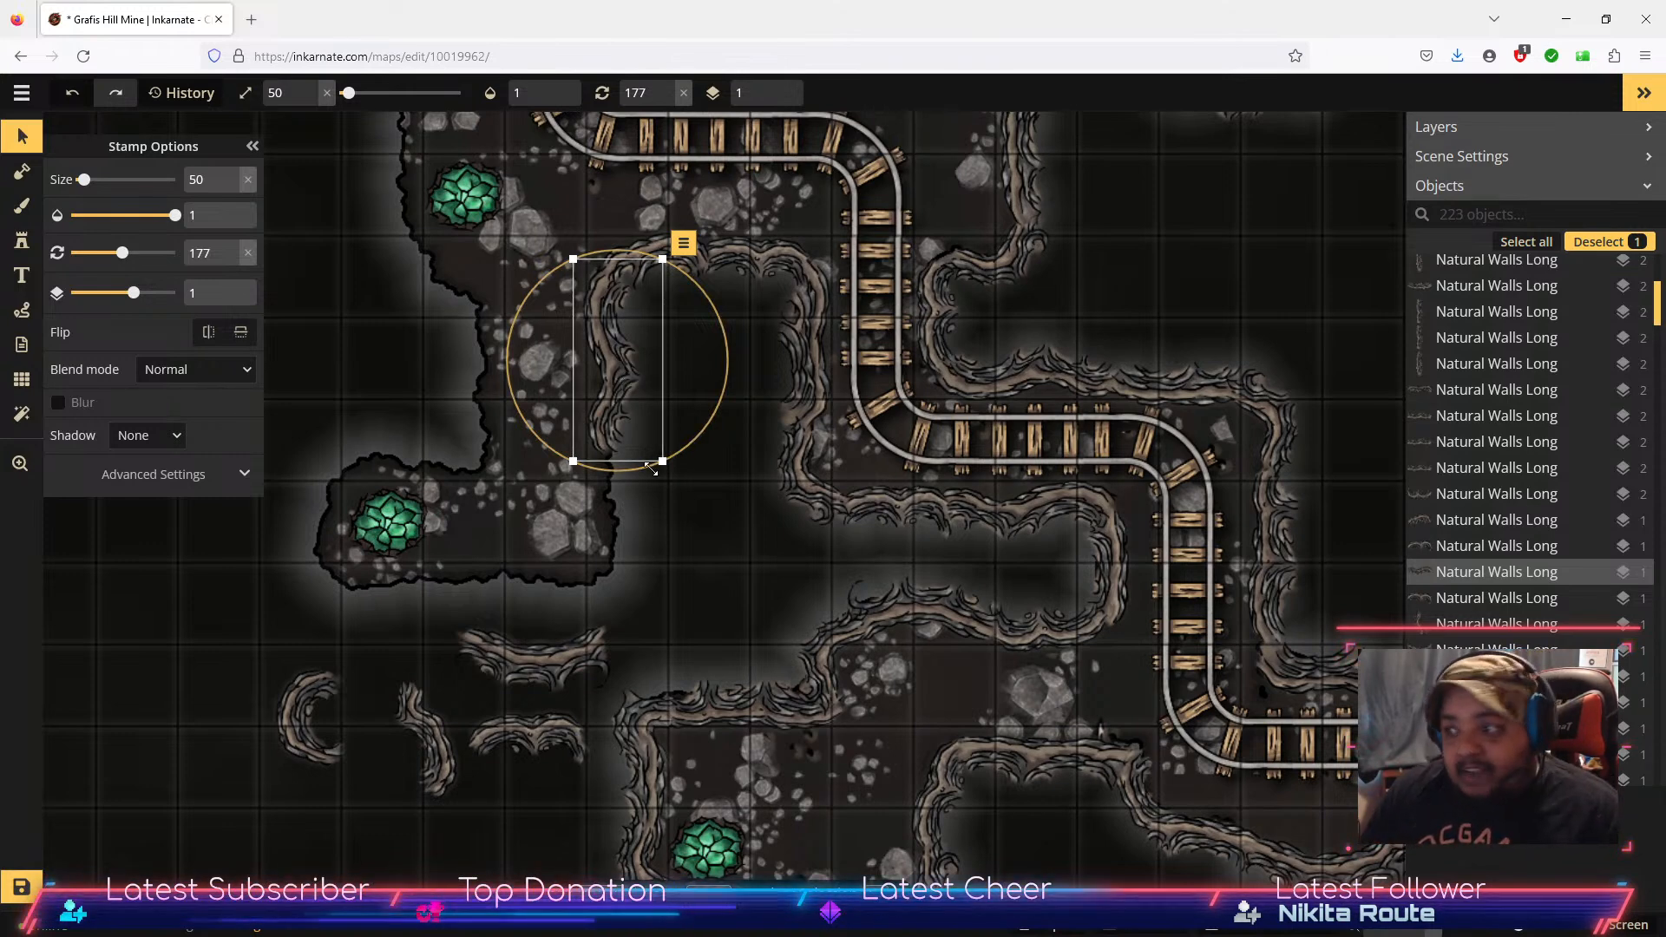
# Step: Rotate the variant 11 wall to 193 degrees and fit it around the boulder passage's lower-right corner
pyautogui.click(543, 666)
pyautogui.moveTo(627, 667); pyautogui.dragTo(632, 500)
pyautogui.moveTo(662, 439); pyautogui.dragTo(636, 475)
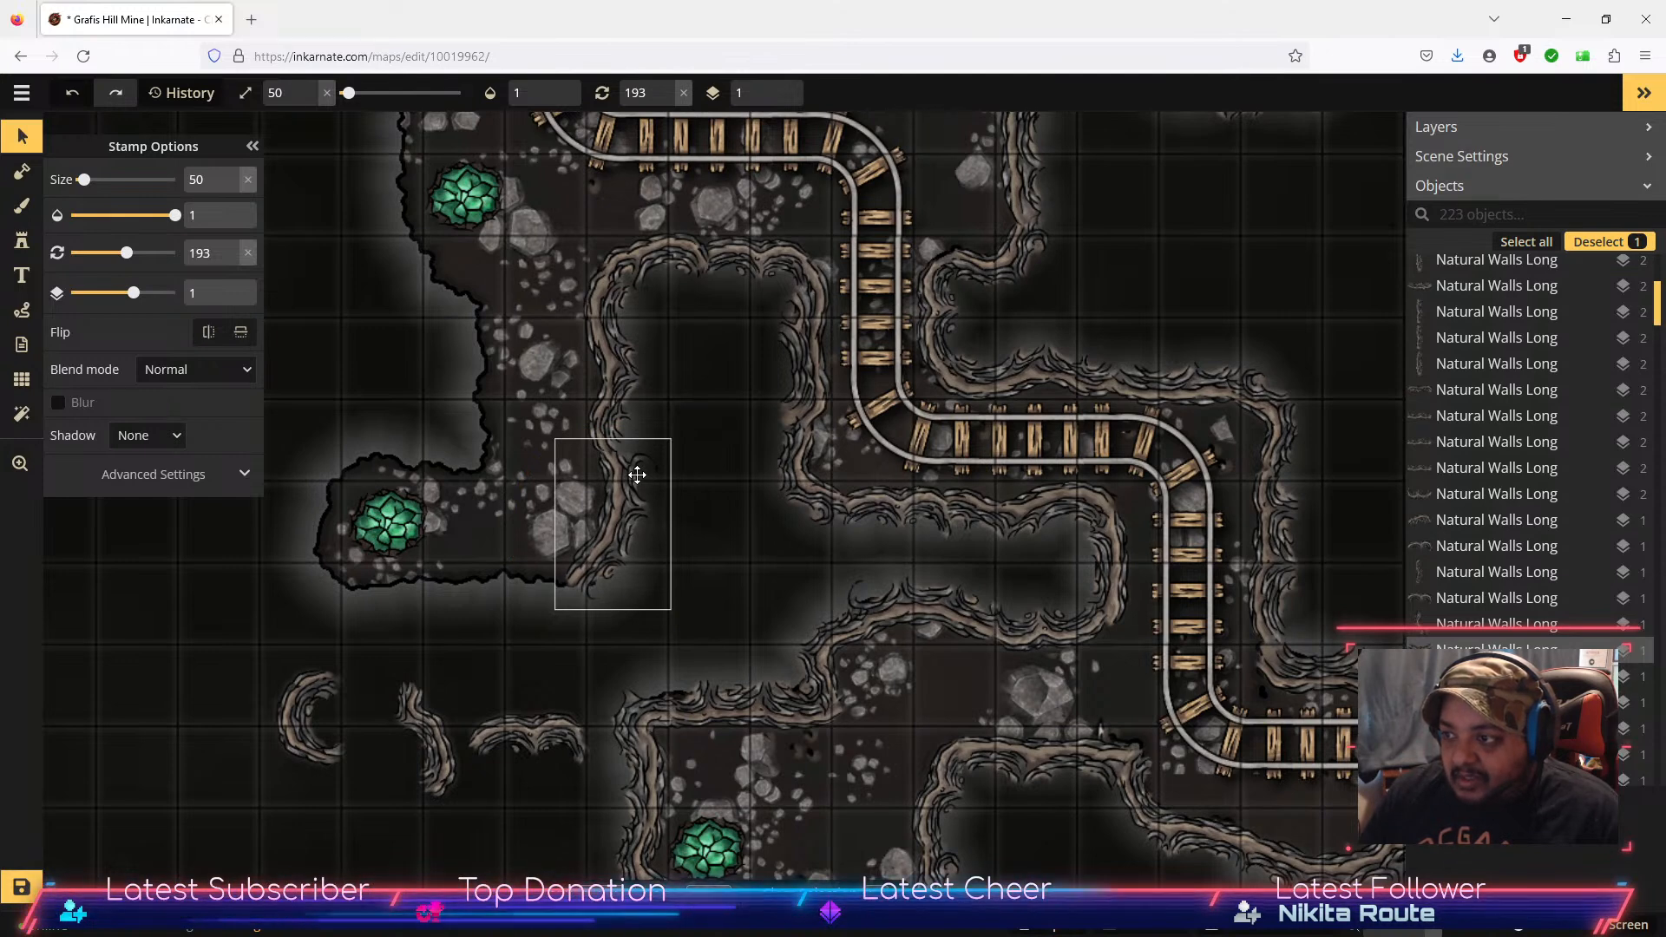
pyautogui.moveTo(637, 474); pyautogui.dragTo(637, 475)
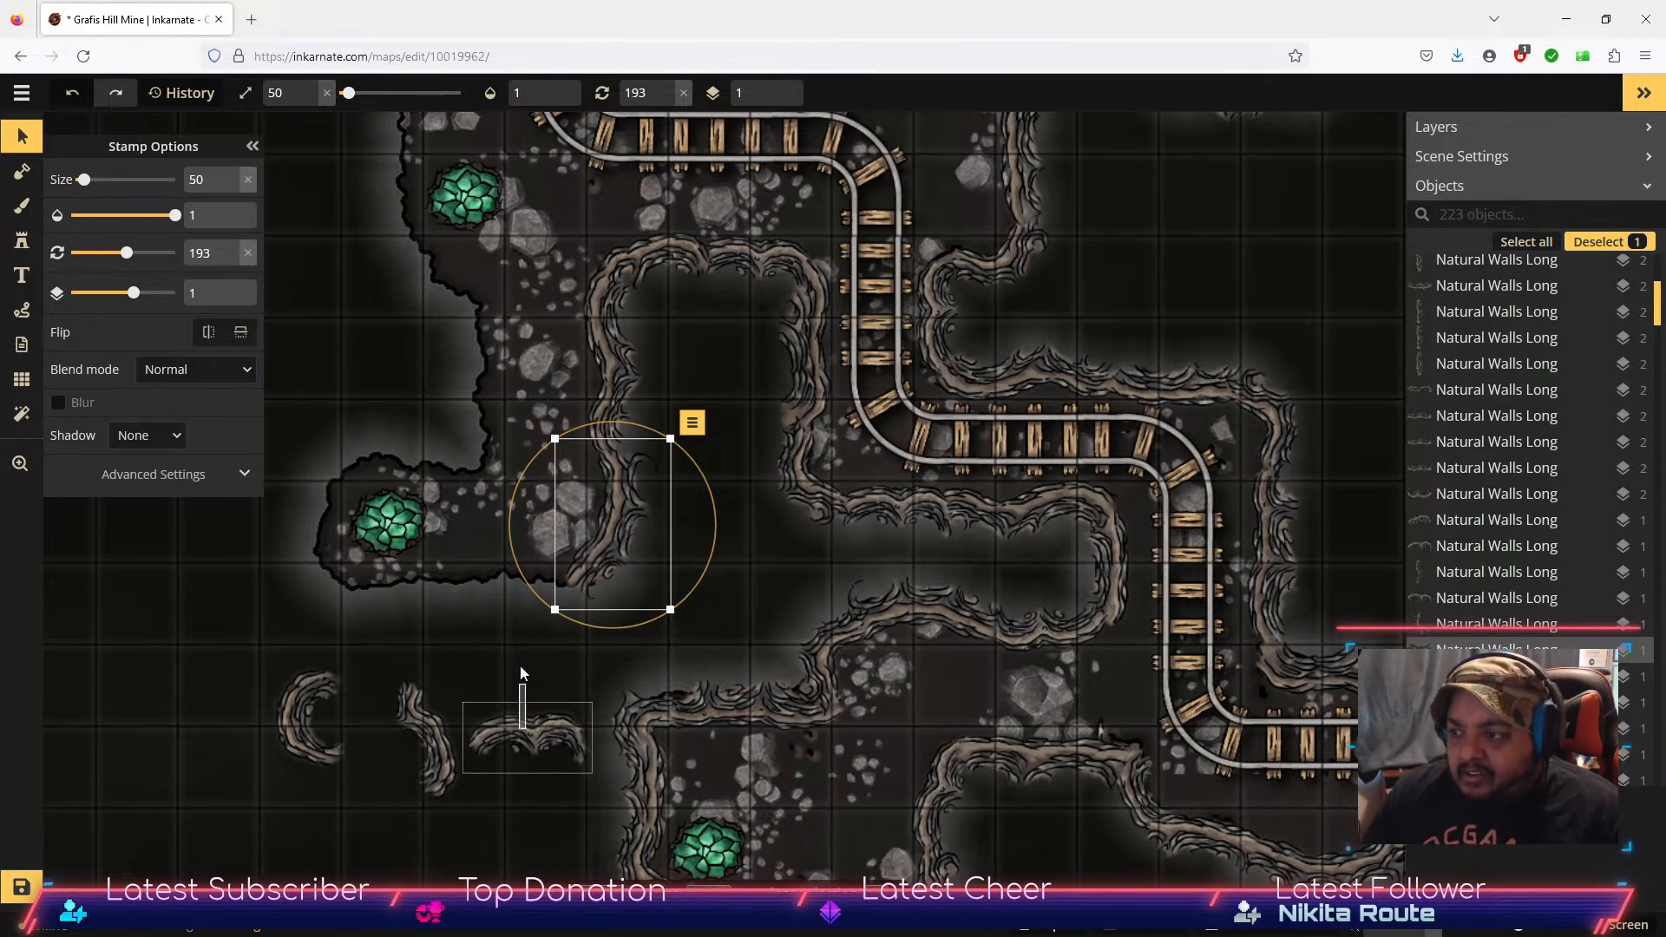
# Step: Fit the spare variant 8 wall along the crystal passage's lower edge and place a spare variant 7 wall below it at 267 degrees
pyautogui.click(536, 711)
pyautogui.moveTo(539, 735); pyautogui.dragTo(529, 581)
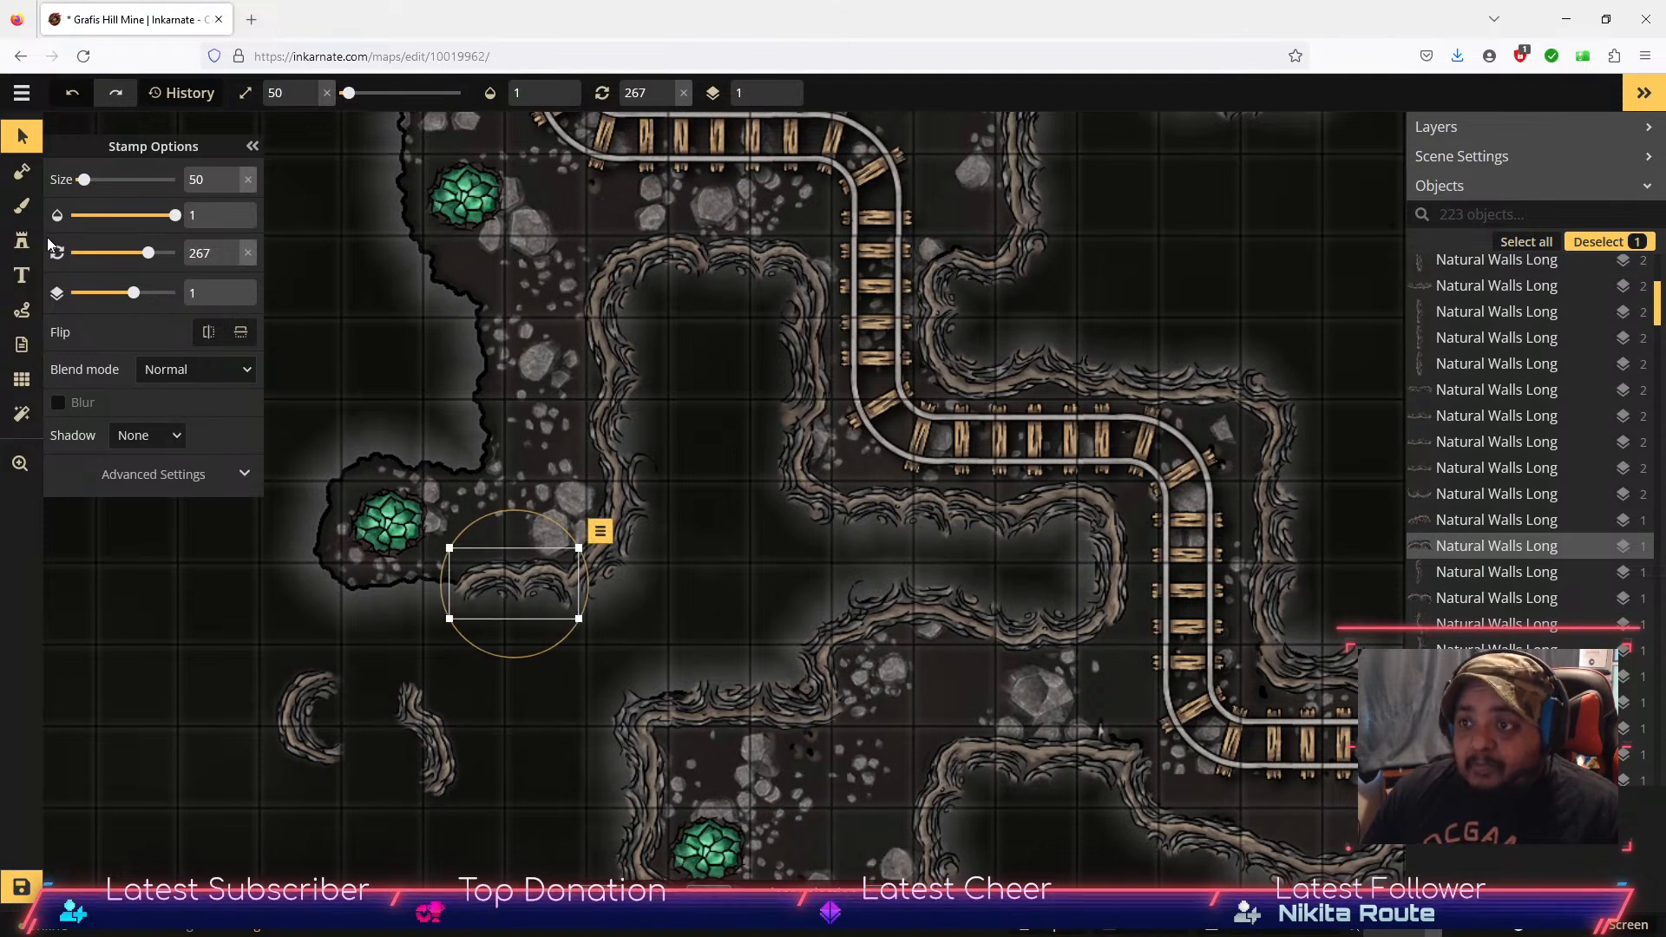
pyautogui.click(23, 243)
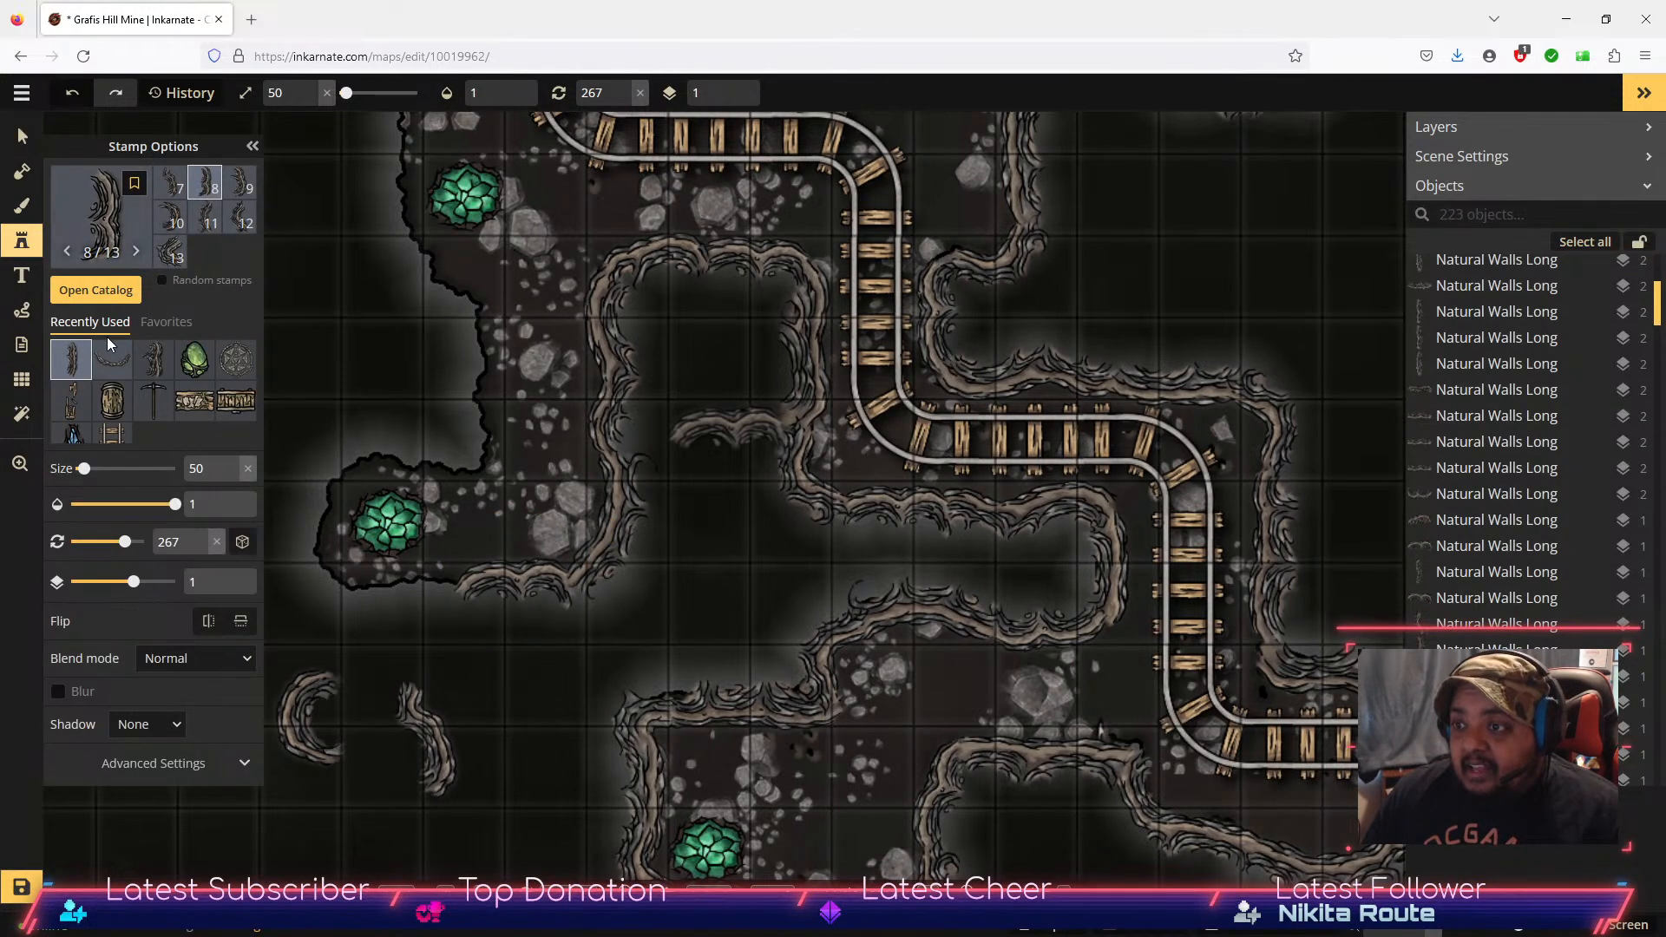
pyautogui.click(178, 193)
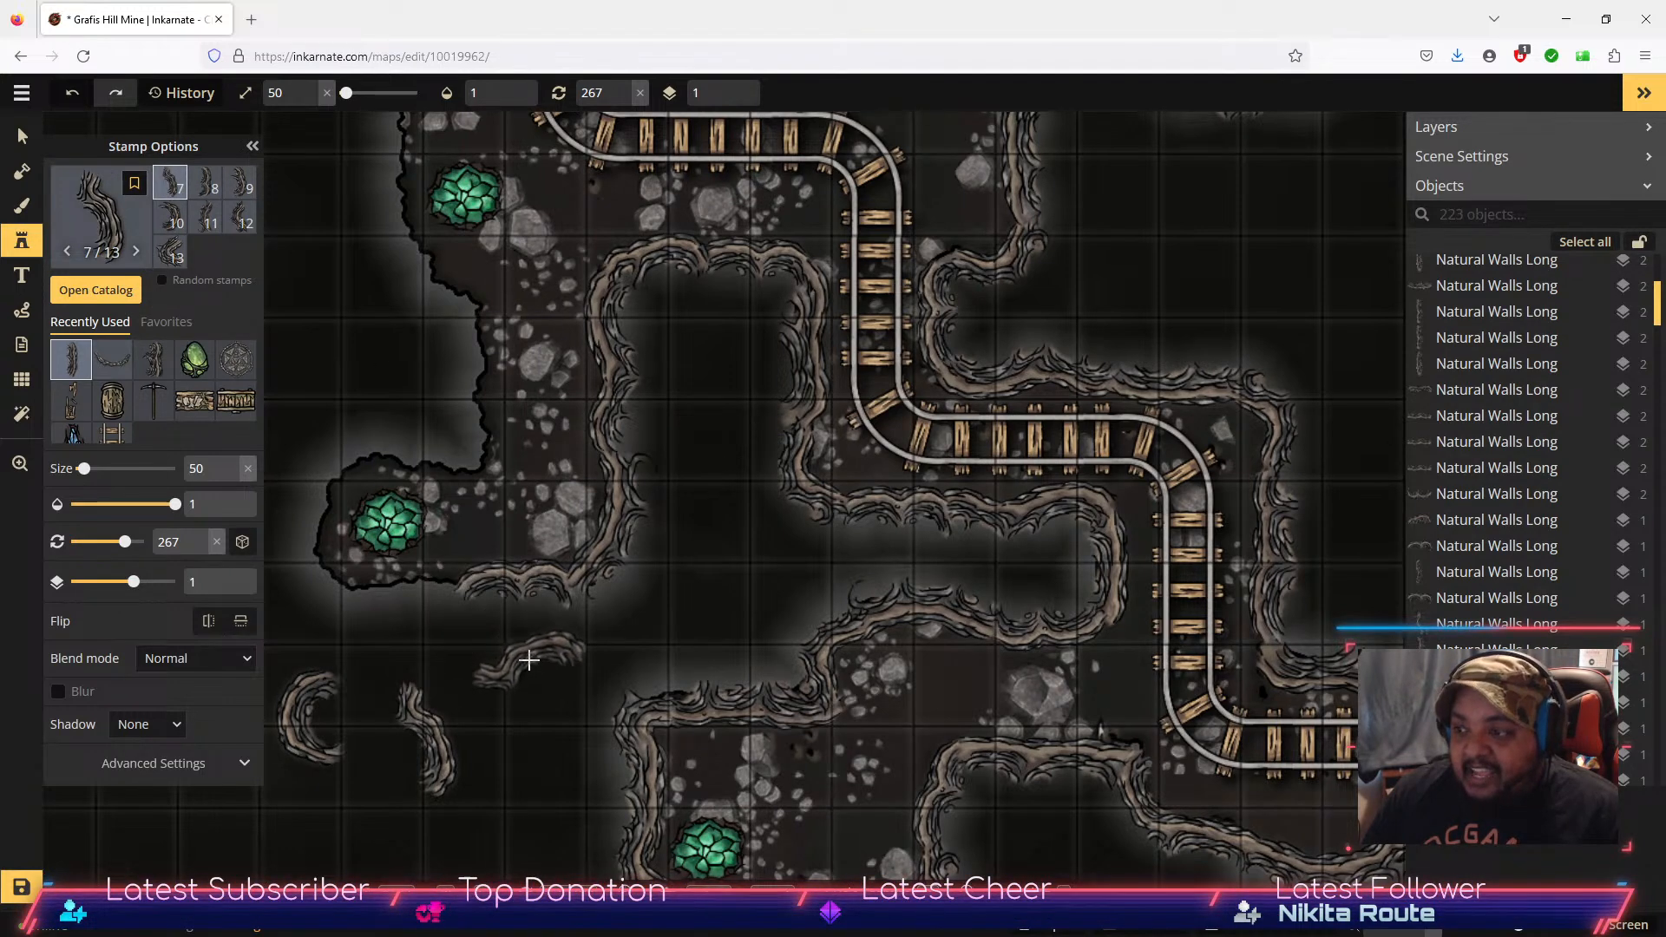
pyautogui.click(529, 661)
# Step: Place variant 6, 8 and 9 walls at 267 degrees as spares in the dark area around the crystal alcove
pyautogui.scroll(2, 215, 200)
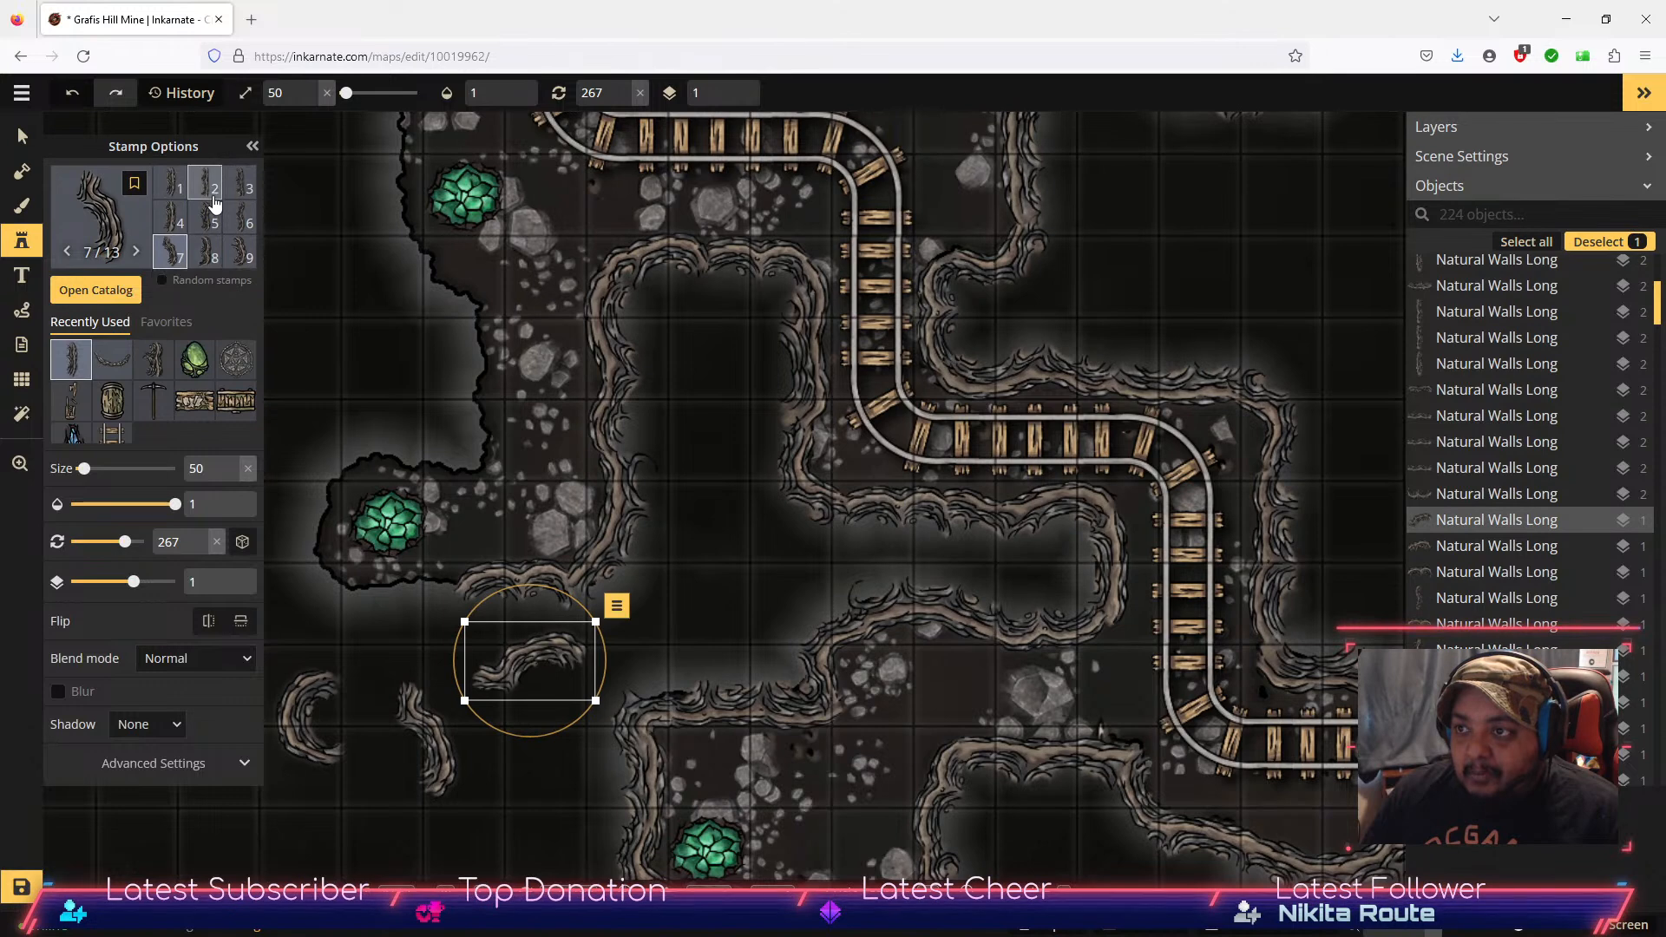
pyautogui.click(246, 228)
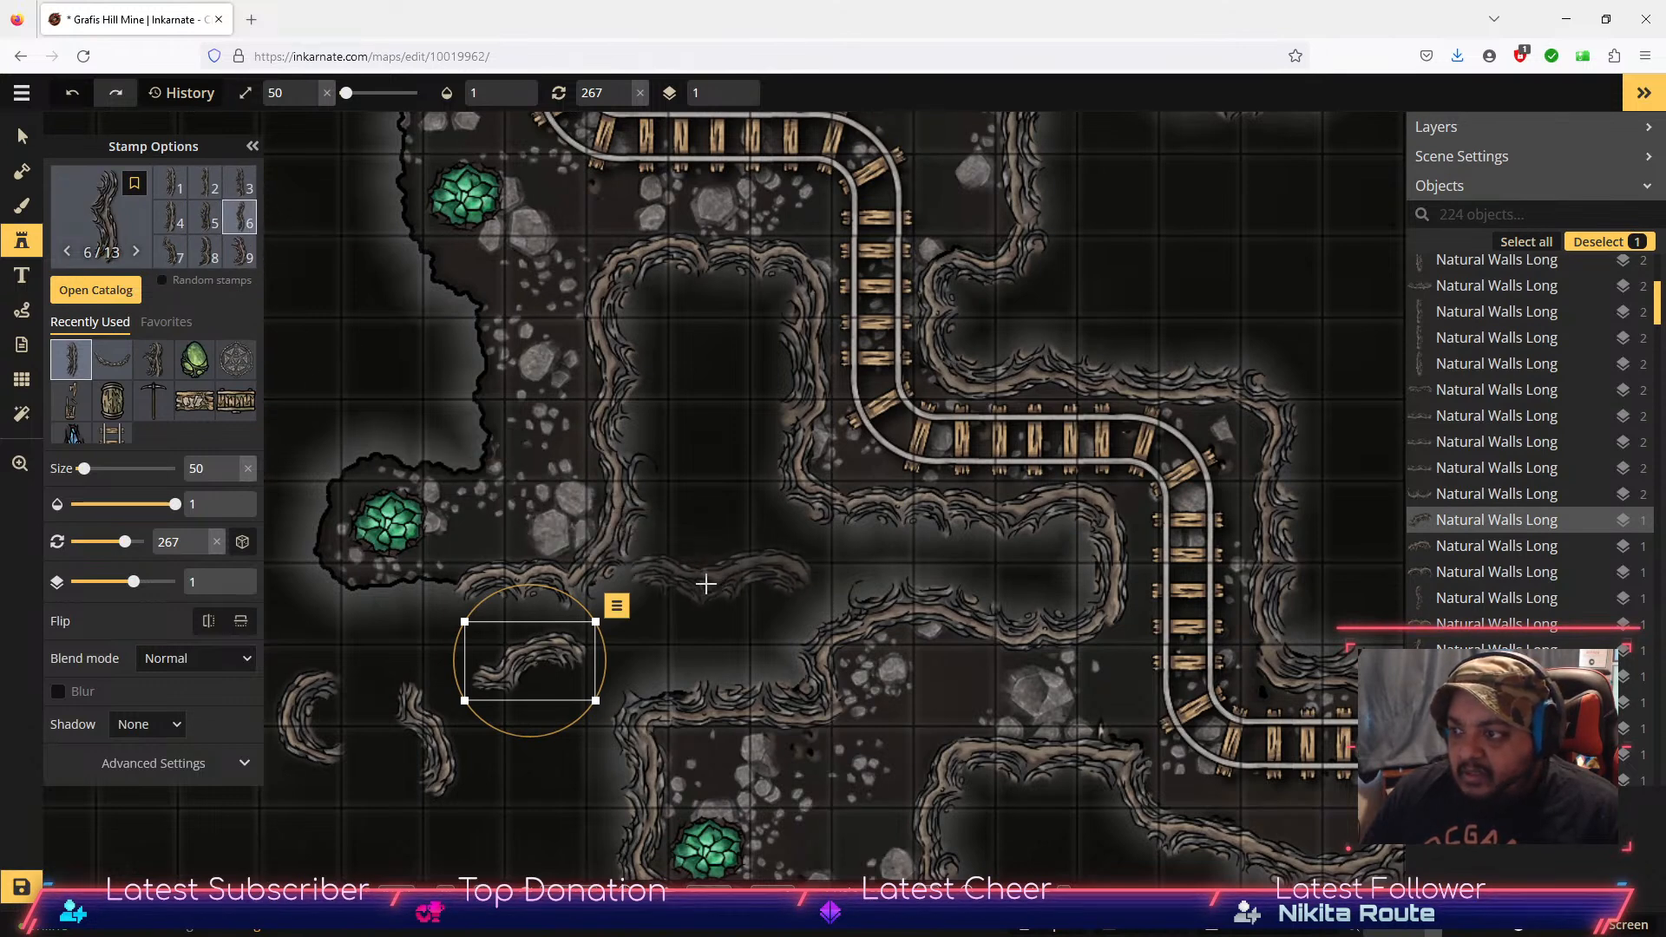
pyautogui.click(412, 837)
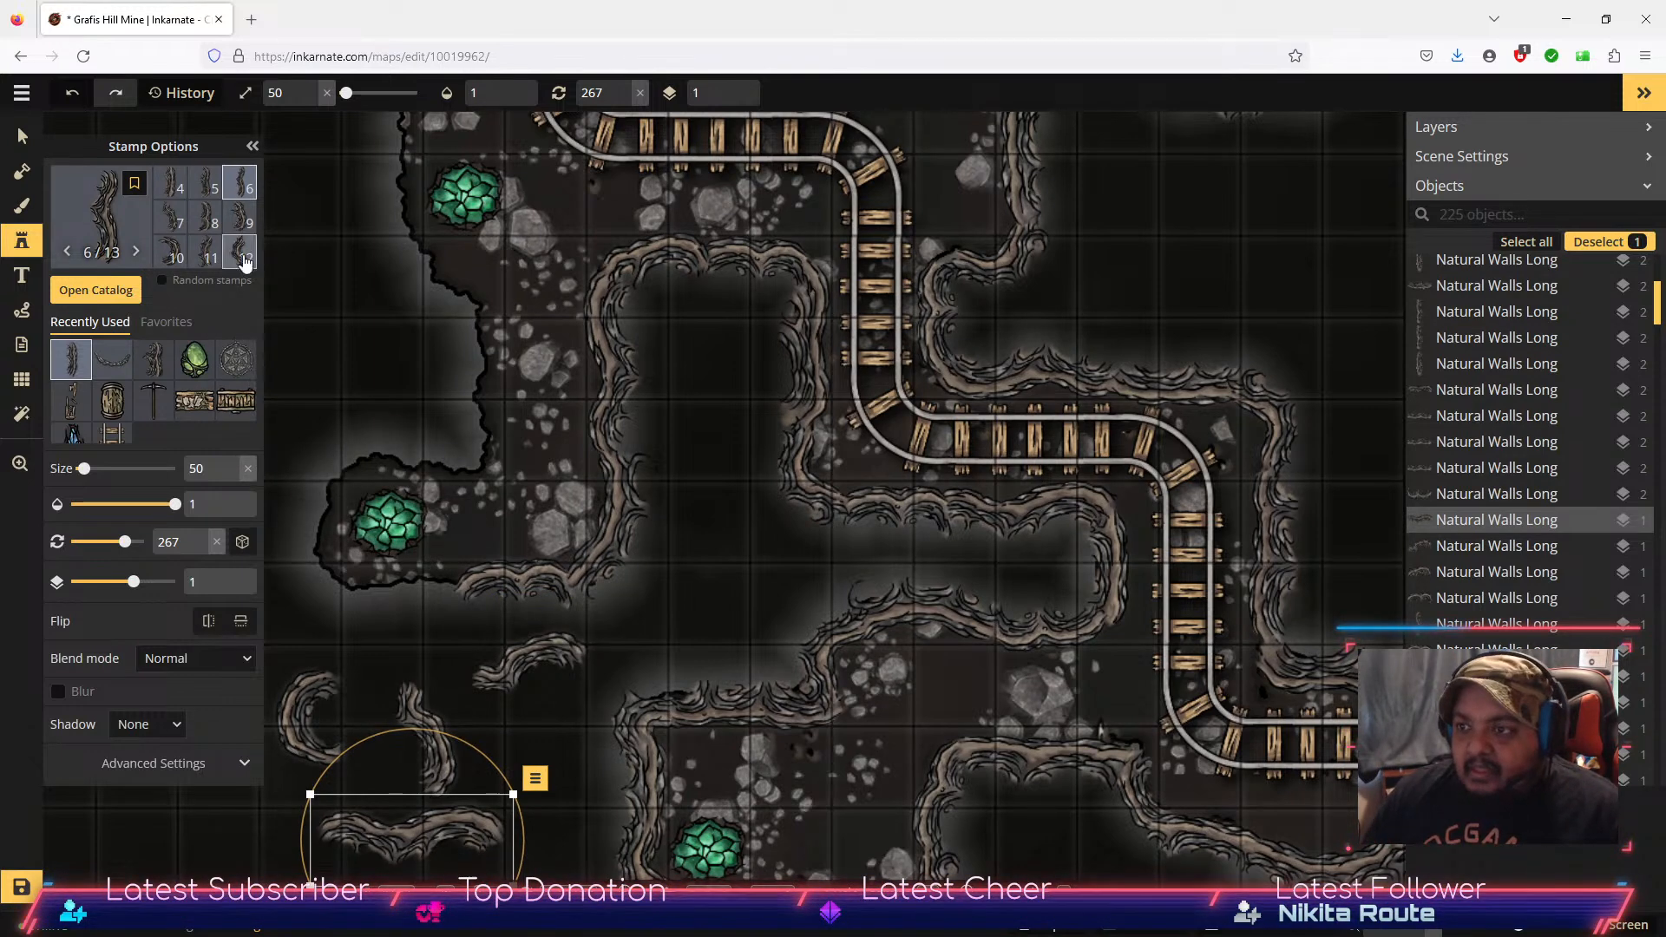
pyautogui.click(191, 224)
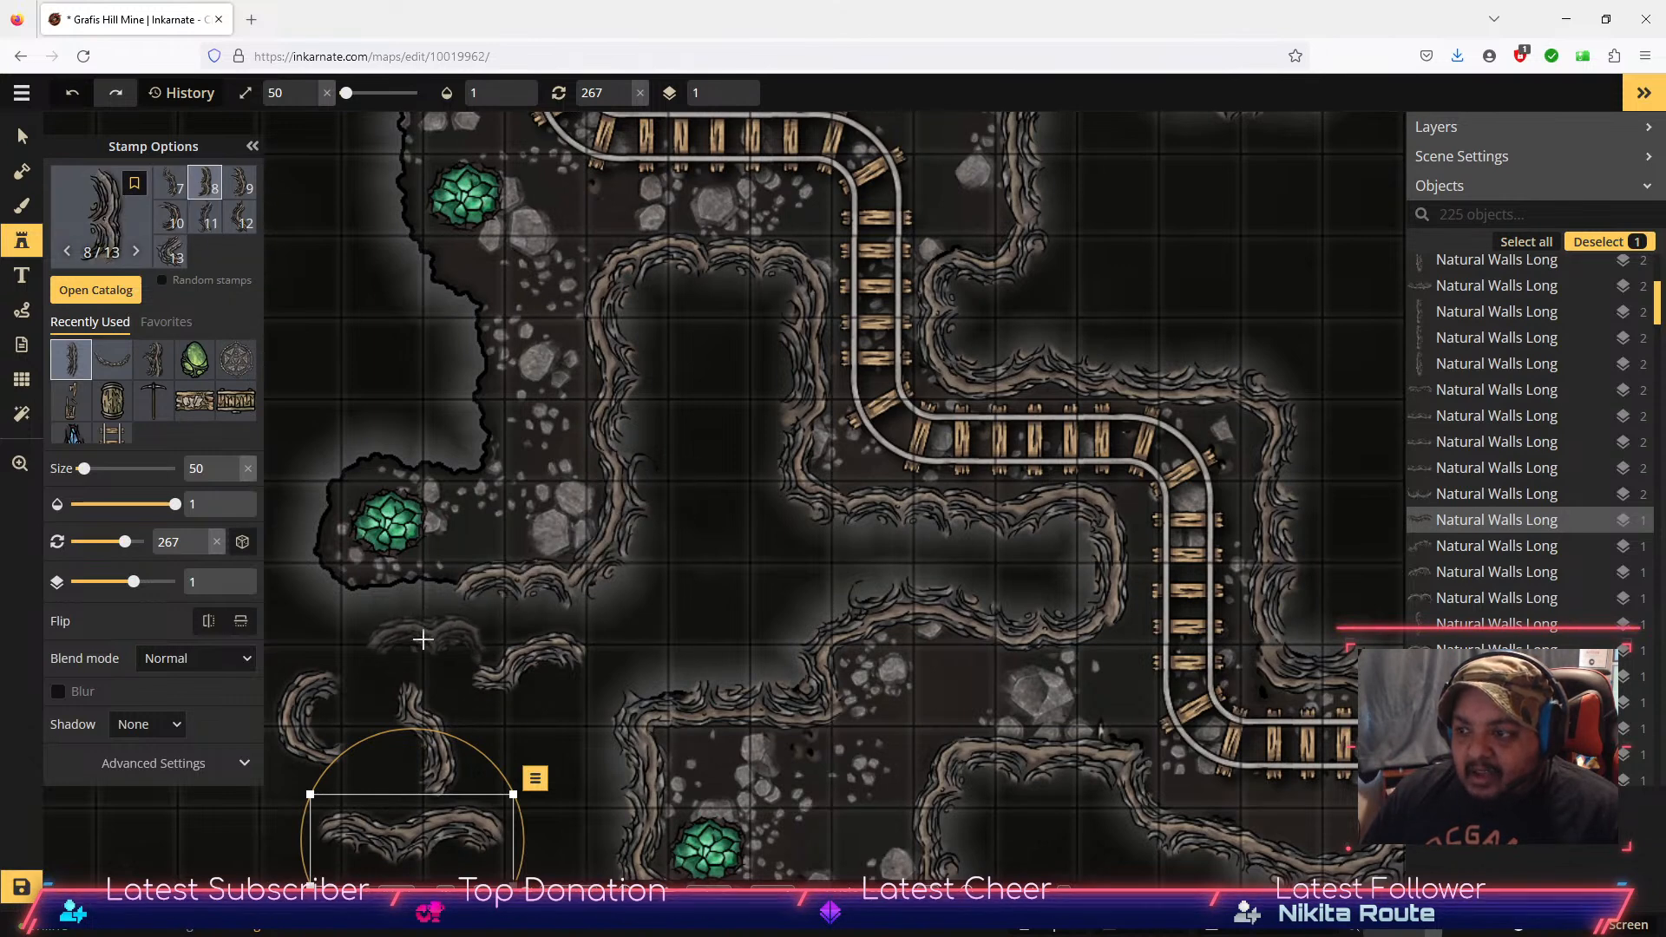
pyautogui.click(351, 354)
pyautogui.click(243, 186)
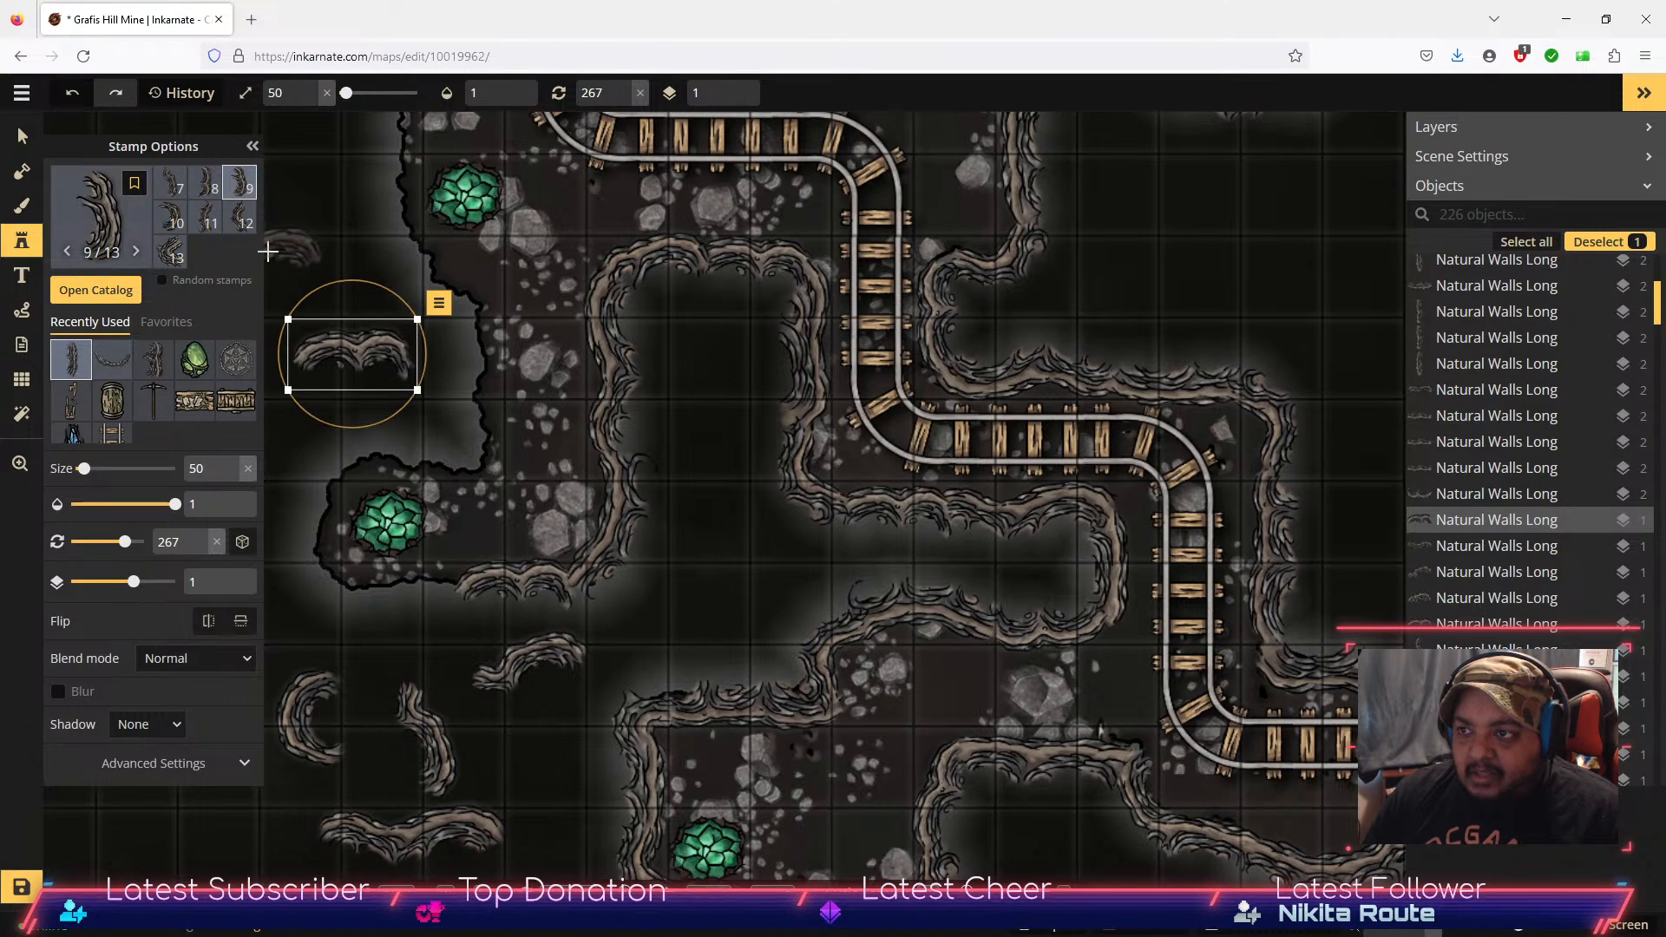
pyautogui.click(372, 643)
# Step: Place a spare variant 3 wall below the dark block and a variant 2 wall across the block's lower edge, both at 267 degrees
pyautogui.scroll(3, 230, 215)
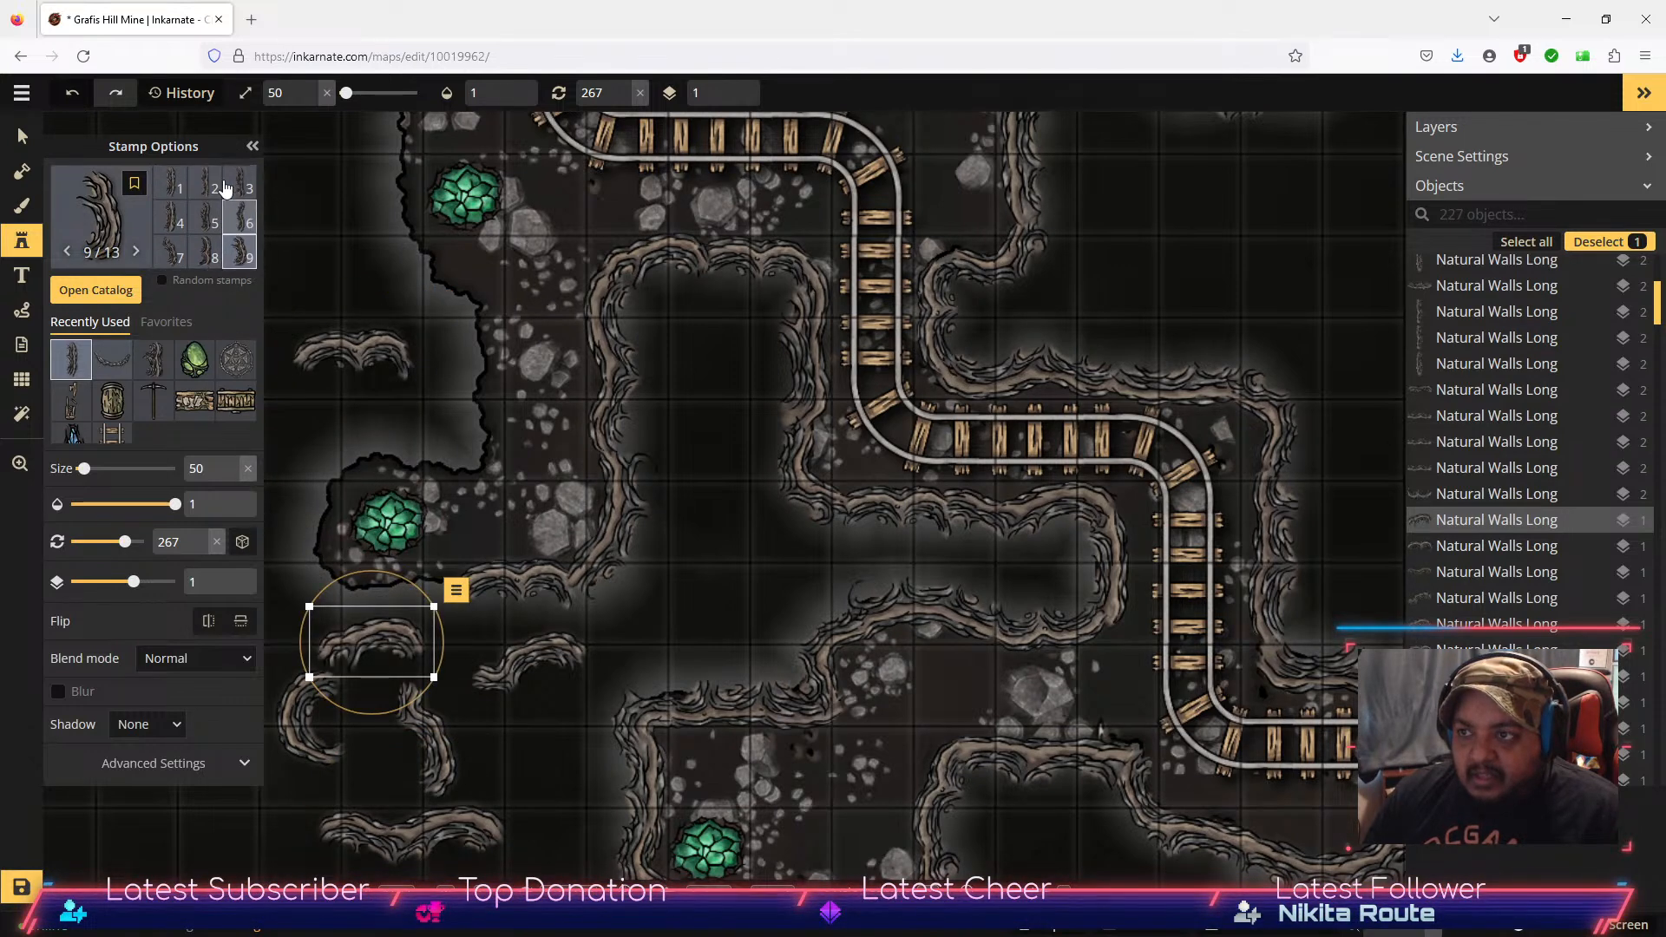
pyautogui.click(240, 183)
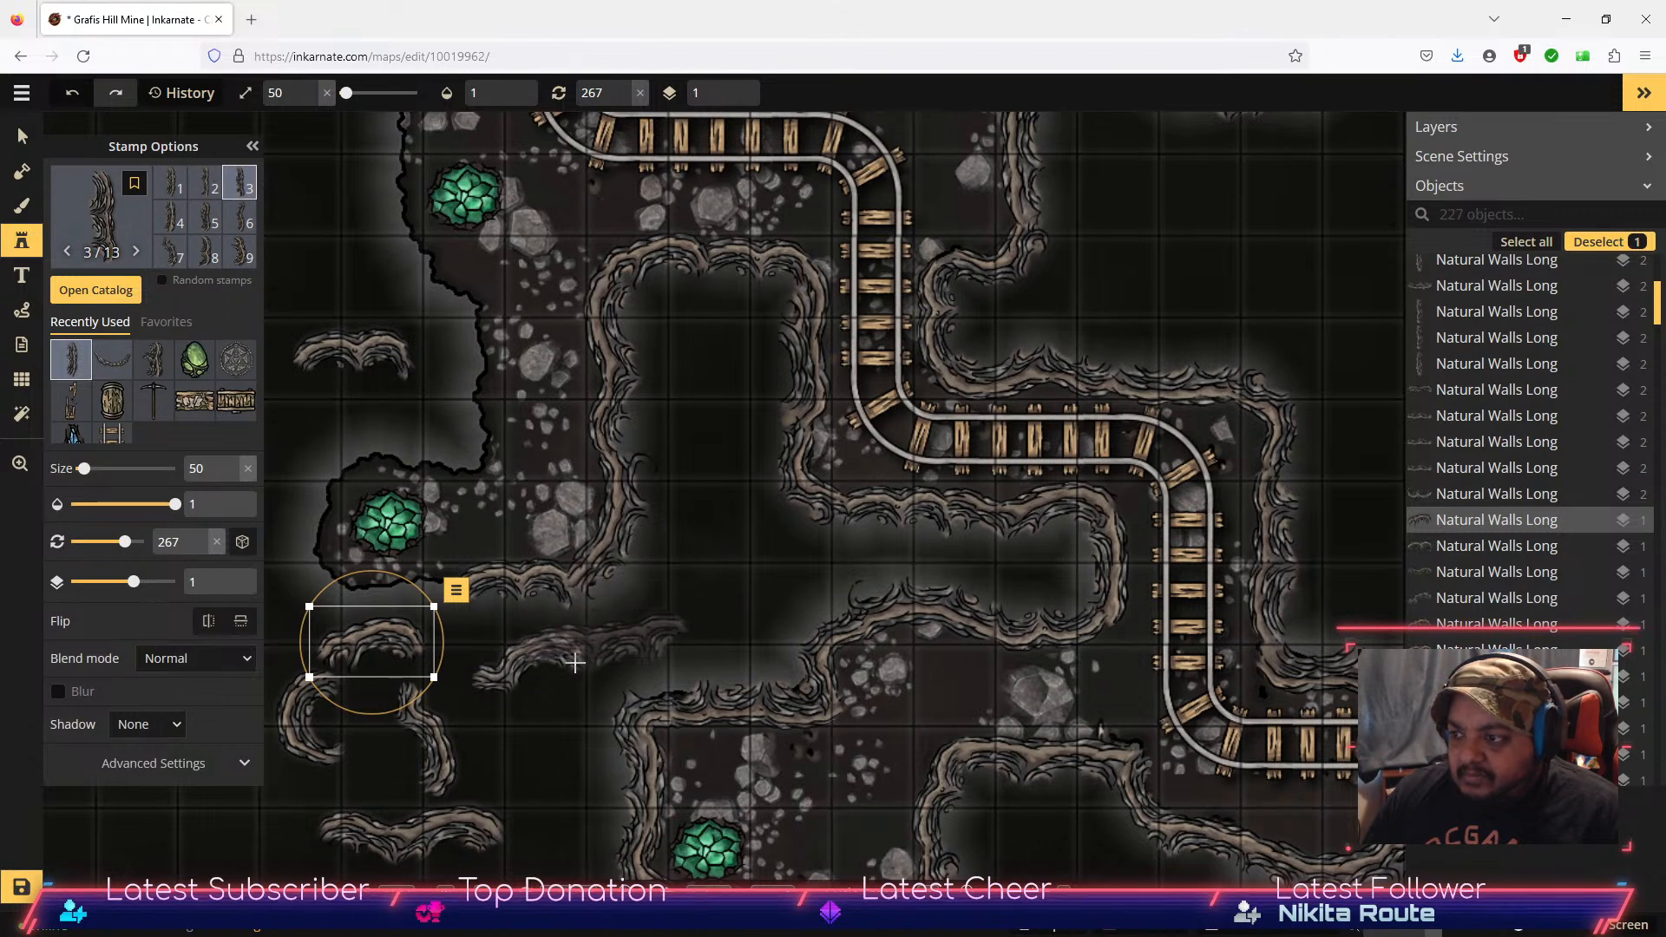
pyautogui.click(684, 605)
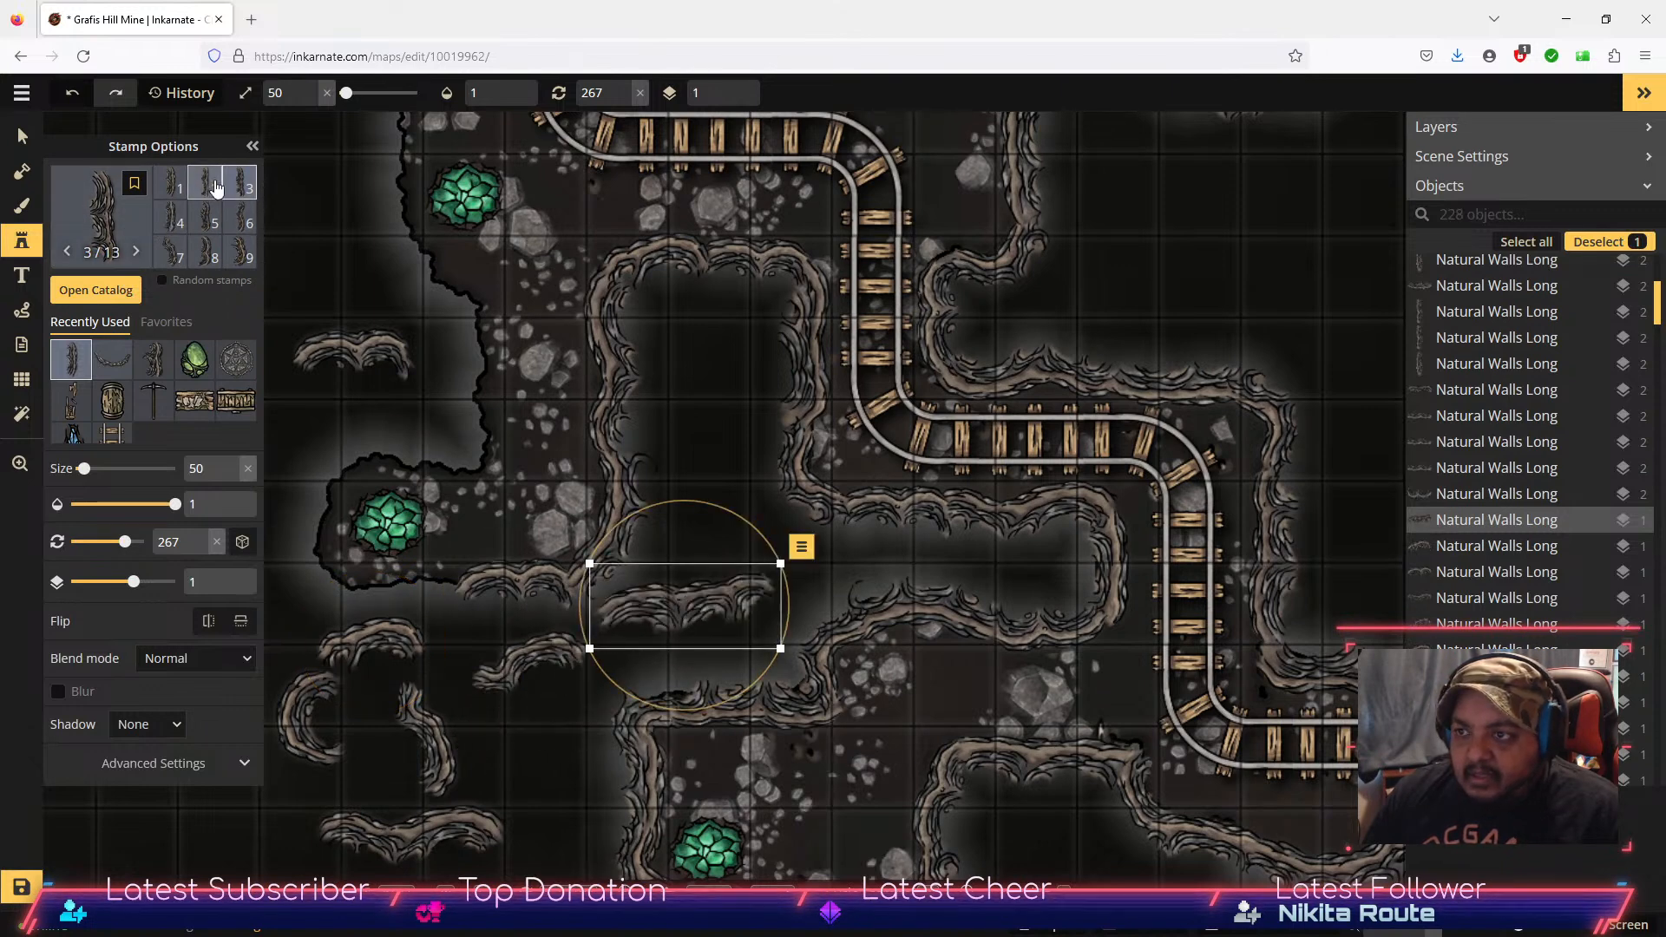
pyautogui.click(692, 462)
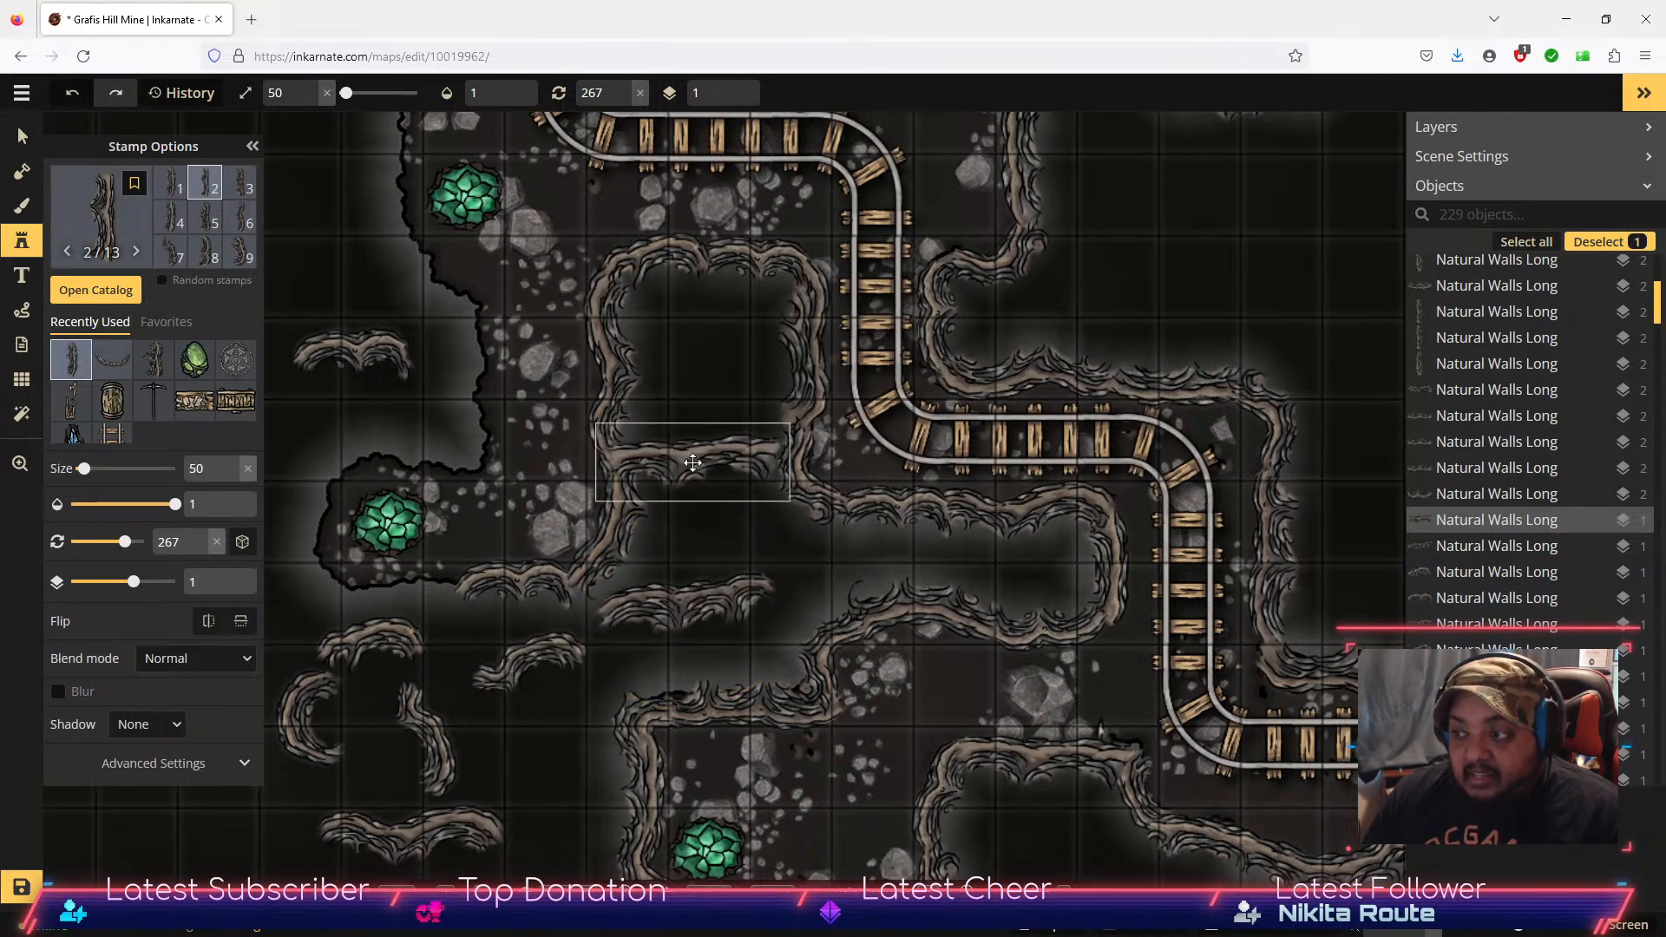
# Step: Rotate the variant 3 wall to 3 degrees and fit it along the western edge of the vertical boulder passage
pyautogui.click(22, 137)
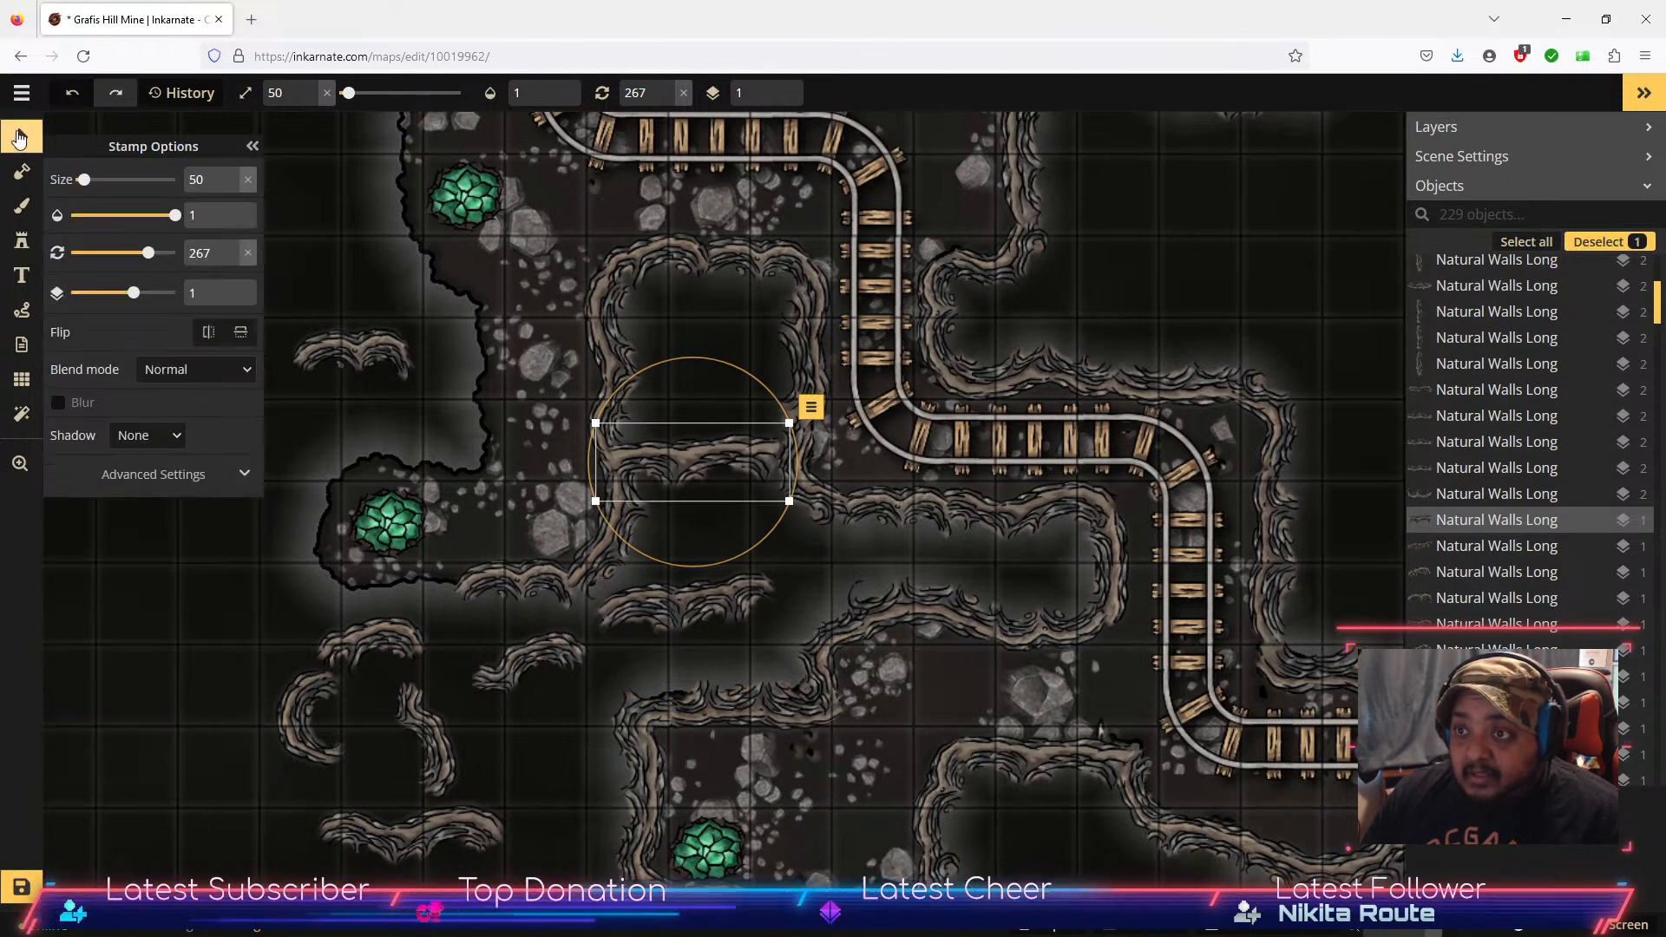
pyautogui.moveTo(324, 481); pyautogui.dragTo(602, 438)
pyautogui.moveTo(978, 565); pyautogui.dragTo(476, 554)
pyautogui.moveTo(471, 437); pyautogui.dragTo(514, 550)
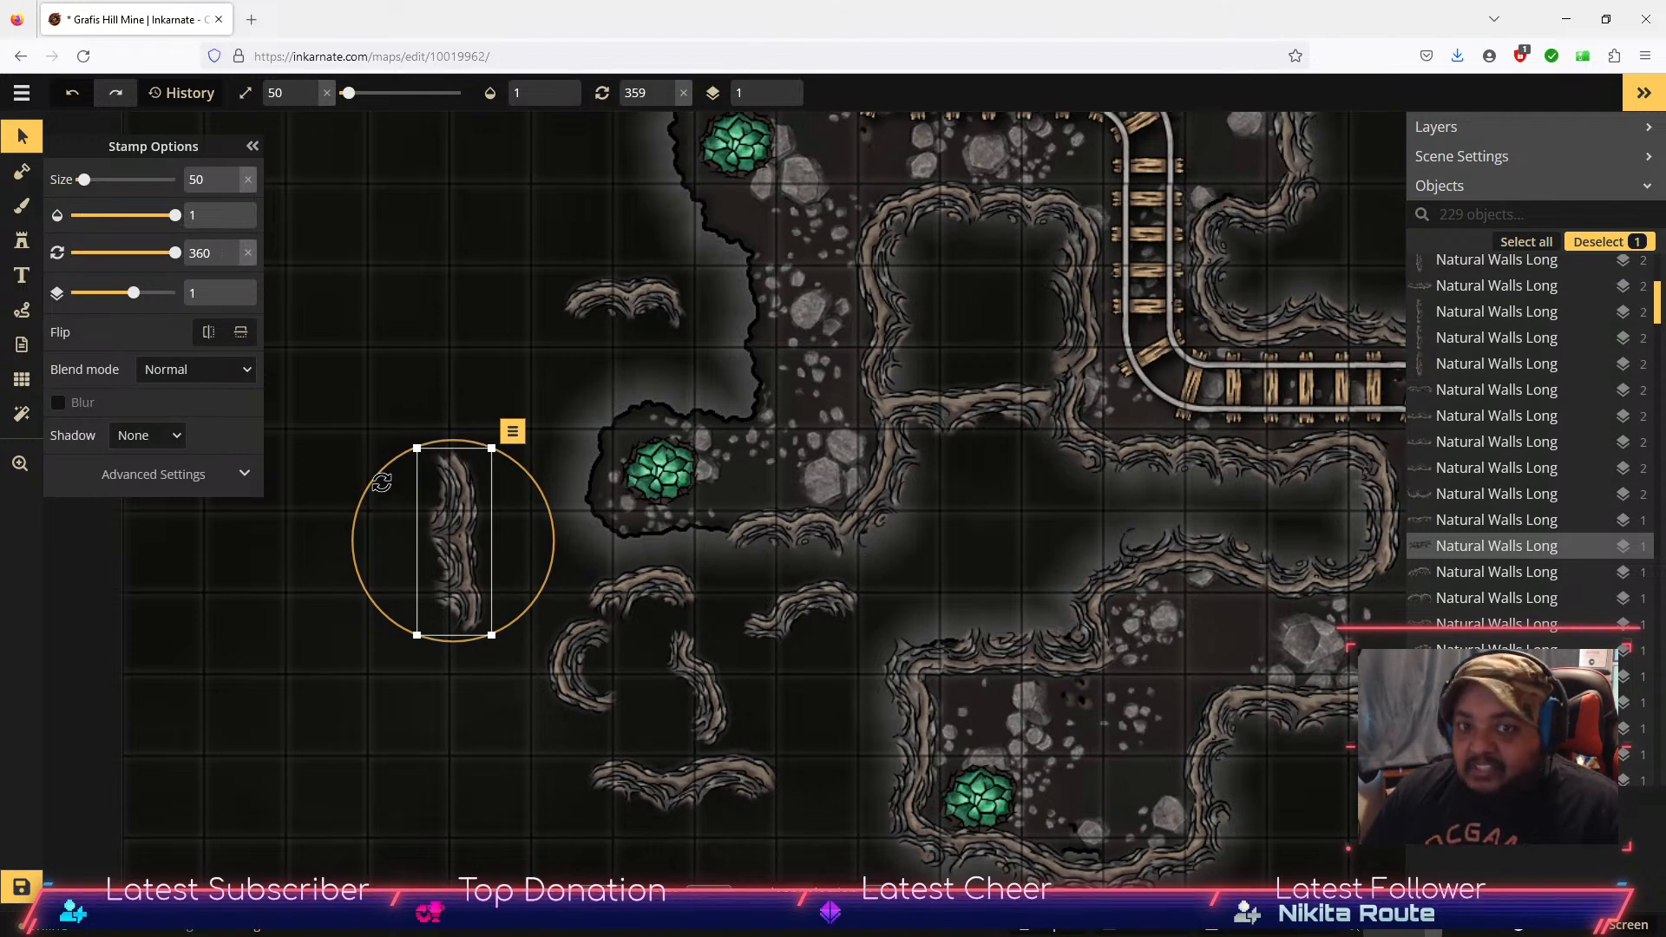
pyautogui.moveTo(459, 533); pyautogui.dragTo(751, 317)
pyautogui.moveTo(803, 217); pyautogui.dragTo(776, 228)
pyautogui.moveTo(755, 305); pyautogui.dragTo(755, 306)
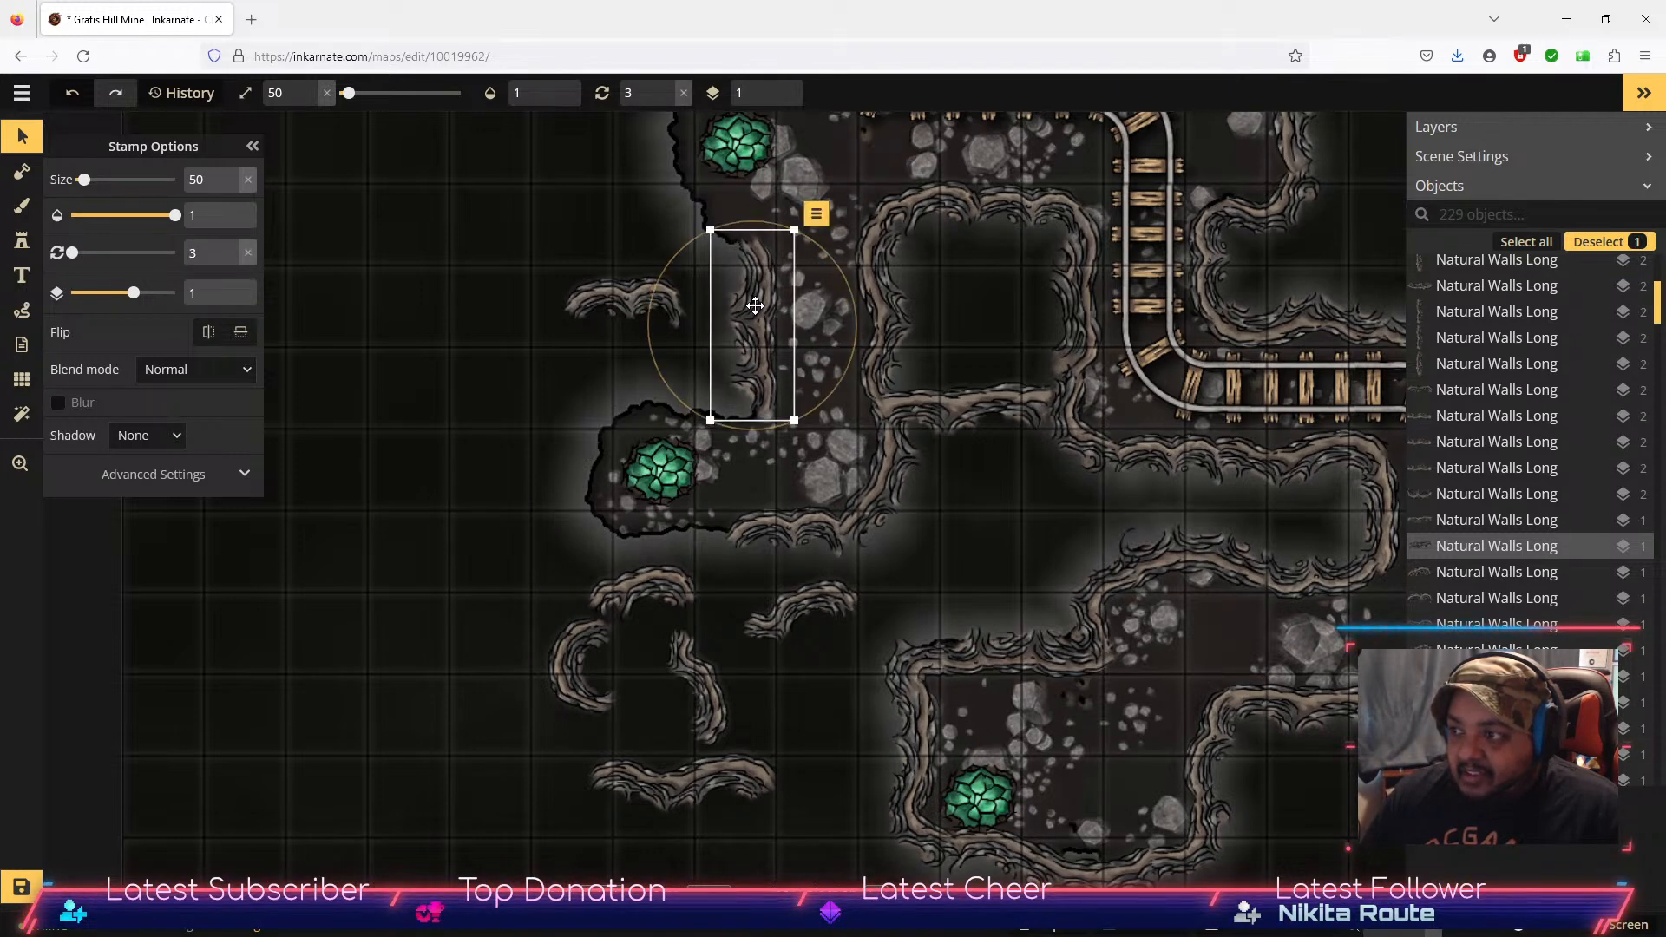
# Step: Rotate the spare variant 9 wall to 95 degrees and fit it around the corner between the vertical passage and the crystal alcove
pyautogui.click(664, 583)
pyautogui.moveTo(621, 525); pyautogui.dragTo(751, 359)
pyautogui.moveTo(728, 423); pyautogui.dragTo(725, 420)
pyautogui.moveTo(714, 342); pyautogui.dragTo(719, 342)
pyautogui.moveTo(704, 412); pyautogui.dragTo(705, 408)
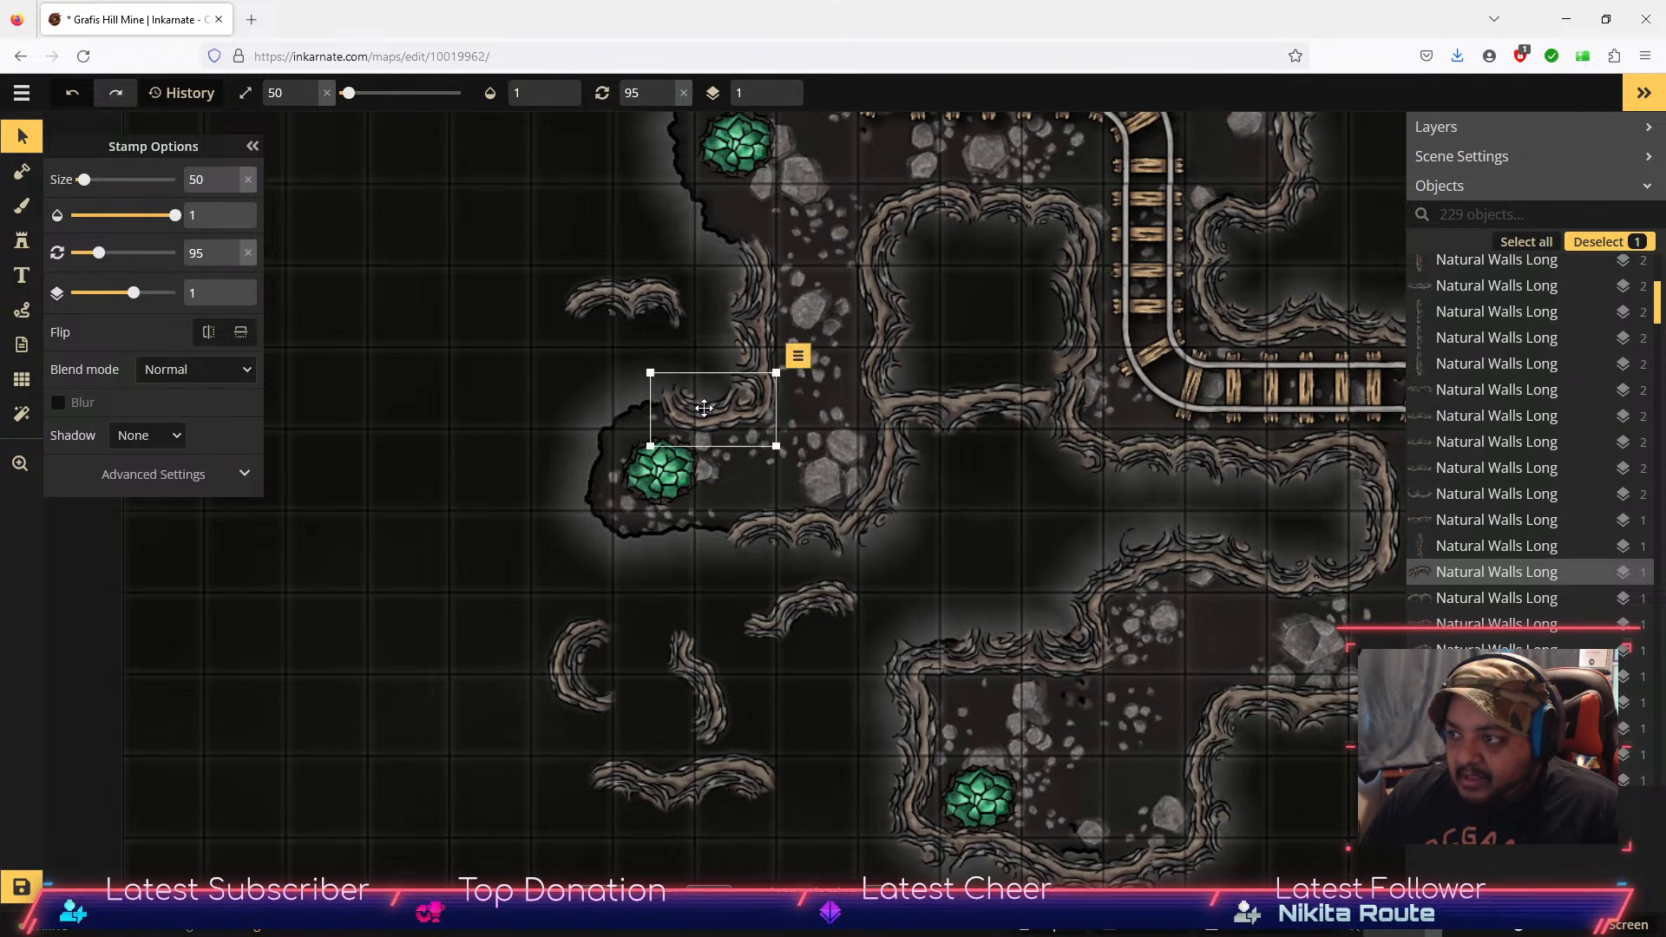
# Step: Try the variant 7 wall at the crystal alcove's upper corner, and set it aside to the southwest at 33 degrees
pyautogui.click(620, 302)
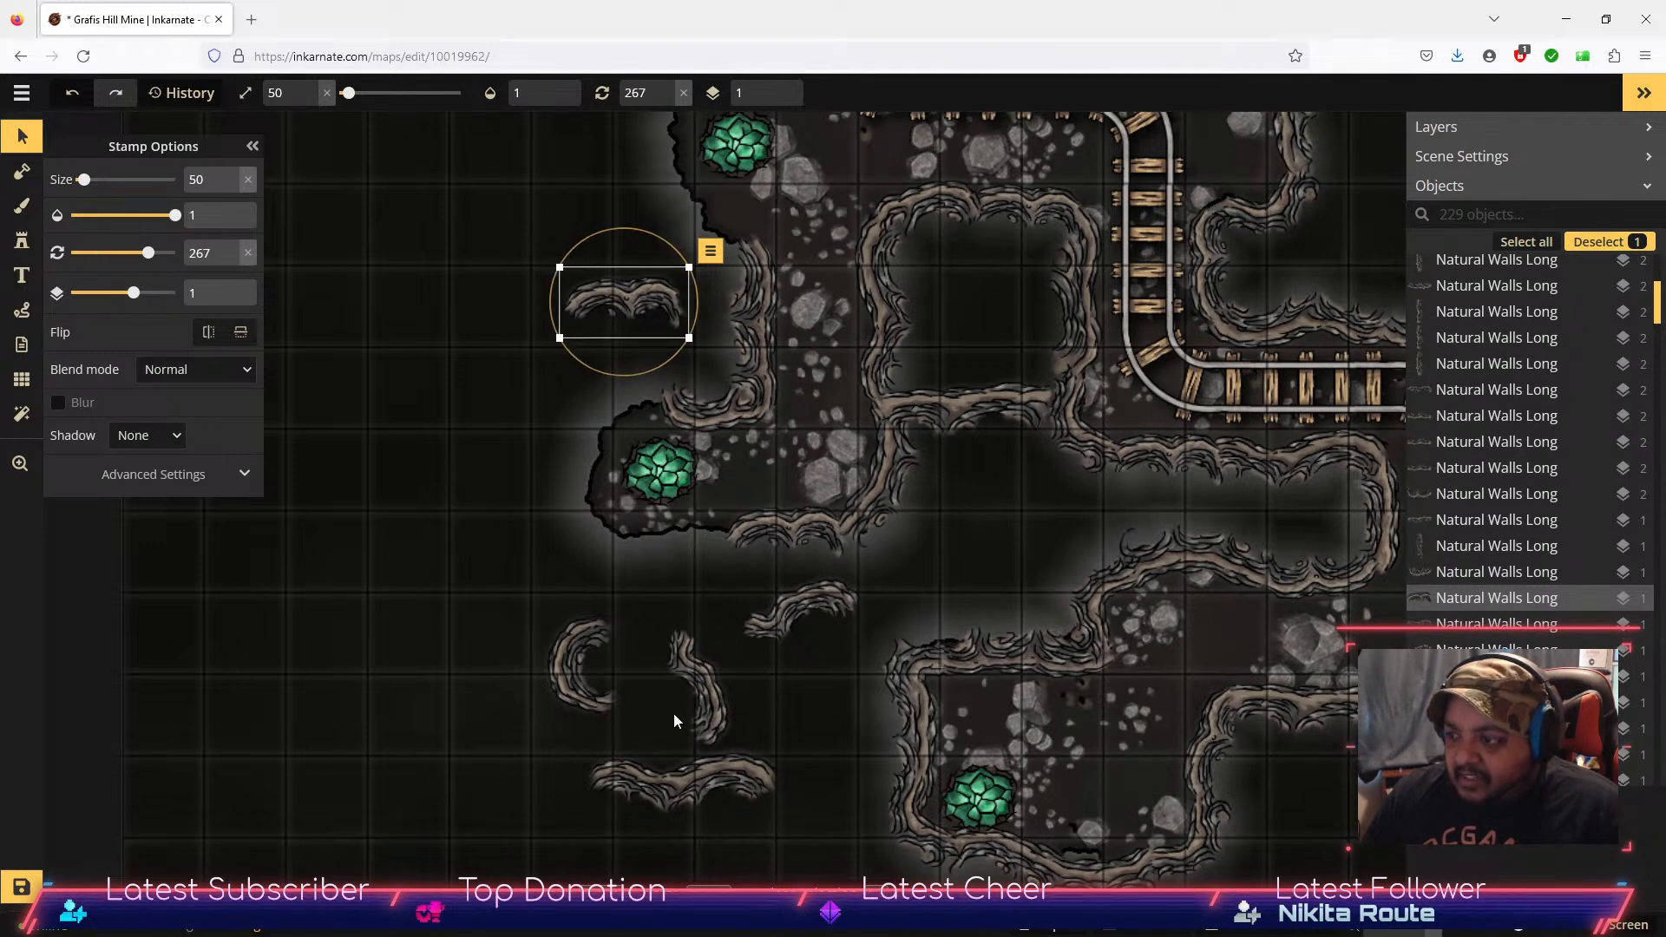
pyautogui.click(810, 618)
pyautogui.moveTo(820, 590); pyautogui.dragTo(557, 407)
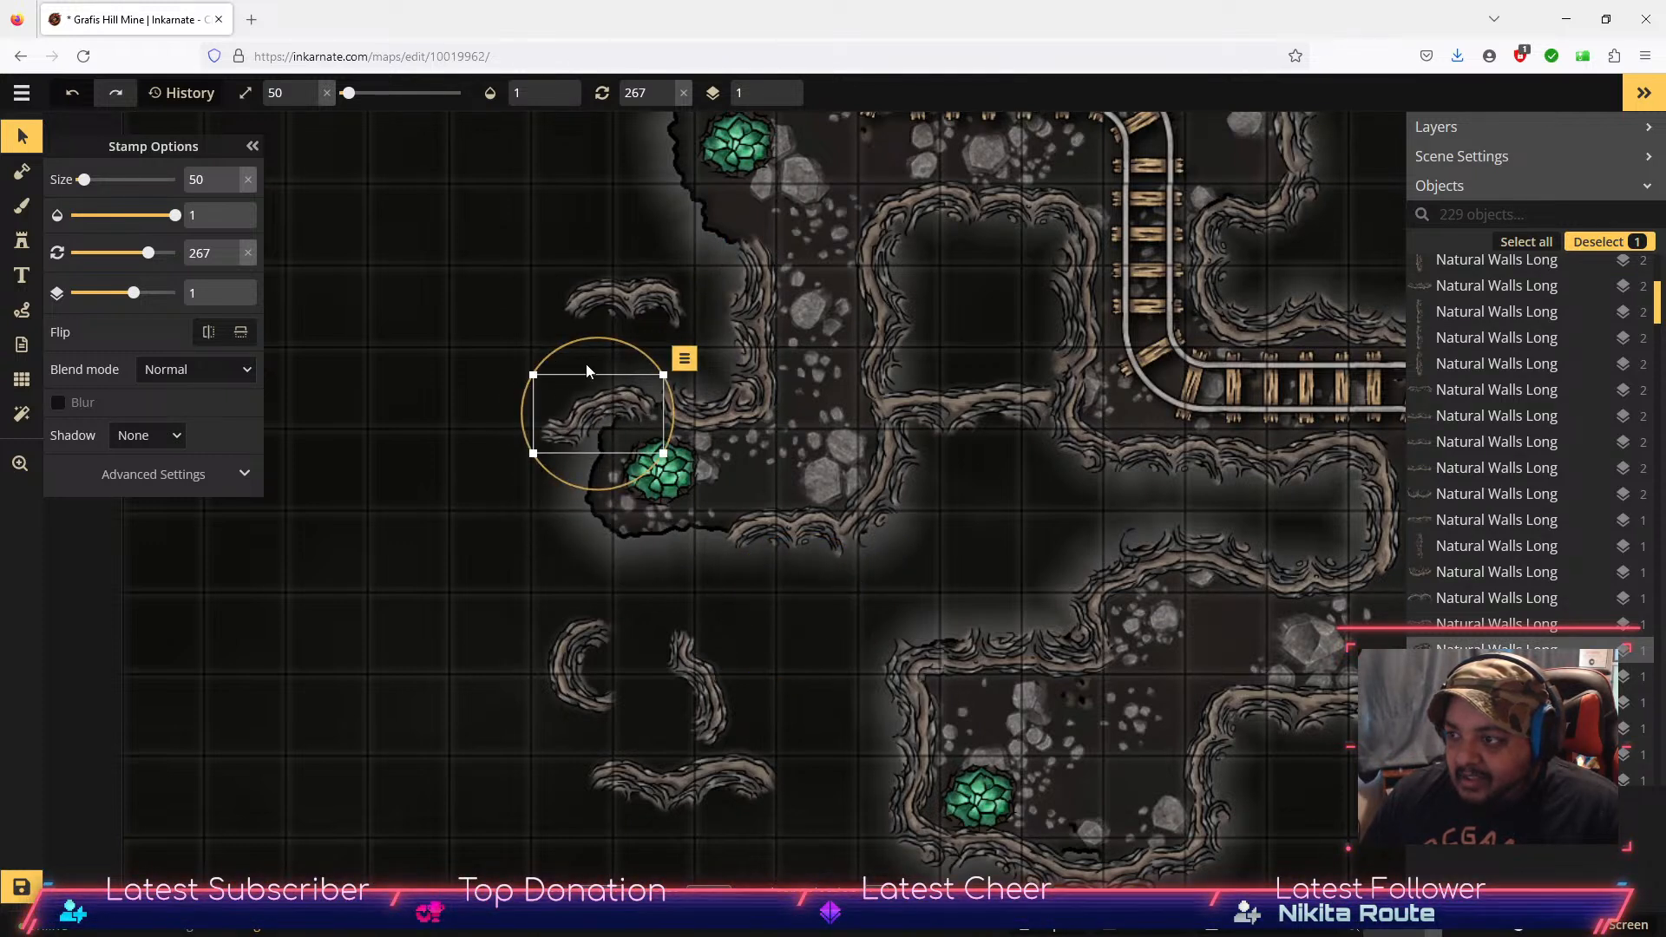
pyautogui.moveTo(649, 353); pyautogui.dragTo(495, 673)
# Step: Place a spare variant 11 wall at 33 degrees in the dark area west of the crystal alcove
pyautogui.click(20, 240)
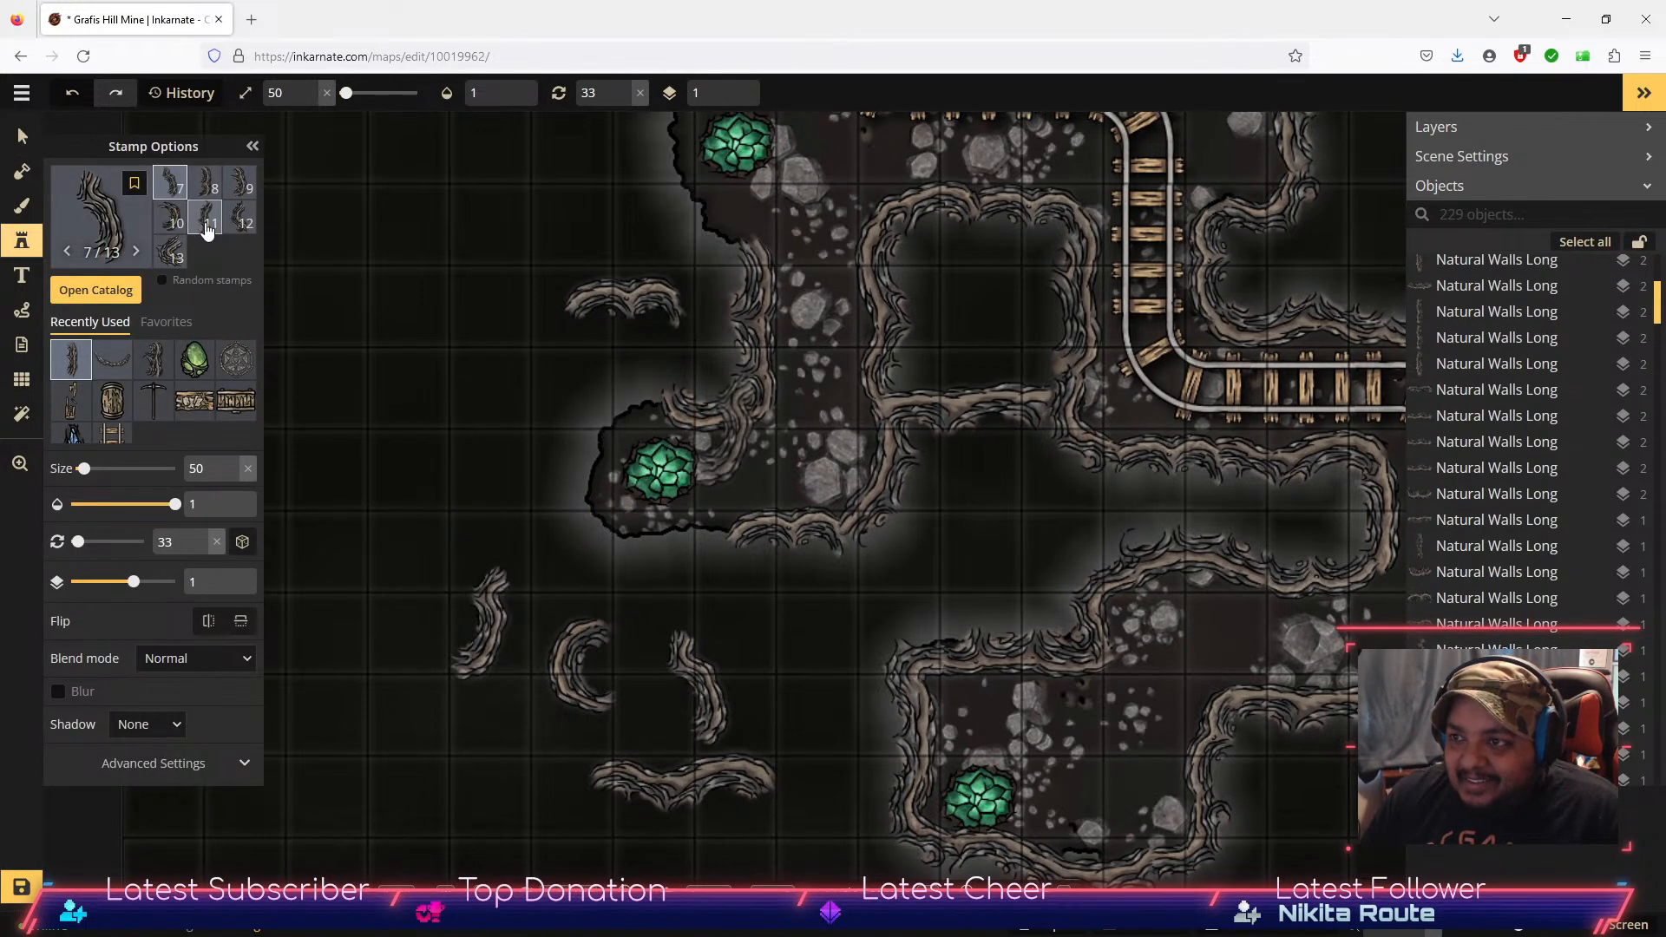
pyautogui.click(234, 217)
pyautogui.click(211, 217)
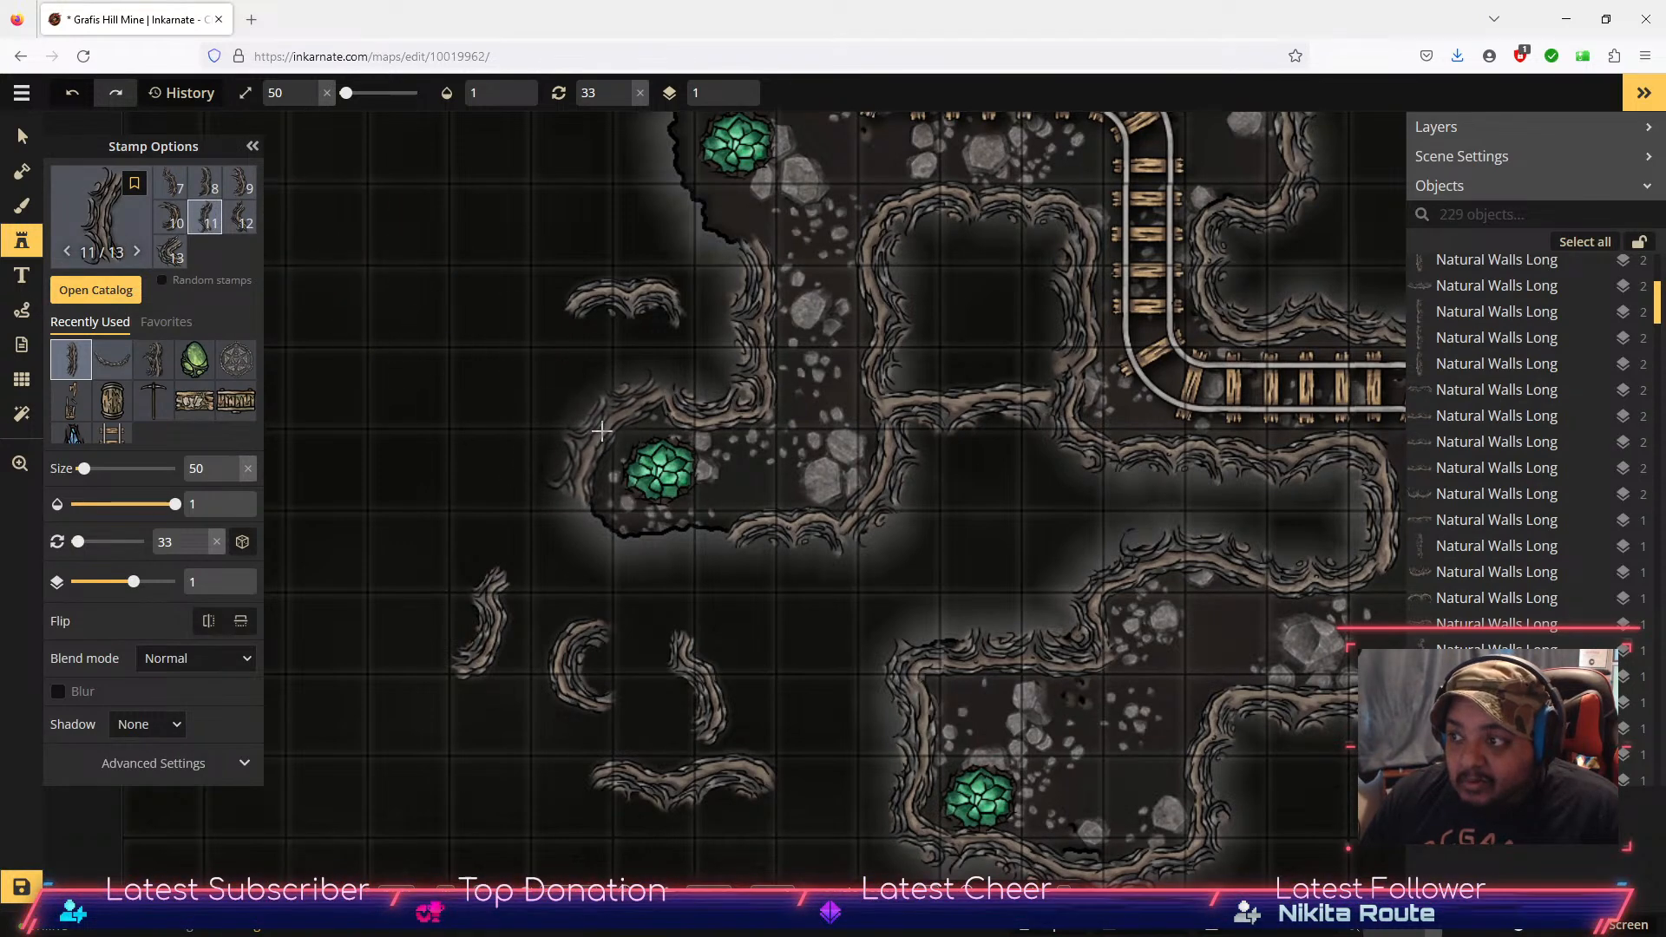
pyautogui.click(489, 439)
# Step: Place a variant 12 wall at the crystal alcove's upper-left corner and rotate it to 67 degrees to follow the edge
pyautogui.click(242, 216)
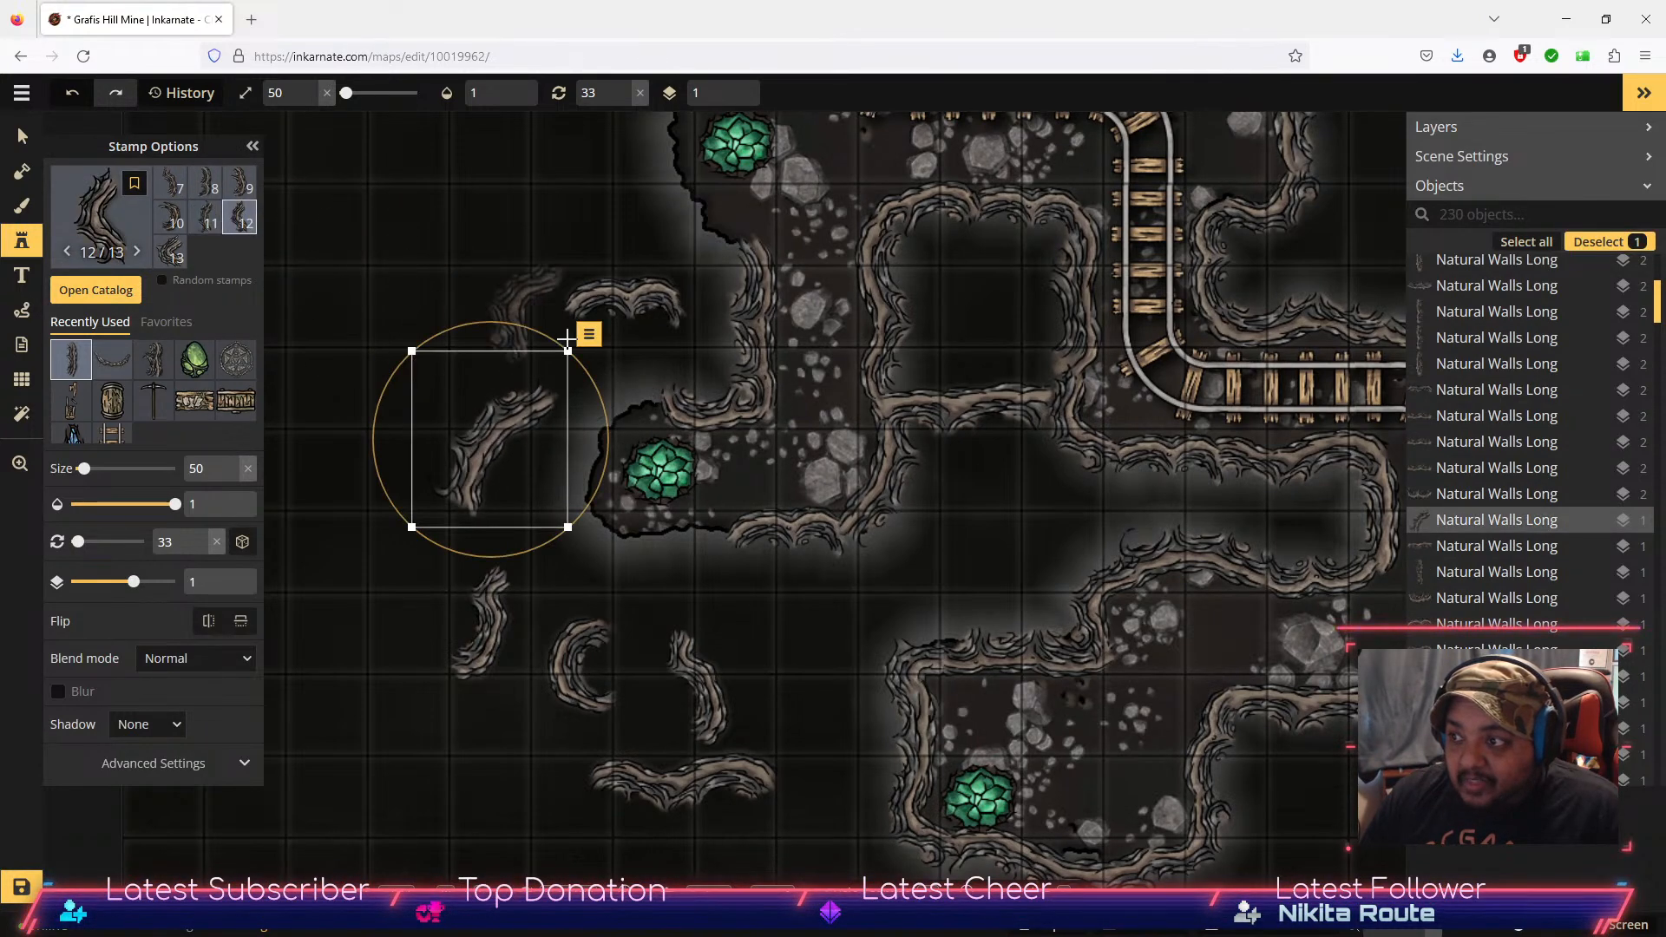
pyautogui.click(631, 390)
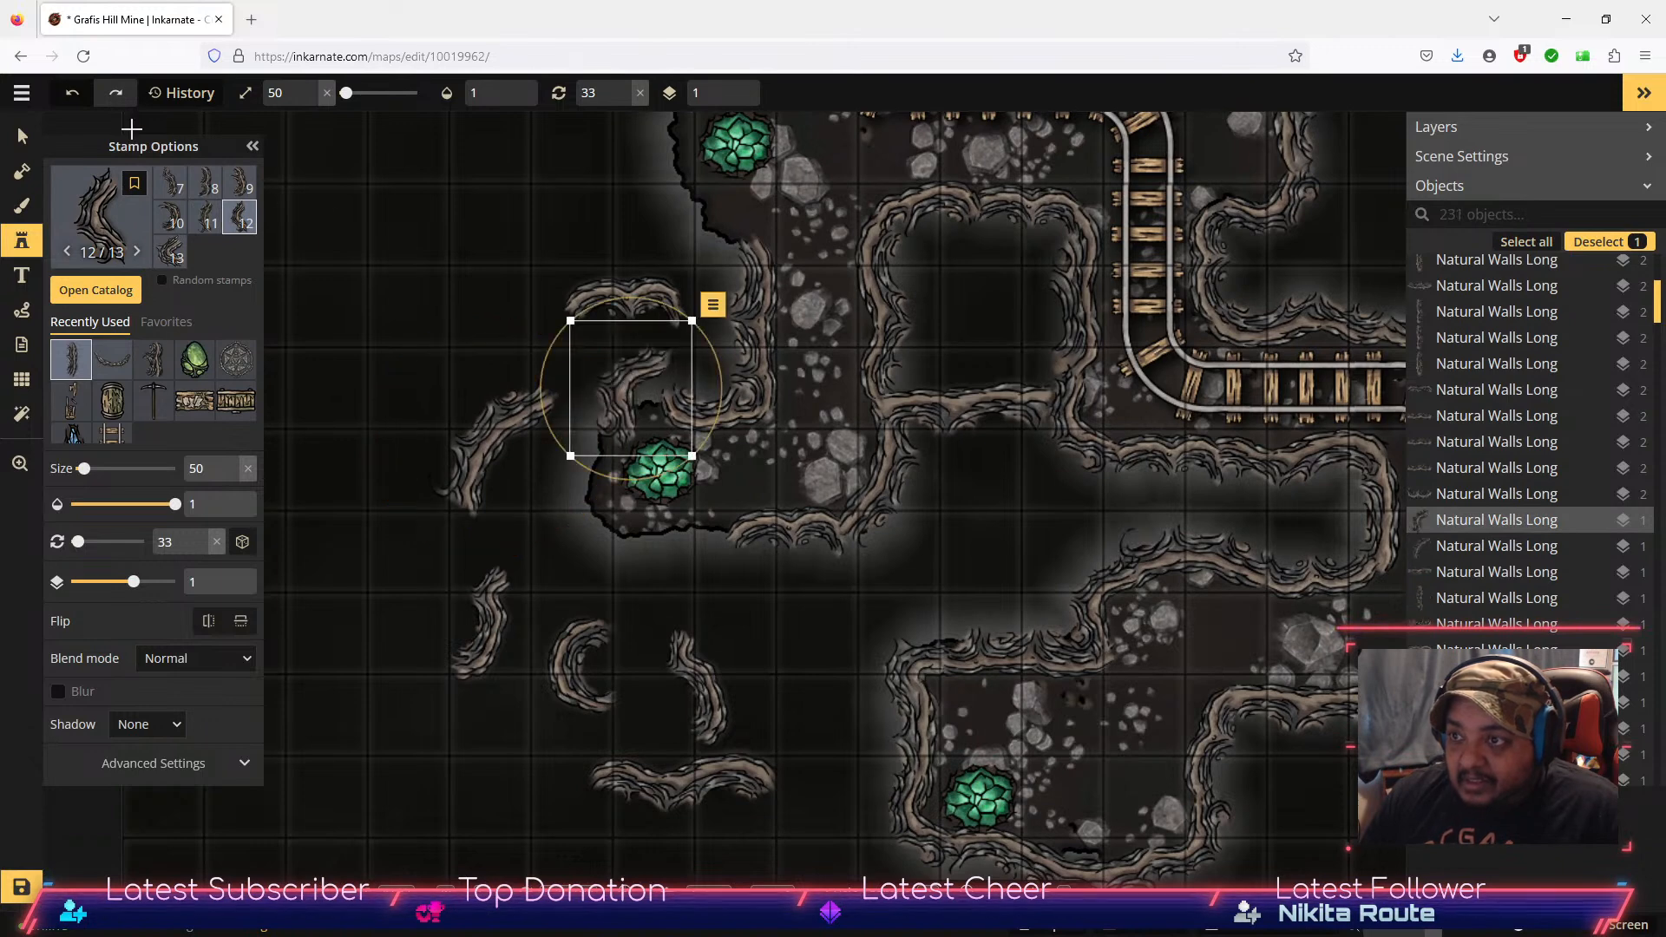
pyautogui.press('v')
pyautogui.moveTo(653, 322); pyautogui.dragTo(631, 397)
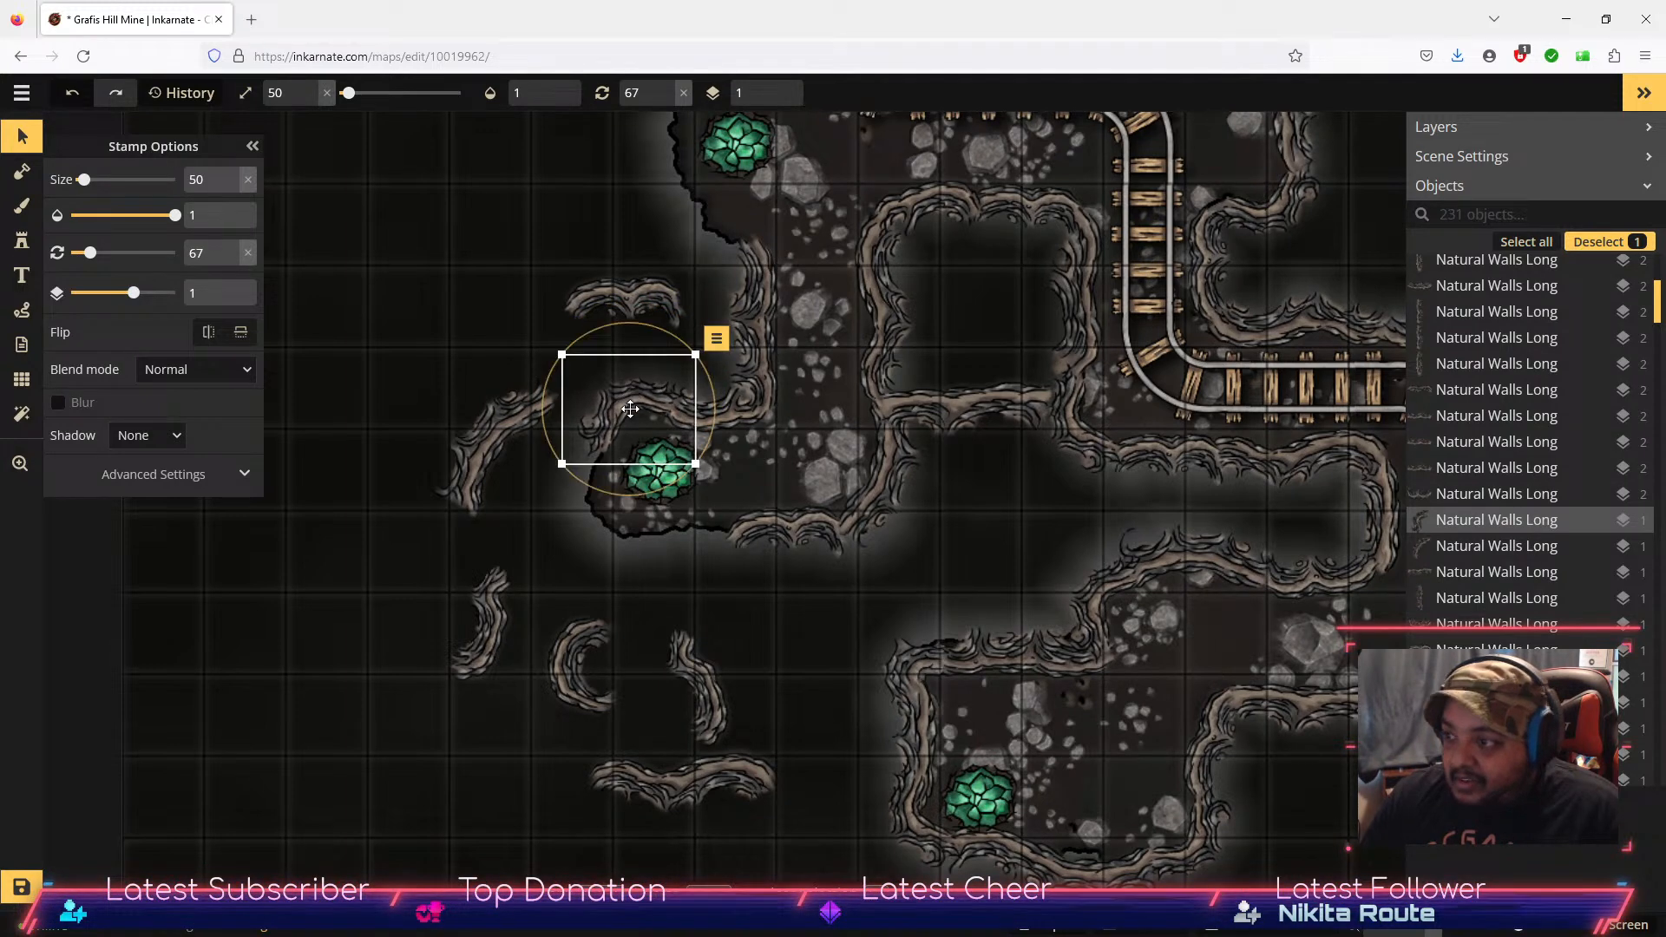
# Step: Try the spare S-shaped wall along the crystal alcove's western end at different angles, and set it aside to the southwest at 2 degrees
pyautogui.click(705, 691)
pyautogui.moveTo(696, 596); pyautogui.dragTo(736, 728)
pyautogui.moveTo(691, 690); pyautogui.dragTo(611, 510)
pyautogui.moveTo(626, 412); pyautogui.dragTo(663, 405)
pyautogui.moveTo(630, 519); pyautogui.dragTo(611, 529)
pyautogui.moveTo(639, 424); pyautogui.dragTo(610, 471)
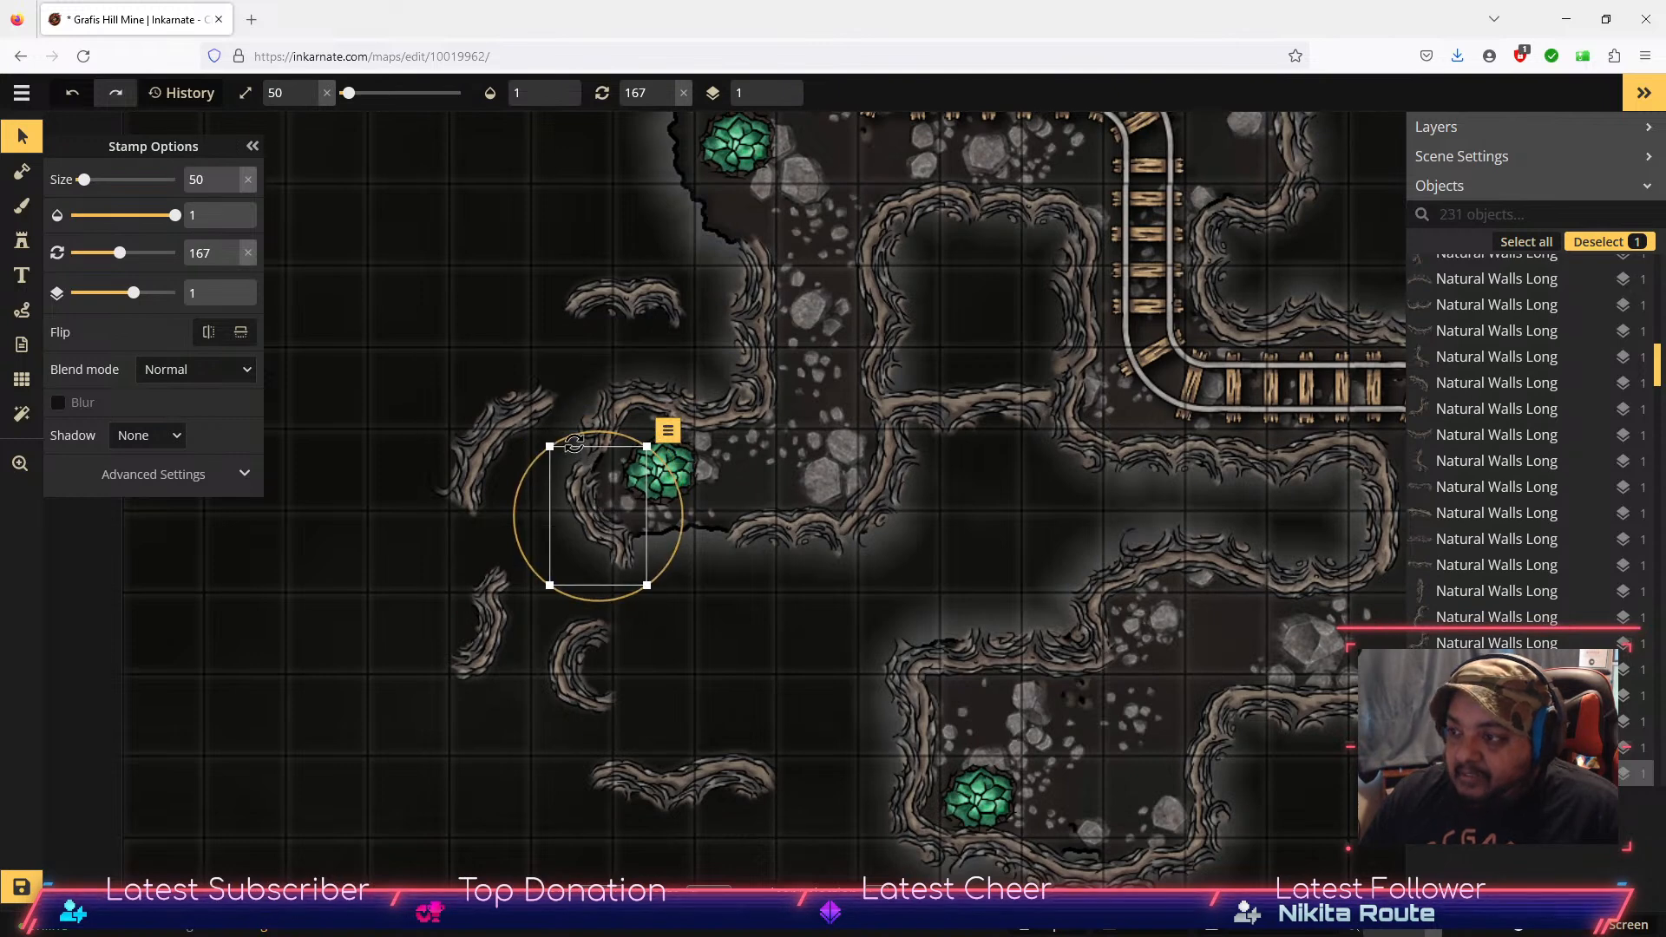
pyautogui.moveTo(512, 521); pyautogui.dragTo(710, 537)
pyautogui.moveTo(605, 510); pyautogui.dragTo(617, 496)
pyautogui.moveTo(618, 420); pyautogui.dragTo(631, 423)
pyautogui.moveTo(610, 503); pyautogui.dragTo(435, 618)
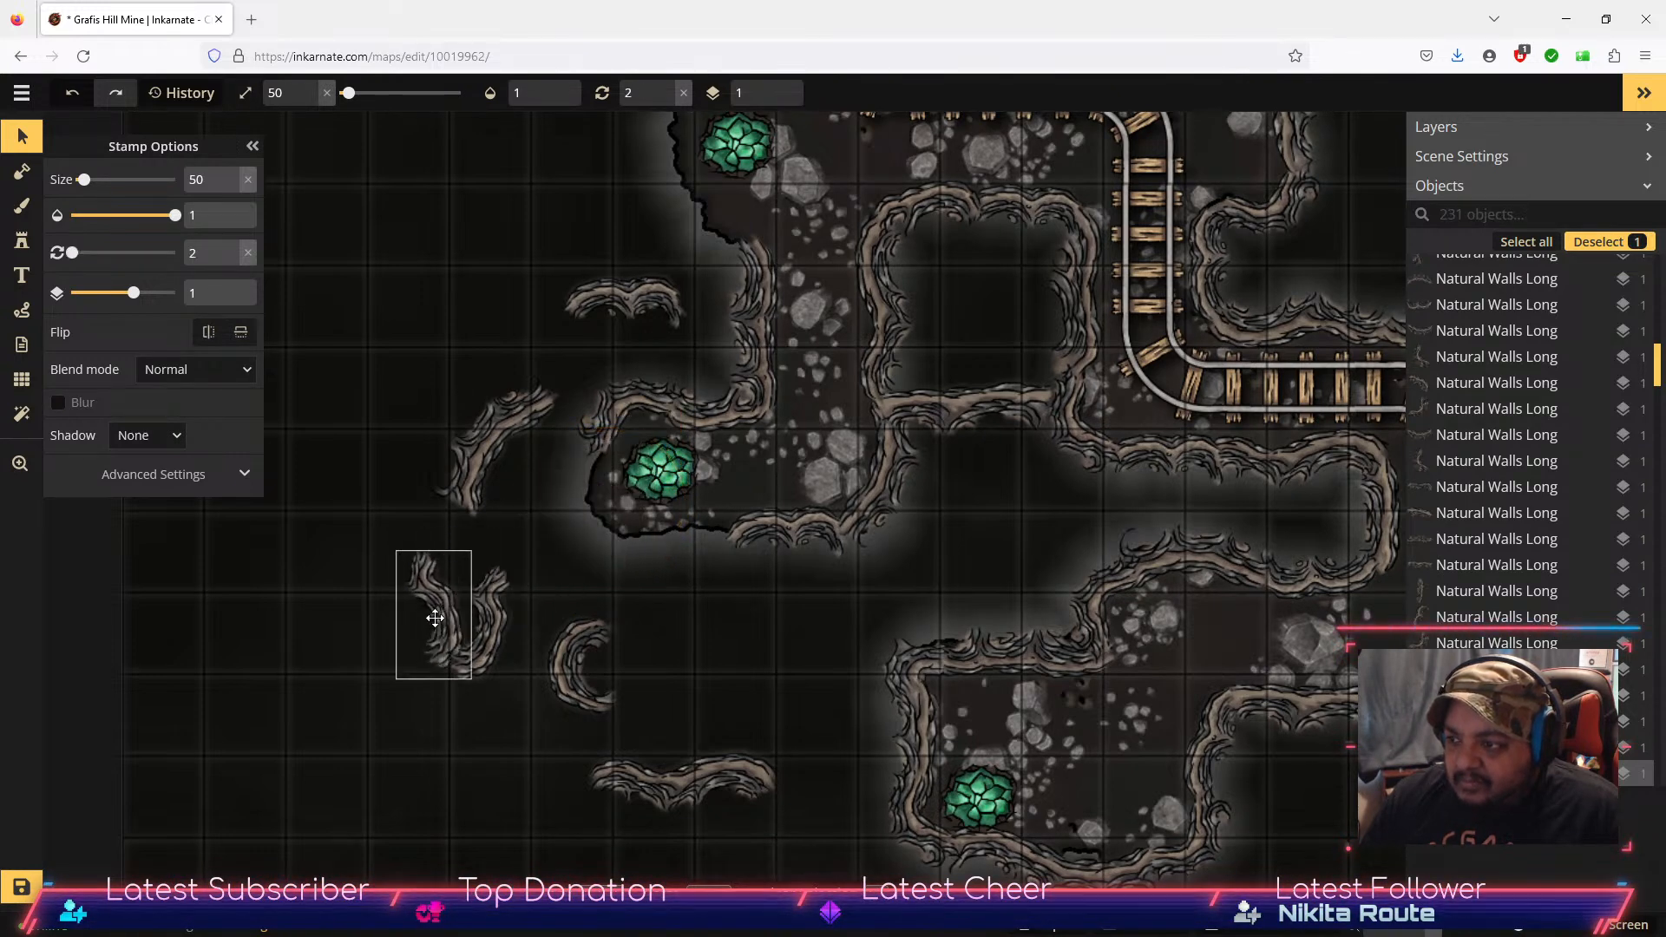
# Step: Place another variant 12 wall, rotate it to 344 degrees and fit it around the crystal alcove's lower-left corner
pyautogui.click(580, 693)
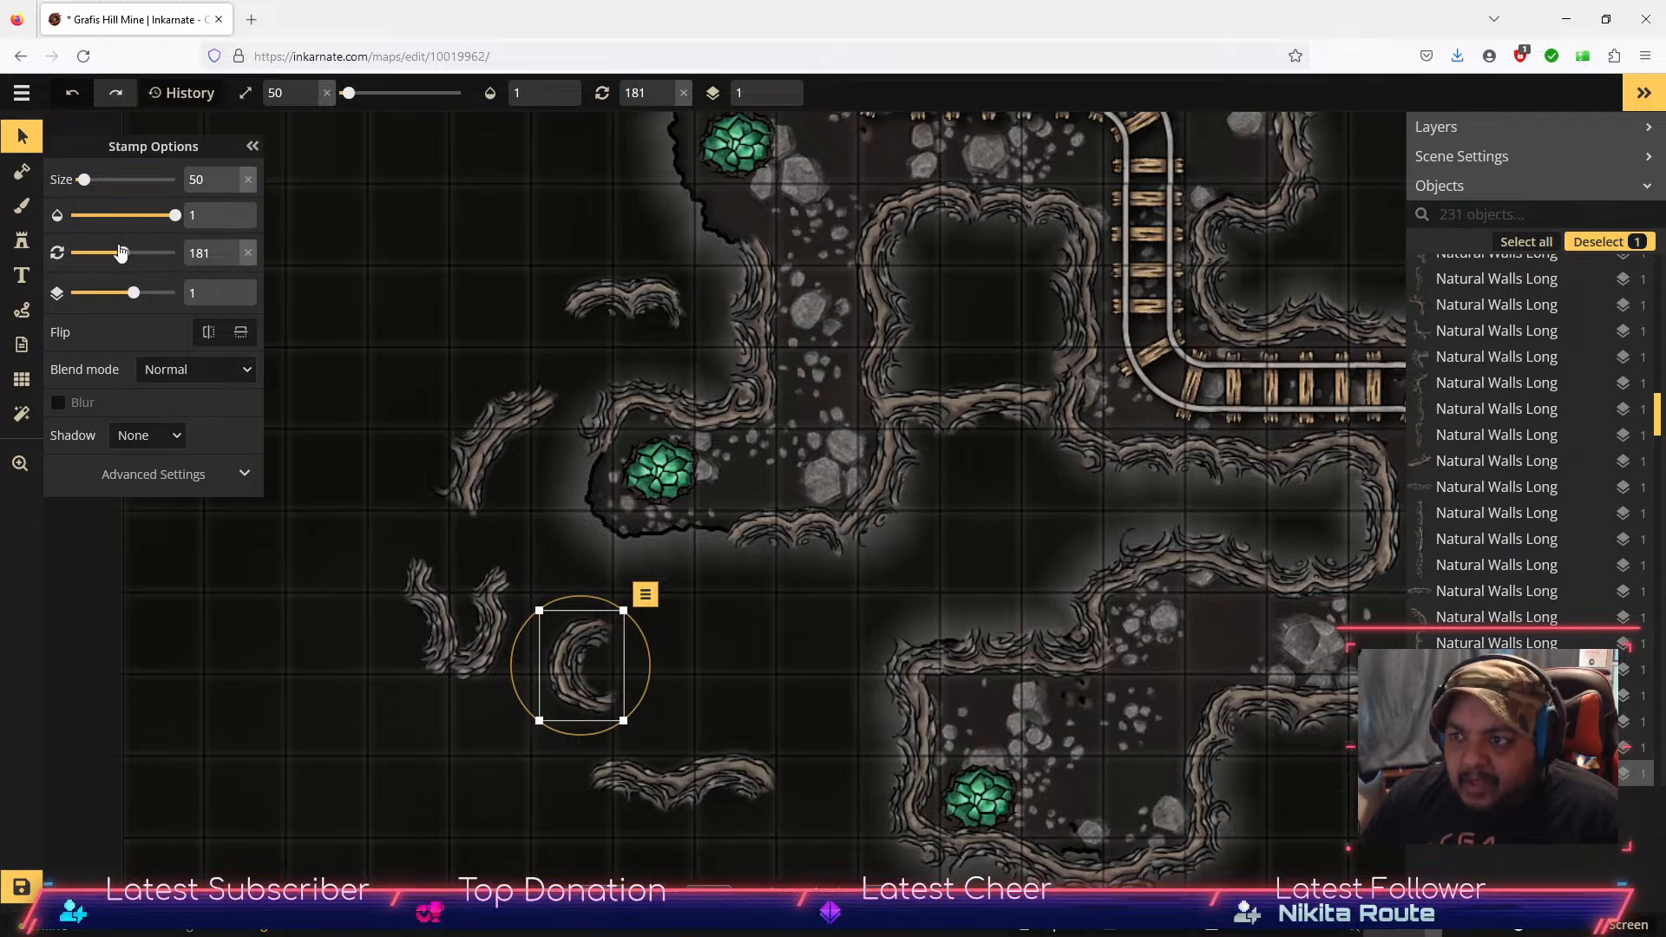
pyautogui.click(20, 238)
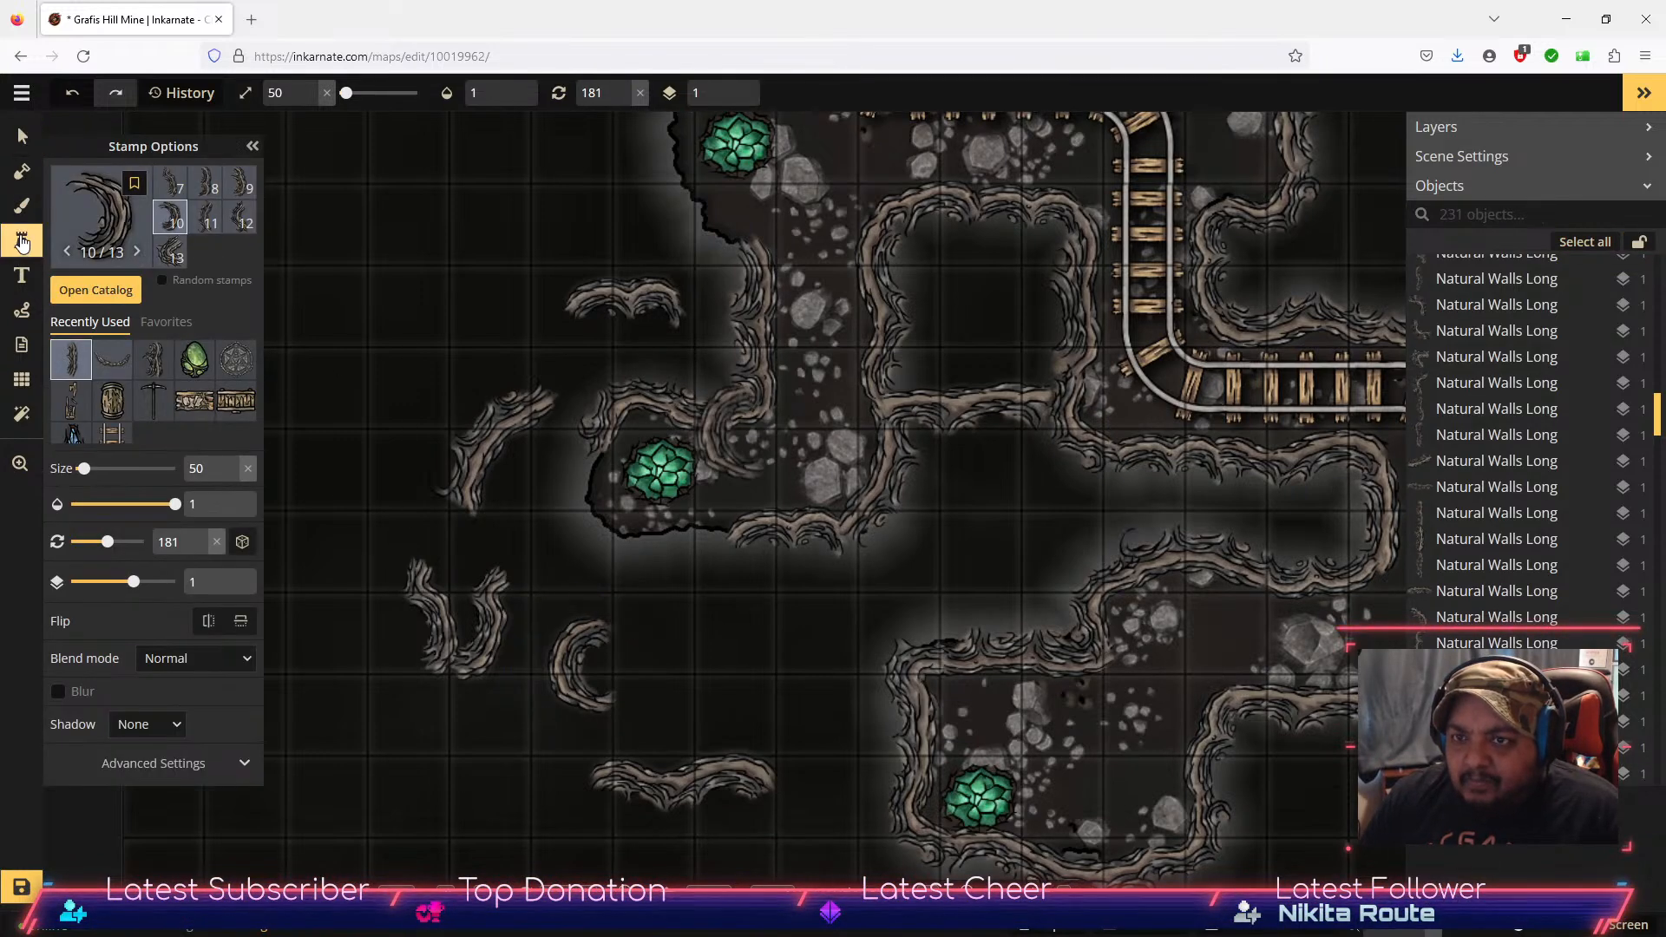
pyautogui.click(239, 217)
pyautogui.click(582, 540)
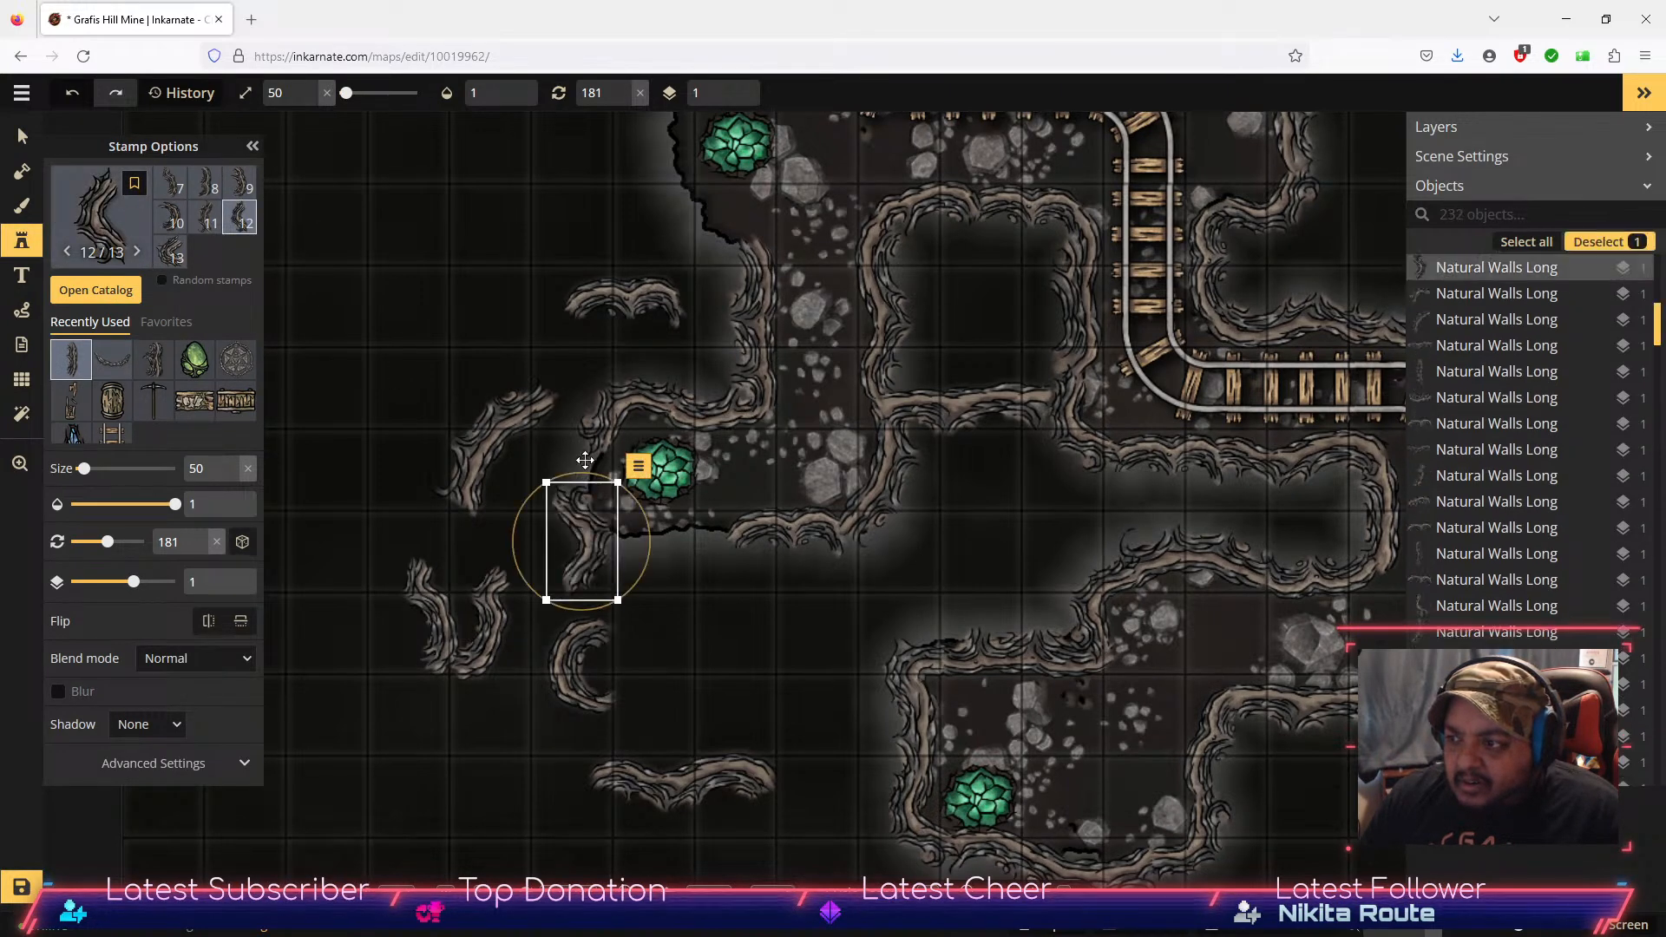
pyautogui.click(21, 135)
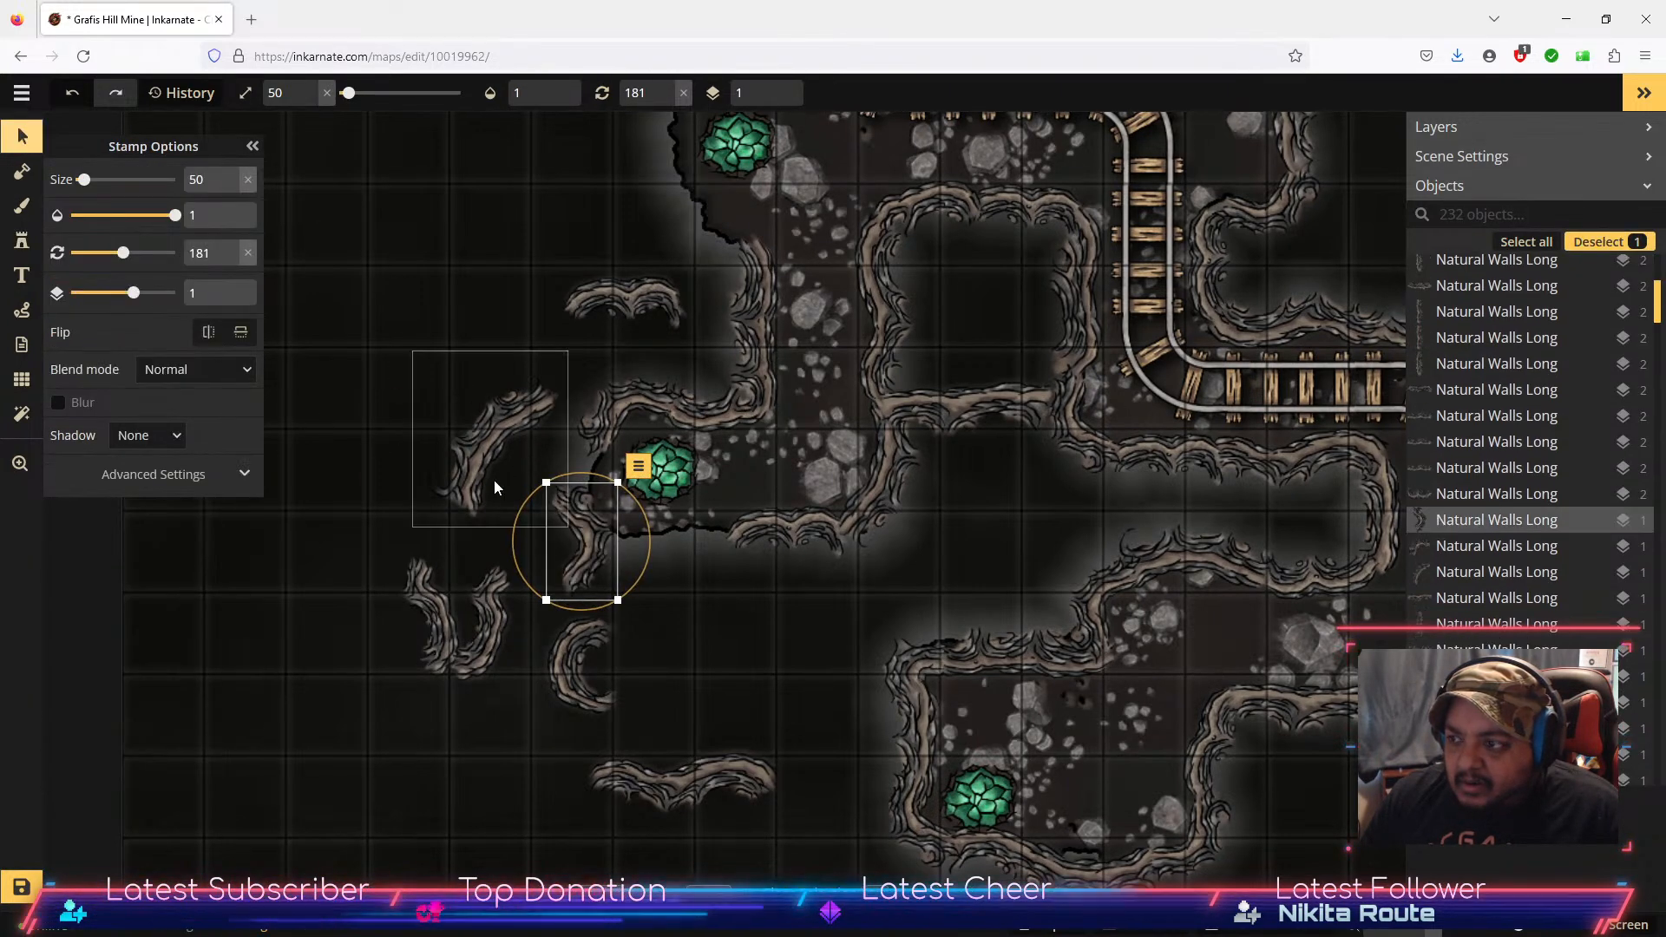
pyautogui.moveTo(572, 473); pyautogui.dragTo(606, 603)
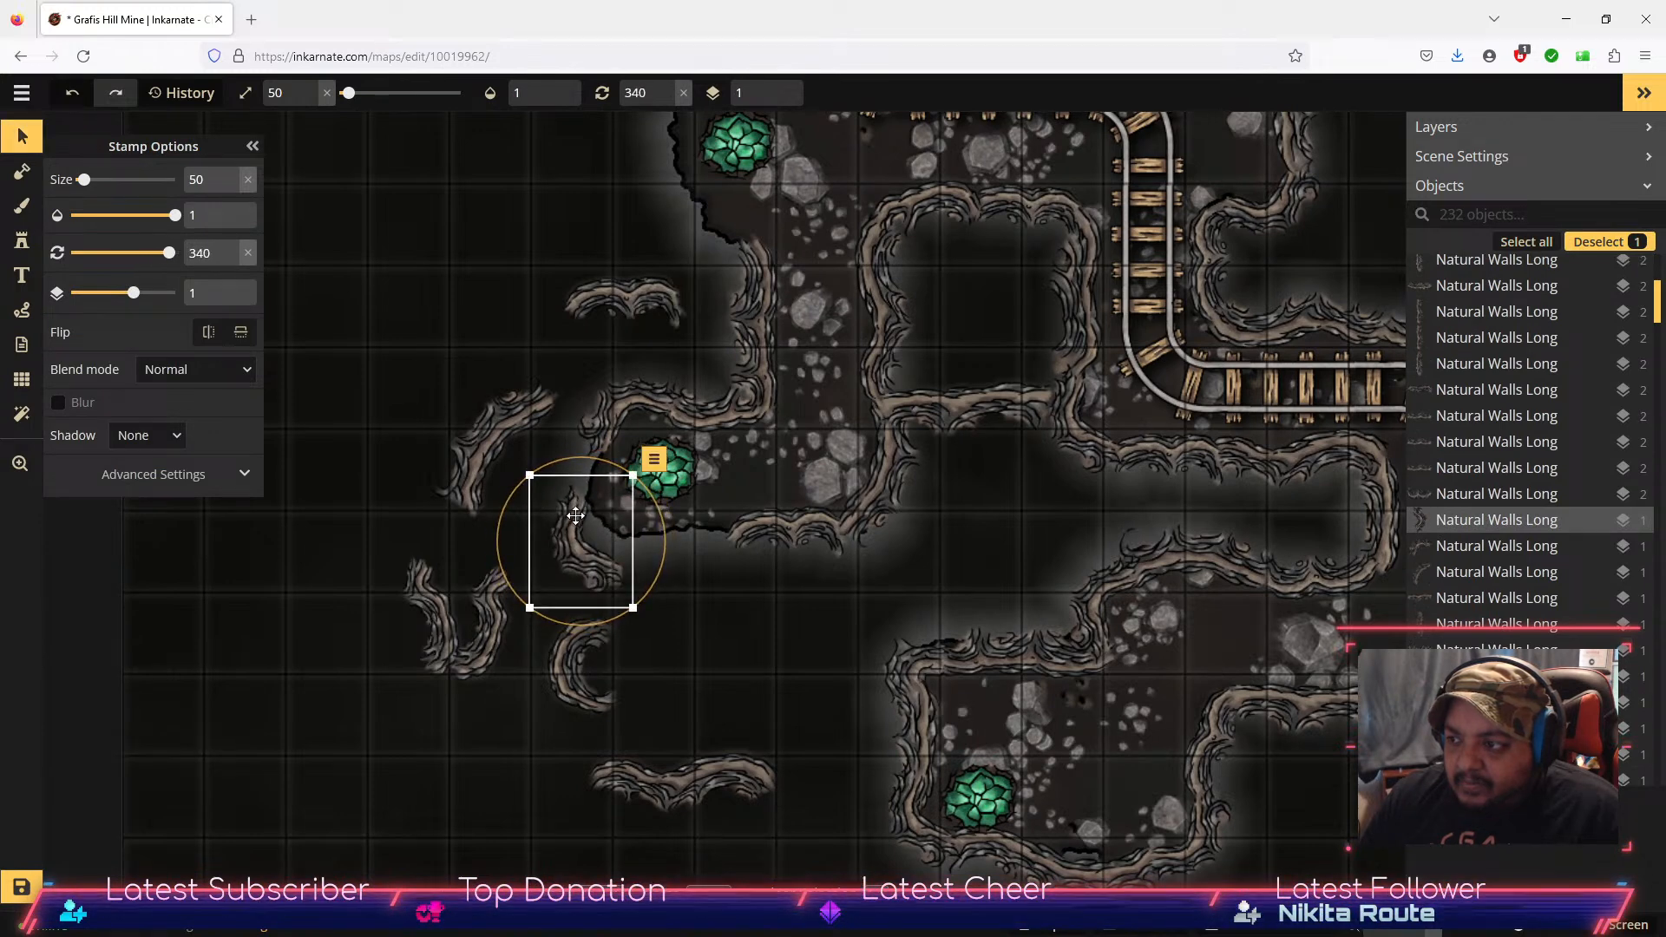
pyautogui.moveTo(587, 473); pyautogui.dragTo(591, 472)
pyautogui.moveTo(621, 536); pyautogui.dragTo(621, 430)
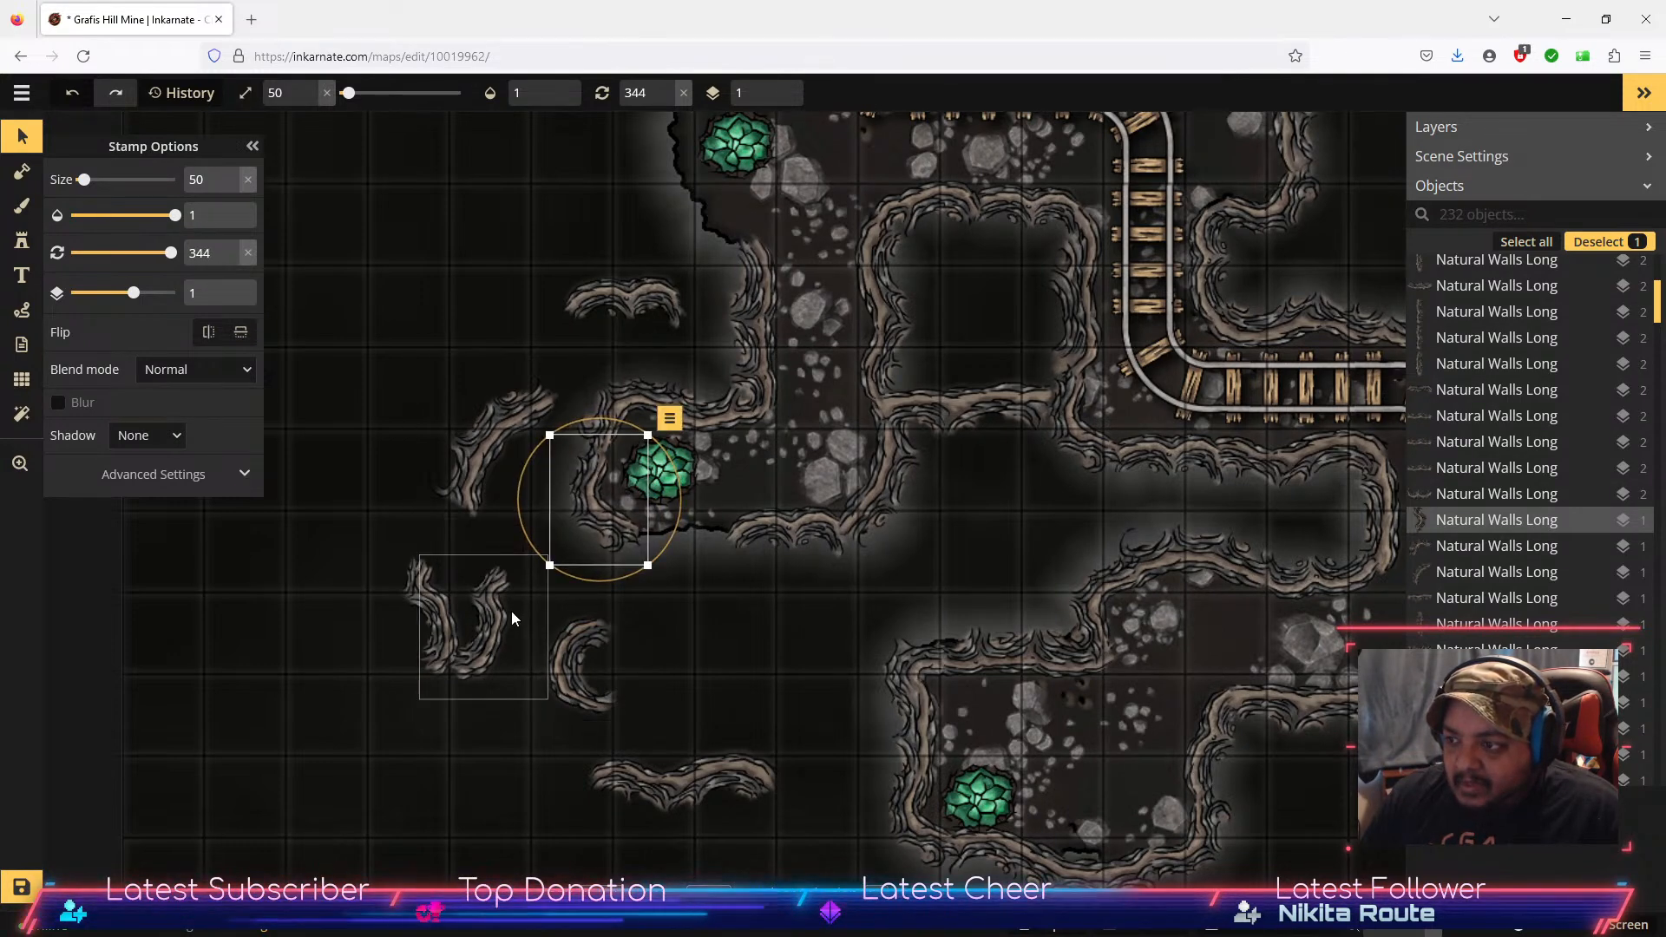
# Step: Rotate the spare variant 7 wall to 280 degrees, fit it along the crystal alcove's lower edge and move it down one layer
pyautogui.click(500, 632)
pyautogui.moveTo(479, 725); pyautogui.dragTo(572, 585)
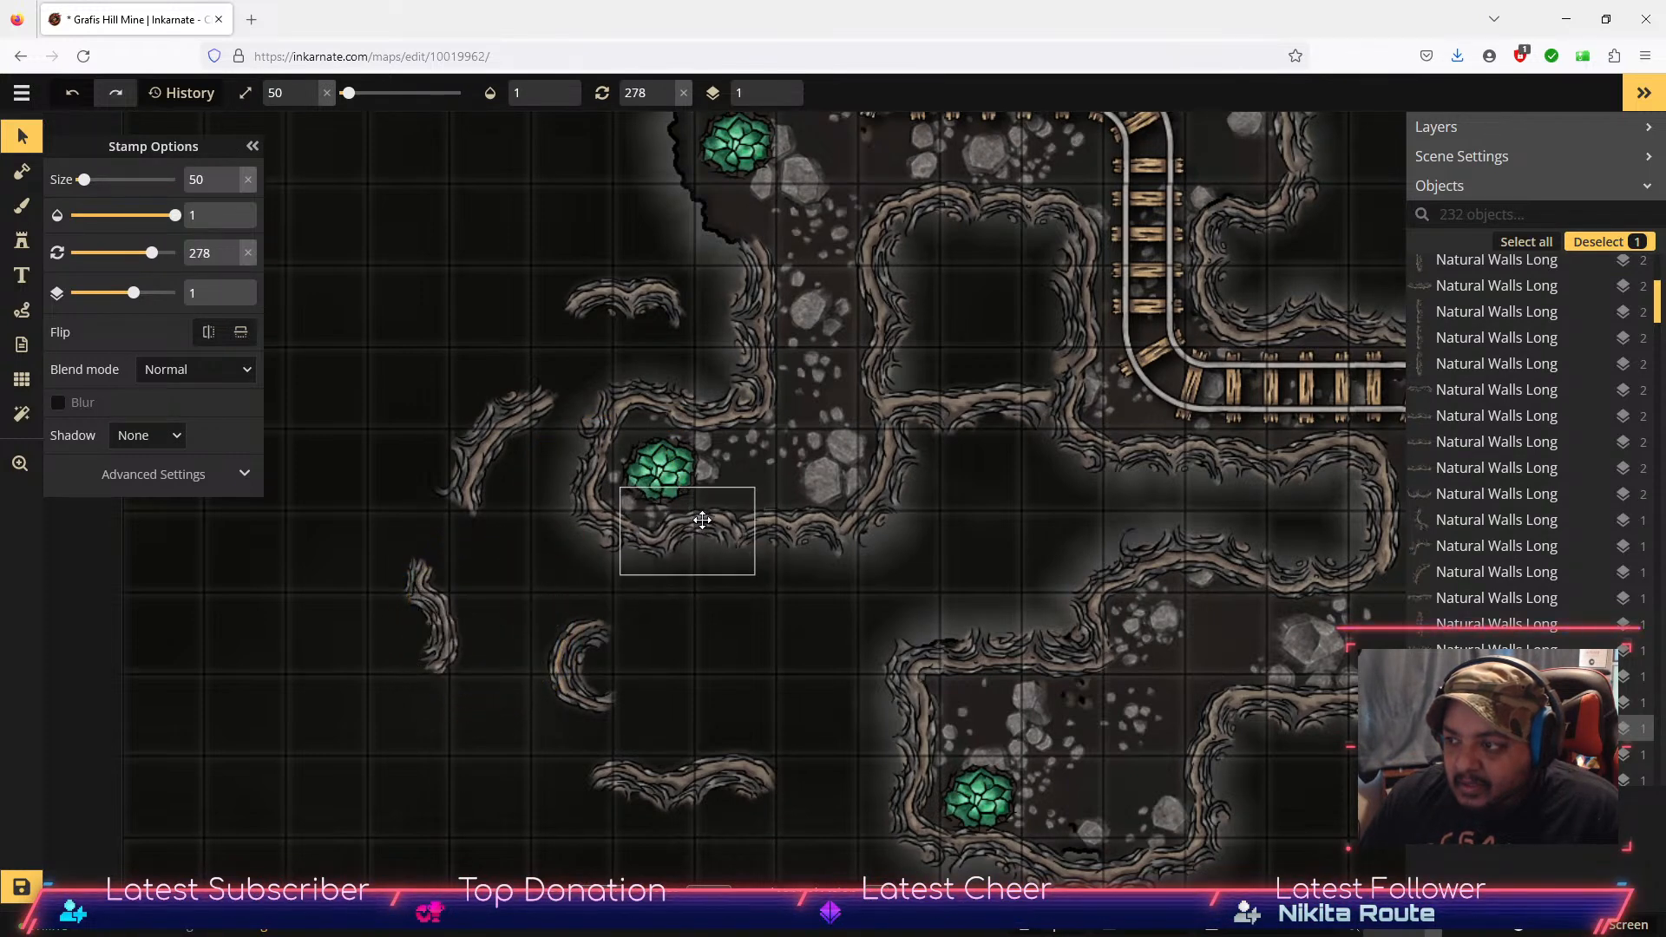
pyautogui.moveTo(736, 486); pyautogui.dragTo(737, 471)
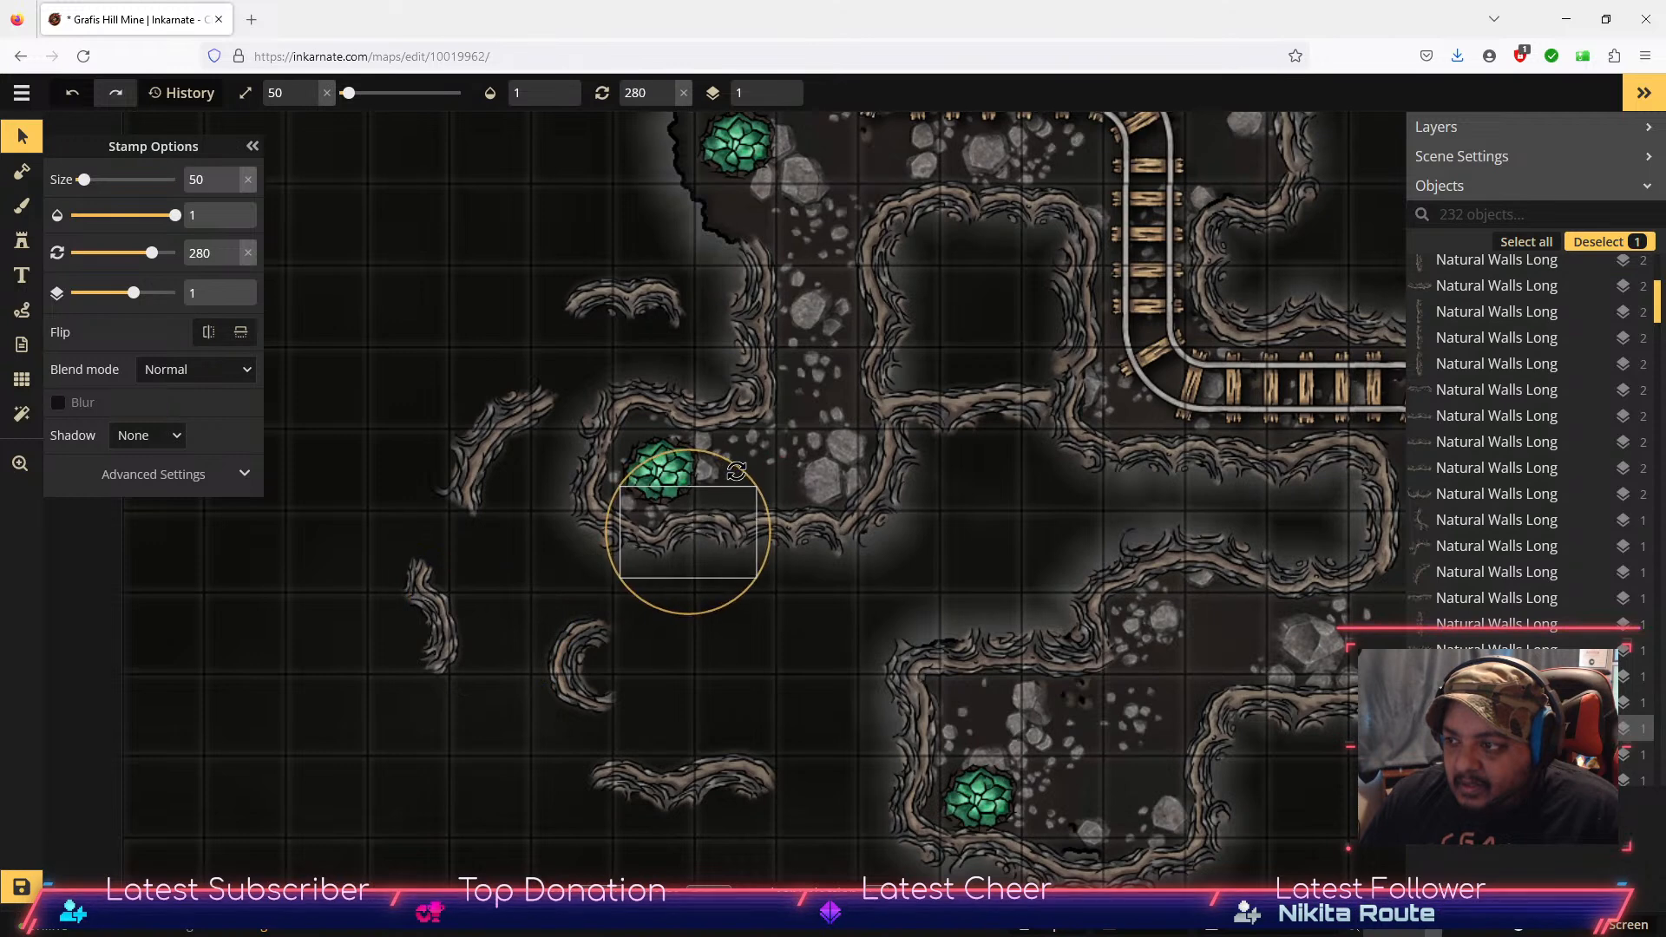
pyautogui.click(778, 471)
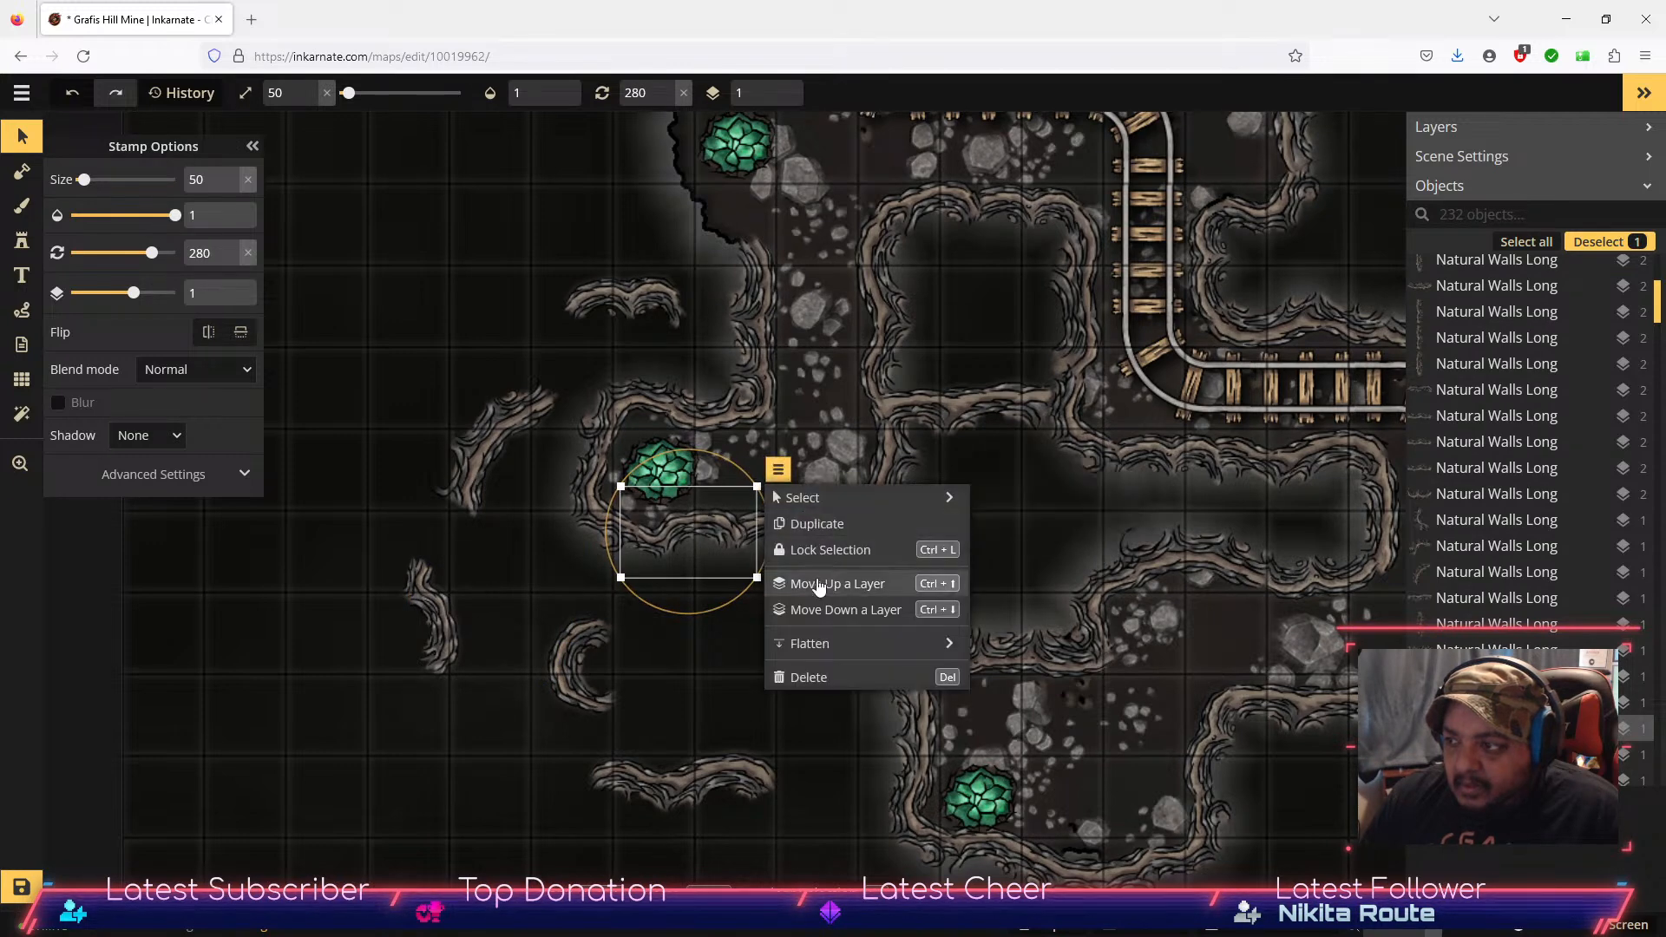
pyautogui.click(820, 611)
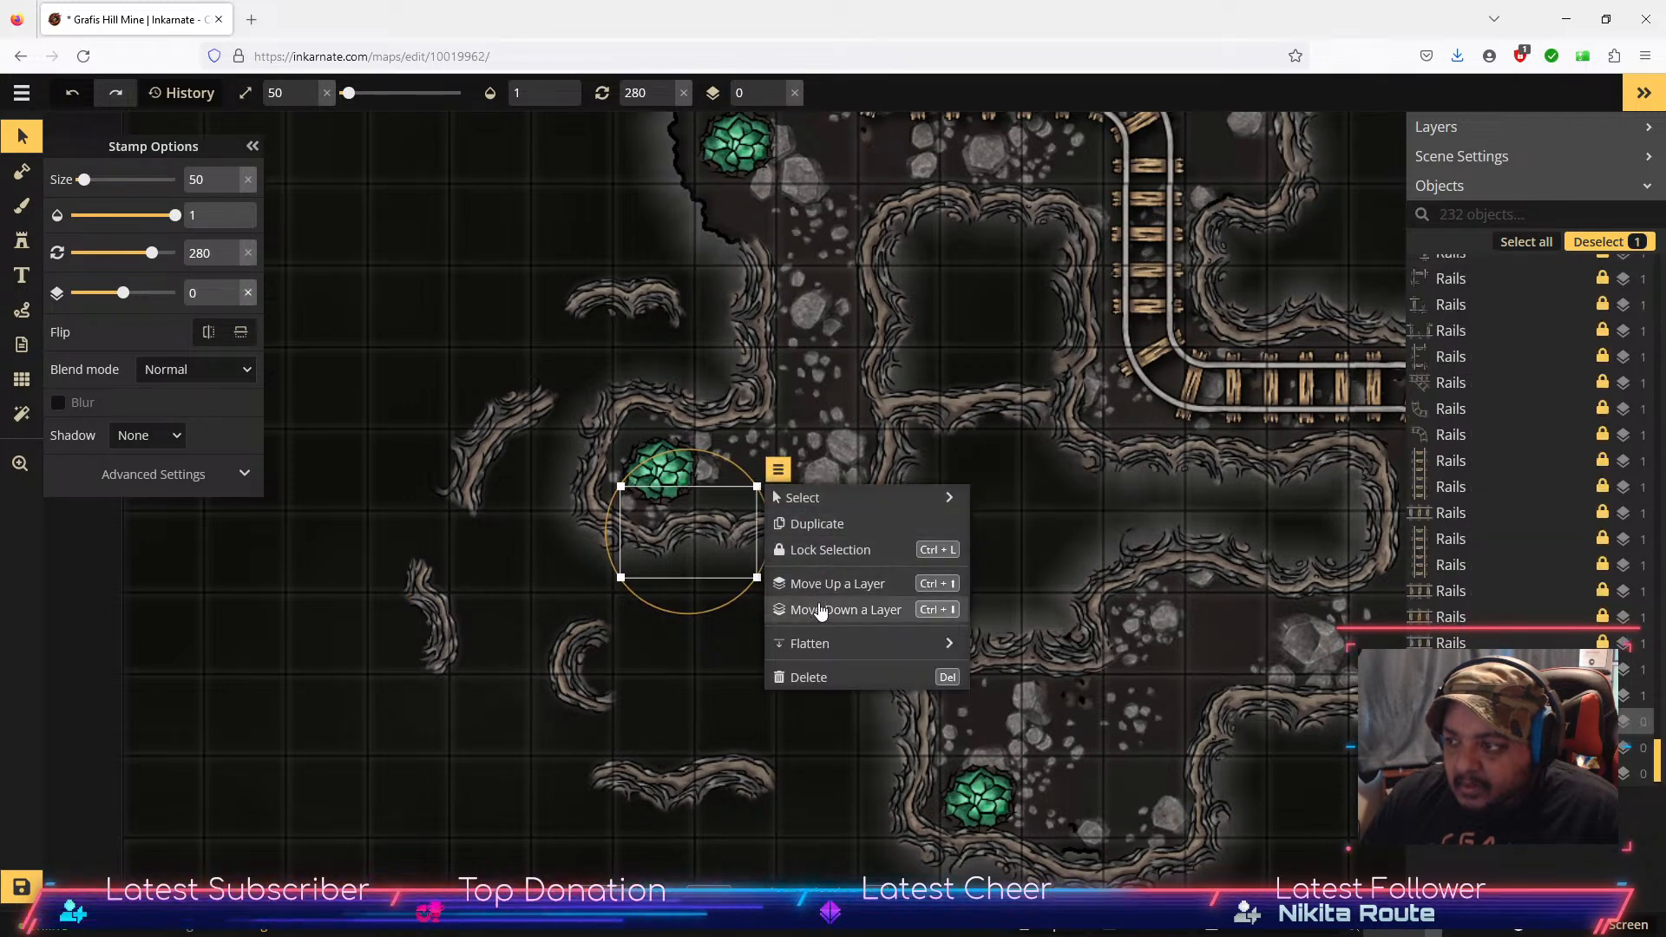
# Step: Send the crystal alcove's lower wall down another layer and set the spare wavy wall aside northwest of the alcove
pyautogui.click(824, 612)
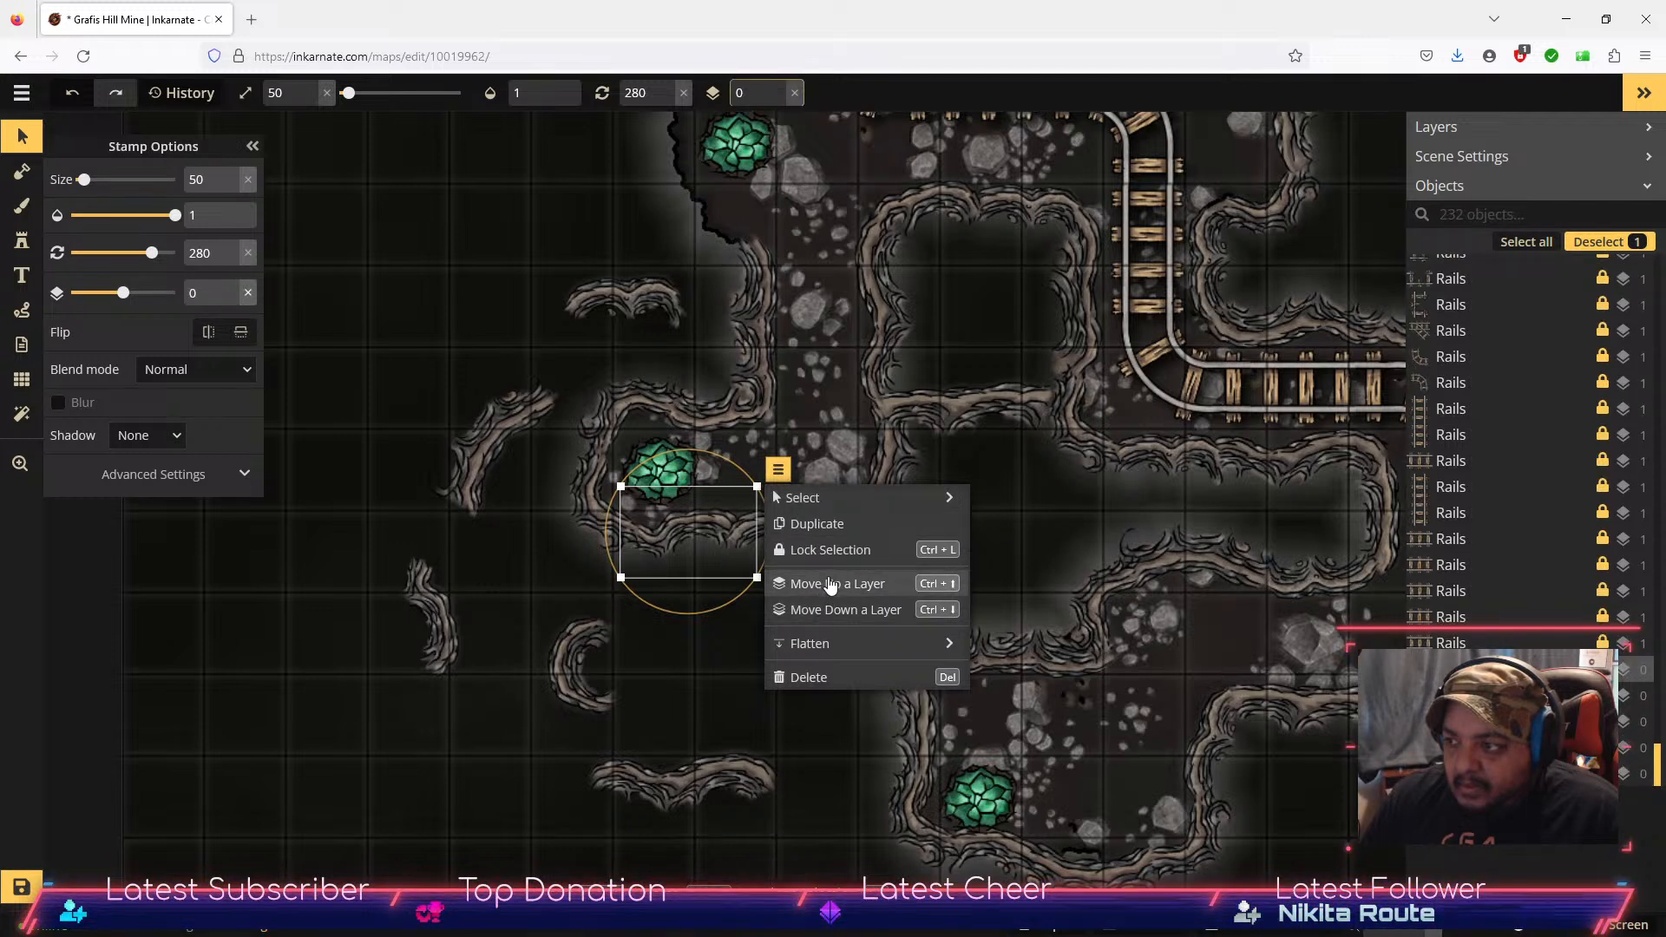
pyautogui.click(719, 665)
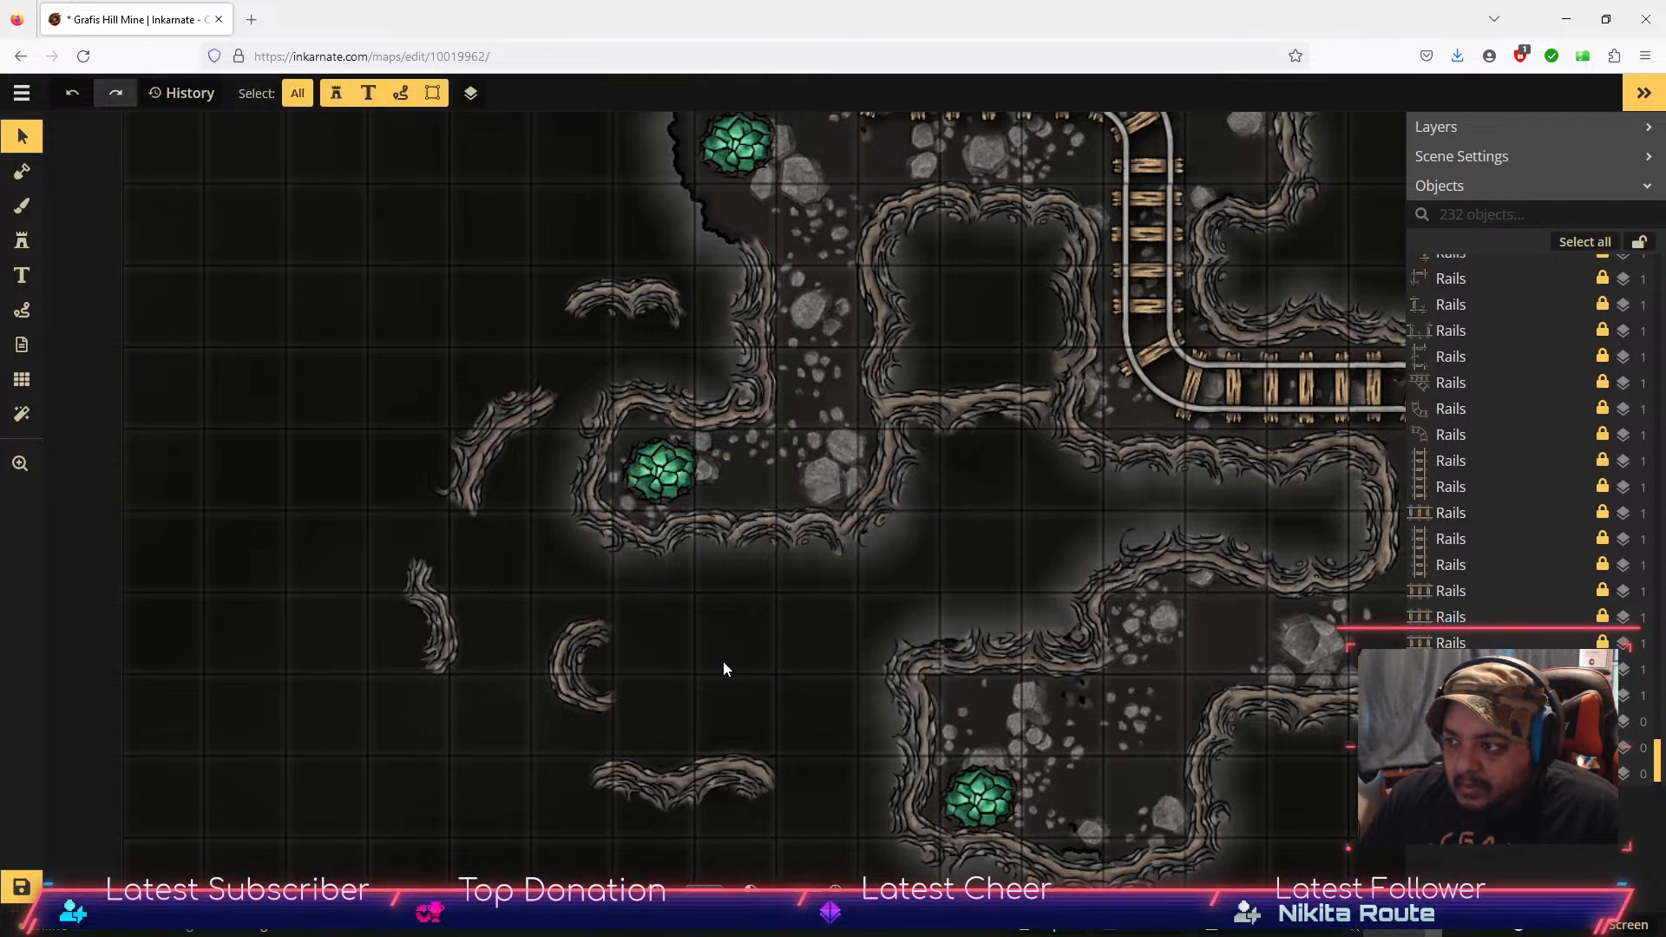
pyautogui.click(718, 762)
pyautogui.moveTo(718, 762); pyautogui.dragTo(493, 186)
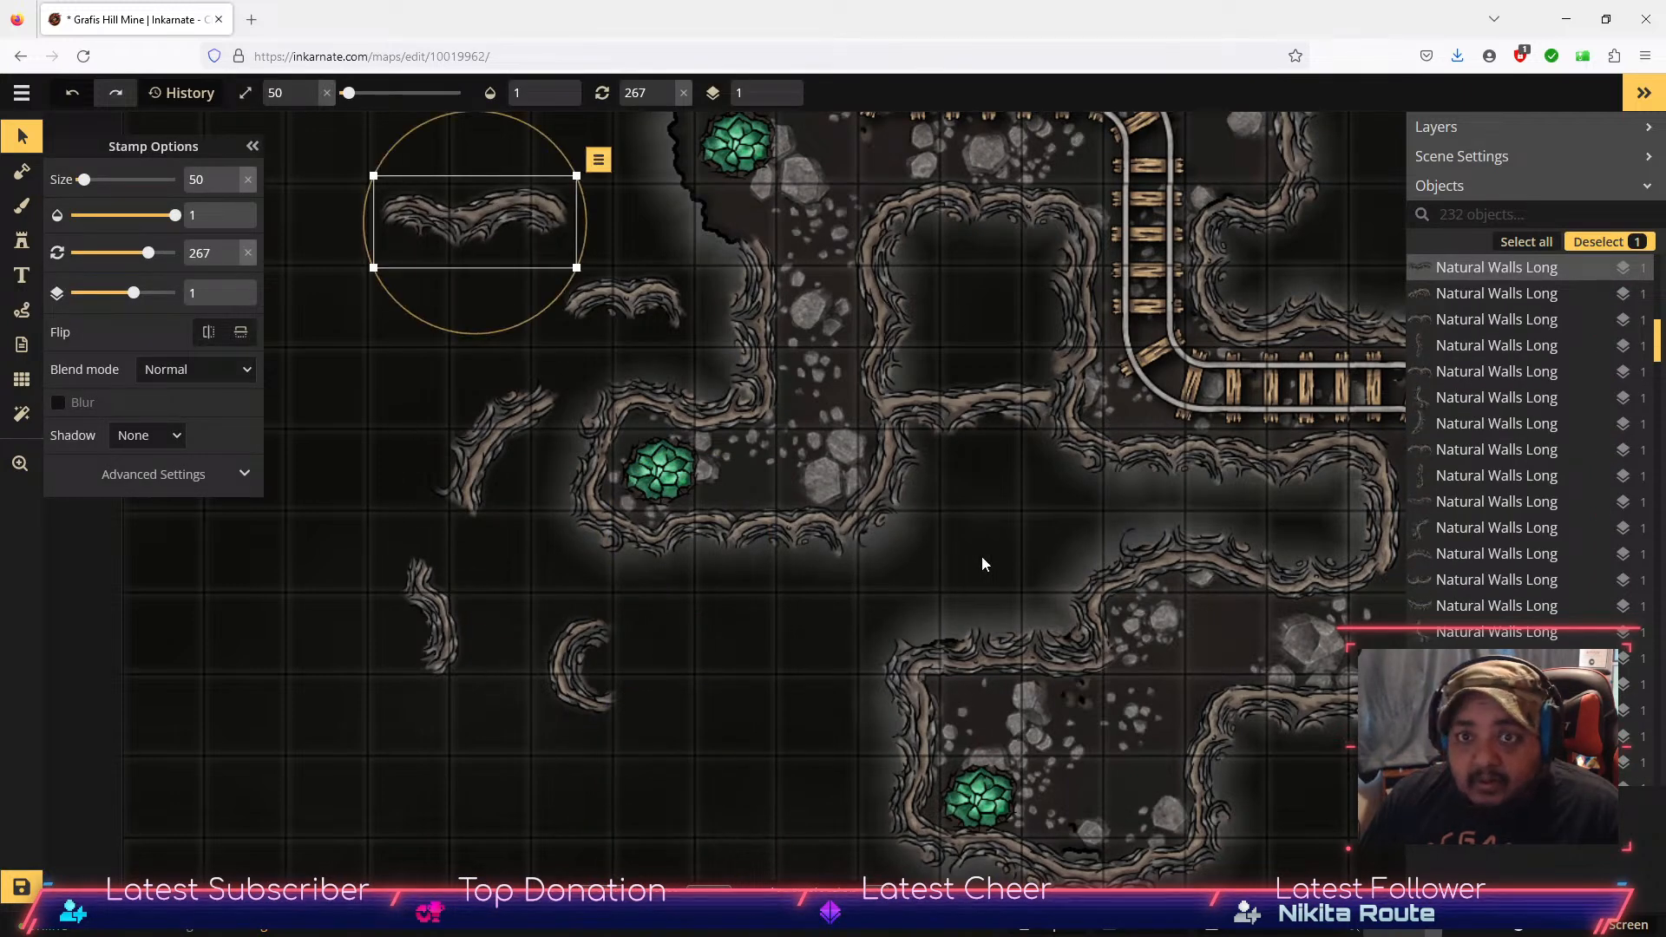
pyautogui.scroll(-3, 986, 555)
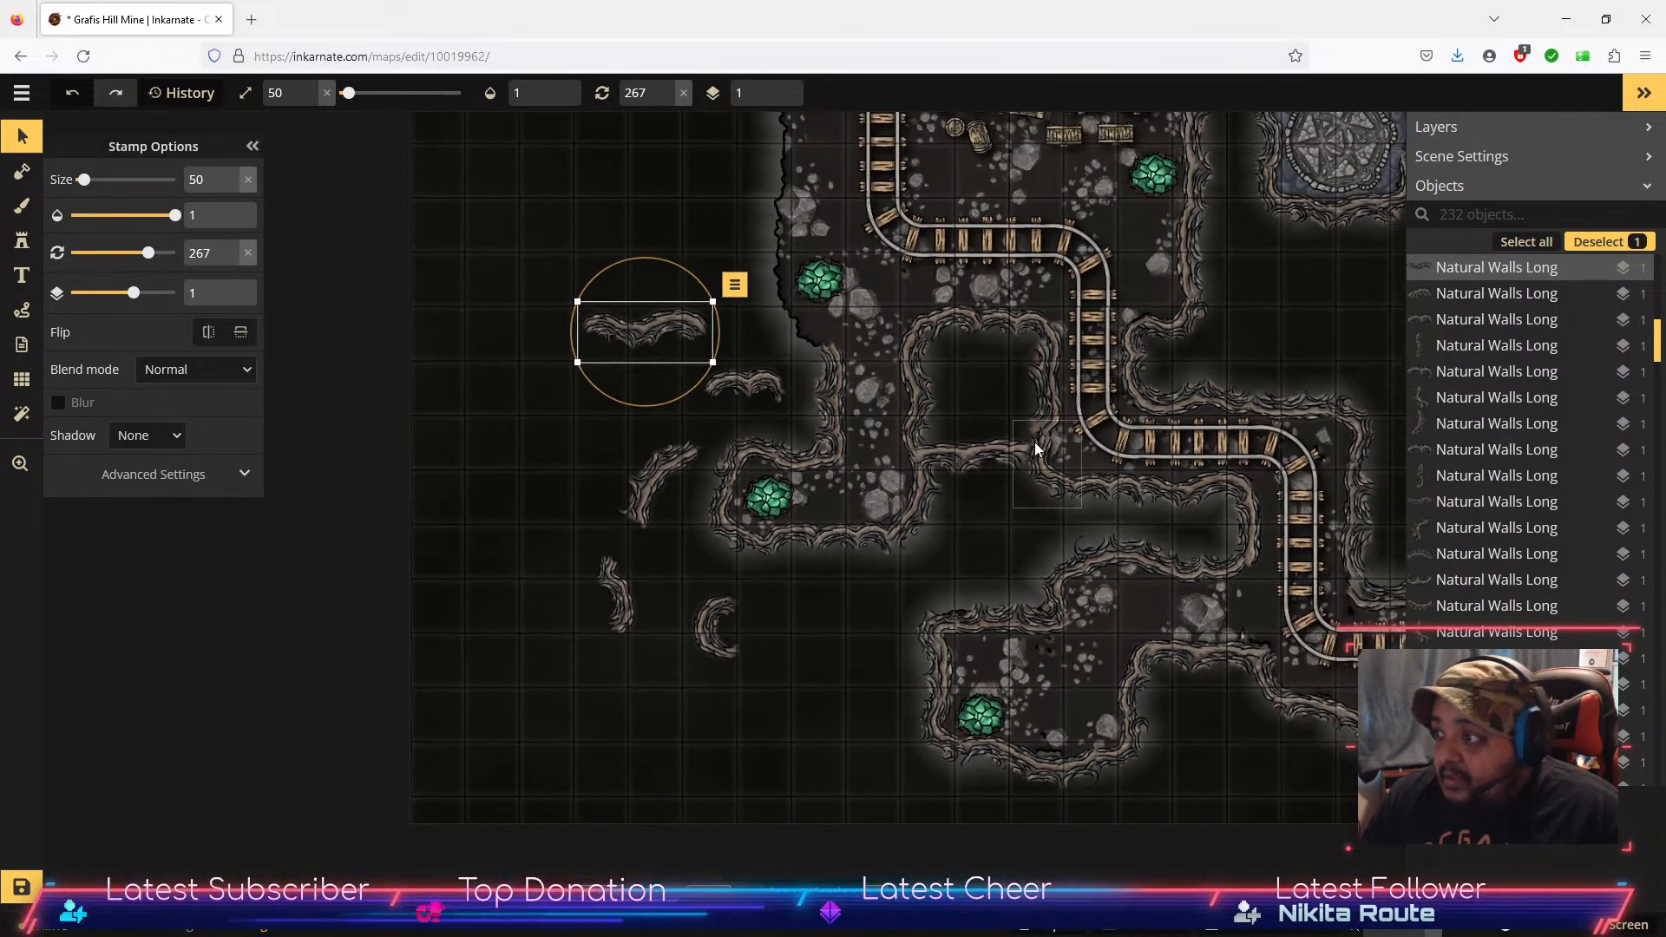
# Step: Pull the surplus horizontal wall out of the passage block east of the alcove and gather the C-shaped and S-shaped spares near it
pyautogui.click(982, 454)
pyautogui.moveTo(982, 455); pyautogui.dragTo(617, 220)
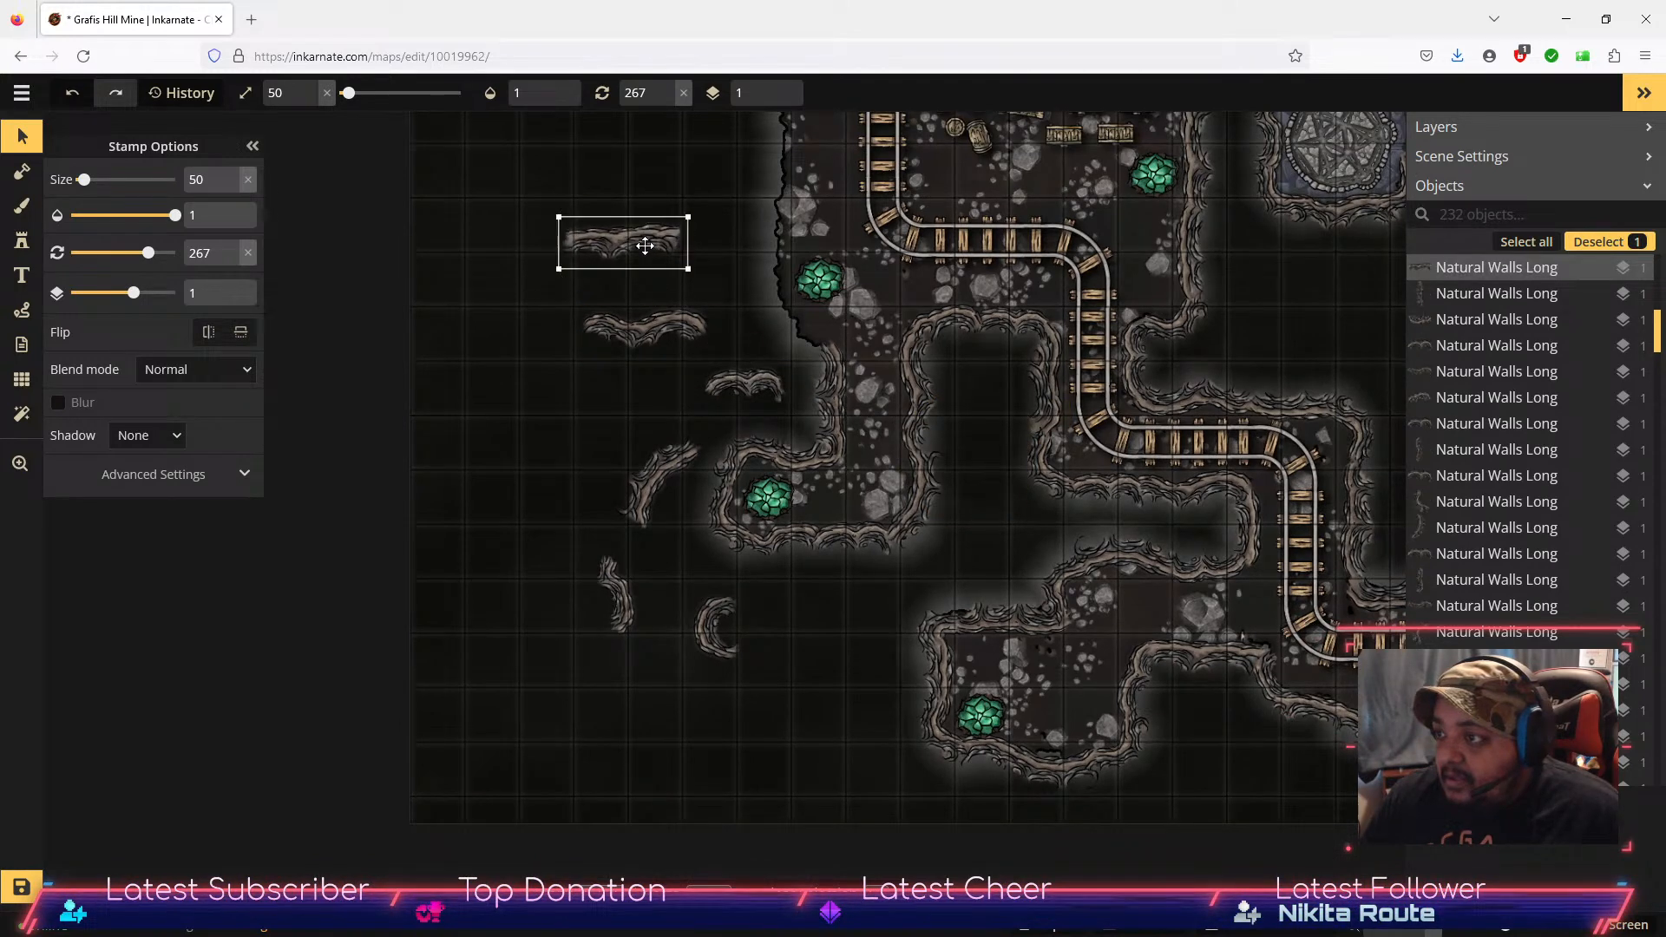
pyautogui.moveTo(717, 634); pyautogui.dragTo(606, 412)
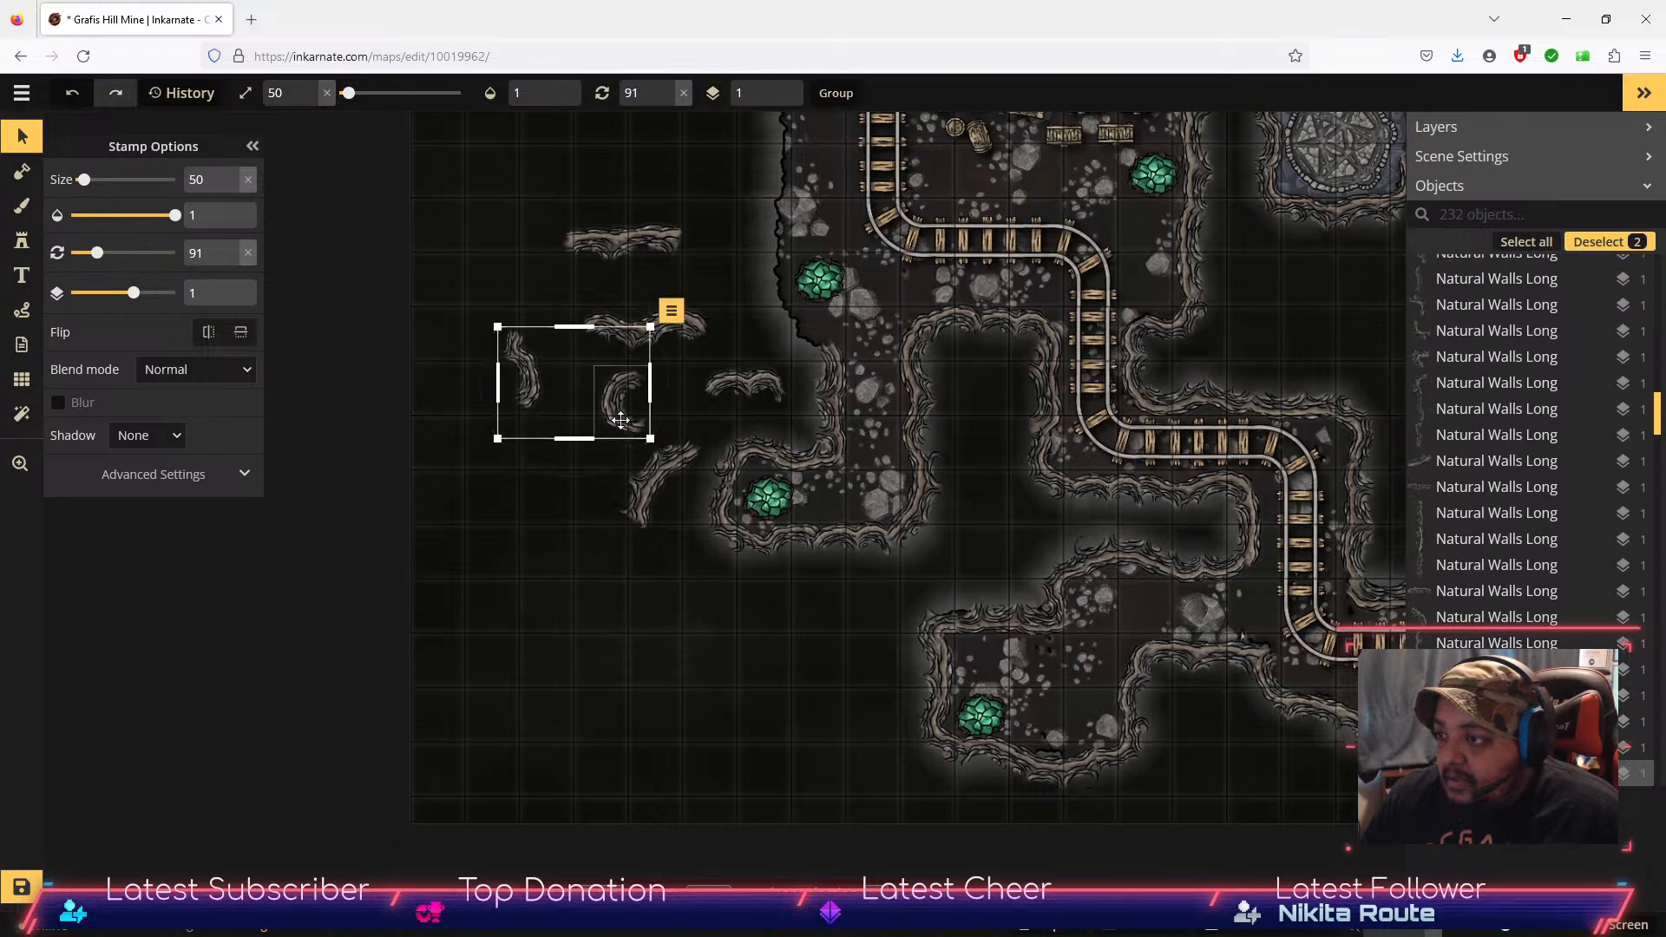
pyautogui.scroll(2, 917, 709)
pyautogui.scroll(-3, 912, 705)
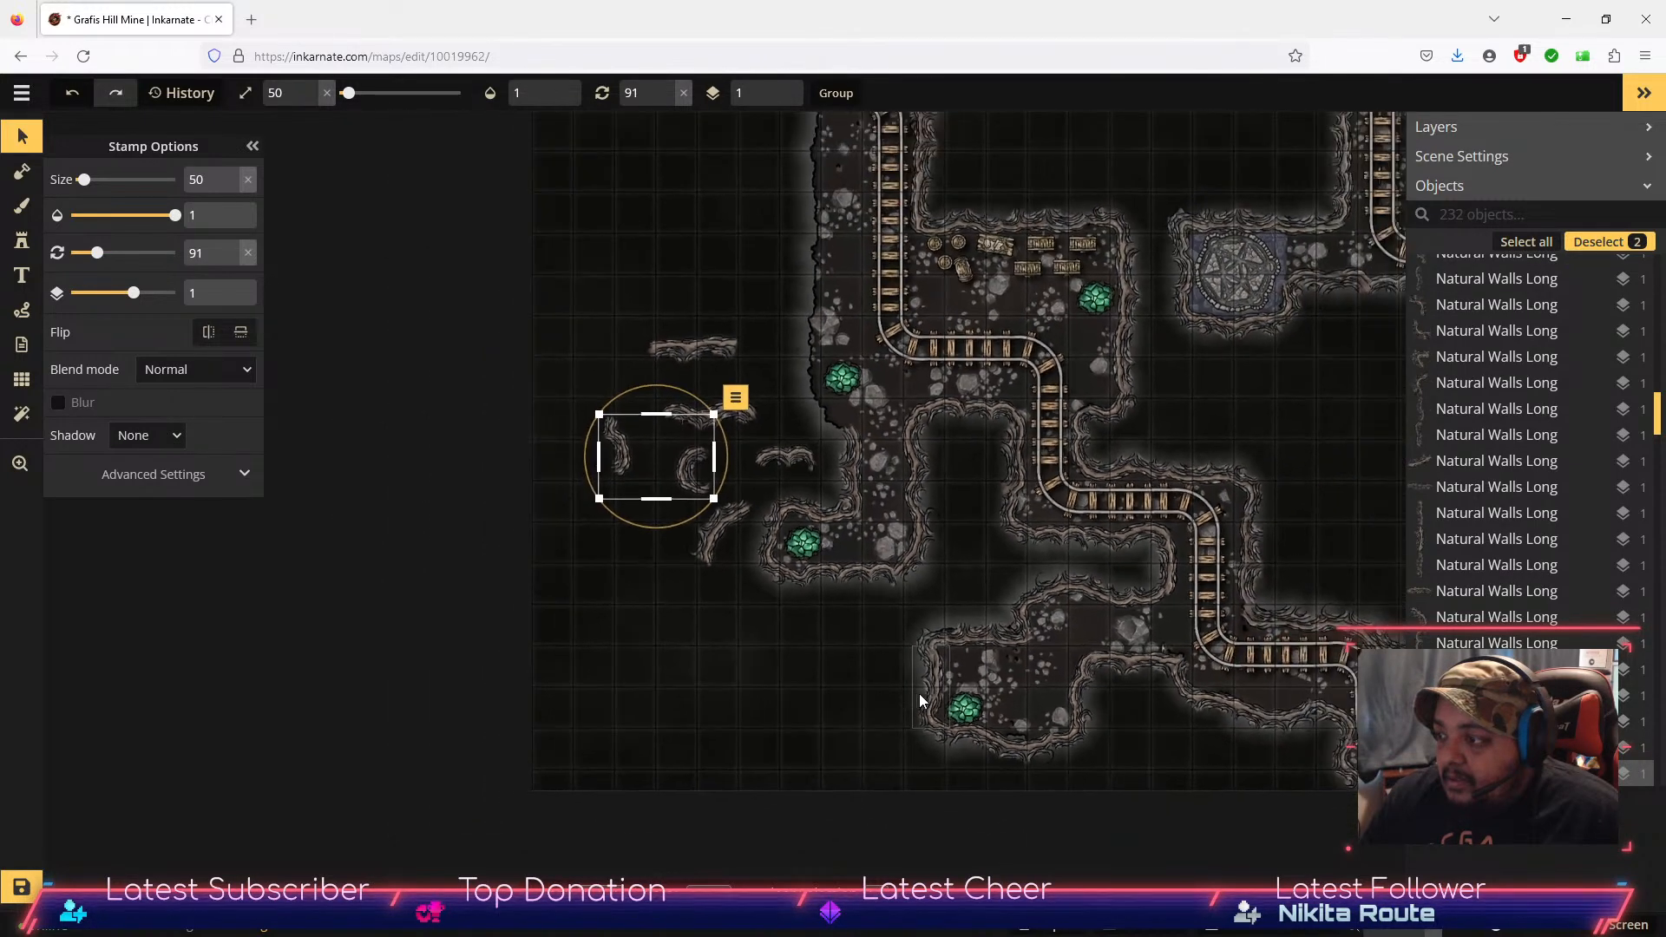
pyautogui.click(1240, 407)
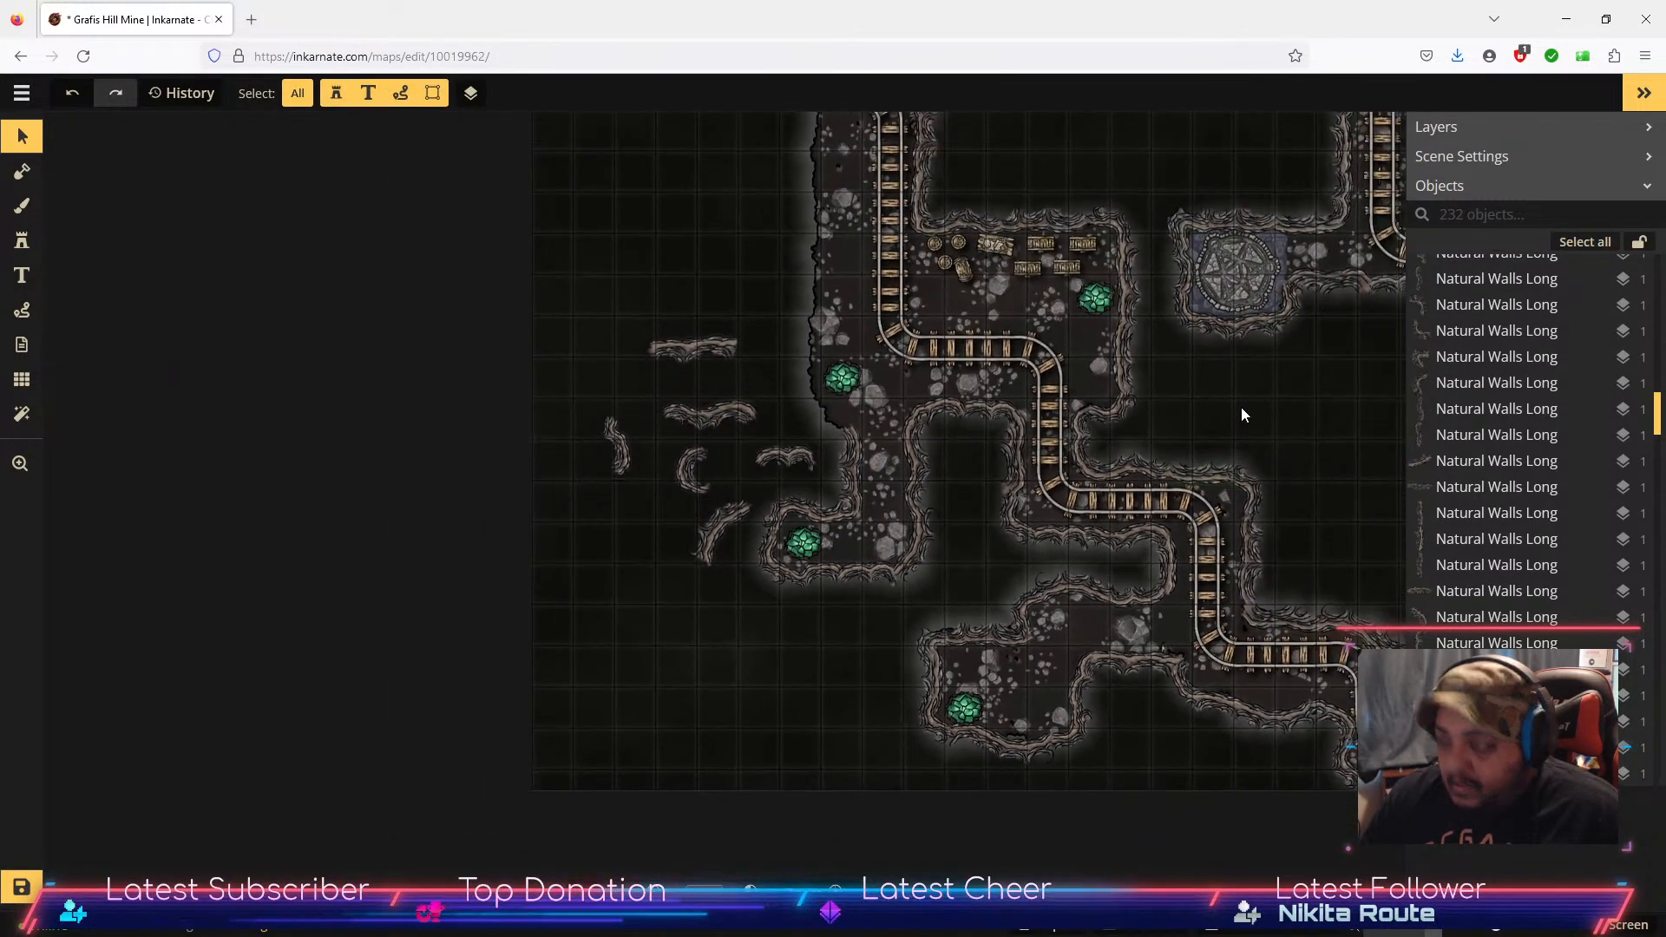
# Step: Save the map
pyautogui.press('space')
pyautogui.moveTo(1218, 382); pyautogui.dragTo(963, 576)
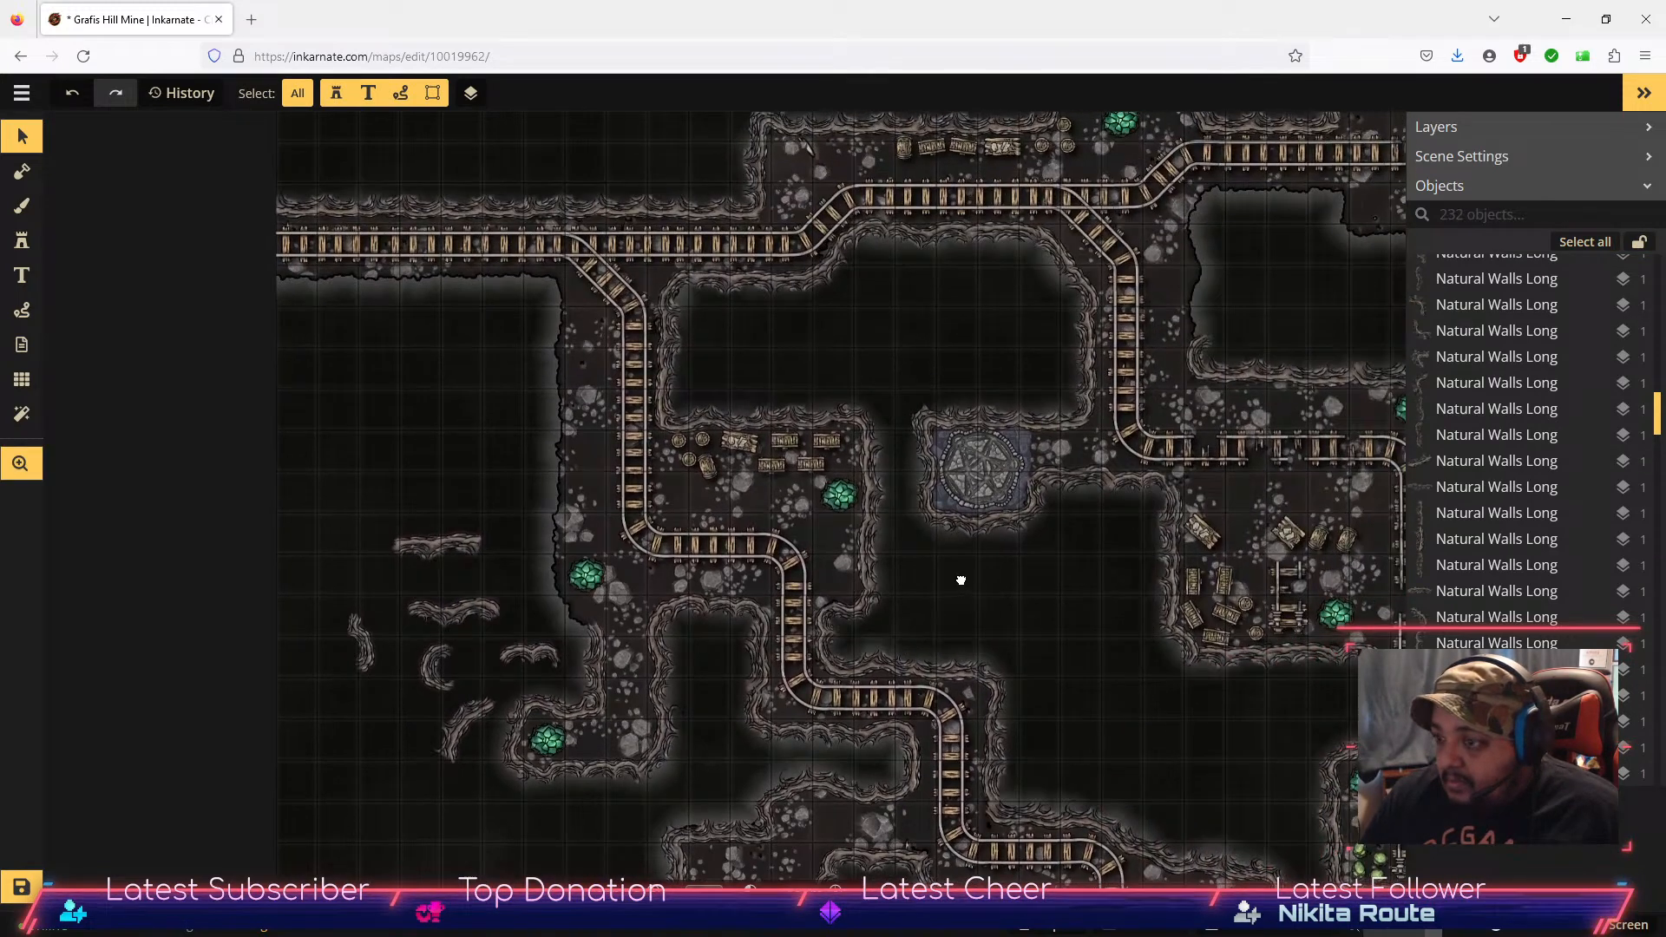
pyautogui.scroll(1, 921, 577)
pyautogui.click(26, 887)
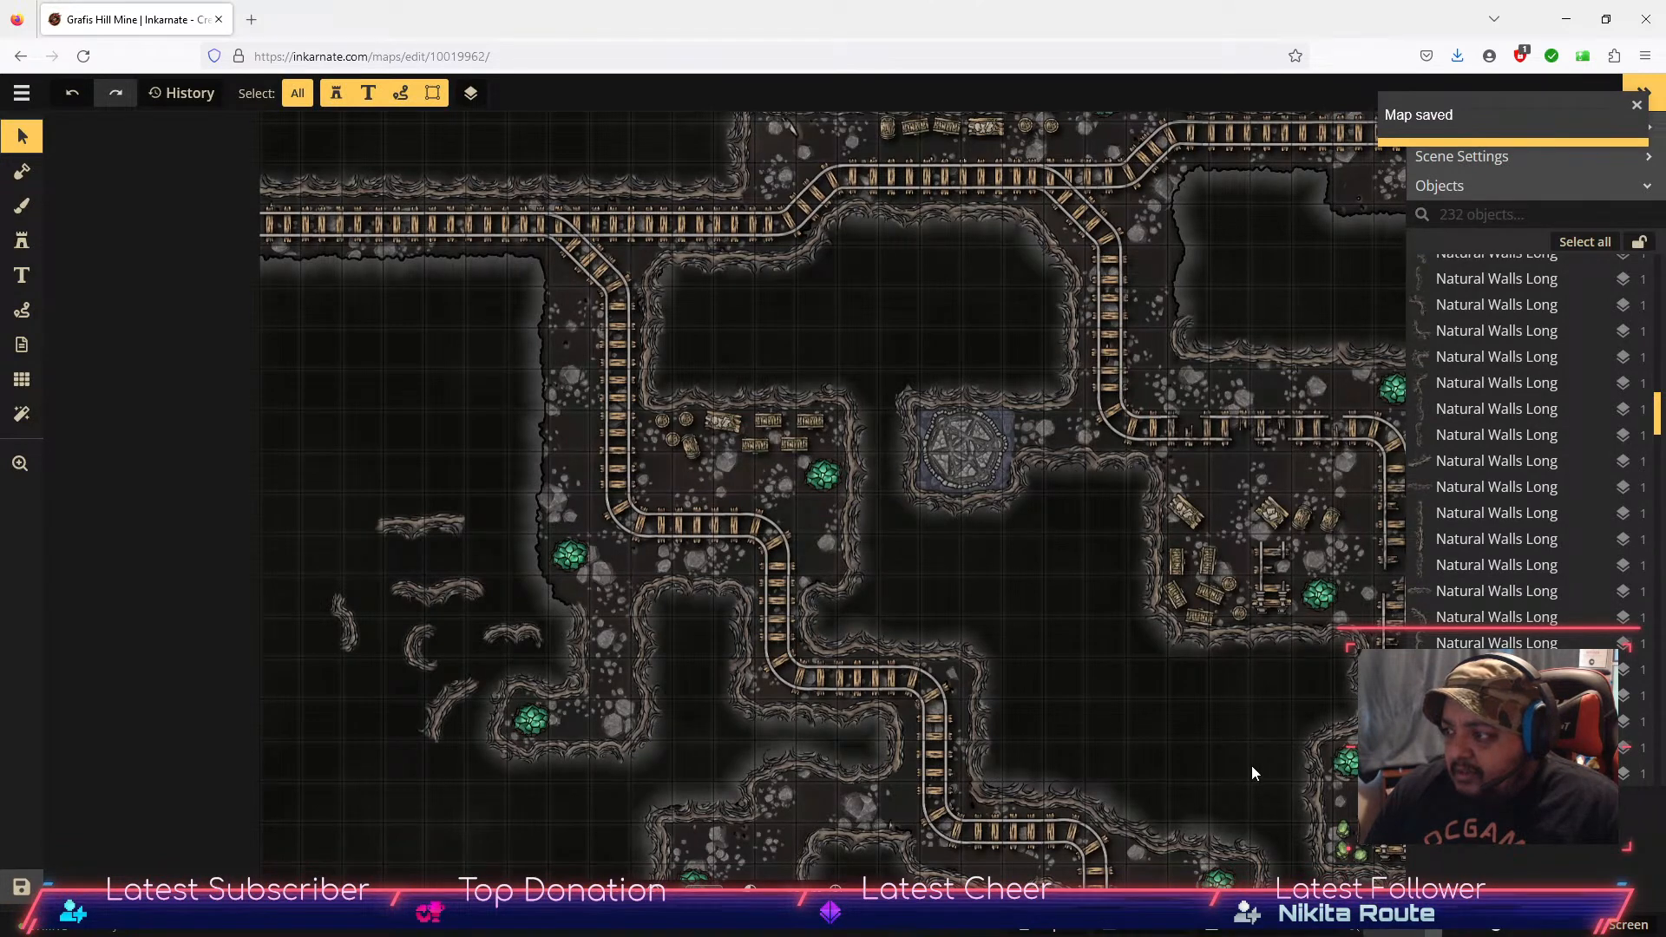
# Step: Group-select the five spare walls around the crystal alcove and shift them north beside the unlined western edge of the passage
pyautogui.press('space')
pyautogui.moveTo(1135, 716); pyautogui.dragTo(1282, 773)
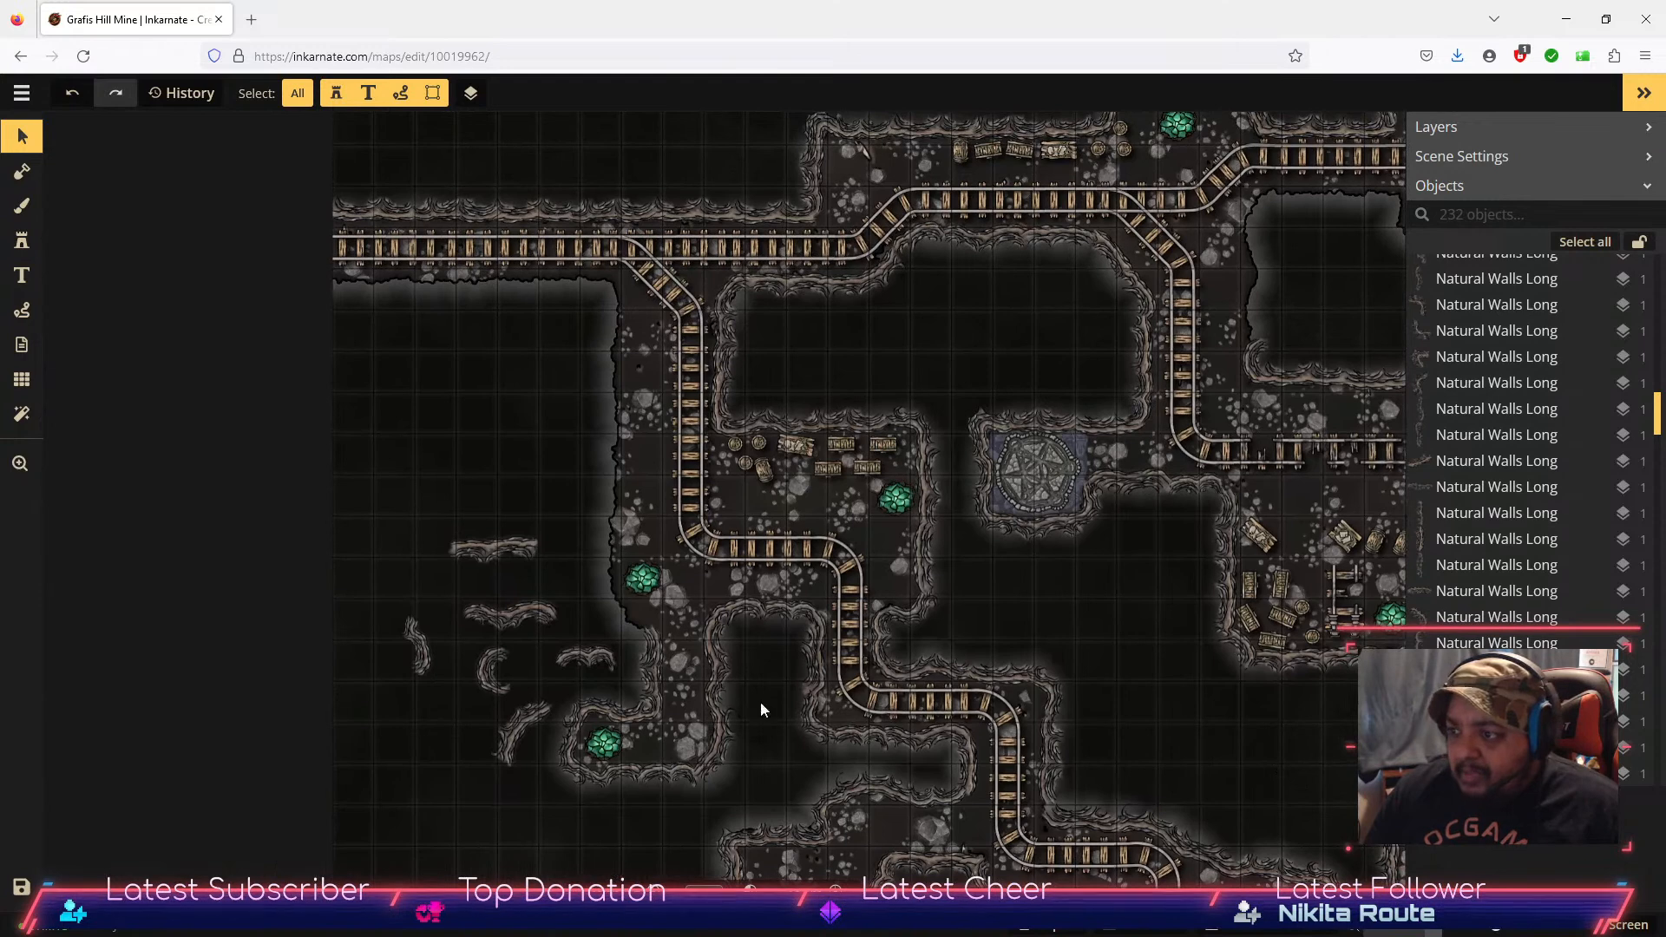
pyautogui.click(525, 616)
pyautogui.keyDown('shift'); pyautogui.click(521, 723); pyautogui.keyUp('shift')
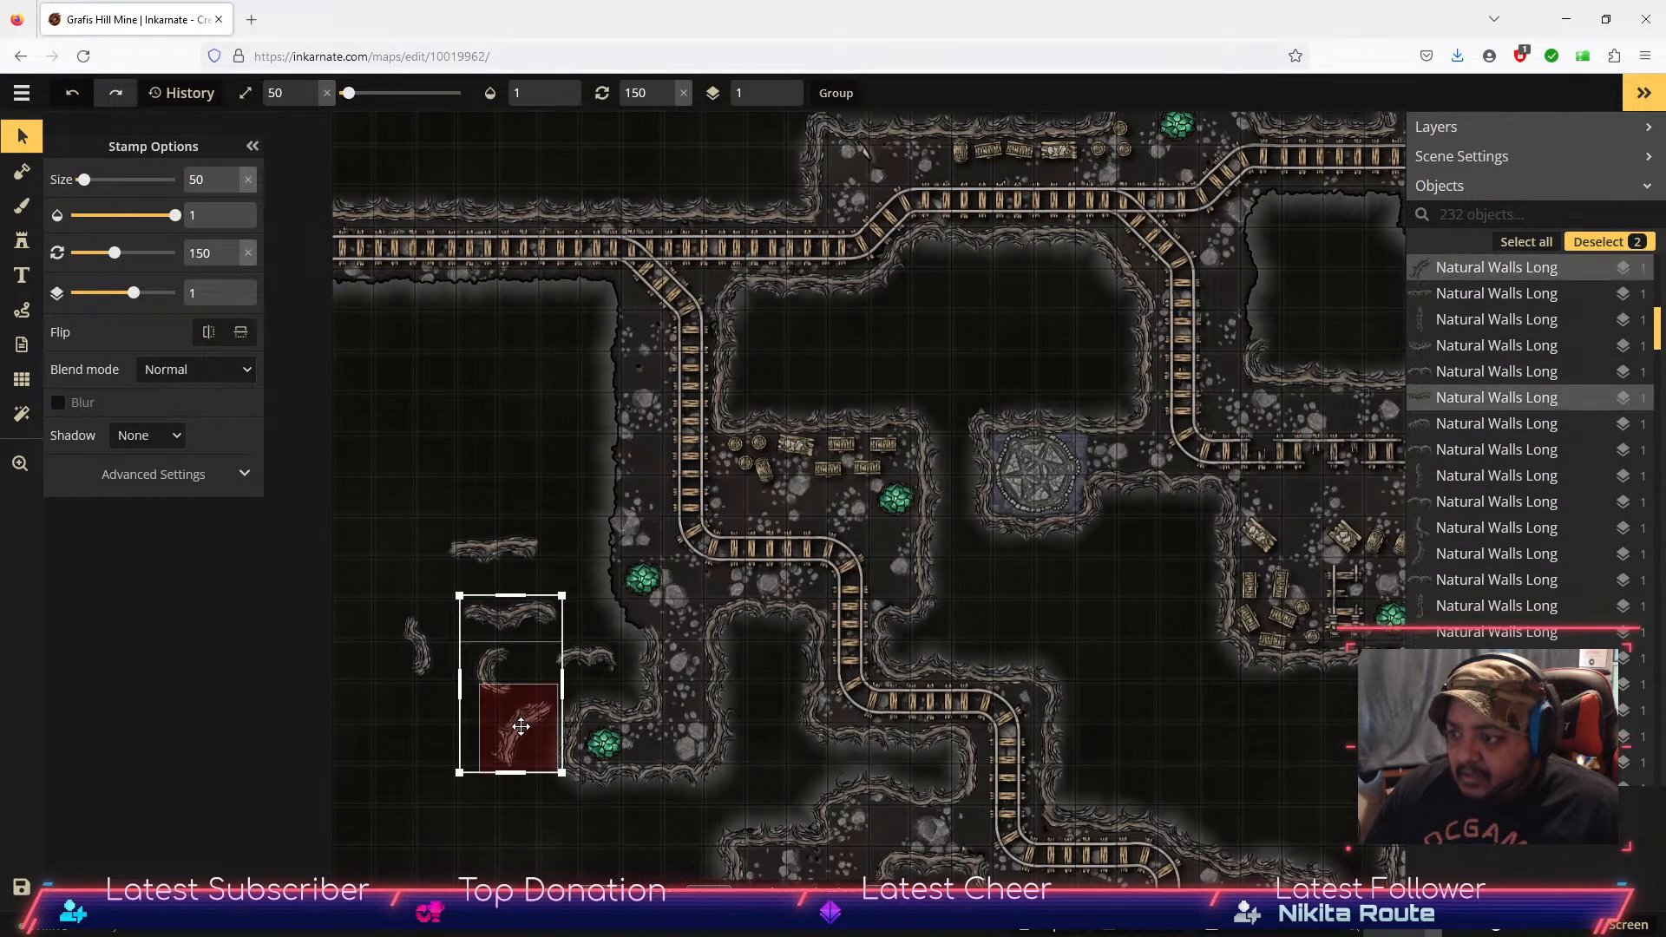
pyautogui.moveTo(509, 841); pyautogui.dragTo(476, 412)
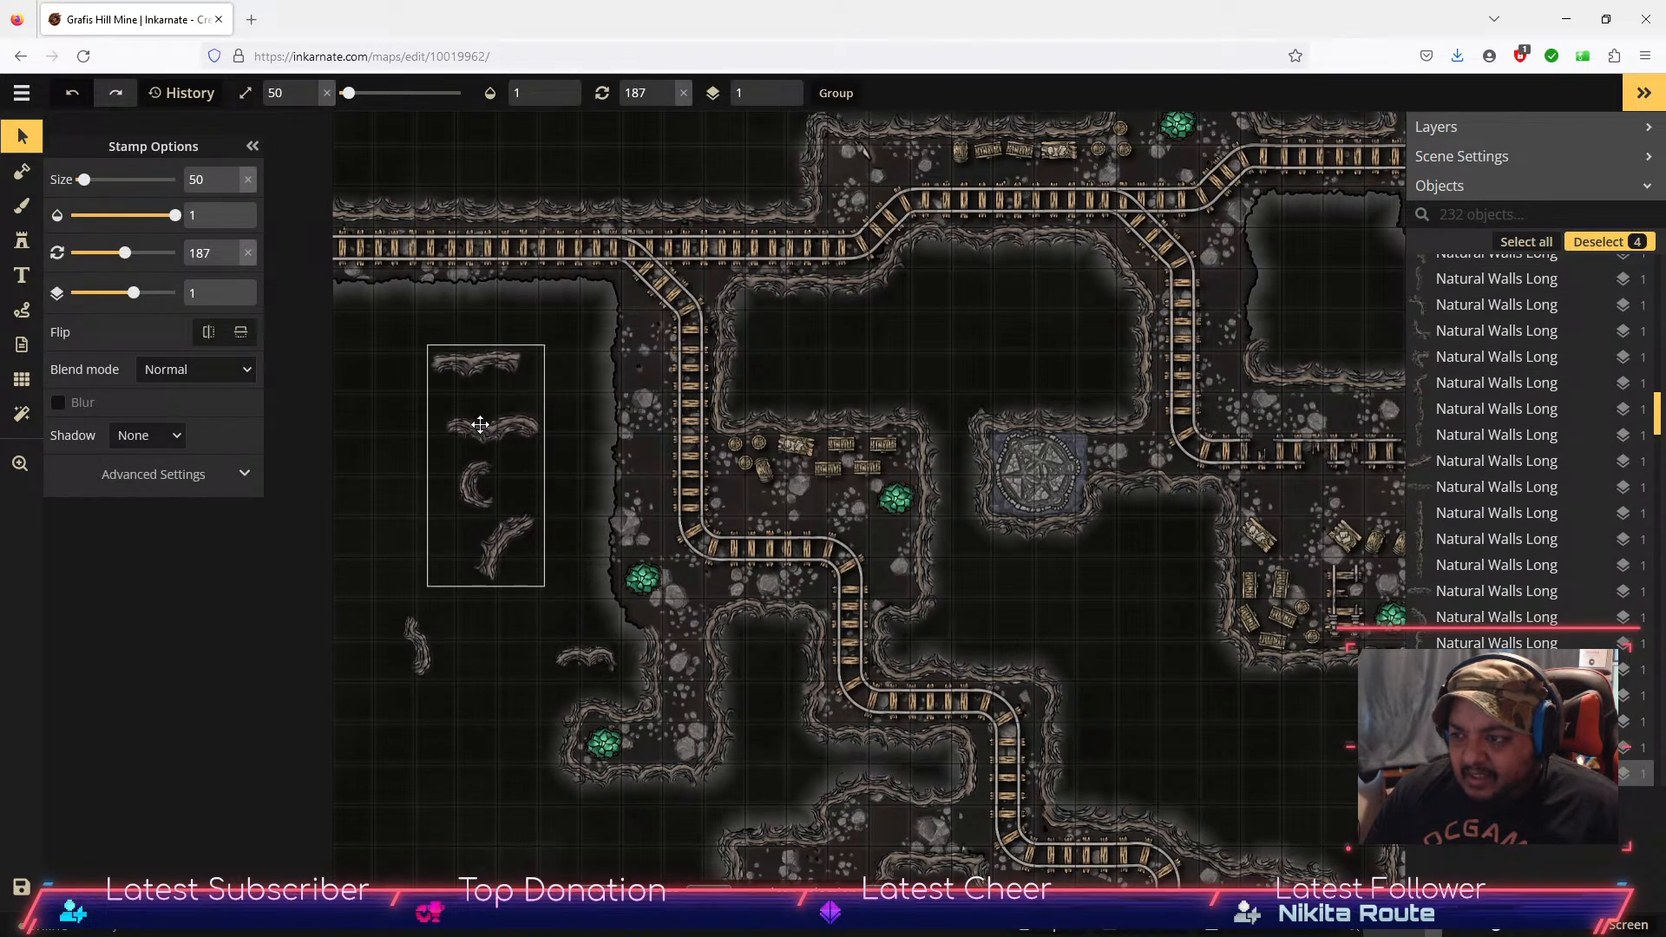
pyautogui.keyDown('shift'); pyautogui.click(423, 663); pyautogui.keyUp('shift')
pyautogui.moveTo(423, 663)
pyautogui.mouseDown()
pyautogui.moveTo(474, 653)
pyautogui.moveTo(403, 646)
pyautogui.mouseUp()
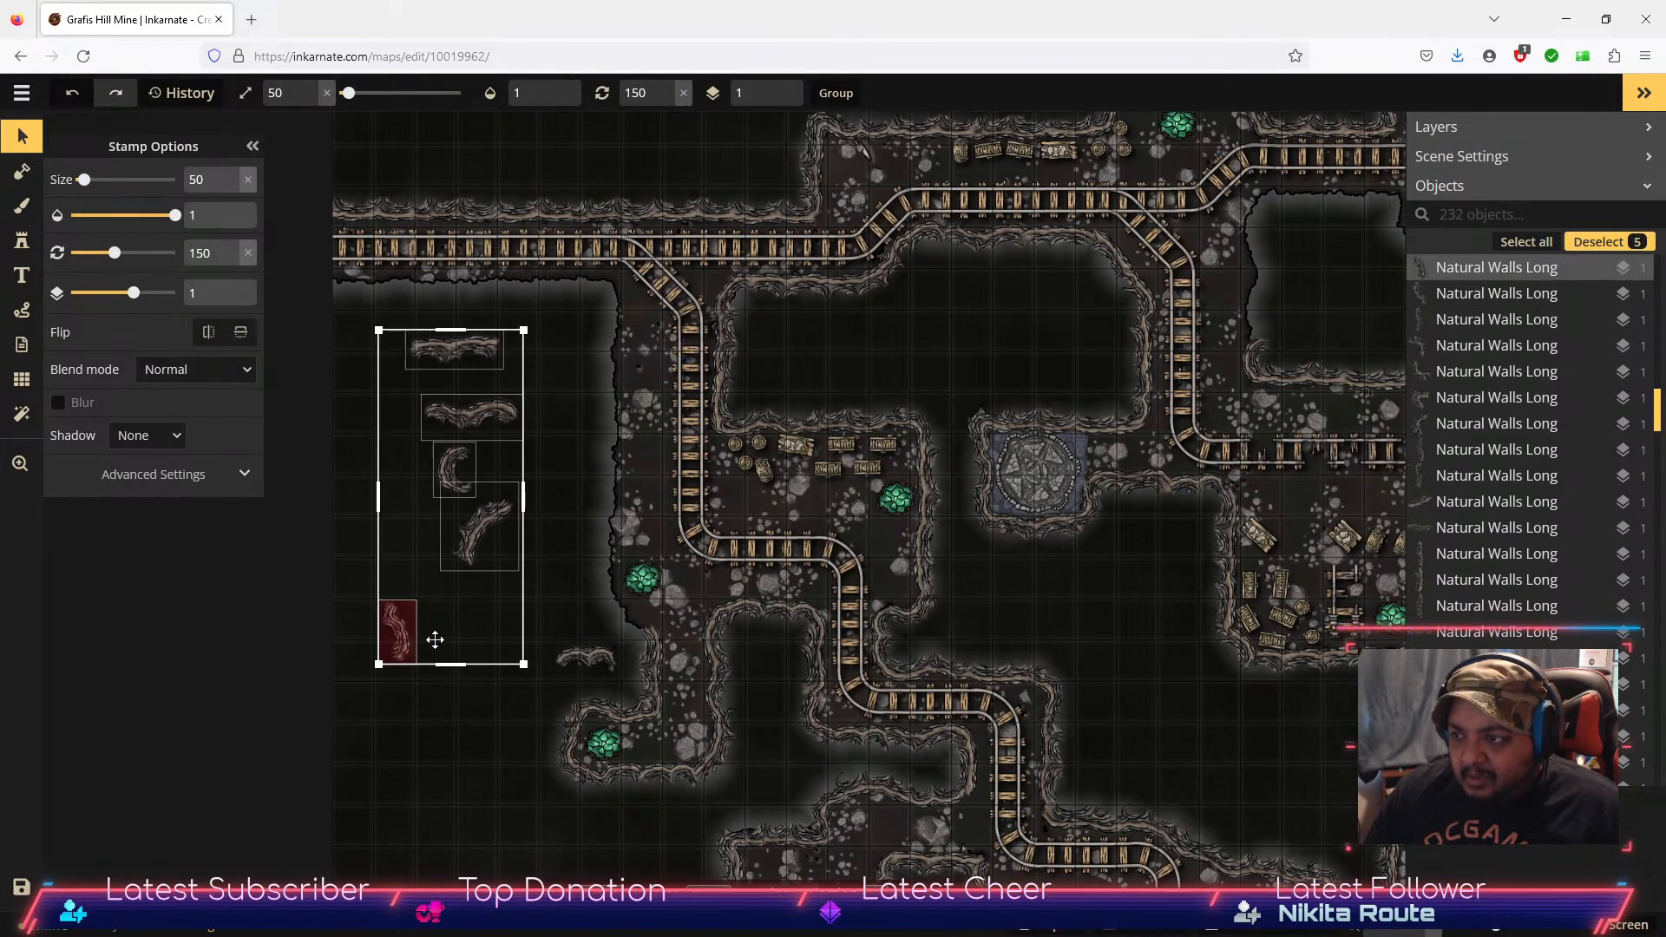
# Step: Separate the curved spare wall from the group and move it closer to the crystal on the passage's western edge
pyautogui.scroll(2, 523, 599)
pyautogui.scroll(2, 523, 600)
pyautogui.click(592, 561)
pyautogui.click(450, 526)
pyautogui.moveTo(443, 497); pyautogui.dragTo(530, 497)
pyautogui.click(529, 518)
pyautogui.click(529, 518)
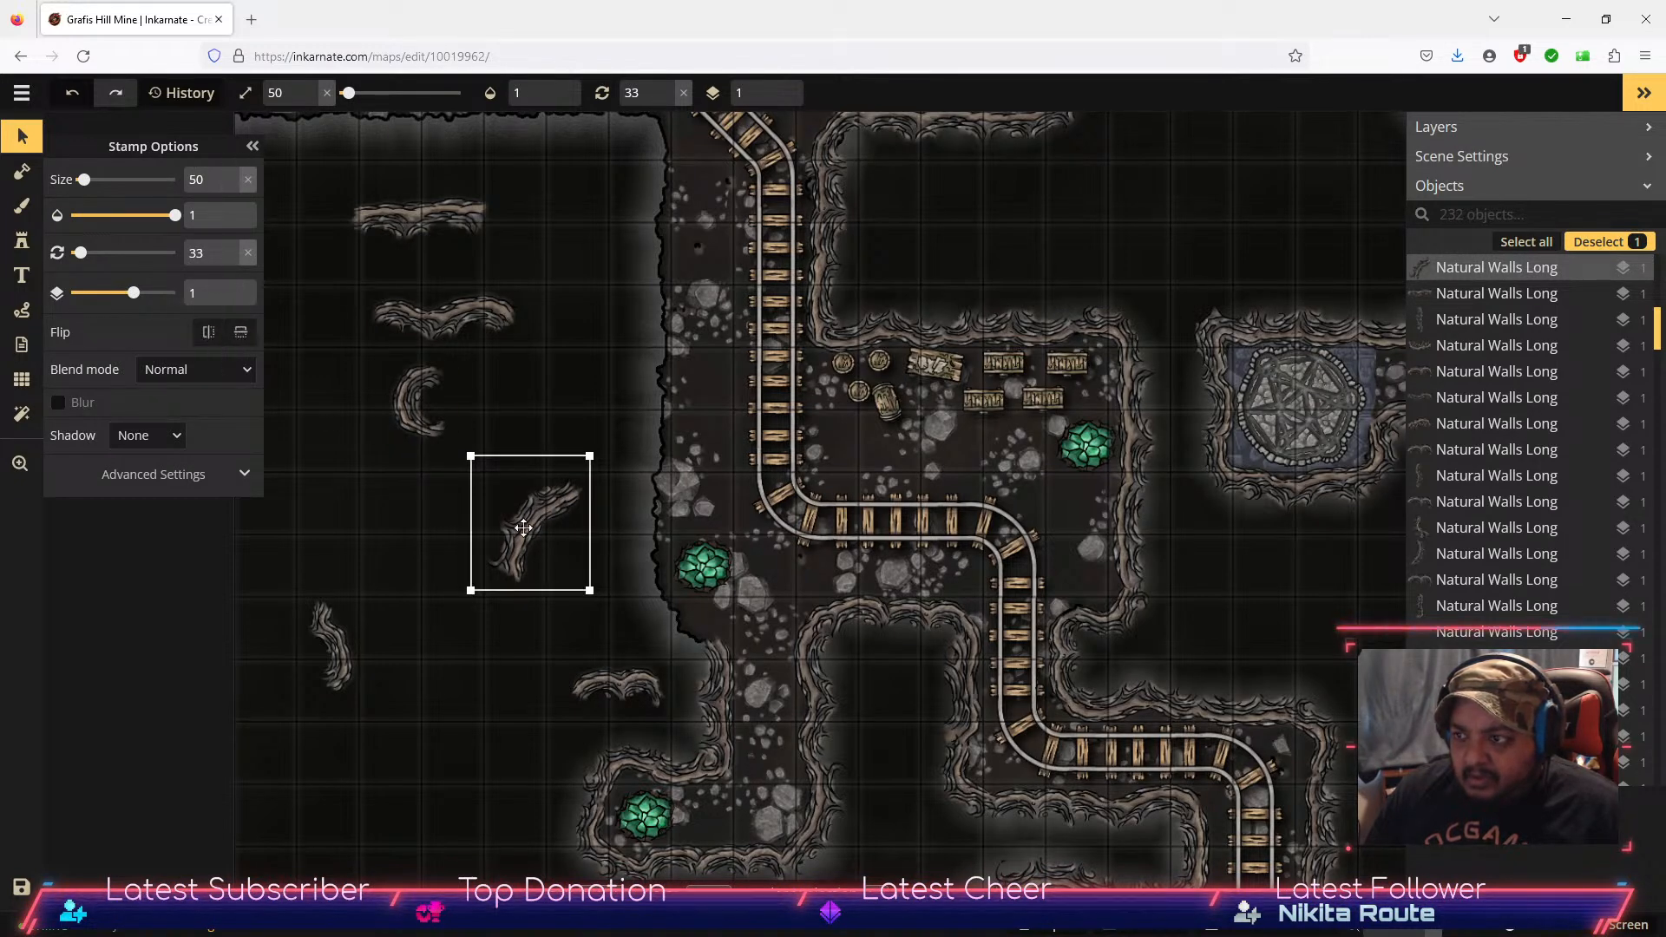
pyautogui.moveTo(424, 488)
pyautogui.mouseDown()
pyautogui.moveTo(446, 499)
pyautogui.moveTo(397, 482)
pyautogui.mouseUp()
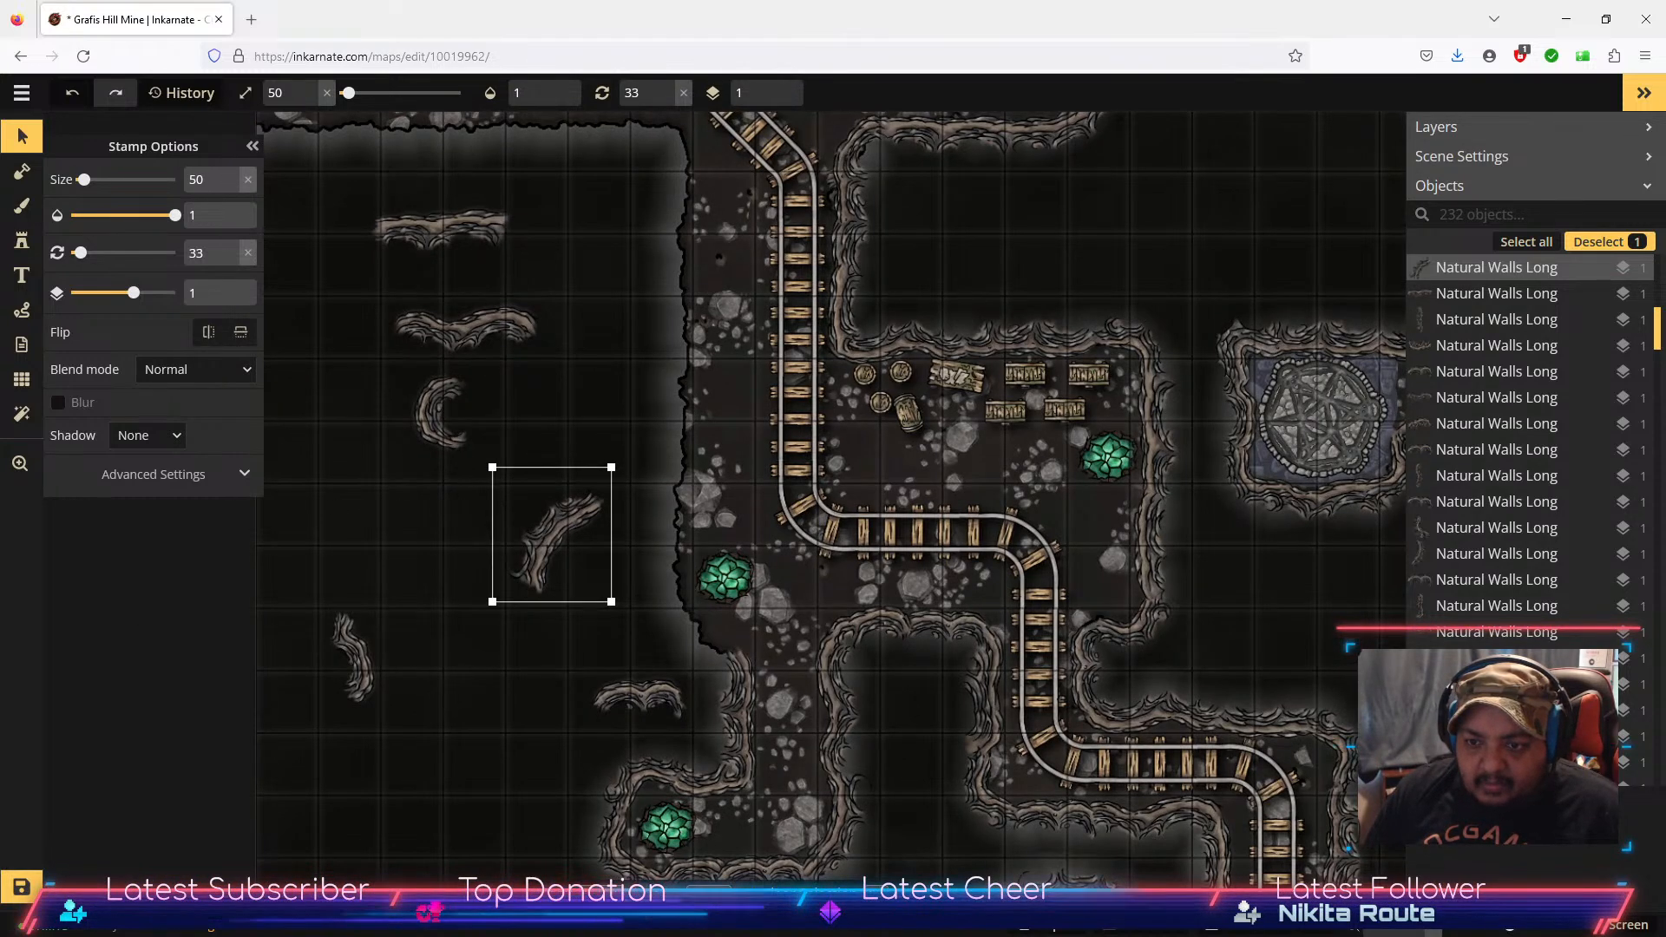
# Step: Save the map, return to the map list and reopen the Grafis Hill Mine map
pyautogui.click(22, 885)
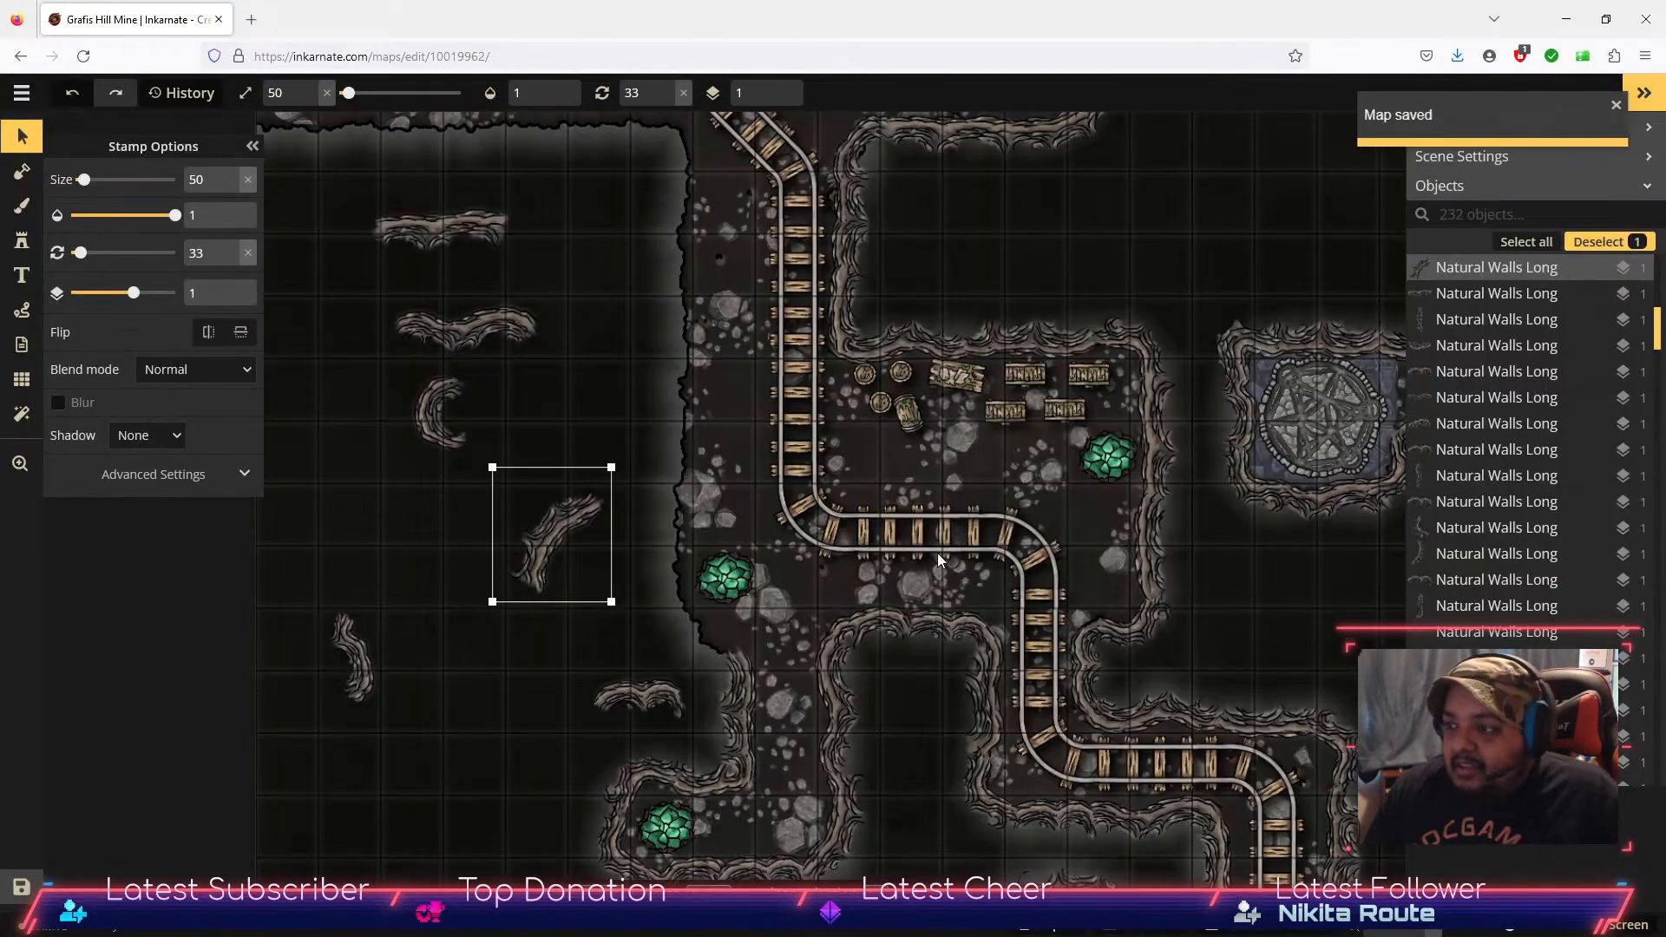
pyautogui.click(19, 56)
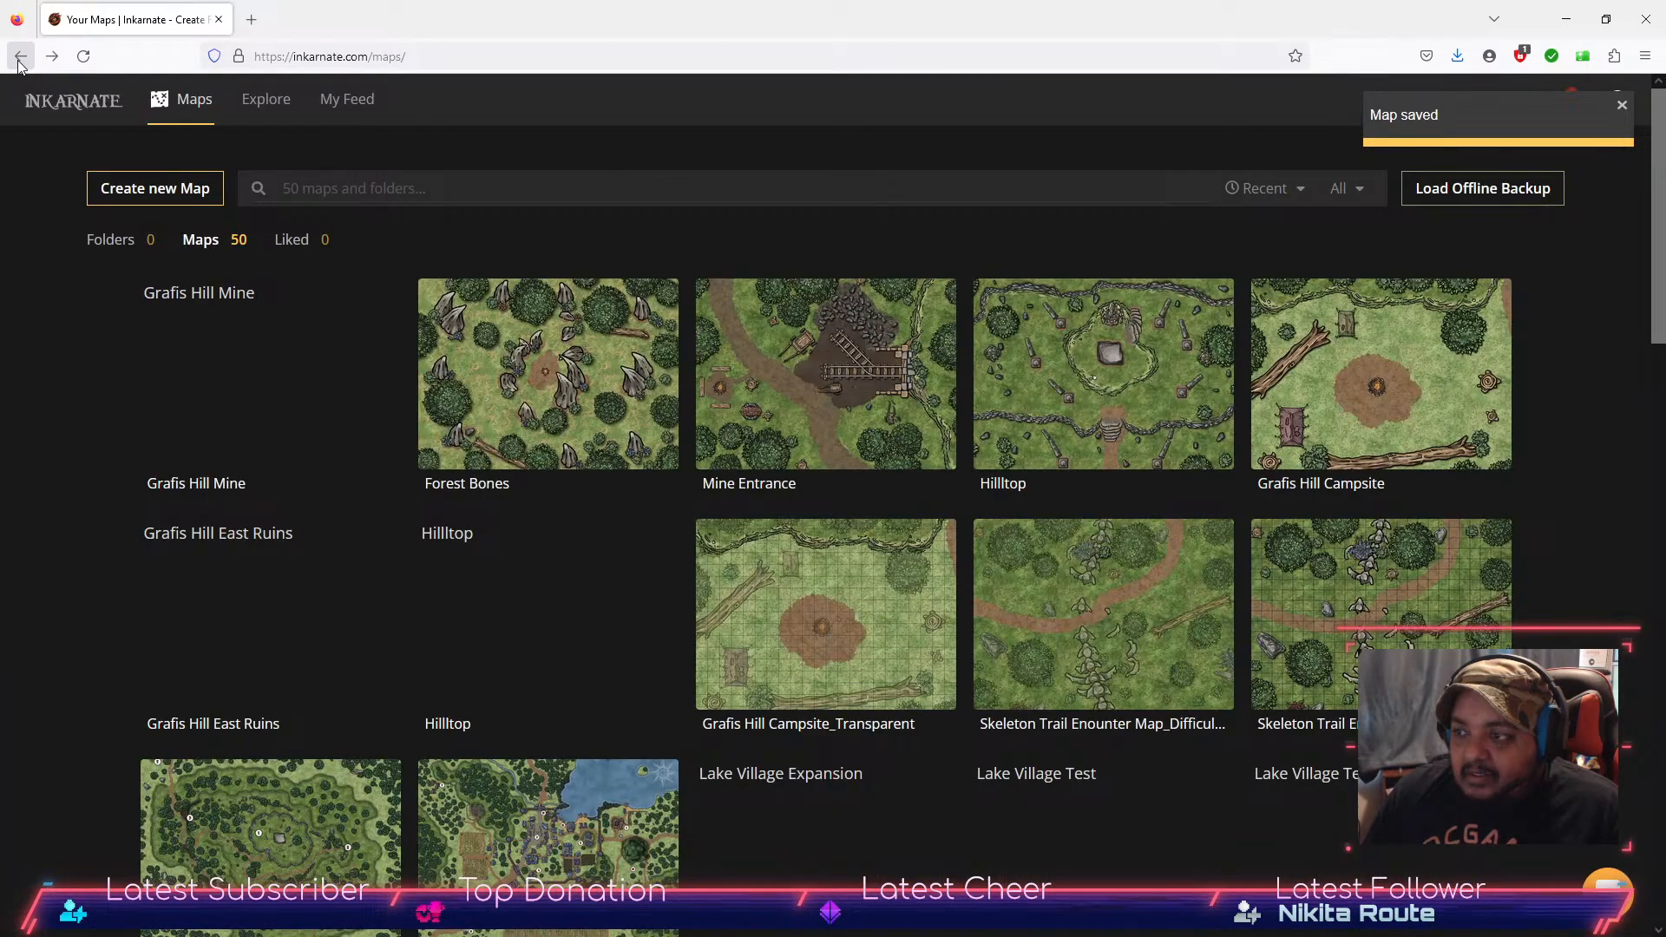
pyautogui.click(280, 386)
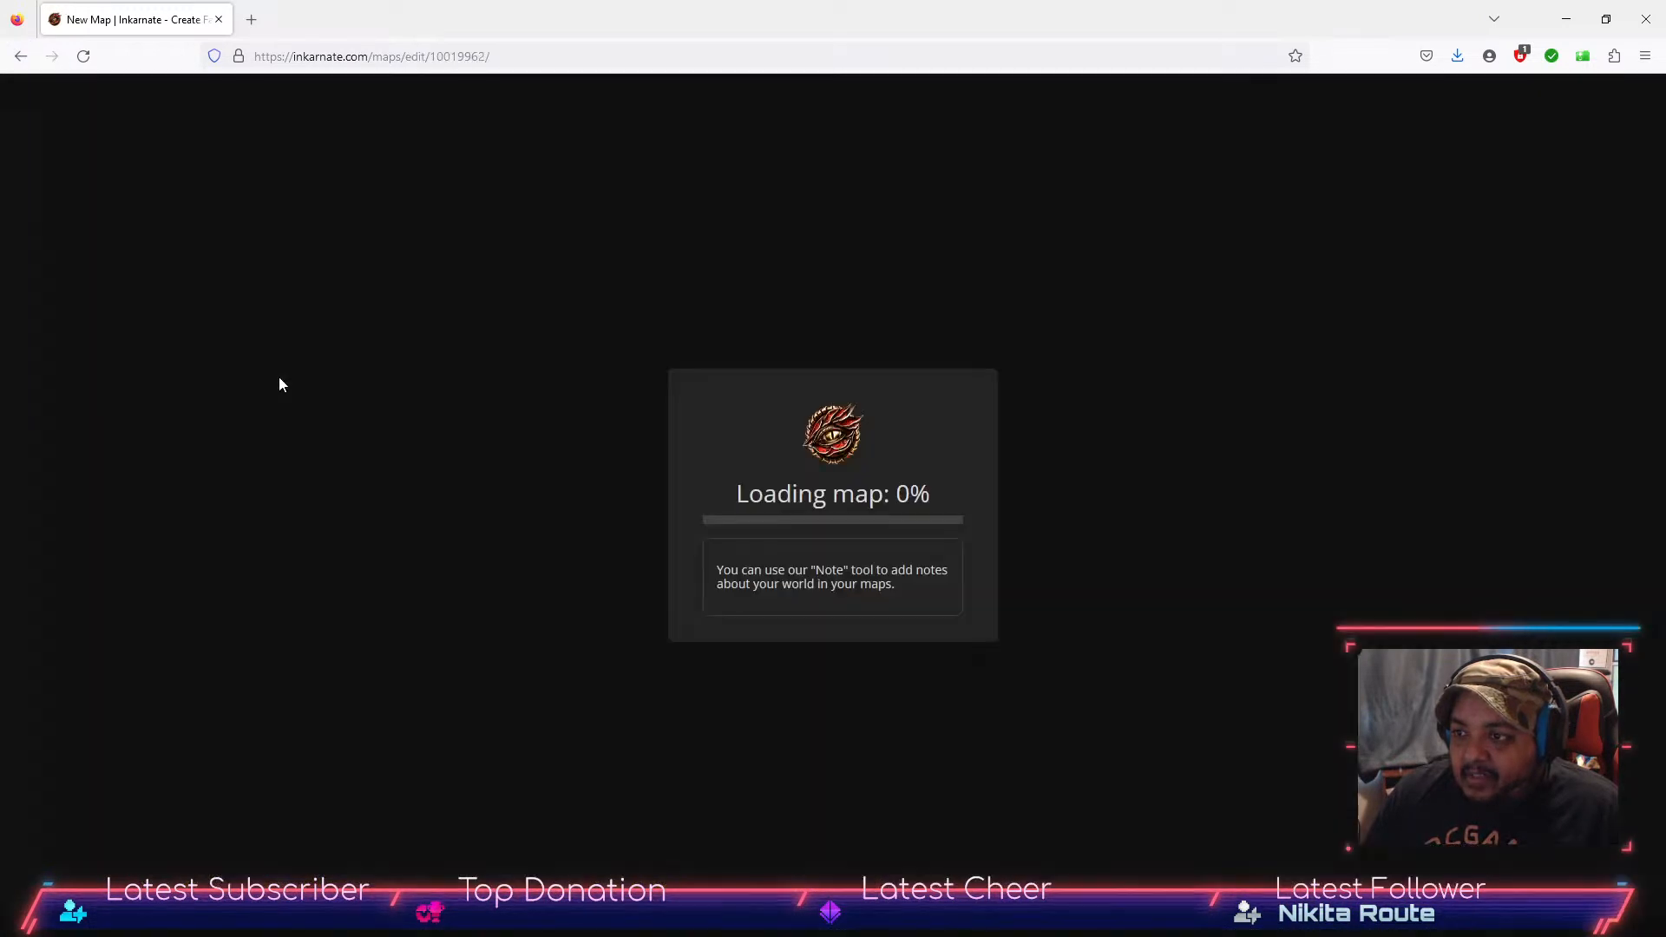
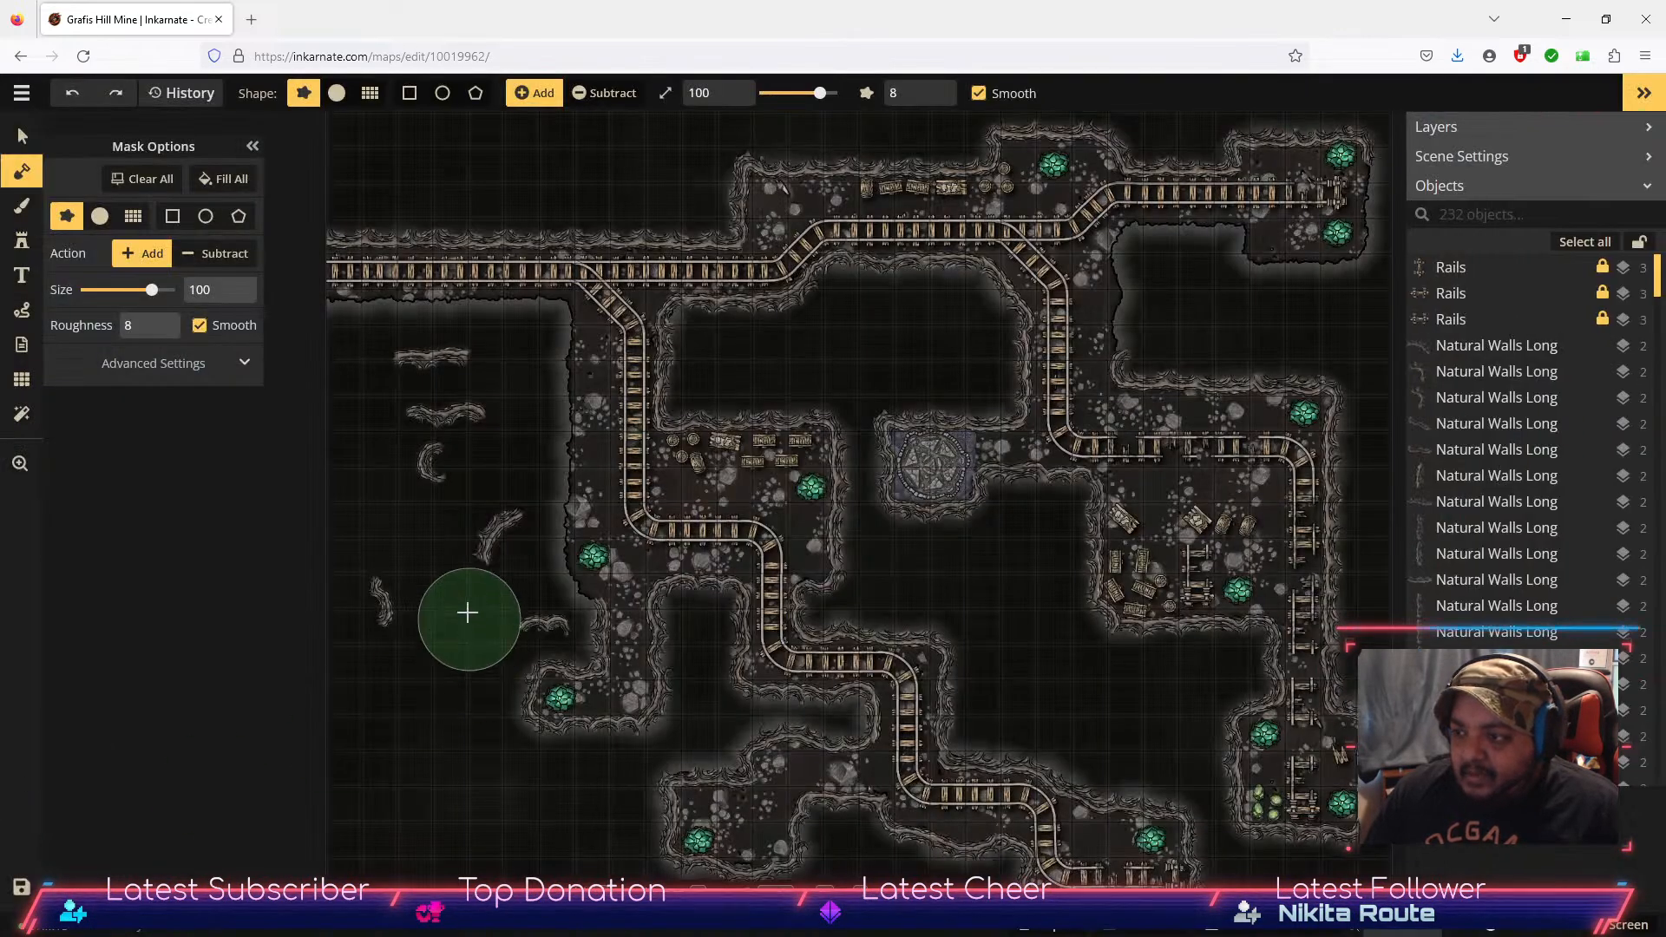
# Step: Rotate the curved spare wall to 334 degrees, try it against the passage edge beside the crystal, and set it aside to the west
pyautogui.click(22, 139)
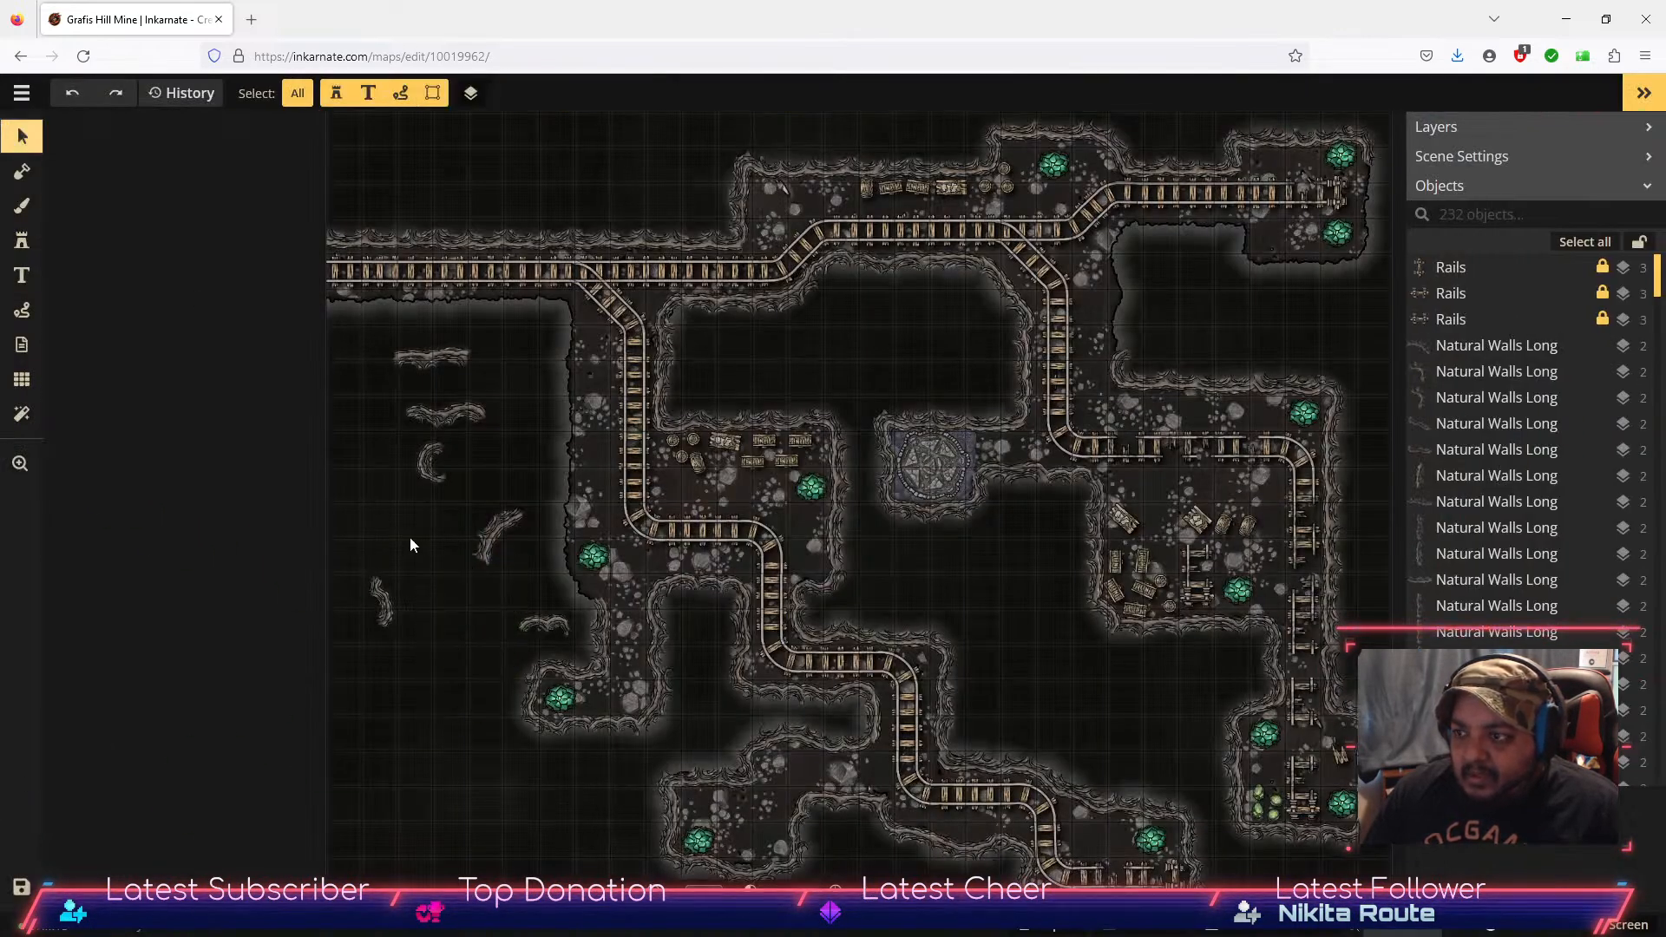
pyautogui.click(482, 554)
pyautogui.moveTo(486, 580); pyautogui.dragTo(532, 546)
pyautogui.scroll(5, 521, 556)
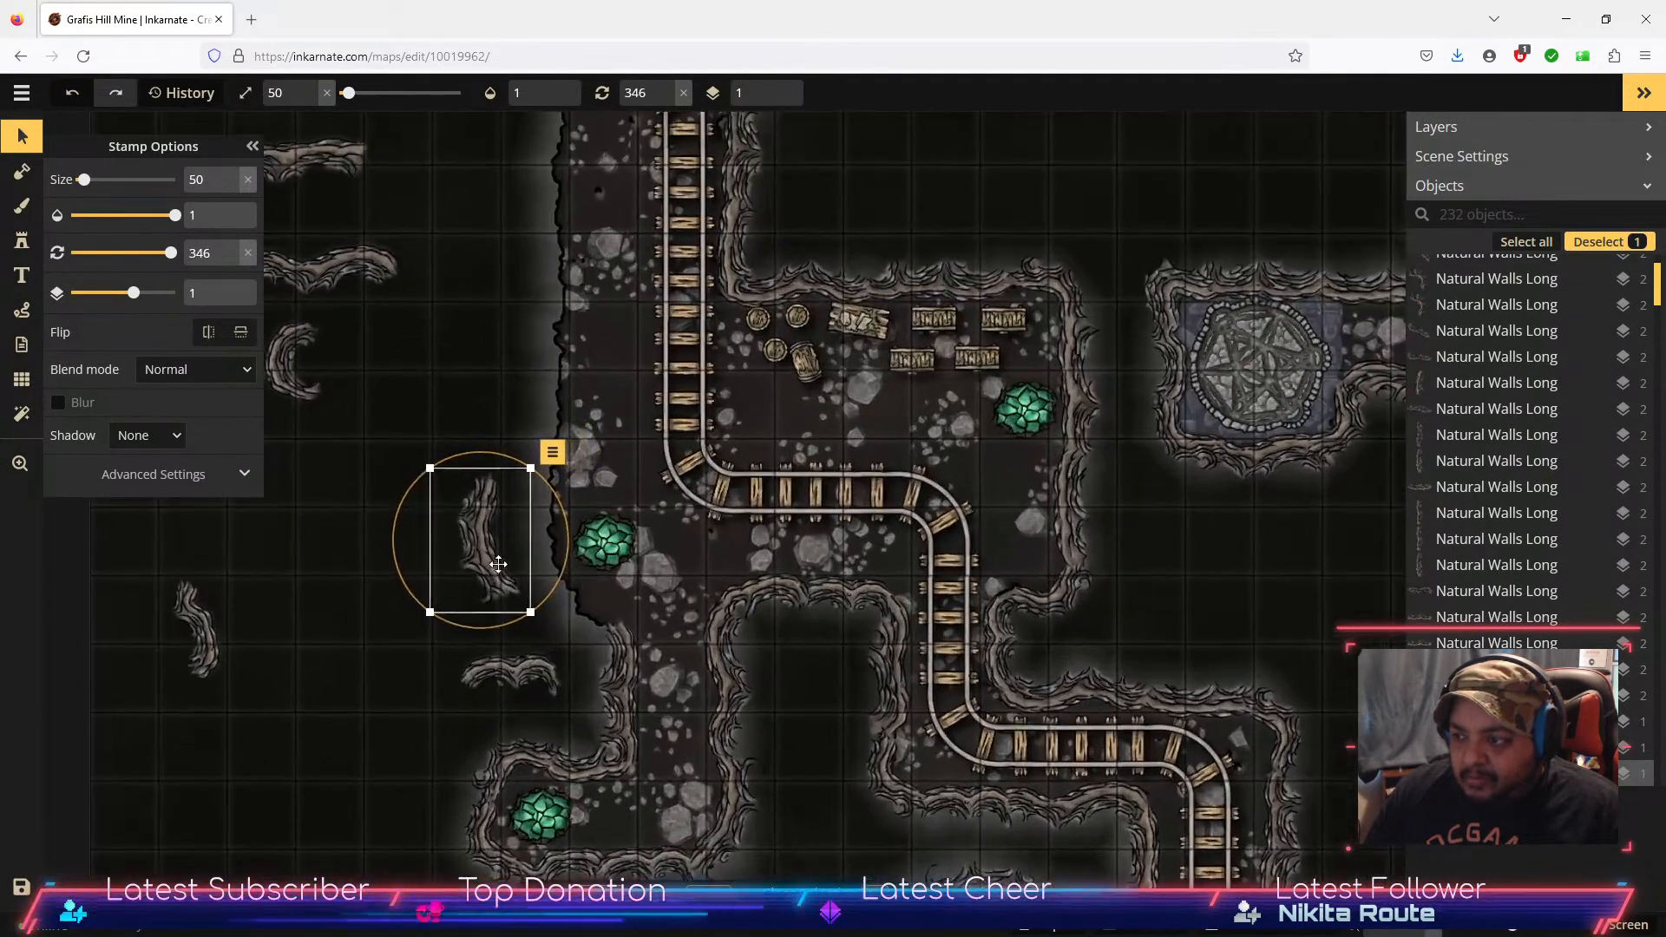
pyautogui.moveTo(449, 481); pyautogui.dragTo(550, 481)
pyautogui.moveTo(543, 555)
pyautogui.mouseDown()
pyautogui.moveTo(539, 527)
pyautogui.moveTo(527, 542)
pyautogui.mouseUp()
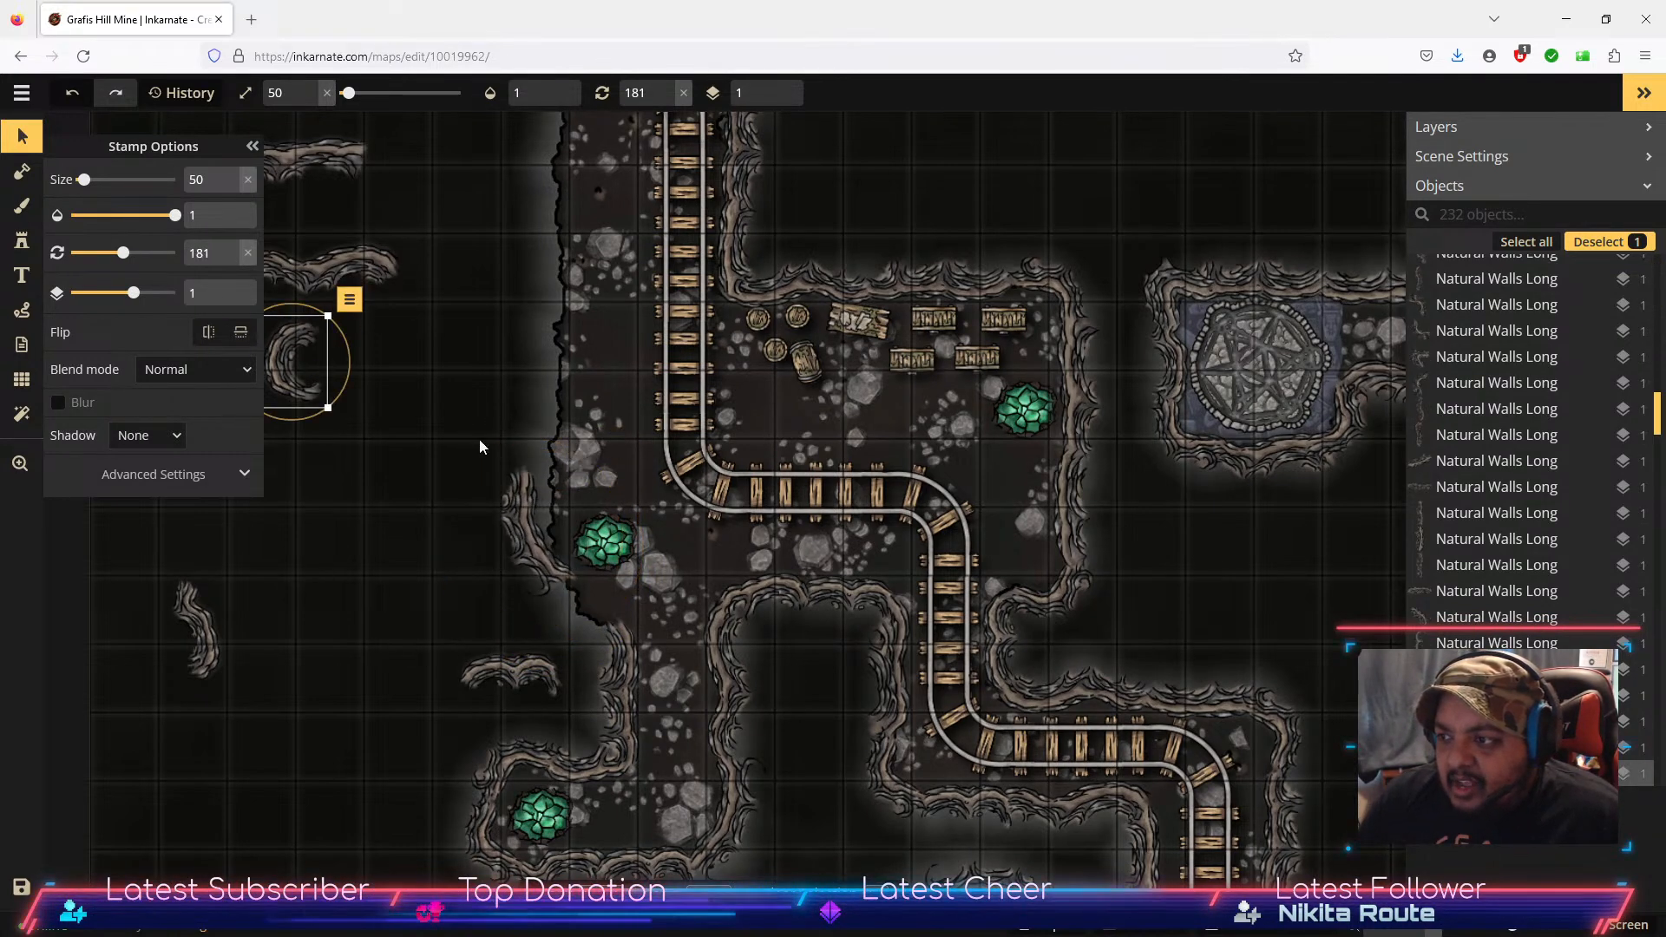
pyautogui.click(525, 533)
pyautogui.moveTo(525, 534); pyautogui.dragTo(414, 504)
# Step: Place a variant 12 wall on the passage corner just below the crystal and rotate it to 327 degrees to follow the edge
pyautogui.click(23, 243)
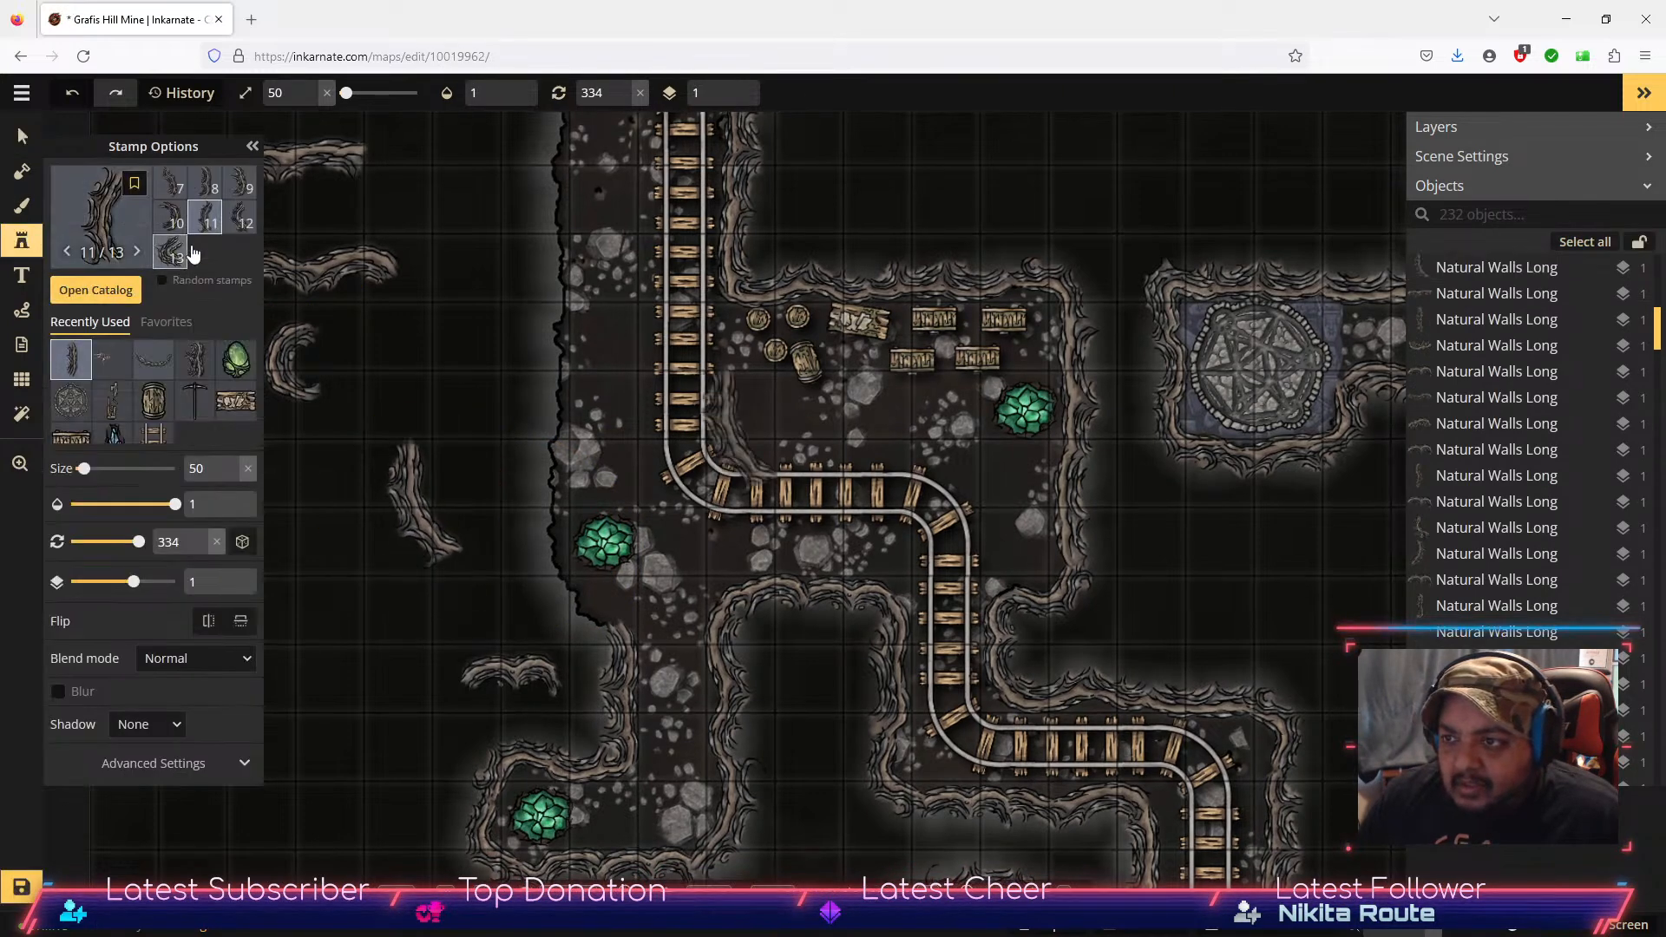
pyautogui.click(246, 223)
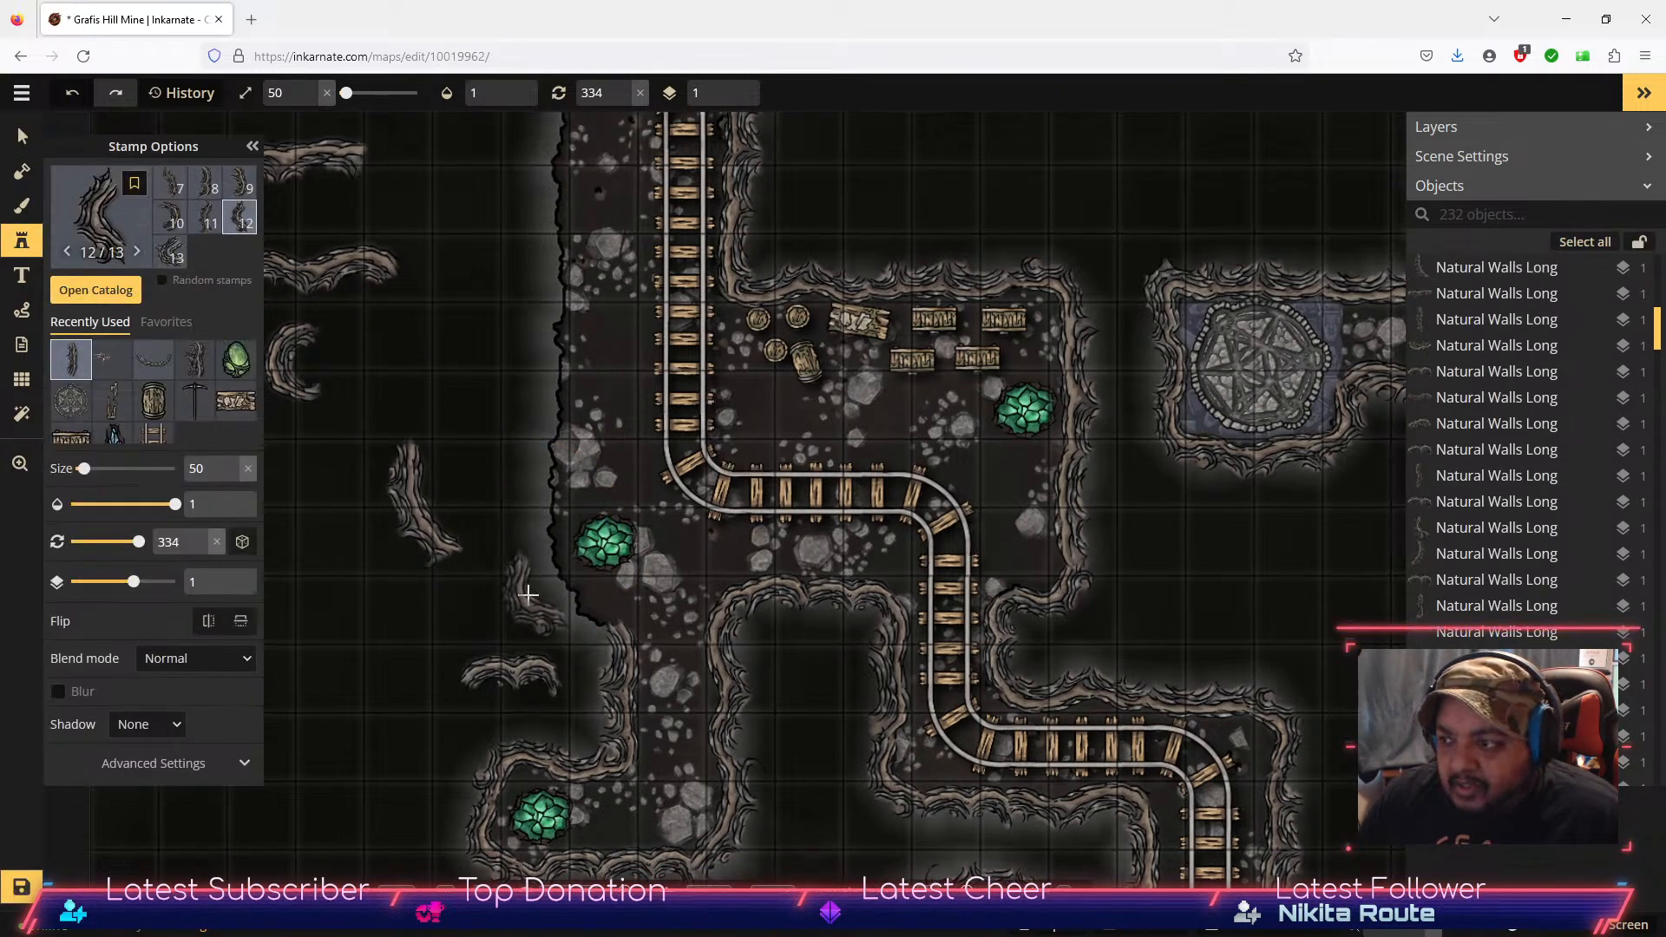
pyautogui.click(528, 593)
pyautogui.click(24, 137)
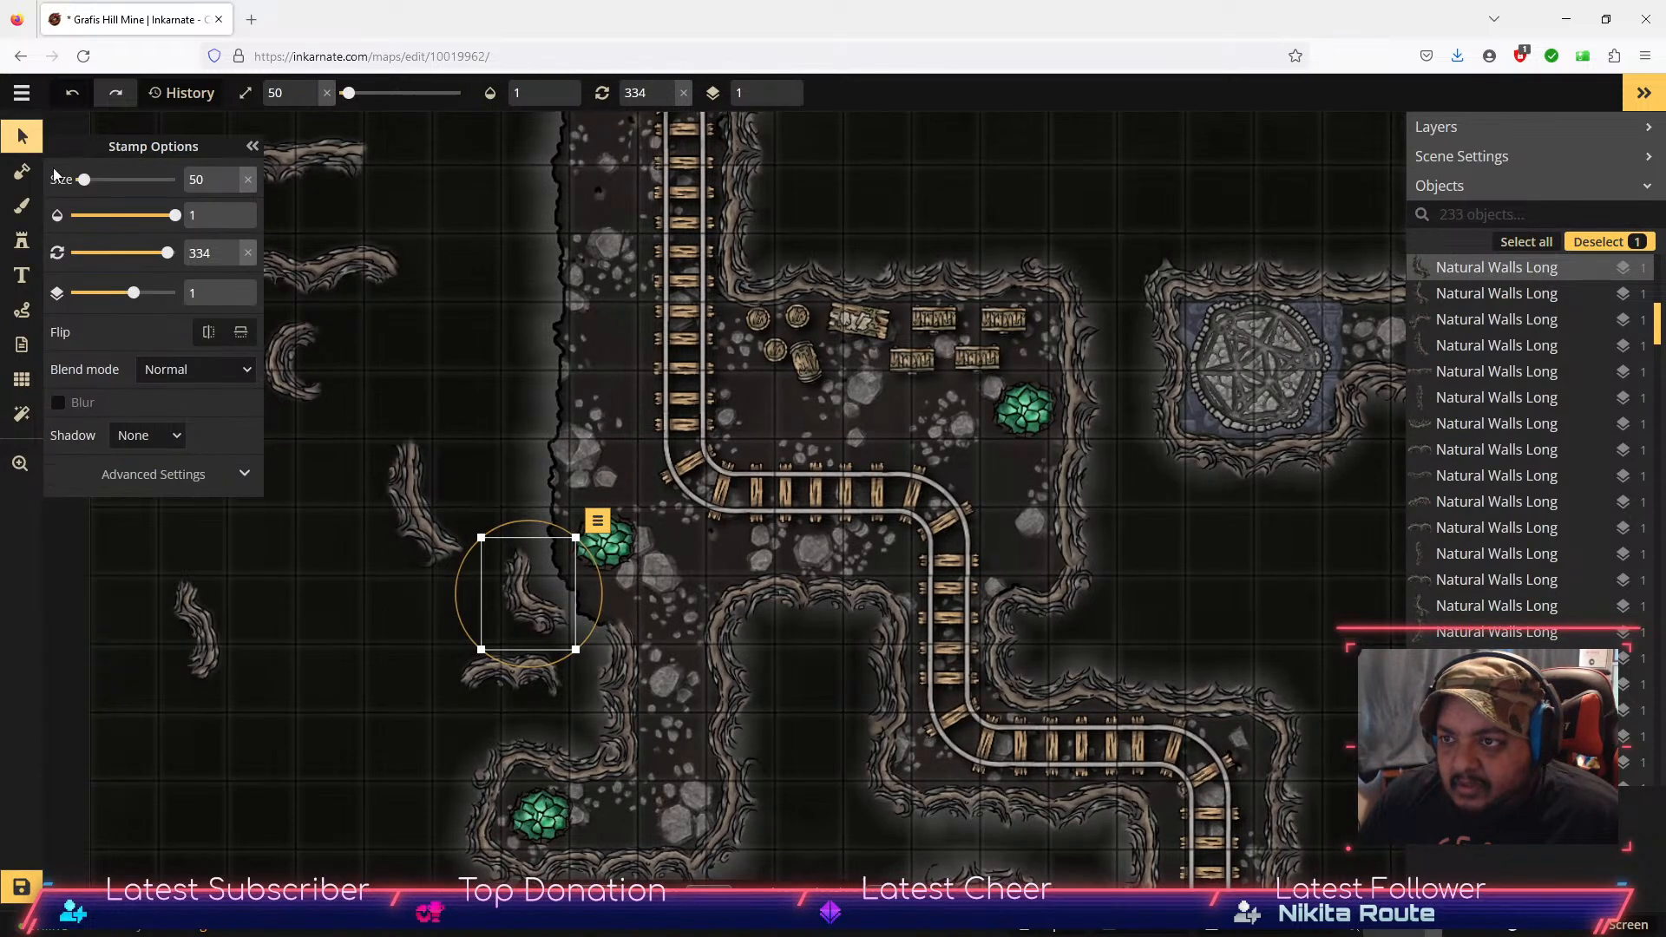
pyautogui.moveTo(524, 608); pyautogui.dragTo(576, 616)
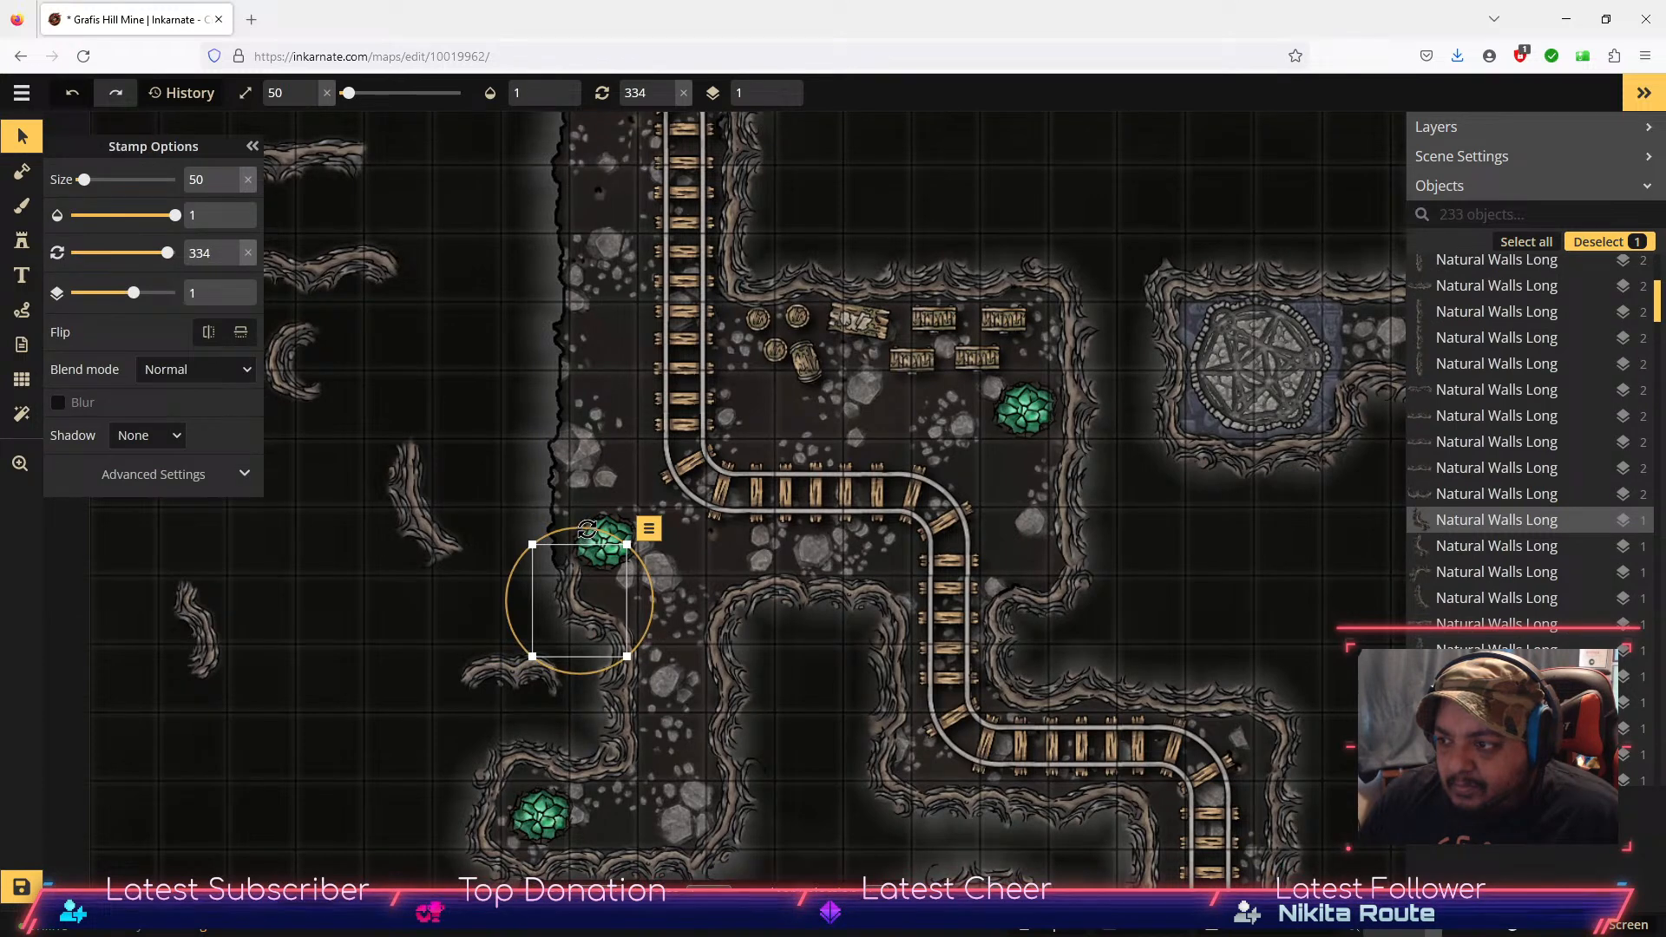
pyautogui.moveTo(577, 531); pyautogui.dragTo(569, 532)
pyautogui.moveTo(575, 617); pyautogui.dragTo(577, 625)
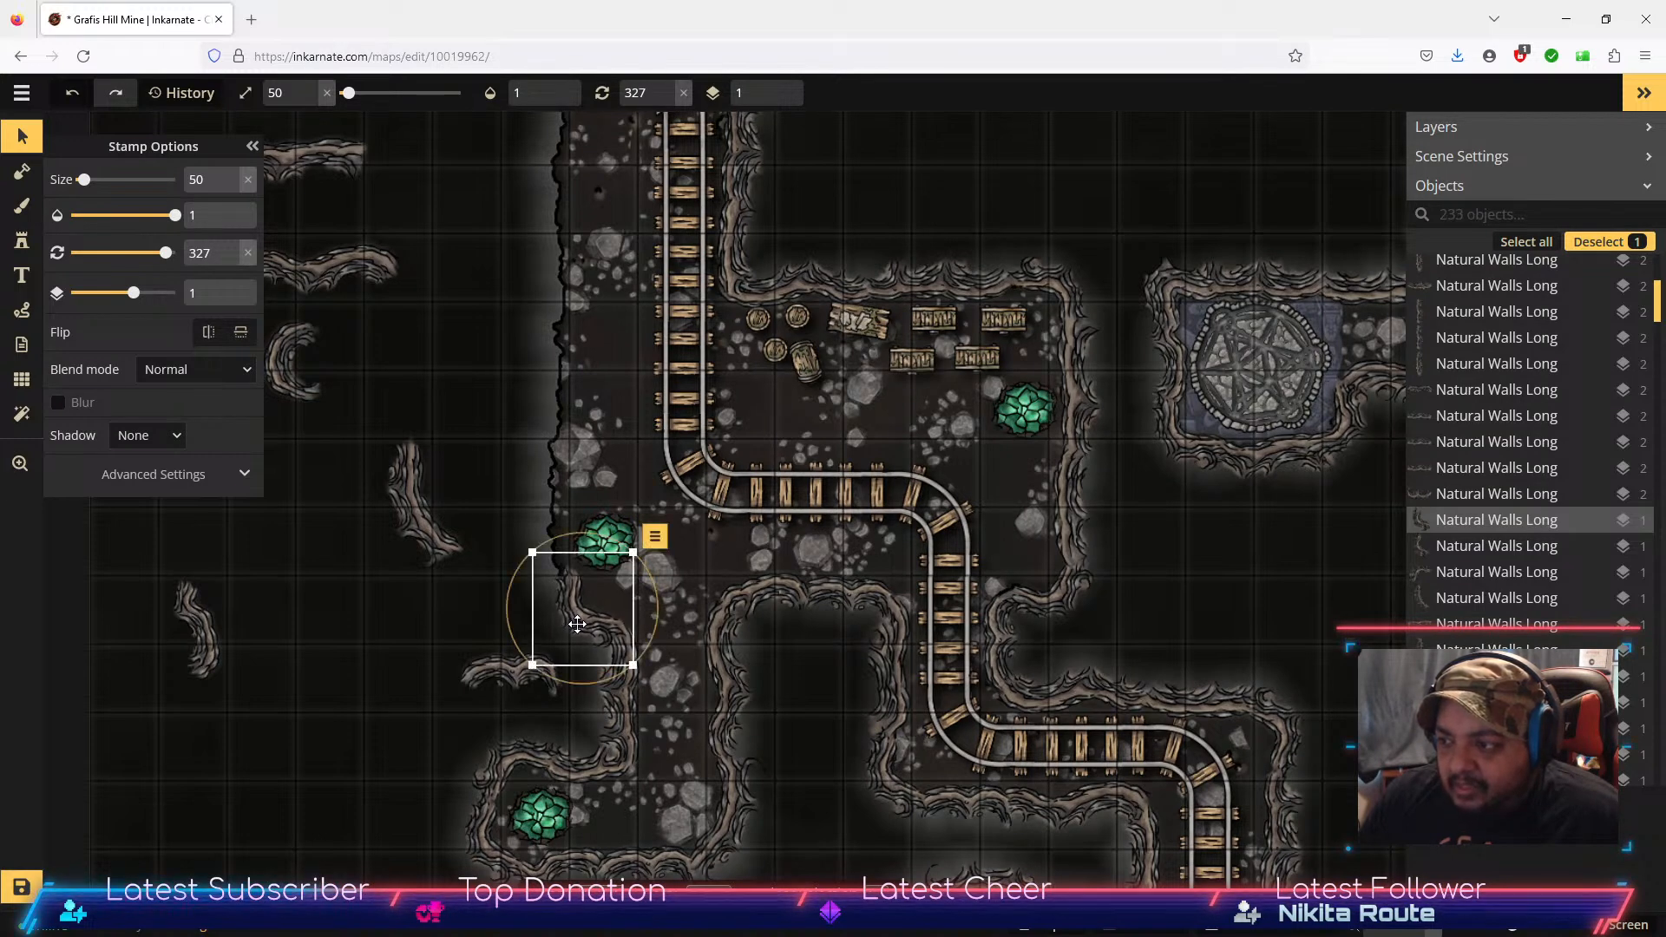
# Step: Rotate the spare wavy wall to 352 degrees and stand it beside the unlined western edge of the passage
pyautogui.click(401, 479)
pyautogui.click(314, 251)
pyautogui.moveTo(330, 256); pyautogui.dragTo(430, 292)
pyautogui.moveTo(444, 218); pyautogui.dragTo(461, 371)
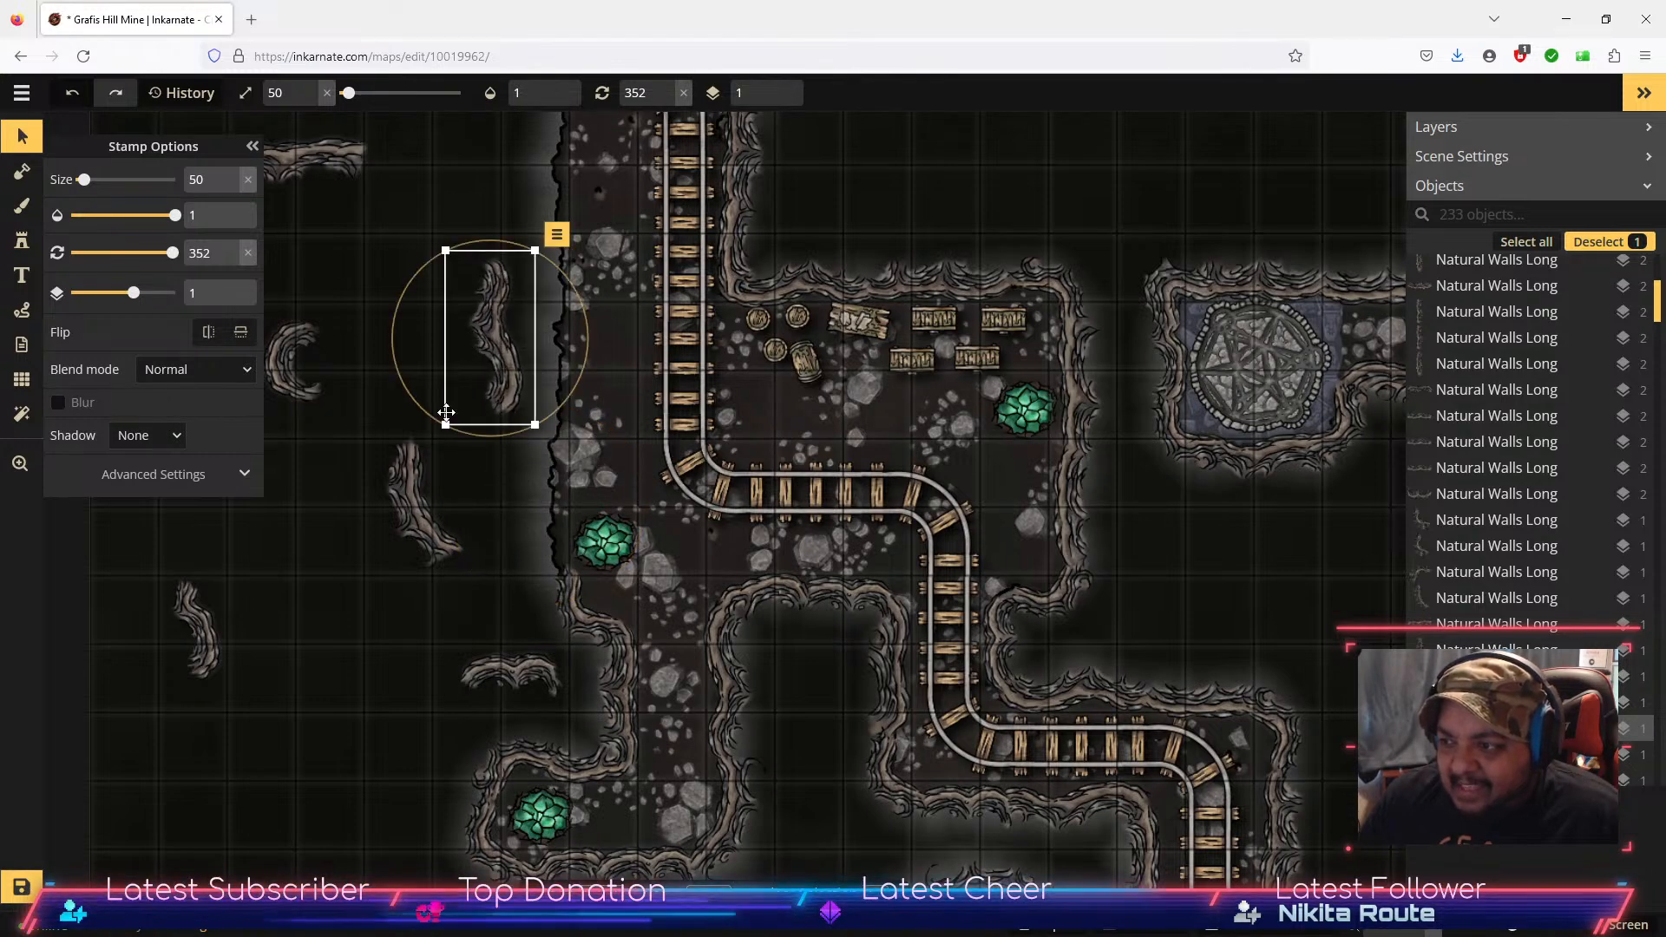
# Step: Rotate the curved wall to 352 degrees, fit it on the passage's western edge beside the crystal and move it up one layer
pyautogui.click(419, 512)
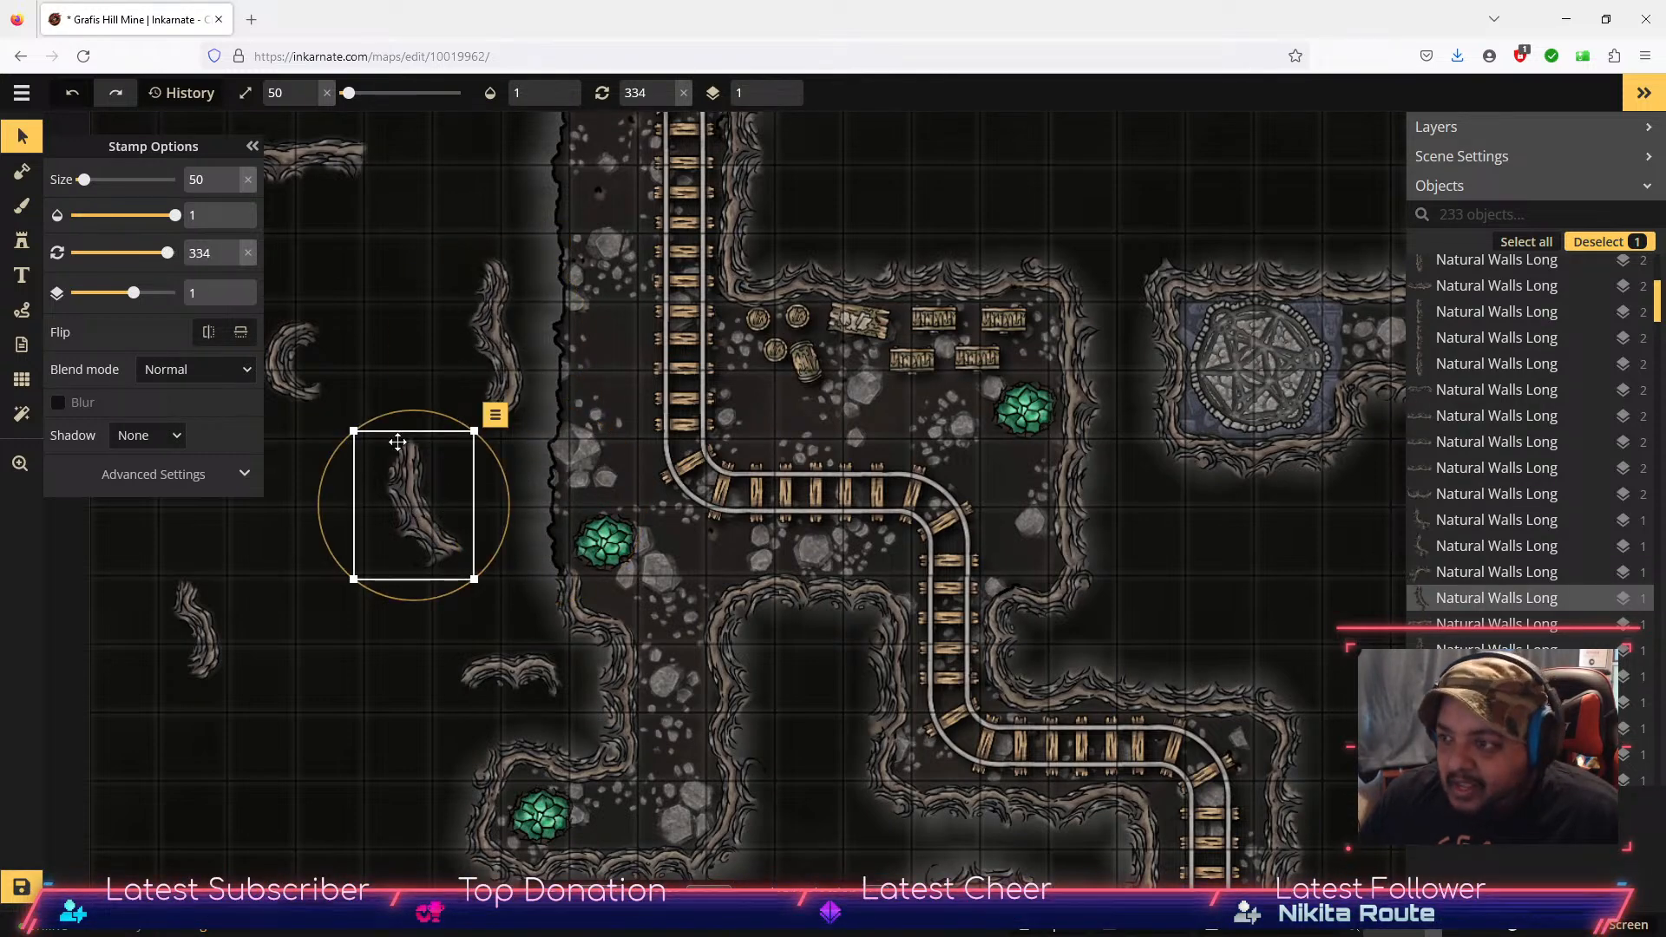
pyautogui.moveTo(413, 411); pyautogui.dragTo(457, 426)
pyautogui.moveTo(426, 508); pyautogui.dragTo(540, 485)
pyautogui.click(613, 433)
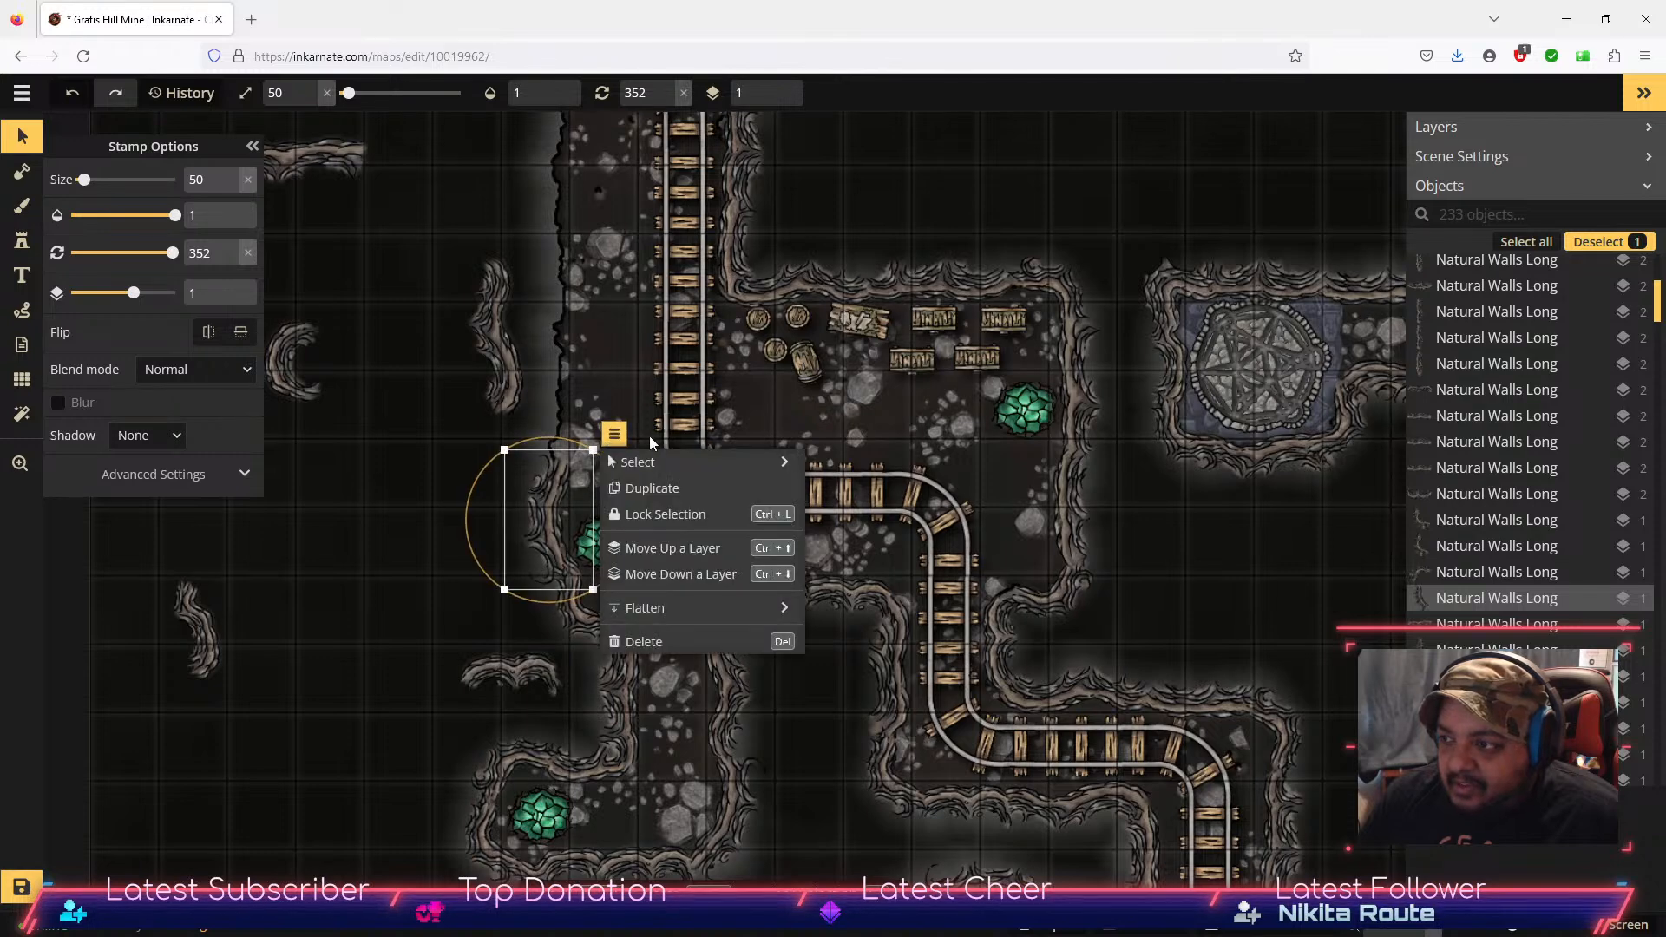
pyautogui.click(683, 549)
pyautogui.click(422, 589)
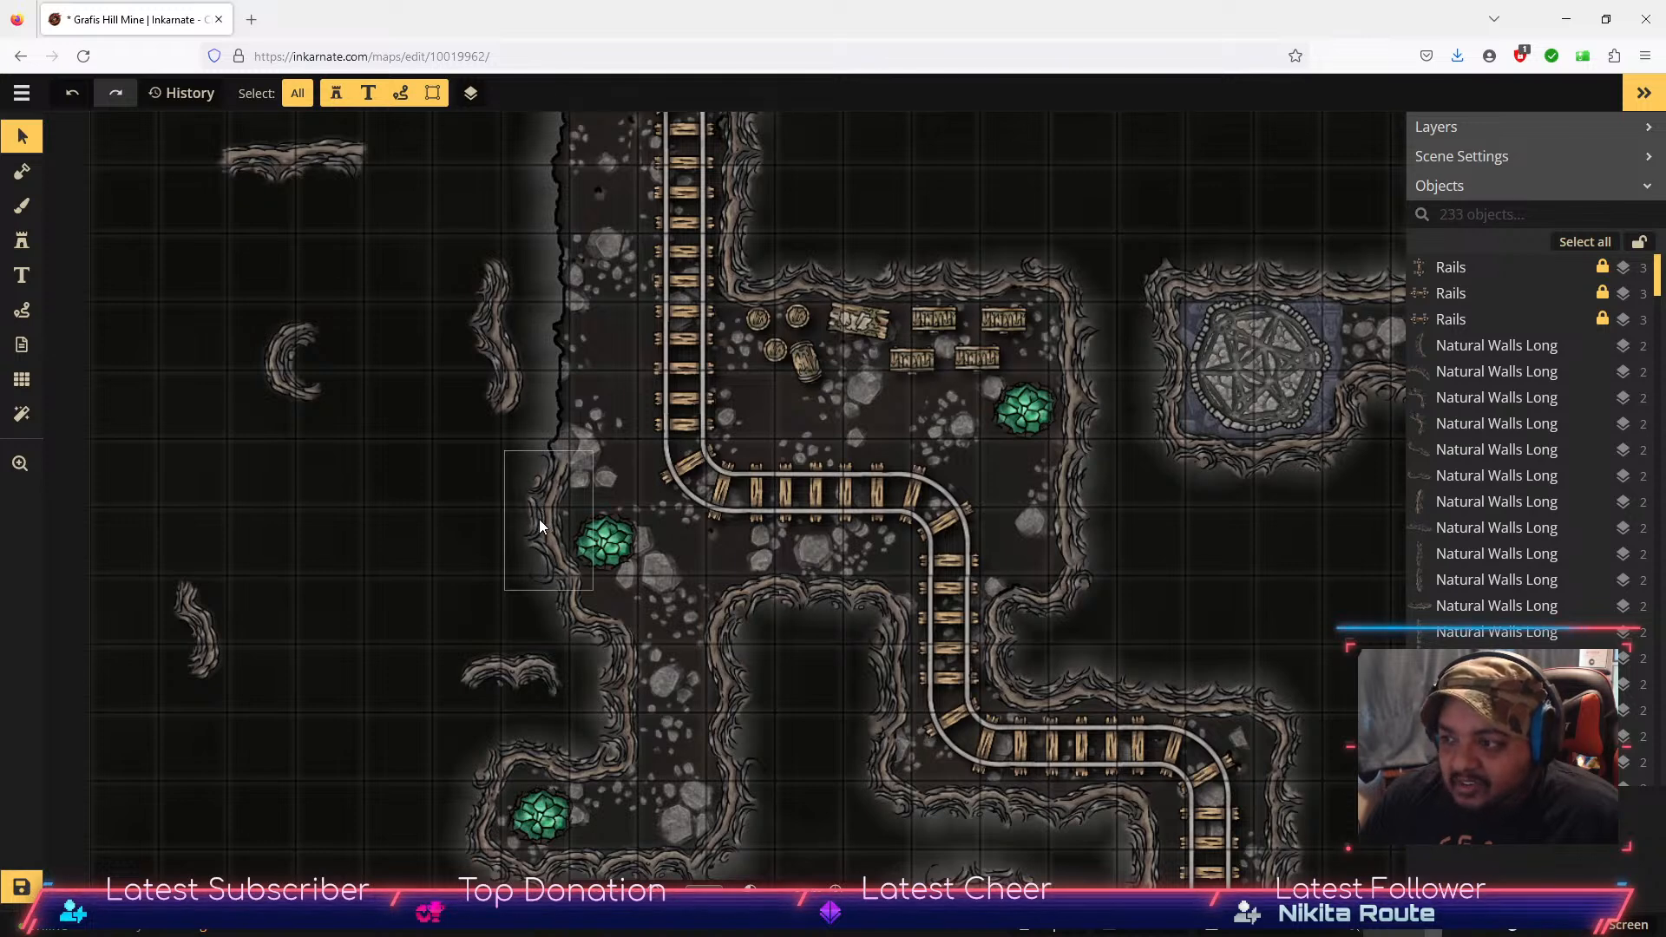
# Step: Fit the wavy wall along the western passage edge above the crystal and move the S-shaped and arched spares north to the others
pyautogui.click(494, 338)
pyautogui.moveTo(494, 338); pyautogui.dragTo(553, 397)
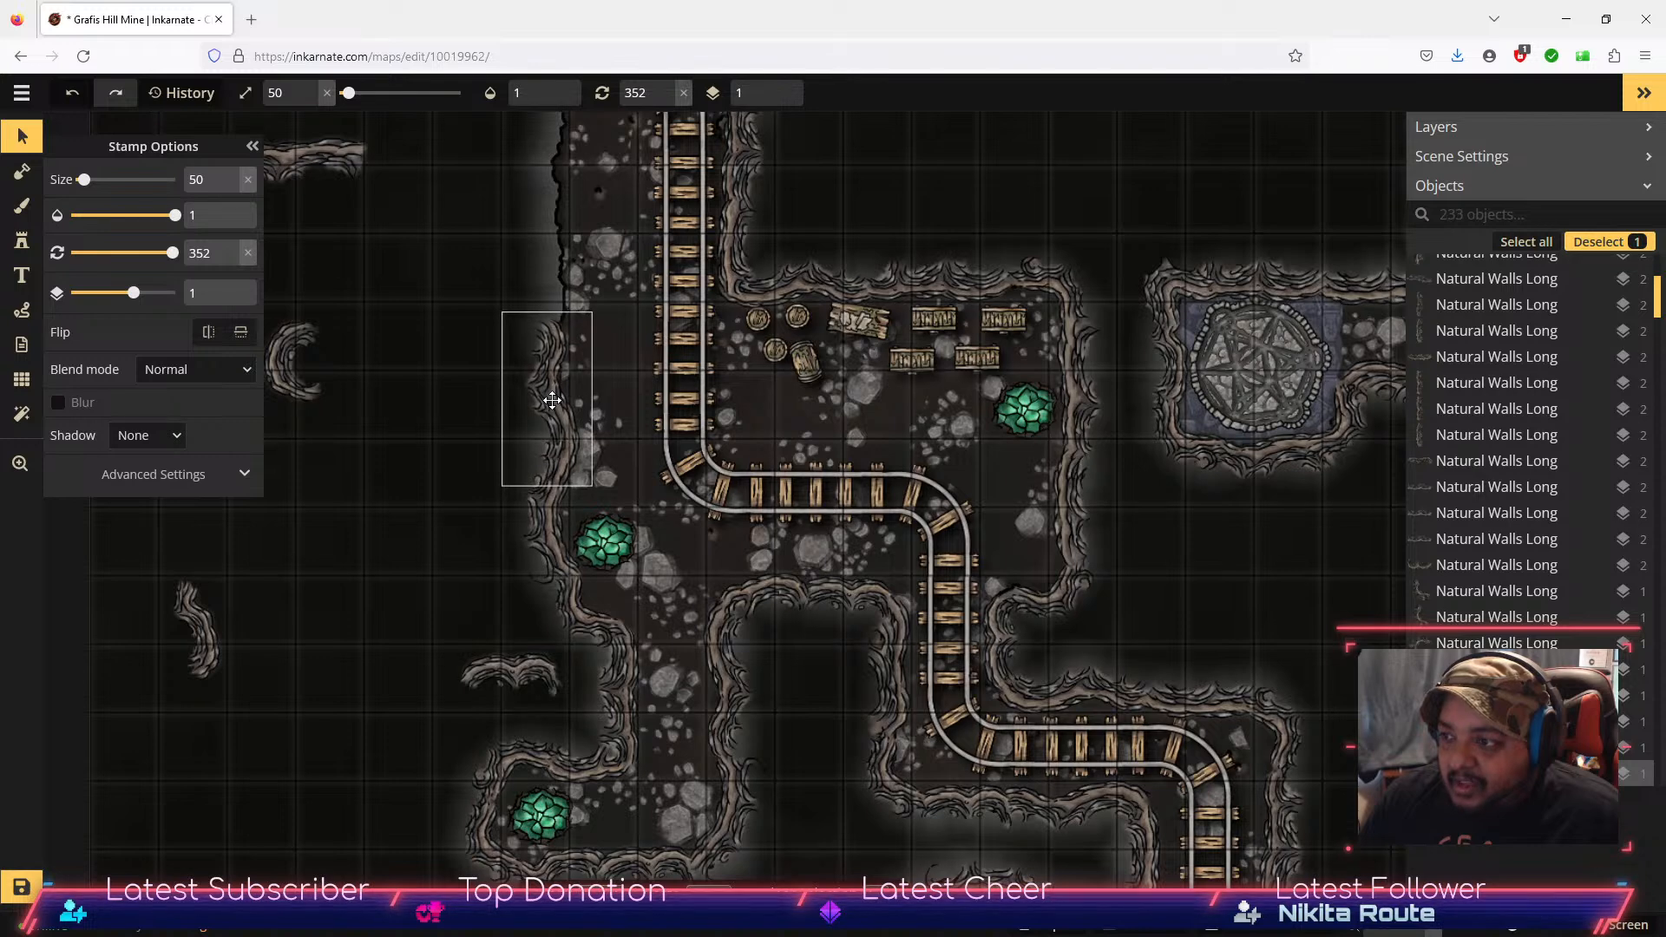
pyautogui.click(197, 631)
pyautogui.moveTo(198, 631); pyautogui.dragTo(379, 239)
pyautogui.click(488, 681)
pyautogui.moveTo(488, 681); pyautogui.dragTo(402, 339)
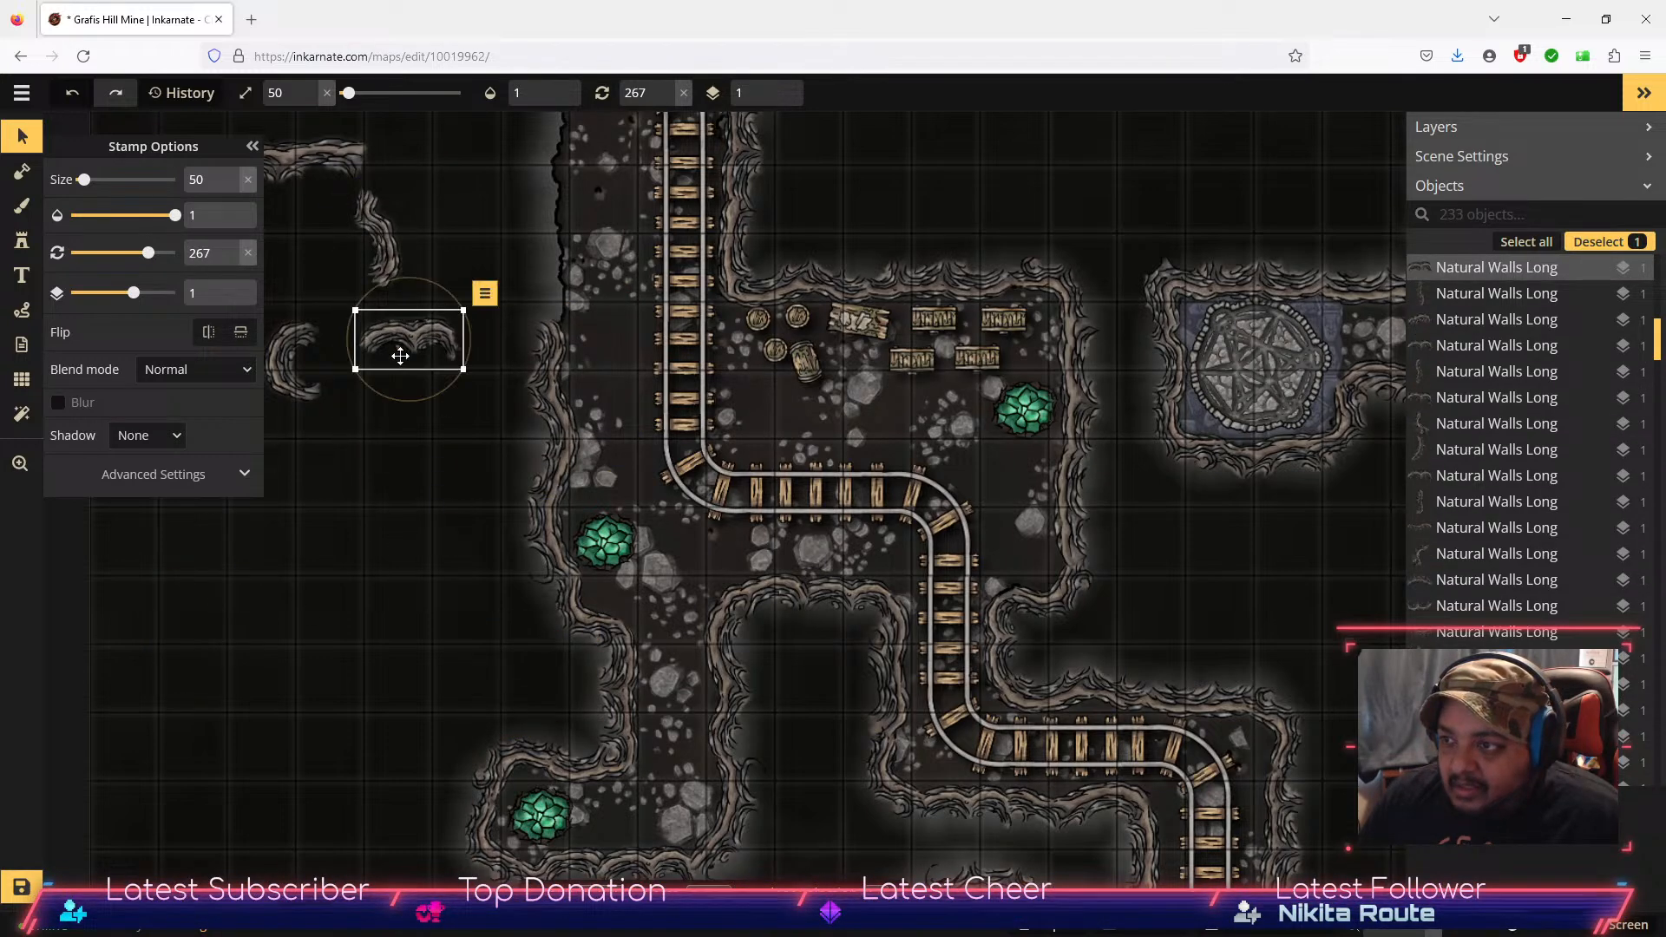
# Step: Rotate the spare wavy wall to 358 degrees and fit it along the western passage edge above the crystal
pyautogui.moveTo(391, 480); pyautogui.dragTo(508, 732)
pyautogui.click(446, 439)
pyautogui.moveTo(439, 371); pyautogui.dragTo(473, 453)
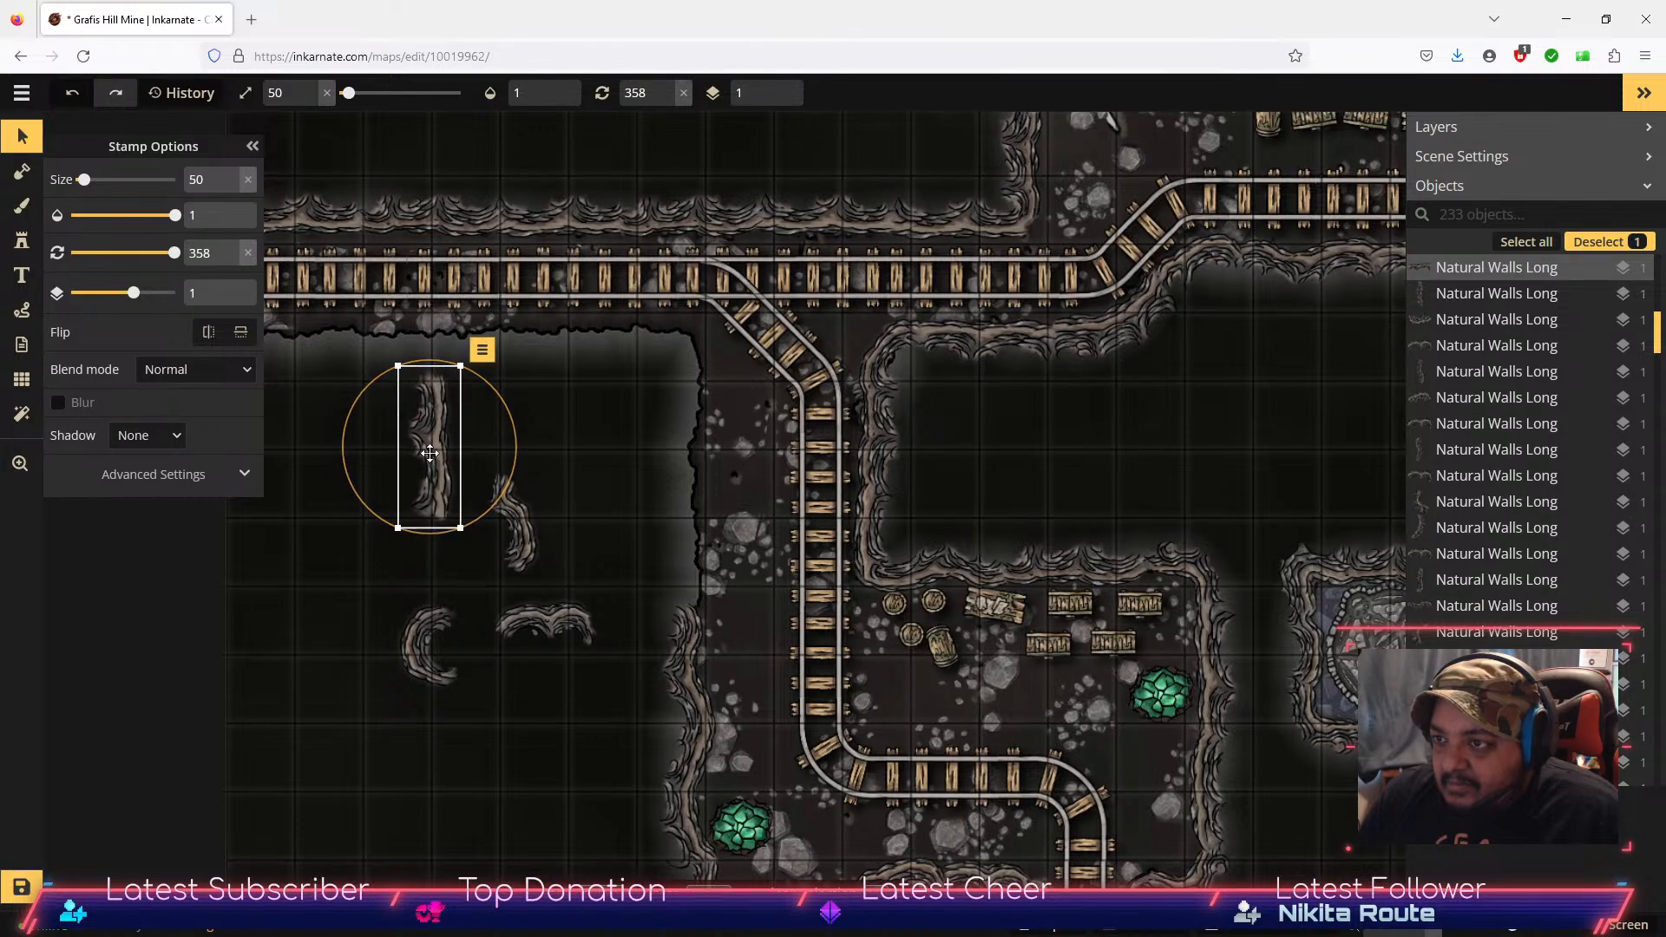
pyautogui.moveTo(421, 435); pyautogui.dragTo(677, 532)
pyautogui.click(293, 586)
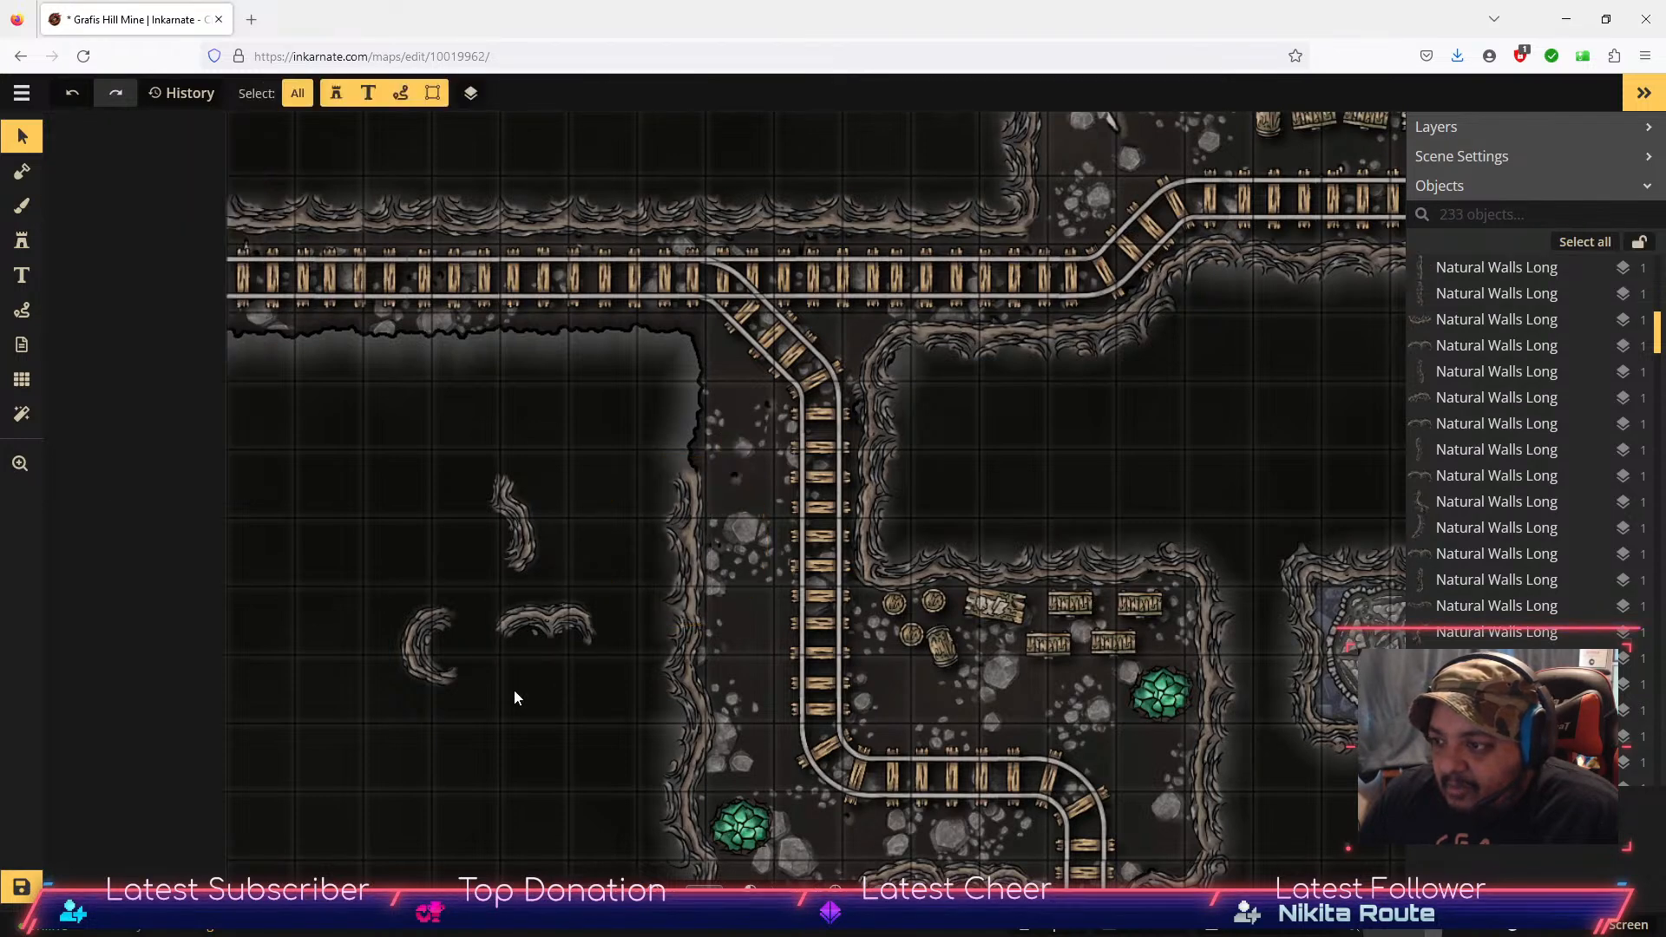
# Step: Shift the S-shaped spare northwest and place a variant 11 wall and a variant 8 wall on either side of it as spares
pyautogui.click(513, 529)
pyautogui.moveTo(513, 530); pyautogui.dragTo(468, 503)
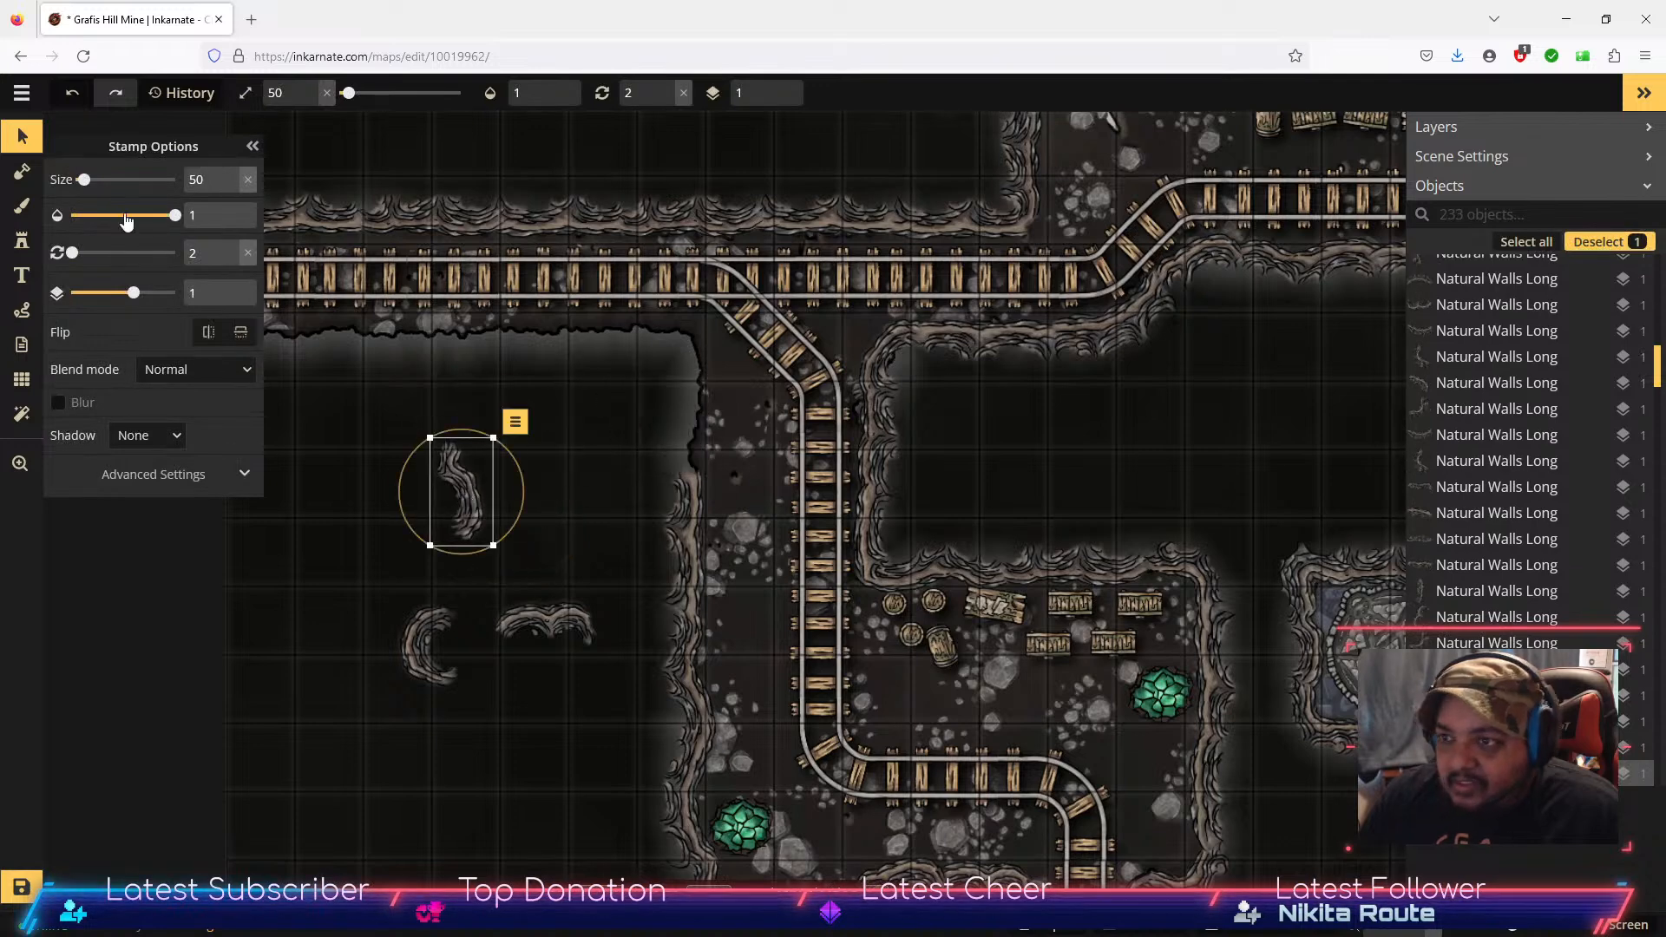
pyautogui.click(21, 244)
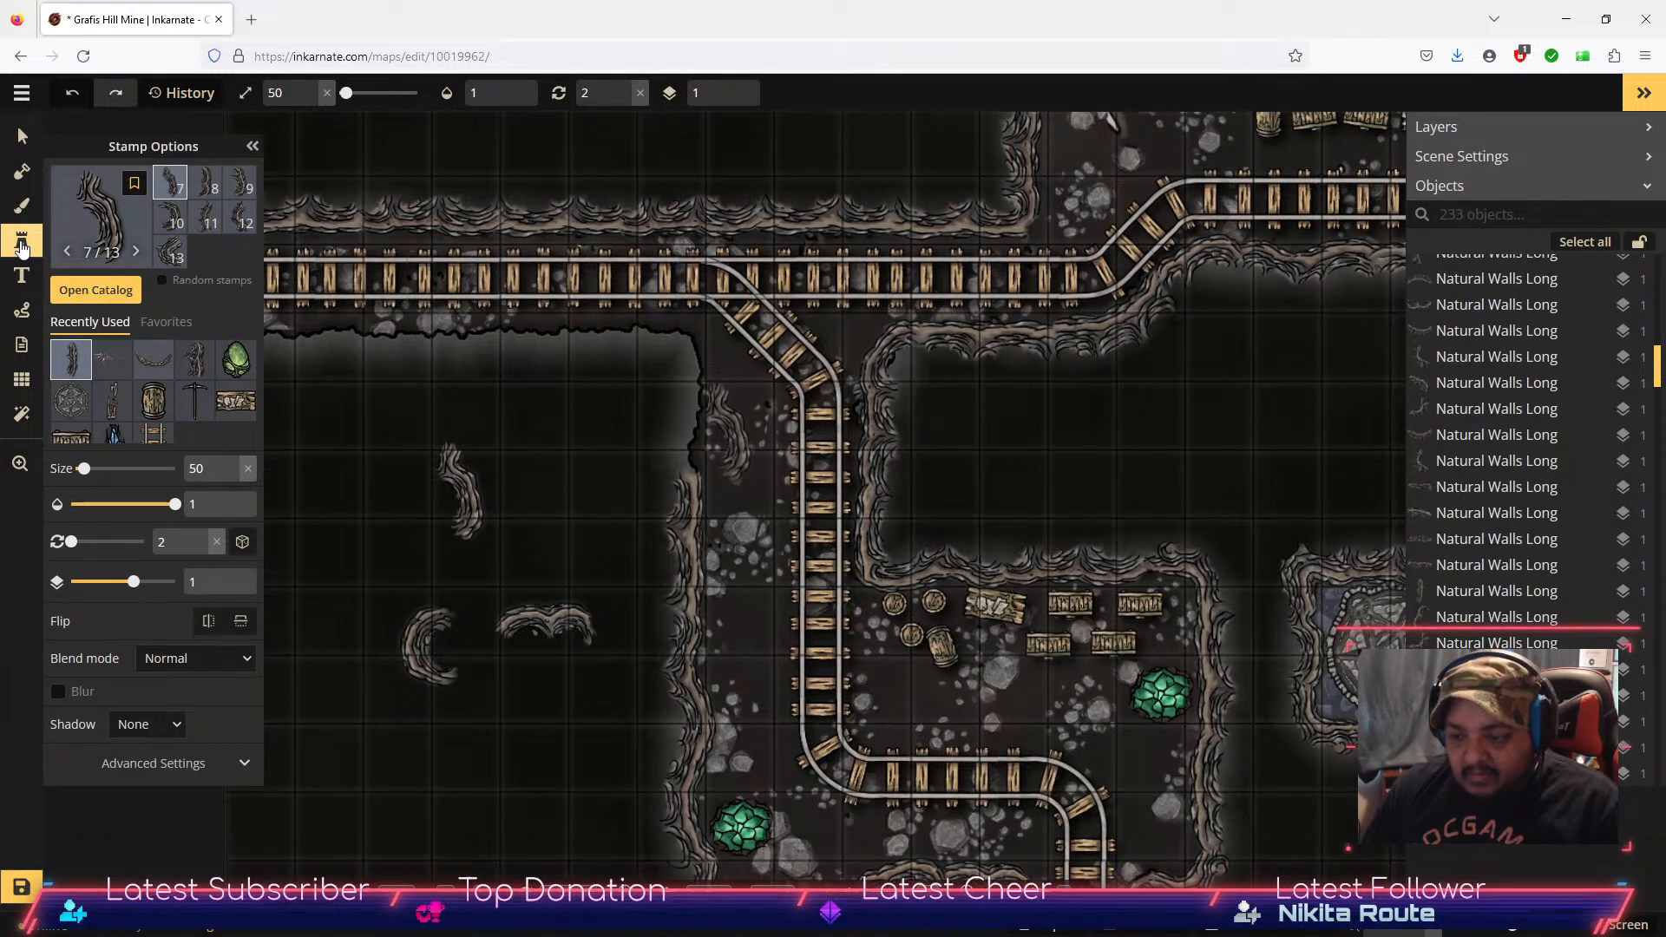
pyautogui.click(205, 217)
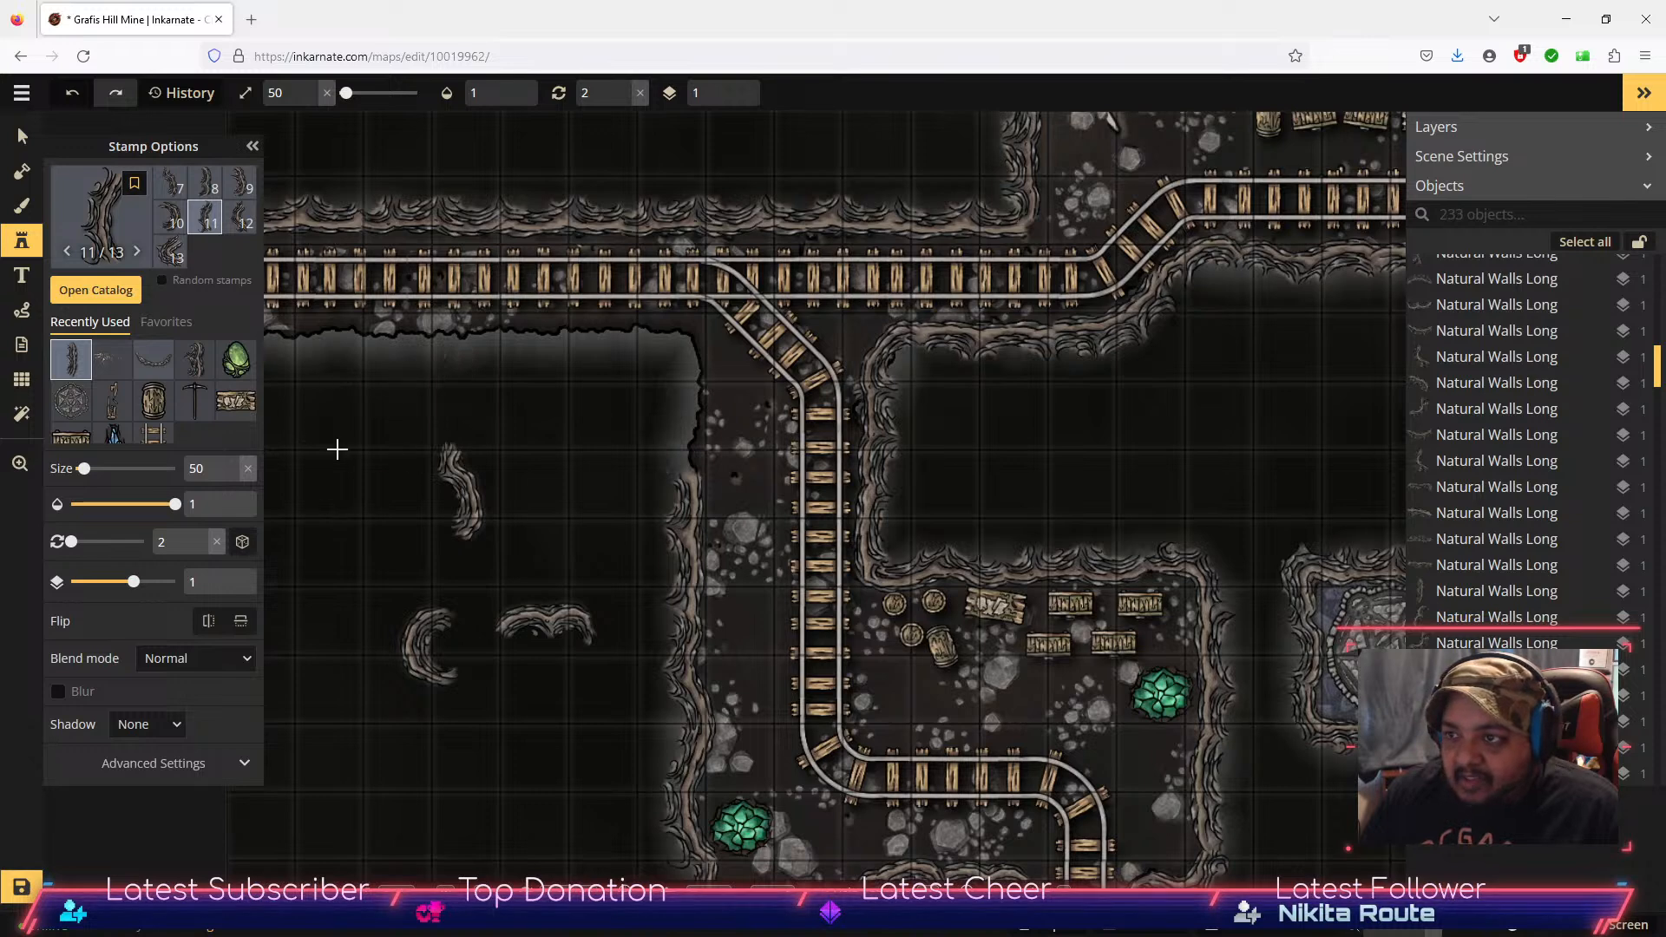
pyautogui.click(337, 449)
pyautogui.click(228, 191)
pyautogui.click(207, 184)
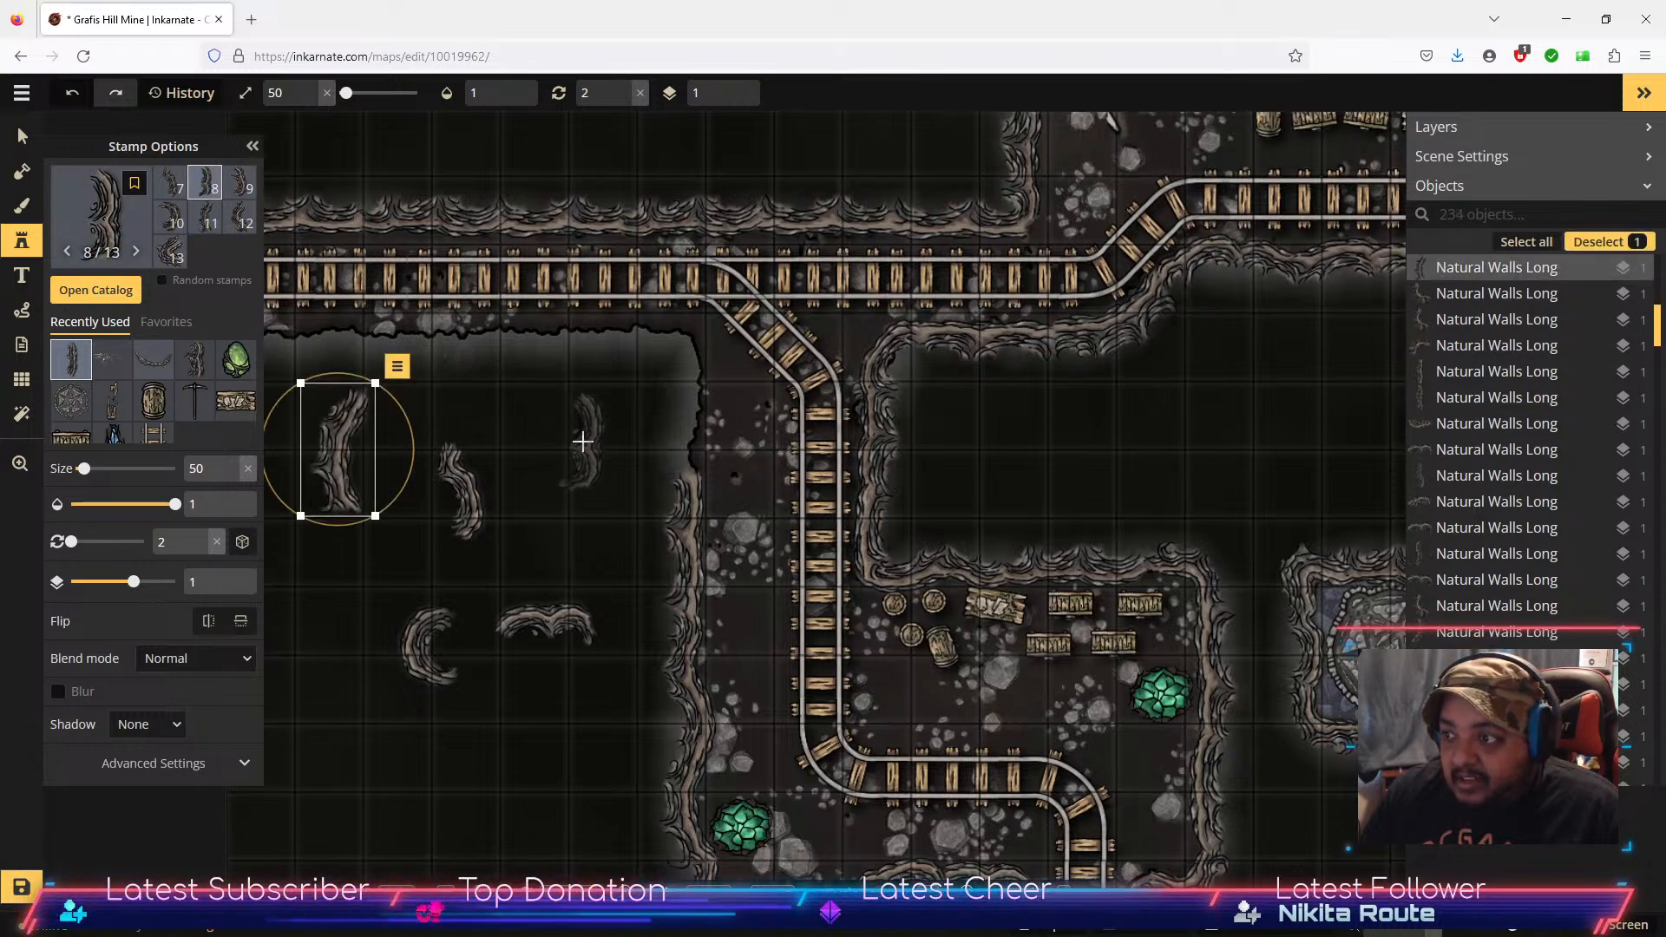
pyautogui.click(530, 482)
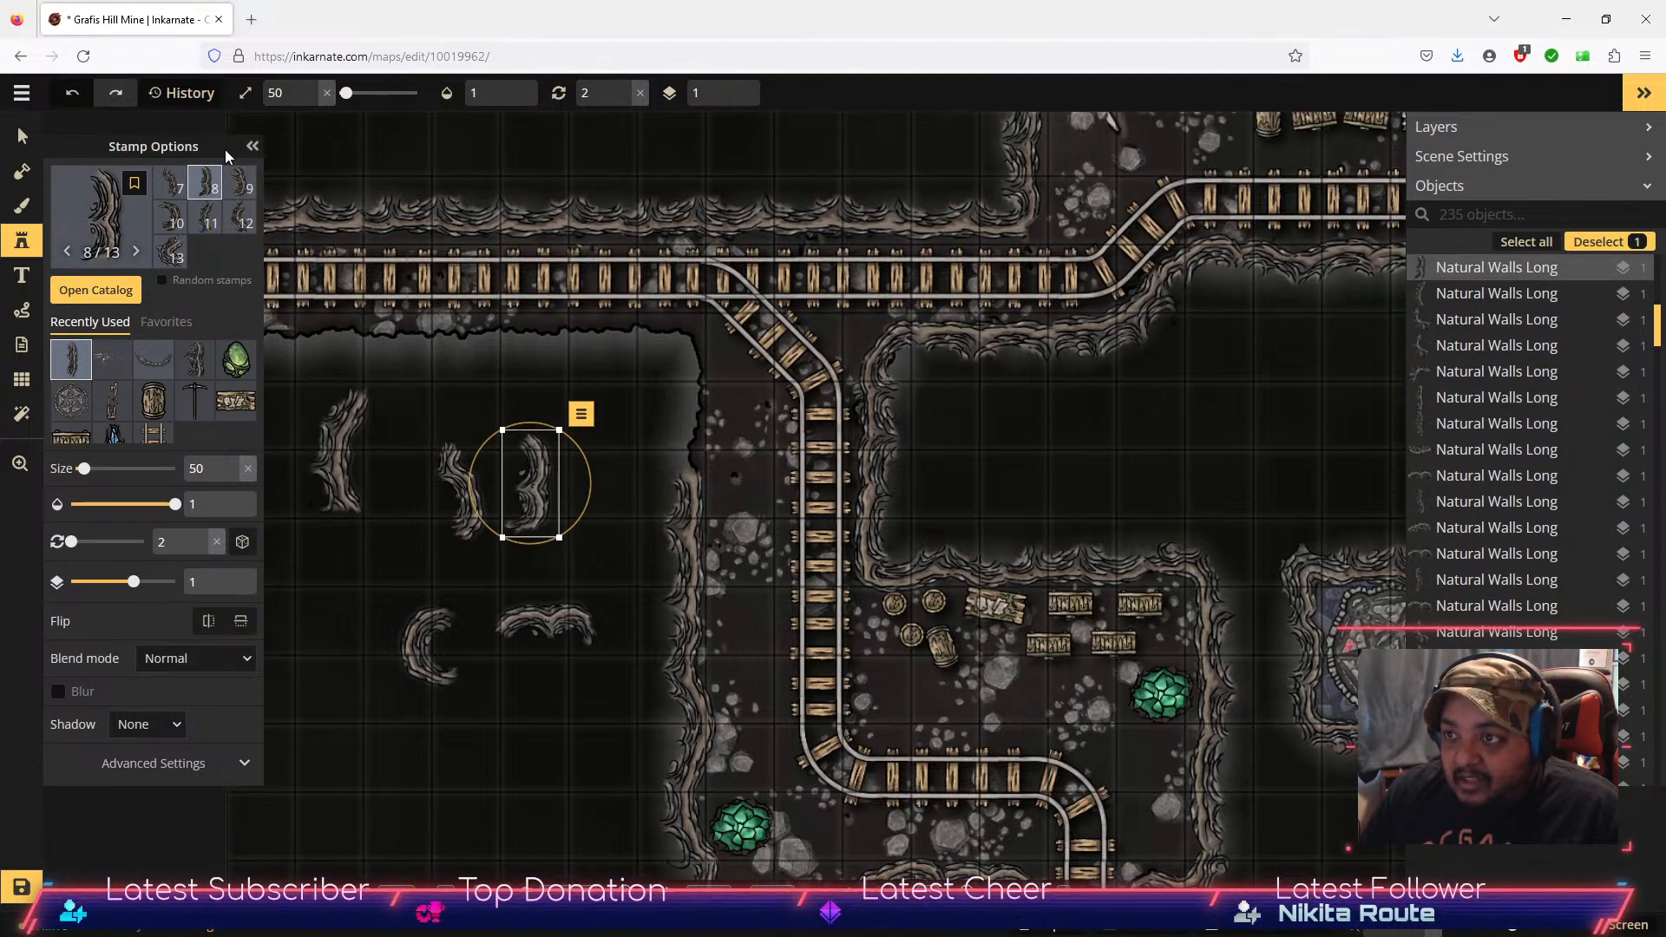
# Step: Place one wall each of variants 1, 2 and 3 as spares in the dark area west of the passage
pyautogui.click(176, 197)
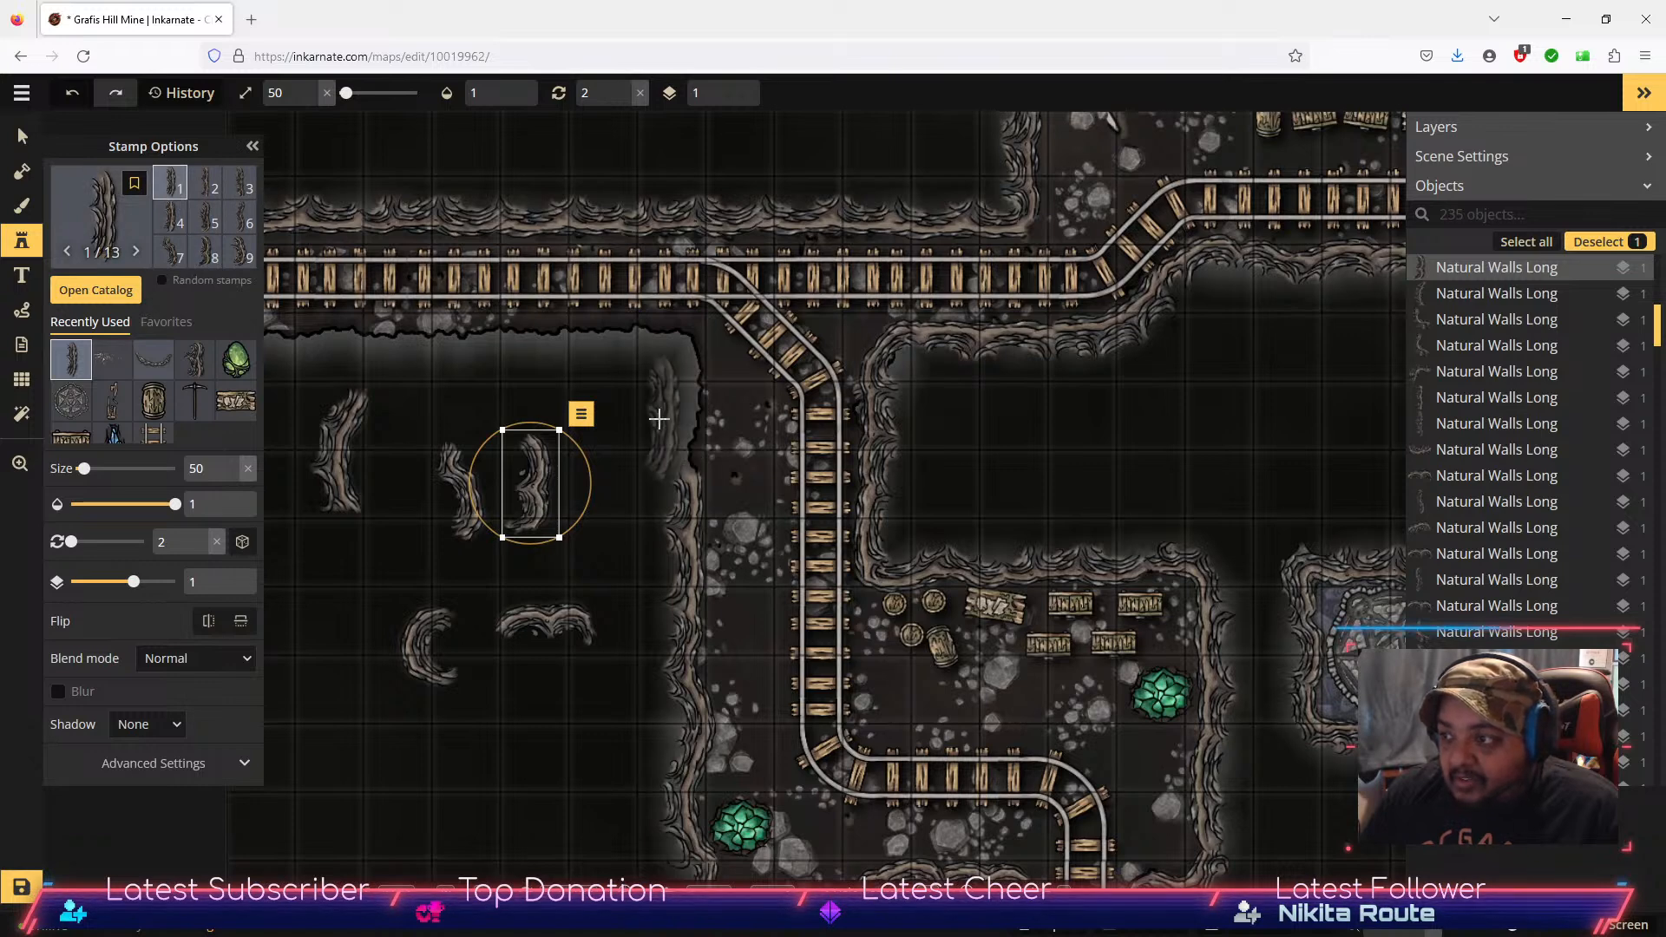
pyautogui.click(634, 408)
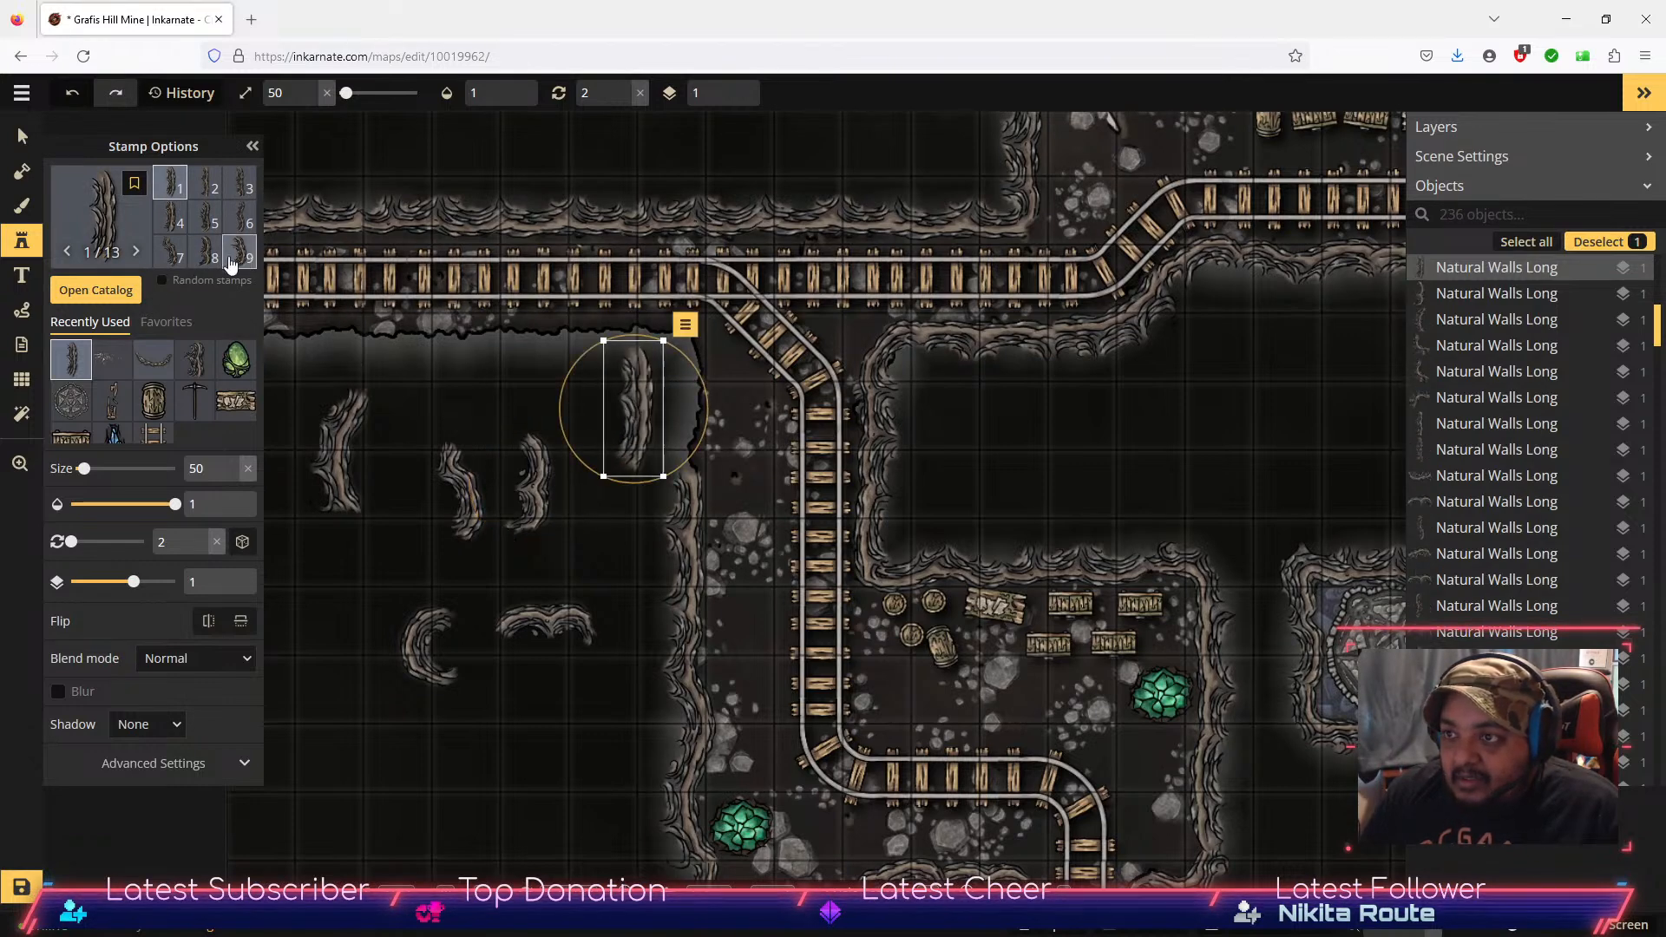
pyautogui.click(205, 182)
pyautogui.click(395, 521)
pyautogui.click(243, 189)
pyautogui.click(618, 565)
# Step: Move the variant 1 spare southwest and fit the variant 3 wall on the western passage edge just below the corner
pyautogui.click(21, 136)
pyautogui.click(626, 401)
pyautogui.moveTo(627, 400); pyautogui.dragTo(332, 610)
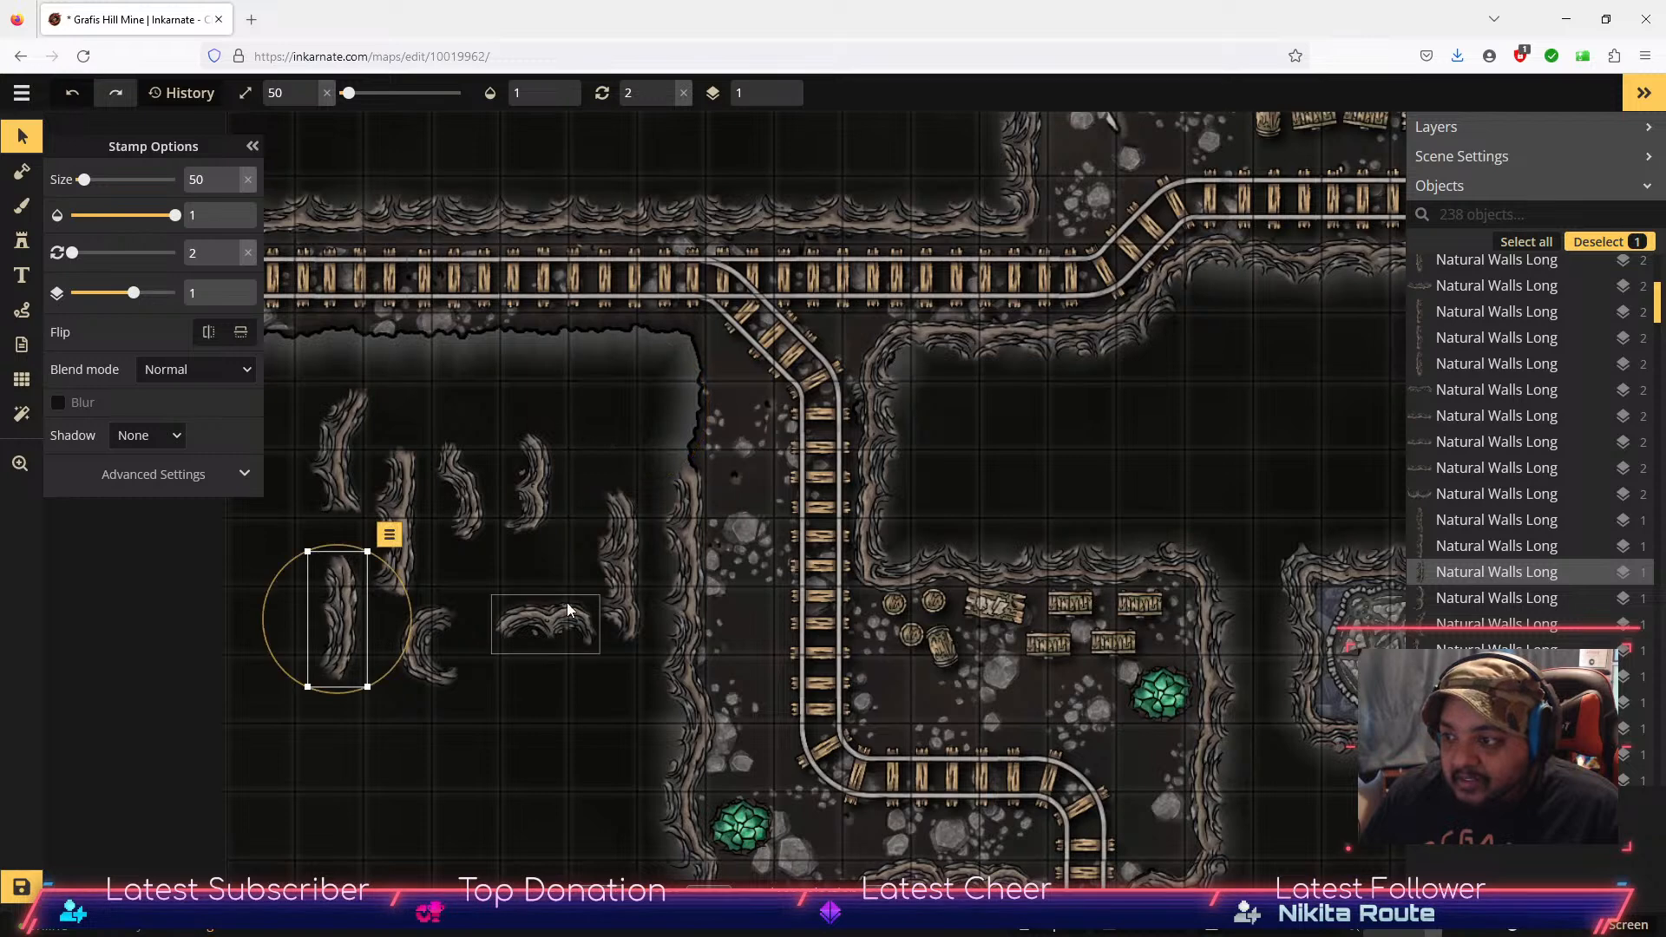
pyautogui.click(616, 580)
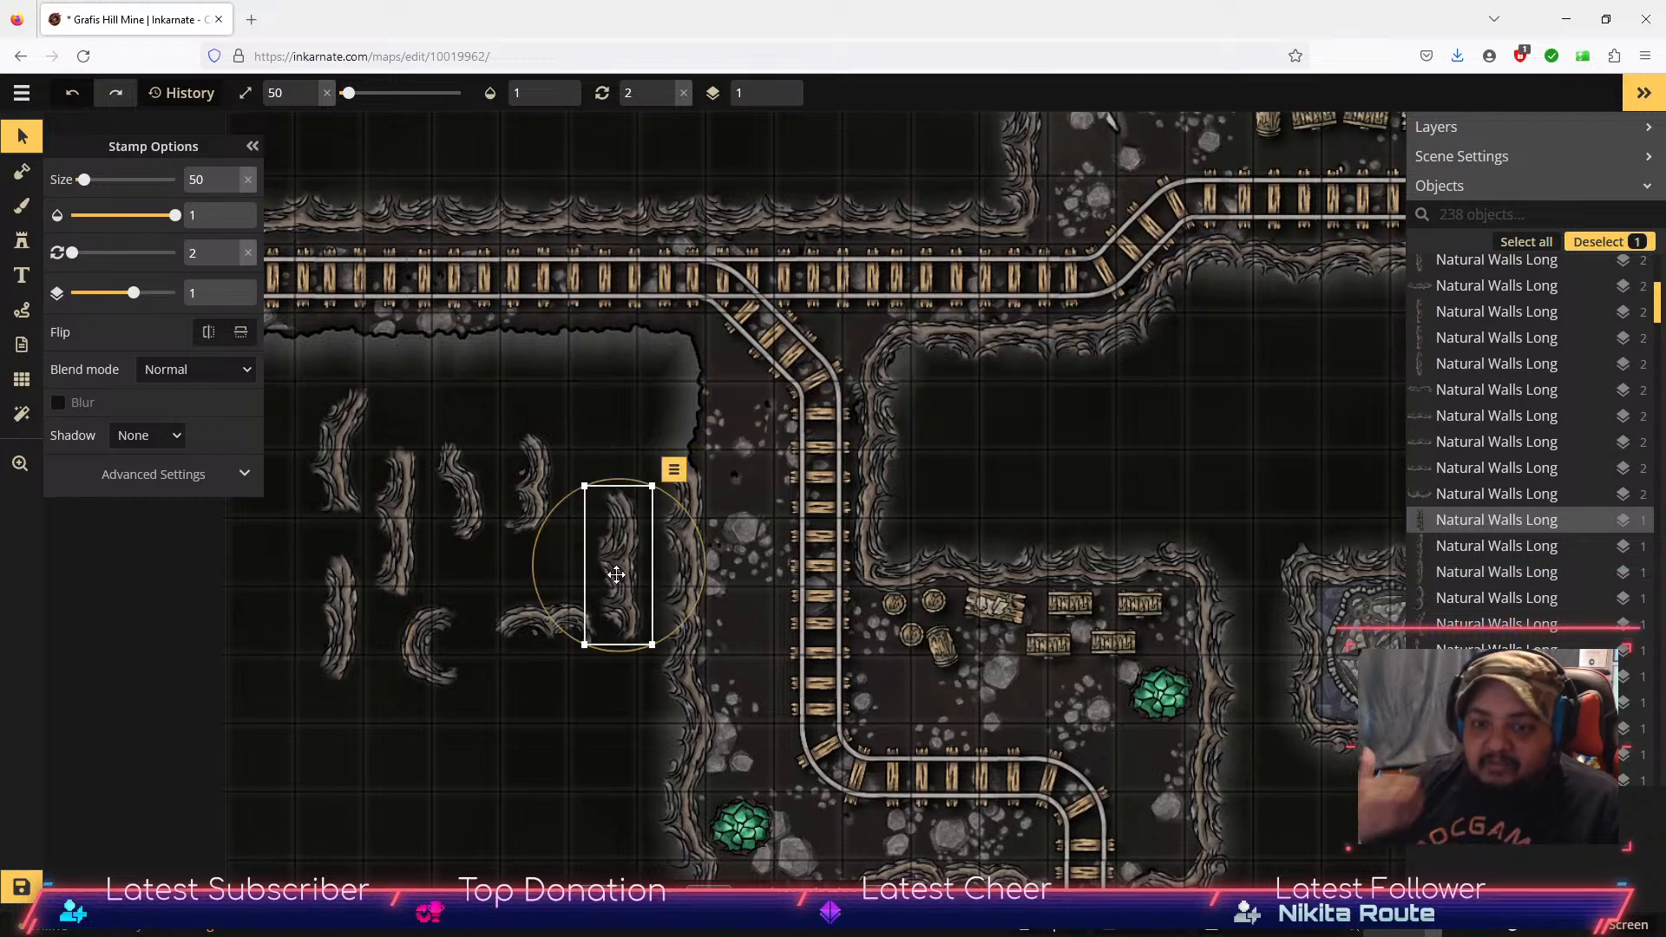
pyautogui.moveTo(616, 574); pyautogui.dragTo(696, 420)
# Step: Rotate the variant 11 wall to 277 degrees, try it at the passage corner and set it aside south of the spares
pyautogui.click(348, 444)
pyautogui.moveTo(333, 492); pyautogui.dragTo(594, 323)
pyautogui.moveTo(547, 393); pyautogui.dragTo(525, 737)
# Step: Rotate the variant 2 wall to 269 degrees and fit it on the southern edge of the east-west passage at the corner
pyautogui.click(395, 530)
pyautogui.moveTo(466, 590); pyautogui.dragTo(453, 450)
pyautogui.moveTo(394, 507); pyautogui.dragTo(616, 336)
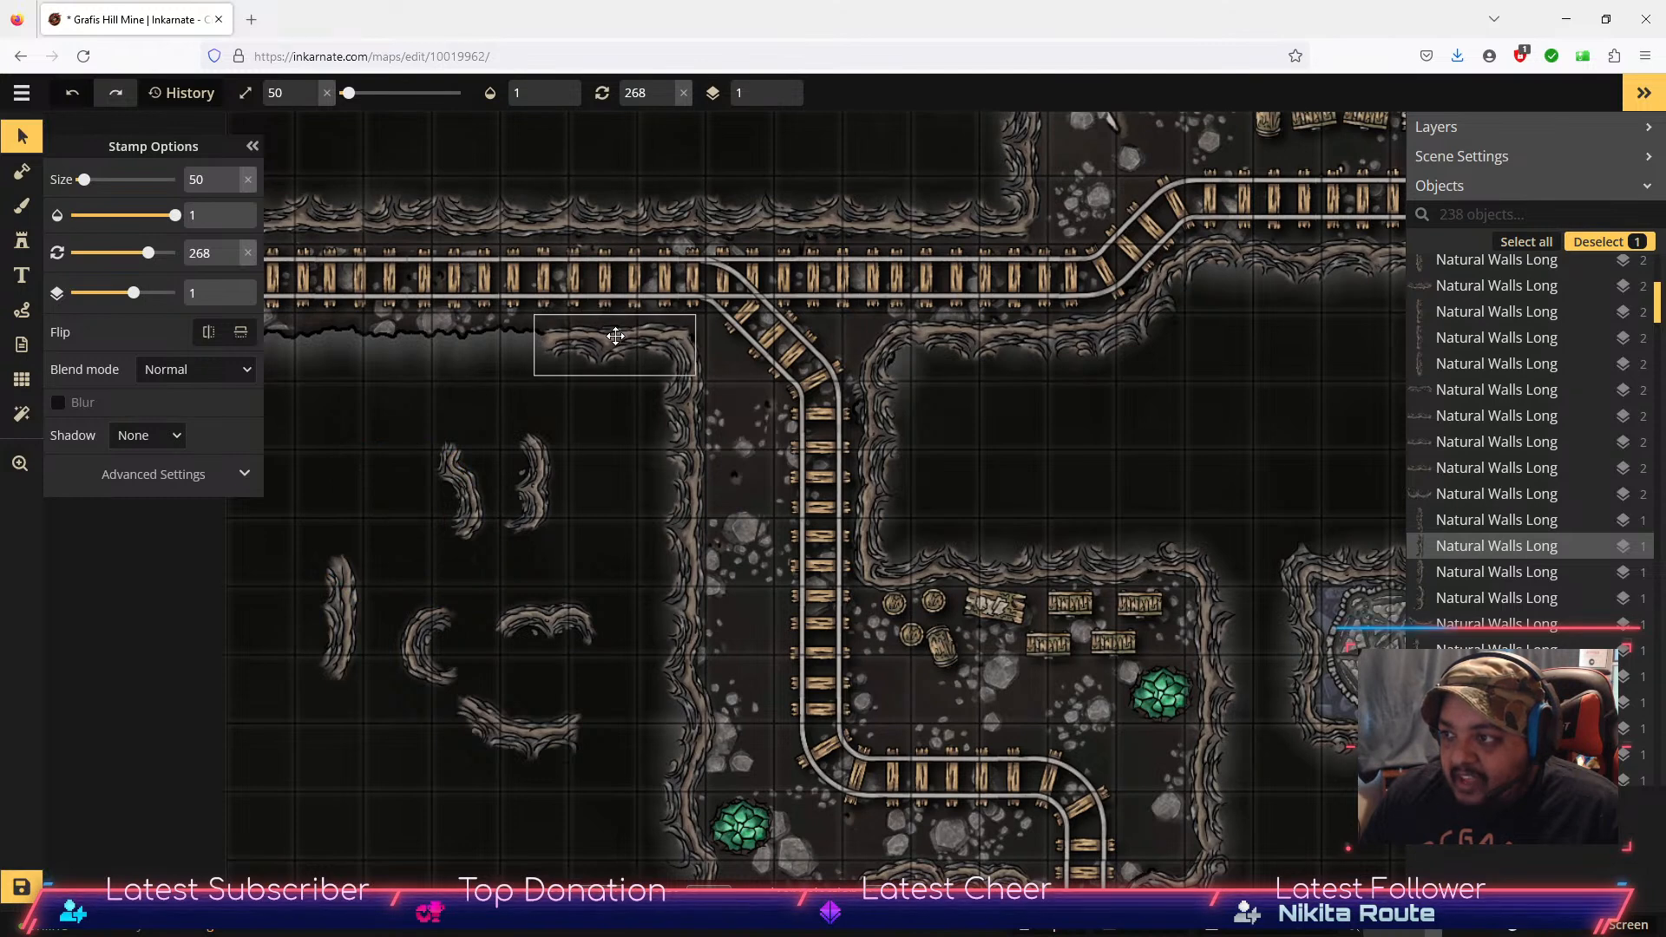
pyautogui.moveTo(625, 263)
pyautogui.moveTo(629, 260); pyautogui.dragTo(630, 259)
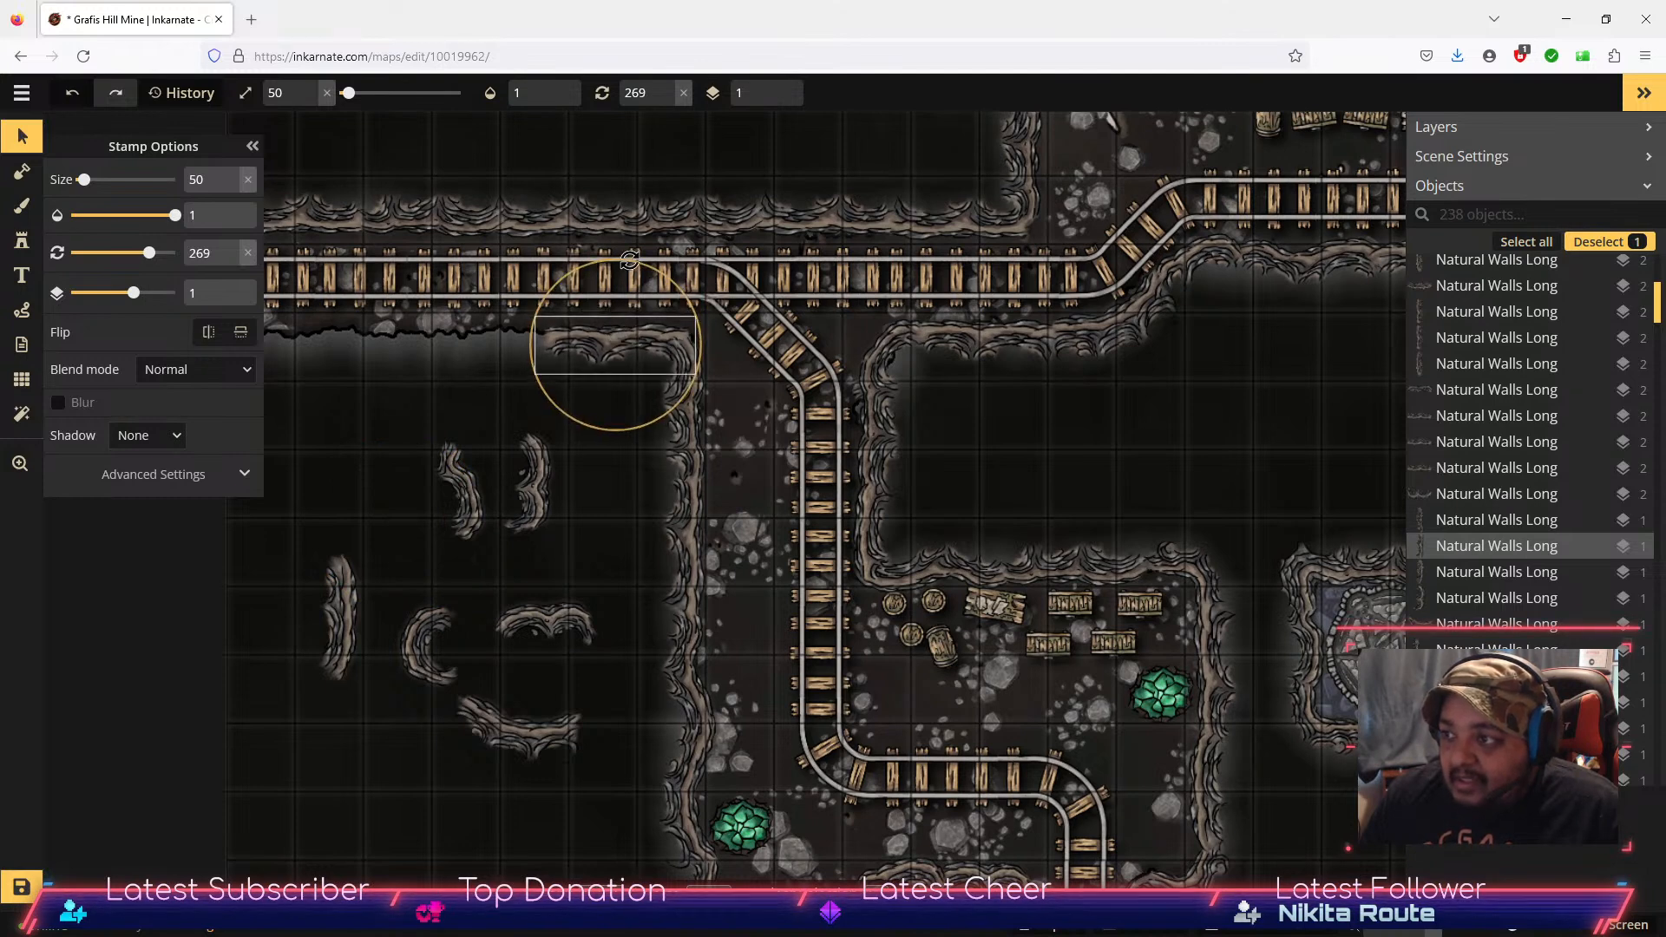
pyautogui.moveTo(630, 344); pyautogui.dragTo(628, 345)
pyautogui.click(379, 539)
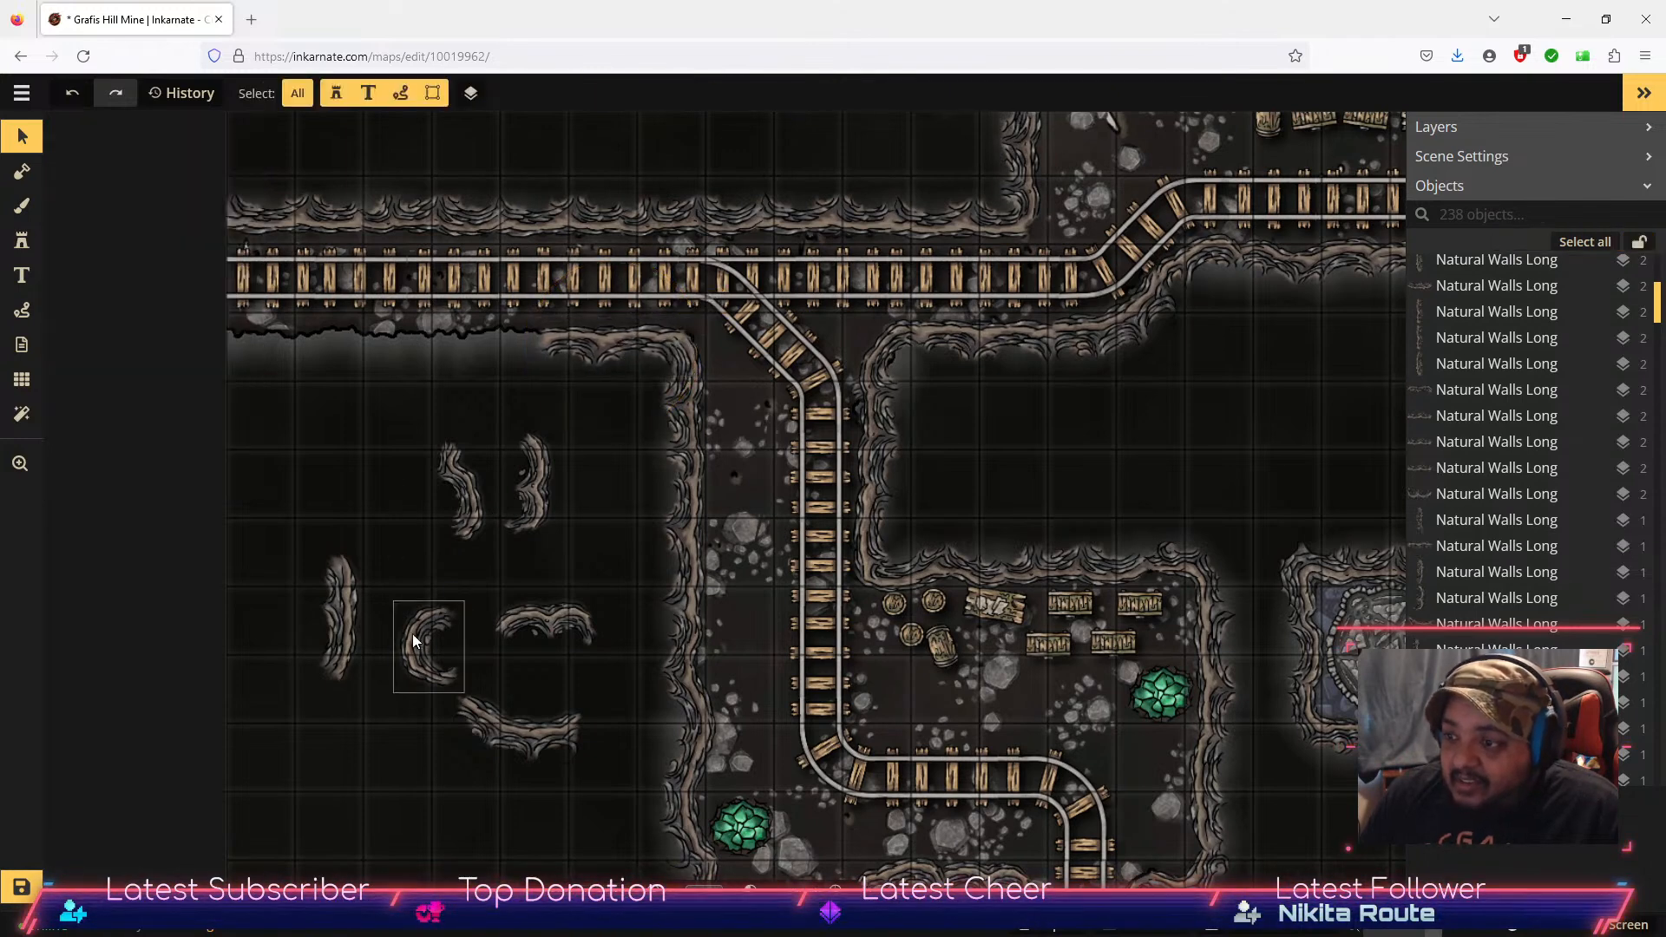
# Step: Rotate the variant 1 wall to 268 degrees and fit it along the passage's southern edge, west of the variant 2 wall
pyautogui.click(343, 635)
pyautogui.moveTo(385, 677); pyautogui.dragTo(396, 571)
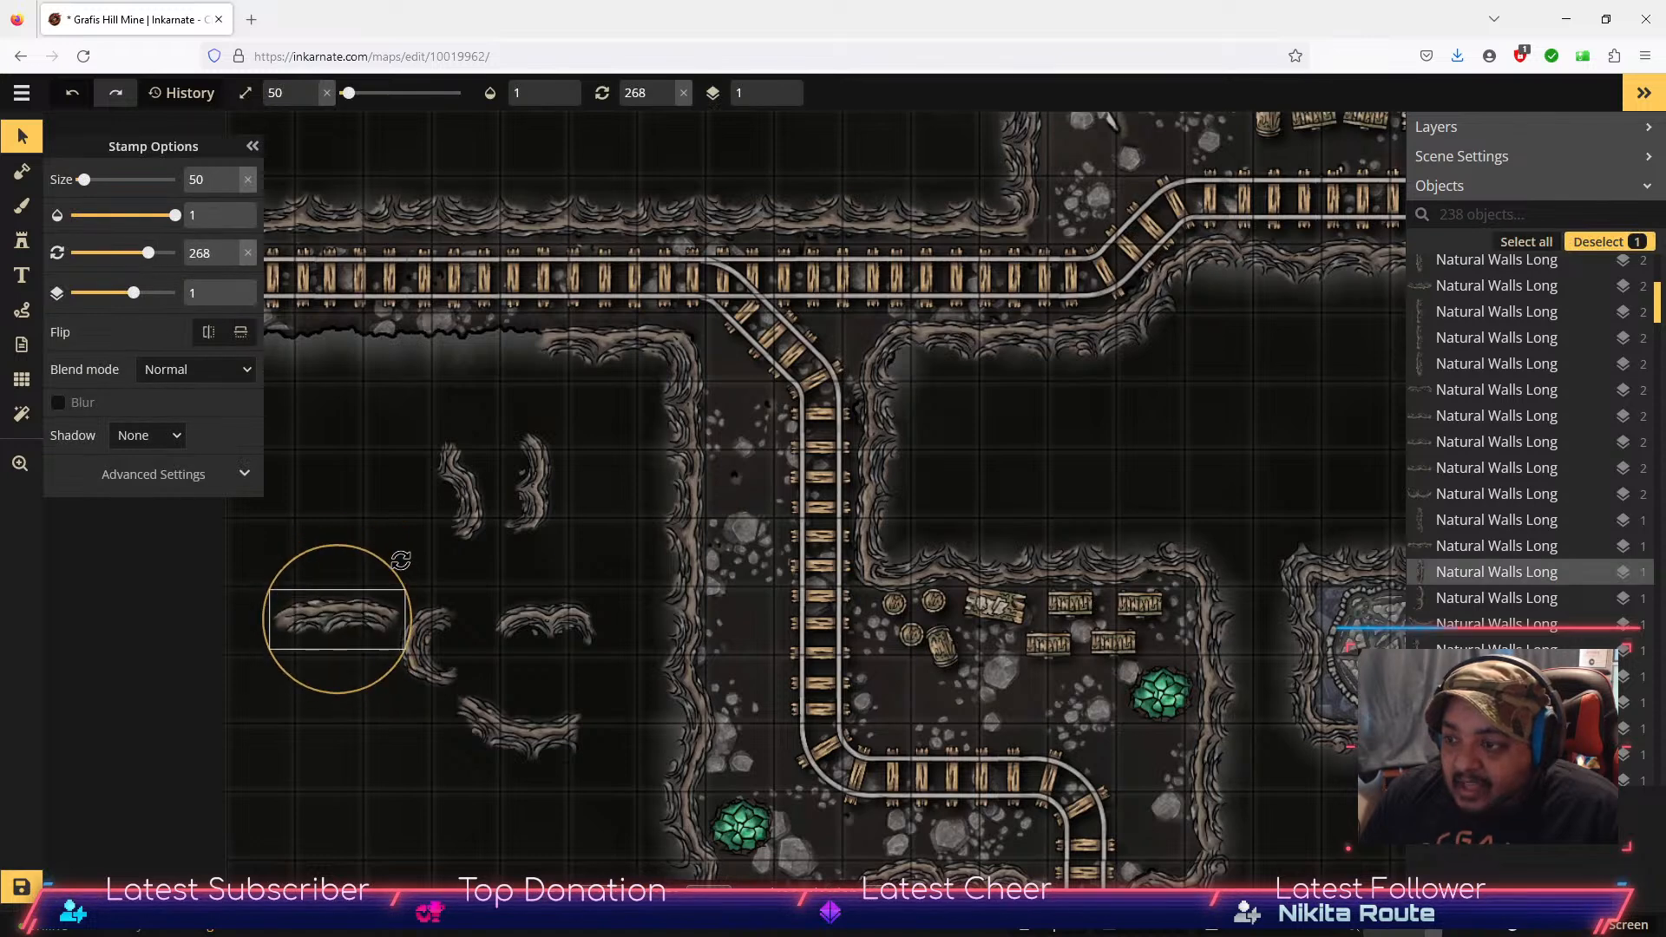
pyautogui.moveTo(339, 619); pyautogui.dragTo(485, 334)
# Step: Move the variant 11 spare and the arched spare northwest, closer to the unlined southern edge of the passage
pyautogui.click(507, 714)
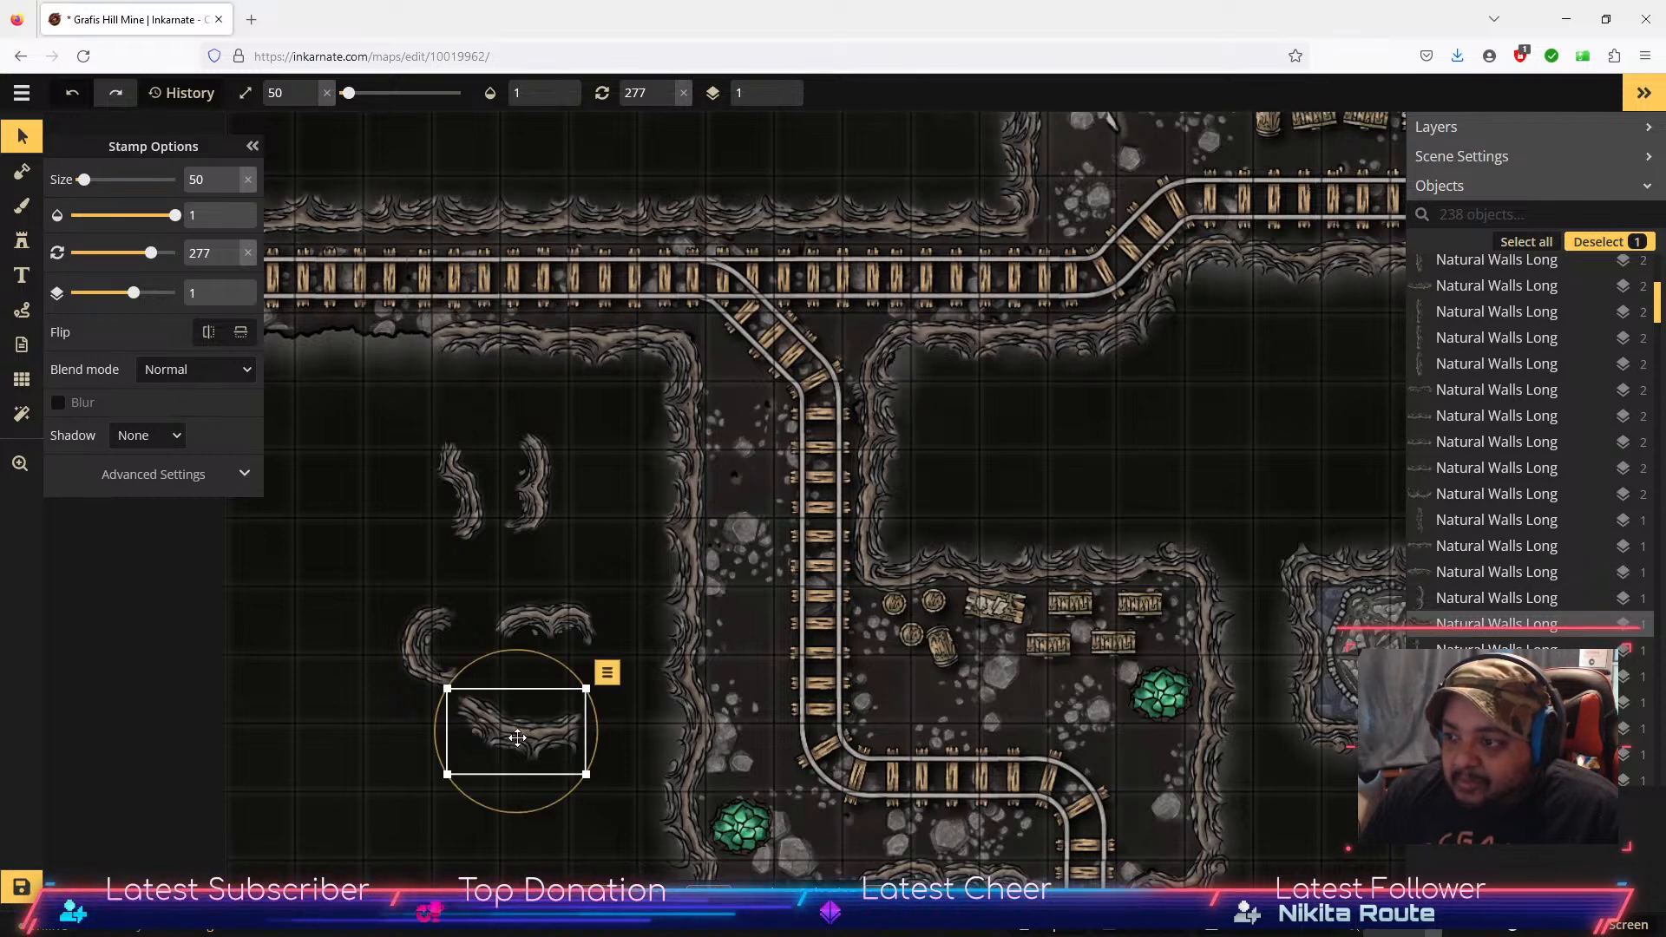
pyautogui.moveTo(508, 713); pyautogui.dragTo(369, 567)
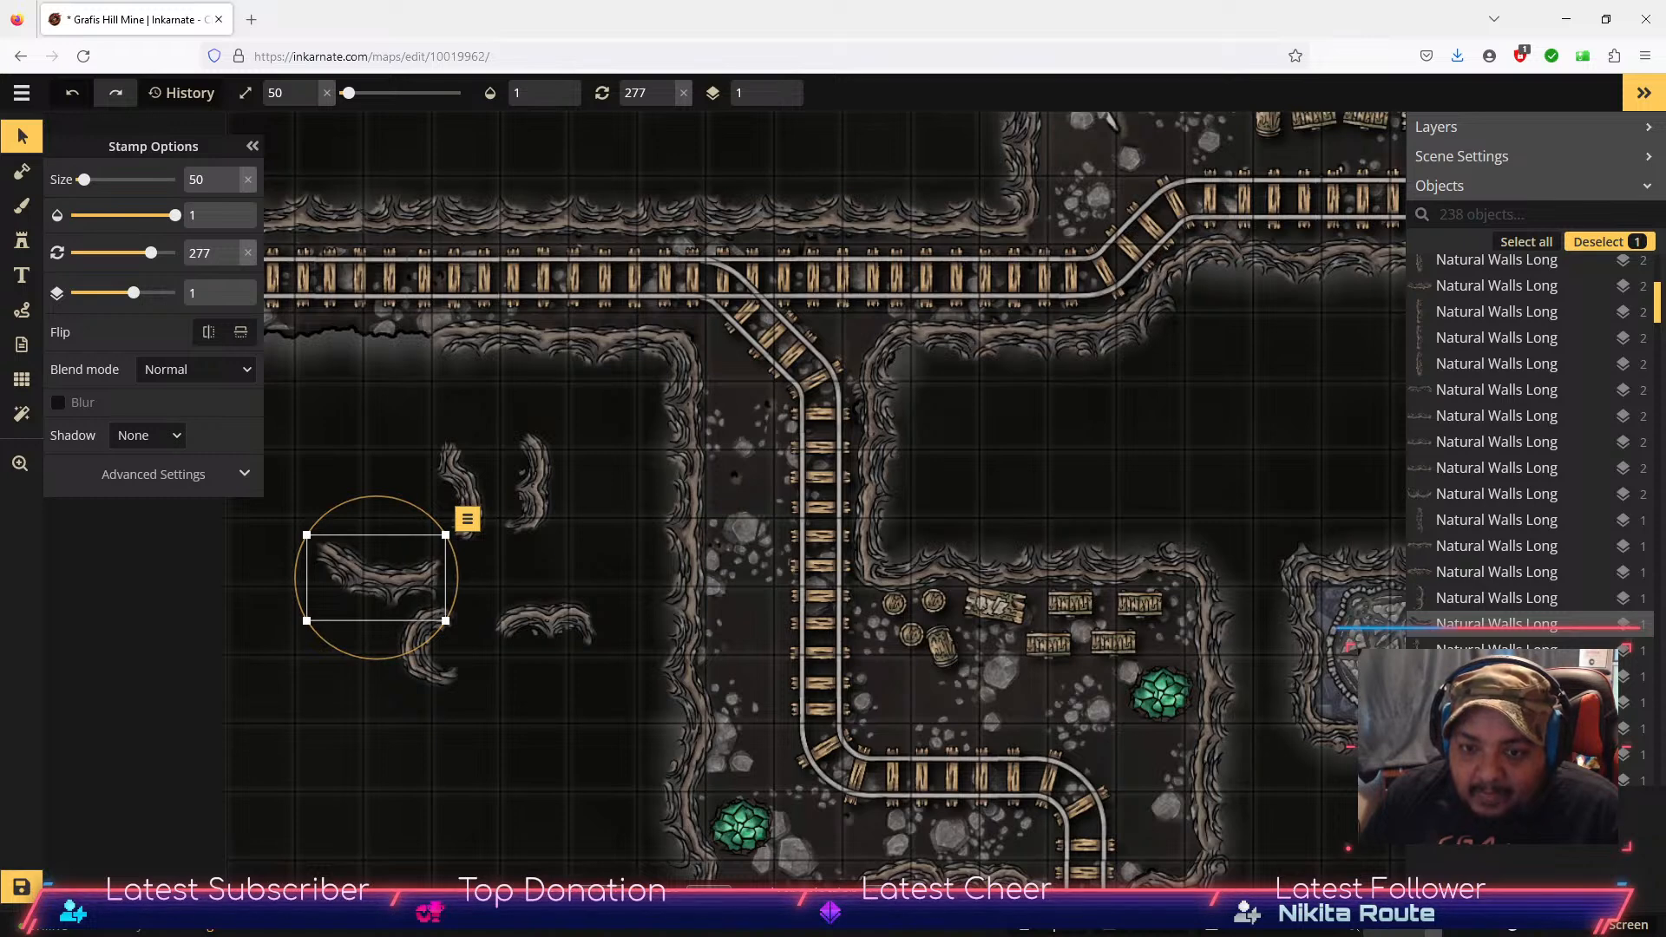
pyautogui.moveTo(529, 642); pyautogui.dragTo(365, 462)
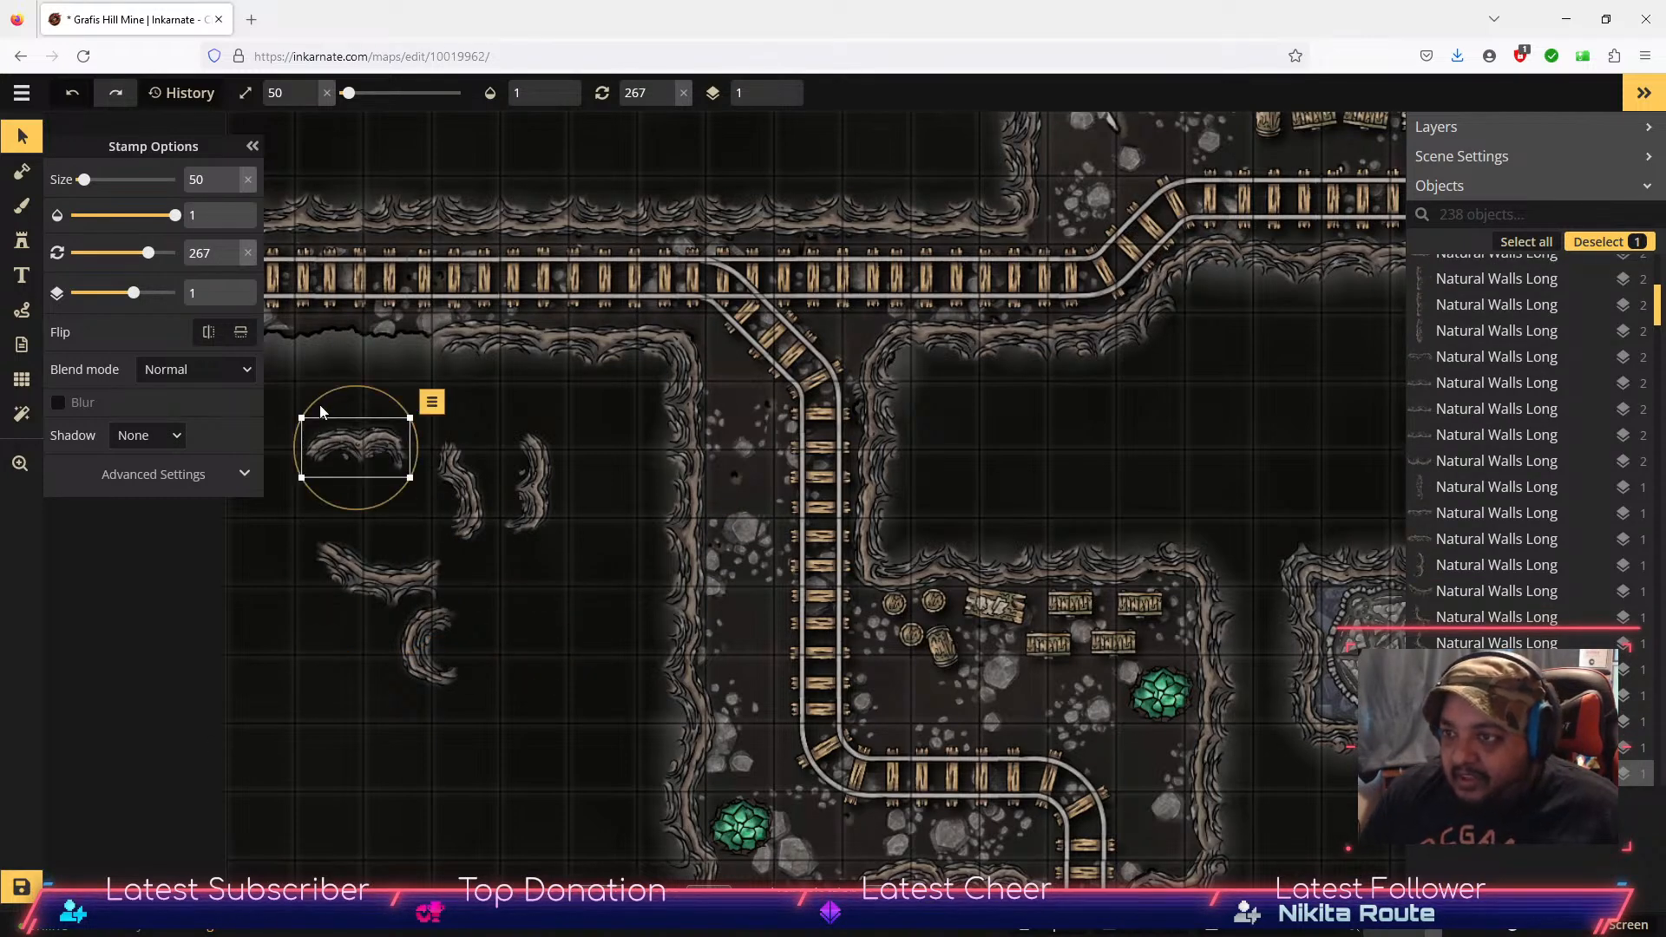
# Step: Place another variant 2 wall, rotate it to 269 degrees and fit it as the next piece westward along the passage's southern edge
pyautogui.moveTo(556, 685); pyautogui.dragTo(700, 658)
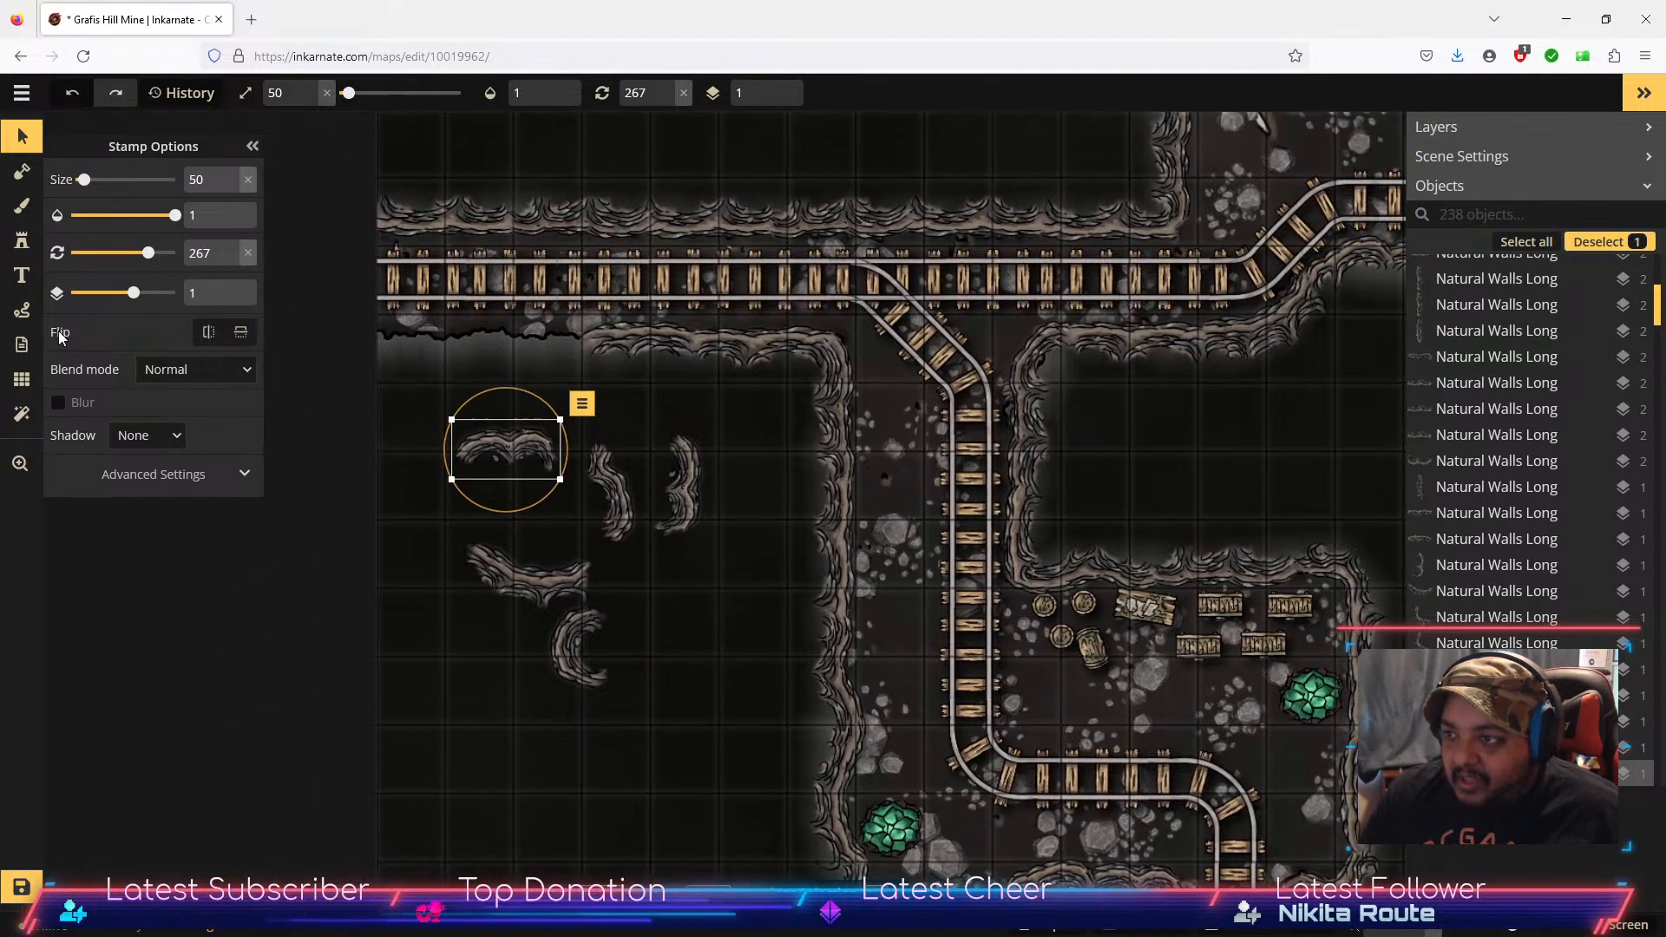
pyautogui.click(24, 244)
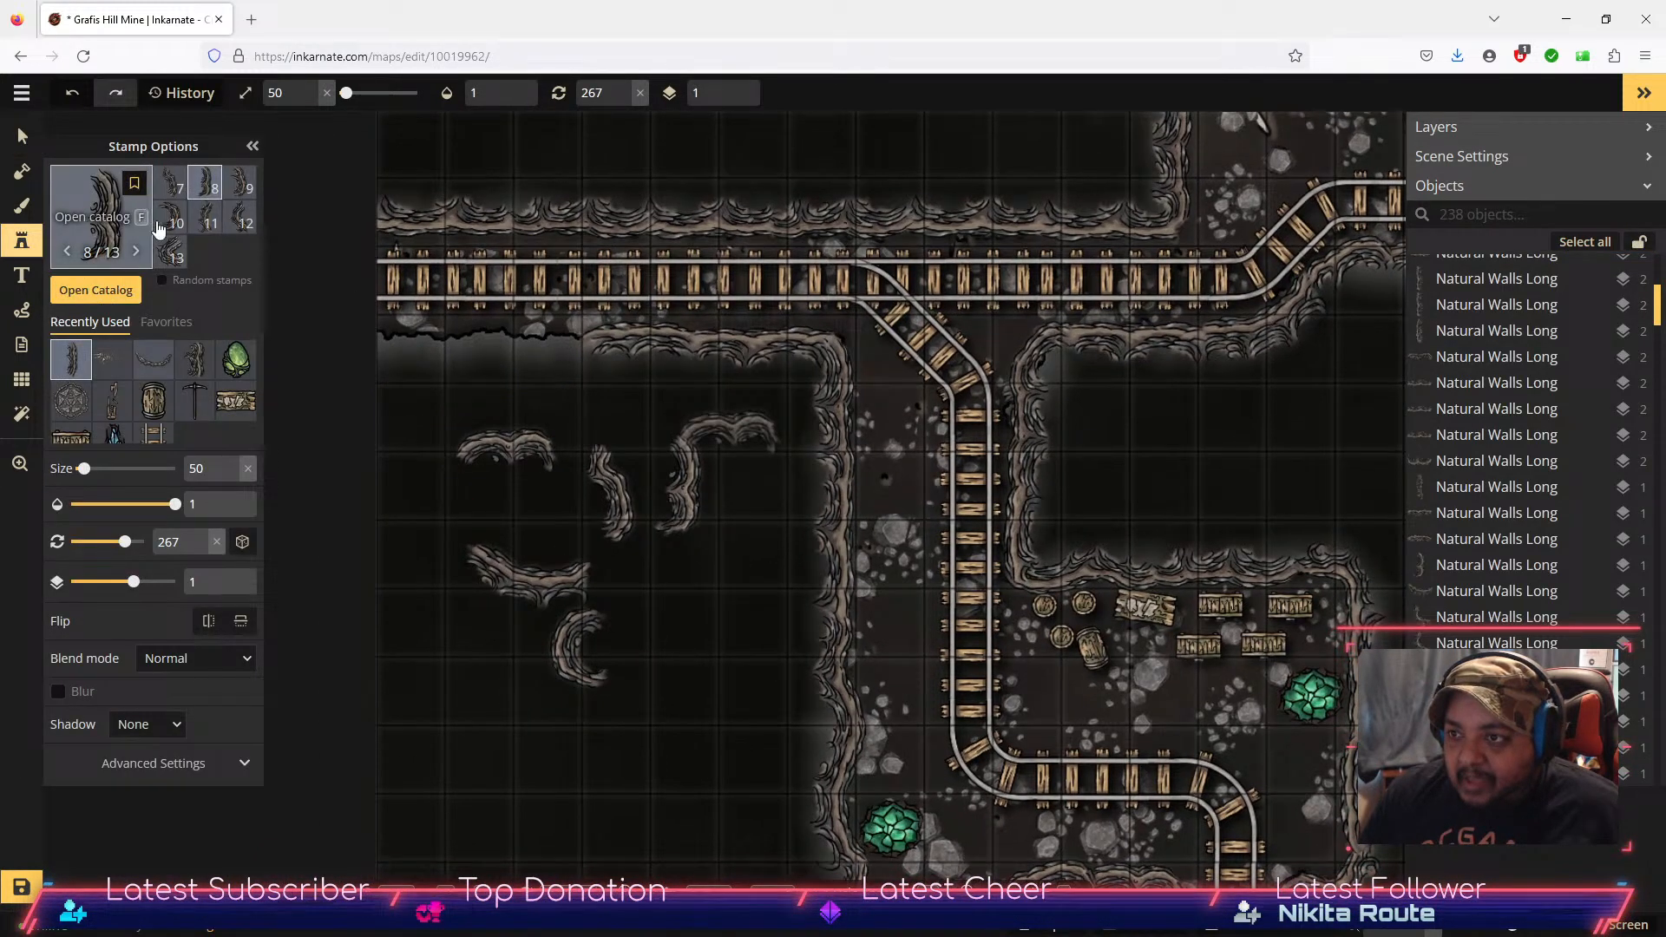
pyautogui.click(207, 178)
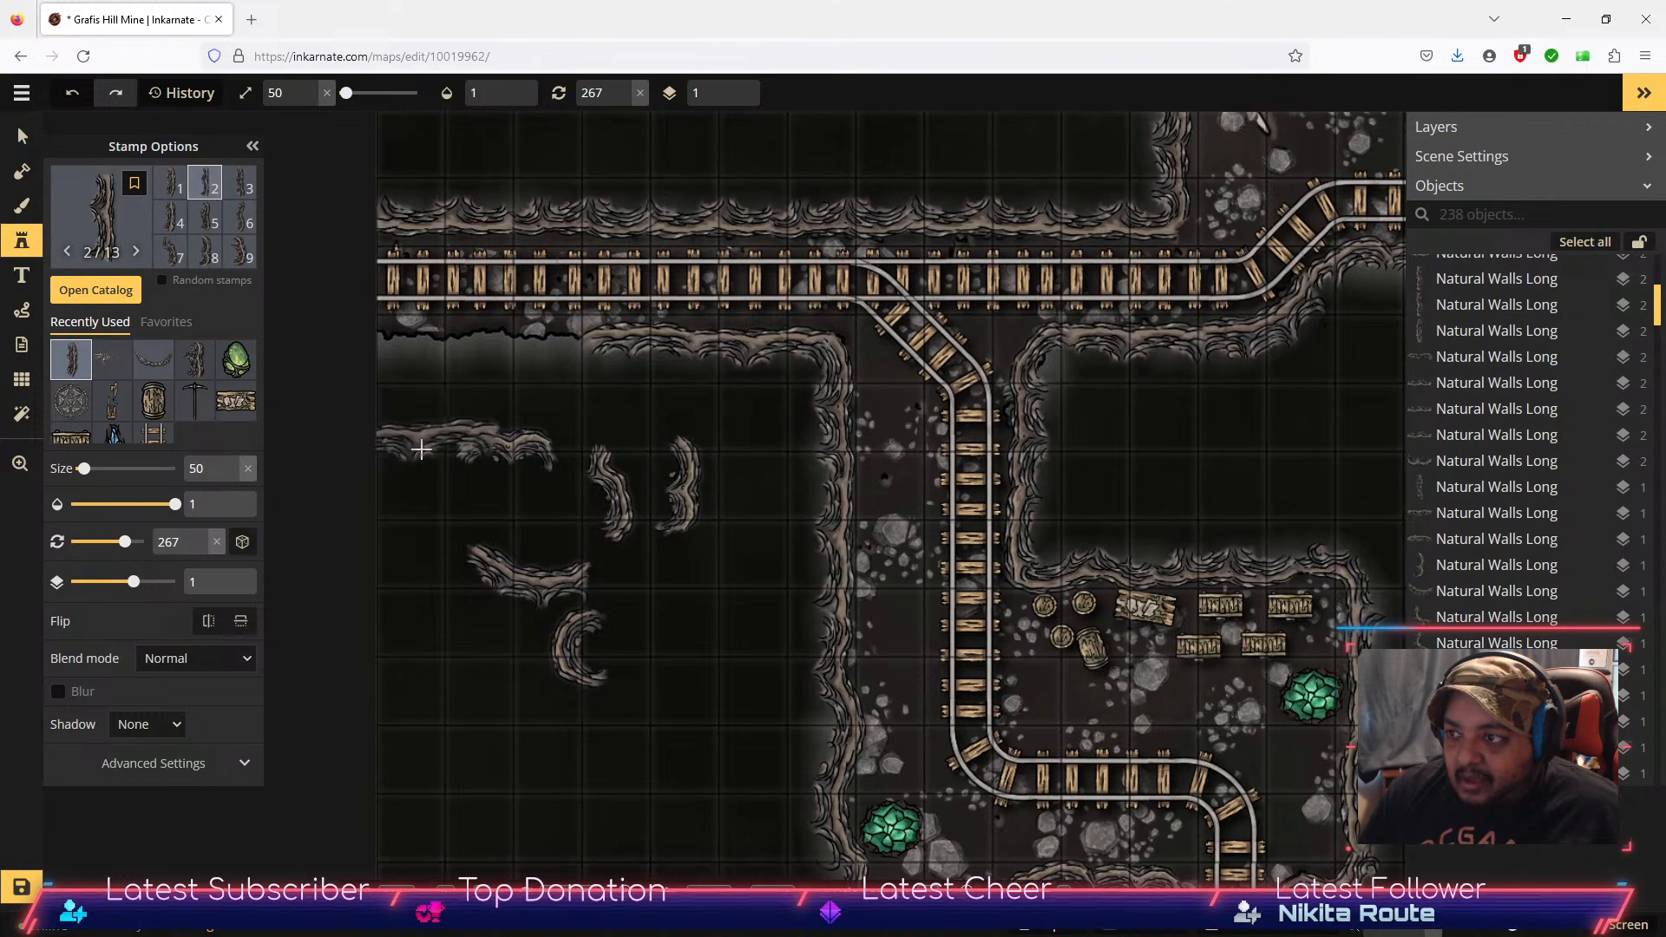
pyautogui.click(507, 401)
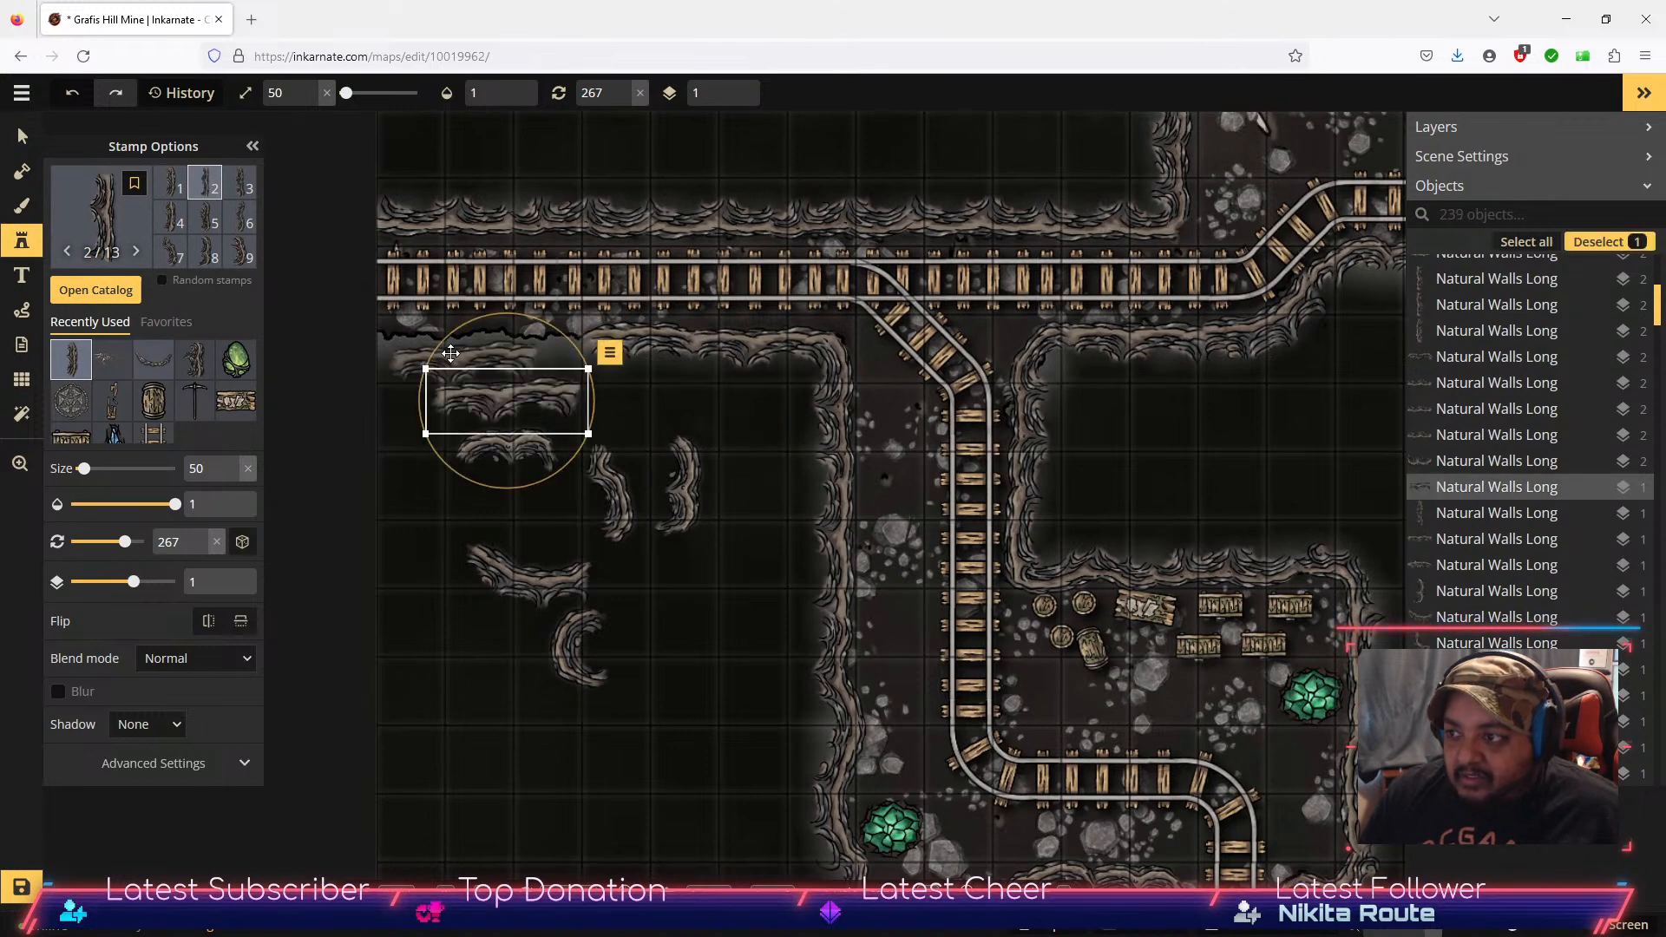
pyautogui.click(248, 184)
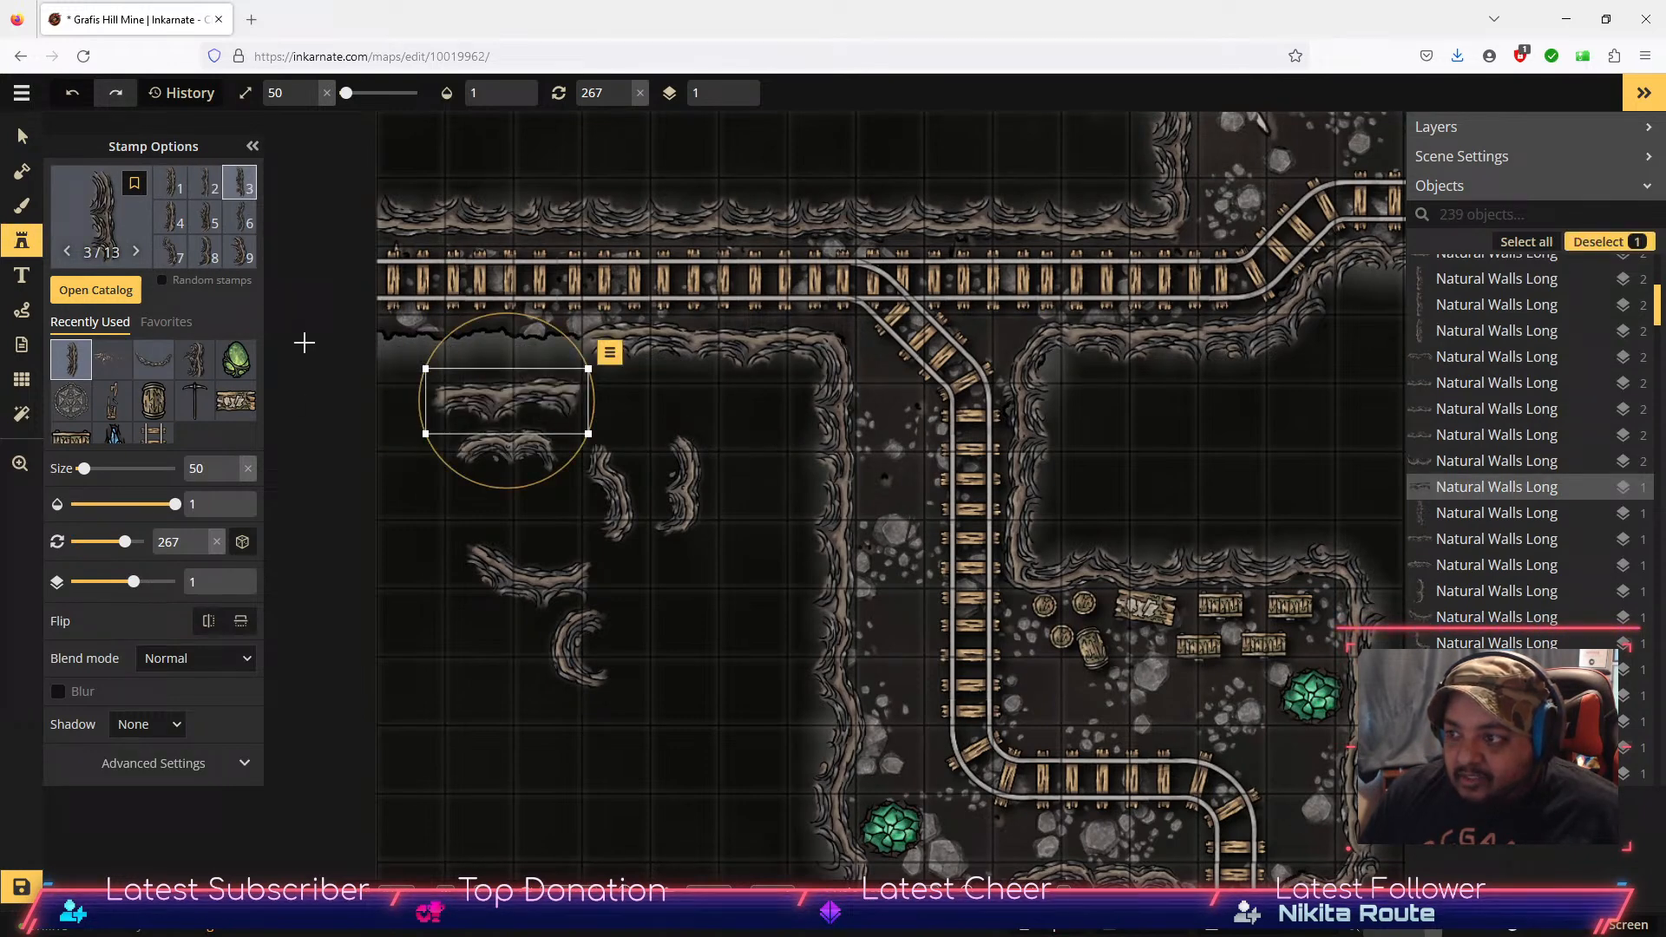
pyautogui.click(21, 137)
pyautogui.moveTo(510, 384); pyautogui.dragTo(542, 341)
pyautogui.moveTo(560, 269); pyautogui.dragTo(563, 270)
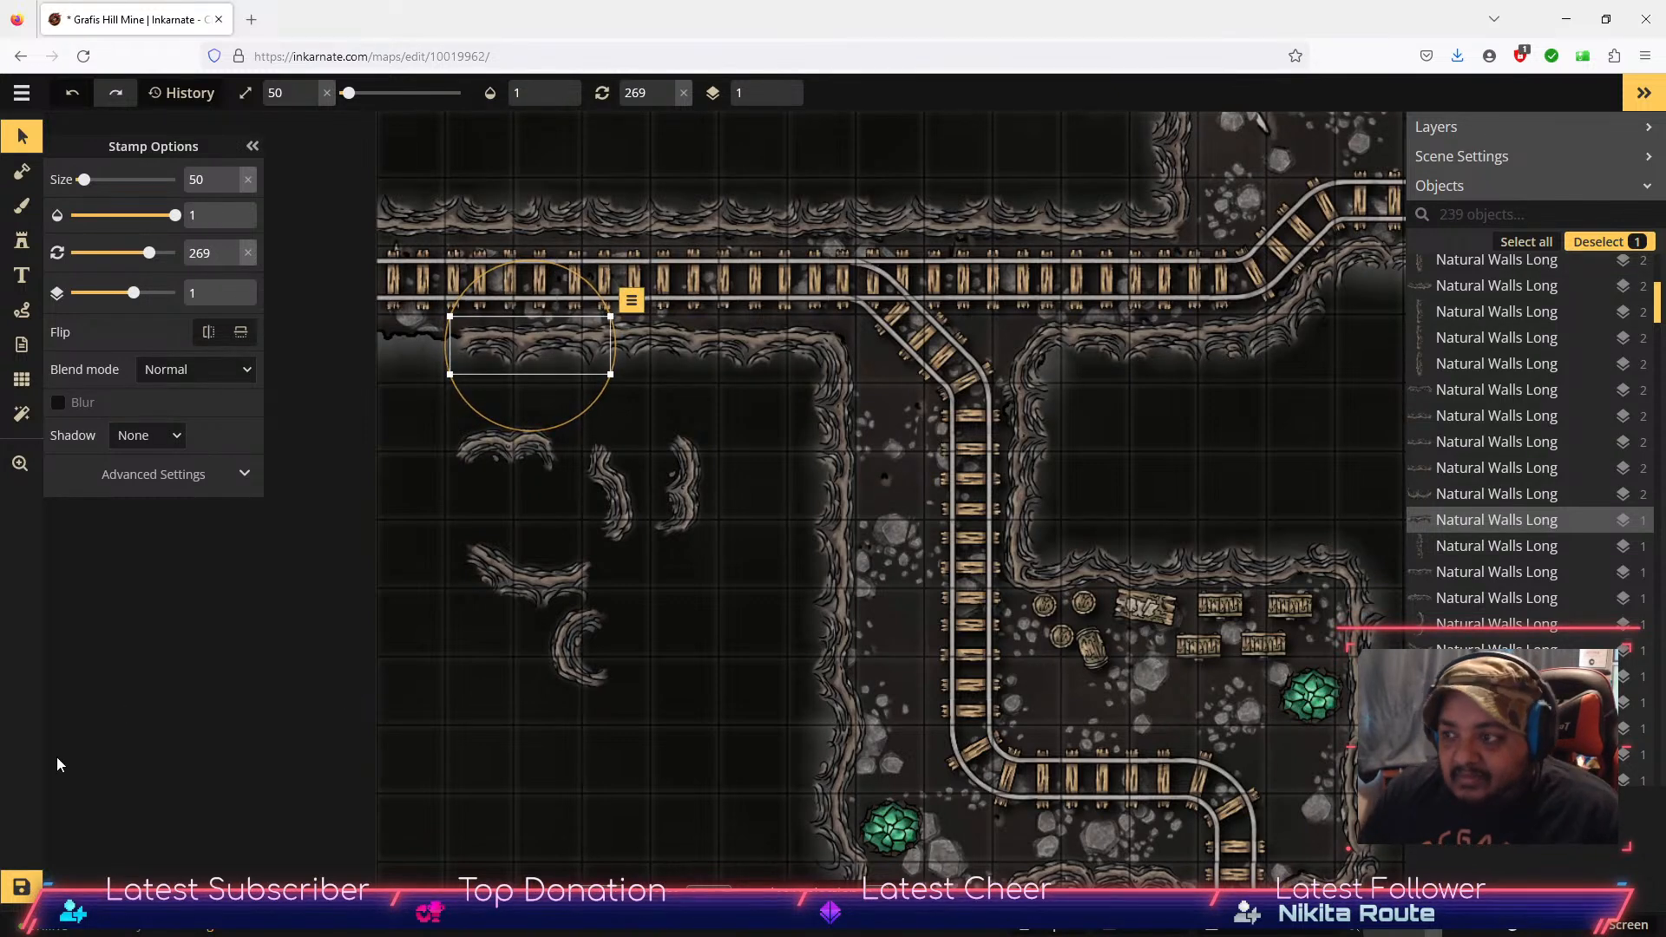
# Step: Close the passage's southern edge at the map's western border with the arched wall and delete the four leftover spare walls
pyautogui.click(531, 590)
pyautogui.moveTo(533, 444); pyautogui.dragTo(424, 344)
pyautogui.moveTo(682, 807); pyautogui.dragTo(500, 480)
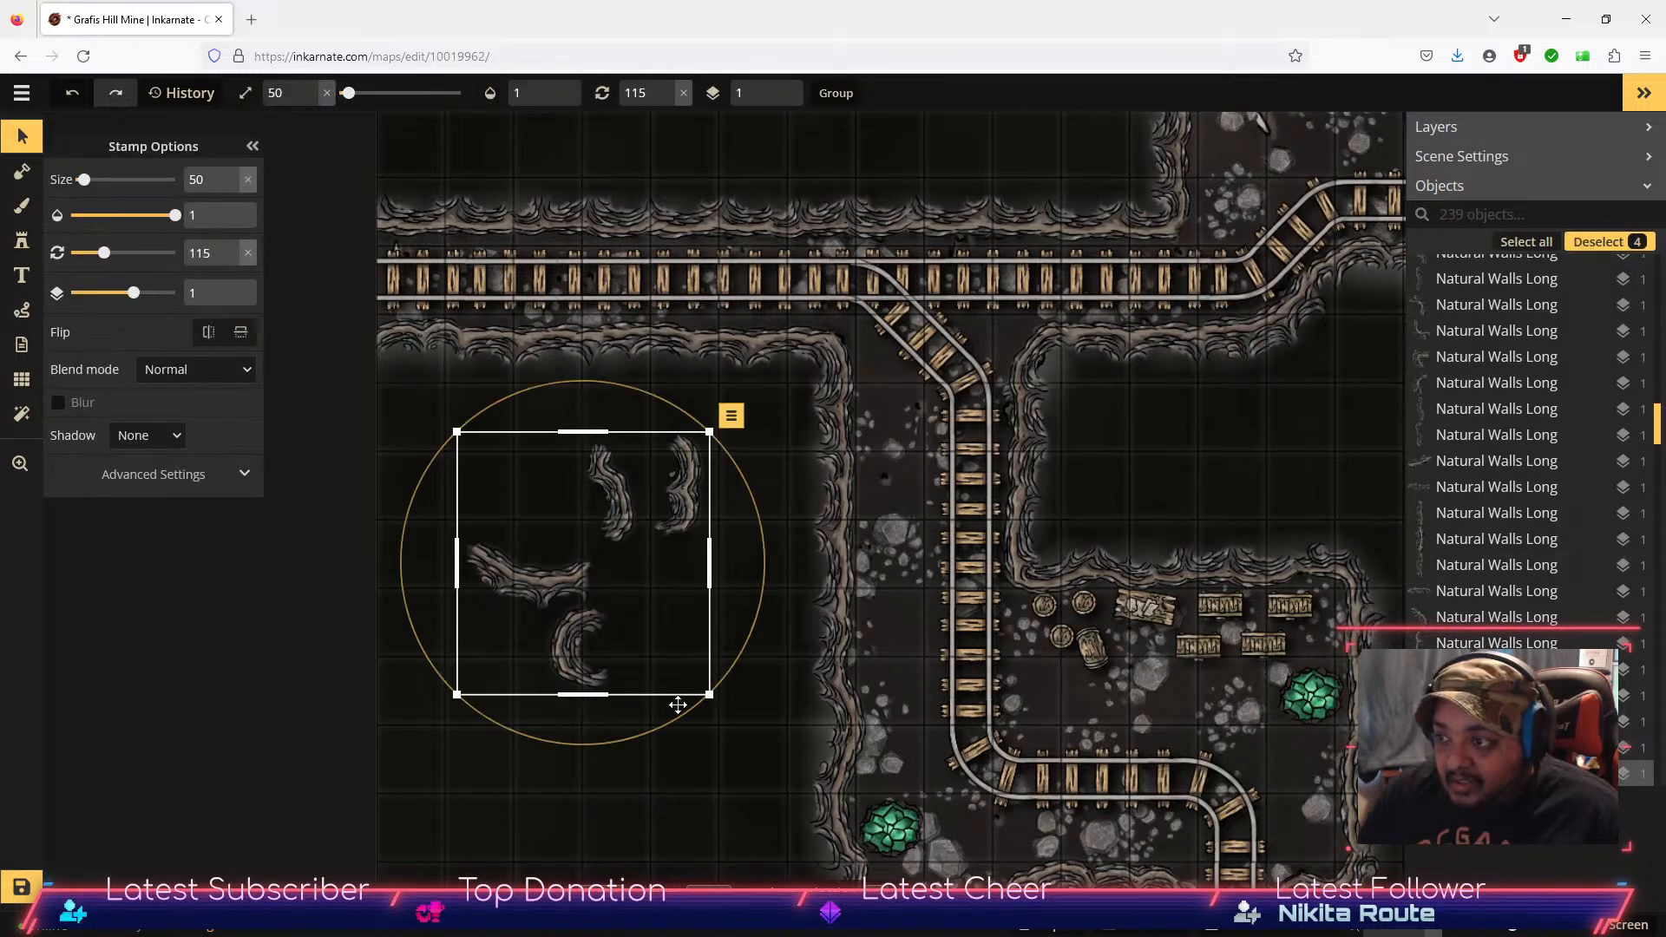
pyautogui.press('Delete')
# Step: Look over the whole mine and examine the unlined passage edges around the northeastern dark area
pyautogui.scroll(-2, 781, 642)
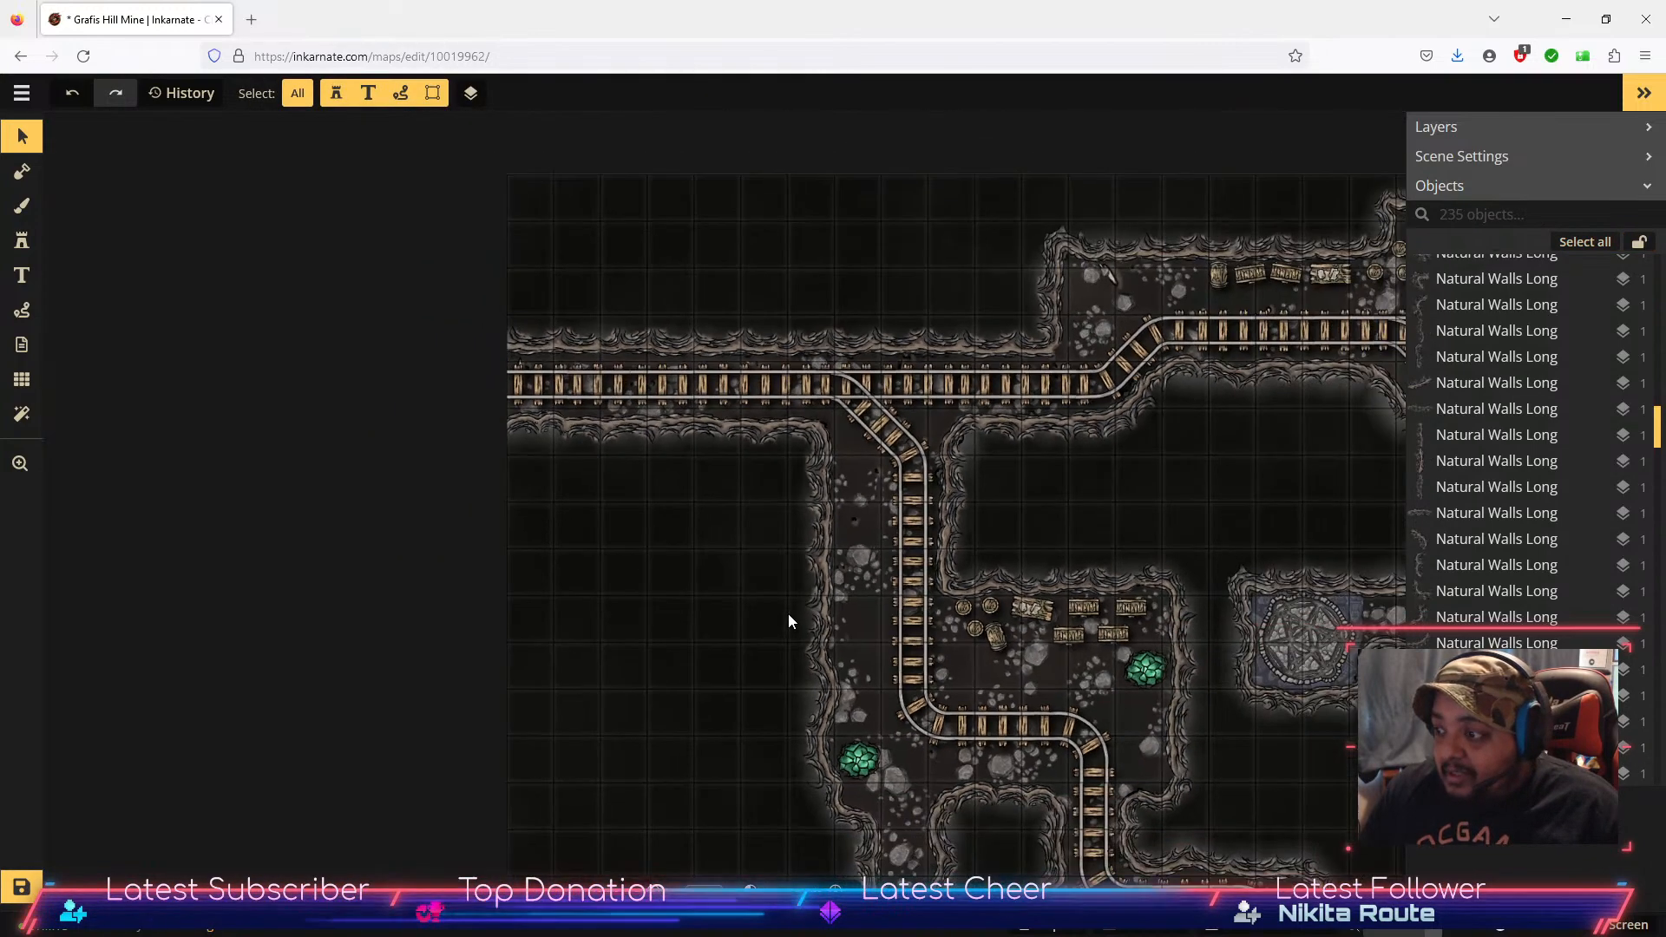
pyautogui.scroll(-3, 788, 621)
pyautogui.press('space')
pyautogui.moveTo(1234, 758); pyautogui.dragTo(954, 607)
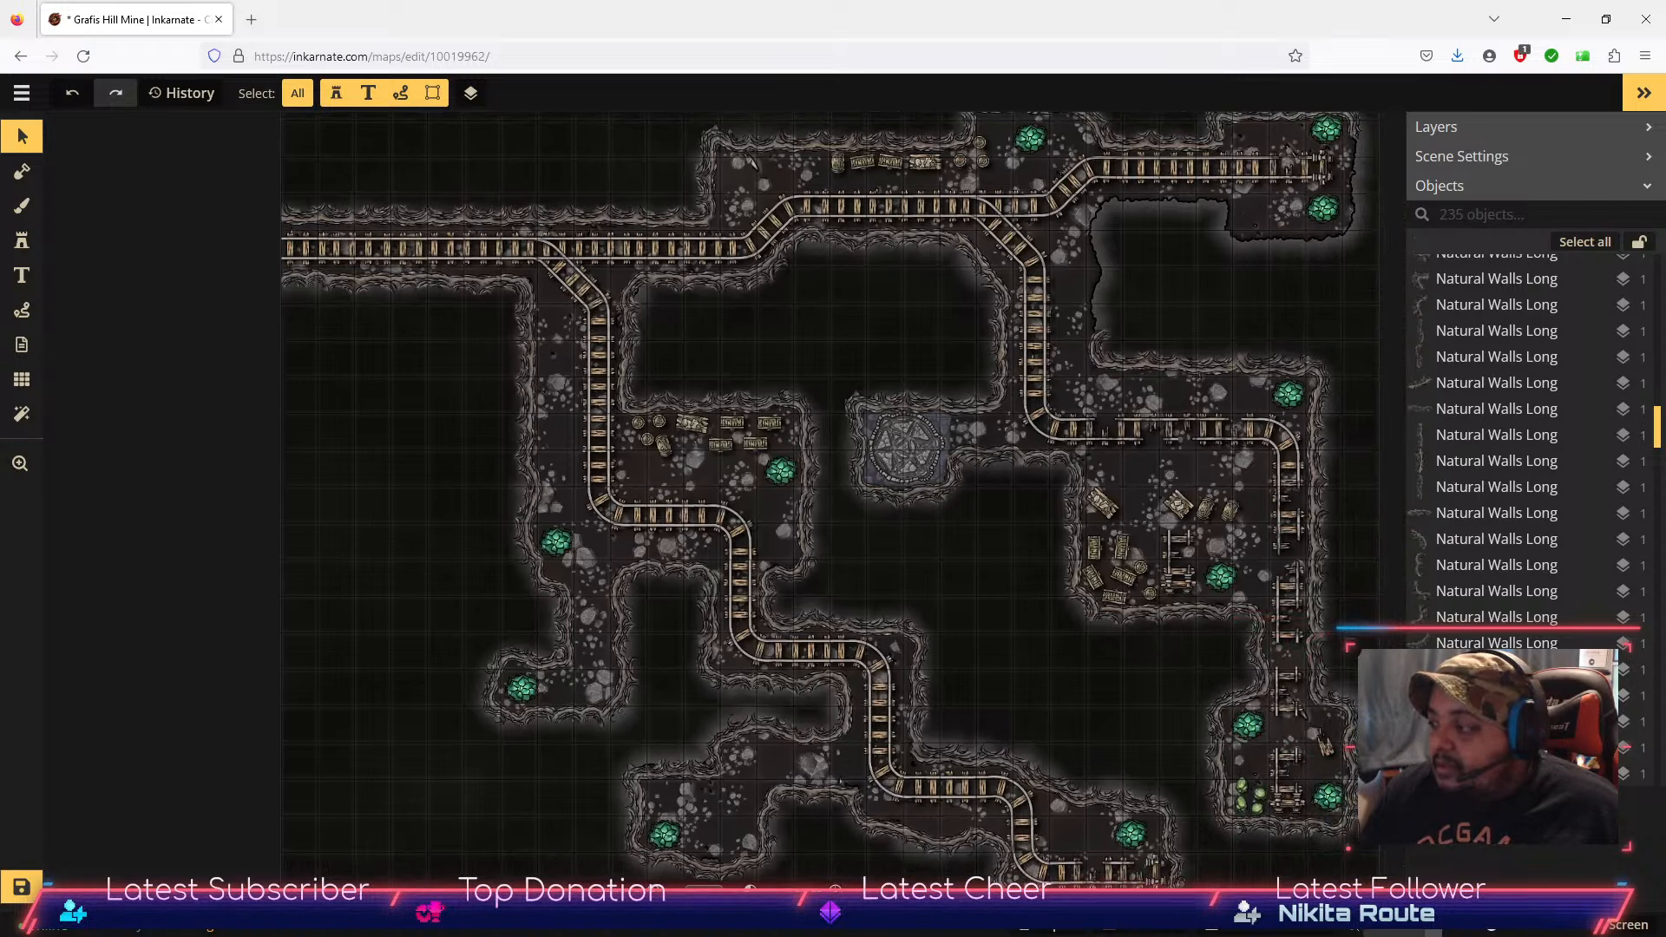
pyautogui.click(1609, 932)
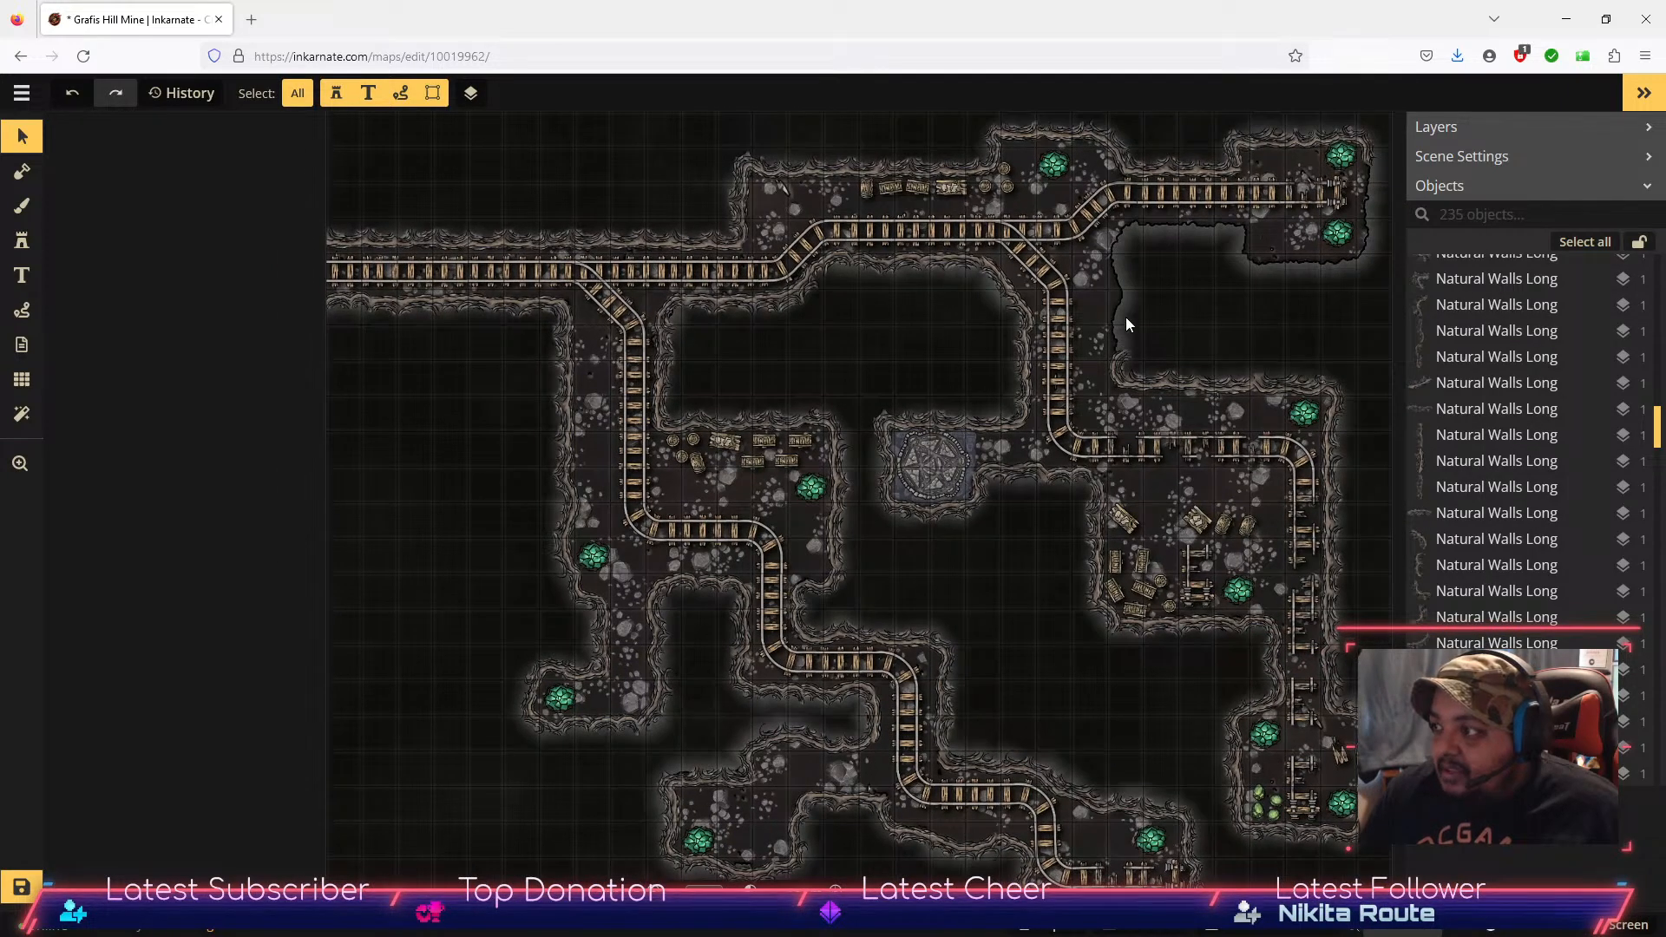
pyautogui.moveTo(1308, 318); pyautogui.dragTo(963, 368)
pyautogui.scroll(4, 955, 335)
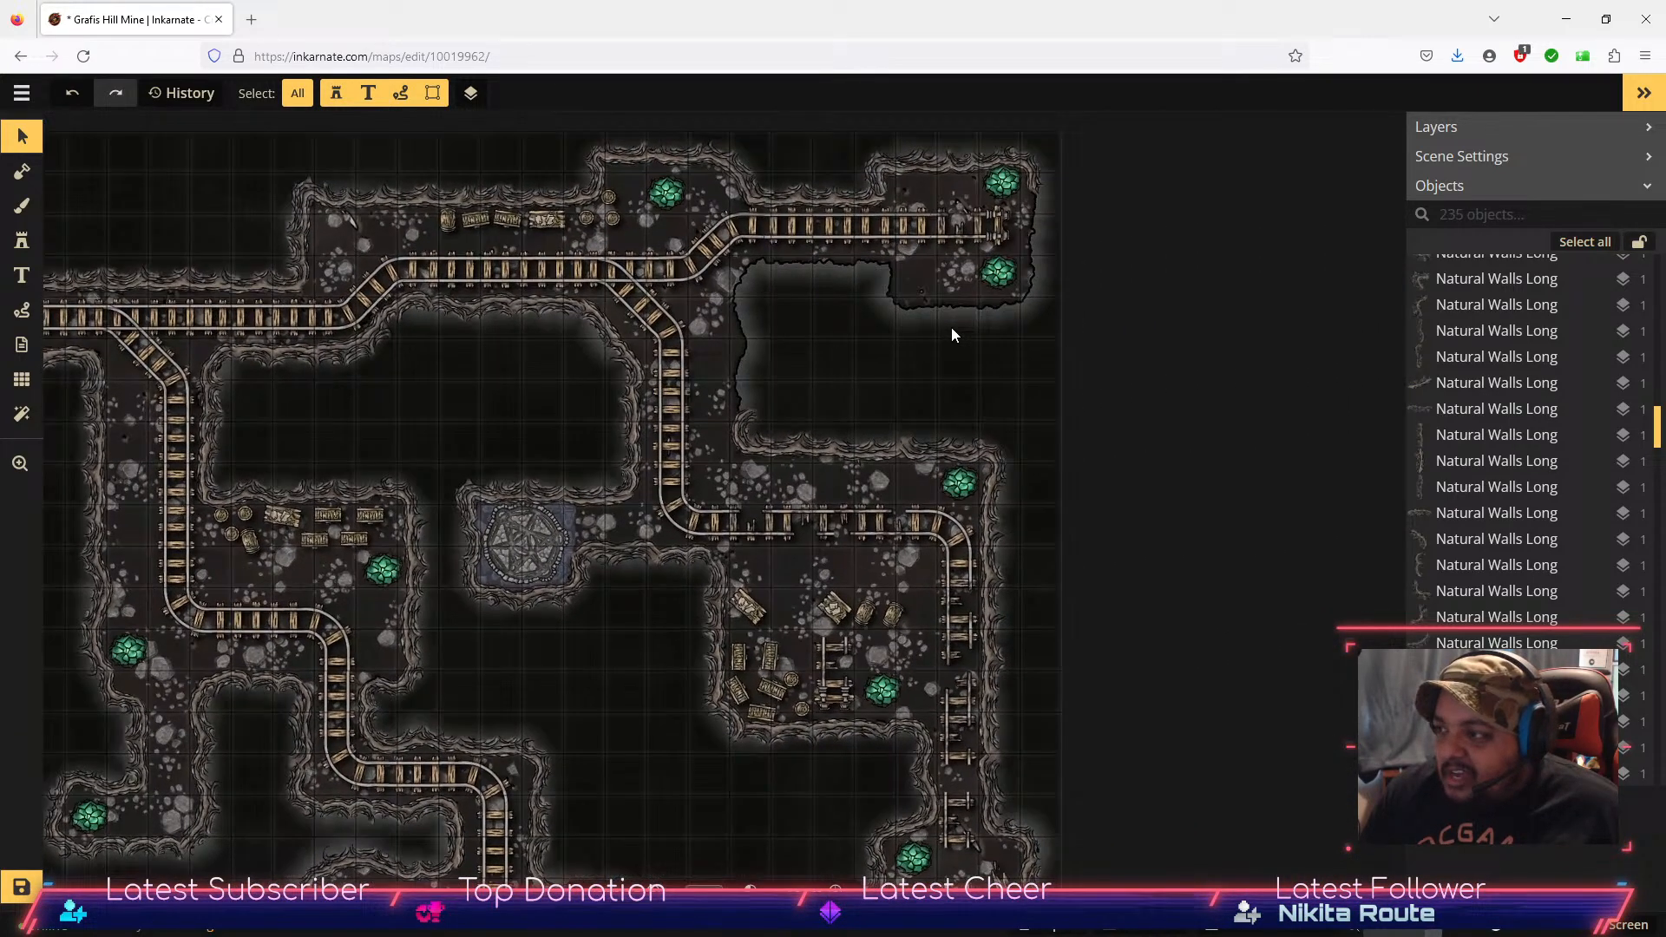
pyautogui.press('space')
pyautogui.moveTo(837, 368); pyautogui.dragTo(861, 523)
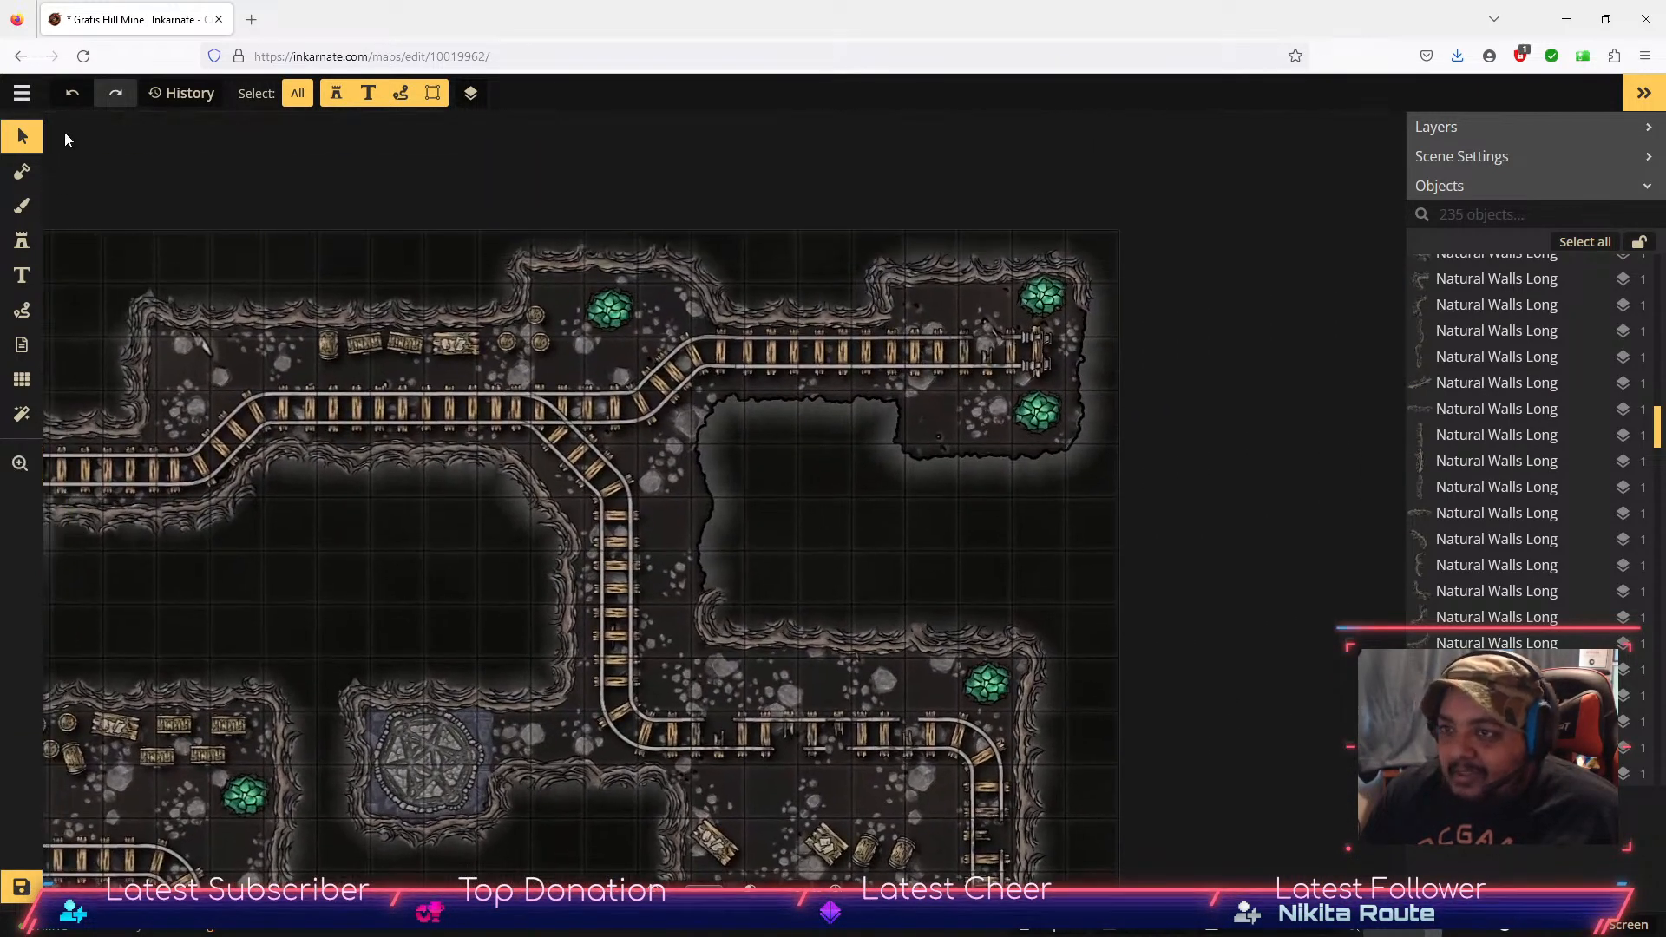
# Step: Place one wall each of variants 8, 9, 1, 2 and 3 as spares in the northeastern dark area
pyautogui.click(21, 243)
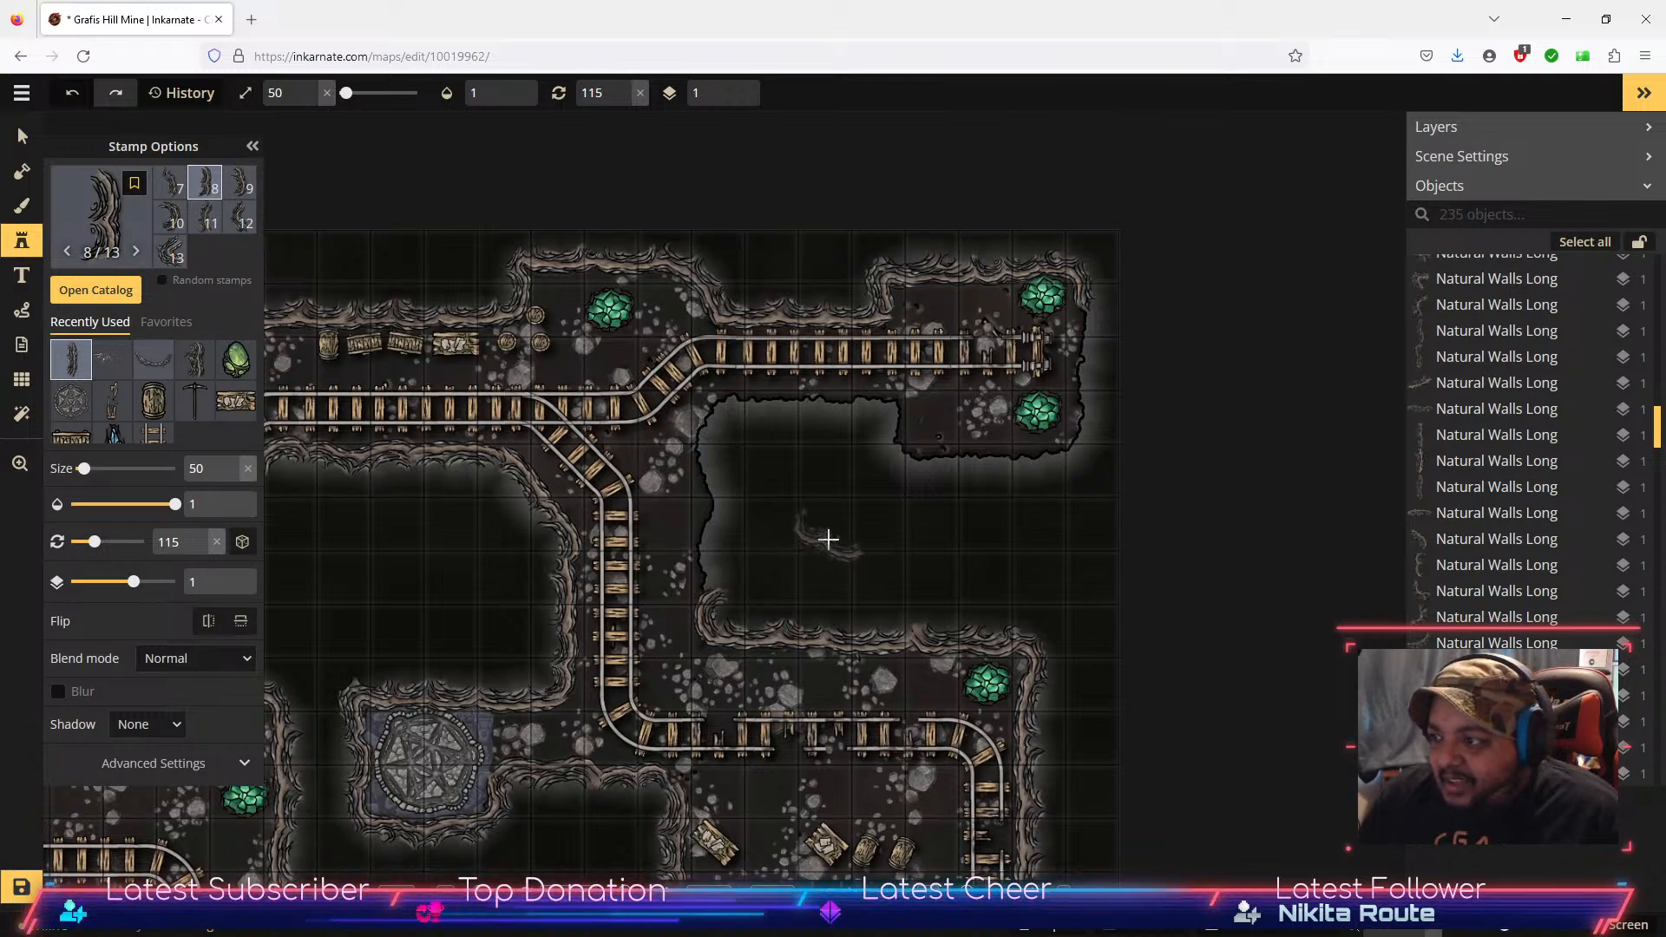
pyautogui.click(829, 543)
pyautogui.click(242, 188)
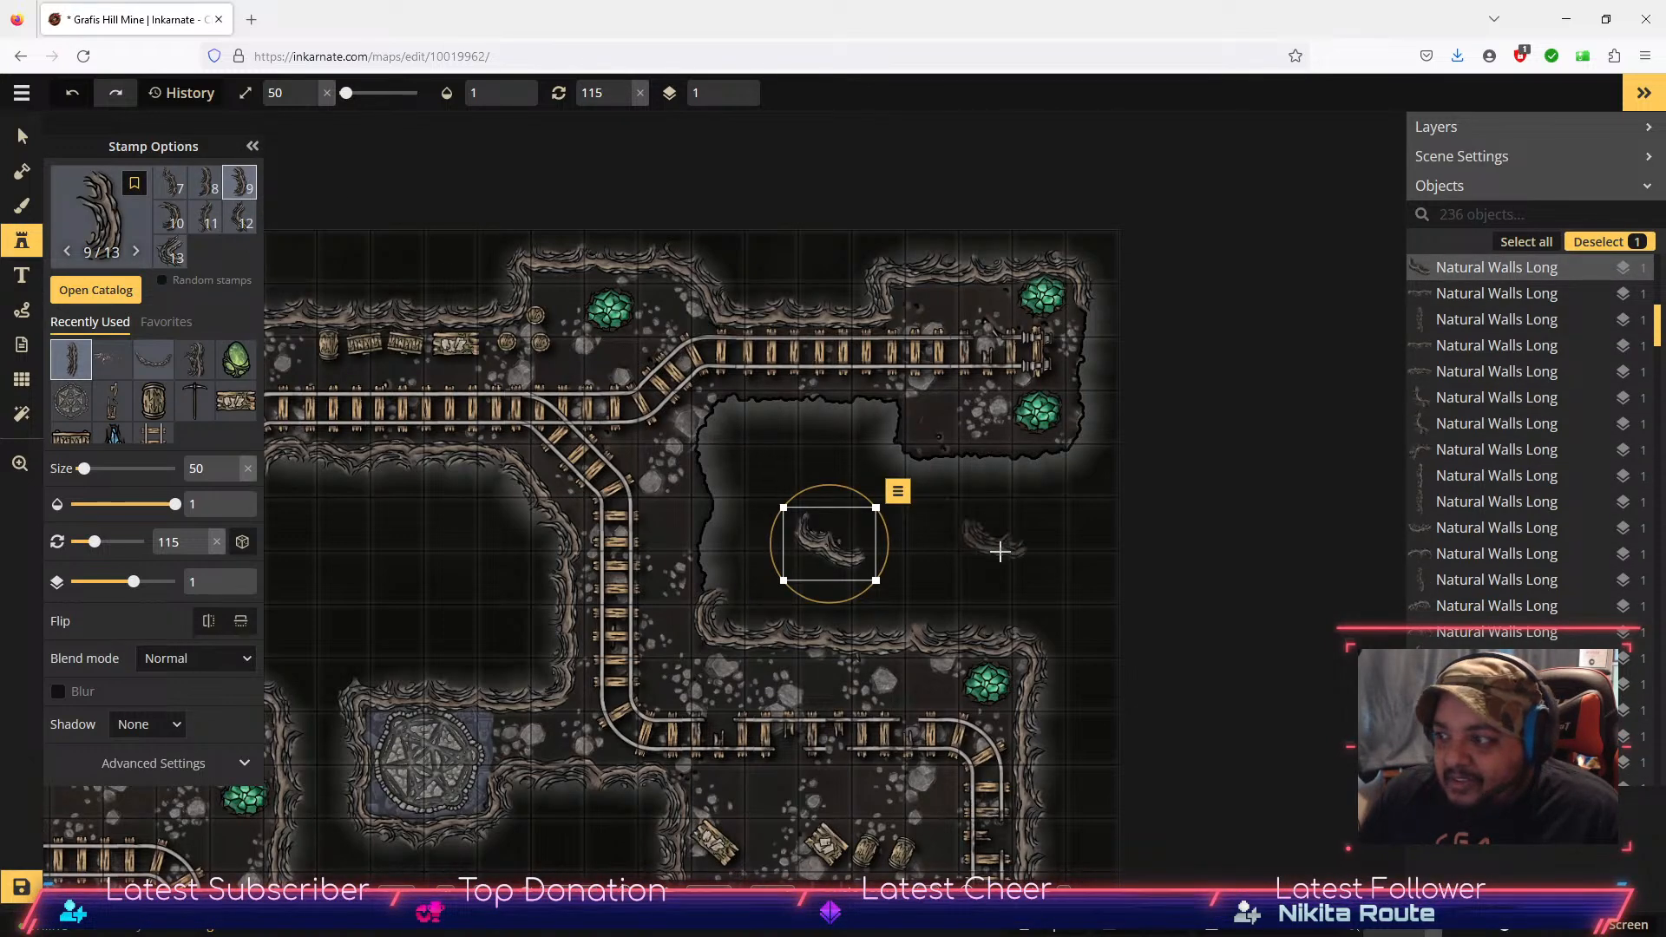
pyautogui.click(975, 573)
pyautogui.click(170, 184)
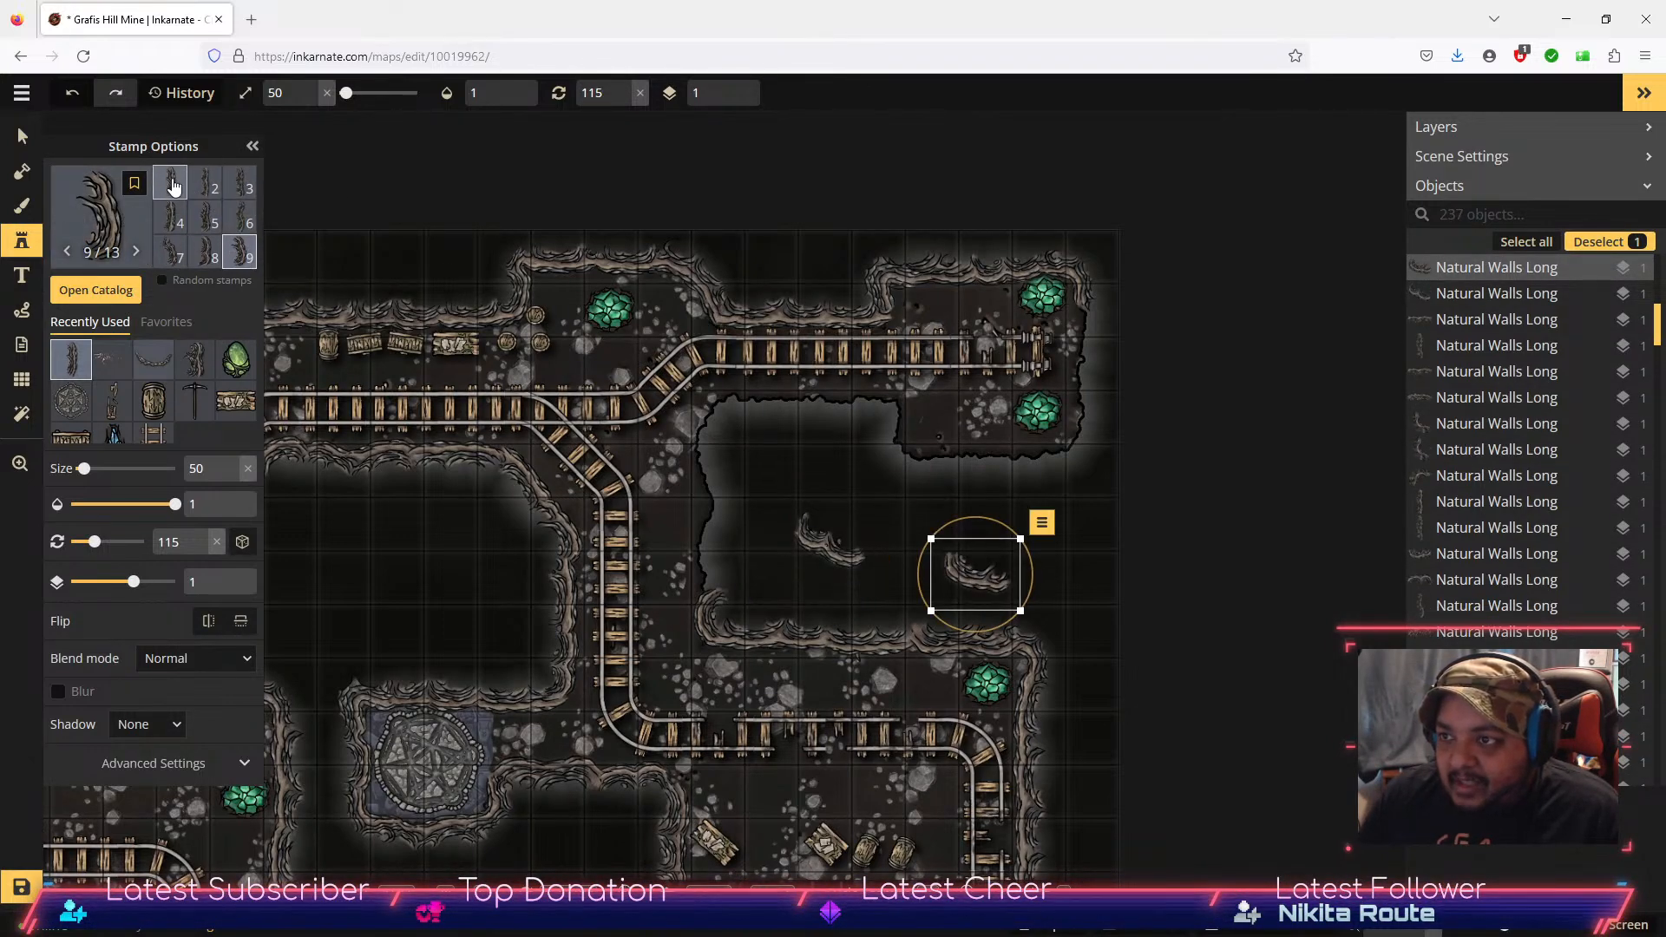
pyautogui.click(867, 492)
pyautogui.click(205, 184)
pyautogui.click(781, 573)
pyautogui.click(242, 184)
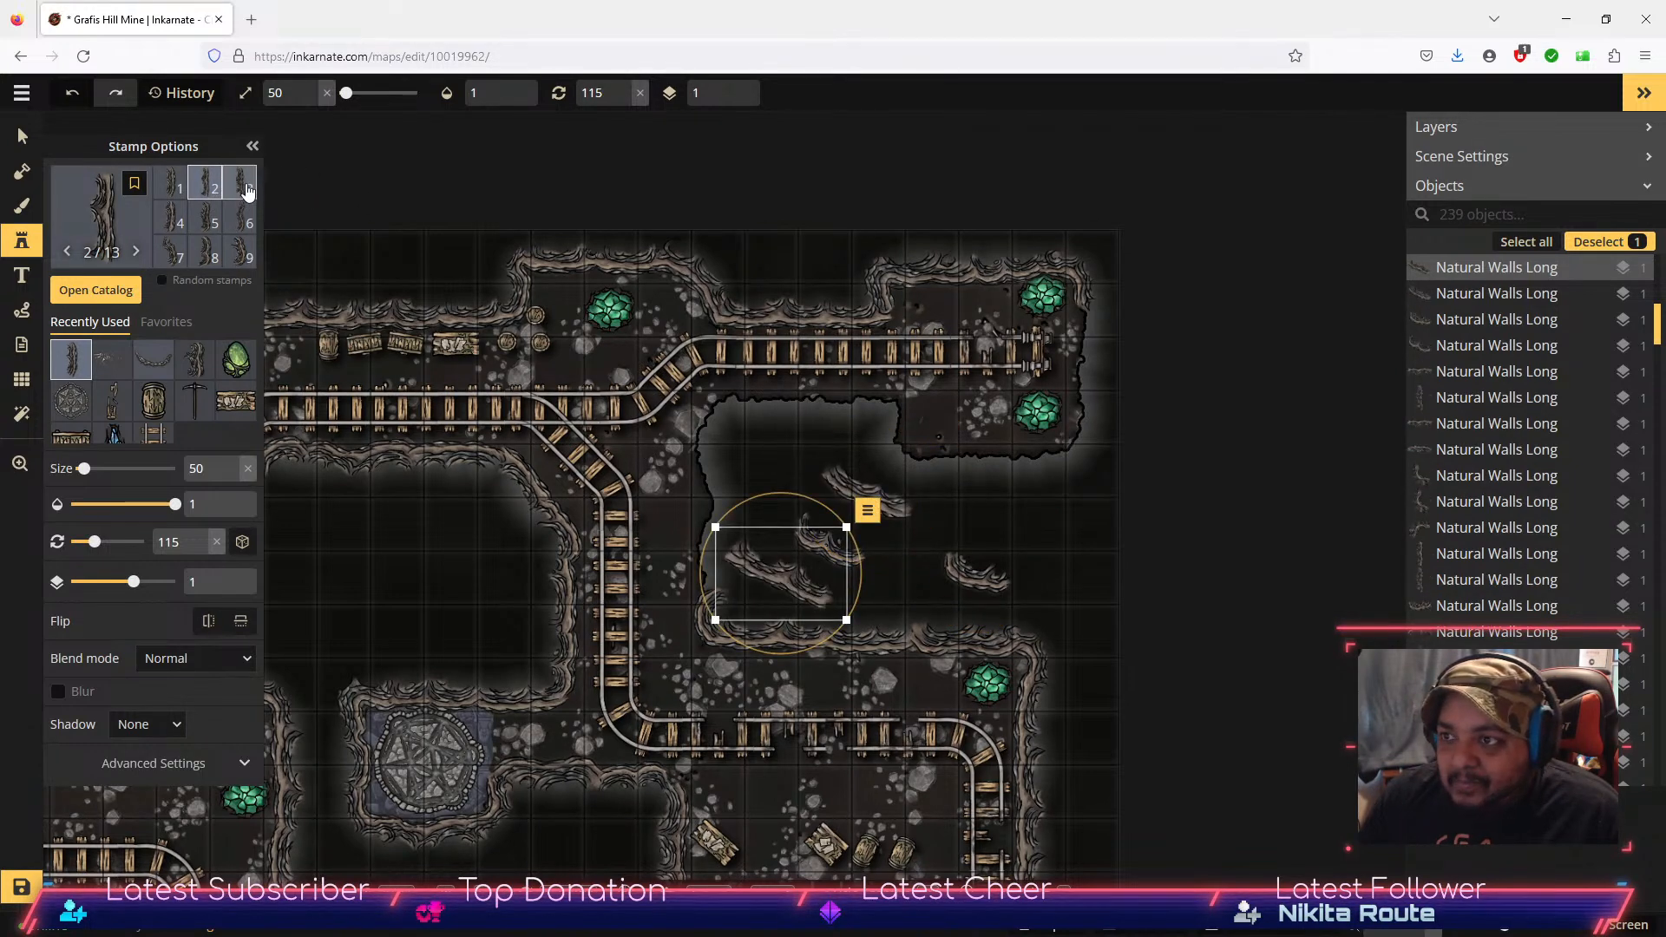
pyautogui.click(1045, 540)
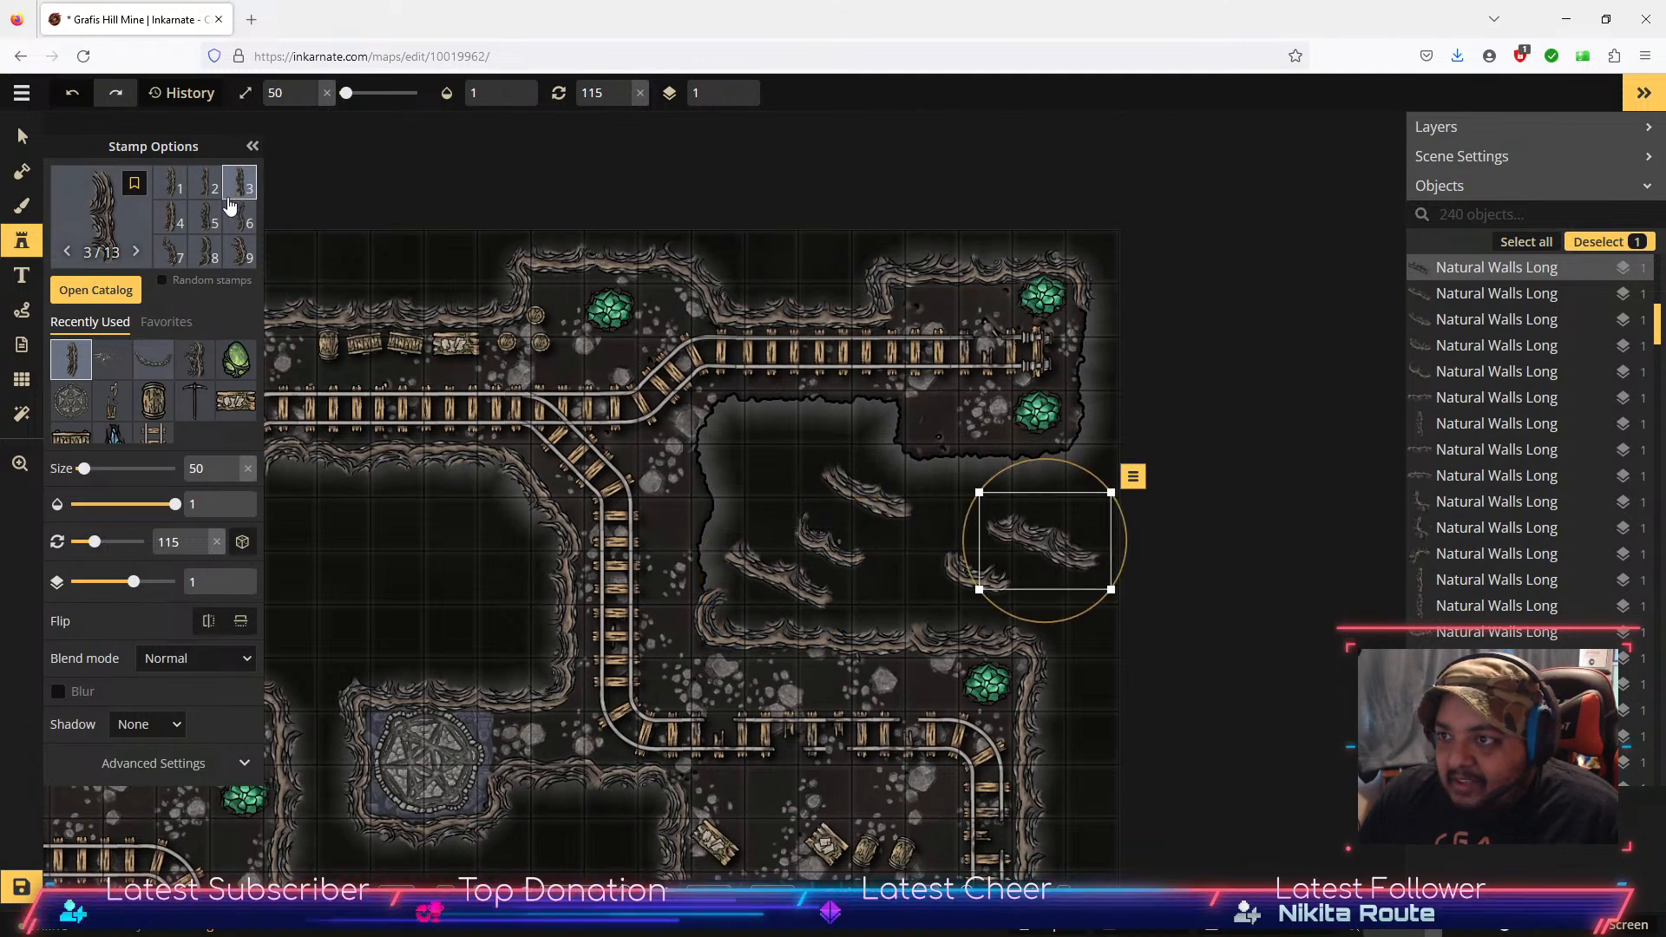
# Step: Place a variant 5 wall as another spare in the northeastern dark area
pyautogui.click(206, 219)
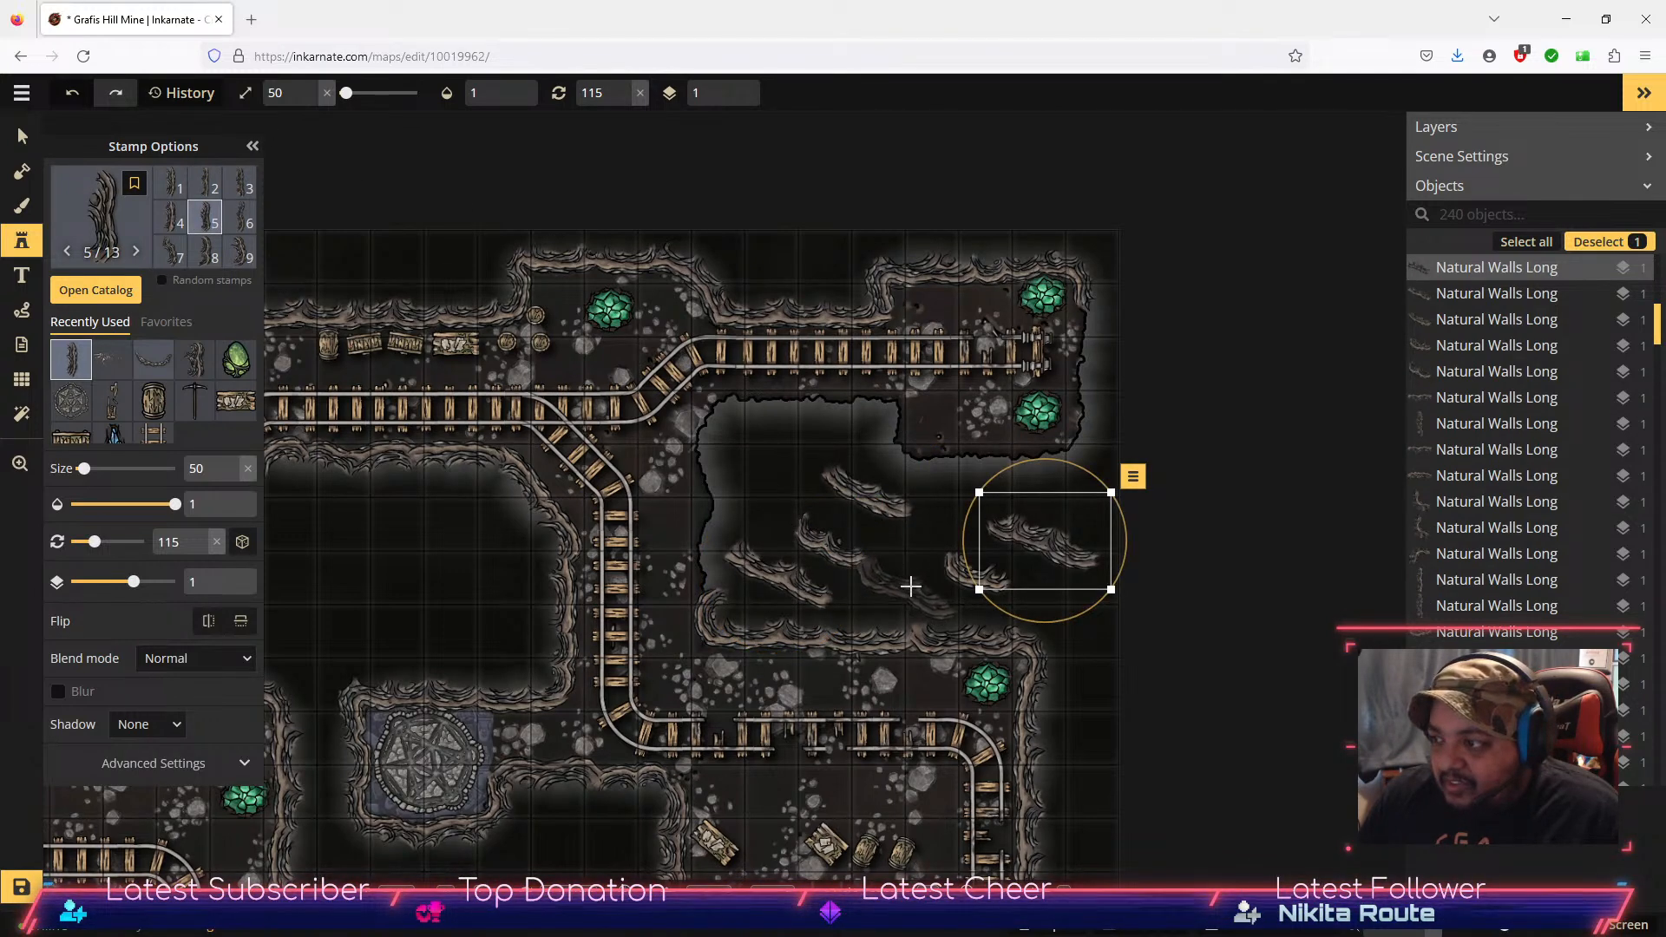
pyautogui.click(907, 556)
pyautogui.click(177, 222)
pyautogui.click(211, 223)
pyautogui.scroll(1, 233, 187)
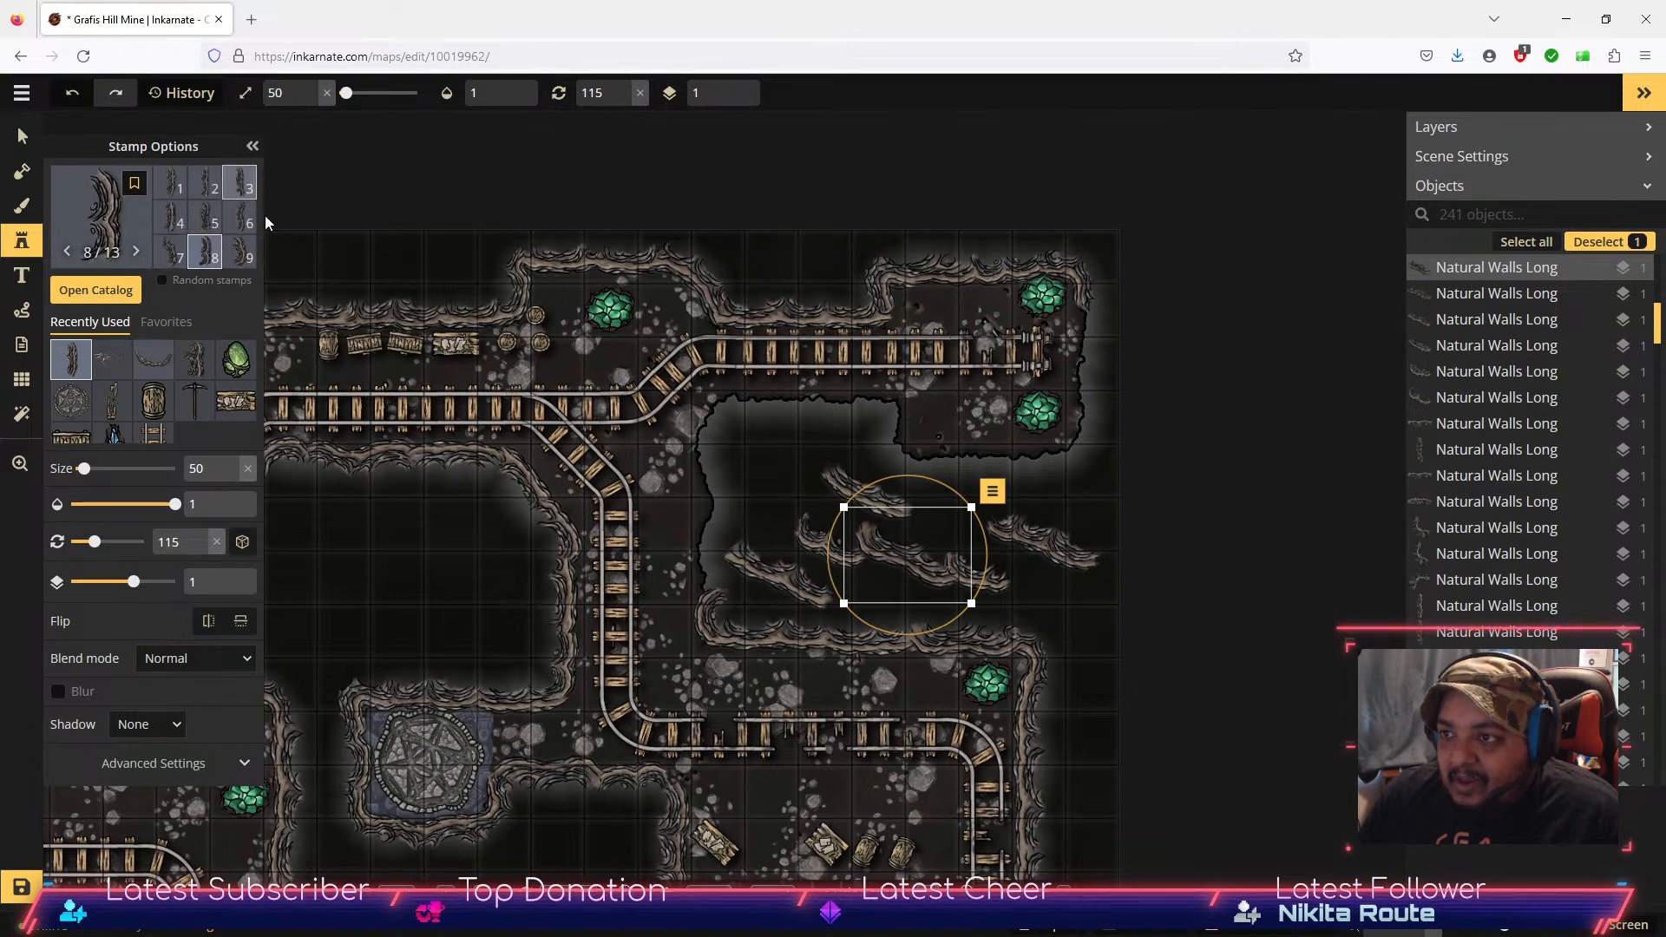
pyautogui.click(22, 139)
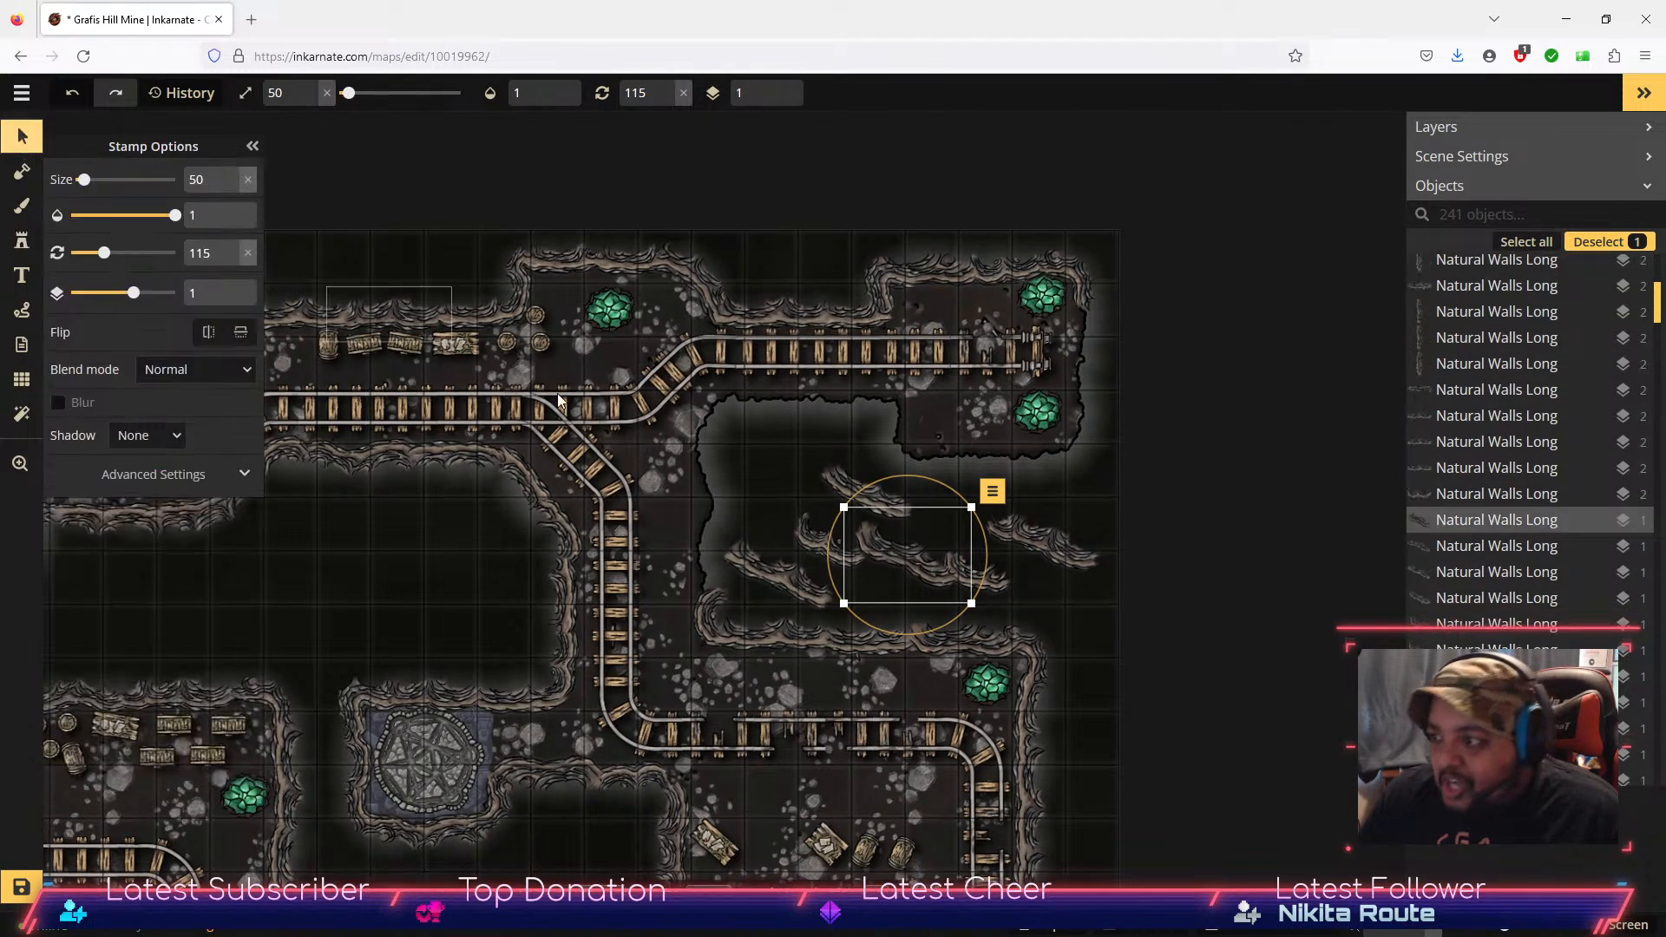
# Step: Rotate the westernmost spare wall to 177 degrees and fit it along the western edge of the northeastern dark area
pyautogui.click(792, 576)
pyautogui.moveTo(762, 494); pyautogui.dragTo(833, 491)
pyautogui.moveTo(774, 574); pyautogui.dragTo(709, 544)
pyautogui.moveTo(759, 457); pyautogui.dragTo(699, 526)
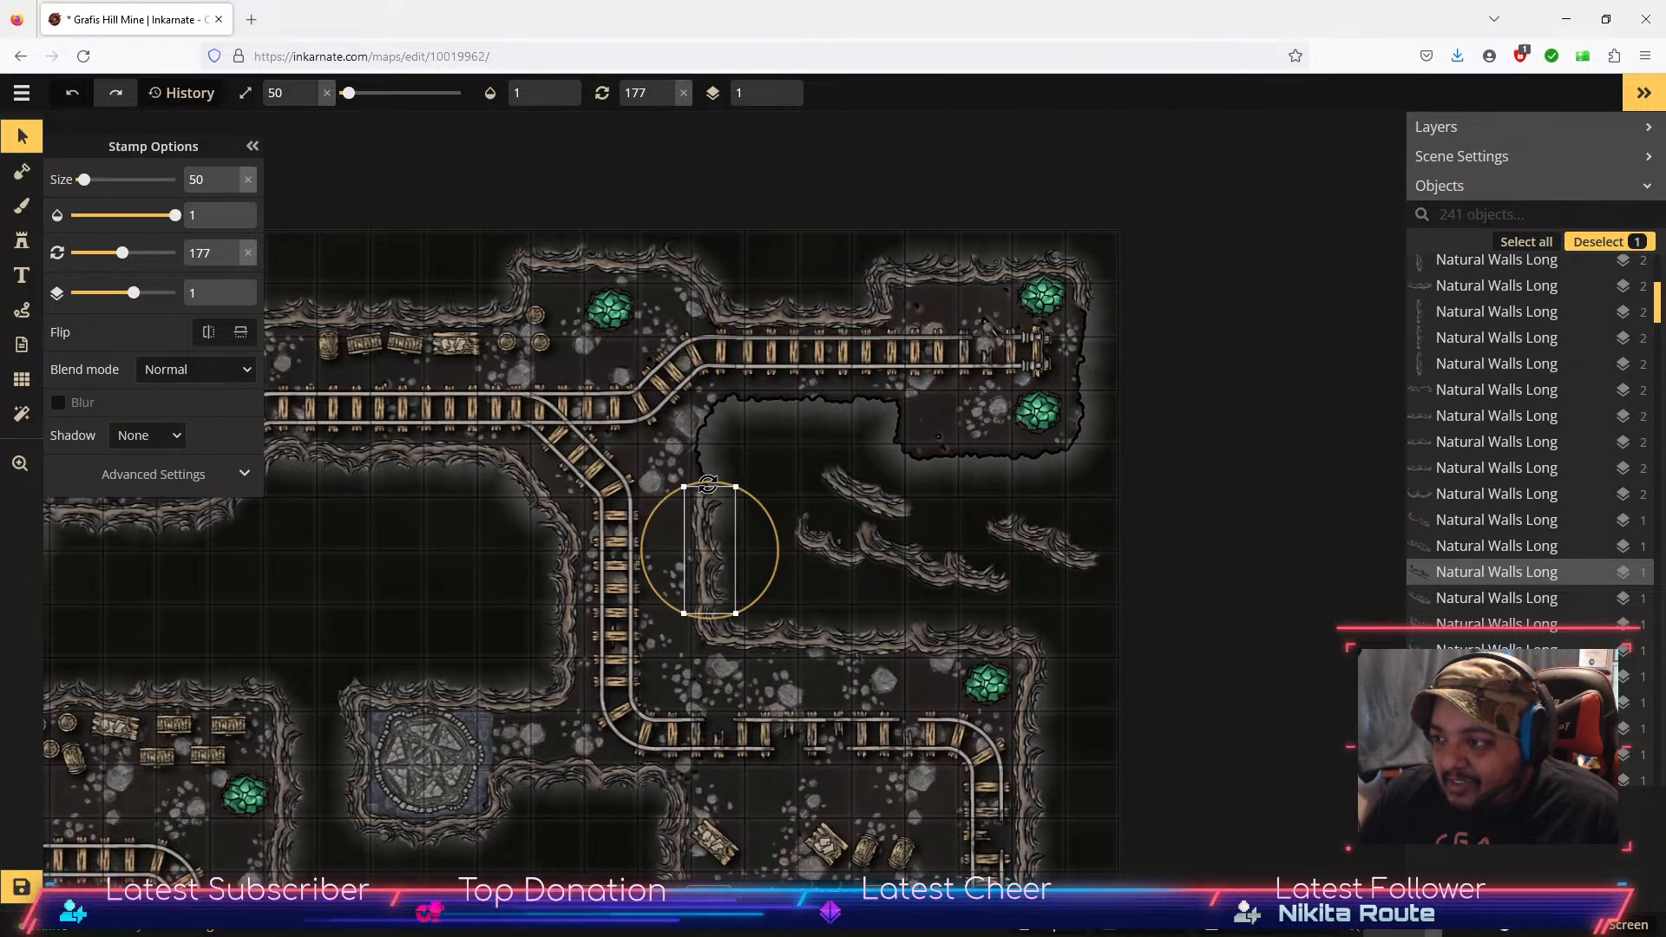
# Step: Rotate the spare variant 3 wall horizontal and fit it along the dark area's northern edge, beneath the upper track
pyautogui.click(928, 565)
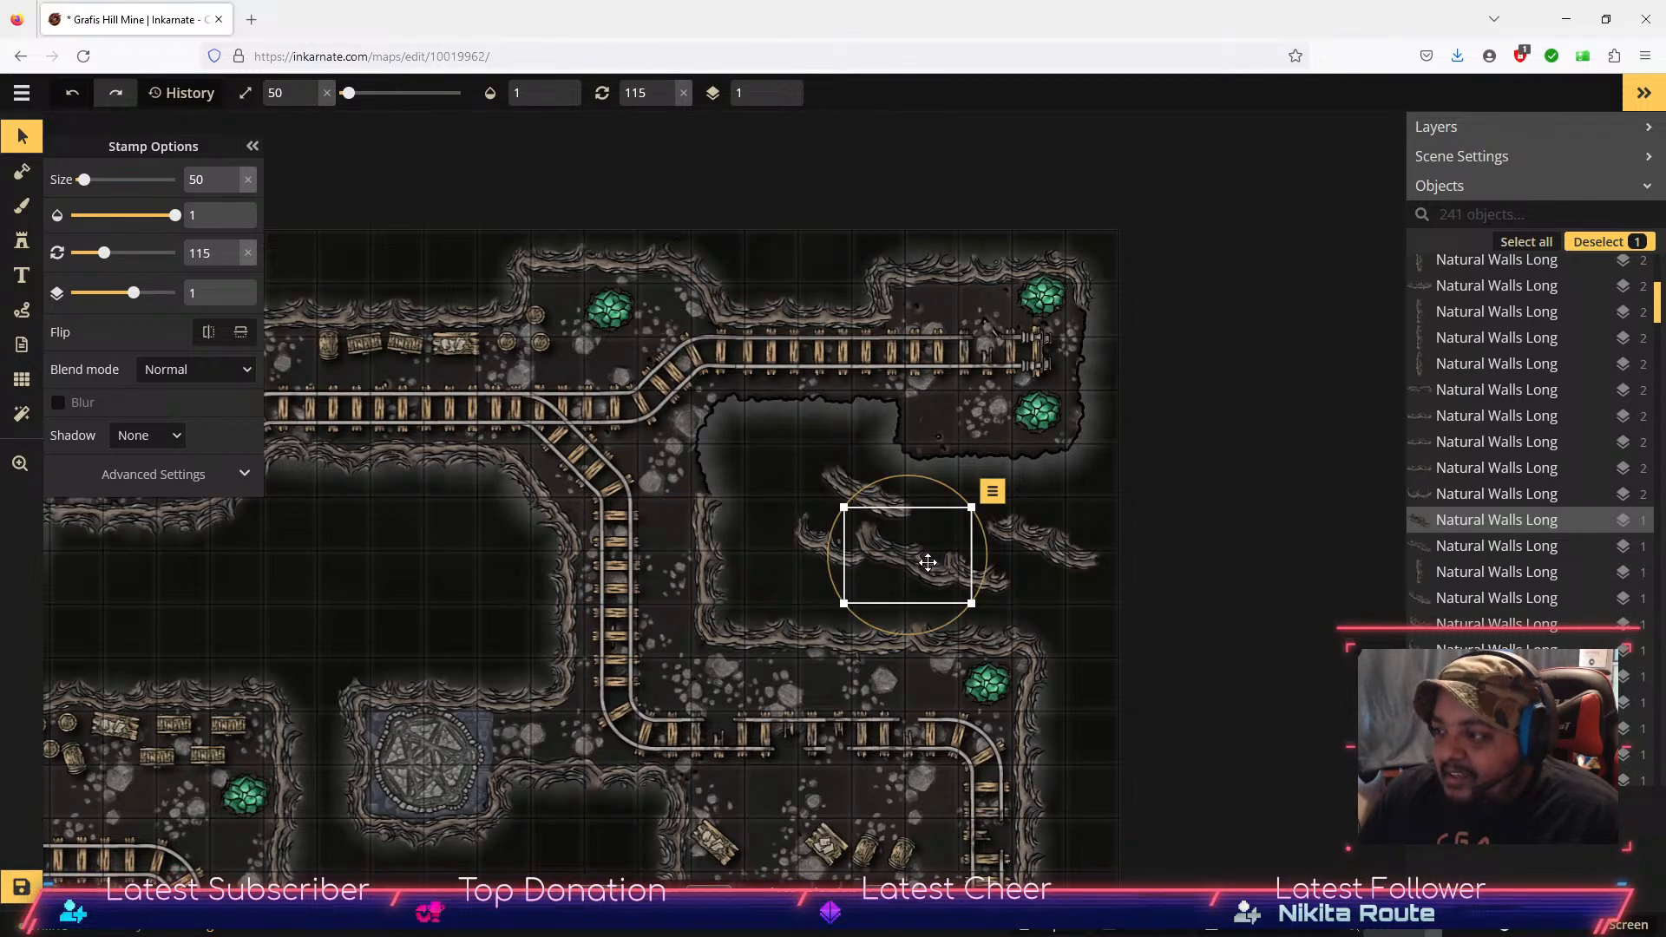
pyautogui.click(1054, 553)
pyautogui.moveTo(1056, 524); pyautogui.dragTo(772, 413)
pyautogui.scroll(-10, 790, 473)
# Step: Rotate the short spare wall in the middle of the dark area to 164 degrees
pyautogui.click(819, 560)
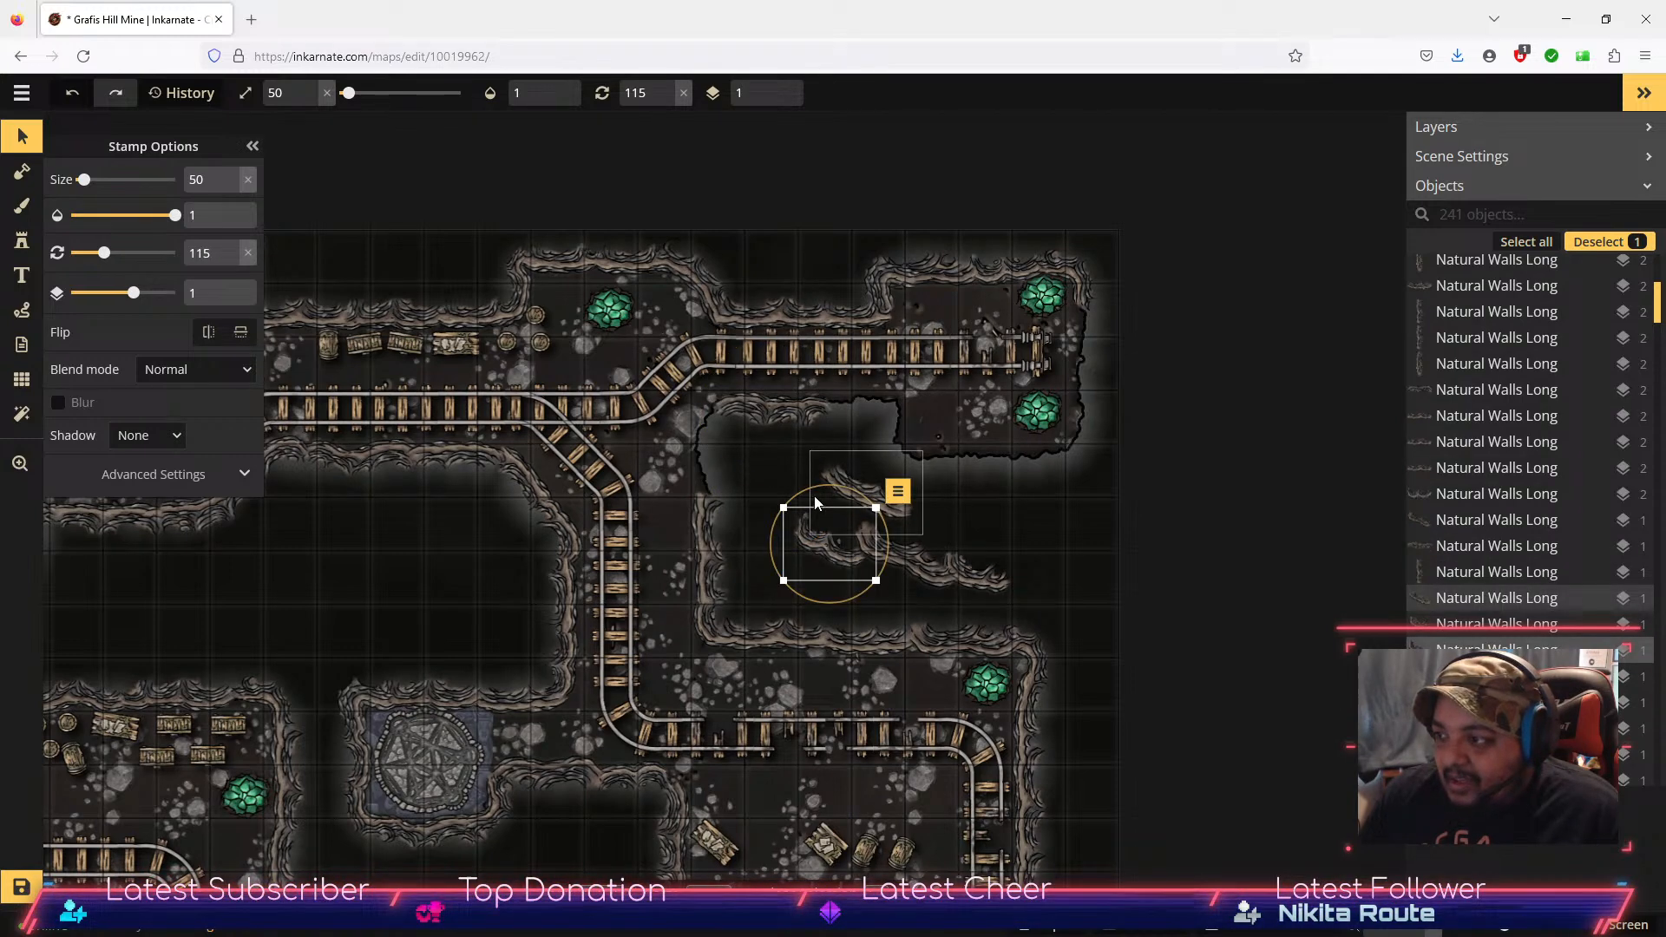
pyautogui.moveTo(791, 494)
pyautogui.mouseDown()
pyautogui.moveTo(841, 482)
pyautogui.moveTo(705, 451)
pyautogui.moveTo(789, 518)
pyautogui.mouseUp()
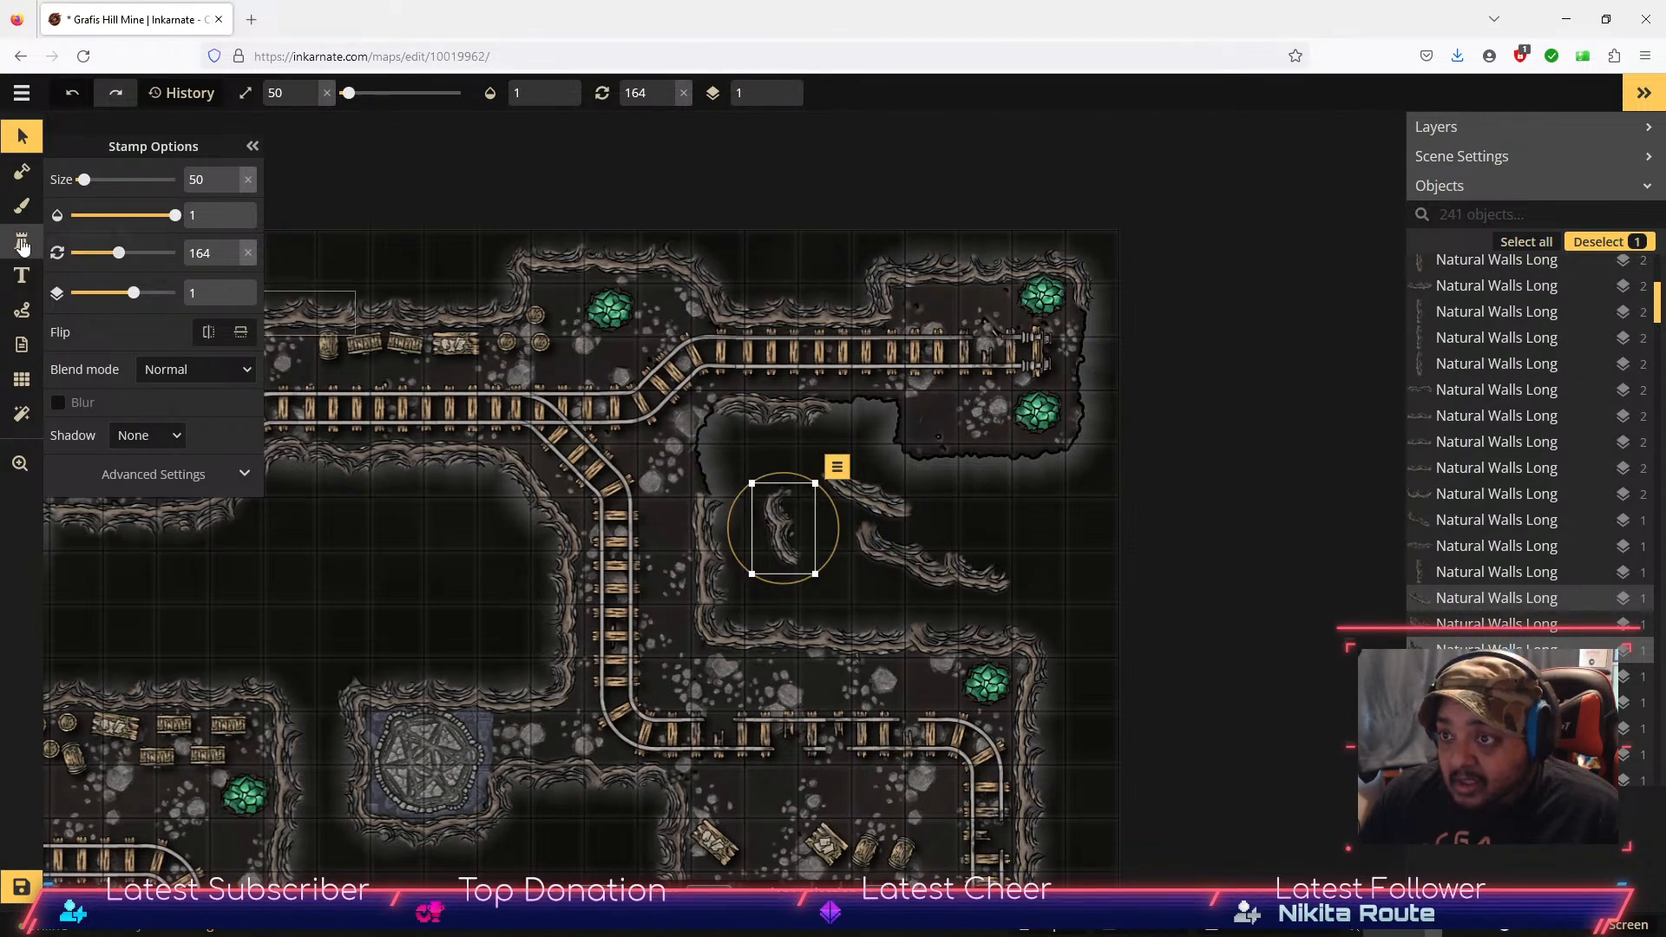
pyautogui.click(19, 238)
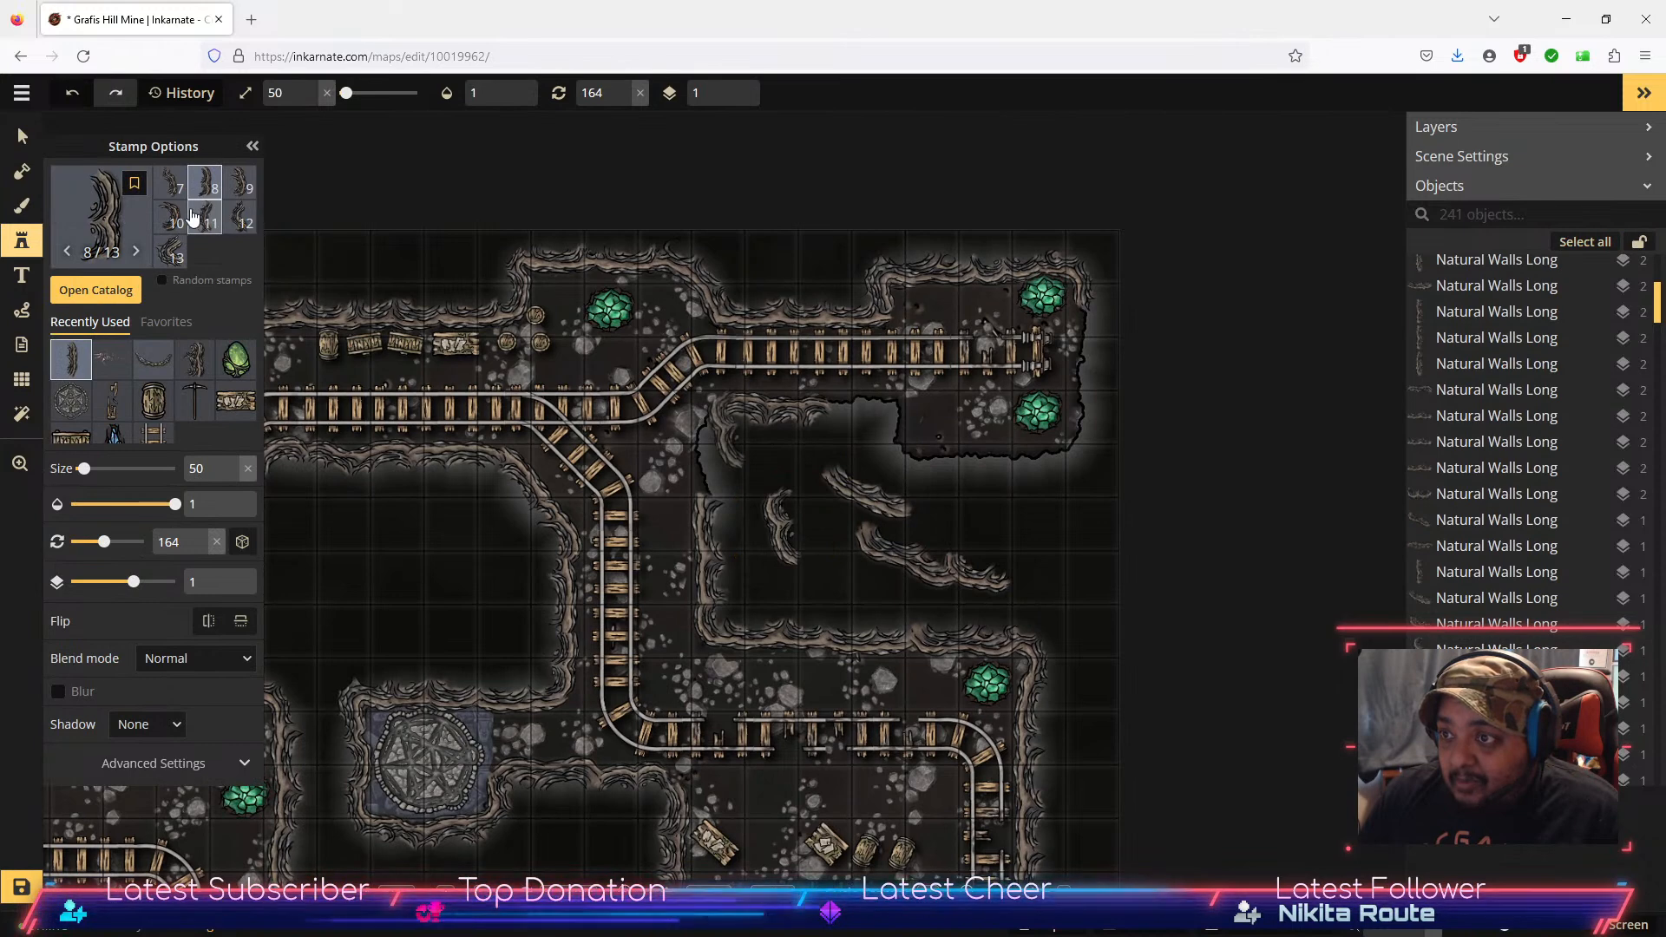
pyautogui.click(218, 222)
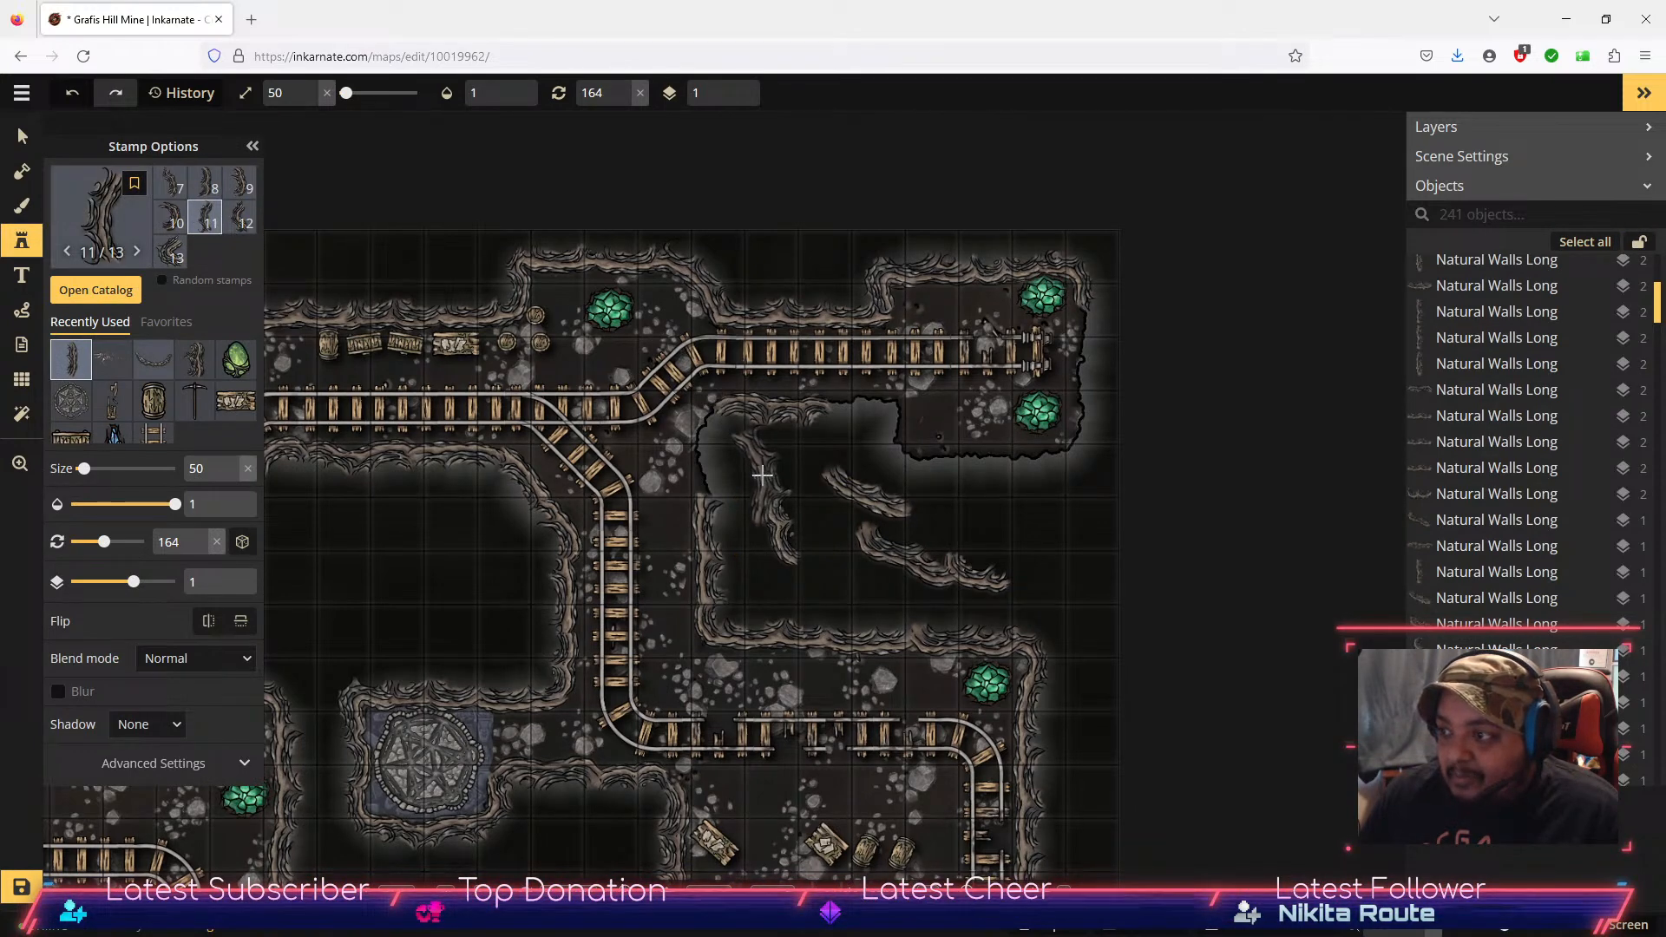
pyautogui.click(235, 223)
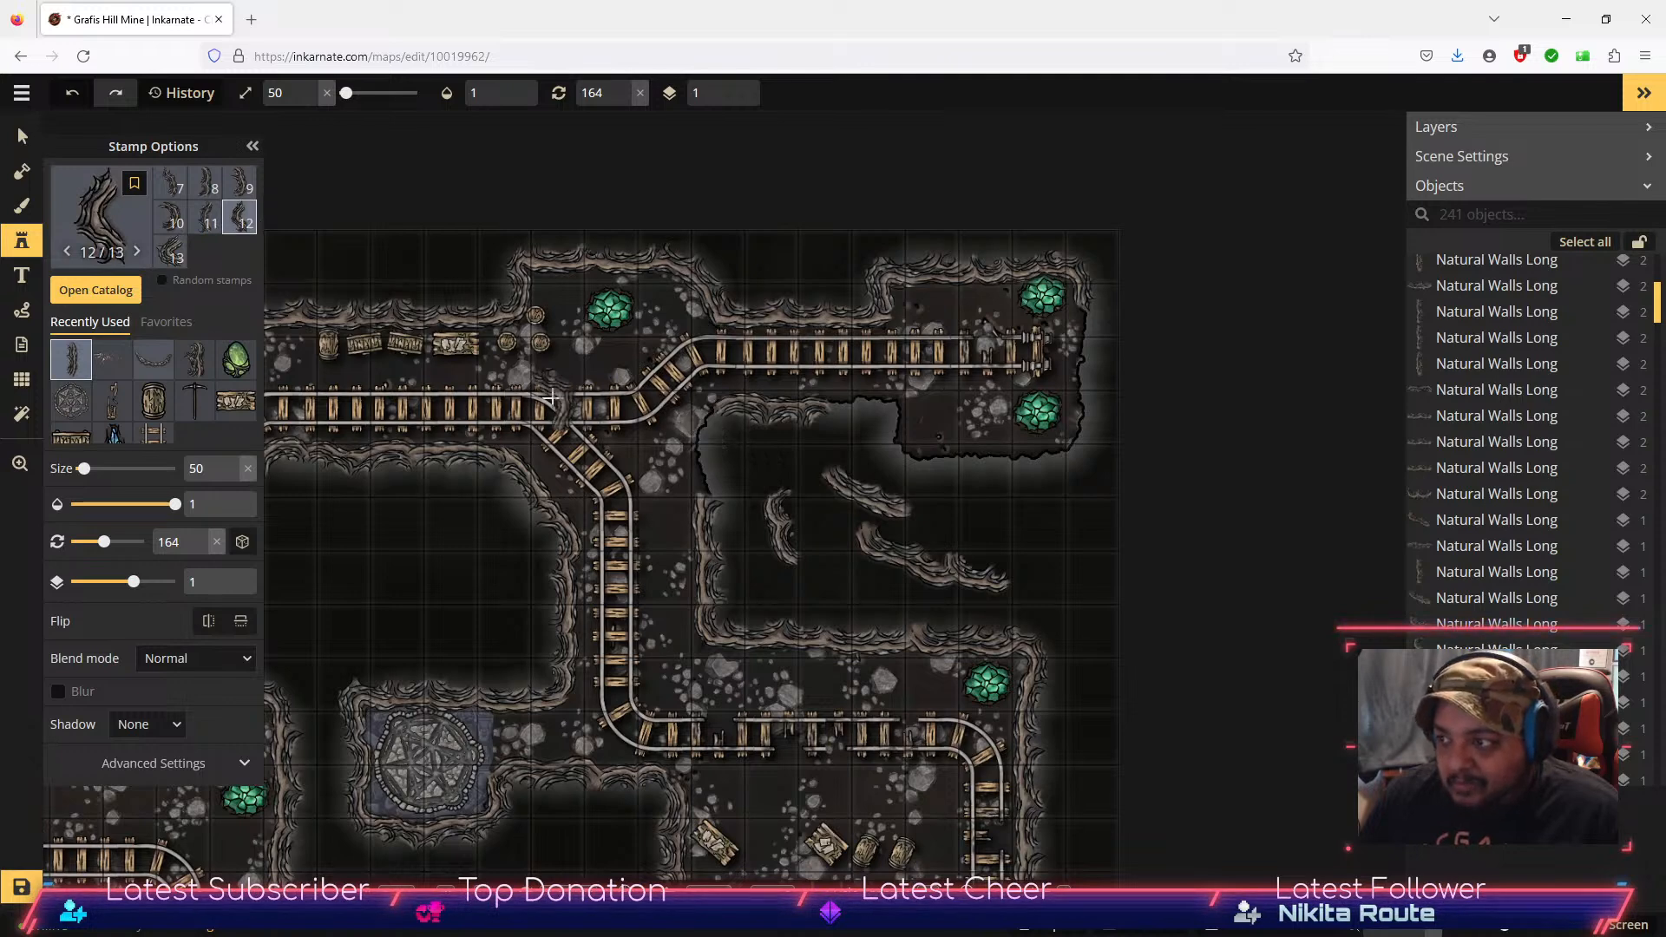
pyautogui.click(22, 139)
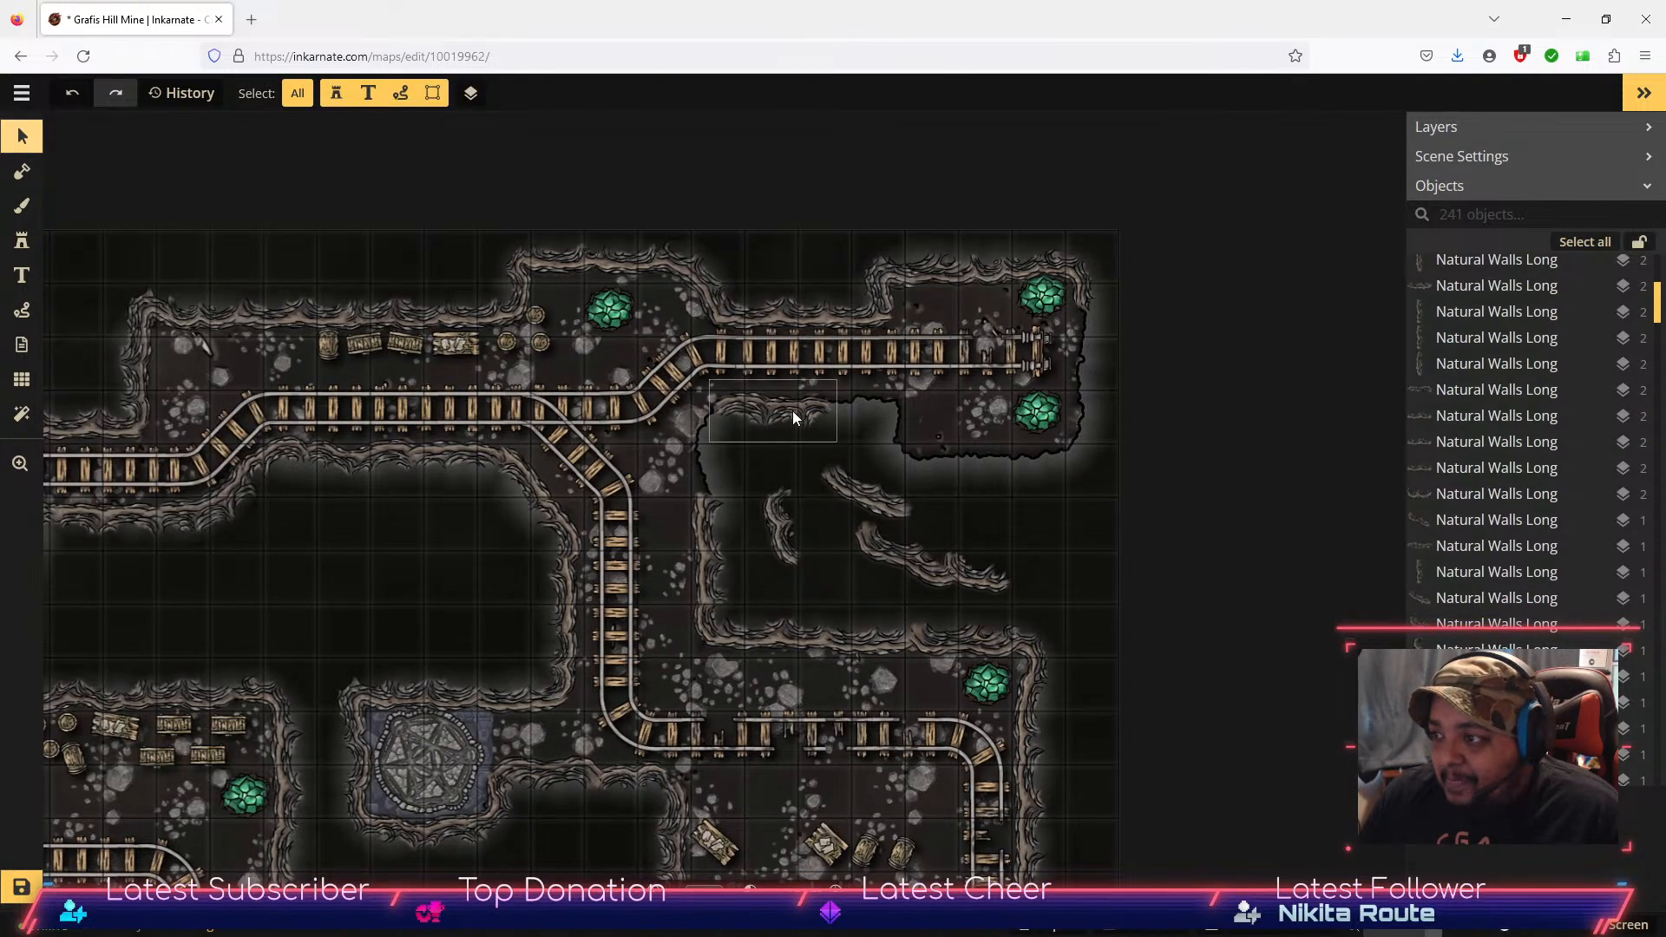
# Step: Fit the short wall into the gap at the upper end of the dark area's western edge, rotated to 185 degrees
pyautogui.click(789, 518)
pyautogui.moveTo(790, 518); pyautogui.dragTo(724, 441)
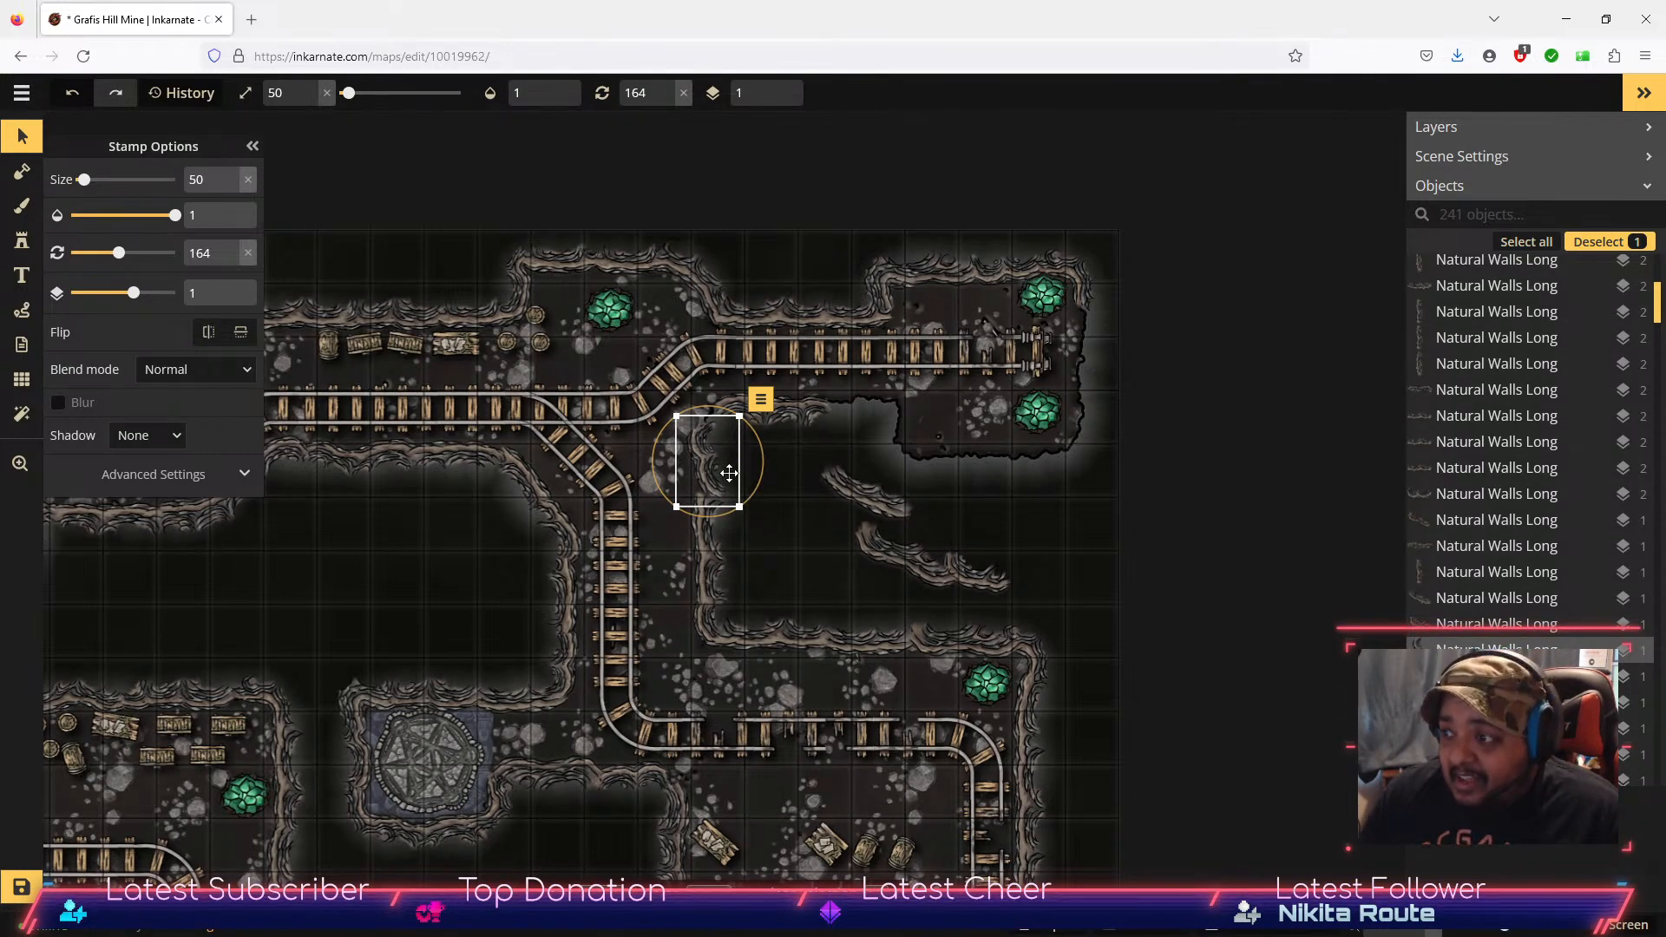
pyautogui.moveTo(764, 449); pyautogui.dragTo(764, 459)
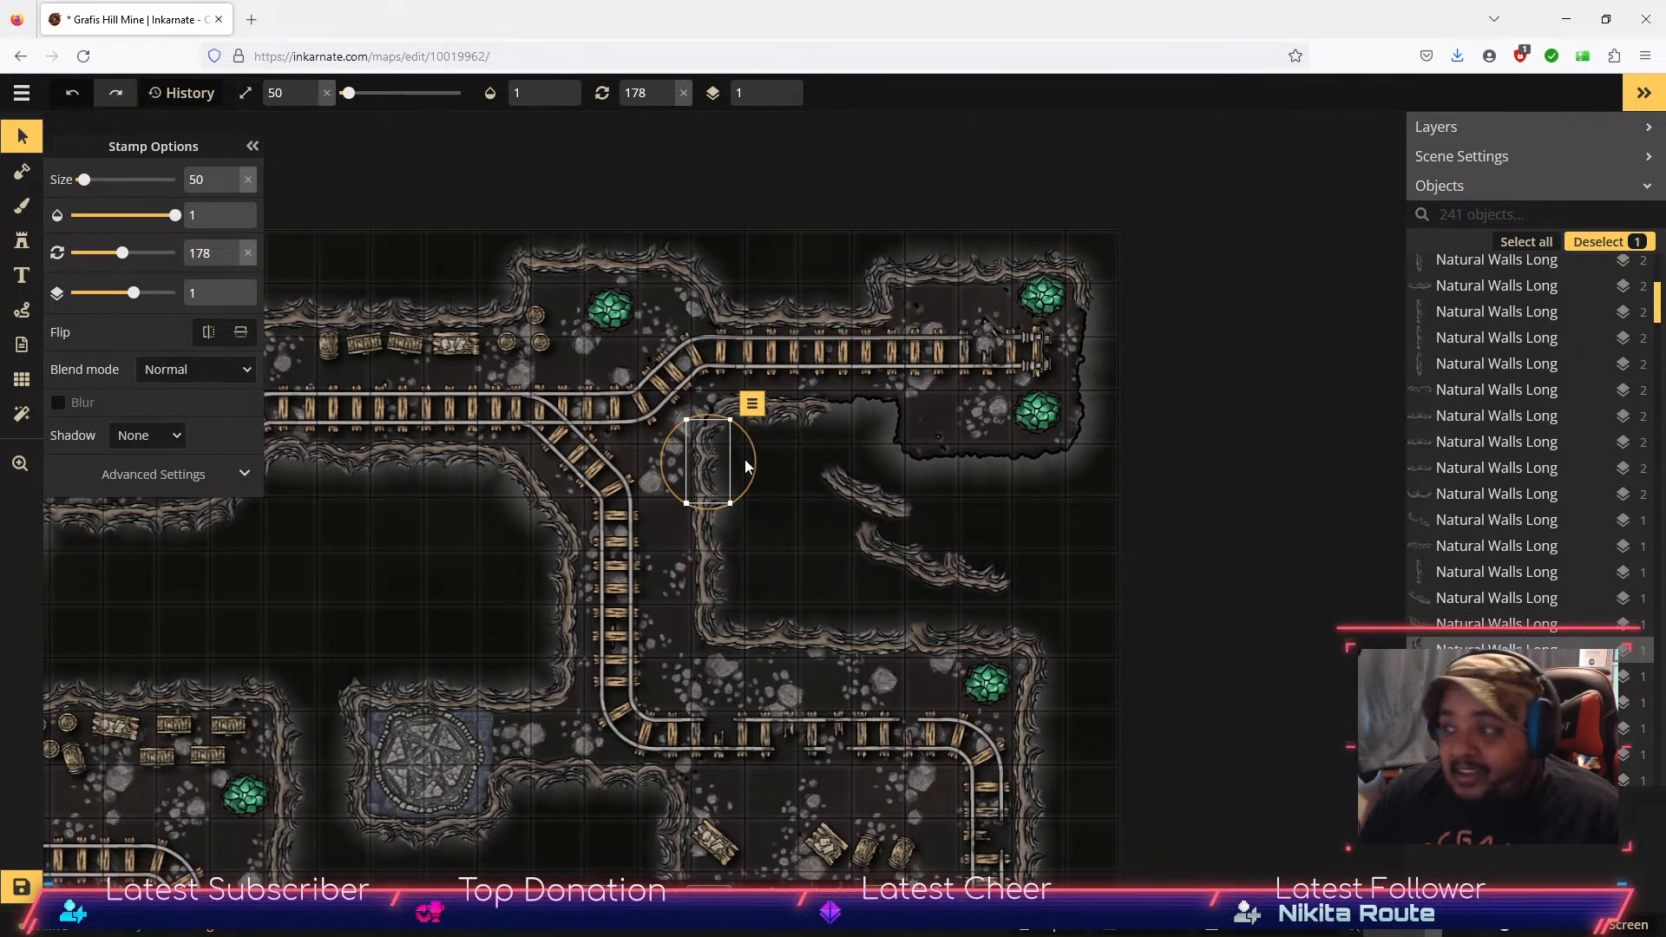
pyautogui.moveTo(709, 454); pyautogui.dragTo(745, 439)
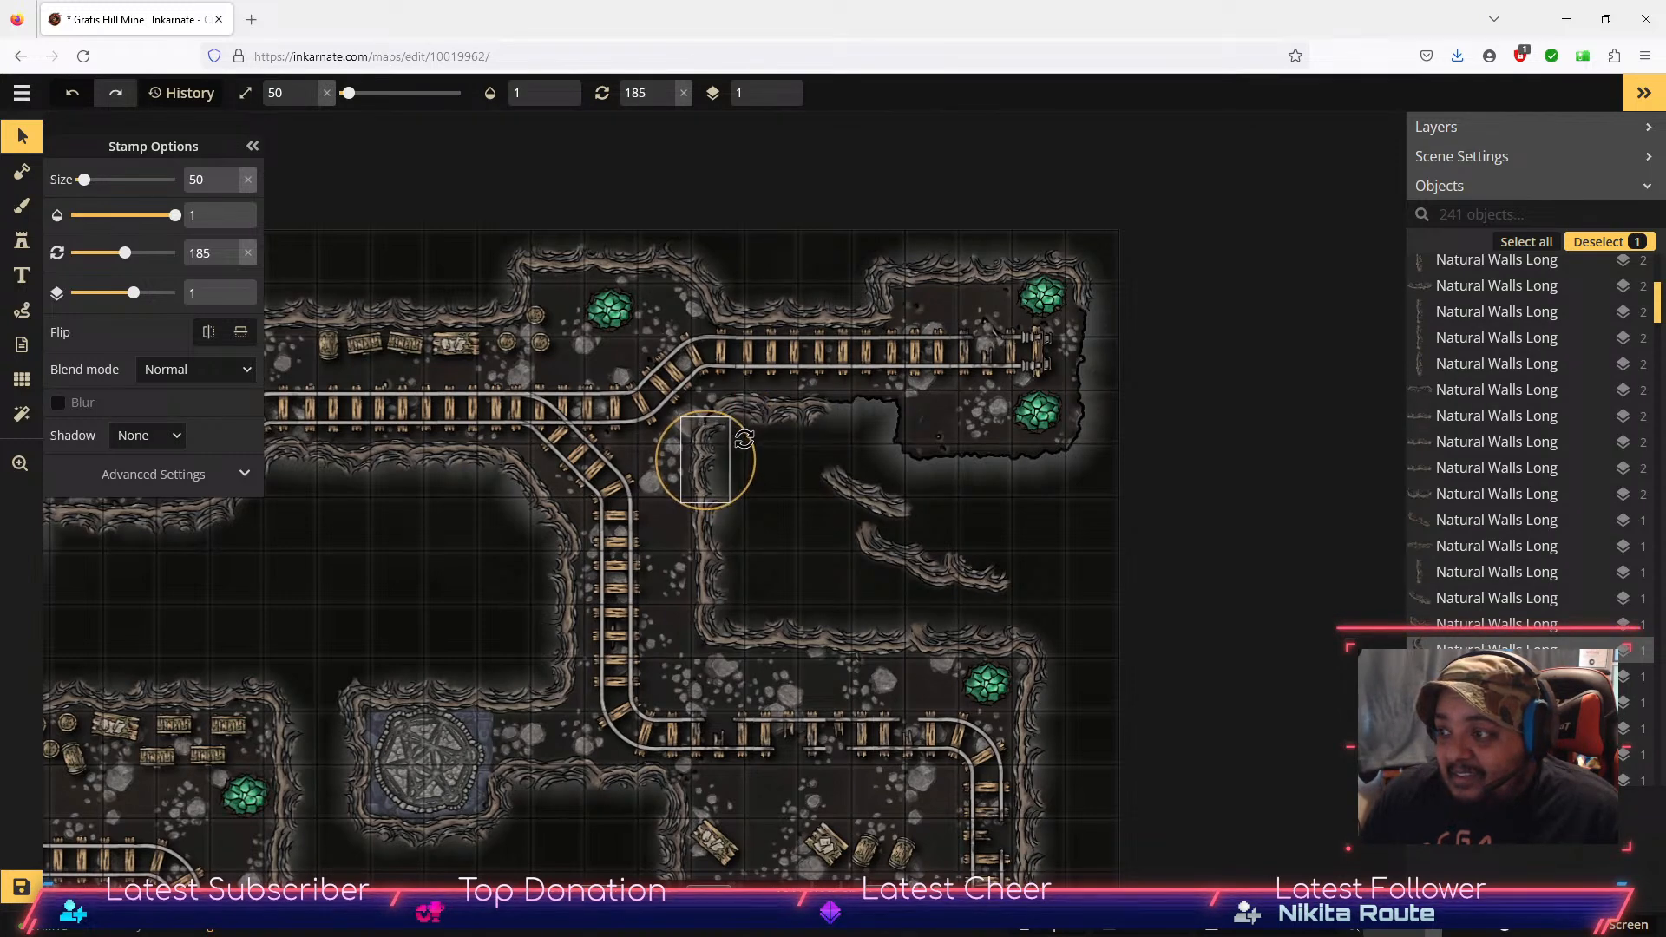
# Step: Set the northern edge wall aside and fit a short spare into the dark area's northwestern corner, rotated to 252 degrees
pyautogui.click(849, 487)
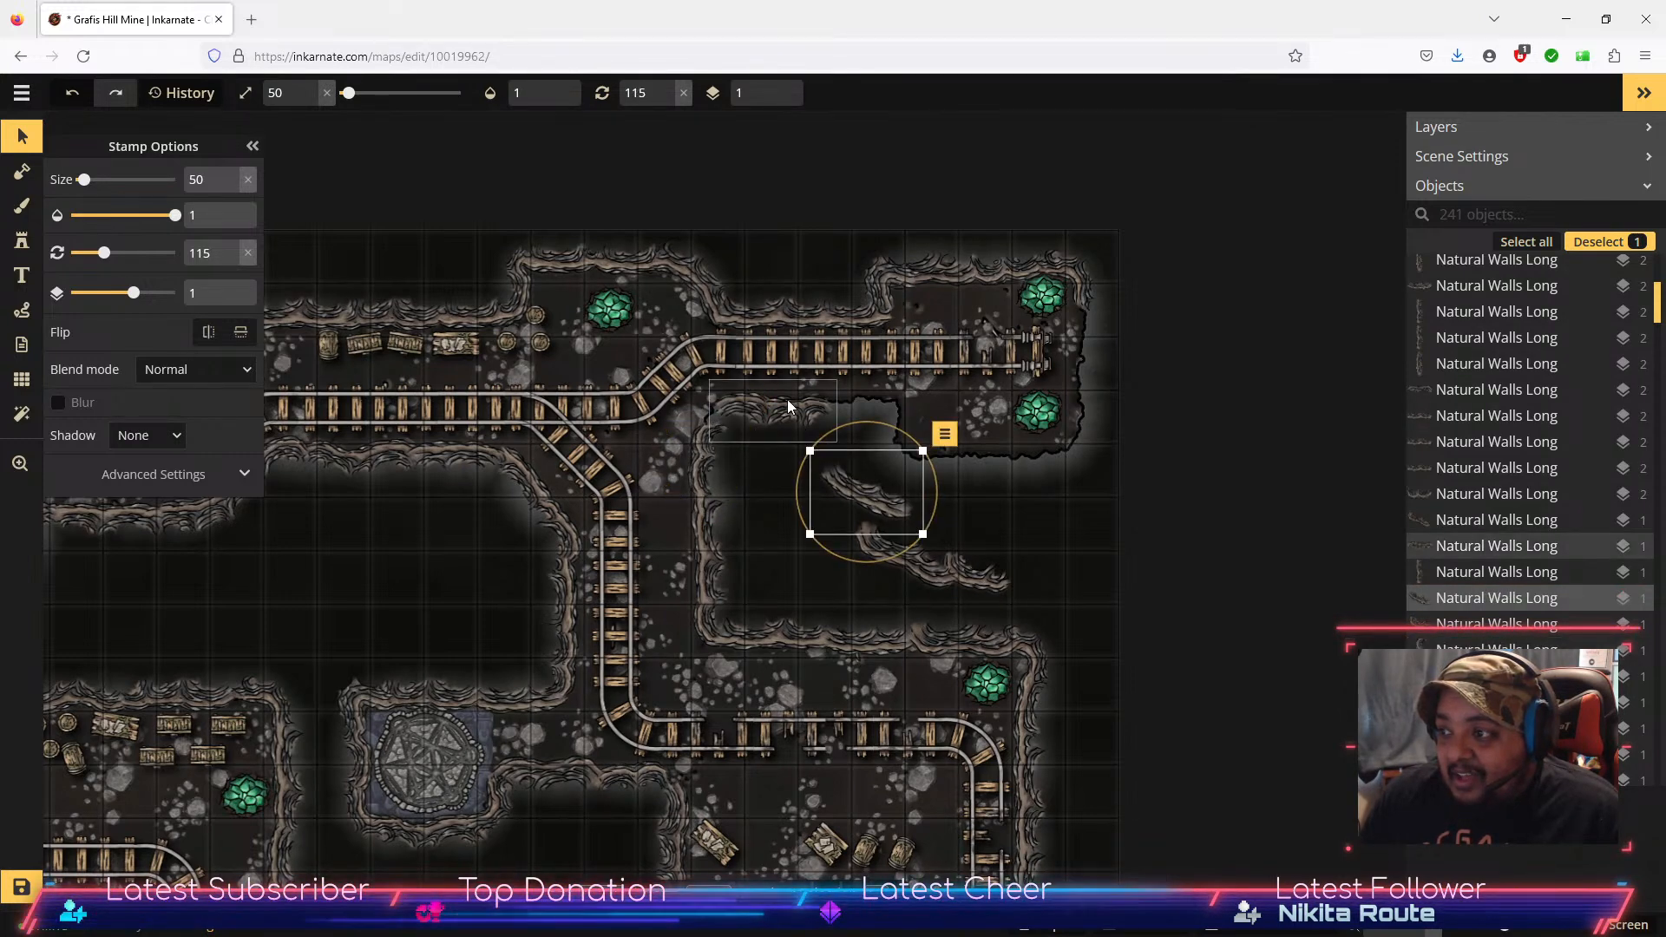
pyautogui.click(753, 407)
pyautogui.moveTo(753, 407); pyautogui.dragTo(963, 502)
pyautogui.click(991, 586)
pyautogui.moveTo(998, 586); pyautogui.dragTo(798, 547)
pyautogui.moveTo(768, 482); pyautogui.dragTo(733, 402)
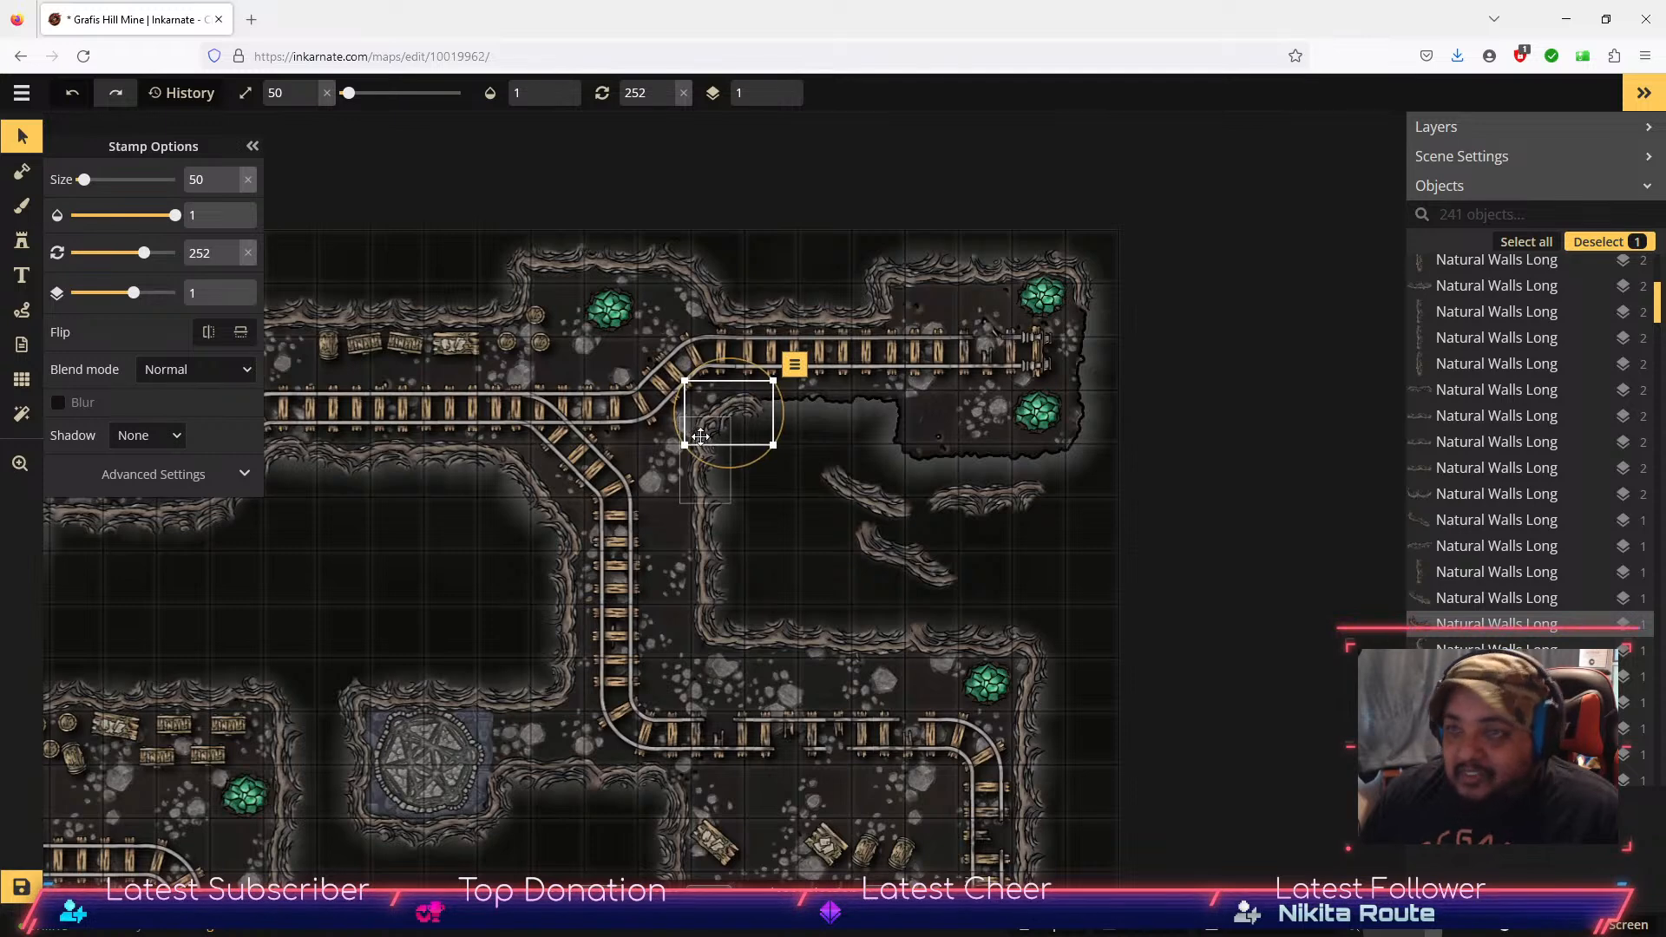
# Step: Fit the set-aside horizontal wall back along the dark area's northern edge so it continues from the new corner piece
pyautogui.click(1002, 507)
pyautogui.moveTo(1002, 507); pyautogui.dragTo(824, 424)
pyautogui.moveTo(840, 361); pyautogui.dragTo(843, 363)
# Step: Rotate the upper spare wall to 182 degrees and fit it along the eastern edge of the northeastern crystal alcove
pyautogui.moveTo(820, 418); pyautogui.dragTo(1097, 331)
pyautogui.click(885, 503)
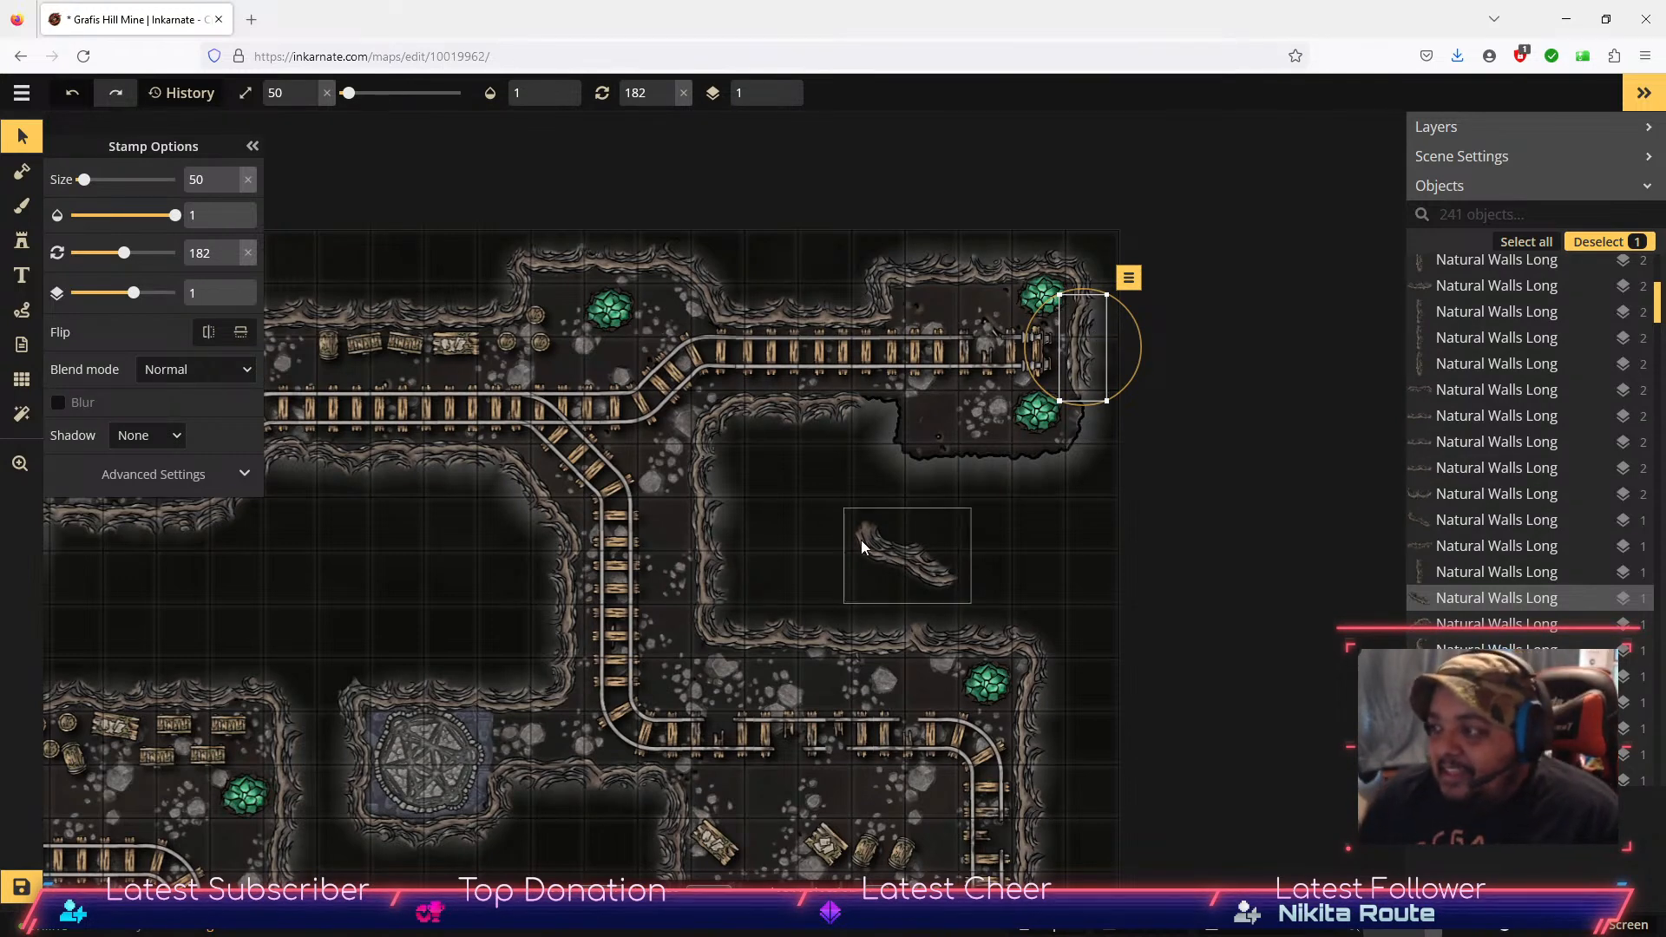
# Step: Place two variant 12 walls as spares in the dark area, one near its eastern side and one near its western side
pyautogui.click(23, 240)
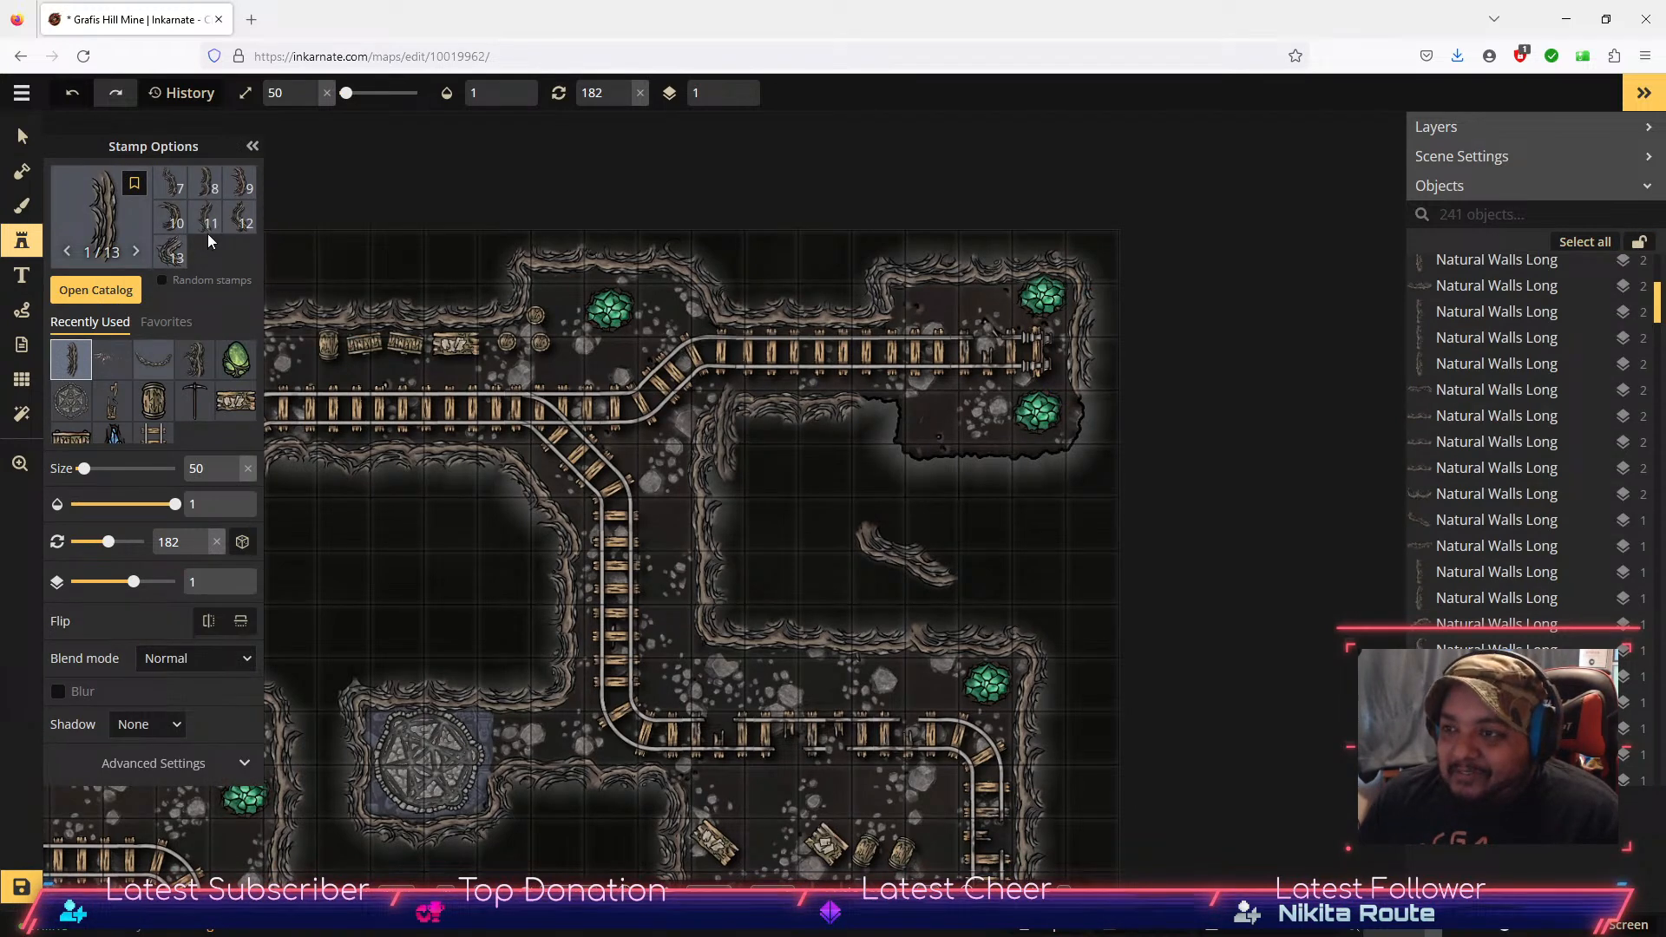
pyautogui.click(240, 222)
pyautogui.click(1054, 526)
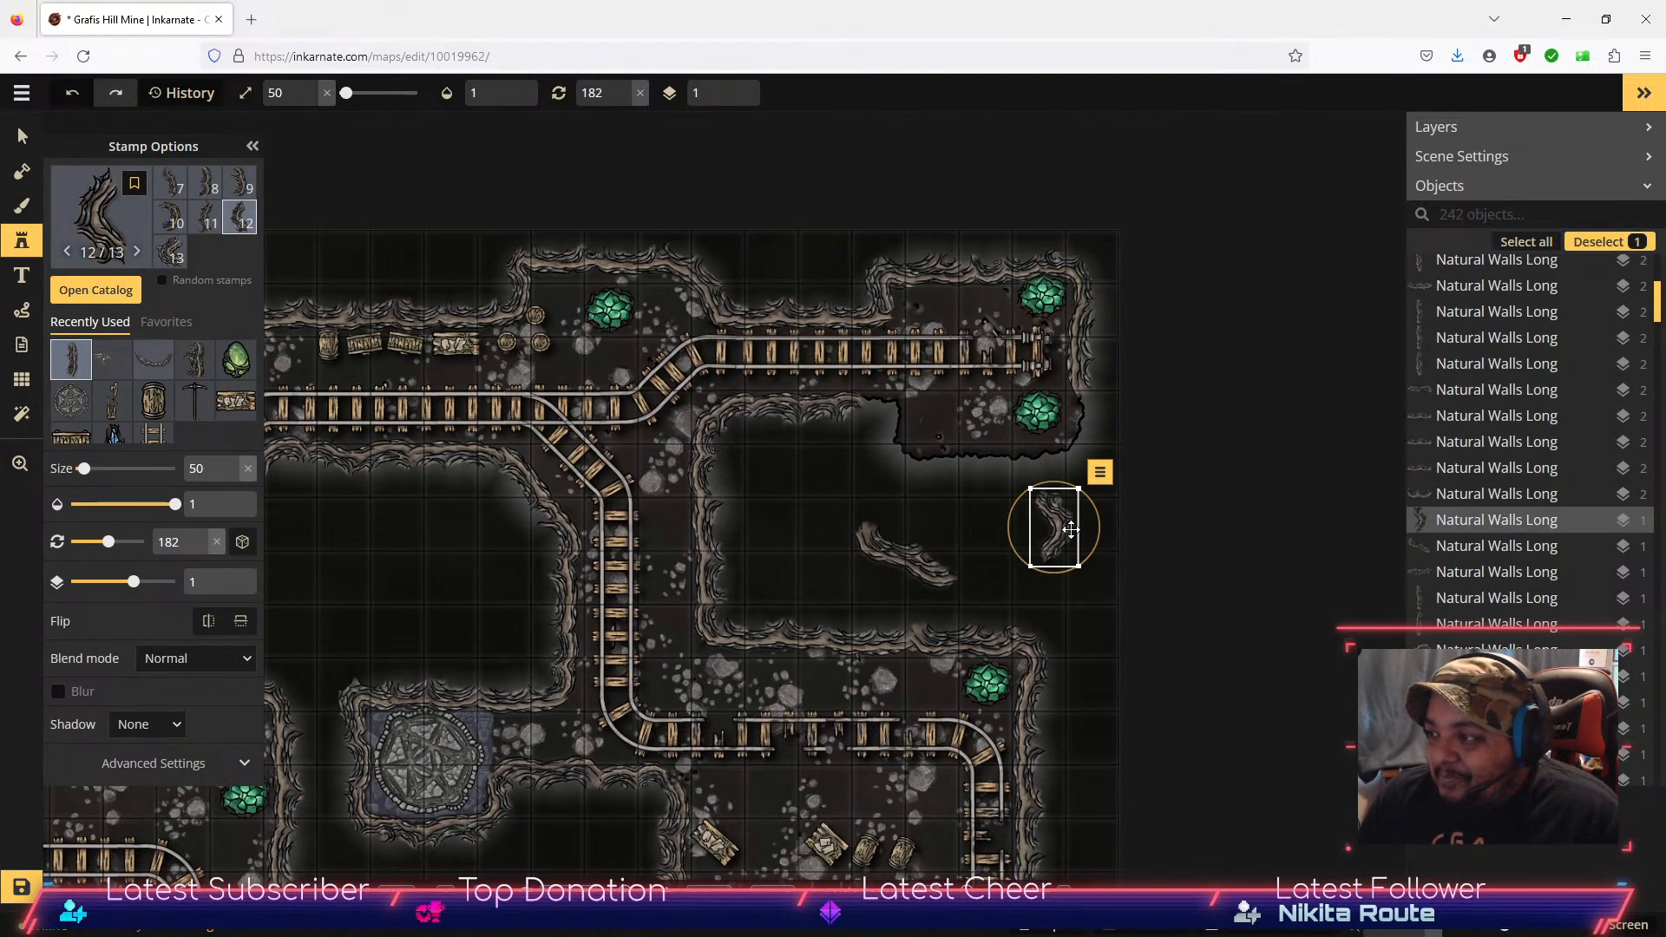
pyautogui.click(809, 497)
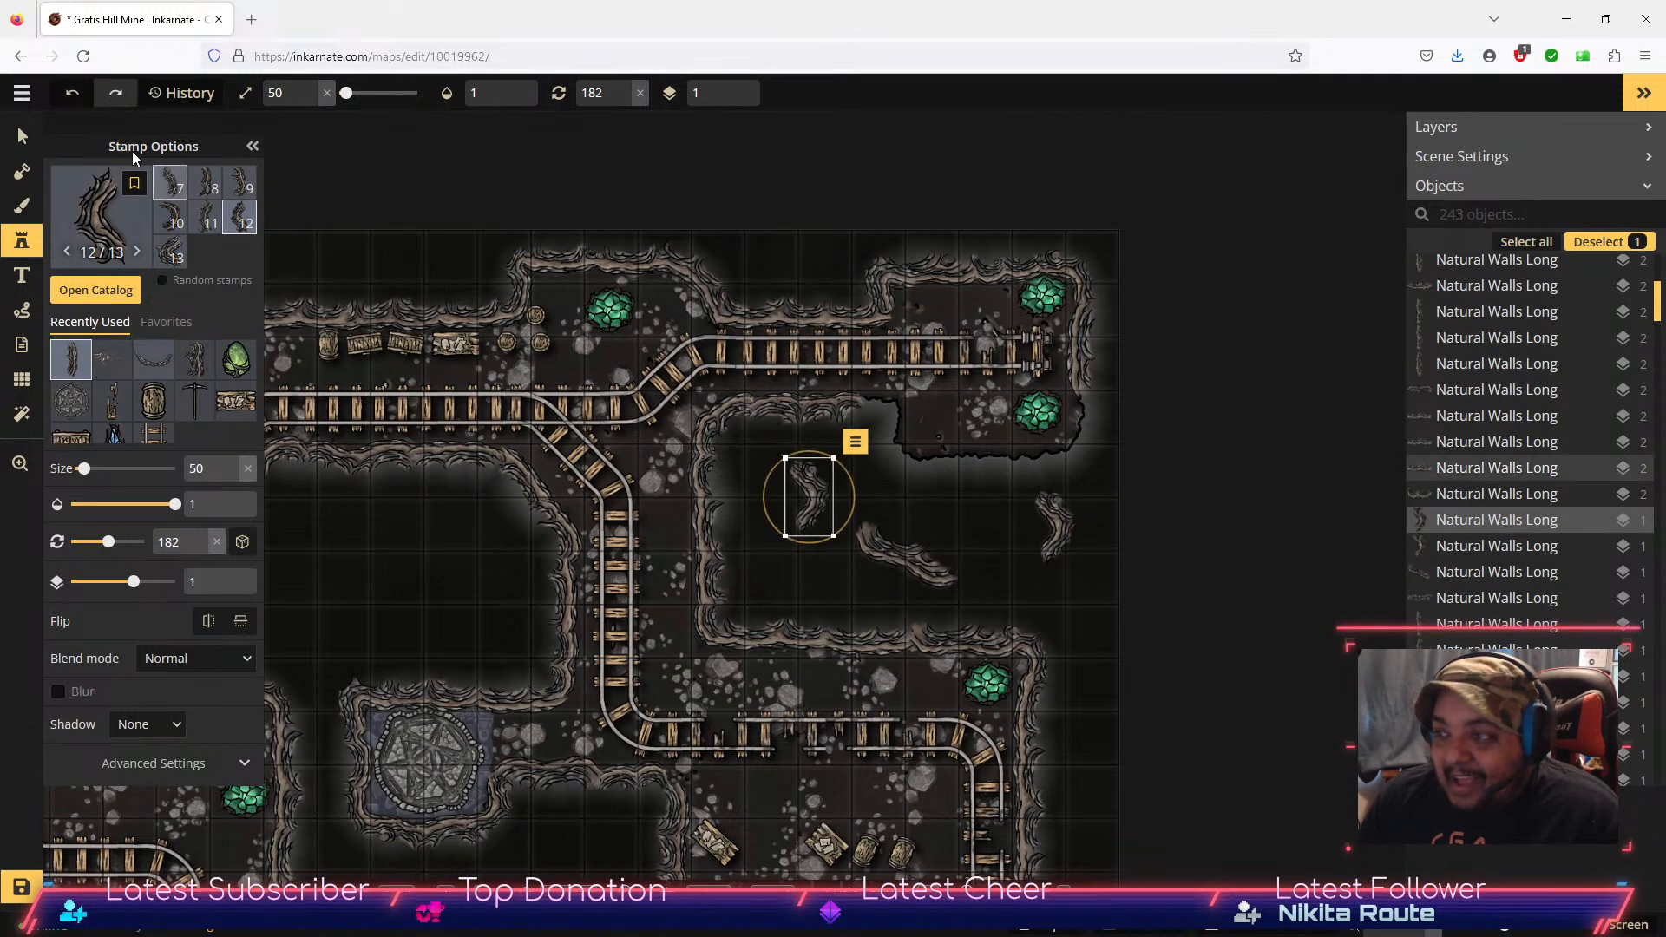
# Step: Rotate the eastern variant 12 wall to 223 degrees and move it onto the crystal alcove's southeastern corner
pyautogui.click(29, 146)
pyautogui.click(1054, 545)
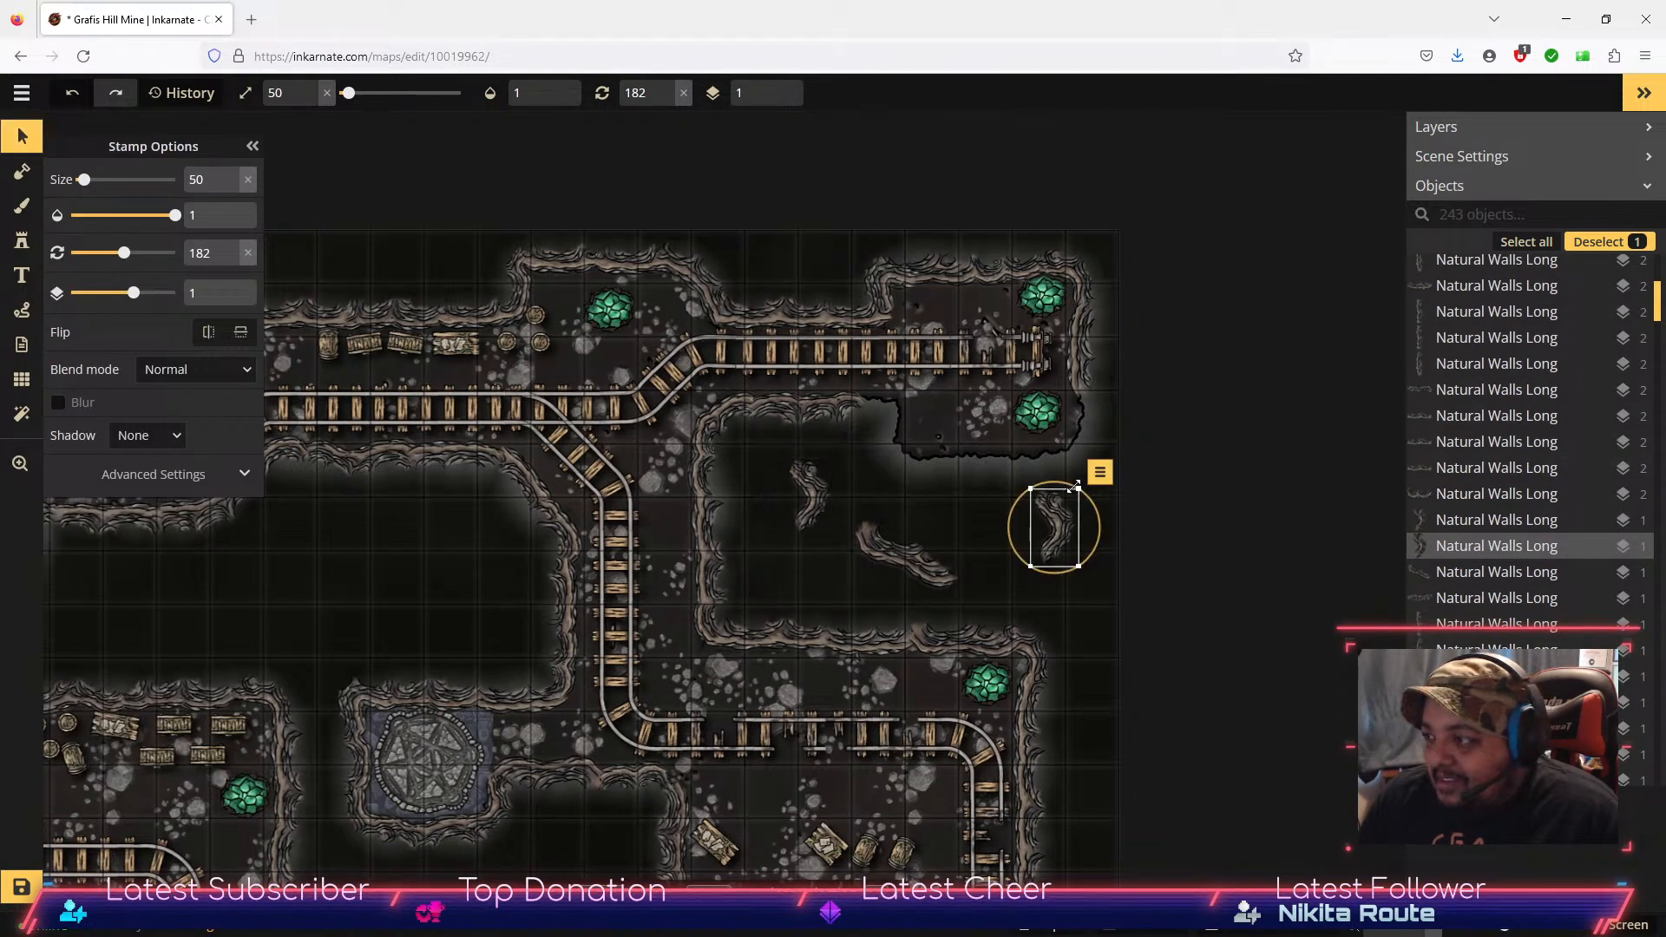
pyautogui.moveTo(1069, 485); pyautogui.dragTo(1091, 508)
pyautogui.moveTo(1059, 542); pyautogui.dragTo(1080, 450)
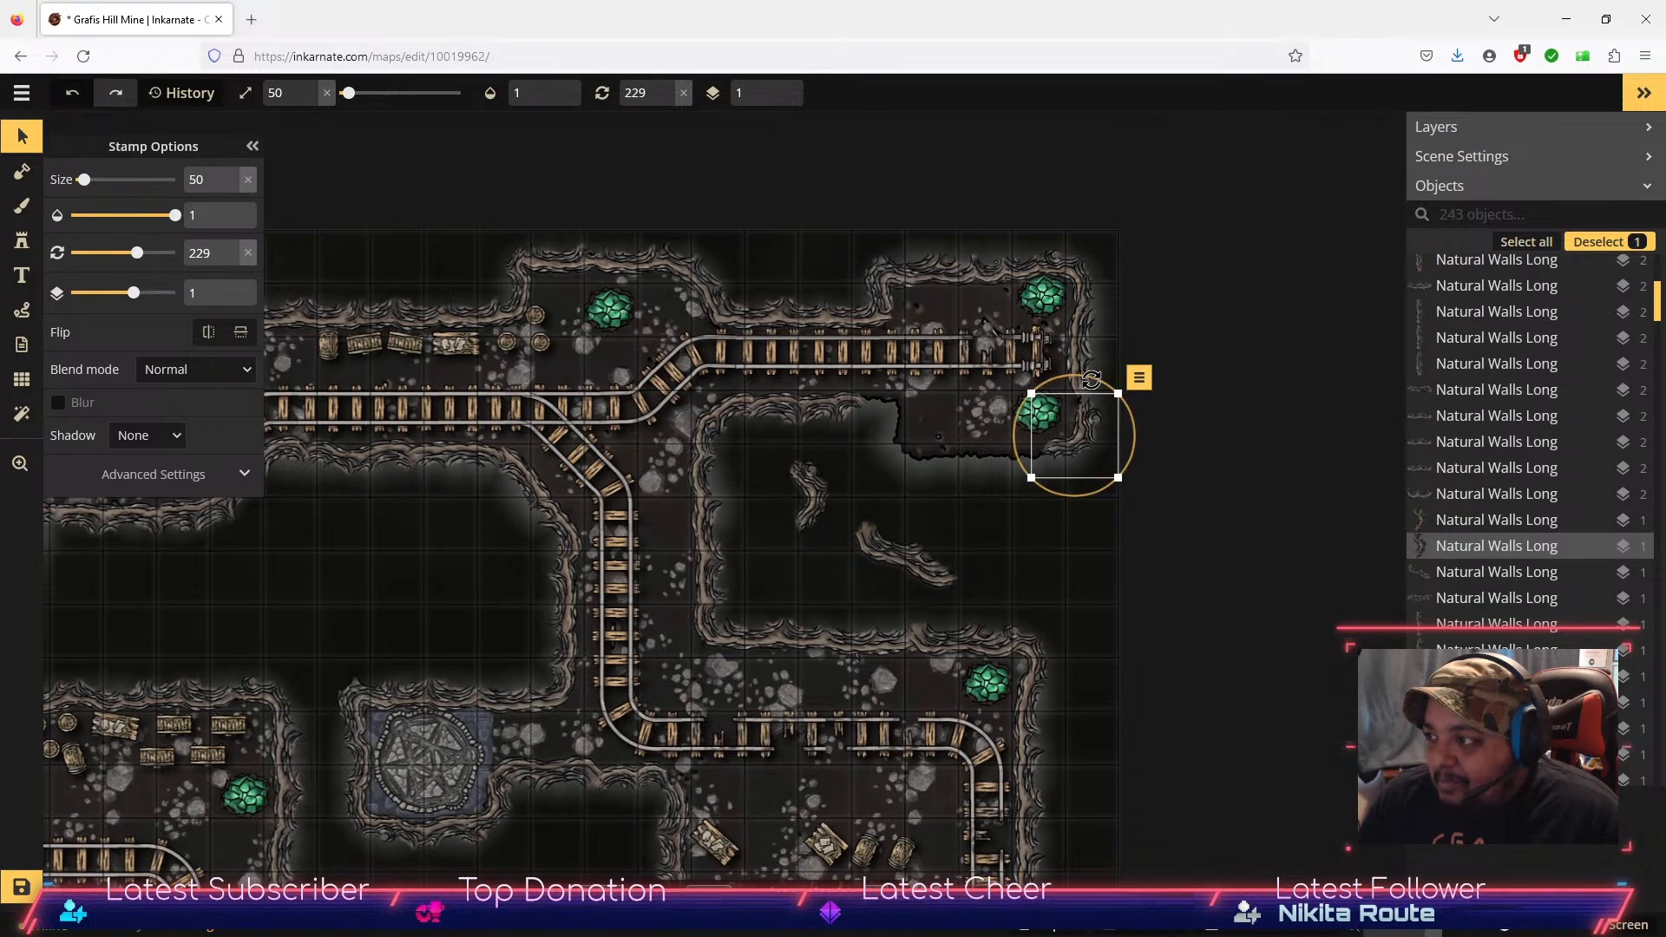
pyautogui.moveTo(1085, 379); pyautogui.dragTo(1085, 378)
pyautogui.moveTo(1084, 438); pyautogui.dragTo(1081, 443)
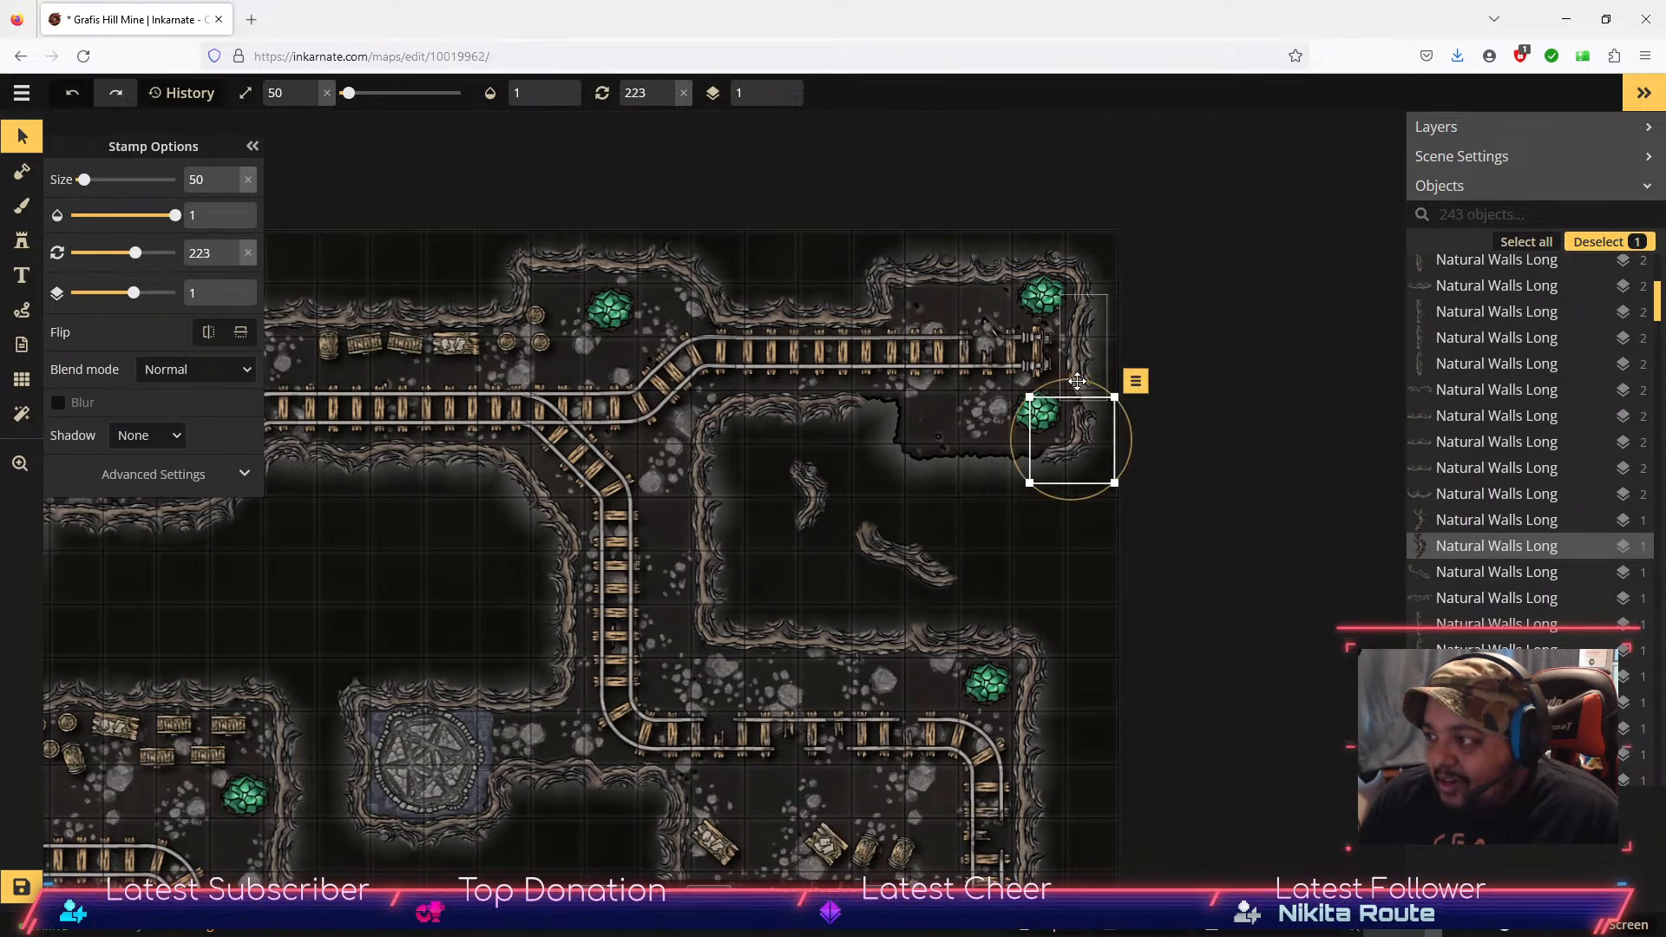
# Step: Nudge the alcove's eastern edge wall and the southeastern corner wall so their ends join
pyautogui.click(1083, 366)
pyautogui.moveTo(1082, 359); pyautogui.dragTo(1079, 354)
pyautogui.click(1088, 431)
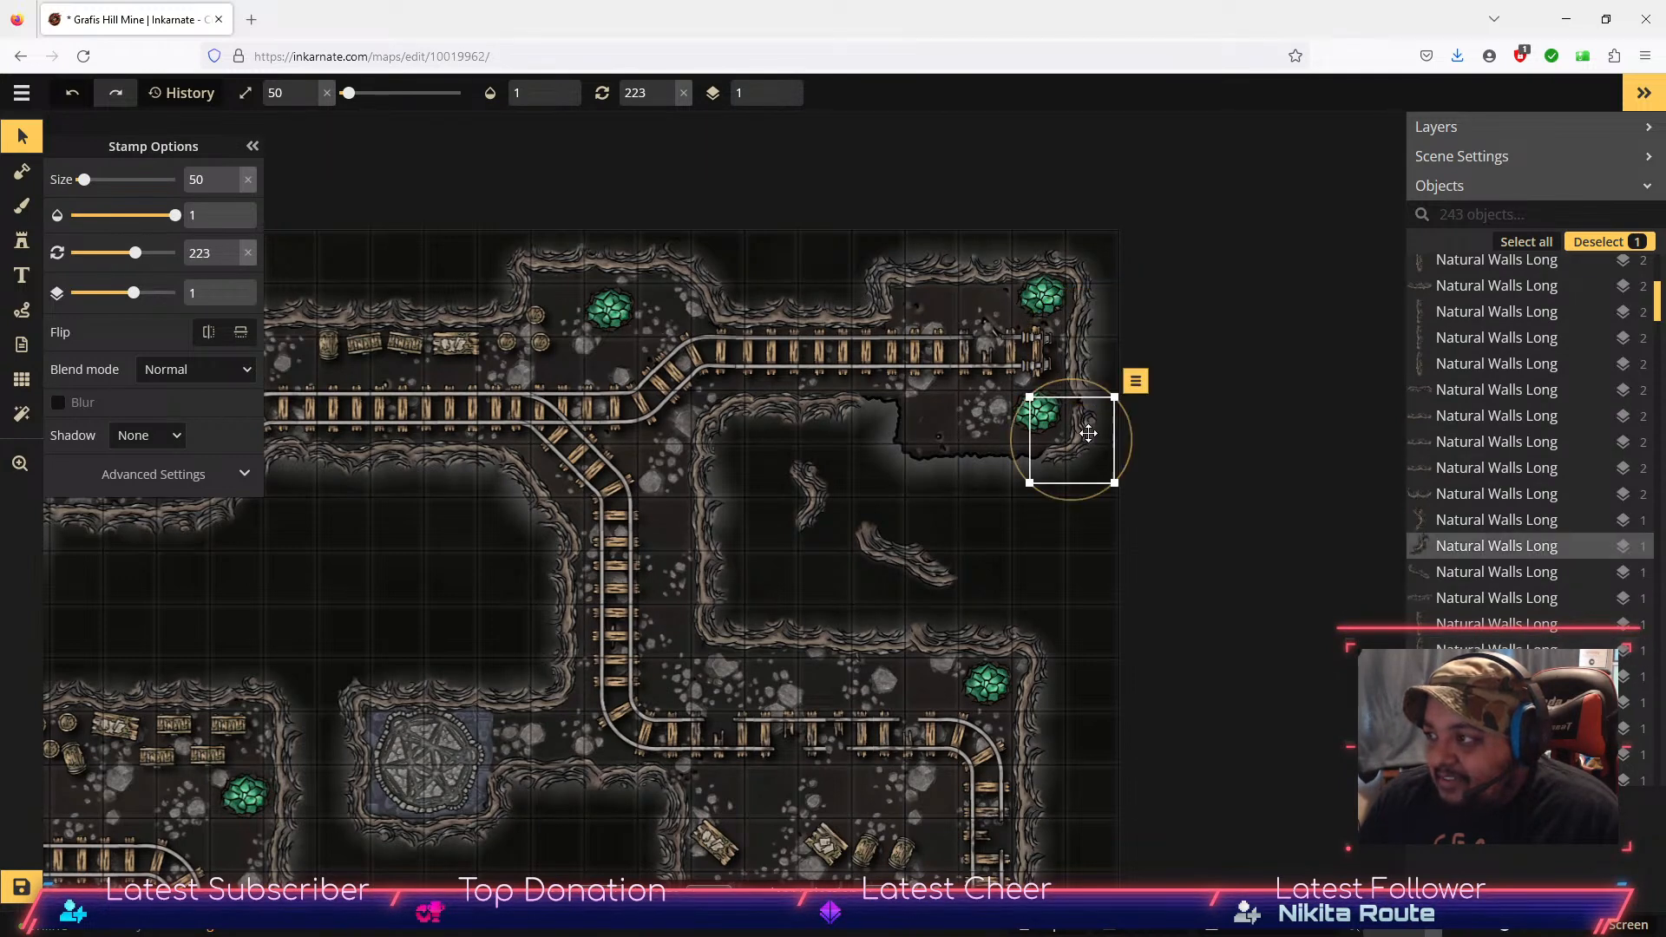
pyautogui.moveTo(1088, 437); pyautogui.dragTo(1092, 433)
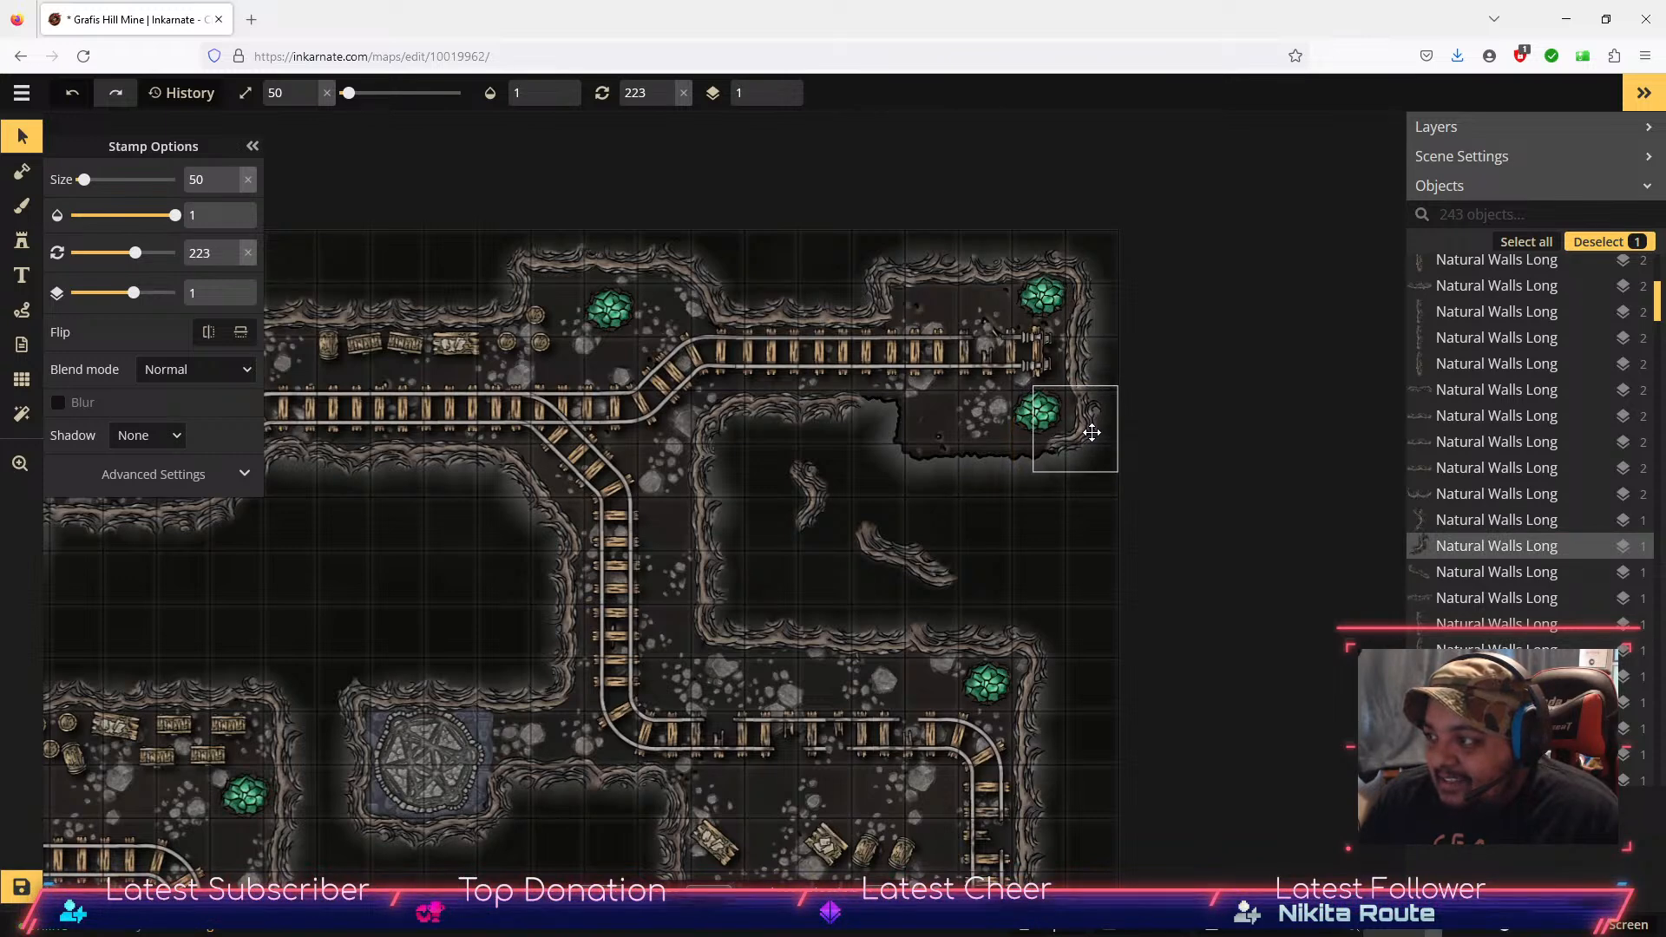
pyautogui.moveTo(1092, 431); pyautogui.dragTo(1091, 431)
# Step: Rotate the variant 5 wall to 273 degrees, try it along the crystal alcove's southern edge and set it back in the dark area
pyautogui.click(934, 586)
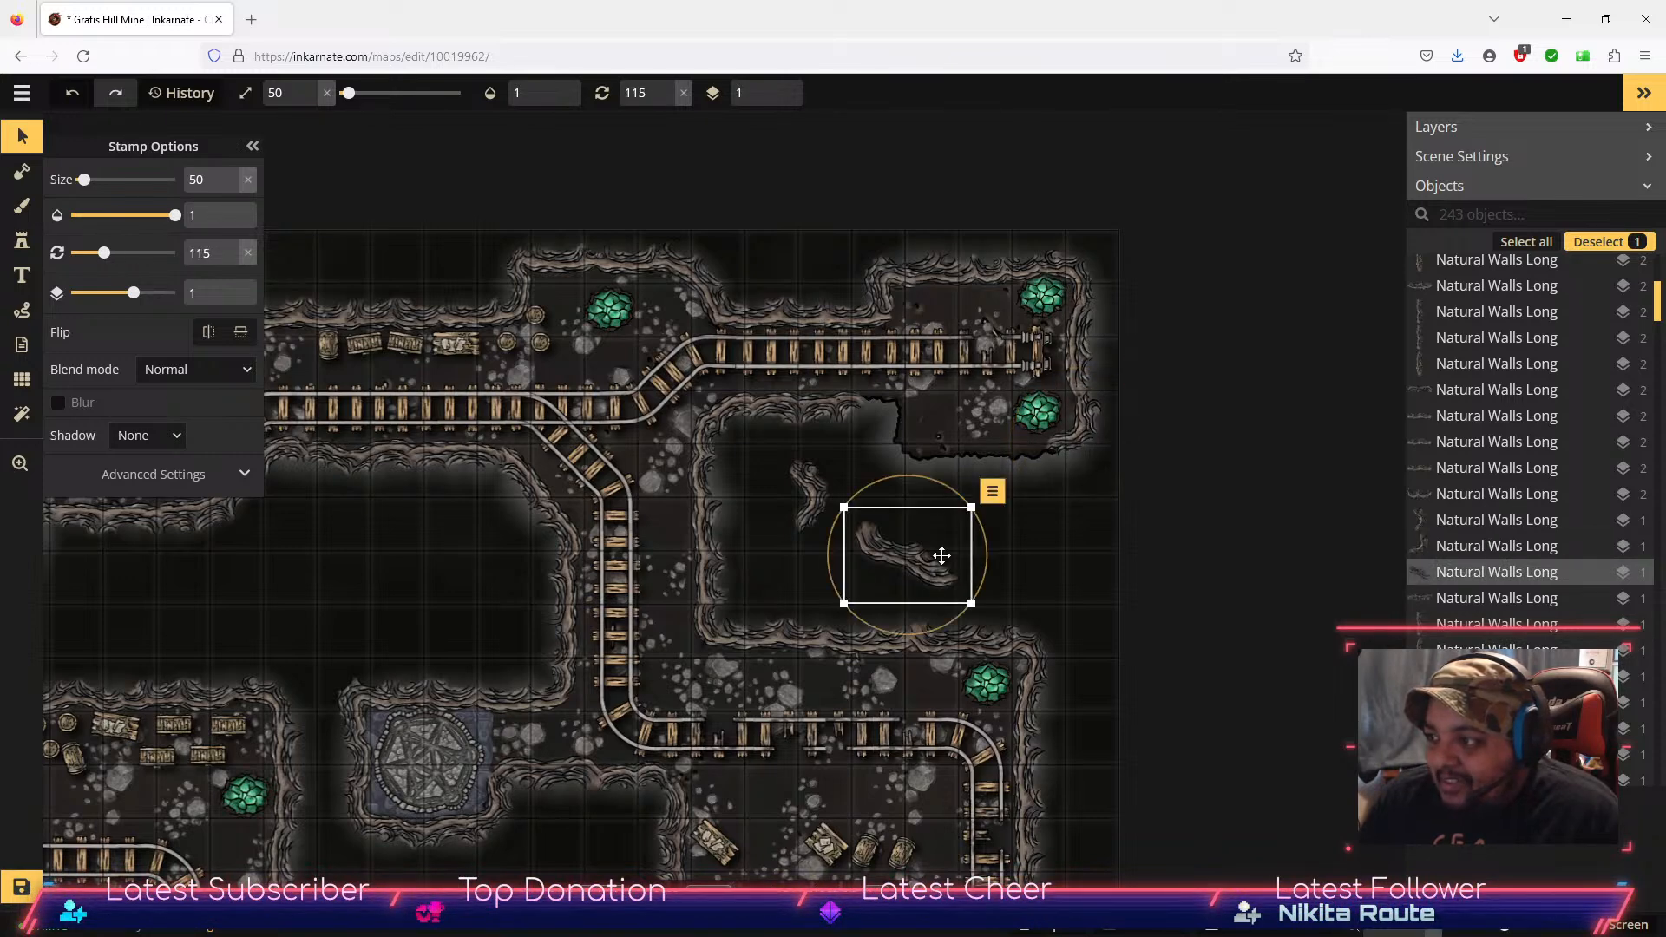
pyautogui.moveTo(949, 583); pyautogui.dragTo(902, 590)
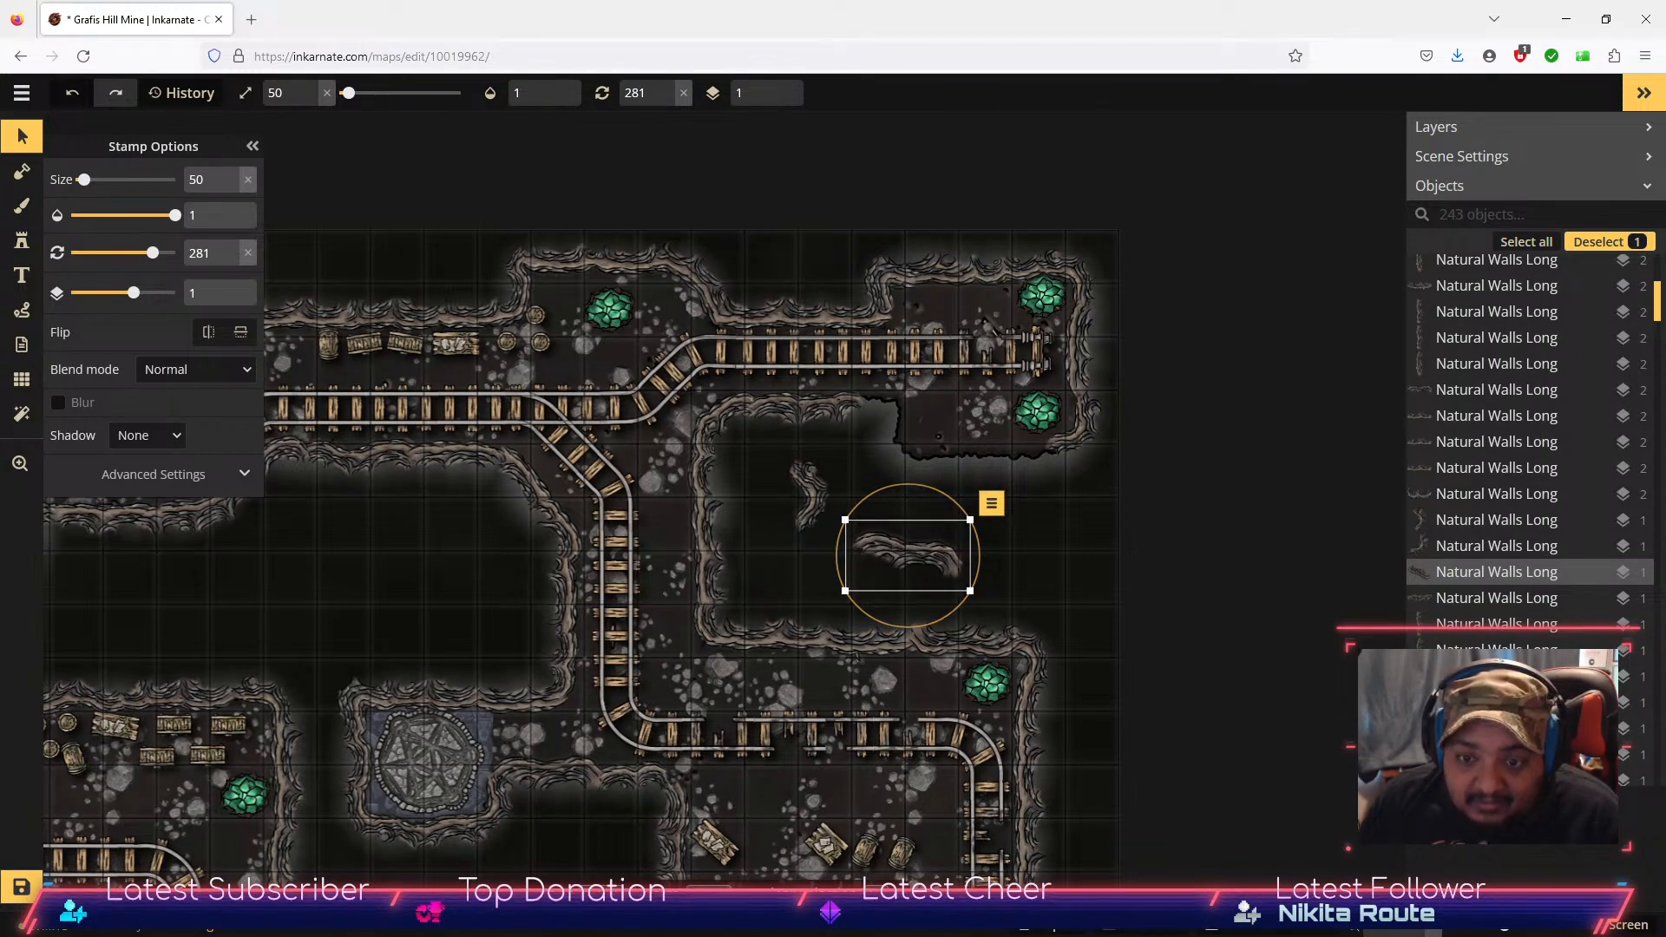
pyautogui.moveTo(940, 556); pyautogui.dragTo(1029, 472)
pyautogui.moveTo(1004, 403); pyautogui.dragTo(993, 402)
pyautogui.moveTo(1016, 477); pyautogui.dragTo(974, 529)
pyautogui.press('Escape')
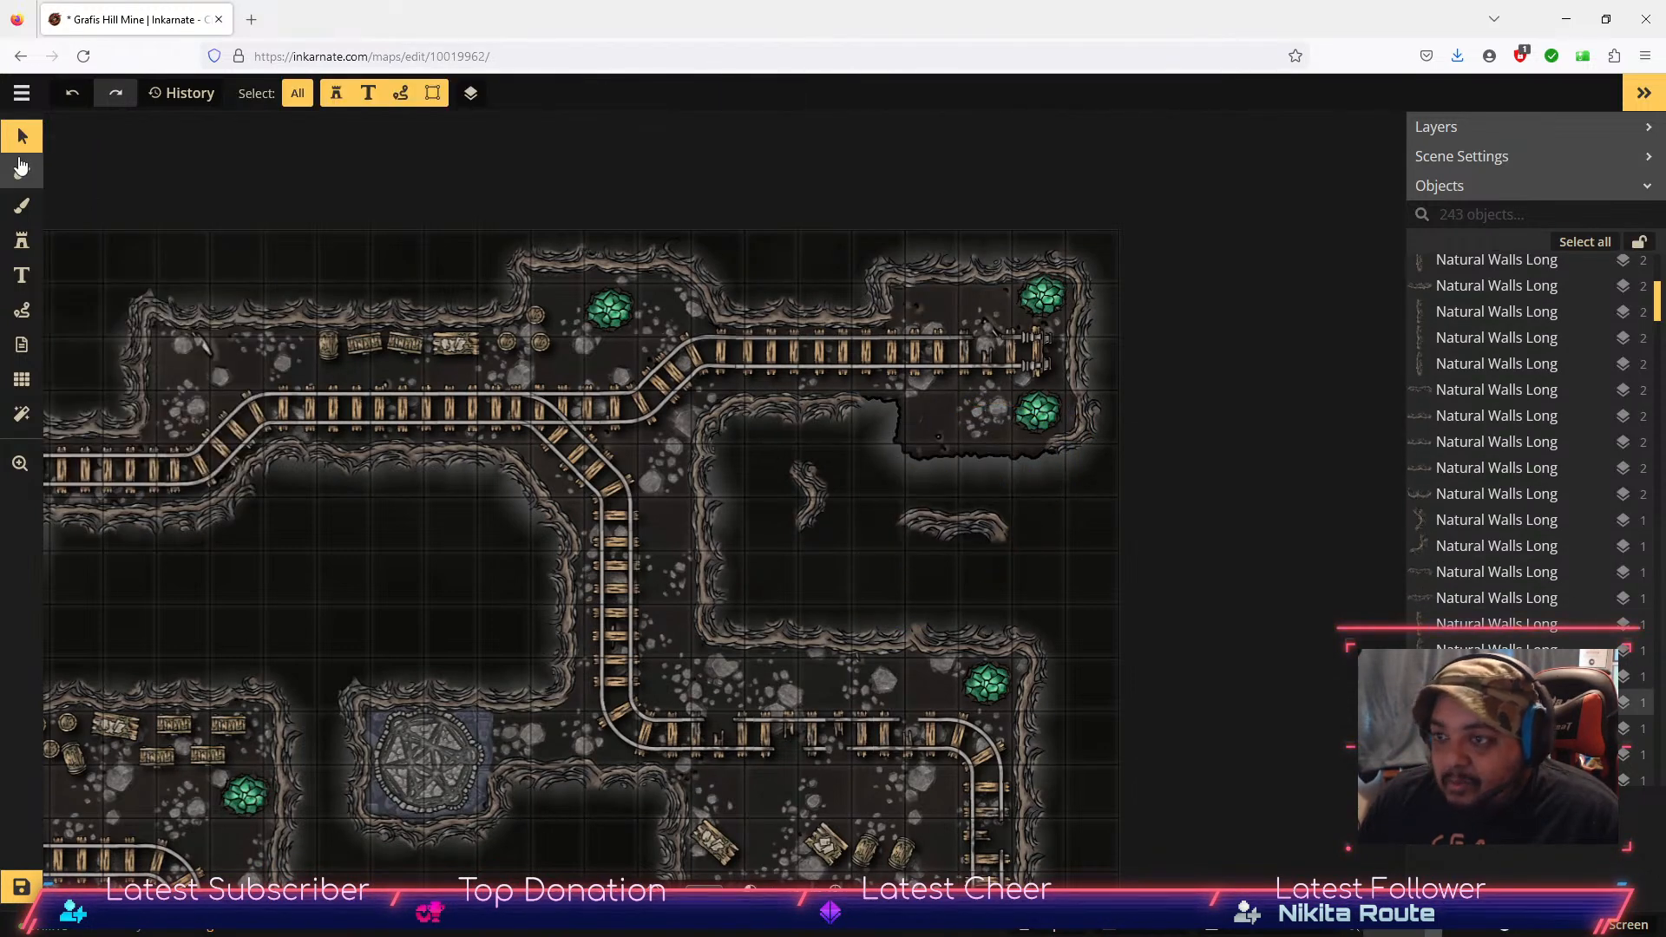
# Step: Place one wall each of variants 8, 6 and 12 as spares in the dark area at 273 degrees rotation
pyautogui.click(22, 240)
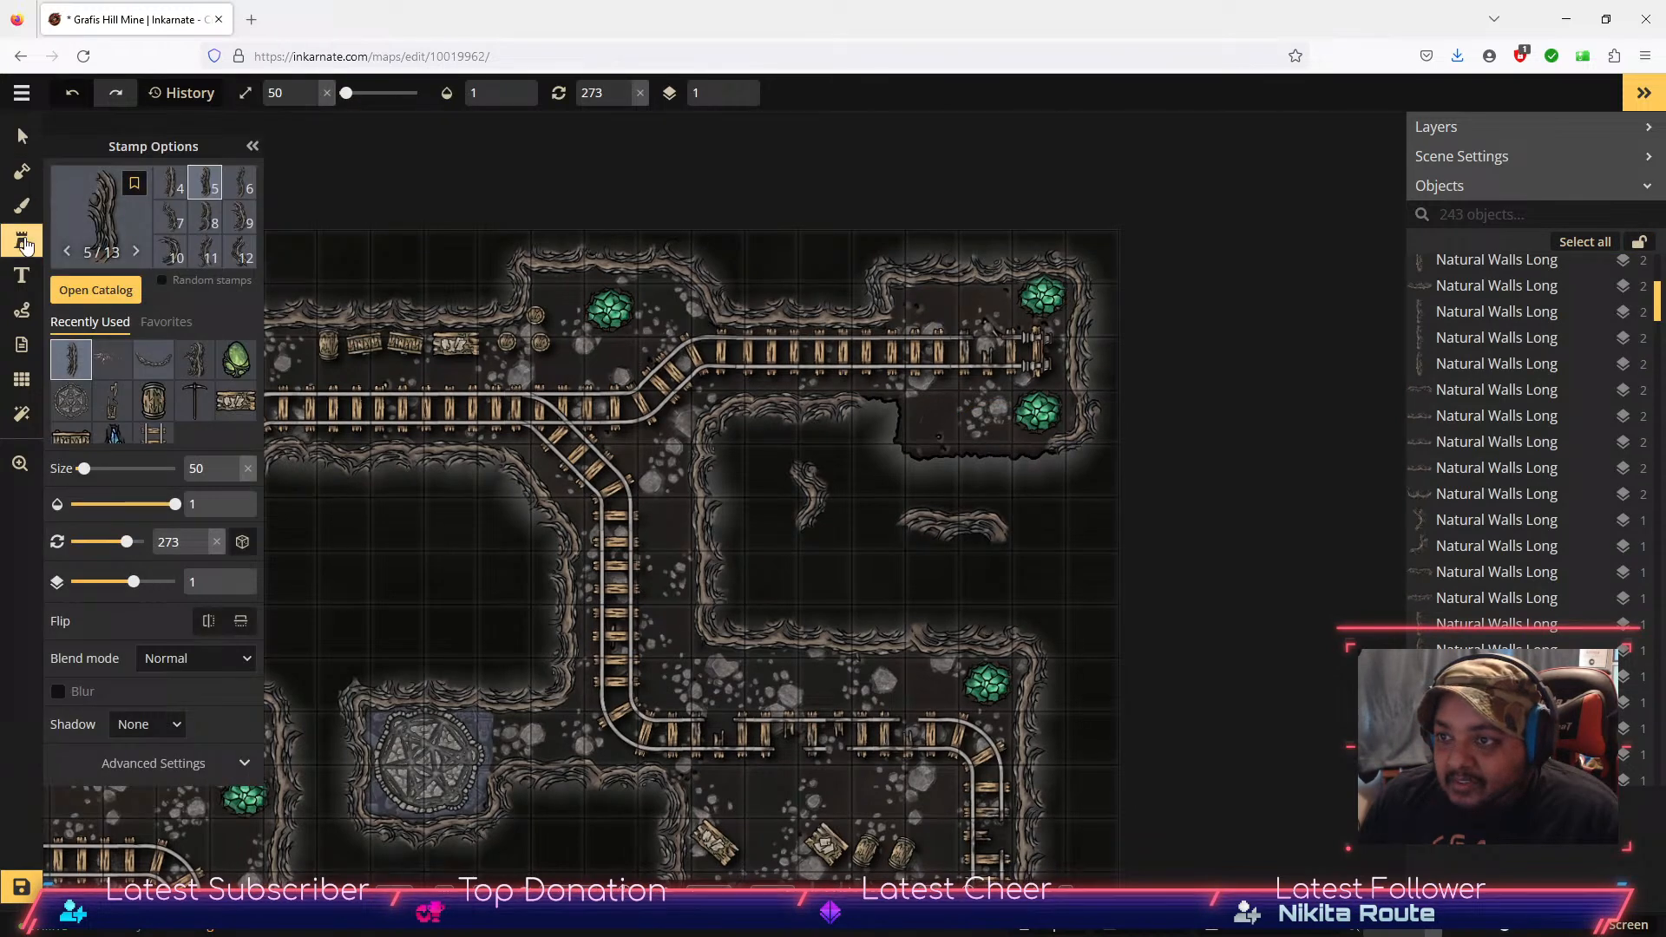
pyautogui.click(208, 226)
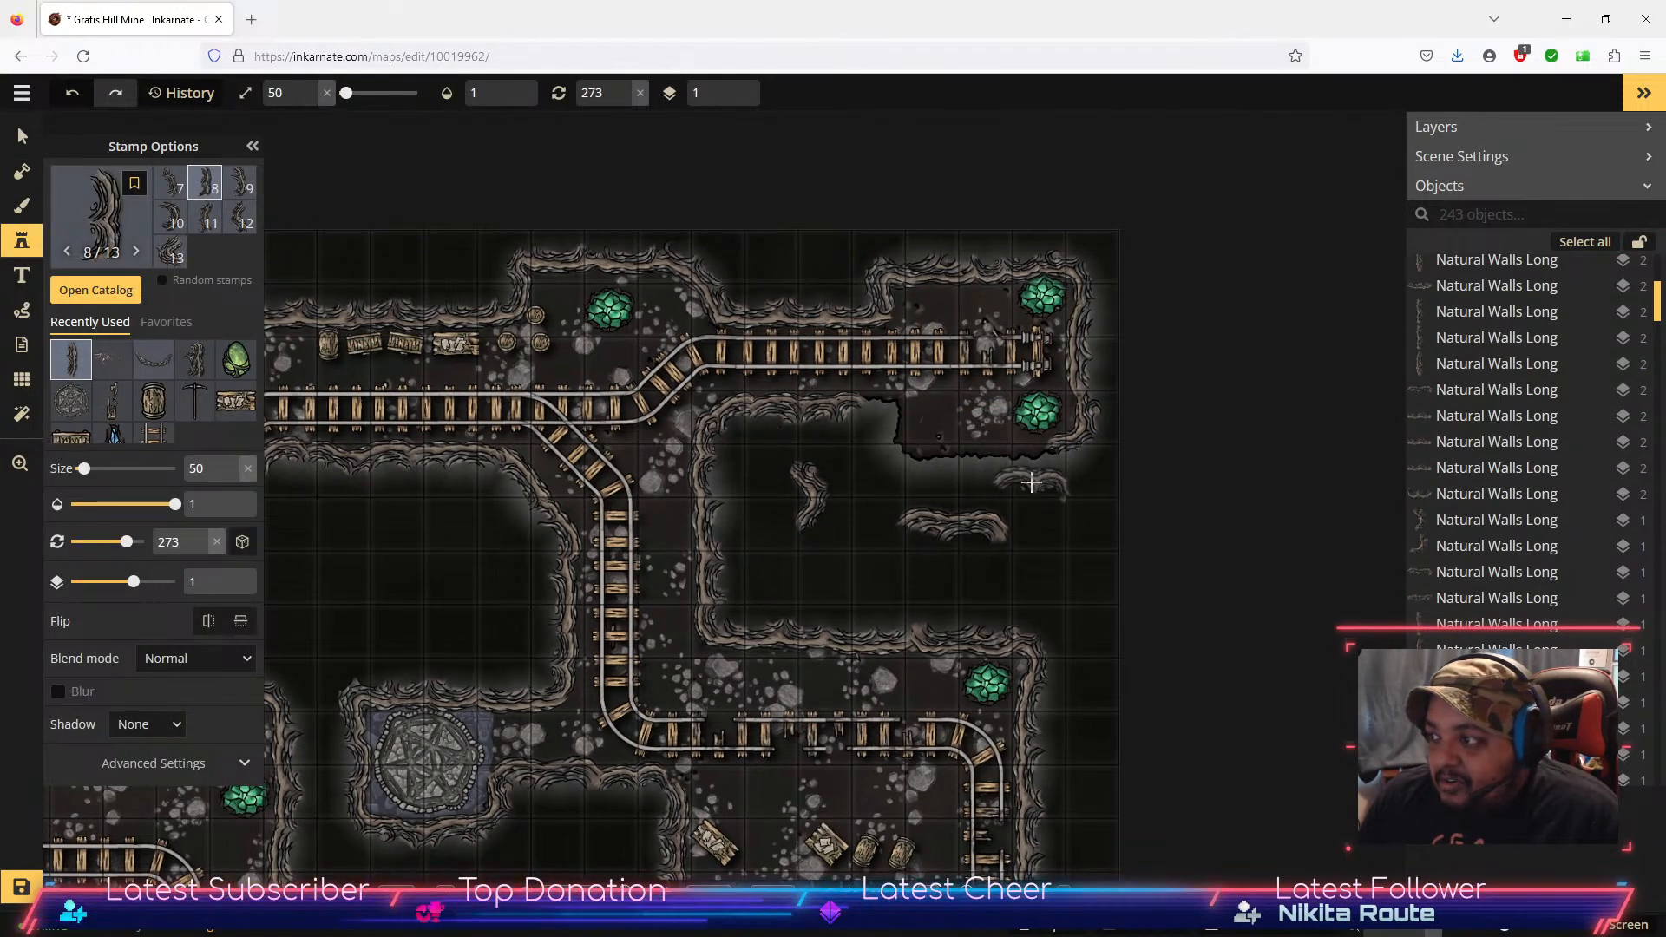
pyautogui.click(1039, 468)
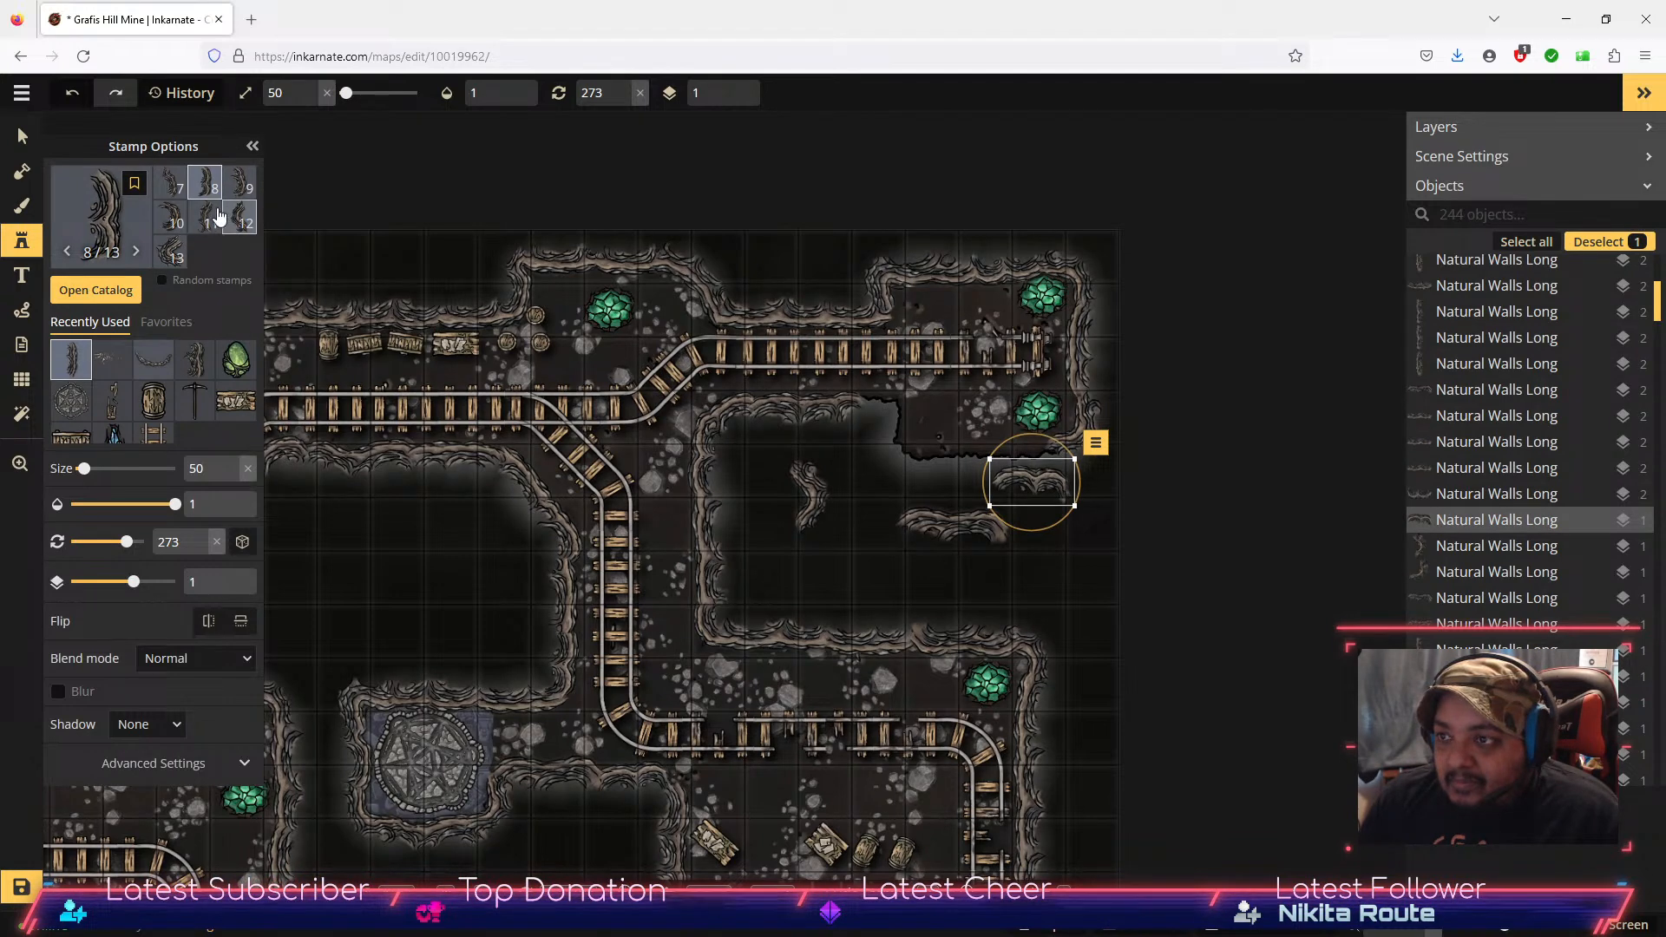
pyautogui.scroll(2, 223, 206)
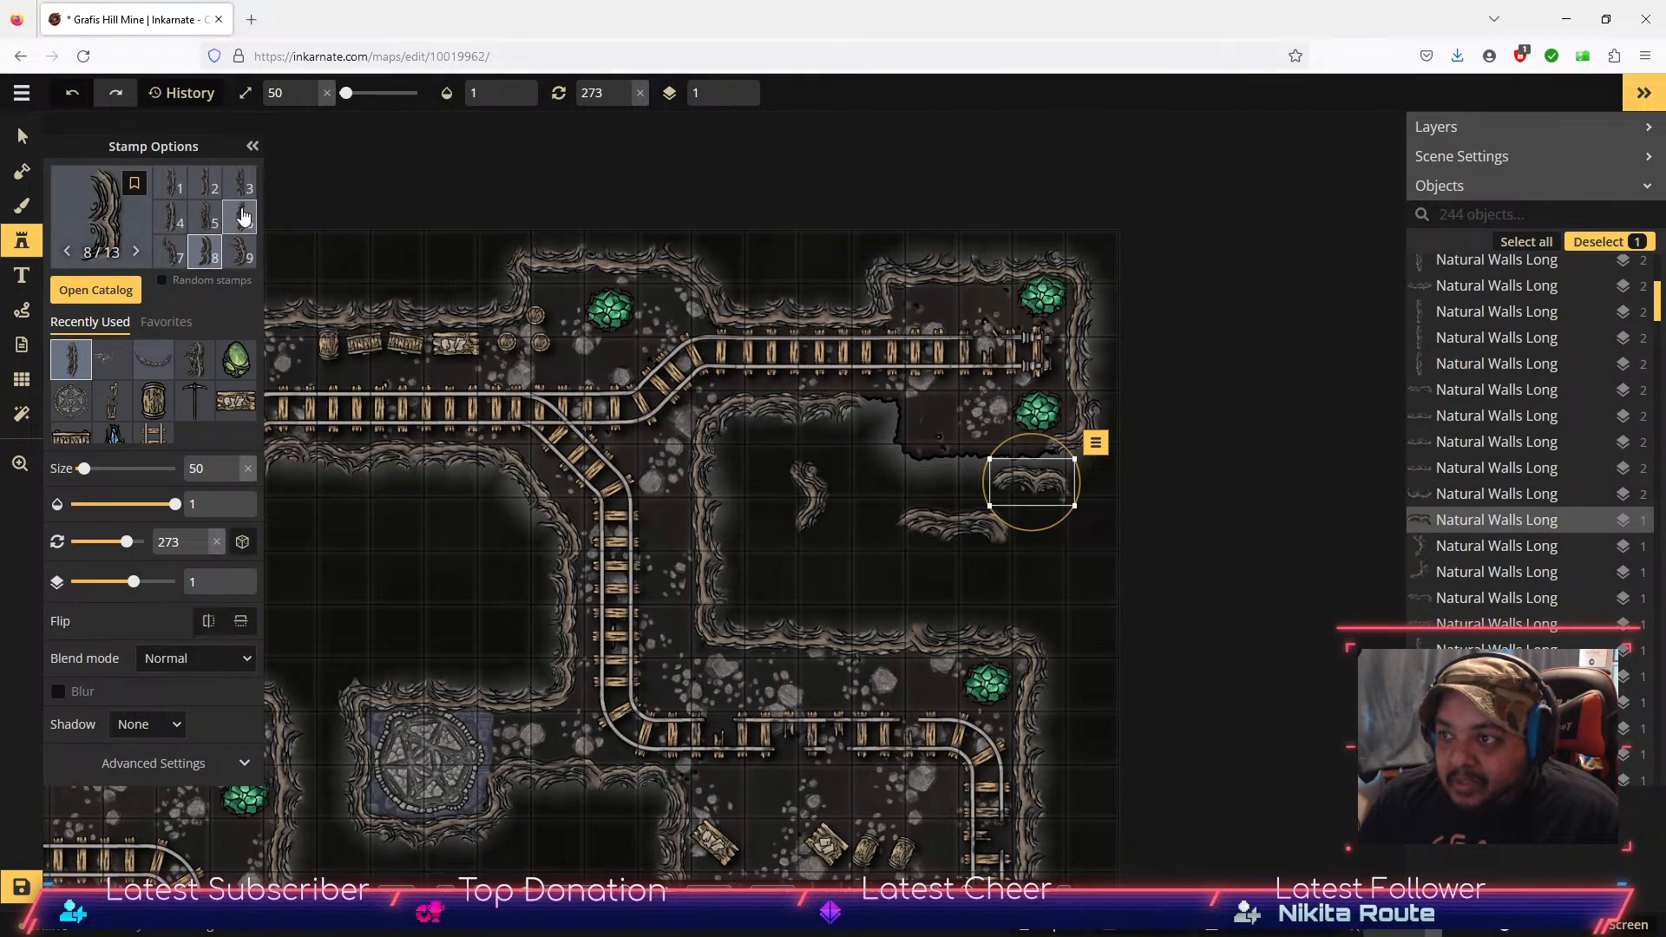
pyautogui.click(243, 217)
pyautogui.click(845, 584)
pyautogui.scroll(-1, 252, 178)
pyautogui.scroll(-1, 209, 239)
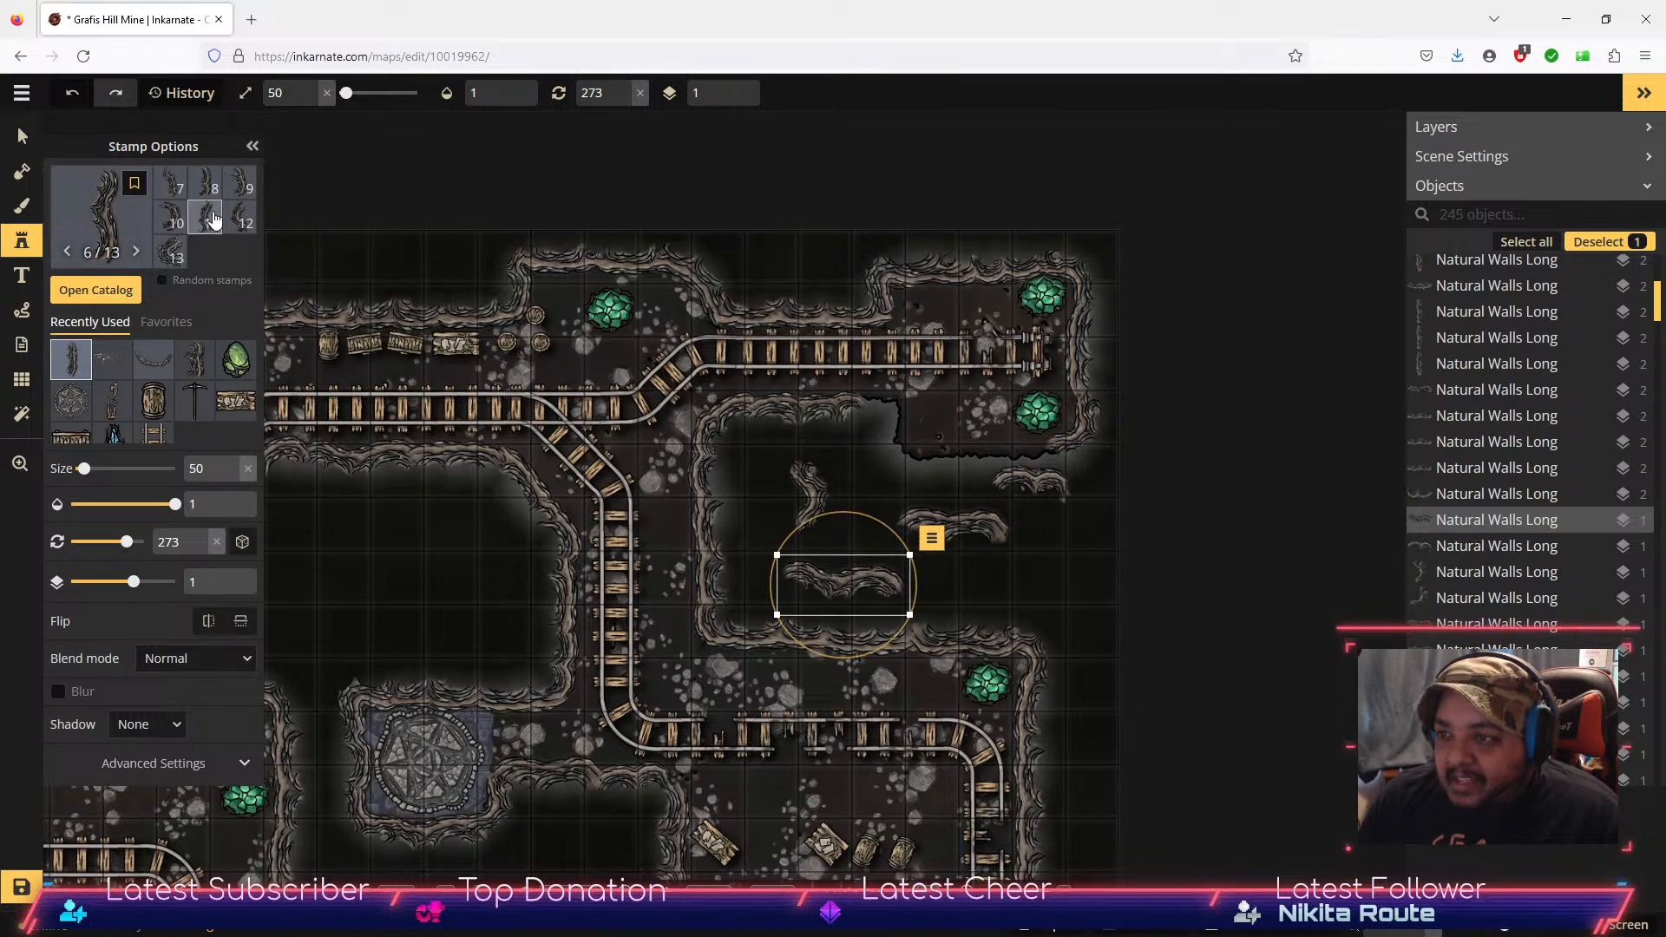
pyautogui.click(243, 217)
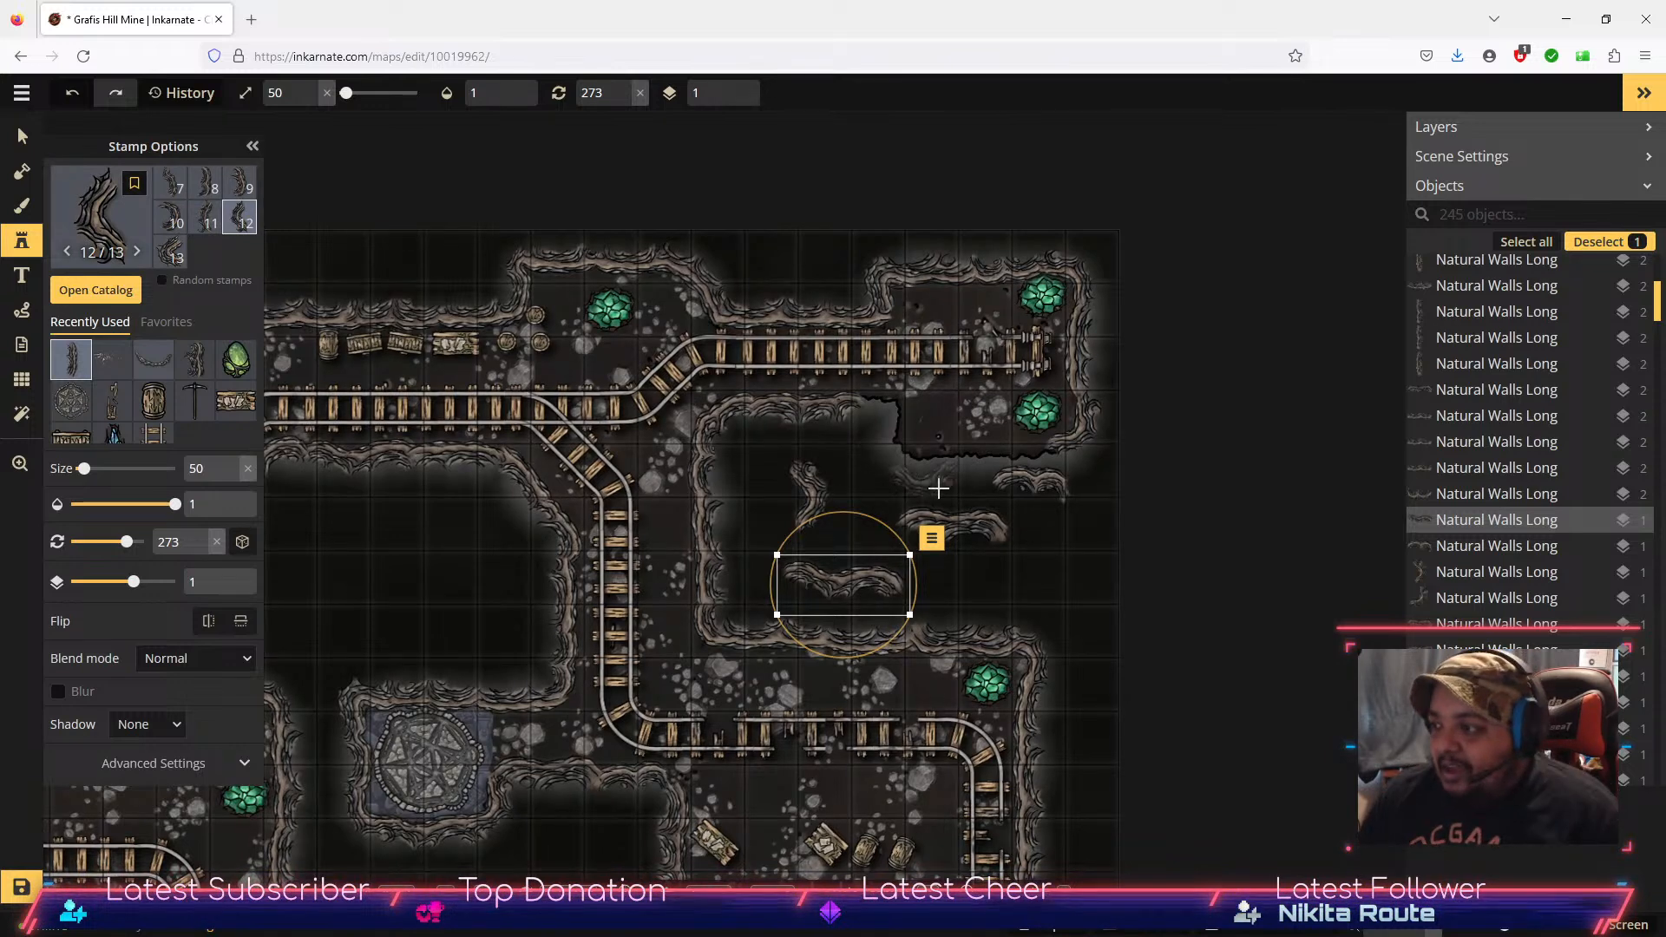
pyautogui.click(1027, 586)
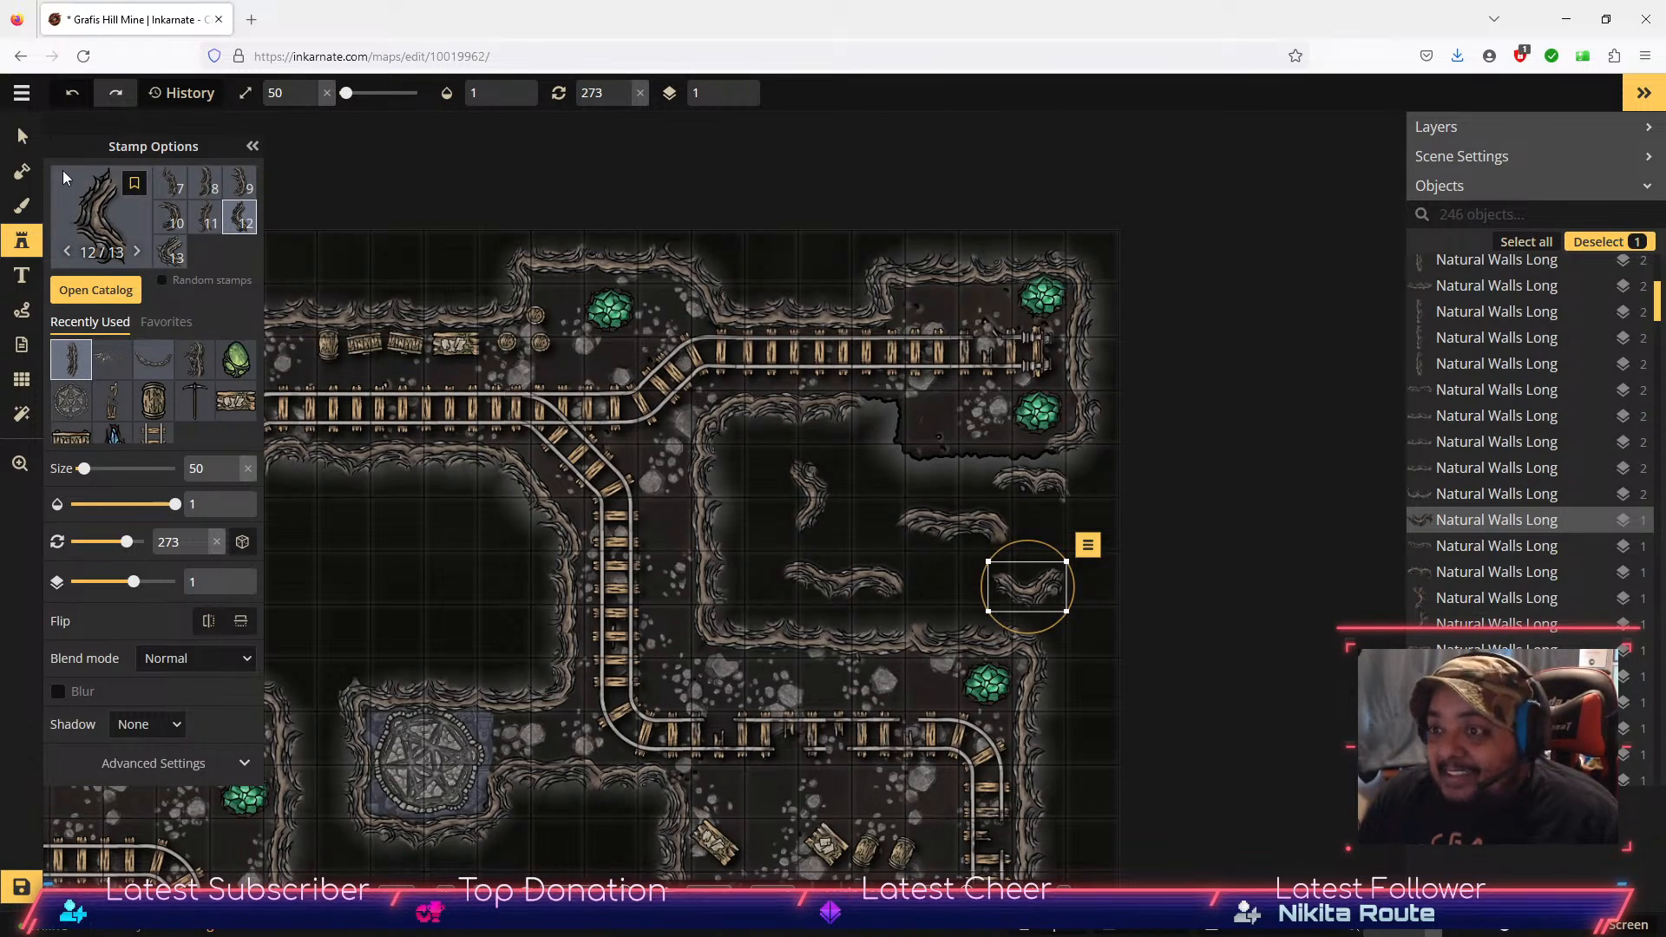
# Step: Place another variant 12 wall in the western dark area at 273 degrees and shift the spare wall below the alcove southeast
pyautogui.click(772, 526)
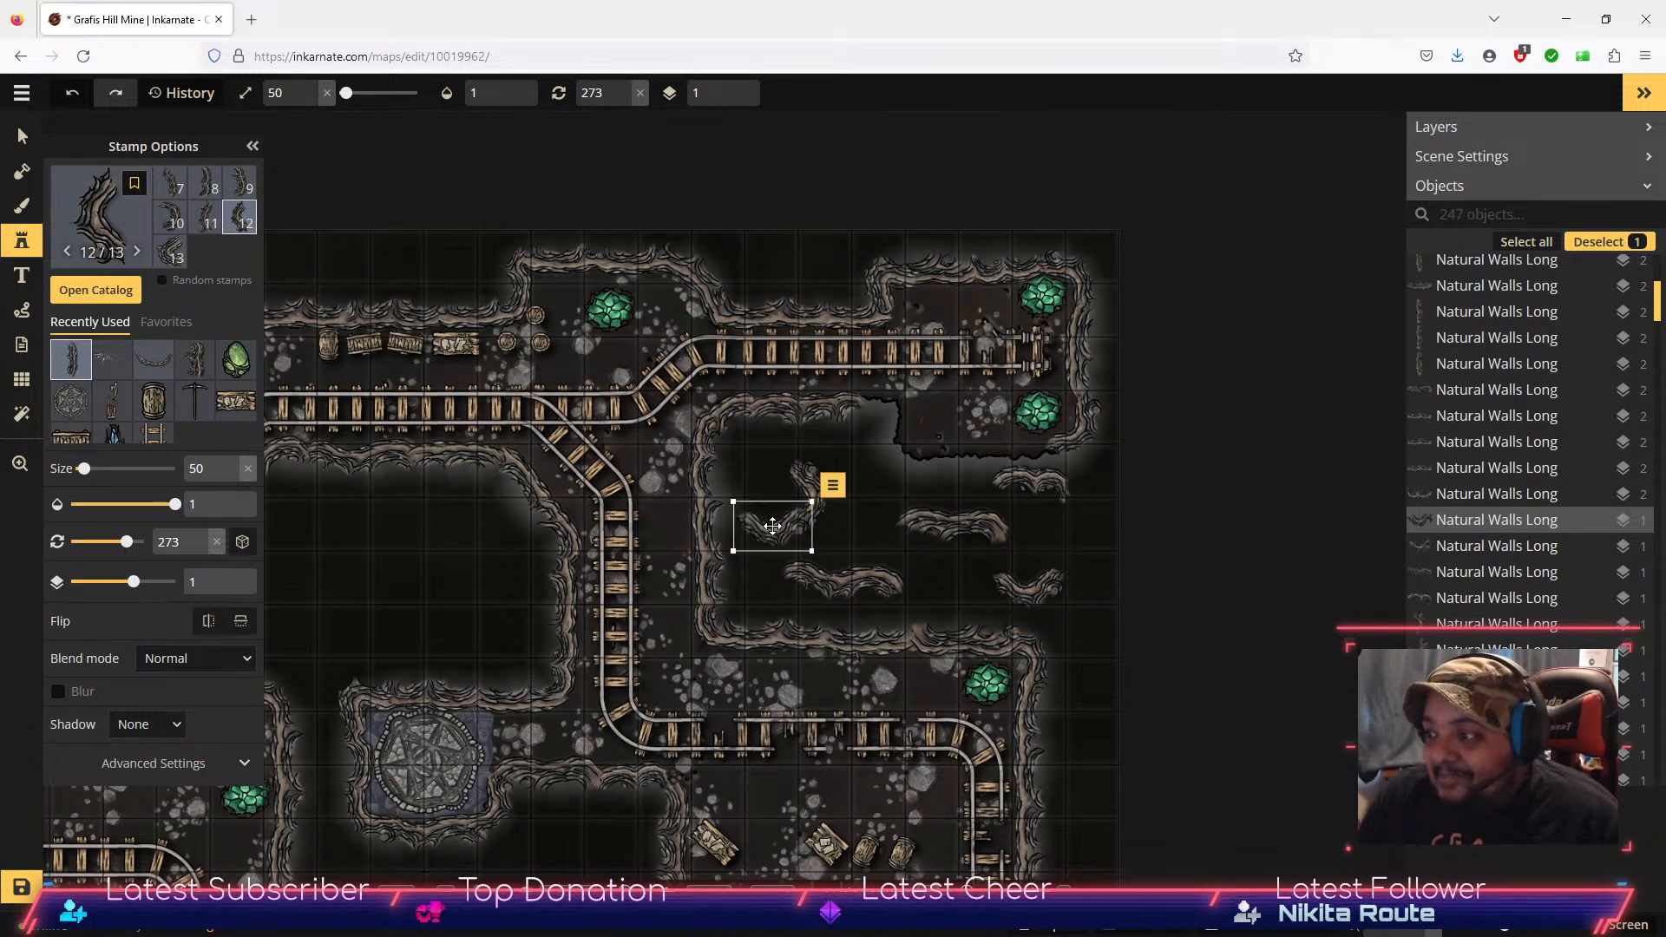
pyautogui.click(22, 137)
pyautogui.moveTo(1030, 482); pyautogui.dragTo(1059, 532)
# Step: Try the spare wall at 318 degrees on the crystal alcove's southwestern corner and set it back in the dark area
pyautogui.click(797, 460)
pyautogui.moveTo(811, 454); pyautogui.dragTo(885, 435)
pyautogui.click(1038, 589)
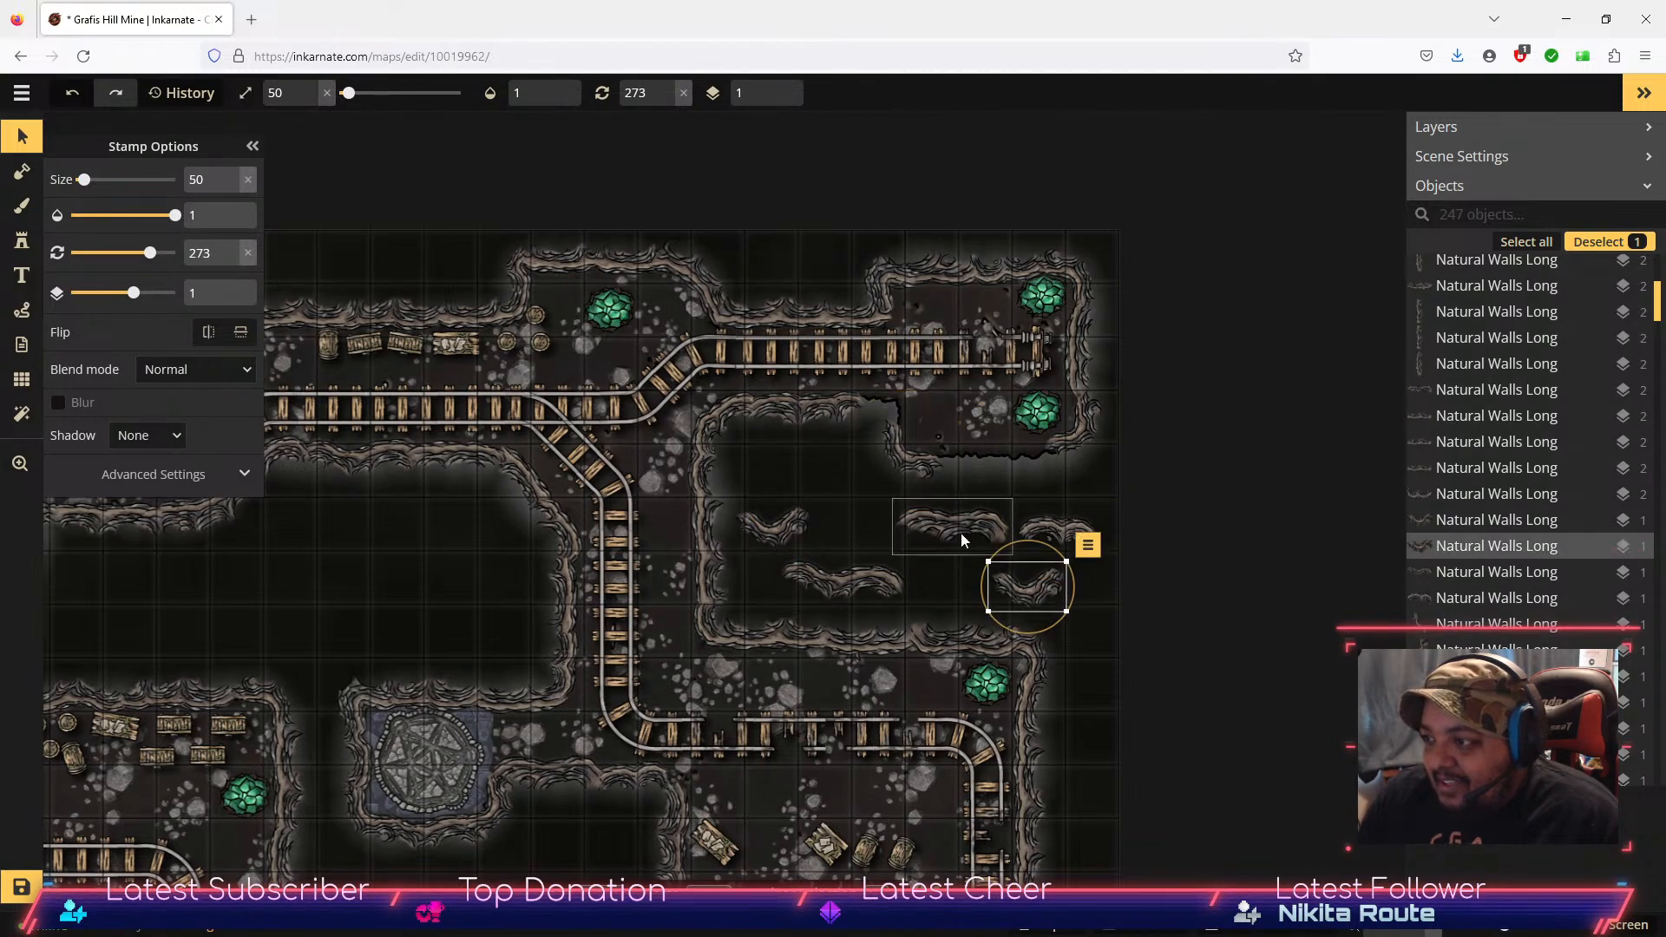
pyautogui.click(1043, 521)
pyautogui.click(916, 468)
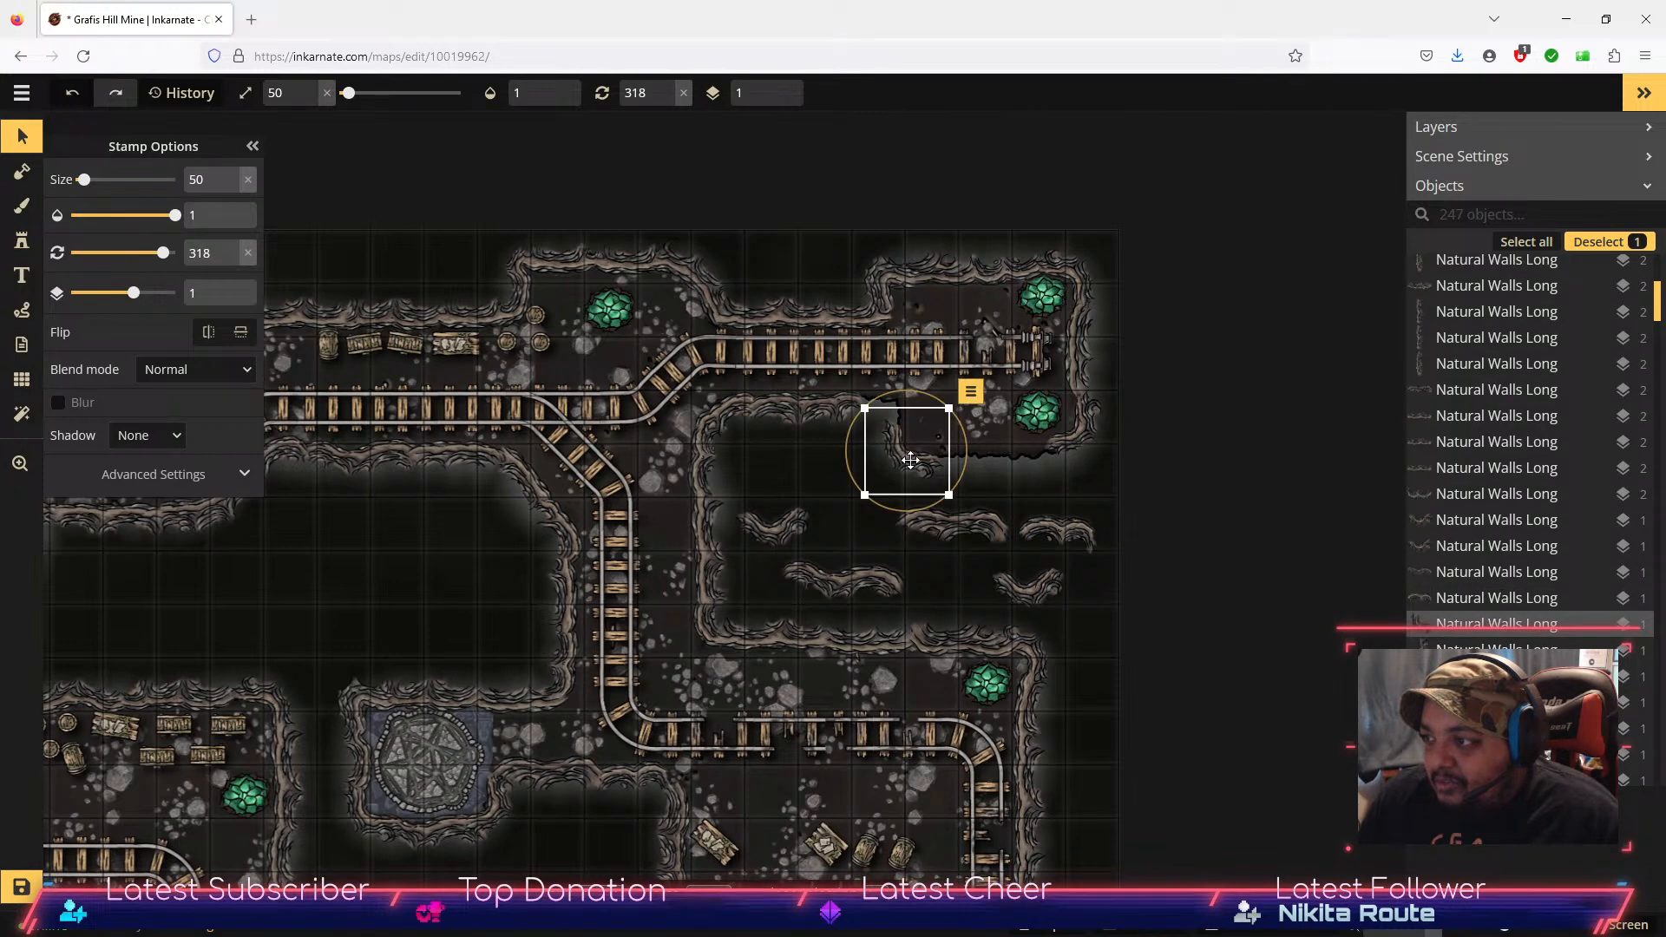
pyautogui.moveTo(882, 461); pyautogui.dragTo(861, 530)
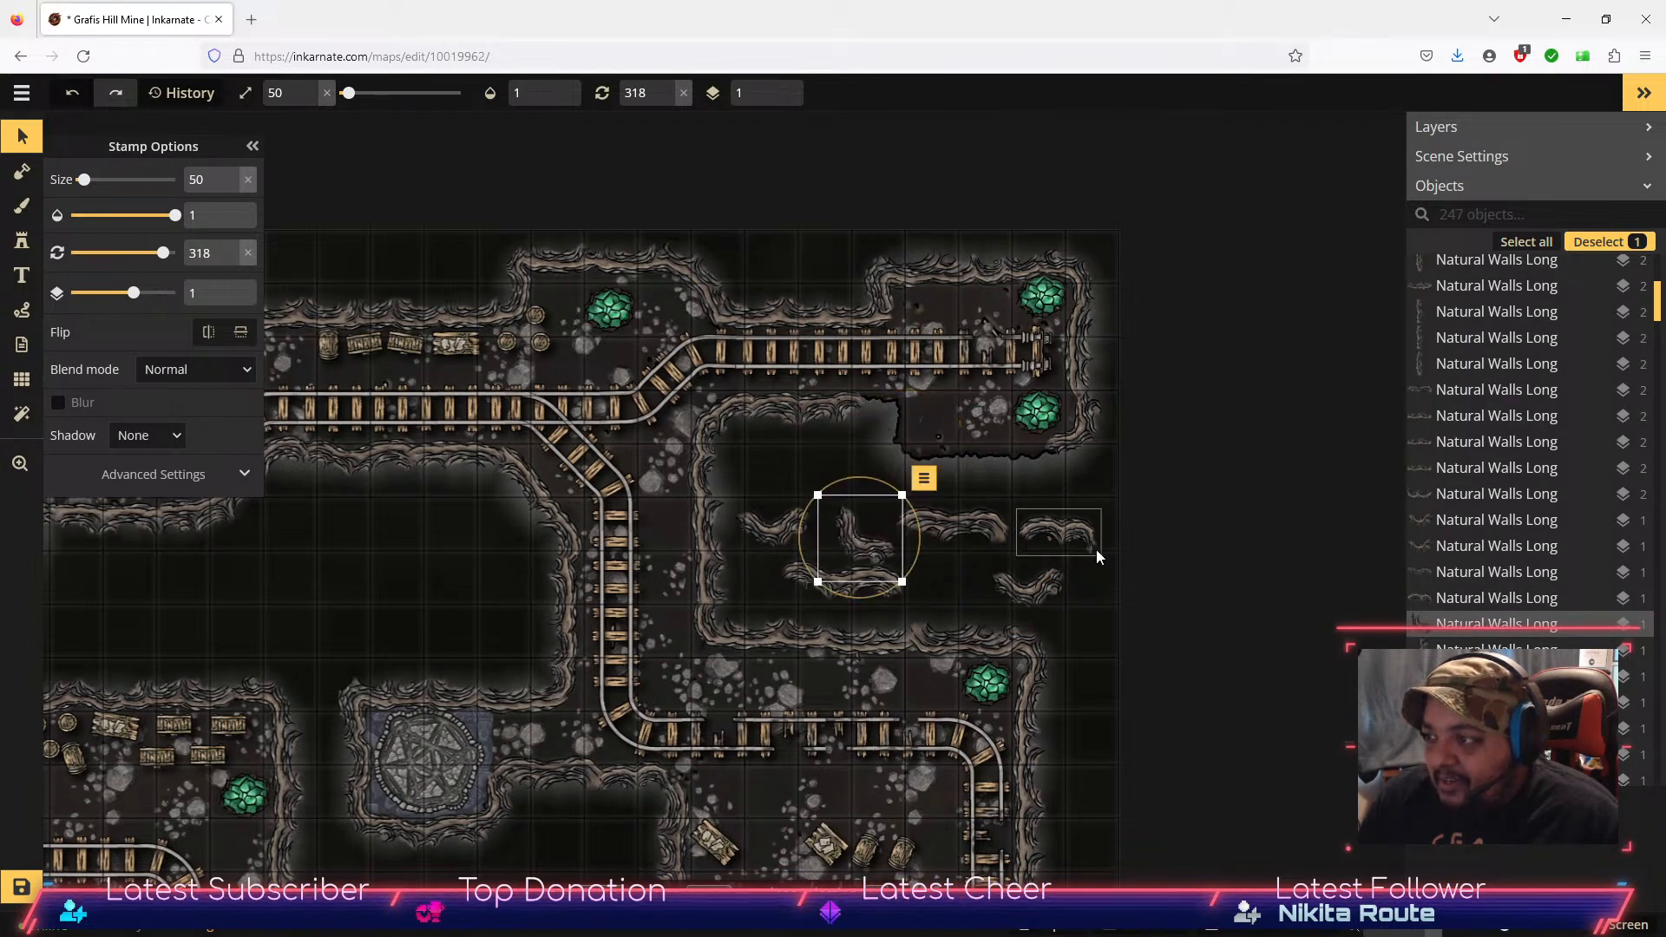
# Step: Fit the eastern spare wall, rotated to 314 degrees, onto the crystal alcove's southwestern edge beside the passage wall
pyautogui.click(1072, 530)
pyautogui.moveTo(1072, 529); pyautogui.dragTo(939, 406)
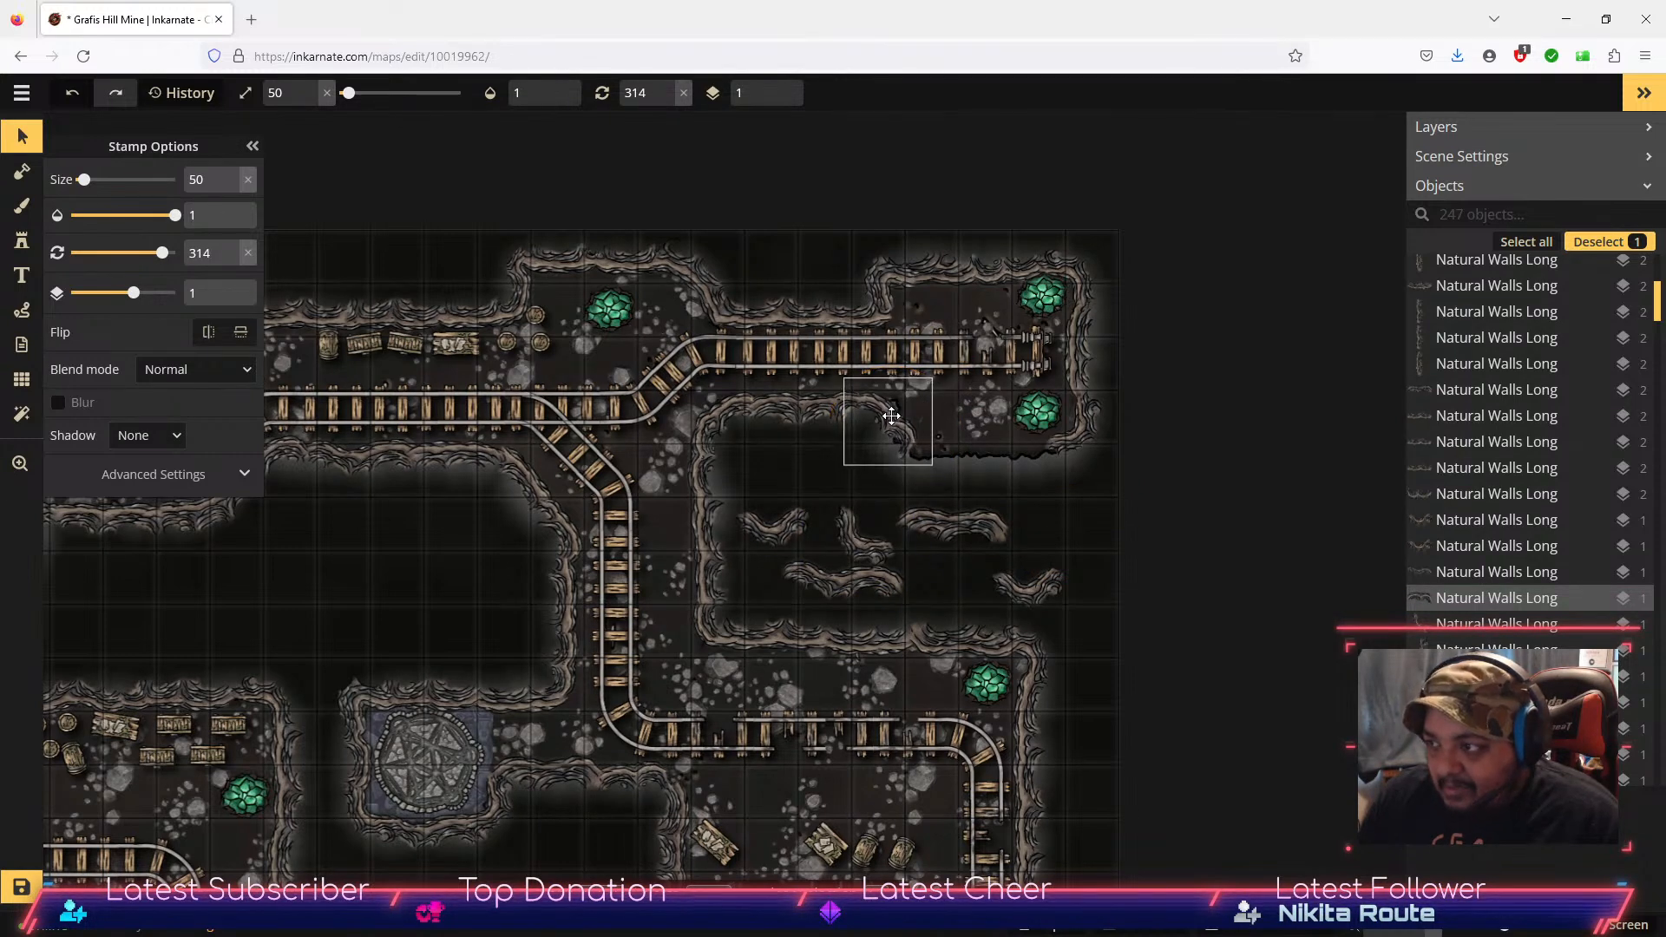
pyautogui.click(892, 415)
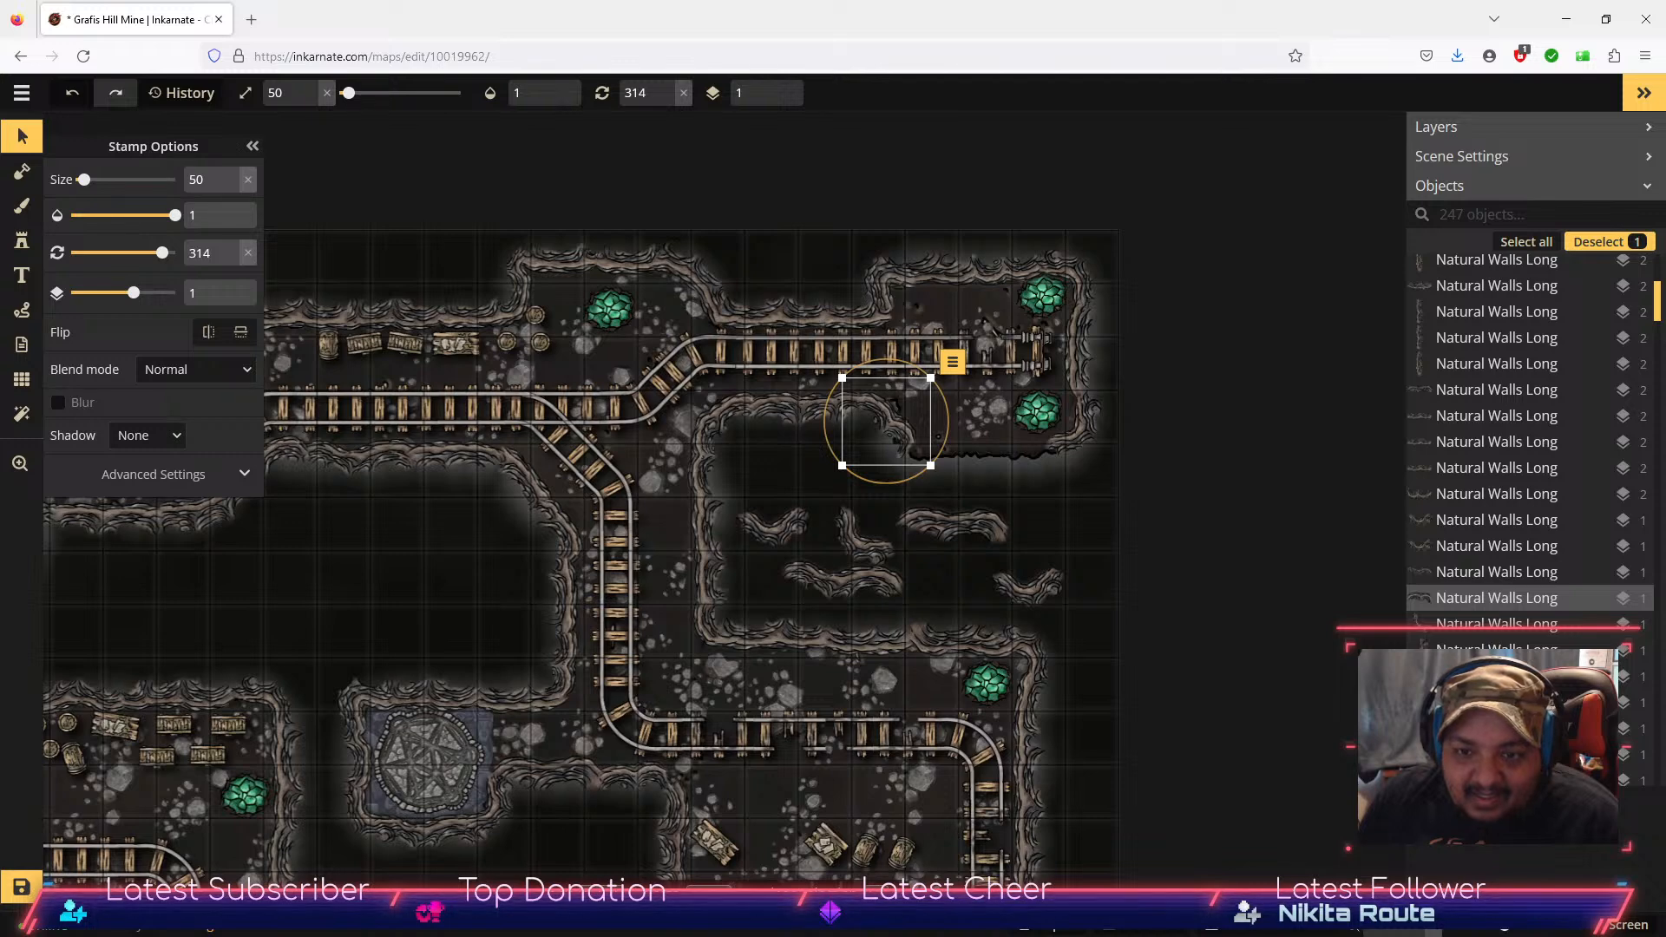
# Step: Try the middle spare wall along the alcove's southern edge at 271 degrees, return it to the dark area and rearrange the spares
pyautogui.moveTo(968, 528); pyautogui.dragTo(971, 456)
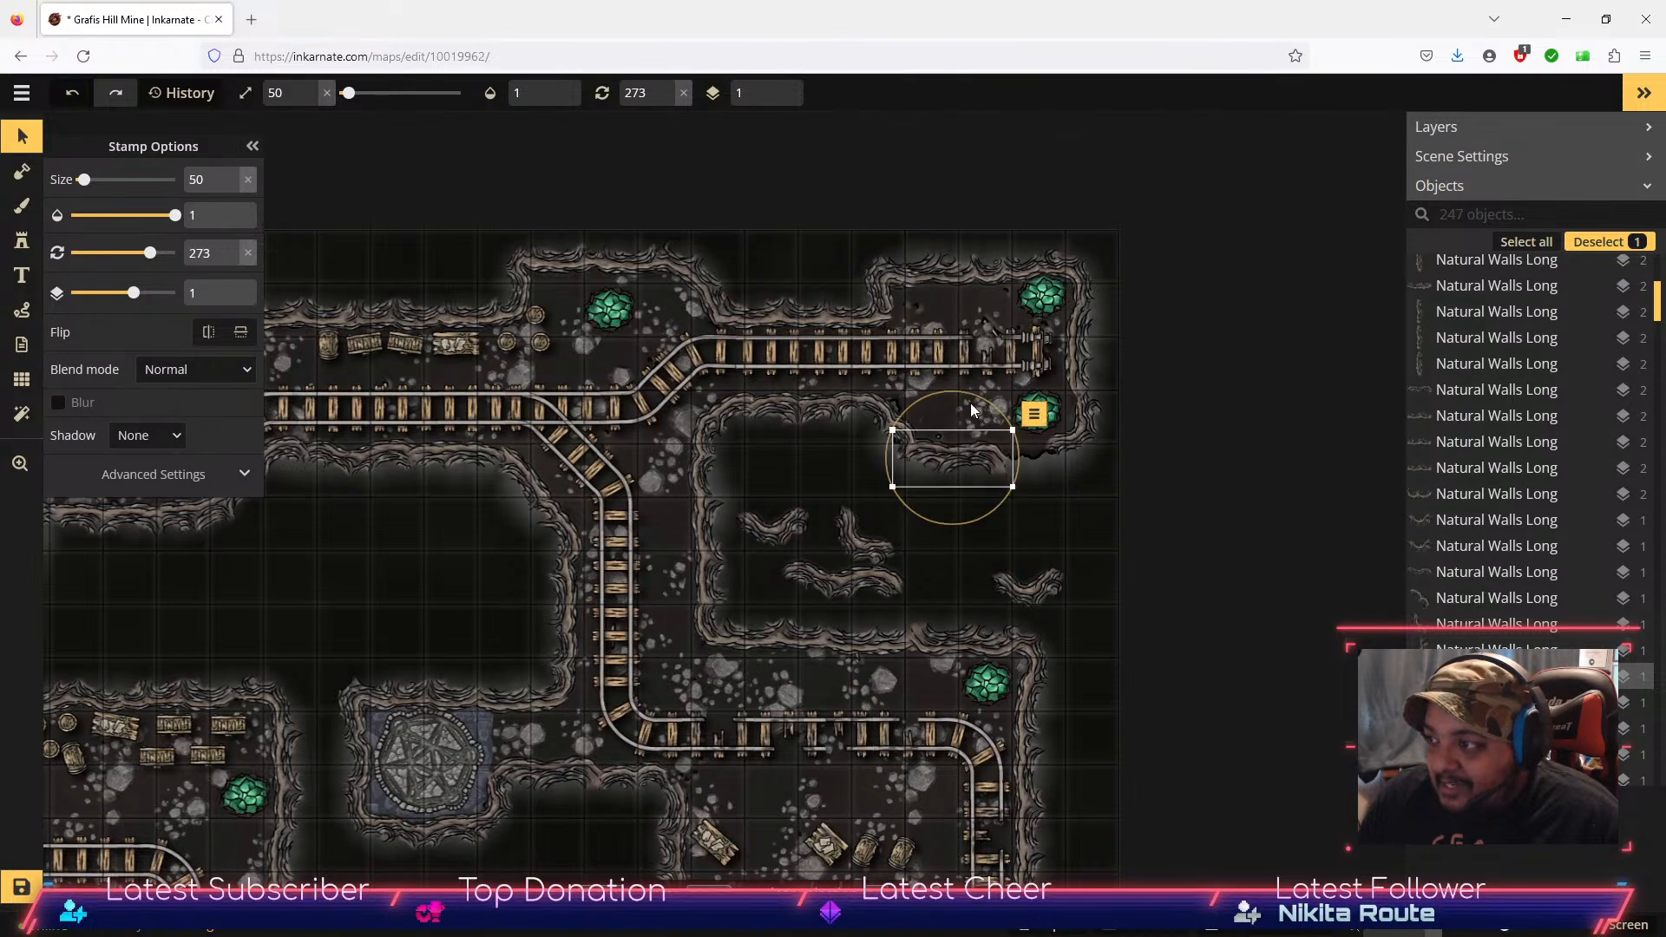
pyautogui.moveTo(979, 397); pyautogui.dragTo(976, 396)
pyautogui.moveTo(977, 465); pyautogui.dragTo(976, 467)
pyautogui.click(870, 555)
pyautogui.moveTo(875, 557); pyautogui.dragTo(974, 544)
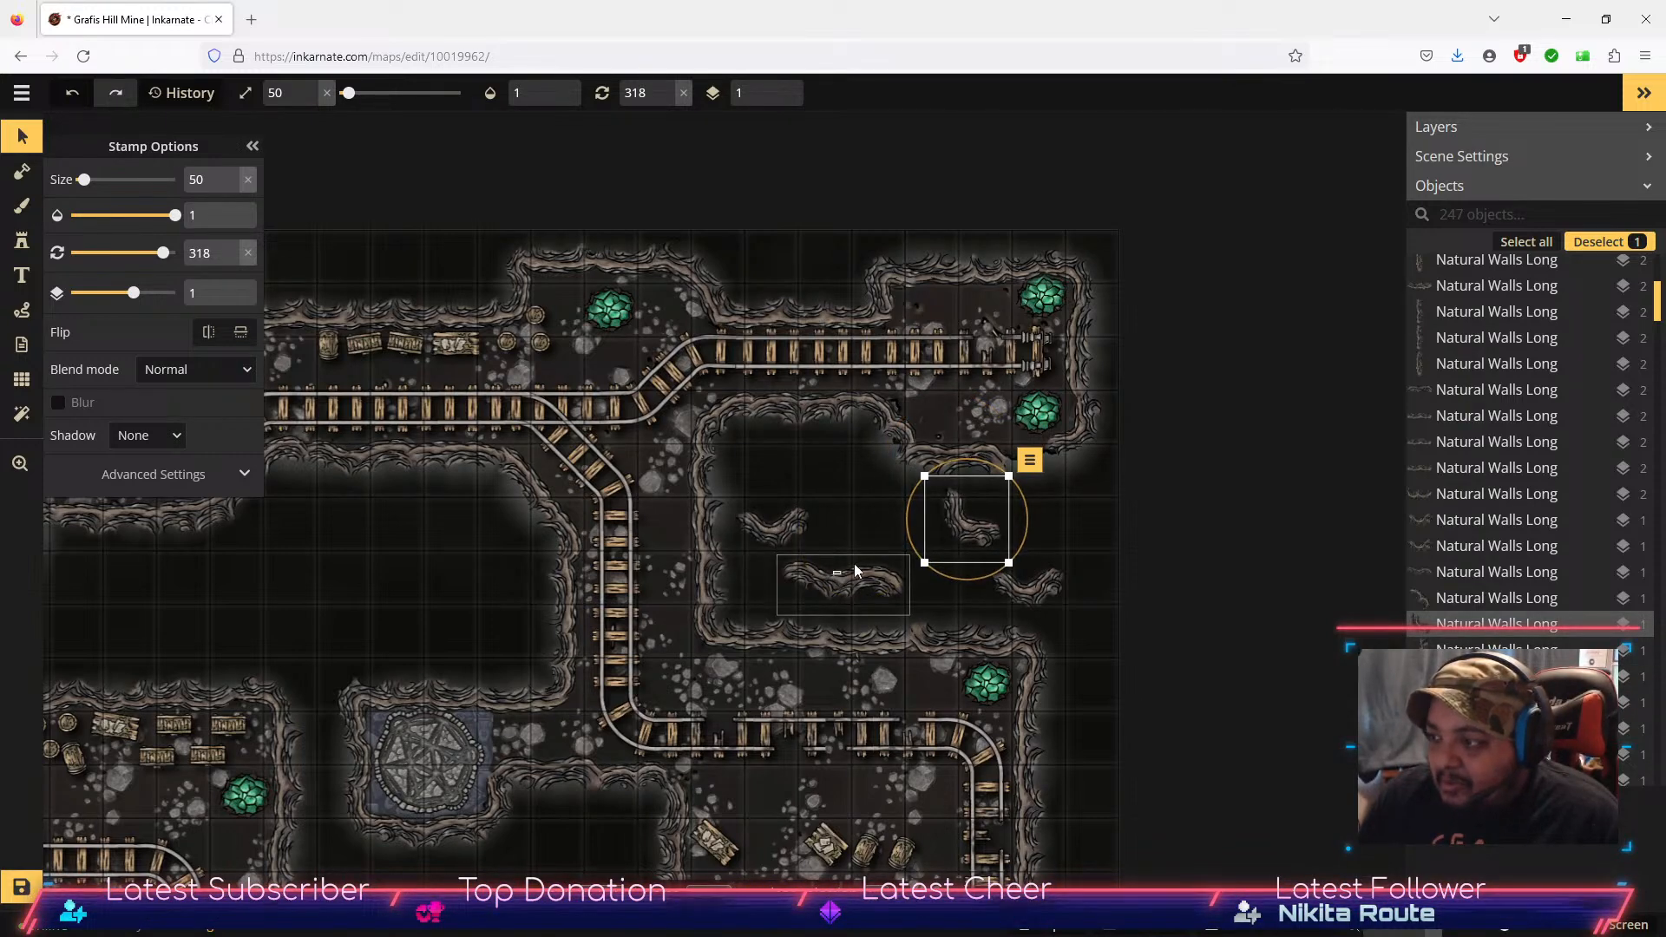
pyautogui.moveTo(827, 593); pyautogui.dragTo(861, 567)
pyautogui.moveTo(951, 458); pyautogui.dragTo(784, 469)
pyautogui.moveTo(863, 566)
pyautogui.mouseDown()
pyautogui.moveTo(976, 467)
pyautogui.moveTo(874, 569)
pyautogui.mouseUp()
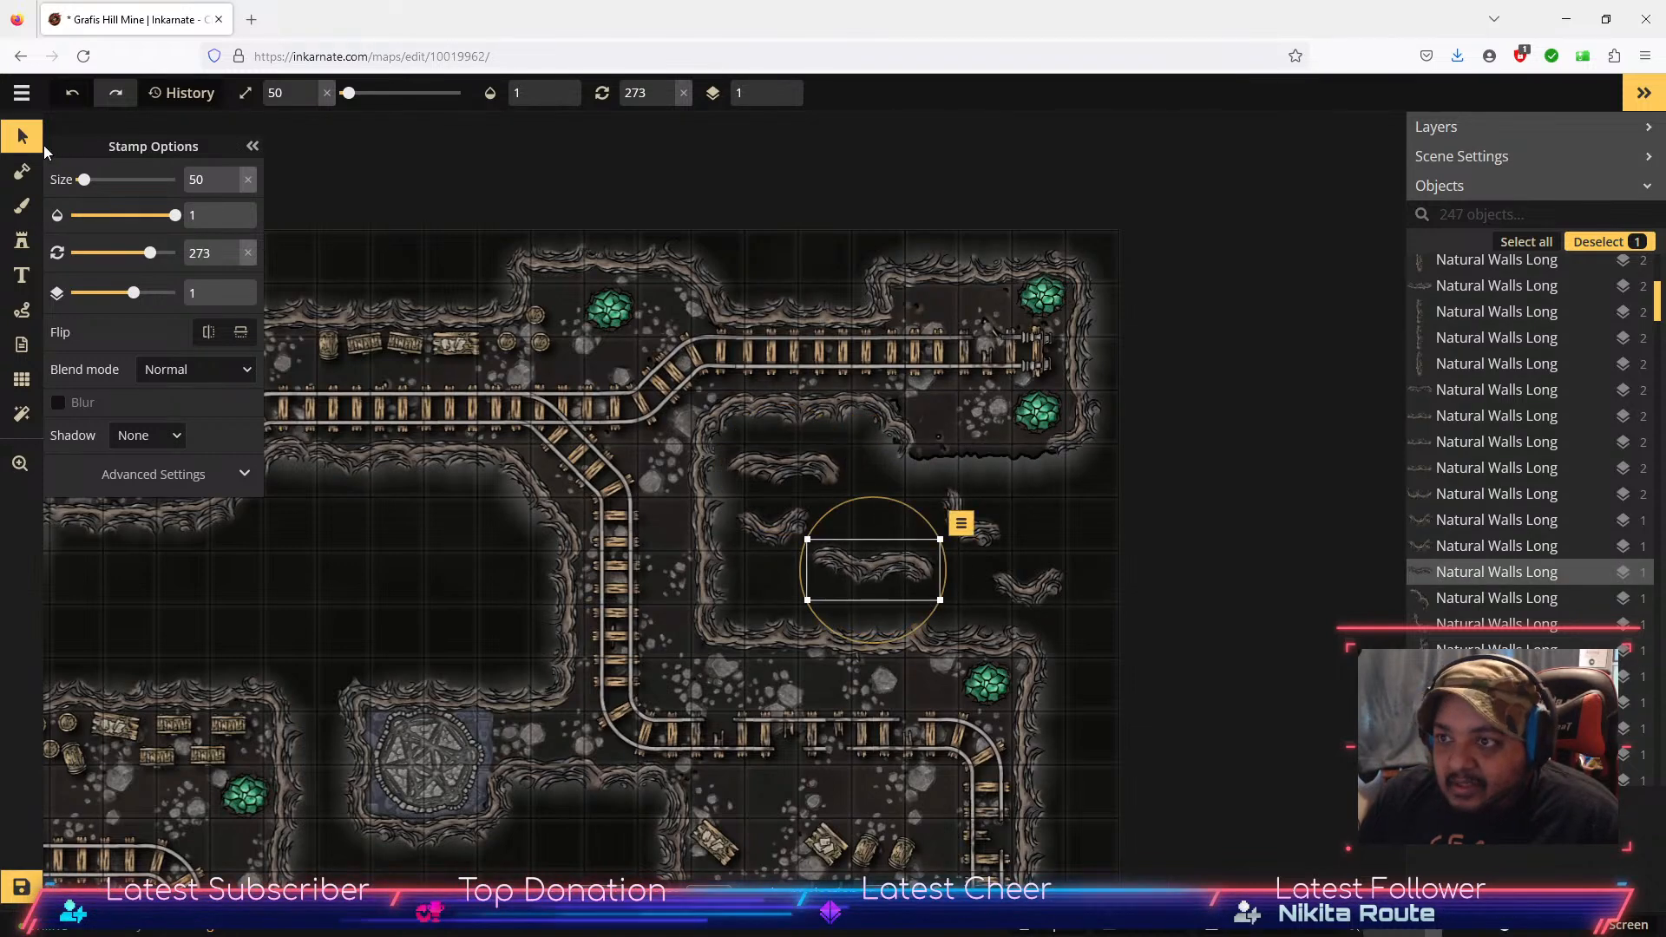
# Step: Place a variant 6 wall along the crystal alcove's southern edge and rotate it to 267 degrees
pyautogui.click(22, 240)
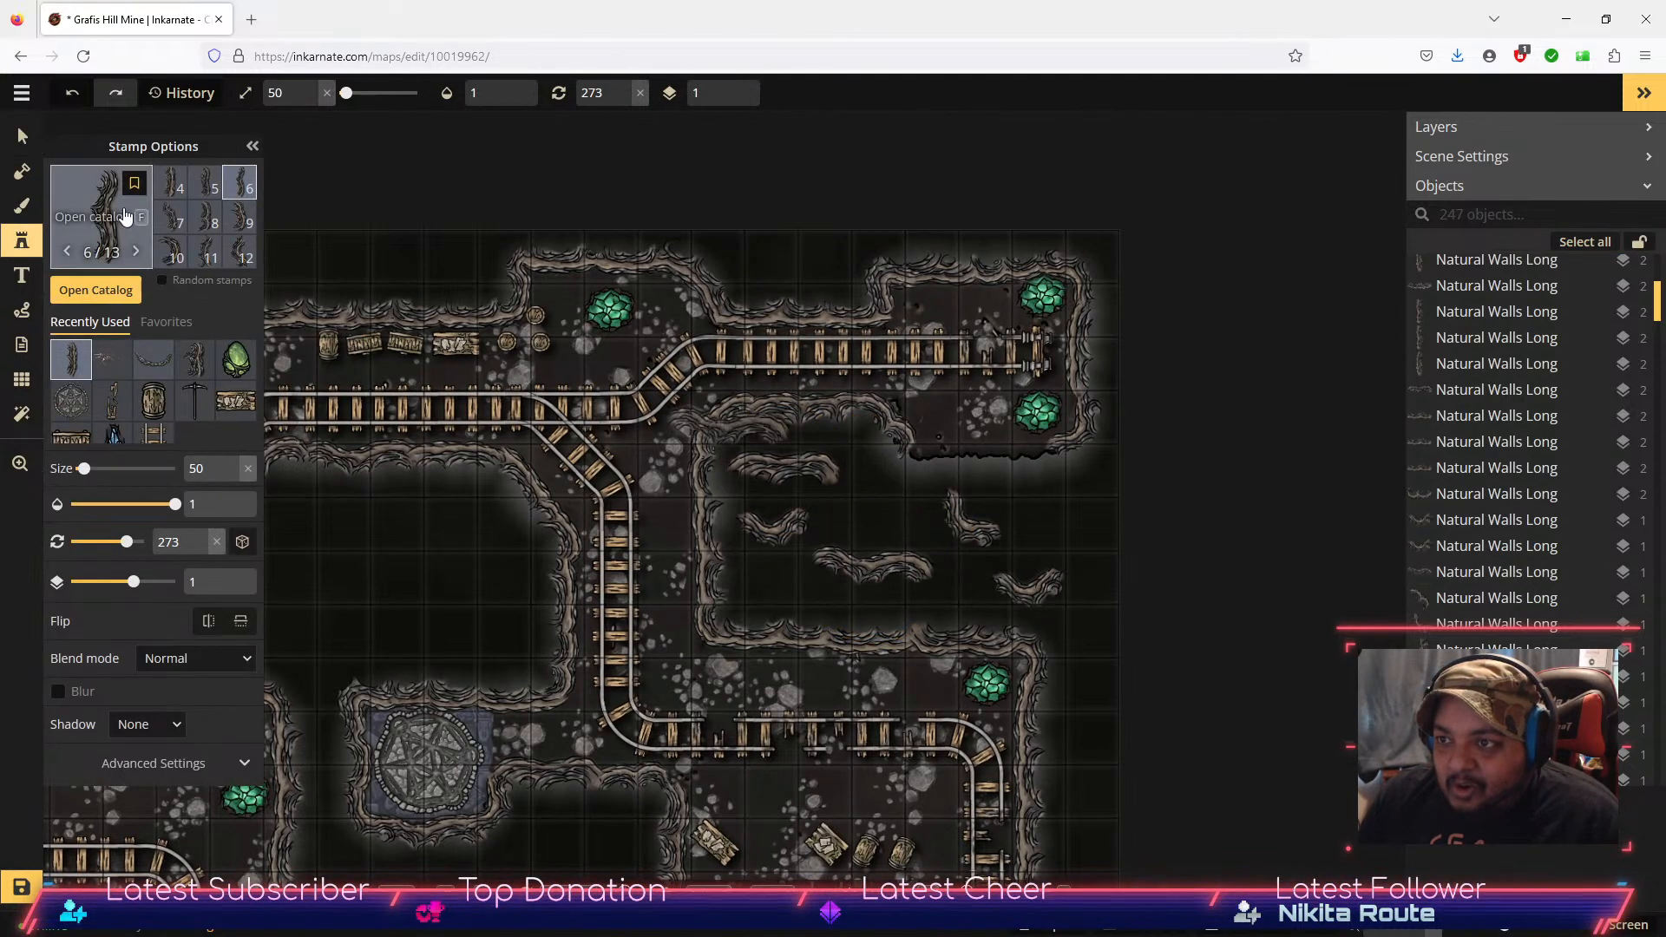
pyautogui.click(215, 229)
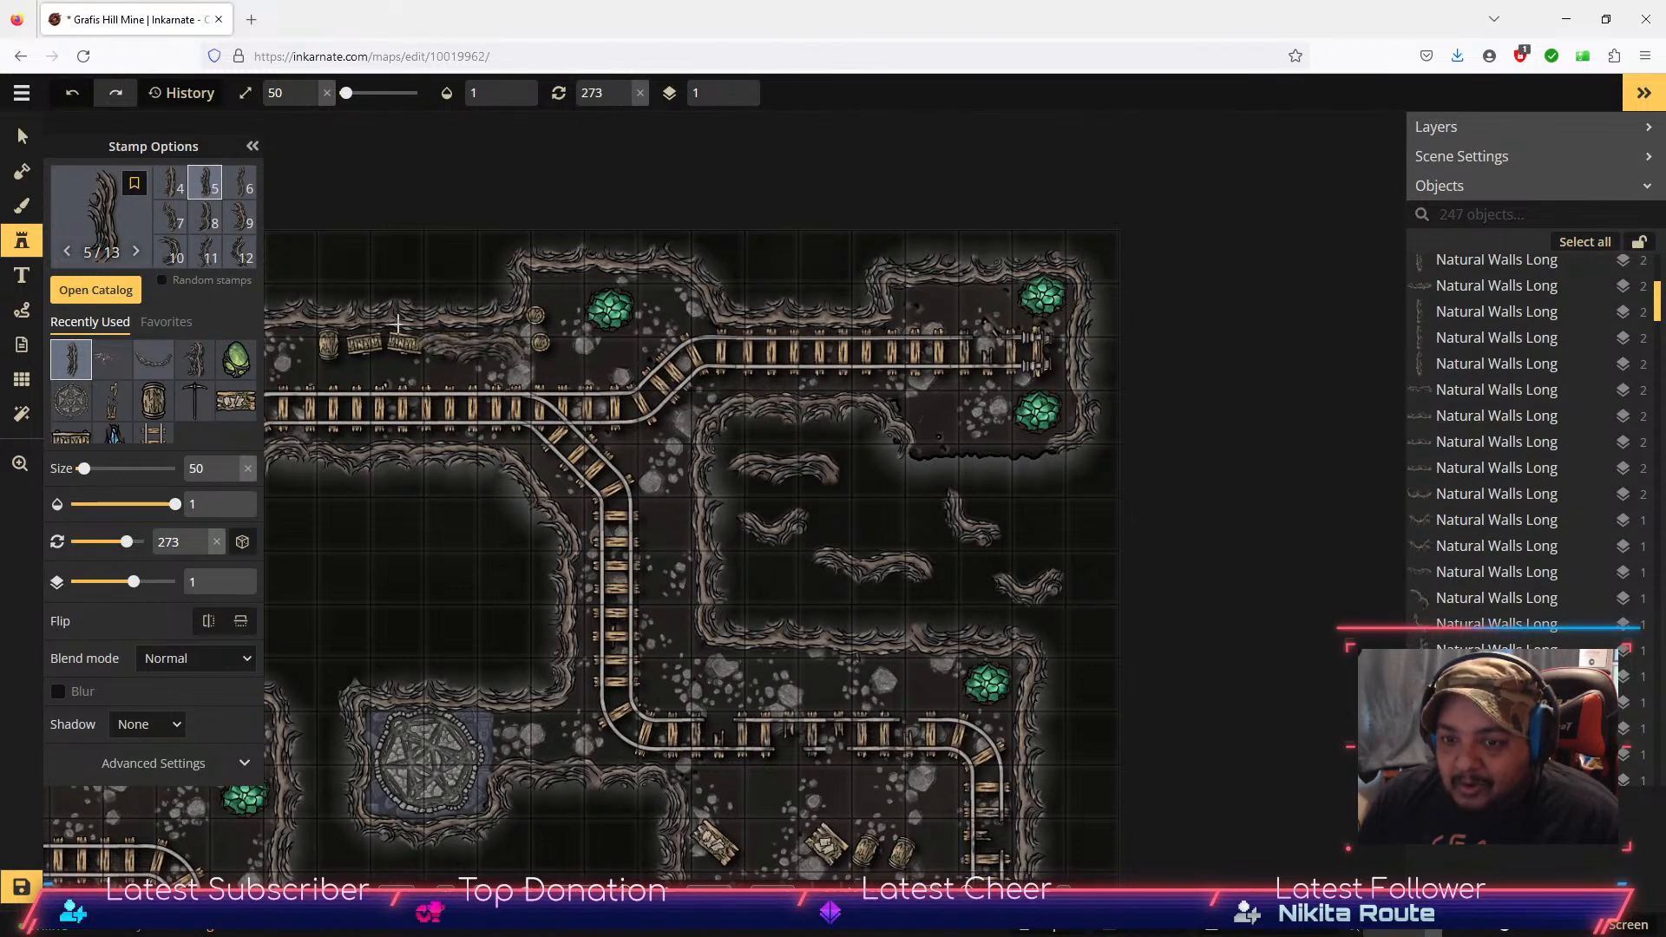
pyautogui.click(239, 183)
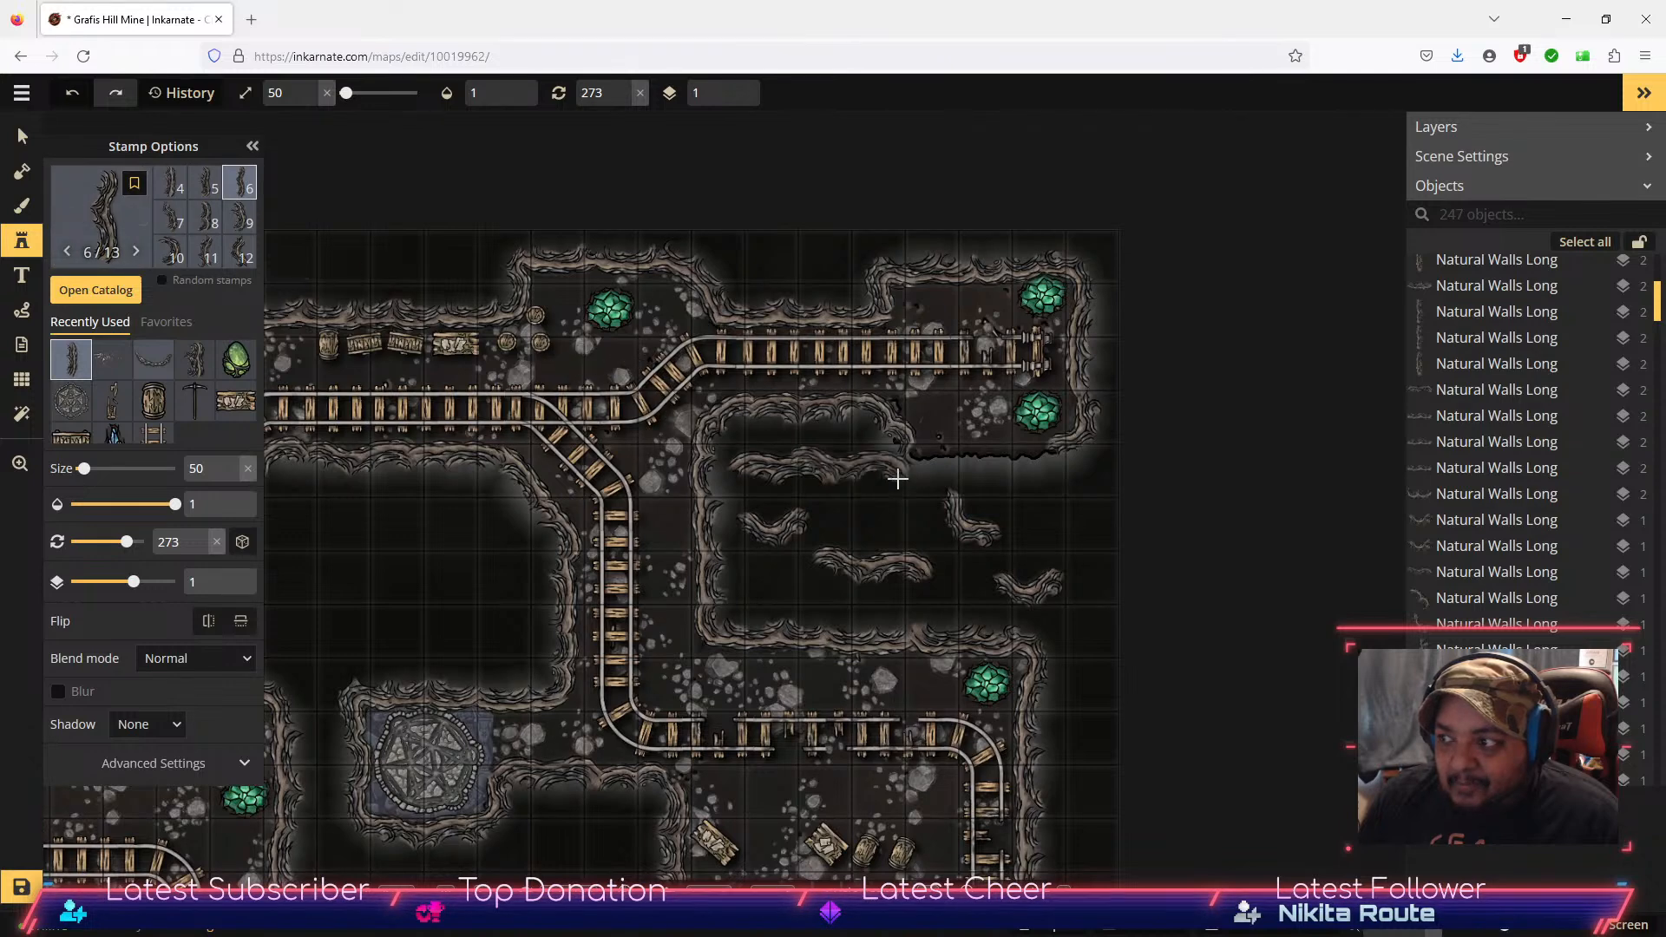
pyautogui.click(967, 466)
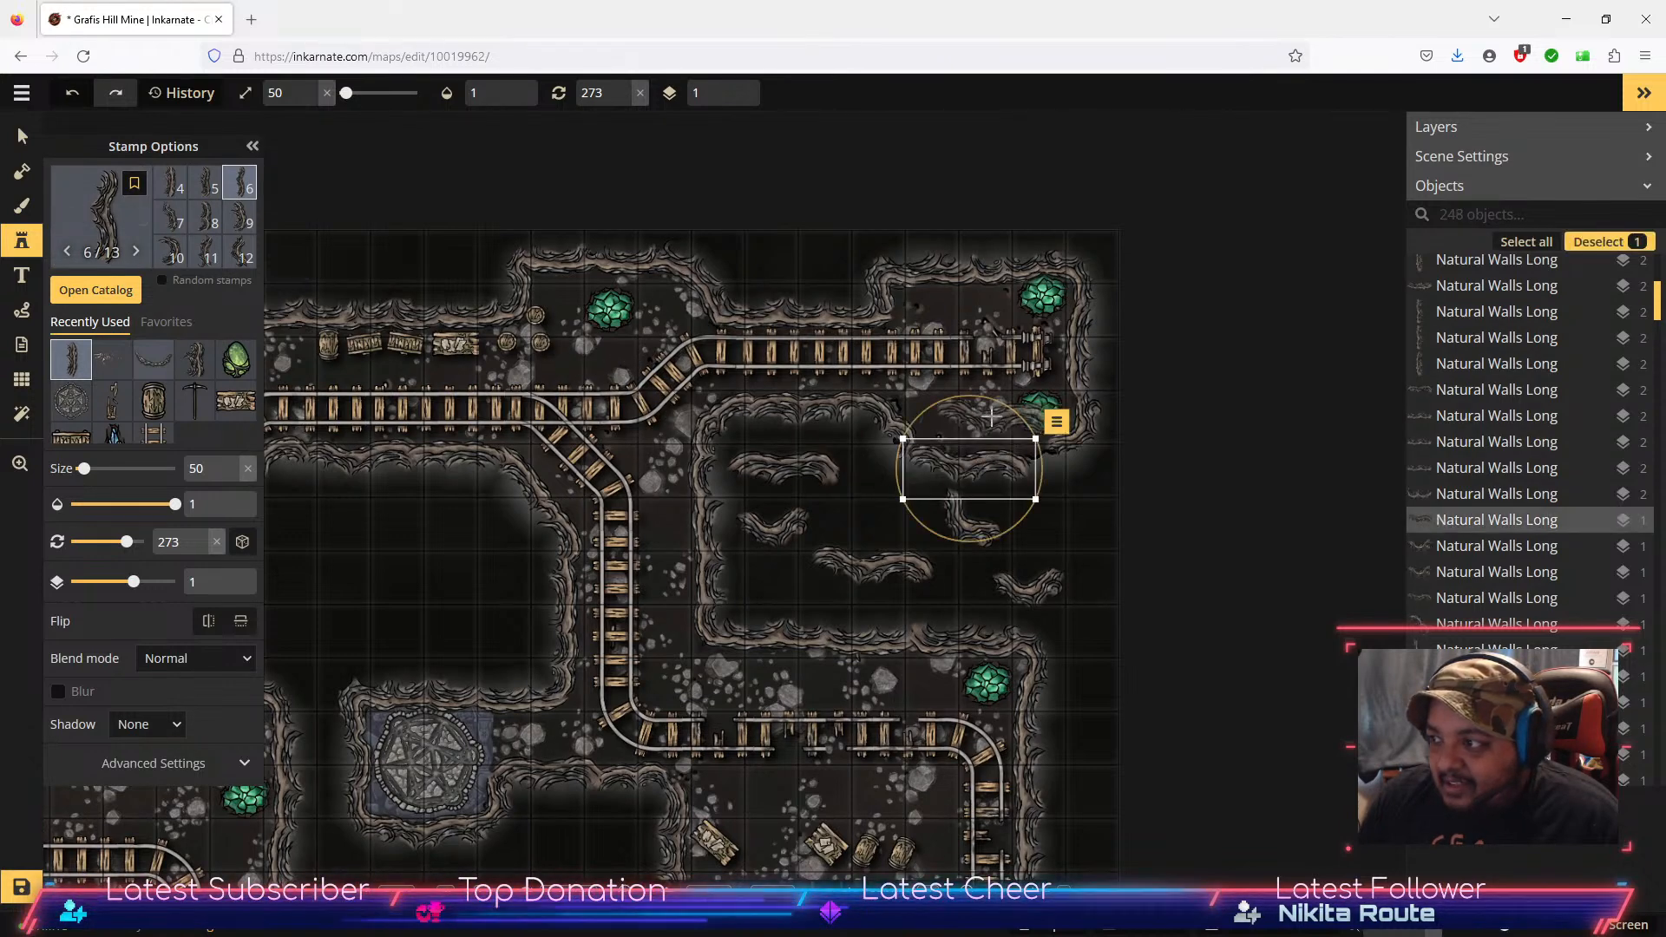
pyautogui.click(9, 138)
pyautogui.moveTo(989, 398); pyautogui.dragTo(979, 398)
pyautogui.moveTo(1001, 458); pyautogui.dragTo(1001, 459)
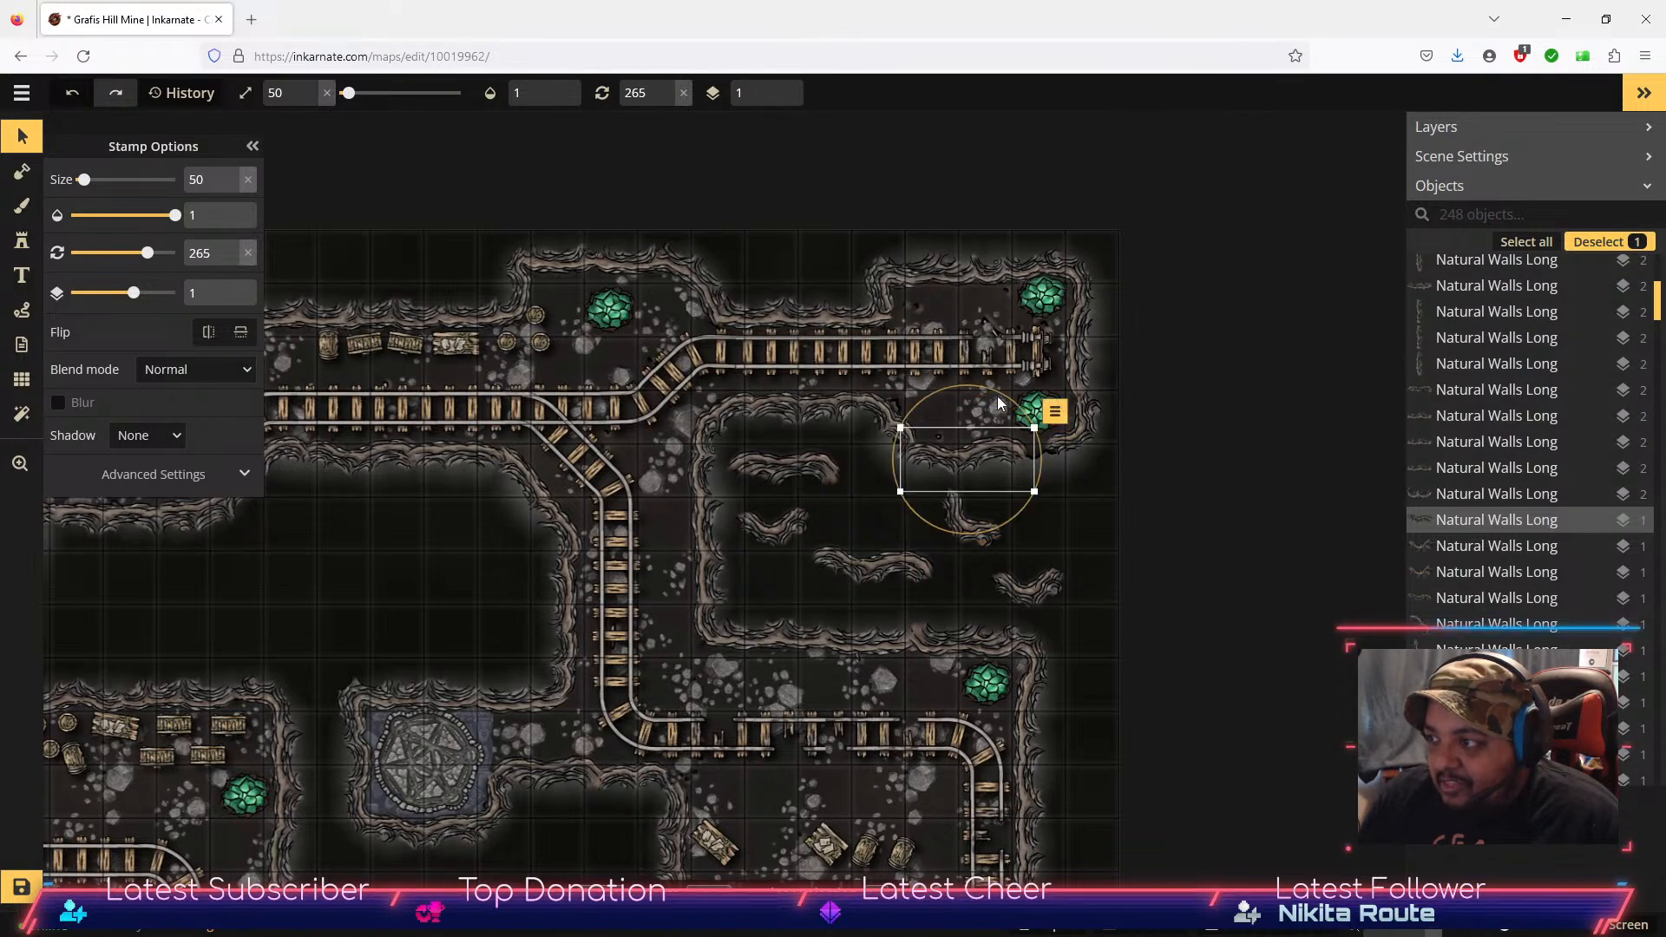
pyautogui.moveTo(1004, 391); pyautogui.dragTo(1004, 393)
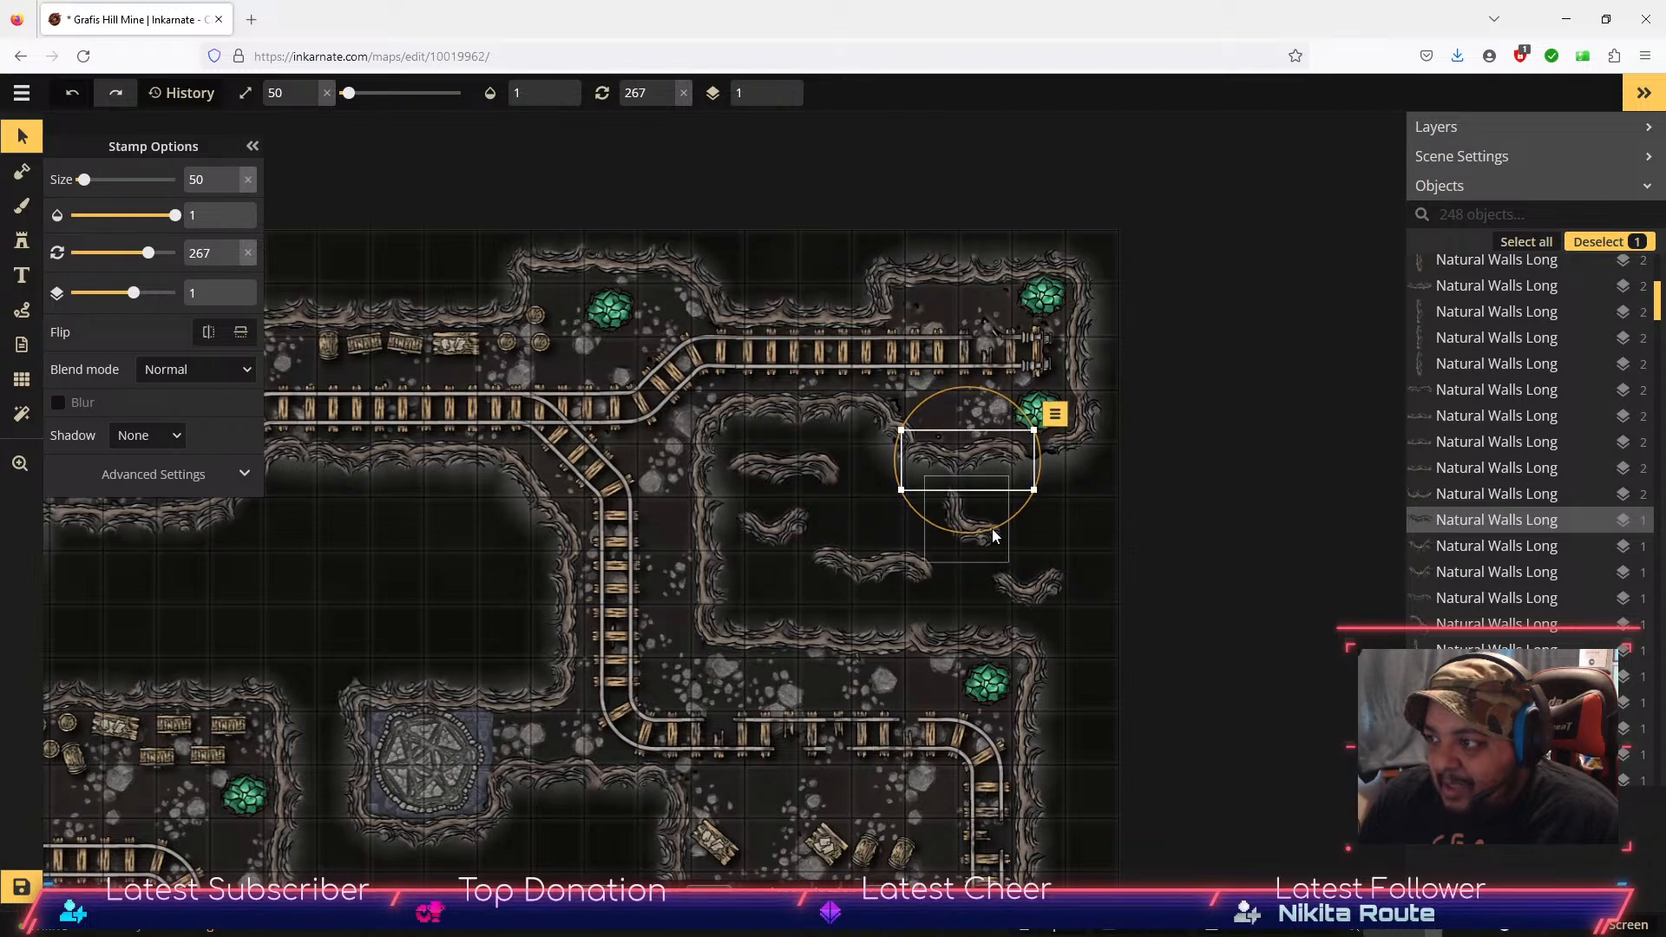
# Step: Replace the alcove's southeastern corner wall with a variant 11 wall at 238 degrees, moving the old one into the dark area
pyautogui.click(1090, 442)
pyautogui.moveTo(1090, 441); pyautogui.dragTo(1080, 549)
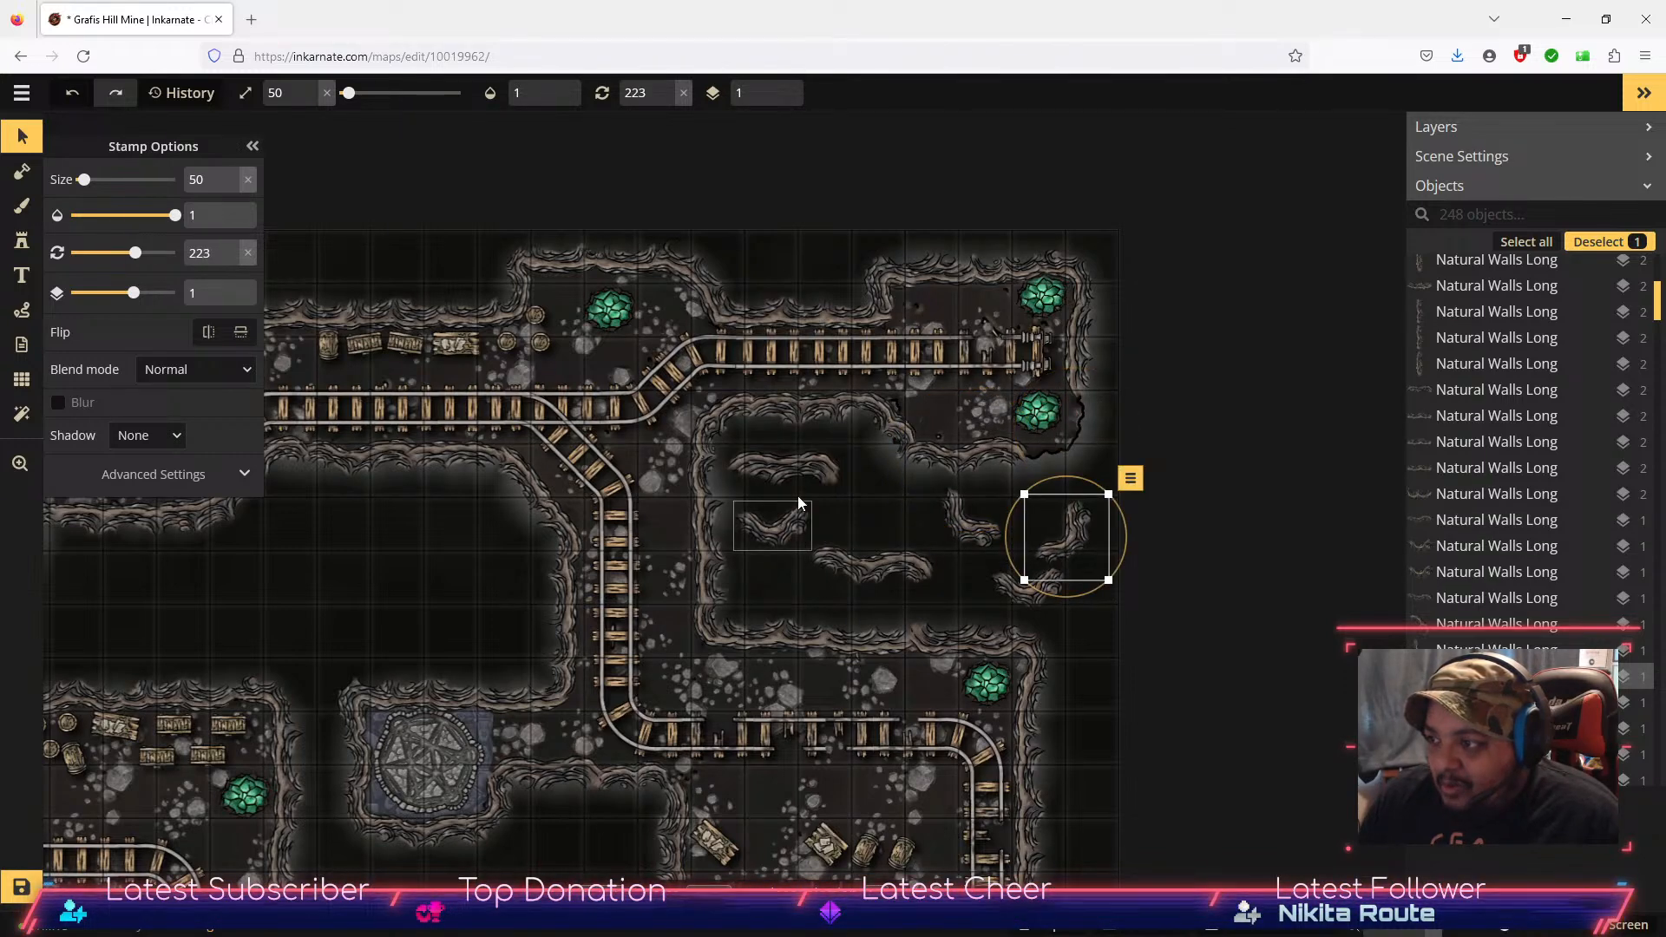
pyautogui.click(811, 470)
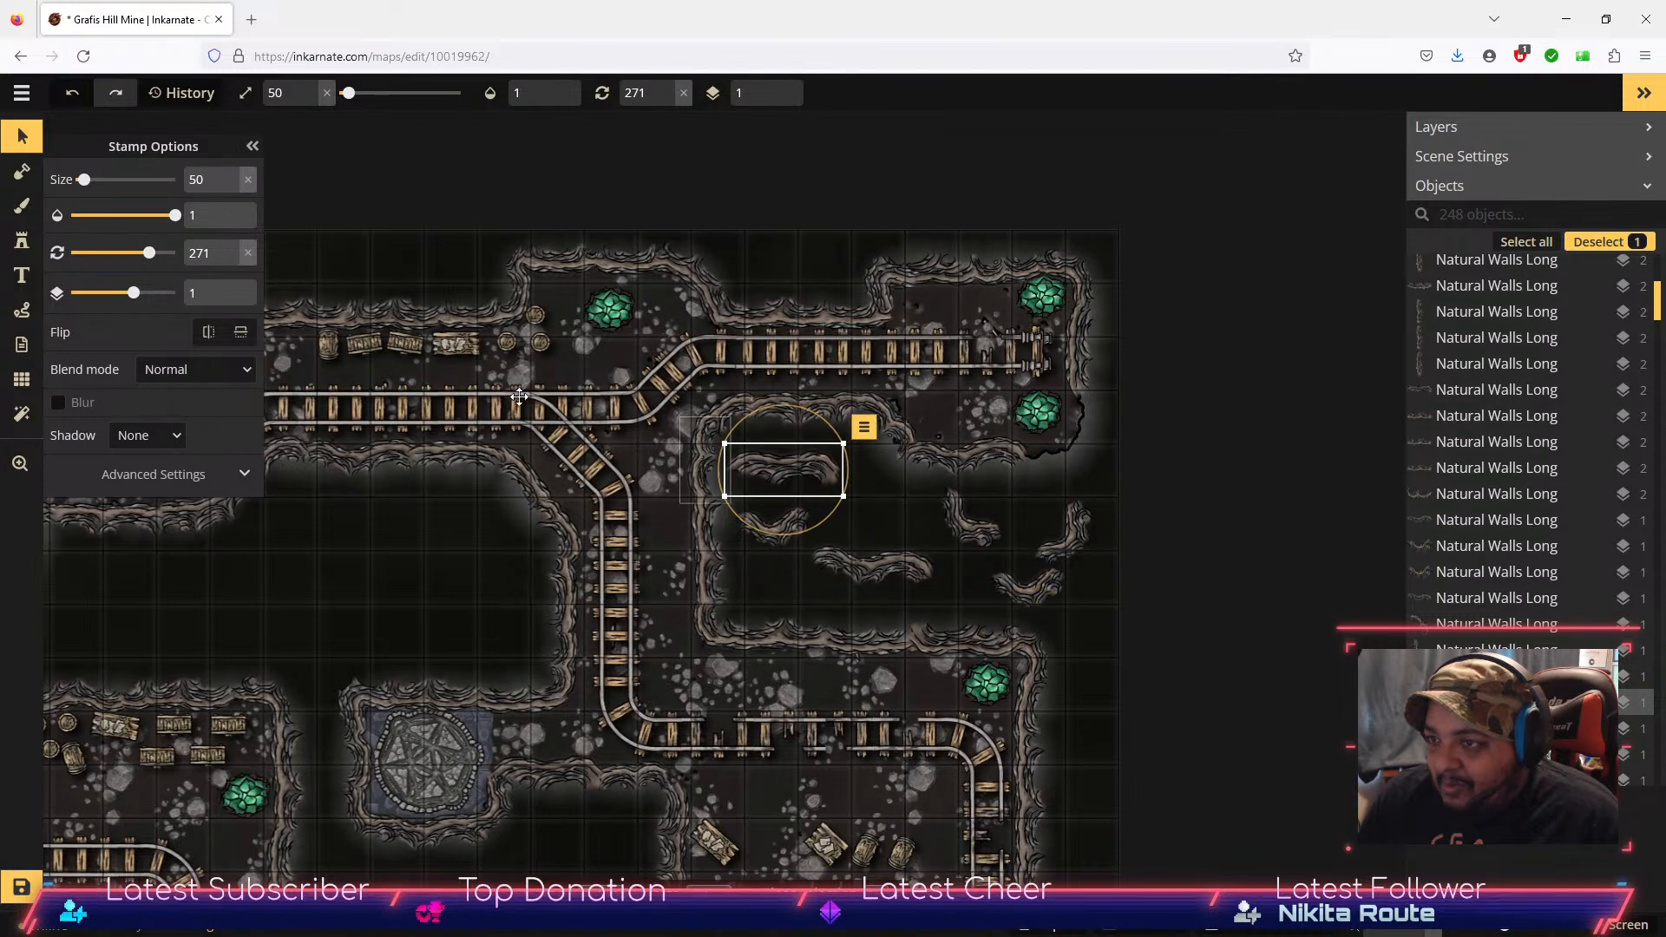
pyautogui.click(22, 247)
pyautogui.click(234, 189)
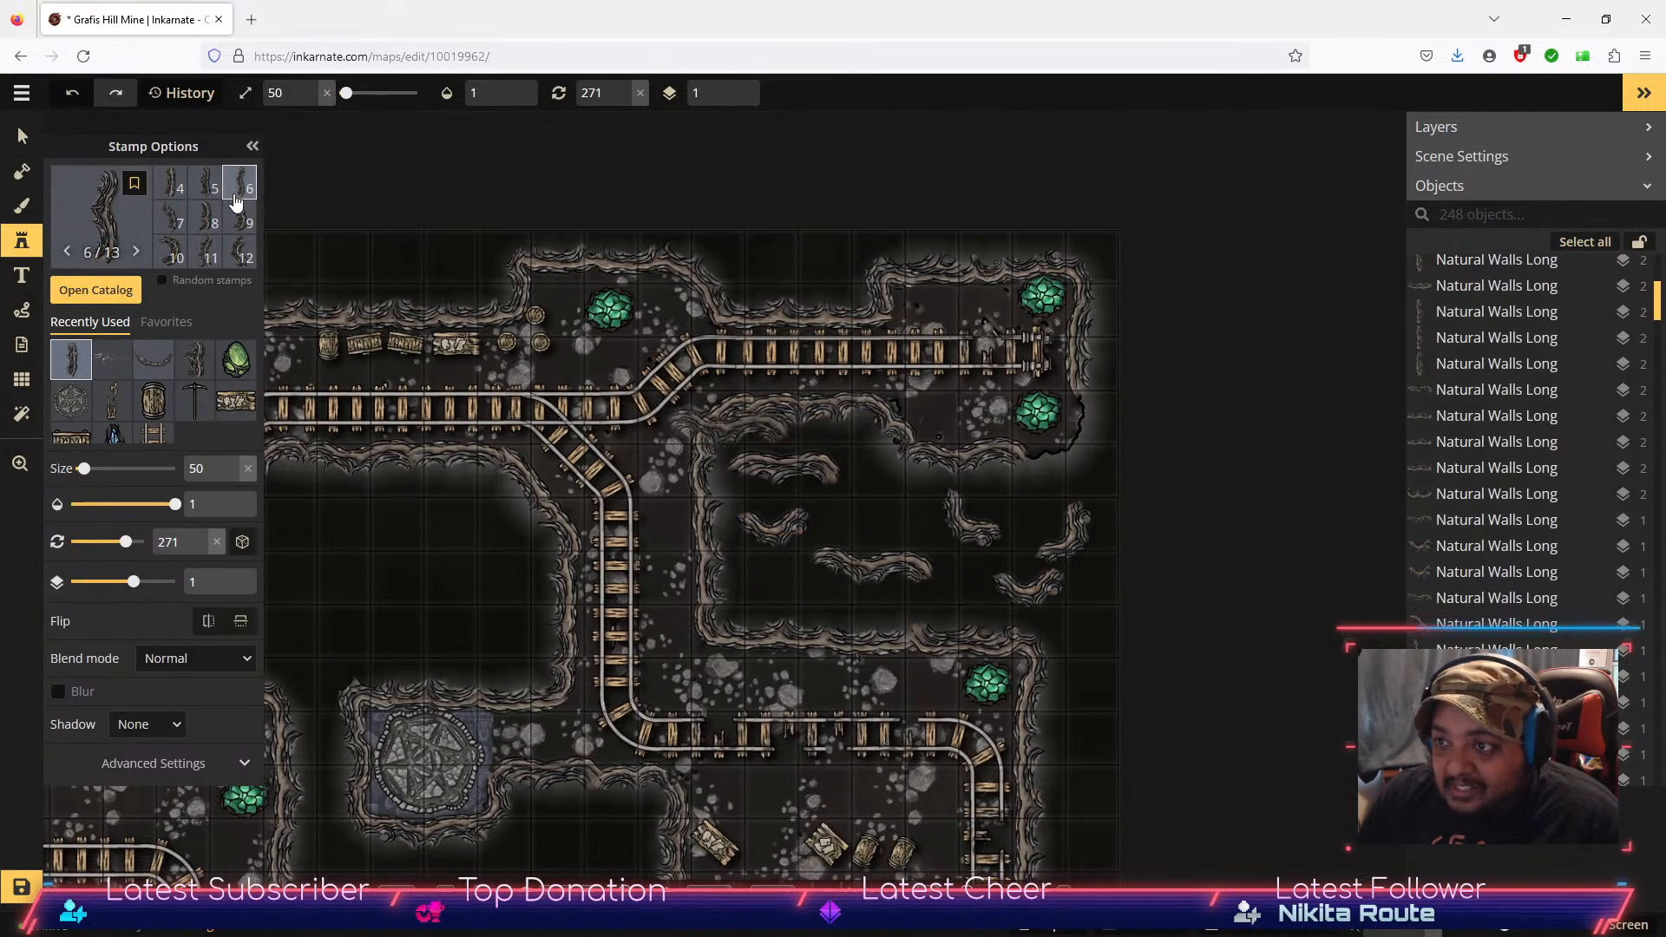
pyautogui.click(213, 258)
pyautogui.click(1048, 479)
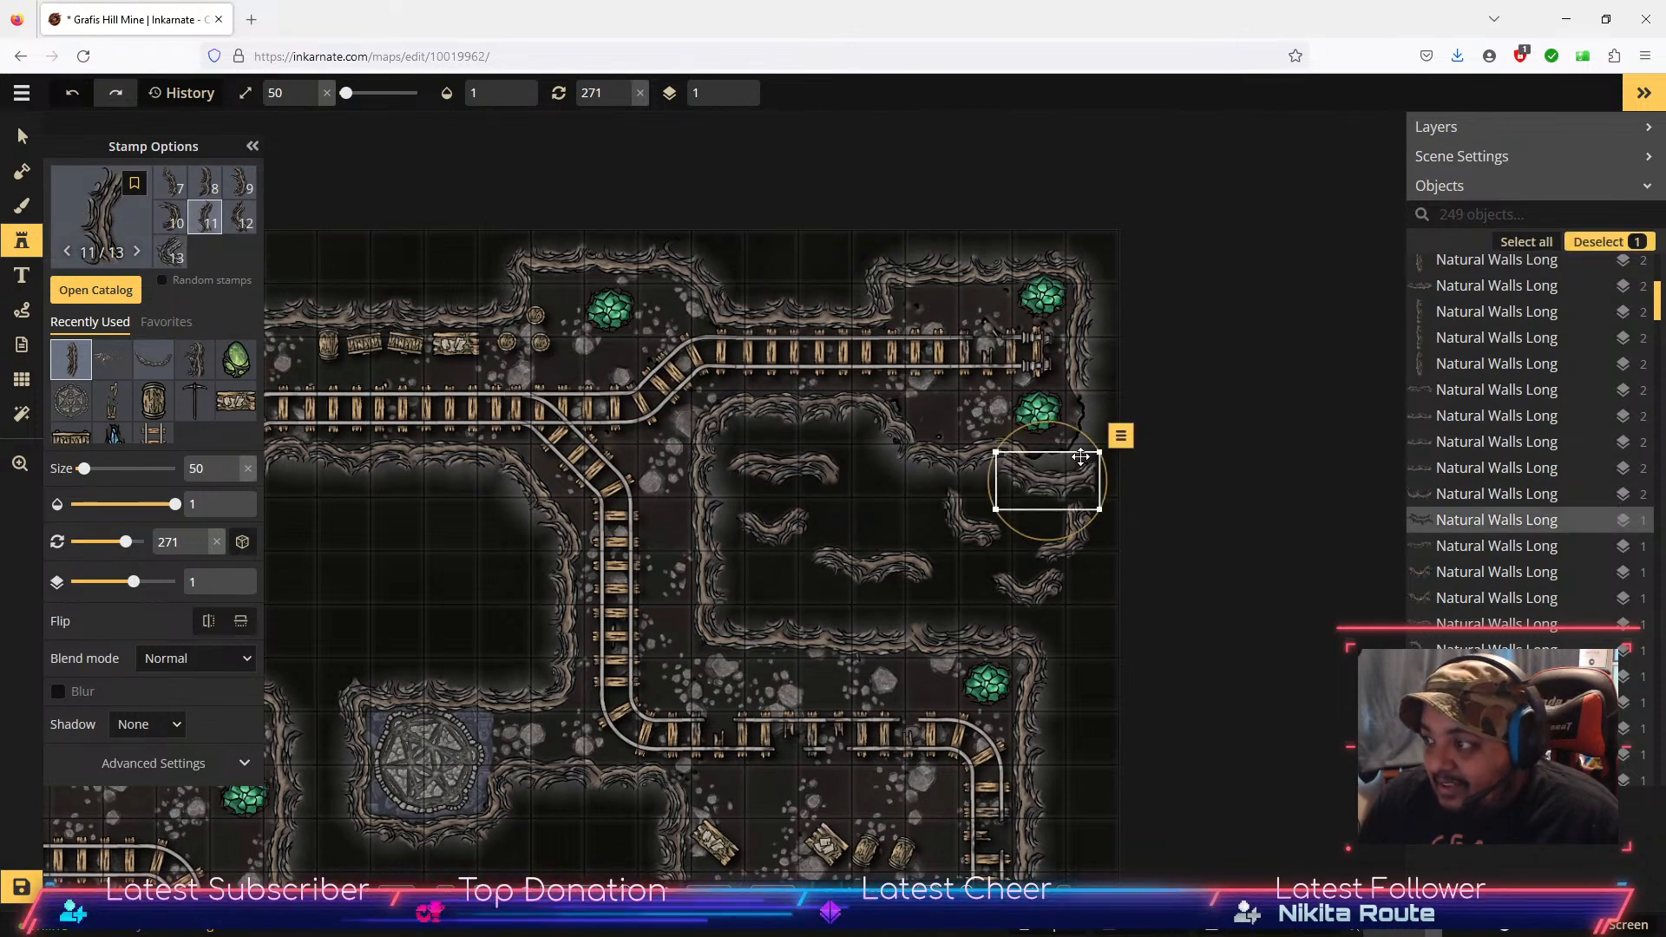
pyautogui.moveTo(1082, 435)
pyautogui.mouseDown()
pyautogui.moveTo(1052, 425)
pyautogui.moveTo(1084, 435)
pyautogui.mouseUp()
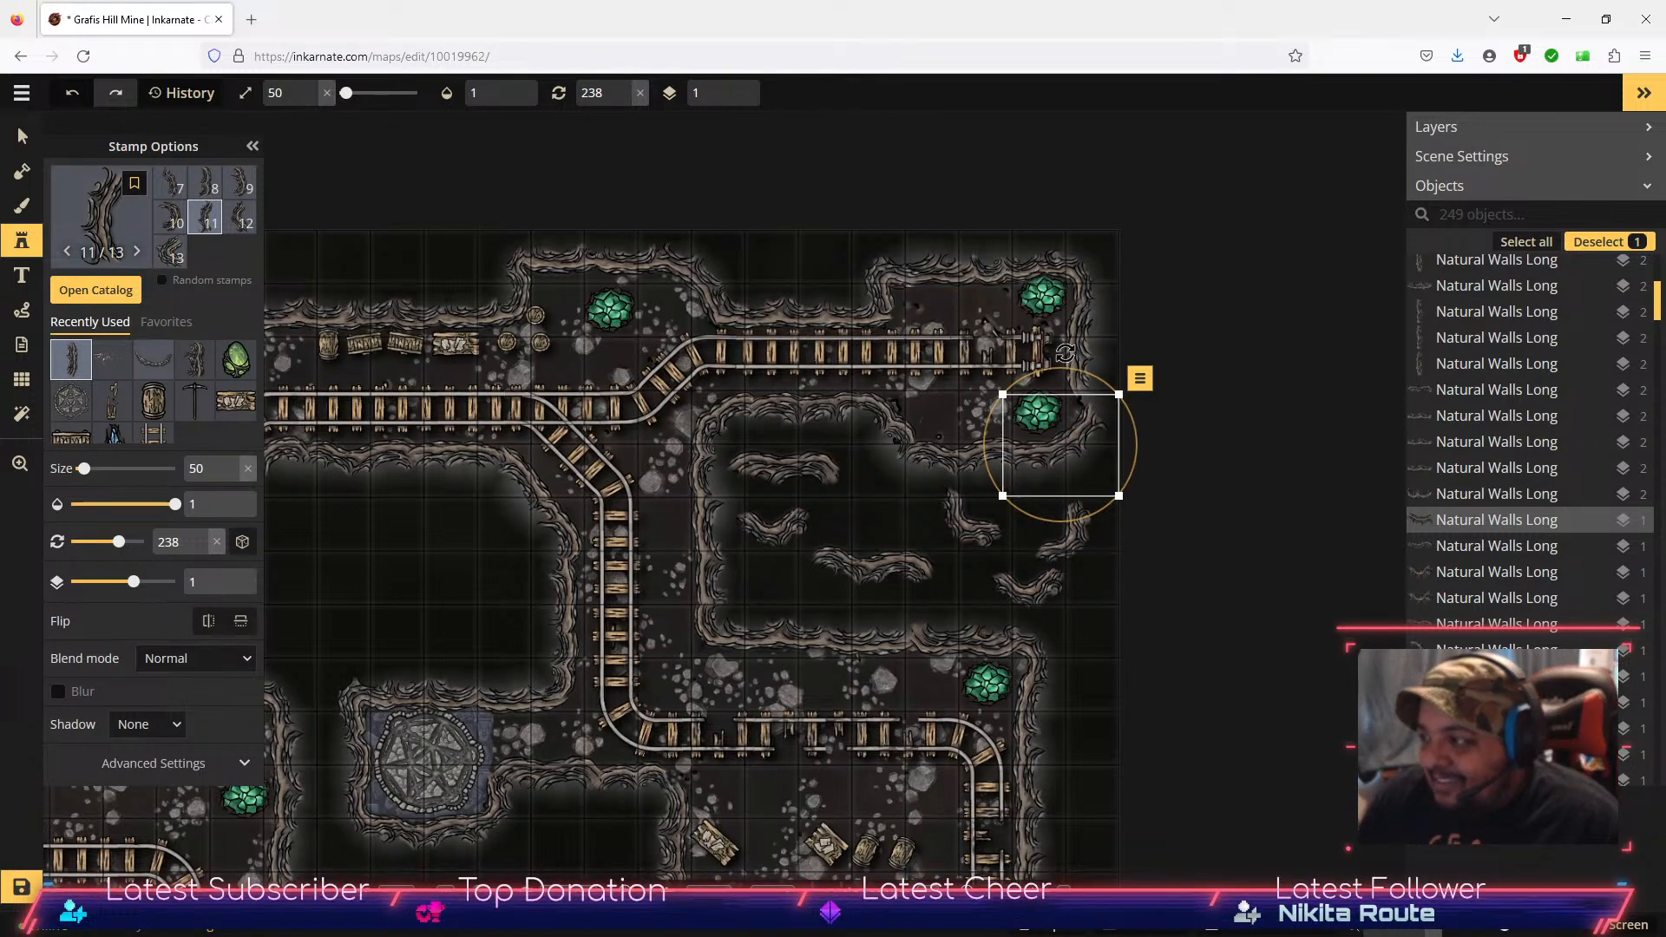
# Step: Nudge the crystal alcove's eastern edge wall slightly north
pyautogui.click(22, 138)
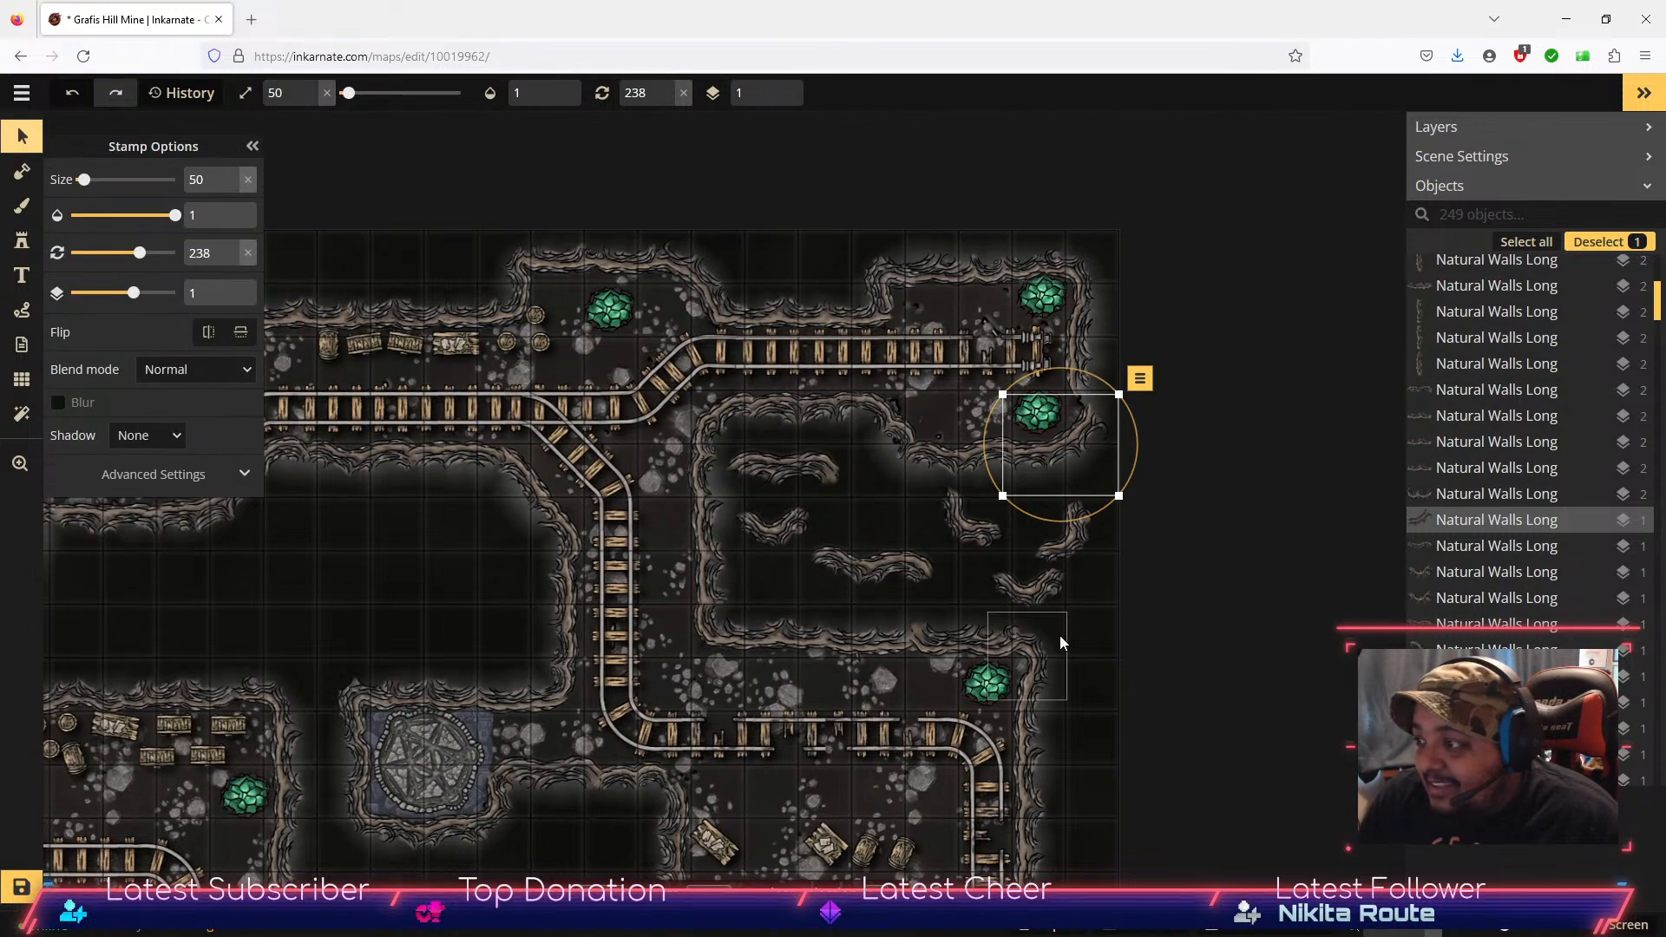
pyautogui.click(1087, 361)
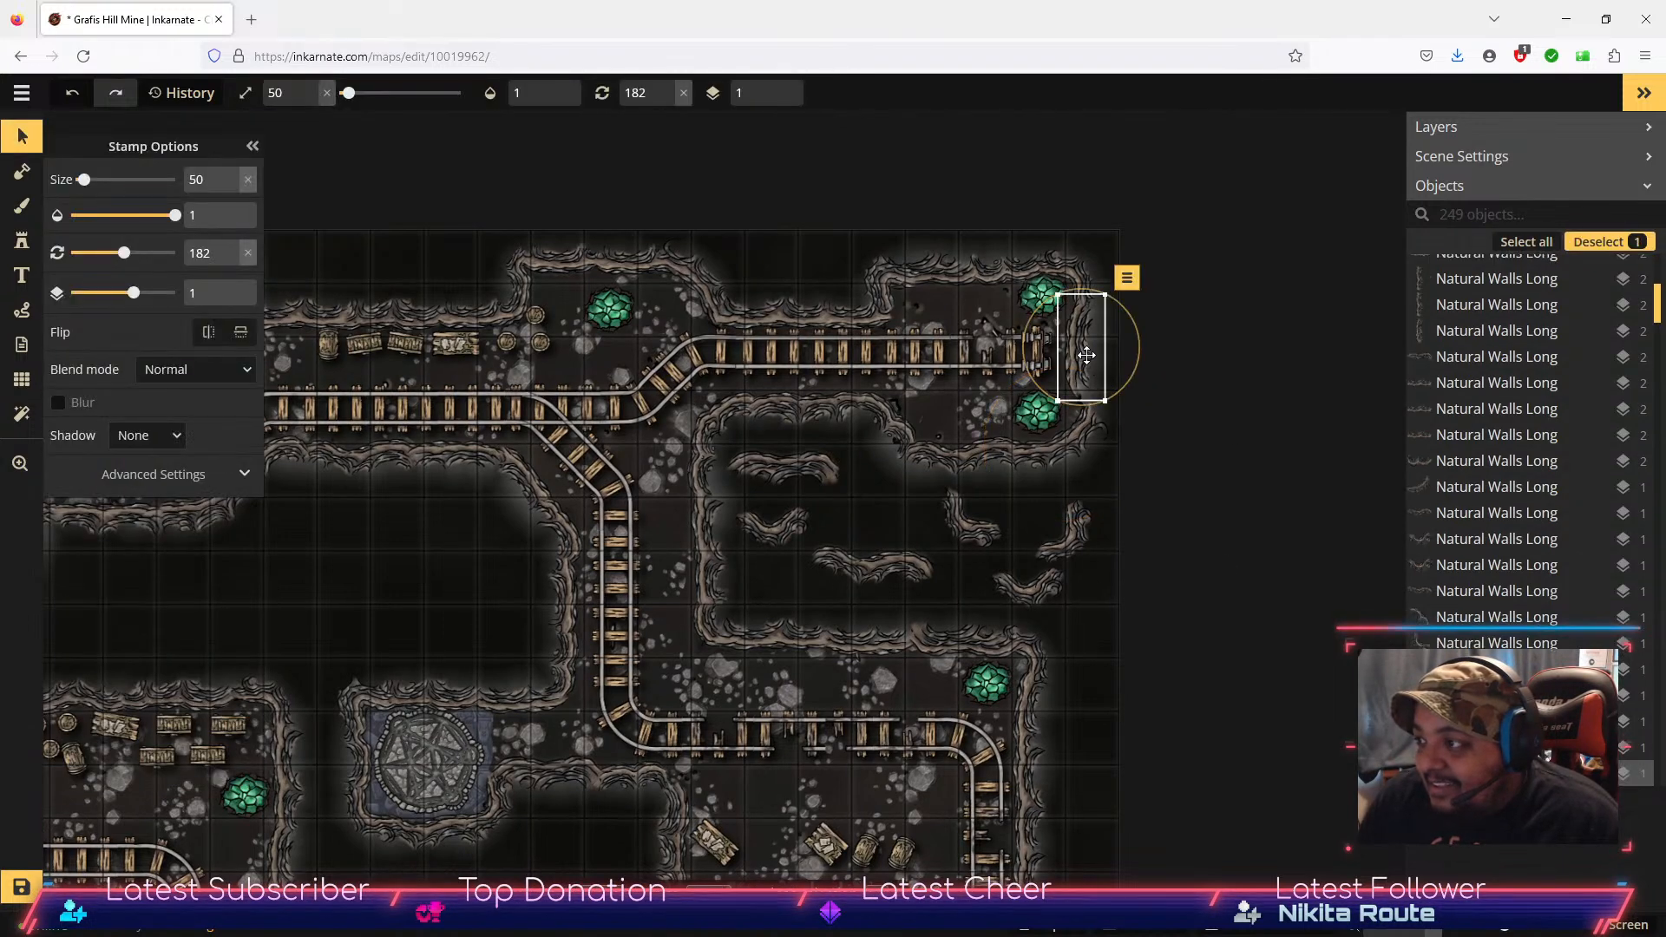
pyautogui.moveTo(1089, 363); pyautogui.dragTo(1086, 352)
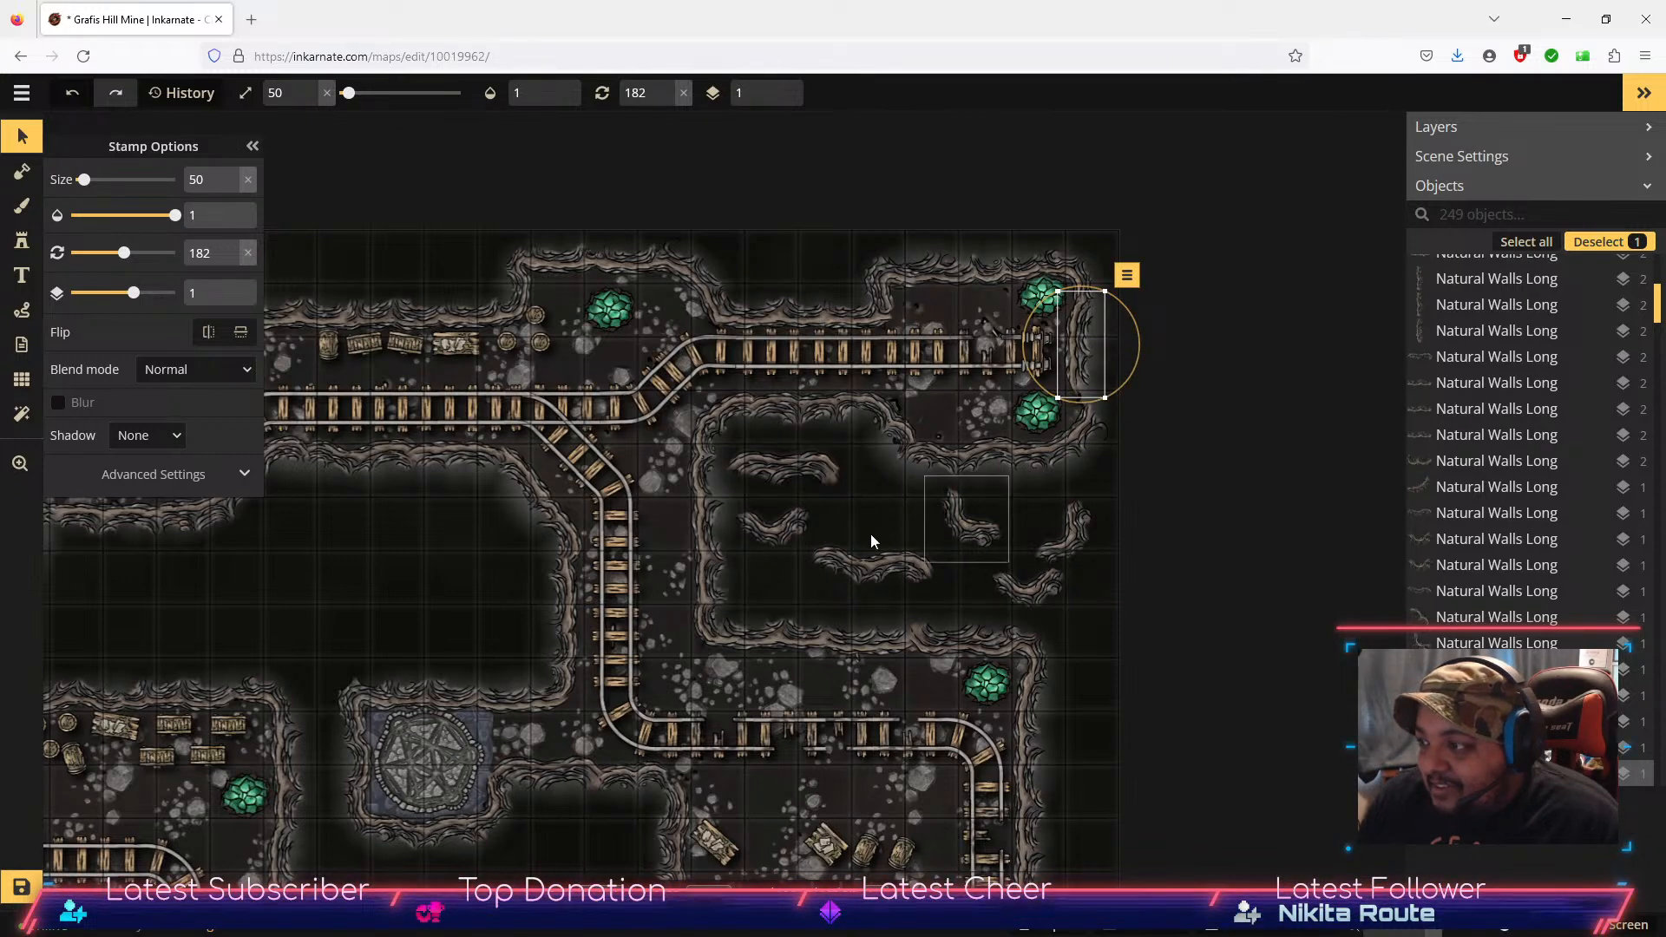
# Step: Compare the curved wall variants and place a variant 12 wall at 182 degrees on the alcove's eastern edge beside the lower crystal
pyautogui.click(22, 241)
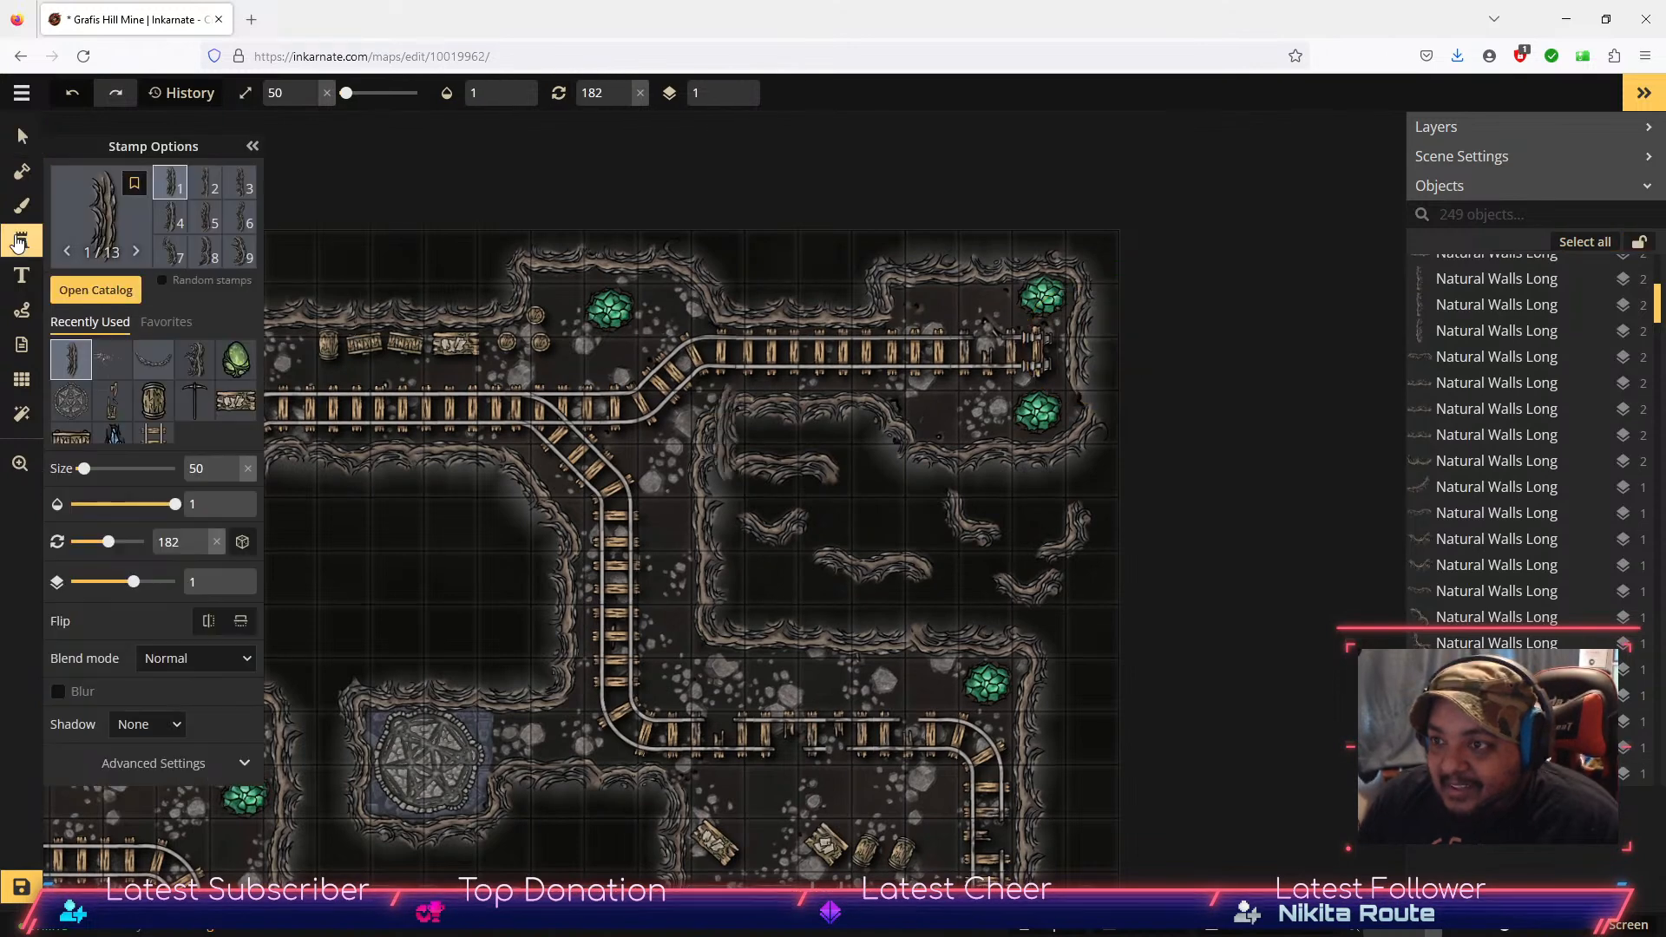
pyautogui.scroll(-2, 232, 209)
pyautogui.click(210, 211)
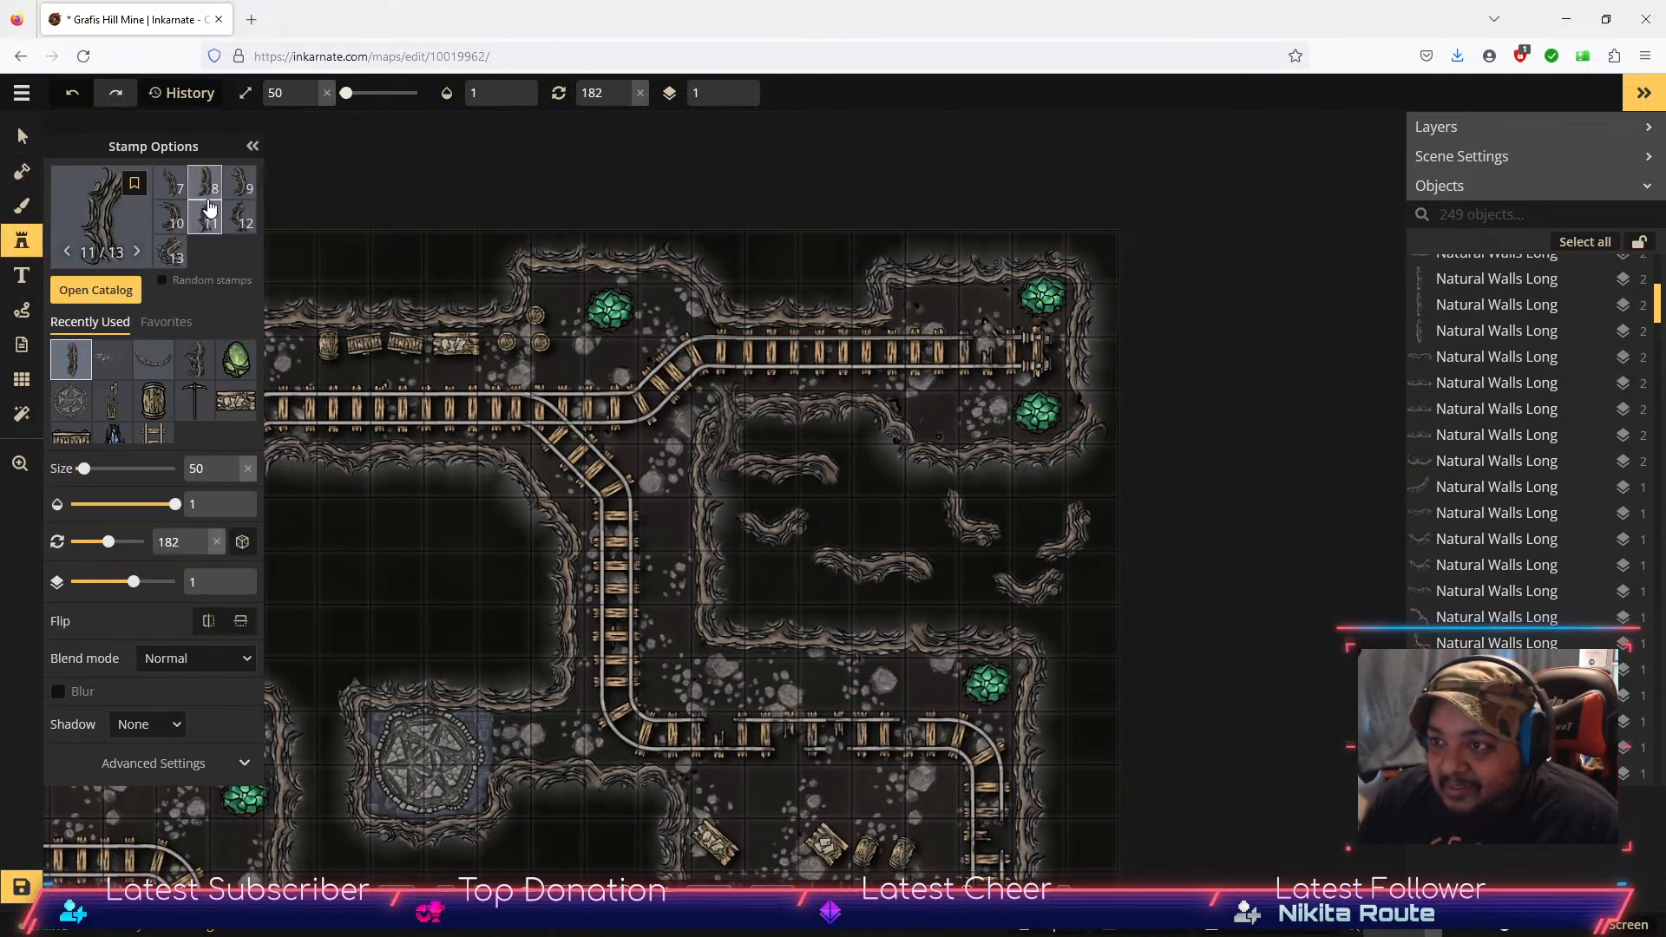
pyautogui.click(171, 217)
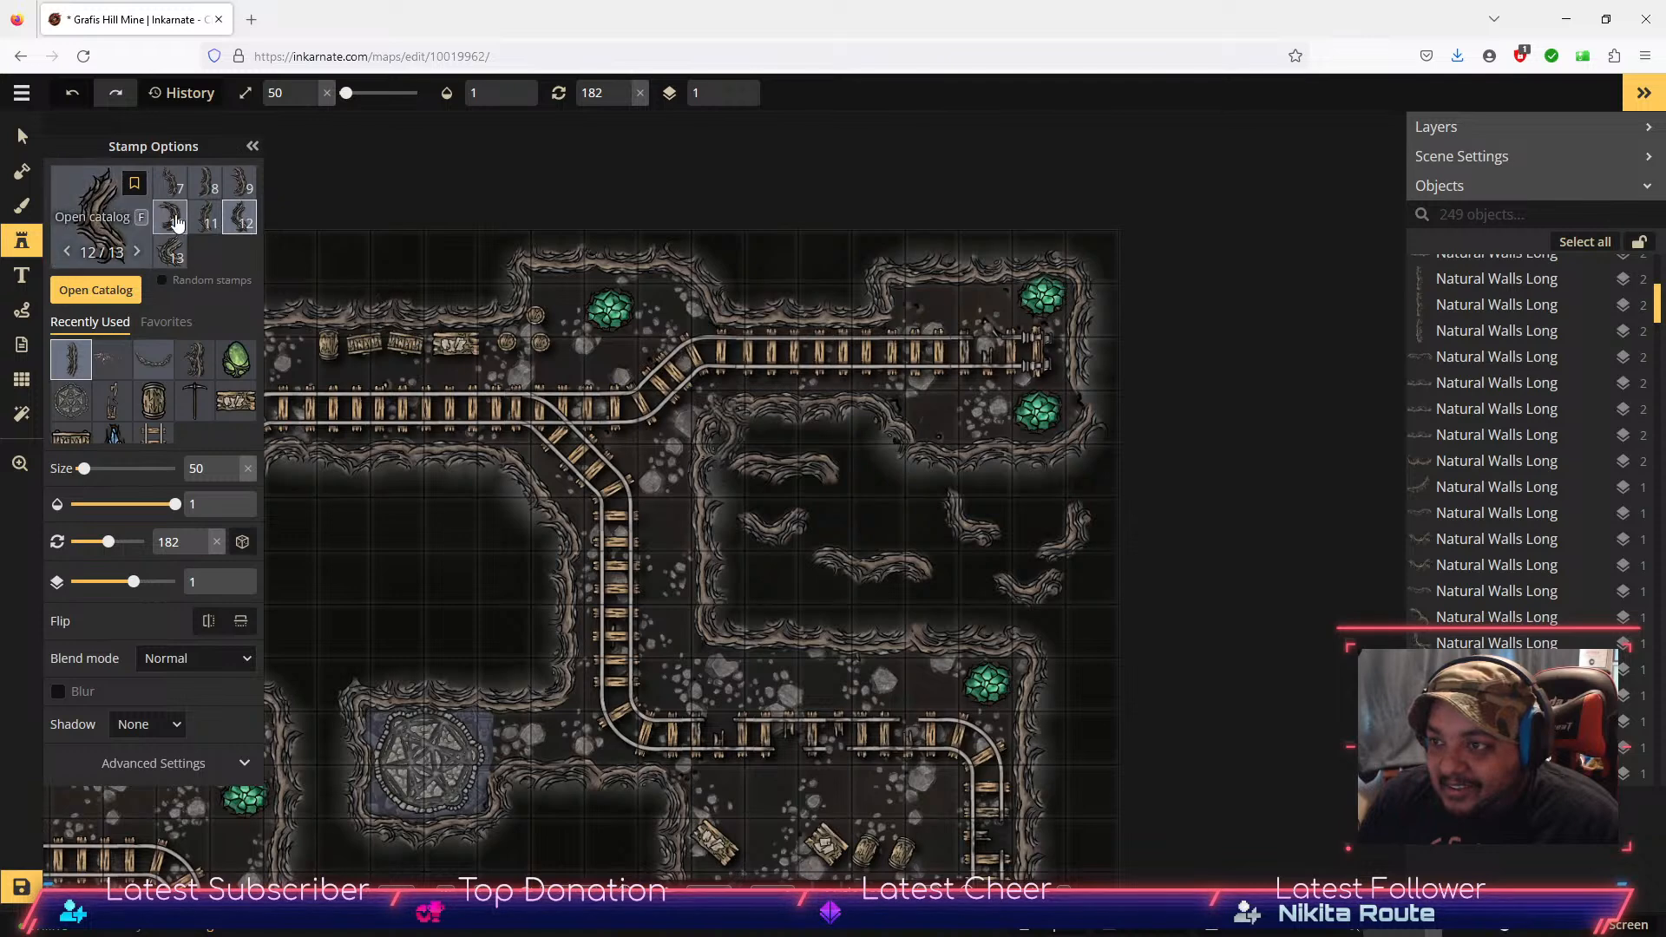
pyautogui.click(239, 185)
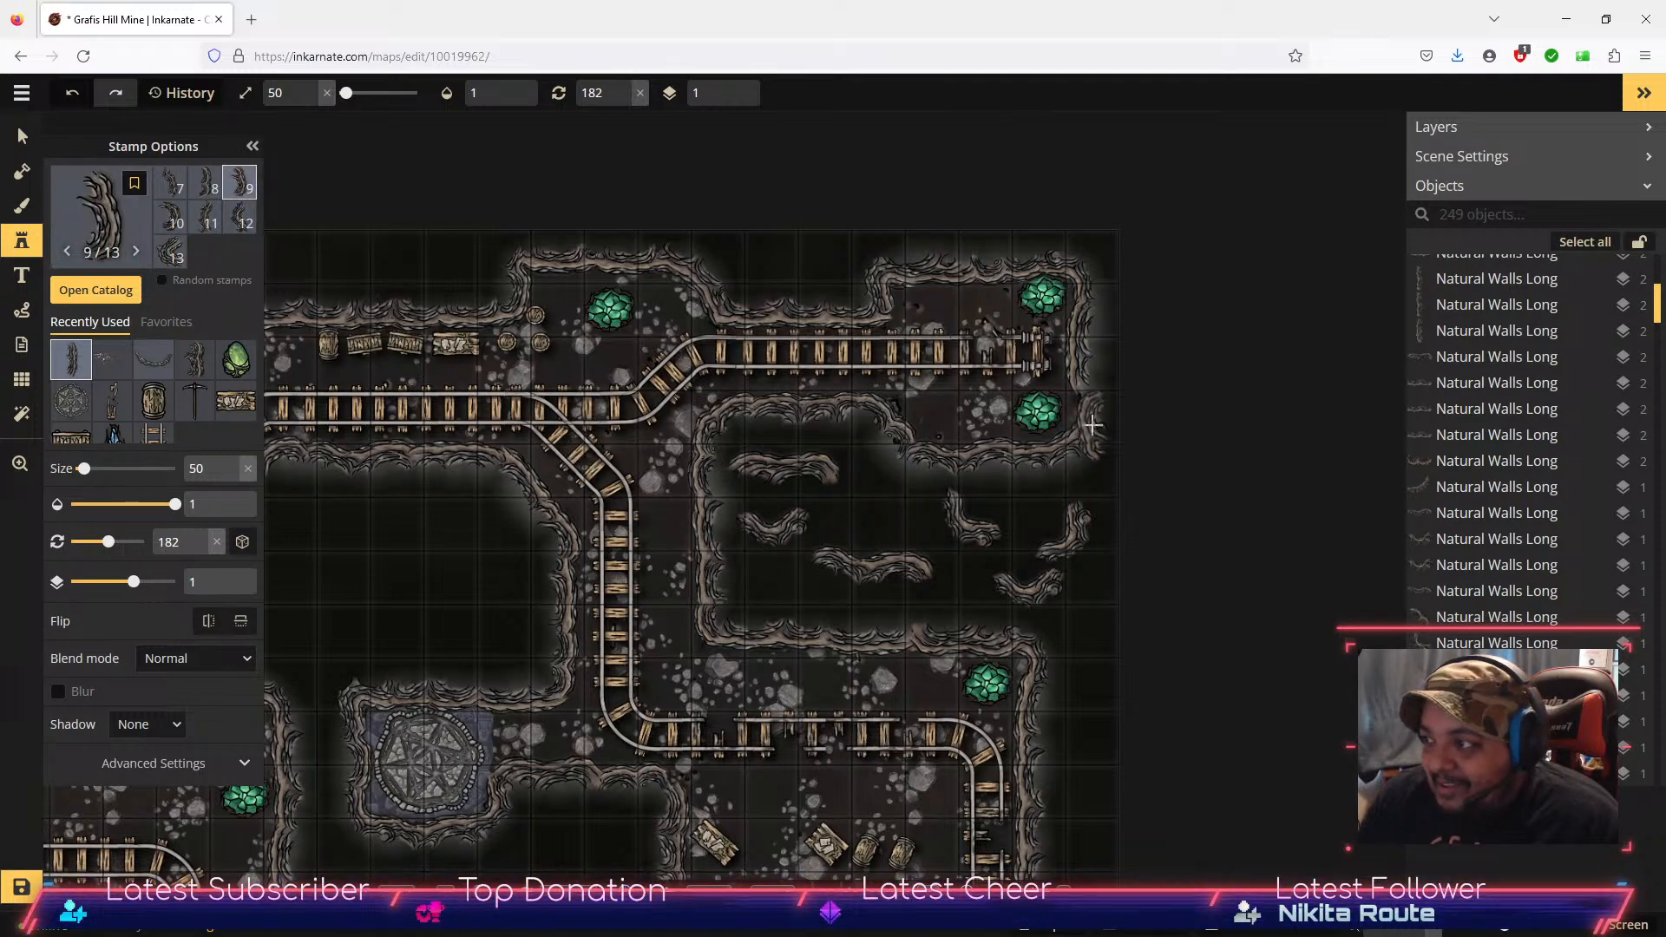
pyautogui.scroll(2, 199, 211)
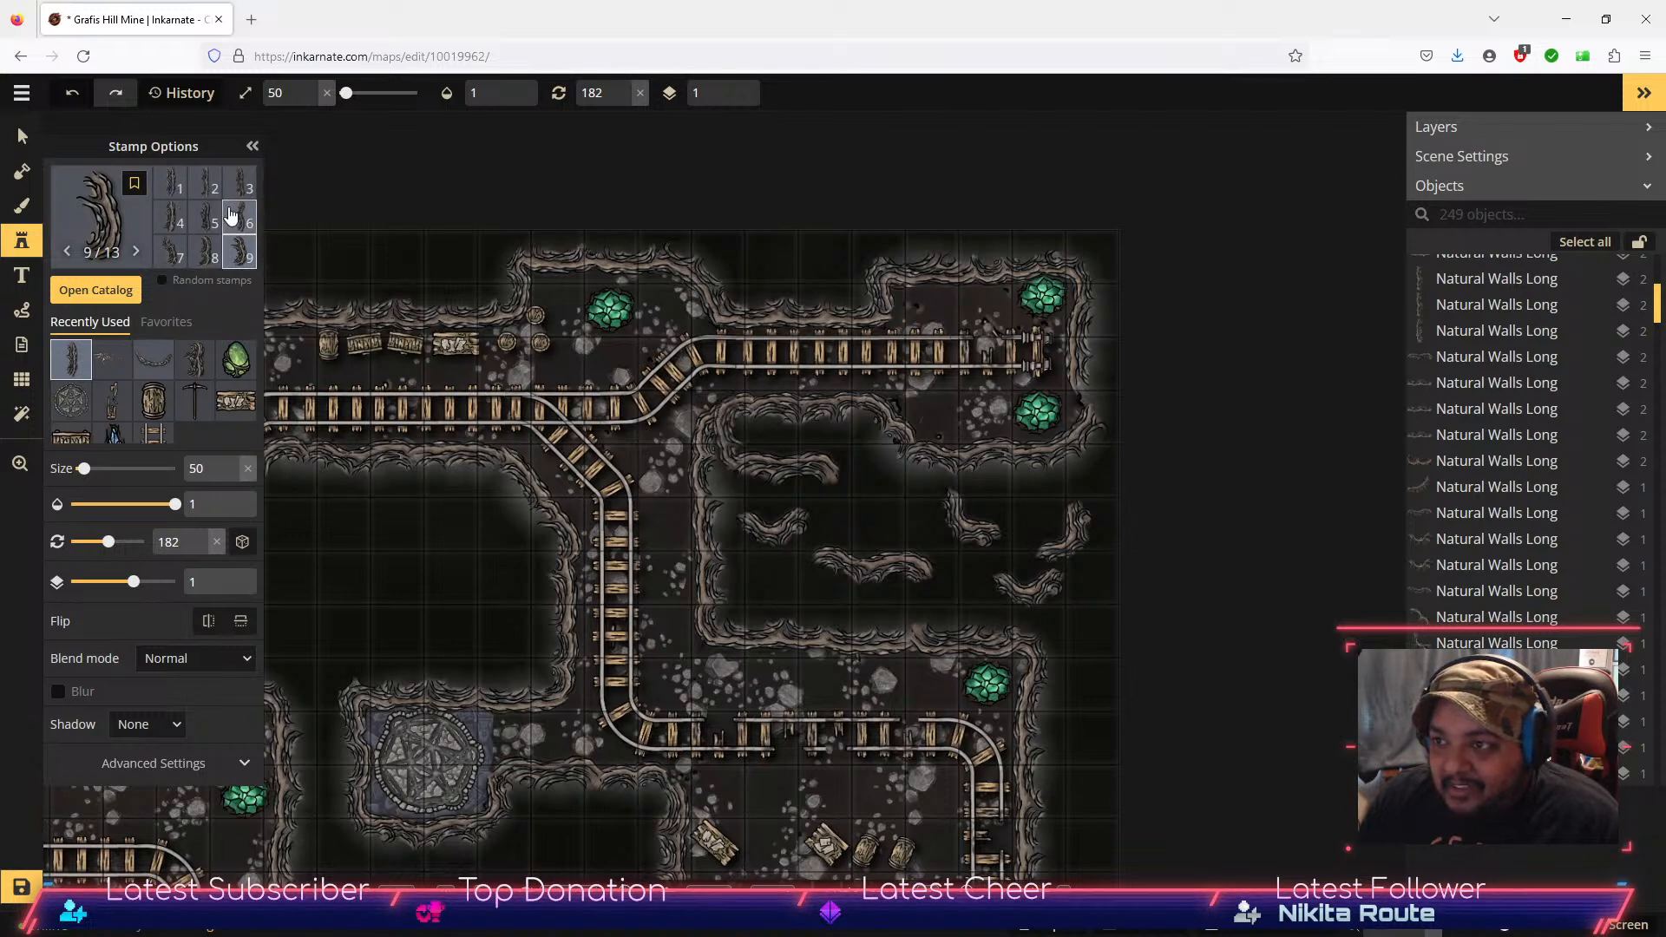
pyautogui.scroll(-2, 195, 221)
pyautogui.click(171, 218)
pyautogui.click(200, 223)
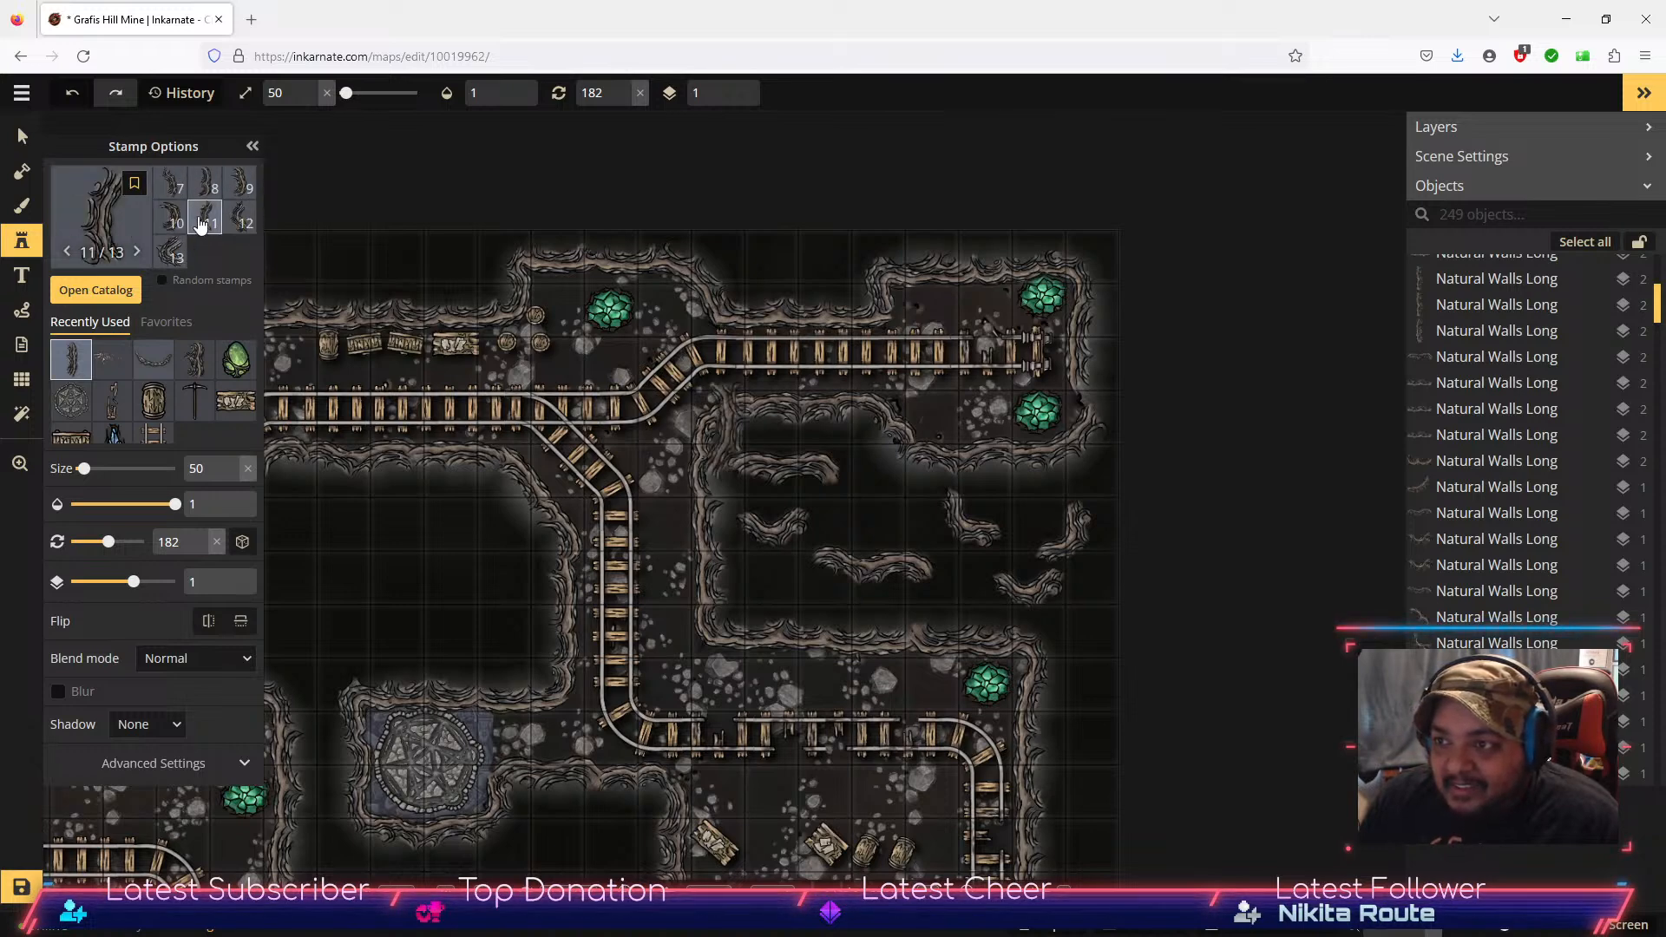
pyautogui.click(173, 250)
pyautogui.click(240, 219)
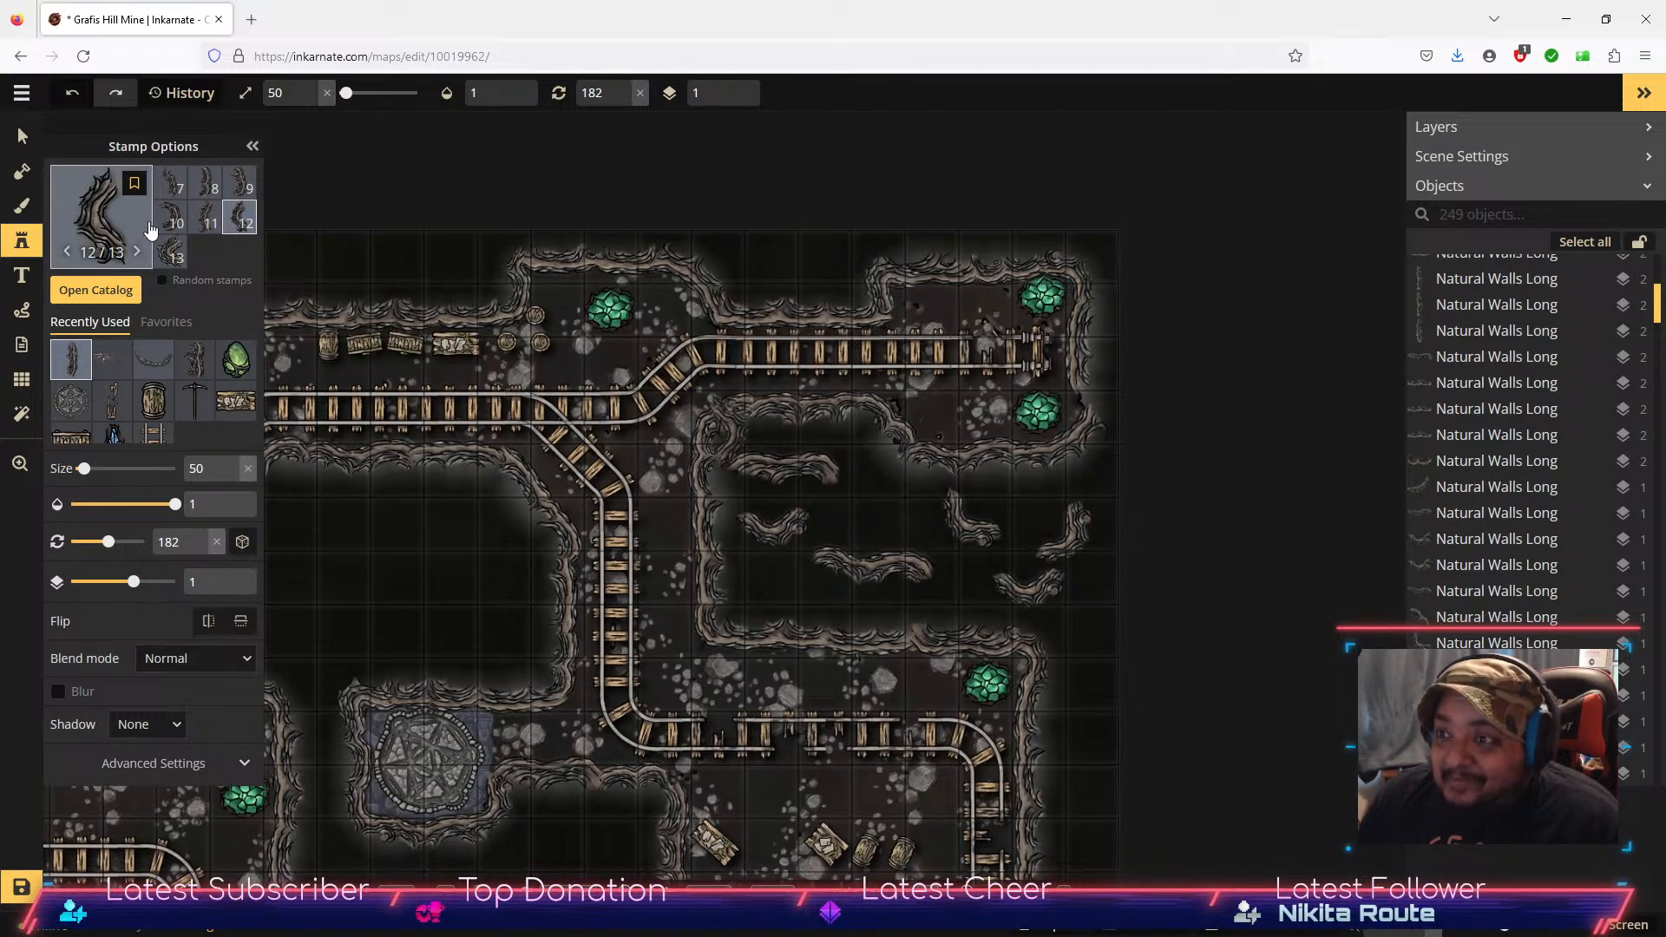
pyautogui.press('f')
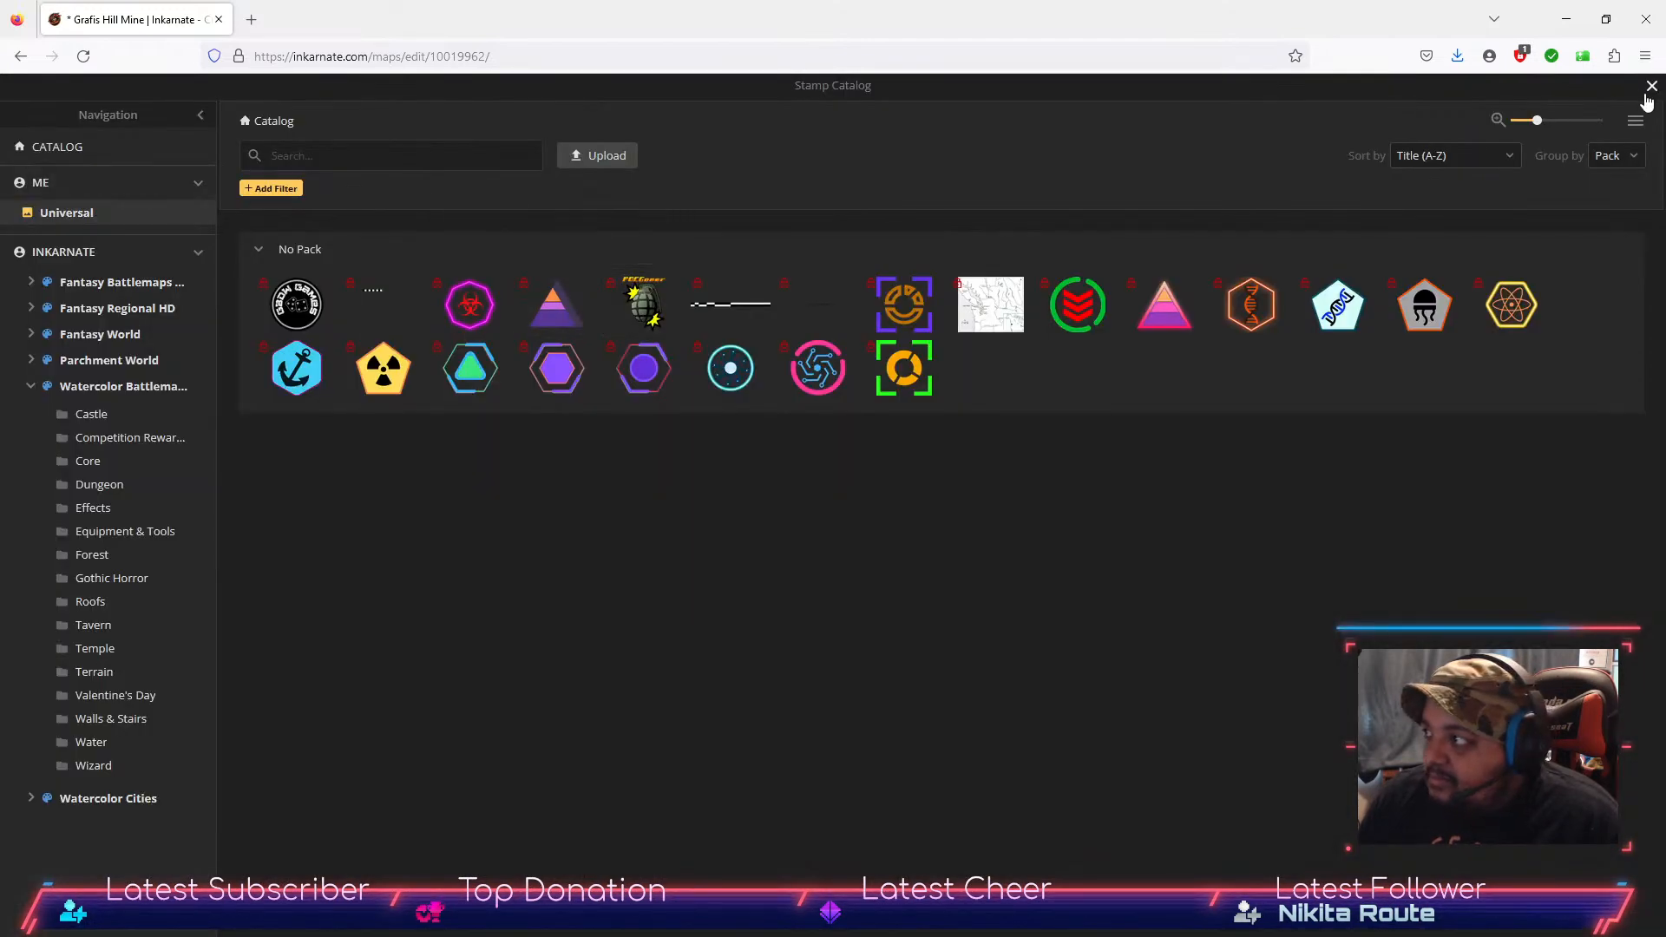
pyautogui.click(1650, 88)
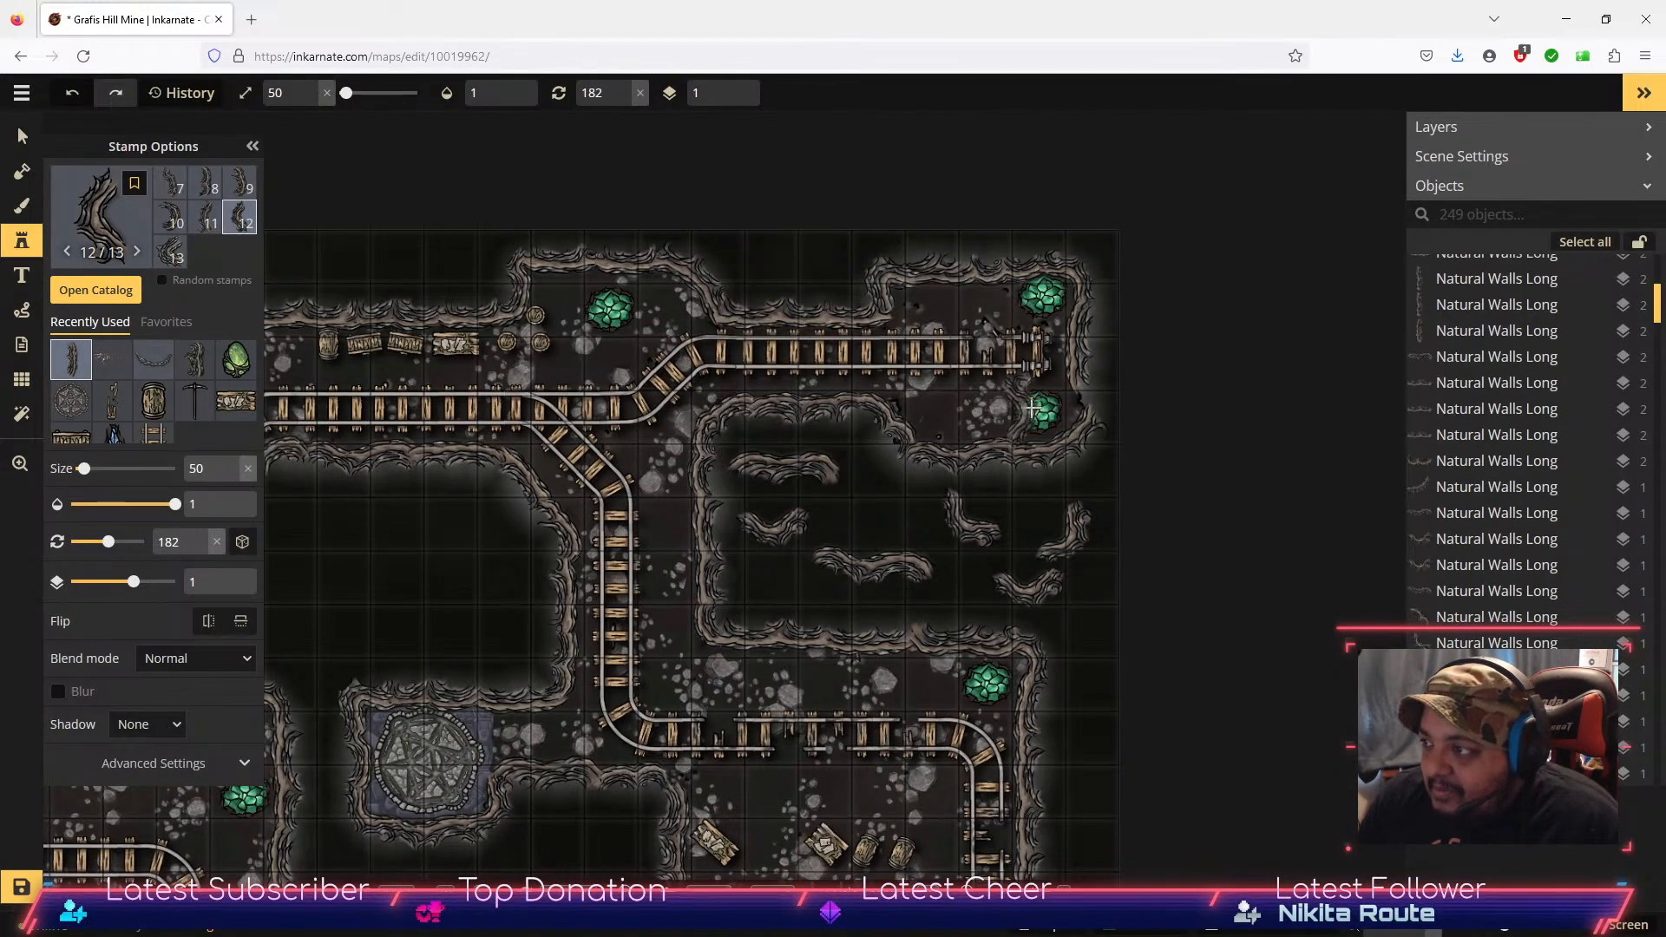
pyautogui.click(1087, 404)
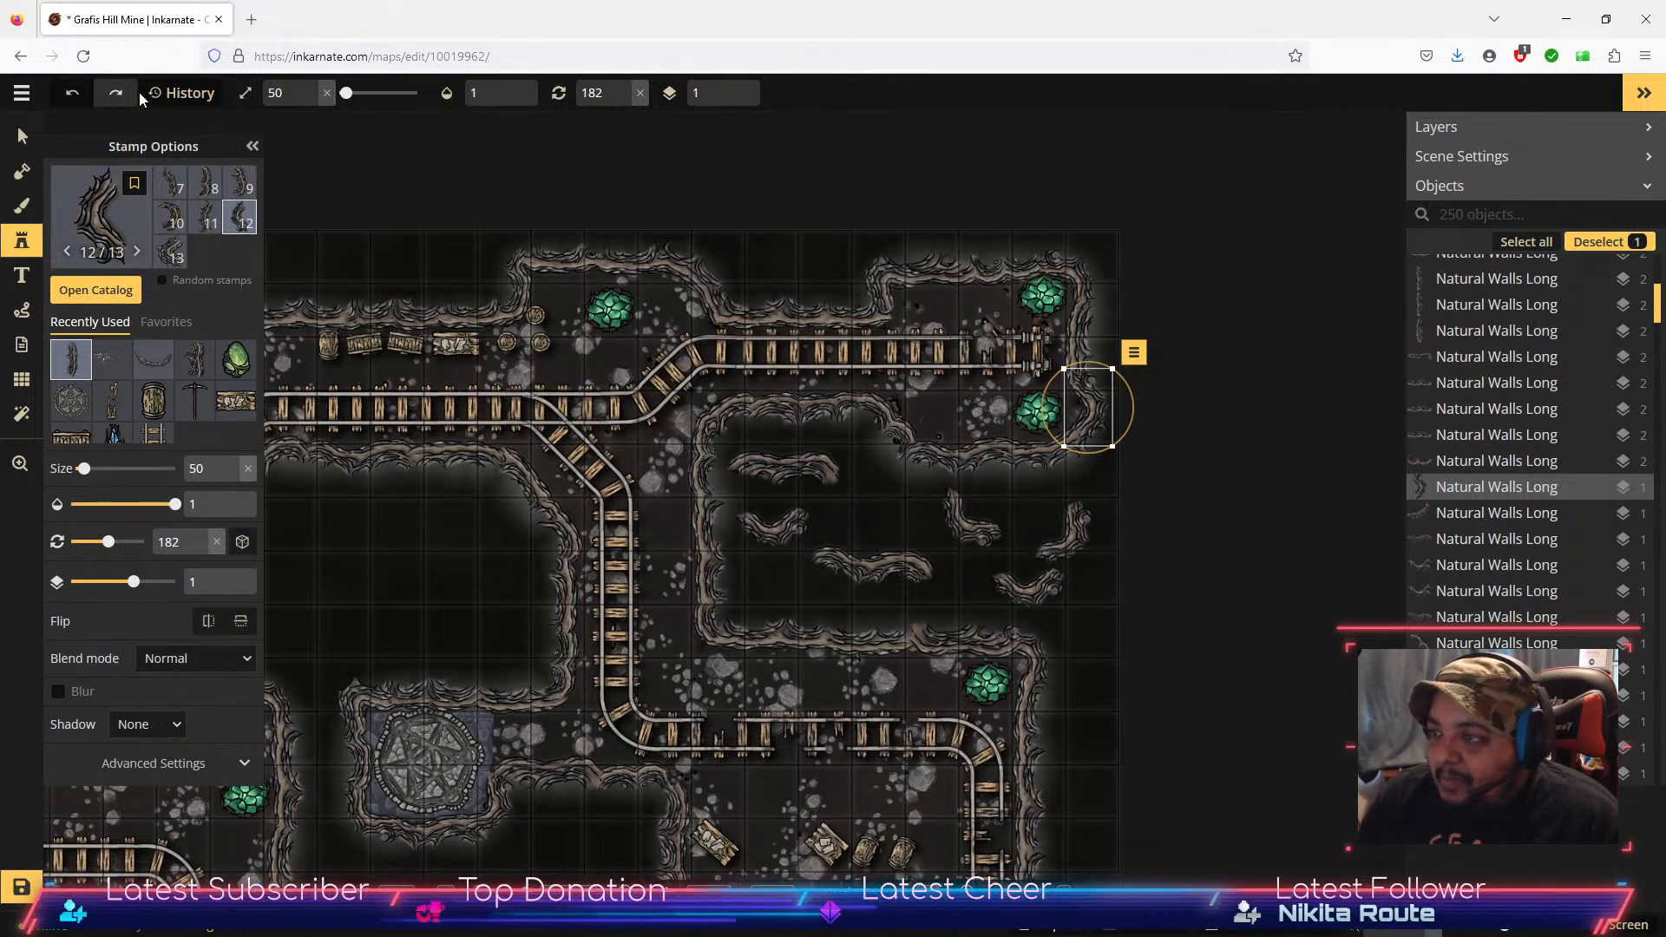
# Step: Set the mask brush to size 20 and roughness 3, and add floor mask along the crystal alcove's eastern edge by the lower crystal
pyautogui.click(23, 206)
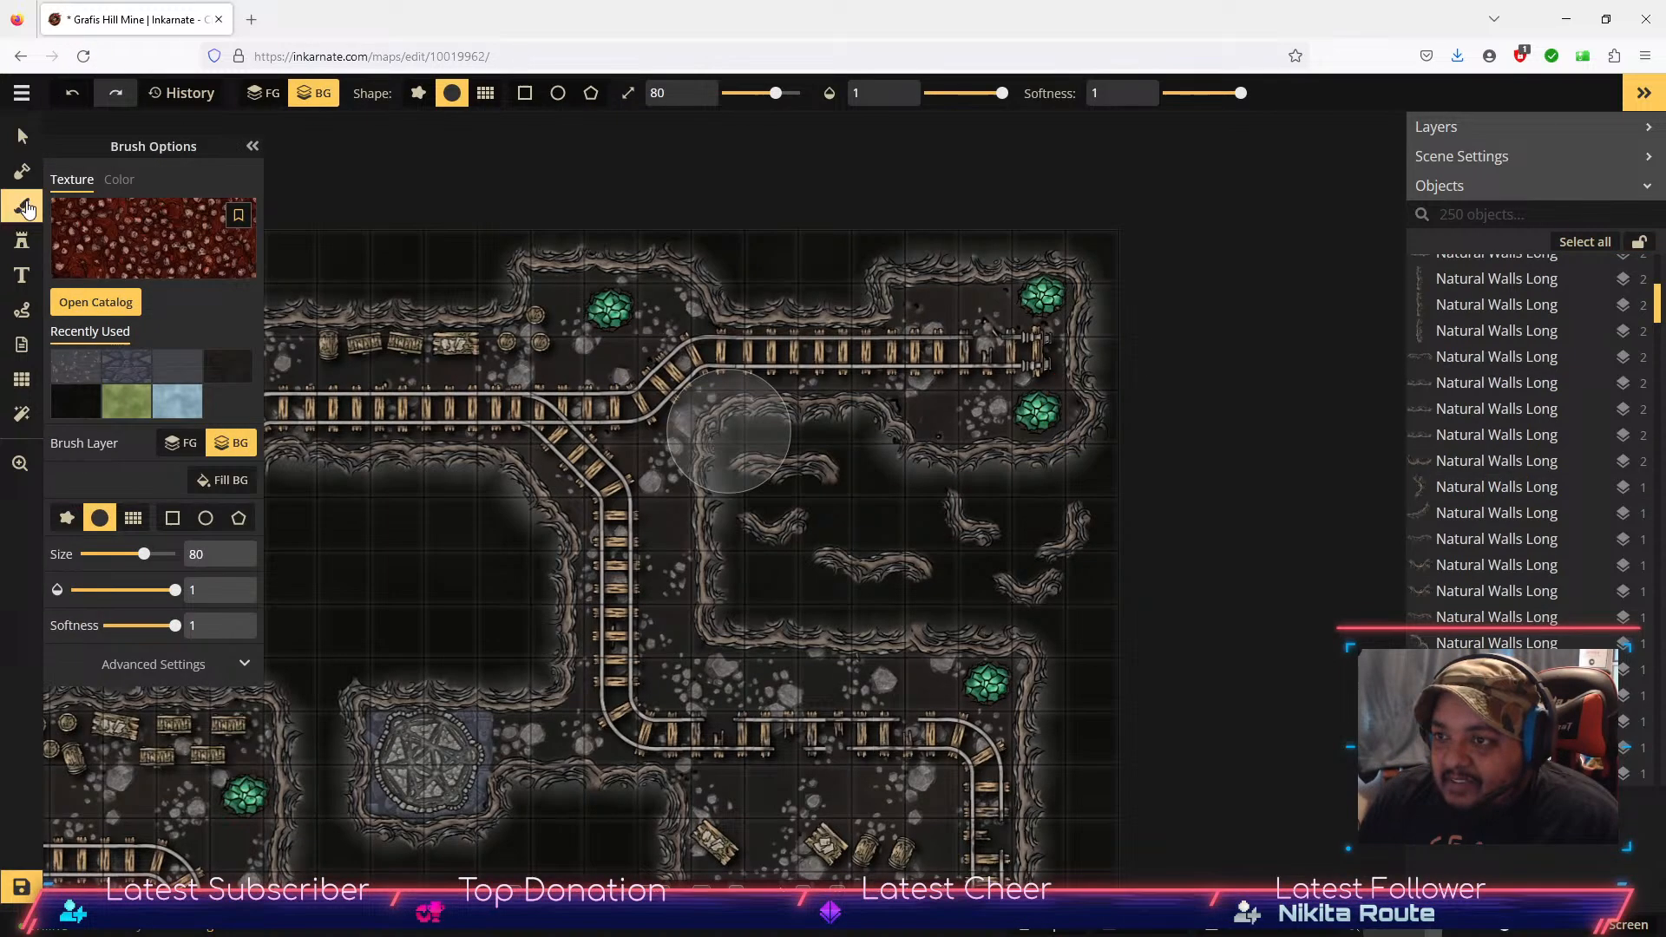
pyautogui.click(24, 171)
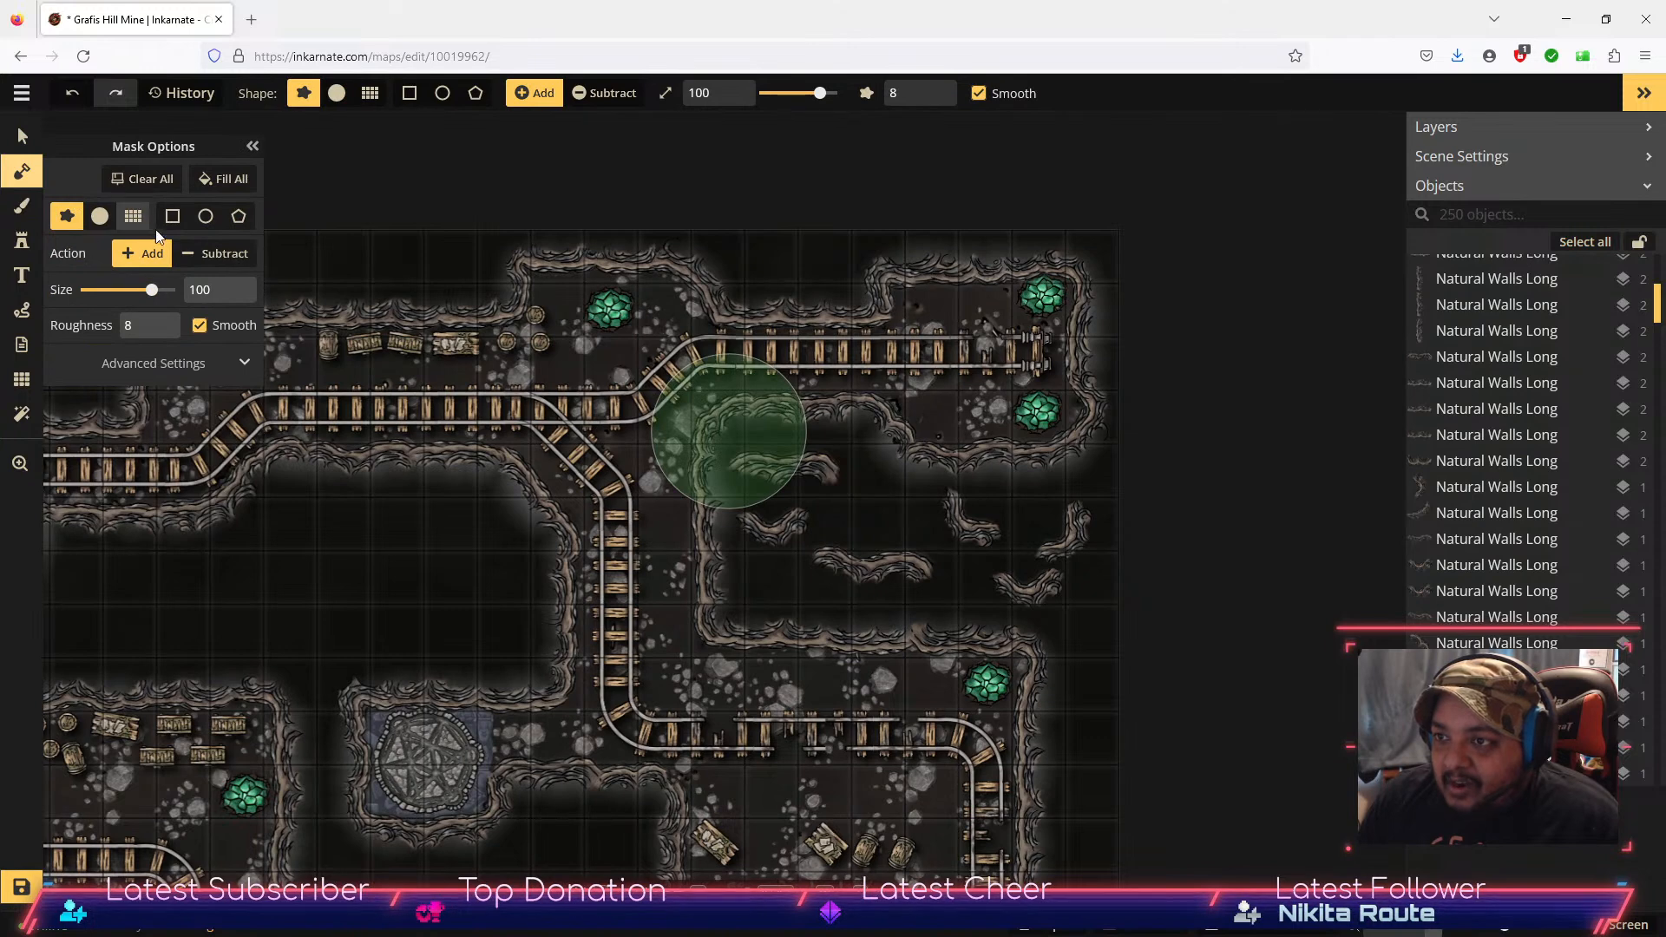
pyautogui.click(725, 102)
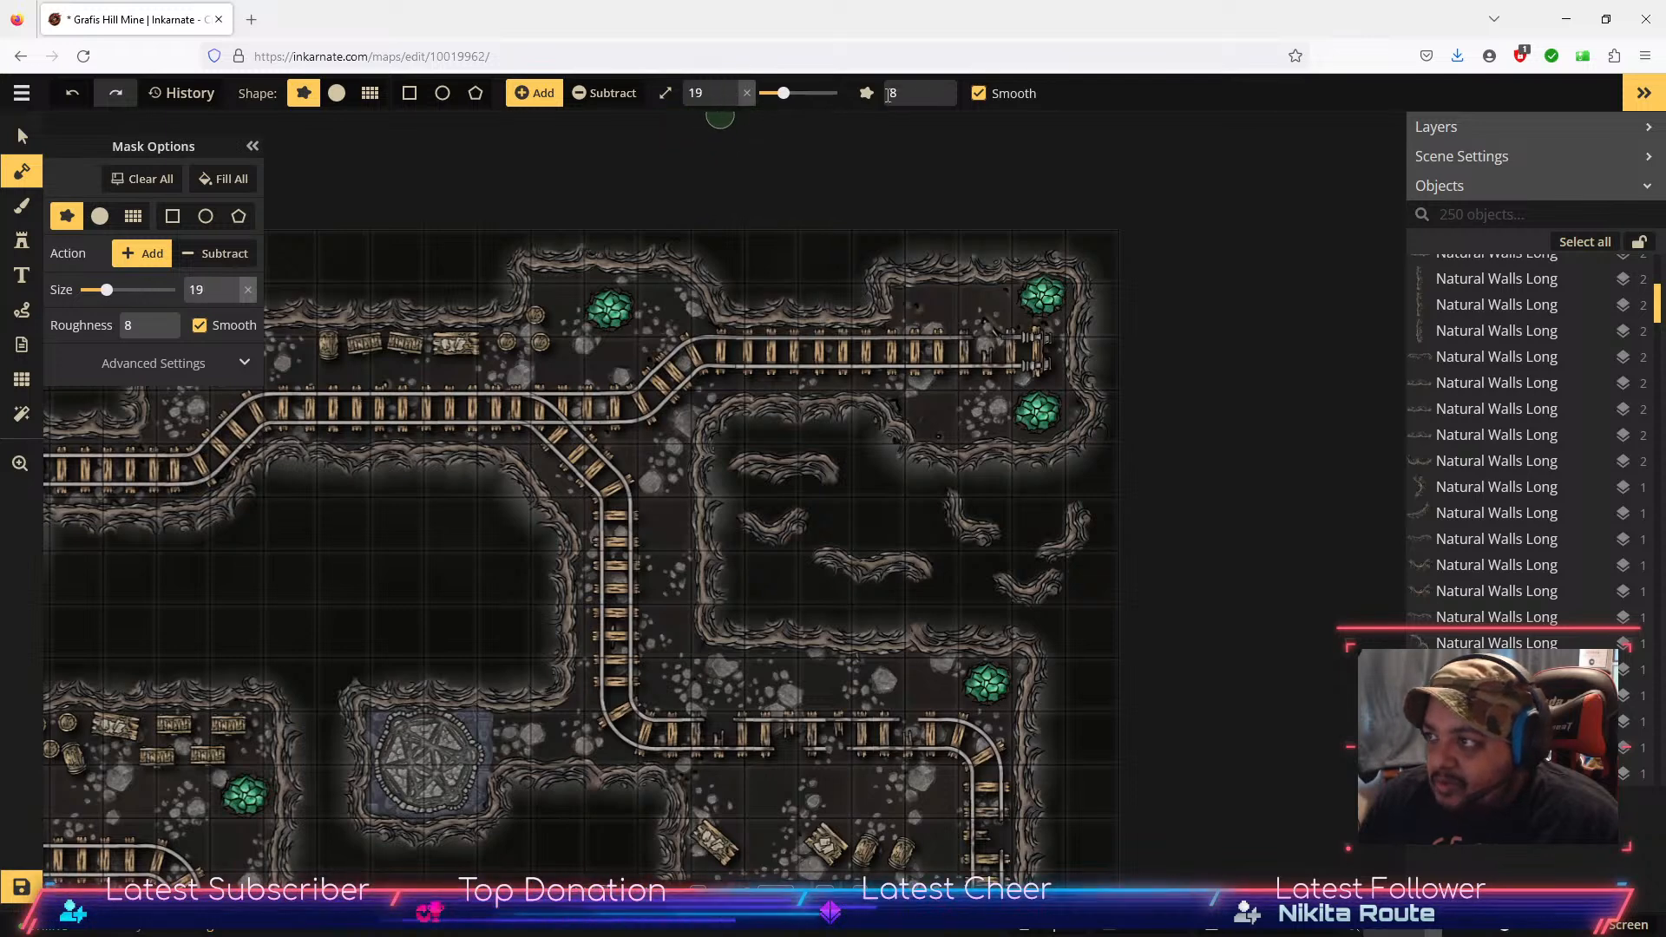
pyautogui.click(730, 88)
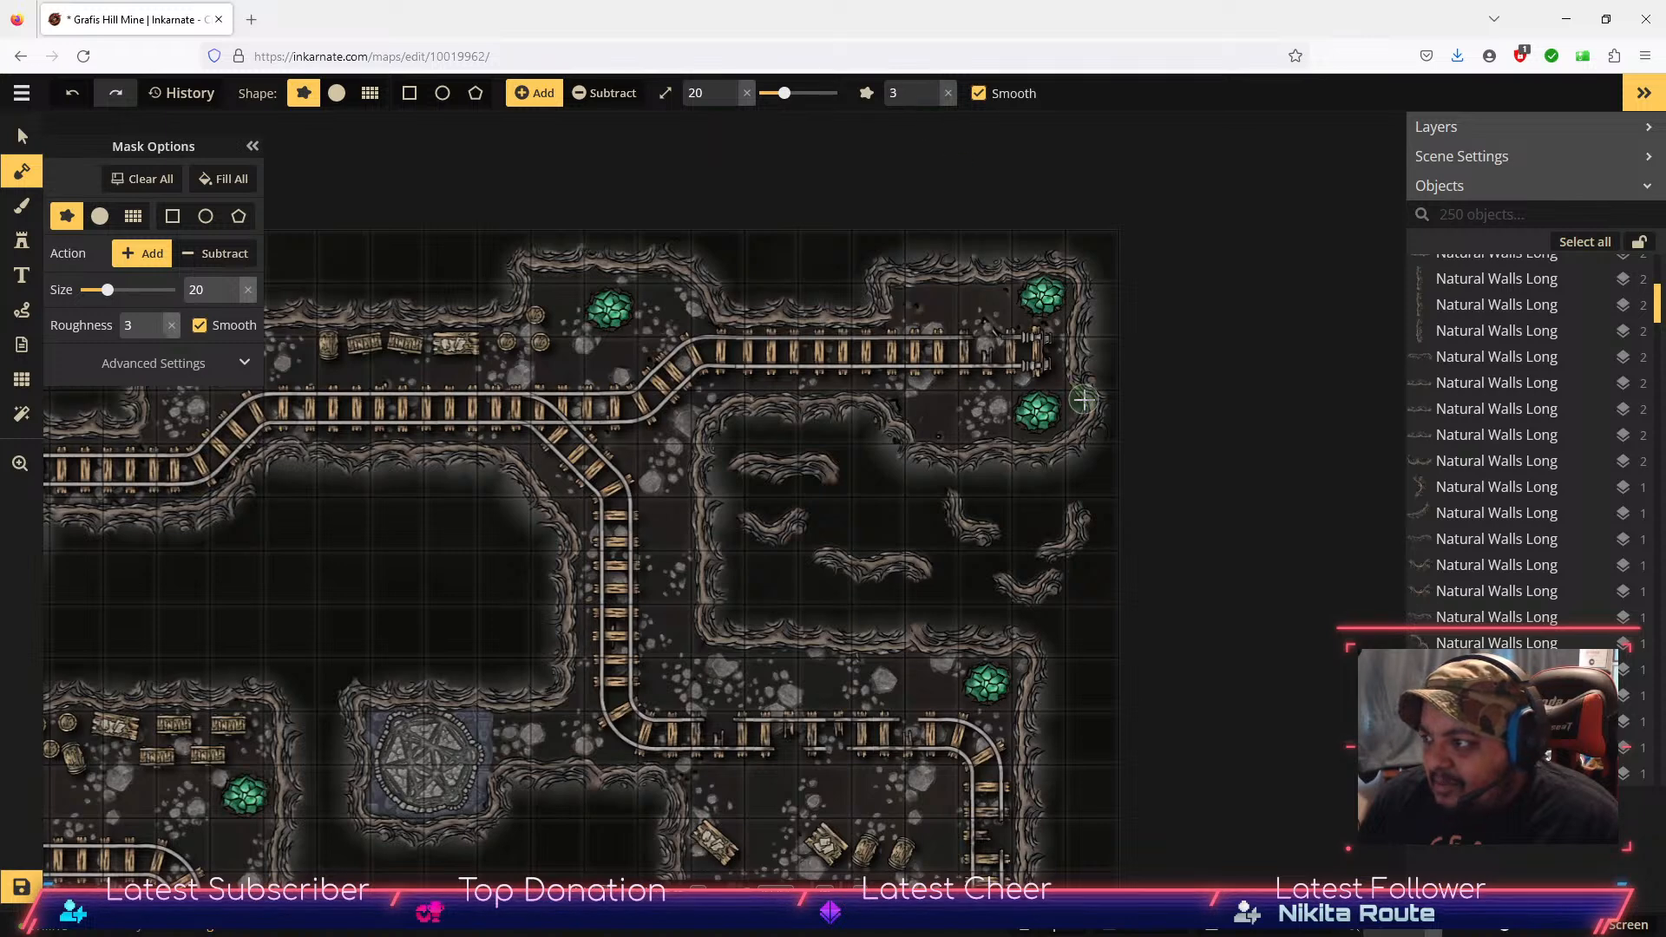
pyautogui.click(1078, 430)
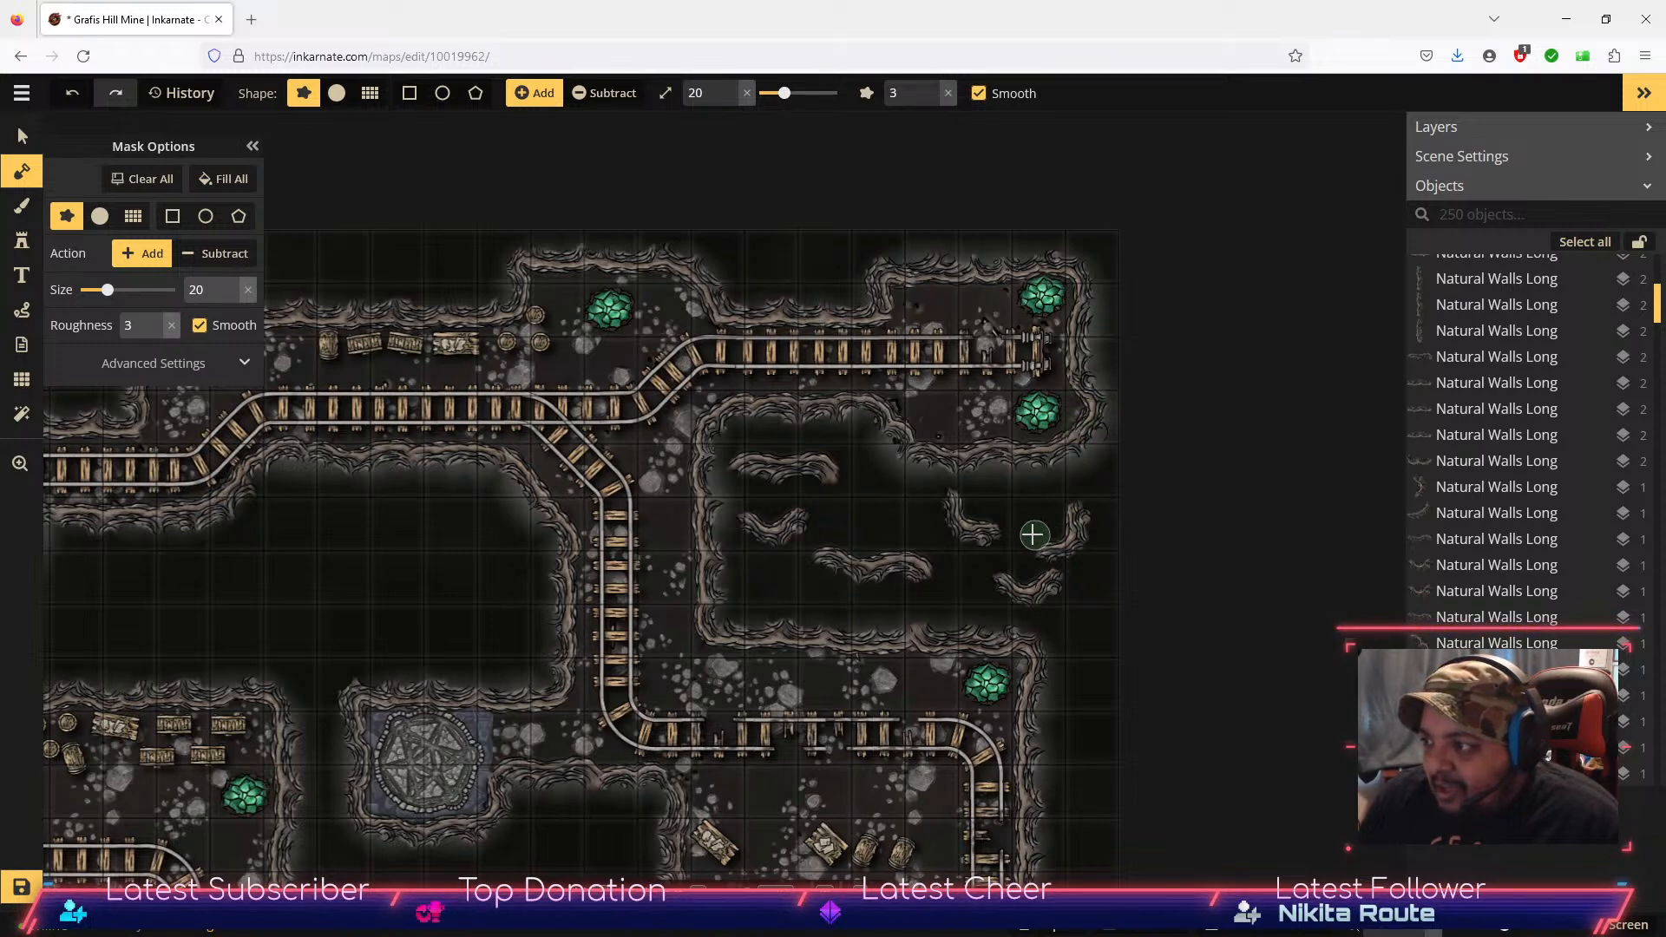
# Step: Delete the six spare natural walls lying in the dark area south of the crystal alcove
pyautogui.click(22, 136)
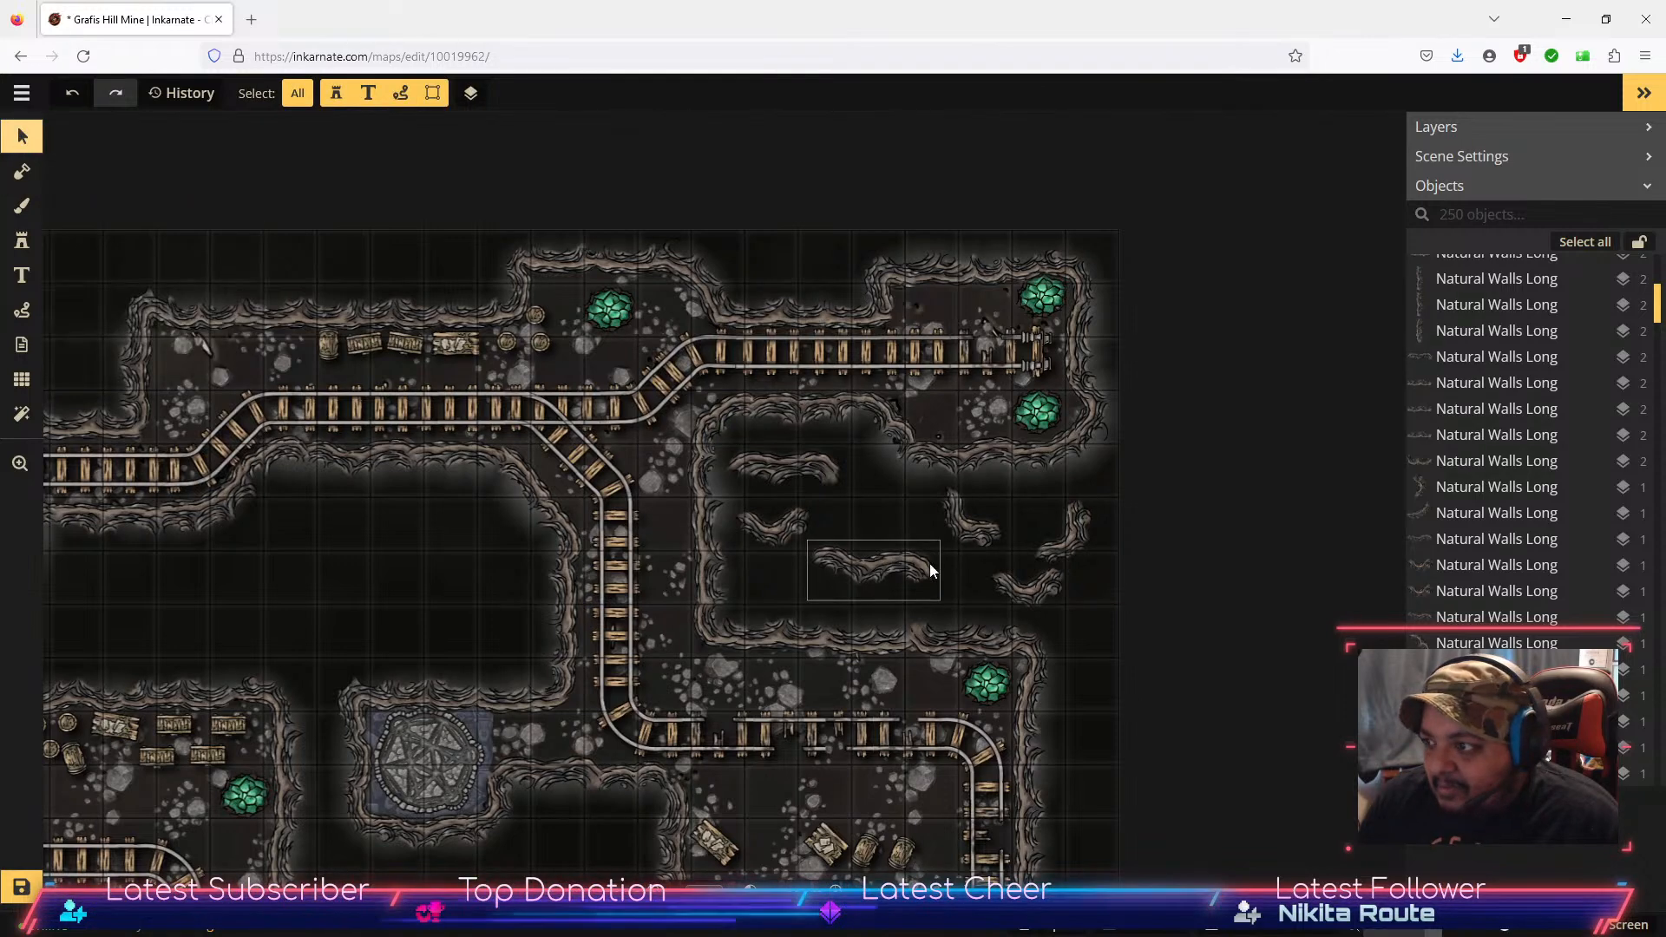
pyautogui.moveTo(1192, 493); pyautogui.dragTo(898, 571)
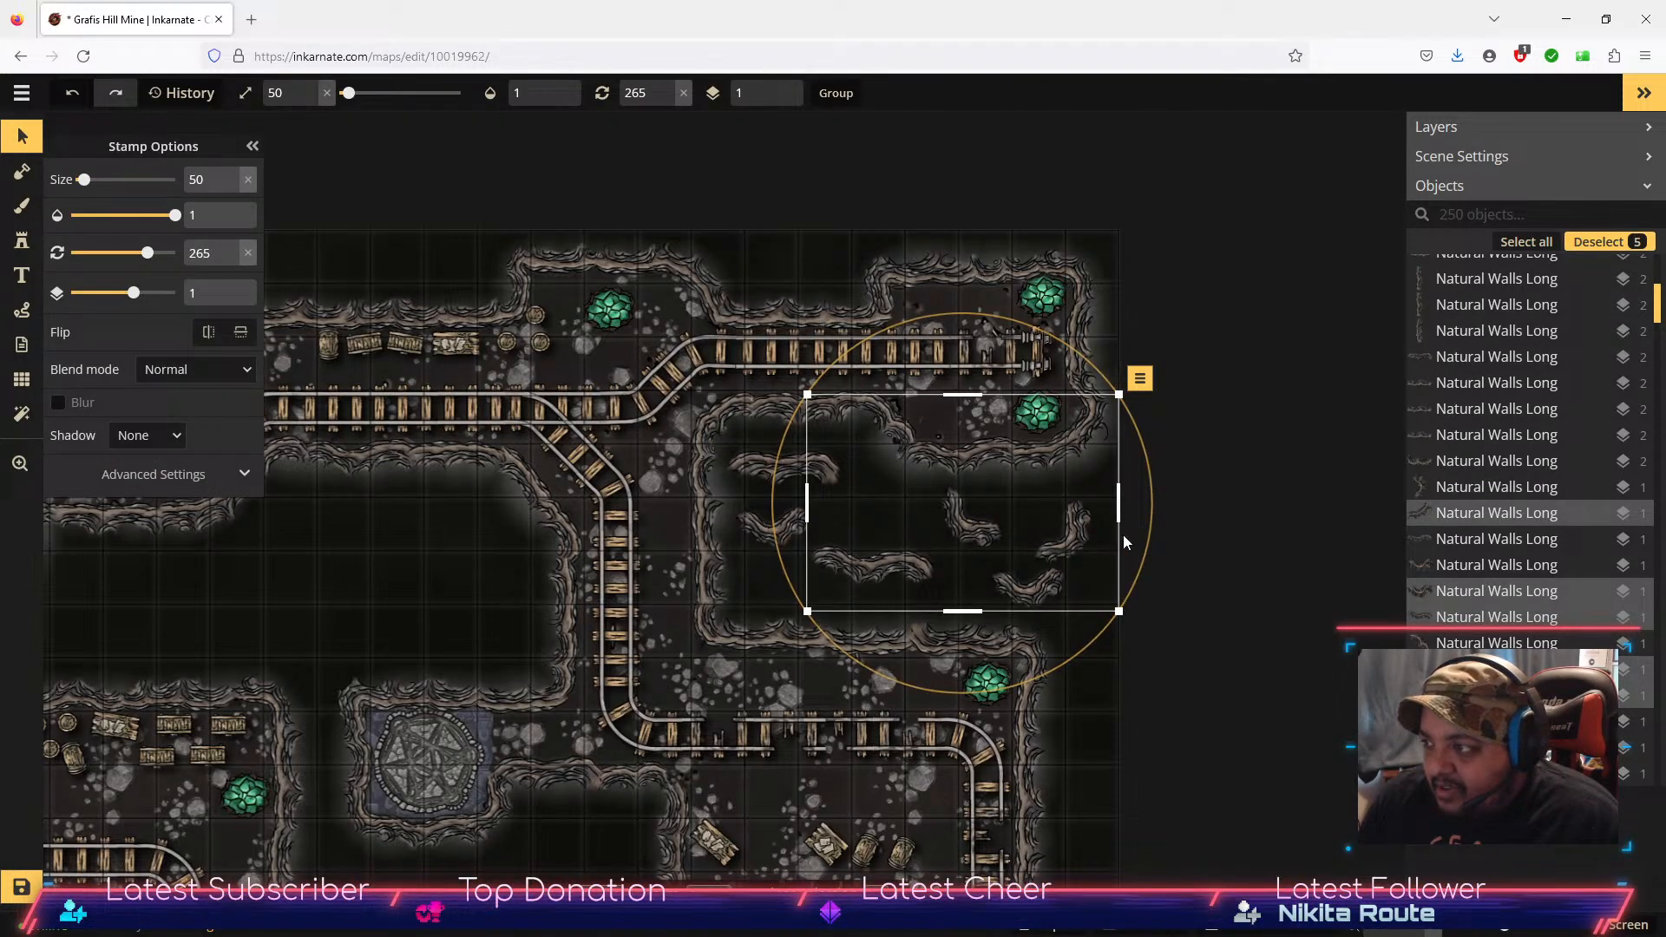
pyautogui.click(1220, 580)
pyautogui.moveTo(977, 564); pyautogui.dragTo(885, 561)
pyautogui.moveTo(762, 555); pyautogui.dragTo(769, 534)
pyautogui.press('Delete')
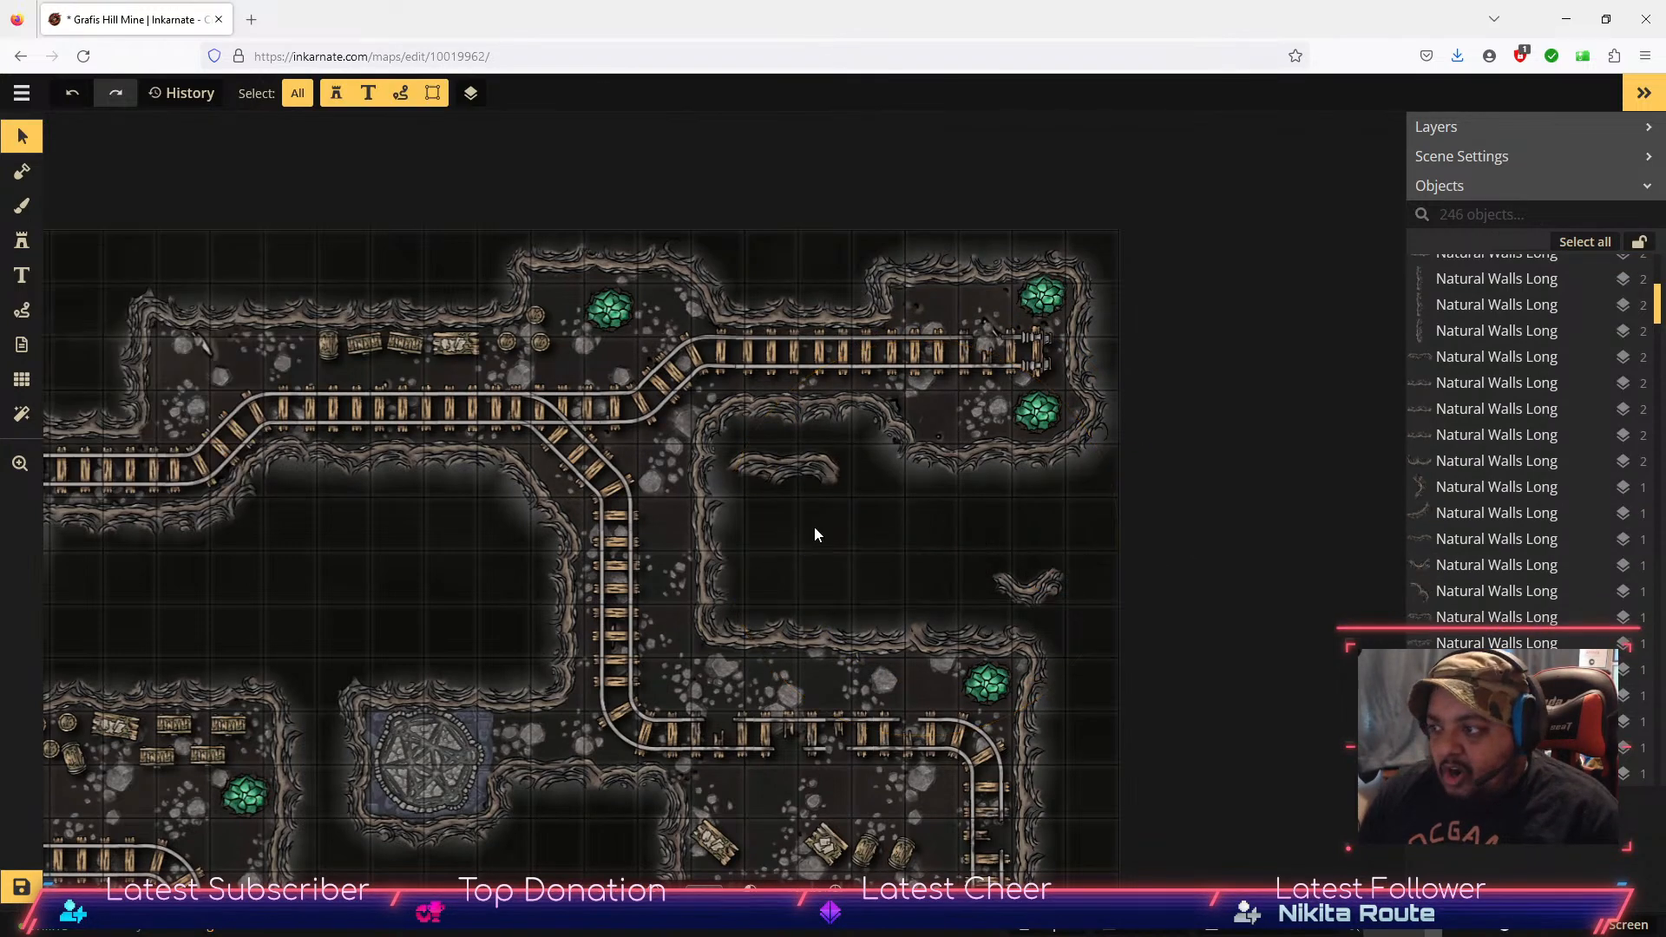
pyautogui.click(811, 476)
pyautogui.press('Delete')
pyautogui.click(1033, 583)
pyautogui.press('Delete')
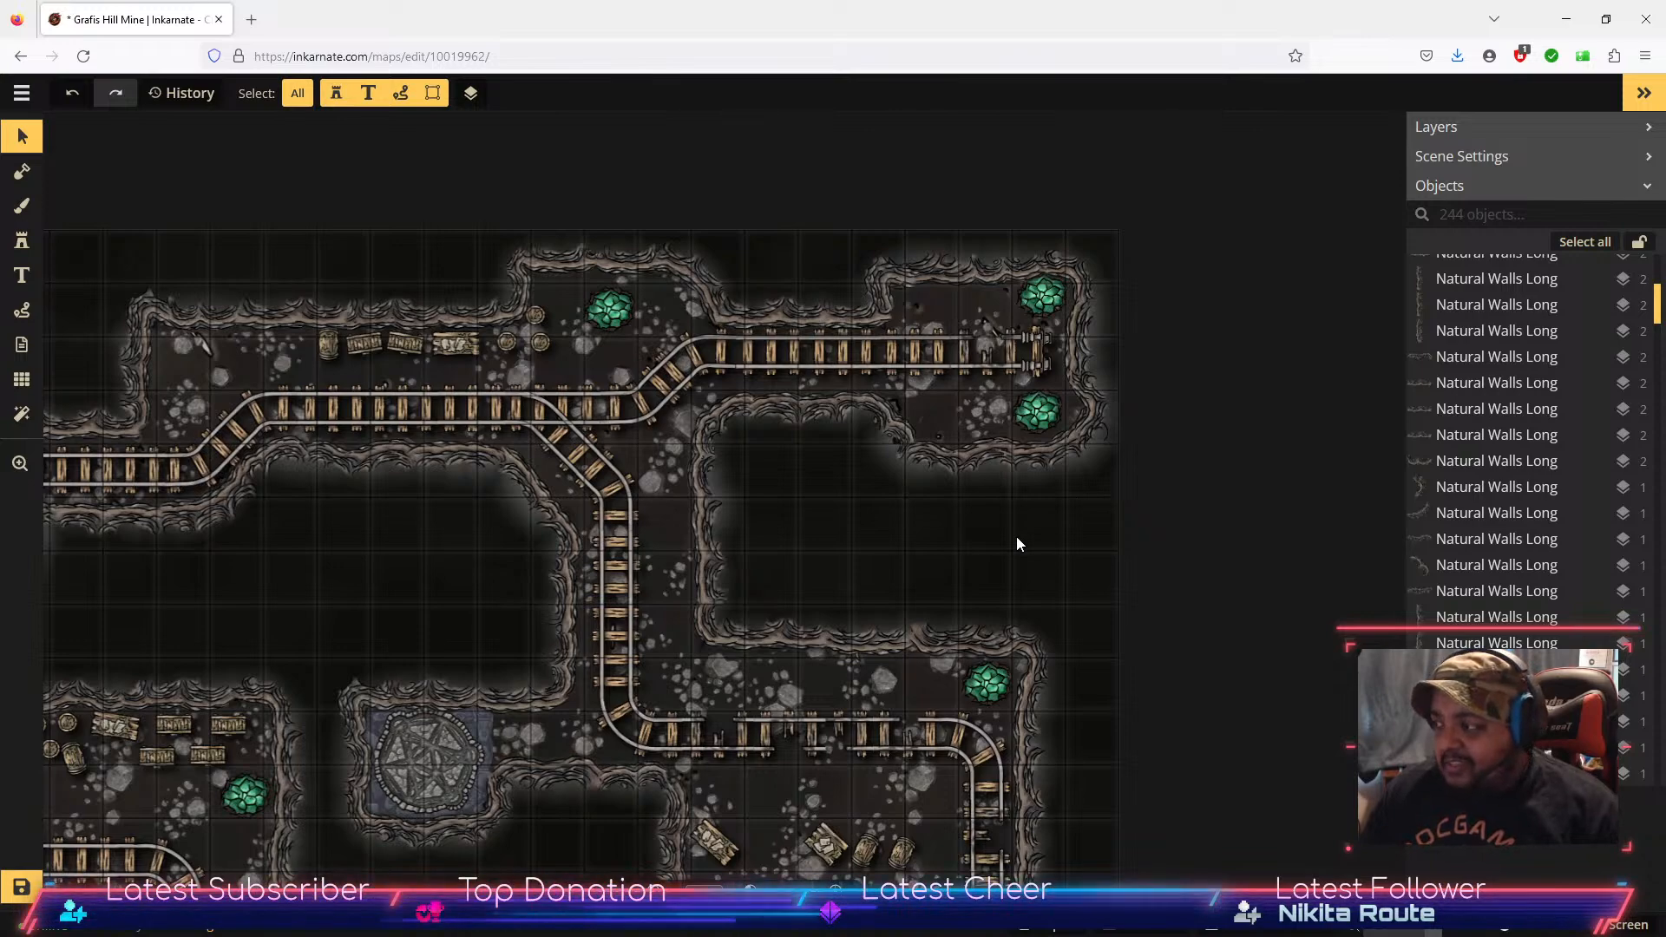
# Step: Look through the Watercolor Battlemaps stamp catalog, from Castle to Wizard, for a stamp to add around the rune circle room
pyautogui.scroll(-5, 1017, 536)
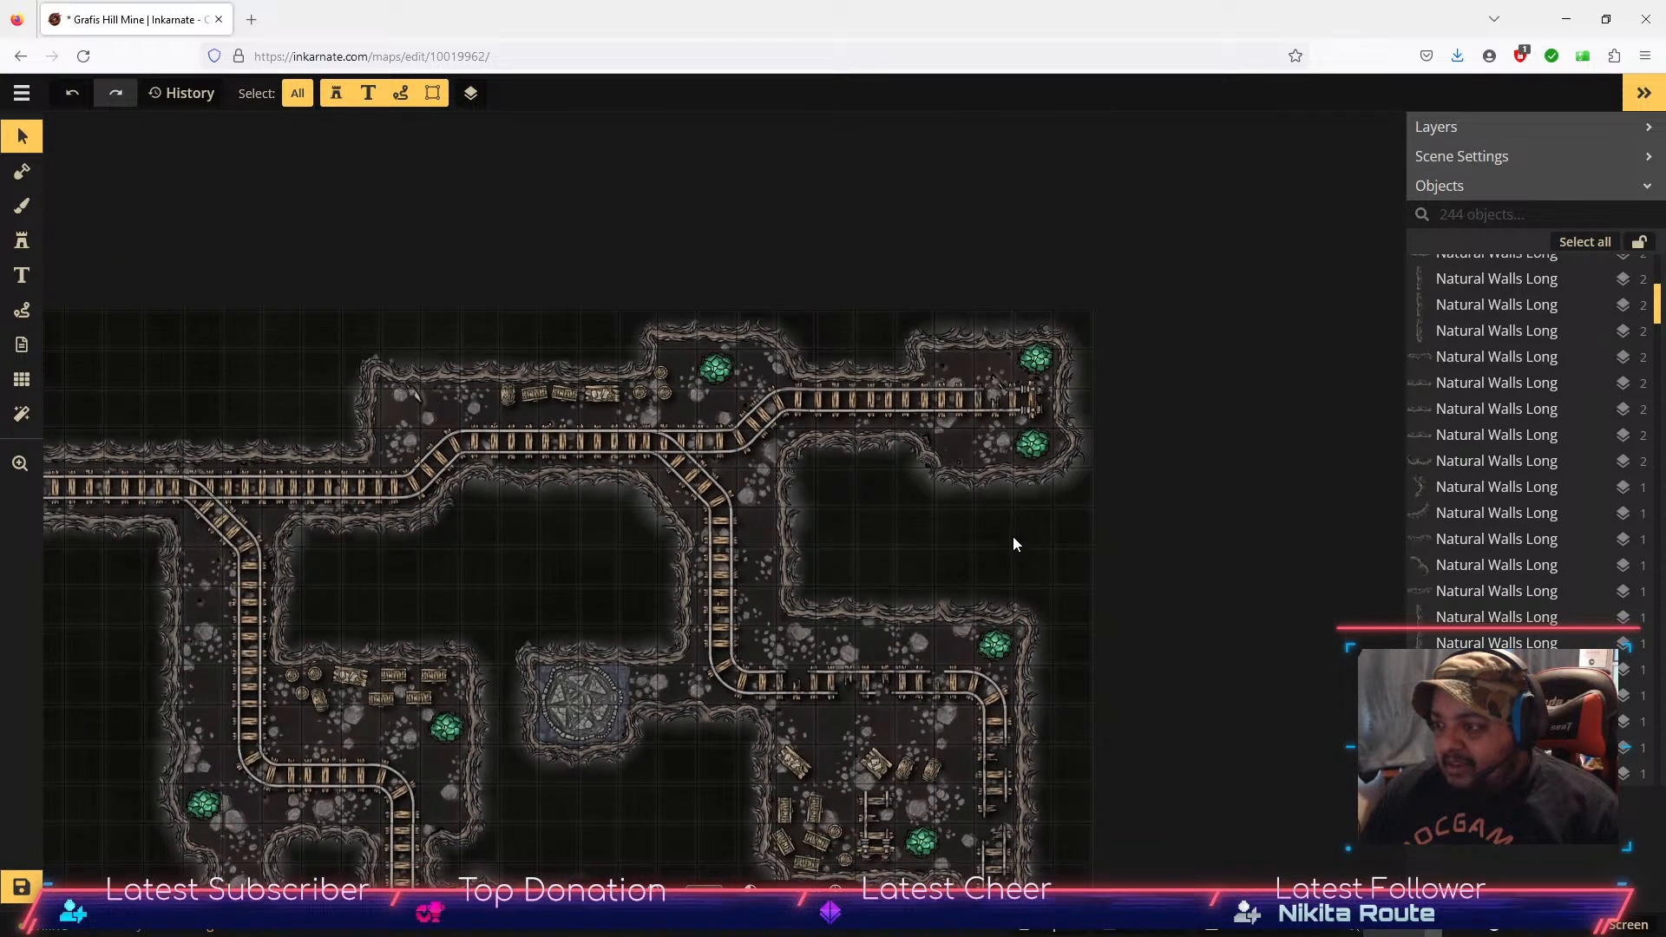
pyautogui.scroll(4, 1012, 541)
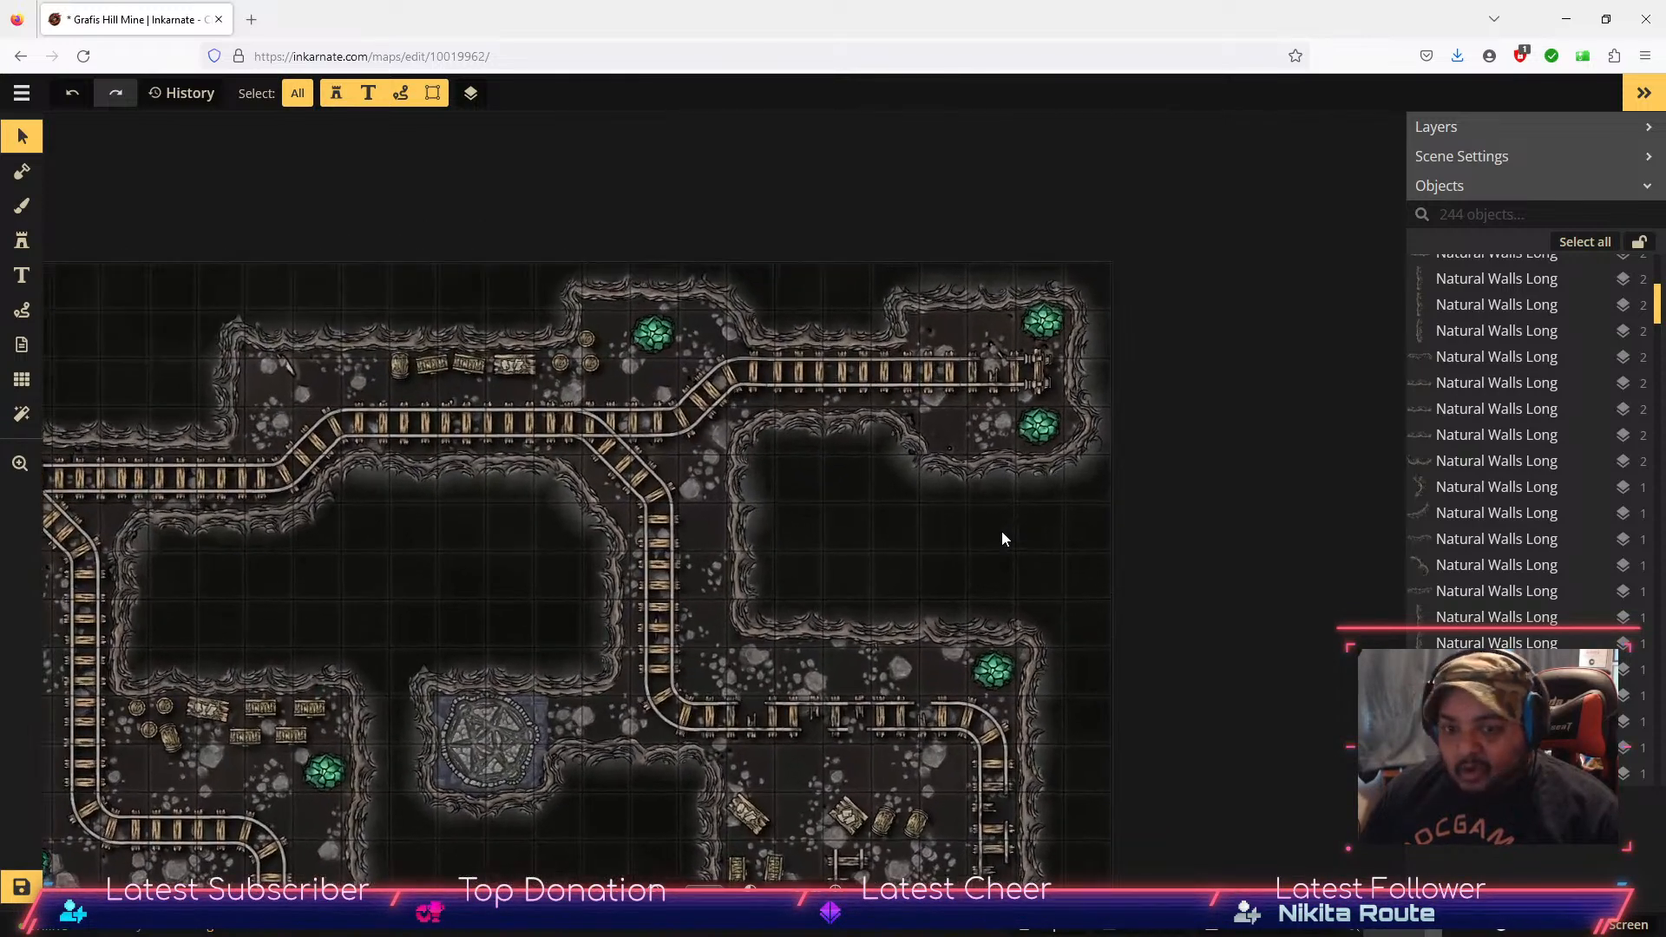
pyautogui.moveTo(841, 609); pyautogui.dragTo(1056, 342)
pyautogui.scroll(3, 789, 491)
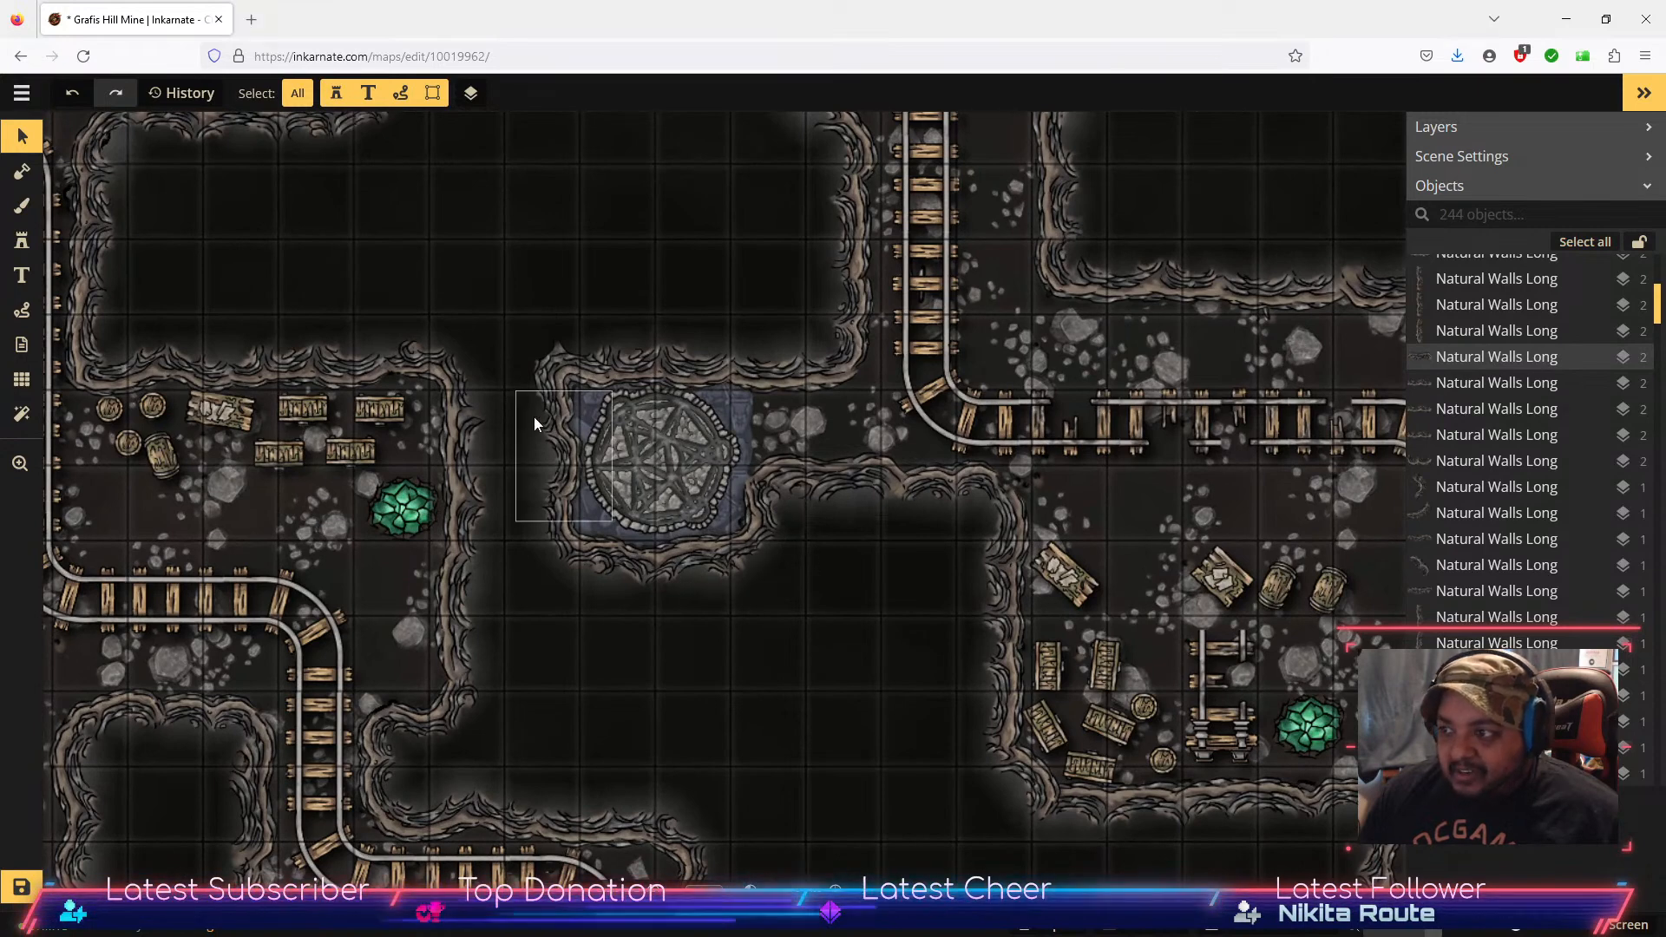
pyautogui.click(25, 246)
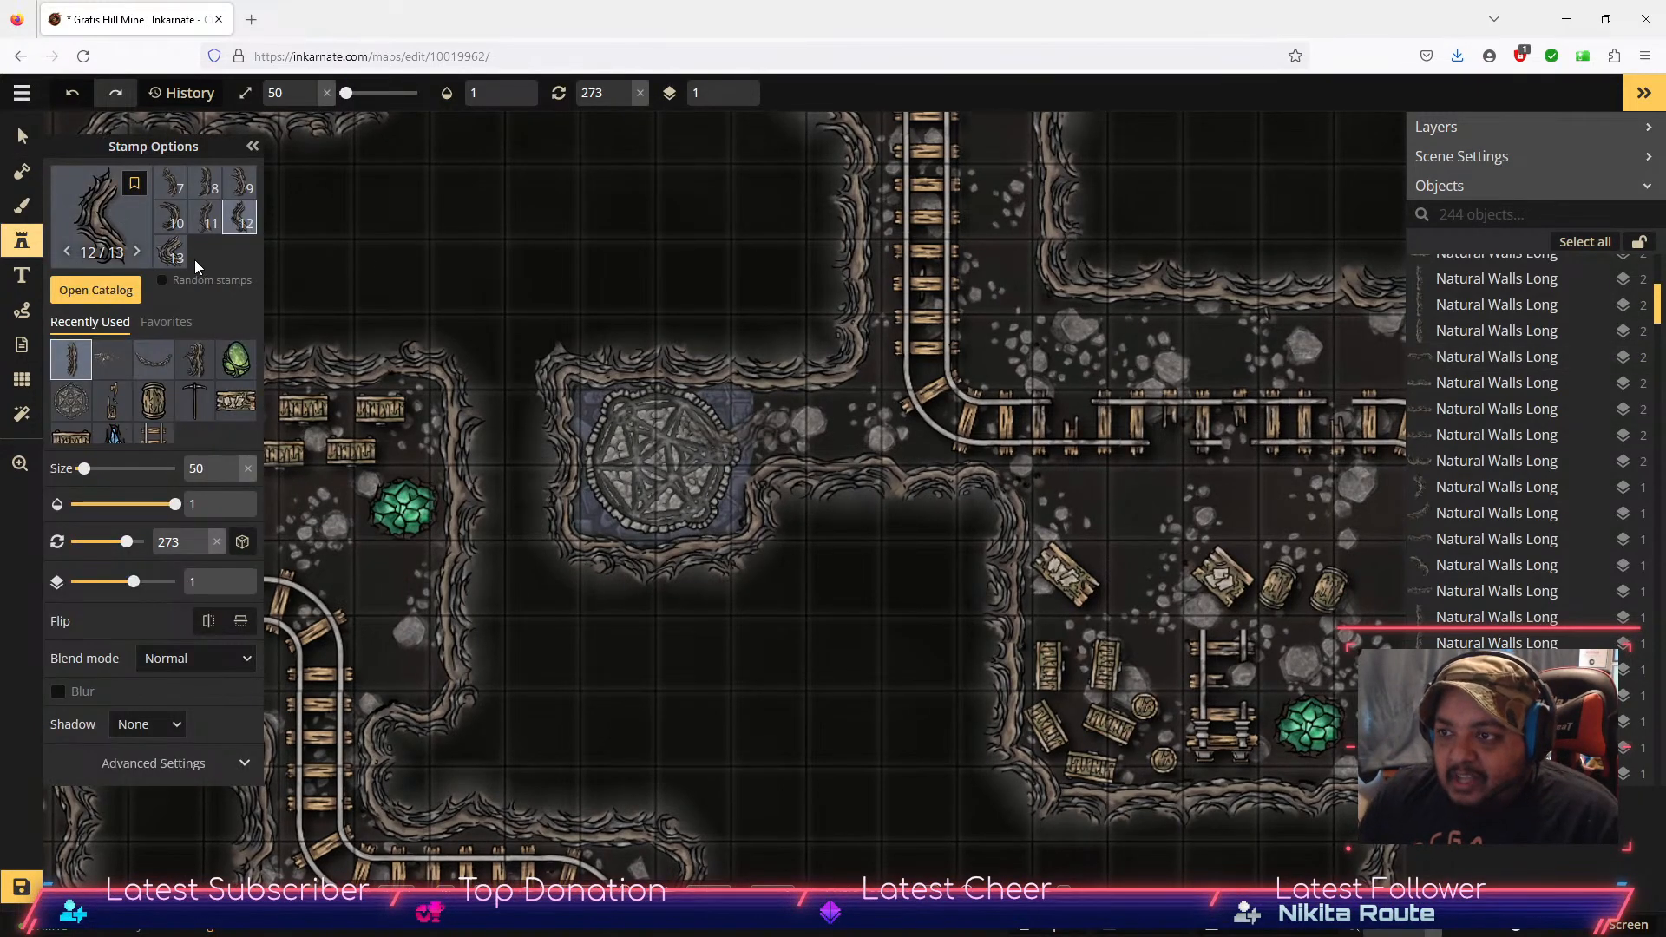
pyautogui.click(105, 293)
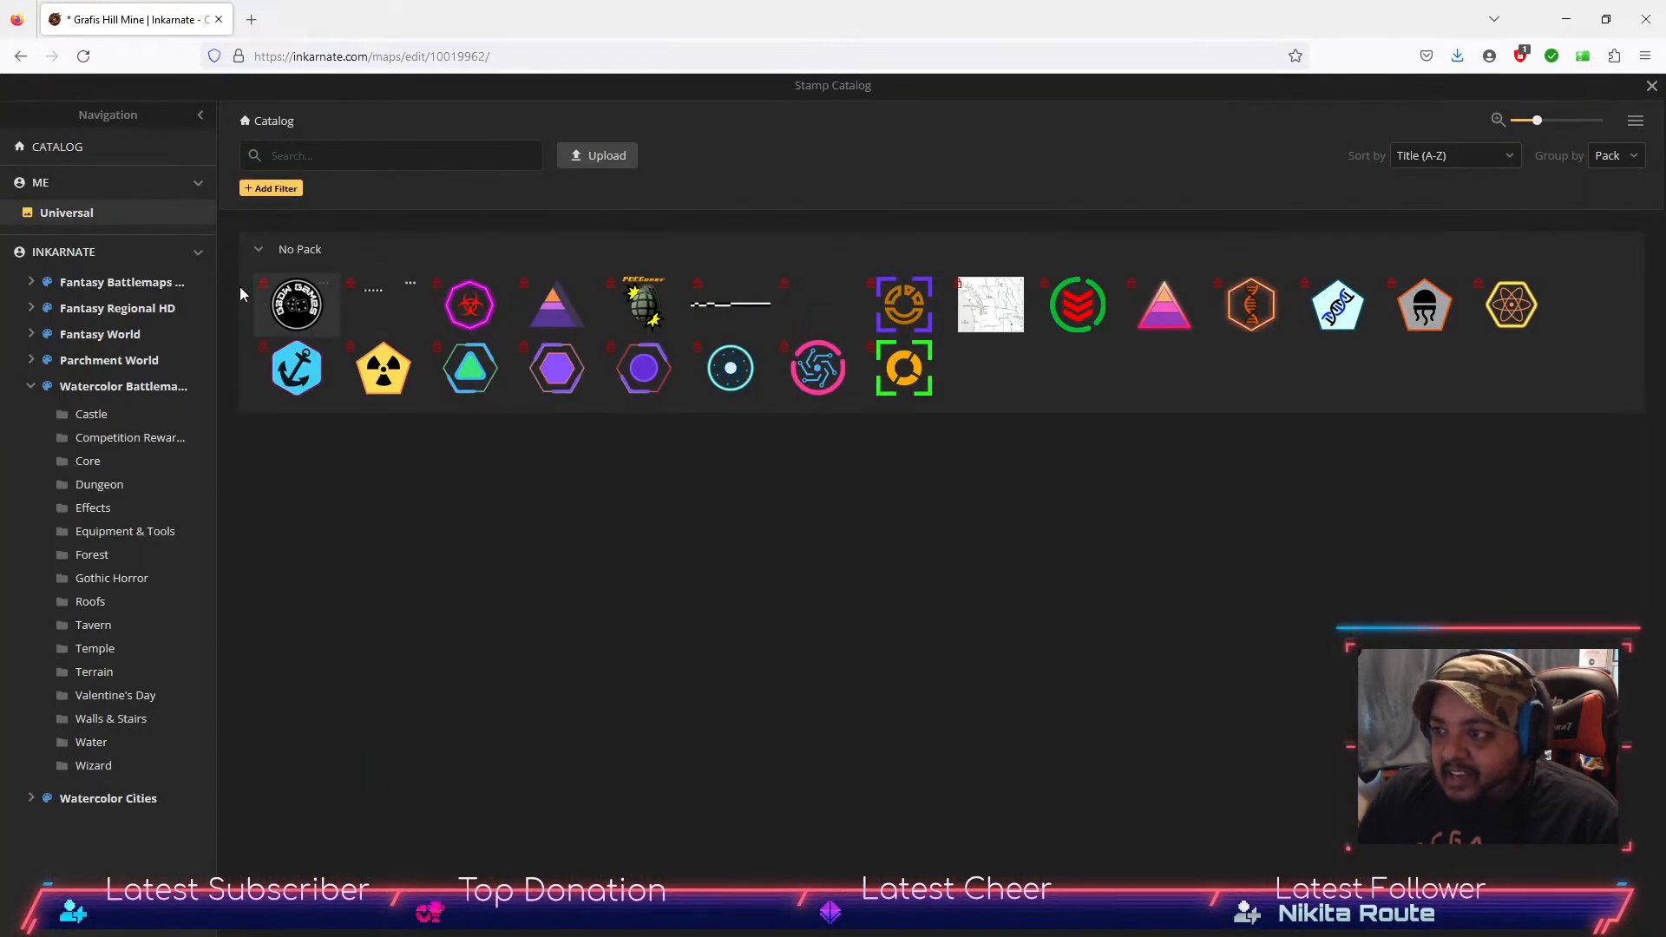
pyautogui.click(100, 390)
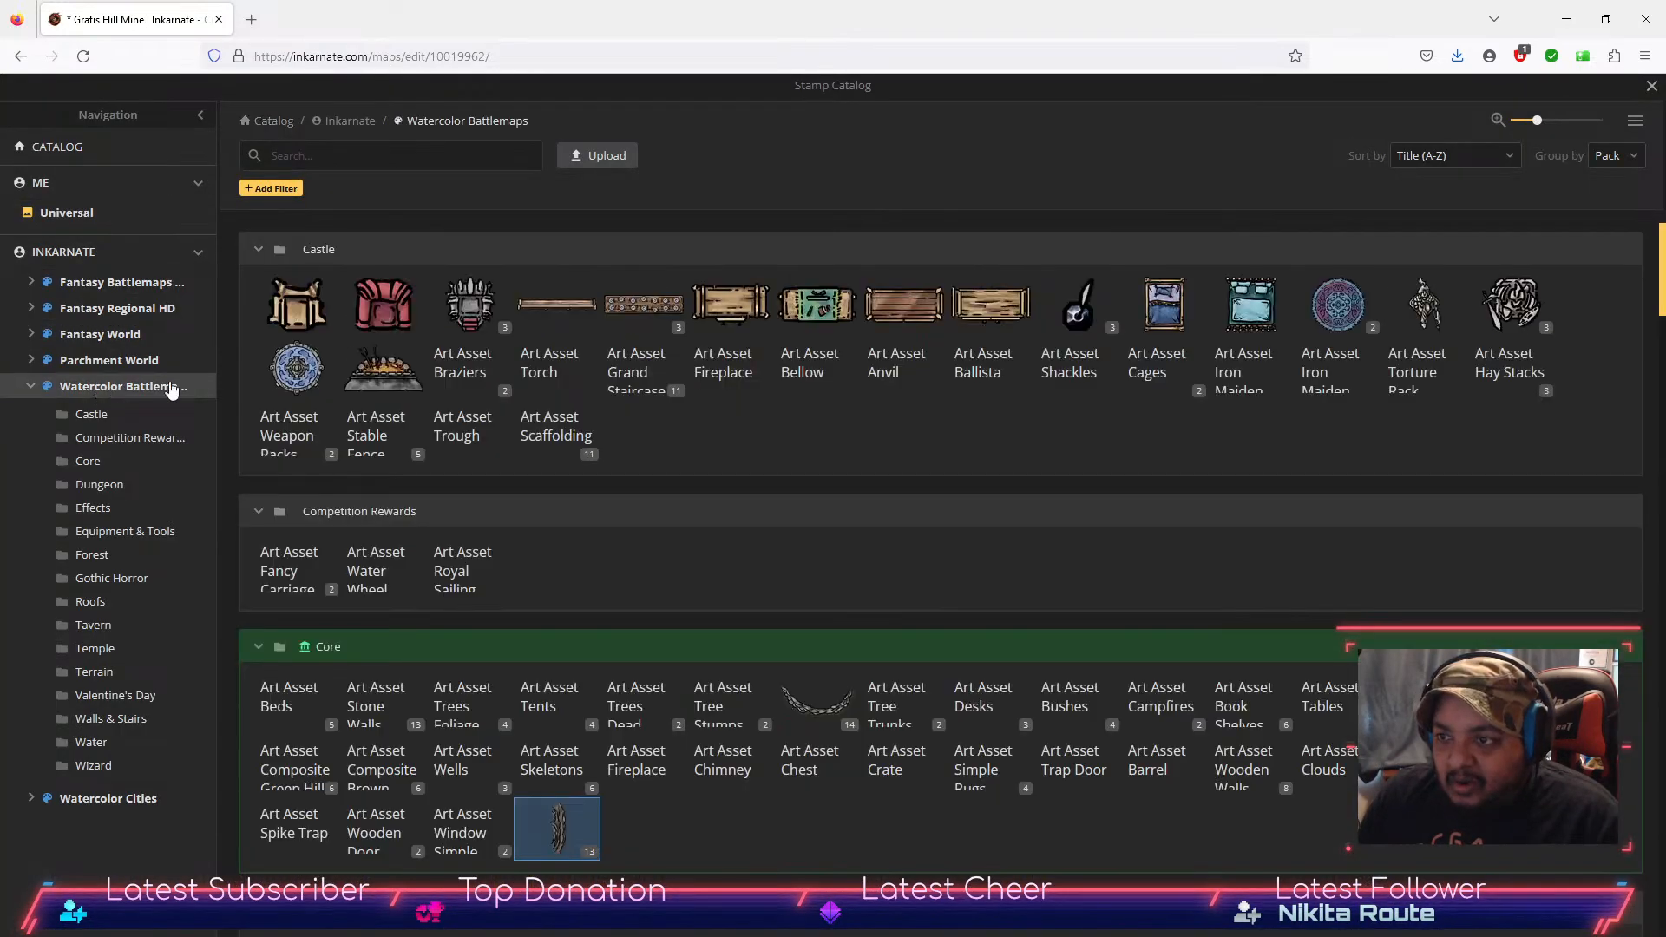
pyautogui.scroll(-3, 825, 382)
pyautogui.scroll(-3, 824, 388)
pyautogui.scroll(1, 824, 388)
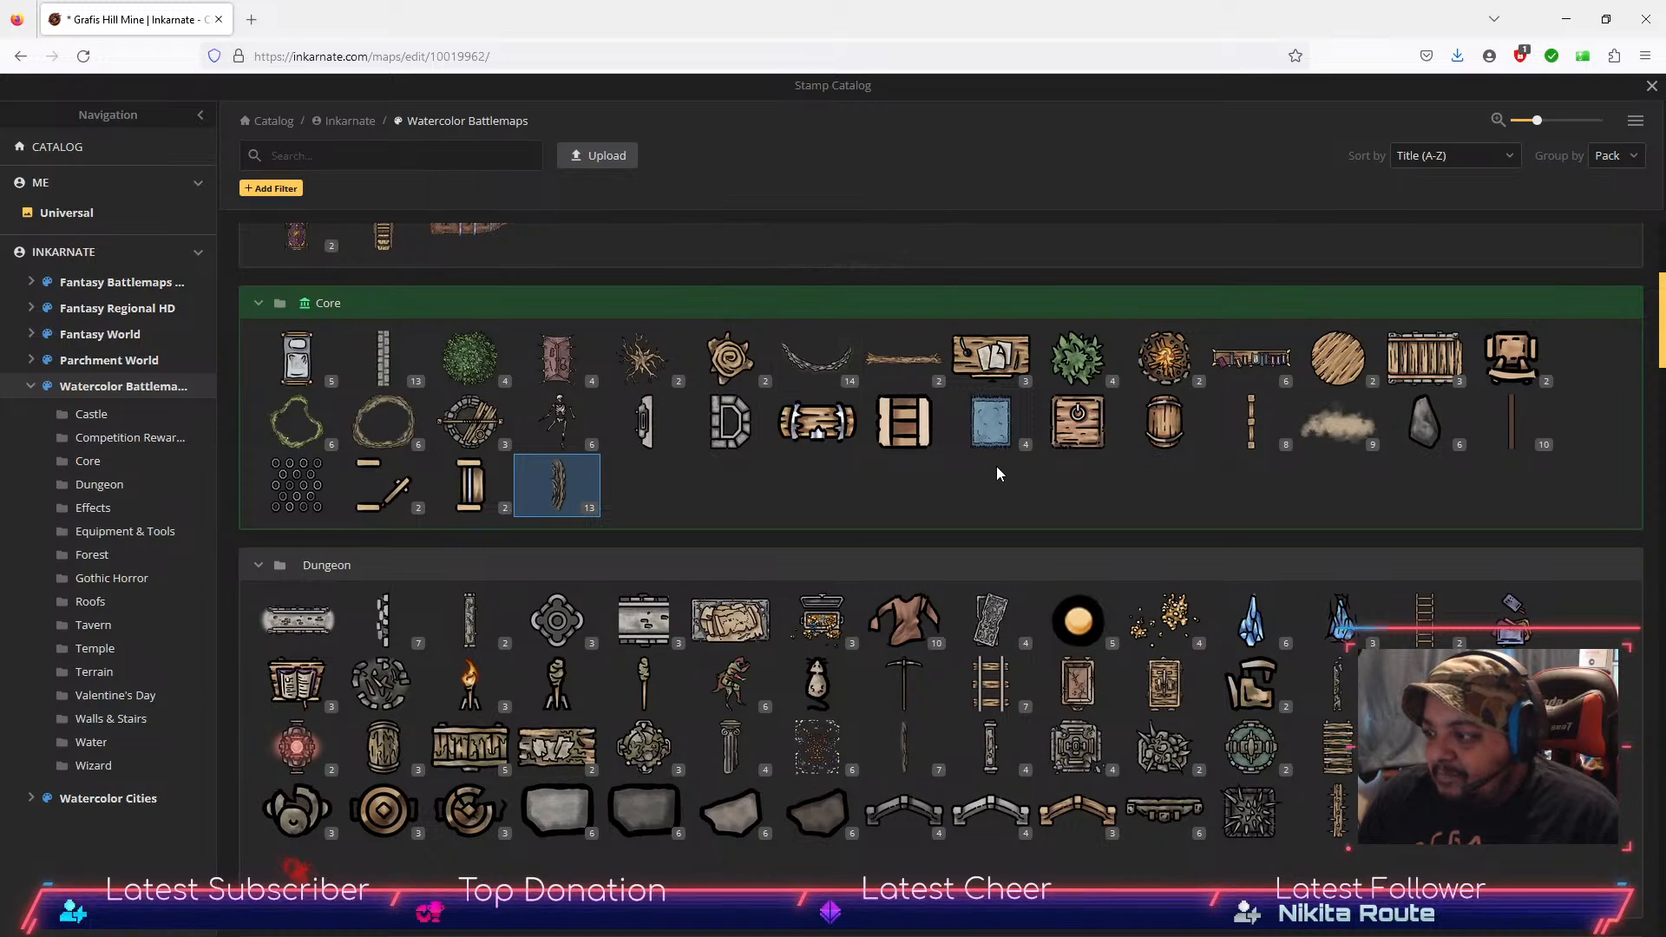
pyautogui.scroll(-7, 920, 556)
pyautogui.moveTo(899, 580)
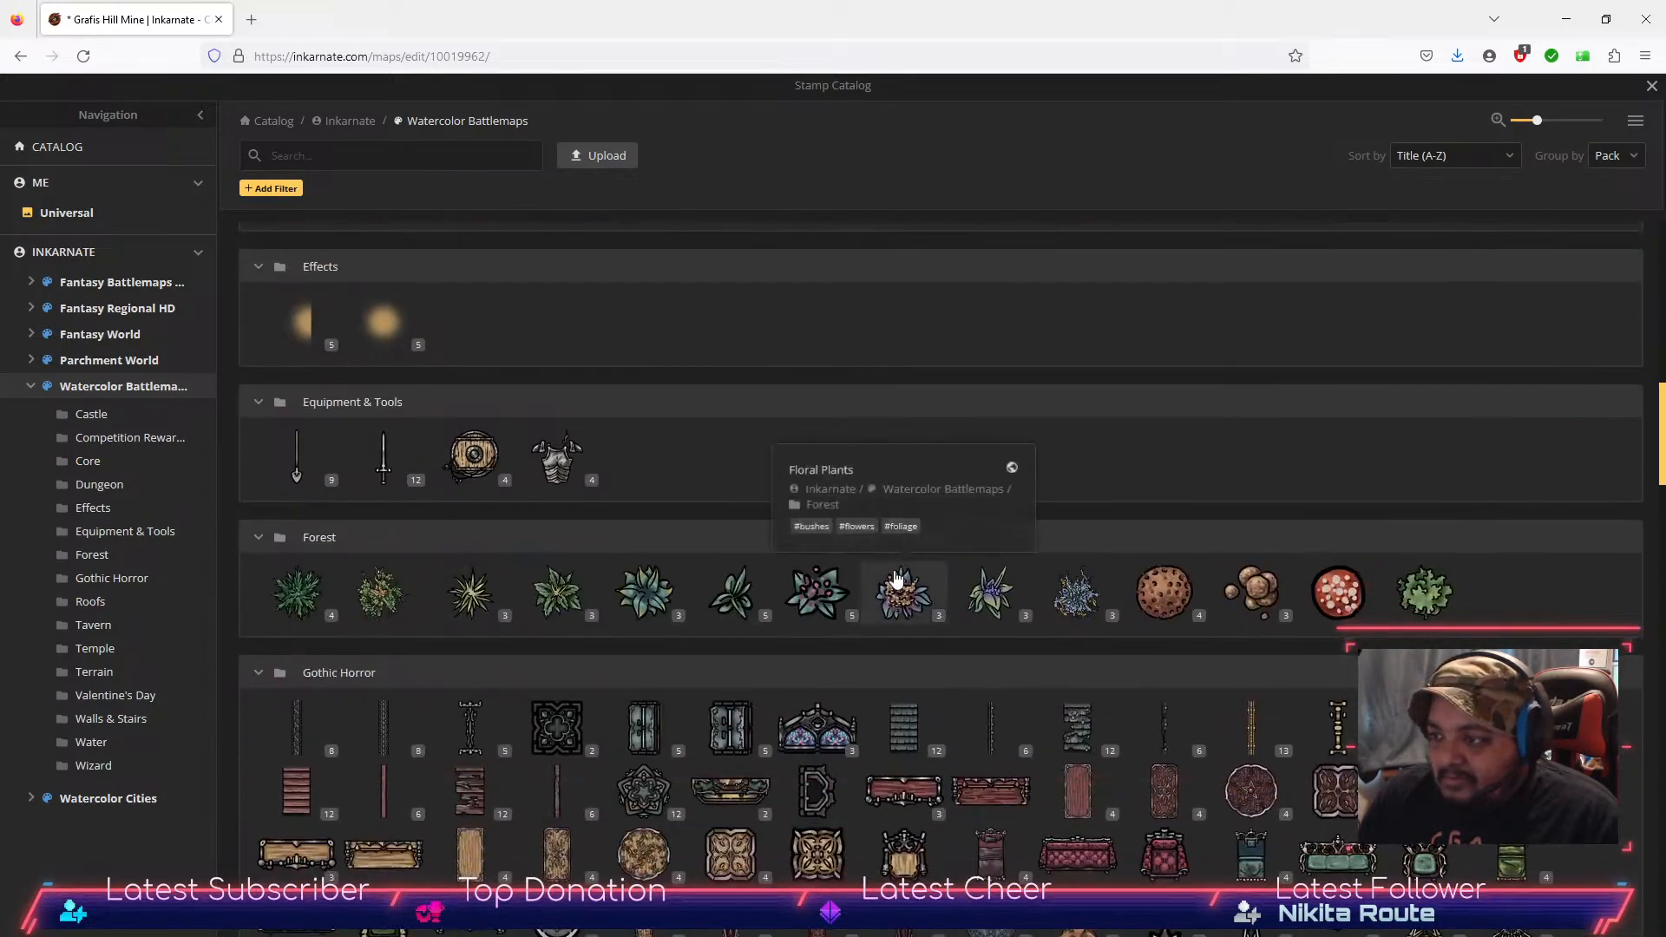
pyautogui.scroll(-5, 896, 579)
pyautogui.scroll(-2, 896, 564)
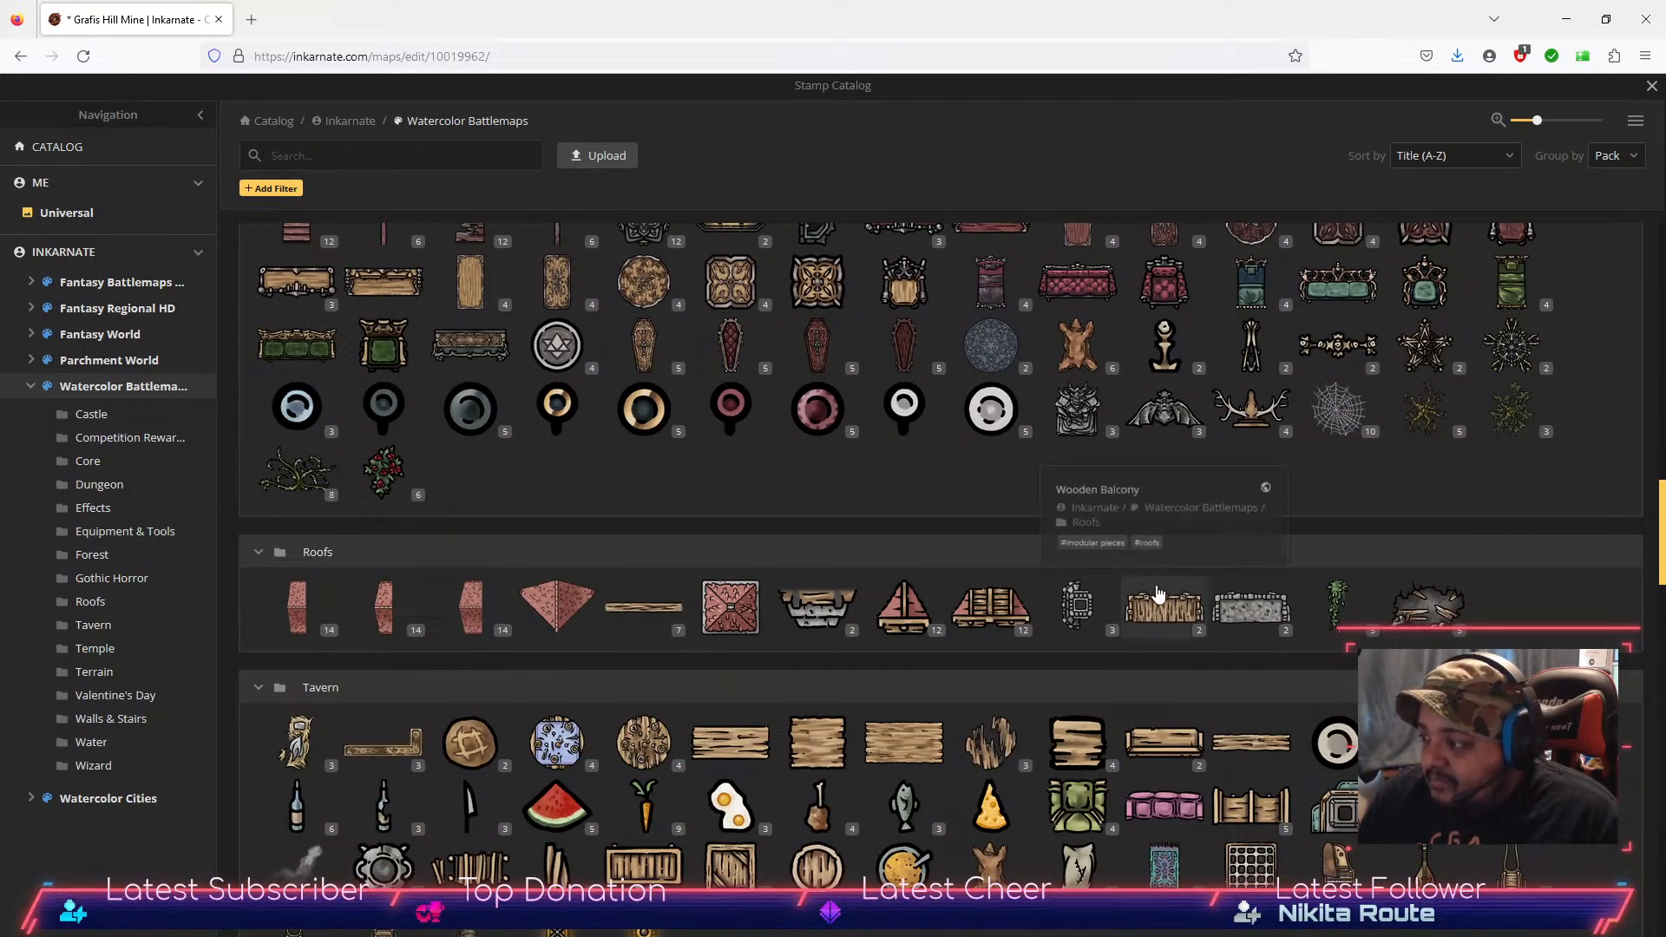
pyautogui.scroll(-4, 1124, 752)
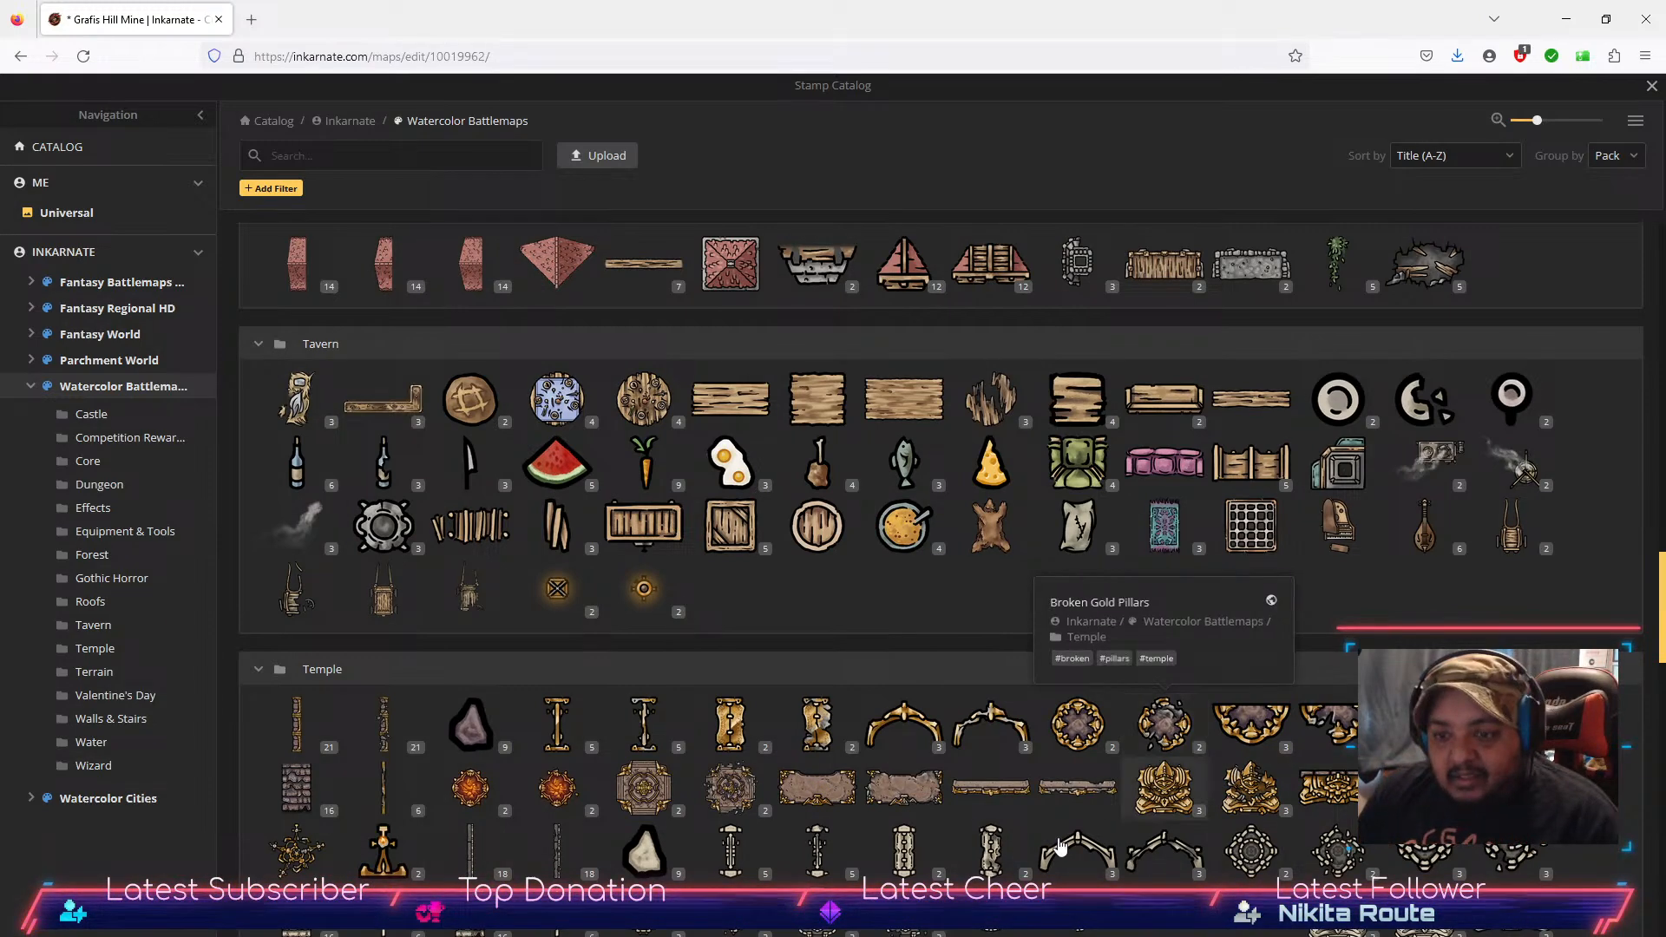
pyautogui.scroll(-6, 941, 634)
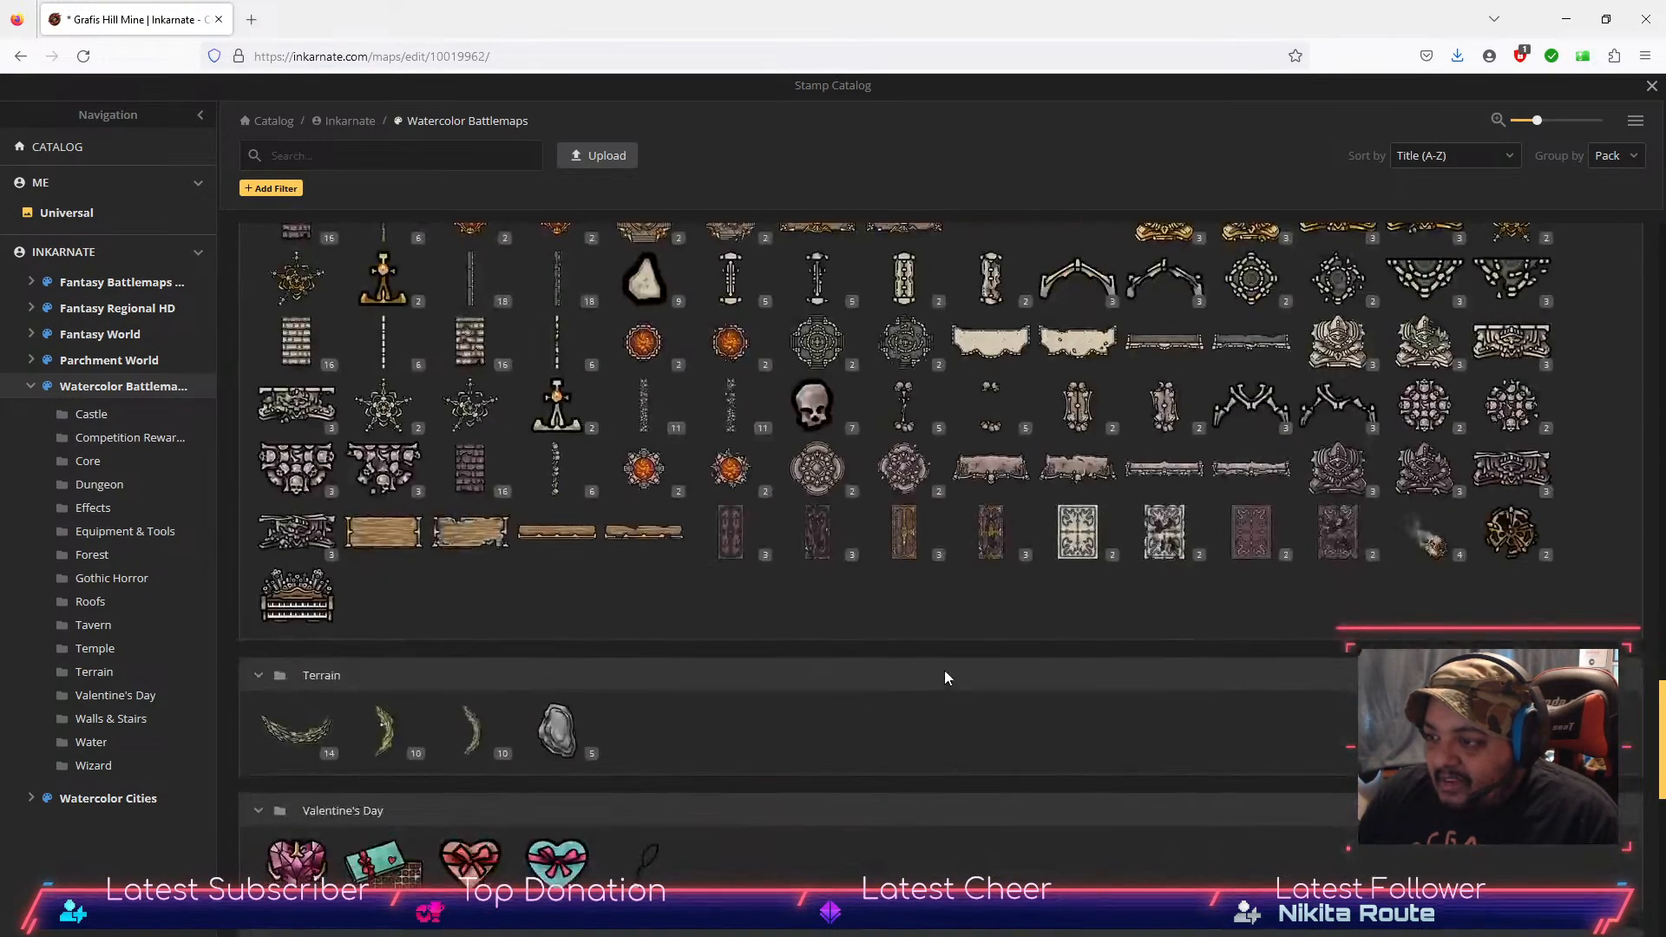
pyautogui.moveTo(579, 720)
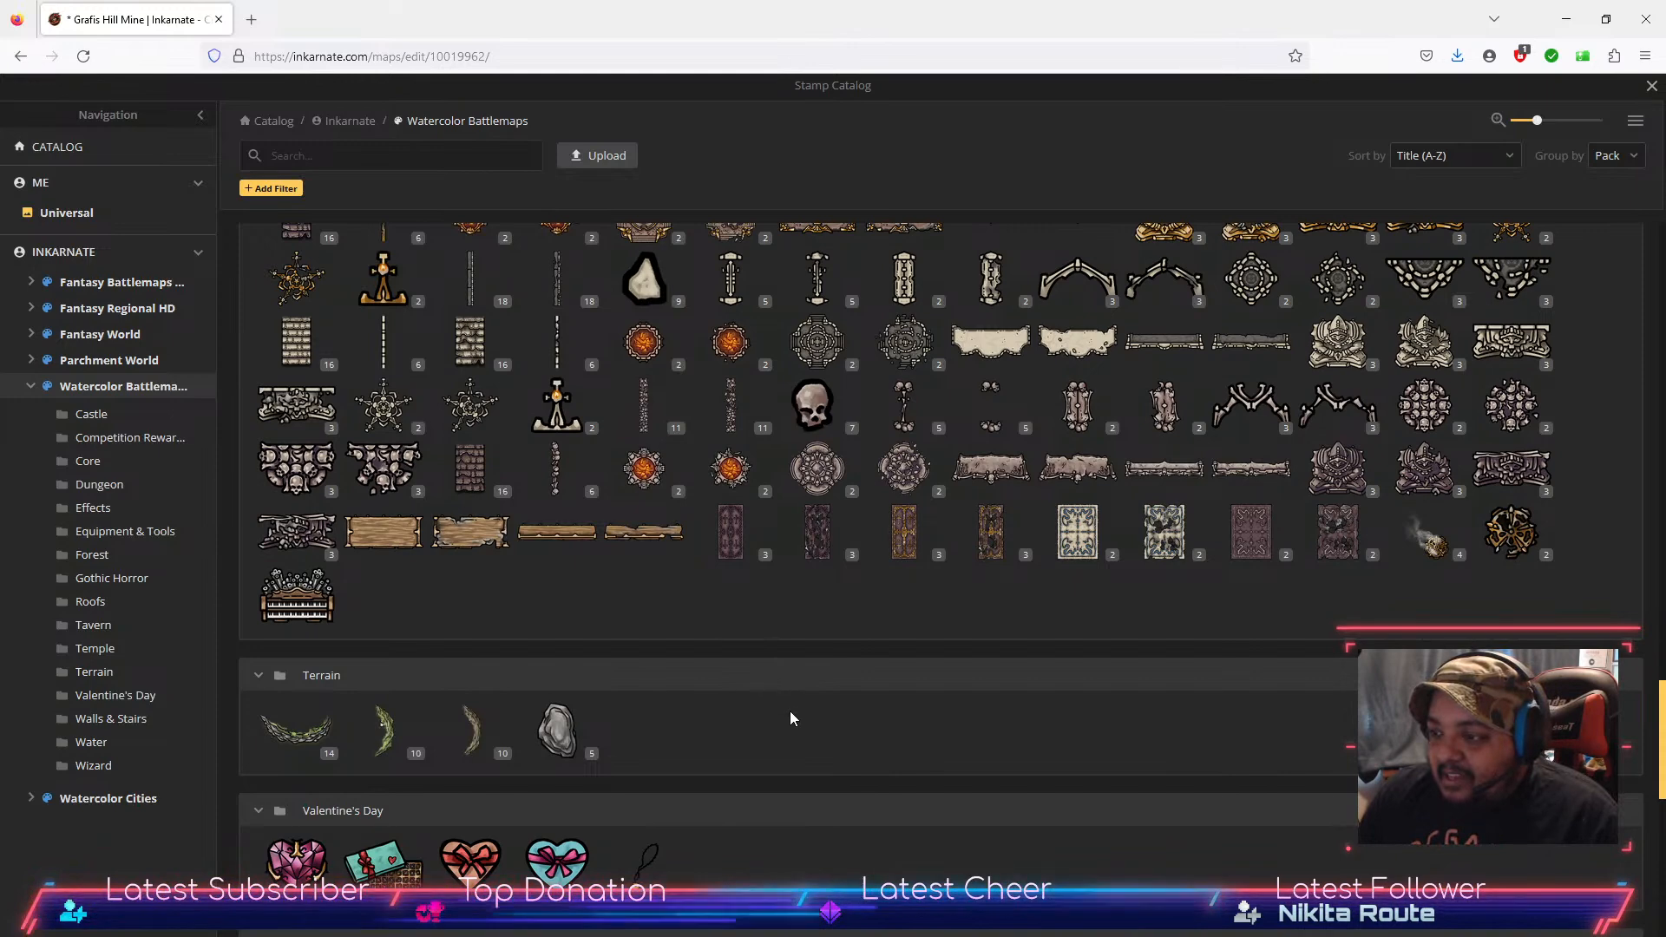
pyautogui.scroll(4, 786, 710)
pyautogui.scroll(-8, 776, 706)
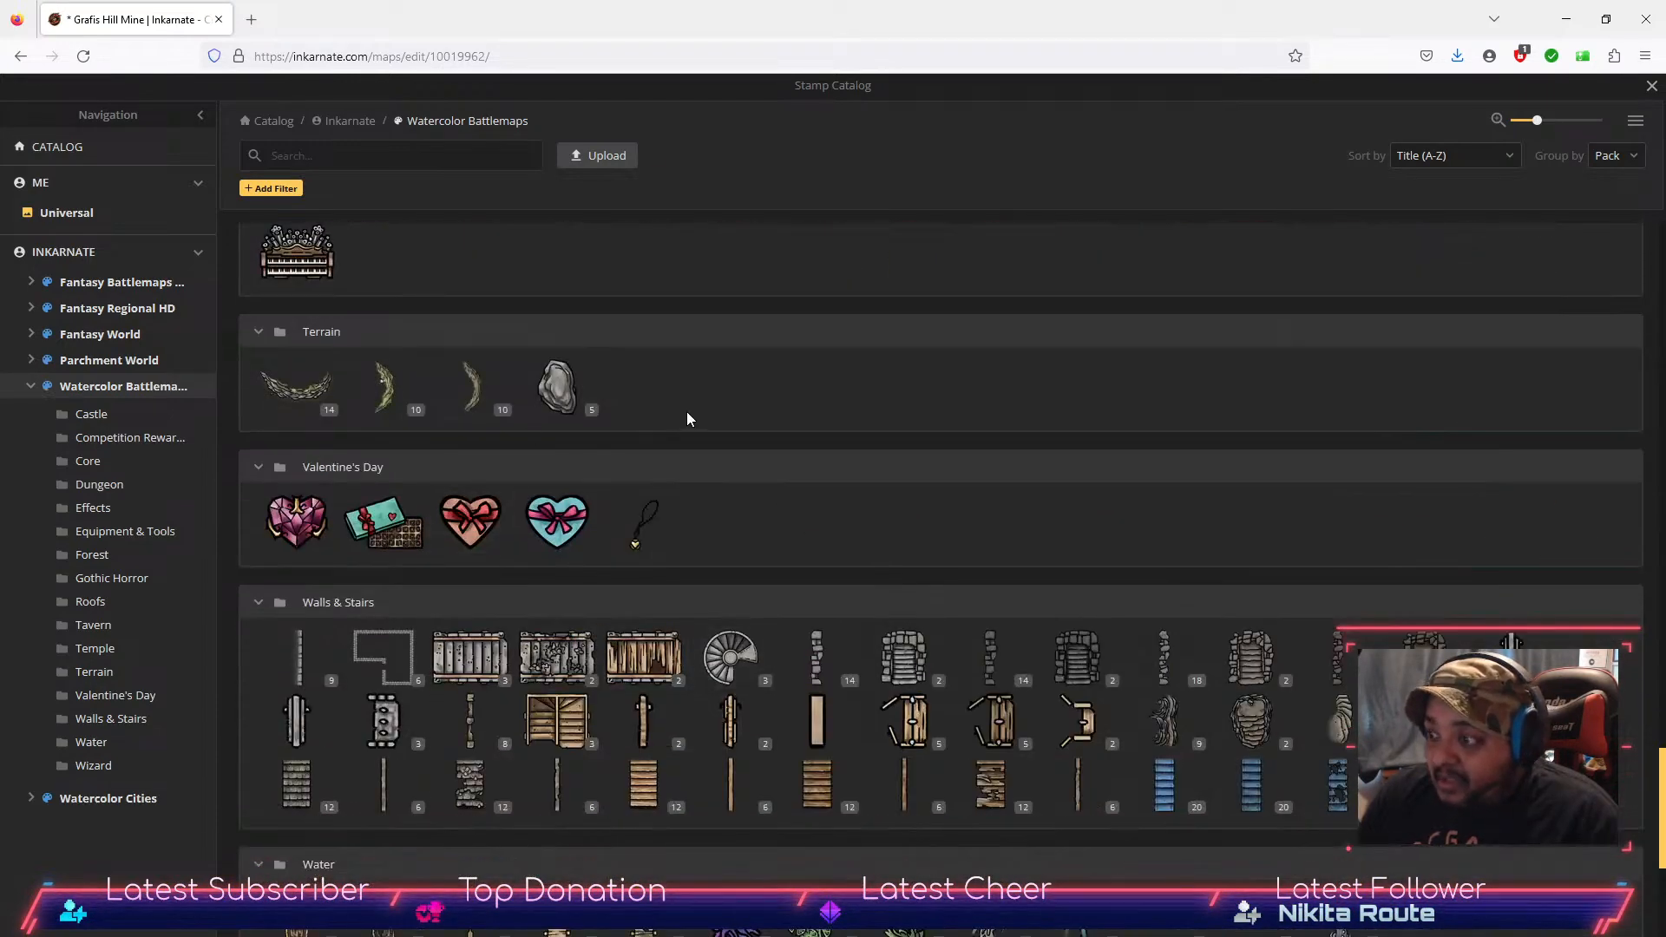
pyautogui.scroll(-4, 1095, 606)
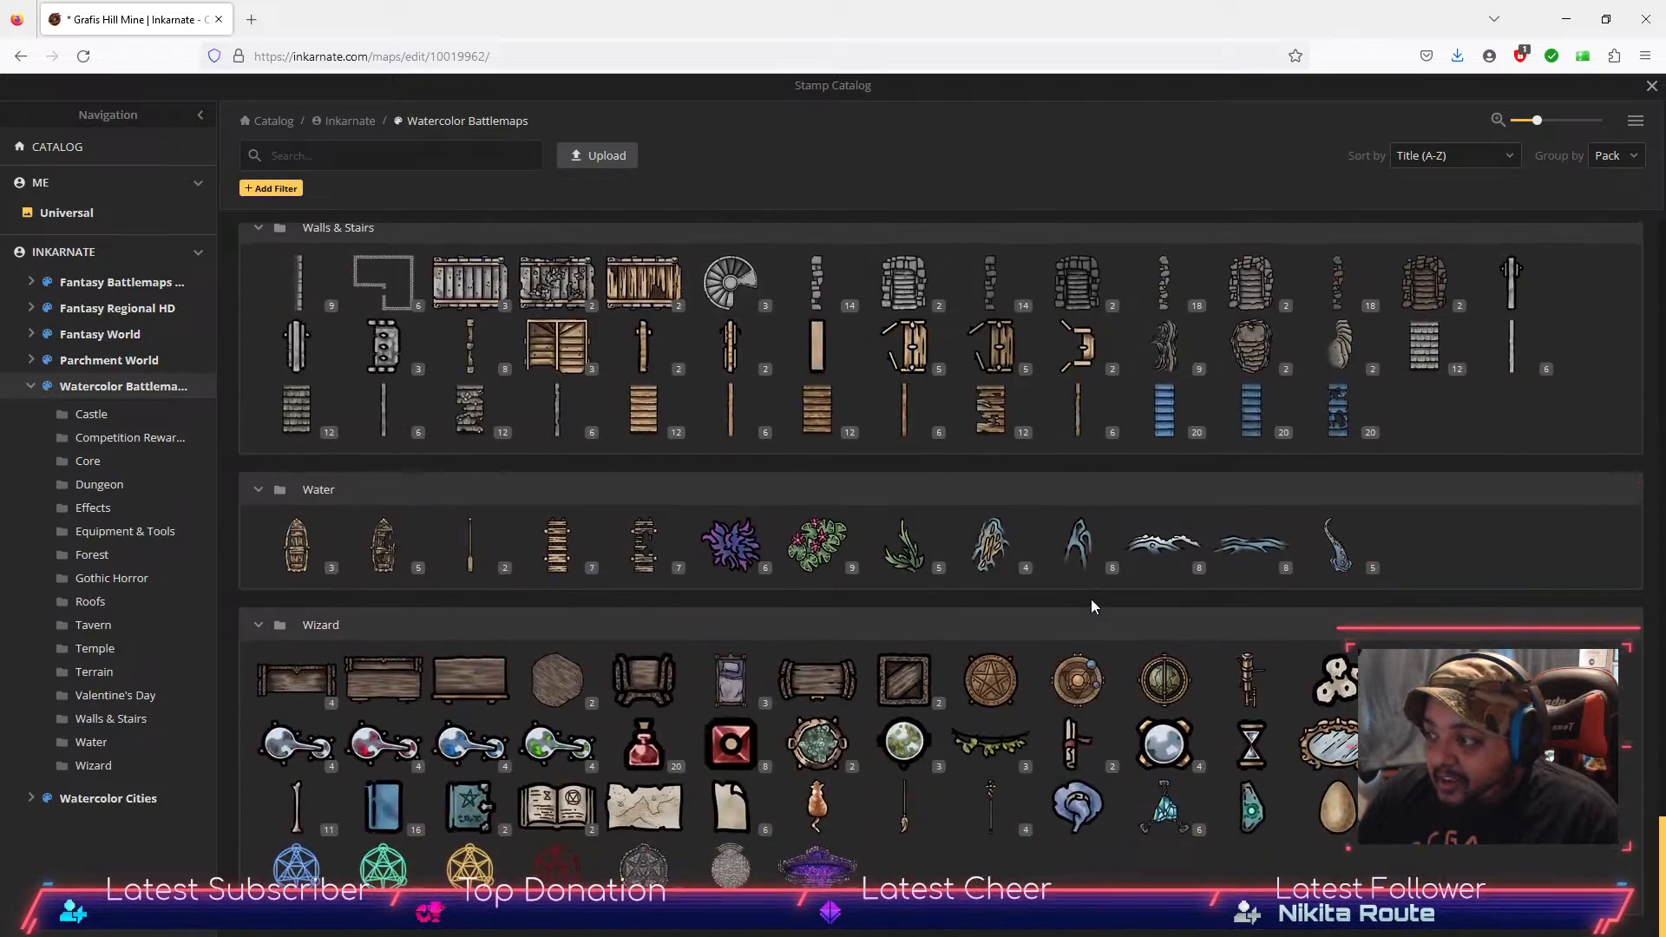
pyautogui.scroll(9, 1080, 624)
pyautogui.scroll(20, 1073, 634)
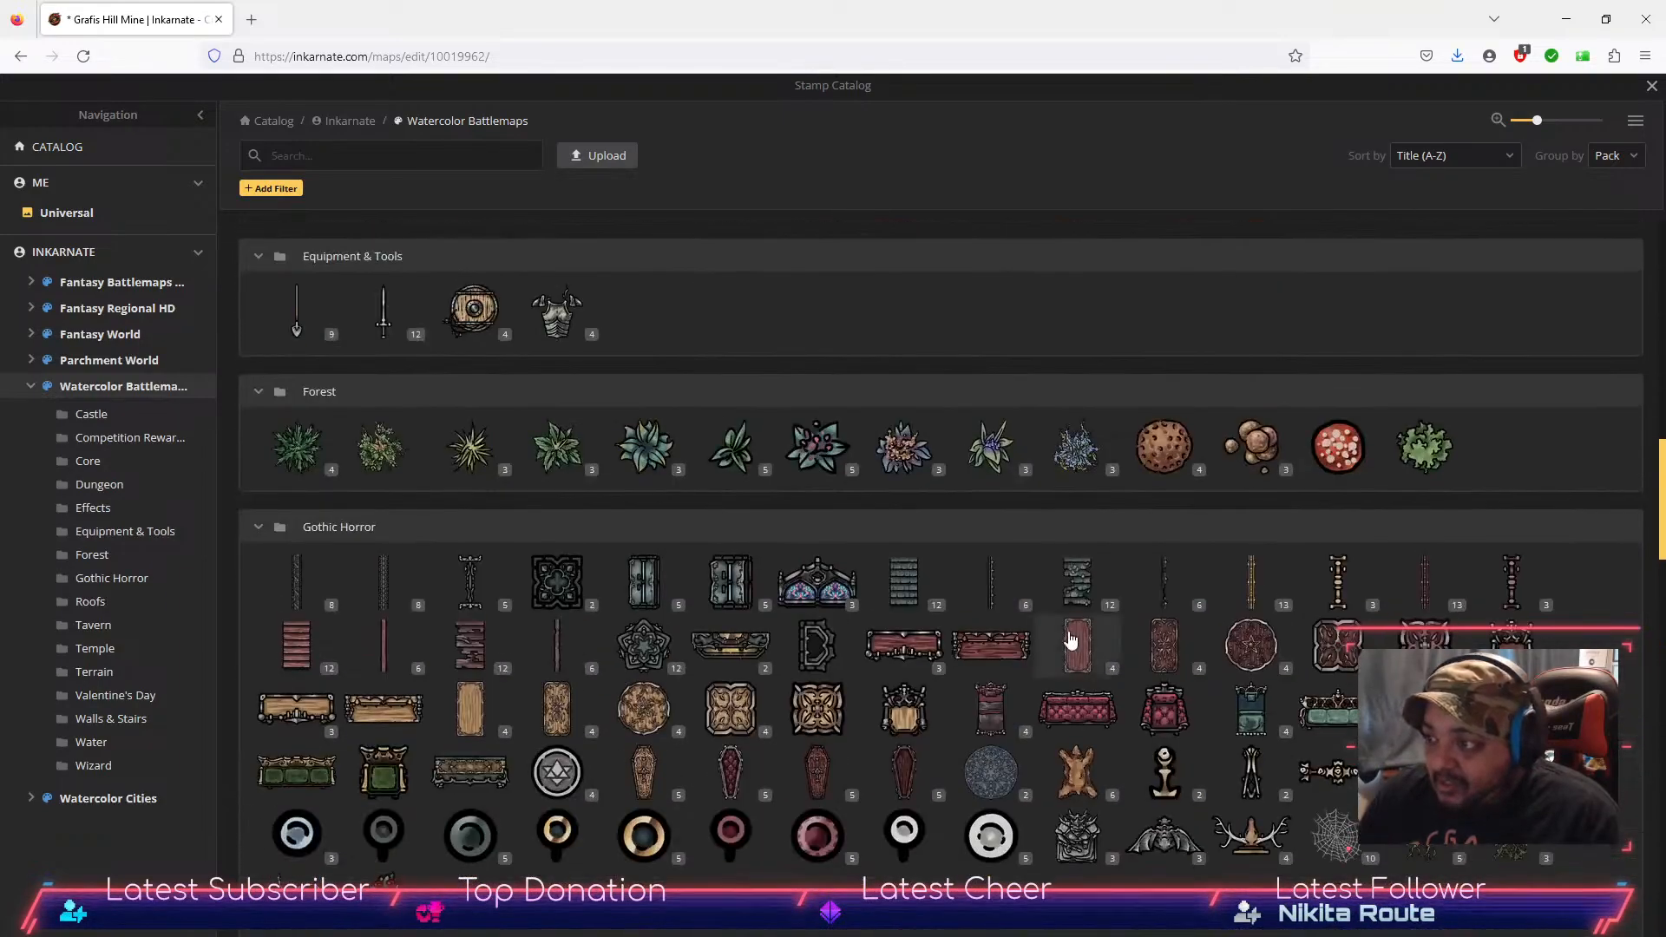
pyautogui.scroll(7, 1058, 629)
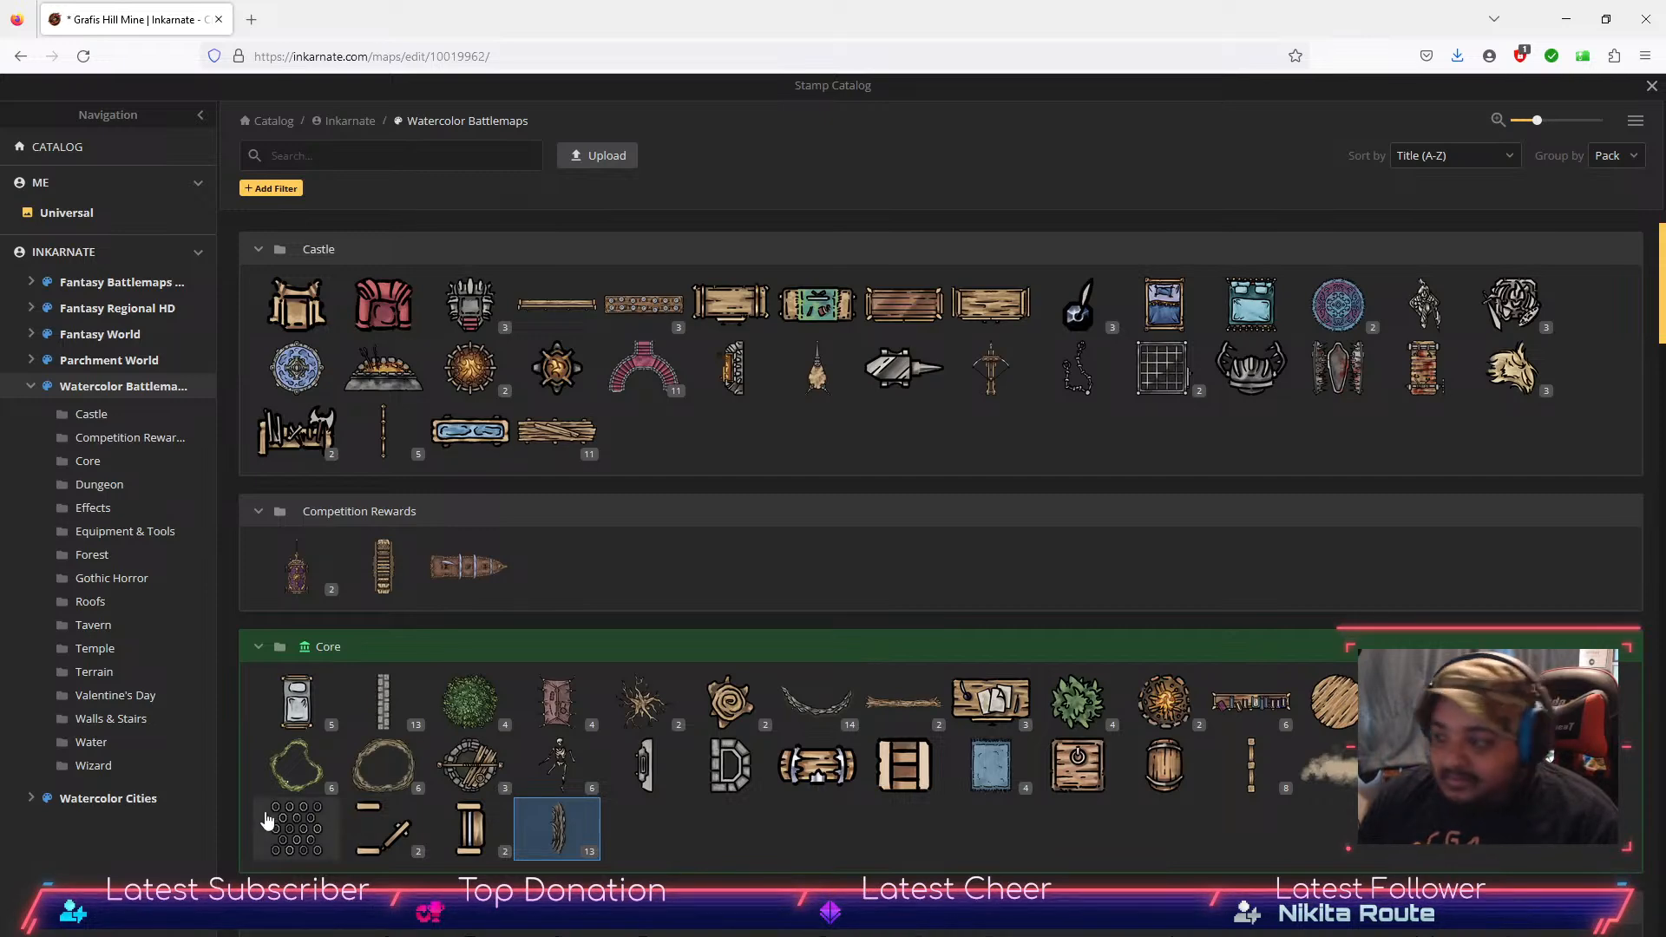
# Step: Examine the Core, Dungeon, Effects and Forest stamps of the Watercolor Battlemaps catalog once more
pyautogui.scroll(-3, 1442, 564)
pyautogui.scroll(-2, 1436, 579)
pyautogui.scroll(3, 1434, 571)
pyautogui.scroll(-5, 1430, 570)
pyautogui.scroll(-5, 1429, 570)
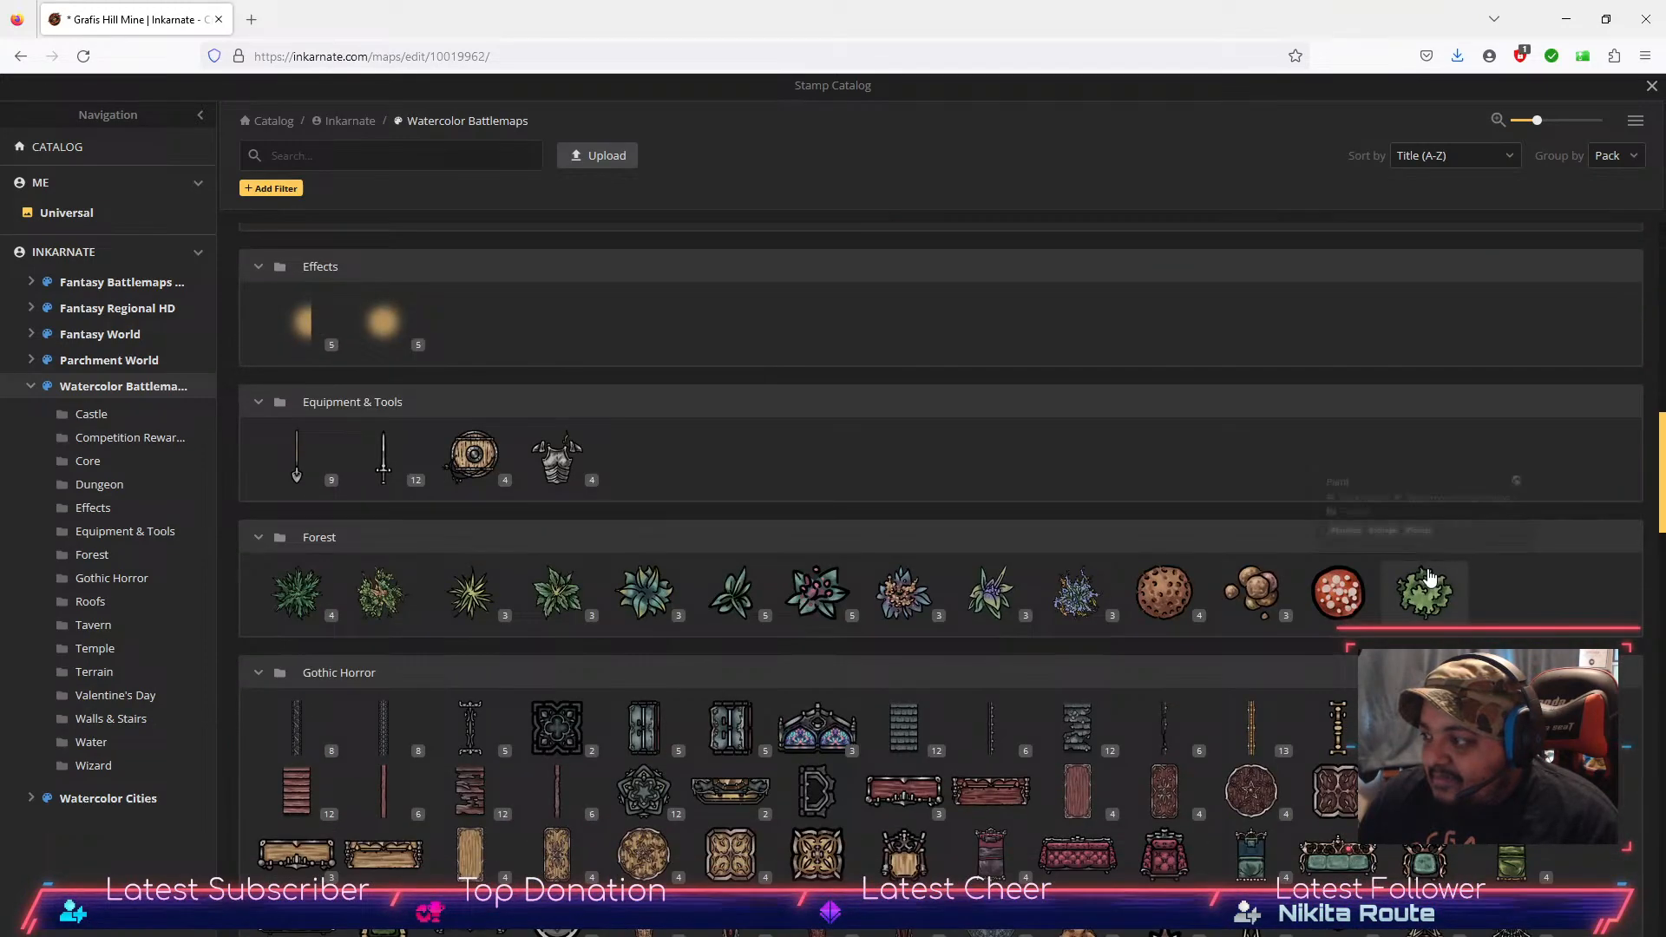
pyautogui.scroll(6, 1426, 568)
pyautogui.scroll(-4, 1423, 565)
pyautogui.scroll(4, 974, 545)
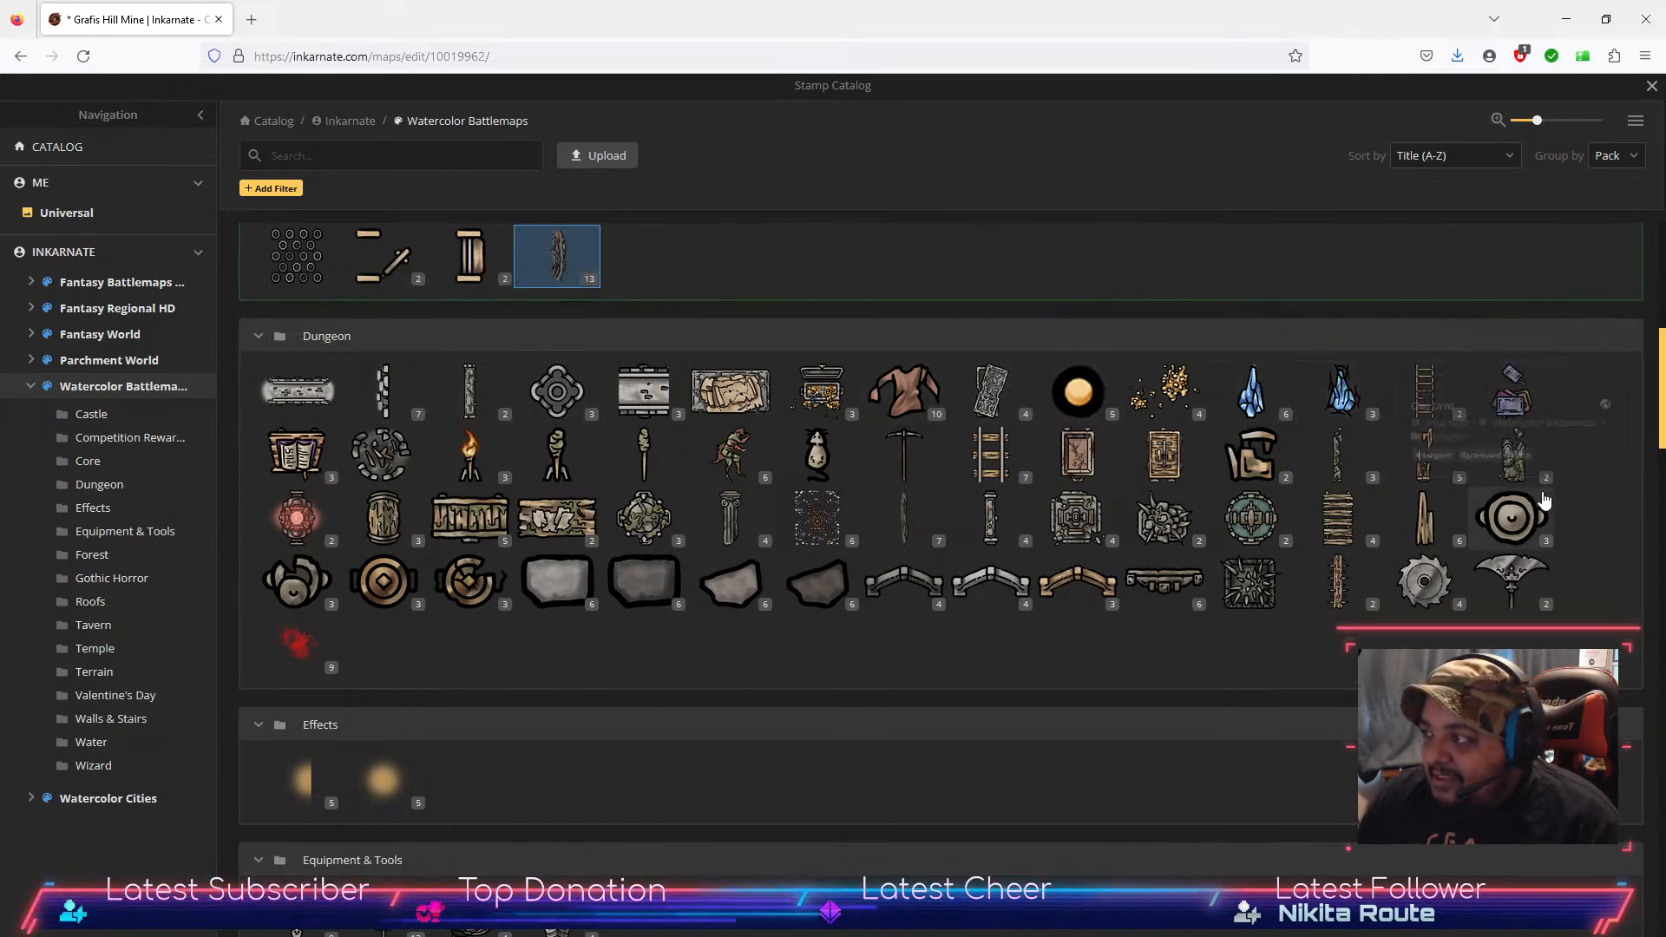
pyautogui.scroll(5, 1509, 491)
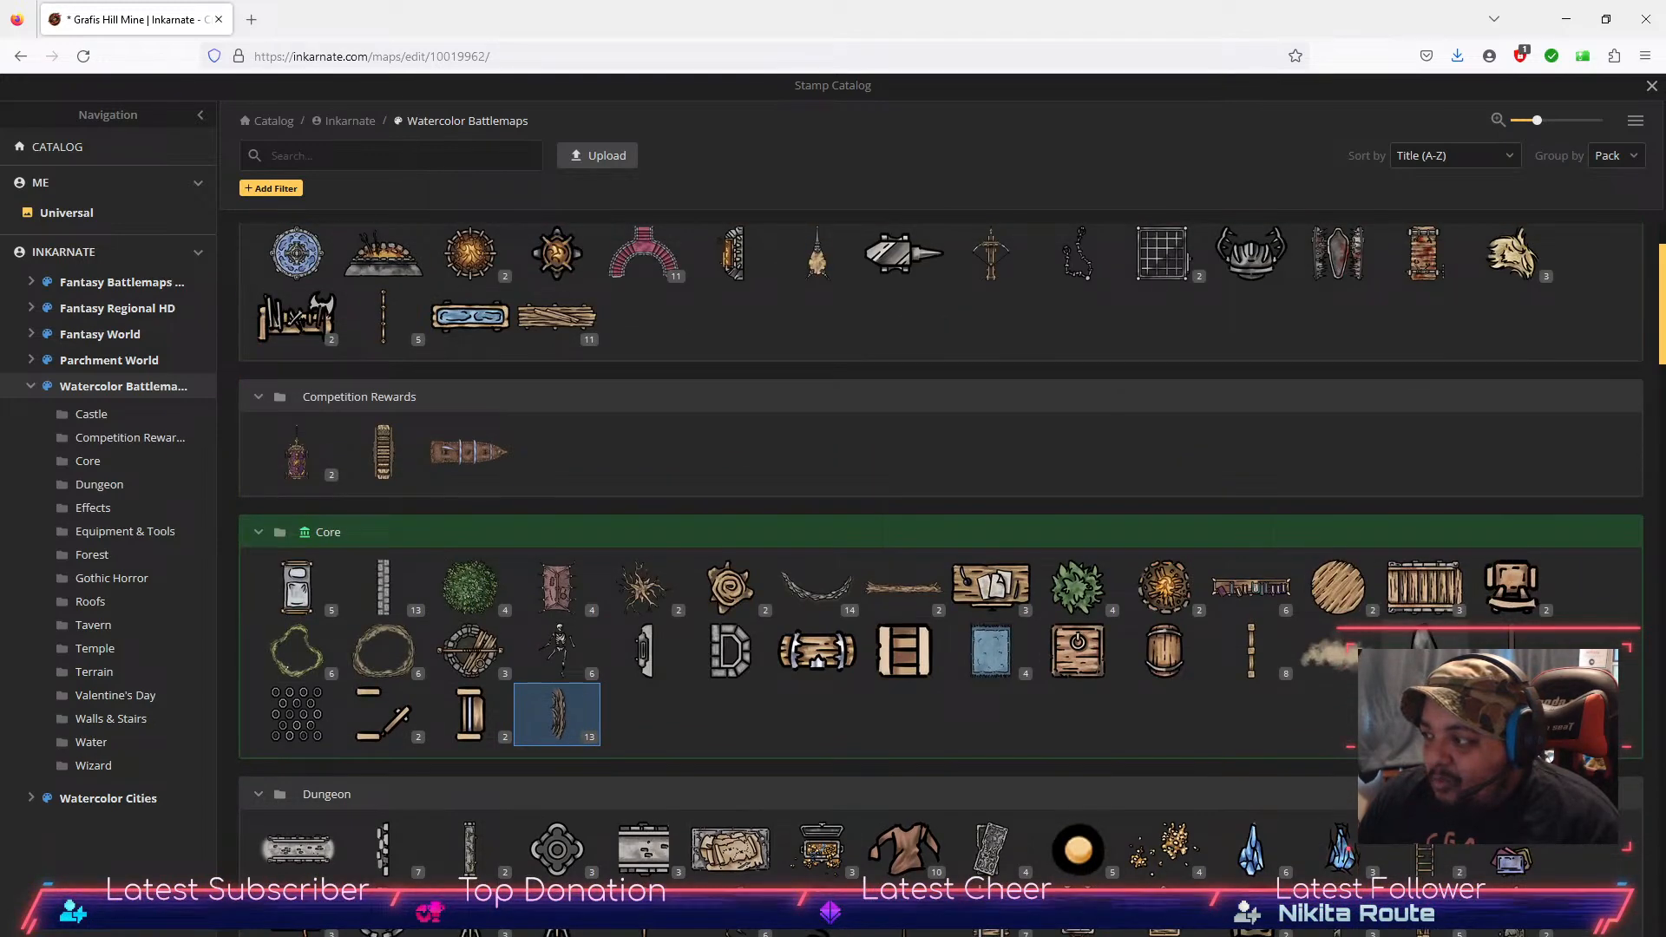
pyautogui.scroll(1, 1215, 558)
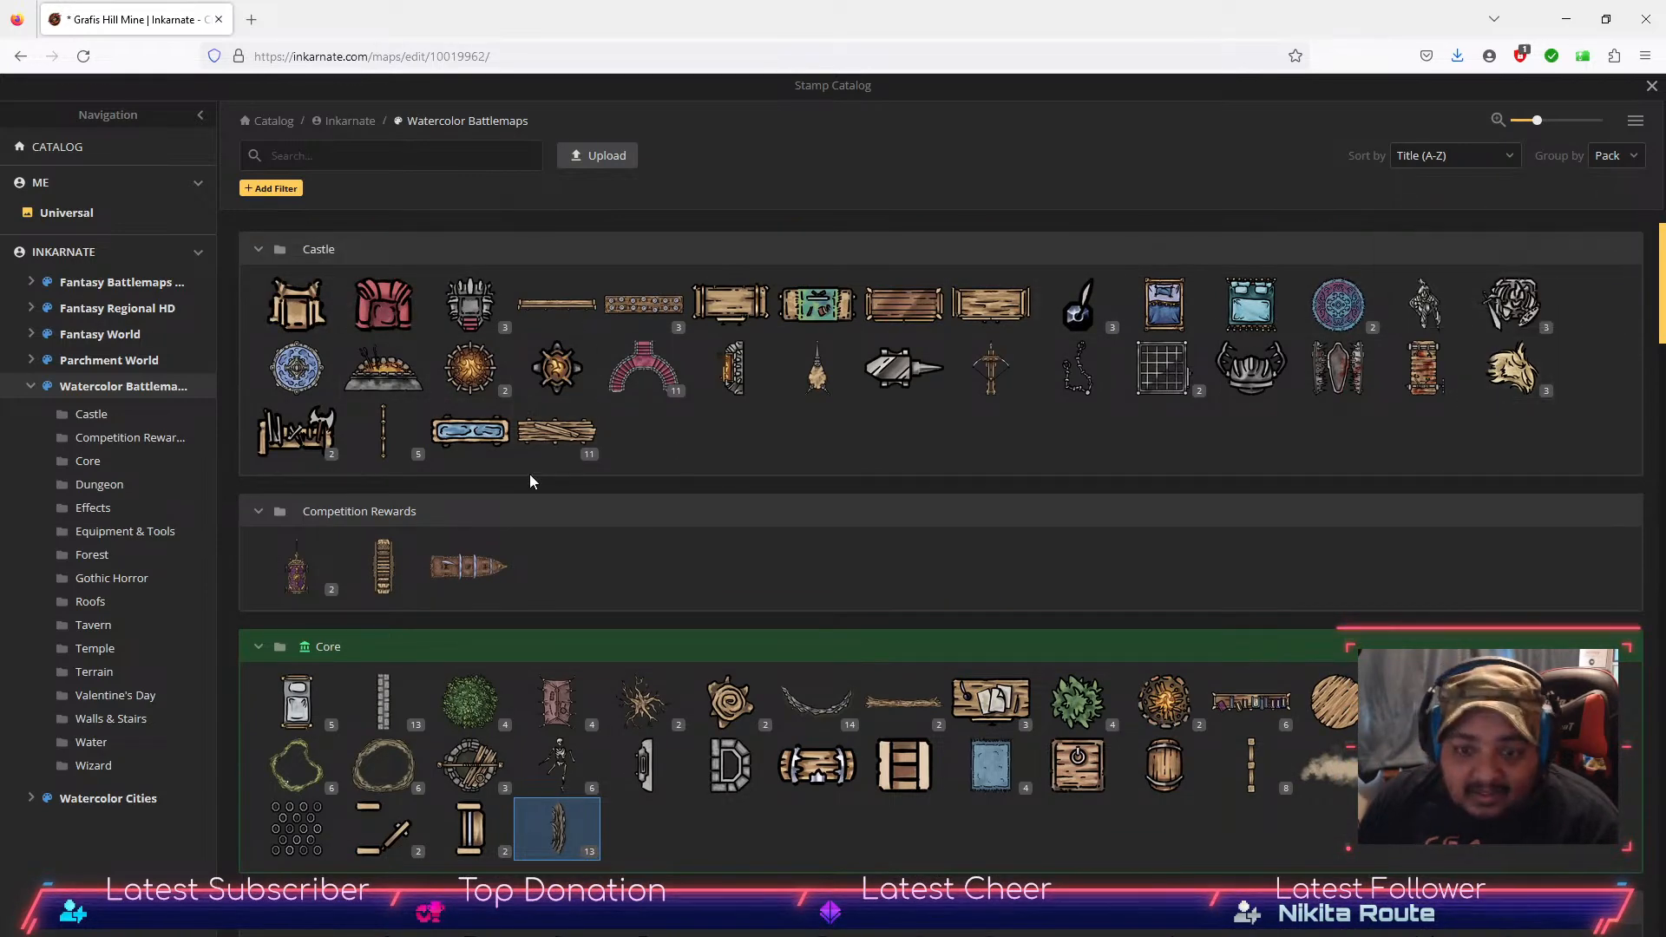
pyautogui.scroll(-8, 526, 533)
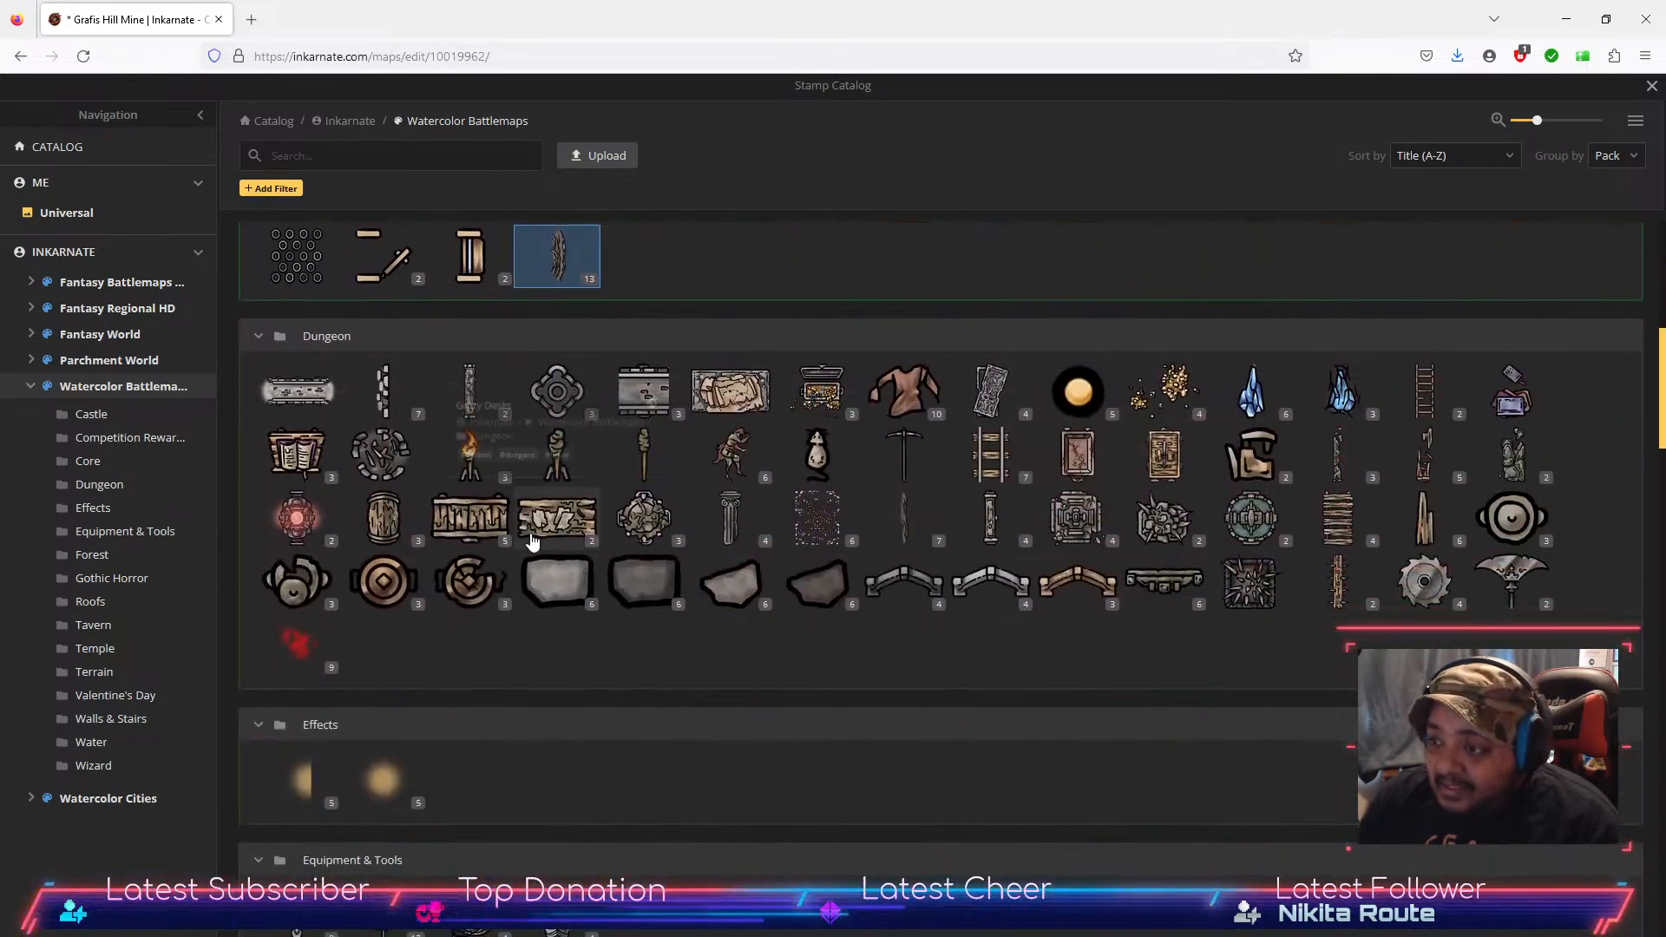
pyautogui.scroll(1, 481, 583)
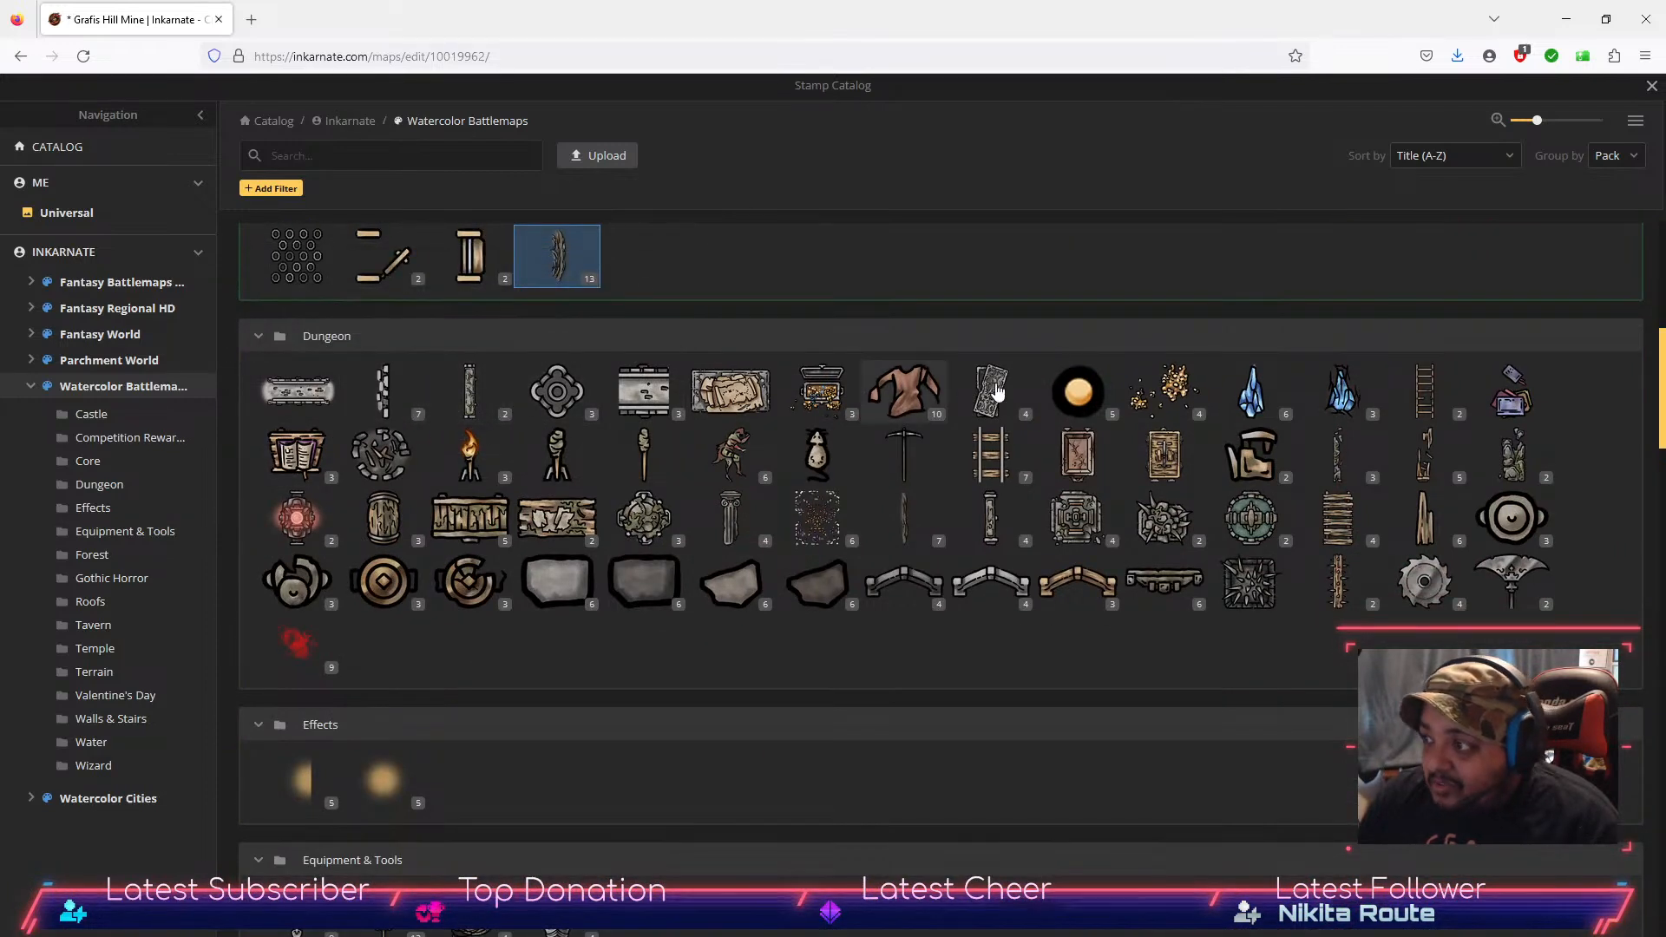
# Step: Choose the 11-variant wall stamp from the Watercolor Battlemaps Temple pack, just below the pale pillar and wall pieces
pyautogui.scroll(-7, 1293, 509)
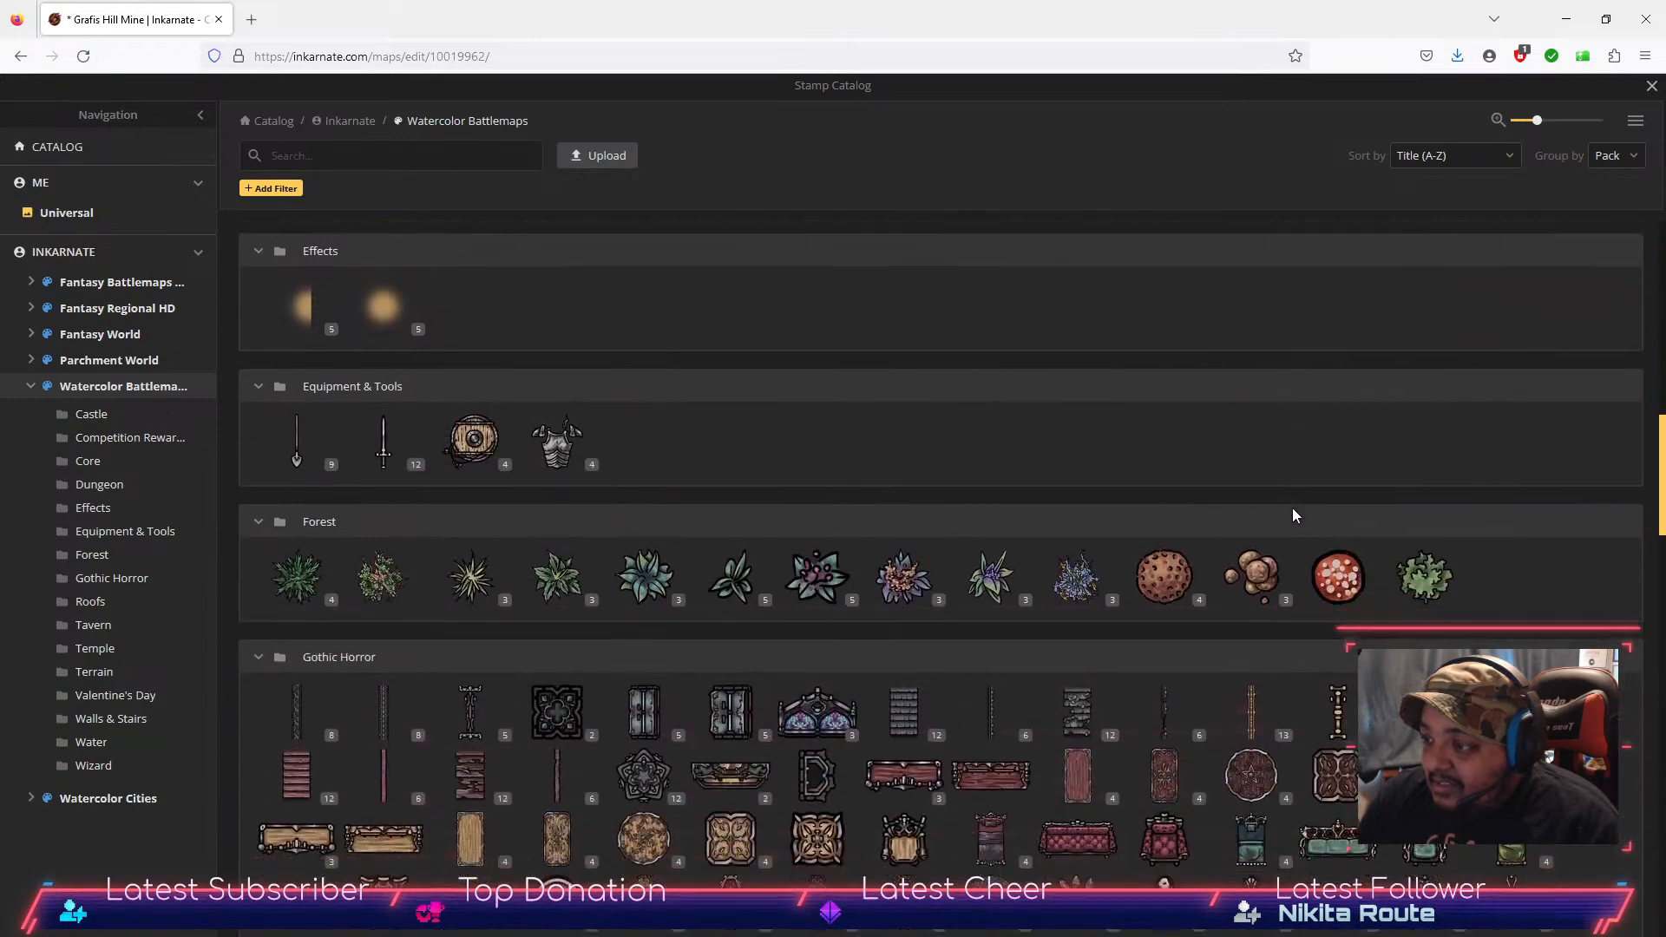
pyautogui.scroll(-4, 1290, 506)
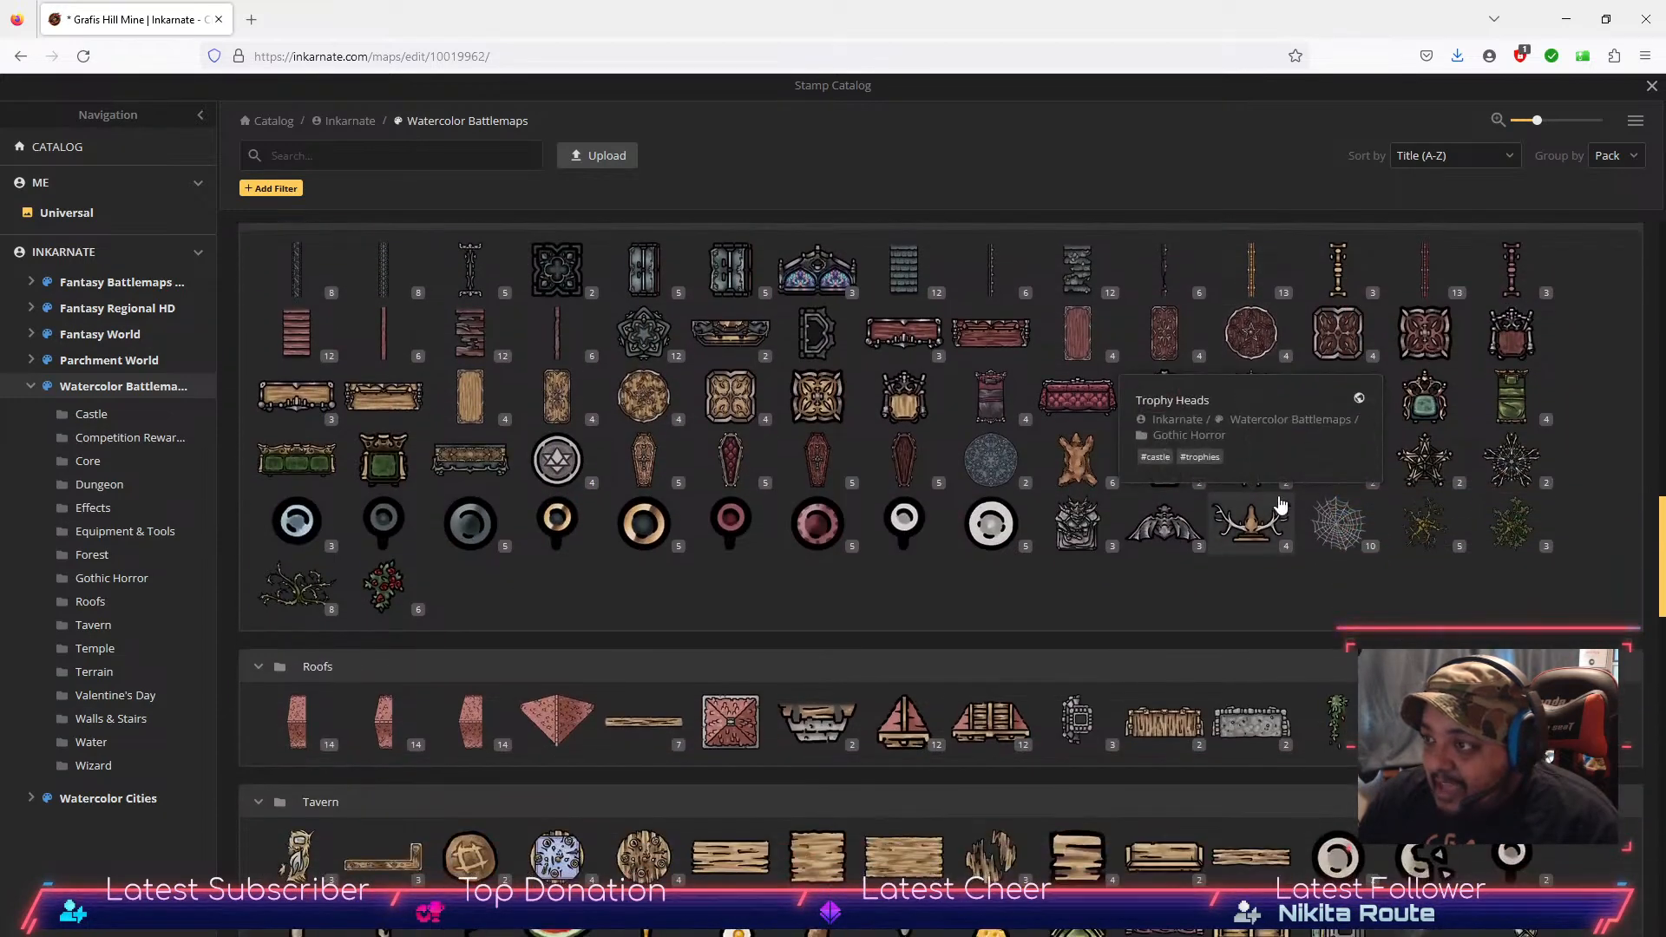
pyautogui.scroll(-3, 1284, 501)
pyautogui.scroll(-10, 1278, 498)
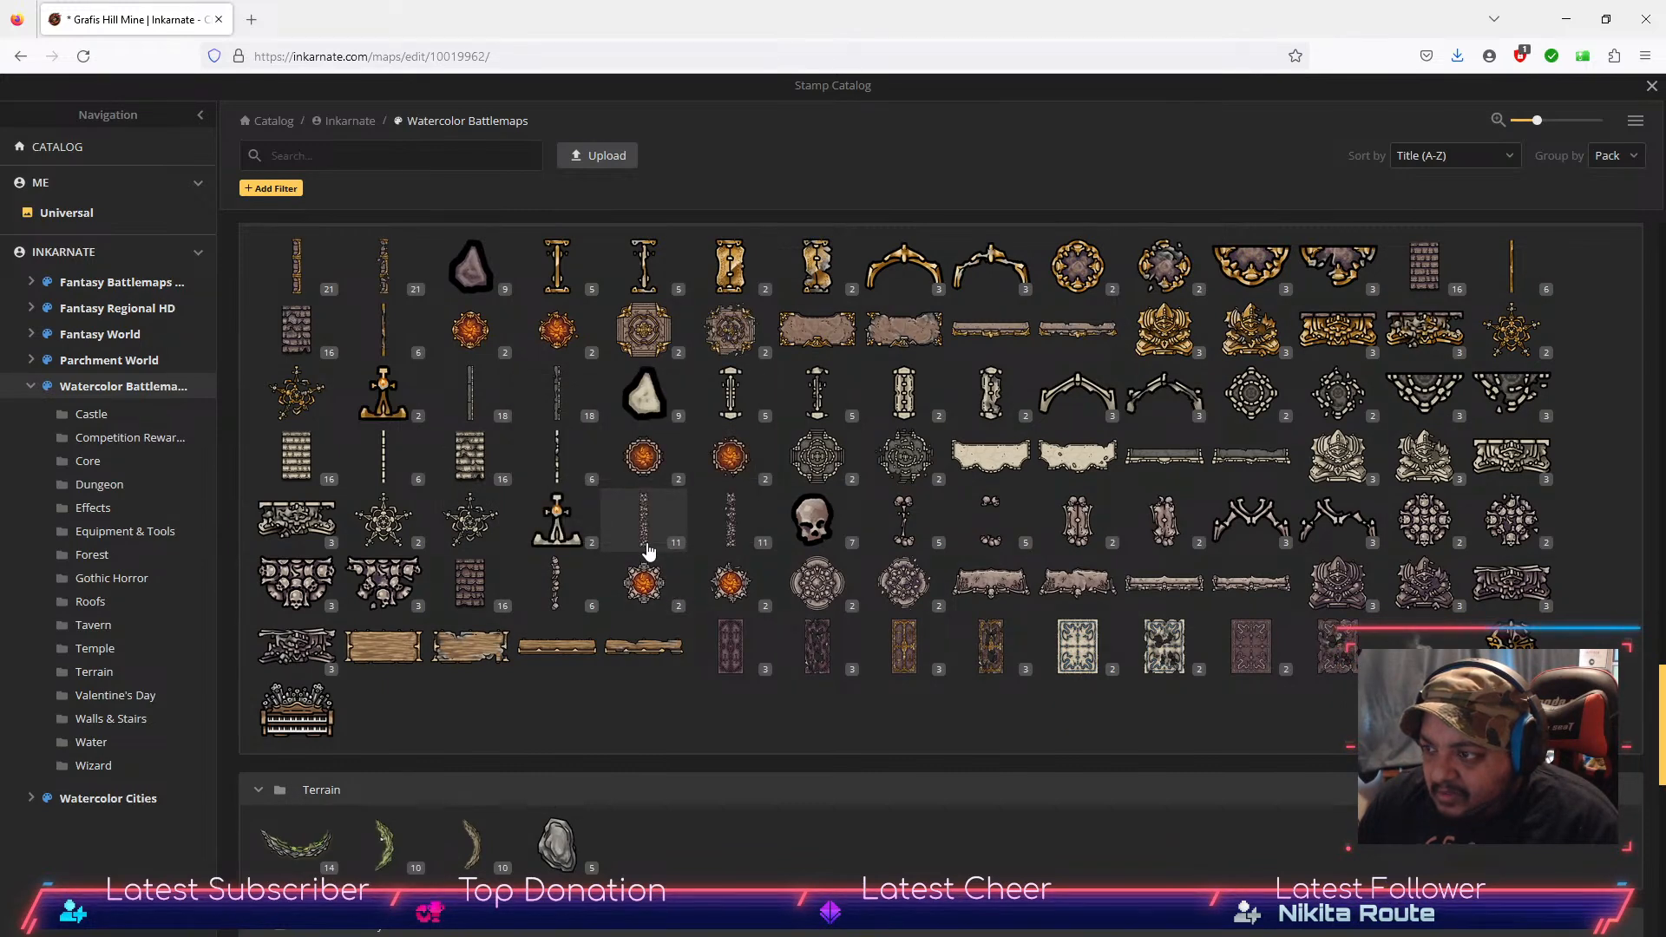
pyautogui.click(645, 540)
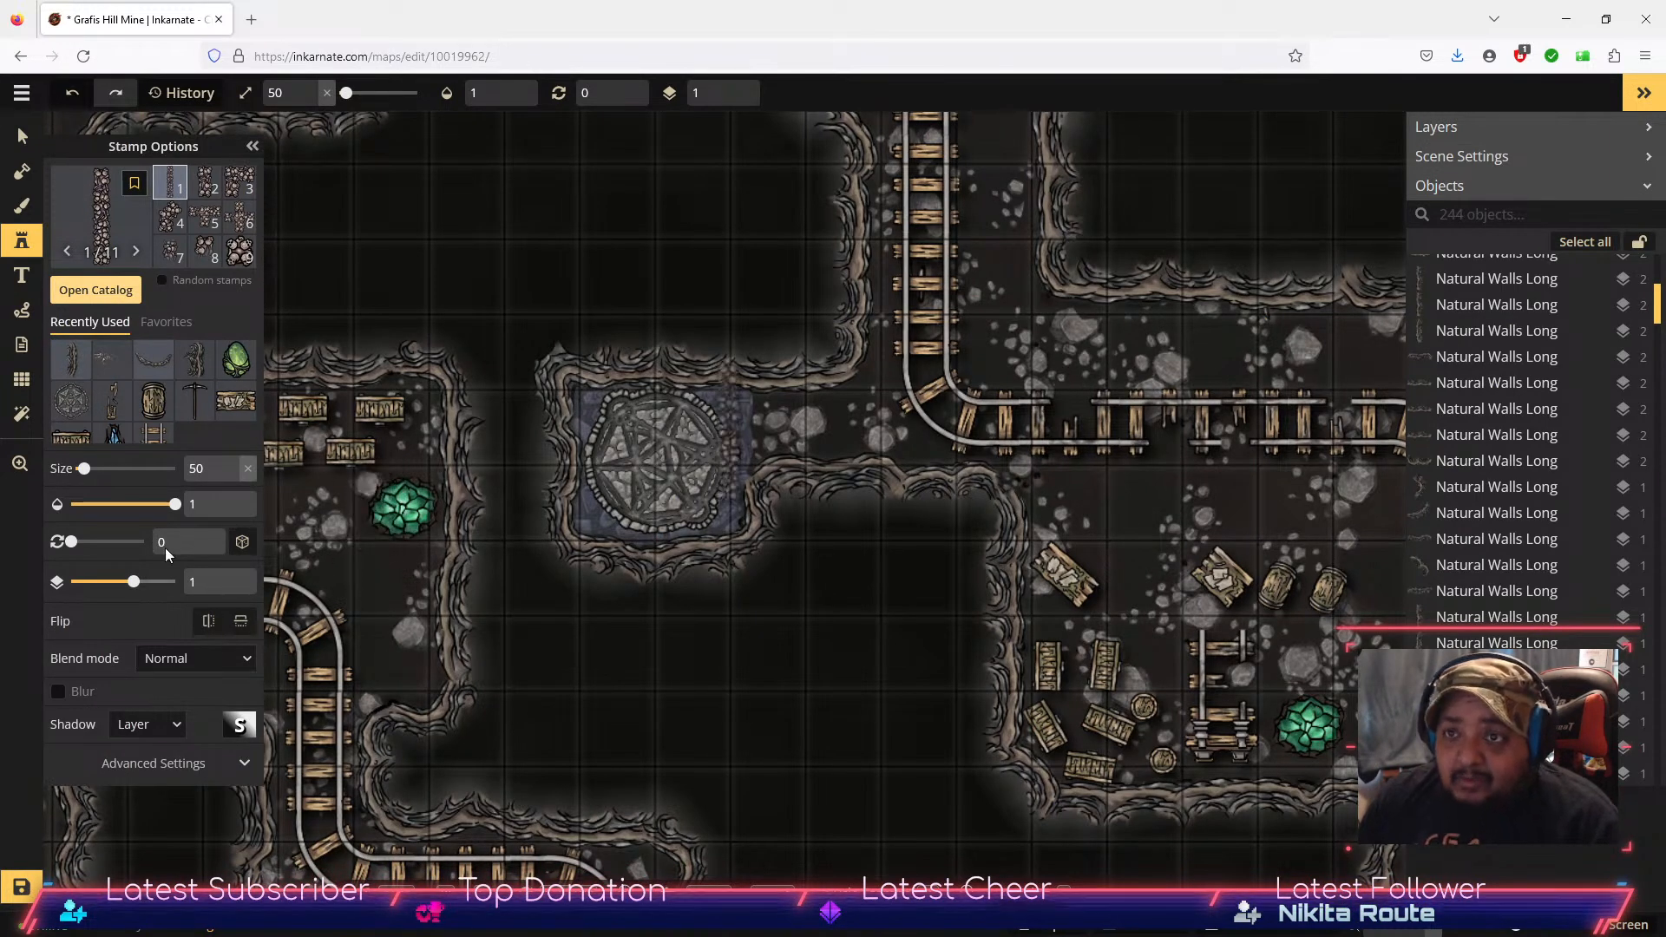
# Step: Try the second Crypt Walls variant across the corridor east of the rune circle room
pyautogui.click(209, 187)
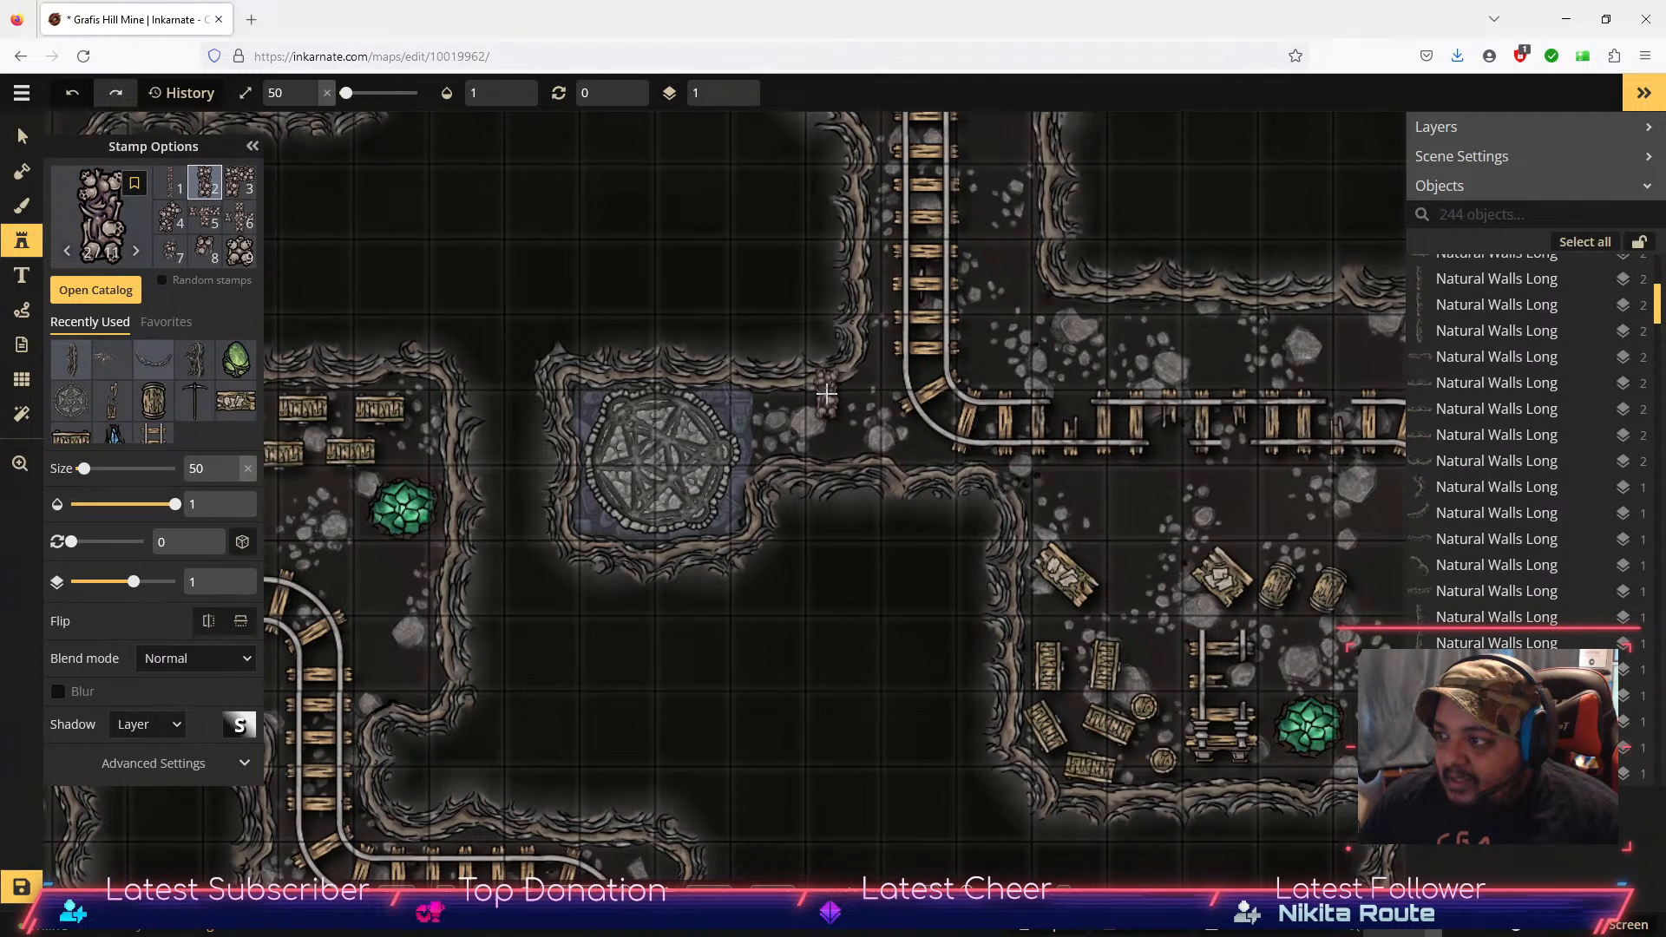
pyautogui.click(826, 394)
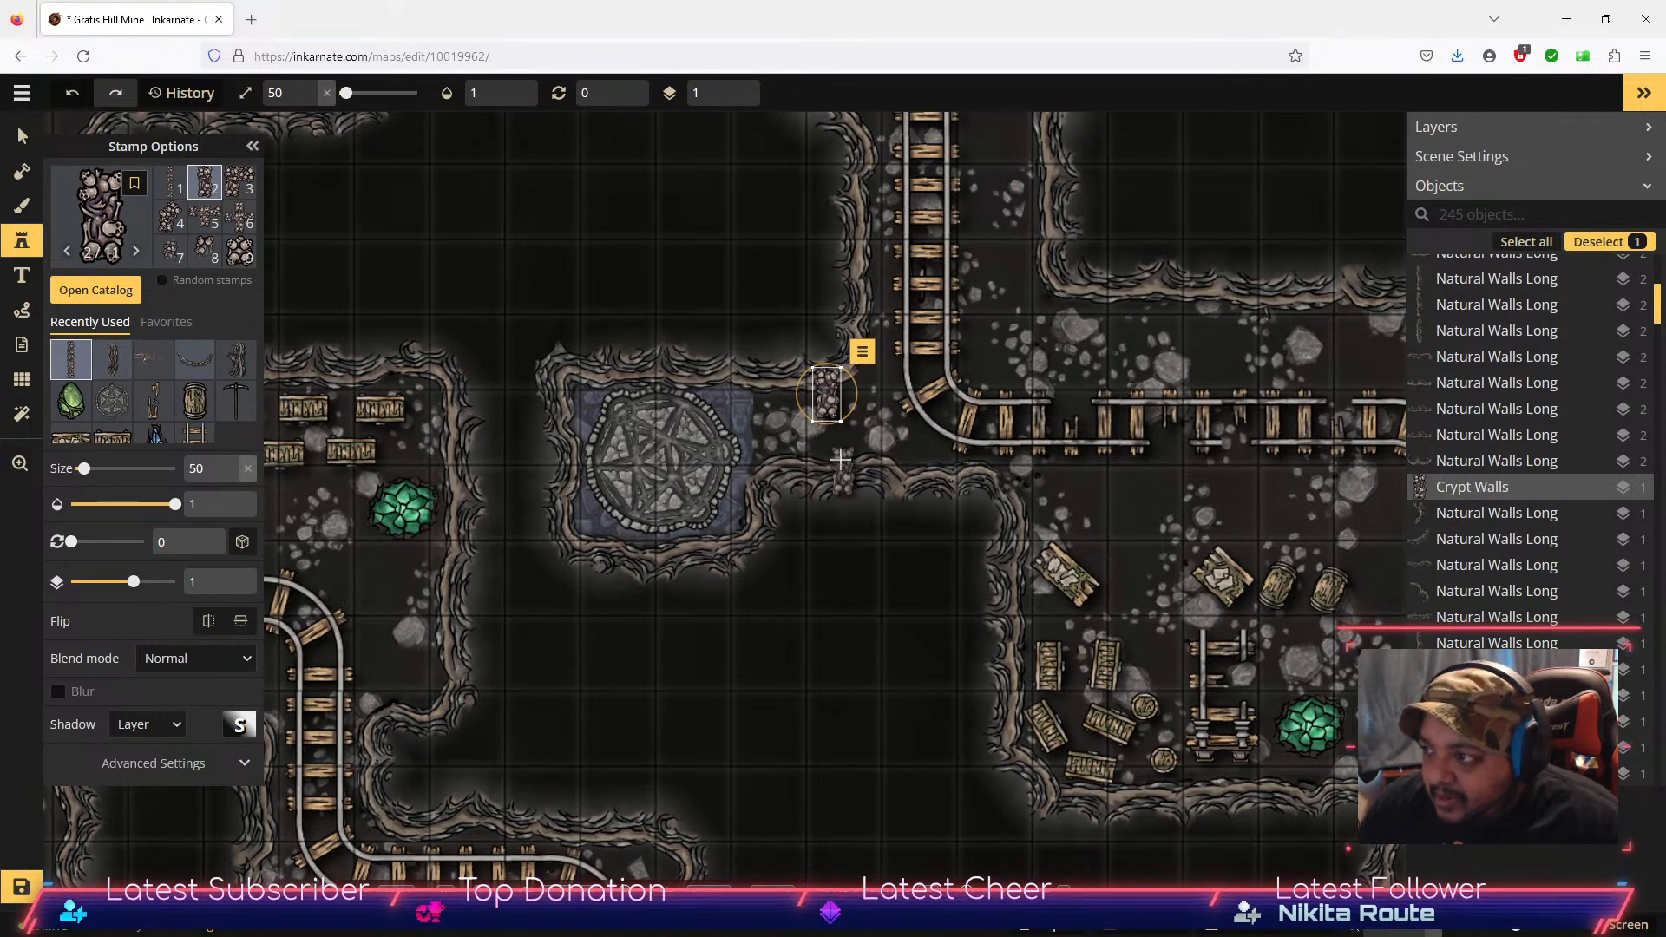
pyautogui.scroll(2, 850, 444)
pyautogui.scroll(1, 854, 444)
pyautogui.scroll(-1, 859, 456)
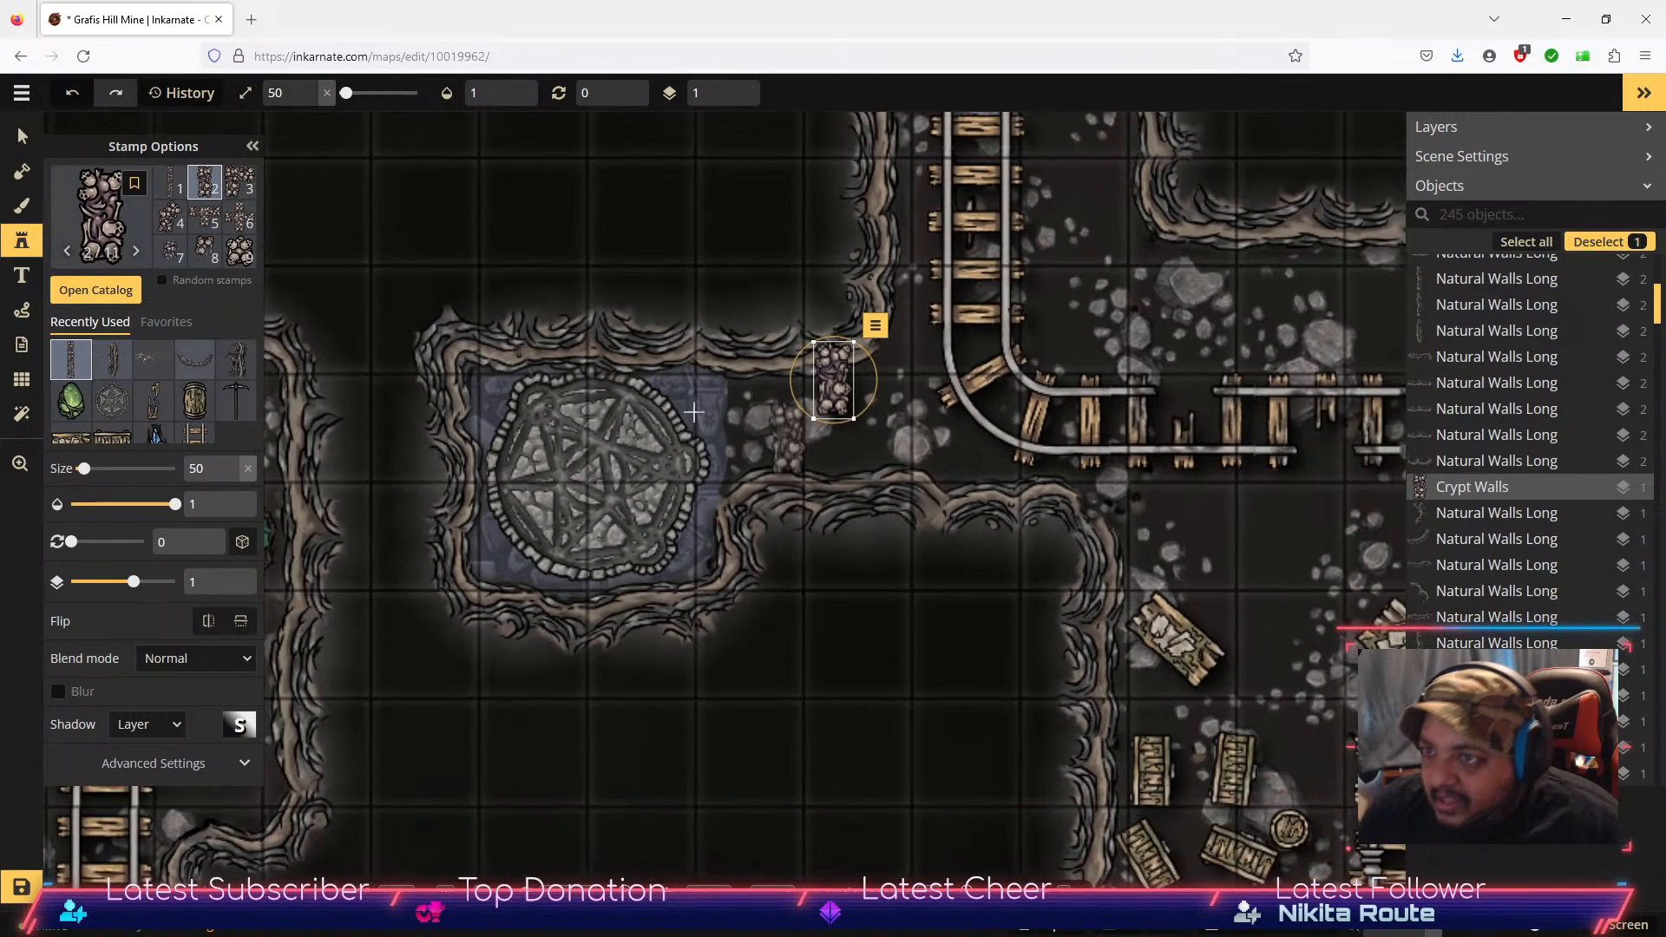
pyautogui.press('Delete')
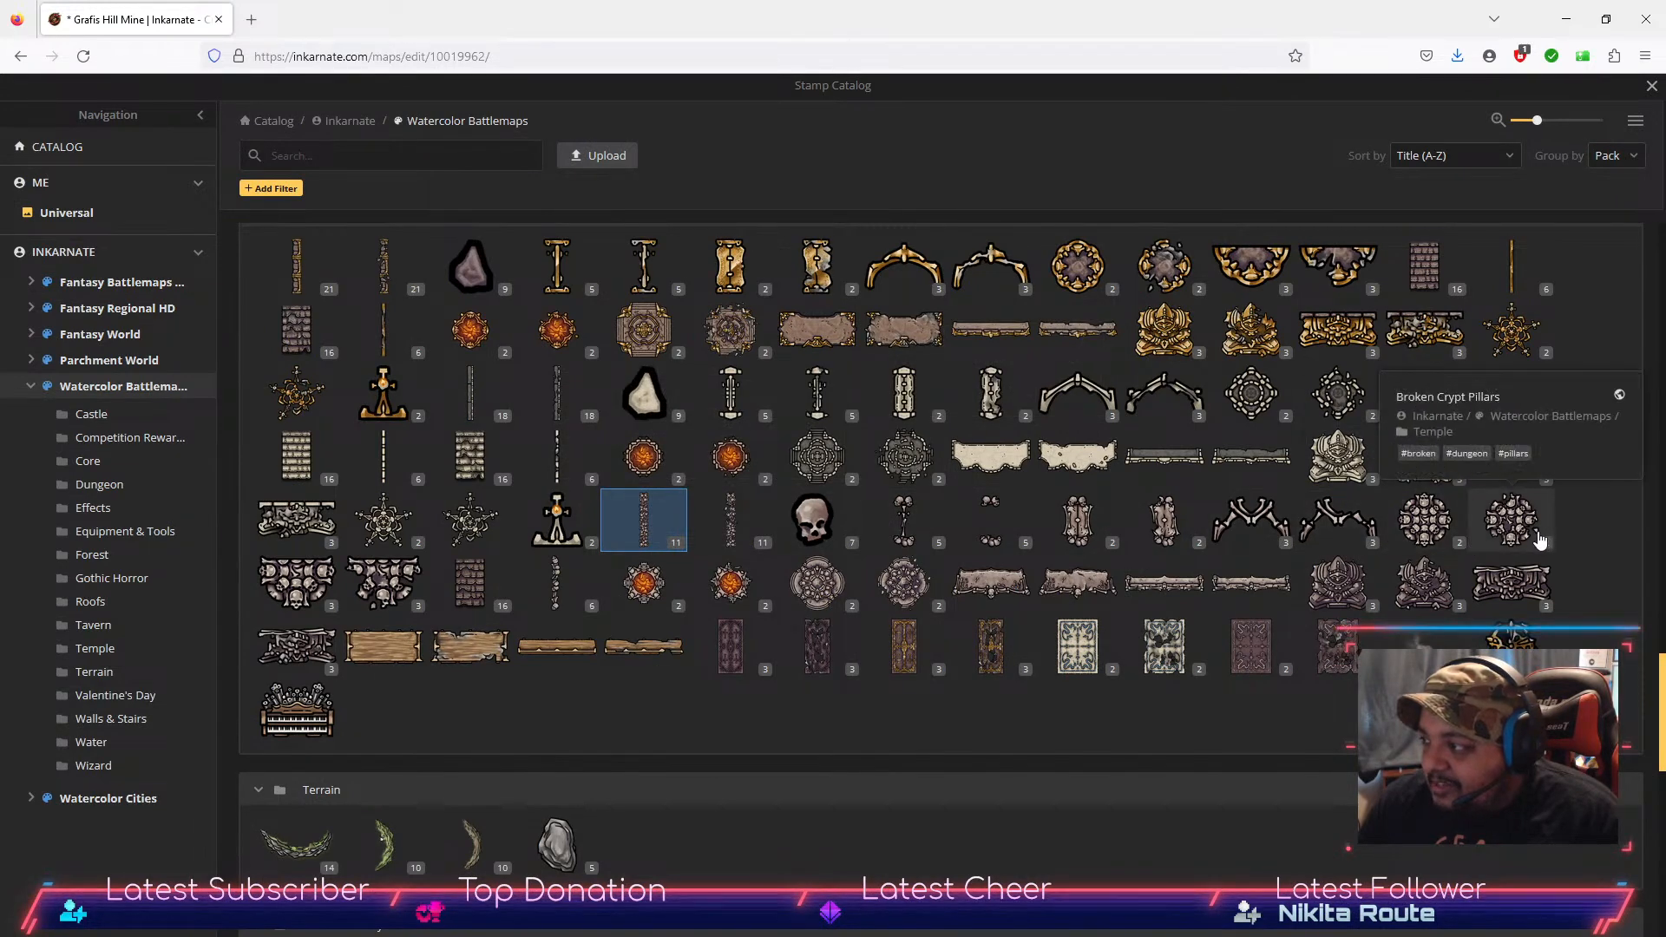
# Step: Choose Primitive Walls Light from the Walls & Stairs pack and place its first variant across the corridor east of the rune circle
pyautogui.scroll(-8, 532, 539)
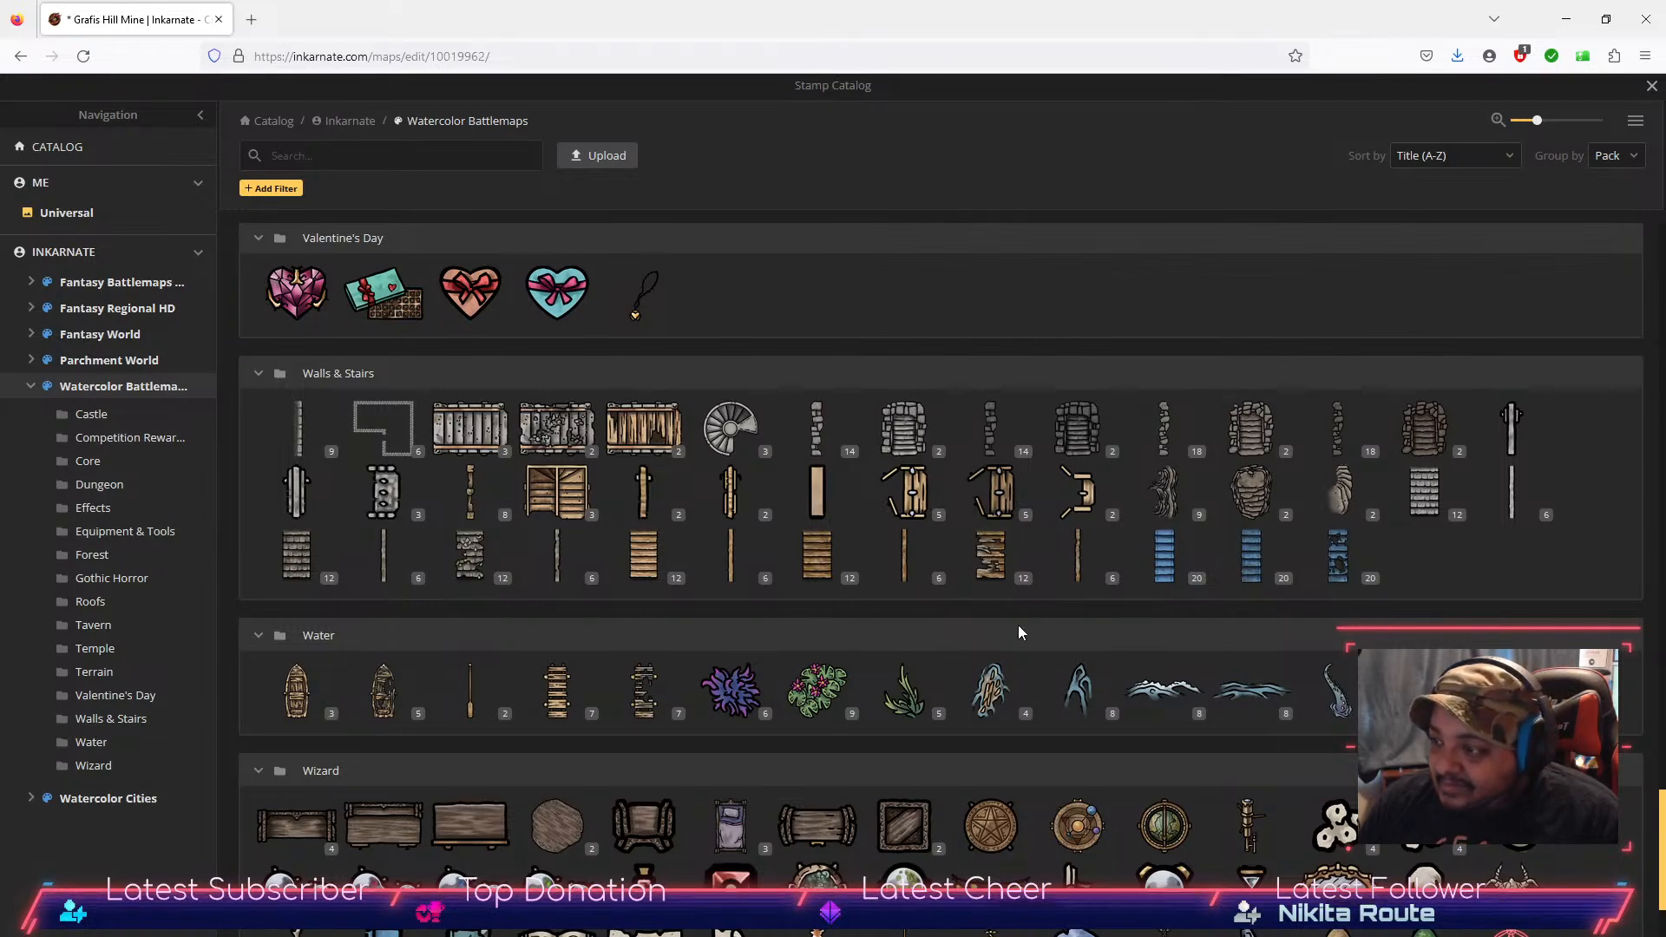
pyautogui.scroll(-2, 989, 650)
pyautogui.scroll(3, 926, 694)
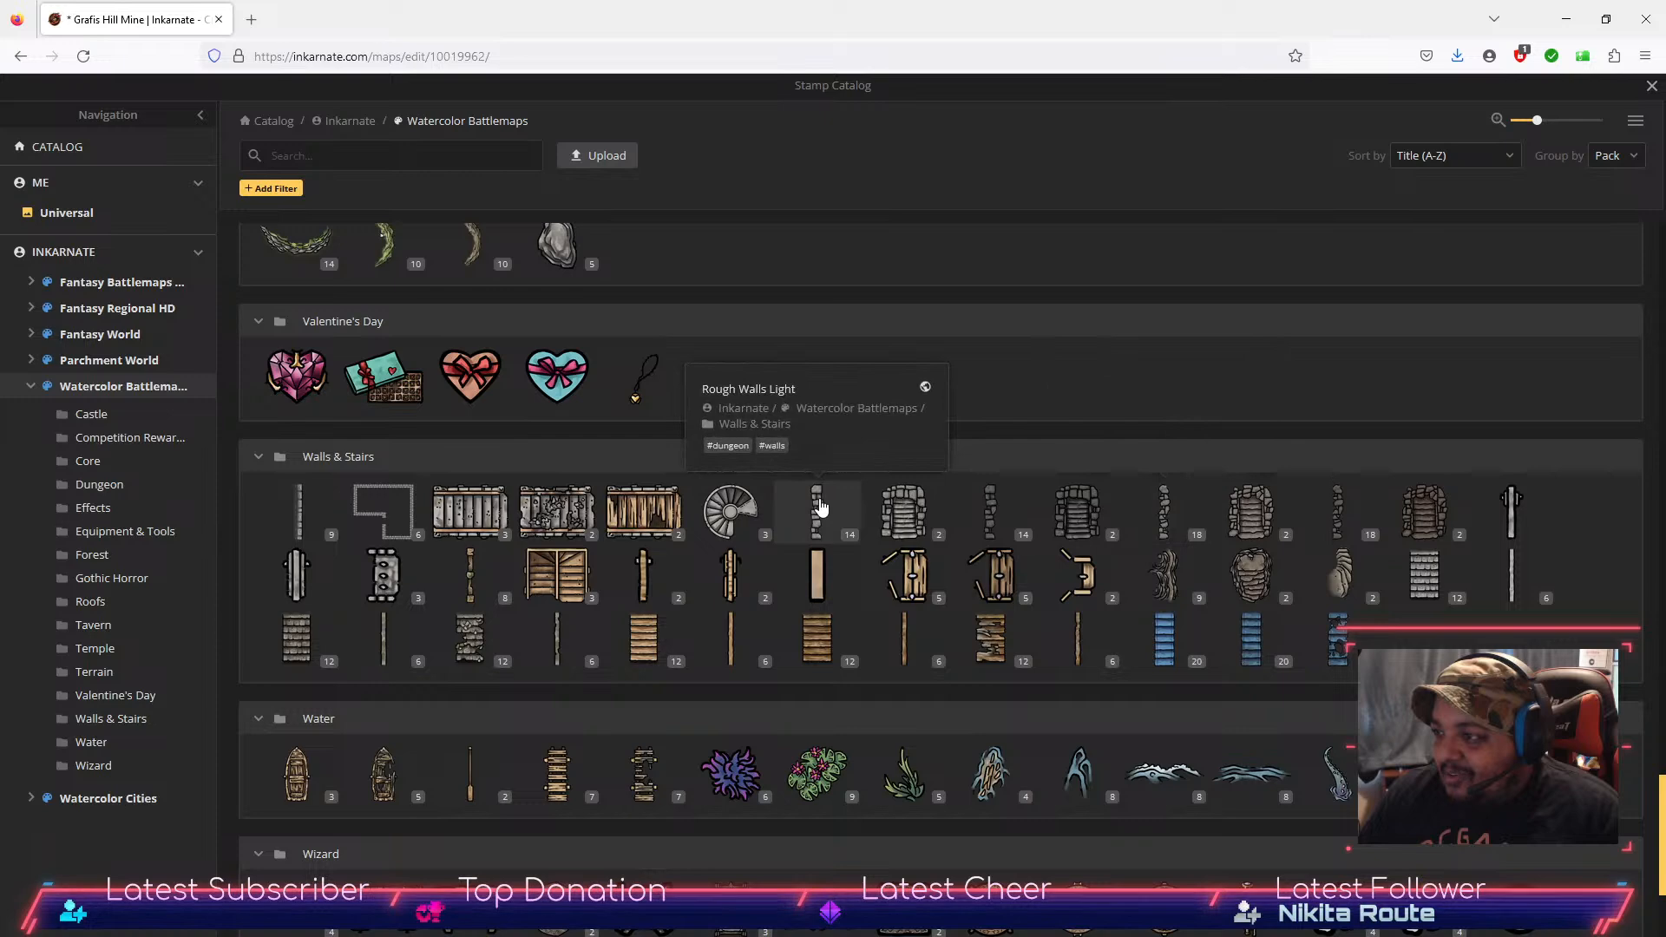
pyautogui.click(1163, 510)
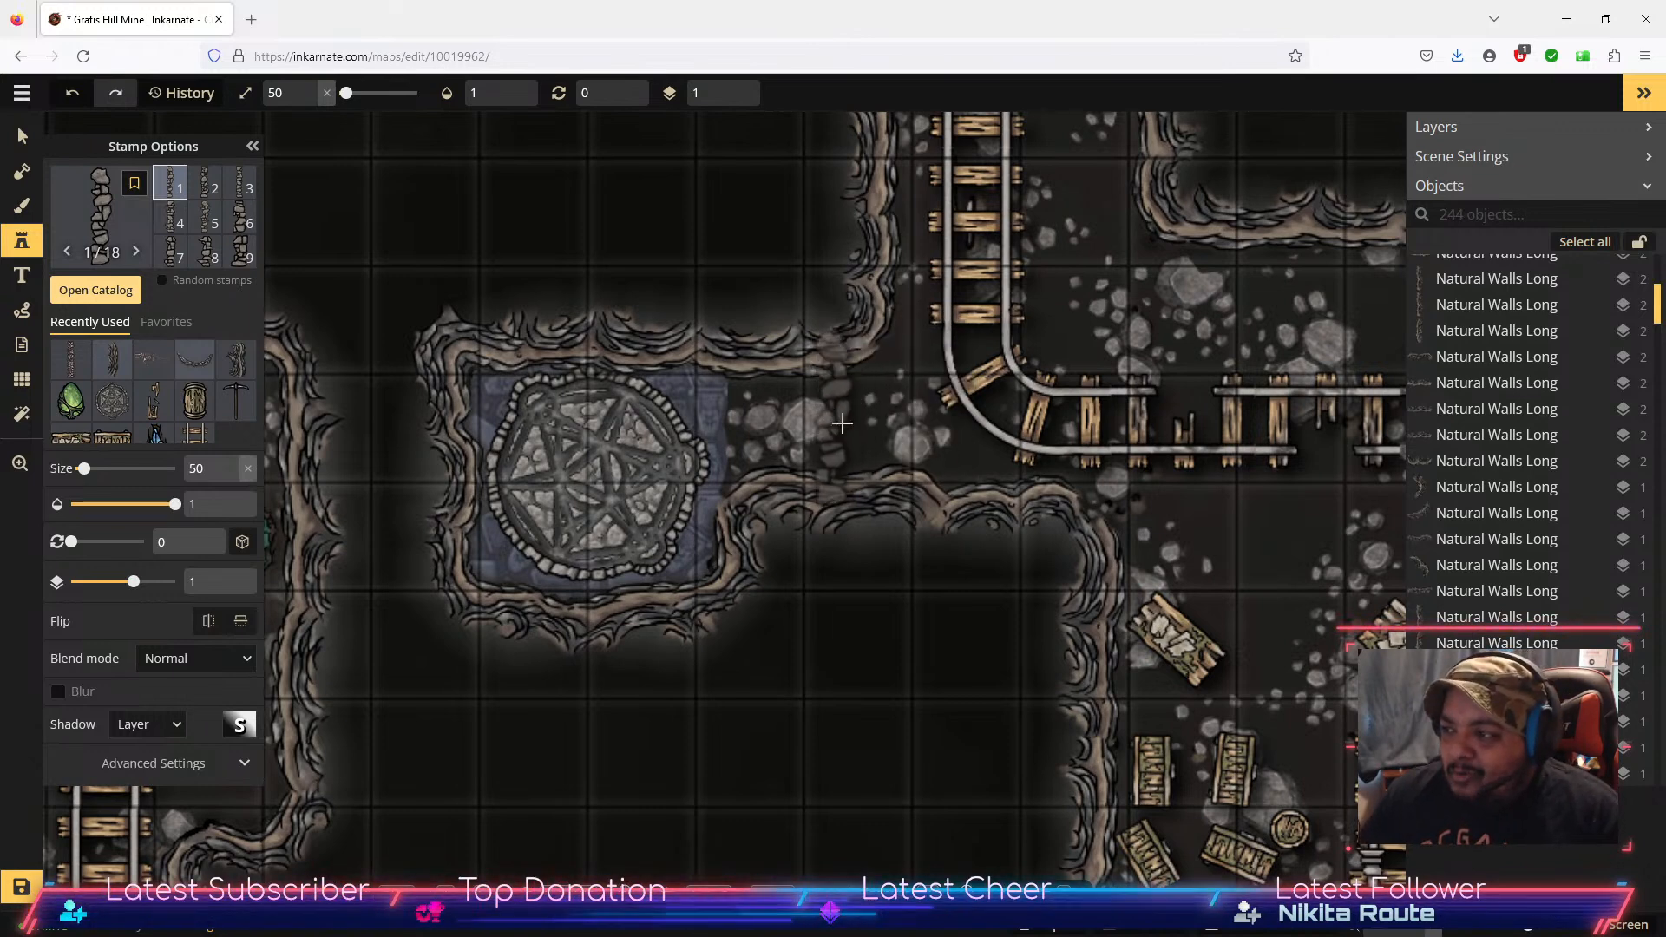
pyautogui.click(838, 426)
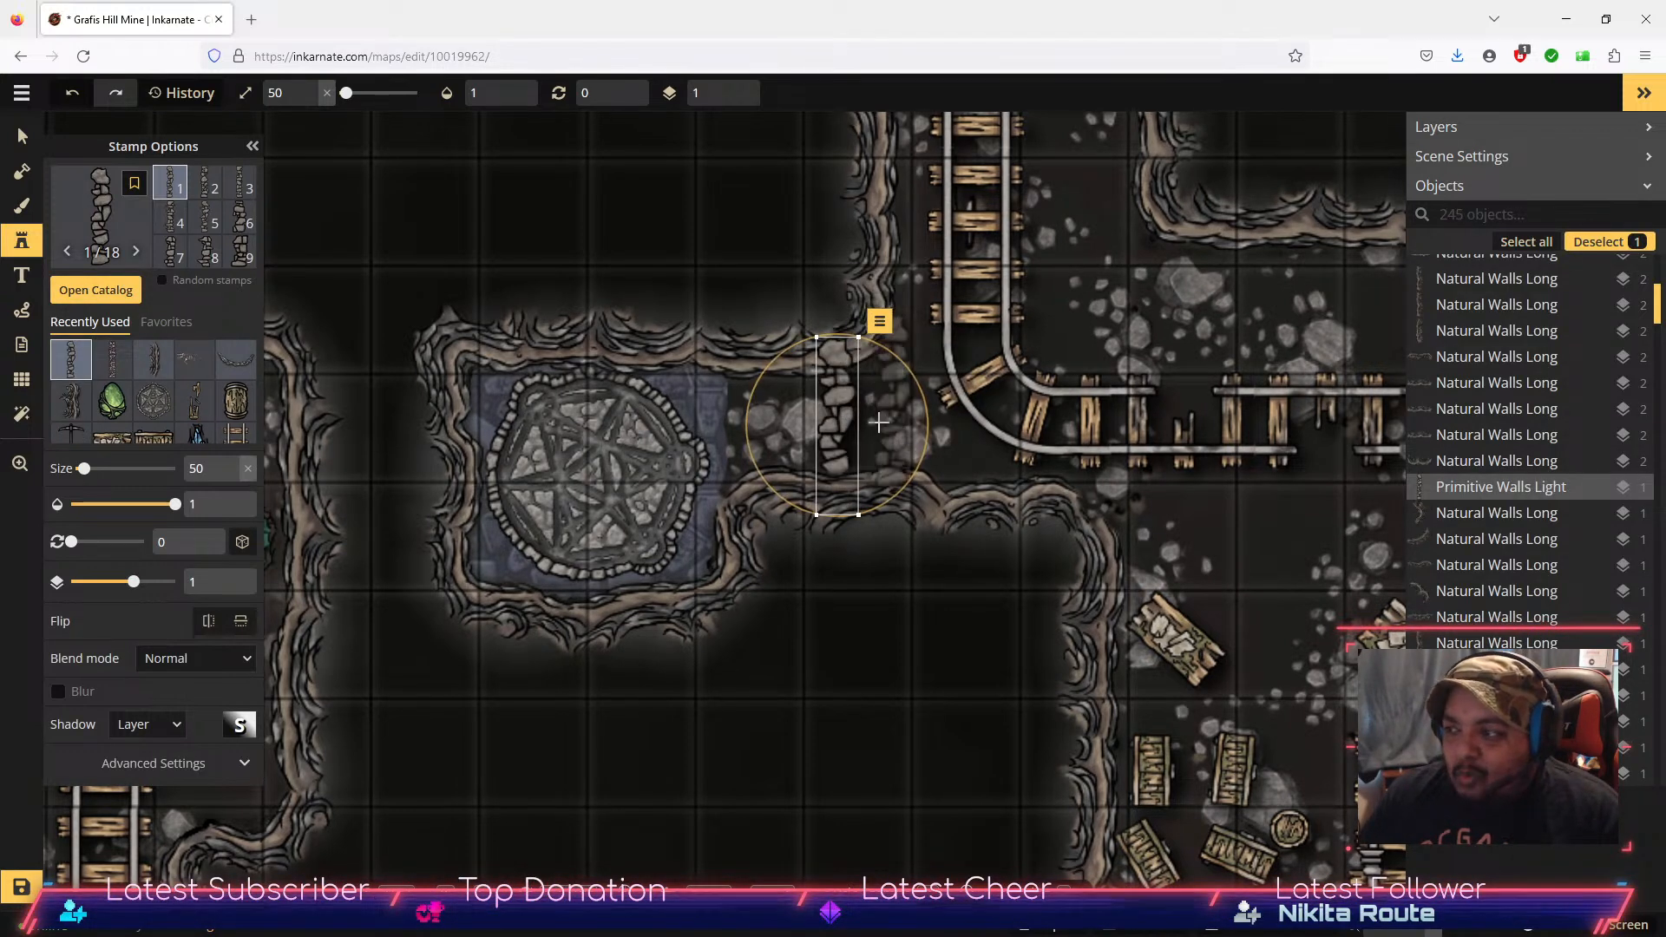
# Step: Move the Primitive Walls Light piece down to layer 0 and shift it slightly east within the corridor
pyautogui.click(22, 136)
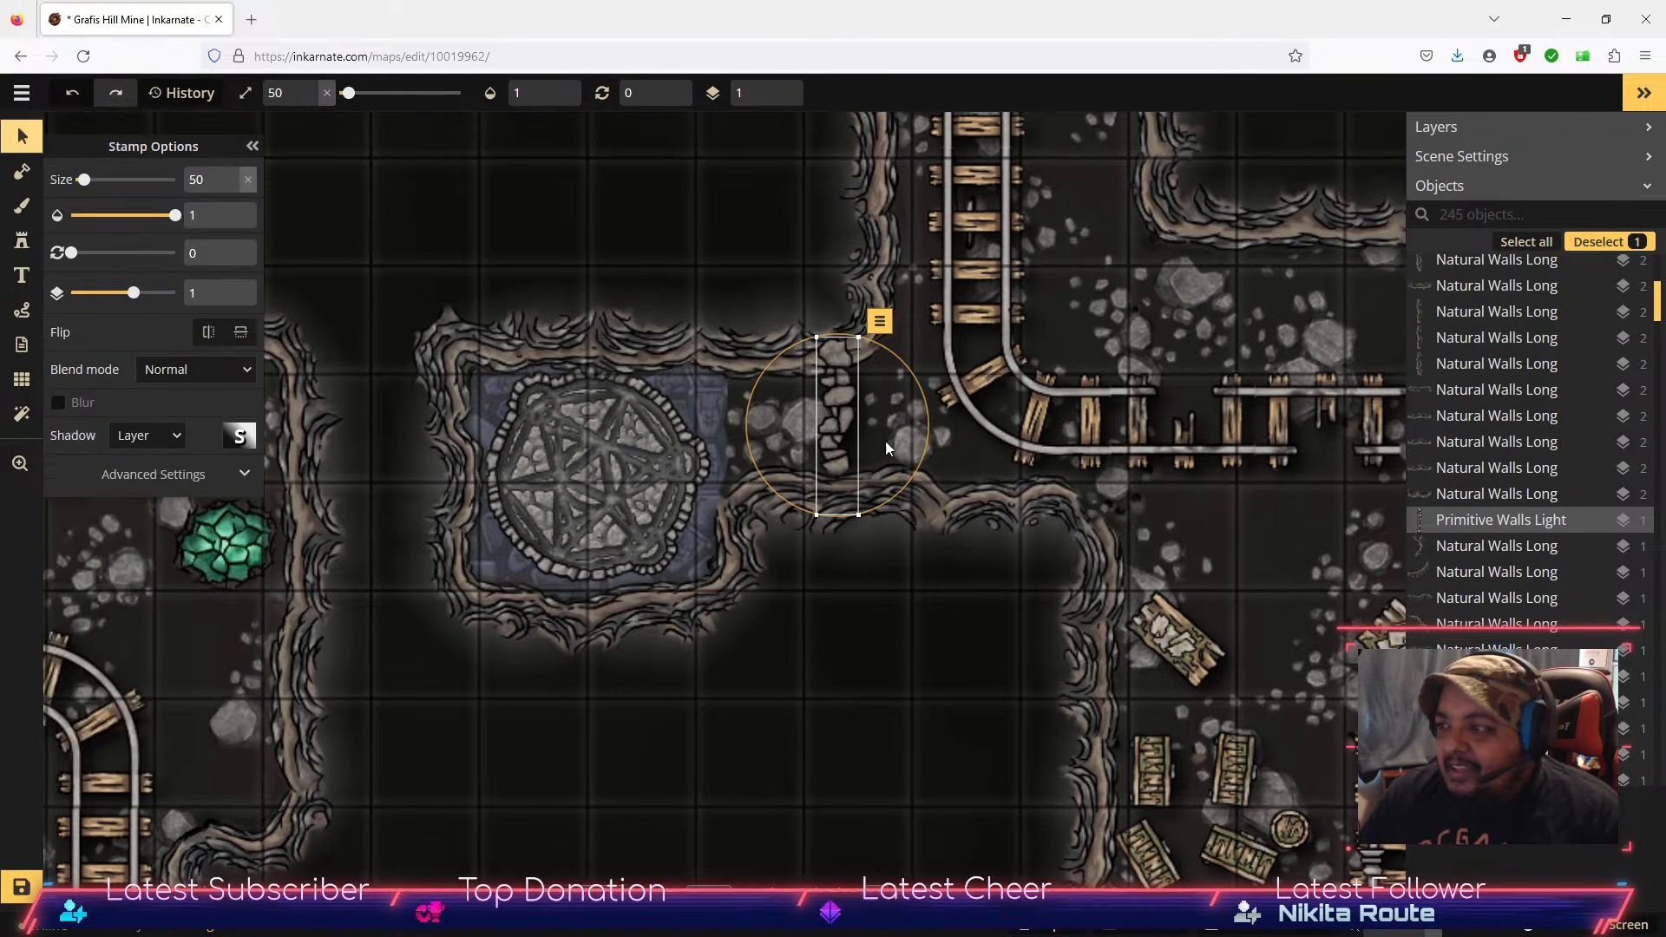
pyautogui.moveTo(846, 435); pyautogui.dragTo(835, 425)
pyautogui.click(875, 325)
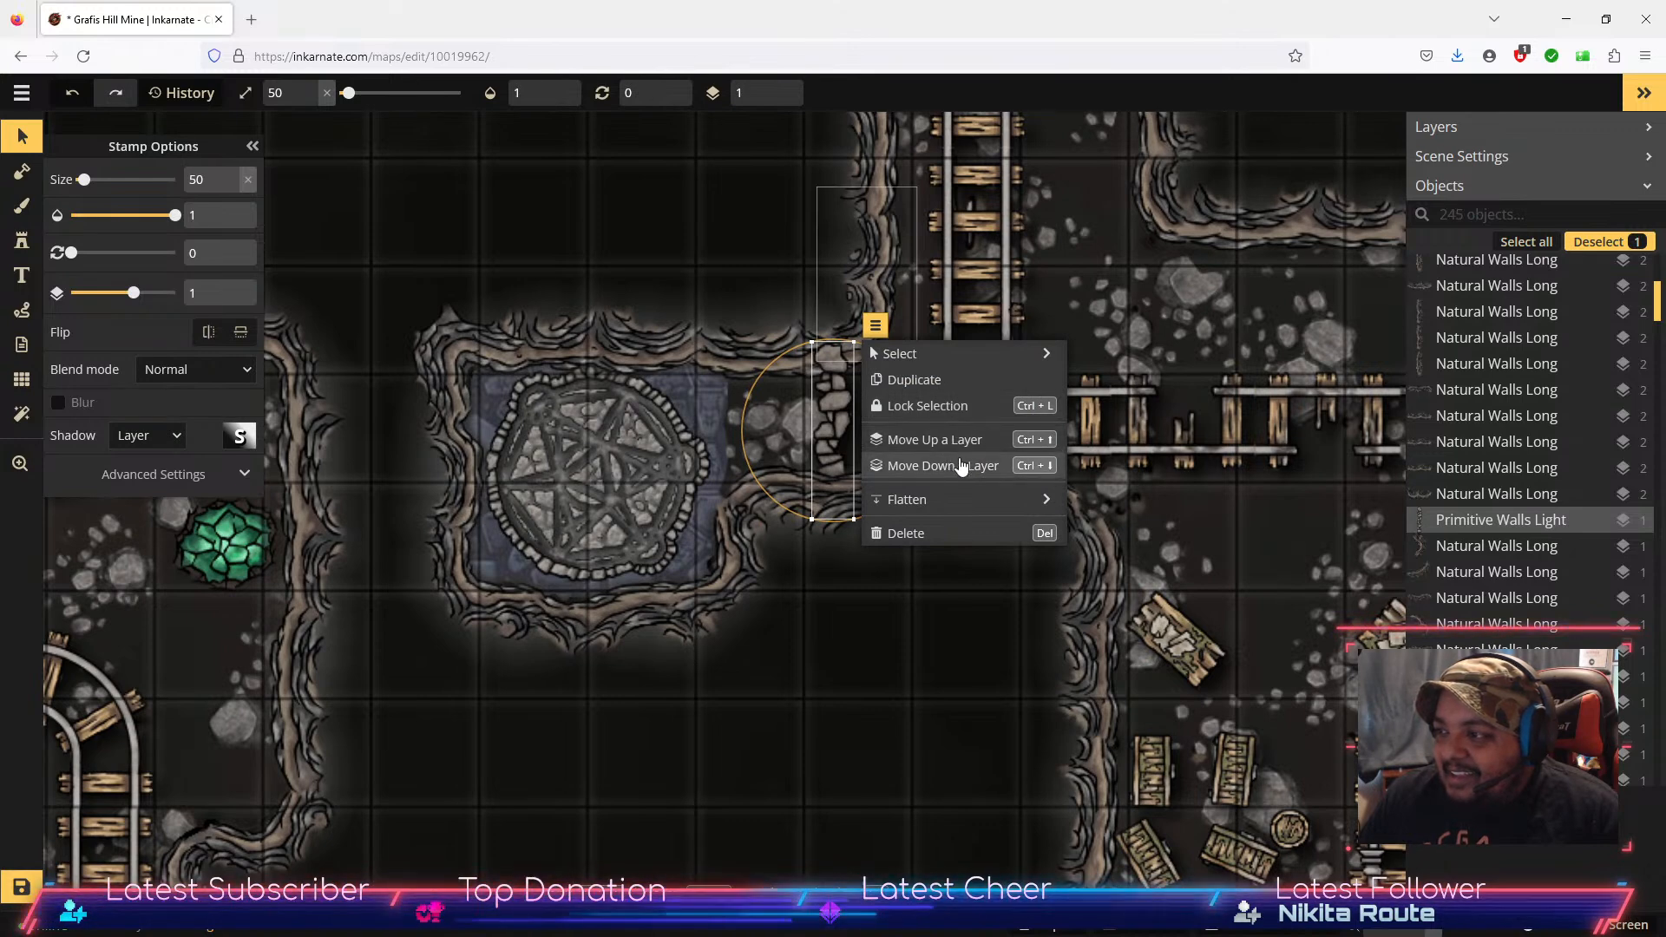
pyautogui.click(955, 466)
pyautogui.click(833, 426)
pyautogui.moveTo(832, 425); pyautogui.dragTo(857, 420)
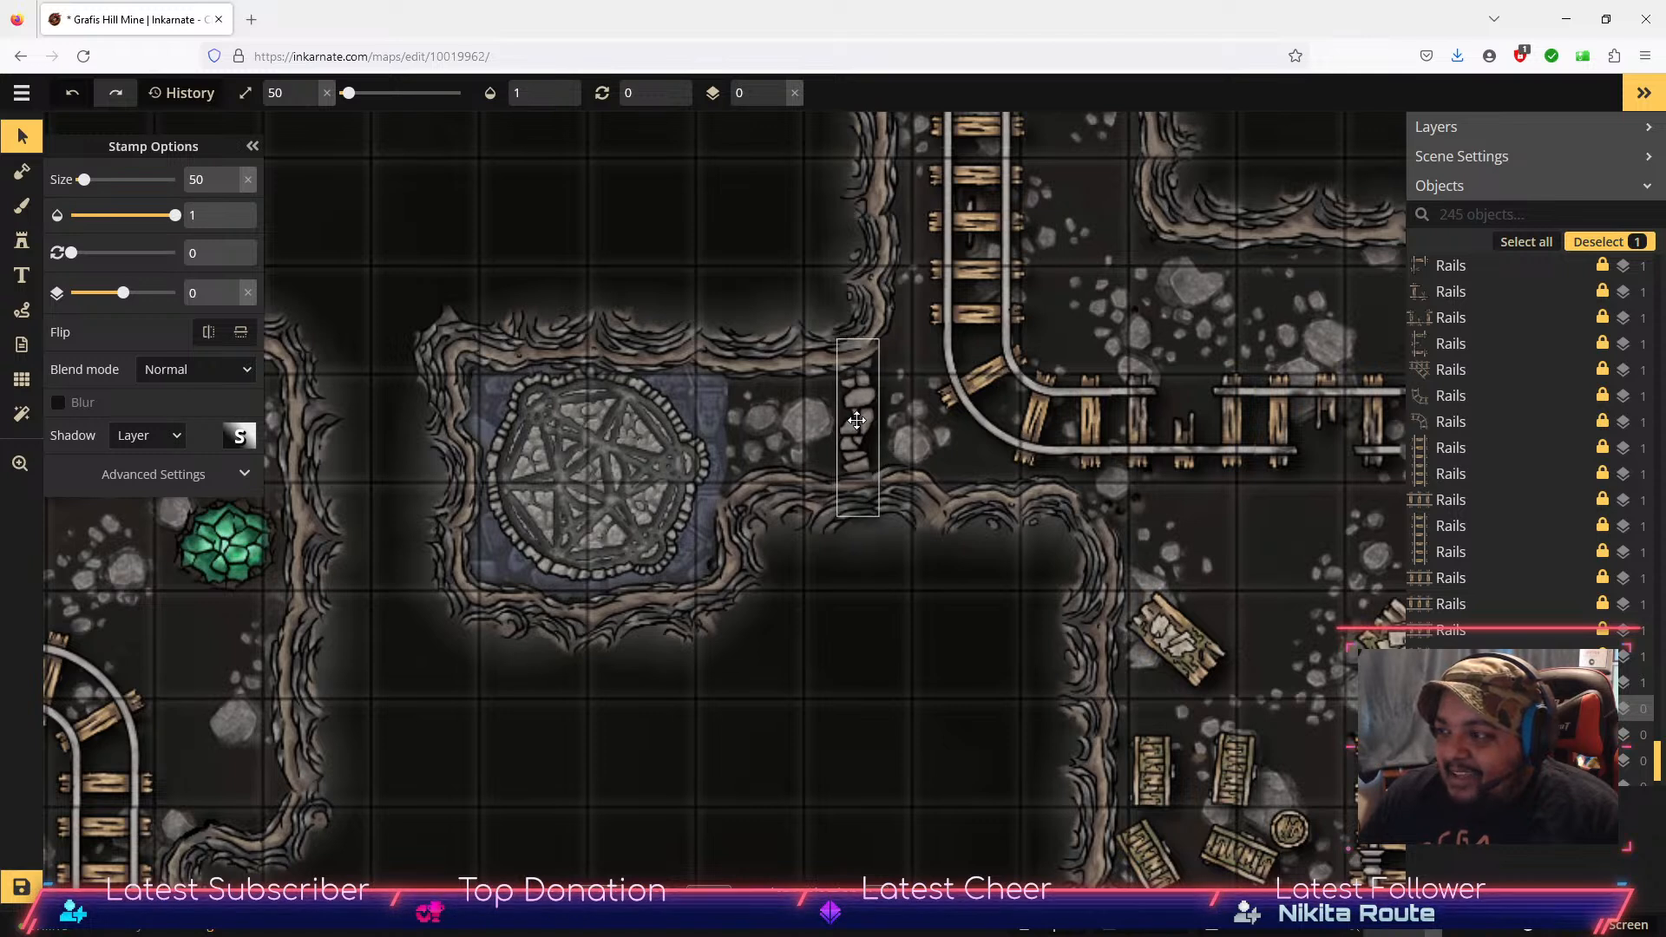
pyautogui.moveTo(856, 420); pyautogui.dragTo(861, 420)
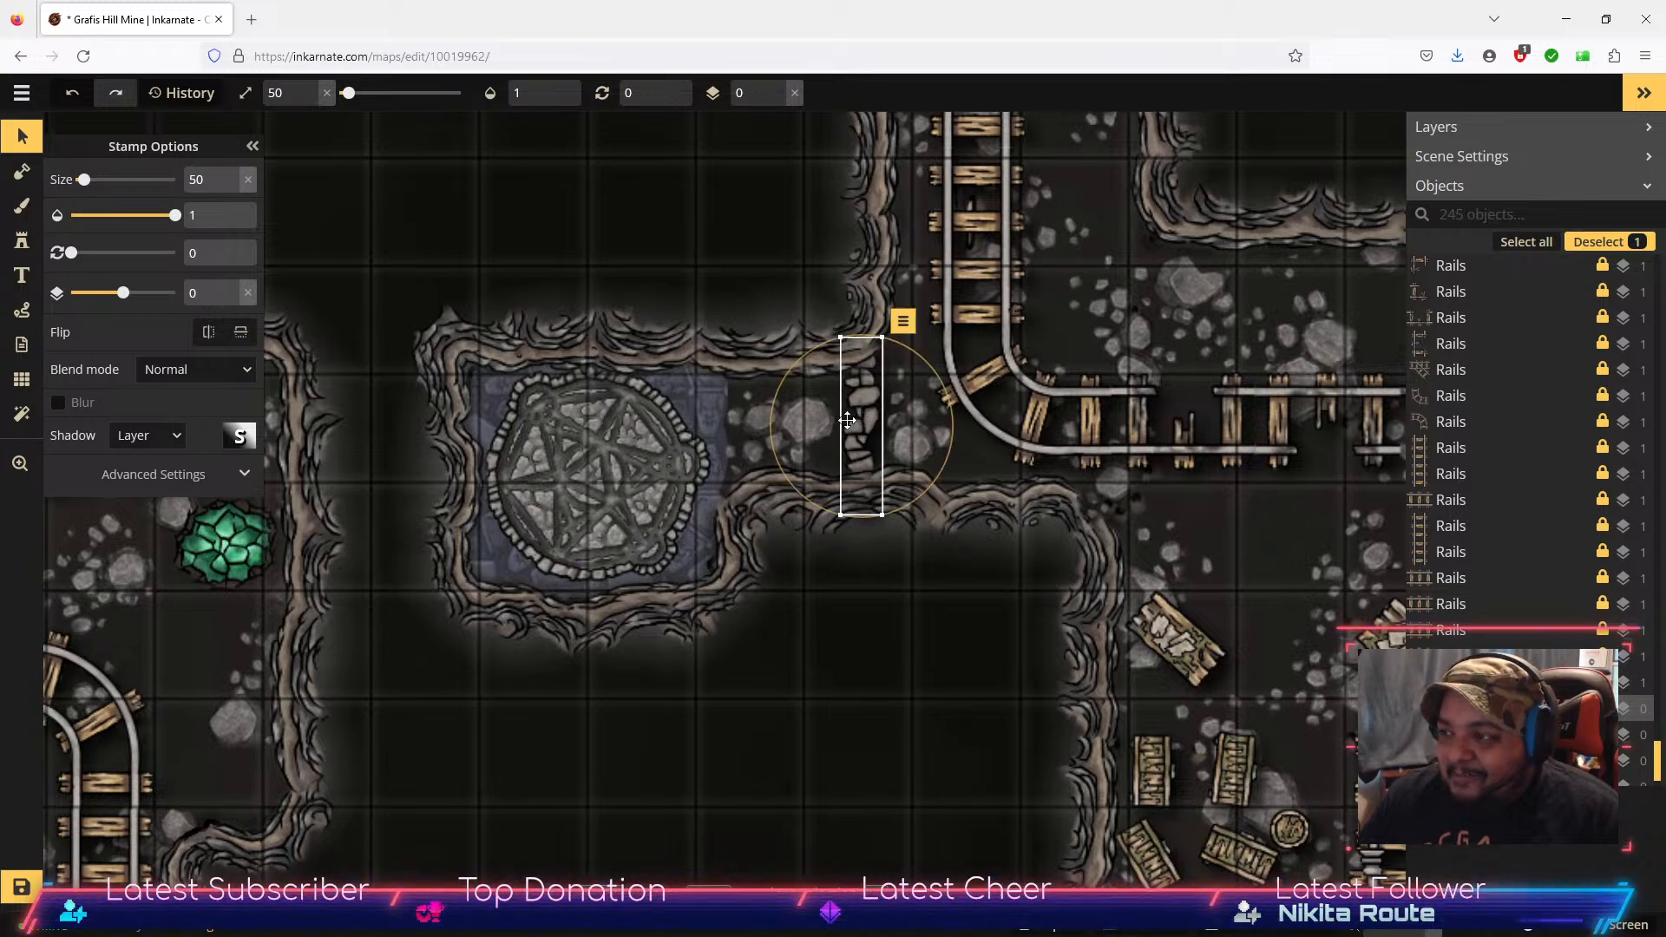
# Step: Place a second Primitive Walls Light piece just west of the first, partly overlapping it, and raise it to layer 2
pyautogui.click(24, 241)
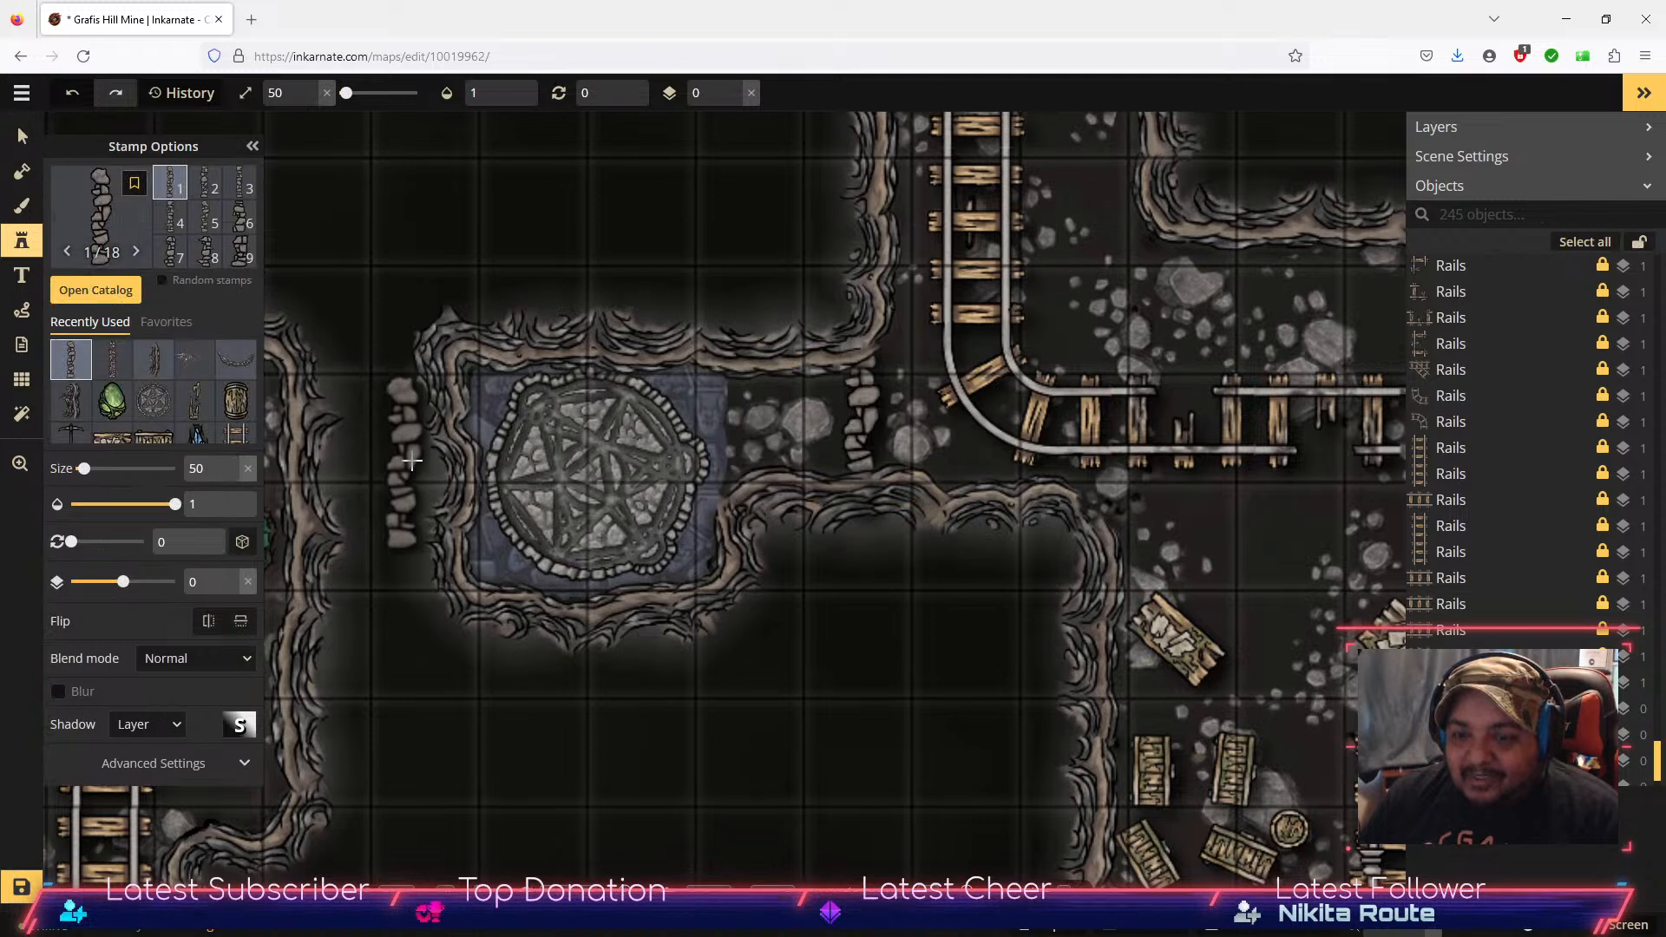
pyautogui.click(846, 421)
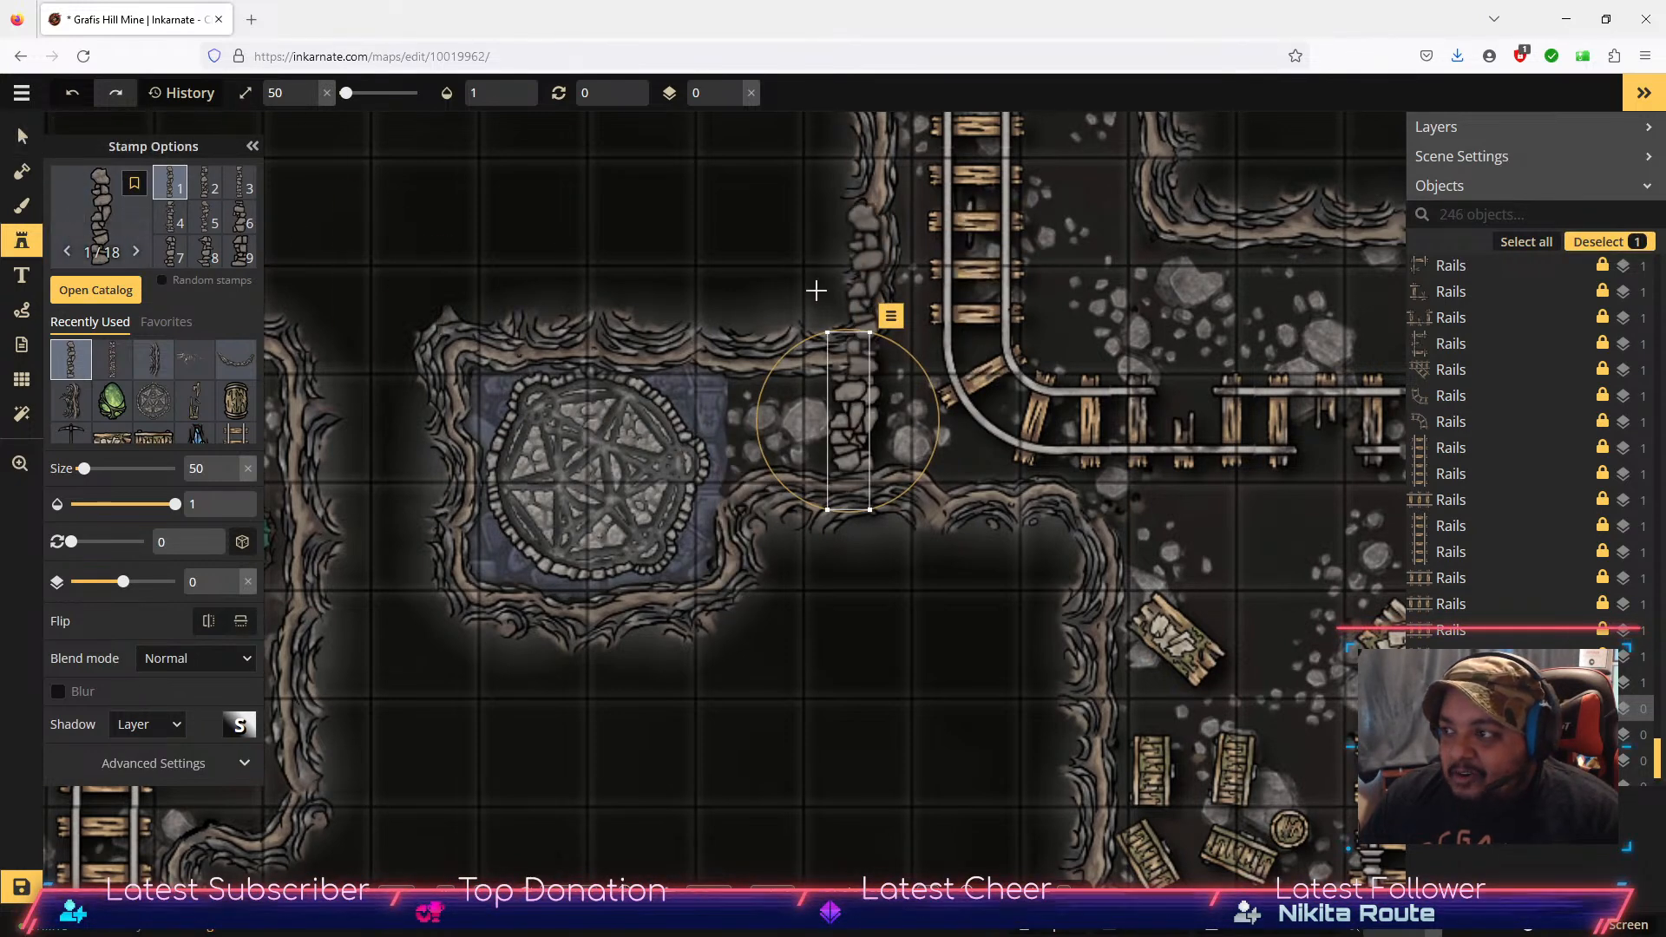
pyautogui.click(22, 136)
pyautogui.click(891, 316)
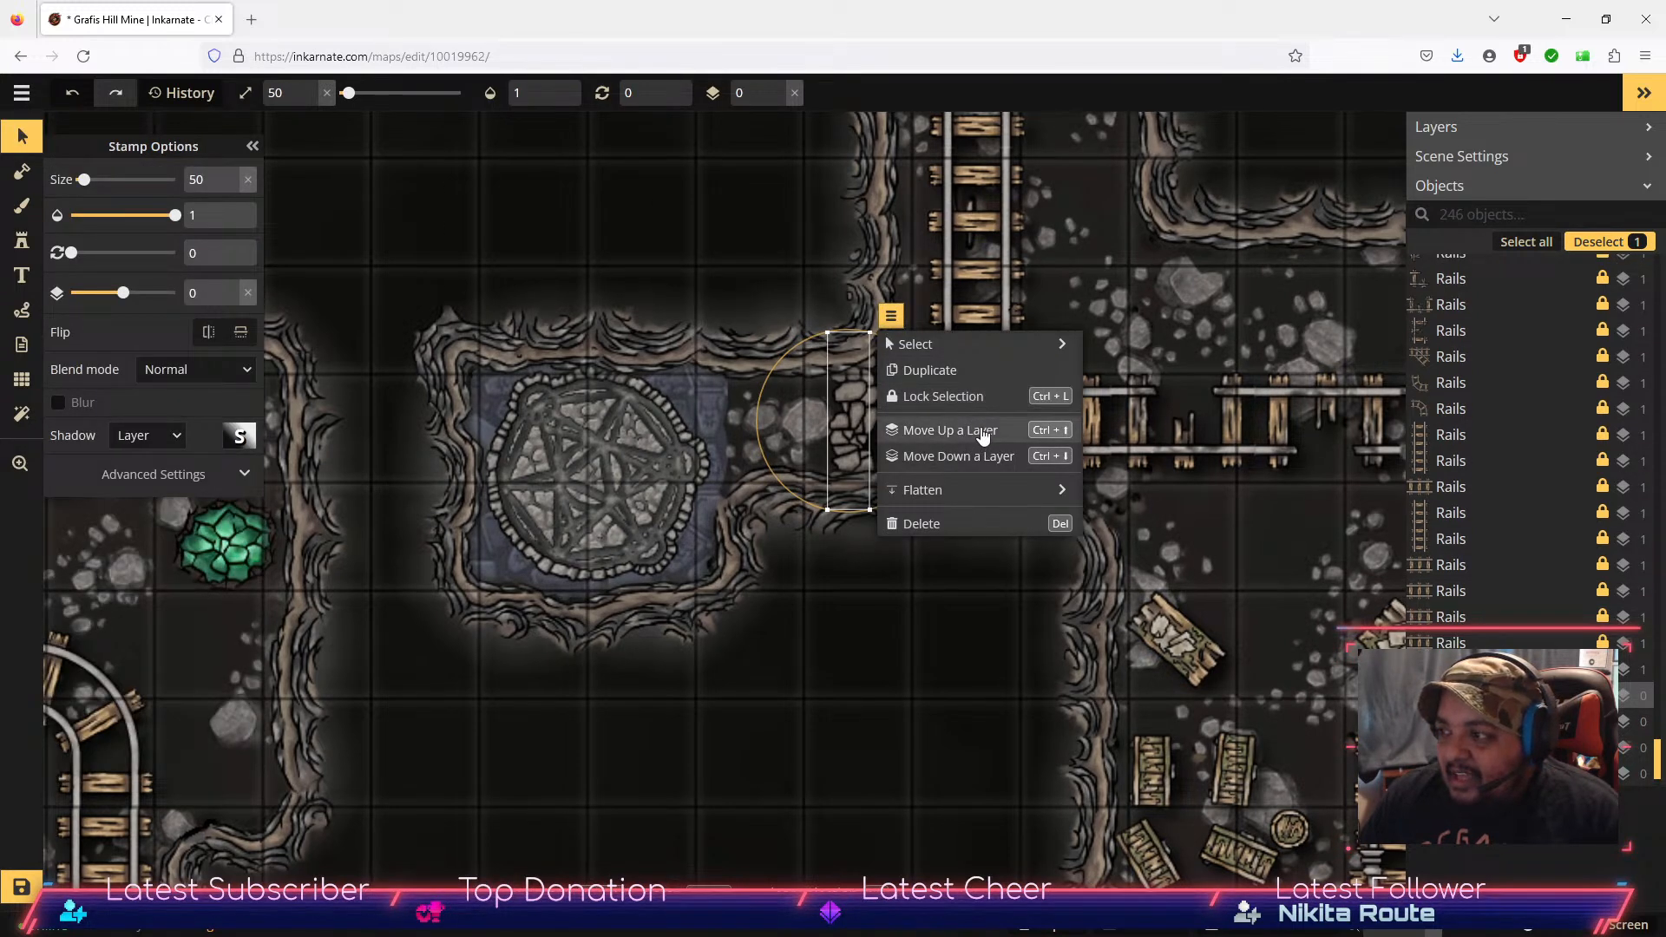
pyautogui.click(981, 432)
pyautogui.click(981, 431)
pyautogui.click(883, 607)
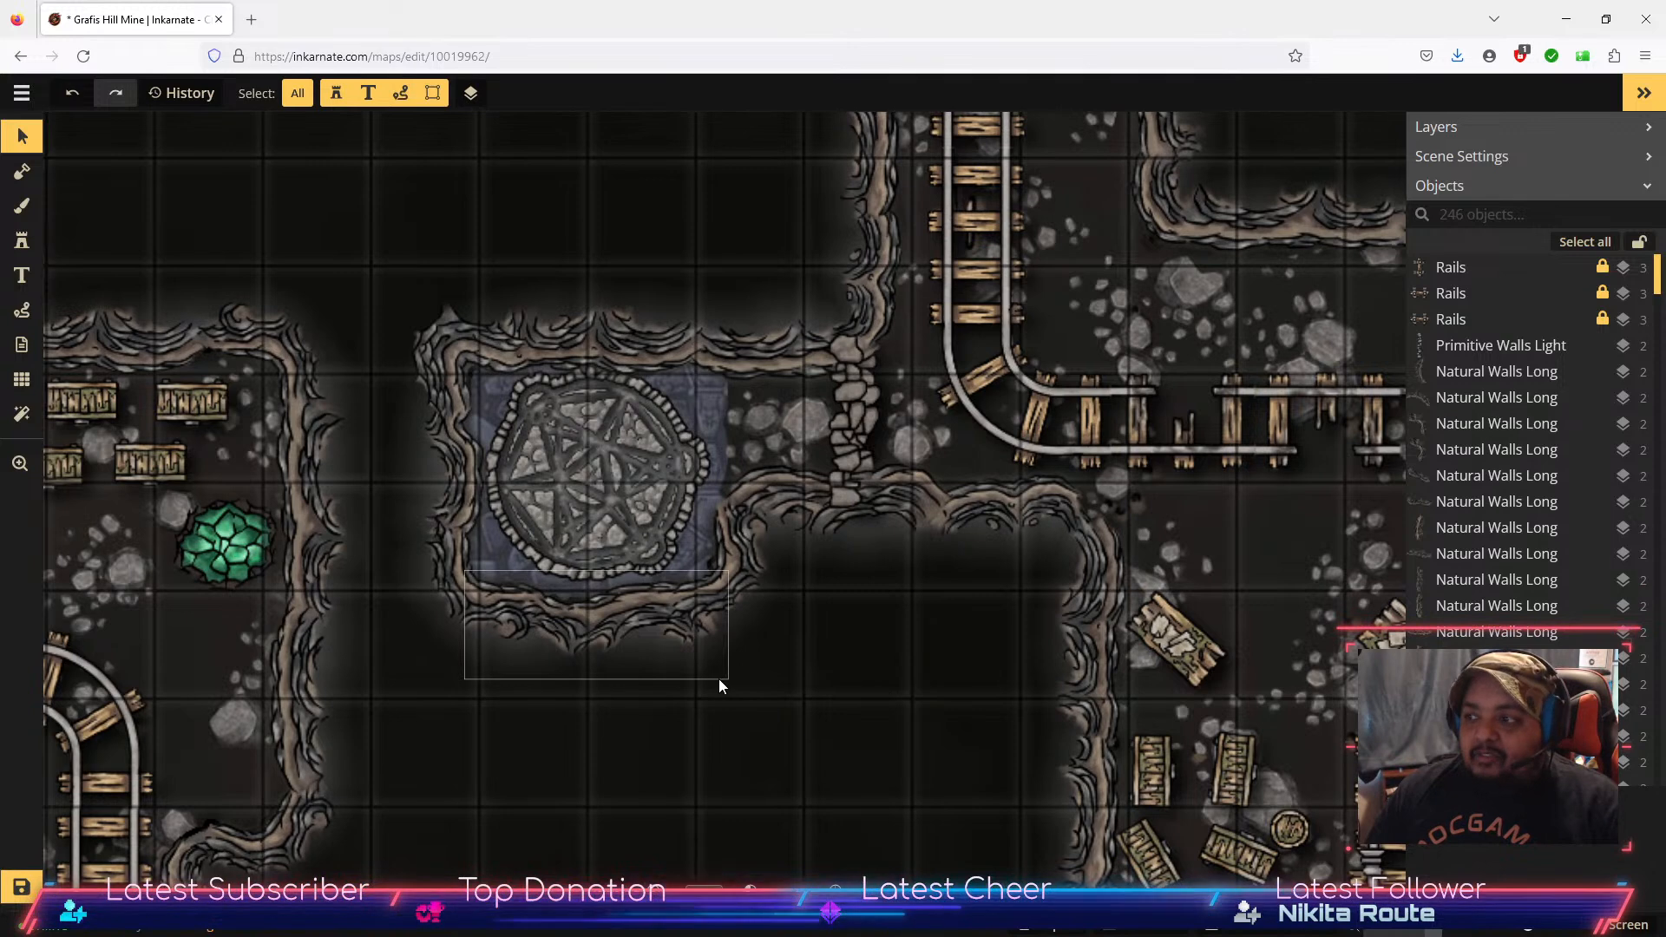
# Step: Nudge the layer 2 stone wall so it spans the corridor between both natural walls, and save the map
pyautogui.click(843, 433)
pyautogui.moveTo(845, 432); pyautogui.dragTo(841, 427)
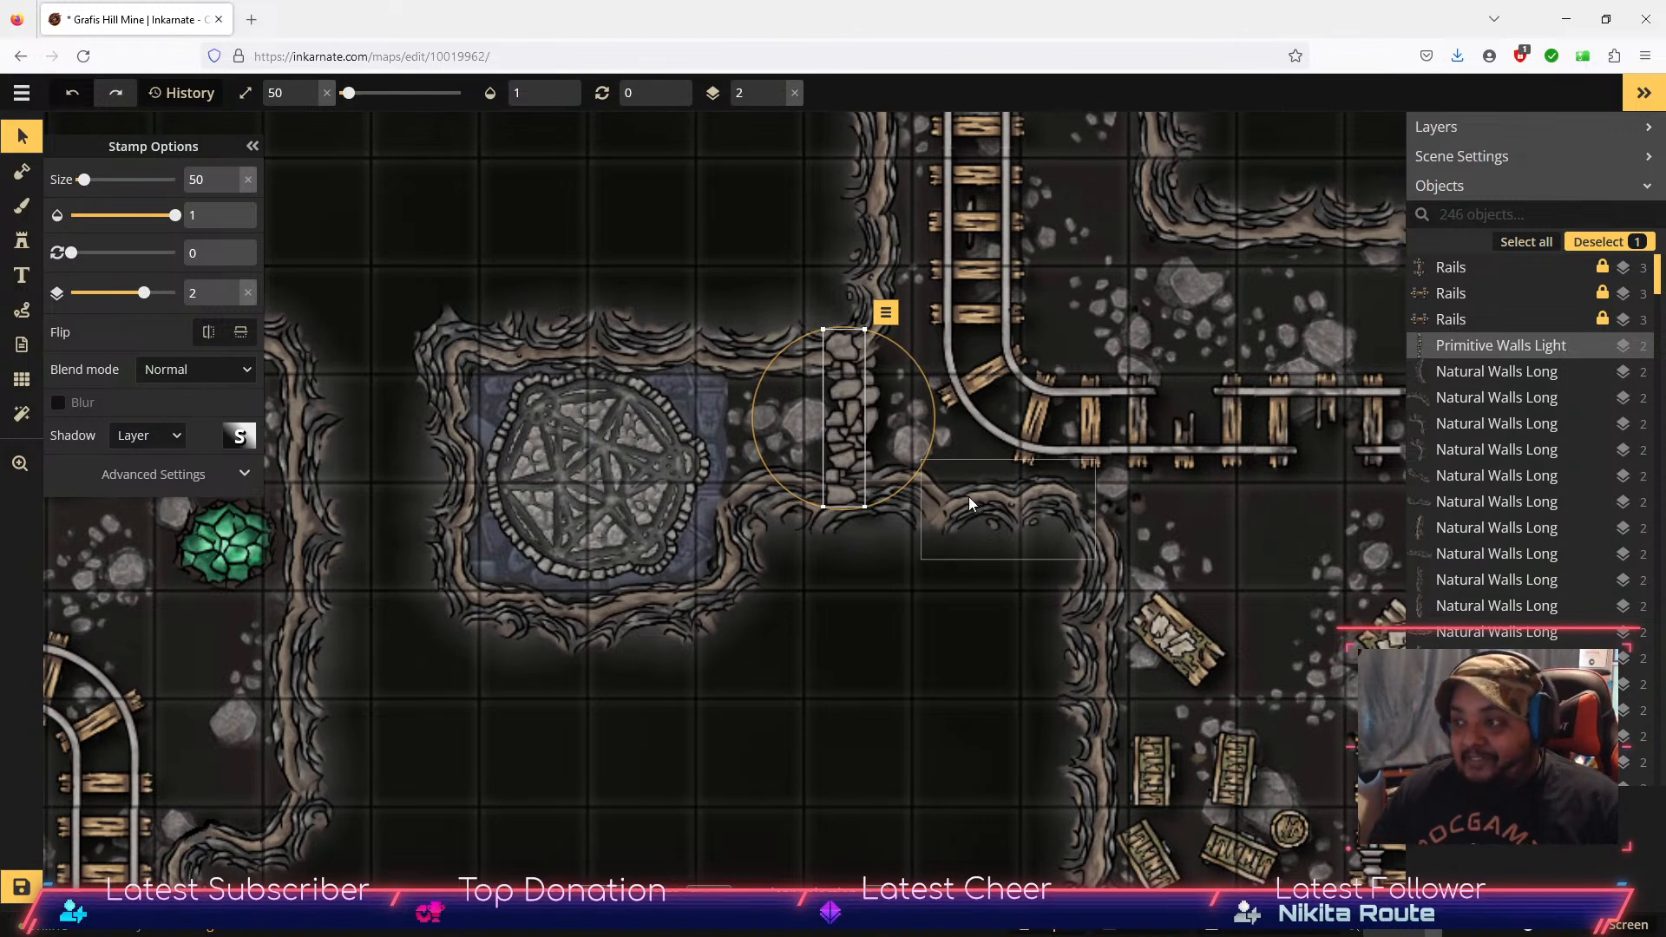
pyautogui.moveTo(849, 402); pyautogui.dragTo(895, 386)
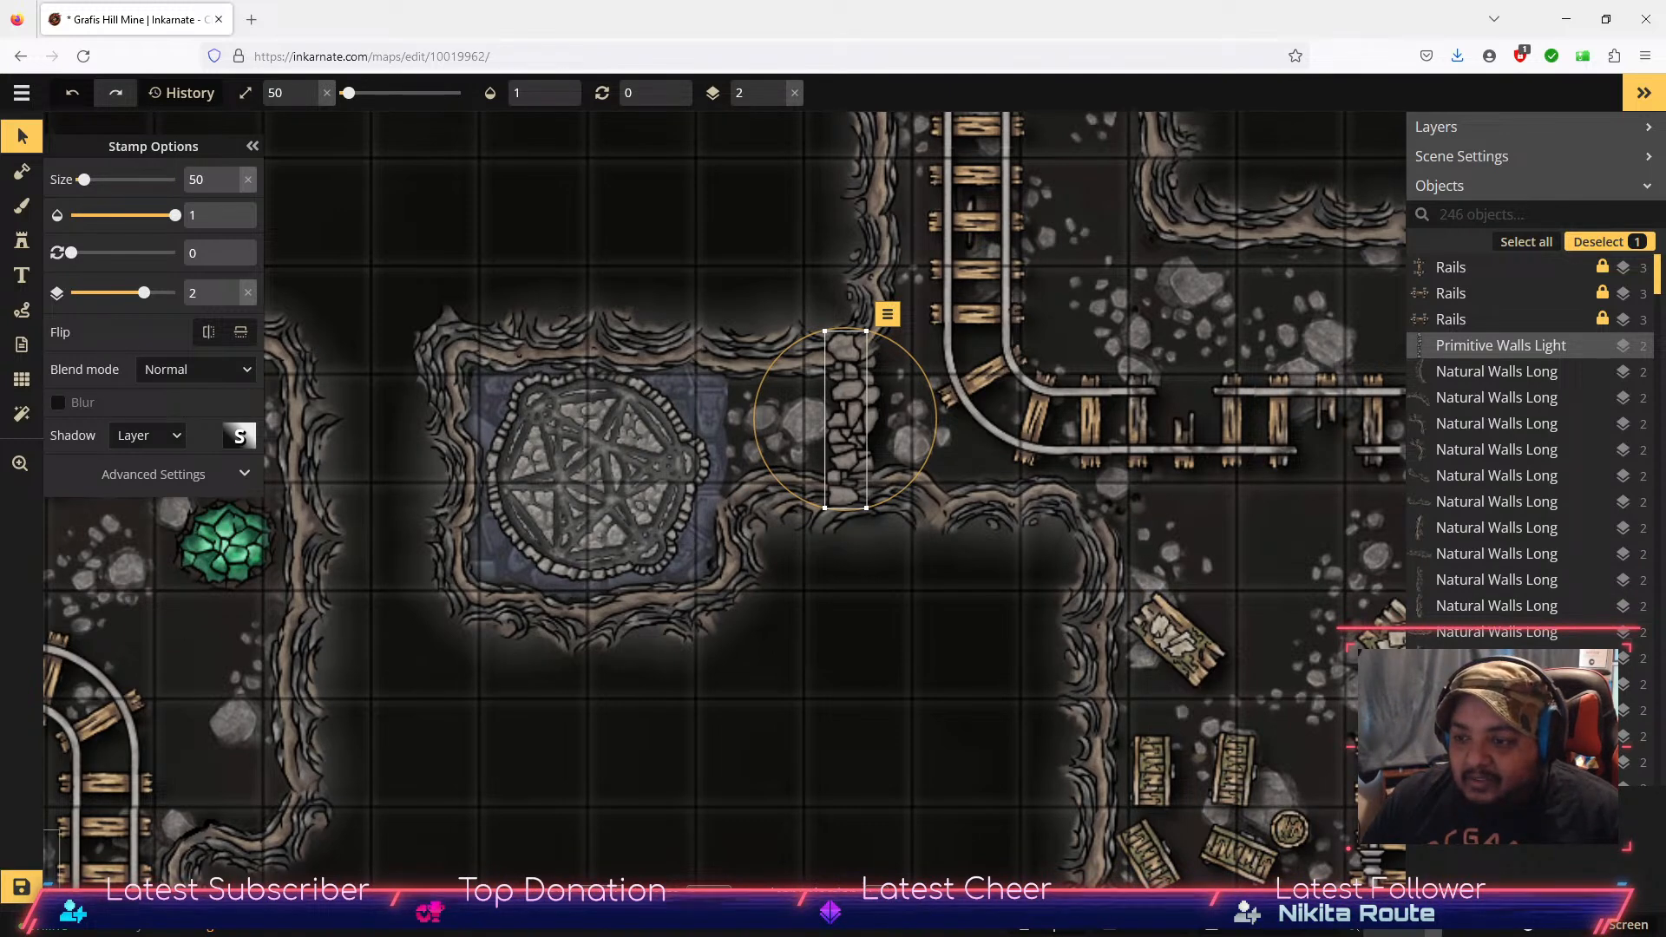
pyautogui.click(25, 891)
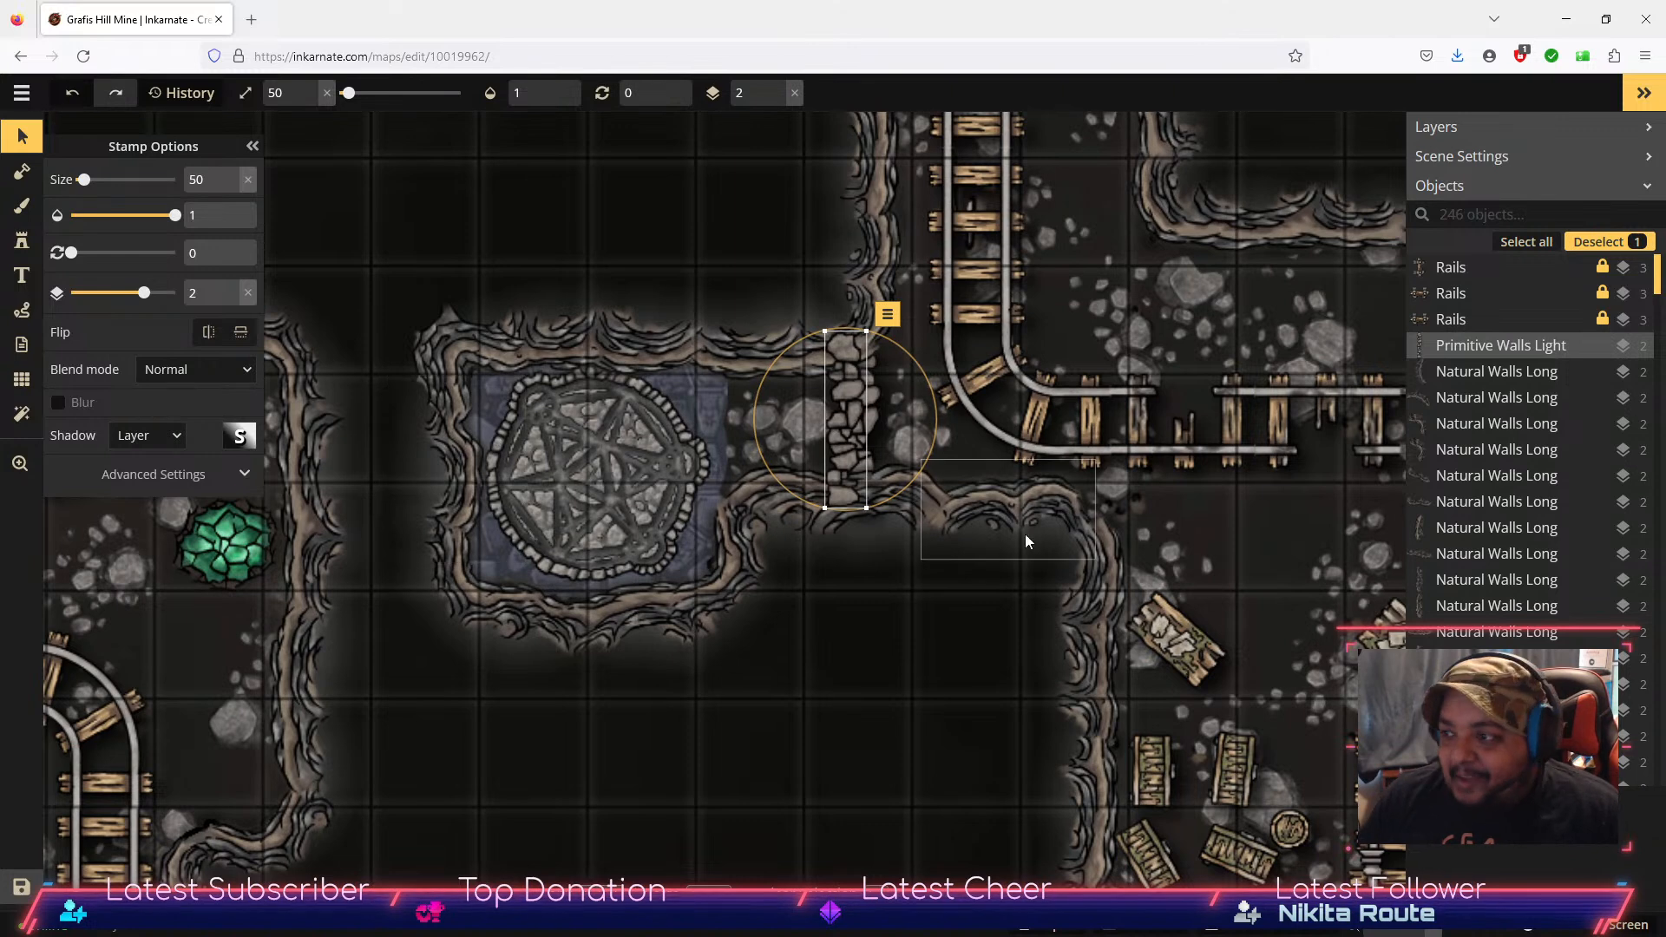
# Step: Clear the selection, hide the layers and objects panel, and review the whole mine map
pyautogui.click(1621, 930)
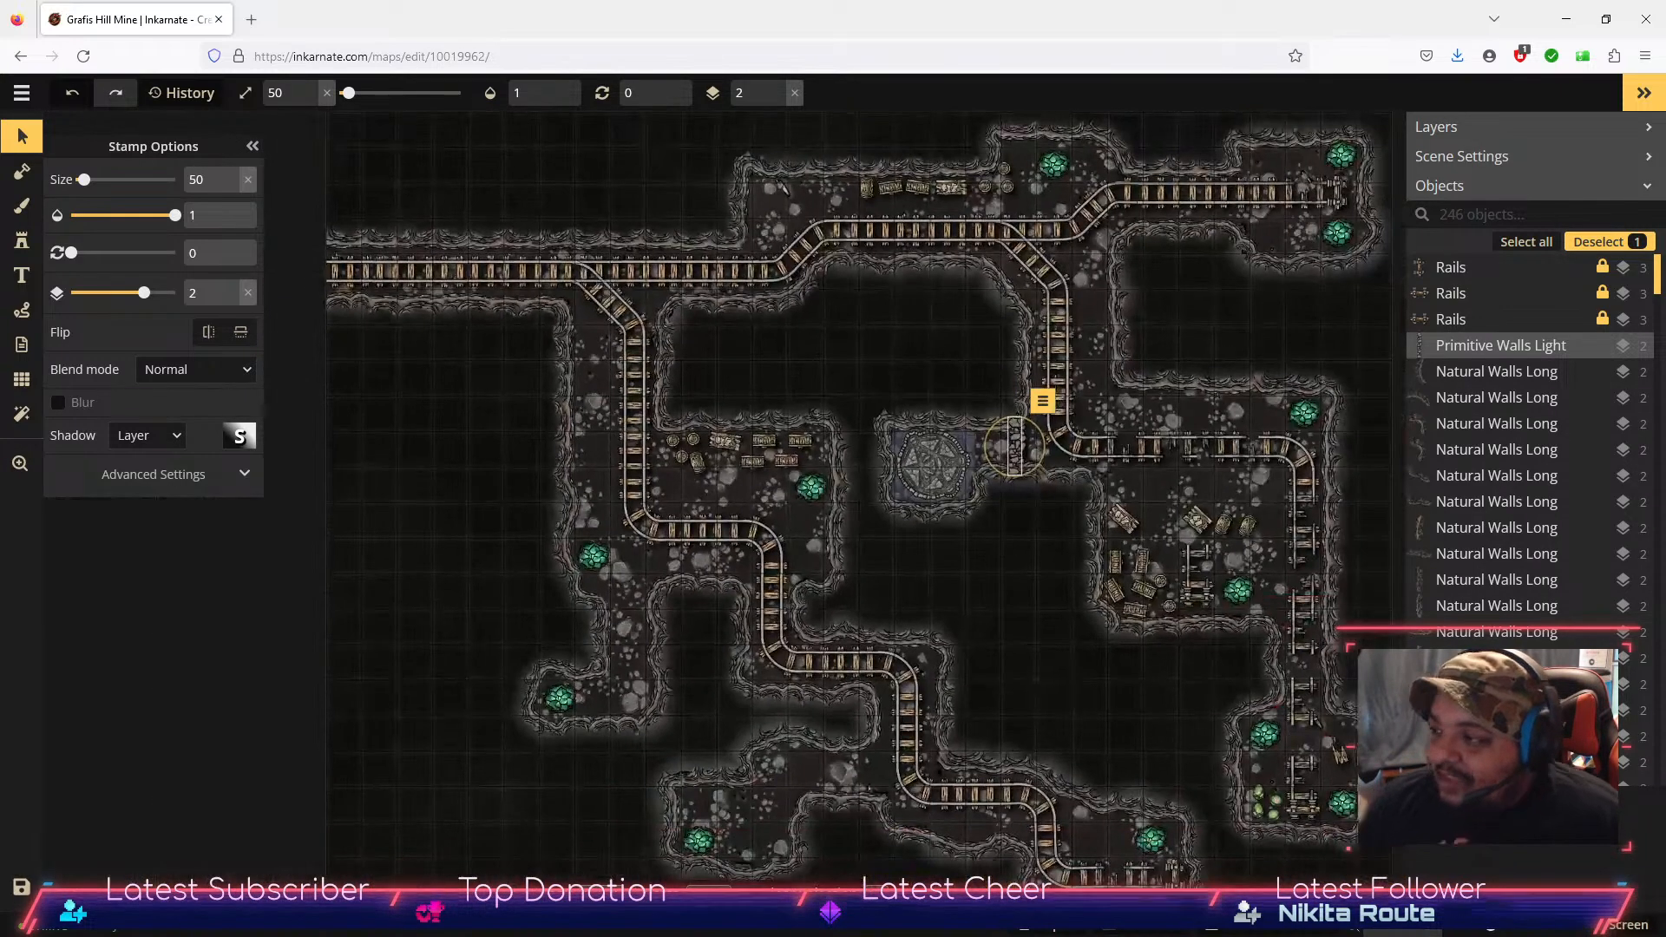
pyautogui.click(385, 668)
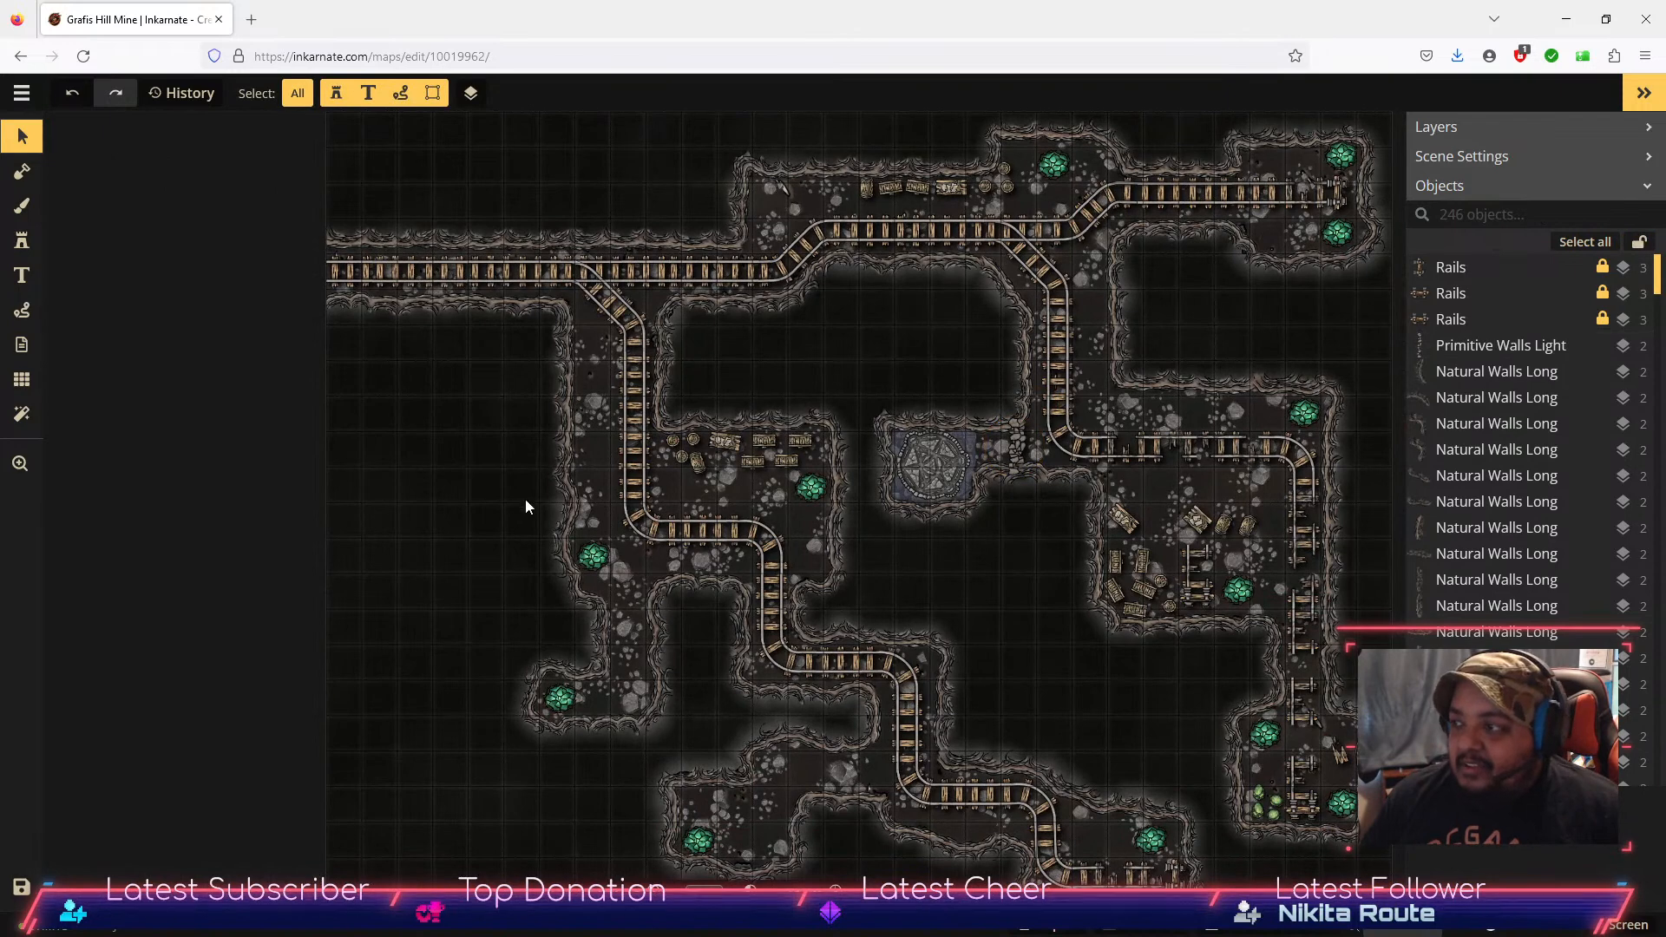
pyautogui.click(1644, 94)
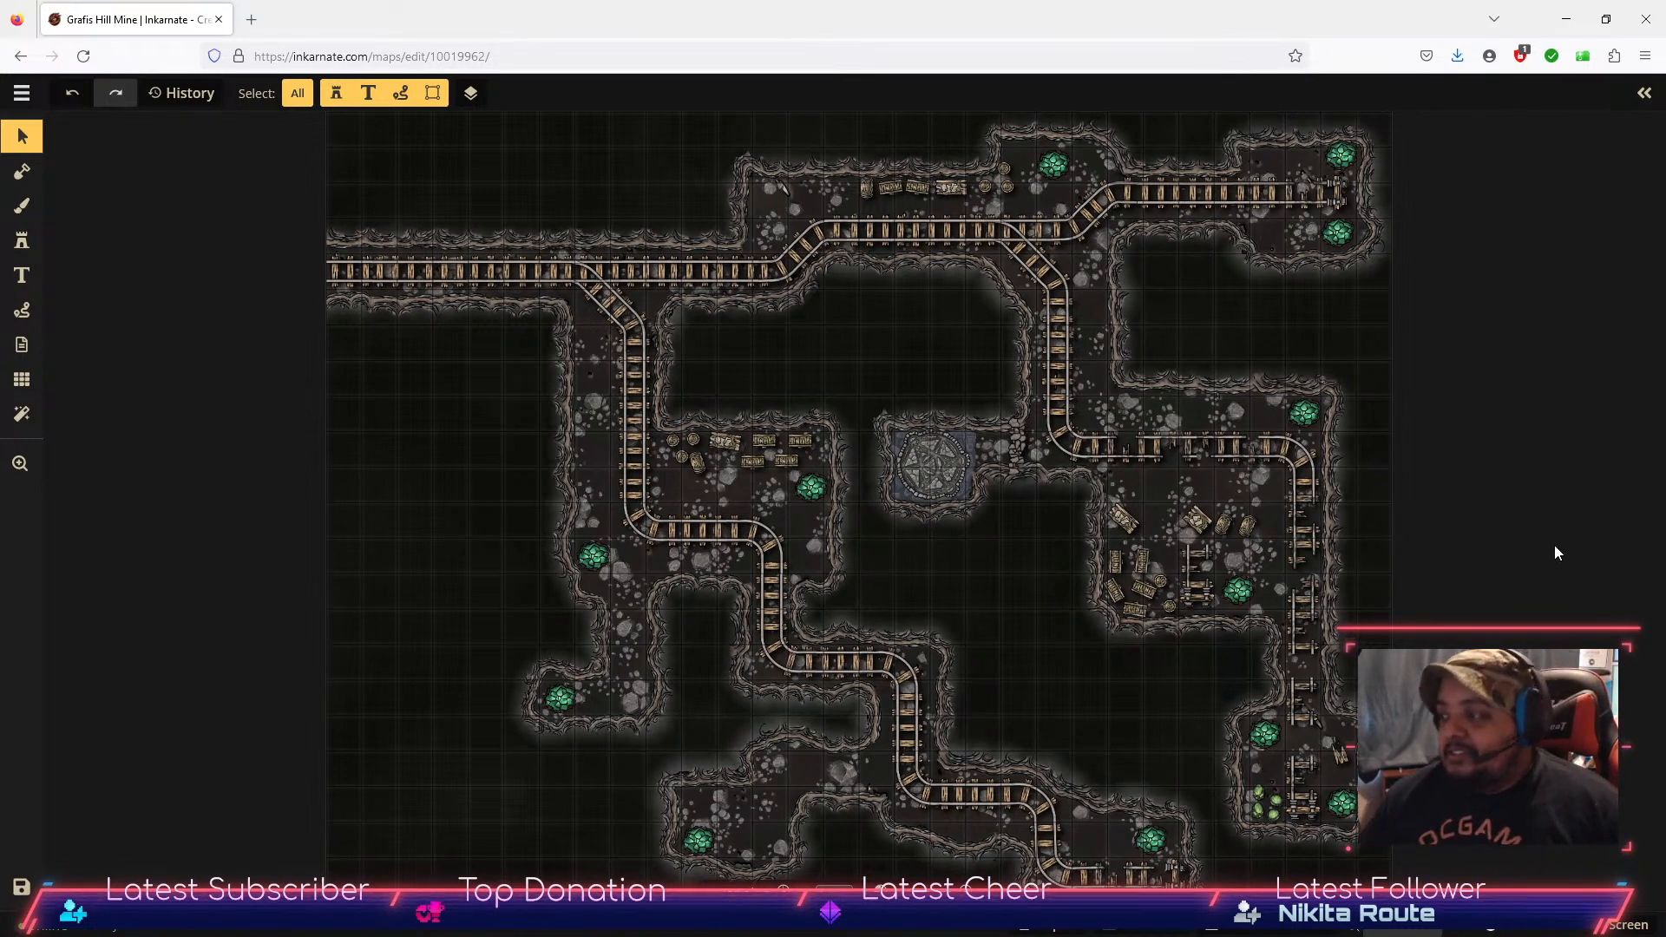
pyautogui.scroll(-2, 1455, 583)
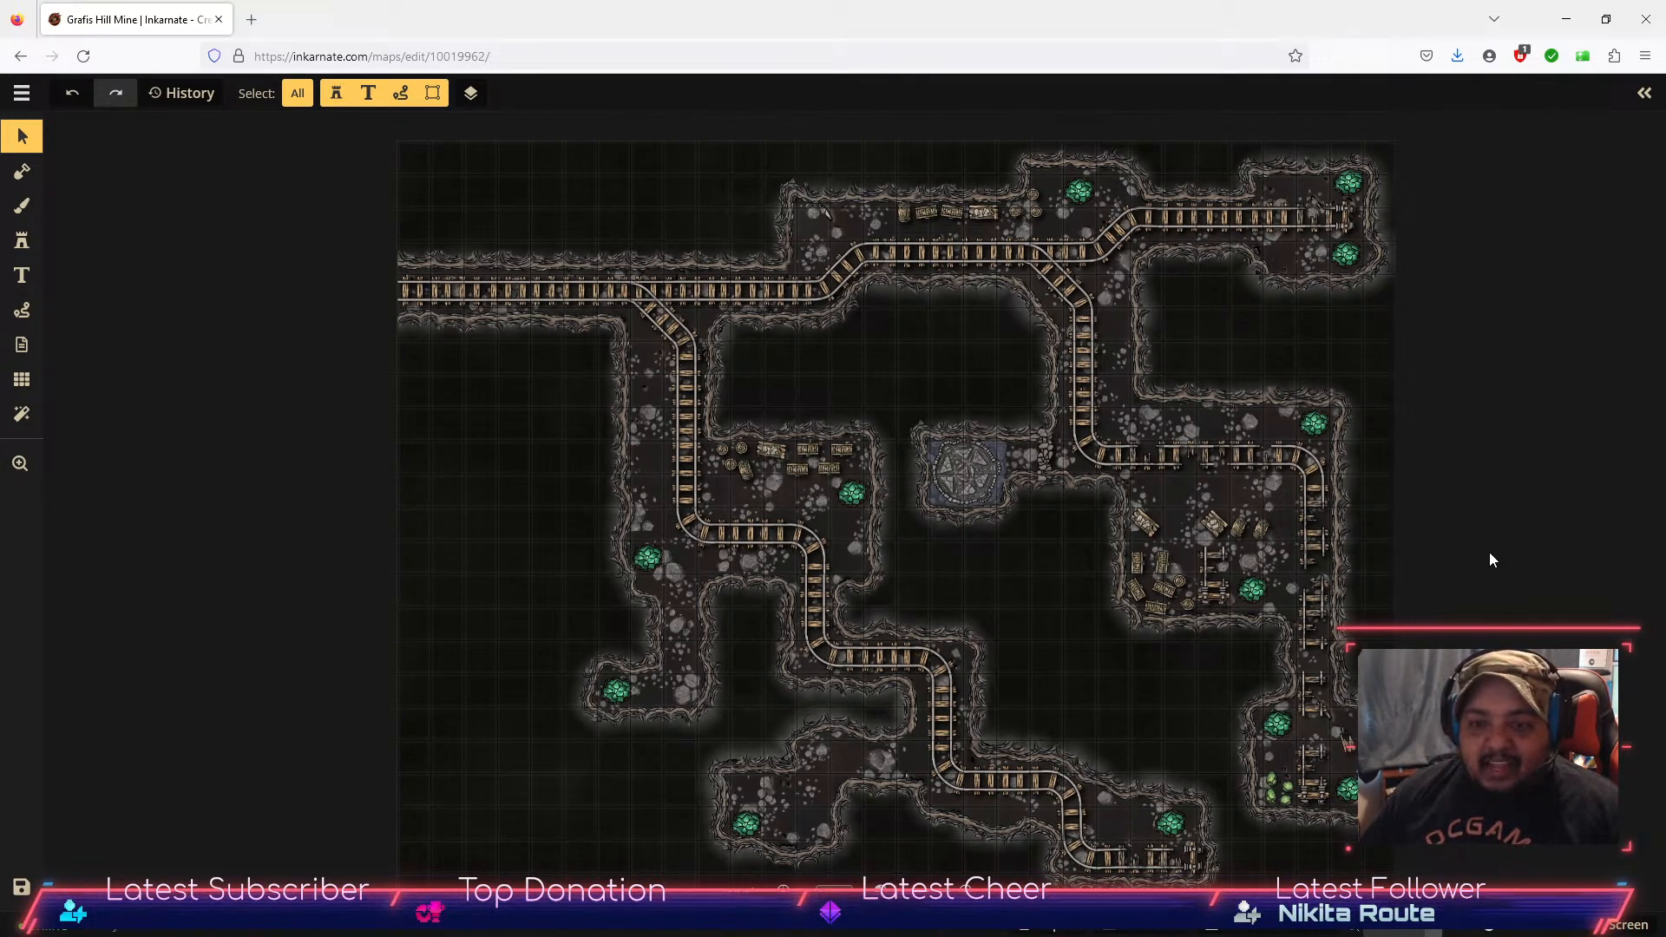
pyautogui.moveTo(1487, 551); pyautogui.dragTo(1417, 550)
pyautogui.scroll(-1, 1437, 532)
pyautogui.moveTo(1442, 492); pyautogui.dragTo(1444, 481)
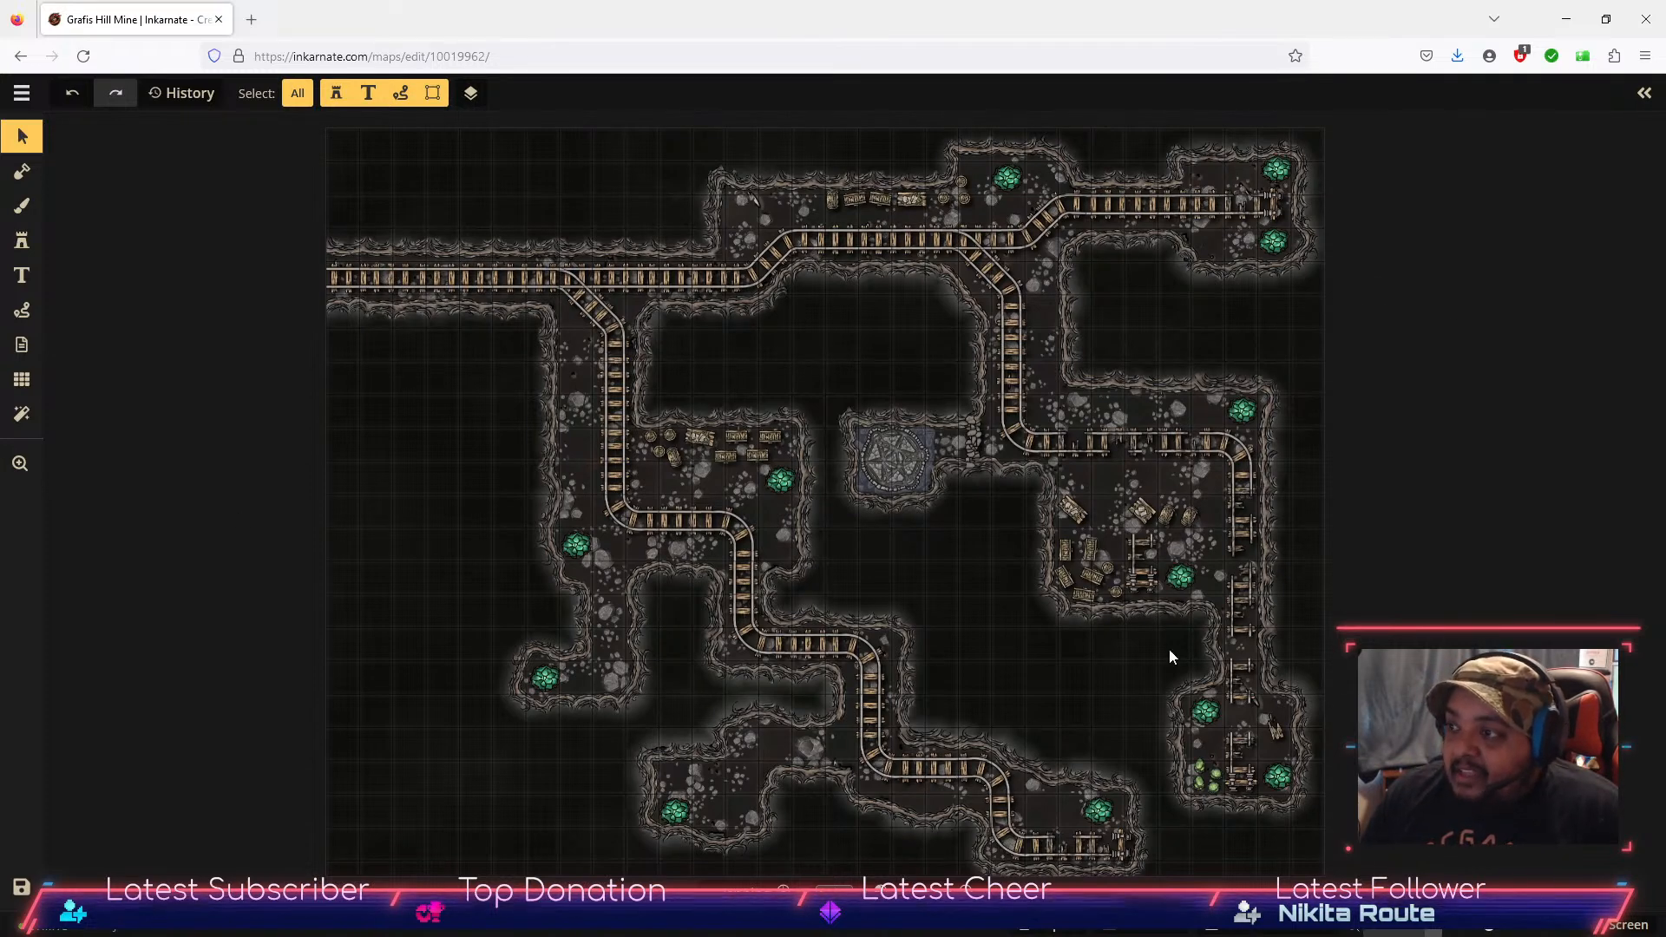
# Step: Try painting the dark areas around the tunnels with the scattered-debris texture from the Watercolor Battlemaps Textures pack on the background layer
pyautogui.click(21, 210)
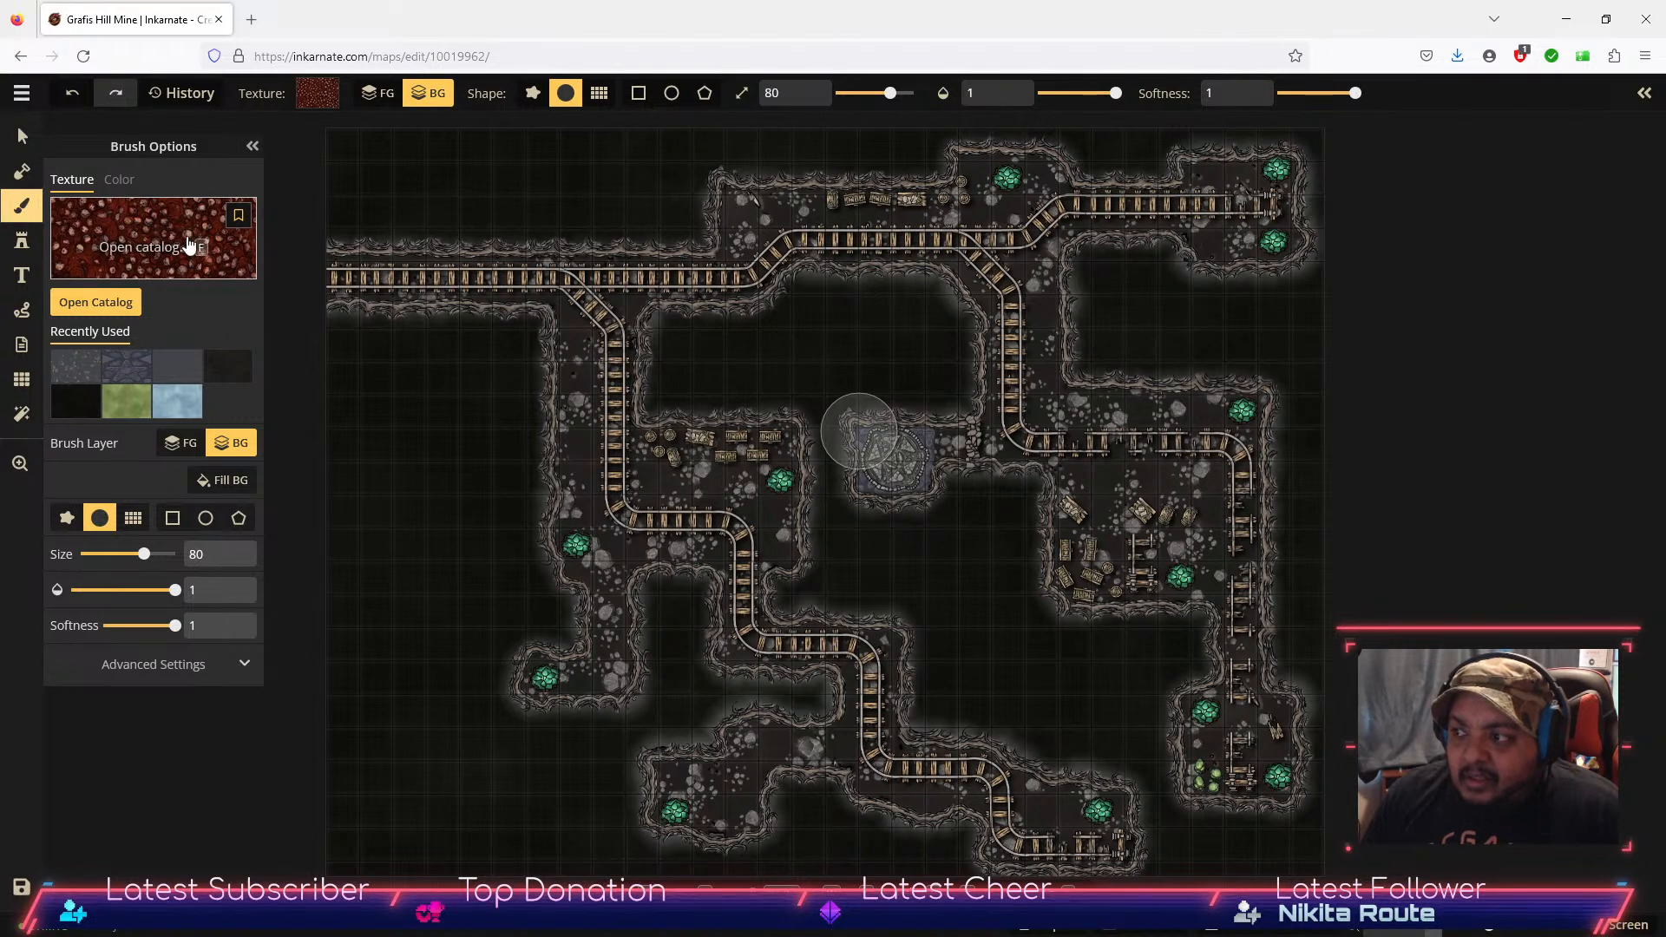
pyautogui.click(98, 302)
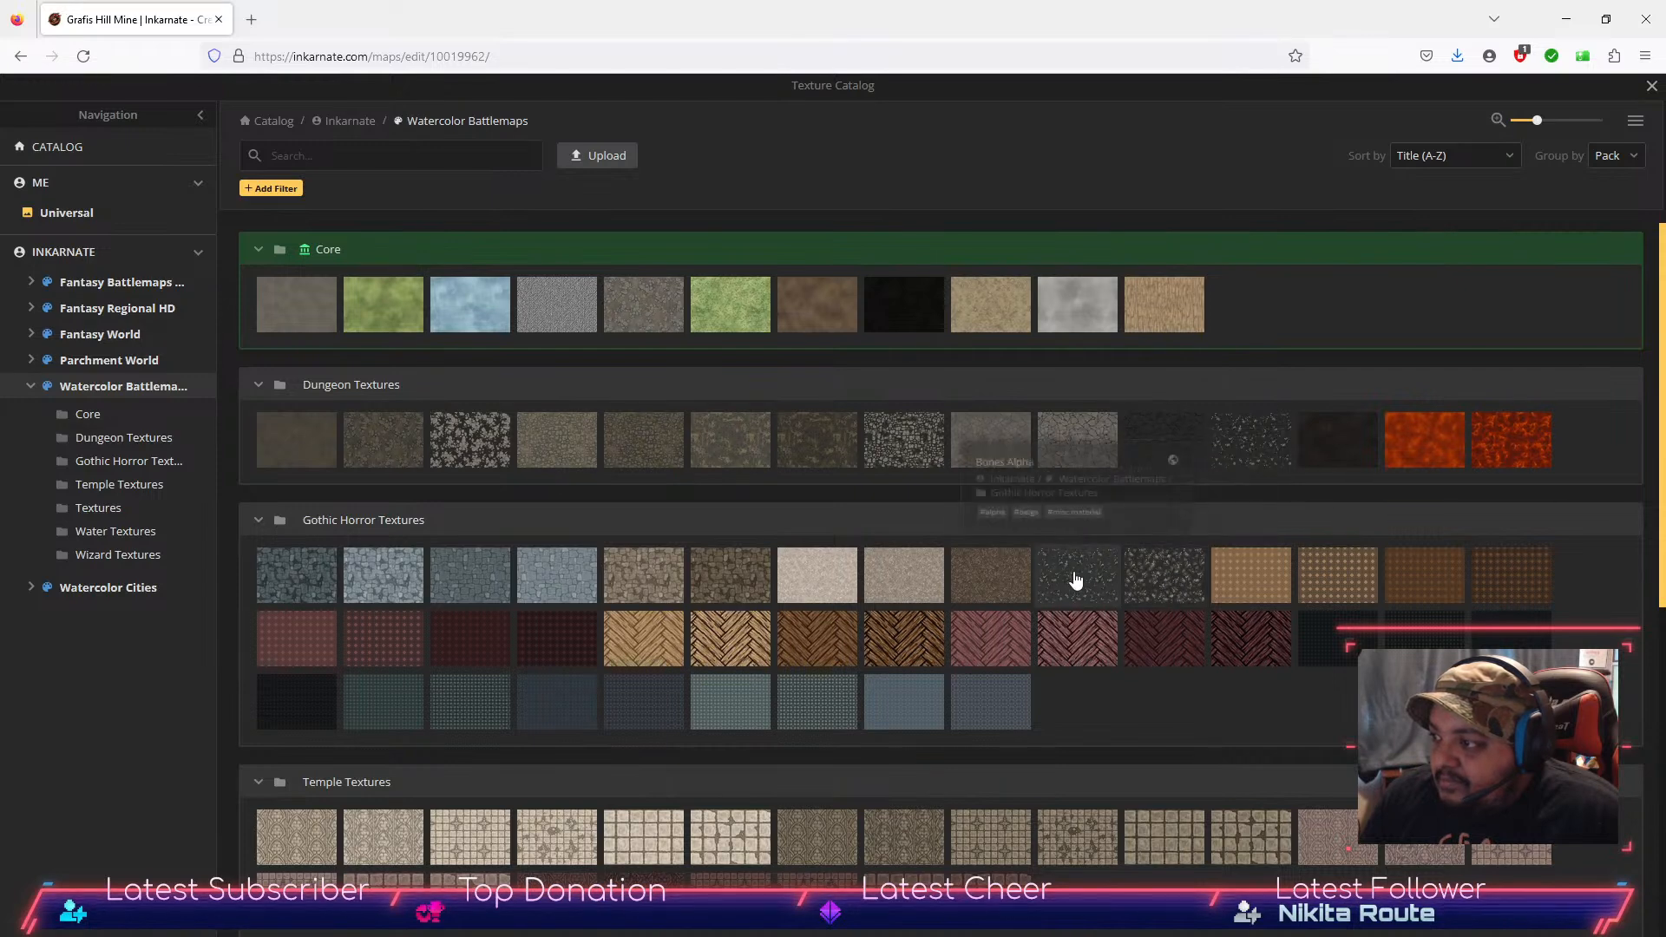
pyautogui.scroll(-3, 313, 564)
pyautogui.scroll(-2, 565, 572)
pyautogui.scroll(1, 981, 538)
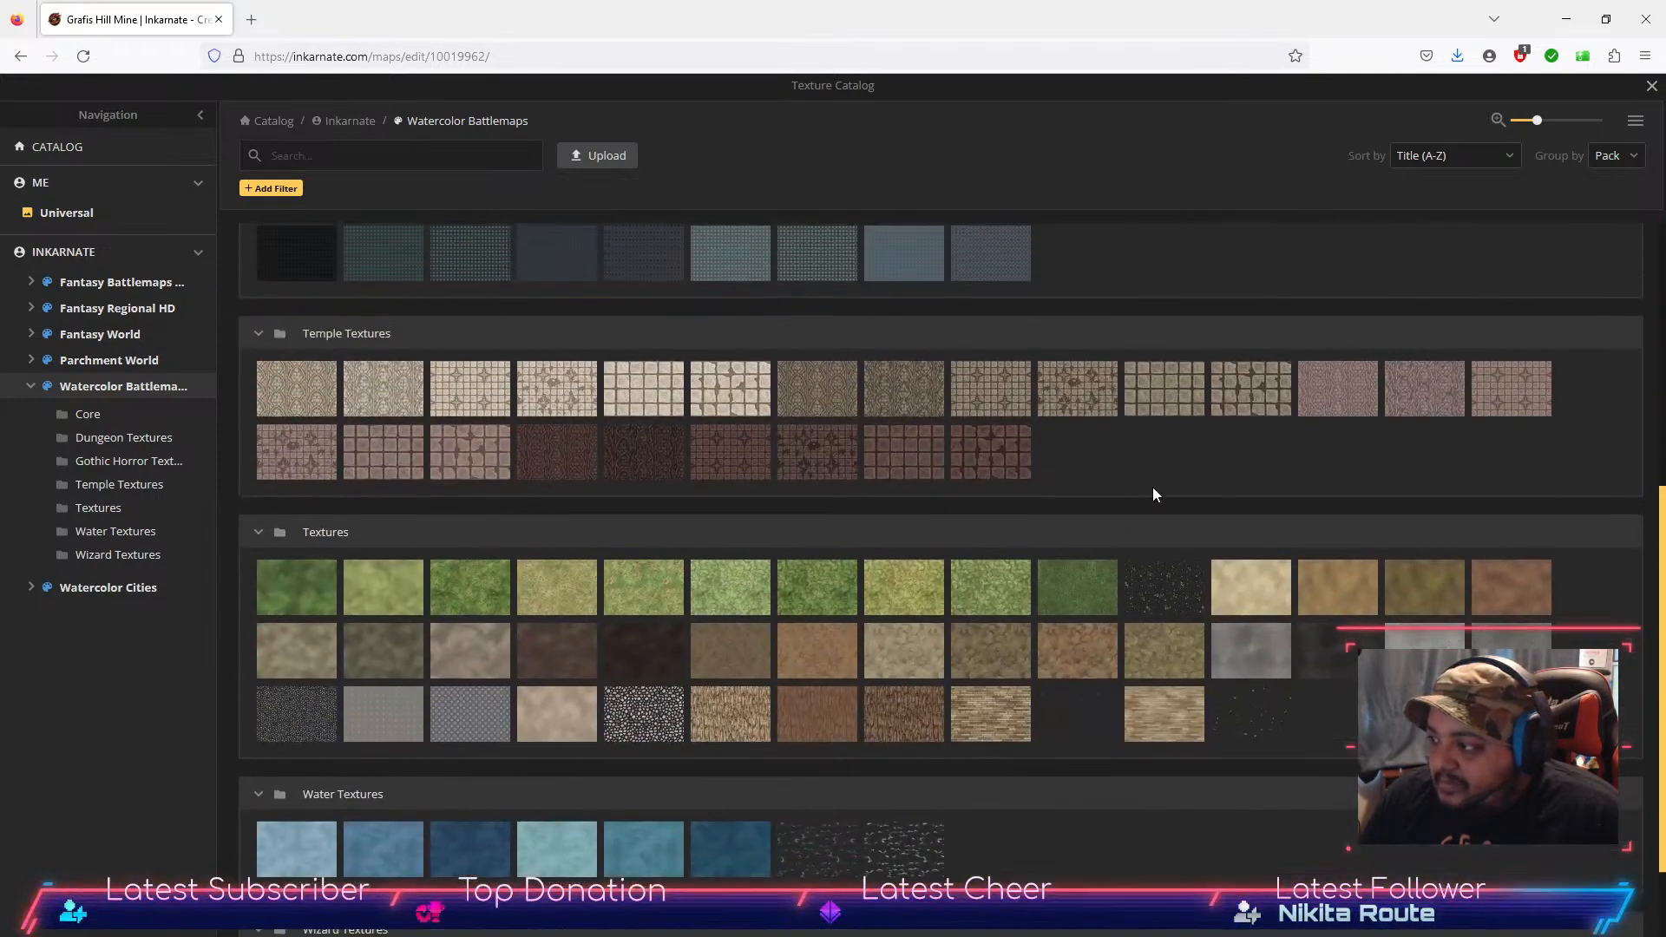
pyautogui.click(1250, 729)
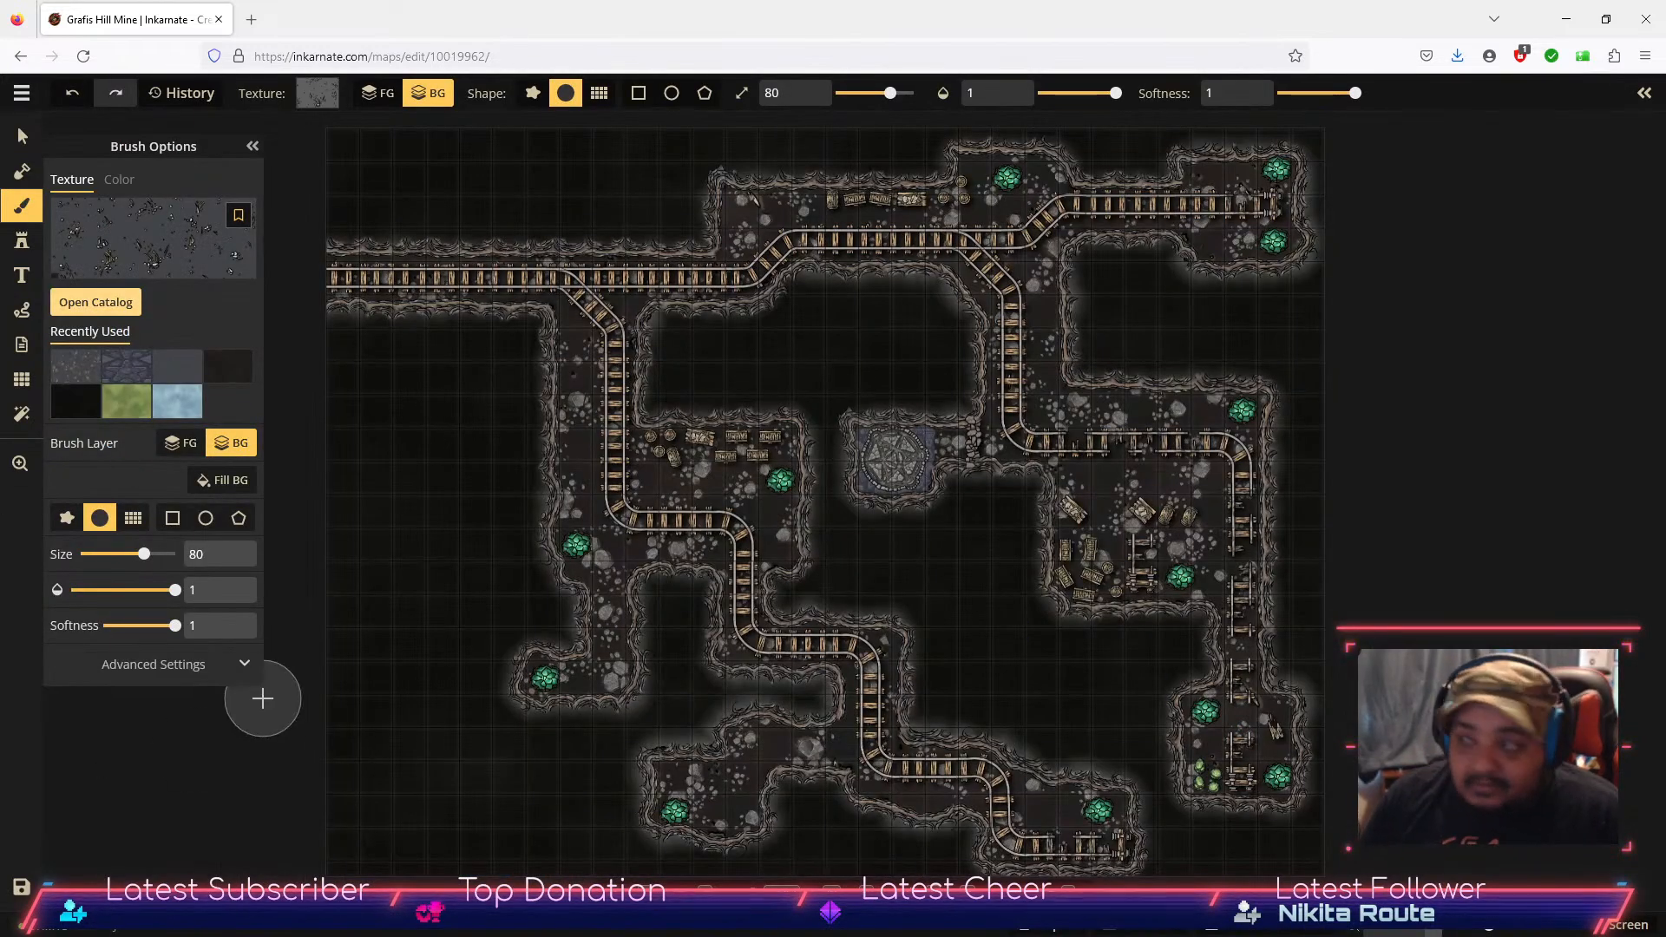
pyautogui.moveTo(438, 178)
pyautogui.mouseDown()
pyautogui.moveTo(361, 164)
pyautogui.moveTo(641, 182)
pyautogui.moveTo(510, 209)
pyautogui.moveTo(764, 152)
pyautogui.moveTo(1267, 156)
pyautogui.moveTo(1210, 269)
pyautogui.moveTo(1085, 186)
pyautogui.moveTo(1184, 317)
pyautogui.moveTo(1315, 620)
pyautogui.moveTo(1015, 867)
pyautogui.moveTo(362, 811)
pyautogui.moveTo(313, 785)
pyautogui.moveTo(420, 338)
pyautogui.moveTo(398, 632)
pyautogui.moveTo(844, 511)
pyautogui.mouseUp()
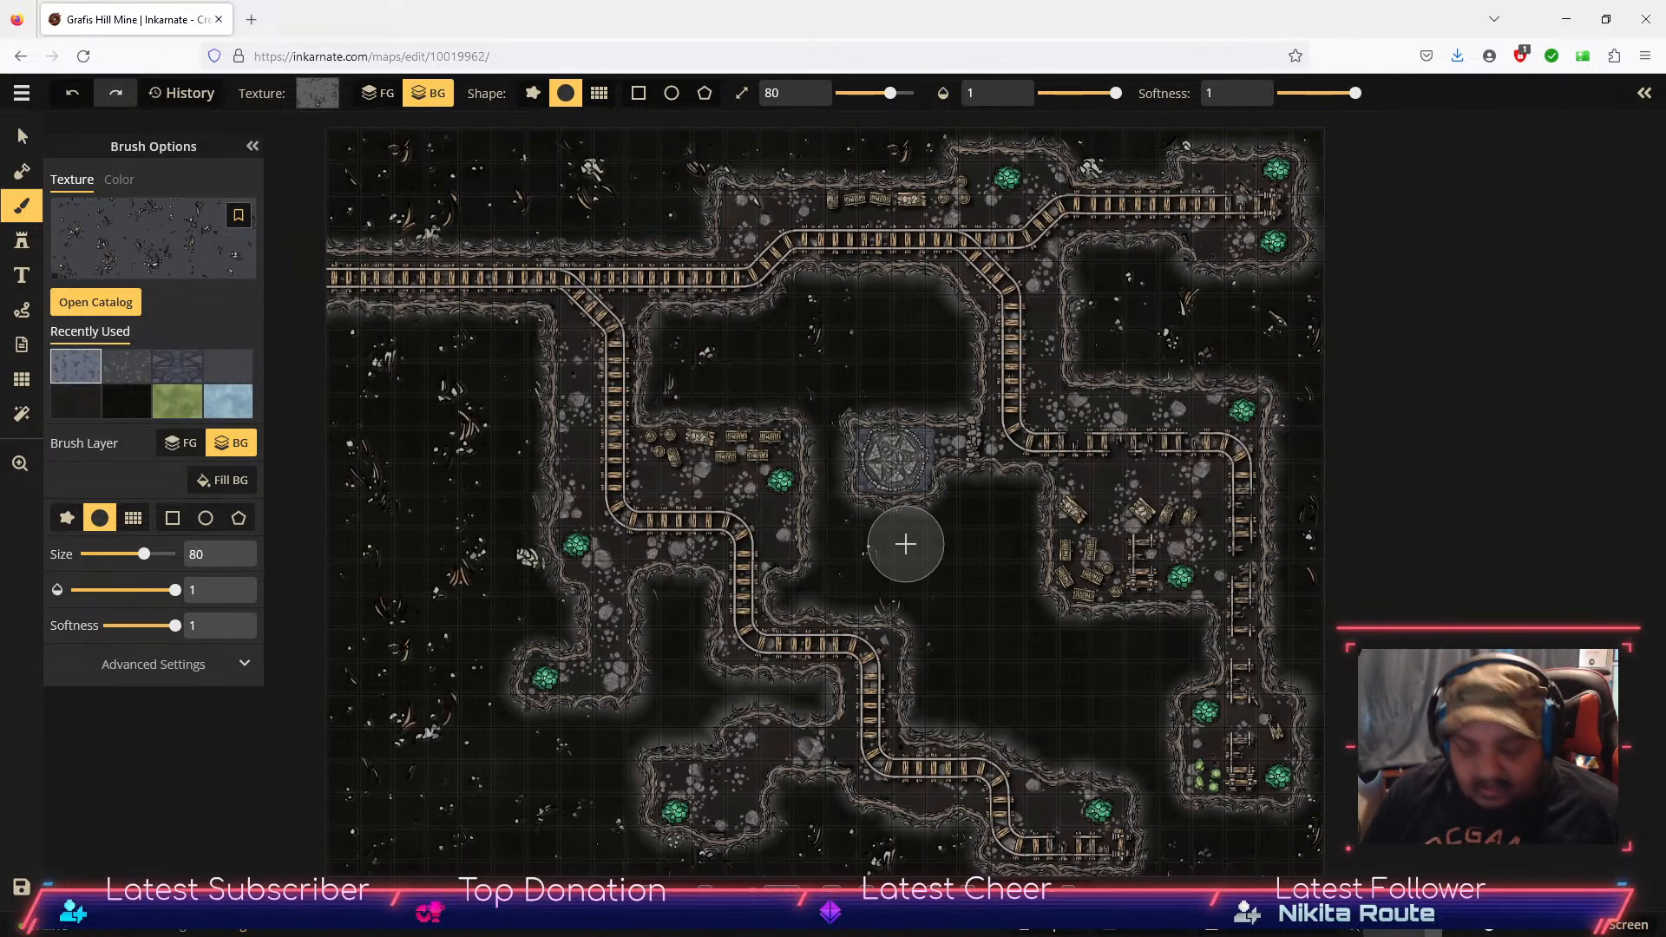
pyautogui.hotkey('ctrl', 'z')
pyautogui.hotkey('ctrl', 'z')
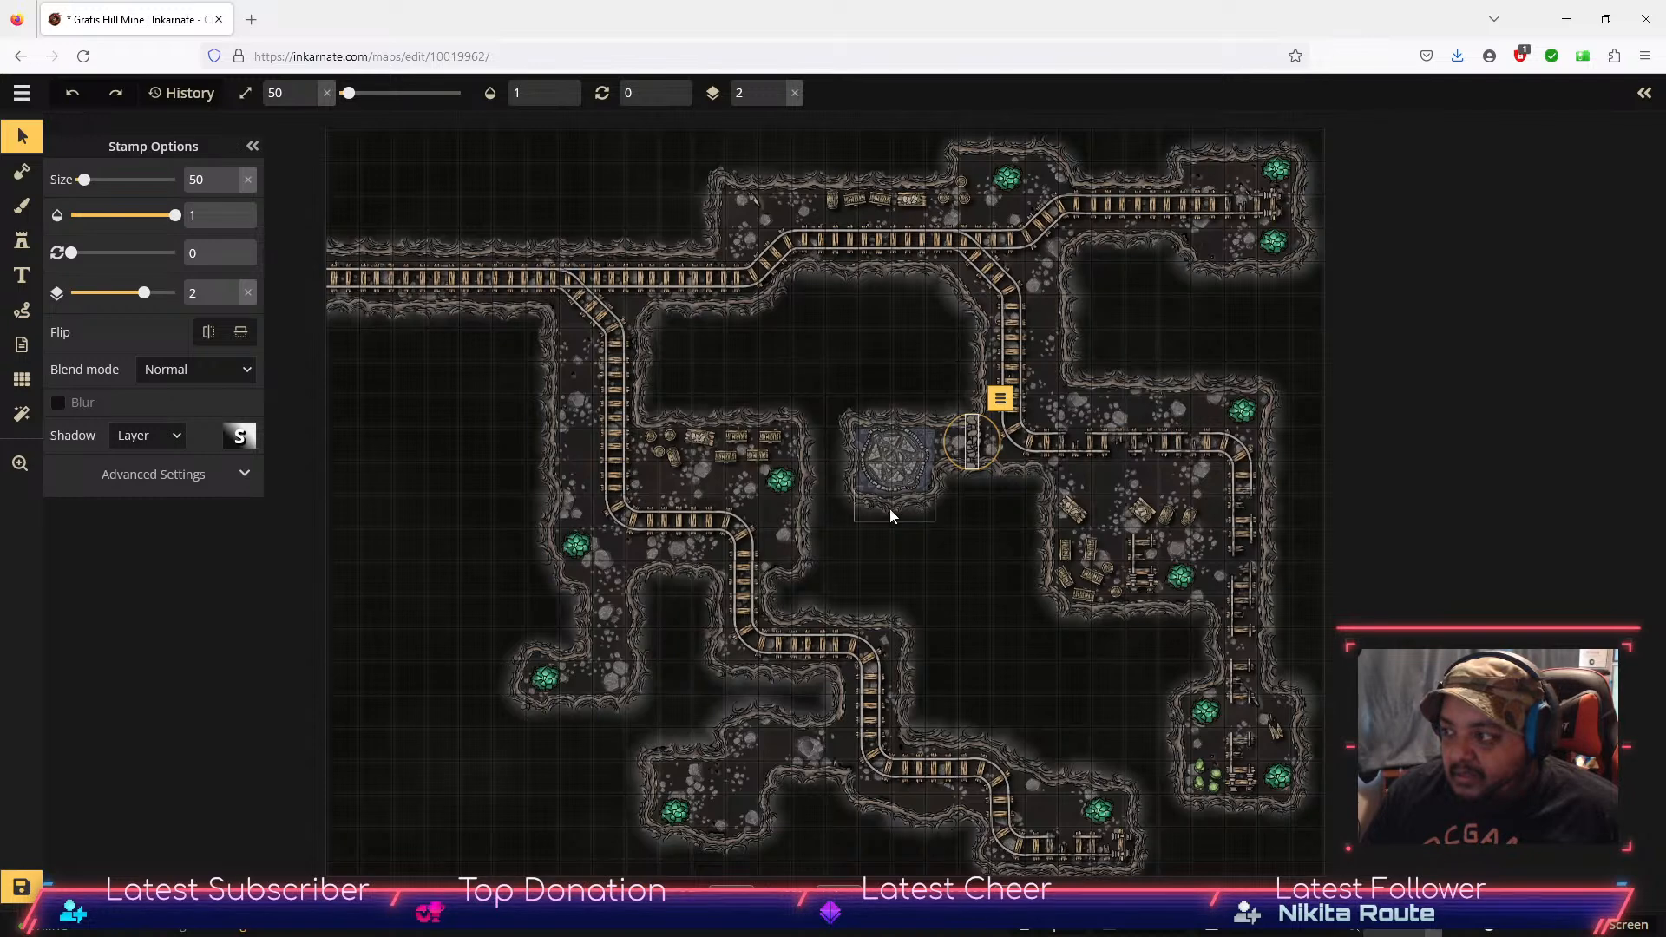
# Step: Select all unlocked objects across the whole map, move them up a layer, and clear the selection
pyautogui.click(991, 545)
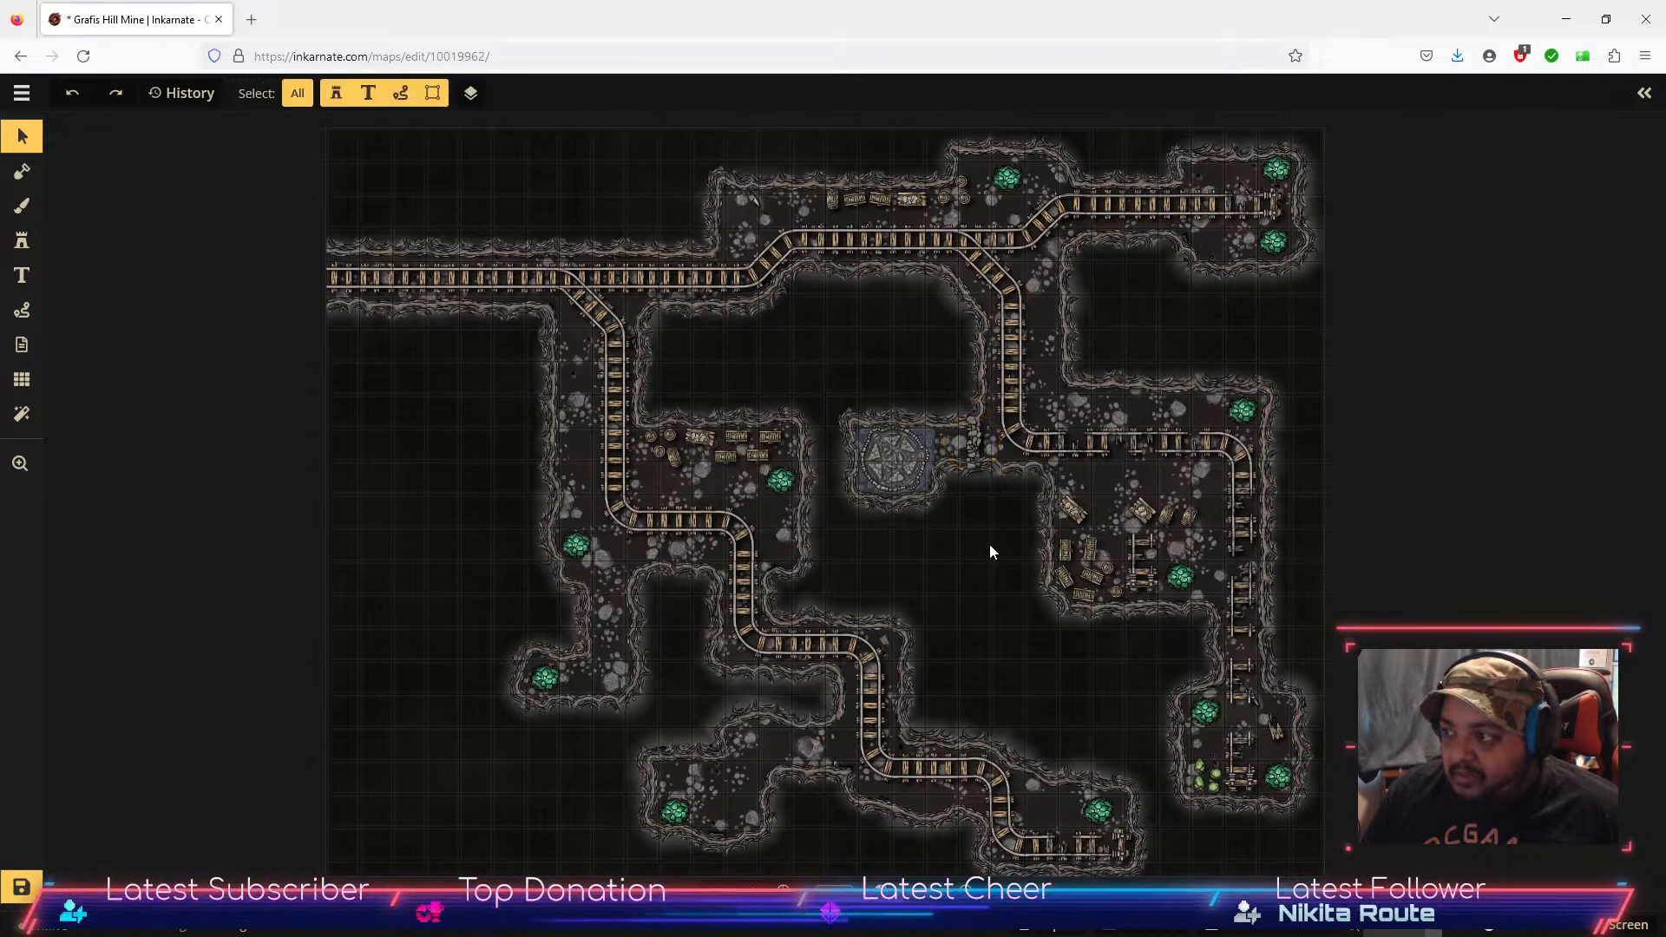
pyautogui.moveTo(158, 144); pyautogui.dragTo(1641, 866)
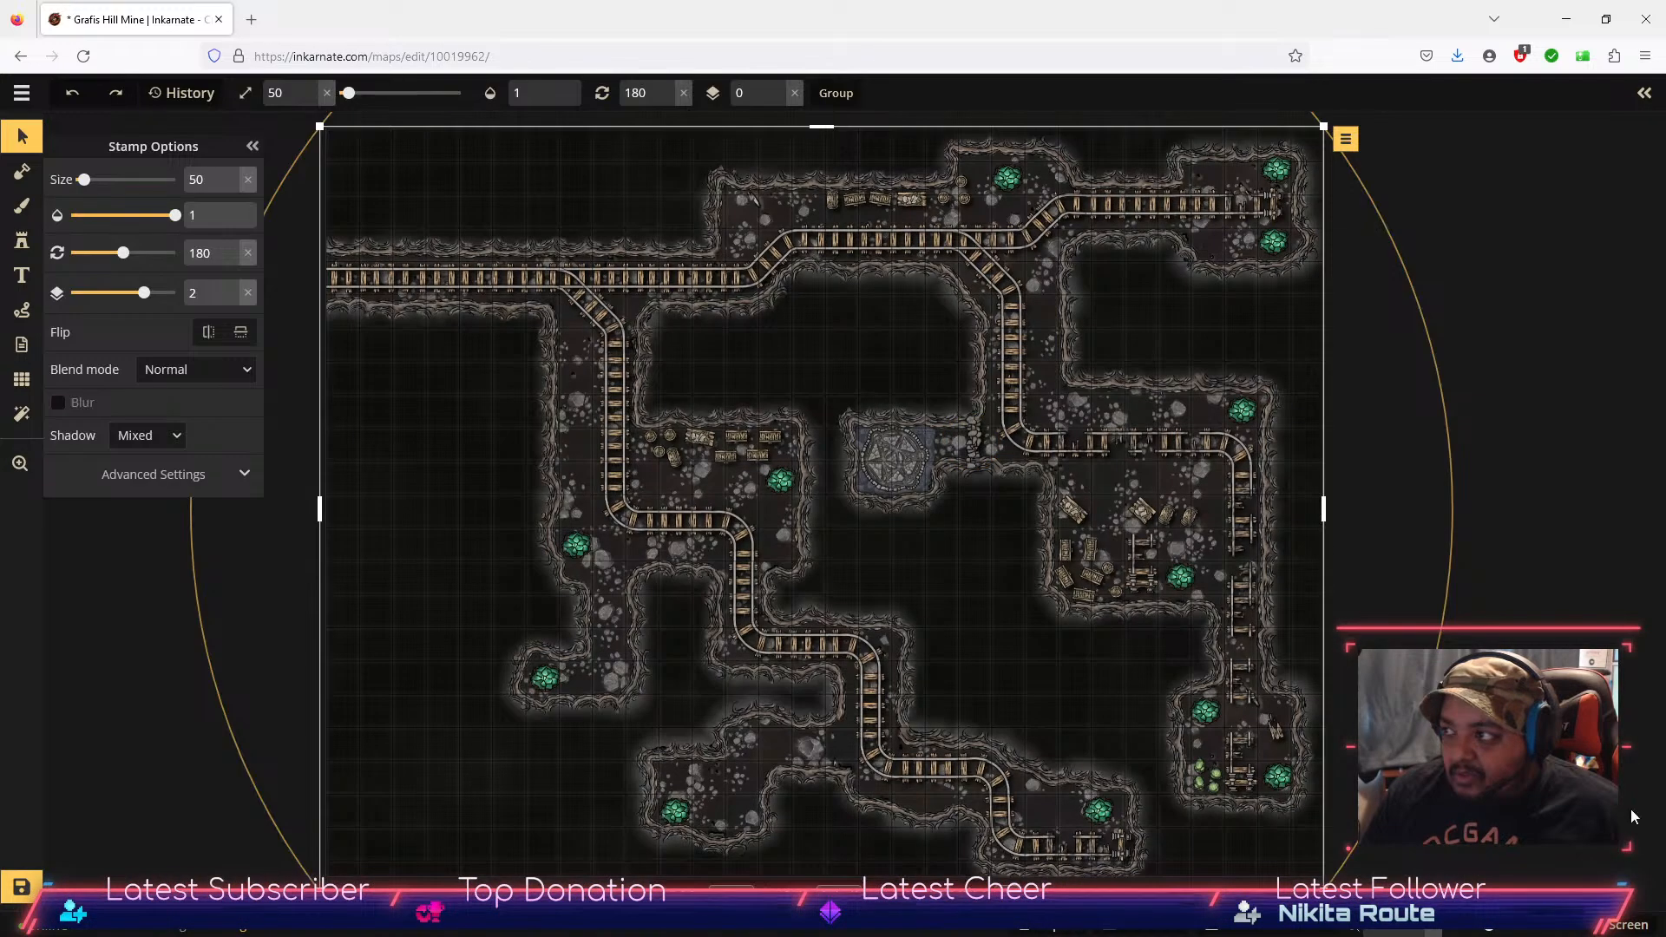
pyautogui.click(1345, 139)
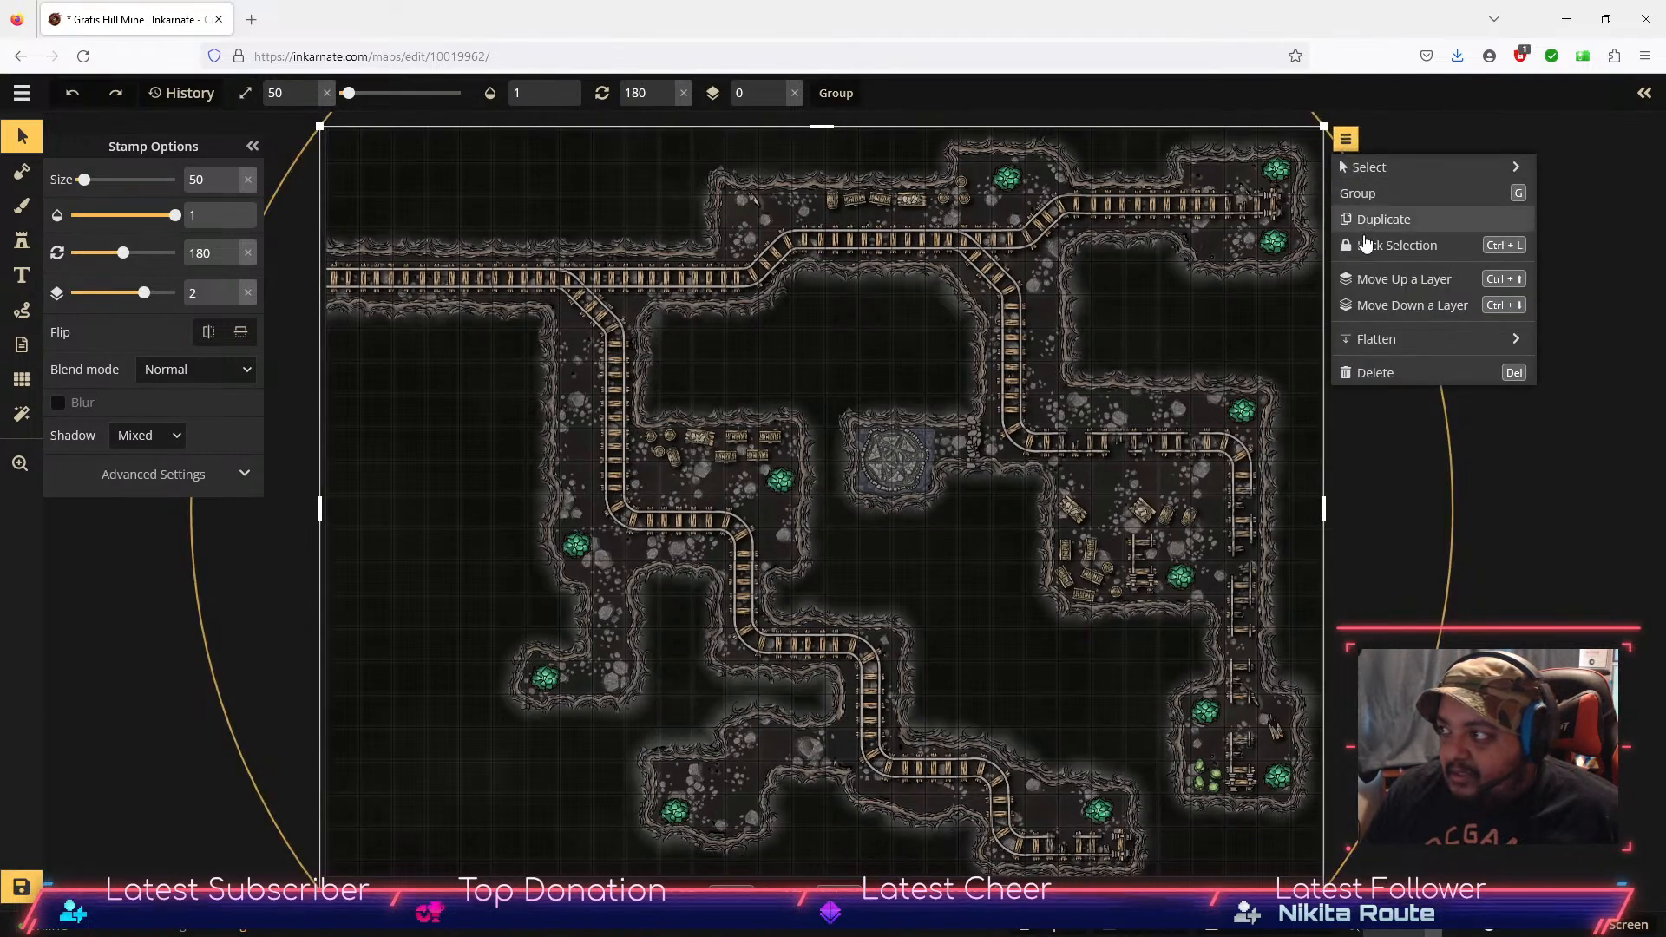
pyautogui.click(1367, 276)
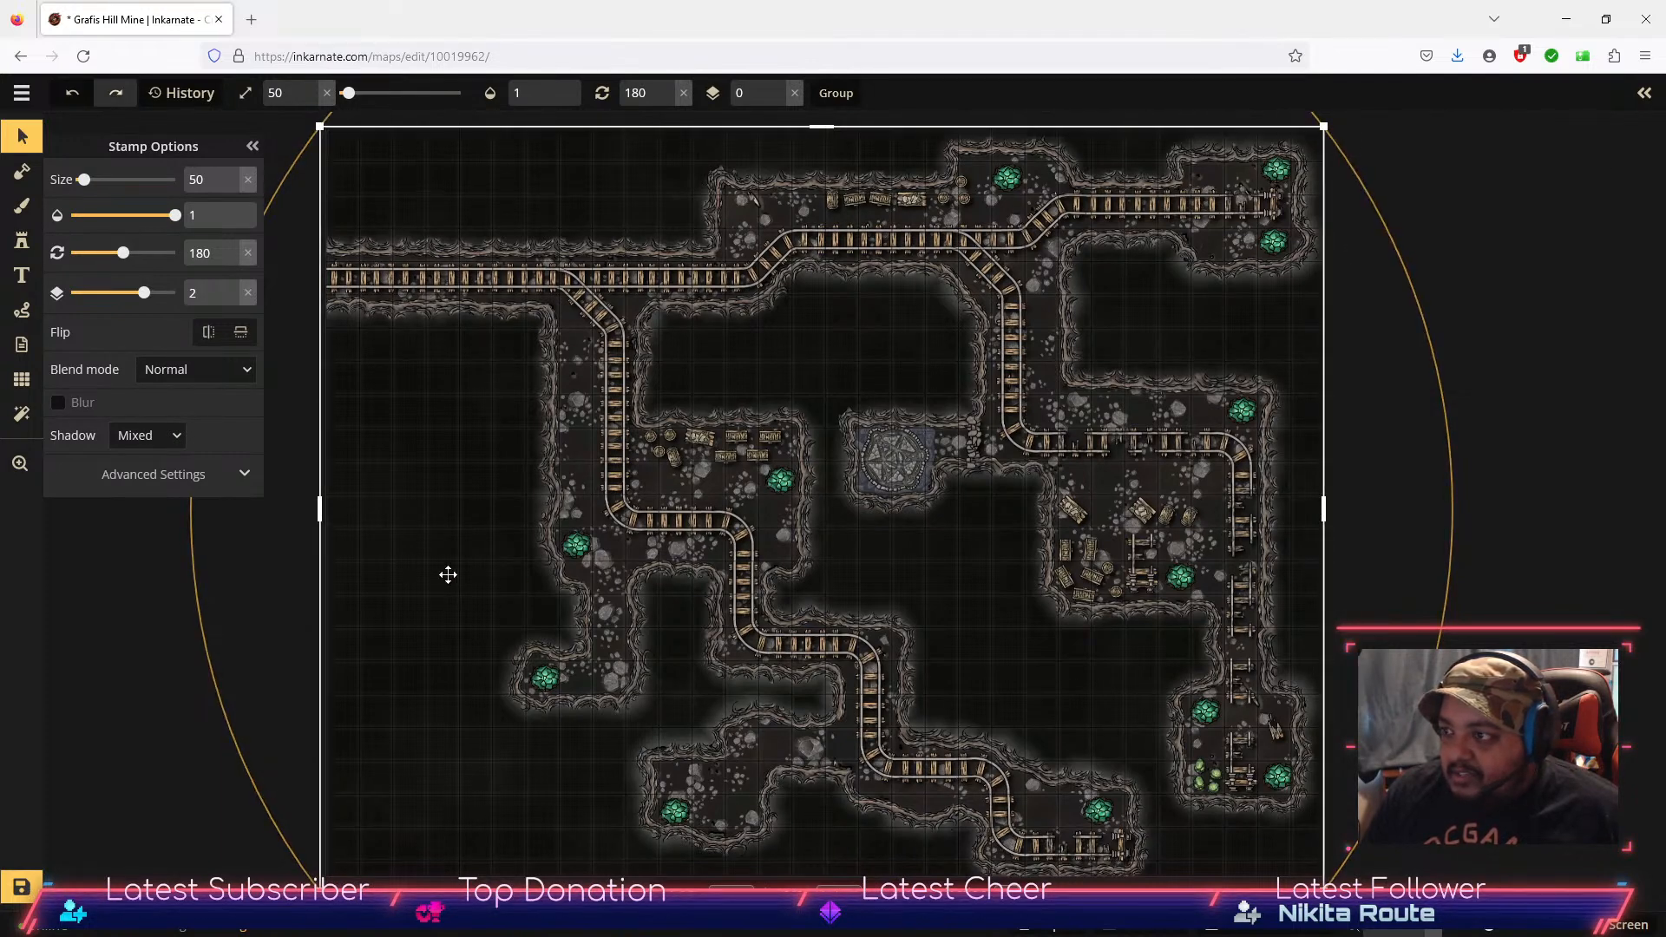
pyautogui.click(448, 574)
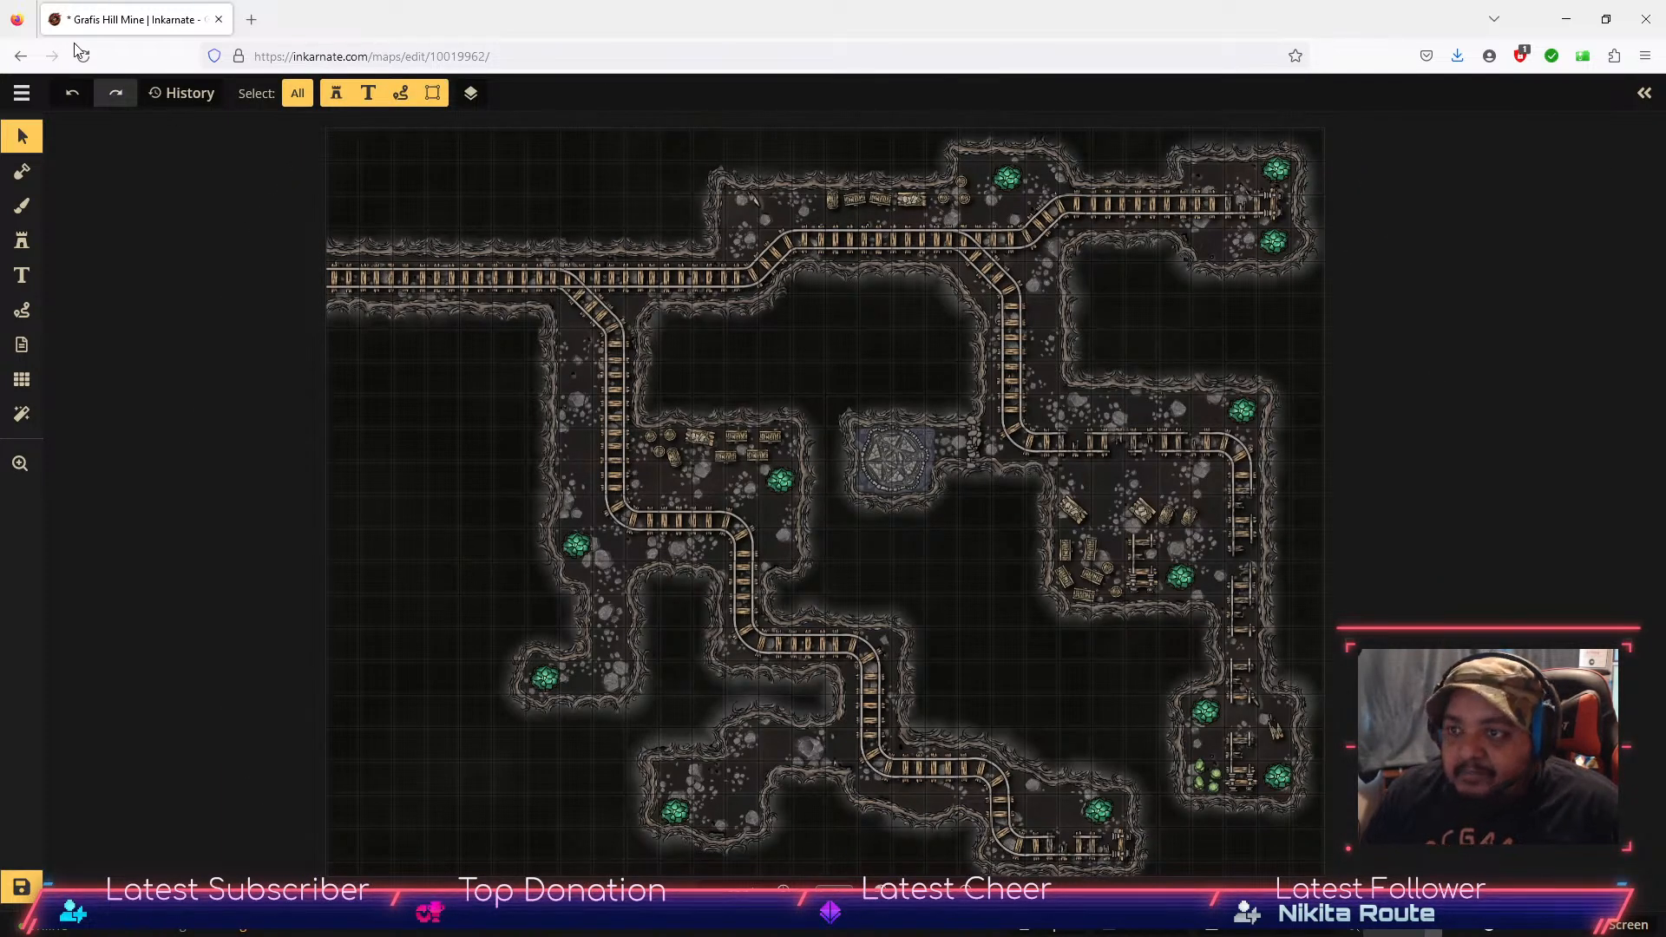
# Step: Try painting the recently used rubble texture onto the background in the dark area west of the tunnels
pyautogui.click(21, 206)
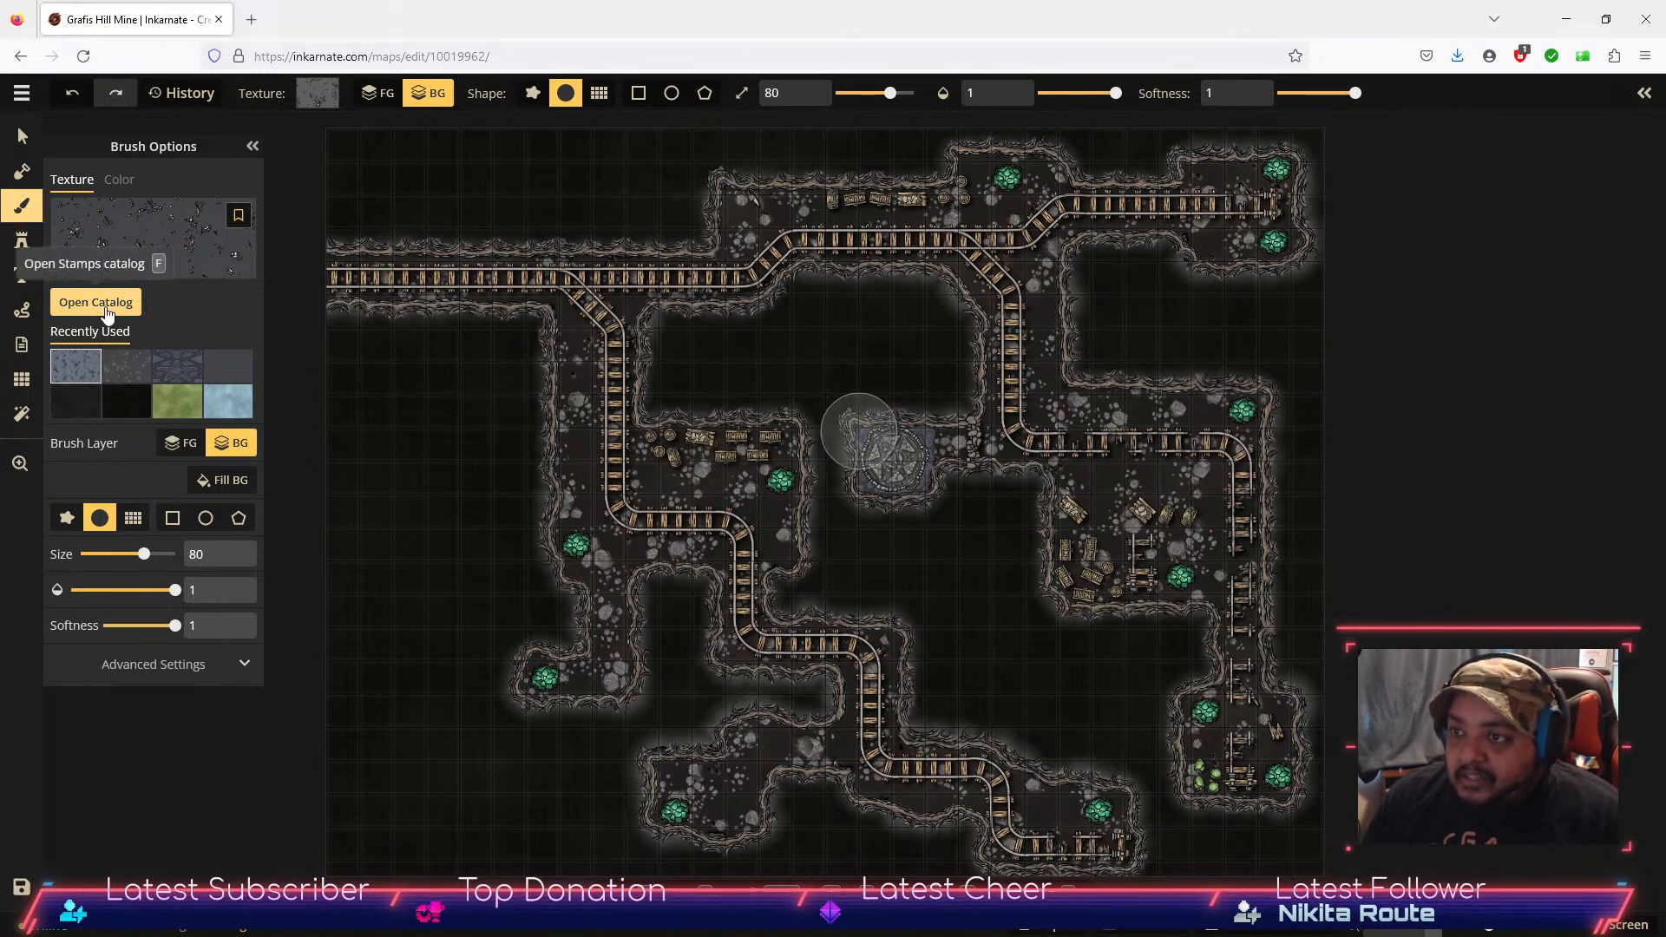
pyautogui.click(132, 375)
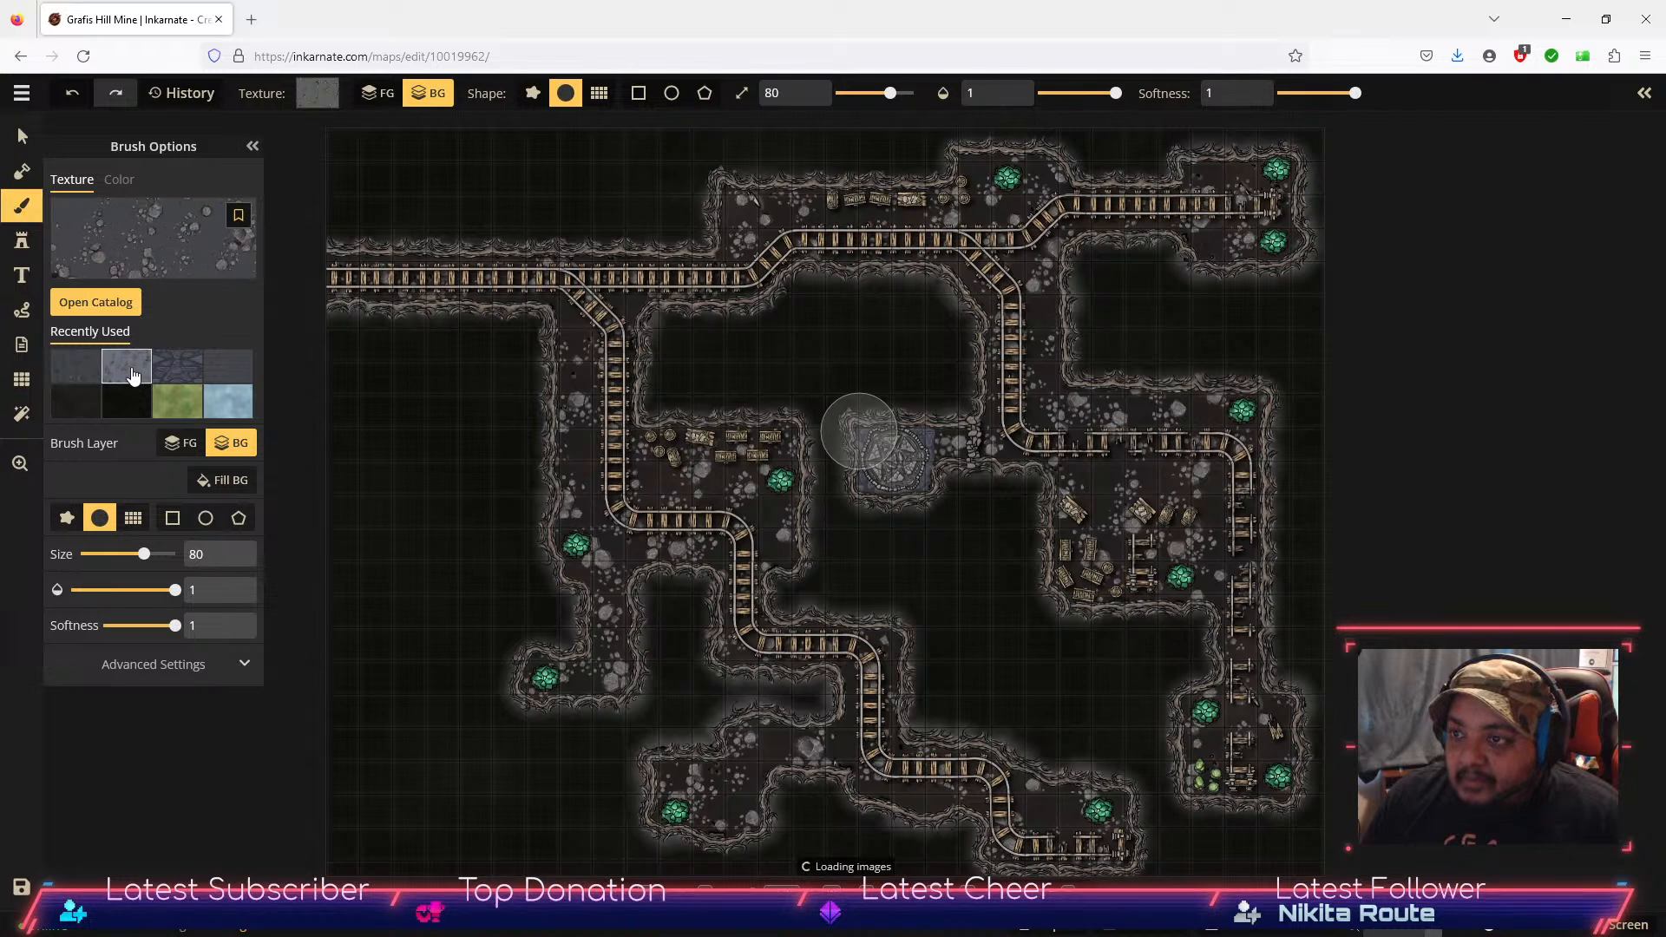
pyautogui.moveTo(395, 404)
pyautogui.mouseDown()
pyautogui.moveTo(362, 364)
pyautogui.moveTo(399, 538)
pyautogui.moveTo(372, 465)
pyautogui.moveTo(385, 588)
pyautogui.moveTo(338, 361)
pyautogui.moveTo(480, 357)
pyautogui.moveTo(480, 483)
pyautogui.moveTo(400, 674)
pyautogui.moveTo(495, 608)
pyautogui.moveTo(336, 769)
pyautogui.moveTo(456, 786)
pyautogui.moveTo(555, 842)
pyautogui.moveTo(564, 785)
pyautogui.moveTo(513, 762)
pyautogui.moveTo(508, 733)
pyautogui.mouseUp()
pyautogui.hotkey('ctrl', 'z')
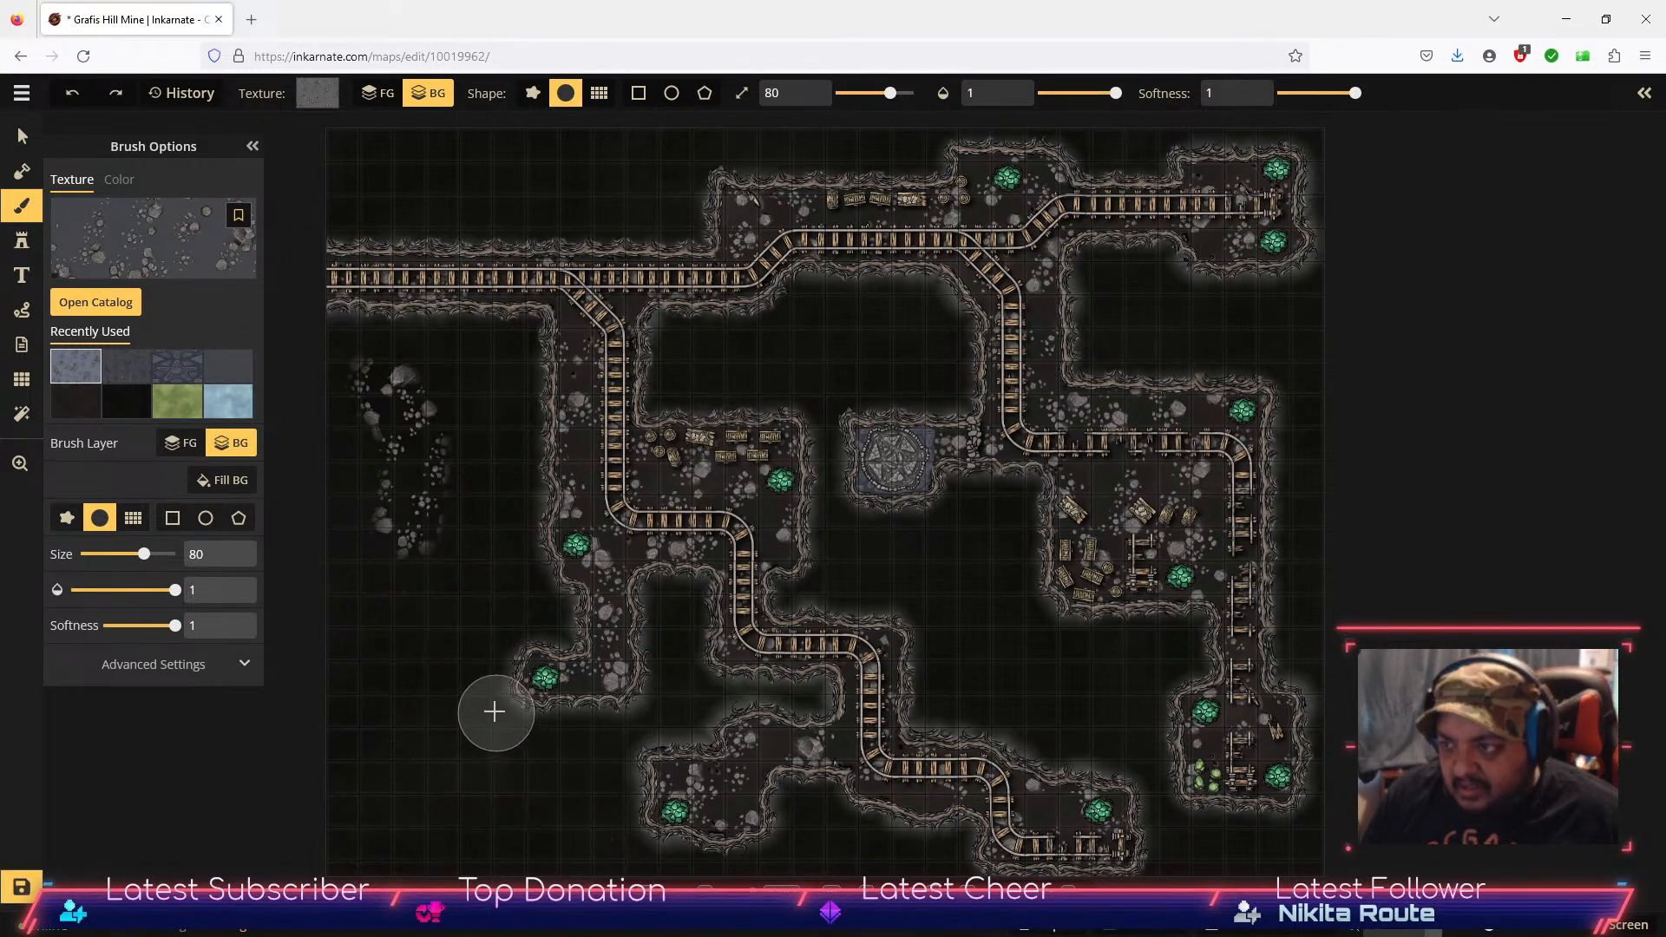
pyautogui.hotkey('ctrl', 'z')
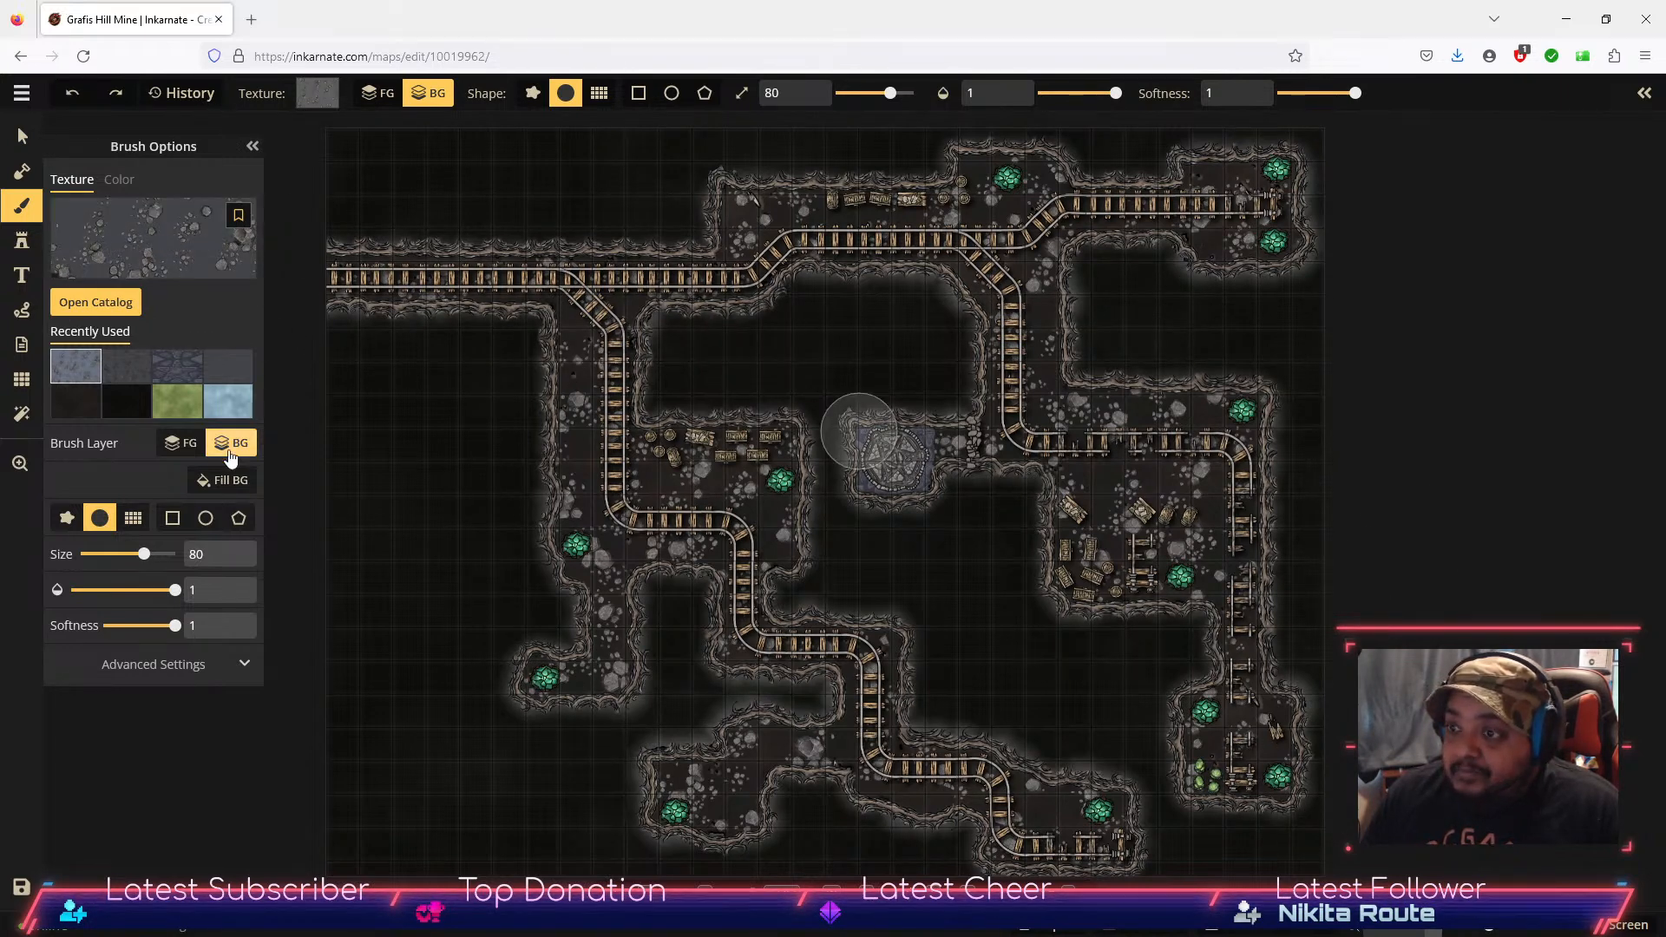
pyautogui.click(21, 137)
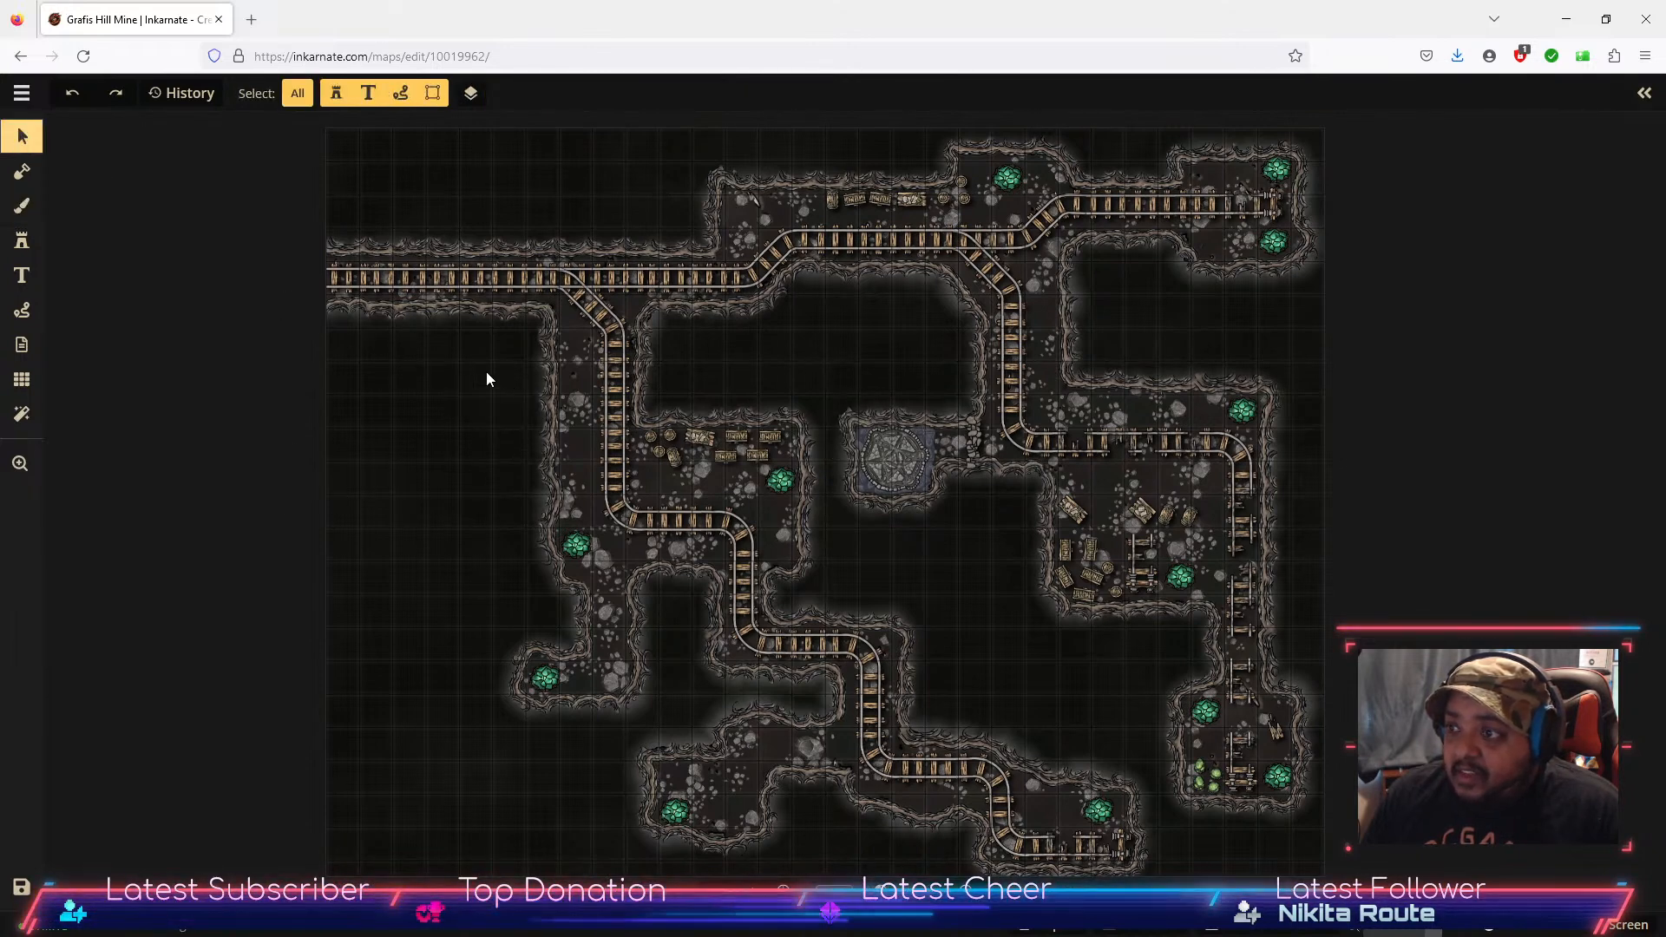